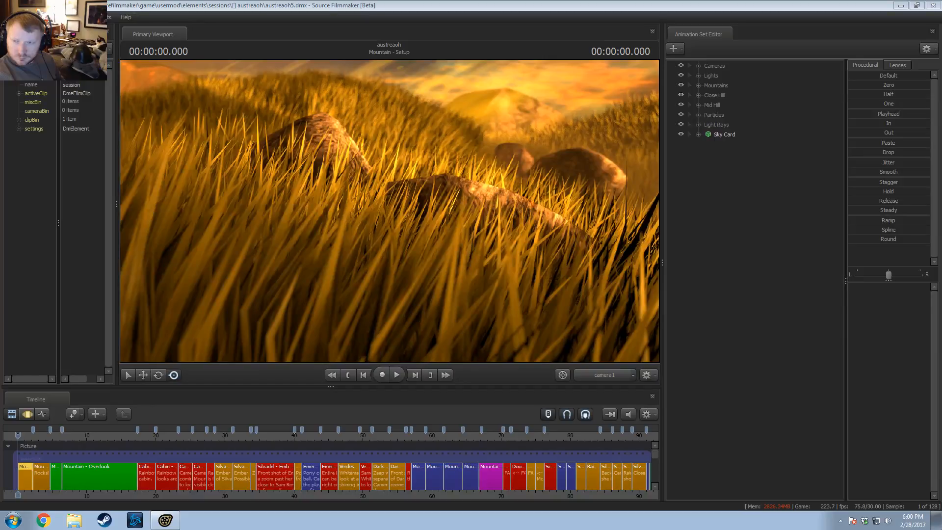
# Step: Mute the timeline's audio playback
pyautogui.click(629, 415)
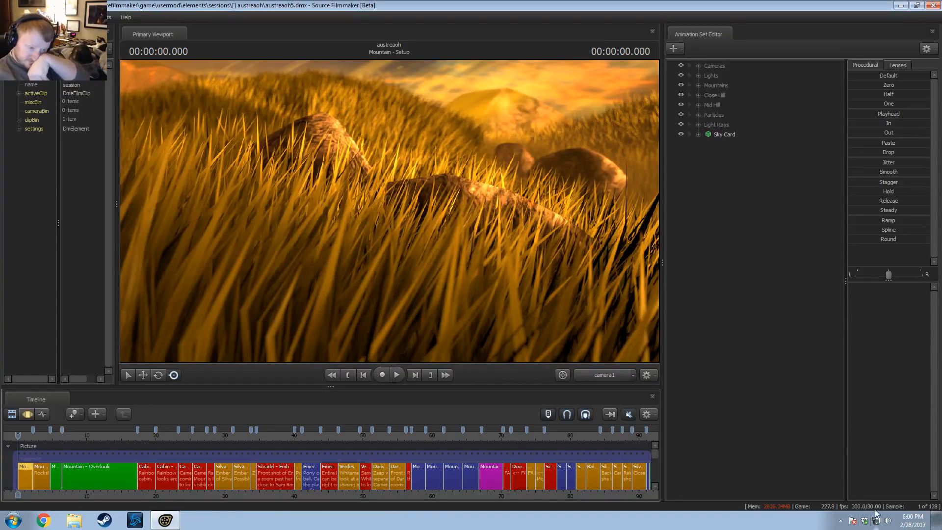
pyautogui.click(888, 520)
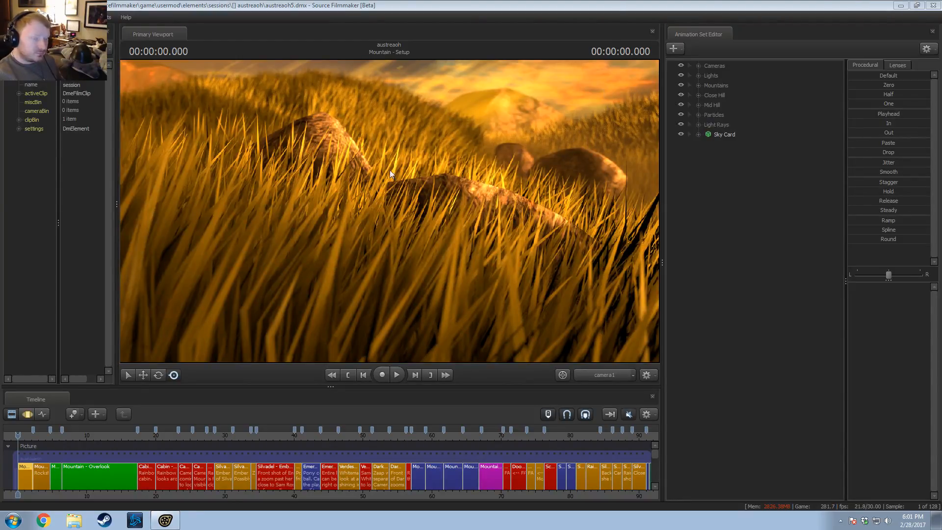
pyautogui.click(397, 5)
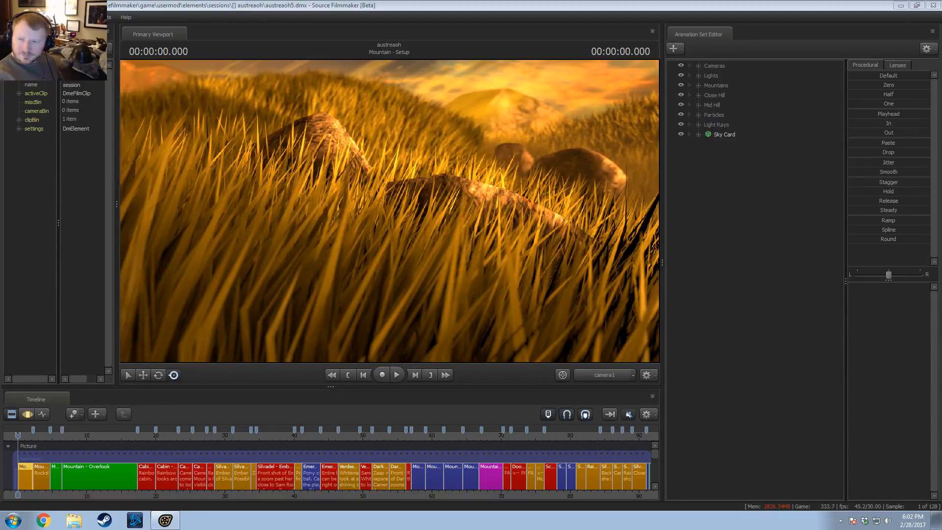
pyautogui.click(563, 5)
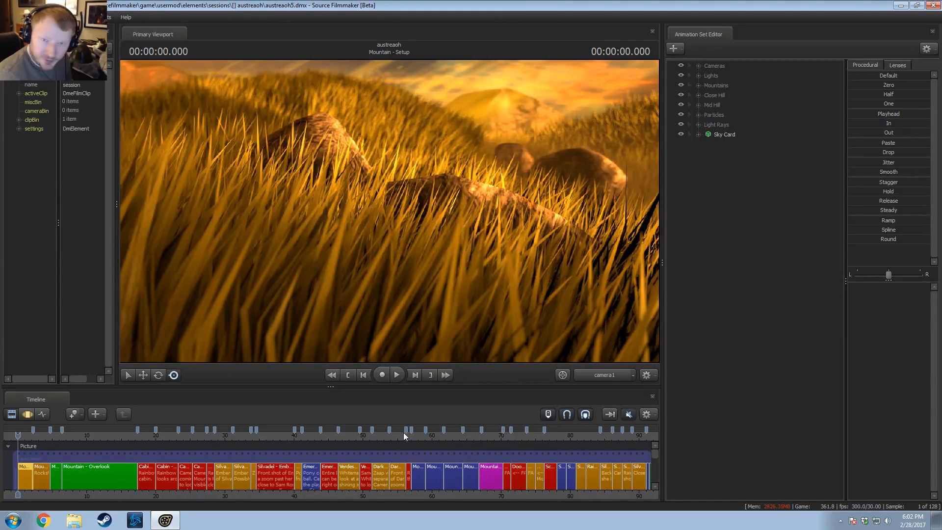
# Step: Move the playhead to the start of the Mountain - Overlook23 shot and turn off lighting in the primary viewport
pyautogui.scroll(-2, 440, 490)
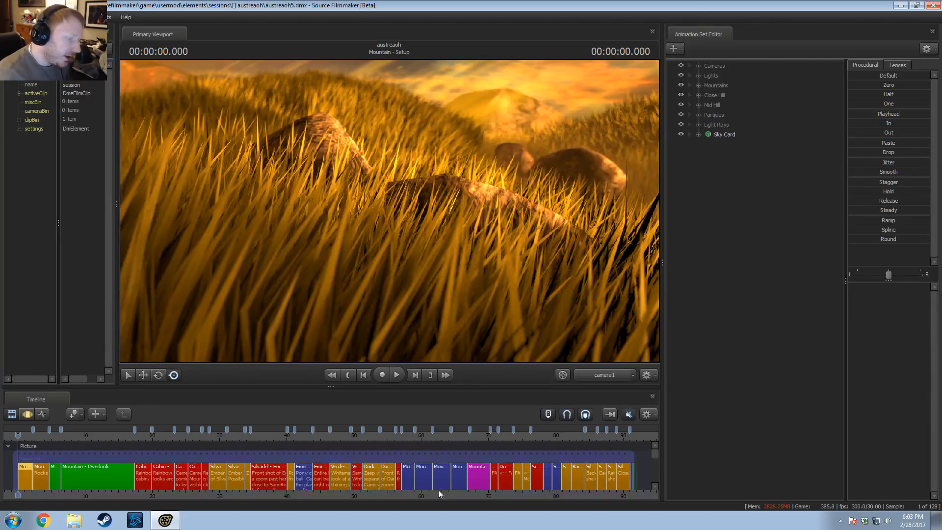
pyautogui.moveTo(424, 494)
pyautogui.mouseDown(button='middle')
pyautogui.moveTo(378, 492)
pyautogui.moveTo(430, 481)
pyautogui.mouseUp(button='middle')
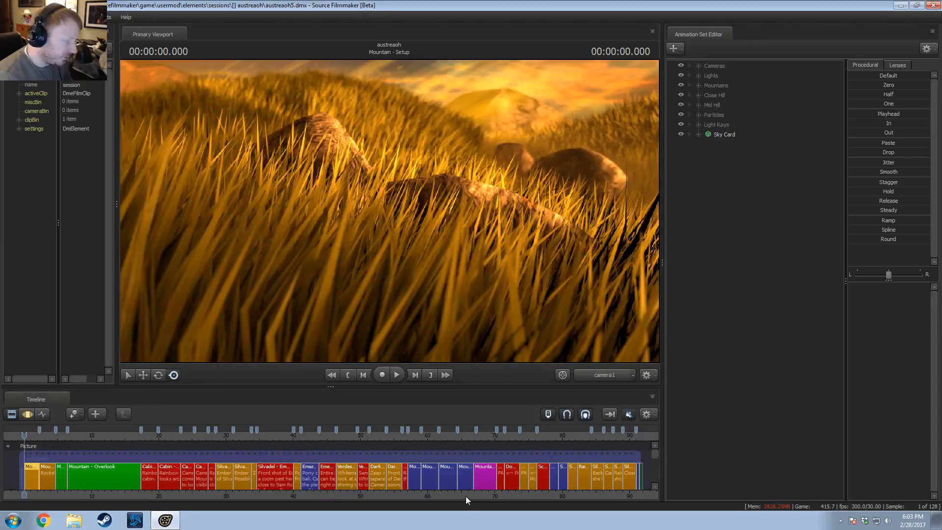
pyautogui.moveTo(466, 496); pyautogui.dragTo(450, 498)
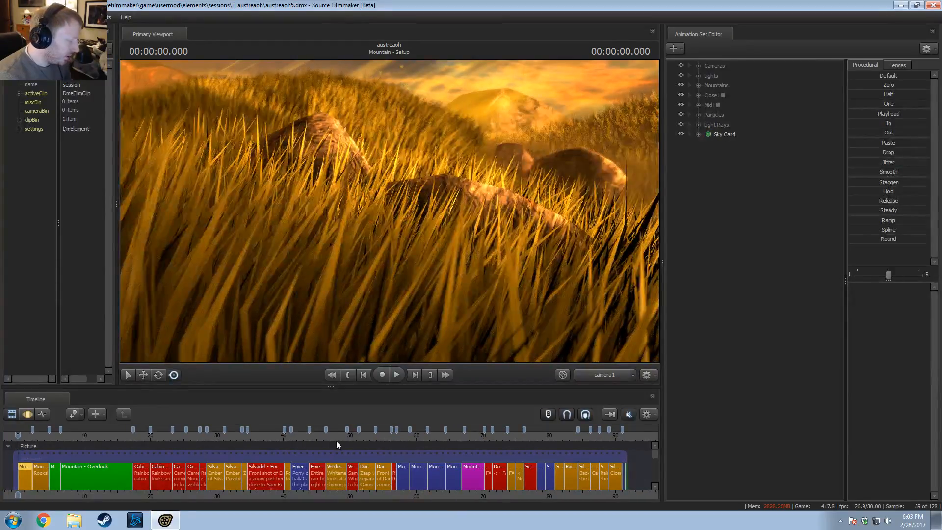
pyautogui.click(459, 437)
pyautogui.scroll(5, 468, 489)
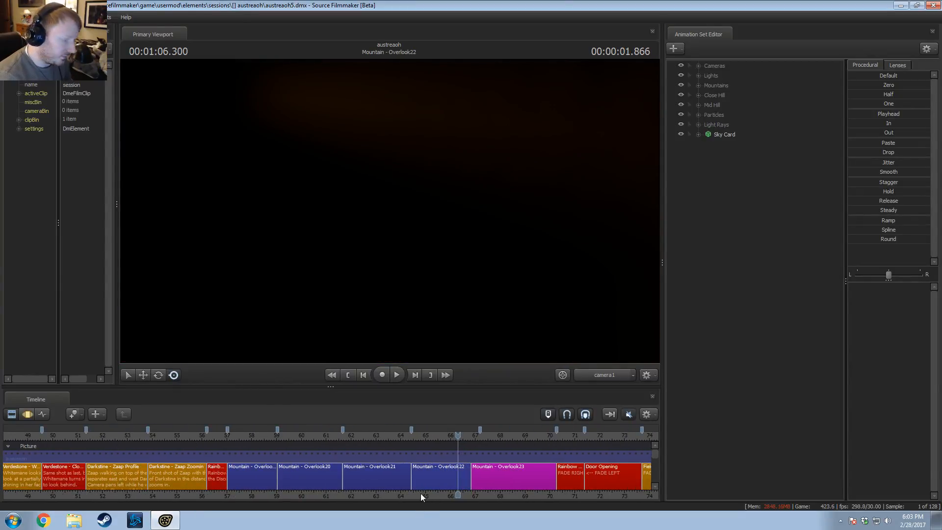
pyautogui.moveTo(420, 493); pyautogui.dragTo(255, 492, button='middle')
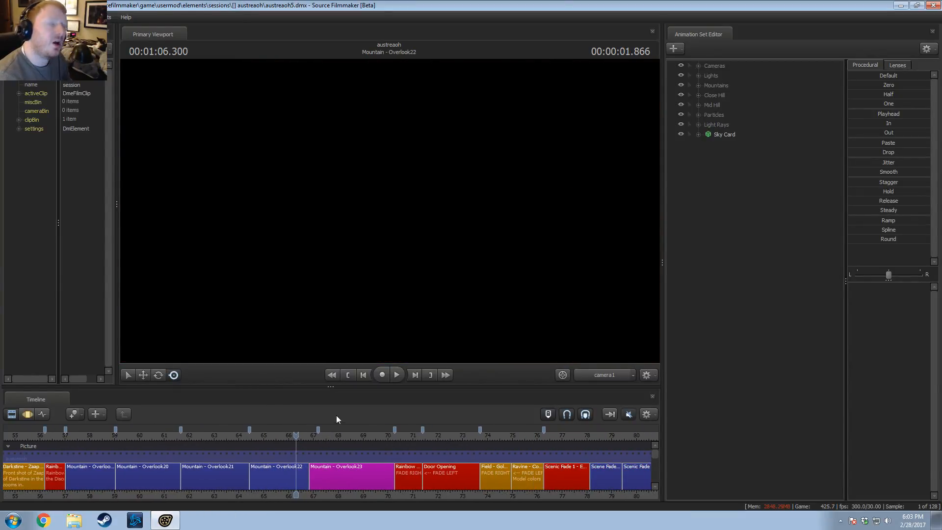
pyautogui.click(320, 433)
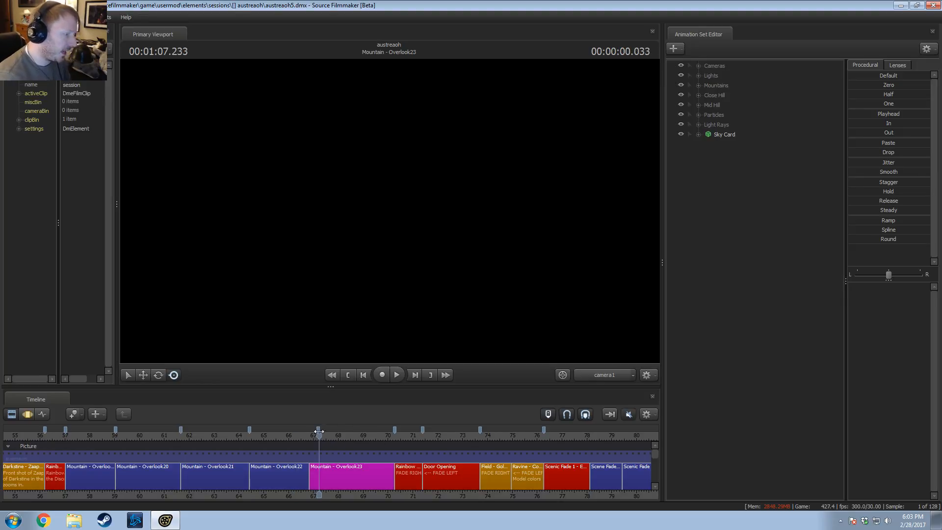
pyautogui.rightClick(393, 222)
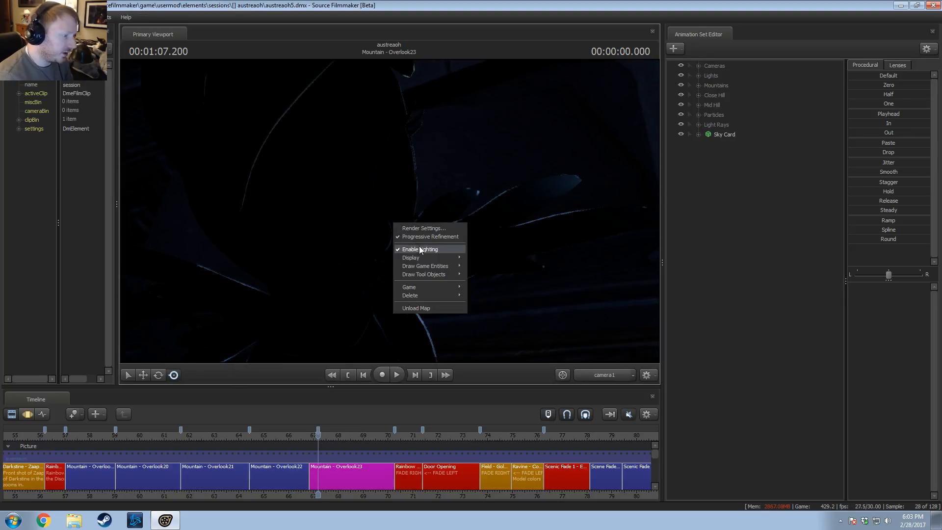
pyautogui.click(420, 247)
# Step: Preview the opening second of the Mountain - Overlook23 shot and park the playhead at 00:01:08.100
pyautogui.click(311, 435)
pyautogui.press('space')
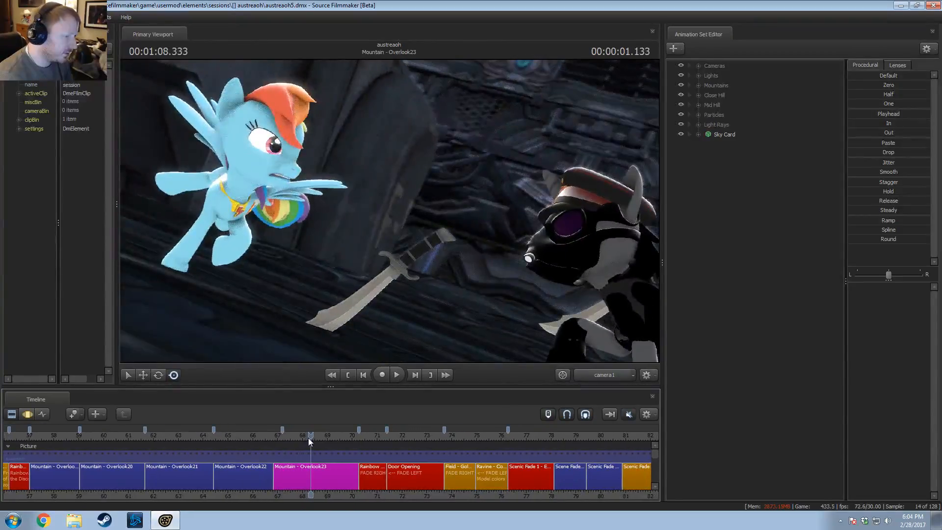
pyautogui.click(279, 438)
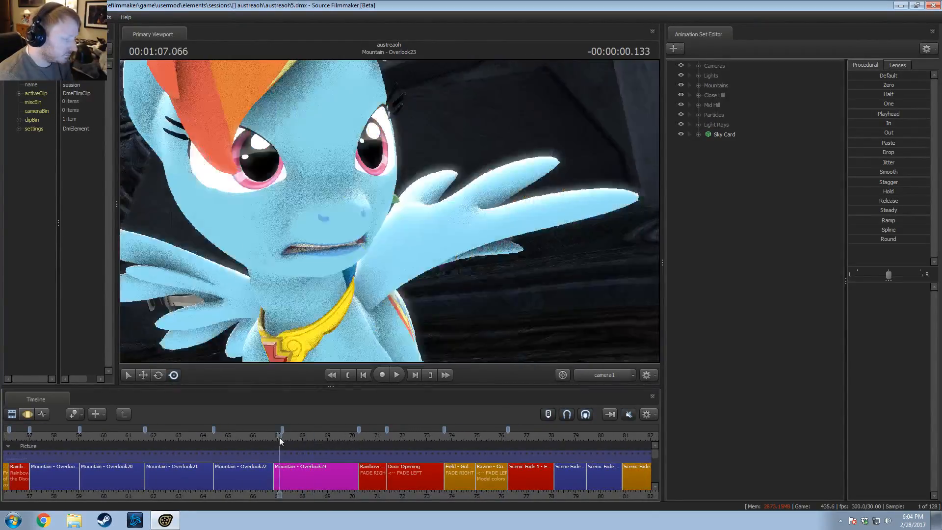
pyautogui.press('space')
pyautogui.press('space')
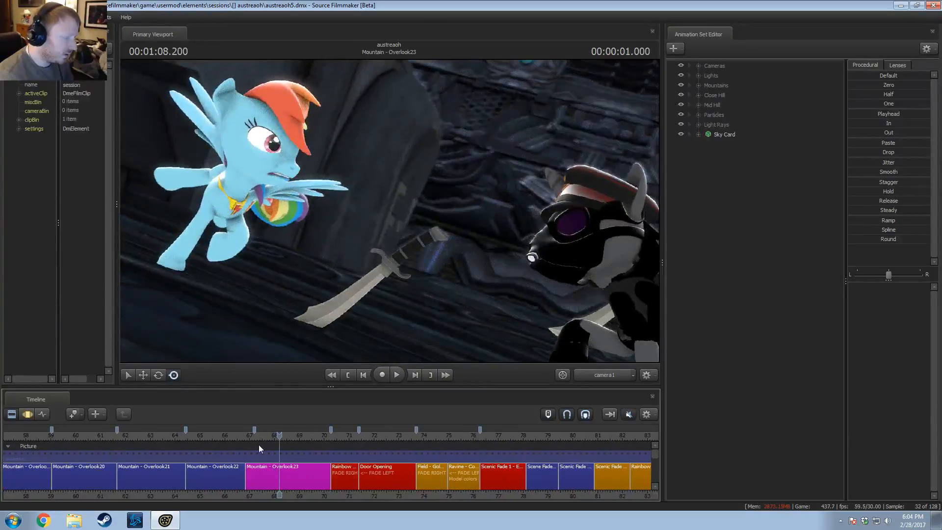
pyautogui.moveTo(259, 445); pyautogui.dragTo(277, 443)
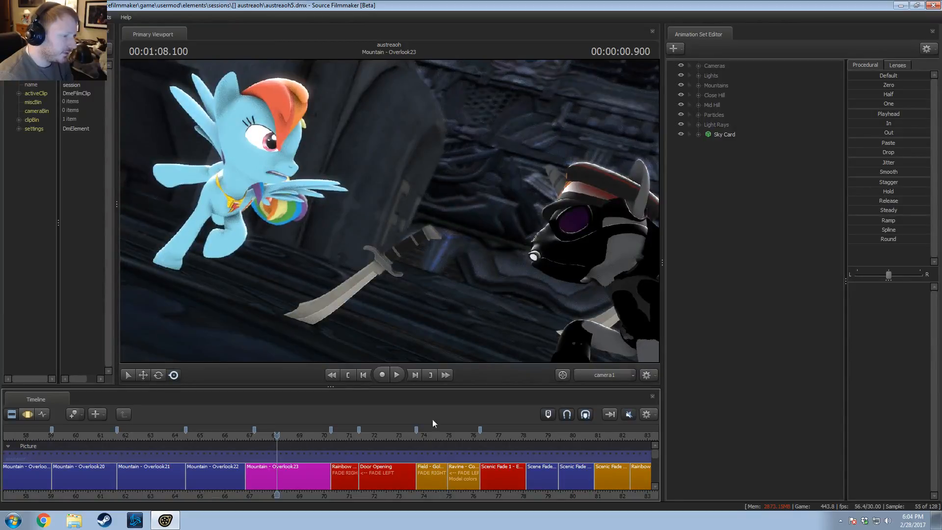
# Step: Switch the primary viewport to the Work Camera and dock a Secondary Viewport above the Animation Set Editor
pyautogui.click(607, 377)
pyautogui.moveTo(389, 211); pyautogui.dragTo(388, 214)
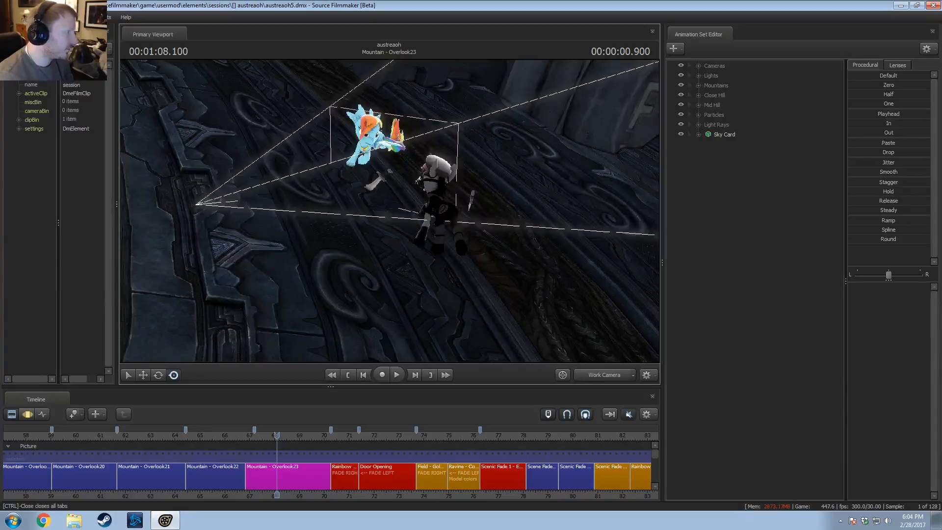
pyautogui.click(10, 16)
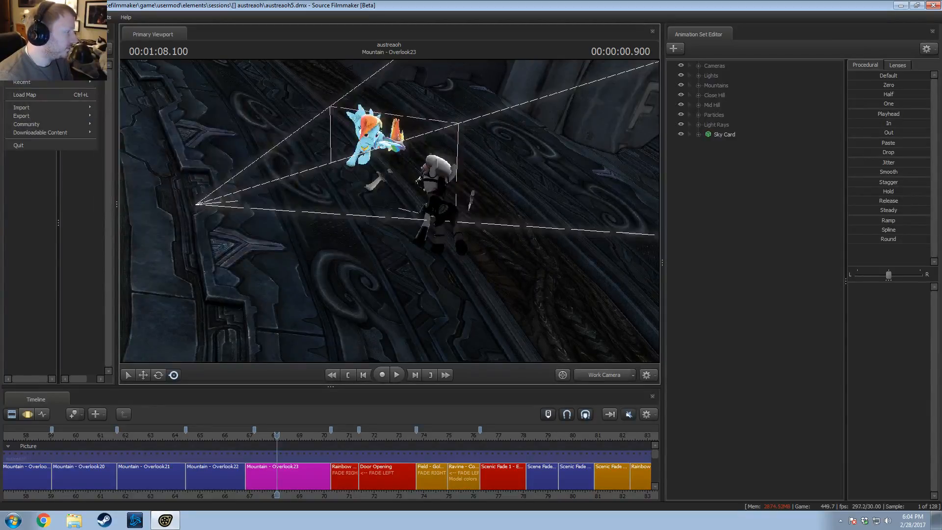
pyautogui.moveTo(37, 81)
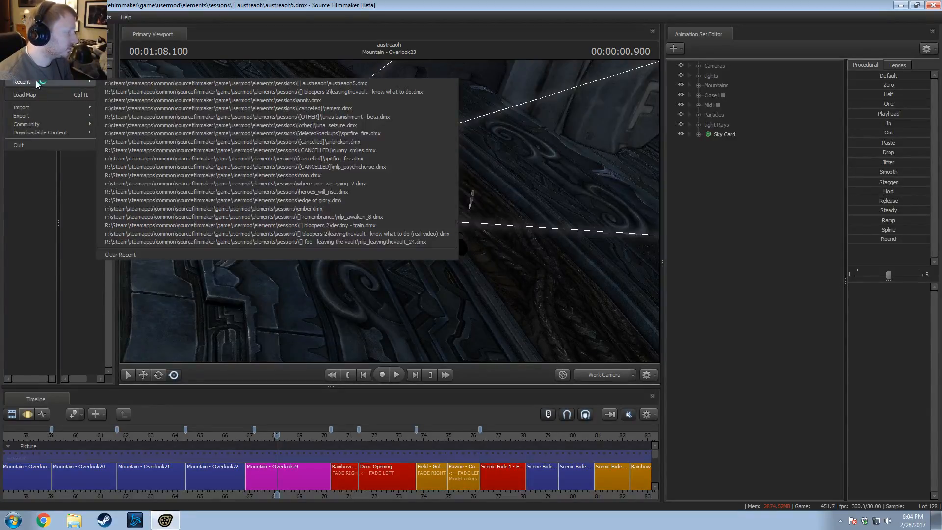
pyautogui.moveTo(52, 16)
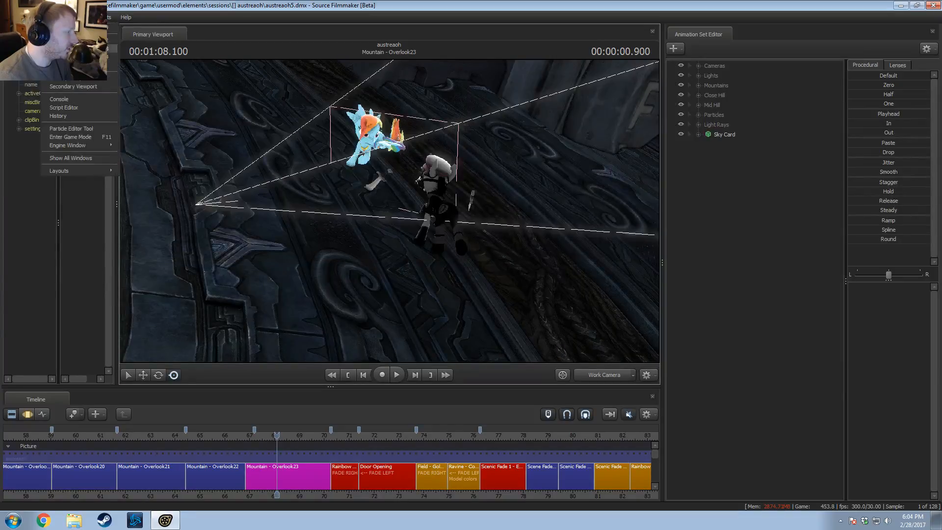
pyautogui.click(52, 86)
pyautogui.moveTo(387, 191); pyautogui.dragTo(792, 237)
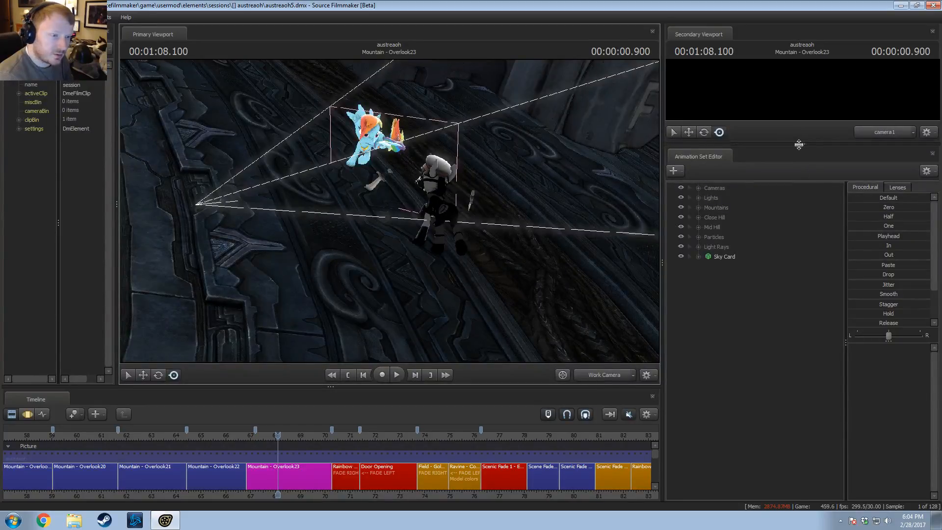
# Step: Enlarge the Secondary Viewport so that it shows the whole camera1 view above the Animation Set Editor
pyautogui.moveTo(800, 144); pyautogui.dragTo(867, 267)
pyautogui.click(888, 253)
pyautogui.moveTo(801, 265); pyautogui.dragTo(801, 239)
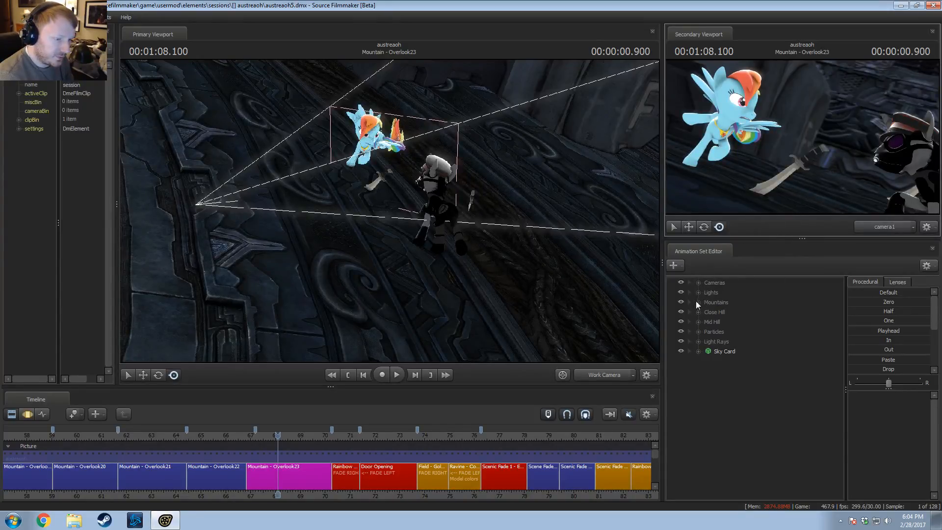
# Step: Select the Mountain - Overlook23 shot and pick its Obelisk Tip and Obelisk Base animation sets
pyautogui.click(317, 476)
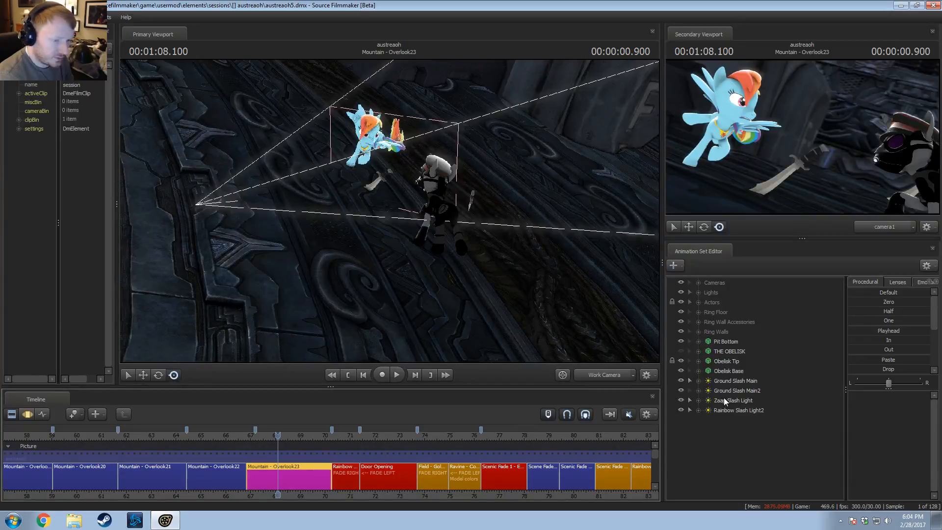
pyautogui.click(732, 363)
pyautogui.click(705, 363)
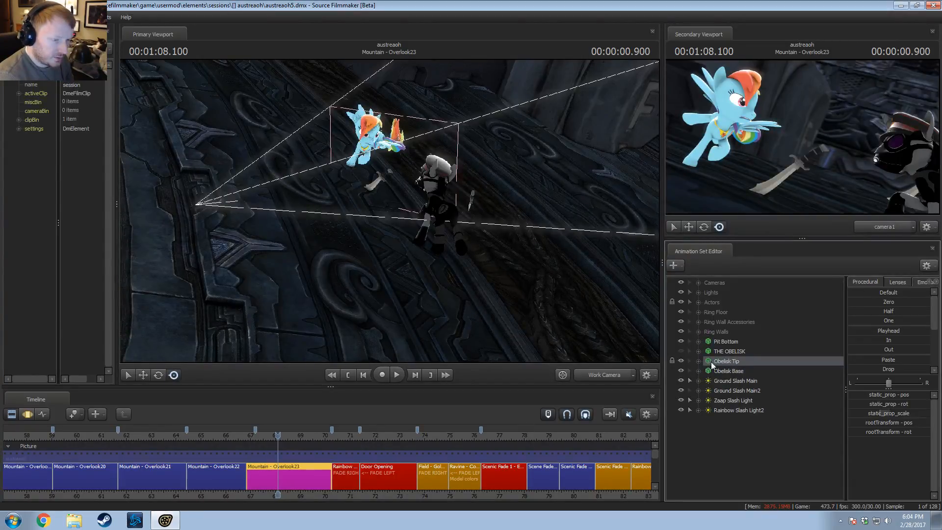
pyautogui.rightClick(724, 443)
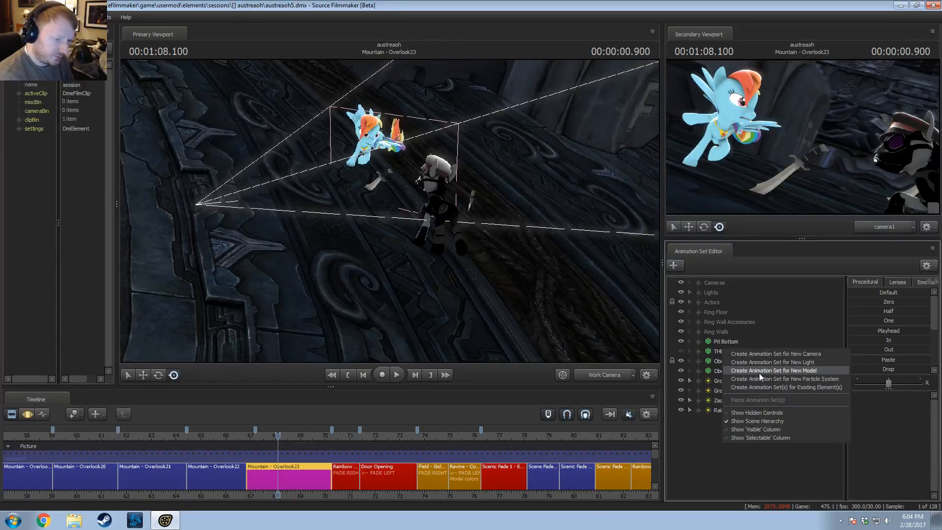
pyautogui.click(715, 364)
pyautogui.keyDown('ctrl'); pyautogui.click(723, 373); pyautogui.keyUp('ctrl')
pyautogui.rightClick(723, 373)
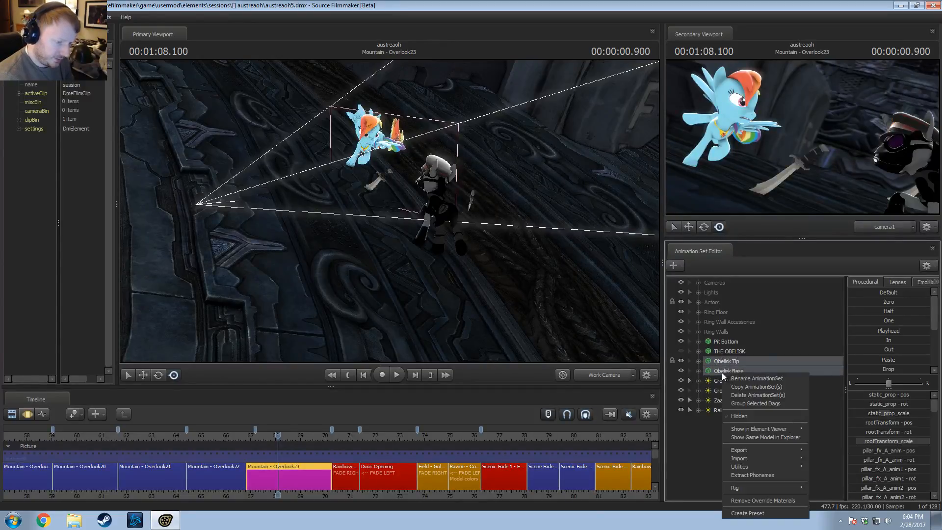
# Step: Group THE OBELISK, Obelisk Tip and Obelisk Base under the name Obelisk and place the group above Pit Bottom
pyautogui.click(724, 352)
pyautogui.keyDown('ctrl'); pyautogui.click(723, 372); pyautogui.keyUp('ctrl')
pyautogui.keyDown('ctrl'); pyautogui.click(724, 361); pyautogui.keyUp('ctrl')
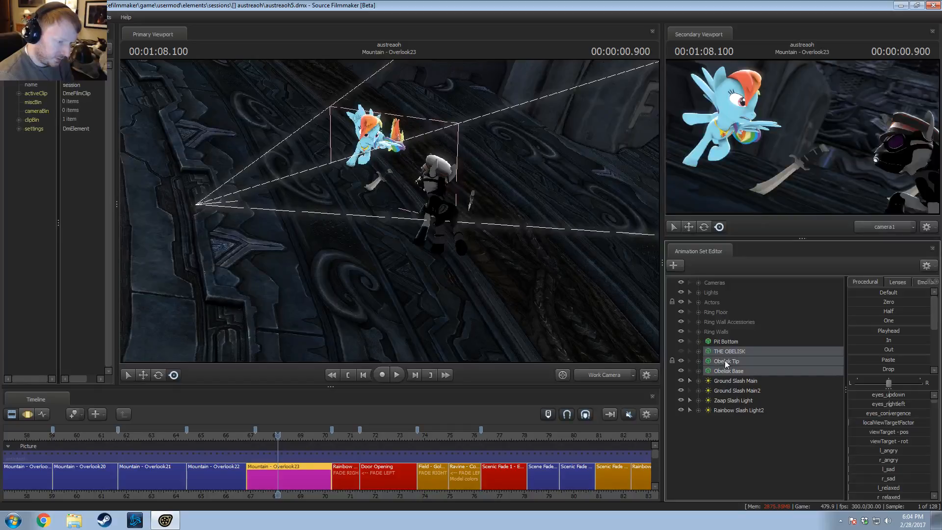
pyautogui.rightClick(725, 360)
pyautogui.click(756, 391)
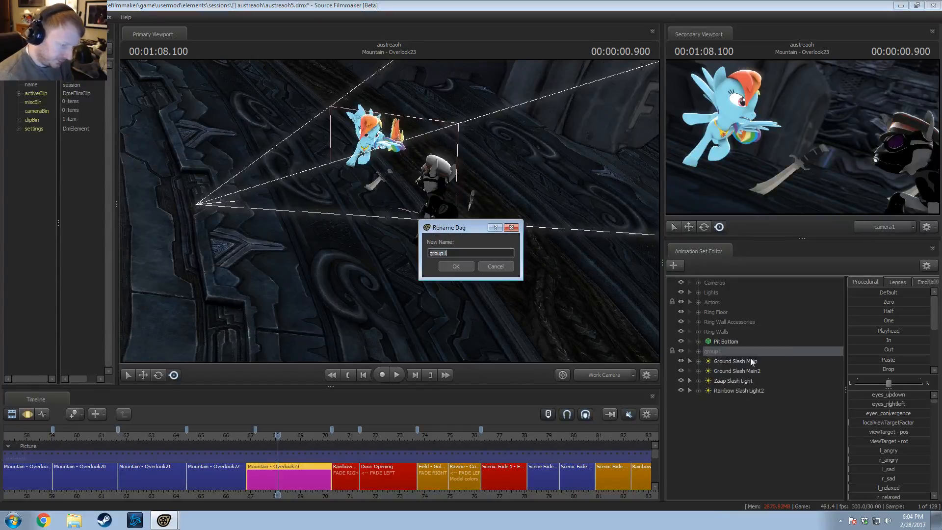
pyautogui.write('Oe')
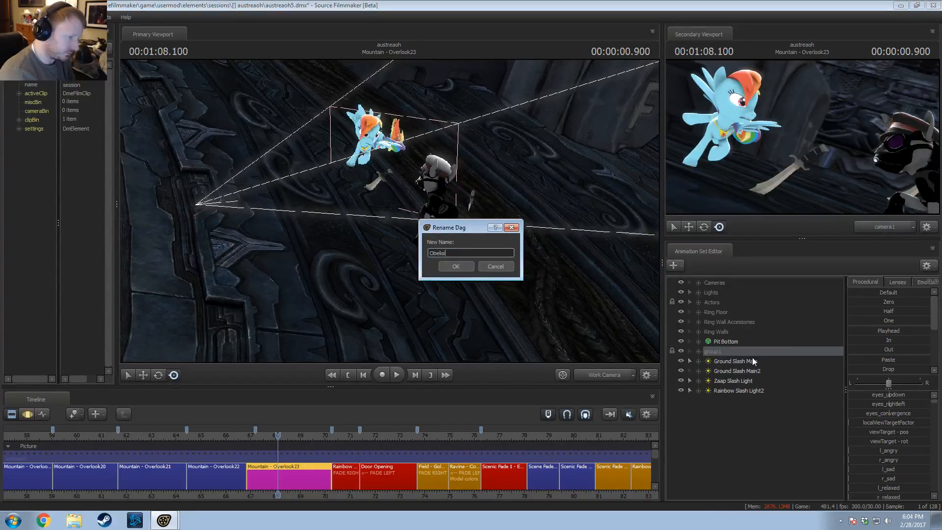
pyautogui.write('elisk')
pyautogui.press('Return')
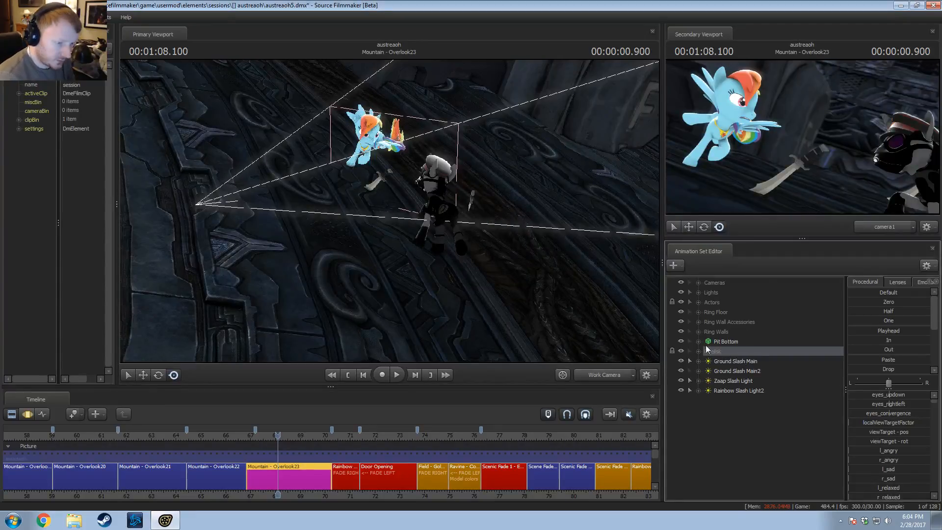
pyautogui.moveTo(706, 347); pyautogui.dragTo(719, 337)
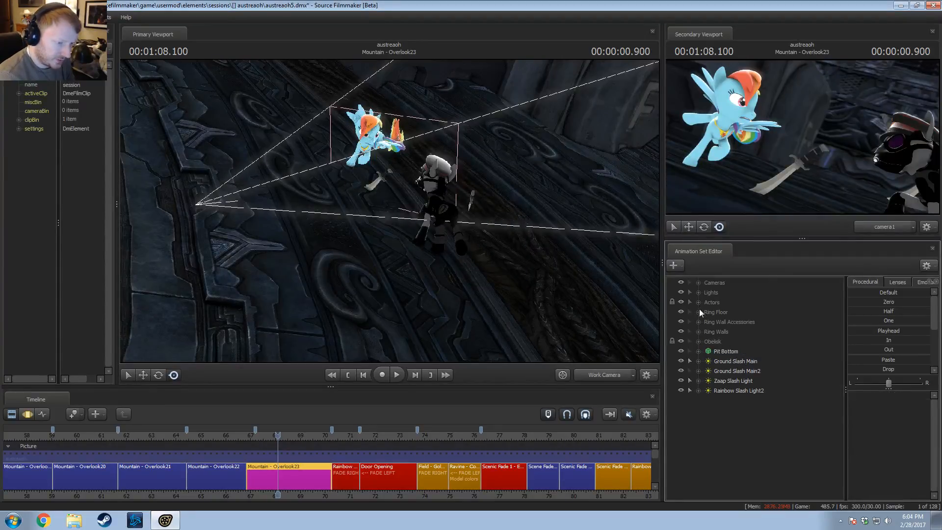
# Step: Group Ring Floor, Ring Wall Accessories and Ring Walls under the name Ring Structure and move the Obelisk group into it
pyautogui.click(725, 312)
pyautogui.keyDown('shift'); pyautogui.click(727, 331); pyautogui.keyUp('shift')
pyautogui.rightClick(727, 333)
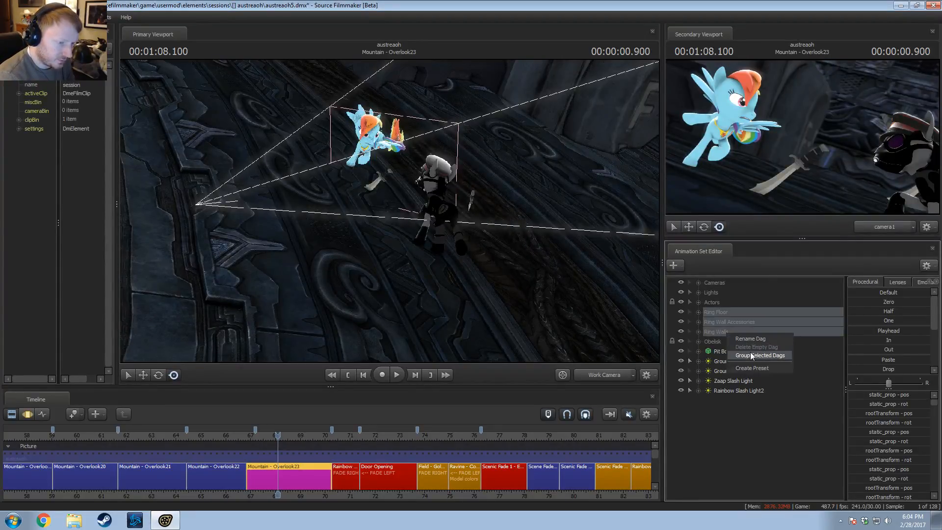
pyautogui.click(751, 355)
pyautogui.write('R')
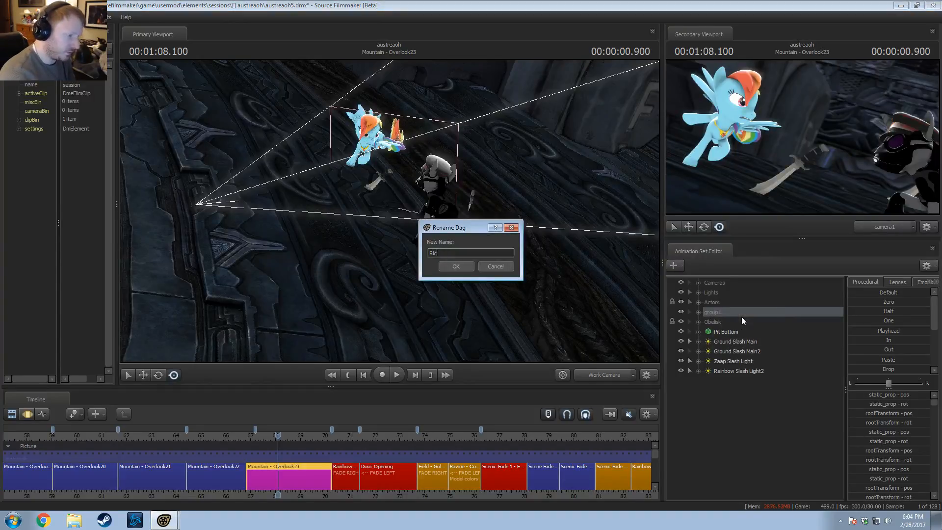
pyautogui.write('ing Structure')
pyautogui.press('Return')
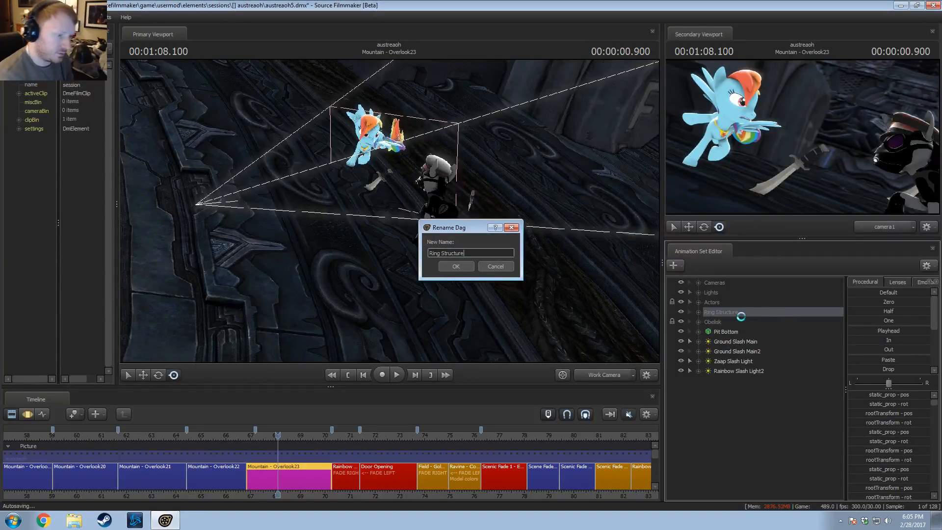
pyautogui.click(456, 267)
pyautogui.click(690, 312)
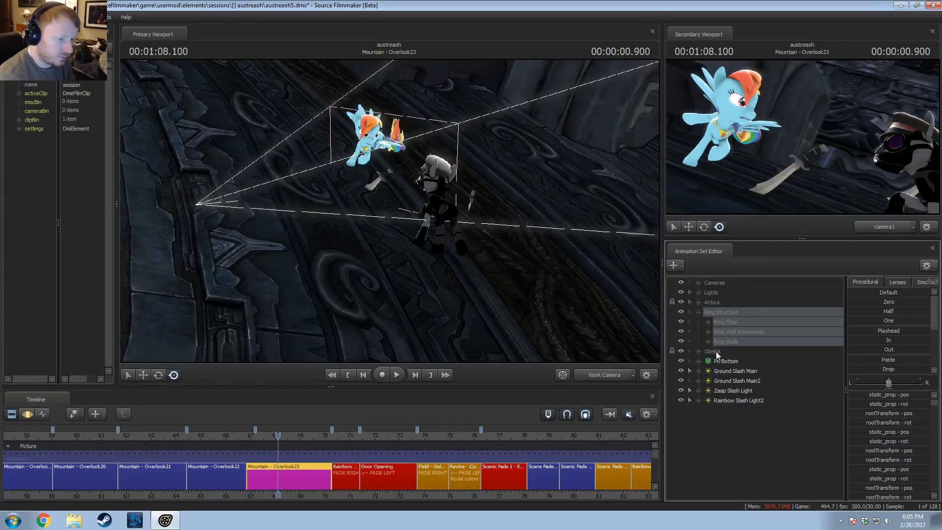
pyautogui.moveTo(717, 352); pyautogui.dragTo(698, 313)
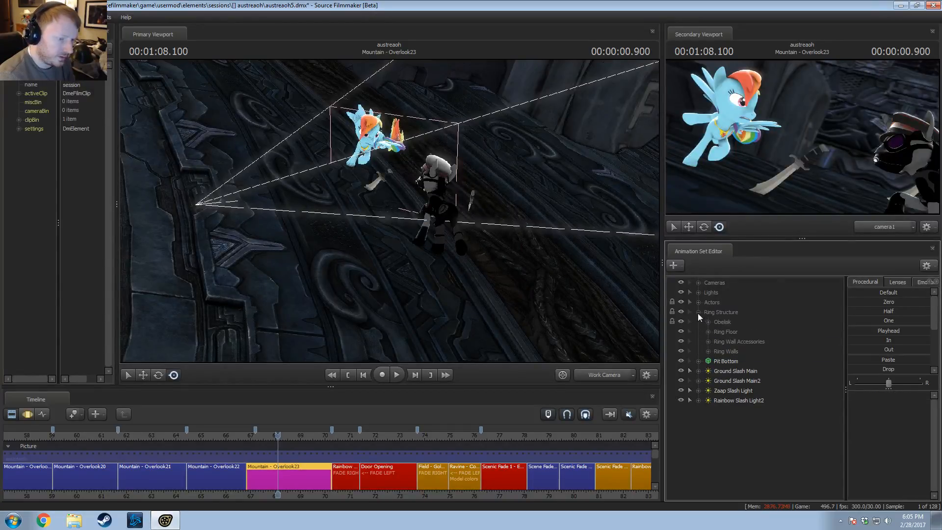
# Step: Move the Pit Bottom animation set into the Ring Structure group and collapse the group
pyautogui.click(698, 312)
pyautogui.click(730, 320)
pyautogui.click(699, 312)
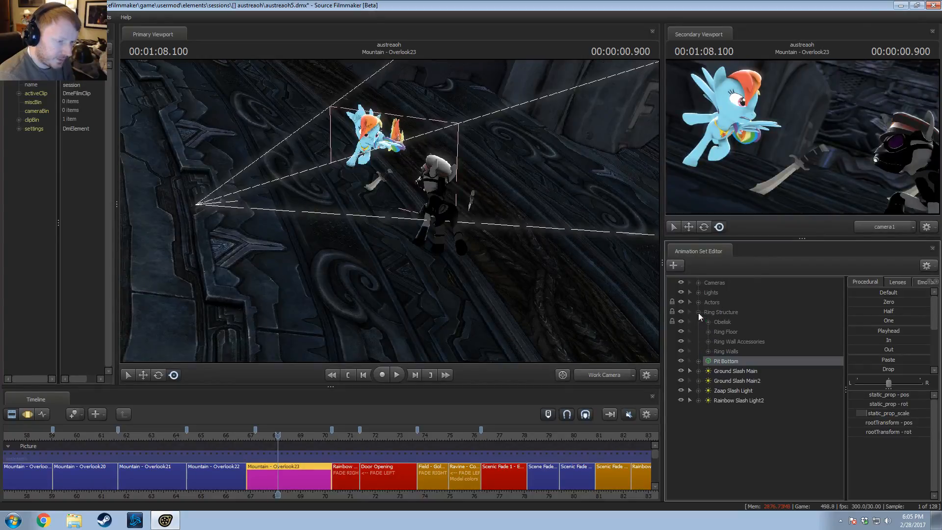
pyautogui.moveTo(731, 361)
pyautogui.mouseDown()
pyautogui.moveTo(730, 324)
pyautogui.moveTo(735, 358)
pyautogui.mouseUp()
pyautogui.click(698, 312)
# Step: View the scene through both Ground Slash lights and rename Ground Slash Main2 to Ground Slash Expanse
pyautogui.click(731, 321)
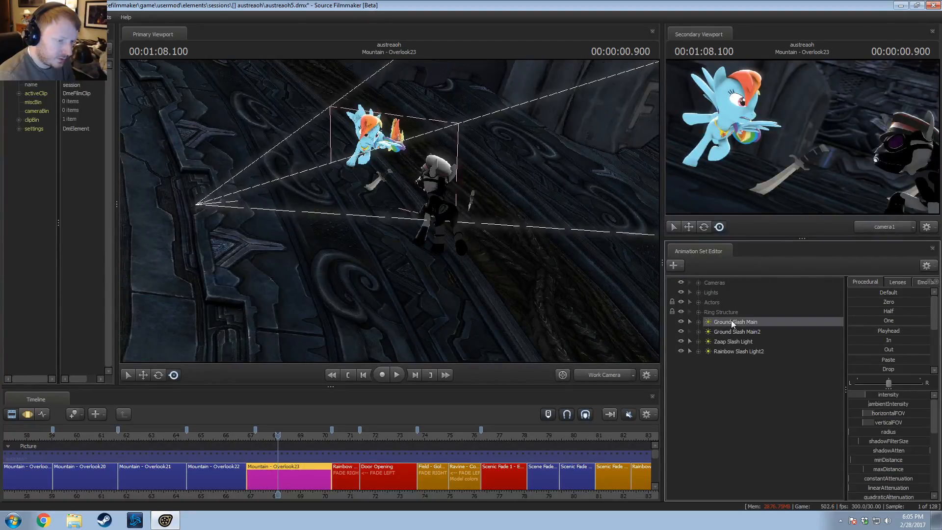
pyautogui.click(737, 334)
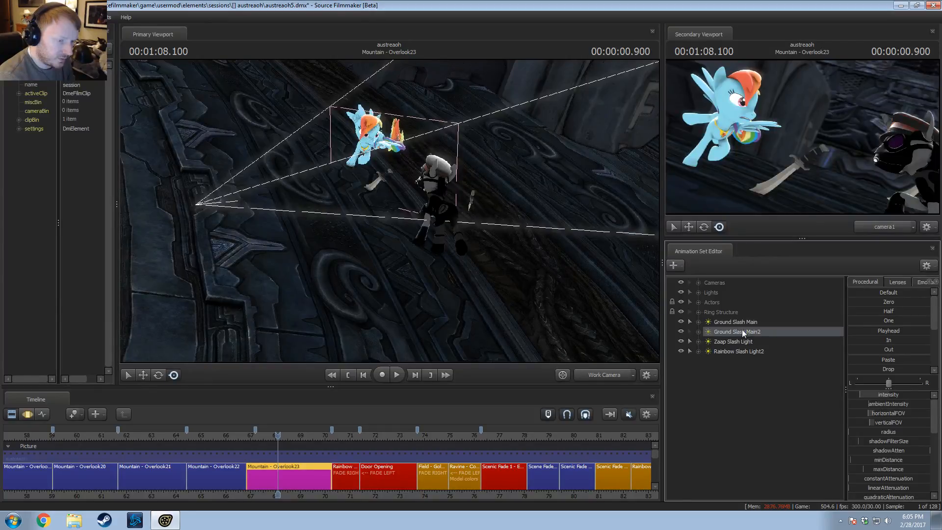
pyautogui.moveTo(740, 322); pyautogui.dragTo(450, 247)
pyautogui.click(739, 330)
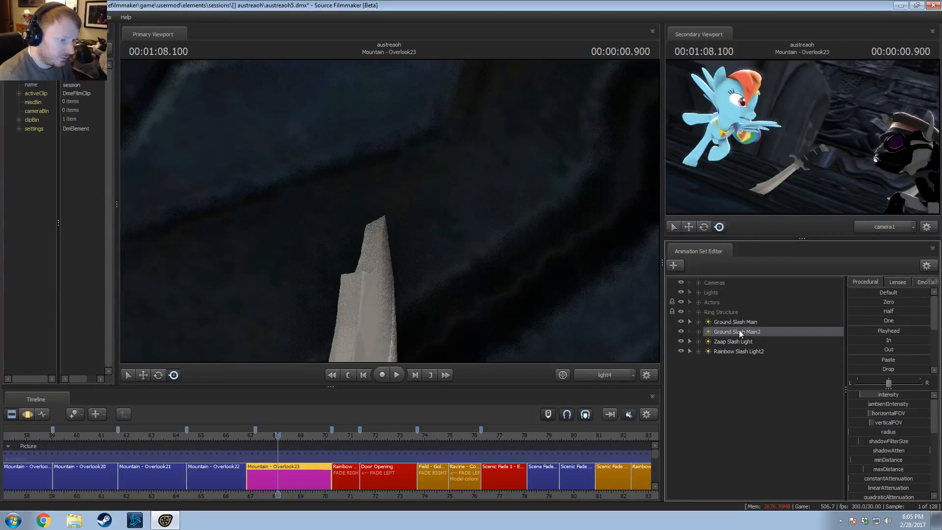
pyautogui.moveTo(740, 333); pyautogui.dragTo(452, 281)
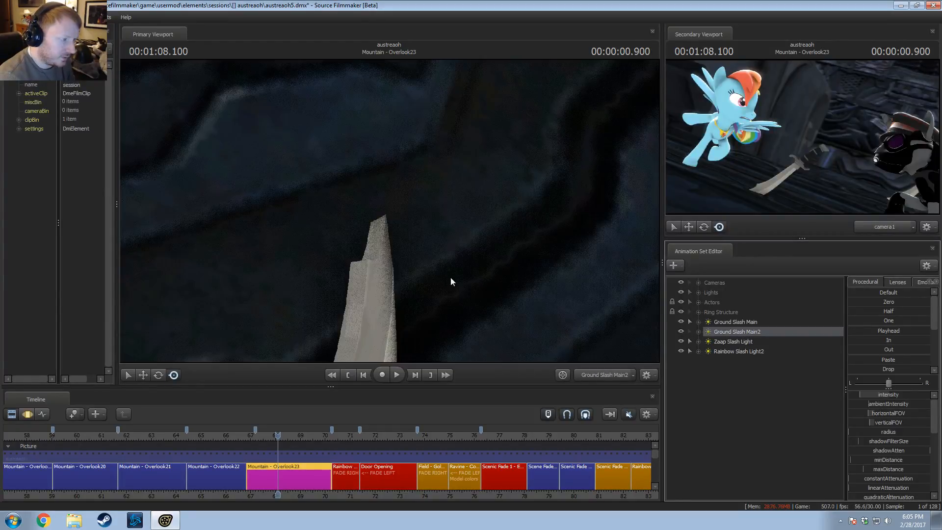
pyautogui.rightClick(737, 332)
pyautogui.click(756, 343)
pyautogui.click(499, 252)
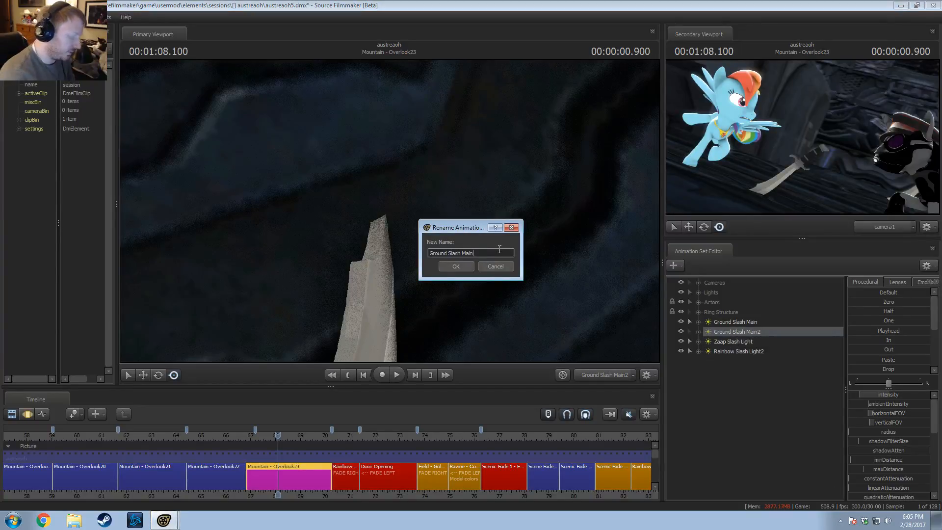
pyautogui.write('Expanse')
pyautogui.press('Return')
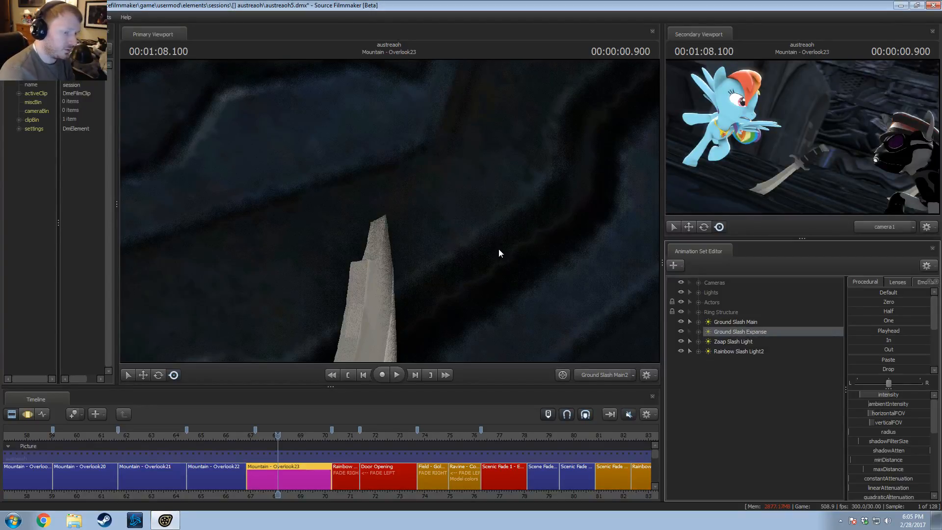
# Step: View the shot through Zaap Slash Light and Rainbow Slash Light2 in the Primary Viewport and scrub ahead to 00:01:09.033
pyautogui.moveTo(733, 342); pyautogui.dragTo(367, 239)
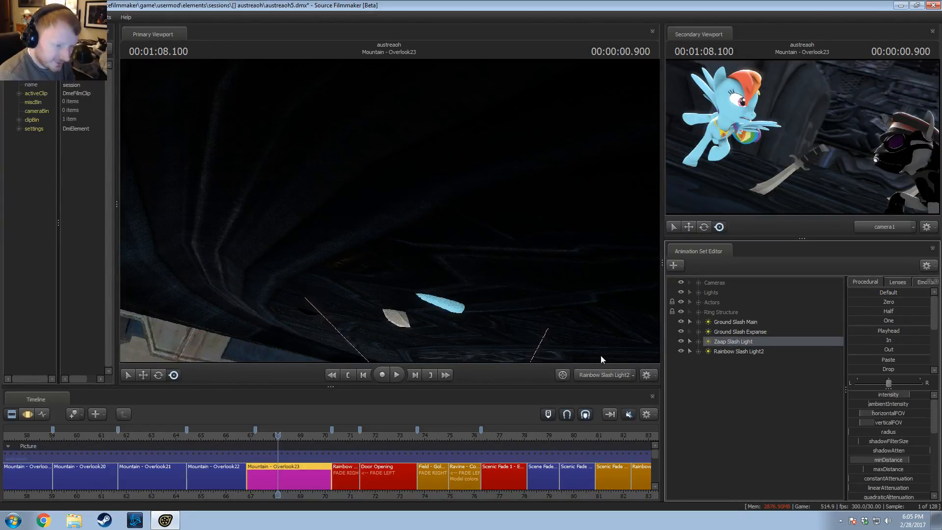
pyautogui.click(586, 375)
pyautogui.click(586, 375)
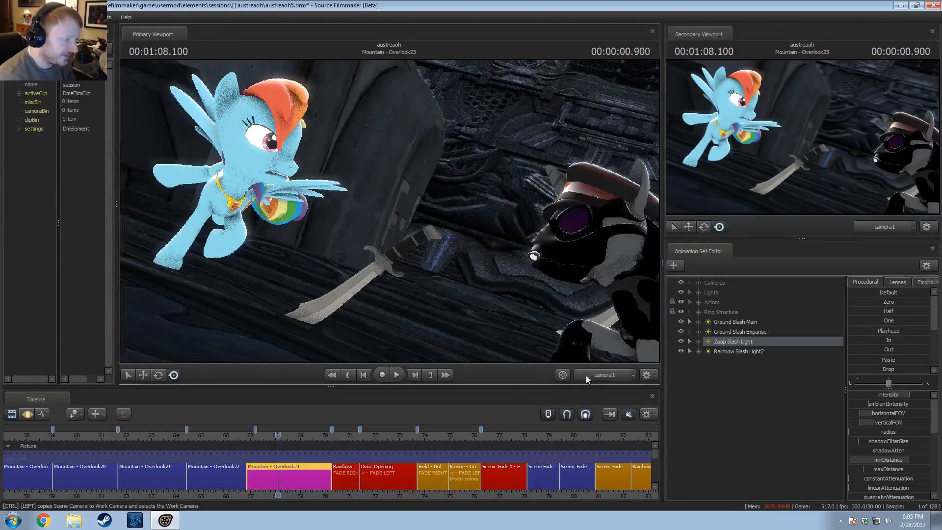
pyautogui.moveTo(753, 341); pyautogui.dragTo(542, 358)
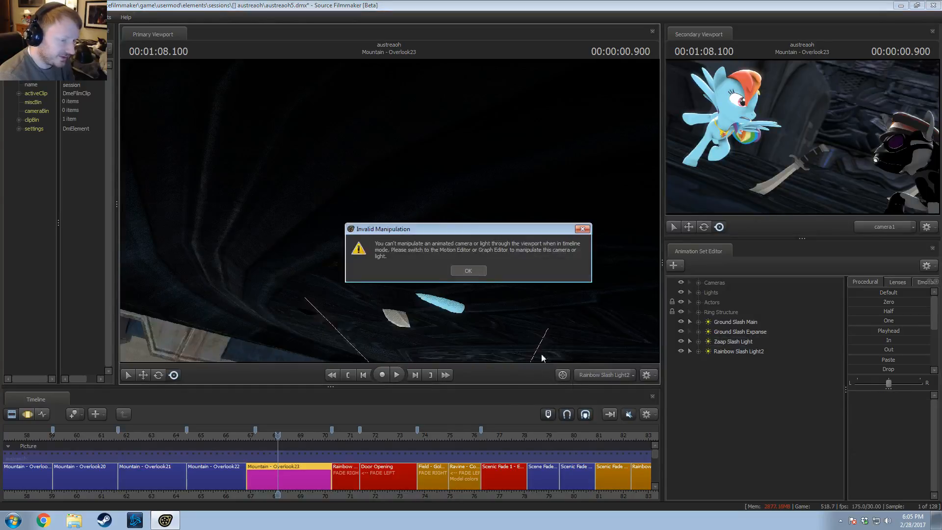
pyautogui.click(472, 272)
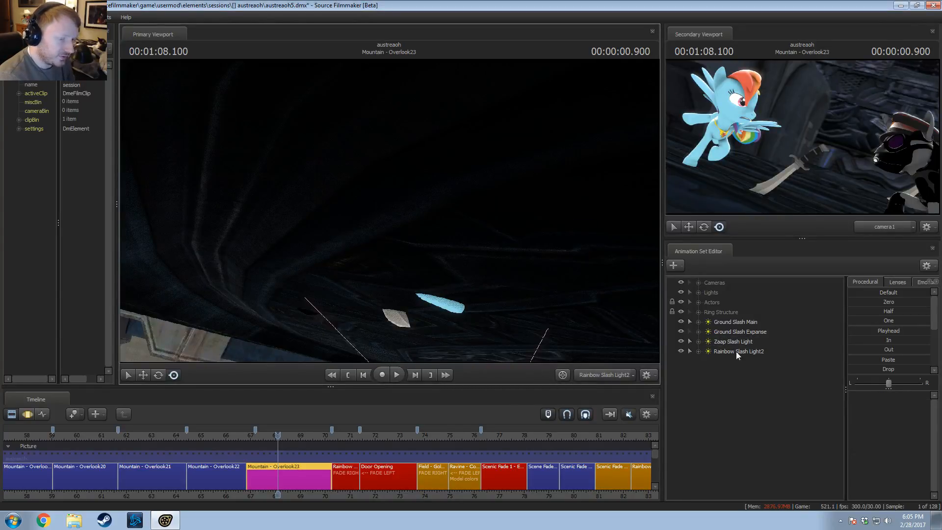
pyautogui.moveTo(736, 351); pyautogui.dragTo(412, 253)
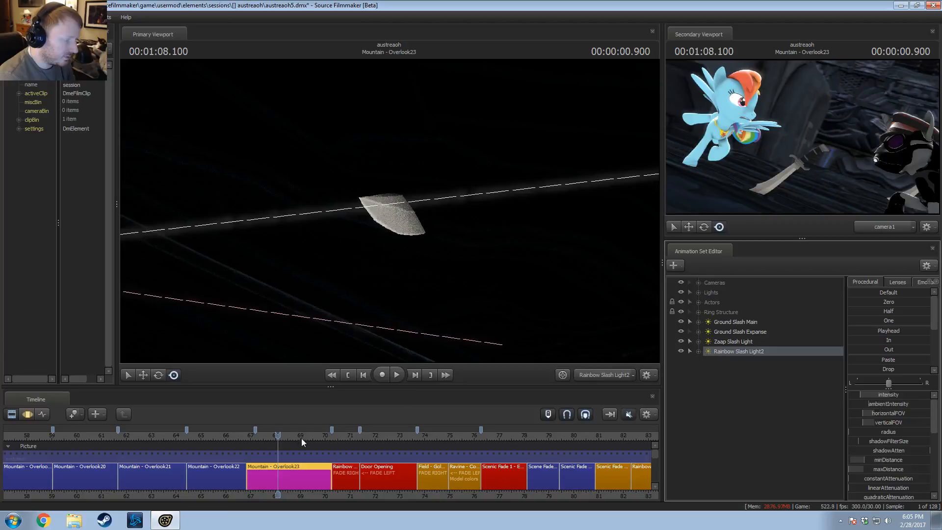
pyautogui.moveTo(278, 436); pyautogui.dragTo(301, 443)
# Step: Move the Ground Slash Main and Ground Slash Expanse lights into the Lights group and set the playhead to 00:01:08.333
pyautogui.click(733, 322)
pyautogui.keyDown('shift'); pyautogui.moveTo(732, 330); pyautogui.dragTo(721, 292); pyautogui.keyUp('shift')
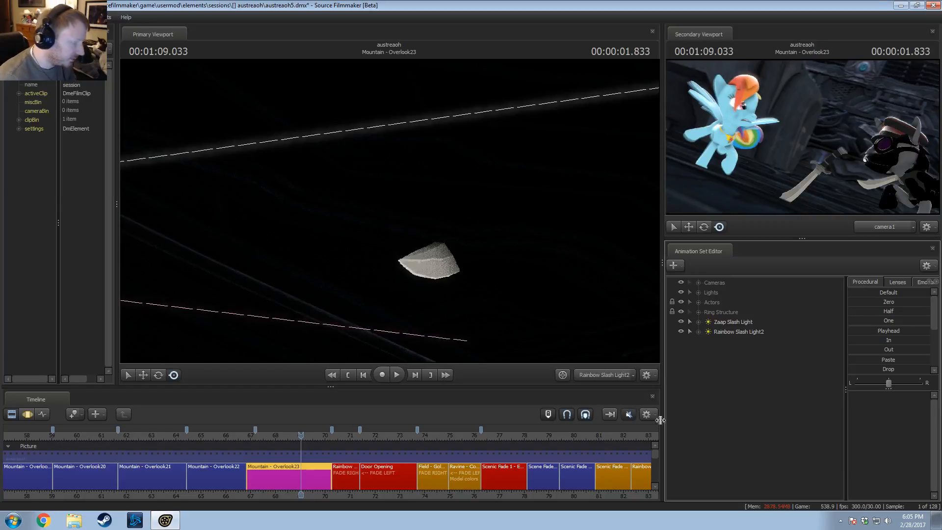
pyautogui.moveTo(255, 442); pyautogui.dragTo(270, 463)
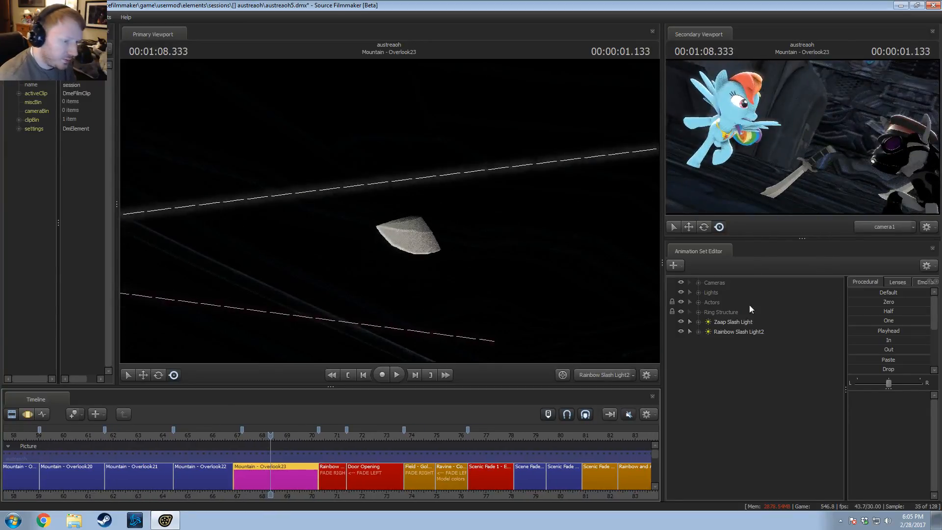
# Step: Expand the Actors group, select Zaap and switch the Primary Viewport to the Work Camera
pyautogui.click(704, 300)
pyautogui.click(727, 312)
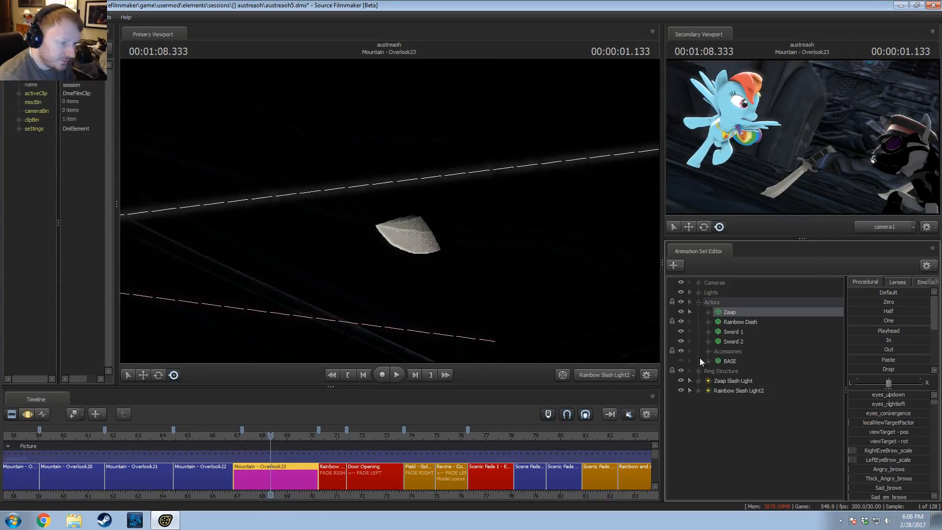
pyautogui.click(601, 373)
pyautogui.click(599, 378)
pyautogui.keyDown('ctrl'); pyautogui.click(600, 378); pyautogui.keyUp('ctrl')
# Step: Fly the Work Camera around Zaap and Rainbow Dash to examine their poses from above and from near the floor
pyautogui.press('s')
pyautogui.moveTo(579, 324); pyautogui.dragTo(471, 356)
pyautogui.press('s')
pyautogui.press('d')
pyautogui.moveTo(385, 203); pyautogui.dragTo(379, 199)
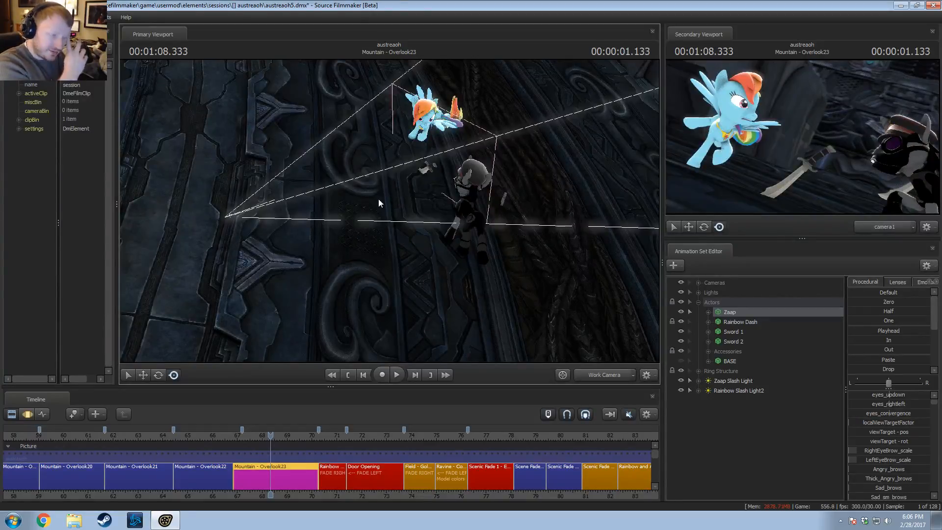
pyautogui.press('w')
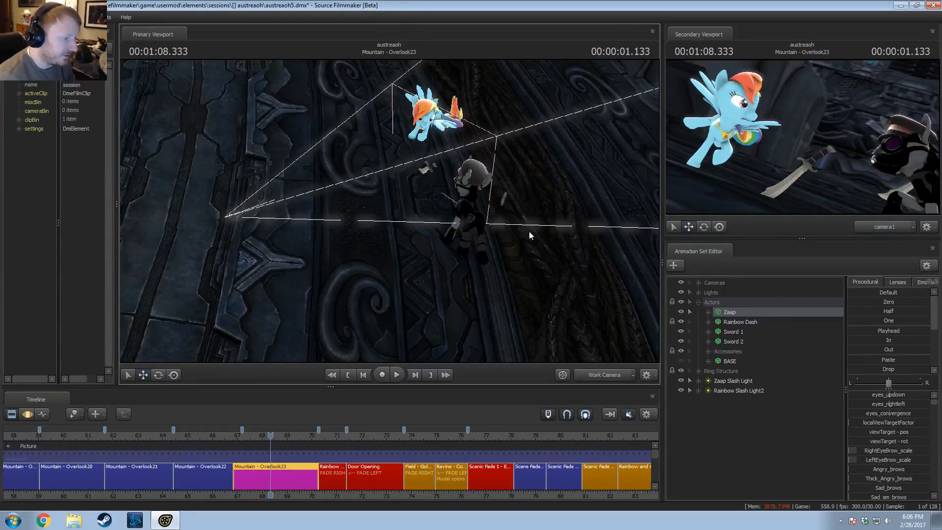
pyautogui.press('F3')
pyautogui.press('F2')
pyautogui.moveTo(388, 211)
pyautogui.mouseDown()
pyautogui.moveTo(343, 206)
pyautogui.moveTo(380, 202)
pyautogui.moveTo(390, 210)
pyautogui.mouseUp()
pyautogui.press('w')
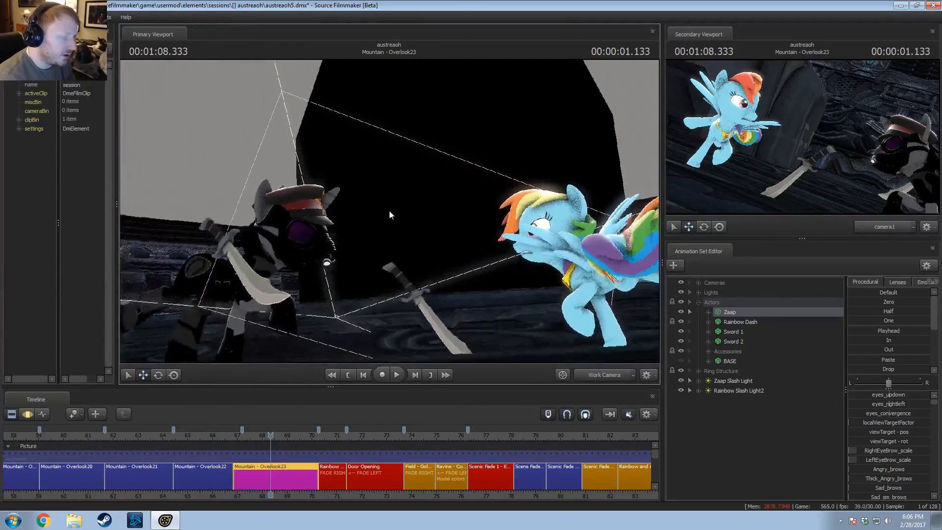
# Step: Preview the end of the Mountain - Overlook23 shot through camera1 from 00:01:09.833 to 00:01:10.233
pyautogui.click(308, 436)
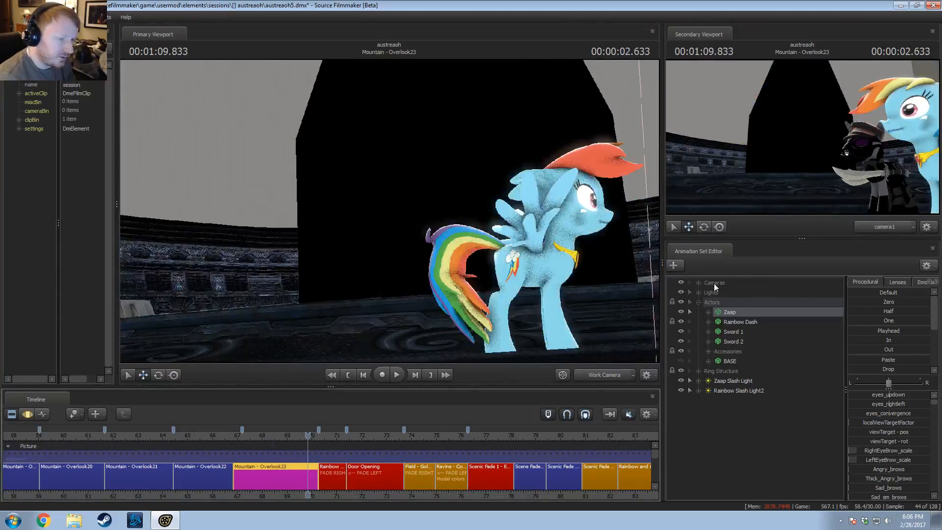
pyautogui.click(598, 369)
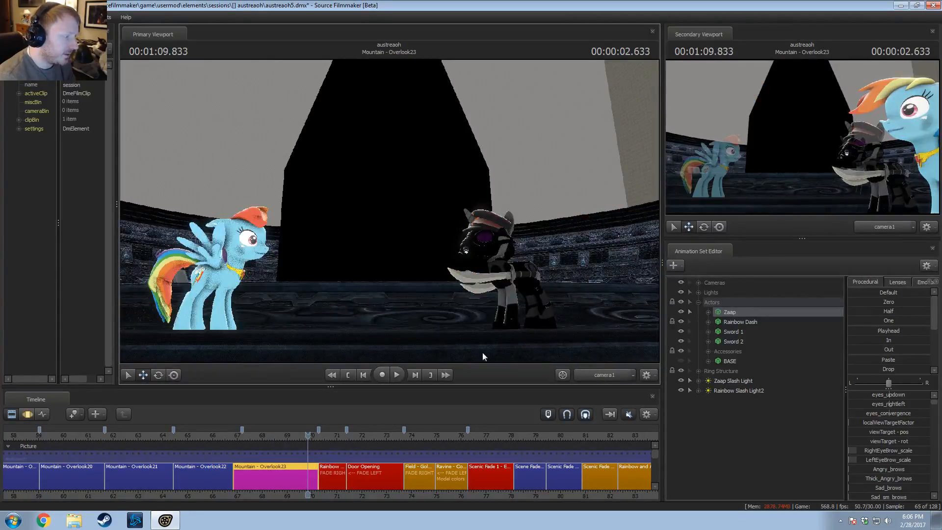
pyautogui.press('space')
pyautogui.press('space')
pyautogui.moveTo(302, 434)
pyautogui.mouseDown()
pyautogui.moveTo(293, 435)
pyautogui.moveTo(314, 436)
pyautogui.moveTo(314, 445)
pyautogui.mouseUp()
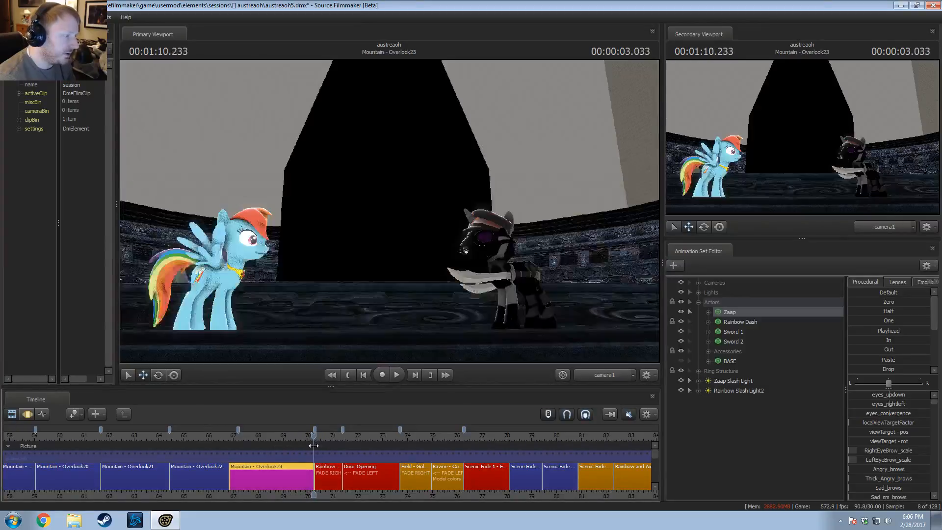
# Step: Turn on lighting in the Primary Viewport to check the shot's end back to 00:01:10.033 and turn lighting off again
pyautogui.rightClick(490, 240)
pyautogui.click(506, 264)
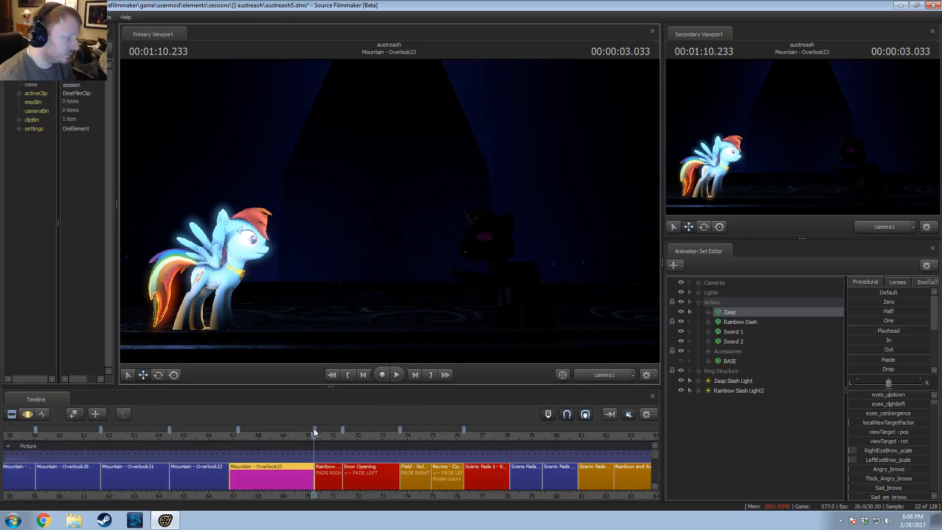
pyautogui.moveTo(313, 429); pyautogui.dragTo(308, 435)
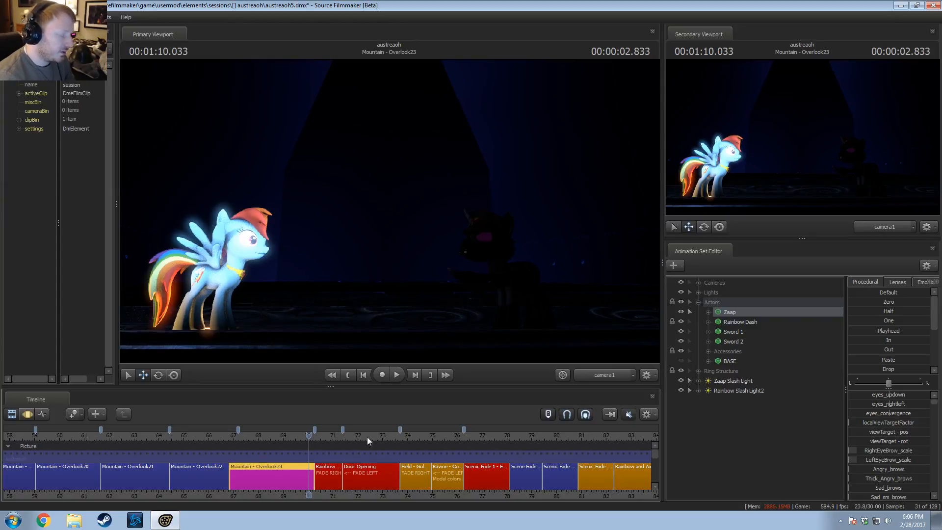
pyautogui.rightClick(436, 304)
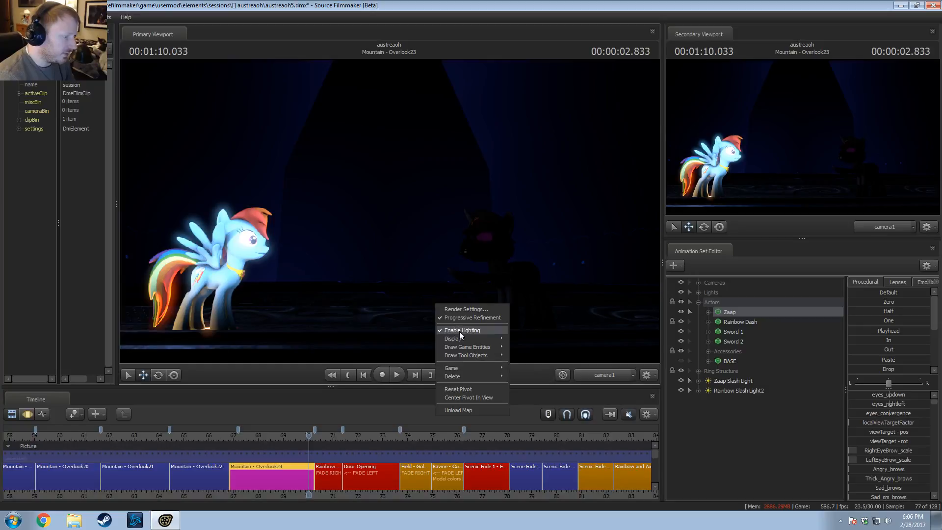
pyautogui.click(460, 331)
# Step: Frame Zaap and Rainbow Dash from above through the Work Camera and set the playhead to 00:01:08.200
pyautogui.click(616, 374)
pyautogui.moveTo(339, 270); pyautogui.dragTo(471, 300)
pyautogui.moveTo(296, 196); pyautogui.dragTo(367, 198)
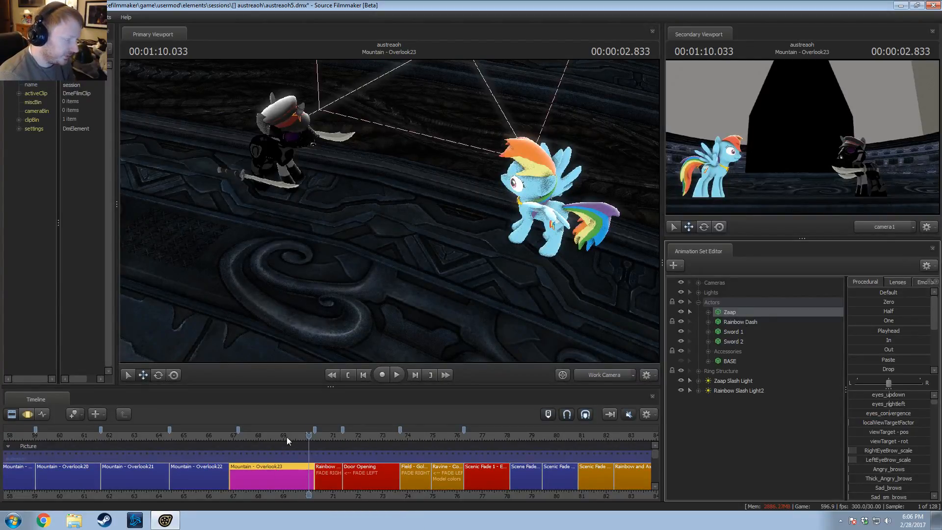
pyautogui.moveTo(286, 436); pyautogui.dragTo(264, 436)
# Step: Show Zaap's animation in the Motion Editor and extend the full-strength time selection up to 00:01:09.233
pyautogui.press('F3')
pyautogui.scroll(6, 278, 473)
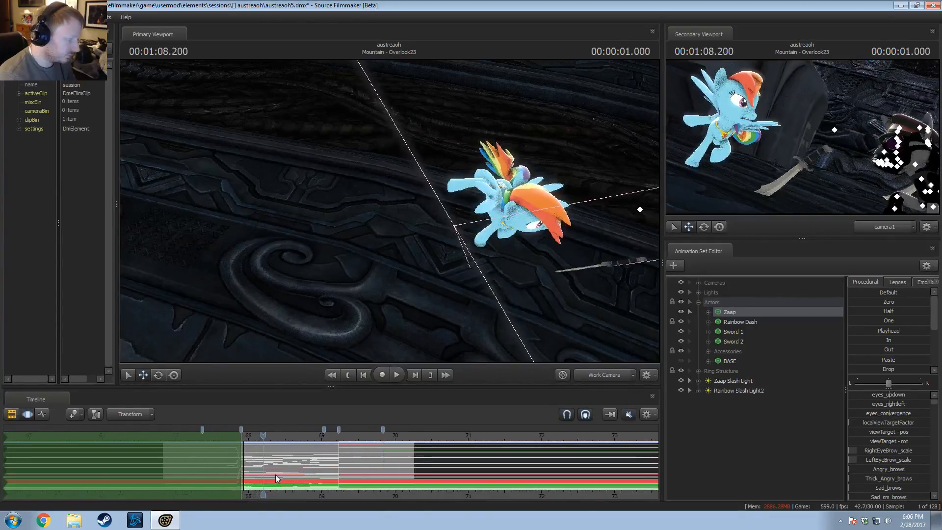
pyautogui.click(384, 457)
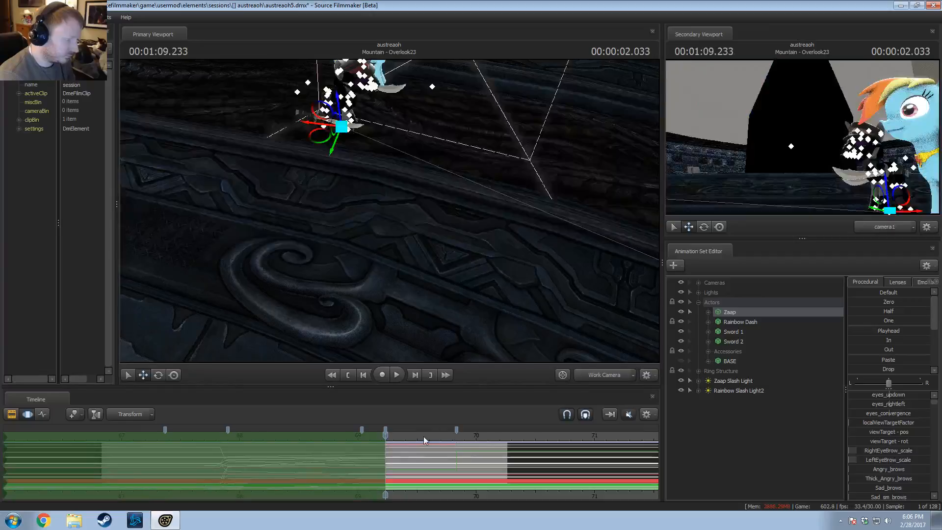
# Step: Scrub and play back Zaap's motion from the start of the shot through the Work Camera
pyautogui.moveTo(385, 438); pyautogui.dragTo(212, 483)
pyautogui.moveTo(286, 349)
pyautogui.mouseDown()
pyautogui.moveTo(265, 344)
pyautogui.moveTo(294, 346)
pyautogui.moveTo(286, 350)
pyautogui.mouseUp()
pyautogui.moveTo(213, 436); pyautogui.dragTo(143, 459)
pyautogui.press('space')
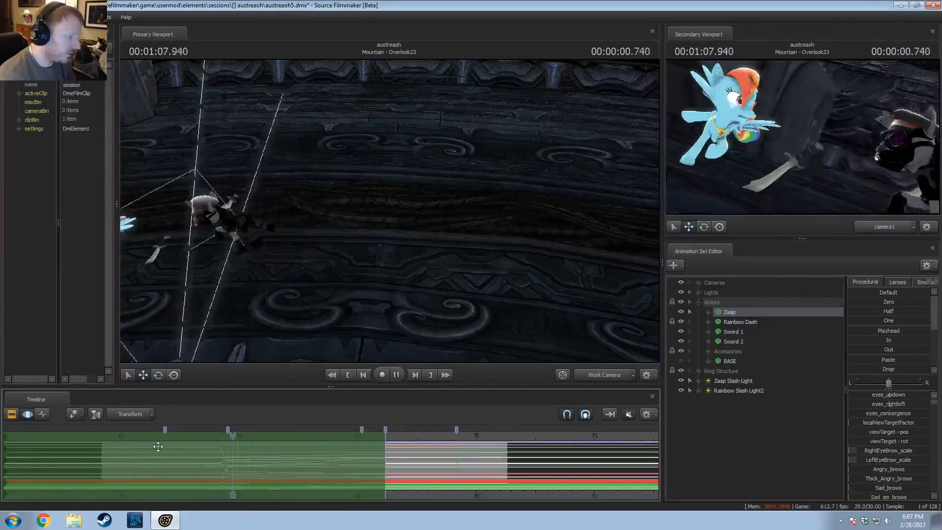
pyautogui.press('space')
pyautogui.moveTo(406, 235); pyautogui.dragTo(363, 246)
pyautogui.moveTo(390, 211); pyautogui.dragTo(373, 211)
# Step: Rotate Zaap about the root control at 00:01:08.766 across the time selection so he turns toward Rainbow Dash
pyautogui.keyDown('alt'); pyautogui.moveTo(488, 234); pyautogui.dragTo(320, 312); pyautogui.keyUp('alt')
pyautogui.moveTo(344, 304); pyautogui.dragTo(322, 334)
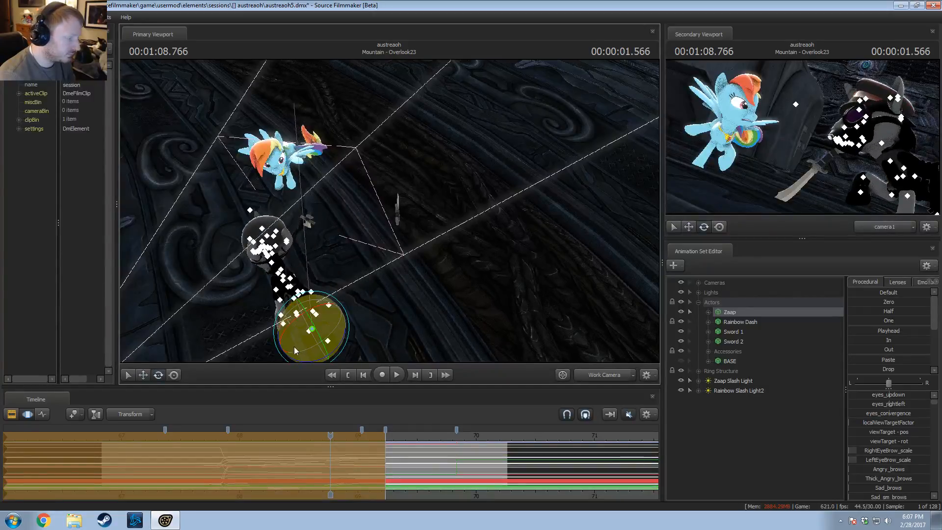
pyautogui.rightClick(293, 350)
pyautogui.click(302, 356)
pyautogui.moveTo(291, 362); pyautogui.dragTo(283, 360)
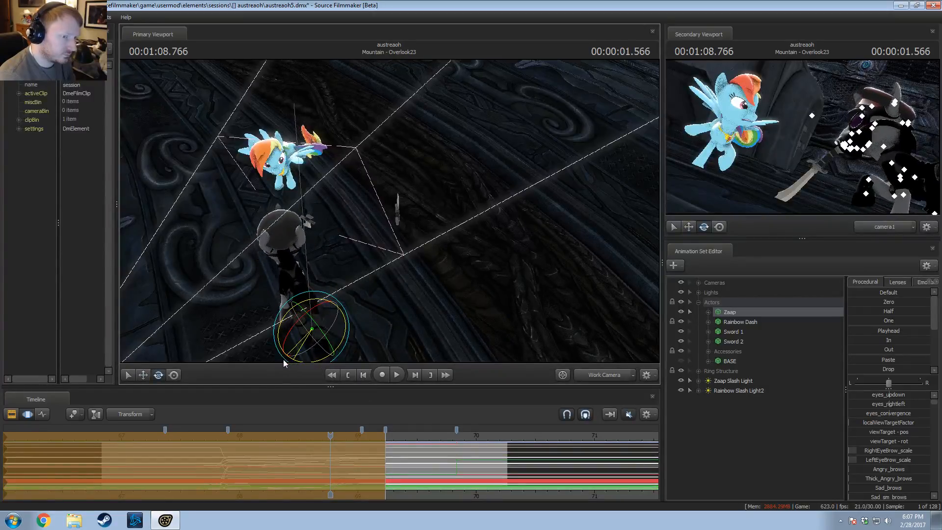
# Step: Reframe the Work Camera on both characters and play back Zaap's rotated motion from 00:01:07.366 to 00:01:09.066
pyautogui.moveTo(321, 257); pyautogui.dragTo(394, 362)
pyautogui.moveTo(337, 439); pyautogui.dragTo(172, 452)
pyautogui.press('space')
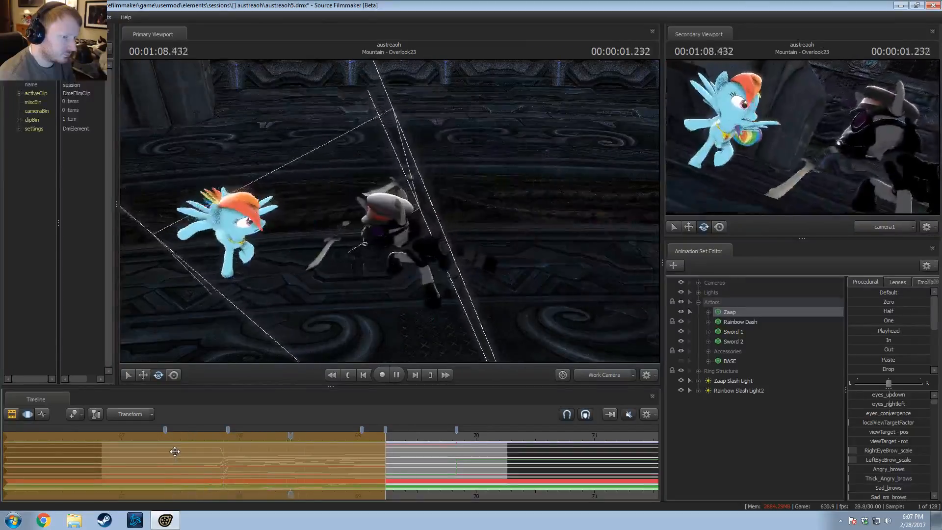
pyautogui.press('space')
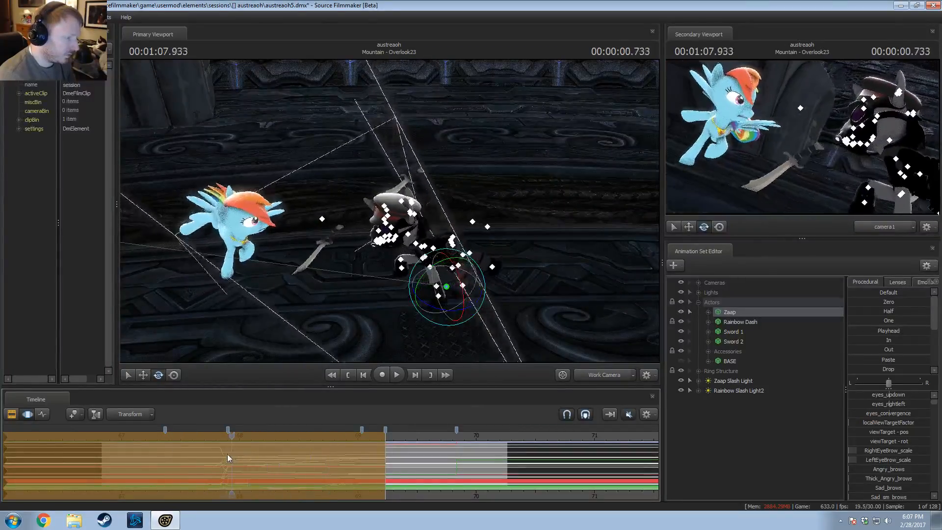
pyautogui.moveTo(228, 455); pyautogui.dragTo(167, 461)
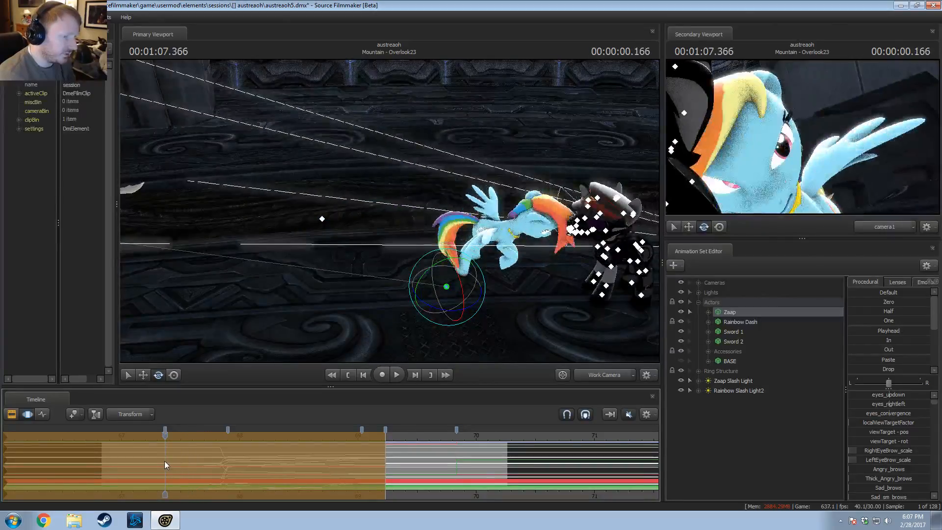
pyautogui.press('space')
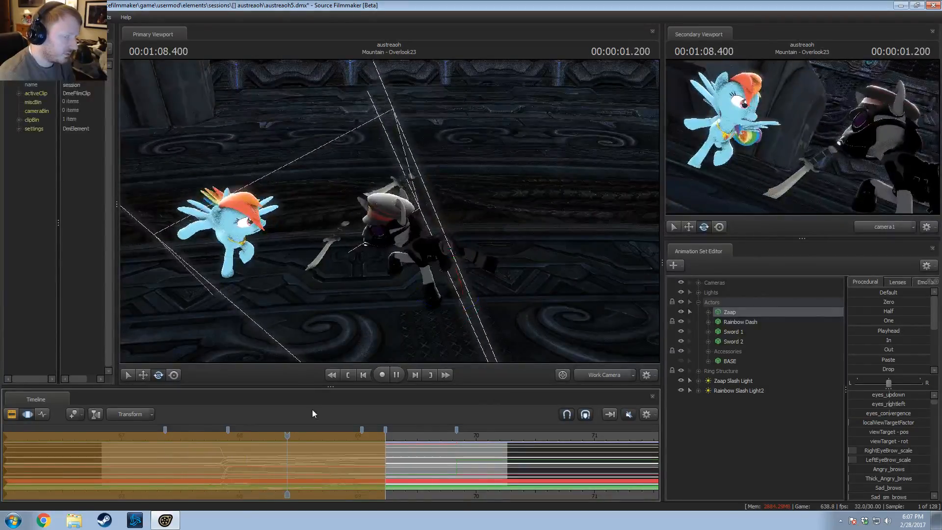
pyautogui.press('space')
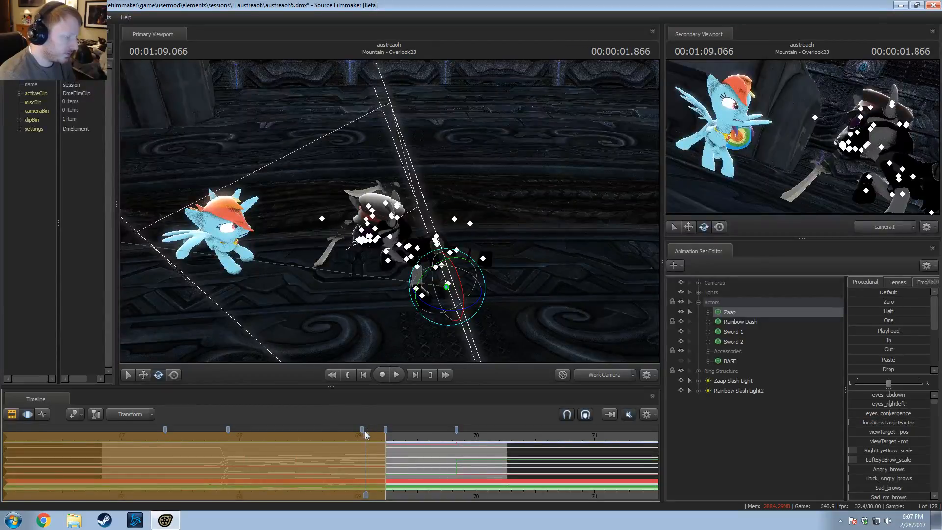
# Step: Scrub and play back Zaap's rotated motion repeatedly from 00:01:07.366 to about 00:01:09.300
pyautogui.moveTo(365, 432); pyautogui.dragTo(304, 450)
pyautogui.press('space')
pyautogui.press('space')
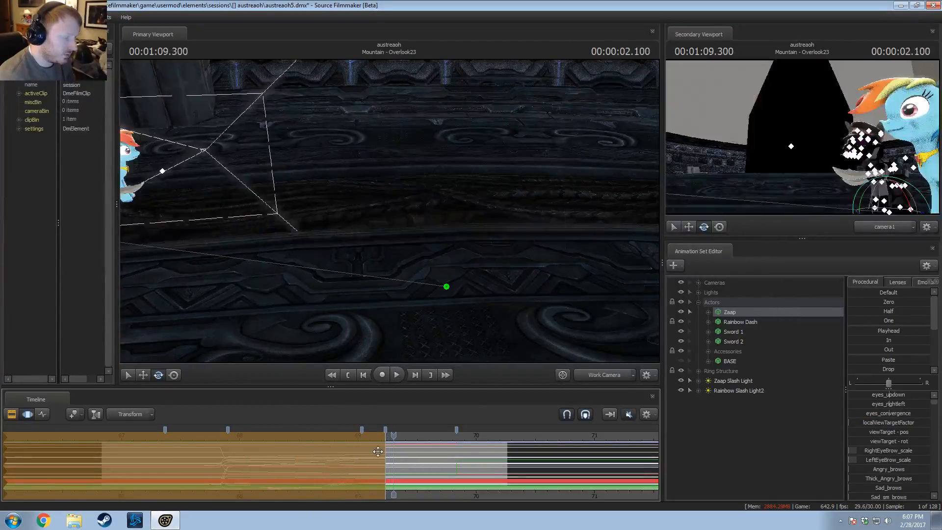
pyautogui.moveTo(376, 438); pyautogui.dragTo(219, 449)
pyautogui.press('space')
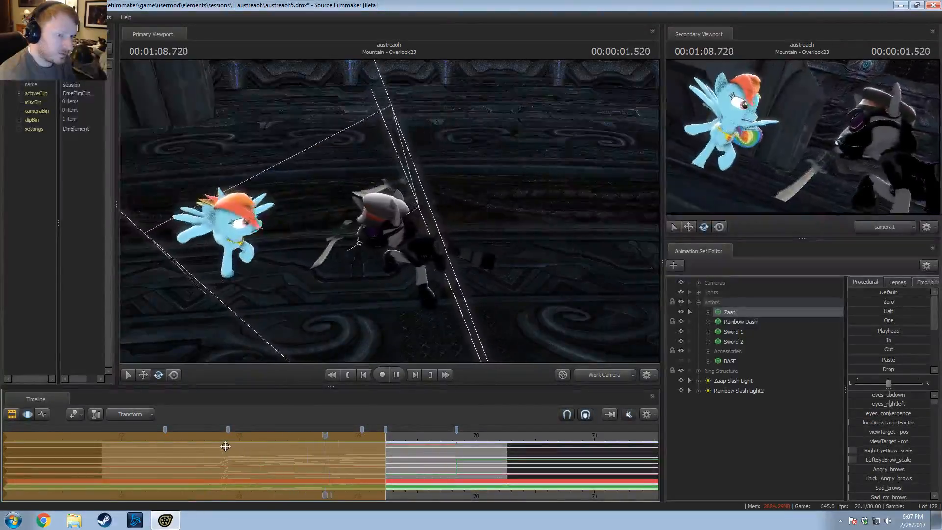
pyautogui.moveTo(400, 433); pyautogui.dragTo(164, 447)
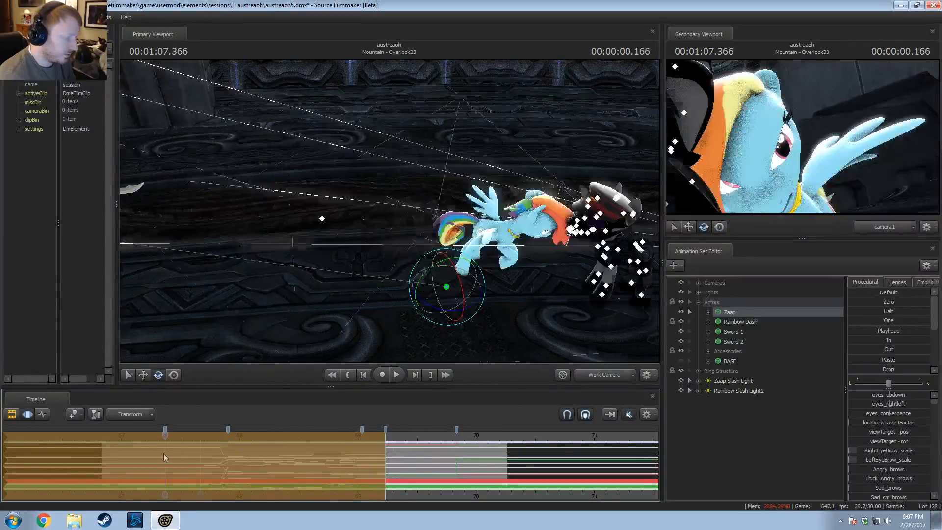
pyautogui.press('space')
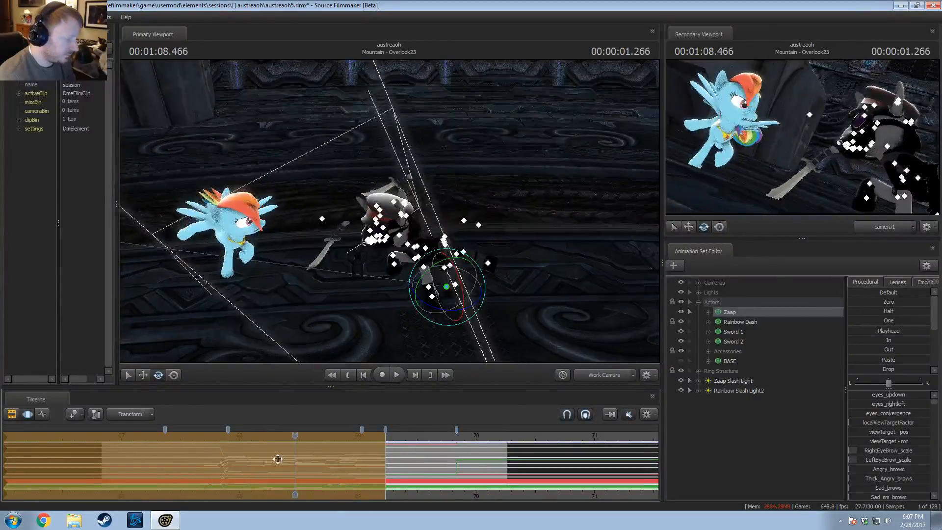
# Step: Try limiting the time selection to 00:01:07.833 with falloff to 67.9, moving Zaap's root away from Rainbow Dash, and play it back
pyautogui.moveTo(242, 465); pyautogui.dragTo(2, 499)
pyautogui.moveTo(220, 476); pyautogui.dragTo(321, 477)
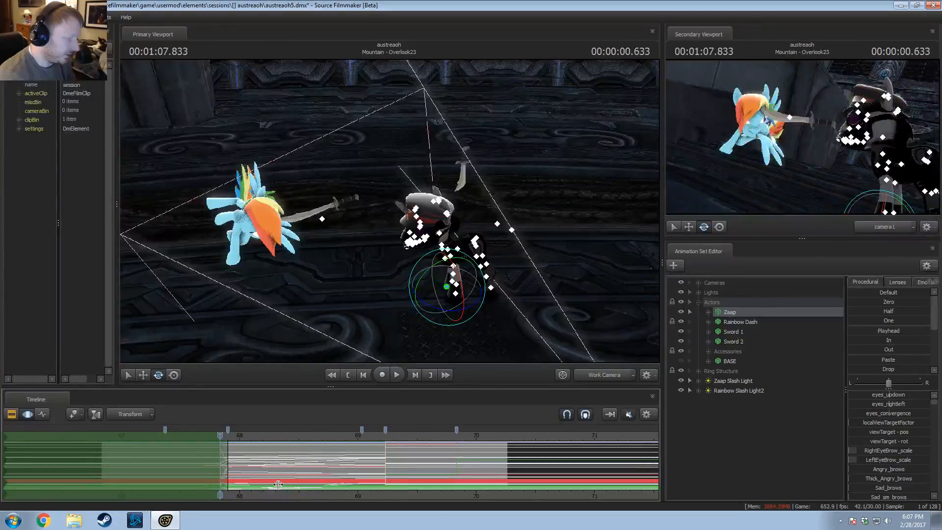
pyautogui.moveTo(438, 302); pyautogui.dragTo(550, 266)
pyautogui.press('space')
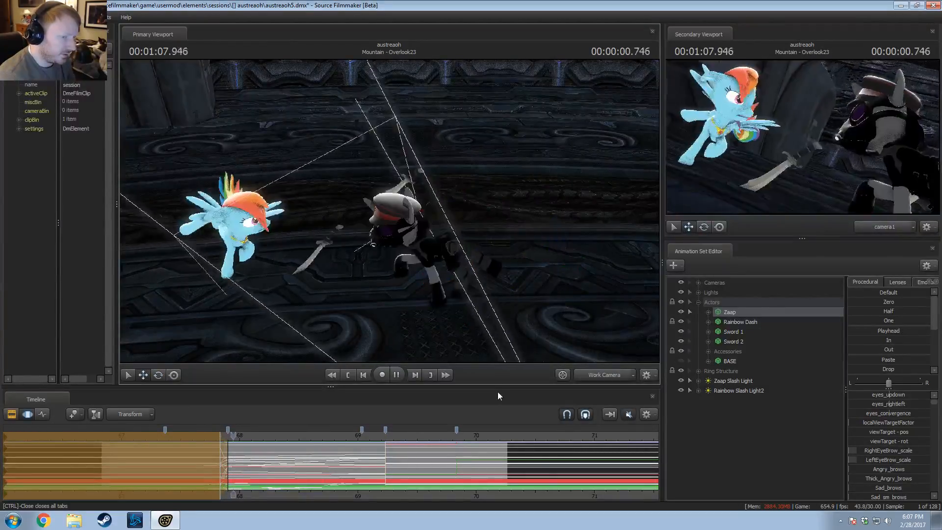
pyautogui.press('space')
# Step: Lengthen the time selection's falloff to start at 67.8 and play back how Zaap lunges toward Rainbow Dash
pyautogui.scroll(4, 228, 463)
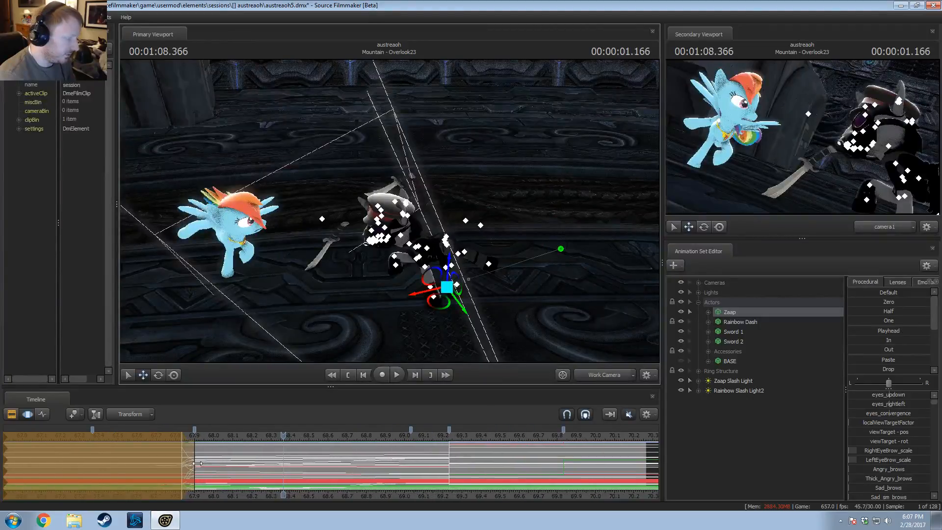
pyautogui.moveTo(195, 464)
pyautogui.mouseDown()
pyautogui.moveTo(215, 469)
pyautogui.moveTo(211, 449)
pyautogui.moveTo(176, 460)
pyautogui.moveTo(215, 440)
pyautogui.moveTo(168, 439)
pyautogui.moveTo(159, 441)
pyautogui.moveTo(169, 451)
pyautogui.moveTo(117, 456)
pyautogui.moveTo(183, 466)
pyautogui.mouseUp()
pyautogui.press('space')
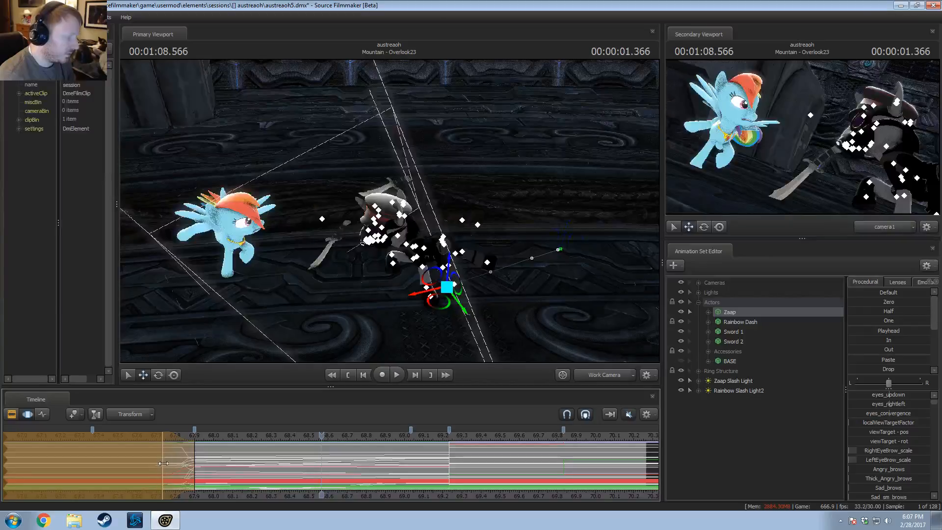
pyautogui.press('space')
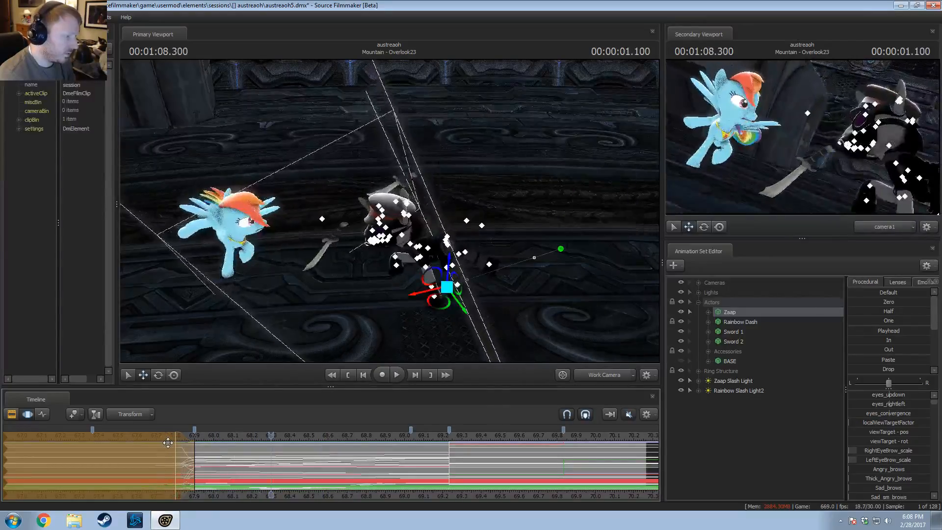
pyautogui.press('space')
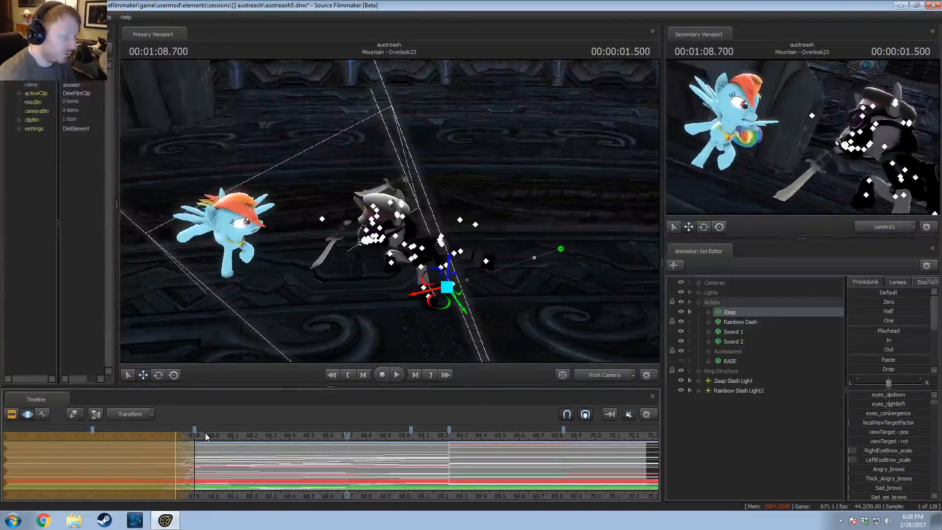
pyautogui.press('space')
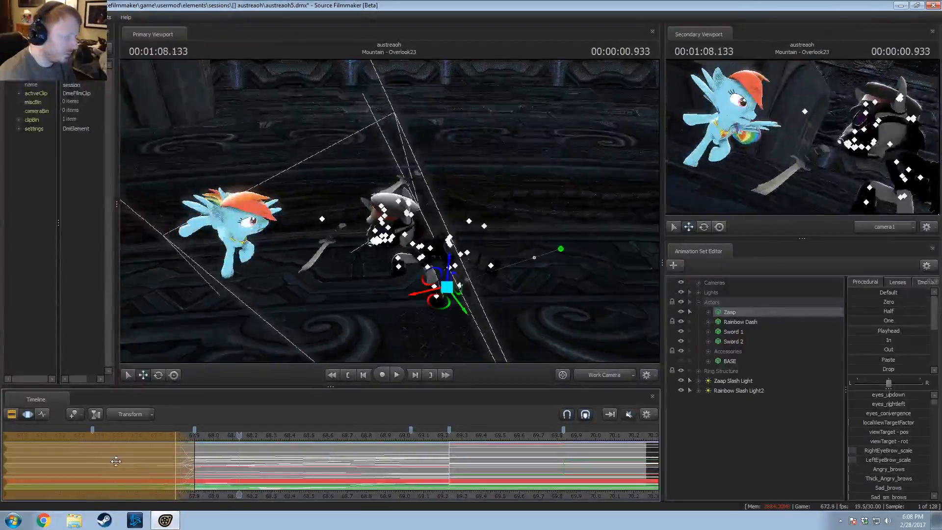
# Step: Scrub Zaap's motion across the falloff between 00:01:07.800 and 00:01:07.883, and play it back
pyautogui.moveTo(116, 461); pyautogui.dragTo(189, 453)
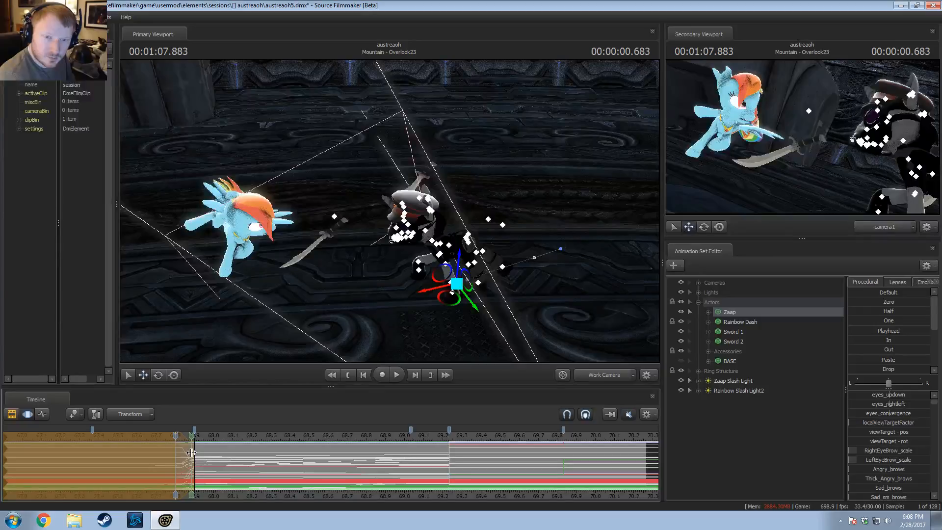
pyautogui.moveTo(191, 452)
pyautogui.mouseDown()
pyautogui.moveTo(165, 452)
pyautogui.moveTo(193, 453)
pyautogui.moveTo(178, 455)
pyautogui.mouseUp()
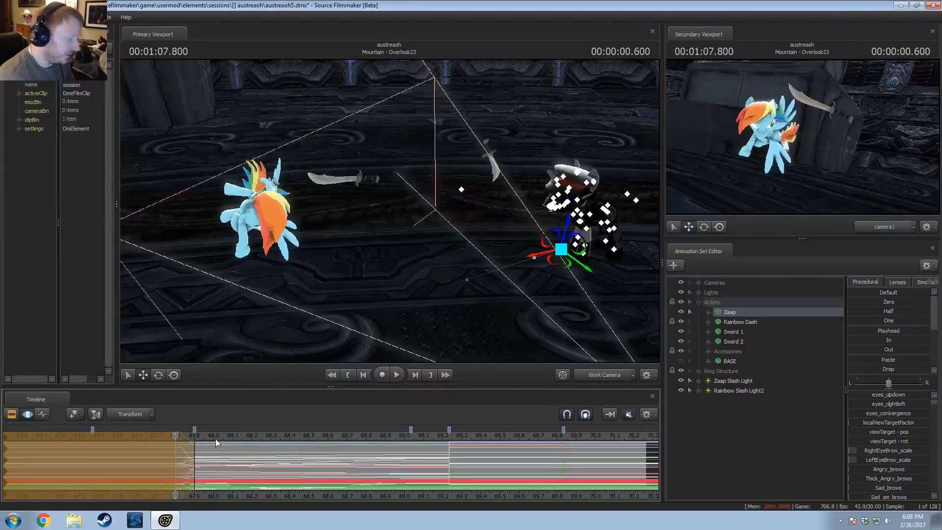
pyautogui.click(239, 450)
pyautogui.press('space')
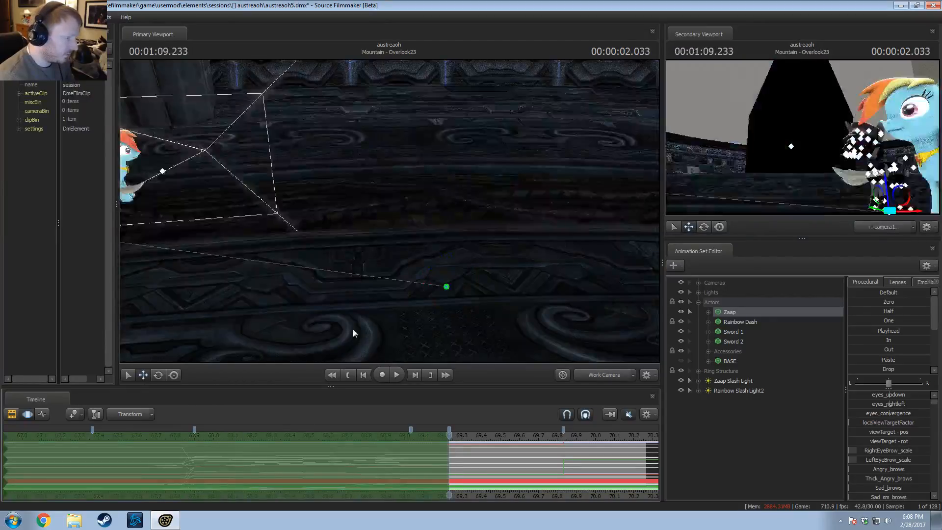
# Step: Rotate Zaap slightly about the root control at 00:01:08.133, across the time selection ending at 00:01:09.233
pyautogui.moveTo(216, 469); pyautogui.dragTo(207, 468)
pyautogui.keyDown('alt'); pyautogui.moveTo(363, 265); pyautogui.dragTo(391, 255); pyautogui.keyUp('alt')
pyautogui.press('space')
pyautogui.press('space')
pyautogui.press('e')
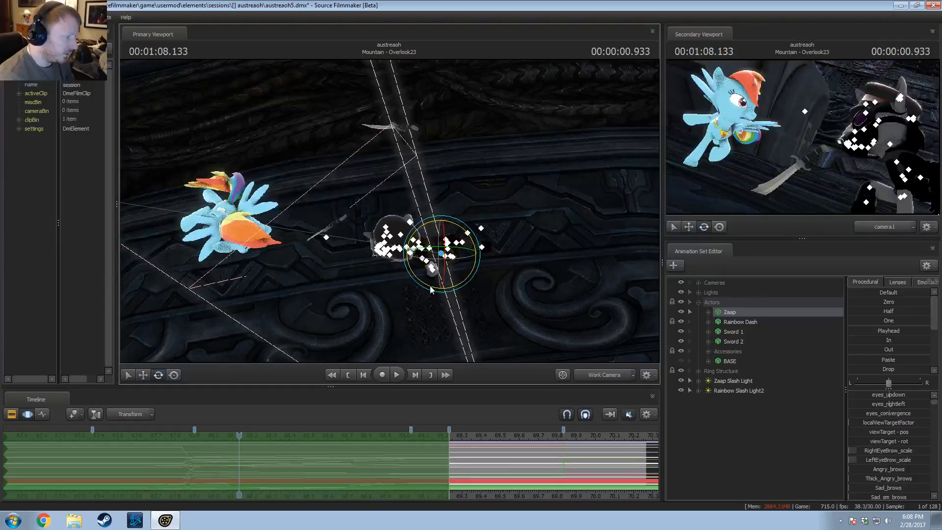
pyautogui.moveTo(432, 287); pyautogui.dragTo(425, 287)
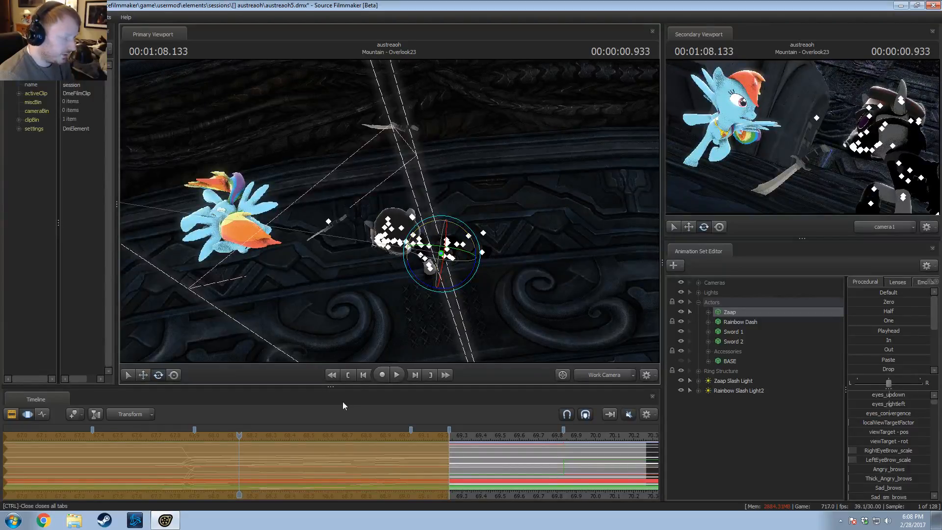
# Step: Try ending the full-strength time selection at 00:01:07.766 with falloff to 67.9 and moving Zaap's root away from Rainbow Dash
pyautogui.moveTo(189, 470)
pyautogui.mouseDown()
pyautogui.moveTo(177, 469)
pyautogui.moveTo(205, 469)
pyautogui.moveTo(164, 465)
pyautogui.moveTo(196, 483)
pyautogui.mouseUp()
pyautogui.press('[')
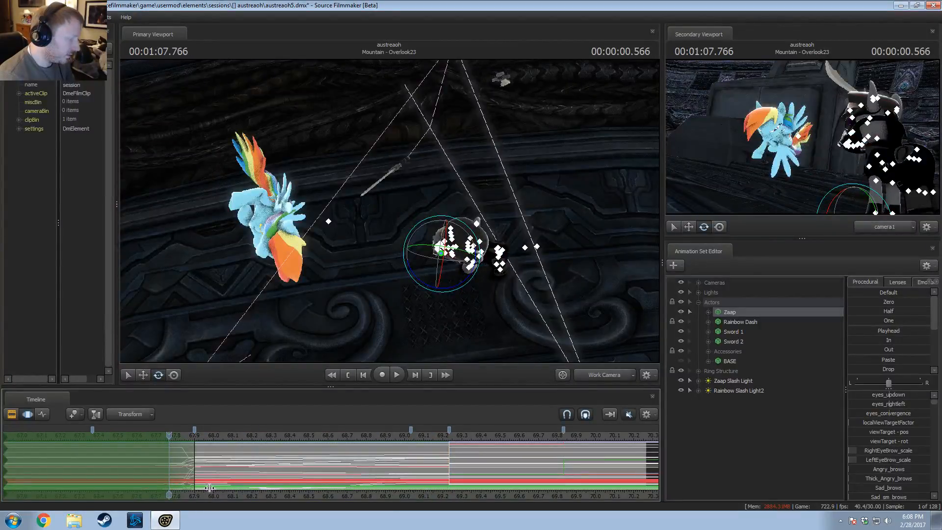
pyautogui.moveTo(441, 288); pyautogui.dragTo(499, 277)
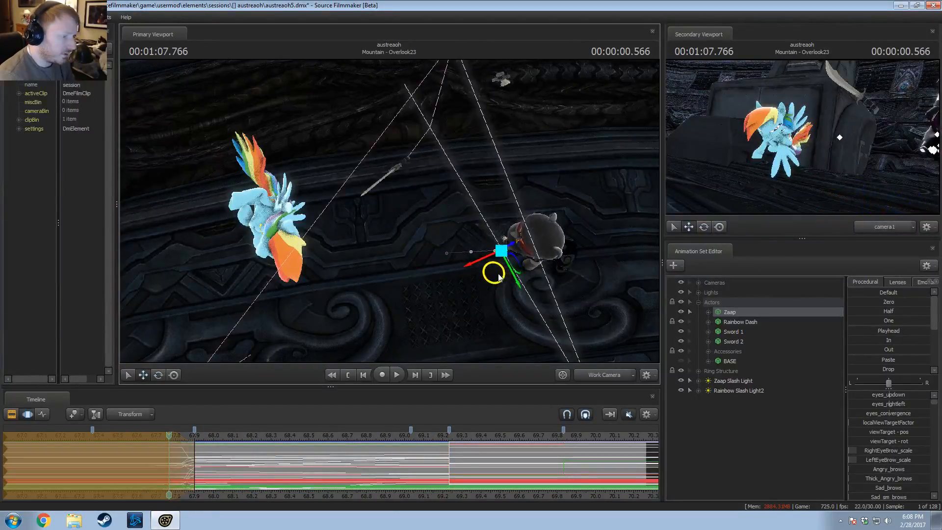
# Step: Lengthen the time selection's falloff to start at 00:01:07.500 and play back Zaap's approach several times
pyautogui.moveTo(182, 455); pyautogui.dragTo(96, 454)
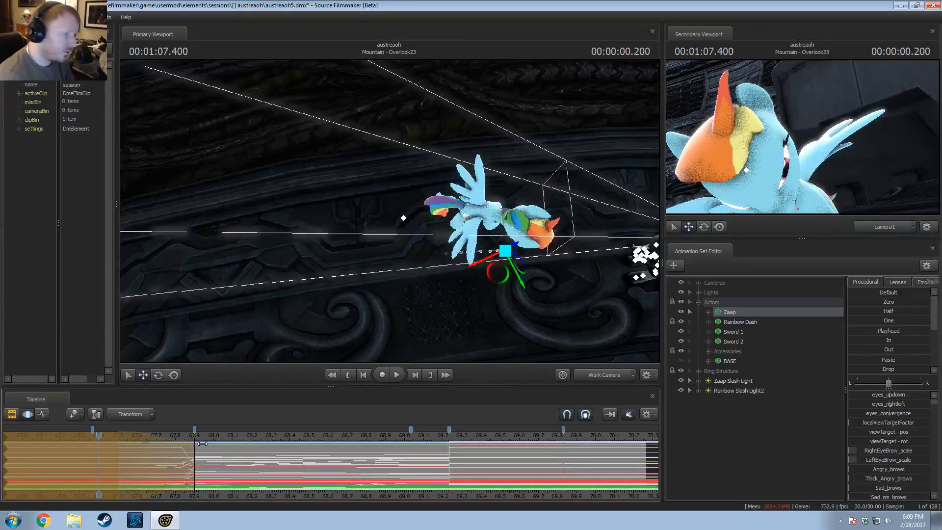
pyautogui.press('space')
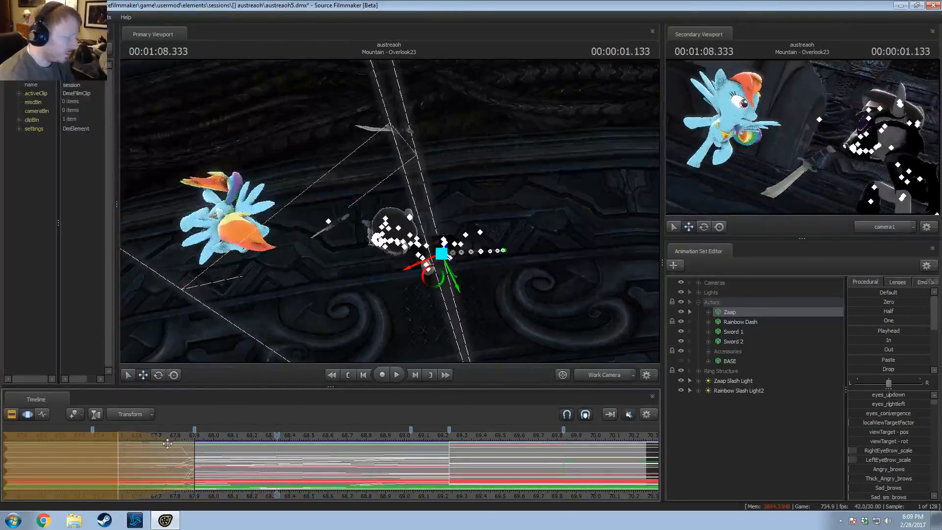
pyautogui.moveTo(219, 440); pyautogui.dragTo(111, 455)
pyautogui.press('space')
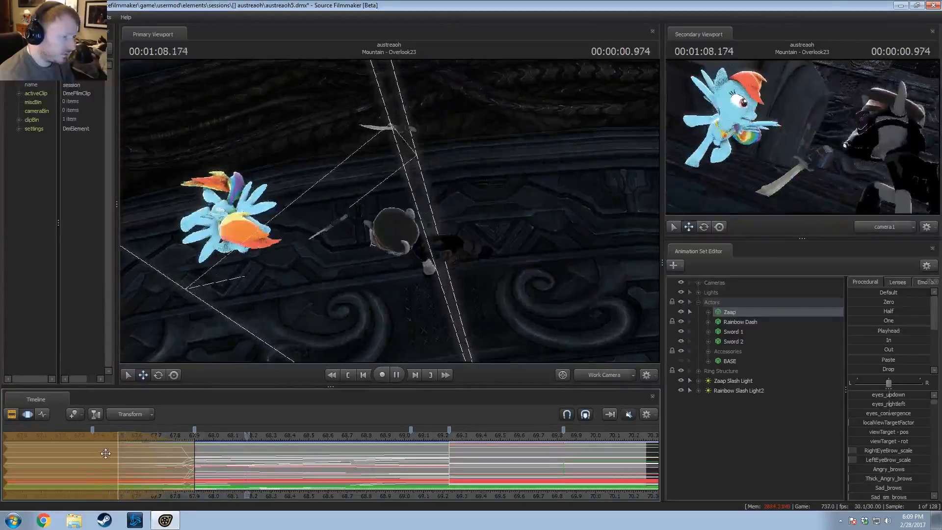
pyautogui.press('space')
pyautogui.moveTo(237, 441); pyautogui.dragTo(128, 465)
pyautogui.press('space')
pyautogui.press('space')
pyautogui.moveTo(176, 434); pyautogui.dragTo(119, 443)
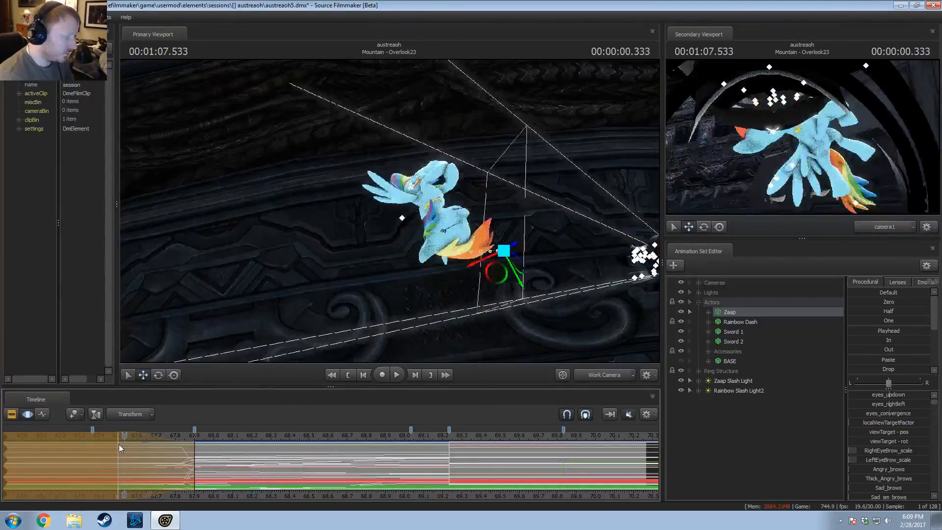
# Step: Undo the root control move and instead move Zaap's Pelvis away from Rainbow Dash at 00:01:07.500
pyautogui.moveTo(233, 326); pyautogui.dragTo(361, 274)
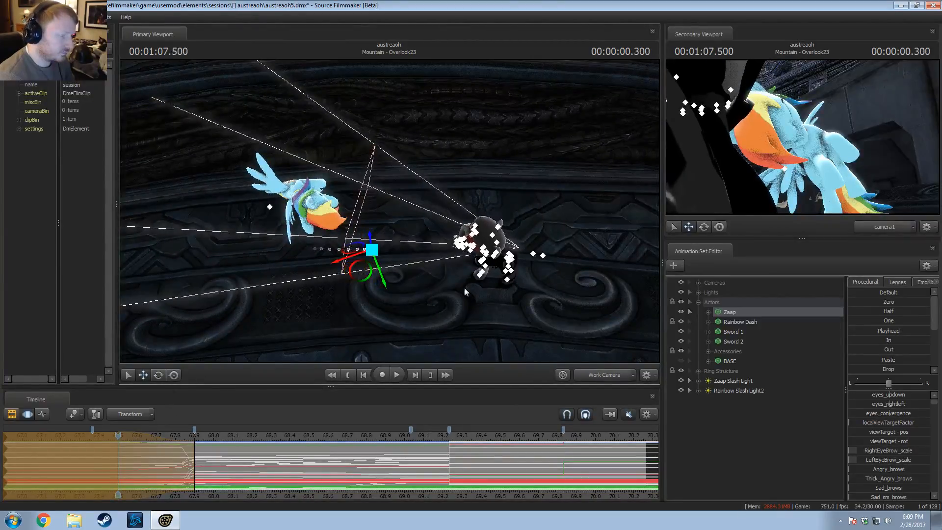
pyautogui.hotkey('ctrl', 'z')
pyautogui.click(708, 312)
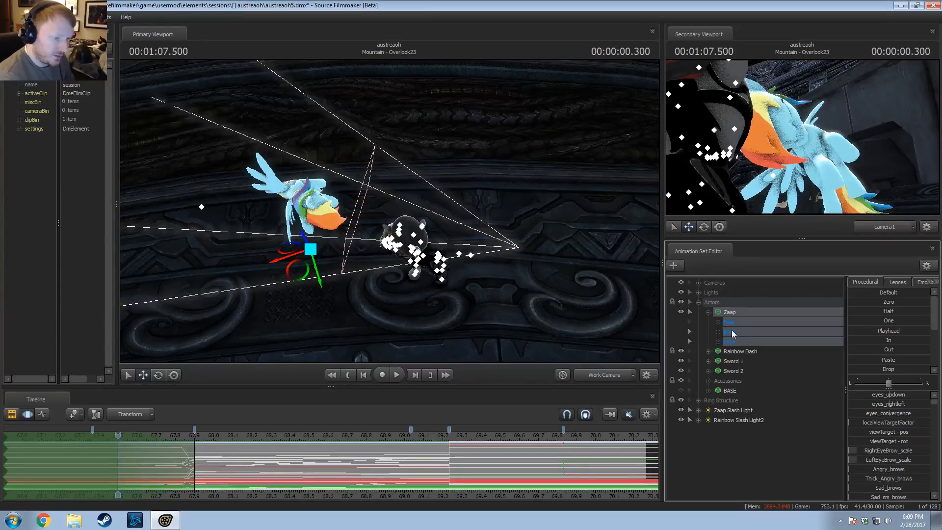
pyautogui.click(718, 341)
pyautogui.click(728, 371)
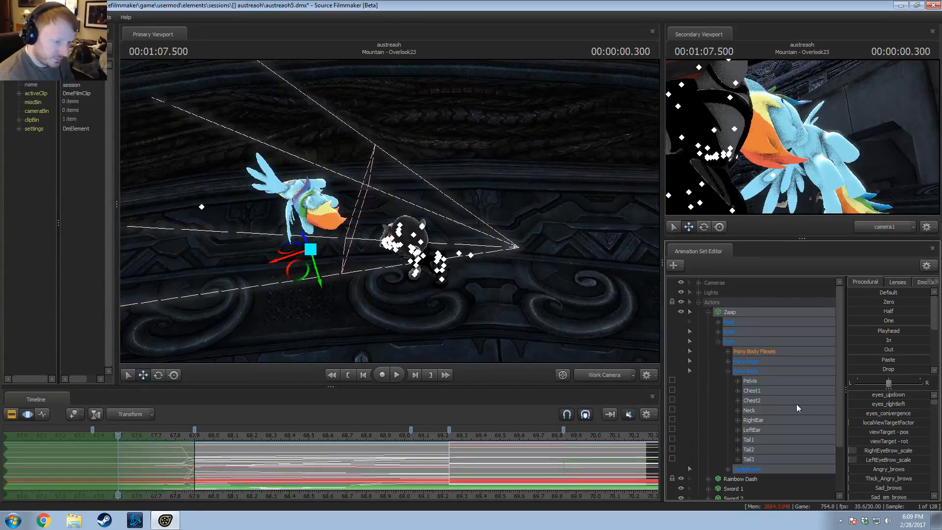
pyautogui.click(750, 382)
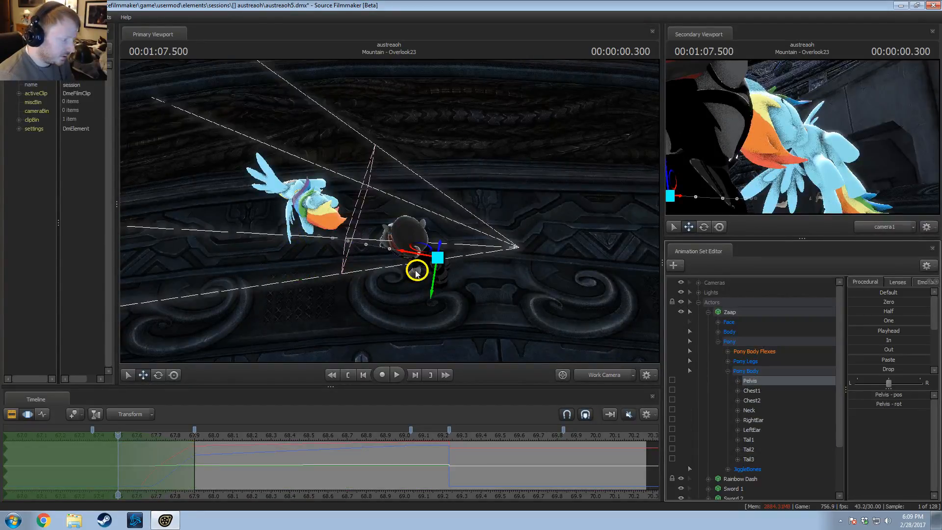
pyautogui.moveTo(417, 271); pyautogui.dragTo(538, 279)
pyautogui.press('shift')
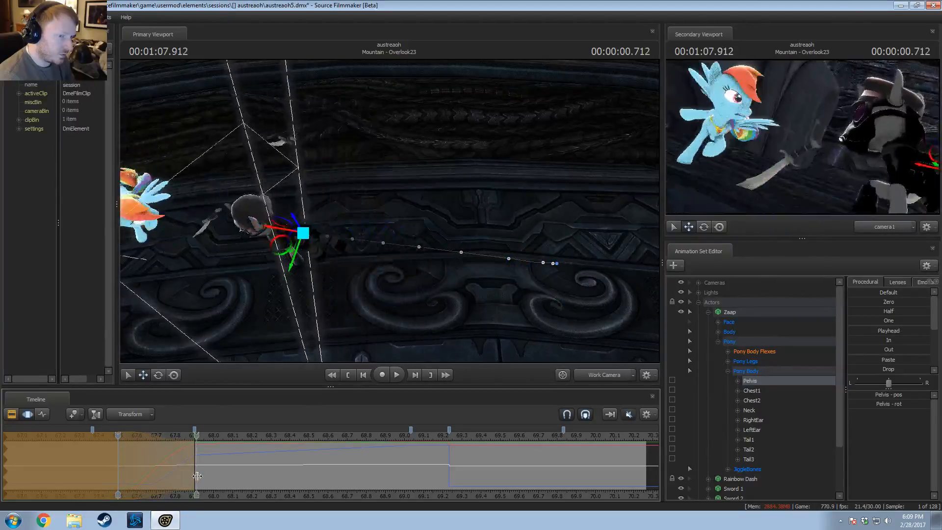
# Step: Play back and scrub Zaap's Pelvis motion, ending with the playhead at 00:01:07.666
pyautogui.press('space')
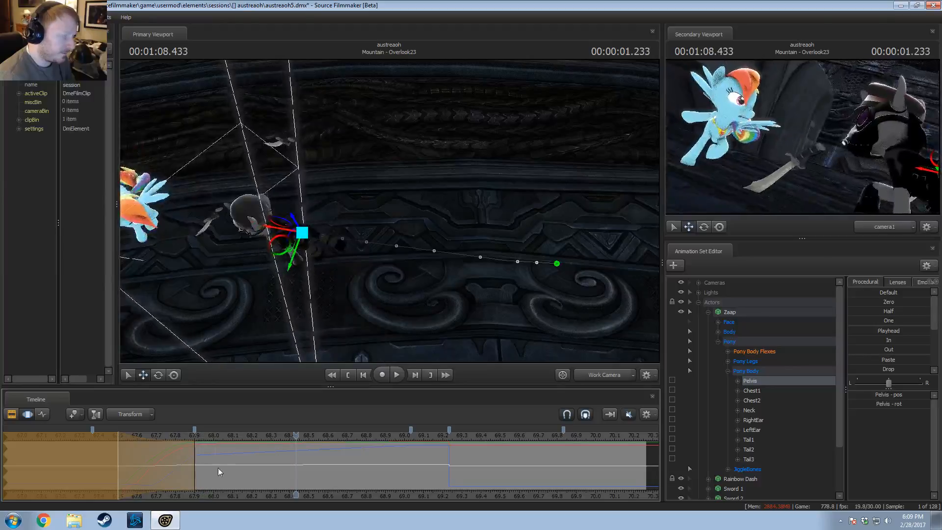
pyautogui.press('space')
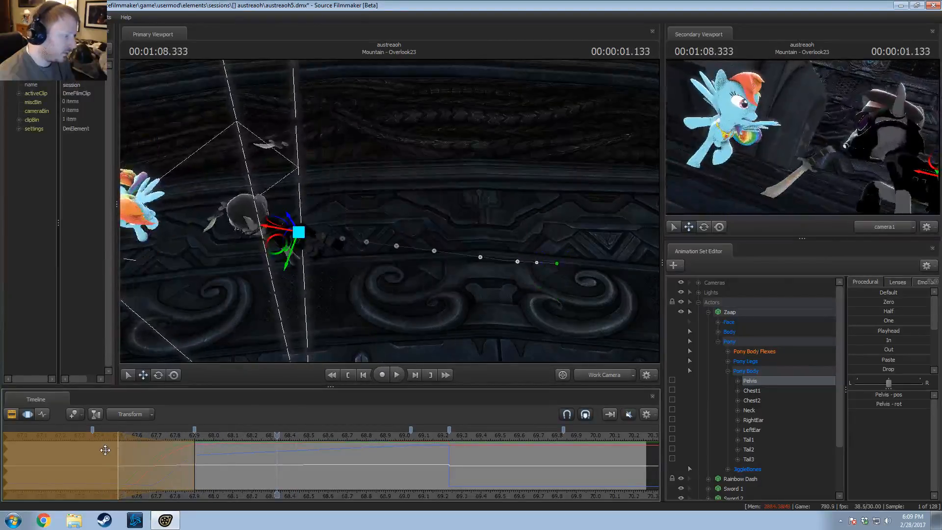
pyautogui.press('space')
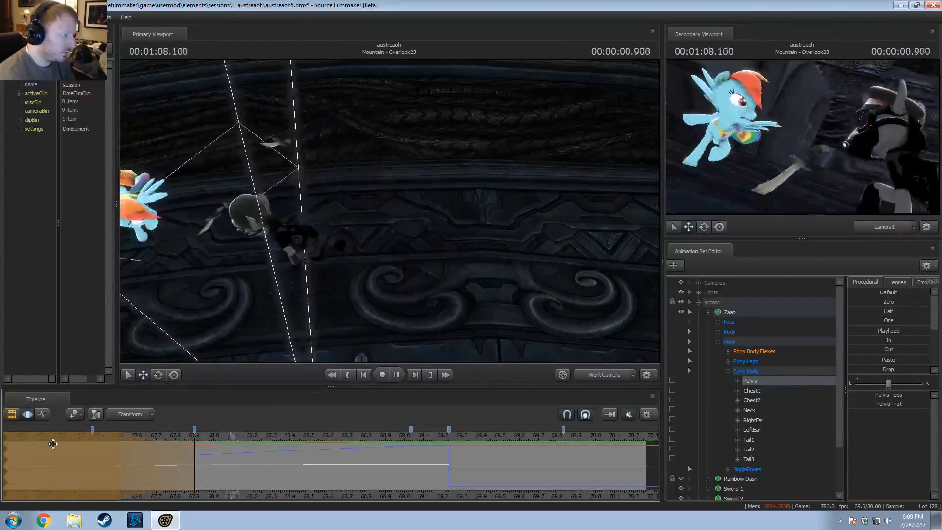
pyautogui.press('space')
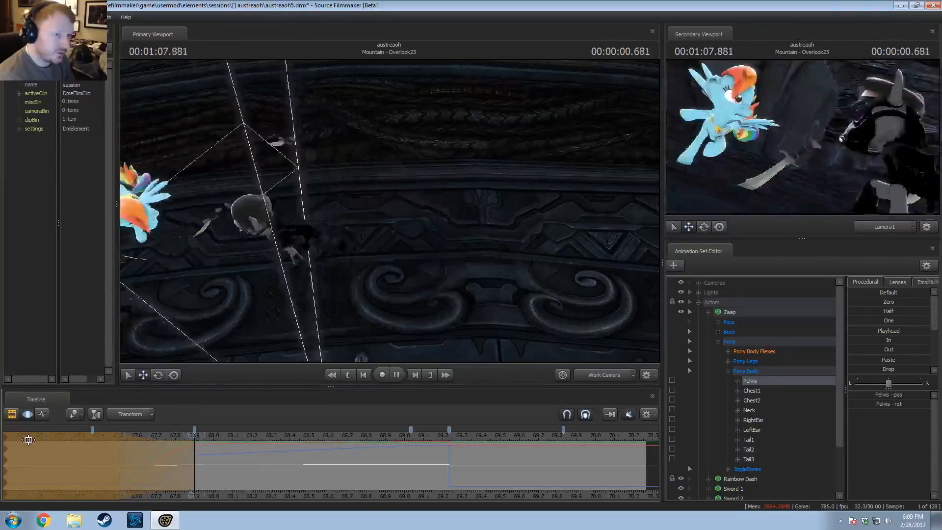
pyautogui.moveTo(30, 439); pyautogui.dragTo(149, 464)
# Step: Show the shot in the Clip Editor and step frame by frame from 00:01:07.666 to 00:01:08.033
pyautogui.press('F3')
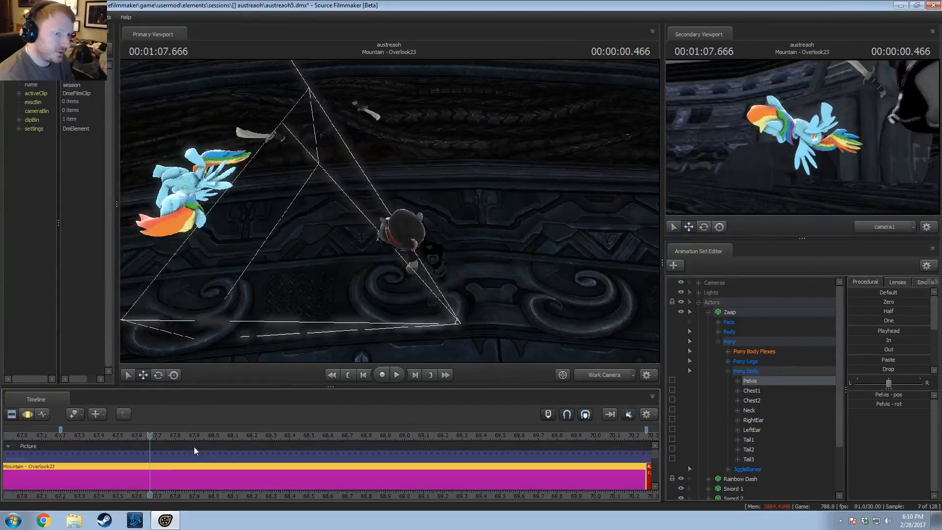
pyautogui.press('Right')
pyautogui.press('Right')
pyautogui.press('Right')
pyautogui.press('Right')
pyautogui.press('Right')
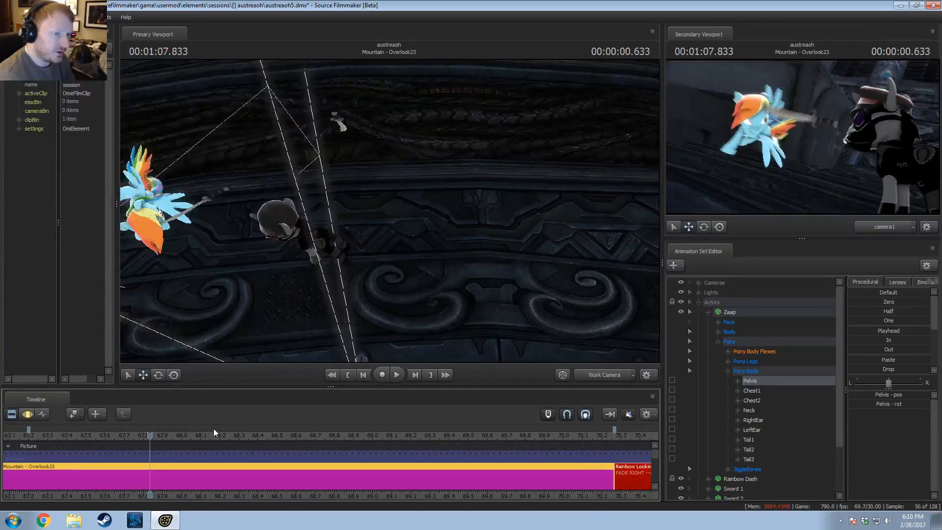
pyautogui.press('Right')
pyautogui.press('Right')
pyautogui.press('Right')
pyautogui.press('Right')
pyautogui.press('Right')
pyautogui.press('Right')
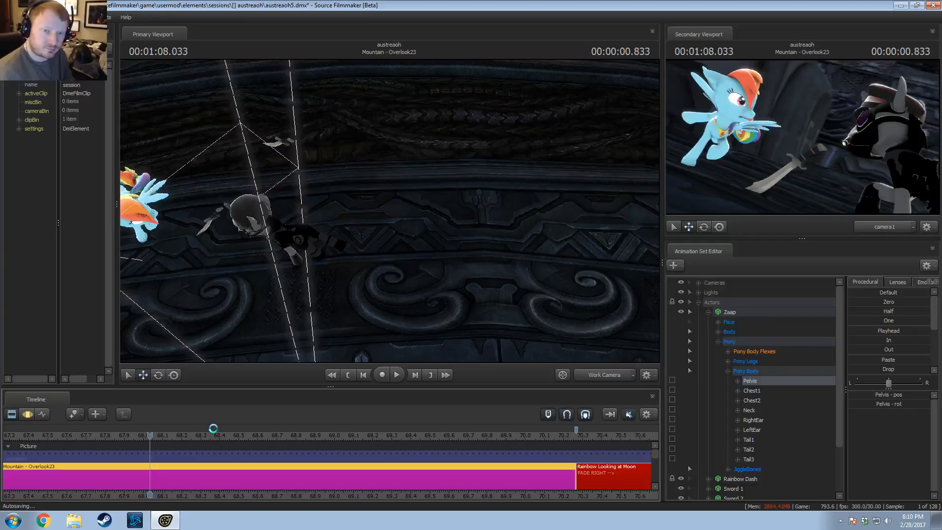
pyautogui.scroll(-3, 176, 443)
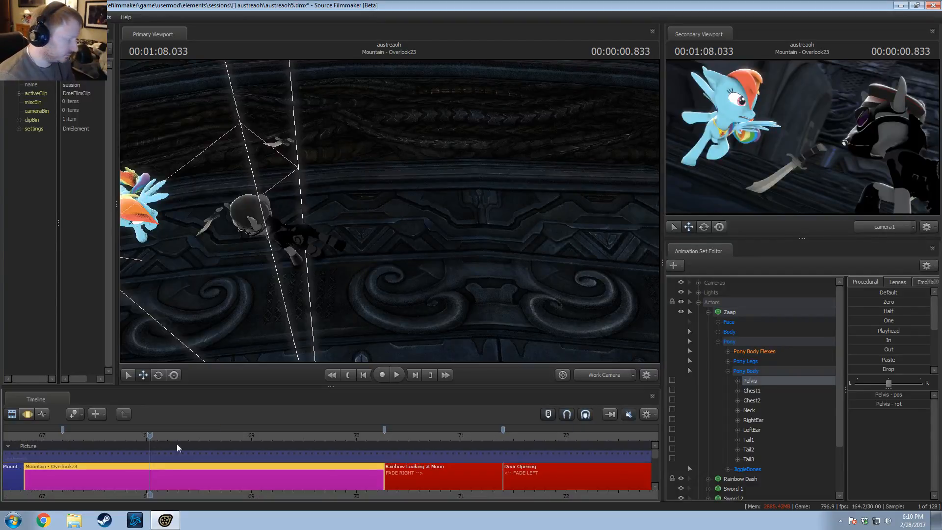
# Step: Play back the Mountain - Overlook23 shot several times to review Zaap's approach toward Rainbow Dash
pyautogui.press('space')
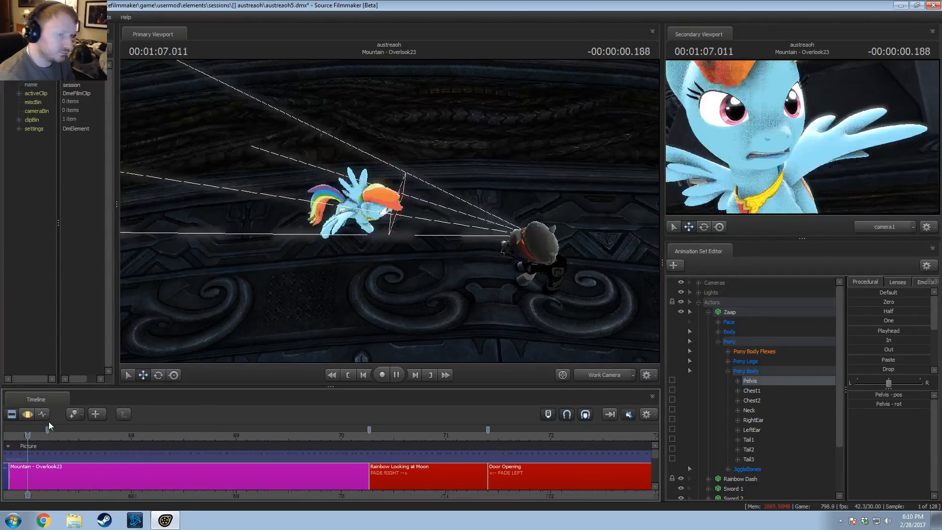
pyautogui.press('space')
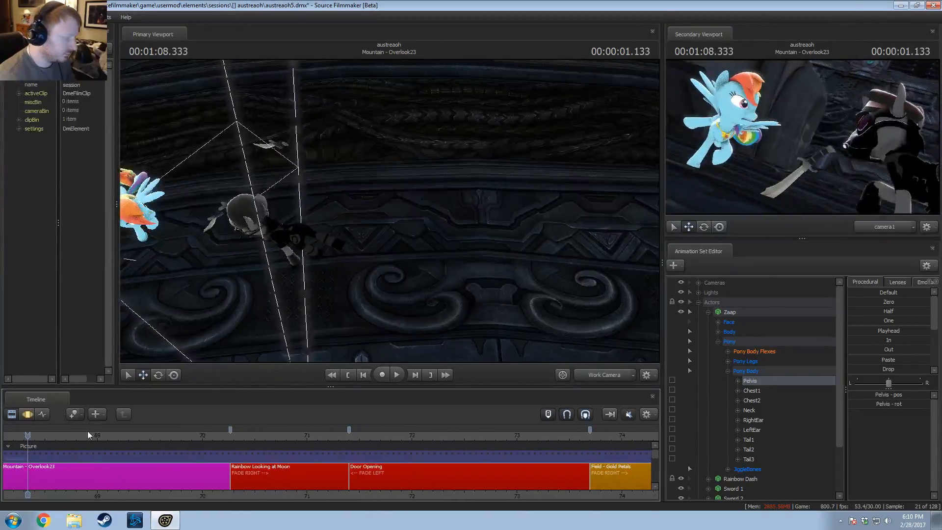
pyautogui.scroll(-1, 85, 461)
pyautogui.moveTo(79, 496); pyautogui.dragTo(380, 493)
pyautogui.click(207, 437)
pyautogui.press('space')
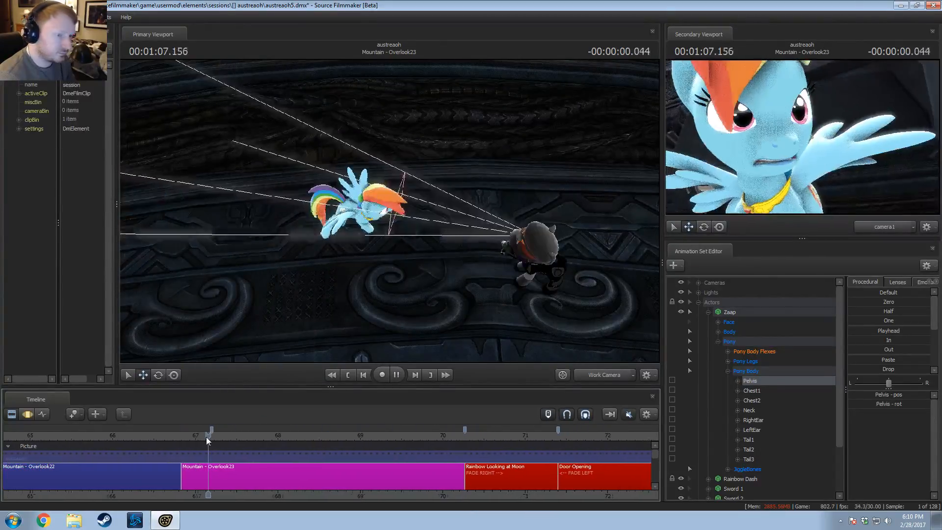
pyautogui.press('space')
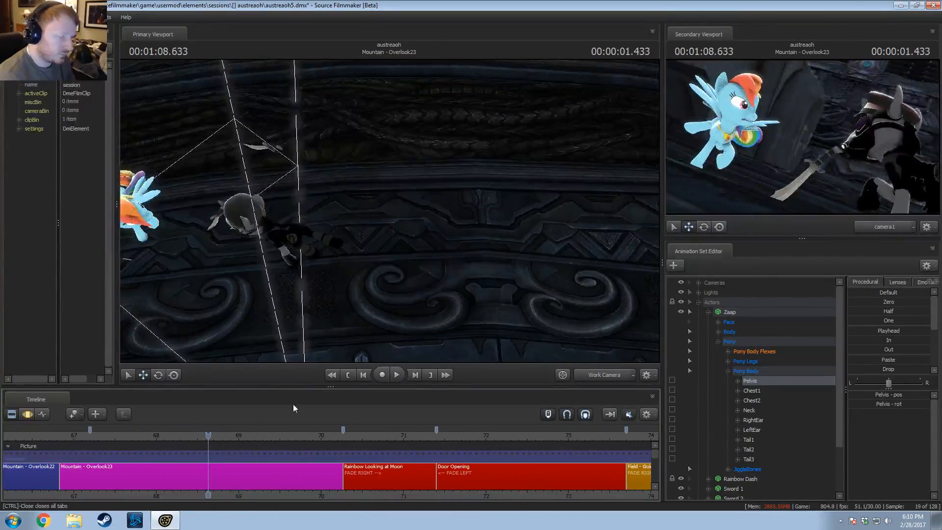
# Step: Switch the timeline to the Motion Editor and place the playhead at 00:01:07.733 with Zaap seen from the side
pyautogui.scroll(1, 156, 442)
pyautogui.moveTo(112, 442); pyautogui.dragTo(134, 459)
pyautogui.press('F3')
pyautogui.scroll(2, 134, 473)
pyautogui.moveTo(134, 495); pyautogui.dragTo(259, 491)
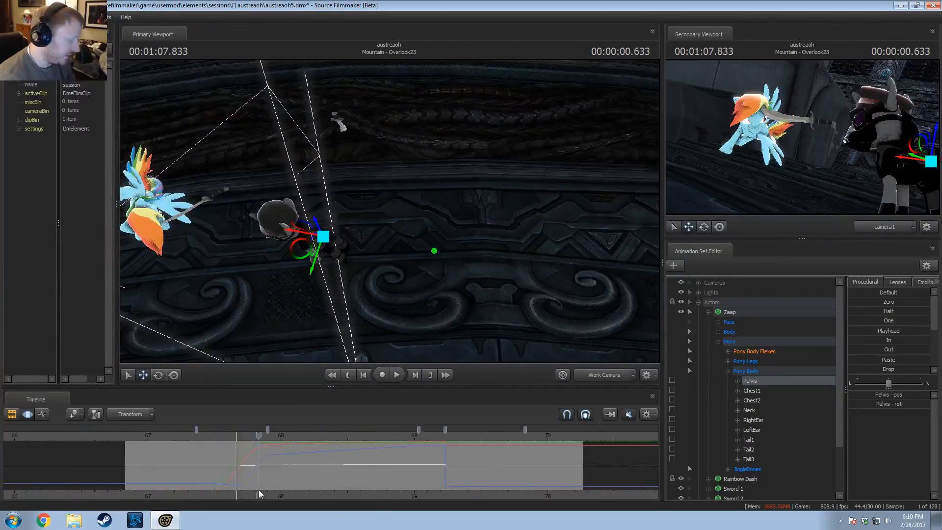
pyautogui.scroll(2, 246, 471)
pyautogui.moveTo(352, 268); pyautogui.dragTo(390, 215)
pyautogui.moveTo(274, 449); pyautogui.dragTo(307, 450)
pyautogui.click(708, 312)
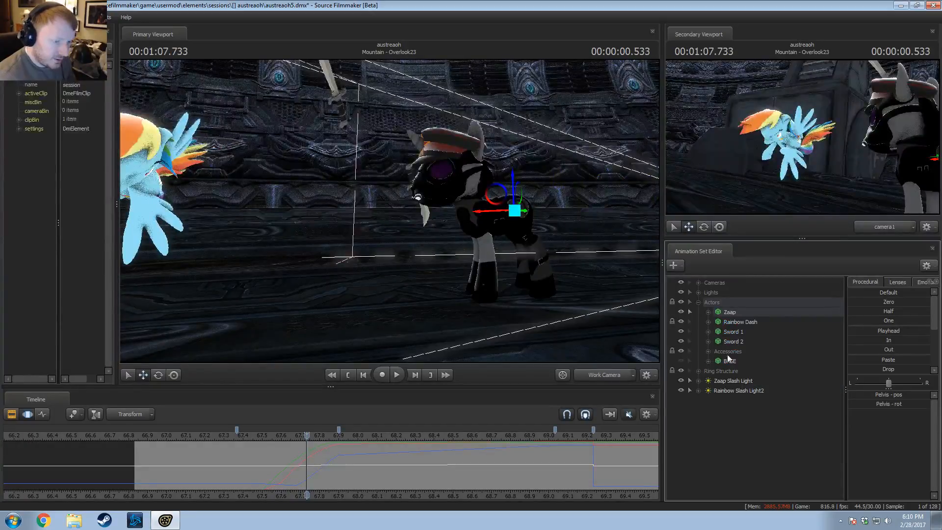
# Step: Filter the models by "rainbow" and add vn_rainbowdash_enh.mdl to the shot as a new animation set
pyautogui.click(721, 418)
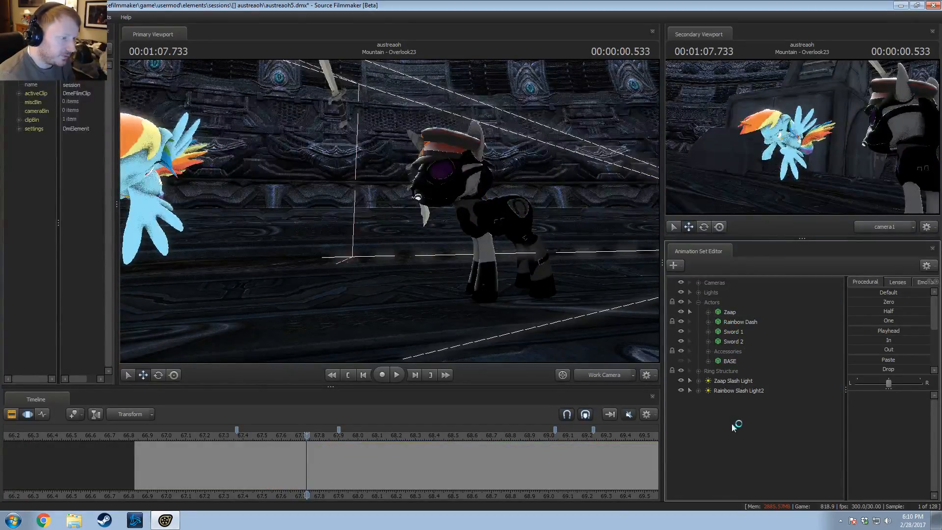
pyautogui.rightClick(732, 423)
pyautogui.click(763, 454)
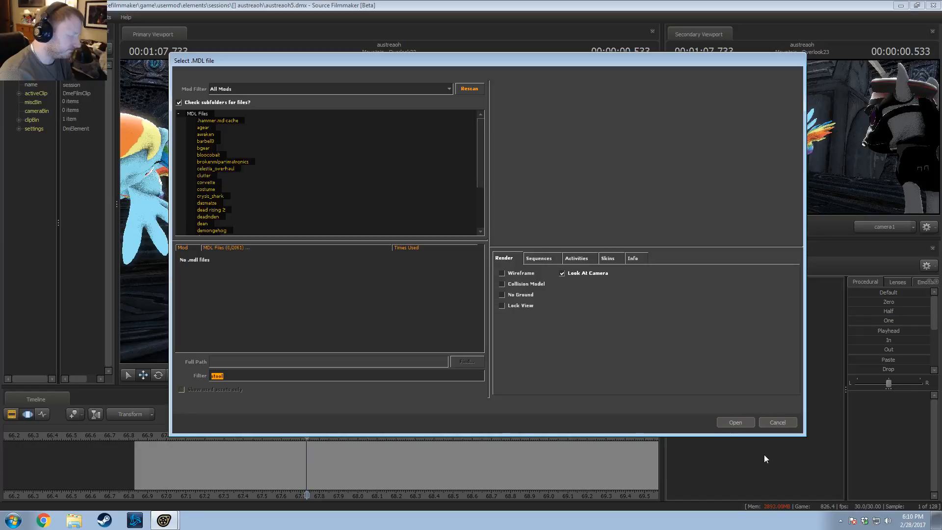
pyautogui.write('rainbow')
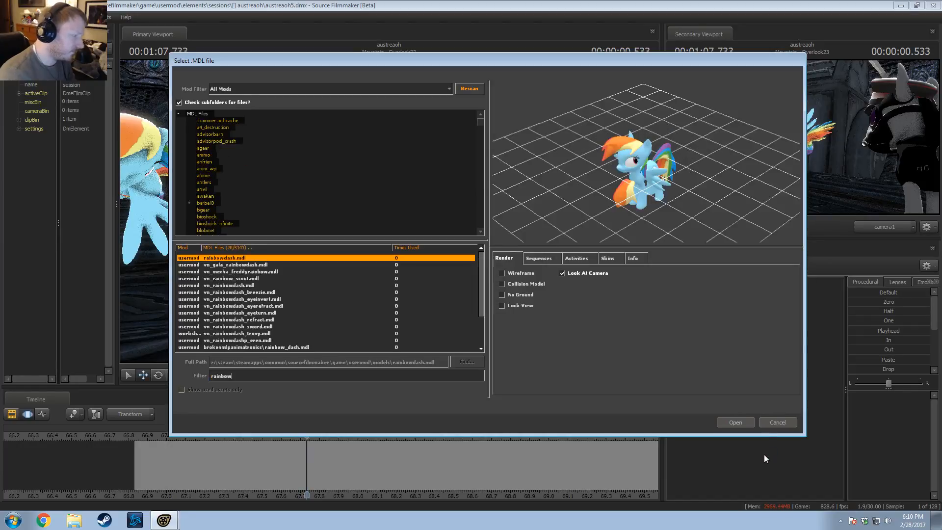
pyautogui.scroll(-1, 255, 338)
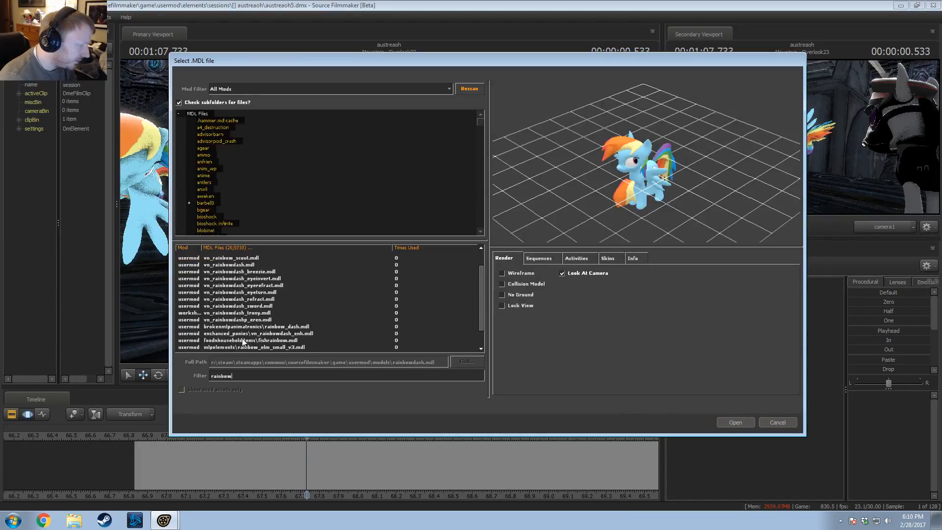
pyautogui.doubleClick(236, 334)
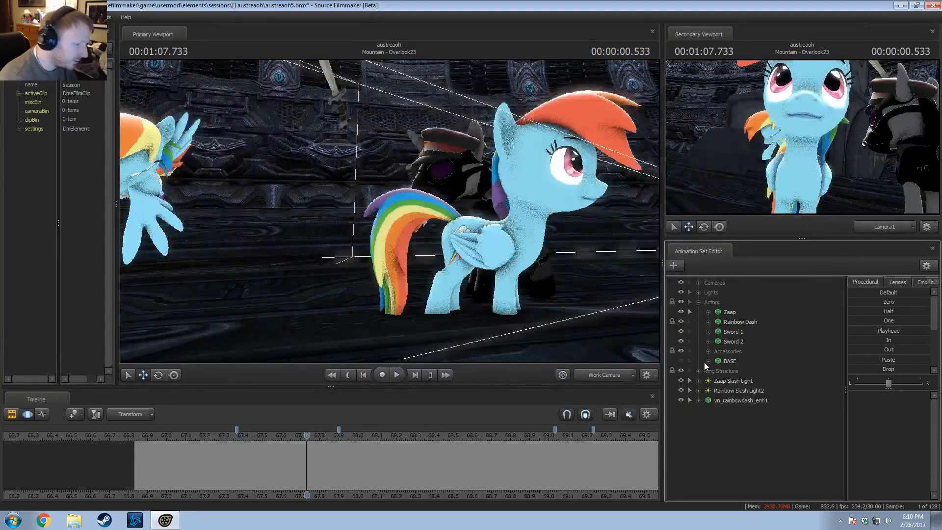
# Step: Delete the newly added vn_rainbowdash_enh1 animation set
pyautogui.click(722, 401)
pyautogui.rightClick(722, 402)
pyautogui.click(747, 266)
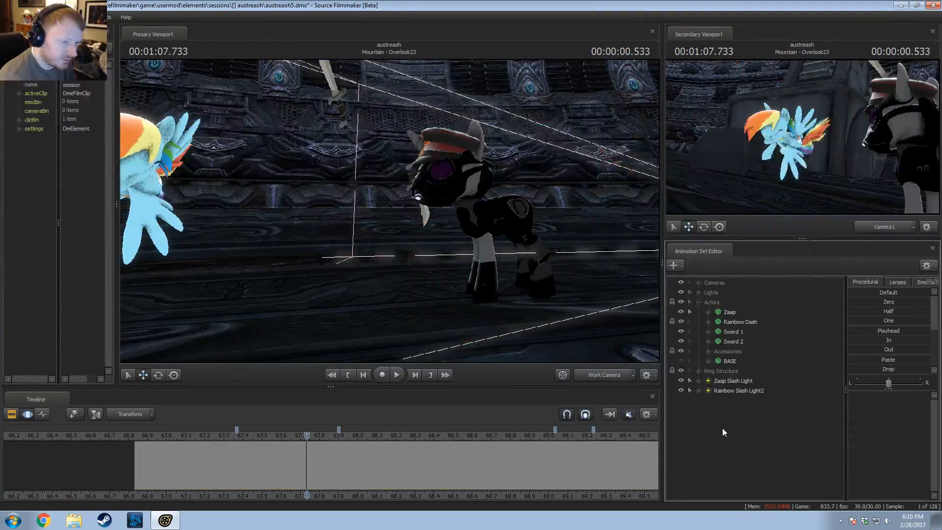
# Step: Add a new animation set using the plain vn_rainbowdash.mdl model, found by filtering for "rainbow"
pyautogui.rightClick(723, 431)
pyautogui.click(766, 451)
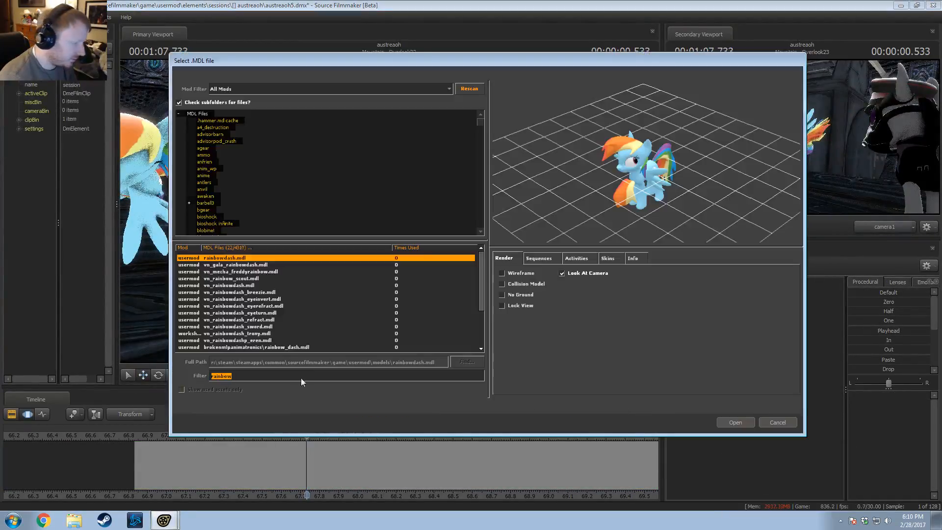
pyautogui.write('rainbow')
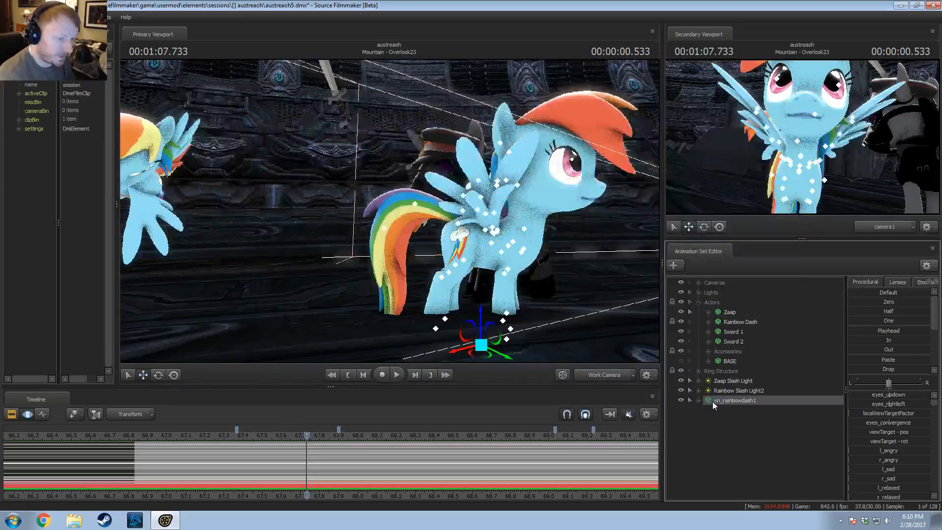
# Step: Import the running_sprint_v2_1.dmx animation from the usermod dmx folder onto vn_rainbowdash1, accepting the channel mapping
pyautogui.click(709, 420)
pyautogui.click(740, 442)
pyautogui.rightClick(740, 443)
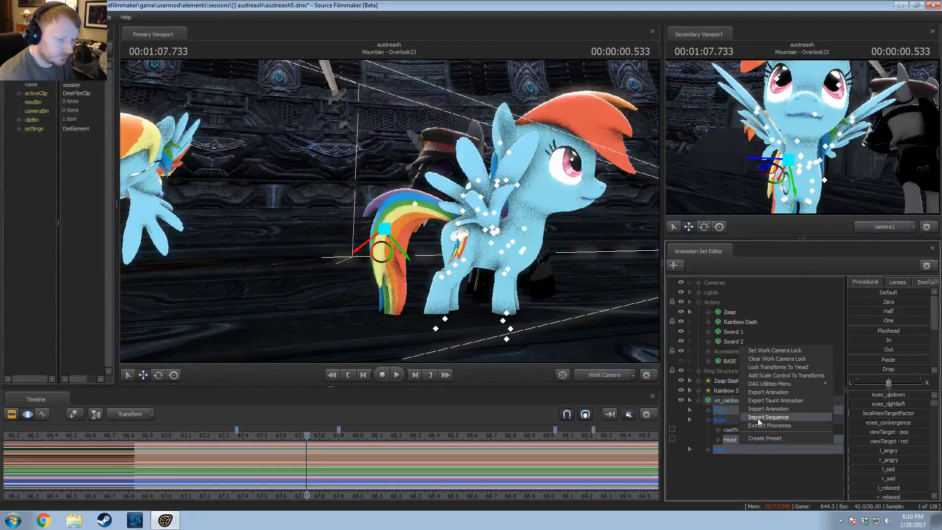
pyautogui.click(769, 409)
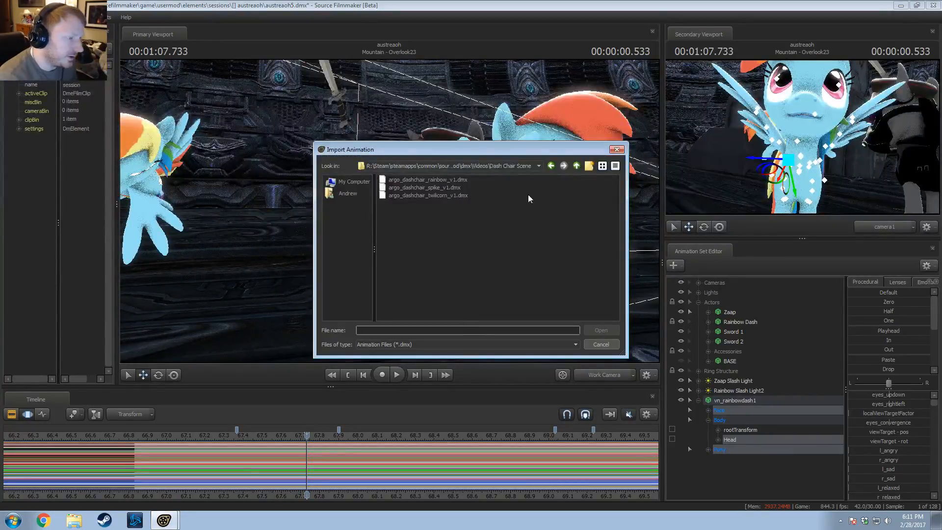
pyautogui.click(574, 166)
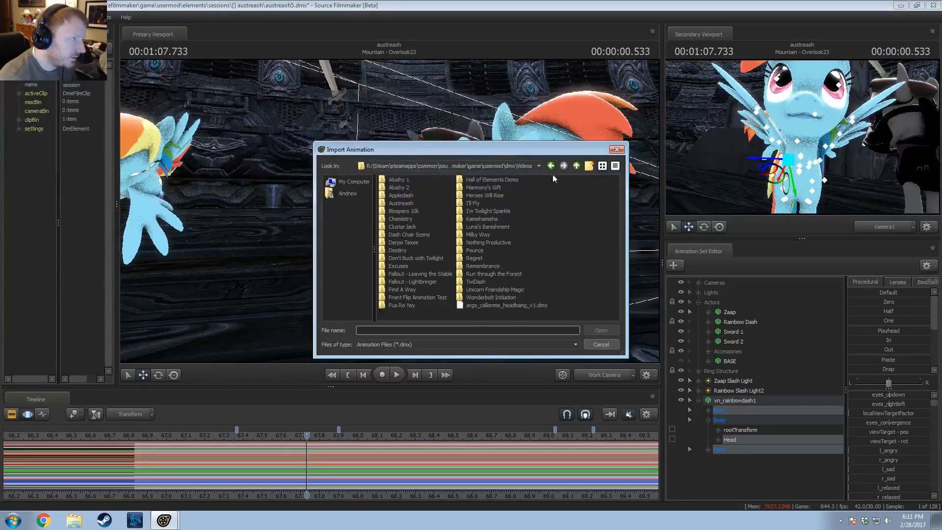
pyautogui.click(576, 166)
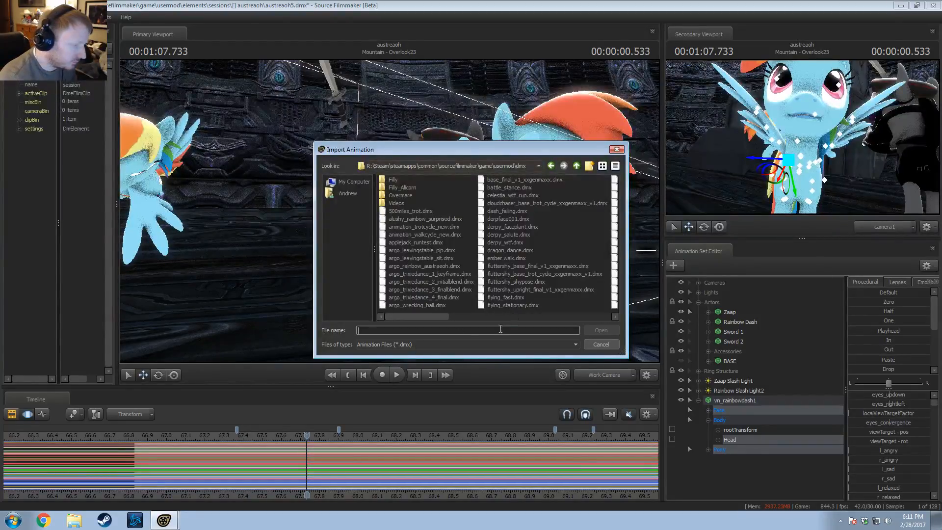
pyautogui.moveTo(429, 317); pyautogui.dragTo(514, 316)
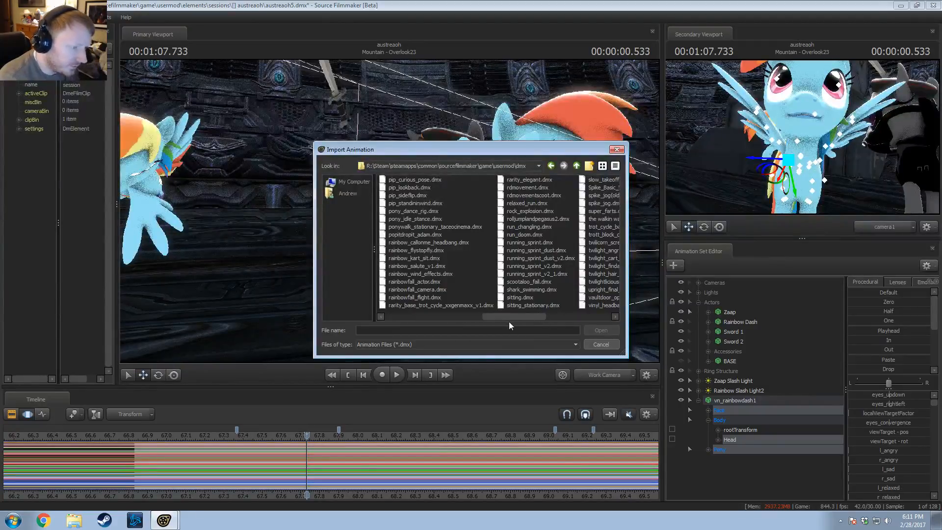
pyautogui.moveTo(516, 316); pyautogui.dragTo(555, 317)
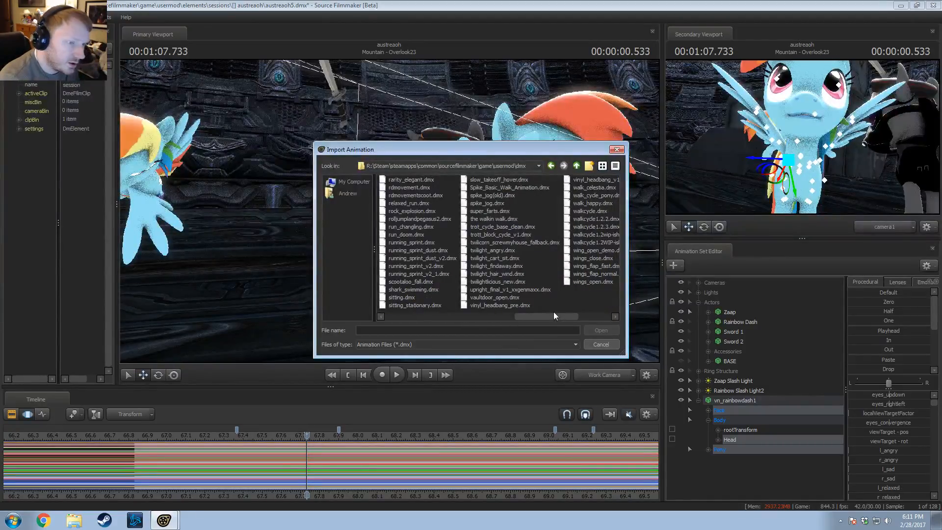
pyautogui.moveTo(554, 314)
pyautogui.mouseDown()
pyautogui.moveTo(491, 329)
pyautogui.moveTo(548, 328)
pyautogui.mouseUp()
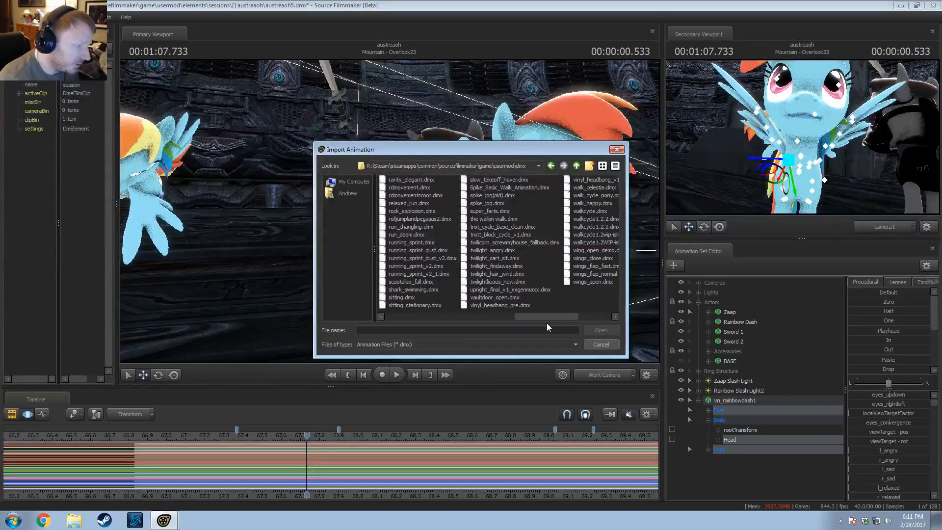
pyautogui.doubleClick(425, 275)
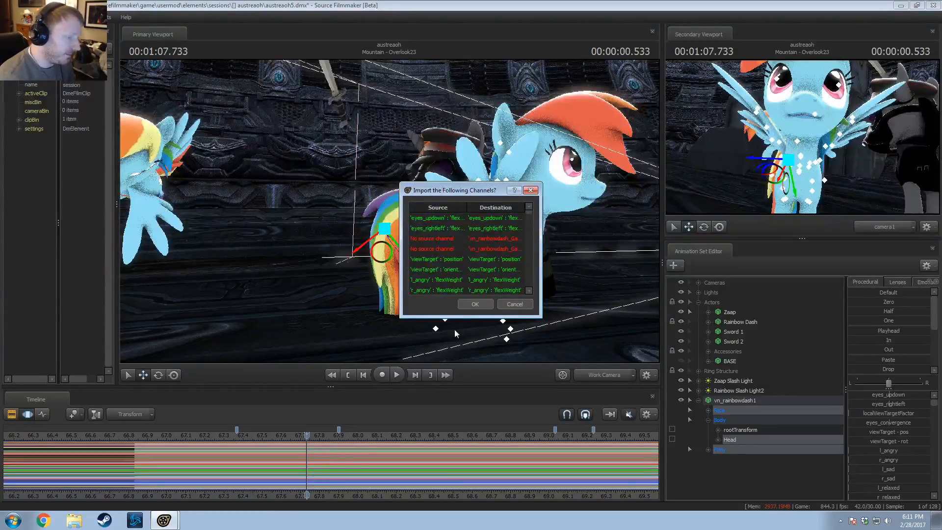
pyautogui.click(475, 303)
# Step: At 00:01:08.000, move vn_rainbowdash1 within the scene near Zaap and rotate it to face the same way he does
pyautogui.moveTo(298, 437); pyautogui.dragTo(358, 442)
pyautogui.moveTo(518, 317); pyautogui.dragTo(518, 342)
pyautogui.press('r')
pyautogui.click(734, 400)
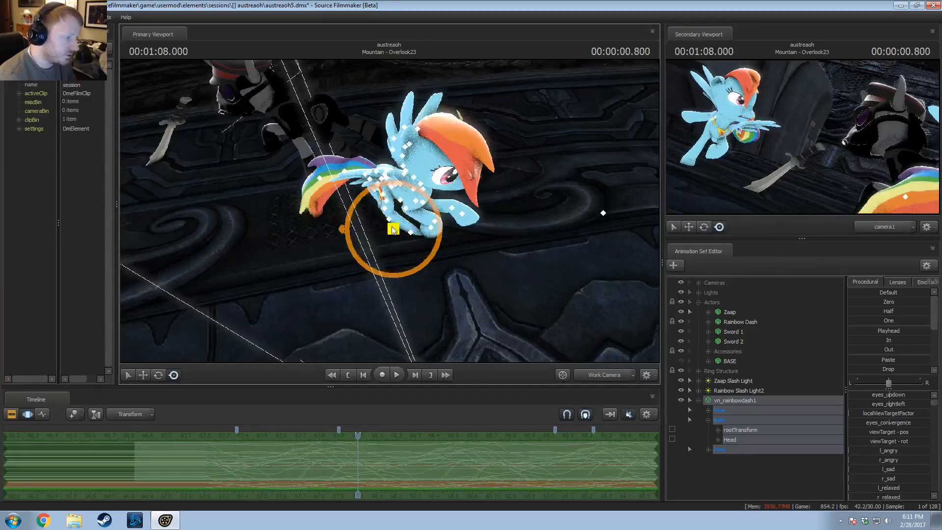
pyautogui.moveTo(392, 168); pyautogui.dragTo(418, 197)
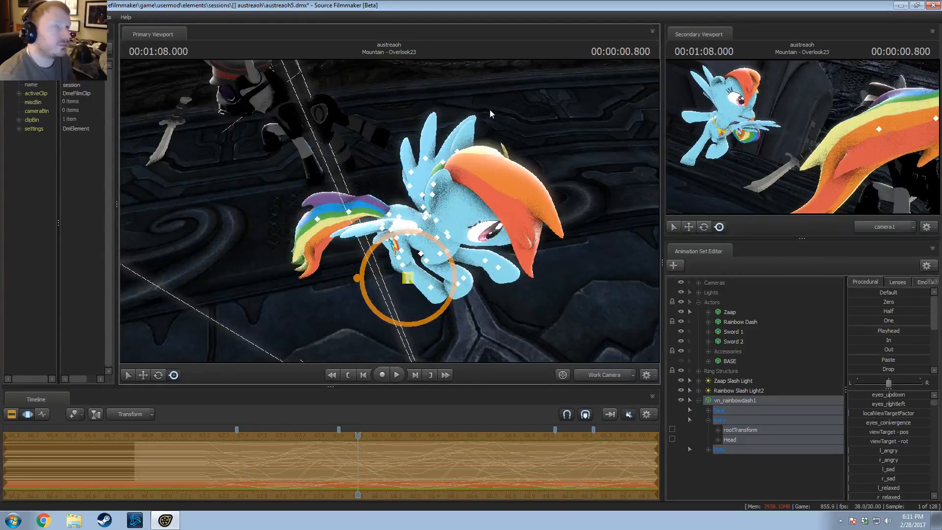
pyautogui.keyDown('alt'); pyautogui.moveTo(525, 136); pyautogui.dragTo(375, 207); pyautogui.keyUp('alt')
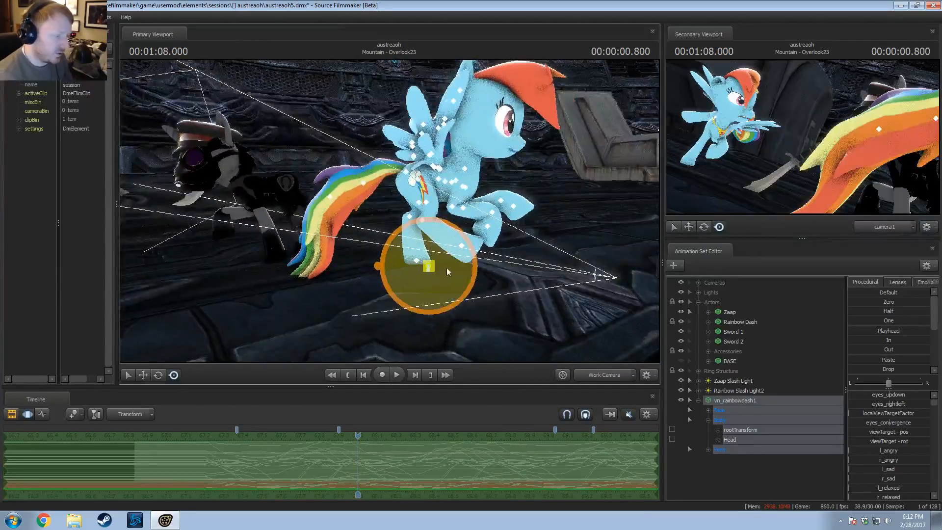
pyautogui.moveTo(440, 270); pyautogui.dragTo(393, 238)
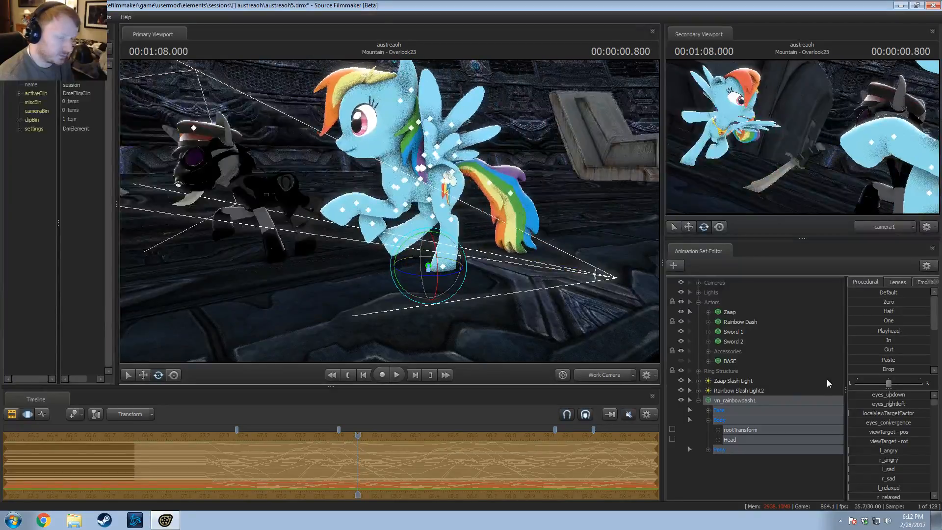
# Step: Exclude rootTransform and Face from vn_rainbowdash1's selected controls and make a time selection reaching the end of the imported running animation
pyautogui.keyDown('ctrl'); pyautogui.click(735, 432); pyautogui.keyUp('ctrl')
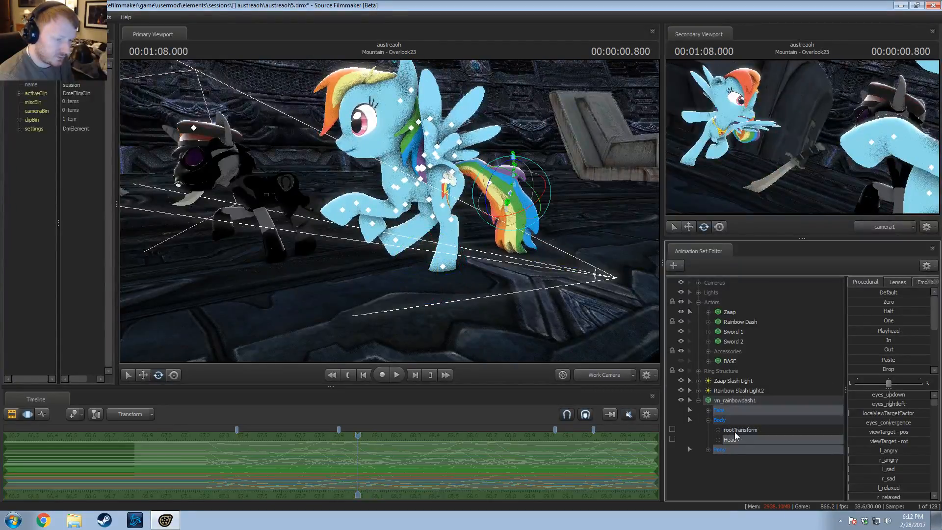
pyautogui.keyDown('ctrl'); pyautogui.click(761, 411); pyautogui.keyUp('ctrl')
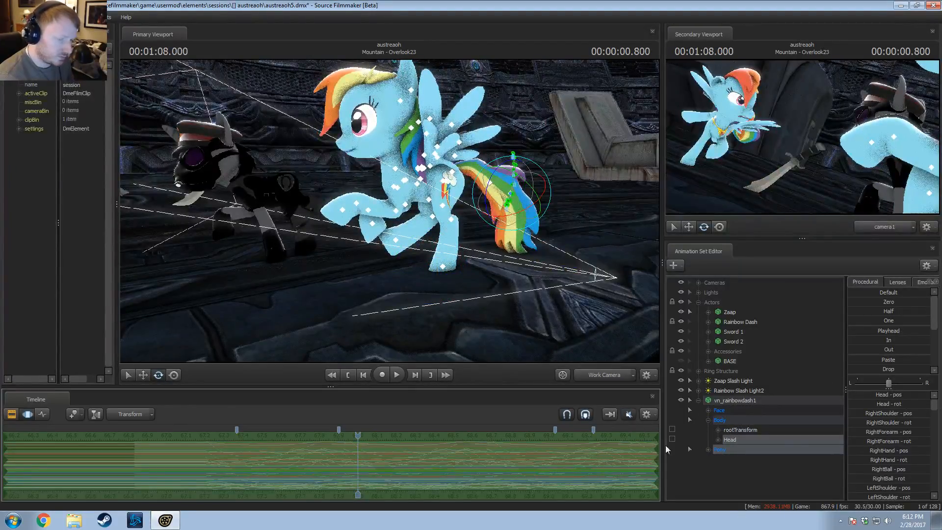
pyautogui.moveTo(299, 468); pyautogui.dragTo(560, 457)
pyautogui.scroll(-4, 562, 458)
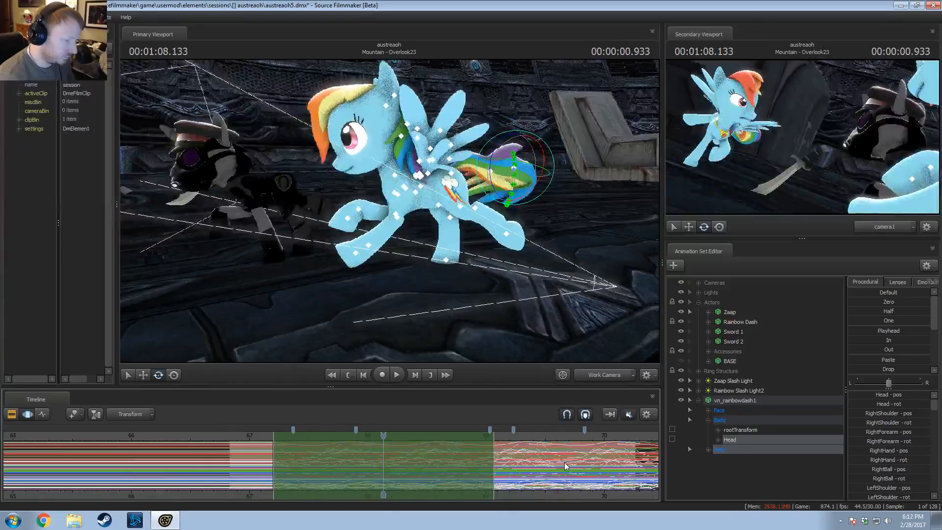
pyautogui.scroll(-7, 466, 459)
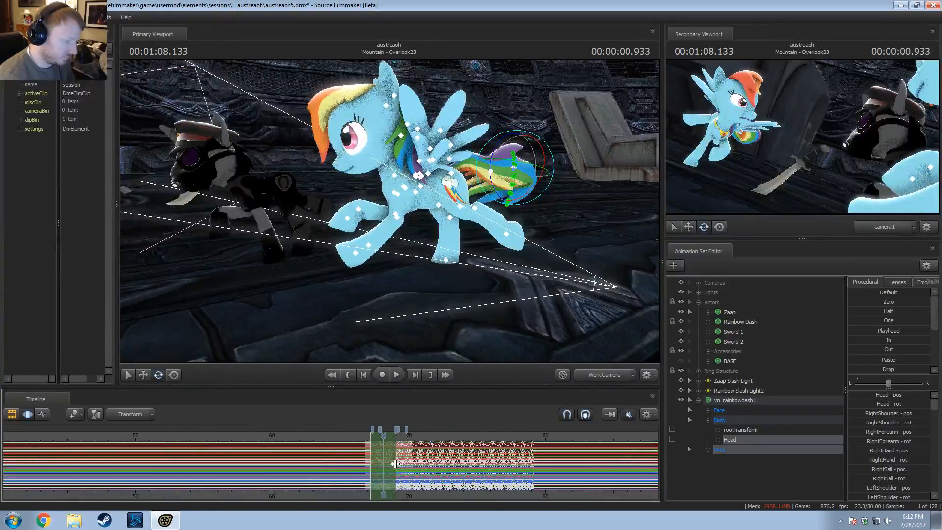
pyautogui.moveTo(397, 465); pyautogui.dragTo(535, 475)
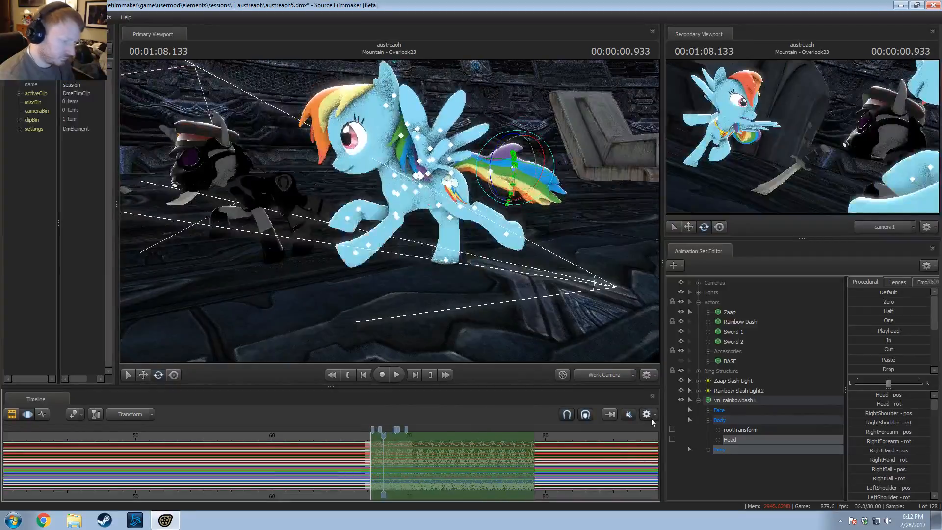
# Step: Turn off the Motion Editor's Bookmarks Attached To Log Data option
pyautogui.click(649, 418)
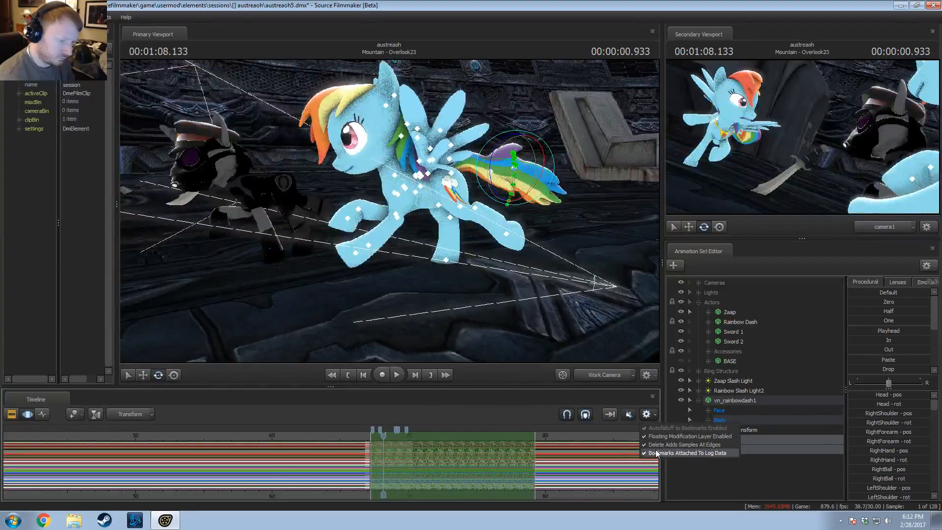
pyautogui.click(656, 453)
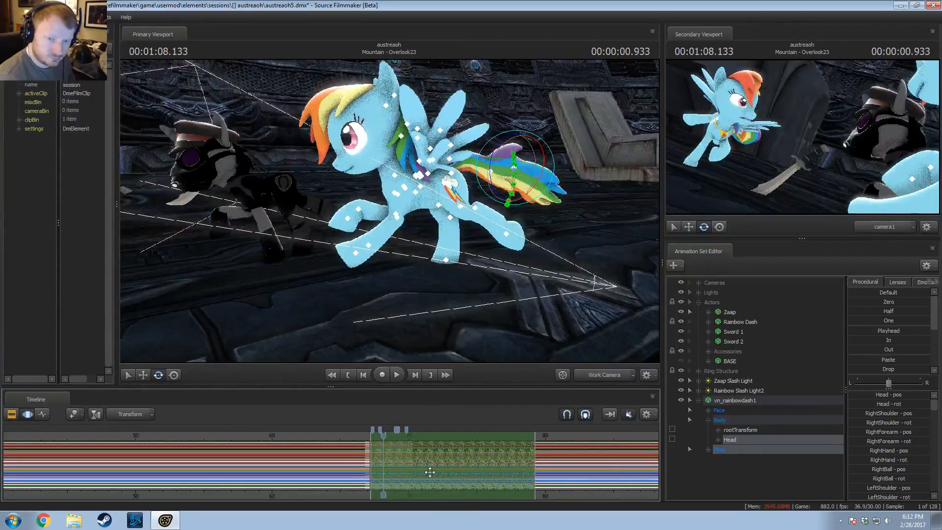
pyautogui.scroll(4, 430, 472)
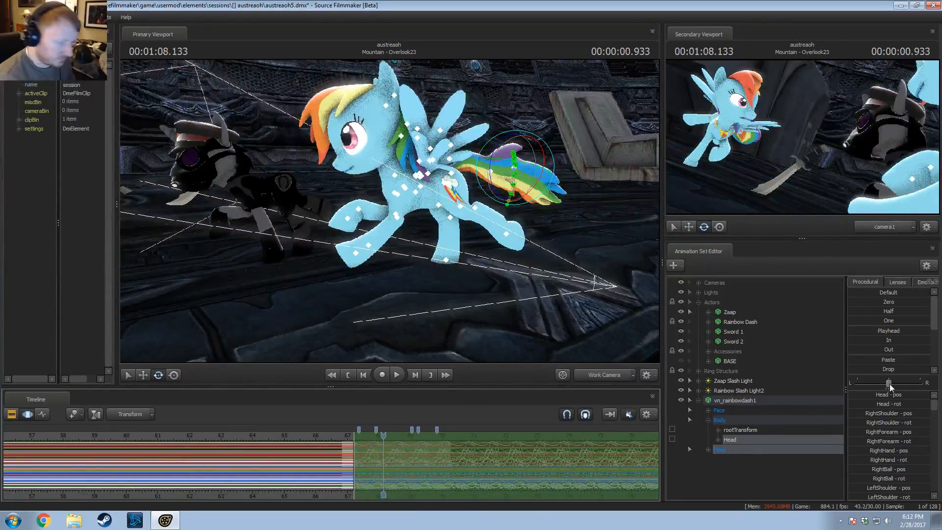
pyautogui.scroll(-4, 416, 485)
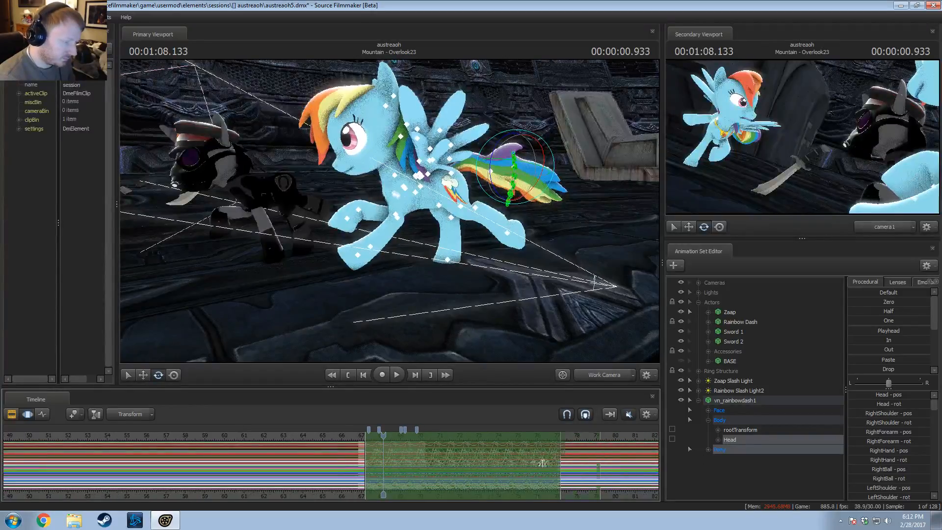
# Step: Select Zaap and make a time selection covering everything up to about 00:01:07.8
pyautogui.moveTo(361, 442); pyautogui.dragTo(395, 450)
pyautogui.scroll(5, 395, 451)
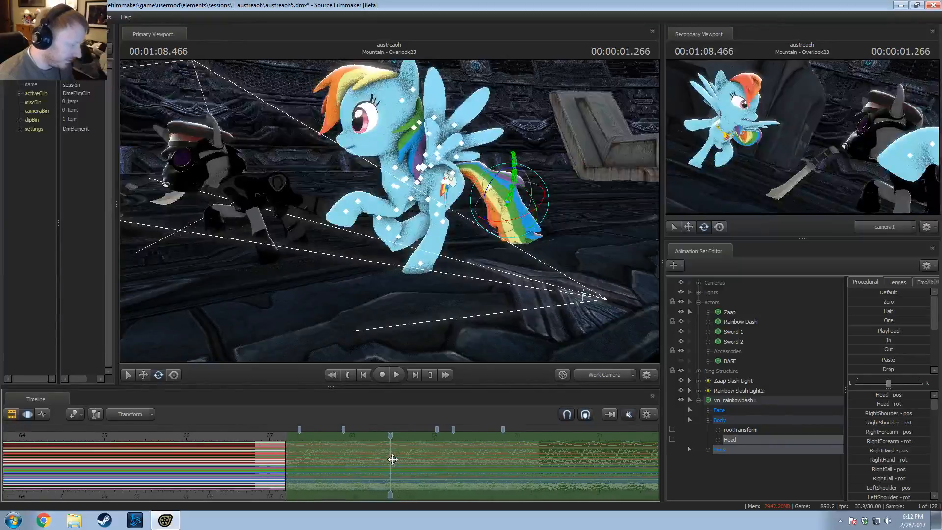
pyautogui.click(699, 399)
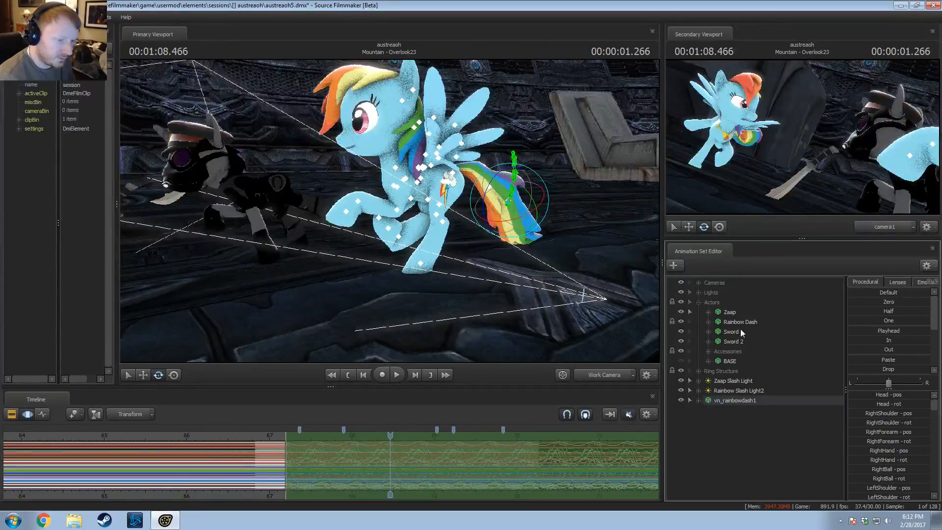
pyautogui.click(730, 313)
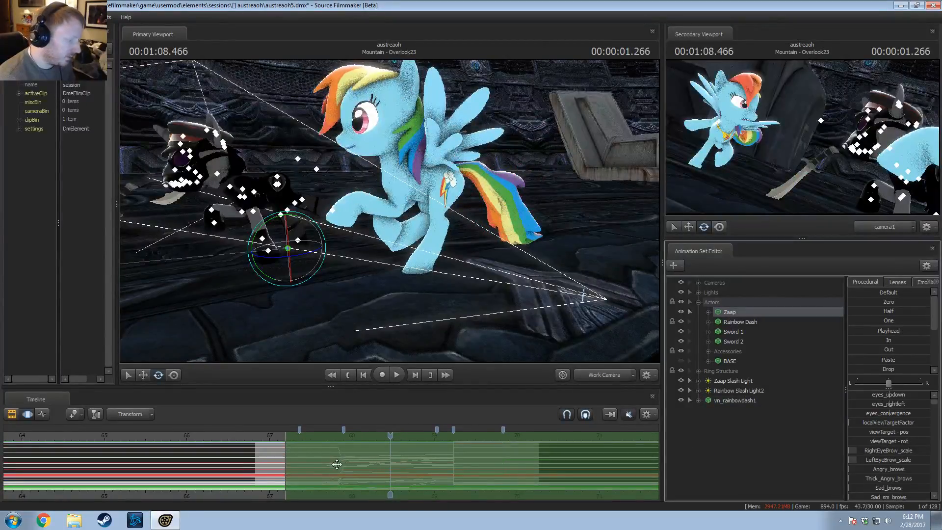
pyautogui.moveTo(337, 464); pyautogui.dragTo(315, 484)
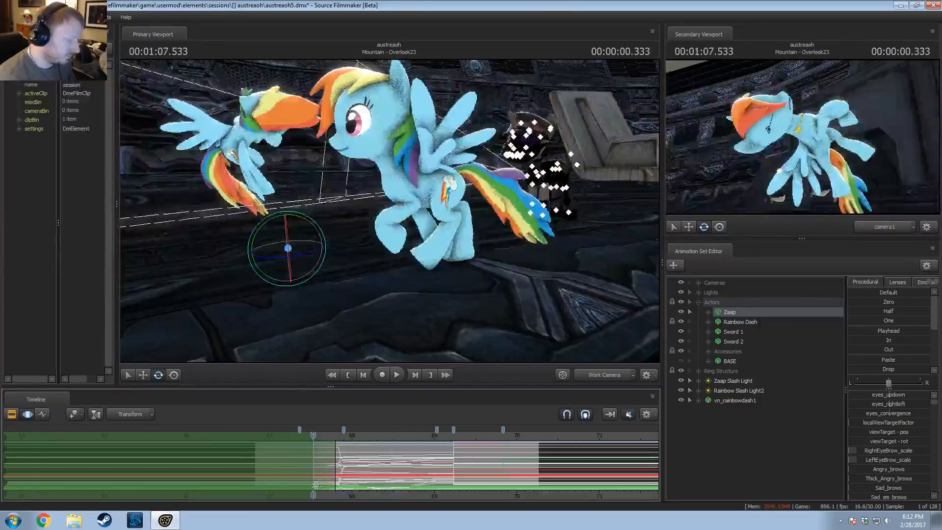
pyautogui.scroll(1, 321, 478)
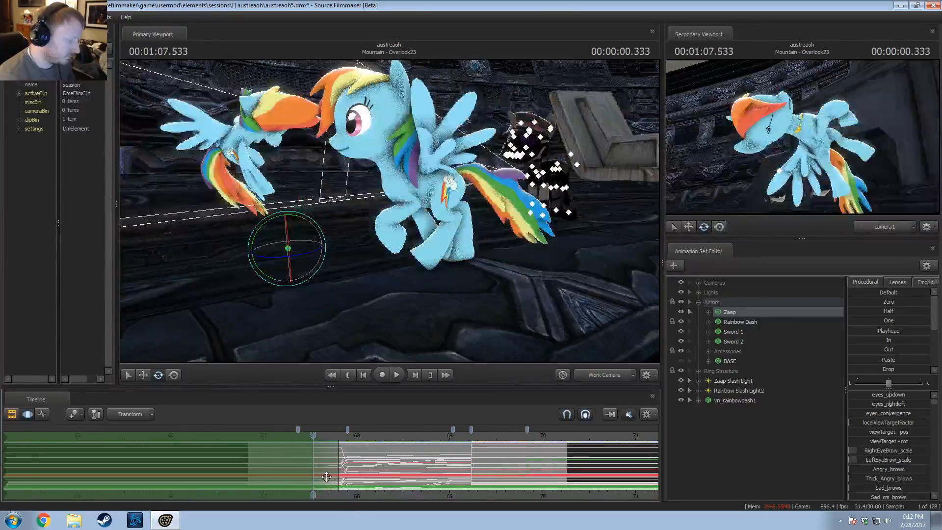
# Step: Exclude Face, rootTransform and Pelvis from Zaap's selected controls
pyautogui.click(709, 312)
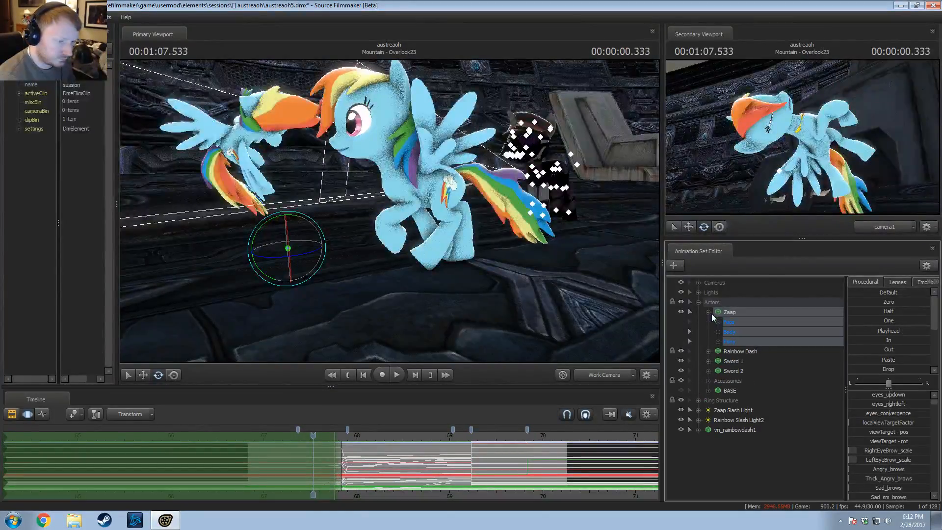
pyautogui.click(718, 332)
pyautogui.click(739, 351)
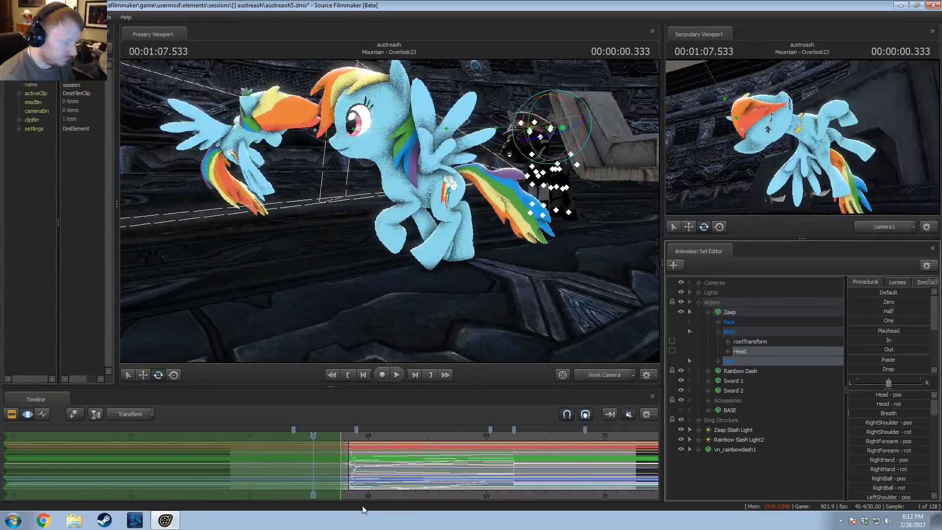
pyautogui.scroll(1, 492, 455)
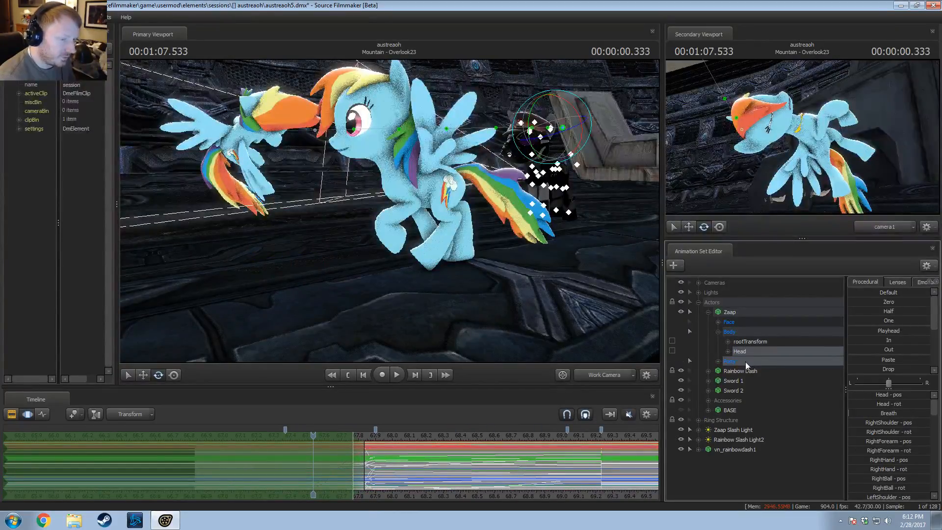
pyautogui.click(718, 361)
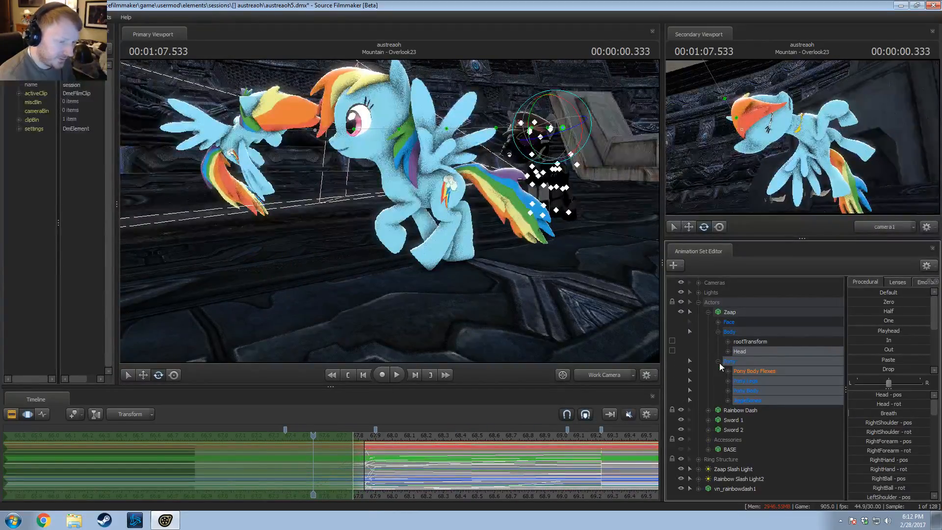
pyautogui.click(728, 391)
# Step: Shift Zaap's selected body animation later in time, with the selection's falloff ending at about 00:01:07.9
pyautogui.scroll(2, 312, 461)
pyautogui.press('shift')
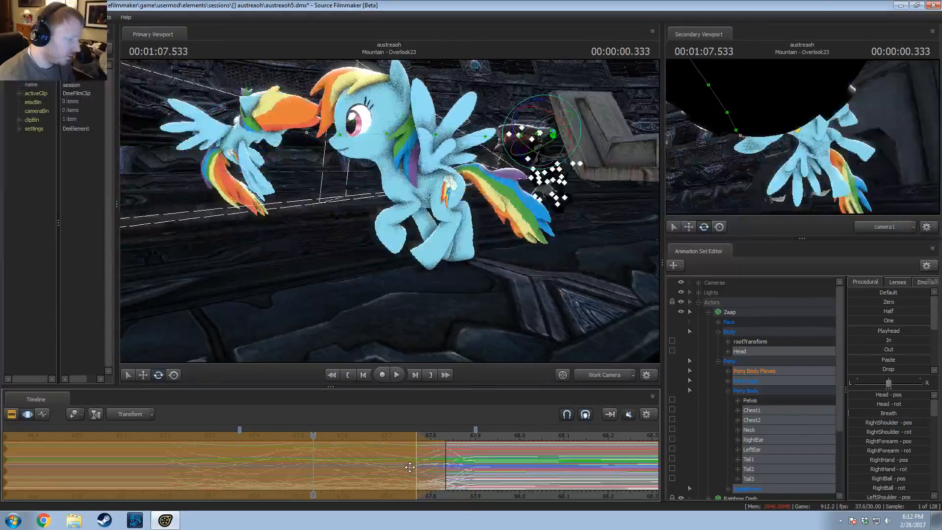
pyautogui.press('space')
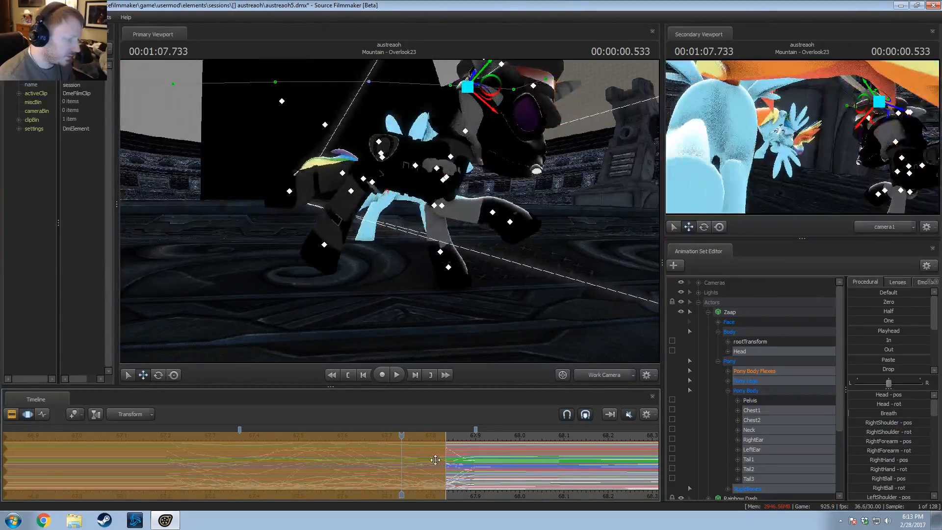
pyautogui.moveTo(445, 457); pyautogui.dragTo(416, 455)
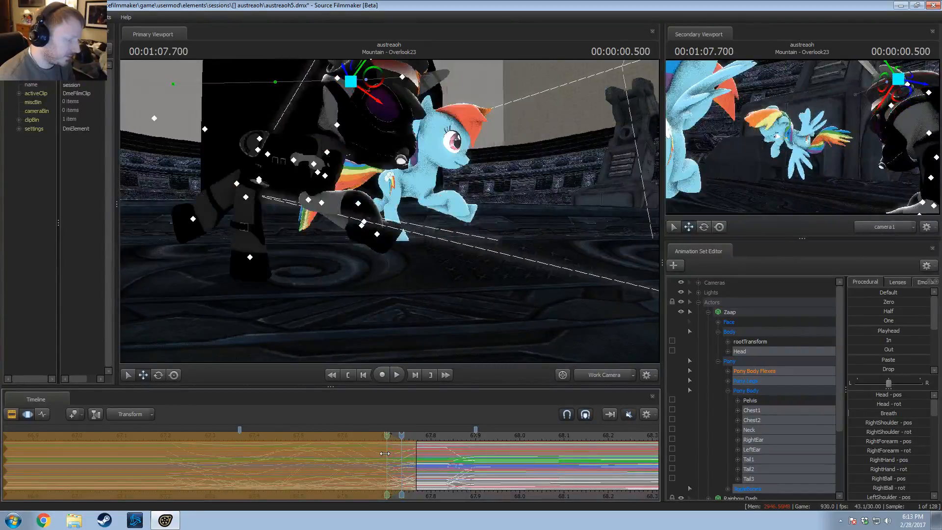
pyautogui.moveTo(374, 456); pyautogui.dragTo(444, 458)
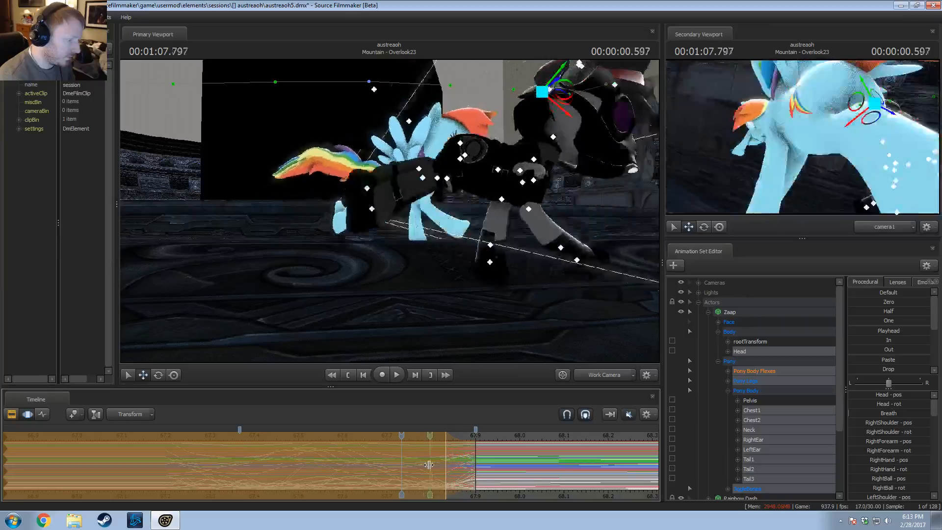
pyautogui.moveTo(462, 465)
pyautogui.mouseDown()
pyautogui.moveTo(418, 473)
pyautogui.moveTo(453, 466)
pyautogui.mouseUp()
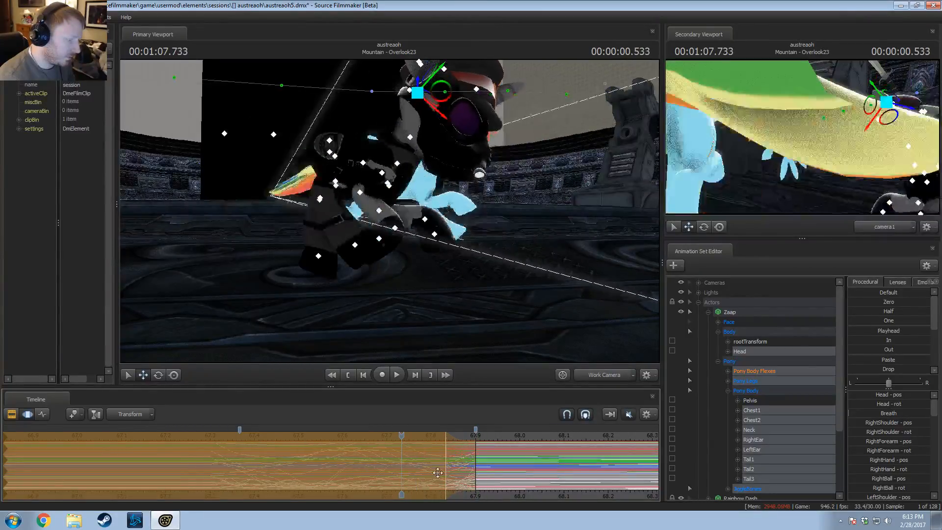
pyautogui.moveTo(460, 466)
pyautogui.mouseDown()
pyautogui.moveTo(450, 466)
pyautogui.moveTo(471, 465)
pyautogui.mouseUp()
# Step: Review Zaap's retimed run through camera1, then collapse his controls and return to the Motion Editor
pyautogui.click(605, 376)
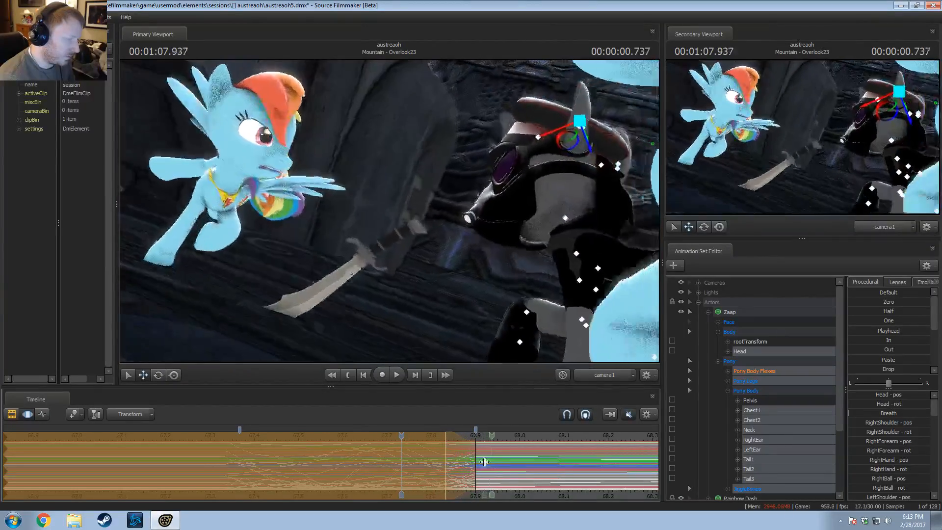
pyautogui.press('space')
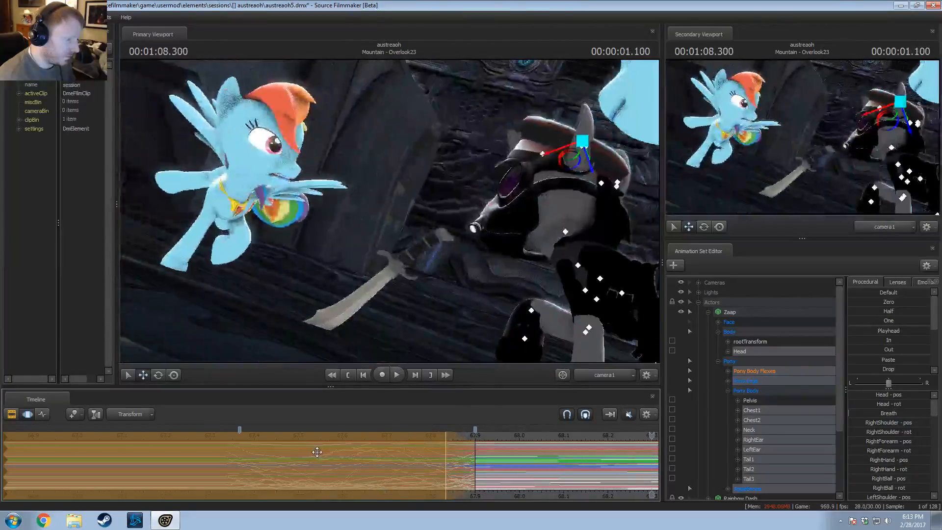
pyautogui.press('F2')
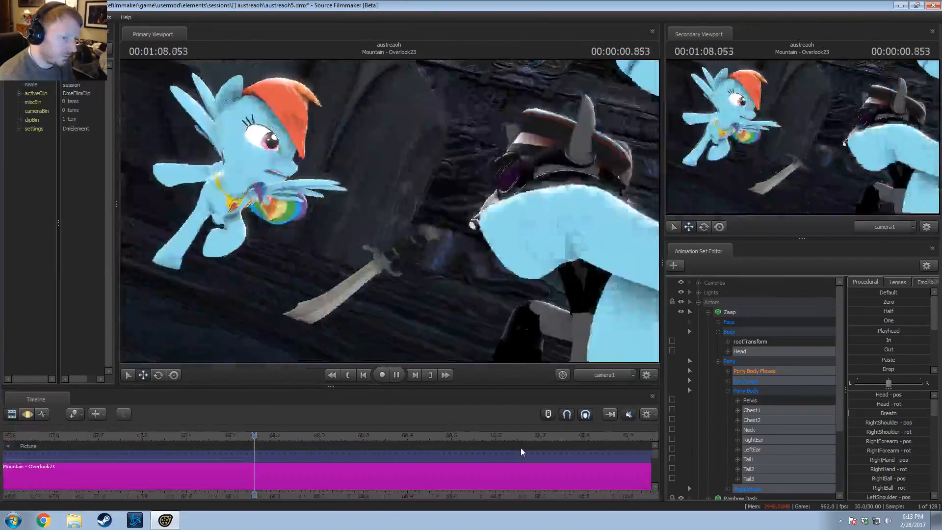
pyautogui.press('space')
pyautogui.click(706, 312)
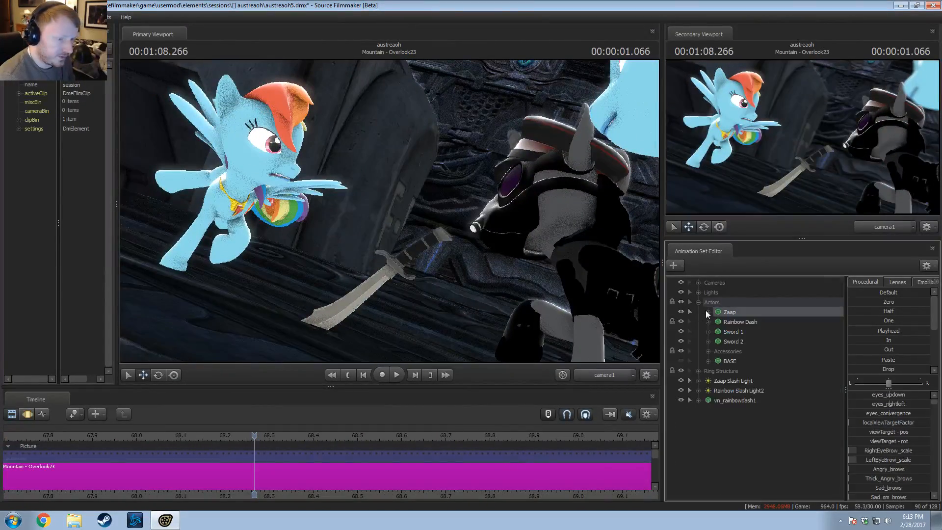
pyautogui.press('F3')
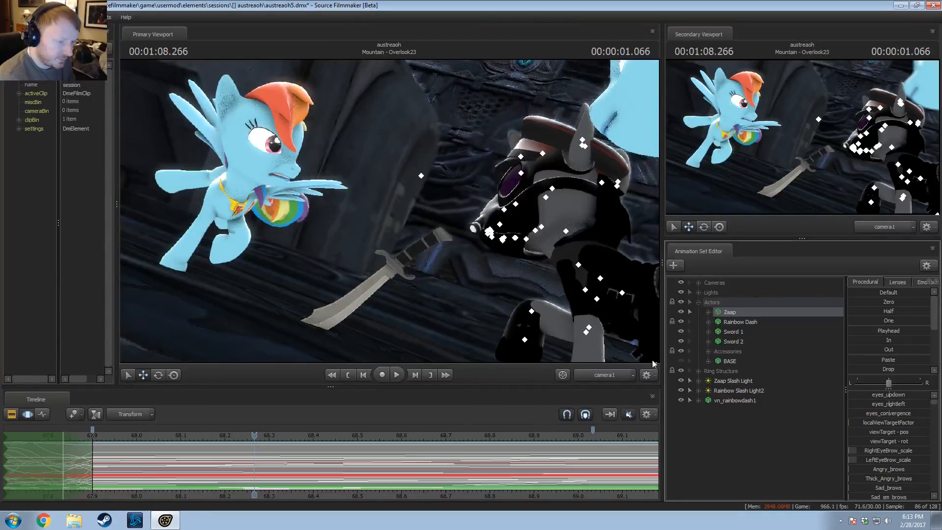
pyautogui.scroll(1, 237, 470)
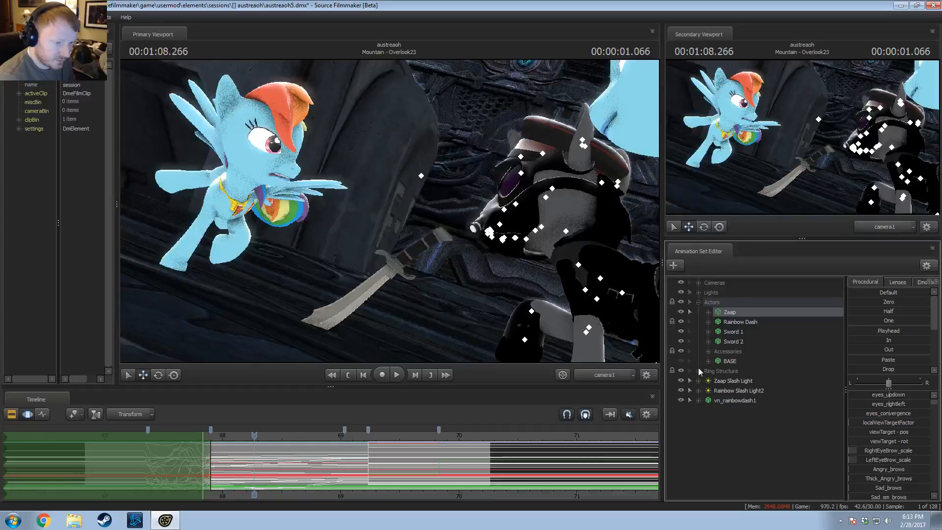
# Step: Rename vn_rainbowdash1 to BASE RUN and file it, hidden, in the Accessories group
pyautogui.rightClick(743, 400)
pyautogui.click(780, 244)
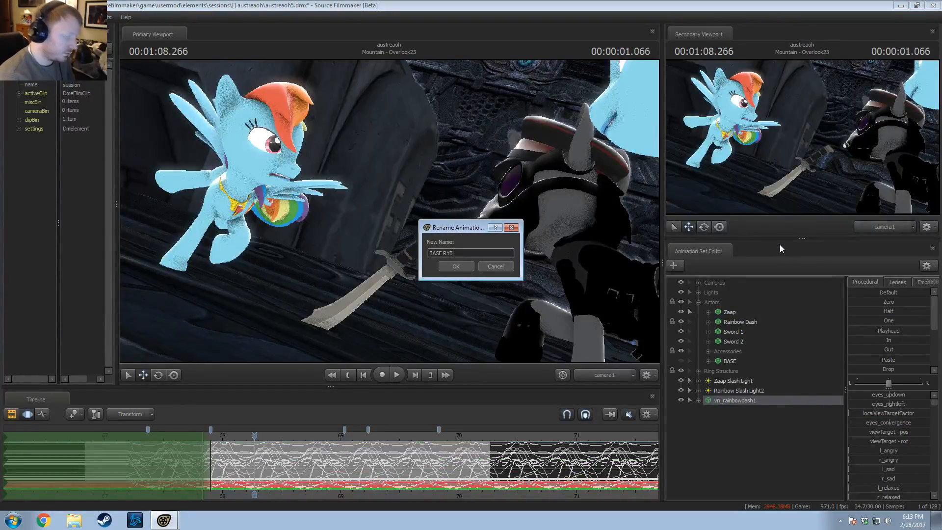
pyautogui.write('BASE RUN')
pyautogui.press('Return')
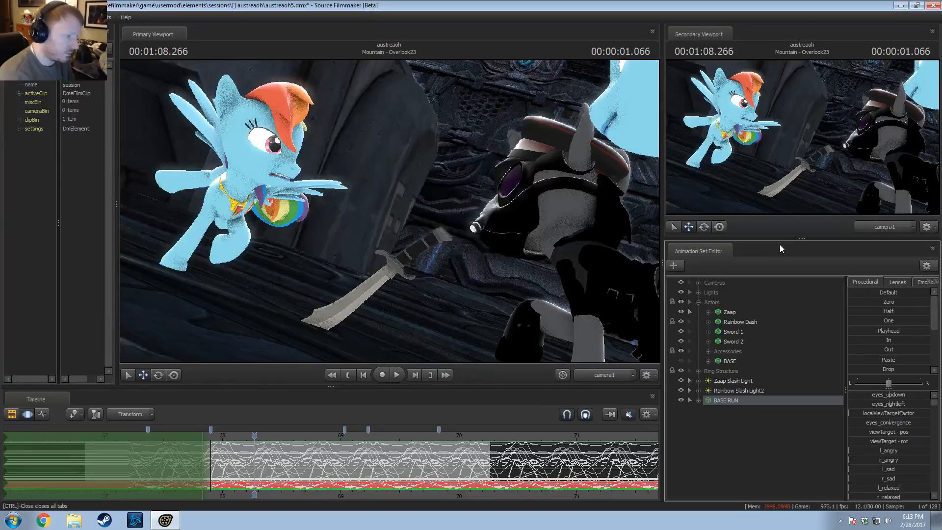
pyautogui.click(682, 400)
pyautogui.moveTo(719, 400); pyautogui.dragTo(717, 304)
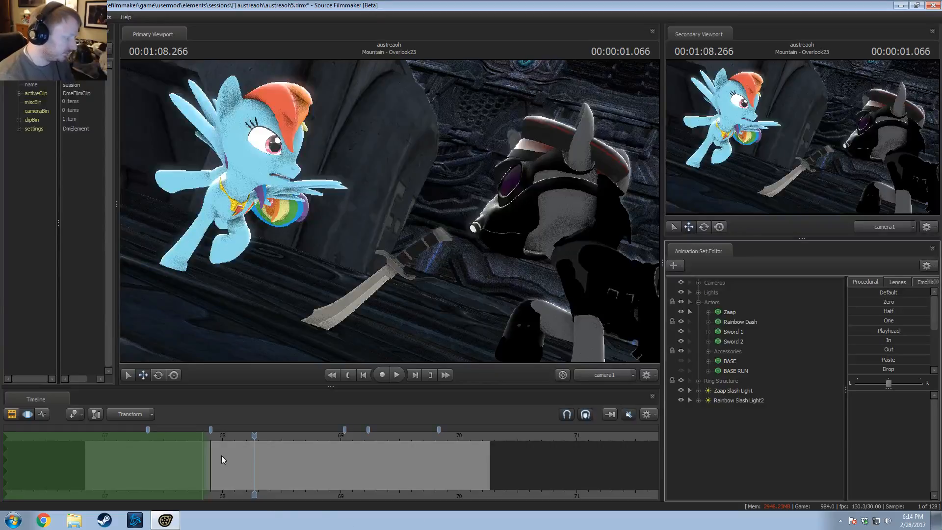
# Step: Play back Mountain - Overlook23 through camera1 repeatedly to examine the timing of Zaap's approach toward Rainbow Dash
pyautogui.moveTo(215, 449); pyautogui.dragTo(82, 460)
pyautogui.press('F2')
pyautogui.press('space')
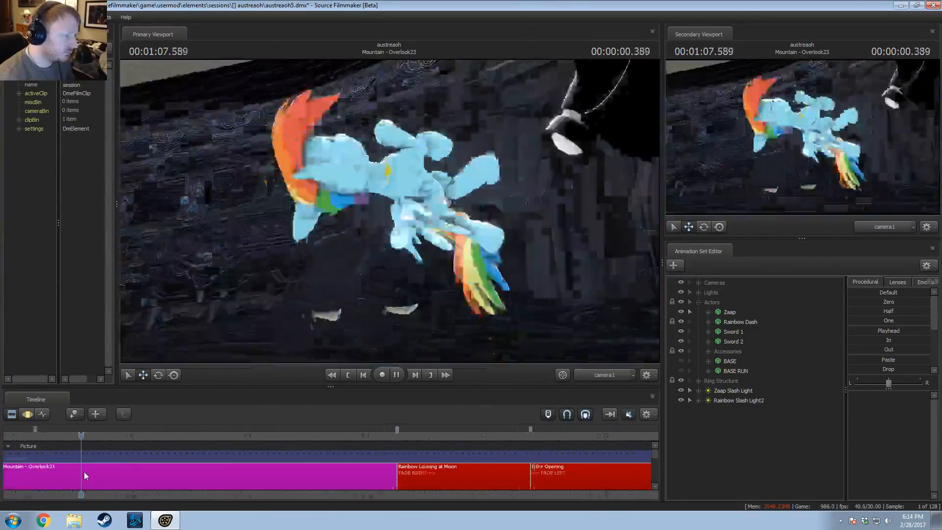
pyautogui.press('space')
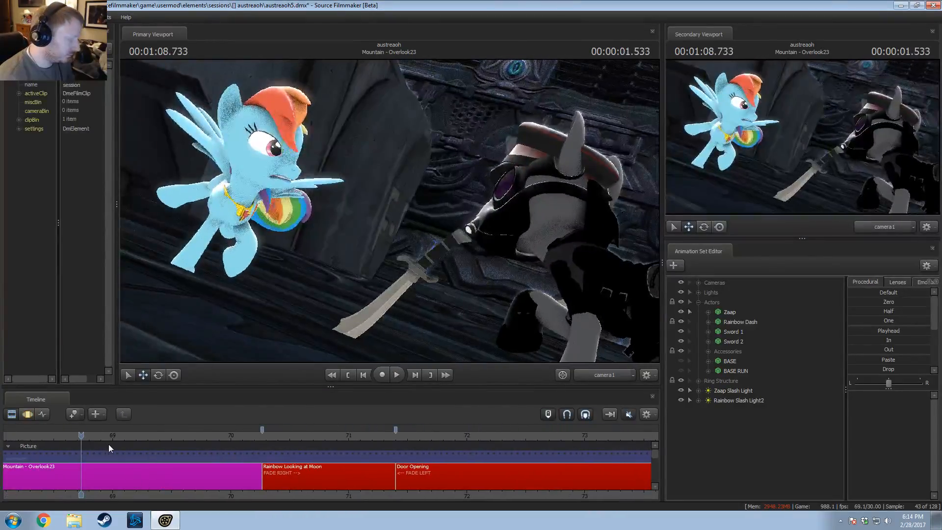
pyautogui.press('space')
pyautogui.press('F3')
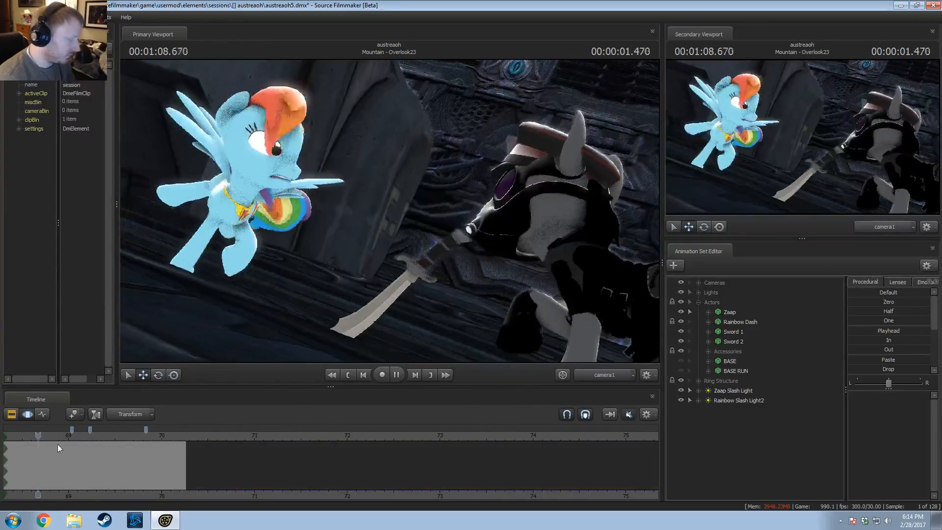
pyautogui.press('space')
pyautogui.press('space')
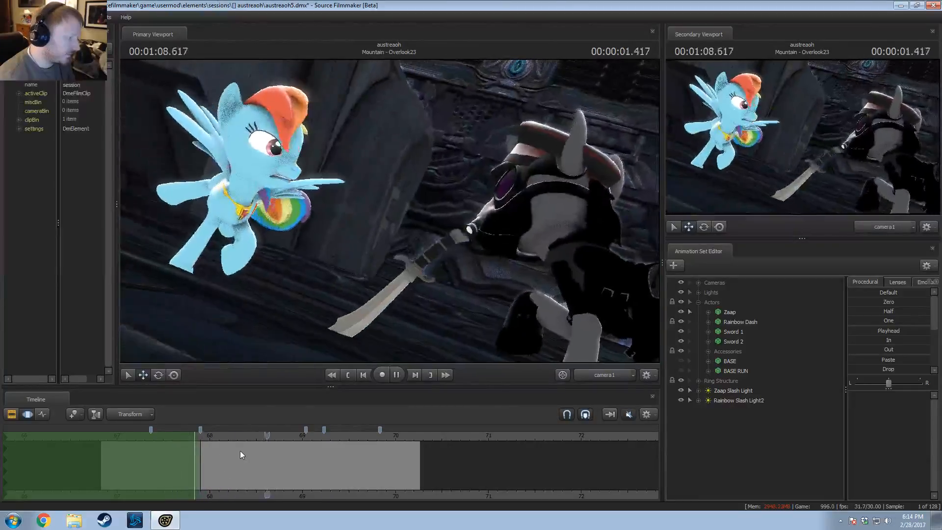
pyautogui.press('space')
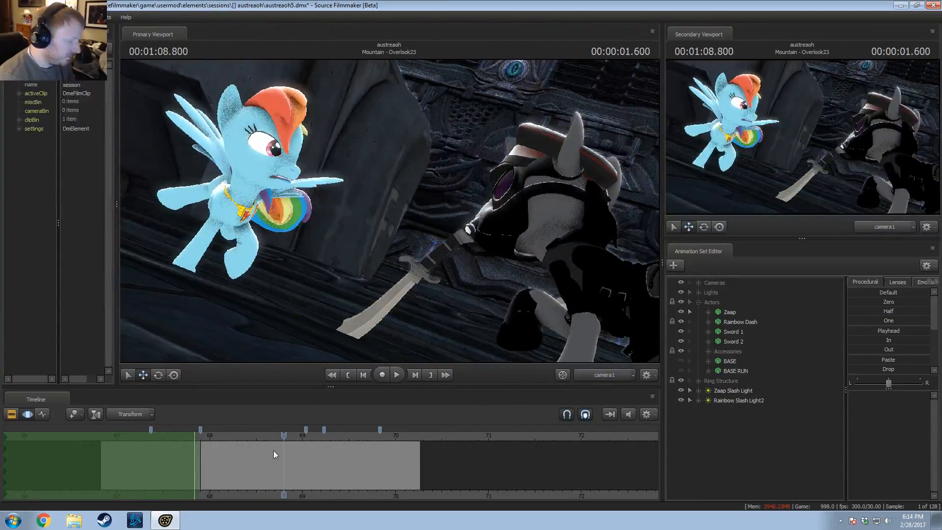
pyautogui.moveTo(285, 442); pyautogui.dragTo(1, 467)
pyautogui.press('space')
pyautogui.press('space')
pyautogui.press('space')
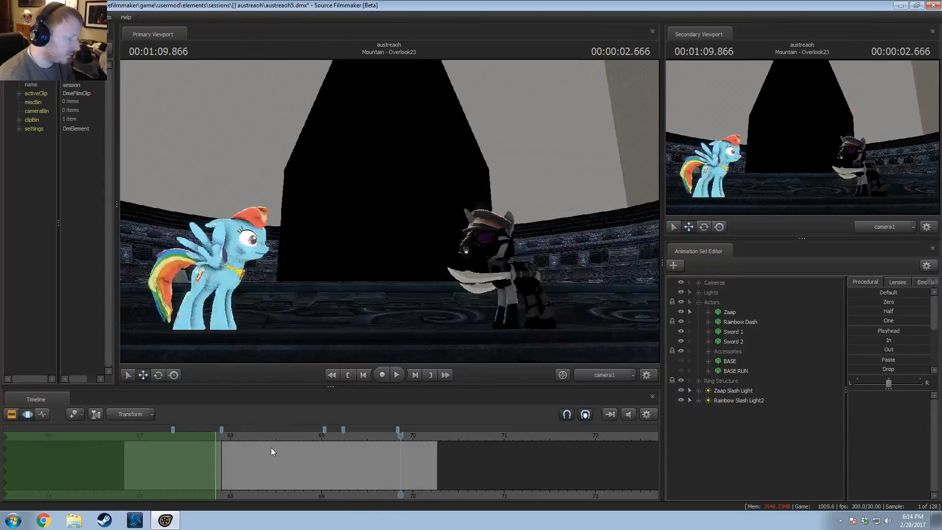
pyautogui.press('space')
pyautogui.click(280, 436)
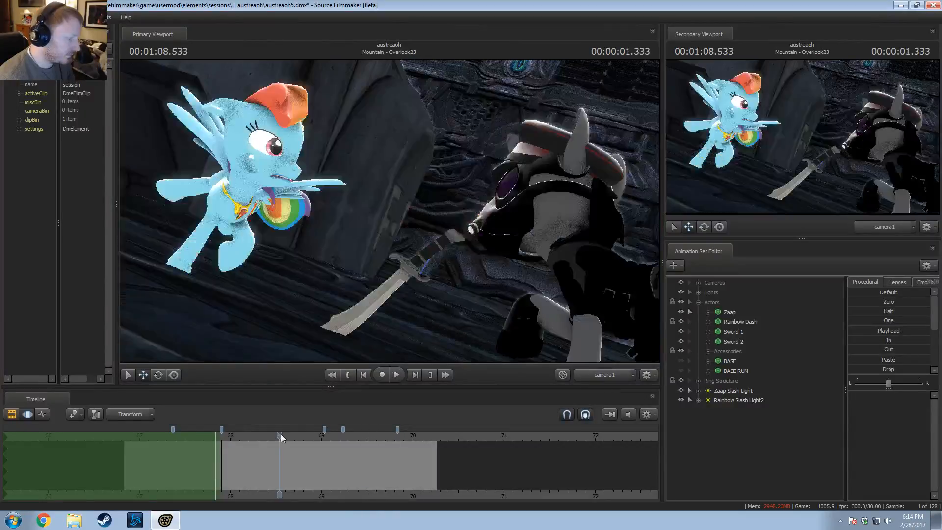
pyautogui.press('space')
pyautogui.press('space')
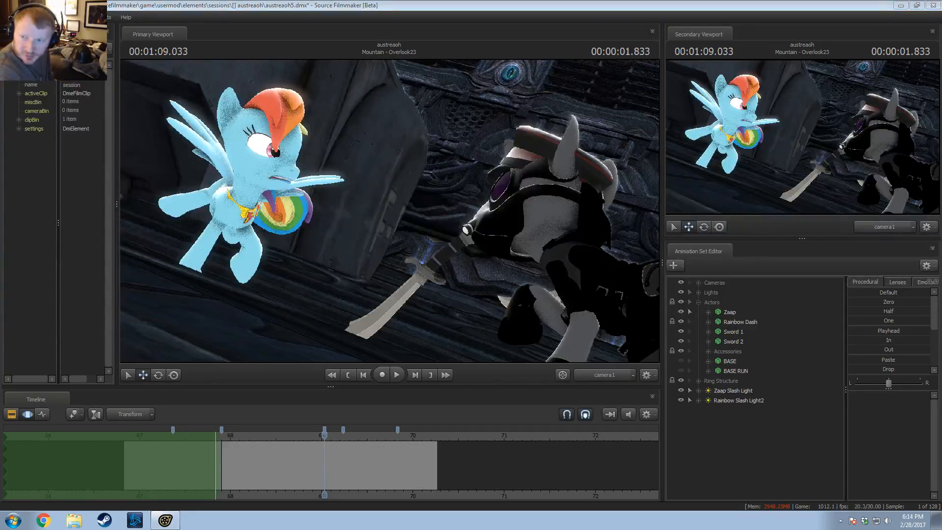
# Step: Switch to Chrome and play the bookmarked Fate/stay night: Unlimited Blade Works 2nd Season opening on YouTube as reference
pyautogui.moveTo(941, 333); pyautogui.dragTo(221, 167)
pyautogui.click(630, 197)
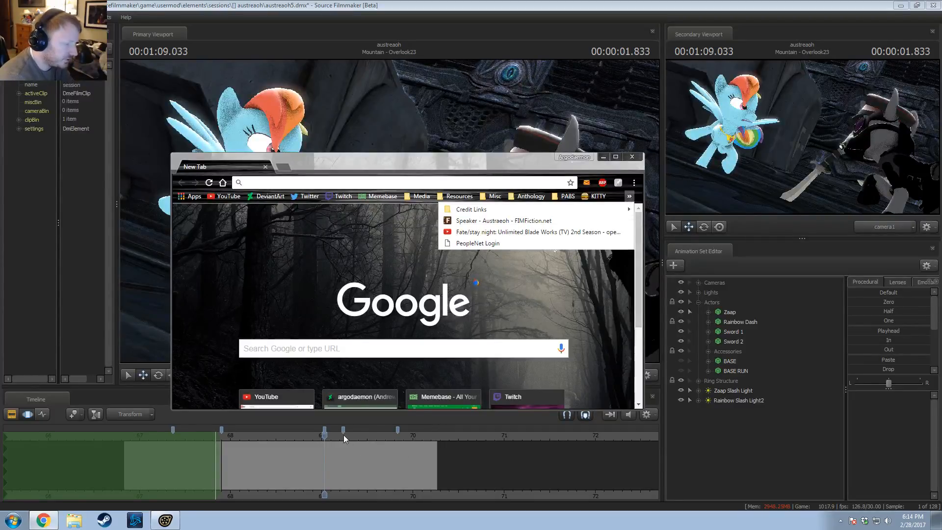
pyautogui.click(499, 232)
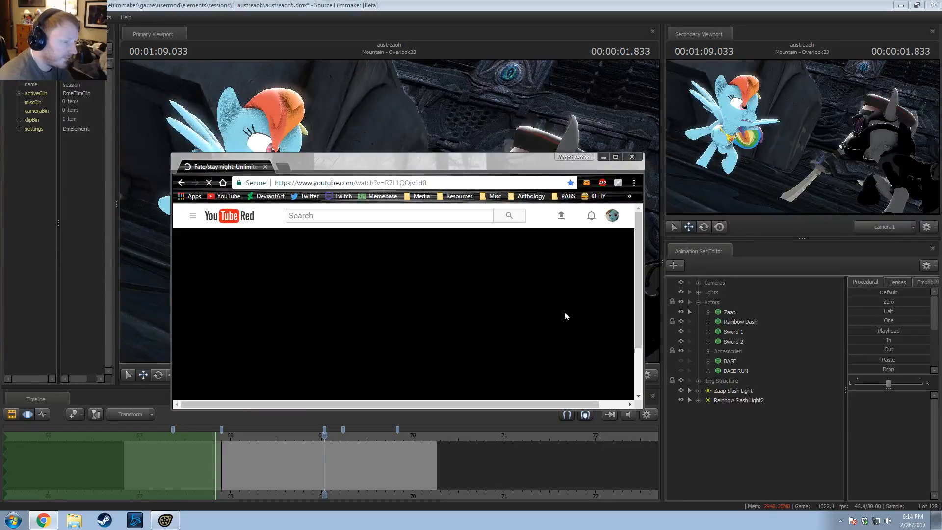
pyautogui.scroll(-5, 432, 326)
pyautogui.scroll(5, 433, 326)
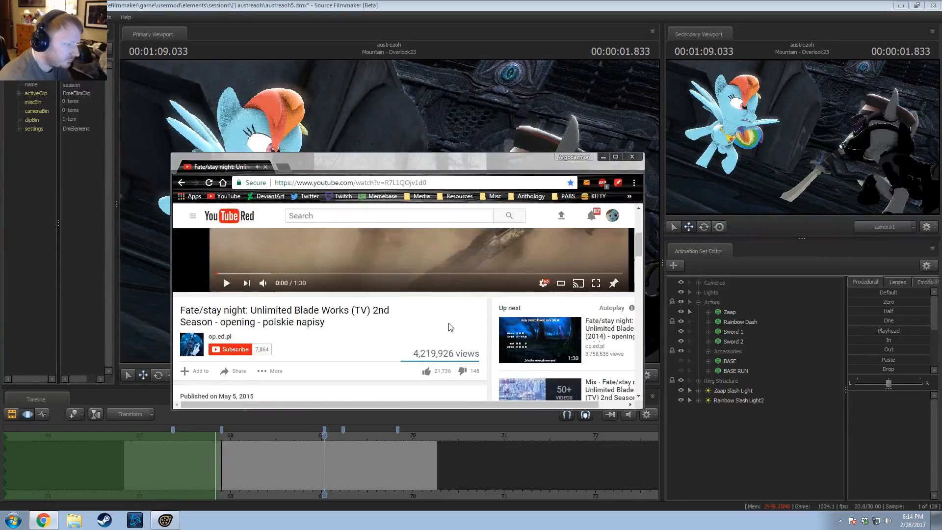
pyautogui.click(484, 372)
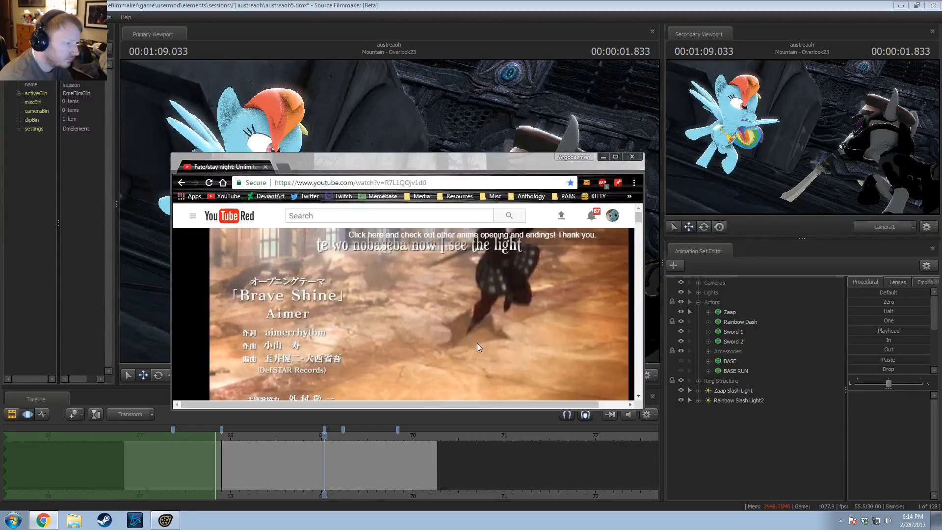
# Step: Play the Fate/stay night opening from about 1:03 in Chrome to study the timing of the sword clash
pyautogui.scroll(-3, 477, 343)
pyautogui.scroll(2, 490, 346)
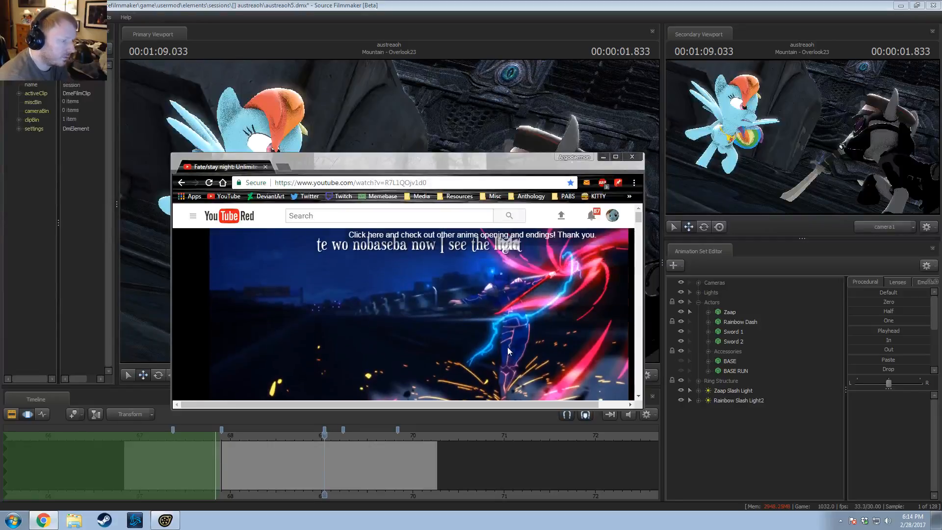
pyautogui.scroll(-1, 507, 347)
pyautogui.scroll(1, 507, 351)
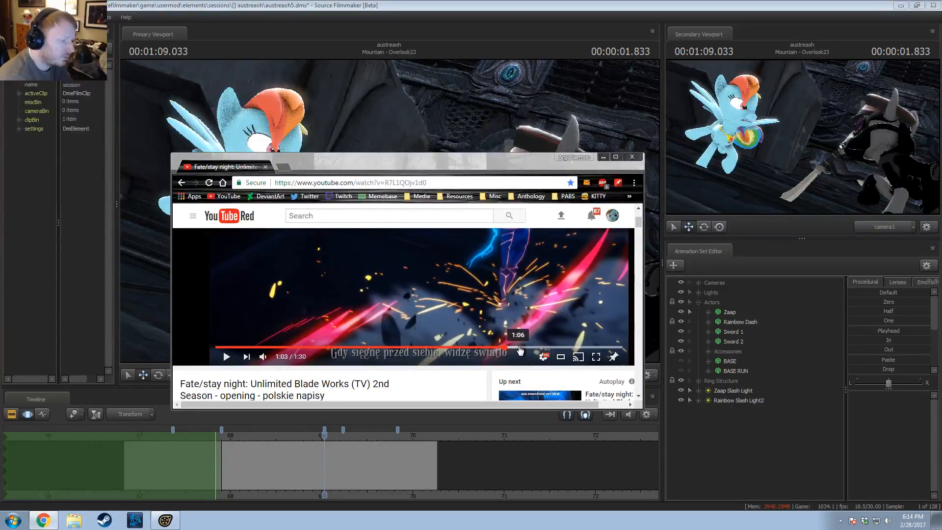
pyautogui.scroll(-1, 492, 298)
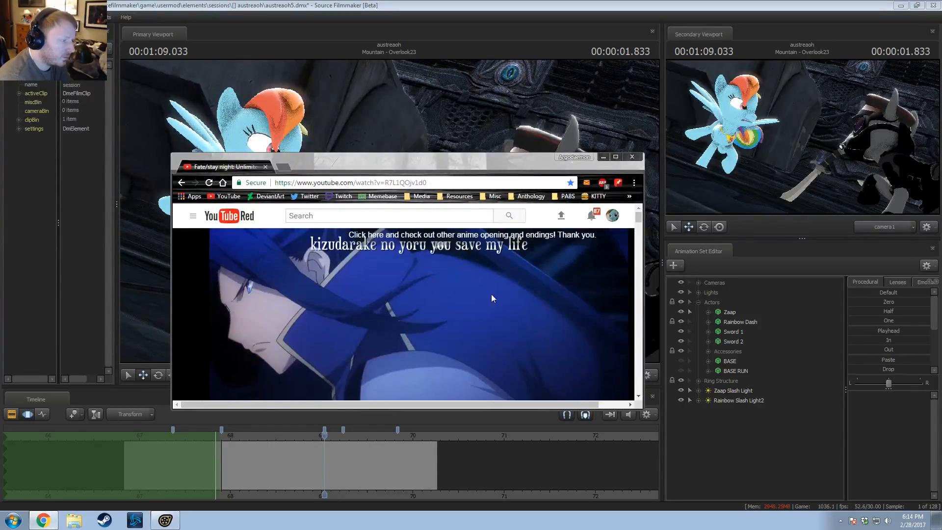
pyautogui.moveTo(459, 157); pyautogui.dragTo(459, 76)
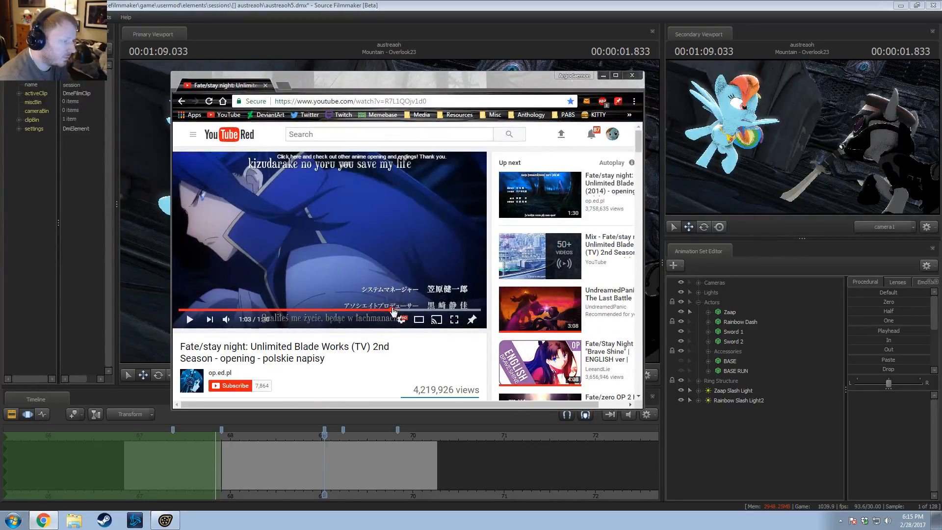
pyautogui.press('space')
pyautogui.press('space')
pyautogui.press('space')
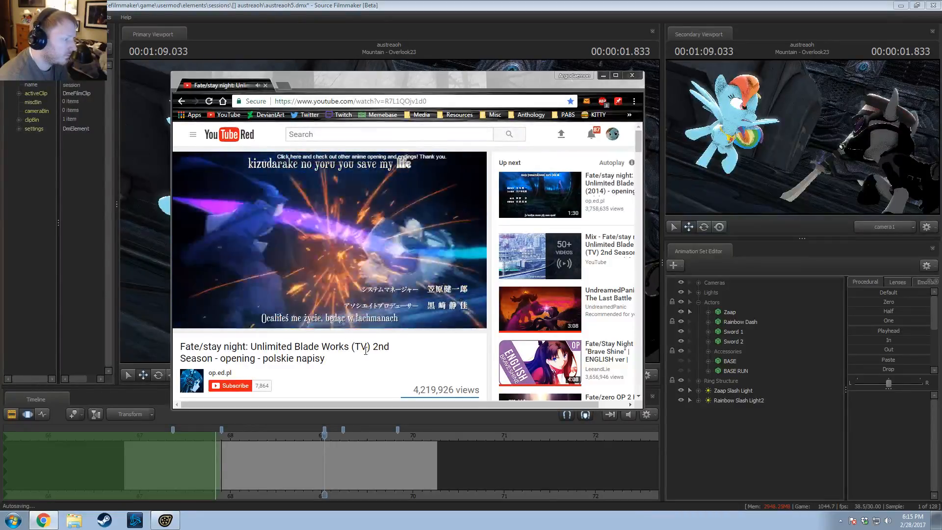
# Step: Switch to Source Filmmaker, replay Mountain - Overlook23, and spread its two middle timeline bookmarks to about 1:08.93 and 1:09.33
pyautogui.hotkey('alt', 'Tab')
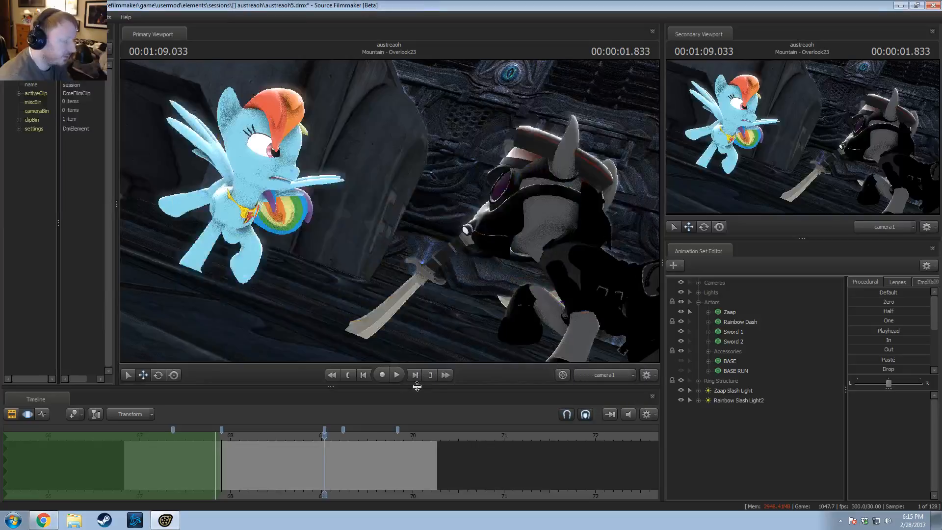
pyautogui.press('space')
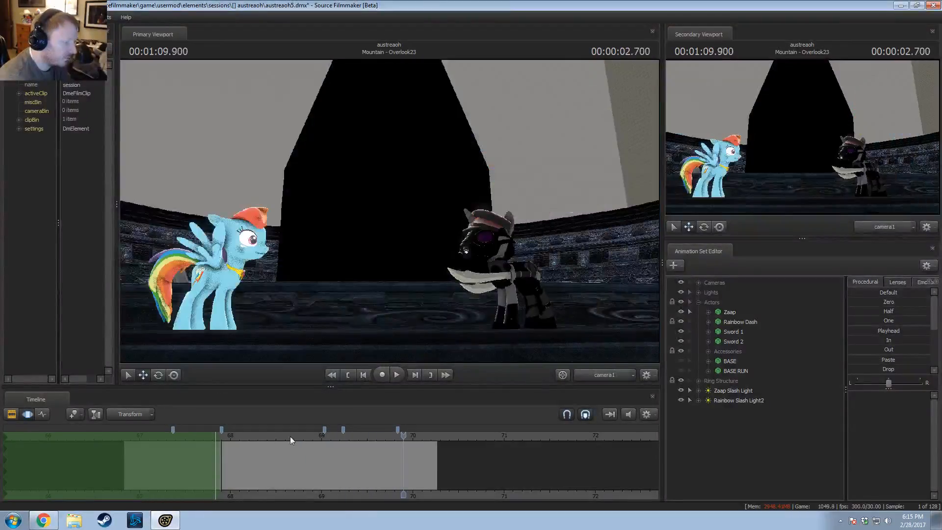
pyautogui.click(243, 436)
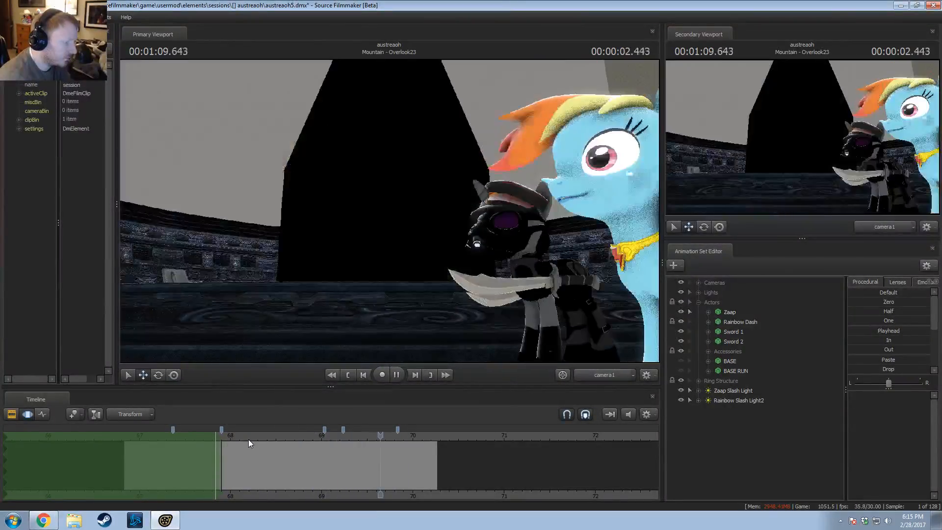
pyautogui.press('space')
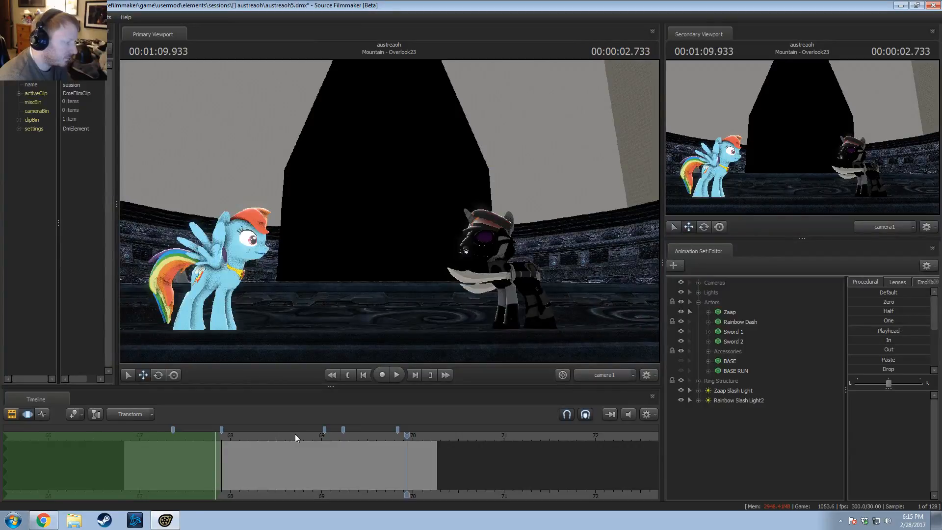
pyautogui.press('space')
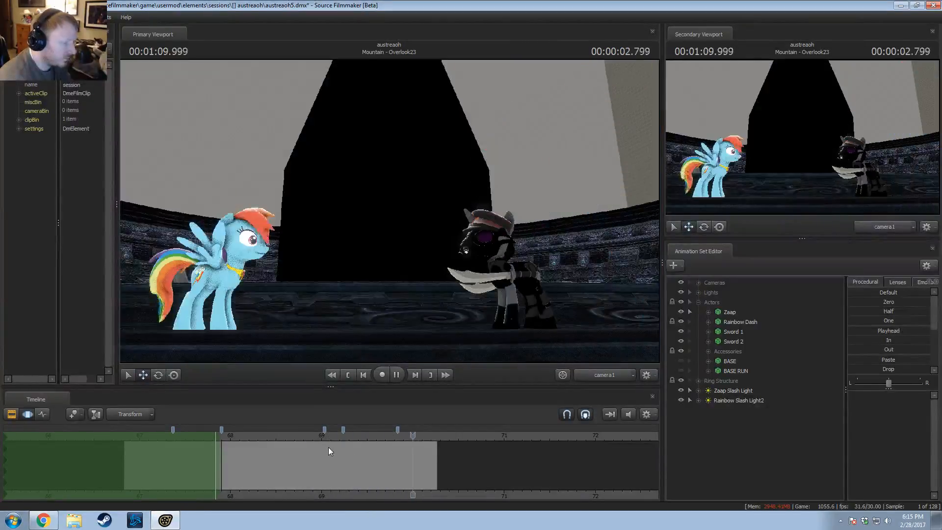
pyautogui.press('space')
pyautogui.moveTo(328, 441); pyautogui.dragTo(241, 439)
pyautogui.press('space')
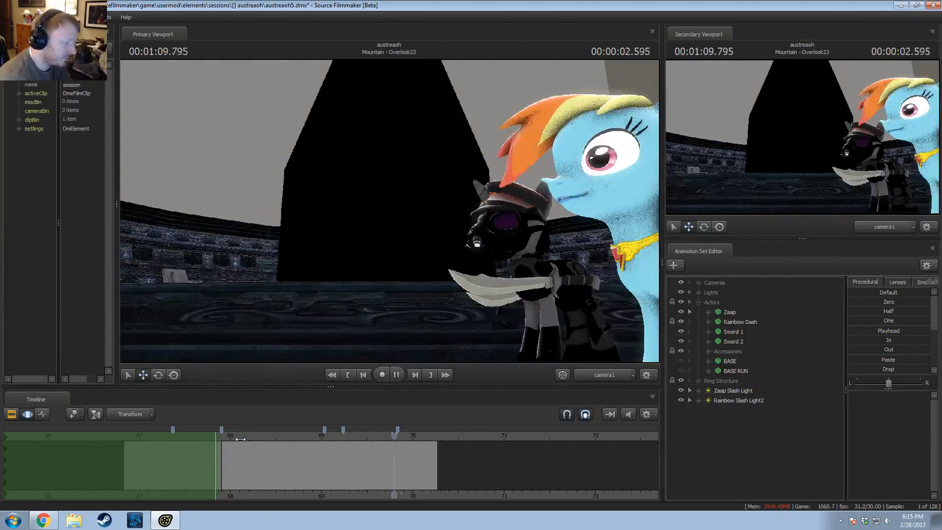
pyautogui.click(240, 439)
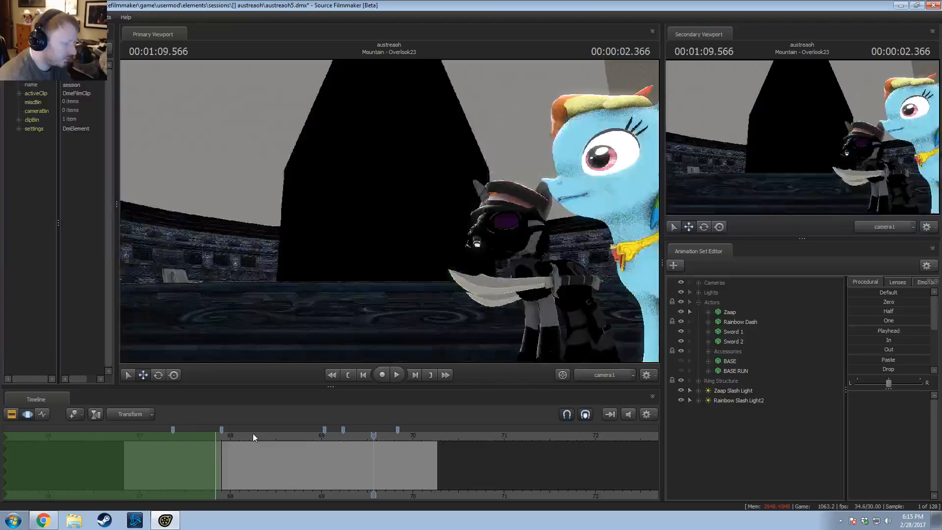
pyautogui.moveTo(284, 433)
pyautogui.mouseDown()
pyautogui.moveTo(326, 449)
pyautogui.moveTo(317, 456)
pyautogui.moveTo(316, 435)
pyautogui.moveTo(352, 437)
pyautogui.moveTo(349, 430)
pyautogui.moveTo(419, 444)
pyautogui.mouseUp()
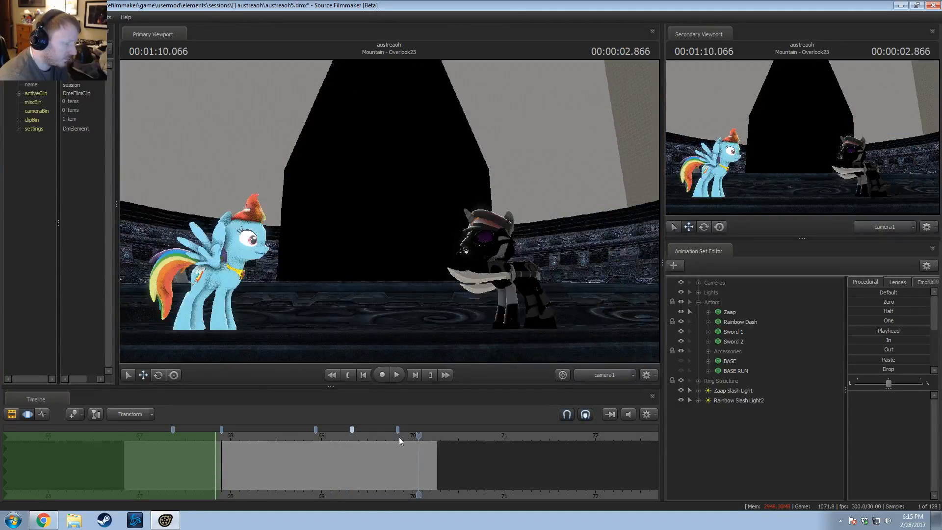
# Step: Rewatch the opening's clash around 1:08 in Chrome and compare it with playback of the shot in Source Filmmaker
pyautogui.hotkey('alt', 'Tab')
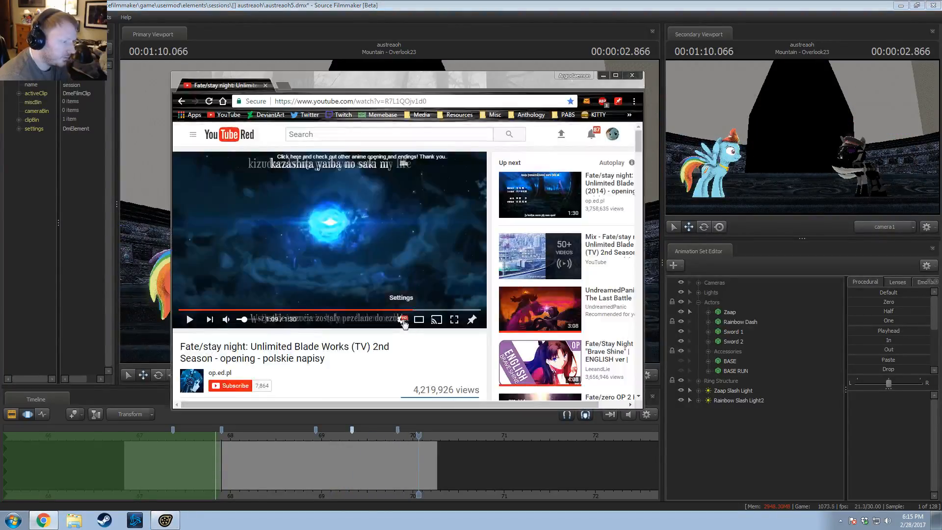
pyautogui.click(378, 253)
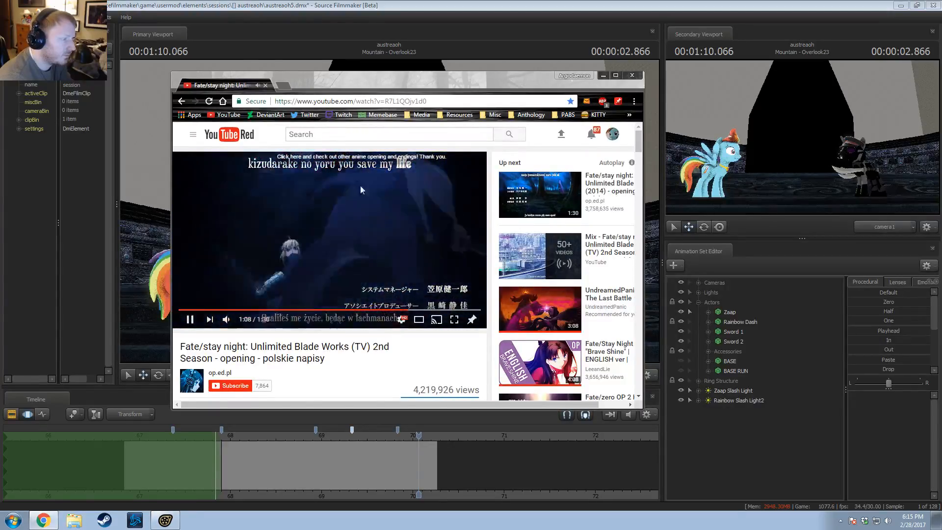
pyautogui.click(376, 253)
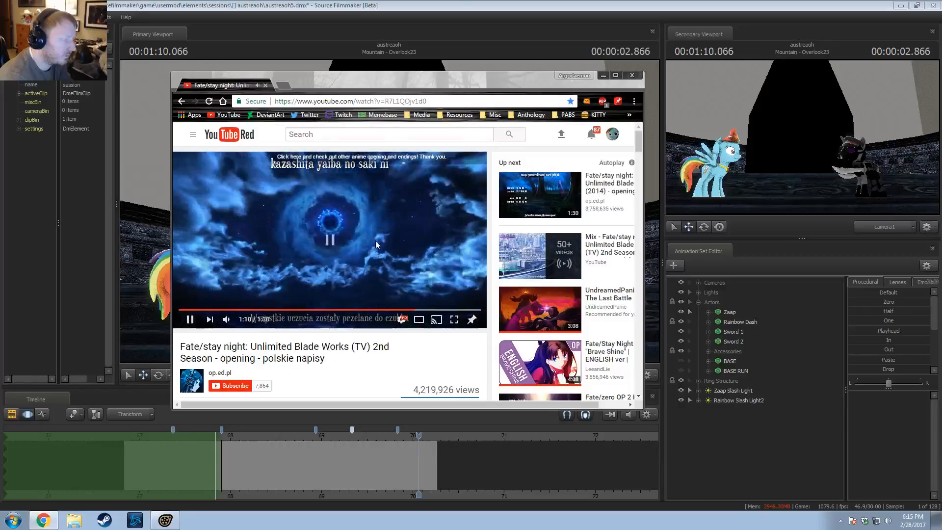
pyautogui.click(462, 8)
pyautogui.click(293, 435)
pyautogui.press('space')
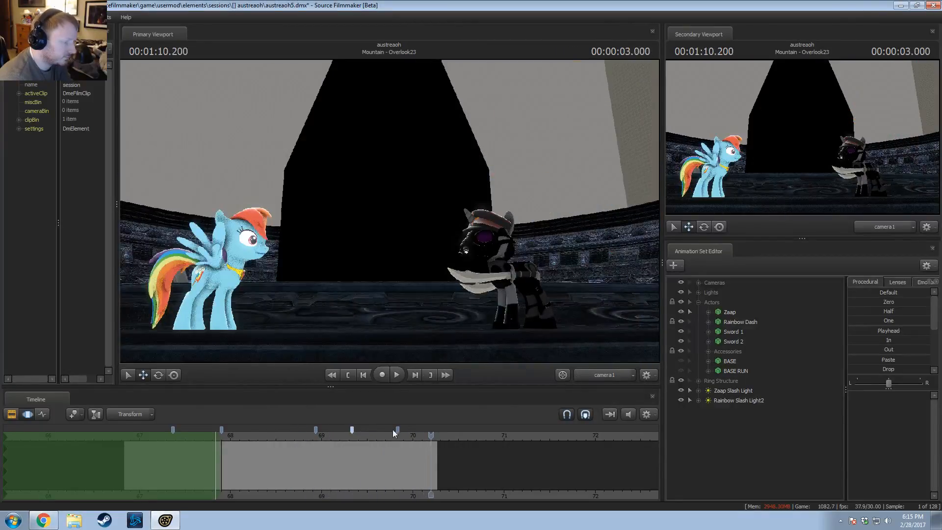
# Step: Remove the timeline bookmark near 1:09.87 and park the playhead at about 1:09.27
pyautogui.click(400, 434)
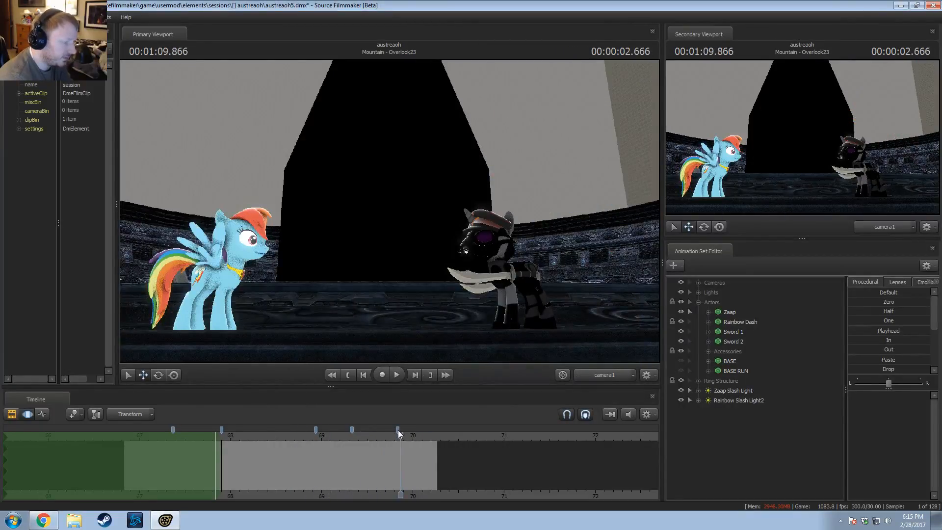
pyautogui.rightClick(398, 430)
pyautogui.click(418, 347)
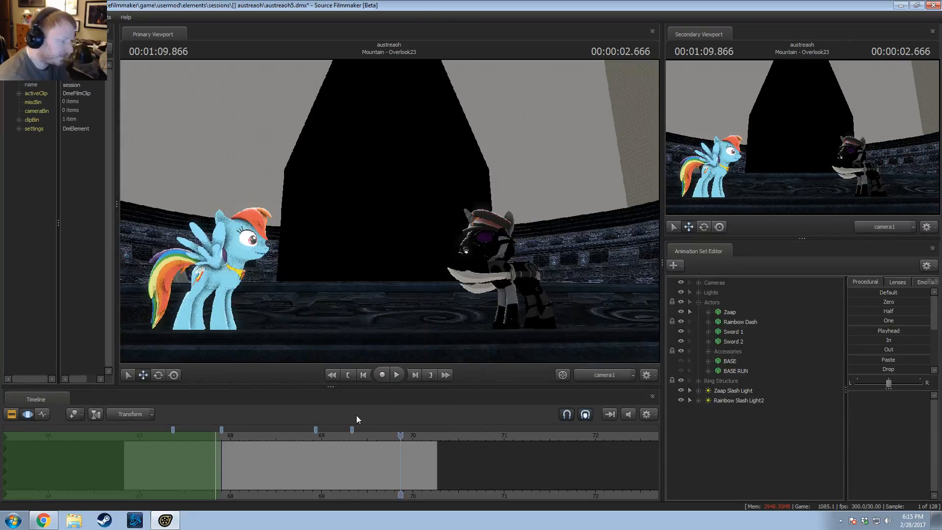
pyautogui.click(285, 434)
pyautogui.click(315, 434)
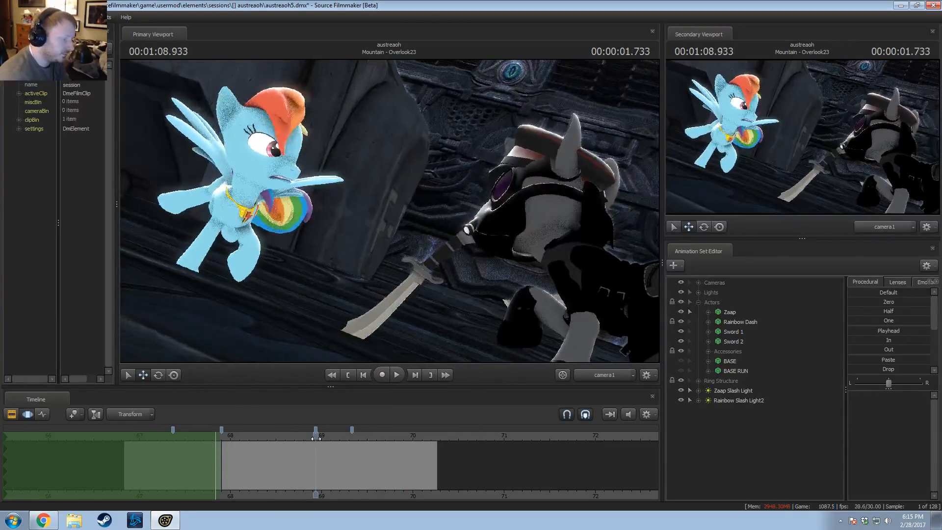
pyautogui.moveTo(335, 434); pyautogui.dragTo(348, 436)
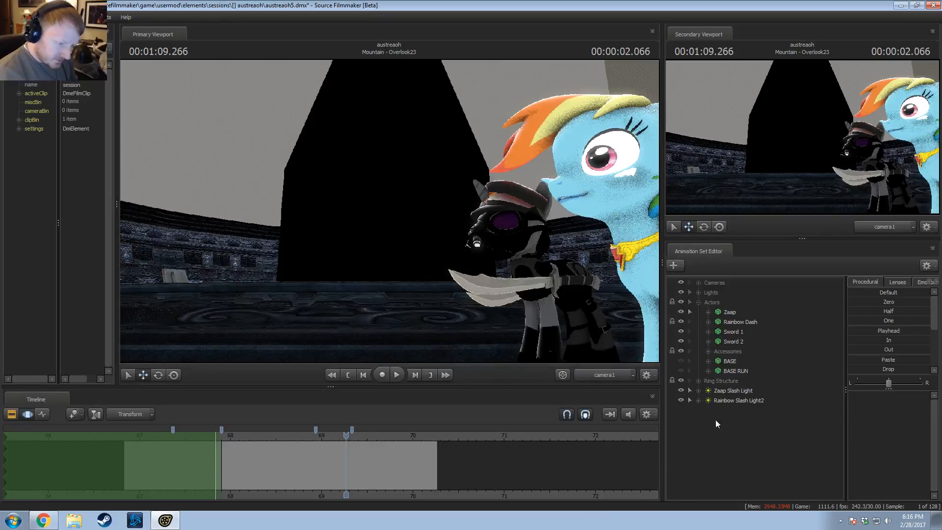
# Step: Select the BASE model, extend the time selection over the whole timeline, and show the Work Camera in the primary viewport
pyautogui.click(726, 363)
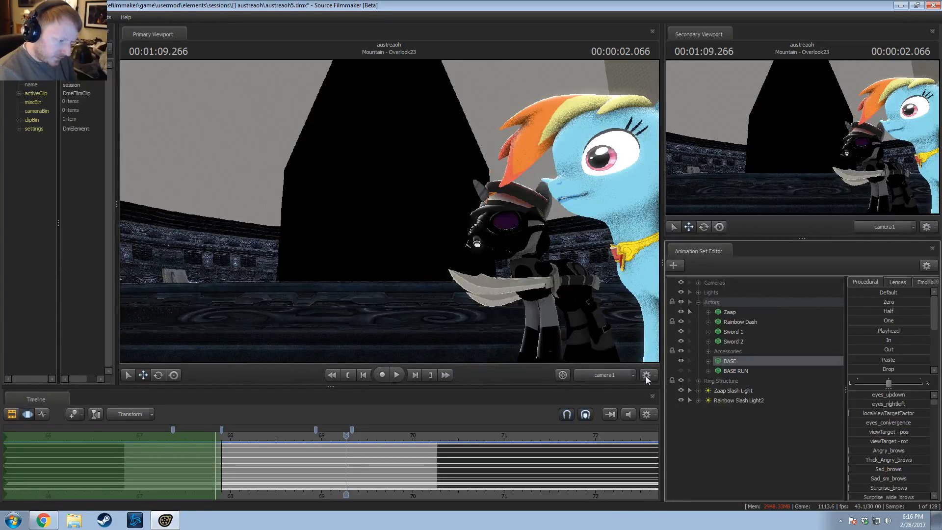
pyautogui.scroll(-5, 488, 456)
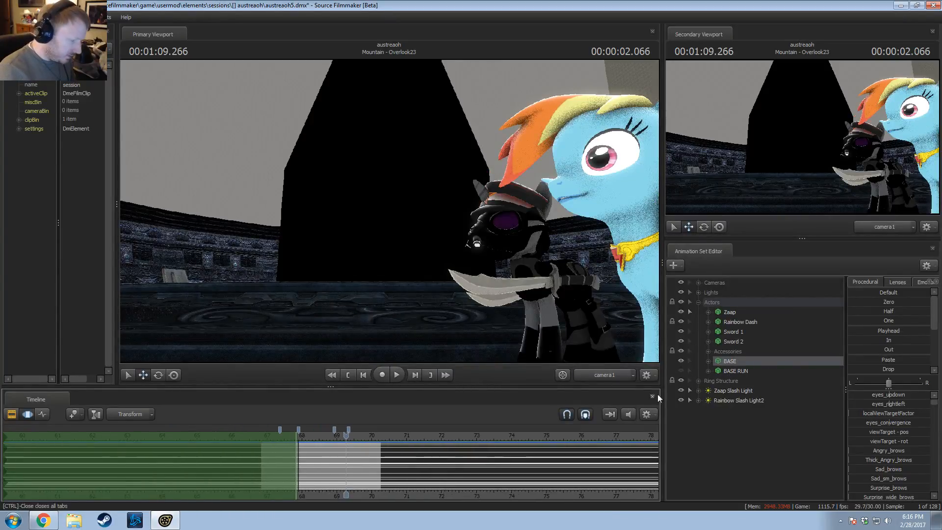
pyautogui.click(682, 361)
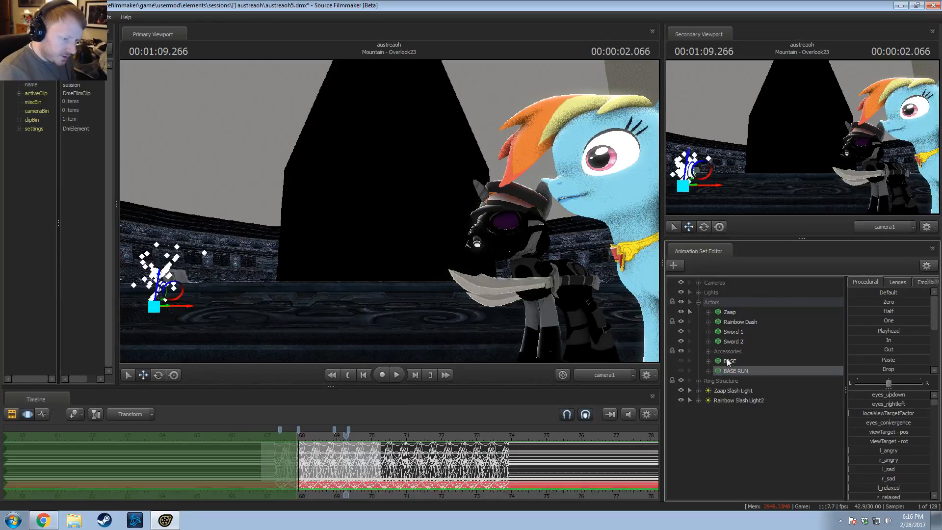
pyautogui.click(377, 494)
pyautogui.hotkey('ctrl', 'a')
pyautogui.click(579, 378)
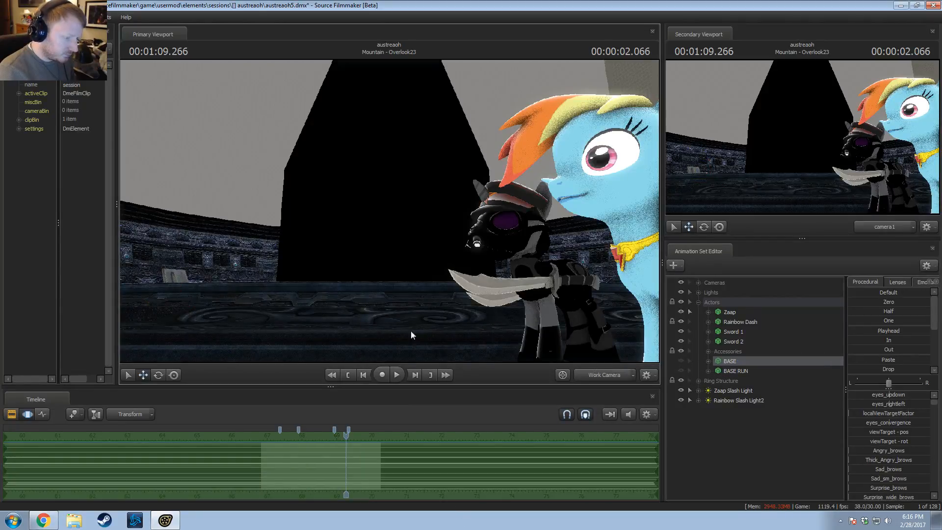
# Step: Unhide the BASE model and locate it outside the ring structure through the Work Camera
pyautogui.moveTo(397, 274); pyautogui.dragTo(586, 342)
pyautogui.press('w')
pyautogui.press('w')
pyautogui.moveTo(437, 216); pyautogui.dragTo(443, 218)
pyautogui.press('F2')
pyautogui.press('F3')
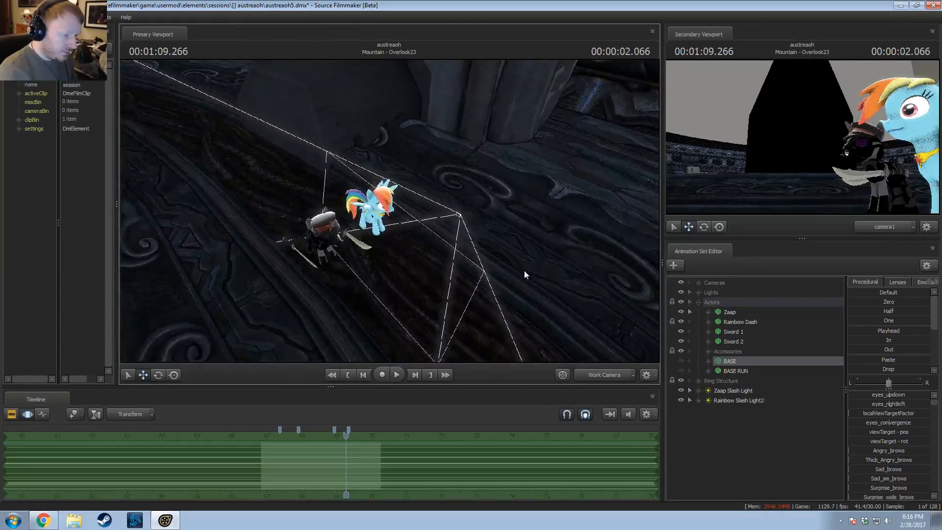
pyautogui.hotkey('ctrl', 'z')
pyautogui.moveTo(524, 268); pyautogui.dragTo(496, 260)
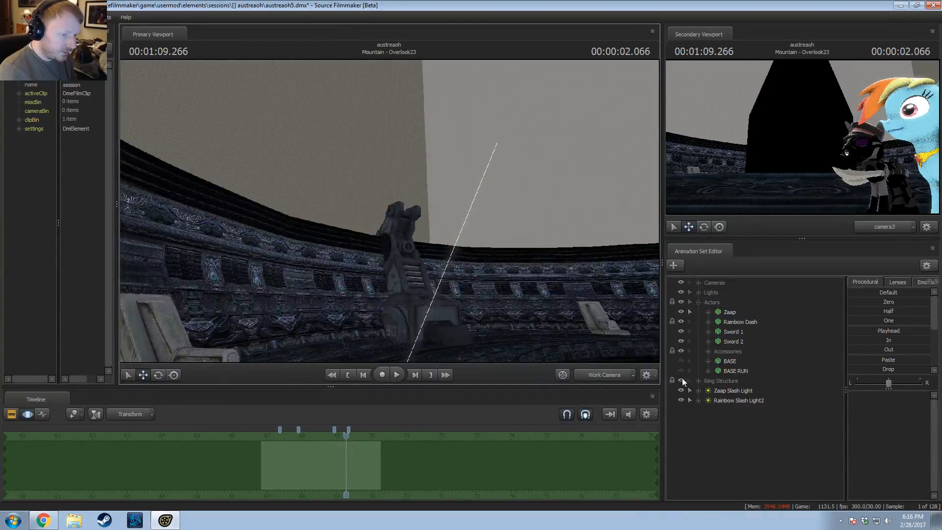
pyautogui.click(681, 362)
pyautogui.moveTo(539, 285); pyautogui.dragTo(566, 189)
pyautogui.press('w')
pyautogui.press('w')
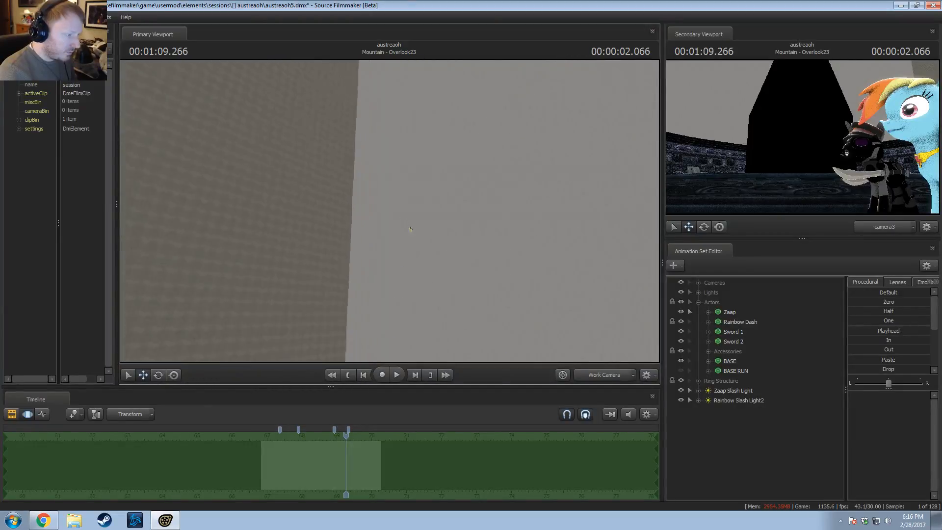
pyautogui.press('w')
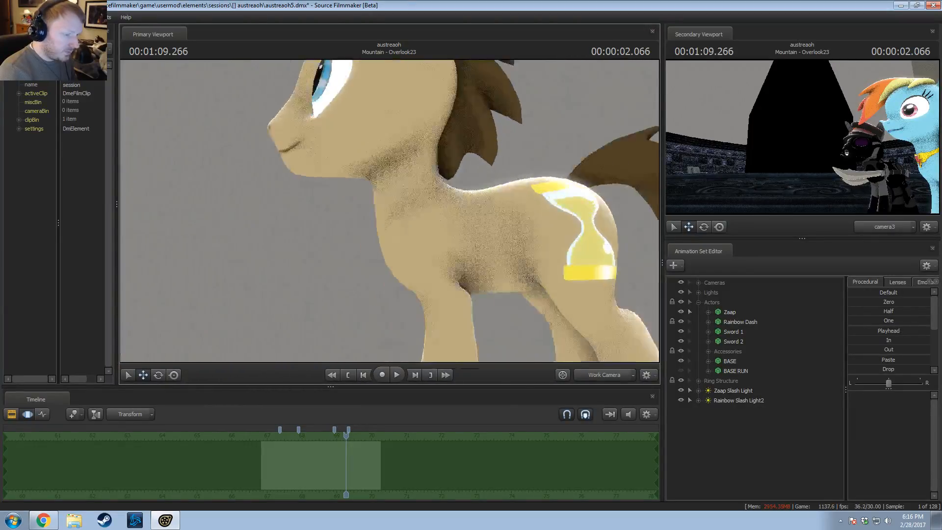
pyautogui.press('s')
pyautogui.moveTo(408, 206)
pyautogui.mouseDown()
pyautogui.moveTo(388, 209)
pyautogui.moveTo(408, 206)
pyautogui.mouseUp()
pyautogui.press('d')
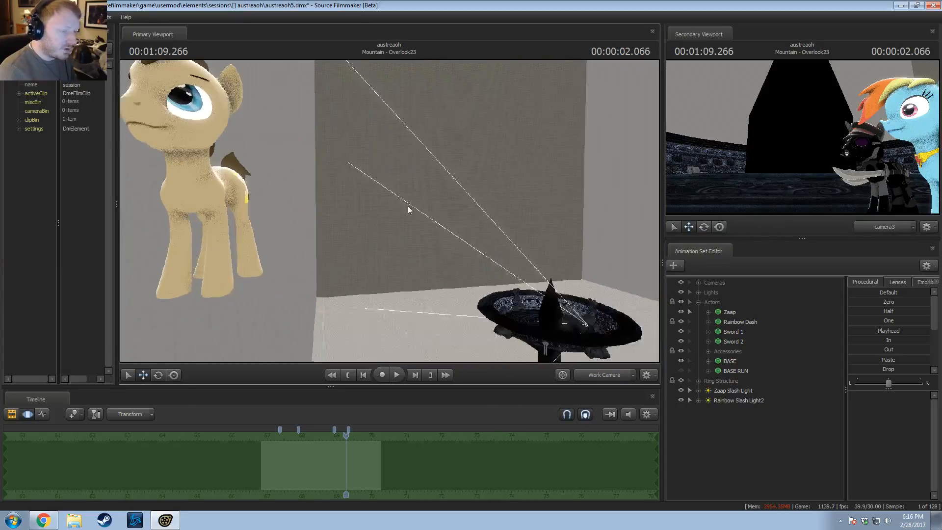
# Step: Rename the BASE animation set as BASE MALE
pyautogui.click(730, 360)
pyautogui.rightClick(729, 361)
pyautogui.click(743, 367)
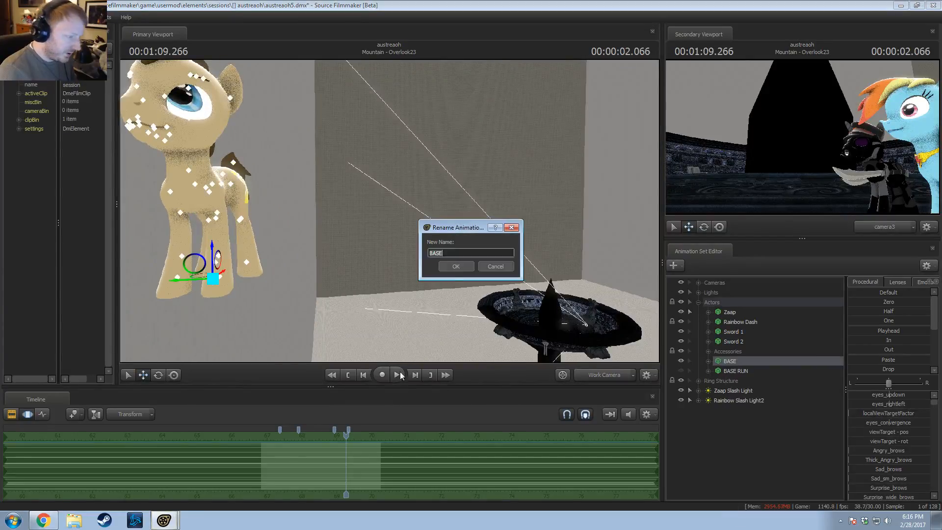
pyautogui.write('MALE')
pyautogui.press('Return')
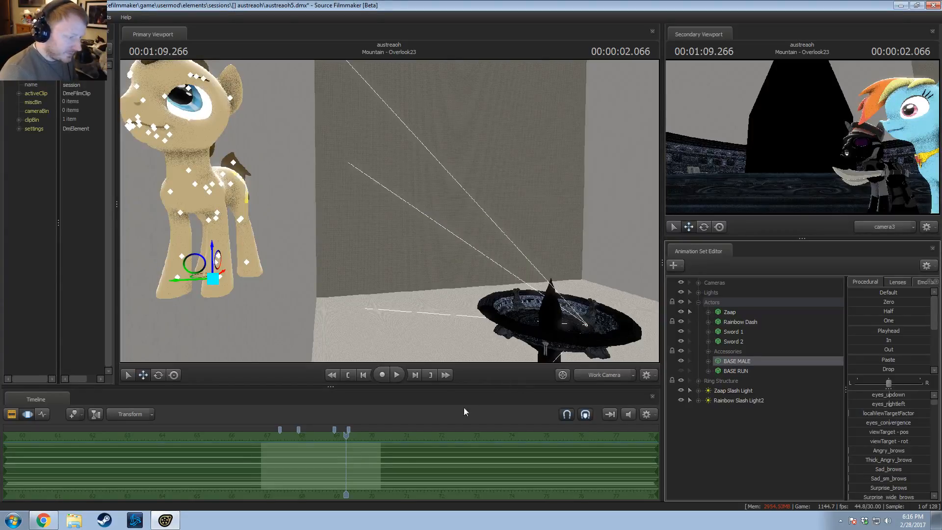
# Step: Move the BASE MALE model into the ring arena near Zaap and Rainbow Dash, and hide it
pyautogui.press('r')
pyautogui.moveTo(214, 278); pyautogui.dragTo(593, 338)
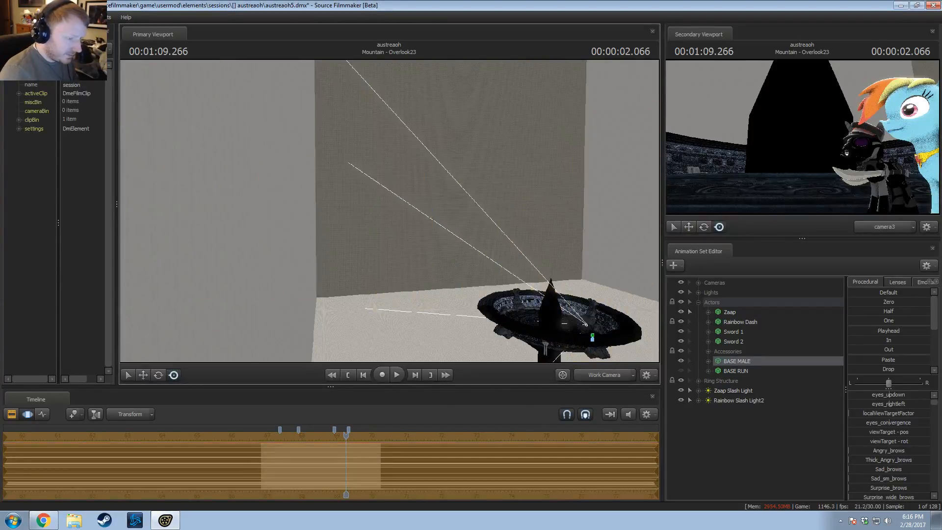
pyautogui.moveTo(535, 295); pyautogui.dragTo(582, 367)
pyautogui.press('w')
pyautogui.moveTo(399, 245); pyautogui.dragTo(416, 187)
pyautogui.press('w')
pyautogui.moveTo(240, 236); pyautogui.dragTo(241, 220)
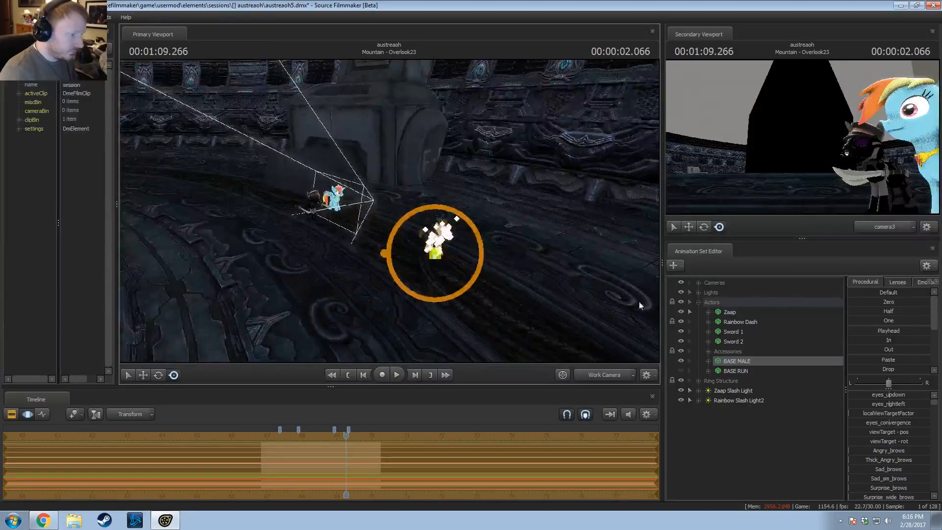
pyautogui.keyDown('alt'); pyautogui.moveTo(555, 291); pyautogui.dragTo(387, 211); pyautogui.keyUp('alt')
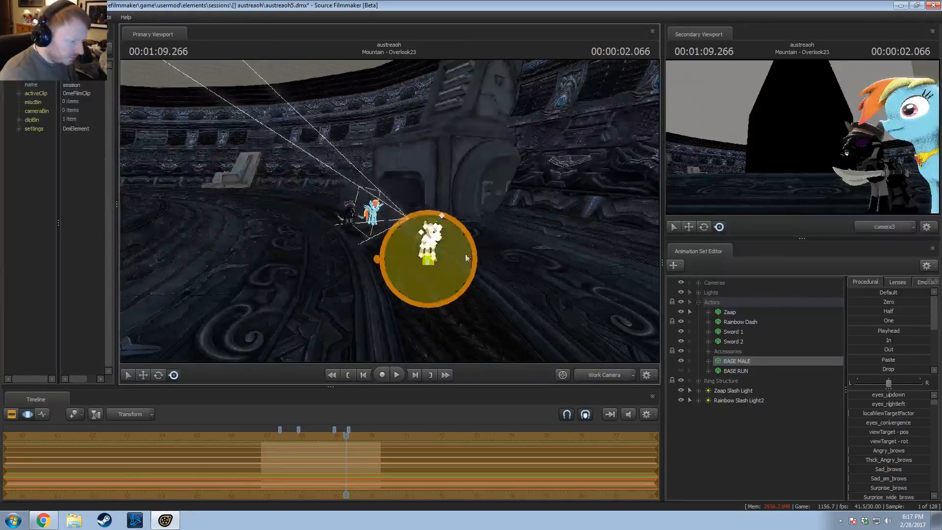
pyautogui.click(681, 361)
pyautogui.rightClick(719, 422)
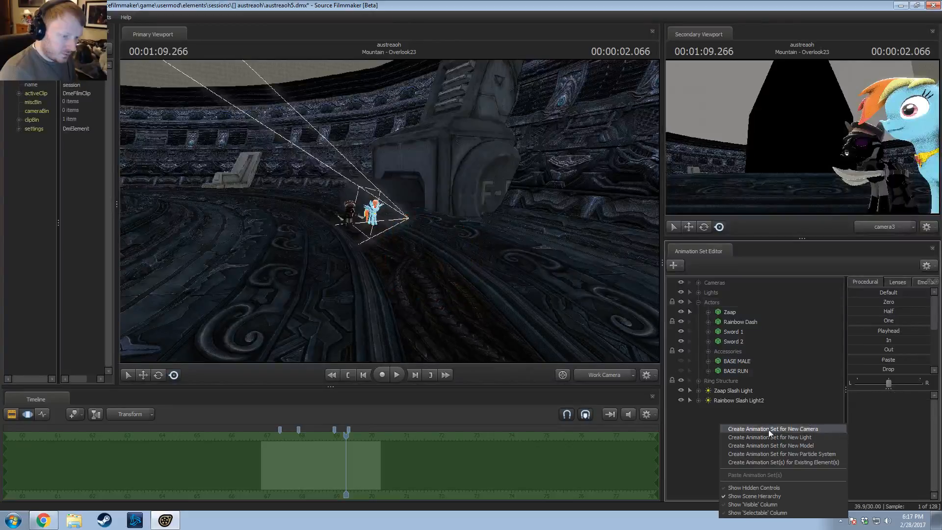
pyautogui.click(710, 430)
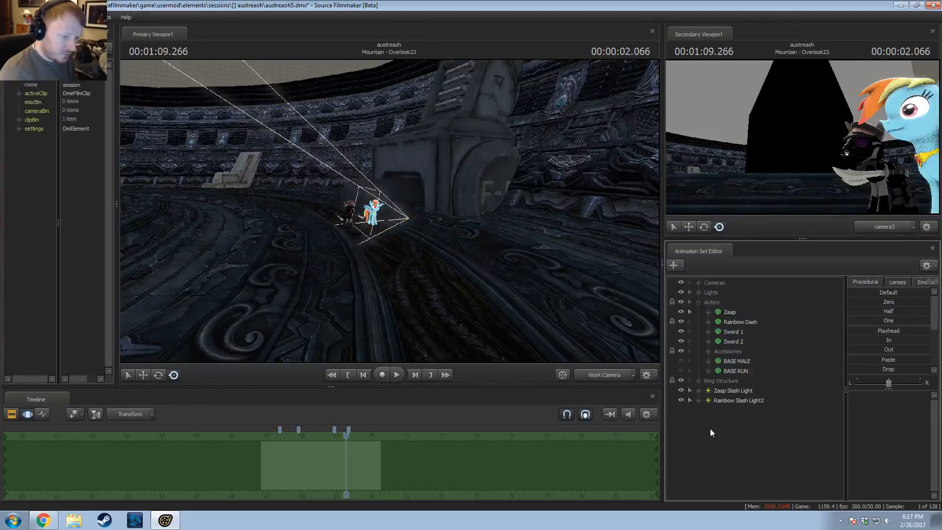
# Step: Unhide BASE RUN and import the pip_sideflip.dmx animation onto it through the Head control in its Body group
pyautogui.click(681, 370)
pyautogui.moveTo(408, 208); pyautogui.dragTo(432, 212)
pyautogui.click(708, 371)
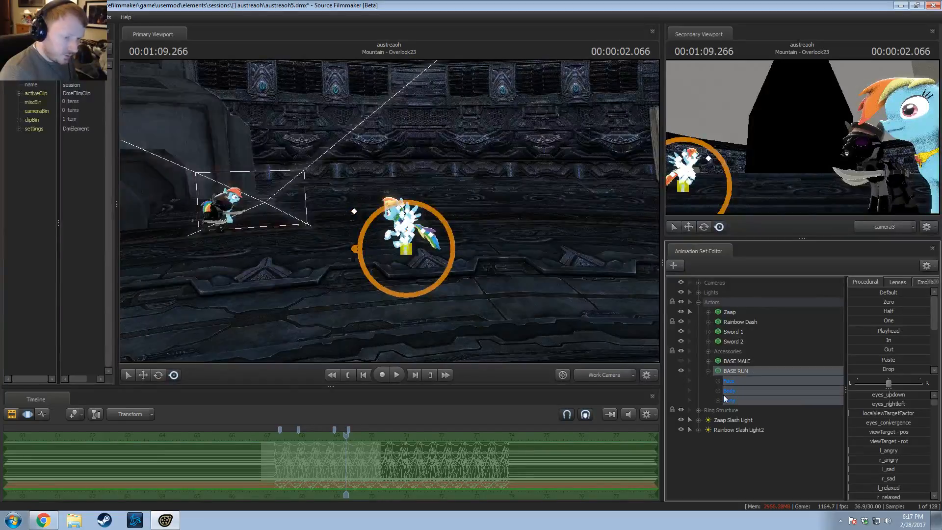
pyautogui.click(718, 391)
pyautogui.click(742, 410)
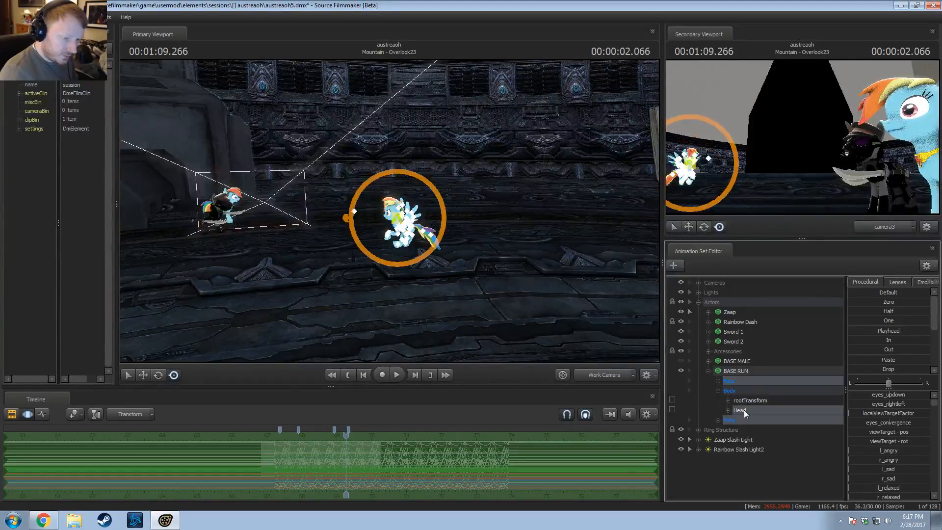
pyautogui.rightClick(744, 410)
pyautogui.click(772, 473)
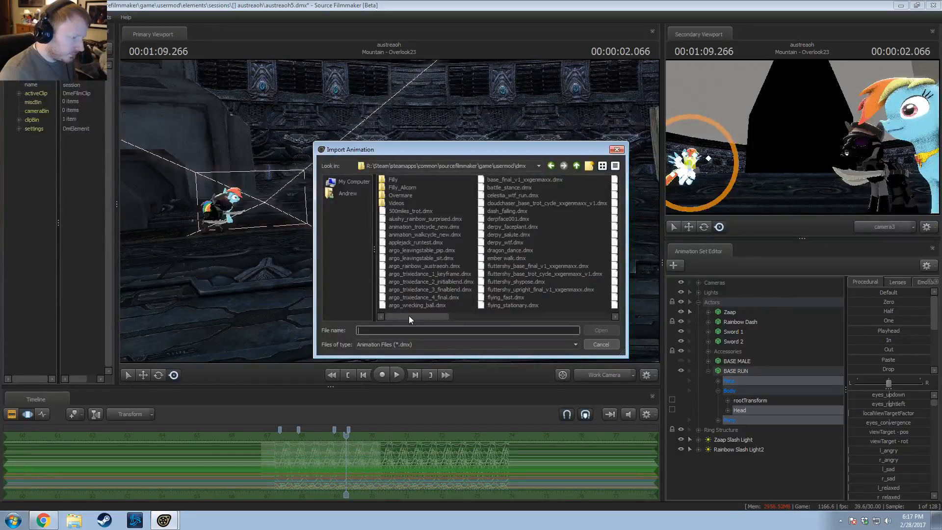
pyautogui.moveTo(408, 316); pyautogui.dragTo(495, 317)
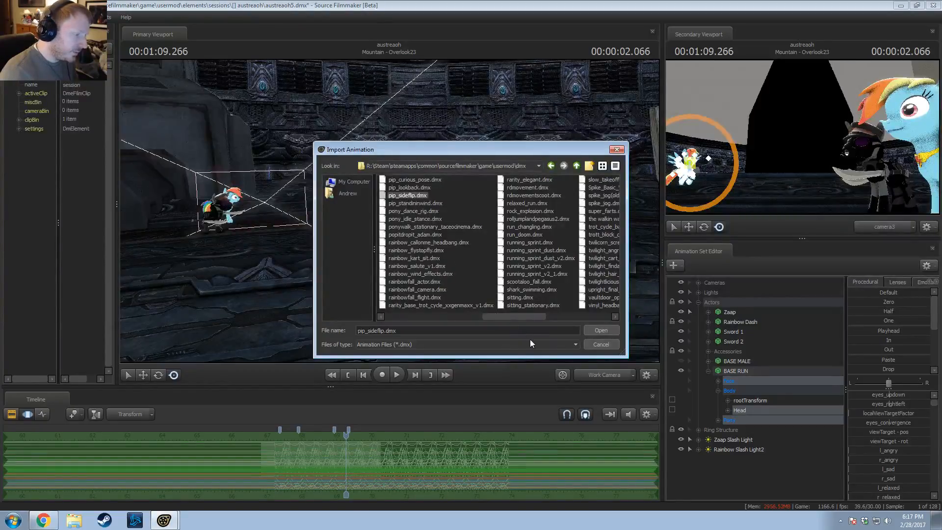
pyautogui.moveTo(525, 318)
pyautogui.mouseDown()
pyautogui.moveTo(507, 320)
pyautogui.moveTo(525, 322)
pyautogui.mouseUp()
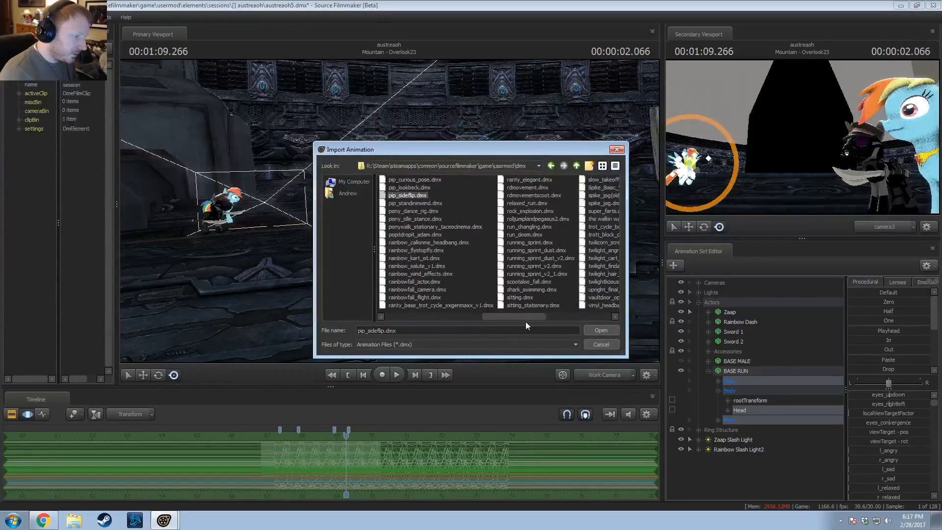
pyautogui.click(602, 330)
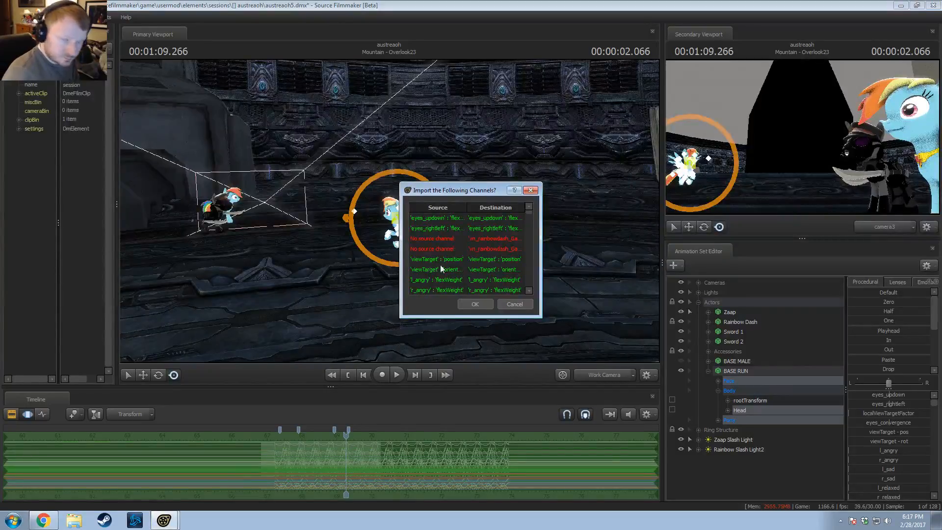
pyautogui.click(471, 306)
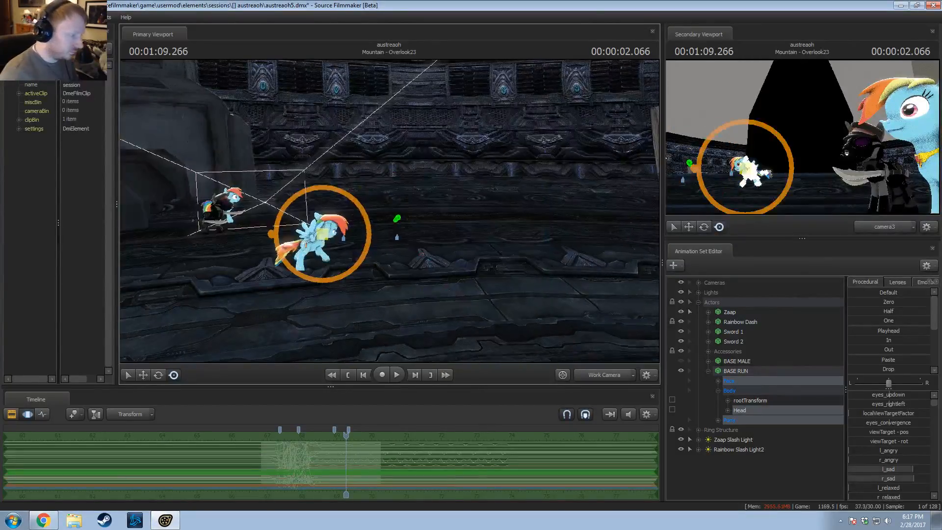
# Step: Mute the timeline audio and play the imported side flip on BASE RUN from about 1:07.1
pyautogui.moveTo(442, 256); pyautogui.dragTo(373, 255)
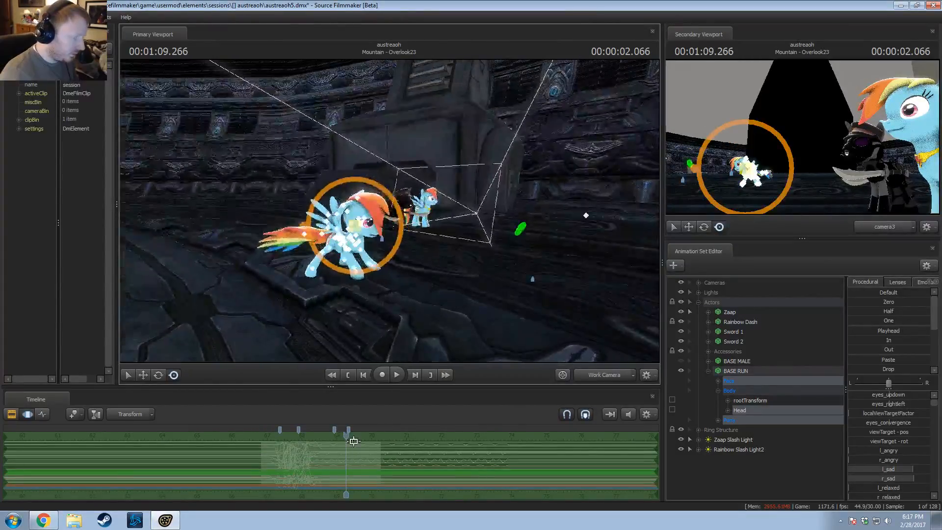
pyautogui.moveTo(321, 440); pyautogui.dragTo(271, 447)
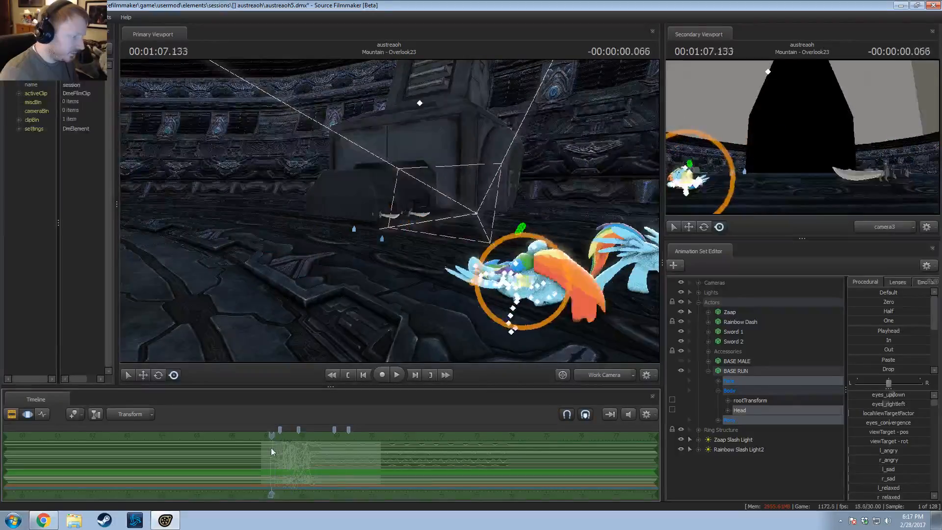
pyautogui.click(634, 414)
pyautogui.moveTo(321, 228); pyautogui.dragTo(516, 216)
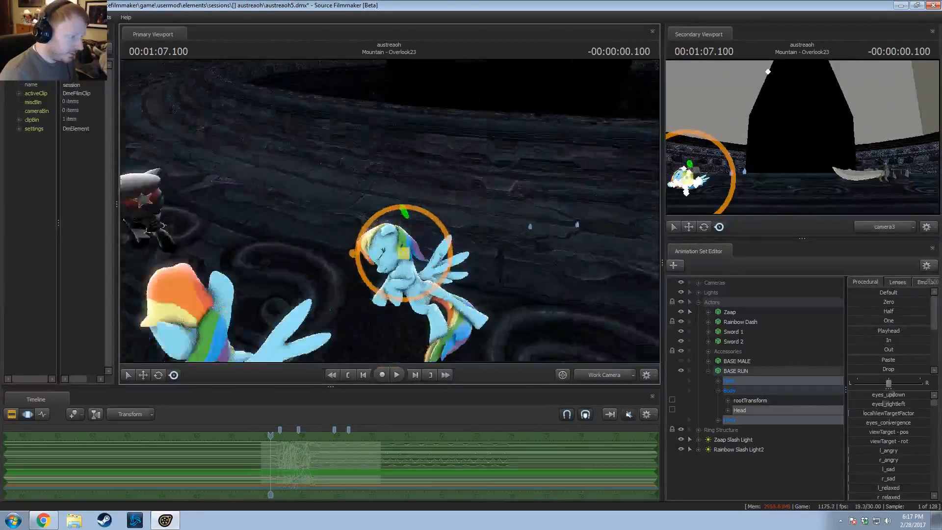
pyautogui.moveTo(390, 211); pyautogui.dragTo(407, 201)
pyautogui.press('space')
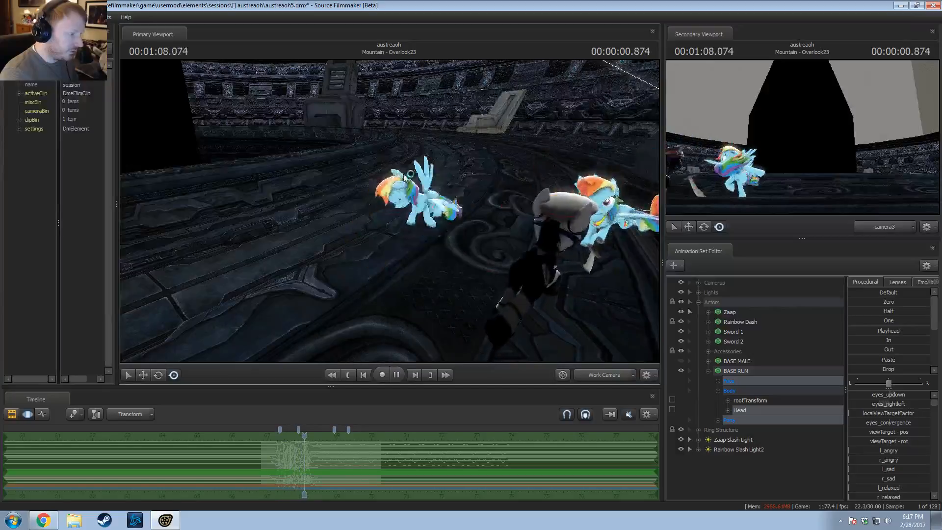
pyautogui.press('space')
# Step: Replay the side flip several times from about 1:07.2 to examine its motion and timing
pyautogui.moveTo(226, 282); pyautogui.dragTo(394, 216)
pyautogui.moveTo(308, 433); pyautogui.dragTo(276, 459)
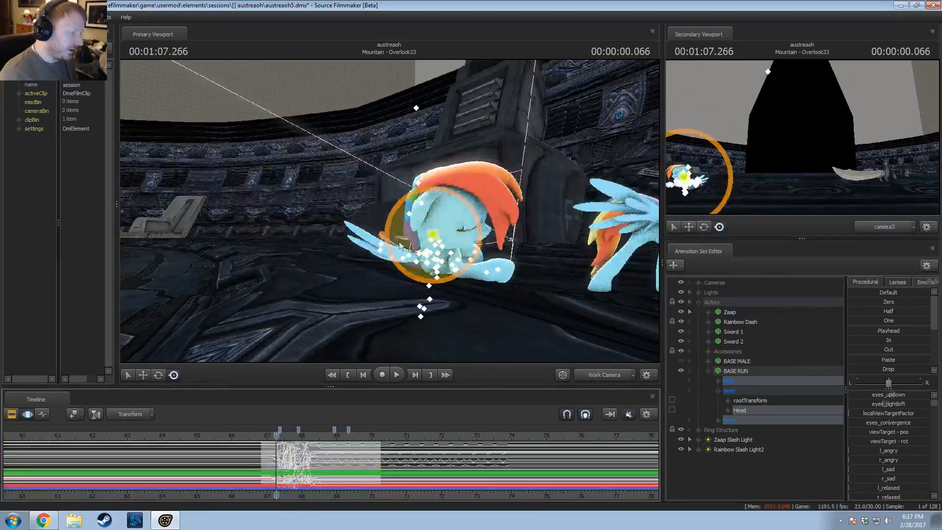
pyautogui.press('space')
pyautogui.press('space')
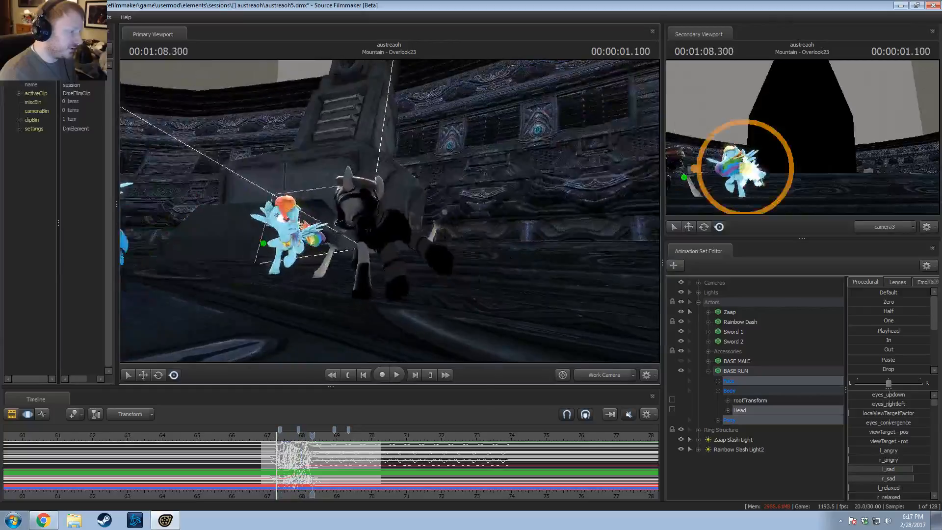
pyautogui.click(273, 434)
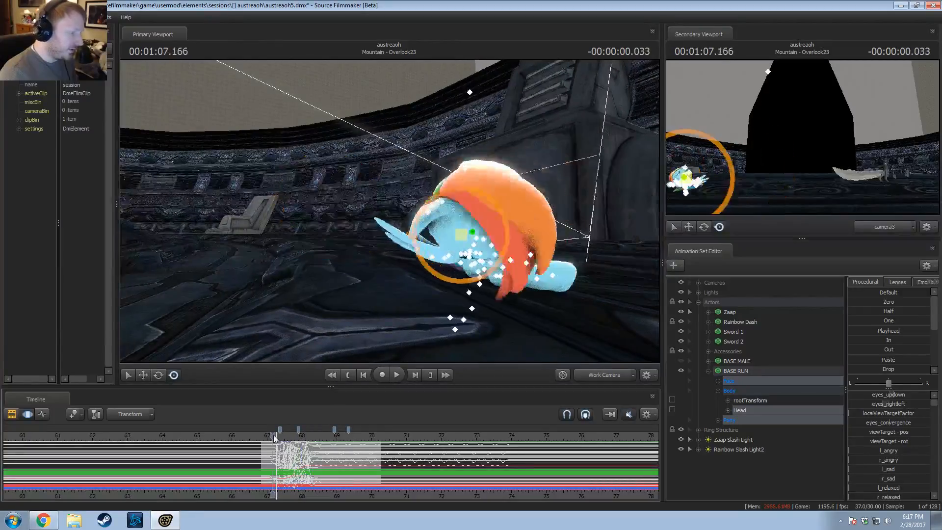
pyautogui.press('space')
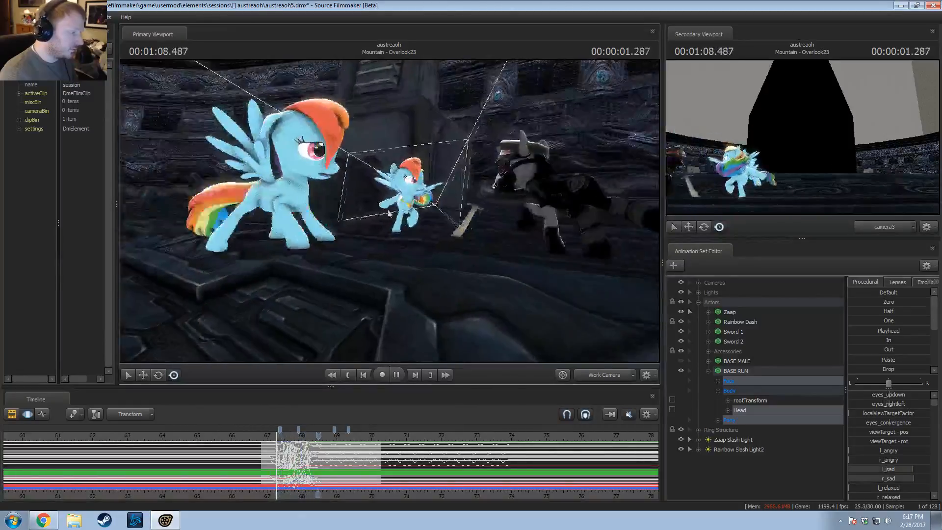
pyautogui.press('space')
pyautogui.click(272, 435)
pyautogui.press('space')
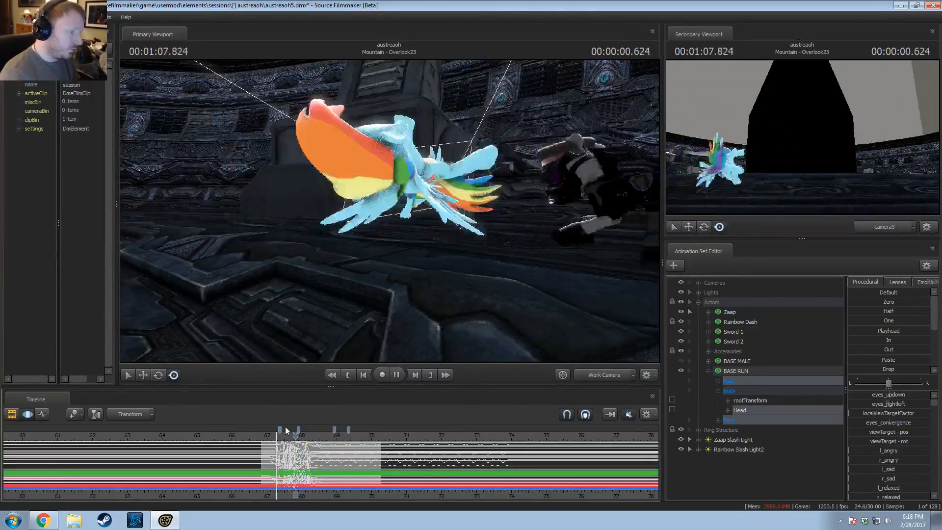
pyautogui.press('space')
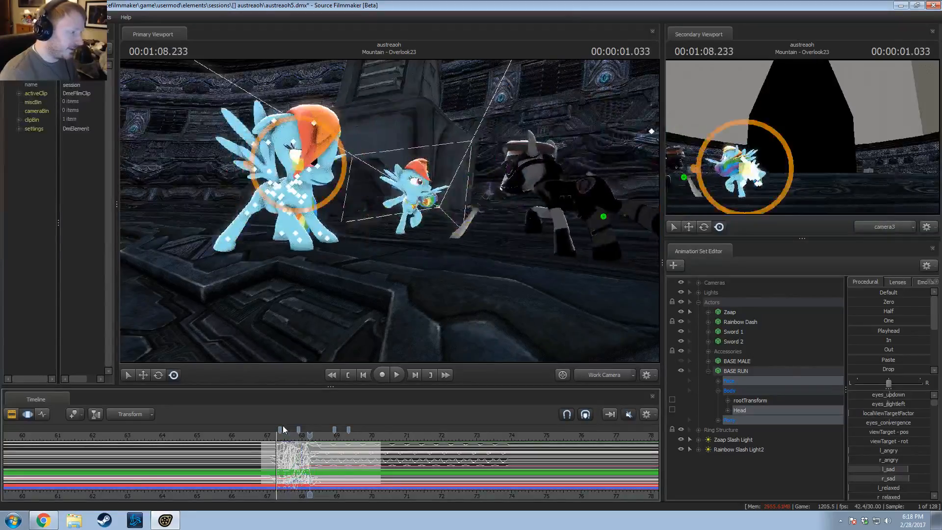
# Step: Examine the side flip up close from other angles, playing it from the start of the motion
pyautogui.press('d')
pyautogui.moveTo(513, 274); pyautogui.dragTo(390, 213)
pyautogui.moveTo(364, 262); pyautogui.dragTo(390, 214)
pyautogui.press('space')
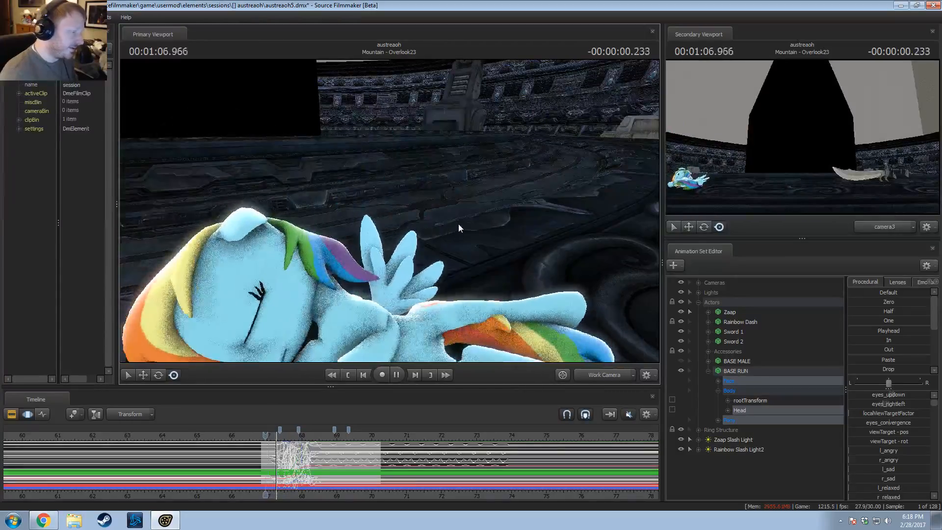
pyautogui.press('space')
pyautogui.moveTo(461, 223)
pyautogui.mouseDown()
pyautogui.moveTo(468, 280)
pyautogui.moveTo(451, 213)
pyautogui.mouseUp()
pyautogui.press('space')
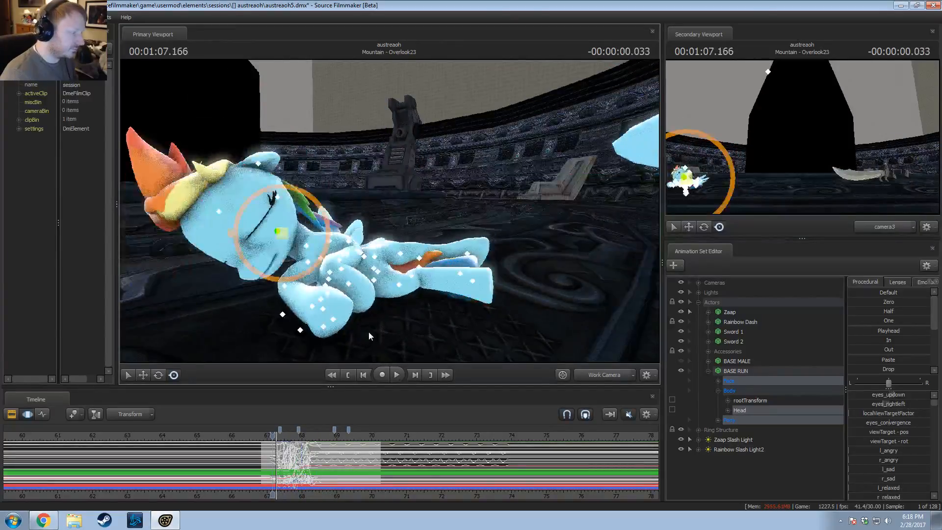
pyautogui.press('space')
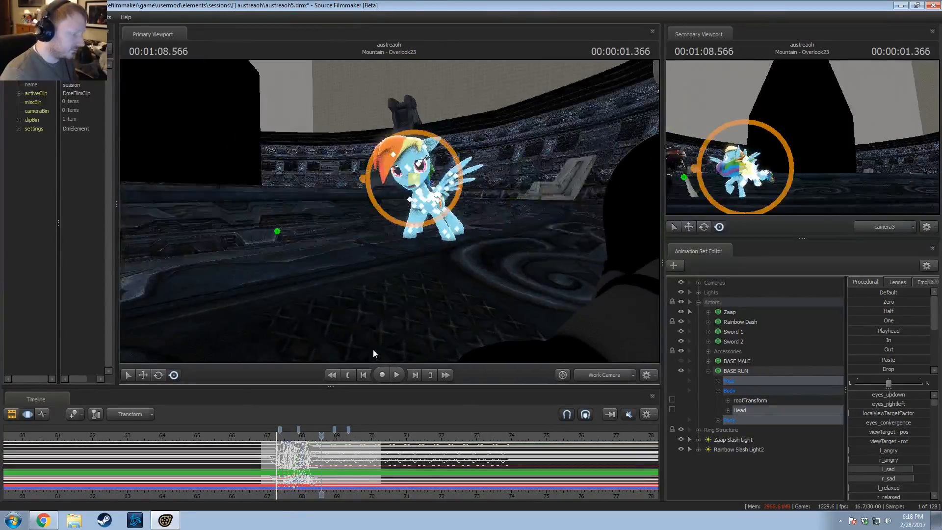
pyautogui.click(273, 438)
pyautogui.moveTo(392, 235); pyautogui.dragTo(411, 243)
pyautogui.press('space')
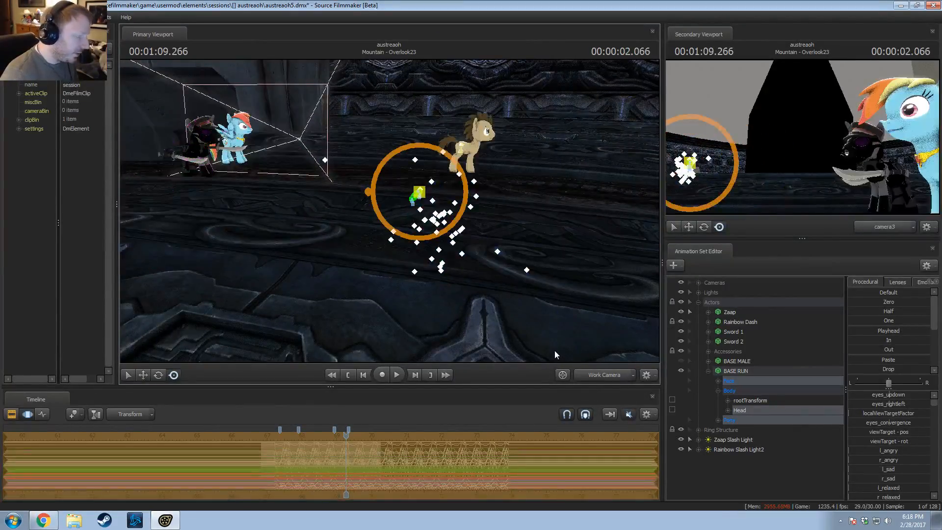
# Step: Collapse and hide BASE RUN, and select BASE MALE in its place
pyautogui.moveTo(543, 305); pyautogui.dragTo(483, 240)
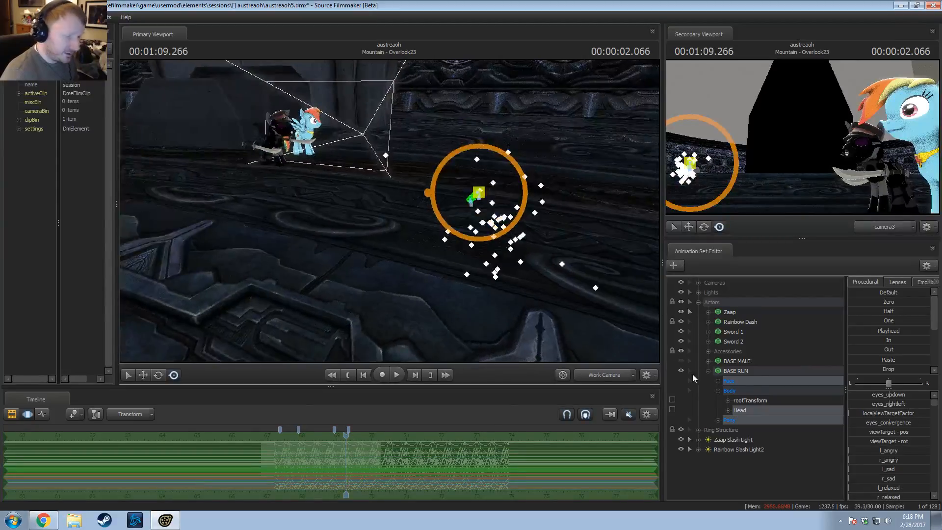
pyautogui.click(707, 371)
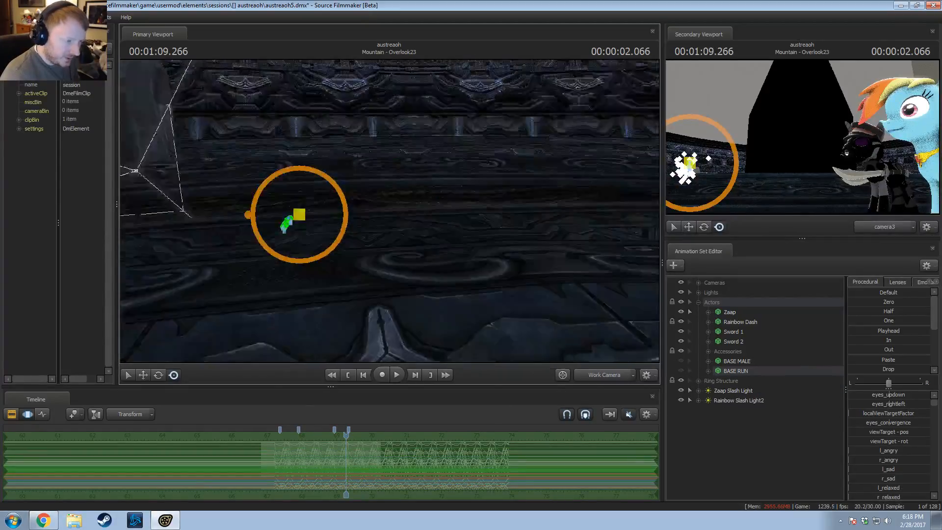
pyautogui.click(727, 362)
# Step: Reposition the hidden BASE MALE model on the arena floor and save the session
pyautogui.moveTo(540, 293)
pyautogui.mouseDown()
pyautogui.moveTo(316, 201)
pyautogui.moveTo(176, 314)
pyautogui.mouseUp()
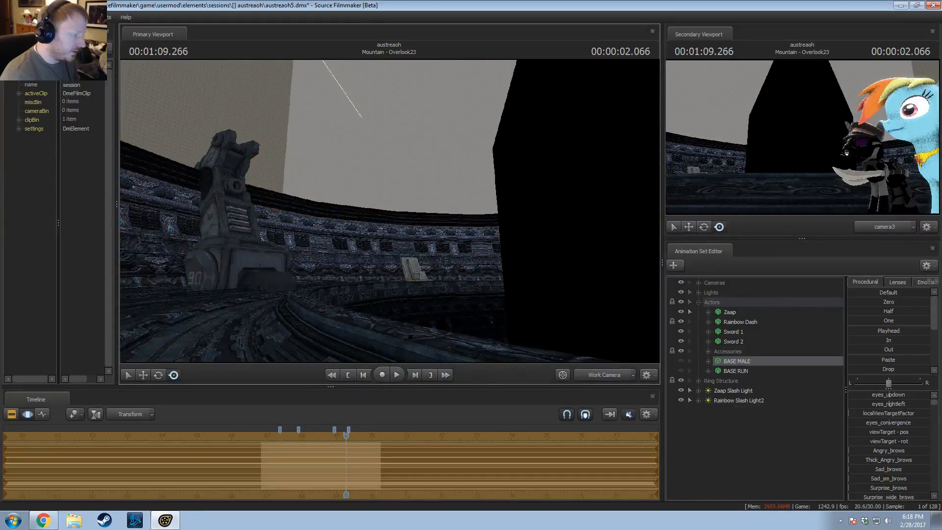
pyautogui.moveTo(389, 211)
pyautogui.mouseDown()
pyautogui.moveTo(354, 236)
pyautogui.moveTo(387, 211)
pyautogui.mouseUp()
pyautogui.moveTo(441, 311); pyautogui.dragTo(493, 196)
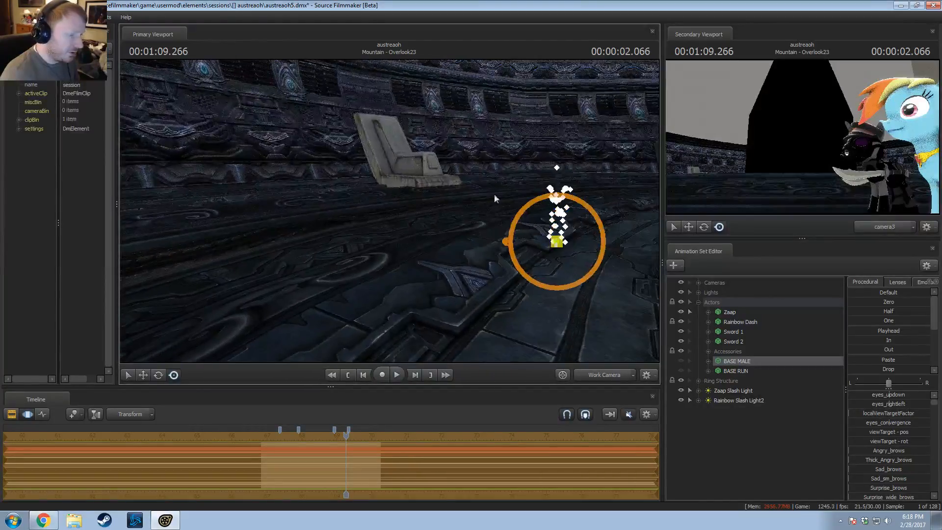
pyautogui.moveTo(297, 261); pyautogui.dragTo(194, 258)
pyautogui.moveTo(461, 155); pyautogui.dragTo(395, 222)
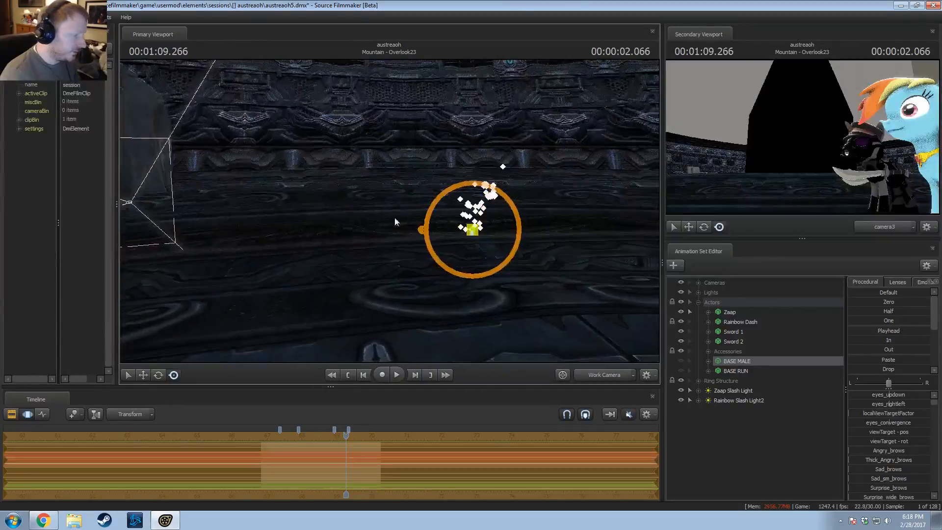
pyautogui.moveTo(473, 230); pyautogui.dragTo(439, 204)
pyautogui.press('Return')
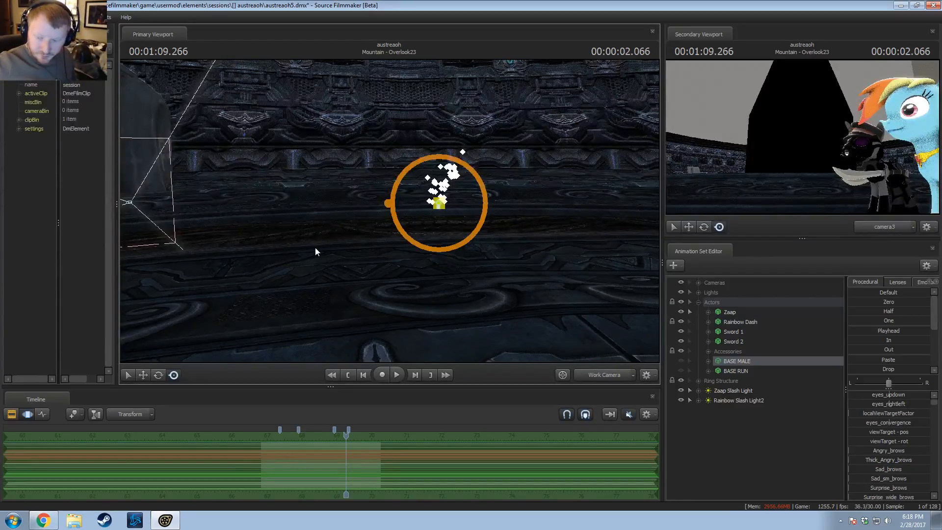
pyautogui.click(697, 408)
pyautogui.rightClick(751, 421)
pyautogui.rightClick(702, 441)
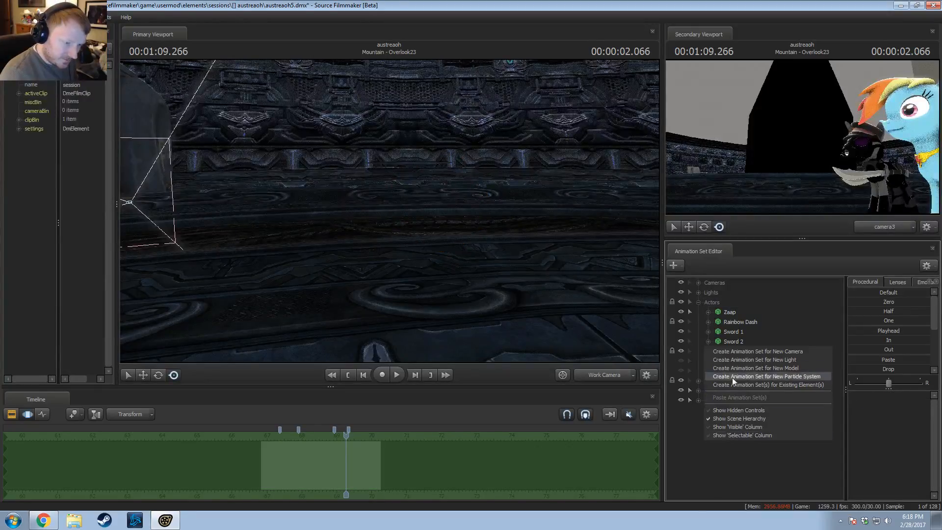
pyautogui.click(682, 446)
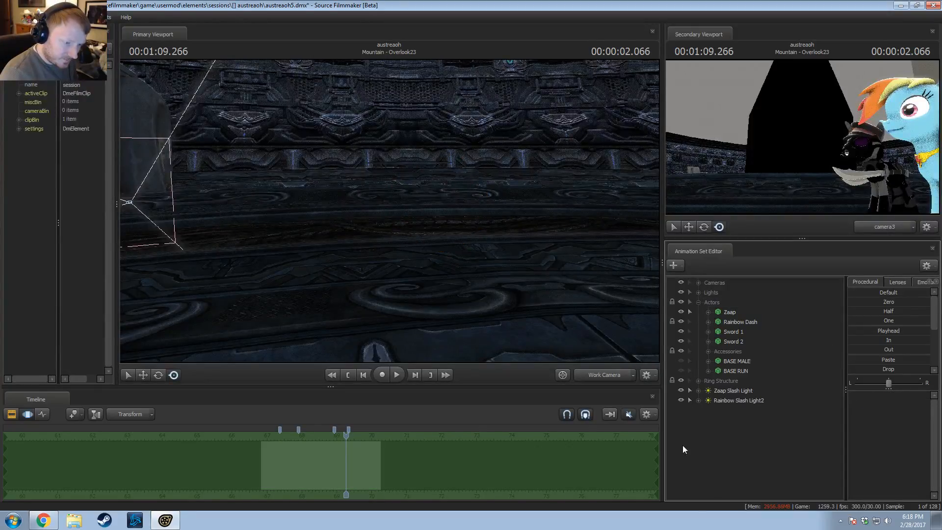
# Step: Expand BASE RUN, select its Head and other control groups, and import landing_fast_rainbow.dmx with the proposed channel mapping
pyautogui.click(709, 372)
pyautogui.keyDown('ctrl'); pyautogui.click(744, 401); pyautogui.keyUp('ctrl')
pyautogui.rightClick(749, 412)
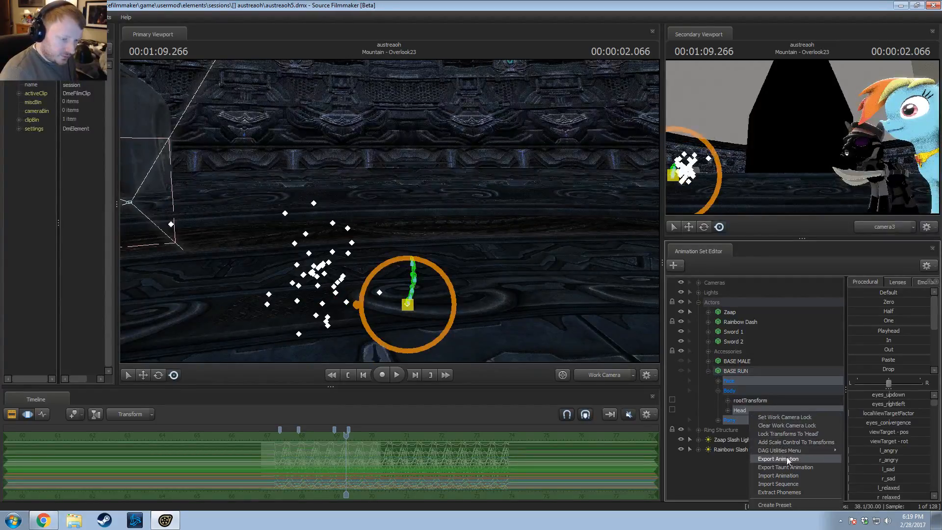
pyautogui.click(781, 476)
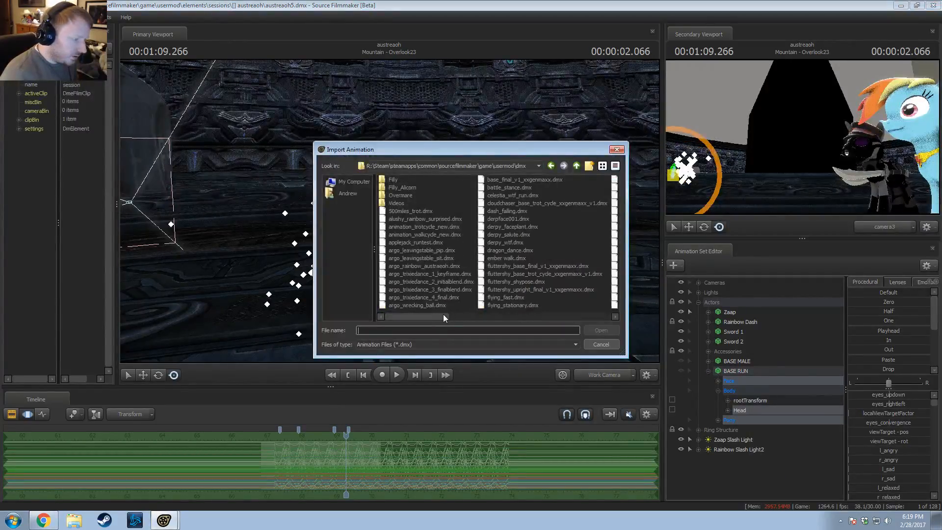
pyautogui.moveTo(443, 314); pyautogui.dragTo(531, 313)
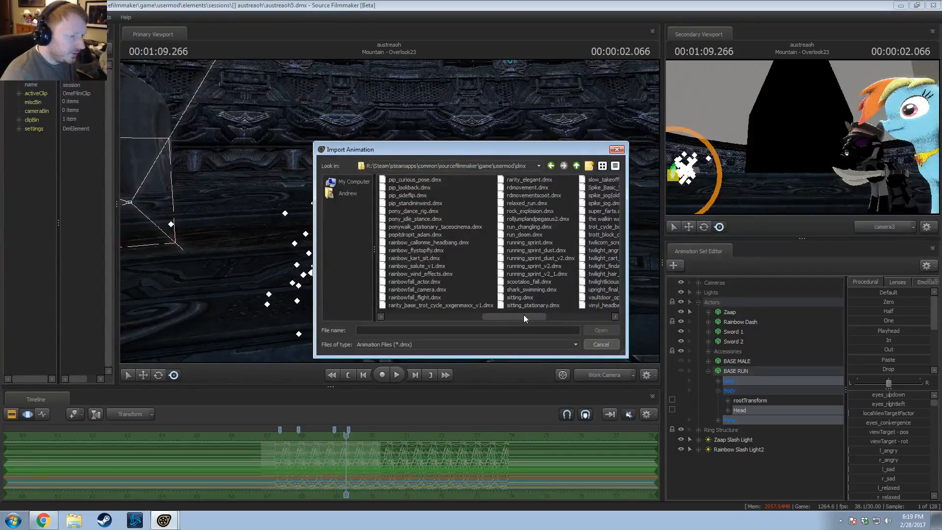
pyautogui.moveTo(524, 317); pyautogui.dragTo(492, 320)
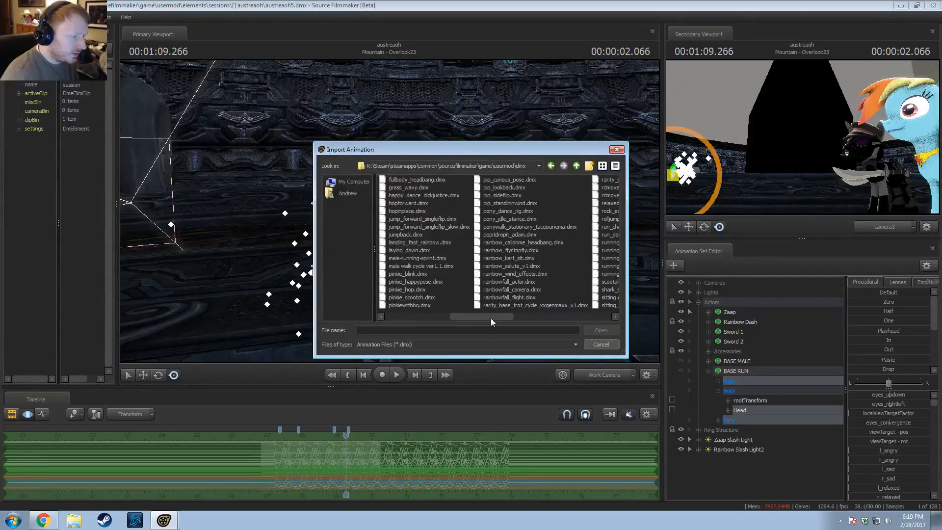
pyautogui.doubleClick(419, 243)
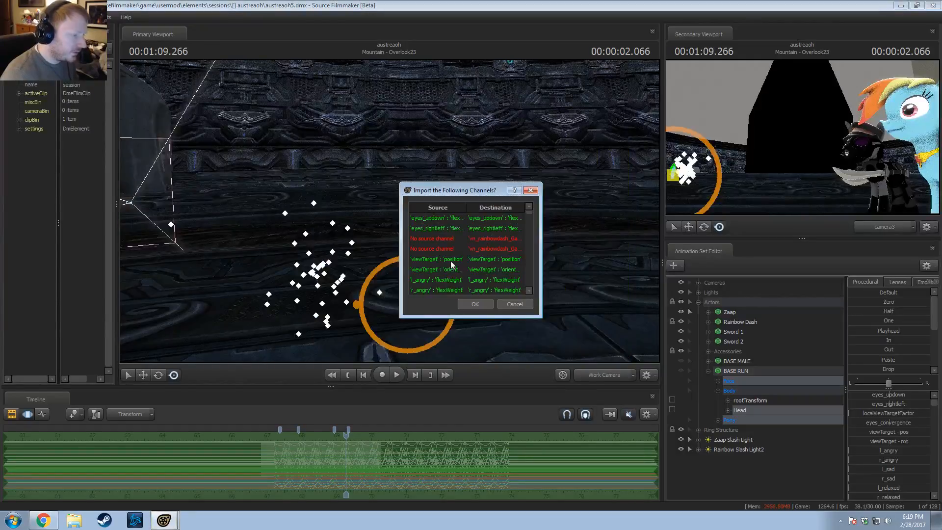
pyautogui.click(475, 304)
# Step: Unhide BASE RUN and play the imported landing to examine where it travels and ends in the arena
pyautogui.moveTo(444, 267); pyautogui.dragTo(437, 263)
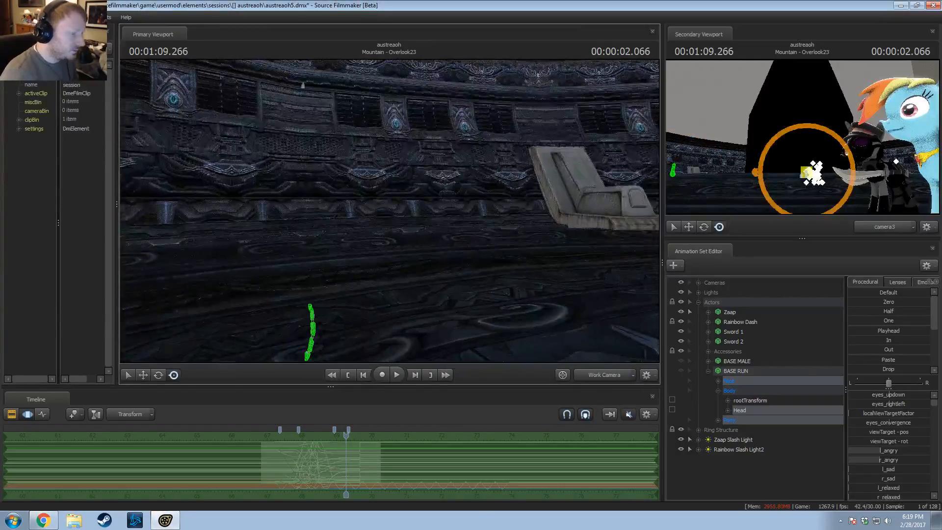
pyautogui.moveTo(390, 211)
pyautogui.mouseDown()
pyautogui.moveTo(364, 204)
pyautogui.moveTo(387, 218)
pyautogui.mouseUp()
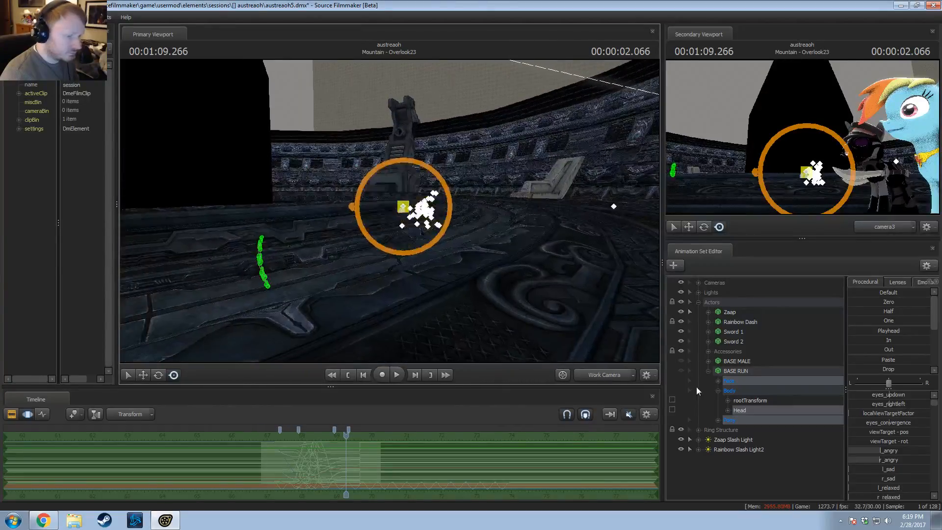
pyautogui.moveTo(555, 274); pyautogui.dragTo(579, 270)
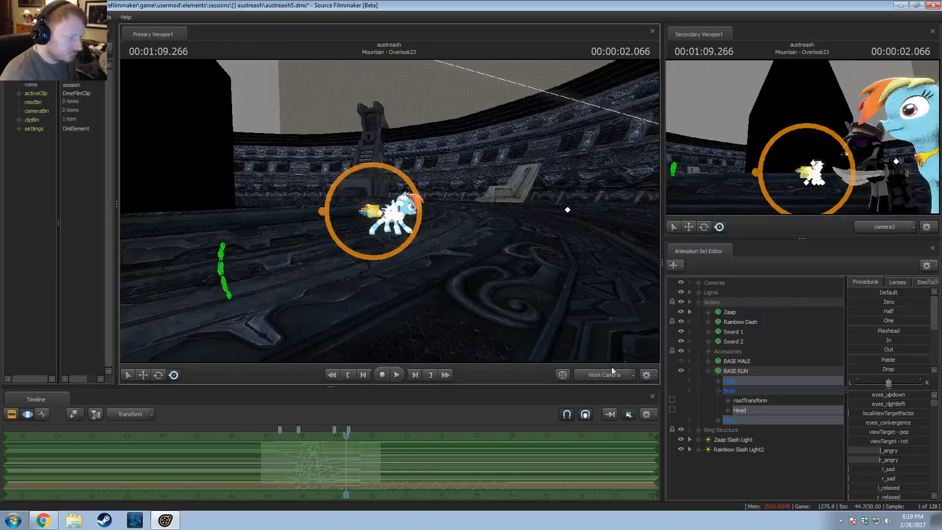
pyautogui.moveTo(345, 435); pyautogui.dragTo(282, 437)
pyautogui.moveTo(390, 211)
pyautogui.mouseDown()
pyautogui.moveTo(388, 196)
pyautogui.moveTo(390, 212)
pyautogui.moveTo(427, 210)
pyautogui.moveTo(428, 175)
pyautogui.moveTo(444, 182)
pyautogui.moveTo(431, 201)
pyautogui.moveTo(386, 223)
pyautogui.mouseUp()
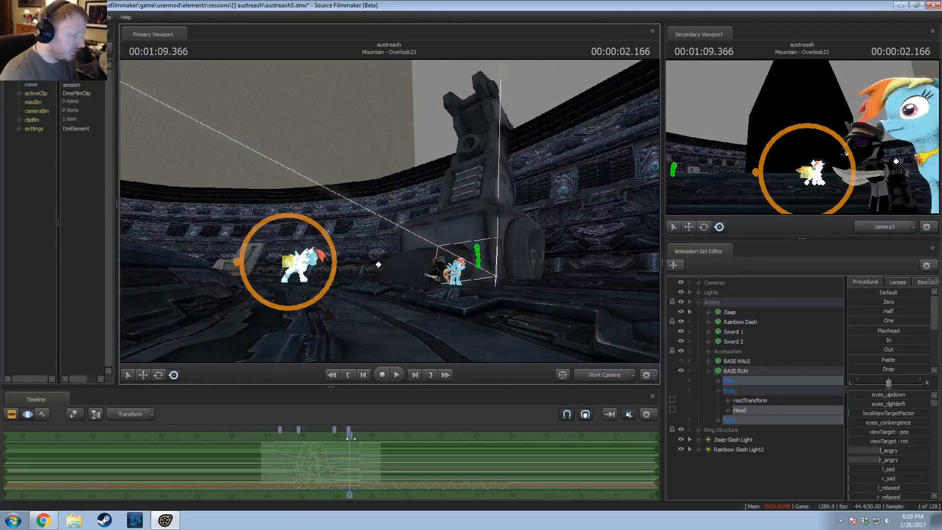
pyautogui.moveTo(351, 438); pyautogui.dragTo(292, 447)
pyautogui.moveTo(343, 265); pyautogui.dragTo(544, 270)
pyautogui.press('space')
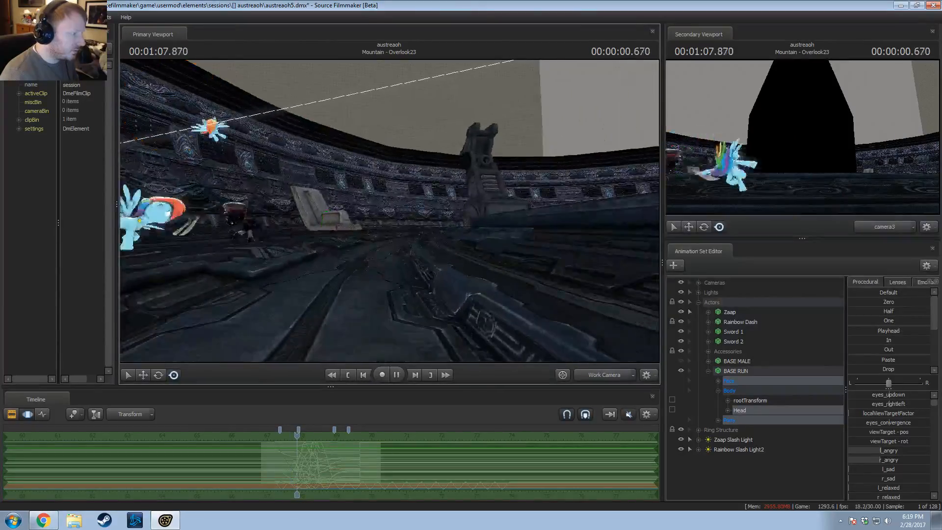
pyautogui.press('space')
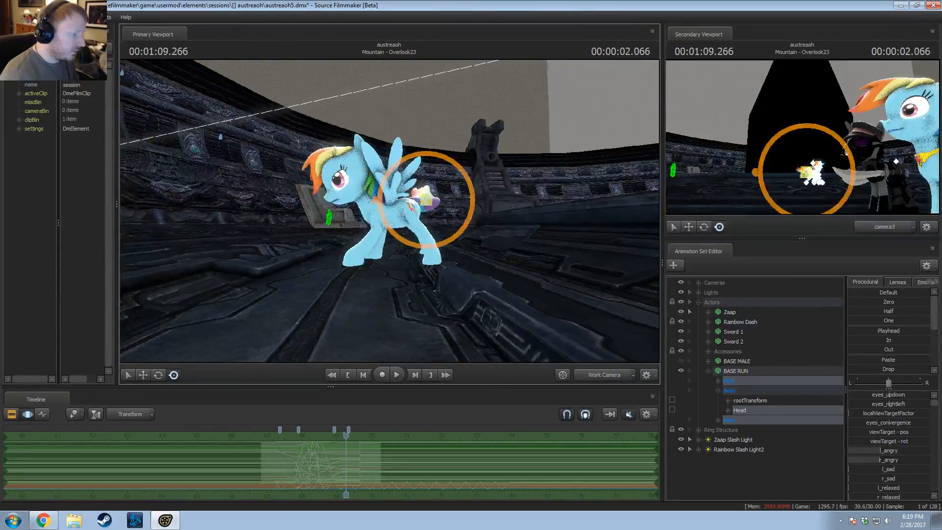
# Step: Lower BASE RUN onto the arena floor and replay its landing
pyautogui.moveTo(390, 214); pyautogui.dragTo(329, 220)
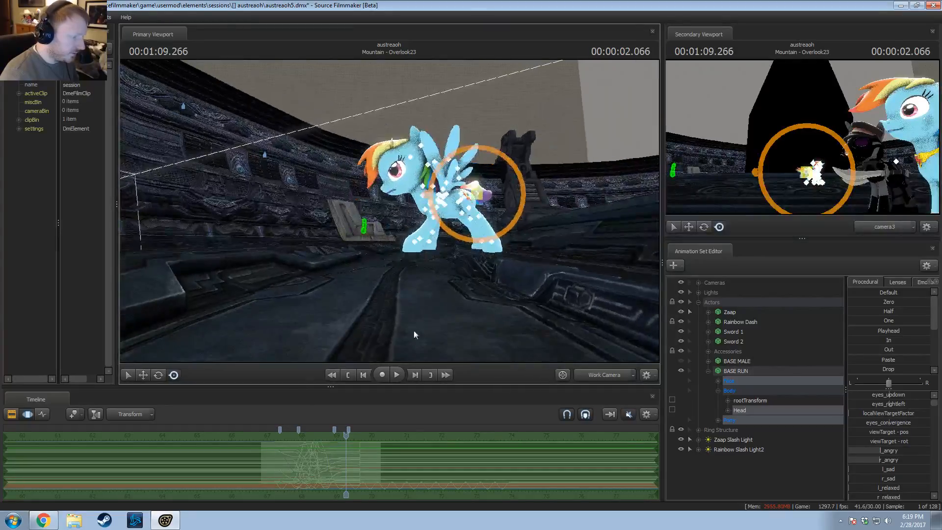
pyautogui.moveTo(466, 195); pyautogui.dragTo(444, 214)
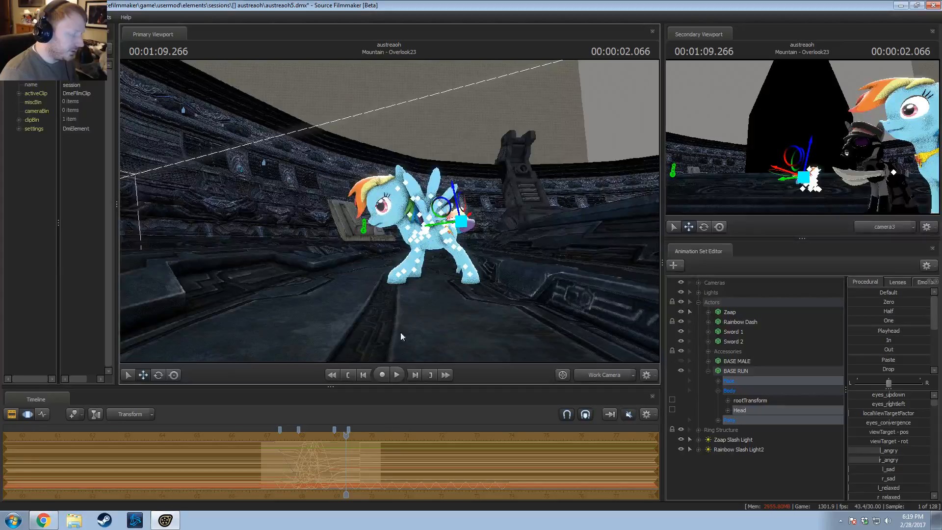
pyautogui.moveTo(344, 436); pyautogui.dragTo(297, 439)
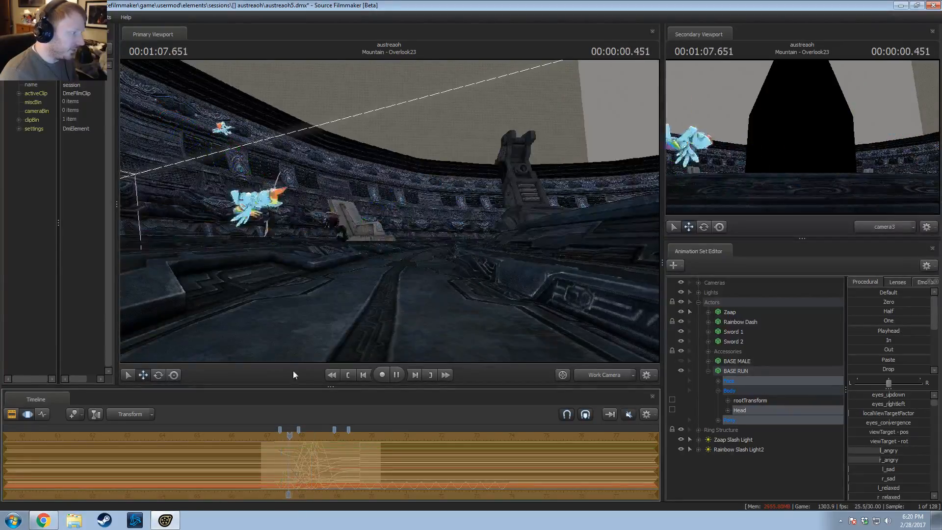
pyautogui.press('space')
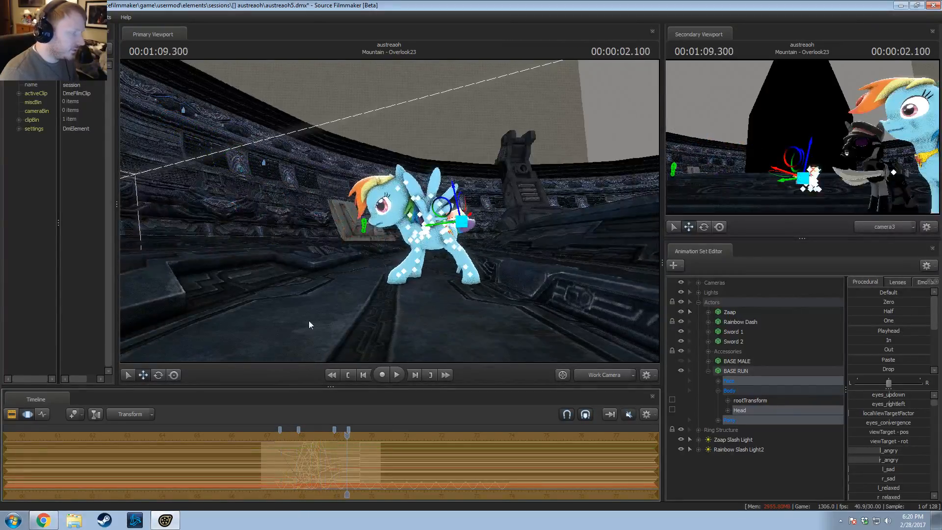
# Step: Examine BASE RUN's landing from the front and from a low side angle, replaying it from about 1:07.9
pyautogui.keyDown('alt'); pyautogui.moveTo(309, 316); pyautogui.dragTo(400, 235); pyautogui.keyUp('alt')
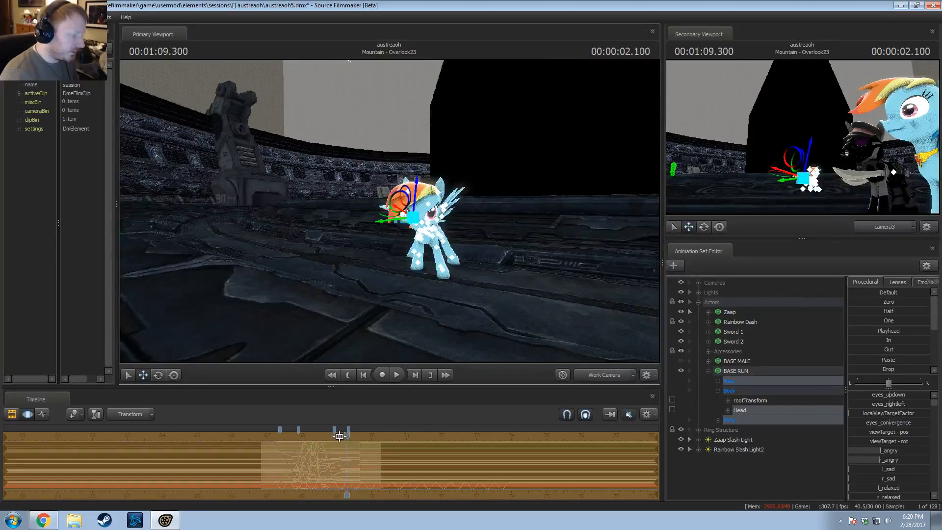
pyautogui.moveTo(339, 436); pyautogui.dragTo(291, 436)
pyautogui.press('space')
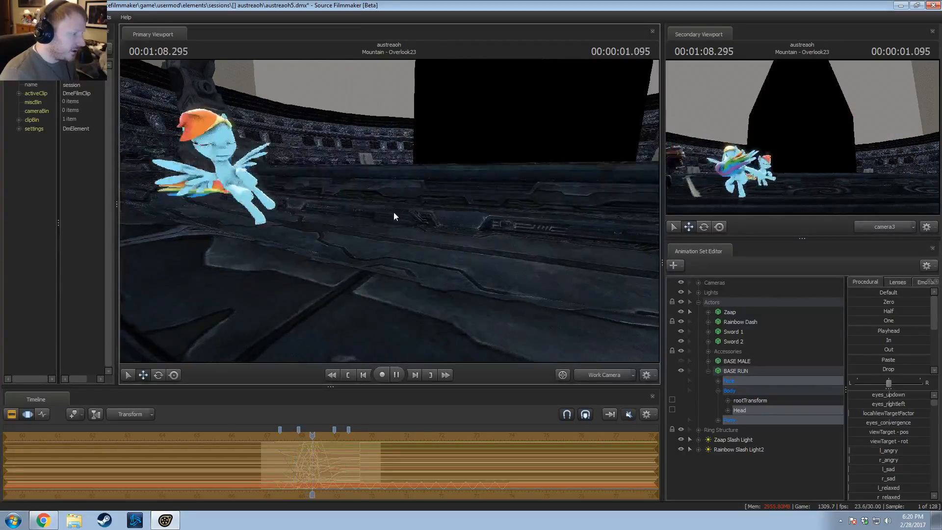
pyautogui.press('space')
pyautogui.moveTo(393, 212); pyautogui.dragTo(238, 175)
pyautogui.press('w')
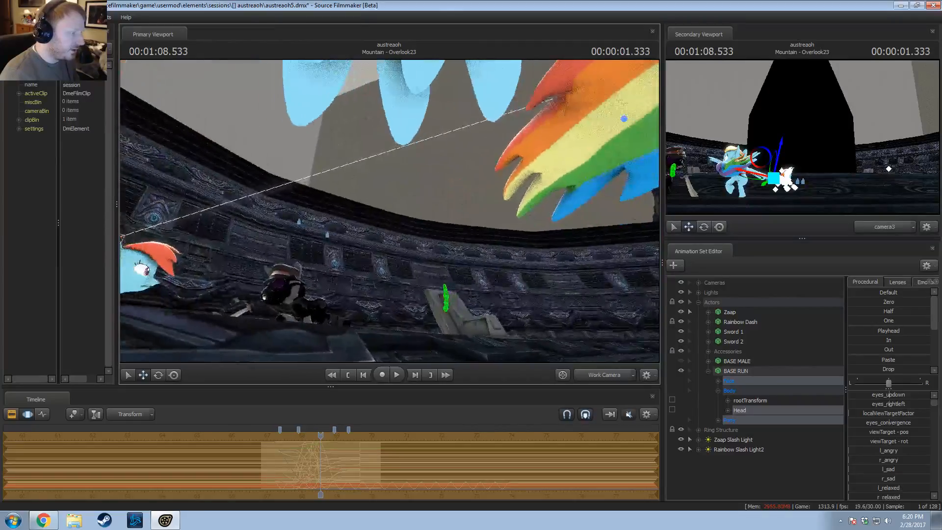
pyautogui.press('d')
pyautogui.moveTo(320, 432); pyautogui.dragTo(298, 430)
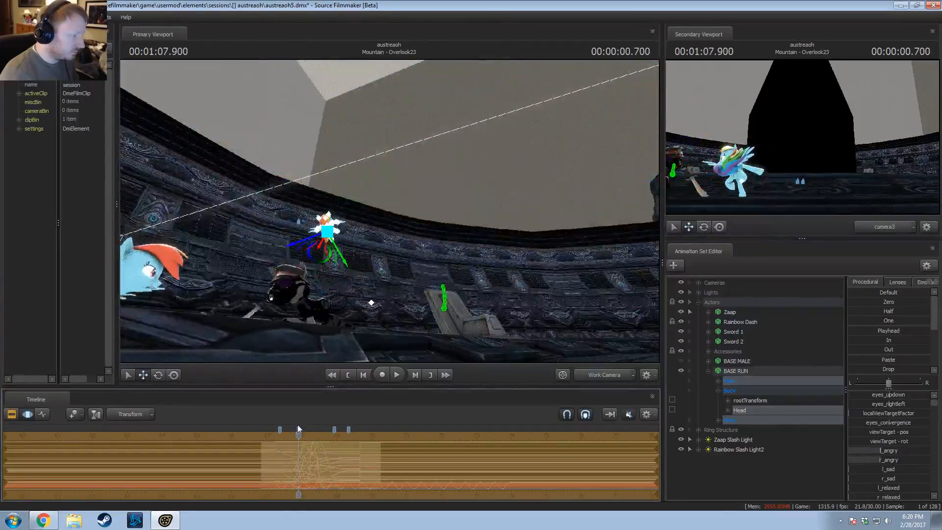
pyautogui.press('space')
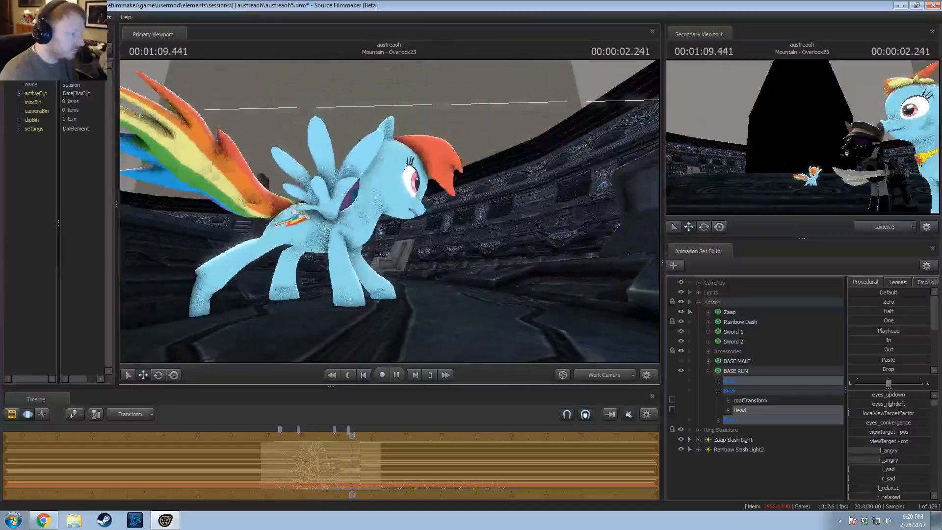
# Step: Replay the touchdown several times from close side and front views to examine BASE RUN's final landing pose
pyautogui.moveTo(351, 439); pyautogui.dragTo(304, 447)
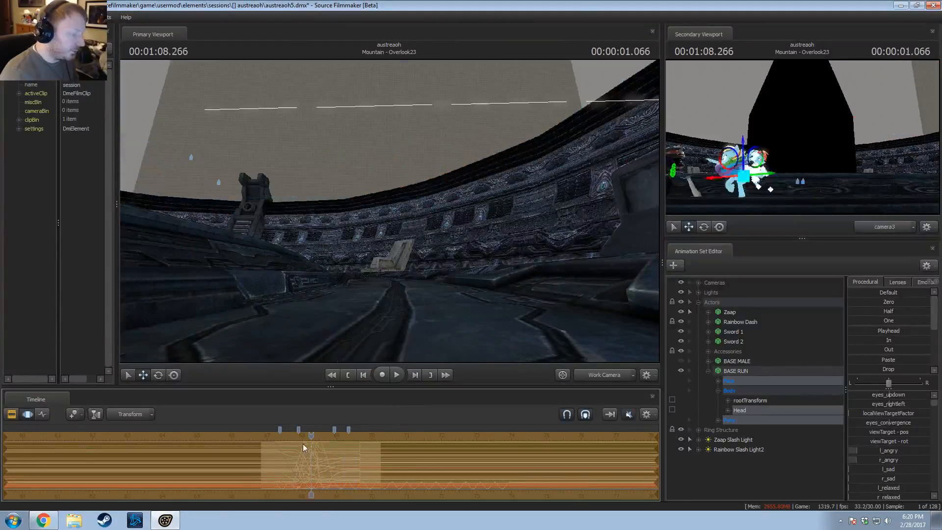
pyautogui.moveTo(352, 281); pyautogui.dragTo(398, 219)
pyautogui.press('space')
pyautogui.press('space')
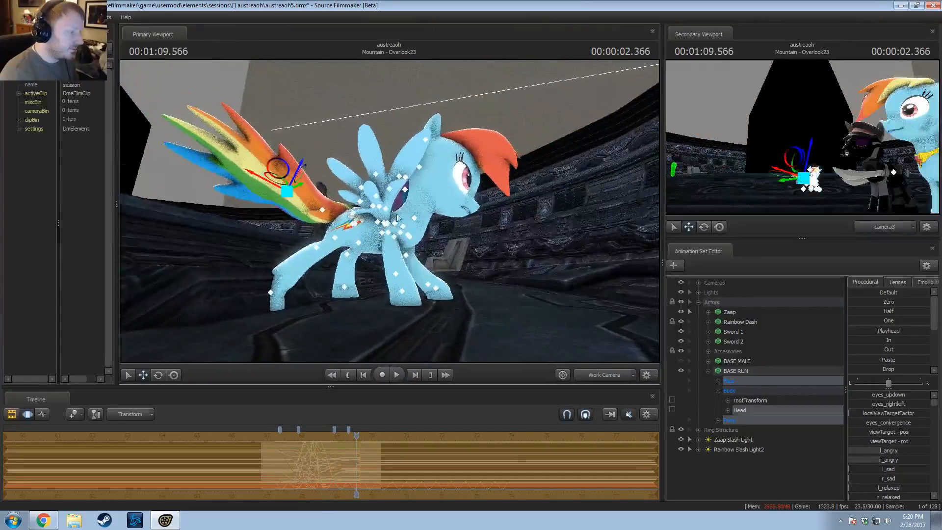
pyautogui.moveTo(561, 293); pyautogui.dragTo(413, 317)
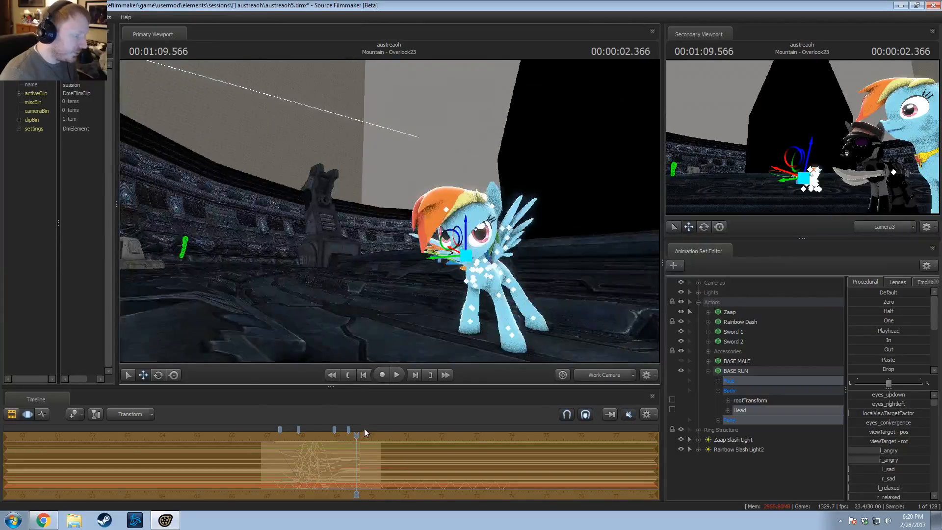
pyautogui.moveTo(364, 430); pyautogui.dragTo(309, 443)
pyautogui.moveTo(314, 295)
pyautogui.mouseDown()
pyautogui.moveTo(265, 292)
pyautogui.moveTo(324, 294)
pyautogui.mouseUp()
pyautogui.press('space')
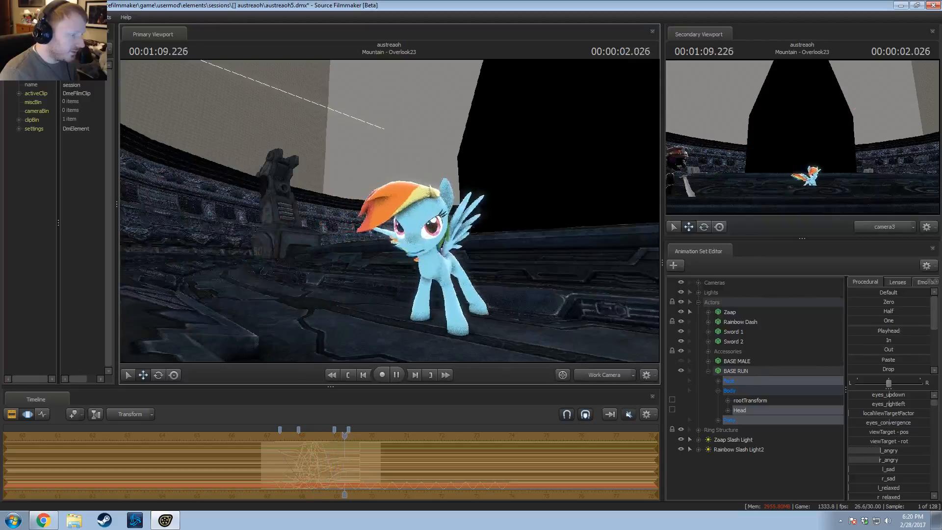
pyautogui.press('space')
pyautogui.press('space')
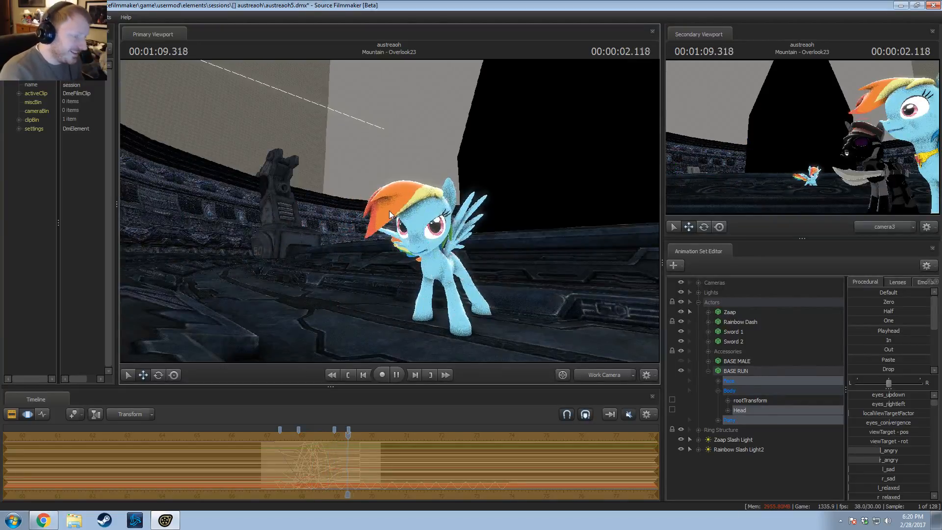
pyautogui.press('space')
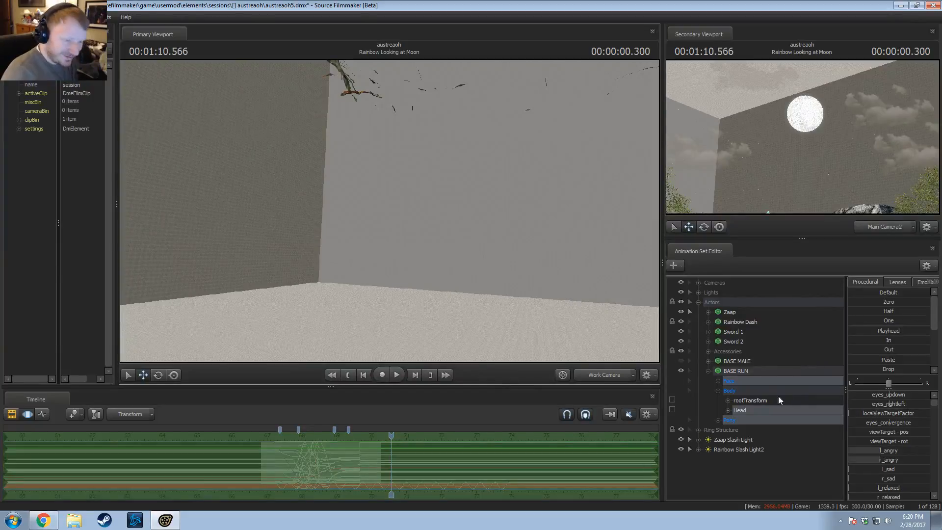
# Step: Undo the landing import and repositioning on BASE RUN, and return the playhead to 1:07.600
pyautogui.rightClick(751, 369)
pyautogui.click(387, 434)
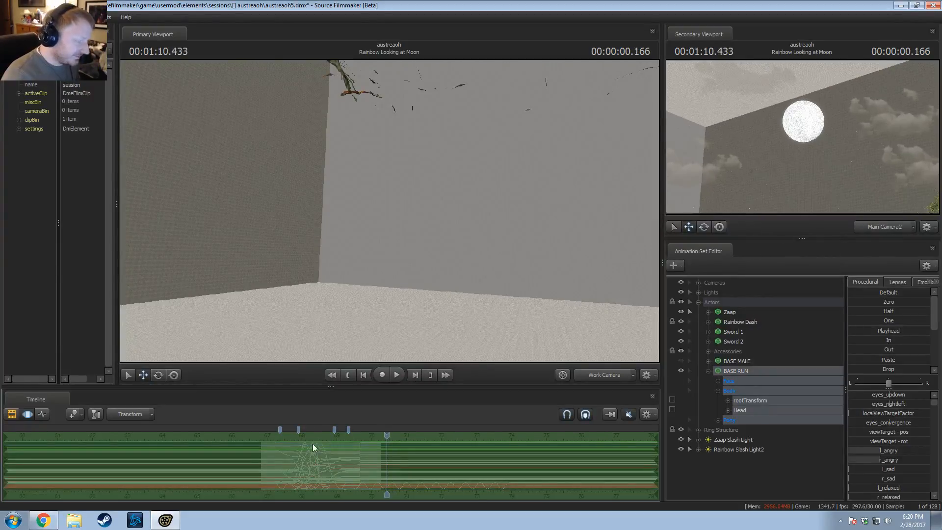
pyautogui.moveTo(384, 437); pyautogui.dragTo(289, 449)
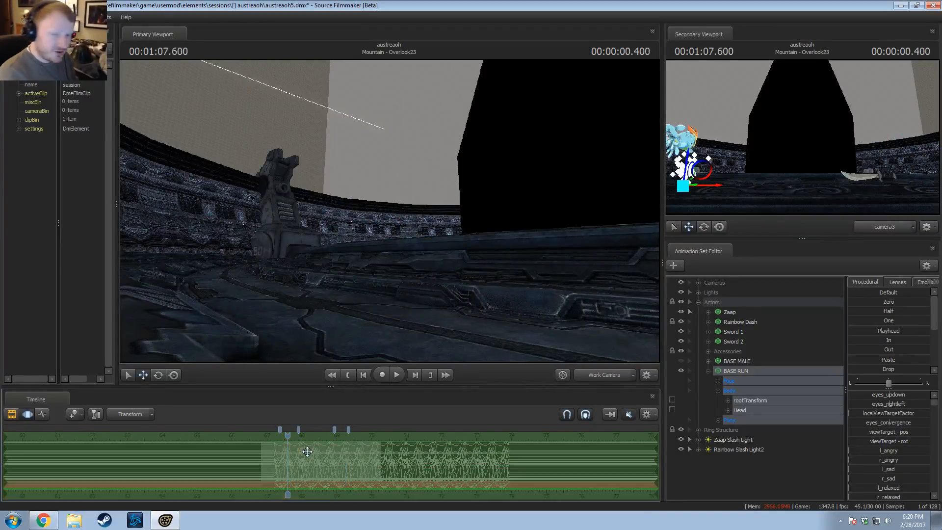
pyautogui.moveTo(489, 243); pyautogui.dragTo(535, 187)
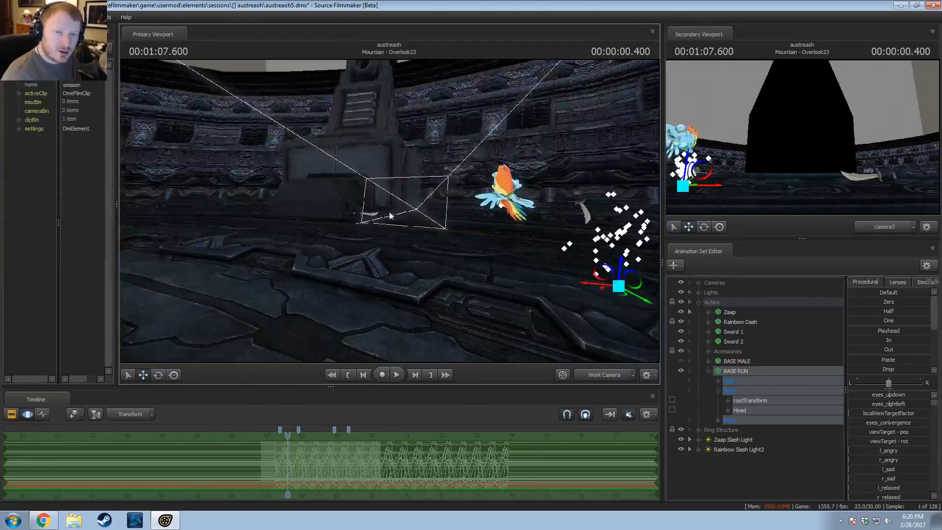
pyautogui.hotkey('alt', 'Tab')
pyautogui.hotkey('alt', 'Tab')
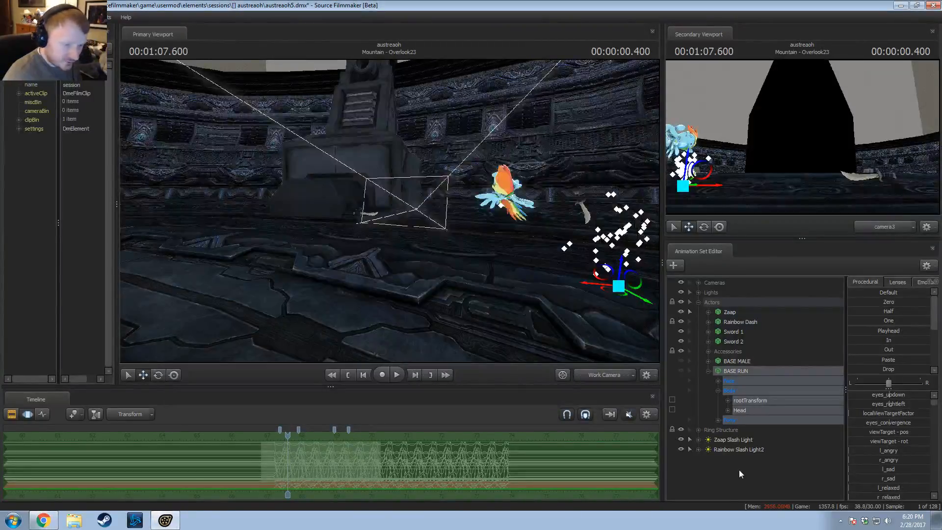
pyautogui.hotkey('alt', 'Tab')
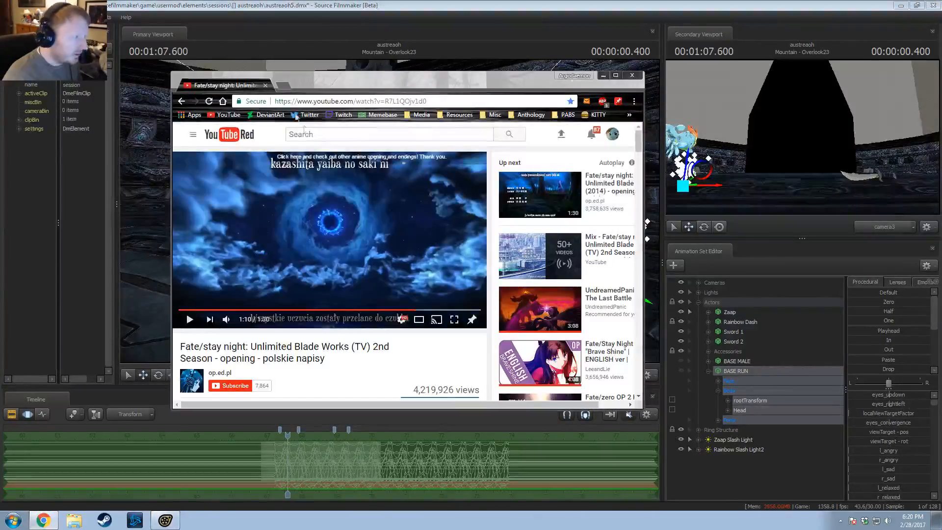
pyautogui.click(601, 76)
pyautogui.click(758, 469)
# Step: Browse the Videos folder of reusable animations through BASE RUN's animation import
pyautogui.rightClick(743, 372)
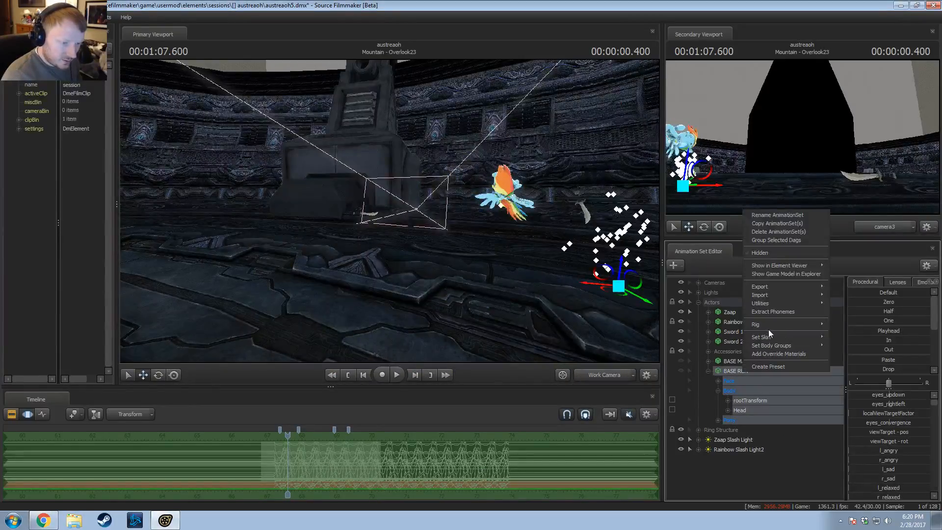
pyautogui.moveTo(767, 296)
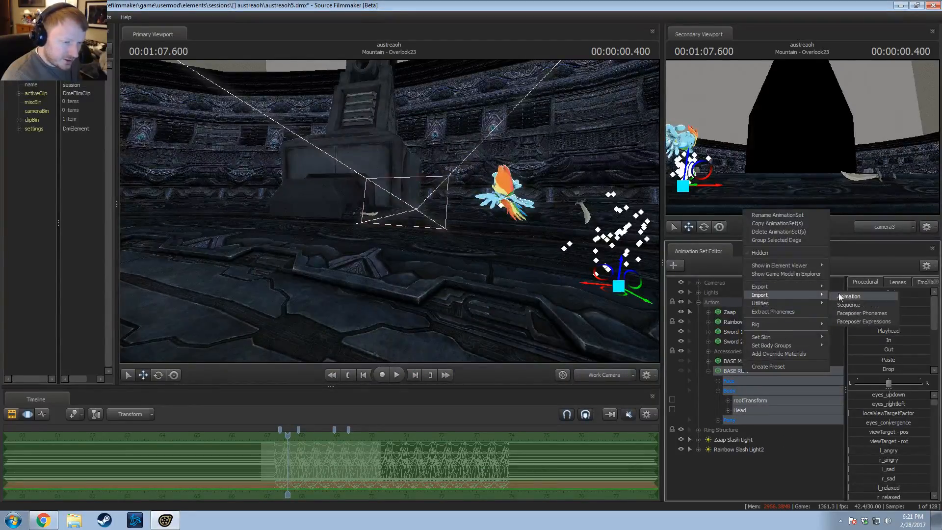
pyautogui.click(842, 295)
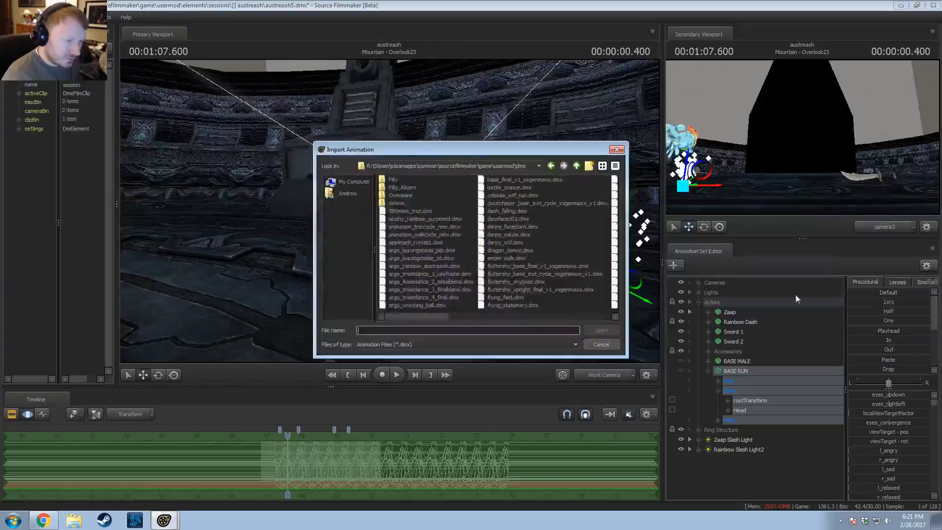
pyautogui.doubleClick(396, 204)
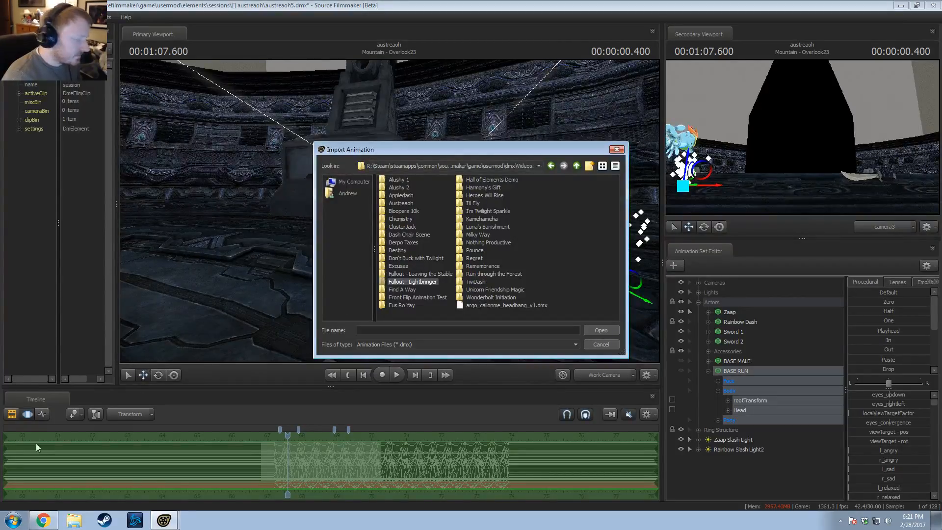
# Step: Switch to Chrome and open the Argo DMX Resource Pack v2 page from the DeviantArt profile's gallery
pyautogui.click(43, 520)
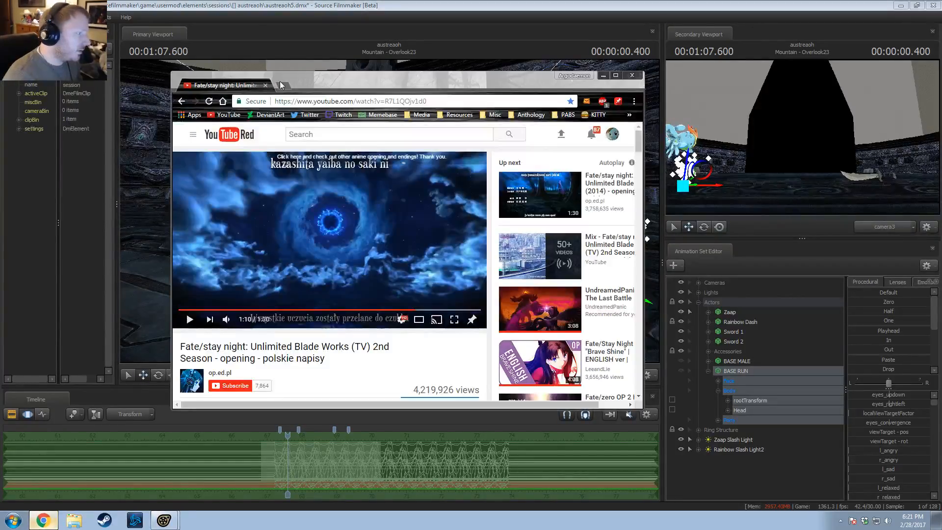
pyautogui.click(282, 85)
pyautogui.click(260, 115)
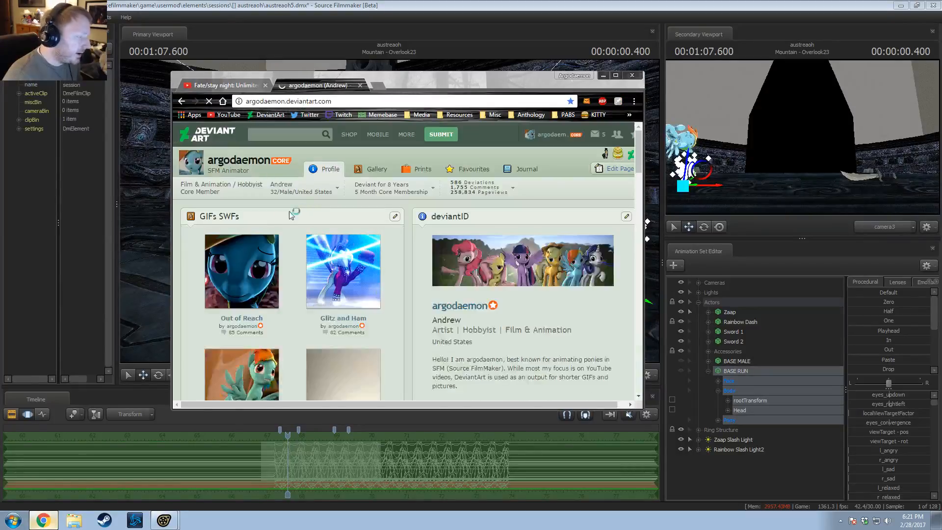
pyautogui.scroll(-1, 268, 227)
pyautogui.scroll(1, 269, 226)
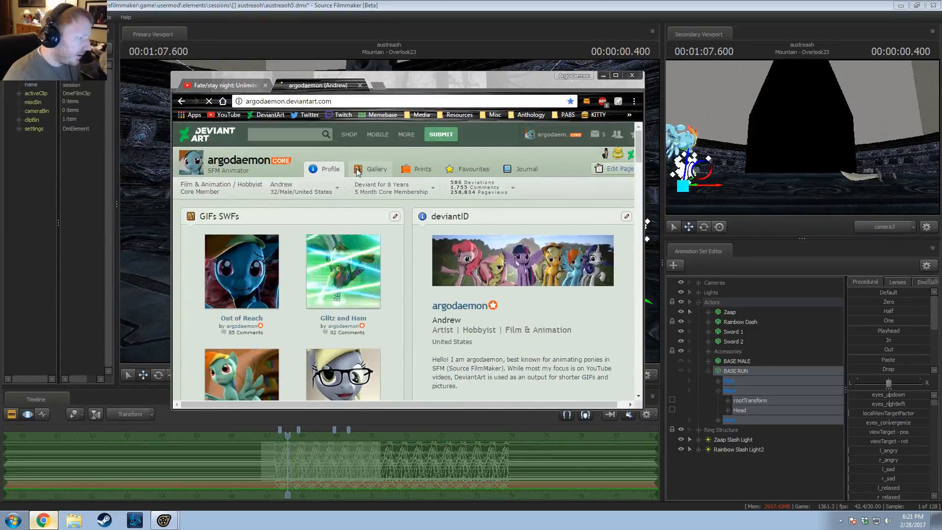
pyautogui.click(357, 170)
pyautogui.scroll(-3, 481, 260)
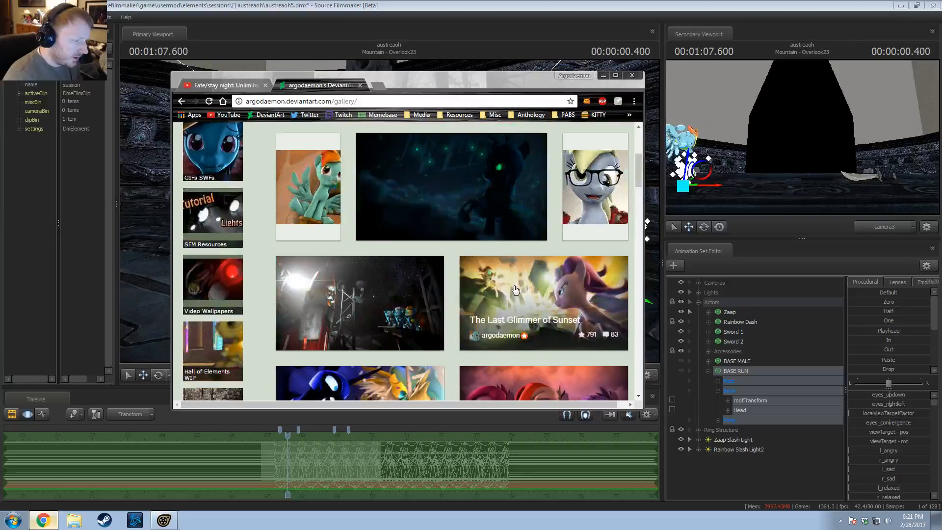
pyautogui.scroll(-6, 515, 290)
pyautogui.click(548, 317)
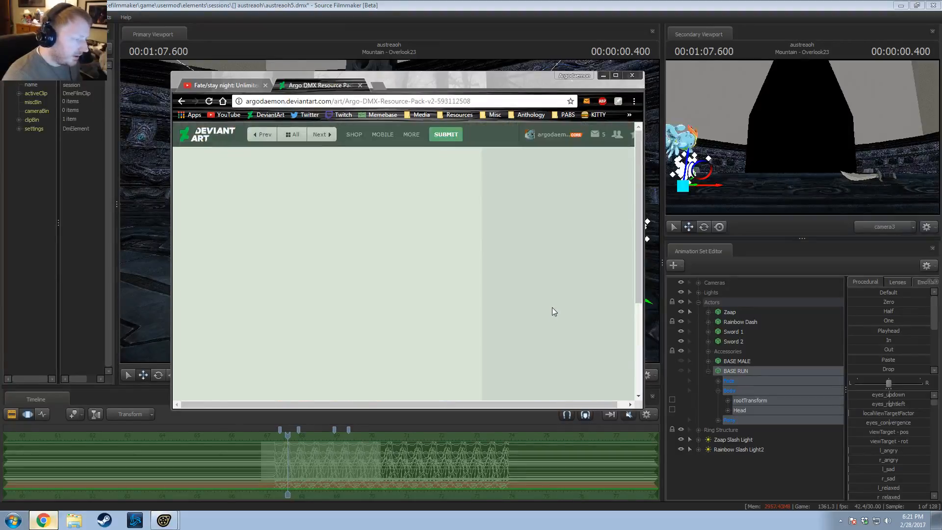
# Step: Examine the resource pack's list of included videos, and dismiss the animation import in Source Filmmaker
pyautogui.scroll(-10, 418, 271)
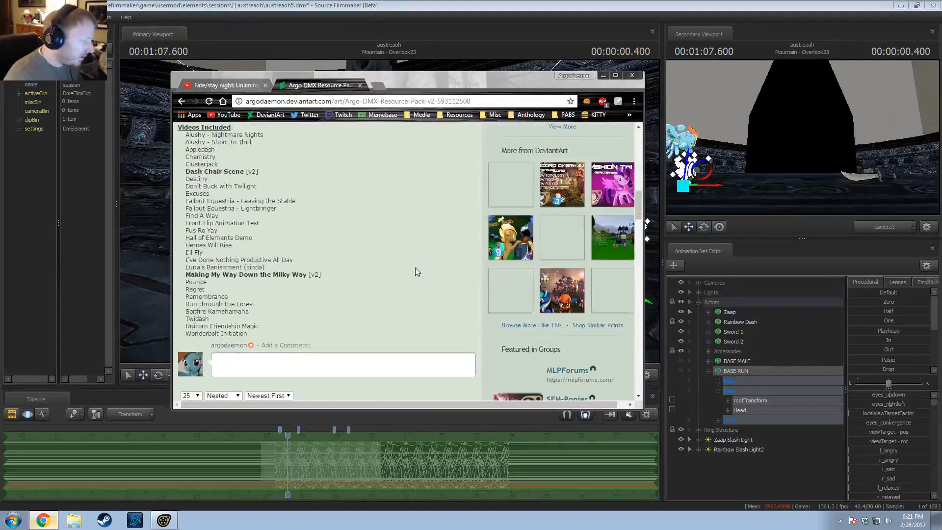
pyautogui.scroll(1, 238, 250)
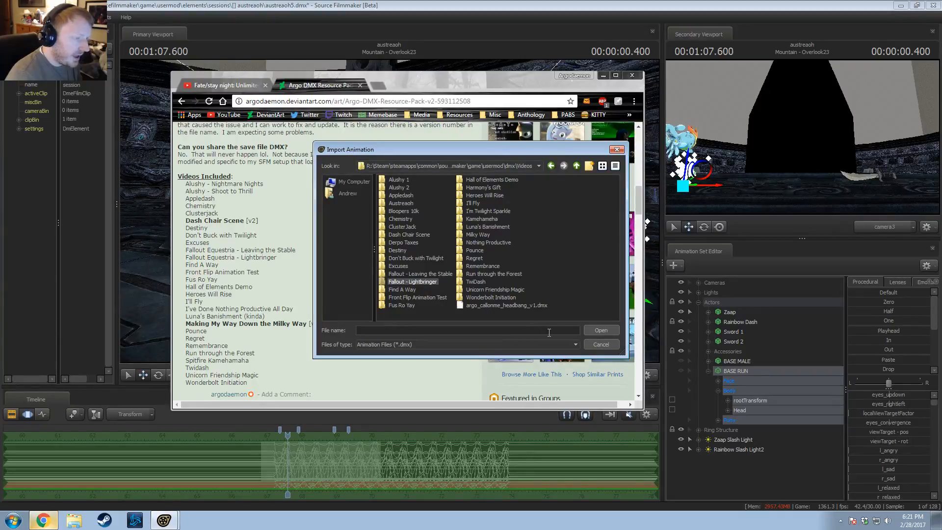
pyautogui.click(603, 344)
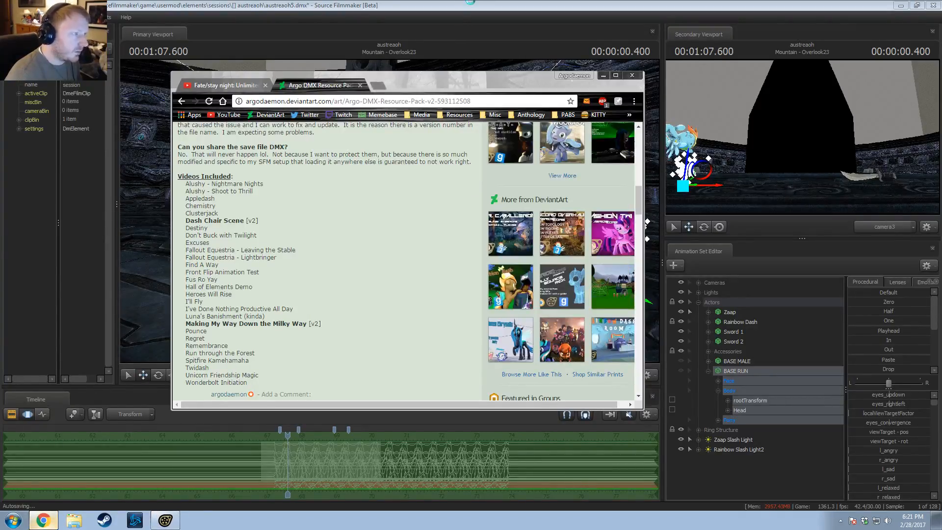
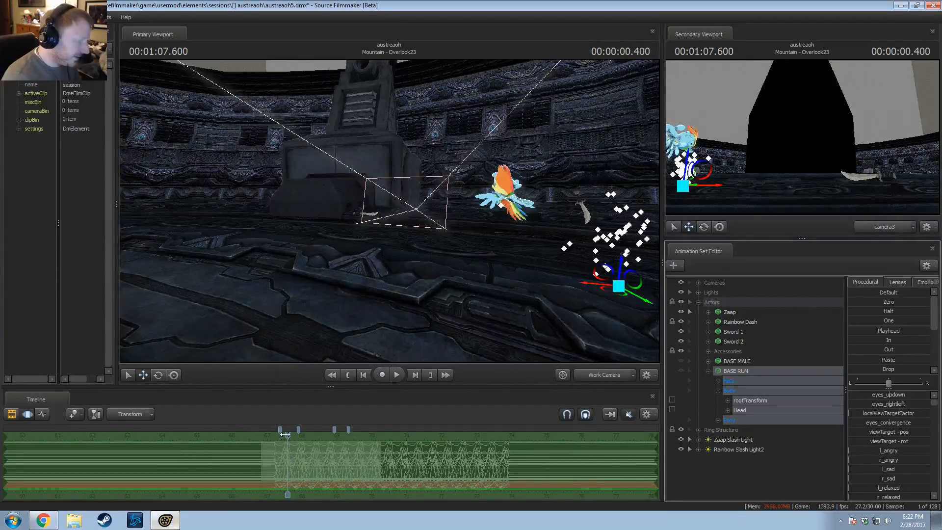
# Step: Replay Zaap's run and clash with Rainbow Dash through the work camera, moving the view close to Zaap
pyautogui.moveTo(287, 434); pyautogui.dragTo(273, 435)
pyautogui.press('space')
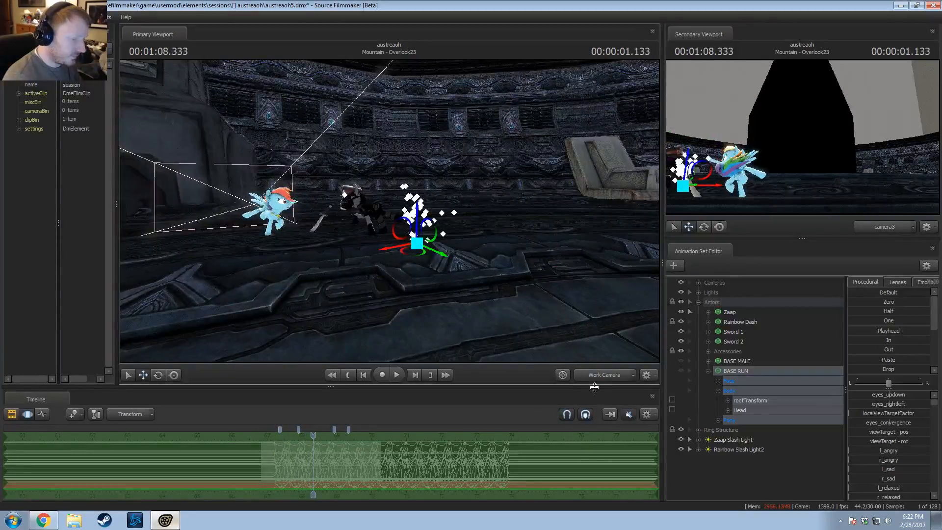
pyautogui.moveTo(313, 437); pyautogui.dragTo(271, 437)
pyautogui.press('space')
pyautogui.moveTo(344, 275); pyautogui.dragTo(383, 267)
pyautogui.press('w')
pyautogui.press('space')
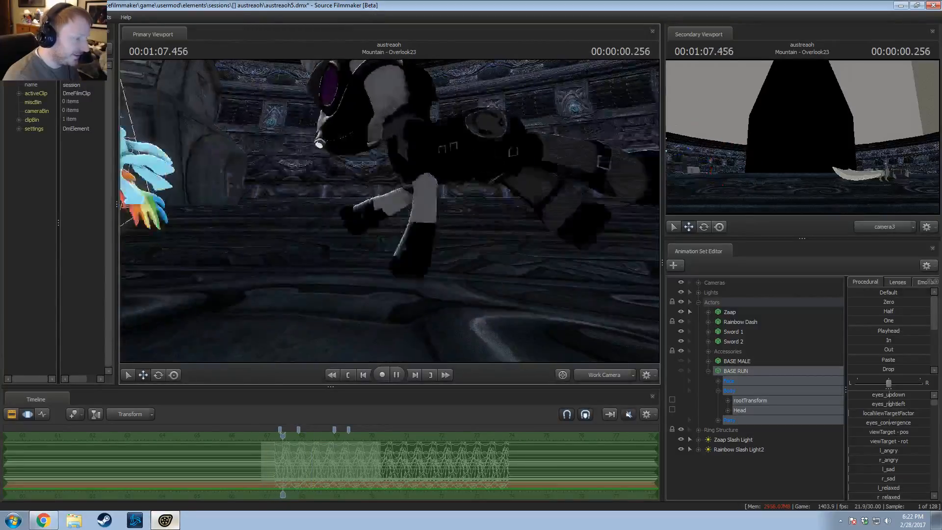
# Step: Replay the clash again, view it through camera3 in the primary viewport, and move the playhead to 1:08.466
pyautogui.press('space')
pyautogui.moveTo(296, 442)
pyautogui.mouseDown()
pyautogui.moveTo(271, 441)
pyautogui.moveTo(286, 441)
pyautogui.mouseUp()
pyautogui.press('space')
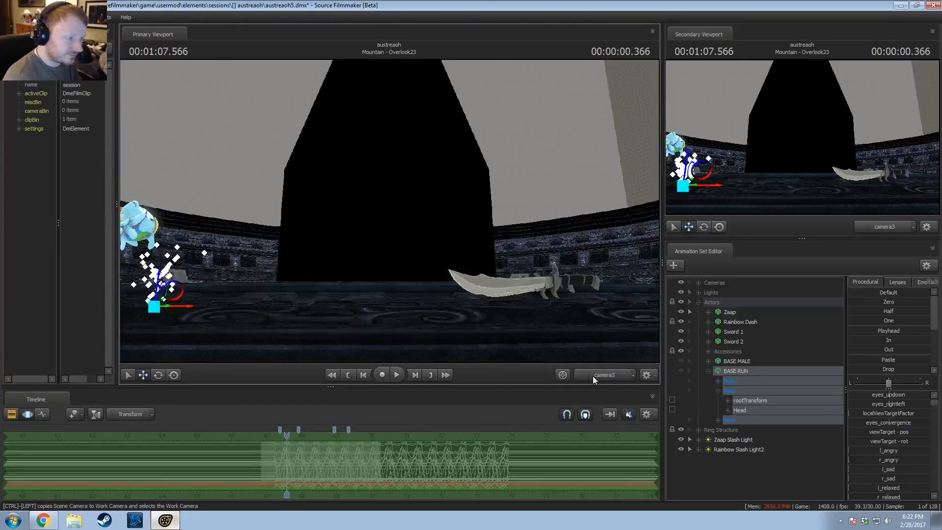
pyautogui.press('space')
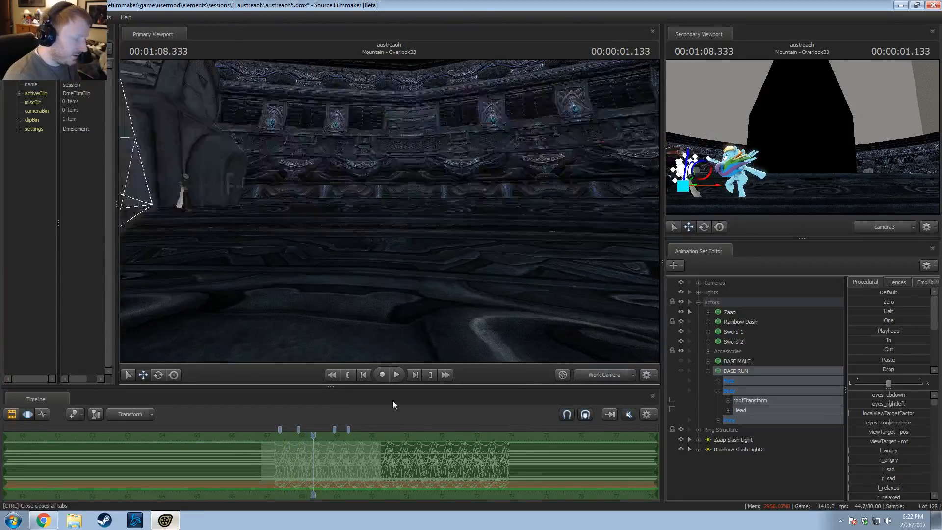
pyautogui.click(601, 374)
pyautogui.scroll(2, 314, 456)
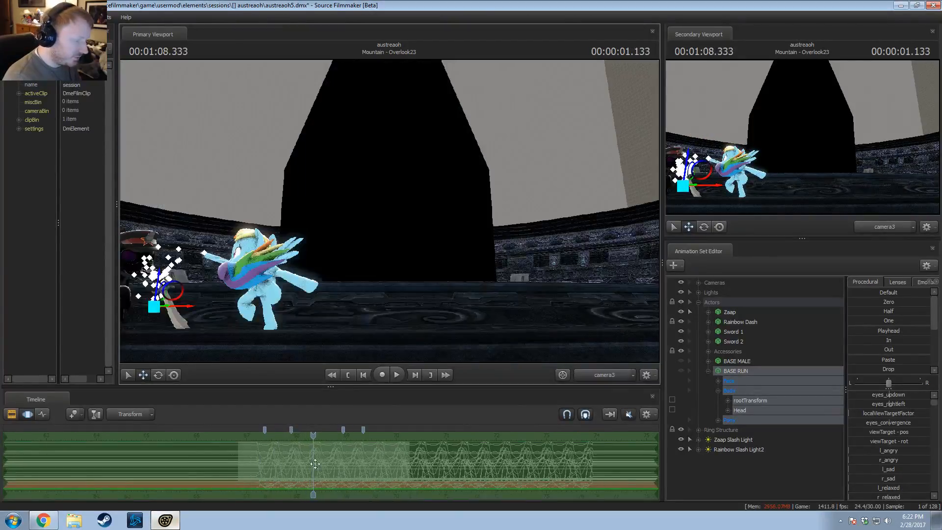
pyautogui.moveTo(319, 444); pyautogui.dragTo(328, 444)
# Step: Switch to Chrome, replay the sword clash around 1:08 in the Fate/stay night opening as reference, and return to Source Filmmaker
pyautogui.hotkey('alt', 'Tab')
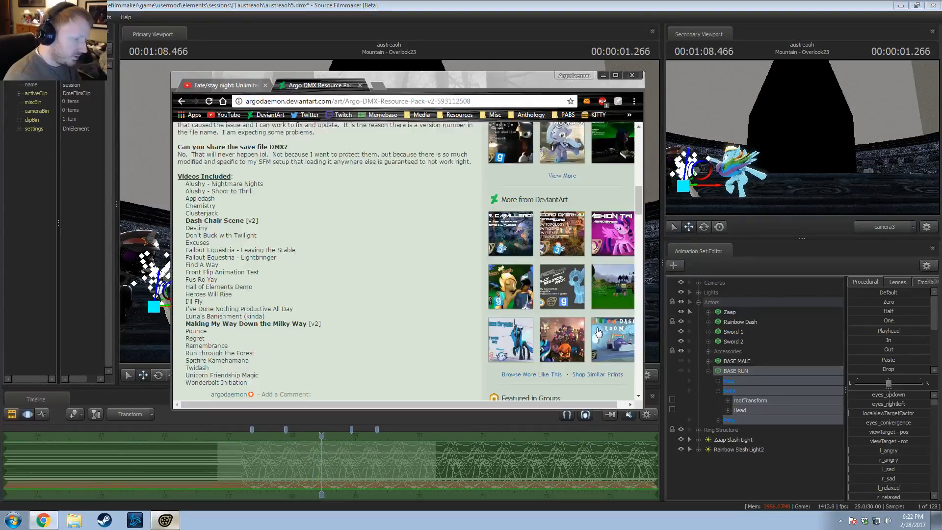
pyautogui.hotkey('ctrl', 'shift', 'Tab')
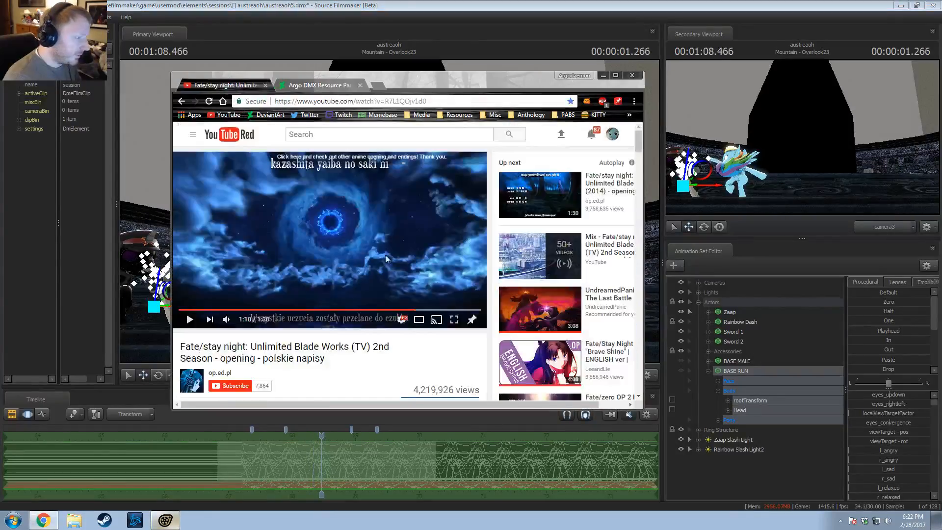
pyautogui.click(398, 310)
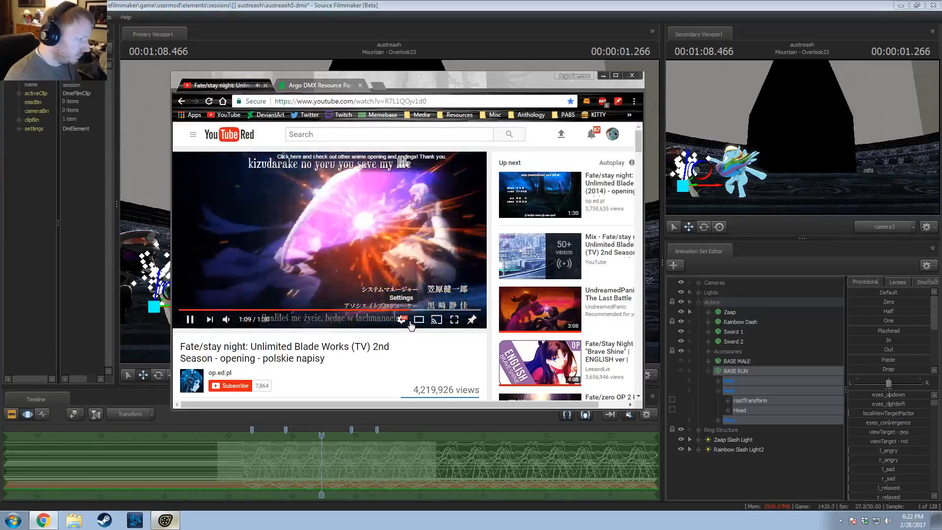
pyautogui.press('space')
pyautogui.click(400, 310)
pyautogui.press('space')
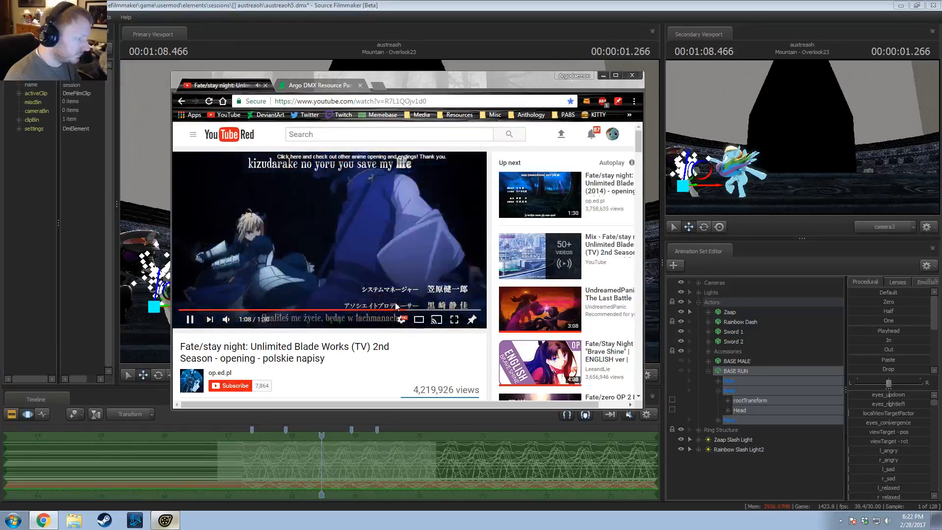
pyautogui.press('space')
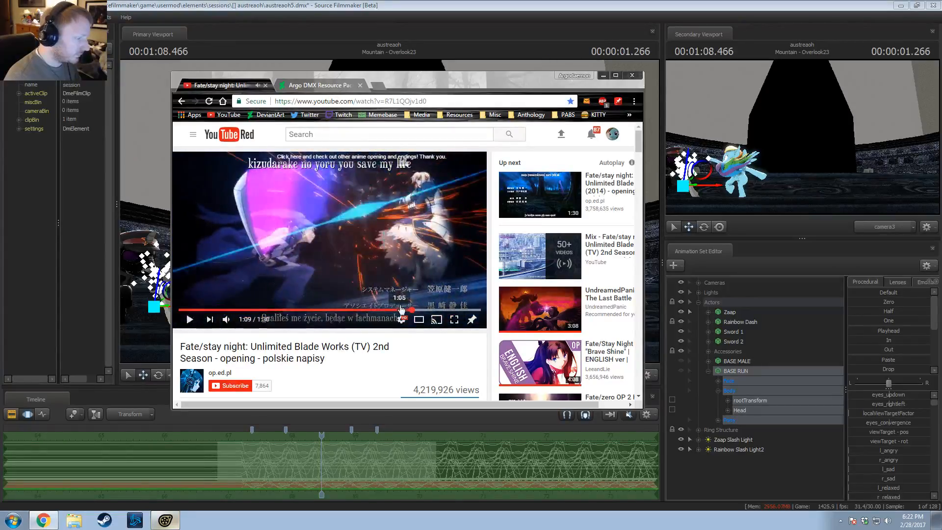
pyautogui.click(395, 310)
pyautogui.press('space')
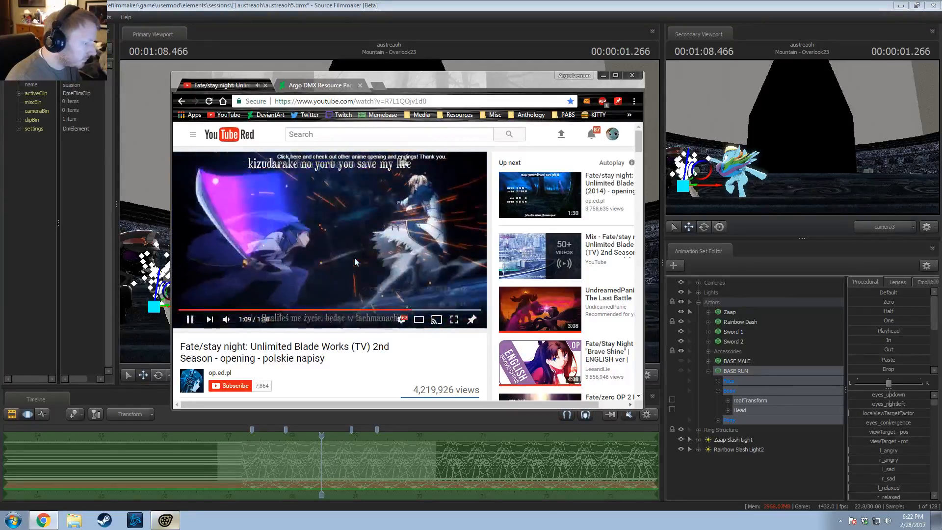
pyautogui.click(355, 258)
pyautogui.click(350, 6)
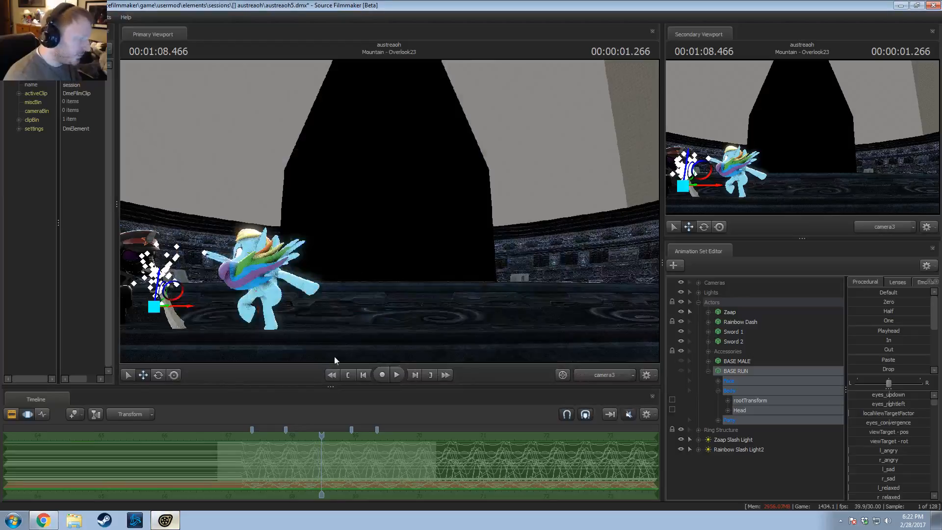
# Step: Rewind to 1:07.133 and play Zaap's run up to the clash through the work camera
pyautogui.moveTo(321, 438); pyautogui.dragTo(237, 458)
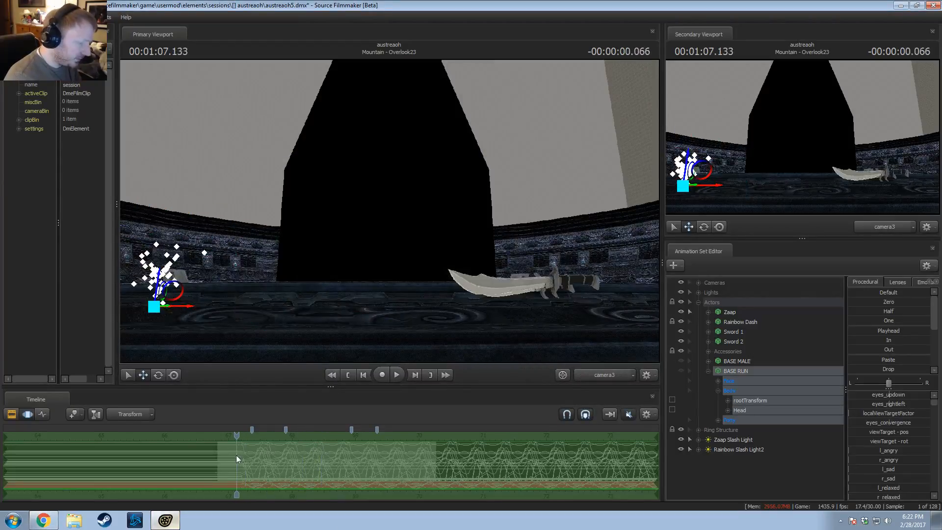
pyautogui.click(607, 376)
pyautogui.press('space')
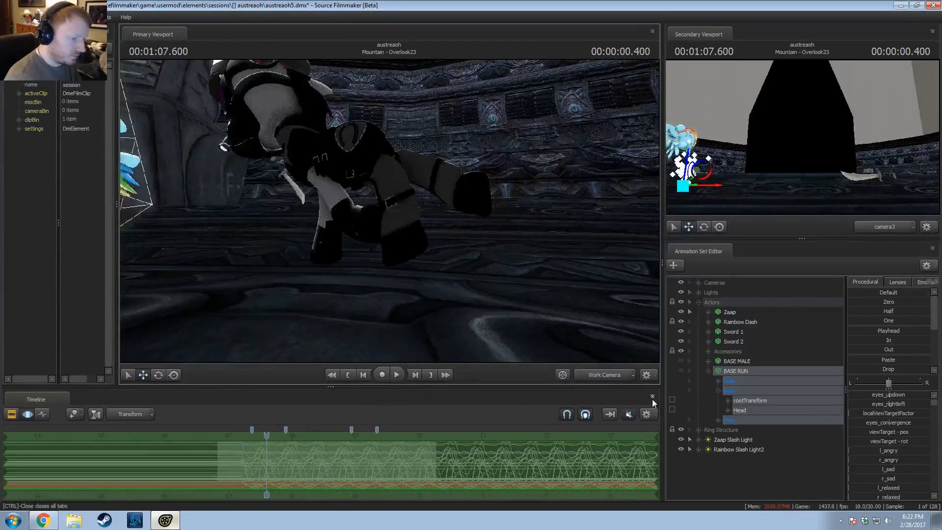
# Step: Show the Main Camera in the primary viewport, play the clash through it, and collapse the Cameras and Actors groups
pyautogui.click(698, 282)
pyautogui.moveTo(736, 292); pyautogui.dragTo(422, 287)
pyautogui.press('space')
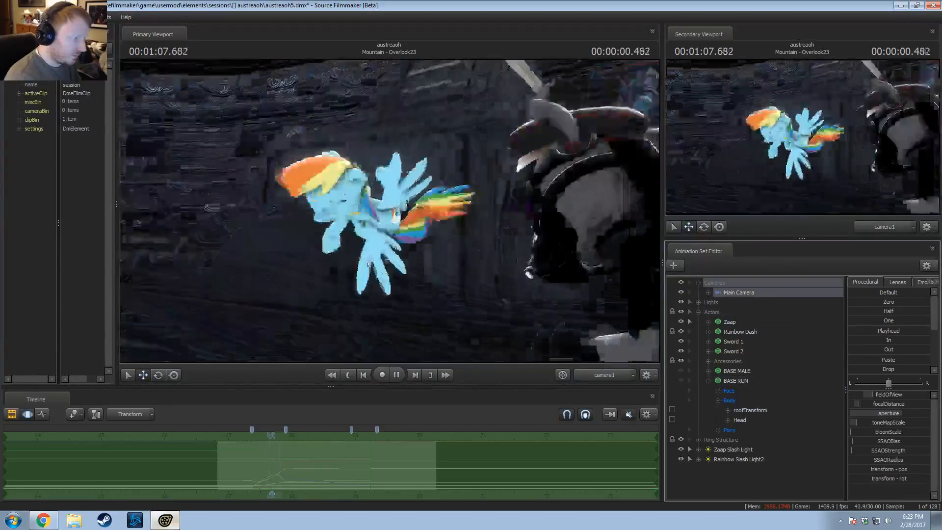
pyautogui.press('space')
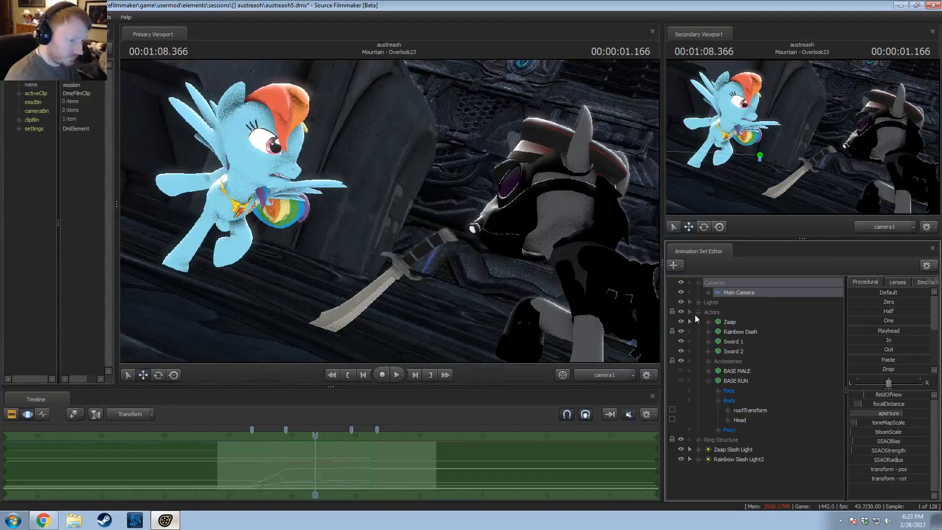
pyautogui.click(698, 311)
pyautogui.click(696, 283)
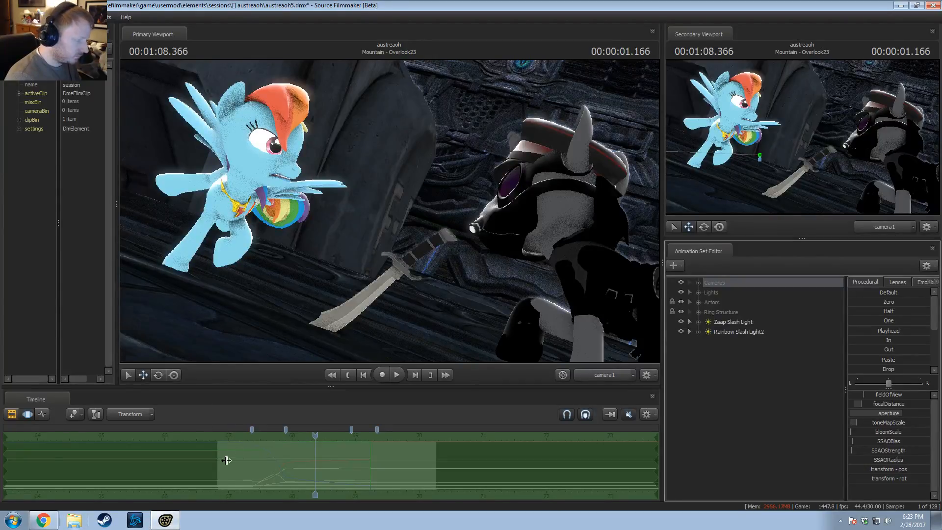
# Step: Replay the clash through the Main Camera from about 1:07.8 to examine the camera movement and character poses
pyautogui.moveTo(227, 460); pyautogui.dragTo(349, 468)
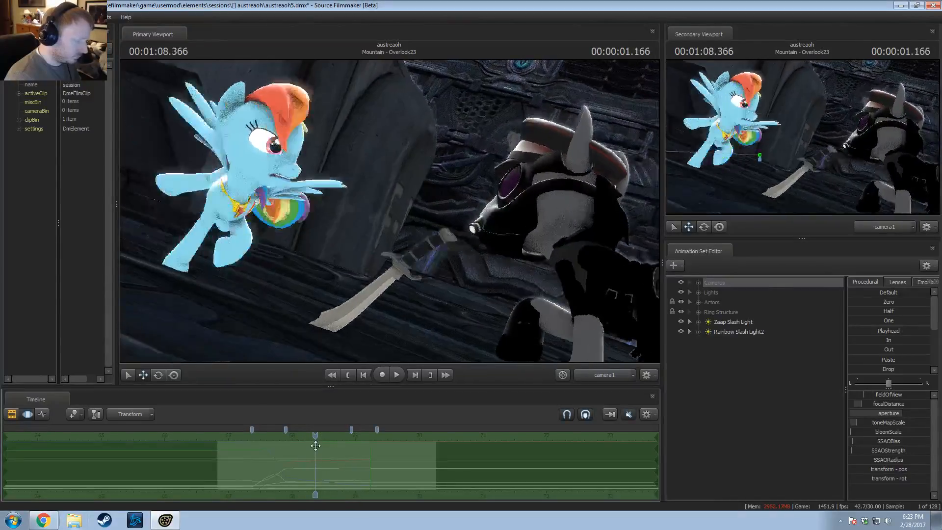
pyautogui.scroll(1, 315, 452)
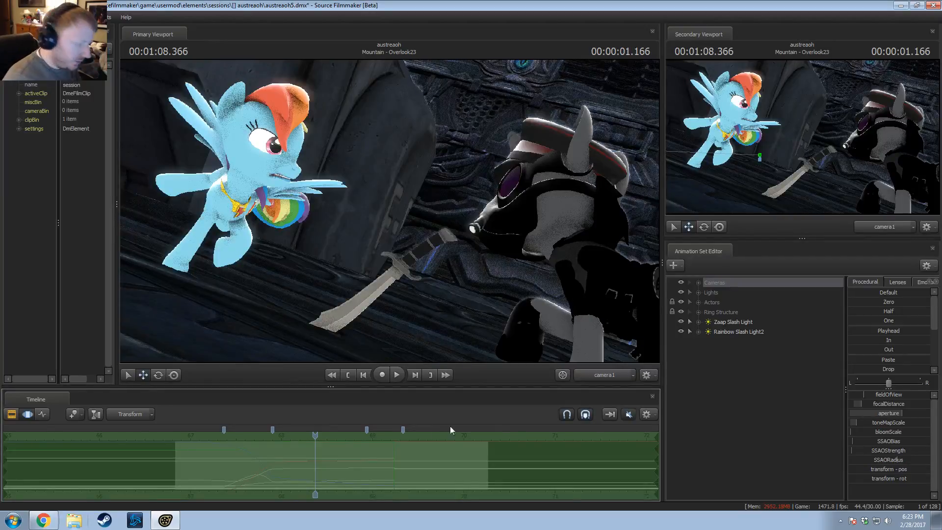
pyautogui.click(267, 436)
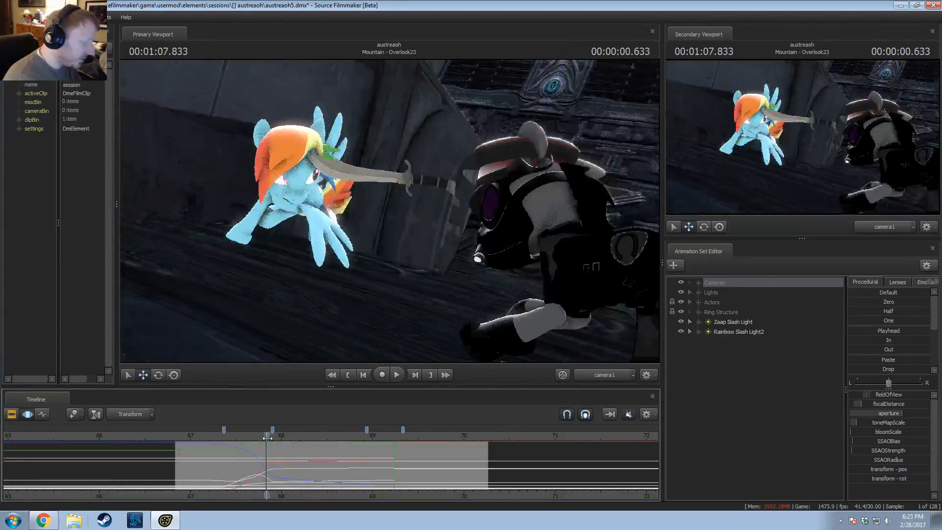
pyautogui.press('space')
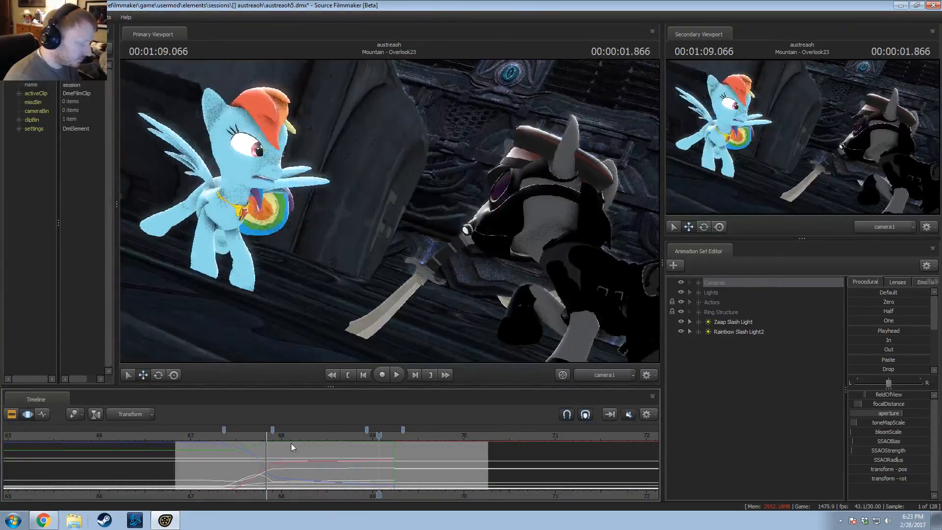
pyautogui.click(255, 440)
pyautogui.press('space')
pyautogui.press('space')
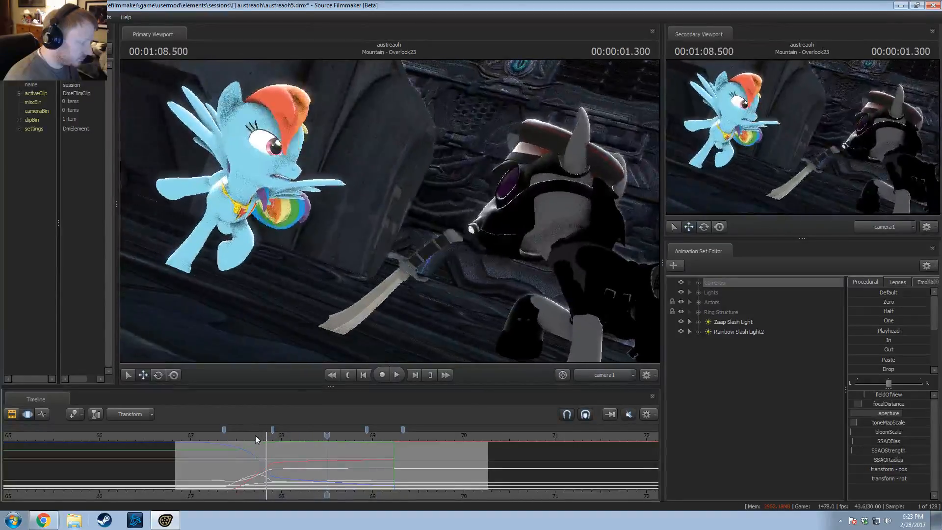
# Step: Scrub through the clash to 1:09.000 and expand the Cameras group to work on the Main Camera's motion
pyautogui.click(237, 438)
pyautogui.moveTo(245, 447)
pyautogui.mouseDown()
pyautogui.moveTo(389, 457)
pyautogui.moveTo(372, 456)
pyautogui.moveTo(385, 457)
pyautogui.moveTo(373, 436)
pyautogui.mouseUp()
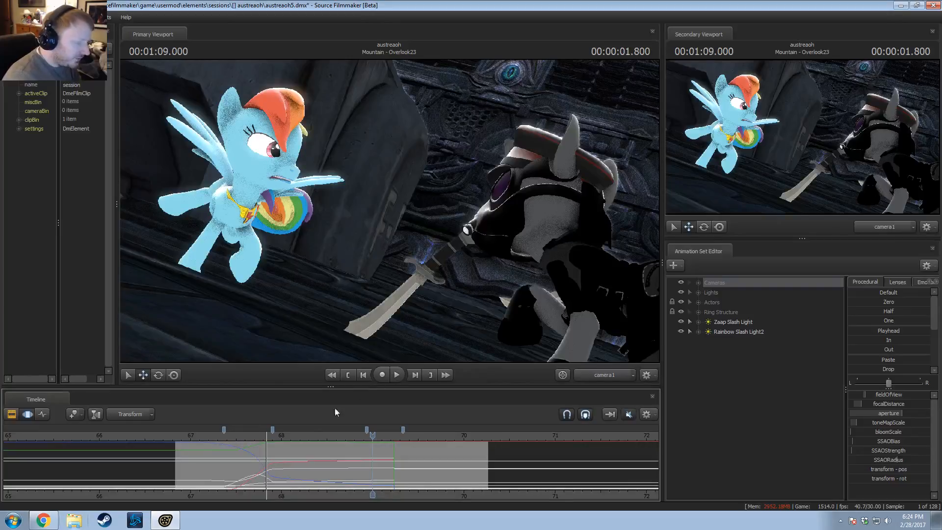
pyautogui.click(700, 282)
pyautogui.press('F2')
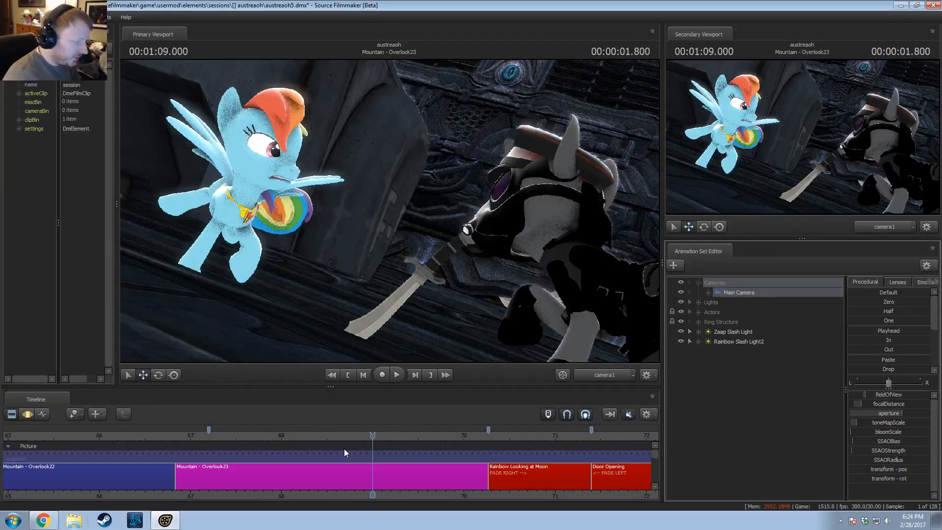
pyautogui.press('F3')
# Step: Try the Out preset on the Main Camera over a short range from about 1:08.93 to 1:09.23
pyautogui.moveTo(344, 443); pyautogui.dragTo(371, 458)
pyautogui.click(379, 461)
pyautogui.click(878, 349)
pyautogui.hotkey('ctrl', 'z')
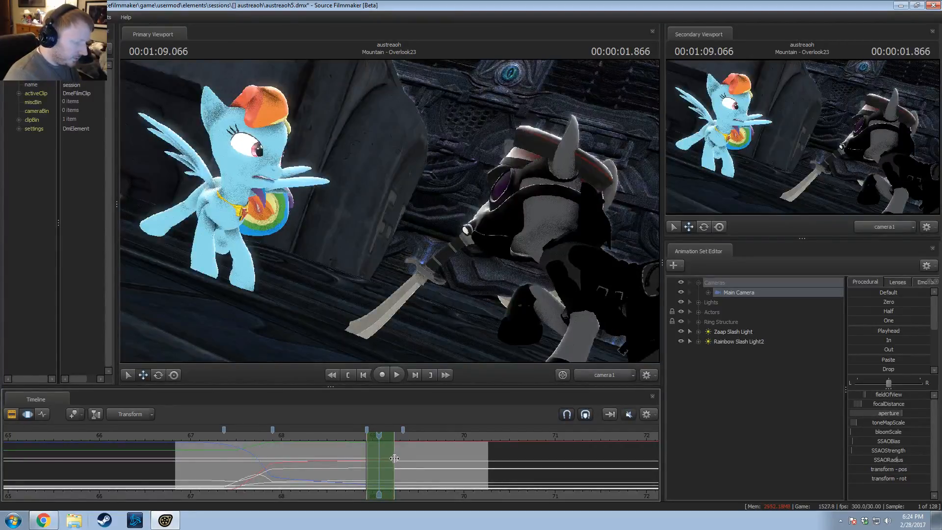
# Step: Select about 1:09.23 to 1:10.2 and apply the In preset so the Main Camera holds its earlier framing
pyautogui.click(395, 459)
pyautogui.keyDown('shift'); pyautogui.moveTo(395, 459); pyautogui.dragTo(481, 465); pyautogui.keyUp('shift')
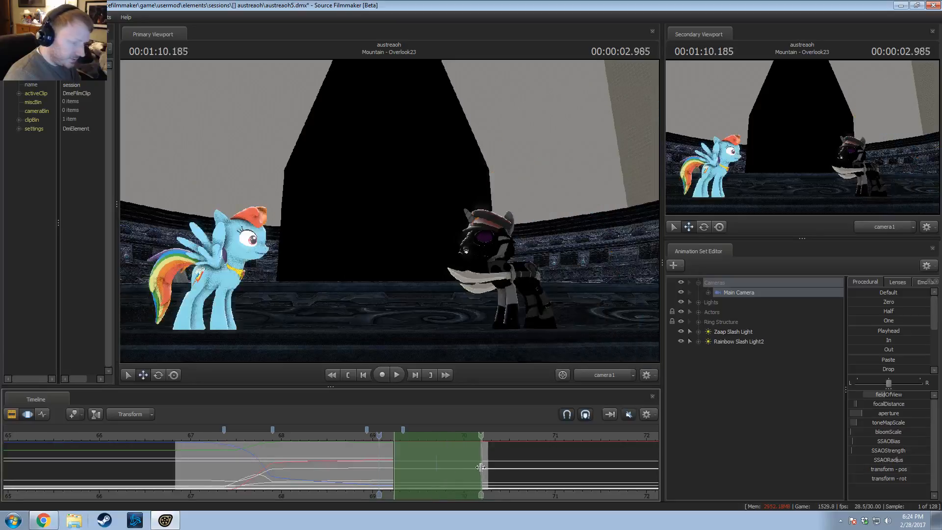
pyautogui.doubleClick(899, 340)
pyautogui.moveTo(386, 441); pyautogui.dragTo(350, 450)
pyautogui.press('shift')
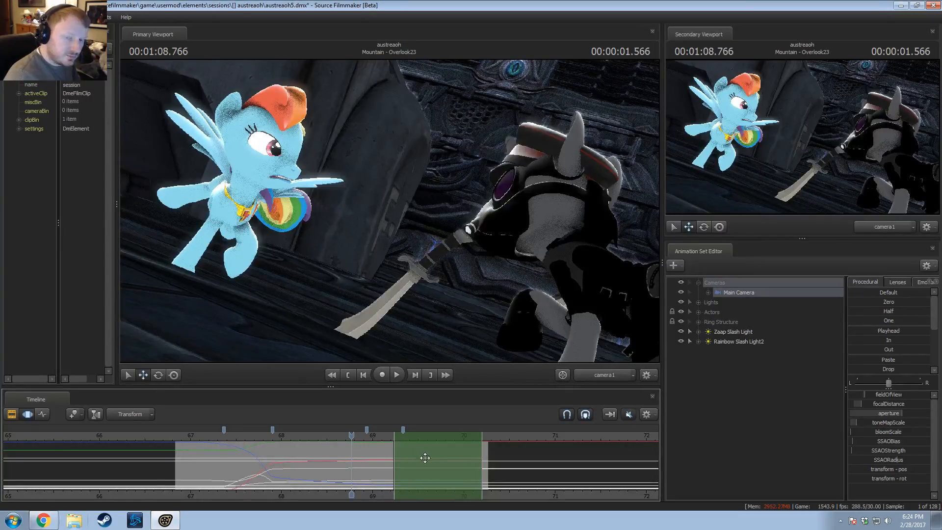
# Step: Turn on the timeline sound and play the clash from 1:08.000 through the Main Camera
pyautogui.moveTo(331, 437); pyautogui.dragTo(370, 451)
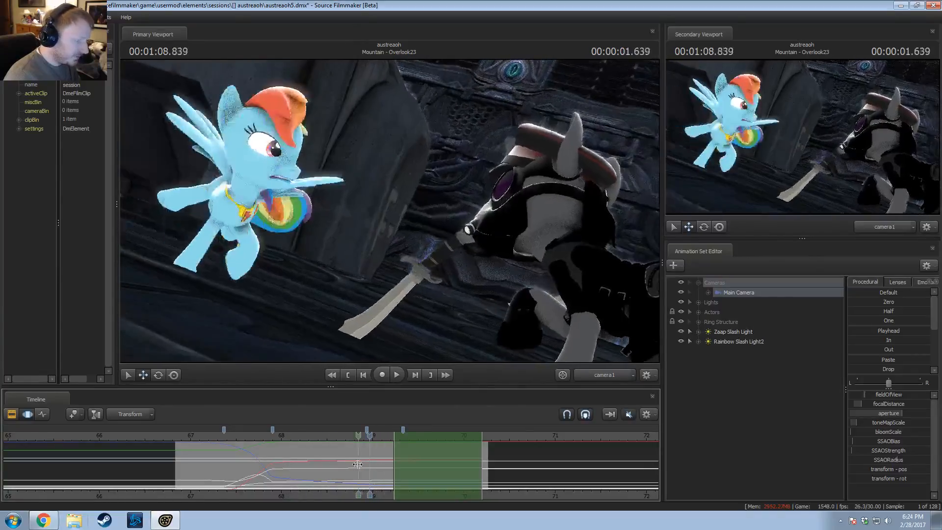
pyautogui.click(282, 438)
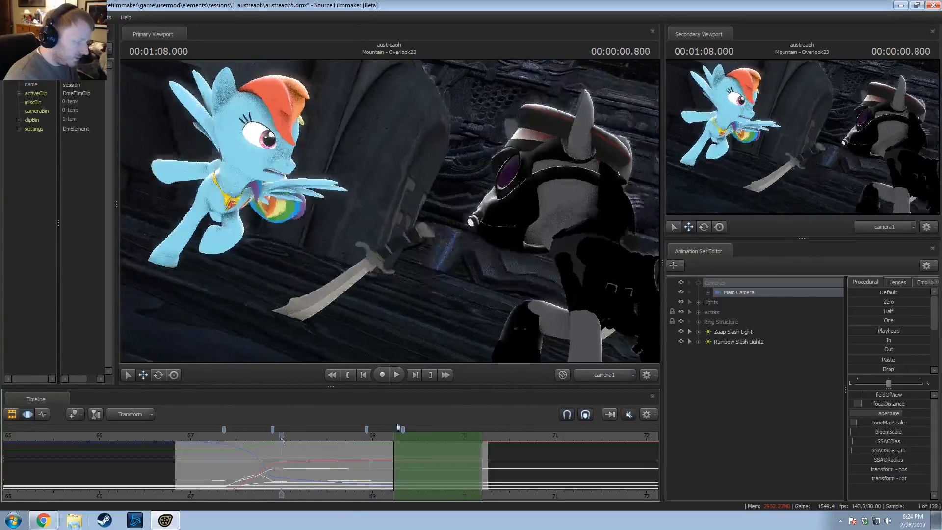
pyautogui.click(630, 414)
pyautogui.press('space')
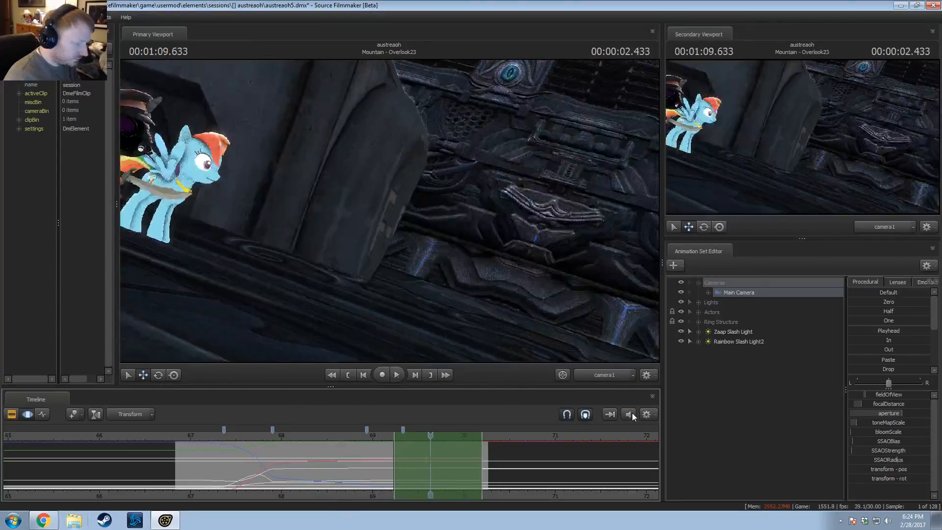
pyautogui.click(293, 438)
# Step: Switch to Chrome, replay the sword clash around 1:07 in the Fate/stay night opening, and return to Source Filmmaker
pyautogui.hotkey('alt', 'Tab')
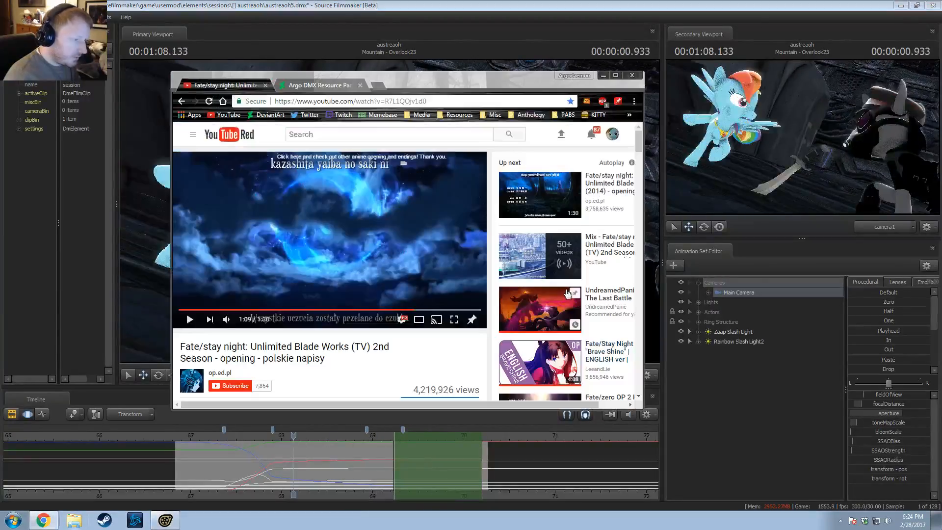
pyautogui.click(406, 311)
pyautogui.click(405, 311)
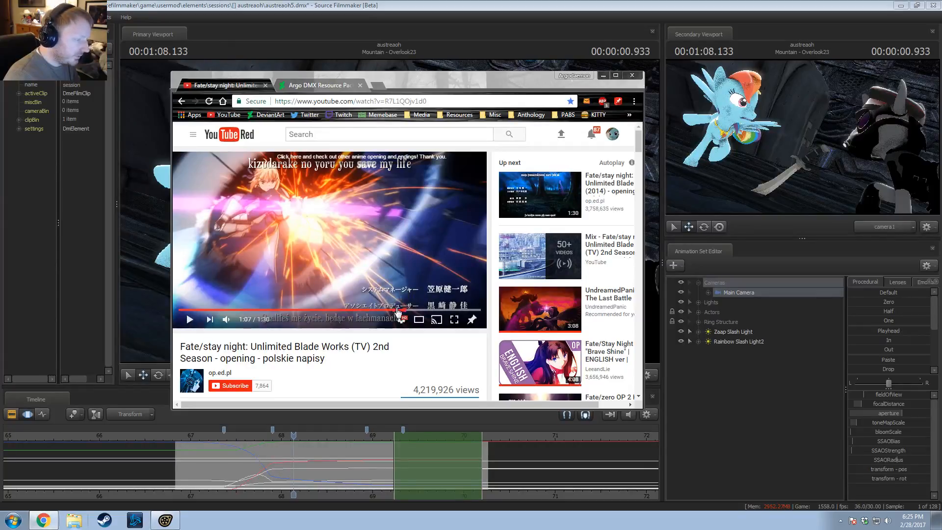
pyautogui.click(395, 299)
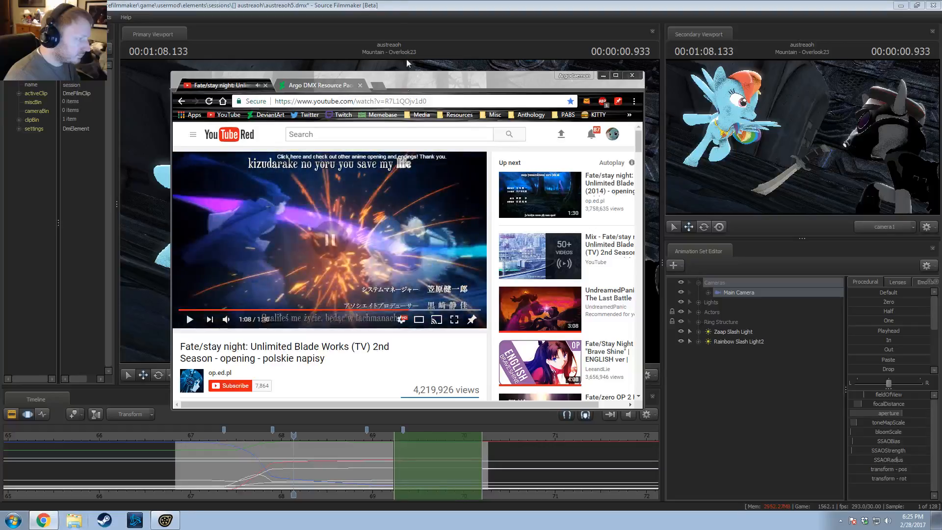
pyautogui.hotkey('alt', 'Tab')
# Step: Replay the clash and shift the last two timeline markers to 1:09.0 and about 1:09.4
pyautogui.click(337, 436)
pyautogui.press('space')
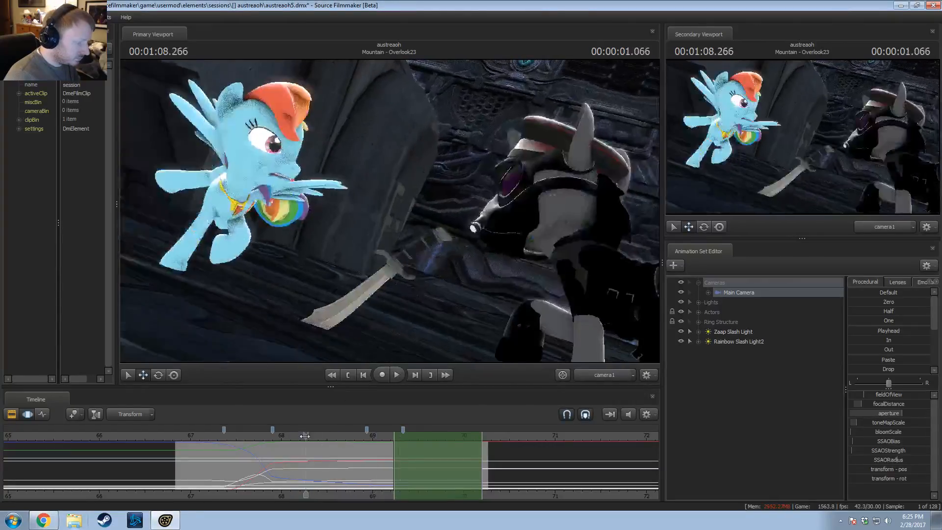
pyautogui.press('space')
pyautogui.moveTo(338, 437)
pyautogui.mouseDown()
pyautogui.moveTo(410, 431)
pyautogui.moveTo(328, 439)
pyautogui.moveTo(345, 438)
pyautogui.mouseUp()
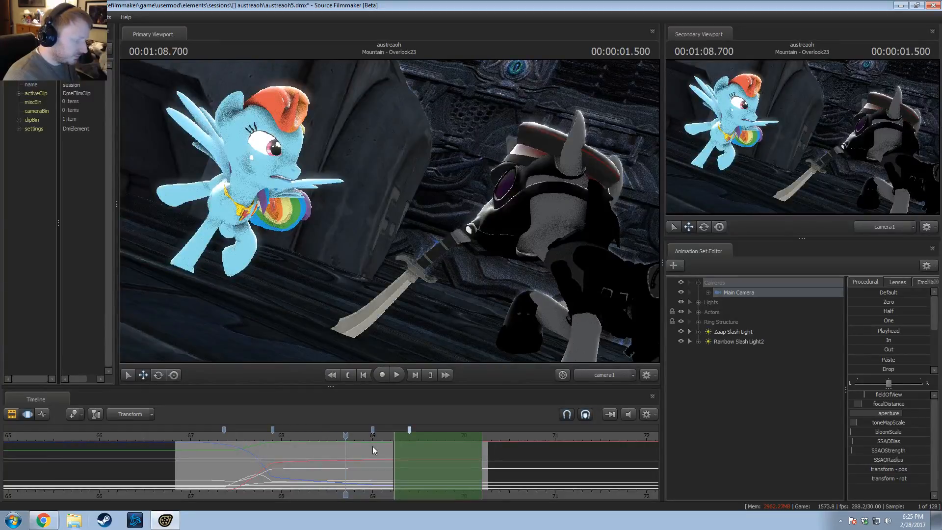
# Step: Select everything from 1:09.000 onward with a falloff starting near 1:08.67, and view the Main Camera through the work camera
pyautogui.keyDown('shift'); pyautogui.moveTo(372, 446); pyautogui.dragTo(768, 416); pyautogui.keyUp('shift')
pyautogui.moveTo(366, 468); pyautogui.dragTo(336, 468)
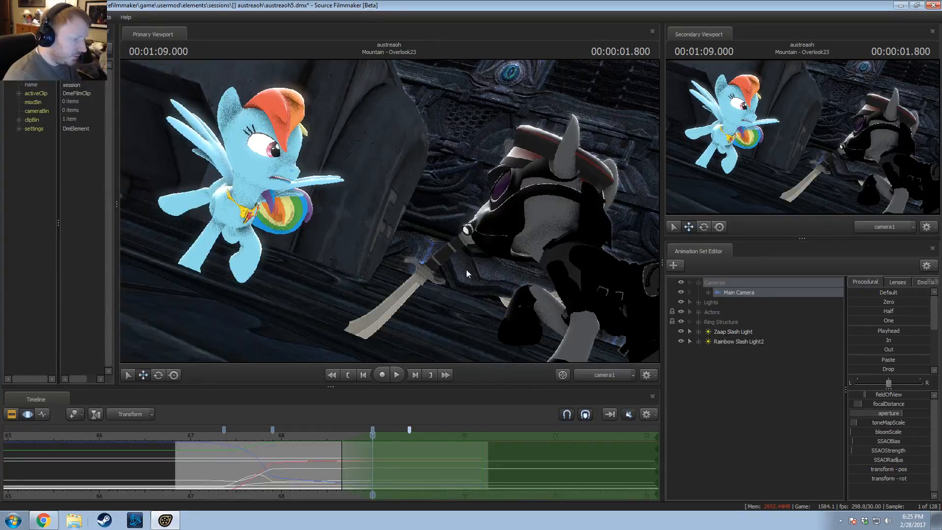
pyautogui.click(604, 375)
pyautogui.moveTo(476, 208); pyautogui.dragTo(396, 207)
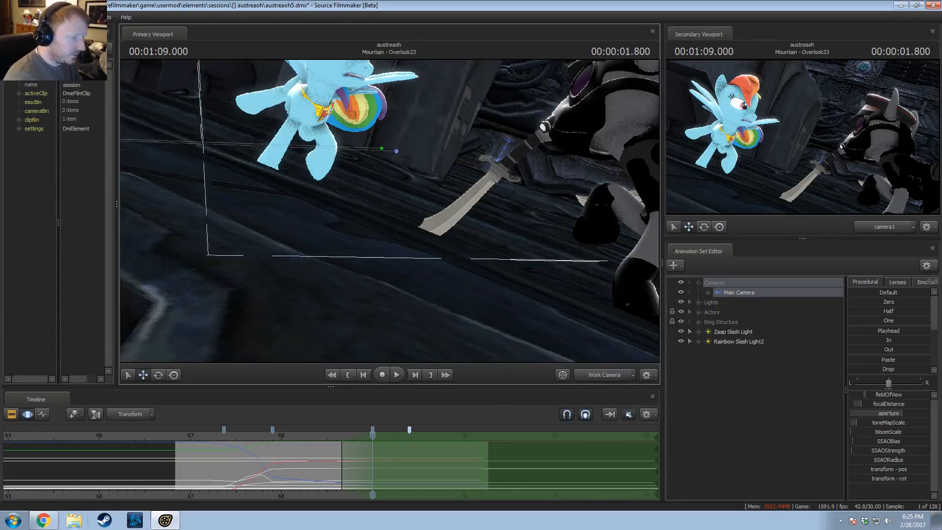
pyautogui.press('f')
pyautogui.moveTo(390, 211)
pyautogui.keyDown('alt'); pyautogui.mouseDown()
pyautogui.moveTo(383, 265)
pyautogui.moveTo(379, 196)
pyautogui.mouseUp(); pyautogui.keyUp('alt')
# Step: Move the Main Camera to the opposite side of the characters and rotate it to frame Zaap and Rainbow Dash
pyautogui.press('r')
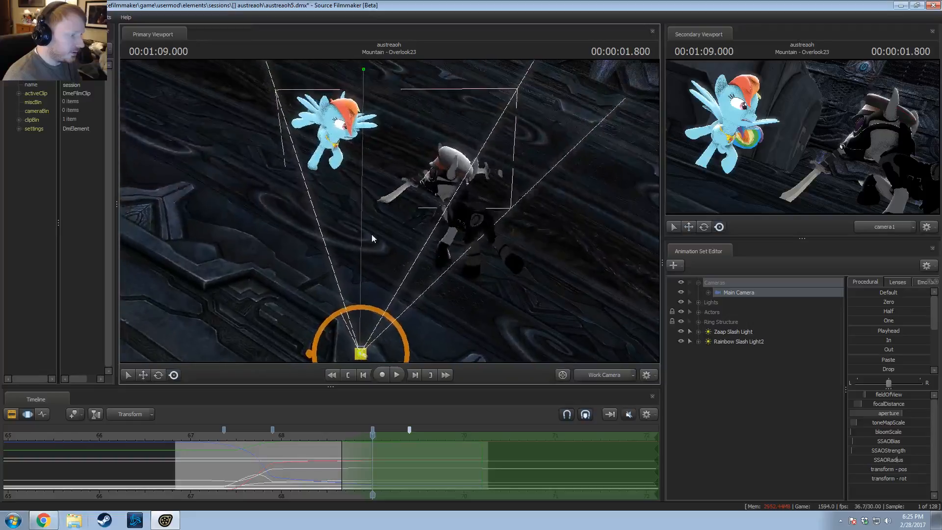
pyautogui.keyDown('ctrl'); pyautogui.moveTo(360, 353); pyautogui.dragTo(506, 125); pyautogui.keyUp('ctrl')
pyautogui.press('e')
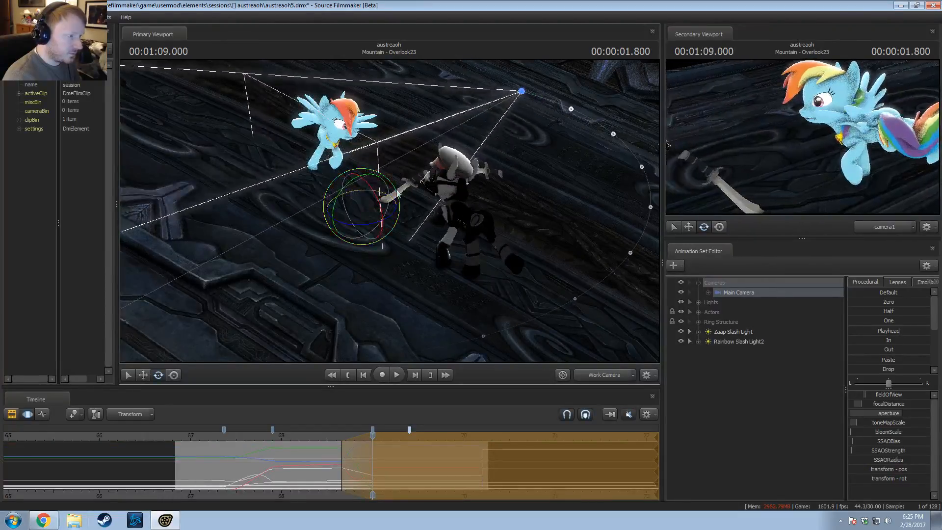
pyautogui.moveTo(388, 194); pyautogui.dragTo(420, 214)
# Step: Scrub and replay the clash up to 1:09.000 to examine the new camera angle
pyautogui.moveTo(330, 438)
pyautogui.mouseDown()
pyautogui.moveTo(316, 432)
pyautogui.moveTo(361, 446)
pyautogui.moveTo(318, 460)
pyautogui.moveTo(359, 461)
pyautogui.moveTo(377, 441)
pyautogui.mouseUp()
pyautogui.press('space')
pyautogui.press('space')
pyautogui.press('space')
pyautogui.press('space')
pyautogui.press('space')
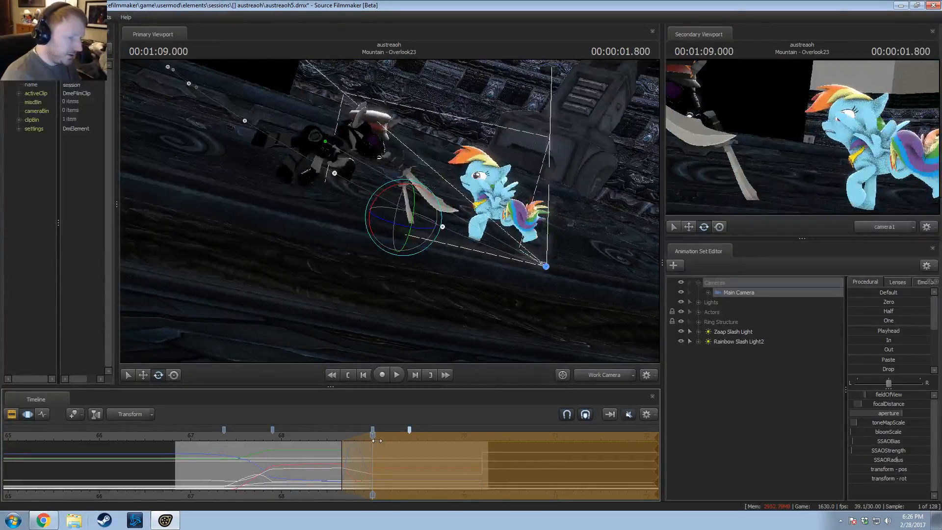
# Step: Apply the 50 mm lens to the Main Camera and replay the clash from about 1:08.4
pyautogui.click(898, 282)
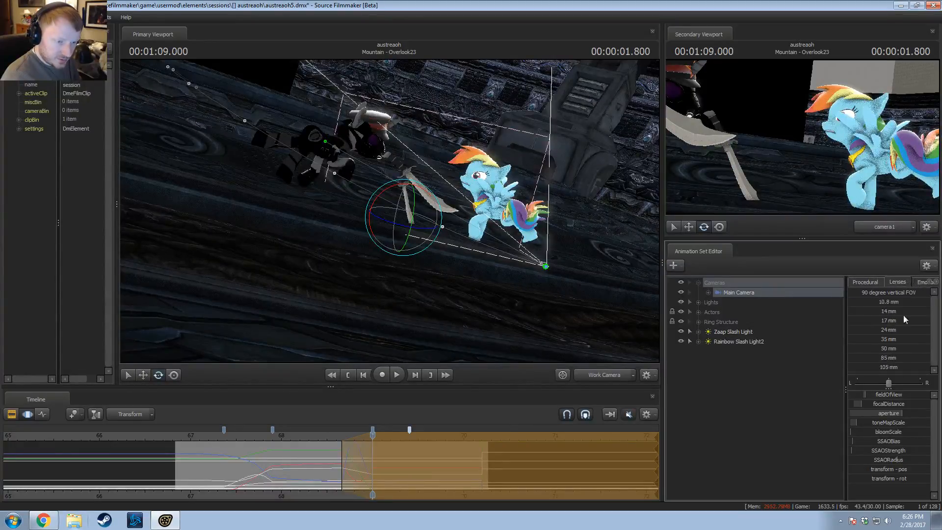
pyautogui.click(889, 348)
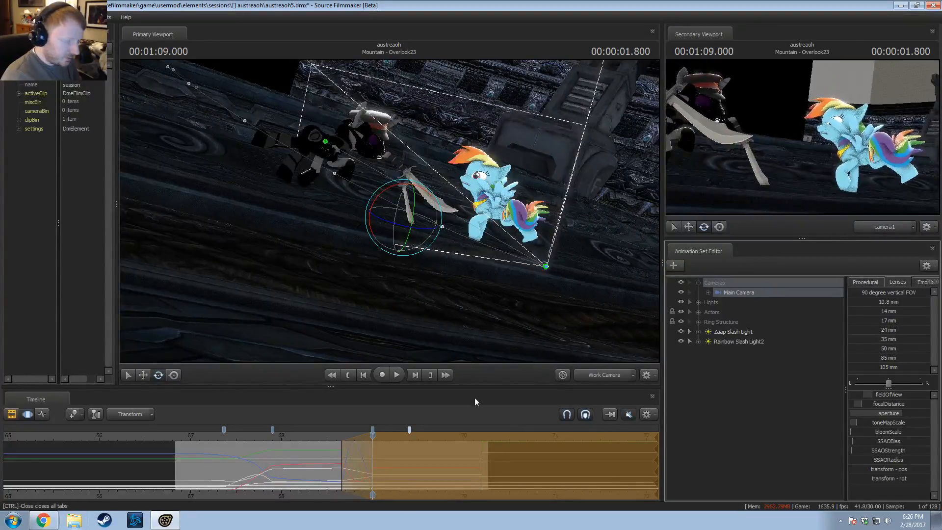
pyautogui.click(318, 436)
pyautogui.press('space')
pyautogui.press('space')
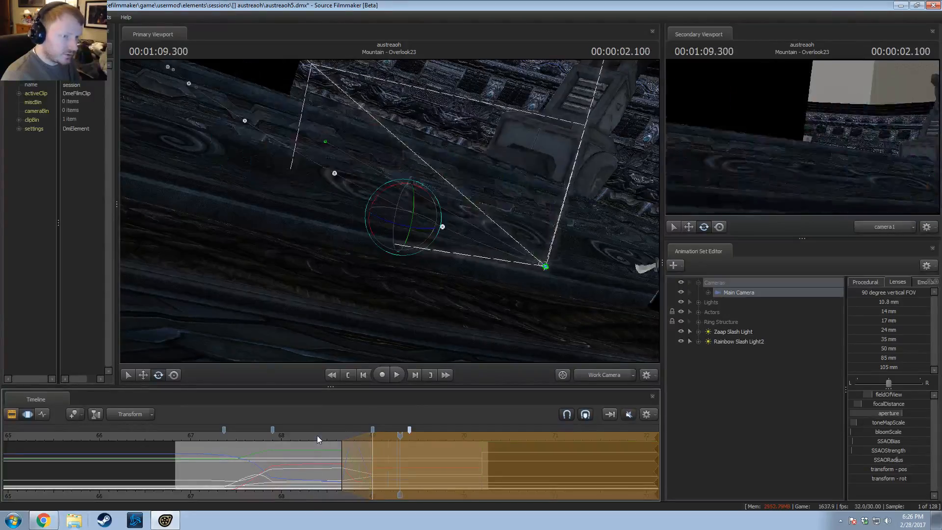
pyautogui.click(317, 437)
pyautogui.press('space')
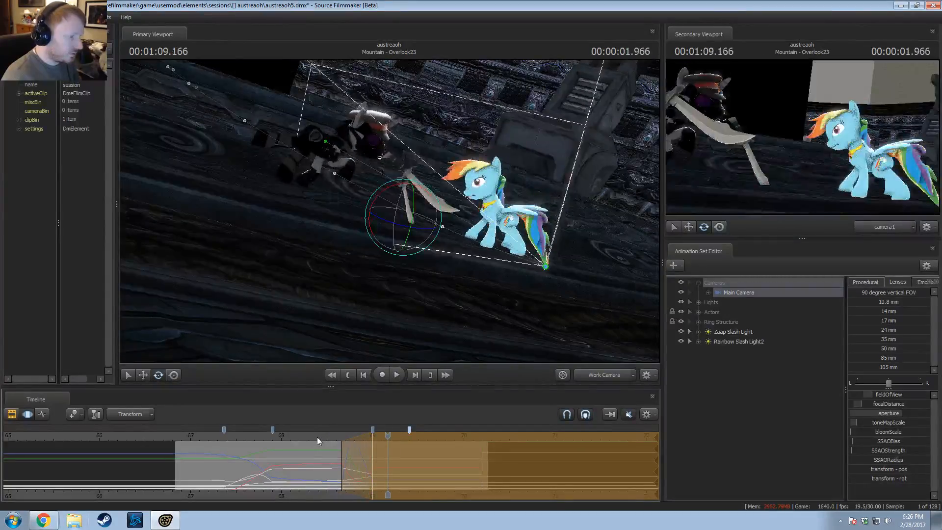
# Step: Apply the Round preset to the Main Camera's motion in a narrow range around 1:08.666 and replay the transition
pyautogui.moveTo(321, 438); pyautogui.dragTo(342, 454)
pyautogui.scroll(-1, 348, 455)
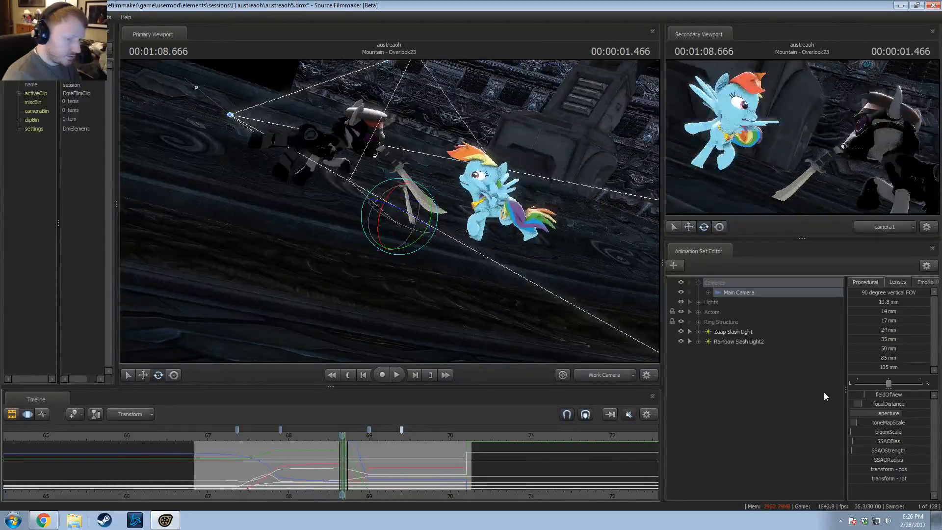
pyautogui.click(873, 283)
pyautogui.scroll(-3, 894, 363)
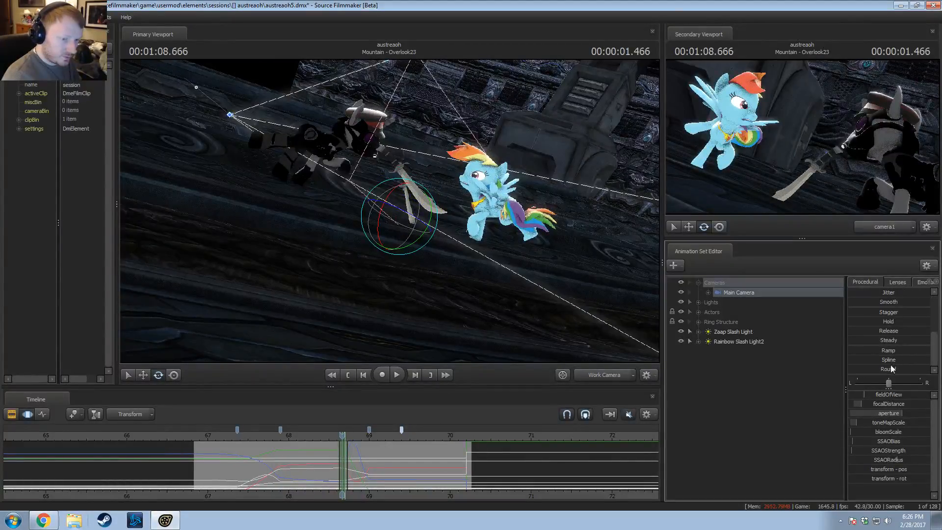
pyautogui.click(891, 367)
pyautogui.click(873, 370)
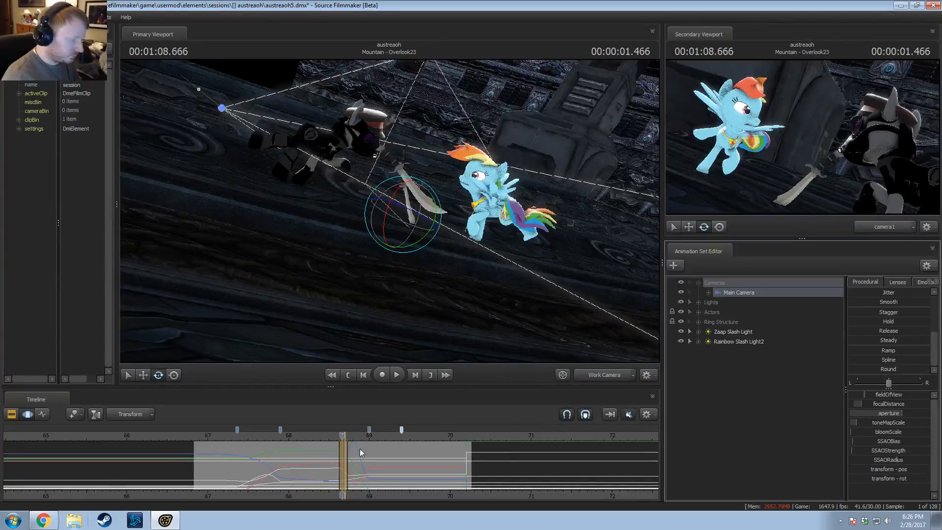
pyautogui.scroll(3, 361, 452)
pyautogui.press('space')
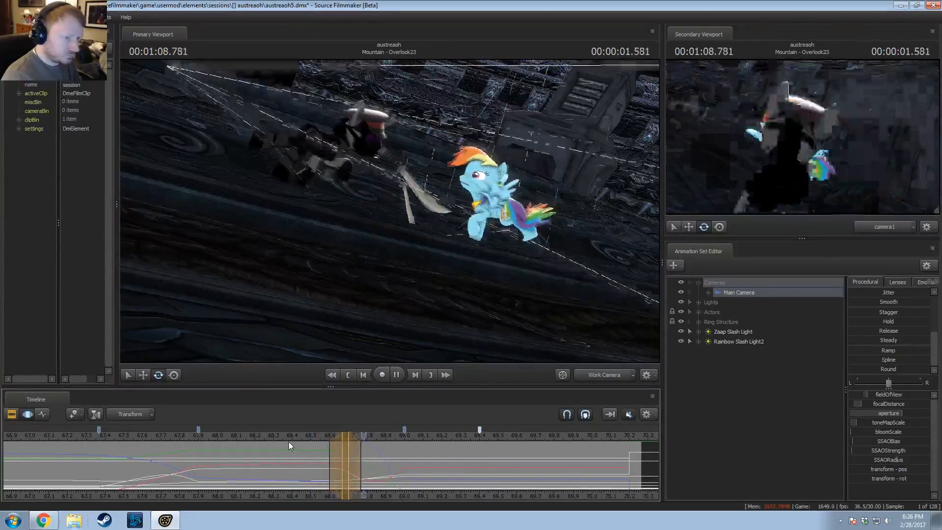
# Step: At 1:08.800, with falloffs spanning 1:08.6 to 1:09.0, look through the Main Camera and pull it farther back from Zaap
pyautogui.moveTo(289, 442); pyautogui.dragTo(367, 484)
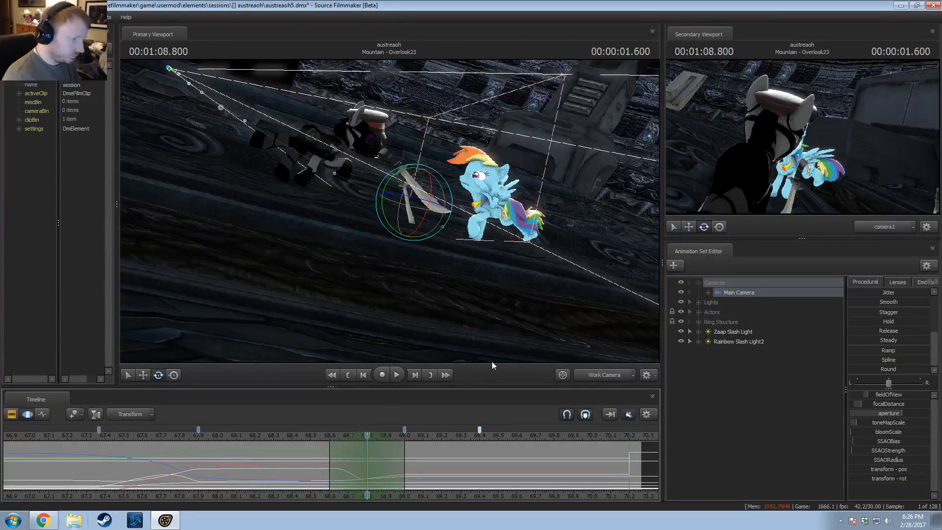
pyautogui.press('w')
pyautogui.moveTo(731, 295); pyautogui.dragTo(394, 244)
pyautogui.press('s')
pyautogui.press('s')
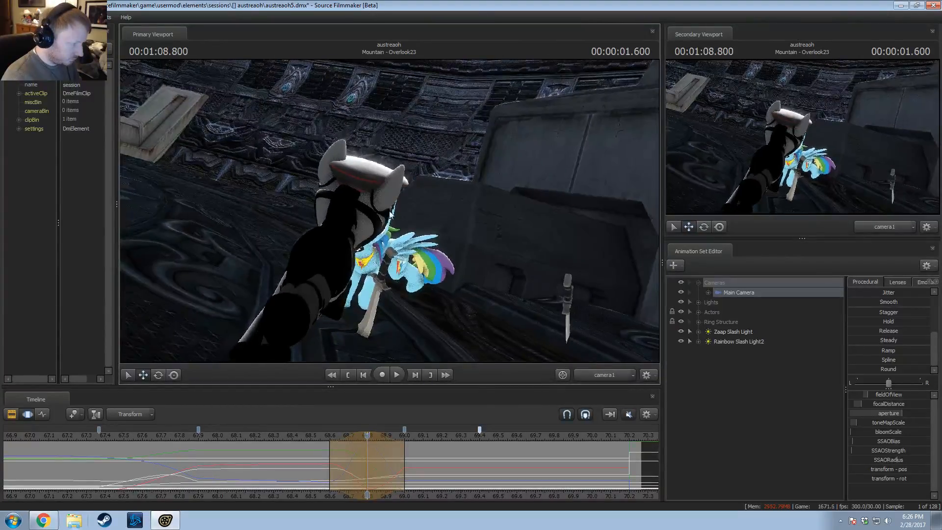
# Step: Replay the clash several times through the Main Camera, including the frame at 1:08.800, to examine the camera swing
pyautogui.click(318, 433)
pyautogui.press('space')
pyautogui.press('space')
pyautogui.click(264, 441)
pyautogui.press('space')
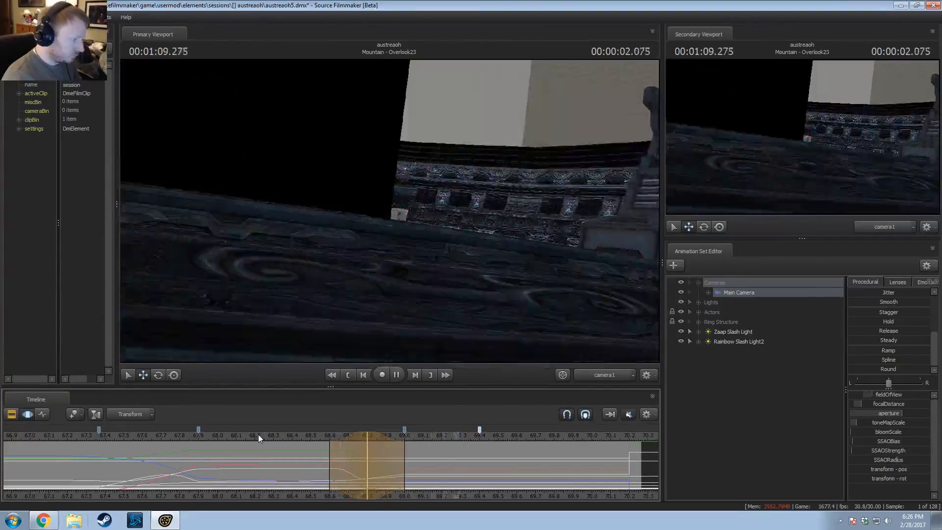
pyautogui.click(258, 434)
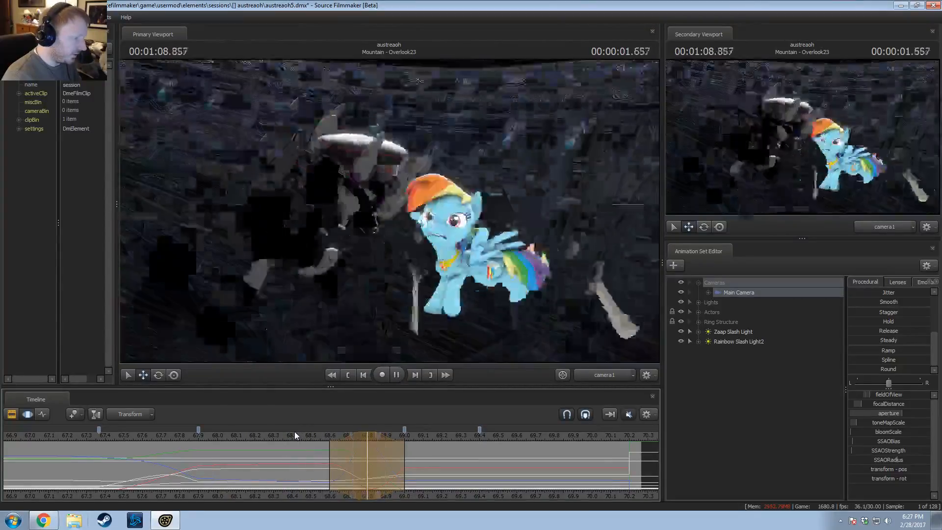
pyautogui.press('space')
pyautogui.click(283, 434)
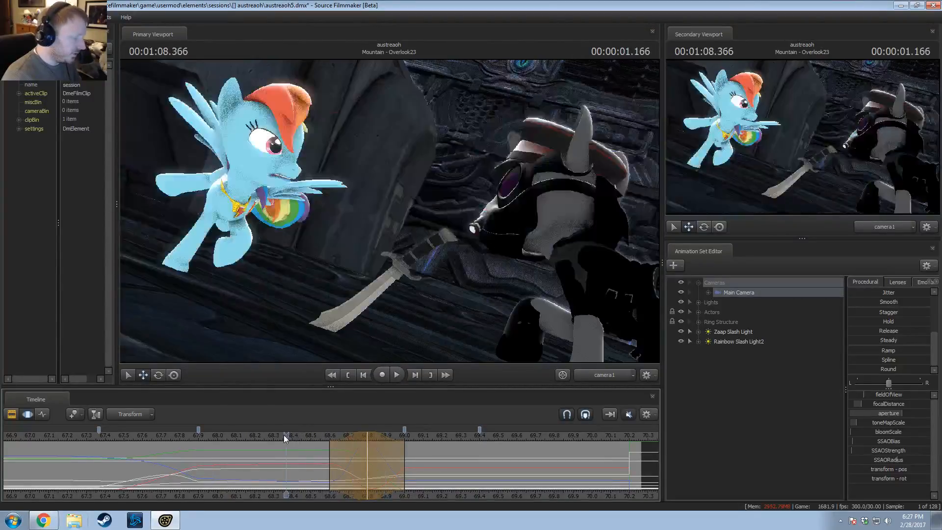
pyautogui.press('space')
pyautogui.press('space')
pyautogui.click(355, 441)
pyautogui.click(366, 444)
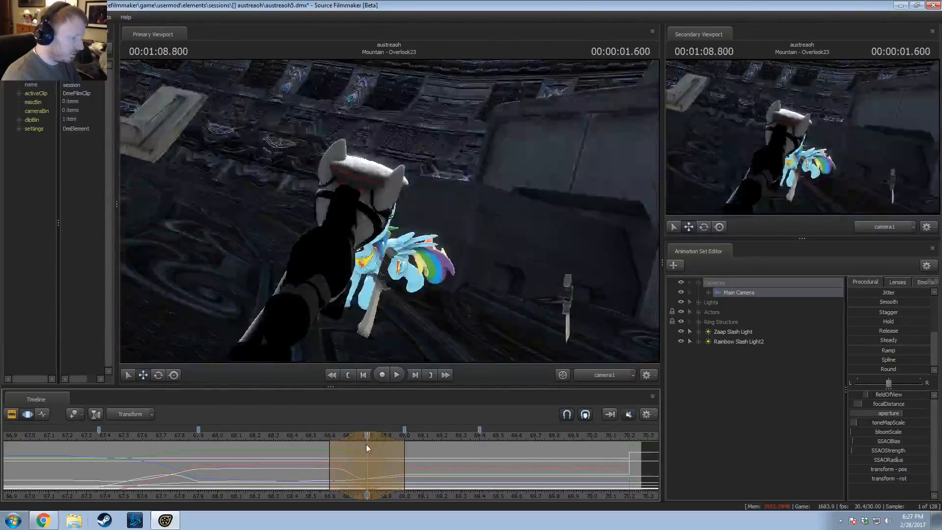
pyautogui.press('space')
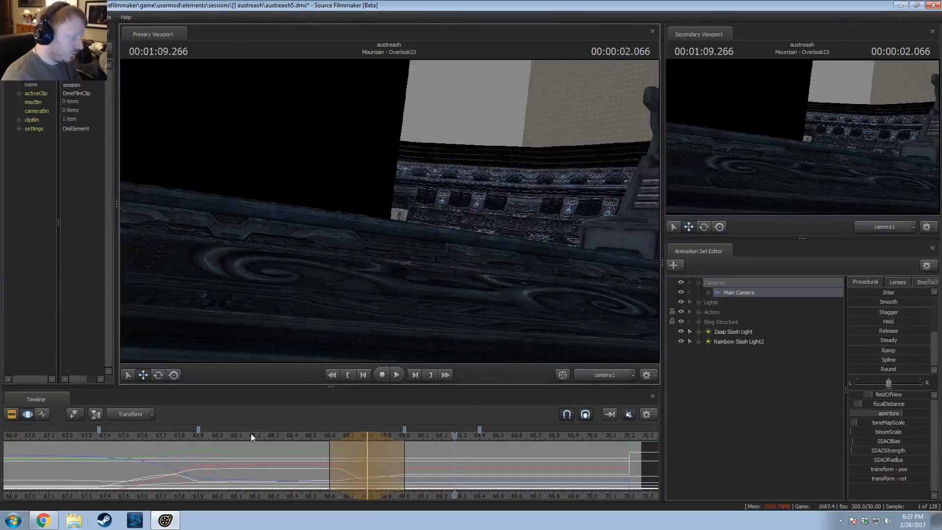
pyautogui.click(198, 434)
pyautogui.press('space')
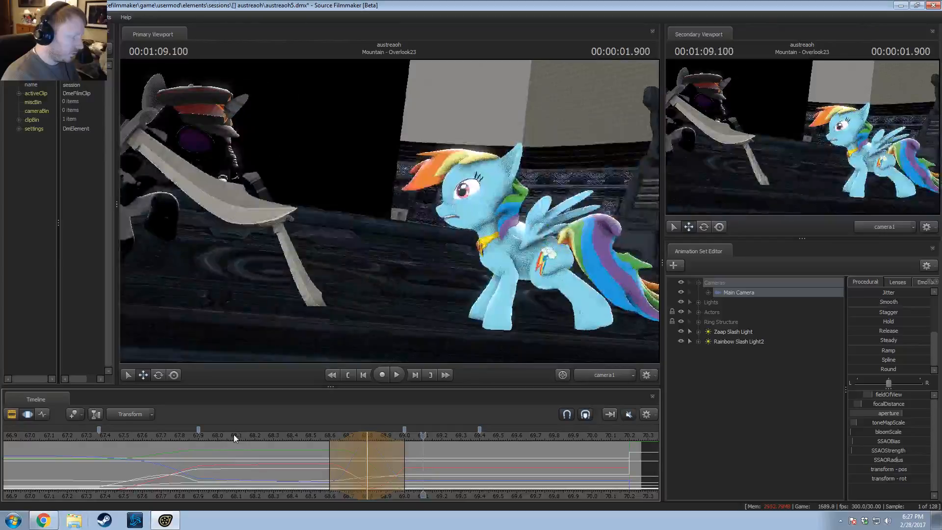
pyautogui.click(218, 436)
pyautogui.press('space')
pyautogui.press('space')
# Step: Apply the Spline preset to the Main Camera's motion in a narrow range around 1:08.666 and replay the camera swing
pyautogui.moveTo(318, 462); pyautogui.dragTo(342, 464)
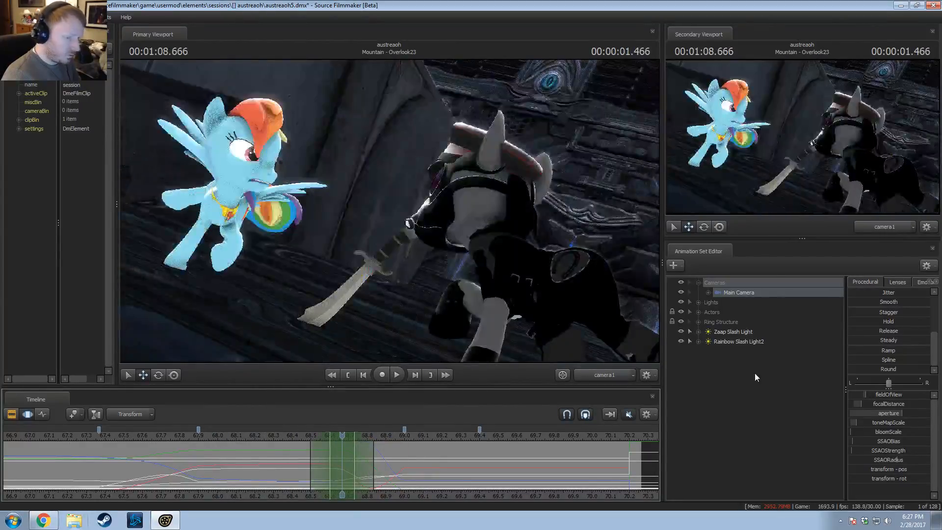
pyautogui.moveTo(861, 360); pyautogui.dragTo(927, 359)
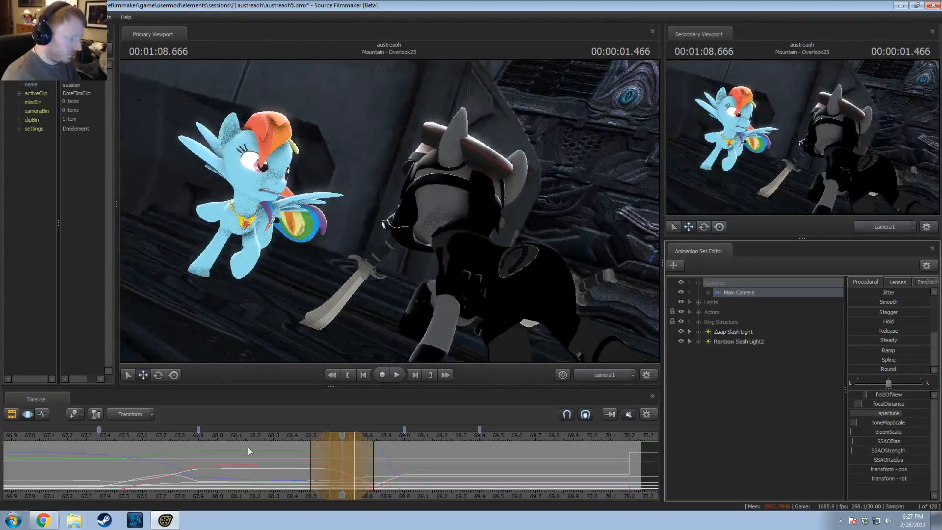
pyautogui.click(165, 436)
pyautogui.press('space')
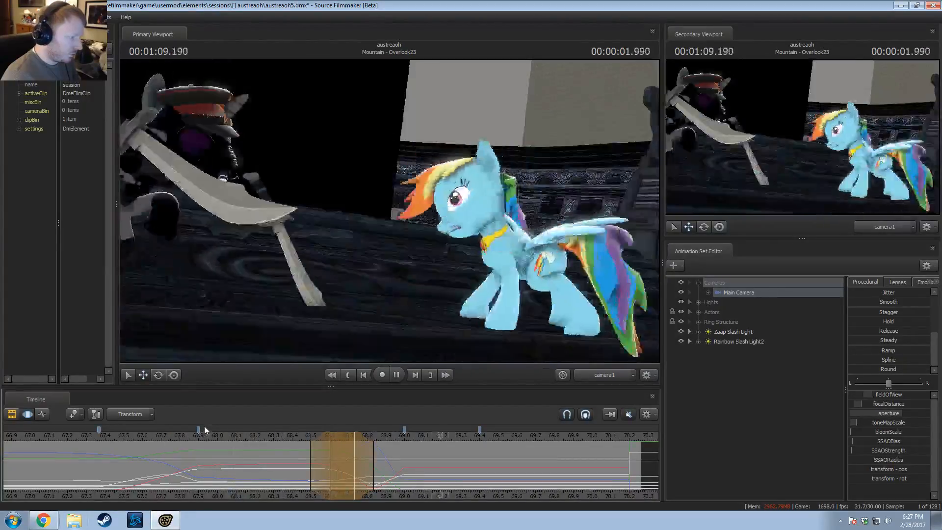
pyautogui.press('space')
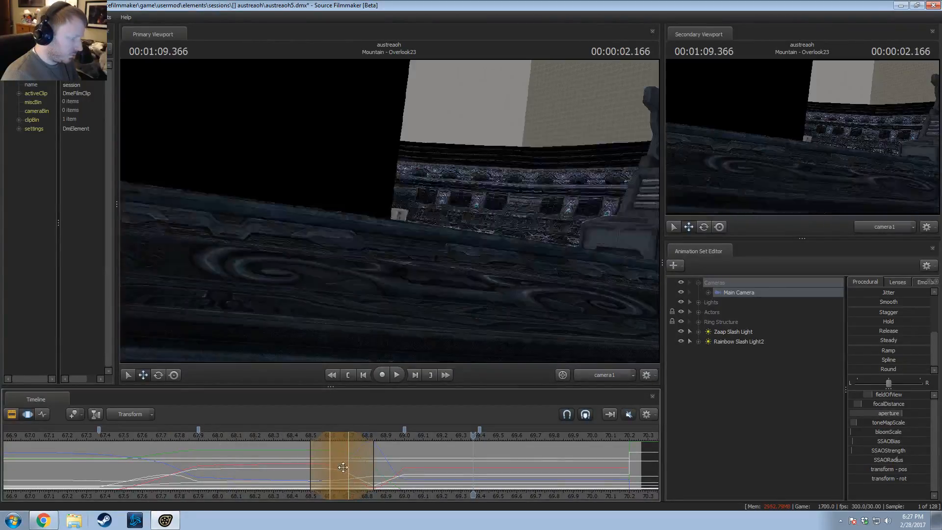
# Step: Shorten the preset's trailing falloff to end at about 1:08.77 and replay the swing from about 1:08.4
pyautogui.click(292, 435)
pyautogui.press('space')
pyautogui.press('space')
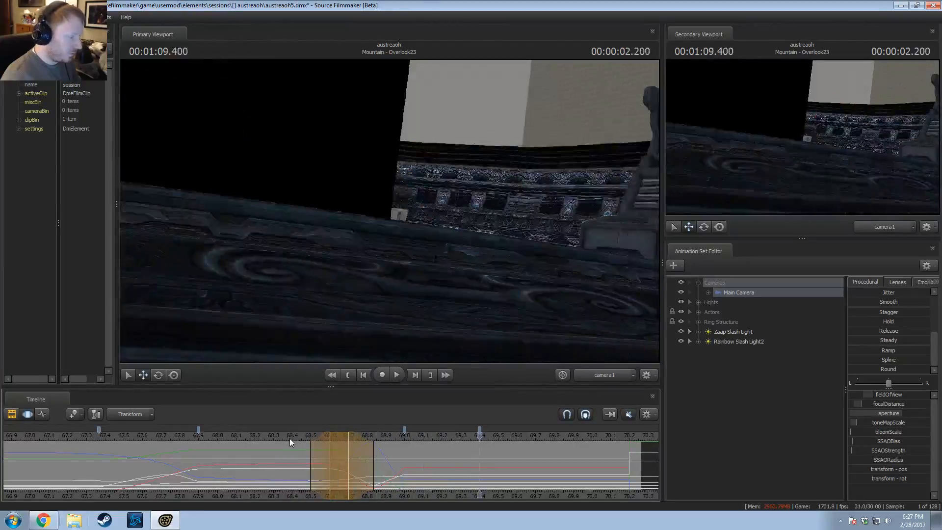
pyautogui.moveTo(374, 461); pyautogui.dragTo(363, 461)
pyautogui.click(289, 435)
pyautogui.press('space')
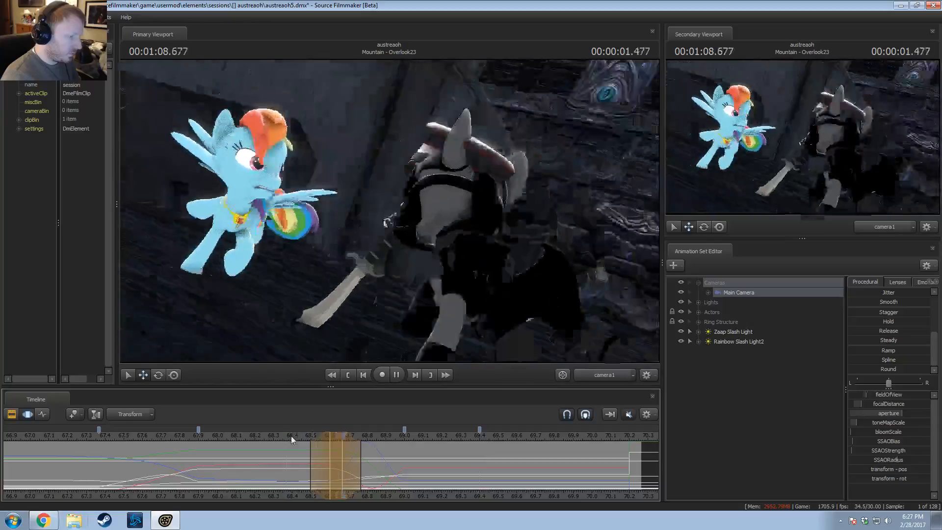
pyautogui.press('space')
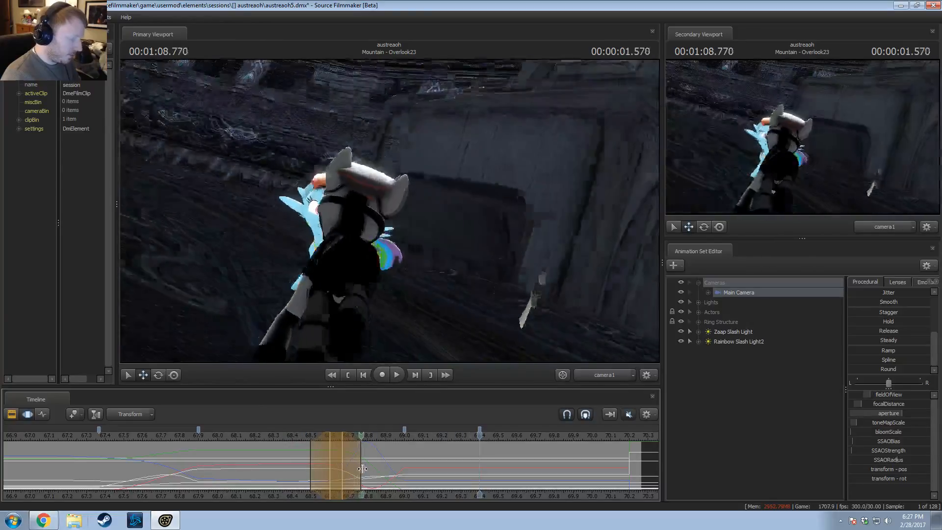
# Step: From 1:09.0 to the shot's end, with a falloff starting at 1:08.666, pull the Main Camera back to frame both fighters and replay the swing
pyautogui.moveTo(362, 468); pyautogui.dragTo(484, 452)
pyautogui.moveTo(402, 442); pyautogui.dragTo(746, 435)
pyautogui.moveTo(400, 469); pyautogui.dragTo(342, 470)
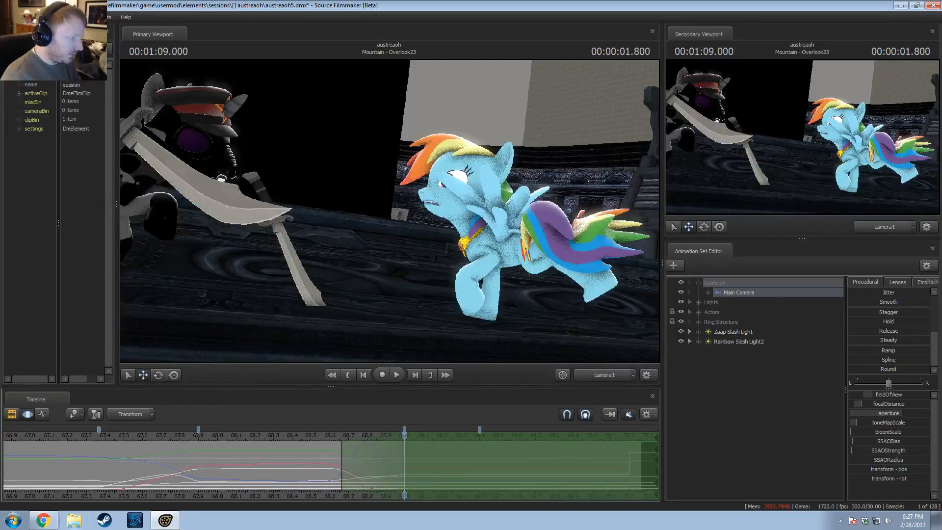
pyautogui.press('s')
pyautogui.moveTo(390, 211)
pyautogui.mouseDown()
pyautogui.moveTo(368, 203)
pyautogui.moveTo(353, 174)
pyautogui.moveTo(393, 201)
pyautogui.mouseUp()
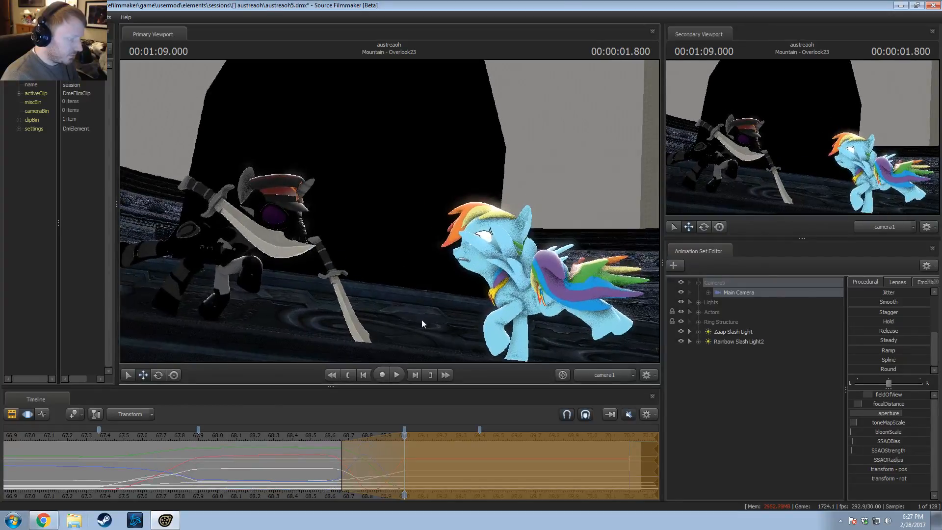
pyautogui.moveTo(422, 319); pyautogui.dragTo(412, 315)
pyautogui.click(329, 438)
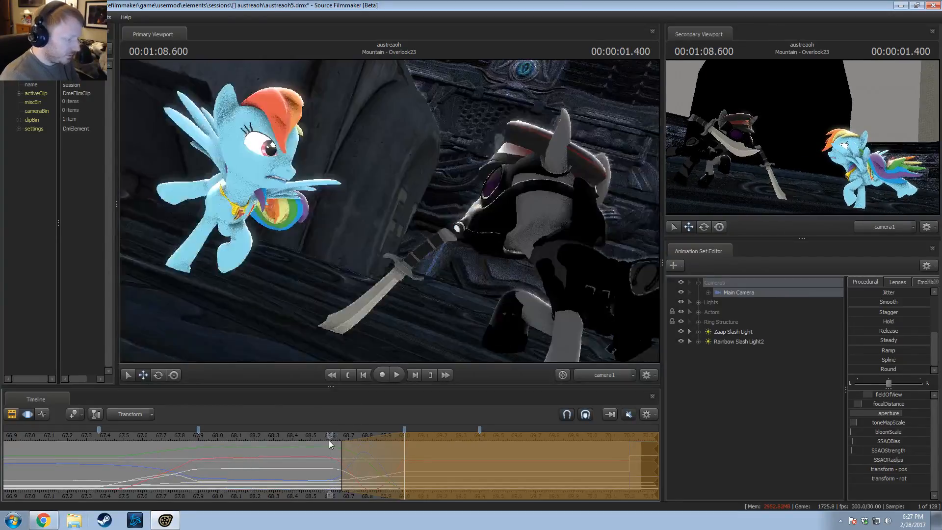
pyautogui.press('space')
pyautogui.press('space')
# Step: At 1:08.800, with falloffs from about 1:08.63 to 1:08.97, reframe the Main Camera so Zaap and Rainbow Dash sit nearer the shot's center
pyautogui.moveTo(342, 479); pyautogui.dragTo(385, 473)
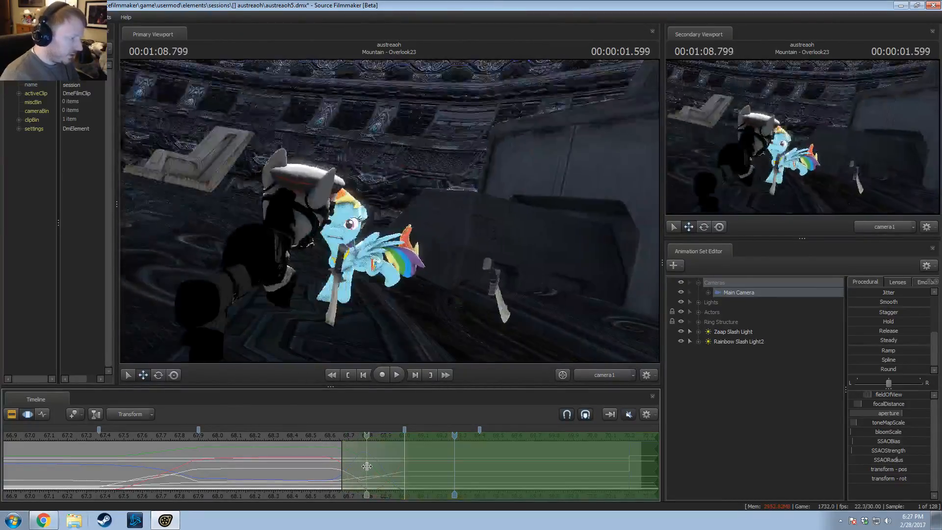
pyautogui.keyDown('shift'); pyautogui.click(367, 466); pyautogui.keyUp('shift')
pyautogui.keyDown('shift'); pyautogui.scroll(2, 367, 466); pyautogui.keyUp('shift')
pyautogui.moveTo(354, 466); pyautogui.dragTo(398, 472)
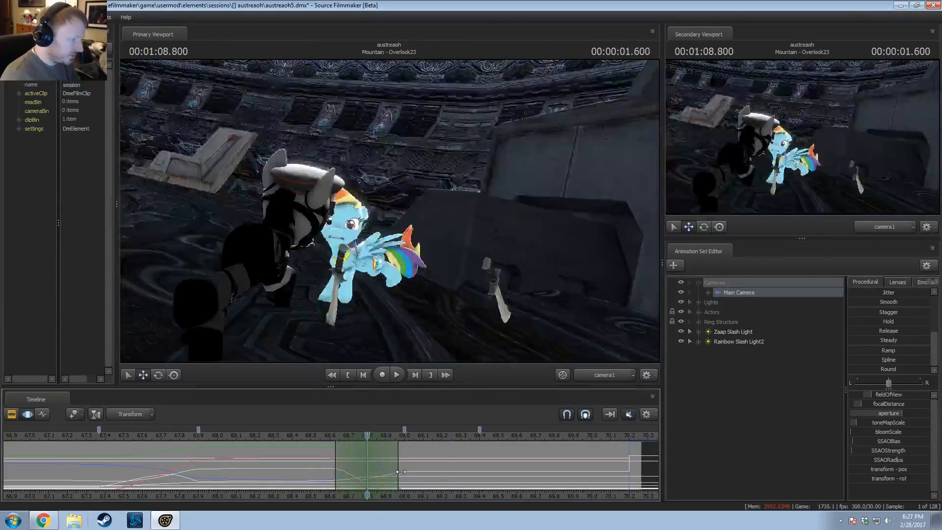
pyautogui.moveTo(376, 299); pyautogui.dragTo(363, 295)
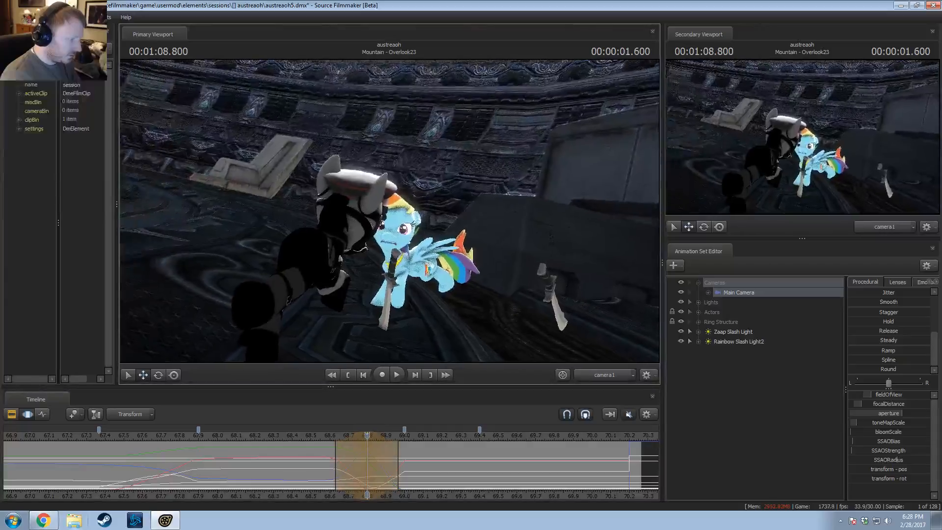
pyautogui.click(325, 436)
pyautogui.scroll(1, 351, 448)
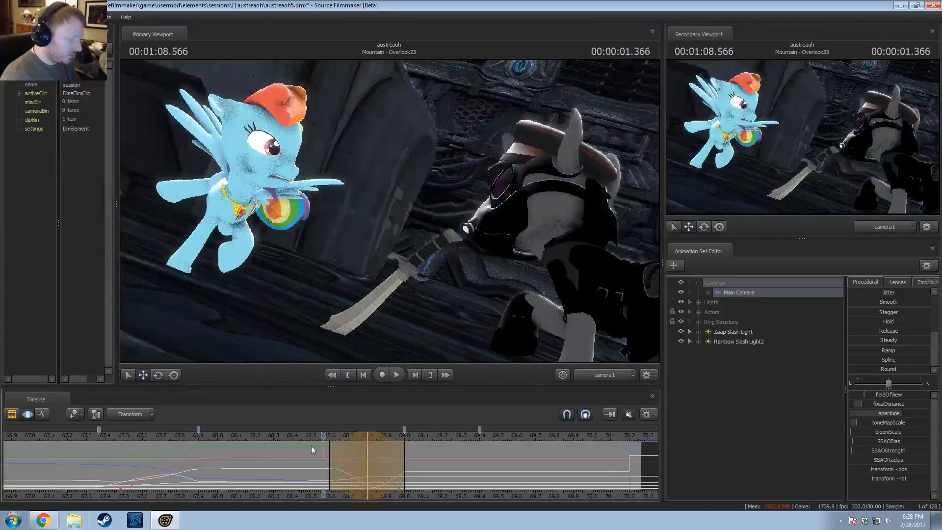
# Step: Play back and scrub through the end of the Mountain - Overlook23 shot to review the camera motion
pyautogui.click(297, 437)
pyautogui.press('space')
pyautogui.press('space')
pyautogui.moveTo(298, 455); pyautogui.dragTo(352, 490)
pyautogui.press('space')
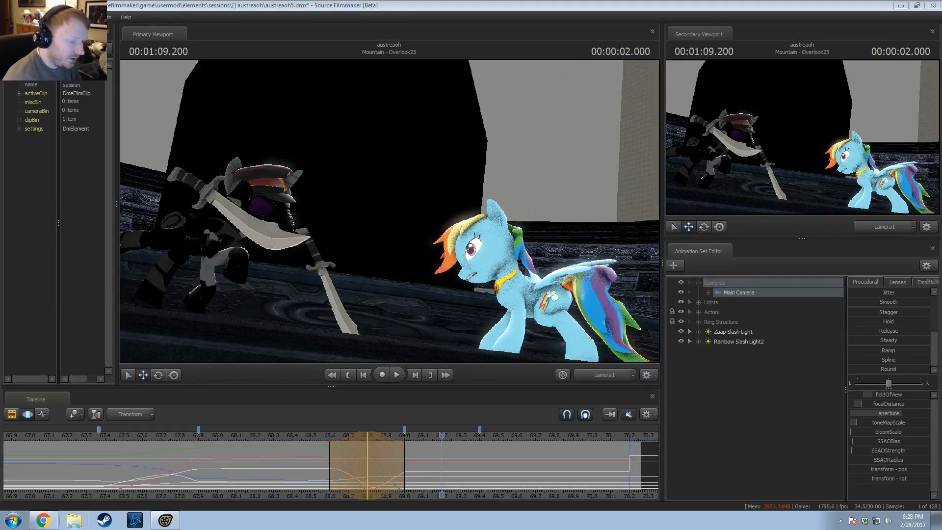
# Step: Inspect the blue pony up close through the Work Camera at different times in the shot
pyautogui.click(593, 375)
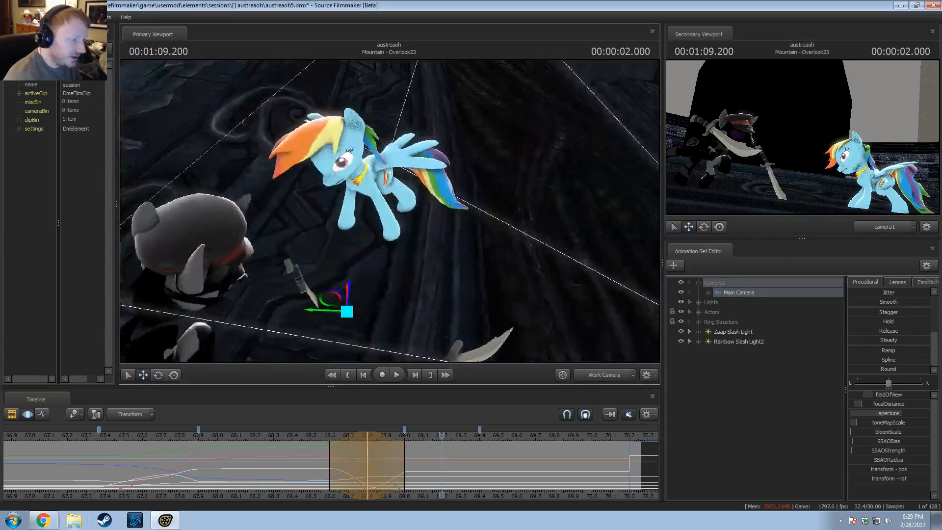
pyautogui.moveTo(413, 202); pyautogui.dragTo(413, 202)
pyautogui.press('w')
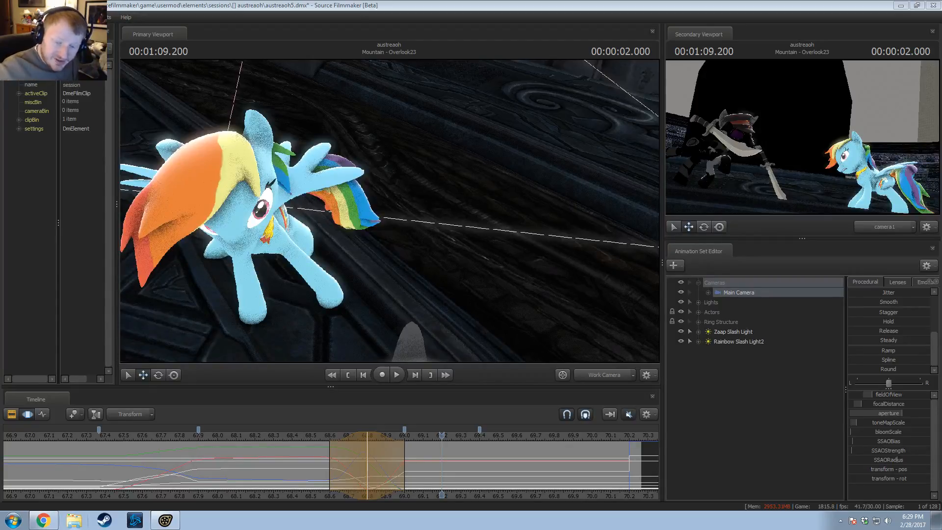
pyautogui.click(280, 436)
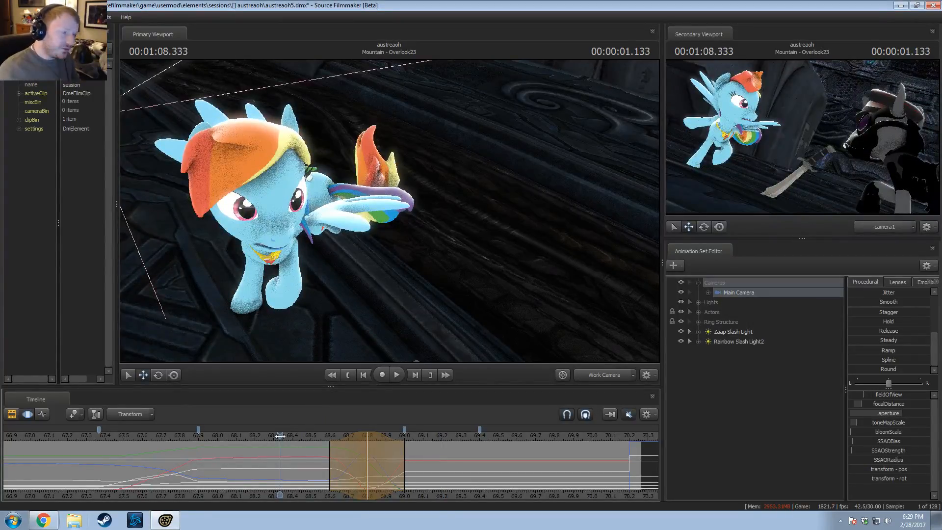
pyautogui.moveTo(298, 435); pyautogui.dragTo(845, 388)
# Step: Reframe the main camera from 00:01:09.000 to the end of the shot, blending in from about 68.7 seconds
pyautogui.moveTo(400, 466); pyautogui.dragTo(354, 462)
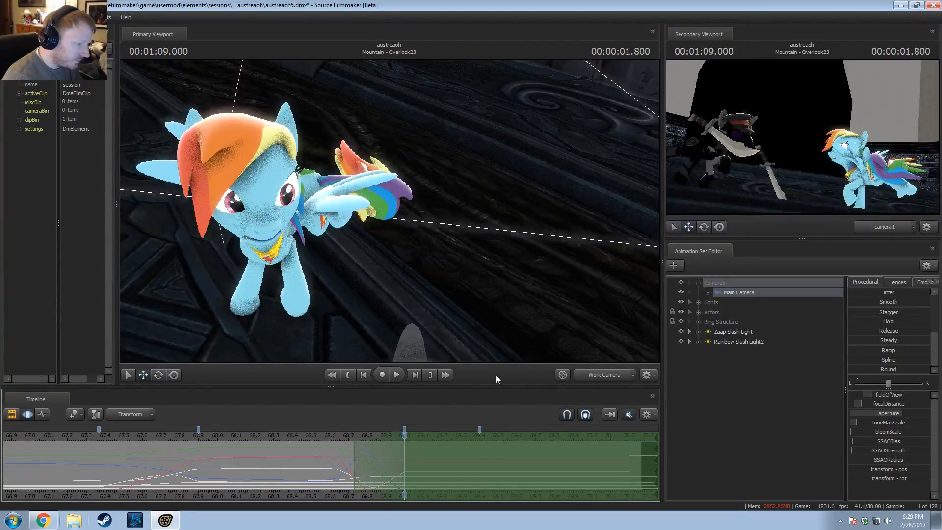
pyautogui.moveTo(733, 290); pyautogui.dragTo(351, 245)
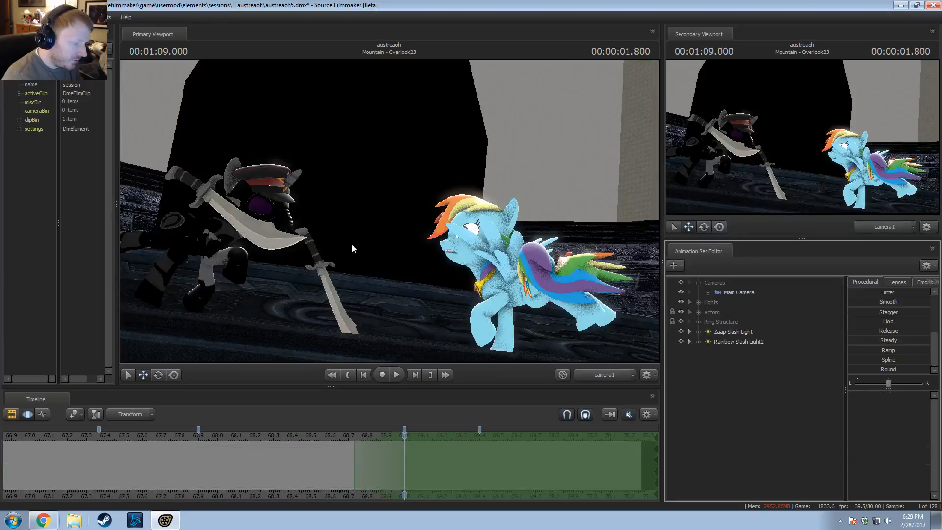
pyautogui.click(737, 292)
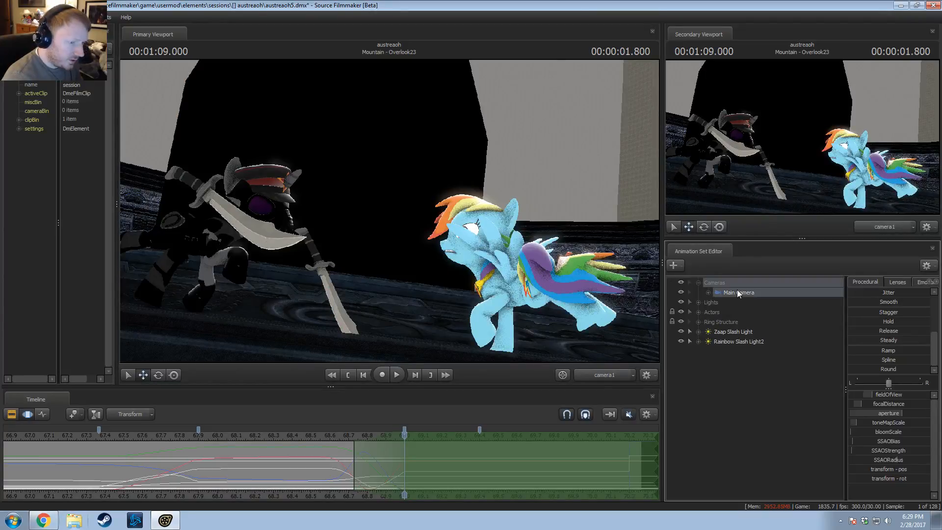
pyautogui.press('d')
pyautogui.moveTo(390, 215); pyautogui.dragTo(390, 214)
# Step: Play back the shot from about 68.7 seconds to check the new camera framing
pyautogui.click(344, 437)
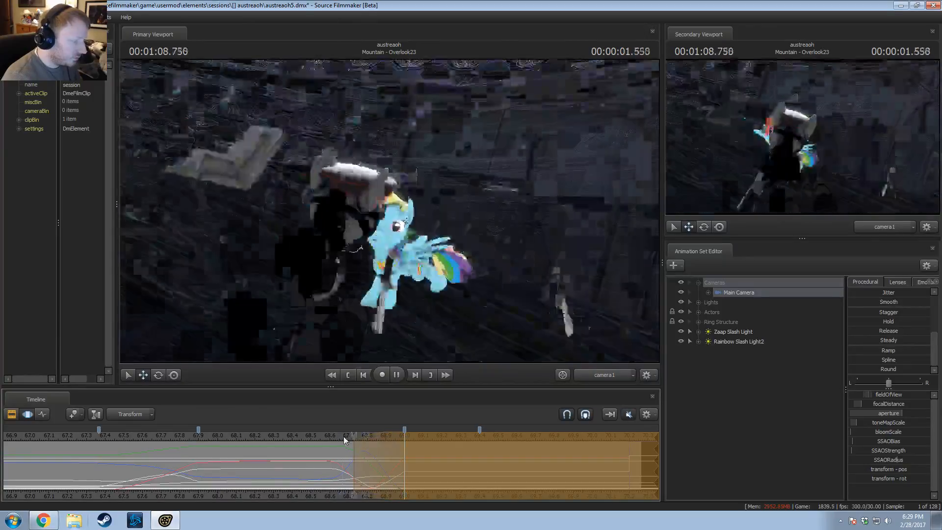
pyautogui.press('space')
pyautogui.press('space')
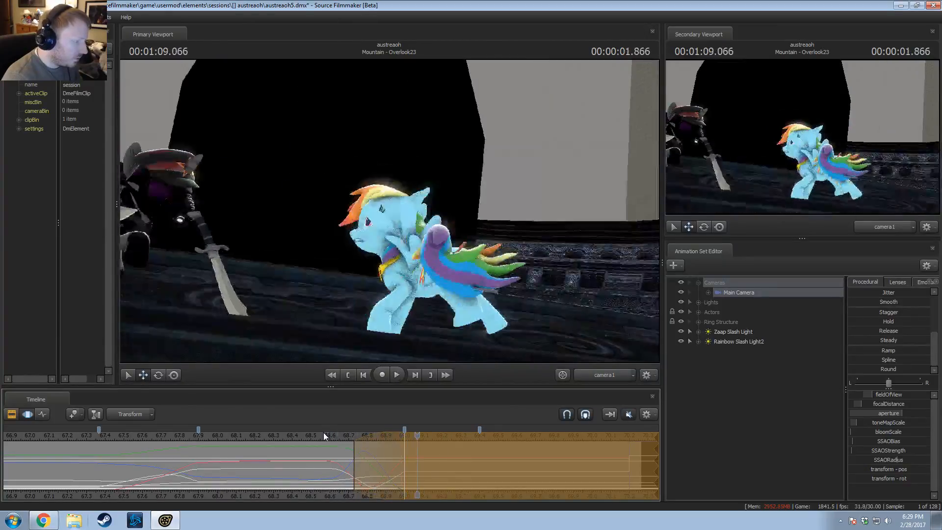
pyautogui.press('shift')
pyautogui.press('space')
pyautogui.press('space')
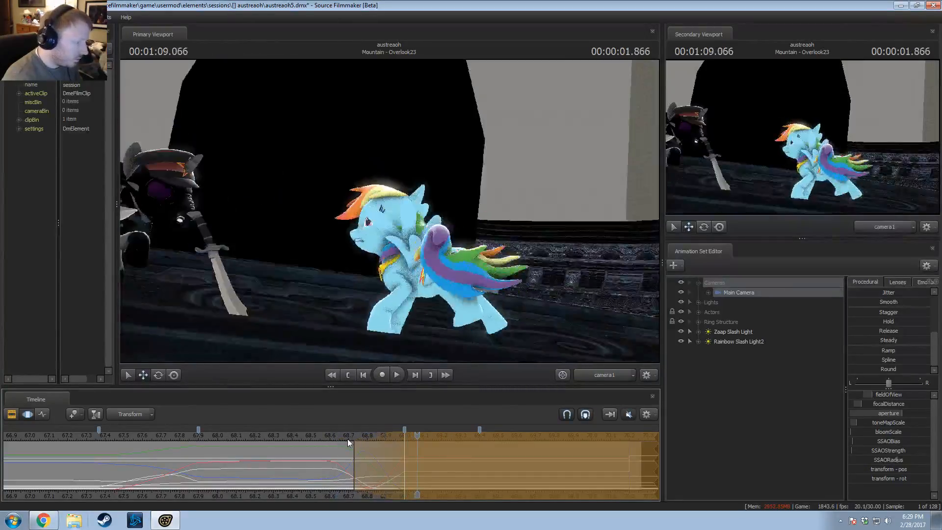
# Step: Hold the main camera's pose from 00:01:08.966 through the rest of the shot with the Playhead preset
pyautogui.press('shift')
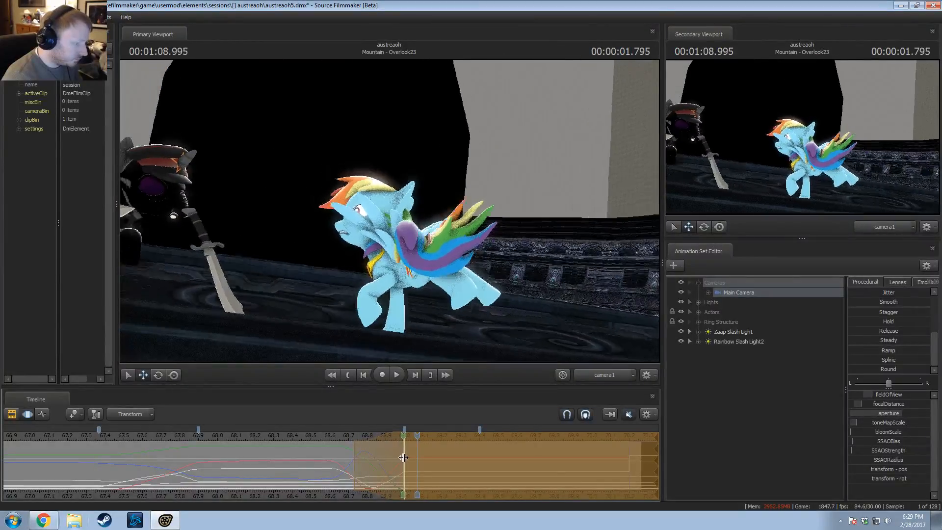
pyautogui.click(398, 458)
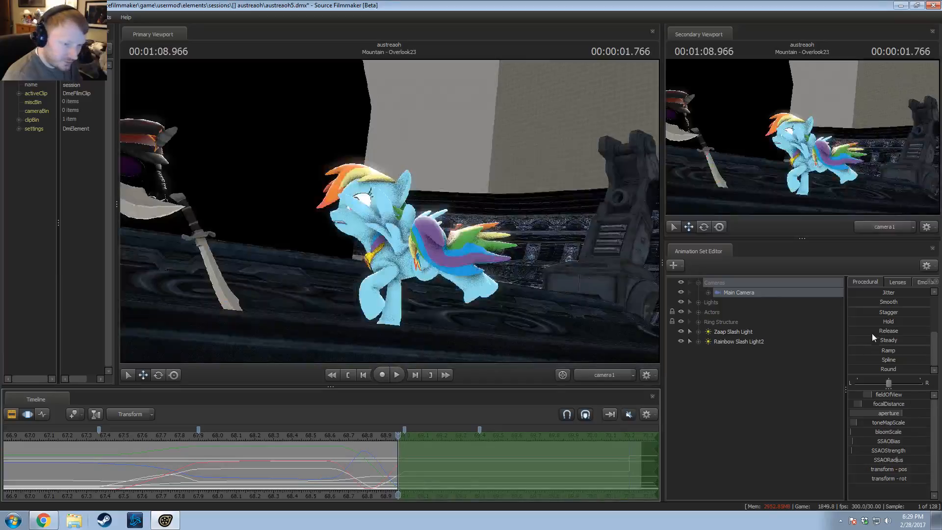
pyautogui.scroll(5, 891, 344)
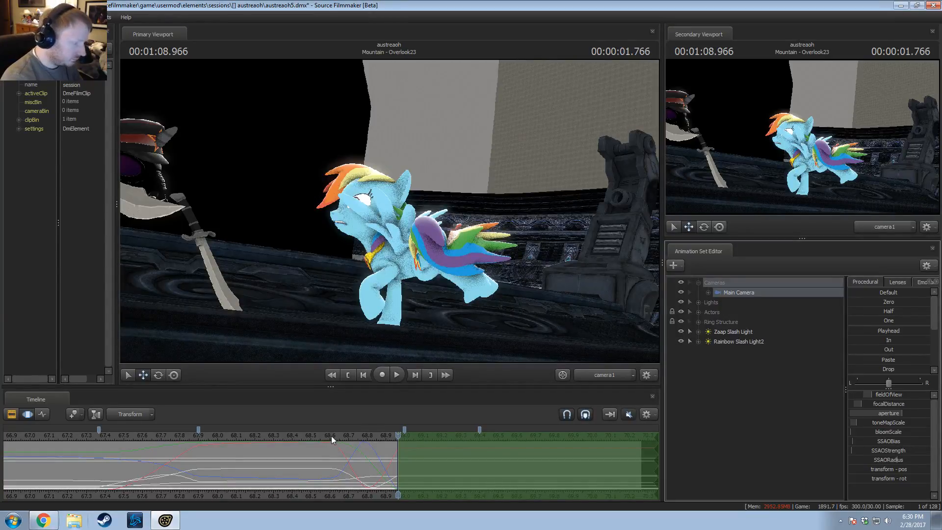
pyautogui.moveTo(332, 435)
pyautogui.mouseDown()
pyautogui.moveTo(295, 449)
pyautogui.moveTo(391, 459)
pyautogui.moveTo(422, 448)
pyautogui.moveTo(383, 454)
pyautogui.moveTo(432, 457)
pyautogui.moveTo(395, 459)
pyautogui.moveTo(463, 453)
pyautogui.mouseUp()
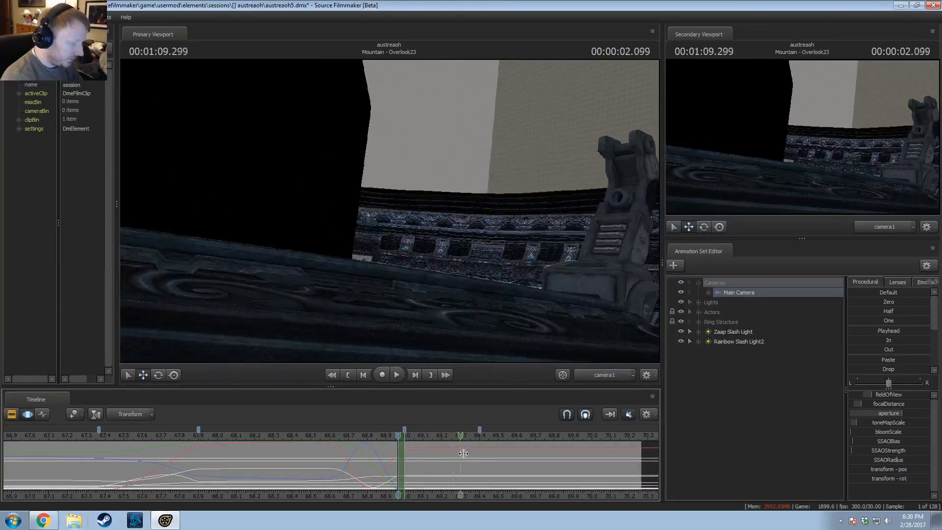
# Step: Try adding a camera drift that ramps from 00:01:08.966 to a shifted framing at 00:01:10.233
pyautogui.moveTo(557, 448); pyautogui.dragTo(397, 476)
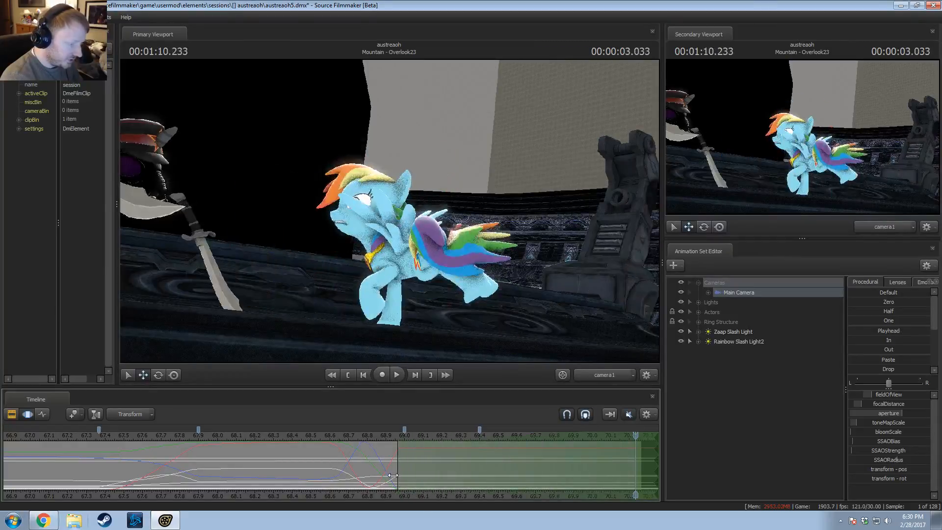
pyautogui.moveTo(535, 265); pyautogui.dragTo(378, 212)
pyautogui.hotkey('ctrl', 'z')
pyautogui.press('d')
# Step: Play back the camera drift from just before the end of the slash
pyautogui.click(375, 434)
pyautogui.press('space')
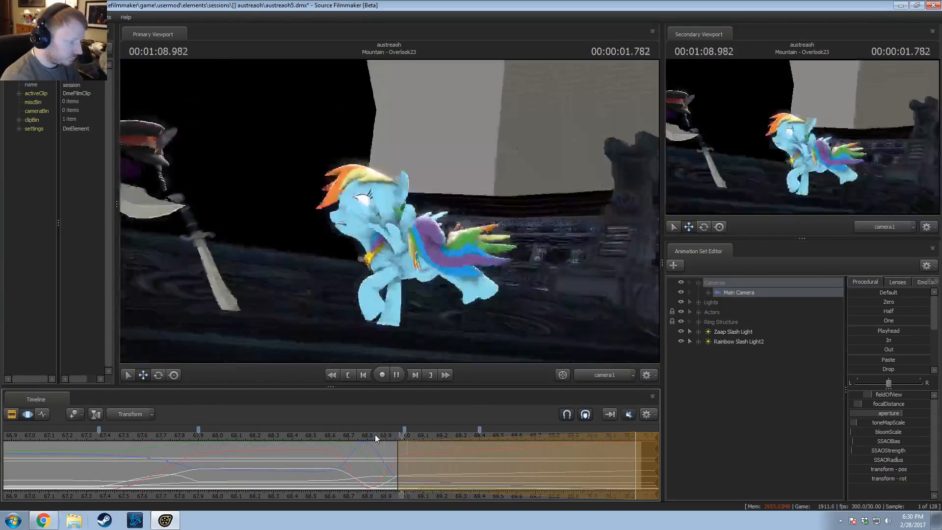
pyautogui.press('space')
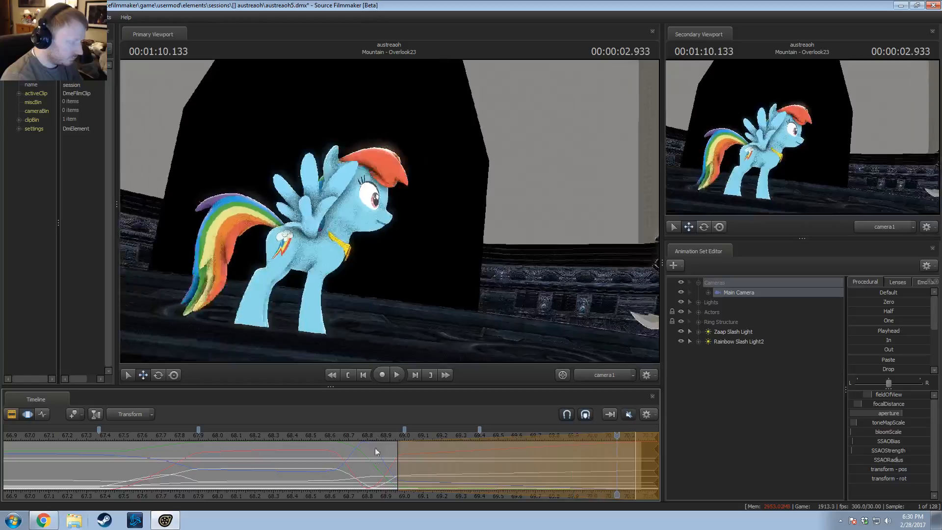
pyautogui.click(351, 437)
pyautogui.press('space')
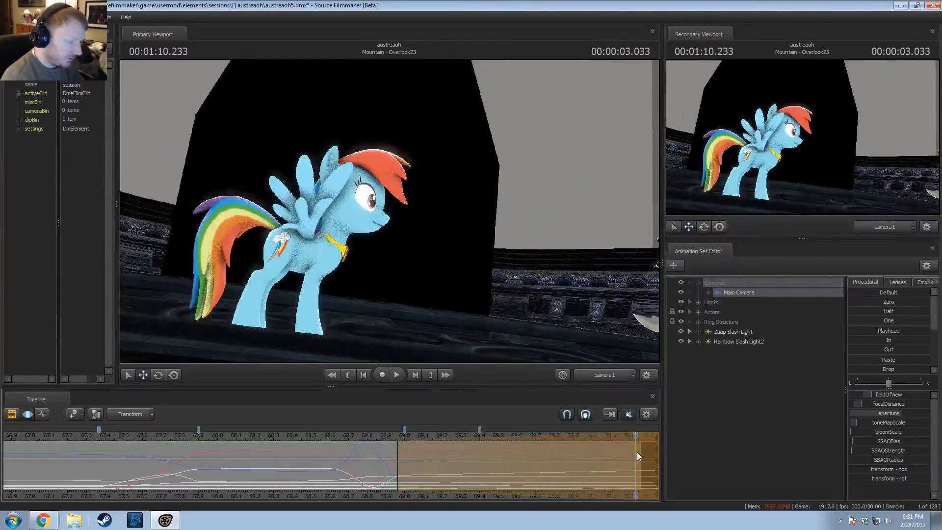
# Step: Adjust the main camera's drift pose at 00:01:10.233 and replay the motion from several points before 69 seconds
pyautogui.moveTo(390, 211)
pyautogui.mouseDown()
pyautogui.moveTo(427, 213)
pyautogui.moveTo(390, 211)
pyautogui.mouseUp()
pyautogui.click(360, 436)
pyautogui.press('space')
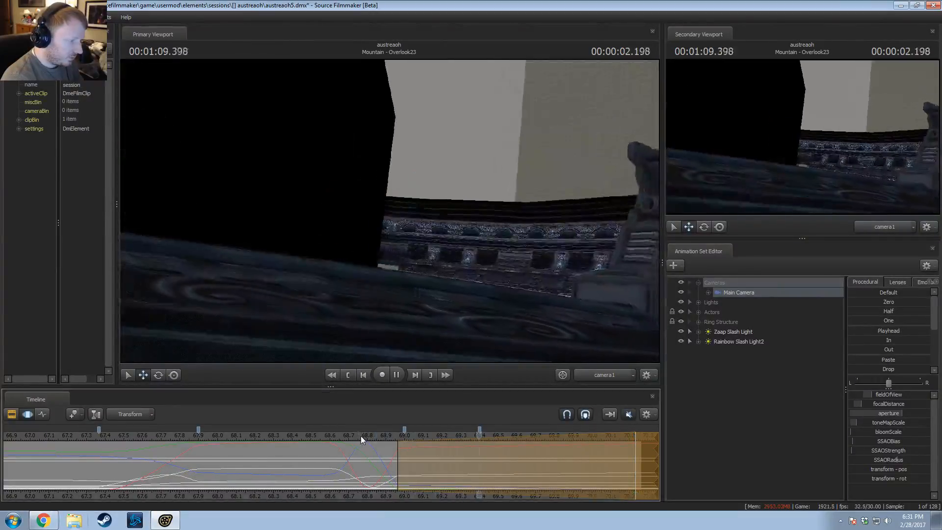
pyautogui.press('space')
pyautogui.click(370, 435)
pyautogui.press('space')
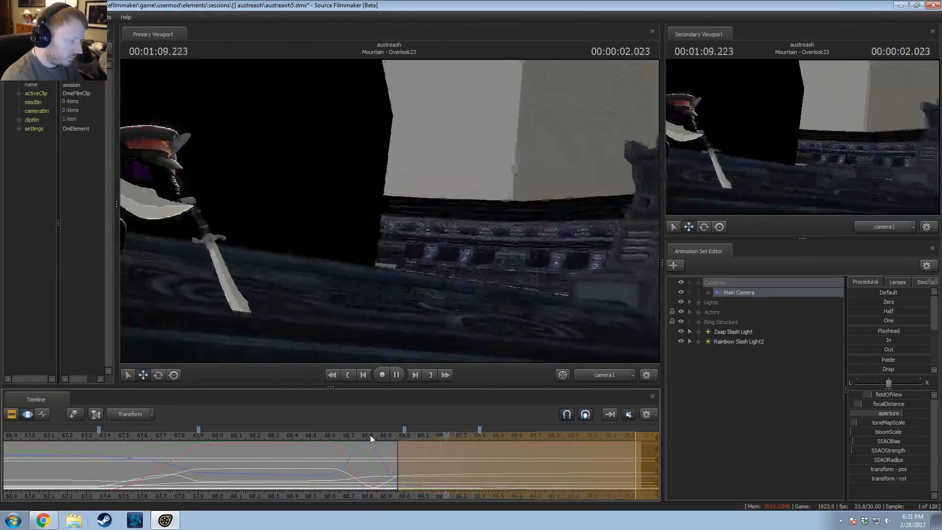
pyautogui.press('space')
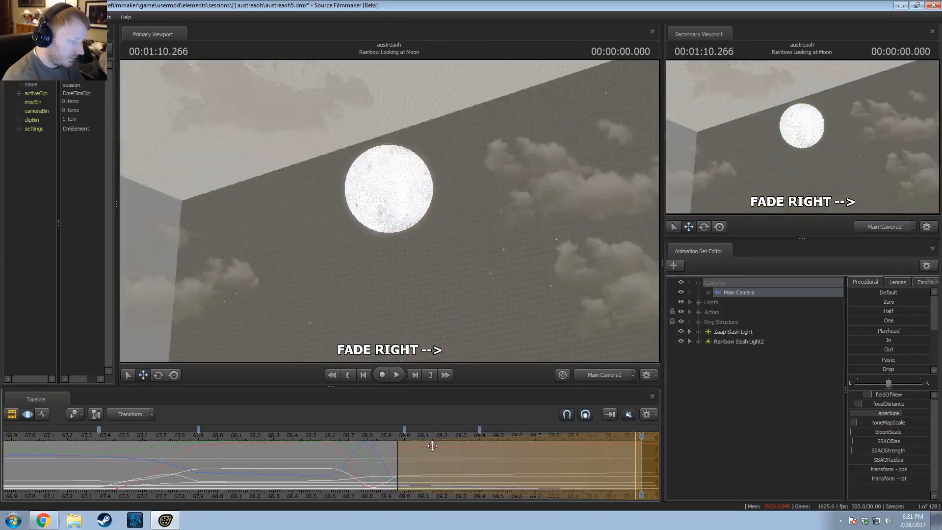
pyautogui.click(377, 443)
pyautogui.press('space')
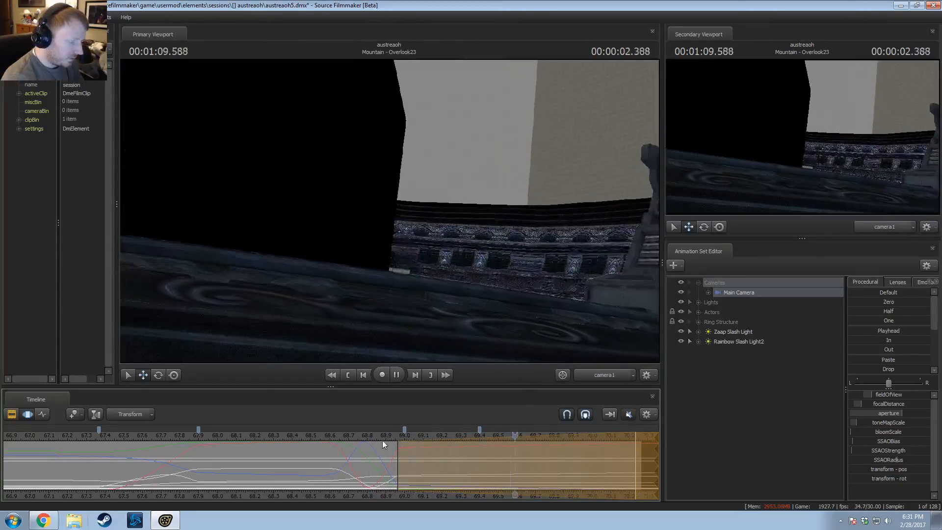
pyautogui.click(381, 440)
# Step: Switch to Chrome, play the reference Fate/stay night opening around 1:08, pause it, and return to Source Filmmaker
pyautogui.hotkey('alt', 'Tab')
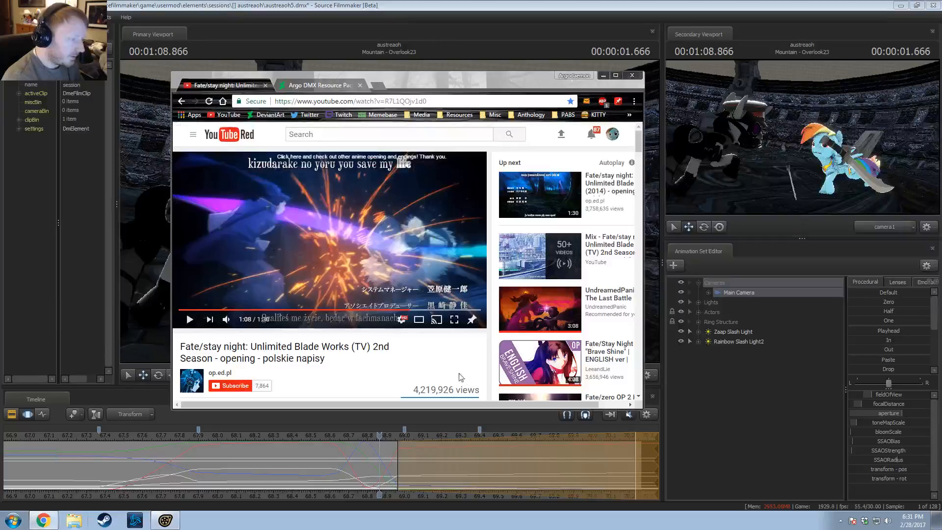
pyautogui.click(403, 314)
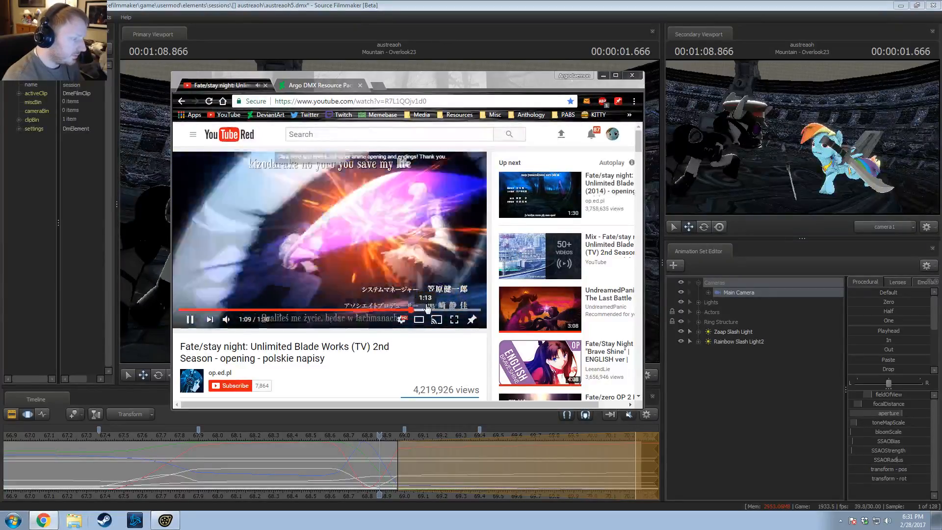
pyautogui.press('space')
pyautogui.hotkey('alt', 'Tab')
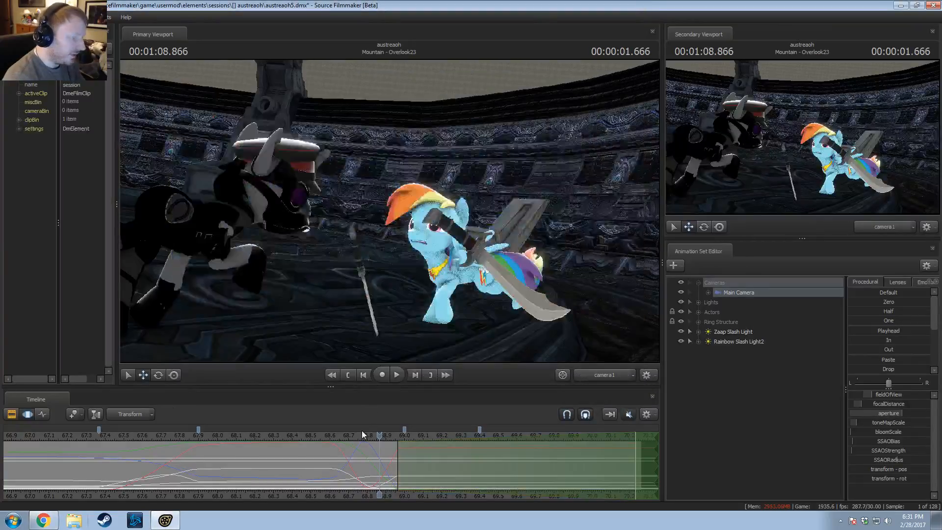
# Step: Reframe the main camera from 00:01:08.966 onward, blending in from 00:01:08.633, and play back the change
pyautogui.moveTo(377, 438); pyautogui.dragTo(632, 436)
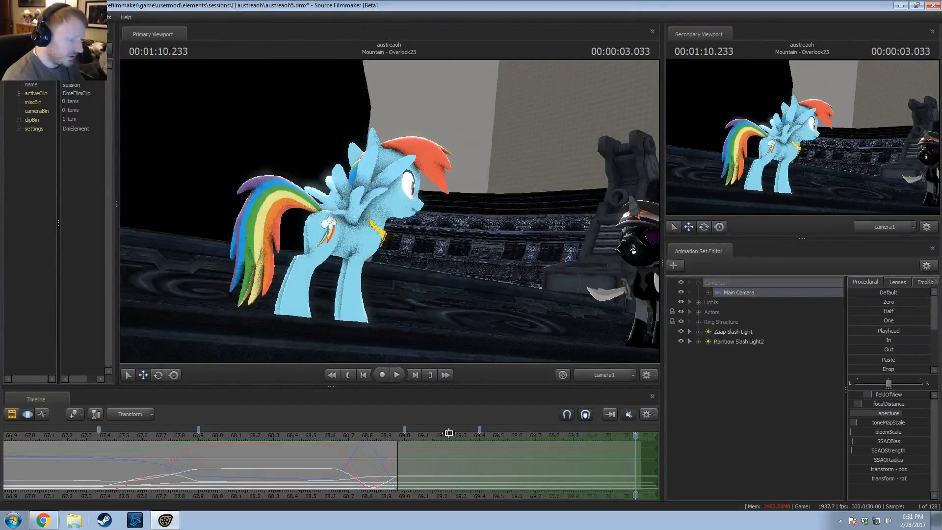
pyautogui.moveTo(377, 443); pyautogui.dragTo(586, 444)
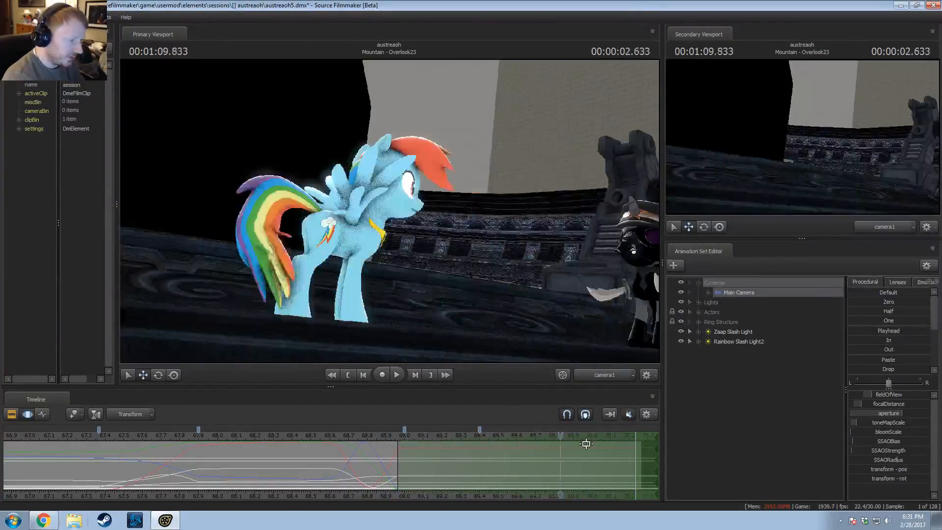
pyautogui.click(400, 447)
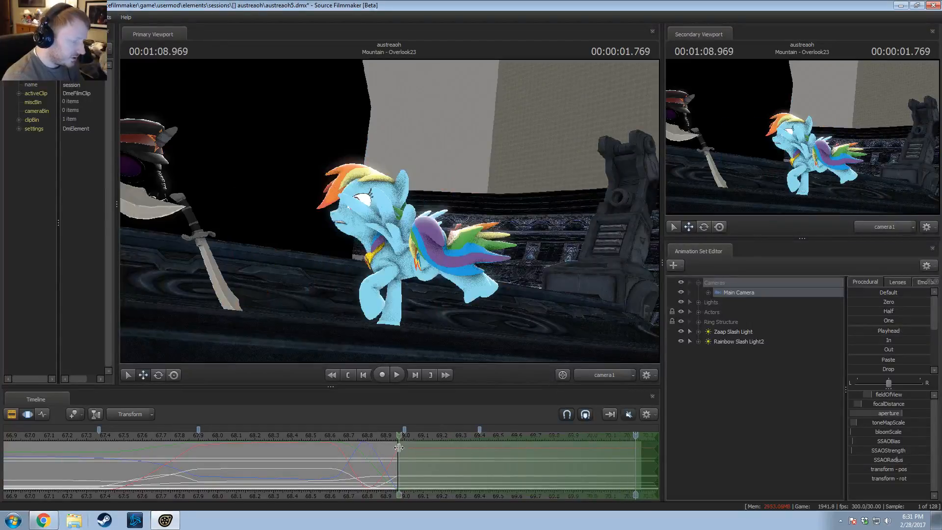
pyautogui.keyDown('shift'); pyautogui.moveTo(399, 447); pyautogui.dragTo(894, 419); pyautogui.keyUp('shift')
pyautogui.moveTo(397, 461); pyautogui.dragTo(335, 463)
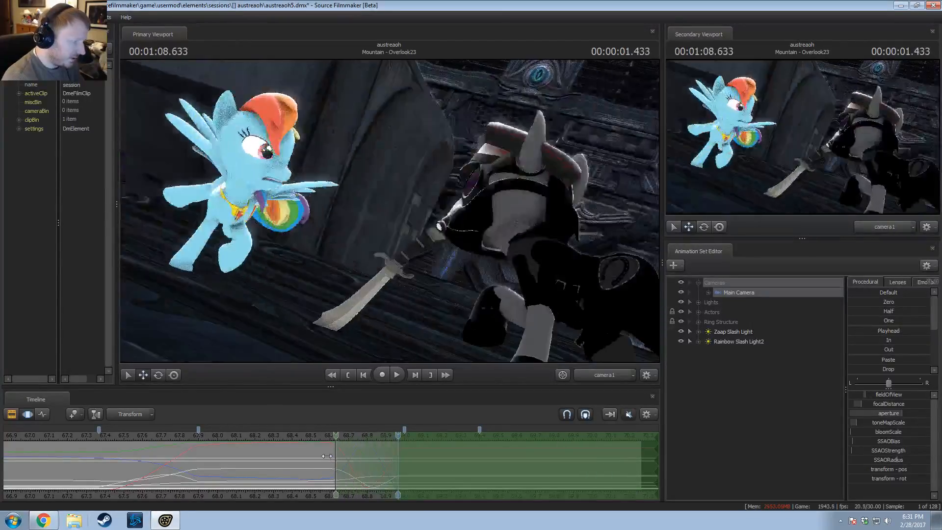
pyautogui.moveTo(389, 211); pyautogui.dragTo(373, 201)
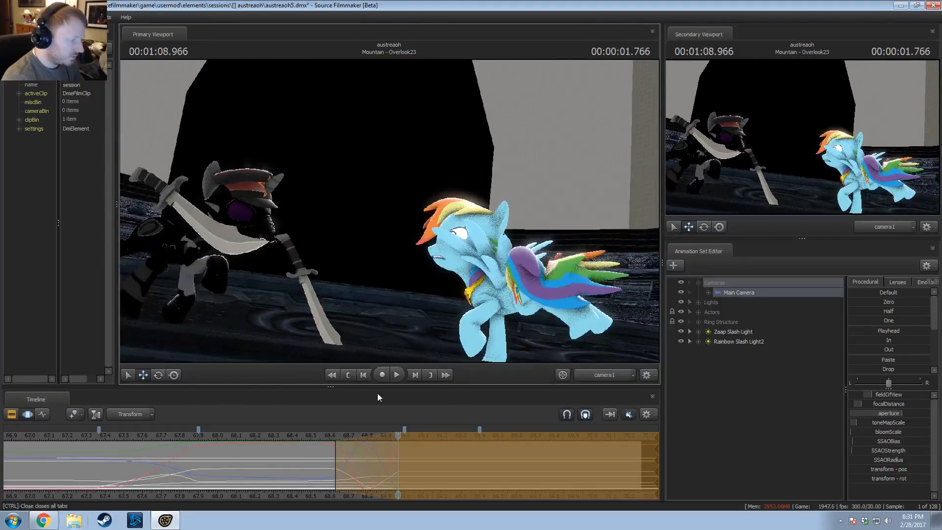
pyautogui.press('space')
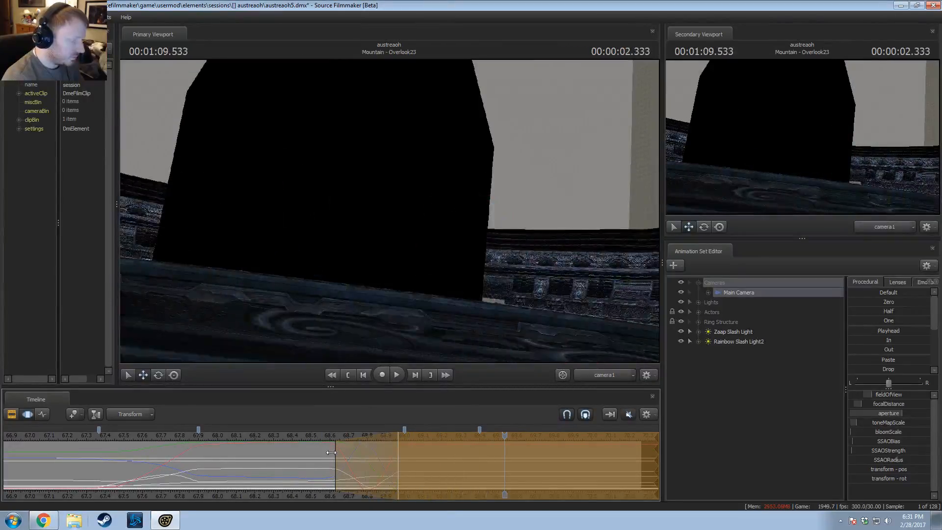
# Step: Set a time selection ramping from 00:01:08.966 to 00:01:10.233 and shift the main camera's framing at its end
pyautogui.moveTo(330, 452); pyautogui.dragTo(444, 471)
pyautogui.press('Return')
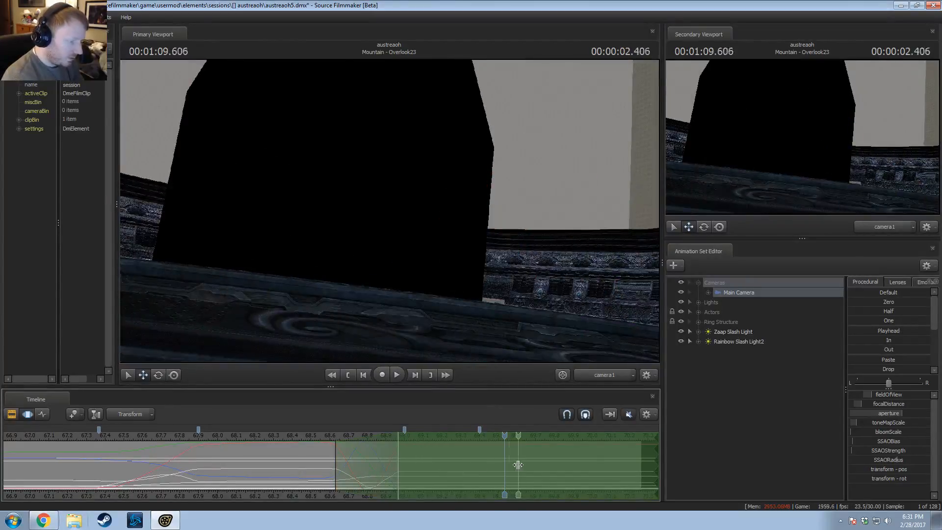
pyautogui.moveTo(518, 464)
pyautogui.mouseDown()
pyautogui.moveTo(616, 448)
pyautogui.moveTo(636, 454)
pyautogui.moveTo(399, 461)
pyautogui.moveTo(408, 461)
pyautogui.mouseUp()
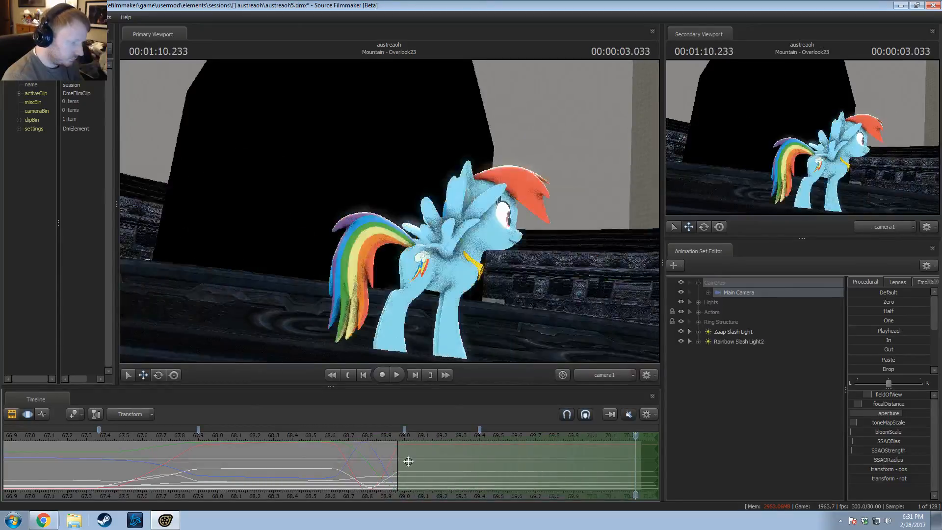
pyautogui.moveTo(485, 295); pyautogui.dragTo(390, 212)
pyautogui.press('d')
# Step: Play back the shot from about 68.9 seconds to check the camera drift toward its end
pyautogui.click(384, 435)
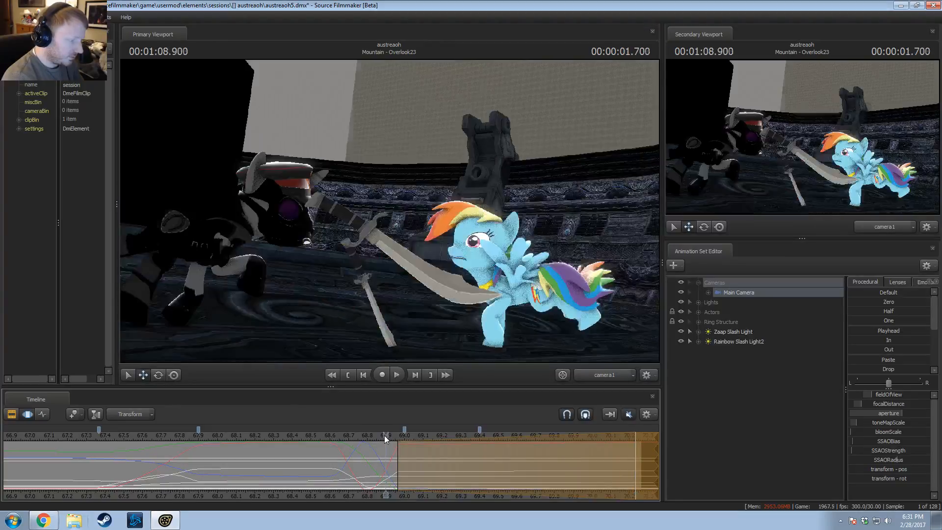
pyautogui.press('space')
pyautogui.press('space')
pyautogui.click(376, 440)
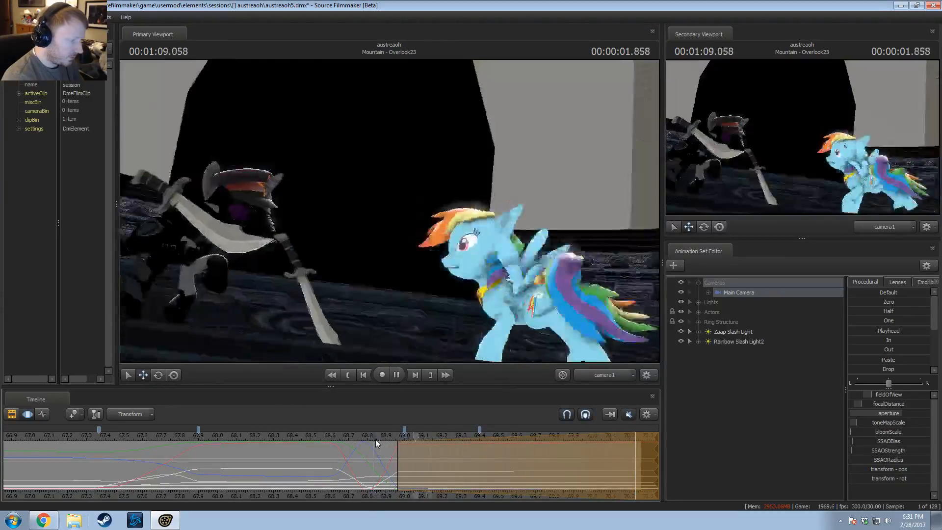
# Step: Replay the end of the slash shot from about 68.8 seconds to review the camera movement
pyautogui.press('space')
pyautogui.press('space')
pyautogui.click(367, 440)
pyautogui.press('space')
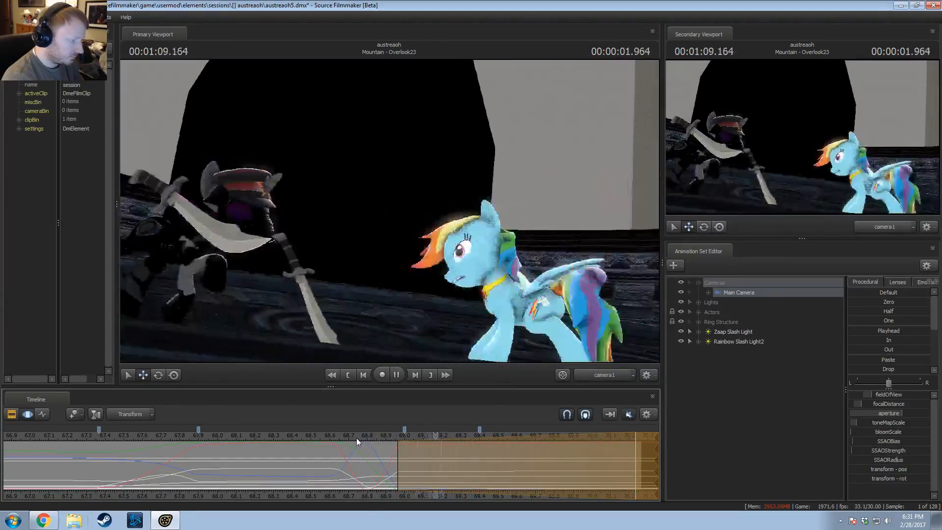
# Step: Select a short time range around 00:01:08.966, apply the Spline preset to the main camera, and extend its blend-in earlier
pyautogui.click(398, 460)
pyautogui.moveTo(397, 459); pyautogui.dragTo(397, 459)
pyautogui.scroll(-3, 866, 372)
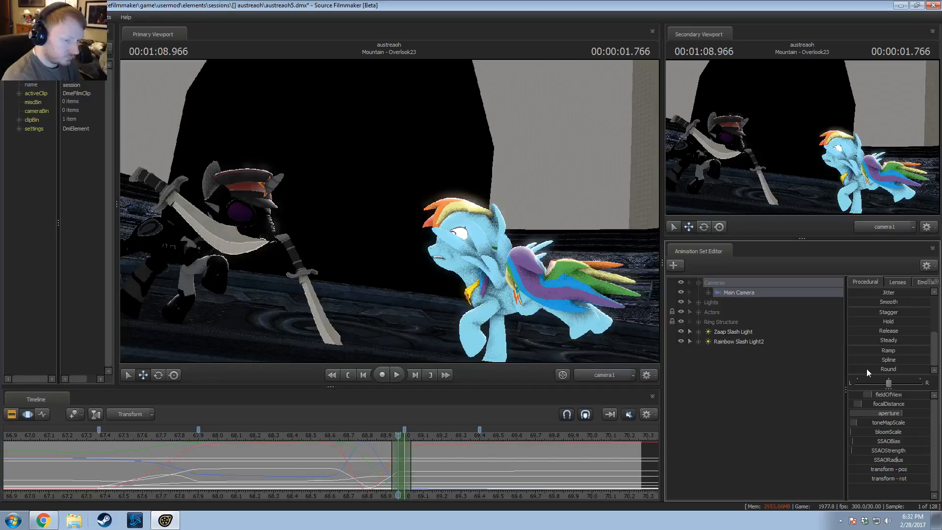
pyautogui.moveTo(868, 360); pyautogui.dragTo(922, 360)
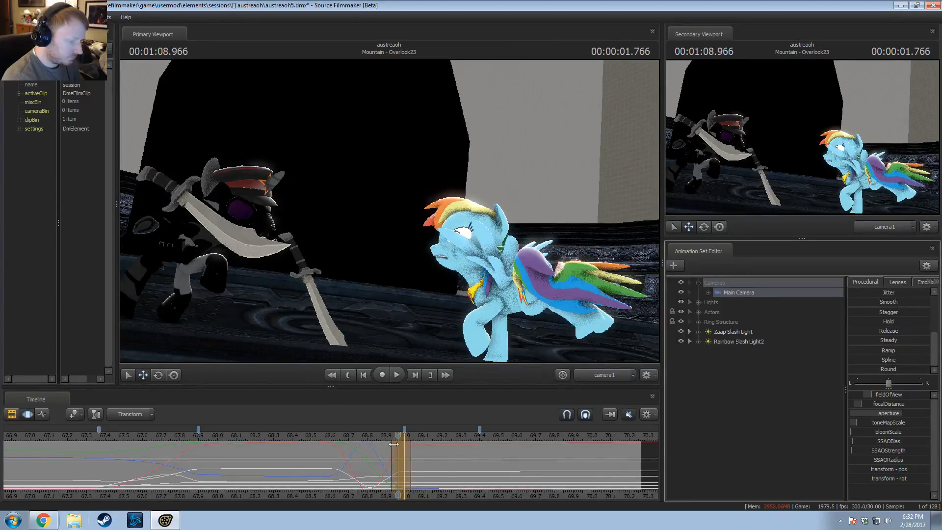
pyautogui.scroll(5, 394, 444)
pyautogui.moveTo(391, 445); pyautogui.dragTo(374, 446)
# Step: Play back the splined camera move several times, starting from before the slash, to judge the transition into the drift
pyautogui.moveTo(310, 435); pyautogui.dragTo(292, 438)
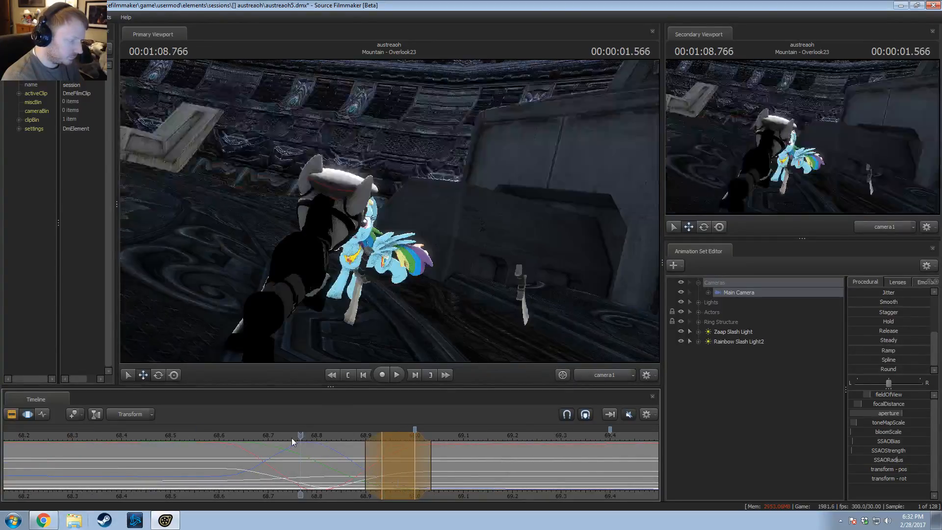
pyautogui.press('space')
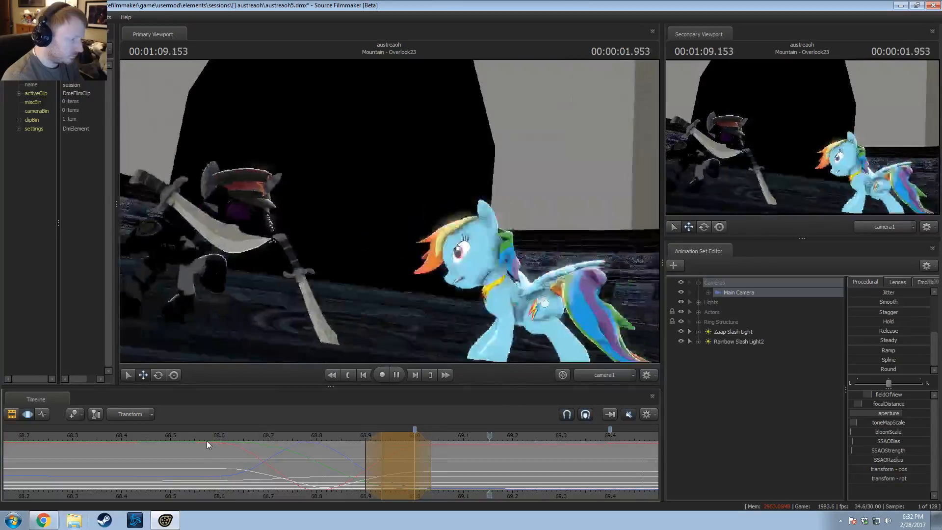
pyautogui.press('space')
pyautogui.moveTo(207, 441); pyautogui.dragTo(108, 442)
pyautogui.press('space')
pyautogui.scroll(-5, 223, 446)
pyautogui.press('space')
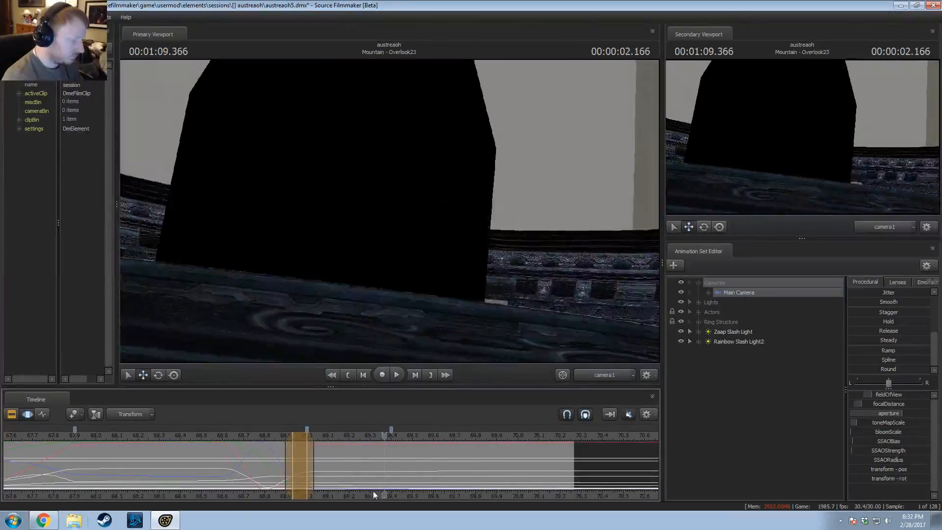
pyautogui.moveTo(417, 494); pyautogui.dragTo(351, 493, button='middle')
pyautogui.click(85, 440)
pyautogui.press('space')
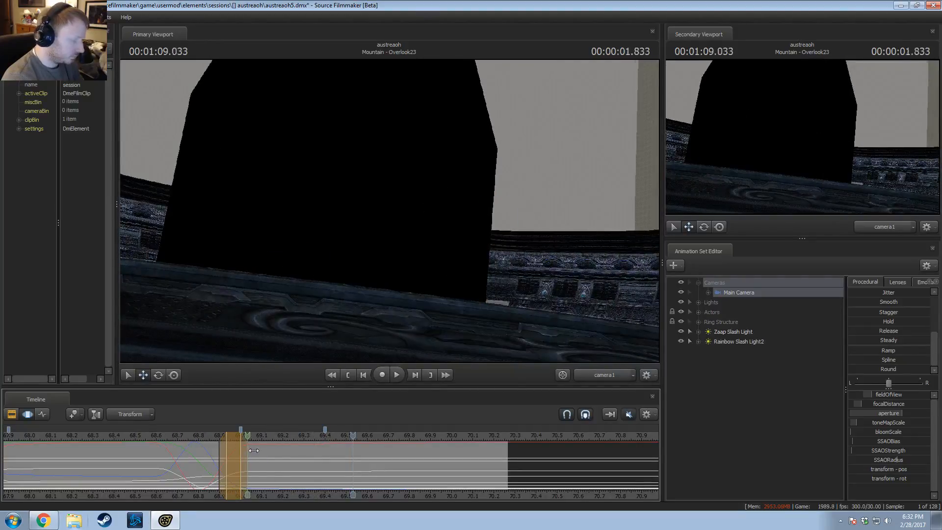
# Step: Extend the camera spline's blend-out to about 69.5 seconds, checking the transition in playback
pyautogui.click(199, 440)
pyautogui.press('space')
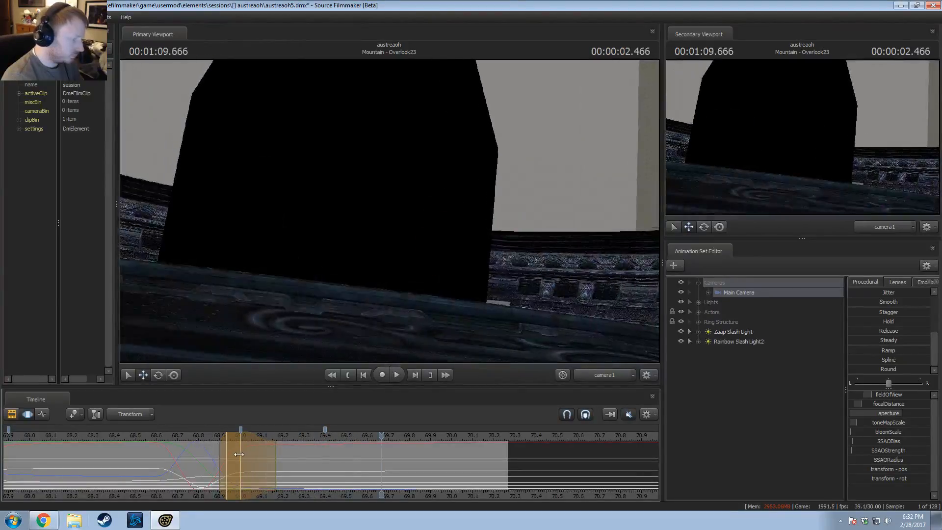
pyautogui.click(175, 437)
pyautogui.press('space')
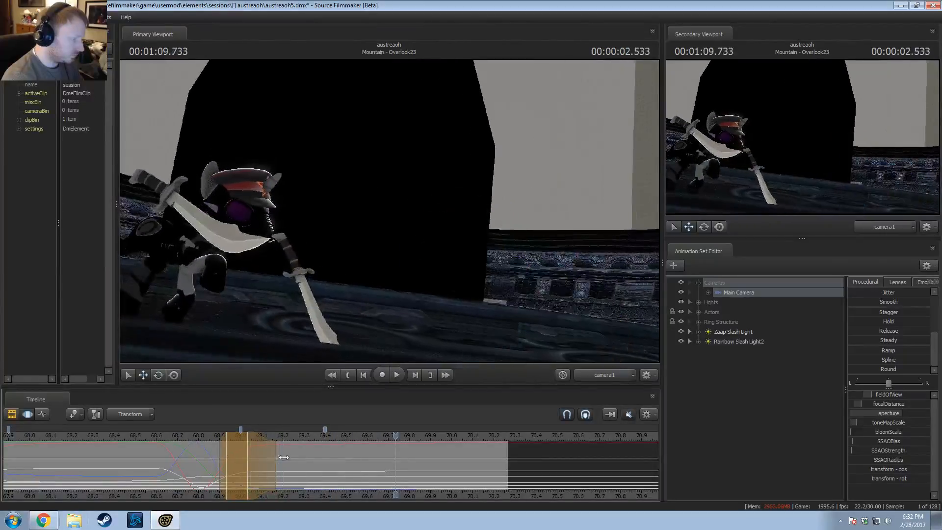
pyautogui.moveTo(276, 456); pyautogui.dragTo(358, 456)
pyautogui.click(204, 437)
pyautogui.press('space')
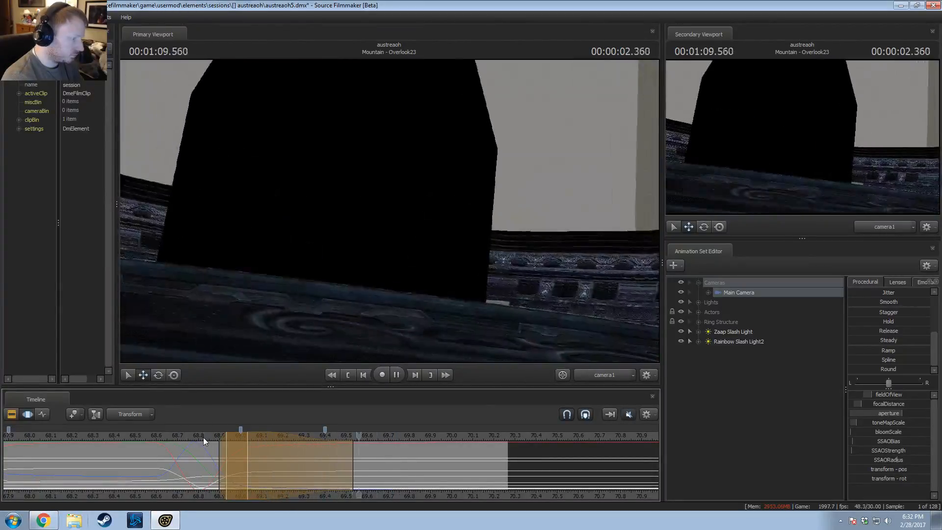
pyautogui.press('space')
# Step: Select about 69.5 to 70.0 seconds with blends on both sides and smooth the main camera's drift there
pyautogui.moveTo(256, 465); pyautogui.dragTo(371, 464)
pyautogui.keyDown('shift'); pyautogui.moveTo(353, 463); pyautogui.dragTo(454, 463); pyautogui.keyUp('shift')
pyautogui.keyDown('shift'); pyautogui.scroll(5, 455, 462); pyautogui.keyUp('shift')
pyautogui.keyDown('shift'); pyautogui.scroll(-1, 455, 463); pyautogui.keyUp('shift')
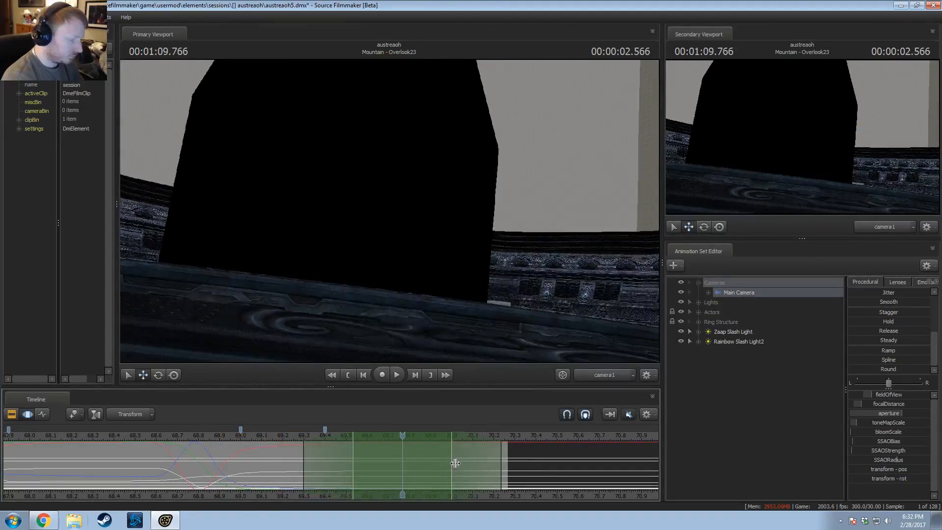
pyautogui.click(880, 383)
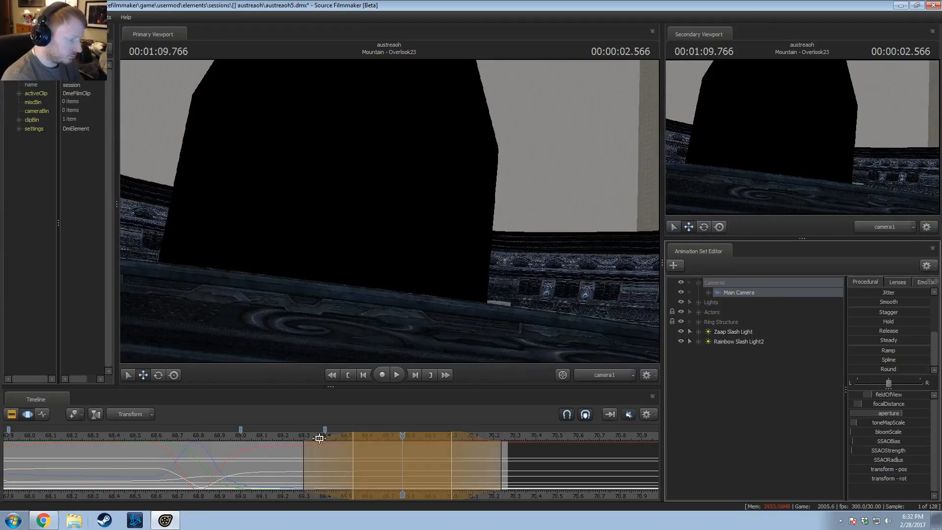
# Step: Play the smoothed camera drift through the shot's end and replay it from 00:01:08.733
pyautogui.press('space')
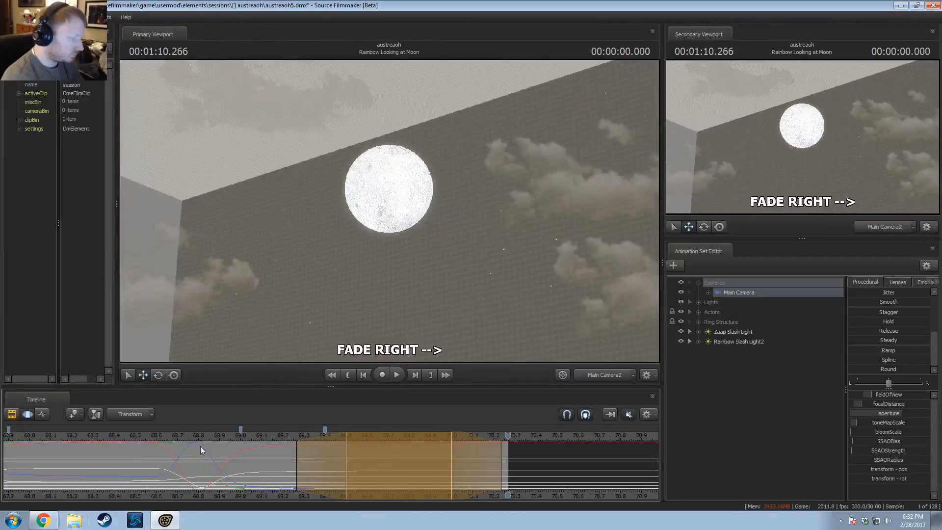
pyautogui.click(185, 436)
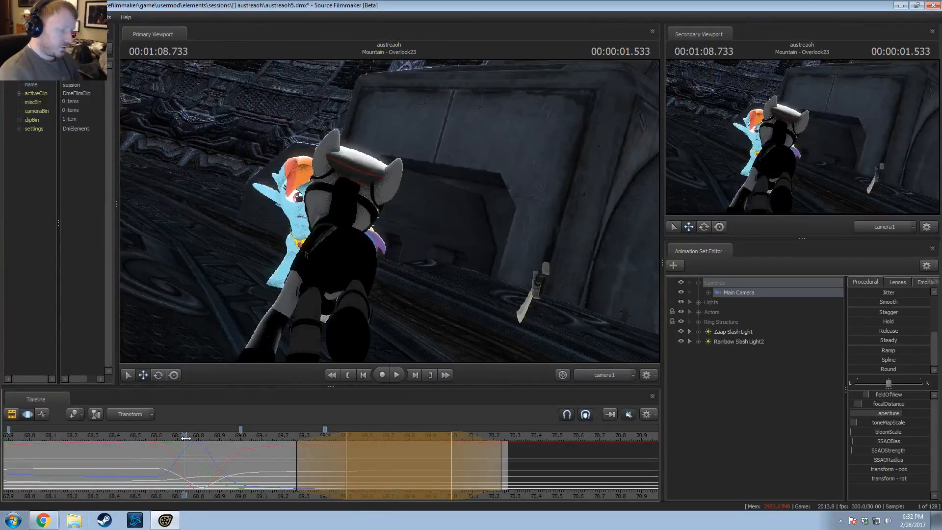
pyautogui.press('space')
pyautogui.press('space')
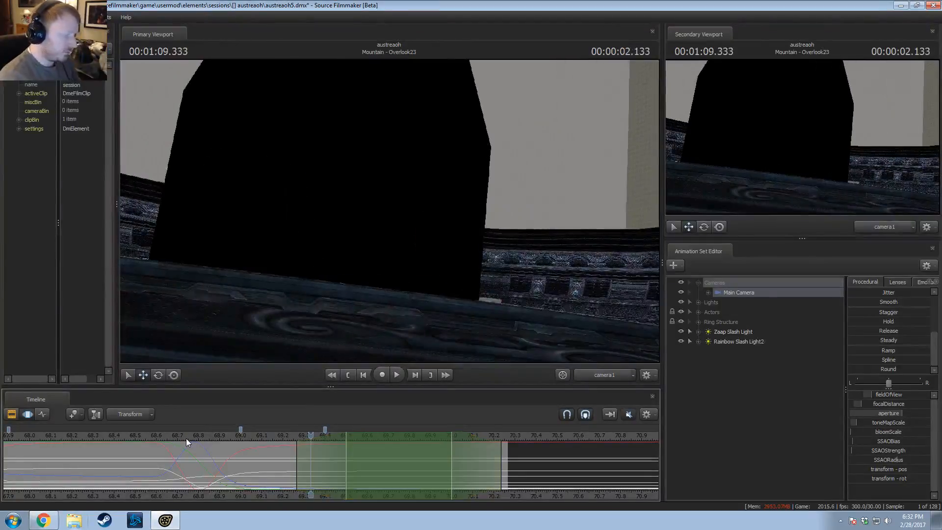
# Step: Play the shot from its start at about 67.2 seconds, and scrub to 00:01:07.600 to inspect the frame
pyautogui.moveTo(186, 438); pyautogui.dragTo(107, 459)
pyautogui.scroll(-2, 168, 488)
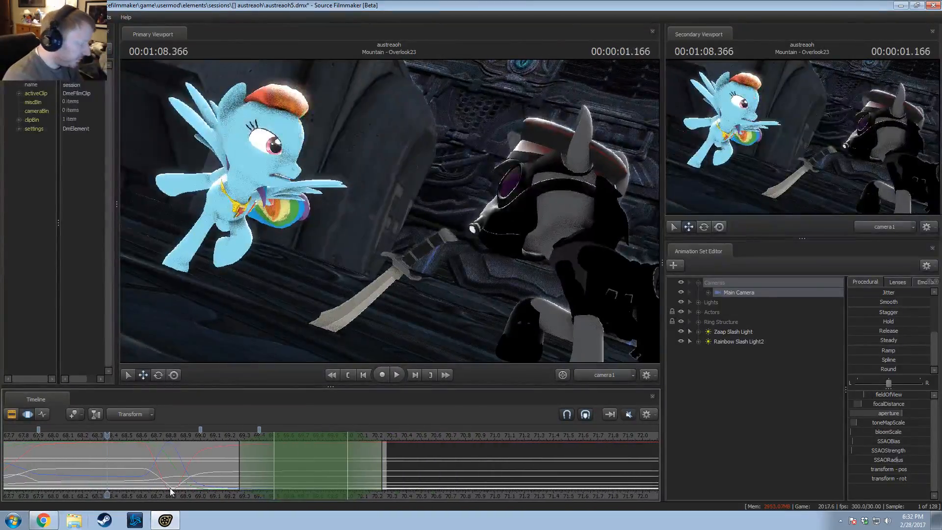
pyautogui.moveTo(168, 488); pyautogui.dragTo(447, 465, button='middle')
pyautogui.click(214, 437)
pyautogui.press('space')
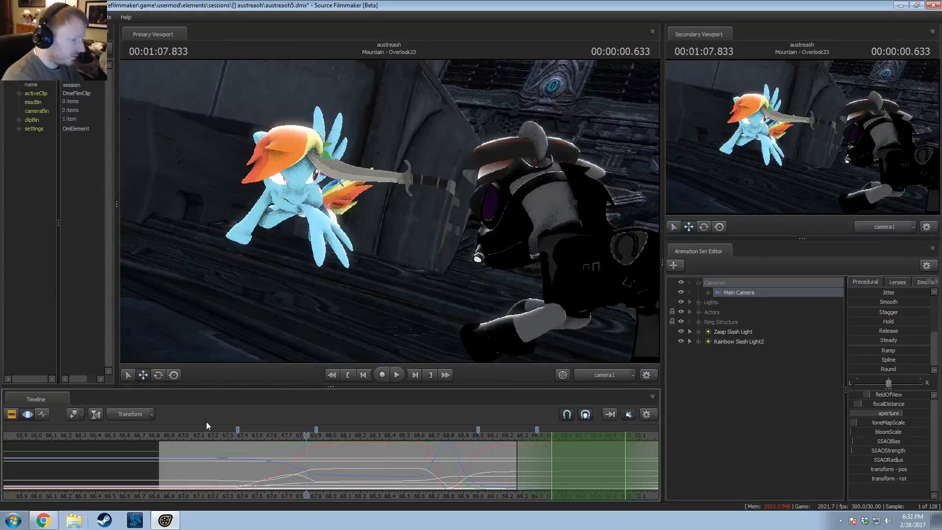
pyautogui.moveTo(255, 433); pyautogui.dragTo(272, 449)
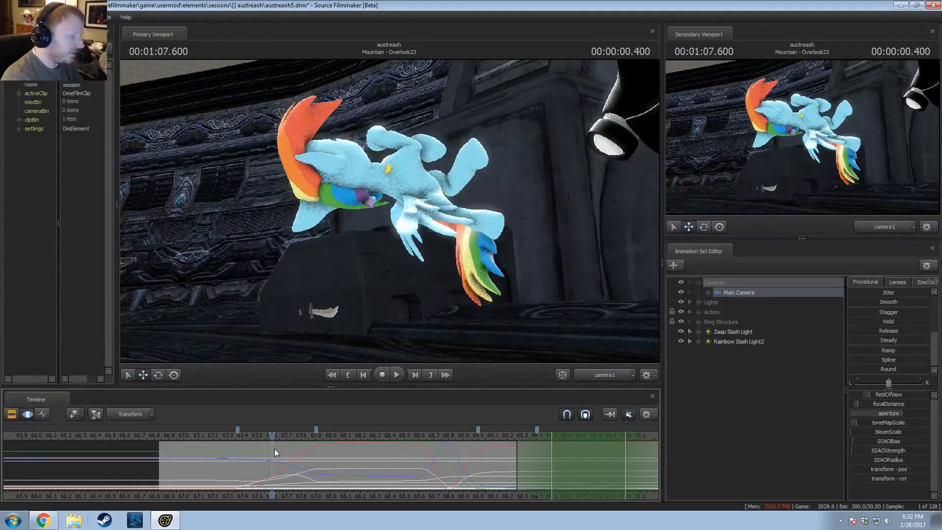
pyautogui.moveTo(275, 448); pyautogui.dragTo(281, 476)
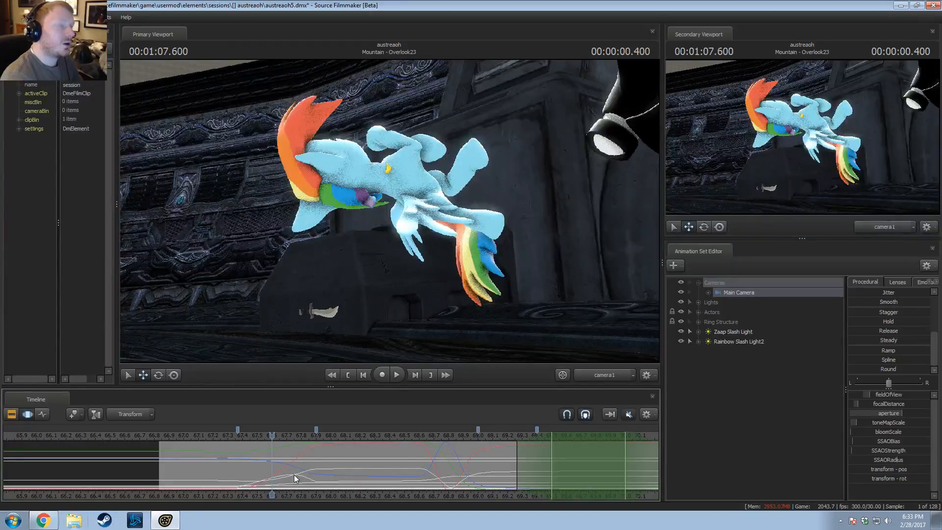
# Step: Create an animation set for the new model vn_rainbowdash_enh.mdl, filtering the model list by rainbow
pyautogui.rightClick(728, 382)
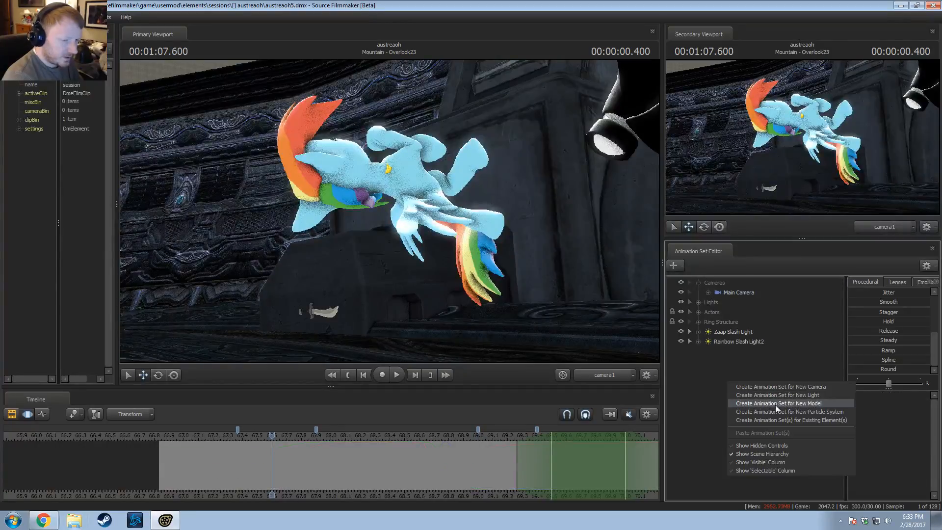
pyautogui.click(777, 404)
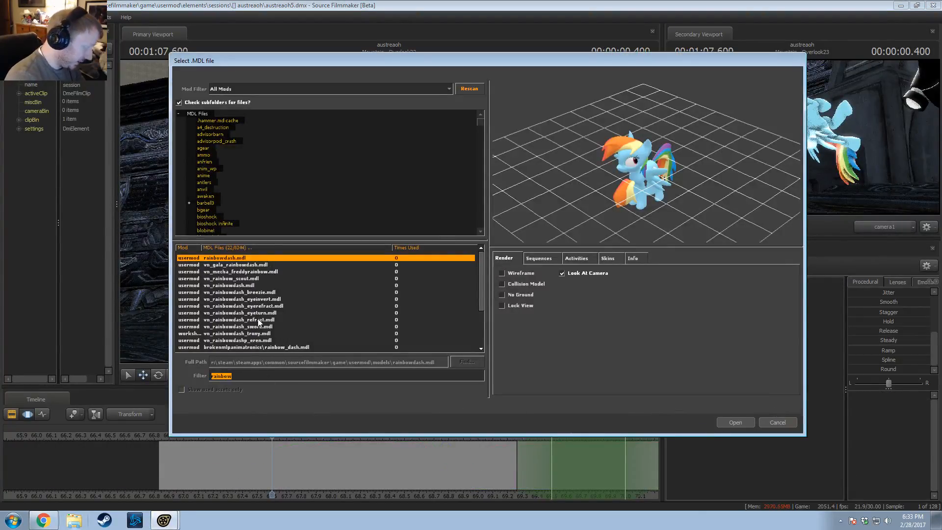
pyautogui.write('rainbow')
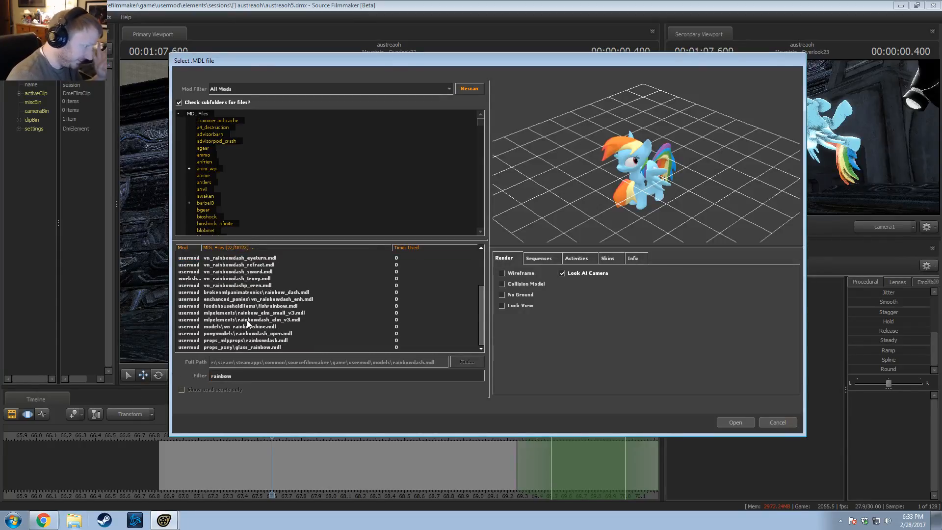
pyautogui.scroll(3, 250, 322)
pyautogui.scroll(-1, 249, 323)
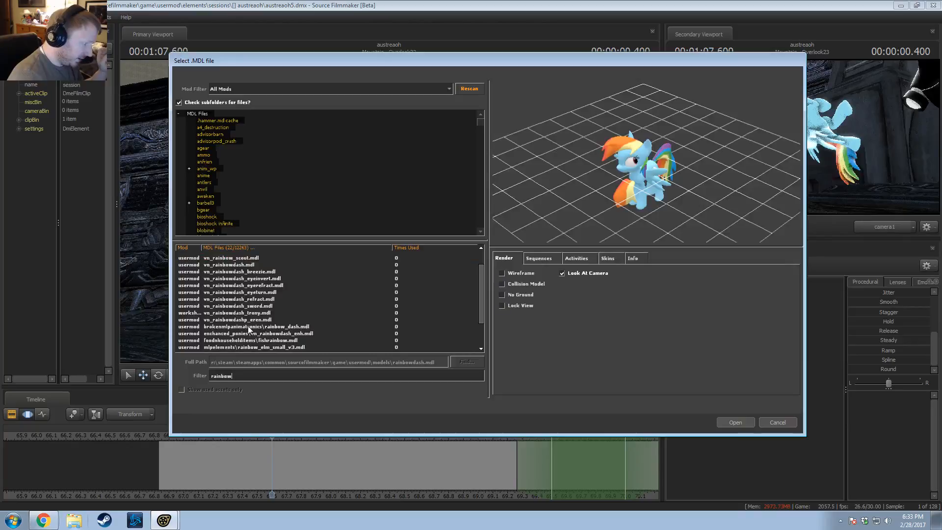
pyautogui.doubleClick(247, 332)
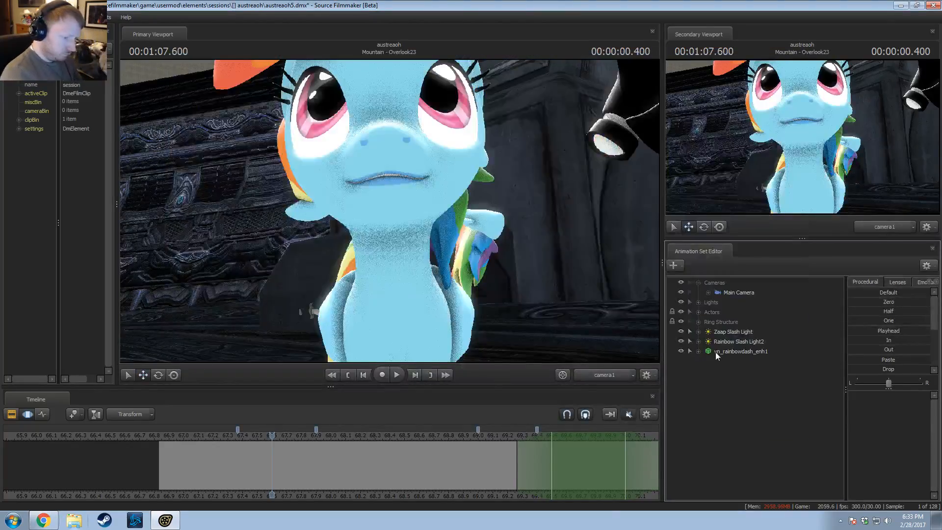
# Step: Expand the new Rainbow Dash model's Body controls and view the whole model from the side through the work camera
pyautogui.click(714, 352)
pyautogui.click(699, 352)
pyautogui.click(708, 371)
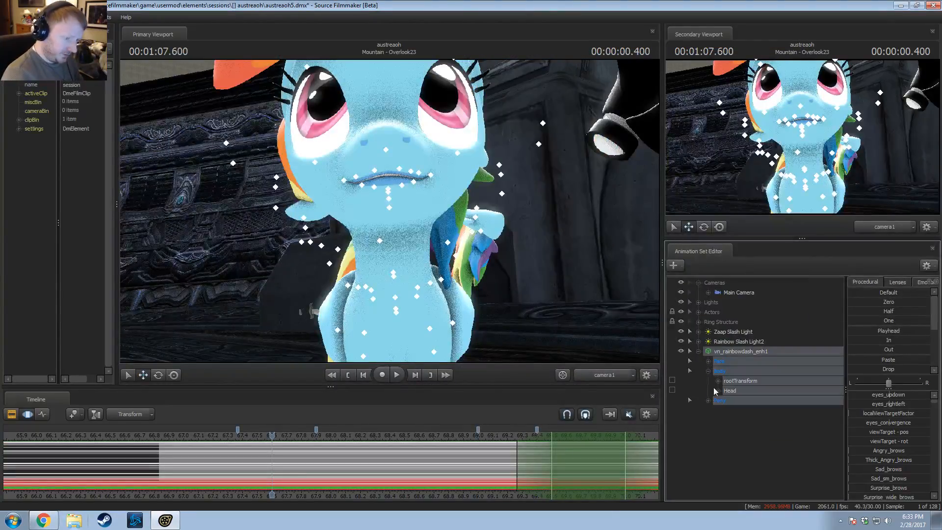
pyautogui.click(604, 382)
pyautogui.press('s')
pyautogui.moveTo(409, 207); pyautogui.dragTo(409, 207)
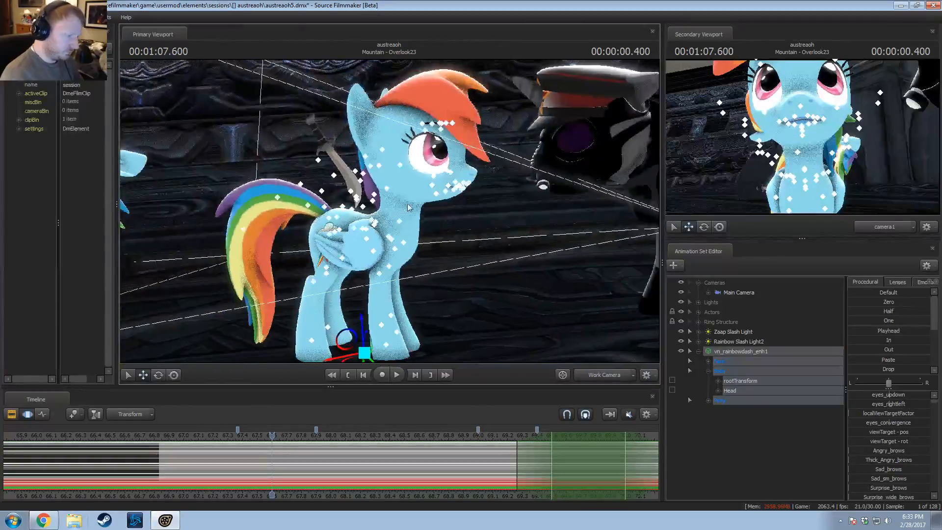
# Step: Import the animation argo_chemistry_soarin_v1.dmx from the Chemistry folder onto the new model's Body controls, accepting the matched channels
pyautogui.click(720, 372)
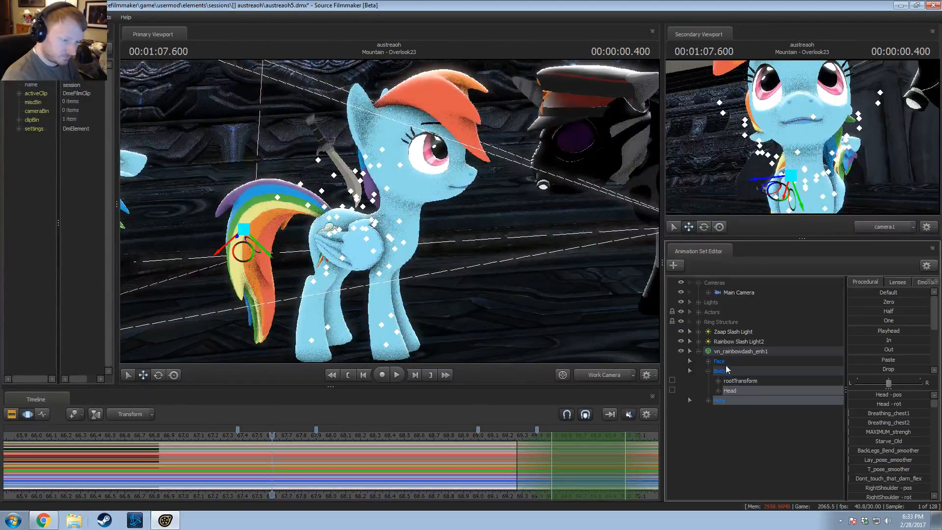
pyautogui.rightClick(733, 388)
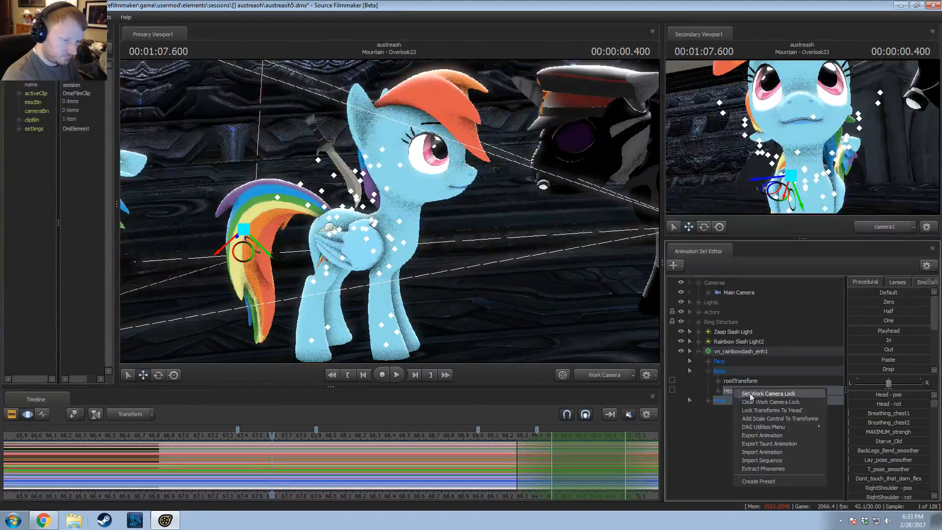
pyautogui.click(756, 452)
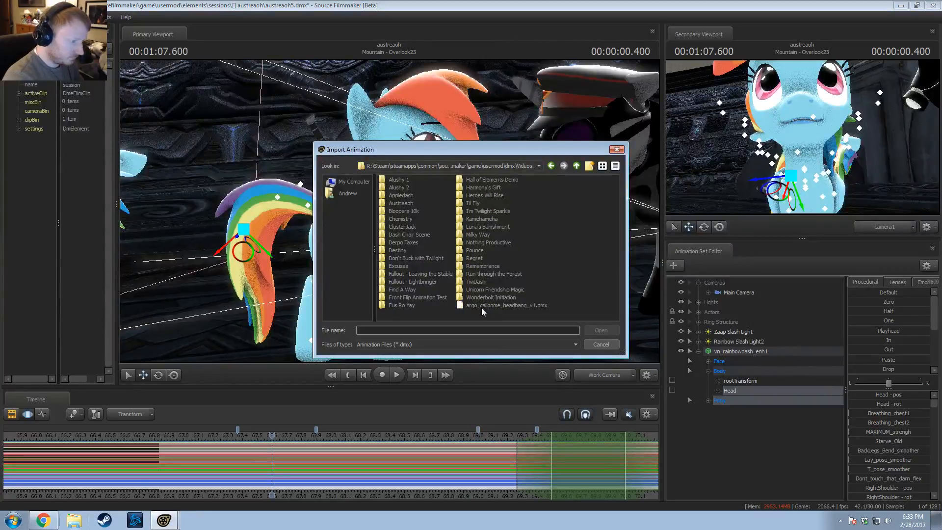
pyautogui.doubleClick(401, 219)
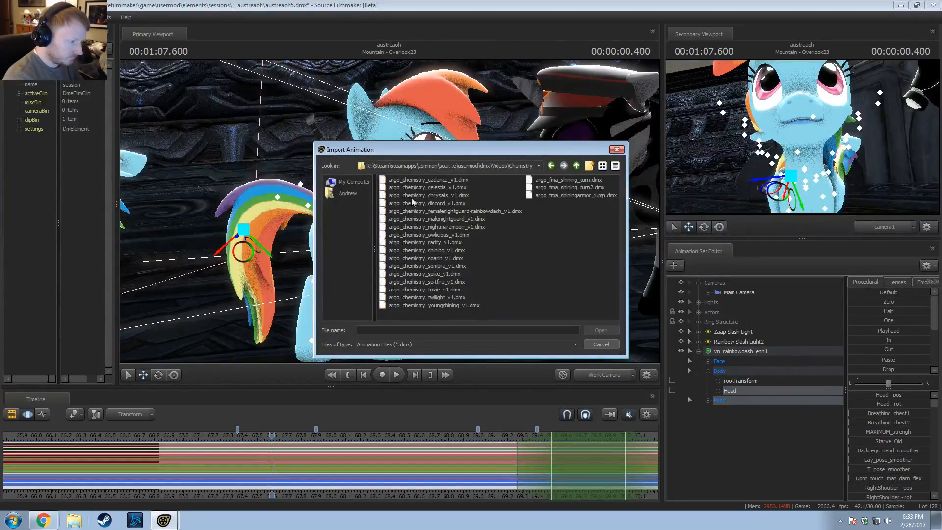
pyautogui.doubleClick(432, 260)
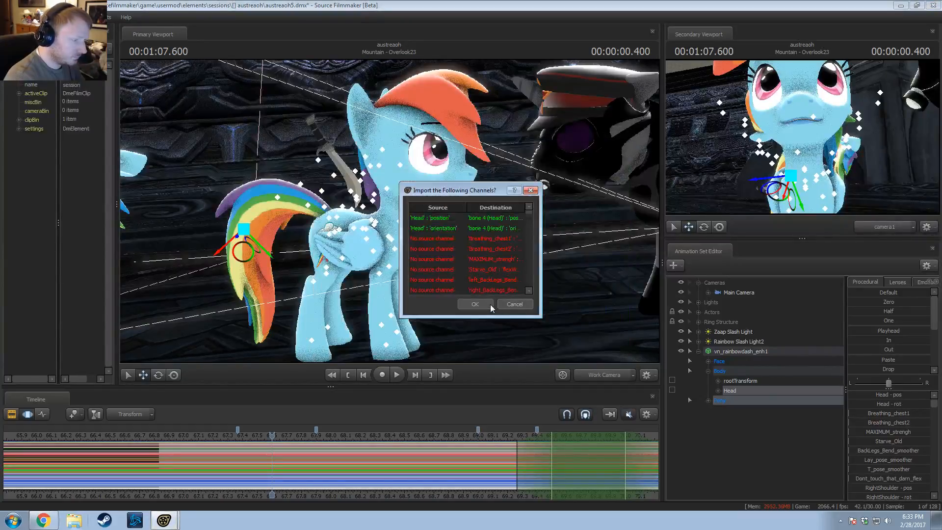
pyautogui.click(489, 305)
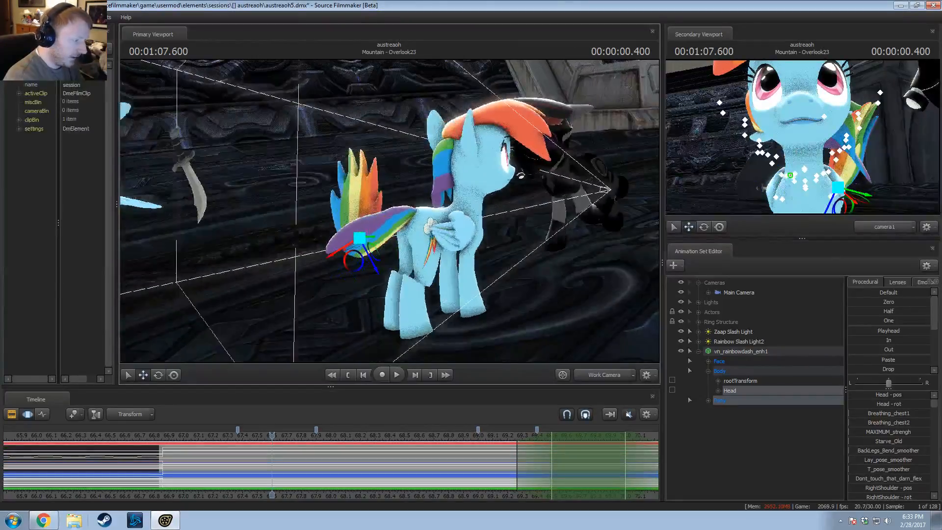
# Step: Extend the time selection over the entire timeline for the new Rainbow Dash model's selected controls
pyautogui.moveTo(442, 314); pyautogui.dragTo(406, 343)
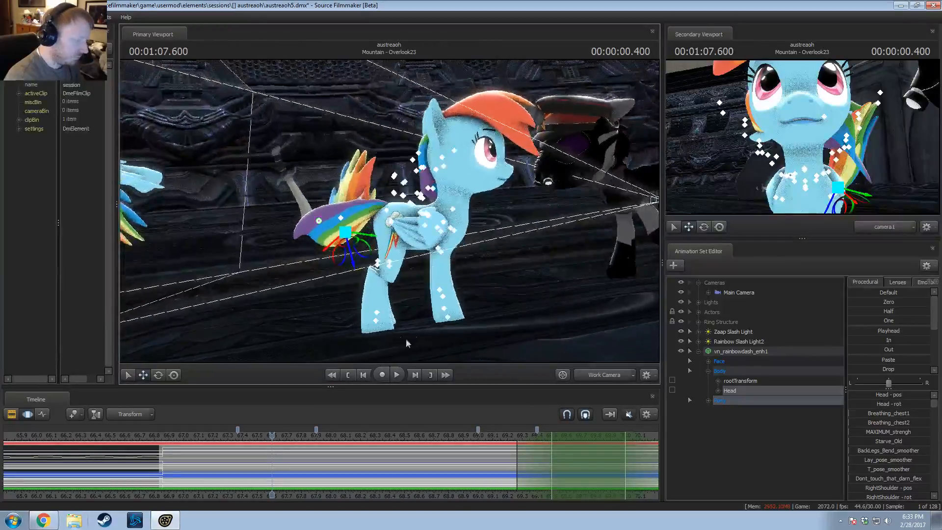
pyautogui.doubleClick(508, 458)
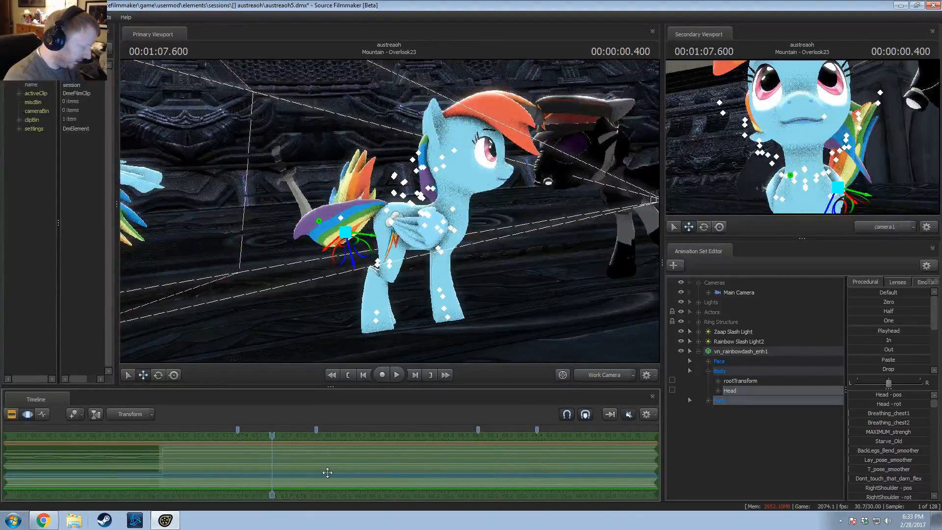
pyautogui.scroll(-10, 328, 473)
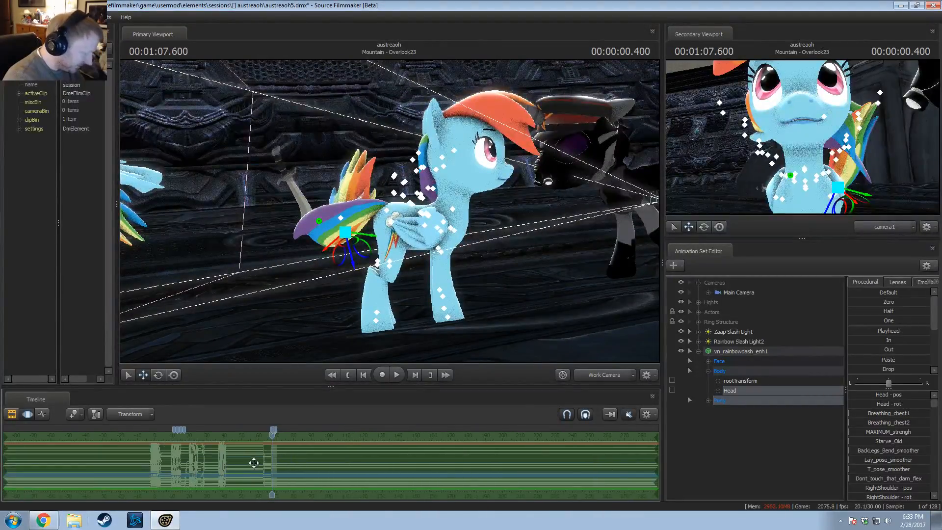
pyautogui.moveTo(254, 463); pyautogui.dragTo(306, 472)
pyautogui.scroll(3, 260, 468)
# Step: Play the shot through the work camera in short bursts to review the imported animation on the new Rainbow Dash model
pyautogui.press('space')
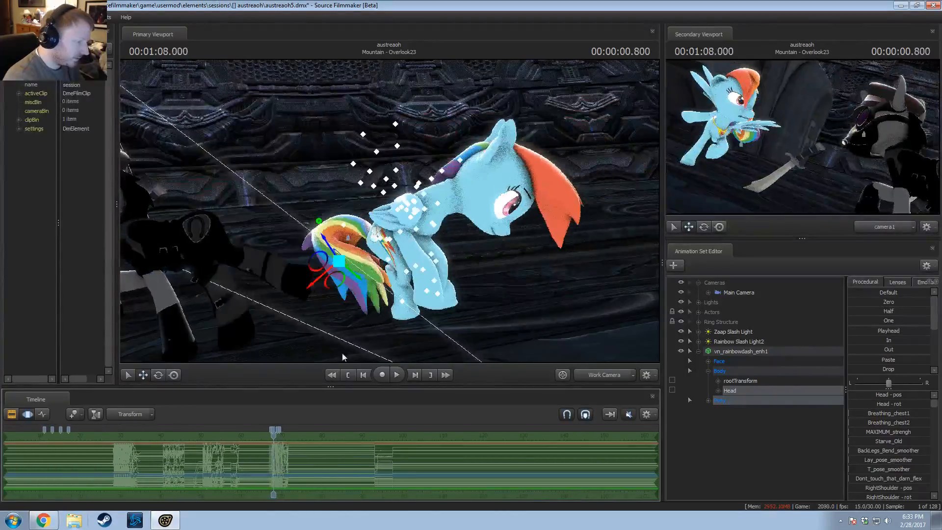
pyautogui.moveTo(456, 281); pyautogui.dragTo(392, 204)
pyautogui.press('space')
pyautogui.moveTo(390, 212); pyautogui.dragTo(381, 164)
pyautogui.press('space')
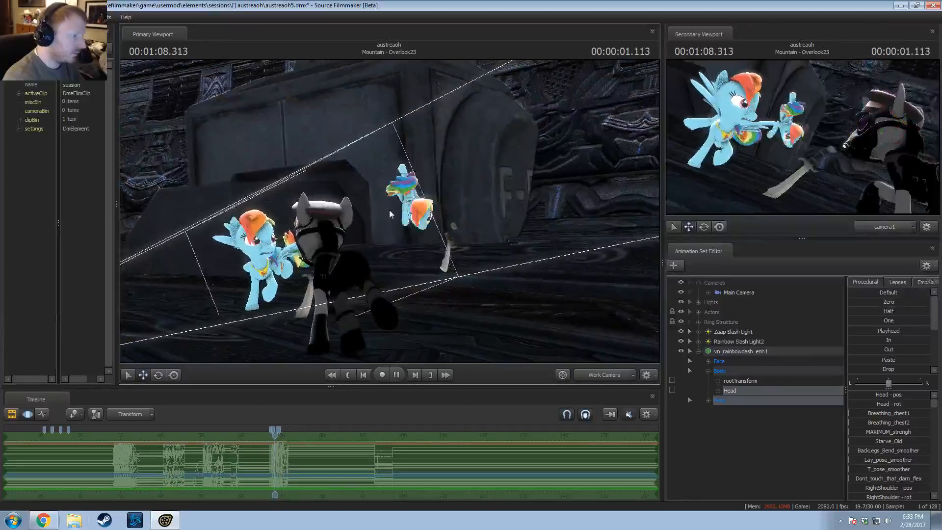
pyautogui.press('space')
pyautogui.press('space')
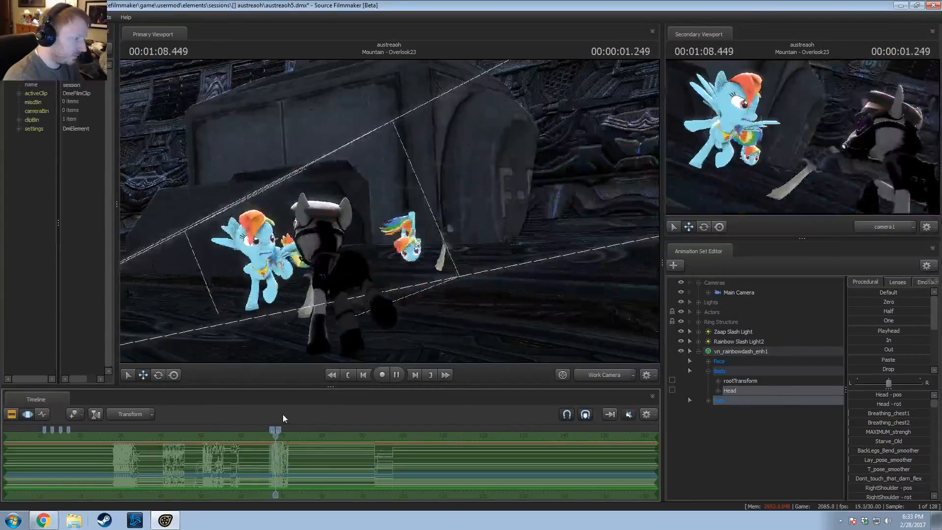
pyautogui.press('space')
pyautogui.press('space')
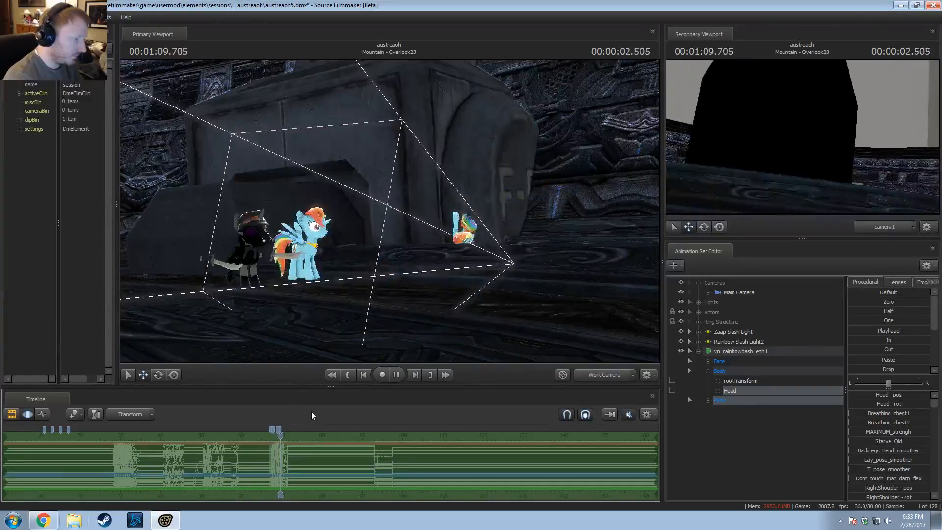
pyautogui.press('space')
# Step: Scrub through the imported animation and place the playhead at 00:01:07.500
pyautogui.scroll(6, 280, 454)
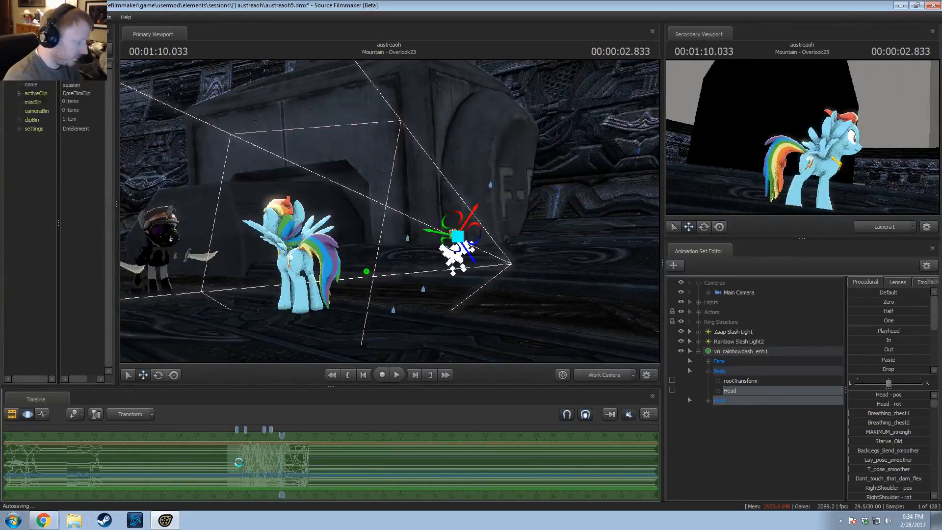
pyautogui.scroll(5, 239, 461)
pyautogui.click(239, 460)
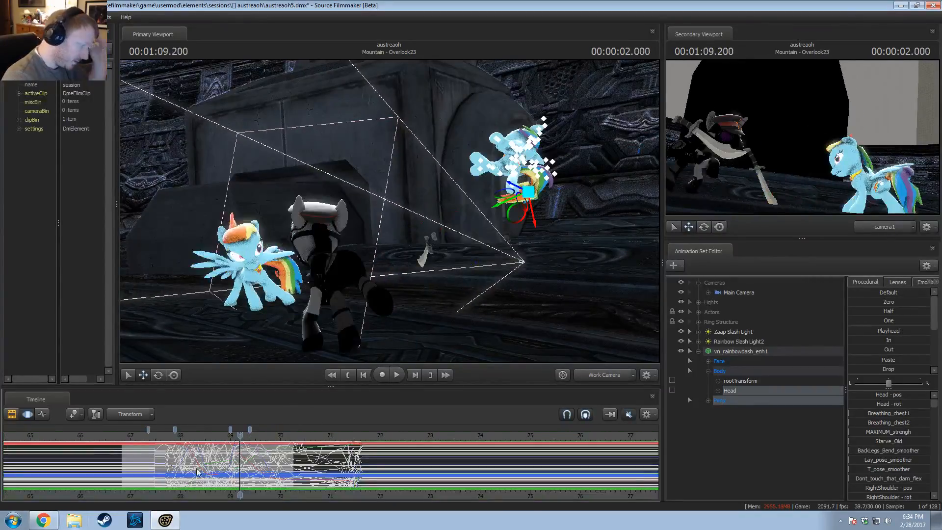
pyautogui.moveTo(162, 471)
pyautogui.mouseDown()
pyautogui.moveTo(211, 460)
pyautogui.moveTo(172, 460)
pyautogui.moveTo(166, 441)
pyautogui.moveTo(156, 443)
pyautogui.mouseUp()
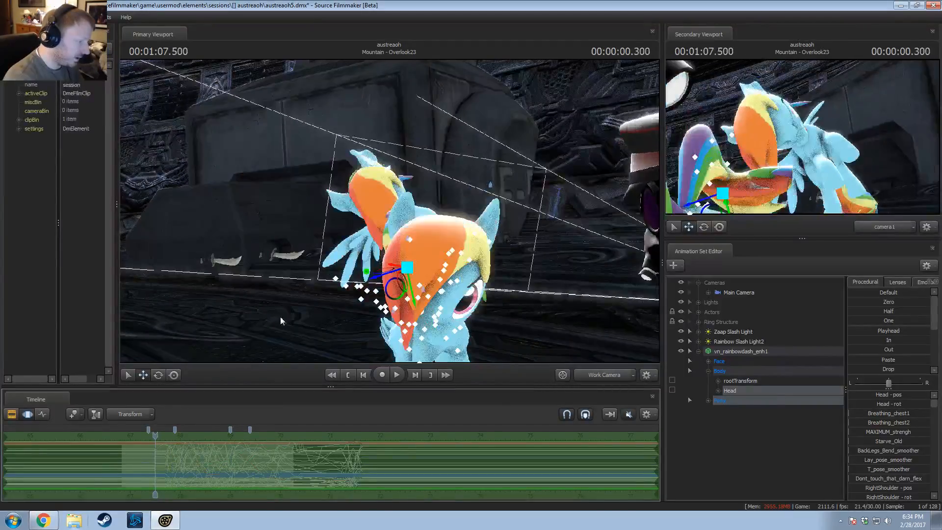
# Step: Try moving the LeftLeg1 bone of the new Rainbow Dash model and undo the move
pyautogui.moveTo(281, 318); pyautogui.dragTo(378, 336)
pyautogui.keyDown('ctrl'); pyautogui.click(412, 210); pyautogui.keyUp('ctrl')
pyautogui.moveTo(382, 243); pyautogui.dragTo(388, 222)
pyautogui.hotkey('ctrl', 'z')
# Step: Expand the Right Back Leg group and try locking LeftLeg1, LeftLeg2, RightLeg1 and RightLeg2
pyautogui.scroll(-1, 737, 434)
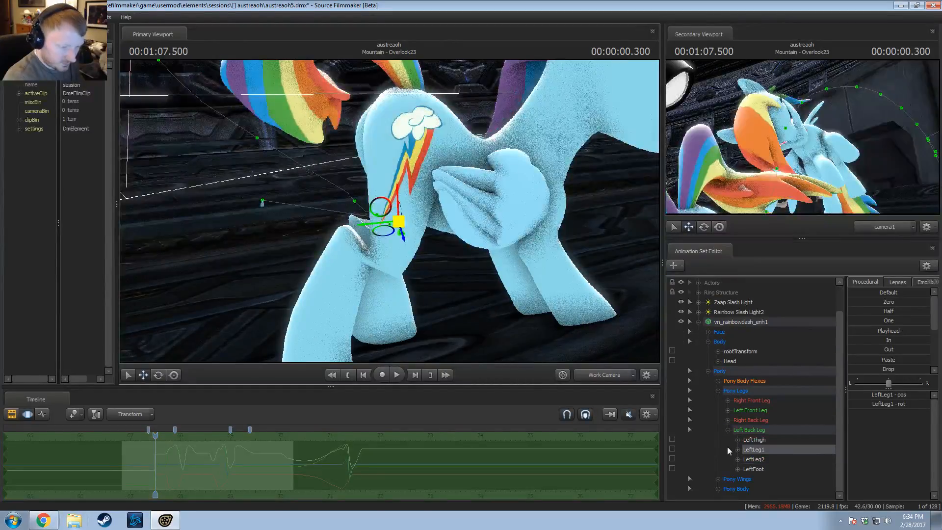
pyautogui.click(729, 420)
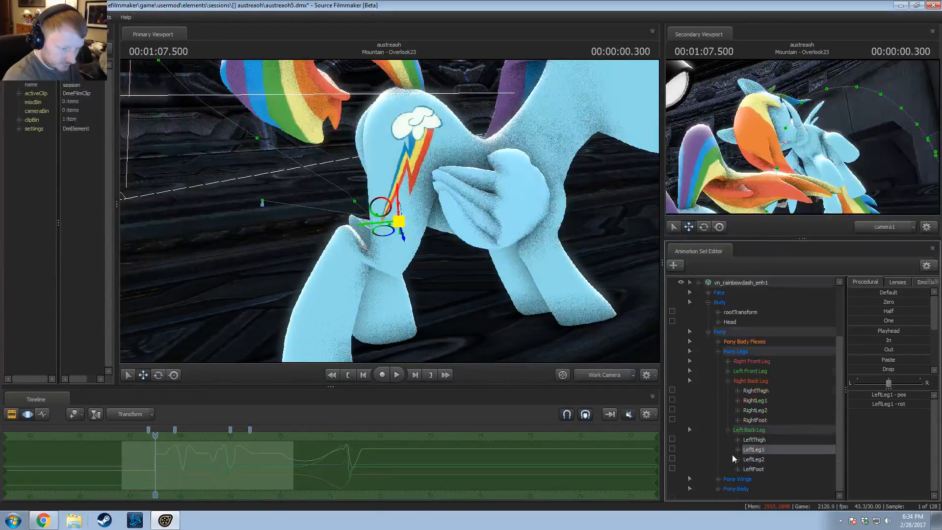
pyautogui.click(672, 449)
pyautogui.click(673, 410)
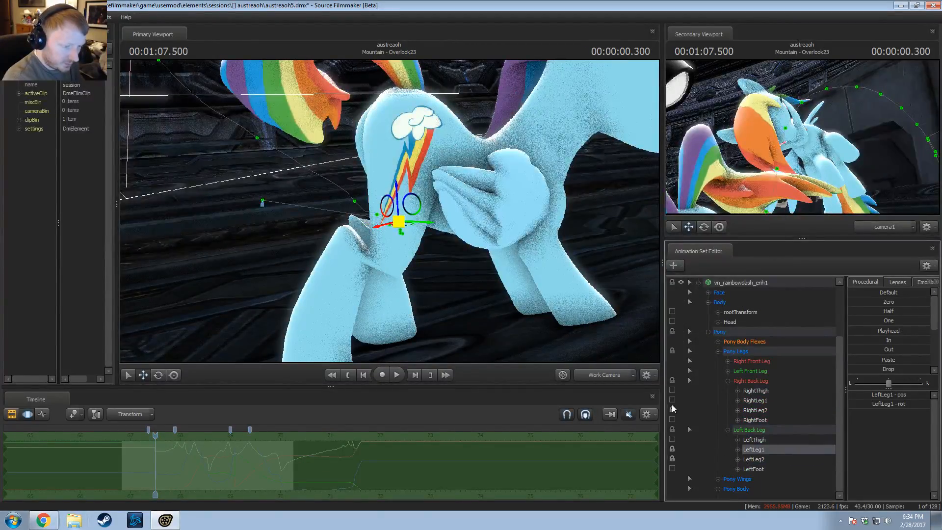
pyautogui.click(673, 400)
pyautogui.keyDown('ctrl'); pyautogui.click(397, 222); pyautogui.keyUp('ctrl')
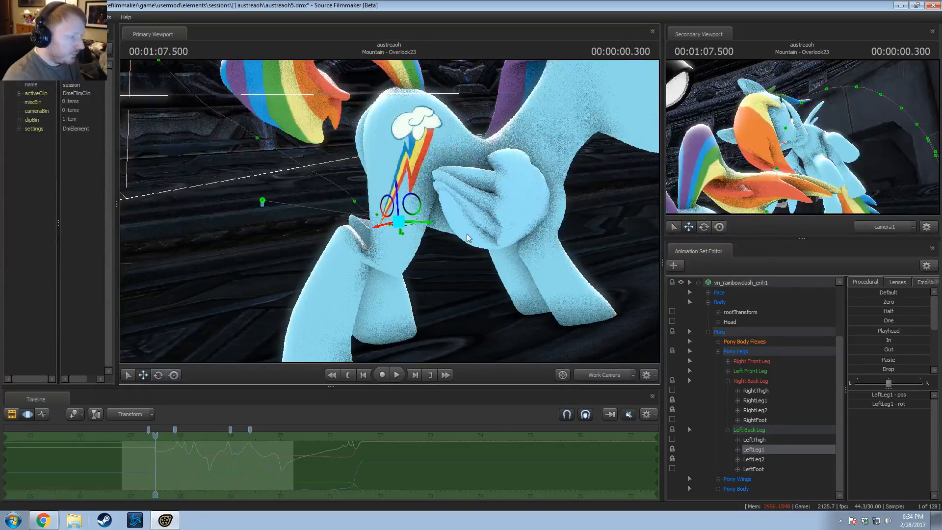
pyautogui.keyDown('alt'); pyautogui.moveTo(400, 219); pyautogui.dragTo(382, 218); pyautogui.keyUp('alt')
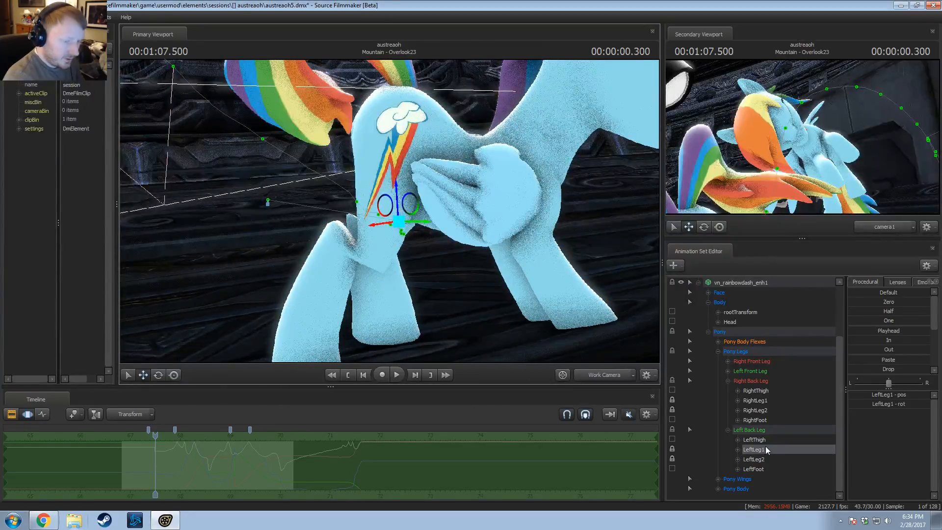
# Step: Unlock RightLeg1, RightLeg2, LeftLeg1 and LeftLeg2, and lock the LeftFoot and RightFoot controls instead
pyautogui.click(755, 410)
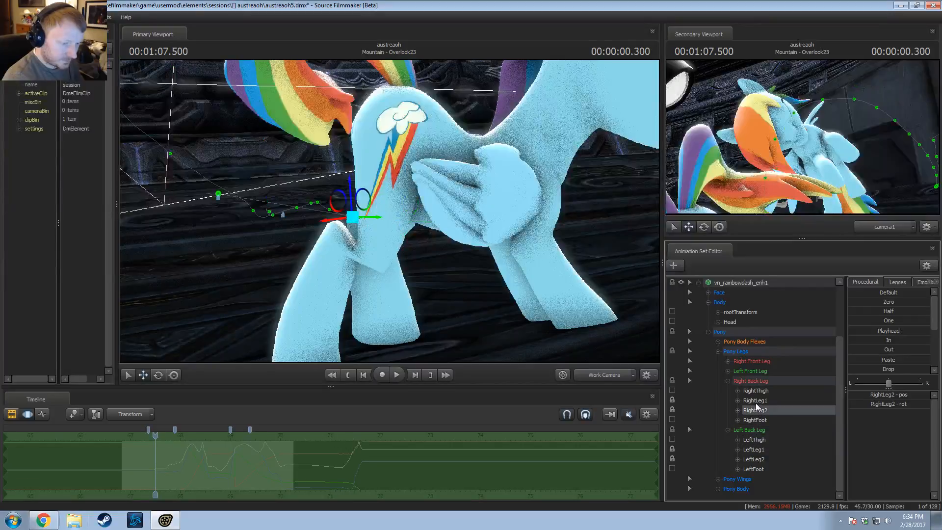
pyautogui.click(673, 400)
pyautogui.click(672, 409)
pyautogui.click(673, 448)
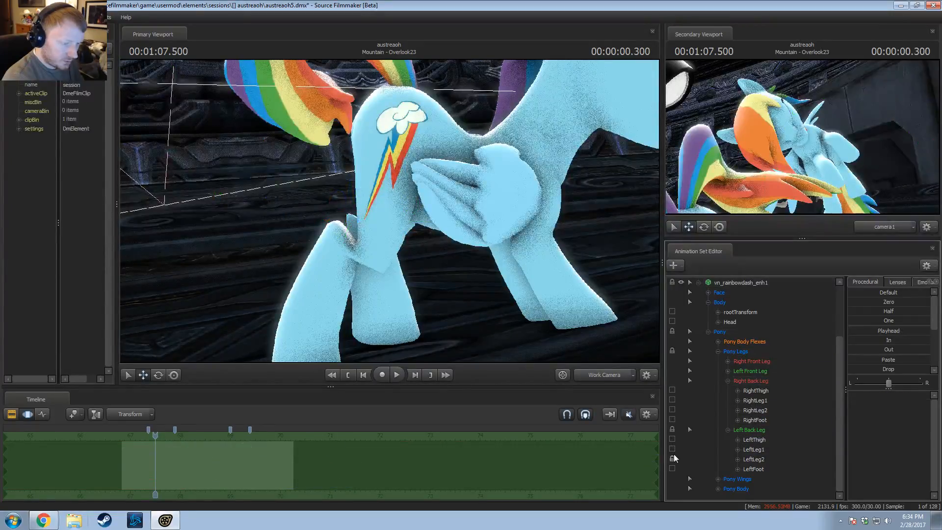
pyautogui.click(758, 460)
pyautogui.click(673, 458)
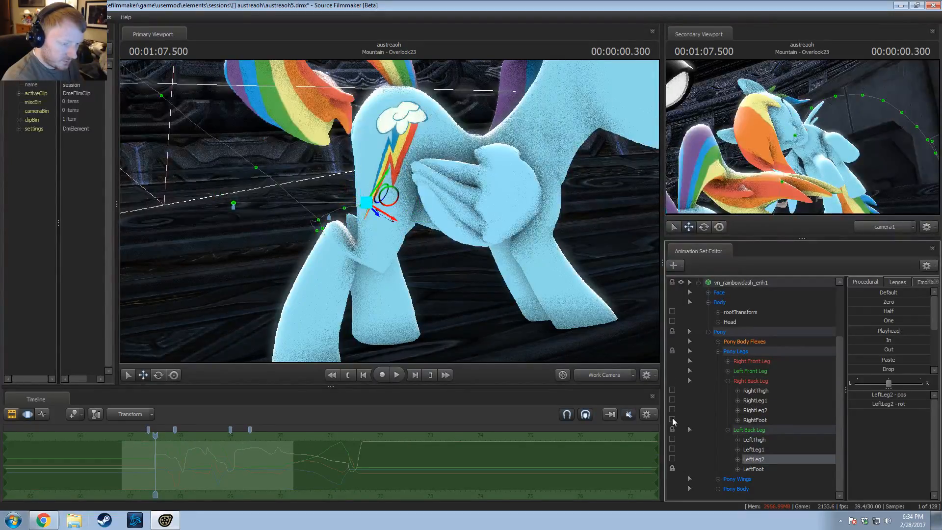
# Step: Select RightLeg1, RightLeg2, LeftLeg1 and LeftLeg2 together and try blending them toward the Default preset
pyautogui.click(755, 400)
pyautogui.keyDown('ctrl'); pyautogui.click(756, 410); pyautogui.keyUp('ctrl')
pyautogui.keyDown('ctrl'); pyautogui.click(754, 450); pyautogui.keyUp('ctrl')
pyautogui.keyDown('ctrl'); pyautogui.click(754, 459); pyautogui.keyUp('ctrl')
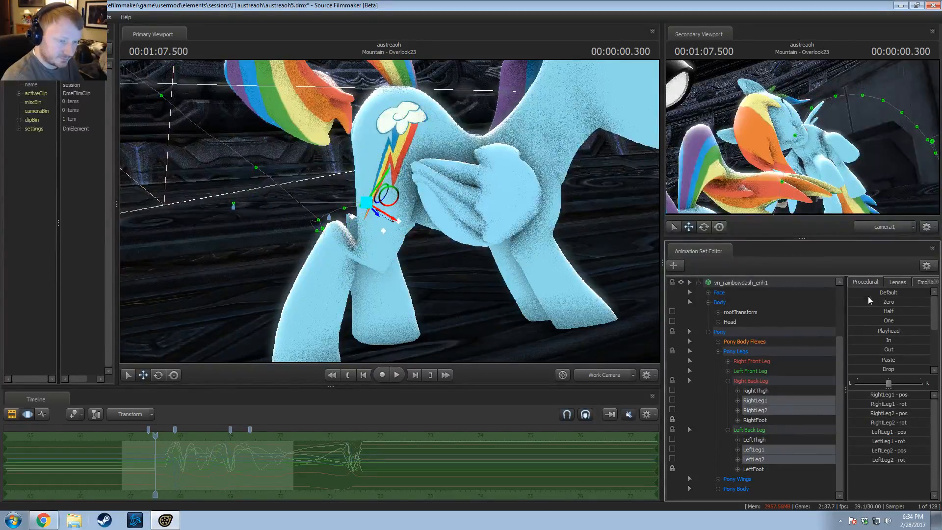
pyautogui.moveTo(881, 293)
pyautogui.mouseDown()
pyautogui.moveTo(927, 293)
pyautogui.moveTo(881, 293)
pyautogui.moveTo(915, 292)
pyautogui.moveTo(891, 293)
pyautogui.mouseUp()
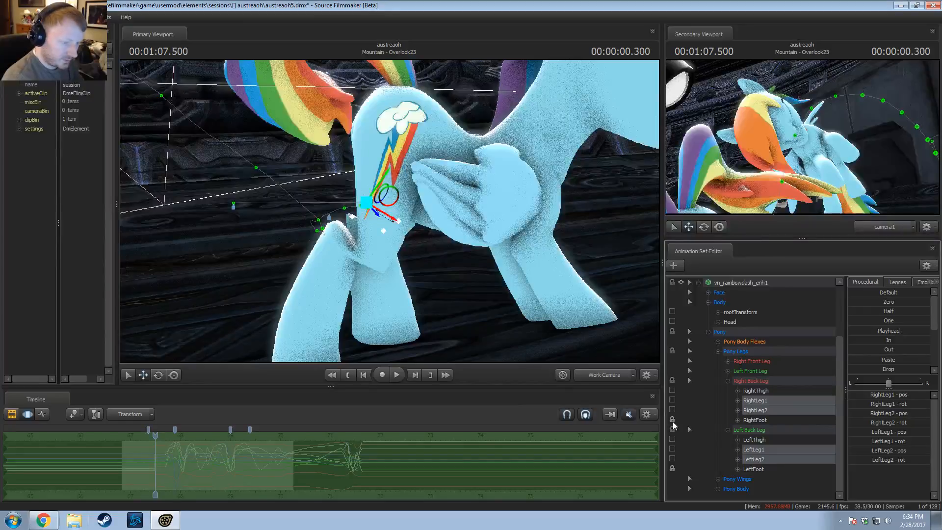
# Step: Lock the LeftLeg2 and RightLeg2 controls in addition to the foot controls
pyautogui.click(672, 469)
pyautogui.click(672, 459)
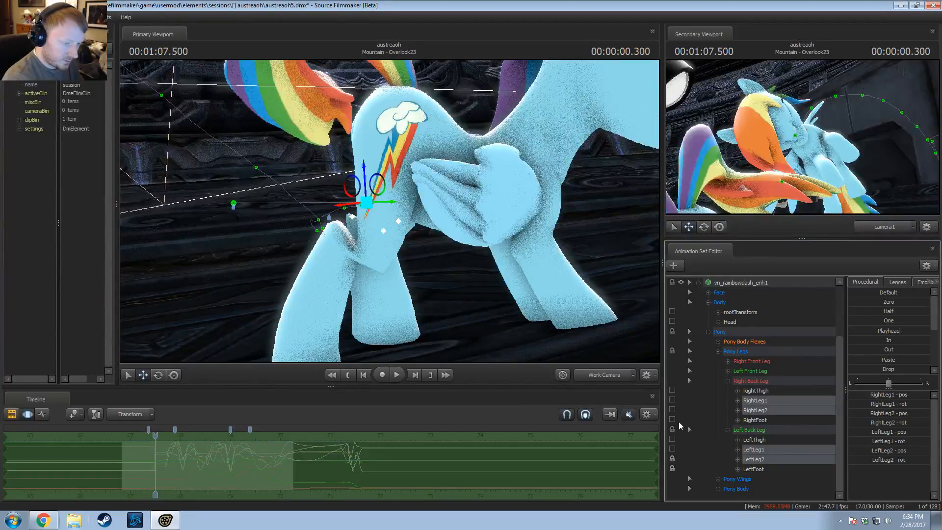
pyautogui.click(672, 411)
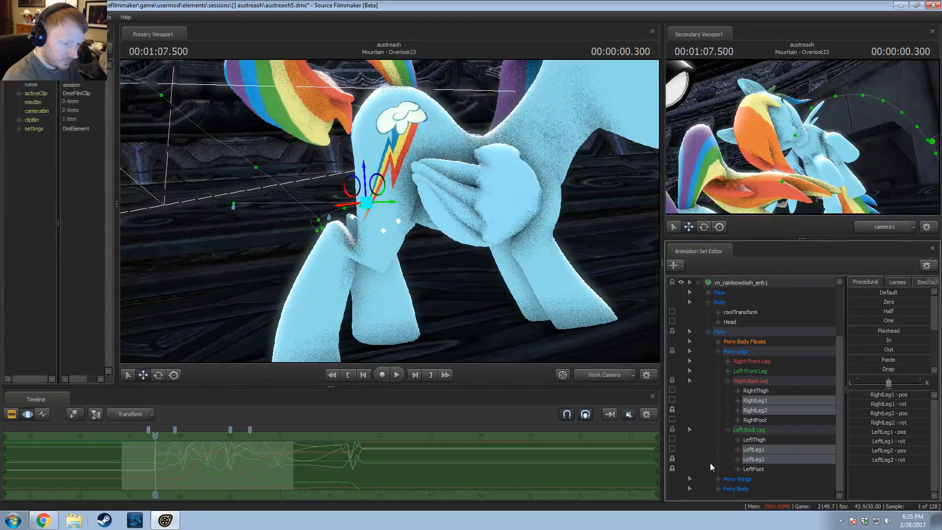
# Step: Move the RightLeg1 bone upward to correct the broken right back leg joint
pyautogui.click(756, 409)
pyautogui.moveTo(399, 207); pyautogui.dragTo(394, 200)
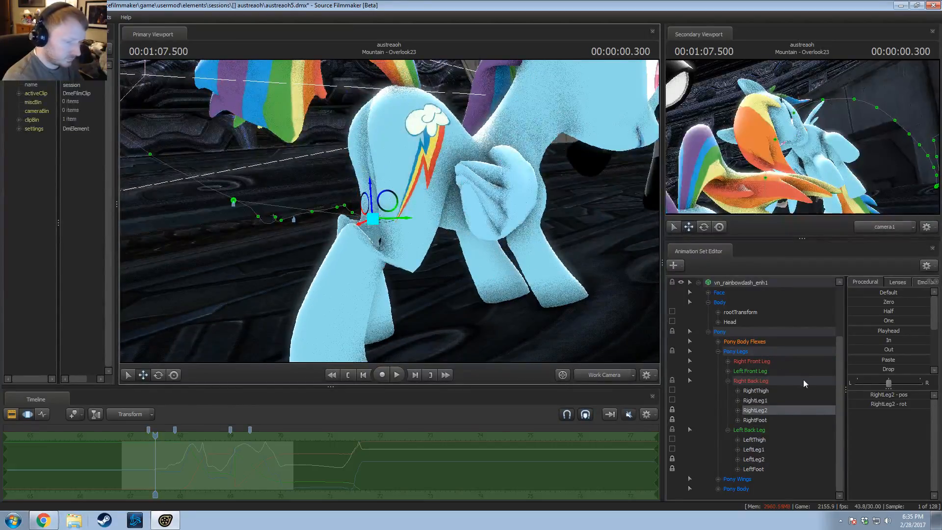
pyautogui.click(755, 400)
pyautogui.moveTo(423, 251); pyautogui.dragTo(418, 222)
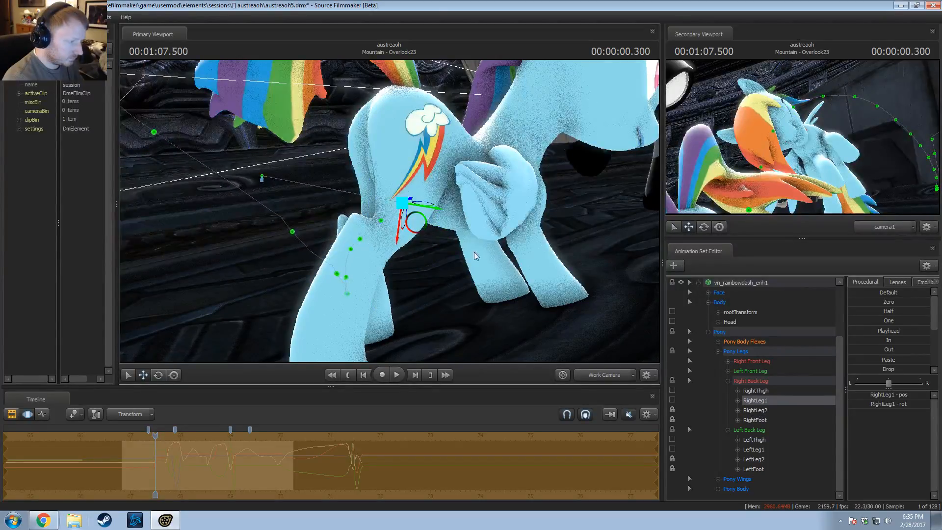
# Step: Reposition and rotate the LeftLeg1 bone to correct the left back leg's upper joint
pyautogui.keyDown('alt'); pyautogui.moveTo(475, 254); pyautogui.dragTo(651, 252); pyautogui.keyUp('alt')
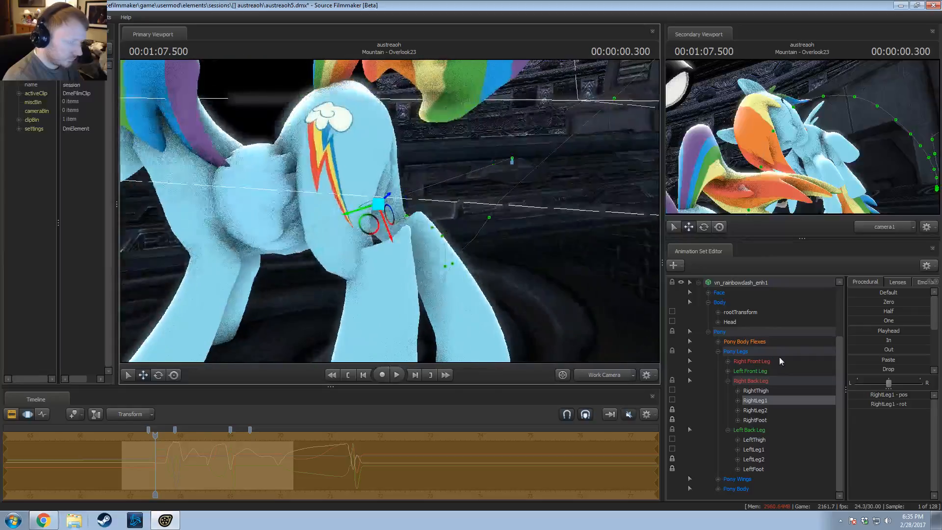
pyautogui.click(756, 449)
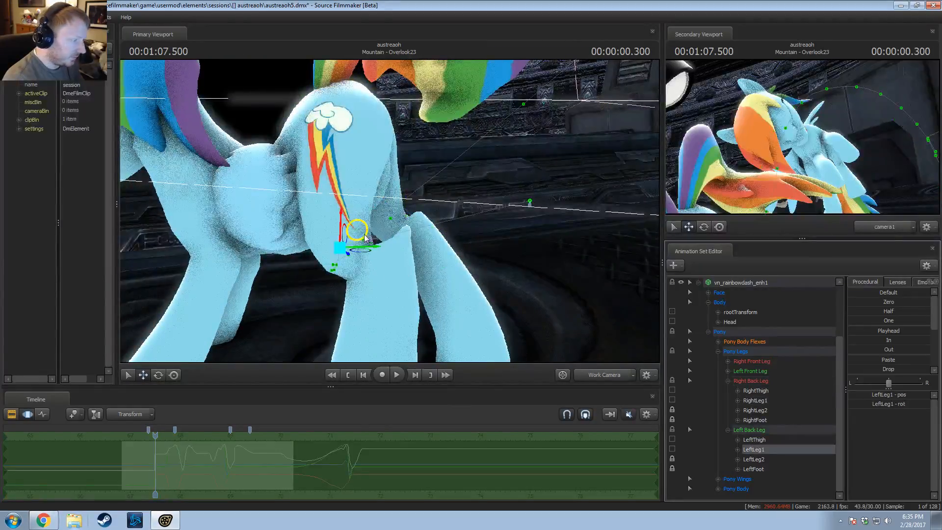
pyautogui.press('e')
pyautogui.keyDown('alt'); pyautogui.moveTo(362, 206); pyautogui.dragTo(474, 219); pyautogui.keyUp('alt')
pyautogui.press('w')
pyautogui.press('e')
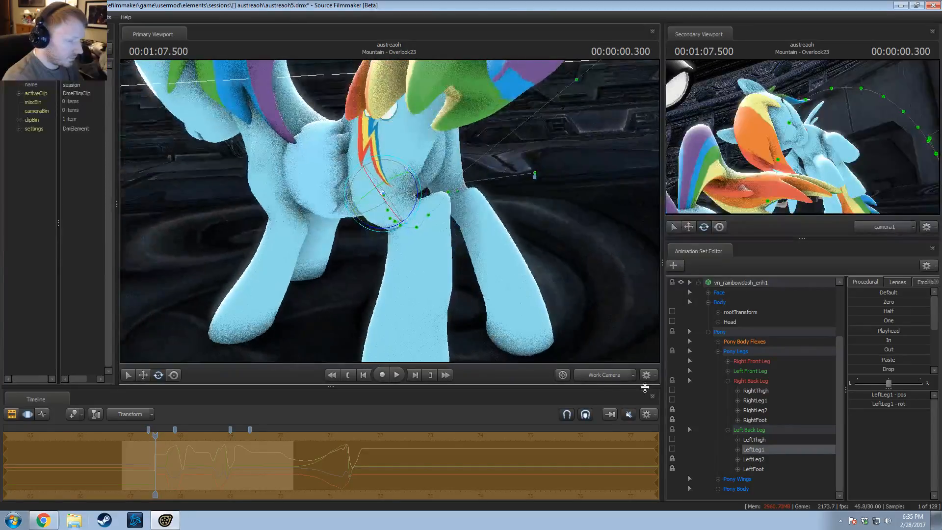
# Step: Unlock LeftLeg2 and RightLeg2, select both, and try the Zero preset on them
pyautogui.click(765, 460)
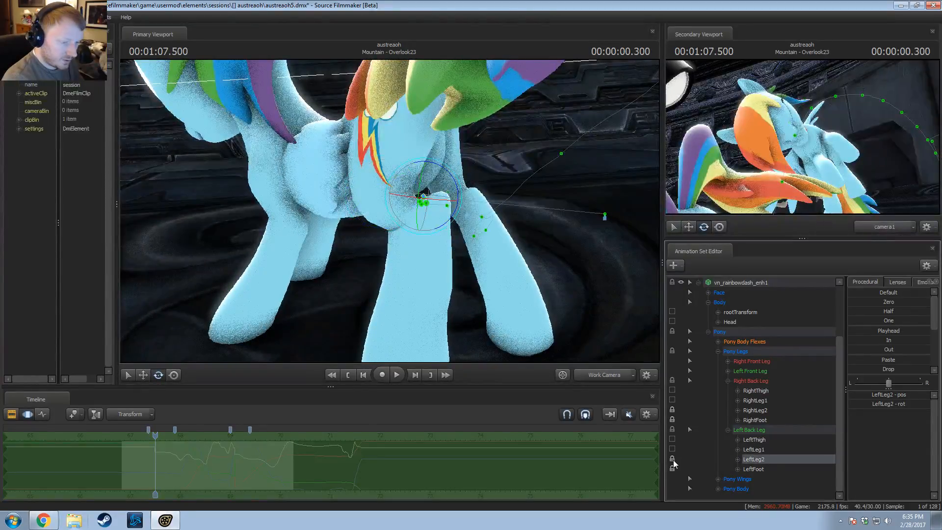
pyautogui.keyDown('ctrl'); pyautogui.click(755, 410); pyautogui.keyUp('ctrl')
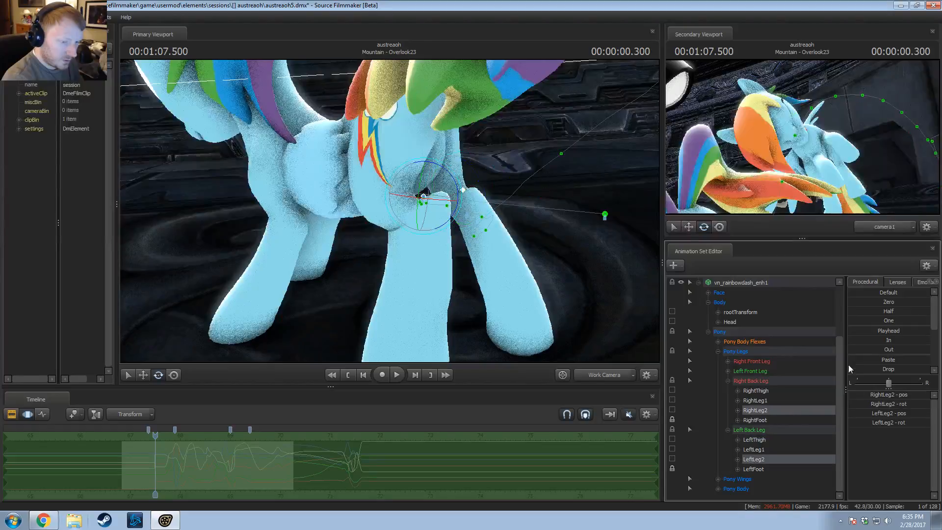
pyautogui.click(889, 303)
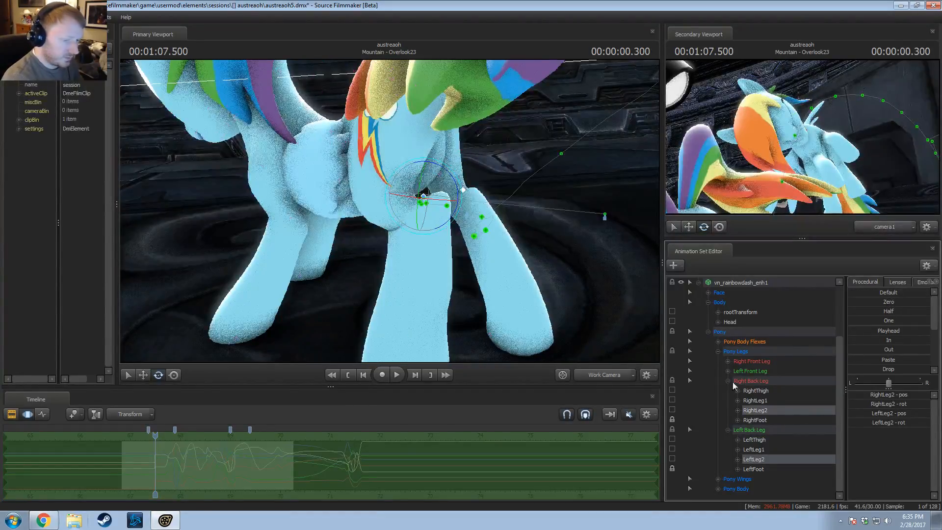
# Step: Move and rotate the RightLeg2 bone so the lower right back leg lines up with its thigh
pyautogui.click(771, 411)
pyautogui.keyDown('alt'); pyautogui.moveTo(454, 225); pyautogui.dragTo(316, 234); pyautogui.keyUp('alt')
pyautogui.press('w')
pyautogui.moveTo(368, 216); pyautogui.dragTo(391, 208)
pyautogui.press('e')
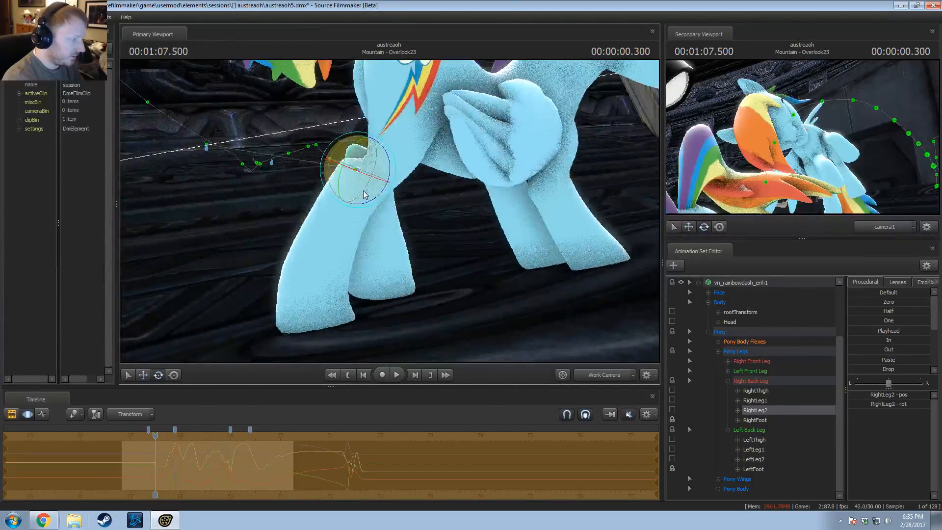
# Step: Rotate and move the LeftLeg2 bone so the lower left back leg lines up with its thigh
pyautogui.click(753, 459)
pyautogui.moveTo(392, 162)
pyautogui.mouseDown()
pyautogui.moveTo(412, 157)
pyautogui.moveTo(378, 147)
pyautogui.moveTo(379, 166)
pyautogui.mouseUp()
pyautogui.press('w')
pyautogui.keyDown('alt'); pyautogui.moveTo(470, 246); pyautogui.dragTo(402, 219); pyautogui.keyUp('alt')
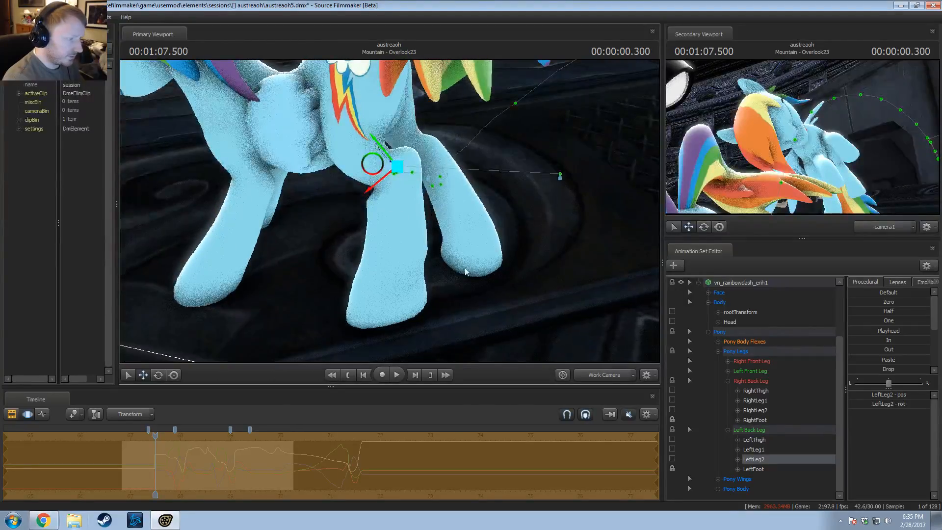
# Step: Play the shot briefly to check the adjusted back legs, and undo the last two leg changes
pyautogui.keyDown('alt'); pyautogui.moveTo(519, 243); pyautogui.dragTo(438, 322); pyautogui.keyUp('alt')
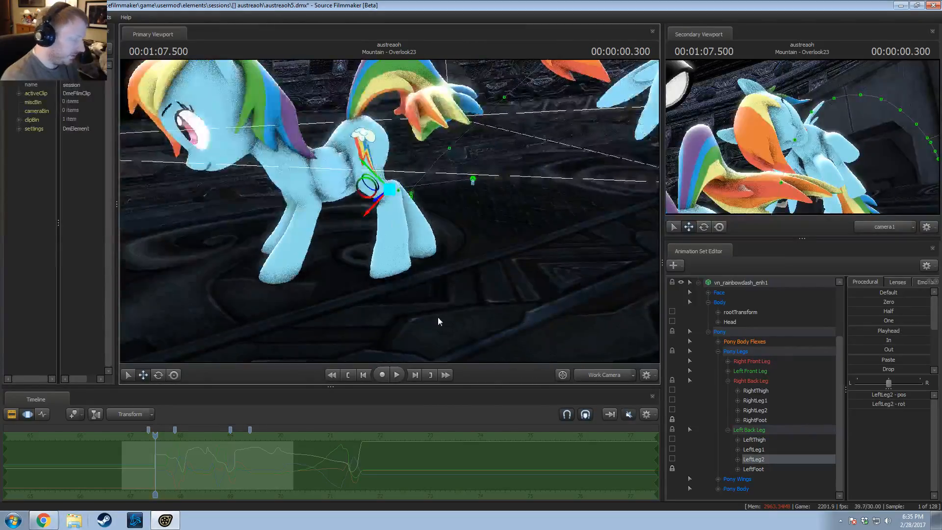
pyautogui.press('space')
pyautogui.press('space')
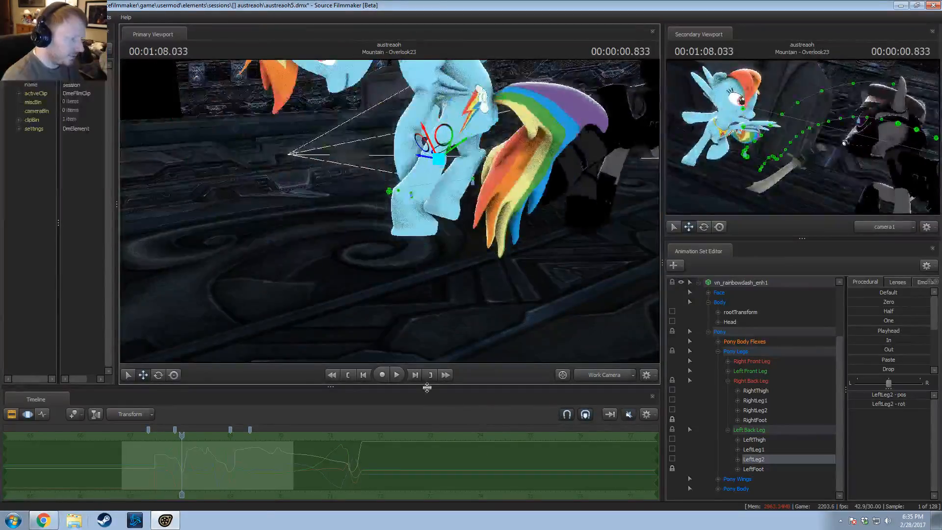
pyautogui.hotkey('ctrl', 'z')
pyautogui.hotkey('ctrl', 'z')
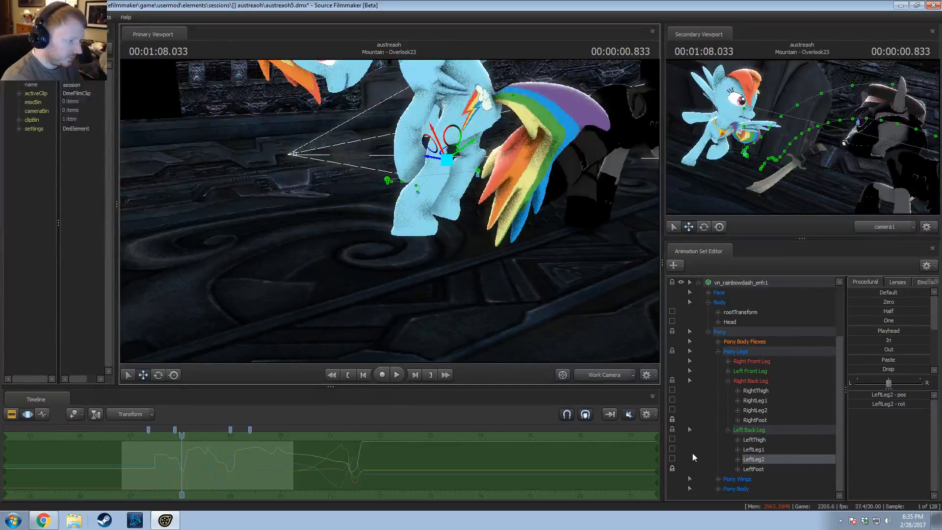
# Step: Scrub through the shot and play it from near its start to check how the back legs move
pyautogui.hotkey('ctrl', 'z')
pyautogui.hotkey('ctrl', 'shift', 'z')
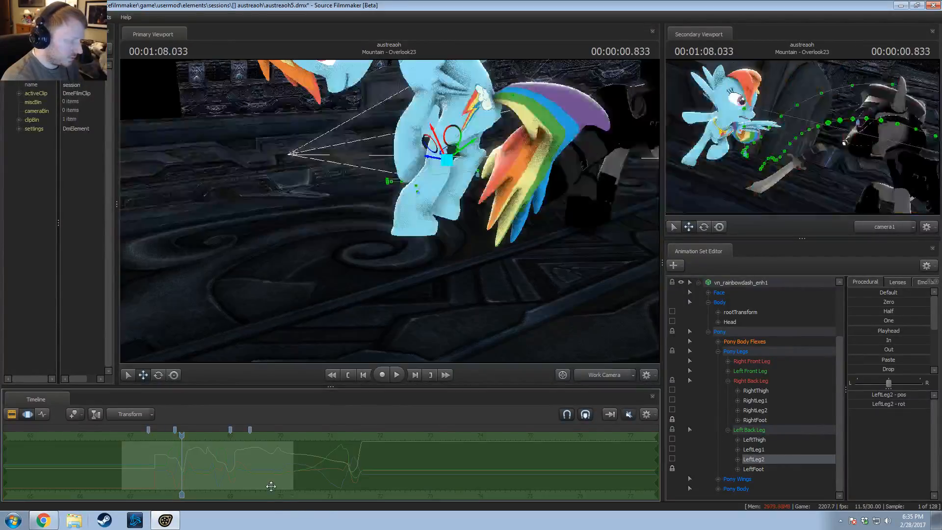
pyautogui.moveTo(184, 439); pyautogui.dragTo(170, 443)
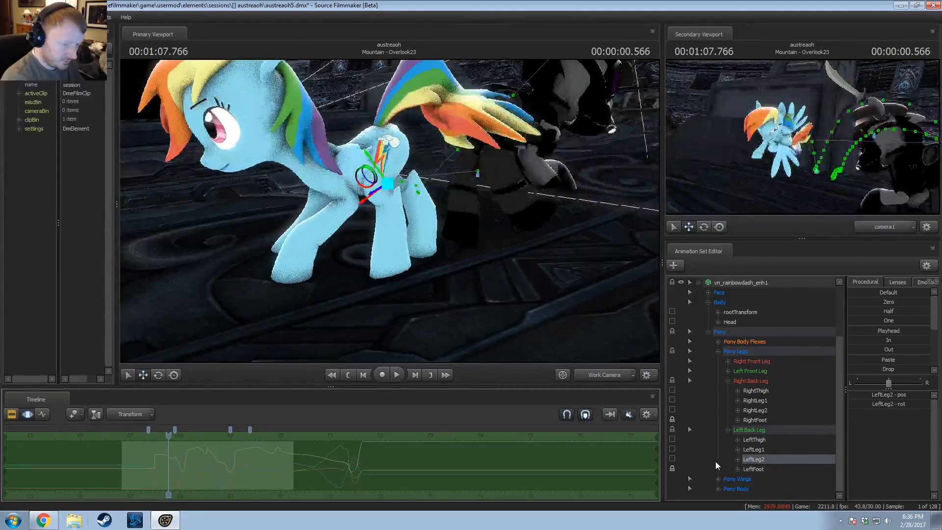
pyautogui.moveTo(170, 466); pyautogui.dragTo(187, 468)
pyautogui.moveTo(314, 275); pyautogui.dragTo(415, 240)
pyautogui.press('space')
pyautogui.press('space')
pyautogui.moveTo(165, 434); pyautogui.dragTo(146, 434)
pyautogui.press('space')
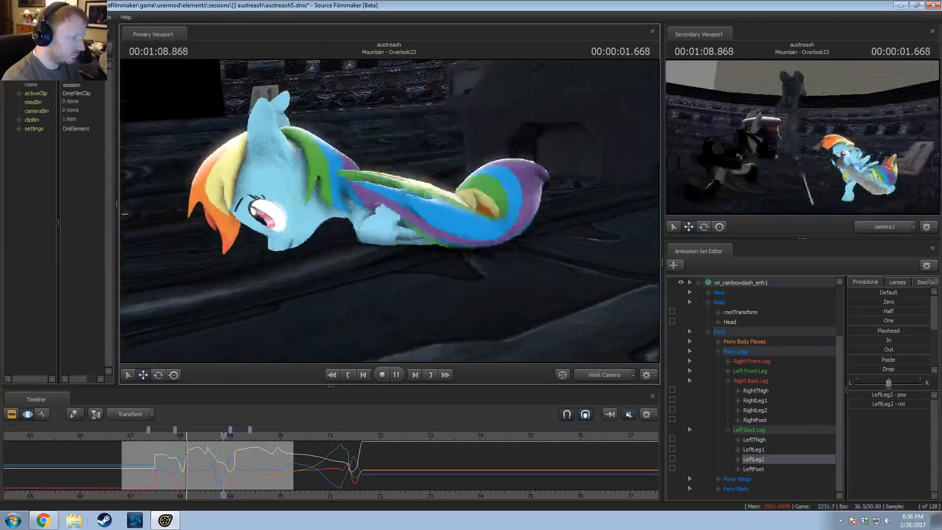
pyautogui.press('space')
pyautogui.moveTo(390, 211); pyautogui.dragTo(414, 215)
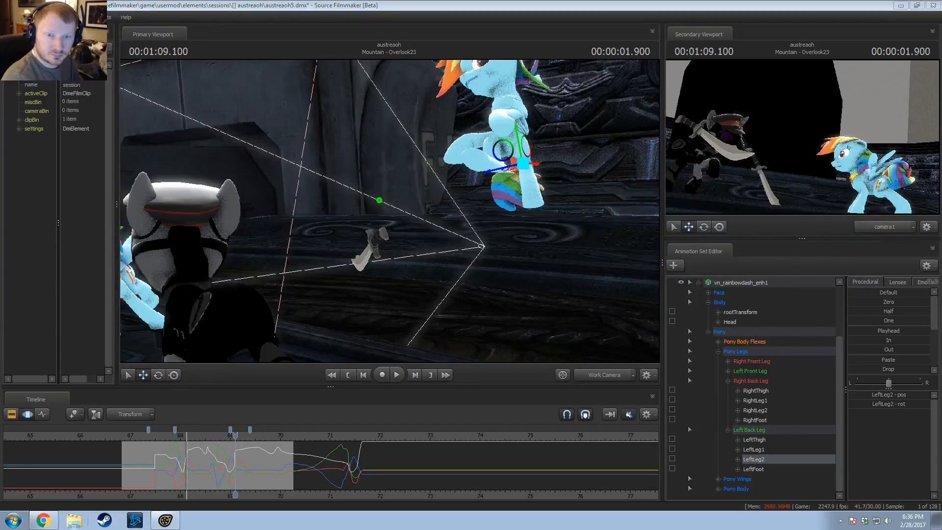
# Step: Collapse the Pony group and the whole vn_rainbowdash_enh1 animation set
pyautogui.click(287, 5)
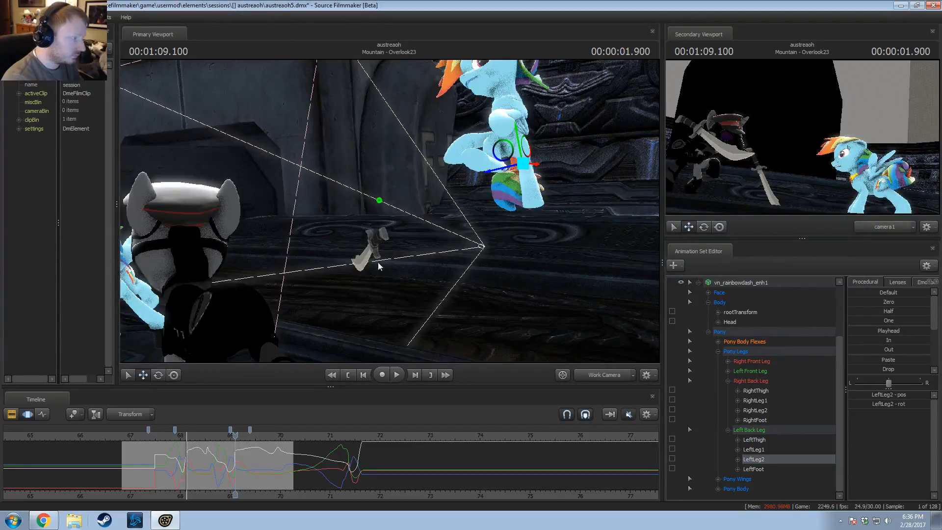
pyautogui.moveTo(379, 264)
pyautogui.mouseDown()
pyautogui.moveTo(341, 274)
pyautogui.moveTo(387, 277)
pyautogui.moveTo(346, 272)
pyautogui.moveTo(368, 256)
pyautogui.mouseUp()
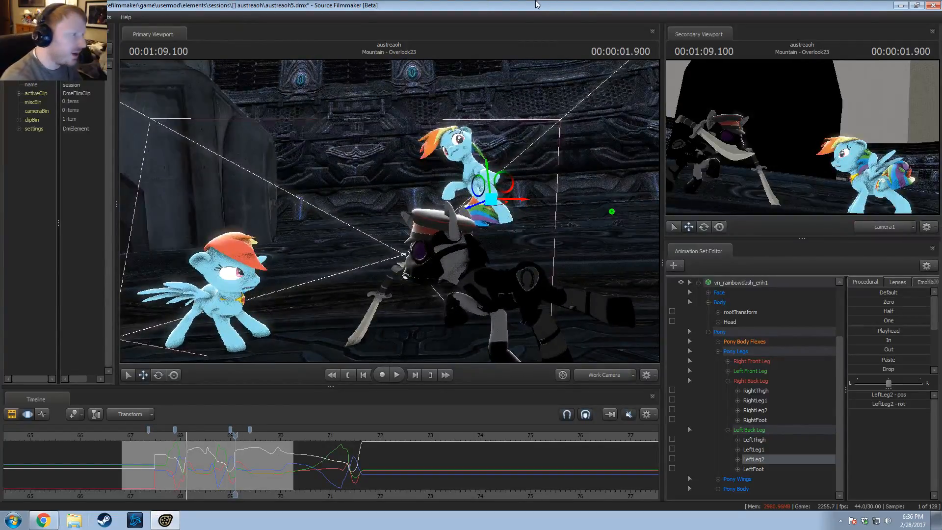
pyautogui.moveTo(342, 244); pyautogui.dragTo(342, 270)
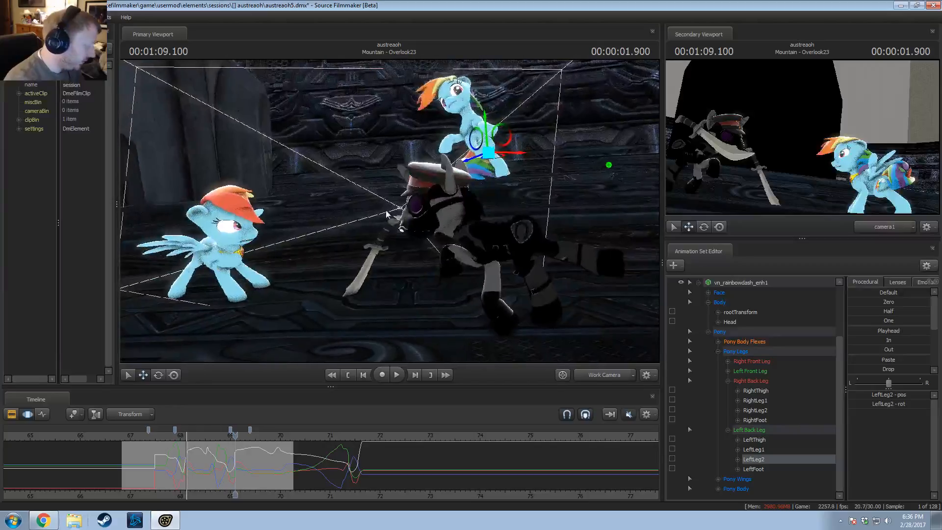
pyautogui.click(708, 331)
pyautogui.click(699, 351)
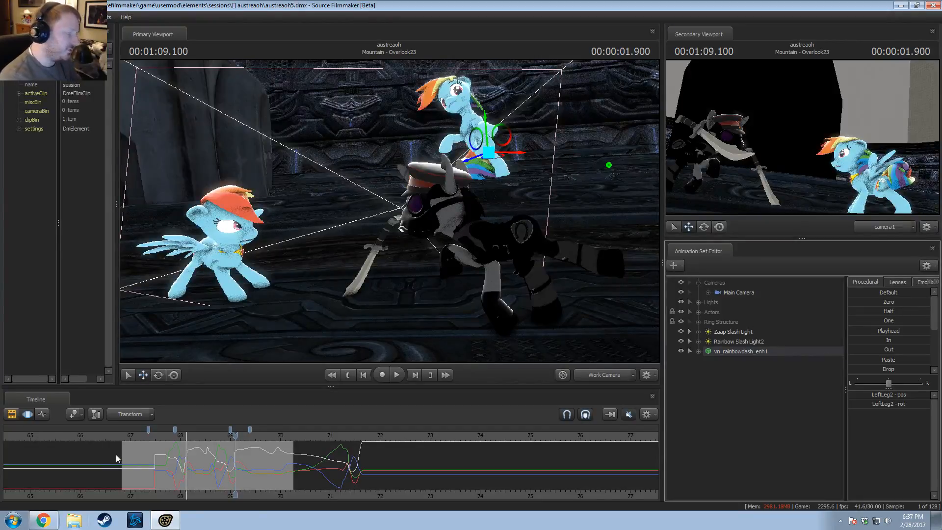
# Step: Scrub the opening of Mountain - Overlook23 and play it from the shot's start to review the imported motion
pyautogui.moveTo(129, 437); pyautogui.dragTo(154, 442)
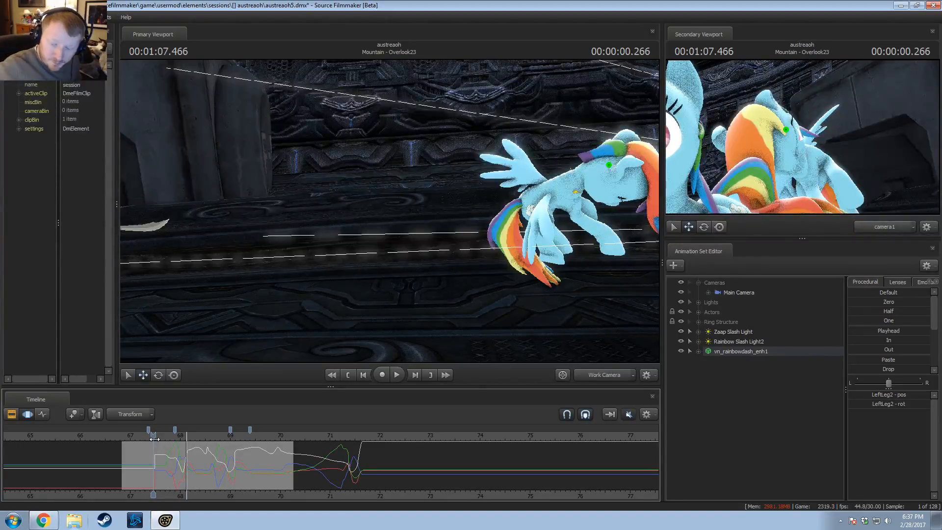
pyautogui.moveTo(148, 438); pyautogui.dragTo(150, 440)
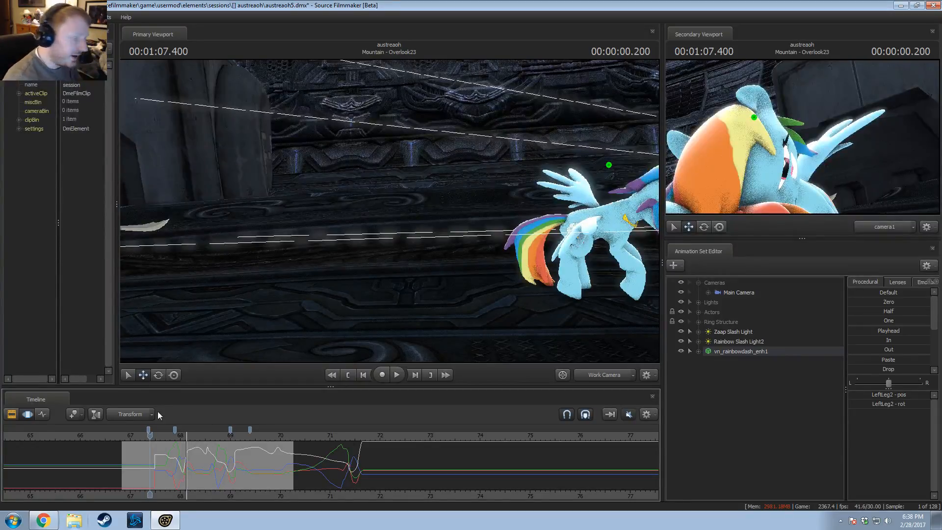
pyautogui.click(154, 439)
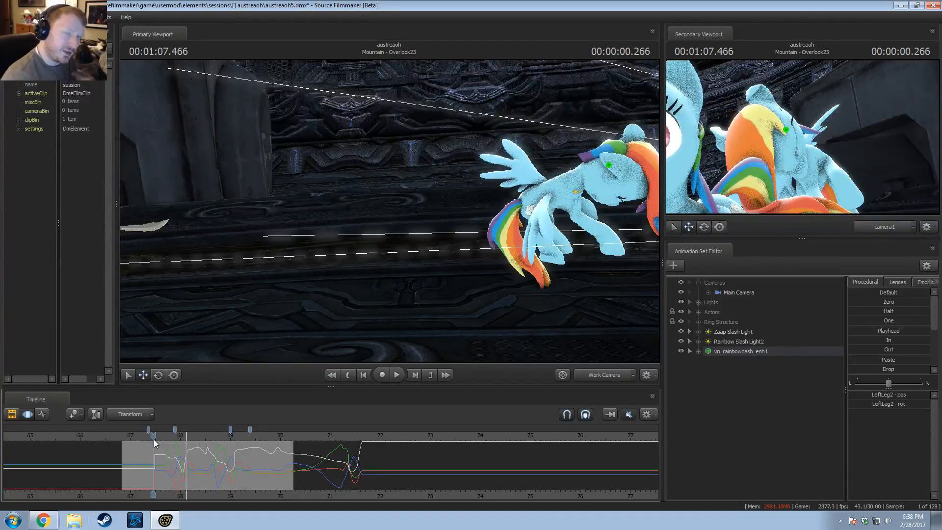
pyautogui.moveTo(154, 439); pyautogui.dragTo(140, 439)
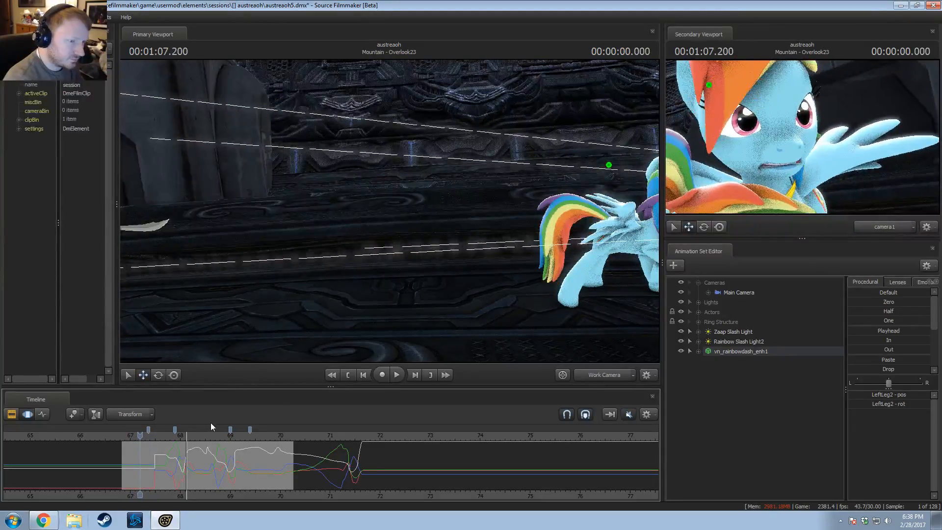
pyautogui.moveTo(515, 334); pyautogui.dragTo(344, 214)
pyautogui.press('space')
pyautogui.press('space')
pyautogui.press('space')
pyautogui.press('space')
pyautogui.press('space')
pyautogui.press('space')
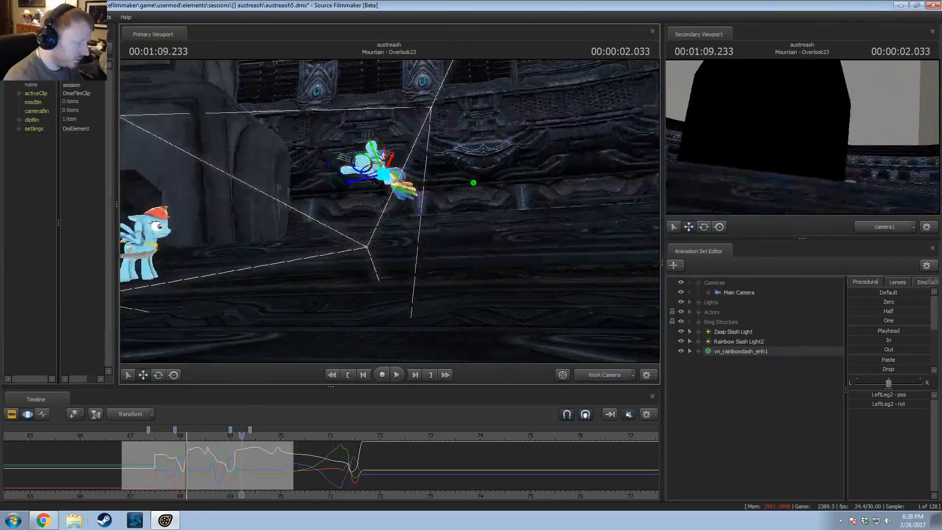
# Step: Examine the added Rainbow Dash against the other characters around 00:01:09.133 and at 00:01:07.633
pyautogui.click(235, 436)
pyautogui.moveTo(235, 438); pyautogui.dragTo(237, 438)
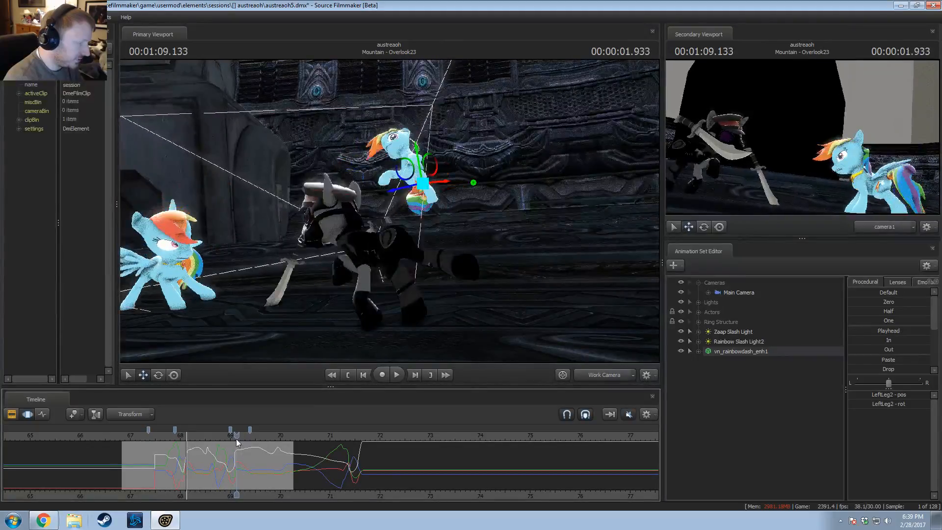
pyautogui.moveTo(444, 206); pyautogui.dragTo(529, 208)
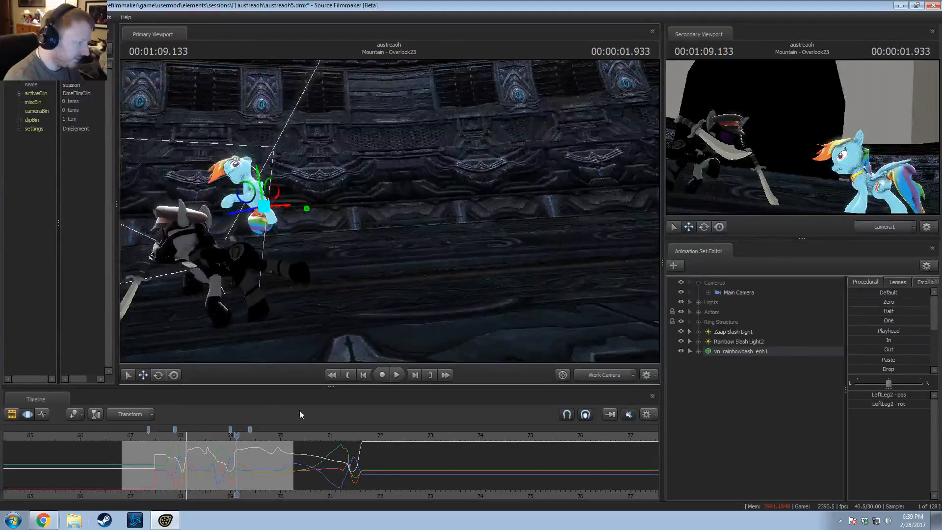
pyautogui.moveTo(228, 439); pyautogui.dragTo(167, 426)
pyautogui.keyDown('alt'); pyautogui.moveTo(343, 275); pyautogui.dragTo(319, 275); pyautogui.keyUp('alt')
pyautogui.moveTo(427, 211); pyautogui.dragTo(468, 209)
pyautogui.press('w')
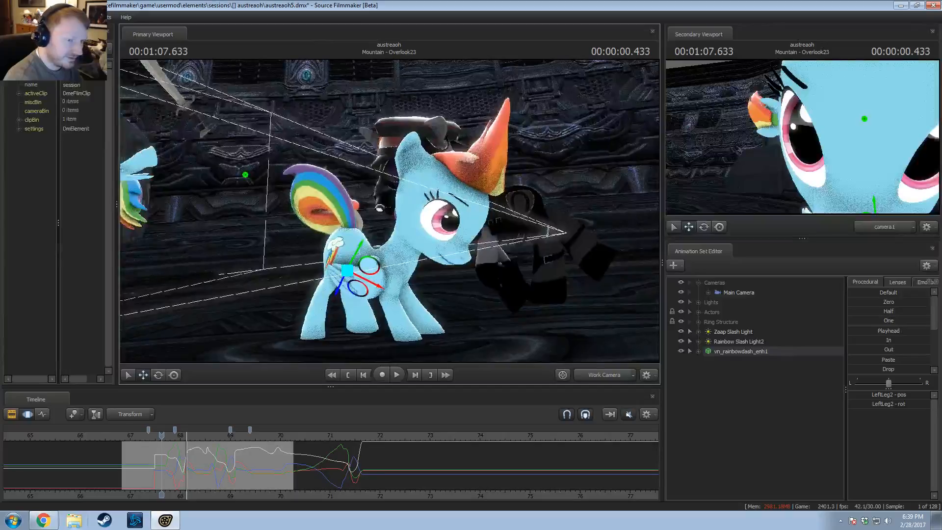
# Step: View the frame through camera1 in the primary viewport and return to the Work Camera
pyautogui.click(608, 374)
pyautogui.click(455, 287)
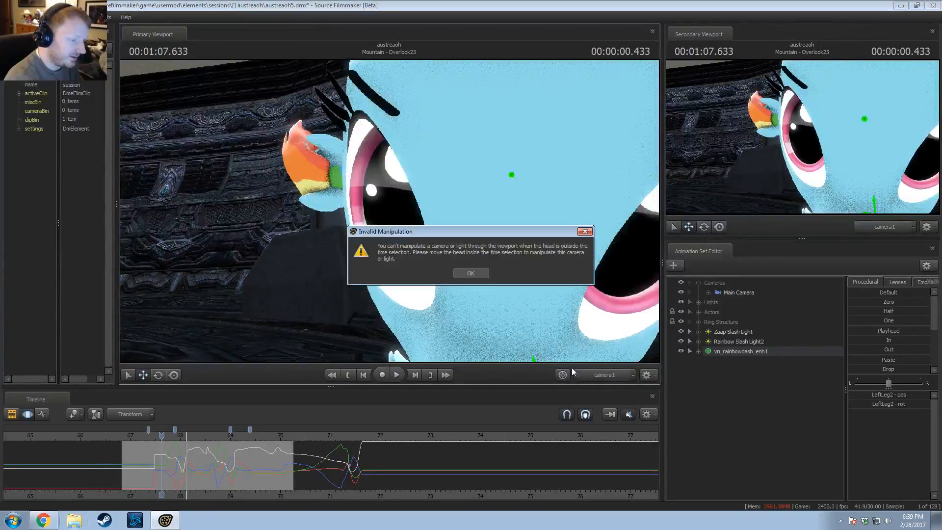
pyautogui.click(471, 272)
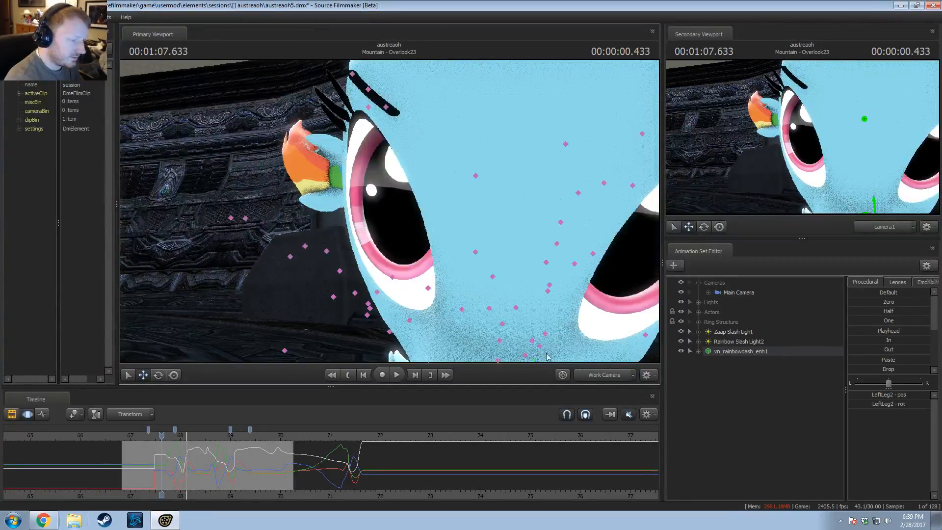
pyautogui.click(604, 375)
pyautogui.press('w')
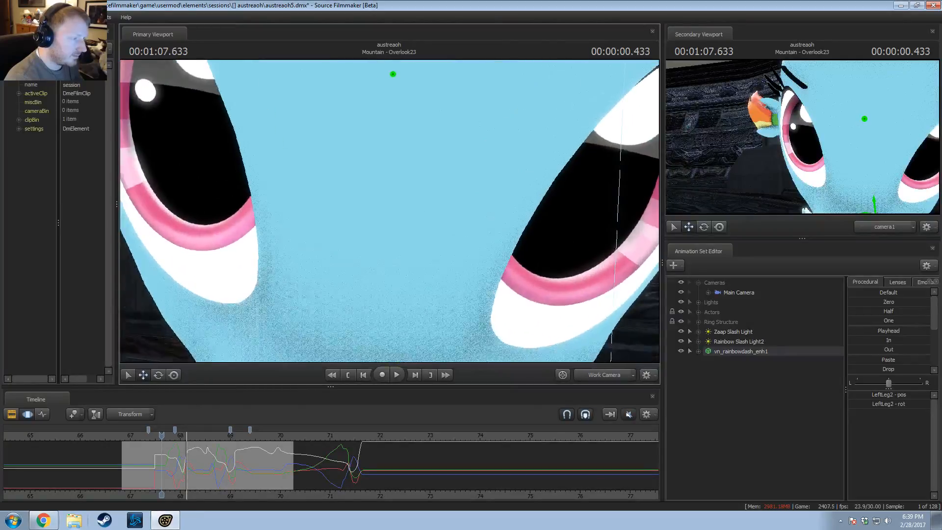
# Step: Examine the added Rainbow Dash from several sides and compare her placement with the original pony and the camera frustum
pyautogui.press('s')
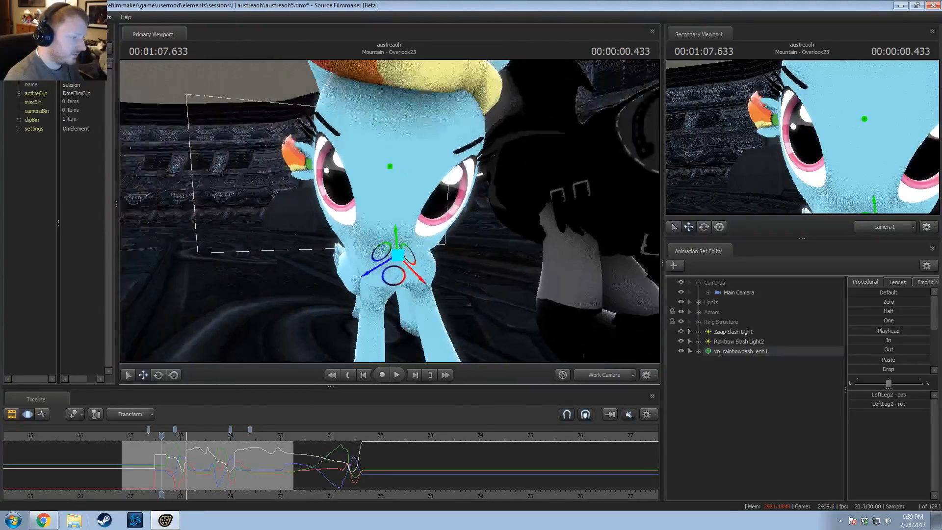
pyautogui.press('s')
pyautogui.press('a')
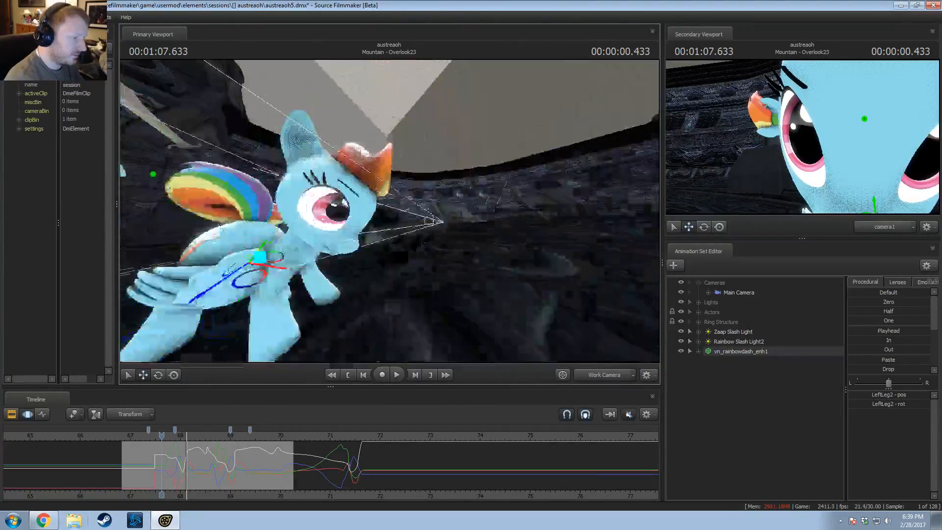
pyautogui.press('s')
pyautogui.press('d')
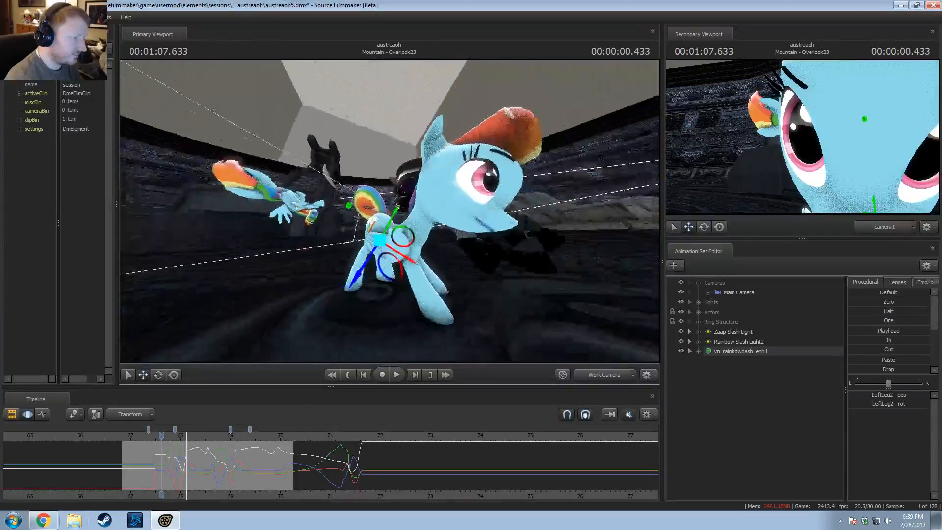
pyautogui.press('d')
pyautogui.press('a')
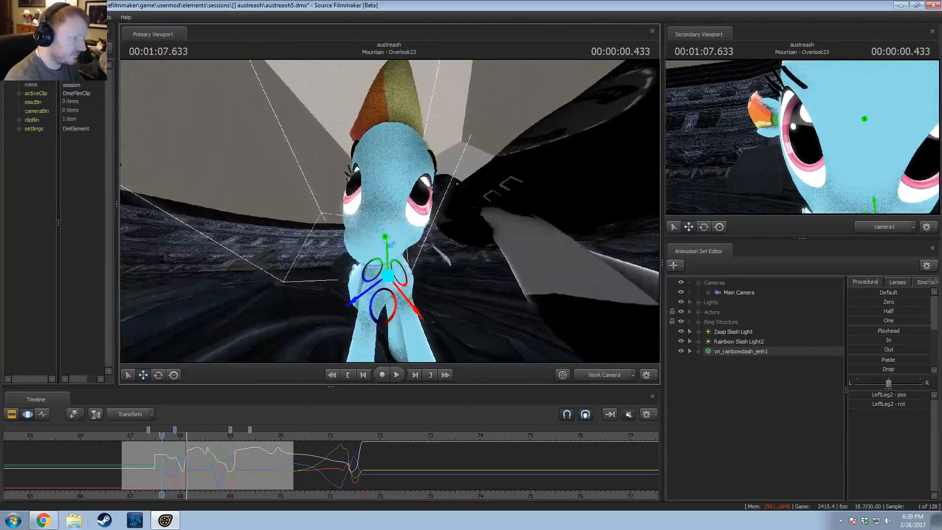
pyautogui.press('s')
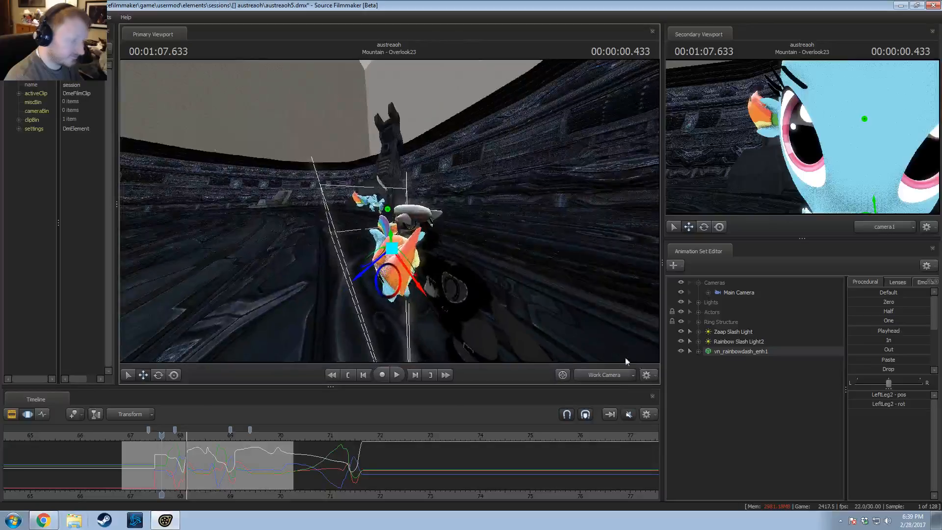
pyautogui.click(563, 375)
pyautogui.press('s')
pyautogui.moveTo(461, 210); pyautogui.dragTo(476, 236)
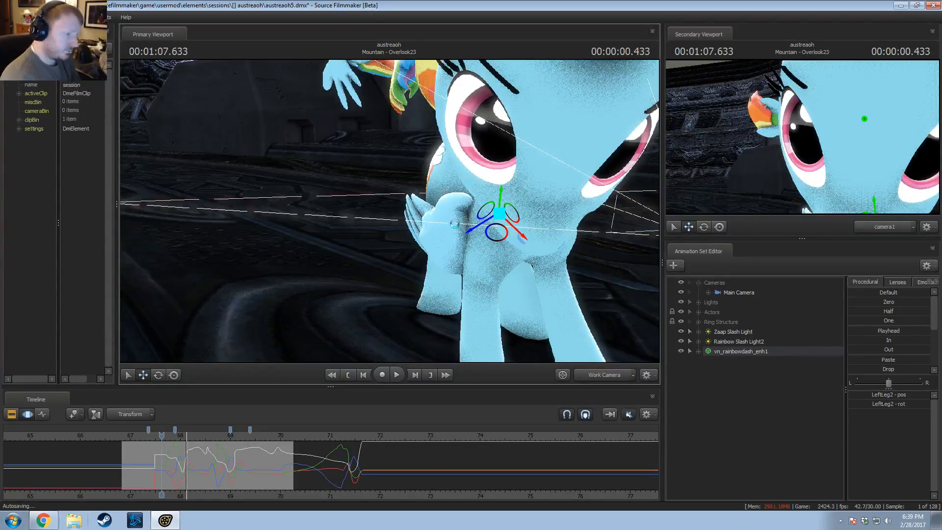
pyautogui.moveTo(497, 223); pyautogui.dragTo(530, 224)
pyautogui.press('a')
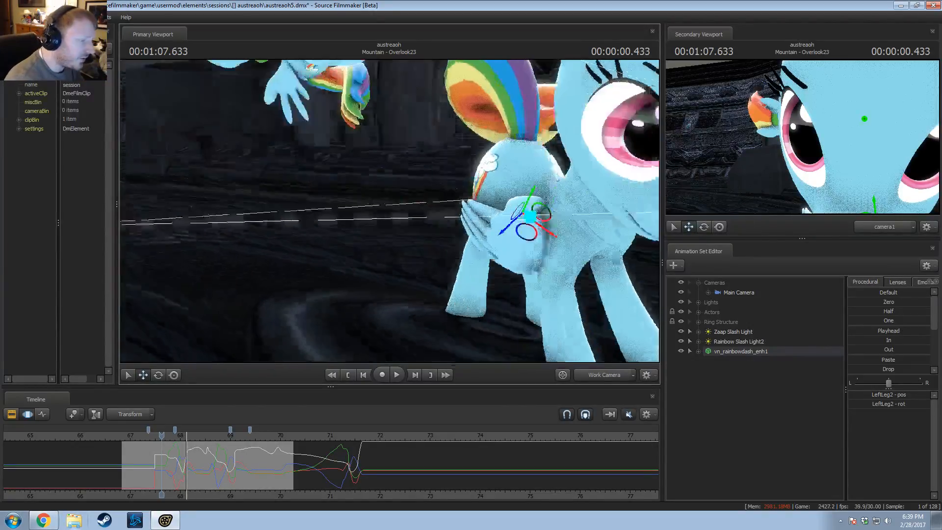
pyautogui.press('s')
pyautogui.moveTo(389, 221); pyautogui.dragTo(387, 211)
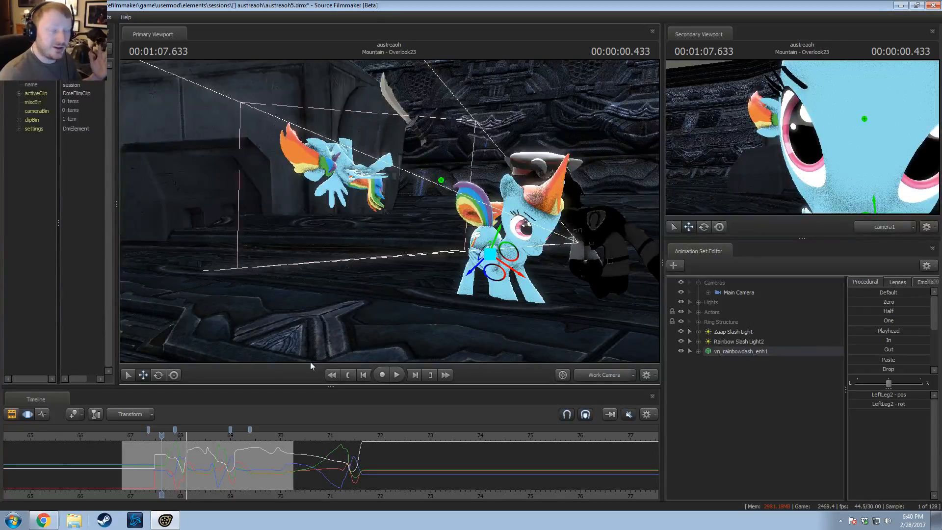
# Step: Play a short stretch of the shot from 00:01:07.533 and stop at 00:01:07.900
pyautogui.click(157, 434)
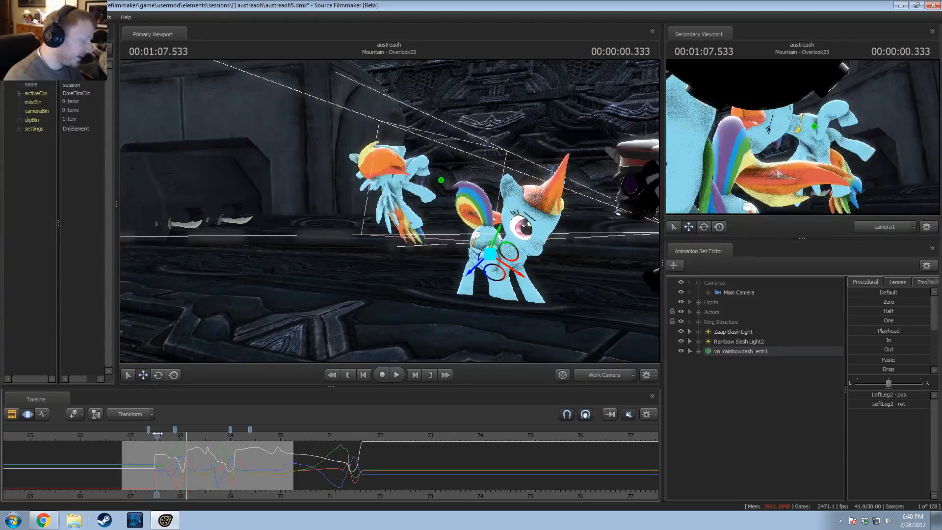
pyautogui.press('space')
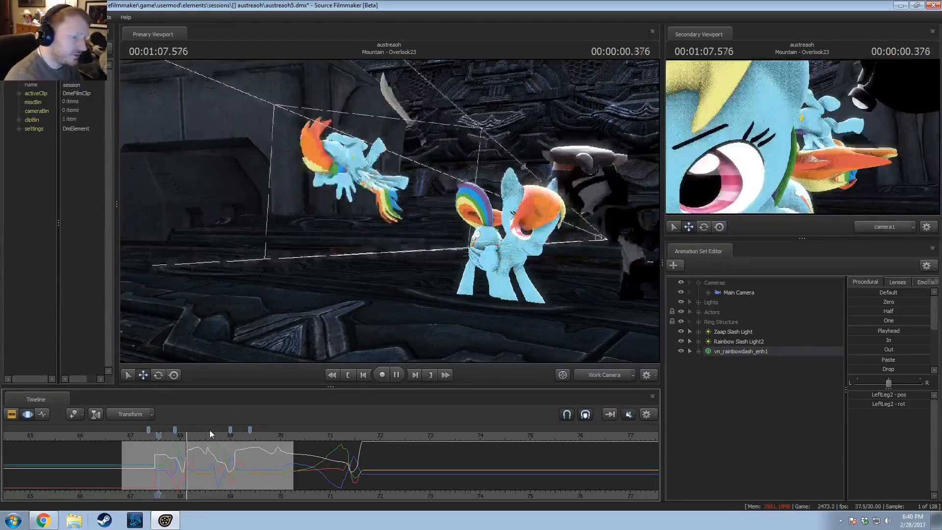
pyautogui.press('space')
pyautogui.scroll(3, 213, 428)
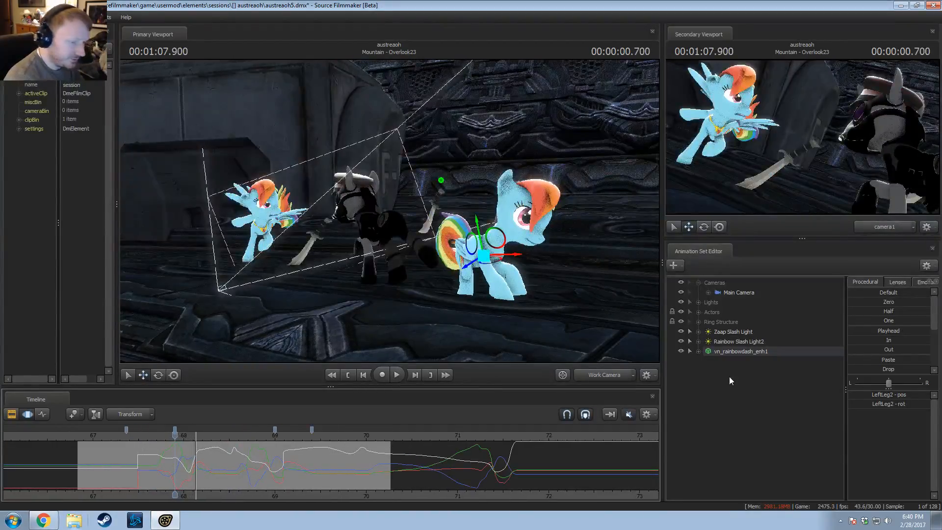
# Step: Rename the vn_rainbowdash_enh1 animation set to "BASE JUMP 2"
pyautogui.click(730, 350)
pyautogui.scroll(5, 320, 441)
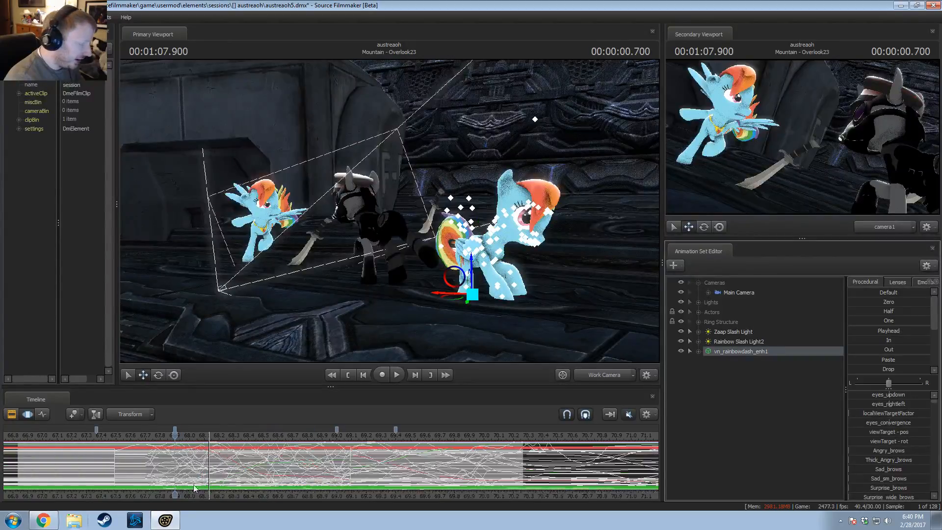
pyautogui.rightClick(716, 355)
pyautogui.click(732, 359)
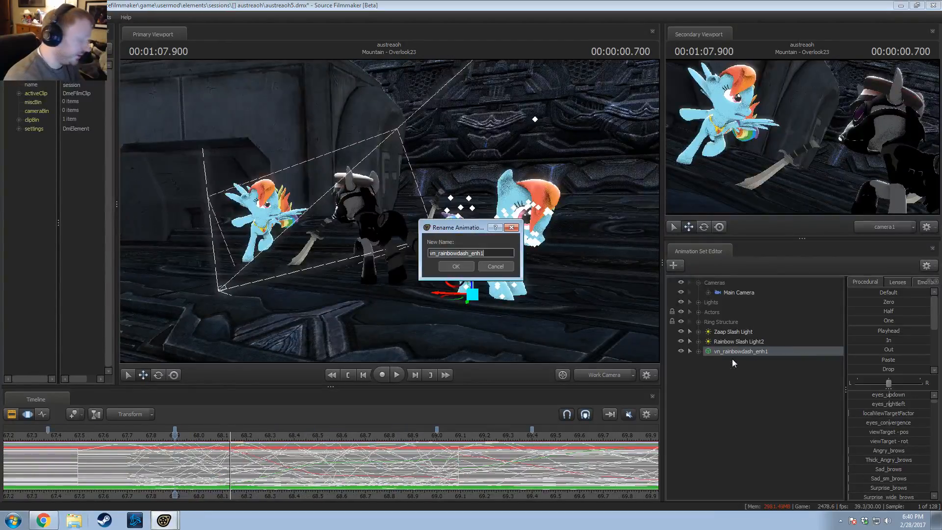
pyautogui.write('BASE JUMP @')
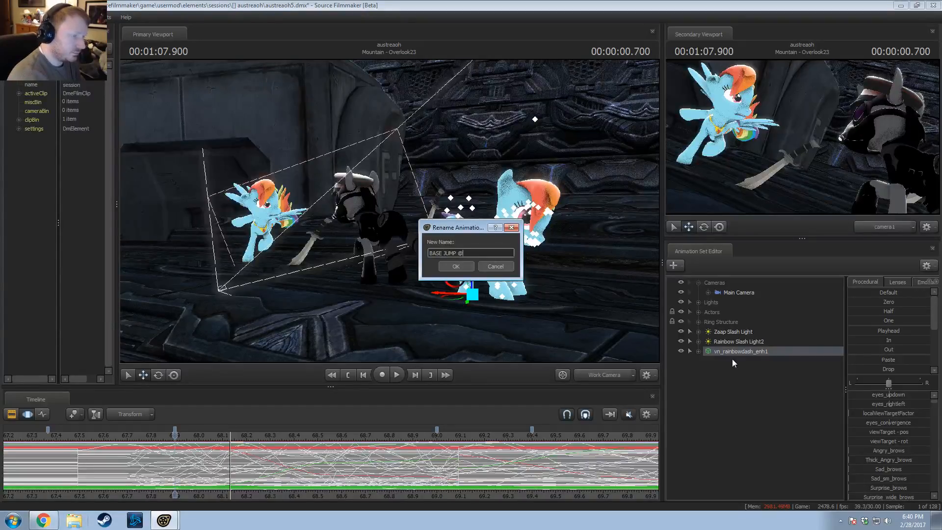
pyautogui.press('BackSpace')
pyautogui.write('2')
pyautogui.press('Return')
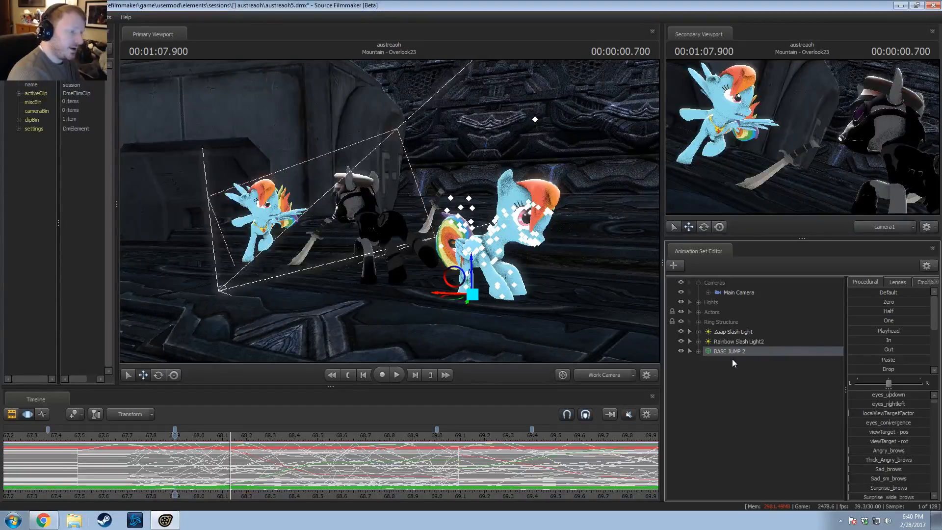
# Step: Select all of BASE JUMP 2's controls over the entire time range for adjustment with the screen manipulator
pyautogui.click(699, 351)
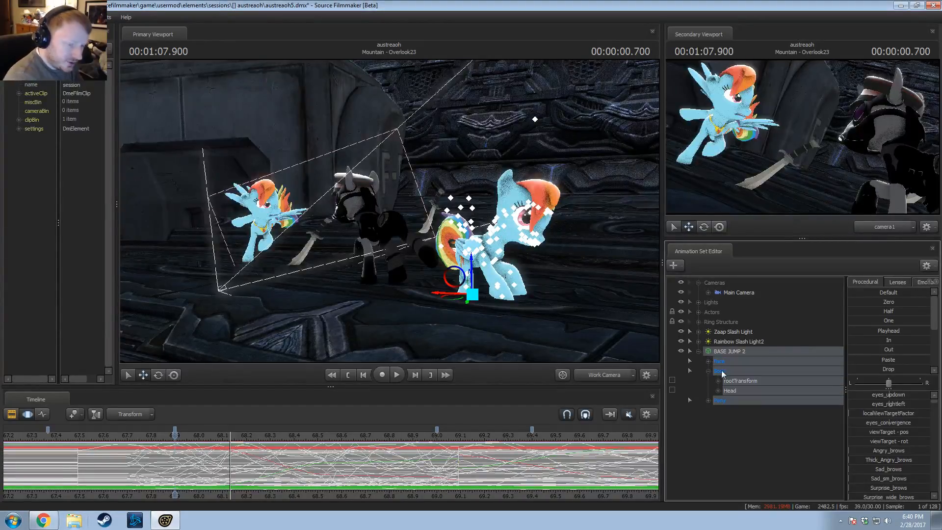
pyautogui.moveTo(562, 349); pyautogui.dragTo(391, 222)
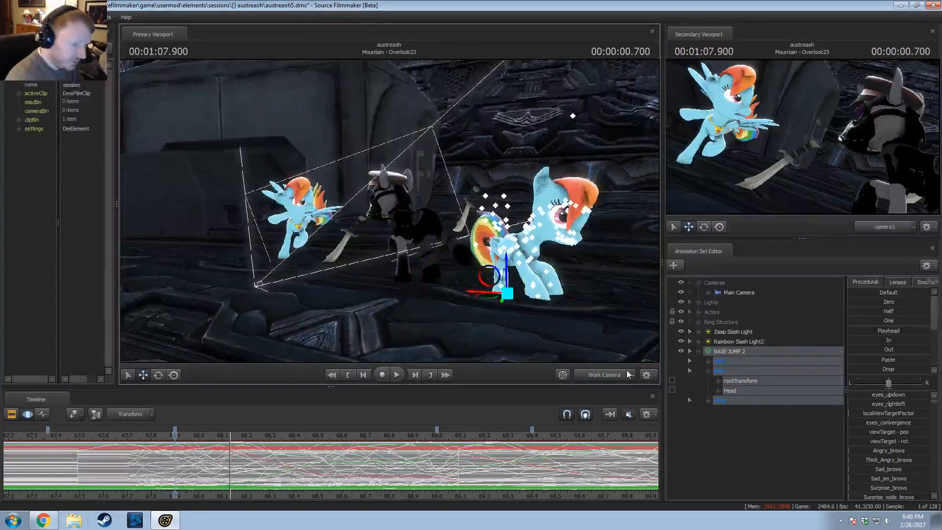
pyautogui.click(758, 390)
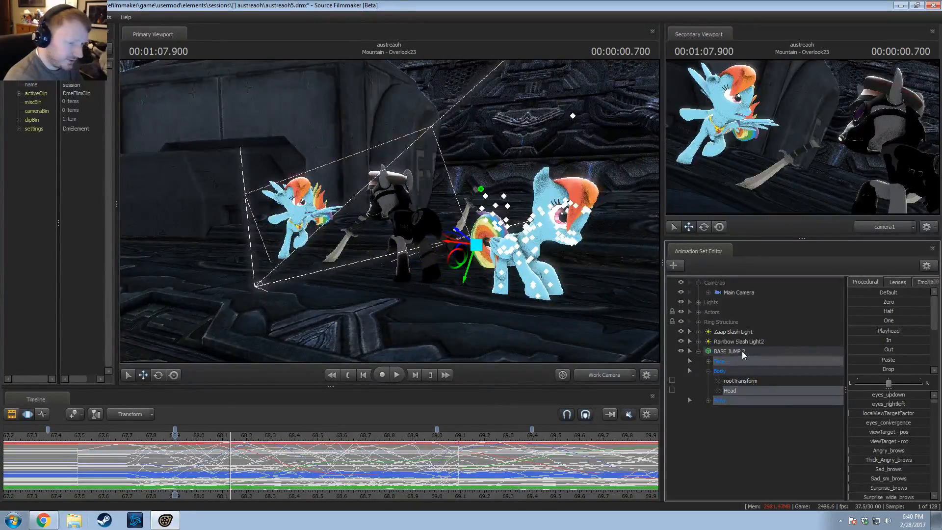
pyautogui.keyDown('ctrl'); pyautogui.click(726, 361); pyautogui.keyUp('ctrl')
pyautogui.click(326, 462)
pyautogui.hotkey('ctrl', 'a')
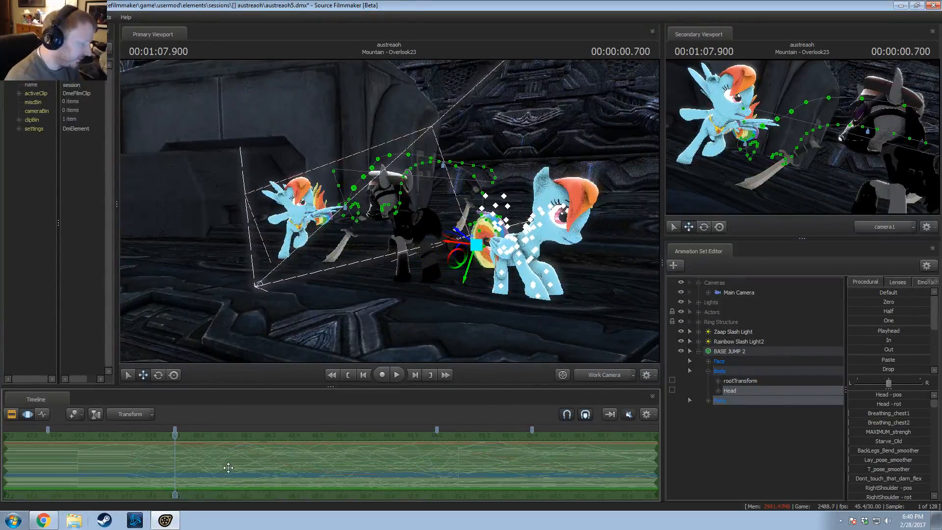
pyautogui.moveTo(365, 266)
pyautogui.mouseDown()
pyautogui.moveTo(328, 263)
pyautogui.moveTo(365, 267)
pyautogui.mouseUp()
pyautogui.press('s')
pyautogui.click(725, 352)
pyautogui.press('r')
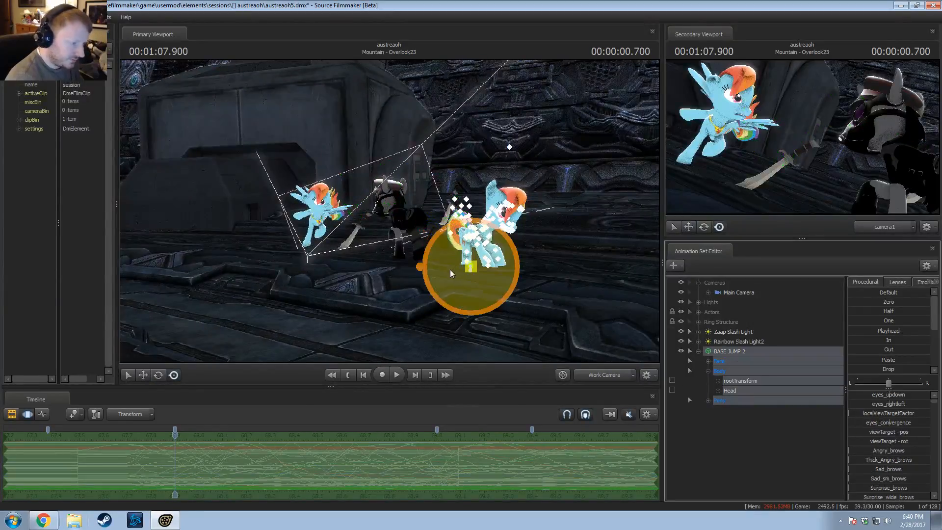
# Step: Align BASE JUMP 2's rootTransform with the rootTransform of the original Rainbow Dash in the Actors group
pyautogui.keyDown('alt'); pyautogui.moveTo(450, 273); pyautogui.dragTo(393, 324); pyautogui.keyUp('alt')
pyautogui.click(698, 313)
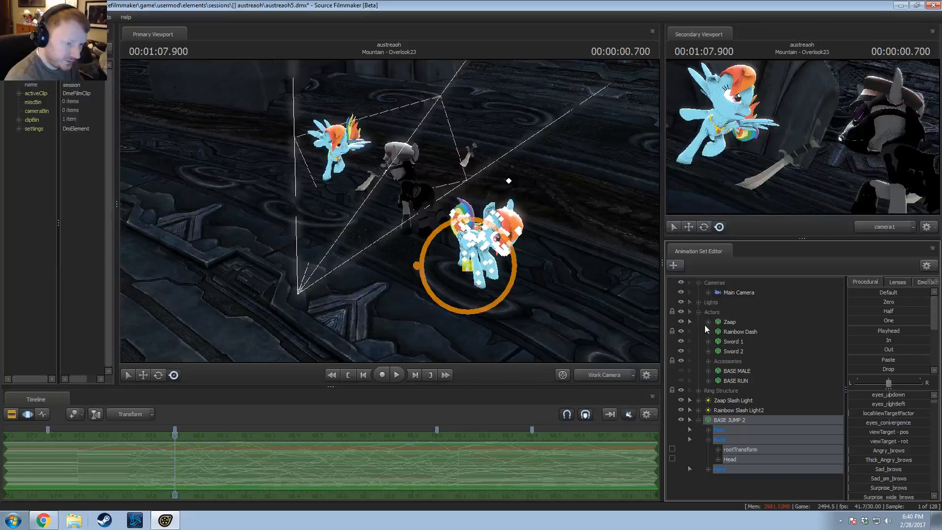
pyautogui.click(708, 332)
pyautogui.click(718, 351)
pyautogui.click(749, 360)
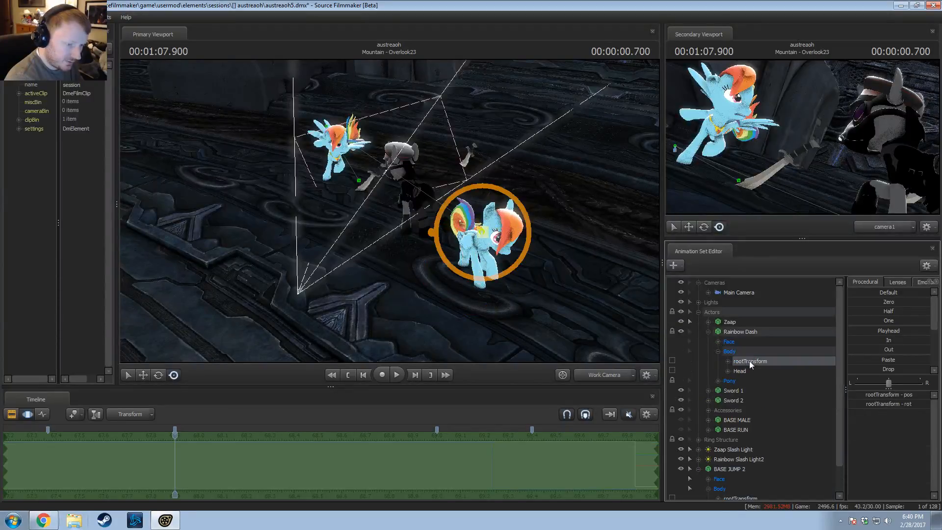
pyautogui.scroll(-1, 756, 456)
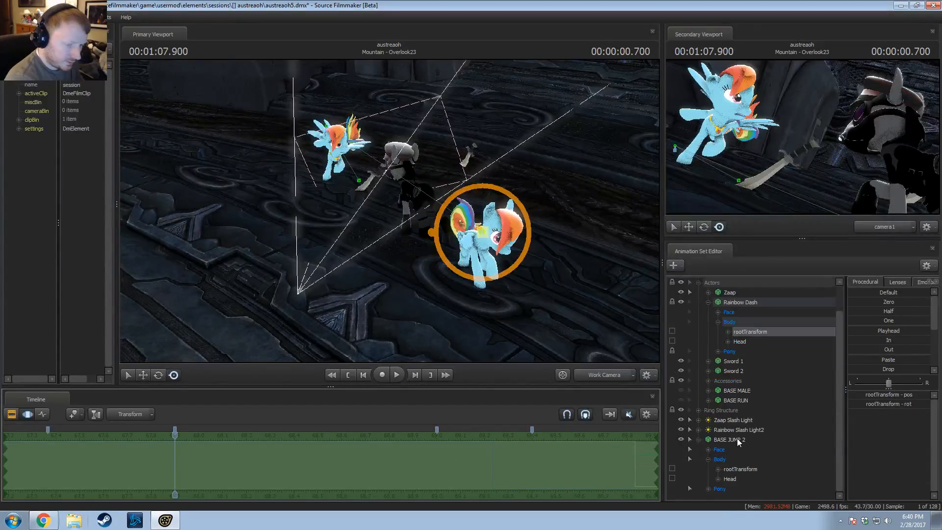
pyautogui.click(738, 439)
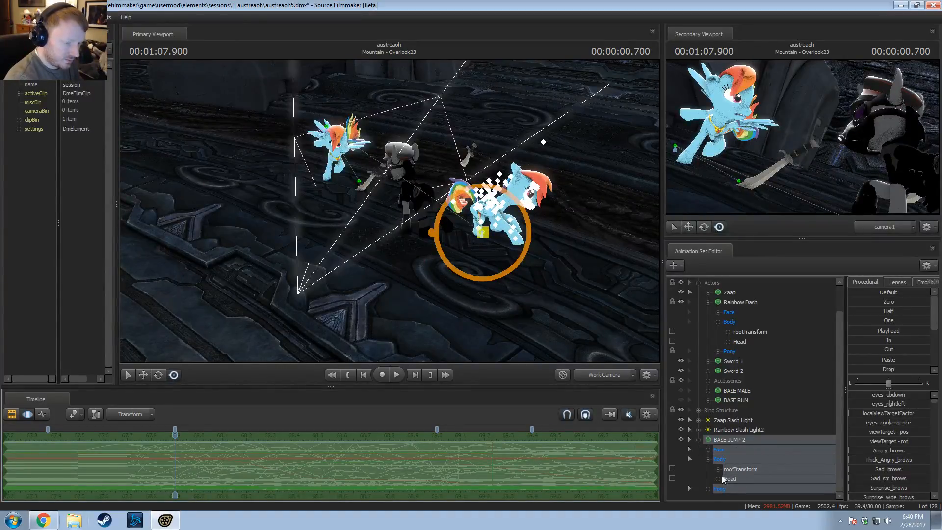
# Step: Expand BASE JUMP 2's Pony and Pony Body groups and select the Pelvis to show its motion path
pyautogui.click(709, 489)
pyautogui.click(709, 489)
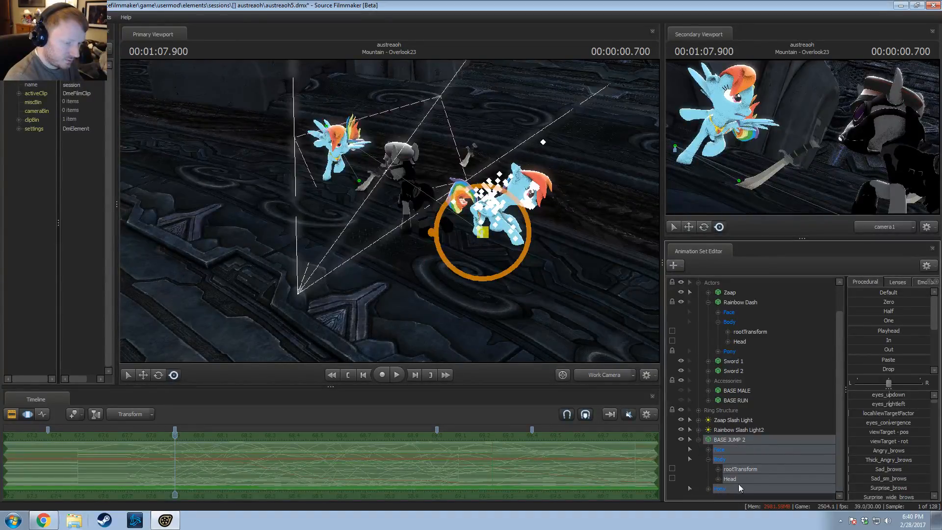
pyautogui.click(708, 489)
pyautogui.scroll(-5, 725, 493)
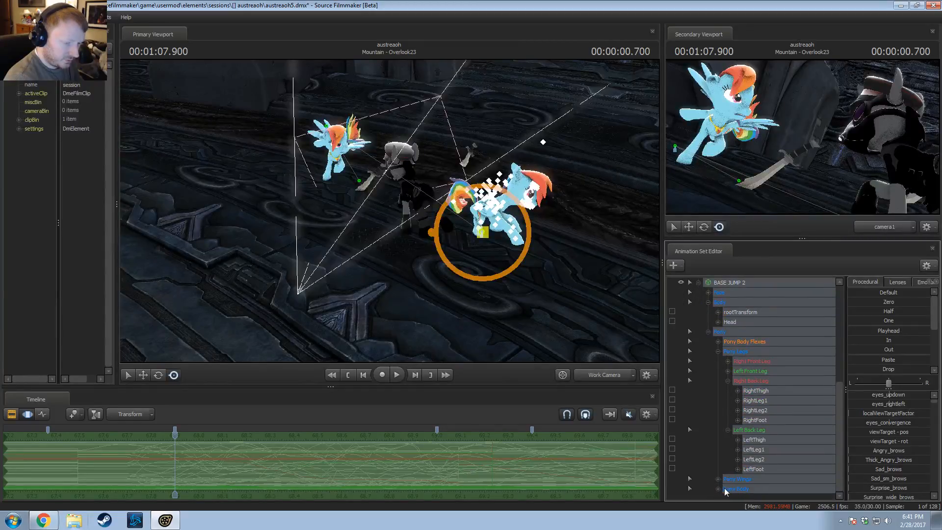
pyautogui.click(742, 314)
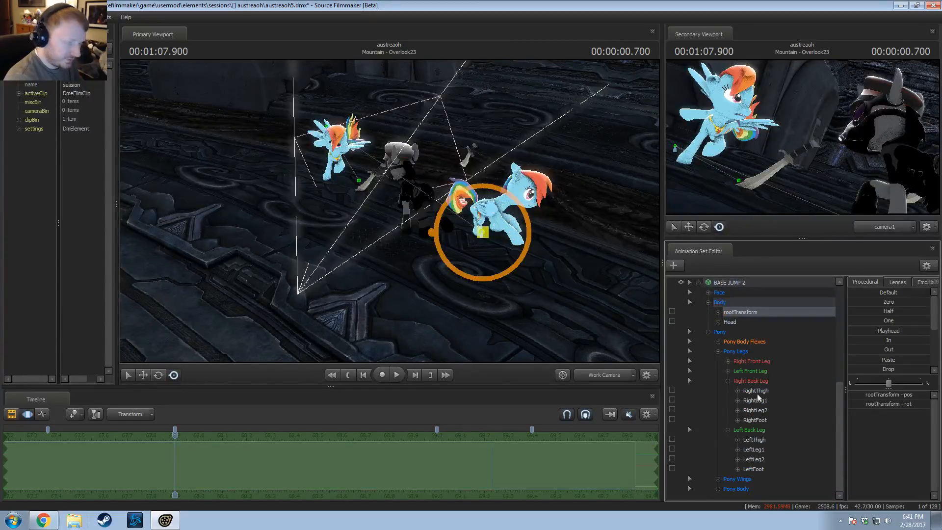
pyautogui.click(718, 489)
pyautogui.scroll(-3, 720, 490)
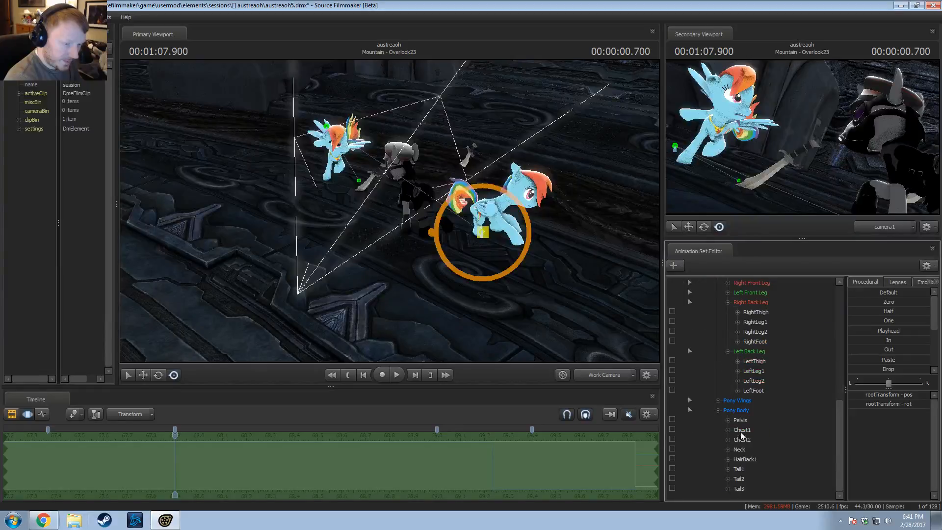
pyautogui.click(740, 420)
pyautogui.moveTo(655, 242); pyautogui.dragTo(619, 221)
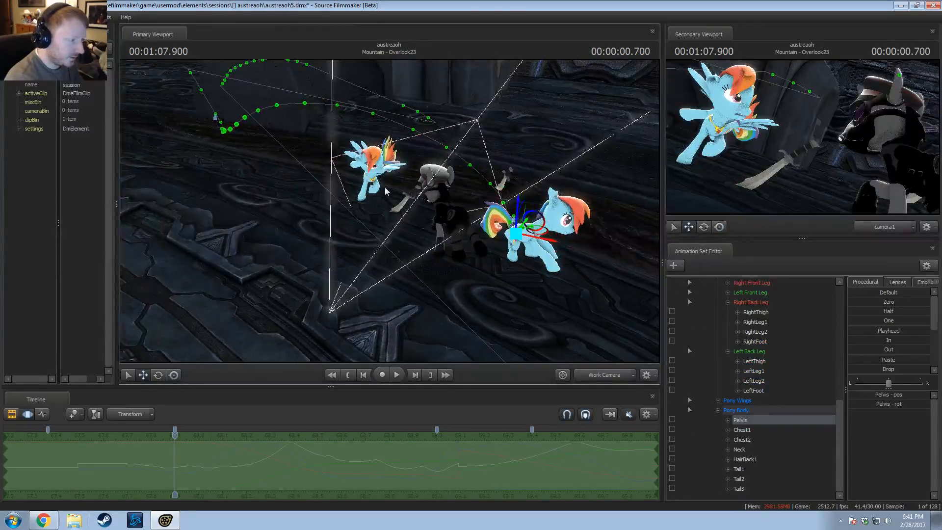
# Step: Play and scrub through the shot to examine the jump's path against the camera and the original pony, stopping at 00:01:09.400
pyautogui.press('space')
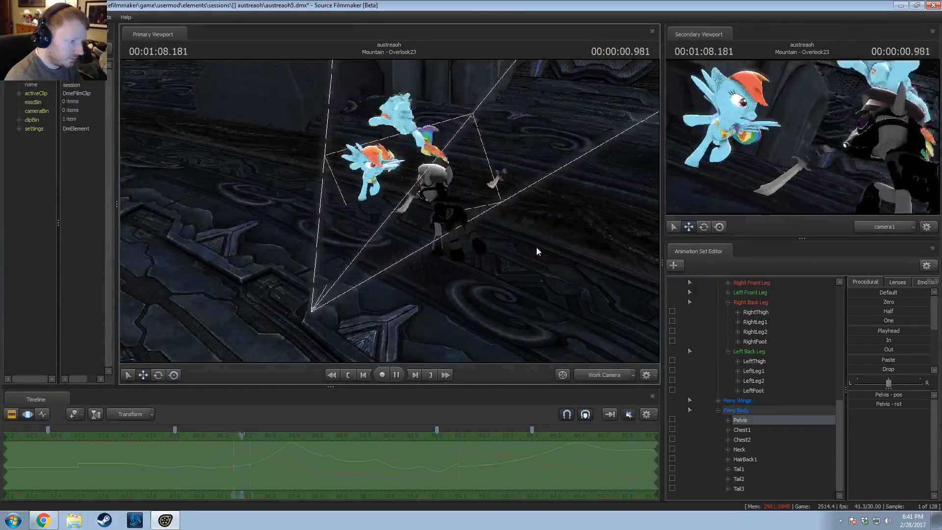
pyautogui.press('space')
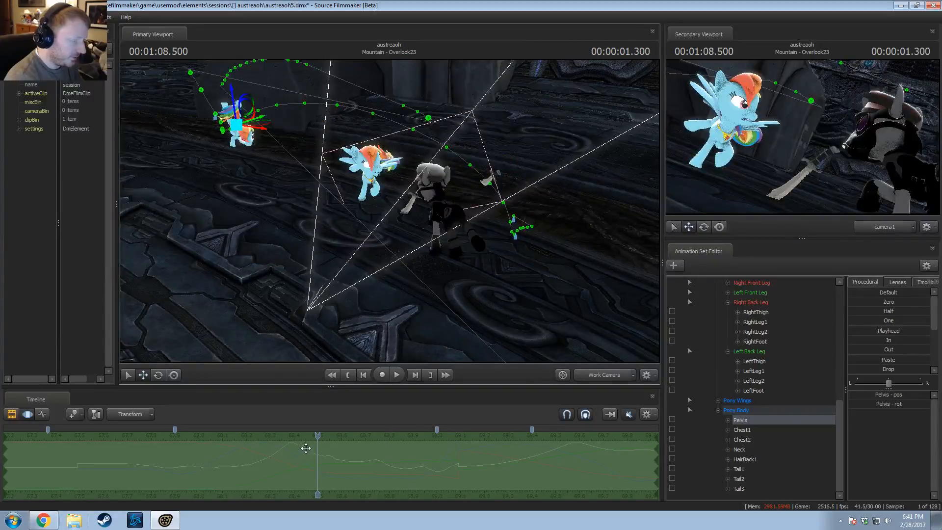
pyautogui.moveTo(305, 448); pyautogui.dragTo(240, 469)
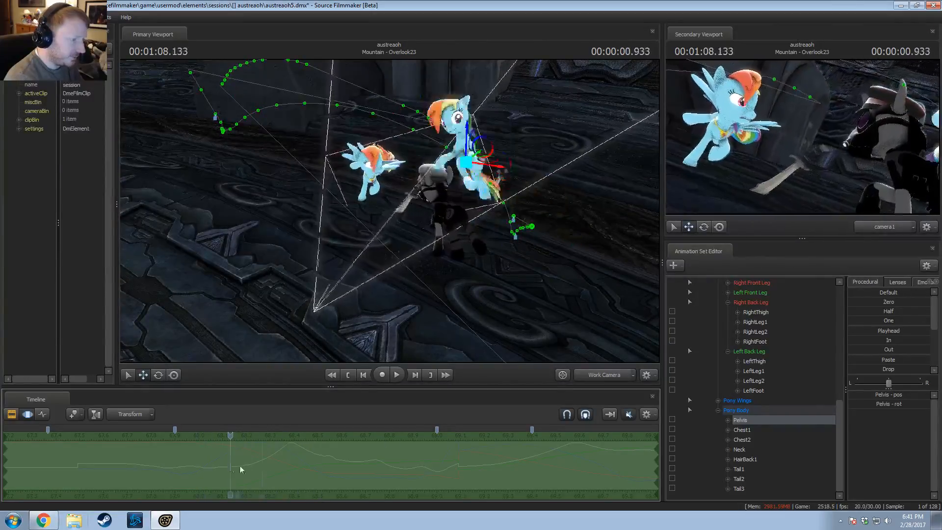
pyautogui.press('space')
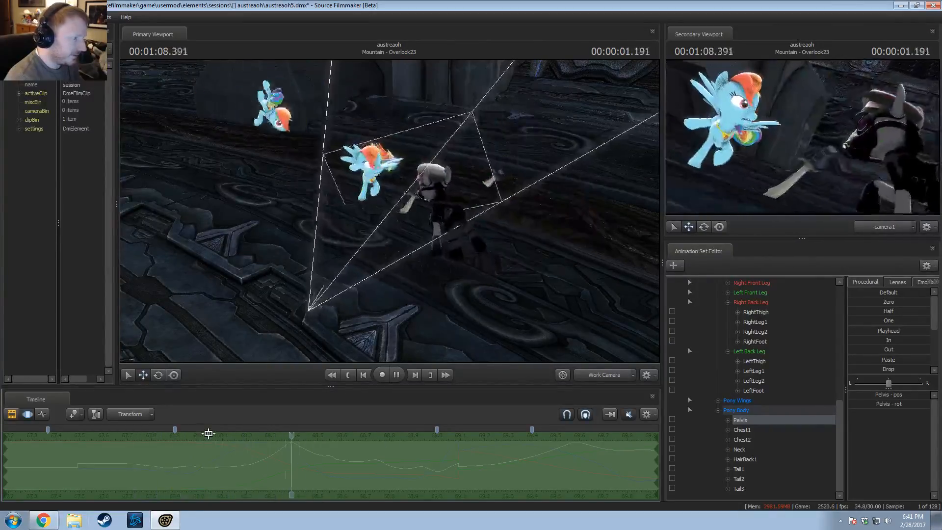
pyautogui.press('space')
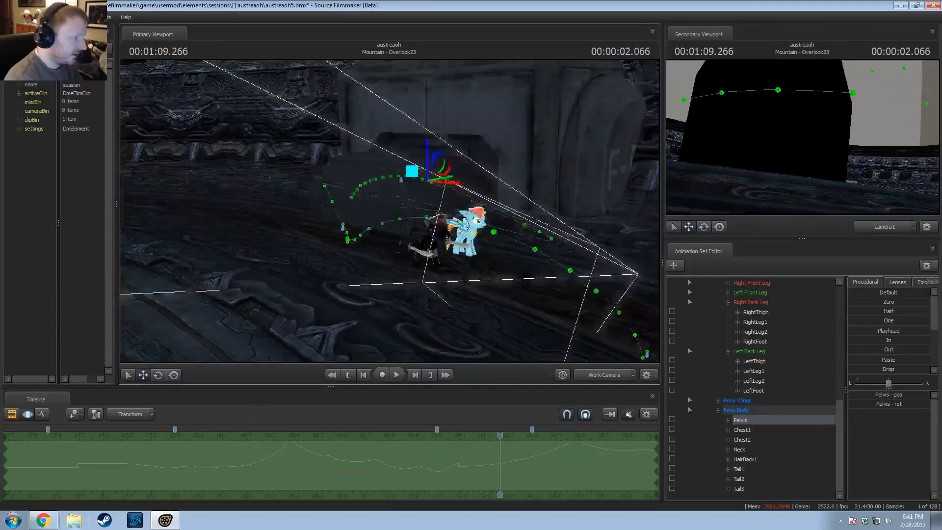
pyautogui.moveTo(417, 235); pyautogui.dragTo(393, 221)
pyautogui.press('space')
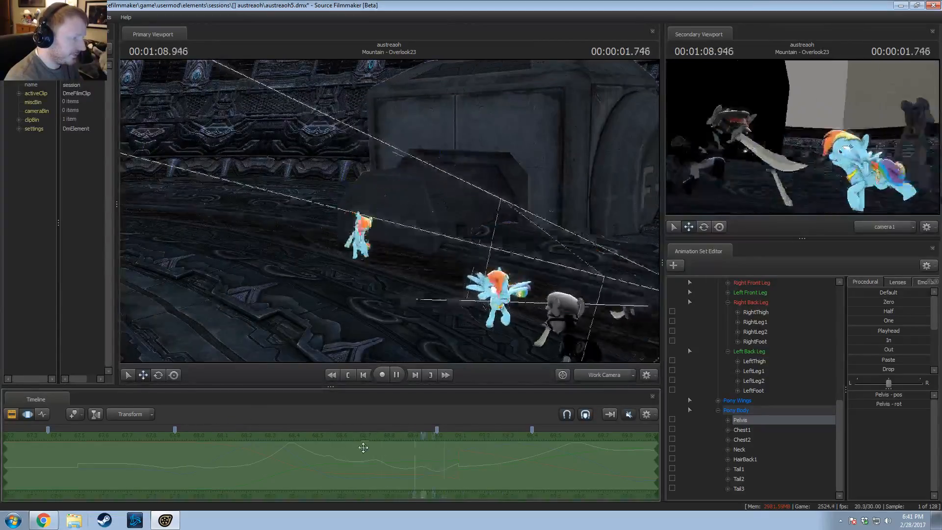
pyautogui.press('space')
pyautogui.moveTo(472, 446); pyautogui.dragTo(483, 477)
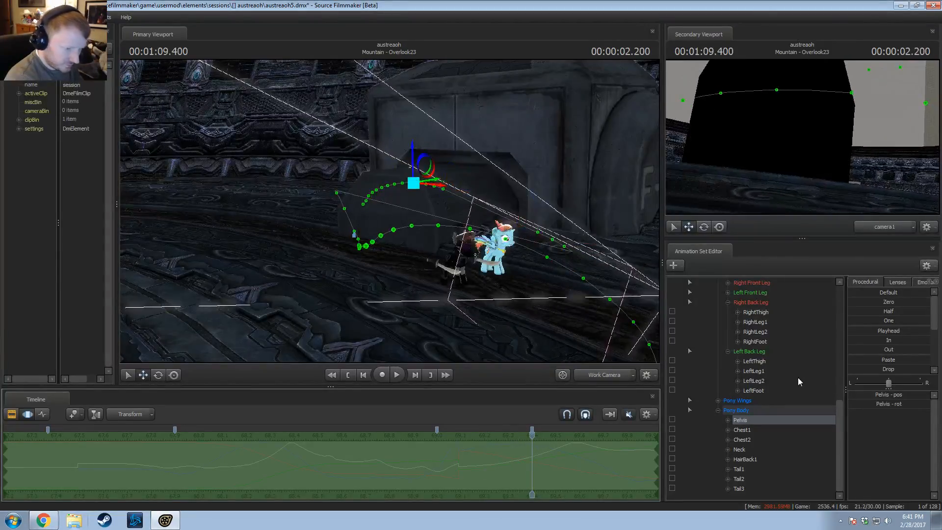
# Step: Apply the Playhead preset to BASE JUMP 2's rootTransform over the entire time range, using its placement at 00:01:09.200
pyautogui.scroll(4, 802, 379)
pyautogui.click(753, 351)
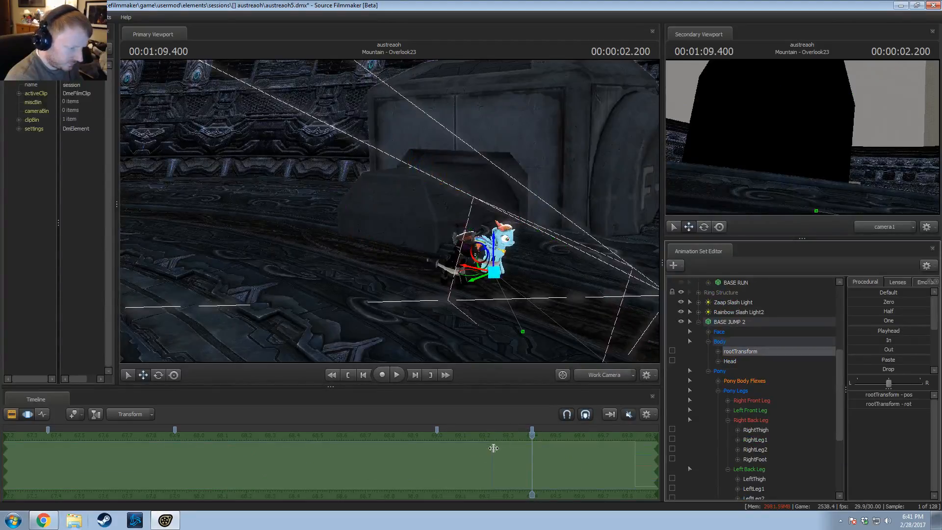
pyautogui.moveTo(493, 448); pyautogui.dragTo(492, 450)
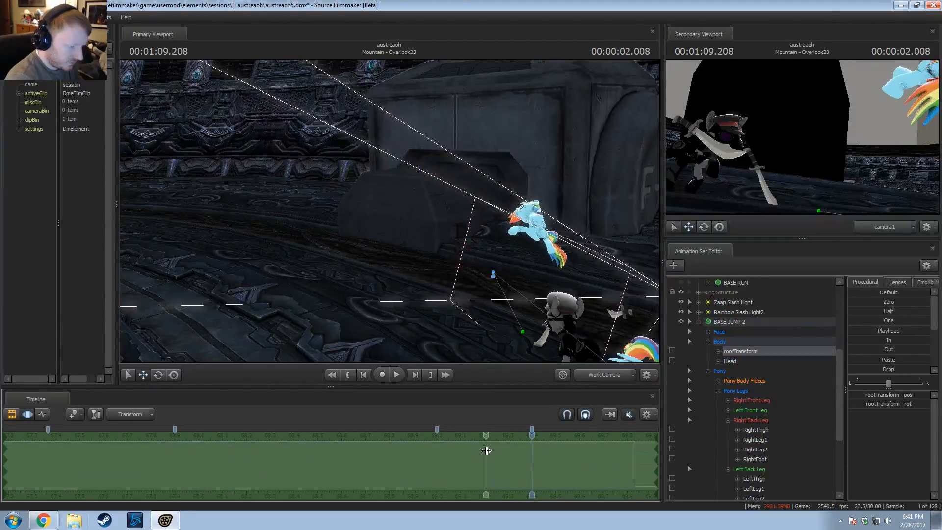
pyautogui.keyDown('shift'); pyautogui.click(485, 448); pyautogui.keyUp('shift')
pyautogui.scroll(-5, 515, 458)
pyautogui.scroll(6, 516, 458)
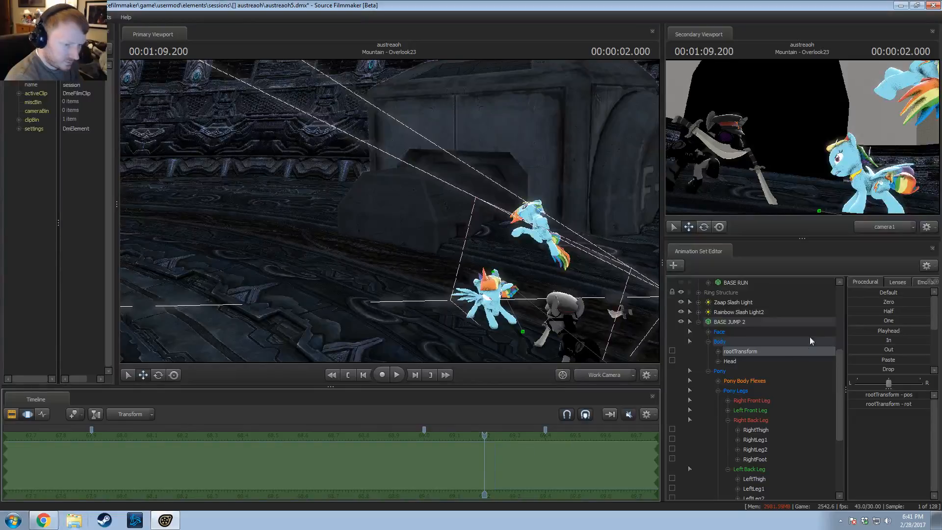
pyautogui.moveTo(876, 331); pyautogui.dragTo(889, 330)
pyautogui.moveTo(484, 450)
pyautogui.mouseDown()
pyautogui.moveTo(445, 450)
pyautogui.moveTo(688, 449)
pyautogui.moveTo(185, 486)
pyautogui.moveTo(442, 444)
pyautogui.moveTo(260, 454)
pyautogui.moveTo(403, 444)
pyautogui.moveTo(476, 452)
pyautogui.mouseUp()
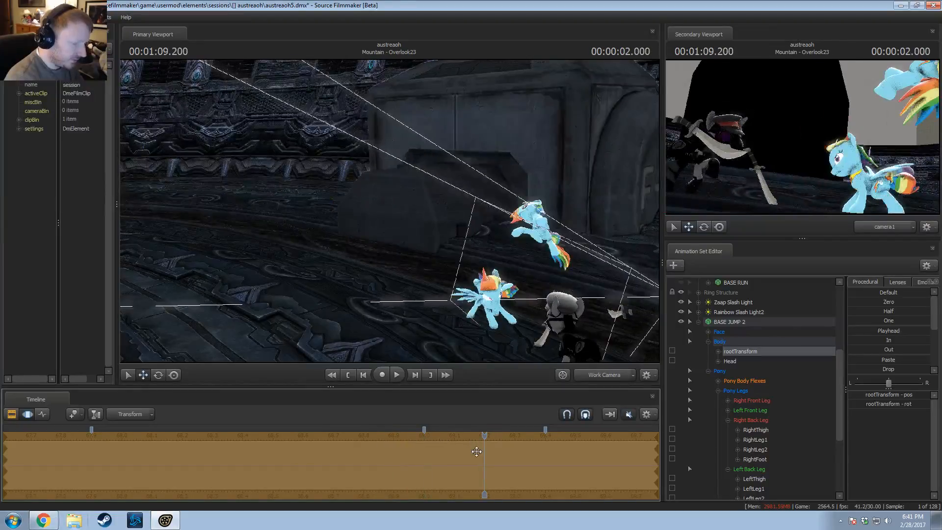
# Step: Shift BASE JUMP 2's whole Pelvis animation slightly in time so the break in its curve lines up with 00:01:09.100
pyautogui.scroll(-4, 748, 434)
pyautogui.click(741, 420)
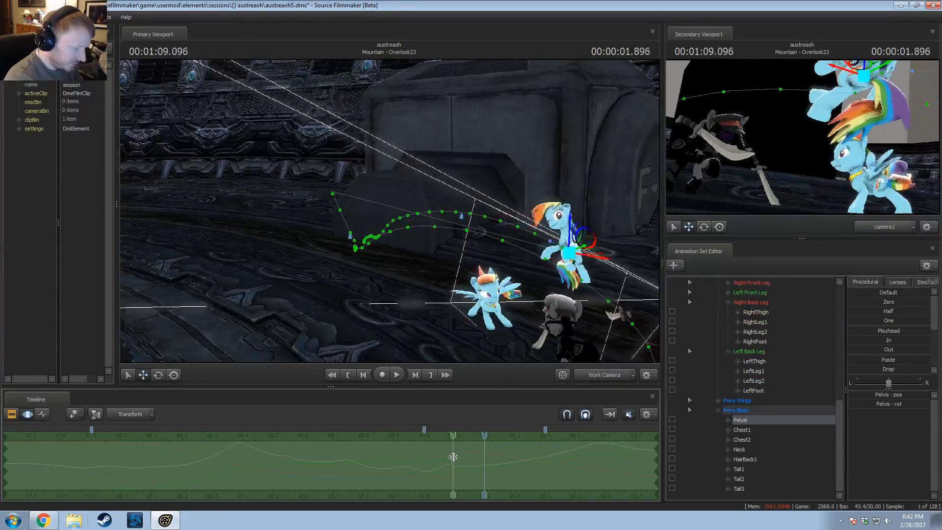
pyautogui.keyDown('shift'); pyautogui.moveTo(453, 456); pyautogui.dragTo(807, 410); pyautogui.keyUp('shift')
pyautogui.scroll(5, 457, 457)
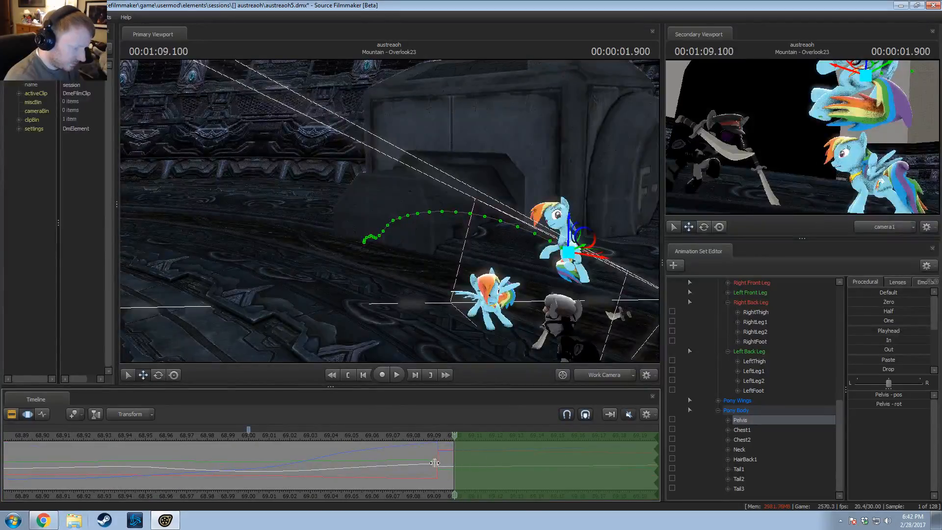
pyautogui.scroll(2, 471, 450)
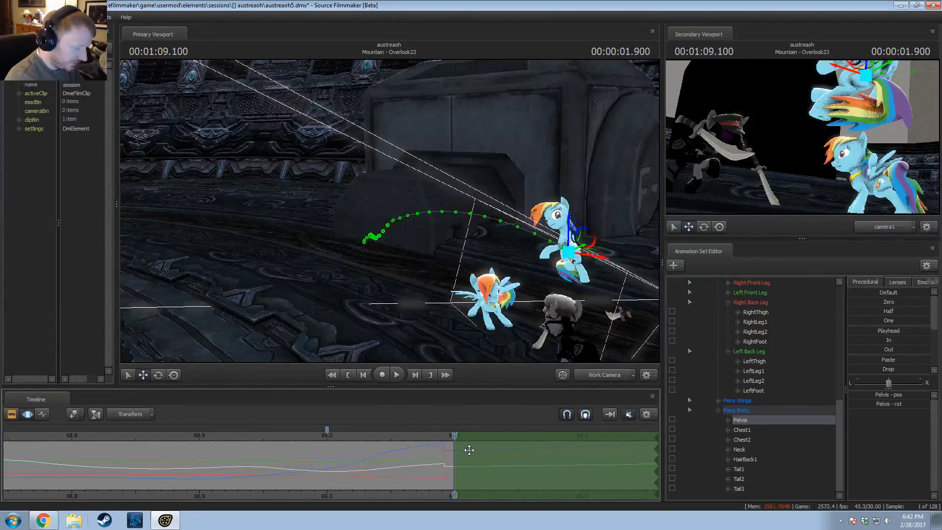
pyautogui.hotkey('ctrl', 'a')
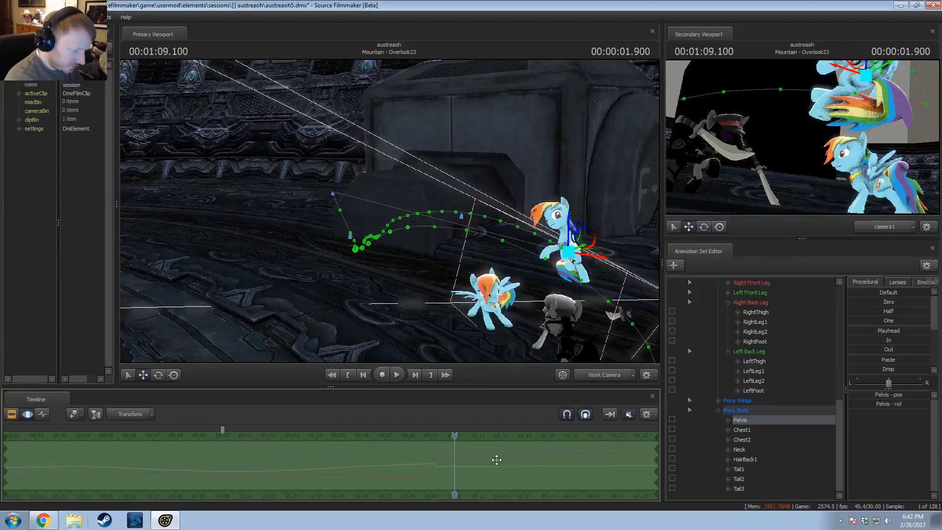
pyautogui.scroll(2, 496, 460)
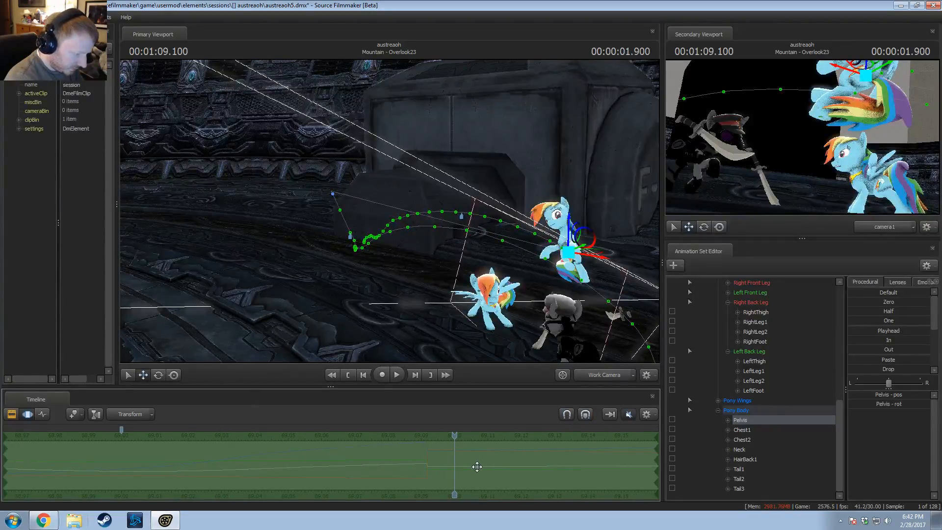
pyautogui.moveTo(477, 467); pyautogui.dragTo(502, 472)
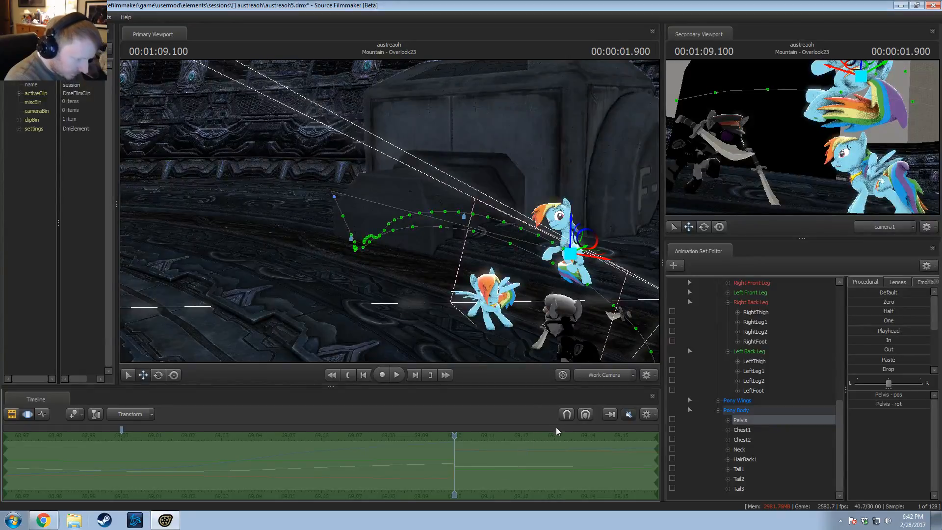
# Step: Fine-tune the Pelvis animation's timing against the 00:01:09.100 frame at a much closer timeline scale
pyautogui.moveTo(458, 464); pyautogui.dragTo(461, 463)
pyautogui.press('Escape')
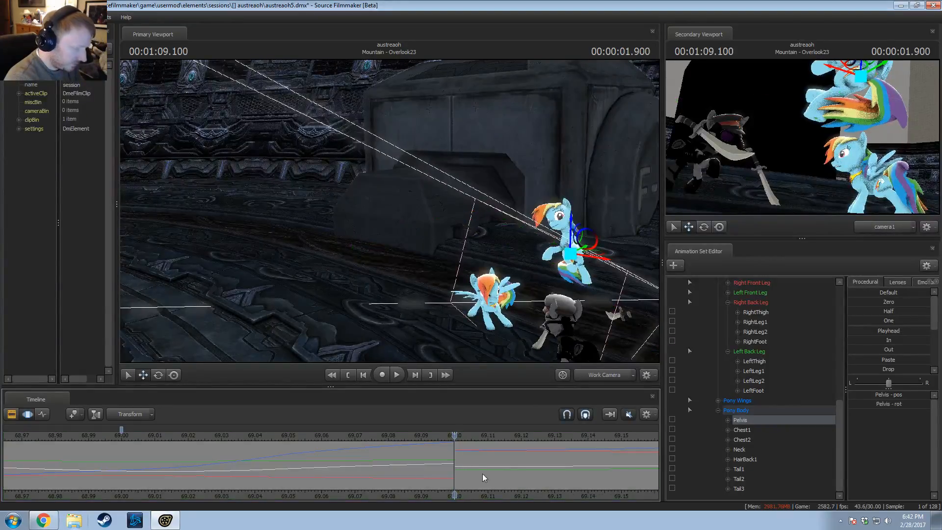
pyautogui.scroll(-1, 484, 475)
pyautogui.scroll(4, 484, 475)
pyautogui.scroll(5, 449, 479)
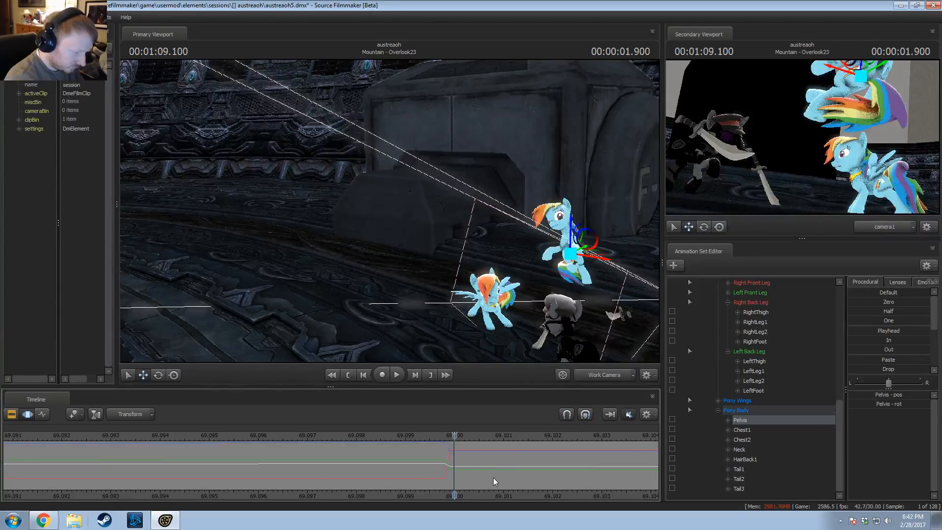
pyautogui.hotkey('ctrl', 'a')
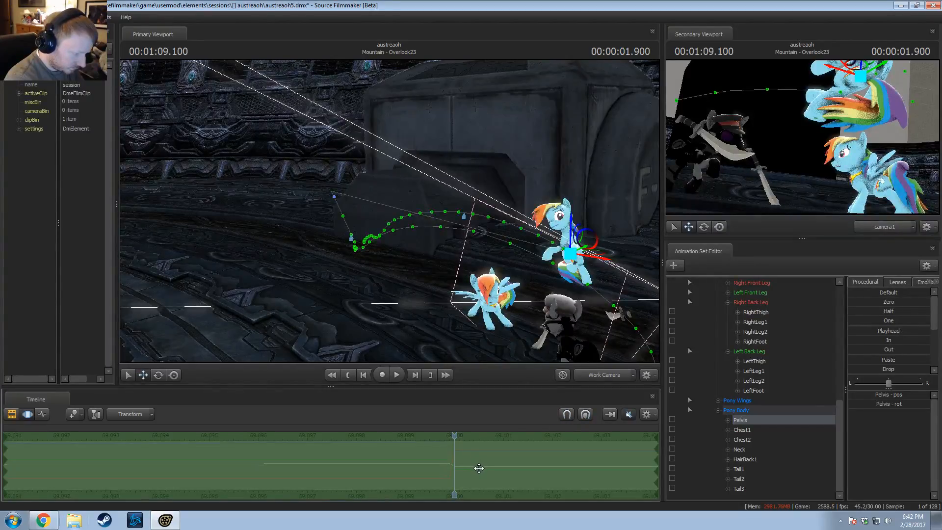
pyautogui.press('Left')
pyautogui.press('Right')
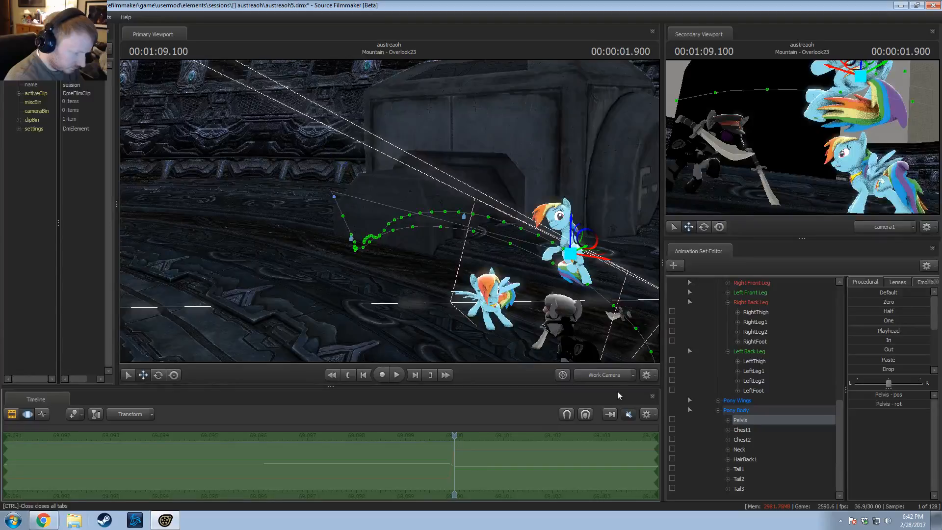
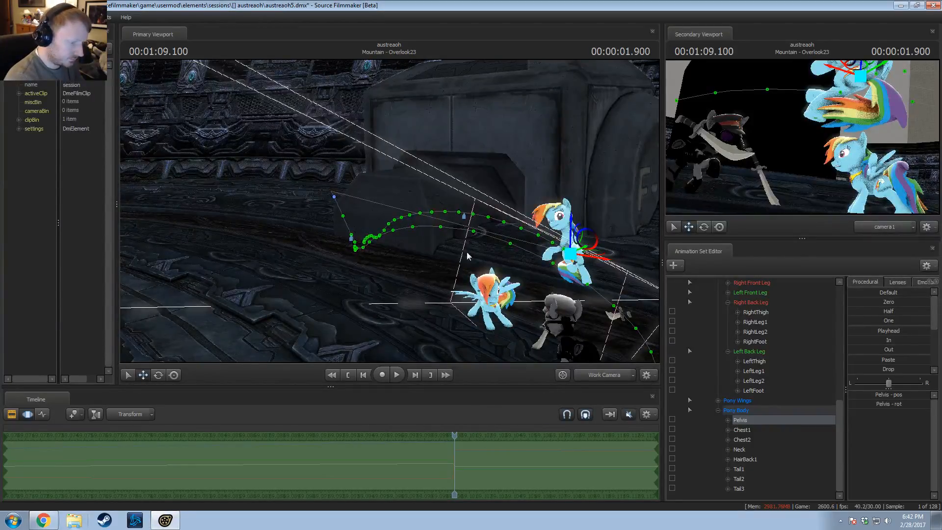
# Step: Restrict the time selection to everything from 00:01:09.100 onward, with a hard start and no falloff
pyautogui.press('s')
pyautogui.moveTo(467, 257); pyautogui.dragTo(404, 339)
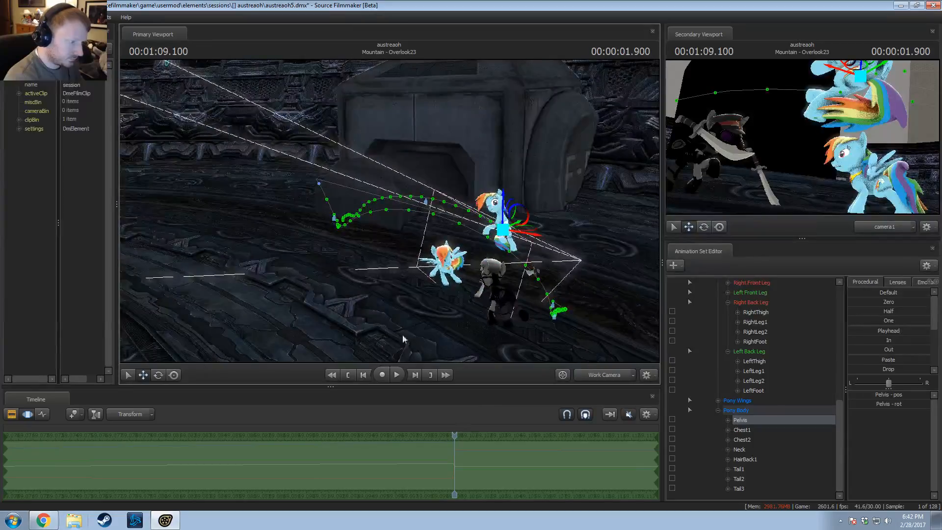
pyautogui.click(720, 413)
pyautogui.scroll(3, 720, 414)
pyautogui.scroll(-3, 727, 409)
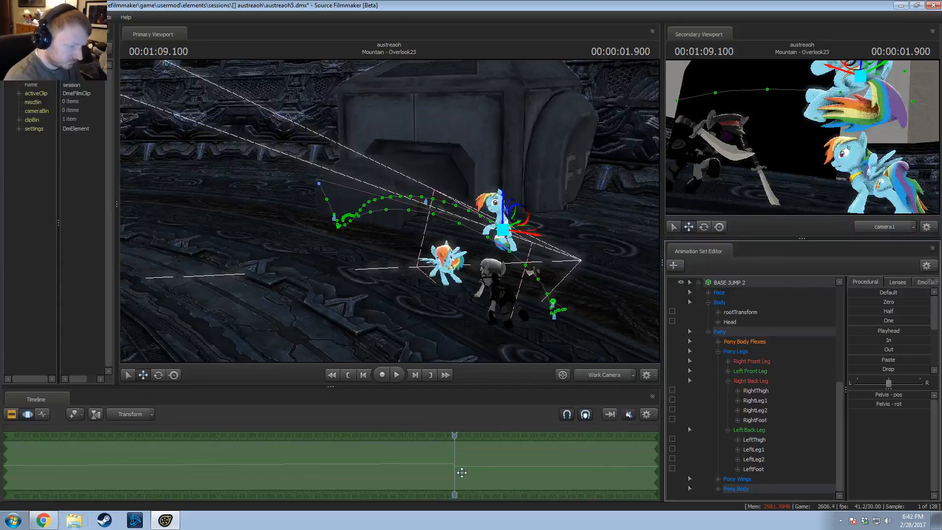
pyautogui.scroll(3, 462, 472)
pyautogui.keyDown('shift'); pyautogui.moveTo(456, 467); pyautogui.dragTo(479, 483); pyautogui.keyUp('shift')
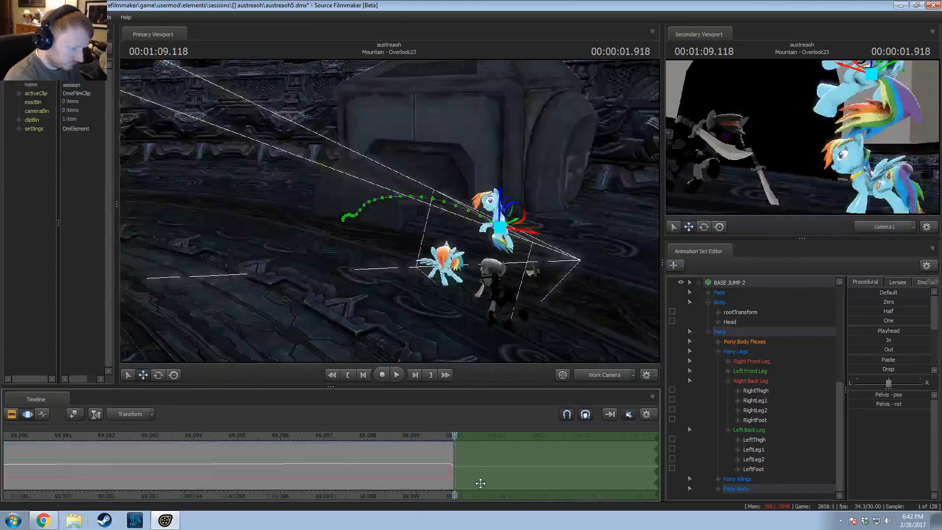
pyautogui.click(455, 457)
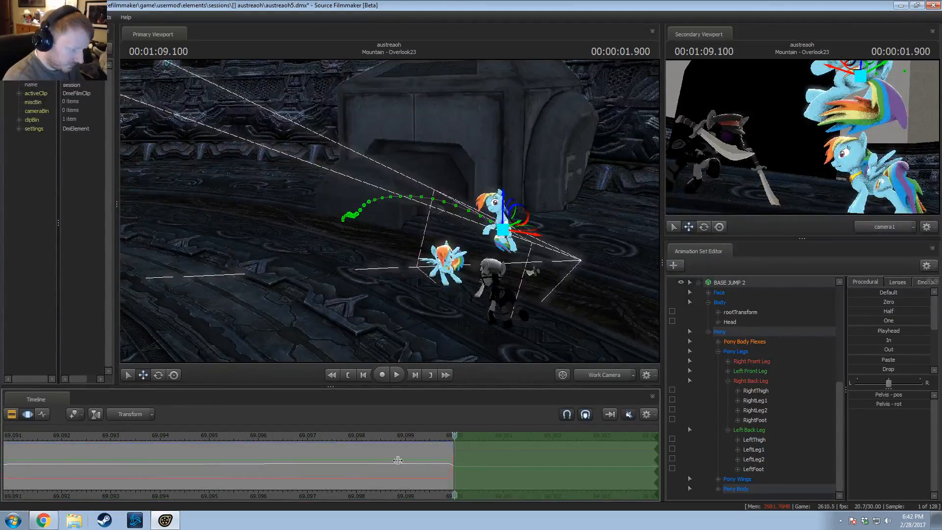
pyautogui.scroll(-4, 415, 463)
pyautogui.moveTo(455, 459)
pyautogui.mouseDown()
pyautogui.moveTo(209, 481)
pyautogui.moveTo(454, 461)
pyautogui.mouseUp()
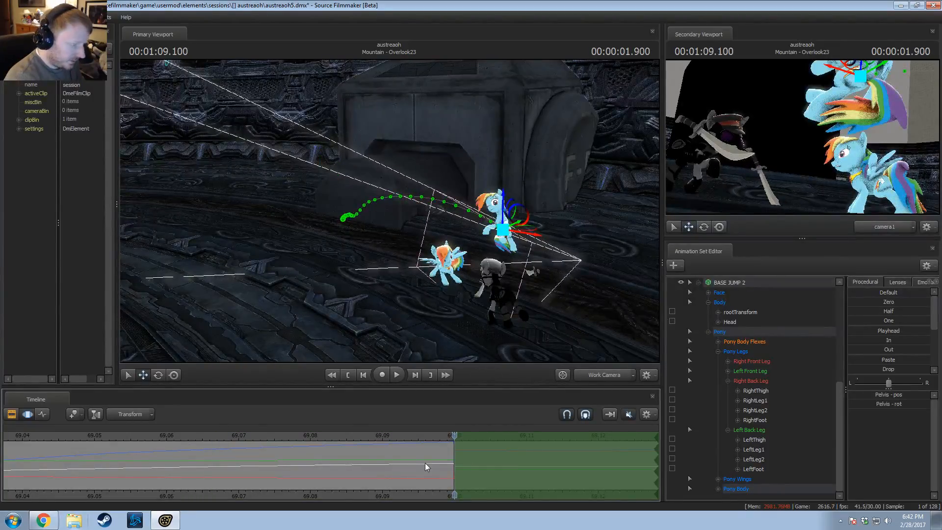
# Step: Scrub between 00:01:09.066 and 00:01:09.200 to compare BASE JUMP 2's position before and after the start of the time selection
pyautogui.click(215, 447)
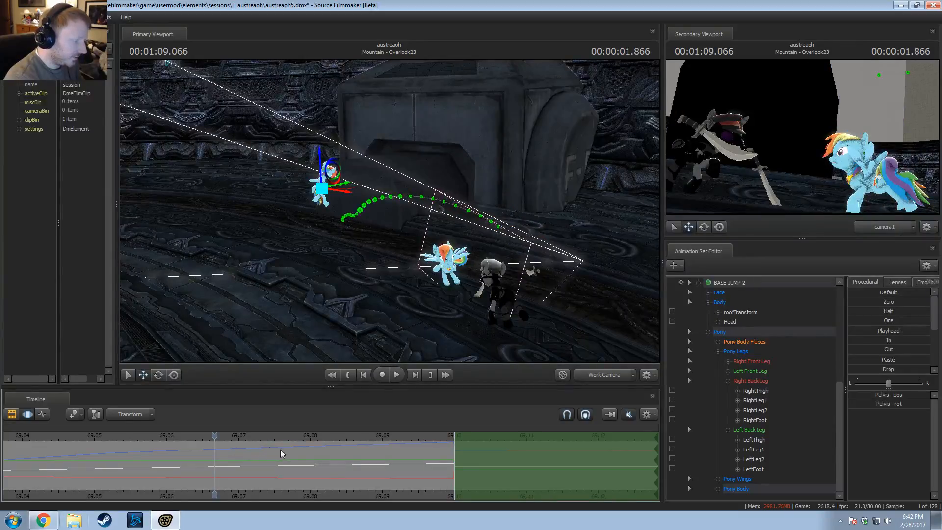
pyautogui.click(398, 452)
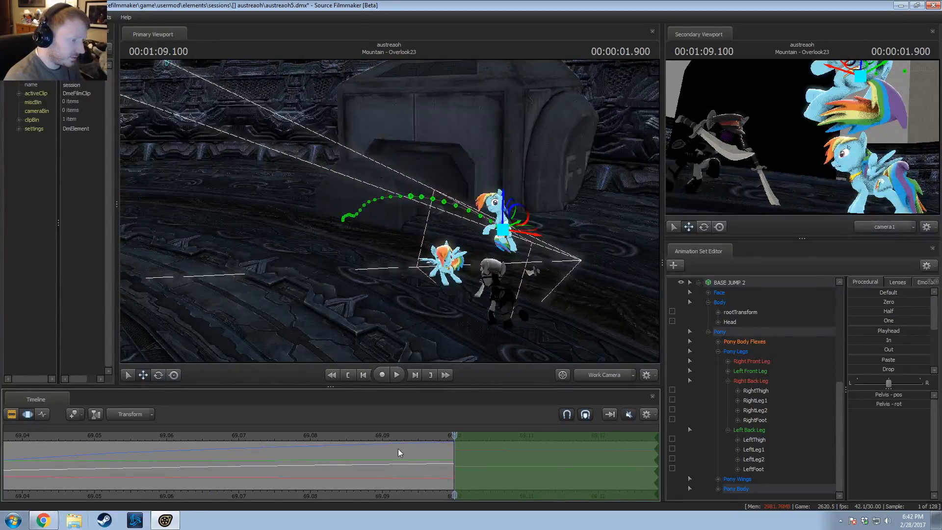
pyautogui.moveTo(414, 352); pyautogui.dragTo(390, 215)
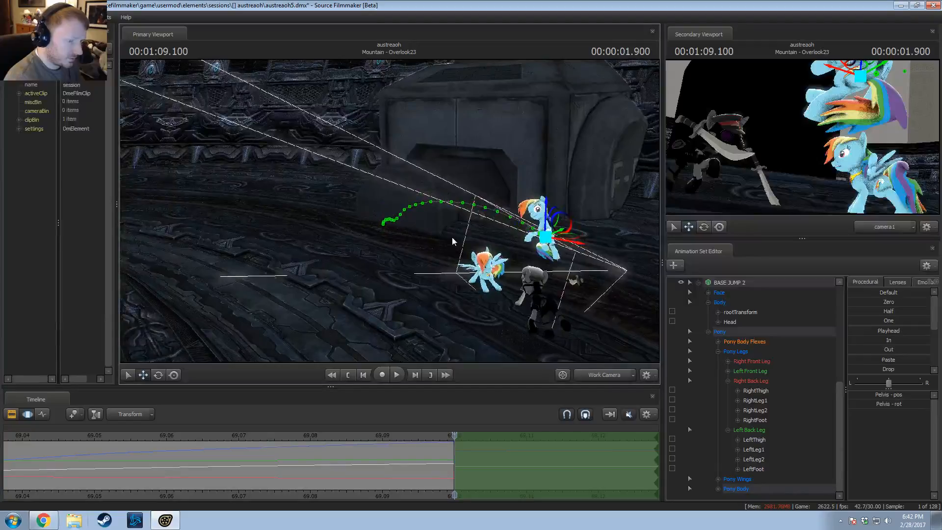
pyautogui.click(718, 489)
pyautogui.moveTo(391, 219); pyautogui.dragTo(396, 210)
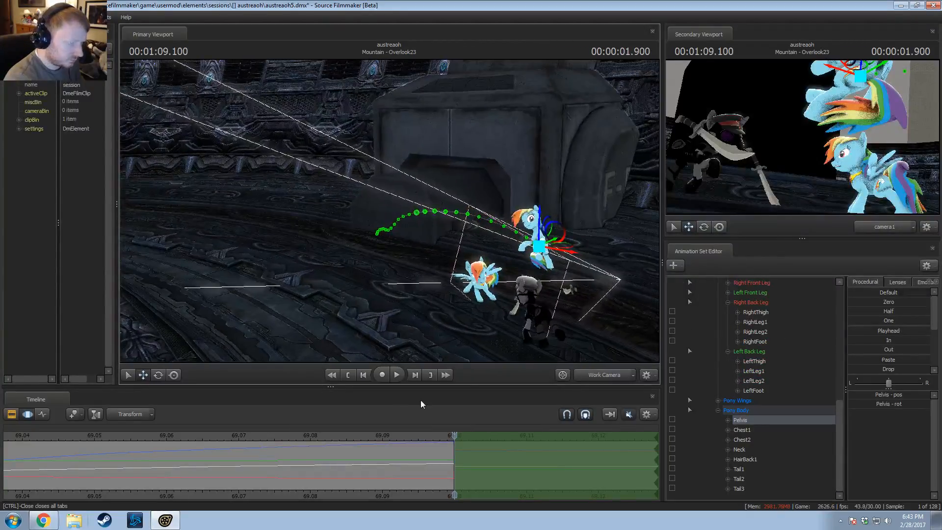
pyautogui.scroll(-5, 434, 434)
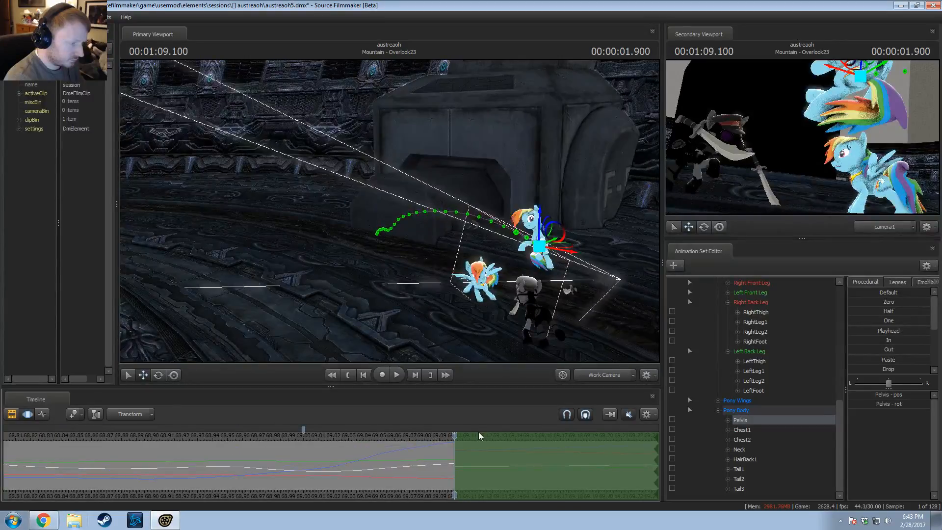
pyautogui.moveTo(456, 440); pyautogui.dragTo(403, 447)
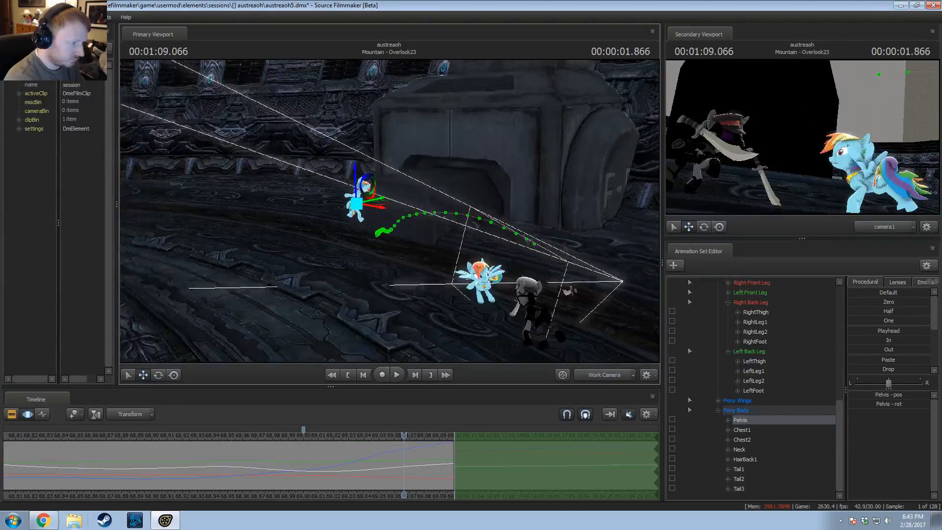
pyautogui.moveTo(547, 343); pyautogui.dragTo(548, 400)
pyautogui.click(455, 436)
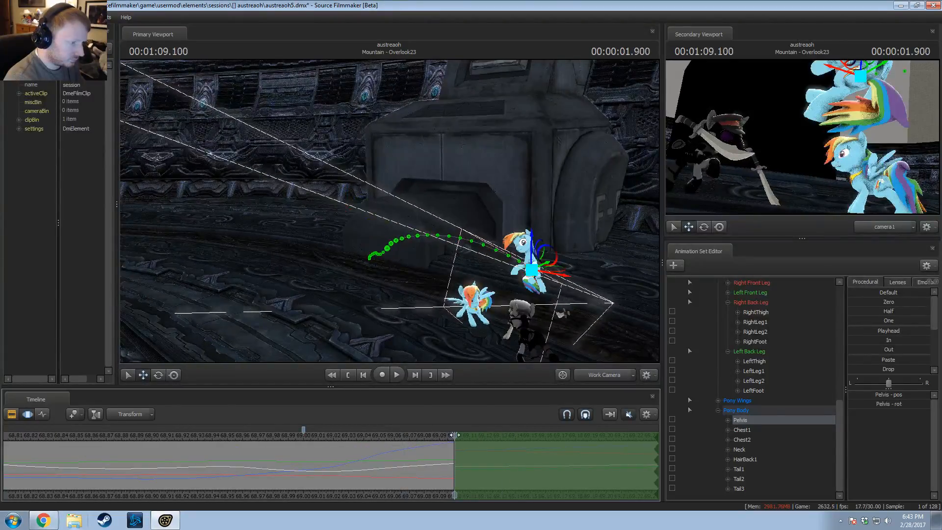
pyautogui.moveTo(421, 438); pyautogui.dragTo(593, 450)
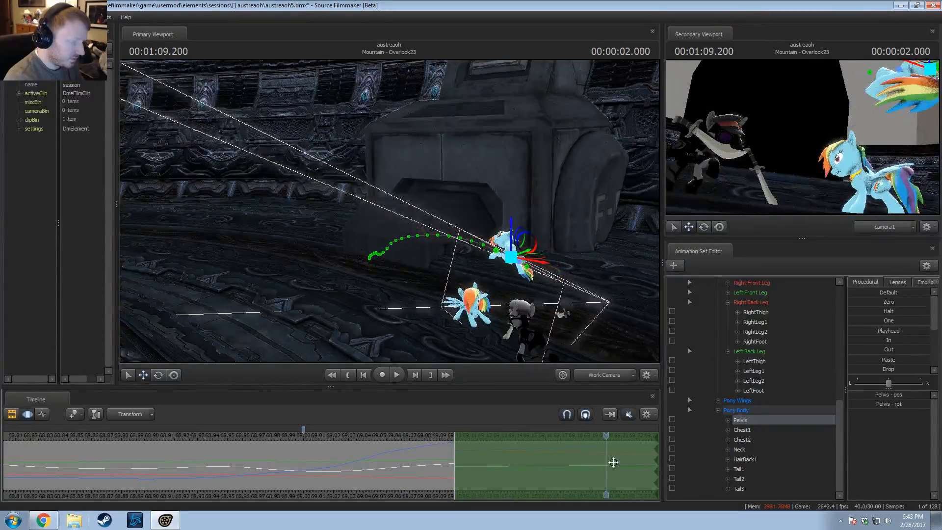
pyautogui.scroll(-2, 437, 485)
pyautogui.moveTo(442, 495); pyautogui.dragTo(135, 485, button='middle')
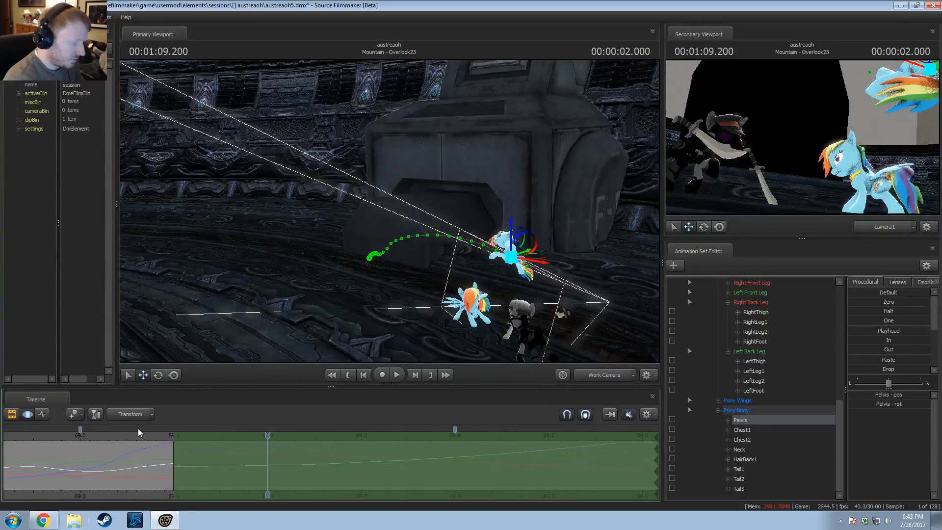
pyautogui.moveTo(138, 432); pyautogui.dragTo(268, 458)
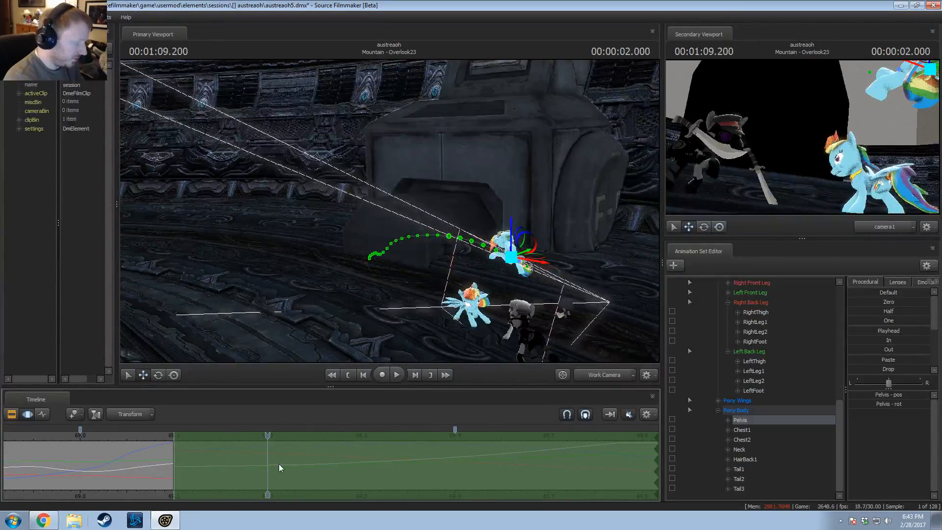
pyautogui.moveTo(170, 449); pyautogui.dragTo(228, 454)
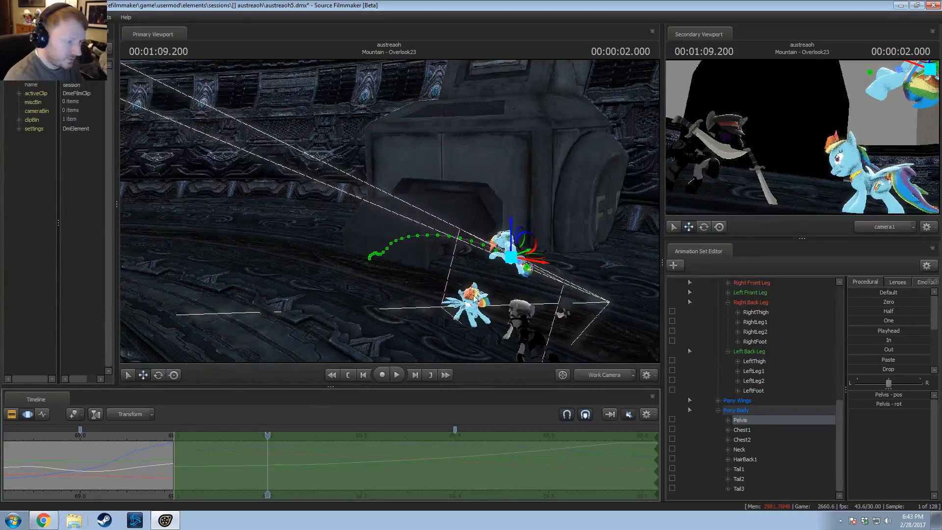
# Step: Move and slightly rotate BASE JUMP 2's Pelvis from 00:01:09.100 onward so its path follows on from the earlier frames
pyautogui.keyDown('alt'); pyautogui.moveTo(444, 245); pyautogui.dragTo(387, 211); pyautogui.keyUp('alt')
pyautogui.moveTo(515, 290); pyautogui.dragTo(449, 142)
pyautogui.keyDown('alt'); pyautogui.moveTo(328, 256); pyautogui.dragTo(378, 185); pyautogui.keyUp('alt')
pyautogui.press('w')
pyautogui.press('shift')
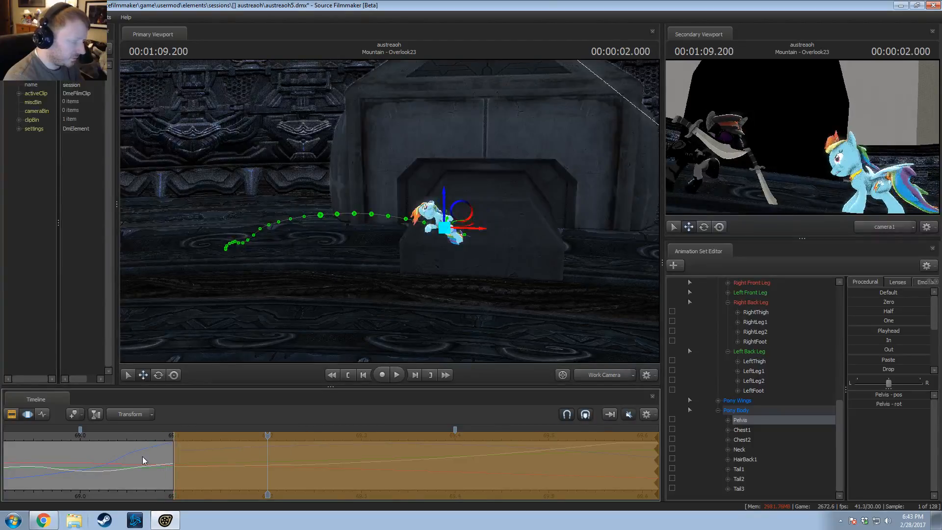
pyautogui.scroll(5, 144, 460)
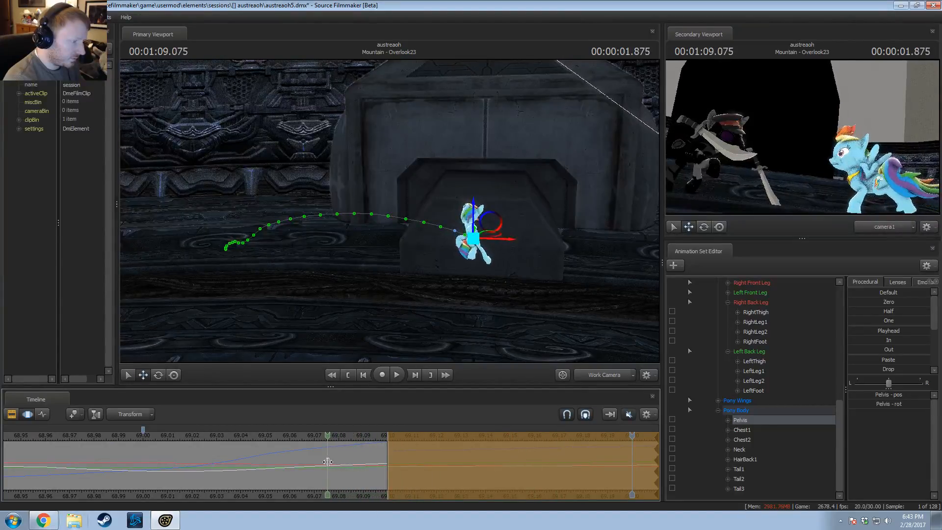
pyautogui.moveTo(328, 462); pyautogui.dragTo(360, 458)
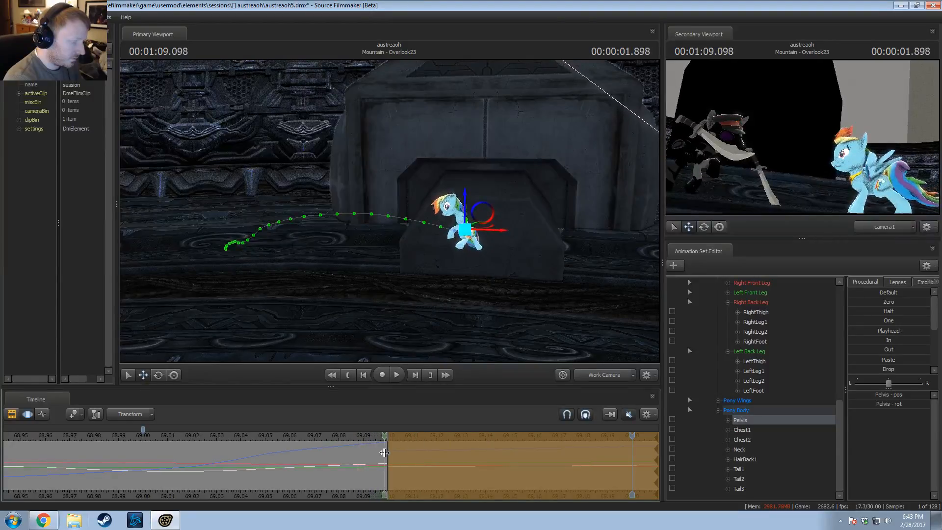
pyautogui.moveTo(384, 453); pyautogui.dragTo(359, 445)
pyautogui.moveTo(484, 217); pyautogui.dragTo(478, 219)
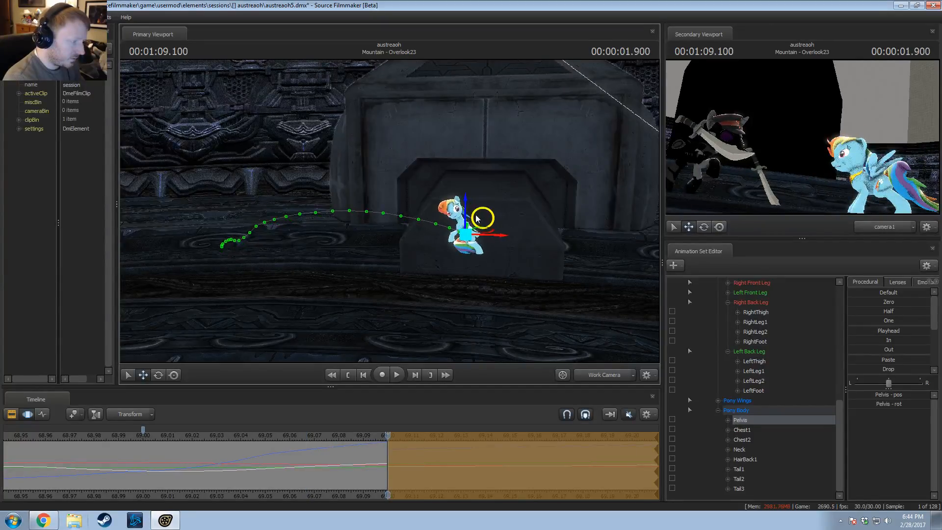
# Step: Step and play through the jump around 00:01:09.100 from different angles to check how the two parts of the Pelvis movement join
pyautogui.click(244, 438)
pyautogui.press('Right')
pyautogui.press('Right')
pyautogui.press('Right')
pyautogui.press('Right')
pyautogui.press('Right')
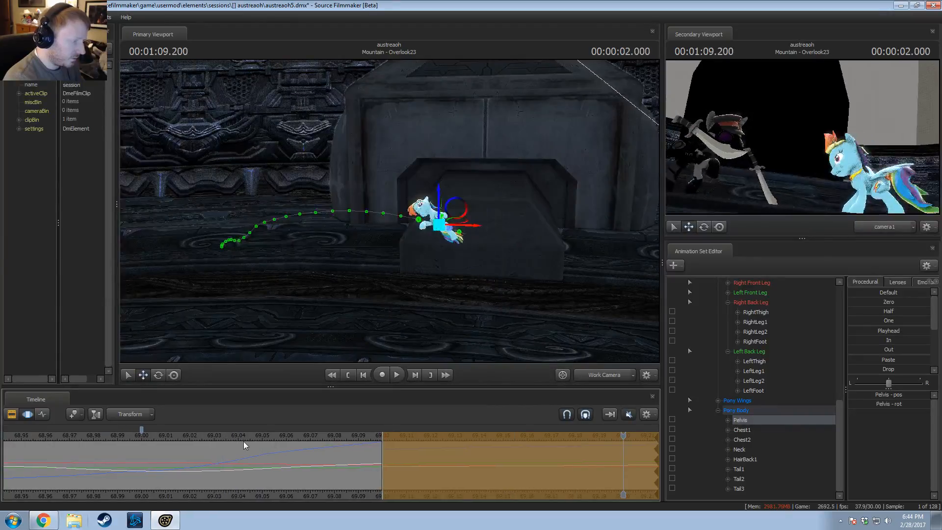
pyautogui.scroll(-3, 280, 447)
pyautogui.moveTo(382, 498); pyautogui.dragTo(113, 440, button='middle')
pyautogui.scroll(-3, 113, 440)
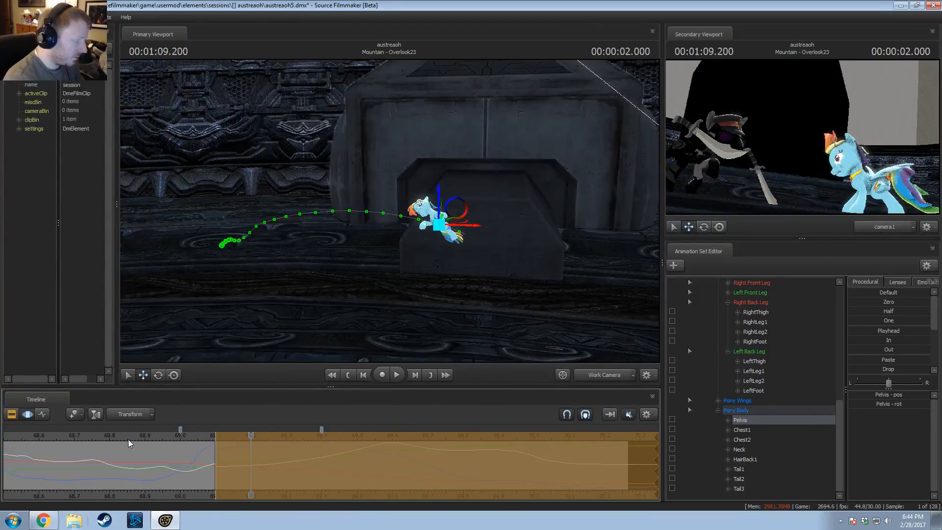
pyautogui.press('space')
pyautogui.click(129, 438)
pyautogui.moveTo(388, 255); pyautogui.dragTo(373, 277)
pyautogui.click(92, 437)
pyautogui.press('space')
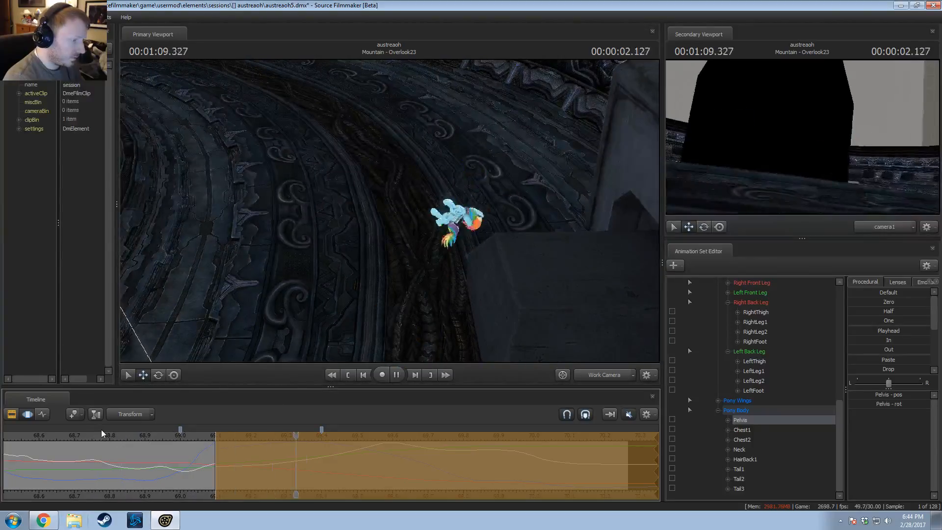
pyautogui.press('space')
pyautogui.click(87, 439)
pyautogui.scroll(-2, 142, 454)
pyautogui.scroll(3, 179, 461)
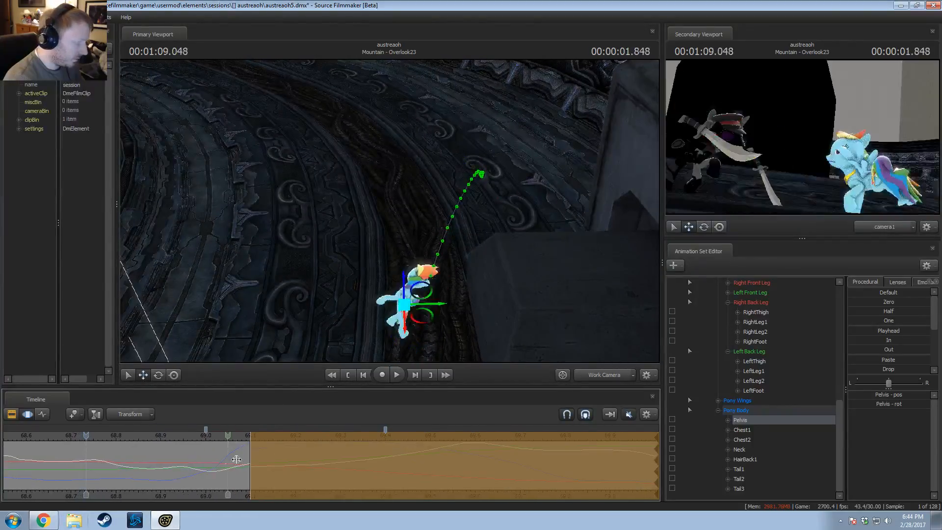
# Step: Set the time selection to start at 00:01:09.100 again and move the Pelvis to line up the two parts of its path
pyautogui.keyDown('shift'); pyautogui.click(235, 459); pyautogui.keyUp('shift')
pyautogui.scroll(4, 236, 461)
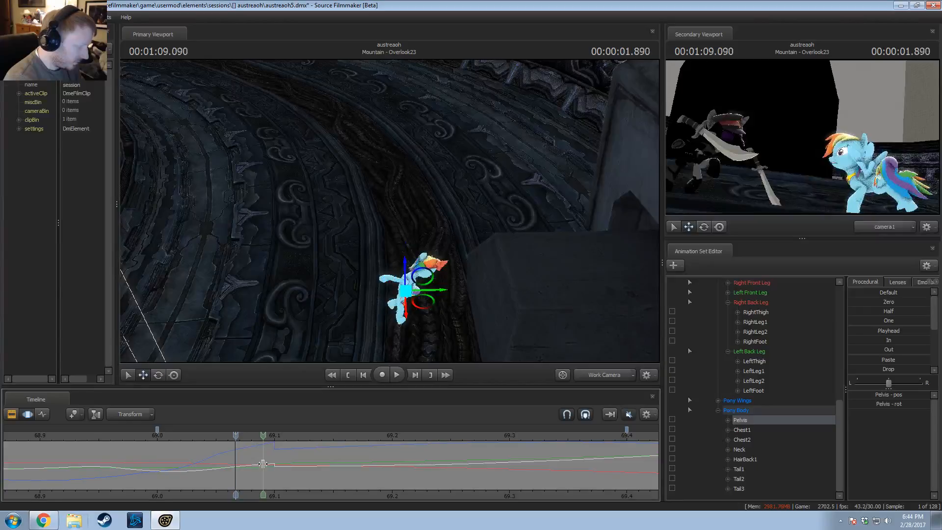
pyautogui.keyDown('shift'); pyautogui.click(275, 465); pyautogui.keyUp('shift')
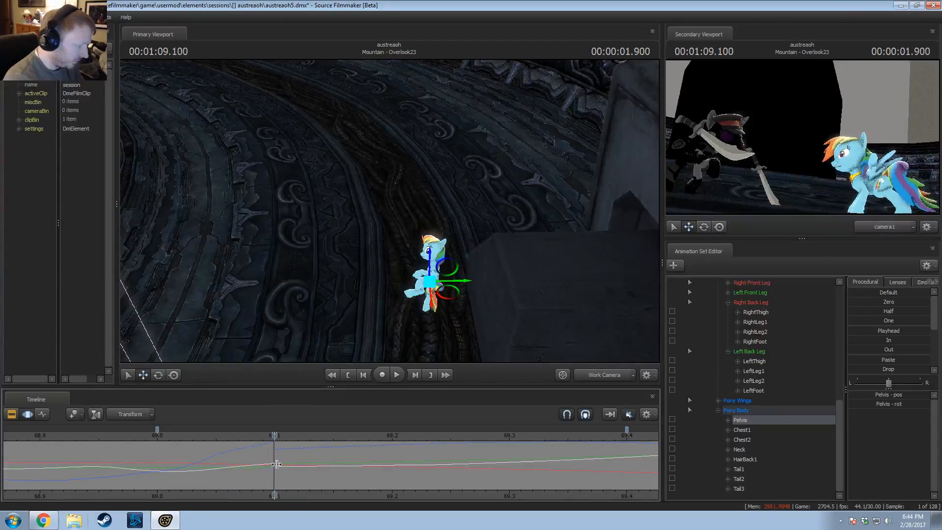
pyautogui.moveTo(277, 465); pyautogui.dragTo(579, 448)
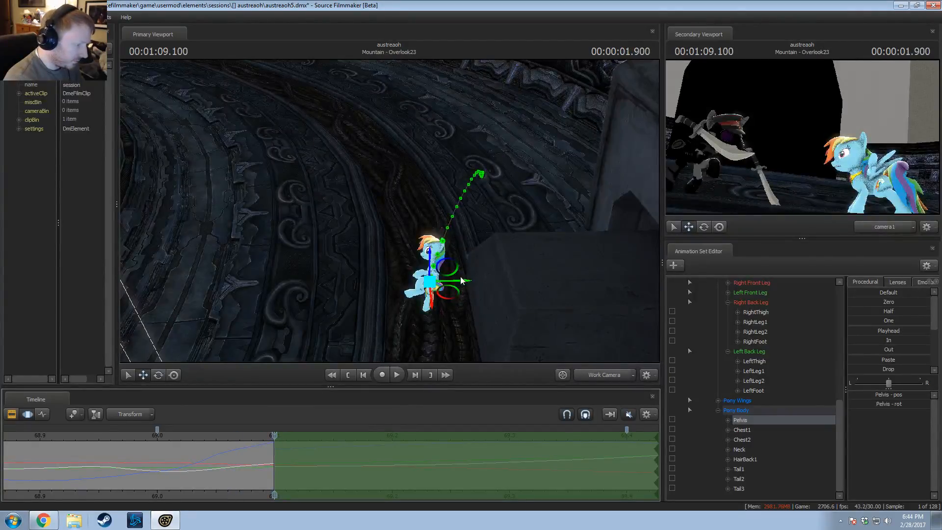
pyautogui.moveTo(462, 283); pyautogui.dragTo(460, 284)
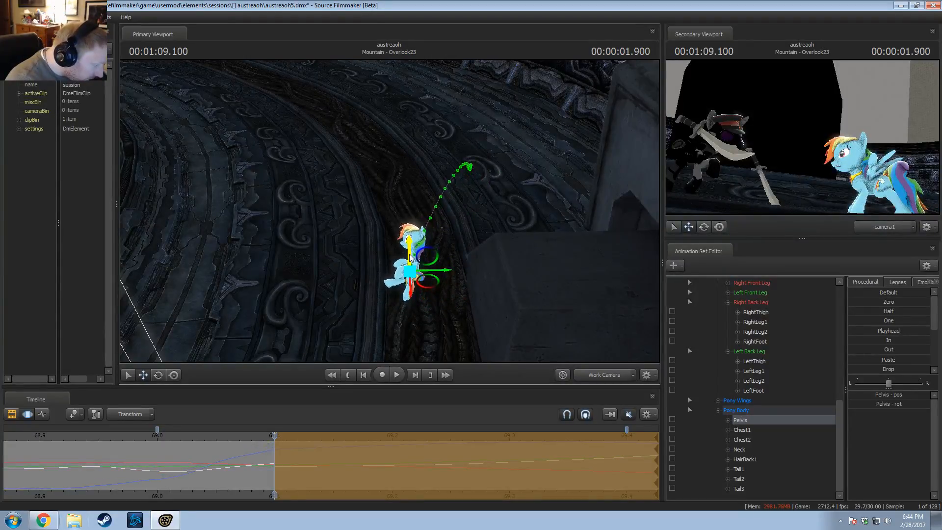
pyautogui.keyDown('alt'); pyautogui.moveTo(382, 288); pyautogui.dragTo(487, 227); pyautogui.keyUp('alt')
# Step: Apply the Spline preset to the Pelvis over a time selection with falloffs from about 00:01:09.03 to 00:01:09.17
pyautogui.moveTo(243, 465); pyautogui.dragTo(294, 465)
pyautogui.press('Escape')
pyautogui.moveTo(451, 453); pyautogui.dragTo(376, 467)
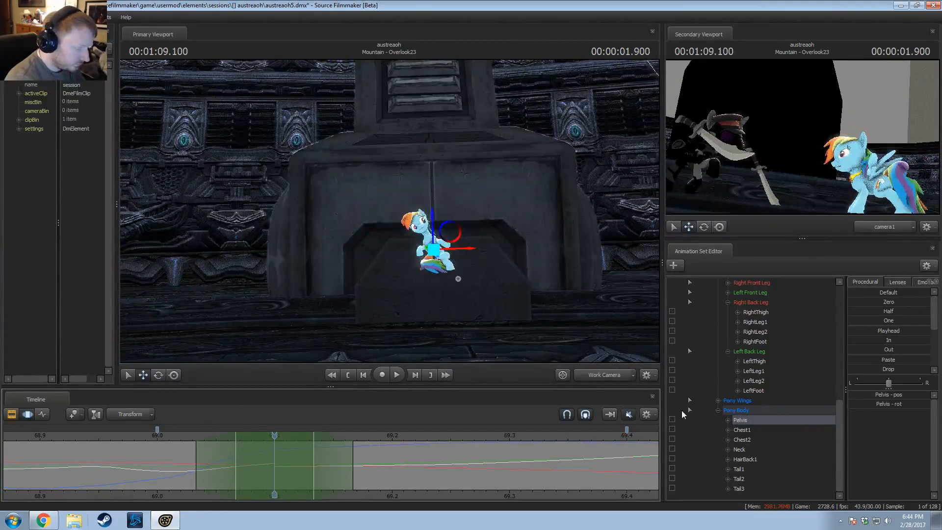
pyautogui.scroll(-5, 878, 367)
pyautogui.moveTo(879, 361); pyautogui.dragTo(907, 361)
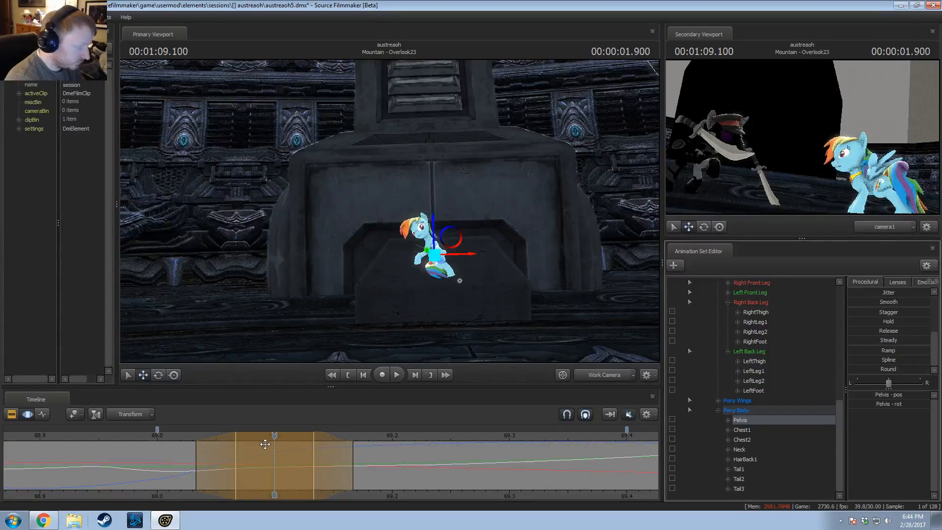
# Step: Play the jump from about 00:01:08.733 to 00:01:09.366 to examine the splined transition from another angle
pyautogui.click(83, 438)
pyautogui.press('space')
pyautogui.press('space')
pyautogui.scroll(-3, 103, 436)
pyautogui.click(110, 436)
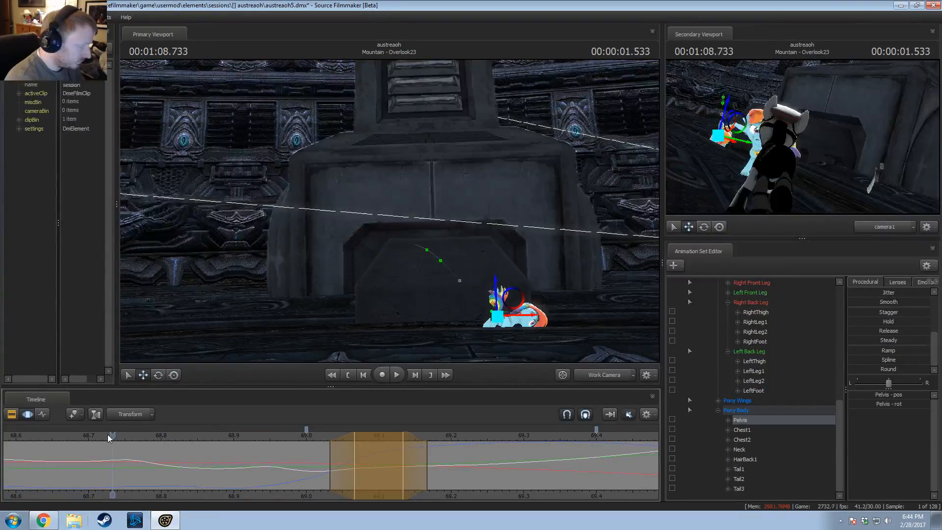
pyautogui.moveTo(294, 255); pyautogui.dragTo(246, 285)
pyautogui.moveTo(388, 209); pyautogui.dragTo(334, 236)
pyautogui.press('space')
pyautogui.press('space')
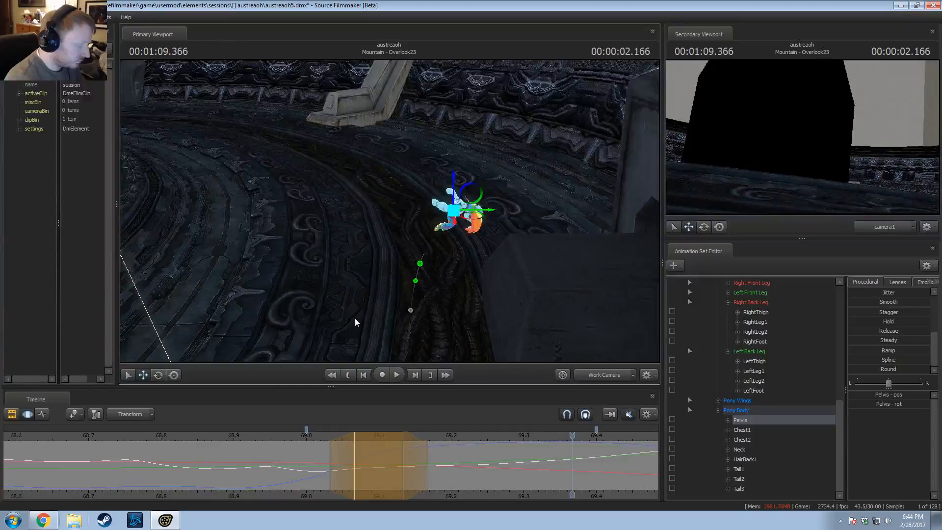
# Step: Select all BASE JUMP 2 controls and apply a procedural smoothing preset over a time selection with falloffs from about 00:01:09.03 to 00:01:09.27
pyautogui.scroll(5, 746, 422)
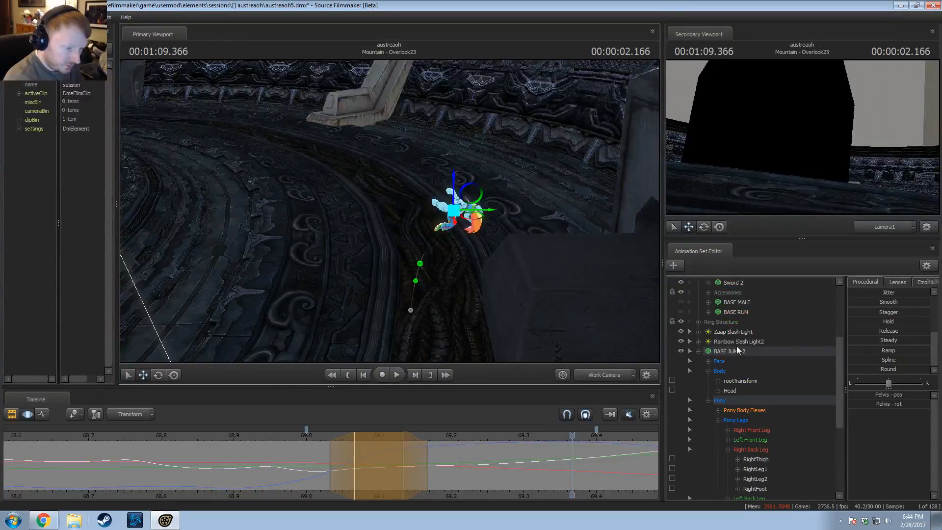
pyautogui.click(737, 348)
pyautogui.scroll(-4, 736, 376)
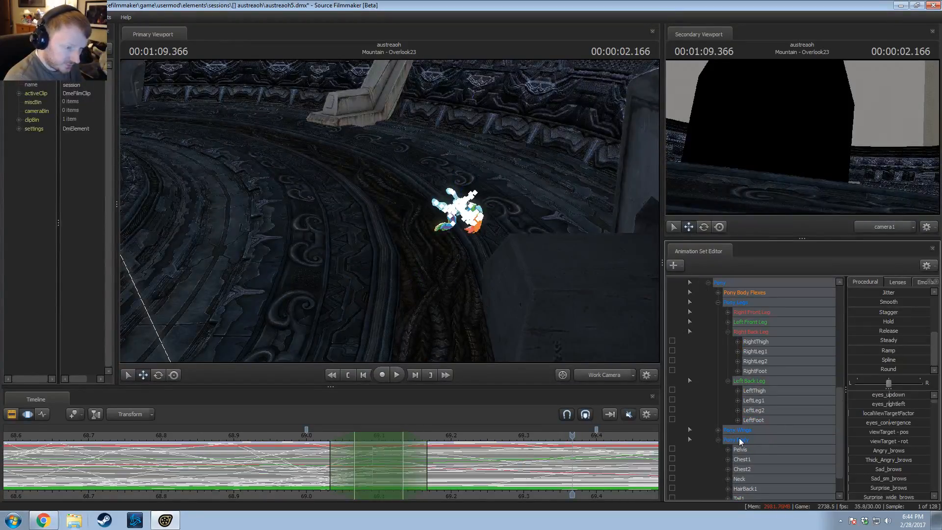
pyautogui.scroll(4, 741, 437)
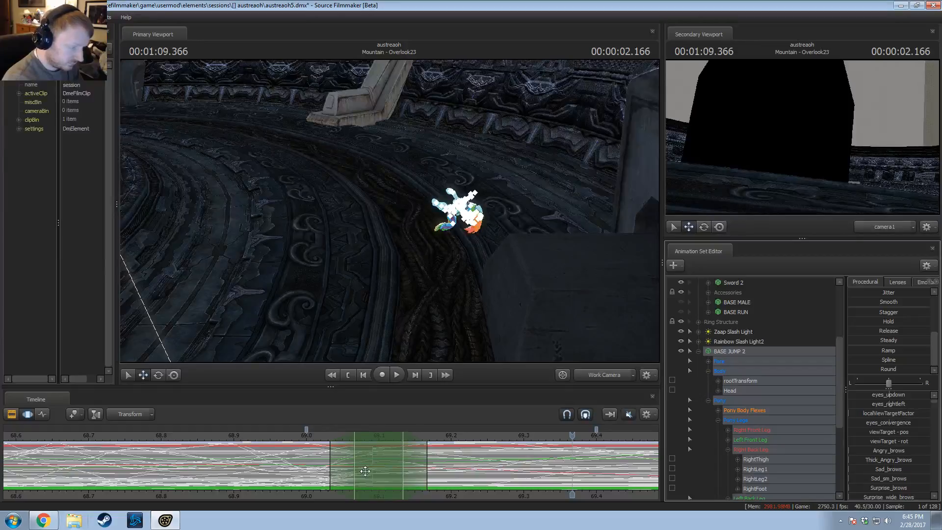
pyautogui.click(740, 381)
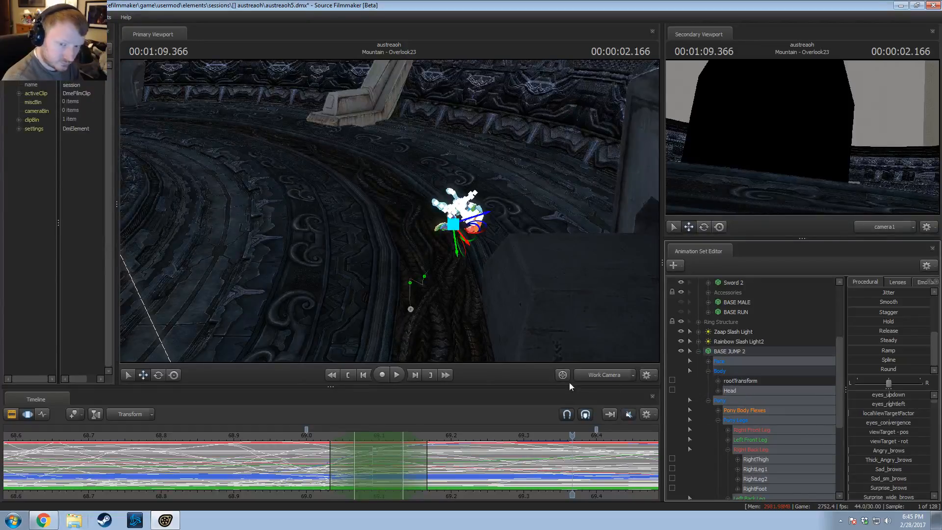
pyautogui.moveTo(419, 308); pyautogui.dragTo(491, 265)
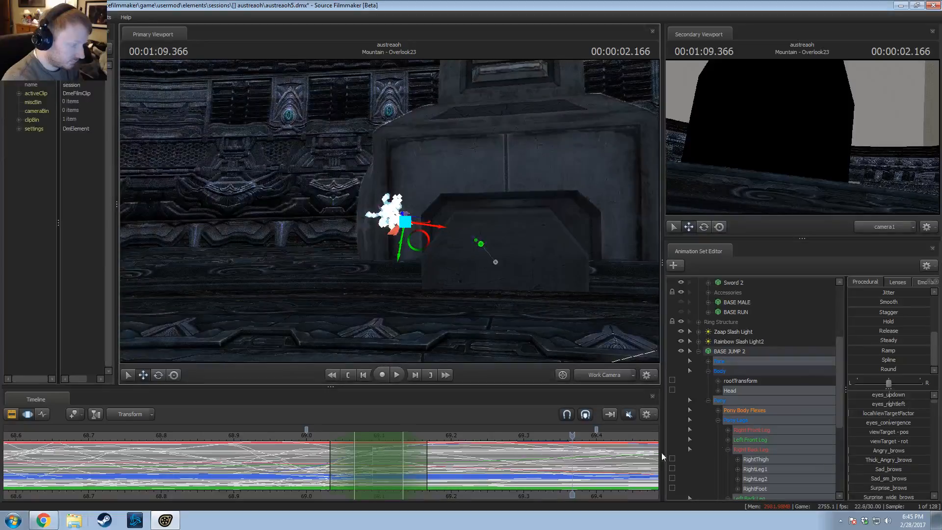
pyautogui.click(873, 370)
pyautogui.moveTo(319, 458); pyautogui.dragTo(483, 465)
pyautogui.moveTo(869, 371); pyautogui.dragTo(930, 370)
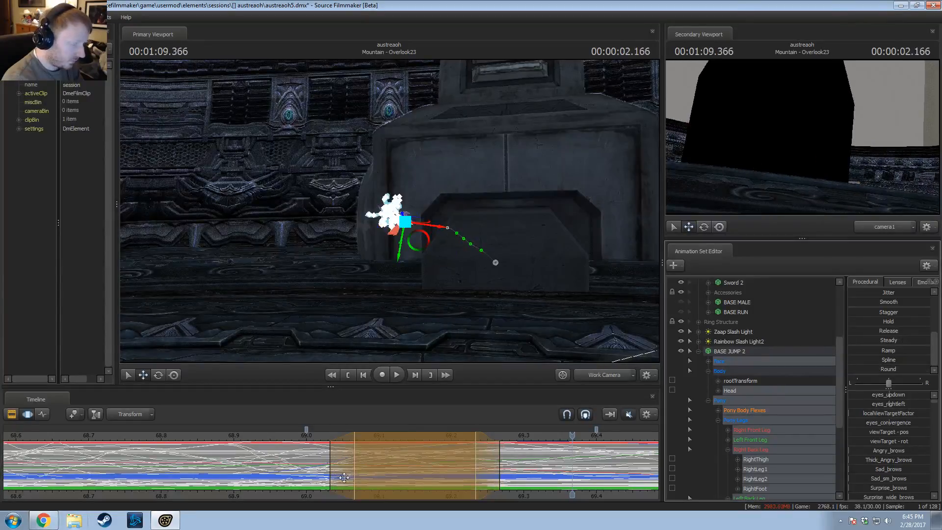
# Step: Scrub over the smoothed join and play the jump from about 00:01:07.866 past 00:01:10 to check how it flows
pyautogui.moveTo(293, 478); pyautogui.dragTo(301, 474)
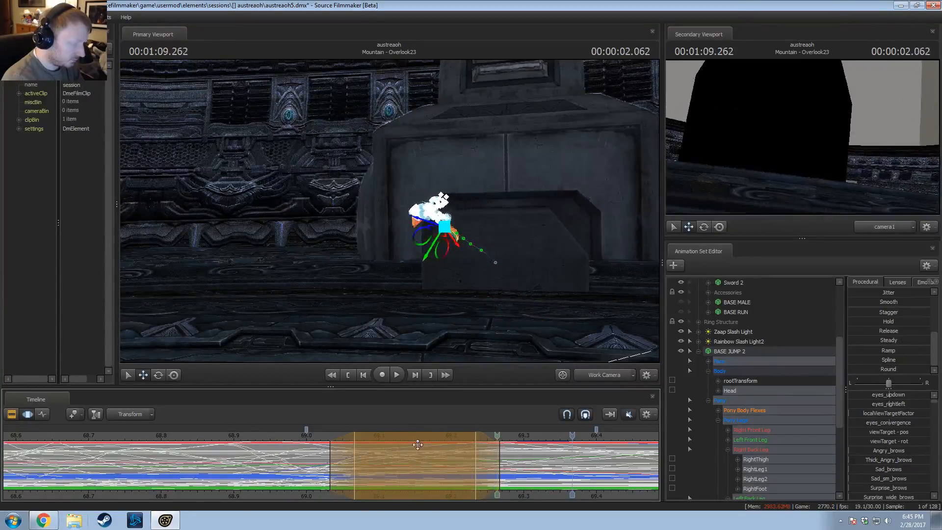
pyautogui.press('space')
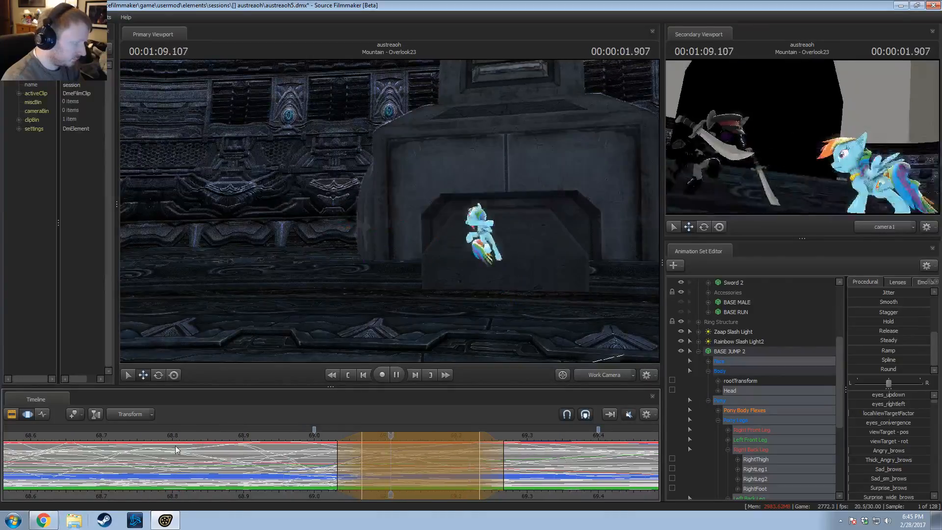
pyautogui.scroll(-4, 128, 467)
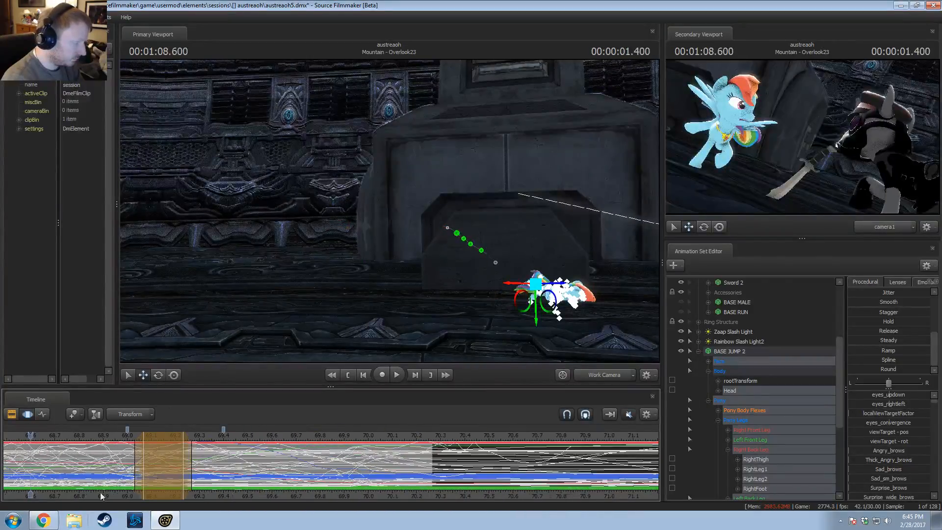
pyautogui.moveTo(101, 496); pyautogui.dragTo(246, 466, button='middle')
pyautogui.scroll(-3, 138, 448)
pyautogui.click(153, 438)
pyautogui.moveTo(295, 324); pyautogui.dragTo(209, 339)
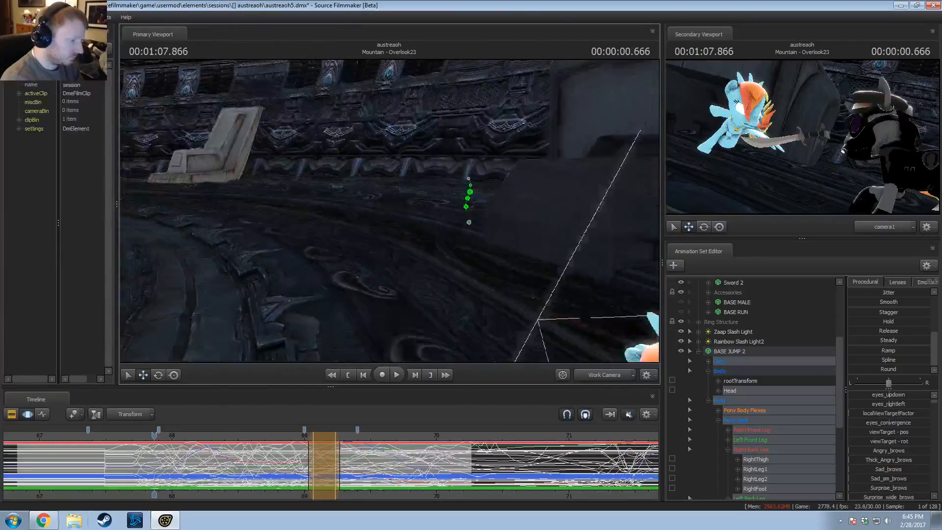
pyautogui.press('space')
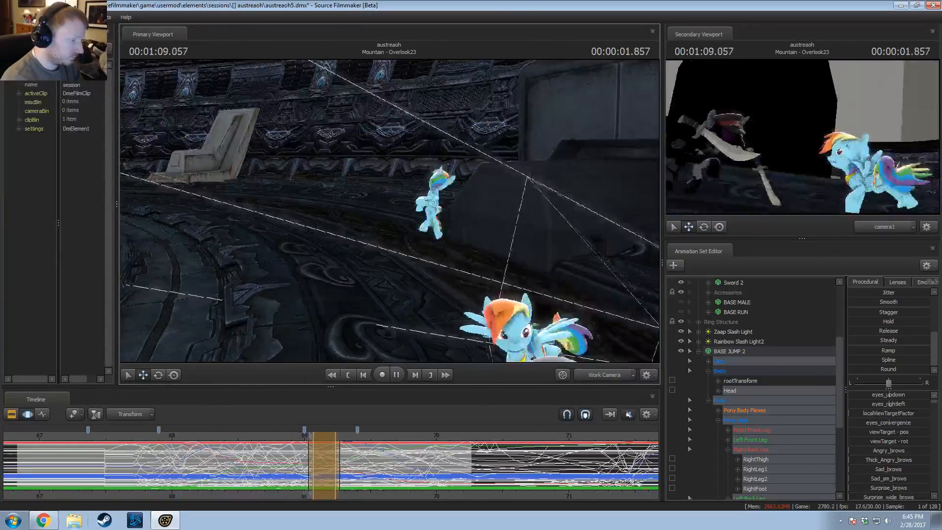
pyautogui.press('space')
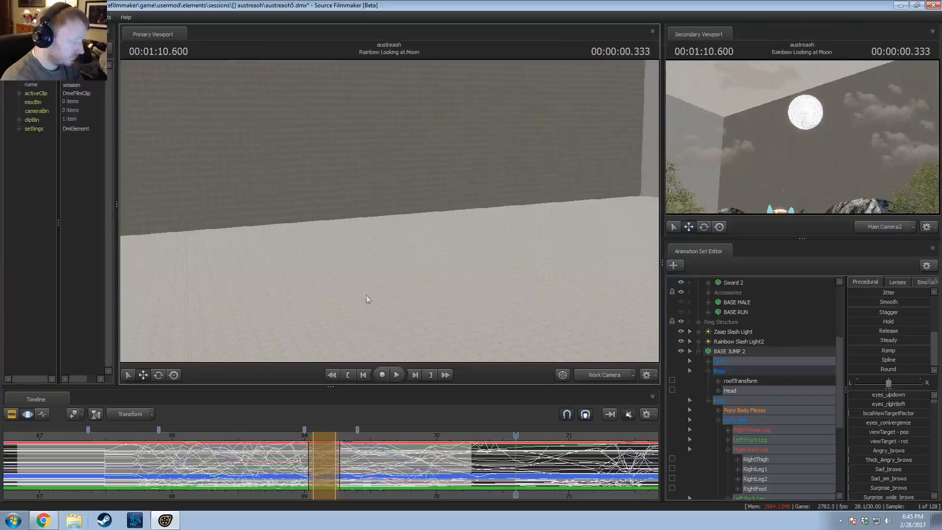
pyautogui.click(138, 437)
pyautogui.press('space')
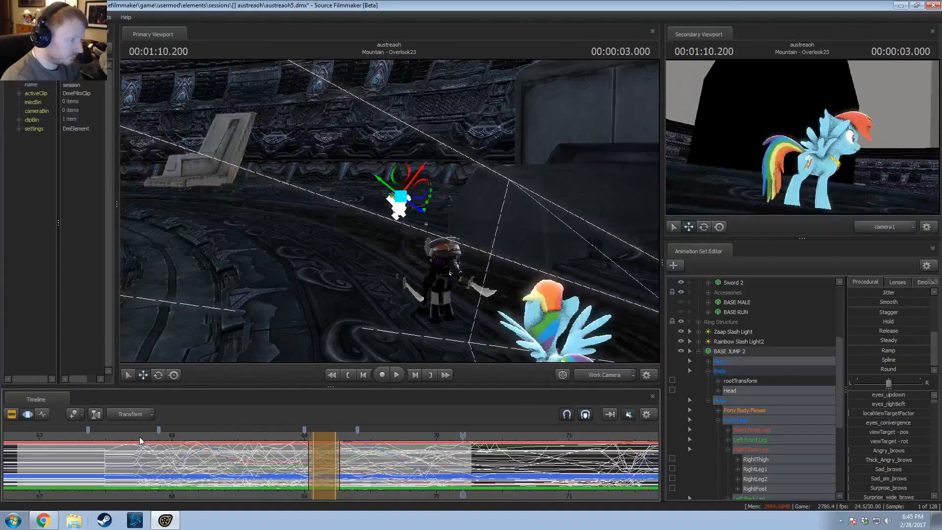
# Step: Clear the time selection and play the jump from 00:01:07.700 in a side view
pyautogui.click(194, 436)
pyautogui.moveTo(344, 255); pyautogui.dragTo(390, 215)
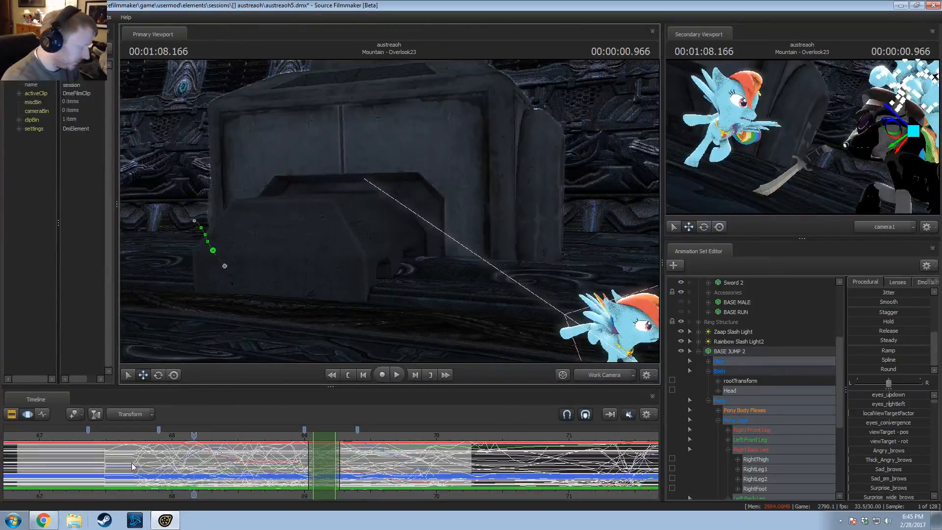
pyautogui.click(133, 467)
pyautogui.press('Escape')
pyautogui.moveTo(363, 245); pyautogui.dragTo(389, 212)
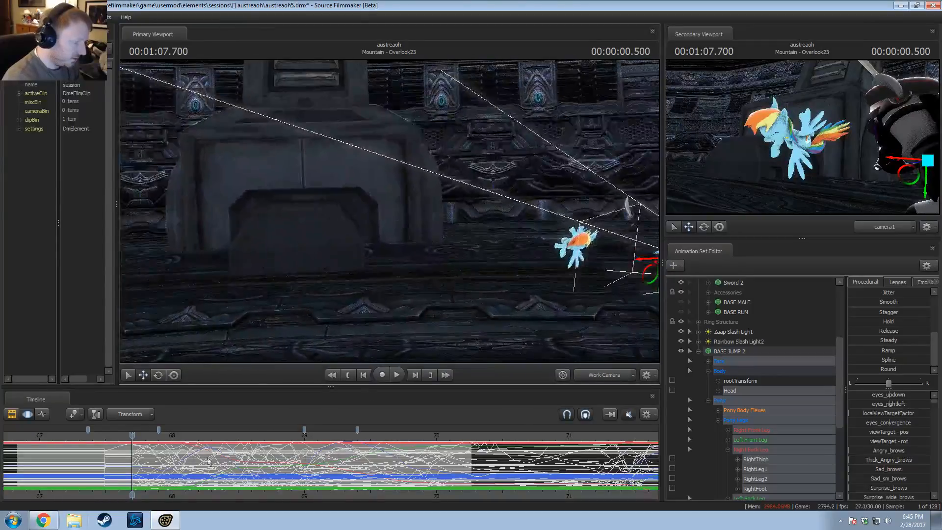
pyautogui.press('space')
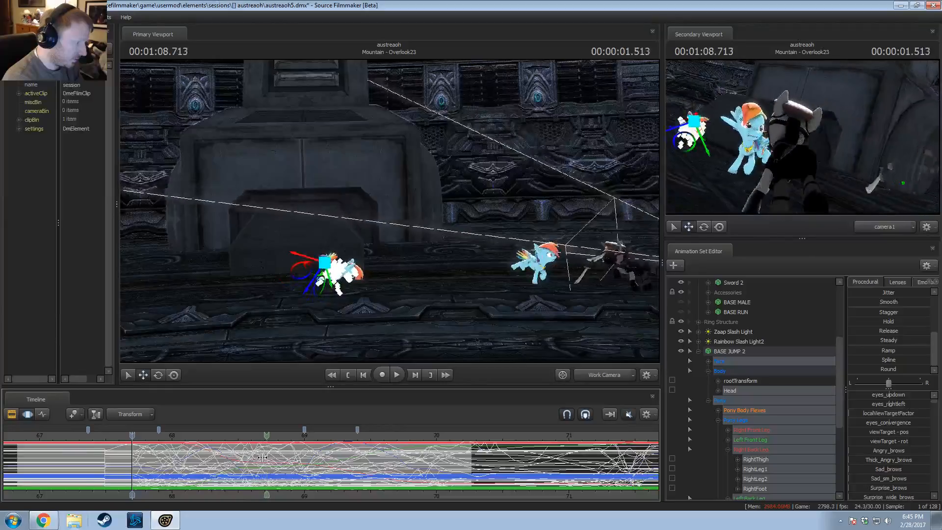
# Step: Play and scrub from 00:01:08.666 through the leap, stopping at 00:01:09.400 to examine the pony in flight
pyautogui.click(260, 458)
pyautogui.moveTo(389, 211); pyautogui.dragTo(380, 212)
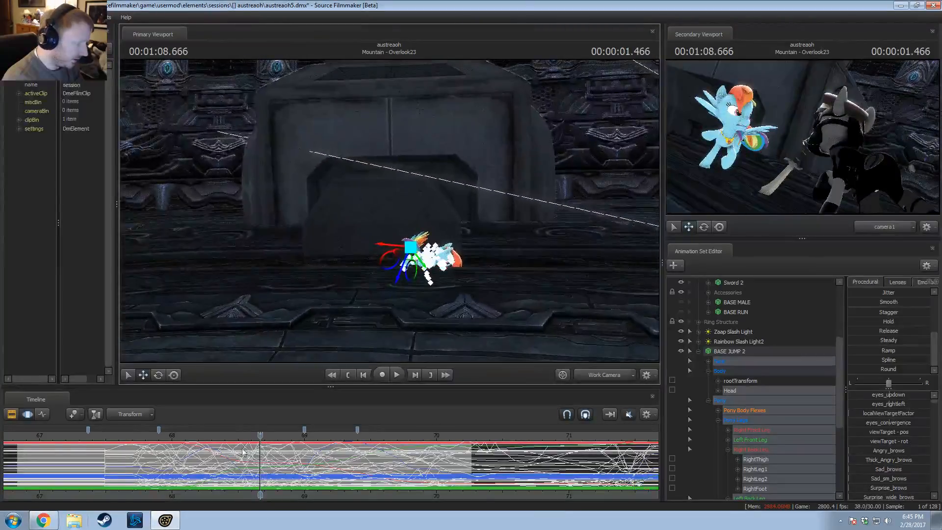
pyautogui.scroll(2, 243, 452)
pyautogui.press('space')
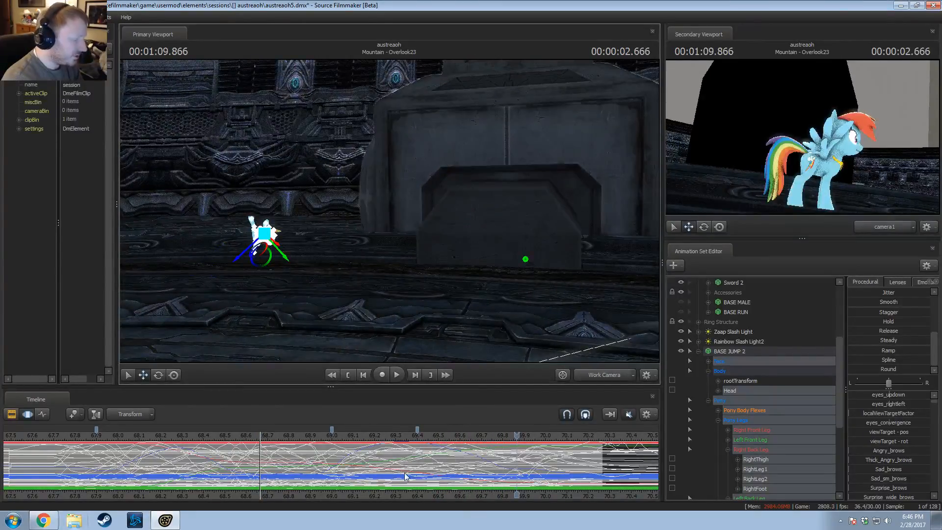
pyautogui.moveTo(245, 475); pyautogui.dragTo(437, 472)
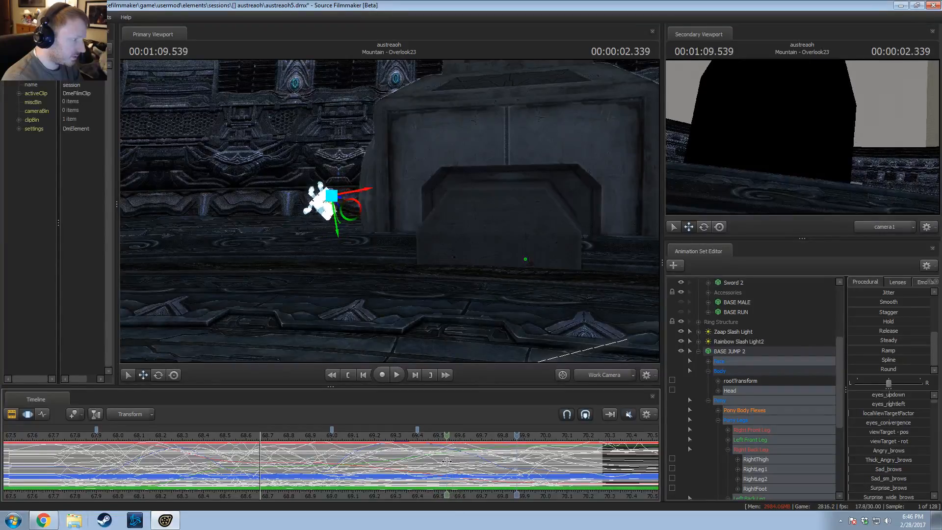
pyautogui.moveTo(433, 467); pyautogui.dragTo(417, 479)
pyautogui.press('F2')
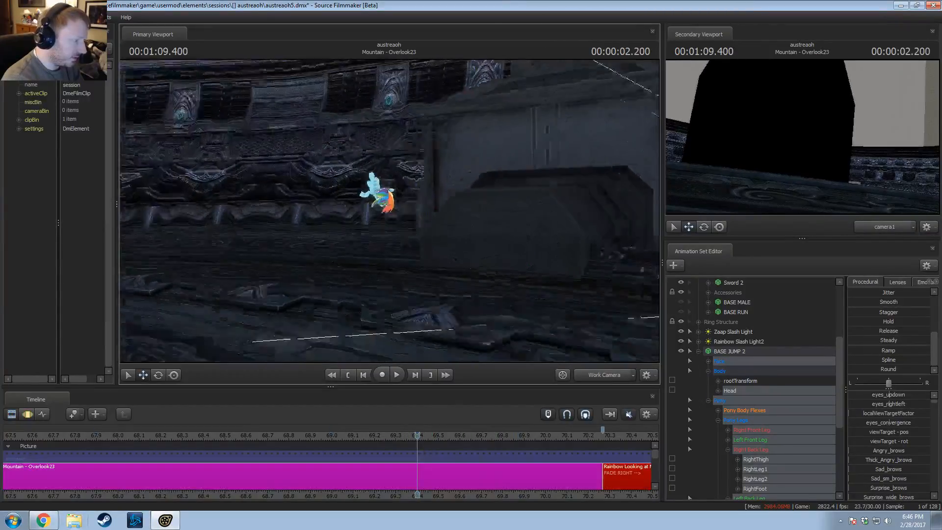
pyautogui.moveTo(389, 211); pyautogui.dragTo(413, 209)
pyautogui.press('F3')
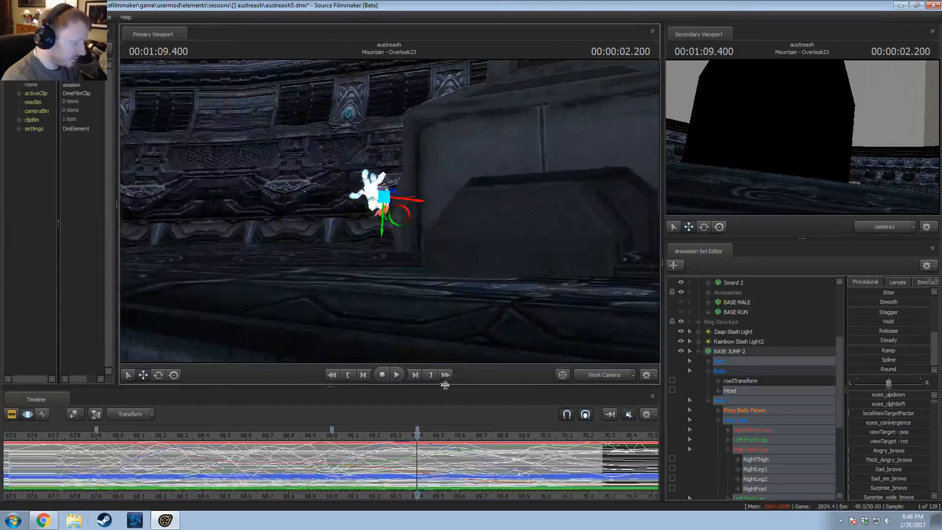
# Step: Replay from 00:01:07.833 and stop at 00:01:08.700 to examine BASE JUMP 2's take-off pose up close
pyautogui.scroll(-2, 375, 458)
pyautogui.scroll(-2, 337, 471)
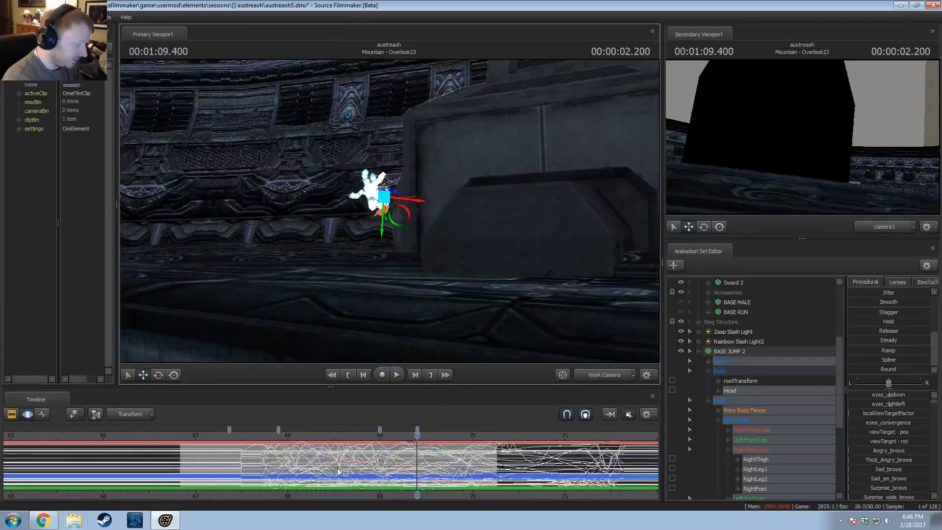
pyautogui.press('F2')
pyautogui.press('F3')
pyautogui.click(273, 463)
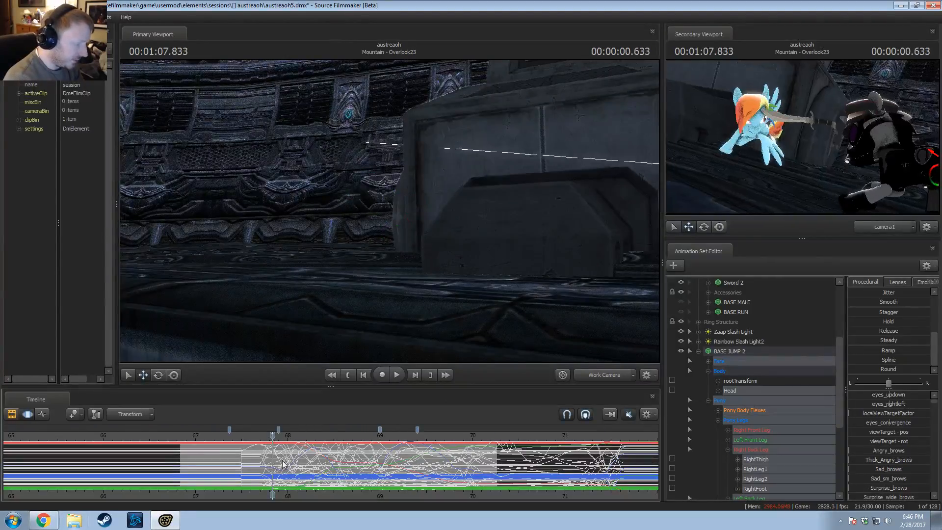
pyautogui.press('space')
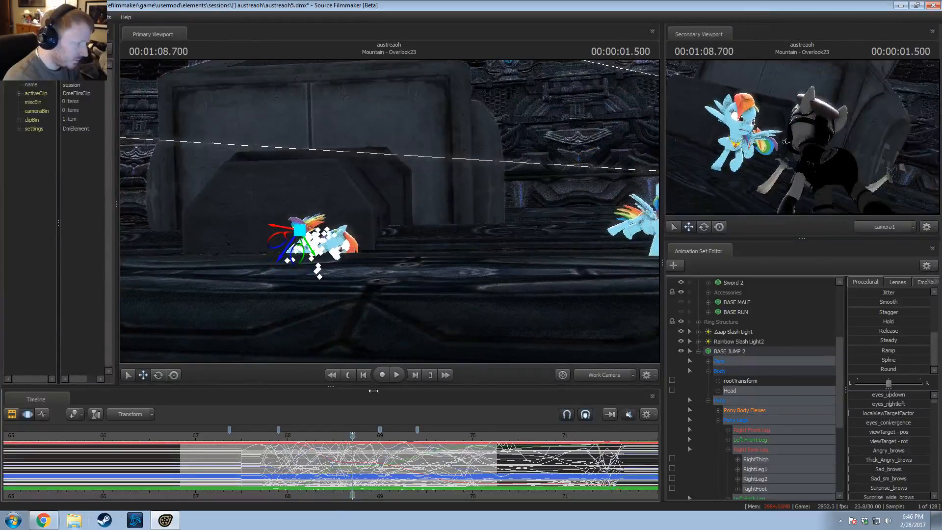
pyautogui.press('space')
pyautogui.press('w')
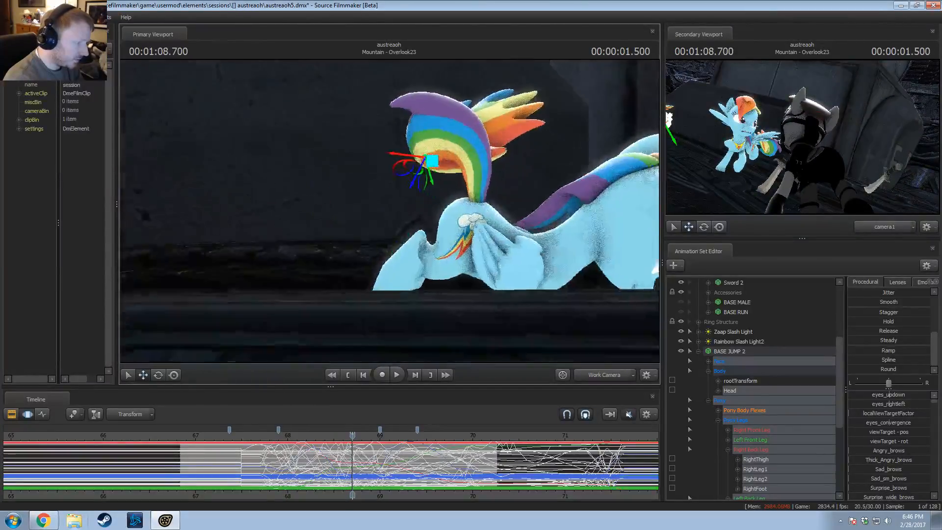
pyautogui.press('d')
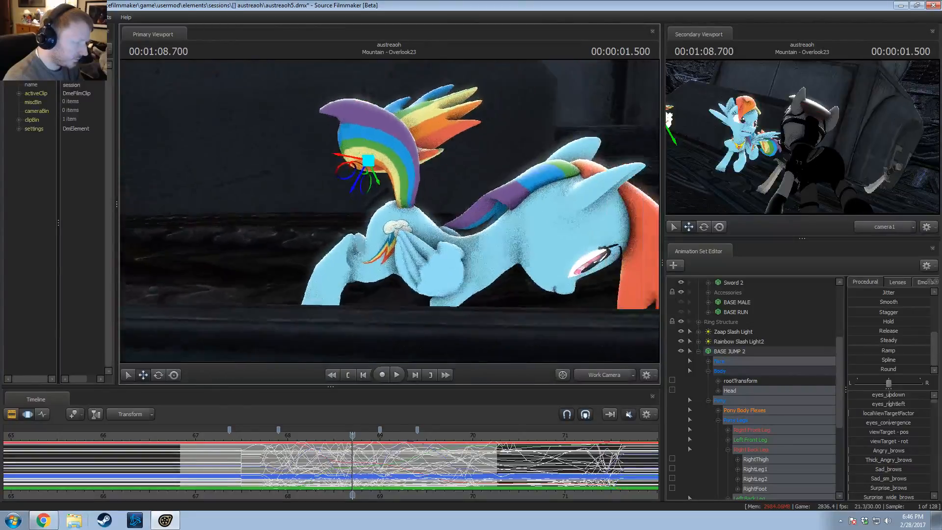
pyautogui.press('s')
pyautogui.keyDown('alt'); pyautogui.moveTo(409, 216); pyautogui.dragTo(405, 226); pyautogui.keyUp('alt')
pyautogui.press('shift')
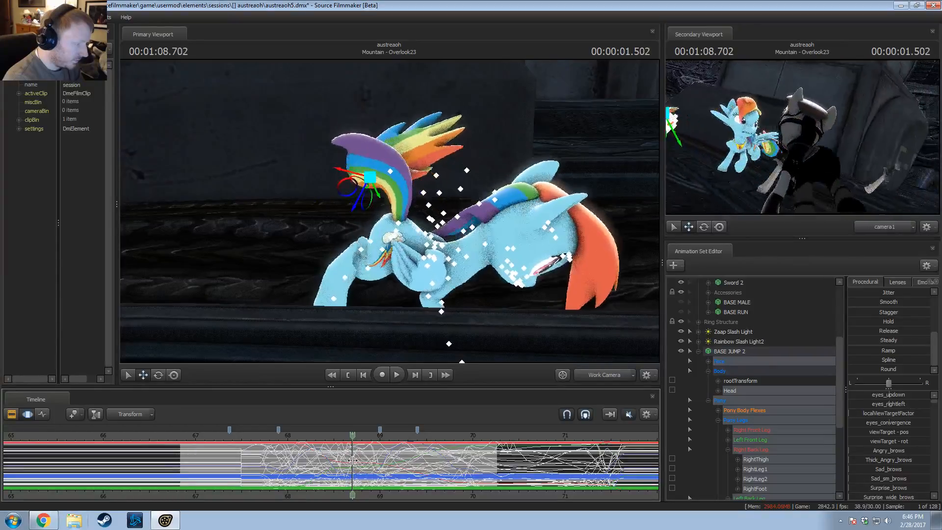
# Step: Set an open-started time selection holding until about 00:01:08.97, with its falloff ending at about 00:01:09.17
pyautogui.press('[')
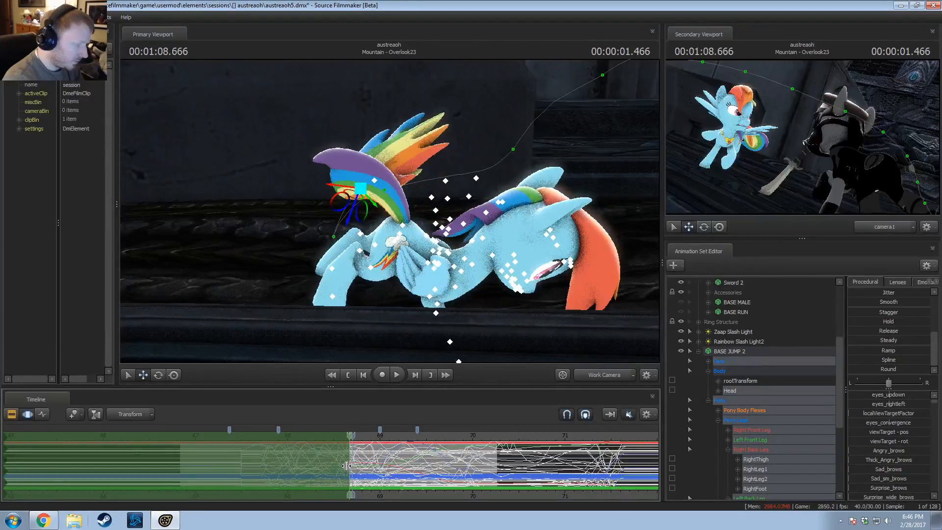
pyautogui.scroll(5, 343, 458)
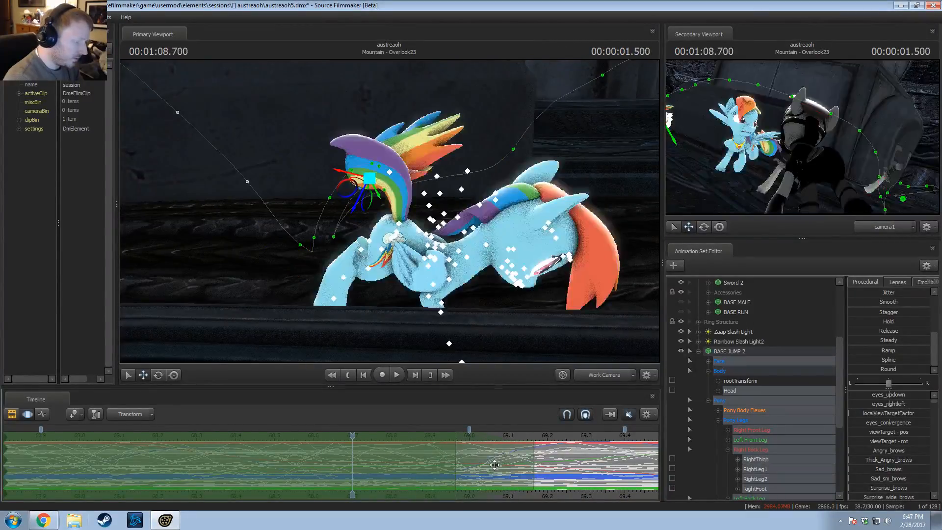
pyautogui.moveTo(390, 213); pyautogui.dragTo(389, 214)
pyautogui.press('s')
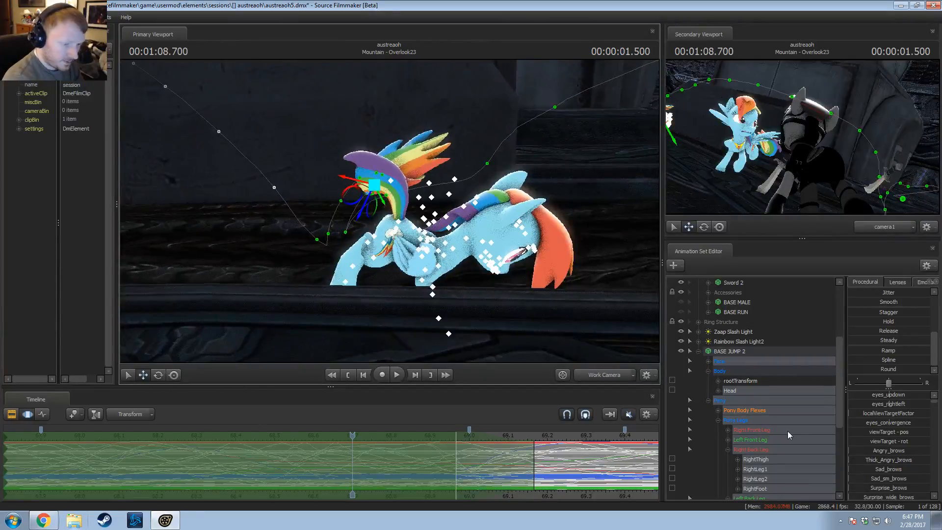
# Step: Discard a trial rotation of the Pelvis and shift its position over the time selection in Offset mode
pyautogui.scroll(-4, 750, 403)
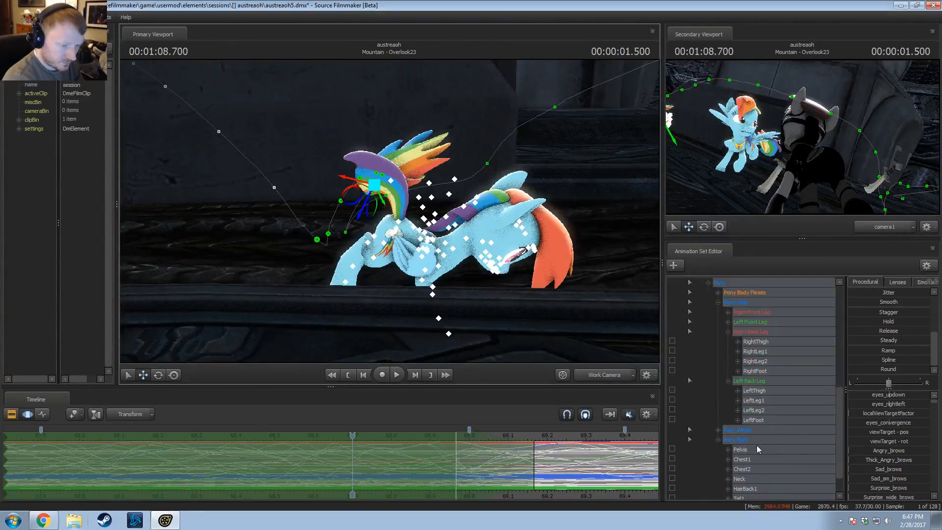
pyautogui.click(741, 450)
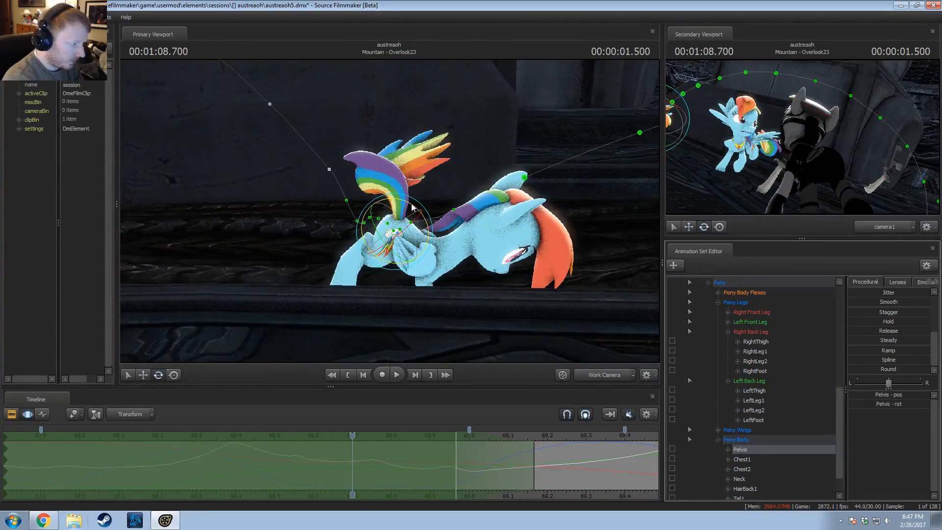
pyautogui.moveTo(412, 208); pyautogui.dragTo(388, 205)
pyautogui.hotkey('ctrl', 'z')
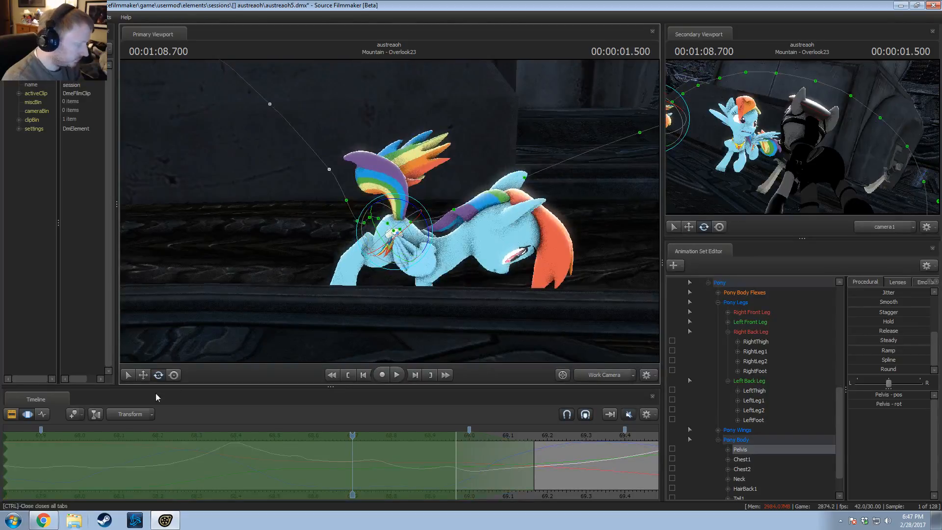
pyautogui.moveTo(378, 214); pyautogui.dragTo(389, 215)
pyautogui.press('w')
pyautogui.moveTo(396, 191); pyautogui.dragTo(486, 150)
pyautogui.press('w')
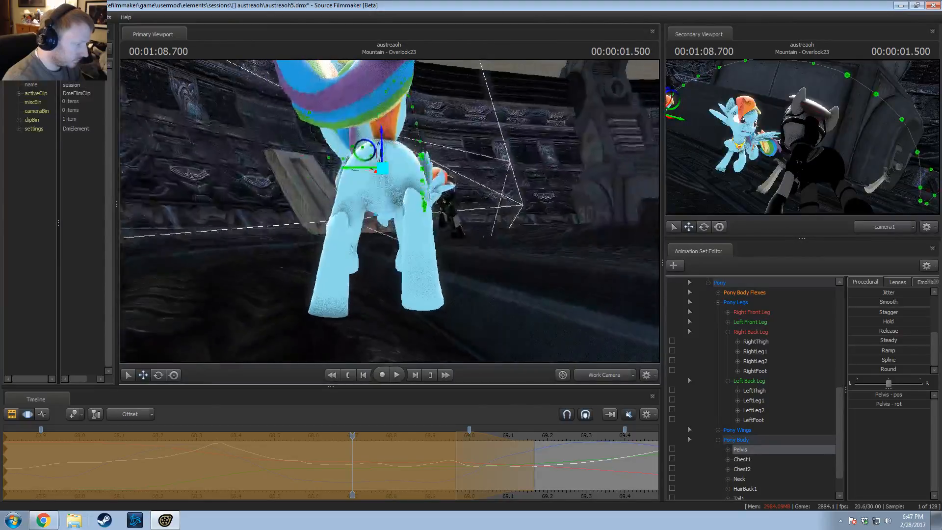
pyautogui.keyDown('alt'); pyautogui.moveTo(389, 212); pyautogui.dragTo(378, 239); pyautogui.keyUp('alt')
pyautogui.keyDown('alt'); pyautogui.moveTo(391, 214); pyautogui.dragTo(390, 265, button='right'); pyautogui.keyUp('alt')
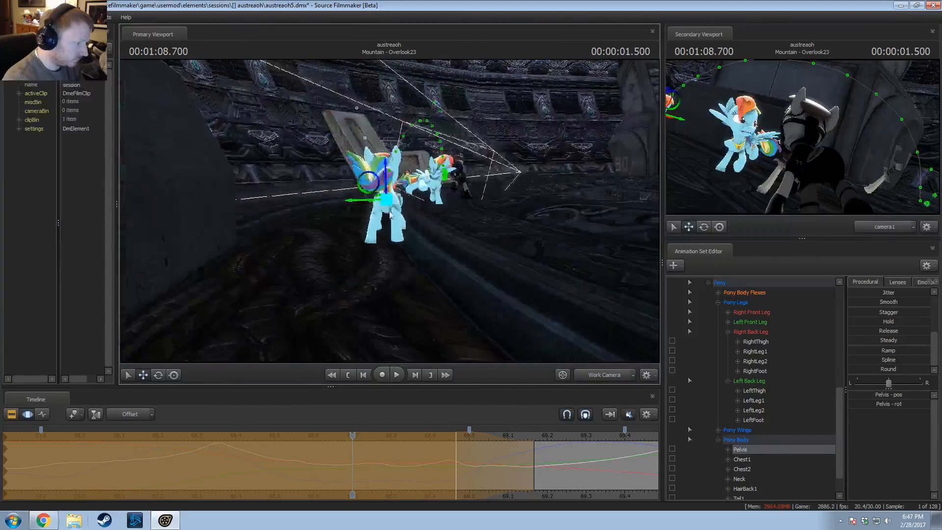
# Step: Replay the leap from about 00:01:07.9 to 00:01:09.433 and examine the shifted Pelvis's path from the side
pyautogui.press('space')
pyautogui.press('space')
pyautogui.keyDown('alt'); pyautogui.moveTo(390, 215); pyautogui.dragTo(314, 216); pyautogui.keyUp('alt')
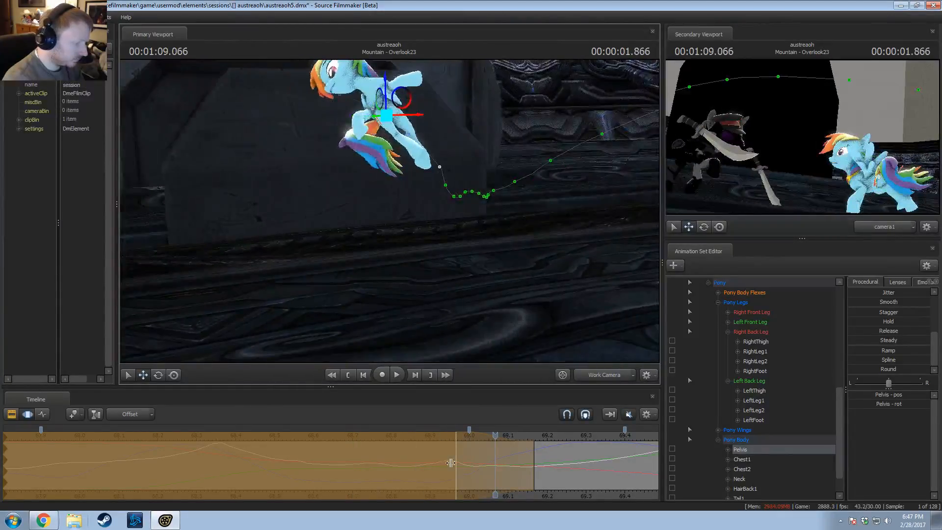
pyautogui.moveTo(451, 462)
pyautogui.mouseDown()
pyautogui.moveTo(469, 461)
pyautogui.moveTo(404, 466)
pyautogui.moveTo(467, 468)
pyautogui.mouseUp()
pyautogui.press('space')
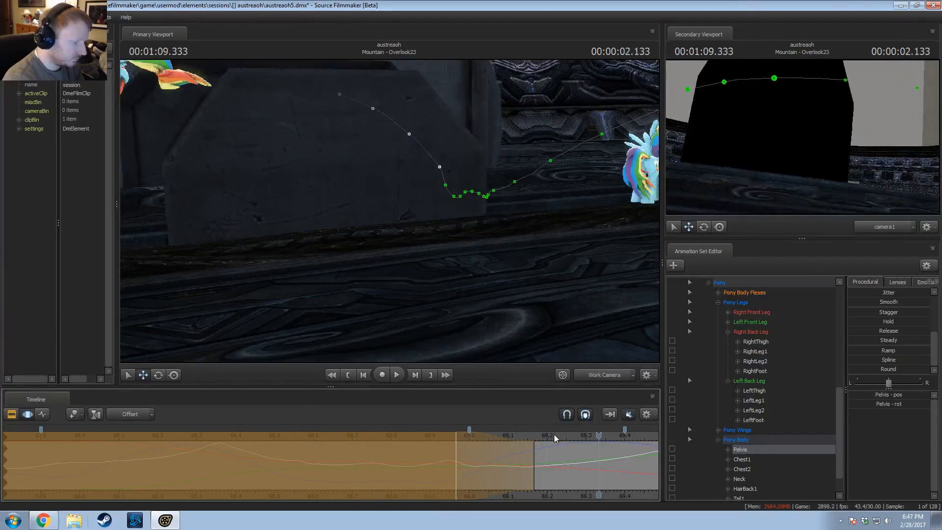
pyautogui.press('space')
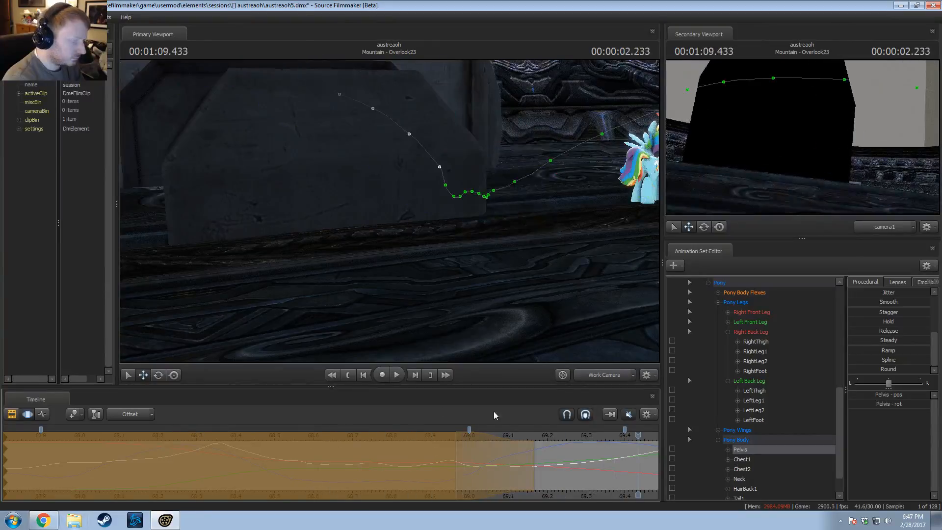
pyautogui.press('space')
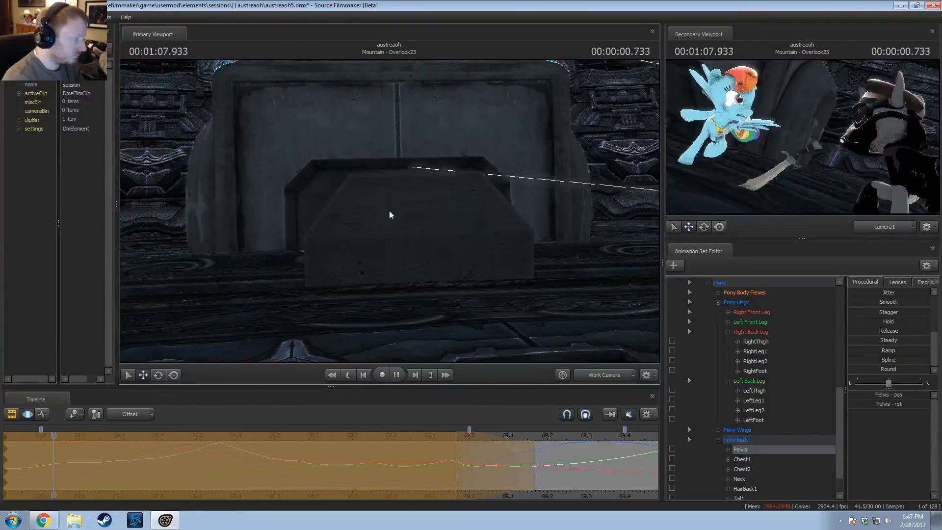
pyautogui.press('space')
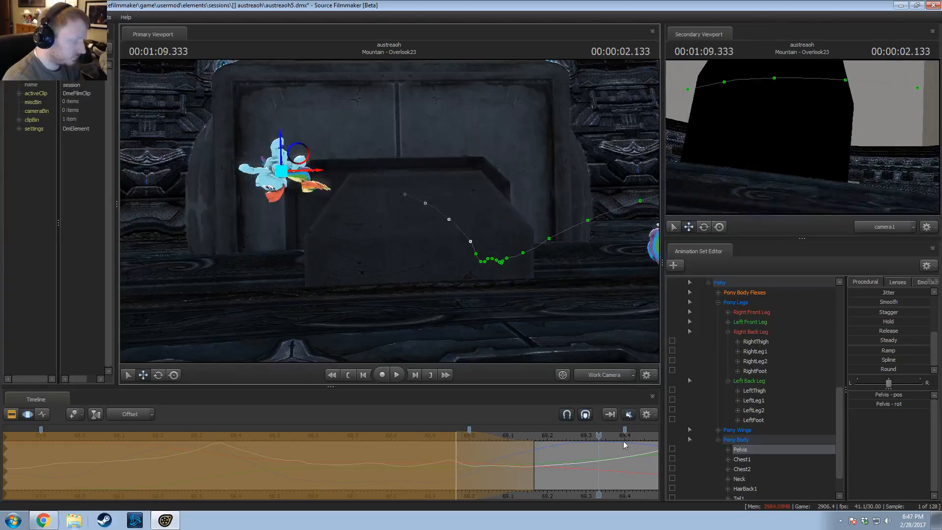
pyautogui.press('space')
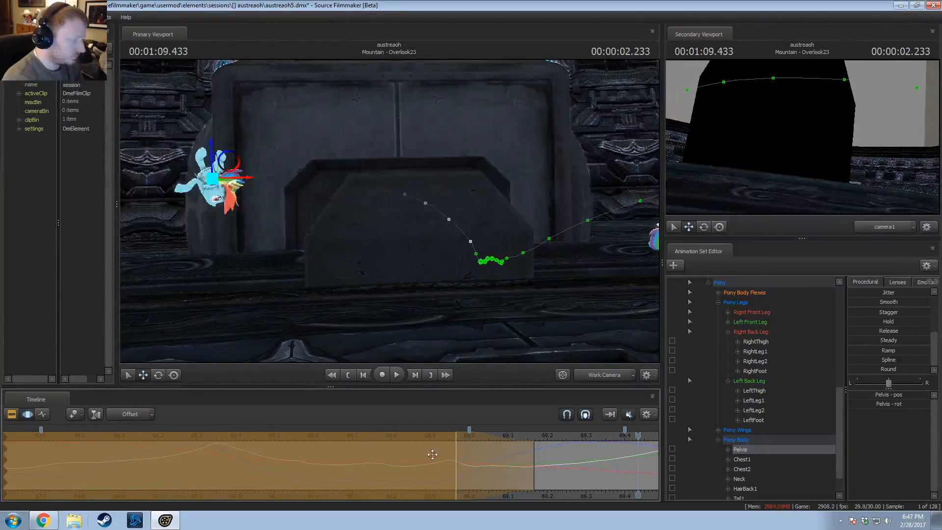
pyautogui.press('space')
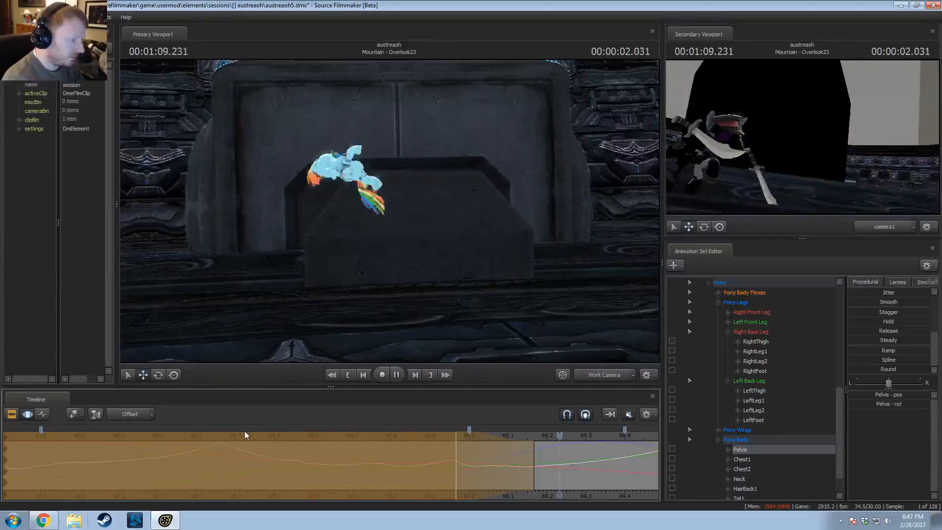
# Step: Stop playback at about 00:01:09.233 and apply the pending Pelvis position offset
pyautogui.press('space')
pyautogui.moveTo(537, 438); pyautogui.dragTo(560, 474)
pyautogui.press('Return')
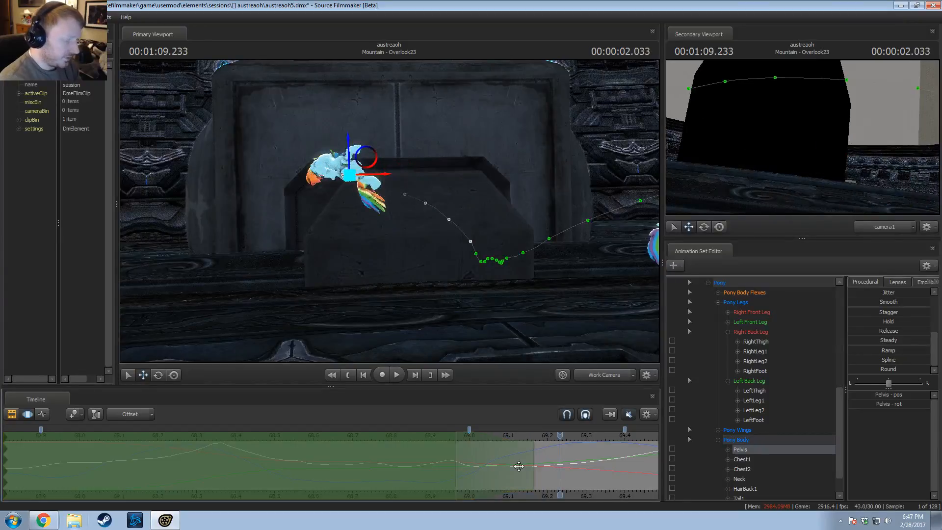
# Step: Set the time selection to start at 00:01:08.566 with a hard edge and run open-ended to the right
pyautogui.scroll(-4, 520, 467)
pyautogui.scroll(-1, 564, 492)
pyautogui.moveTo(565, 494); pyautogui.dragTo(444, 497, button='middle')
pyautogui.moveTo(435, 483); pyautogui.dragTo(336, 461)
pyautogui.press('[')
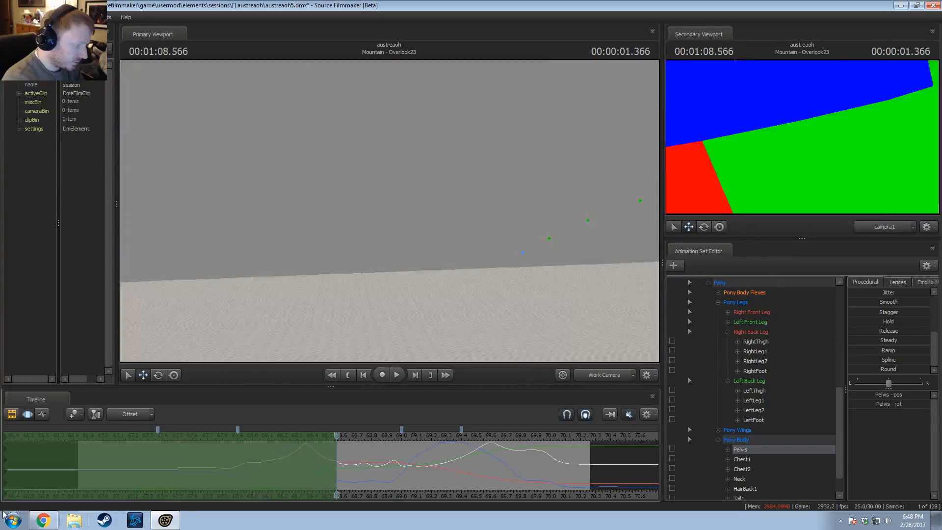
pyautogui.scroll(3, 888, 350)
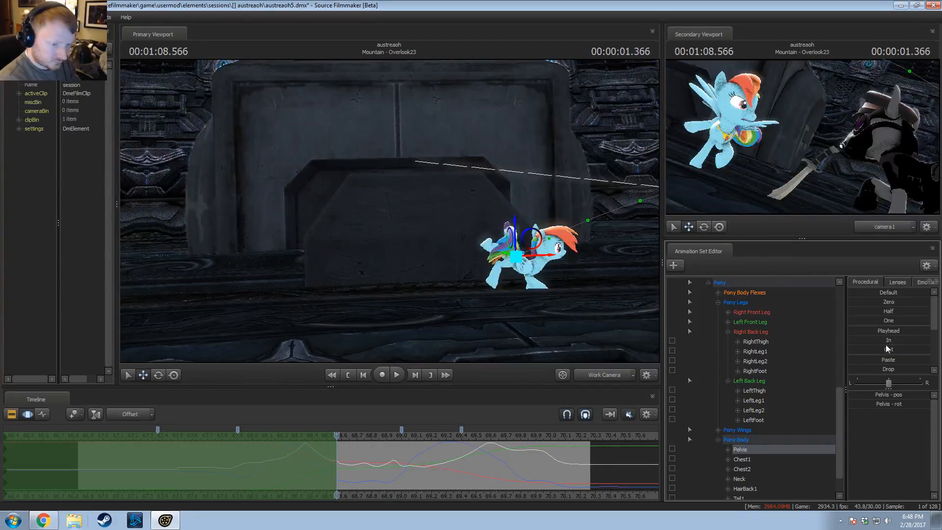
pyautogui.keyDown('shift'); pyautogui.moveTo(338, 469); pyautogui.dragTo(491, 468); pyautogui.keyUp('shift')
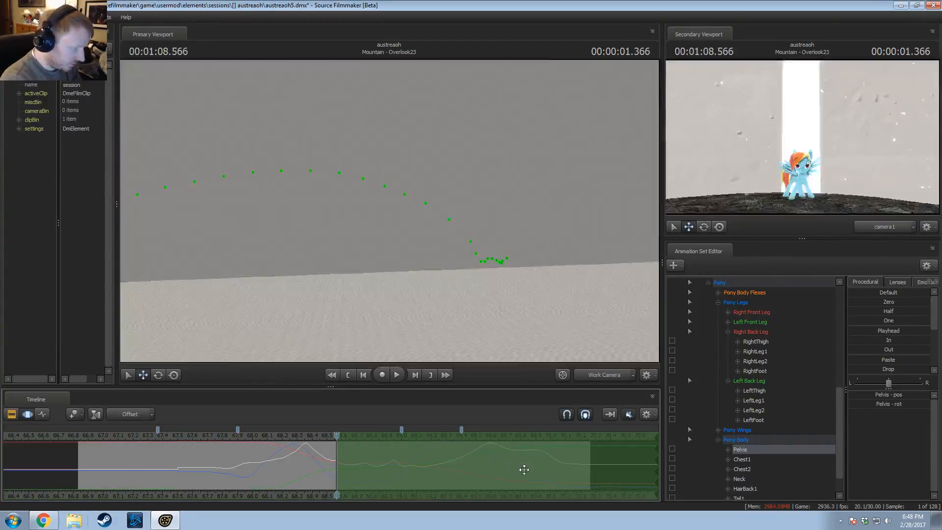
# Step: Select the whole BASE JUMP 2 animation set and copy its animation over the open-ended time selection
pyautogui.scroll(4, 794, 393)
pyautogui.click(732, 352)
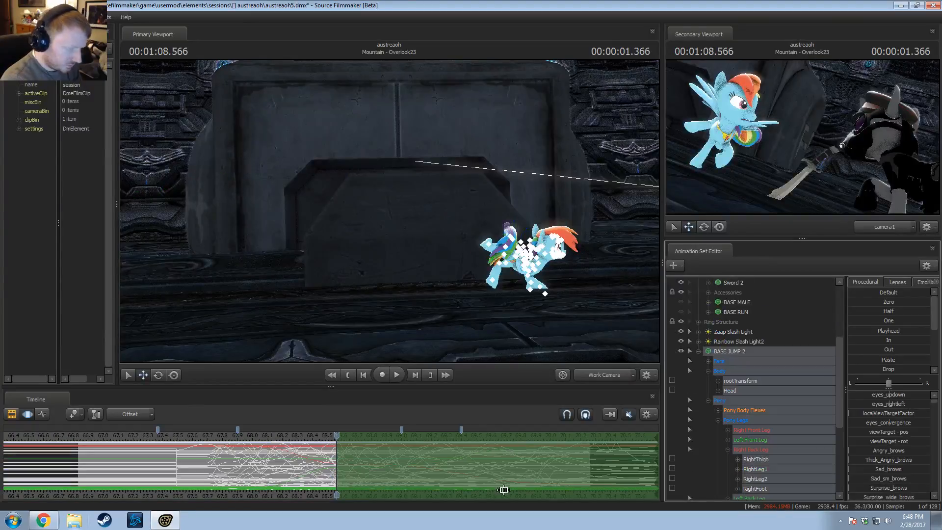
pyautogui.moveTo(510, 294); pyautogui.dragTo(553, 344)
pyautogui.moveTo(637, 316); pyautogui.dragTo(637, 313)
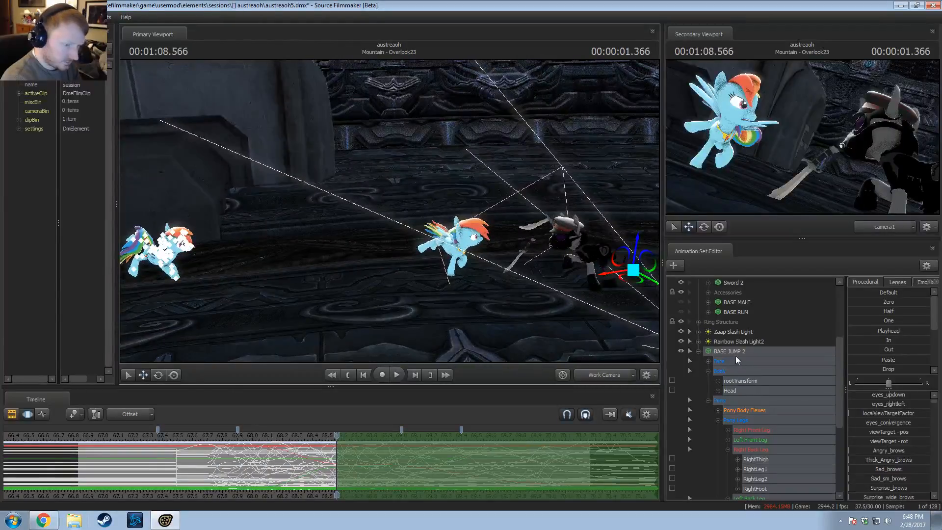
# Step: Select the Rainbow Dash animation set under Actors as the target for the copied jump
pyautogui.scroll(4, 736, 363)
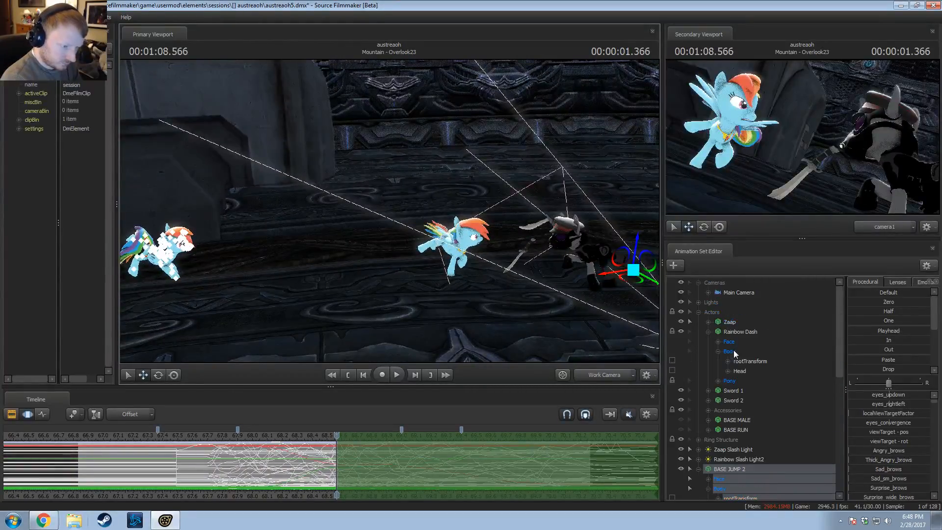
pyautogui.click(740, 334)
pyautogui.scroll(3, 320, 476)
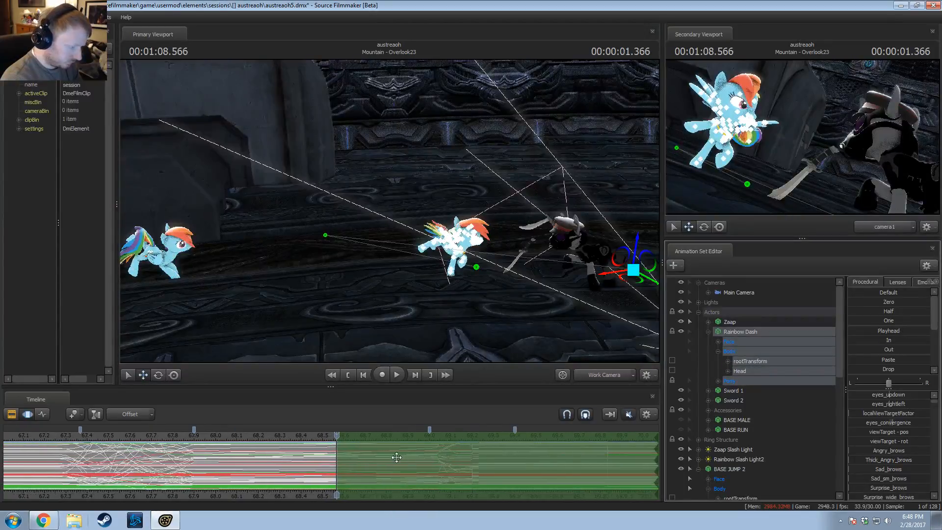
pyautogui.moveTo(310, 468); pyautogui.dragTo(337, 466)
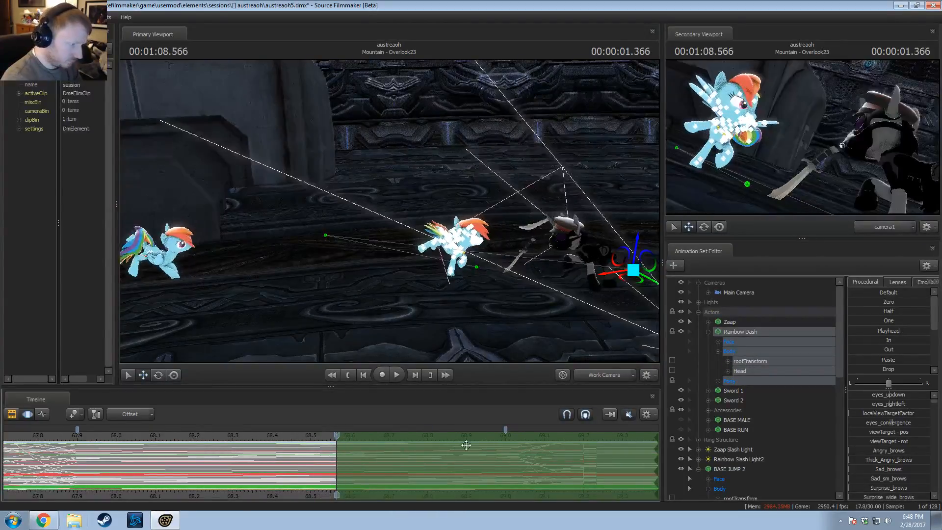
pyautogui.moveTo(550, 310); pyautogui.dragTo(574, 301)
pyautogui.press('w')
pyautogui.moveTo(389, 207); pyautogui.dragTo(389, 211)
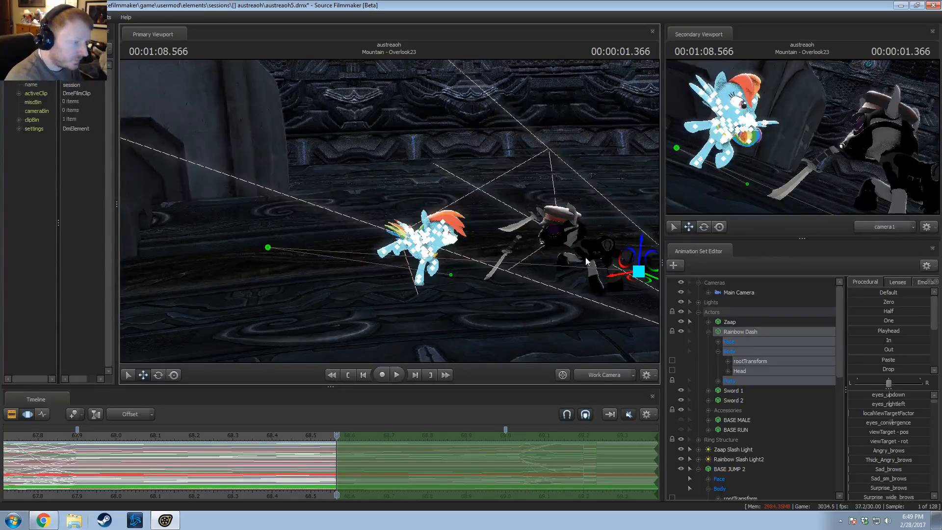
# Step: Try pasting the copied jump onto Rainbow Dash with the playhead at 00:01:08.700, and undo the paste
pyautogui.moveTo(350, 442); pyautogui.dragTo(166, 451)
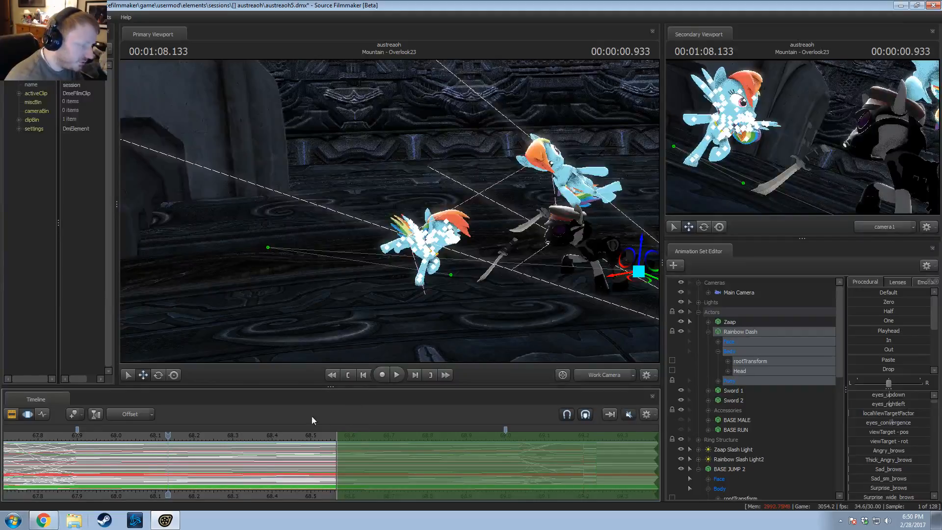
pyautogui.scroll(-2, 157, 451)
pyautogui.moveTo(254, 434); pyautogui.dragTo(322, 438)
pyautogui.hotkey('ctrl', 'v')
pyautogui.moveTo(392, 216); pyautogui.dragTo(390, 211)
pyautogui.hotkey('ctrl', 'z')
# Step: Unlock the transforms of Rainbow Dash's Pony group and paste the copied jump from 00:01:08.566 onward
pyautogui.rightClick(722, 335)
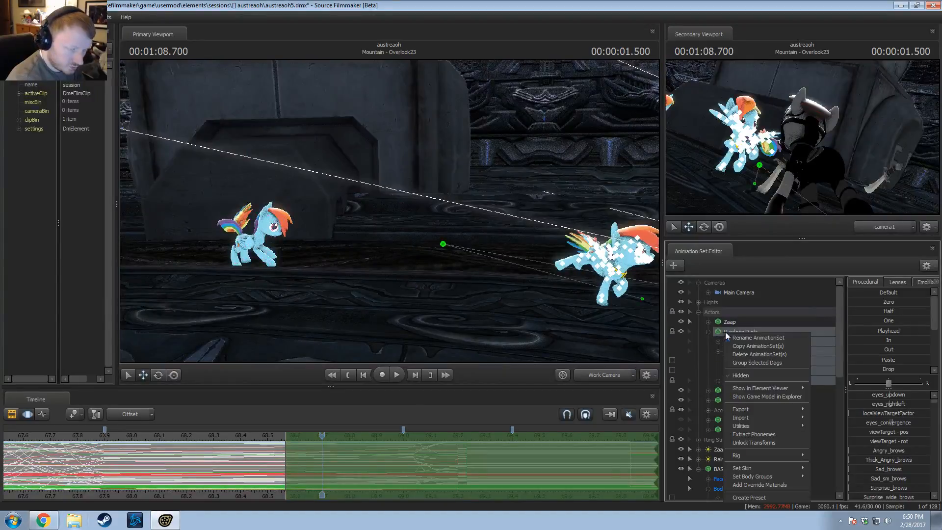
pyautogui.click(718, 382)
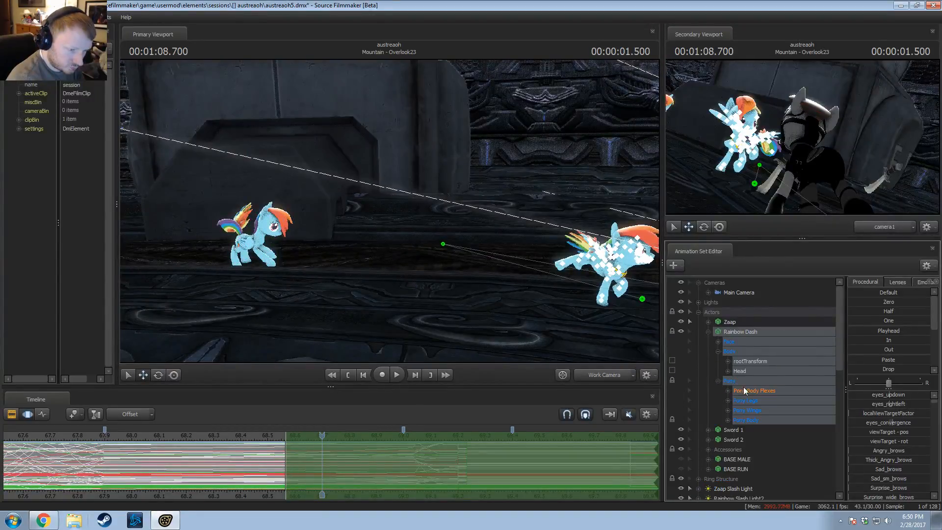
pyautogui.rightClick(736, 381)
pyautogui.click(763, 440)
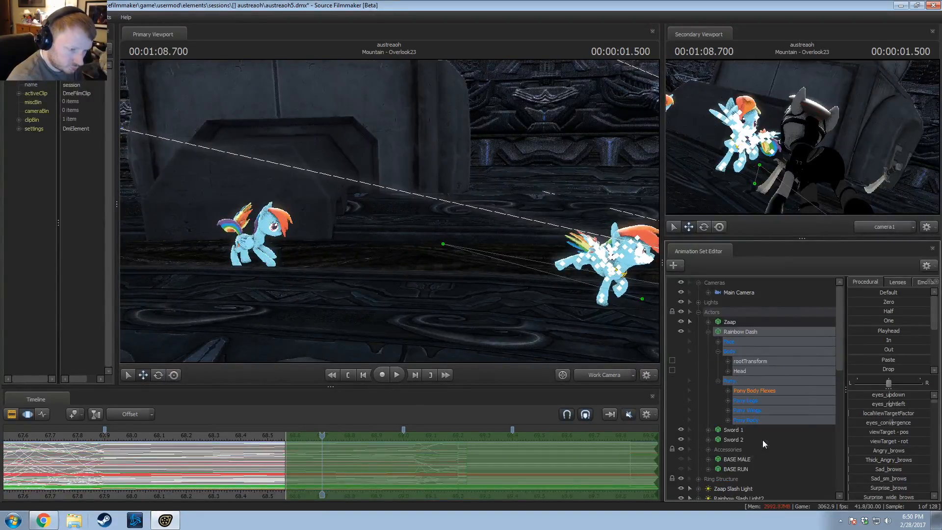
pyautogui.rightClick(747, 382)
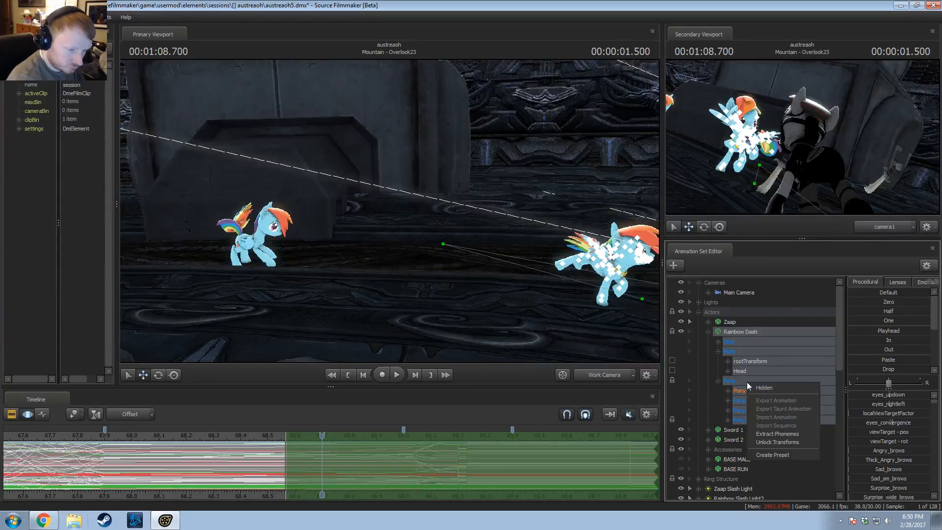
pyautogui.click(774, 440)
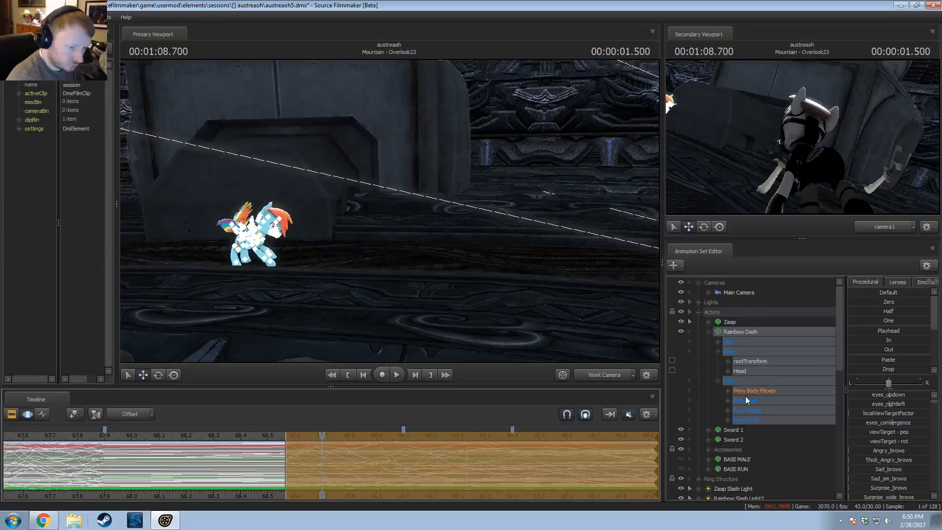
# Step: Select Rainbow Dash's Pelvis under Pony Body and move it forward along its red axis toward the swordsman, over the open-ended selection
pyautogui.click(728, 420)
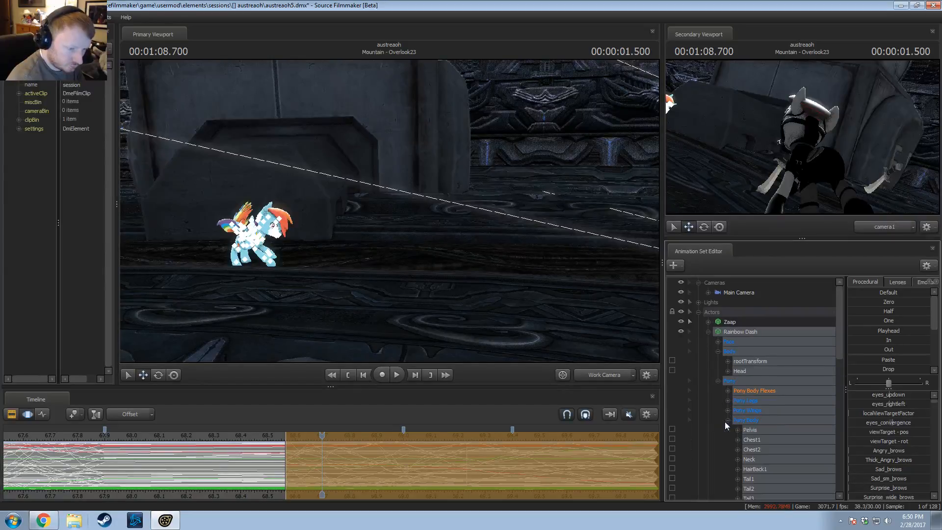
pyautogui.click(751, 431)
pyautogui.moveTo(396, 222)
pyautogui.keyDown('alt'); pyautogui.mouseDown()
pyautogui.moveTo(389, 213)
pyautogui.moveTo(381, 223)
pyautogui.mouseUp(); pyautogui.keyUp('alt')
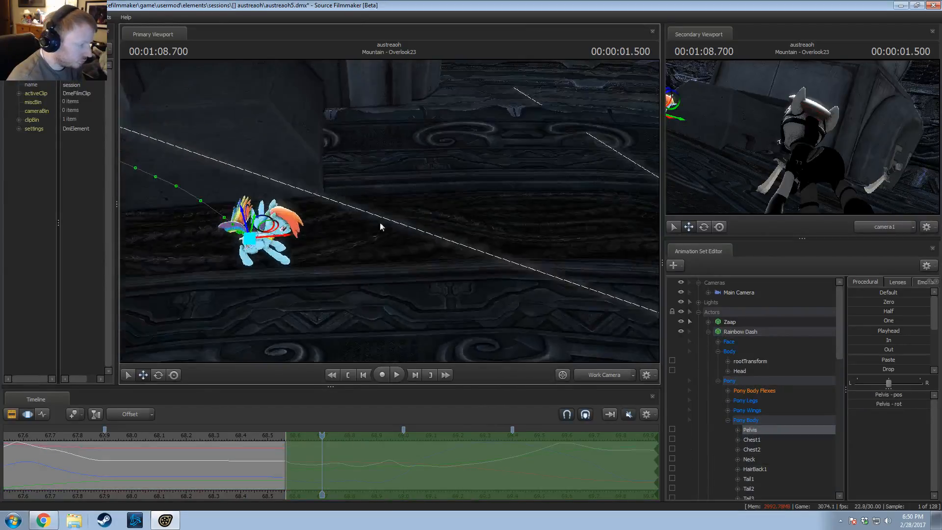
pyautogui.moveTo(283, 235); pyautogui.dragTo(638, 197)
pyautogui.keyDown('alt'); pyautogui.moveTo(434, 170); pyautogui.dragTo(414, 149); pyautogui.keyUp('alt')
pyautogui.press('w')
pyautogui.moveTo(386, 223); pyautogui.dragTo(386, 223)
pyautogui.moveTo(327, 459); pyautogui.dragTo(287, 456)
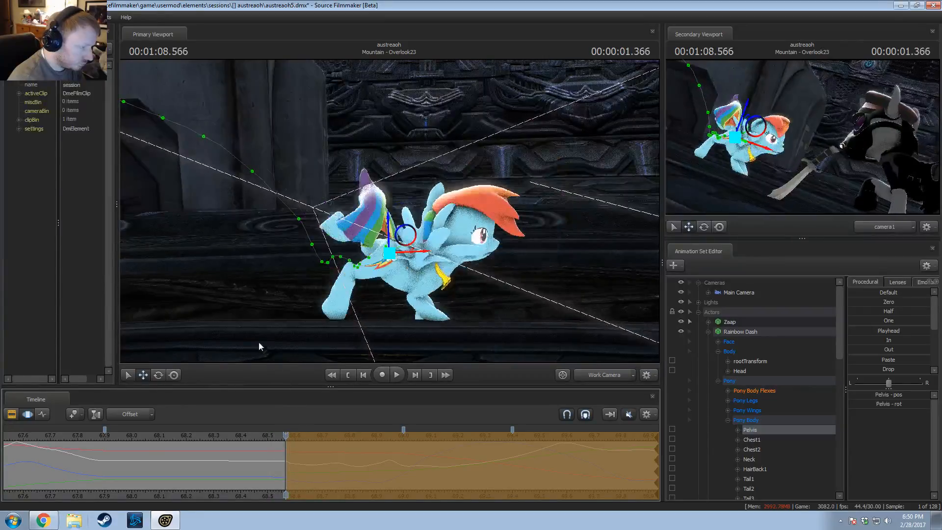
# Step: Step back and forth through the frames around 00:01:08.566 from behind to compare the original pose with the pasted jump
pyautogui.press('a')
pyautogui.moveTo(260, 284); pyautogui.dragTo(309, 304)
pyautogui.moveTo(390, 211); pyautogui.dragTo(403, 210)
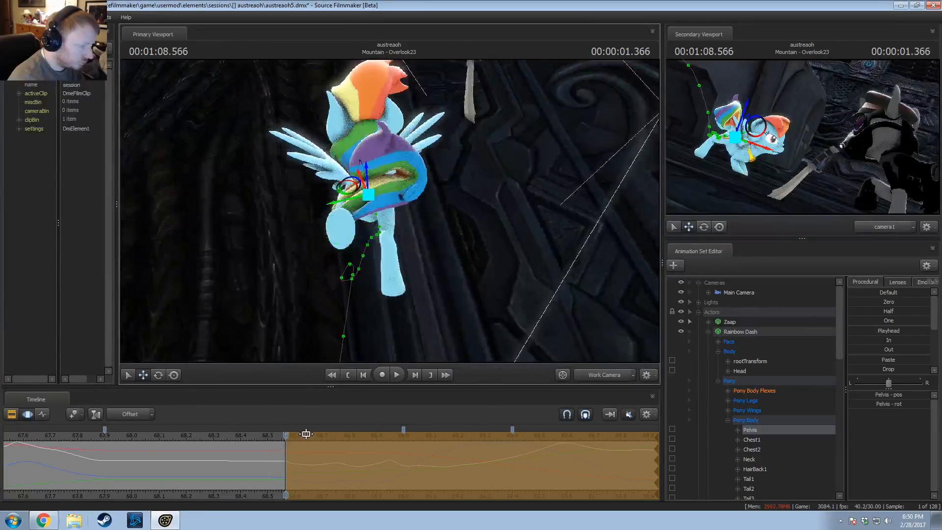
pyautogui.press('Up')
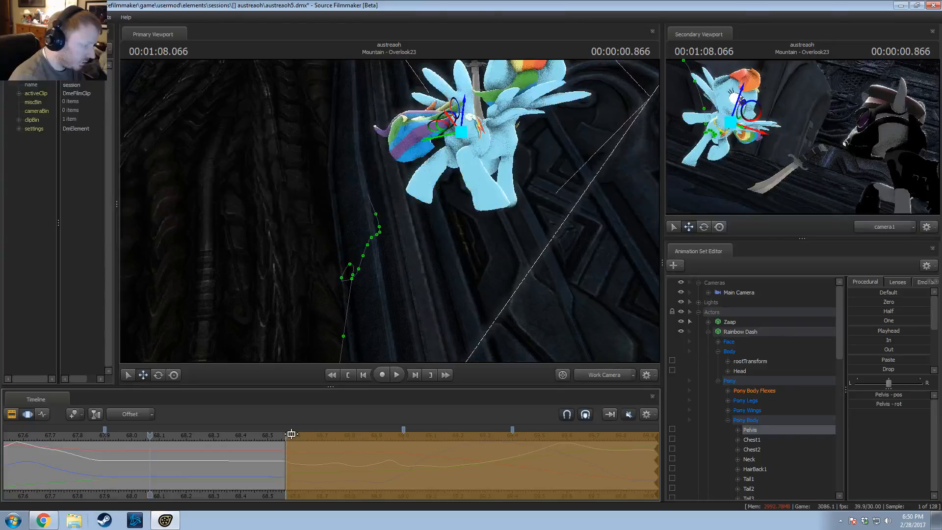
pyautogui.press('Down')
pyautogui.press('Up')
pyautogui.press('Right')
pyautogui.press('Right')
pyautogui.press('Right')
pyautogui.press('Right')
pyautogui.press('Right')
pyautogui.press('Right')
pyautogui.press('Right')
pyautogui.press('Right')
pyautogui.press('Right')
pyautogui.press('Right')
pyautogui.press('Right')
pyautogui.press('Right')
pyautogui.press('Right')
pyautogui.press('Right')
pyautogui.press('Right')
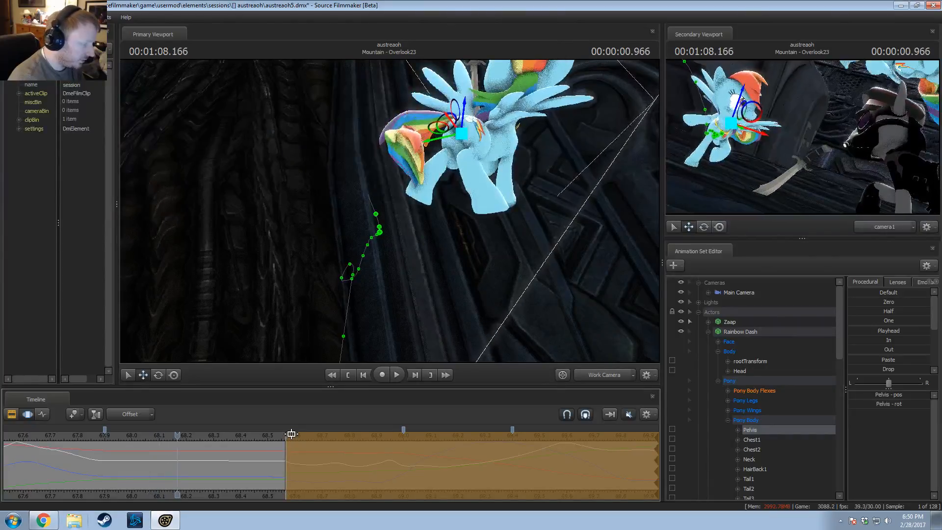
pyautogui.press('Right')
pyautogui.press('Left')
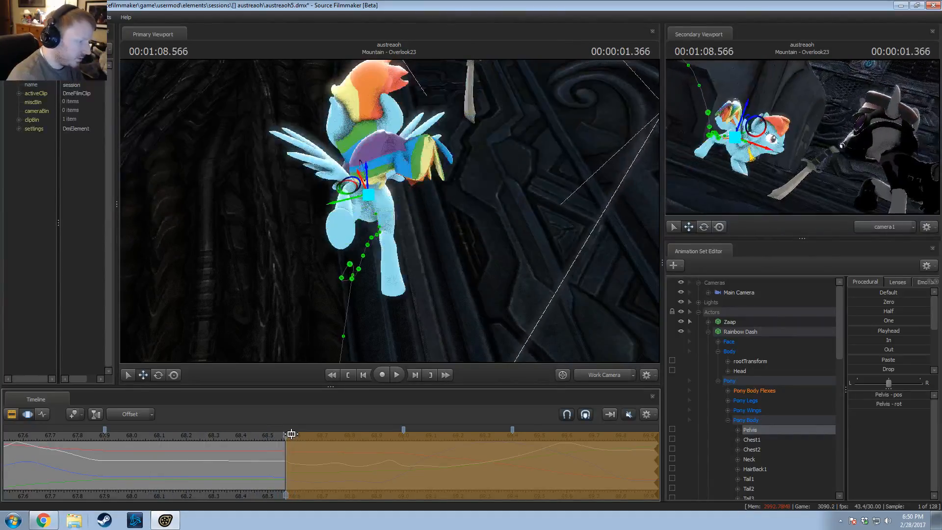
pyautogui.press('Right')
pyautogui.press('Left')
pyautogui.press('Left')
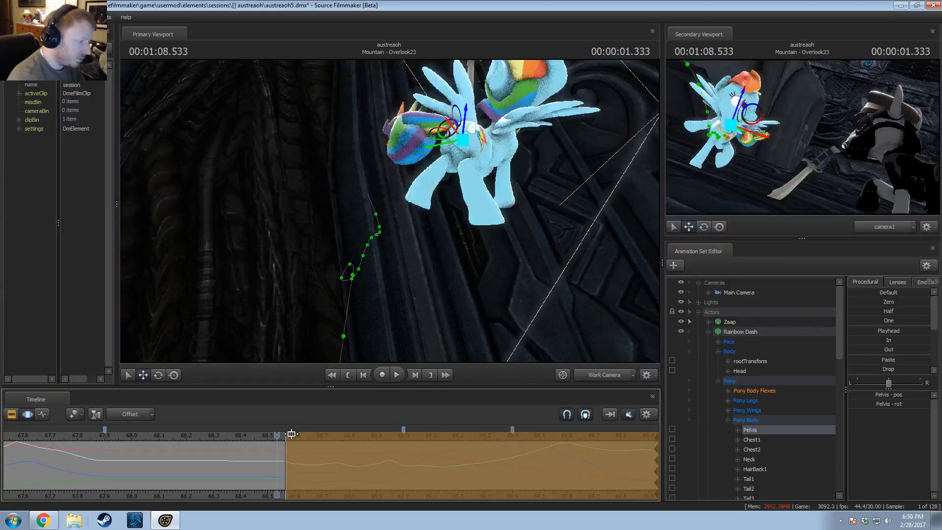
pyautogui.press('Right')
pyautogui.press('Left')
pyautogui.press('Right')
pyautogui.press('Right')
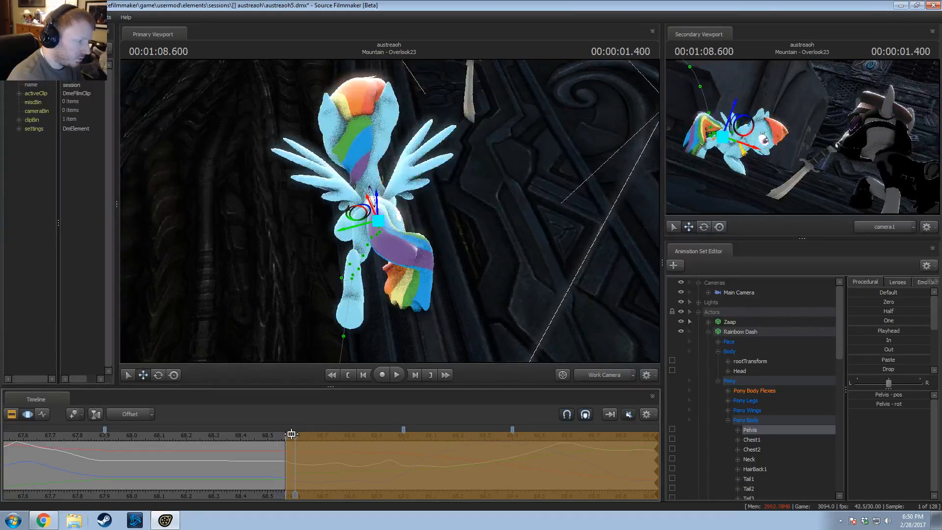
pyautogui.press('Left')
pyautogui.press('Left')
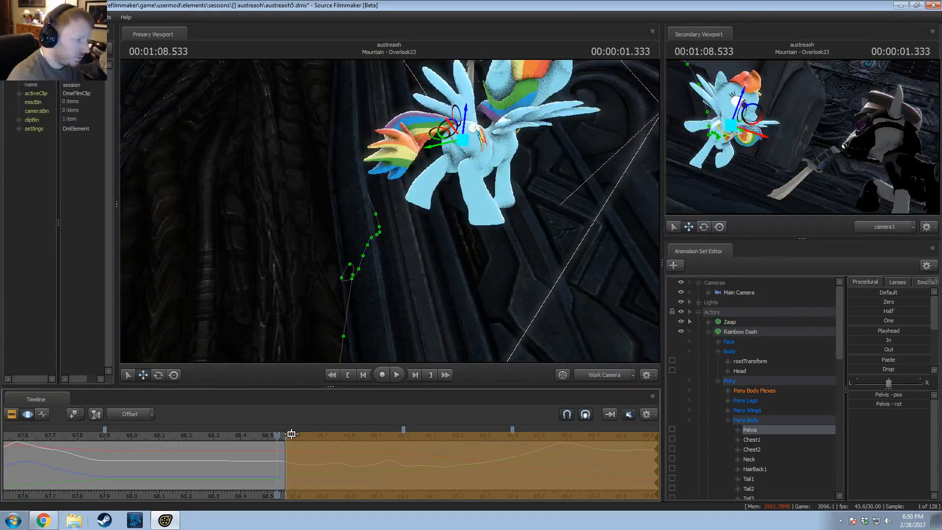
pyautogui.press('Right')
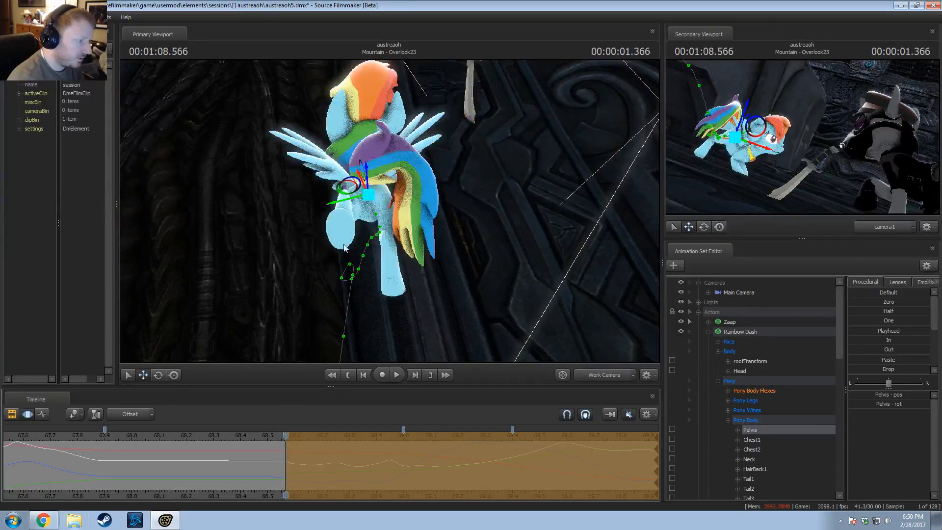
# Step: Try to raise Rainbow Dash's Pelvis and shift it backward at 00:01:08.566 to match the preceding frame's pose
pyautogui.keyDown('alt'); pyautogui.moveTo(375, 226); pyautogui.dragTo(384, 217); pyautogui.keyUp('alt')
pyautogui.moveTo(353, 183); pyautogui.dragTo(361, 401)
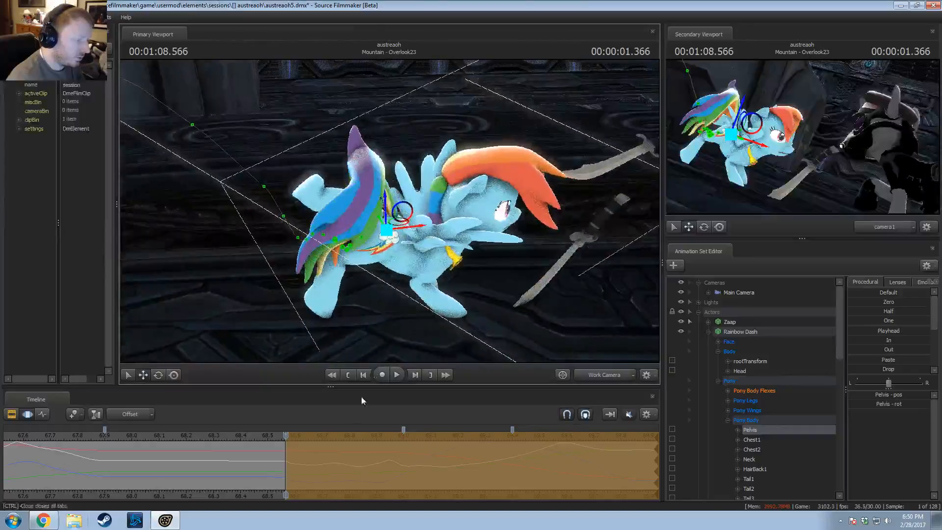
pyautogui.moveTo(286, 454)
pyautogui.mouseDown()
pyautogui.moveTo(277, 452)
pyautogui.moveTo(295, 438)
pyautogui.moveTo(286, 437)
pyautogui.mouseUp()
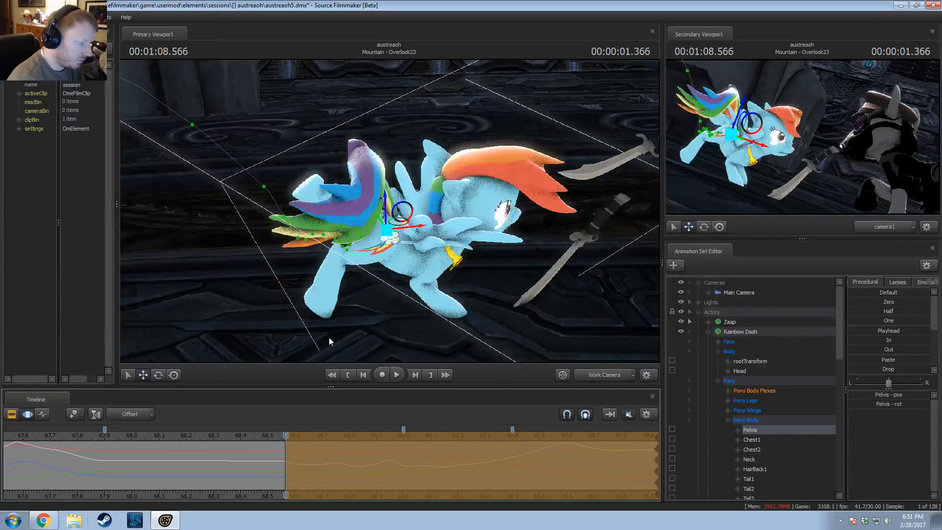
pyautogui.keyDown('alt'); pyautogui.moveTo(393, 212); pyautogui.dragTo(390, 207); pyautogui.keyUp('alt')
pyautogui.keyDown('alt'); pyautogui.moveTo(402, 259); pyautogui.dragTo(346, 180); pyautogui.keyUp('alt')
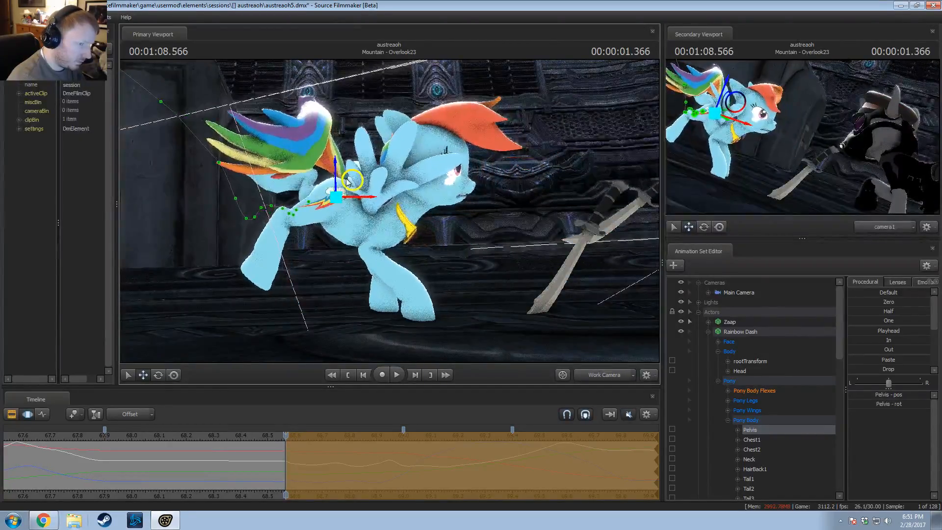
pyautogui.keyDown('alt'); pyautogui.moveTo(332, 242); pyautogui.dragTo(277, 284); pyautogui.keyUp('alt')
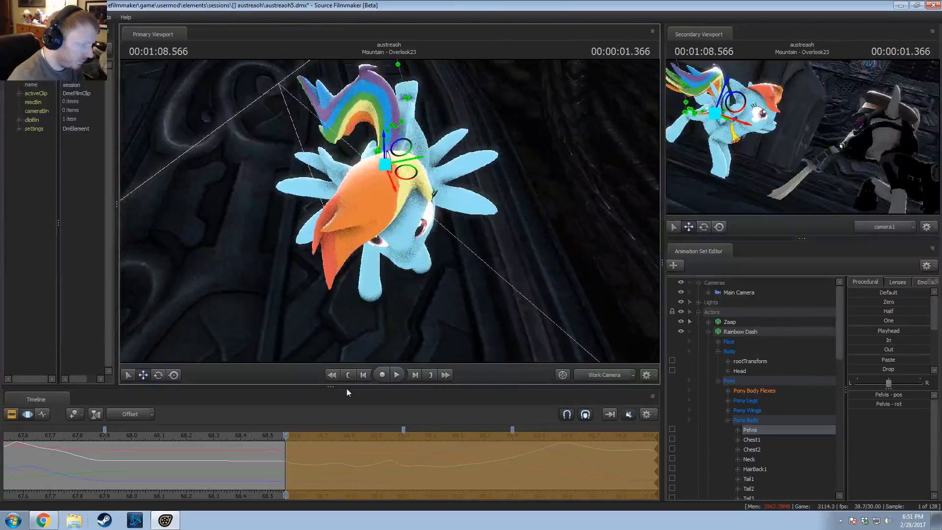
# Step: Try rotating the Pelvis at 00:01:08.566 to match the body direction of the preceding frame, comparing both frames from behind and above
pyautogui.moveTo(286, 453)
pyautogui.mouseDown()
pyautogui.moveTo(210, 467)
pyautogui.moveTo(286, 462)
pyautogui.mouseUp()
pyautogui.keyDown('alt'); pyautogui.moveTo(373, 331); pyautogui.dragTo(456, 290); pyautogui.keyUp('alt')
pyautogui.moveTo(390, 211)
pyautogui.keyDown('alt'); pyautogui.mouseDown()
pyautogui.moveTo(432, 209)
pyautogui.moveTo(442, 197)
pyautogui.moveTo(390, 214)
pyautogui.moveTo(400, 224)
pyautogui.mouseUp(); pyautogui.keyUp('alt')
pyautogui.moveTo(250, 466)
pyautogui.mouseDown()
pyautogui.moveTo(295, 467)
pyautogui.moveTo(285, 467)
pyautogui.mouseUp()
pyautogui.press('e')
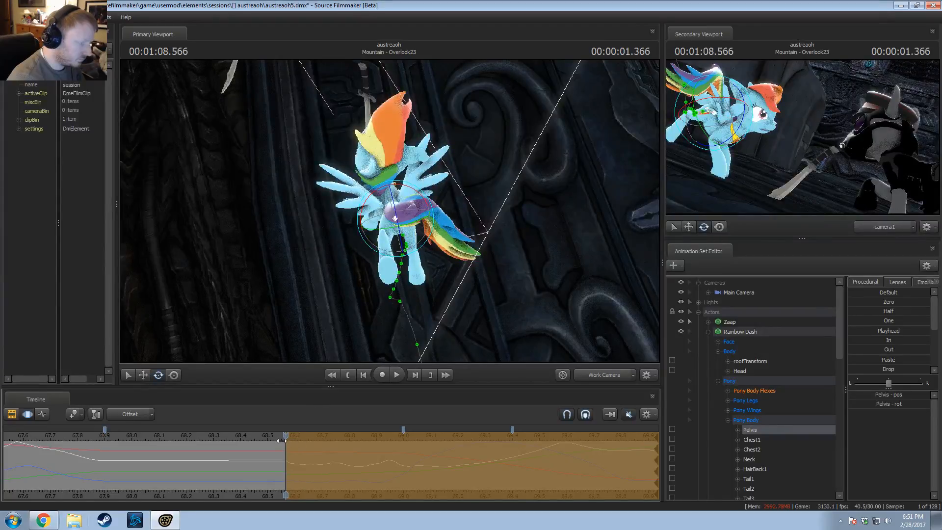
pyautogui.moveTo(285, 438)
pyautogui.mouseDown()
pyautogui.moveTo(265, 469)
pyautogui.moveTo(242, 472)
pyautogui.moveTo(285, 475)
pyautogui.mouseUp()
pyautogui.keyDown('alt'); pyautogui.moveTo(435, 214); pyautogui.dragTo(409, 238); pyautogui.keyUp('alt')
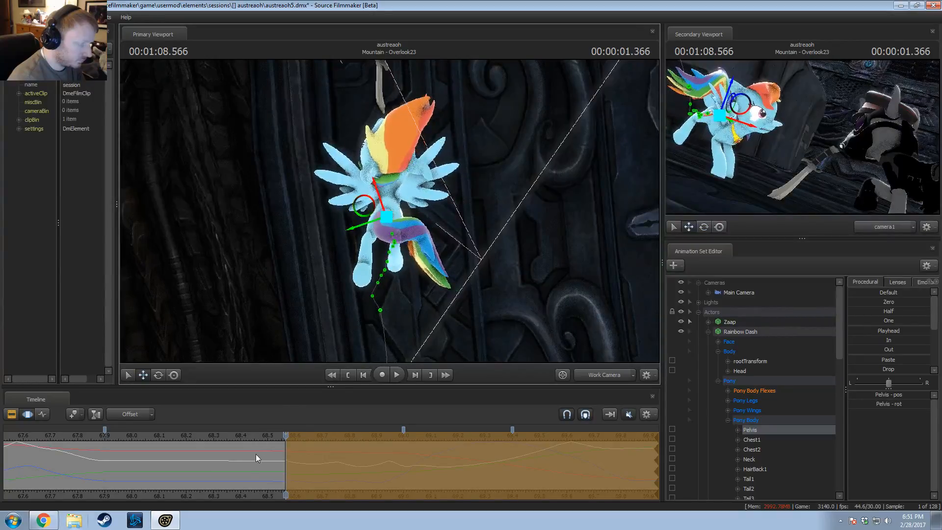
# Step: Try fine-tuning the Pelvis position from above and from the side, shifting it backward and slightly down over the open-ended selection
pyautogui.moveTo(283, 457); pyautogui.dragTo(286, 463)
pyautogui.keyDown('alt'); pyautogui.moveTo(412, 280); pyautogui.dragTo(393, 260); pyautogui.keyUp('alt')
pyautogui.keyDown('alt'); pyautogui.moveTo(471, 216); pyautogui.dragTo(390, 212); pyautogui.keyUp('alt')
pyautogui.moveTo(304, 469); pyautogui.dragTo(287, 477)
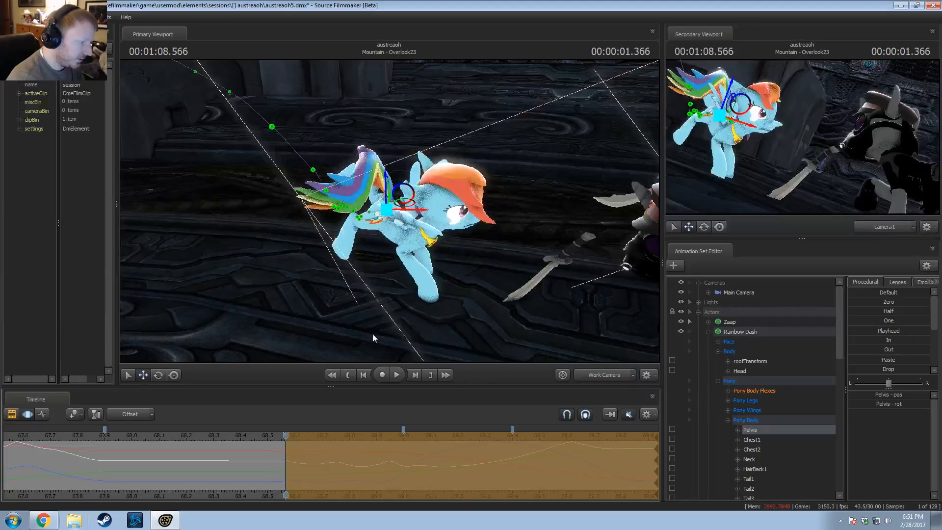
pyautogui.keyDown('alt'); pyautogui.moveTo(374, 329); pyautogui.dragTo(364, 194); pyautogui.keyUp('alt')
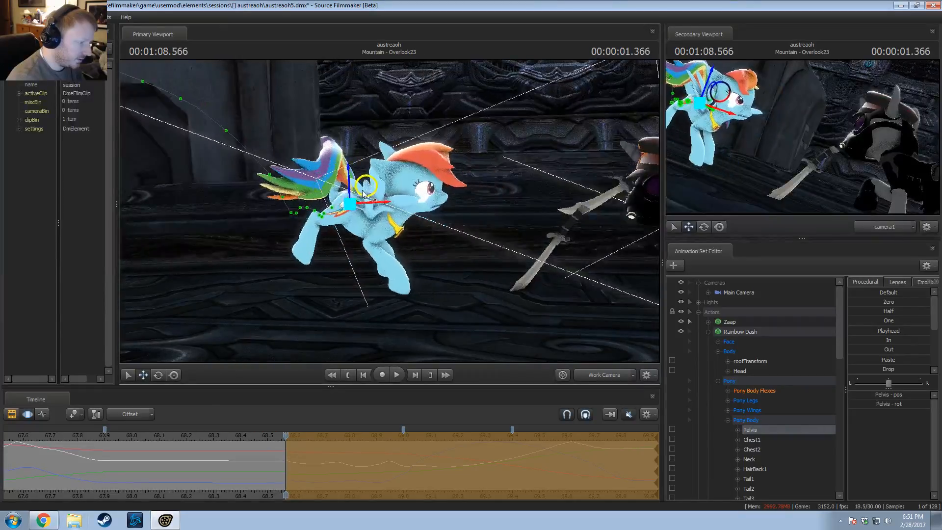
pyautogui.moveTo(262, 460); pyautogui.dragTo(286, 458)
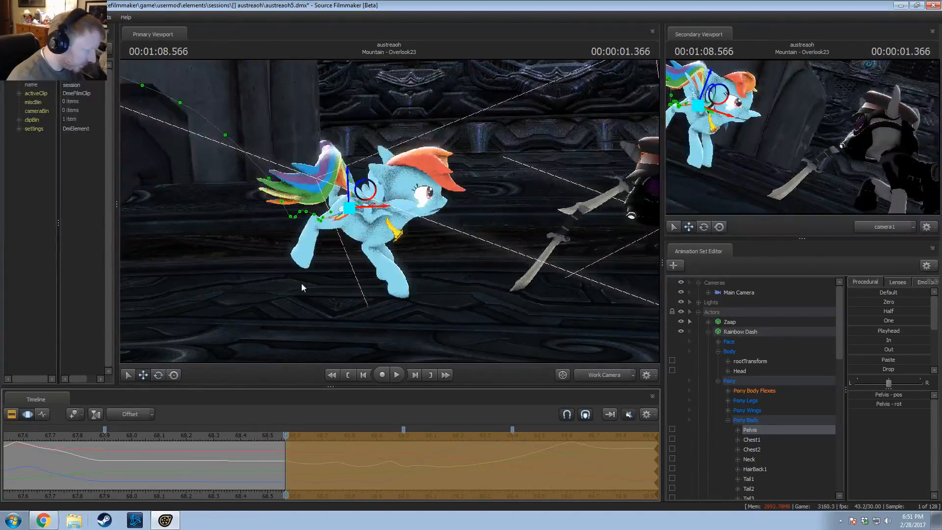
# Step: Scrub and play the transition across 00:01:08.566 through to 00:01:09.000 to review the pasted jump
pyautogui.scroll(-3, 315, 448)
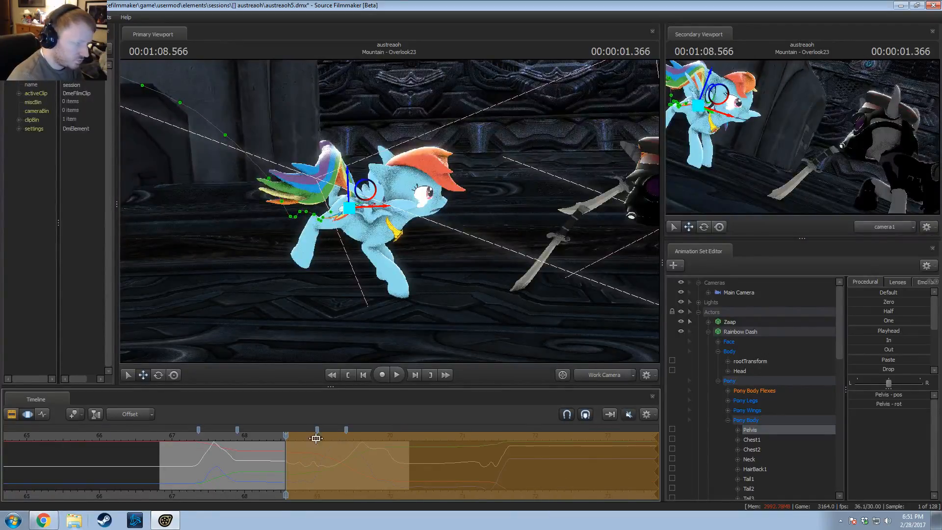
pyautogui.moveTo(316, 438)
pyautogui.mouseDown()
pyautogui.moveTo(272, 466)
pyautogui.moveTo(286, 467)
pyautogui.mouseUp()
pyautogui.moveTo(325, 314); pyautogui.dragTo(324, 329)
pyautogui.moveTo(264, 450); pyautogui.dragTo(228, 440)
pyautogui.press('space')
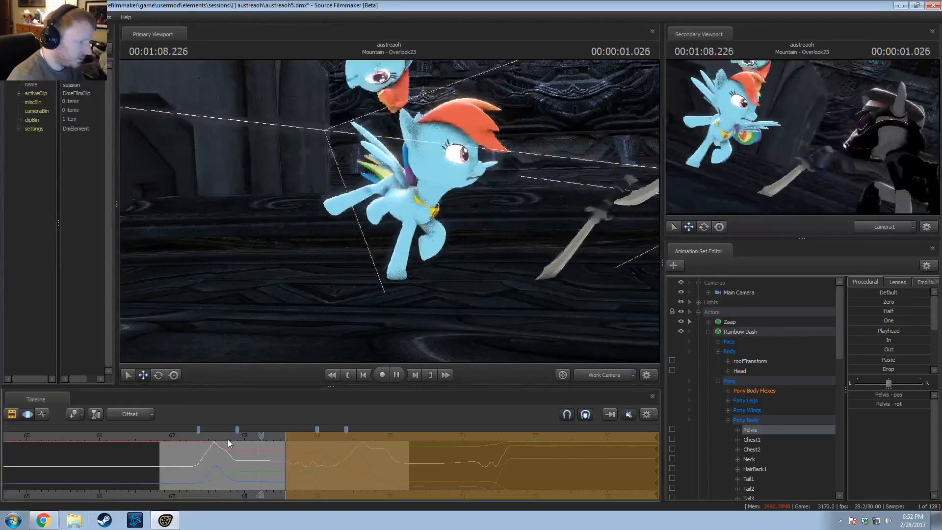
pyautogui.press('space')
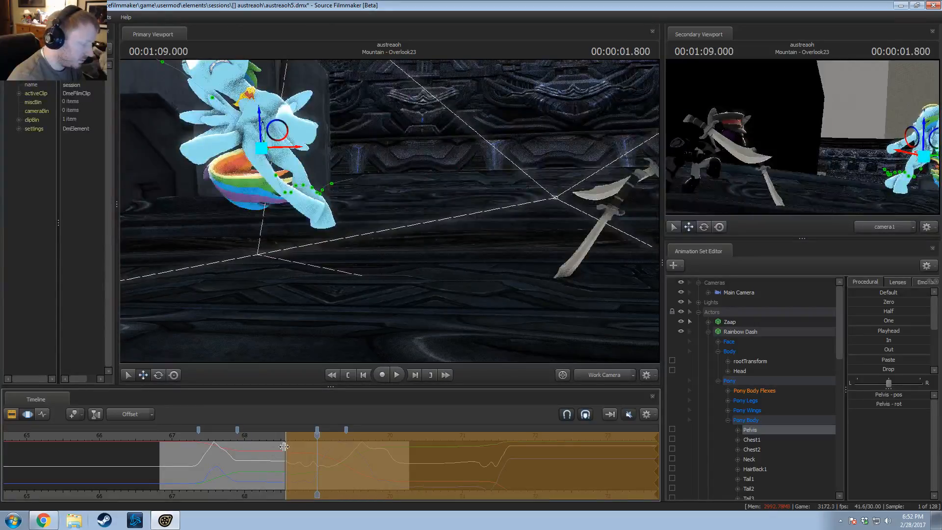
# Step: Undo and restore the Pelvis adjustments around 00:01:08.566 to compare the pasted jump's positions
pyautogui.moveTo(287, 458)
pyautogui.mouseDown()
pyautogui.moveTo(300, 459)
pyautogui.moveTo(273, 461)
pyautogui.moveTo(309, 463)
pyautogui.moveTo(255, 459)
pyautogui.moveTo(280, 461)
pyautogui.moveTo(282, 472)
pyautogui.moveTo(274, 461)
pyautogui.moveTo(286, 462)
pyautogui.moveTo(270, 465)
pyautogui.moveTo(283, 463)
pyautogui.mouseUp()
pyautogui.hotkey('ctrl', 'v')
pyautogui.click(288, 473)
pyautogui.hotkey('ctrl', 'z')
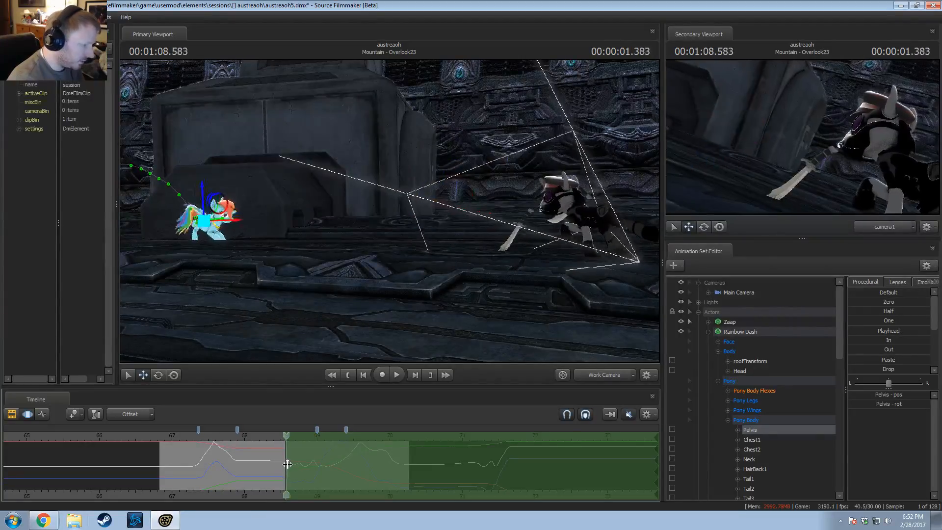
pyautogui.hotkey('ctrl', 'v')
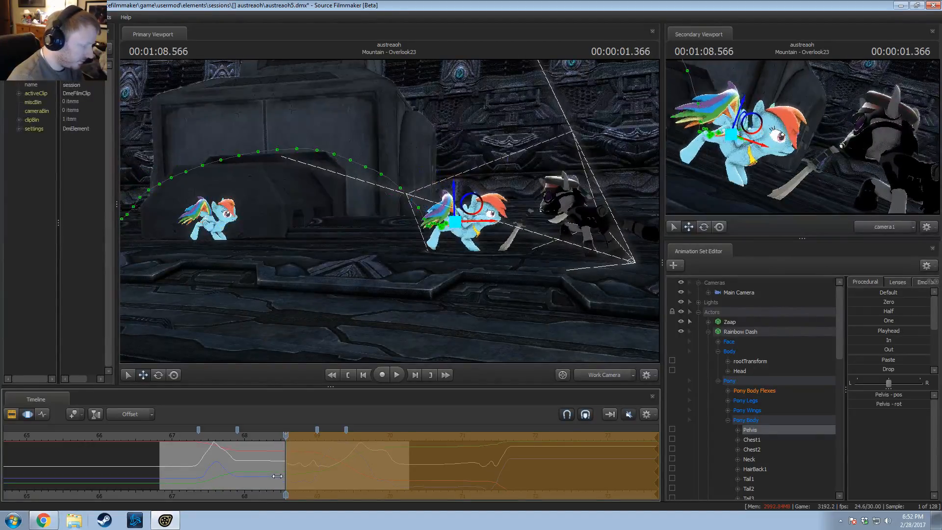
# Step: Advance to 00:01:08.700 and undo the Pelvis adjustments and the jump pasted from 00:01:08.566
pyautogui.press('Right')
pyautogui.press('Right')
pyautogui.press('Right')
pyautogui.press('Right')
pyautogui.hotkey('ctrl', 'z')
pyautogui.click(281, 472)
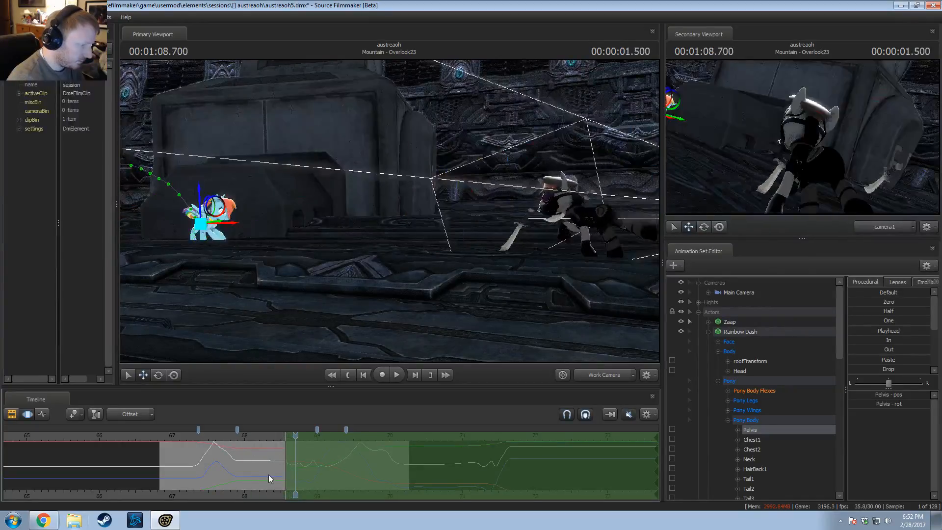
pyautogui.hotkey('ctrl', 'z')
pyautogui.hotkey('ctrl', 'z')
# Step: Play Rainbow Dash's original motion from 00:01:07.833 and place the playhead at 00:01:08.700
pyautogui.moveTo(287, 468); pyautogui.dragTo(232, 441)
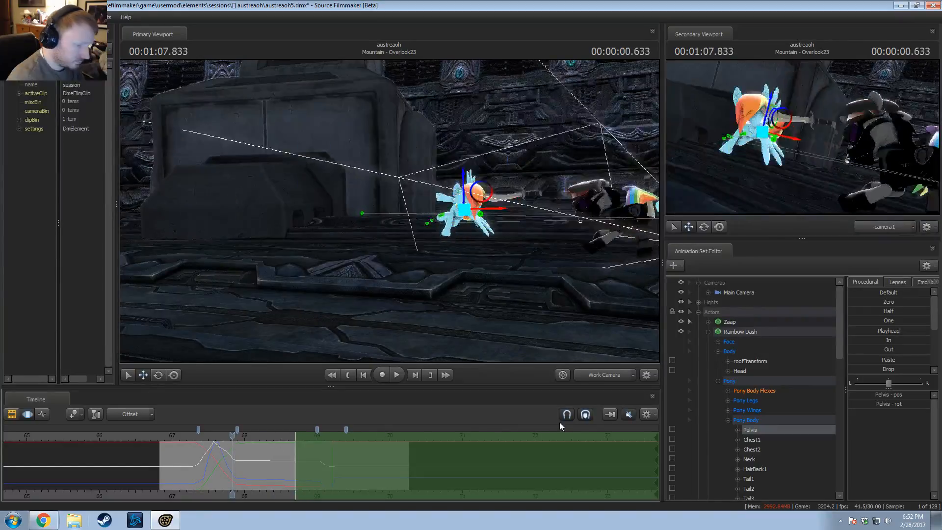
pyautogui.press('space')
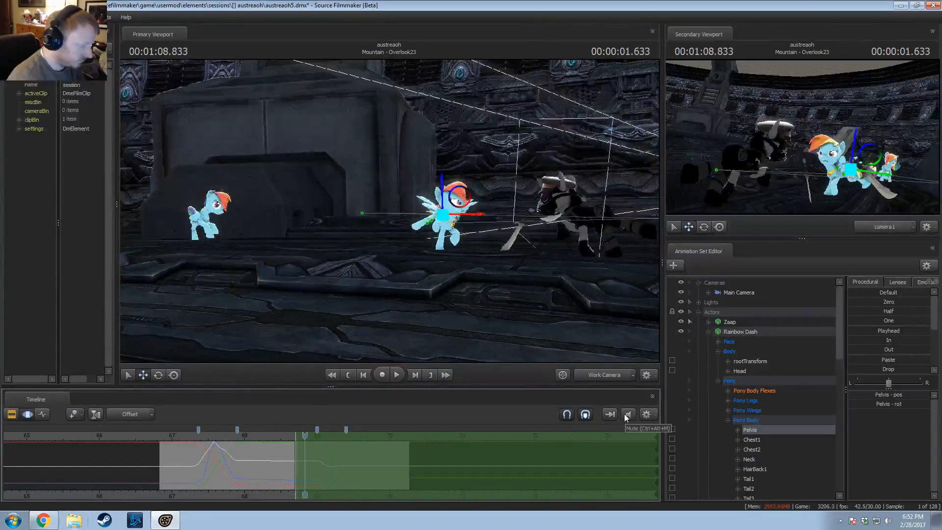
pyautogui.moveTo(308, 442)
pyautogui.mouseDown()
pyautogui.moveTo(290, 446)
pyautogui.moveTo(298, 459)
pyautogui.moveTo(295, 446)
pyautogui.mouseUp()
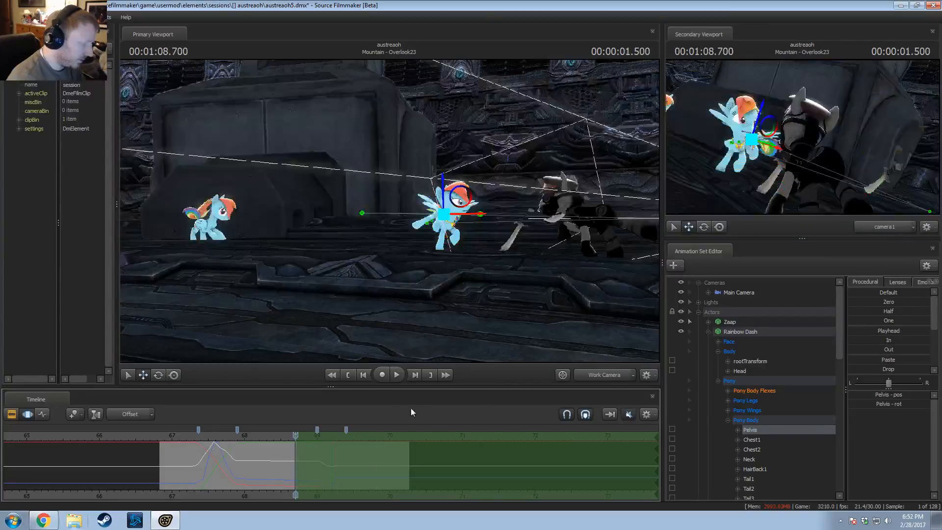
# Step: Select all of Rainbow Dash's controls except the Face group and paste the copied jump from 00:01:08.700 onward
pyautogui.press('w')
pyautogui.moveTo(395, 295); pyautogui.dragTo(401, 298)
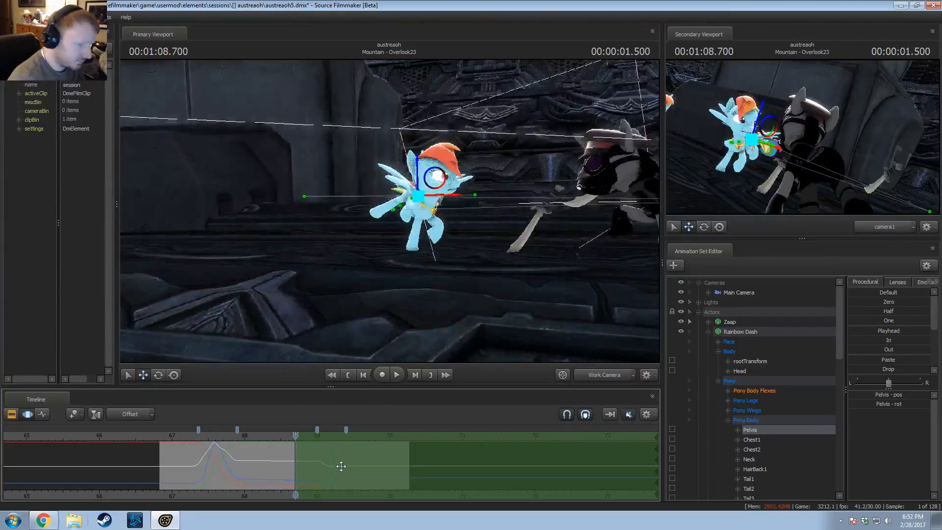
pyautogui.click(731, 333)
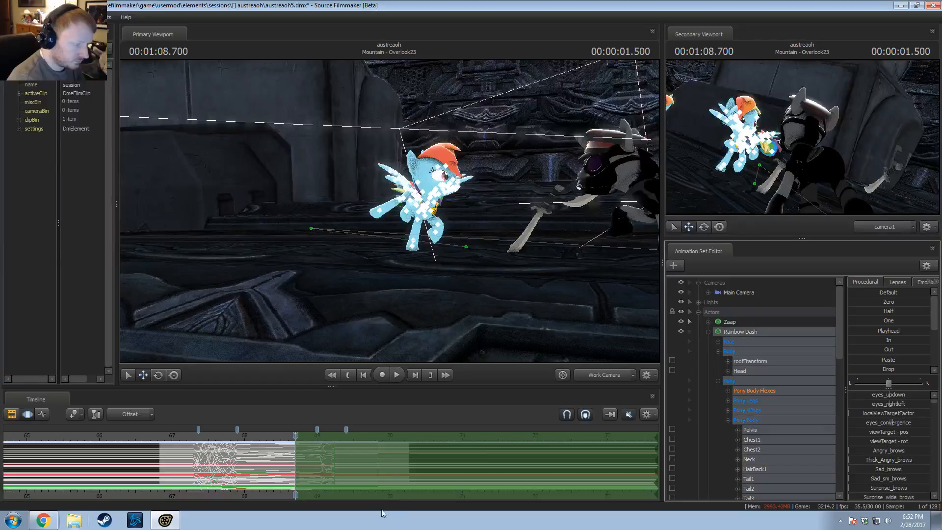
pyautogui.keyDown('ctrl'); pyautogui.click(740, 344); pyautogui.keyUp('ctrl')
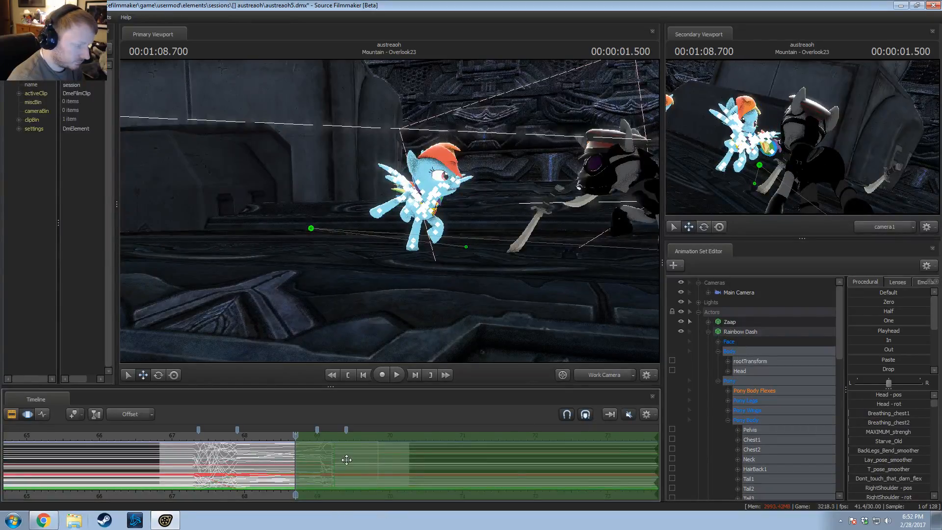
pyautogui.moveTo(347, 459); pyautogui.dragTo(405, 472)
pyautogui.scroll(4, 298, 467)
pyautogui.moveTo(297, 466)
pyautogui.mouseDown()
pyautogui.moveTo(288, 467)
pyautogui.moveTo(297, 466)
pyautogui.mouseUp()
# Step: Select Rainbow Dash's Pelvis and move it toward the swordsman to meet the preceding frame's position, over the open-ended selection
pyautogui.click(750, 429)
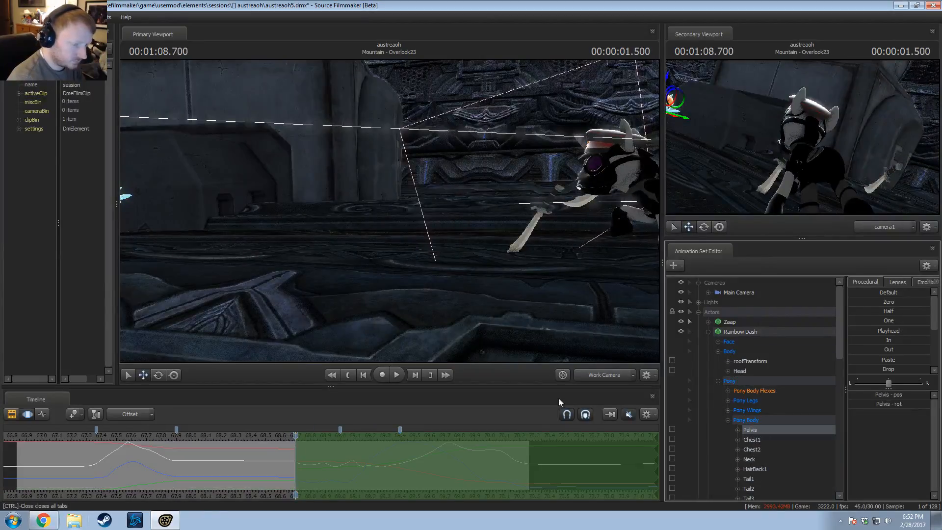
pyautogui.moveTo(417, 229); pyautogui.dragTo(320, 281)
pyautogui.moveTo(221, 244); pyautogui.dragTo(509, 350)
pyautogui.moveTo(510, 338); pyautogui.dragTo(520, 360)
pyautogui.moveTo(384, 214)
pyautogui.mouseDown()
pyautogui.moveTo(390, 202)
pyautogui.moveTo(398, 213)
pyautogui.mouseUp()
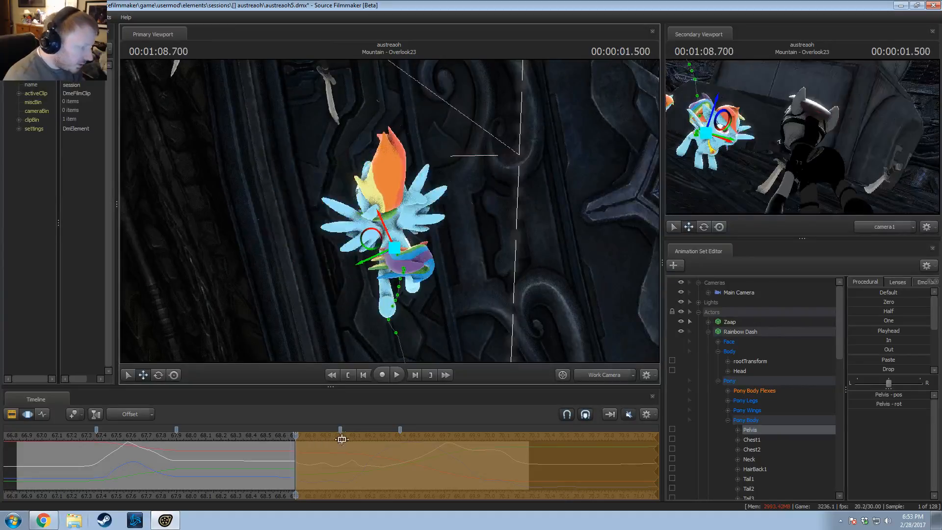
pyautogui.press('Left')
pyautogui.press('Right')
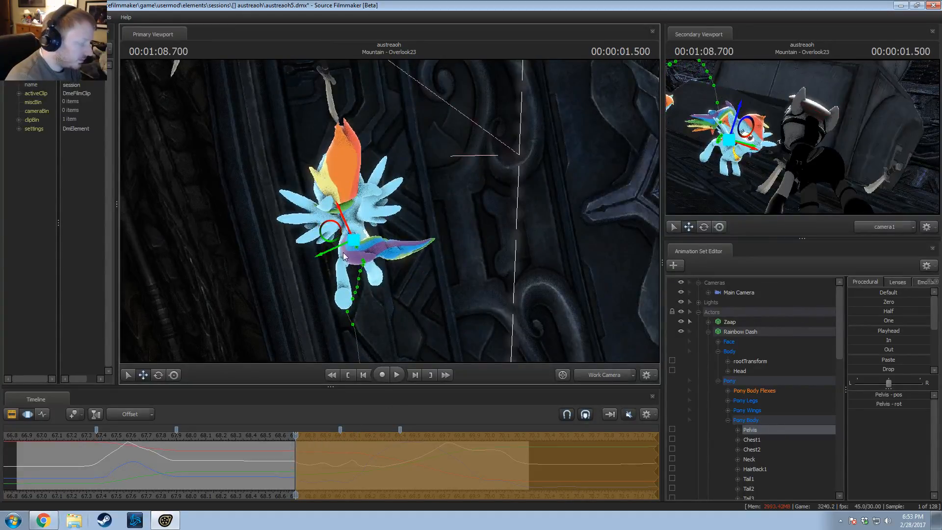
# Step: Rotate the Pelvis slightly and shift it sideways at 00:01:08.700, checking its alignment against the preceding frame
pyautogui.press('e')
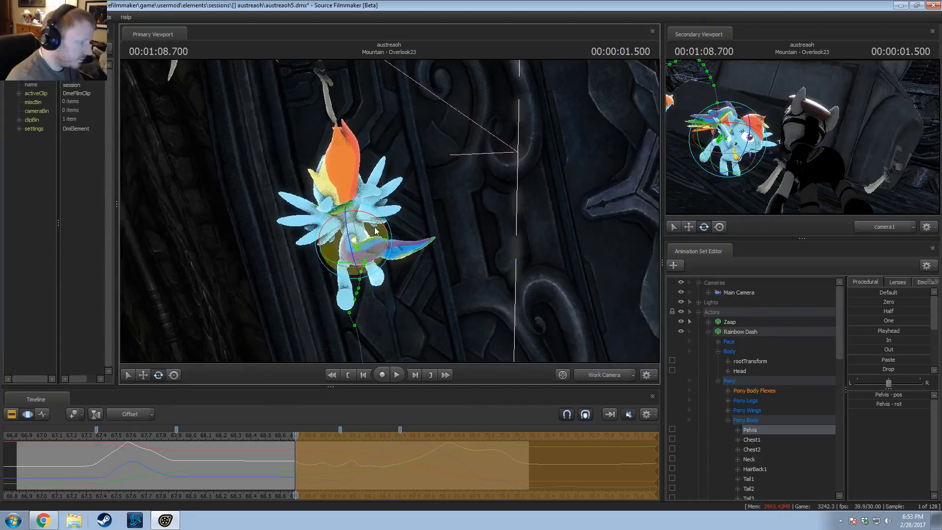
pyautogui.moveTo(393, 254); pyautogui.dragTo(391, 263)
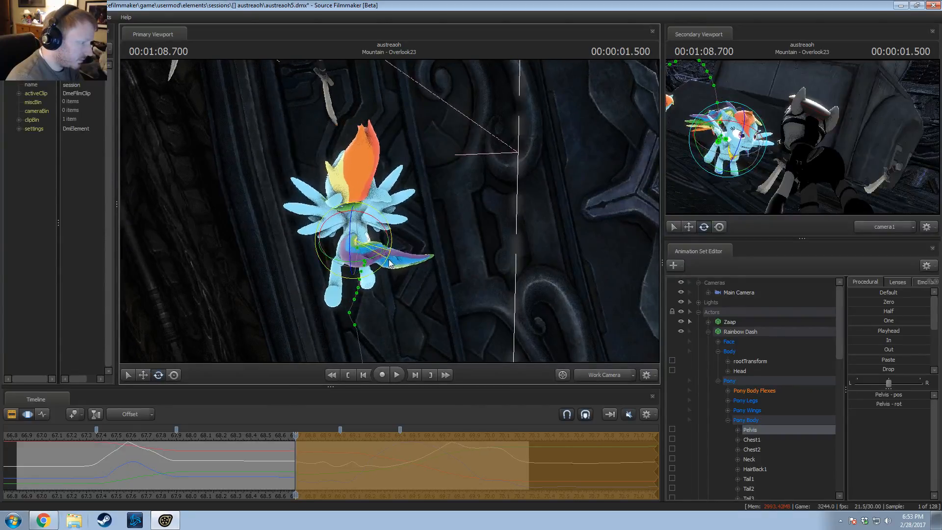
pyautogui.moveTo(330, 235); pyautogui.dragTo(316, 336)
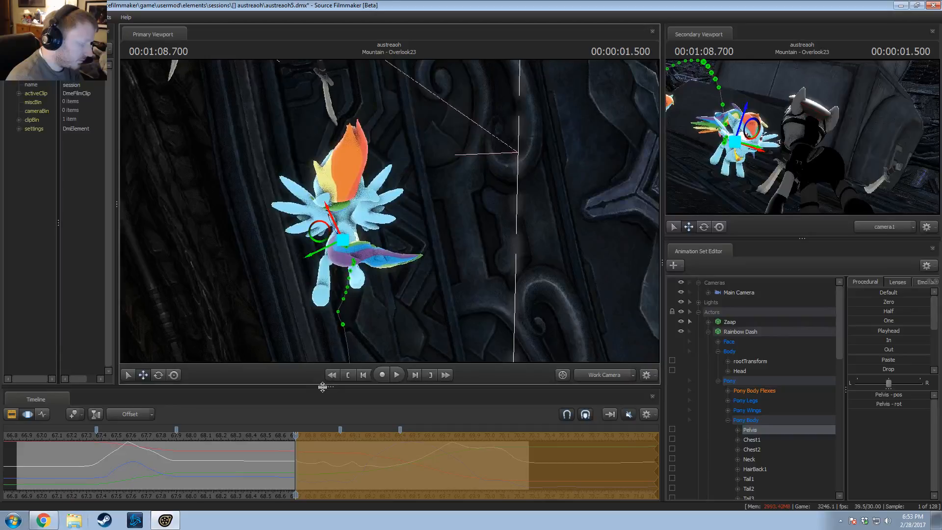
pyautogui.press('Left')
pyautogui.press('Right')
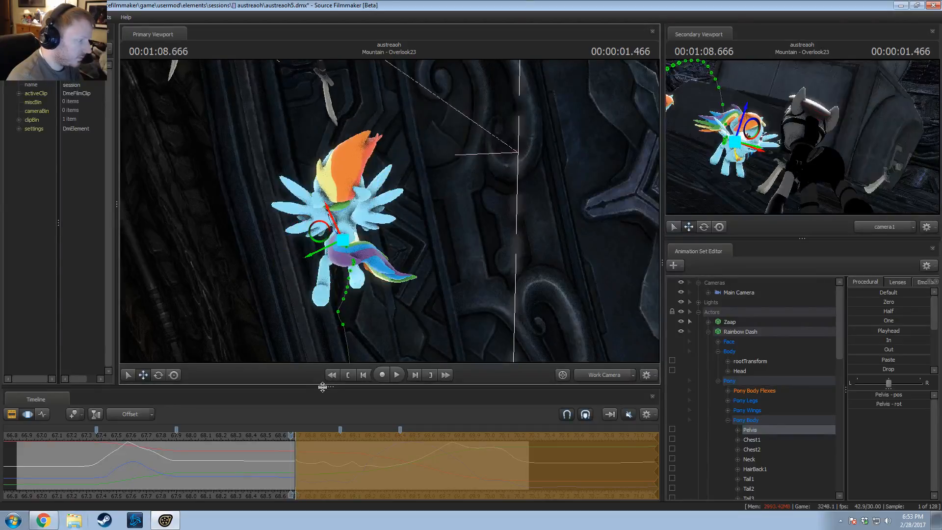
# Step: Raise the Pelvis and move it backward along its red axis in side view, checking the transition through 00:01:08.800
pyautogui.moveTo(445, 261); pyautogui.dragTo(345, 210)
pyautogui.press('w')
pyautogui.moveTo(390, 174); pyautogui.dragTo(383, 151)
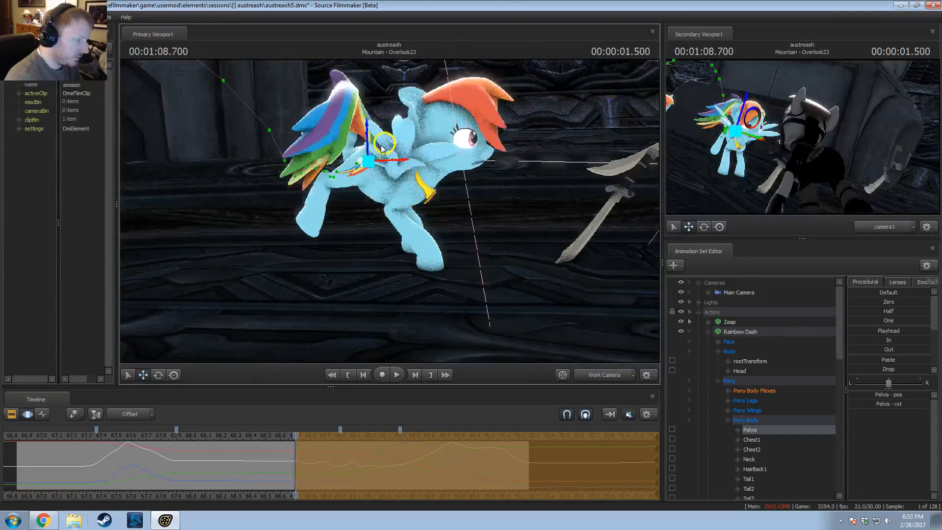
pyautogui.moveTo(378, 150); pyautogui.dragTo(351, 145)
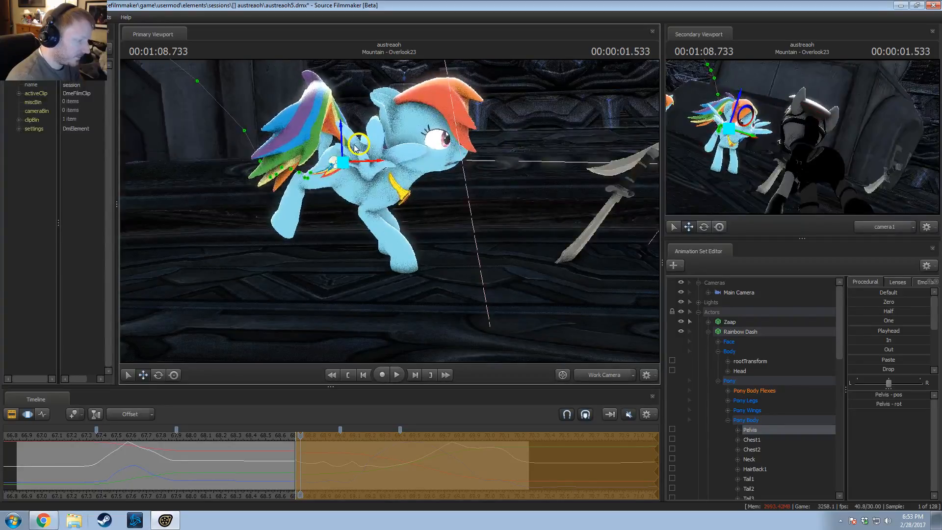
pyautogui.press('Left')
pyautogui.press('Right')
pyautogui.press('Right')
pyautogui.press('Right')
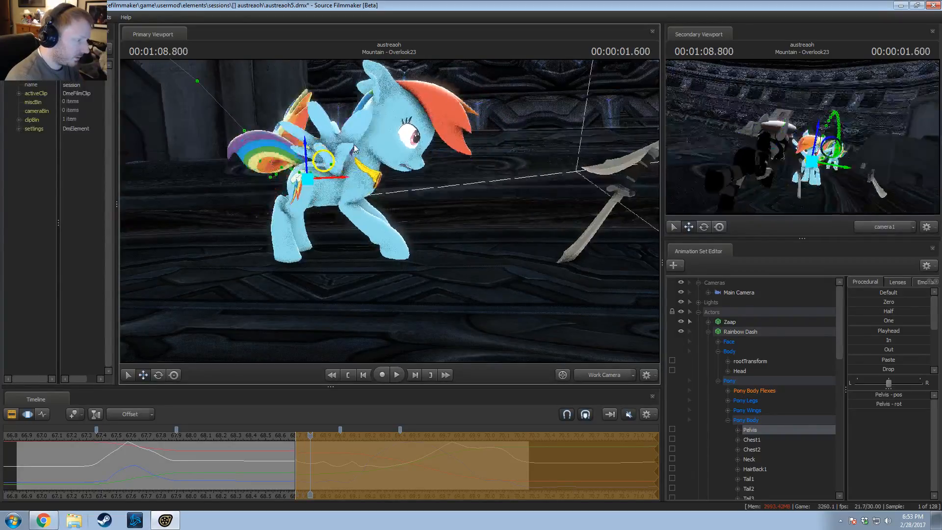
# Step: Scrub and repeatedly play the transition across 00:01:08.700 to review Rainbow Dash's landing and jump
pyautogui.keyDown('alt'); pyautogui.moveTo(404, 155); pyautogui.dragTo(389, 211); pyautogui.keyUp('alt')
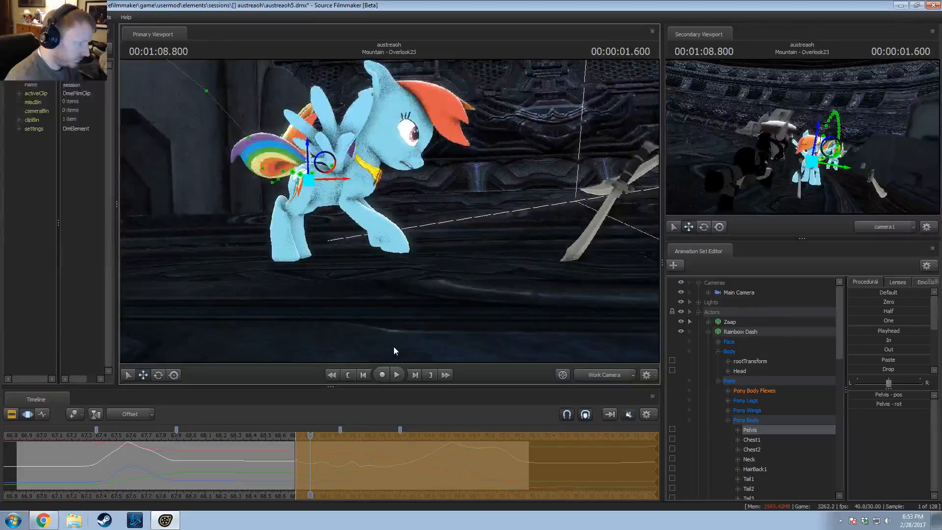
pyautogui.moveTo(314, 434); pyautogui.dragTo(338, 488)
pyautogui.moveTo(360, 490); pyautogui.dragTo(161, 441)
pyautogui.press('space')
pyautogui.press('space')
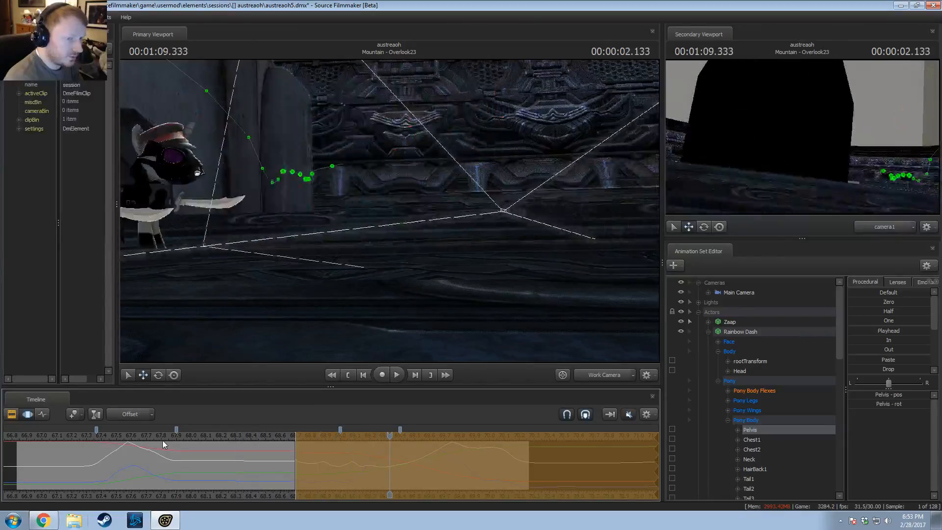
pyautogui.click(260, 434)
pyautogui.press('space')
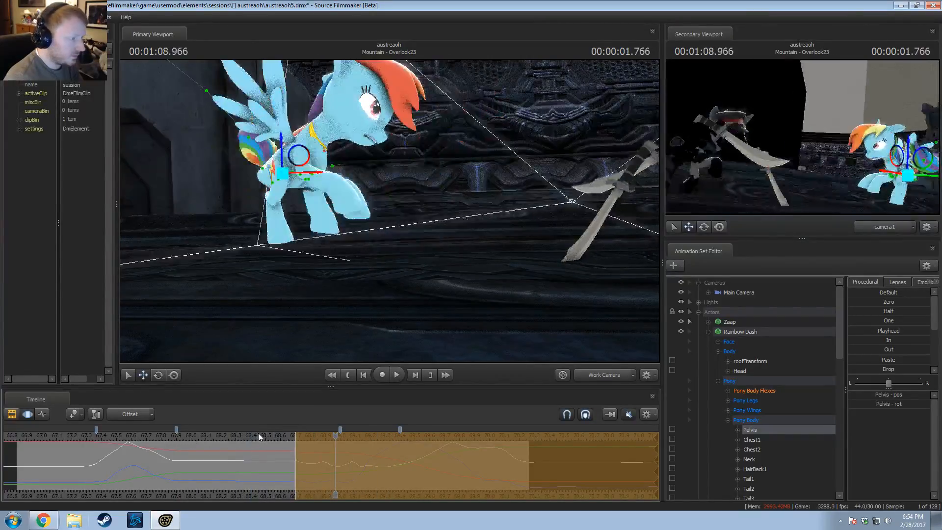
pyautogui.press('space')
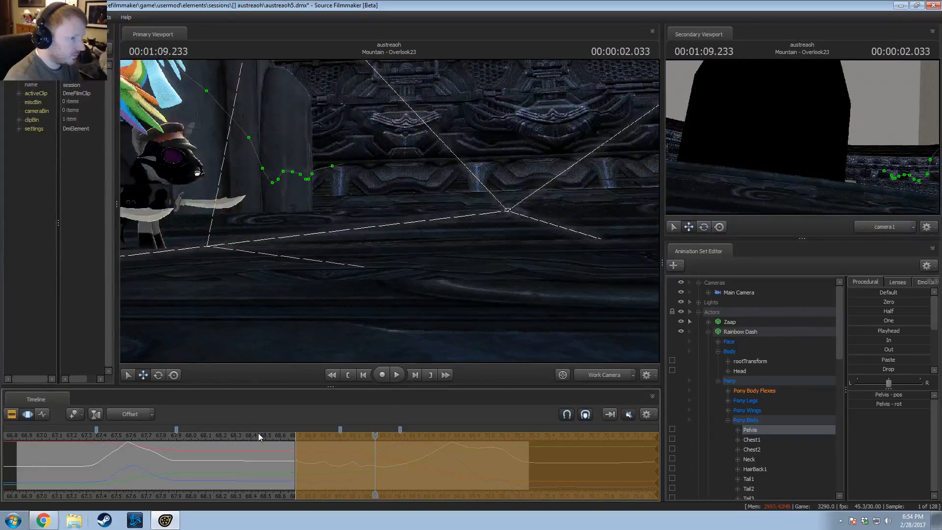
# Step: Scrub and replay Rainbow Dash's landing and jump several times to examine the Pelvis motion after 00:01:08.700
pyautogui.moveTo(258, 433); pyautogui.dragTo(190, 438)
pyautogui.press('space')
pyautogui.press('space')
pyautogui.press('space')
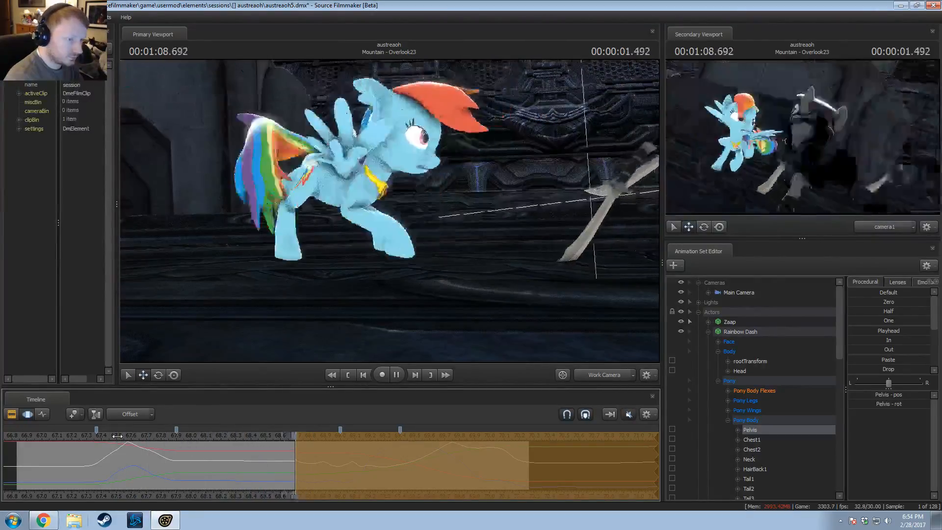
pyautogui.press('space')
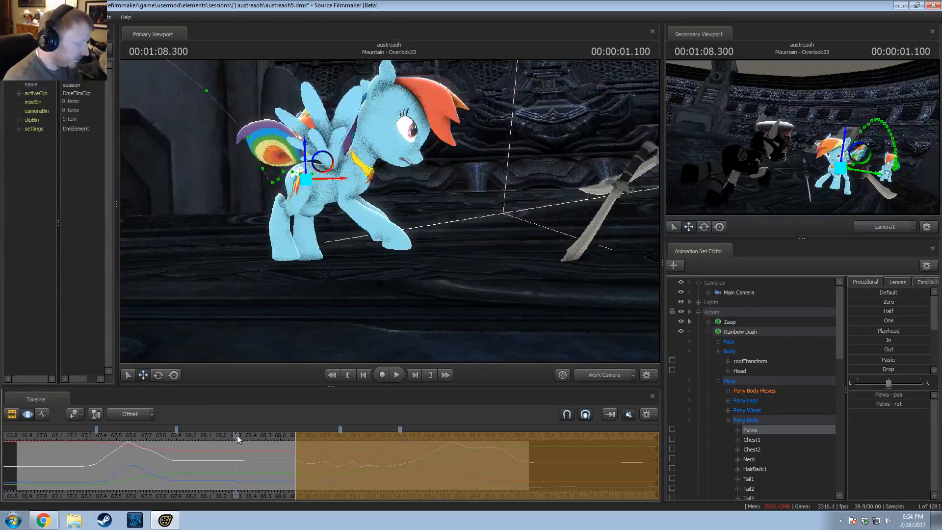
pyautogui.press('space')
pyautogui.press('space')
pyautogui.press('shift')
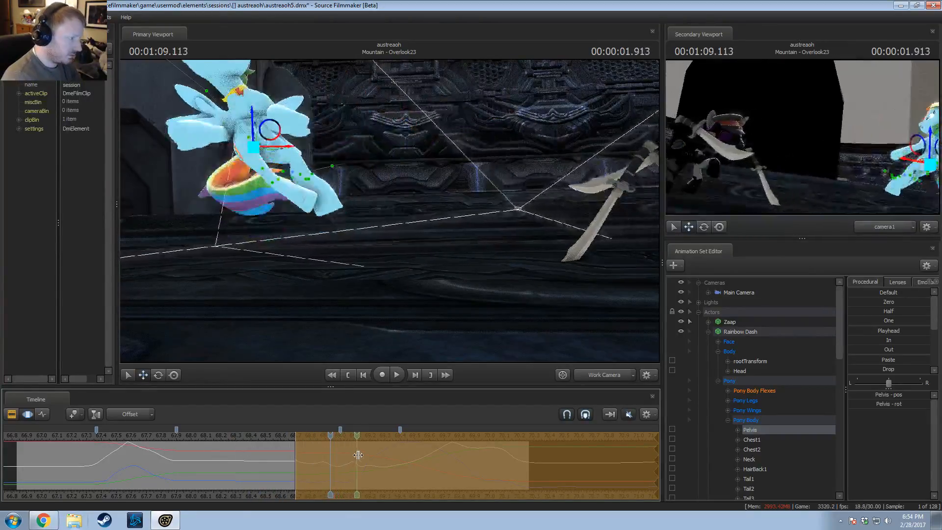
pyautogui.press('space')
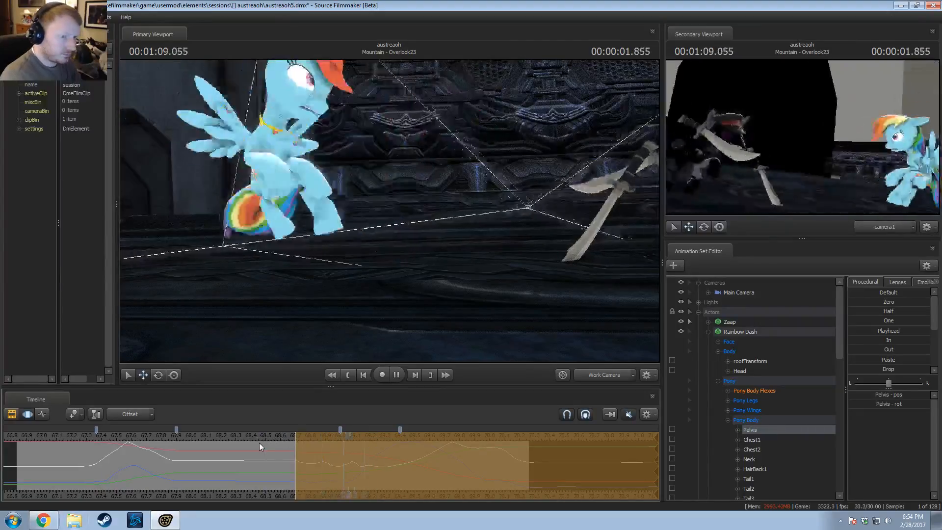
pyautogui.click(230, 436)
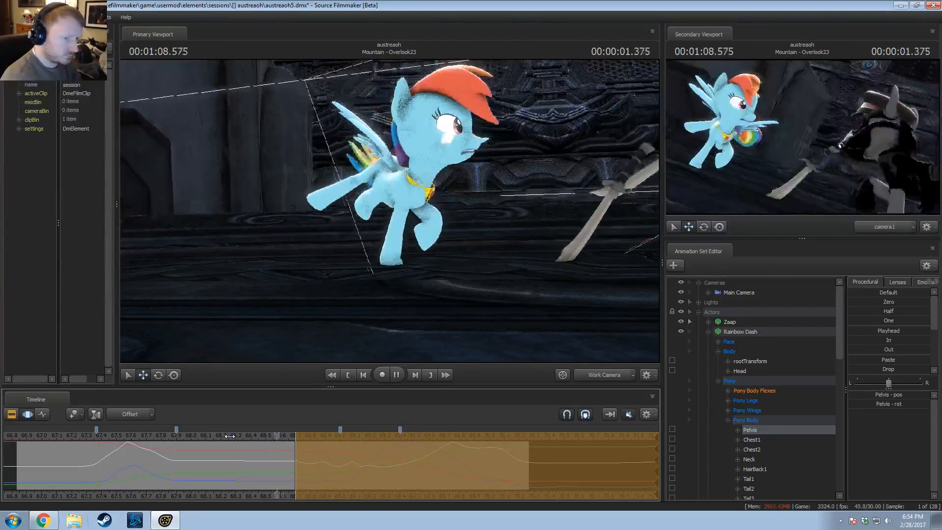
pyautogui.press('space')
pyautogui.click(241, 436)
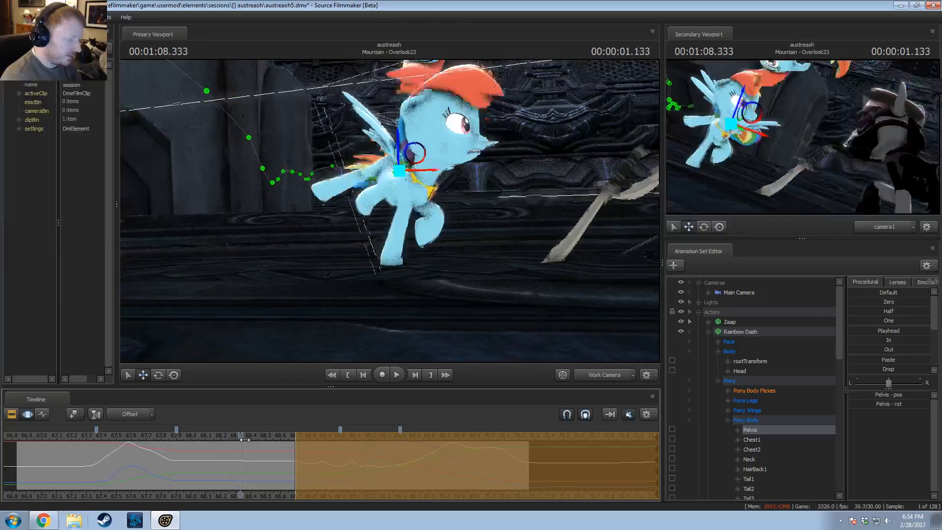
# Step: Select the time from 00:01:08.700 to about 00:01:09.233 with soft falloffs and lower Rainbow Dash's Pelvis slightly at 00:01:08.800
pyautogui.moveTo(321, 439); pyautogui.dragTo(350, 436)
pyautogui.scroll(2, 291, 469)
pyautogui.scroll(3, 291, 469)
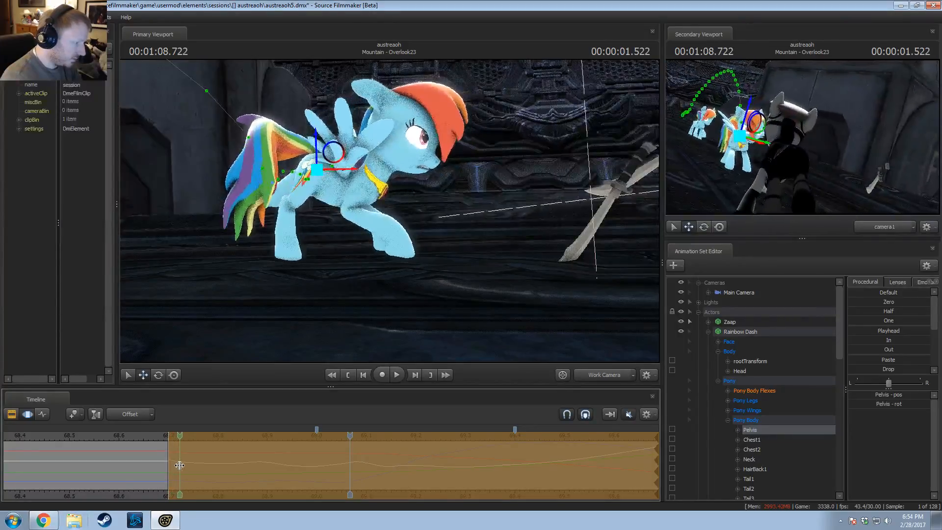
pyautogui.keyDown('shift'); pyautogui.moveTo(204, 467); pyautogui.dragTo(433, 456); pyautogui.keyUp('shift')
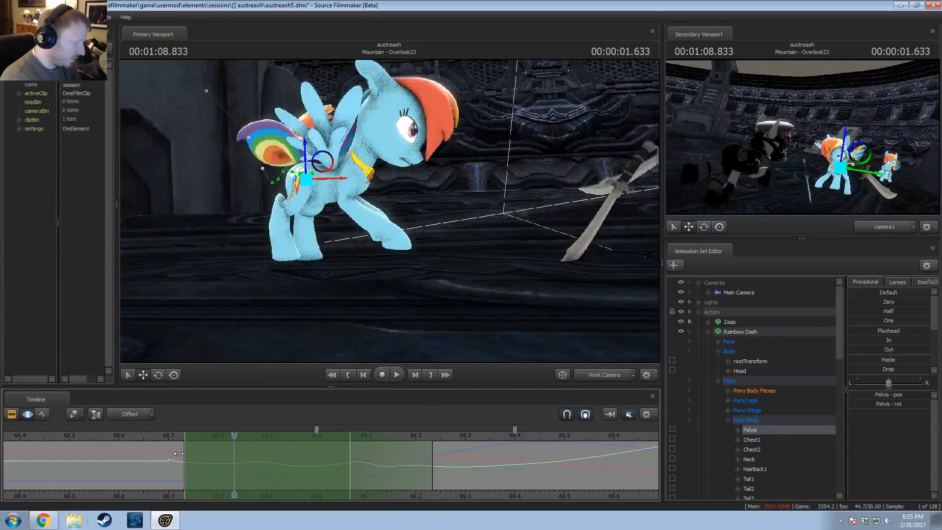
pyautogui.moveTo(179, 453); pyautogui.dragTo(160, 452)
pyautogui.moveTo(156, 435); pyautogui.dragTo(216, 439)
pyautogui.keyDown('alt'); pyautogui.moveTo(304, 275); pyautogui.dragTo(319, 272); pyautogui.keyUp('alt')
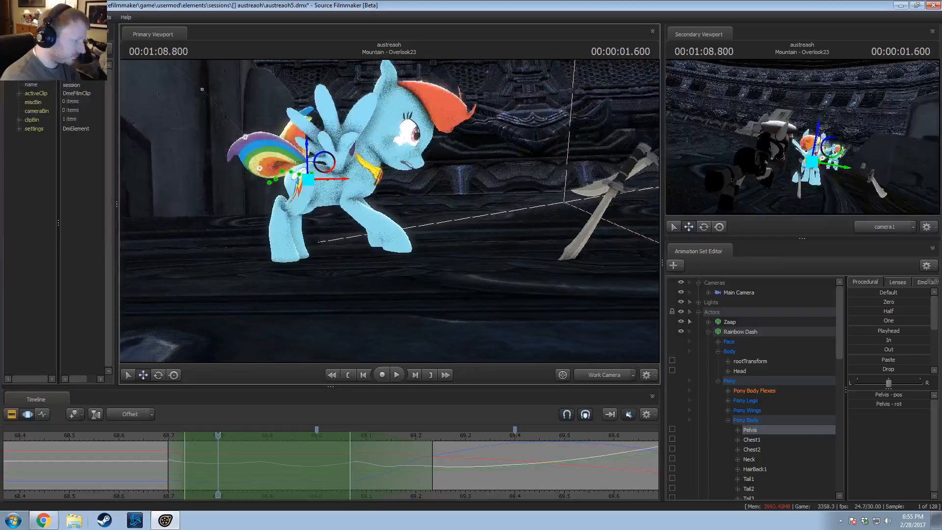
pyautogui.moveTo(305, 153); pyautogui.dragTo(309, 155)
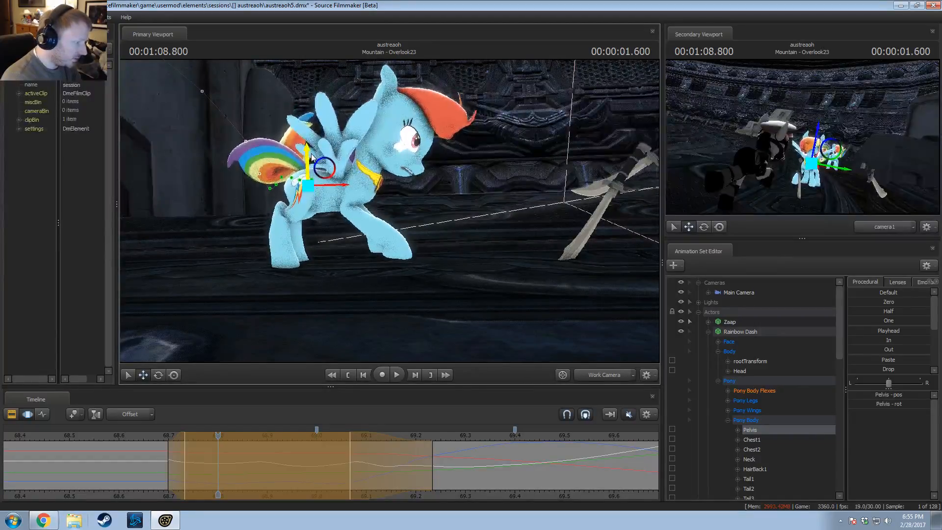
# Step: Lower the Pelvis toward the floor at 00:01:09.033, over a falloff selection reaching from 00:01:08.800 to about 00:01:09.166
pyautogui.press('shift')
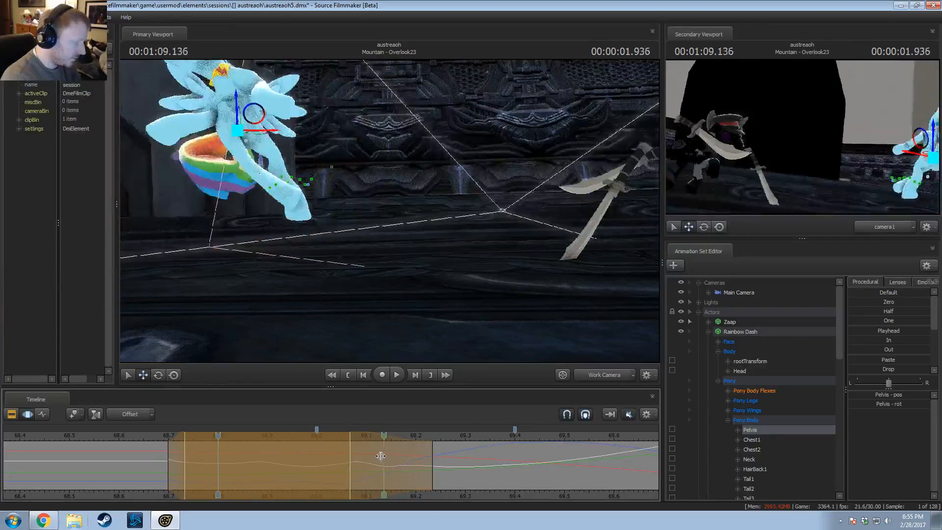
pyautogui.press('shift')
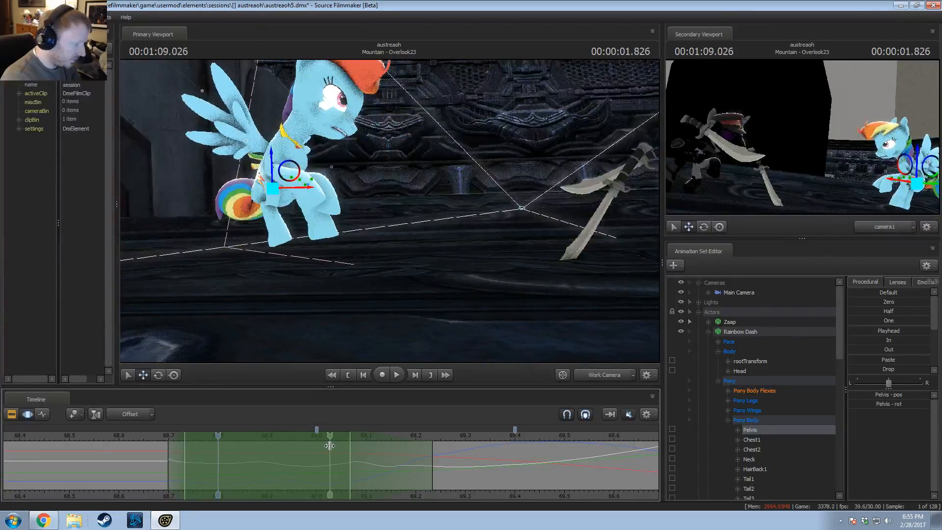
pyautogui.keyDown('shift'); pyautogui.moveTo(330, 446); pyautogui.dragTo(390, 463); pyautogui.keyUp('shift')
pyautogui.keyDown('shift'); pyautogui.scroll(1, 373, 457); pyautogui.keyUp('shift')
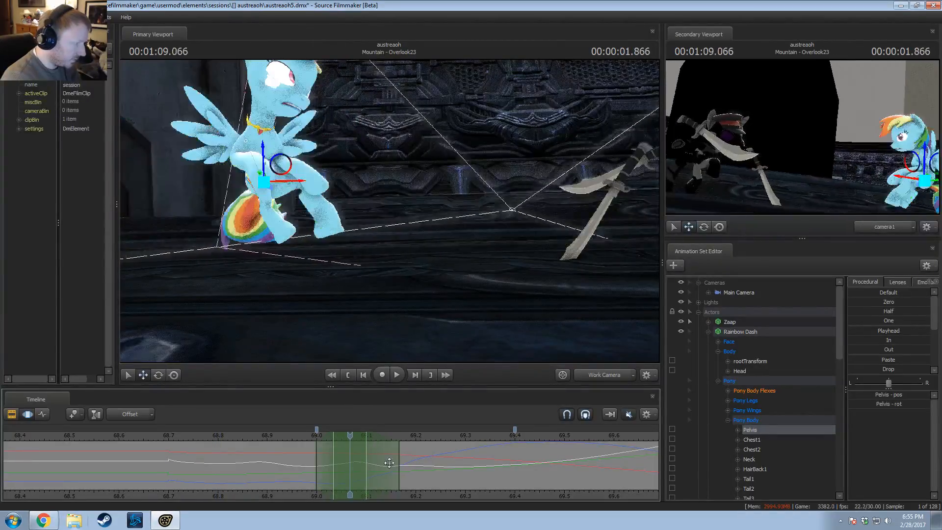
pyautogui.moveTo(313, 465); pyautogui.dragTo(334, 442)
pyautogui.moveTo(272, 170); pyautogui.dragTo(274, 185)
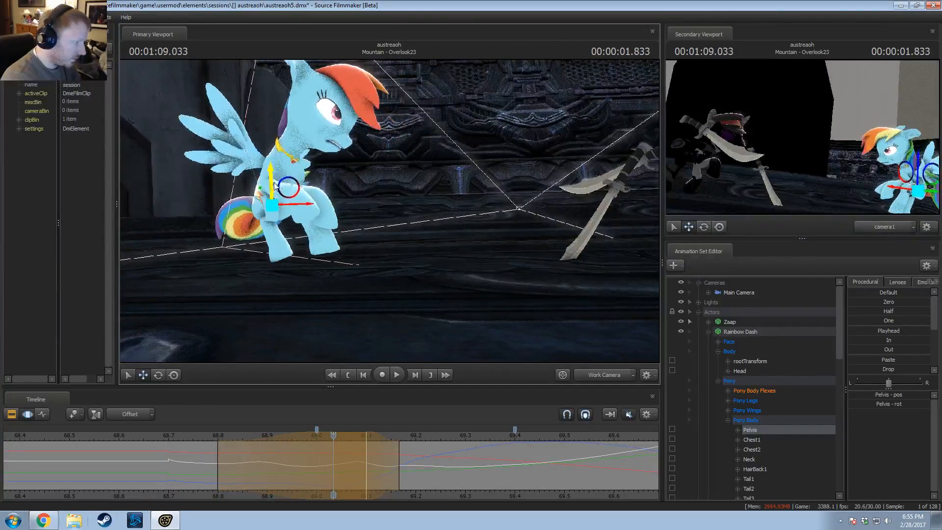
# Step: Play and scrub the crouch before the jump to check the lowered Pelvis through 00:01:09.033
pyautogui.click(186, 439)
pyautogui.press('space')
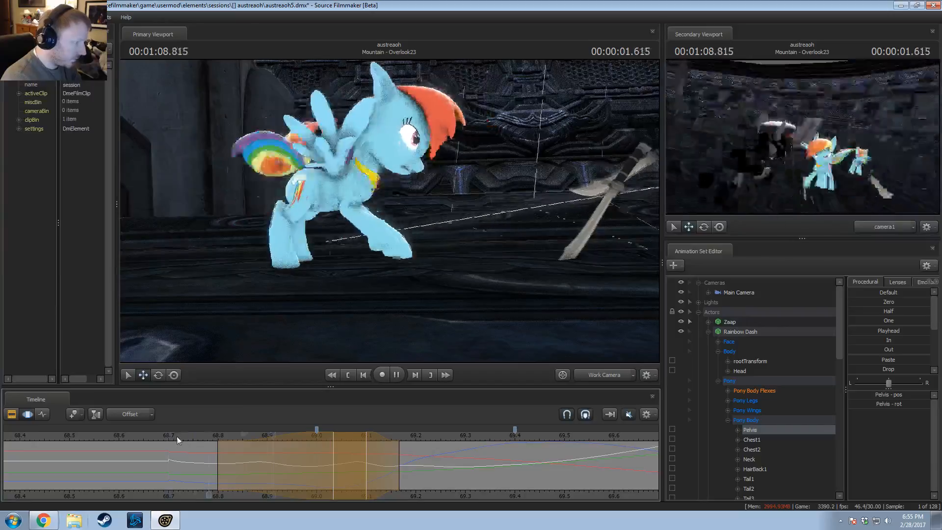
pyautogui.press('space')
pyautogui.moveTo(217, 456); pyautogui.dragTo(363, 441)
pyautogui.press('space')
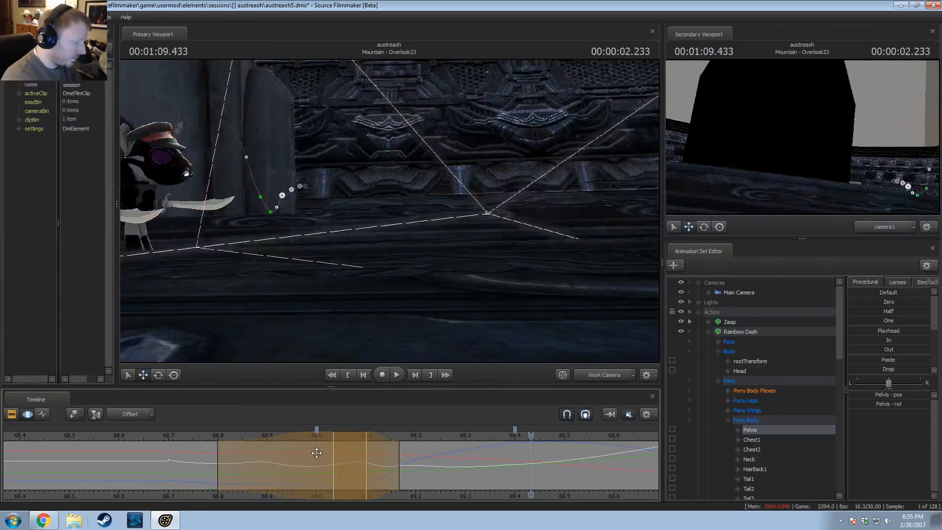
pyautogui.click(215, 438)
pyautogui.press('space')
pyautogui.press('space')
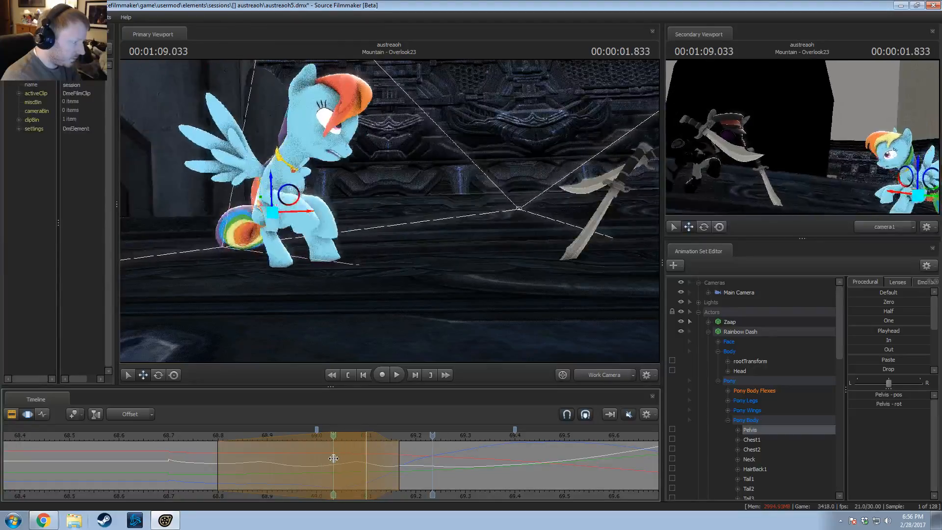
# Step: Try rotating and shifting the Pelvis at 00:01:09.066 over a short falloff selection from 00:01:09.000 to about 00:01:09.133
pyautogui.moveTo(334, 459); pyautogui.dragTo(381, 465)
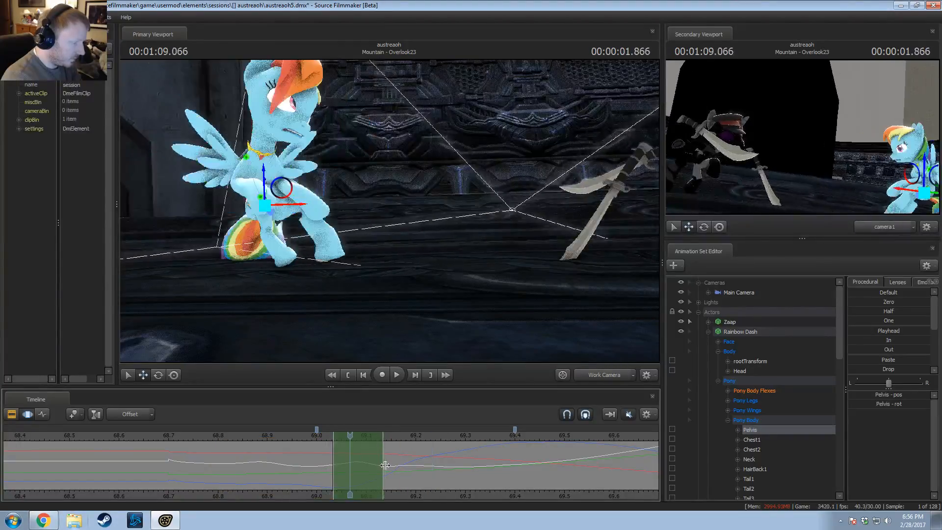
pyautogui.keyDown('shift'); pyautogui.click(358, 462); pyautogui.keyUp('shift')
pyautogui.scroll(5, 357, 463)
pyautogui.scroll(-3, 357, 462)
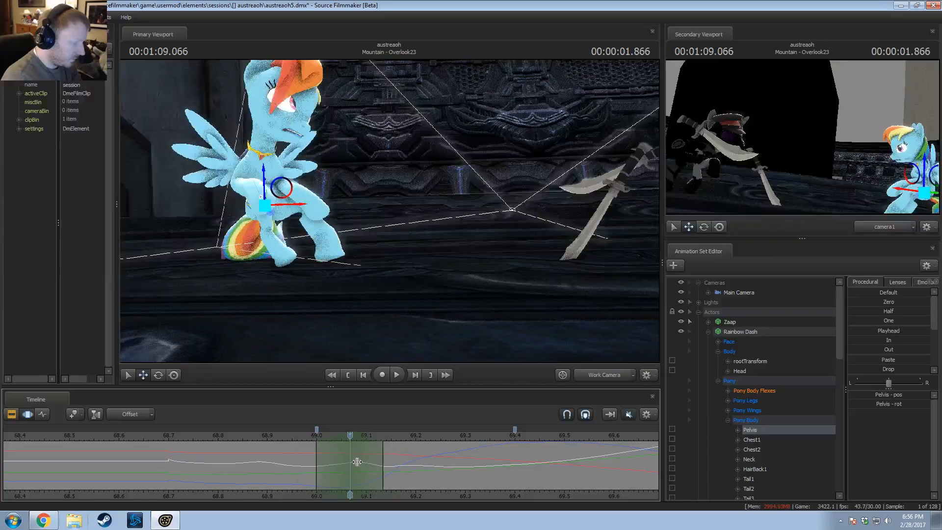
pyautogui.press('e')
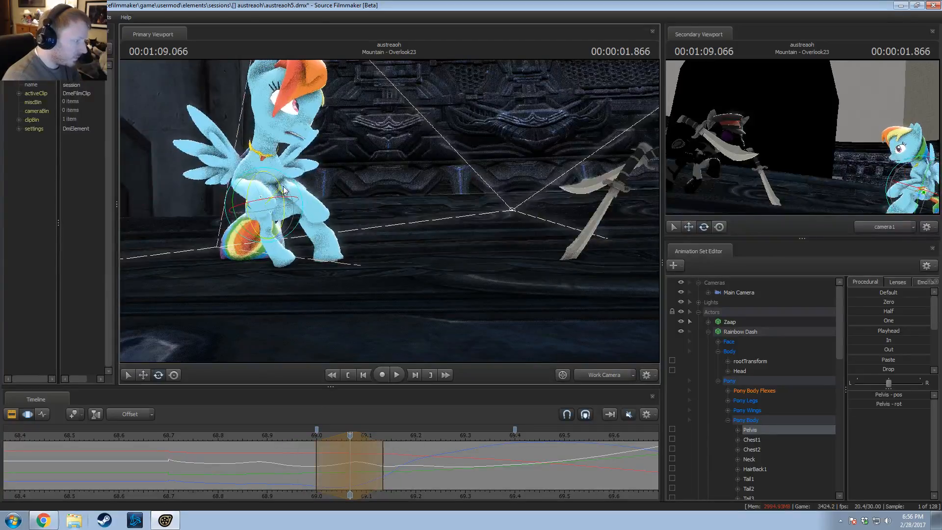
pyautogui.moveTo(288, 193)
pyautogui.mouseDown()
pyautogui.moveTo(303, 188)
pyautogui.moveTo(287, 192)
pyautogui.mouseUp()
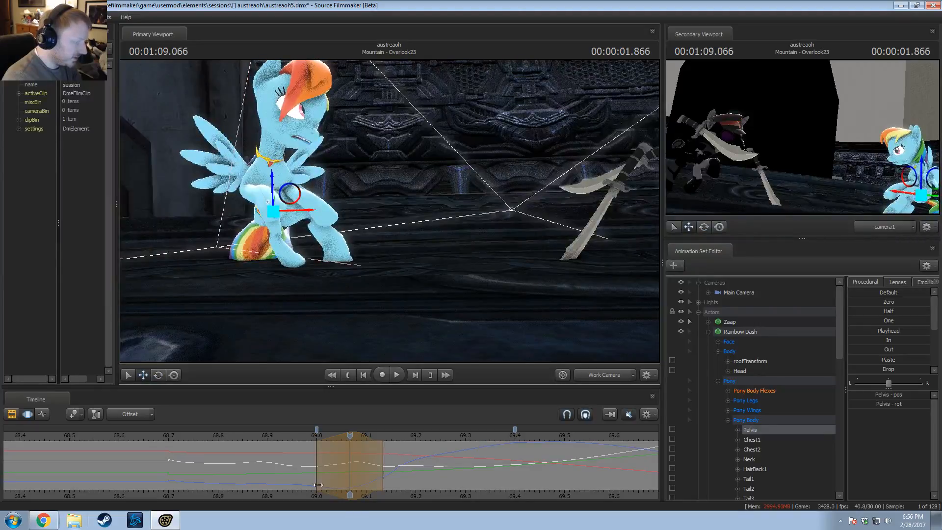
# Step: Move the Pelvis at 00:01:09.100 to refine the takeoff, over a falloff selection from about 00:01:09.033 to 00:01:09.166
pyautogui.press('2')
pyautogui.moveTo(316, 461); pyautogui.dragTo(350, 461)
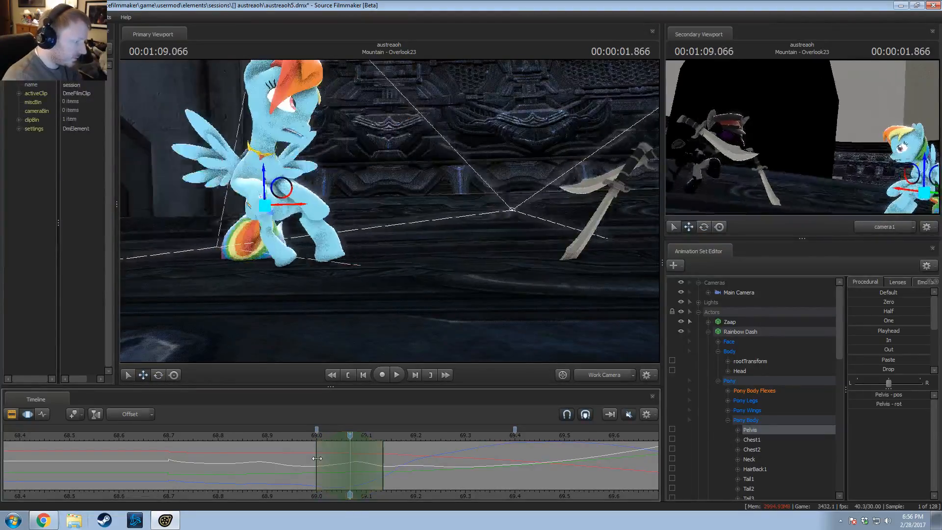
pyautogui.press('shift')
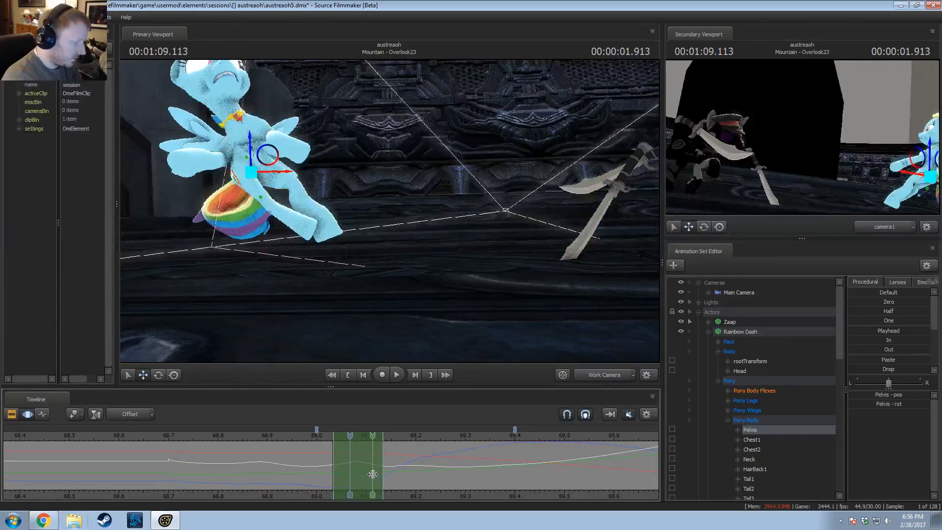
pyautogui.click(369, 465)
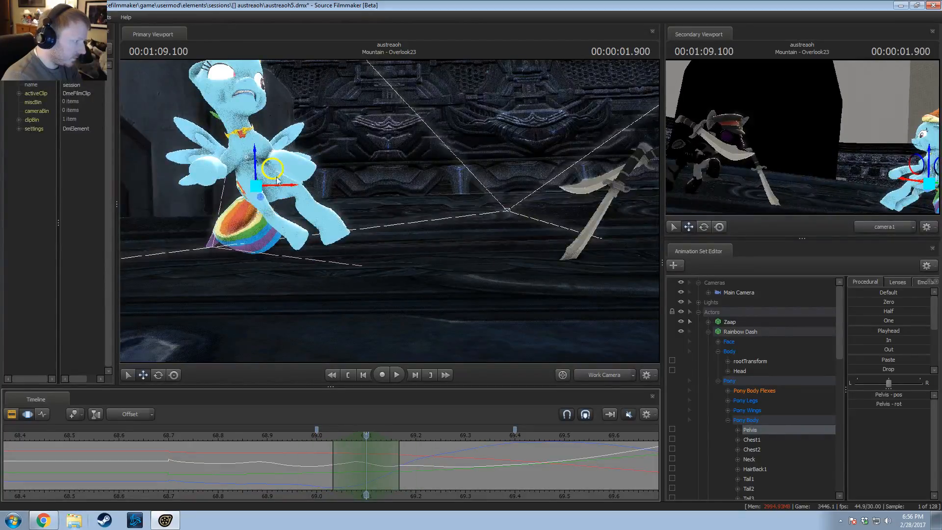
pyautogui.moveTo(277, 179); pyautogui.dragTo(297, 192)
# Step: Replay the adjusted takeoff in the Work Camera and through camera1 to compare the jump from both views
pyautogui.click(294, 438)
pyautogui.press('space')
pyautogui.press('space')
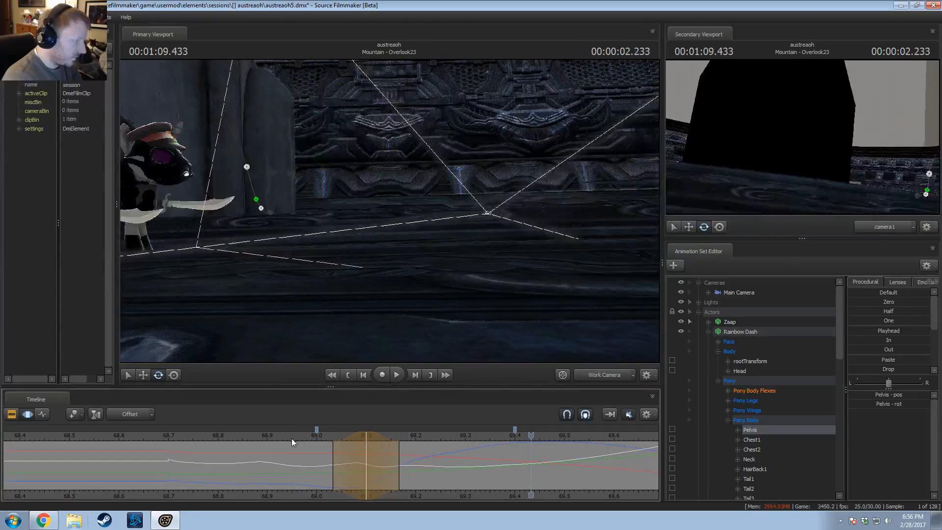
pyautogui.press('shift')
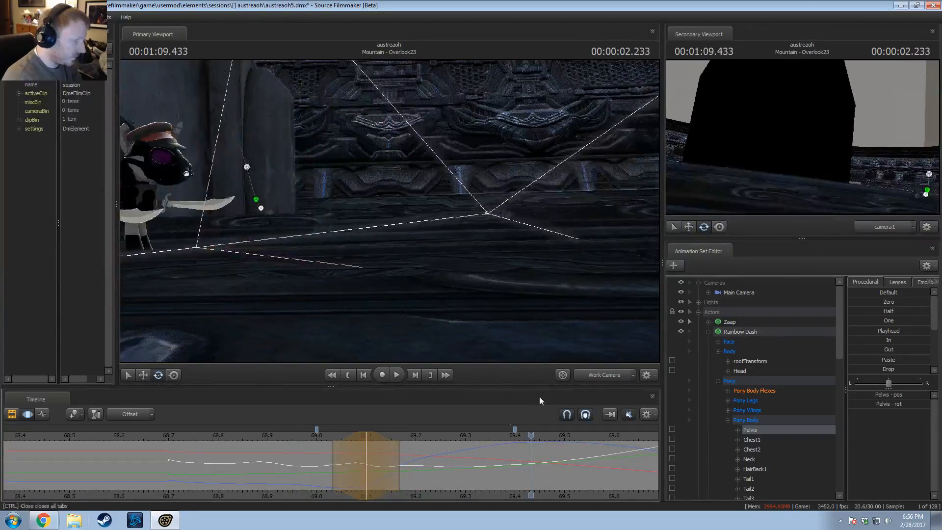
pyautogui.click(604, 375)
pyautogui.click(213, 435)
pyautogui.press('space')
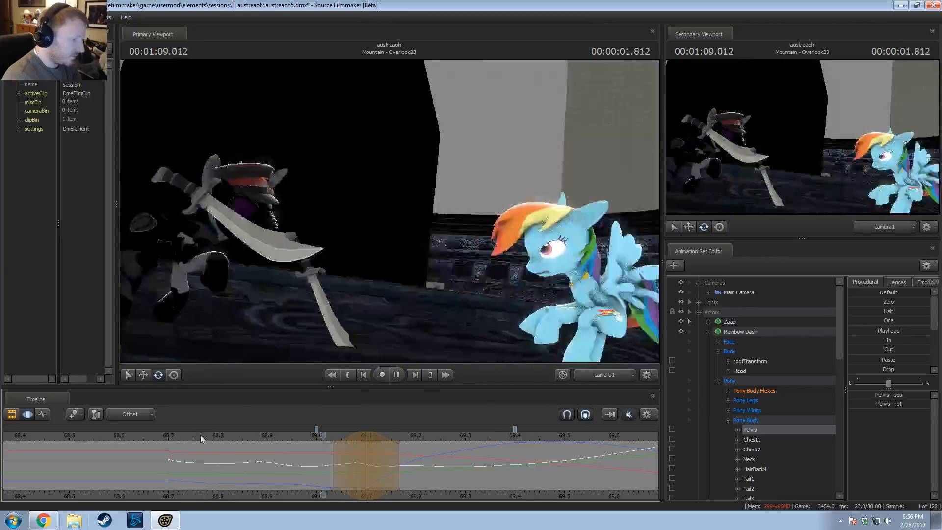
pyautogui.press('space')
pyautogui.click(156, 435)
pyautogui.moveTo(156, 435); pyautogui.dragTo(120, 435)
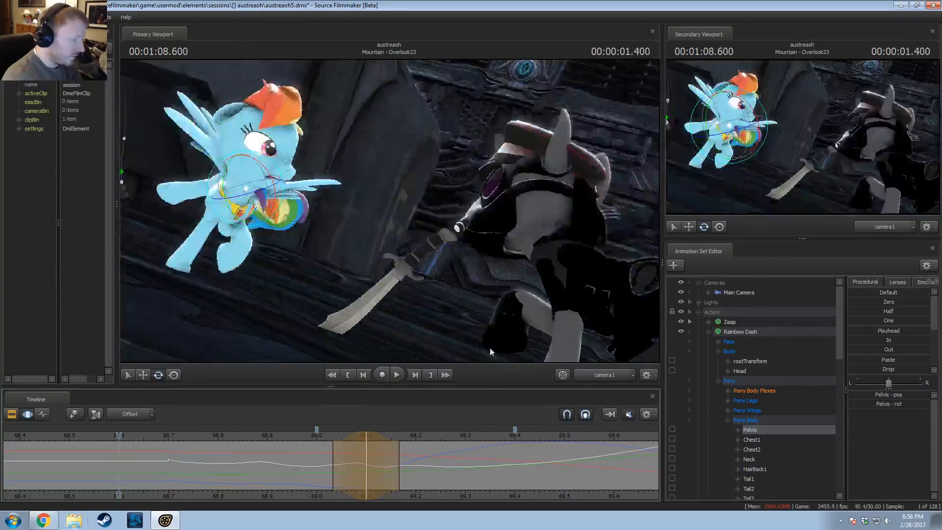
# Step: Examine the landing and jump in the Work Camera from wider, elevated angles, replaying from 00:01:08.700
pyautogui.click(597, 378)
pyautogui.press('s')
pyautogui.moveTo(390, 197); pyautogui.dragTo(369, 216)
pyautogui.press('space')
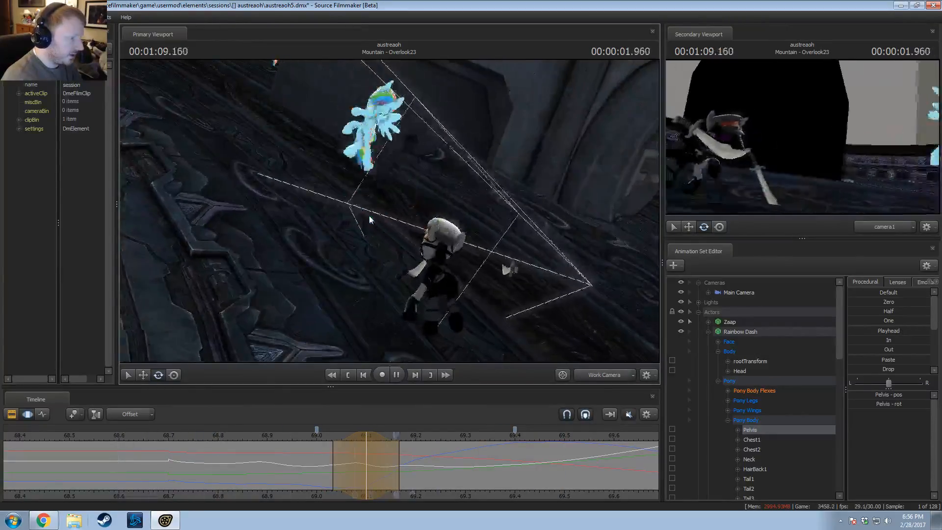
pyautogui.click(169, 435)
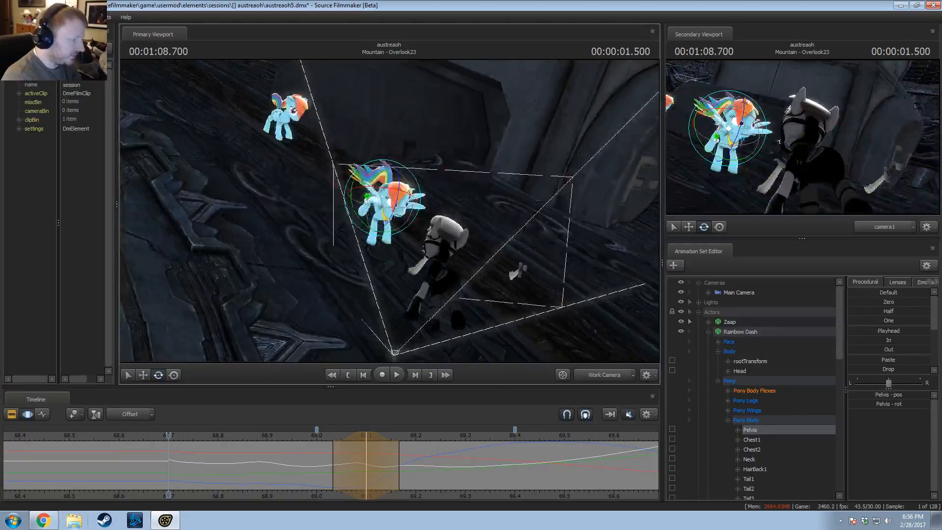
pyautogui.press('a')
pyautogui.moveTo(422, 245); pyautogui.dragTo(458, 251)
pyautogui.press('space')
pyautogui.press('space')
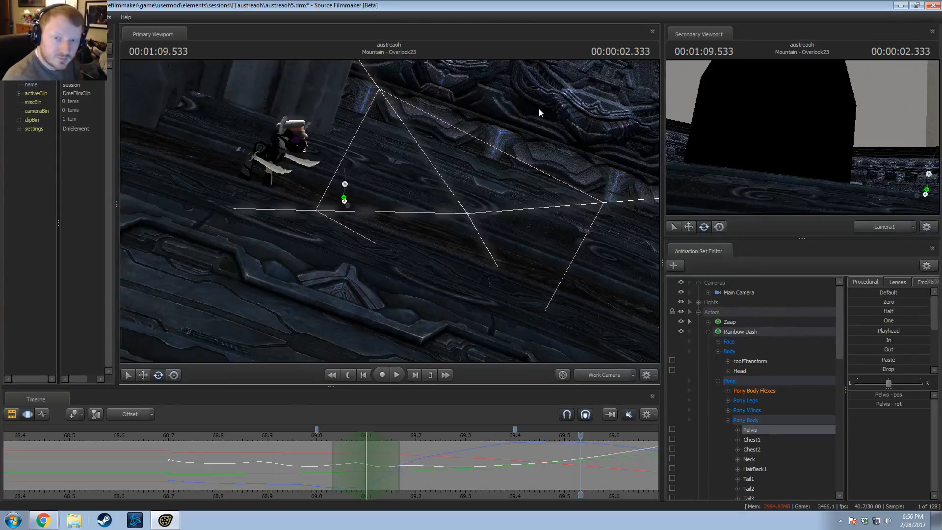
# Step: Replay the longer sequence from about 00:01:07.000 in a more distant Work Camera view and scrub back to 00:01:08.866
pyautogui.press('w')
pyautogui.moveTo(449, 184); pyautogui.dragTo(388, 213)
pyautogui.press('s')
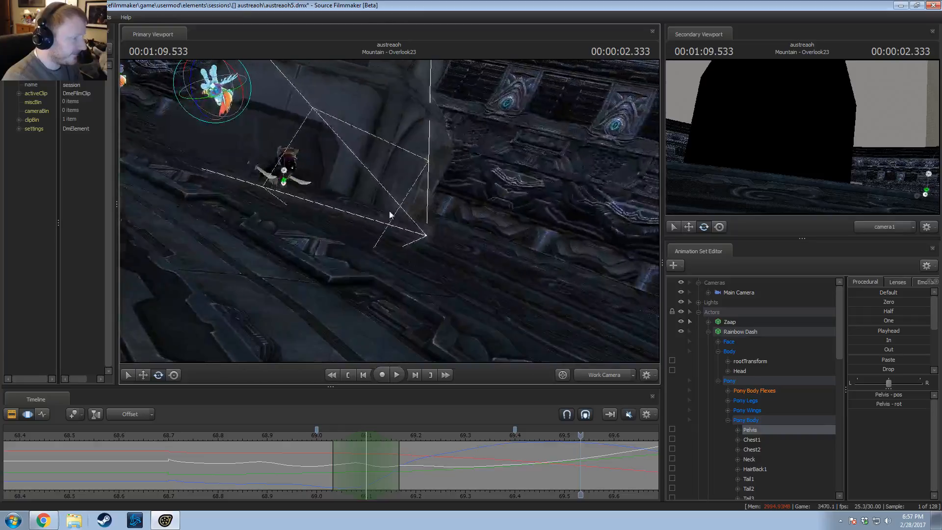
pyautogui.scroll(-2, 227, 438)
pyautogui.scroll(-5, 227, 437)
pyautogui.click(284, 438)
pyautogui.press('space')
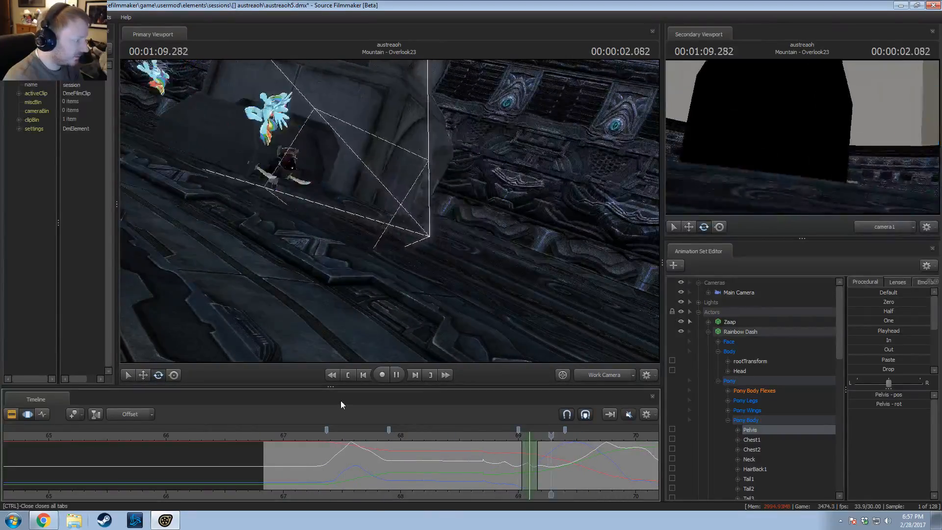
pyautogui.press('space')
pyautogui.moveTo(584, 435); pyautogui.dragTo(502, 434)
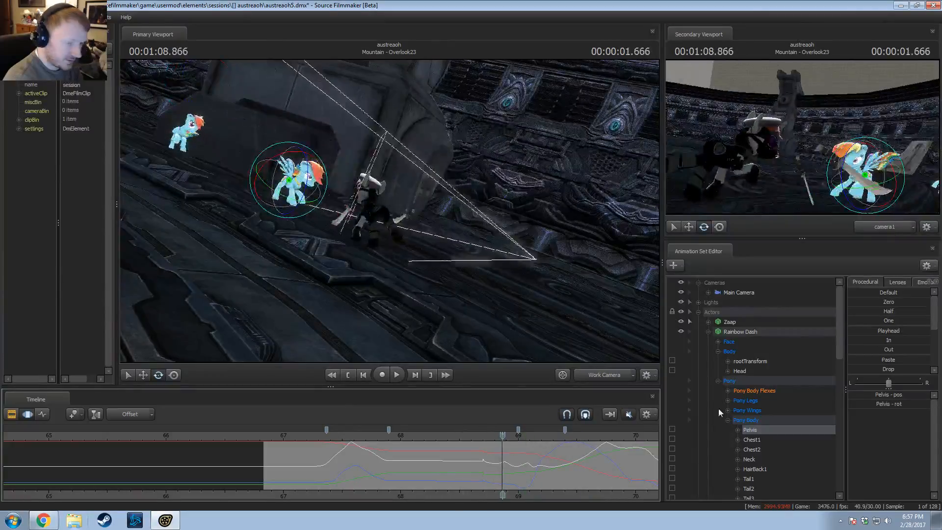
# Step: Apply the Round procedural preset to all of Rainbow Dash's controls over a falloff selection centred on 00:01:08.700
pyautogui.click(741, 332)
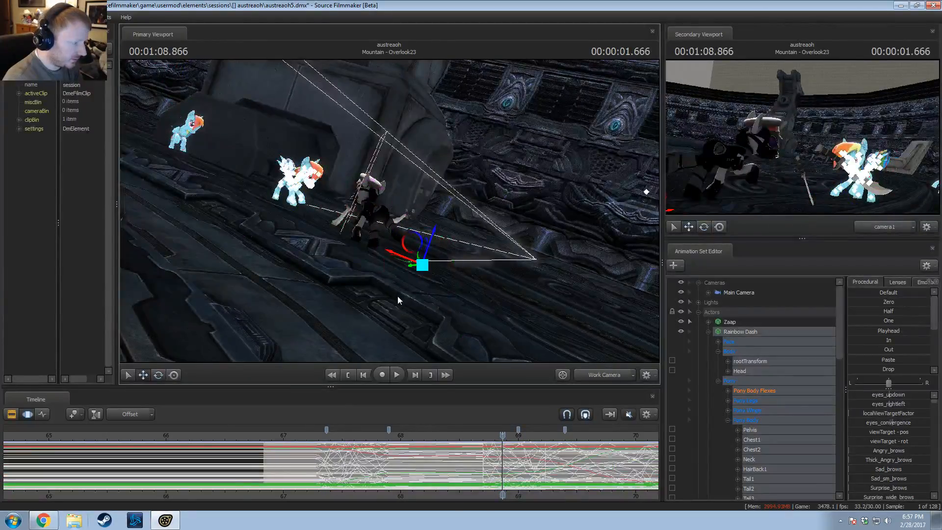
pyautogui.moveTo(397, 299); pyautogui.dragTo(601, 331)
pyautogui.press('w')
pyautogui.press('w')
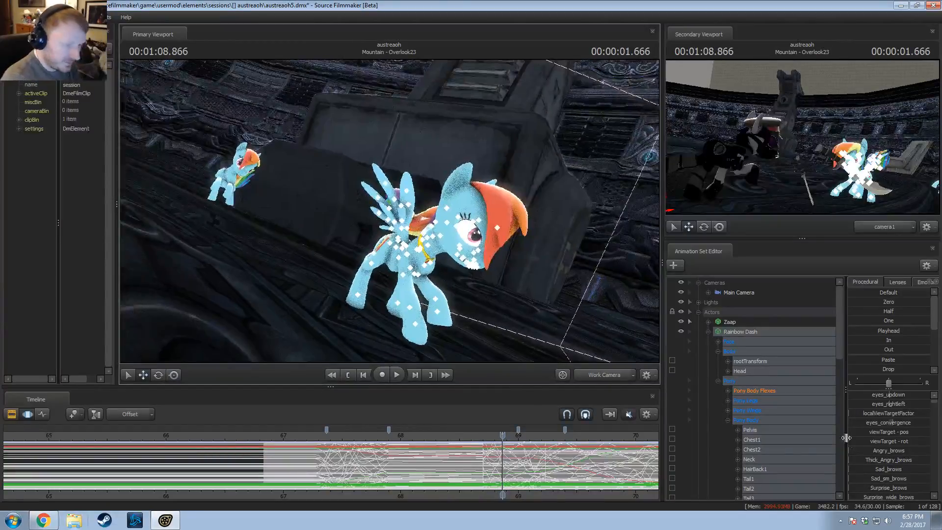
pyautogui.scroll(4, 422, 453)
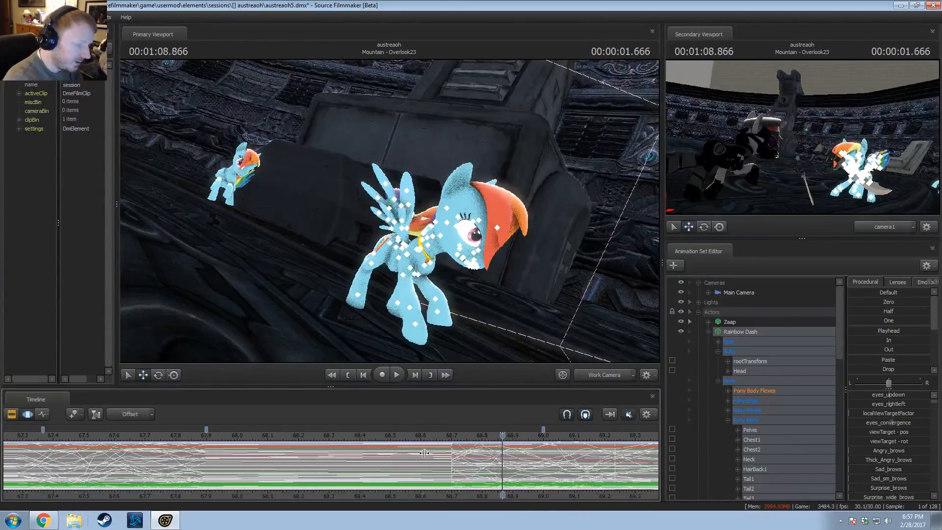
pyautogui.press('shift')
pyautogui.moveTo(460, 467)
pyautogui.keyDown('shift'); pyautogui.mouseDown()
pyautogui.moveTo(426, 473)
pyautogui.moveTo(474, 473)
pyautogui.mouseUp(); pyautogui.keyUp('shift')
pyautogui.keyDown('shift'); pyautogui.scroll(1, 461, 475); pyautogui.keyUp('shift')
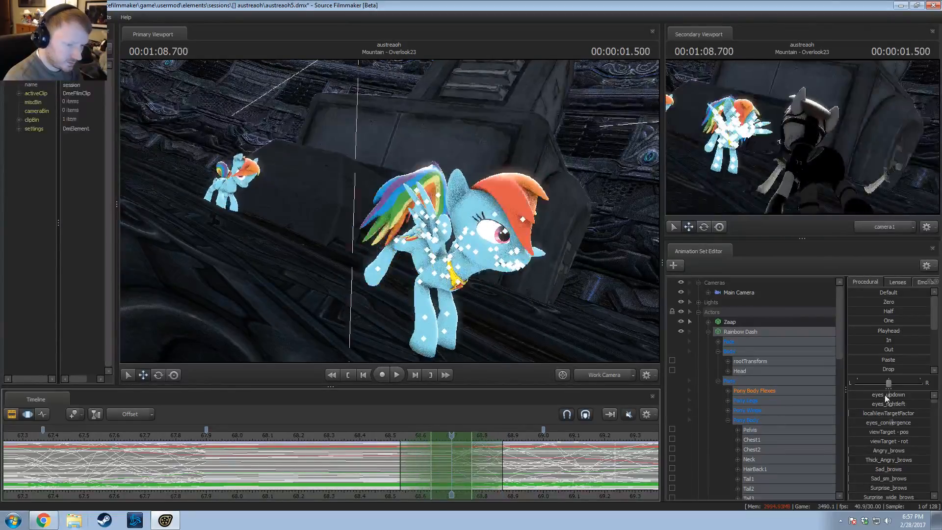
pyautogui.scroll(-3, 885, 368)
pyautogui.click(881, 368)
# Step: Shift the blend selection earlier to about 00:01:08.500–00:01:08.800 and replay the landing from about 00:01:08.433
pyautogui.press('space')
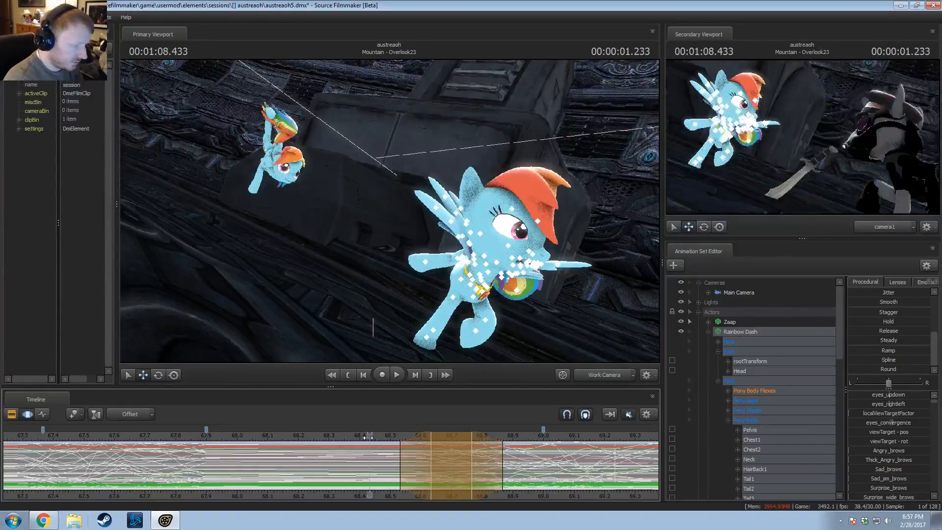
pyautogui.moveTo(481, 465); pyautogui.dragTo(401, 453)
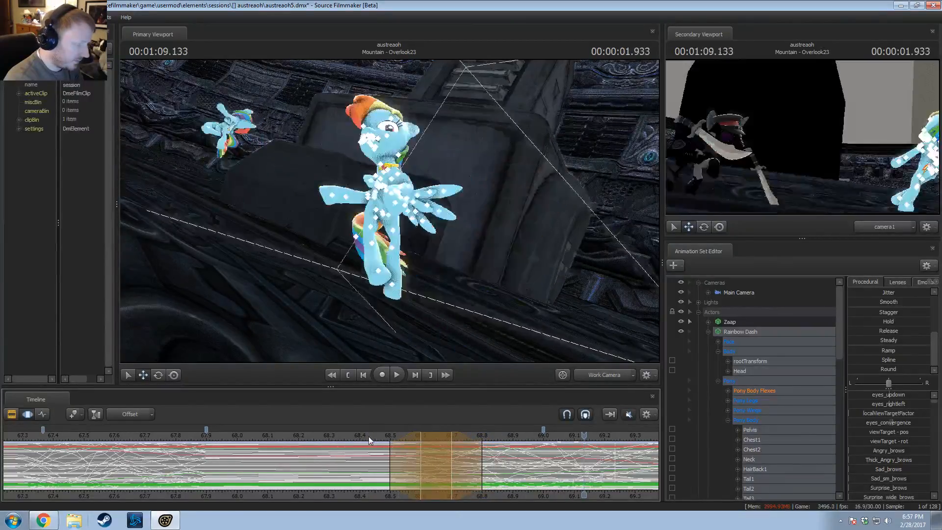
pyautogui.click(369, 436)
pyautogui.press('space')
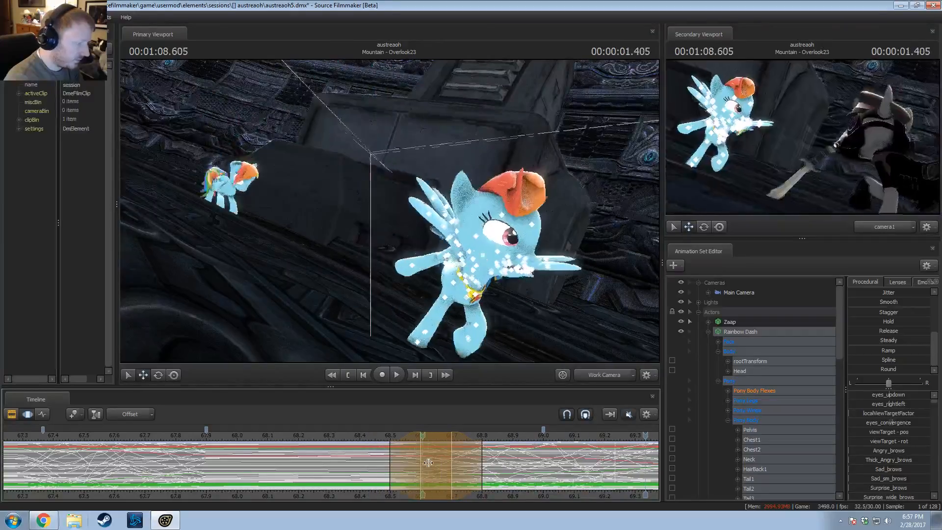
pyautogui.press('space')
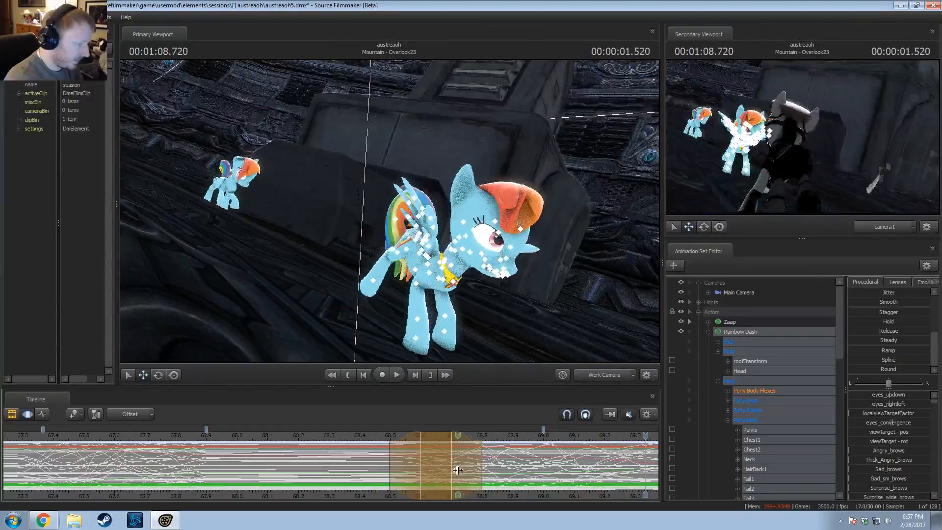
# Step: Select the range from 00:01:08.700 to about 00:01:08.966 and replay Rainbow Dash's jump from about 00:01:08.000 in the Work Camera
pyautogui.keyDown('shift'); pyautogui.moveTo(451, 470); pyautogui.dragTo(533, 466); pyautogui.keyUp('shift')
pyautogui.press('space')
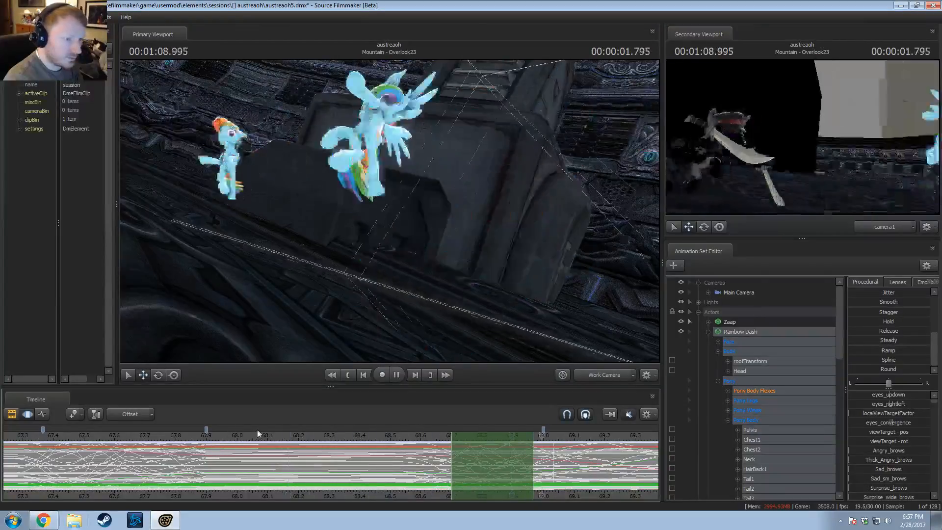
pyautogui.click(242, 436)
pyautogui.press('space')
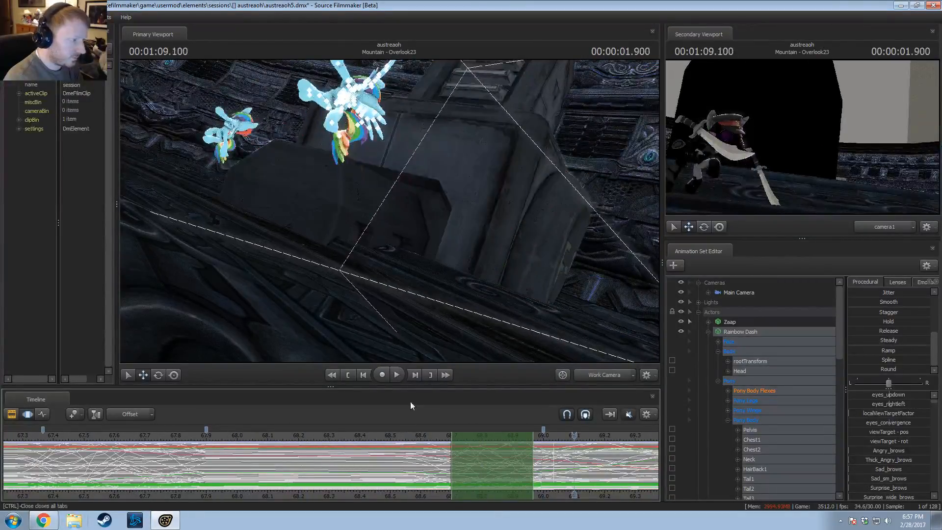
pyautogui.moveTo(567, 305); pyautogui.dragTo(468, 269)
# Step: Select the Main Camera, view the shot through camera1 and place the time selection at 00:01:09.033
pyautogui.click(739, 292)
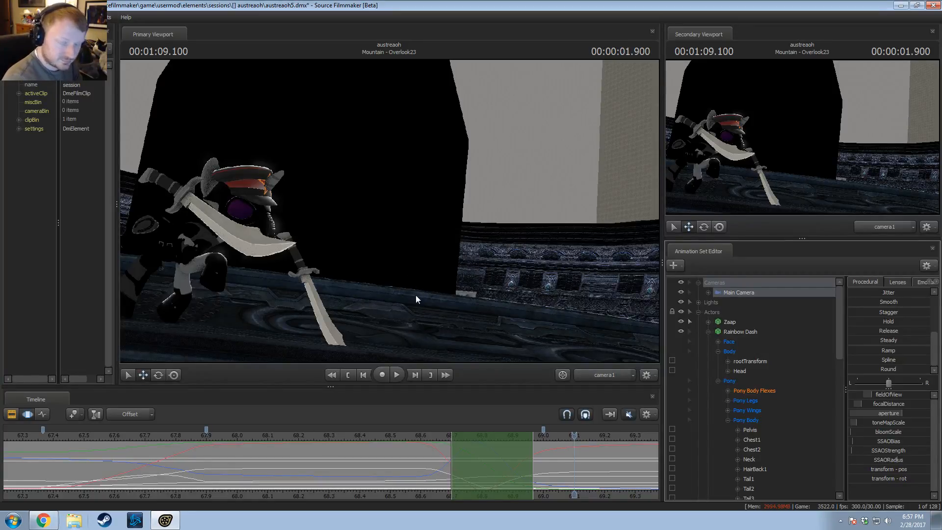
pyautogui.scroll(-2, 472, 463)
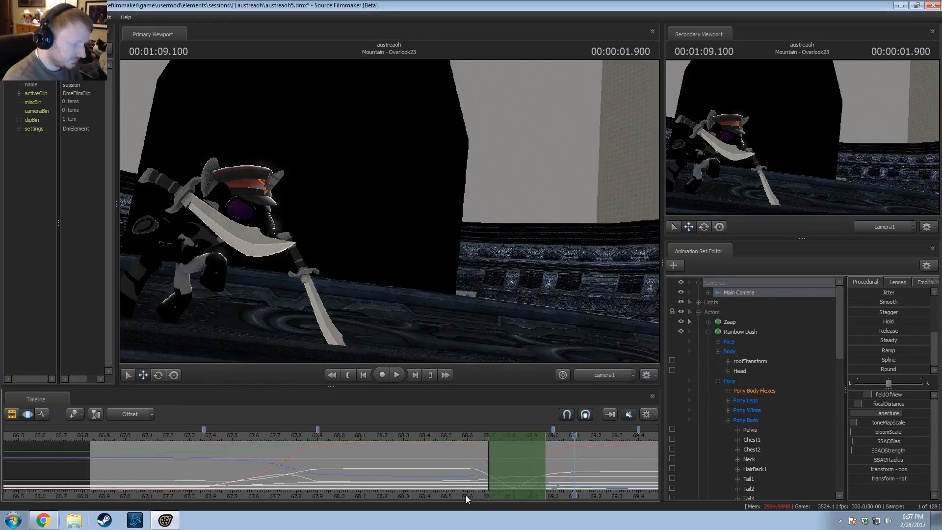
pyautogui.moveTo(466, 495); pyautogui.dragTo(340, 485, button='middle')
pyautogui.press('shift')
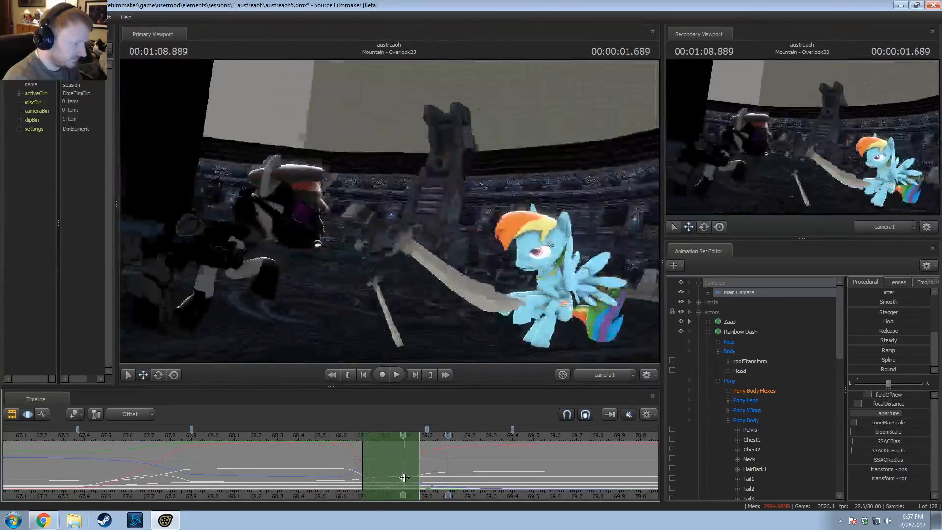
pyautogui.keyDown('shift'); pyautogui.click(434, 483); pyautogui.keyUp('shift')
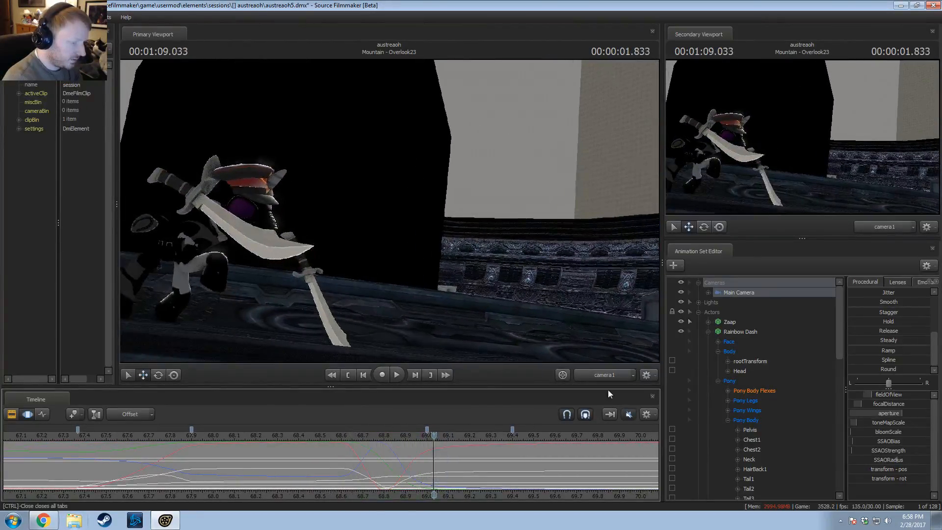
# Step: Switch the primary viewport from camera1 to the Work Camera and bring Rainbow Dash into view
pyautogui.click(606, 376)
pyautogui.press('s')
pyautogui.moveTo(501, 274); pyautogui.dragTo(527, 282)
pyautogui.press('d')
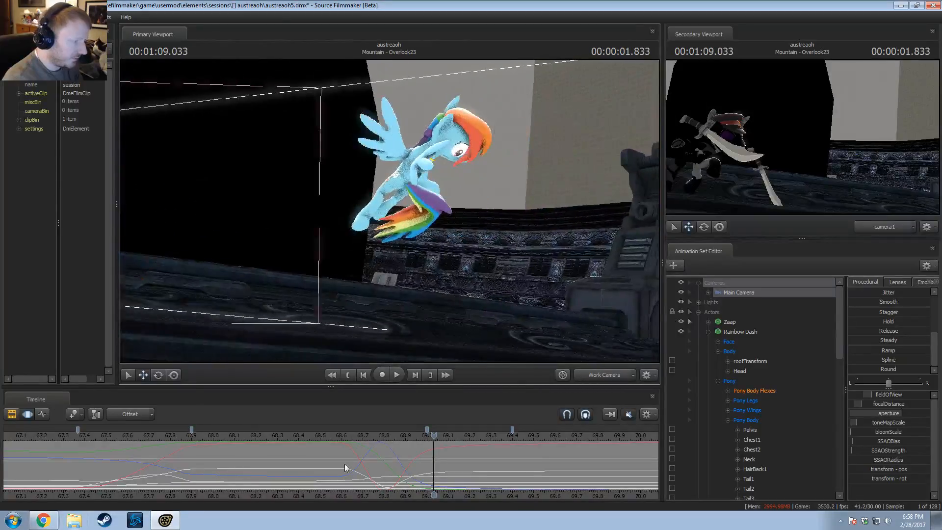
# Step: Set the time selection to start at 69.0 s and extend to the end of the shot
pyautogui.press('shift')
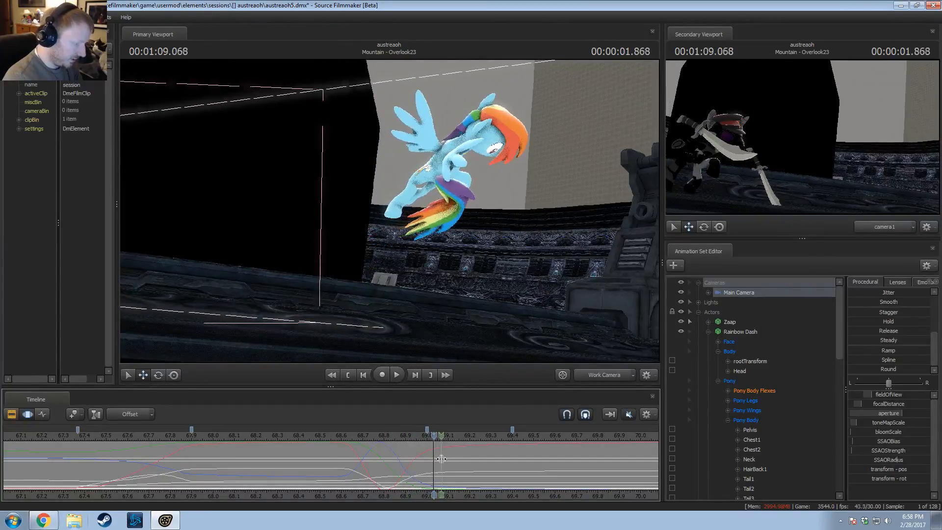
pyautogui.click(414, 470)
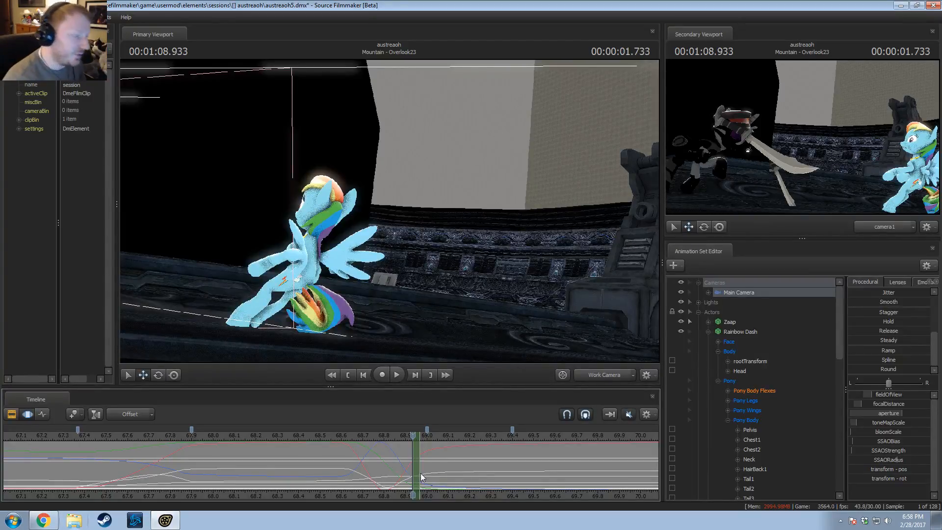
pyautogui.press('shift')
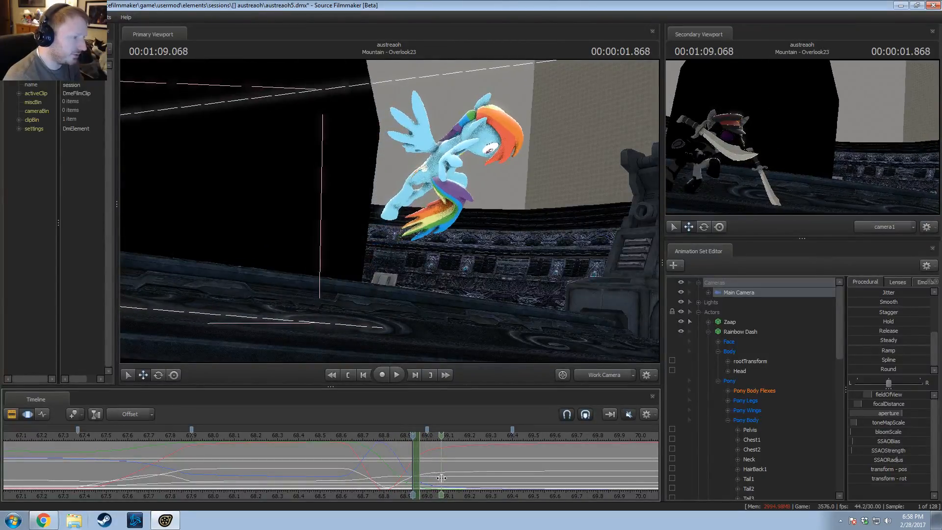
pyautogui.click(441, 478)
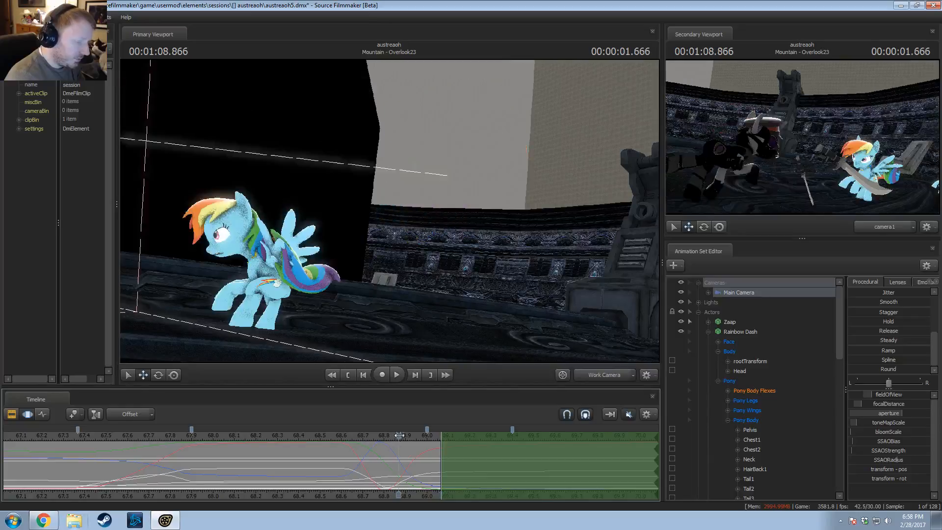
pyautogui.click(428, 446)
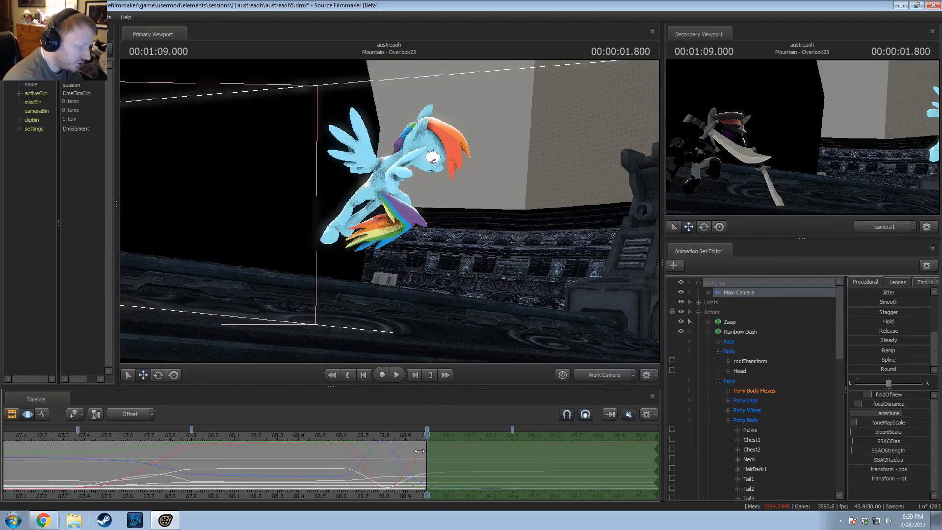
# Step: Try to reframe camera1 on Rainbow Dash from 69.0 s onward
pyautogui.click(606, 376)
pyautogui.moveTo(454, 230); pyautogui.dragTo(491, 231)
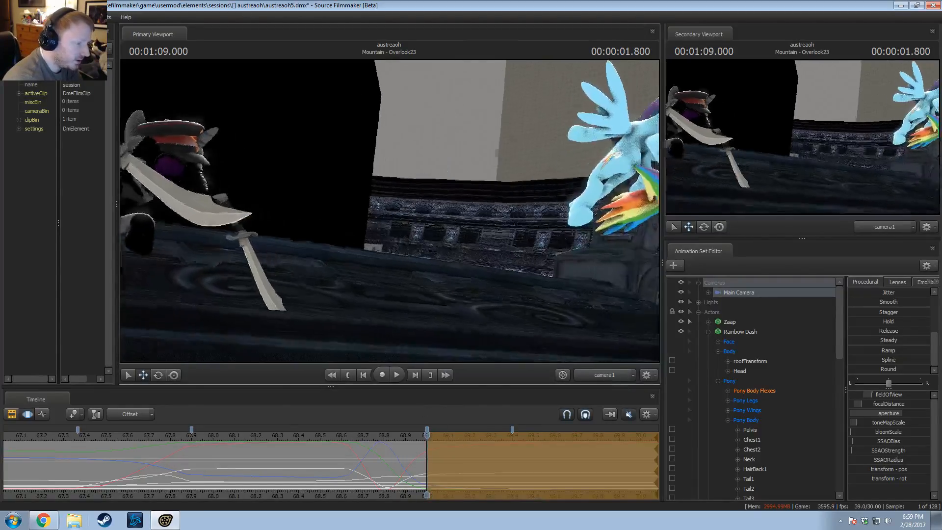
pyautogui.press('d')
pyautogui.moveTo(412, 220)
pyautogui.mouseDown()
pyautogui.moveTo(456, 221)
pyautogui.moveTo(412, 220)
pyautogui.mouseUp()
pyautogui.scroll(3, 412, 220)
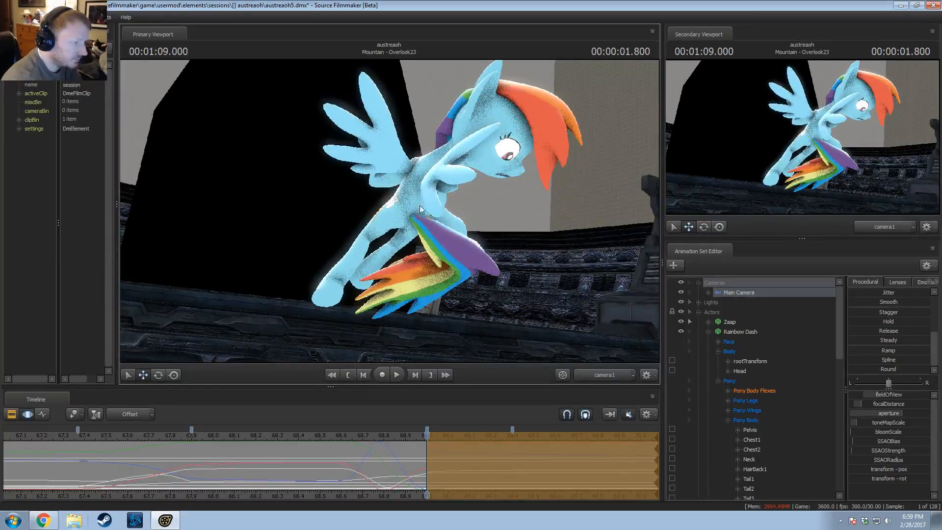
pyautogui.hotkey('ctrl', 'z')
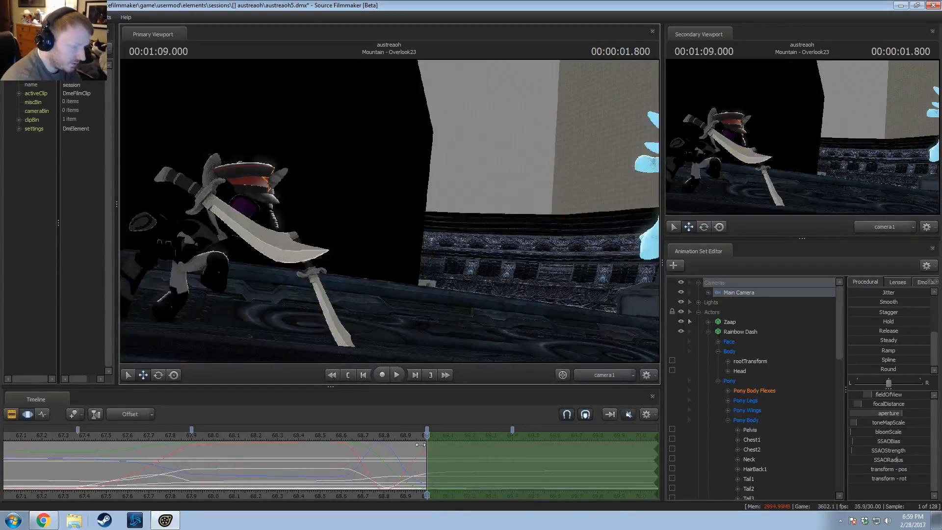
# Step: Return the primary viewport to the Work Camera and frame the airborne Rainbow Dash beside the camera frustum
pyautogui.click(613, 377)
pyautogui.moveTo(453, 246); pyautogui.dragTo(389, 214)
pyautogui.press('d')
pyautogui.press('s')
pyautogui.press('d')
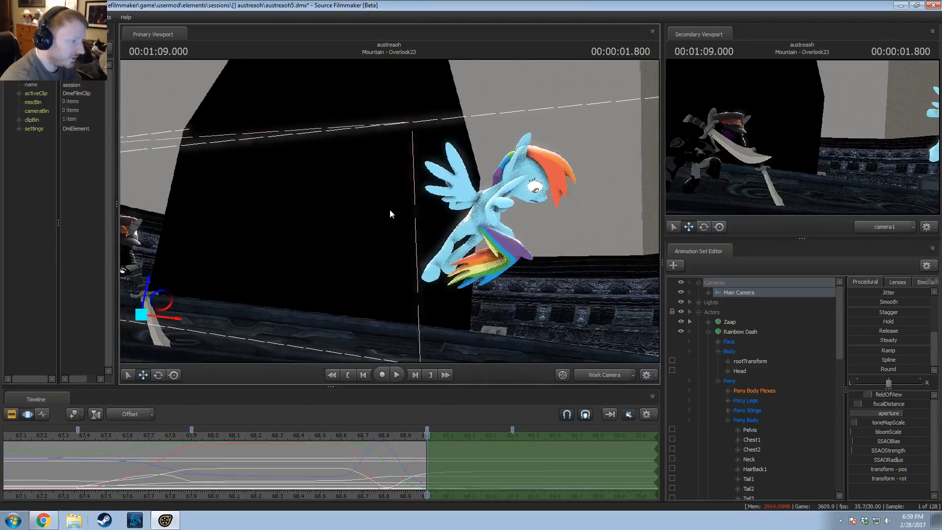
# Step: Switch to Chrome, study the sword clash around 1:08 to 1:09 of the Fate/stay night opening, and return to Source Filmmaker
pyautogui.hotkey('alt', 'Tab')
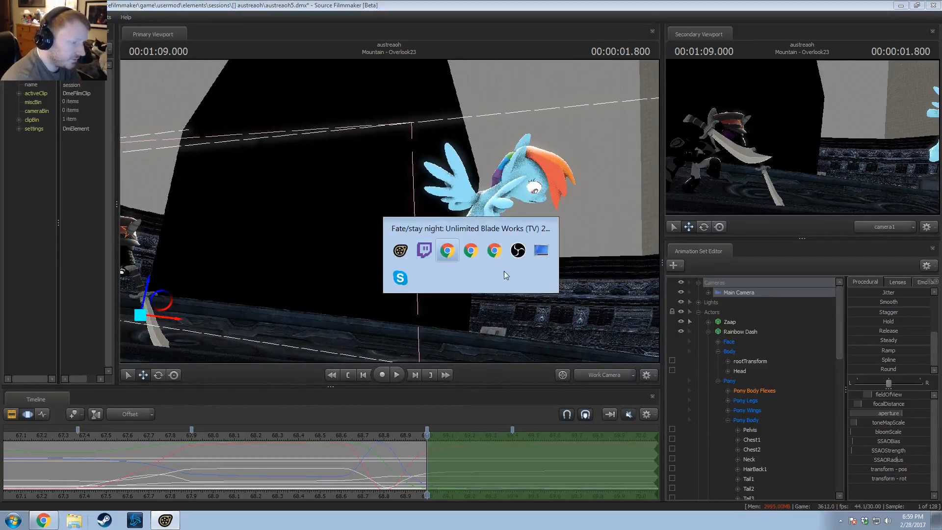
pyautogui.click(407, 311)
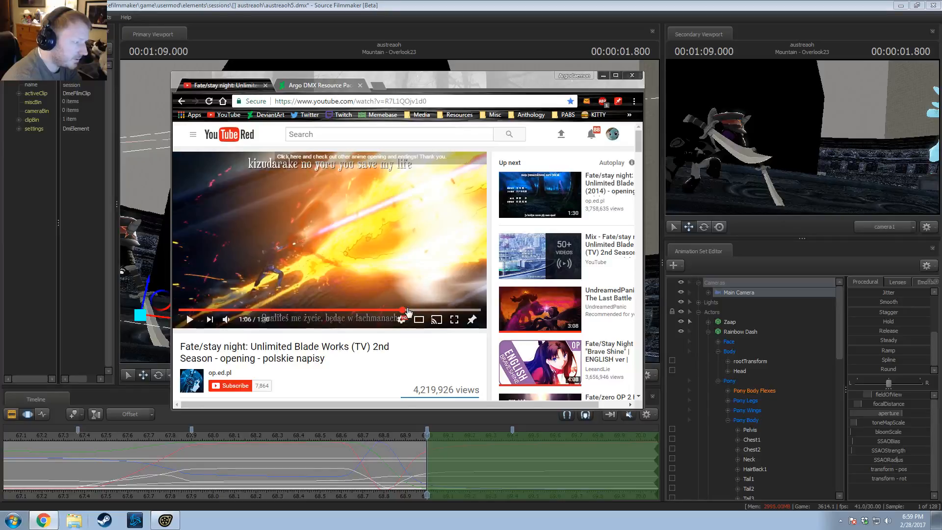
pyautogui.click(480, 275)
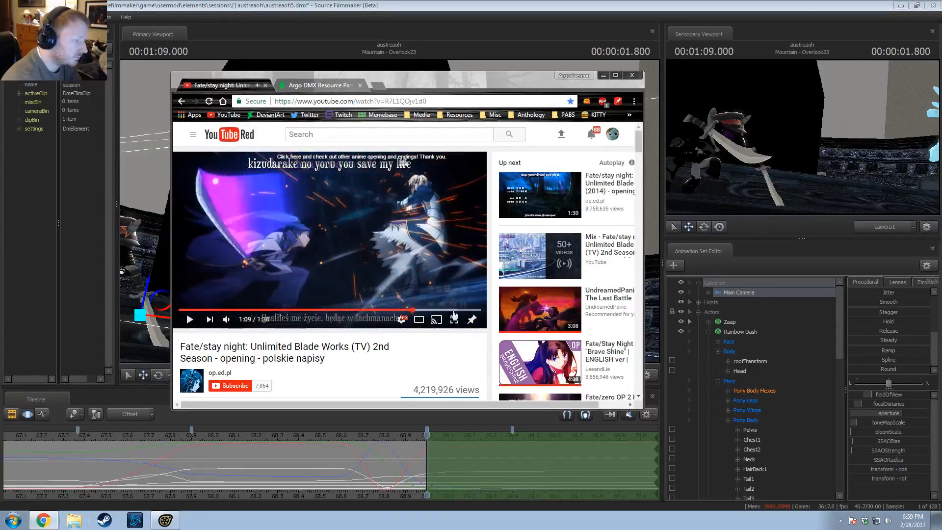
pyautogui.click(410, 309)
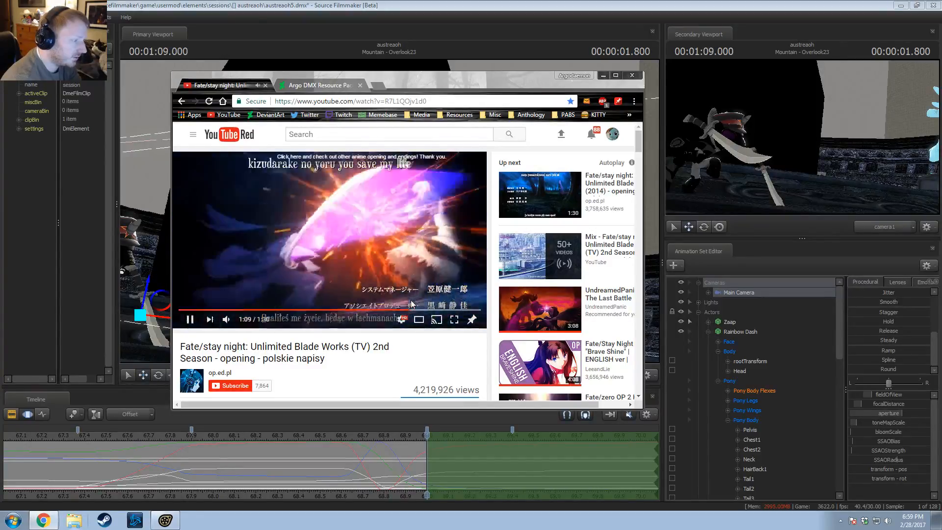
pyautogui.click(414, 298)
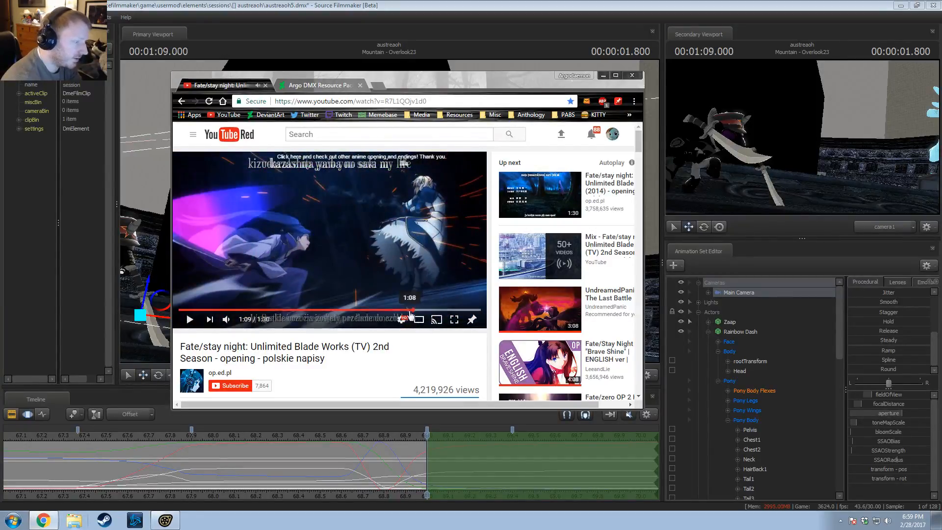
pyautogui.click(410, 310)
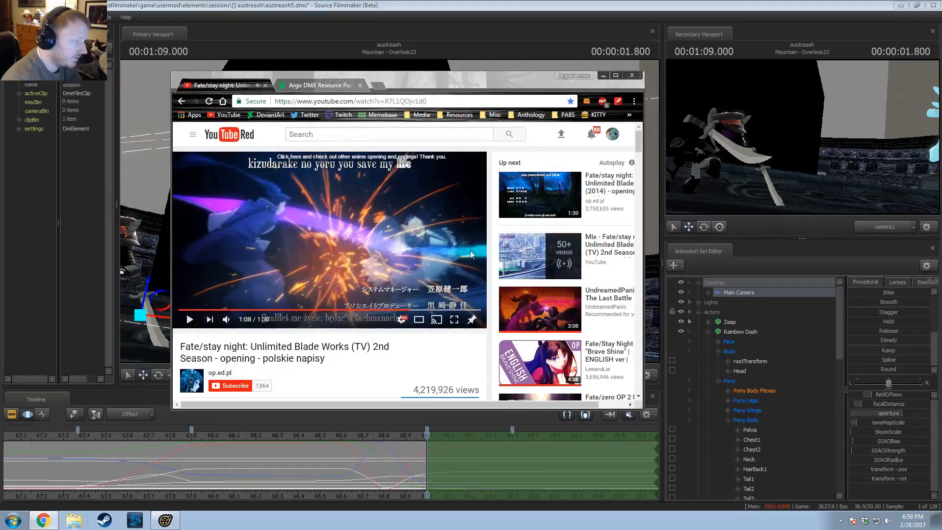
pyautogui.click(470, 251)
pyautogui.click(483, 247)
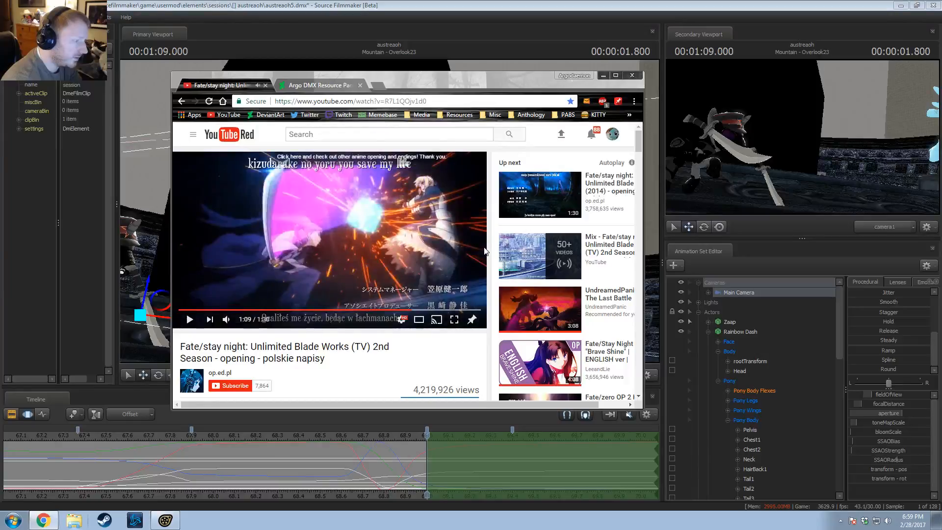
pyautogui.press('space')
pyautogui.press('space')
pyautogui.hotkey('alt', 'Tab')
pyautogui.hotkey('alt', 'Tab')
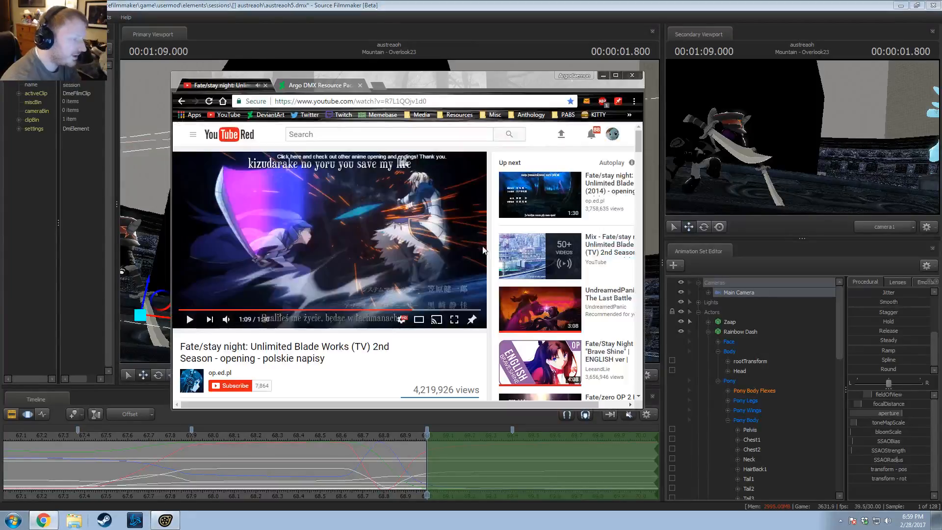
pyautogui.hotkey('alt', 'Tab')
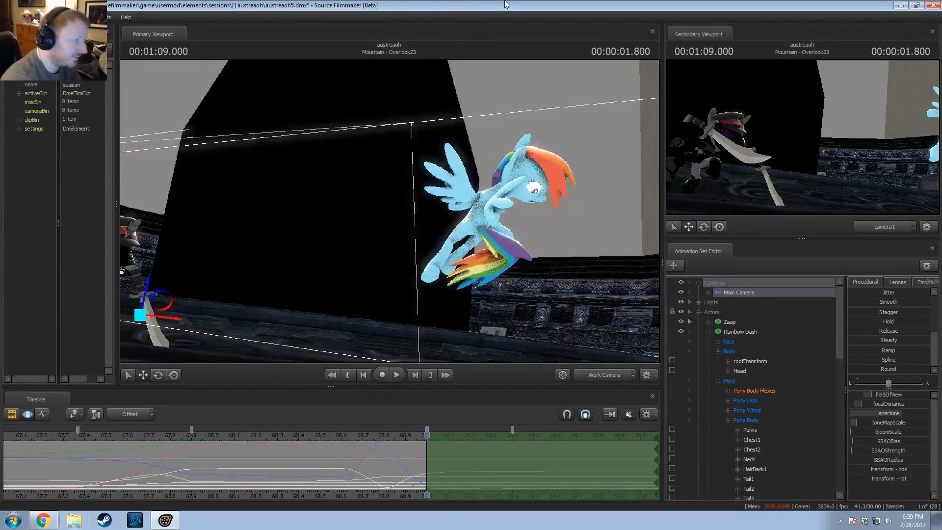
# Step: Rotate Rainbow Dash's Pelvis from 69.0 s onward, keeping the Offset manipulation mode
pyautogui.moveTo(322, 495); pyautogui.dragTo(163, 493, button='middle')
pyautogui.moveTo(213, 434); pyautogui.dragTo(267, 455)
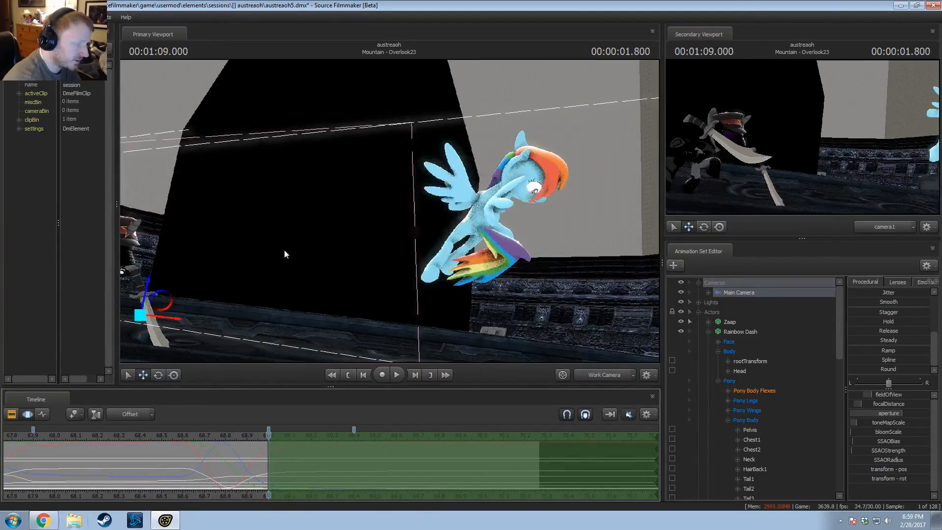
pyautogui.moveTo(284, 249); pyautogui.dragTo(395, 213)
pyautogui.press('w')
pyautogui.moveTo(440, 336); pyautogui.dragTo(399, 220)
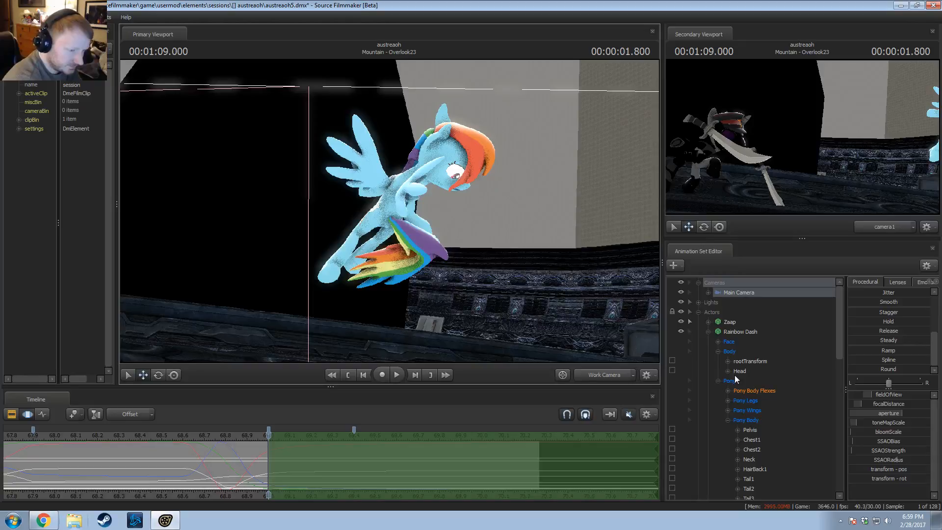
pyautogui.click(142, 412)
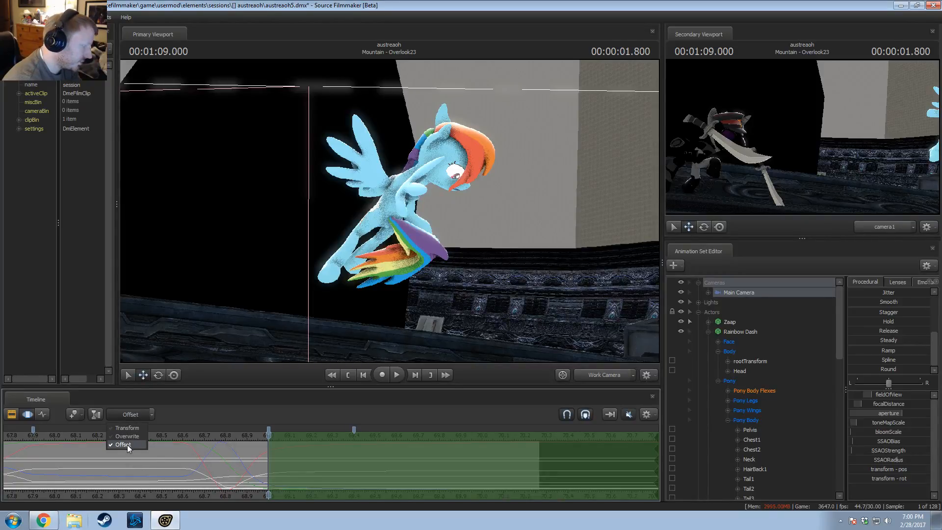
pyautogui.click(763, 430)
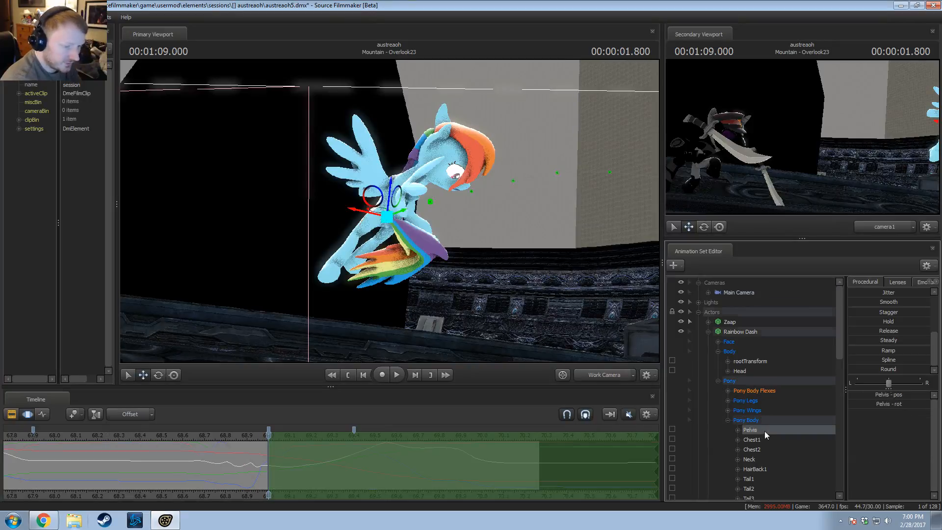
pyautogui.scroll(4, 278, 442)
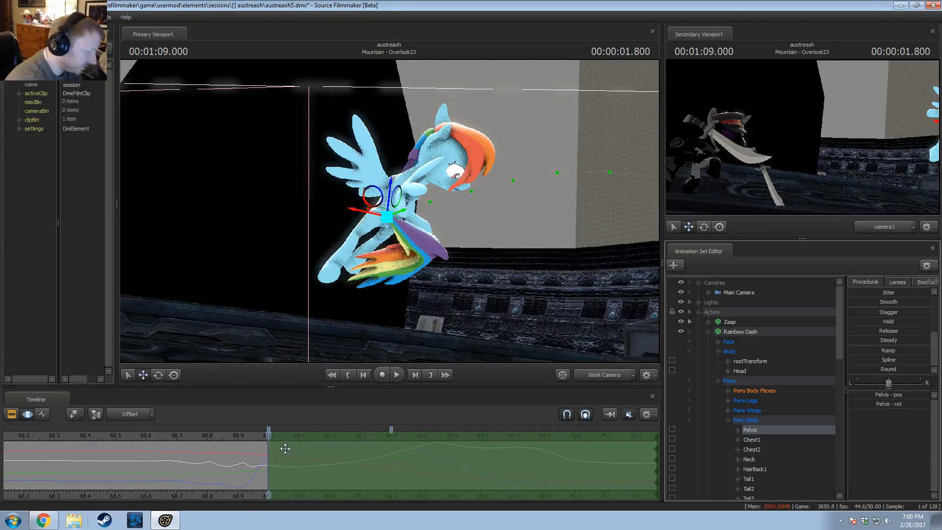
pyautogui.press('e')
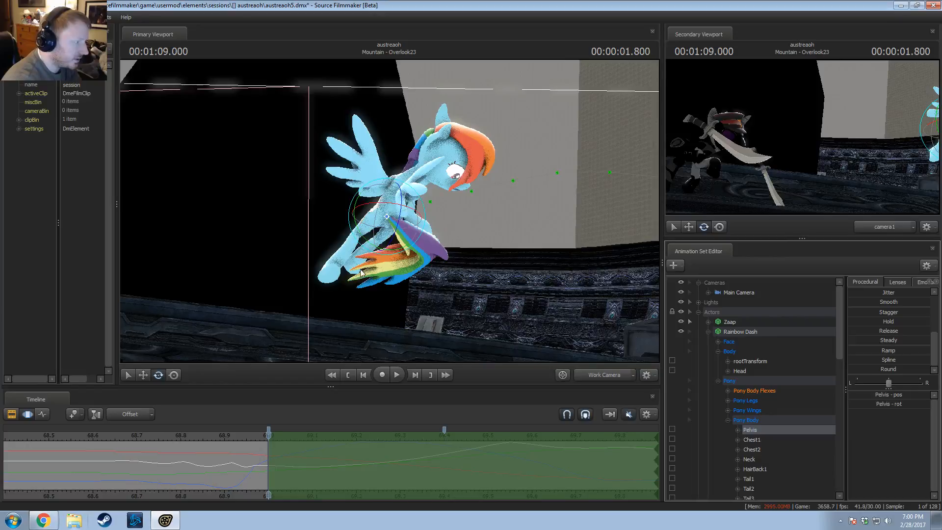
pyautogui.keyDown('alt'); pyautogui.moveTo(385, 241); pyautogui.dragTo(438, 216); pyautogui.keyUp('alt')
pyautogui.moveTo(253, 466)
pyautogui.mouseDown()
pyautogui.moveTo(244, 459)
pyautogui.moveTo(269, 463)
pyautogui.mouseUp()
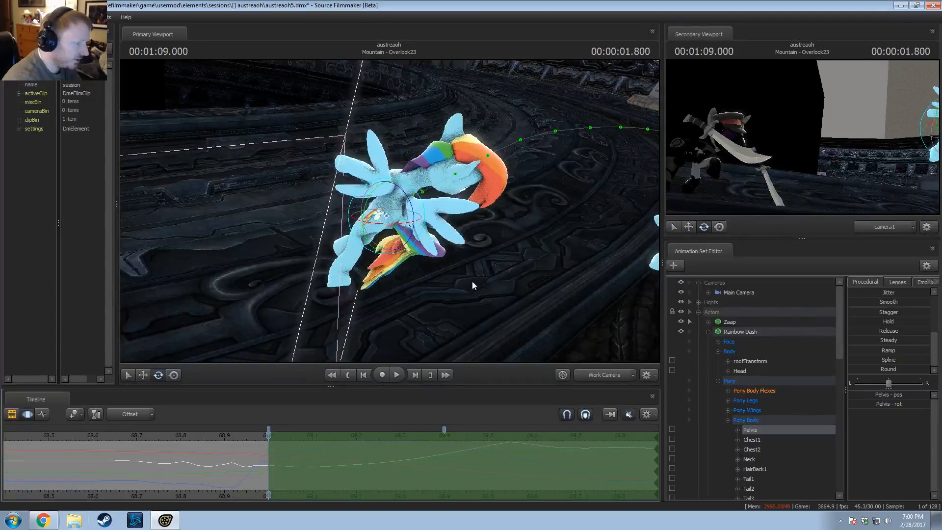
pyautogui.keyDown('alt'); pyautogui.moveTo(472, 281); pyautogui.dragTo(415, 214); pyautogui.keyUp('alt')
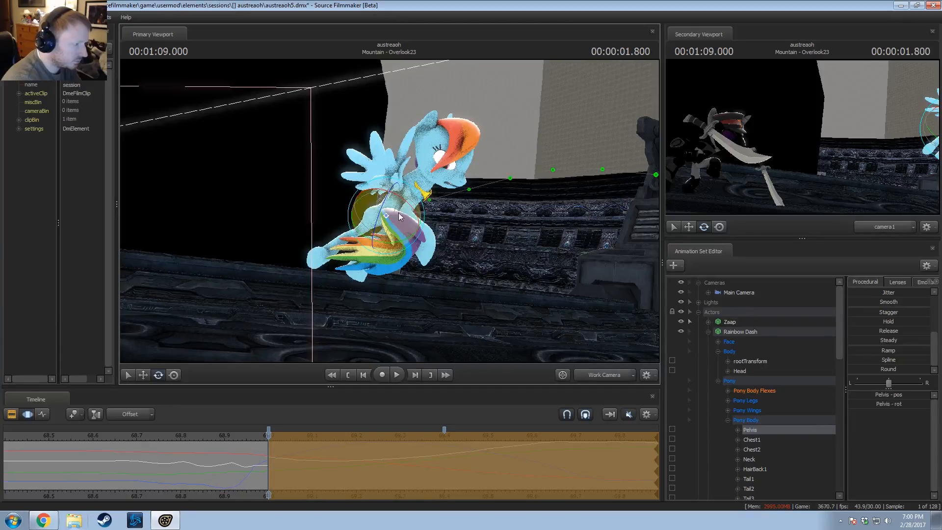
# Step: Move Rainbow Dash's Pelvis and refine its rotation, checking the pose from several angles
pyautogui.press('w')
pyautogui.moveTo(388, 204); pyautogui.dragTo(395, 234)
pyautogui.press('e')
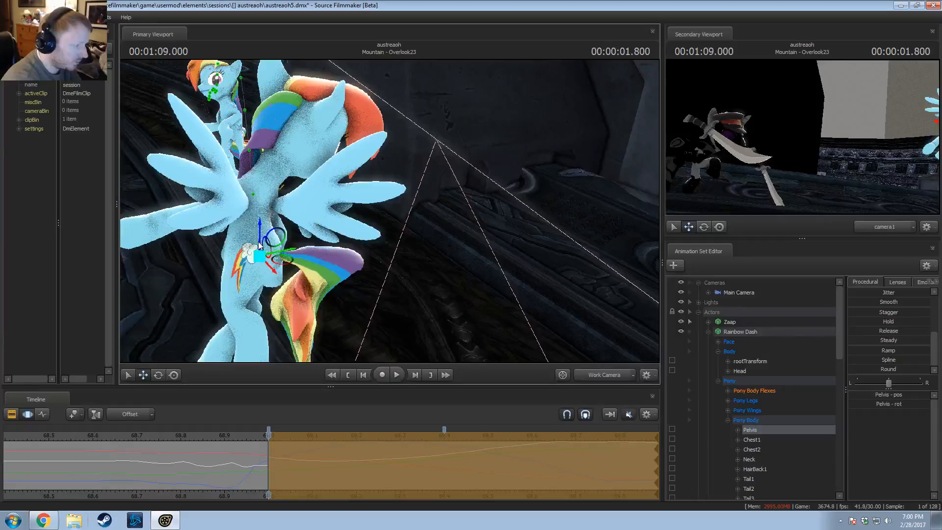
pyautogui.keyDown('alt'); pyautogui.moveTo(343, 255); pyautogui.dragTo(314, 230); pyautogui.keyUp('alt')
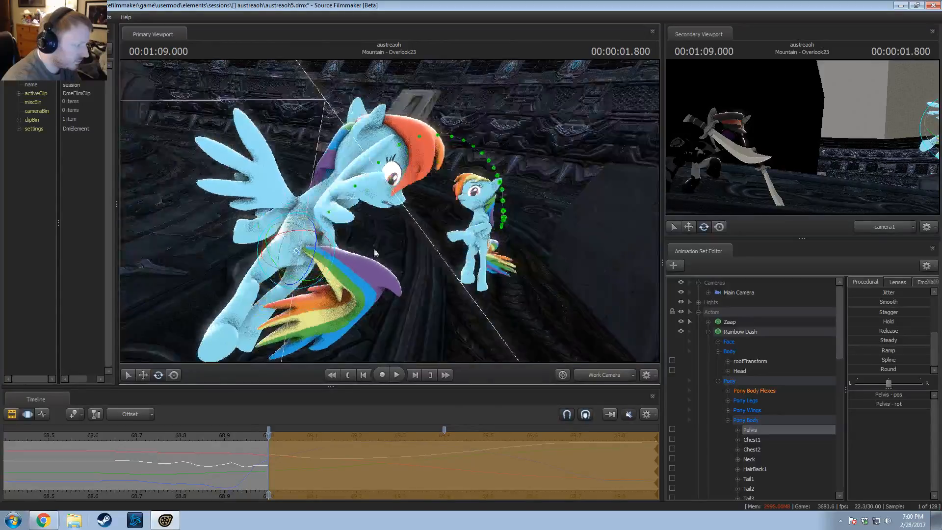
# Step: Move the BASE JUMP 2 model into the Accessories group and hide it
pyautogui.click(707, 332)
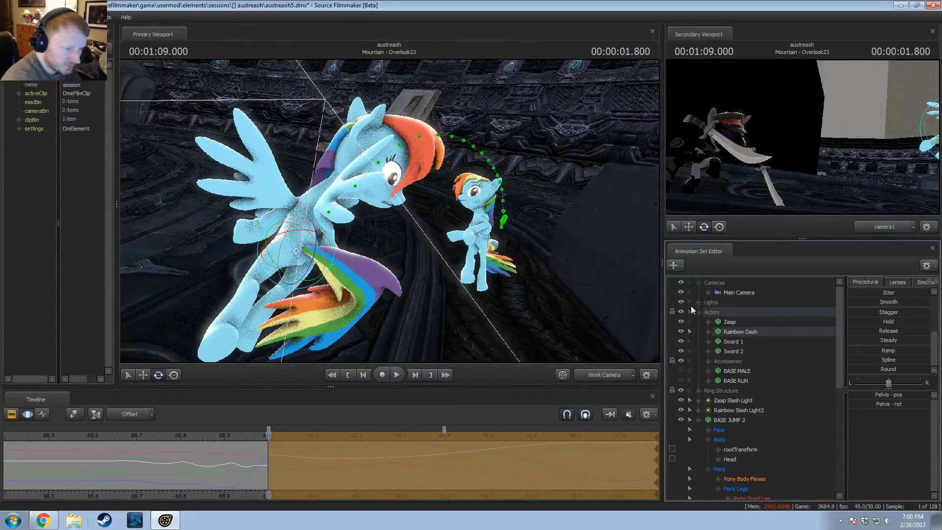
pyautogui.click(698, 420)
pyautogui.click(724, 420)
pyautogui.doubleClick(721, 313)
pyautogui.moveTo(720, 315); pyautogui.dragTo(714, 392)
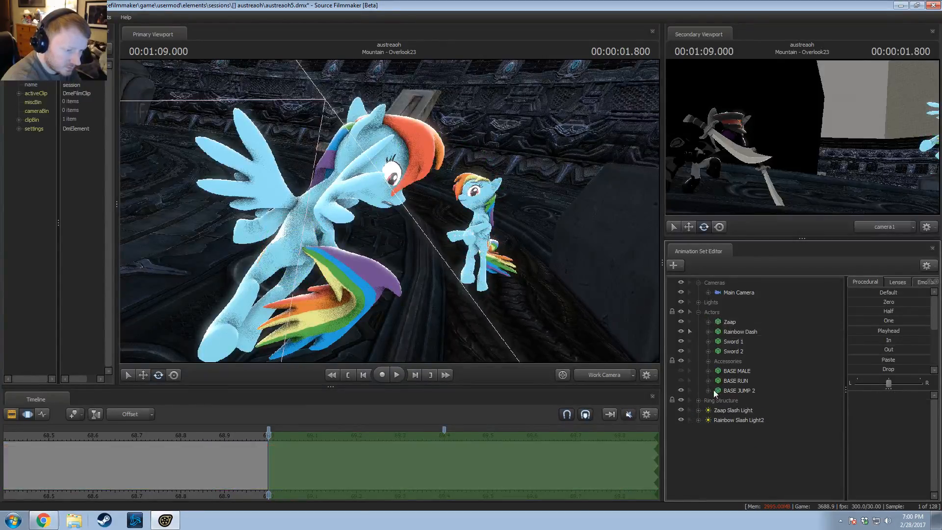
pyautogui.click(680, 390)
# Step: Rotate Rainbow Dash's LeftThigh to lower the left back leg from 69.0 s onward
pyautogui.moveTo(469, 221); pyautogui.dragTo(393, 248)
pyautogui.click(381, 265)
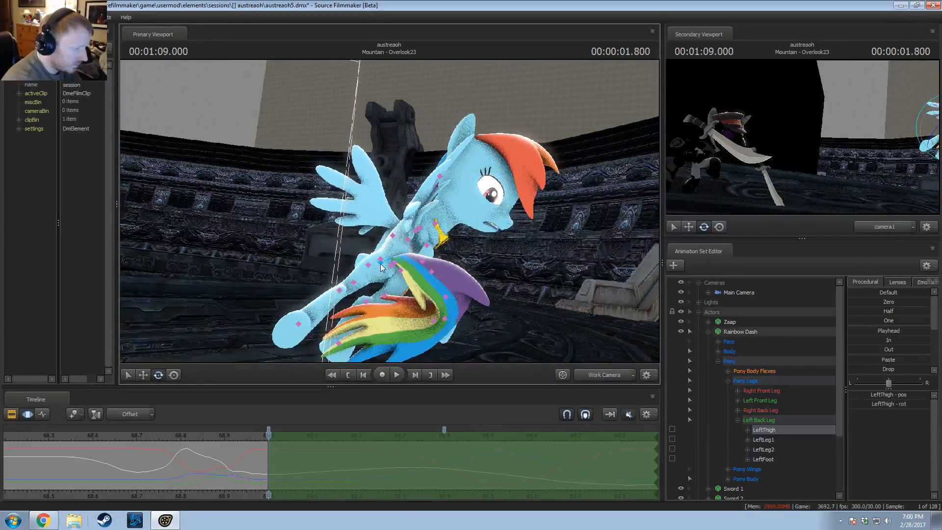
pyautogui.moveTo(361, 249); pyautogui.dragTo(355, 257)
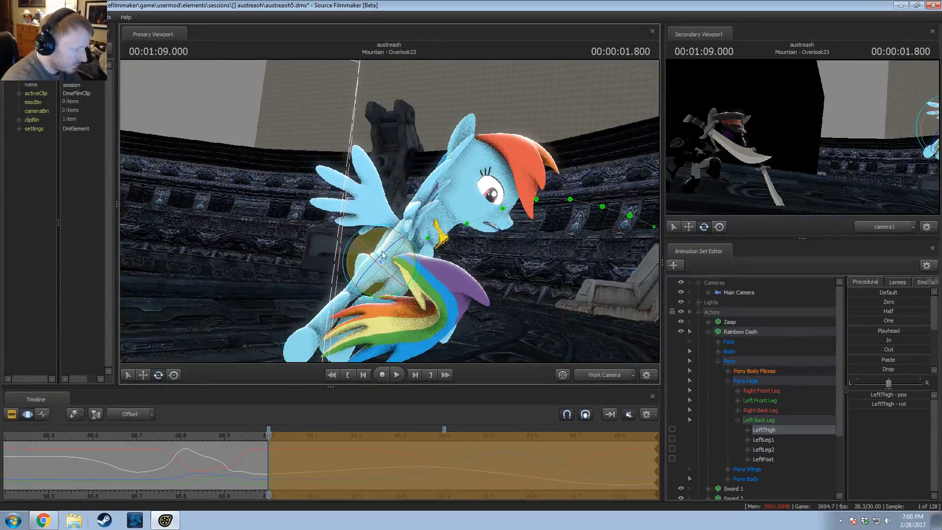
# Step: Pose Rainbow Dash's tail by rotating its bones, including Tail3, and scrub the timeline around 69.0 s to check it
pyautogui.moveTo(418, 300)
pyautogui.mouseDown()
pyautogui.moveTo(388, 216)
pyautogui.moveTo(390, 239)
pyautogui.moveTo(355, 295)
pyautogui.moveTo(366, 319)
pyautogui.mouseUp()
pyautogui.click(376, 222)
pyautogui.click(352, 273)
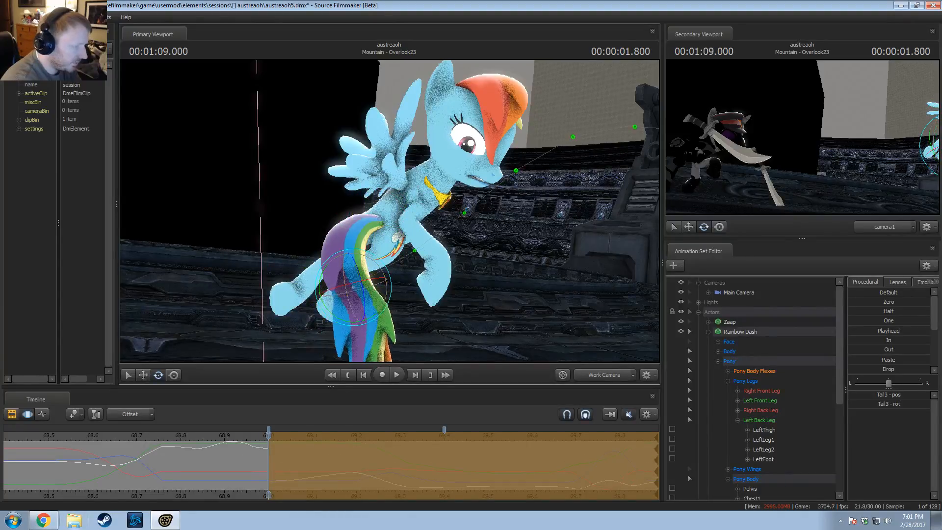
pyautogui.moveTo(415, 224); pyautogui.dragTo(414, 221)
pyautogui.moveTo(234, 471); pyautogui.dragTo(276, 481)
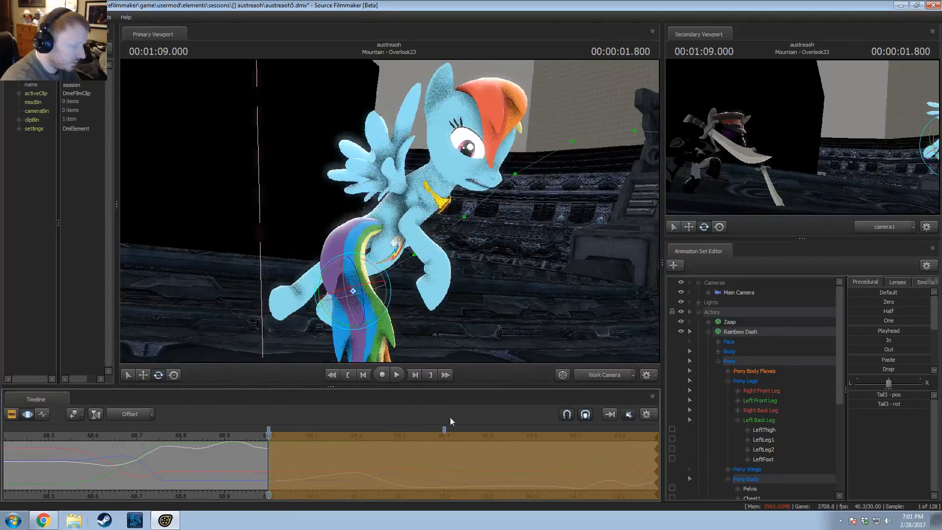
# Step: Try to hold Rainbow Dash's Tail3 pose from 69.0 s onward with the In preset, then undo it
pyautogui.press('Return')
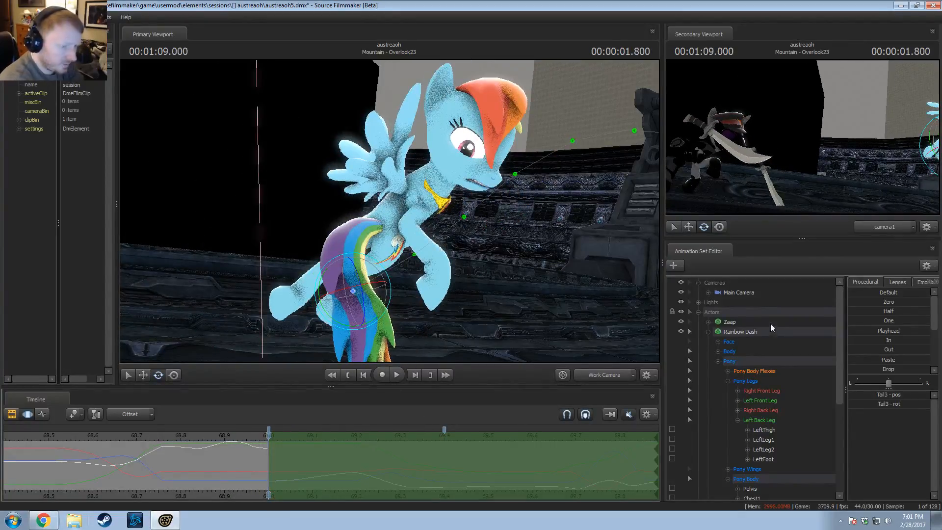
pyautogui.click(889, 340)
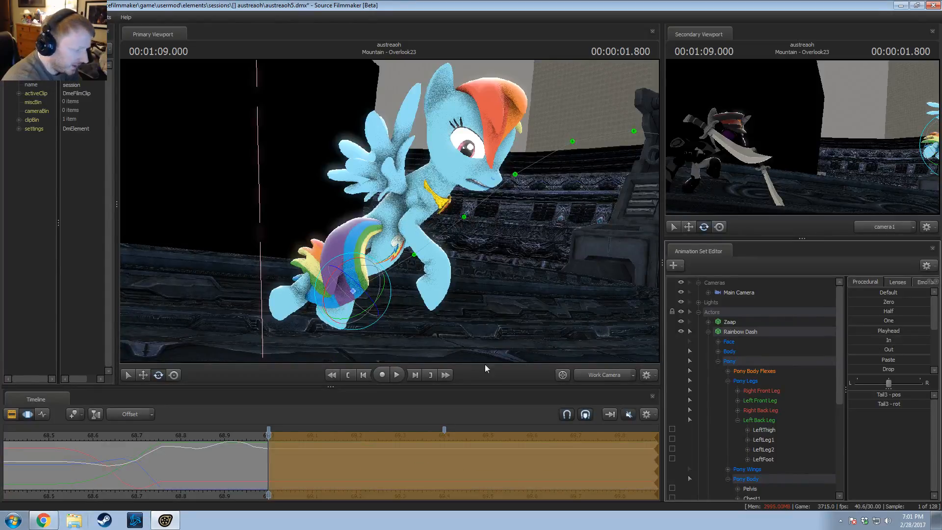
pyautogui.press('Return')
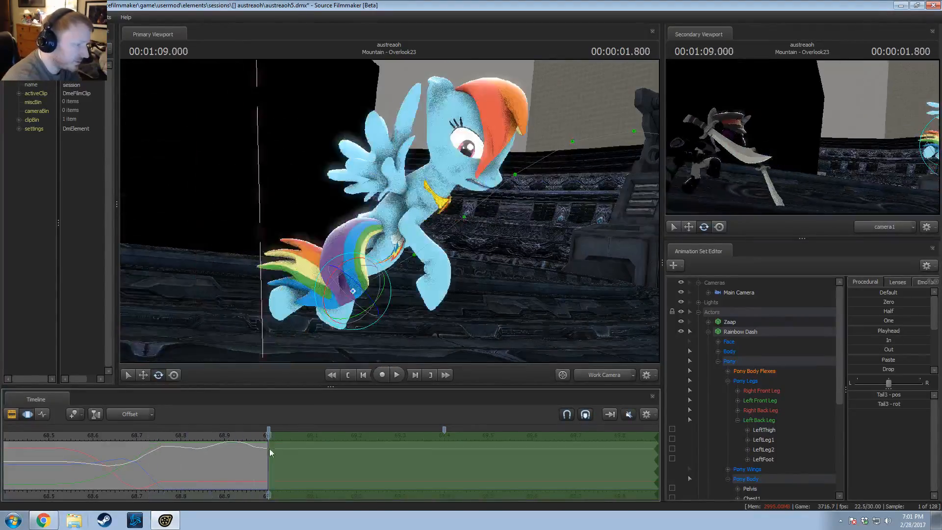
pyautogui.click(278, 449)
pyautogui.moveTo(395, 208); pyautogui.dragTo(387, 301)
pyautogui.press('Left')
pyautogui.hotkey('ctrl', 'z')
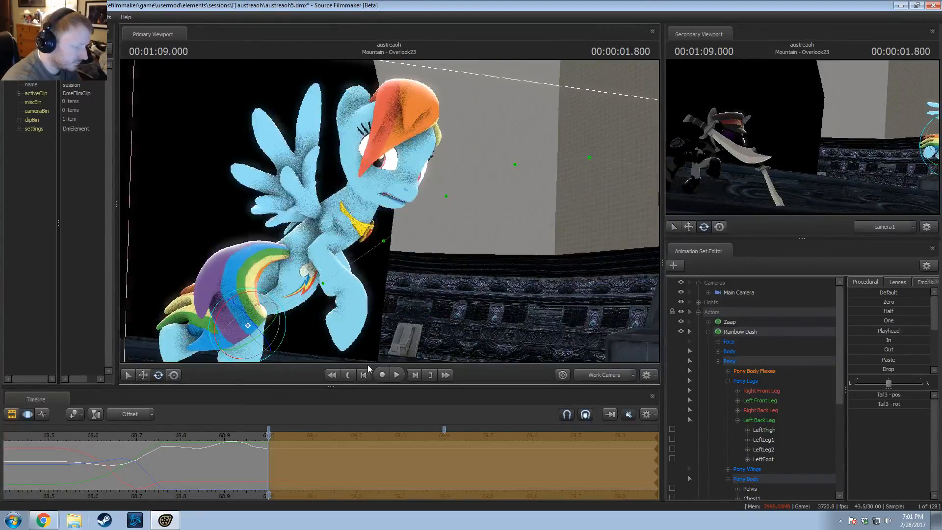
pyautogui.hotkey('ctrl', 'z')
pyautogui.scroll(-5, 351, 443)
pyautogui.moveTo(271, 451); pyautogui.dragTo(292, 444)
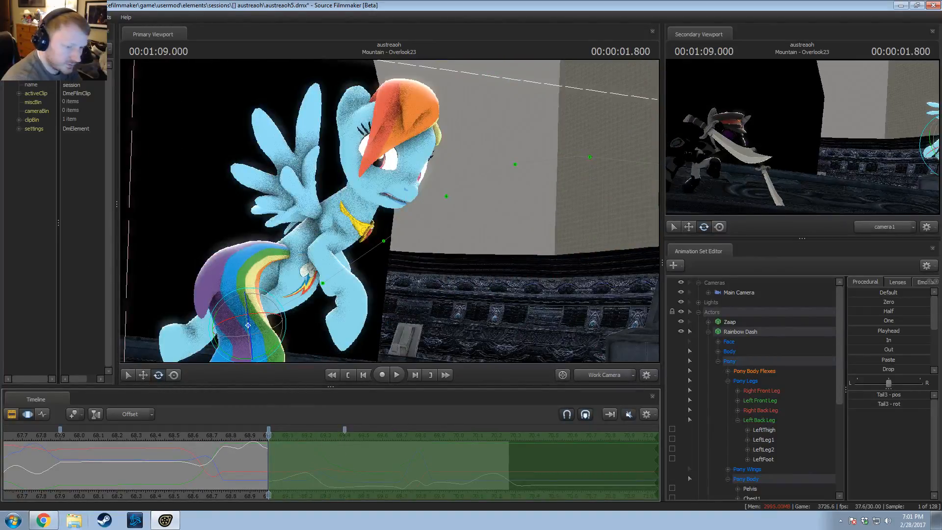
pyautogui.hotkey('ctrl', 'z')
pyautogui.hotkey('ctrl', 'z')
# Step: Try the In preset on all of Rainbow Dash's controls from 69.0 s onward and scrub to 69.1 s to check it
pyautogui.click(743, 333)
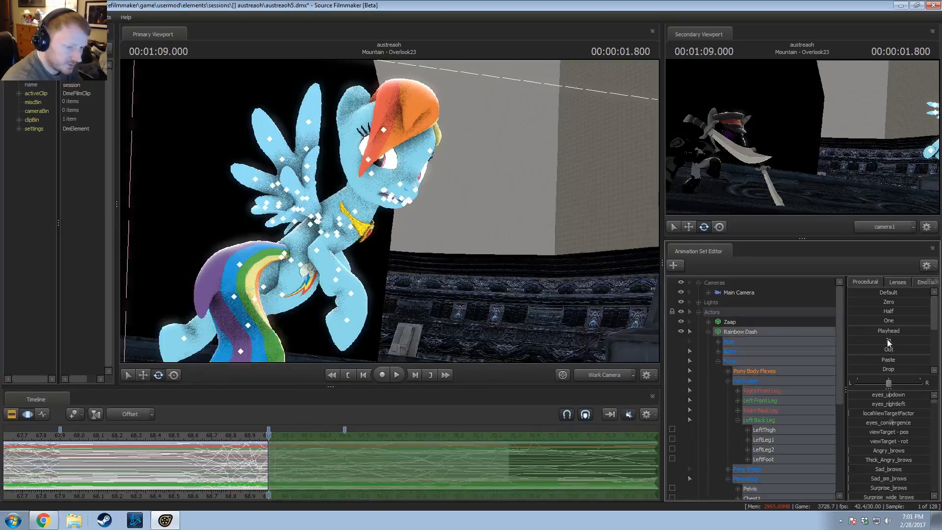
pyautogui.click(888, 340)
pyautogui.scroll(5, 343, 444)
pyautogui.moveTo(227, 452); pyautogui.dragTo(301, 433)
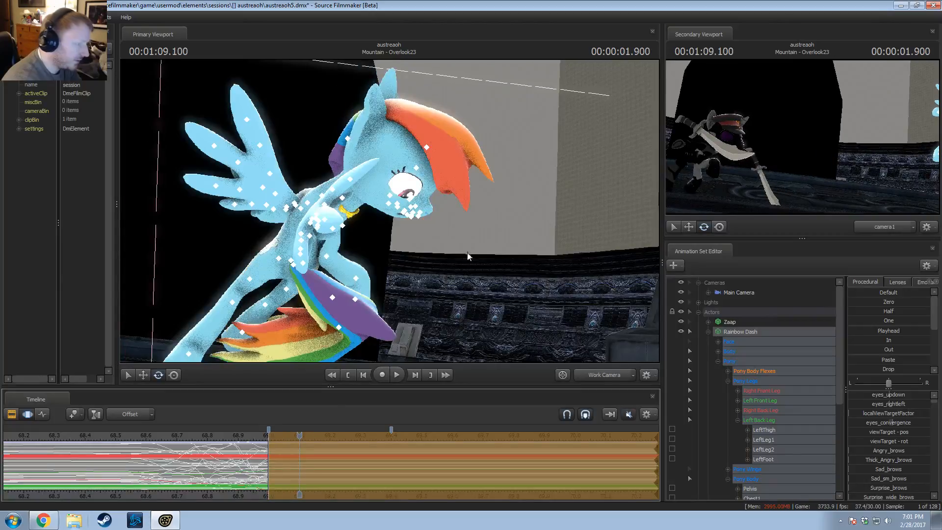
# Step: Try the Playhead preset on Rainbow Dash's Pelvis from 69.0 s onward and scrub just past that point to check it
pyautogui.click(289, 258)
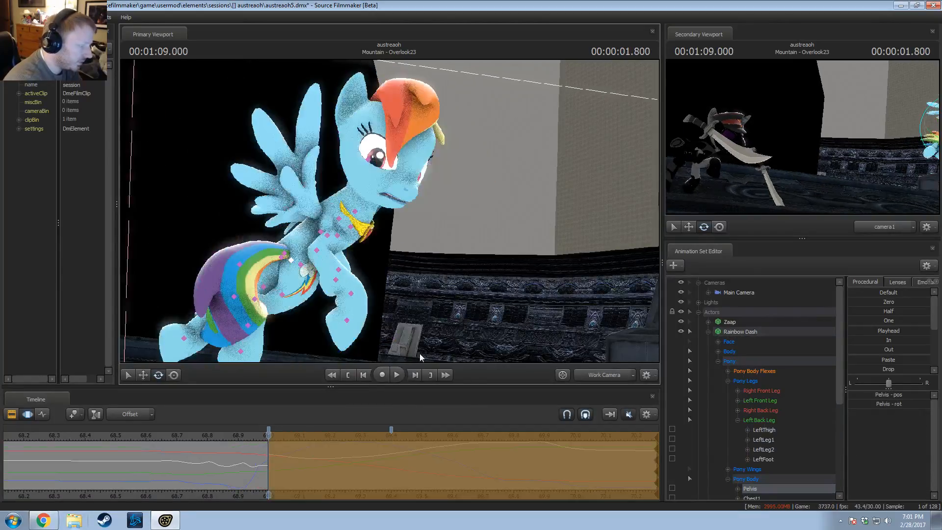
pyautogui.press('e')
pyautogui.moveTo(268, 435); pyautogui.dragTo(271, 437)
pyautogui.click(873, 332)
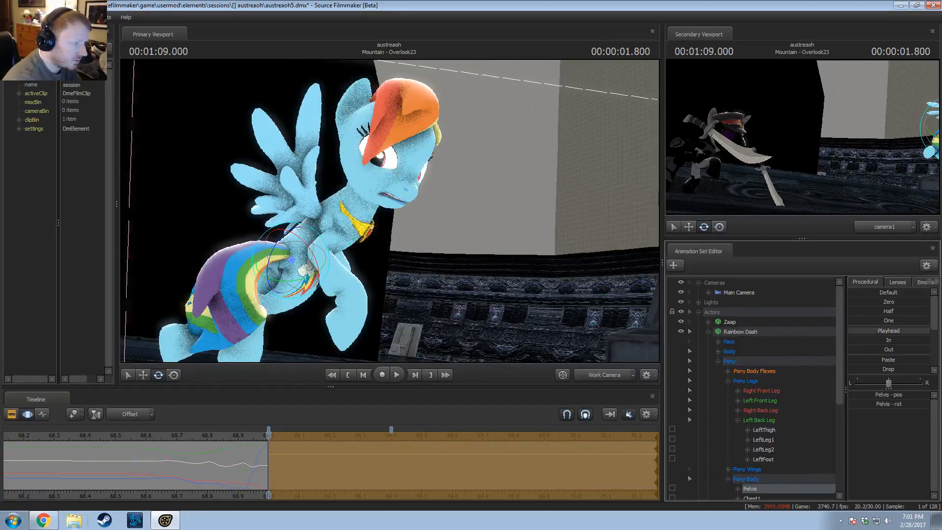
pyautogui.moveTo(254, 436); pyautogui.dragTo(278, 442)
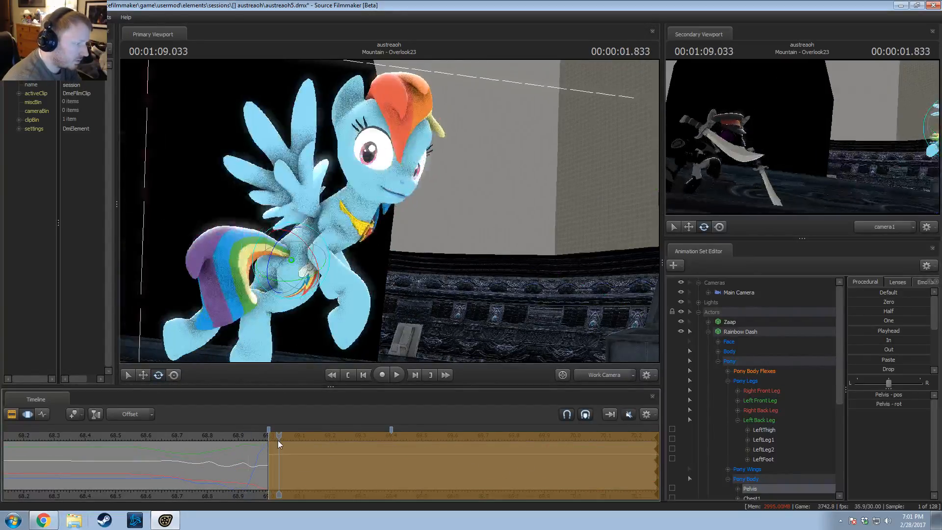
pyautogui.moveTo(389, 307); pyautogui.dragTo(371, 324)
pyautogui.press('space')
pyautogui.press('space')
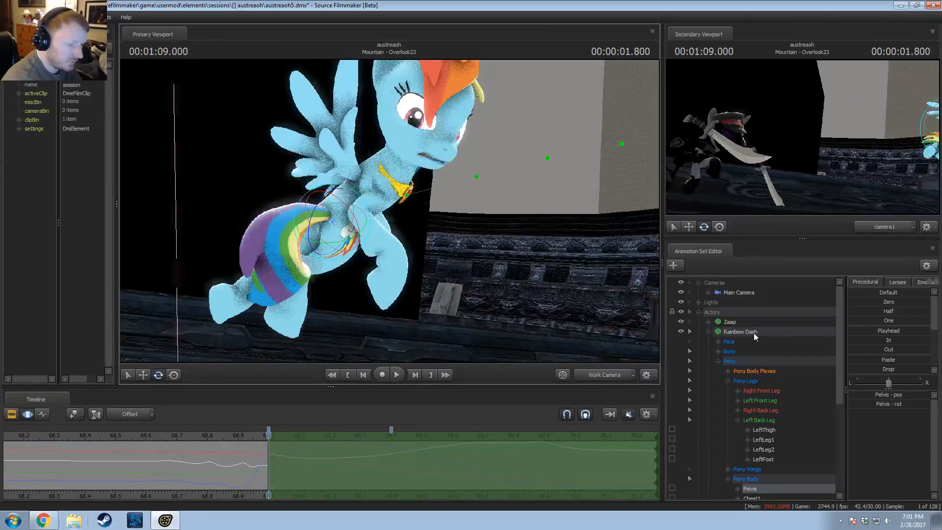
# Step: Hold Rainbow Dash's entire 69.0 s pose through the rest of the shot by fully applying the Playhead preset to all her controls
pyautogui.click(811, 341)
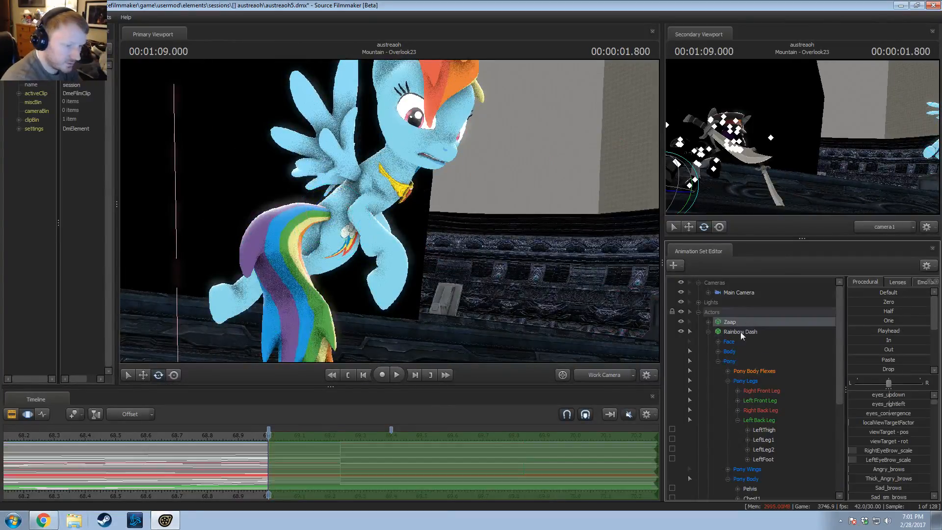
pyautogui.click(812, 333)
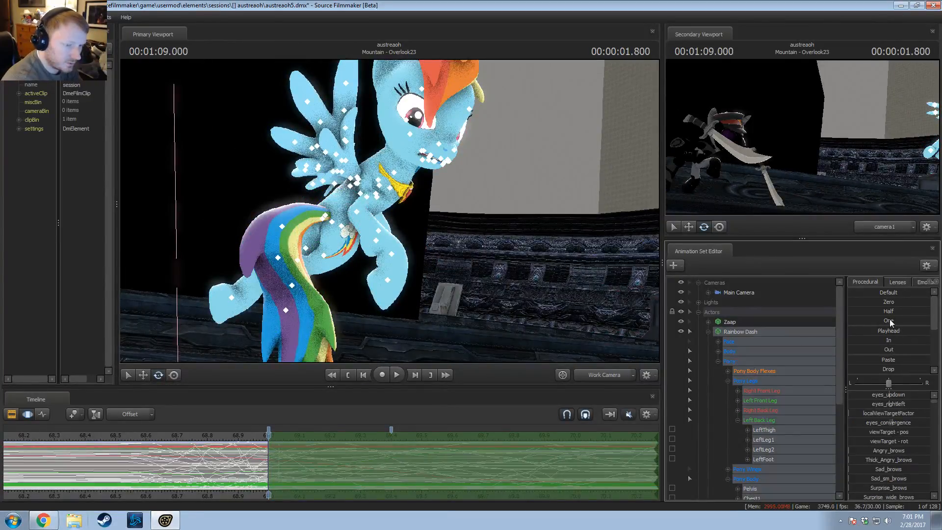
pyautogui.moveTo(873, 331); pyautogui.dragTo(929, 331)
pyautogui.press('Return')
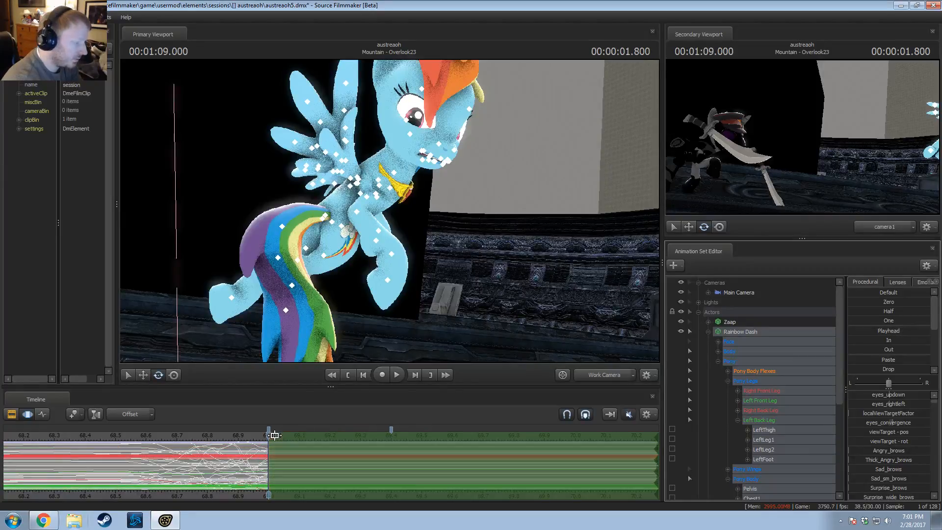
pyautogui.click(271, 436)
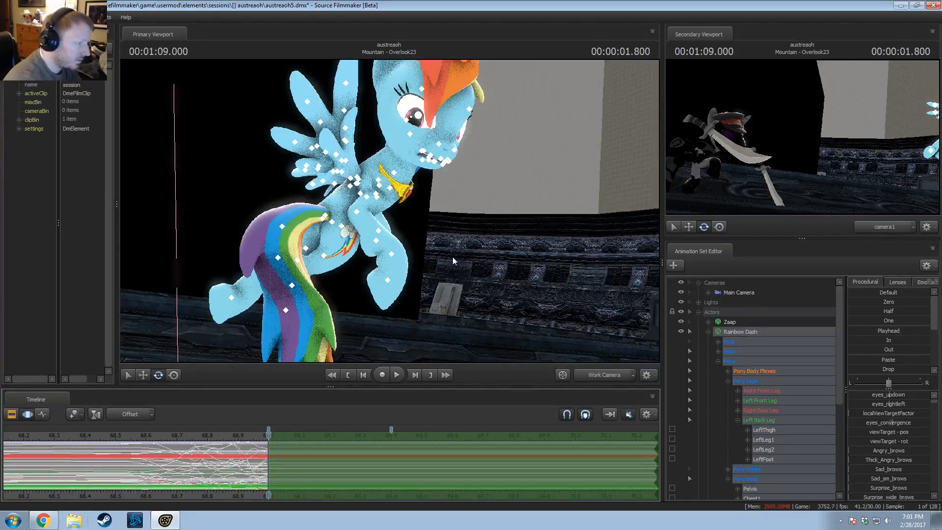
# Step: Rotate Rainbow Dash's Pelvis from 69.0 s onward to turn her body toward the work camera
pyautogui.click(363, 196)
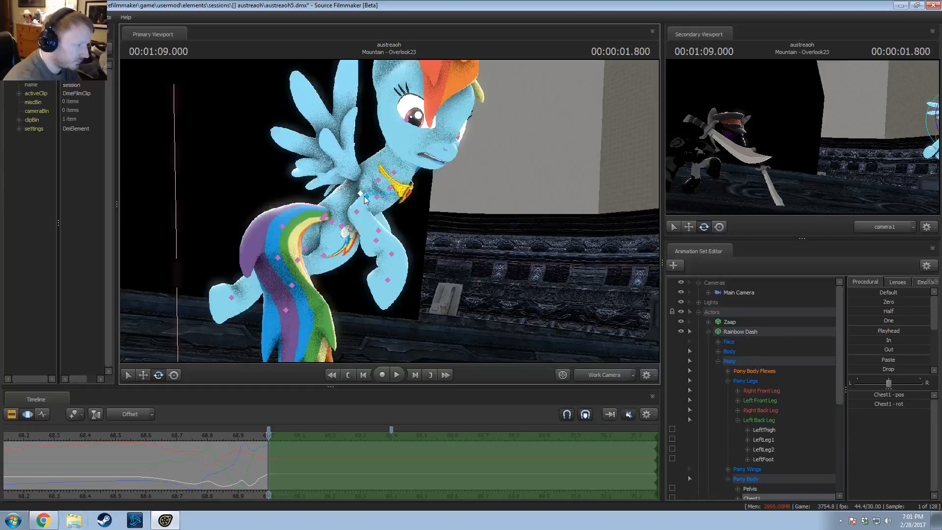
pyautogui.click(364, 196)
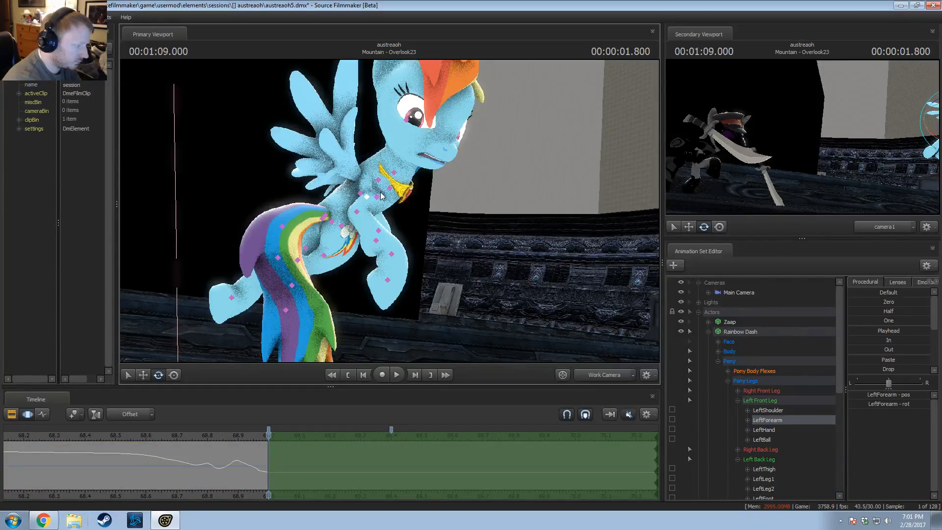
pyautogui.keyDown('ctrl'); pyautogui.click(334, 222); pyautogui.keyUp('ctrl')
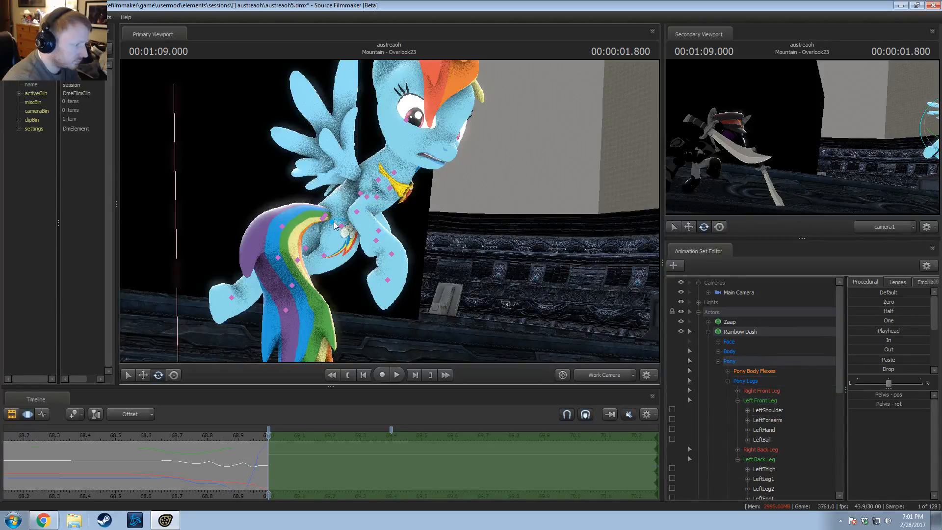
pyautogui.moveTo(335, 230); pyautogui.dragTo(322, 207)
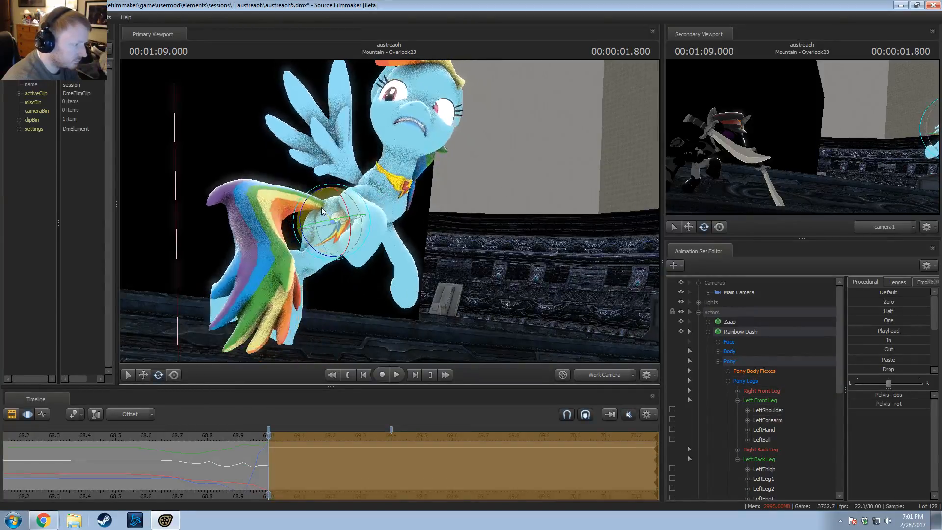
# Step: Adjust the rotation of Rainbow Dash's Chest1 and Pelvis from 69.0 s onward to refine the torso twist
pyautogui.click(369, 204)
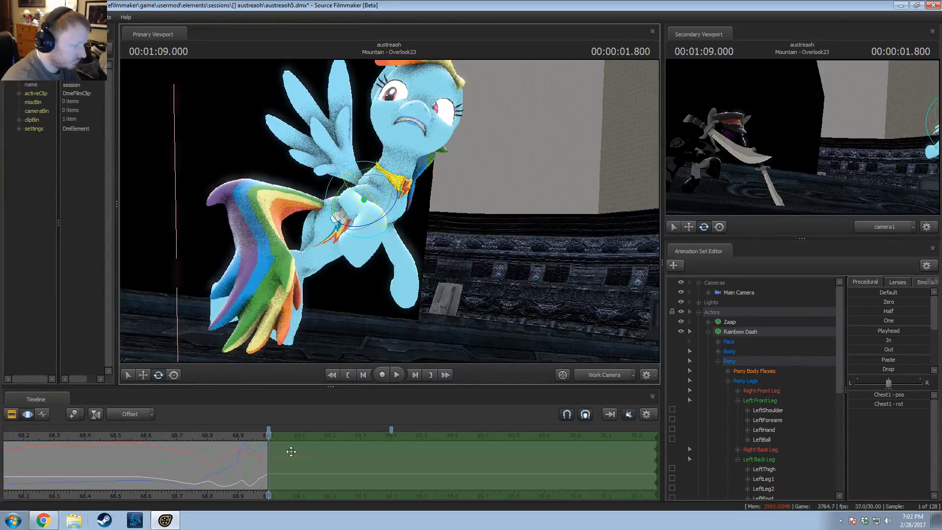
pyautogui.moveTo(268, 467)
pyautogui.mouseDown()
pyautogui.moveTo(242, 466)
pyautogui.moveTo(273, 465)
pyautogui.mouseUp()
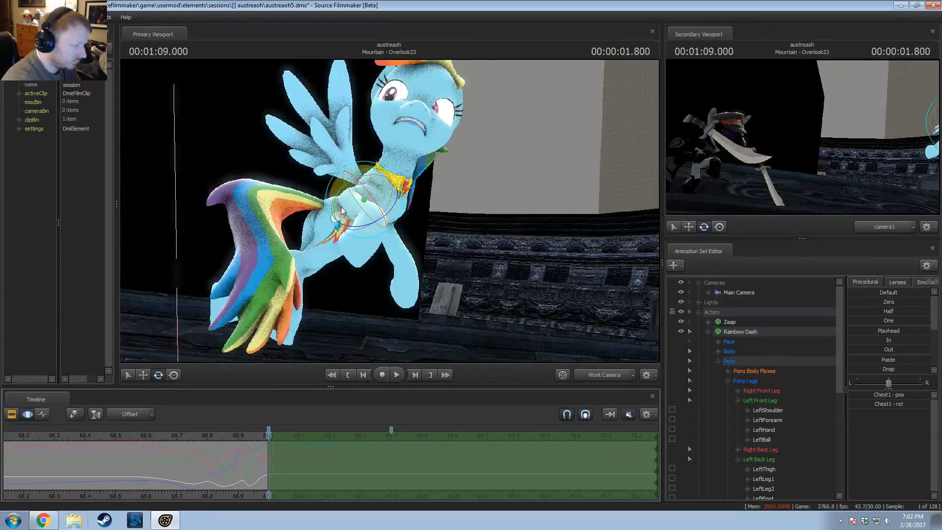
pyautogui.keyDown('ctrl'); pyautogui.click(336, 223); pyautogui.keyUp('ctrl')
pyautogui.moveTo(337, 228); pyautogui.dragTo(351, 211)
pyautogui.keyDown('ctrl'); pyautogui.click(331, 228); pyautogui.keyUp('ctrl')
pyautogui.hotkey('ctrl', 'z')
pyautogui.keyDown('ctrl'); pyautogui.click(334, 223); pyautogui.keyUp('ctrl')
pyautogui.keyDown('ctrl'); pyautogui.click(334, 225); pyautogui.keyUp('ctrl')
# Step: Pose Rainbow Dash's right back leg and readjust her Pelvis at 69.0 s, checking the body from several angles
pyautogui.keyDown('alt'); pyautogui.moveTo(352, 211); pyautogui.dragTo(306, 279); pyautogui.keyUp('alt')
pyautogui.keyDown('ctrl'); pyautogui.click(327, 262); pyautogui.keyUp('ctrl')
pyautogui.keyDown('ctrl'); pyautogui.click(300, 269); pyautogui.keyUp('ctrl')
pyautogui.keyDown('alt'); pyautogui.moveTo(400, 204); pyautogui.dragTo(315, 209); pyautogui.keyUp('alt')
pyautogui.keyDown('ctrl'); pyautogui.click(382, 200); pyautogui.keyUp('ctrl')
pyautogui.click(346, 226)
pyautogui.moveTo(269, 469)
pyautogui.mouseDown()
pyautogui.moveTo(255, 467)
pyautogui.moveTo(269, 467)
pyautogui.mouseUp()
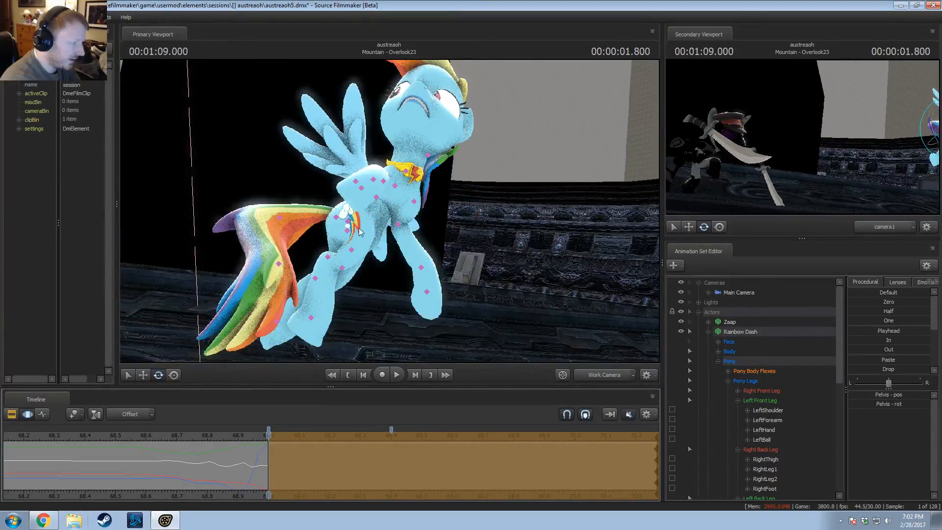
pyautogui.moveTo(386, 241); pyautogui.dragTo(390, 212)
# Step: Rotate Rainbow Dash's RightShoulder to reposition the right front leg from 69.0 s onward
pyautogui.click(363, 189)
pyautogui.press('w')
pyautogui.press('e')
pyautogui.click(388, 196)
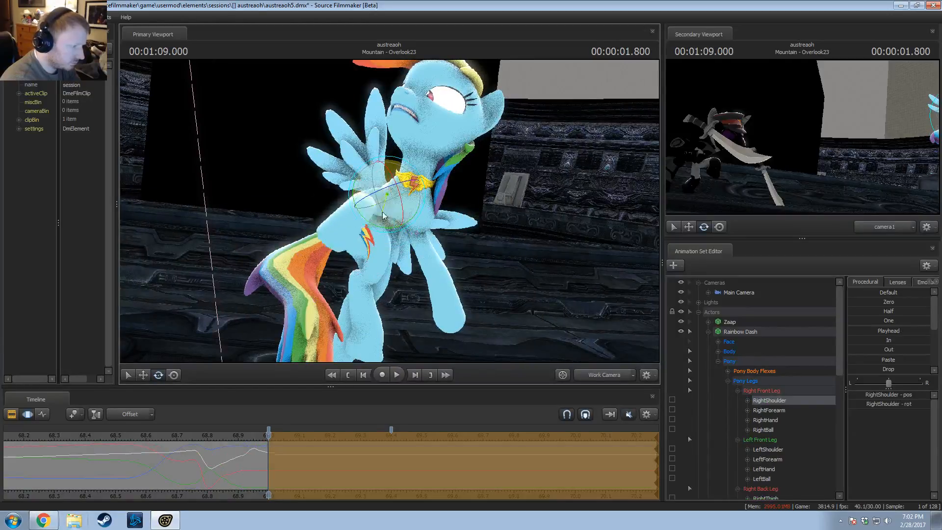
pyautogui.keyDown('alt'); pyautogui.moveTo(357, 247); pyautogui.dragTo(371, 223); pyautogui.keyUp('alt')
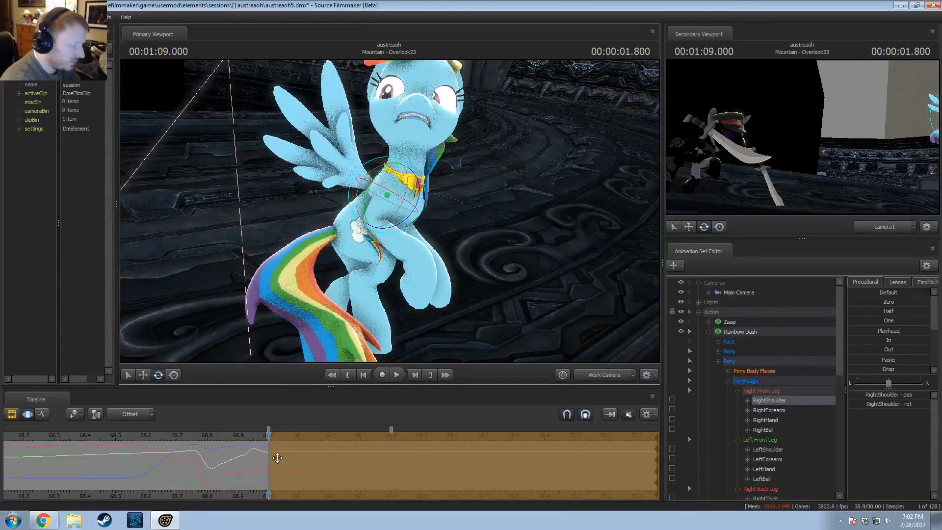
pyautogui.moveTo(277, 458); pyautogui.dragTo(269, 460)
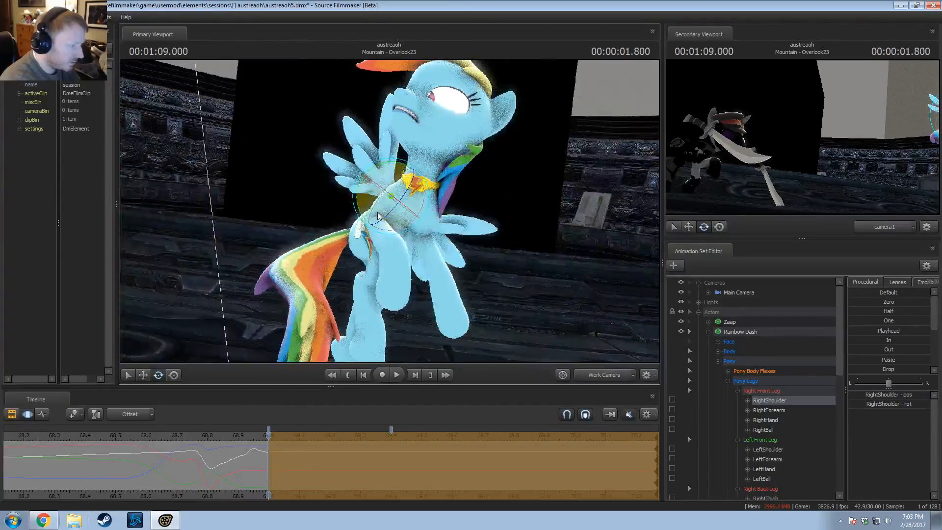
pyautogui.moveTo(374, 209)
pyautogui.mouseDown()
pyautogui.moveTo(382, 216)
pyautogui.moveTo(386, 203)
pyautogui.mouseUp()
# Step: Rotate Rainbow Dash's RightForearm and RightHand to fold the right front leg across her chest
pyautogui.click(400, 226)
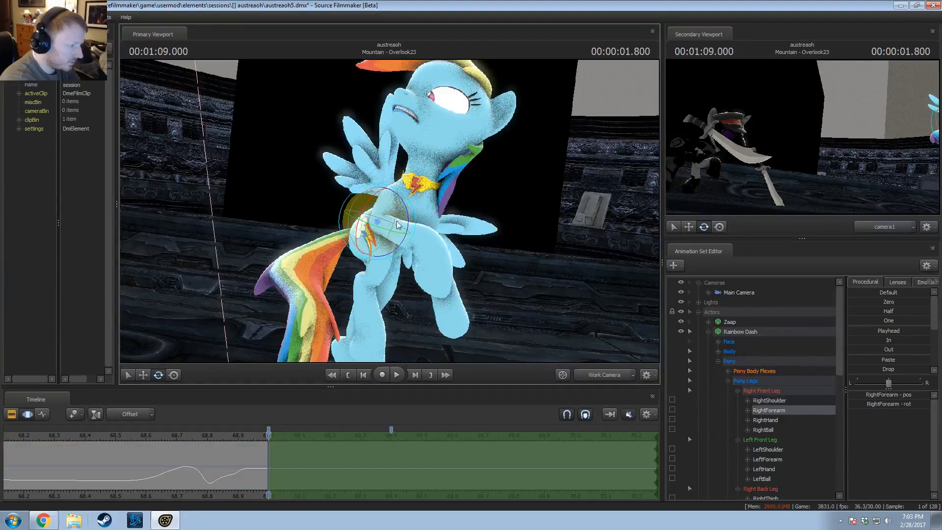
pyautogui.click(428, 220)
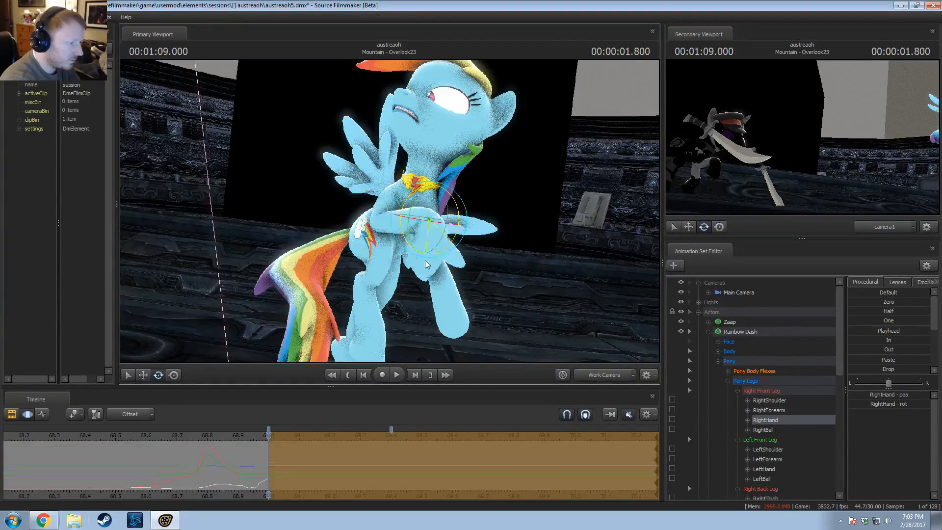
pyautogui.moveTo(419, 265); pyautogui.dragTo(399, 156)
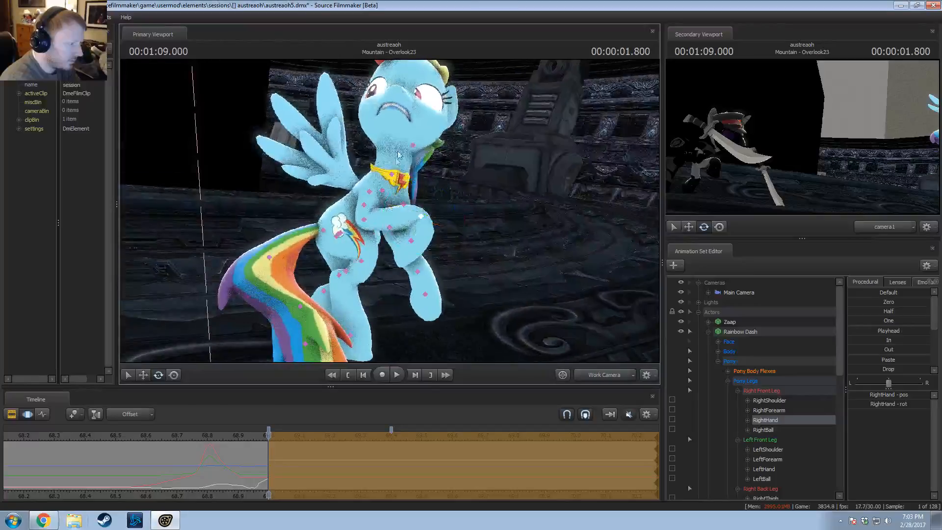
# Step: Rotate Rainbow Dash's Chest2 from 69.0 s onward to adjust the lean of her upper body
pyautogui.click(391, 181)
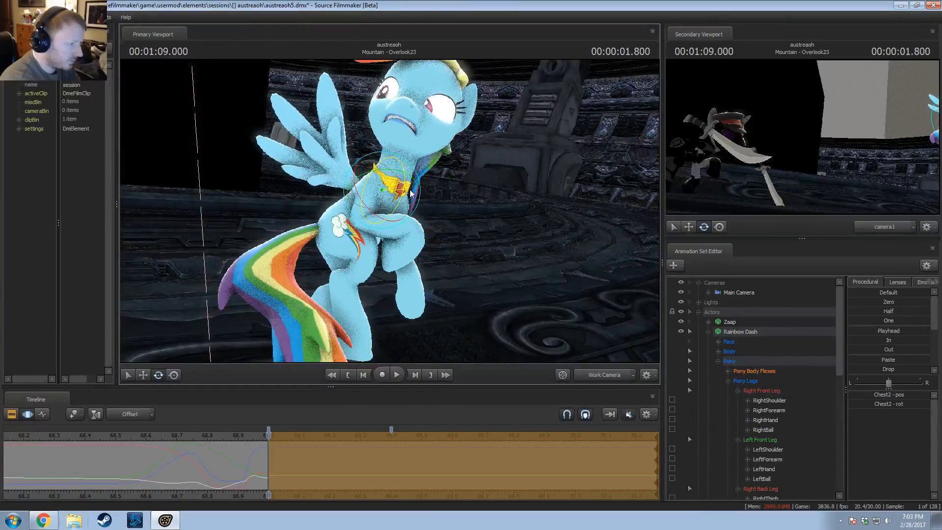
pyautogui.moveTo(378, 185)
pyautogui.mouseDown()
pyautogui.moveTo(386, 202)
pyautogui.moveTo(390, 185)
pyautogui.moveTo(382, 189)
pyautogui.mouseUp()
pyautogui.press('w')
pyautogui.keyDown('alt'); pyautogui.moveTo(382, 188); pyautogui.dragTo(396, 206); pyautogui.keyUp('alt')
# Step: Rotate Rainbow Dash's Neck to tilt the head, and undo the last unwanted adjustment
pyautogui.click(427, 199)
pyautogui.press('e')
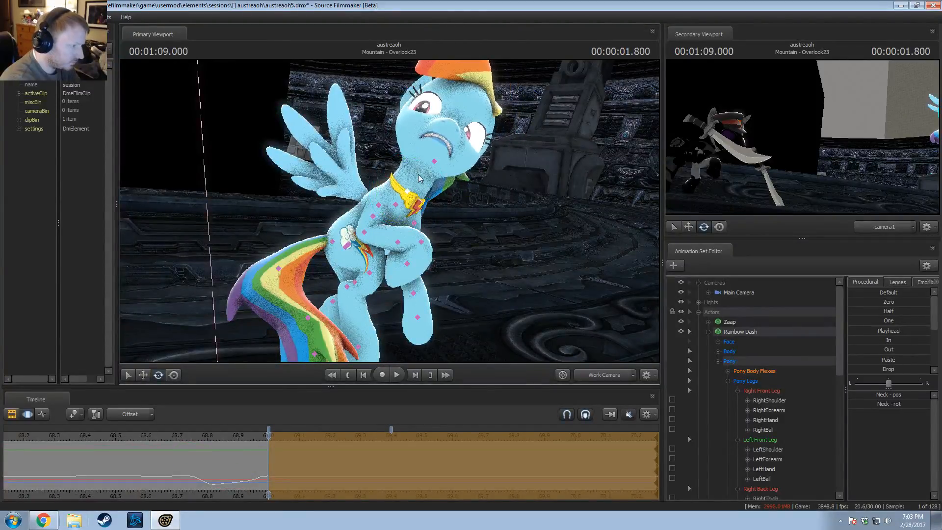
pyautogui.keyDown('ctrl'); pyautogui.click(409, 151); pyautogui.keyUp('ctrl')
pyautogui.keyDown('ctrl'); pyautogui.click(434, 161); pyautogui.keyUp('ctrl')
pyautogui.moveTo(438, 153); pyautogui.dragTo(402, 257)
pyautogui.hotkey('ctrl', 'z')
# Step: Rotate Rainbow Dash's RightShoulder again to swing the folded right front leg forward
pyautogui.keyDown('ctrl'); pyautogui.click(396, 207); pyautogui.keyUp('ctrl')
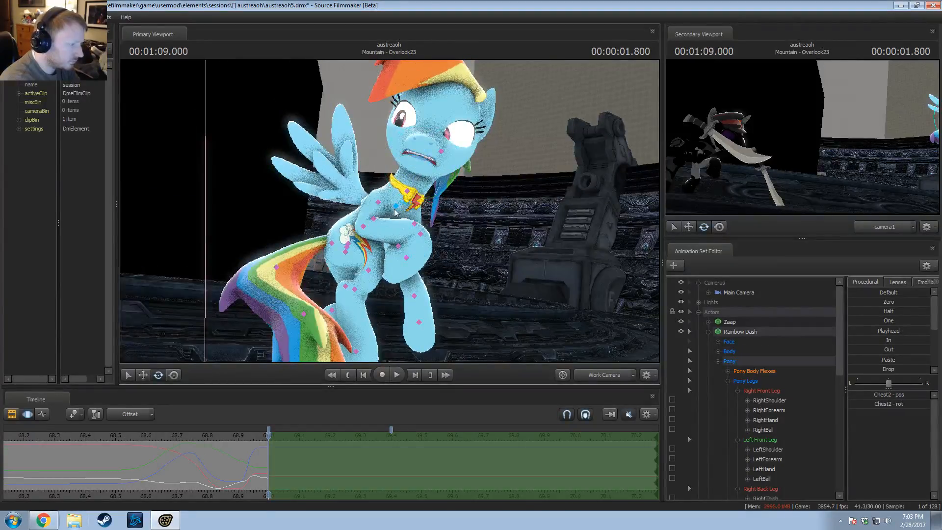
pyautogui.click(379, 202)
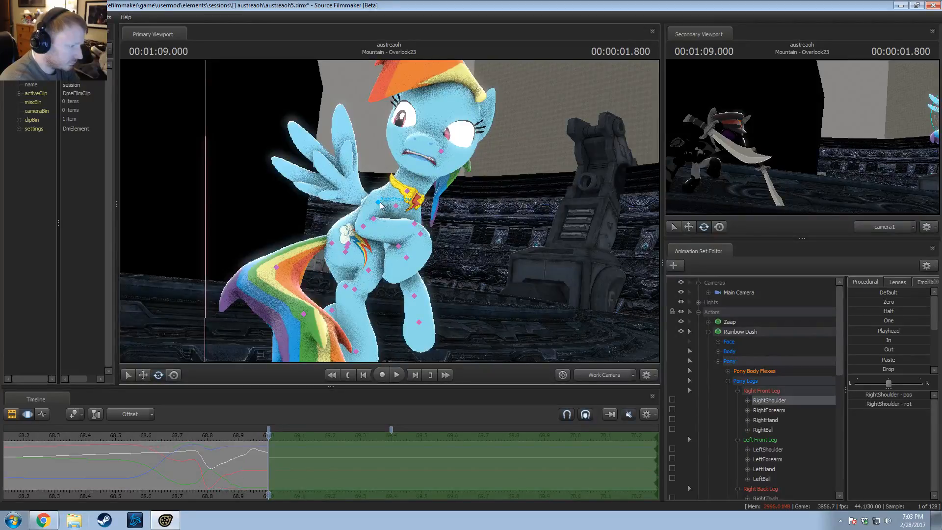
pyautogui.moveTo(372, 229); pyautogui.dragTo(399, 233)
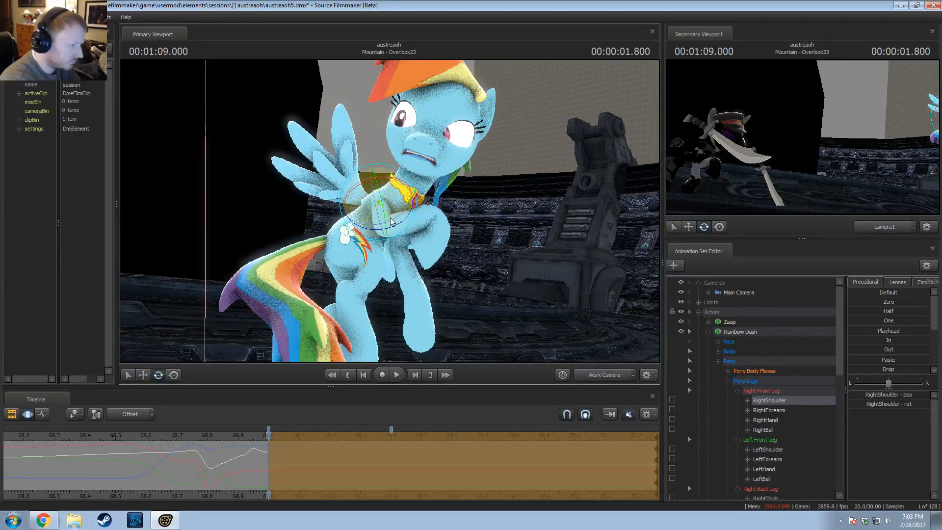
# Step: Rotate Rainbow Dash's LeftForearm to bend the left front leg from 69.0 s onward
pyautogui.keyDown('alt'); pyautogui.moveTo(442, 283); pyautogui.dragTo(414, 225); pyautogui.keyUp('alt')
pyautogui.keyDown('ctrl'); pyautogui.click(410, 206); pyautogui.keyUp('ctrl')
pyautogui.click(410, 216)
pyautogui.keyDown('ctrl'); pyautogui.click(412, 258); pyautogui.keyUp('ctrl')
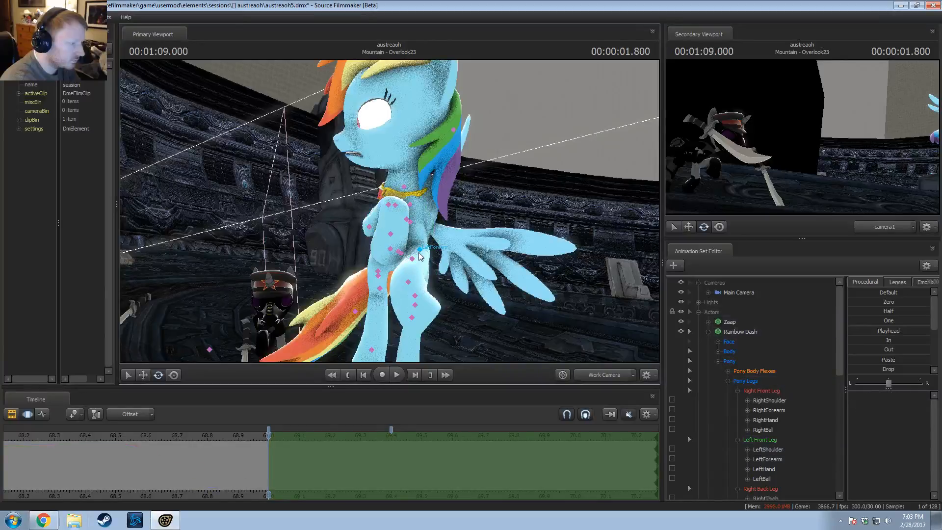
pyautogui.moveTo(417, 256); pyautogui.dragTo(333, 198)
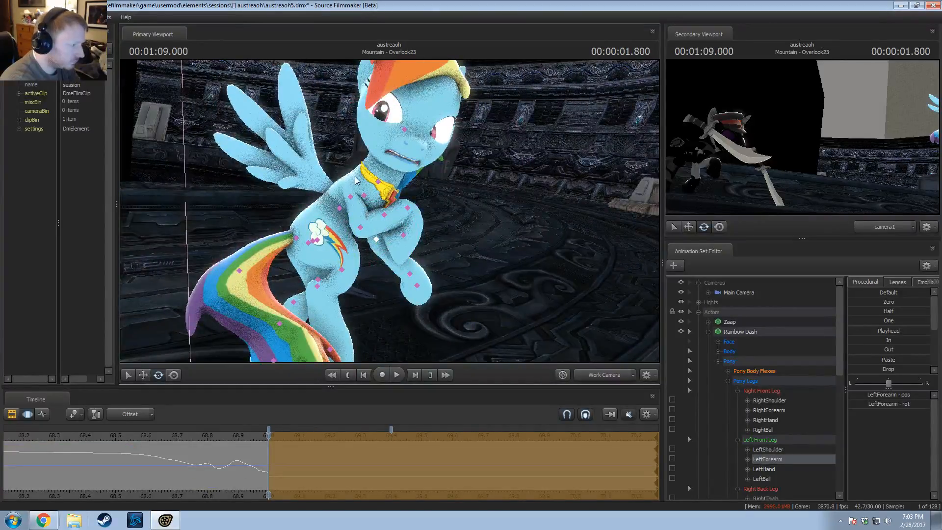
# Step: Expand Rainbow Dash's Pony Wings controls and make the Right Wing Closed and Left Wing Closed groups unselectable in the viewport
pyautogui.keyDown('ctrl'); pyautogui.click(339, 208); pyautogui.keyUp('ctrl')
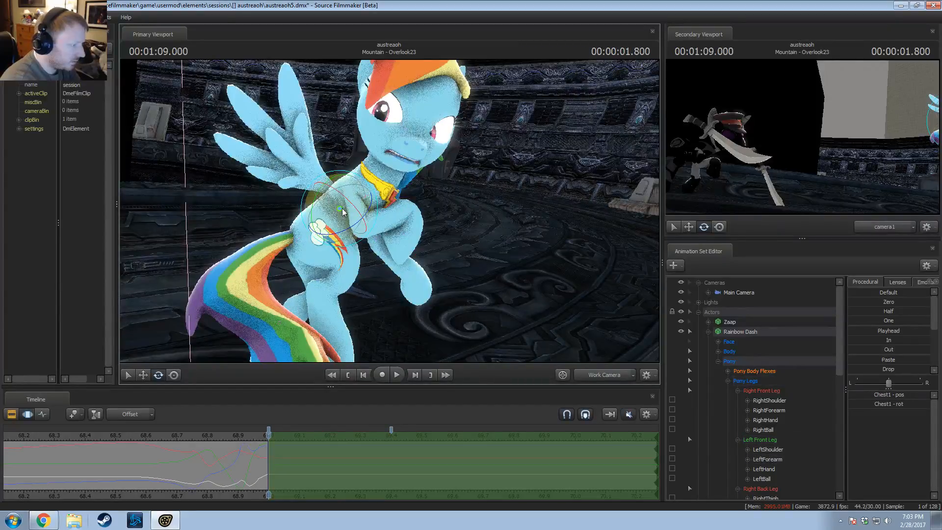
pyautogui.keyDown('ctrl'); pyautogui.click(350, 197); pyautogui.keyUp('ctrl')
pyautogui.keyDown('alt'); pyautogui.moveTo(351, 198); pyautogui.dragTo(356, 210); pyautogui.keyUp('alt')
pyautogui.keyDown('alt'); pyautogui.moveTo(428, 215); pyautogui.dragTo(432, 226); pyautogui.keyUp('alt')
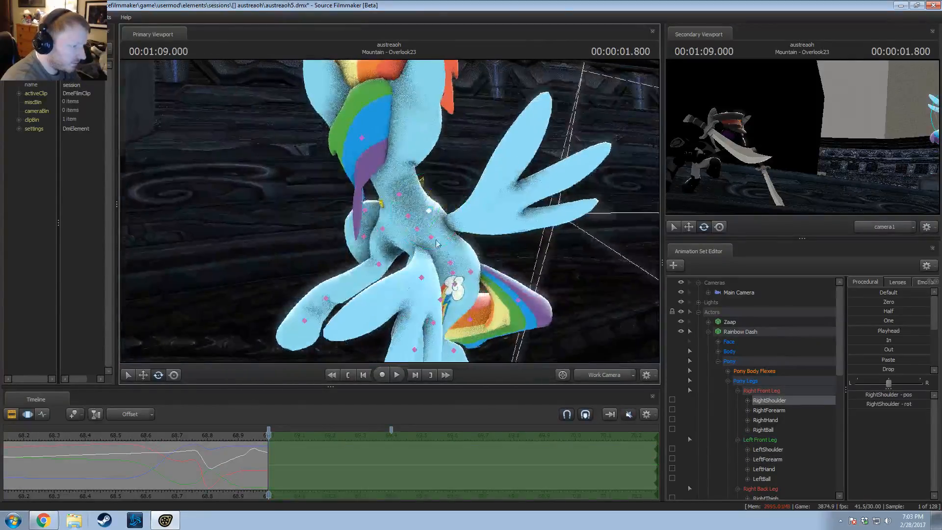
pyautogui.scroll(-6, 749, 441)
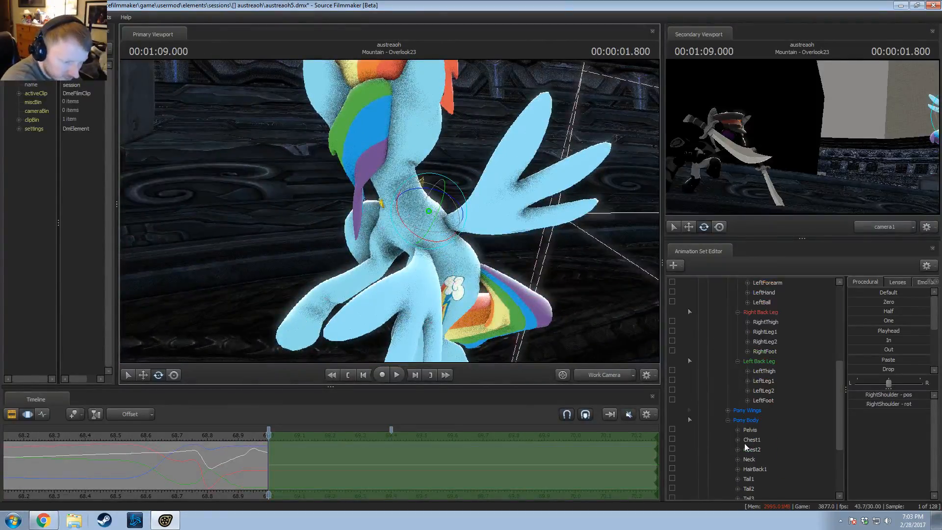
pyautogui.click(728, 411)
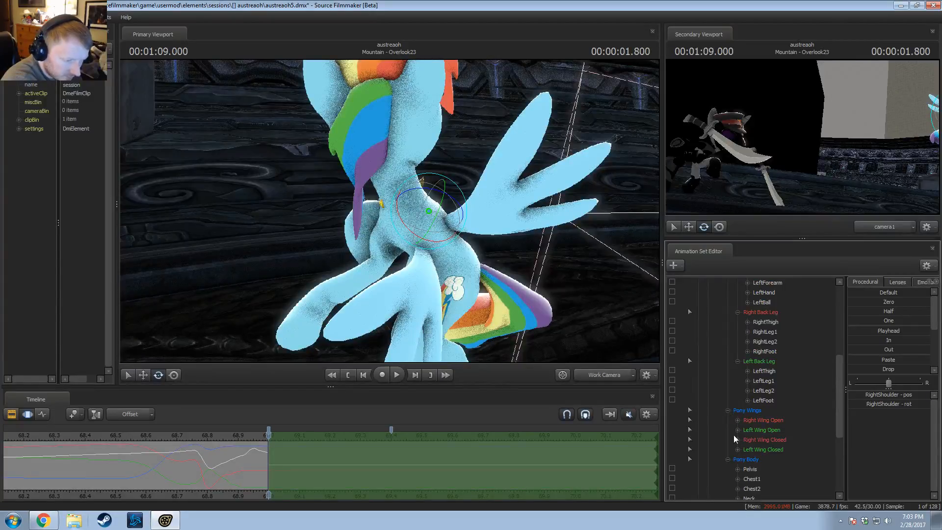
pyautogui.click(689, 449)
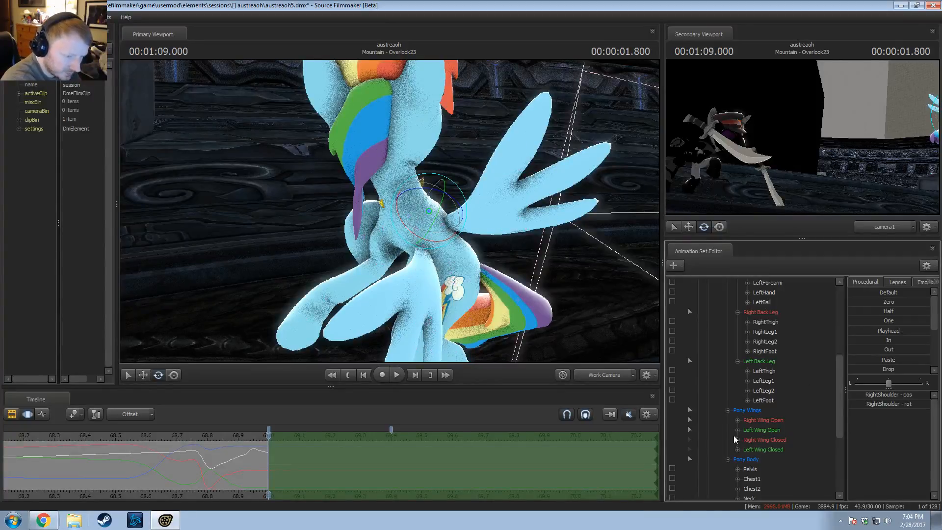
pyautogui.moveTo(550, 288); pyautogui.dragTo(596, 297)
# Step: Try enlarging Rainbow Dash's open right wing by raising RightWingOpen_scale in the Right Wing Open group
pyautogui.click(738, 420)
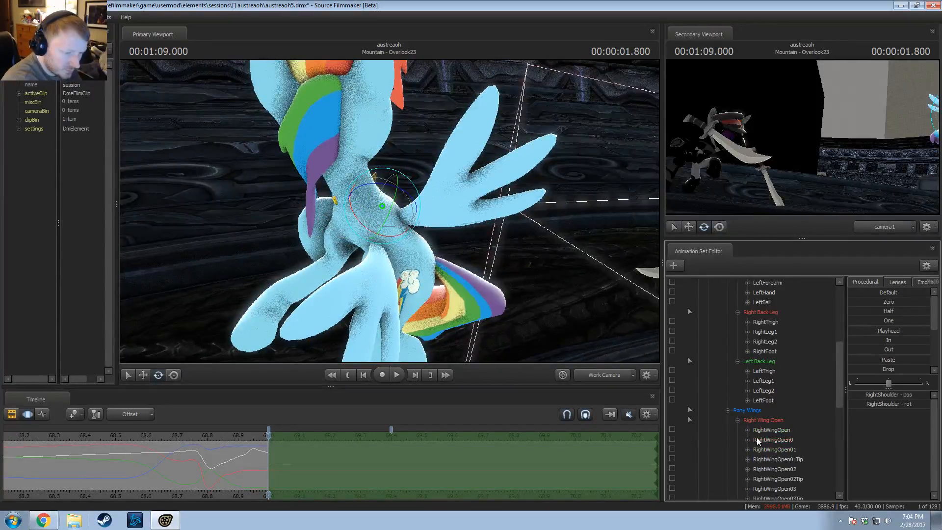
pyautogui.keyDown('ctrl'); pyautogui.click(398, 219); pyautogui.keyUp('ctrl')
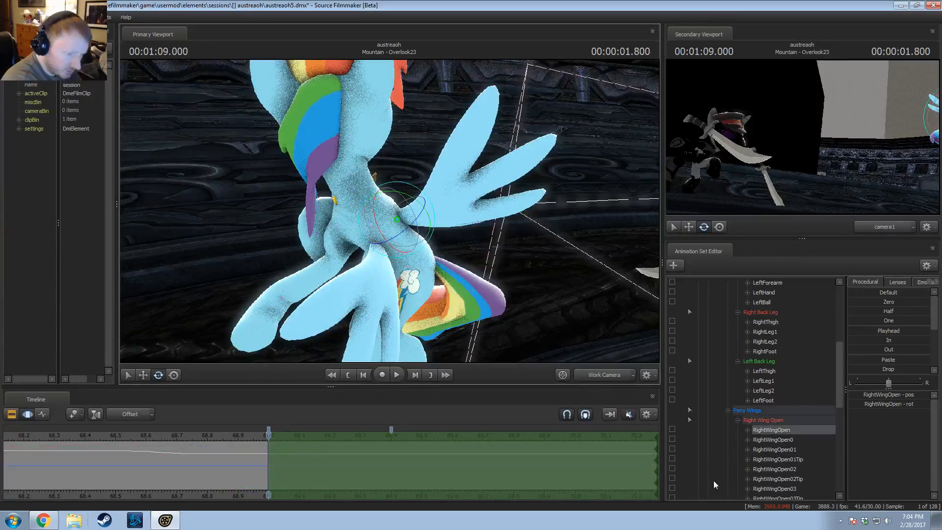
pyautogui.rightClick(763, 434)
pyautogui.click(797, 453)
pyautogui.scroll(-4, 797, 475)
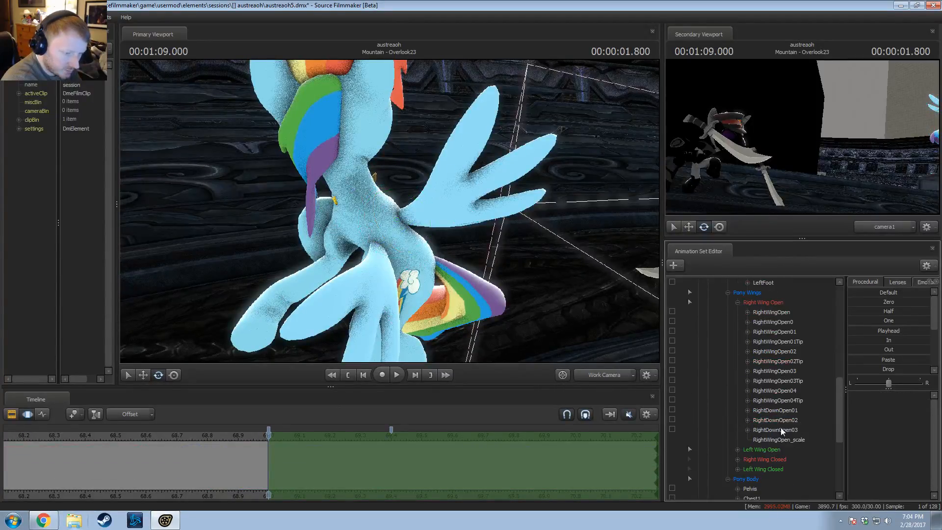
pyautogui.click(781, 440)
pyautogui.moveTo(867, 394); pyautogui.dragTo(868, 395)
pyautogui.moveTo(629, 353); pyautogui.dragTo(389, 183)
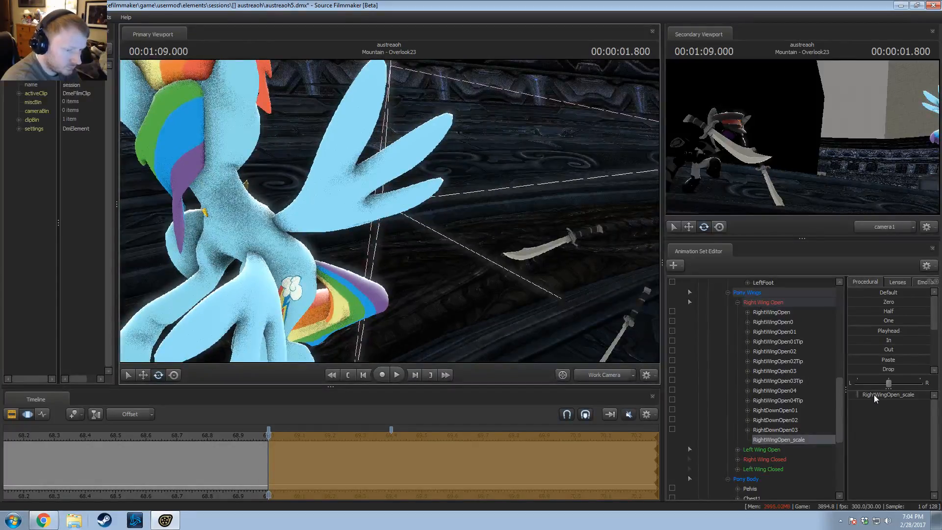
pyautogui.moveTo(873, 395); pyautogui.dragTo(926, 395)
pyautogui.moveTo(625, 353); pyautogui.dragTo(561, 290)
pyautogui.press('s')
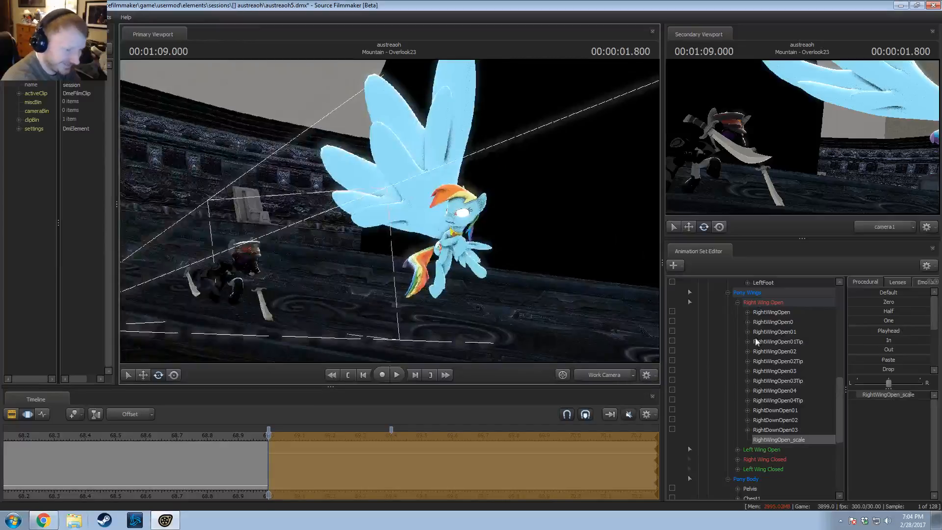
# Step: Select the RightWingOpen bone and undo the recent changes to restore the right wing's original size
pyautogui.click(759, 312)
pyautogui.moveTo(434, 223); pyautogui.dragTo(587, 317)
pyautogui.hotkey('ctrl', 'z')
pyautogui.hotkey('ctrl', 'z')
pyautogui.hotkey('ctrl', 'z')
pyautogui.hotkey('ctrl', 'z')
pyautogui.hotkey('ctrl', 'z')
pyautogui.hotkey('ctrl', 'z')
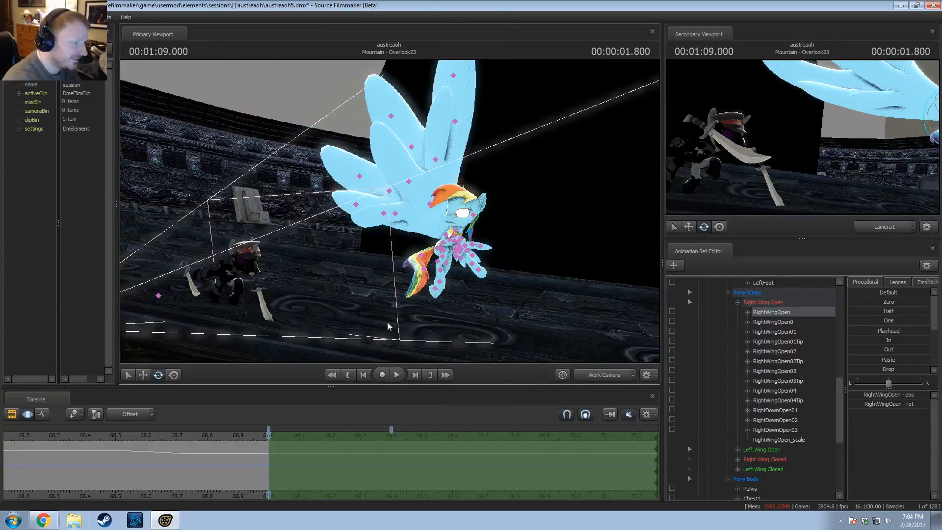
# Step: Rotate Rainbow Dash's Pelvis from 69.0 s onward to swing her body around, and check the motion around that time
pyautogui.keyDown('alt'); pyautogui.moveTo(378, 318); pyautogui.dragTo(723, 340); pyautogui.keyUp('alt')
pyautogui.press('w')
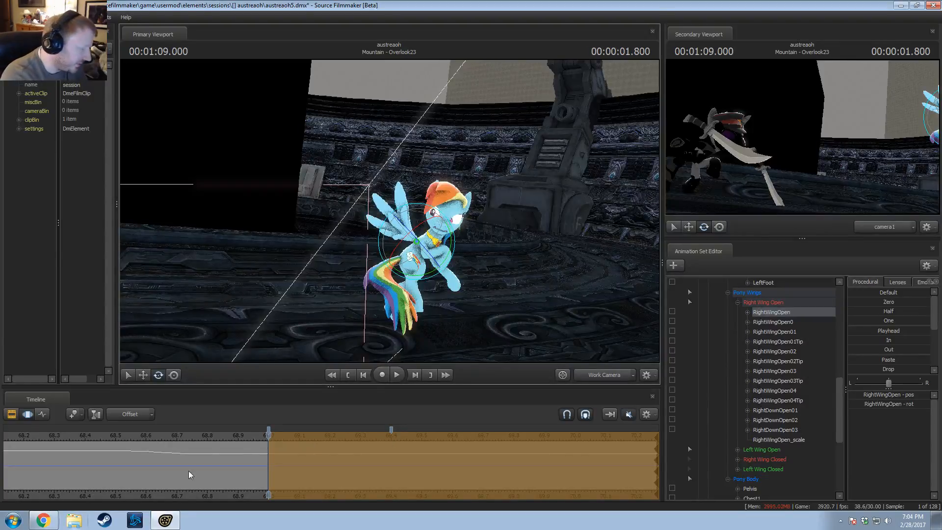
pyautogui.press('shift')
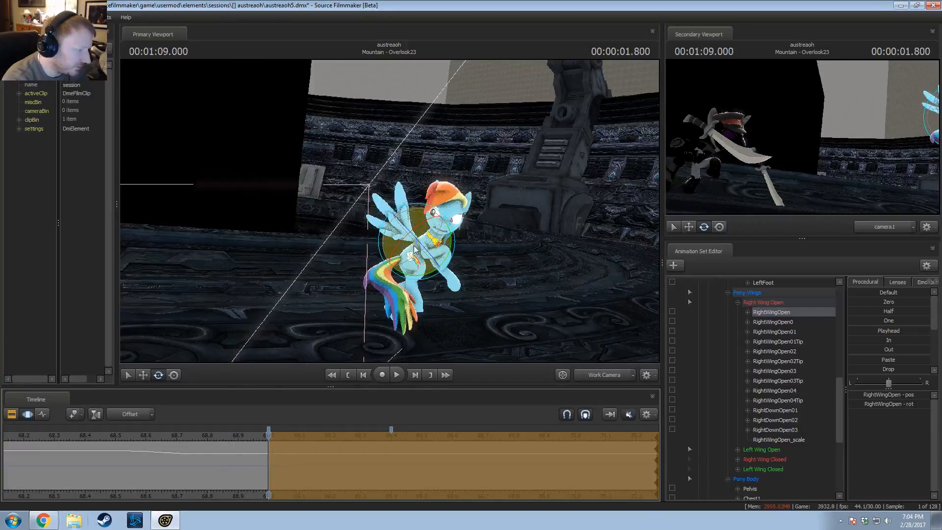
pyautogui.press('ctrl')
pyautogui.keyDown('ctrl'); pyautogui.click(411, 260); pyautogui.keyUp('ctrl')
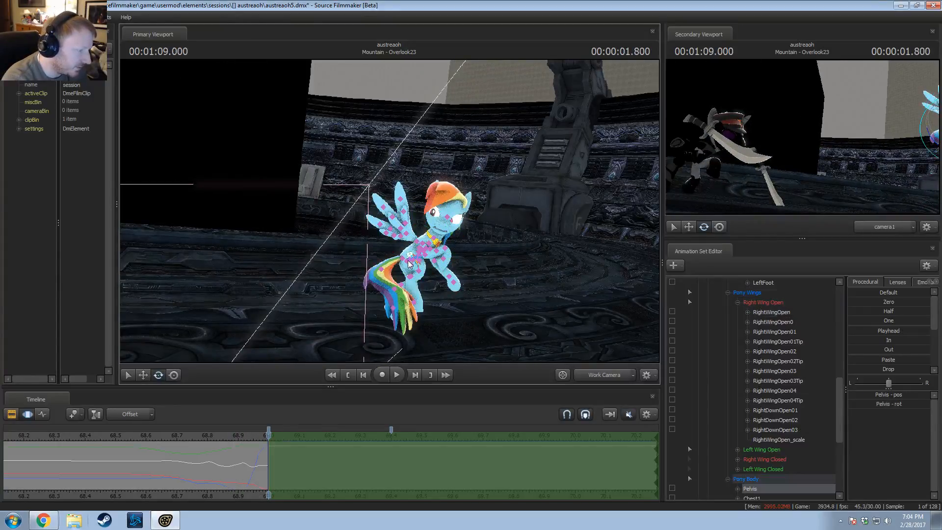
pyautogui.moveTo(391, 286); pyautogui.dragTo(410, 290)
pyautogui.press('shift')
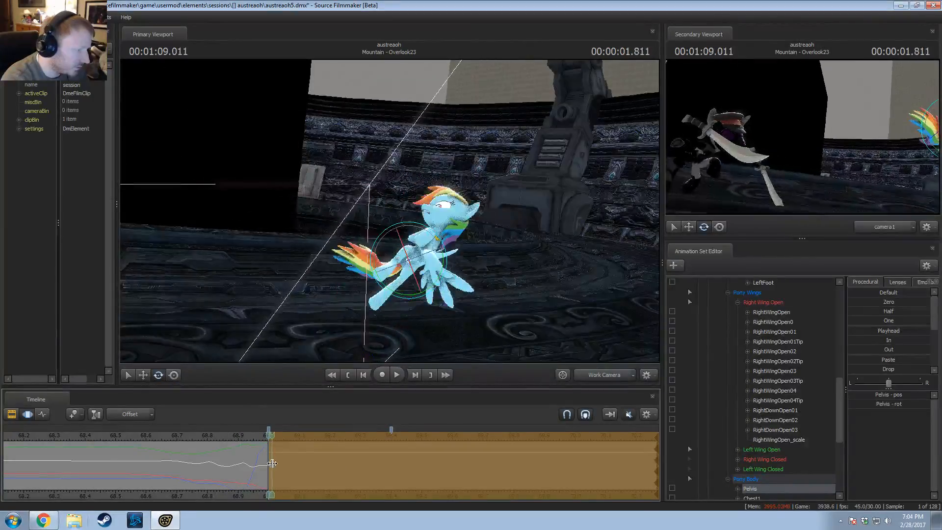
pyautogui.press('shift')
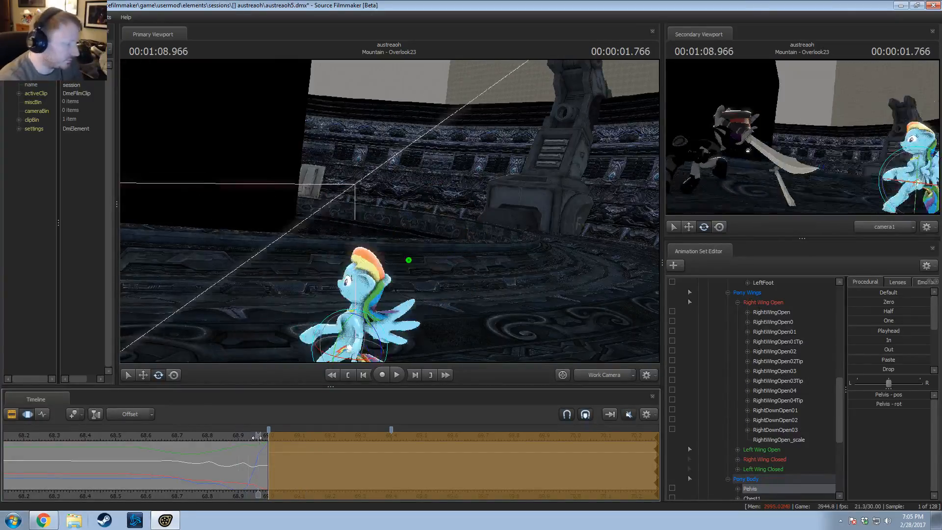
# Step: Rotate Rainbow Dash's LeftThigh from 69.0 s onward to reposition the left back leg
pyautogui.keyDown('alt'); pyautogui.moveTo(460, 293); pyautogui.dragTo(369, 251); pyautogui.keyUp('alt')
pyautogui.click(358, 237)
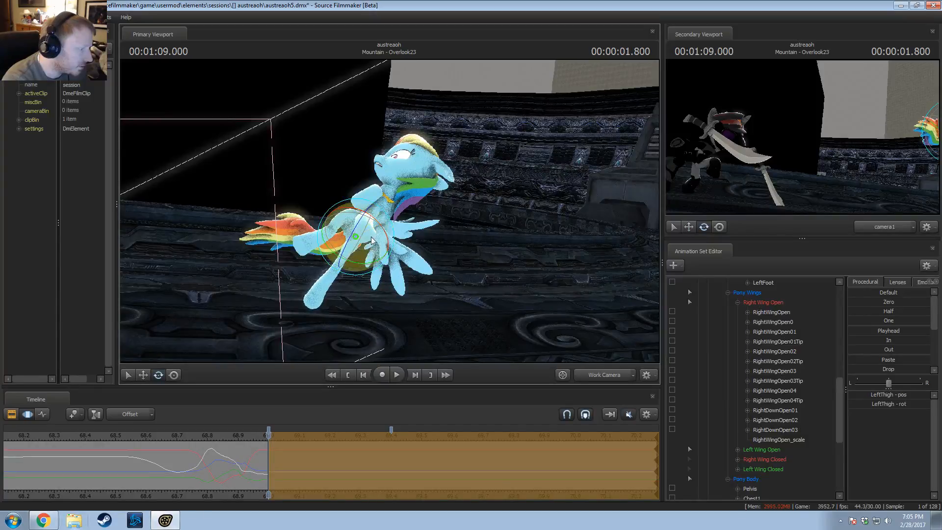
pyautogui.keyDown('alt'); pyautogui.moveTo(369, 239); pyautogui.dragTo(500, 216); pyautogui.keyUp('alt')
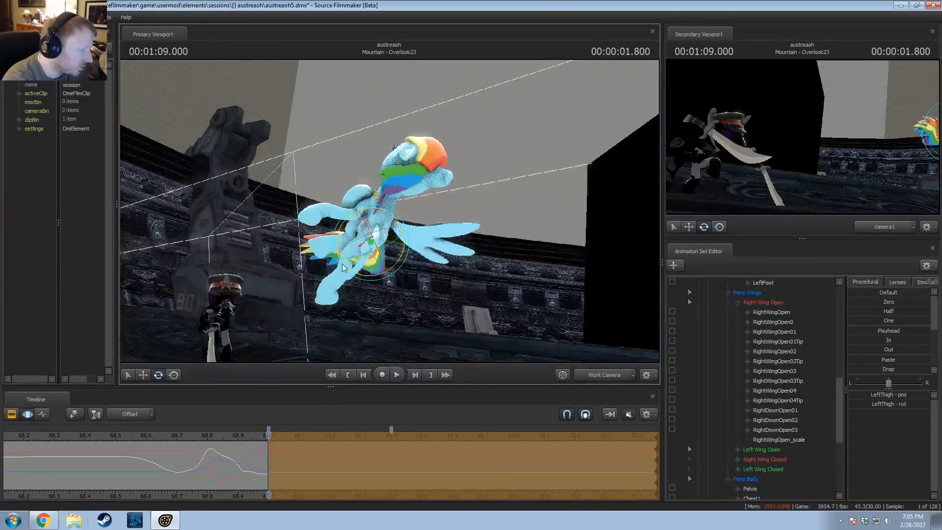
pyautogui.moveTo(343, 264); pyautogui.dragTo(347, 267)
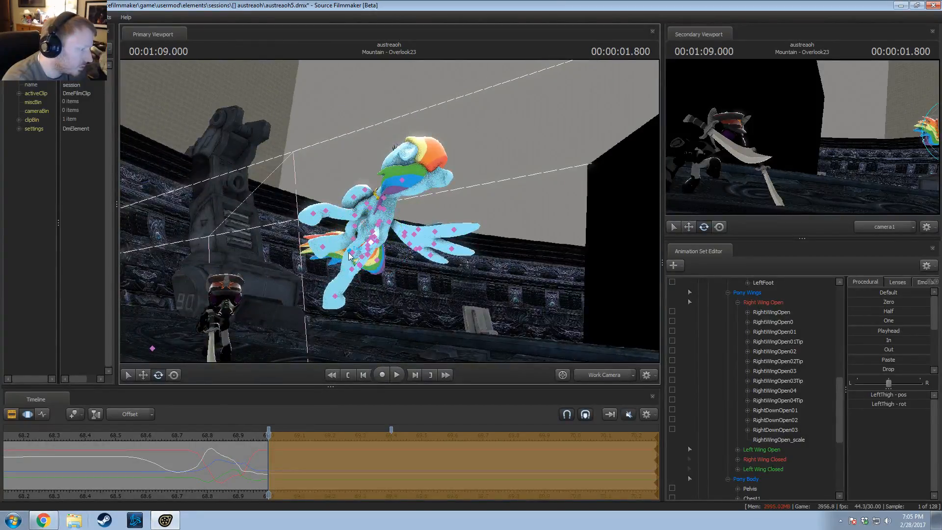
# Step: Rotate LeftLeg1, LeftLeg2 and LeftFoot to shape the bend of Rainbow Dash's lower left back leg
pyautogui.click(349, 256)
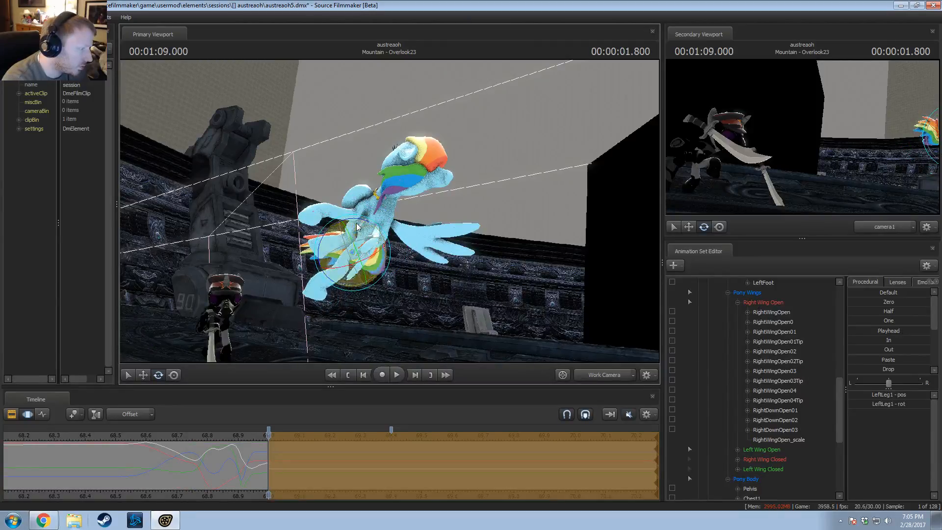
pyautogui.keyDown('ctrl'); pyautogui.click(346, 273); pyautogui.keyUp('ctrl')
pyautogui.moveTo(318, 269); pyautogui.dragTo(322, 286)
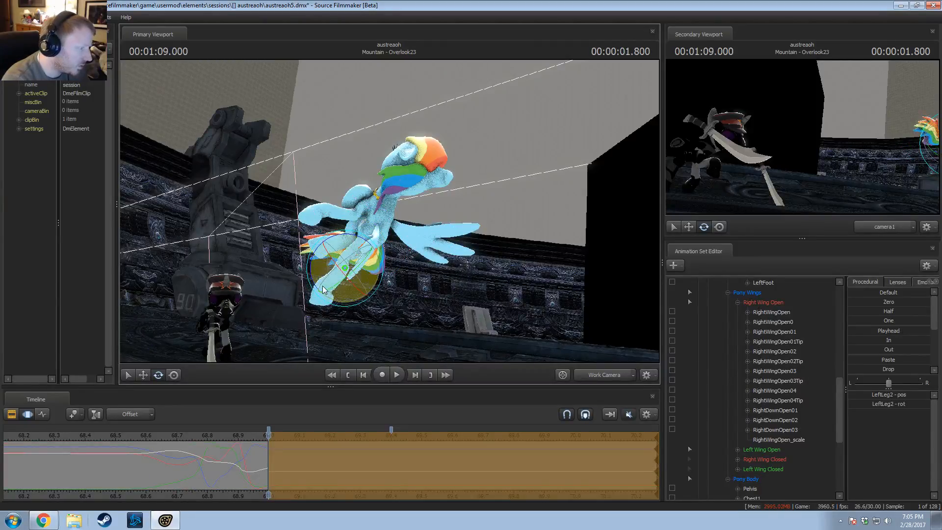
pyautogui.keyDown('ctrl'); pyautogui.click(322, 302); pyautogui.keyUp('ctrl')
pyautogui.click(322, 299)
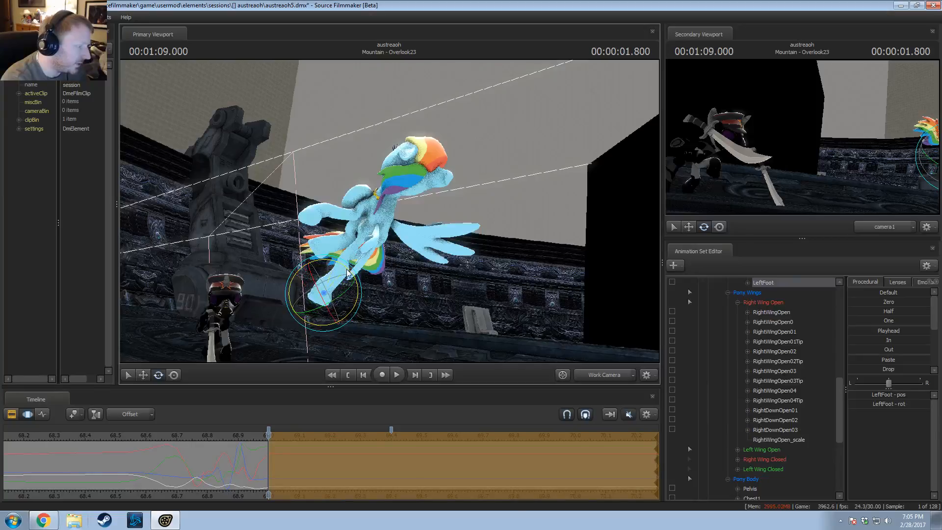
pyautogui.moveTo(377, 308); pyautogui.dragTo(393, 227)
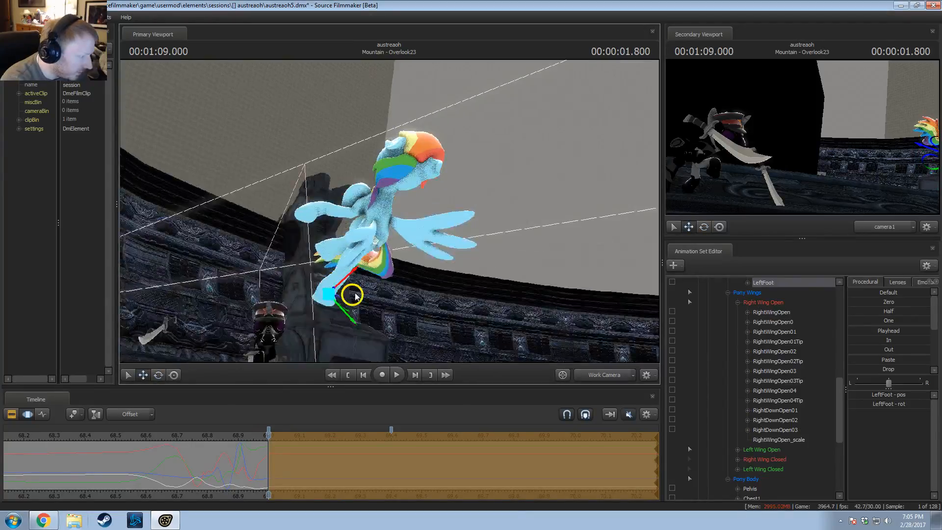
# Step: Rotate Rainbow Dash's RightThigh from 69.0 s onward to reposition the right back leg
pyautogui.keyDown('alt'); pyautogui.moveTo(284, 214); pyautogui.dragTo(375, 267); pyautogui.keyUp('alt')
pyautogui.keyDown('ctrl'); pyautogui.click(373, 230); pyautogui.keyUp('ctrl')
pyautogui.press('e')
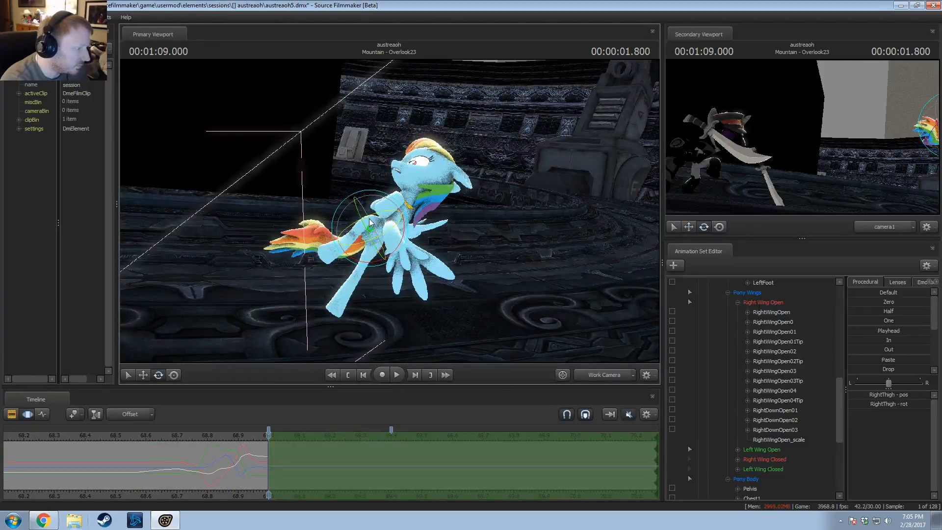
pyautogui.moveTo(349, 247); pyautogui.dragTo(382, 226)
pyautogui.press('w')
pyautogui.click(366, 239)
pyautogui.press('e')
pyautogui.click(367, 232)
# Step: Rotate Rainbow Dash's Chest1 to adjust the lean of her torso, and select the Pelvis
pyautogui.keyDown('ctrl'); pyautogui.click(383, 221); pyautogui.keyUp('ctrl')
pyautogui.keyDown('alt'); pyautogui.moveTo(490, 240); pyautogui.dragTo(526, 233); pyautogui.keyUp('alt')
pyautogui.click(887, 342)
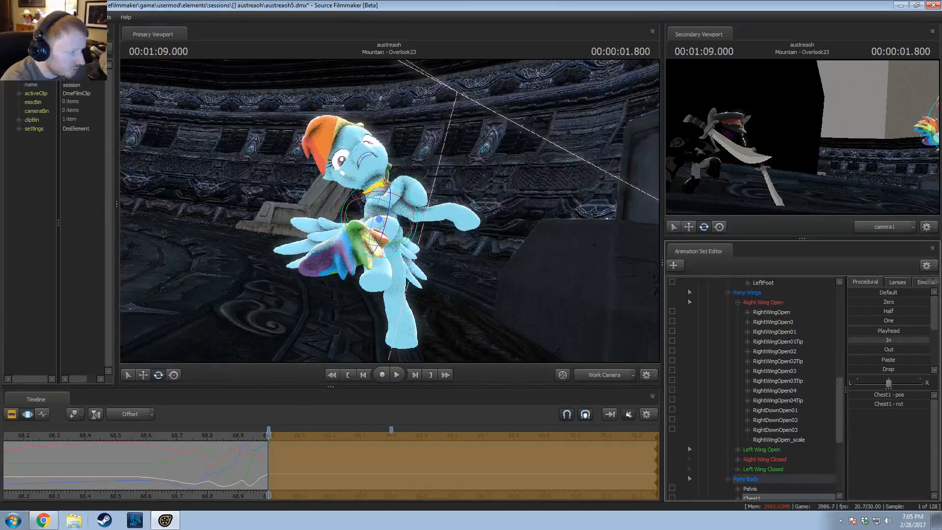
pyautogui.keyDown('alt'); pyautogui.moveTo(543, 309); pyautogui.dragTo(378, 236); pyautogui.keyUp('alt')
pyautogui.press('Up')
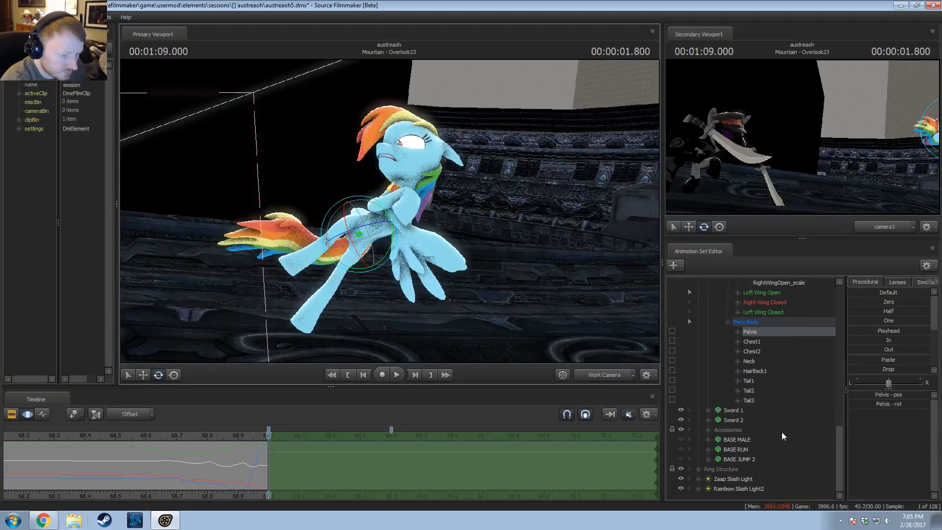
# Step: Expand the Obelisk group inside Ring Structure and toggle the visibility of its obelisk models
pyautogui.scroll(3, 782, 432)
pyautogui.scroll(3, 764, 386)
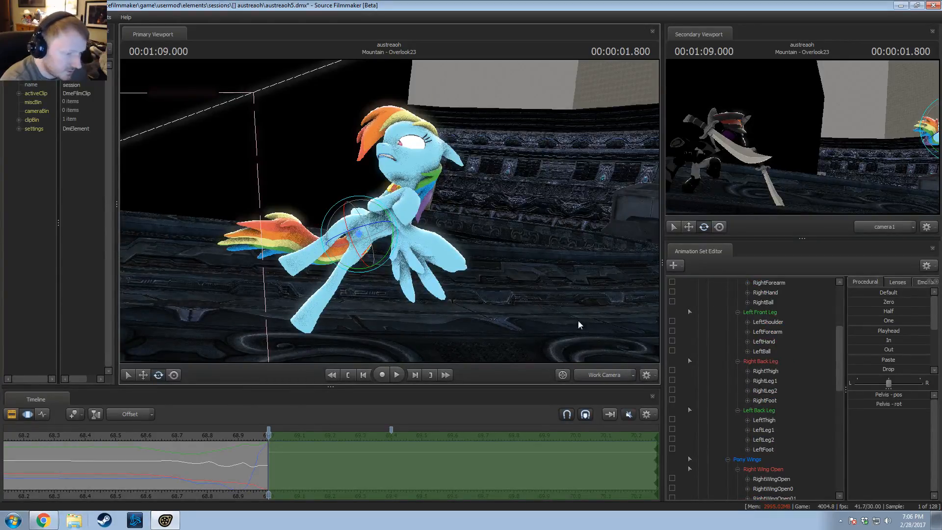
pyautogui.scroll(-10, 782, 481)
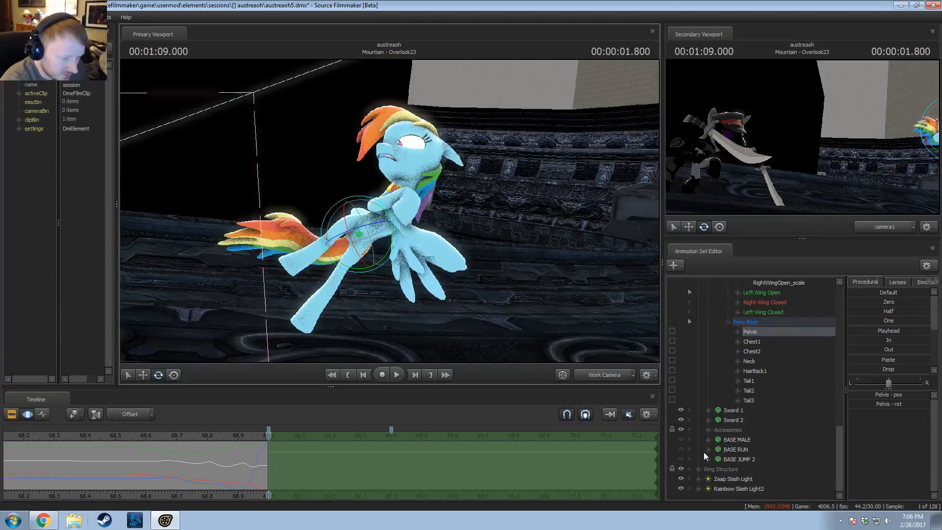
pyautogui.scroll(10, 703, 474)
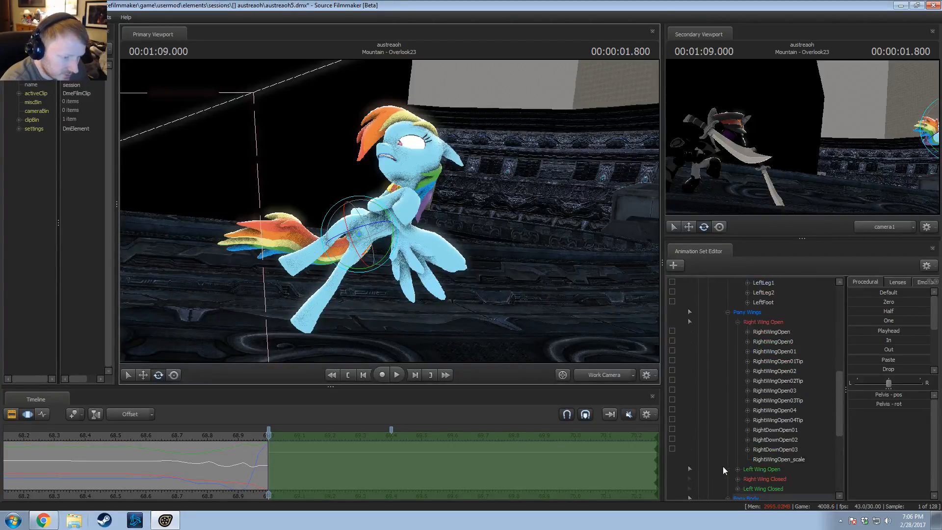
pyautogui.scroll(-10, 725, 369)
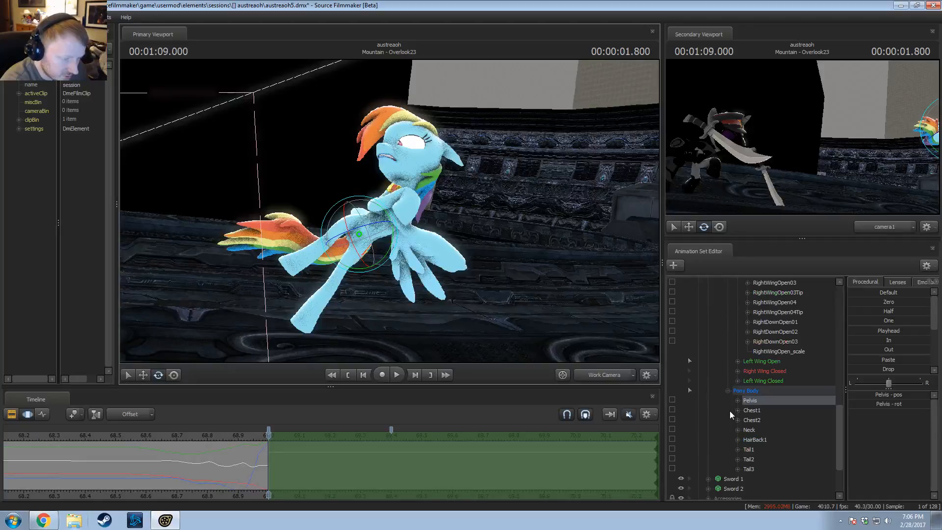
pyautogui.click(699, 469)
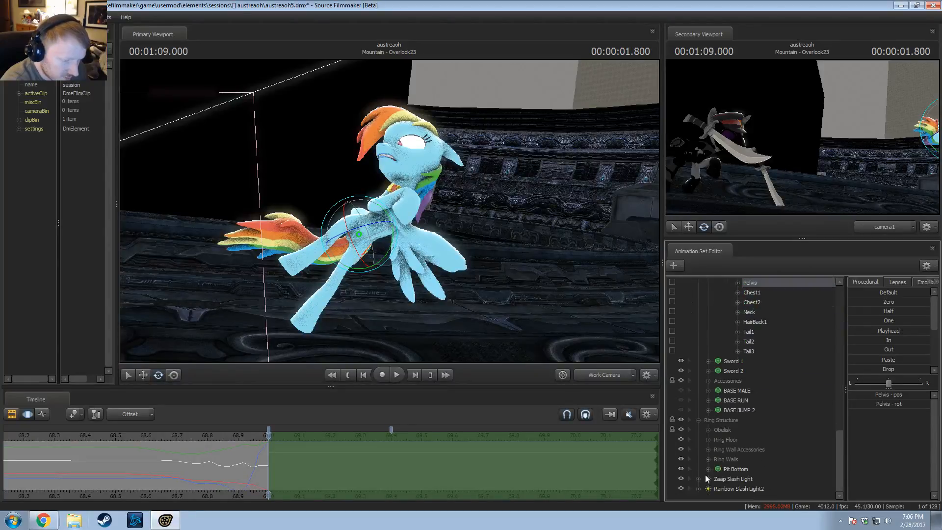
pyautogui.click(708, 430)
pyautogui.click(681, 449)
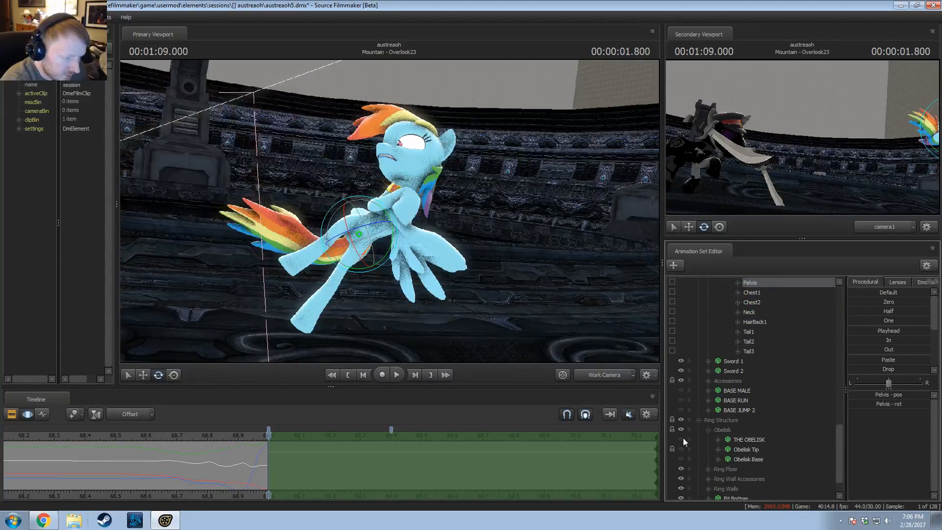
pyautogui.click(681, 439)
# Step: Inspect the obelisk models from above the arena, and restore their original visibility
pyautogui.moveTo(390, 211); pyautogui.dragTo(593, 224)
pyautogui.press('s')
pyautogui.press('s')
pyautogui.press('s')
pyautogui.press('w')
pyautogui.press('w')
pyautogui.press('s')
pyautogui.press('a')
pyautogui.press('s')
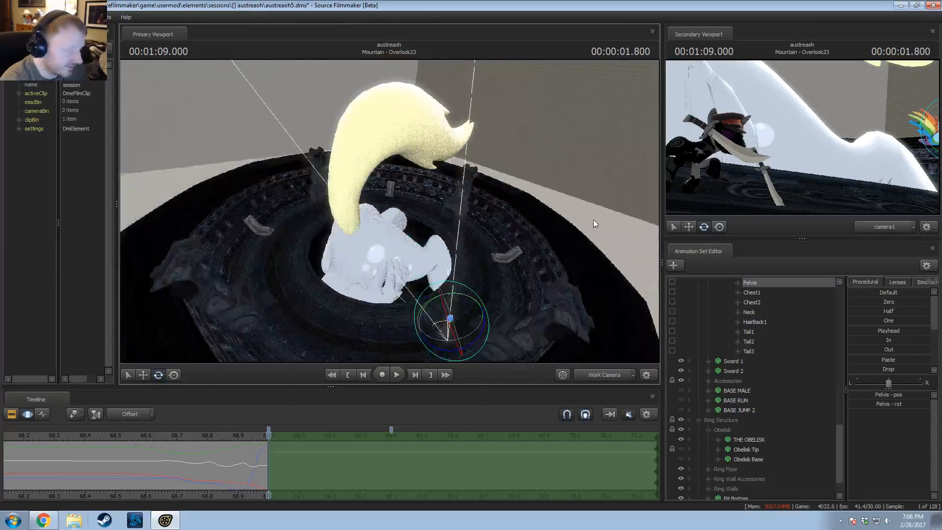
pyautogui.click(681, 440)
pyautogui.click(681, 449)
pyautogui.click(682, 458)
# Step: Return to Rainbow Dash and examine her mid-air pose at 69.0 s up close
pyautogui.press('w')
pyautogui.moveTo(540, 275); pyautogui.dragTo(564, 304)
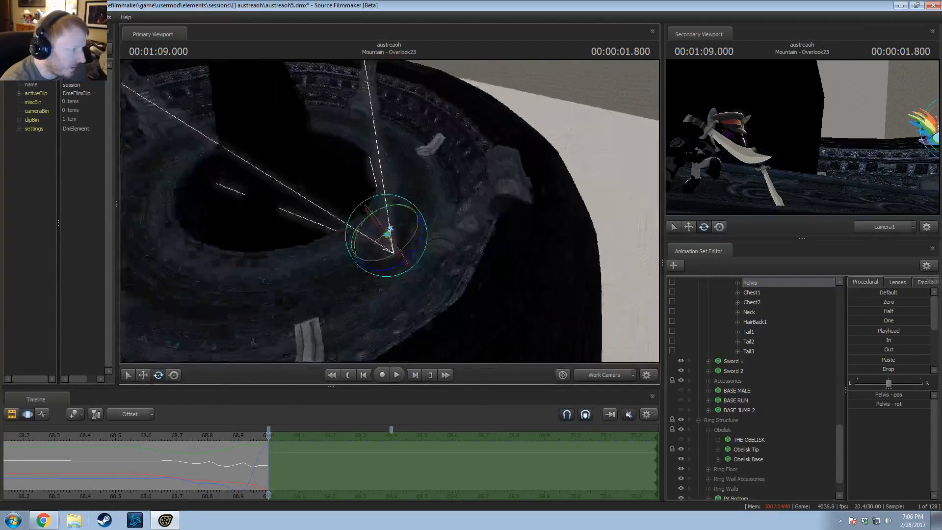
pyautogui.press('w')
pyautogui.moveTo(390, 211)
pyautogui.mouseDown()
pyautogui.moveTo(412, 197)
pyautogui.moveTo(368, 197)
pyautogui.moveTo(371, 209)
pyautogui.moveTo(388, 210)
pyautogui.moveTo(423, 186)
pyautogui.moveTo(389, 211)
pyautogui.moveTo(408, 208)
pyautogui.mouseUp()
pyautogui.press('w')
pyautogui.press('d')
pyautogui.press('a')
pyautogui.press('d')
pyautogui.press('w')
pyautogui.press('a')
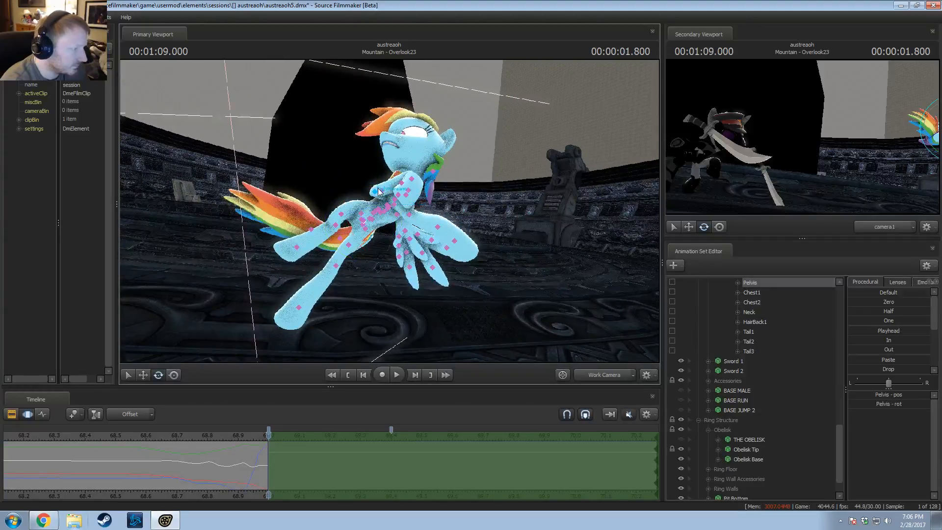
# Step: Close the Gyazo image's browser tab and return to the Source Filmmaker session
pyautogui.click(378, 191)
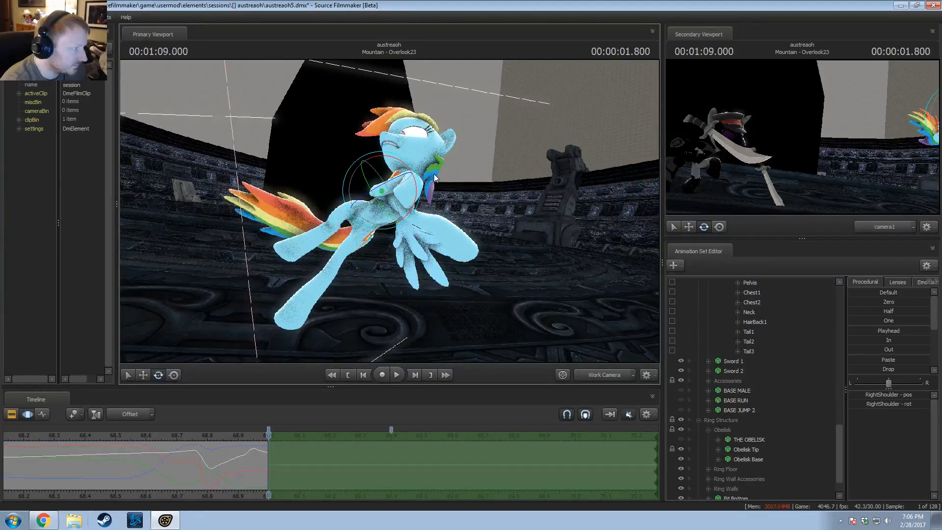
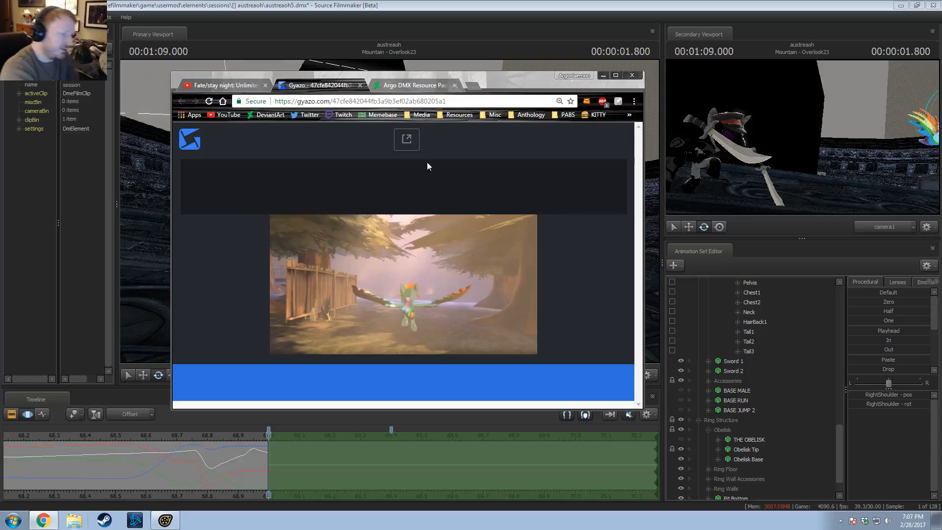
pyautogui.click(359, 85)
pyautogui.click(453, 5)
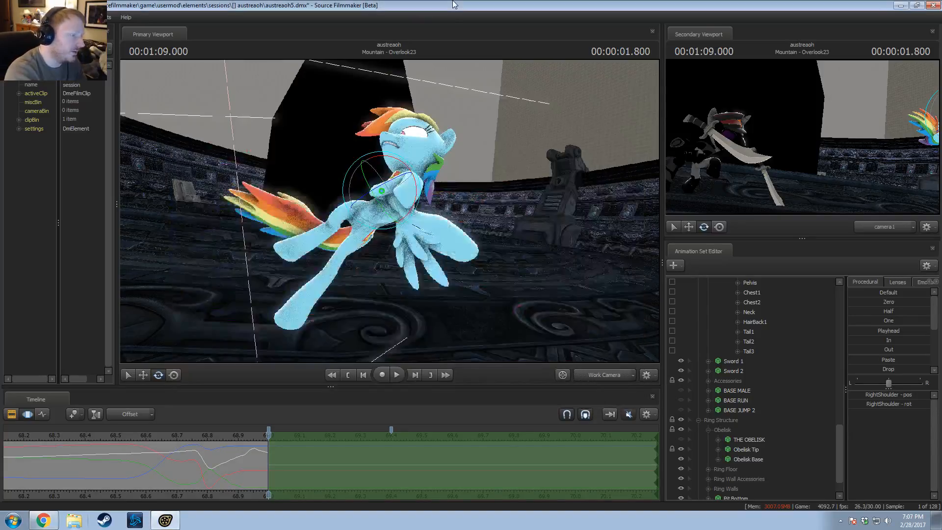
# Step: Advance to 69.033 s and rotate and shift Rainbow Dash's Chest1 to change the lean of her torso
pyautogui.moveTo(193, 449); pyautogui.dragTo(279, 447)
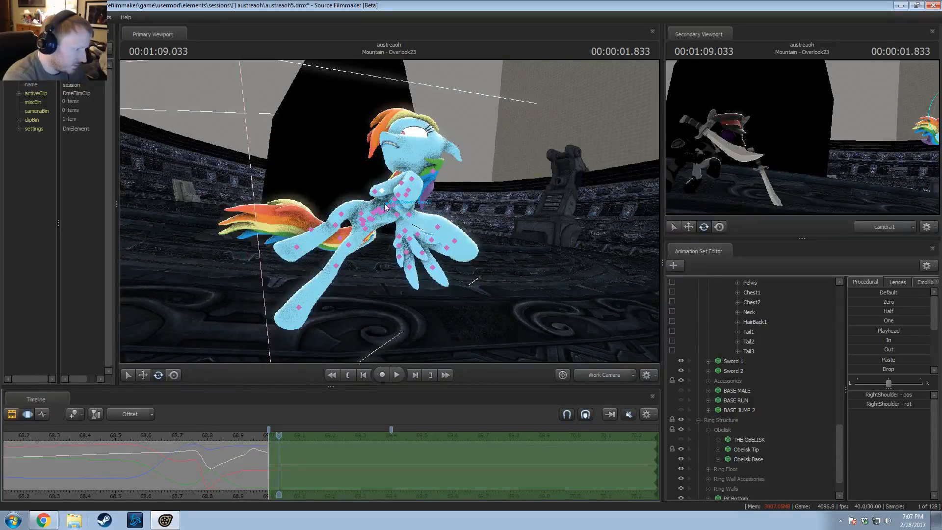
pyautogui.click(380, 213)
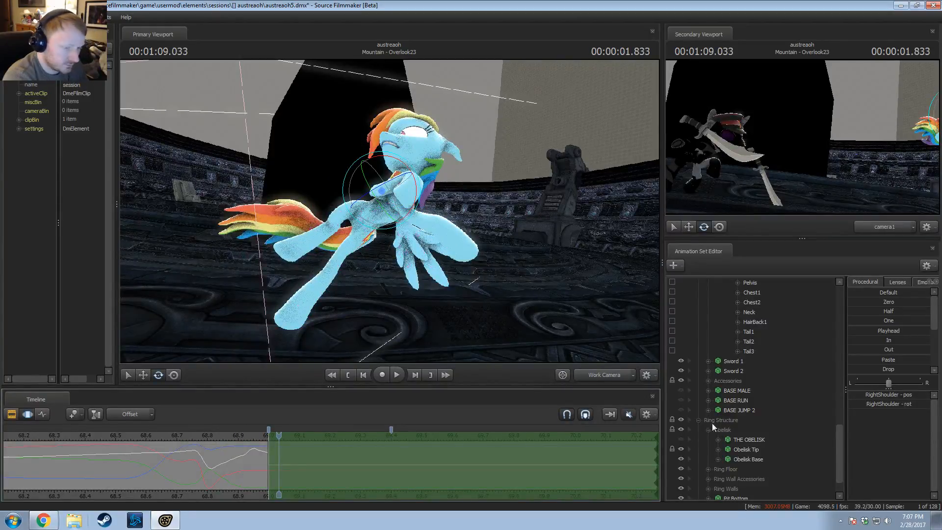
pyautogui.scroll(4, 717, 417)
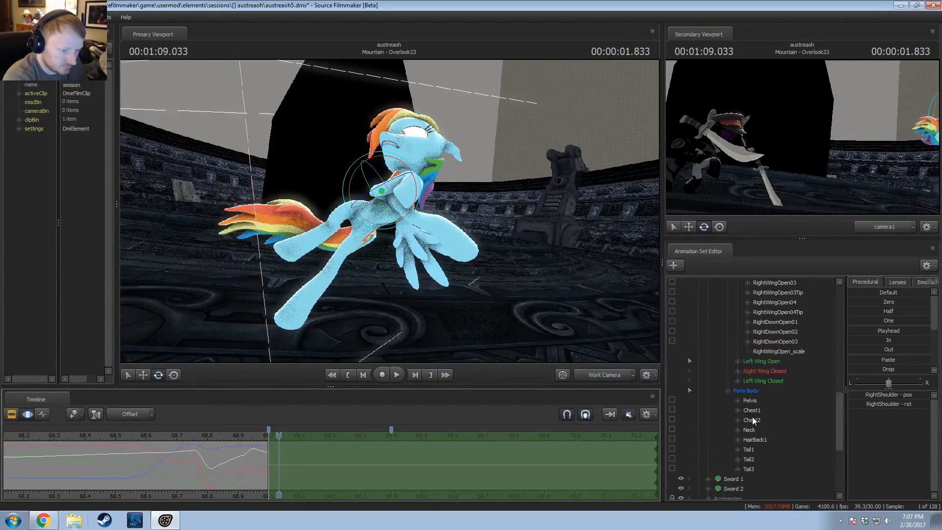
pyautogui.click(351, 189)
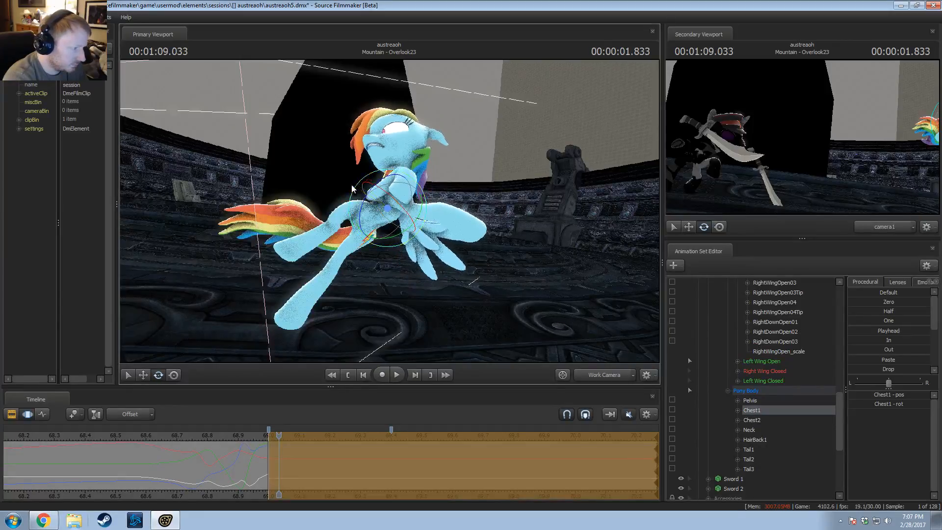
pyautogui.moveTo(369, 200); pyautogui.dragTo(272, 162)
pyautogui.press('w')
pyautogui.moveTo(402, 215); pyautogui.dragTo(434, 257)
pyautogui.press('e')
pyautogui.moveTo(391, 193); pyautogui.dragTo(437, 236)
pyautogui.press('w')
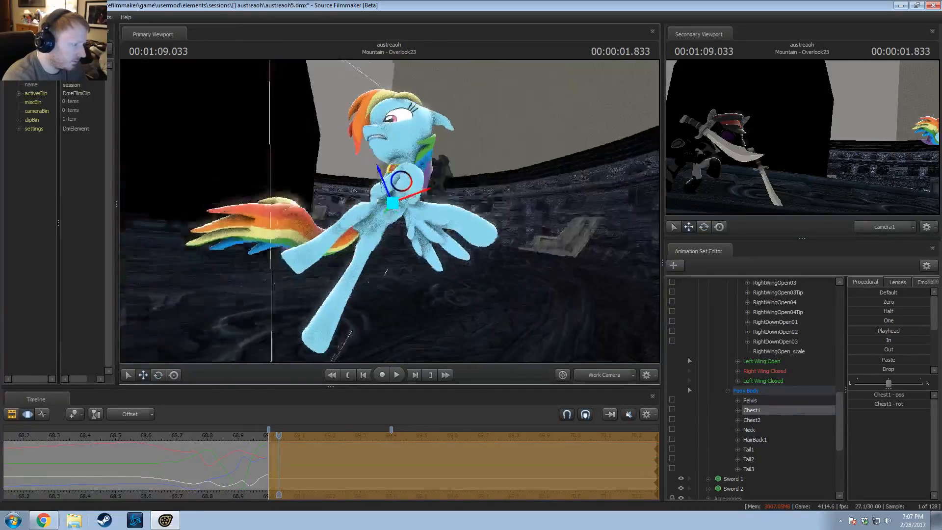
# Step: Rotate Rainbow Dash's RightShoulder and RightHand to lift the right front leg in front of her body
pyautogui.keyDown('alt'); pyautogui.moveTo(390, 211); pyautogui.dragTo(360, 164); pyautogui.keyUp('alt')
pyautogui.keyDown('ctrl'); pyautogui.click(392, 188); pyautogui.keyUp('ctrl')
pyautogui.press('e')
pyautogui.keyDown('alt'); pyautogui.moveTo(490, 176); pyautogui.dragTo(388, 212); pyautogui.keyUp('alt')
pyautogui.keyDown('ctrl'); pyautogui.click(382, 217); pyautogui.keyUp('ctrl')
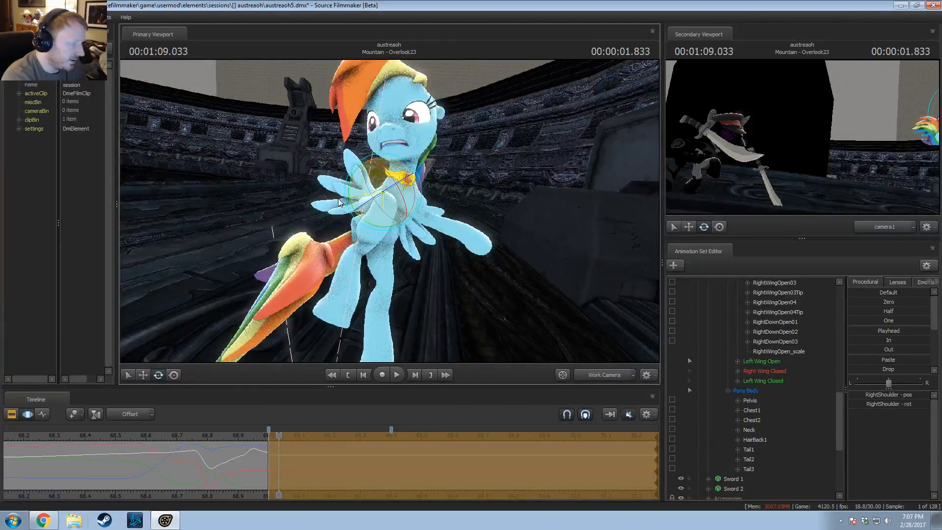
pyautogui.keyDown('alt'); pyautogui.moveTo(313, 195); pyautogui.dragTo(391, 212); pyautogui.keyUp('alt')
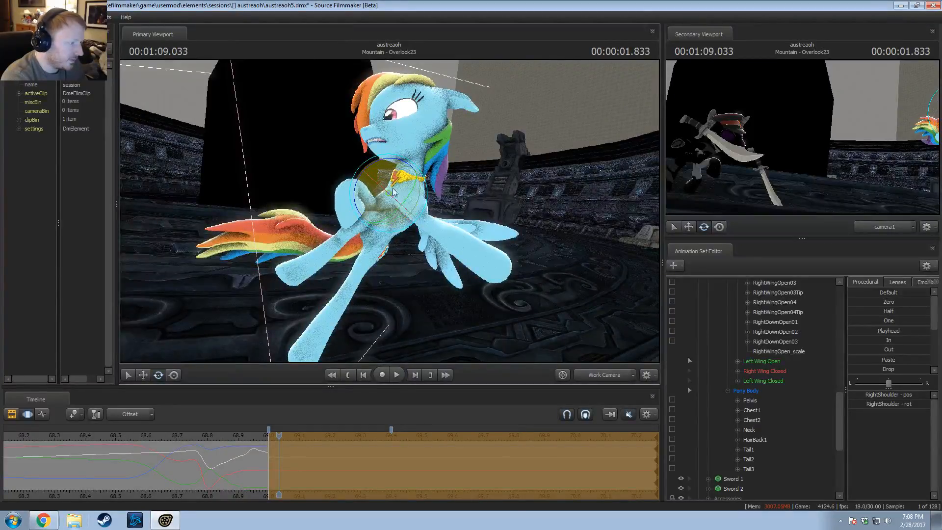
pyautogui.keyDown('ctrl'); pyautogui.click(361, 203); pyautogui.keyUp('ctrl')
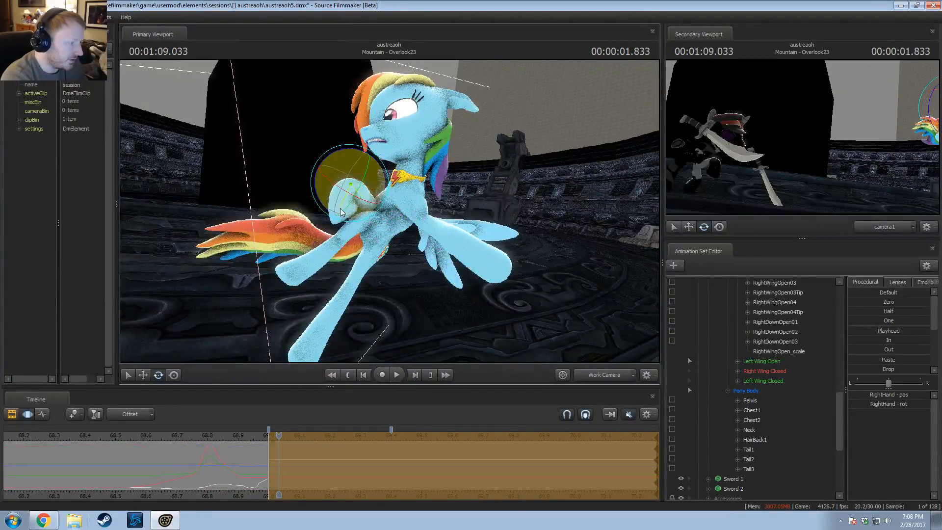
pyautogui.keyDown('alt'); pyautogui.moveTo(381, 216); pyautogui.dragTo(470, 280); pyautogui.keyUp('alt')
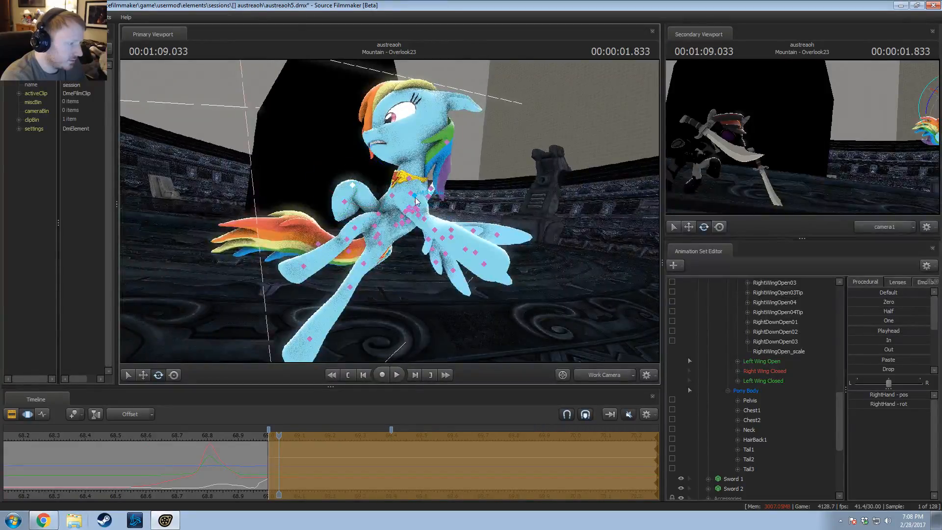
# Step: Rotate the LeftShoulder to swing Rainbow Dash's left front leg across her body
pyautogui.click(417, 201)
pyautogui.moveTo(415, 226); pyautogui.dragTo(364, 203)
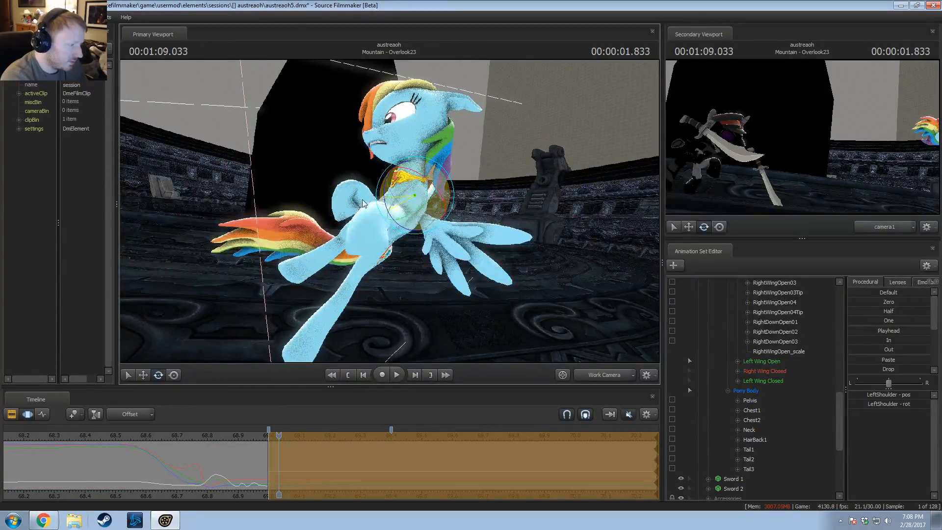
pyautogui.hotkey('ctrl', 'z')
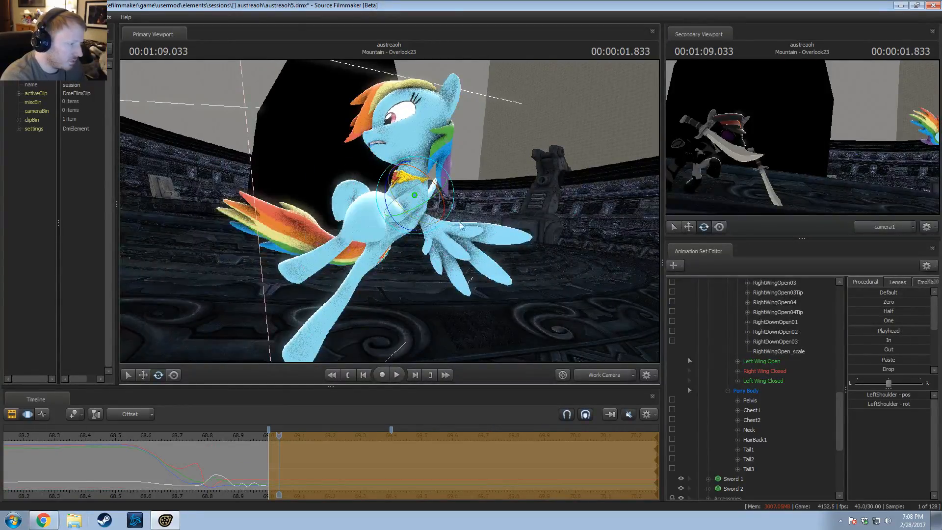
# Step: Rotate Rainbow Dash's Chest2 and Chest1 to refine the twist of her upper body
pyautogui.keyDown('alt'); pyautogui.moveTo(440, 212); pyautogui.dragTo(390, 214); pyautogui.keyUp('alt')
pyautogui.keyDown('ctrl'); pyautogui.click(383, 202); pyautogui.keyUp('ctrl')
pyautogui.keyDown('ctrl'); pyautogui.click(385, 183); pyautogui.keyUp('ctrl')
pyautogui.keyDown('alt'); pyautogui.moveTo(405, 176); pyautogui.dragTo(396, 215); pyautogui.keyUp('alt')
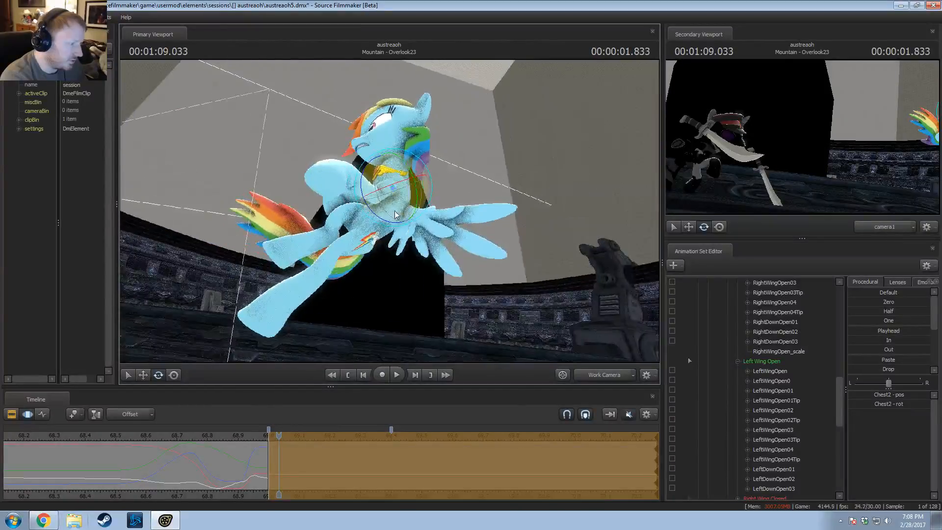
pyautogui.click(394, 210)
pyautogui.scroll(-2, 803, 441)
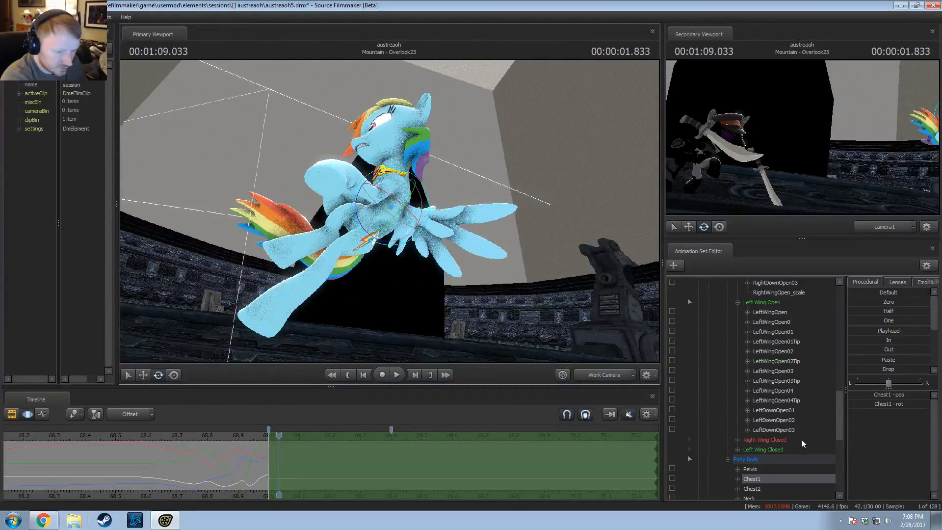
pyautogui.moveTo(392, 211)
pyautogui.keyDown('alt'); pyautogui.mouseDown()
pyautogui.moveTo(471, 270)
pyautogui.moveTo(363, 196)
pyautogui.moveTo(284, 184)
pyautogui.moveTo(364, 220)
pyautogui.moveTo(334, 255)
pyautogui.moveTo(385, 239)
pyautogui.moveTo(403, 220)
pyautogui.mouseUp(); pyautogui.keyUp('alt')
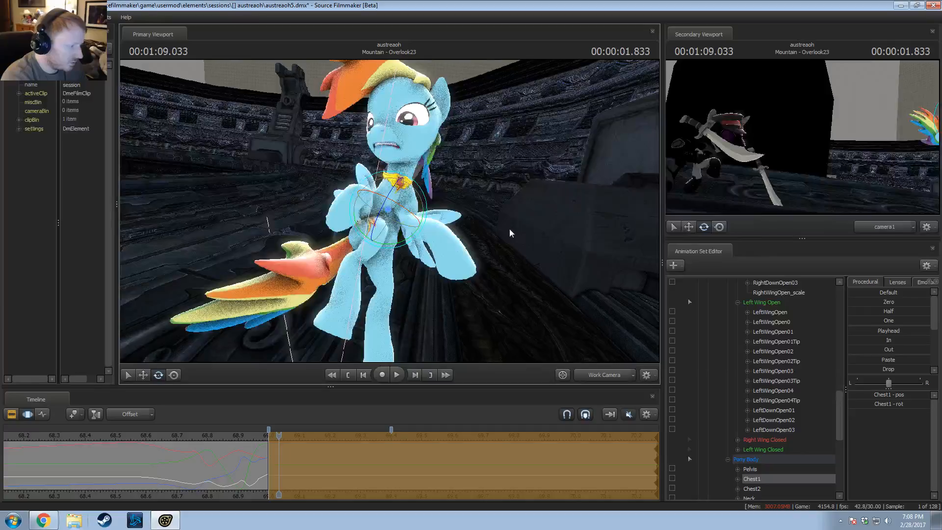
# Step: Rotate Rainbow Dash's neck and Head to change the direction she is facing
pyautogui.keyDown('alt'); pyautogui.moveTo(510, 229); pyautogui.dragTo(419, 149); pyautogui.keyUp('alt')
pyautogui.click(393, 198)
pyautogui.keyDown('ctrl'); pyautogui.click(397, 177); pyautogui.keyUp('ctrl')
pyautogui.keyDown('ctrl'); pyautogui.click(407, 156); pyautogui.keyUp('ctrl')
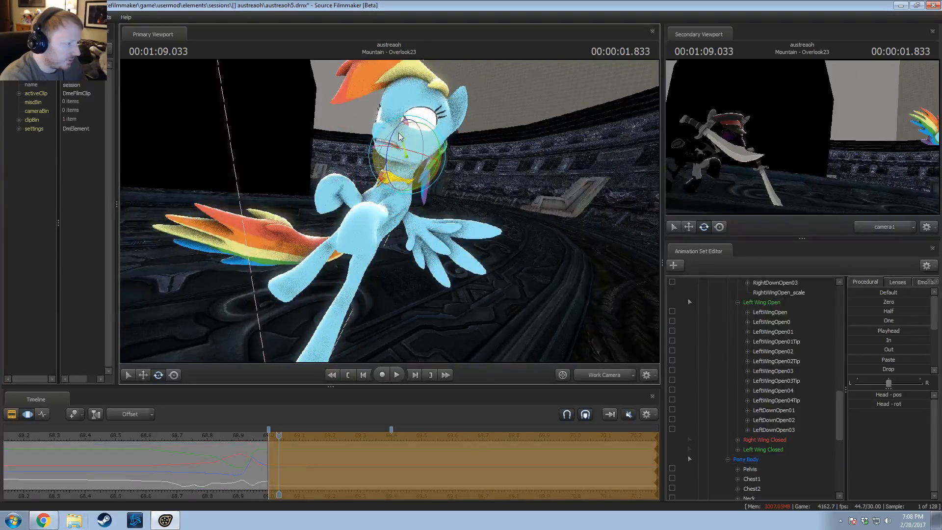
pyautogui.keyDown('alt'); pyautogui.moveTo(484, 165); pyautogui.dragTo(404, 218); pyautogui.keyUp('alt')
# Step: Readjust the rotation of Rainbow Dash's Chest2 and Chest1 beneath the turned head
pyautogui.keyDown('ctrl'); pyautogui.click(396, 192); pyautogui.keyUp('ctrl')
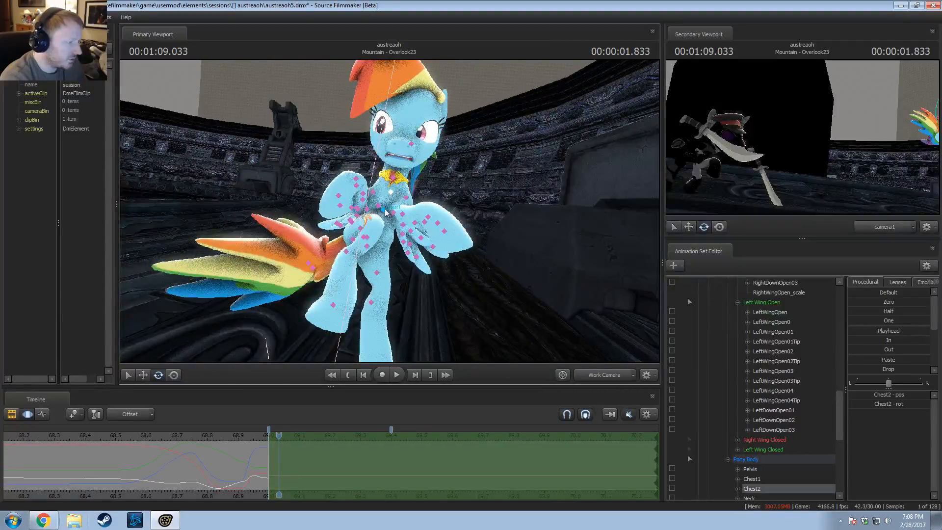
pyautogui.keyDown('ctrl'); pyautogui.click(385, 211); pyautogui.keyUp('ctrl')
pyautogui.keyDown('ctrl'); pyautogui.click(394, 192); pyautogui.keyUp('ctrl')
pyautogui.moveTo(376, 177); pyautogui.dragTo(387, 227)
# Step: Rotate the LeftWingOpen bone to reposition Rainbow Dash's spread left wing
pyautogui.click(405, 219)
pyautogui.click(367, 231)
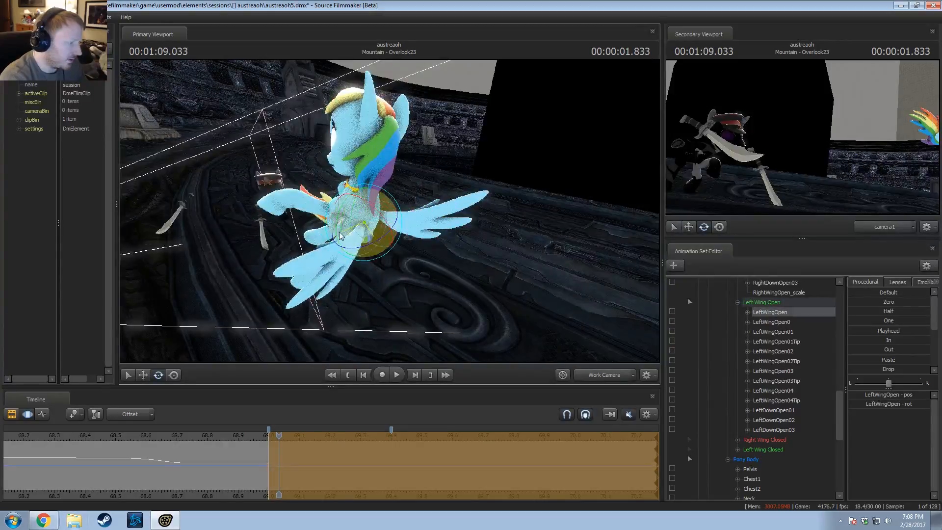
pyautogui.keyDown('alt'); pyautogui.moveTo(324, 212); pyautogui.dragTo(177, 227); pyautogui.keyUp('alt')
pyautogui.moveTo(391, 215)
pyautogui.keyDown('alt'); pyautogui.mouseDown()
pyautogui.moveTo(405, 196)
pyautogui.moveTo(391, 215)
pyautogui.mouseUp(); pyautogui.keyUp('alt')
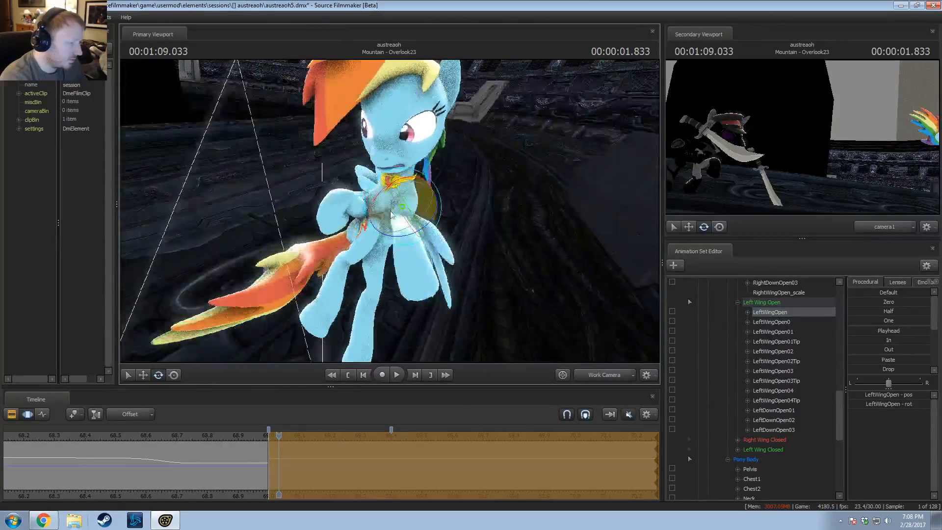
# Step: Rotate the LeftShoulder and LeftForearm to extend Rainbow Dash's left front leg outward and adjust its bend
pyautogui.click(409, 199)
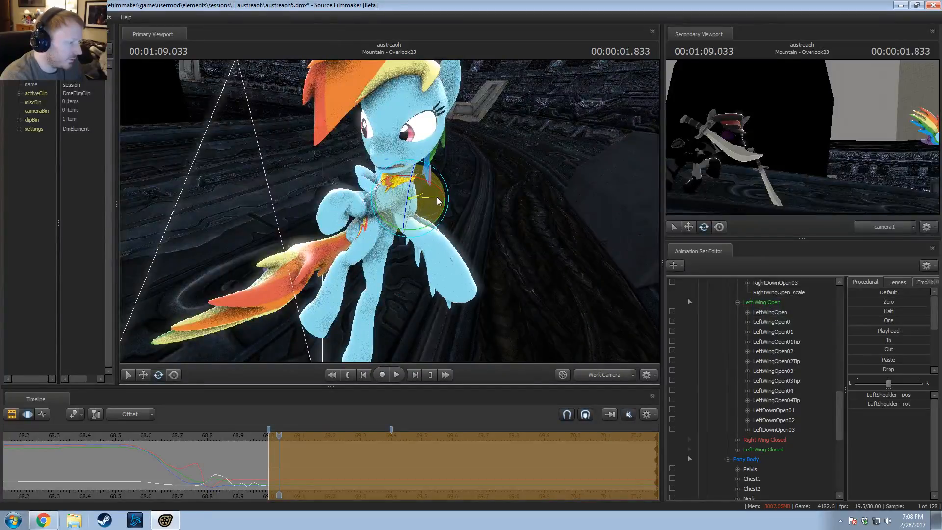
pyautogui.keyDown('alt'); pyautogui.moveTo(411, 227); pyautogui.dragTo(414, 200); pyautogui.keyUp('alt')
pyautogui.keyDown('ctrl'); pyautogui.click(406, 226); pyautogui.keyUp('ctrl')
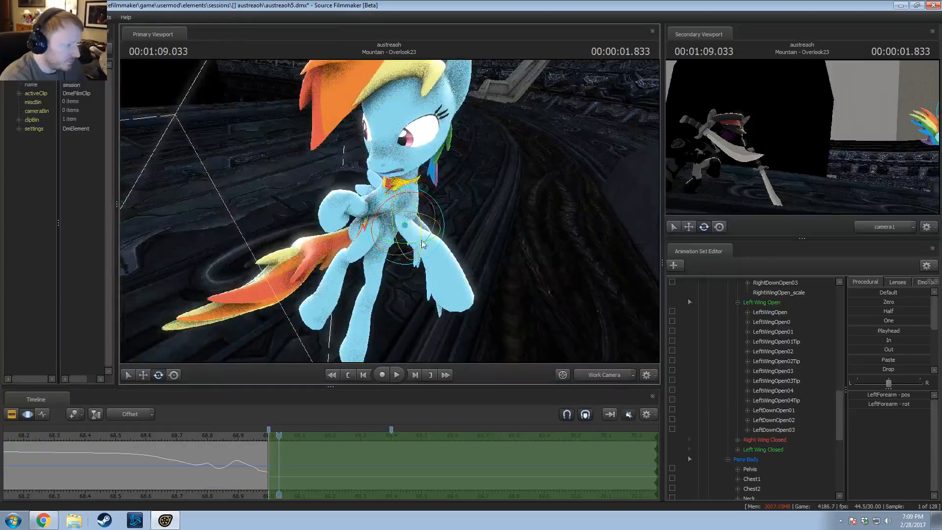
pyautogui.moveTo(410, 243)
pyautogui.mouseDown()
pyautogui.moveTo(418, 245)
pyautogui.moveTo(383, 233)
pyautogui.moveTo(400, 245)
pyautogui.moveTo(423, 212)
pyautogui.moveTo(420, 240)
pyautogui.mouseUp()
pyautogui.keyDown('ctrl'); pyautogui.click(402, 227); pyautogui.keyUp('ctrl')
pyautogui.keyDown('ctrl'); pyautogui.click(402, 196); pyautogui.keyUp('ctrl')
# Step: Rotate Rainbow Dash's Pelvis at 69.033 s to adjust the tilt of her whole body
pyautogui.keyDown('alt'); pyautogui.moveTo(402, 196); pyautogui.dragTo(375, 208); pyautogui.keyUp('alt')
pyautogui.keyDown('ctrl'); pyautogui.click(381, 190); pyautogui.keyUp('ctrl')
pyautogui.keyDown('ctrl'); pyautogui.click(365, 232); pyautogui.keyUp('ctrl')
# Step: Play the jump from 68.8 s and stop at 69.166 s to review the motion into the pose
pyautogui.moveTo(274, 454); pyautogui.dragTo(278, 477)
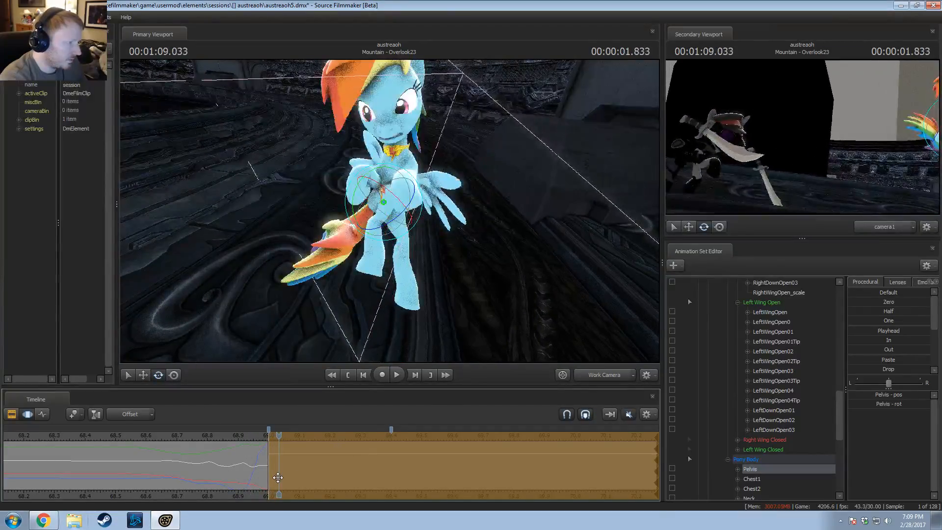
pyautogui.click(208, 436)
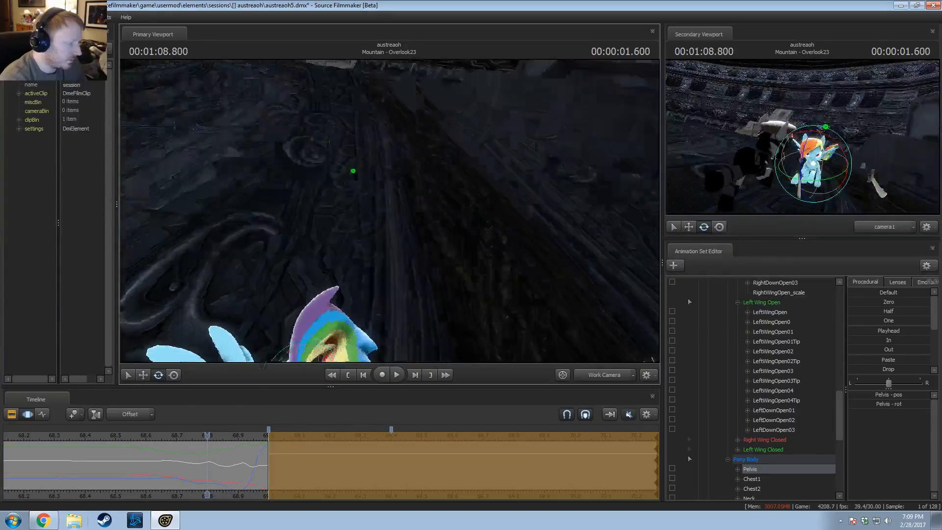
pyautogui.press('space')
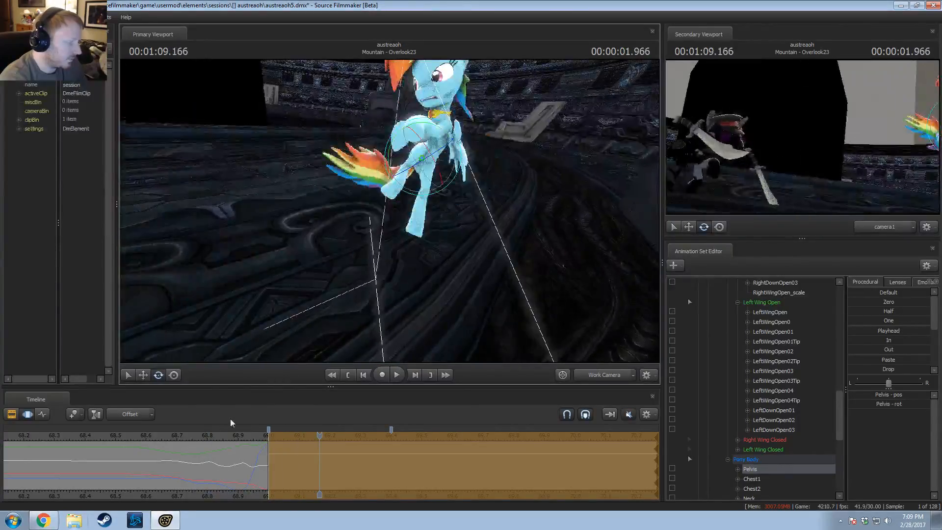
pyautogui.moveTo(203, 458); pyautogui.dragTo(316, 454)
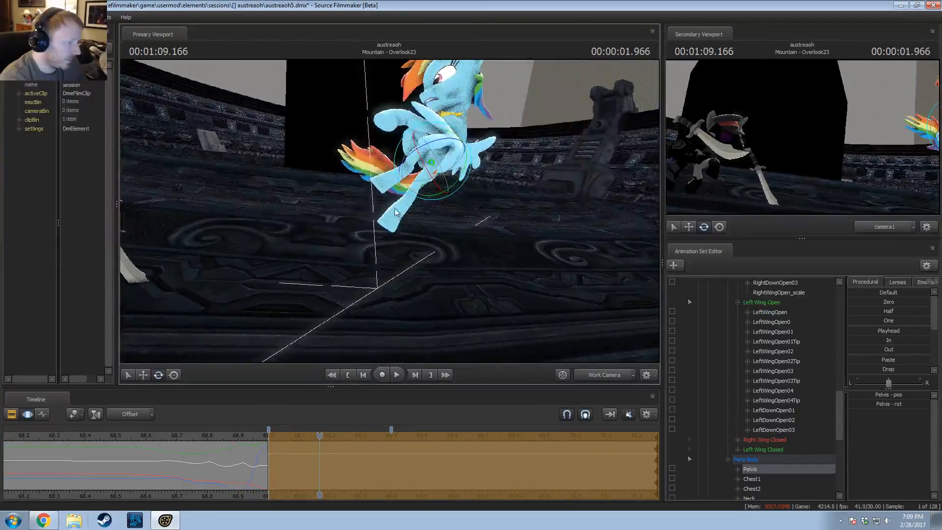
# Step: Move the Pelvis at 69.166 s to reposition Rainbow Dash in mid-air relative to her opponent
pyautogui.moveTo(399, 193); pyautogui.dragTo(431, 149)
pyautogui.moveTo(440, 204)
pyautogui.mouseDown()
pyautogui.moveTo(484, 245)
pyautogui.moveTo(447, 196)
pyautogui.mouseUp()
pyautogui.moveTo(354, 94); pyautogui.dragTo(370, 98)
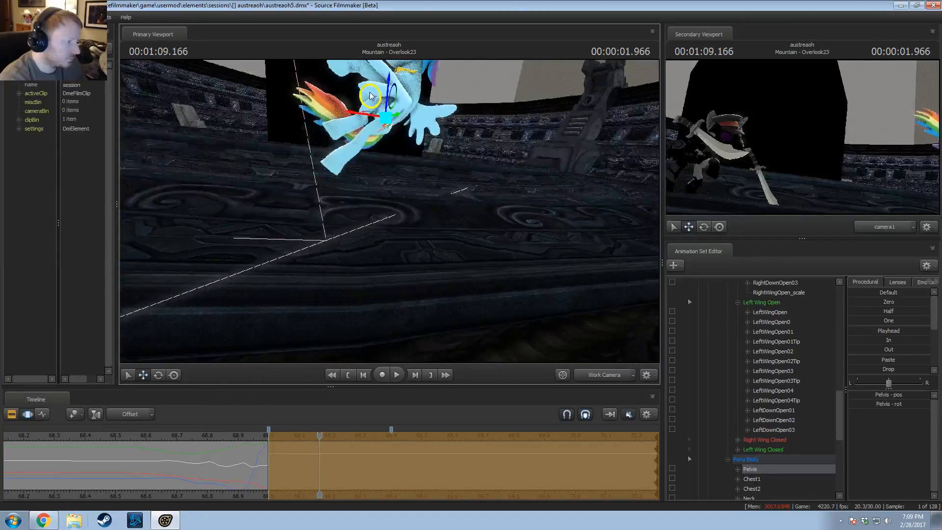
pyautogui.press('shift')
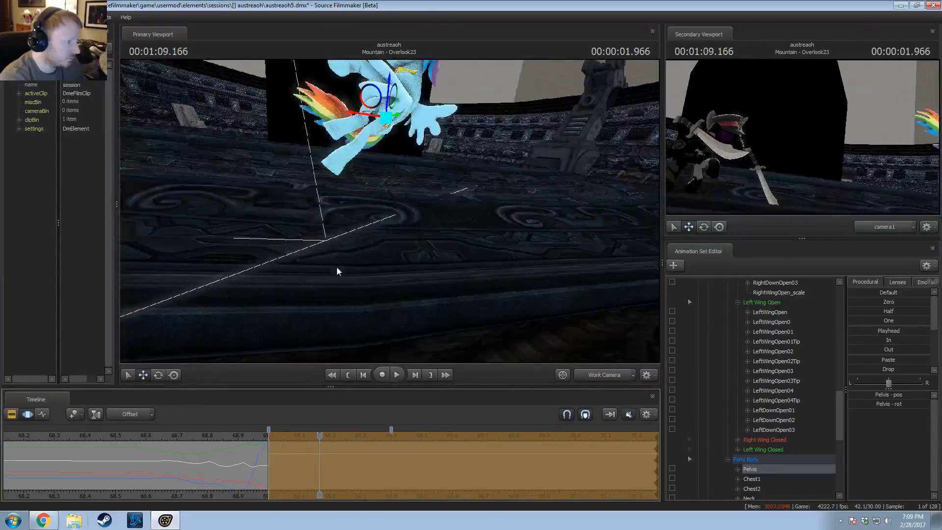
pyautogui.moveTo(337, 269); pyautogui.dragTo(386, 211)
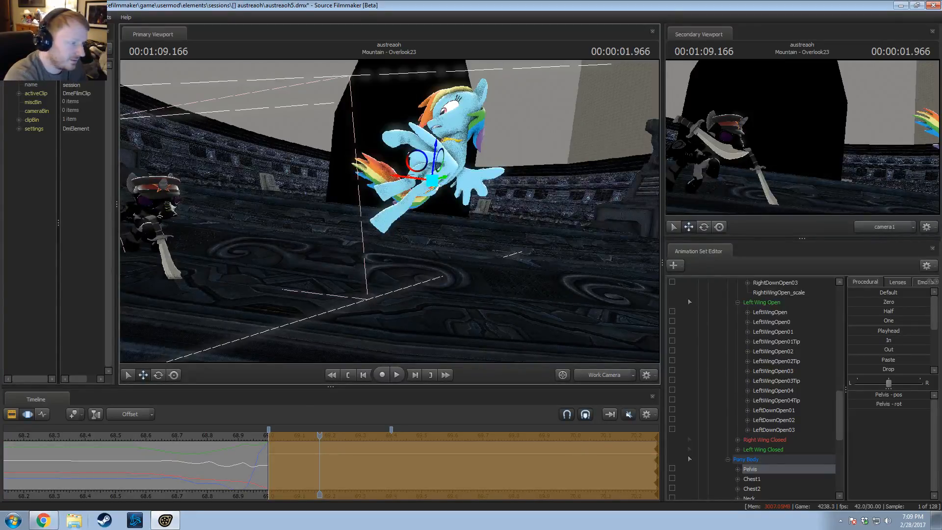
pyautogui.moveTo(403, 227); pyautogui.dragTo(427, 204)
pyautogui.moveTo(390, 251); pyautogui.dragTo(373, 201)
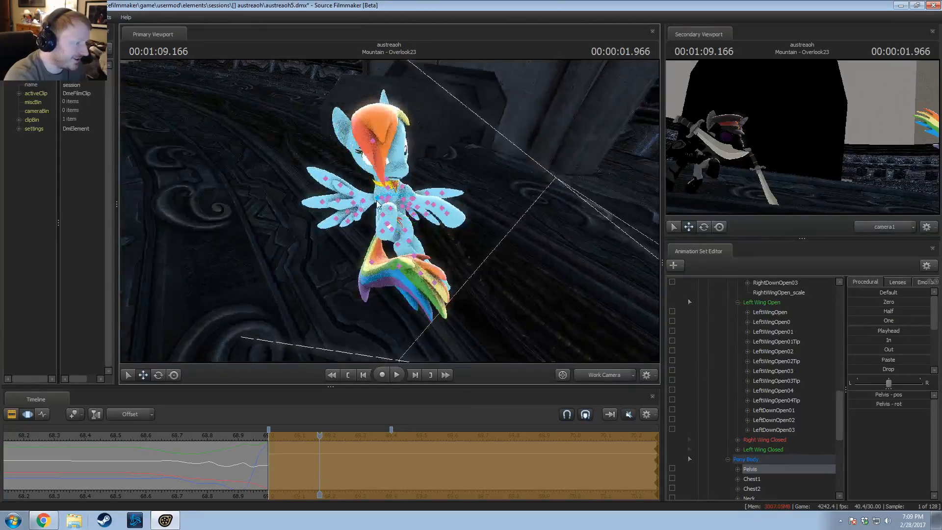
# Step: Rotate the RightWingOpen bone to adjust the spread of Rainbow Dash's right wing
pyautogui.click(377, 205)
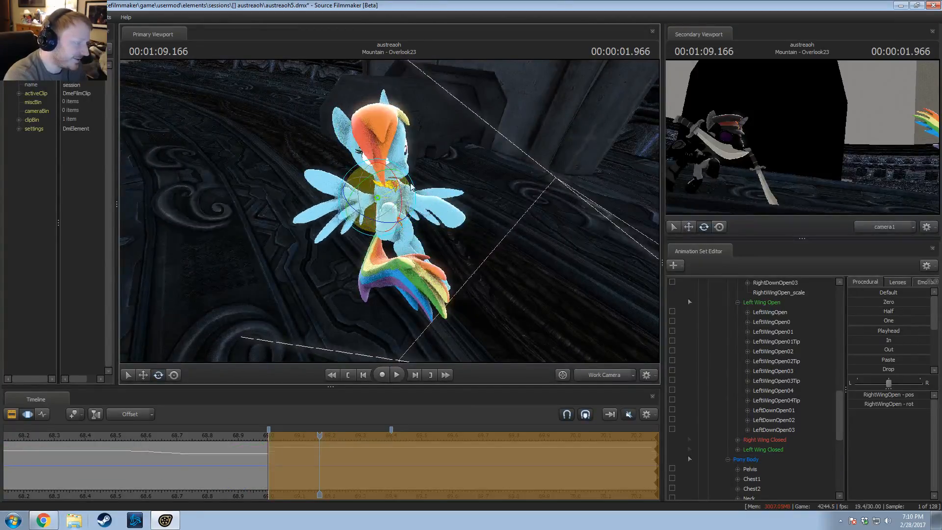
pyautogui.moveTo(411, 186); pyautogui.dragTo(393, 220)
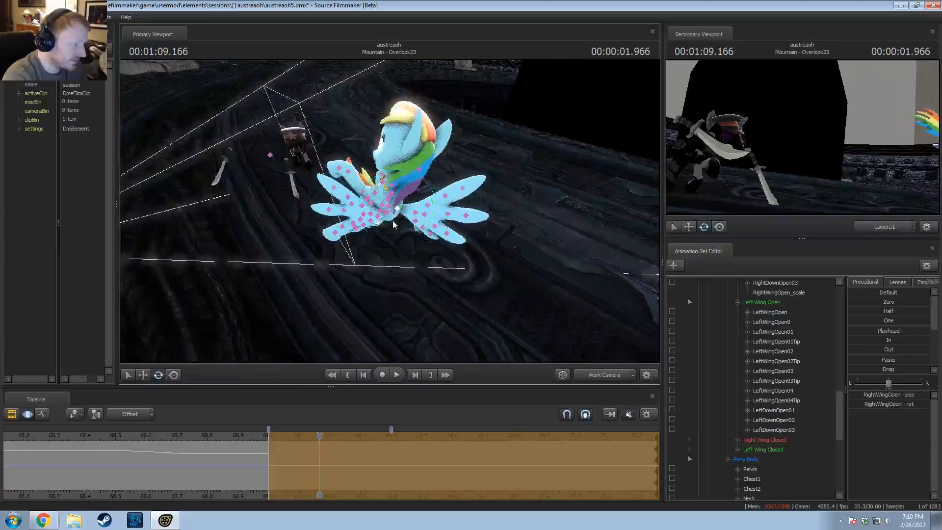
# Step: Rotate the Chest1 and Chest2 bones at 69.166 s to adjust the bend and twist of Rainbow Dash's torso
pyautogui.click(386, 215)
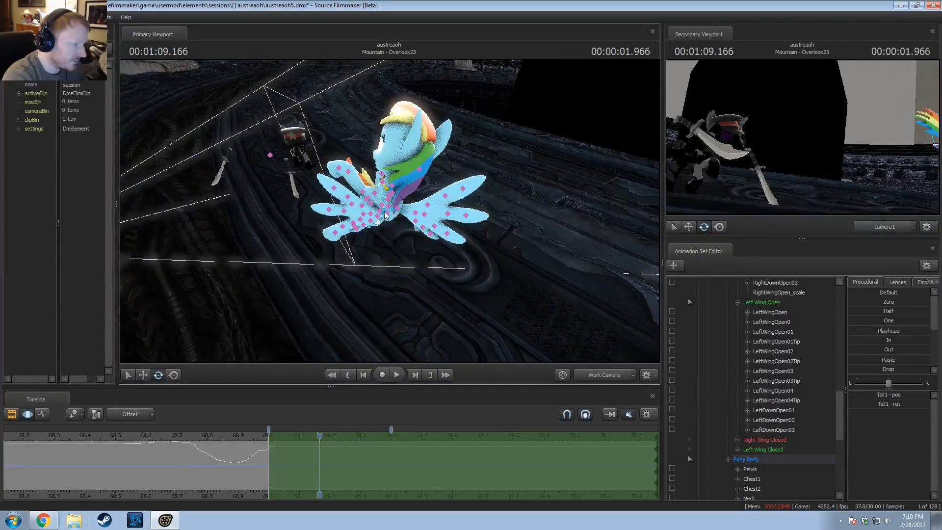
pyautogui.scroll(-1, 772, 483)
pyautogui.keyDown('alt'); pyautogui.moveTo(404, 216); pyautogui.dragTo(471, 236); pyautogui.keyUp('alt')
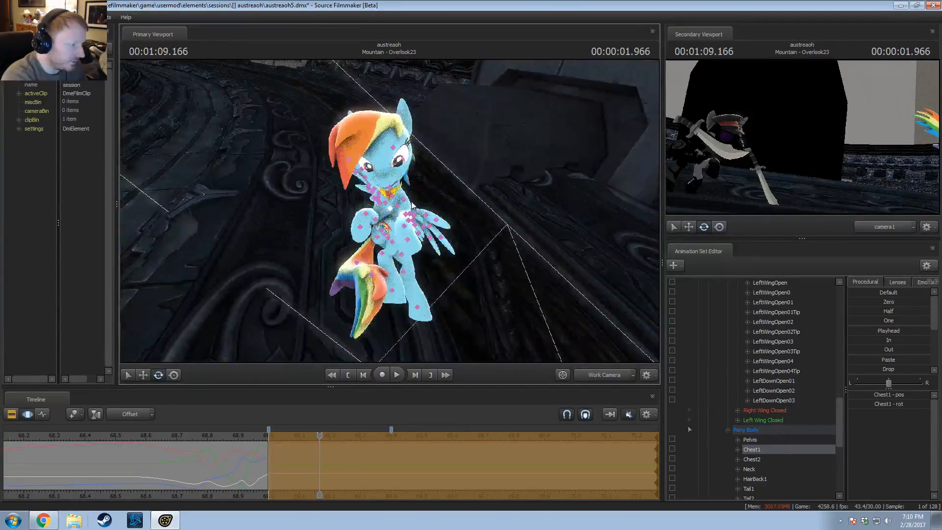
pyautogui.click(417, 193)
pyautogui.moveTo(423, 190)
pyautogui.keyDown('alt'); pyautogui.mouseDown()
pyautogui.moveTo(405, 193)
pyautogui.moveTo(419, 196)
pyautogui.moveTo(422, 179)
pyautogui.mouseUp(); pyautogui.keyUp('alt')
pyautogui.click(400, 191)
pyautogui.keyDown('ctrl'); pyautogui.click(393, 166); pyautogui.keyUp('ctrl')
pyautogui.keyDown('alt'); pyautogui.moveTo(435, 264); pyautogui.dragTo(378, 209); pyautogui.keyUp('alt')
pyautogui.moveTo(390, 211); pyautogui.dragTo(371, 201)
pyautogui.click(366, 194)
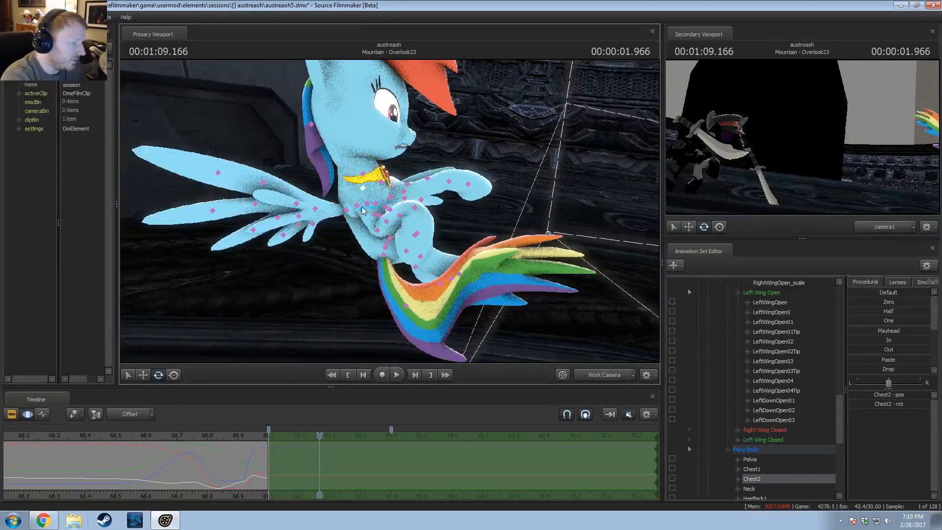
# Step: Rotate the RightShoulder and RightForearm bones to tuck Rainbow Dash's right front leg against her chest
pyautogui.click(361, 207)
pyautogui.moveTo(361, 205); pyautogui.dragTo(387, 212)
pyautogui.press('w')
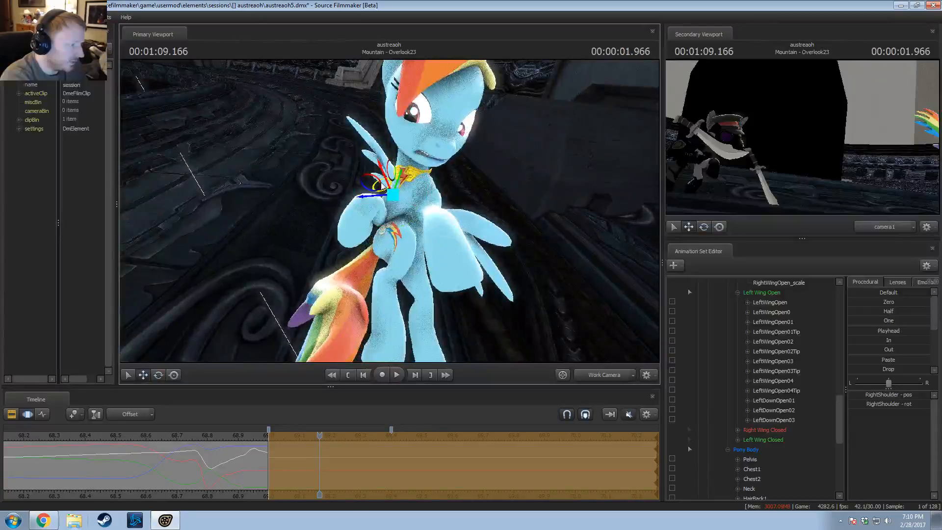
pyautogui.press('e')
pyautogui.moveTo(409, 214)
pyautogui.mouseDown()
pyautogui.moveTo(421, 206)
pyautogui.moveTo(384, 213)
pyautogui.moveTo(419, 210)
pyautogui.moveTo(394, 226)
pyautogui.moveTo(413, 206)
pyautogui.mouseUp()
pyautogui.click(380, 220)
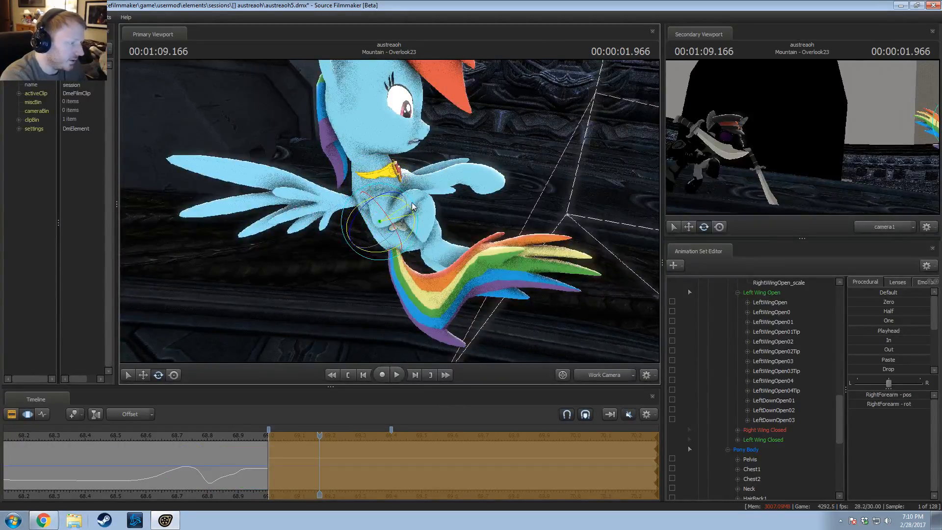
pyautogui.keyDown('alt'); pyautogui.moveTo(545, 188); pyautogui.dragTo(407, 219); pyautogui.keyUp('alt')
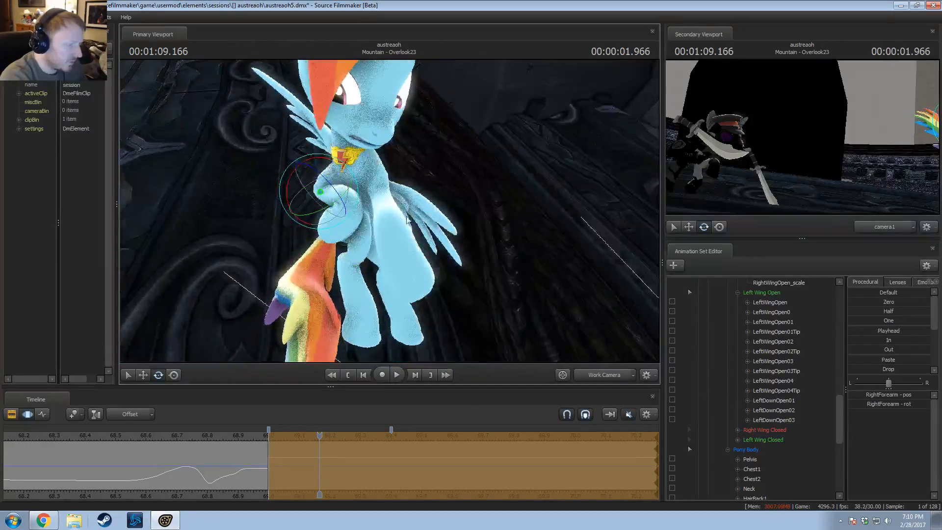
# Step: Go to 69.0 s and rotate the LeftShoulder bone to reposition Rainbow Dash's left front leg
pyautogui.moveTo(247, 434); pyautogui.dragTo(268, 436)
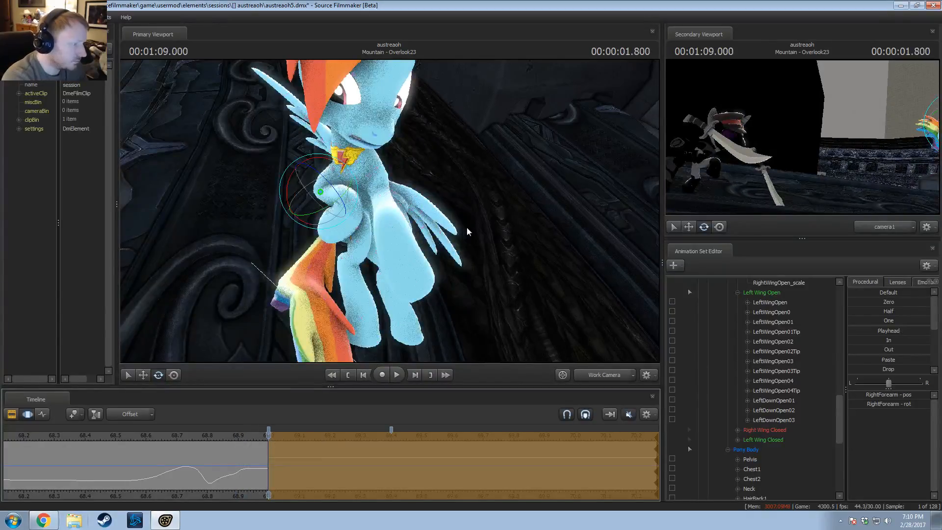
pyautogui.keyDown('alt'); pyautogui.moveTo(467, 228); pyautogui.dragTo(397, 211); pyautogui.keyUp('alt')
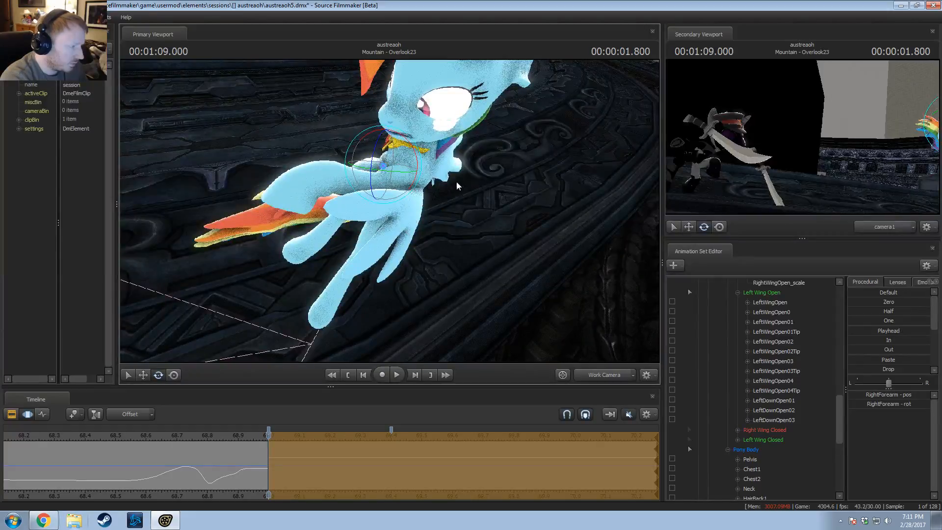
pyautogui.keyDown('alt'); pyautogui.moveTo(457, 181); pyautogui.dragTo(390, 210); pyautogui.keyUp('alt')
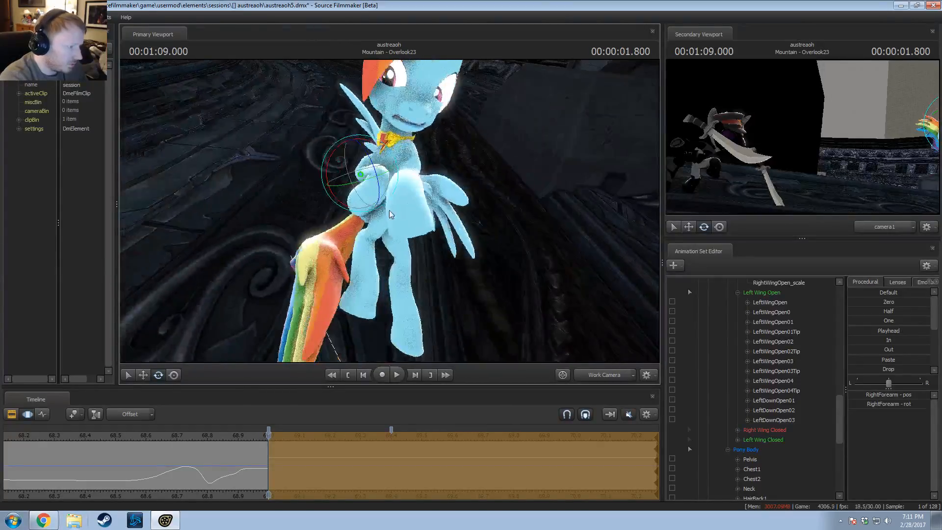
pyautogui.click(411, 172)
pyautogui.keyDown('alt'); pyautogui.moveTo(411, 173); pyautogui.dragTo(387, 205); pyautogui.keyUp('alt')
pyautogui.click(386, 187)
pyautogui.hotkey('ctrl', 'z')
pyautogui.click(403, 164)
pyautogui.hotkey('ctrl', 'z')
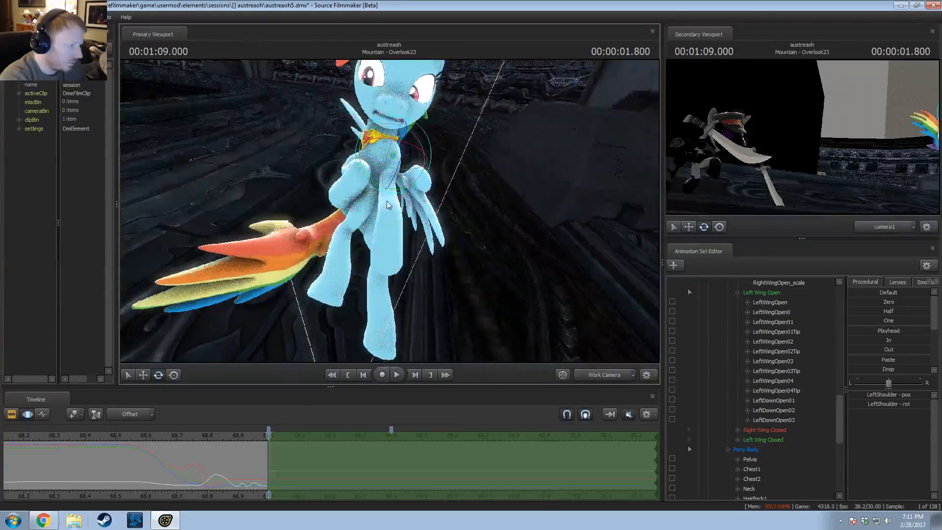
pyautogui.moveTo(405, 164); pyautogui.dragTo(361, 192)
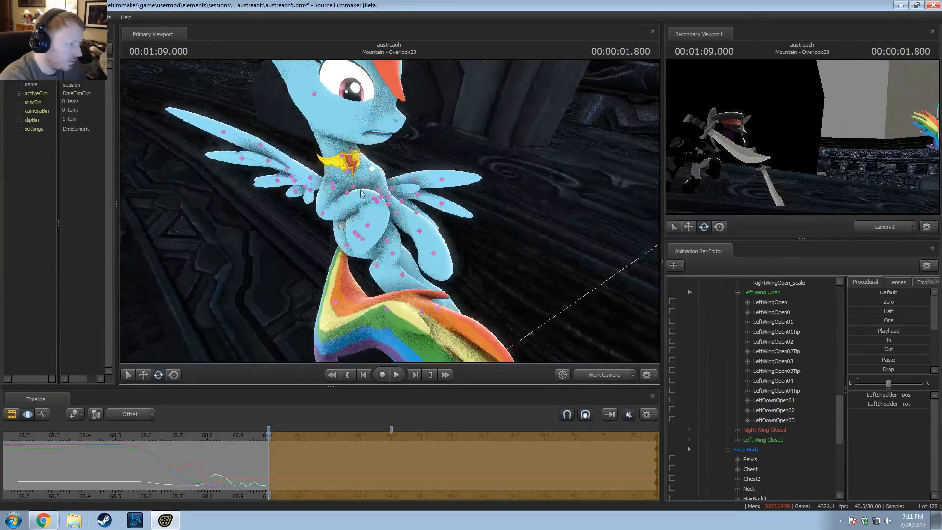
# Step: Rotate the Neck bone at 69.0 s to adjust how Rainbow Dash's neck leans from her chest
pyautogui.keyDown('ctrl'); pyautogui.click(345, 158); pyautogui.keyUp('ctrl')
pyautogui.keyDown('alt'); pyautogui.moveTo(345, 158); pyautogui.dragTo(390, 209); pyautogui.keyUp('alt')
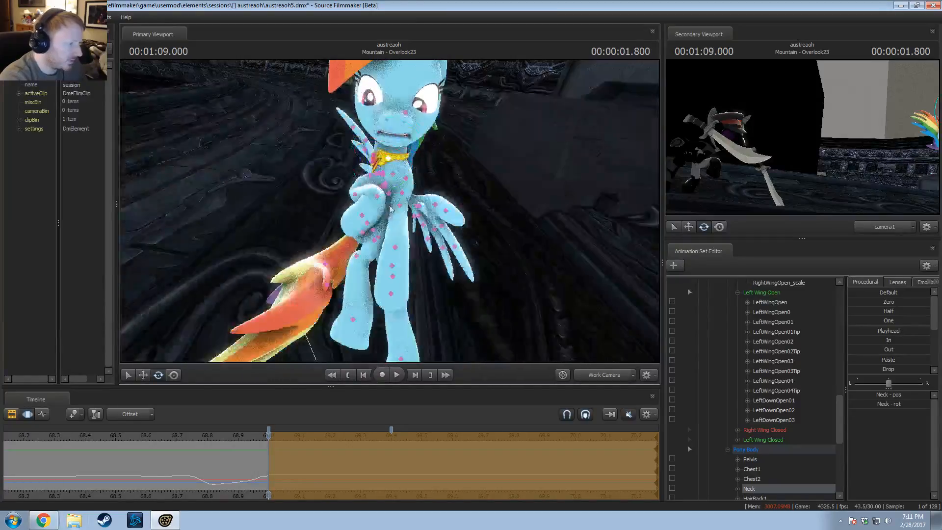
pyautogui.click(394, 177)
pyautogui.moveTo(402, 171); pyautogui.dragTo(457, 153)
pyautogui.click(396, 169)
pyautogui.press('w')
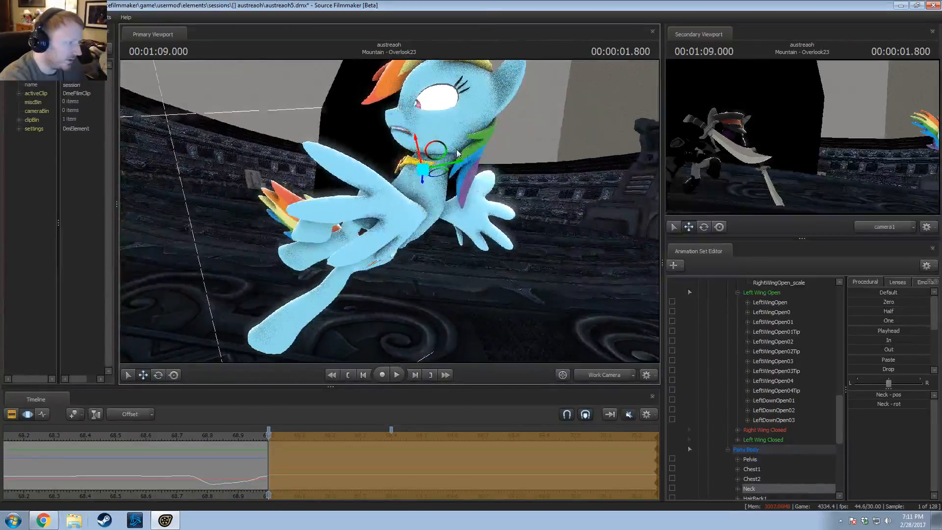
pyautogui.moveTo(432, 209); pyautogui.dragTo(437, 203)
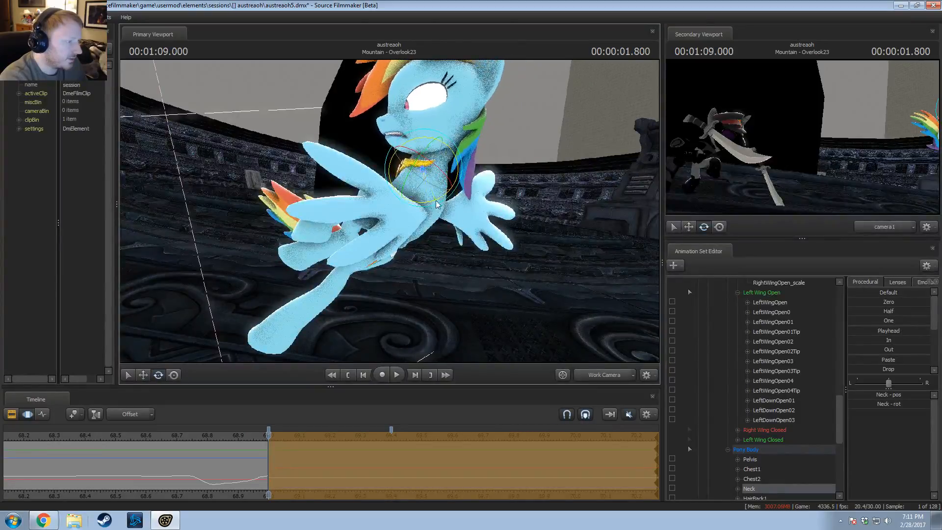
pyautogui.moveTo(434, 148); pyautogui.dragTo(398, 195)
# Step: Rotate the Head bone to turn Rainbow Dash's face toward her opponent
pyautogui.keyDown('ctrl'); pyautogui.click(401, 131); pyautogui.keyUp('ctrl')
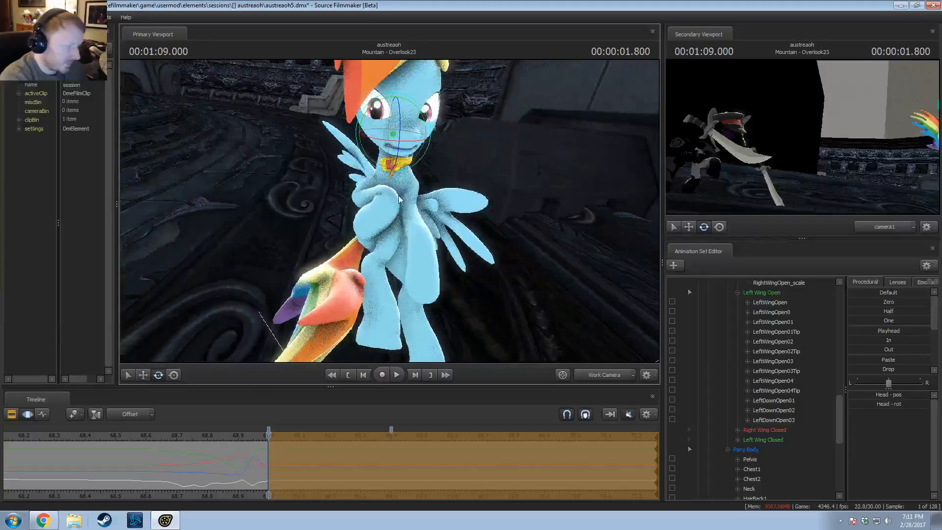
pyautogui.press('s')
pyautogui.moveTo(158, 206); pyautogui.dragTo(158, 206)
pyautogui.press('w')
pyautogui.keyDown('alt'); pyautogui.moveTo(454, 243); pyautogui.dragTo(454, 242); pyautogui.keyUp('alt')
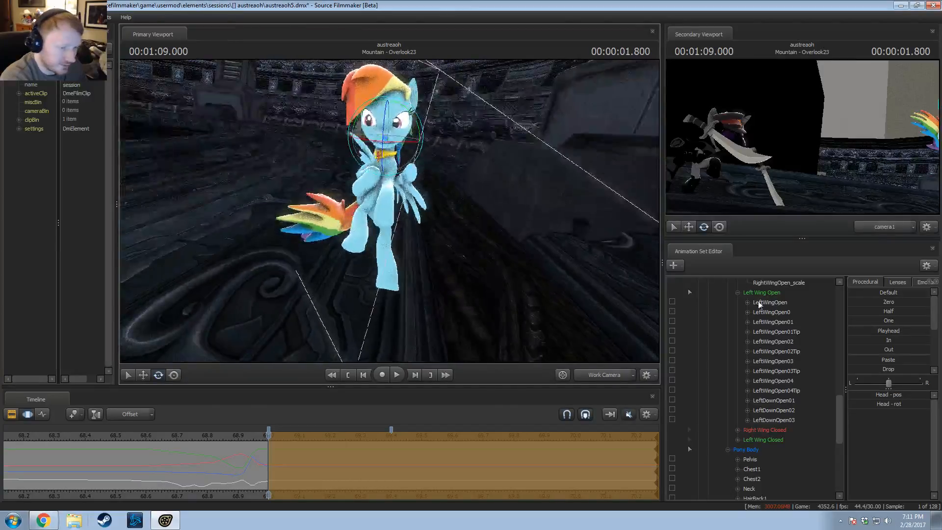
# Step: Expand Rainbow Dash's Face and Eyes controls and select viewTarget for editing from 69.0 s onward
pyautogui.scroll(15, 760, 304)
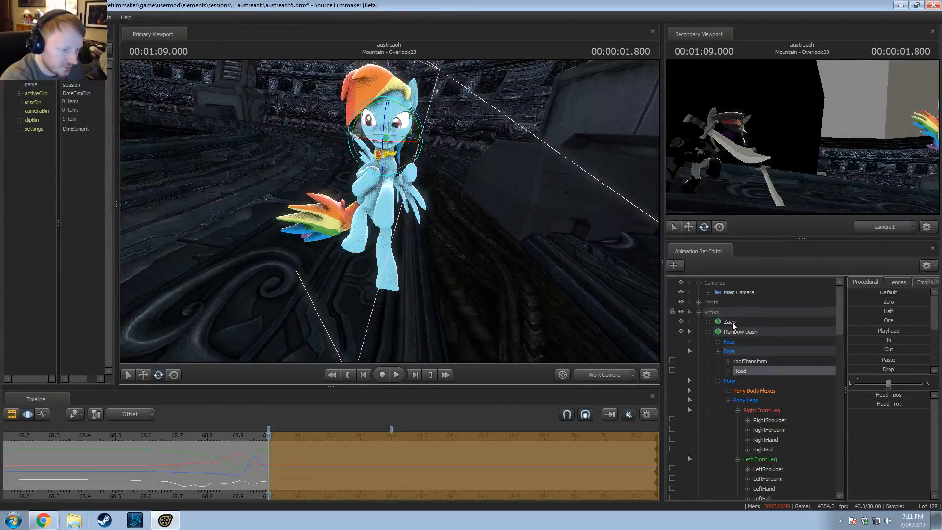
pyautogui.click(730, 341)
pyautogui.click(718, 342)
pyautogui.click(739, 352)
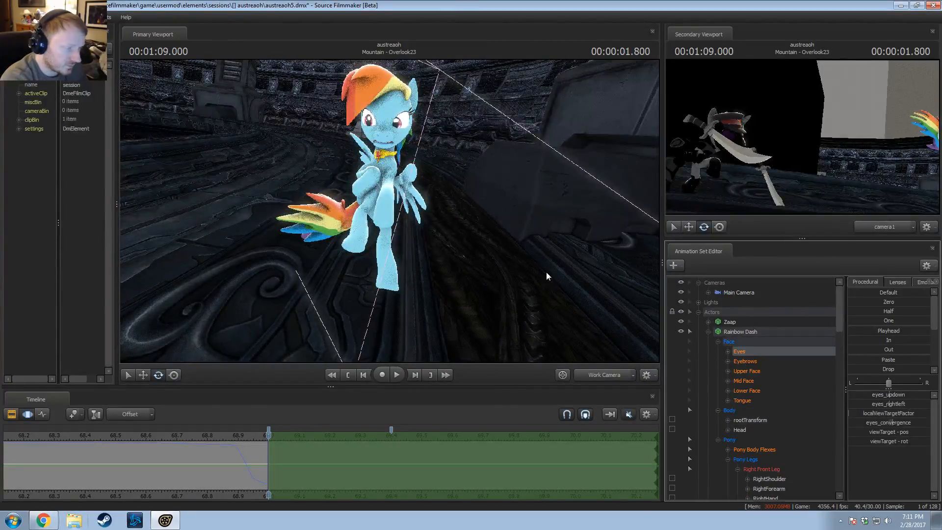
pyautogui.moveTo(412, 242); pyautogui.dragTo(412, 242)
pyautogui.moveTo(401, 196); pyautogui.dragTo(401, 196)
pyautogui.press('w')
pyautogui.press('F2')
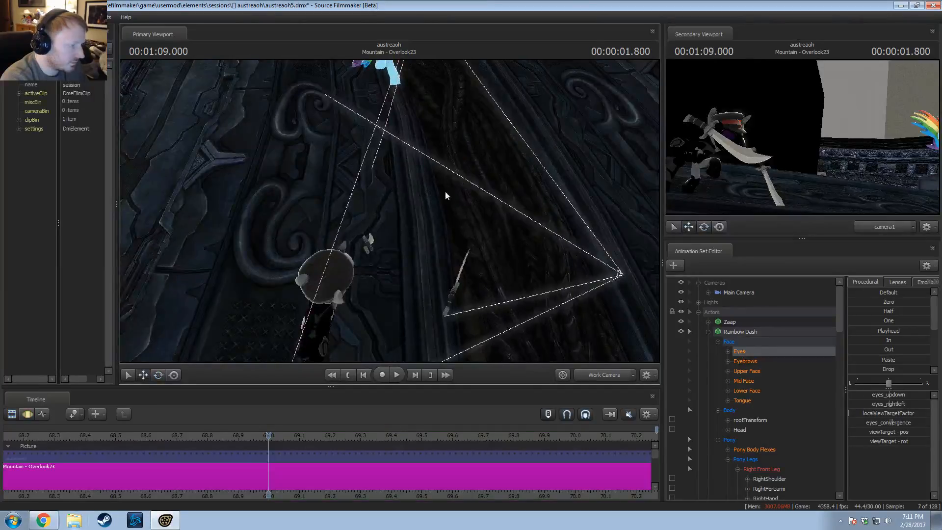
pyautogui.press('F3')
pyautogui.click(728, 351)
pyautogui.click(762, 401)
# Step: Move Rainbow Dash's viewTarget near her masked opponent to redirect her gaze
pyautogui.moveTo(389, 235); pyautogui.dragTo(390, 235)
pyautogui.moveTo(379, 302); pyautogui.dragTo(387, 303)
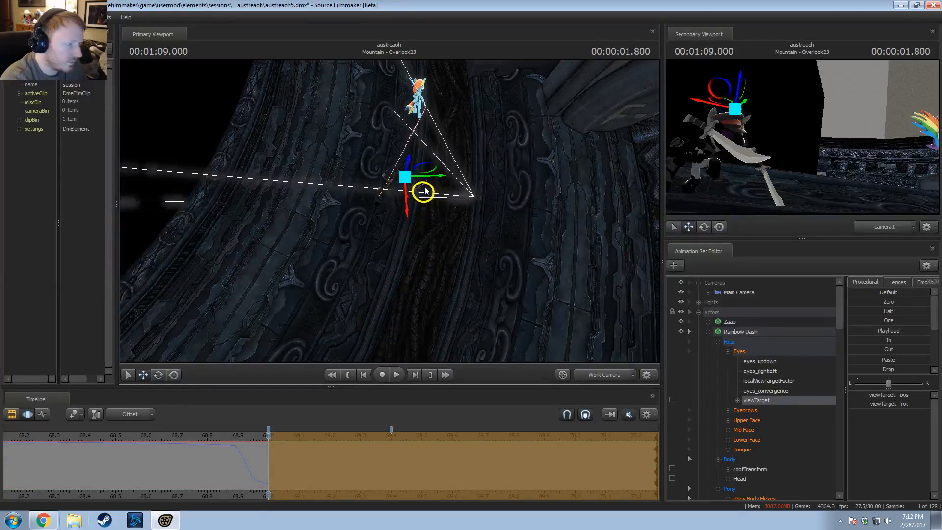
pyautogui.moveTo(425, 190); pyautogui.dragTo(426, 187)
pyautogui.moveTo(426, 186); pyautogui.dragTo(426, 186)
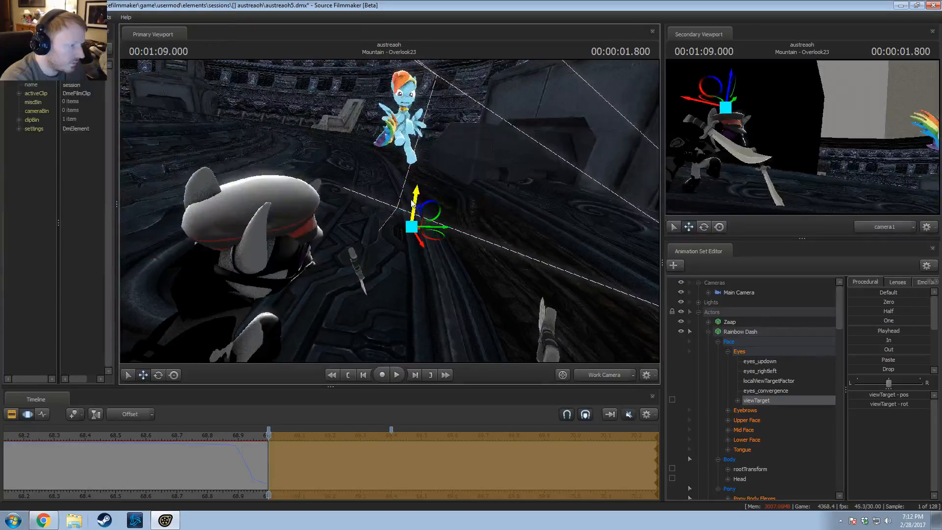
pyautogui.moveTo(425, 108); pyautogui.dragTo(425, 106)
pyautogui.moveTo(425, 106); pyautogui.dragTo(389, 211)
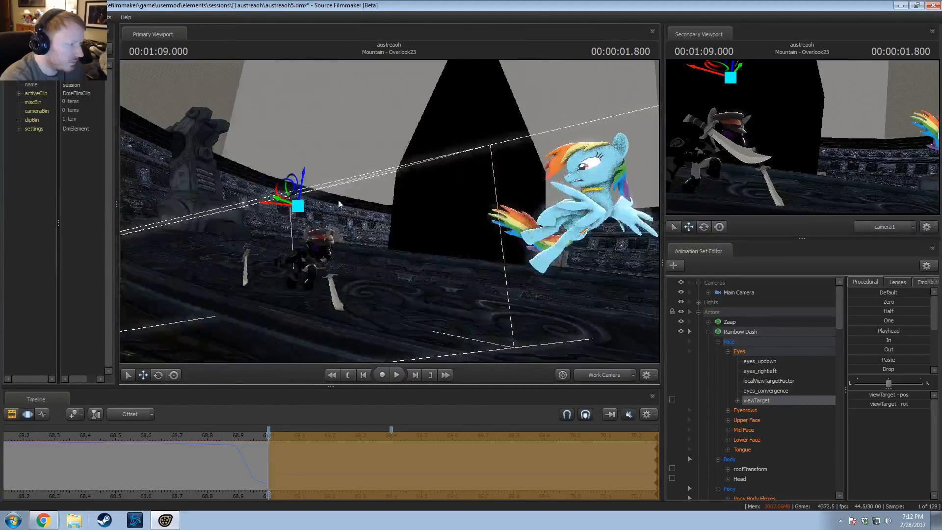
pyautogui.moveTo(301, 200); pyautogui.dragTo(416, 223)
# Step: Reframe Main Camera on Rainbow Dash at 69.0 s through the camera1 view, blending in from about 68.57 s
pyautogui.click(731, 293)
pyautogui.press('F2')
pyautogui.scroll(2, 240, 472)
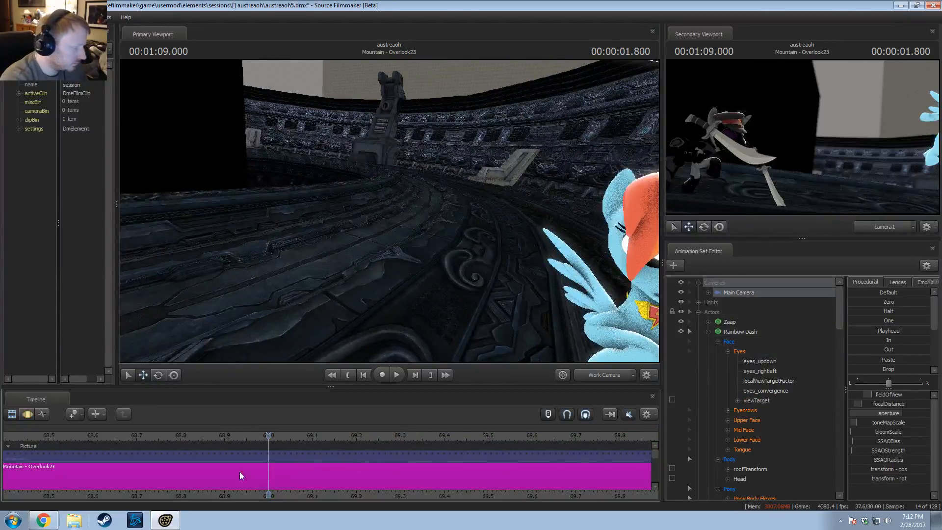
pyautogui.press('F3')
pyautogui.moveTo(143, 464); pyautogui.dragTo(80, 493)
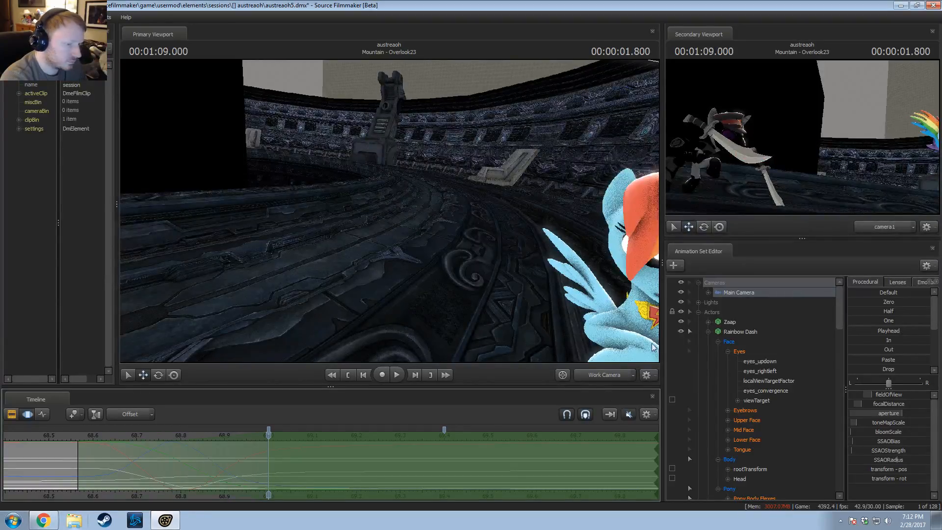
pyautogui.click(598, 377)
pyautogui.moveTo(491, 245); pyautogui.dragTo(485, 240)
pyautogui.press('d')
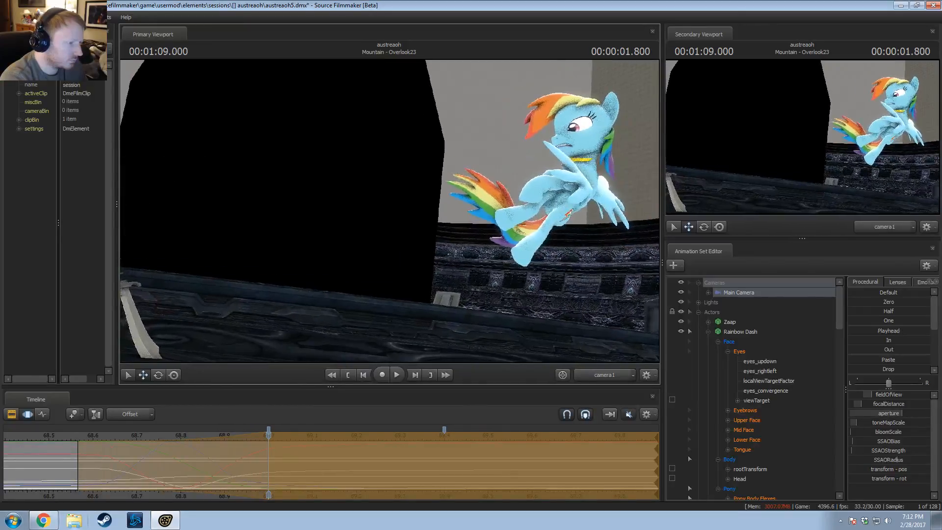
# Step: Play the shot from about 68.5 s through camera1 to review the new camera move
pyautogui.click(55, 438)
pyautogui.press('space')
pyautogui.press('space')
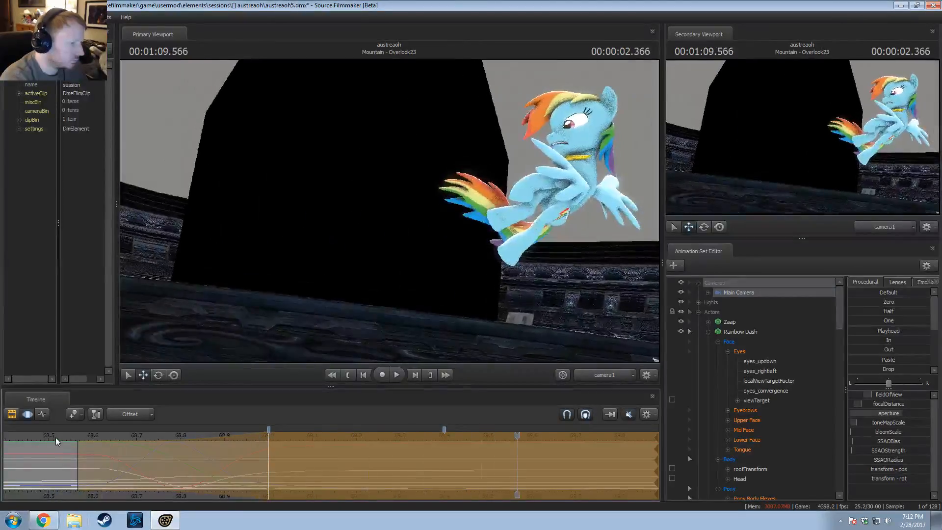
pyautogui.scroll(-2, 84, 460)
pyautogui.press('space')
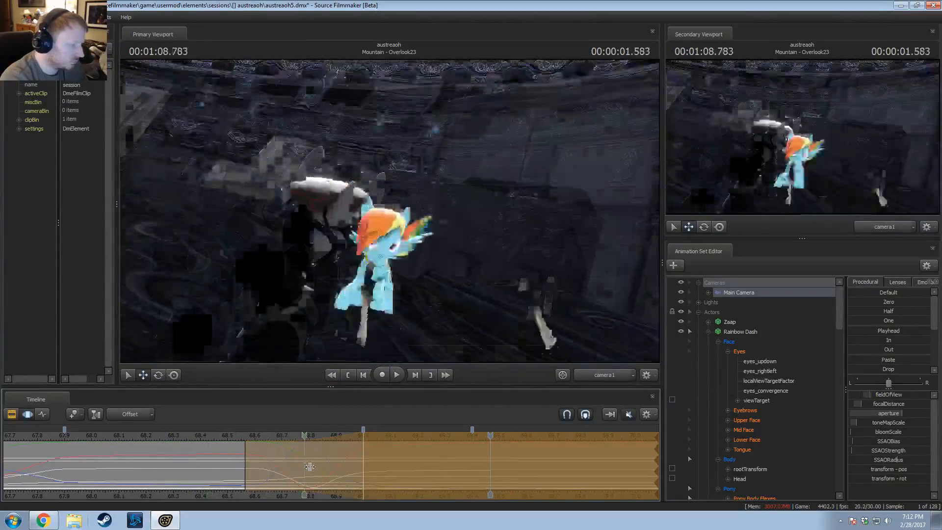
# Step: Limit the time selection on Main Camera's motion to the range from 69.0 s to about 69.67 s
pyautogui.click(344, 471)
pyautogui.moveTo(344, 471)
pyautogui.mouseDown()
pyautogui.moveTo(385, 479)
pyautogui.moveTo(324, 483)
pyautogui.moveTo(410, 486)
pyautogui.moveTo(348, 481)
pyautogui.moveTo(425, 471)
pyautogui.mouseUp()
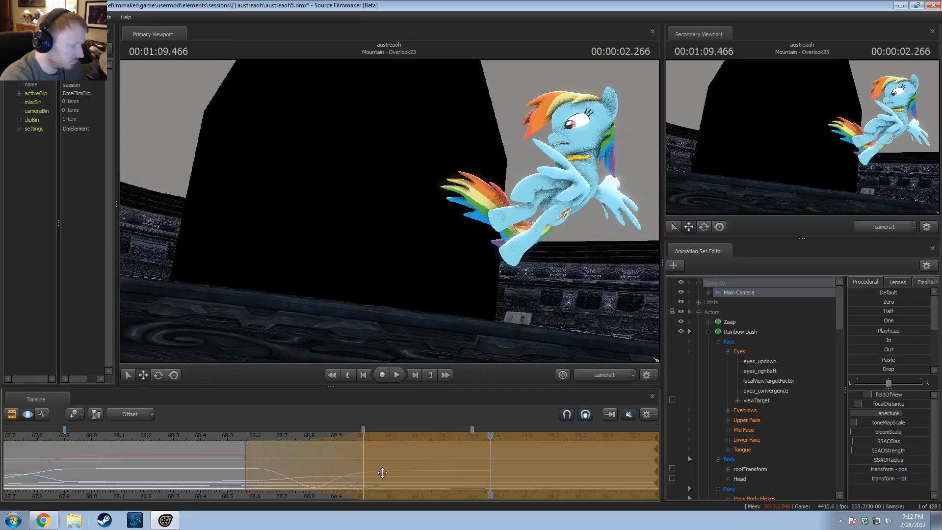
pyautogui.moveTo(236, 434)
pyautogui.mouseDown()
pyautogui.moveTo(385, 459)
pyautogui.moveTo(365, 464)
pyautogui.moveTo(654, 455)
pyautogui.moveTo(432, 476)
pyautogui.mouseUp()
pyautogui.scroll(-5, 608, 470)
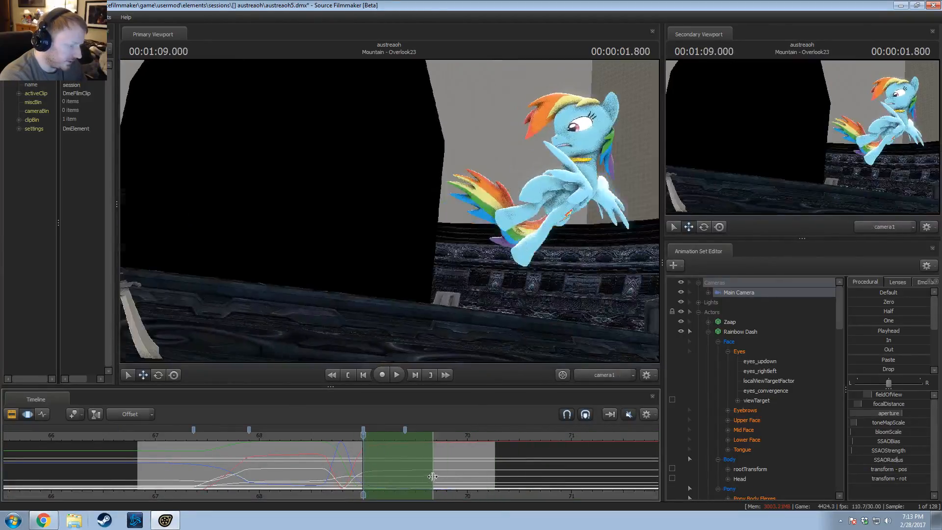
# Step: Try stretching Main Camera's motion after 69.0 s out to about 70.3 s and play back the attempts
pyautogui.click(340, 435)
pyautogui.press('space')
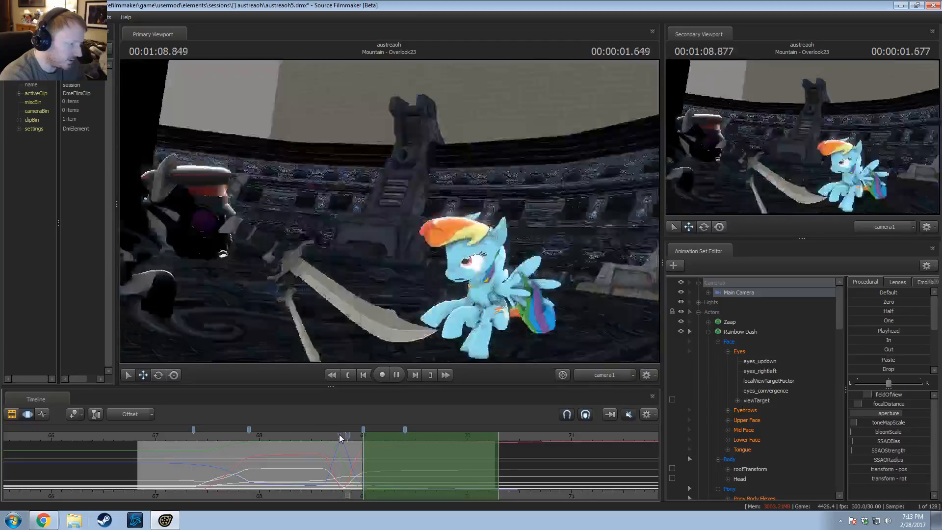
pyautogui.press('space')
pyautogui.press('Up')
pyautogui.press('Up')
pyautogui.hotkey('ctrl', 'z')
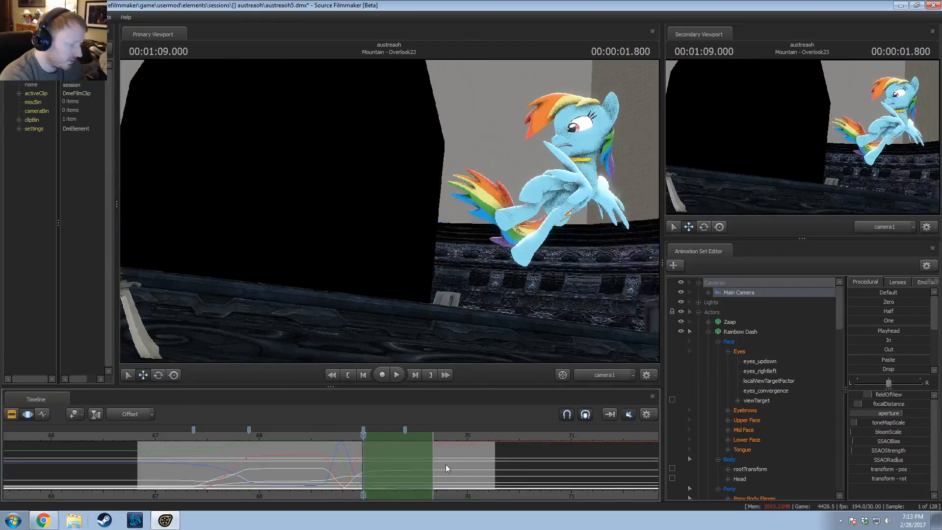
pyautogui.moveTo(428, 458); pyautogui.dragTo(413, 453)
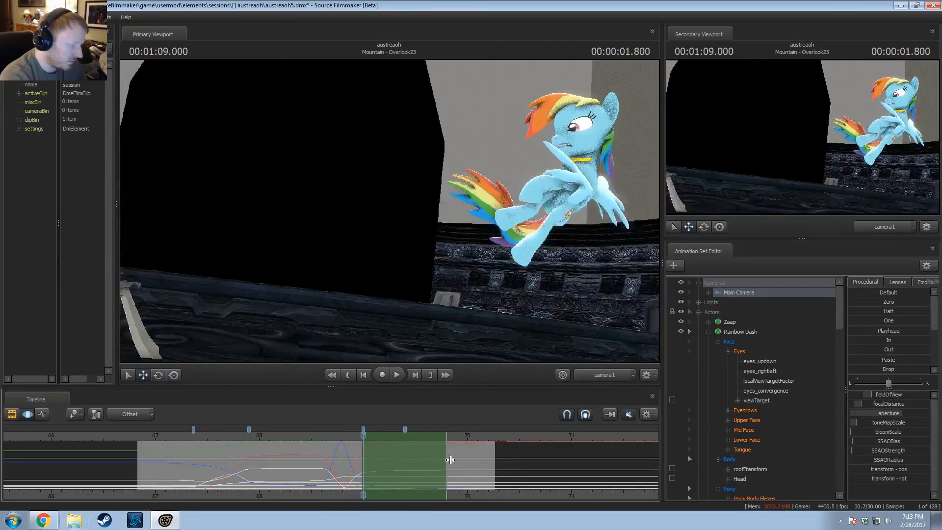
pyautogui.press('space')
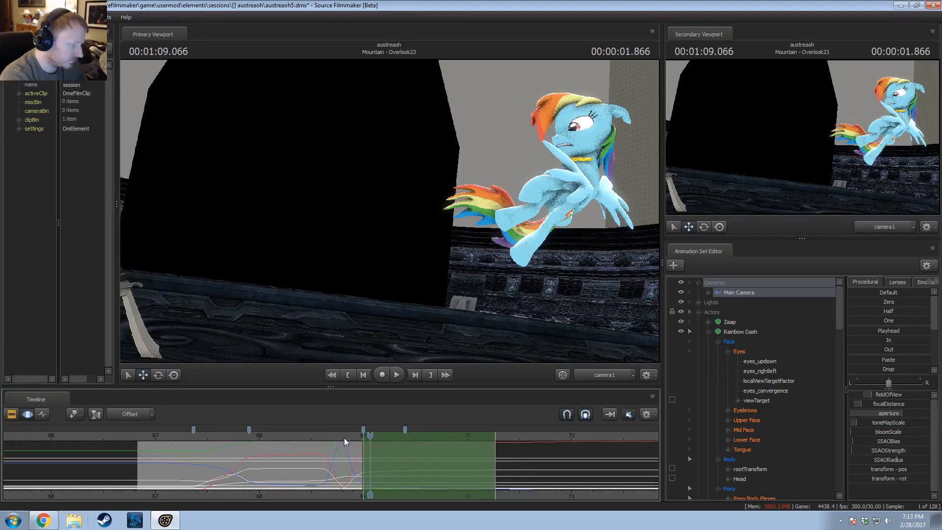
# Step: Undo the time stretches applied to Main Camera's motion after 69.0 s
pyautogui.hotkey('ctrl', 'z')
pyautogui.hotkey('ctrl', 'z')
pyautogui.hotkey('ctrl', 'z')
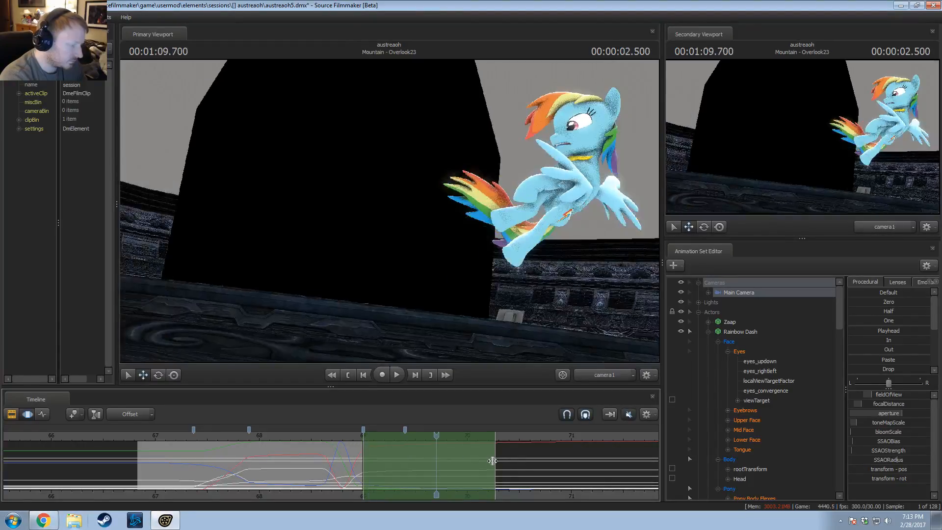
pyautogui.hotkey('ctrl', 'z')
pyautogui.hotkey('ctrl', 'z')
pyautogui.hotkey('ctrl', 'z')
pyautogui.hotkey('ctrl', 'z')
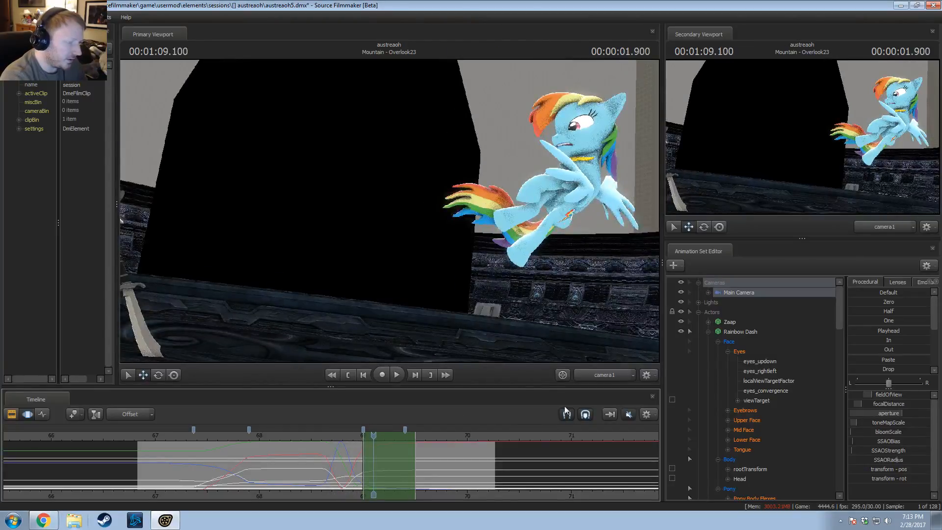
# Step: Switch the primary view to Work Camera and rotate Rainbow Dash's Chest2 bone in the range after 69.0 s
pyautogui.click(606, 375)
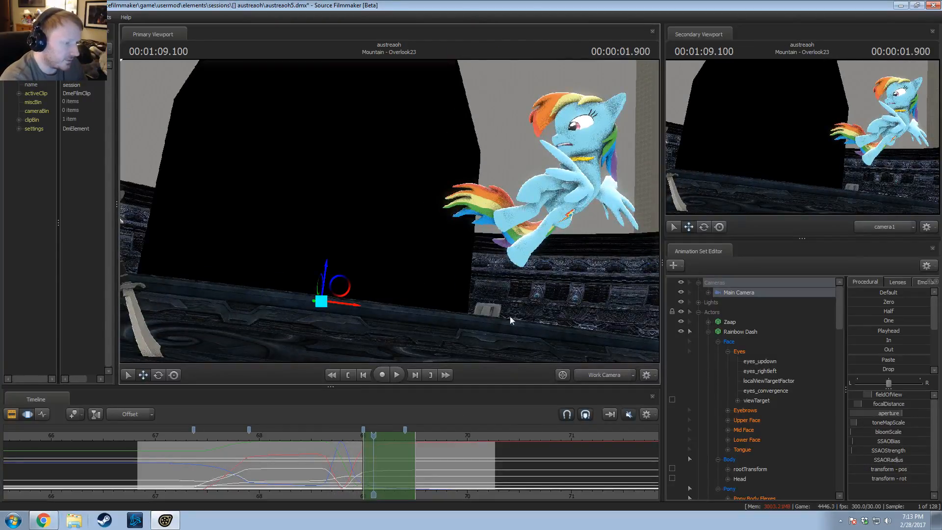
pyautogui.moveTo(510, 316); pyautogui.dragTo(333, 202)
pyautogui.press('w')
pyautogui.press('a')
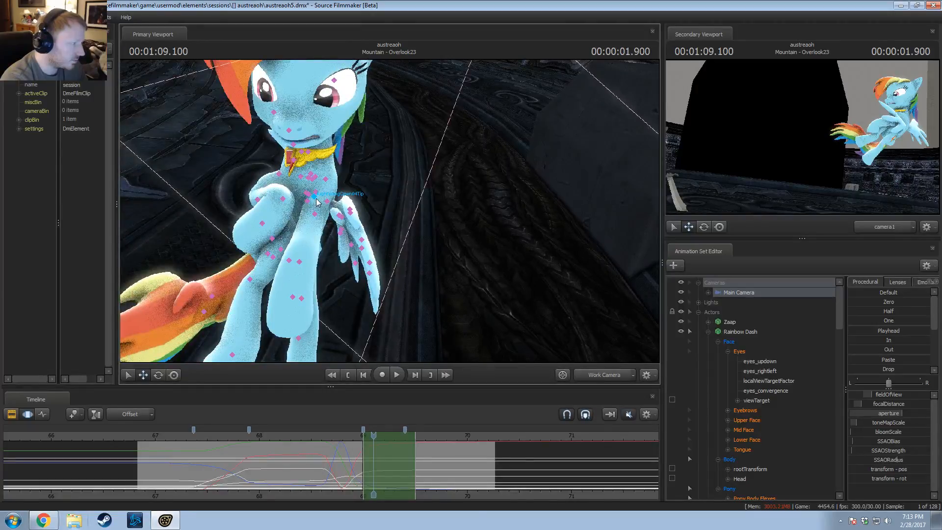
pyautogui.click(311, 199)
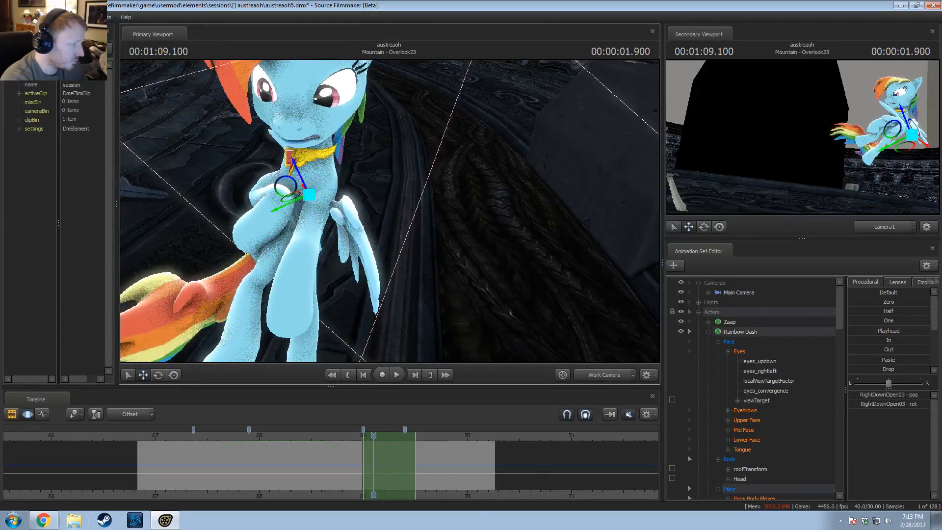
pyautogui.moveTo(432, 208); pyautogui.dragTo(444, 212)
pyautogui.click(304, 152)
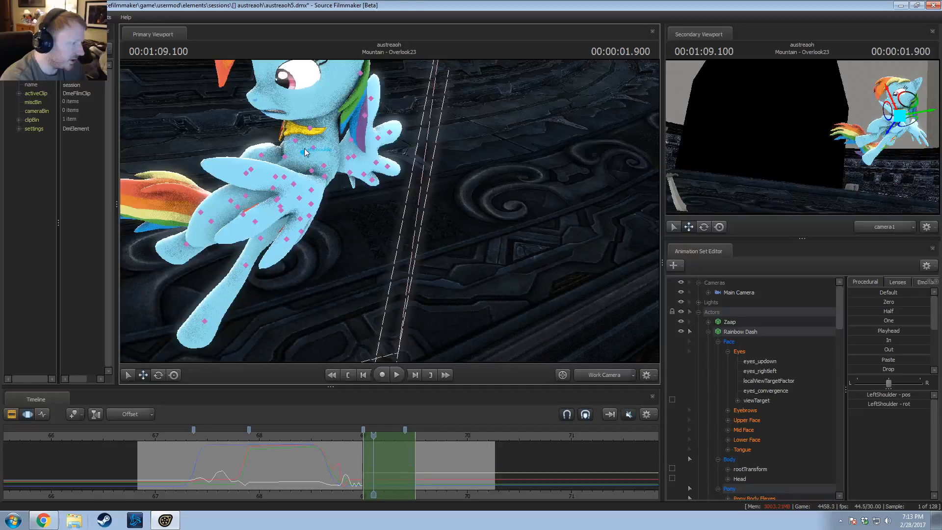
pyautogui.click(314, 146)
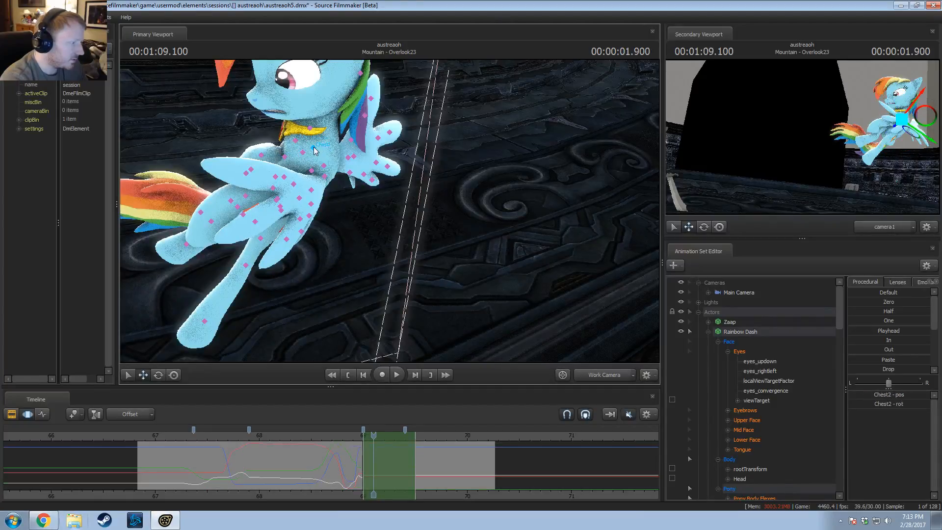
pyautogui.moveTo(324, 168); pyautogui.dragTo(388, 218)
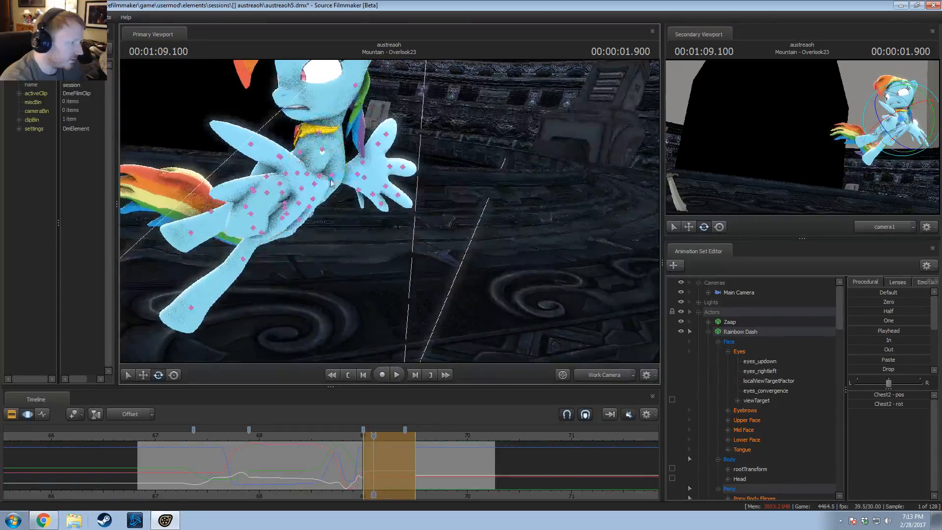
# Step: Rotate Rainbow Dash's left shoulder so the left front leg hangs down in front of the chest
pyautogui.click(324, 152)
pyautogui.moveTo(327, 169)
pyautogui.mouseDown()
pyautogui.moveTo(352, 152)
pyautogui.moveTo(329, 152)
pyautogui.mouseUp()
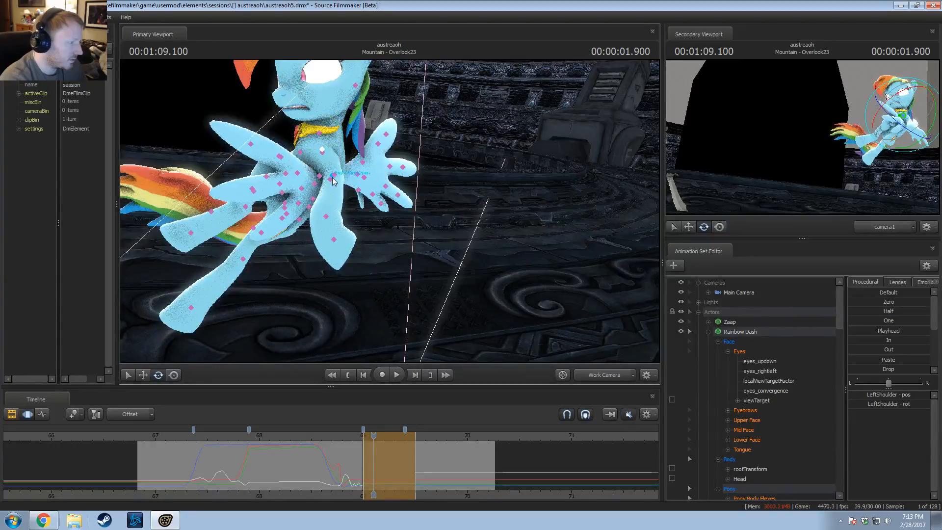
pyautogui.click(335, 175)
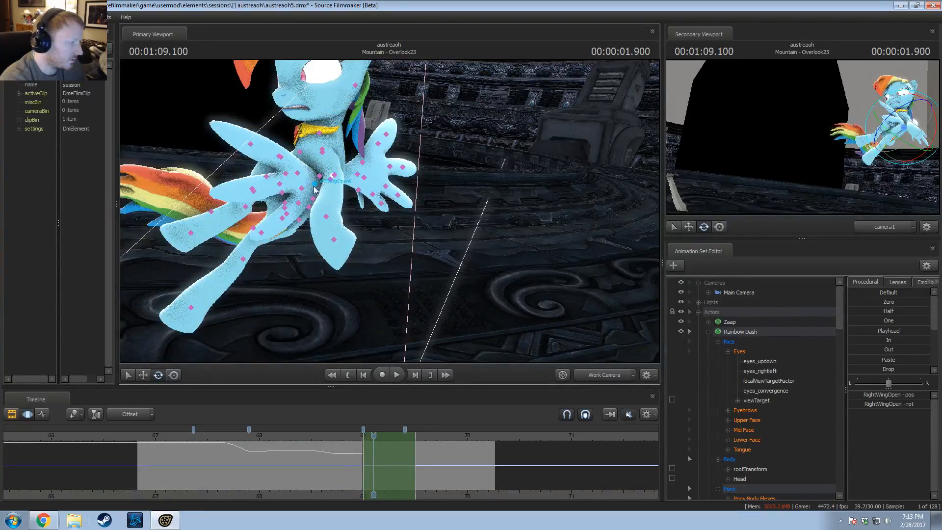
# Step: Rotate Rainbow Dash's right shoulder and right forearm to bring the right front leg out to her side
pyautogui.keyDown('alt'); pyautogui.moveTo(263, 186); pyautogui.dragTo(353, 216); pyautogui.keyUp('alt')
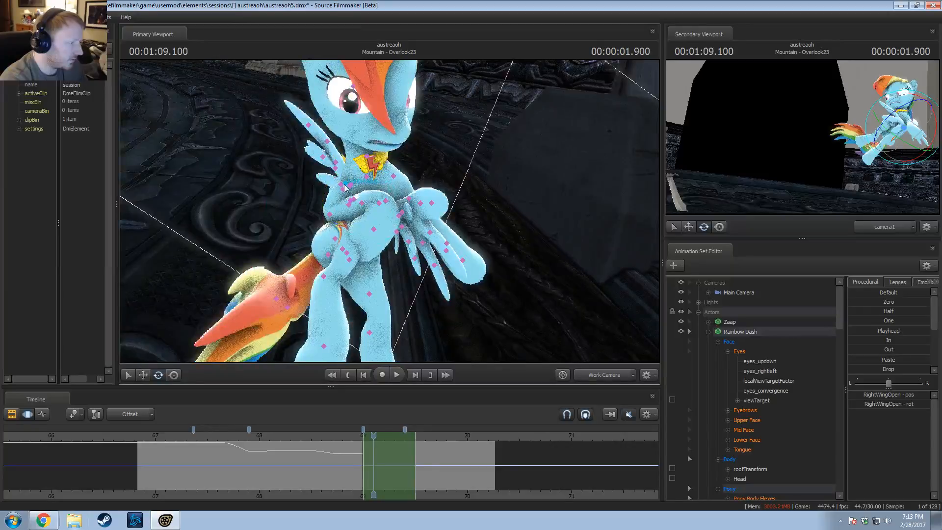
pyautogui.click(345, 187)
pyautogui.moveTo(333, 196); pyautogui.dragTo(359, 203)
pyautogui.click(332, 206)
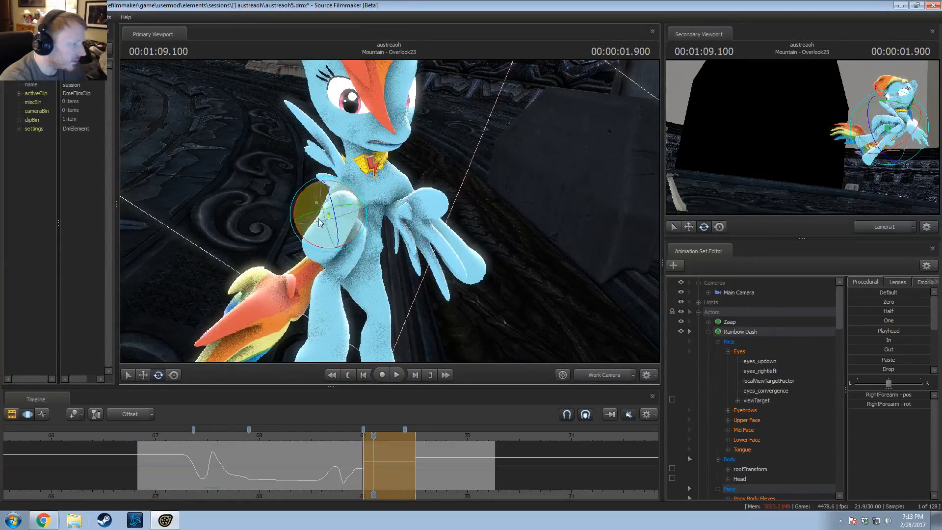
pyautogui.keyDown('alt'); pyautogui.moveTo(330, 213); pyautogui.dragTo(361, 200); pyautogui.keyUp('alt')
pyautogui.keyDown('alt'); pyautogui.moveTo(377, 240); pyautogui.dragTo(394, 214); pyautogui.keyUp('alt')
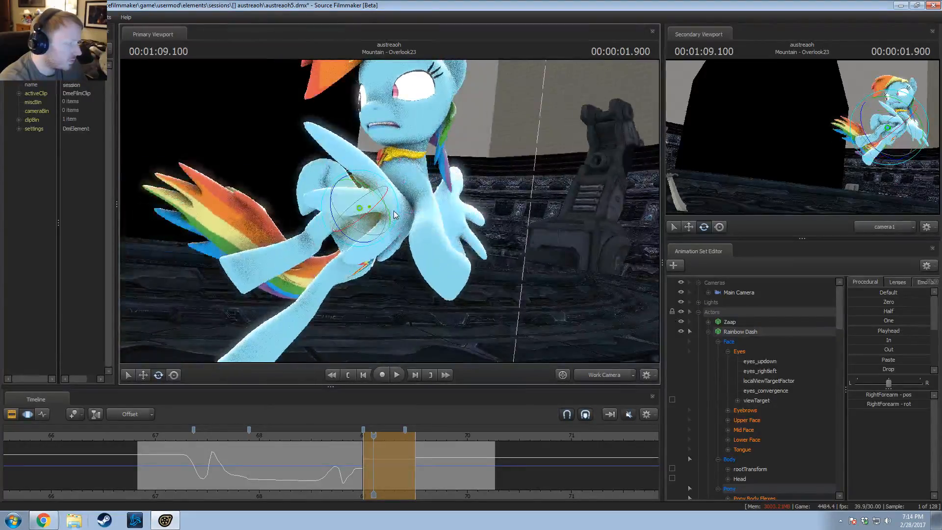
# Step: Rotate Rainbow Dash's right hand to straighten the hoof and shift the Chest1 bone slightly
pyautogui.click(322, 166)
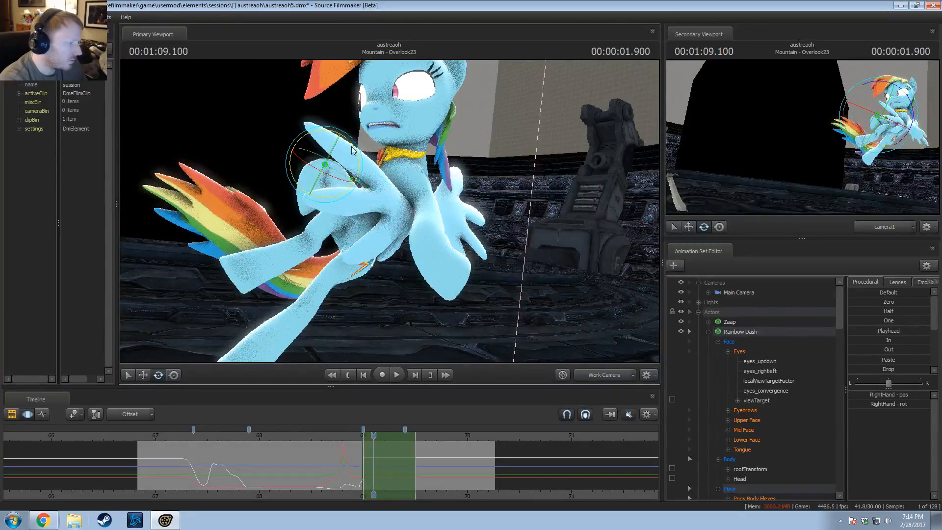
pyautogui.keyDown('ctrl'); pyautogui.click(372, 202); pyautogui.keyUp('ctrl')
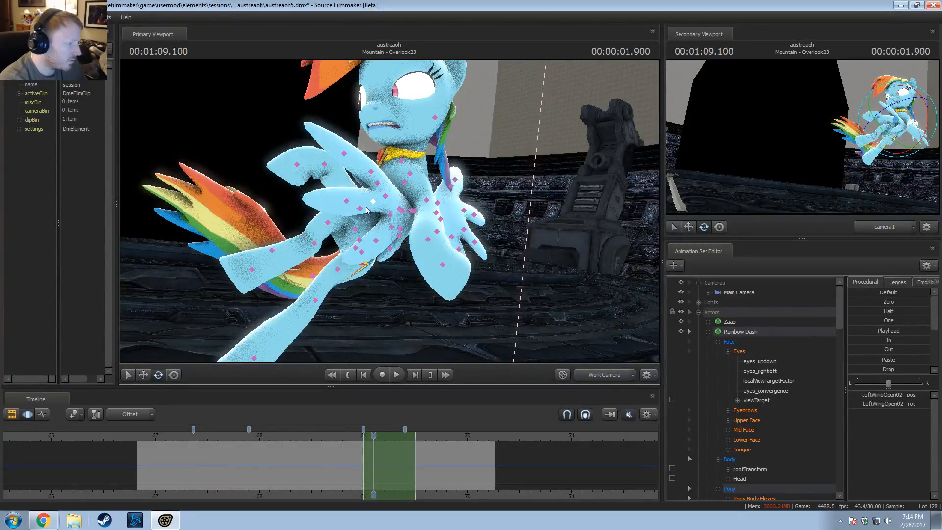
pyautogui.keyDown('ctrl'); pyautogui.click(360, 208); pyautogui.keyUp('ctrl')
pyautogui.moveTo(362, 240); pyautogui.dragTo(412, 195)
pyautogui.click(404, 218)
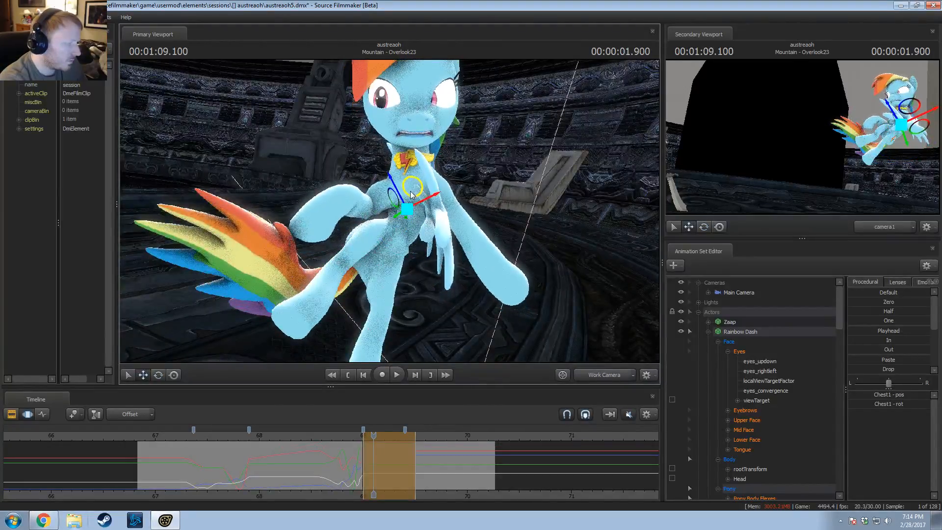
# Step: Select Rainbow Dash's pelvis for rotation and lock the RightThigh and LeftThigh bones
pyautogui.click(376, 255)
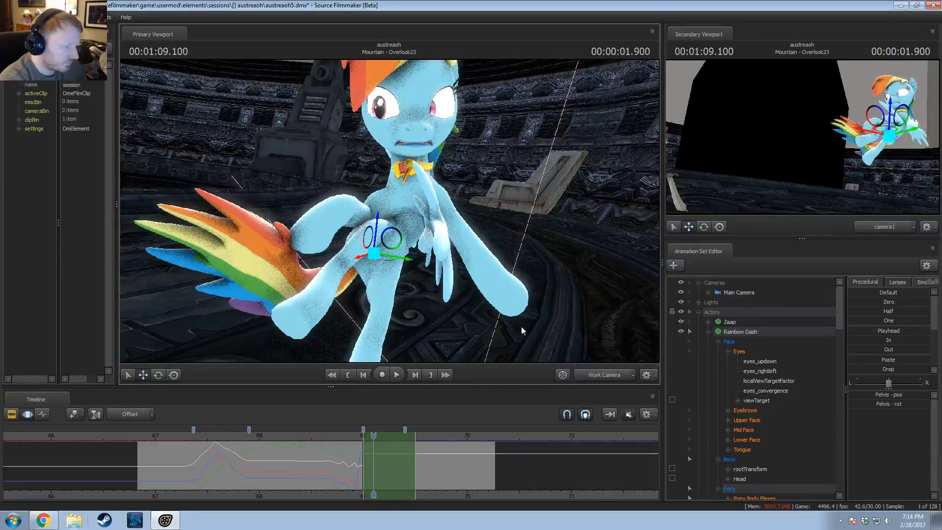
pyautogui.press('e')
pyautogui.keyDown('alt'); pyautogui.moveTo(521, 327); pyautogui.dragTo(498, 286); pyautogui.keyUp('alt')
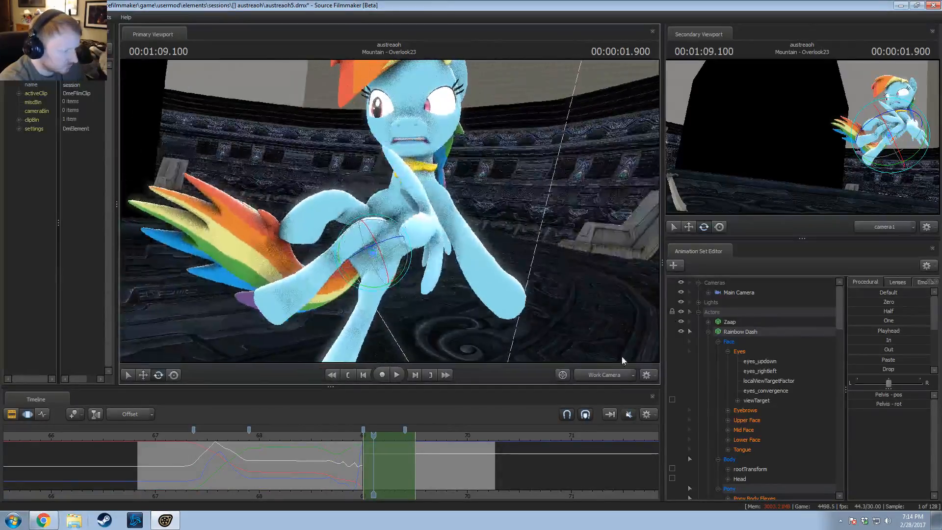
pyautogui.scroll(-5, 770, 418)
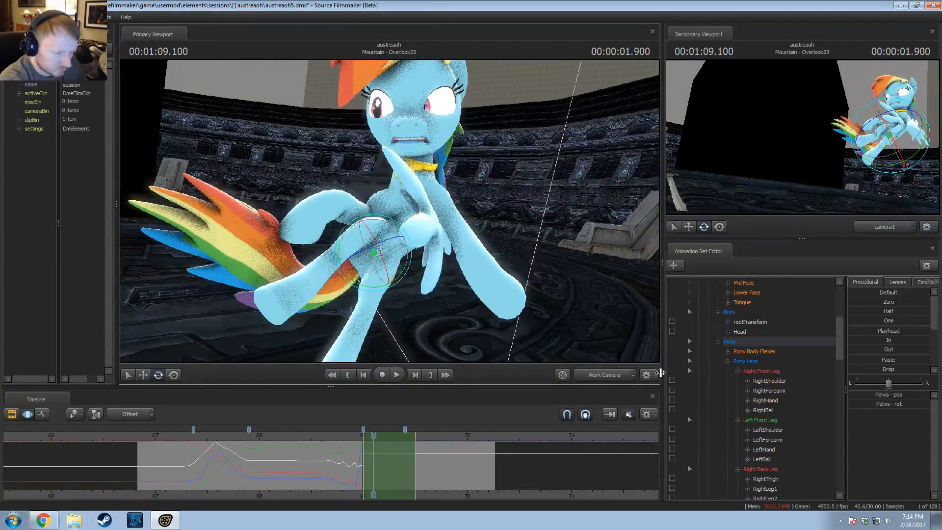
pyautogui.scroll(-2, 673, 385)
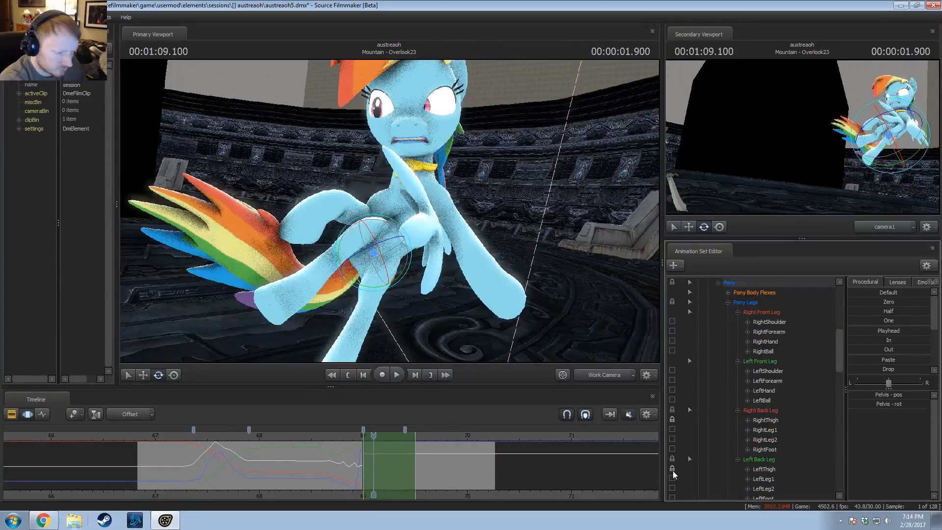
# Step: Extend the time selection indefinitely past 69.0 s and apply the full Playhead preset to all of Rainbow Dash's controls
pyautogui.moveTo(416, 445); pyautogui.dragTo(830, 413)
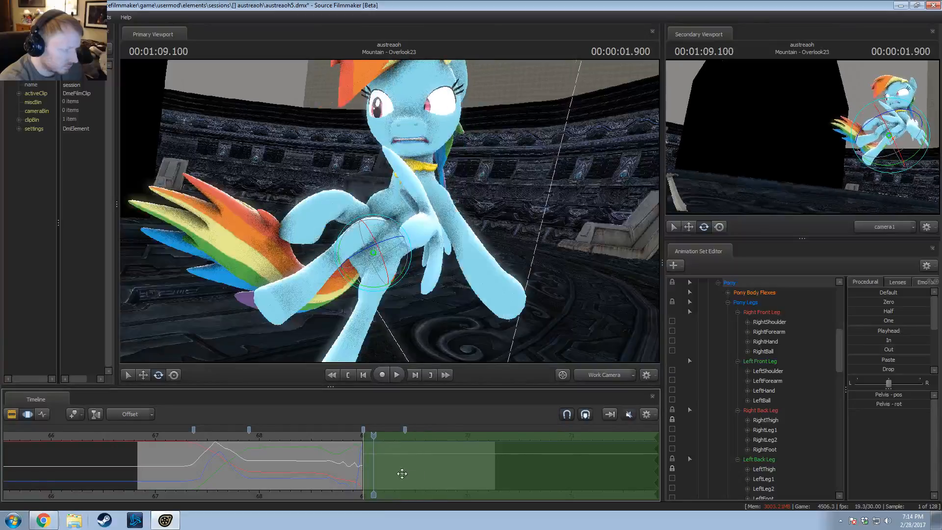
pyautogui.scroll(2, 754, 287)
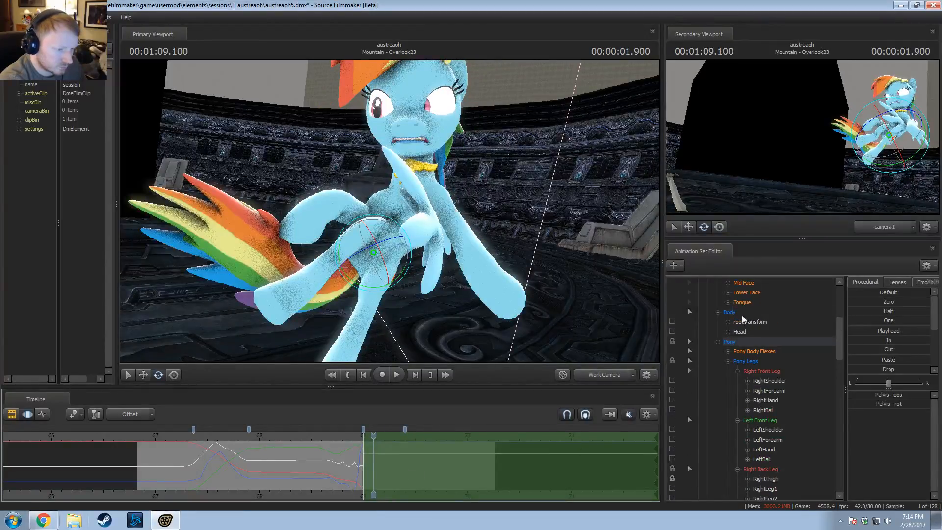
pyautogui.scroll(5, 746, 329)
pyautogui.click(742, 323)
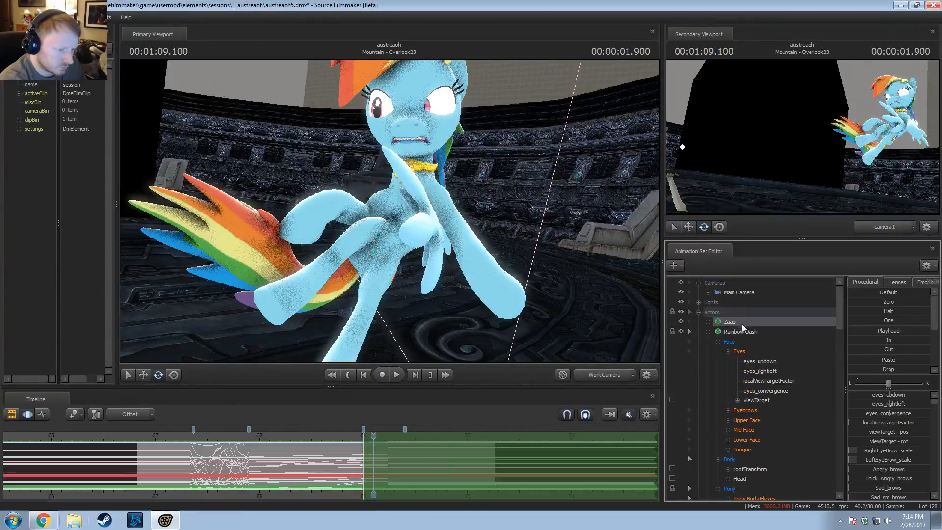
pyautogui.click(742, 332)
pyautogui.moveTo(856, 331); pyautogui.dragTo(927, 331)
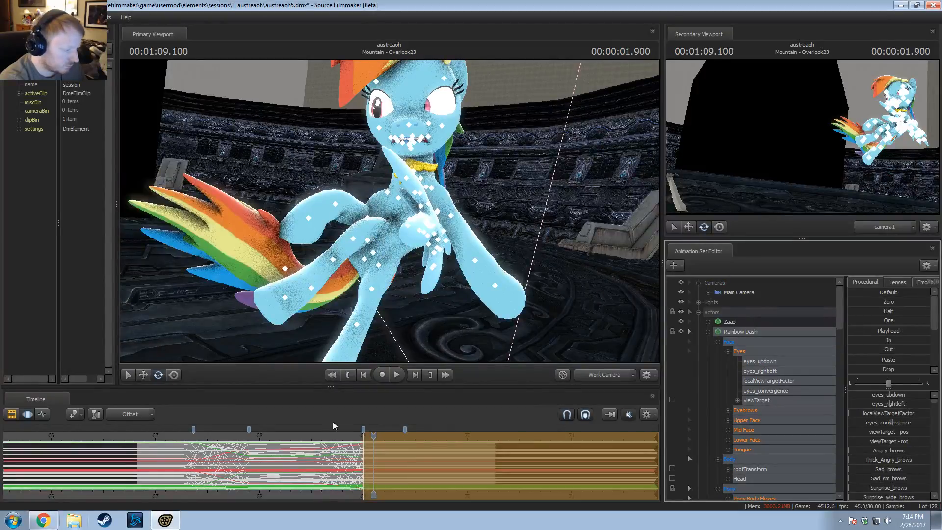
pyautogui.press('Return')
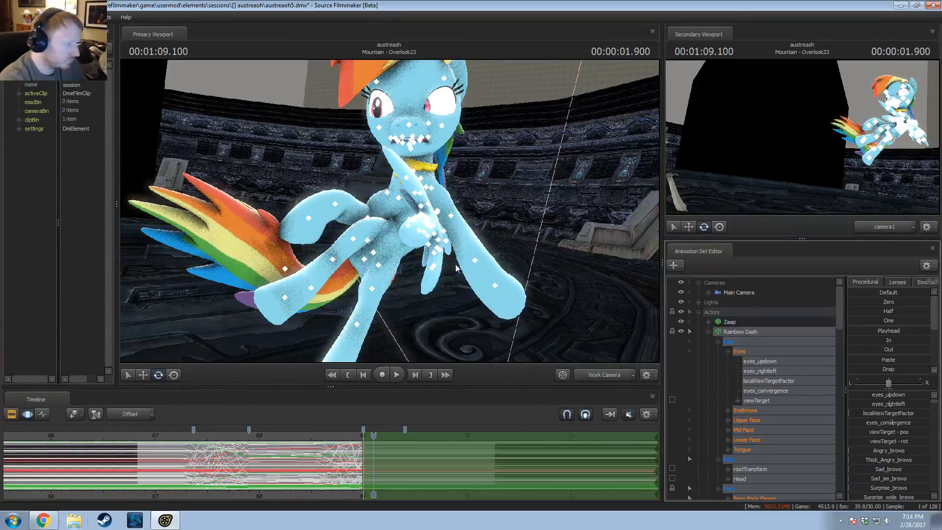
# Step: Rotate Rainbow Dash's pelvis at 69.1 s, undoing the first attempt and turning it again
pyautogui.click(371, 254)
pyautogui.moveTo(343, 269); pyautogui.dragTo(360, 282)
pyautogui.hotkey('ctrl', 'z')
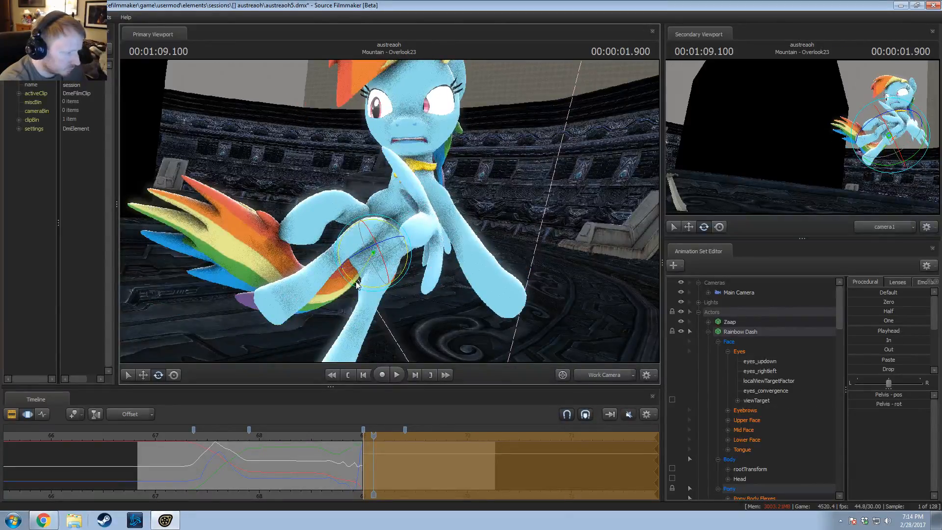
pyautogui.moveTo(357, 282); pyautogui.dragTo(405, 281)
pyautogui.press('ctrl')
# Step: Reposition Rainbow Dash's torso from different view angles and refine the tilt of her pelvis
pyautogui.keyDown('ctrl'); pyautogui.click(397, 209); pyautogui.keyUp('ctrl')
pyautogui.keyDown('alt'); pyautogui.moveTo(452, 218); pyautogui.dragTo(373, 175); pyautogui.keyUp('alt')
pyautogui.press('w')
pyautogui.keyDown('alt'); pyautogui.moveTo(425, 205); pyautogui.dragTo(408, 193); pyautogui.keyUp('alt')
pyautogui.keyDown('alt'); pyautogui.moveTo(408, 194); pyautogui.dragTo(371, 257); pyautogui.keyUp('alt')
pyautogui.press('e')
pyautogui.press('w')
pyautogui.click(351, 236)
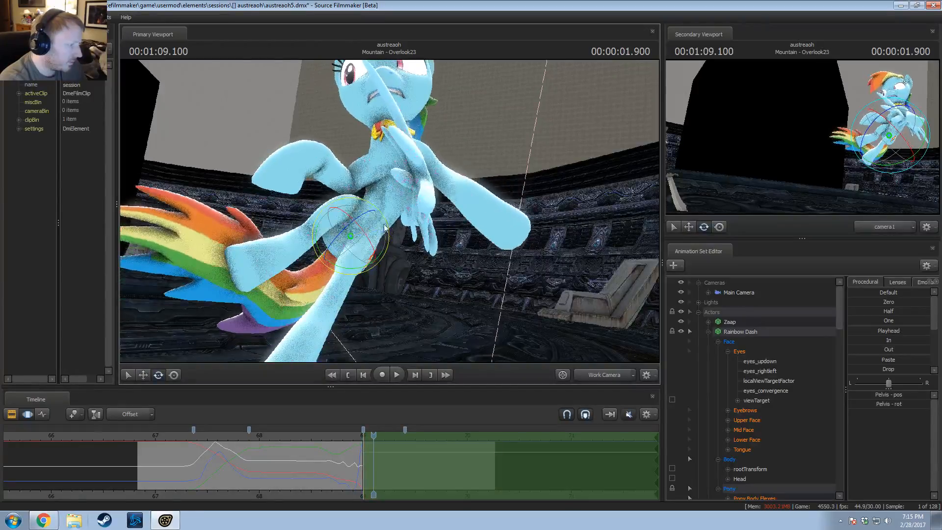
# Step: Rotate Rainbow Dash's right thigh and lower right back leg bones to bring the leg closer to the left one
pyautogui.click(345, 223)
pyautogui.moveTo(350, 199); pyautogui.dragTo(391, 214)
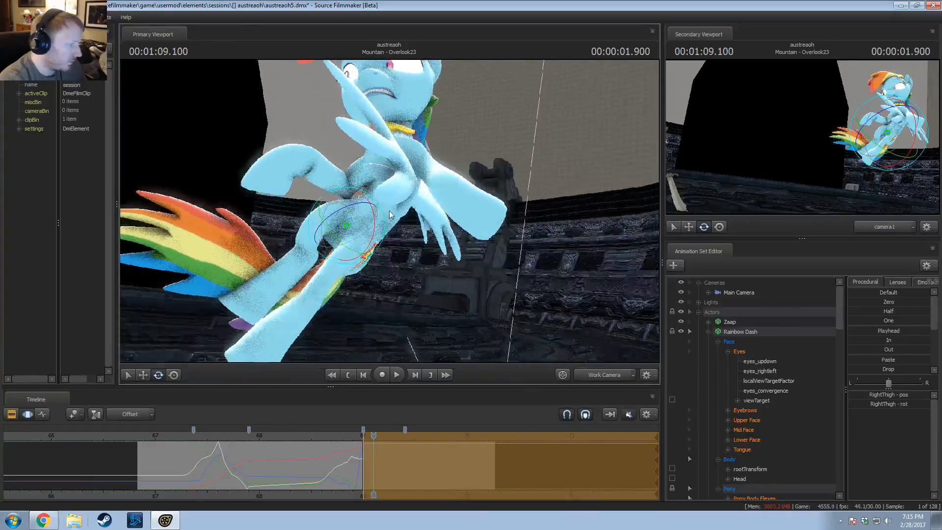
pyautogui.click(310, 238)
pyautogui.moveTo(288, 229); pyautogui.dragTo(311, 240)
pyautogui.click(322, 247)
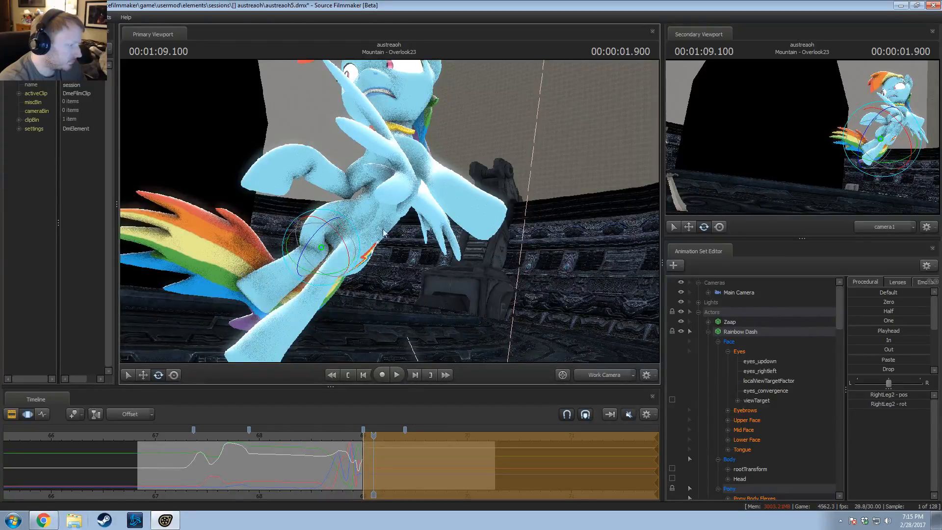
# Step: Check the right back leg from the front and readjust the rotation of Rainbow Dash's right thigh
pyautogui.keyDown('alt'); pyautogui.moveTo(384, 229); pyautogui.dragTo(343, 203); pyautogui.keyUp('alt')
pyautogui.click(363, 227)
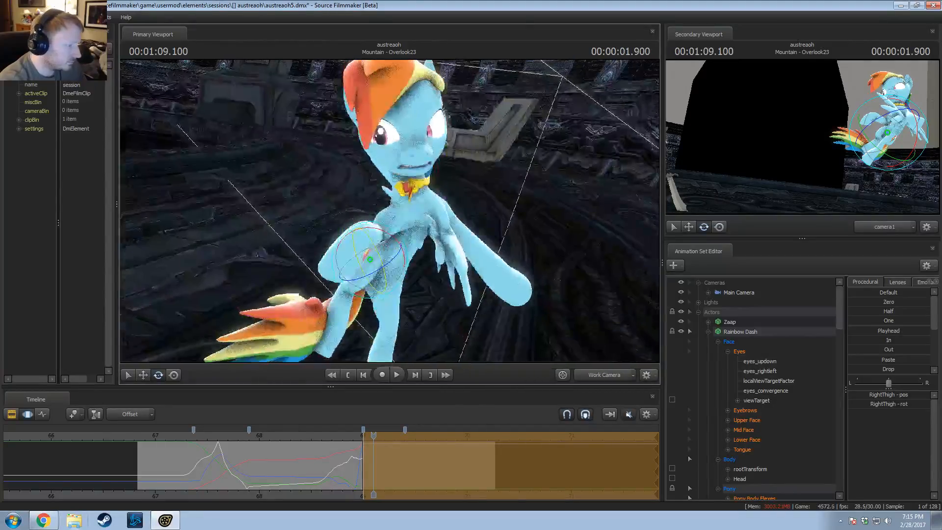
pyautogui.keyDown('alt'); pyautogui.moveTo(418, 235); pyautogui.dragTo(444, 211); pyautogui.keyUp('alt')
pyautogui.click(361, 225)
pyautogui.click(378, 227)
# Step: Rotate Rainbow Dash's head to tilt and turn it toward her right side
pyautogui.keyDown('ctrl'); pyautogui.click(369, 158); pyautogui.keyUp('ctrl')
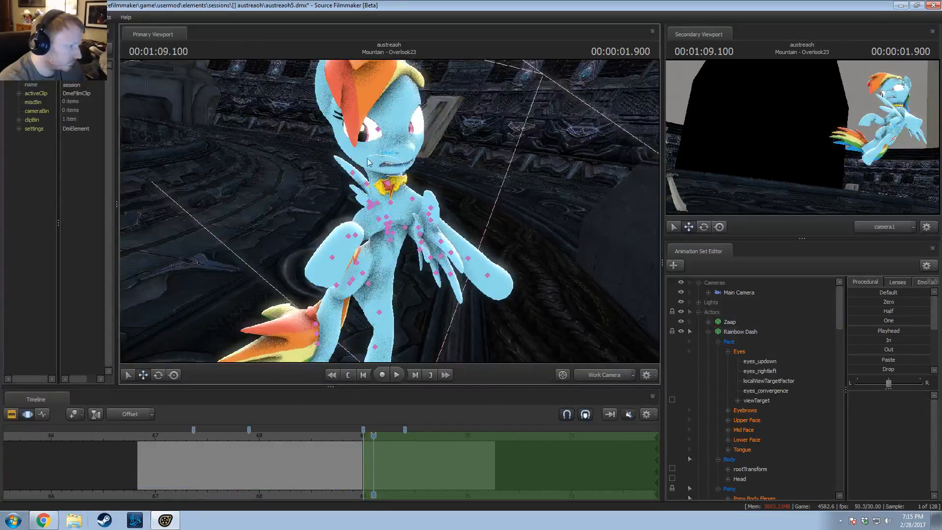
pyautogui.keyDown('ctrl'); pyautogui.click(392, 146); pyautogui.keyUp('ctrl')
pyautogui.press('e')
pyautogui.moveTo(392, 156); pyautogui.dragTo(370, 162)
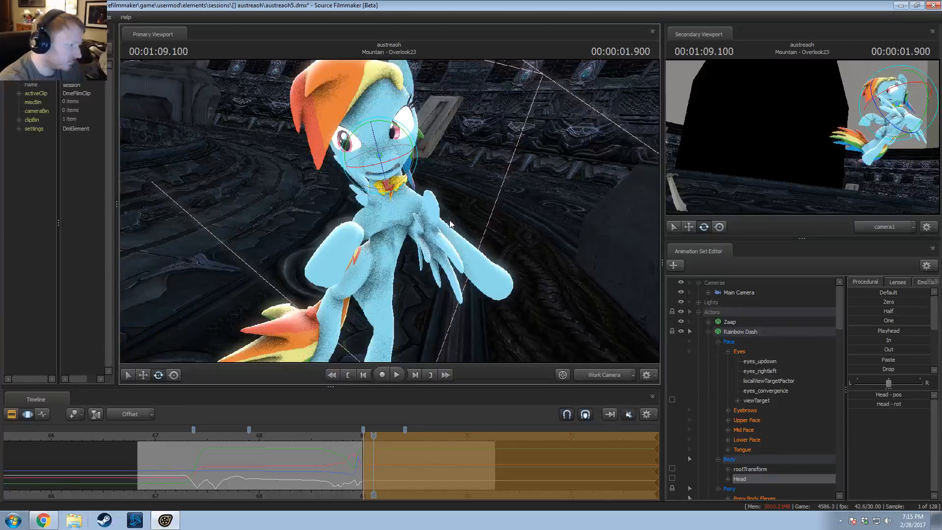
# Step: Rotate Rainbow Dash's Chest2 bone to turn the upper body, and readjust her left shoulder
pyautogui.click(388, 203)
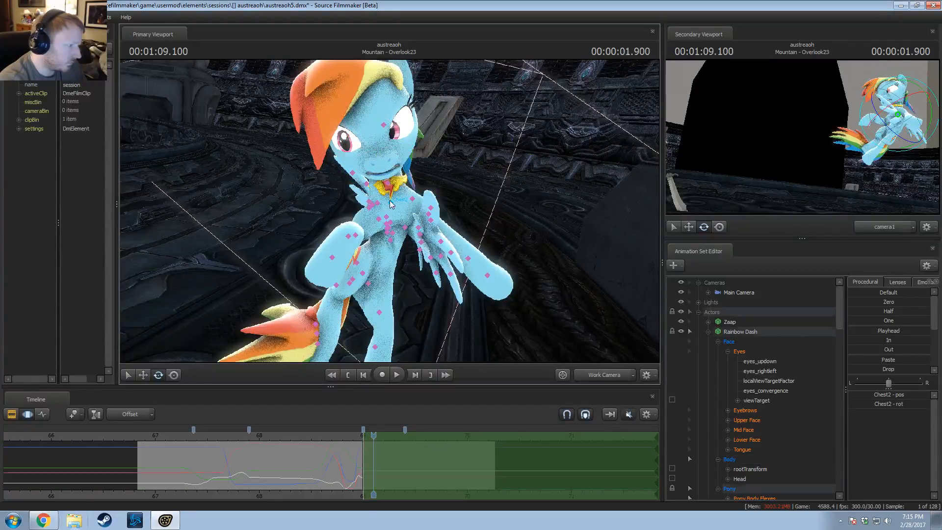
pyautogui.moveTo(383, 174); pyautogui.dragTo(324, 149)
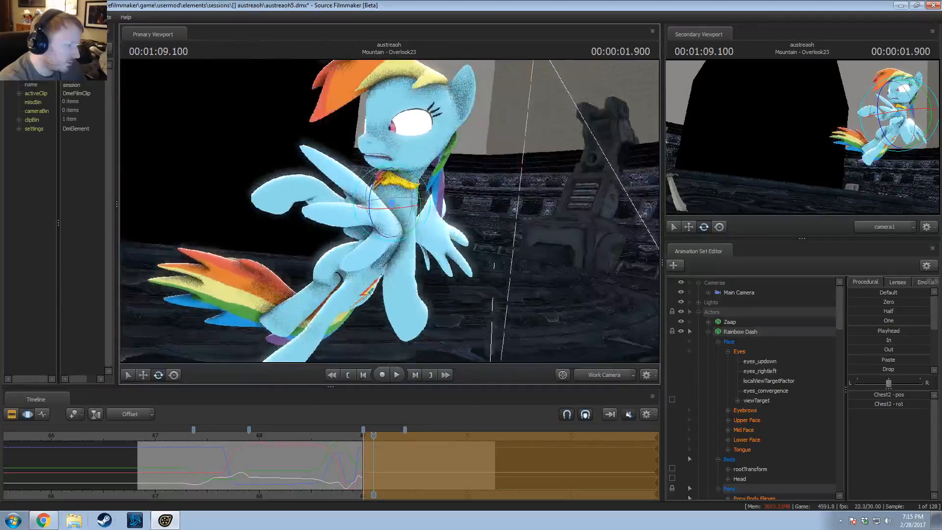
pyautogui.moveTo(379, 204)
pyautogui.mouseDown()
pyautogui.moveTo(408, 200)
pyautogui.moveTo(387, 213)
pyautogui.mouseUp()
pyautogui.click(390, 199)
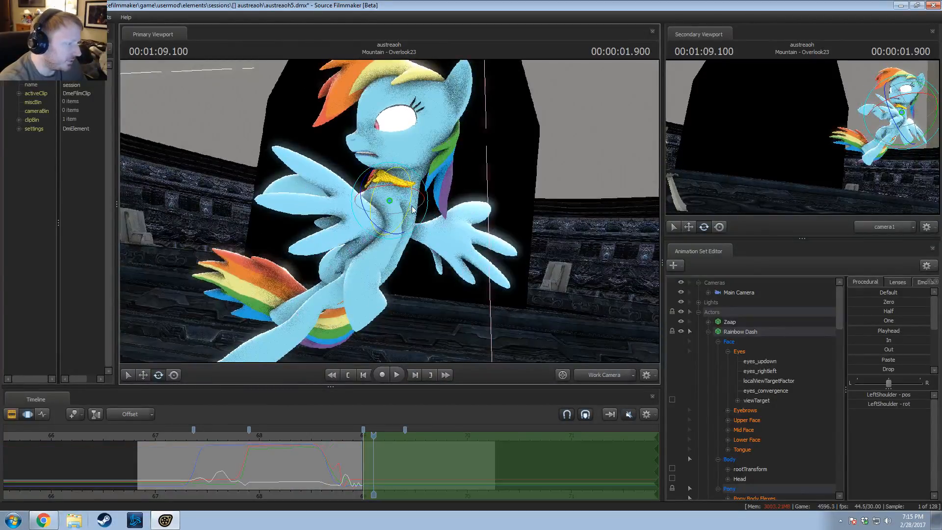
pyautogui.moveTo(423, 221); pyautogui.dragTo(427, 204)
# Step: Try to rotate Rainbow Dash's Pelvis bone to turn her hips
pyautogui.keyDown('alt'); pyautogui.moveTo(381, 254); pyautogui.dragTo(345, 238); pyautogui.keyUp('alt')
pyautogui.click(366, 231)
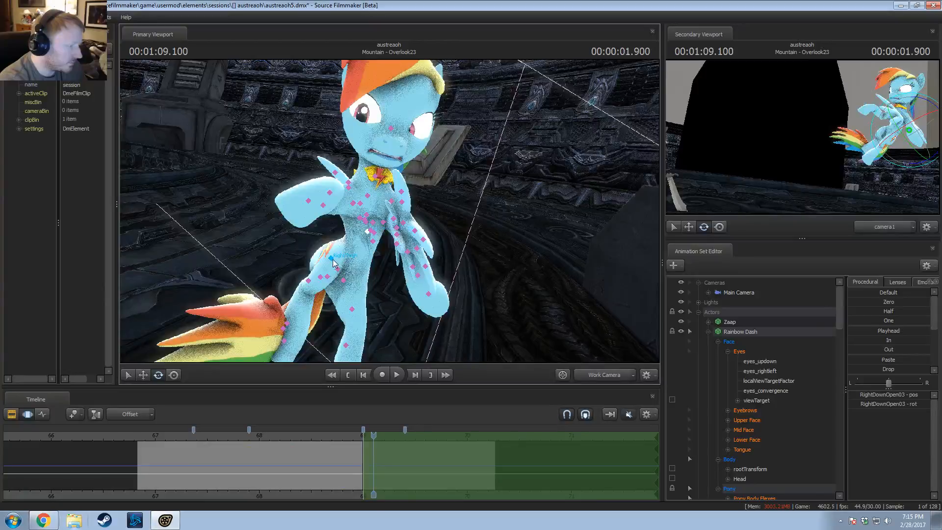
pyautogui.click(333, 260)
pyautogui.click(341, 267)
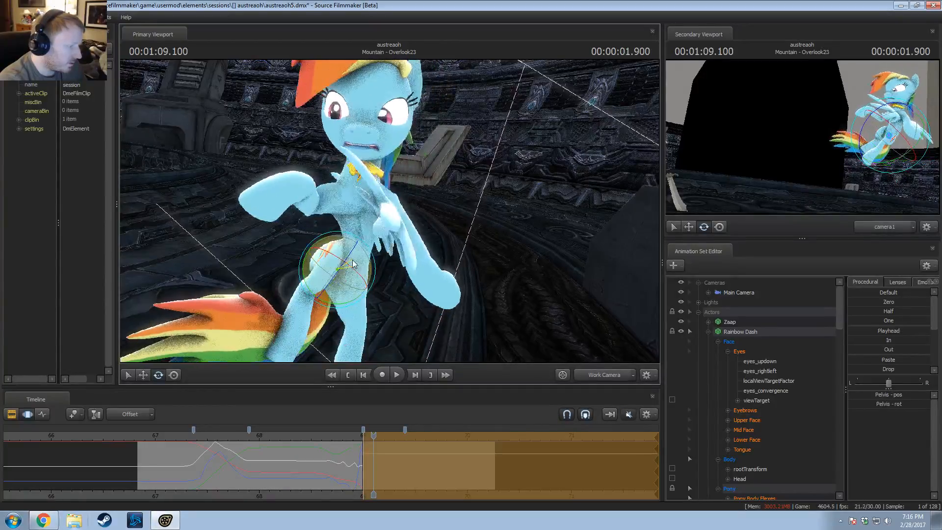
# Step: Collapse Rainbow Dash's Left Wing Open and Right Wing Open groups and lock Chest1 in the Pony Body group
pyautogui.scroll(-15, 774, 451)
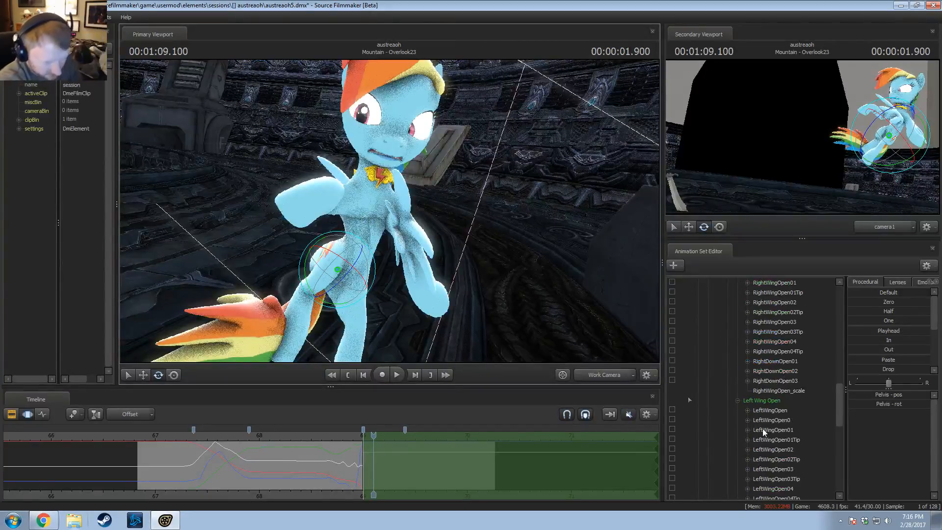
pyautogui.scroll(-2, 767, 431)
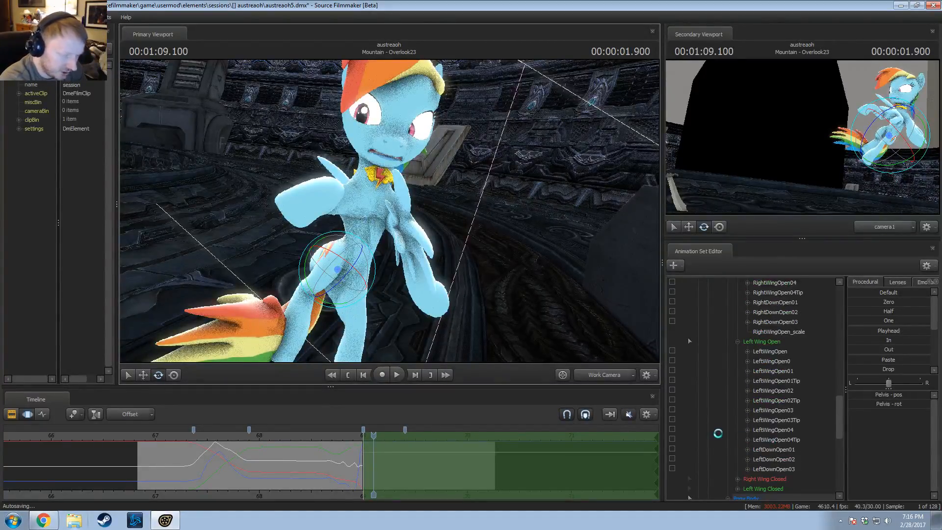
pyautogui.scroll(-8, 731, 433)
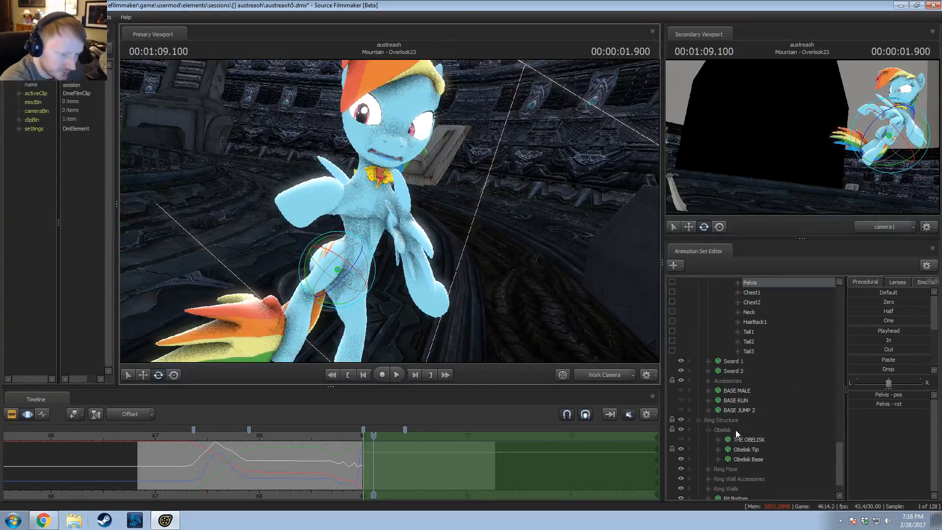
pyautogui.scroll(3, 733, 402)
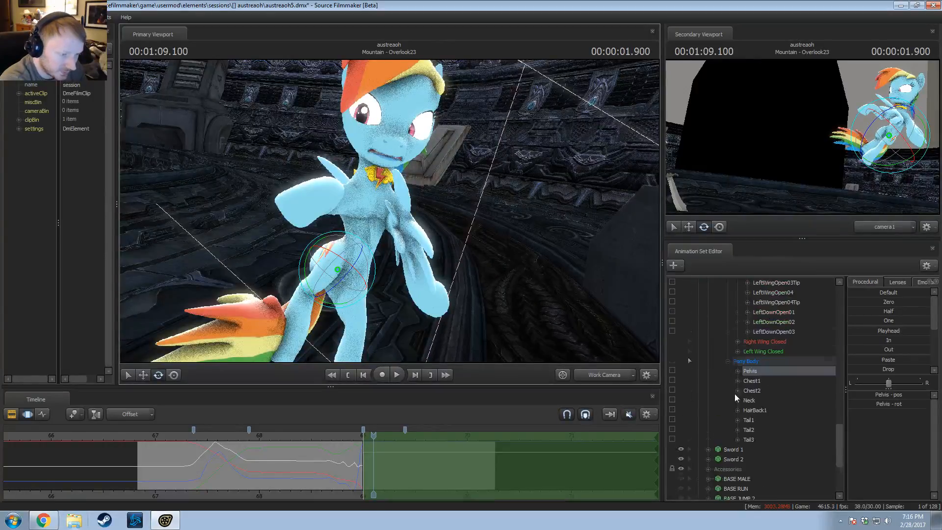
pyautogui.scroll(3, 738, 343)
pyautogui.click(738, 352)
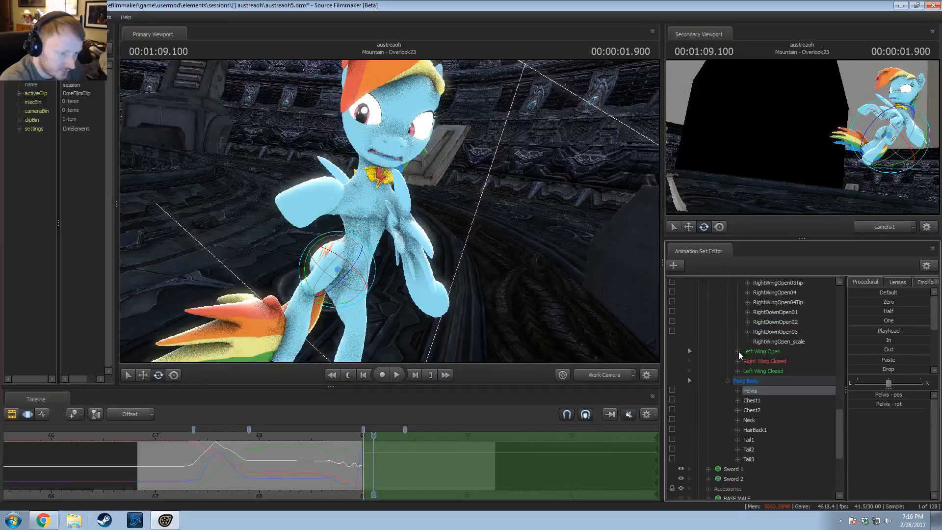
pyautogui.scroll(4, 740, 363)
pyautogui.click(738, 323)
pyautogui.scroll(3, 745, 344)
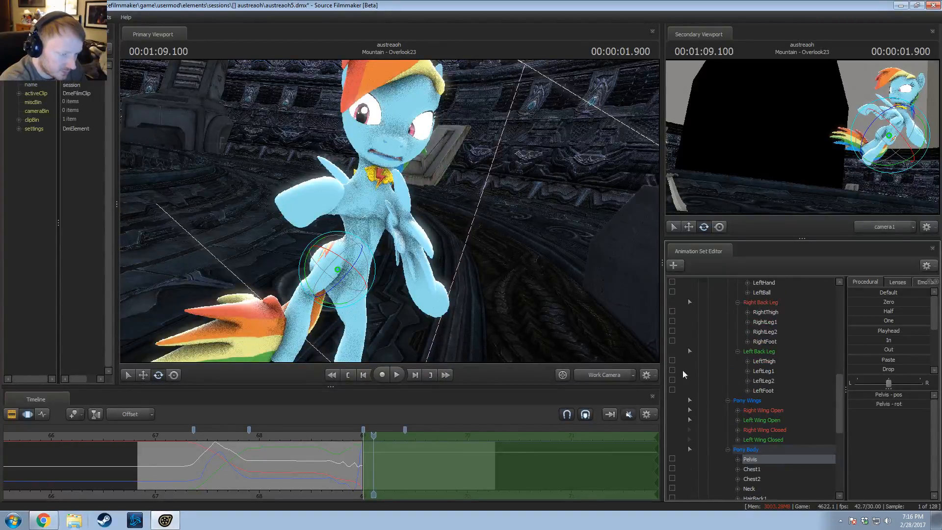
pyautogui.scroll(-5, 744, 379)
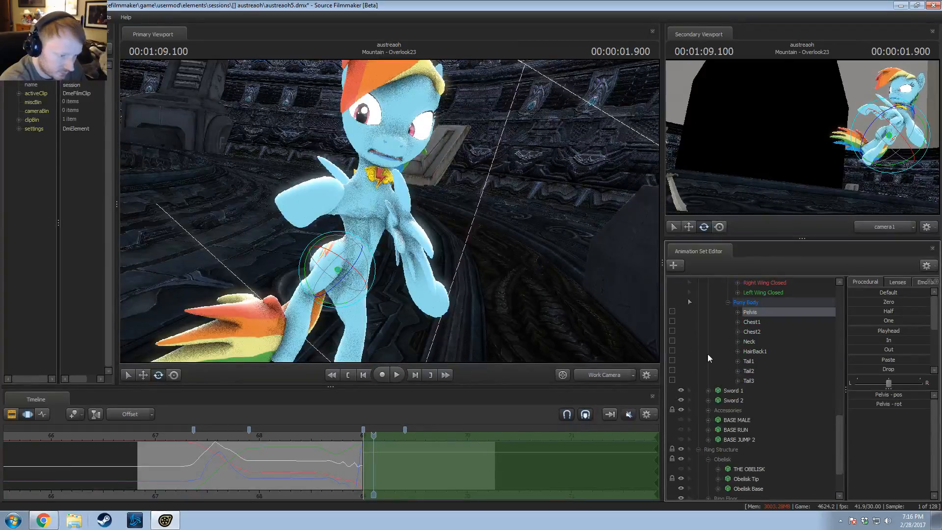
pyautogui.scroll(1, 680, 360)
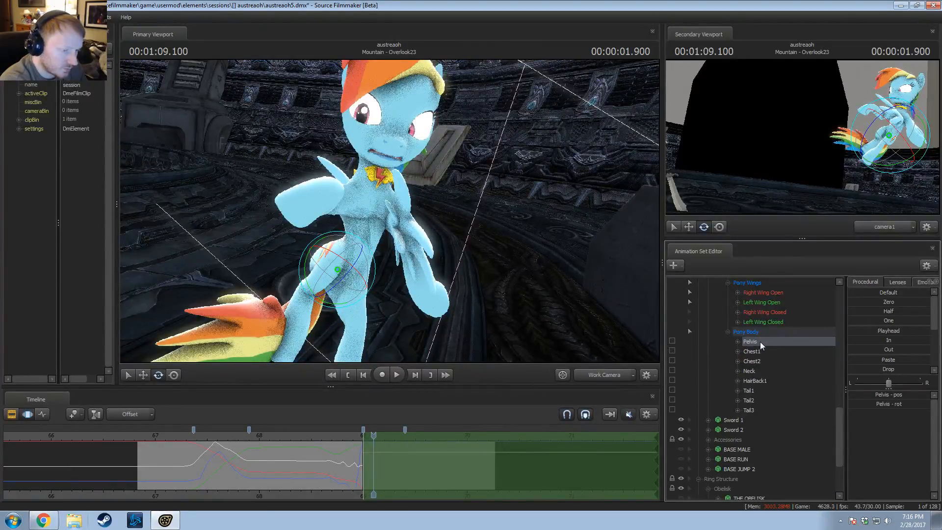
# Step: Rotate Rainbow Dash's Pelvis bone to swing her hips and back legs forward beneath the locked chest
pyautogui.keyDown('alt'); pyautogui.moveTo(395, 266); pyautogui.dragTo(335, 247); pyautogui.keyUp('alt')
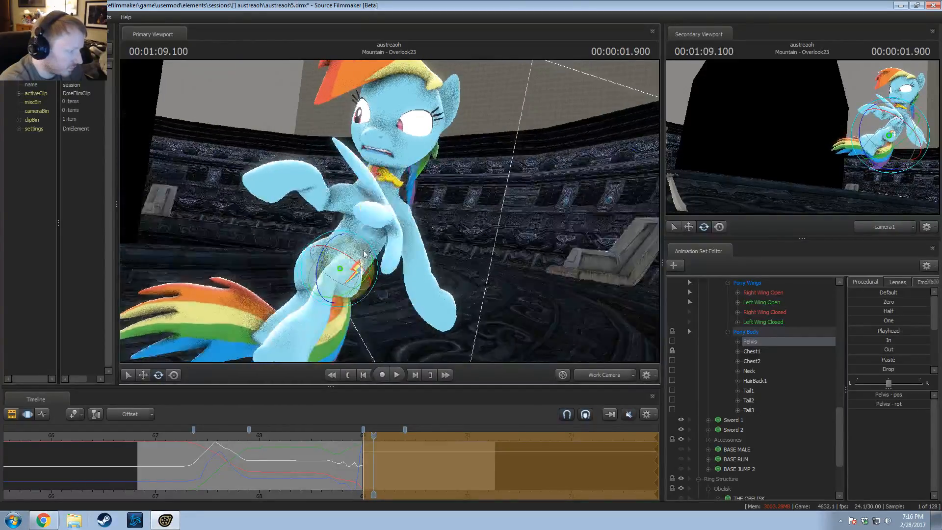
pyautogui.moveTo(364, 275); pyautogui.dragTo(318, 300)
pyautogui.moveTo(334, 454); pyautogui.dragTo(374, 461)
pyautogui.keyDown('alt'); pyautogui.moveTo(402, 333); pyautogui.dragTo(390, 214); pyautogui.keyUp('alt')
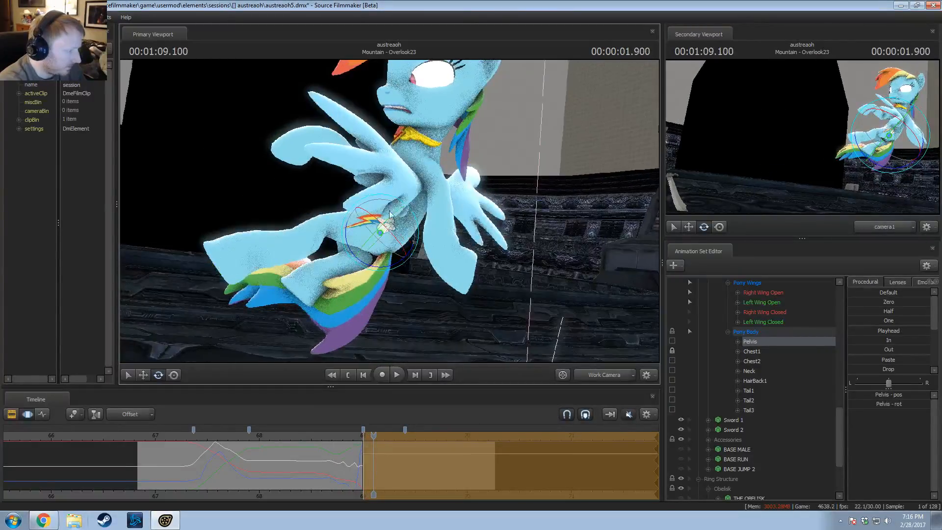
pyautogui.keyDown('alt'); pyautogui.moveTo(349, 271); pyautogui.dragTo(401, 210); pyautogui.keyUp('alt')
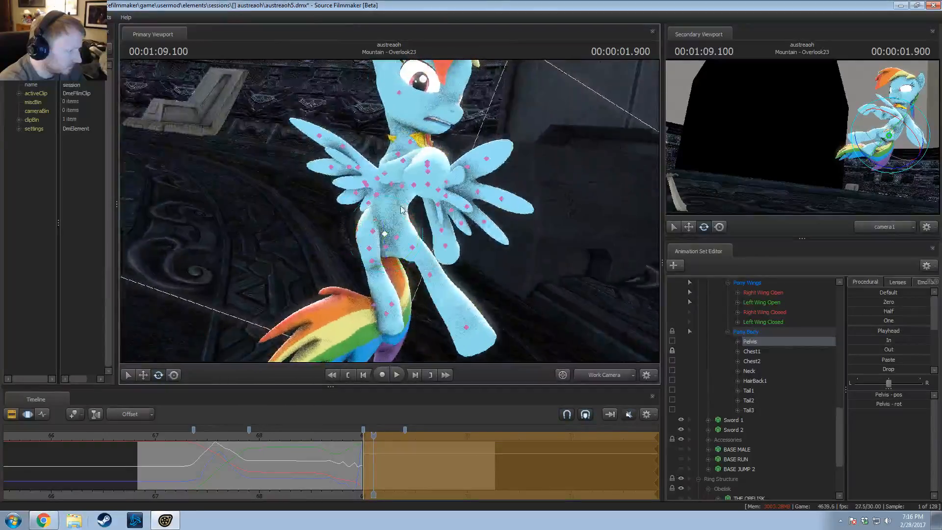
# Step: Rotate Rainbow Dash's RightThigh and RightLeg2 bones to adjust the right back leg to the turned hips
pyautogui.click(372, 232)
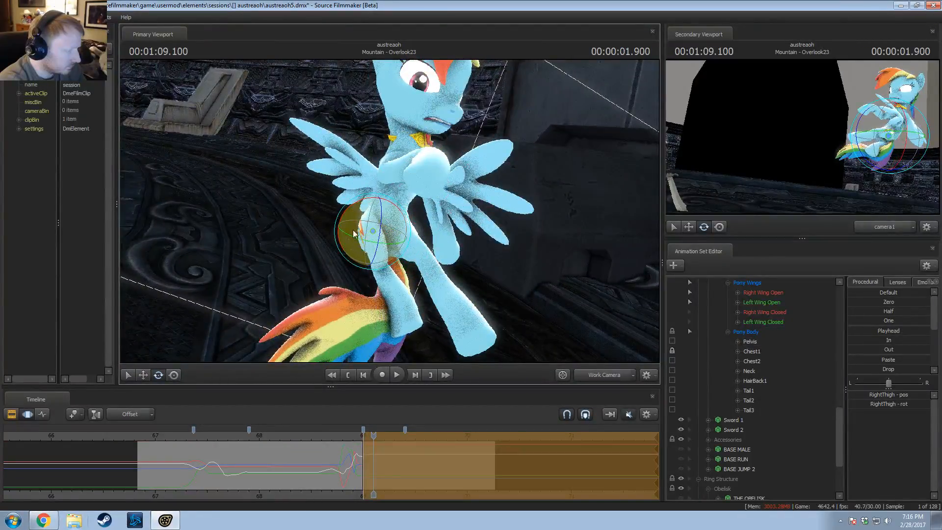
pyautogui.keyDown('alt'); pyautogui.moveTo(348, 232); pyautogui.dragTo(393, 203); pyautogui.keyUp('alt')
pyautogui.click(367, 256)
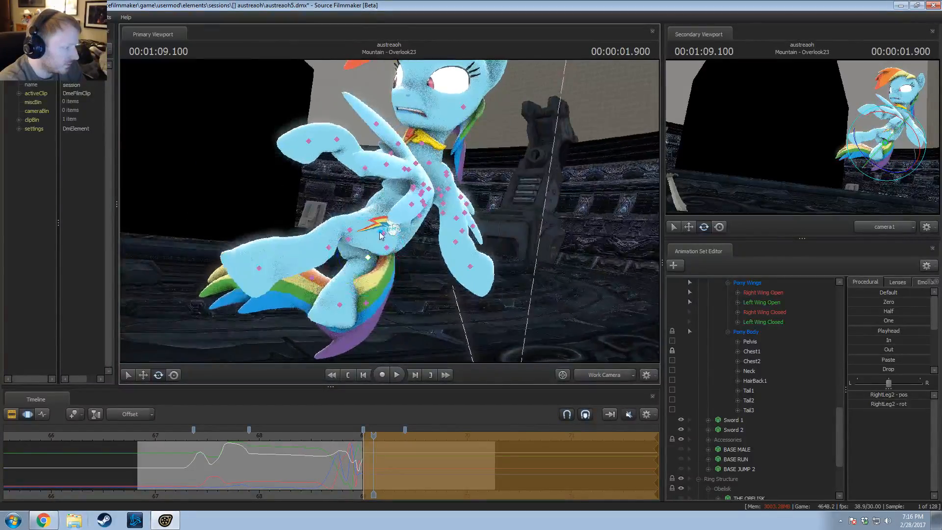
pyautogui.keyDown('alt'); pyautogui.moveTo(381, 236); pyautogui.dragTo(407, 222); pyautogui.keyUp('alt')
# Step: Try to rotate Rainbow Dash's Chest1 bone to tilt her torso
pyautogui.click(400, 241)
pyautogui.click(405, 194)
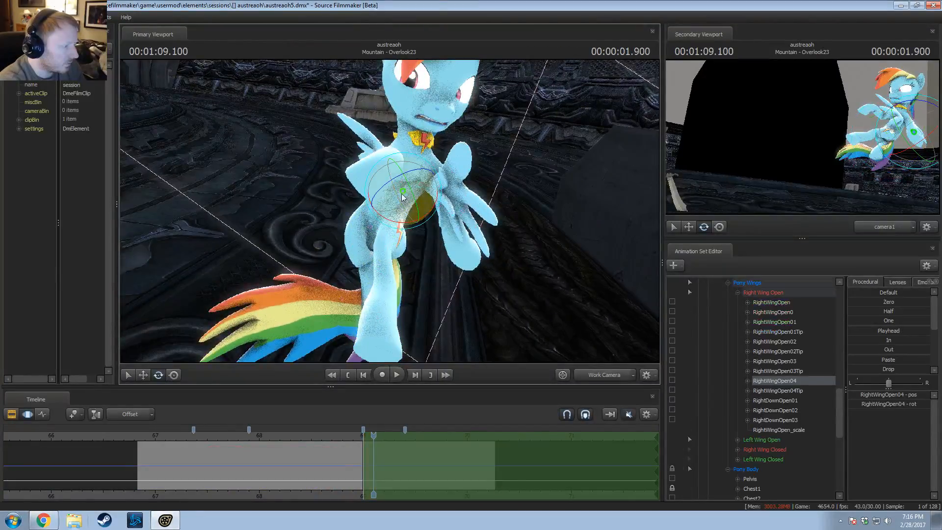
pyautogui.click(395, 190)
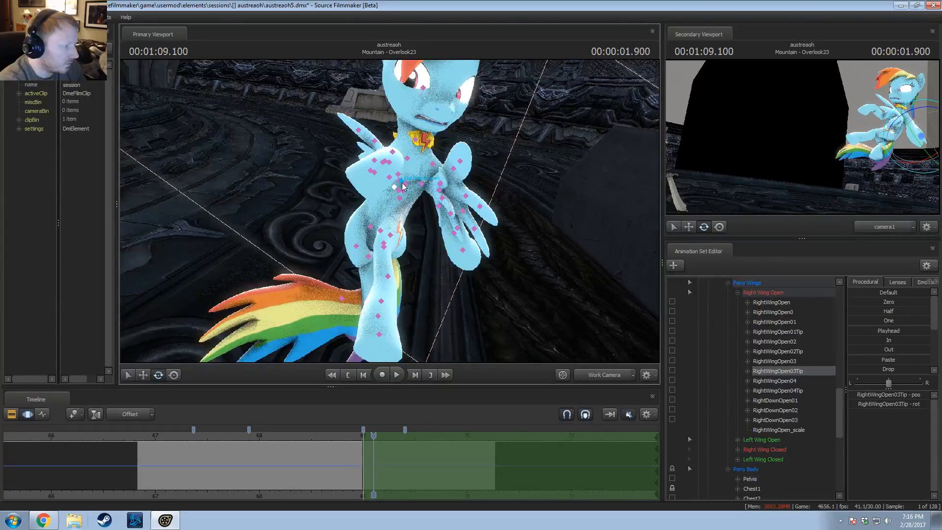
pyautogui.click(404, 198)
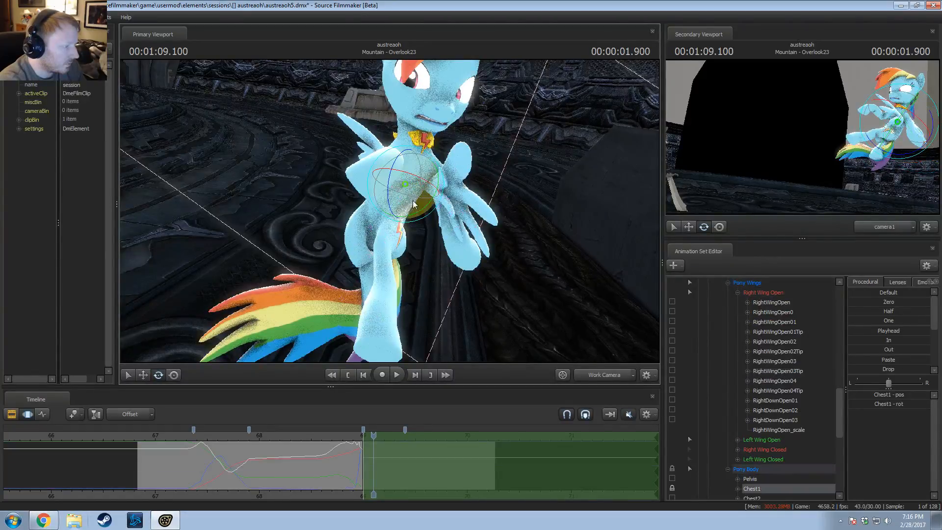
pyautogui.moveTo(404, 198); pyautogui.dragTo(420, 191)
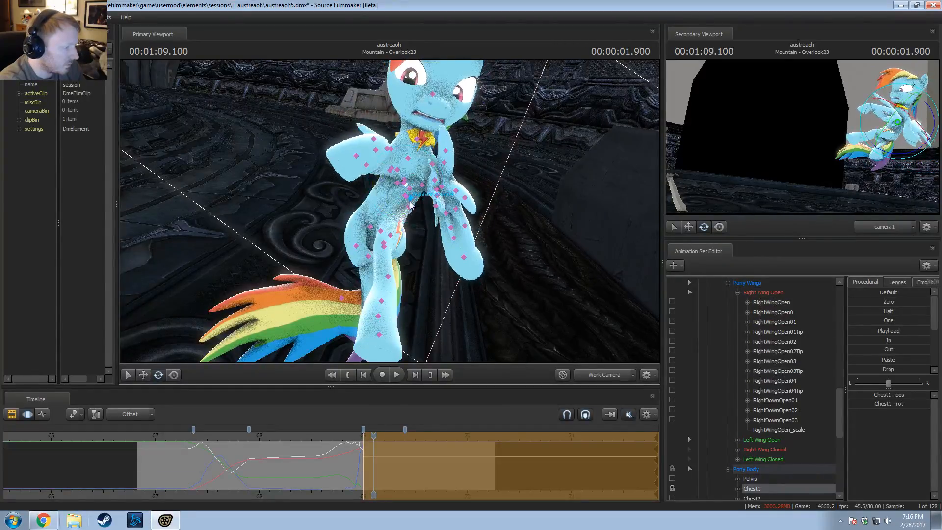
pyautogui.hotkey('ctrl', 'z')
# Step: Rotate Rainbow Dash's Chest2 bone to turn her upper body, undoing the first attempts
pyautogui.keyDown('alt'); pyautogui.moveTo(458, 221); pyautogui.dragTo(399, 214); pyautogui.keyUp('alt')
pyautogui.keyDown('ctrl'); pyautogui.click(410, 164); pyautogui.keyUp('ctrl')
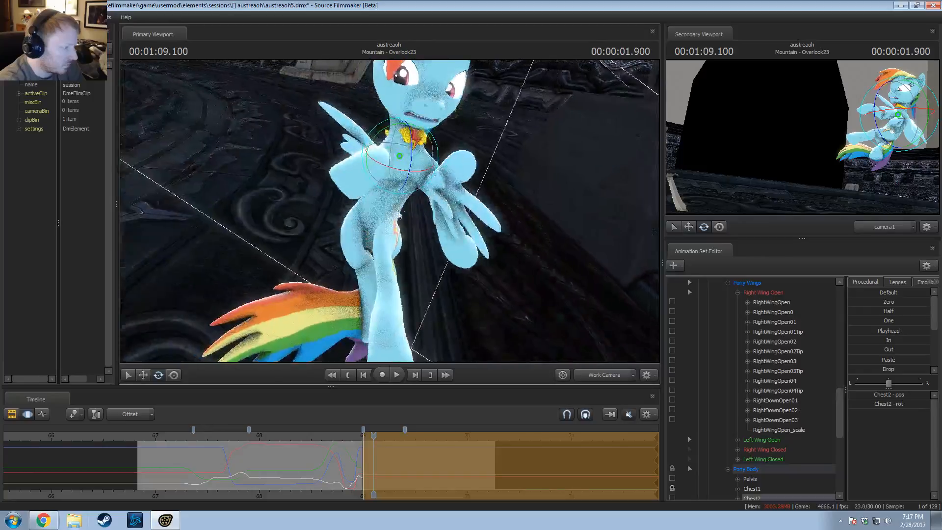
pyautogui.moveTo(424, 157); pyautogui.dragTo(373, 164)
pyautogui.hotkey('ctrl', 'z')
pyautogui.hotkey('ctrl', 'z')
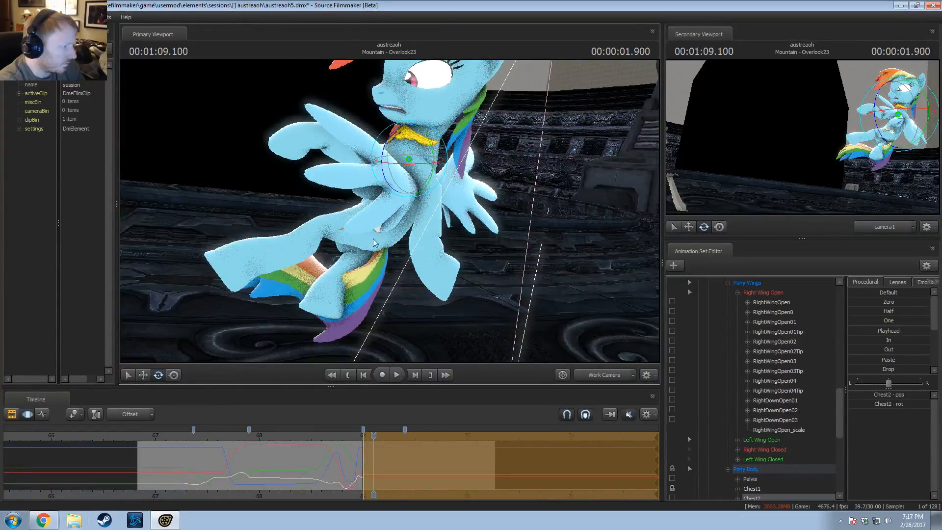
pyautogui.moveTo(407, 172); pyautogui.dragTo(461, 191)
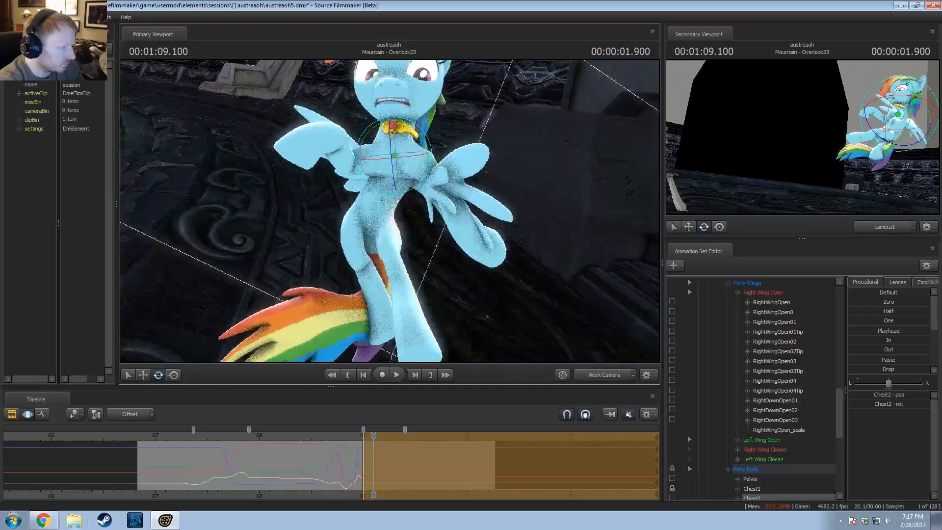
pyautogui.keyDown('alt'); pyautogui.moveTo(390, 211); pyautogui.dragTo(392, 212); pyautogui.keyUp('alt')
# Step: Try to move Rainbow Dash's Chest1 bone to shift her torso relative to the pelvis
pyautogui.keyDown('ctrl'); pyautogui.click(372, 227); pyautogui.keyUp('ctrl')
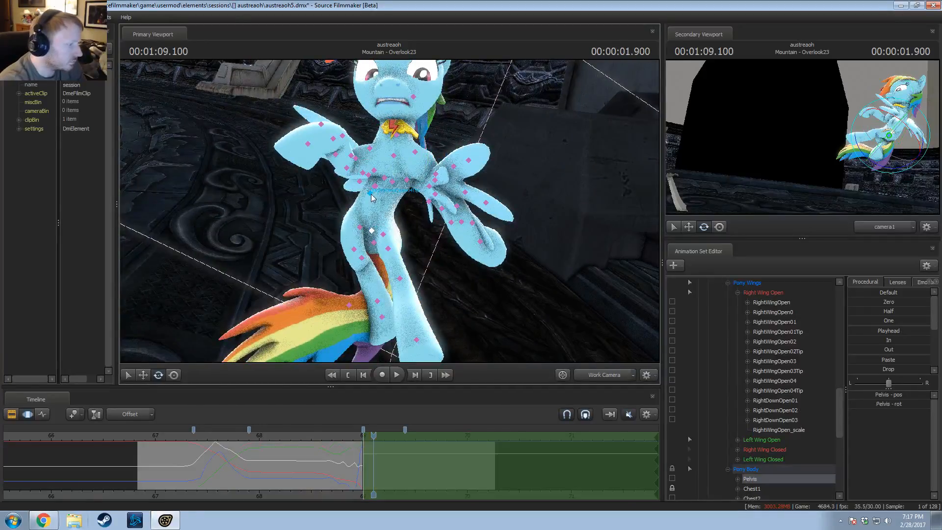
pyautogui.keyDown('ctrl'); pyautogui.click(371, 193); pyautogui.keyUp('ctrl')
pyautogui.keyDown('ctrl'); pyautogui.click(377, 187); pyautogui.keyUp('ctrl')
pyautogui.keyDown('ctrl'); pyautogui.click(385, 181); pyautogui.keyUp('ctrl')
pyautogui.keyDown('ctrl'); pyautogui.click(391, 182); pyautogui.keyUp('ctrl')
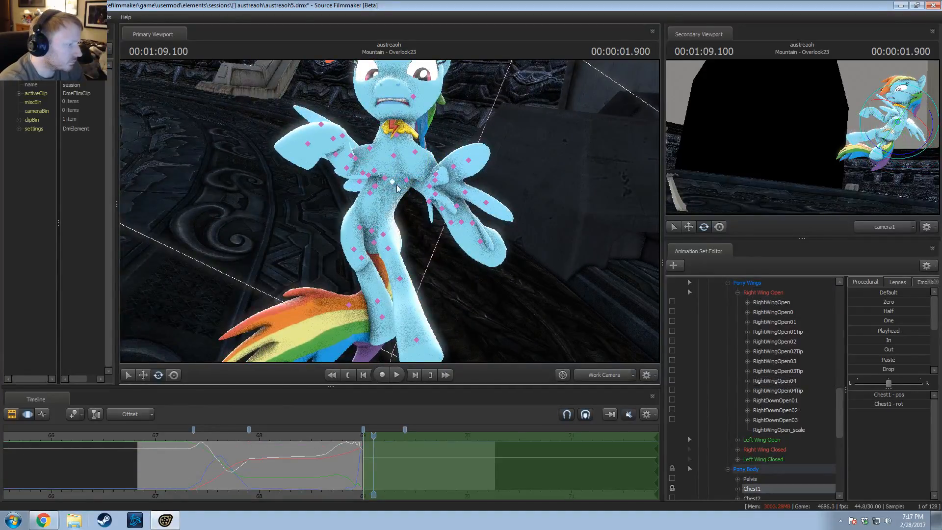
pyautogui.keyDown('alt'); pyautogui.moveTo(392, 182); pyautogui.dragTo(391, 211); pyautogui.keyUp('alt')
pyautogui.press('w')
pyautogui.moveTo(377, 169); pyautogui.dragTo(355, 169)
pyautogui.keyDown('alt'); pyautogui.moveTo(430, 233); pyautogui.dragTo(371, 196); pyautogui.keyUp('alt')
pyautogui.hotkey('ctrl', 'z')
# Step: Readjust the rotation of Rainbow Dash's Chest2 bone, checking the chest from the front and the side
pyautogui.press('e')
pyautogui.press('w')
pyautogui.keyDown('ctrl'); pyautogui.click(424, 192); pyautogui.keyUp('ctrl')
pyautogui.press('w')
pyautogui.press('e')
pyautogui.click(371, 206)
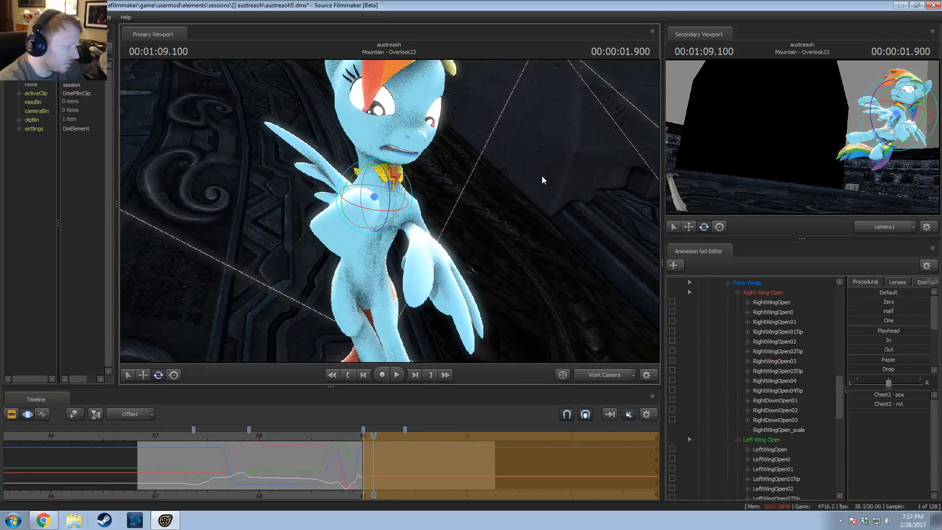
pyautogui.keyDown('alt'); pyautogui.moveTo(507, 205); pyautogui.dragTo(391, 238); pyautogui.keyUp('alt')
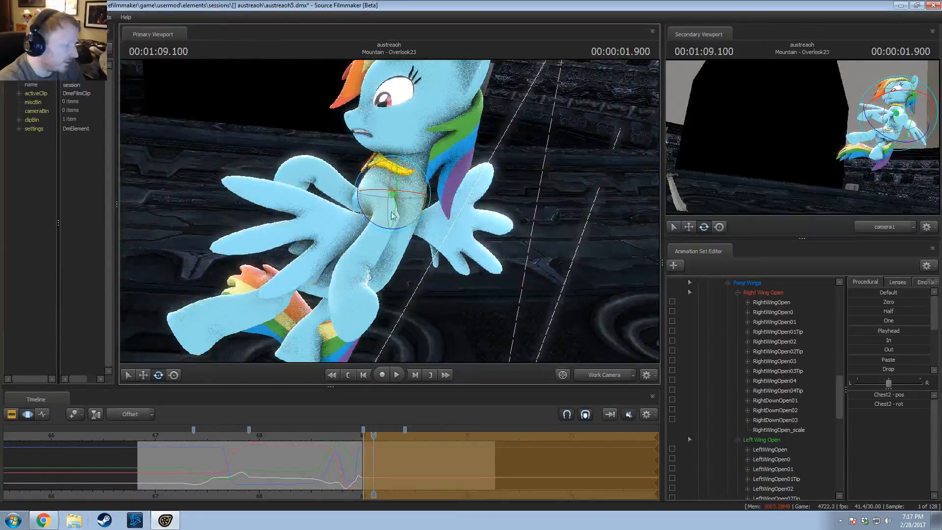
pyautogui.press('ctrl')
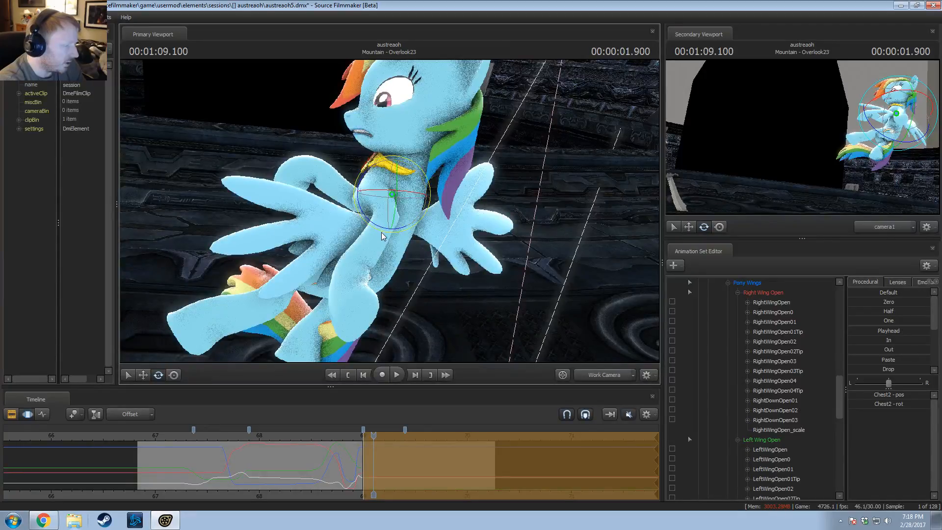
# Step: Rotate Rainbow Dash's LeftWingOpen bone to lower the left wing
pyautogui.keyDown('ctrl'); pyautogui.click(380, 191); pyautogui.keyUp('ctrl')
pyautogui.keyDown('alt'); pyautogui.moveTo(381, 192); pyautogui.dragTo(421, 184); pyautogui.keyUp('alt')
pyautogui.keyDown('ctrl'); pyautogui.click(386, 231); pyautogui.keyUp('ctrl')
pyautogui.keyDown('alt'); pyautogui.moveTo(386, 230); pyautogui.dragTo(391, 209); pyautogui.keyUp('alt')
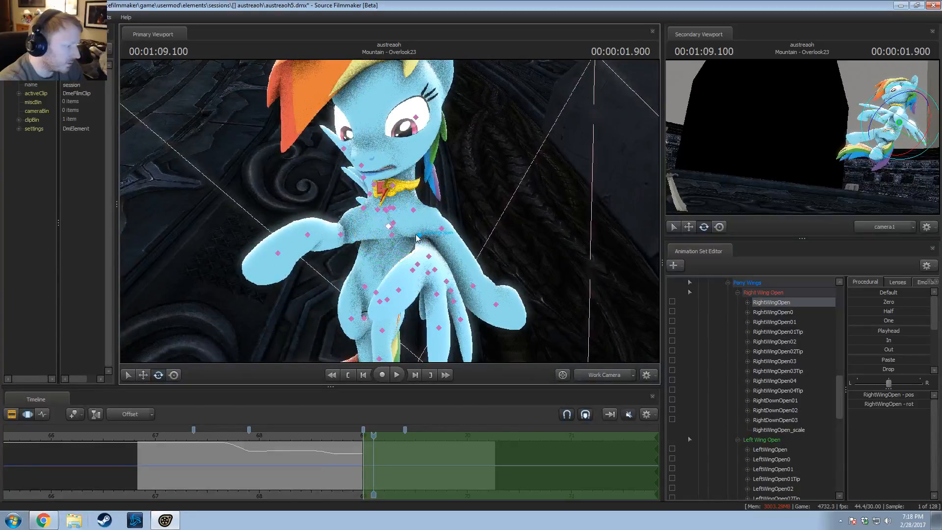
pyautogui.keyDown('ctrl'); pyautogui.click(416, 238); pyautogui.keyUp('ctrl')
pyautogui.keyDown('alt'); pyautogui.moveTo(416, 238); pyautogui.dragTo(393, 210); pyautogui.keyUp('alt')
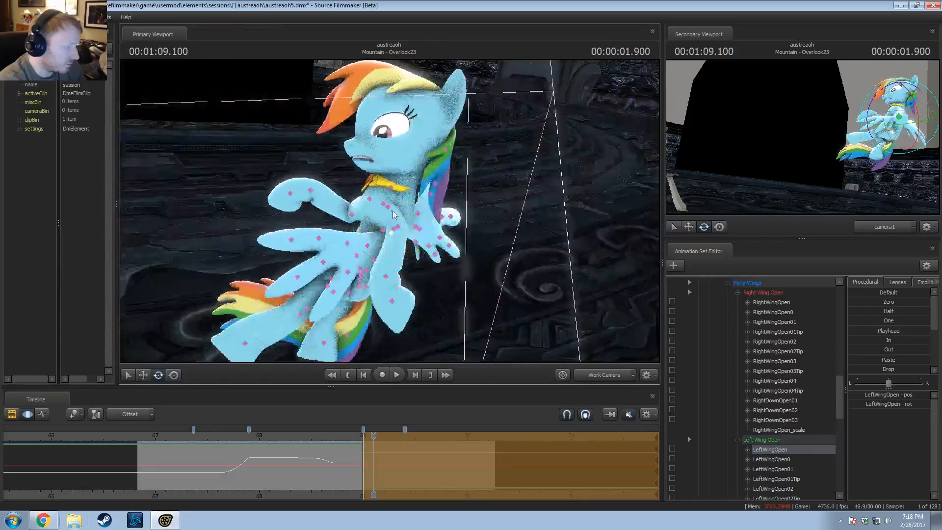
# Step: Rotate Rainbow Dash's LeftShoulder and LeftForearm bones to bring her left front leg forward and bend it
pyautogui.click(386, 207)
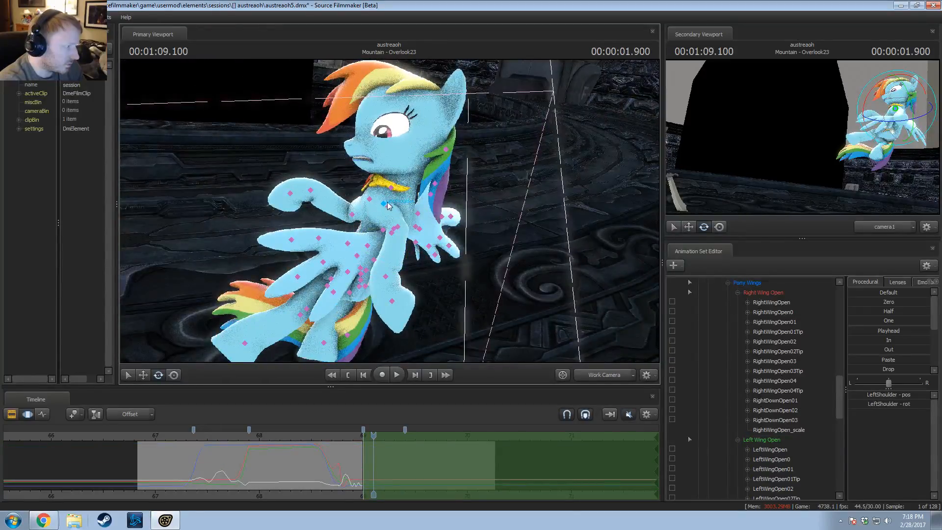
pyautogui.press('e')
pyautogui.press('q')
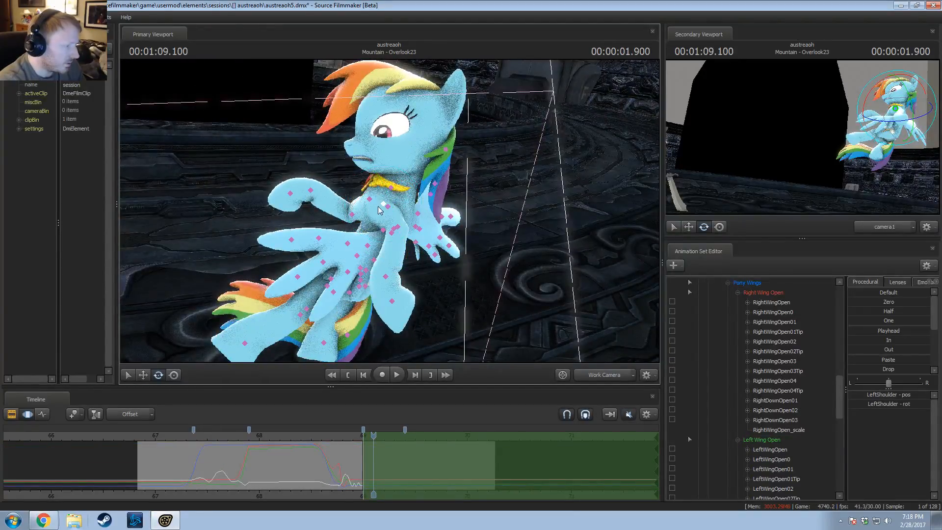
pyautogui.keyDown('alt'); pyautogui.moveTo(387, 209); pyautogui.dragTo(383, 233); pyautogui.keyUp('alt')
pyautogui.moveTo(387, 210); pyautogui.dragTo(371, 229)
pyautogui.keyDown('alt'); pyautogui.moveTo(371, 228); pyautogui.dragTo(410, 252); pyautogui.keyUp('alt')
pyautogui.keyDown('ctrl'); pyautogui.click(387, 239); pyautogui.keyUp('ctrl')
pyautogui.moveTo(403, 206); pyautogui.dragTo(385, 245)
pyautogui.keyDown('alt'); pyautogui.moveTo(386, 245); pyautogui.dragTo(390, 197); pyautogui.keyUp('alt')
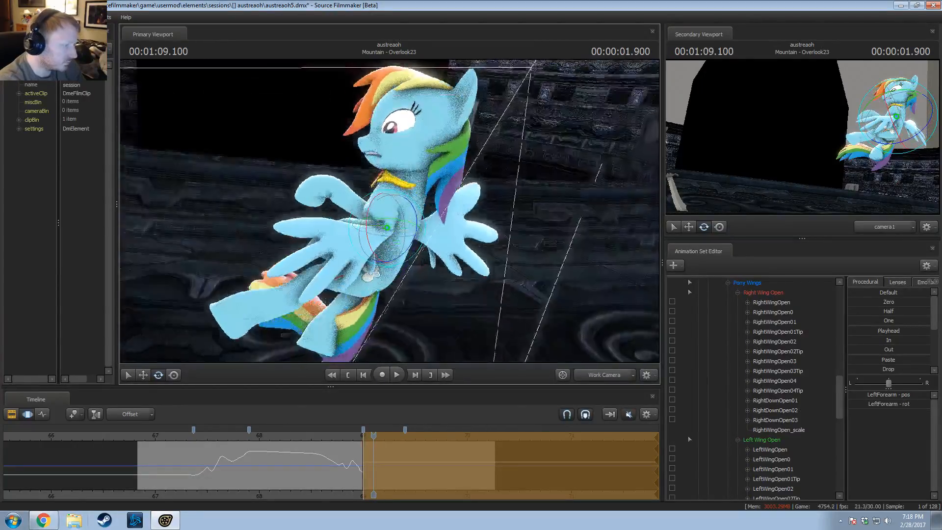
pyautogui.moveTo(388, 228)
pyautogui.keyDown('alt'); pyautogui.mouseDown()
pyautogui.moveTo(378, 229)
pyautogui.moveTo(389, 229)
pyautogui.mouseUp(); pyautogui.keyUp('alt')
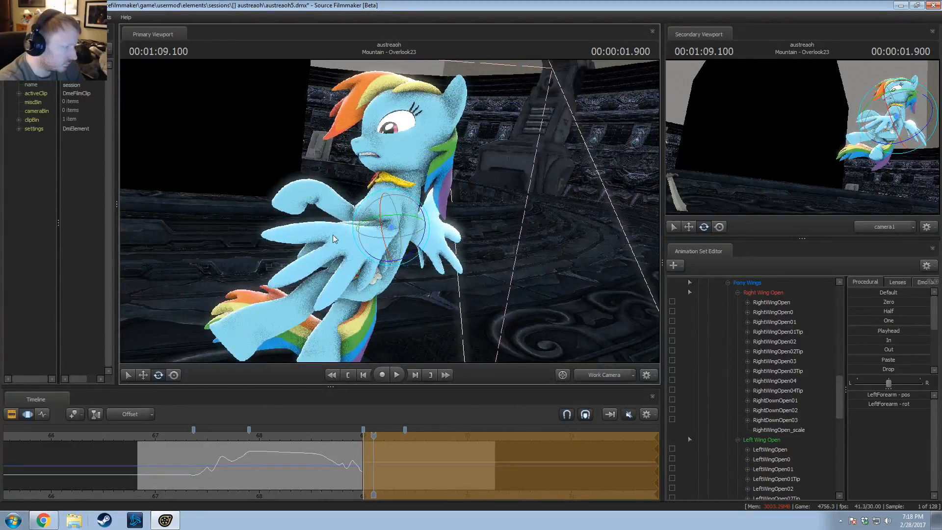
# Step: Rotate Rainbow Dash's RightShoulder bone to reposition her right front leg
pyautogui.press('ctrl')
pyautogui.keyDown('ctrl'); pyautogui.click(374, 201); pyautogui.keyUp('ctrl')
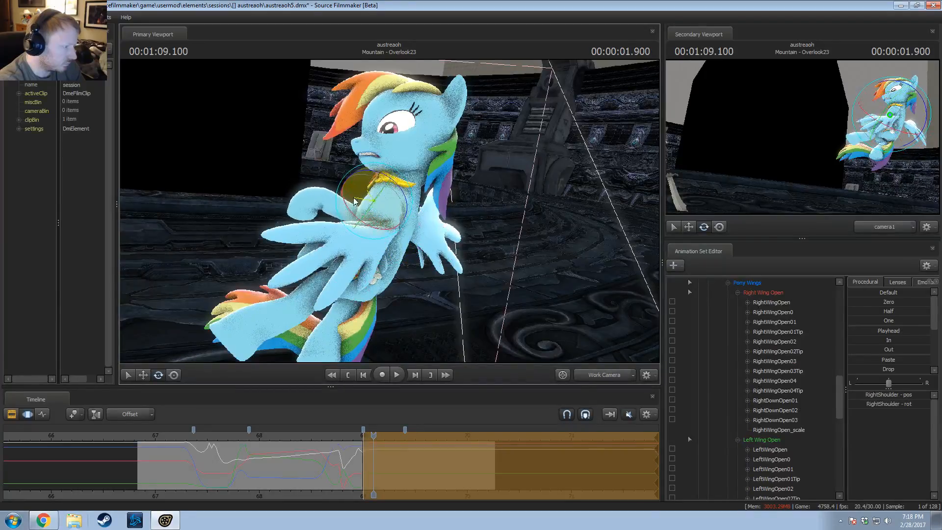
pyautogui.moveTo(355, 187); pyautogui.dragTo(425, 212)
pyautogui.press('ctrl')
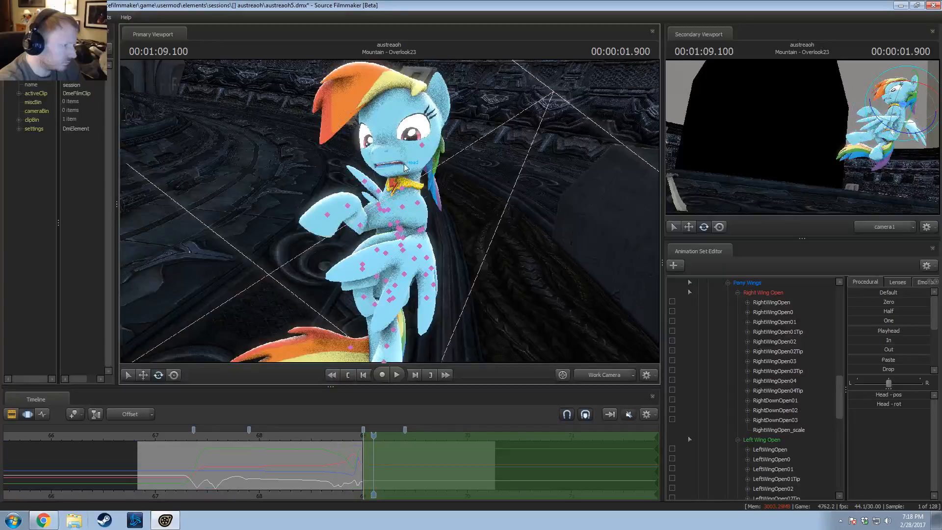
# Step: Adjust the rotation of Rainbow Dash's Head and Neck bones, checking the pose from the front and the side
pyautogui.keyDown('ctrl'); pyautogui.click(405, 176); pyautogui.keyUp('ctrl')
pyautogui.moveTo(406, 177); pyautogui.dragTo(349, 241)
pyautogui.hotkey('ctrl', 'z')
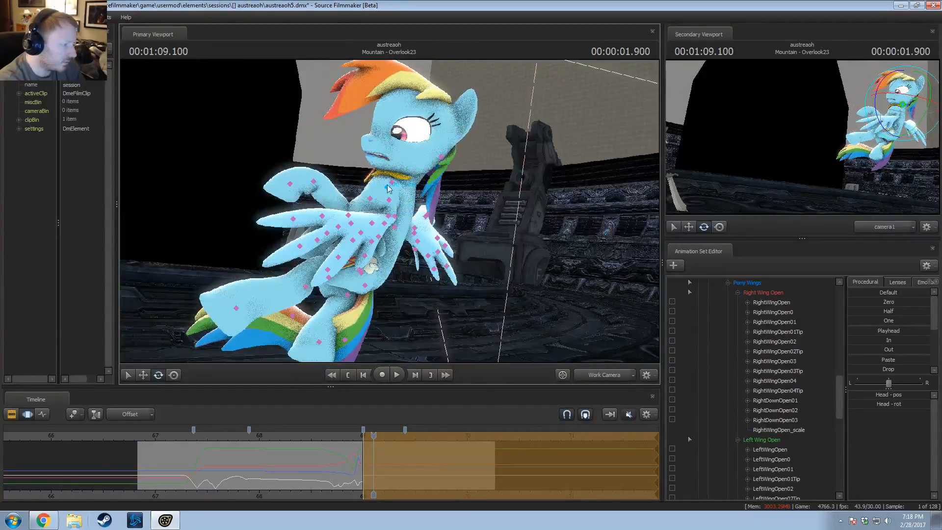
pyautogui.keyDown('ctrl'); pyautogui.click(396, 187); pyautogui.keyUp('ctrl')
pyautogui.keyDown('alt'); pyautogui.moveTo(396, 187); pyautogui.dragTo(361, 216); pyautogui.keyUp('alt')
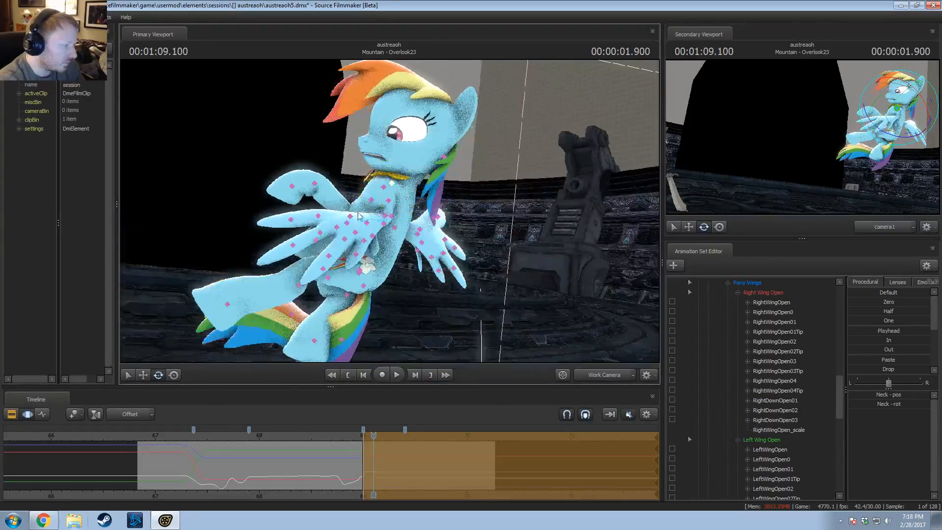
pyautogui.keyDown('alt'); pyautogui.moveTo(396, 189); pyautogui.dragTo(351, 160); pyautogui.keyUp('alt')
pyautogui.click(390, 161)
# Step: Try to shift the position of Rainbow Dash's Chest2 bone
pyautogui.keyDown('ctrl'); pyautogui.click(402, 206); pyautogui.keyUp('ctrl')
pyautogui.keyDown('alt'); pyautogui.moveTo(381, 251); pyautogui.dragTo(385, 252); pyautogui.keyUp('alt')
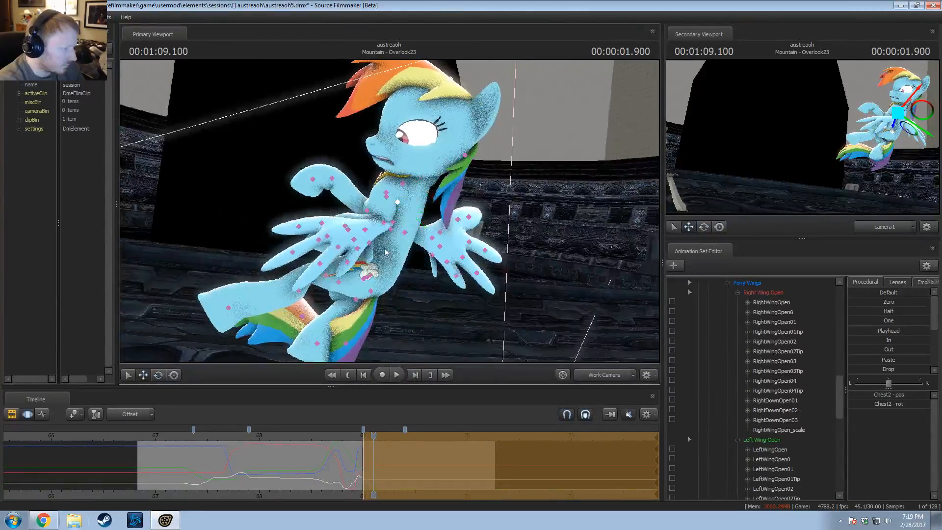
pyautogui.click(388, 232)
pyautogui.moveTo(406, 216); pyautogui.dragTo(426, 203)
pyautogui.keyDown('ctrl'); pyautogui.click(417, 210); pyautogui.keyUp('ctrl')
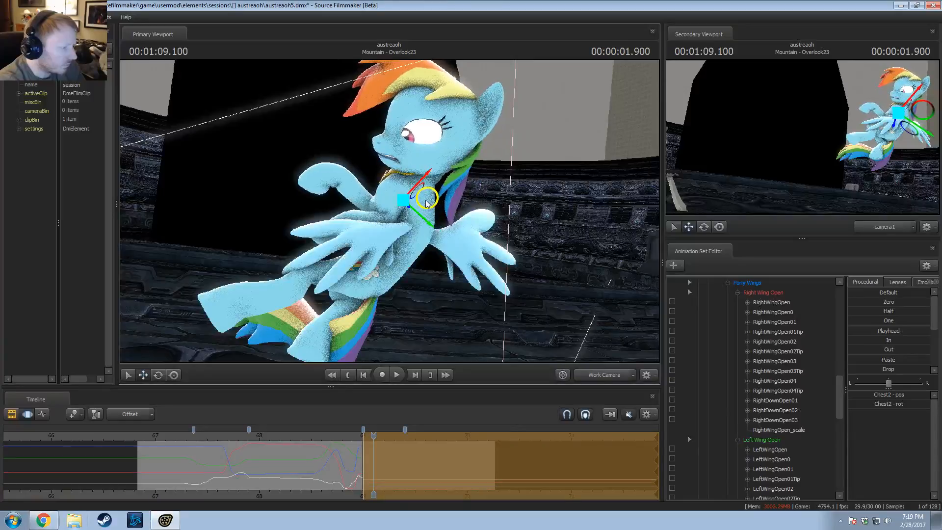
pyautogui.moveTo(434, 240); pyautogui.dragTo(413, 236)
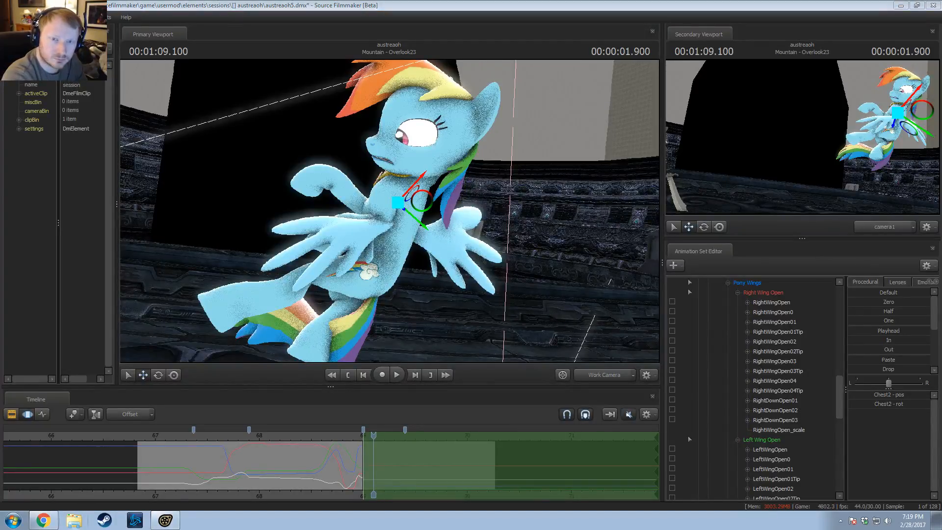
pyautogui.click(370, 3)
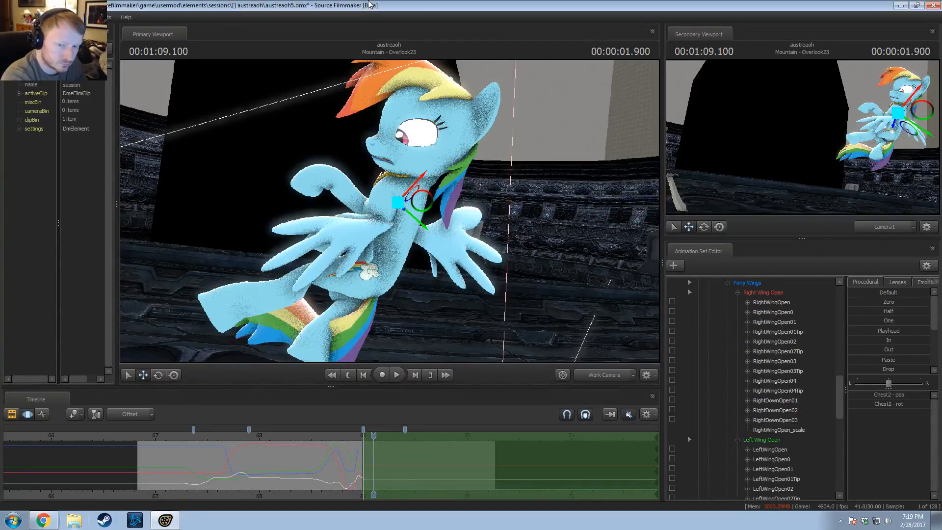
# Step: Rotate Rainbow Dash's Head bone to refine the head's tilt, checking it from the front and the side
pyautogui.moveTo(415, 202); pyautogui.dragTo(483, 252)
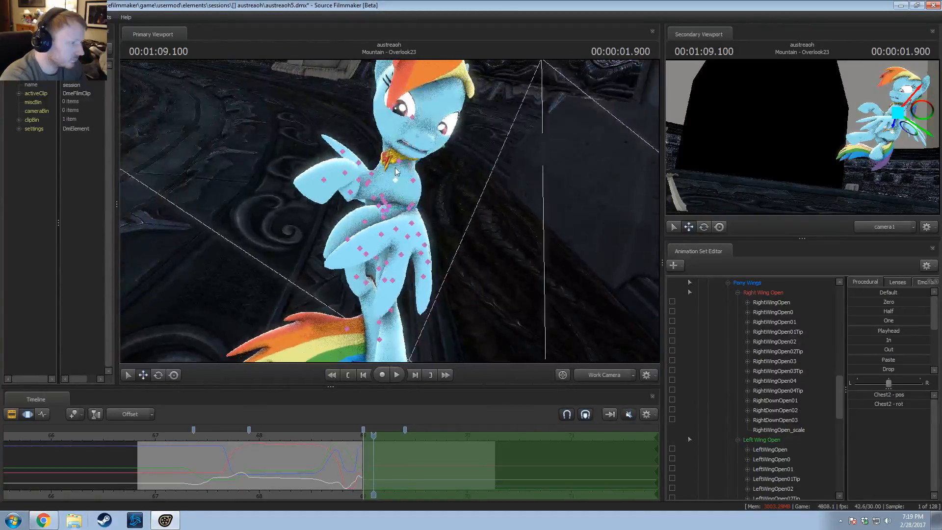
pyautogui.click(398, 145)
pyautogui.moveTo(399, 146); pyautogui.dragTo(389, 219)
pyautogui.keyDown('ctrl'); pyautogui.click(398, 136); pyautogui.keyUp('ctrl')
pyautogui.moveTo(428, 125); pyautogui.dragTo(414, 208)
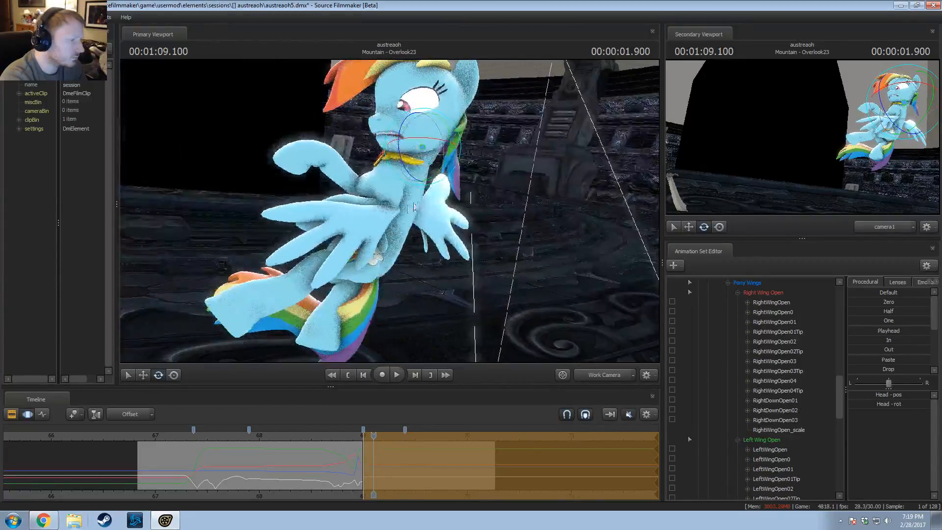
pyautogui.moveTo(425, 142)
pyautogui.mouseDown()
pyautogui.moveTo(408, 128)
pyautogui.moveTo(415, 138)
pyautogui.mouseUp()
pyautogui.keyDown('alt'); pyautogui.moveTo(407, 211); pyautogui.dragTo(385, 222); pyautogui.keyUp('alt')
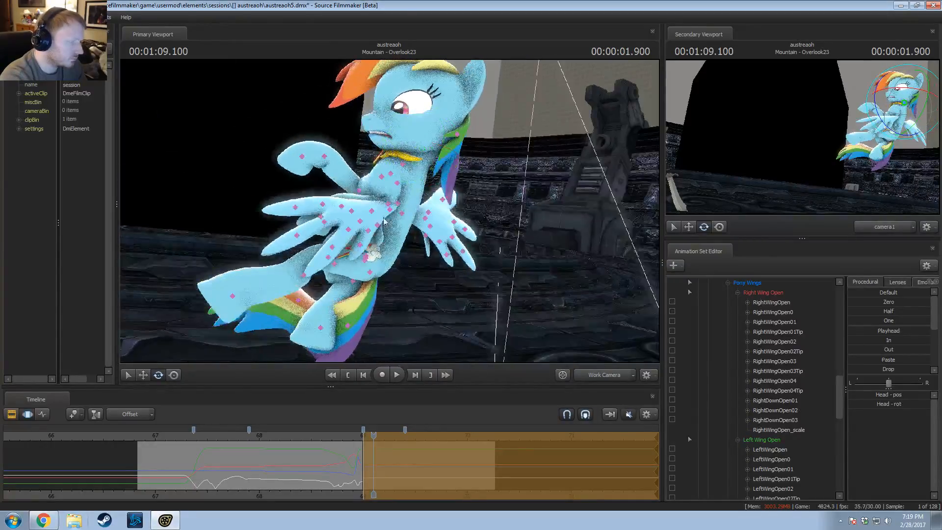
# Step: Add a scale control to Rainbow Dash's LeftWingOpen bone
pyautogui.scroll(-5, 763, 421)
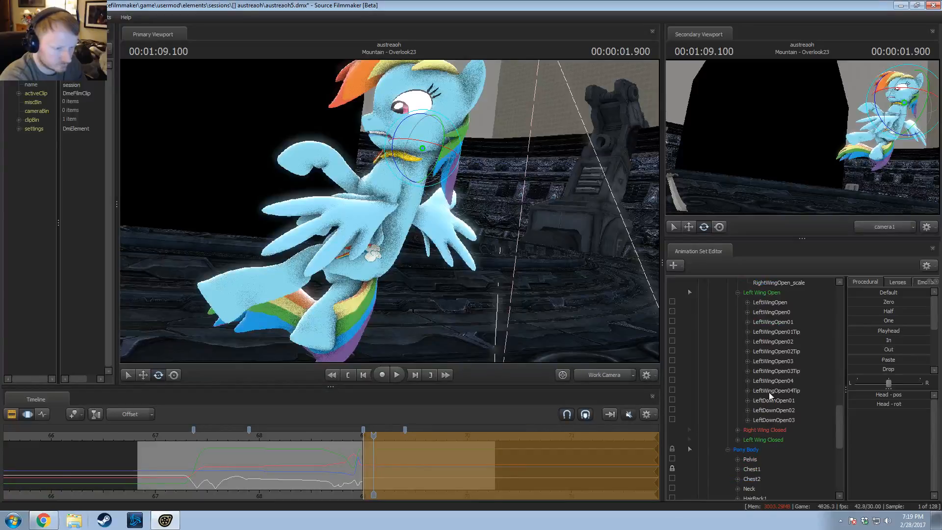
pyautogui.scroll(3, 777, 434)
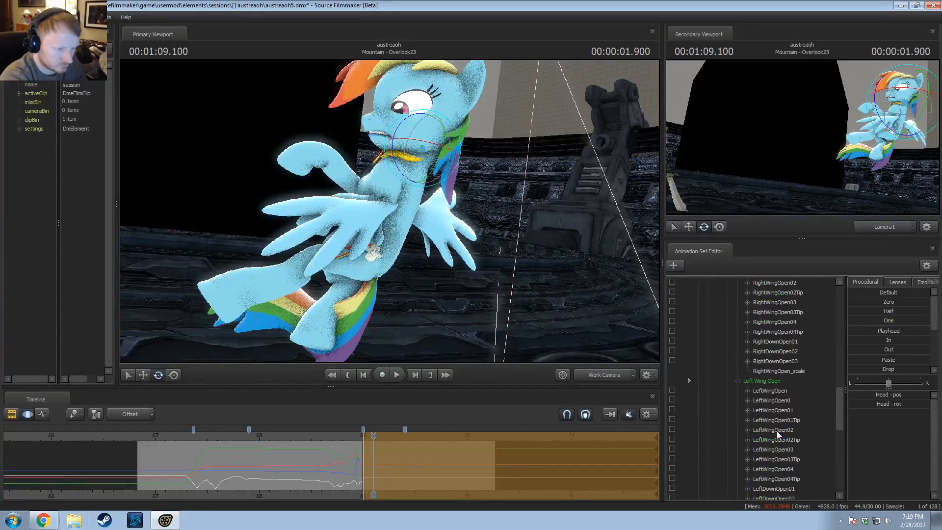
pyautogui.click(770, 391)
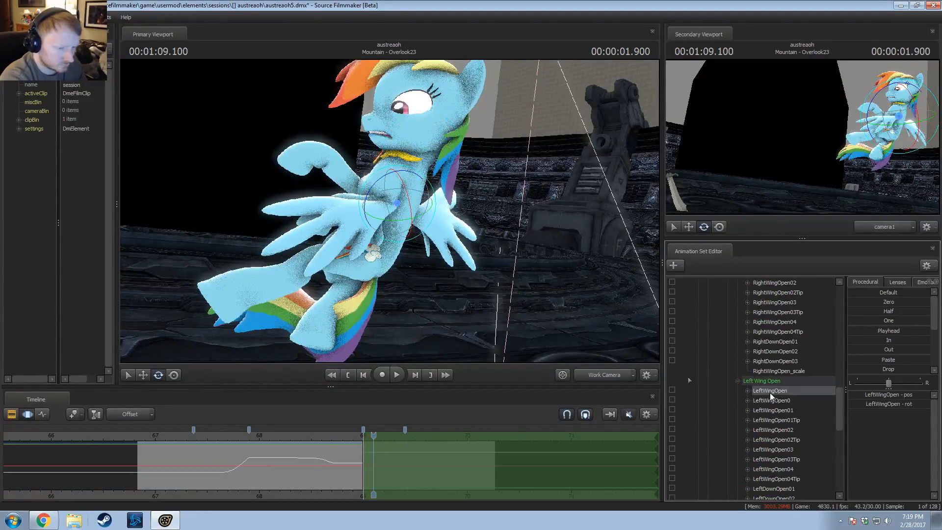
pyautogui.scroll(-4, 776, 406)
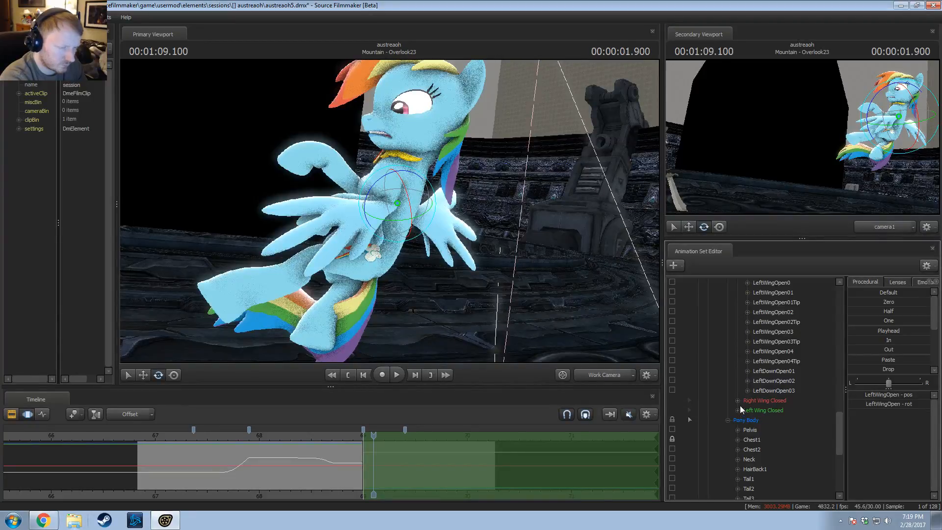
pyautogui.scroll(6, 740, 405)
pyautogui.click(778, 429)
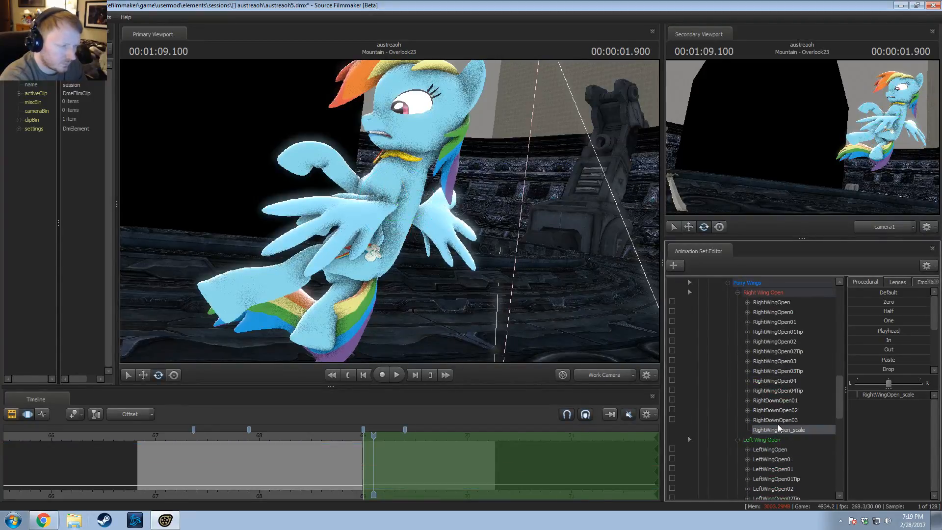
pyautogui.scroll(-1, 776, 439)
pyautogui.click(763, 420)
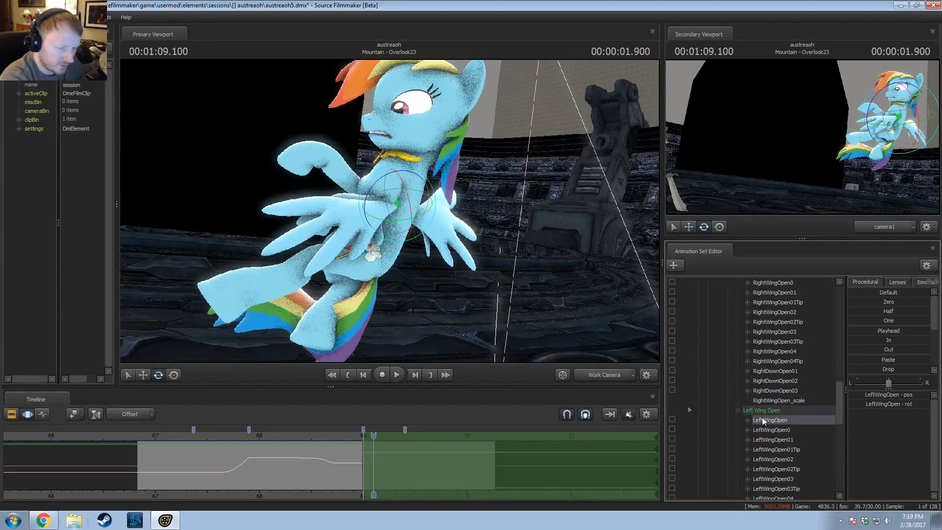
pyautogui.rightClick(765, 421)
pyautogui.click(806, 440)
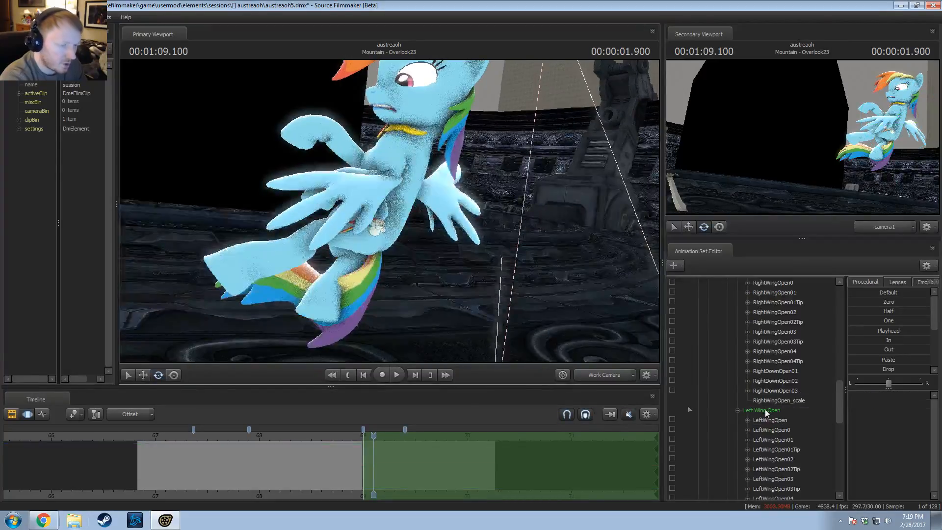
# Step: Shrink the right wing slightly with RightWingOpen_scale and enlarge the left wing with LeftWingOpen_scale
pyautogui.click(767, 399)
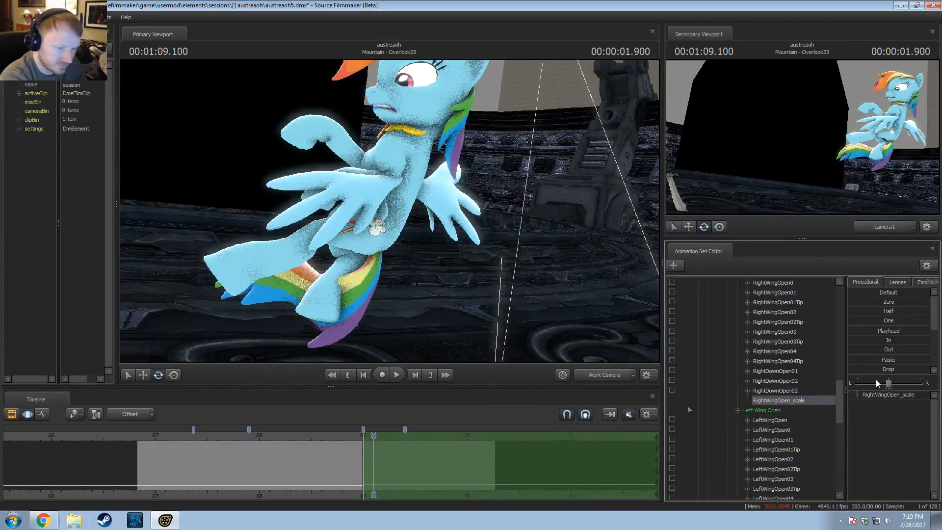
pyautogui.press('Return')
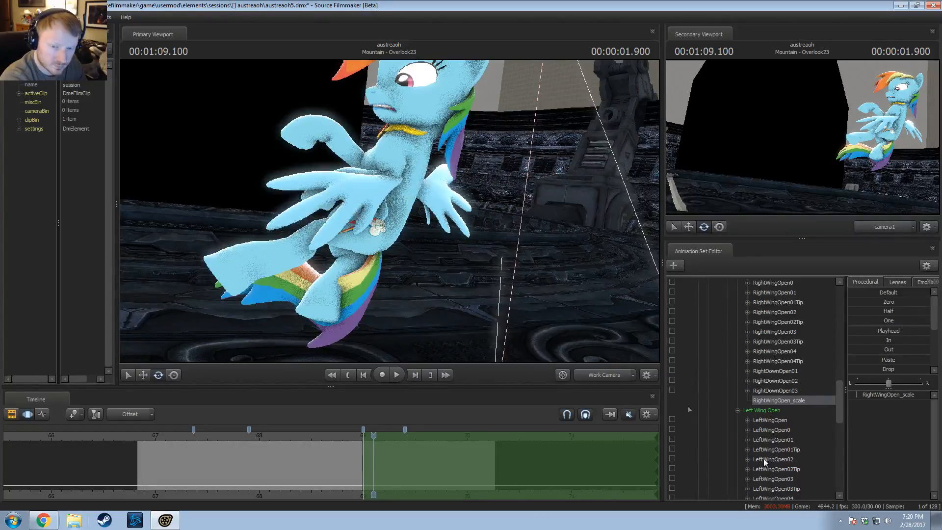
pyautogui.scroll(-3, 771, 457)
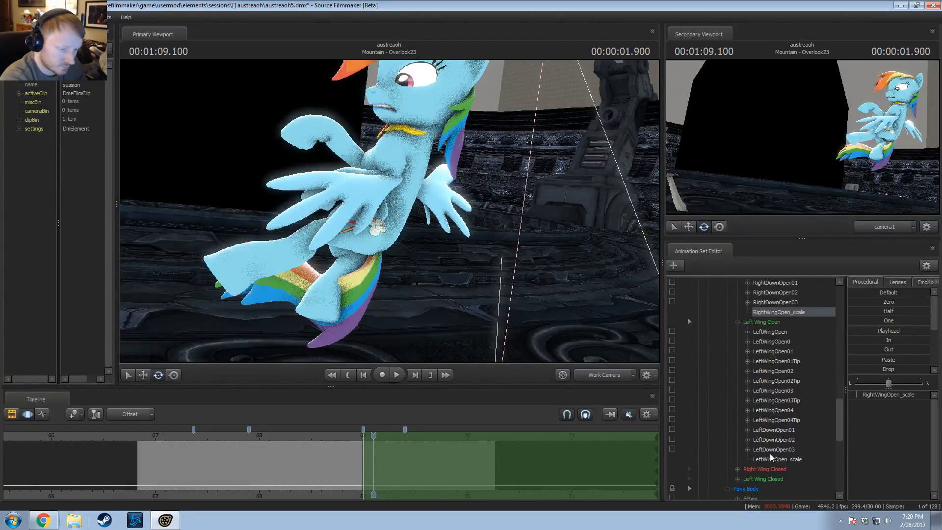
pyautogui.click(770, 457)
pyautogui.moveTo(858, 394); pyautogui.dragTo(862, 395)
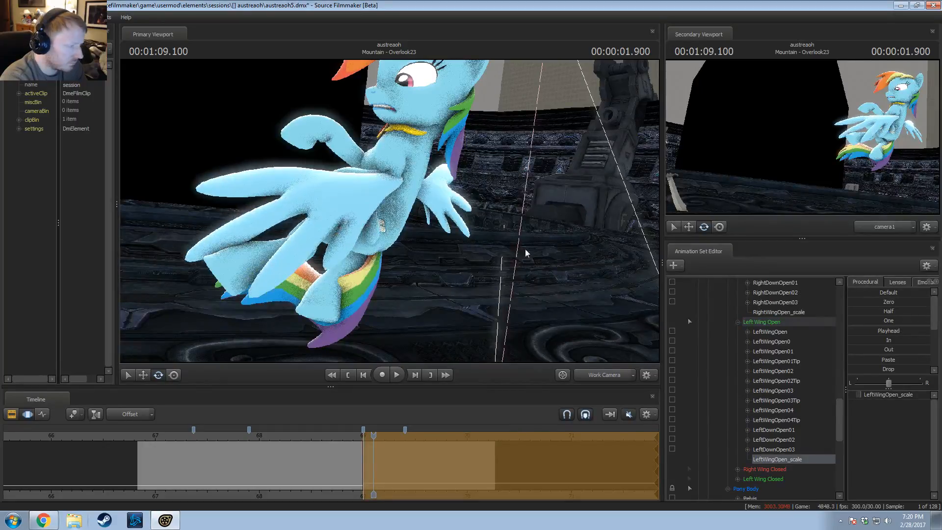
# Step: Rotate Rainbow Dash's LeftWingOpen bone to raise and reorient the enlarged left wing
pyautogui.moveTo(417, 231)
pyautogui.keyDown('alt'); pyautogui.mouseDown()
pyautogui.moveTo(410, 289)
pyautogui.moveTo(417, 231)
pyautogui.mouseUp(); pyautogui.keyUp('alt')
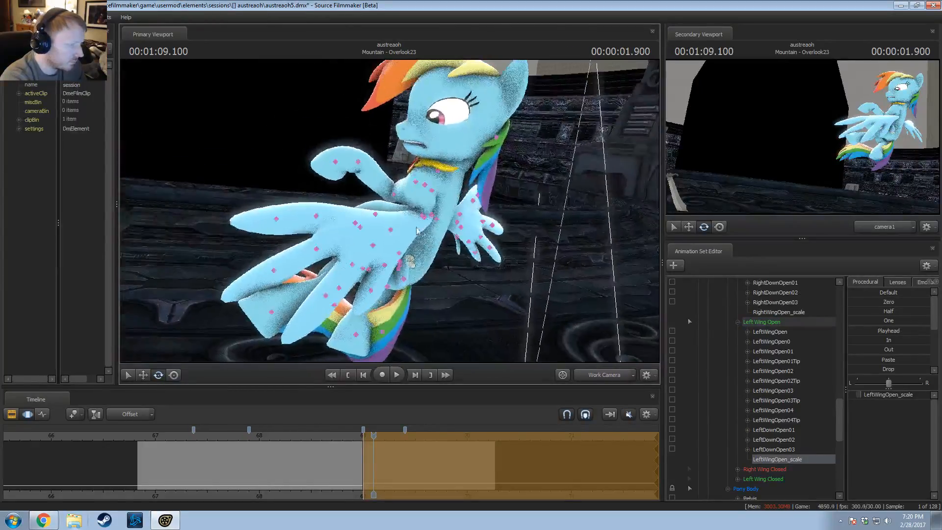
pyautogui.click(432, 195)
pyautogui.keyDown('alt'); pyautogui.moveTo(431, 196); pyautogui.dragTo(389, 217); pyautogui.keyUp('alt')
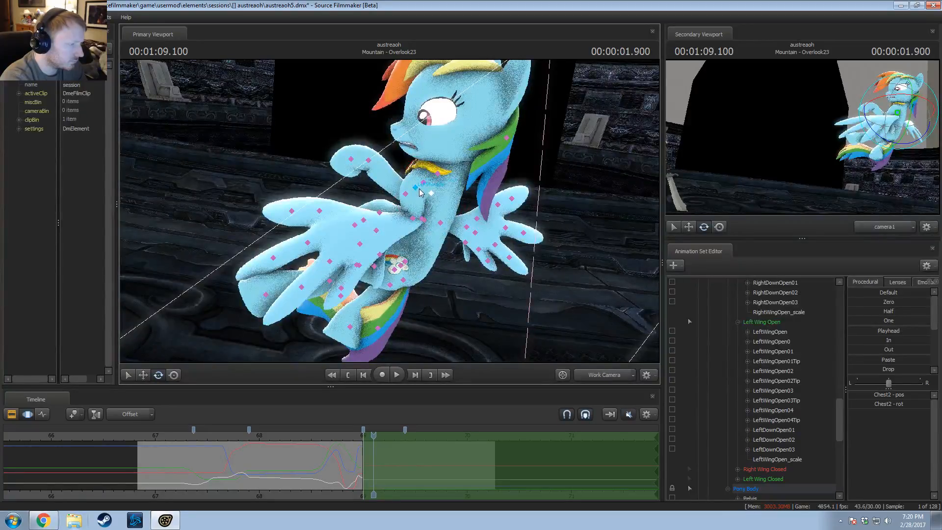
pyautogui.click(425, 220)
pyautogui.moveTo(421, 233); pyautogui.dragTo(452, 227)
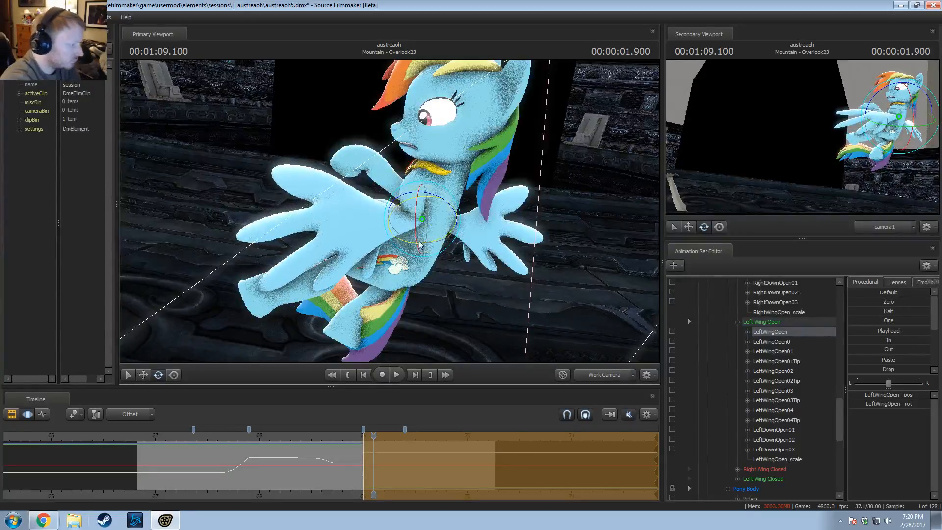
pyautogui.moveTo(346, 185); pyautogui.dragTo(369, 260)
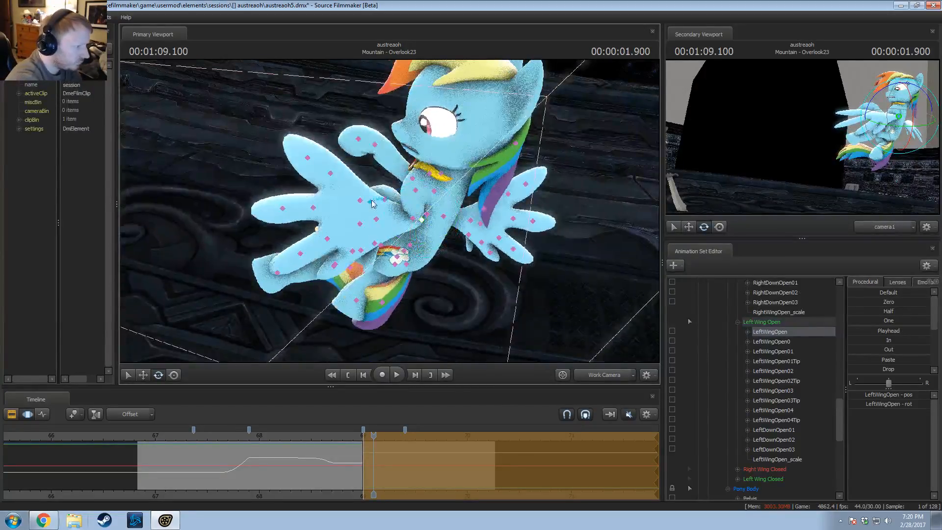
# Step: Make the right wing, Pony Body and Pony Legs controls unselectable in the viewport and collapse the leg groups
pyautogui.keyDown('ctrl'); pyautogui.click(372, 201); pyautogui.keyUp('ctrl')
pyautogui.keyDown('alt'); pyautogui.moveTo(374, 203); pyautogui.dragTo(422, 216); pyautogui.keyUp('alt')
pyautogui.scroll(4, 801, 420)
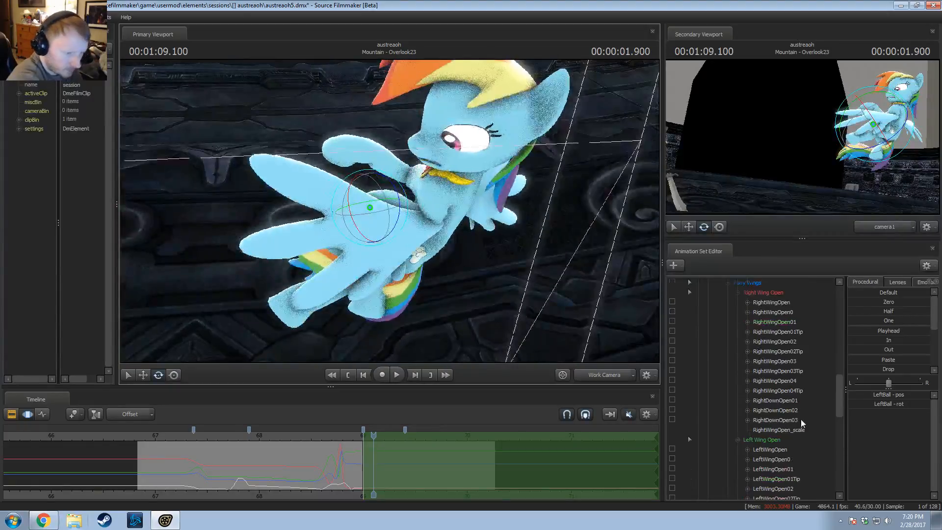
pyautogui.scroll(2, 785, 402)
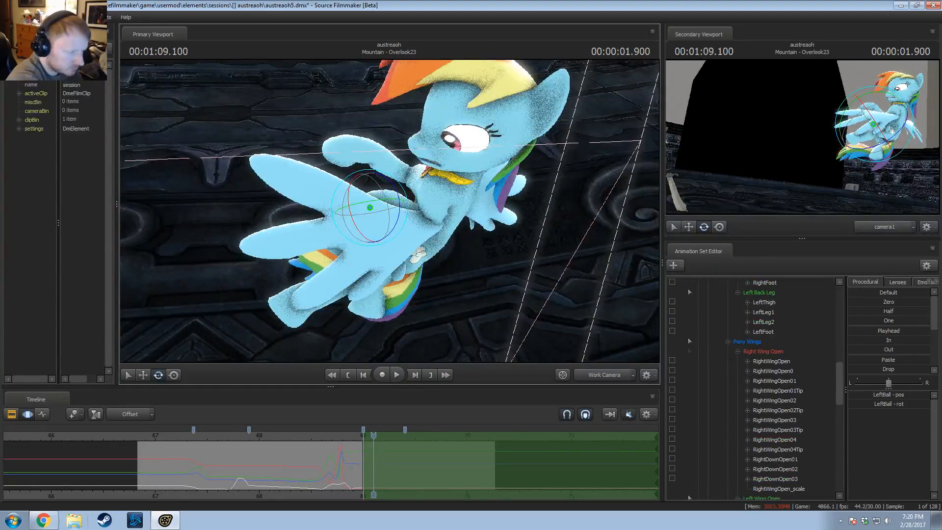
pyautogui.scroll(-5, 758, 409)
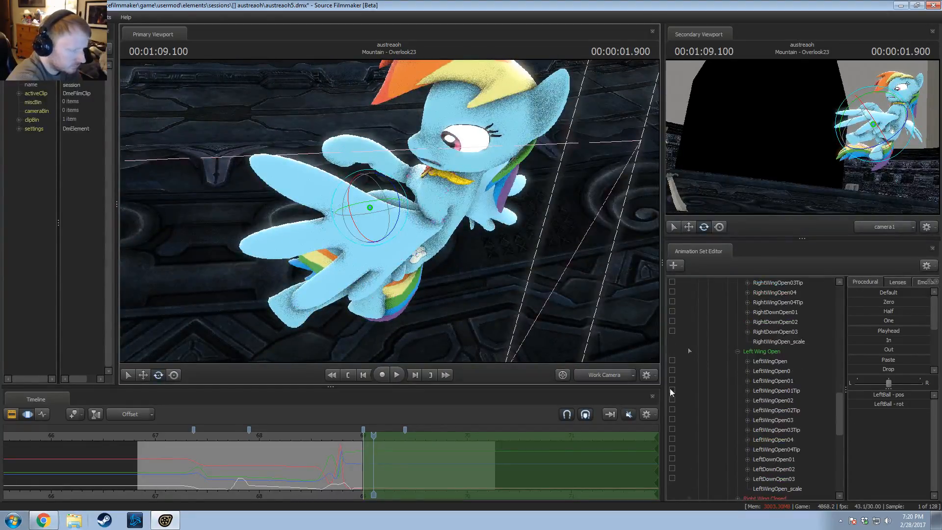
pyautogui.scroll(-5, 764, 444)
pyautogui.click(690, 370)
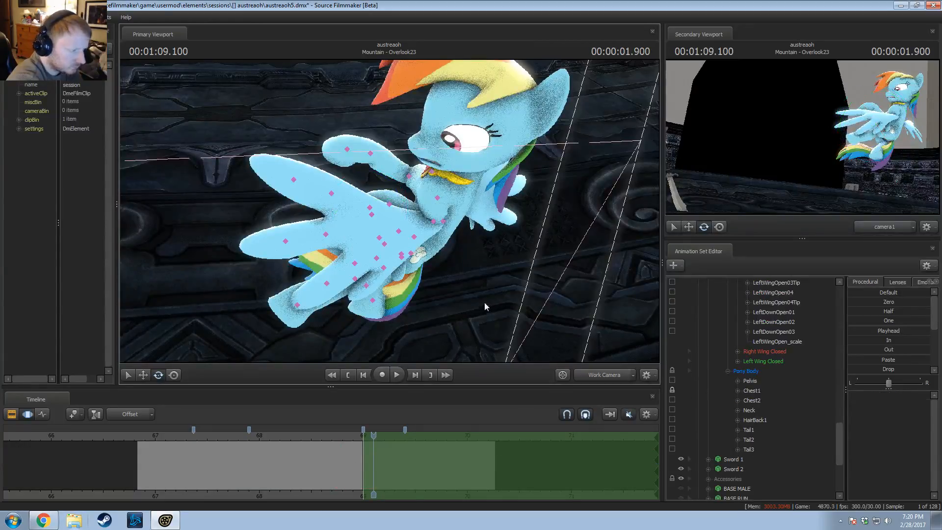
pyautogui.scroll(13, 749, 395)
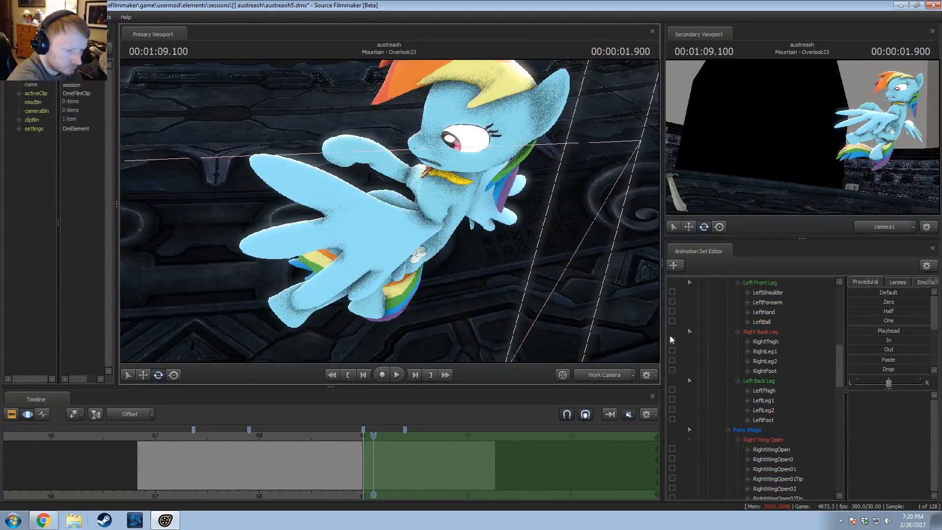
pyautogui.scroll(2, 721, 373)
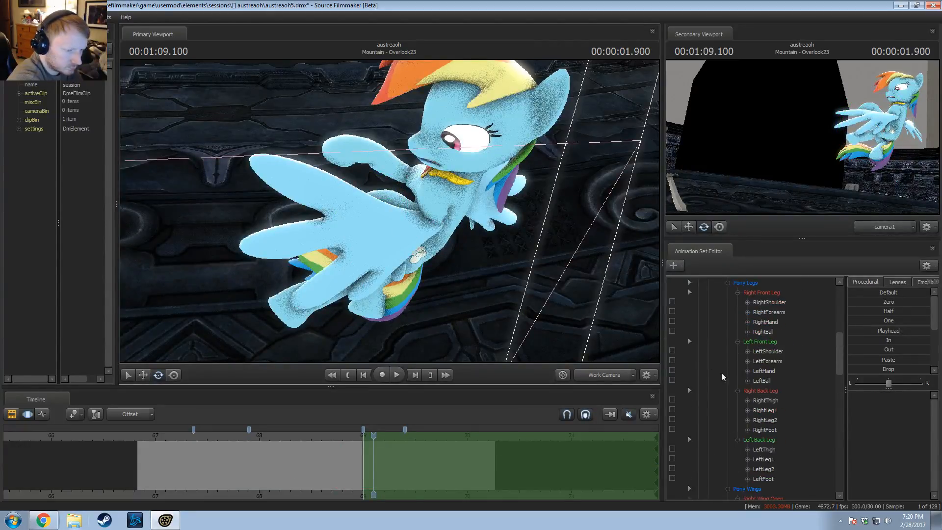
pyautogui.click(738, 342)
pyautogui.click(738, 293)
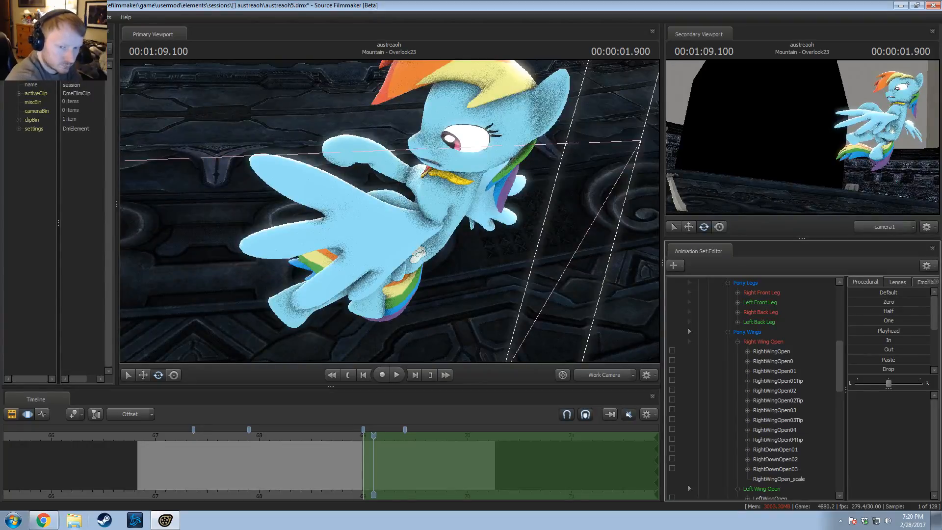
# Step: Rotate Rainbow Dash's LeftWingOpen01 bone to raise the uppermost feather of the left wing
pyautogui.moveTo(300, 326); pyautogui.dragTo(420, 218)
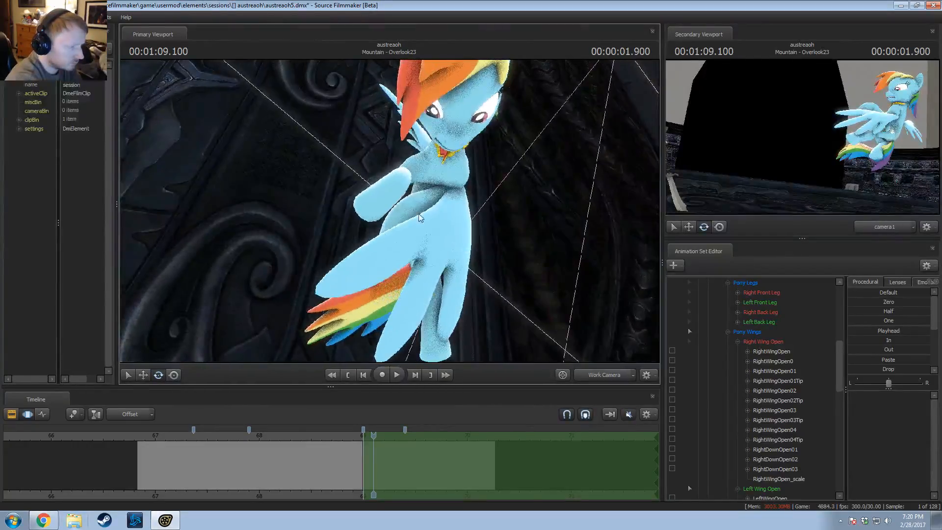
pyautogui.moveTo(506, 209); pyautogui.dragTo(387, 206)
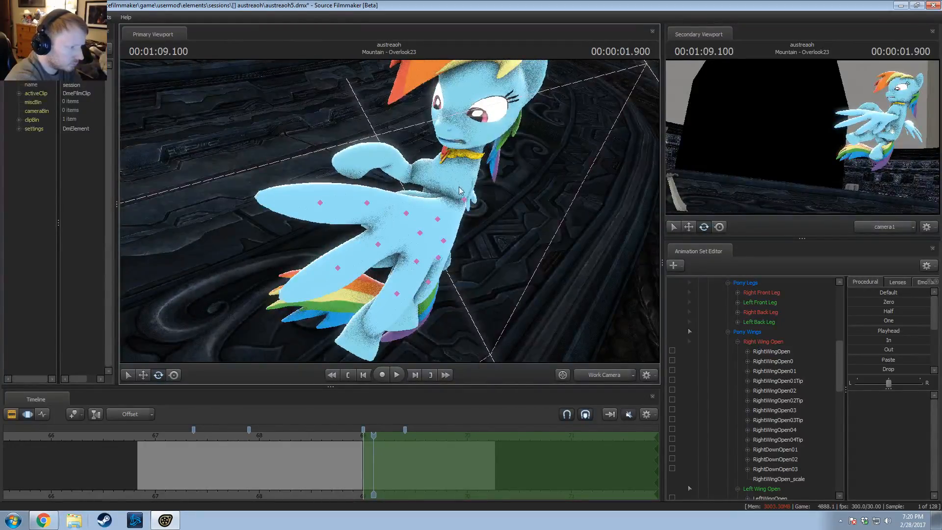
pyautogui.moveTo(461, 191); pyautogui.dragTo(398, 212)
pyautogui.moveTo(283, 219); pyautogui.dragTo(376, 219)
pyautogui.keyDown('ctrl'); pyautogui.click(333, 179); pyautogui.keyUp('ctrl')
pyautogui.keyDown('alt'); pyautogui.moveTo(347, 189); pyautogui.dragTo(398, 213); pyautogui.keyUp('alt')
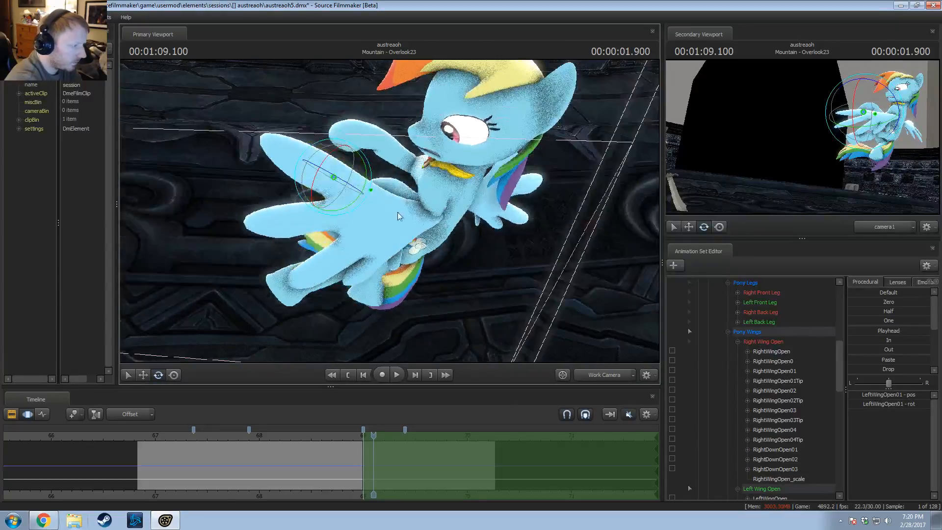
pyautogui.moveTo(370, 184)
pyautogui.mouseDown()
pyautogui.moveTo(371, 171)
pyautogui.moveTo(362, 189)
pyautogui.mouseUp()
# Step: Rotate the LeftWingOpen02 bone to adjust the second feather of the left wing
pyautogui.keyDown('ctrl'); pyautogui.click(325, 217); pyautogui.keyUp('ctrl')
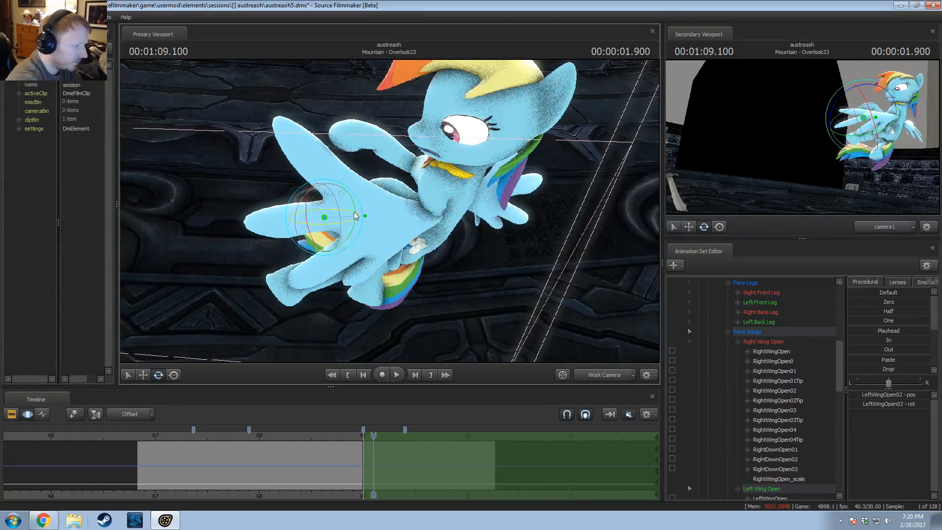
pyautogui.moveTo(352, 231)
pyautogui.mouseDown()
pyautogui.moveTo(335, 258)
pyautogui.moveTo(348, 223)
pyautogui.moveTo(347, 236)
pyautogui.mouseUp()
pyautogui.press('w')
pyautogui.press('e')
pyautogui.keyDown('alt'); pyautogui.moveTo(347, 236); pyautogui.dragTo(391, 214); pyautogui.keyUp('alt')
# Step: Adjust the left wing's lower feathers, rotating the LeftWingOpen04 bone to fan out the lowest one
pyautogui.keyDown('ctrl'); pyautogui.click(382, 227); pyautogui.keyUp('ctrl')
pyautogui.keyDown('ctrl'); pyautogui.click(349, 241); pyautogui.keyUp('ctrl')
pyautogui.press('w')
pyautogui.press('e')
pyautogui.keyDown('ctrl'); pyautogui.click(389, 253); pyautogui.keyUp('ctrl')
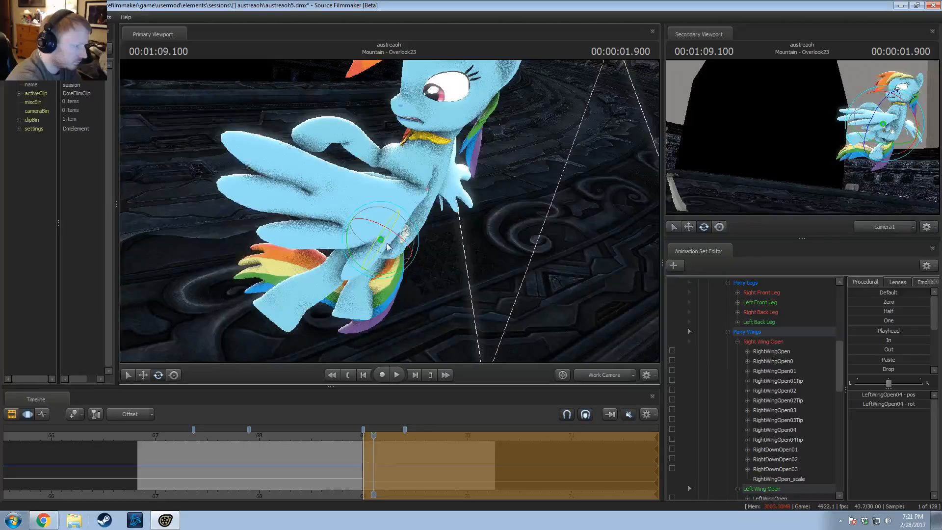
pyautogui.moveTo(349, 259); pyautogui.dragTo(346, 256)
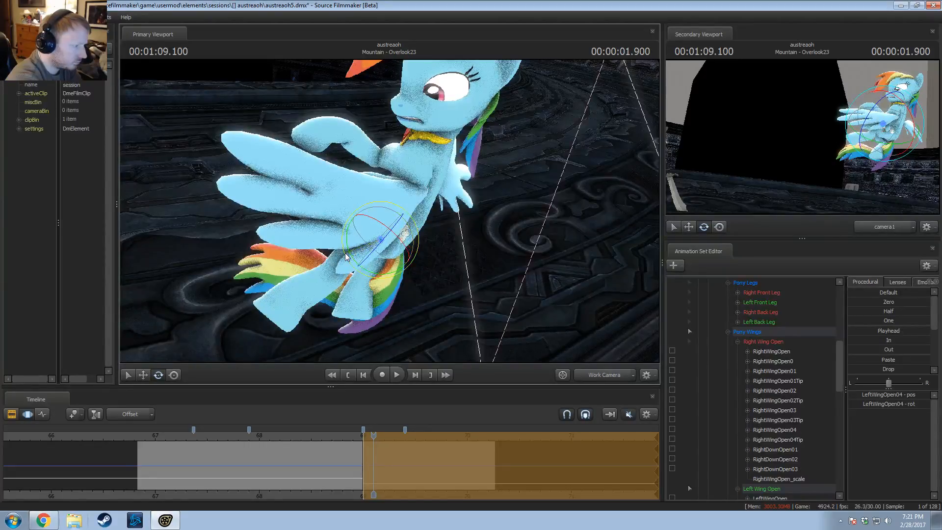
# Step: Bend the LeftWingOpen01Tip and LeftWingOpen02Tip feather tips upward and fine-tune the rotation of LeftWingOpen01
pyautogui.click(319, 170)
pyautogui.click(271, 158)
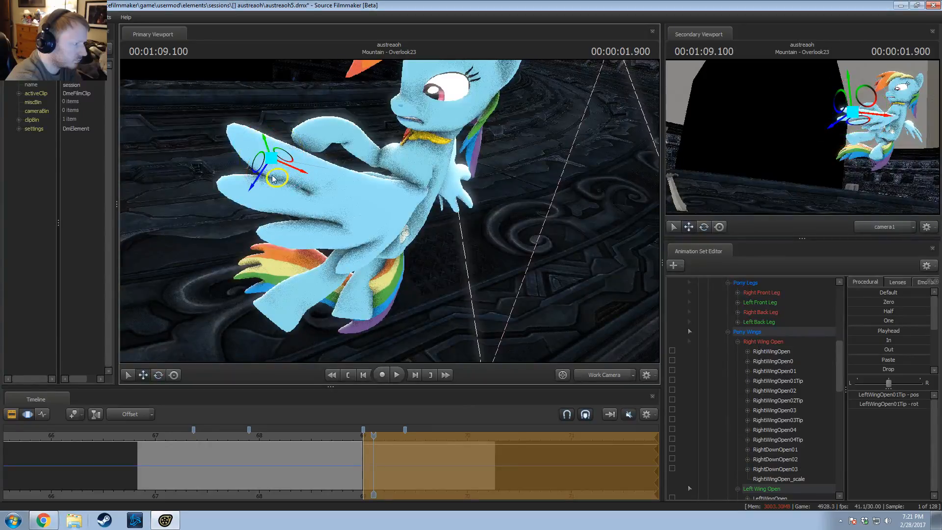
pyautogui.moveTo(273, 179); pyautogui.dragTo(262, 172)
pyautogui.keyDown('ctrl'); pyautogui.click(313, 173); pyautogui.keyUp('ctrl')
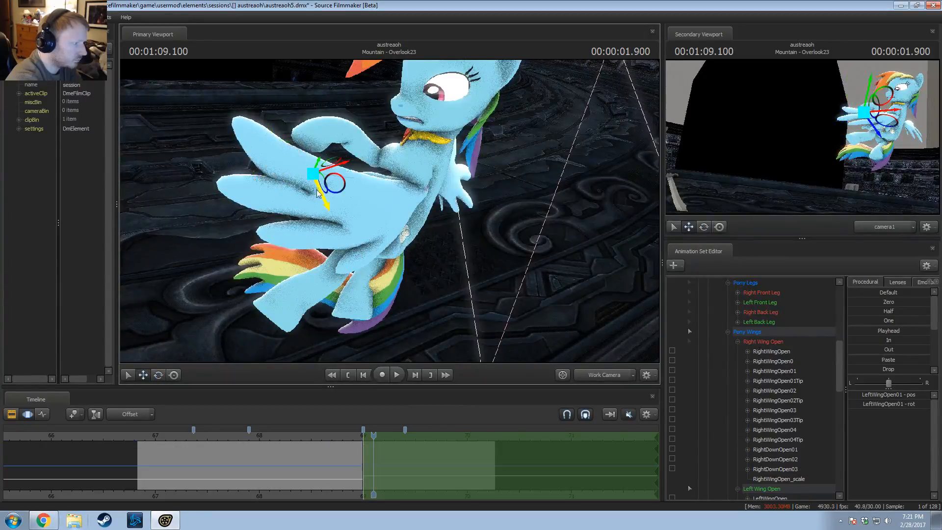
pyautogui.press('e')
pyautogui.moveTo(314, 208); pyautogui.dragTo(311, 204)
pyautogui.moveTo(445, 185)
pyautogui.keyDown('alt'); pyautogui.mouseDown()
pyautogui.moveTo(389, 211)
pyautogui.moveTo(446, 185)
pyautogui.mouseUp(); pyautogui.keyUp('alt')
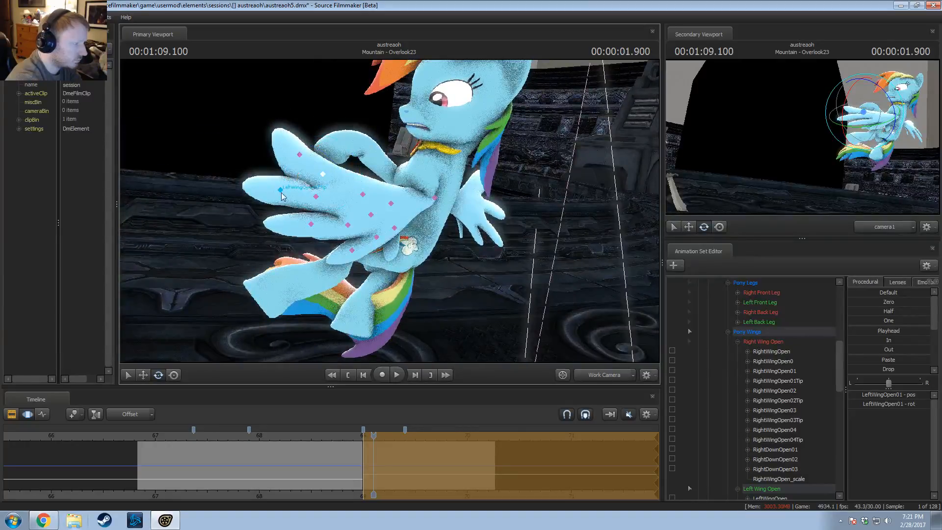
pyautogui.click(281, 192)
pyautogui.moveTo(299, 213); pyautogui.dragTo(293, 214)
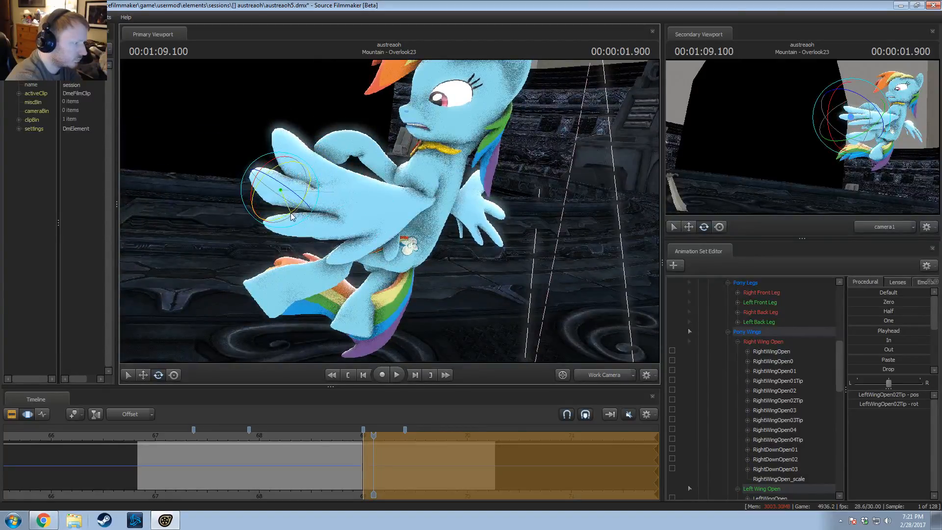
# Step: Collapse the Pony Wings group and make the wings unselectable in the viewport, with the leg and body controls selectable
pyautogui.keyDown('alt'); pyautogui.moveTo(378, 239); pyautogui.dragTo(391, 206); pyautogui.keyUp('alt')
pyautogui.moveTo(448, 197); pyautogui.dragTo(383, 202)
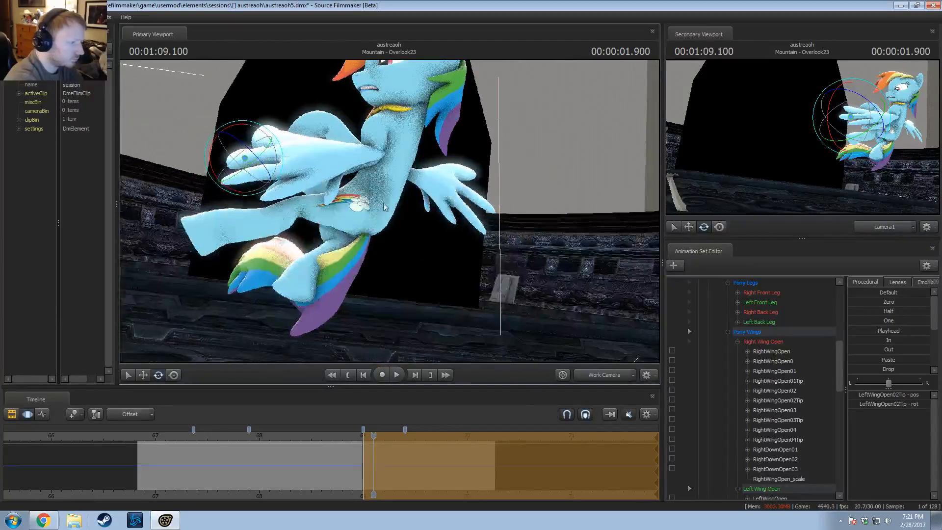
pyautogui.moveTo(425, 136)
pyautogui.keyDown('alt'); pyautogui.mouseDown()
pyautogui.moveTo(426, 181)
pyautogui.moveTo(432, 133)
pyautogui.mouseUp(); pyautogui.keyUp('alt')
pyautogui.keyDown('alt'); pyautogui.moveTo(390, 211); pyautogui.dragTo(389, 207); pyautogui.keyUp('alt')
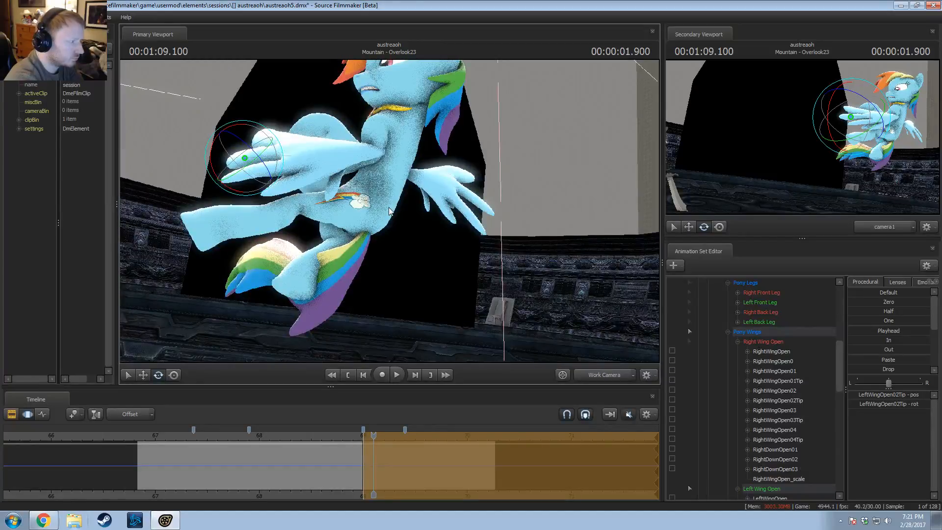
pyautogui.keyDown('alt'); pyautogui.moveTo(390, 211); pyautogui.dragTo(401, 169); pyautogui.keyUp('alt')
pyautogui.press('F2')
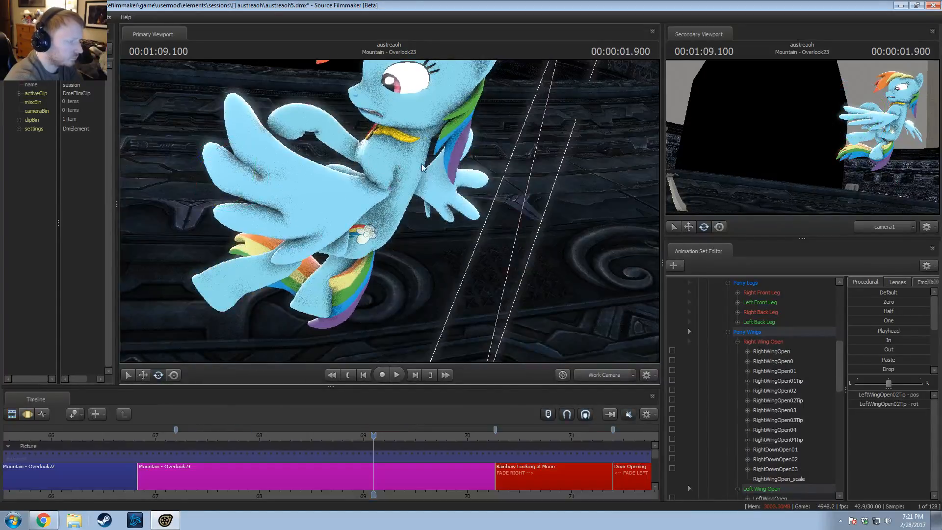
pyautogui.press('F3')
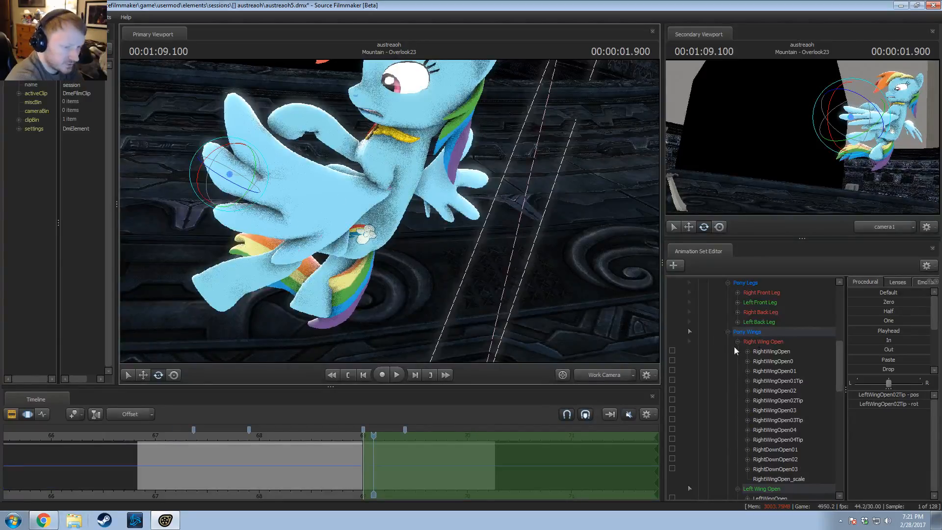
pyautogui.click(728, 332)
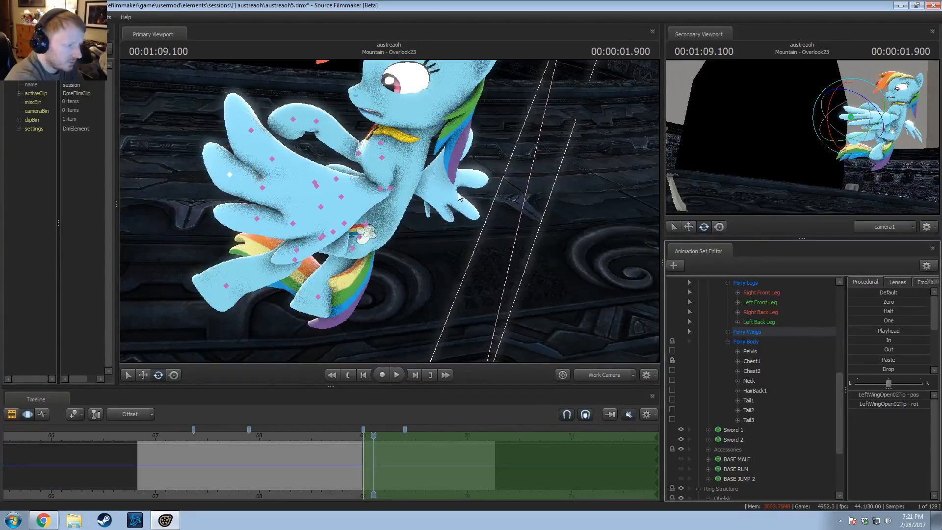
pyautogui.click(691, 331)
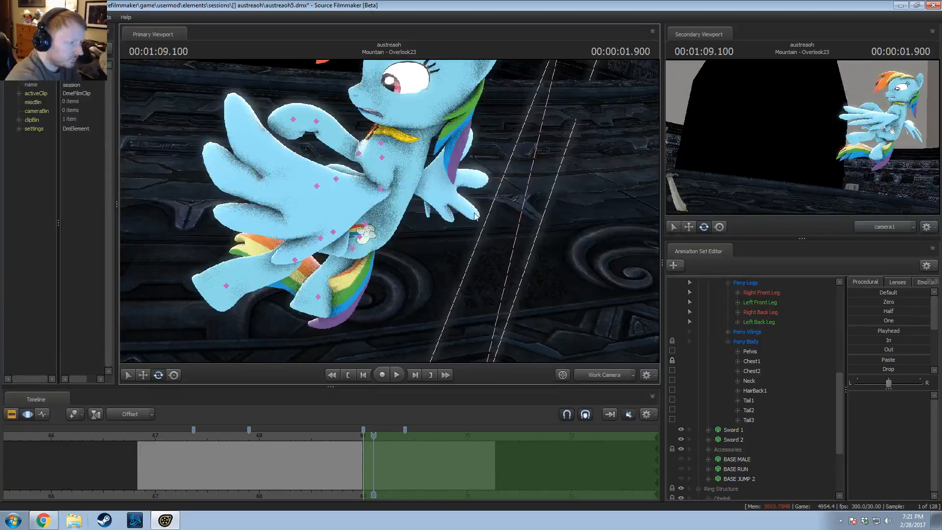
# Step: Rotate Rainbow Dash's Chest1 bone to turn her upper torso
pyautogui.keyDown('ctrl'); pyautogui.click(383, 158); pyautogui.keyUp('ctrl')
pyautogui.moveTo(382, 158)
pyautogui.keyDown('alt'); pyautogui.mouseDown()
pyautogui.moveTo(432, 158)
pyautogui.moveTo(402, 167)
pyautogui.mouseUp(); pyautogui.keyUp('alt')
pyautogui.moveTo(390, 211)
pyautogui.keyDown('alt'); pyautogui.mouseDown()
pyautogui.moveTo(353, 211)
pyautogui.moveTo(390, 211)
pyautogui.mouseUp(); pyautogui.keyUp('alt')
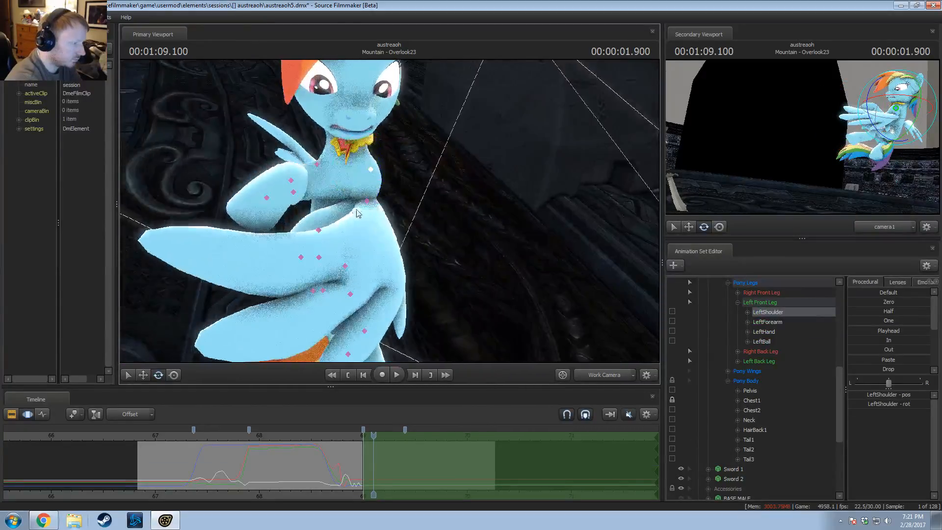
pyautogui.click(339, 206)
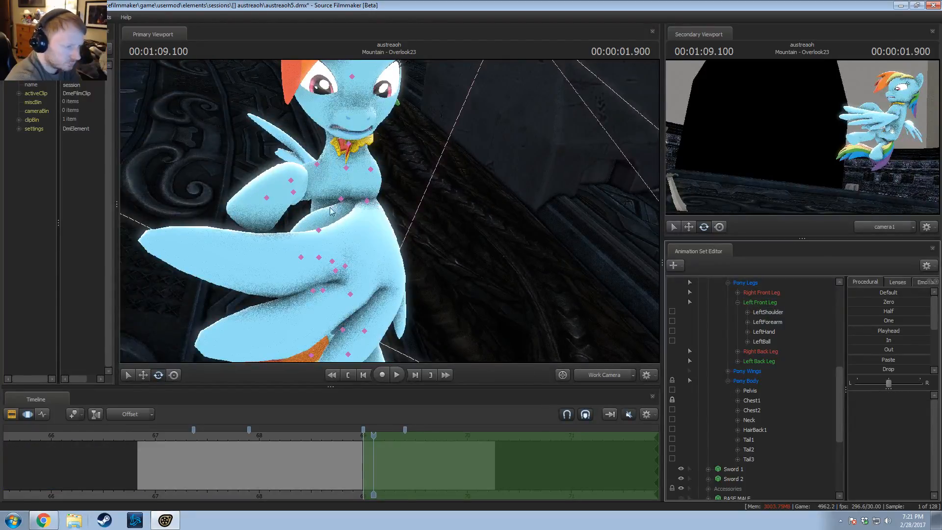
pyautogui.click(340, 200)
pyautogui.keyDown('alt'); pyautogui.moveTo(340, 199); pyautogui.dragTo(426, 225); pyautogui.keyUp('alt')
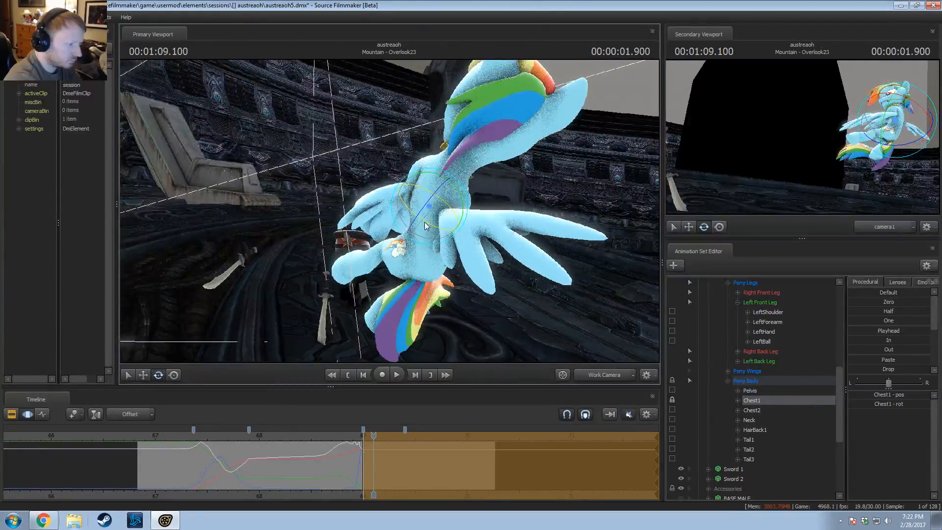
pyautogui.keyDown('ctrl'); pyautogui.click(443, 180); pyautogui.keyUp('ctrl')
pyautogui.moveTo(417, 182); pyautogui.dragTo(383, 202)
# Step: Rotate the Neck bone to bring her head back upright above the turned chest
pyautogui.keyDown('ctrl'); pyautogui.click(355, 167); pyautogui.keyUp('ctrl')
pyautogui.keyDown('alt'); pyautogui.moveTo(357, 169); pyautogui.dragTo(457, 194); pyautogui.keyUp('alt')
pyautogui.keyDown('ctrl'); pyautogui.click(333, 162); pyautogui.keyUp('ctrl')
pyautogui.keyDown('alt'); pyautogui.moveTo(343, 169); pyautogui.dragTo(400, 186); pyautogui.keyUp('alt')
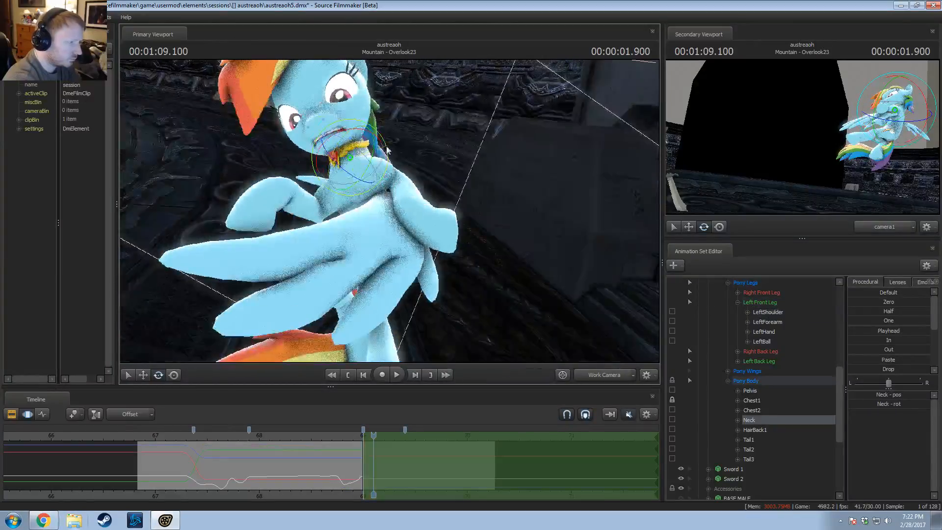
pyautogui.moveTo(384, 147); pyautogui.dragTo(384, 224)
pyautogui.press('w')
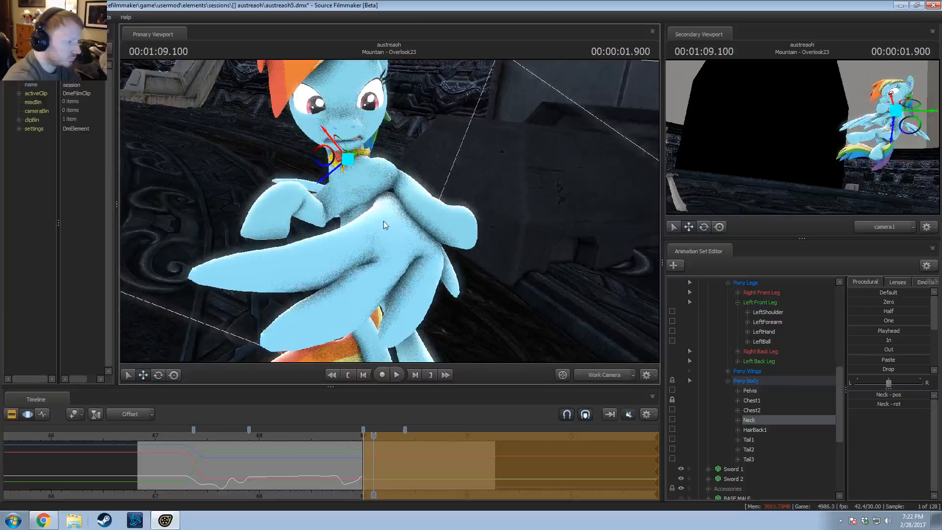
pyautogui.moveTo(323, 158); pyautogui.dragTo(386, 213)
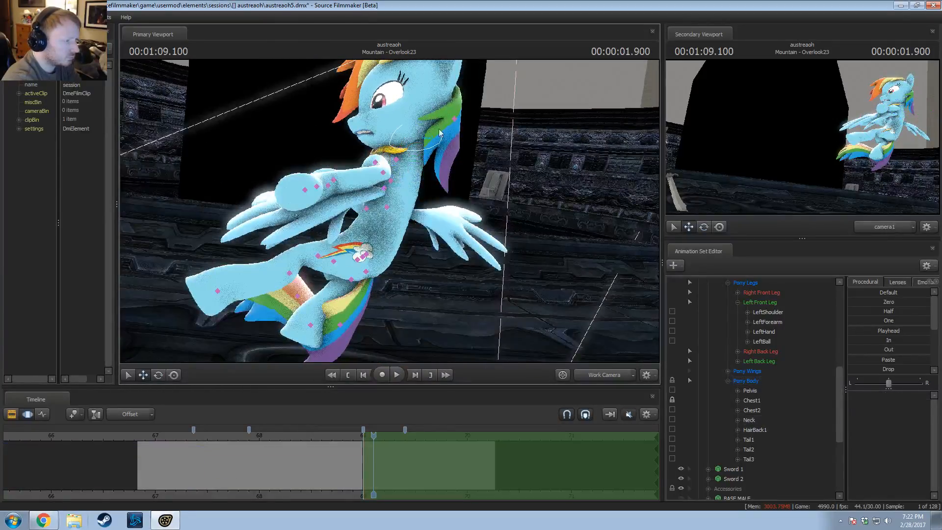
# Step: Adjust the orientation of the Head bone on the repositioned neck
pyautogui.click(410, 126)
pyautogui.press('w')
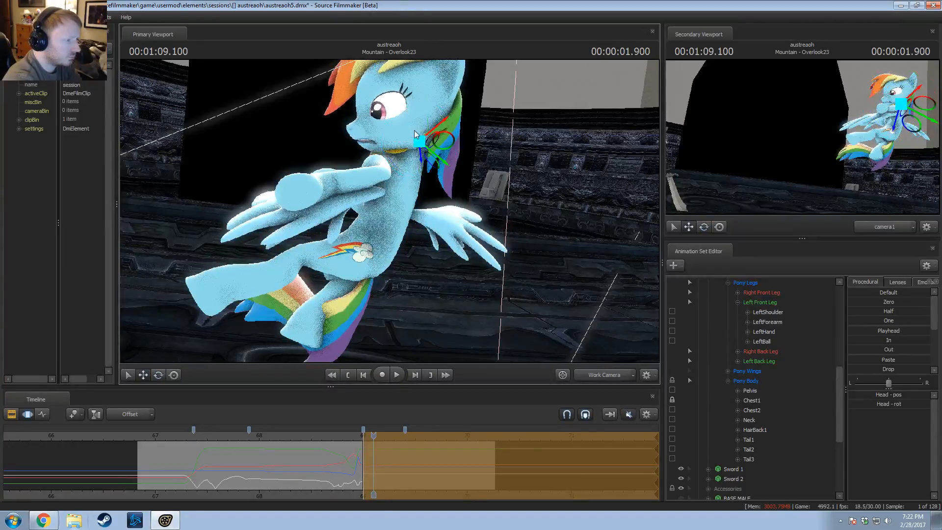
pyautogui.moveTo(454, 144); pyautogui.dragTo(535, 159)
pyautogui.moveTo(391, 211); pyautogui.dragTo(270, 189)
pyautogui.keyDown('alt'); pyautogui.moveTo(411, 231); pyautogui.dragTo(401, 199); pyautogui.keyUp('alt')
pyautogui.click(402, 198)
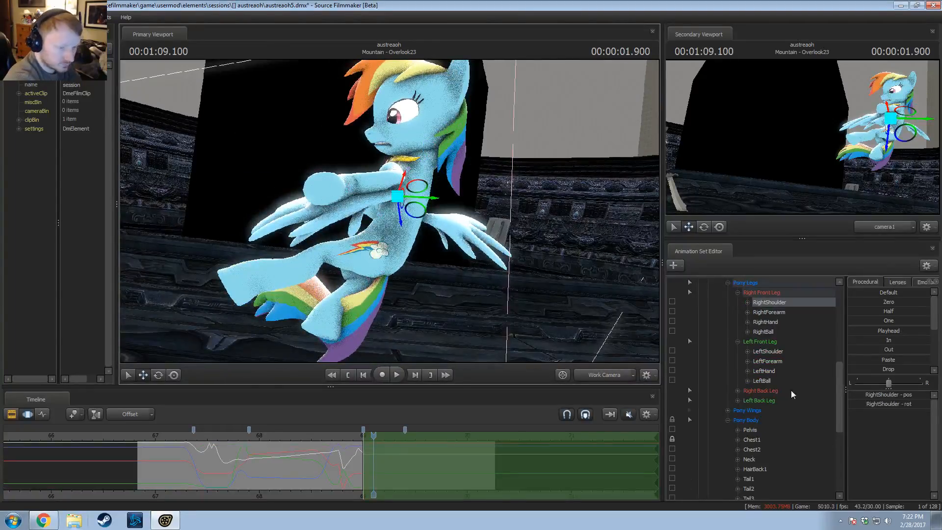
# Step: Expand the Pony Wings group and rotate the LeftWingOpen bone to re-aim the left wing
pyautogui.click(727, 410)
pyautogui.scroll(-9, 755, 434)
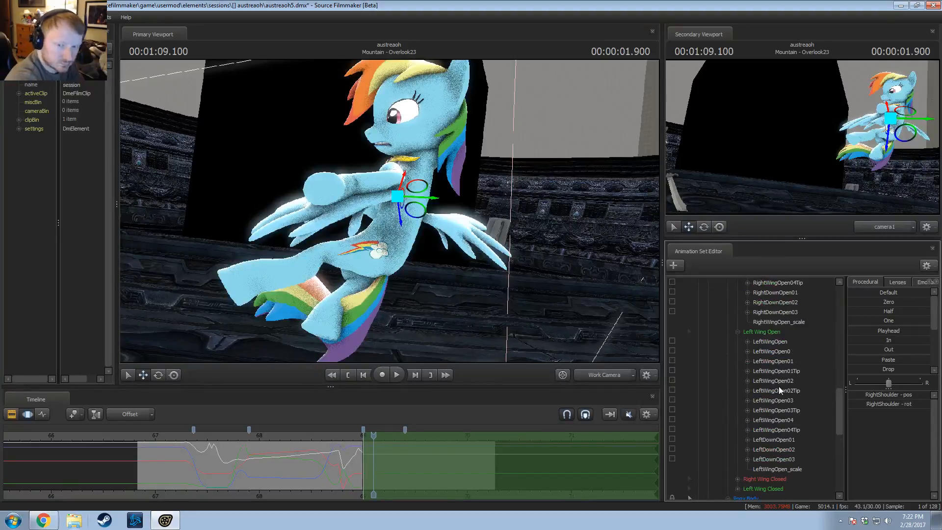
pyautogui.click(768, 341)
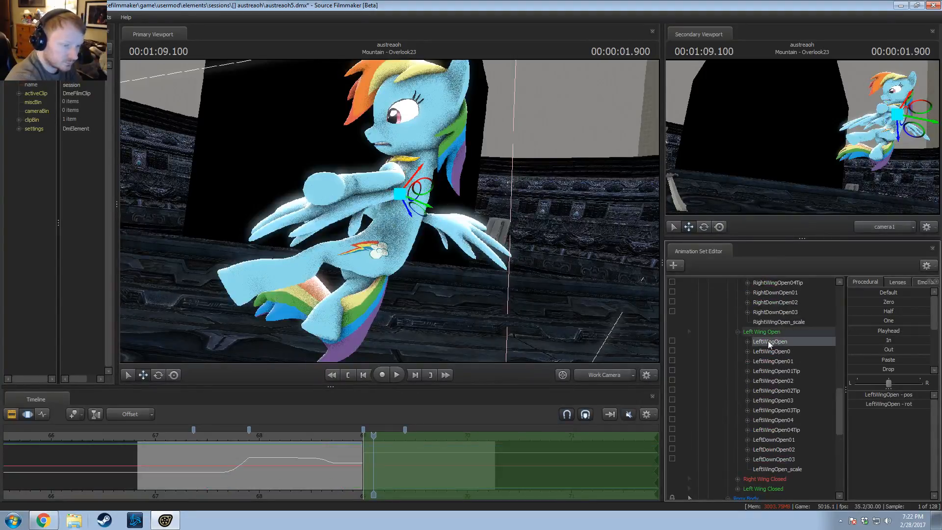
pyautogui.press('e')
pyautogui.moveTo(412, 205); pyautogui.dragTo(483, 214)
# Step: At 1:09.166, rotate and reposition the LeftWingOpen bone so the left wing sweeps upward from her shoulder
pyautogui.moveTo(426, 436); pyautogui.dragTo(381, 438)
pyautogui.moveTo(392, 98); pyautogui.dragTo(414, 81)
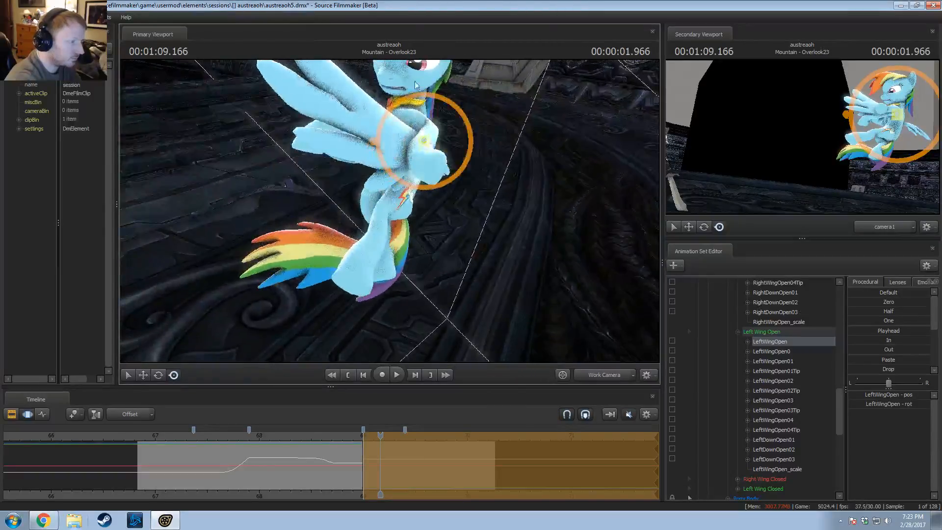
pyautogui.press('e')
pyautogui.moveTo(407, 116); pyautogui.dragTo(431, 88)
pyautogui.moveTo(438, 132); pyautogui.dragTo(387, 208)
pyautogui.press('w')
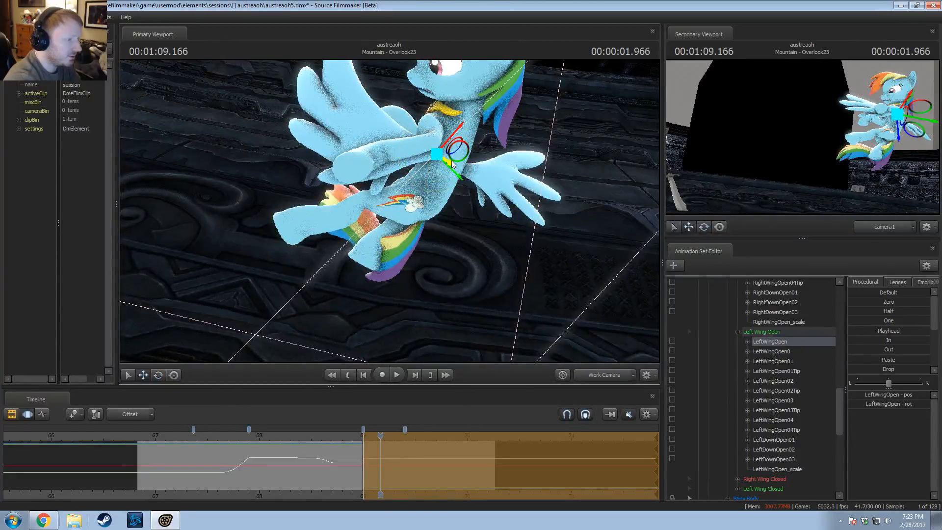
pyautogui.keyDown('alt'); pyautogui.moveTo(452, 165); pyautogui.dragTo(411, 191); pyautogui.keyUp('alt')
pyautogui.press('e')
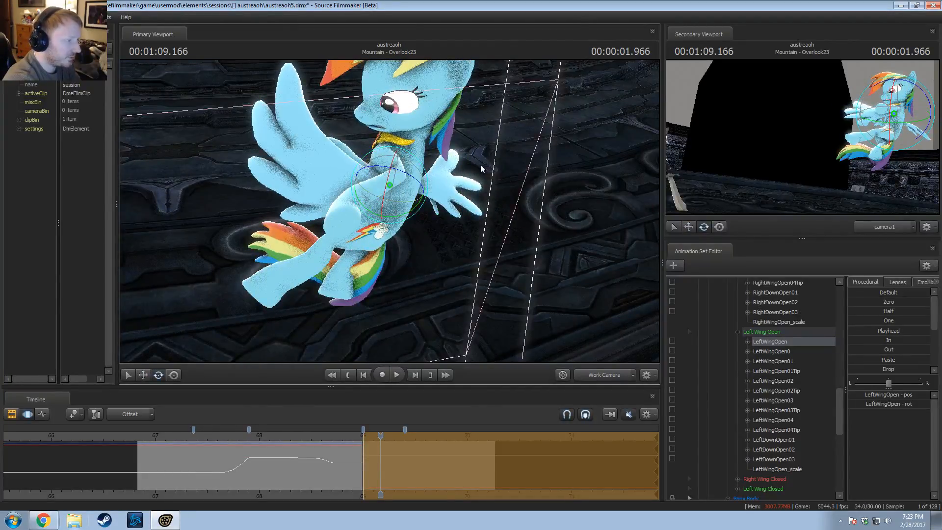
pyautogui.keyDown('alt'); pyautogui.moveTo(481, 169); pyautogui.dragTo(379, 214); pyautogui.keyUp('alt')
# Step: Rotate the LeftWingOpen0 bone slightly to adjust the spread part of the left wing
pyautogui.click(336, 192)
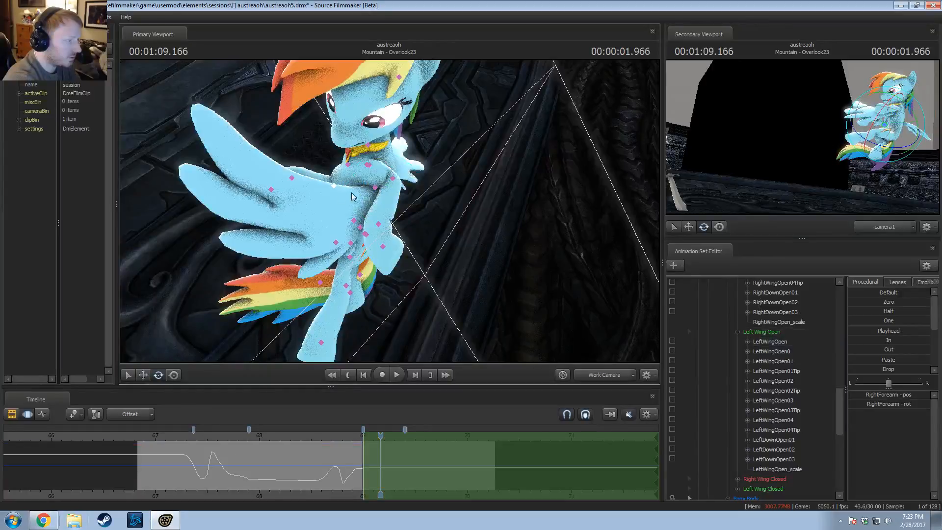
pyautogui.click(354, 221)
pyautogui.click(362, 228)
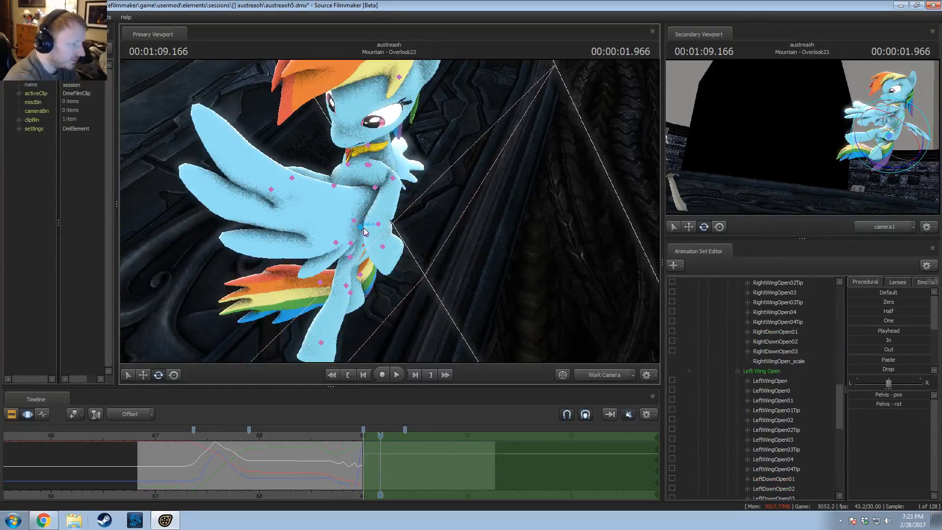
pyautogui.click(782, 421)
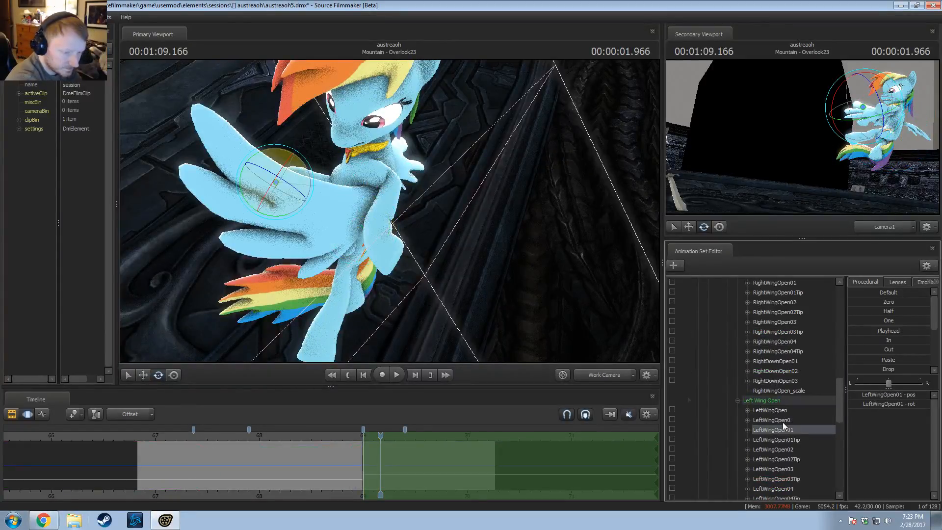
pyautogui.moveTo(350, 215); pyautogui.dragTo(348, 218)
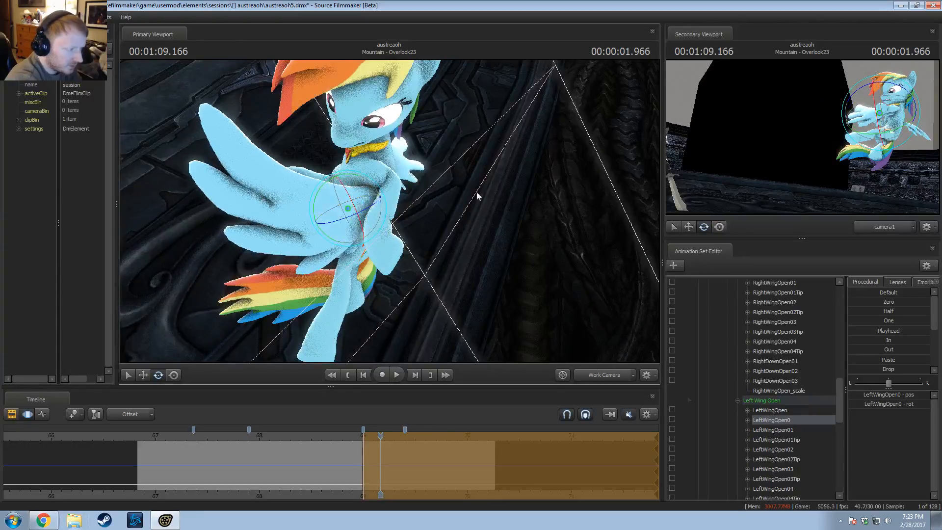
# Step: Move LeftWingOpen0 to shift the outer left wing and refine its rotation from several viewing angles
pyautogui.keyDown('alt'); pyautogui.moveTo(477, 193); pyautogui.dragTo(467, 162); pyautogui.keyUp('alt')
pyautogui.press('w')
pyautogui.moveTo(368, 222); pyautogui.dragTo(339, 430)
pyautogui.press('e')
pyautogui.moveTo(543, 275)
pyautogui.keyDown('alt'); pyautogui.mouseDown()
pyautogui.moveTo(517, 332)
pyautogui.moveTo(535, 287)
pyautogui.mouseUp(); pyautogui.keyUp('alt')
pyautogui.keyDown('alt'); pyautogui.moveTo(436, 288); pyautogui.dragTo(416, 216); pyautogui.keyUp('alt')
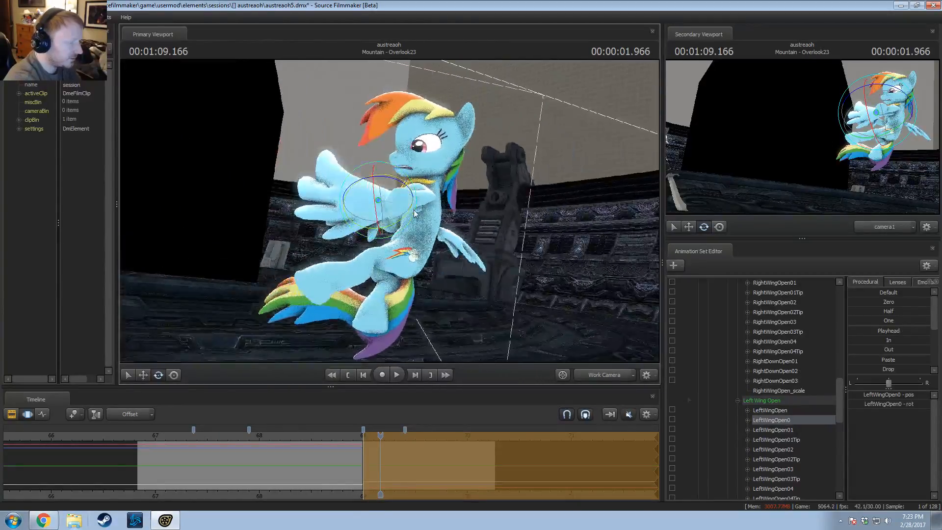
pyautogui.keyDown('alt'); pyautogui.moveTo(432, 179); pyautogui.dragTo(391, 214); pyautogui.keyUp('alt')
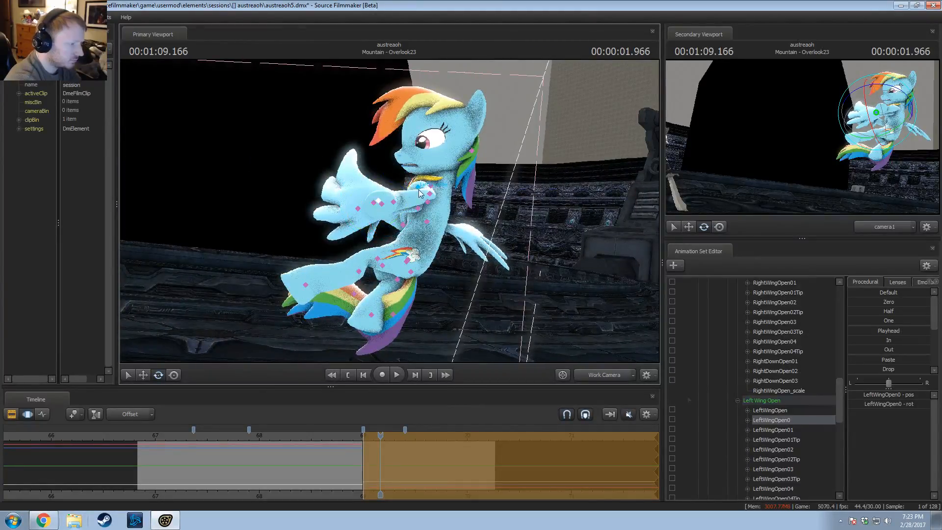
# Step: Rotate the LeftShoulder bone to adjust the upper left front leg
pyautogui.click(420, 192)
pyautogui.moveTo(407, 193); pyautogui.dragTo(434, 198)
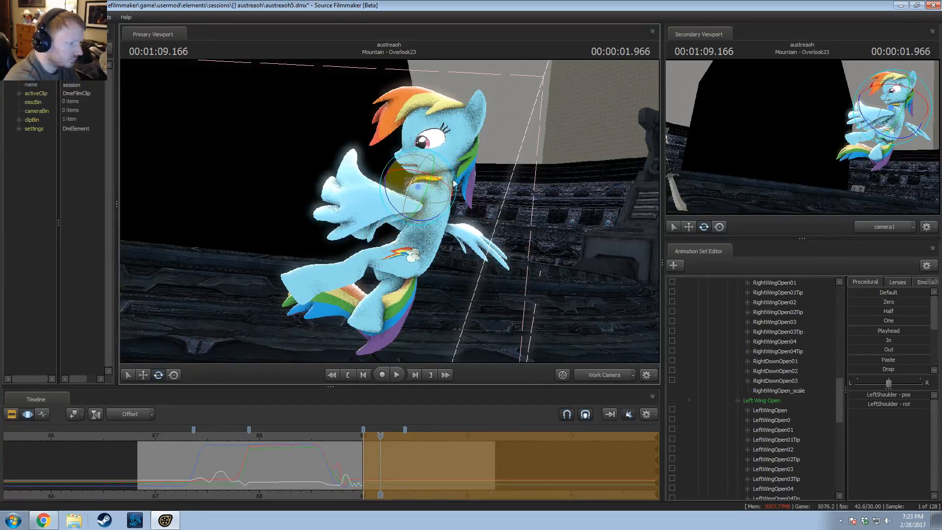
pyautogui.keyDown('alt'); pyautogui.moveTo(454, 182); pyautogui.dragTo(412, 222); pyautogui.keyUp('alt')
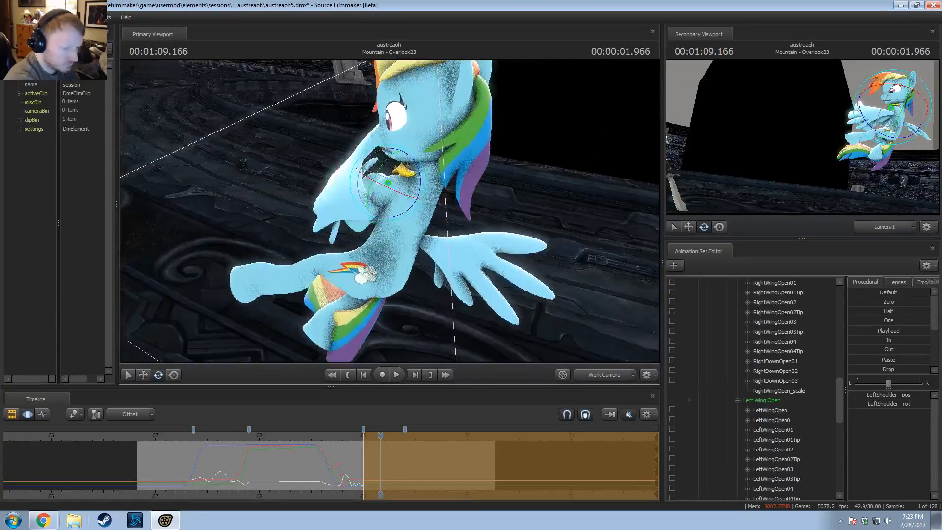
# Step: Move and rotate the LeftWingOpen bone to refine where the left wing meets the torso, checking from several angles
pyautogui.click(772, 410)
pyautogui.press('w')
pyautogui.keyDown('alt'); pyautogui.moveTo(393, 183); pyautogui.dragTo(491, 209); pyautogui.keyUp('alt')
pyautogui.press('e')
pyautogui.press('w')
pyautogui.keyDown('alt'); pyautogui.moveTo(392, 216); pyautogui.dragTo(327, 197); pyautogui.keyUp('alt')
pyautogui.click(350, 209)
pyautogui.keyDown('alt'); pyautogui.moveTo(327, 197); pyautogui.dragTo(489, 243); pyautogui.keyUp('alt')
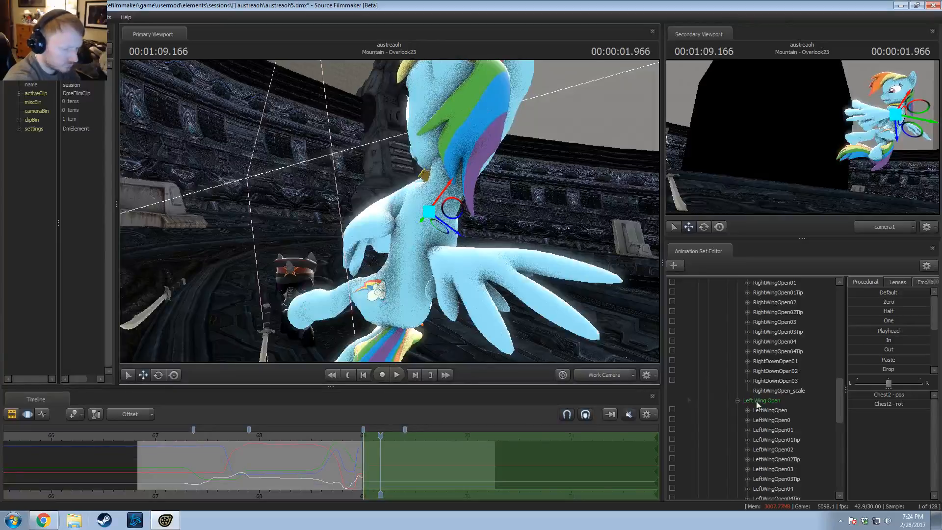
# Step: Lock the LeftWingOpen bone in the Left Wing Open group
pyautogui.scroll(3, 776, 438)
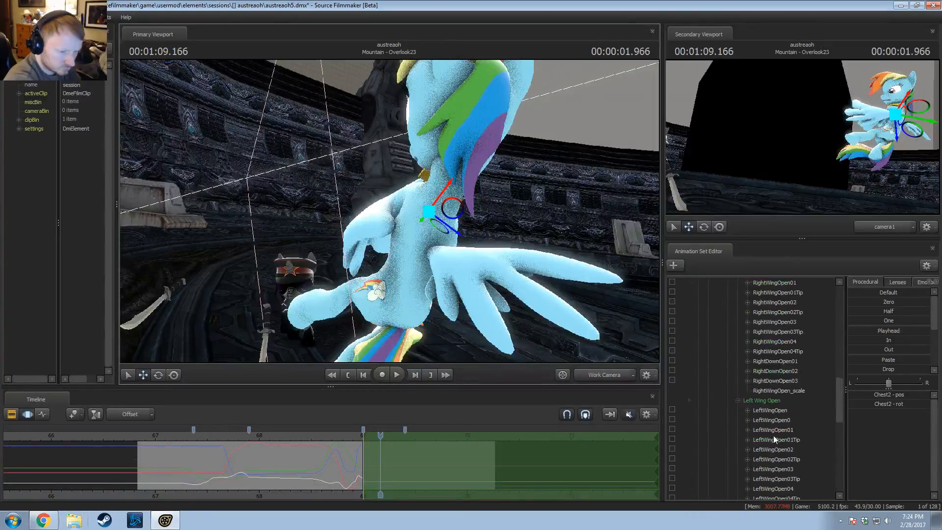
pyautogui.scroll(5, 773, 435)
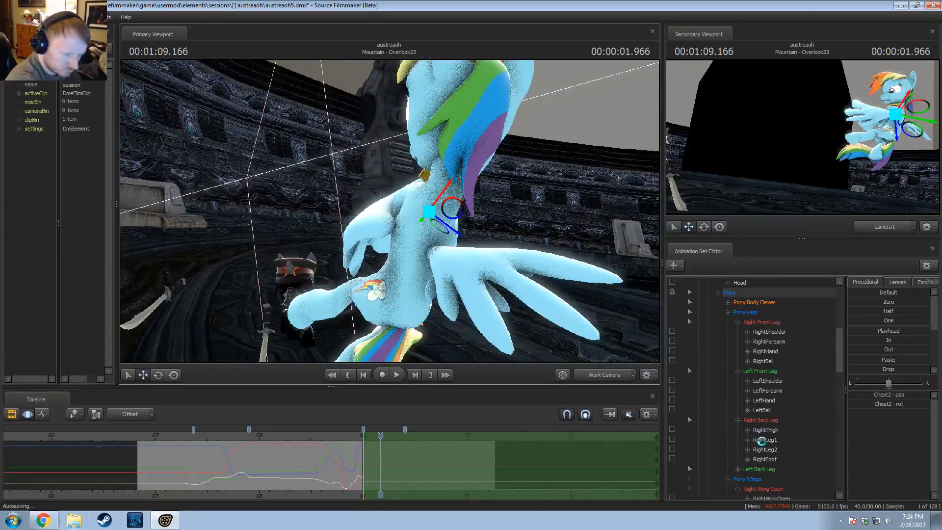
pyautogui.scroll(-4, 795, 432)
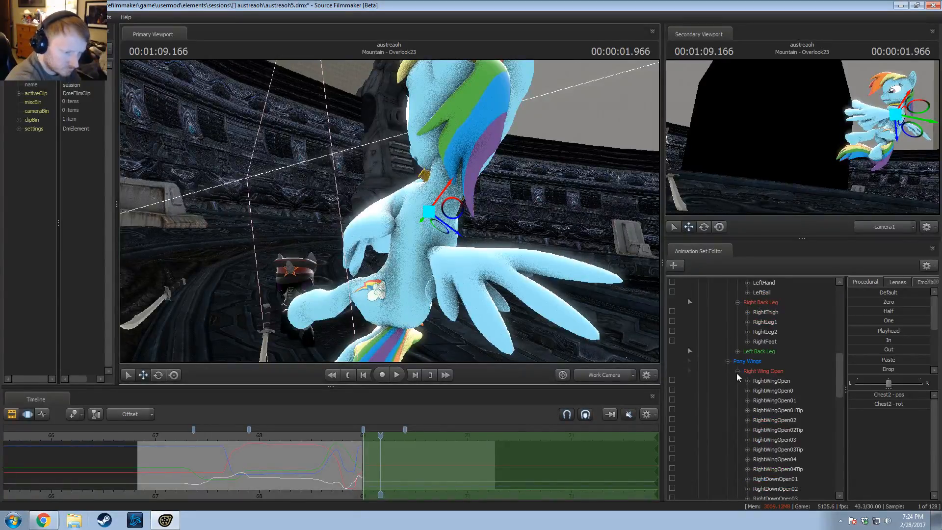
pyautogui.scroll(-4, 687, 417)
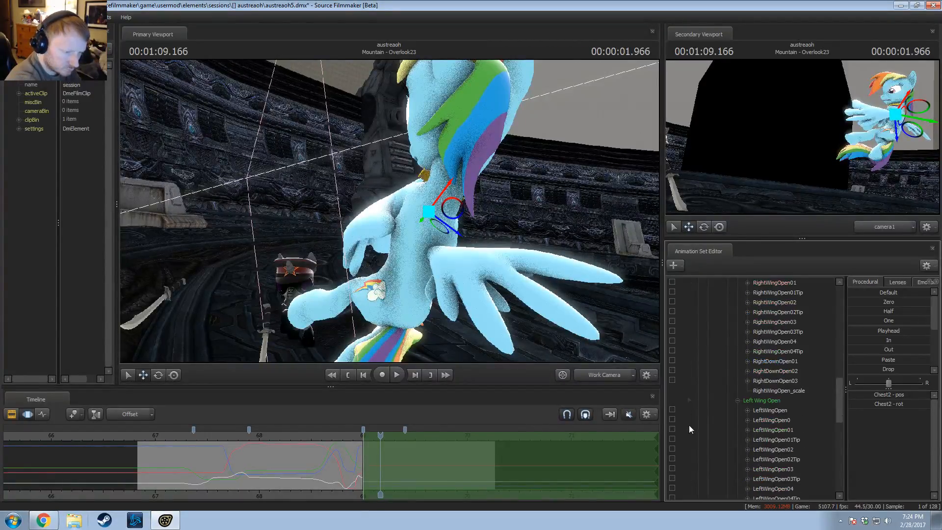
pyautogui.click(672, 411)
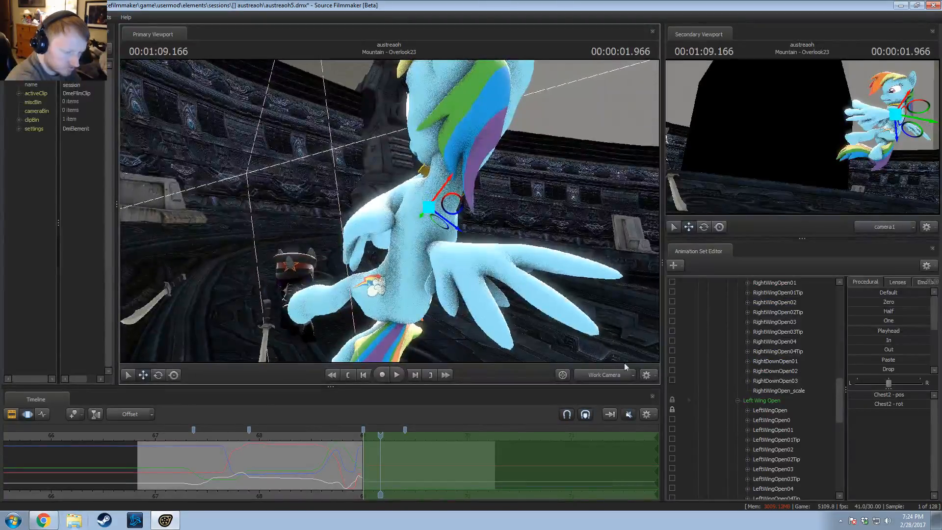
# Step: Rotate the Chest1 bone in the Pony Body group to twist the torso, and unlock that bone
pyautogui.scroll(-7, 761, 379)
pyautogui.click(752, 380)
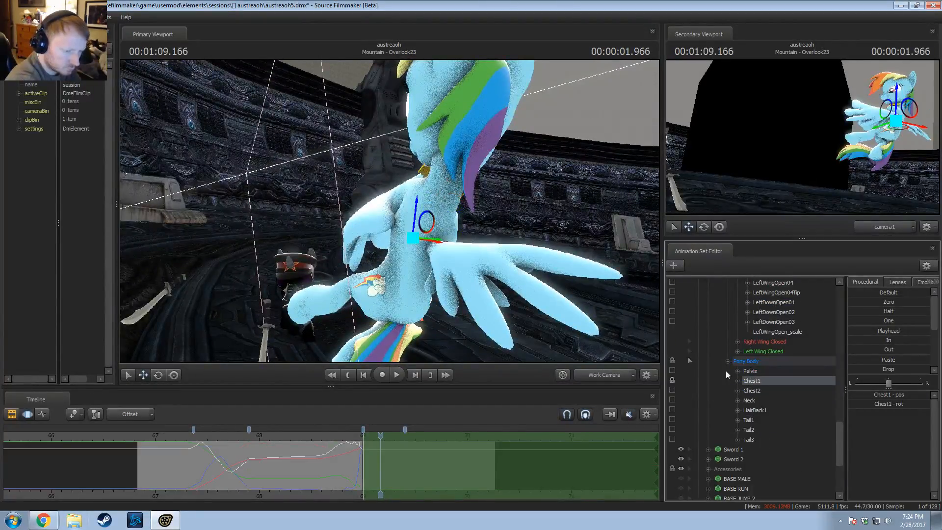
pyautogui.press('e')
pyautogui.moveTo(443, 222); pyautogui.dragTo(539, 261)
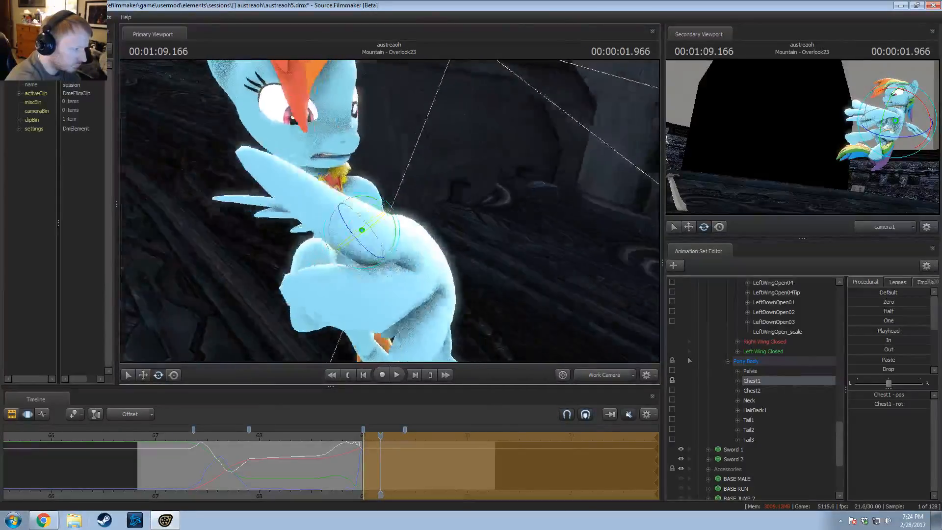
pyautogui.keyDown('alt'); pyautogui.moveTo(390, 211); pyautogui.dragTo(367, 240); pyautogui.keyUp('alt')
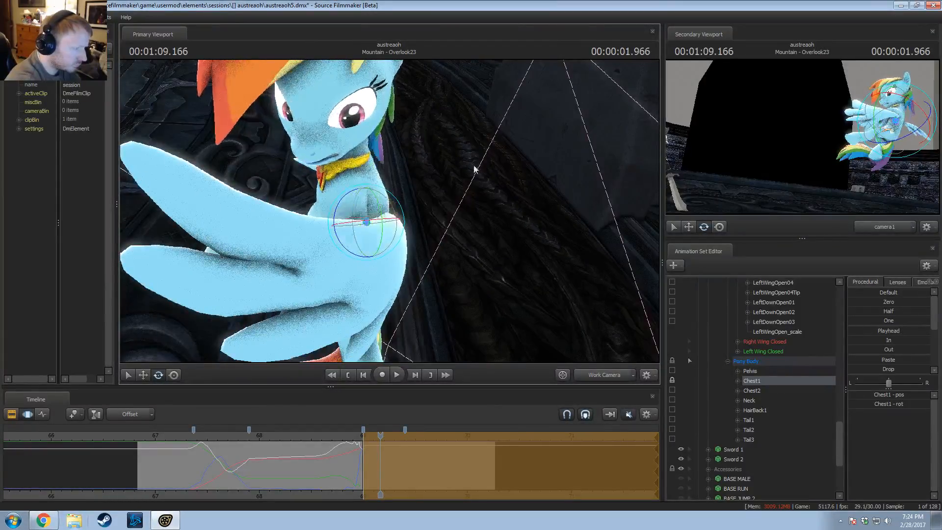
pyautogui.keyDown('alt'); pyautogui.moveTo(475, 169); pyautogui.dragTo(265, 177); pyautogui.keyUp('alt')
pyautogui.keyDown('alt'); pyautogui.moveTo(364, 268); pyautogui.dragTo(393, 203); pyautogui.keyUp('alt')
pyautogui.press('w')
pyautogui.click(672, 380)
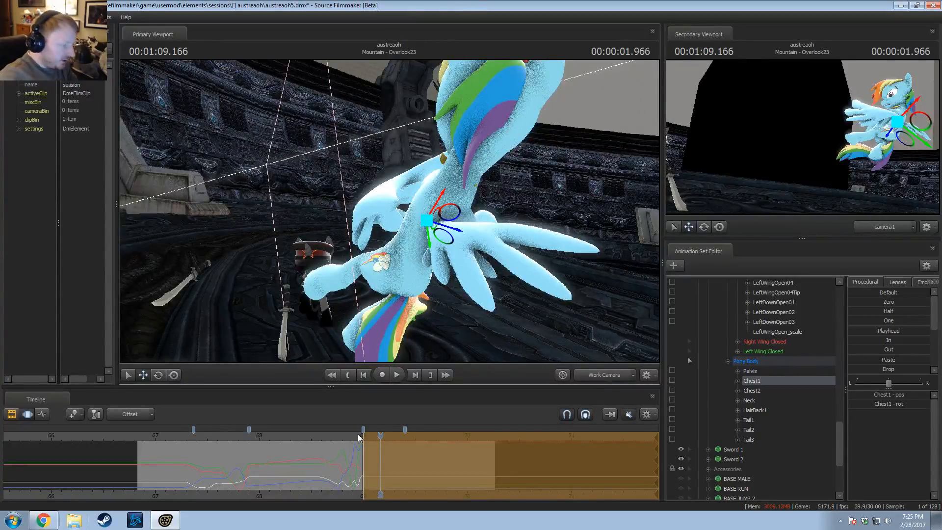
# Step: Scrub to 1:09.033 and move and rotate the LeftWingOpen bone so the left wing attaches to the twisted torso
pyautogui.moveTo(358, 436); pyautogui.dragTo(367, 435)
pyautogui.keyDown('alt'); pyautogui.moveTo(383, 275); pyautogui.dragTo(520, 300); pyautogui.keyUp('alt')
pyautogui.moveTo(610, 284)
pyautogui.mouseDown()
pyautogui.moveTo(589, 275)
pyautogui.moveTo(610, 284)
pyautogui.mouseUp()
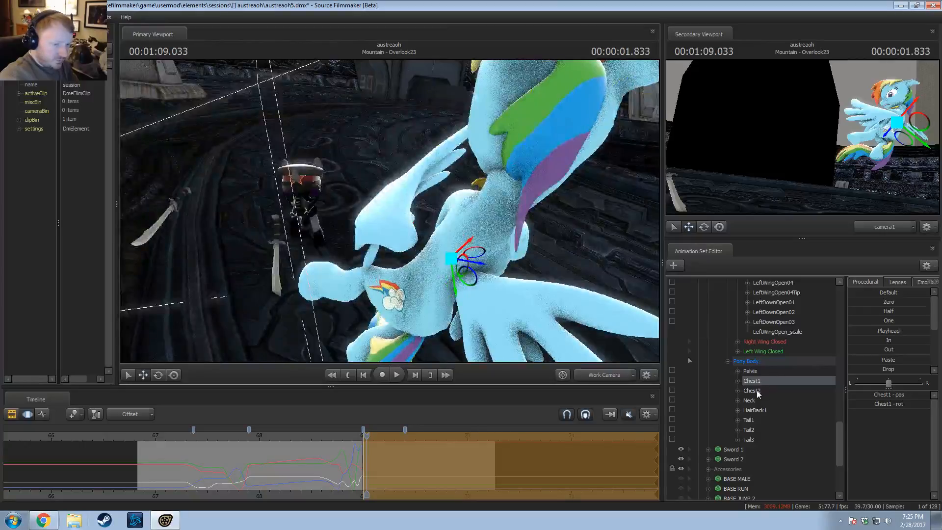
pyautogui.scroll(6, 758, 392)
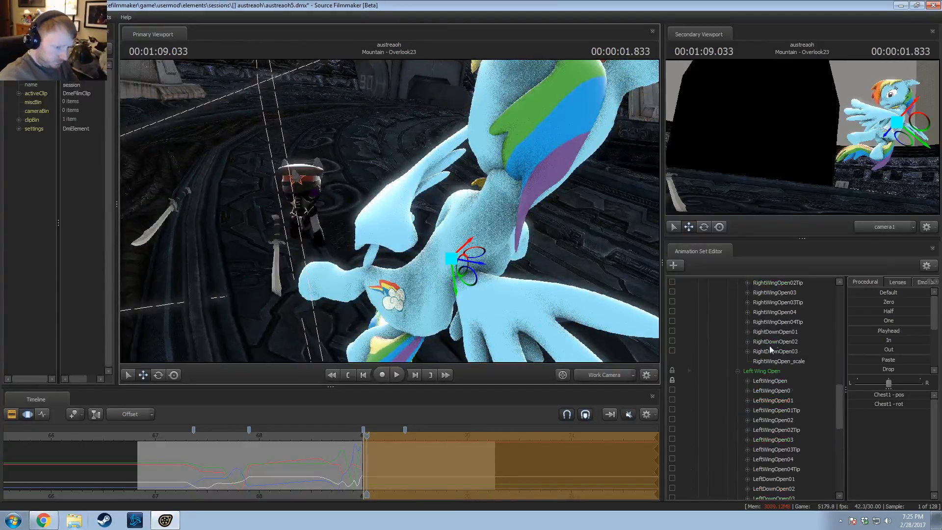
pyautogui.click(742, 382)
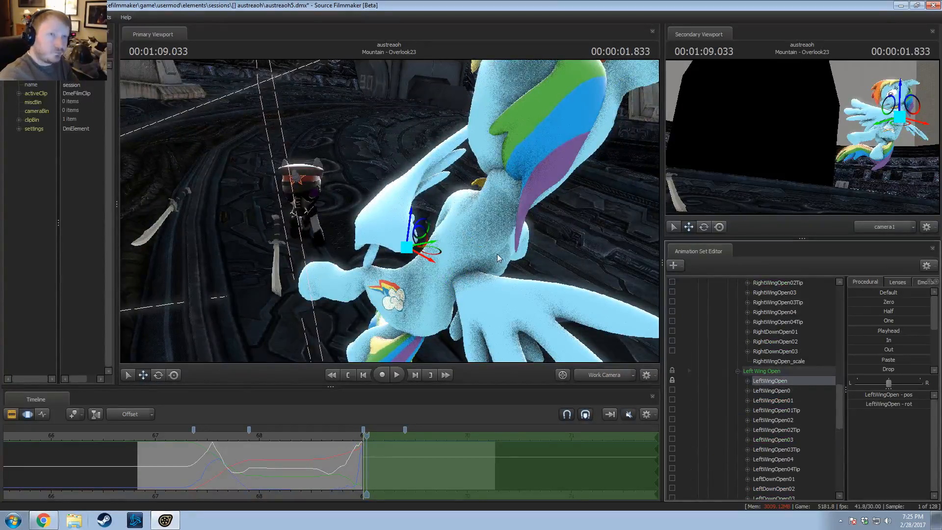
pyautogui.moveTo(497, 254); pyautogui.dragTo(389, 219)
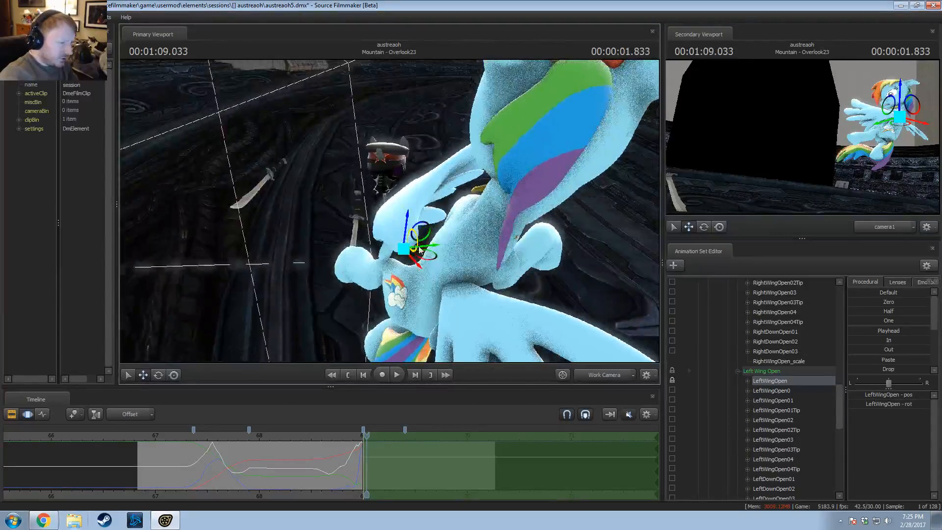
pyautogui.moveTo(420, 249); pyautogui.dragTo(424, 170)
pyautogui.press('e')
pyautogui.press('w')
pyautogui.press('e')
pyautogui.press('space')
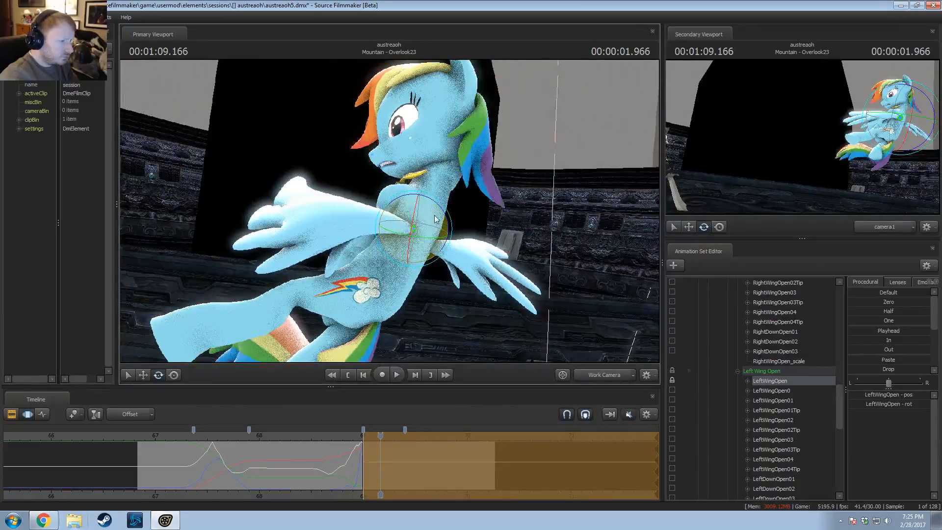
# Step: At 1:09.166, rotate and shift the Neck bone to adjust the neck's bend
pyautogui.keyDown('alt'); pyautogui.moveTo(493, 184); pyautogui.dragTo(461, 186); pyautogui.keyUp('alt')
pyautogui.click(428, 186)
pyautogui.press('e')
pyautogui.press('w')
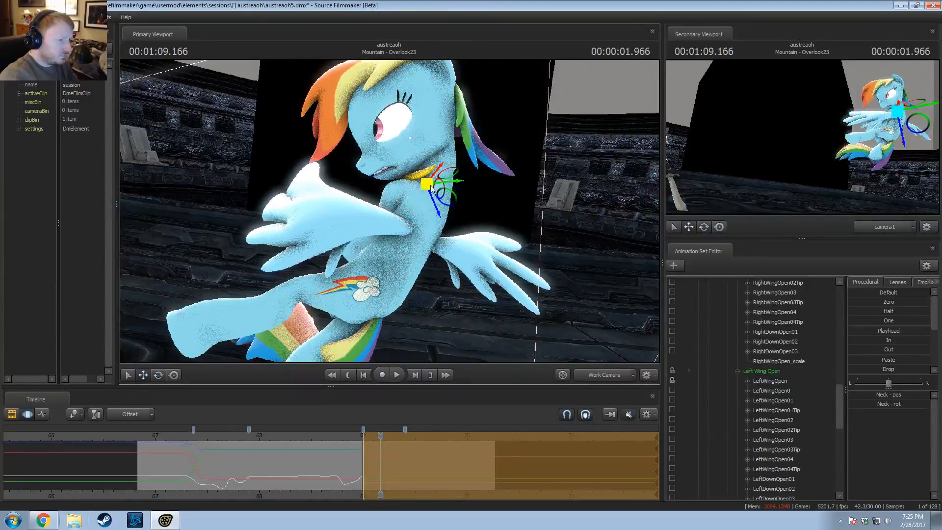
# Step: Rotate the Head and Neck bones to refine the direction the face points
pyautogui.click(424, 165)
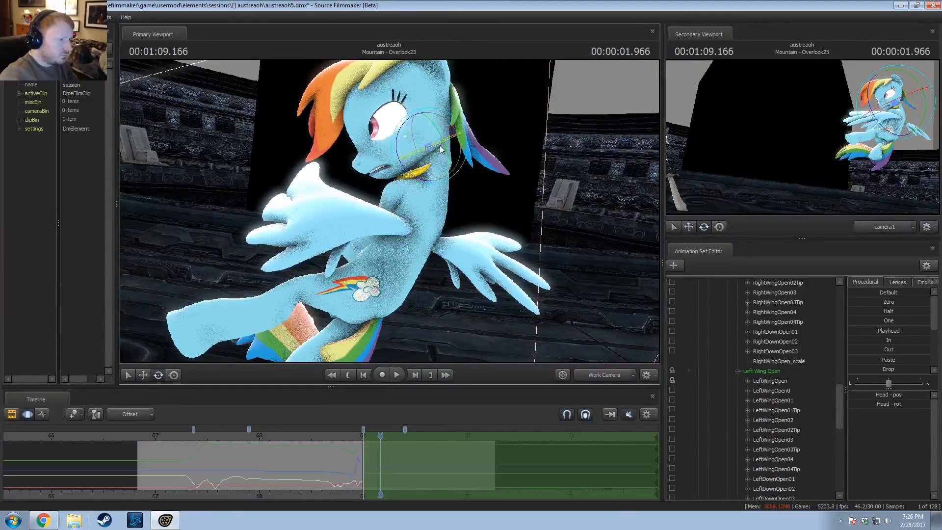
pyautogui.press('e')
pyautogui.moveTo(423, 144); pyautogui.dragTo(533, 148)
pyautogui.click(423, 192)
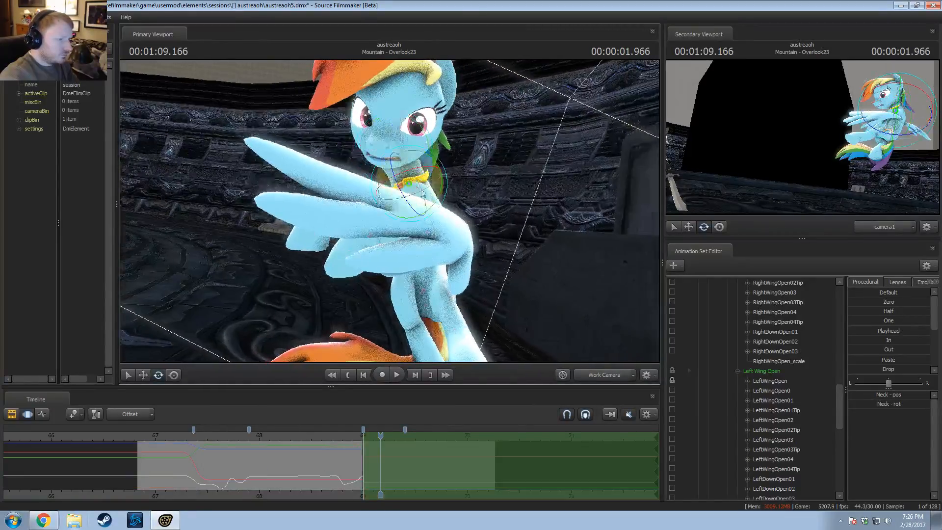
pyautogui.click(417, 145)
pyautogui.click(425, 179)
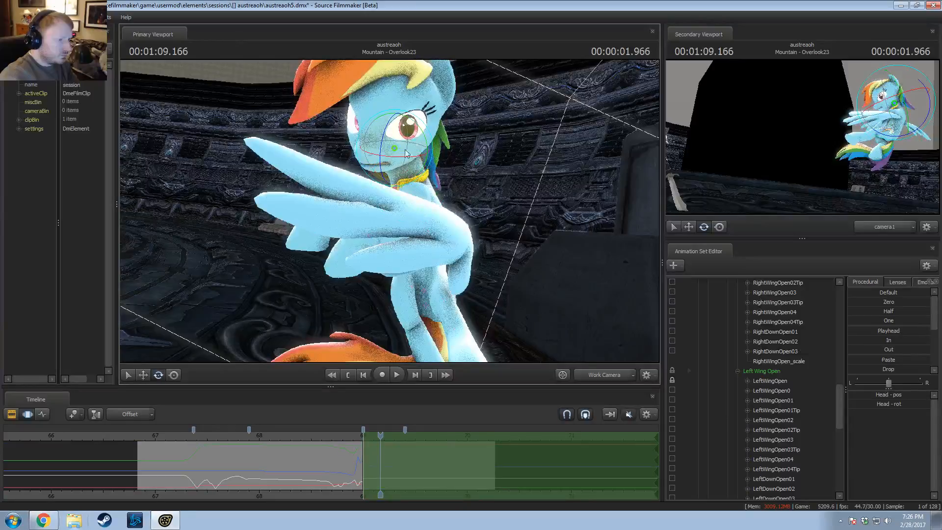
pyautogui.click(418, 143)
# Step: Rotate the RightShoulder bone to swing the right front leg into a new position across the body
pyautogui.keyDown('alt'); pyautogui.moveTo(510, 165); pyautogui.dragTo(417, 216); pyautogui.keyUp('alt')
pyautogui.click(389, 209)
pyautogui.moveTo(417, 216); pyautogui.dragTo(417, 250)
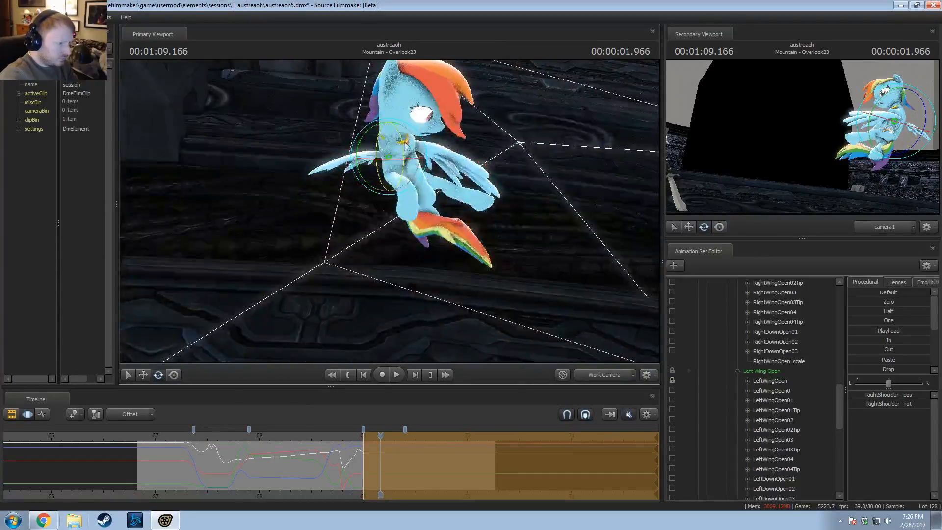
pyautogui.moveTo(416, 142); pyautogui.dragTo(420, 182)
pyautogui.keyDown('alt'); pyautogui.moveTo(468, 148); pyautogui.dragTo(626, 142); pyautogui.keyUp('alt')
pyautogui.keyDown('alt'); pyautogui.moveTo(460, 216); pyautogui.dragTo(579, 214); pyautogui.keyUp('alt')
pyautogui.press('w')
pyautogui.press('w')
pyautogui.press('e')
pyautogui.moveTo(425, 159)
pyautogui.mouseDown()
pyautogui.moveTo(422, 140)
pyautogui.moveTo(412, 165)
pyautogui.moveTo(393, 169)
pyautogui.moveTo(400, 142)
pyautogui.moveTo(407, 190)
pyautogui.moveTo(478, 218)
pyautogui.moveTo(430, 145)
pyautogui.mouseUp()
# Step: Rotate the RightForearm bone to bend the right front leg and refine the RightShoulder rotation
pyautogui.keyDown('ctrl'); pyautogui.click(402, 195); pyautogui.keyUp('ctrl')
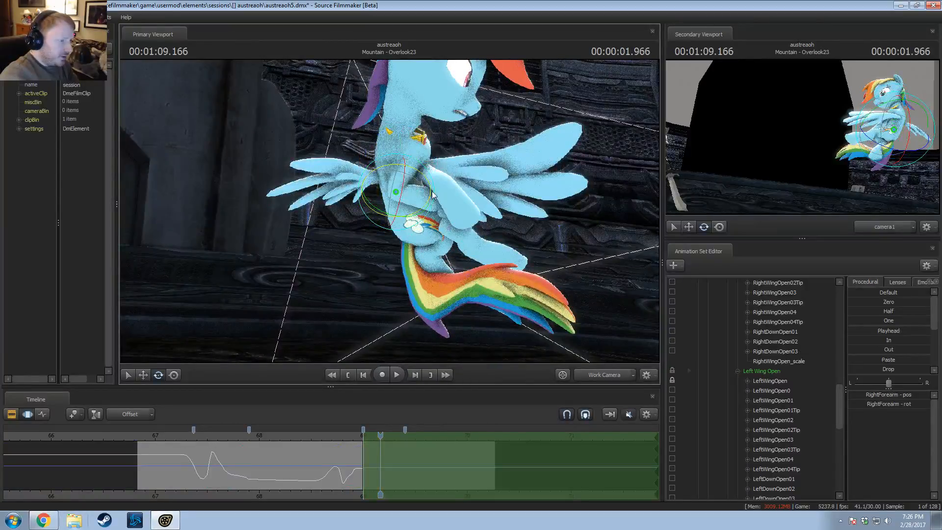
pyautogui.moveTo(429, 179); pyautogui.dragTo(432, 216)
pyautogui.keyDown('alt'); pyautogui.moveTo(433, 216); pyautogui.dragTo(389, 213); pyautogui.keyUp('alt')
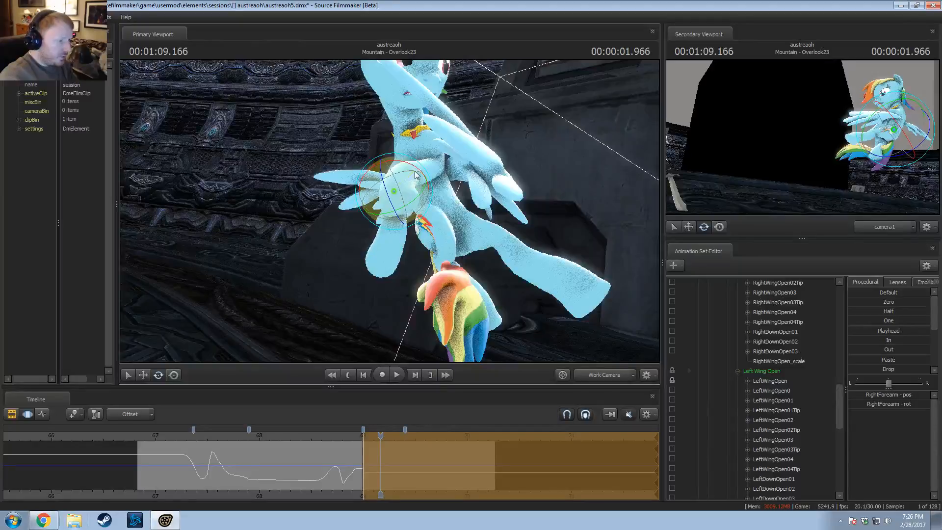
pyautogui.click(401, 161)
pyautogui.keyDown('alt'); pyautogui.moveTo(401, 161); pyautogui.dragTo(395, 140); pyautogui.keyUp('alt')
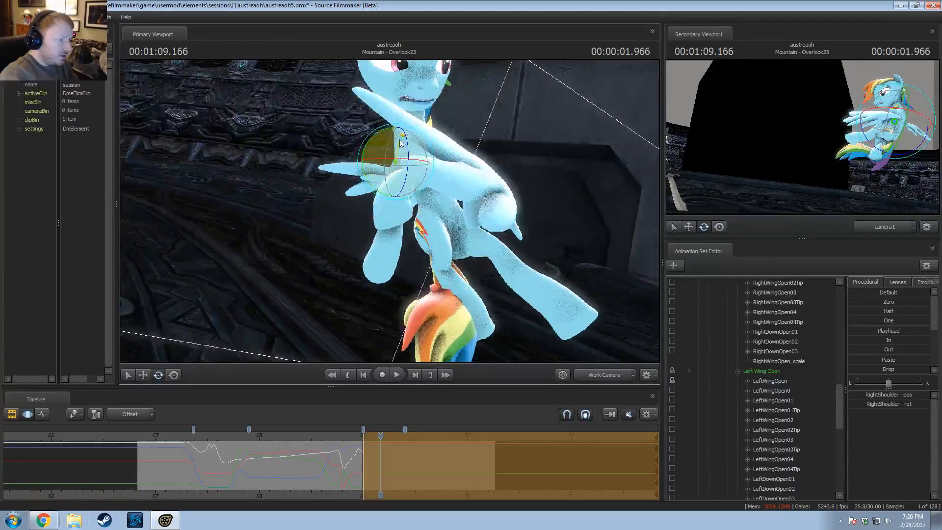
# Step: Rotate the RightForearm bone again to fine-tune the bend of the right front leg from the side
pyautogui.keyDown('ctrl'); pyautogui.click(397, 202); pyautogui.keyUp('ctrl')
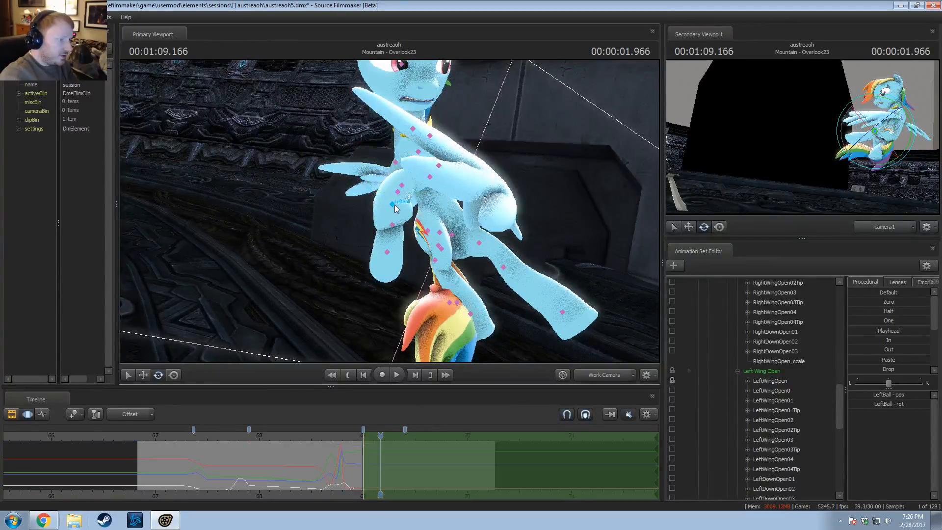
pyautogui.keyDown('alt'); pyautogui.moveTo(396, 203); pyautogui.dragTo(182, 187); pyautogui.keyUp('alt')
pyautogui.keyDown('ctrl'); pyautogui.click(343, 177); pyautogui.keyUp('ctrl')
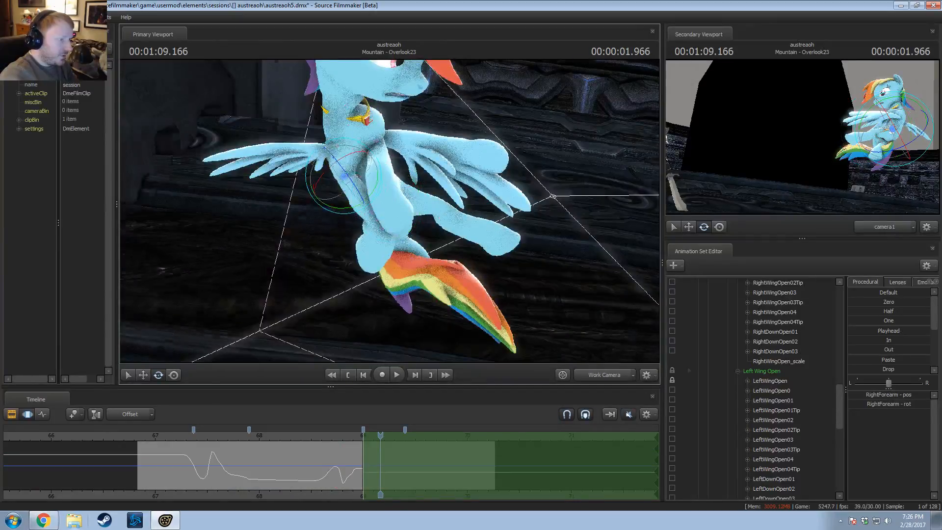
pyautogui.keyDown('alt'); pyautogui.moveTo(342, 177); pyautogui.dragTo(392, 206); pyautogui.keyUp('alt')
pyautogui.moveTo(401, 170); pyautogui.dragTo(413, 182)
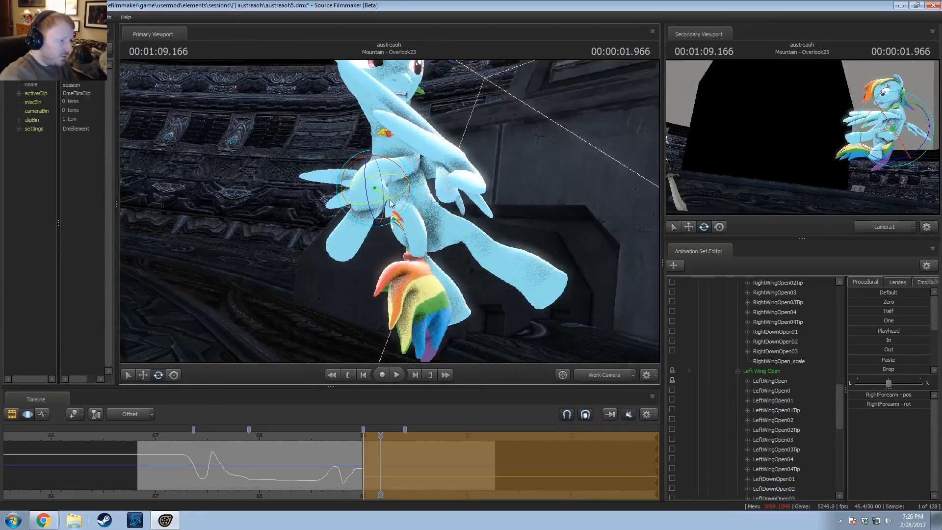
# Step: Rotate the RightHand bone to angle the lower right front leg and hoof
pyautogui.keyDown('ctrl'); pyautogui.click(367, 213); pyautogui.keyUp('ctrl')
pyautogui.moveTo(387, 216); pyautogui.dragTo(440, 181)
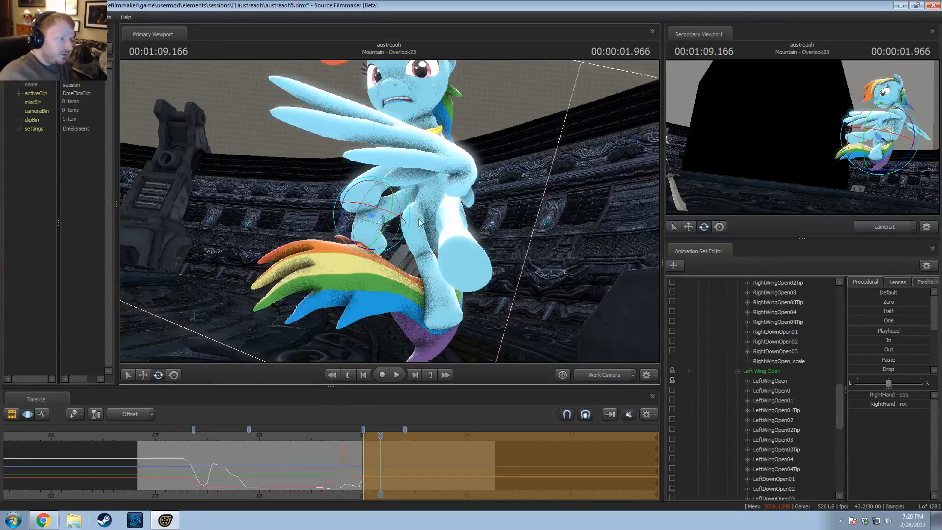
pyautogui.moveTo(372, 214); pyautogui.dragTo(401, 215)
# Step: Move the LeftThigh bone to reposition the left back leg, and undo the last adjustment made along the way
pyautogui.click(423, 171)
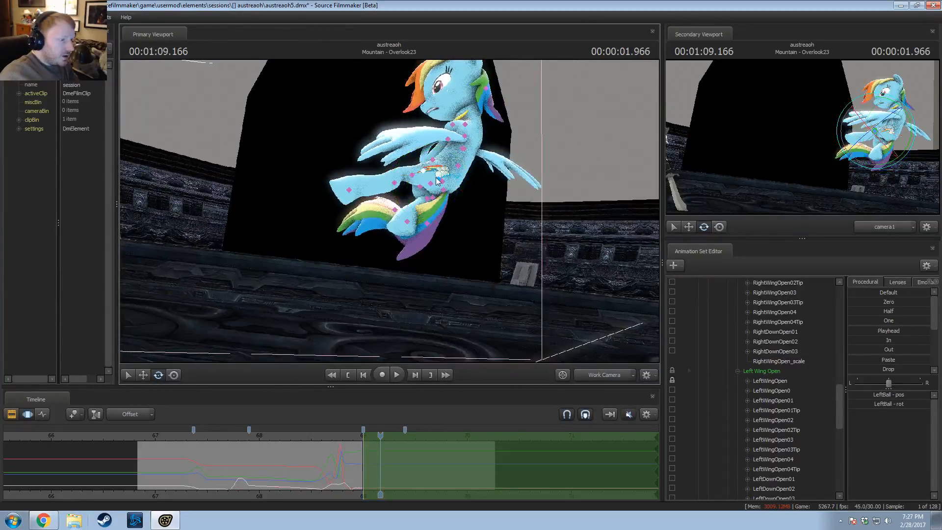
pyautogui.moveTo(469, 162); pyautogui.dragTo(461, 148)
pyautogui.moveTo(541, 168)
pyautogui.mouseDown()
pyautogui.moveTo(552, 172)
pyautogui.moveTo(532, 179)
pyautogui.mouseUp()
pyautogui.moveTo(432, 245); pyautogui.dragTo(443, 256)
pyautogui.press('w')
pyautogui.press('w')
pyautogui.moveTo(389, 211); pyautogui.dragTo(395, 182)
pyautogui.press('a')
pyautogui.moveTo(389, 214)
pyautogui.mouseDown()
pyautogui.moveTo(396, 211)
pyautogui.moveTo(382, 218)
pyautogui.mouseUp()
pyautogui.hotkey('ctrl', 'z')
pyautogui.press('w')
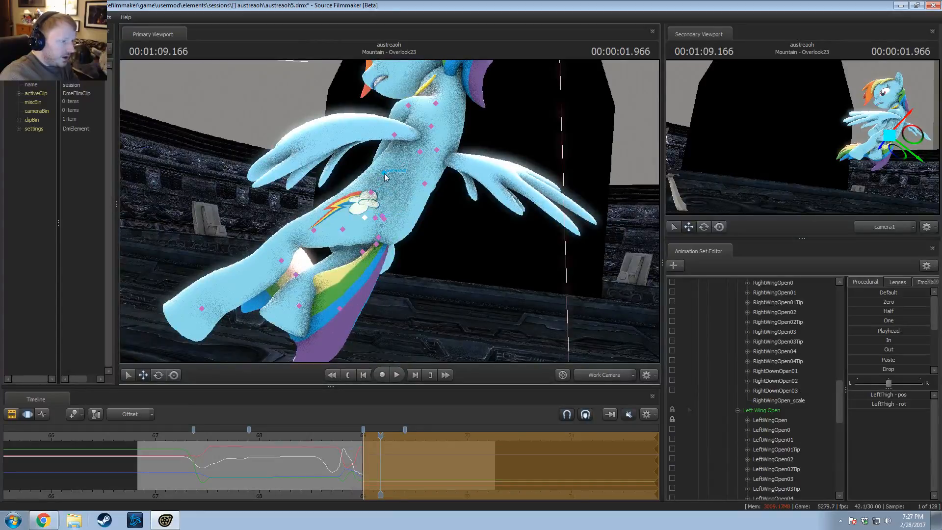
pyautogui.keyDown('ctrl'); pyautogui.click(377, 220); pyautogui.keyUp('ctrl')
pyautogui.moveTo(420, 225)
pyautogui.keyDown('alt'); pyautogui.mouseDown()
pyautogui.moveTo(387, 219)
pyautogui.moveTo(407, 216)
pyautogui.moveTo(393, 206)
pyautogui.moveTo(416, 214)
pyautogui.mouseUp(); pyautogui.keyUp('alt')
pyautogui.press('e')
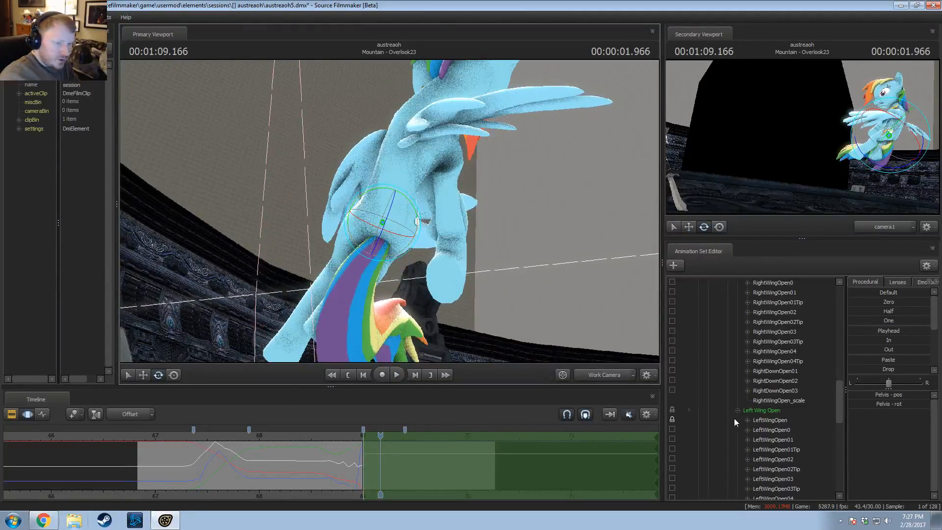
# Step: Rotate the RightWingOpen and RightWingOpen0 bones to swing the right wing farther downward
pyautogui.scroll(4, 672, 419)
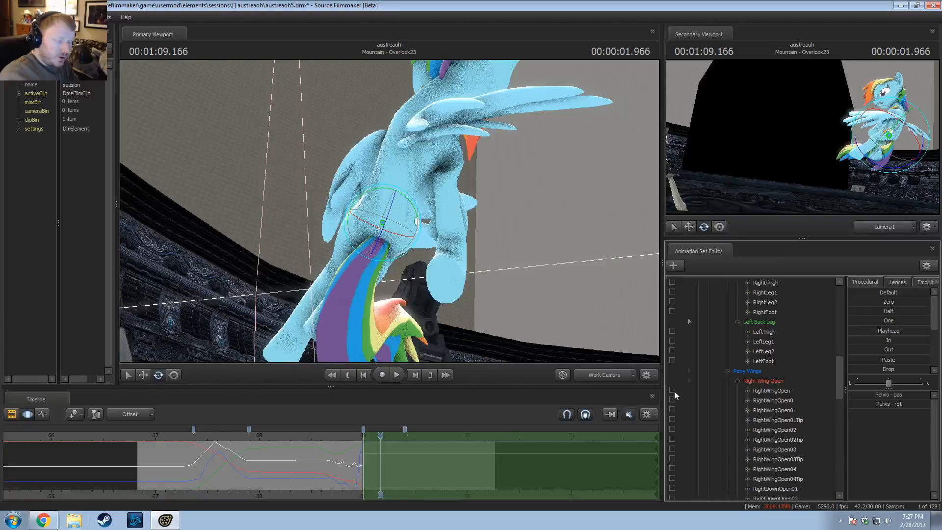
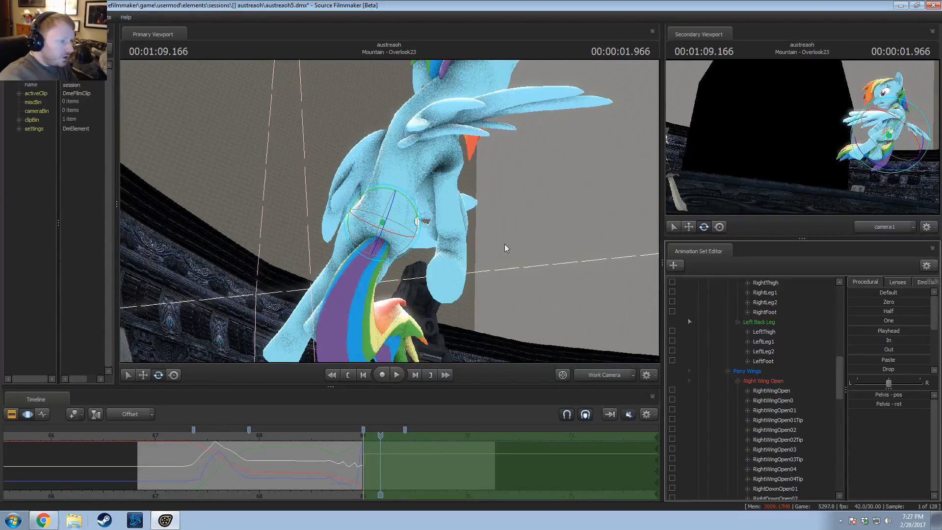
pyautogui.moveTo(505, 248); pyautogui.dragTo(504, 248)
pyautogui.click(445, 178)
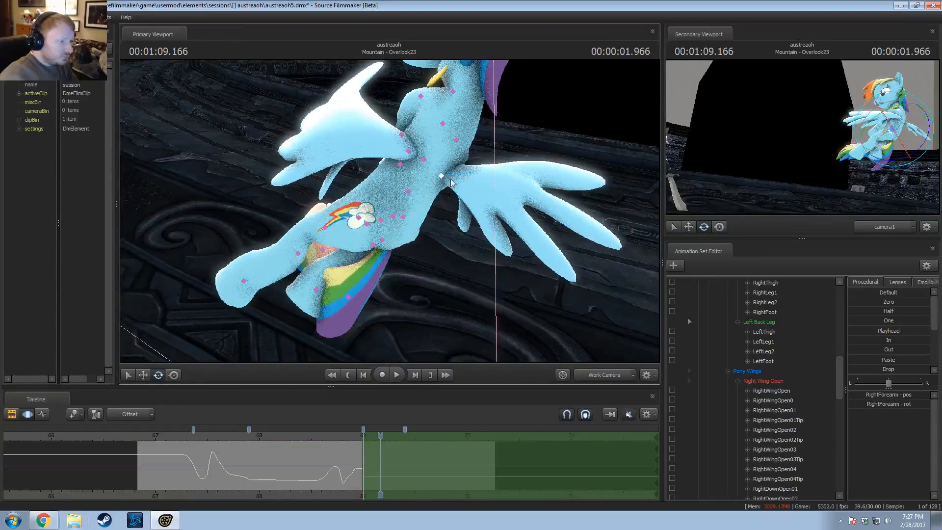
pyautogui.click(765, 391)
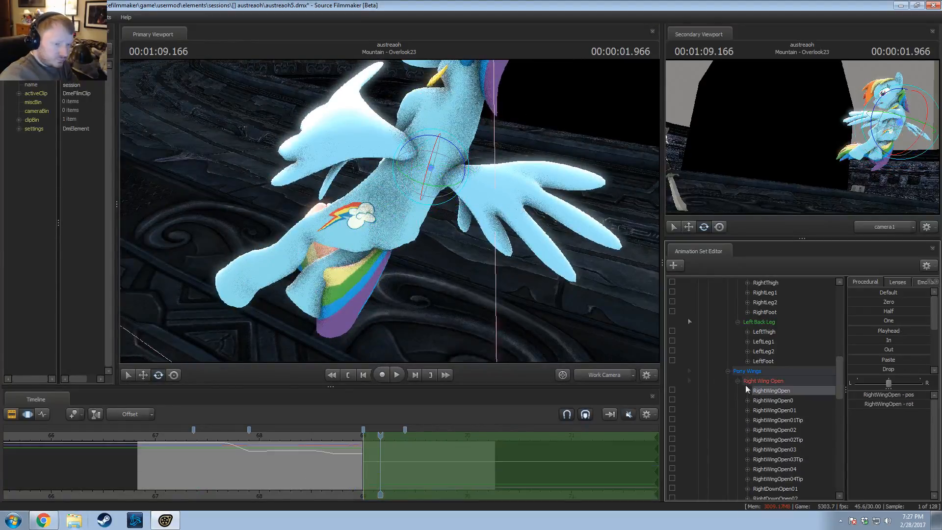
pyautogui.moveTo(429, 175); pyautogui.dragTo(445, 190)
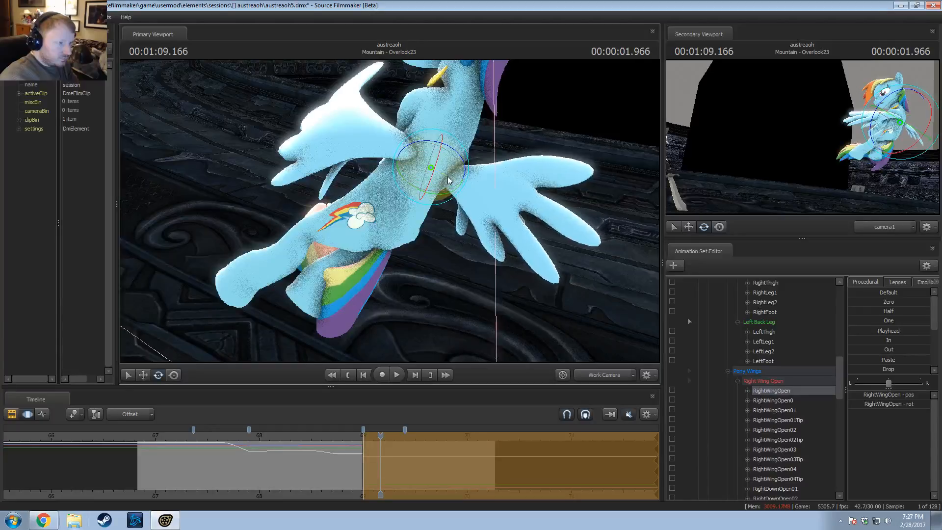
pyautogui.moveTo(374, 237)
pyautogui.keyDown('alt'); pyautogui.mouseDown()
pyautogui.moveTo(397, 223)
pyautogui.moveTo(386, 227)
pyautogui.mouseUp(); pyautogui.keyUp('alt')
pyautogui.click(775, 401)
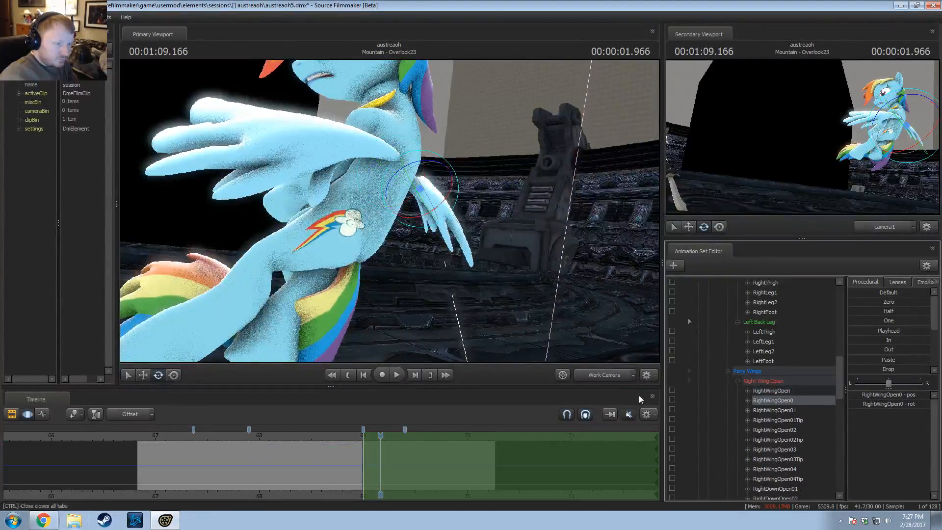
pyautogui.keyDown('alt'); pyautogui.moveTo(481, 335); pyautogui.dragTo(391, 214); pyautogui.keyUp('alt')
# Step: Try rotating the bones from RightWingOpen01 through RightDownOpen03 together to curl the right wing's feathers, and undo the rotations
pyautogui.click(775, 410)
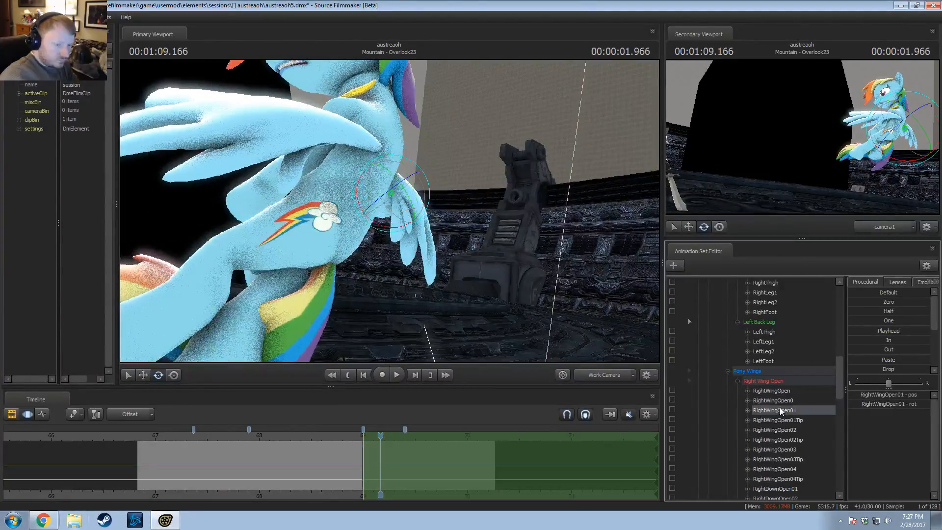
pyautogui.scroll(-4, 794, 422)
pyautogui.keyDown('shift'); pyautogui.click(780, 391); pyautogui.keyUp('shift')
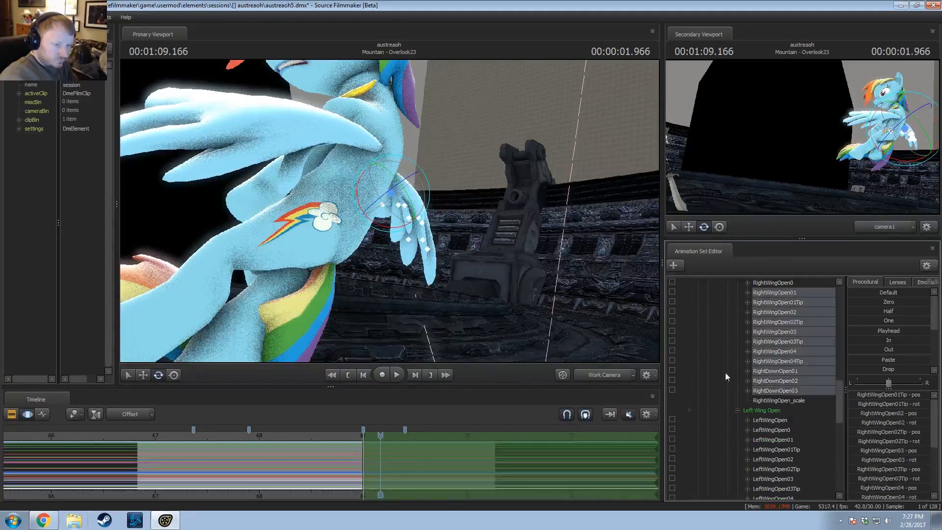
pyautogui.rightClick(399, 209)
pyautogui.moveTo(418, 231)
pyautogui.click(500, 239)
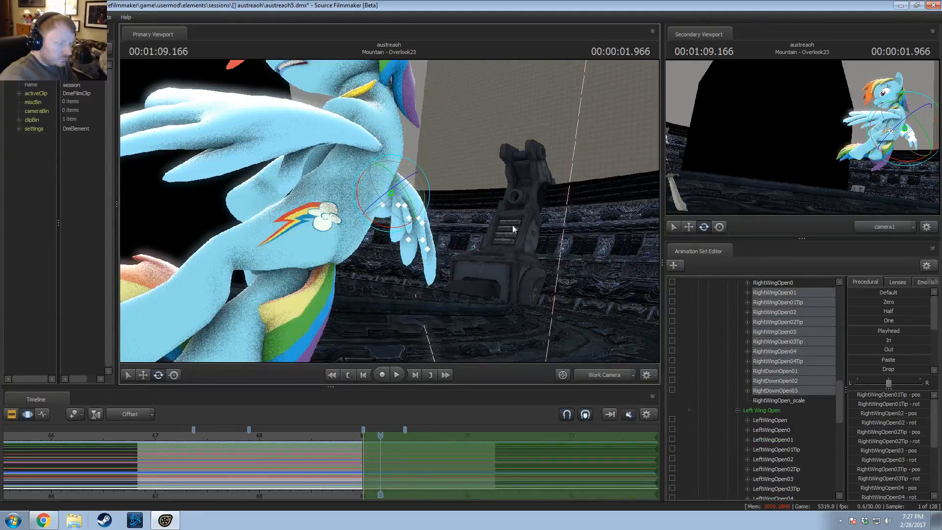
pyautogui.keyDown('alt'); pyautogui.moveTo(512, 225); pyautogui.dragTo(235, 295); pyautogui.keyUp('alt')
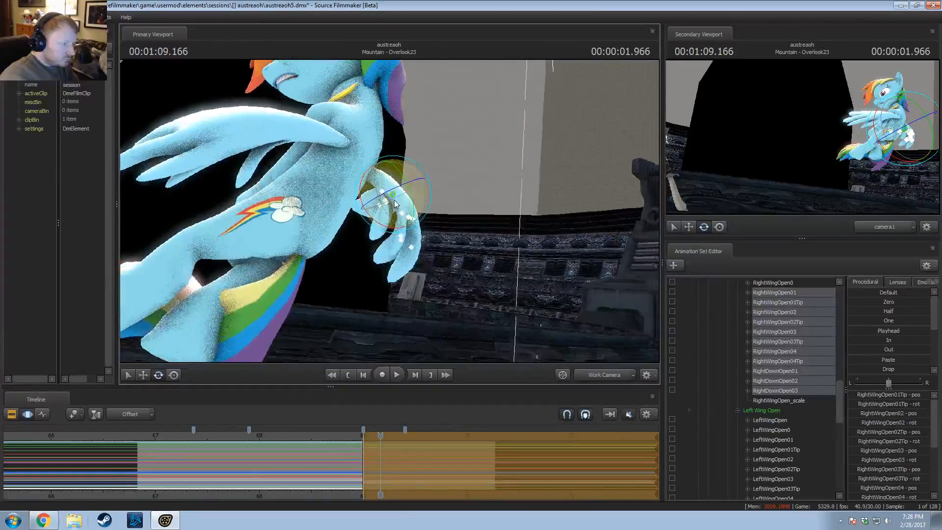
pyautogui.moveTo(395, 203); pyautogui.dragTo(411, 214)
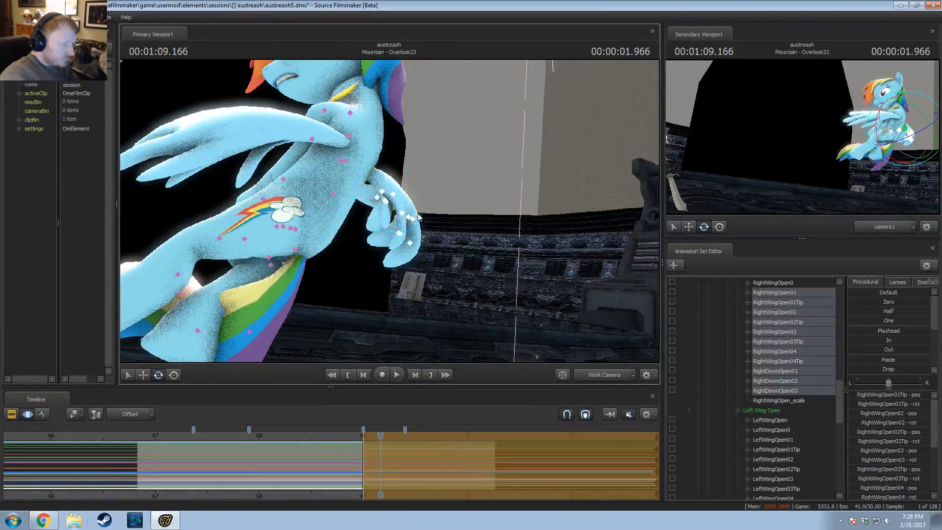
pyautogui.hotkey('ctrl', 'z')
pyautogui.hotkey('ctrl', 'z')
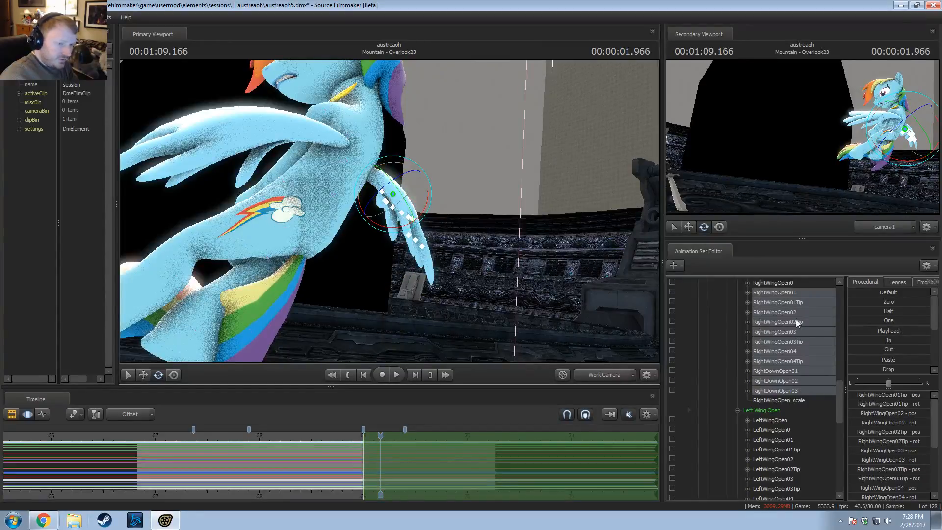
# Step: Reduce the selection to the four RightWingOpen Tip bones, 01Tip to 04Tip, and rotate them together to curl the right wing's feather tips
pyautogui.keyDown('ctrl'); pyautogui.click(785, 292); pyautogui.keyUp('ctrl')
pyautogui.keyDown('ctrl'); pyautogui.click(785, 312); pyautogui.keyUp('ctrl')
pyautogui.keyDown('ctrl'); pyautogui.click(790, 332); pyautogui.keyUp('ctrl')
pyautogui.keyDown('ctrl'); pyautogui.click(797, 352); pyautogui.keyUp('ctrl')
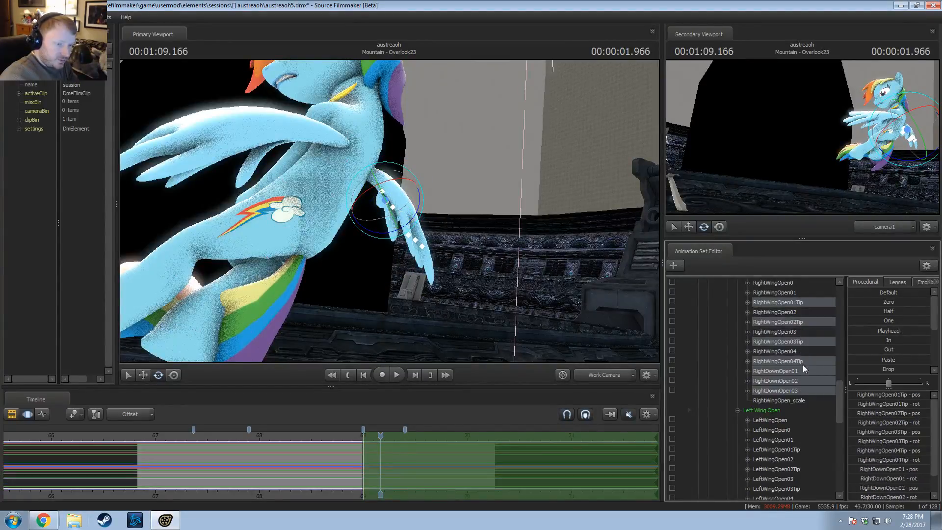
pyautogui.keyDown('ctrl'); pyautogui.click(797, 371); pyautogui.keyUp('ctrl')
pyautogui.keyDown('ctrl'); pyautogui.click(796, 382); pyautogui.keyUp('ctrl')
pyautogui.keyDown('ctrl'); pyautogui.click(798, 392); pyautogui.keyUp('ctrl')
pyautogui.moveTo(408, 212)
pyautogui.mouseDown()
pyautogui.moveTo(449, 216)
pyautogui.moveTo(511, 197)
pyautogui.moveTo(390, 215)
pyautogui.mouseUp()
pyautogui.moveTo(314, 215); pyautogui.dragTo(305, 219)
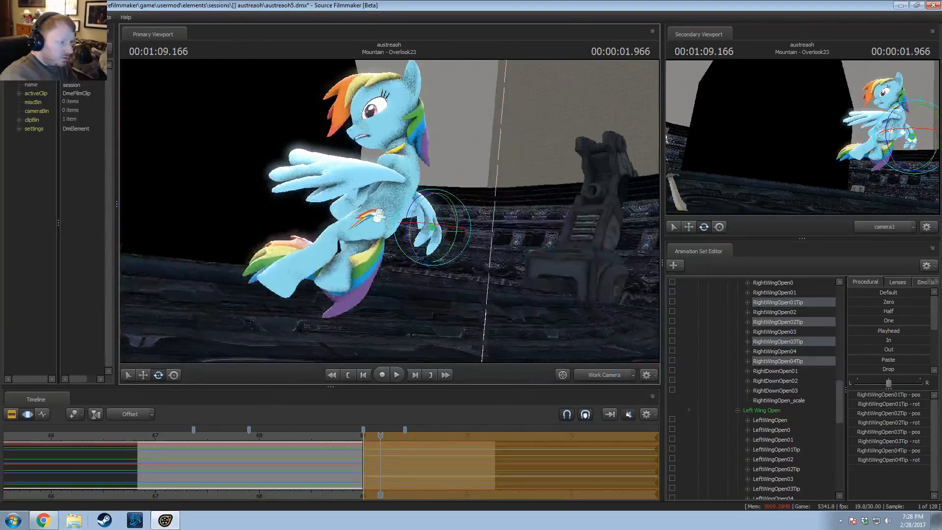
pyautogui.press('Return')
pyautogui.moveTo(568, 103); pyautogui.dragTo(407, 214)
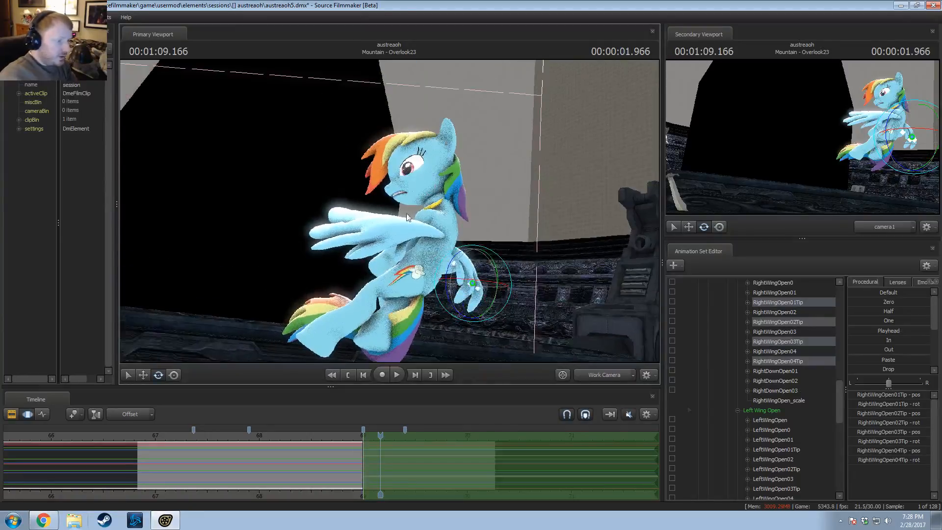
pyautogui.scroll(15, 724, 323)
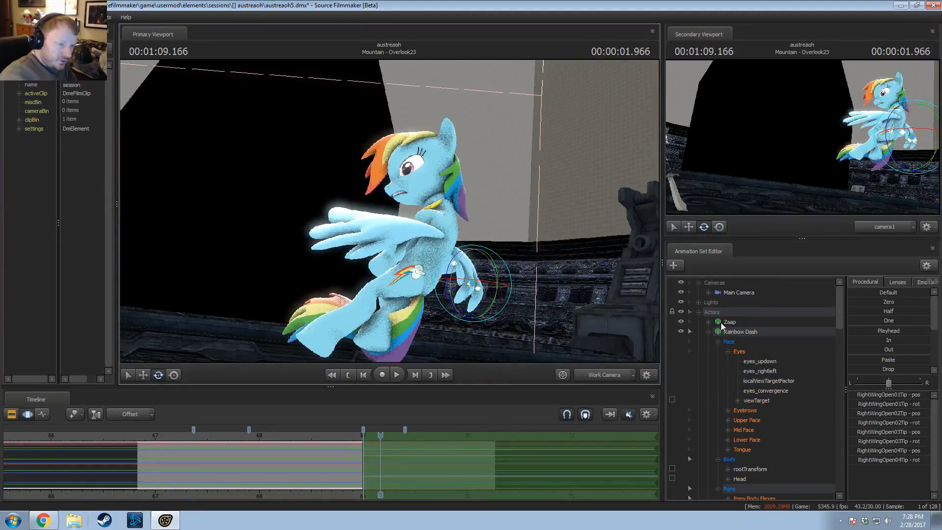
# Step: Collapse the Actors group, clear the current selection and show the Main Camera's view in the primary viewport
pyautogui.click(699, 312)
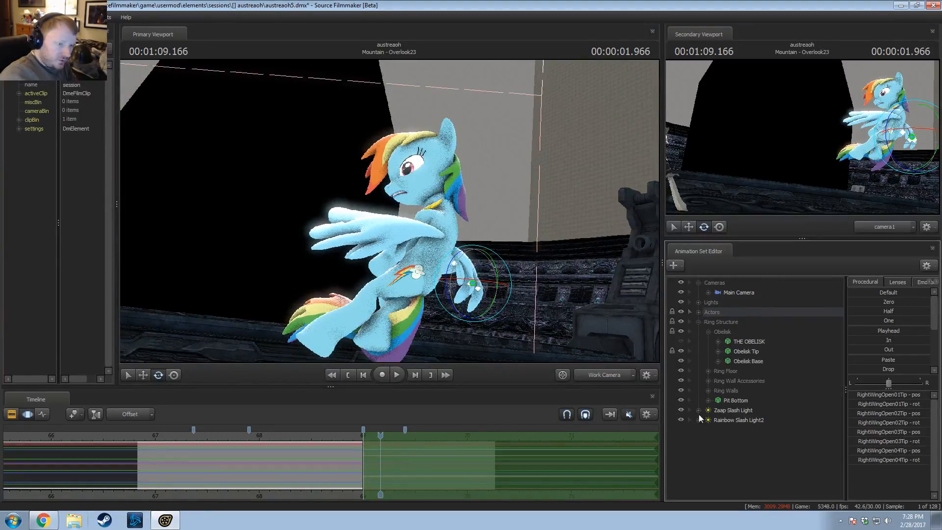
pyautogui.click(718, 454)
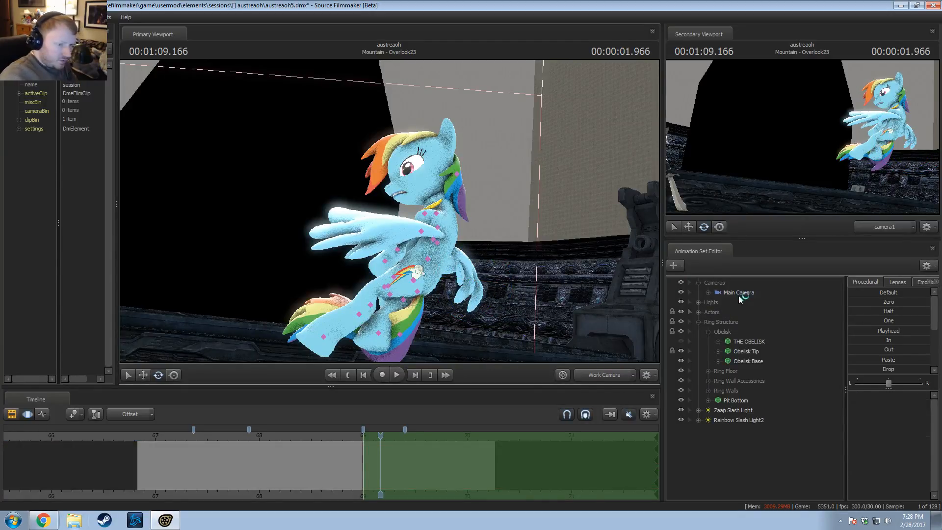
pyautogui.moveTo(739, 294); pyautogui.dragTo(466, 260)
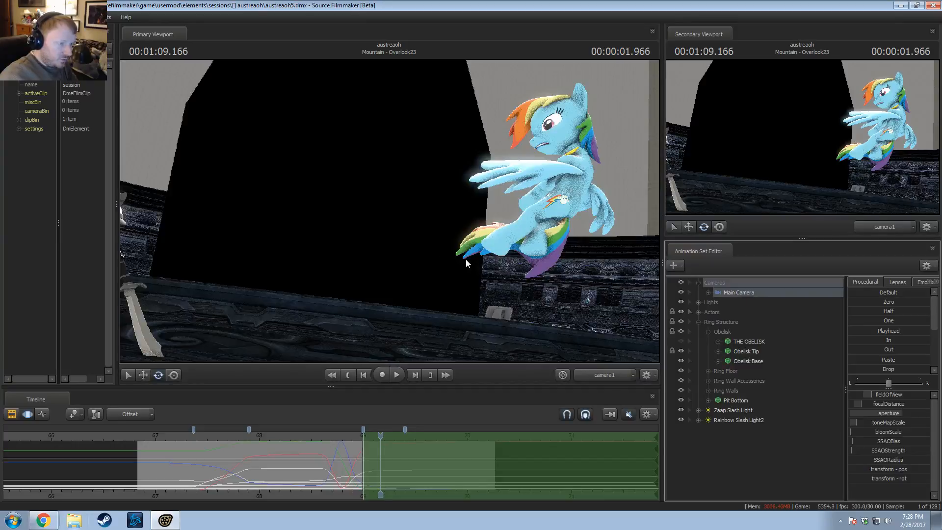
# Step: Try applying the Zero procedural to the Main Camera's entire transform, and undo it
pyautogui.click(708, 292)
pyautogui.click(718, 303)
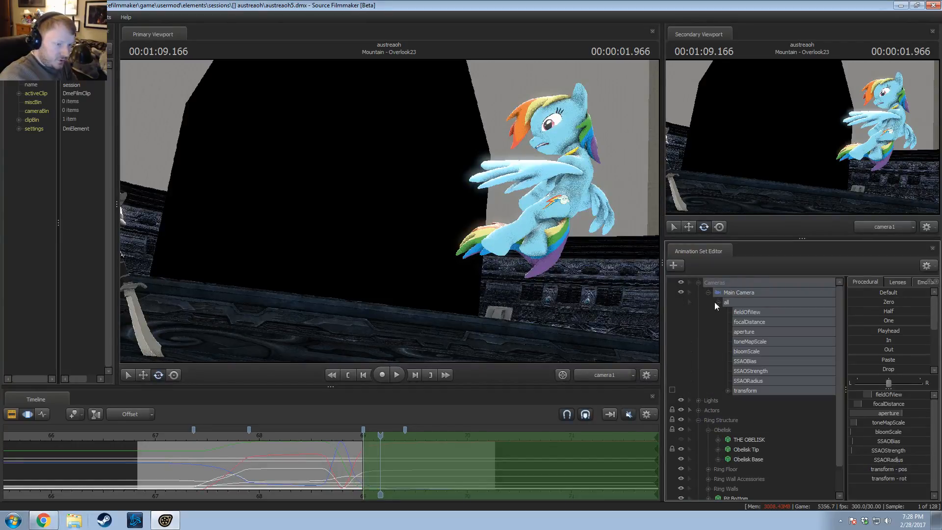
pyautogui.click(750, 392)
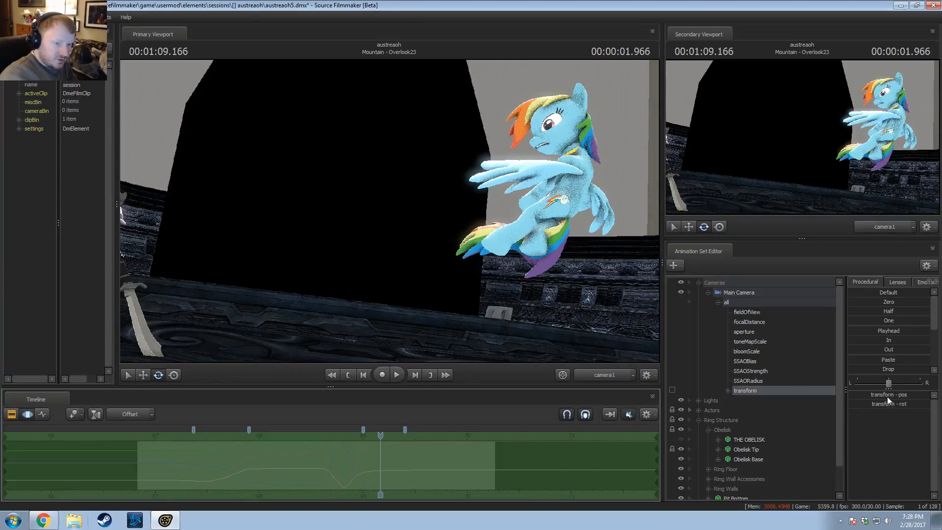
pyautogui.click(889, 302)
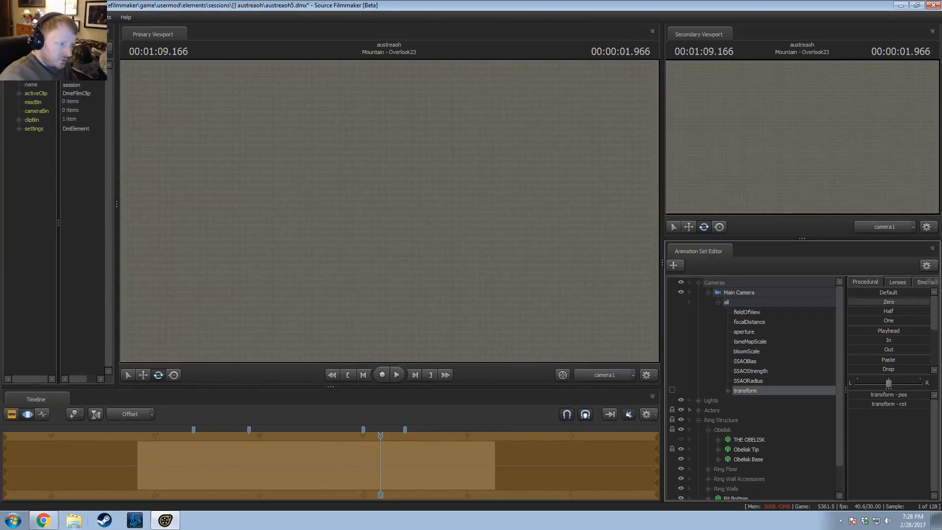
pyautogui.hotkey('ctrl', 'z')
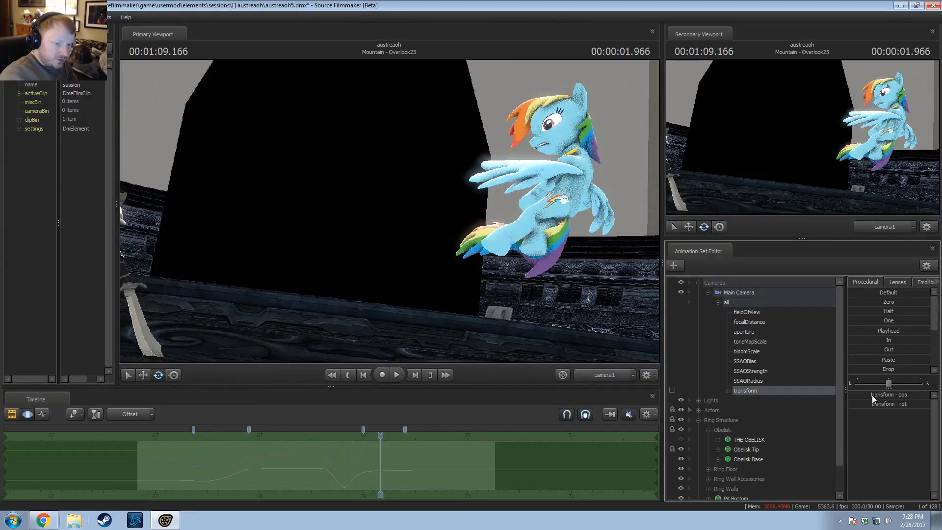
# Step: Expand the Main Camera's transform, try the Zero procedural on its rot control only, and undo it
pyautogui.click(728, 390)
pyautogui.click(738, 400)
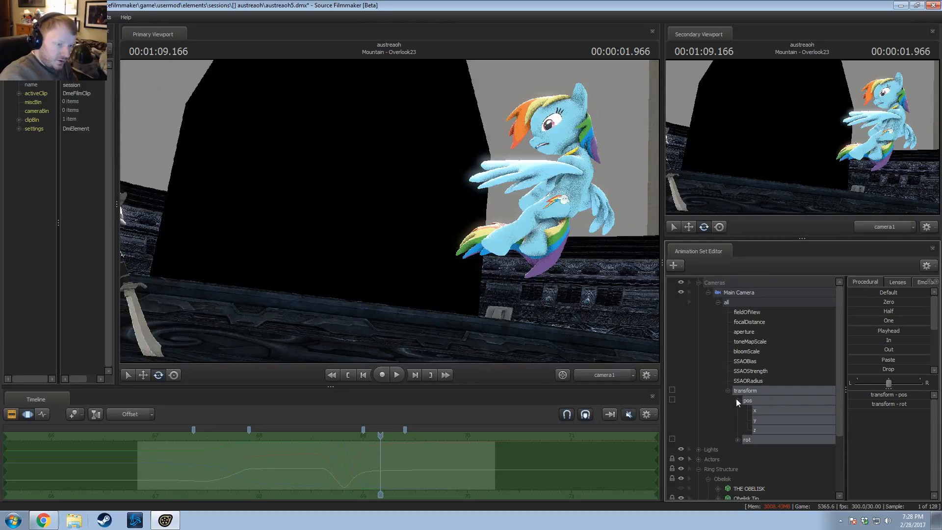
pyautogui.click(738, 400)
pyautogui.doubleClick(784, 410)
pyautogui.doubleClick(788, 410)
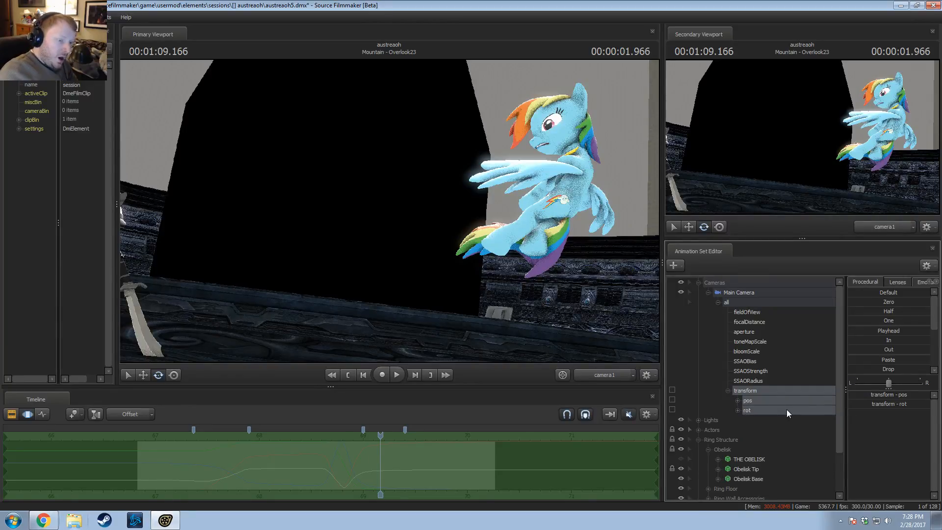
pyautogui.click(787, 409)
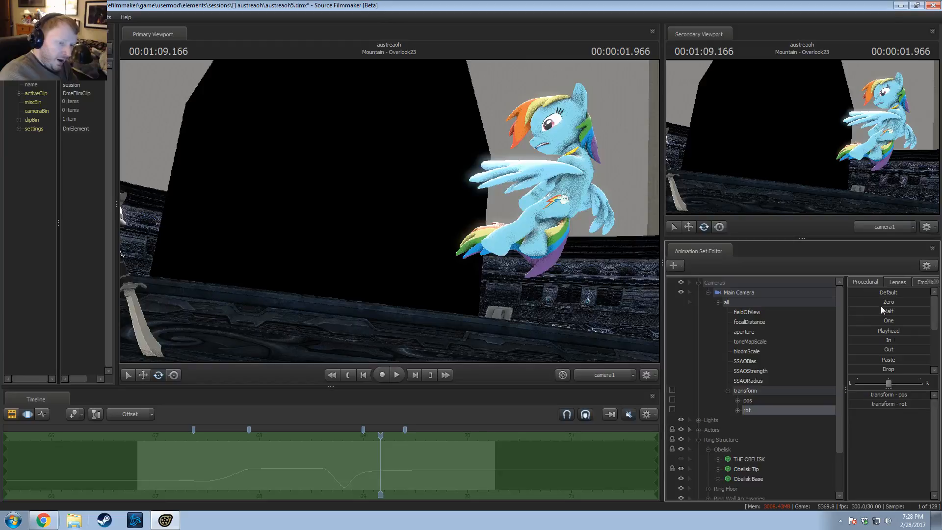
pyautogui.click(881, 305)
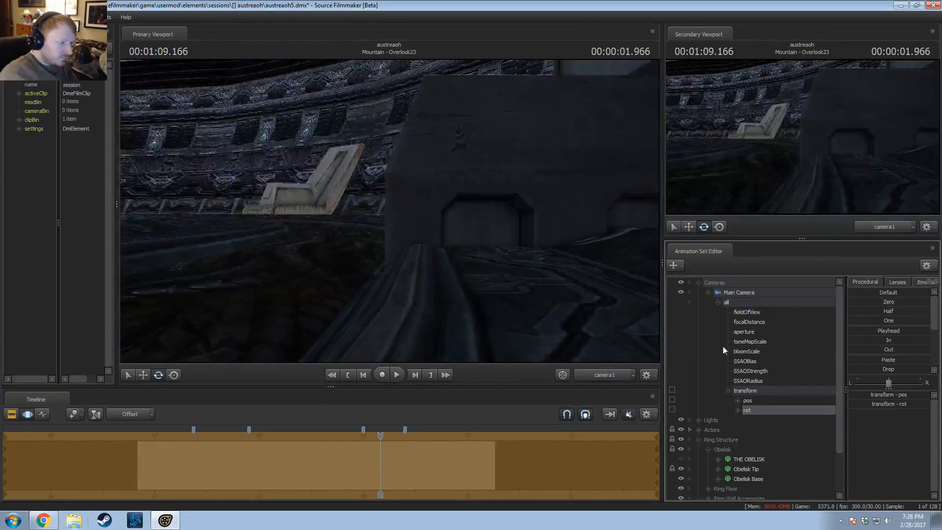
pyautogui.hotkey('ctrl', 'z')
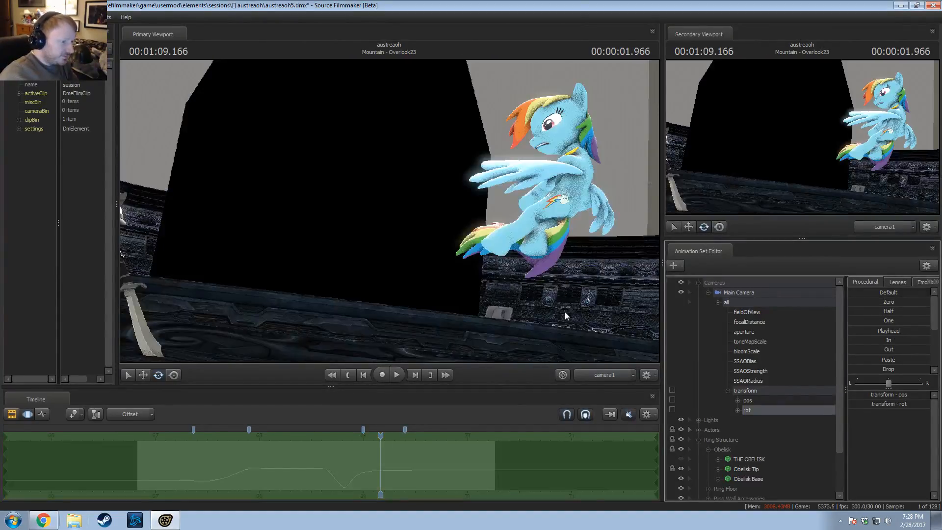
# Step: Switch the primary viewport to the Work Camera and play the shot back twice from about 67 seconds
pyautogui.keyDown('ctrl'); pyautogui.click(592, 372); pyautogui.keyUp('ctrl')
pyautogui.moveTo(405, 299); pyautogui.dragTo(372, 359)
pyautogui.moveTo(380, 456); pyautogui.dragTo(148, 437)
pyautogui.press('space')
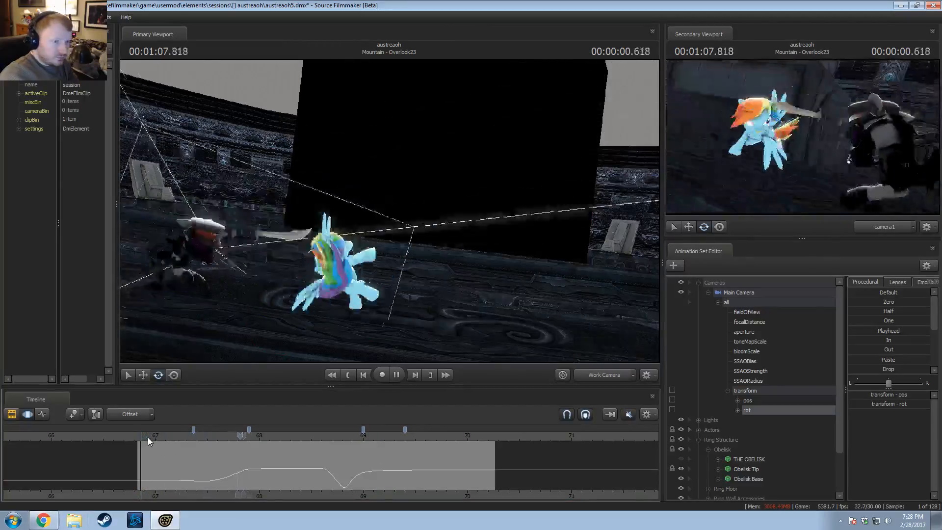
pyautogui.press('space')
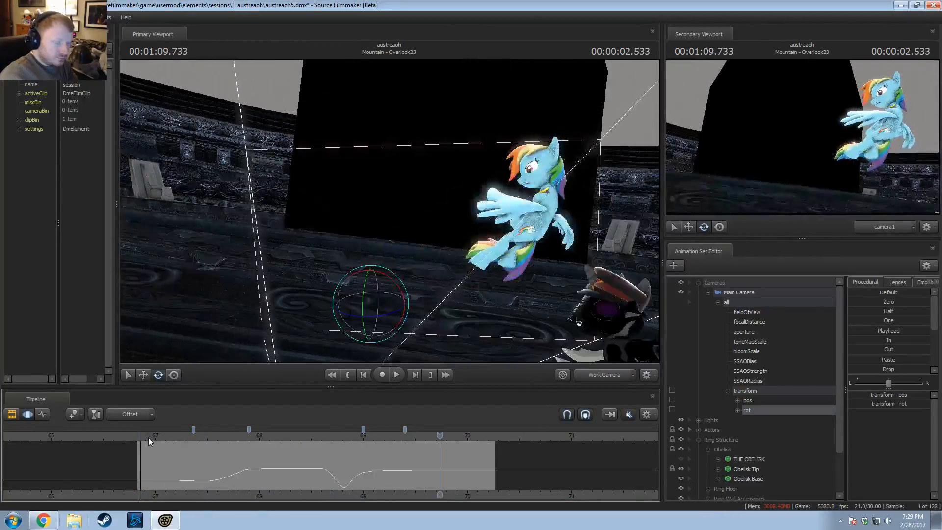
pyautogui.click(155, 435)
pyautogui.press('space')
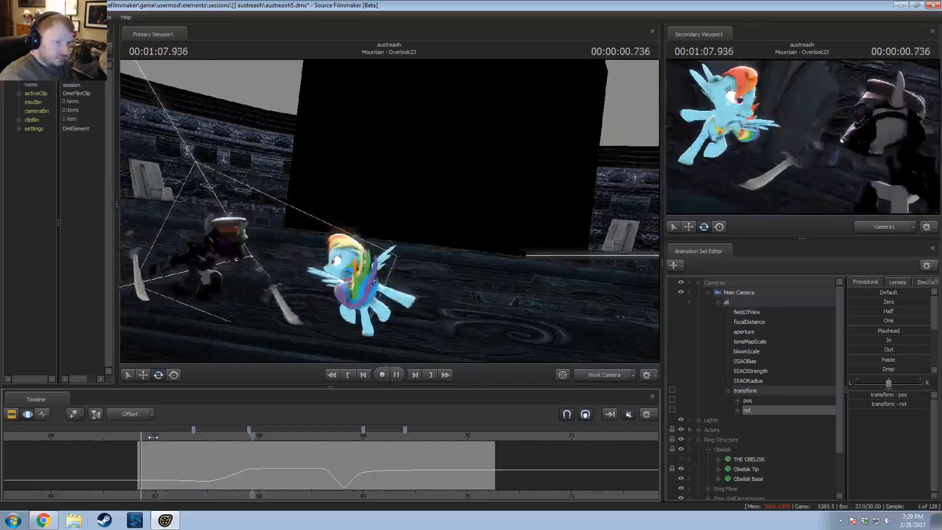
pyautogui.press('space')
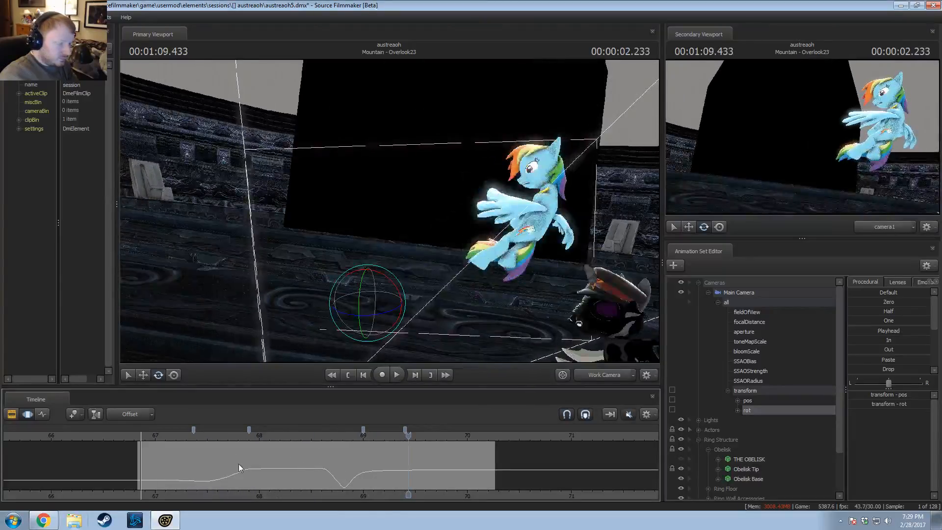
# Step: Scrub through Rainbow Dash's pose change and set the playhead at 00:01:09.000
pyautogui.click(314, 435)
pyautogui.moveTo(314, 435); pyautogui.dragTo(371, 447)
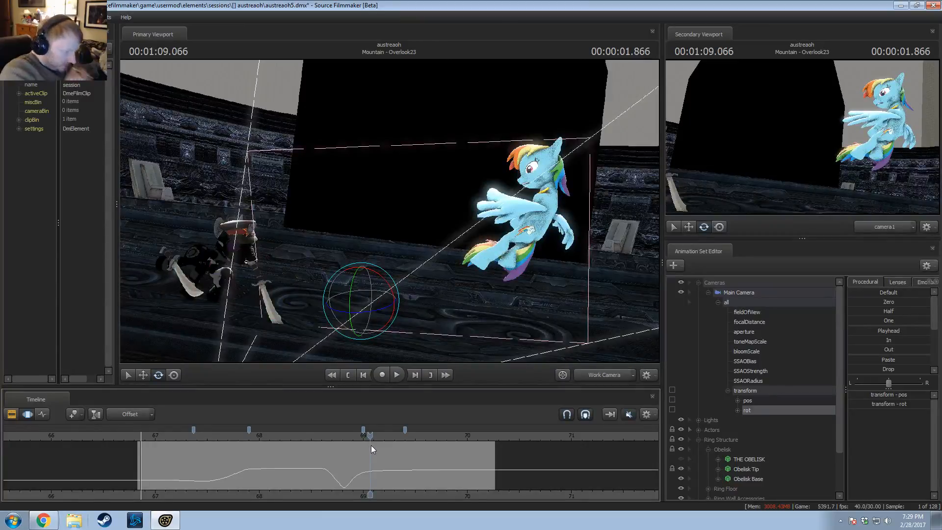
pyautogui.press('shift')
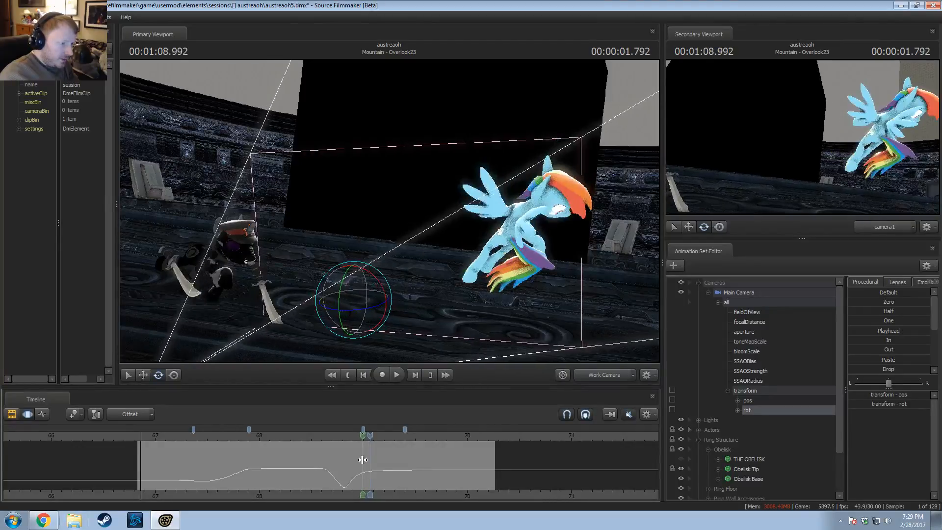
pyautogui.keyDown('shift'); pyautogui.click(364, 459); pyautogui.keyUp('shift')
pyautogui.scroll(2, 421, 454)
pyautogui.scroll(-2, 731, 467)
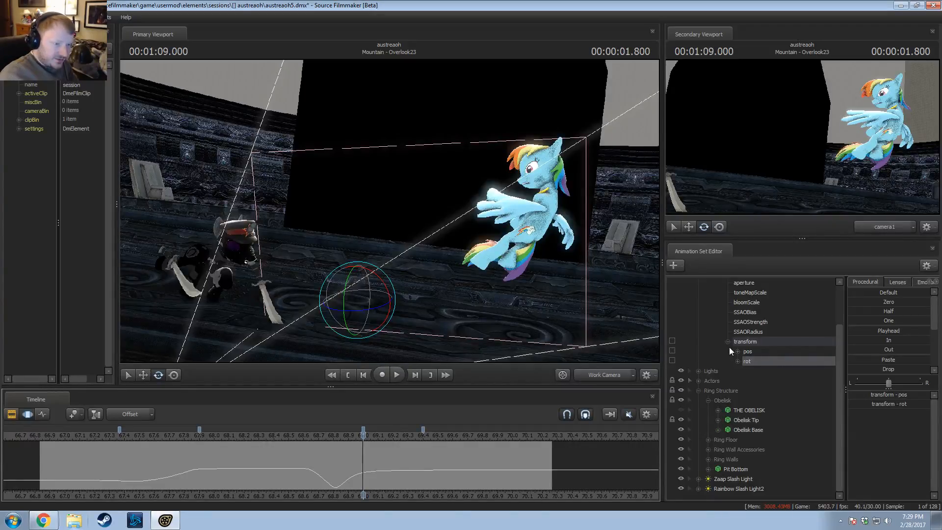
pyautogui.scroll(2, 745, 383)
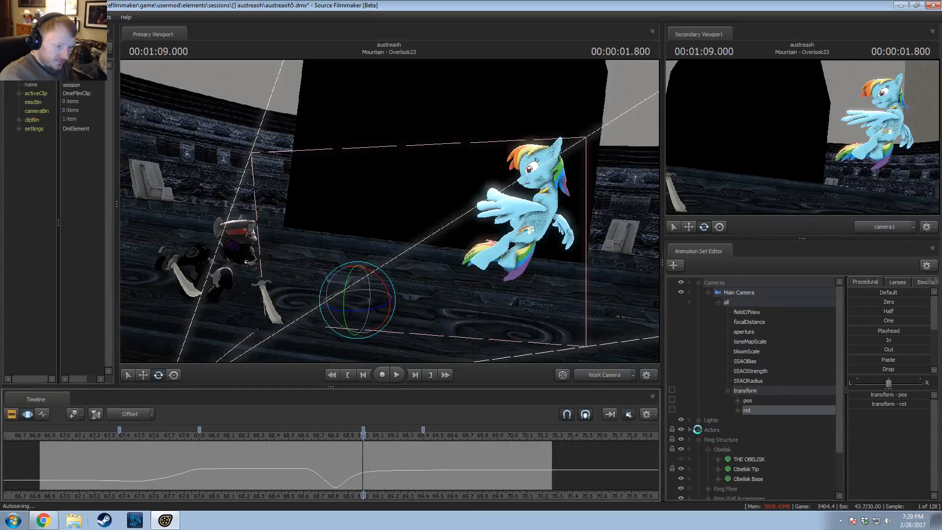
pyautogui.scroll(-2, 699, 430)
# Step: Expand Rainbow Dash under Actors and select her Pelvis control in the Pony Body group
pyautogui.click(699, 431)
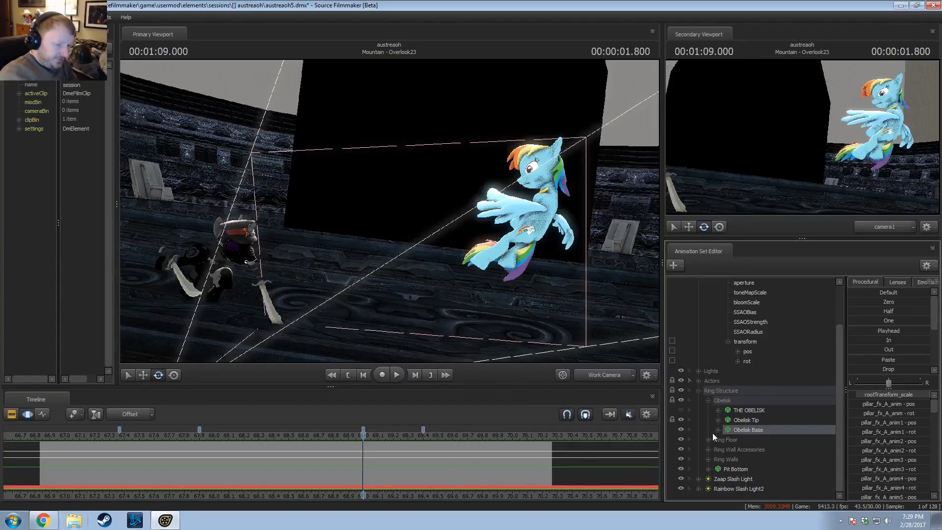
pyautogui.click(699, 381)
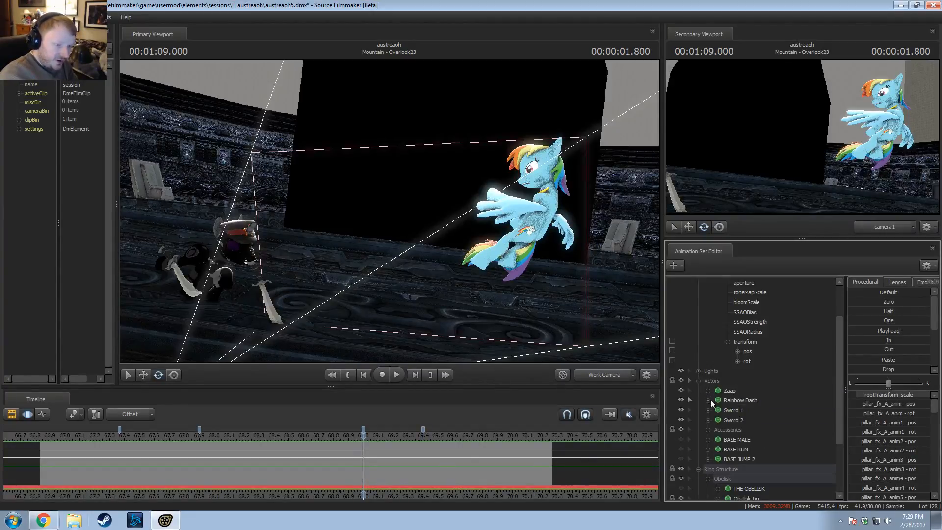
pyautogui.click(708, 401)
pyautogui.scroll(-5, 761, 456)
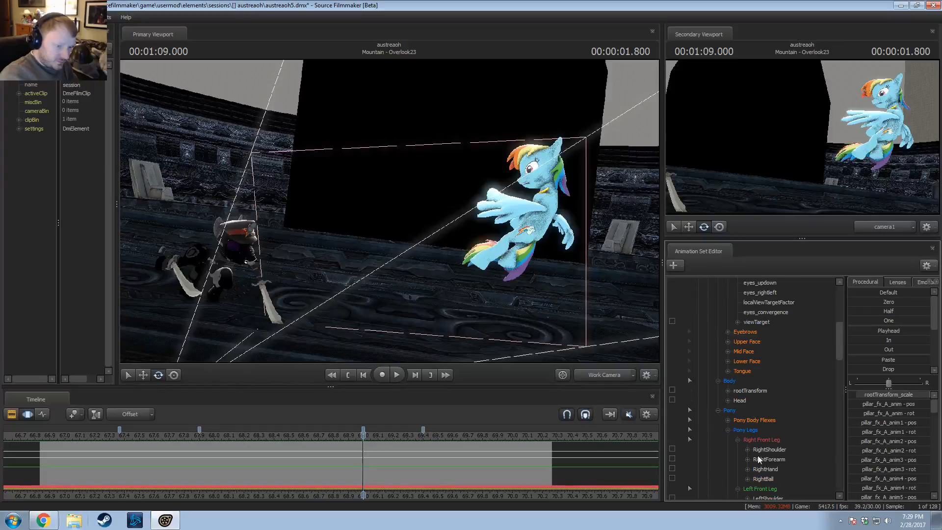
pyautogui.scroll(-10, 756, 463)
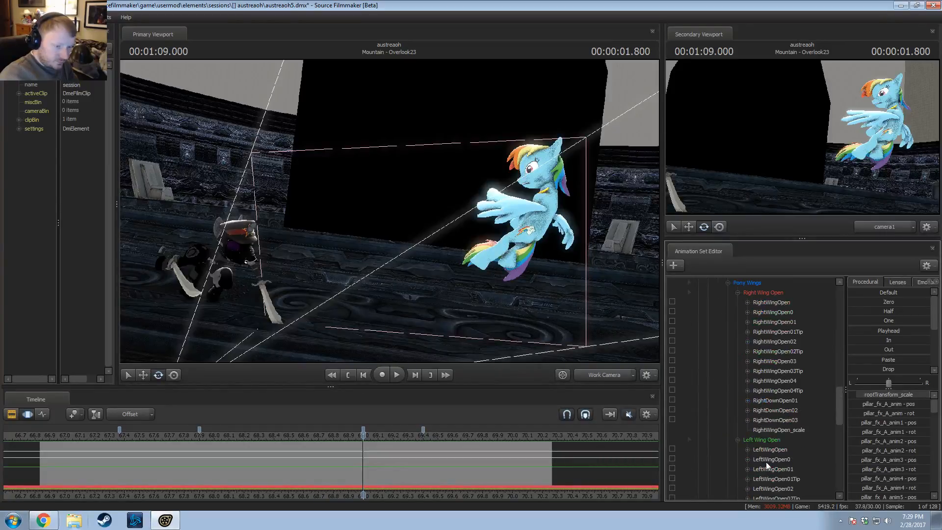
pyautogui.scroll(-4, 760, 461)
pyautogui.click(752, 382)
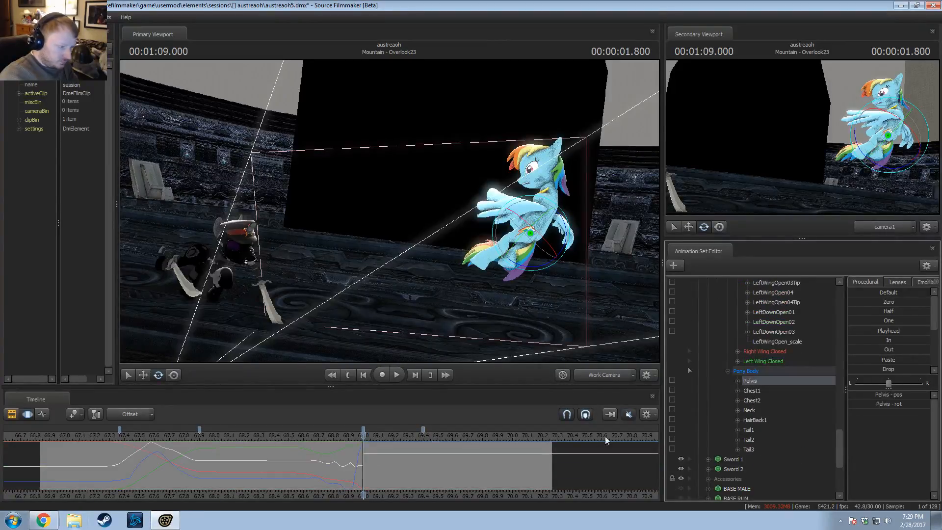
# Step: Time-select a brief range around 69.0 seconds, try the Round procedural on the Pelvis, and undo it
pyautogui.scroll(4, 491, 447)
pyautogui.keyDown('shift'); pyautogui.moveTo(352, 466); pyautogui.dragTo(373, 468); pyautogui.keyUp('shift')
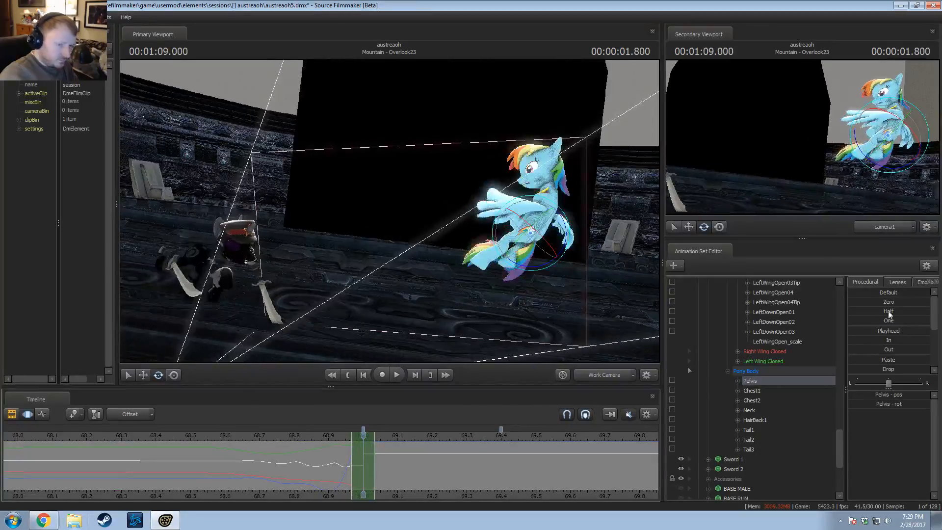
pyautogui.scroll(-3, 876, 347)
pyautogui.moveTo(880, 369); pyautogui.dragTo(918, 369)
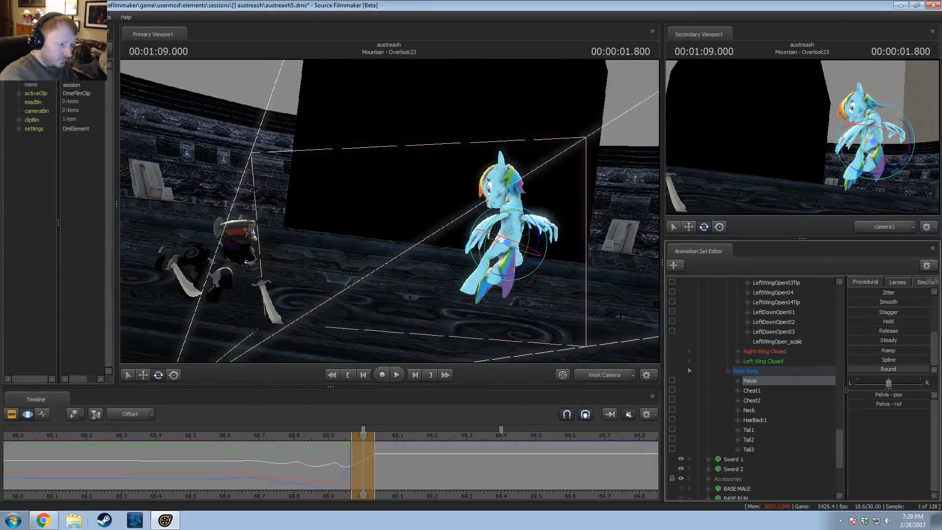
pyautogui.hotkey('ctrl', 'z')
# Step: Examine the Pelvis curves and Rainbow Dash's pose around 69.0 seconds
pyautogui.moveTo(319, 478); pyautogui.dragTo(363, 468)
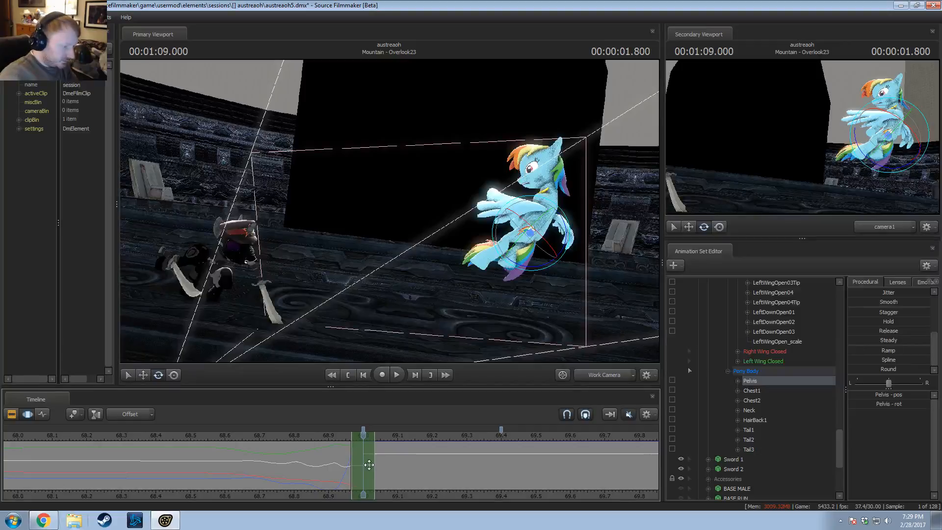
pyautogui.moveTo(369, 465)
pyautogui.mouseDown()
pyautogui.moveTo(322, 447)
pyautogui.moveTo(364, 455)
pyautogui.mouseUp()
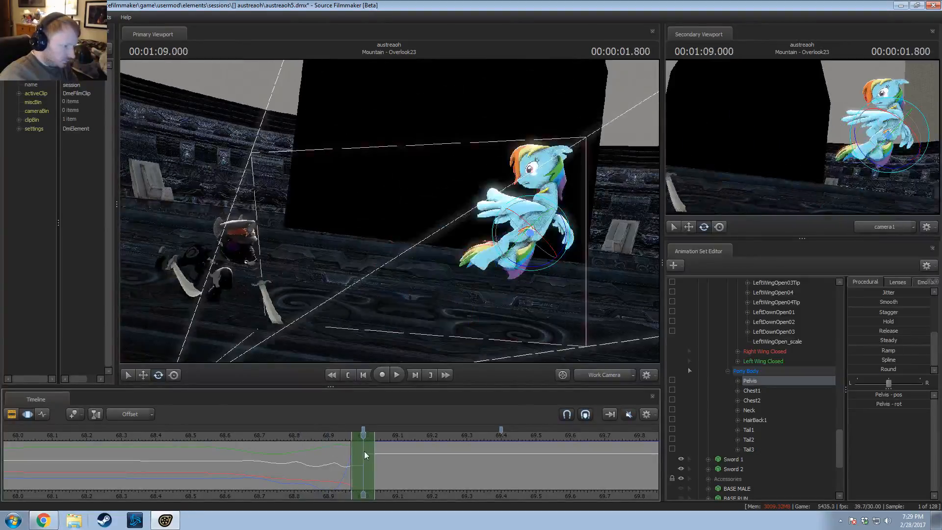
pyautogui.scroll(-2, 353, 454)
pyautogui.moveTo(383, 493); pyautogui.dragTo(446, 486, button='middle')
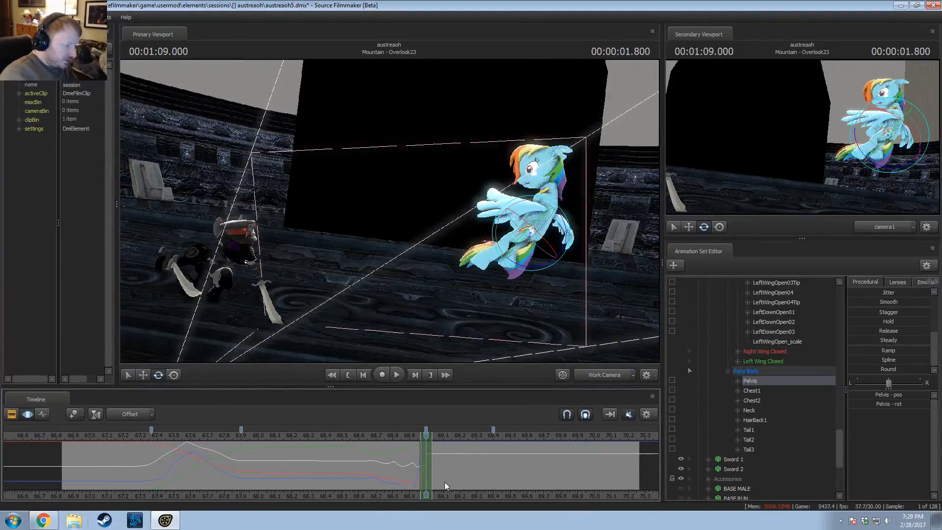
# Step: Select all of Rainbow Dash's controls and time-select her motion from about 68.6 to just before 69.0 seconds
pyautogui.scroll(10, 775, 393)
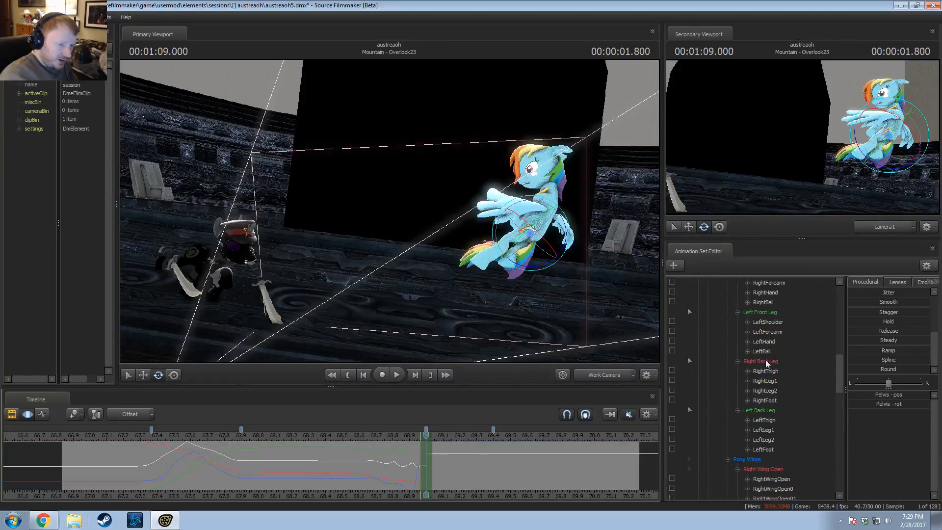
pyautogui.moveTo(351, 466); pyautogui.dragTo(425, 456)
pyautogui.click(731, 312)
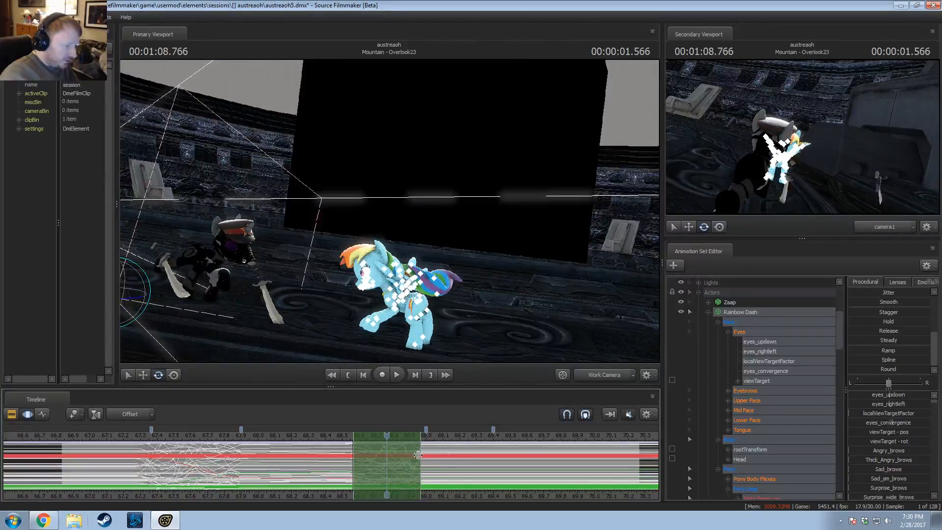
# Step: Play Rainbow Dash's motion back twice from about 68.3 and 68.2 seconds, and reset the time selection to about 68.6 seconds
pyautogui.click(314, 436)
pyautogui.press('space')
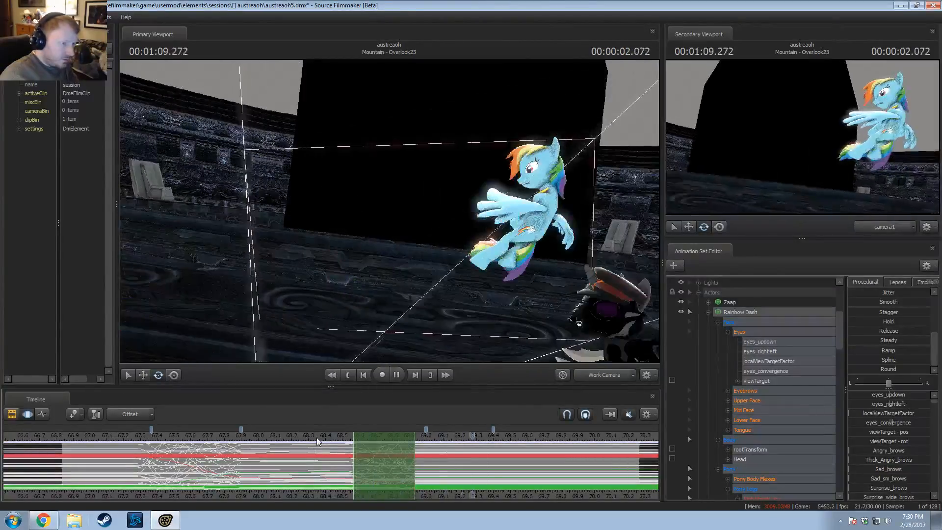
pyautogui.press('space')
pyautogui.click(291, 436)
pyautogui.press('space')
pyautogui.press('space')
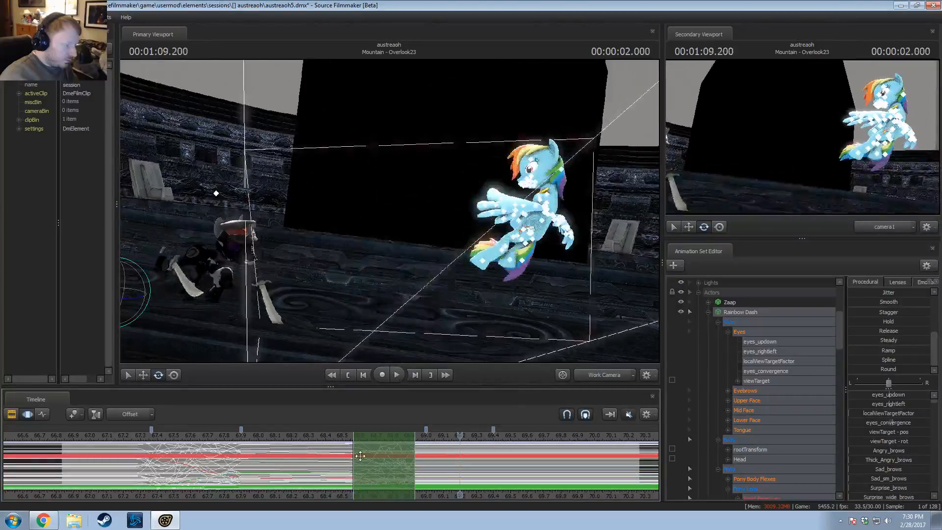
pyautogui.click(357, 460)
pyautogui.click(357, 459)
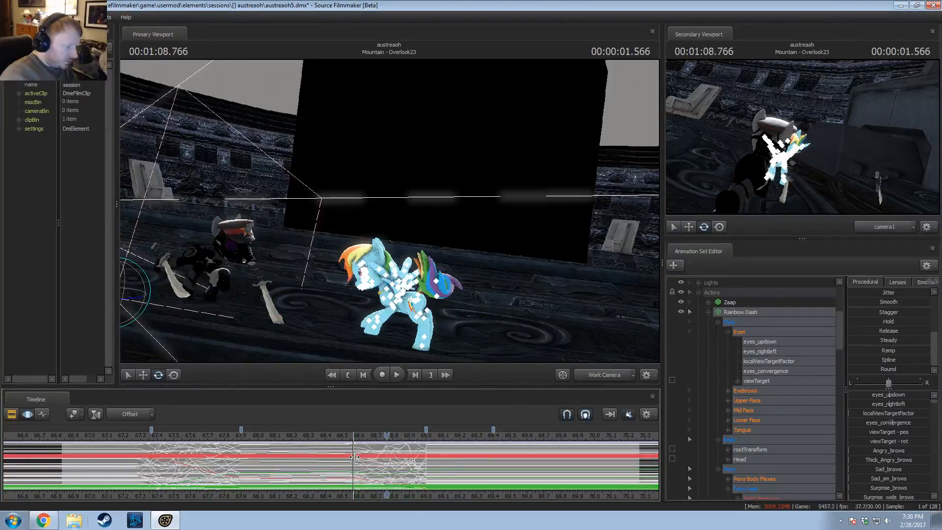
# Step: Extend Rainbow Dash's time selection back to 67.9 seconds and move its inner boundary to about 68.5 seconds
pyautogui.click(351, 457)
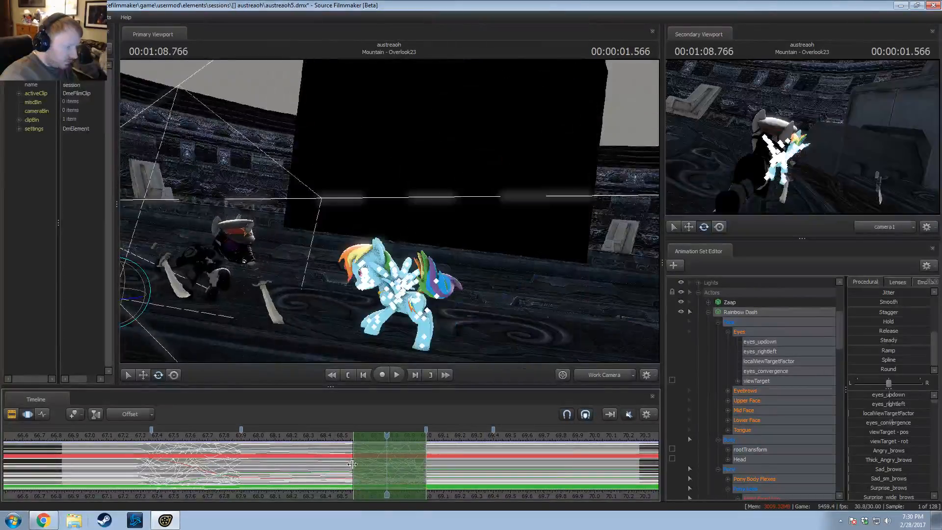
pyautogui.moveTo(337, 467); pyautogui.dragTo(241, 465)
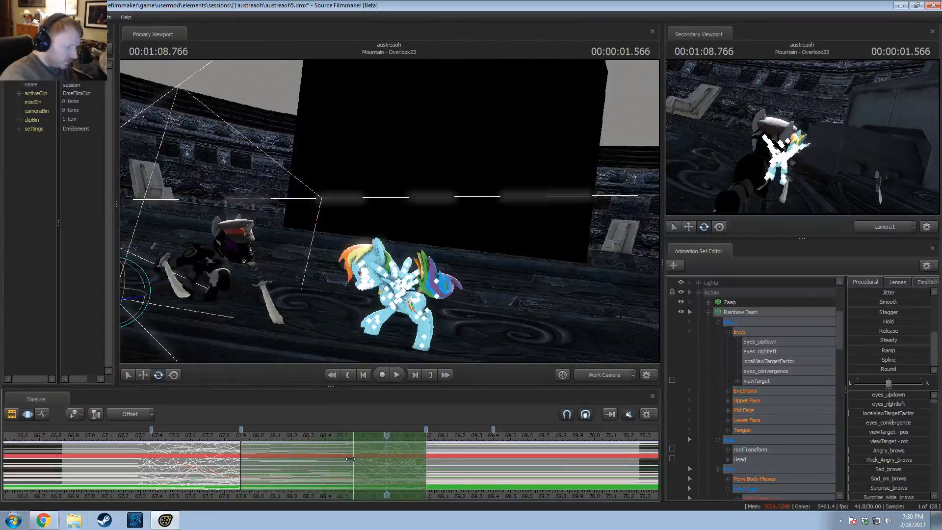
pyautogui.press('space')
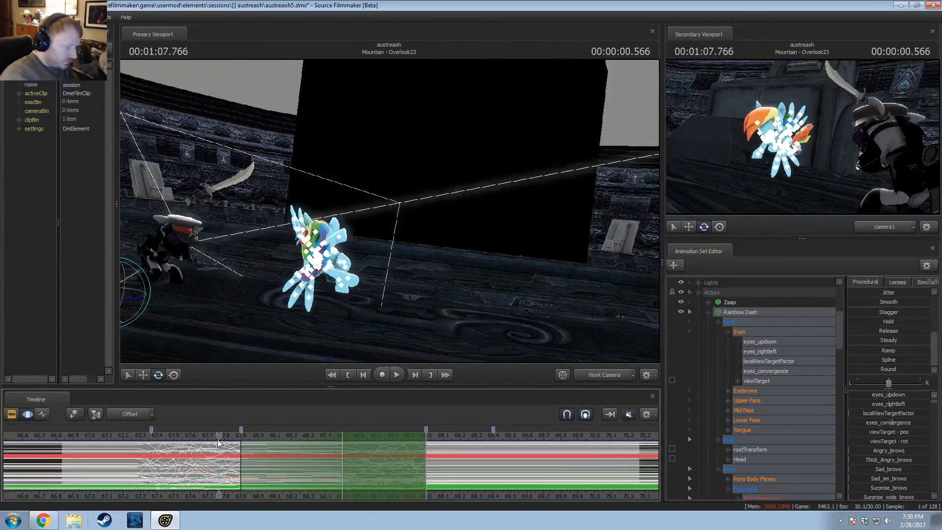
pyautogui.click(351, 455)
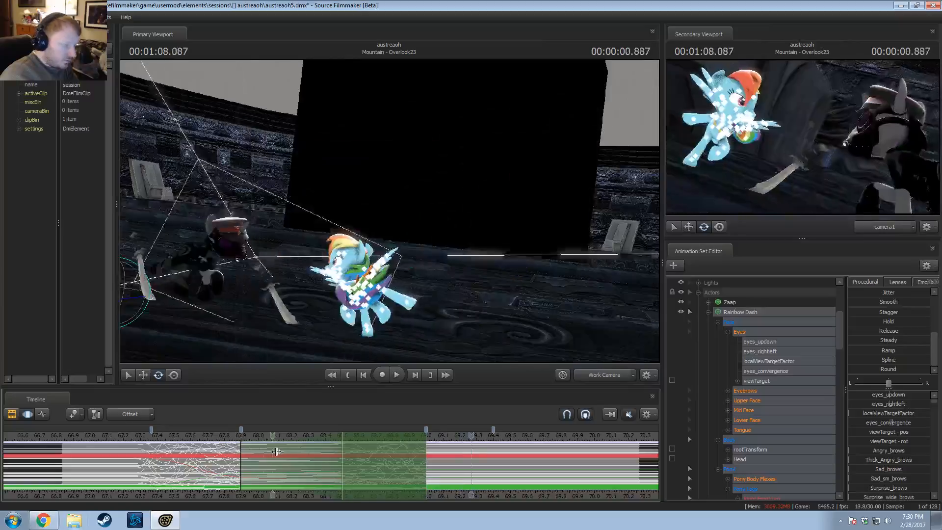
# Step: Play Rainbow Dash's motion back from about 67.8 and 67.2 seconds
pyautogui.moveTo(351, 454); pyautogui.dragTo(223, 438)
pyautogui.press('space')
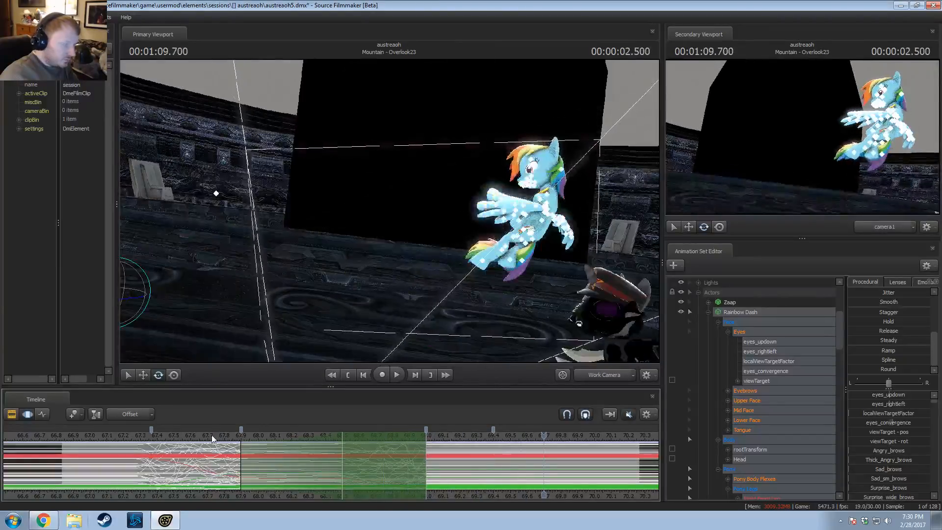
pyautogui.click(126, 436)
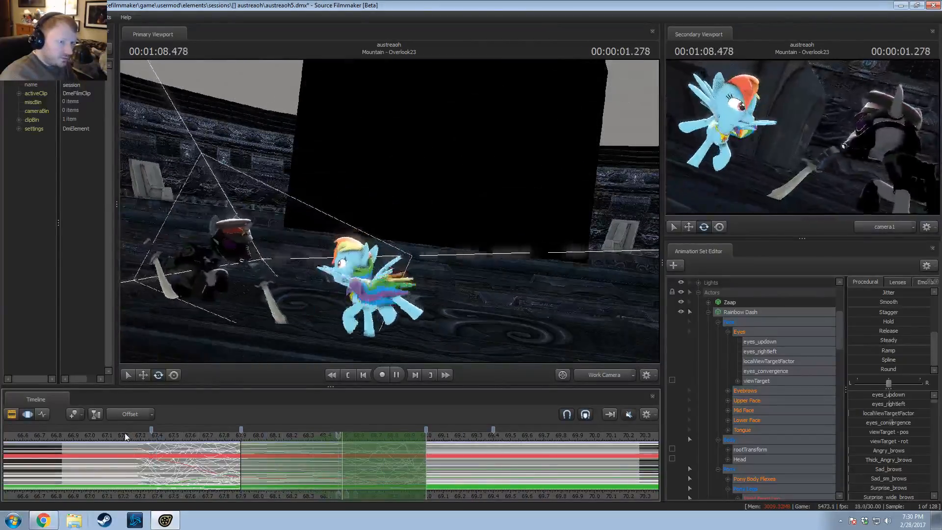
pyautogui.press('space')
pyautogui.press('space')
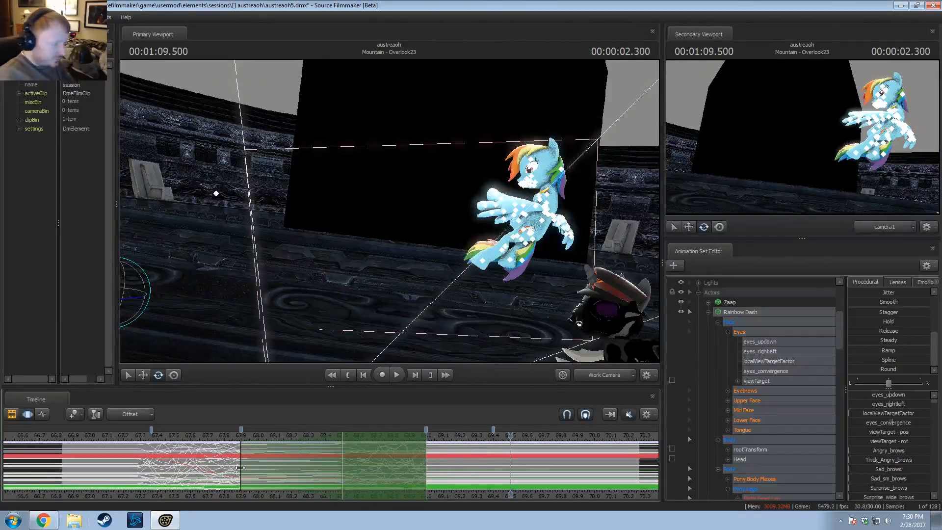
# Step: Select all of the Main Camera's controls and fine-tune the inner boundary of its time selection to about 68.5 seconds
pyautogui.click(714, 284)
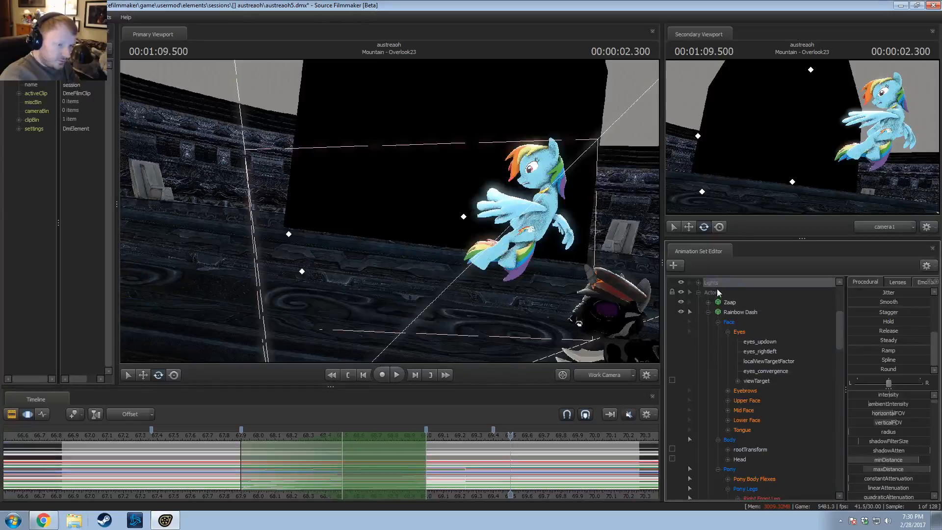
pyautogui.scroll(5, 728, 313)
pyautogui.click(722, 288)
pyautogui.scroll(1, 447, 437)
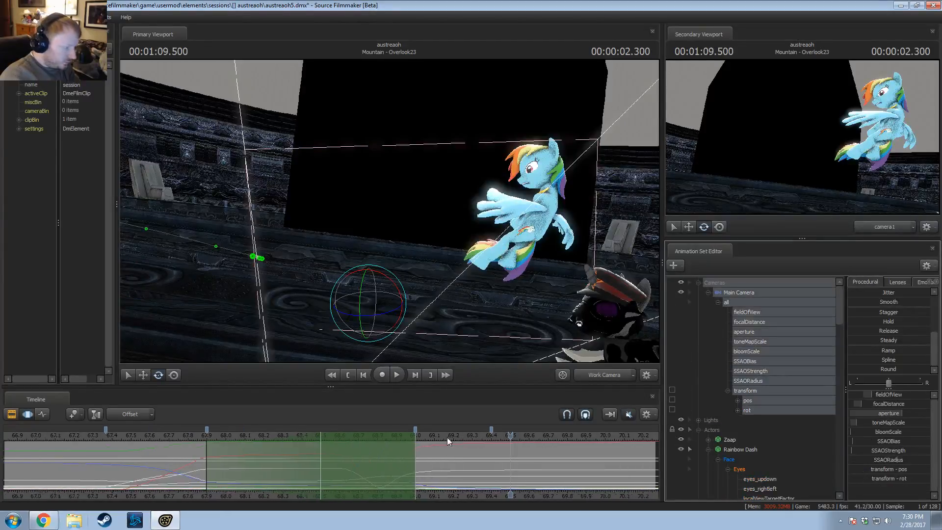
pyautogui.scroll(1, 447, 437)
pyautogui.moveTo(228, 481); pyautogui.dragTo(128, 457)
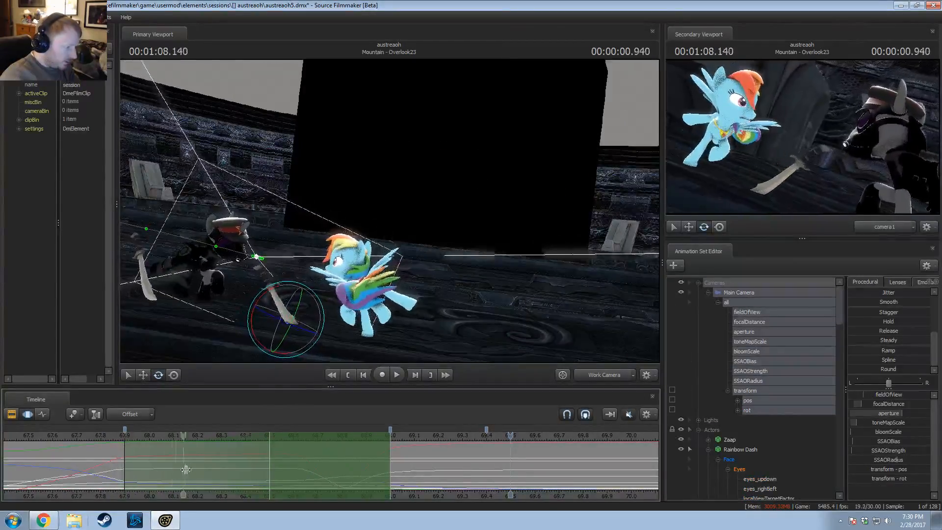
pyautogui.moveTo(253, 458); pyautogui.dragTo(293, 459)
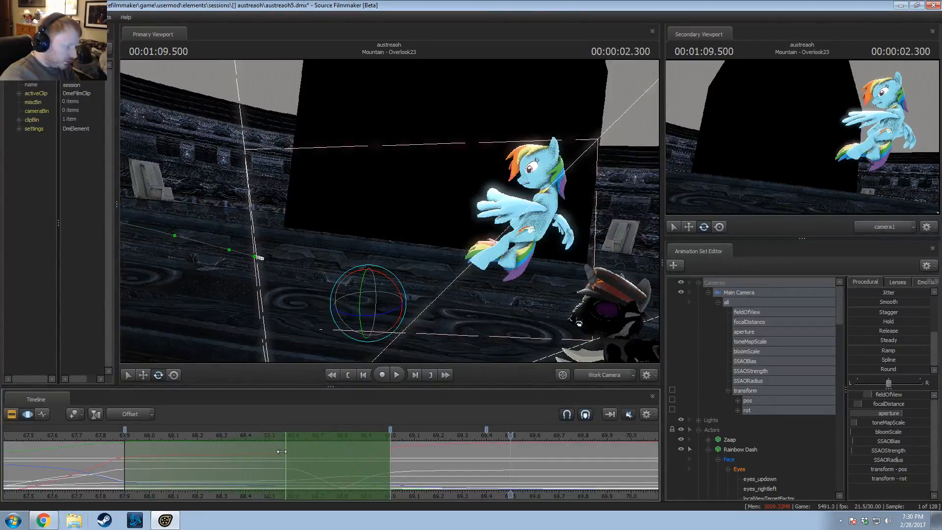
pyautogui.moveTo(282, 451)
pyautogui.mouseDown()
pyautogui.moveTo(247, 451)
pyautogui.moveTo(274, 452)
pyautogui.mouseUp()
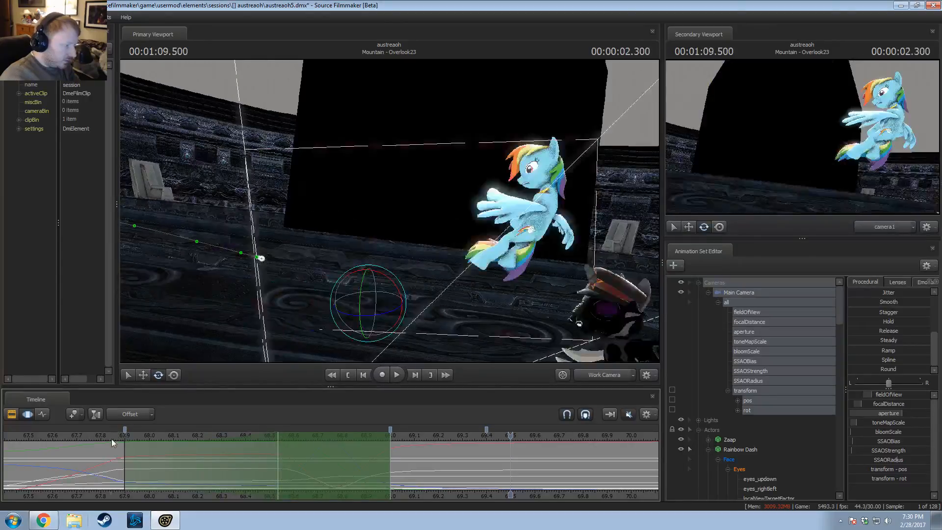
# Step: Play the camera motion back twice from about 67.8 seconds and inspect the shot near 68.9 seconds
pyautogui.click(111, 440)
pyautogui.press('space')
pyautogui.press('space')
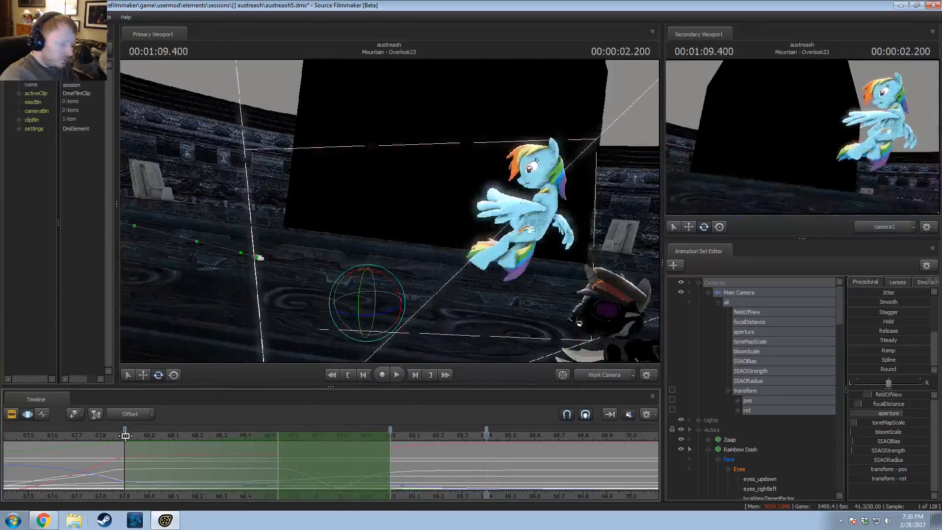
pyautogui.click(91, 435)
pyautogui.press('space')
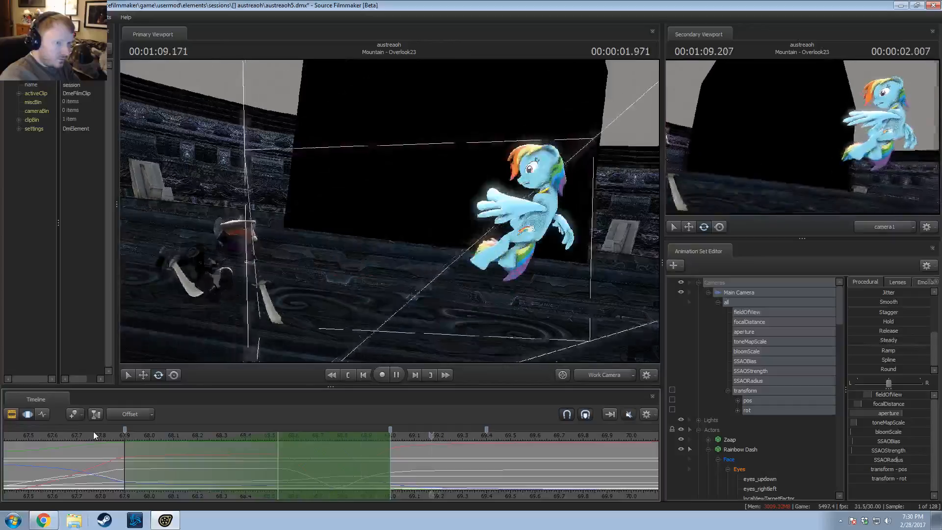
pyautogui.click(377, 447)
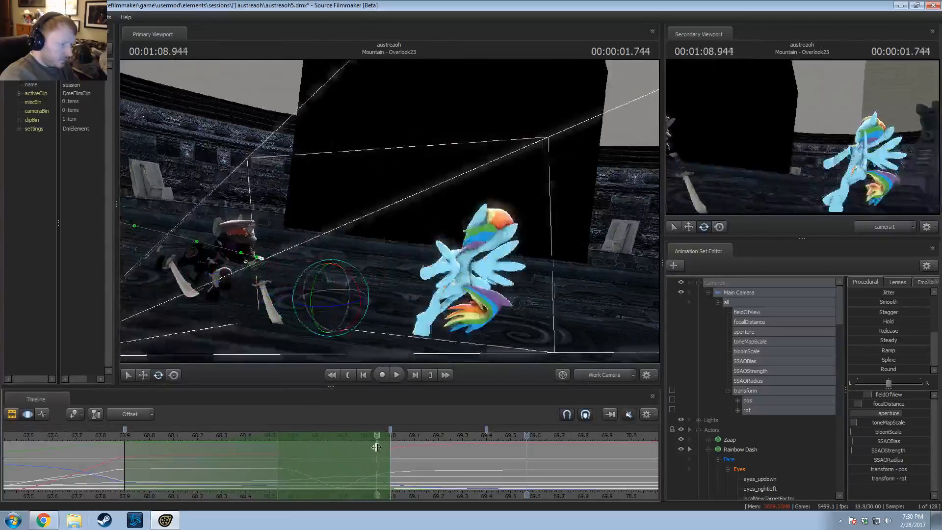
pyautogui.press('space')
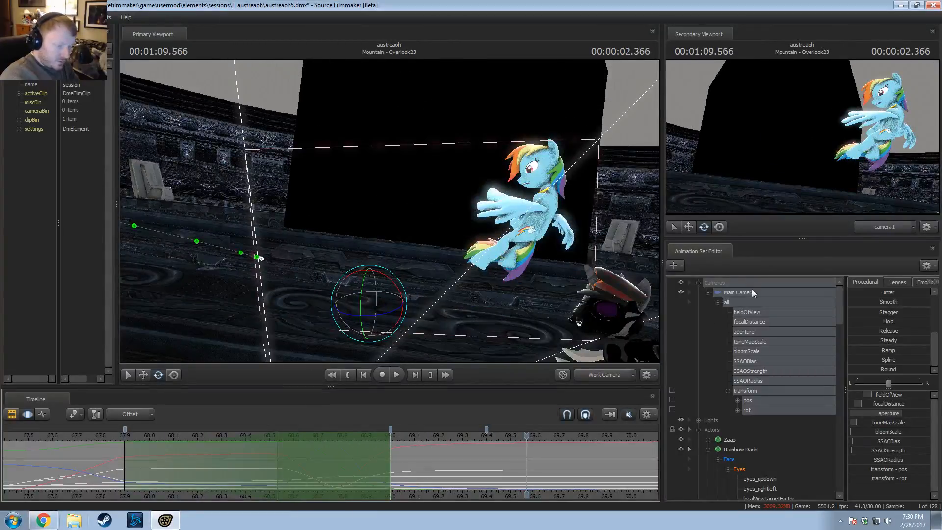
# Step: Select all of Rainbow Dash's controls and apply the Round procedural to a brief range around 69.0 seconds
pyautogui.click(729, 459)
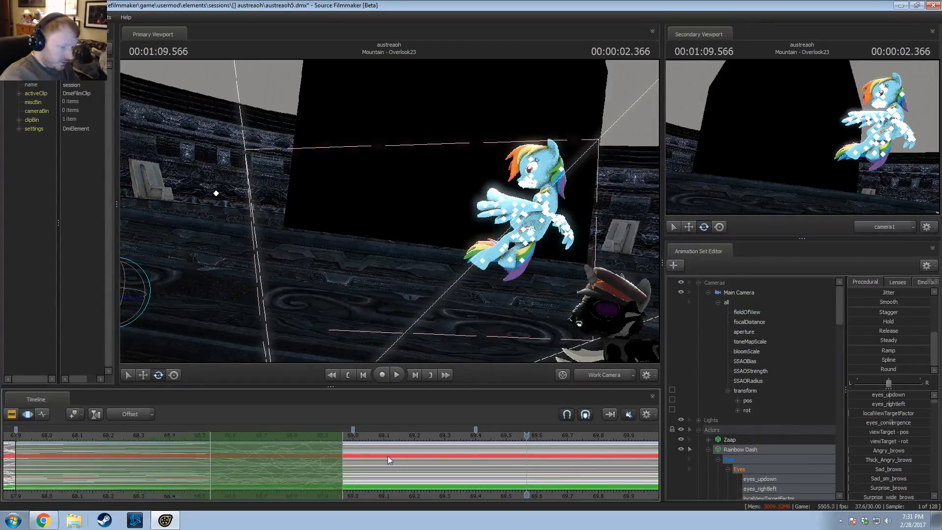
pyautogui.press('space')
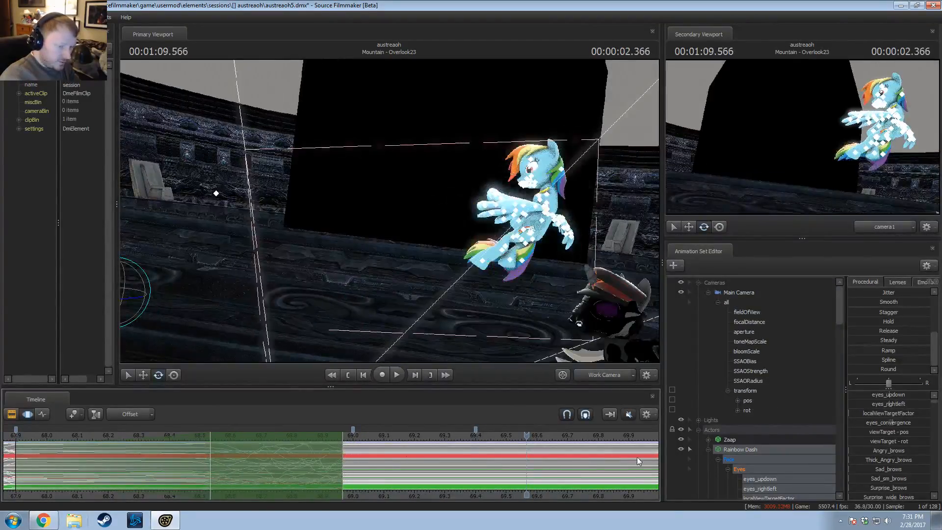
pyautogui.keyDown('shift'); pyautogui.moveTo(340, 457); pyautogui.dragTo(359, 461); pyautogui.keyUp('shift')
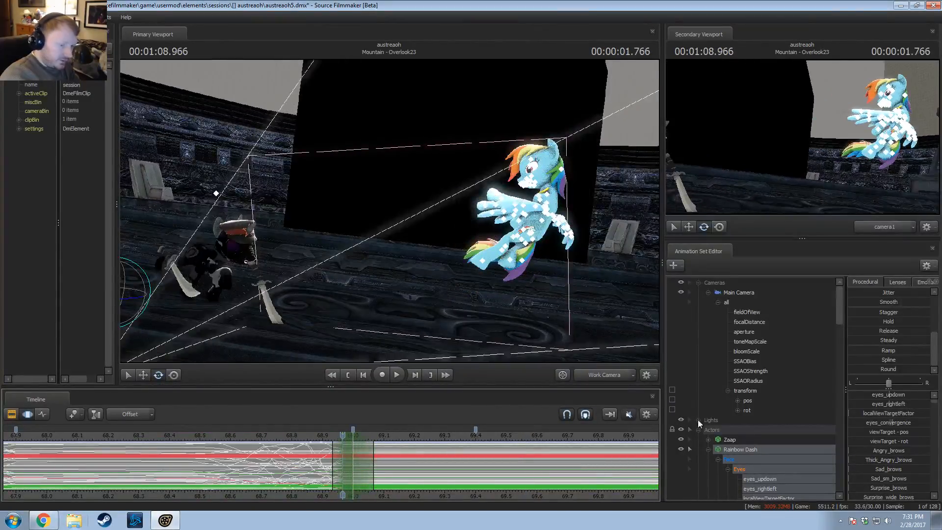
pyautogui.click(880, 371)
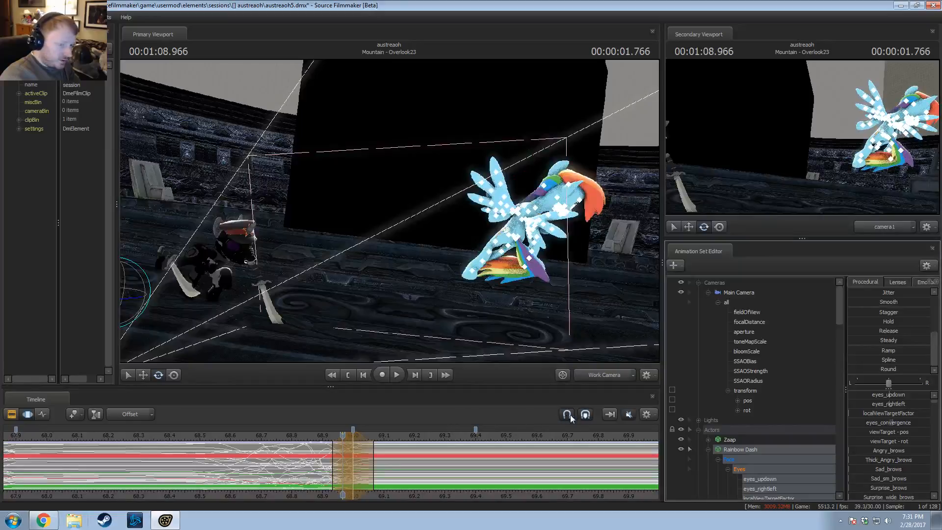
pyautogui.press('shift')
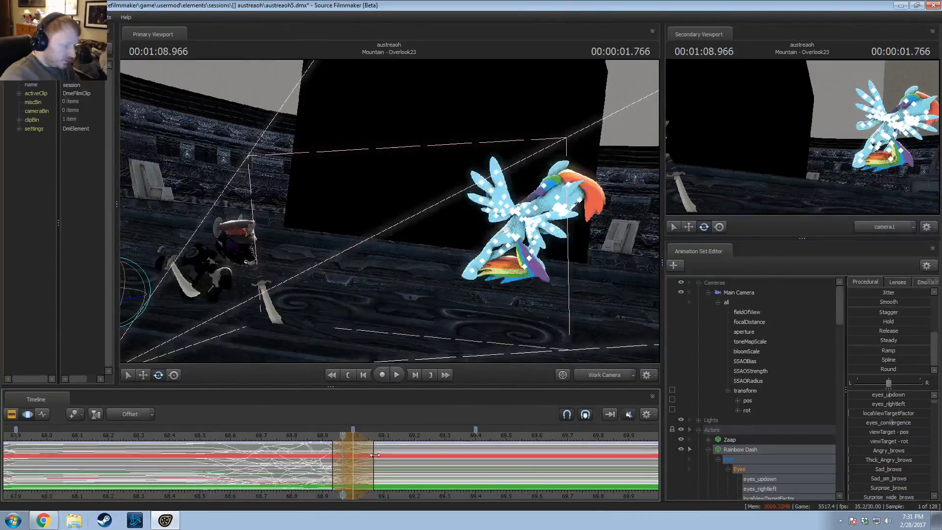
pyautogui.press('shift')
pyautogui.scroll(2, 362, 460)
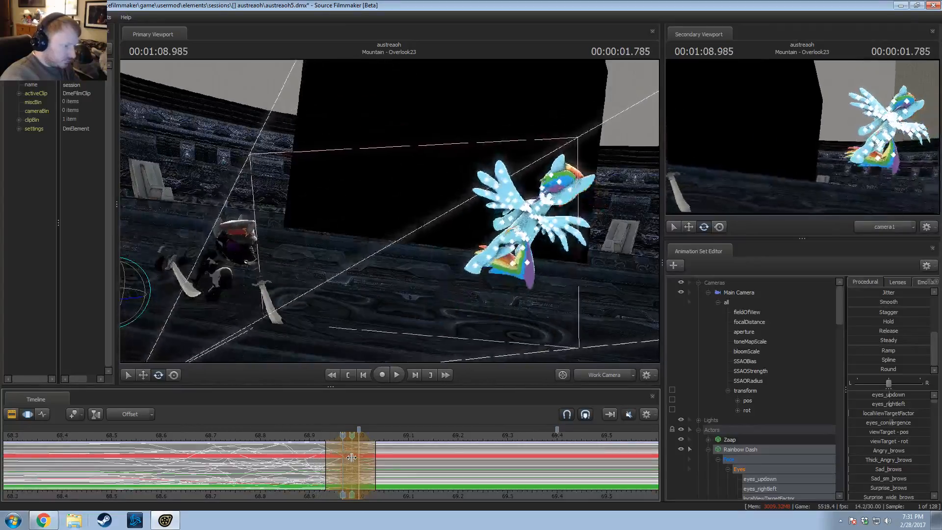
# Step: Time-select from 69.0 seconds onward with a falloff starting at 68.9, and rotate Rainbow Dash's Pelvis
pyautogui.moveTo(355, 451); pyautogui.dragTo(318, 462)
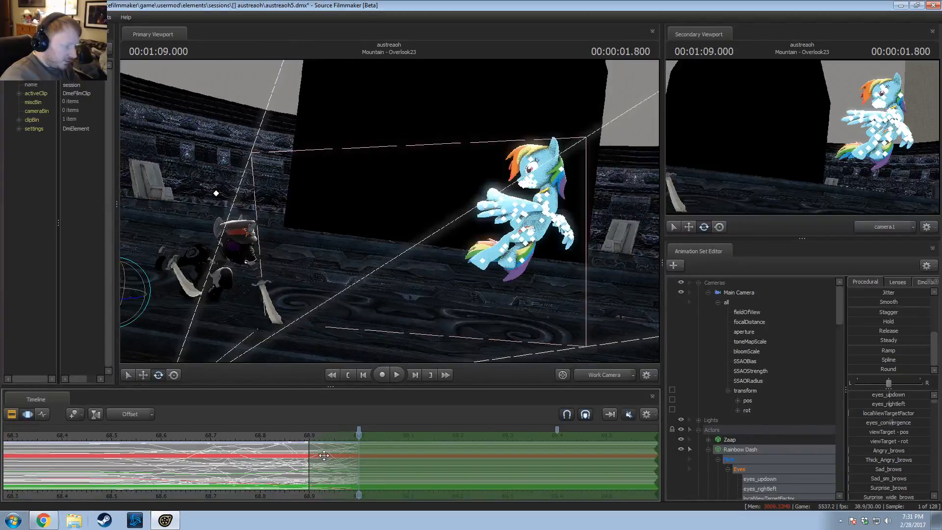
pyautogui.keyDown('alt'); pyautogui.moveTo(392, 275); pyautogui.dragTo(904, 395); pyautogui.keyUp('alt')
pyautogui.scroll(-5, 750, 469)
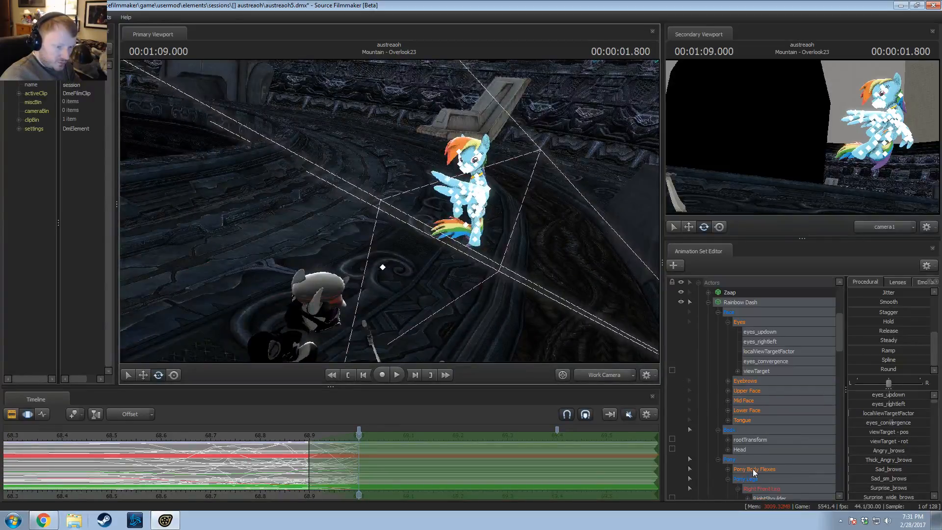
pyautogui.scroll(-15, 761, 474)
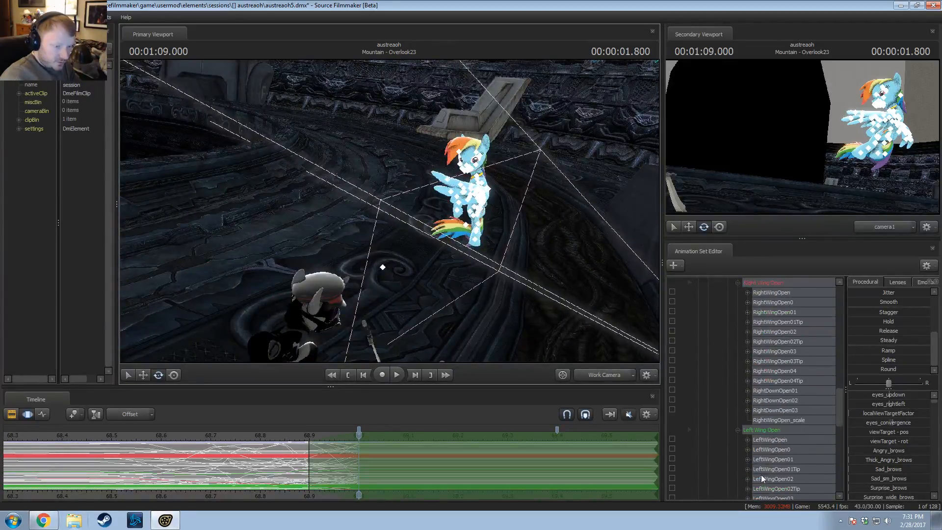
pyautogui.scroll(3, 766, 452)
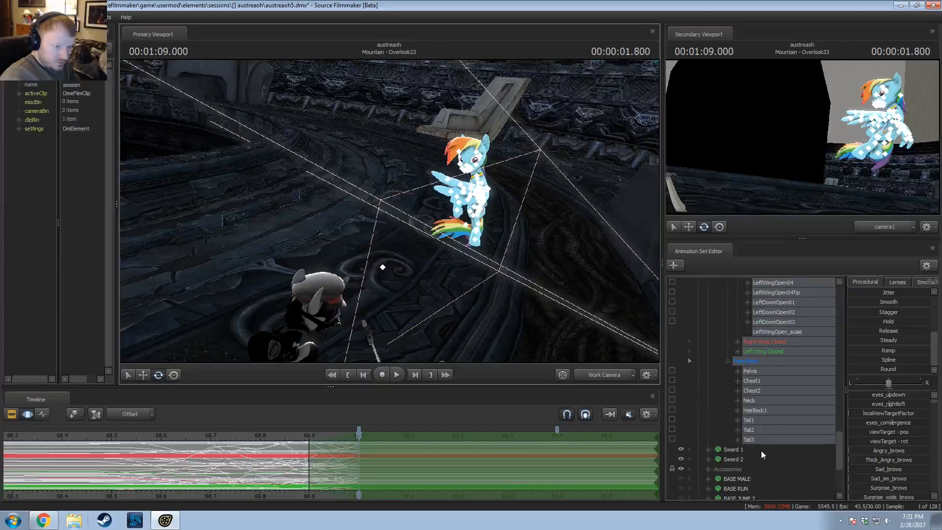
pyautogui.doubleClick(757, 458)
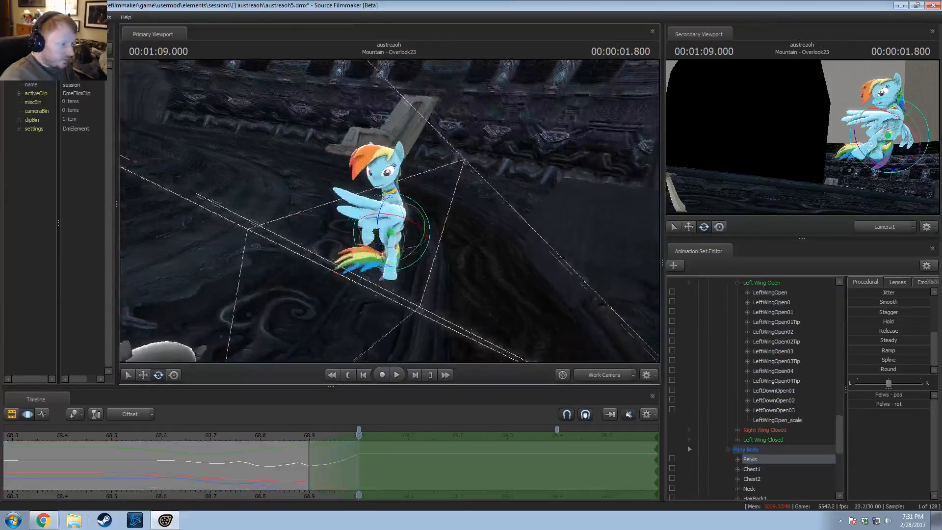
pyautogui.keyDown('alt'); pyautogui.moveTo(390, 231); pyautogui.dragTo(386, 153); pyautogui.keyUp('alt')
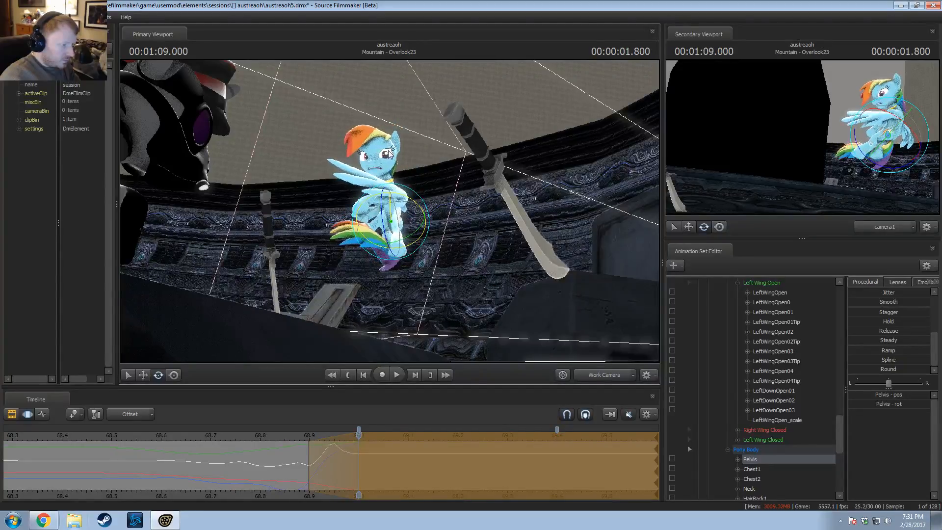
# Step: Play the Pelvis motion back from about 68.8 and 68.7 seconds to check the pose change
pyautogui.click(285, 434)
pyautogui.press('space')
pyautogui.press('space')
pyautogui.moveTo(278, 450); pyautogui.dragTo(319, 457)
pyautogui.press('space')
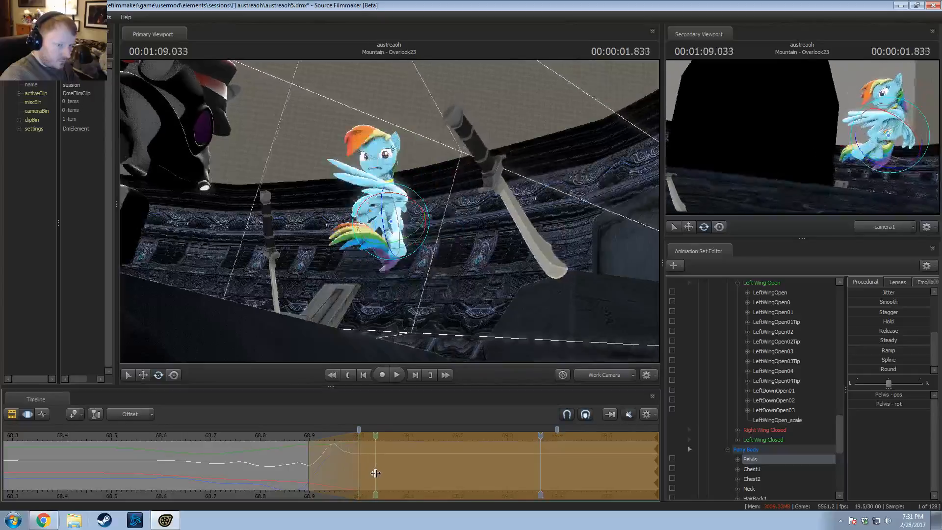
pyautogui.click(195, 437)
pyautogui.press('space')
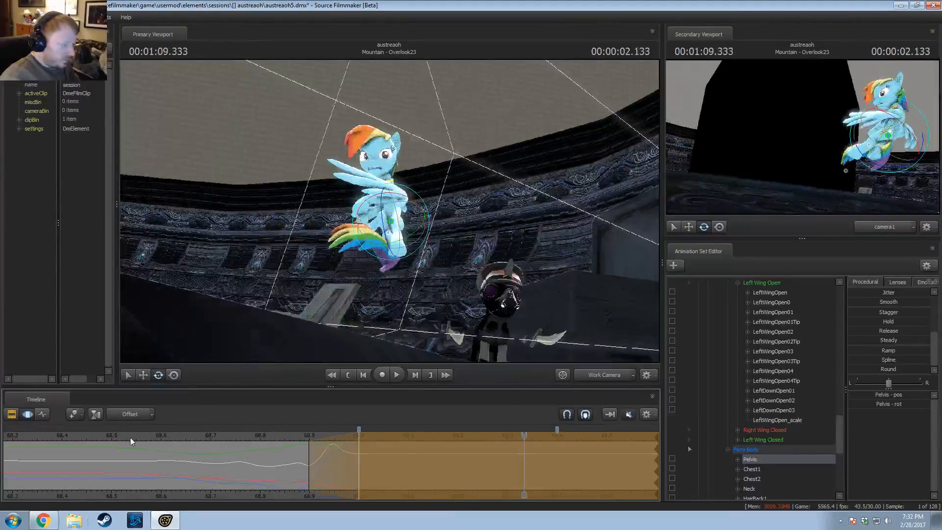
# Step: Examine Rainbow Dash's turn between 68.9 and 69.0 seconds and replay it from about 68.8 seconds
pyautogui.moveTo(130, 437); pyautogui.dragTo(74, 445)
pyautogui.scroll(-3, 78, 459)
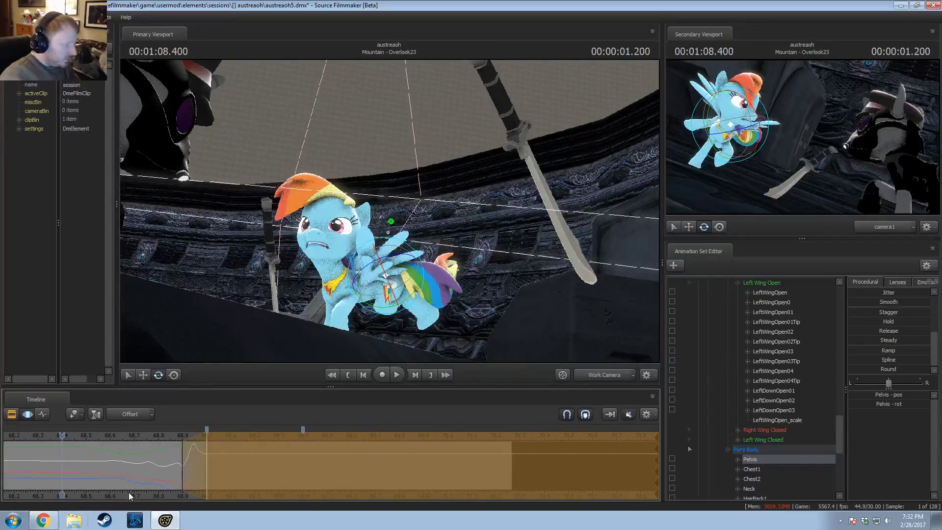
pyautogui.moveTo(129, 493); pyautogui.dragTo(257, 452, button='middle')
pyautogui.press('shift')
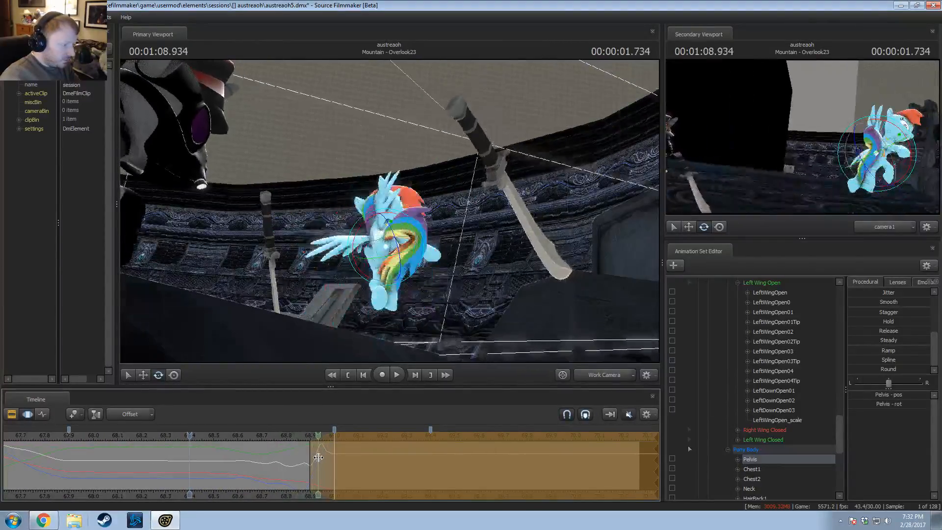
pyautogui.press('shift')
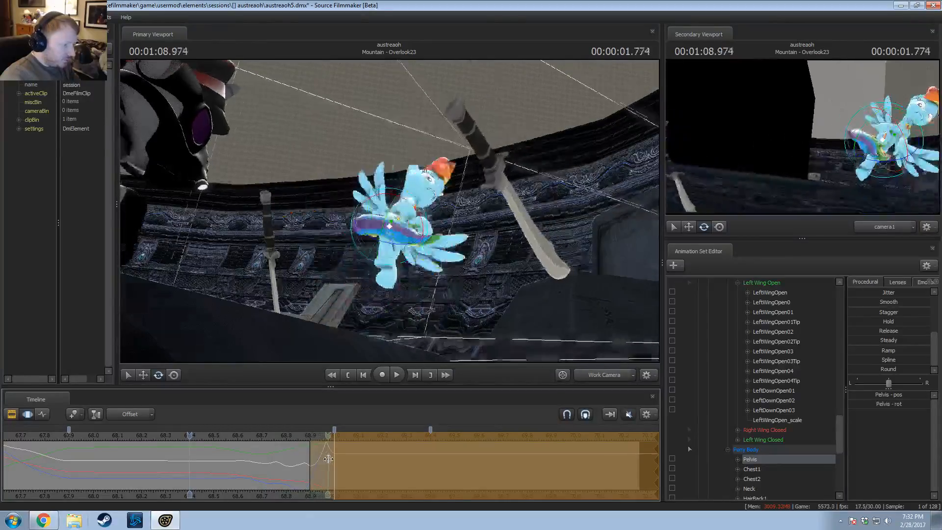
pyautogui.click(277, 435)
pyautogui.press('space')
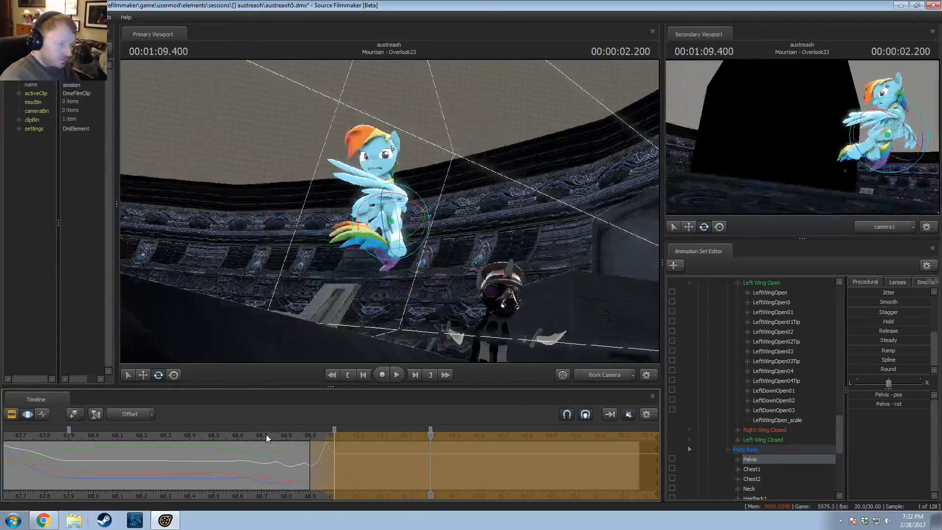
pyautogui.press('space')
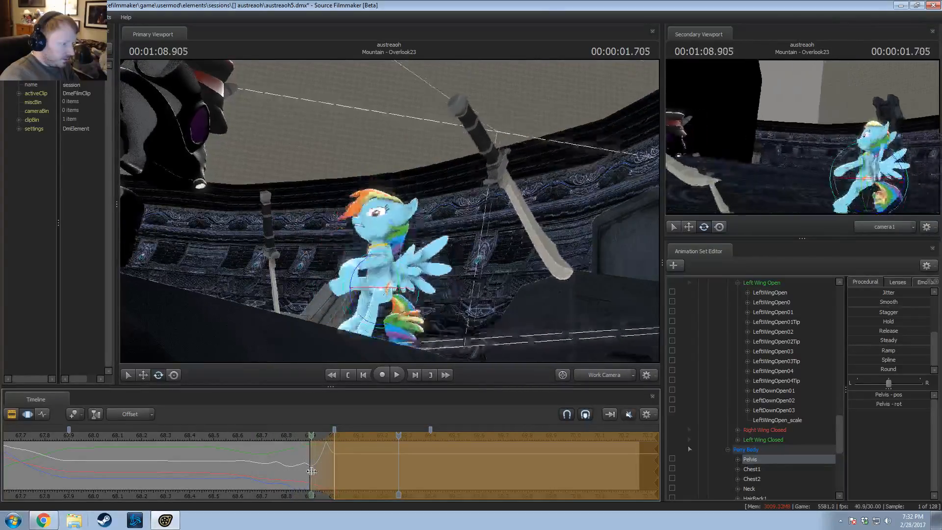
# Step: Commit the Pelvis edit, select all of Rainbow Dash's controls, and time-select from about 68.5 to 69.0 seconds with a falloff
pyautogui.press('Return')
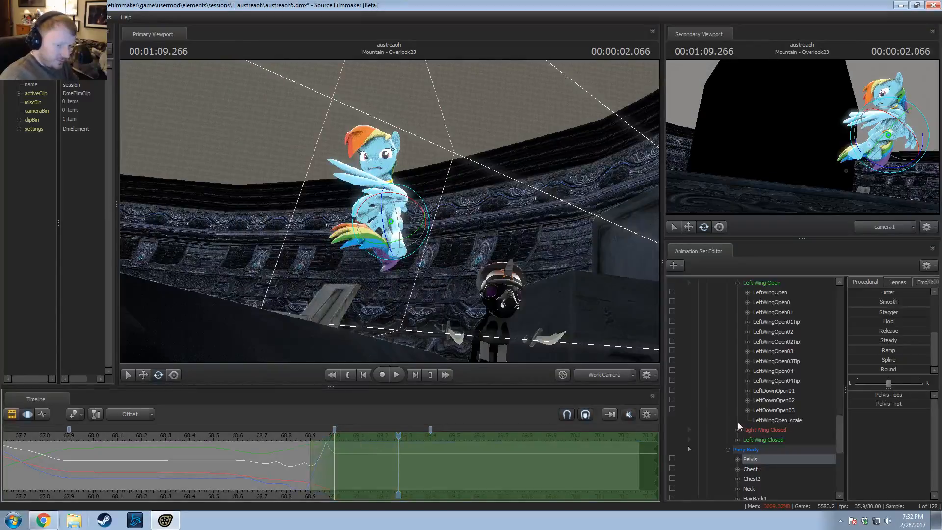
pyautogui.scroll(4, 750, 408)
pyautogui.scroll(4, 761, 327)
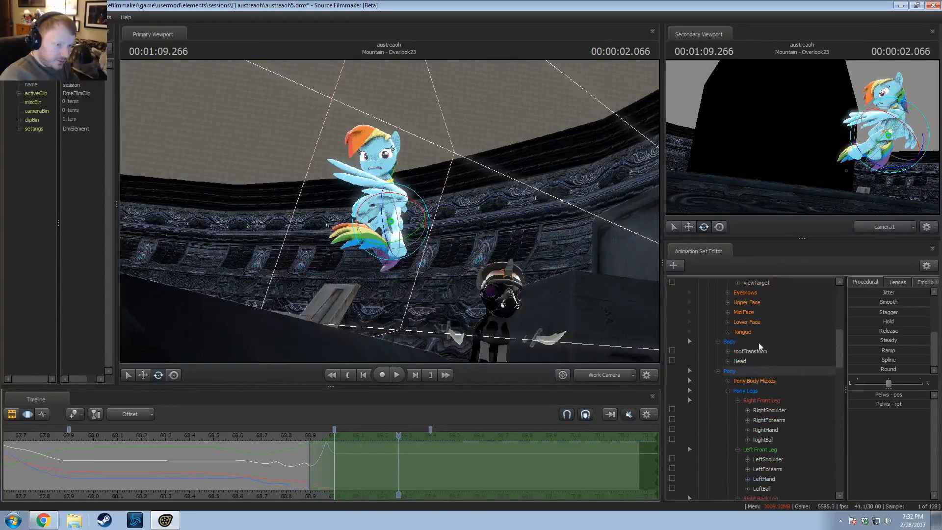
pyautogui.scroll(4, 751, 373)
pyautogui.click(741, 332)
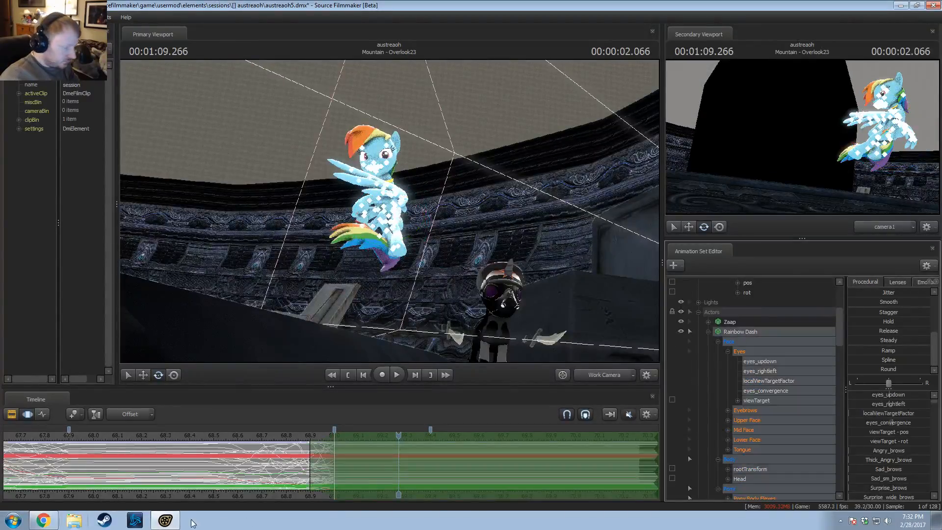
pyautogui.moveTo(221, 472)
pyautogui.keyDown('shift'); pyautogui.mouseDown()
pyautogui.moveTo(333, 465)
pyautogui.moveTo(164, 471)
pyautogui.moveTo(206, 474)
pyautogui.mouseUp(); pyautogui.keyUp('shift')
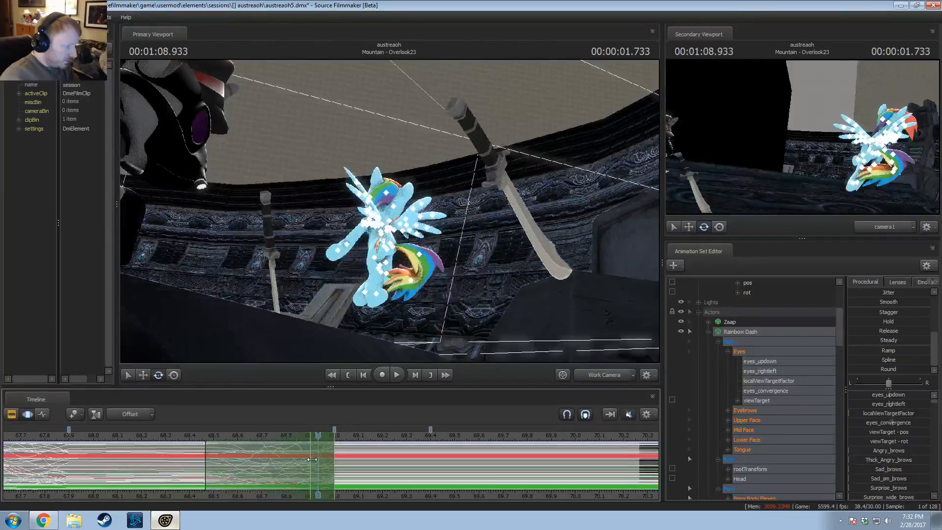
# Step: Toggle the timeline sound and play the whole move back from about 66.9 seconds to judge its timing
pyautogui.press('space')
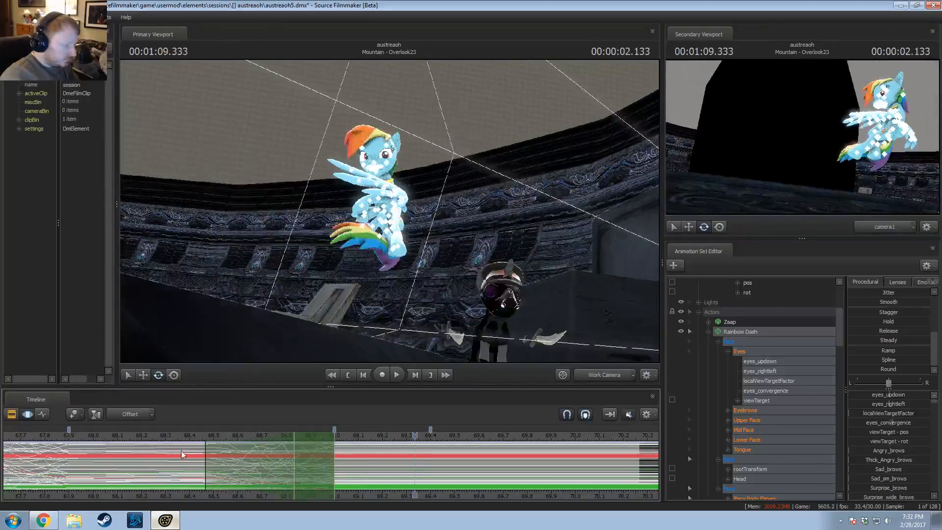
pyautogui.click(53, 436)
pyautogui.scroll(-3, 54, 446)
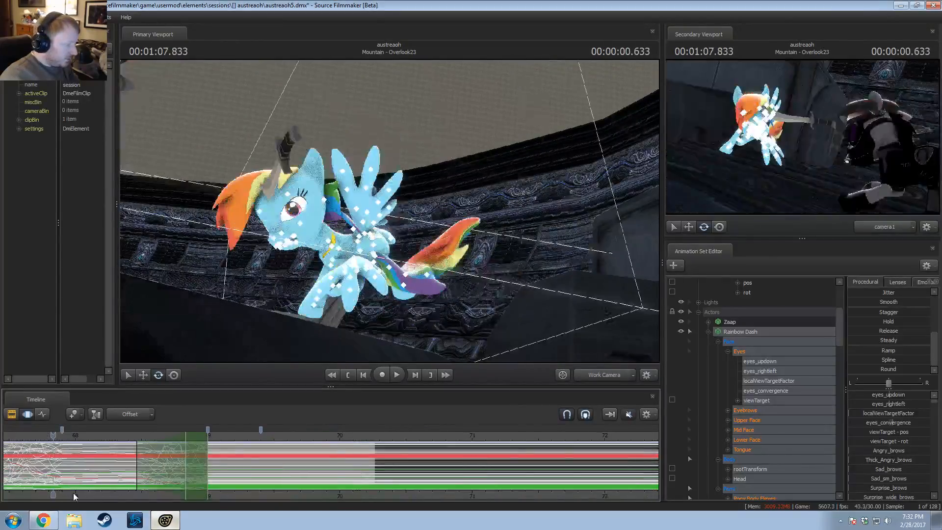
pyautogui.moveTo(72, 492); pyautogui.dragTo(334, 468, button='middle')
pyautogui.click(186, 436)
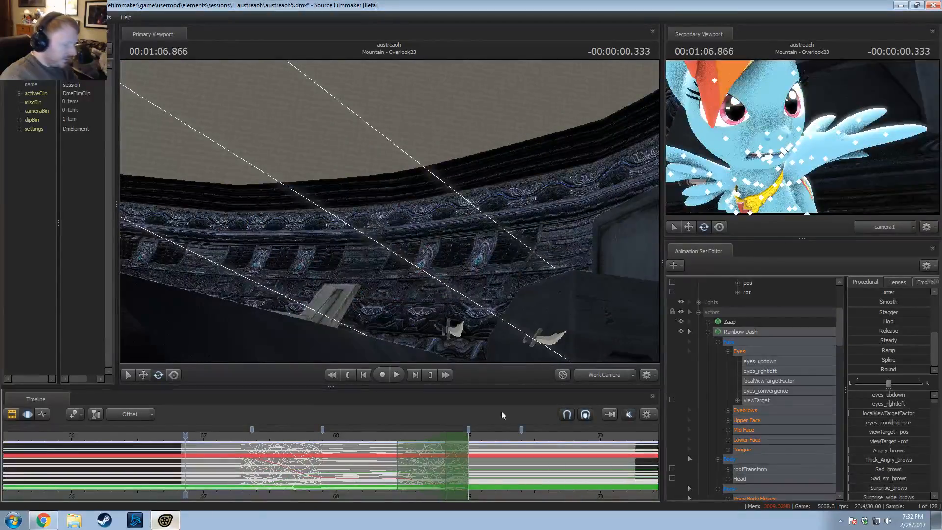
pyautogui.click(628, 414)
pyautogui.press('space')
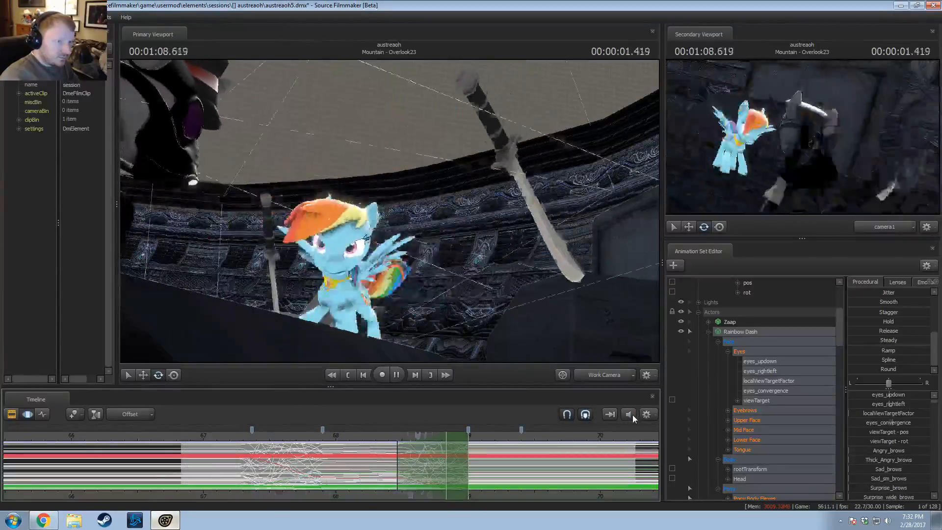
pyautogui.press('space')
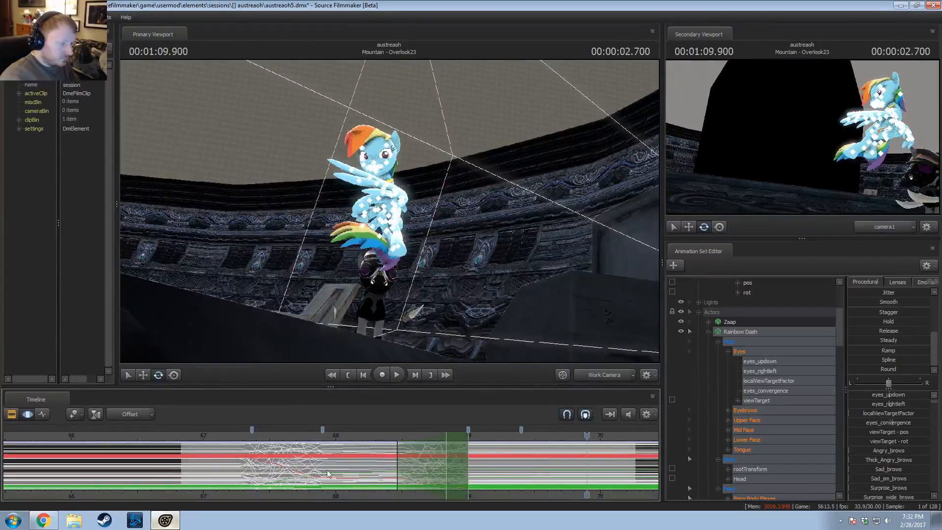
# Step: Replay Rainbow Dash's turn from about 68.3 seconds to check how it settles
pyautogui.click(370, 437)
pyautogui.press('space')
pyautogui.press('space')
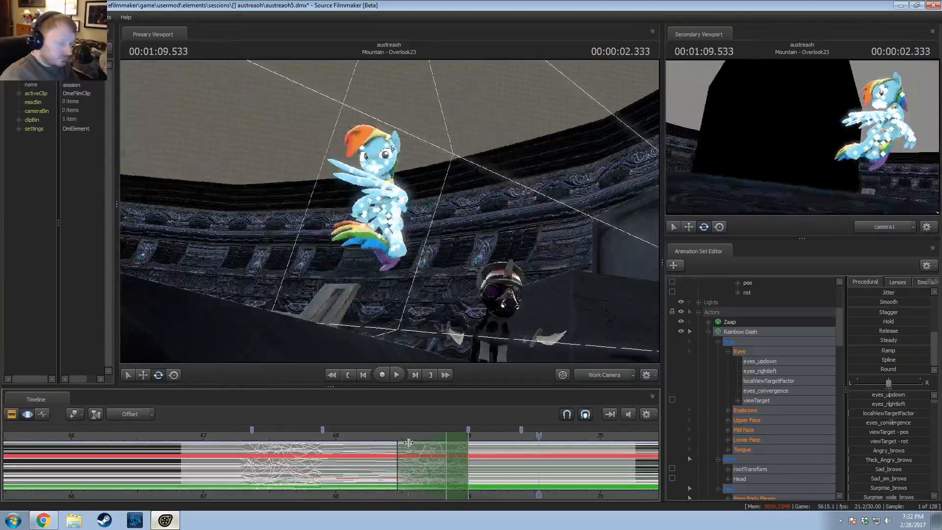
pyautogui.press('shift')
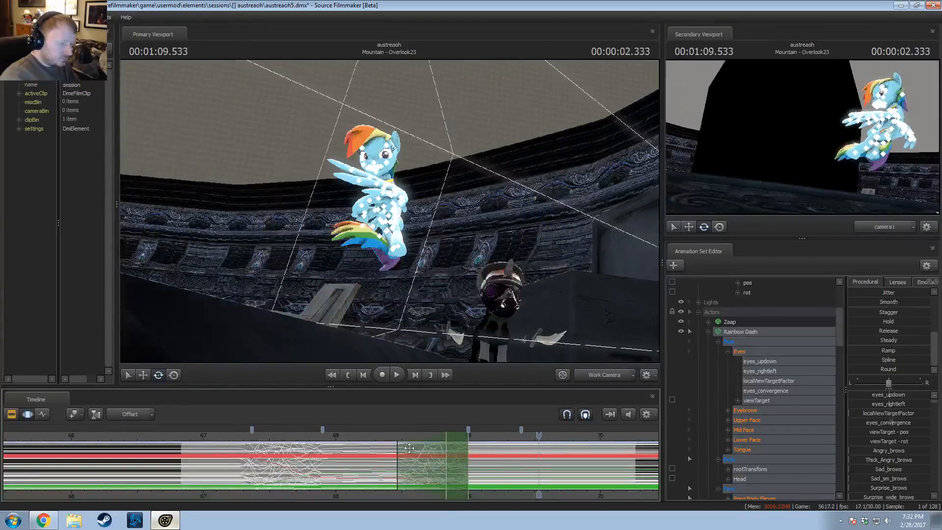
pyautogui.press('space')
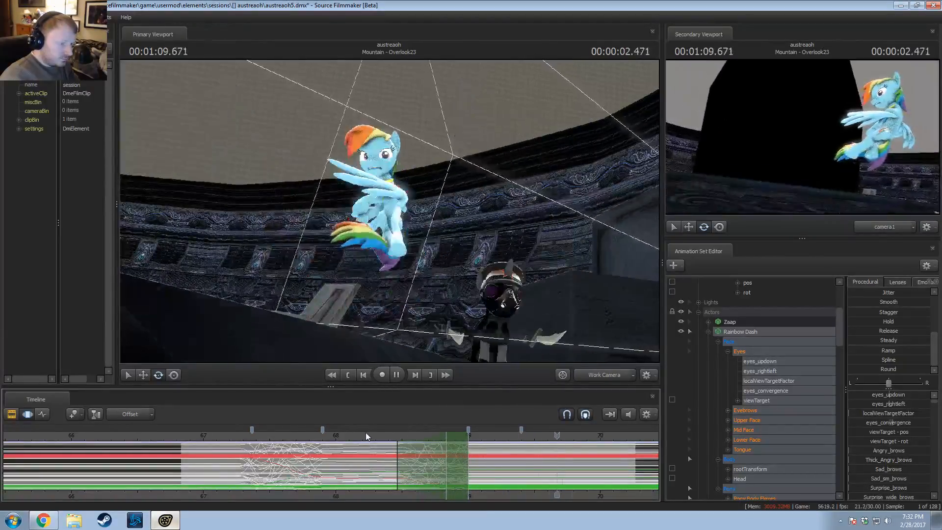
pyautogui.press('space')
# Step: Switch to the YouTube reference video in Chrome and replay the sword clash around 1:06 to 1:08
pyautogui.click(41, 521)
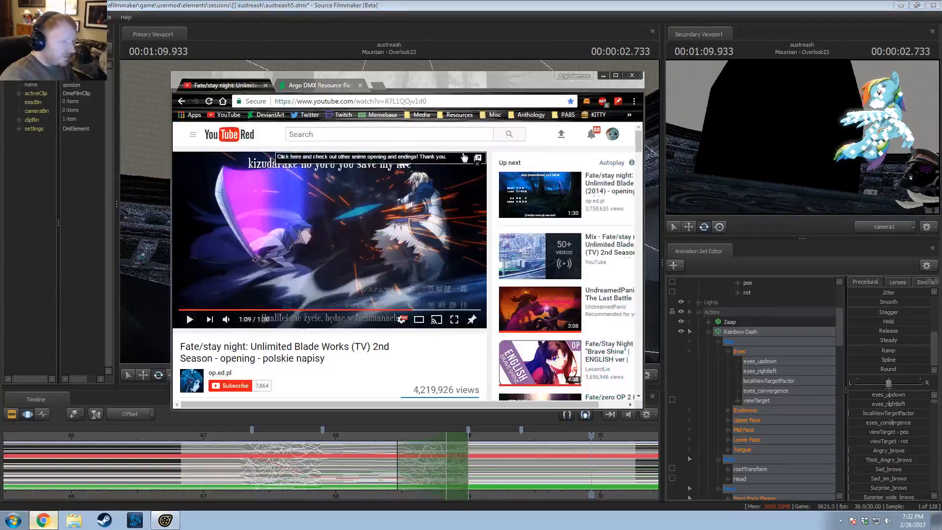
pyautogui.click(410, 310)
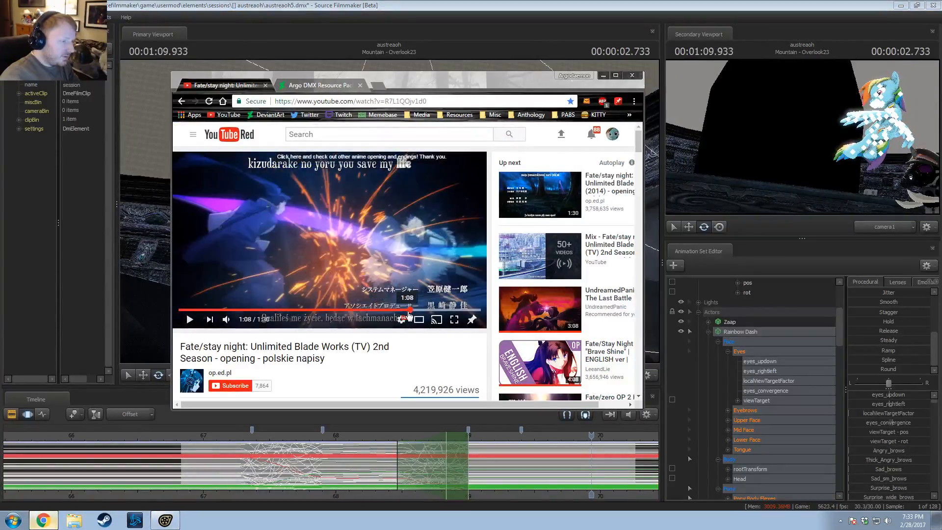
pyautogui.click(400, 299)
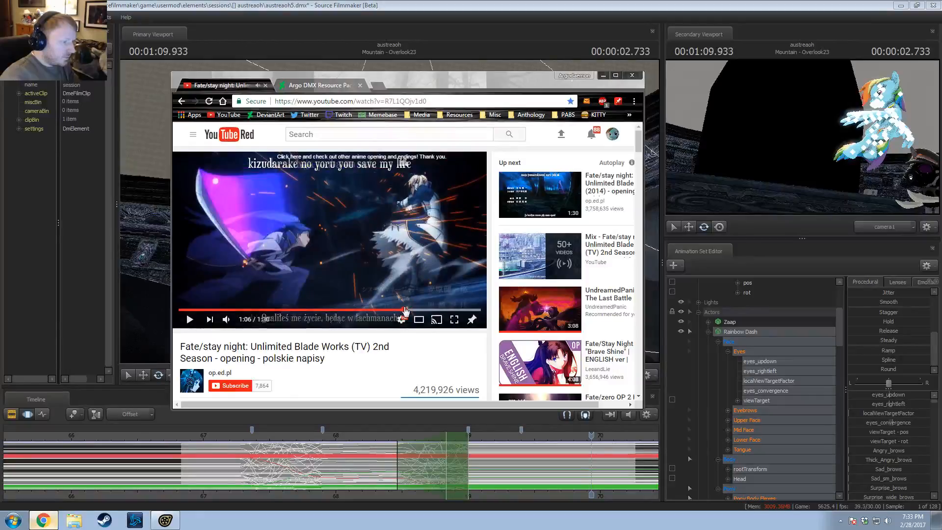
pyautogui.click(403, 305)
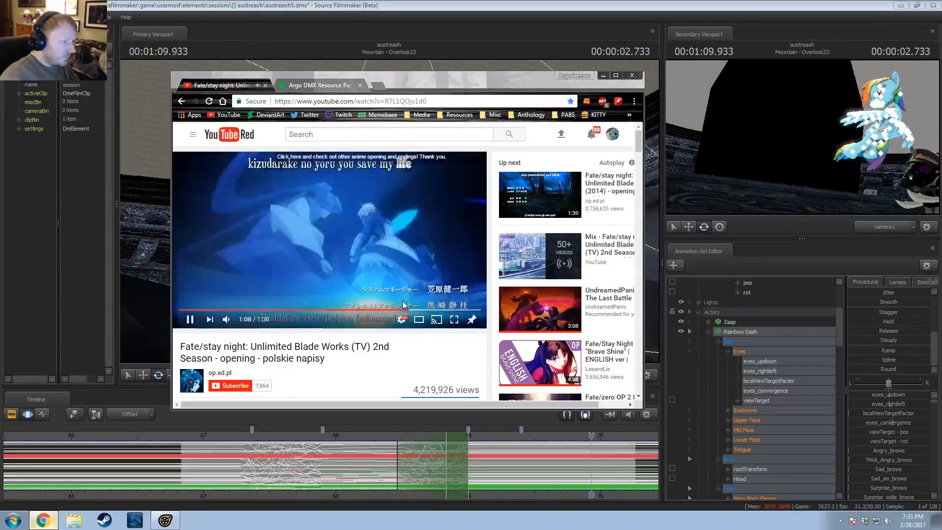
pyautogui.click(403, 305)
# Step: Return to Source Filmmaker, replay the turn from about 68.2 seconds, and scrub to 69.0 seconds to examine the pose
pyautogui.click(406, 431)
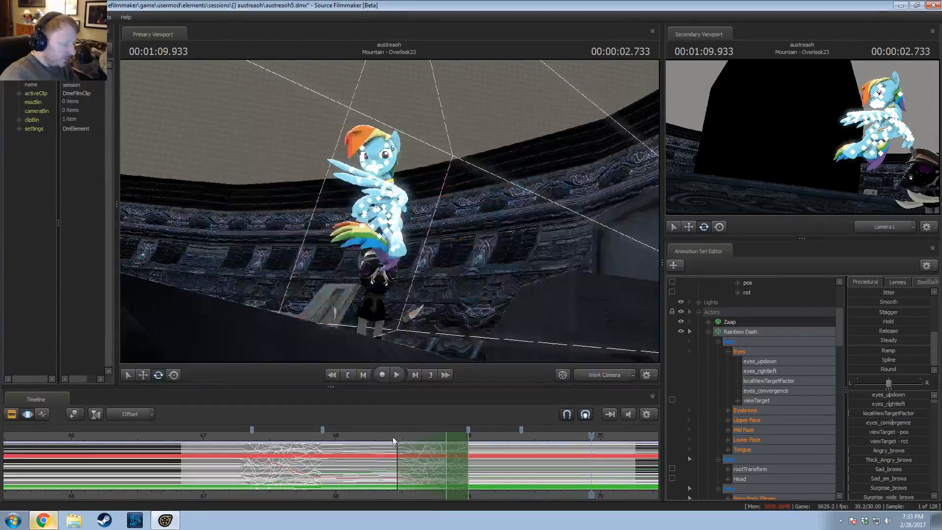
pyautogui.press('space')
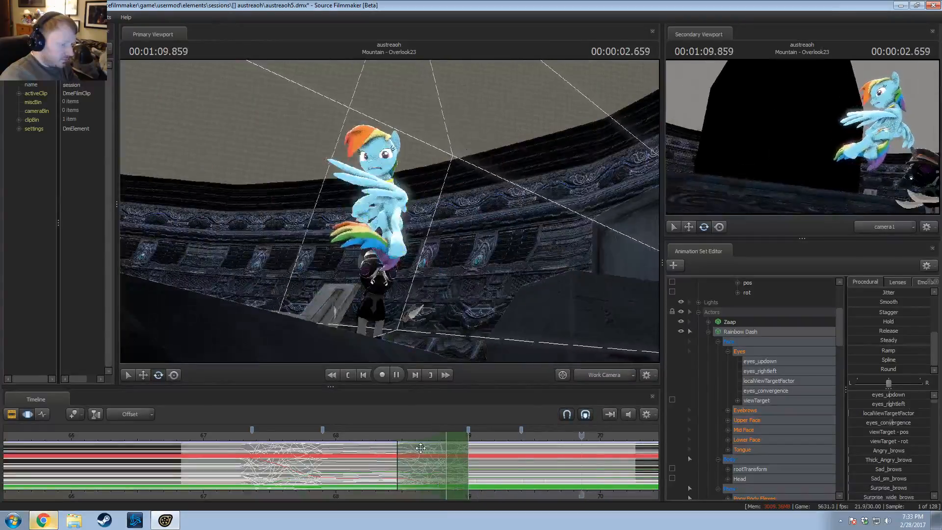
pyautogui.press('space')
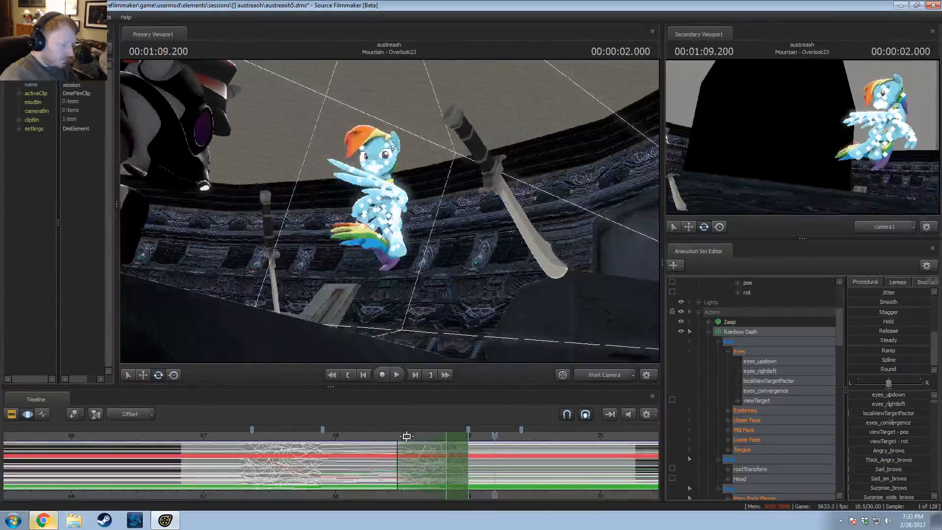
pyautogui.moveTo(366, 434); pyautogui.dragTo(470, 443)
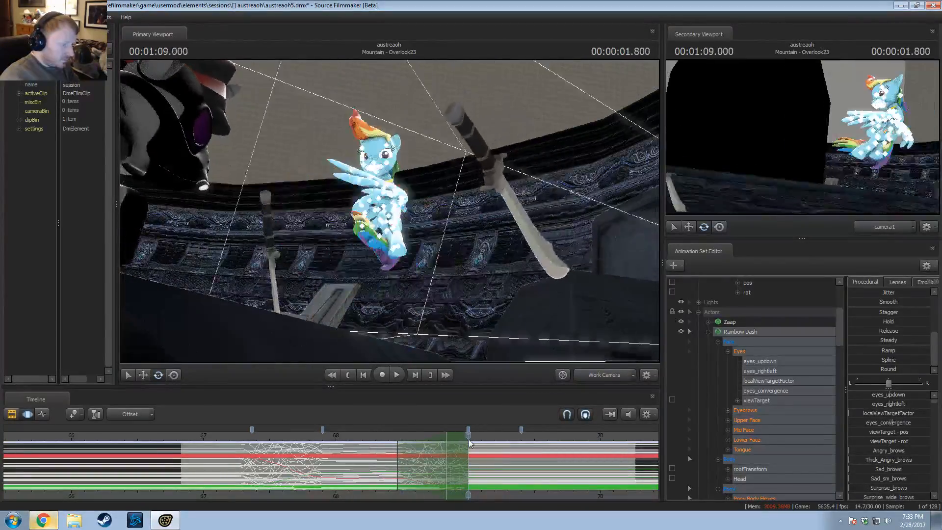
pyautogui.press('space')
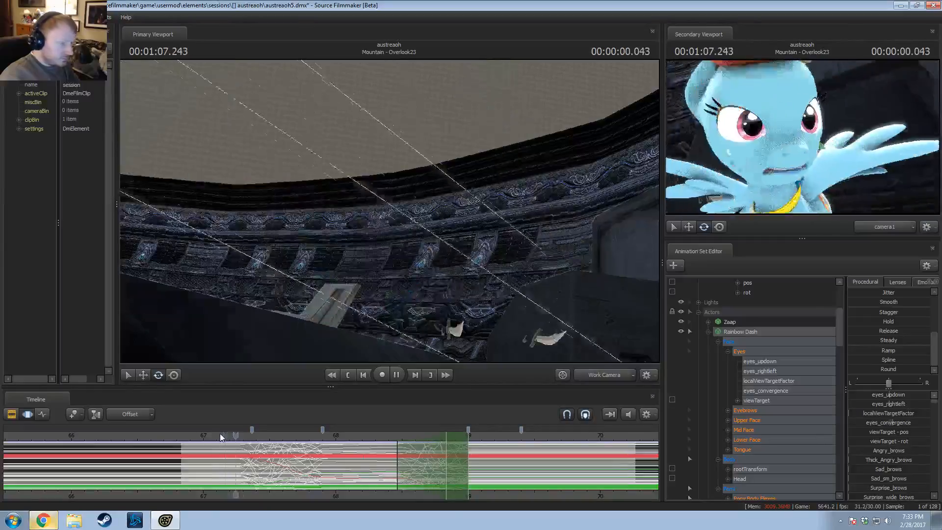
# Step: Switch back to the YouTube reference and study the fight's timing between about 1:03 and 1:08
pyautogui.hotkey('alt', 'Tab')
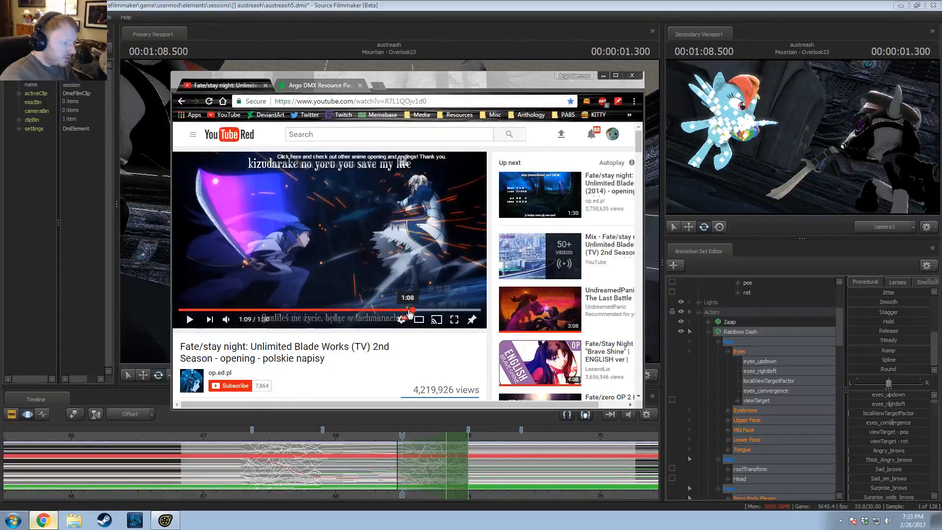
pyautogui.press('space')
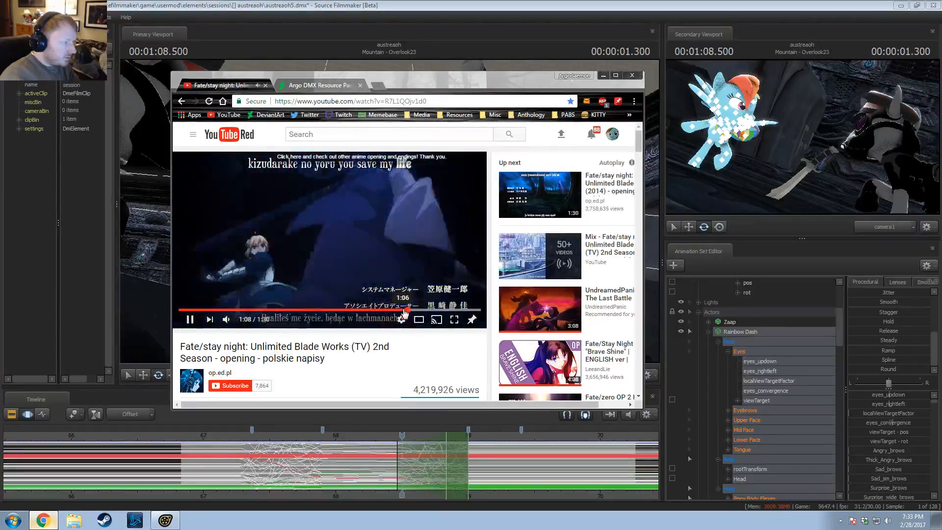
pyautogui.press('space')
pyautogui.click(391, 310)
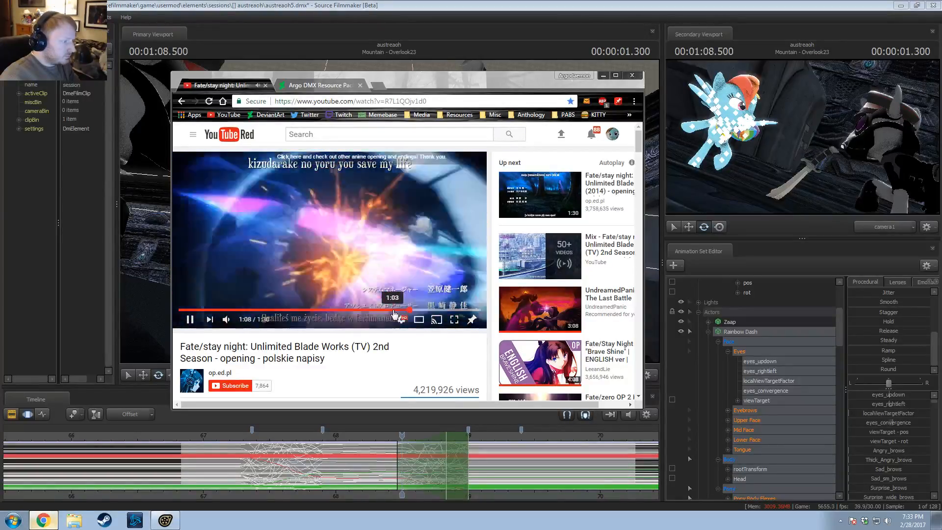
pyautogui.click(410, 255)
# Step: Return to Source Filmmaker and play the shot repeatedly from about 67.0 seconds to compare its pacing with the reference
pyautogui.click(379, 3)
pyautogui.click(207, 436)
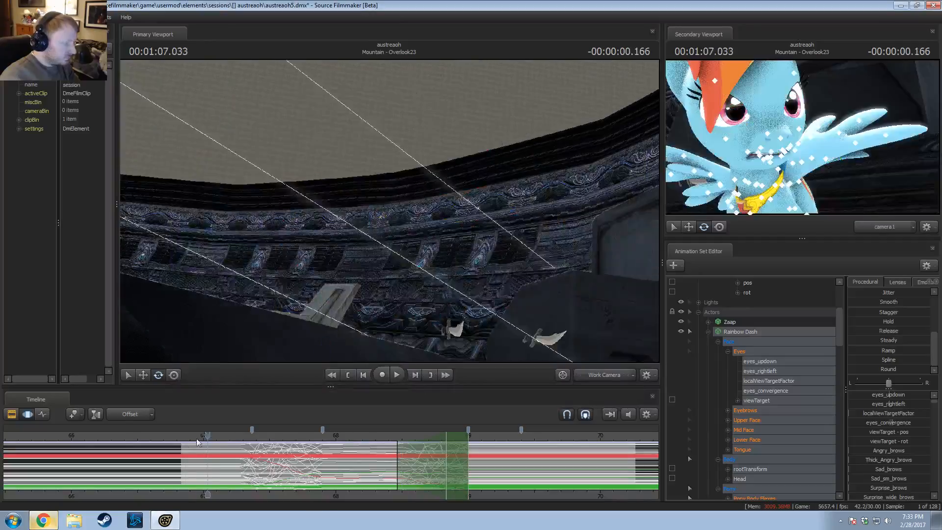
pyautogui.press('space')
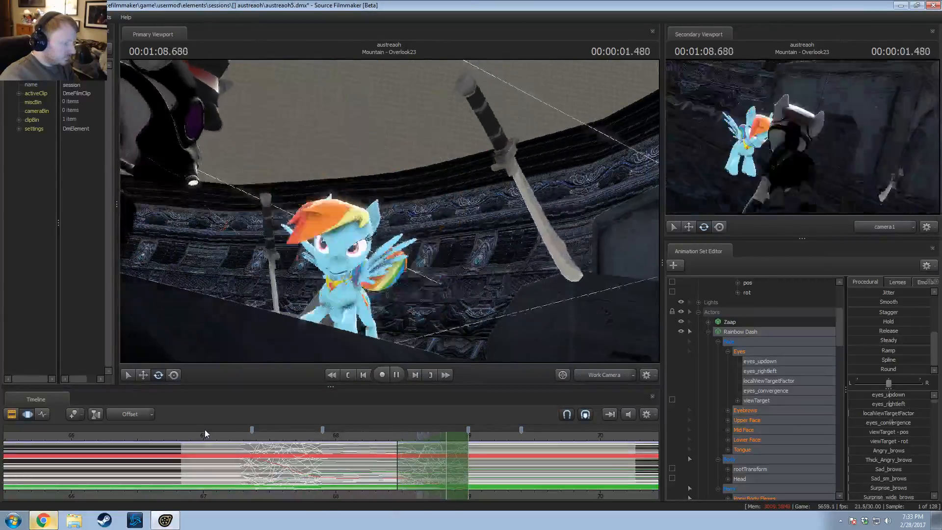
pyautogui.press('space')
pyautogui.click(207, 430)
pyautogui.press('space')
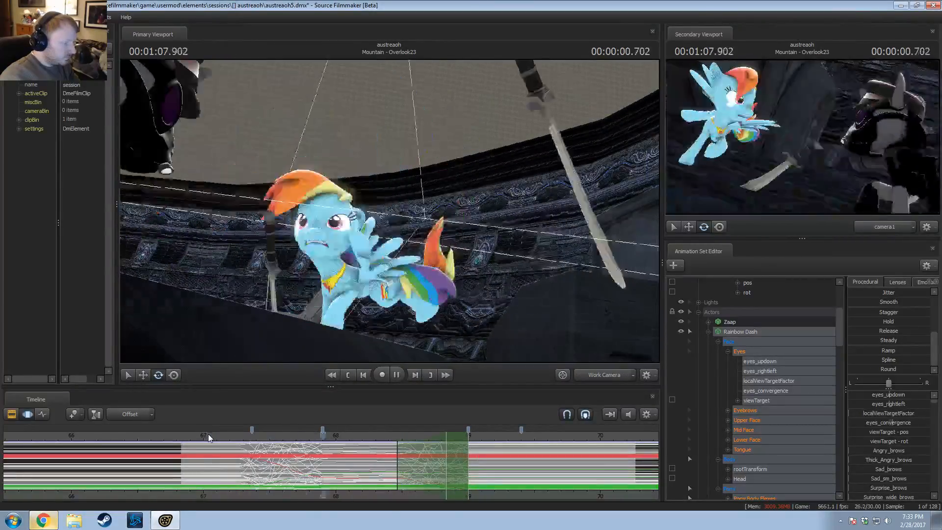
# Step: Compare the pacing with the reference again by replaying the shot from about 67.0 and 67.4 seconds
pyautogui.hotkey('alt', 'Tab')
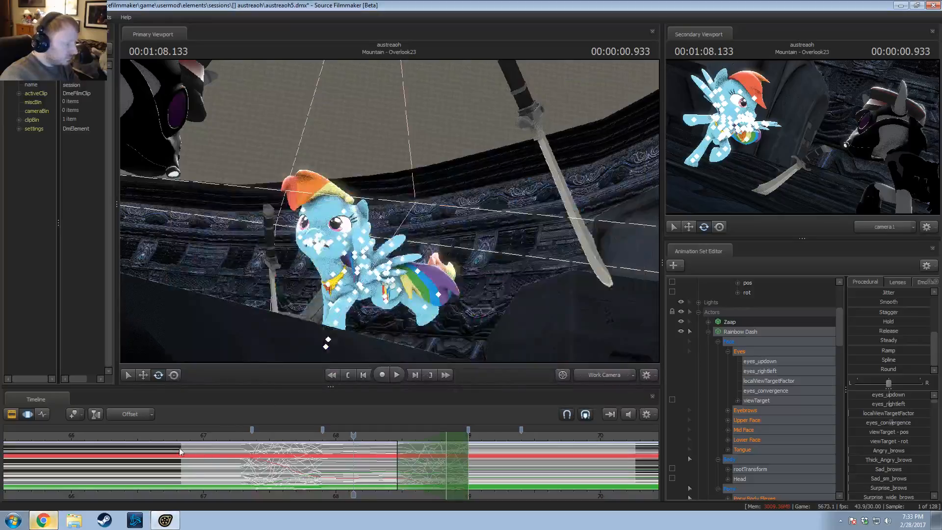
pyautogui.moveTo(179, 447); pyautogui.dragTo(207, 474)
pyautogui.press('space')
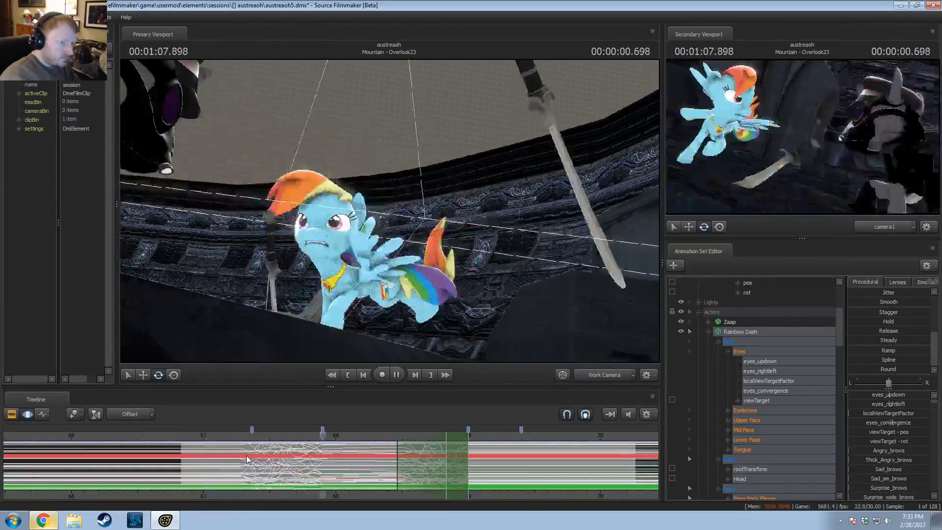
pyautogui.press('space')
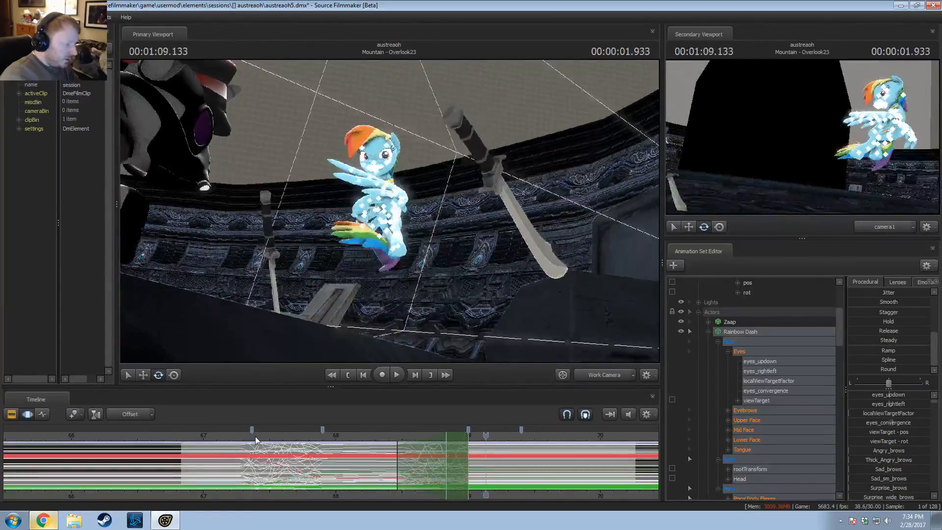
pyautogui.moveTo(255, 437)
pyautogui.mouseDown()
pyautogui.moveTo(318, 437)
pyautogui.moveTo(200, 437)
pyautogui.moveTo(318, 437)
pyautogui.moveTo(260, 441)
pyautogui.mouseUp()
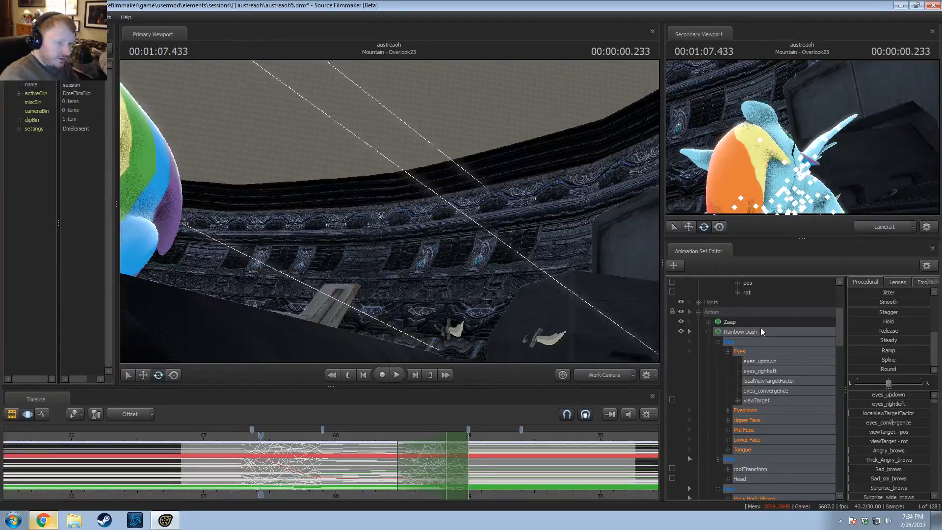
pyautogui.scroll(3, 760, 332)
pyautogui.press('space')
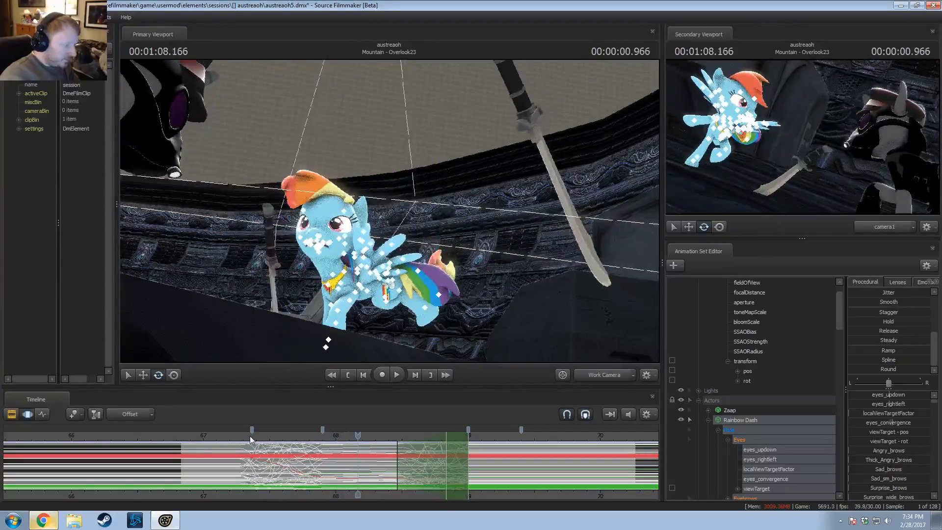
pyautogui.click(251, 436)
# Step: Switch to the YouTube reference, replay the slash around 1:07, and return to Source Filmmaker to play the shot up to about 67.9 seconds
pyautogui.hotkey('alt', 'Tab')
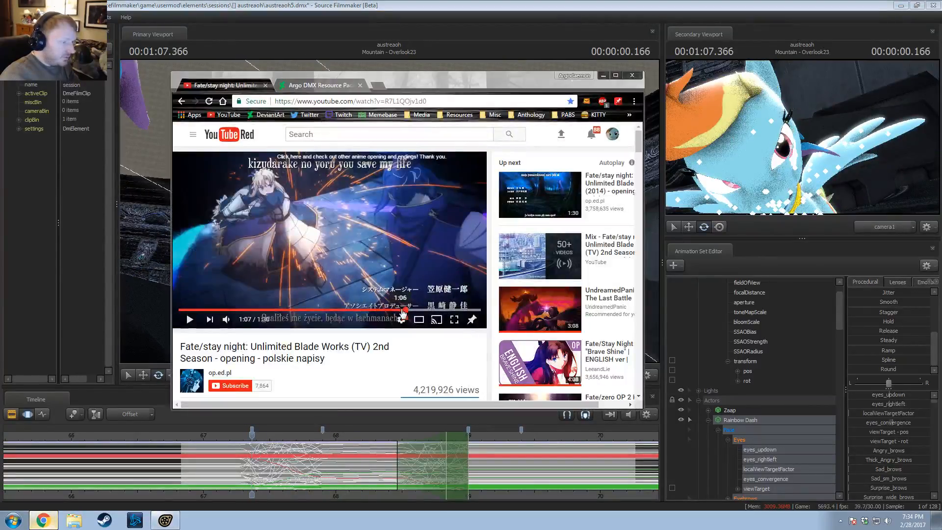
pyautogui.press('space')
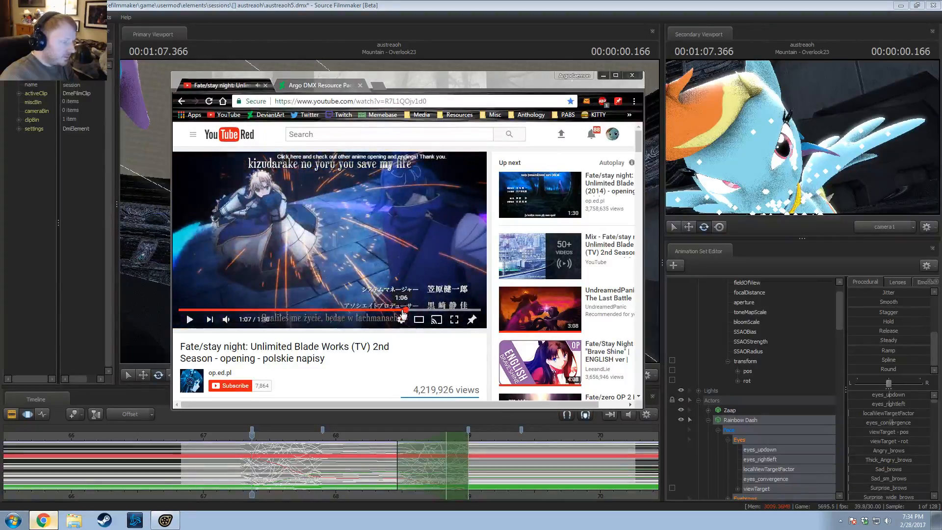
pyautogui.press('space')
pyautogui.press('space')
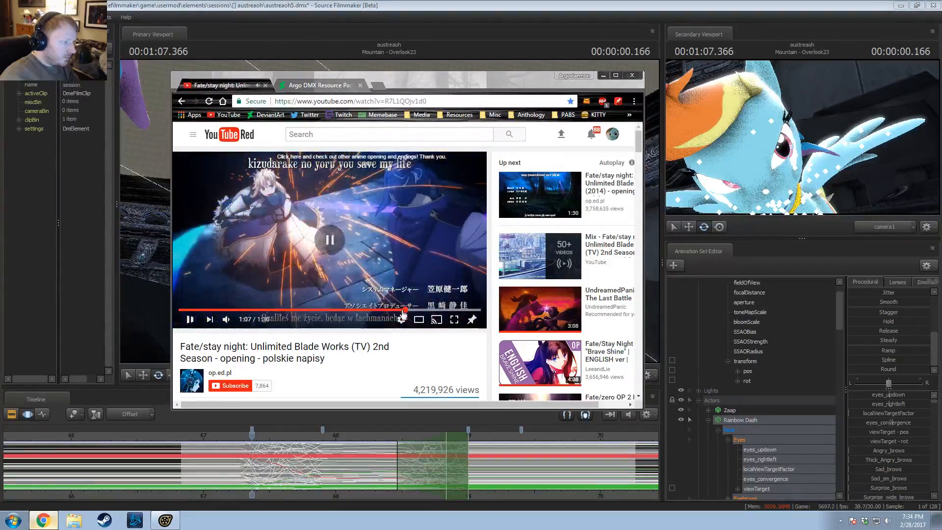
pyautogui.click(325, 5)
pyautogui.press('space')
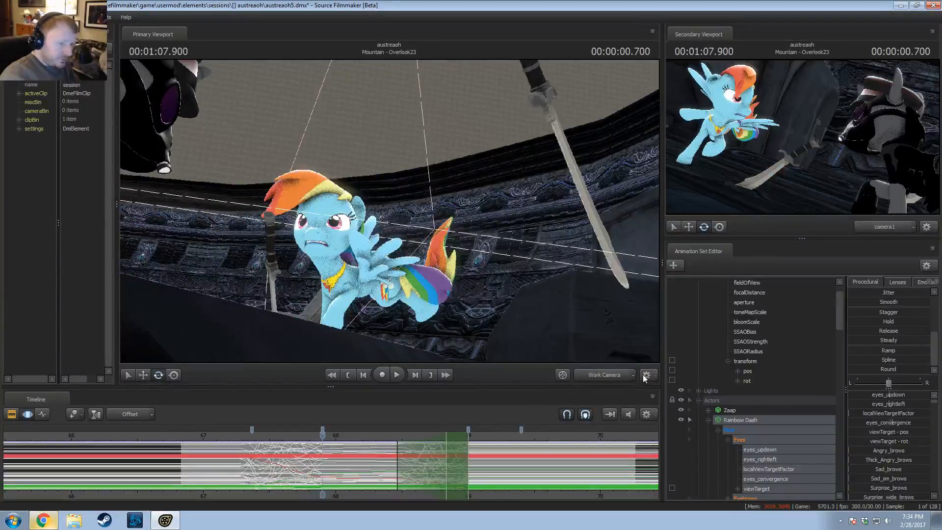
# Step: Select the Main Camera together with all actors and shift their motion from about 67.3 seconds earlier by about 0.1 seconds, blending out by 69.0
pyautogui.scroll(1, 740, 308)
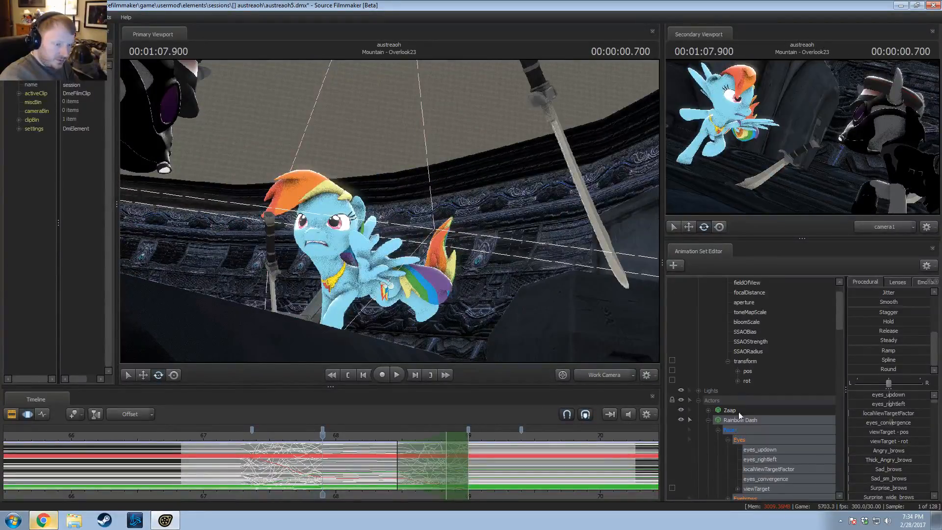
pyautogui.click(724, 293)
pyautogui.scroll(-2, 737, 414)
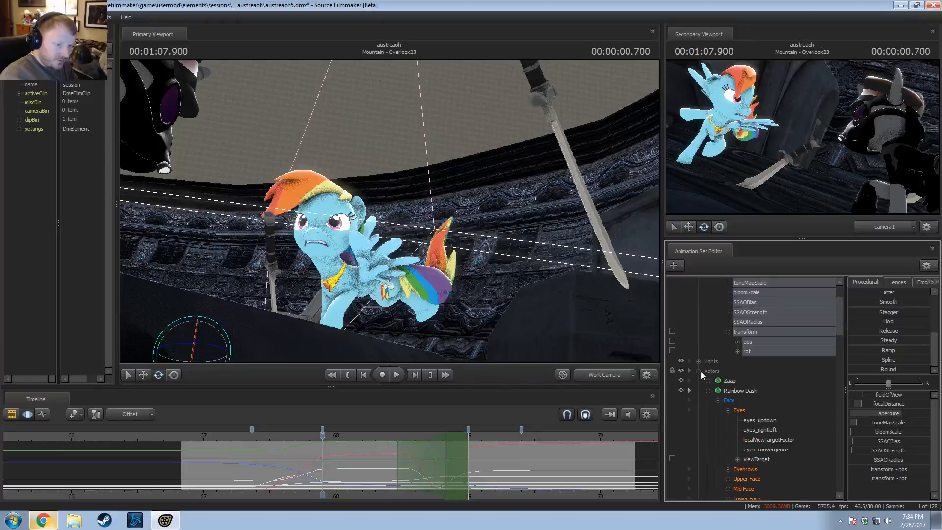
pyautogui.click(699, 371)
pyautogui.click(712, 381)
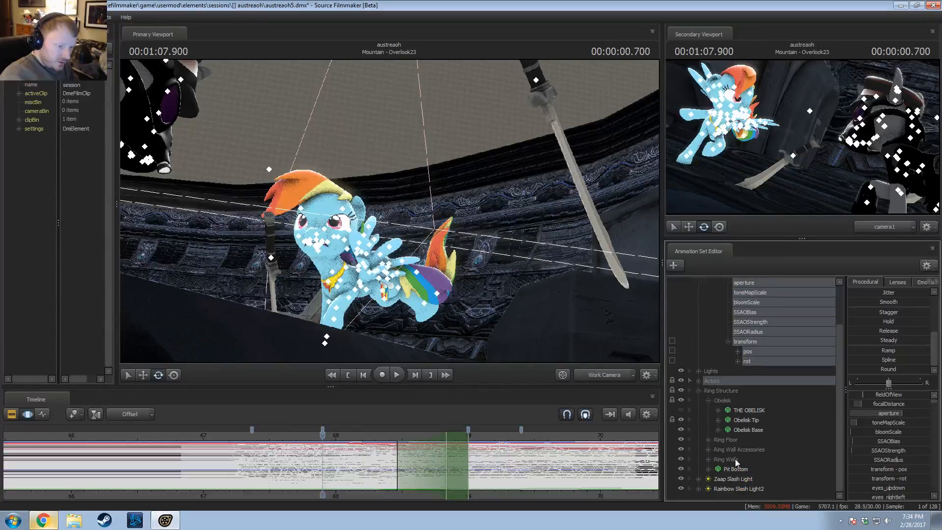
pyautogui.moveTo(273, 474); pyautogui.dragTo(472, 467)
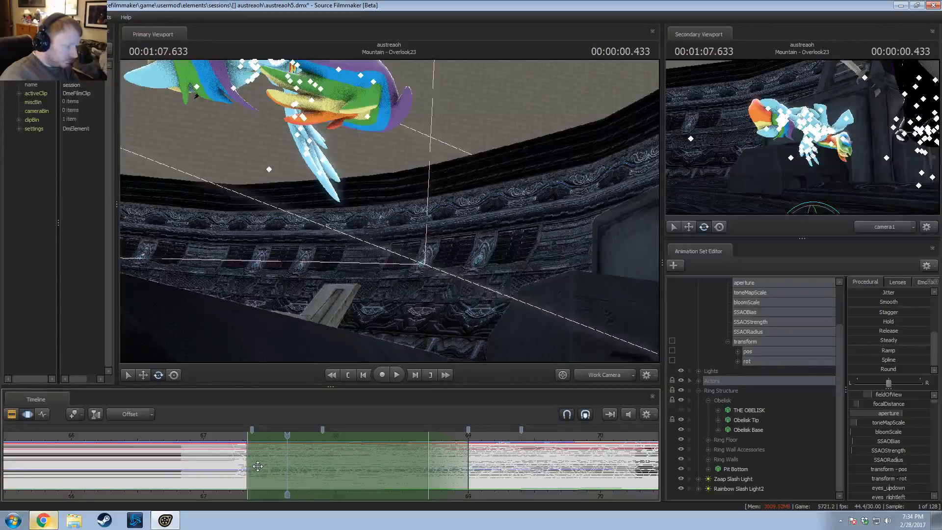
pyautogui.moveTo(261, 462); pyautogui.dragTo(243, 460)
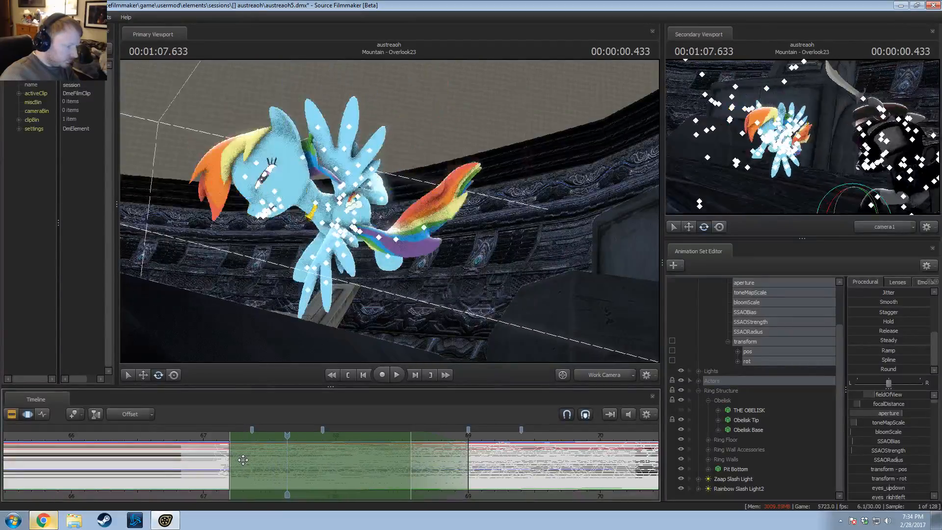
# Step: Replay the shifted motion from about 66.9 seconds to check the timing of the camera and actors
pyautogui.moveTo(195, 436); pyautogui.dragTo(187, 439)
pyautogui.press('F2')
pyautogui.press('space')
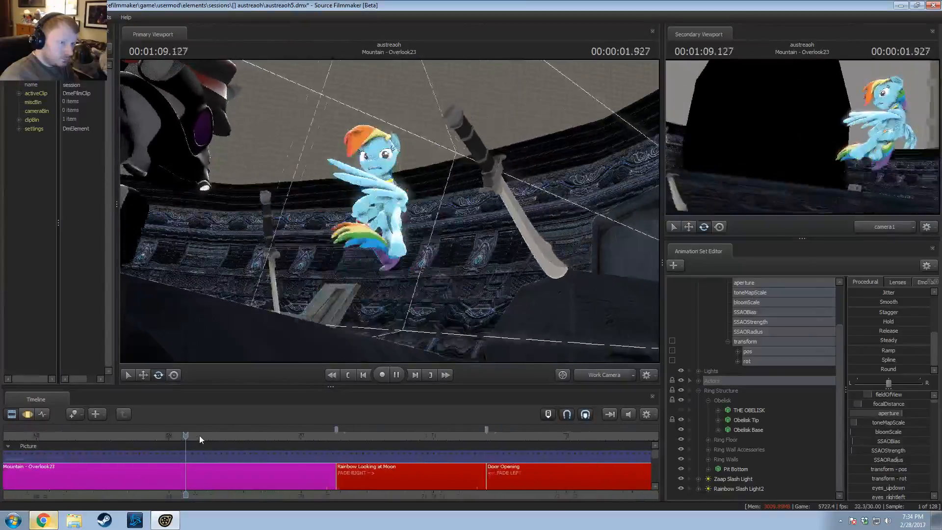
pyautogui.press('space')
pyautogui.press('F3')
pyautogui.moveTo(150, 438); pyautogui.dragTo(97, 443)
pyautogui.press('space')
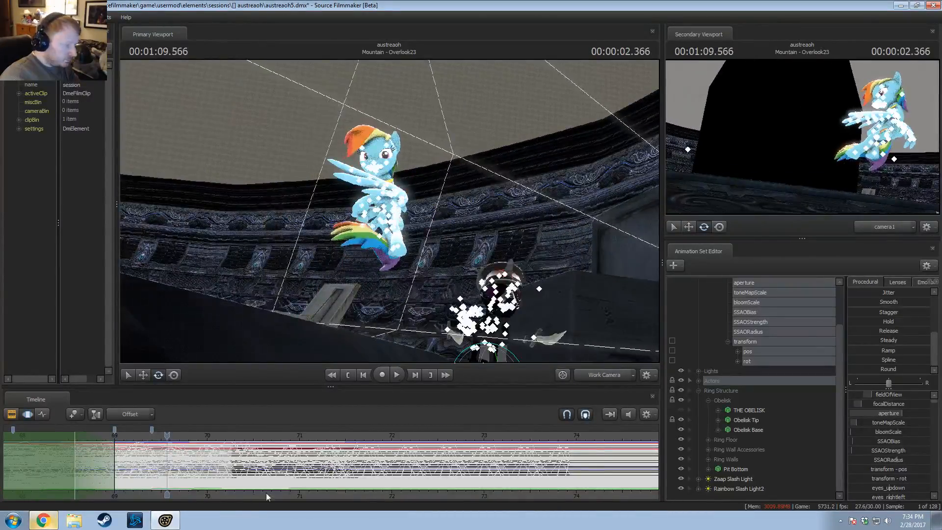
# Step: Replay the start of Mountain - Overlook23 from about 67.0 seconds to examine Rainbow Dash's turn
pyautogui.moveTo(106, 456); pyautogui.dragTo(307, 439, button='middle')
pyautogui.moveTo(142, 444); pyautogui.dragTo(177, 440, button='middle')
pyautogui.click(180, 437)
pyautogui.press('F2')
pyautogui.press('space')
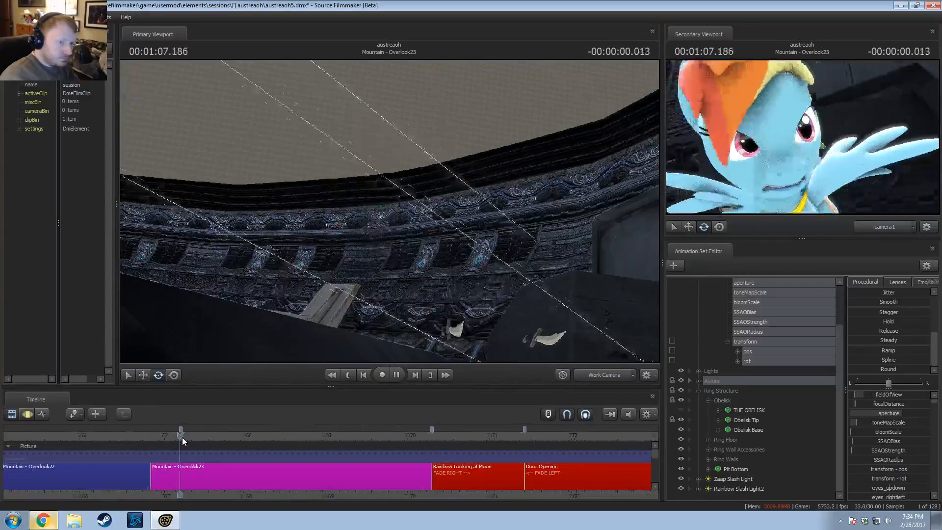
pyautogui.press('space')
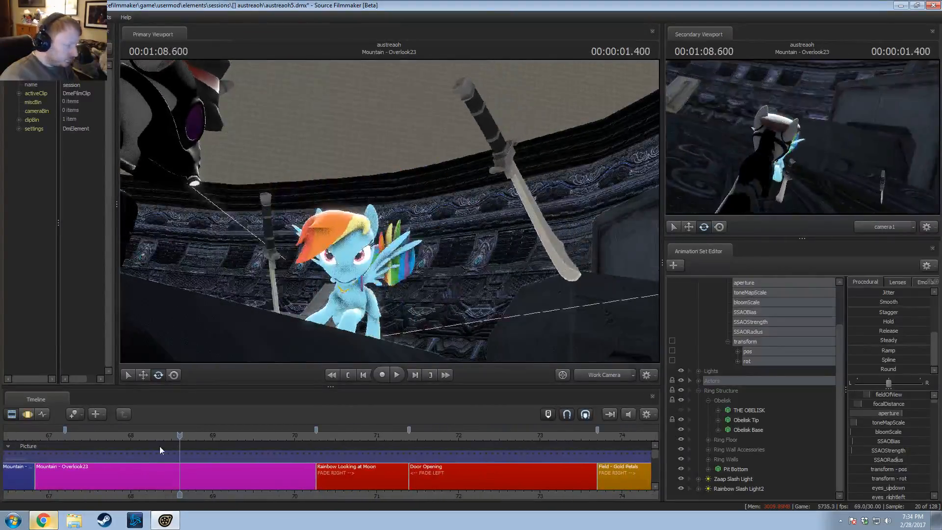
pyautogui.press('F3')
pyautogui.press('space')
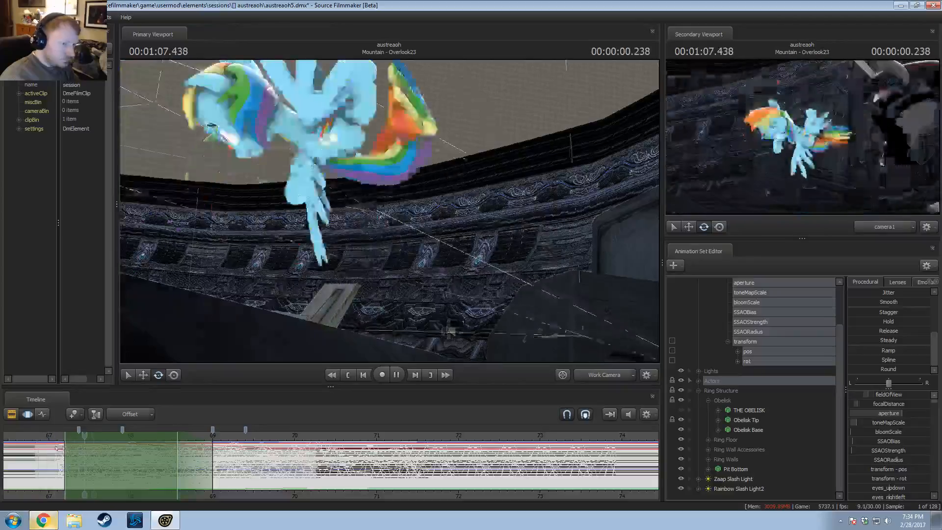
pyautogui.press('space')
# Step: Play the cut from Mountain - Overlook22 into Mountain - Overlook23 from about 66.4 to 67.9 seconds
pyautogui.press('F2')
pyautogui.moveTo(254, 485); pyautogui.dragTo(366, 460, button='middle')
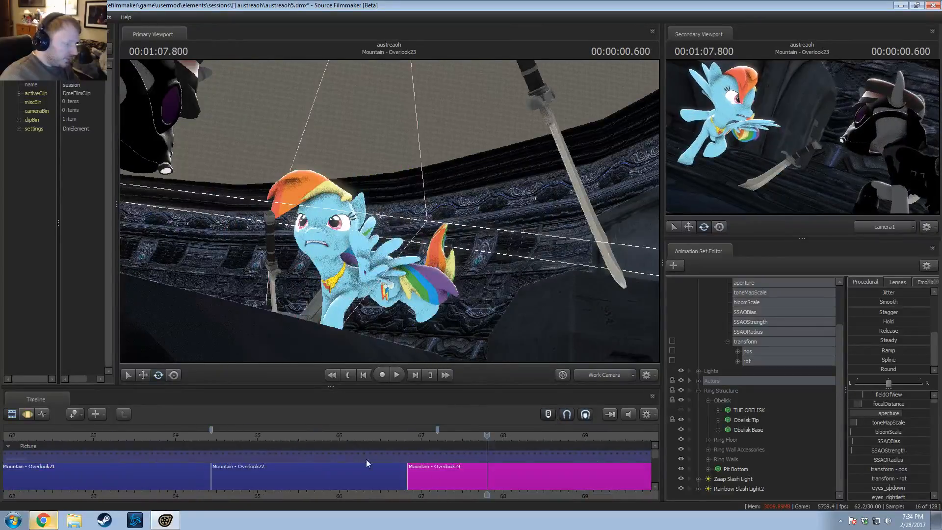
pyautogui.moveTo(414, 435); pyautogui.dragTo(369, 436)
pyautogui.scroll(-6, 491, 492)
pyautogui.scroll(2, 451, 458)
pyautogui.scroll(3, 450, 458)
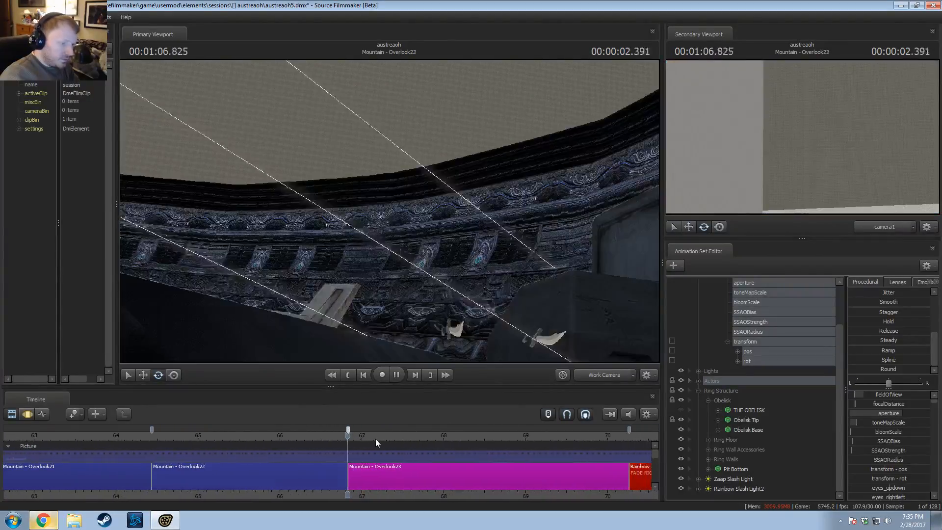
pyautogui.press('space')
# Step: Switch to the YouTube reference, replay it from about 1:06 to 1:07, and return to Source Filmmaker
pyautogui.hotkey('alt', 'Tab')
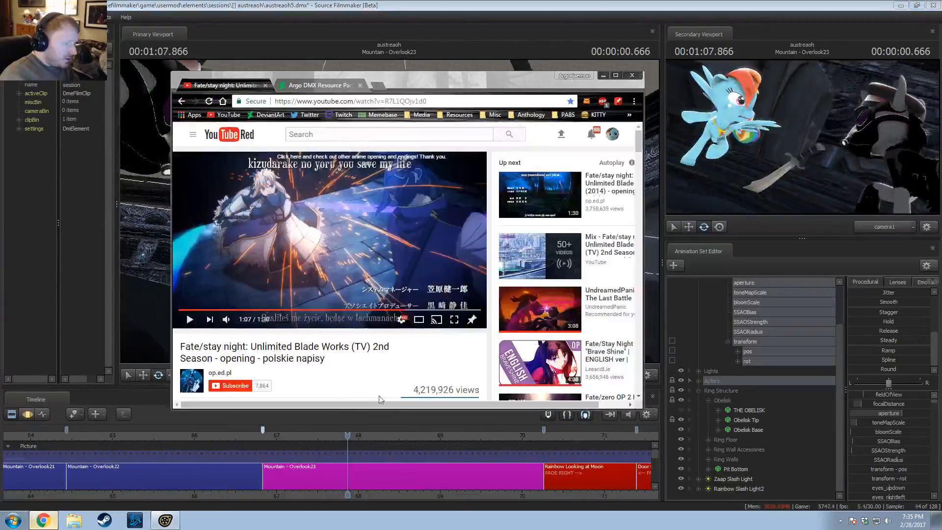
pyautogui.click(401, 310)
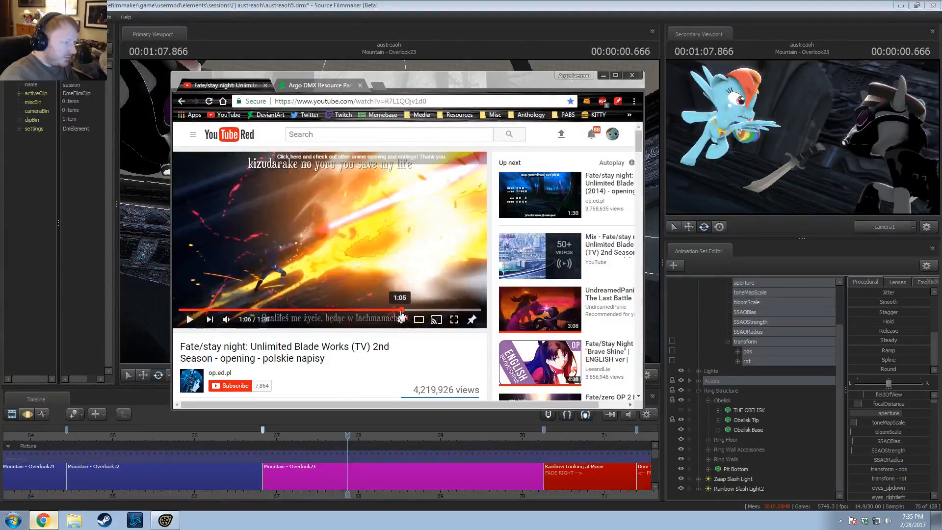
pyautogui.press('space')
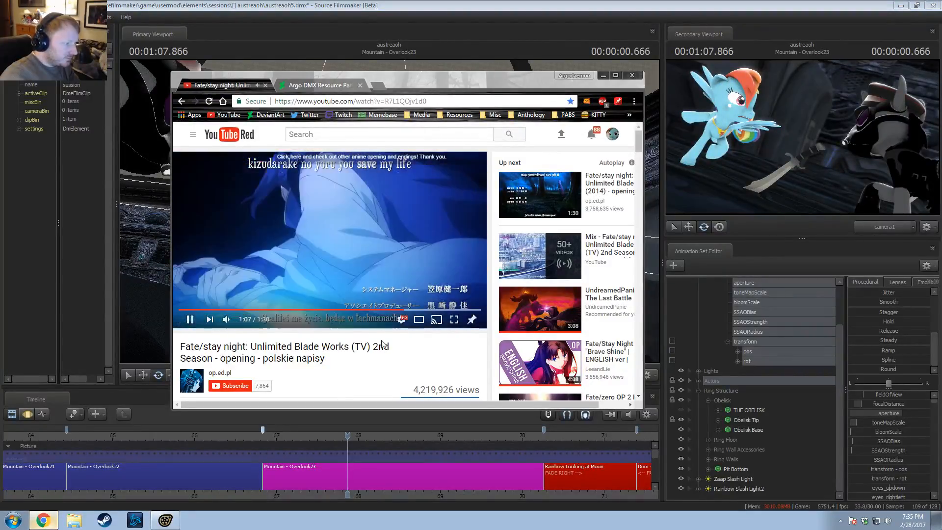
pyautogui.press('space')
pyautogui.click(394, 4)
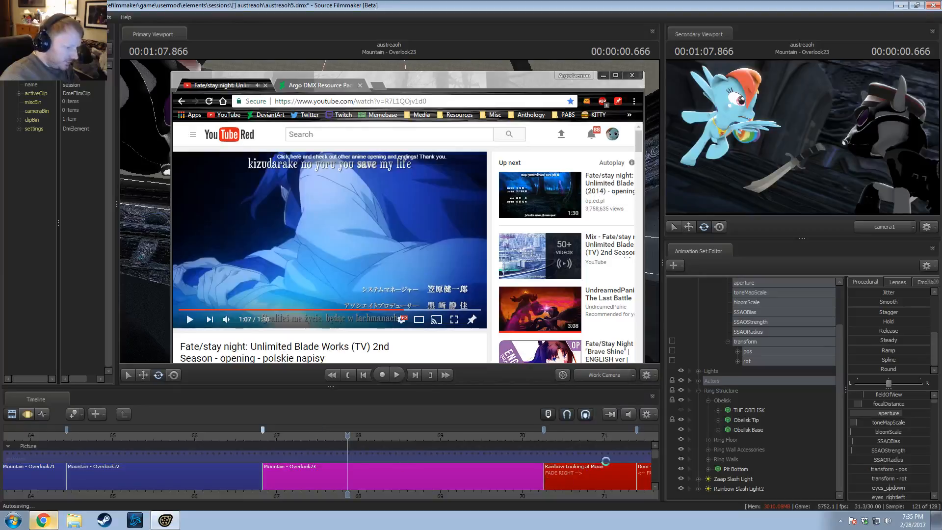
# Step: Set the volume of the brave shine - fate stay night.wav clip on the Music (Japanese) track to 0.25
pyautogui.press('F3')
pyautogui.press('ctrl')
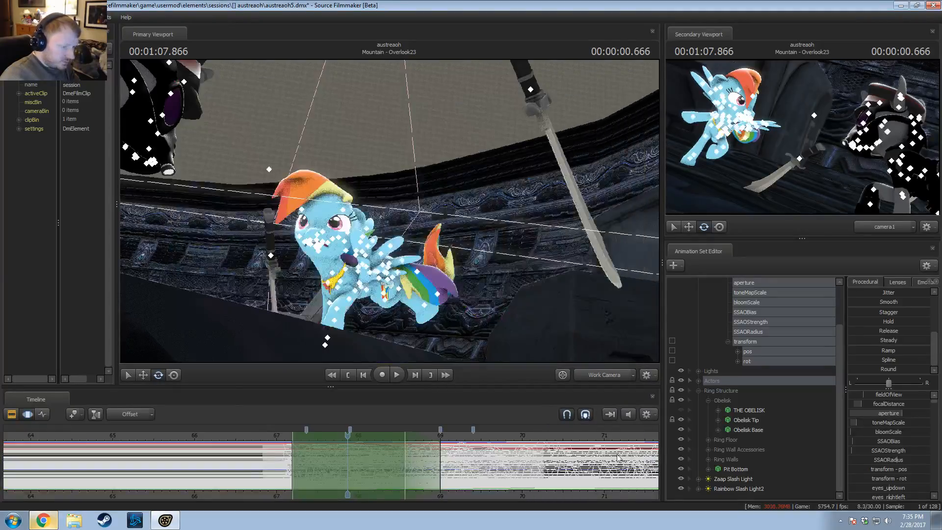
pyautogui.press('F2')
pyautogui.scroll(-3, 500, 470)
pyautogui.moveTo(656, 454); pyautogui.dragTo(655, 472)
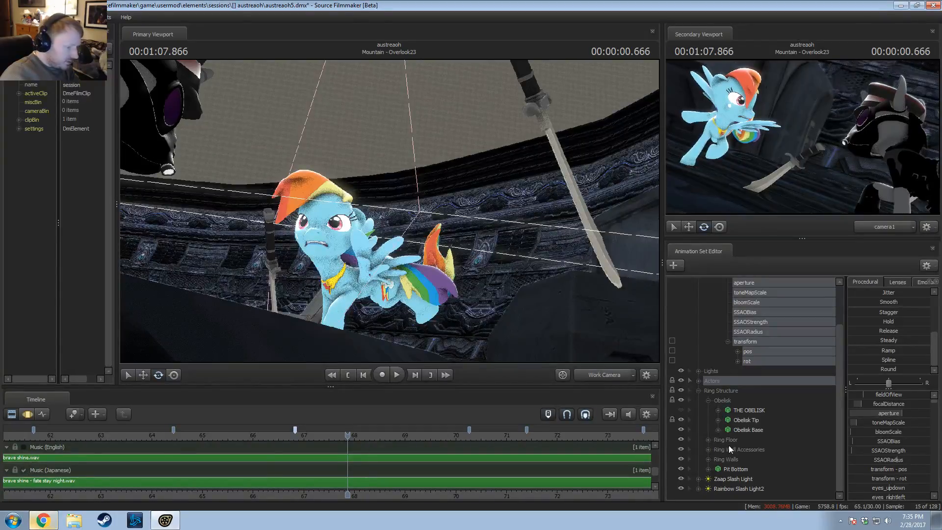
pyautogui.moveTo(655, 472); pyautogui.dragTo(654, 452)
pyautogui.scroll(3, 376, 476)
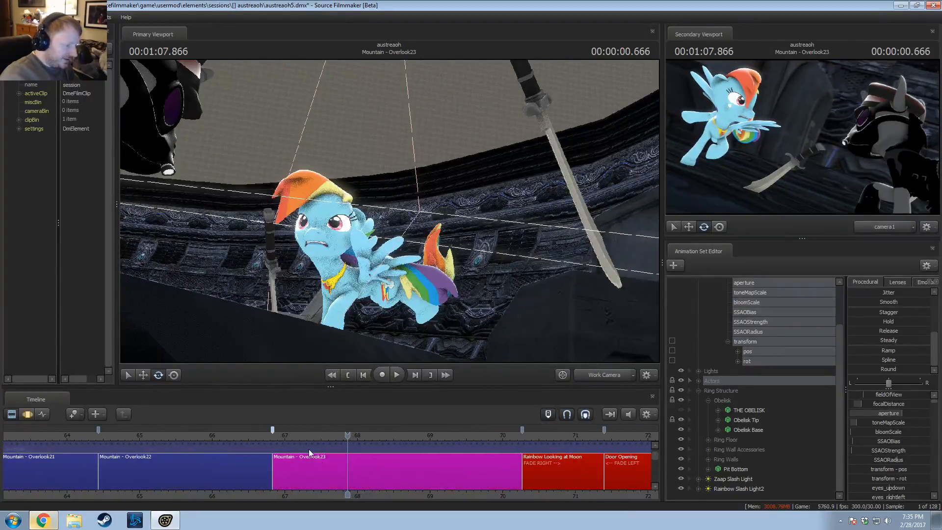
pyautogui.moveTo(306, 436); pyautogui.dragTo(282, 436)
pyautogui.moveTo(656, 457); pyautogui.dragTo(647, 480)
pyautogui.rightClick(141, 480)
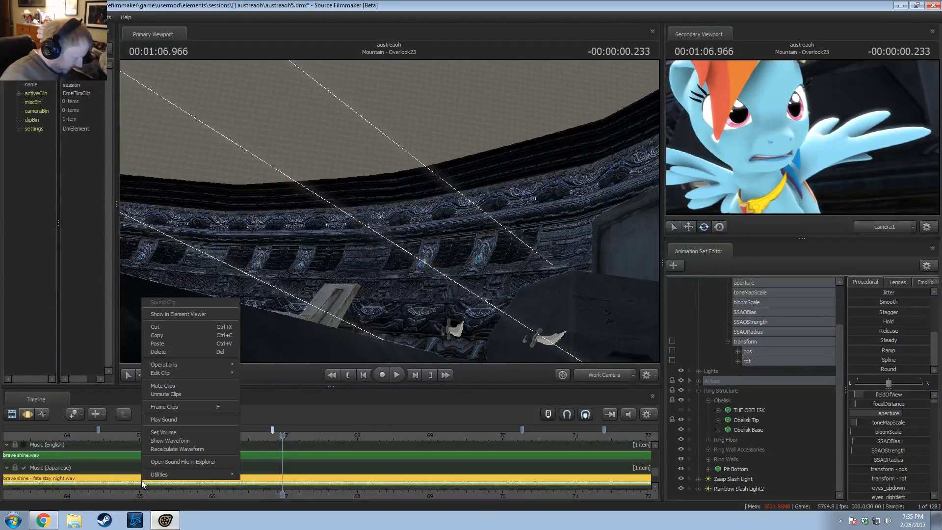
pyautogui.click(167, 432)
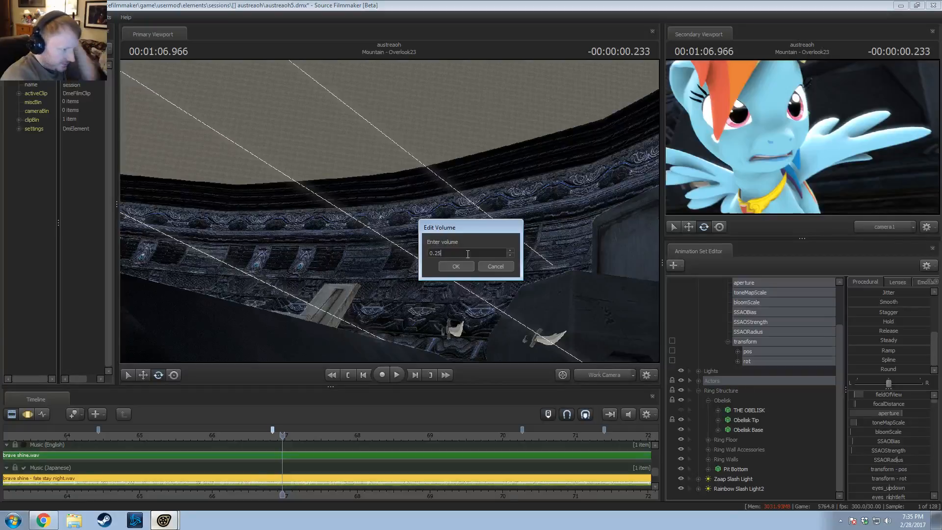
pyautogui.press('Return')
# Step: Replay the cut into Mountain - Overlook23 from about 66 seconds with the music, and scrub to about 67.4 seconds
pyautogui.moveTo(284, 436); pyautogui.dragTo(255, 436)
pyautogui.press('F3')
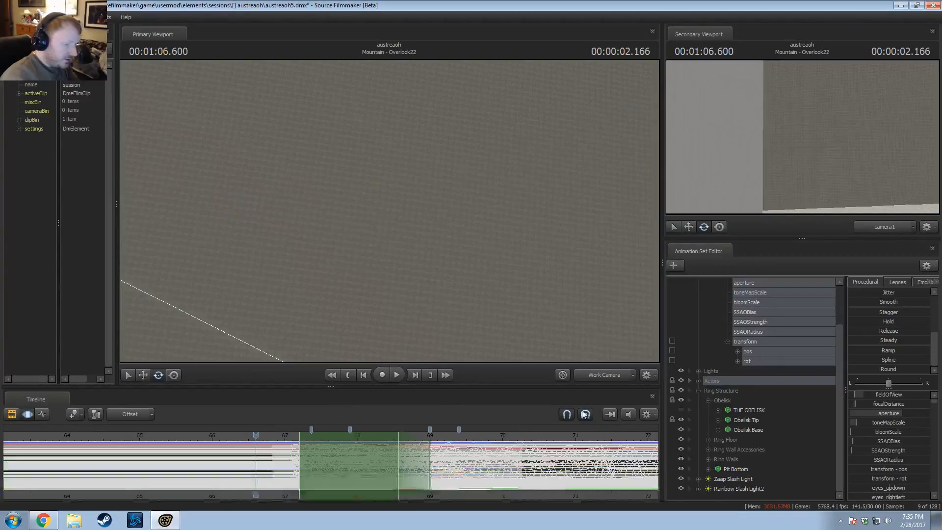
pyautogui.press('F2')
pyautogui.moveTo(657, 472); pyautogui.dragTo(652, 440)
pyautogui.scroll(2, 252, 434)
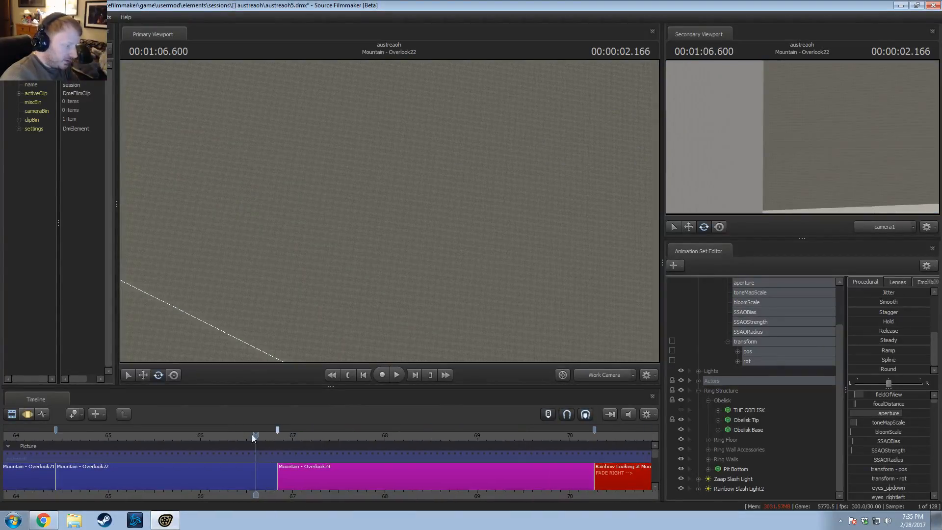
pyautogui.moveTo(260, 436); pyautogui.dragTo(202, 460)
pyautogui.press('space')
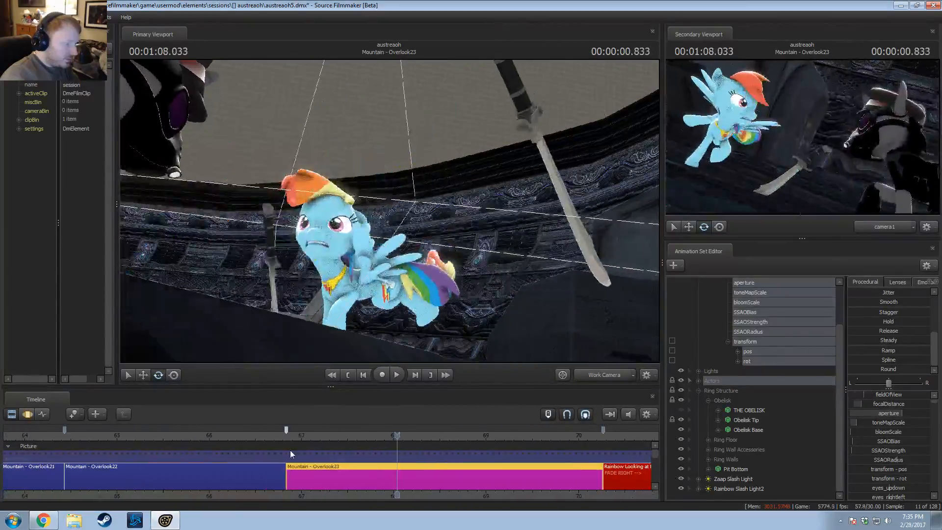
pyautogui.click(302, 435)
pyautogui.moveTo(302, 435); pyautogui.dragTo(341, 436)
# Step: Recheck the YouTube reference around 1:06, return to Source Filmmaker, and scrub the start of the turn to 67.3 seconds
pyautogui.hotkey('alt', 'Tab')
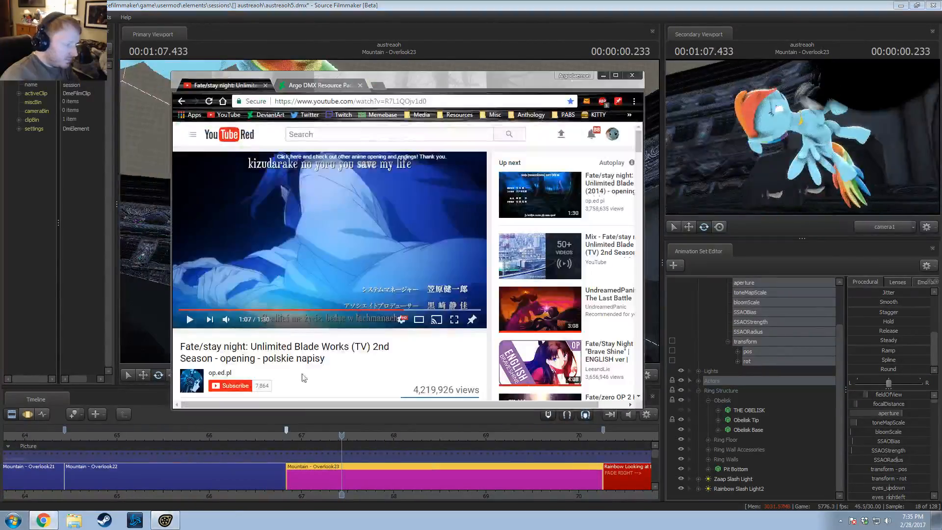
pyautogui.press('space')
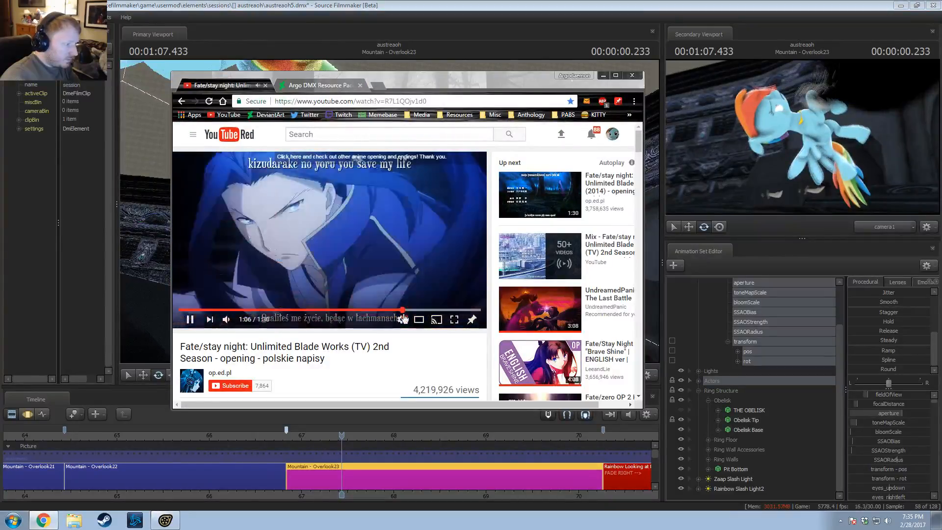
pyautogui.press('space')
pyautogui.hotkey('alt', 'Tab')
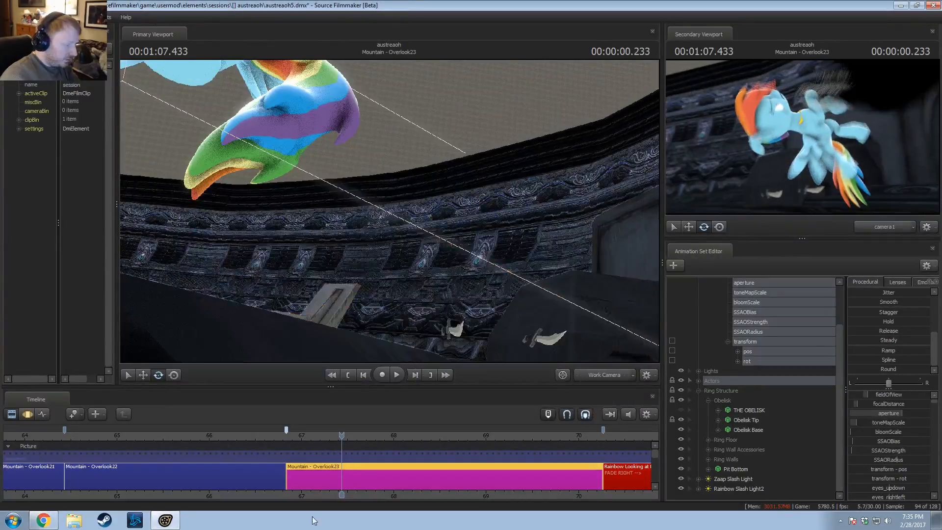
pyautogui.moveTo(303, 438); pyautogui.dragTo(329, 442)
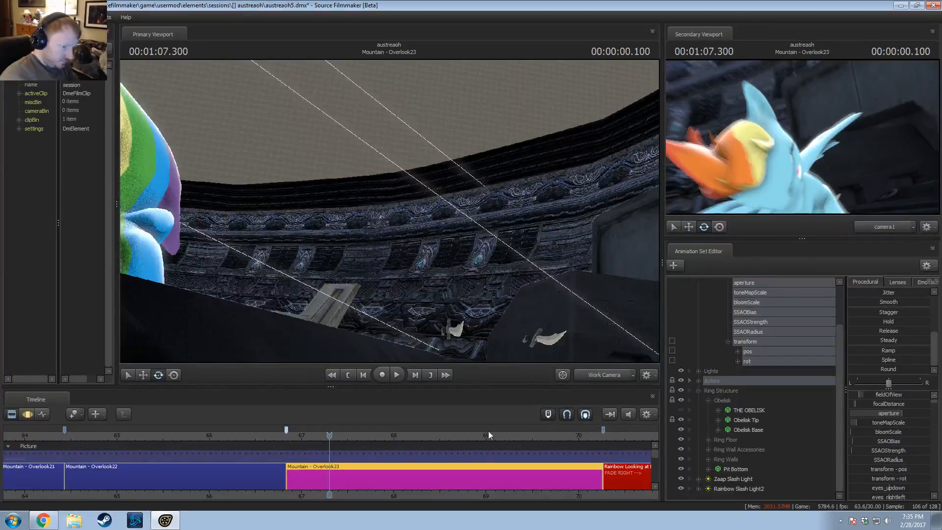
# Step: Select Main Camera for motion editing and set a time selection from about 67.2 to 67.8 seconds, with falloff out to about 68.4
pyautogui.press('F4')
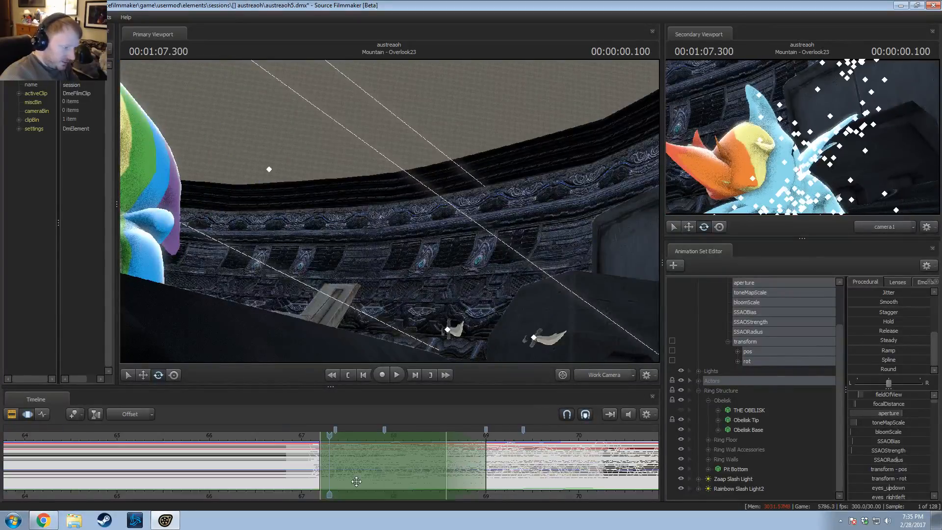
pyautogui.scroll(2, 740, 350)
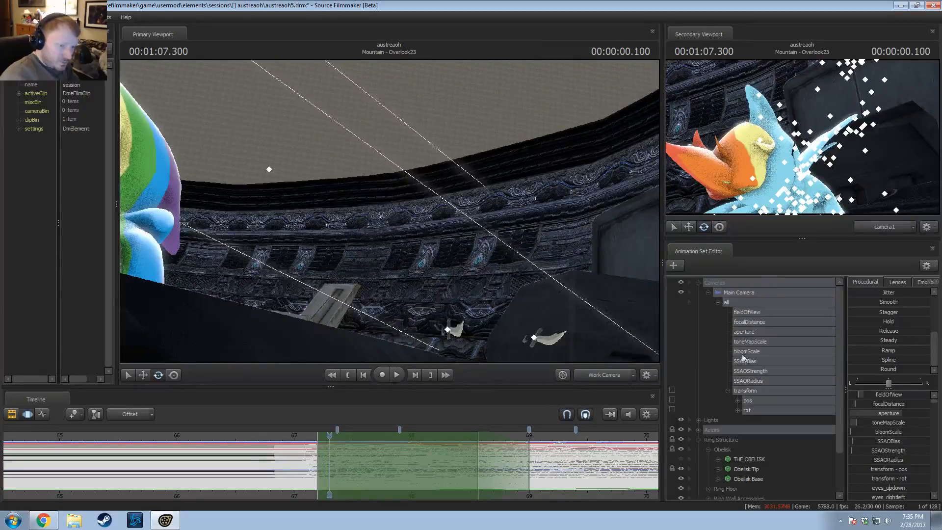
pyautogui.click(741, 295)
pyautogui.scroll(2, 372, 480)
pyautogui.press('shift')
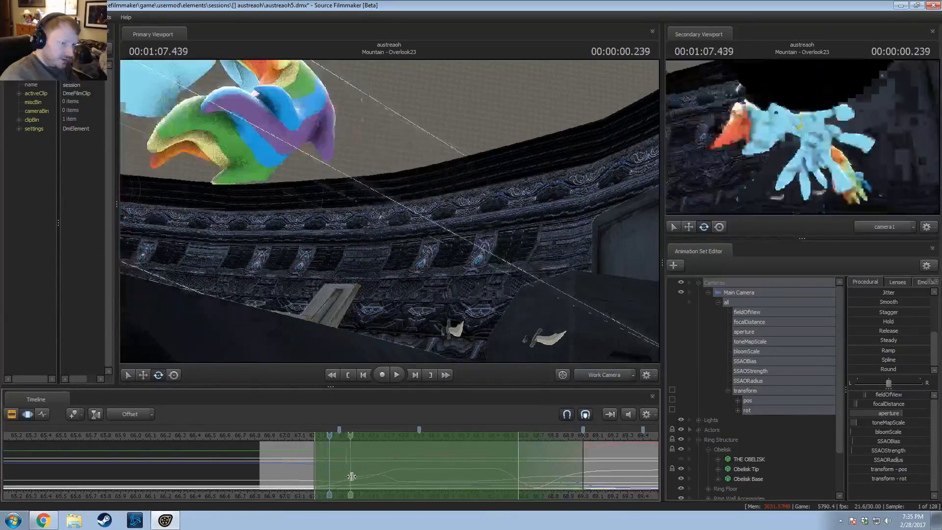
pyautogui.keyDown('shift'); pyautogui.click(410, 475); pyautogui.keyUp('shift')
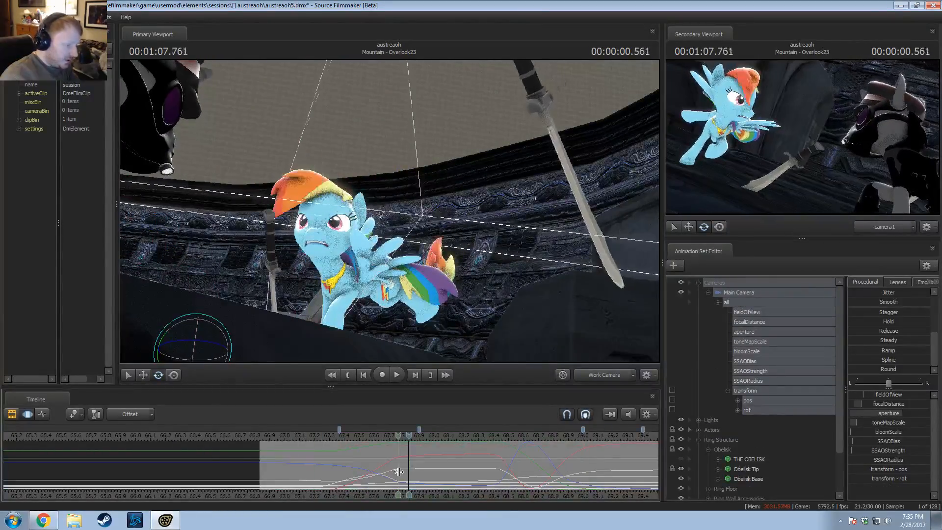
pyautogui.keyDown('shift'); pyautogui.moveTo(399, 471); pyautogui.dragTo(315, 472); pyautogui.keyUp('shift')
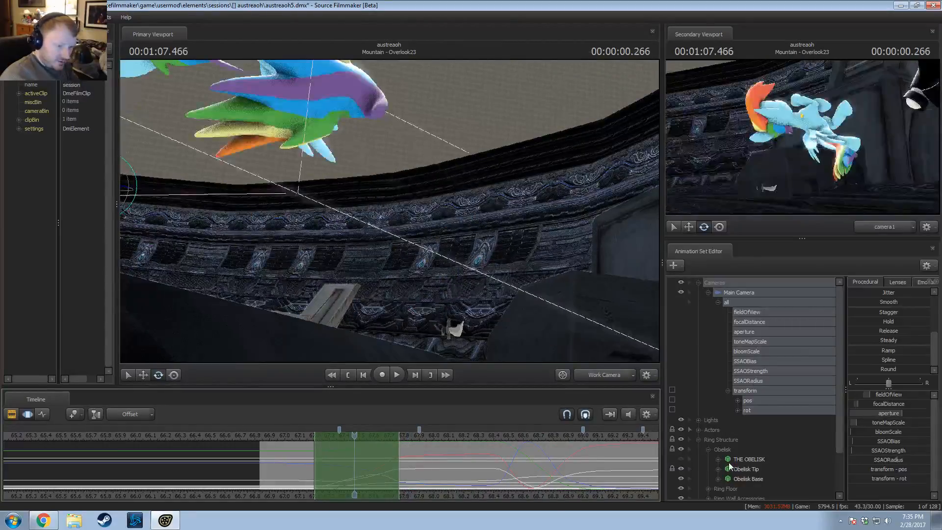
pyautogui.moveTo(402, 465); pyautogui.dragTo(496, 467)
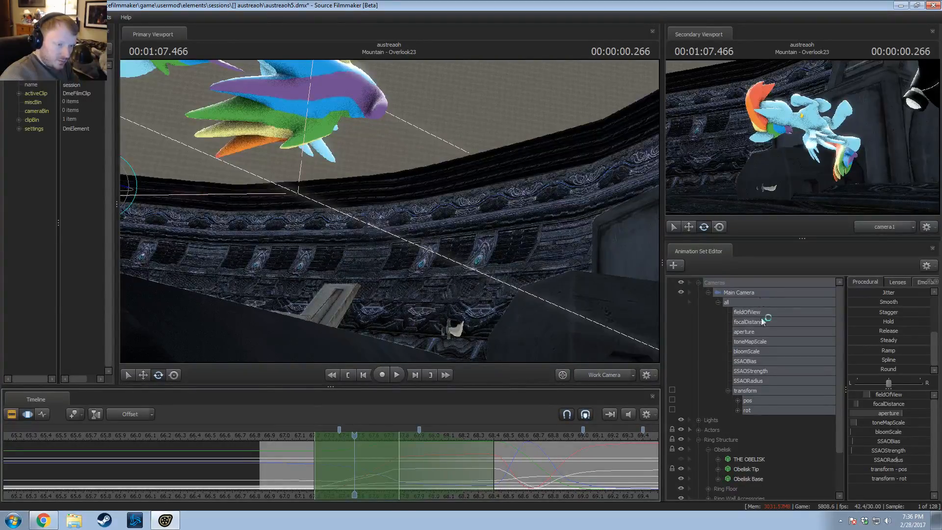
# Step: Retime the cameras, actors and scene elements together, ending the time selection at about 67.6 seconds and its falloff at about 68.3 seconds
pyautogui.scroll(-2, 760, 396)
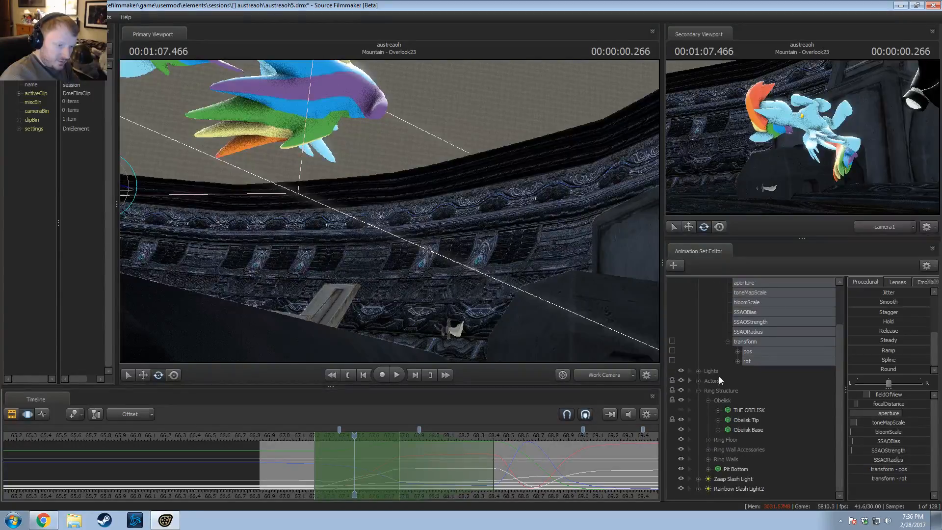
pyautogui.click(736, 478)
pyautogui.scroll(2, 740, 442)
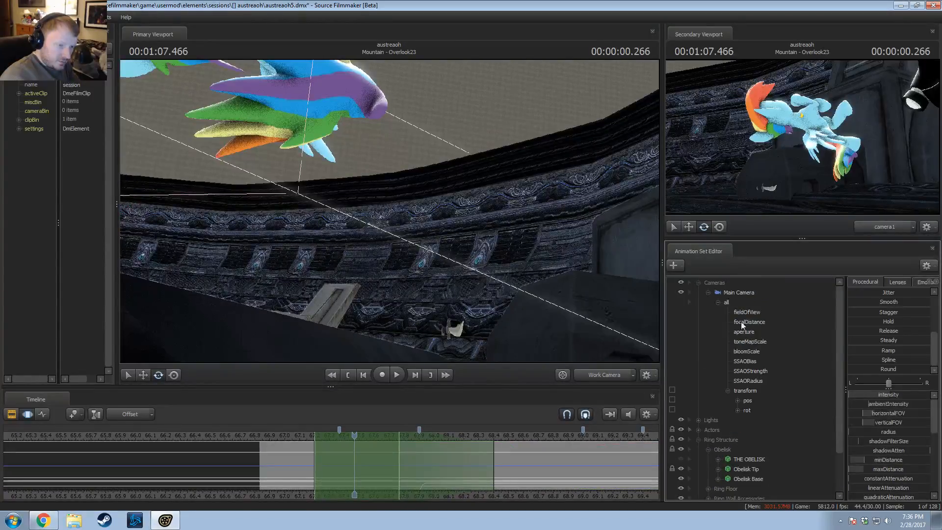
pyautogui.click(735, 292)
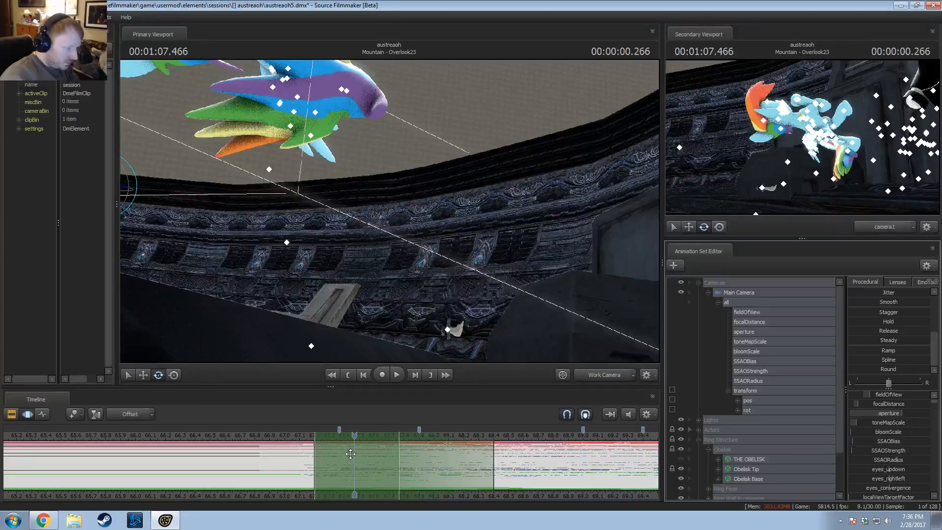
pyautogui.moveTo(438, 463); pyautogui.dragTo(413, 465)
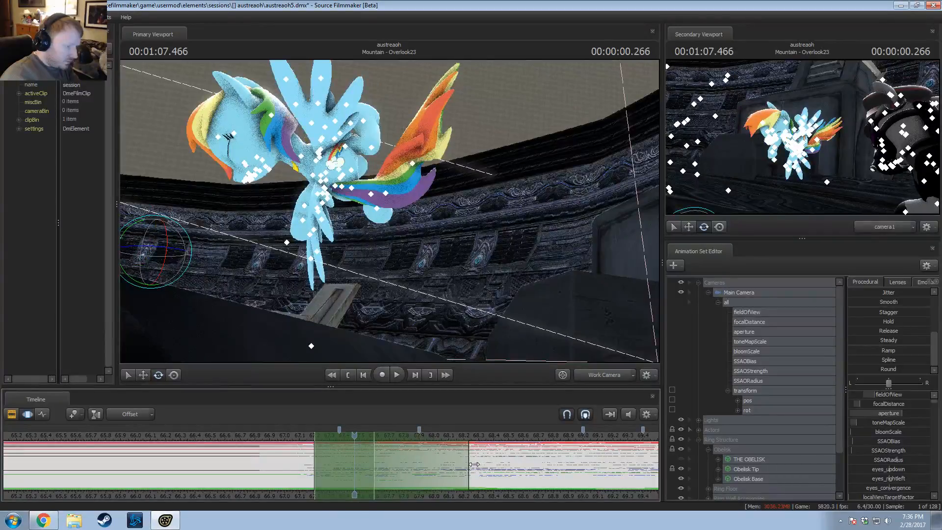
pyautogui.moveTo(476, 462); pyautogui.dragTo(479, 464)
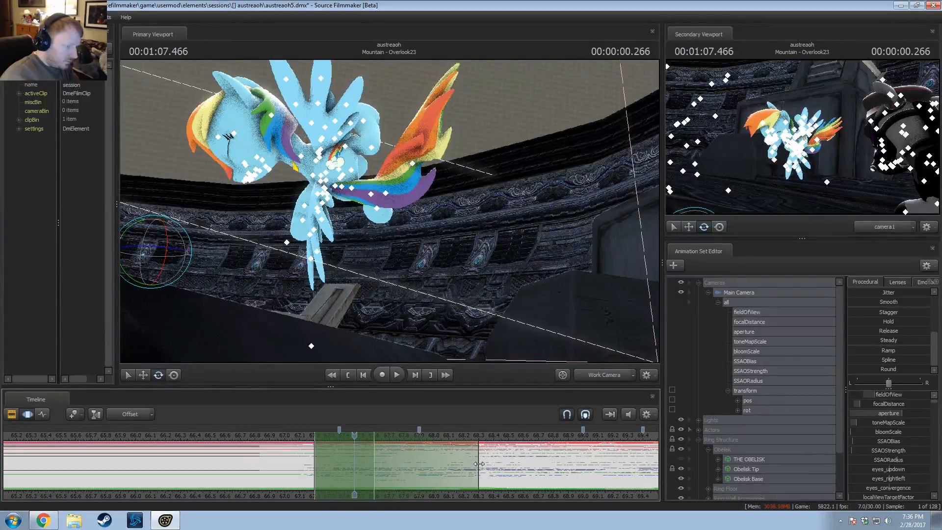
# Step: Replay the Mountain - Overlook23 shot from its start at about 66.8 seconds through the second turn
pyautogui.press('space')
pyautogui.press('F3')
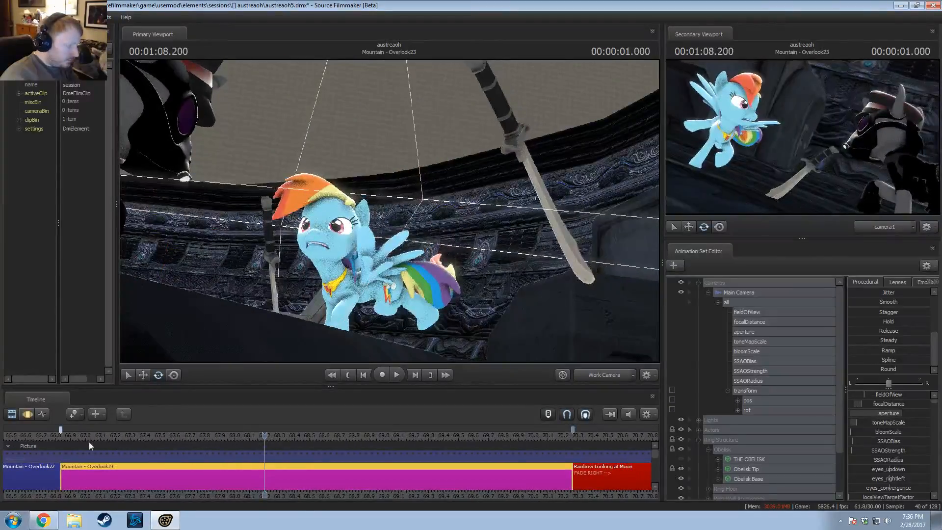
pyautogui.click(58, 434)
pyautogui.press('space')
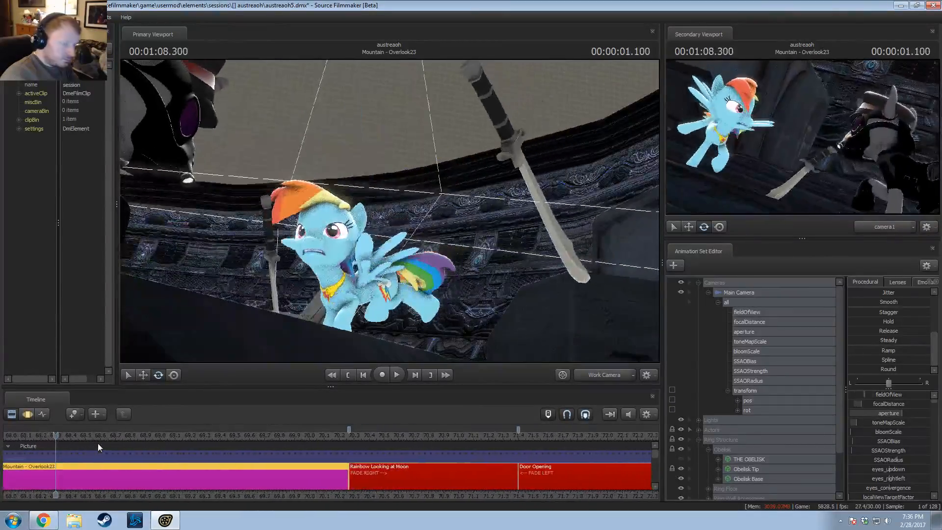
pyautogui.scroll(-3, 98, 443)
pyautogui.click(140, 434)
pyautogui.press('space')
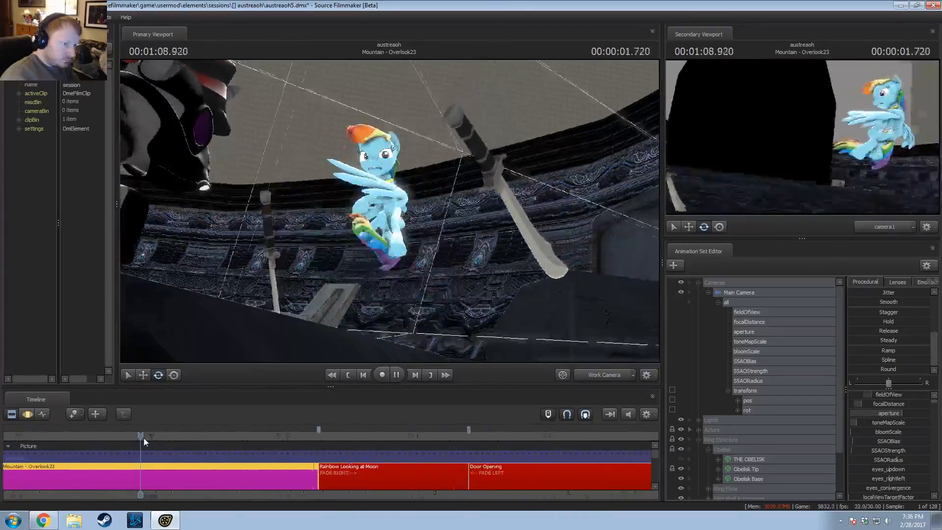
pyautogui.press('space')
# Step: Locate the end of Main Camera's second turn on its motion curves and place the time selection at about 68.9 seconds
pyautogui.press('F3')
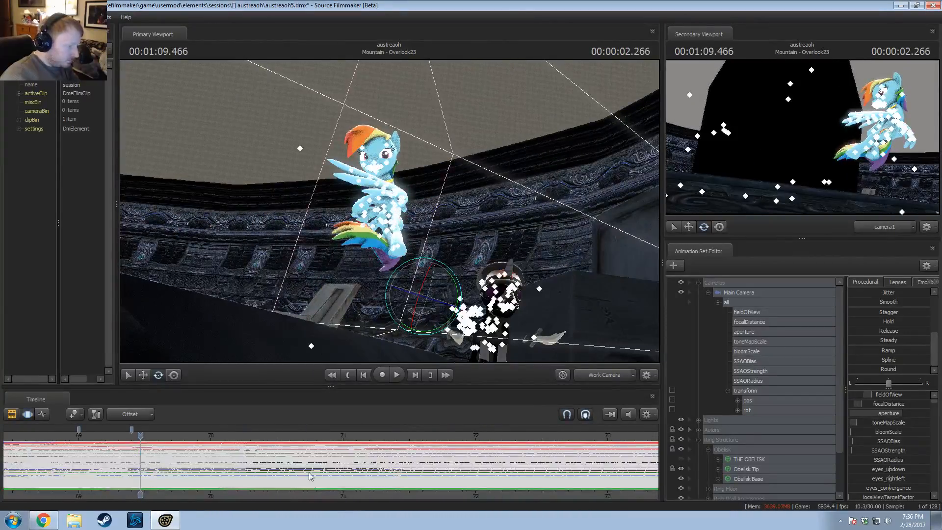
pyautogui.moveTo(309, 476); pyautogui.dragTo(571, 471, button='middle')
pyautogui.click(273, 442)
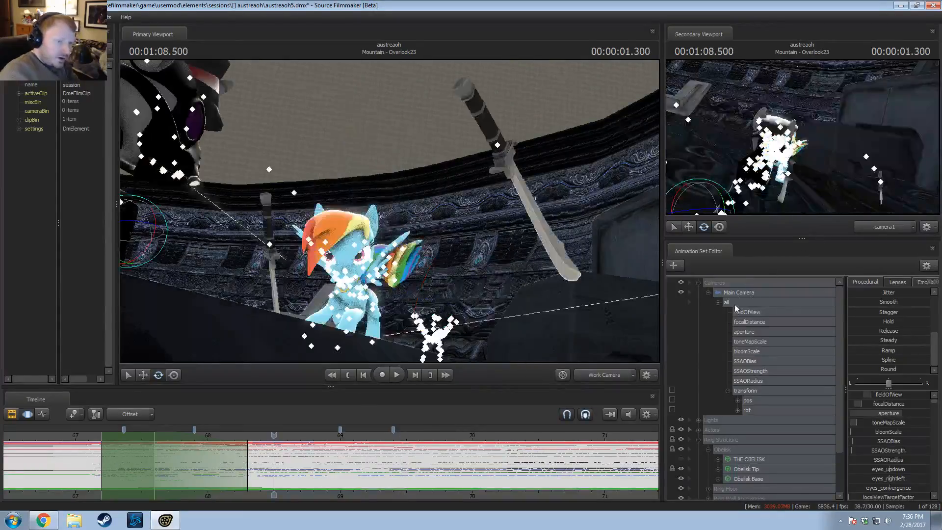
pyautogui.click(746, 291)
pyautogui.press('shift')
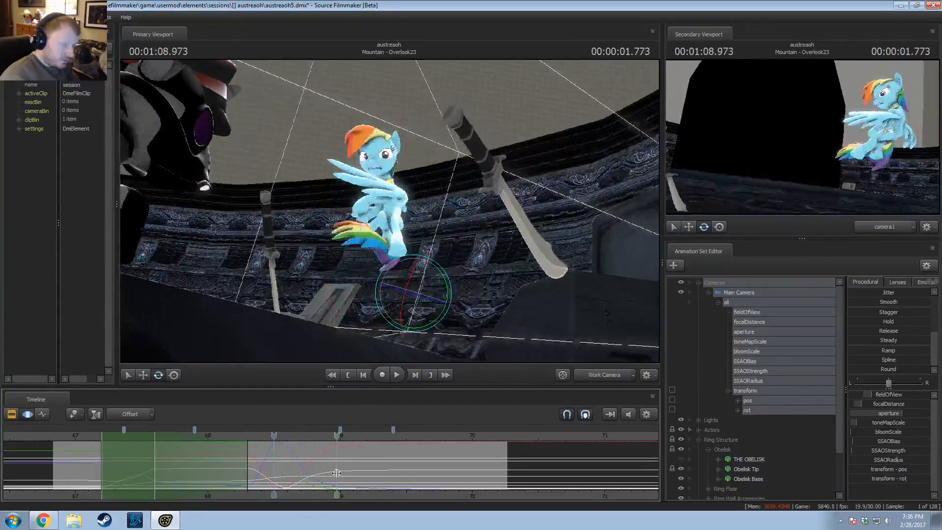
pyautogui.keyDown('shift'); pyautogui.moveTo(339, 468); pyautogui.dragTo(328, 466); pyautogui.keyUp('shift')
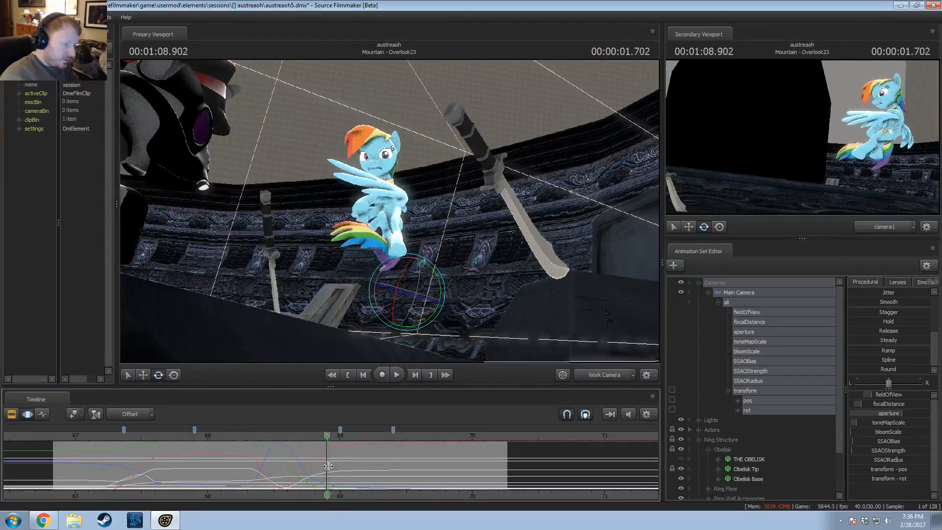
# Step: Select Rainbow Dash among the actors and set a time selection from about 68.7 to 68.9 seconds
pyautogui.scroll(-2, 740, 430)
pyautogui.click(705, 381)
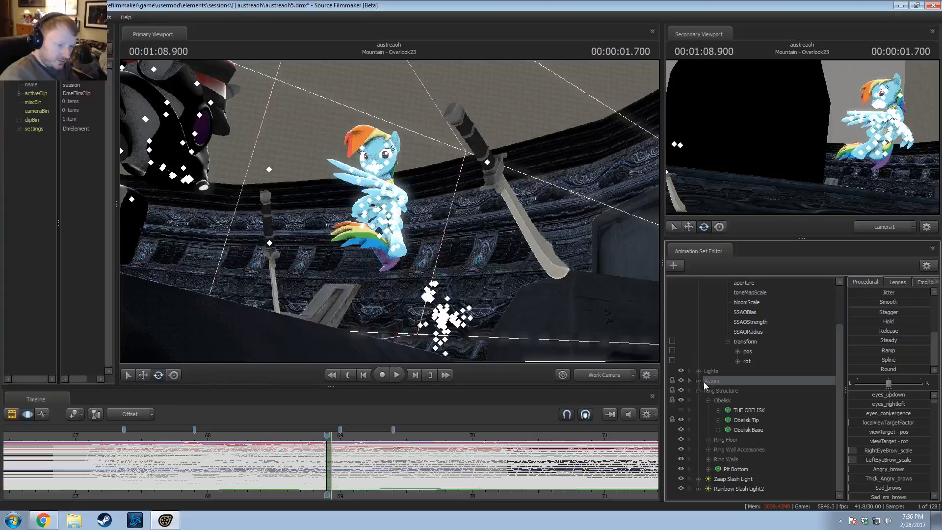
pyautogui.click(690, 381)
pyautogui.click(740, 400)
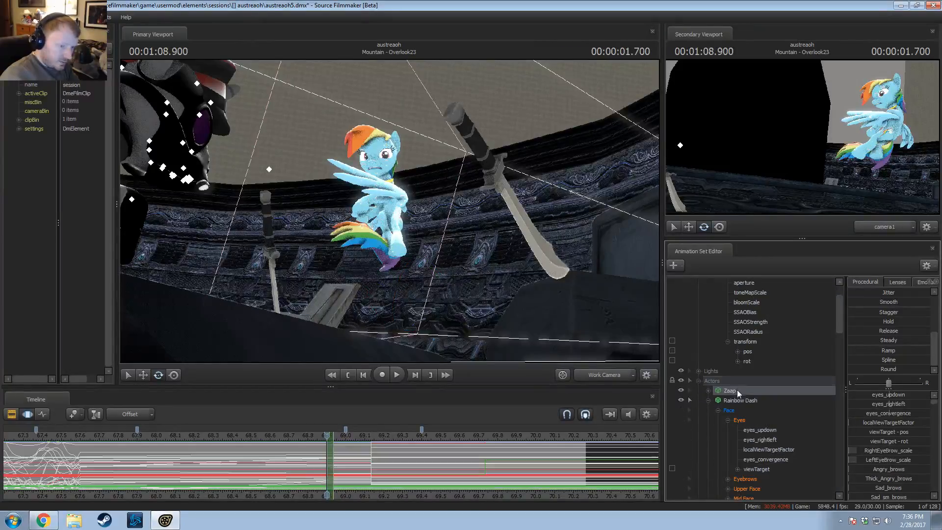
pyautogui.scroll(3, 344, 459)
pyautogui.moveTo(327, 460); pyautogui.dragTo(256, 480)
pyautogui.scroll(2, 279, 484)
pyautogui.scroll(-3, 369, 493)
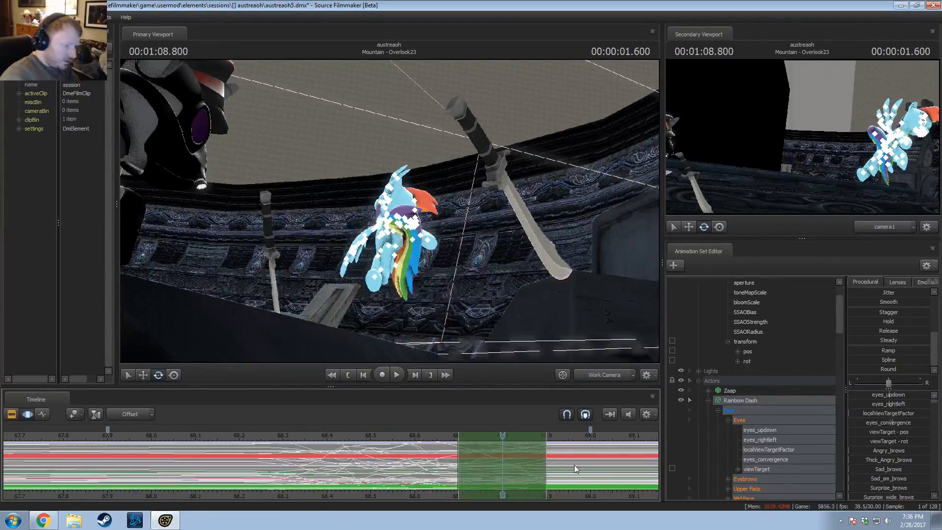
# Step: Try to stretch the selected Main Camera and Rainbow Dash animation out to 69.0 seconds, and undo it
pyautogui.scroll(2, 780, 338)
pyautogui.click(750, 302)
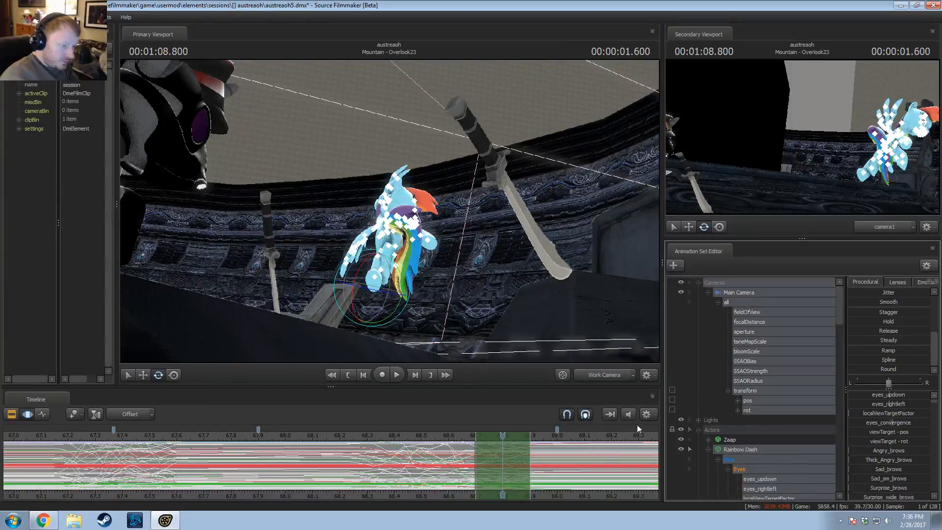
pyautogui.moveTo(533, 462); pyautogui.dragTo(560, 462)
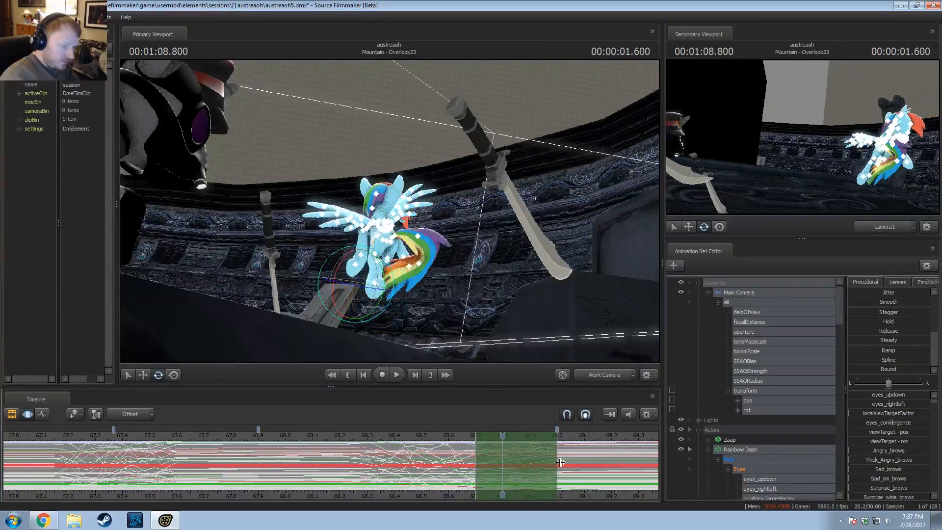
pyautogui.hotkey('ctrl', 'z')
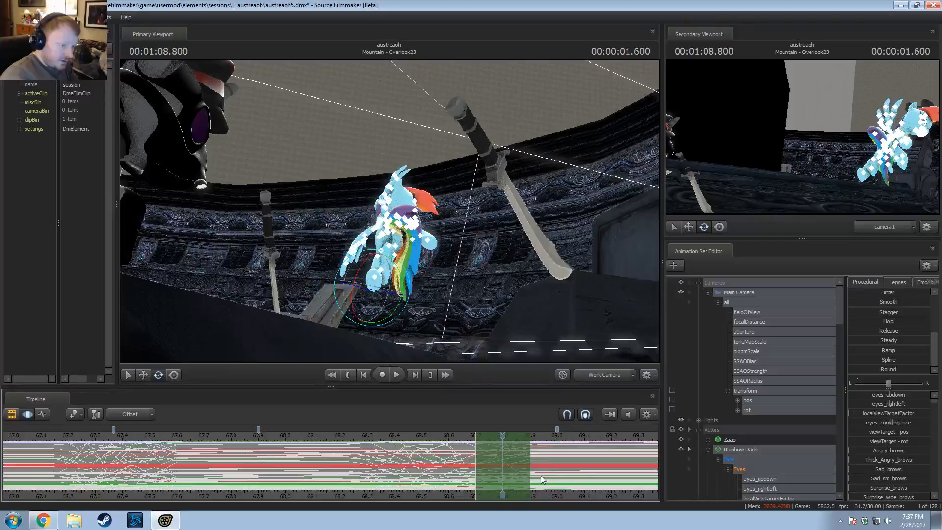
# Step: Stretch only Rainbow Dash's selected animation so that it ends at 69.0 seconds, and replay the turn
pyautogui.click(732, 449)
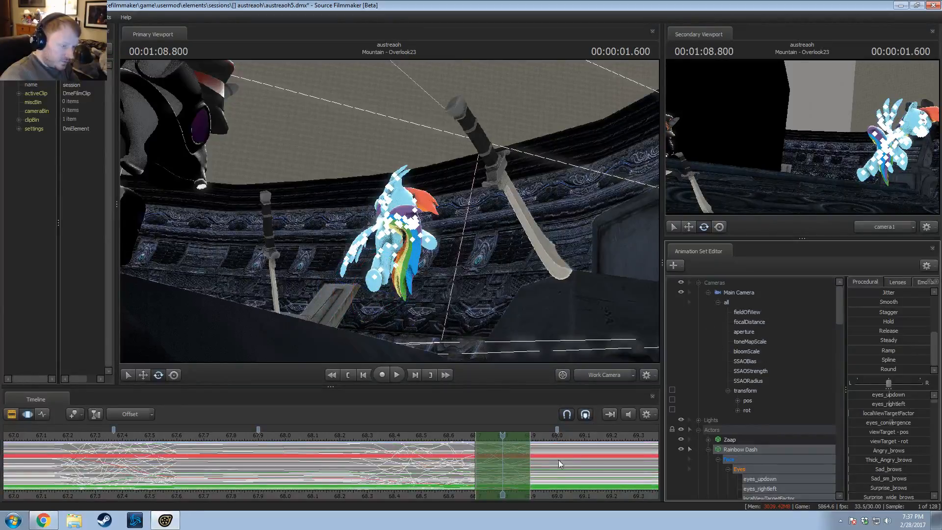
pyautogui.moveTo(528, 455); pyautogui.dragTo(550, 459)
pyautogui.press('space')
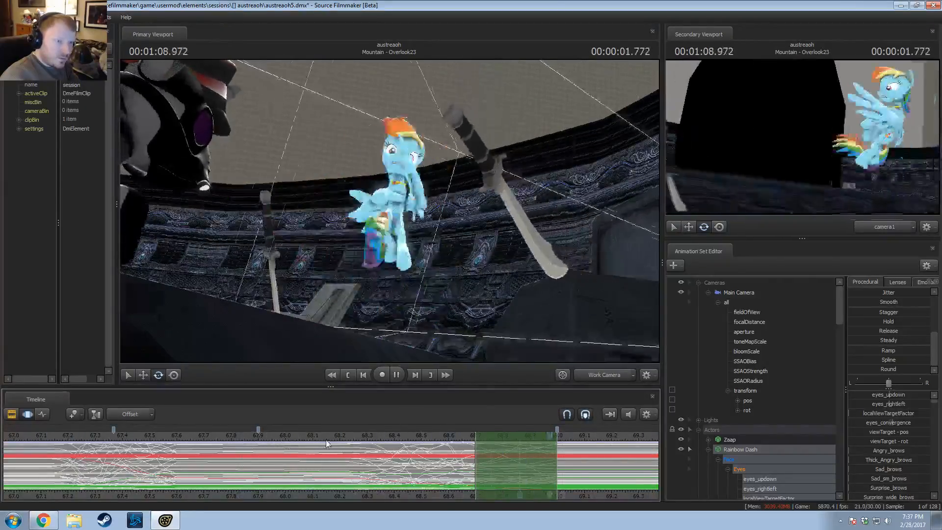
pyautogui.scroll(-2, 319, 466)
pyautogui.press('space')
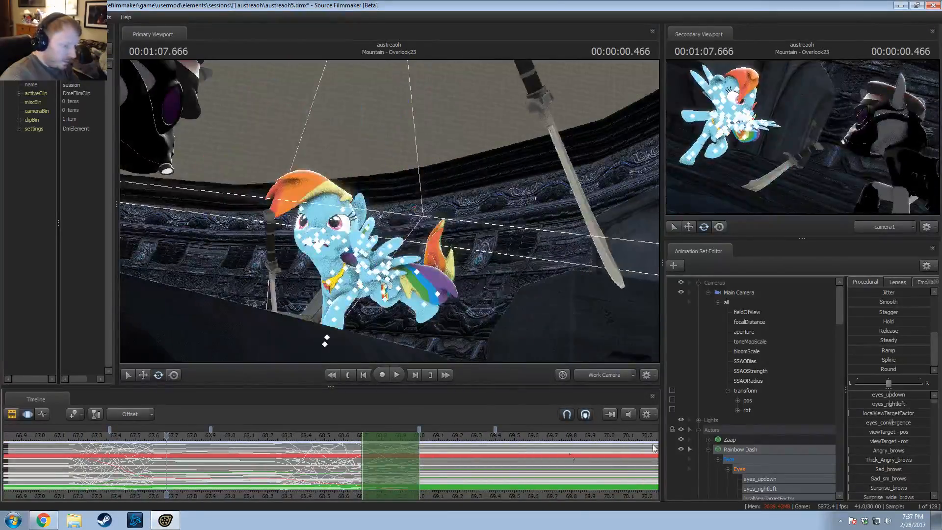
# Step: Switch the soundtrack by muting the Music (Japanese) track and enabling the Music (English) track
pyautogui.press('F2')
pyautogui.moveTo(655, 453); pyautogui.dragTo(655, 469)
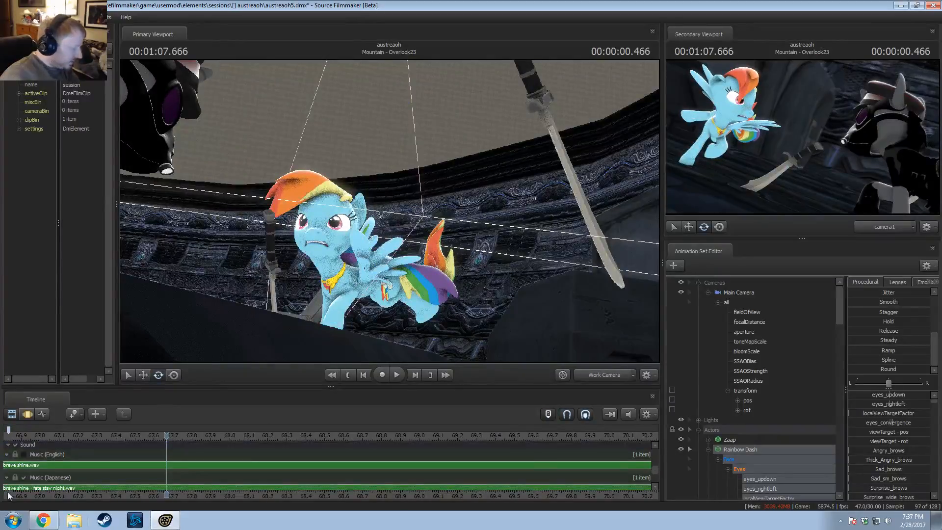
pyautogui.click(24, 477)
pyautogui.click(23, 454)
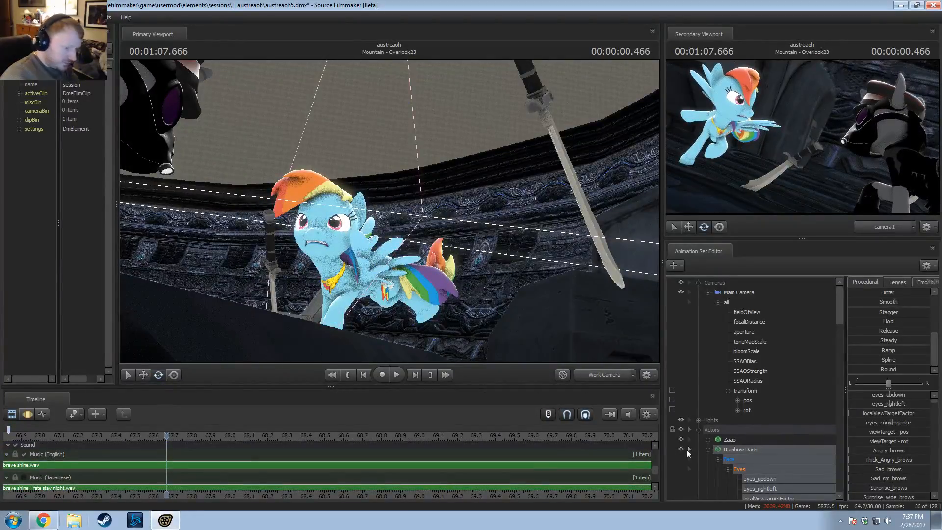
pyautogui.moveTo(657, 468); pyautogui.dragTo(656, 452)
# Step: Replay Mountain - Overlook23 from about 67.2 seconds to check Rainbow Dash's turn against the music
pyautogui.scroll(-4, 294, 454)
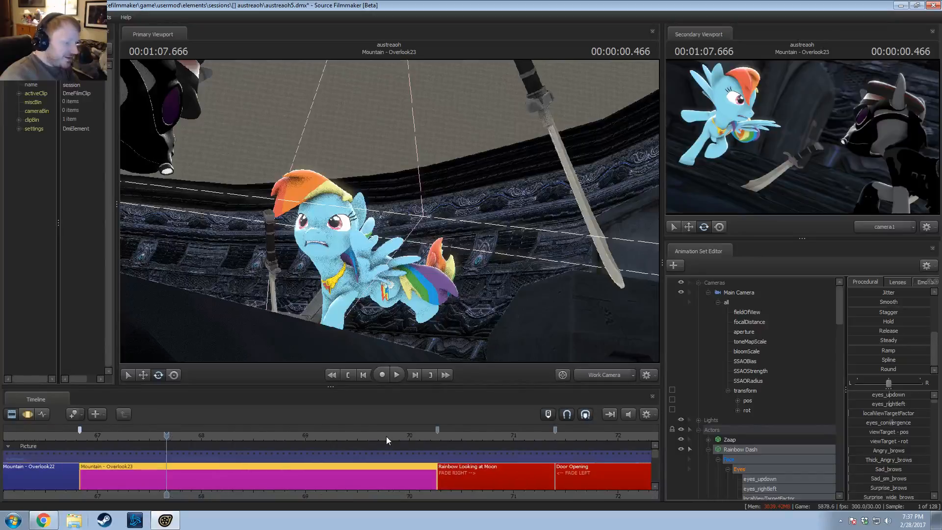
pyautogui.scroll(2, 383, 437)
pyautogui.moveTo(160, 433); pyautogui.dragTo(102, 435)
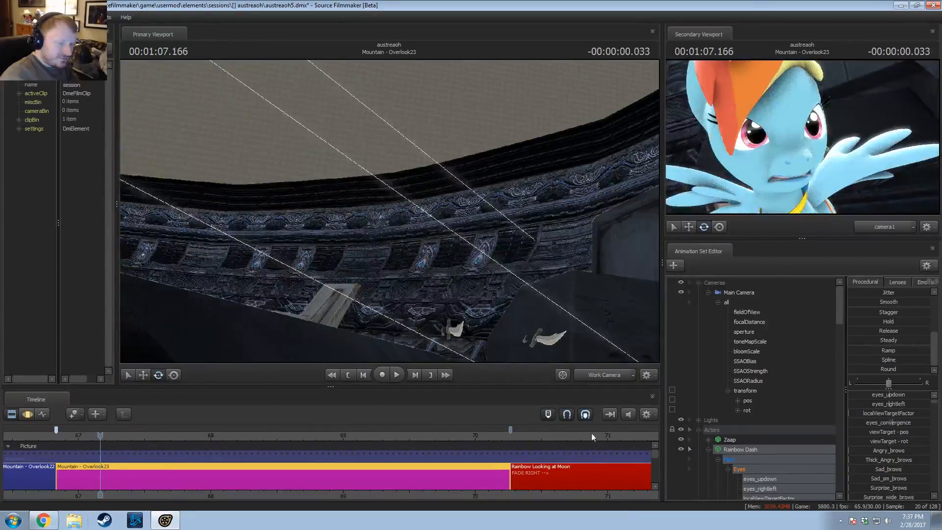
pyautogui.press('space')
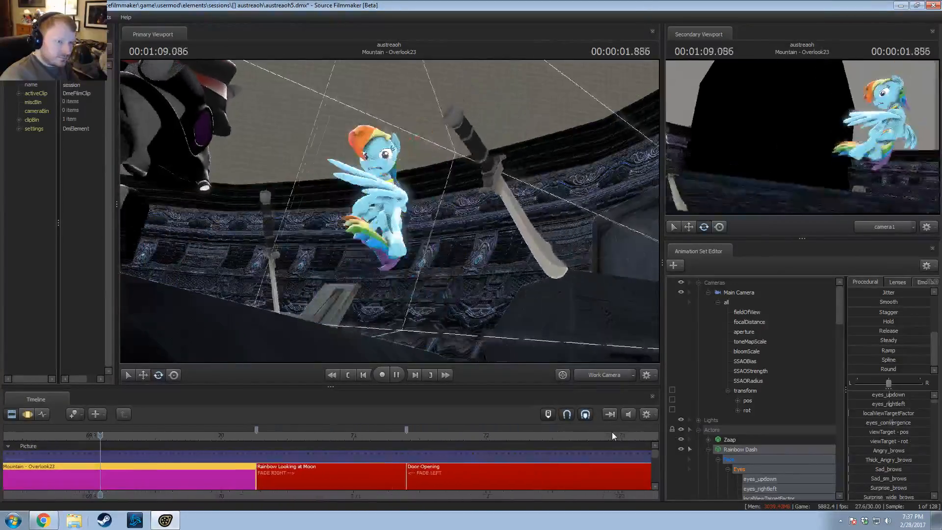
pyautogui.press('space')
# Step: Select Rainbow Dash's motion from about 68.2 to 69.0 seconds, with falloff from about 67.6, and shift the selection's start to about 68.3
pyautogui.press('F3')
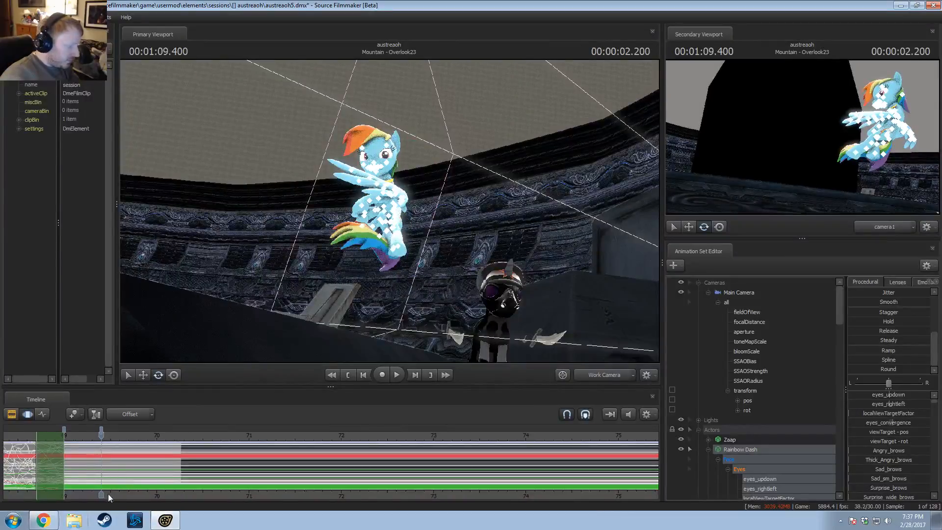
pyautogui.moveTo(141, 474); pyautogui.dragTo(374, 465, button='middle')
pyautogui.scroll(2, 245, 466)
pyautogui.keyDown('shift'); pyautogui.moveTo(195, 460); pyautogui.dragTo(291, 465); pyautogui.keyUp('shift')
pyautogui.moveTo(171, 475); pyautogui.dragTo(259, 476, button='middle')
pyautogui.scroll(2, 230, 471)
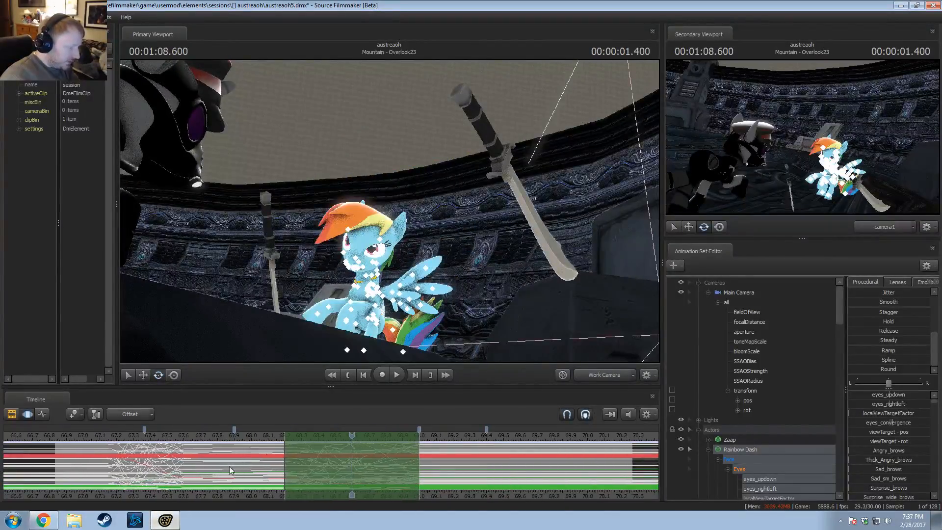
pyautogui.moveTo(281, 449); pyautogui.dragTo(303, 458)
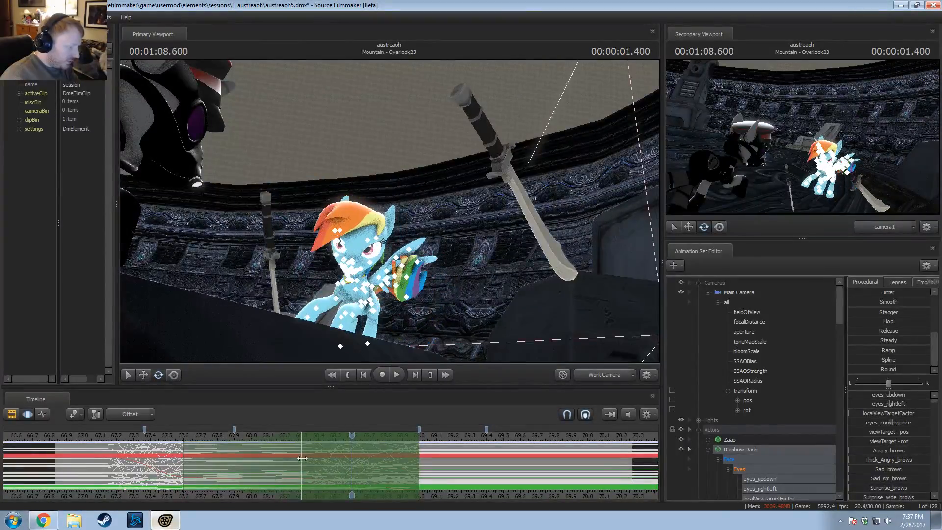
# Step: Replay Rainbow Dash's turn in Mountain - Overlook23 twice to check the retimed motion through 69 seconds
pyautogui.press('space')
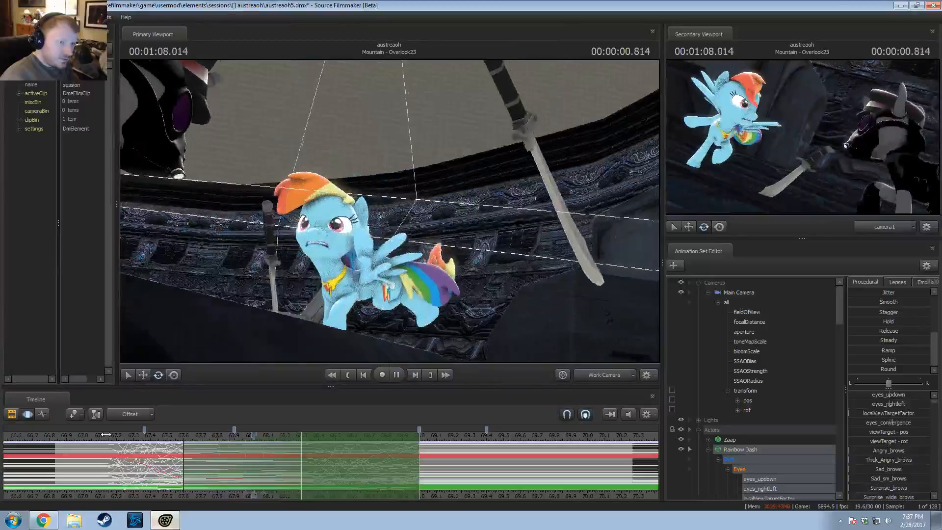
pyautogui.press('space')
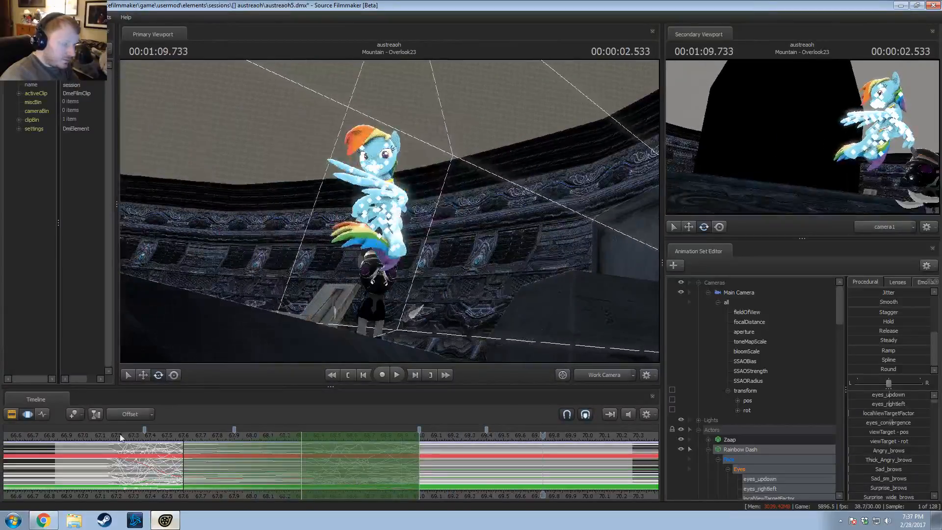
pyautogui.press('space')
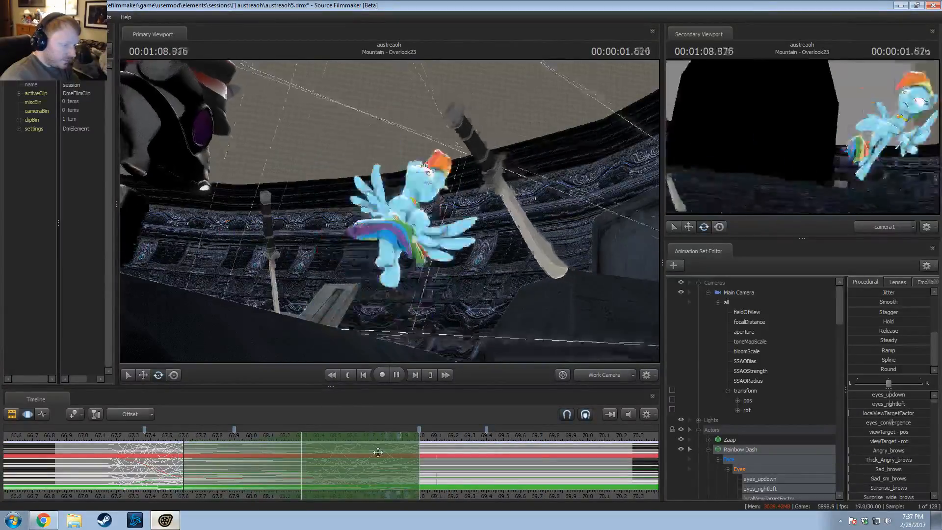
pyautogui.press('space')
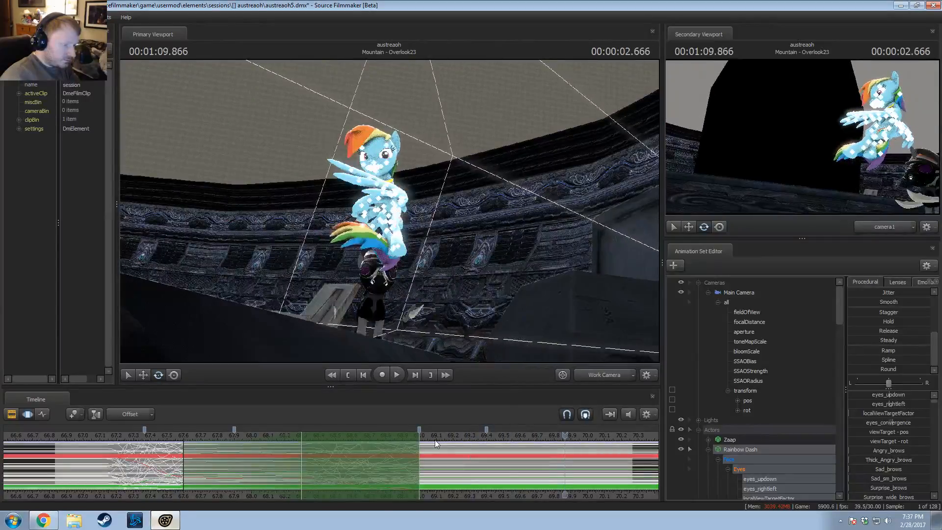
# Step: Switch to the YouTube anime reference in Chrome and play the opening from 1:07 to 1:09 to compare the timing
pyautogui.hotkey('alt', 'Tab')
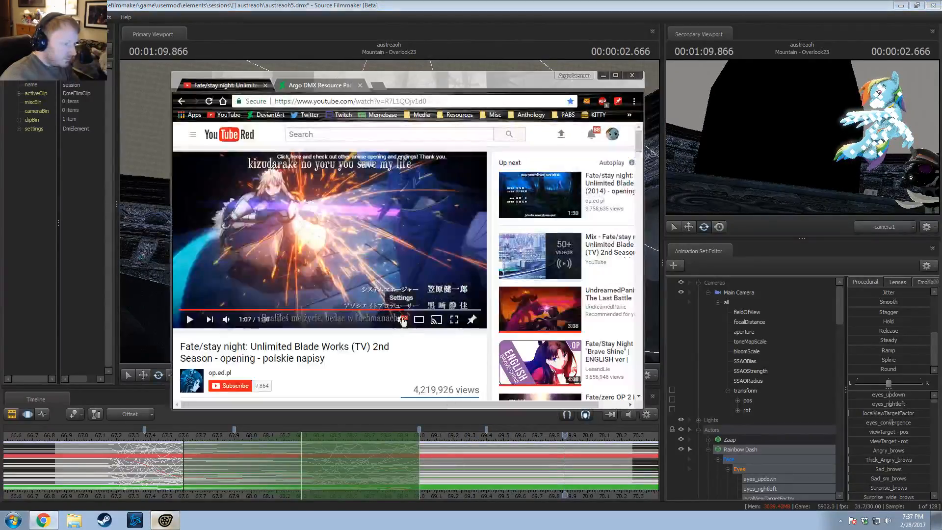
pyautogui.press('space')
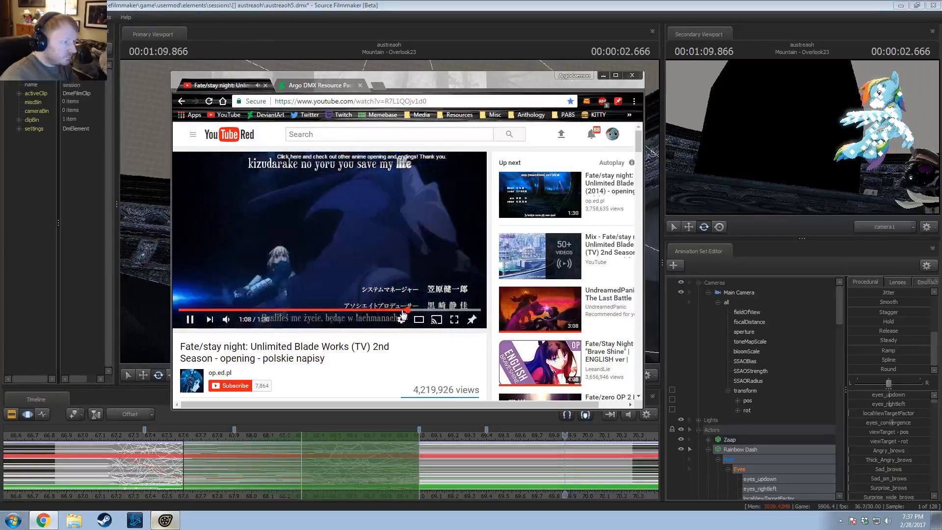
pyautogui.press('space')
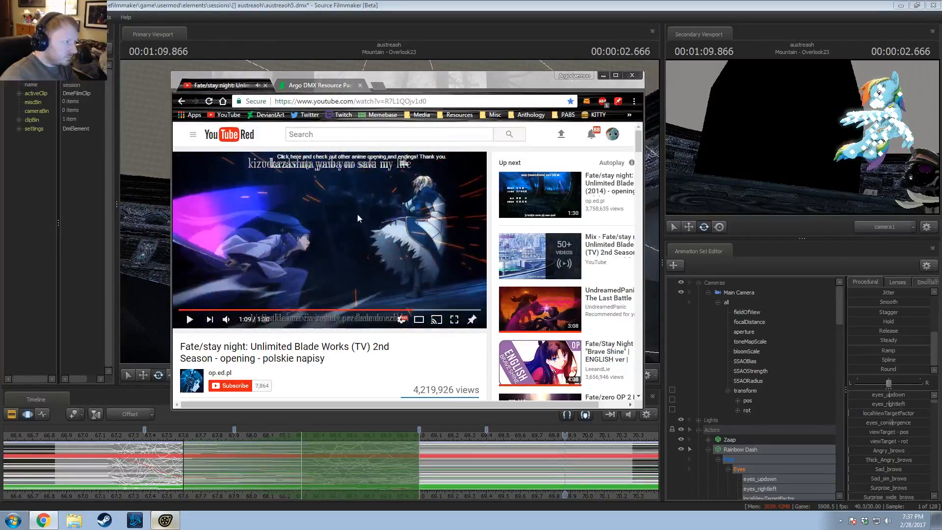
pyautogui.hotkey('alt', 'Tab')
pyautogui.hotkey('alt', 'Tab')
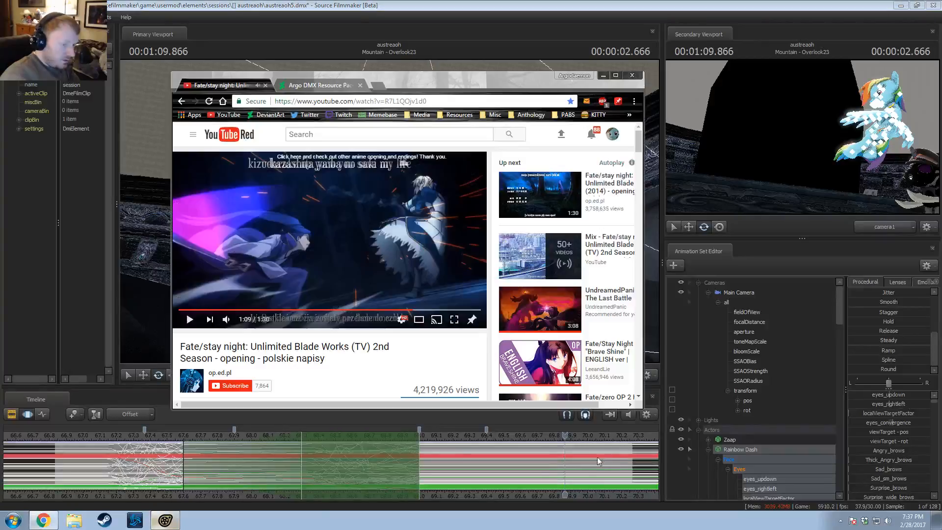
# Step: Return to Source Filmmaker and switch the soundtrack from Music (English) to Music (Japanese)
pyautogui.hotkey('alt', 'Tab')
pyautogui.press('F2')
pyautogui.scroll(-3, 657, 456)
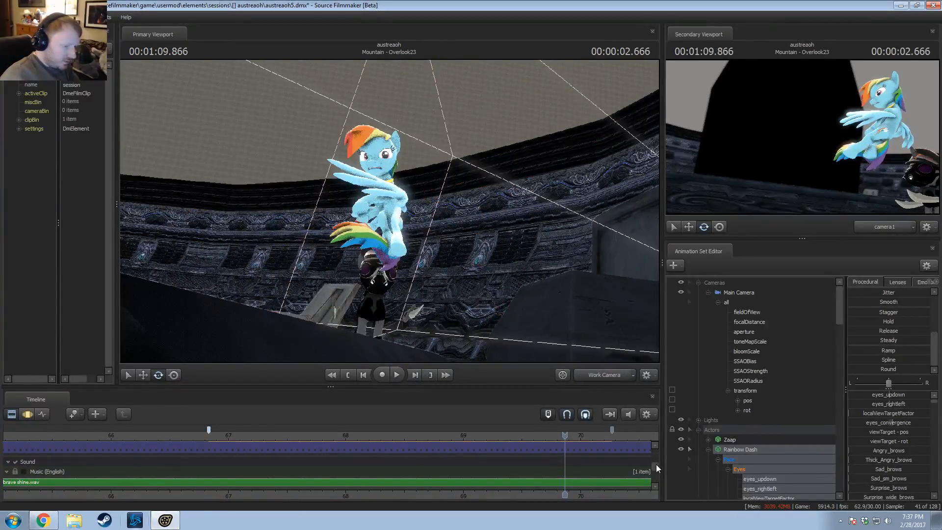
pyautogui.scroll(-1, 658, 468)
pyautogui.click(24, 481)
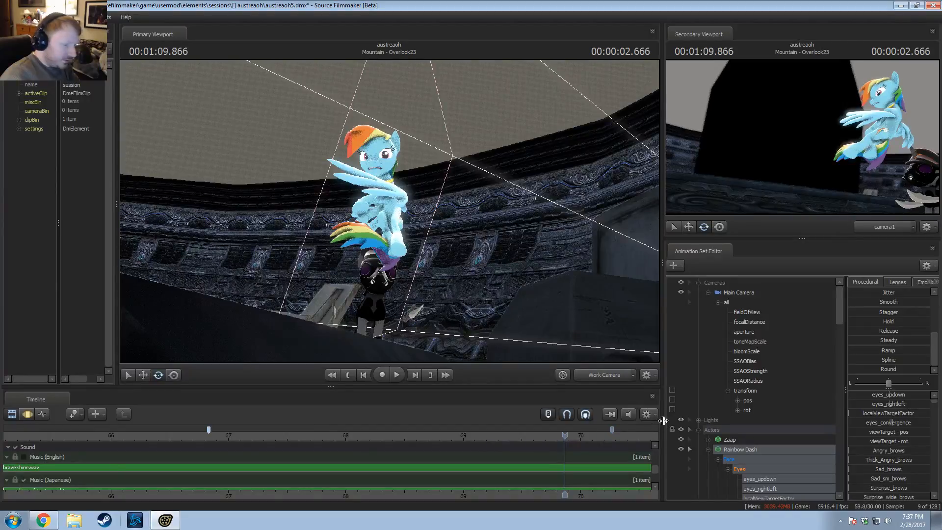
pyautogui.scroll(4, 657, 447)
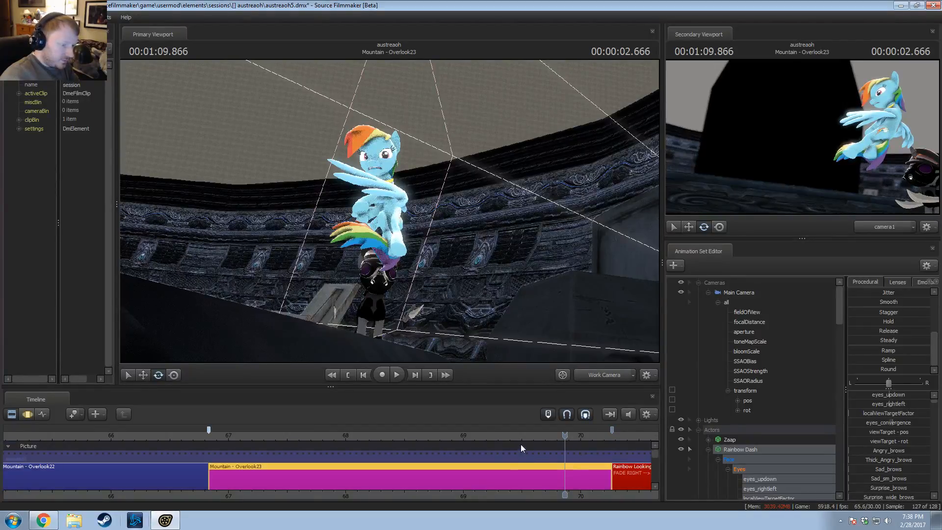
# Step: Play the shot against the Japanese music, bookmark the beat at about 68.77 seconds, and replay to check it
pyautogui.click(369, 440)
pyautogui.press('space')
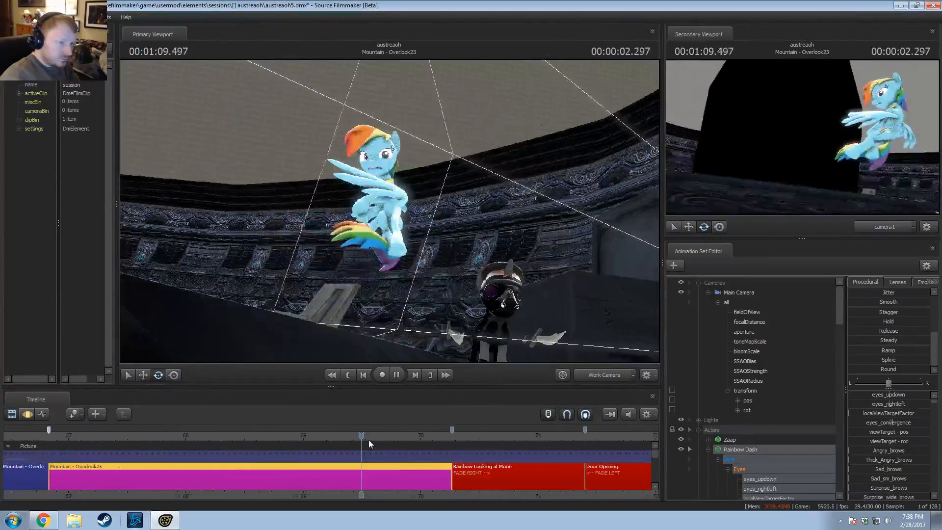
pyautogui.press('F3')
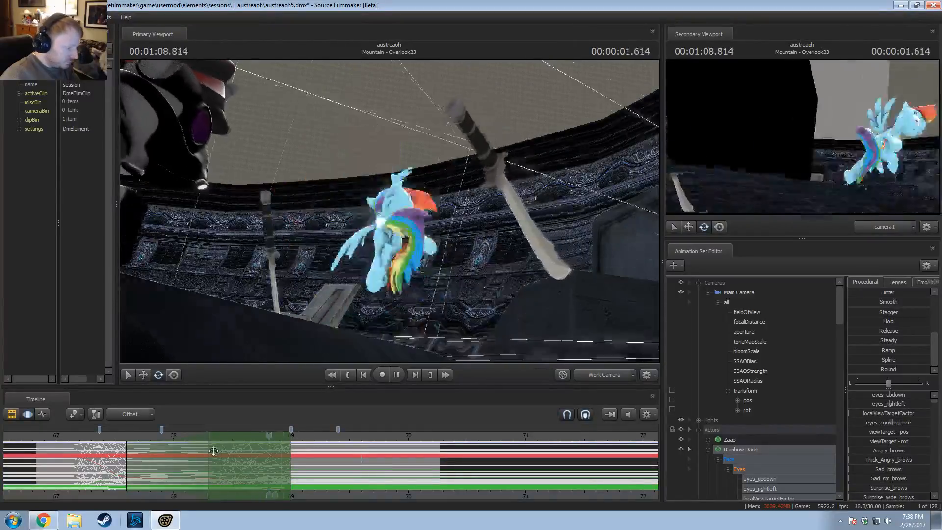
pyautogui.click(263, 456)
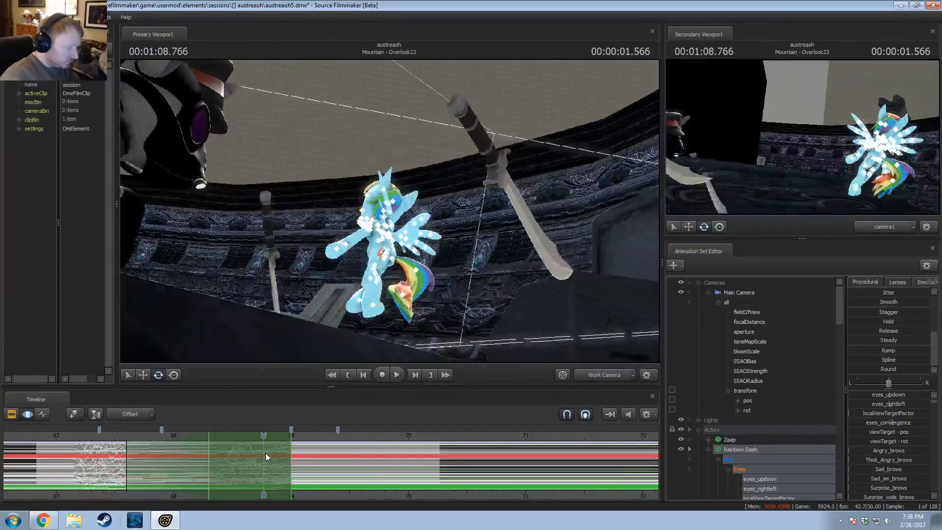
pyautogui.press('space')
pyautogui.press('space')
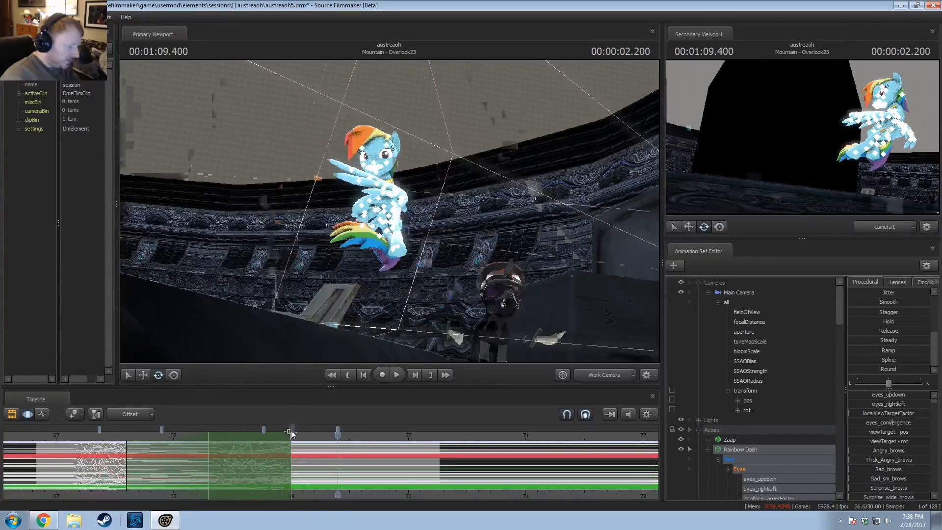
# Step: Delete the bookmark at 69.0 seconds
pyautogui.moveTo(290, 429)
pyautogui.mouseDown()
pyautogui.moveTo(299, 404)
pyautogui.moveTo(301, 431)
pyautogui.mouseUp()
pyautogui.rightClick(301, 431)
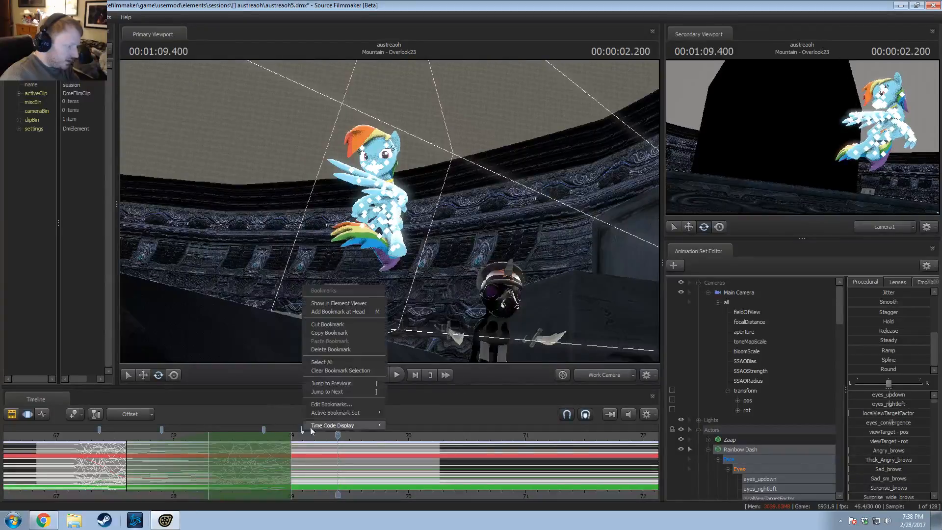
pyautogui.click(336, 342)
# Step: Enable the Music (English) track and mute the Music (Japanese) track
pyautogui.press('F2')
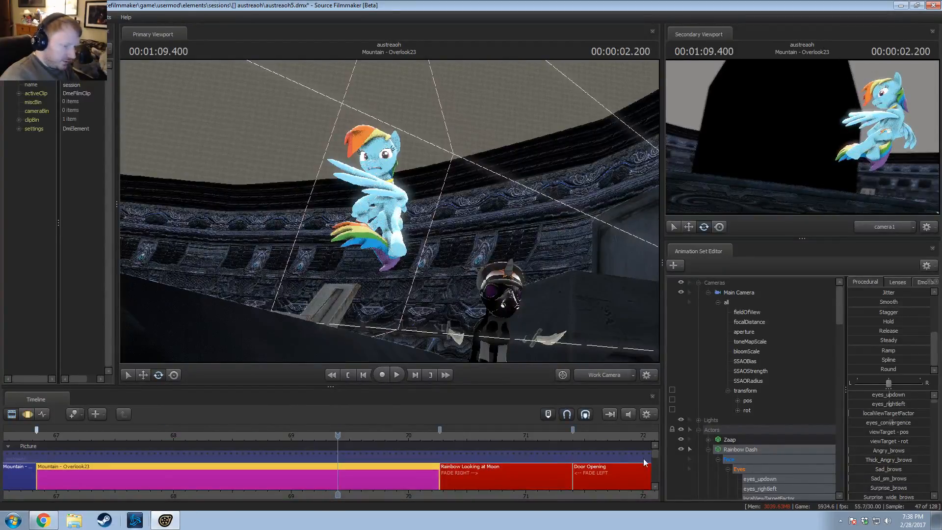
pyautogui.moveTo(656, 452); pyautogui.dragTo(656, 466)
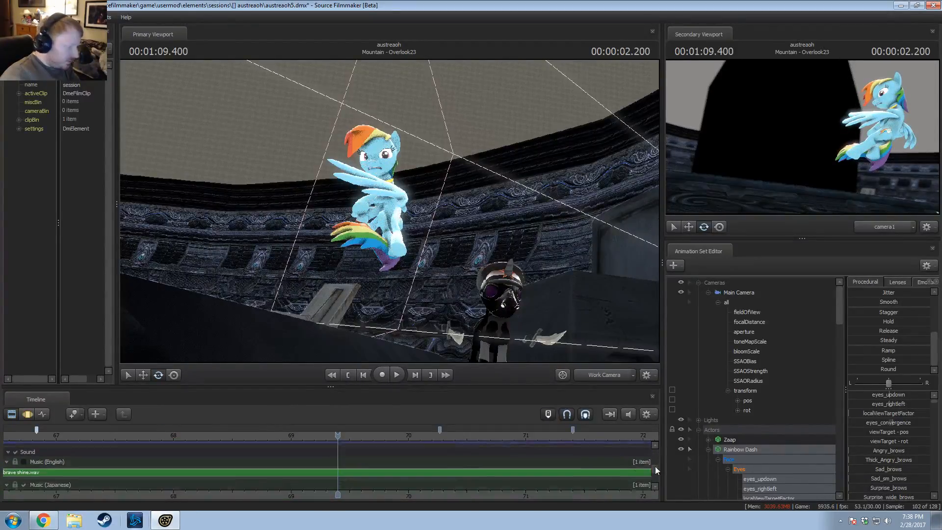
pyautogui.click(23, 459)
pyautogui.click(23, 483)
pyautogui.moveTo(652, 470); pyautogui.dragTo(639, 429)
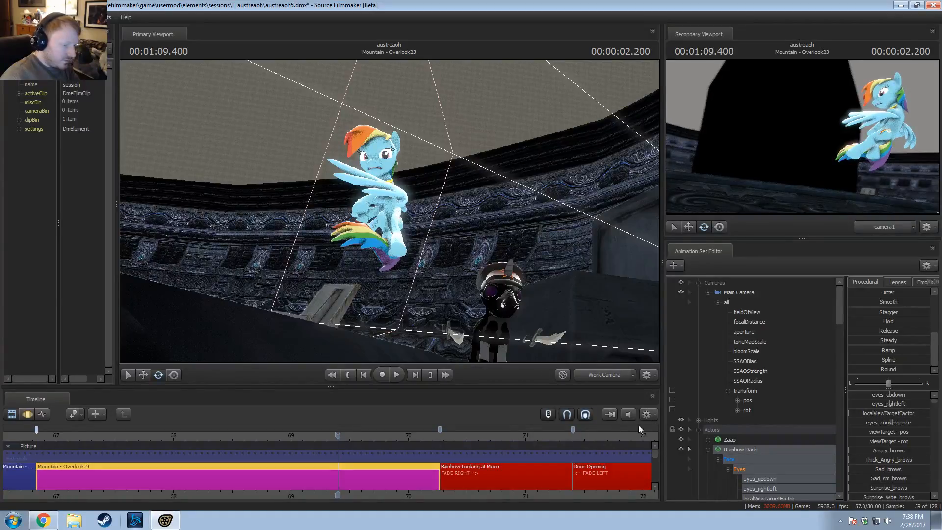
# Step: Replay Rainbow Dash's turn several times against the English music, including a full pass from about 66.9 seconds
pyautogui.moveTo(310, 438); pyautogui.dragTo(205, 438)
pyautogui.press('F3')
pyautogui.press('space')
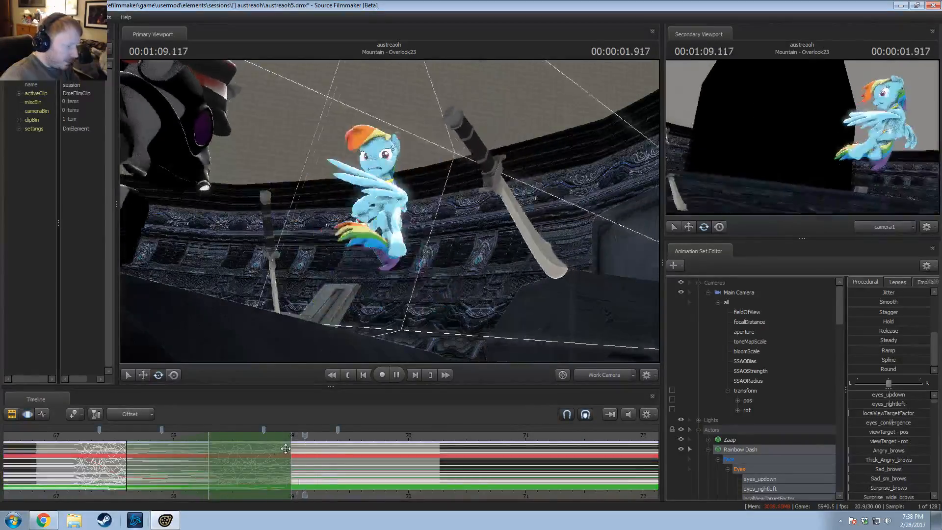
pyautogui.click(282, 446)
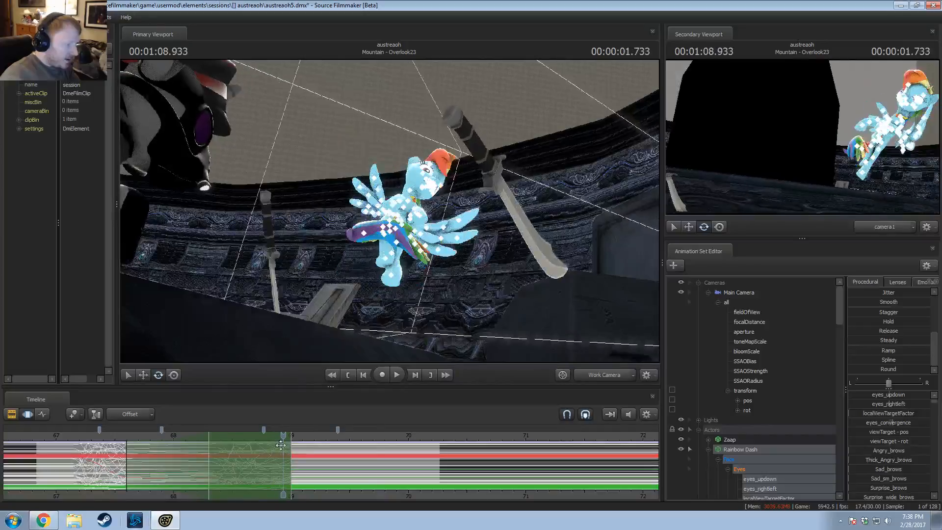
pyautogui.press('space')
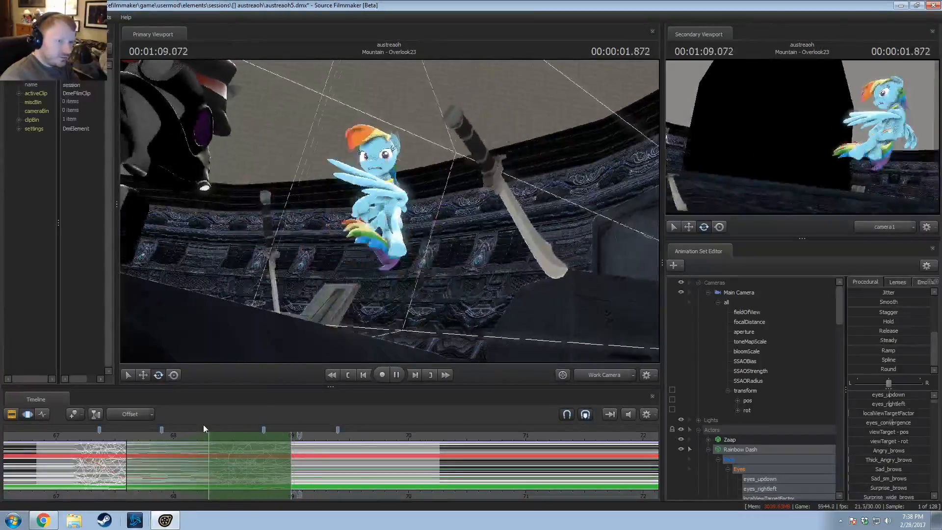
pyautogui.press('space')
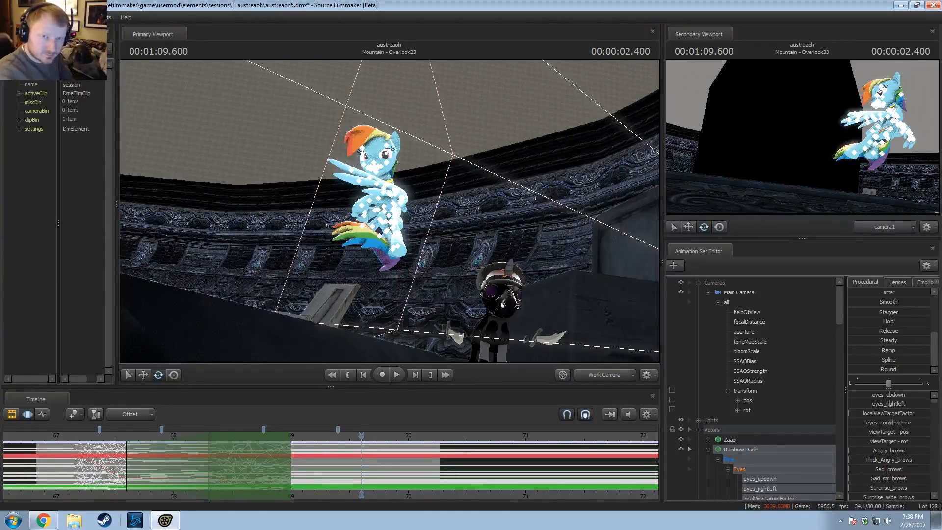
pyautogui.click(48, 434)
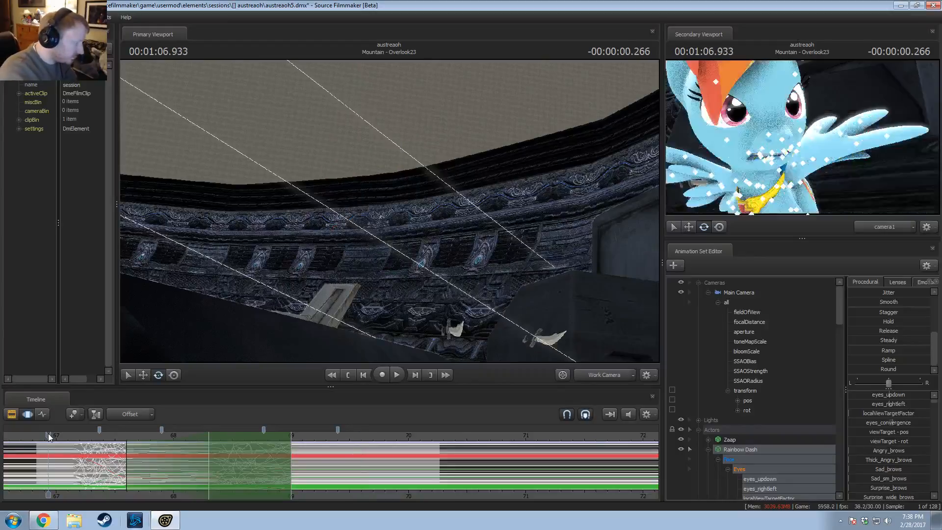
pyautogui.press('space')
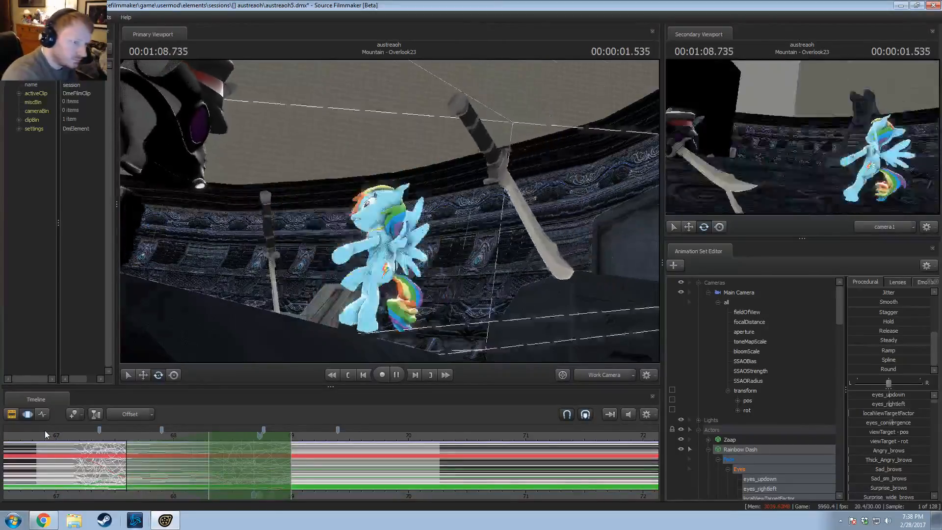
pyautogui.press('space')
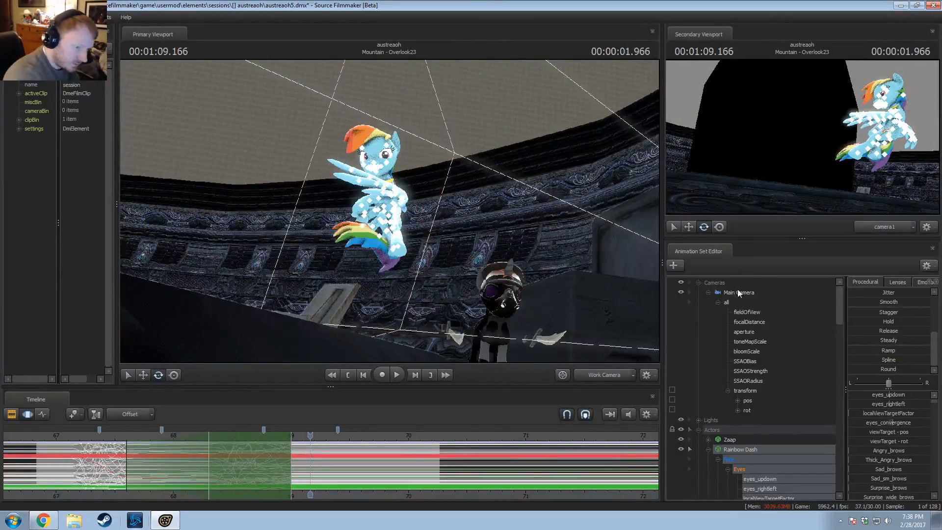
# Step: Compress Rainbow Dash's selected motion so that it ends at about 68.83 seconds, and replay the turn
pyautogui.click(739, 293)
pyautogui.click(735, 447)
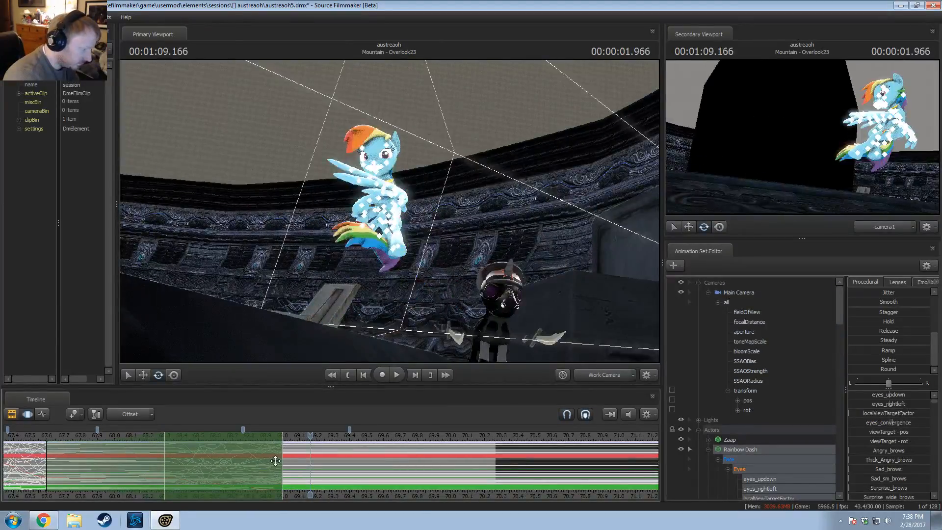
pyautogui.moveTo(245, 470); pyautogui.dragTo(254, 460)
pyautogui.press('space')
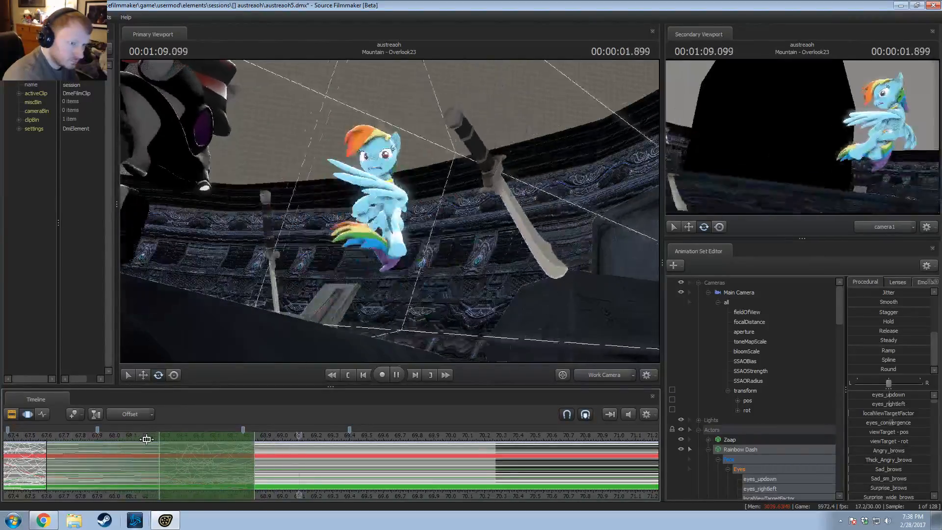
pyautogui.press('space')
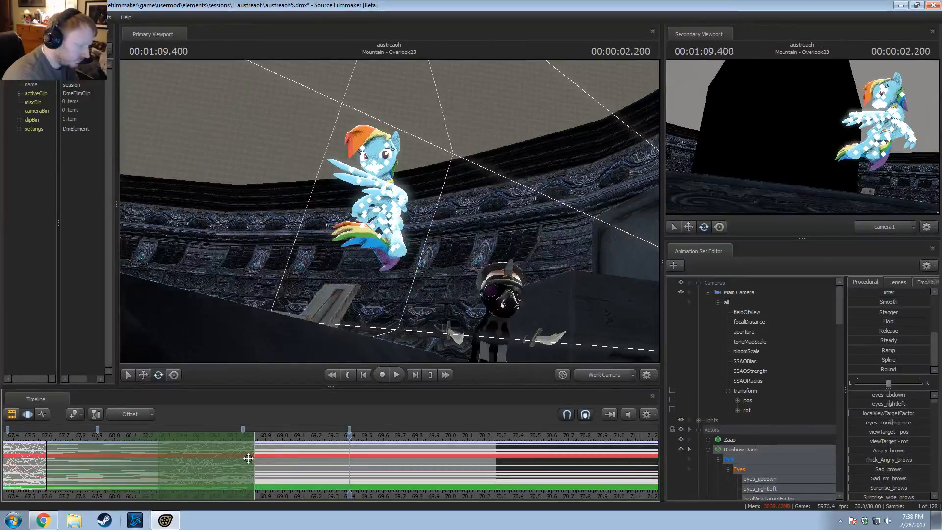
# Step: Shift Rainbow Dash's selected motion slightly earlier so that it spans about 68.2 to 68.8 seconds, and replay it
pyautogui.moveTo(239, 459); pyautogui.dragTo(237, 459)
pyautogui.moveTo(298, 486); pyautogui.dragTo(418, 479, button='middle')
pyautogui.scroll(-2, 106, 448)
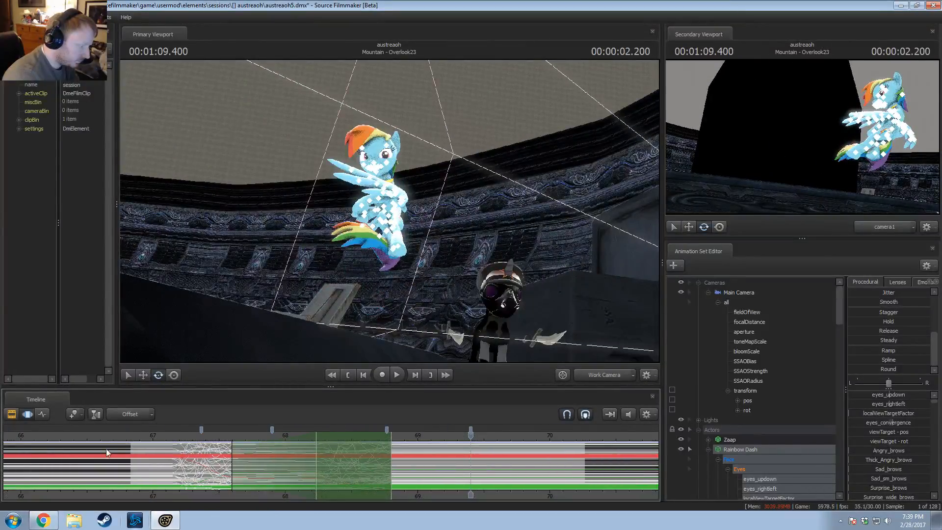
pyautogui.press('space')
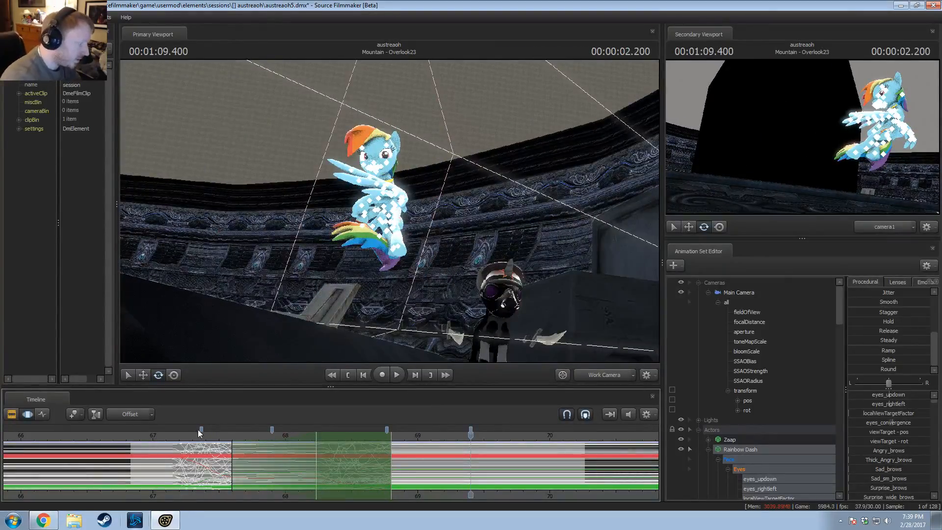
pyautogui.click(216, 432)
pyautogui.press('space')
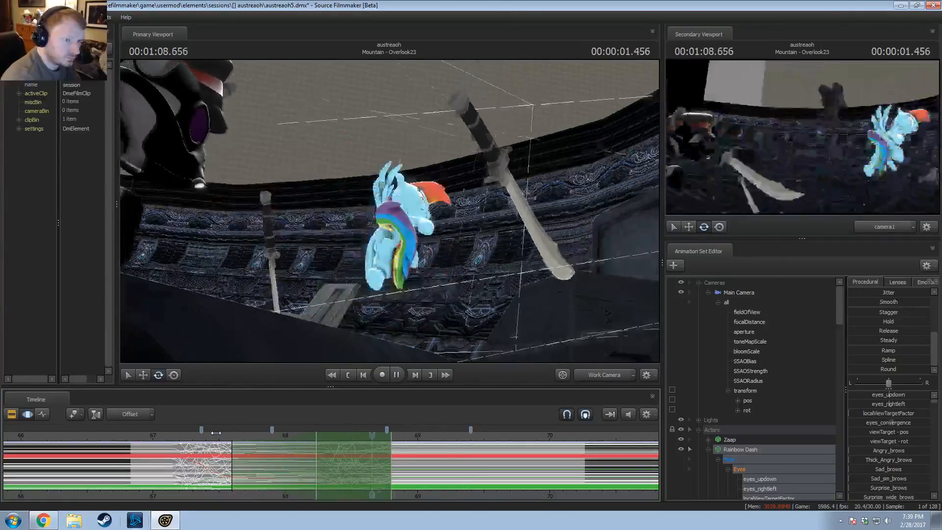
# Step: Replay the shot from about 67 seconds and scrub through Rainbow Dash's landing pose between about 68.5 and 69.4 seconds
pyautogui.moveTo(300, 462); pyautogui.dragTo(417, 468)
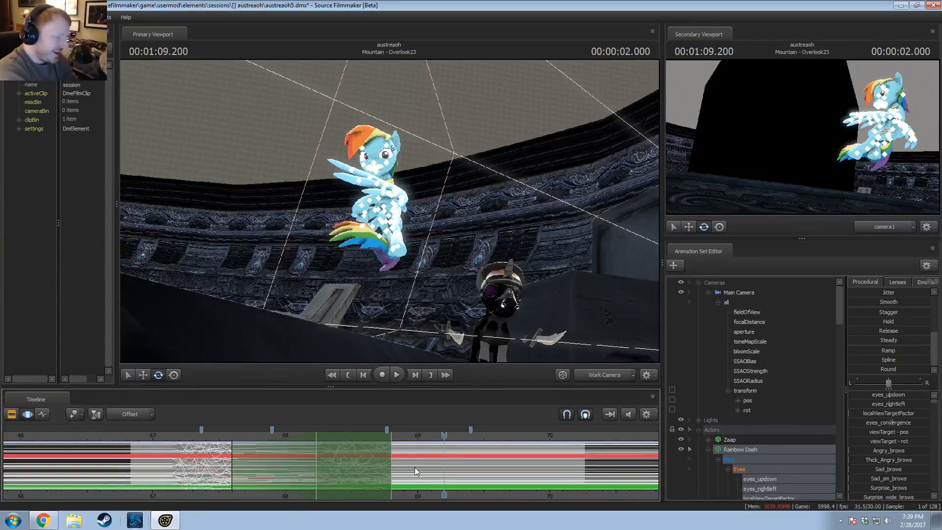
pyautogui.click(378, 436)
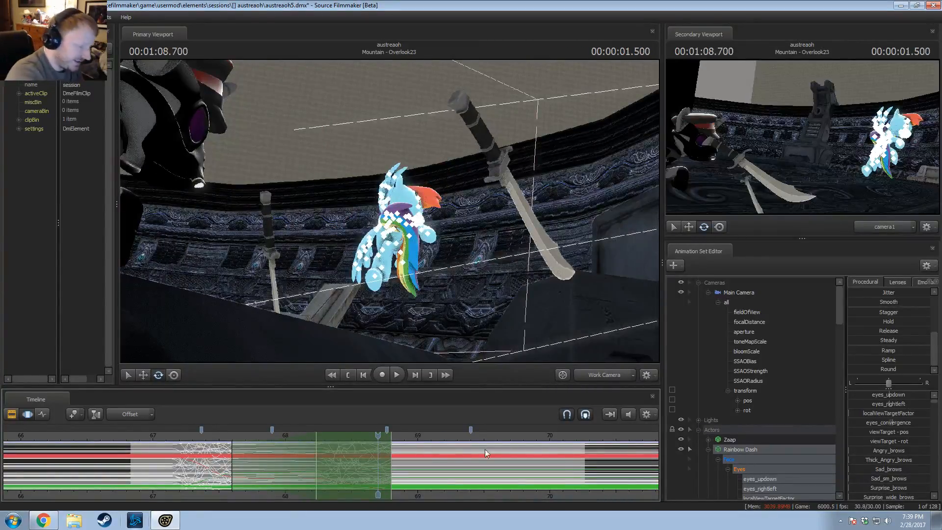
pyautogui.click(136, 438)
pyautogui.press('space')
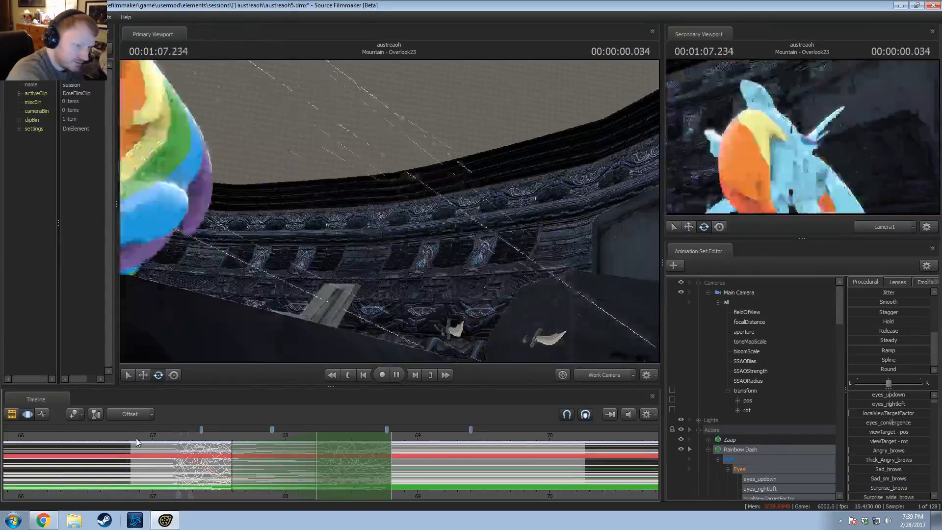
pyautogui.scroll(-1, 430, 461)
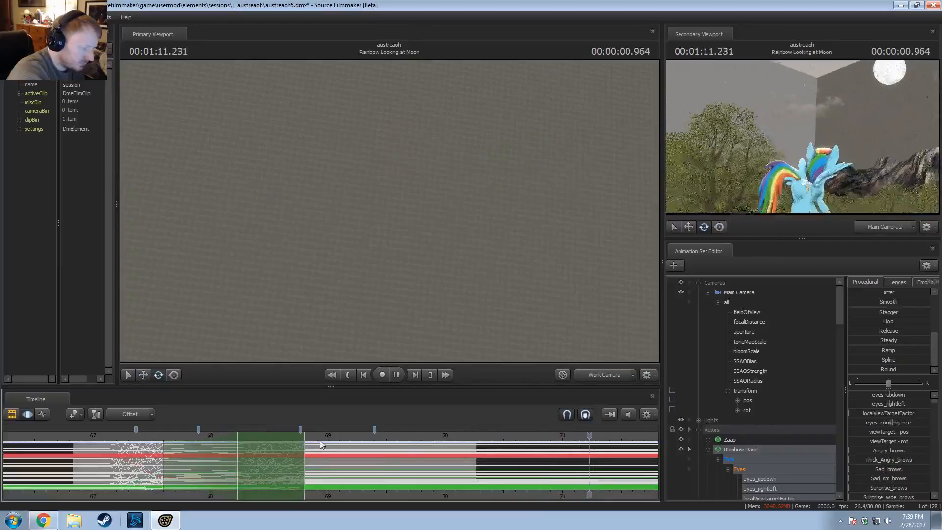
pyautogui.click(266, 438)
pyautogui.scroll(4, 267, 442)
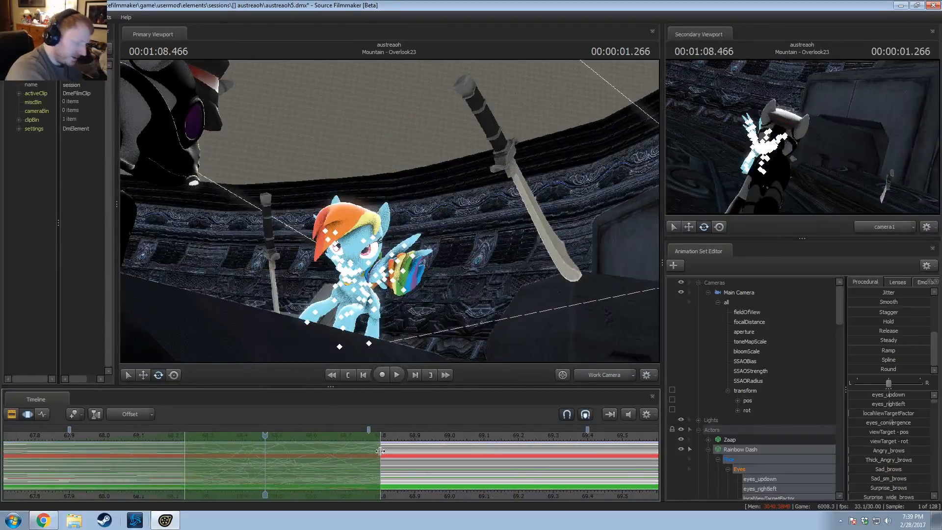
pyautogui.press('shift')
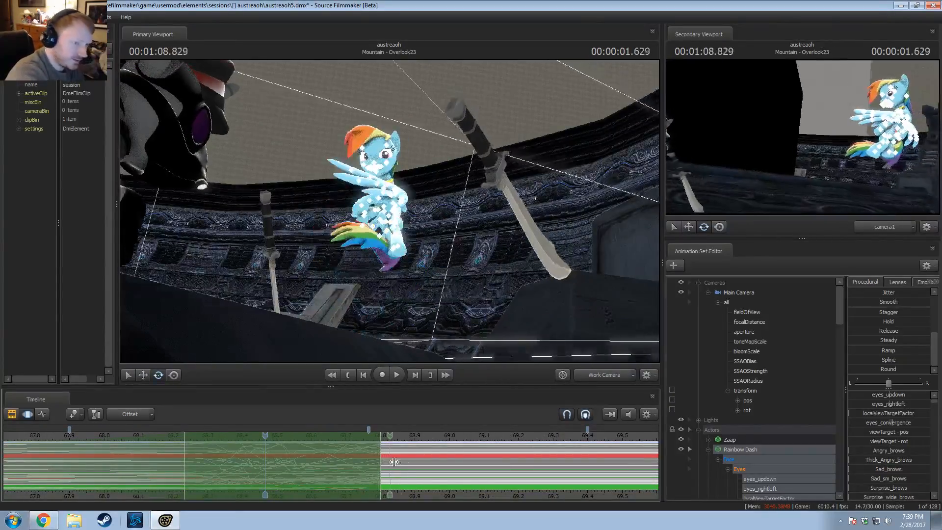
pyautogui.press('space')
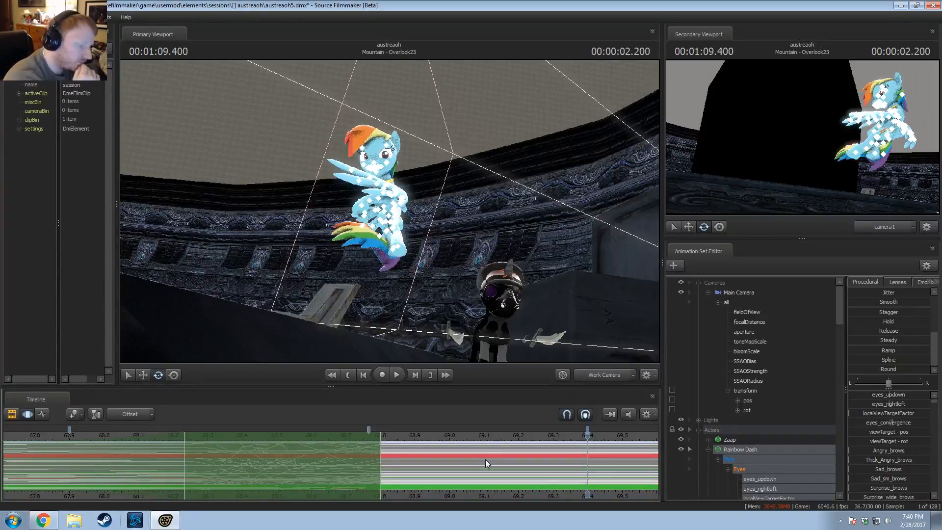
# Step: Scrub the hold after Rainbow Dash's turn at about 69.1 to 69.3 seconds, and replay from about 68.5 seconds
pyautogui.moveTo(428, 440); pyautogui.dragTo(543, 451, button='middle')
pyautogui.moveTo(544, 452); pyautogui.dragTo(512, 476)
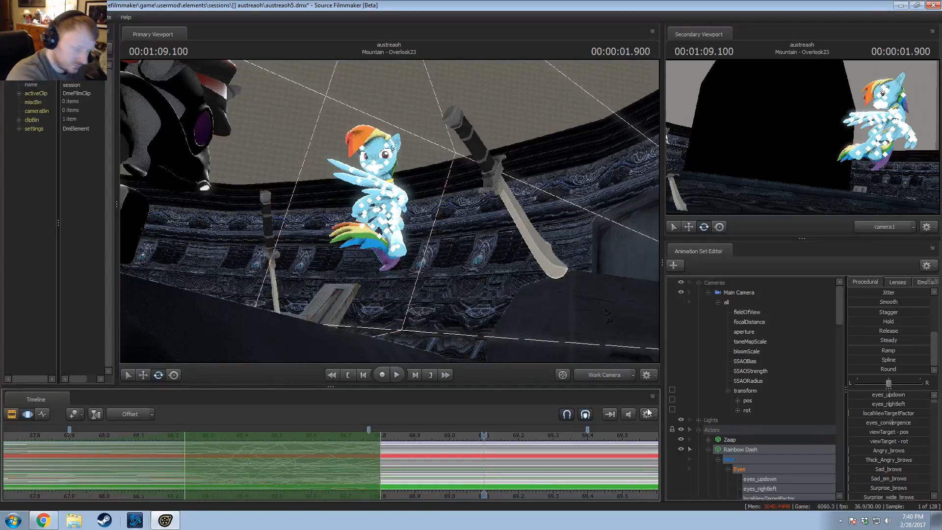
pyautogui.press('shift')
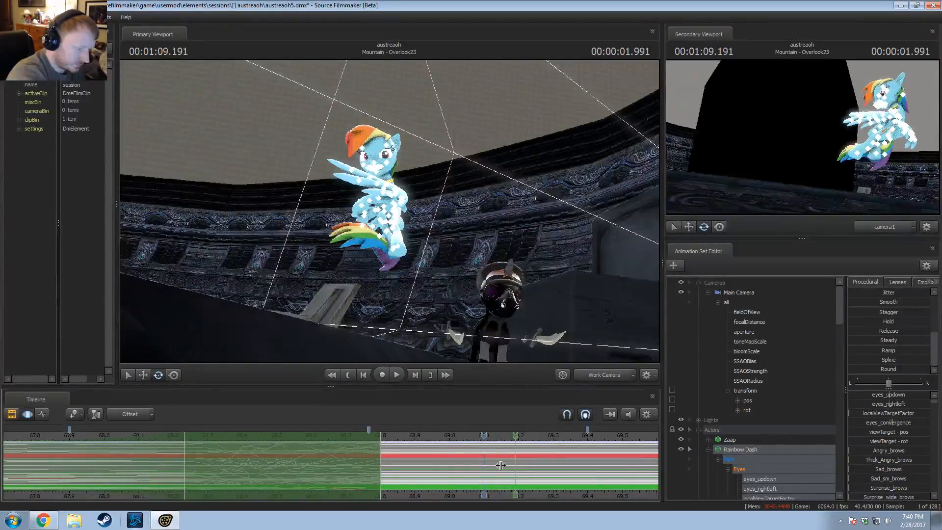
pyautogui.press('shift')
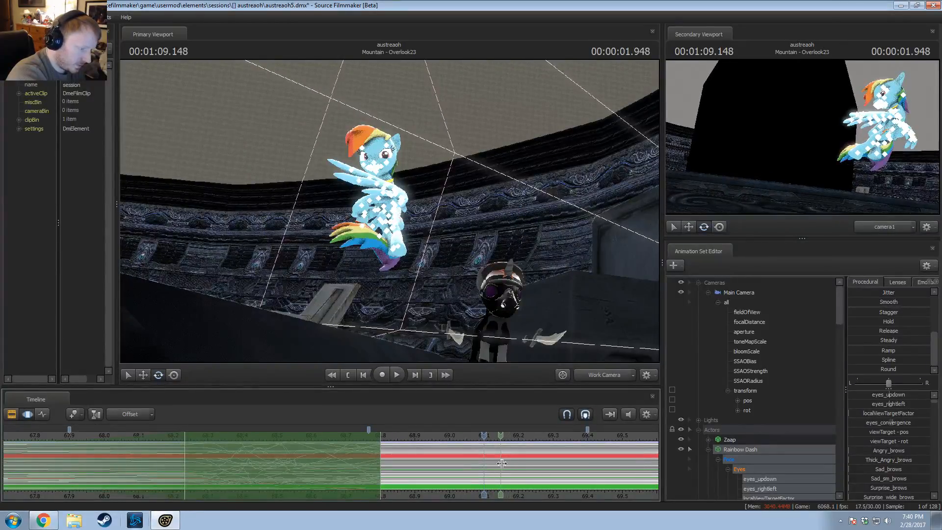
pyautogui.press('space')
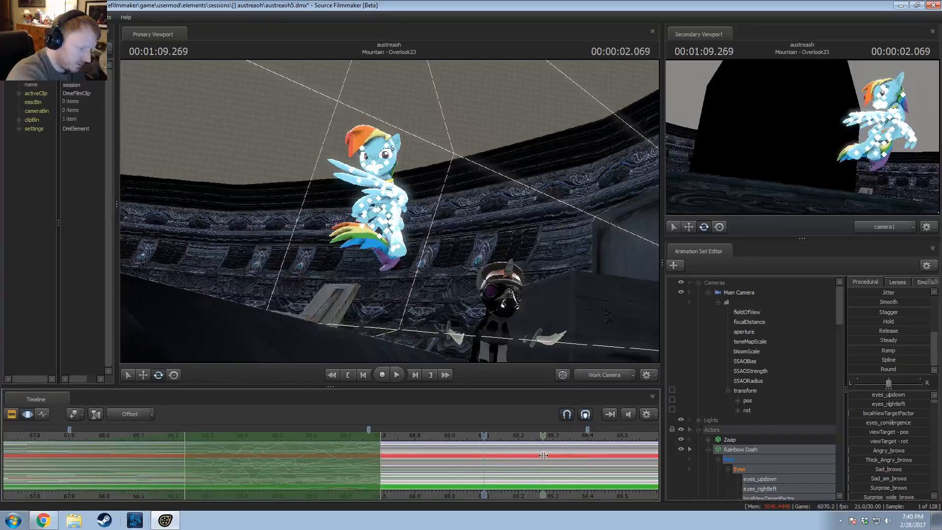
pyautogui.click(260, 435)
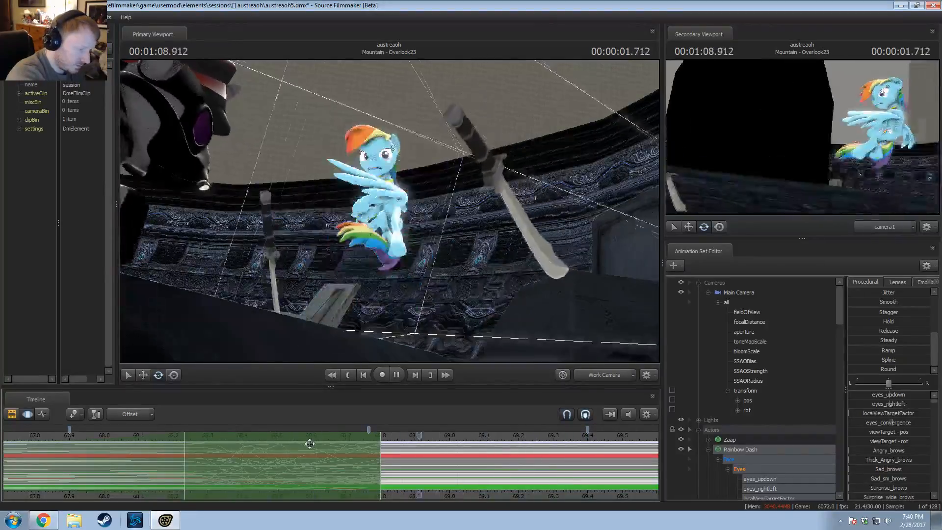
pyautogui.press('space')
# Step: Switch to the YouTube anime reference and replay the sword clash around 1:07 to 1:09, pausing at 1:09
pyautogui.hotkey('alt', 'Tab')
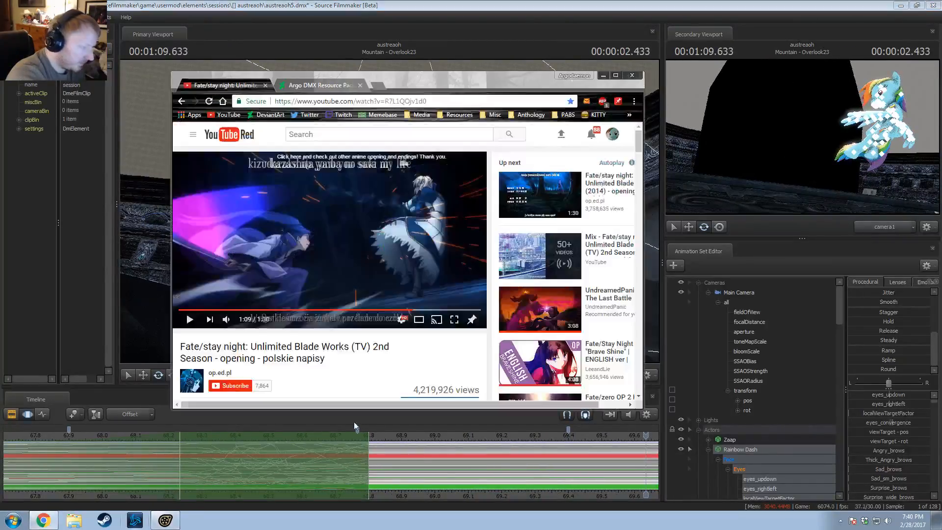
pyautogui.click(410, 311)
pyautogui.press('space')
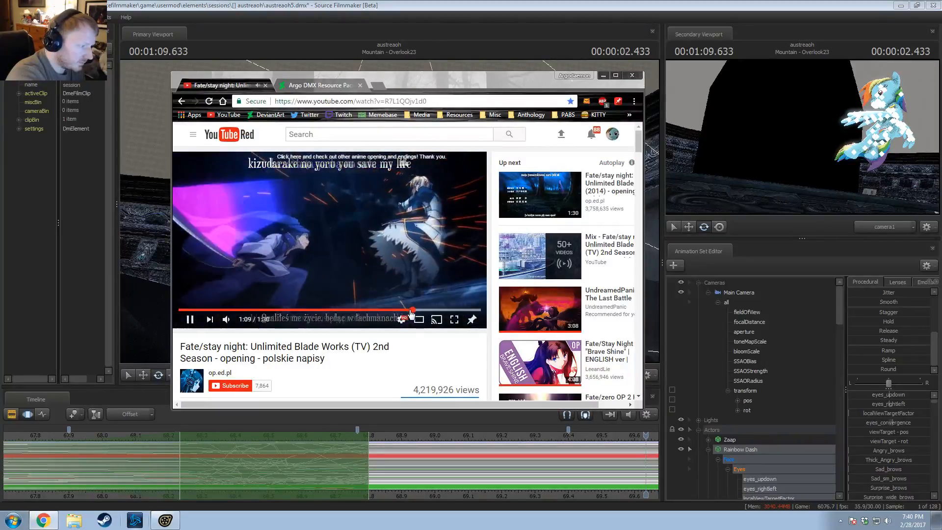
pyautogui.press('space')
pyautogui.press('space')
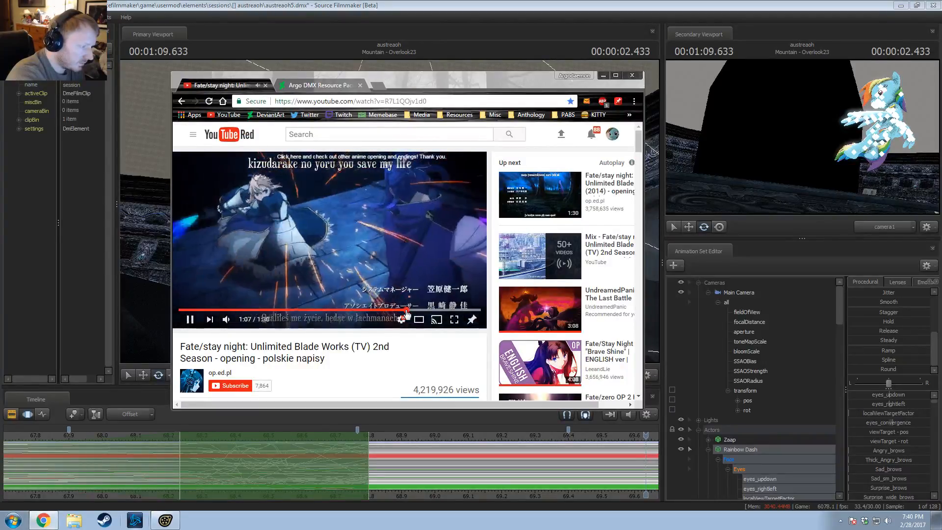
pyautogui.press('space')
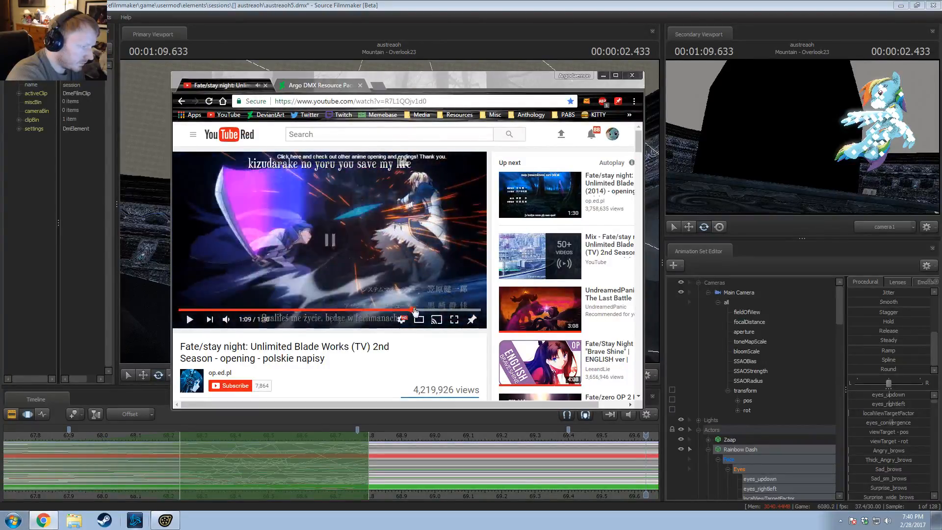
# Step: Return to Source Filmmaker and replay Rainbow Dash's full motion from about 67 seconds to compare it with the reference
pyautogui.hotkey('alt', 'Tab')
pyautogui.moveTo(440, 434); pyautogui.dragTo(474, 437)
pyautogui.click(549, 430)
pyautogui.press('space')
pyautogui.press('space')
pyautogui.scroll(-3, 555, 486)
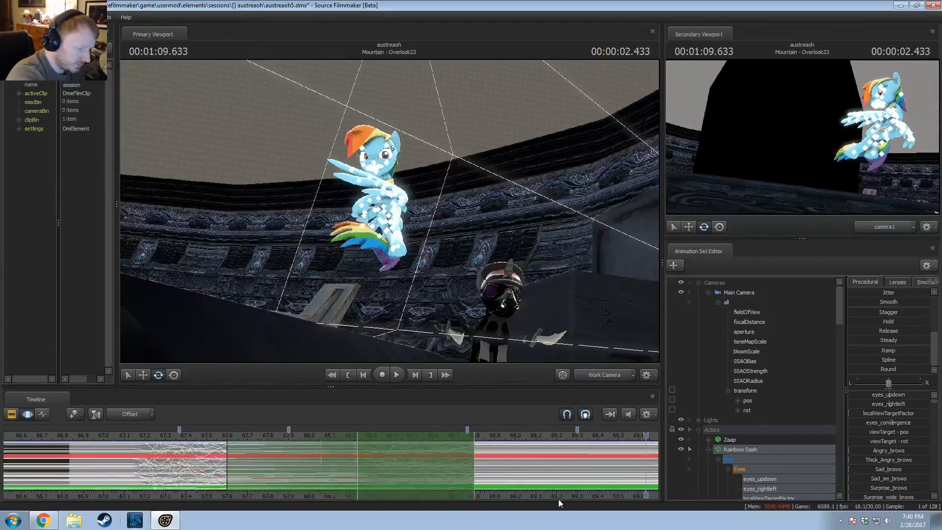
pyautogui.moveTo(531, 496); pyautogui.dragTo(165, 447, button='middle')
pyautogui.scroll(-3, 64, 456)
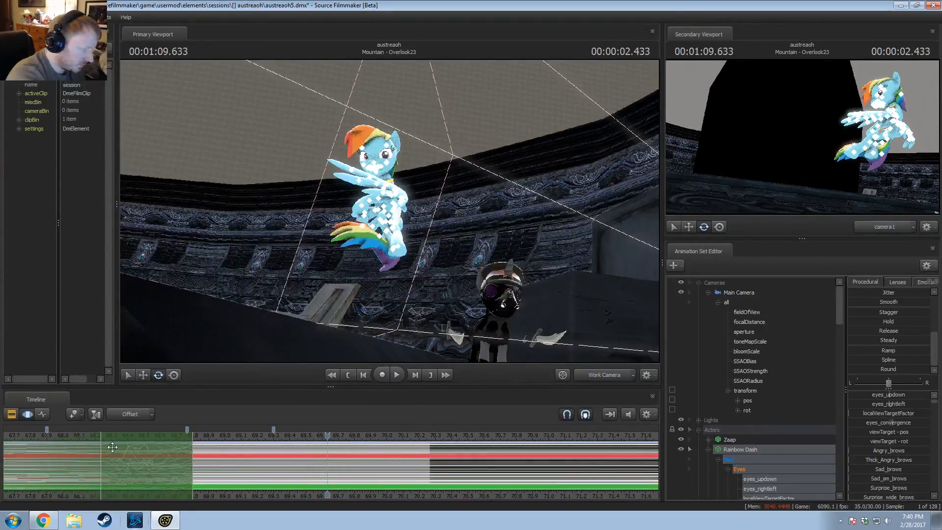
pyautogui.click(64, 436)
pyautogui.press('space')
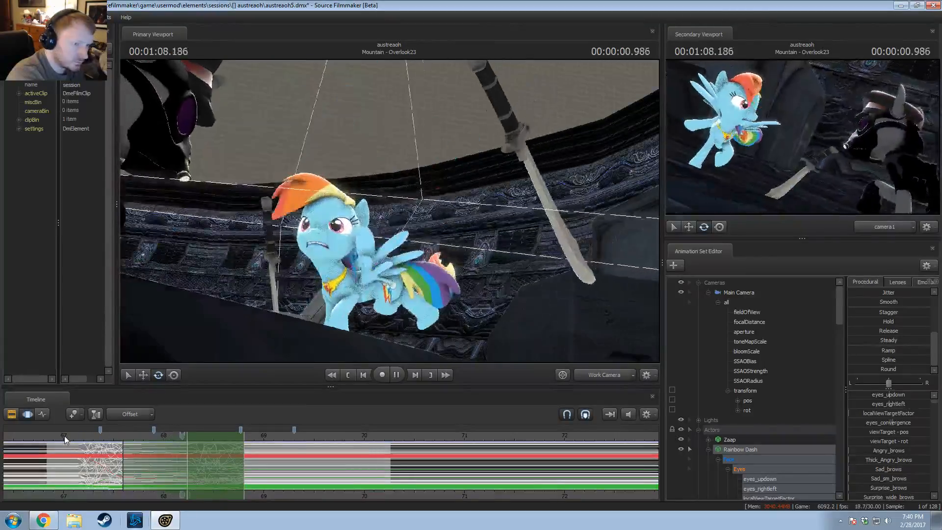
pyautogui.press('space')
# Step: Replay Rainbow Dash's first turn repeatedly from starting points between about 66.7 and 67.3 seconds to judge its timing
pyautogui.scroll(-1, 64, 437)
pyautogui.click(62, 436)
pyautogui.press('space')
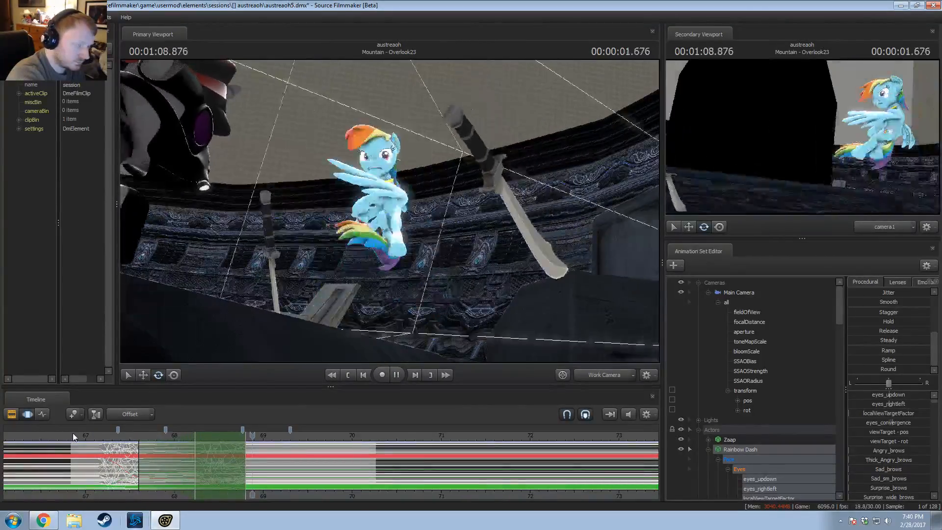
pyautogui.press('space')
pyautogui.click(86, 436)
pyautogui.press('space')
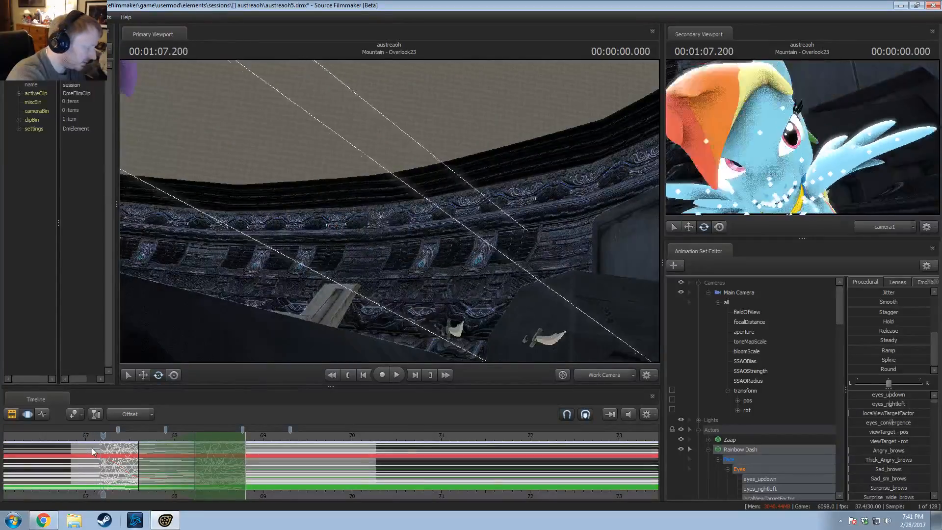
pyautogui.press('space')
pyautogui.click(109, 435)
pyautogui.press('space')
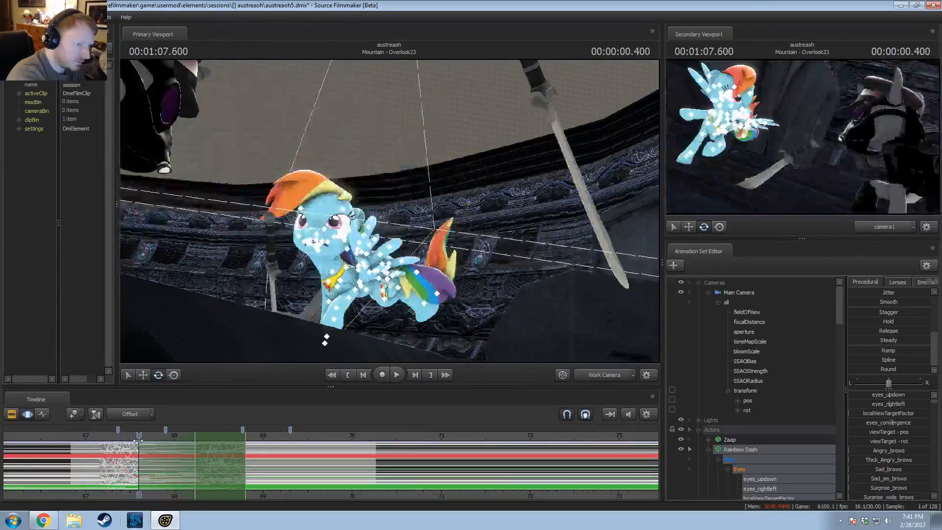
pyautogui.press('space')
pyautogui.click(73, 437)
pyautogui.press('space')
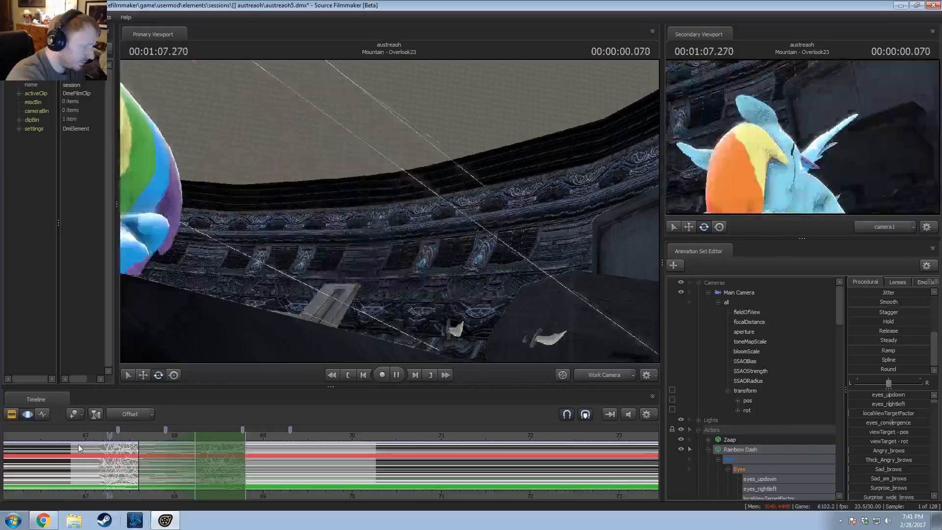
pyautogui.press('space')
# Step: Select the time range from about 67.1 to 67.6 seconds with falloff starting near 66.8, and try shifting Rainbow Dash's motion slightly earlier
pyautogui.scroll(3, 282, 485)
pyautogui.scroll(1, 279, 480)
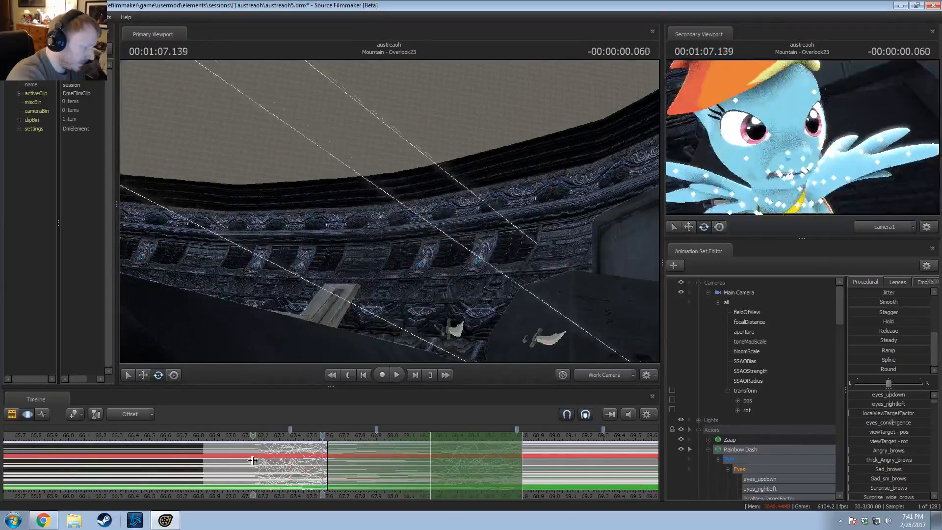
pyautogui.keyDown('shift'); pyautogui.moveTo(253, 477); pyautogui.dragTo(436, 466); pyautogui.keyUp('shift')
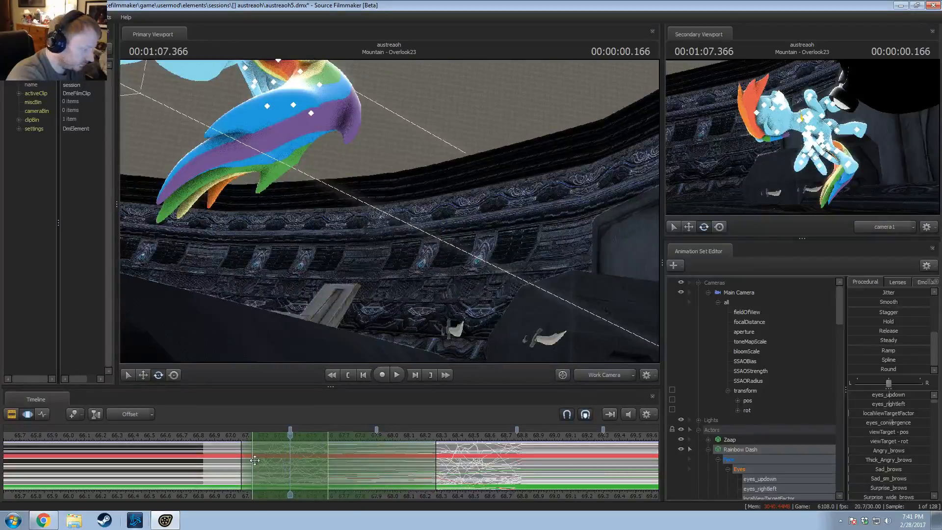
pyautogui.moveTo(242, 461); pyautogui.dragTo(203, 461)
pyautogui.moveTo(279, 466); pyautogui.dragTo(273, 466)
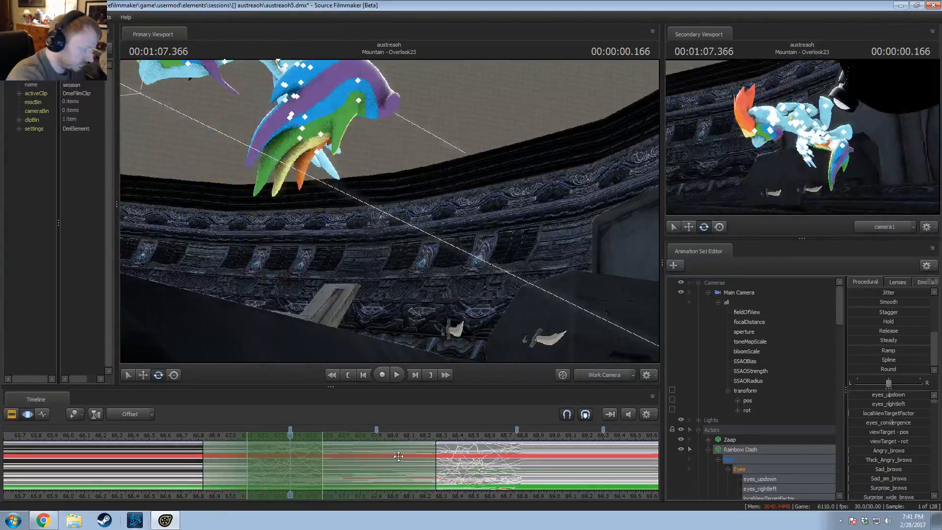
pyautogui.moveTo(399, 456); pyautogui.dragTo(403, 457)
# Step: Add the Main Camera and Zaap to the selection and compress the selected motion to about 67.1 to 67.5 seconds
pyautogui.click(735, 294)
pyautogui.scroll(-2, 746, 385)
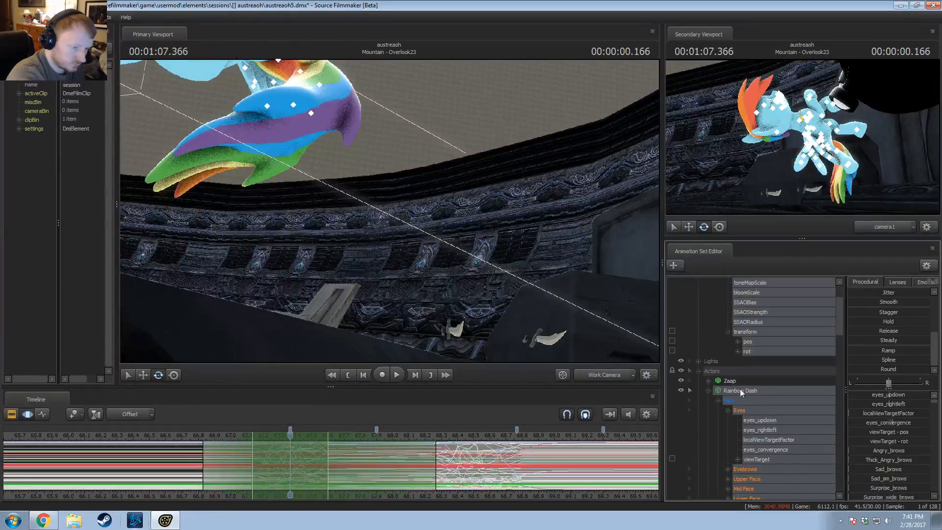
pyautogui.click(708, 390)
pyautogui.moveTo(301, 455); pyautogui.dragTo(305, 455)
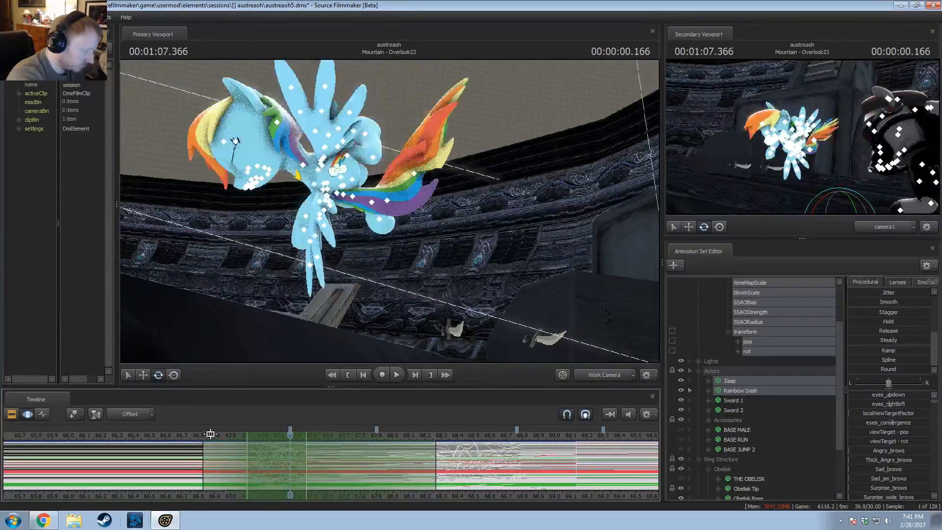
# Step: Extend the start of the selected motion back to about 67.0 seconds, and replay the turn from before the cut
pyautogui.click(202, 435)
pyautogui.press('space')
pyautogui.press('space')
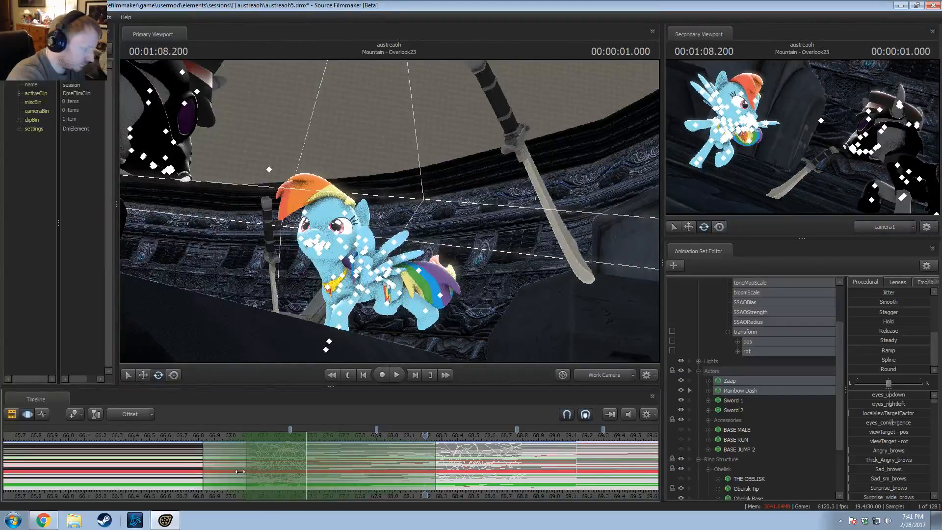
pyautogui.click(203, 437)
pyautogui.press('space')
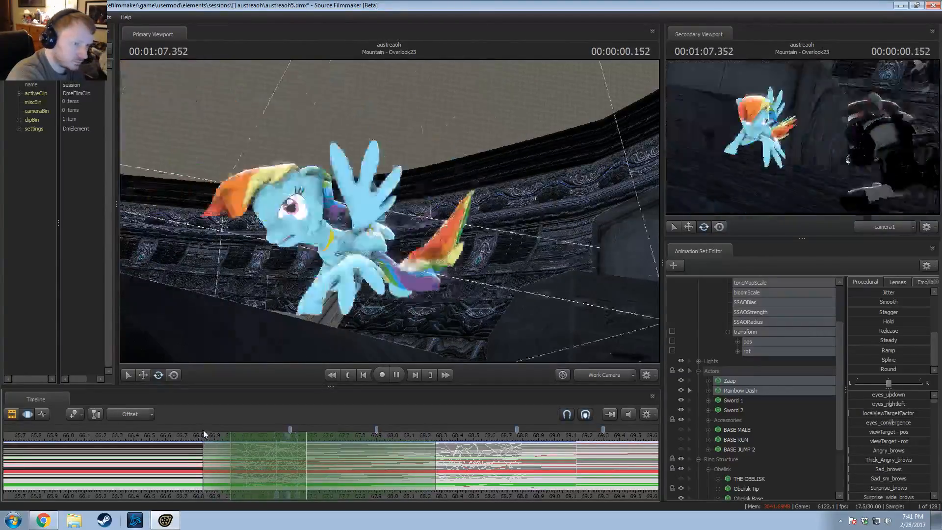
pyautogui.click(154, 430)
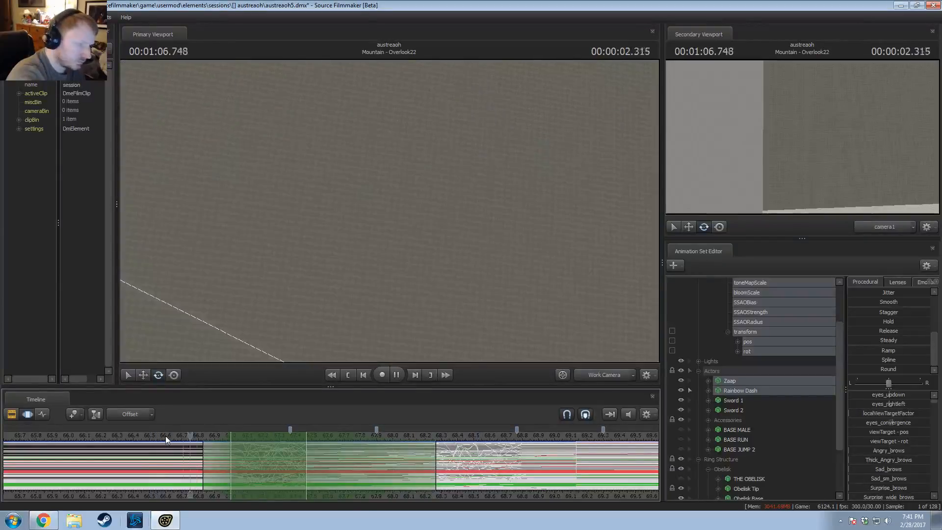
pyautogui.press('space')
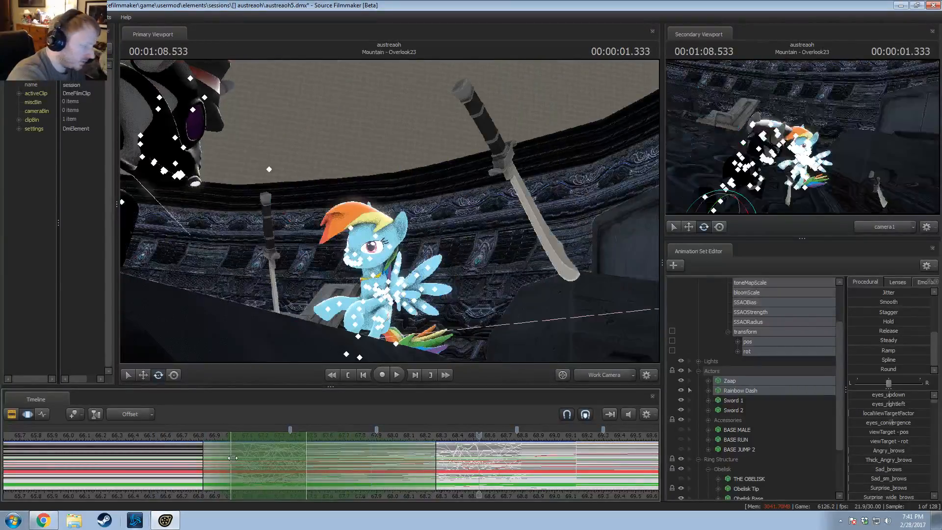
# Step: Replay the YouTube anime reference up to 1:09 to compare the timing, and return to Source Filmmaker
pyautogui.hotkey('alt', 'Tab')
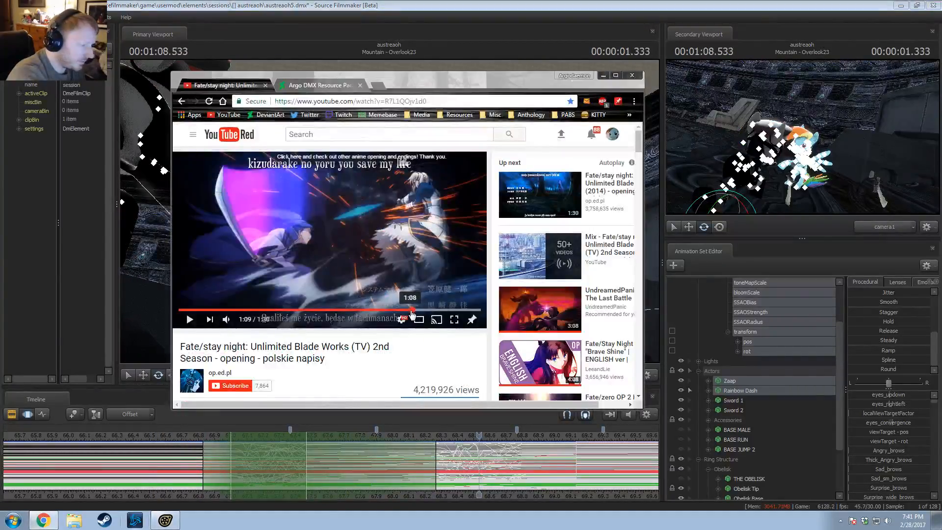
pyautogui.moveTo(406, 313); pyautogui.dragTo(398, 312)
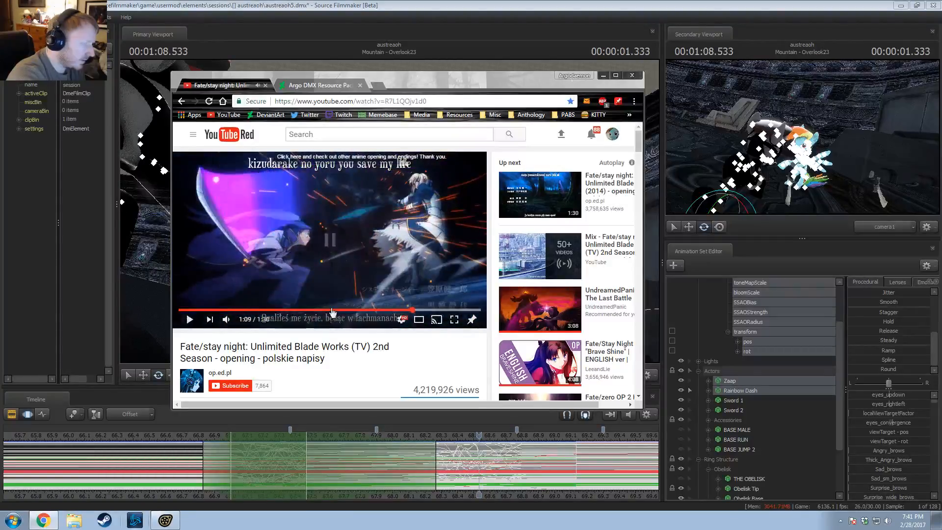
pyautogui.click(222, 443)
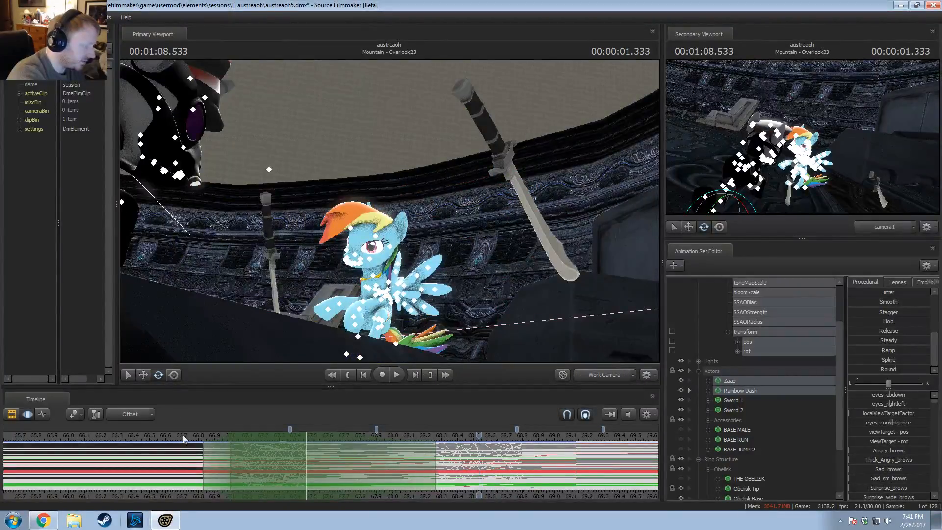
# Step: Replay Rainbow Dash's turn across the cut, and nudge the start of the selected motion slightly later, to just past 67.0 seconds
pyautogui.click(87, 436)
pyautogui.press('space')
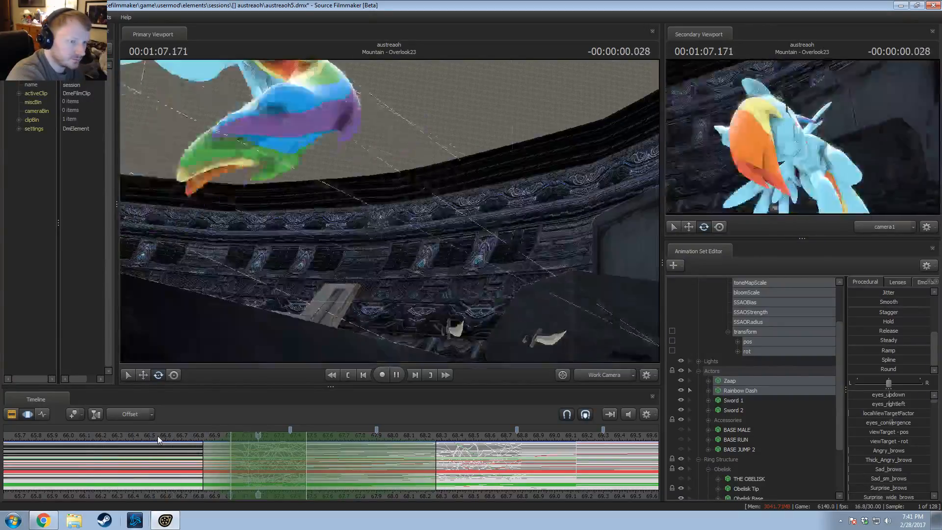
pyautogui.press('space')
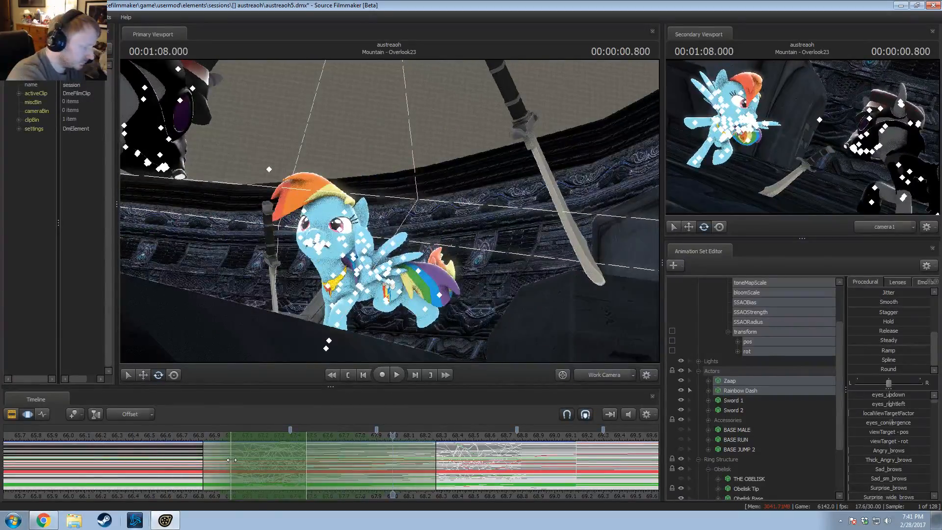
pyautogui.click(196, 433)
pyautogui.press('space')
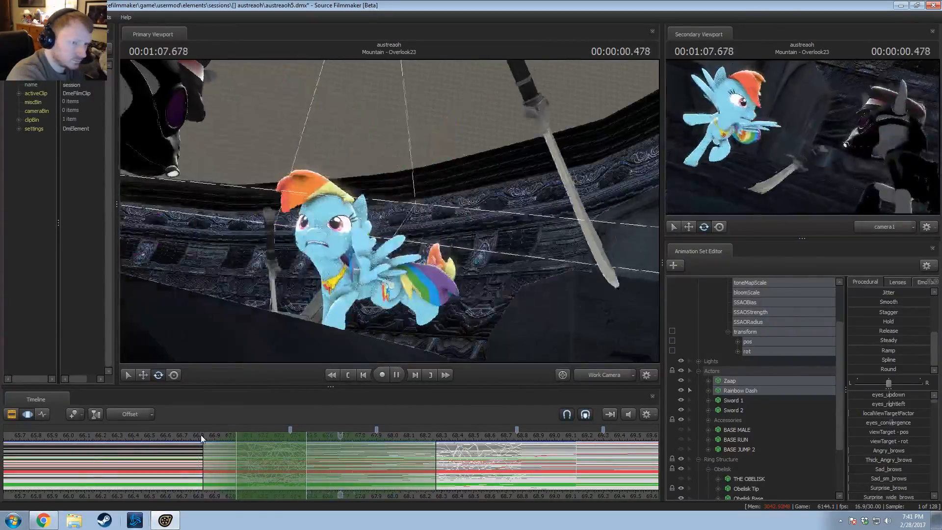
pyautogui.press('space')
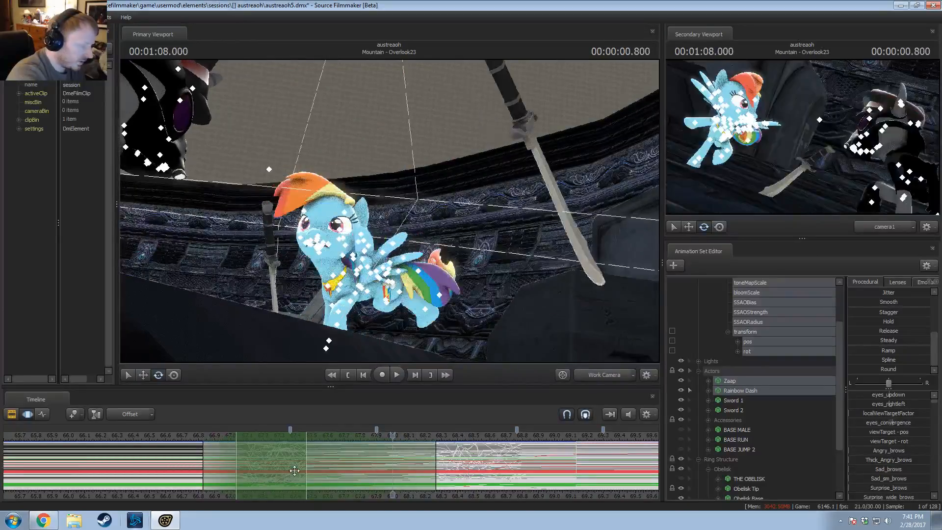
# Step: Replay the shot from about 66.7 to 69.4 seconds to check the adjusted turn against the music
pyautogui.click(188, 436)
pyautogui.press('space')
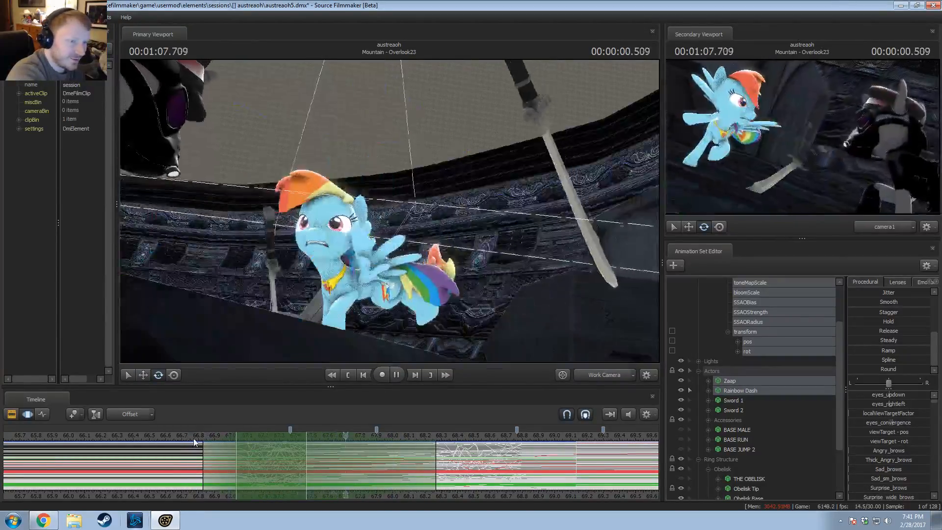
pyautogui.press('space')
pyautogui.press('space')
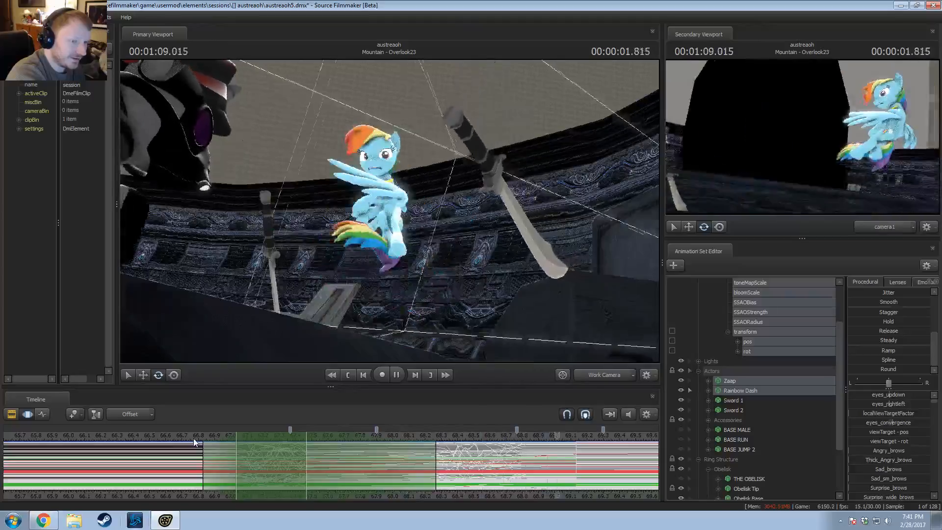
pyautogui.press('space')
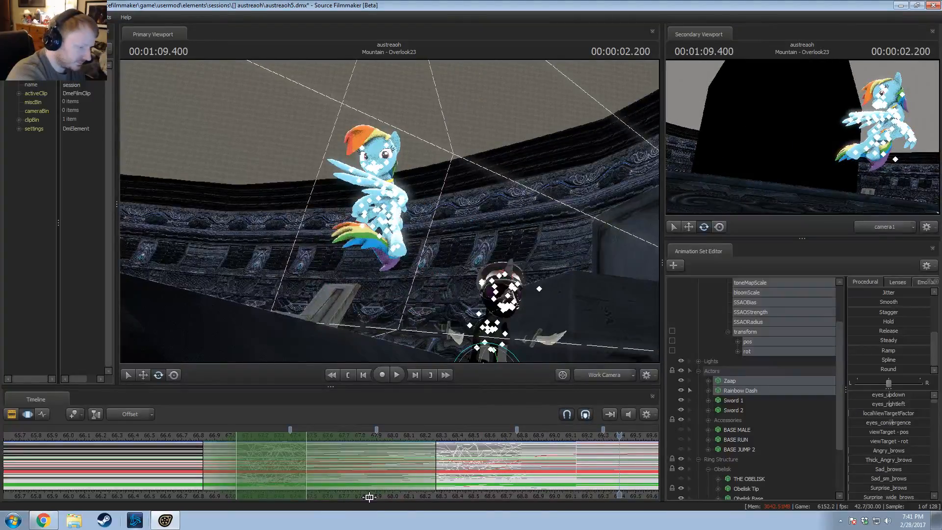
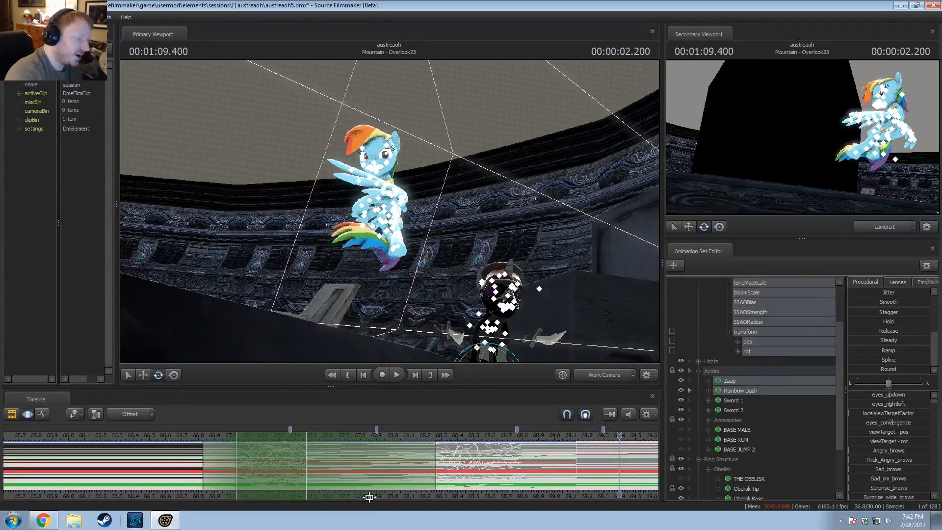
# Step: Select only Rainbow Dash, review the motion around 69.1 seconds, and set the time selection from about 69.33 seconds onward
pyautogui.moveTo(487, 497); pyautogui.dragTo(309, 497)
pyautogui.press('z')
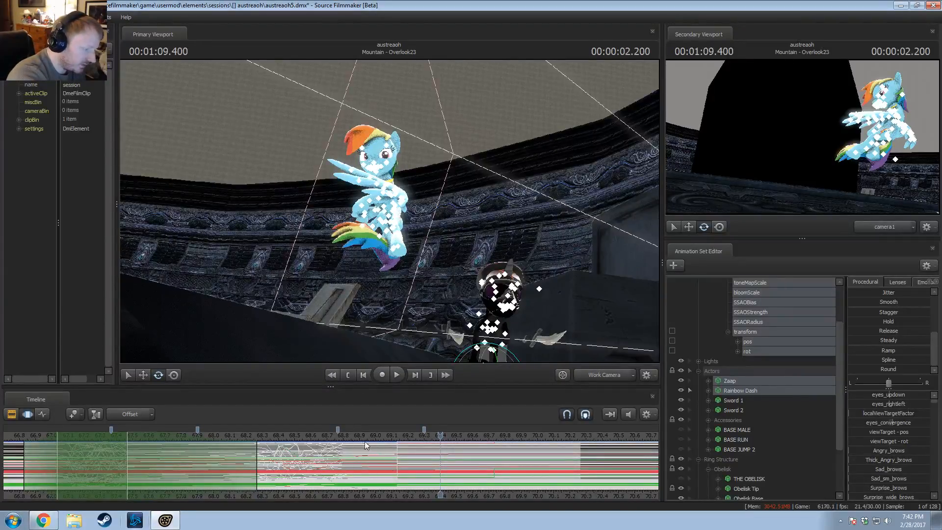
pyautogui.moveTo(367, 436); pyautogui.dragTo(396, 436)
pyautogui.scroll(3, 400, 453)
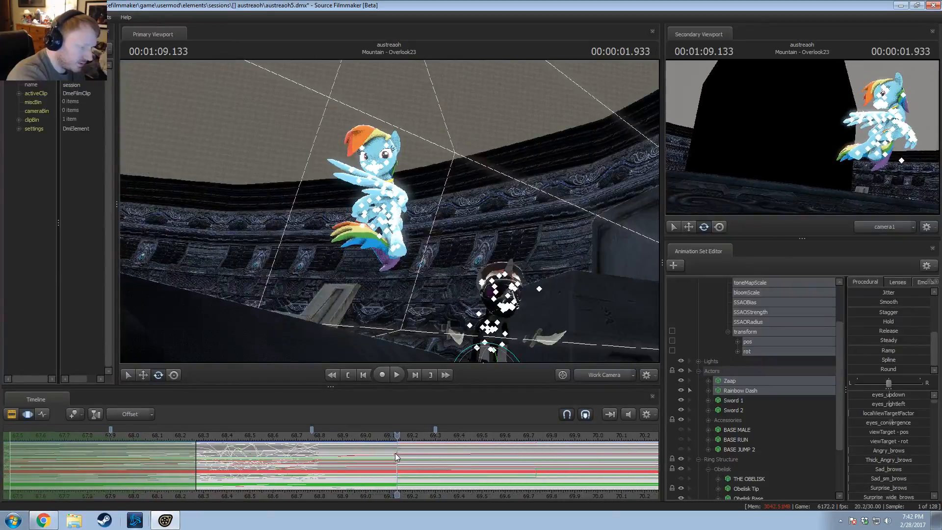
pyautogui.press('space')
pyautogui.press('space')
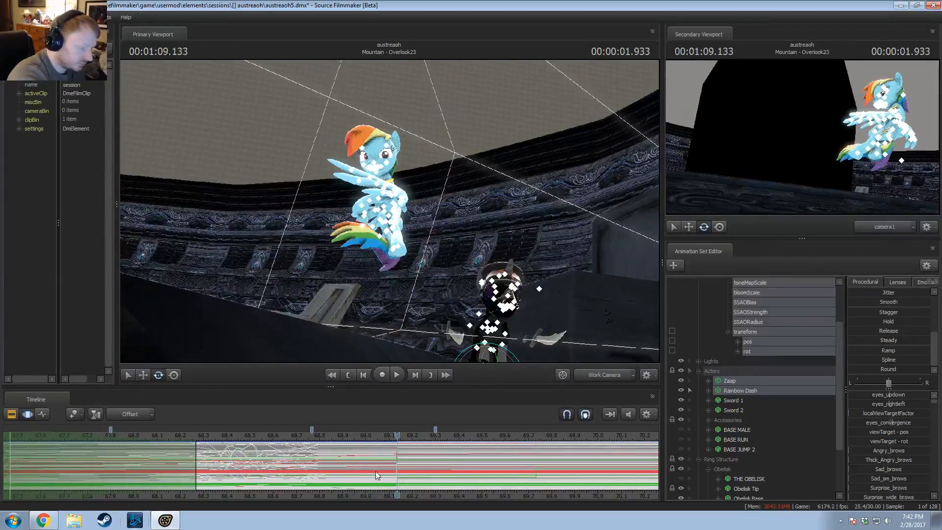
pyautogui.click(755, 389)
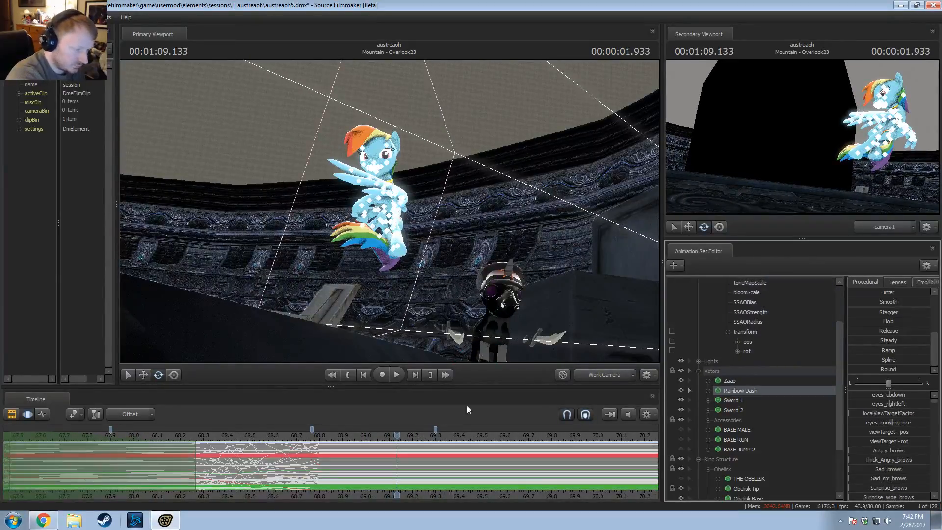
pyautogui.press('space')
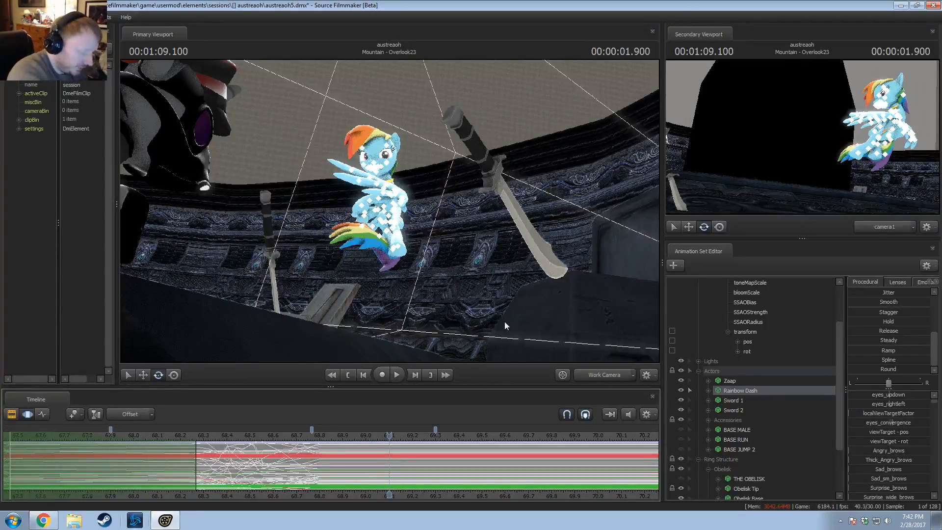
pyautogui.press('shift')
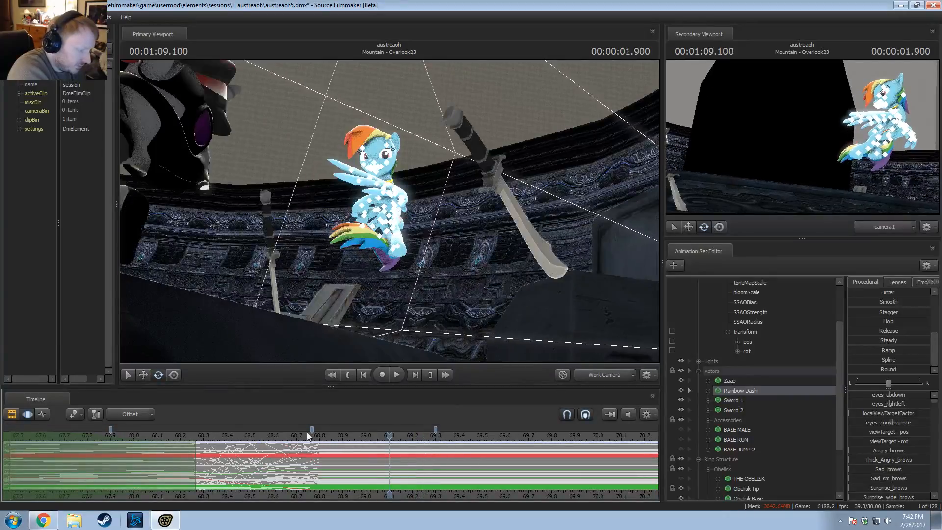
pyautogui.moveTo(310, 436); pyautogui.dragTo(275, 435)
pyautogui.press('space')
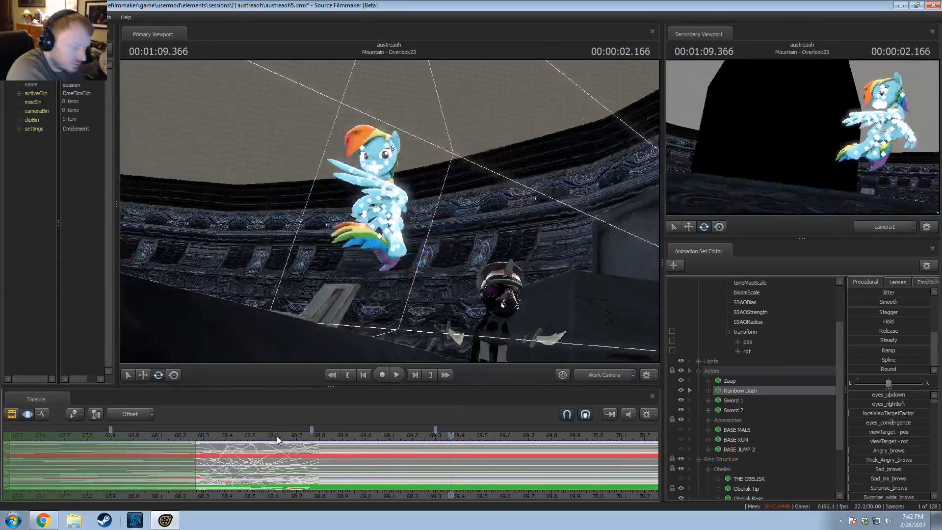
pyautogui.keyDown('shift'); pyautogui.moveTo(446, 448); pyautogui.dragTo(658, 446); pyautogui.keyUp('shift')
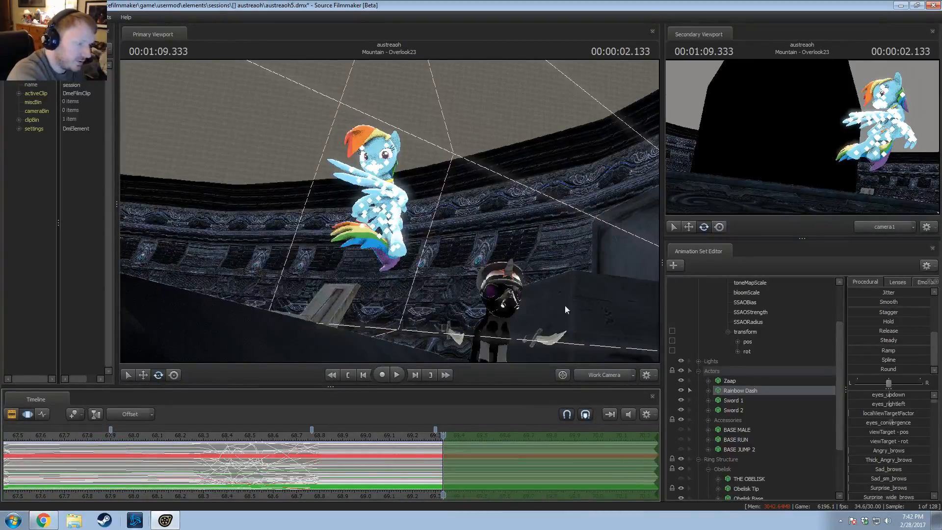
# Step: Isolate Rainbow Dash's pelvis at about 69.33 seconds and rotate it to swing her hips and hind legs around
pyautogui.moveTo(566, 307); pyautogui.dragTo(402, 208)
pyautogui.press('w')
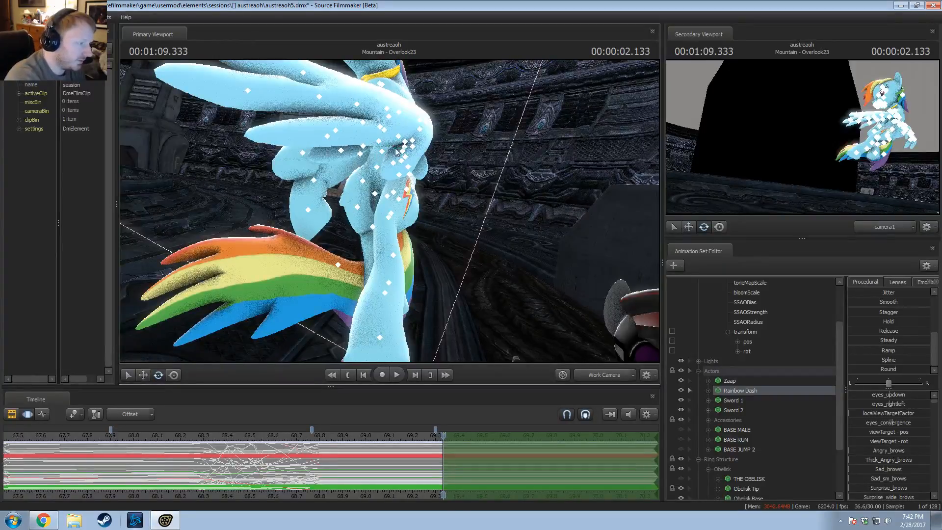
pyautogui.keyDown('ctrl'); pyautogui.click(378, 193); pyautogui.keyUp('ctrl')
pyautogui.keyDown('ctrl'); pyautogui.click(383, 196); pyautogui.keyUp('ctrl')
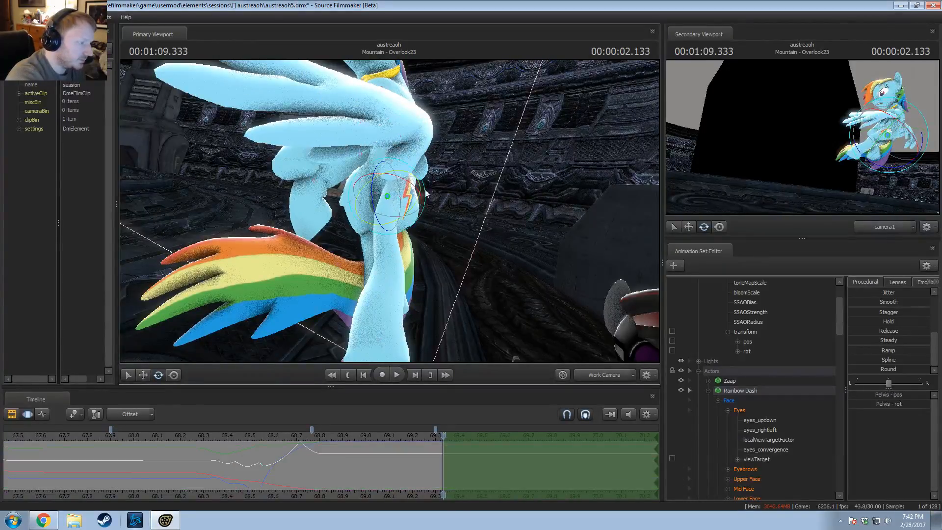
pyautogui.press('d')
pyautogui.moveTo(383, 196); pyautogui.dragTo(443, 168)
pyautogui.press('w')
pyautogui.press('e')
pyautogui.moveTo(444, 168); pyautogui.dragTo(389, 206)
pyautogui.click(405, 166)
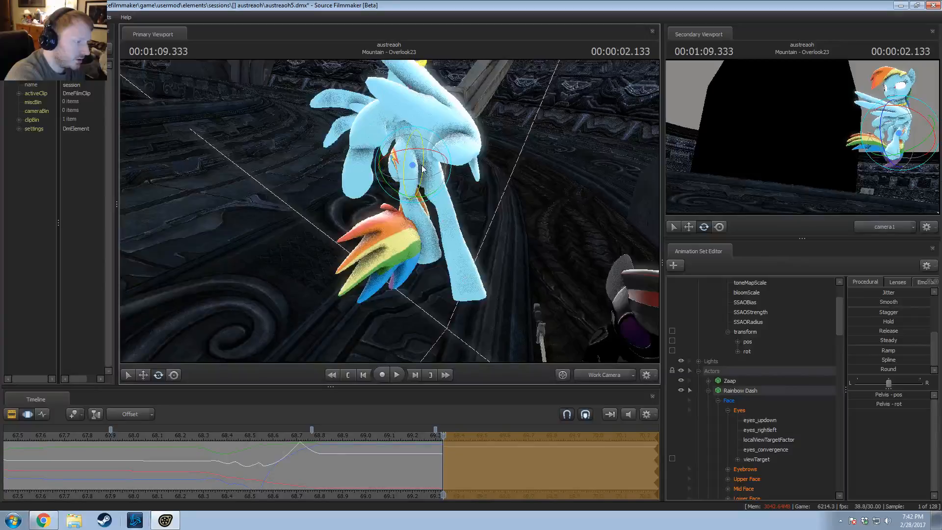
# Step: Refine the pelvis rotation so Rainbow Dash's hips and hind legs tilt under her upper body
pyautogui.click(403, 165)
pyautogui.moveTo(435, 167); pyautogui.dragTo(437, 137)
pyautogui.click(420, 184)
pyautogui.keyDown('ctrl'); pyautogui.click(421, 170); pyautogui.keyUp('ctrl')
pyautogui.keyDown('alt'); pyautogui.moveTo(448, 183); pyautogui.dragTo(452, 147); pyautogui.keyUp('alt')
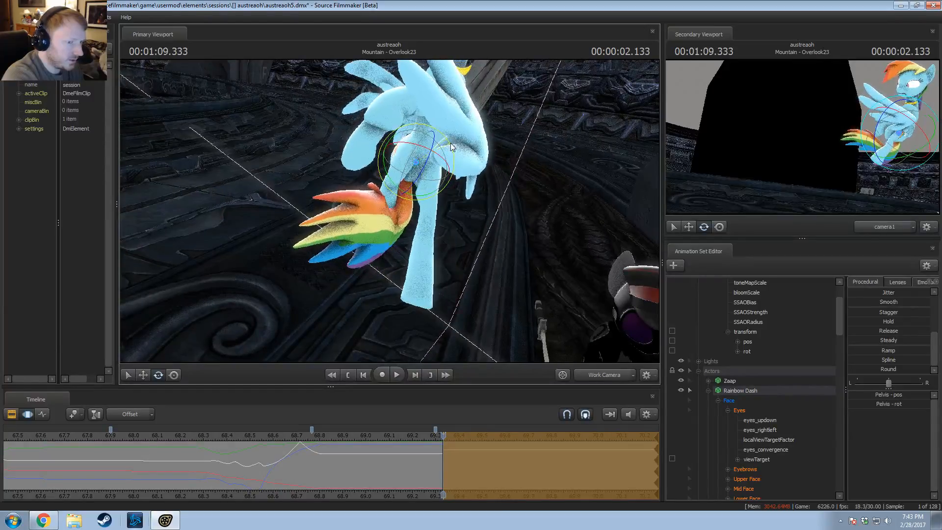
# Step: Adjust Rainbow Dash's right hind leg at the RightThigh and RightLeg1 joints, checking the pose from the side and from behind
pyautogui.keyDown('alt'); pyautogui.moveTo(480, 179); pyautogui.dragTo(396, 214); pyautogui.keyUp('alt')
pyautogui.keyDown('alt'); pyautogui.moveTo(261, 235); pyautogui.dragTo(390, 215); pyautogui.keyUp('alt')
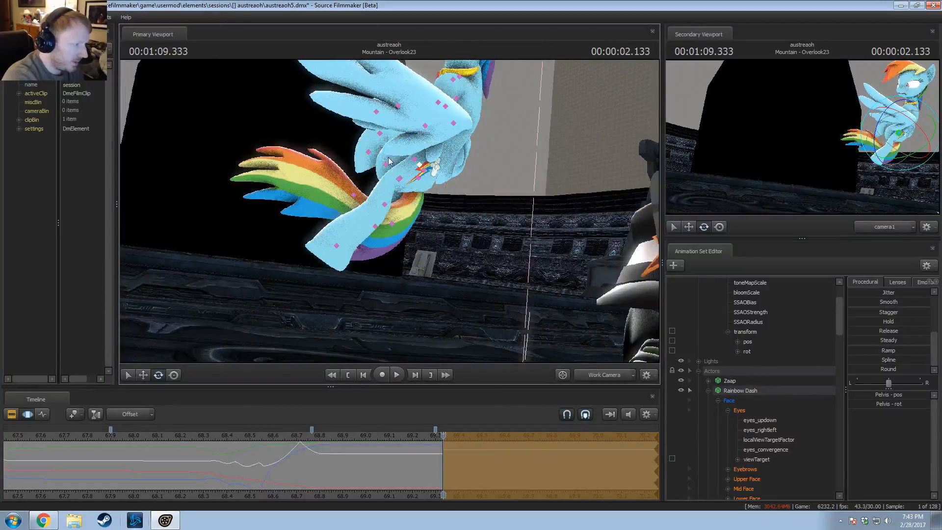
pyautogui.click(417, 165)
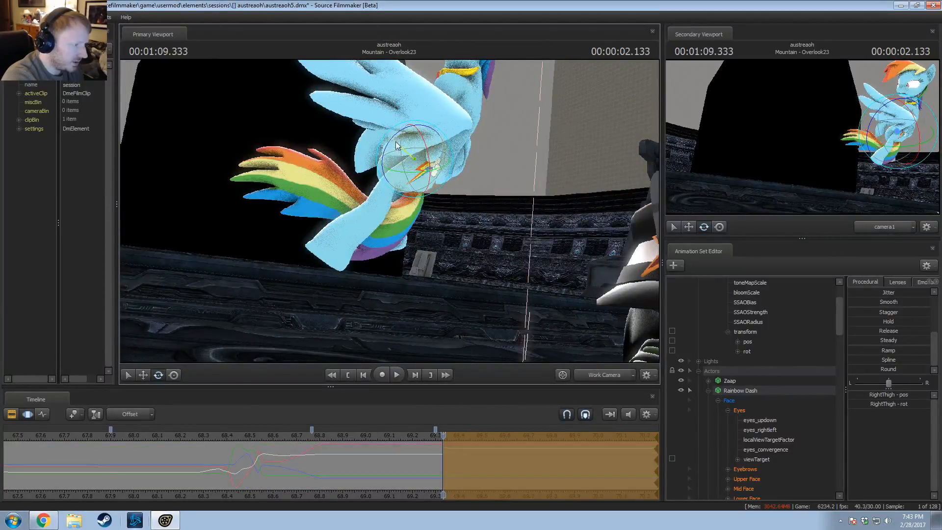
pyautogui.keyDown('ctrl'); pyautogui.click(386, 172); pyautogui.keyUp('ctrl')
pyautogui.moveTo(362, 165); pyautogui.dragTo(442, 225)
pyautogui.keyDown('alt'); pyautogui.moveTo(108, 218); pyautogui.dragTo(50, 224); pyautogui.keyUp('alt')
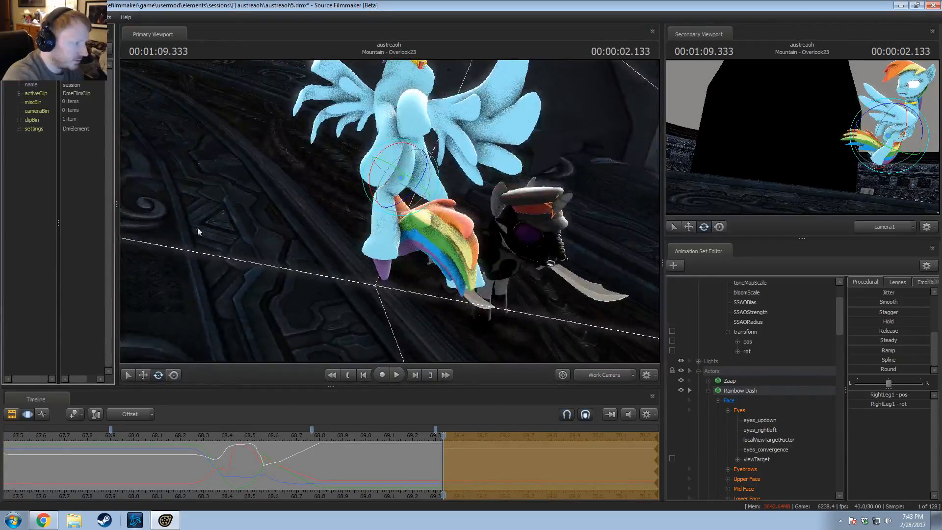
pyautogui.keyDown('alt'); pyautogui.moveTo(230, 226); pyautogui.dragTo(384, 233); pyautogui.keyUp('alt')
pyautogui.click(375, 202)
pyautogui.click(433, 170)
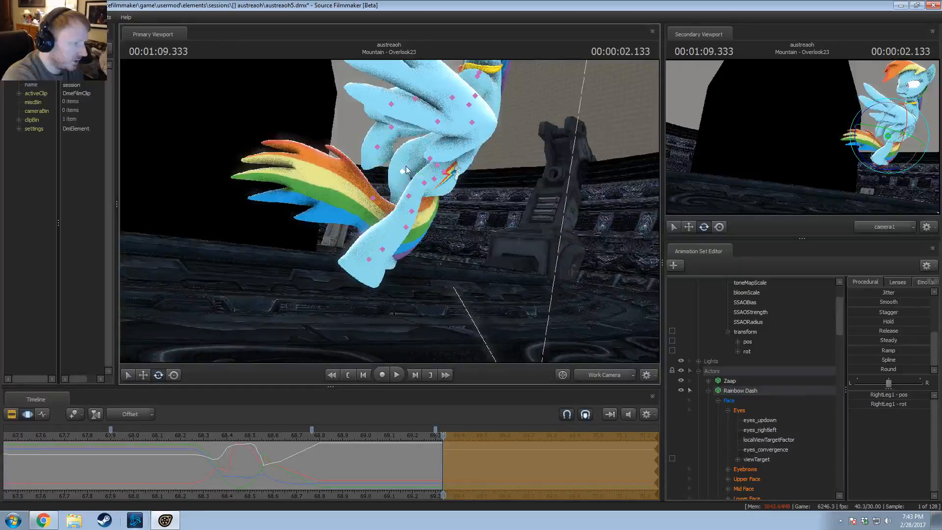
pyautogui.moveTo(390, 136); pyautogui.dragTo(435, 191)
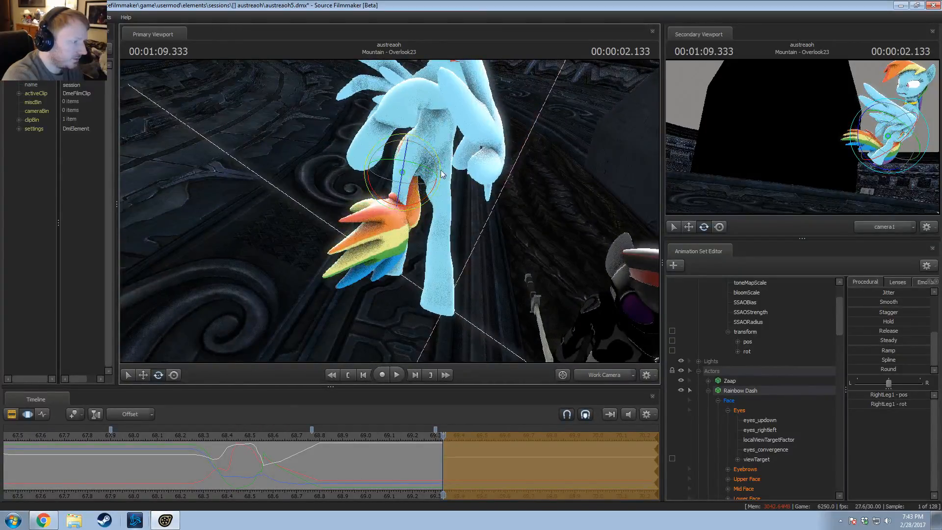
# Step: Rotate the Tail1 joint to lower Rainbow Dash's tail behind her hind legs
pyautogui.keyDown('ctrl'); pyautogui.click(425, 154); pyautogui.keyUp('ctrl')
pyautogui.keyDown('alt'); pyautogui.moveTo(425, 154); pyautogui.dragTo(435, 187); pyautogui.keyUp('alt')
pyautogui.keyDown('ctrl'); pyautogui.click(432, 176); pyautogui.keyUp('ctrl')
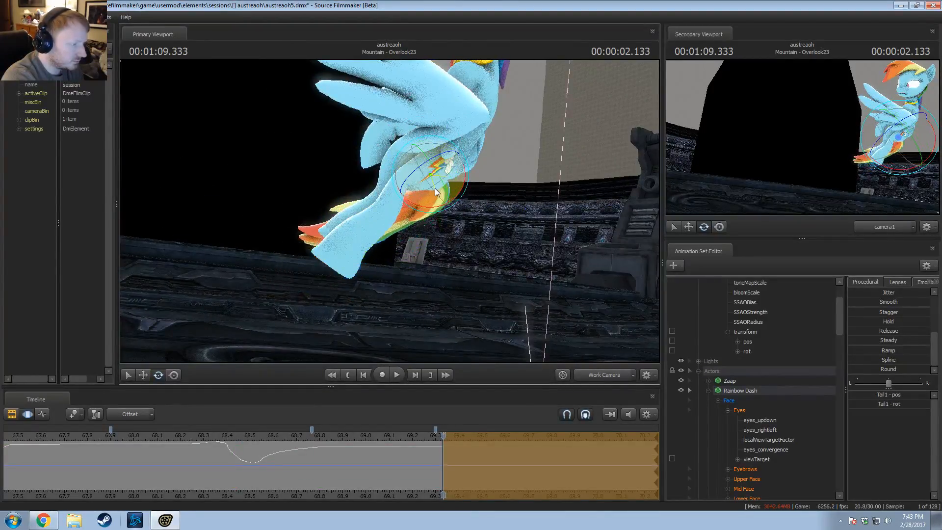
pyautogui.keyDown('alt'); pyautogui.moveTo(263, 242); pyautogui.dragTo(390, 214); pyautogui.keyUp('alt')
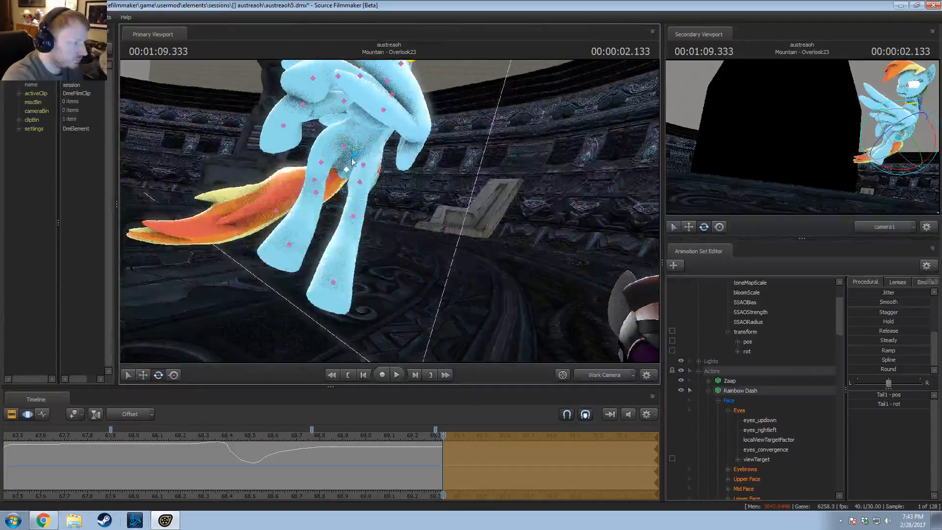
# Step: Fine-tune the RightLeg1 joint and the lower joints of Rainbow Dash's right hind leg, and ready RightFoot for moving
pyautogui.keyDown('ctrl'); pyautogui.click(354, 159); pyautogui.keyUp('ctrl')
pyautogui.keyDown('alt'); pyautogui.moveTo(353, 160); pyautogui.dragTo(361, 163); pyautogui.keyUp('alt')
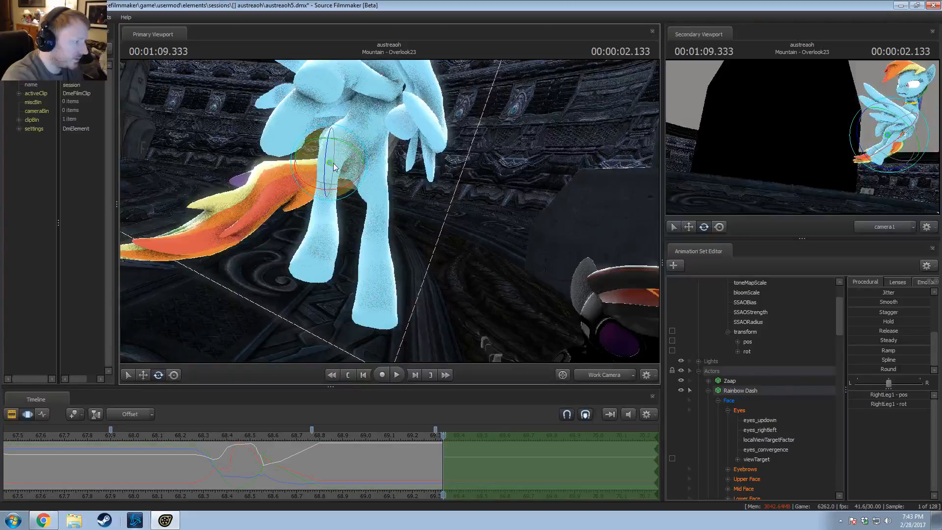
pyautogui.keyDown('ctrl'); pyautogui.click(327, 196); pyautogui.keyUp('ctrl')
pyautogui.moveTo(330, 200)
pyautogui.keyDown('alt'); pyautogui.mouseDown()
pyautogui.moveTo(340, 216)
pyautogui.moveTo(330, 206)
pyautogui.mouseUp(); pyautogui.keyUp('alt')
pyautogui.keyDown('ctrl'); pyautogui.click(322, 273); pyautogui.keyUp('ctrl')
pyautogui.press('w')
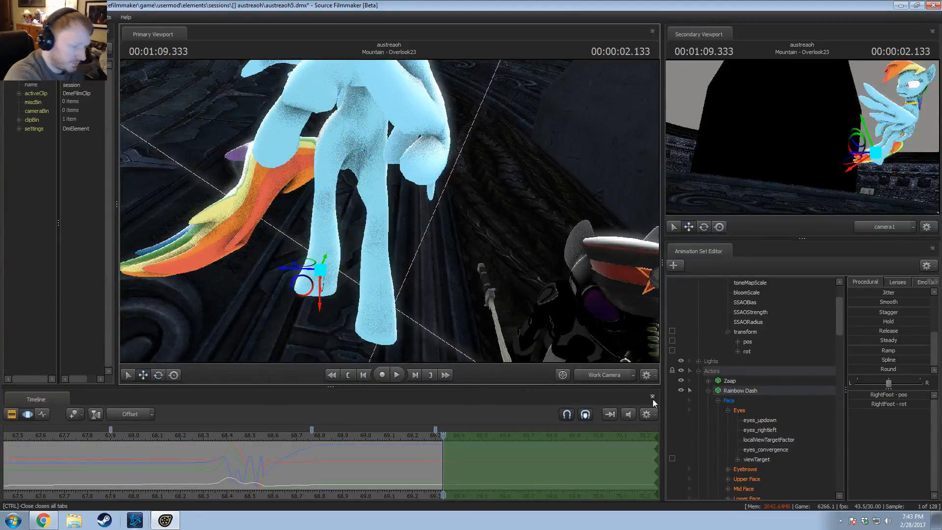
# Step: Collapse the expanded Rainbow Dash, Ring Structure and Cameras entries in the animation set list
pyautogui.scroll(-4, 746, 407)
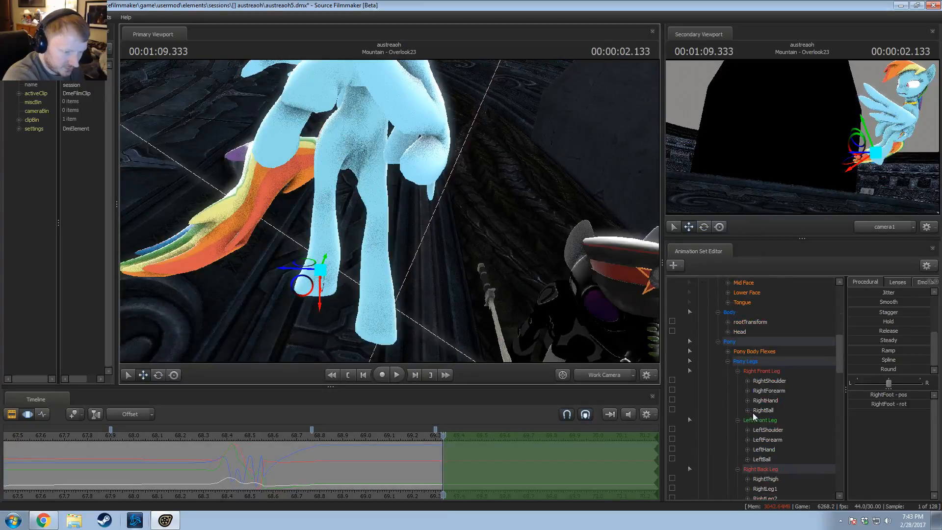
pyautogui.scroll(-1, 756, 416)
pyautogui.scroll(-10, 756, 413)
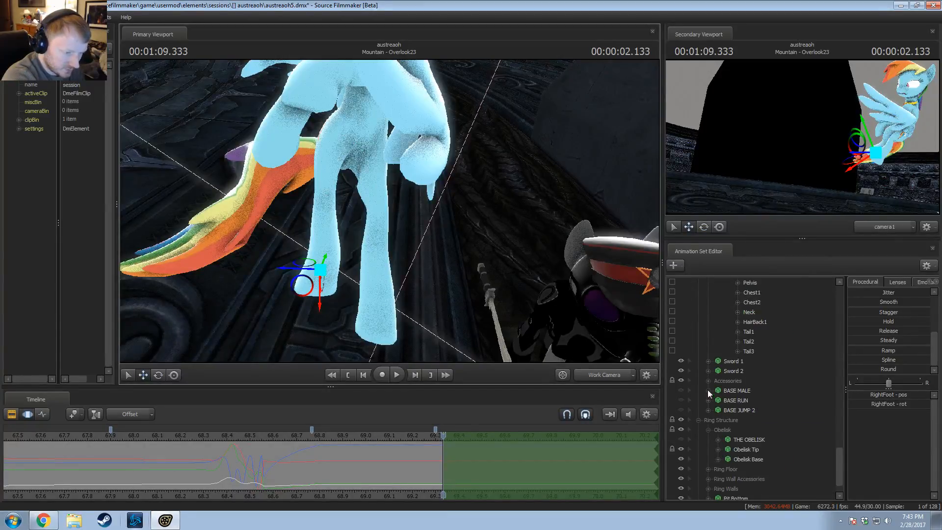
pyautogui.scroll(10, 708, 390)
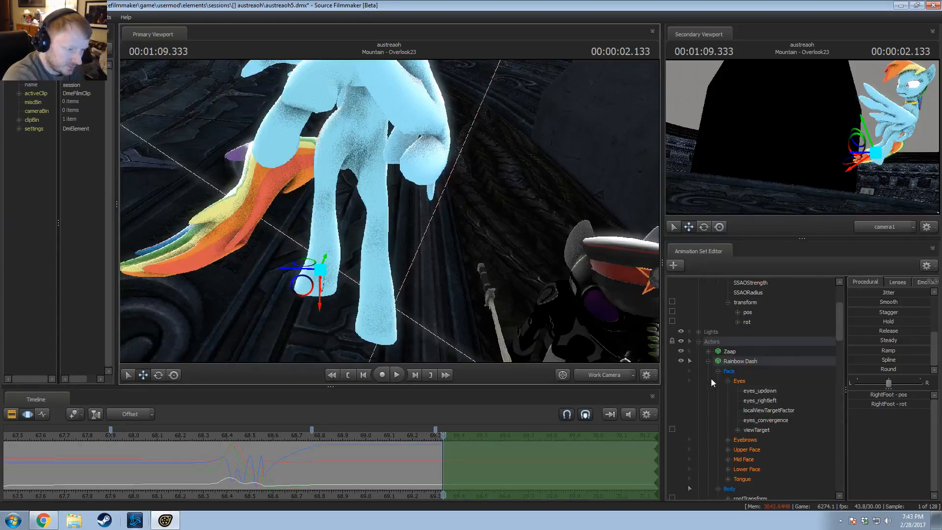
pyautogui.click(708, 361)
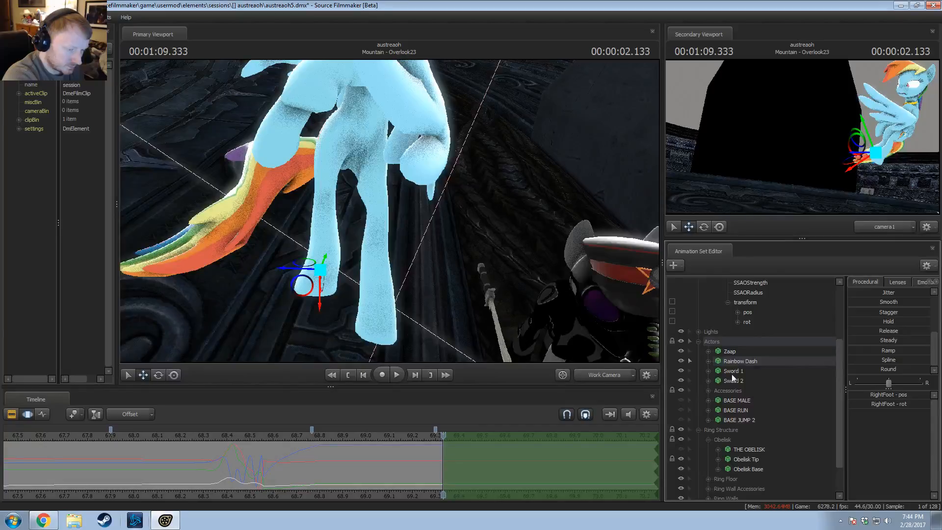
pyautogui.scroll(3, 721, 382)
pyautogui.click(699, 283)
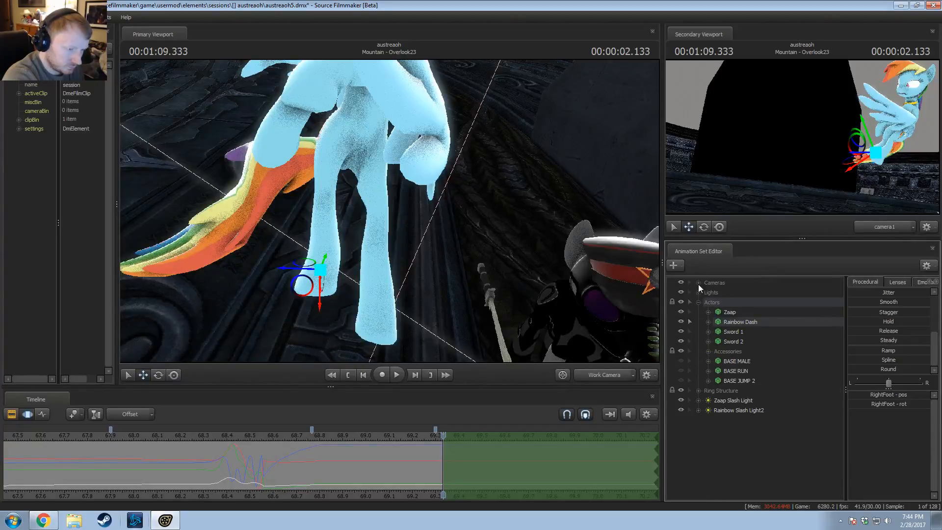
pyautogui.rightClick(741, 462)
pyautogui.click(802, 384)
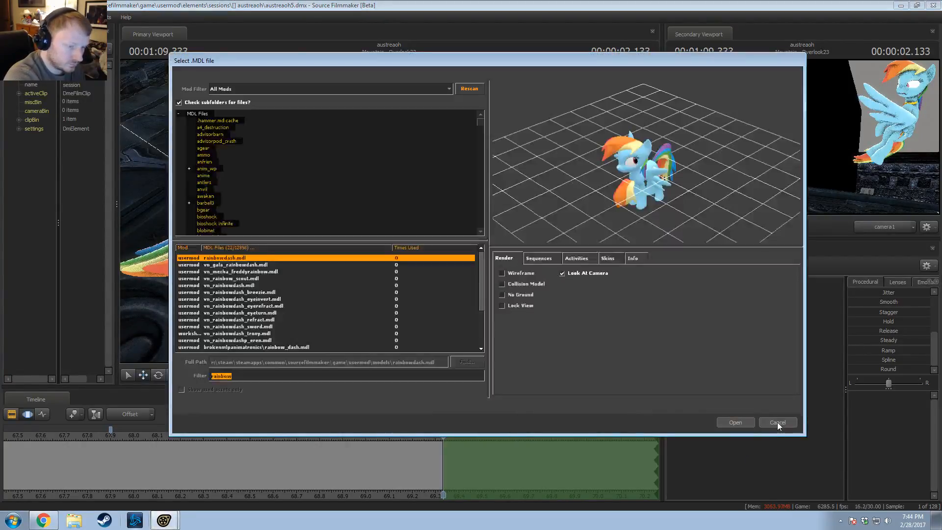
pyautogui.click(777, 422)
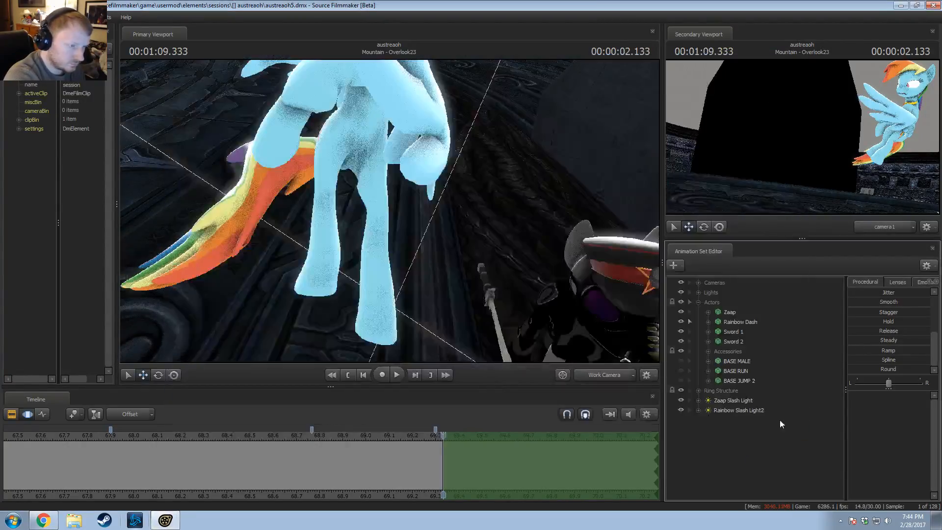
# Step: Add a new animation set using the model enchanced_ponies\vn_rainbowdash_enh.mdl
pyautogui.rightClick(781, 426)
pyautogui.click(781, 456)
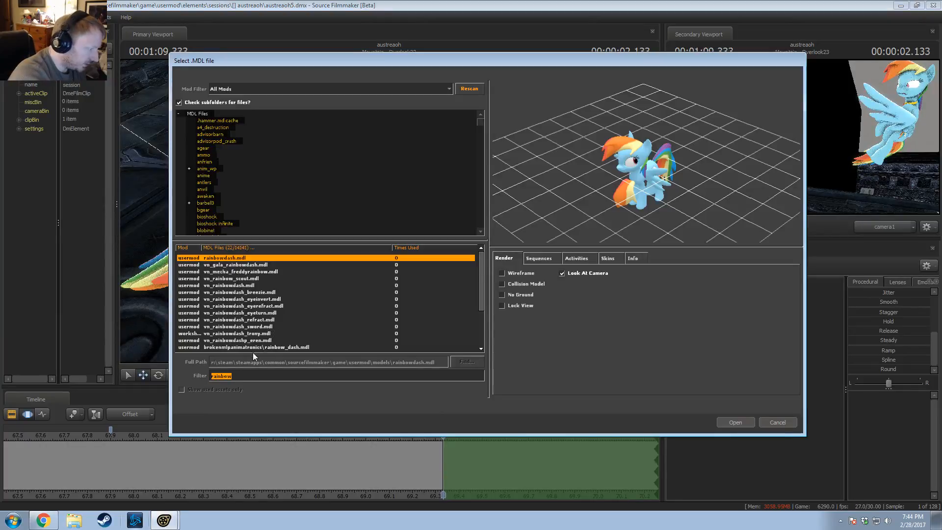
pyautogui.click(244, 340)
pyautogui.scroll(-2, 243, 340)
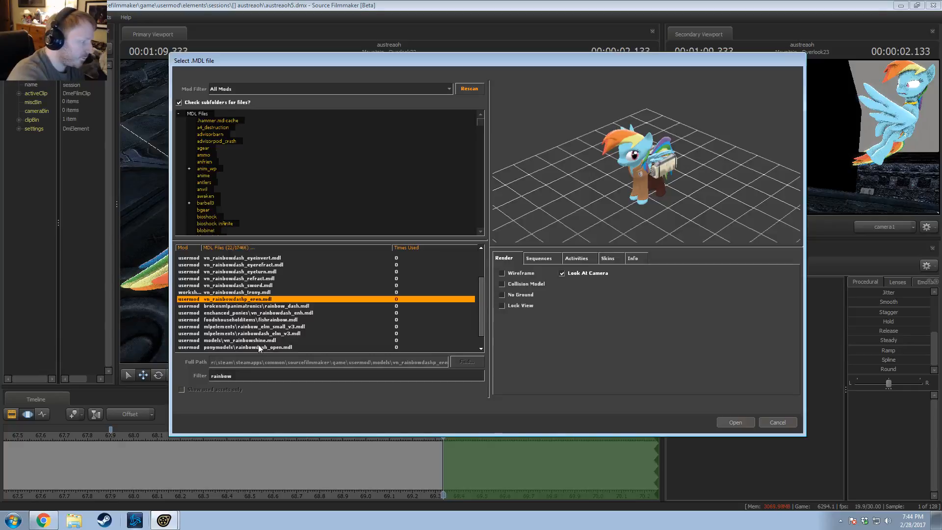
pyautogui.doubleClick(252, 313)
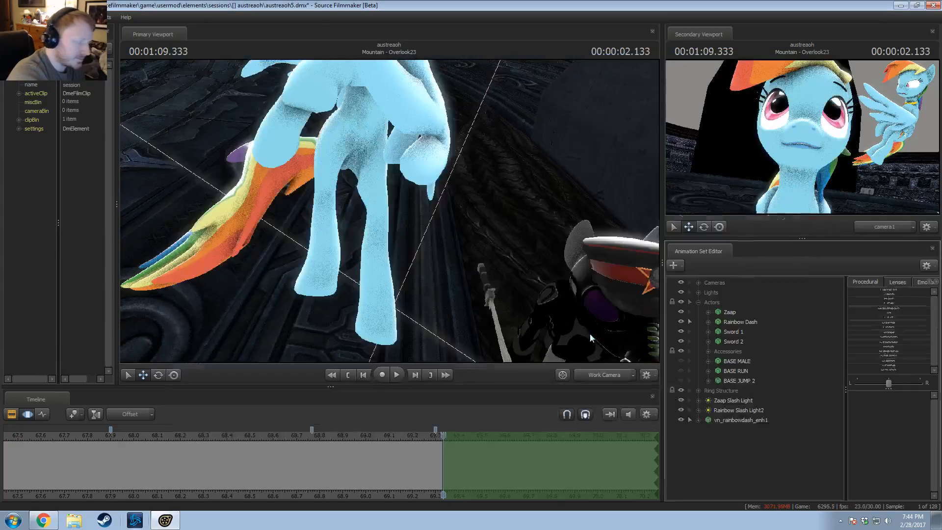
# Step: Rename the newly added vn_rainbowdash_enh1 animation set as BASE FEMALE
pyautogui.click(728, 420)
pyautogui.rightClick(724, 420)
pyautogui.click(758, 274)
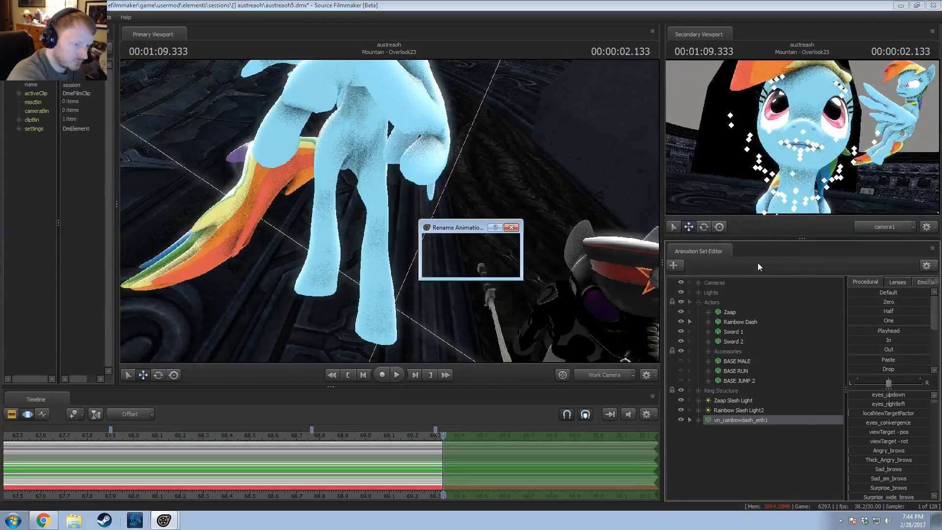
pyautogui.write('BASE FEMALE')
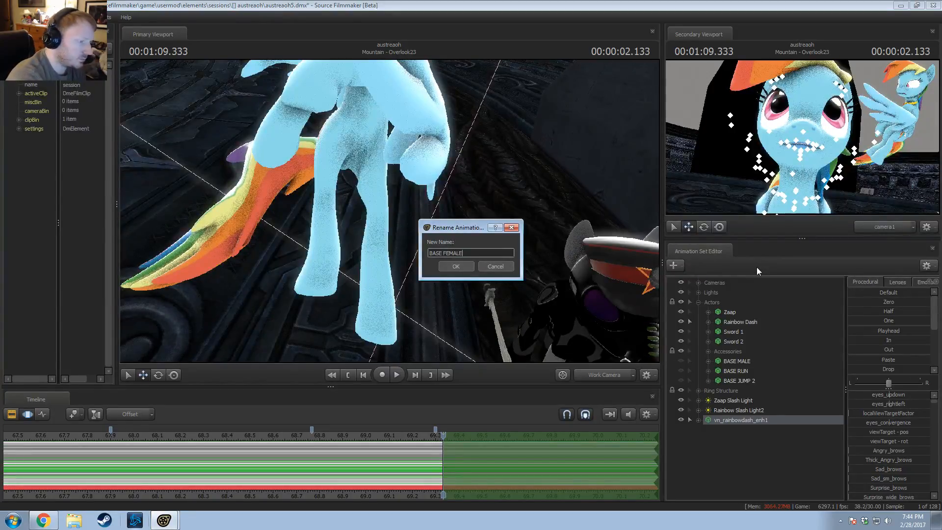
pyautogui.press('Return')
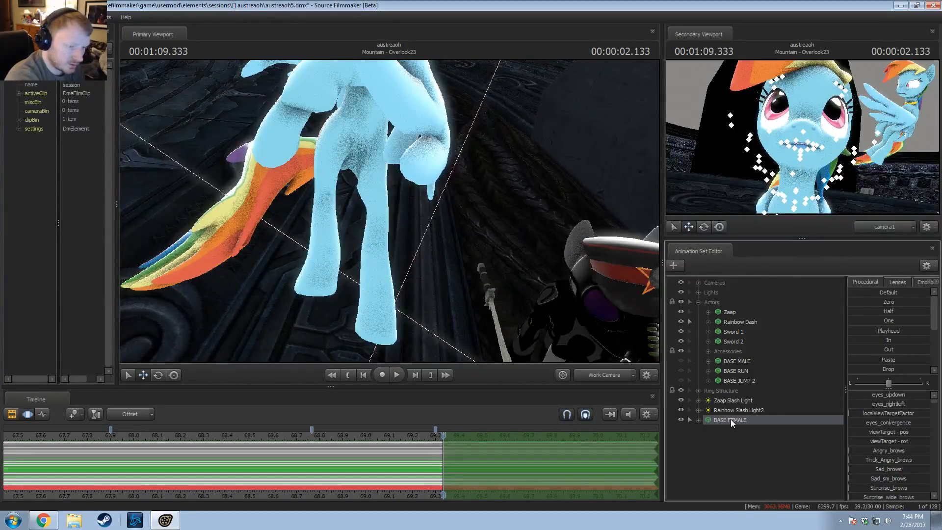
# Step: Move BASE FEMALE into the Actors group and hide its model in the scene
pyautogui.moveTo(731, 420); pyautogui.dragTo(712, 303)
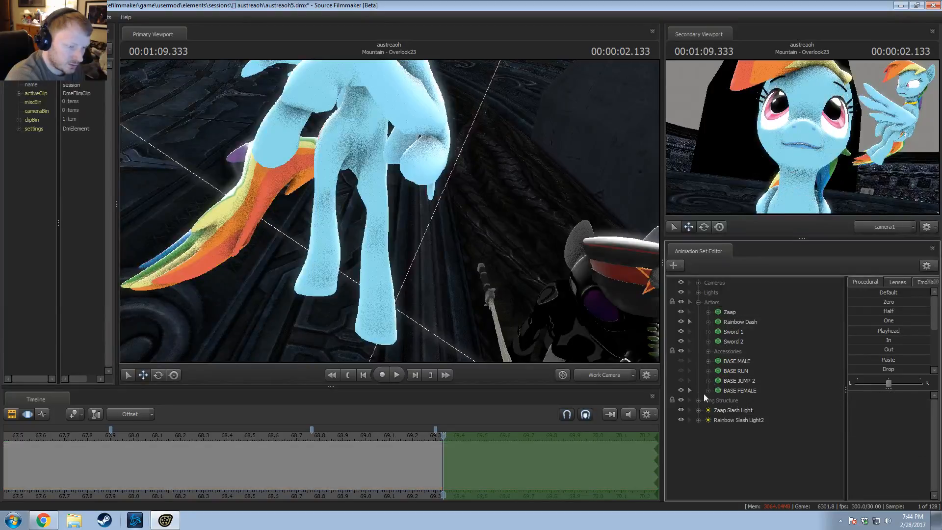
pyautogui.click(731, 391)
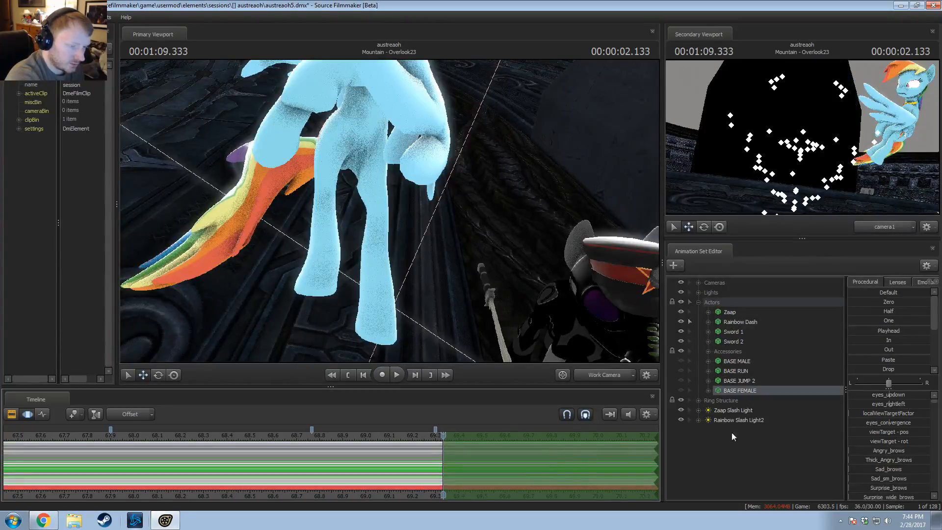
# Step: Paste the base model's pose onto Rainbow Dash's RightThigh, RightLeg1, RightLeg2 and RightFoot
pyautogui.click(719, 322)
pyautogui.click(708, 322)
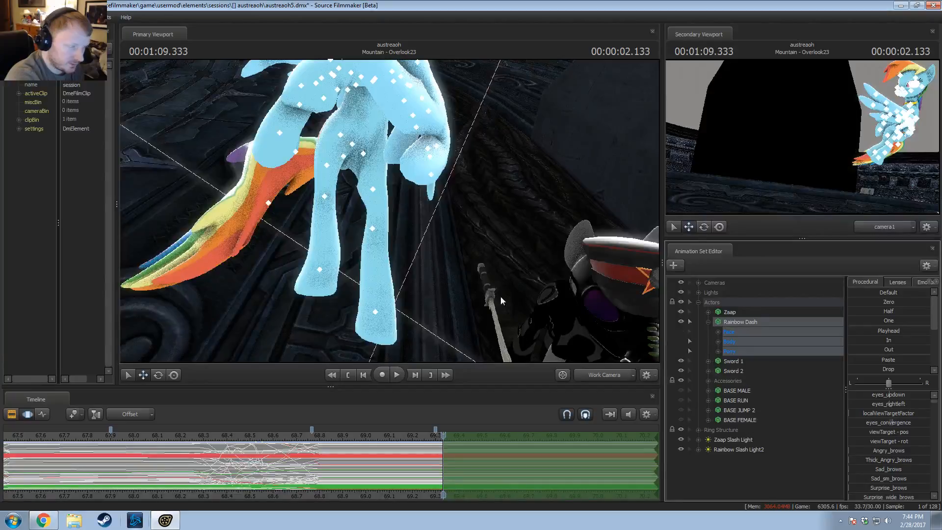
pyautogui.moveTo(389, 228); pyautogui.dragTo(369, 212)
pyautogui.click(367, 169)
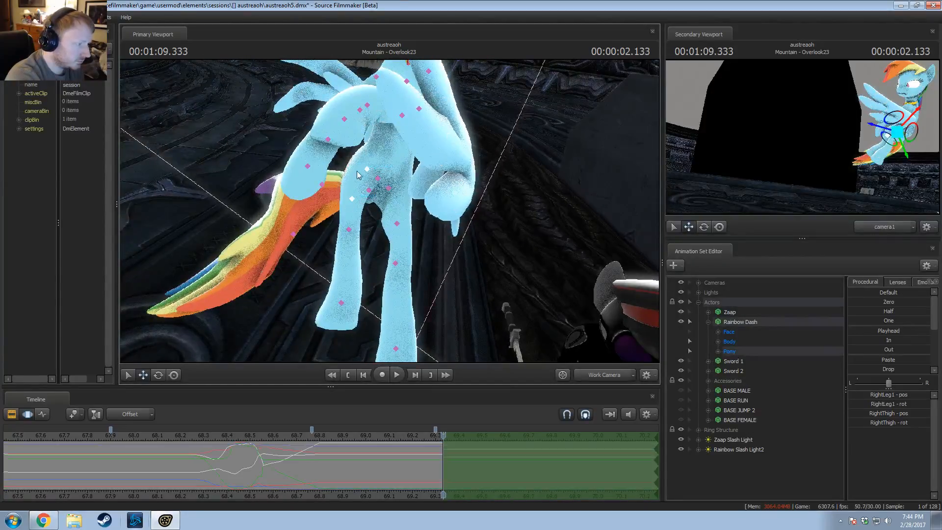
pyautogui.moveTo(346, 222); pyautogui.dragTo(347, 223)
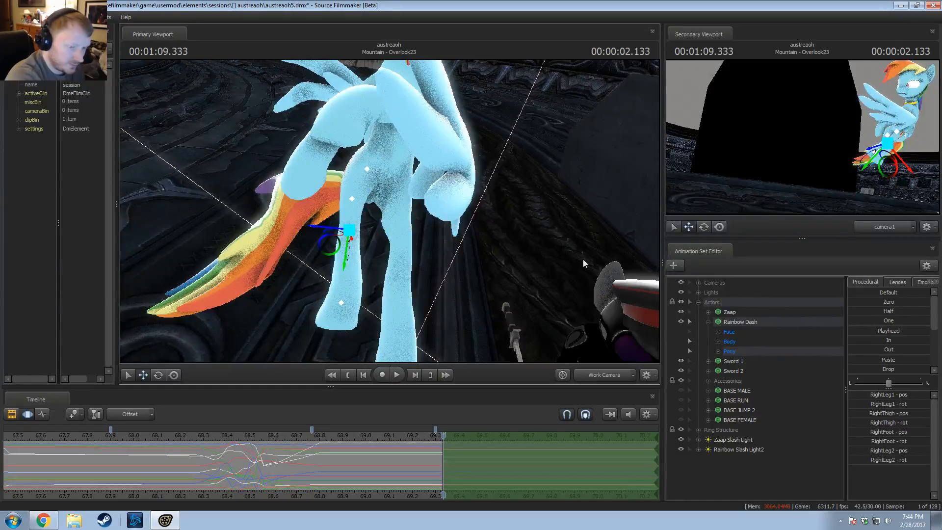
pyautogui.moveTo(583, 260); pyautogui.dragTo(554, 247)
pyautogui.scroll(-1, 900, 348)
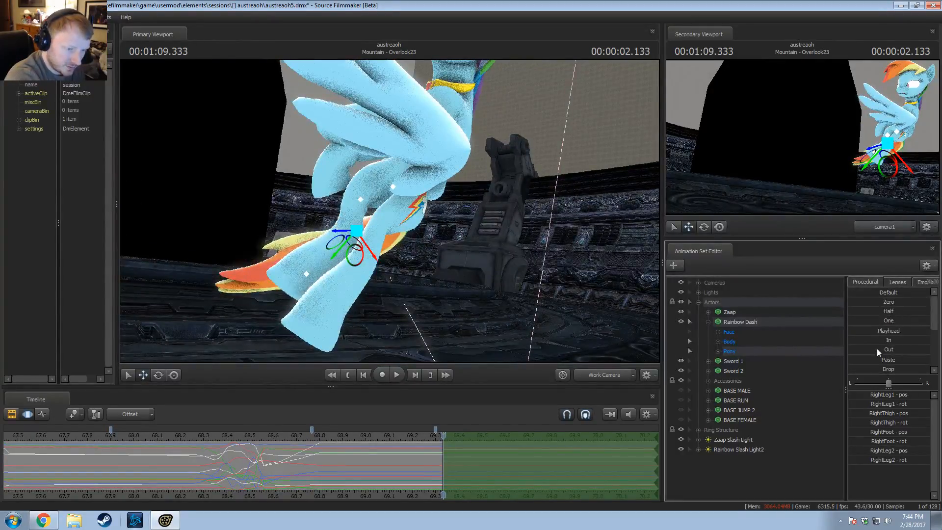
pyautogui.click(878, 360)
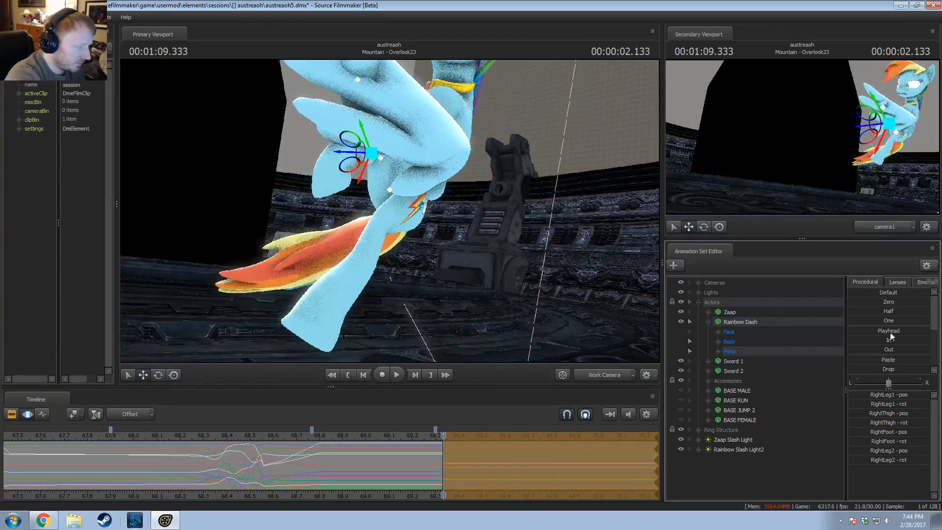
# Step: Rotate RightThigh to swing Rainbow Dash's right hind leg back down beneath her hips, checking it from several angles
pyautogui.moveTo(542, 227); pyautogui.dragTo(511, 255)
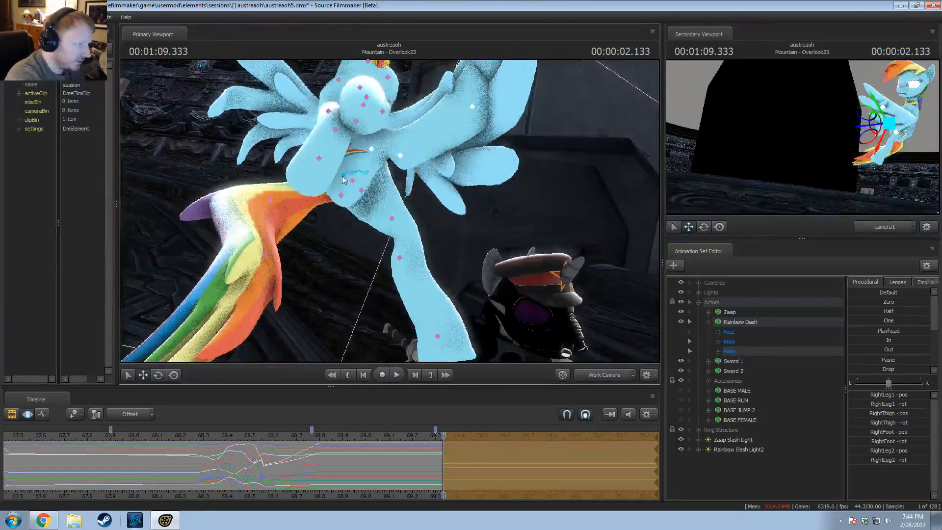
pyautogui.click(343, 180)
pyautogui.moveTo(343, 179); pyautogui.dragTo(378, 219)
pyautogui.moveTo(378, 219)
pyautogui.keyDown('alt'); pyautogui.mouseDown()
pyautogui.moveTo(402, 205)
pyautogui.moveTo(391, 214)
pyautogui.mouseUp(); pyautogui.keyUp('alt')
pyautogui.keyDown('alt'); pyautogui.moveTo(391, 214); pyautogui.dragTo(403, 353); pyautogui.keyUp('alt')
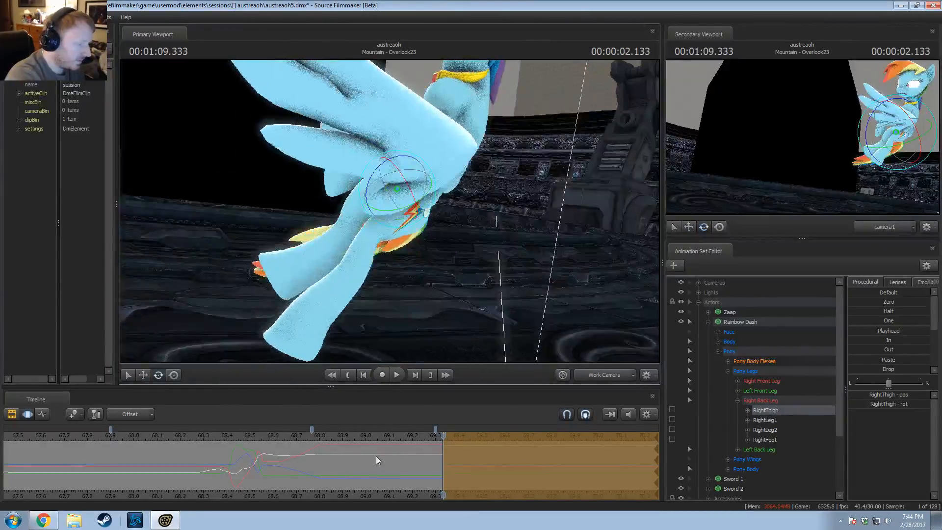
pyautogui.press('shift')
pyautogui.keyDown('alt'); pyautogui.moveTo(441, 319); pyautogui.dragTo(381, 220); pyautogui.keyUp('alt')
pyautogui.keyDown('alt'); pyautogui.moveTo(494, 149); pyautogui.dragTo(412, 204); pyautogui.keyUp('alt')
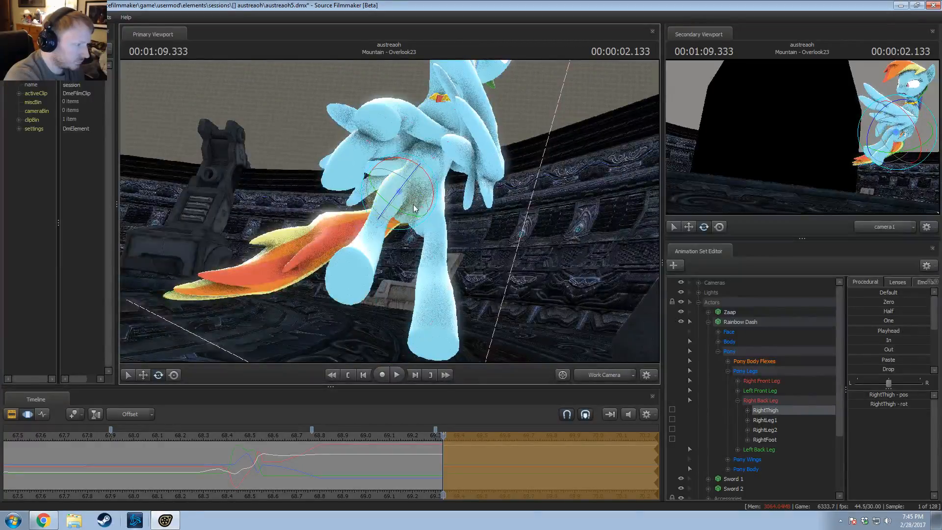
# Step: Readjust the tilt of Rainbow Dash's body, and rotate RightThigh so her right hind leg trails behind her
pyautogui.keyDown('ctrl'); pyautogui.click(434, 158); pyautogui.keyUp('ctrl')
pyautogui.moveTo(435, 158); pyautogui.dragTo(462, 162)
pyautogui.keyDown('alt'); pyautogui.moveTo(462, 162); pyautogui.dragTo(394, 212); pyautogui.keyUp('alt')
pyautogui.keyDown('ctrl'); pyautogui.click(380, 189); pyautogui.keyUp('ctrl')
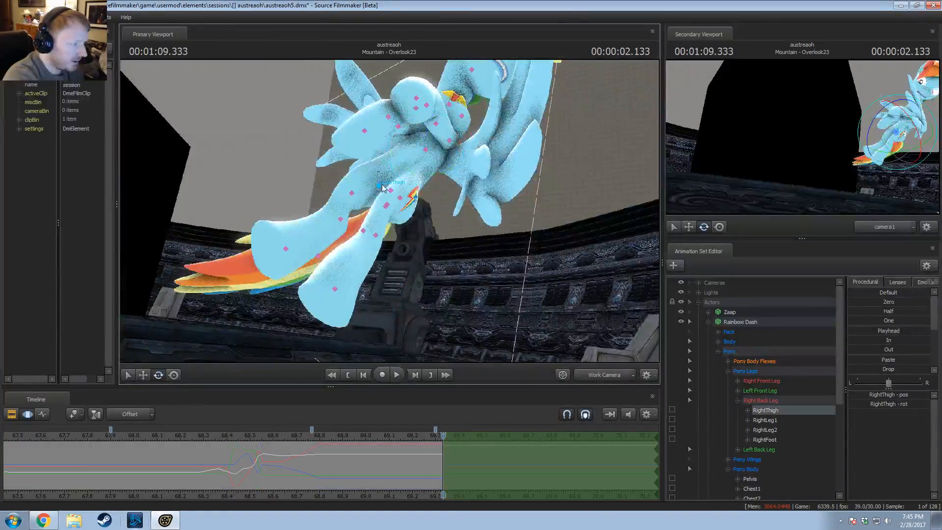
pyautogui.moveTo(375, 179); pyautogui.dragTo(365, 214)
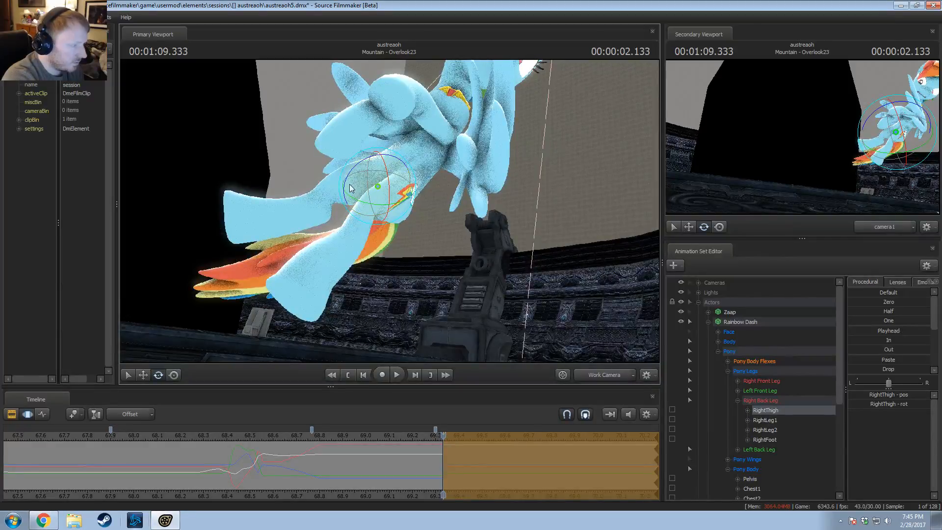
pyautogui.keyDown('alt'); pyautogui.moveTo(397, 210); pyautogui.dragTo(393, 221); pyautogui.keyUp('alt')
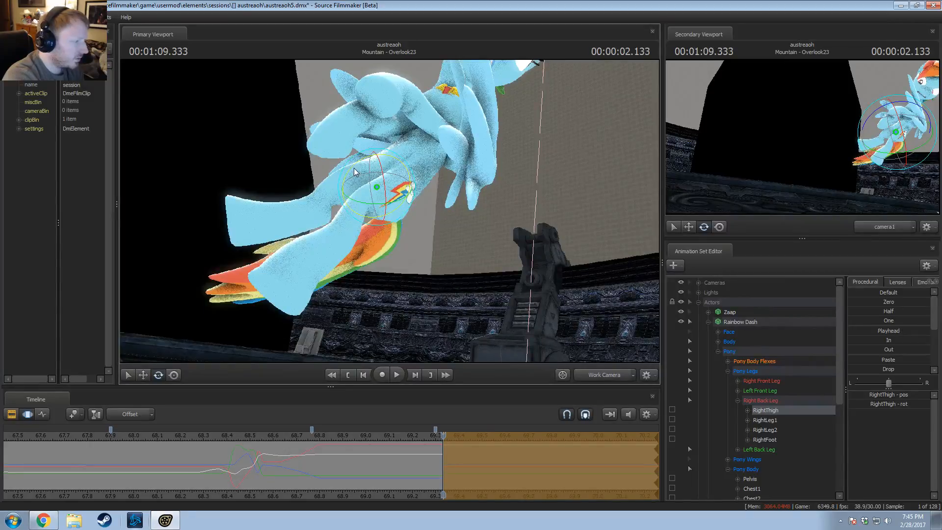
# Step: Try to bend Rainbow Dash's left hind leg at the LeftLeg1 joint
pyautogui.keyDown('alt'); pyautogui.moveTo(389, 198); pyautogui.dragTo(349, 212); pyautogui.keyUp('alt')
pyautogui.click(380, 186)
pyautogui.keyDown('ctrl'); pyautogui.click(357, 192); pyautogui.keyUp('ctrl')
pyautogui.moveTo(333, 170); pyautogui.dragTo(327, 198)
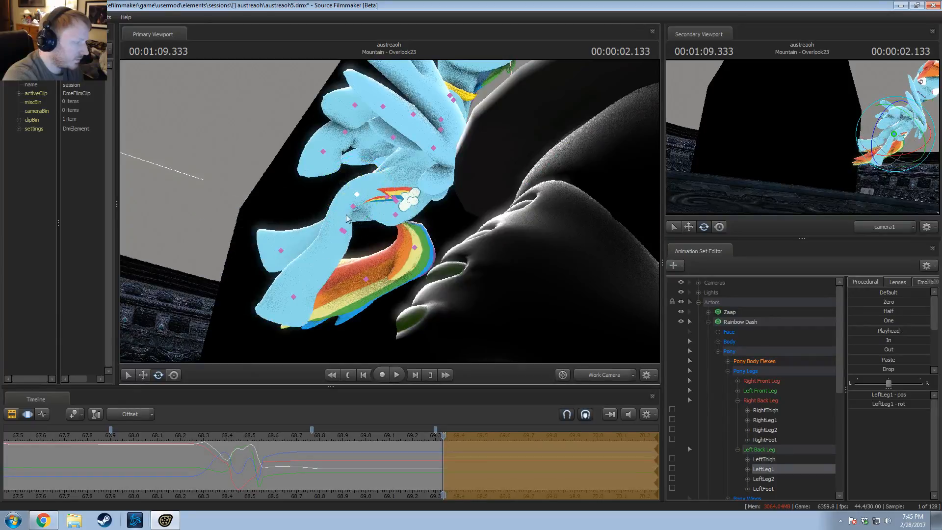
# Step: Paste the base model's pose onto all joints of Rainbow Dash's Left Back Leg group
pyautogui.click(764, 459)
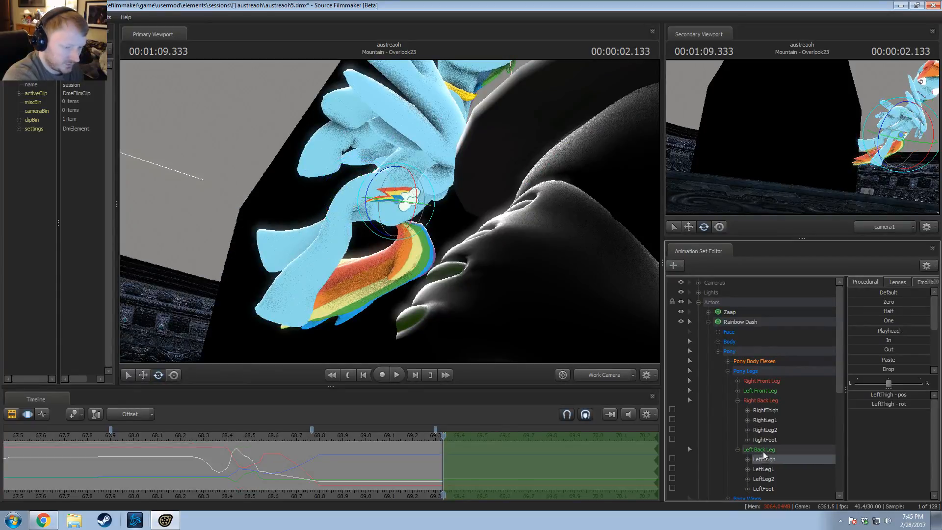
pyautogui.click(764, 450)
pyautogui.click(889, 361)
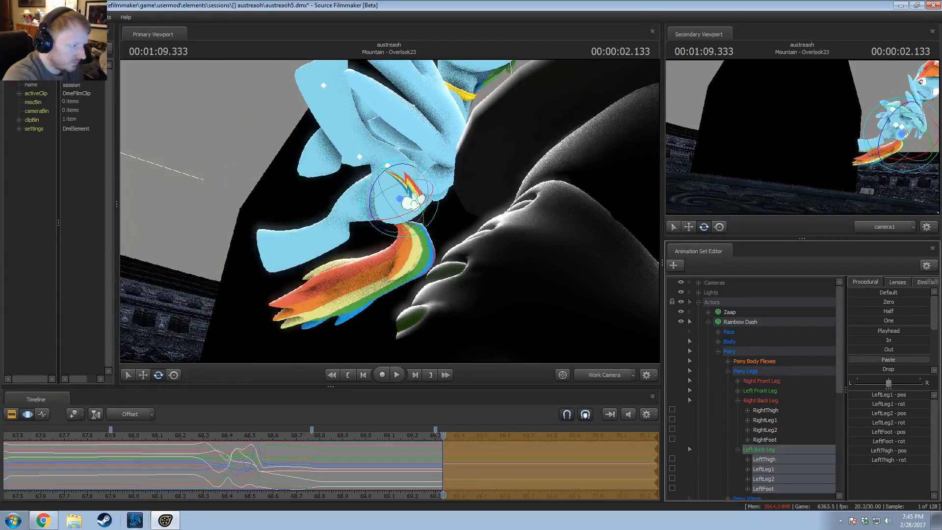
# Step: Rotate LeftThigh, LeftLeg1 and LeftLeg2 to stretch Rainbow Dash's left hind leg backward beside the right one
pyautogui.click(398, 204)
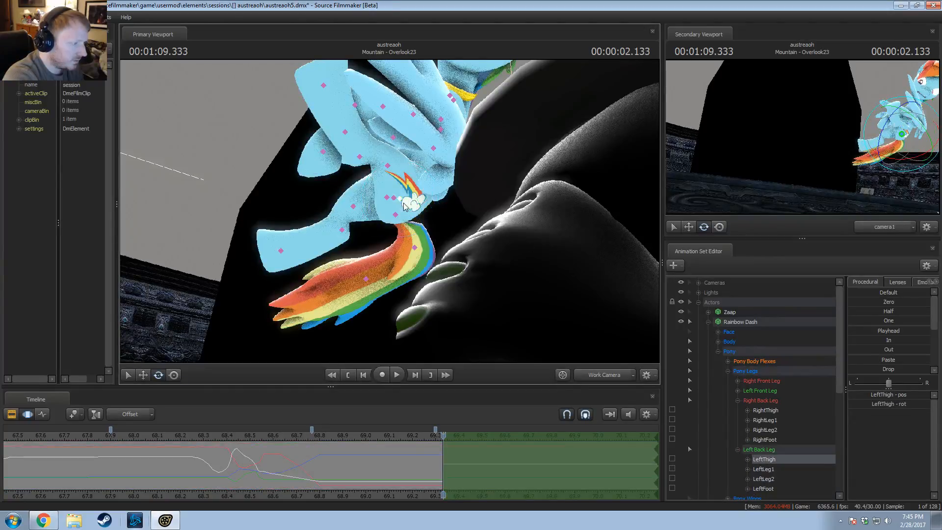
pyautogui.moveTo(373, 177); pyautogui.dragTo(342, 227)
pyautogui.keyDown('ctrl'); pyautogui.click(378, 179); pyautogui.keyUp('ctrl')
pyautogui.keyDown('ctrl'); pyautogui.click(362, 205); pyautogui.keyUp('ctrl')
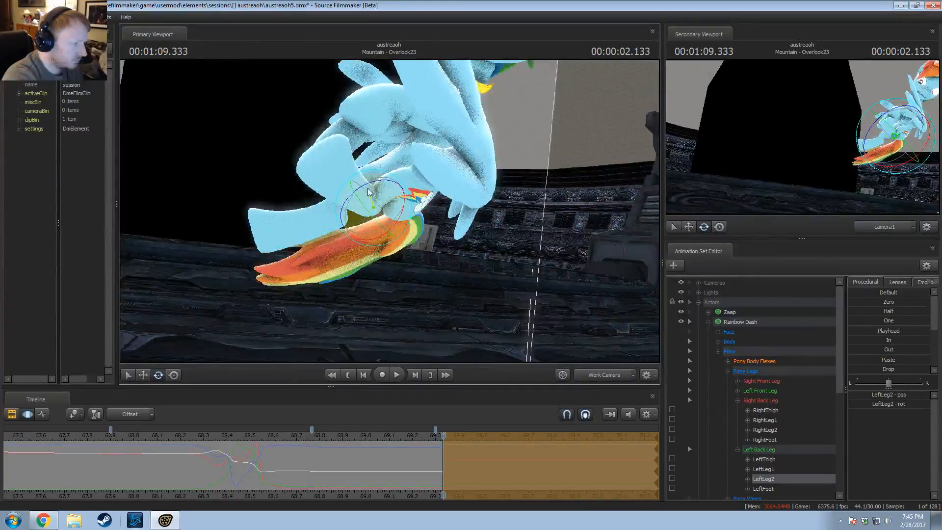
pyautogui.moveTo(369, 192); pyautogui.dragTo(353, 204)
pyautogui.keyDown('alt'); pyautogui.moveTo(353, 204); pyautogui.dragTo(326, 184); pyautogui.keyUp('alt')
pyautogui.keyDown('ctrl'); pyautogui.click(387, 185); pyautogui.keyUp('ctrl')
pyautogui.moveTo(413, 171); pyautogui.dragTo(400, 214)
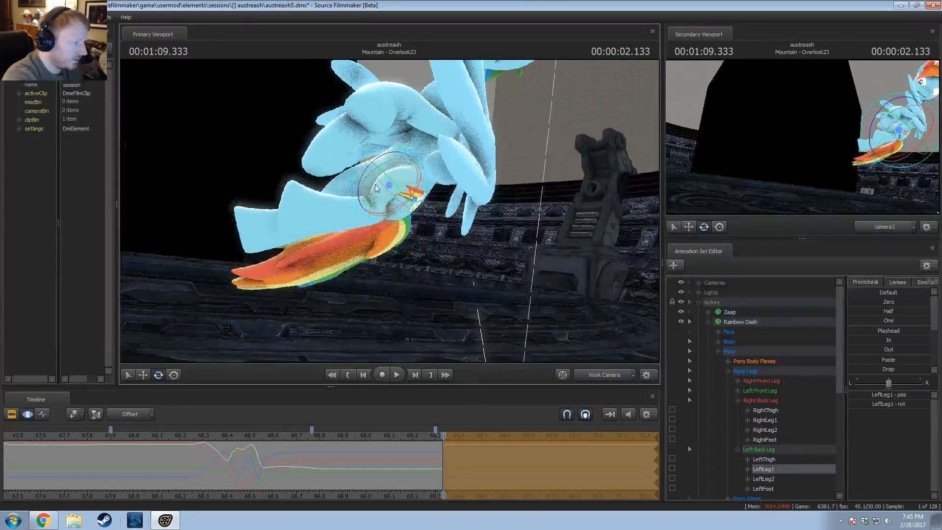
# Step: Adjust the LeftFoot and LeftThigh rotations to reposition Rainbow Dash's left hind leg beside the right one
pyautogui.keyDown('ctrl'); pyautogui.click(304, 217); pyautogui.keyUp('ctrl')
pyautogui.keyDown('alt'); pyautogui.moveTo(304, 216); pyautogui.dragTo(419, 208); pyautogui.keyUp('alt')
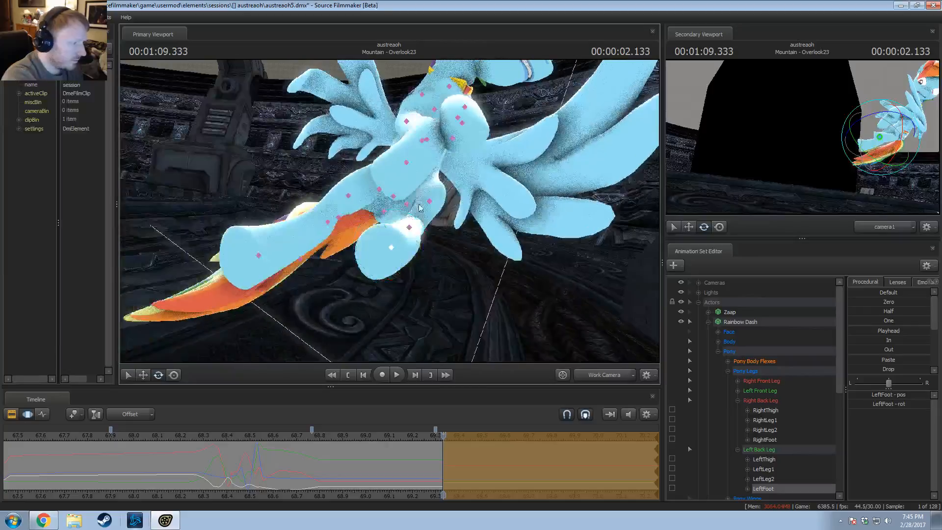
pyautogui.keyDown('ctrl'); pyautogui.click(407, 204); pyautogui.keyUp('ctrl')
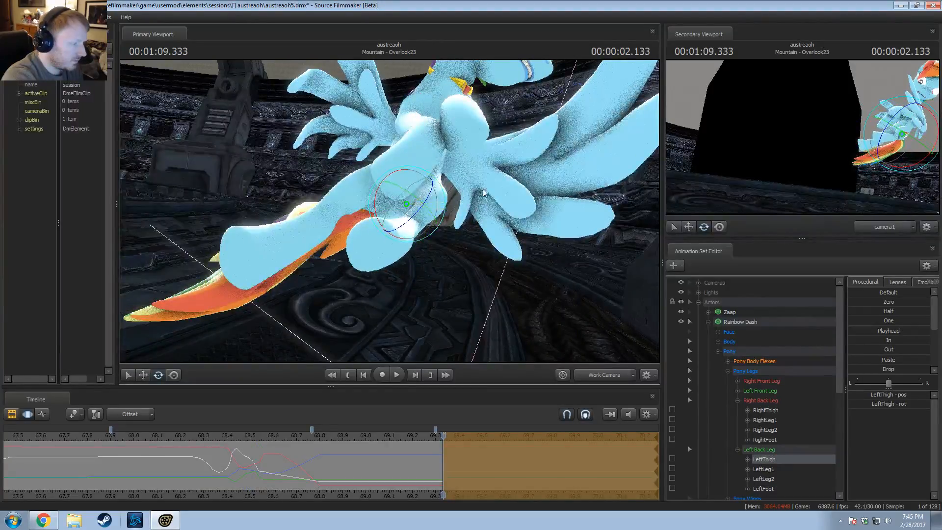
pyautogui.keyDown('alt'); pyautogui.moveTo(483, 192); pyautogui.dragTo(427, 178); pyautogui.keyUp('alt')
pyautogui.keyDown('alt'); pyautogui.moveTo(436, 131); pyautogui.dragTo(400, 206); pyautogui.keyUp('alt')
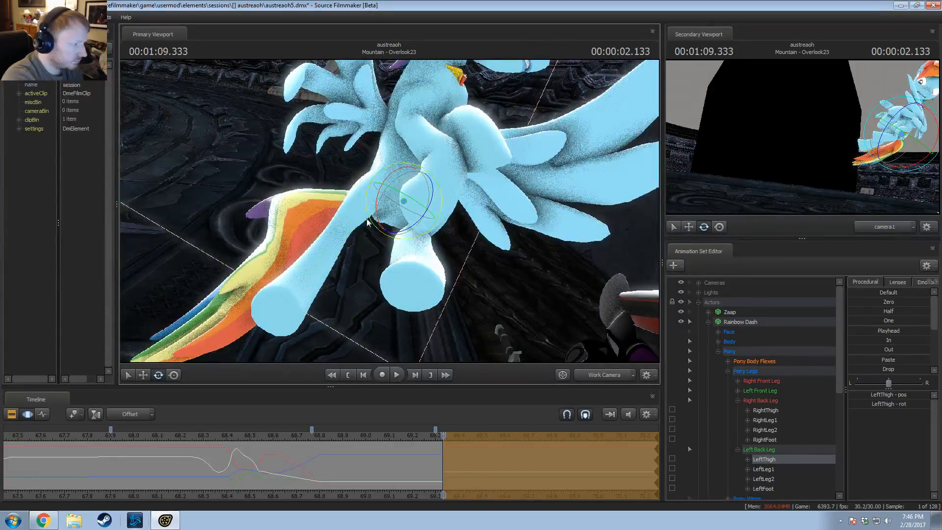
pyautogui.keyDown('alt'); pyautogui.moveTo(367, 222); pyautogui.dragTo(377, 188); pyautogui.keyUp('alt')
# Step: Adjust RightThigh, RightLeg1 and RightFoot so Rainbow Dash's right hind leg stretches out behind her
pyautogui.click(379, 193)
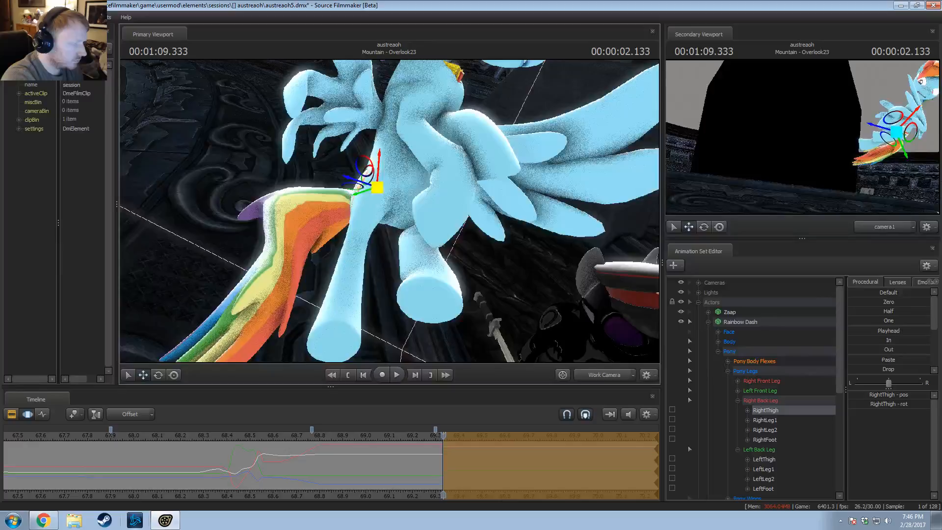
pyautogui.click(373, 220)
pyautogui.moveTo(374, 222); pyautogui.dragTo(395, 230)
pyautogui.press('e')
pyautogui.moveTo(395, 230); pyautogui.dragTo(390, 216)
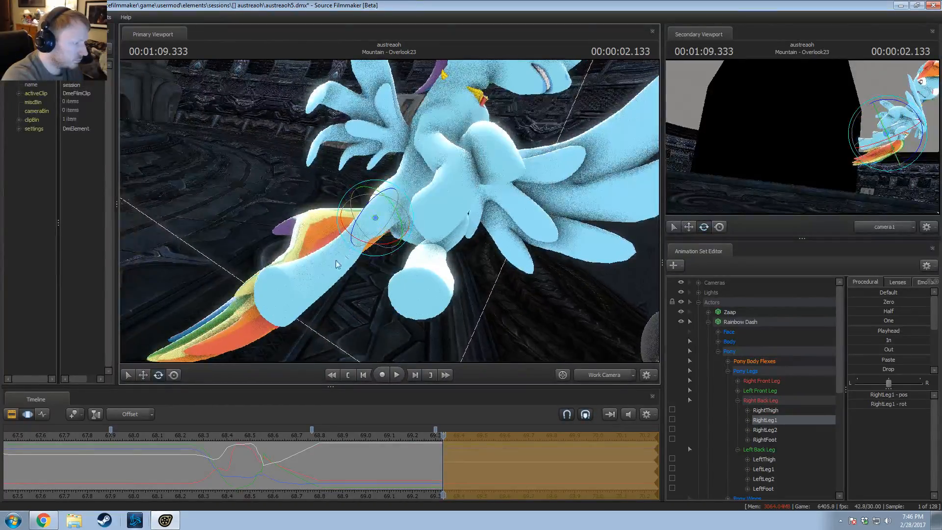
pyautogui.click(291, 295)
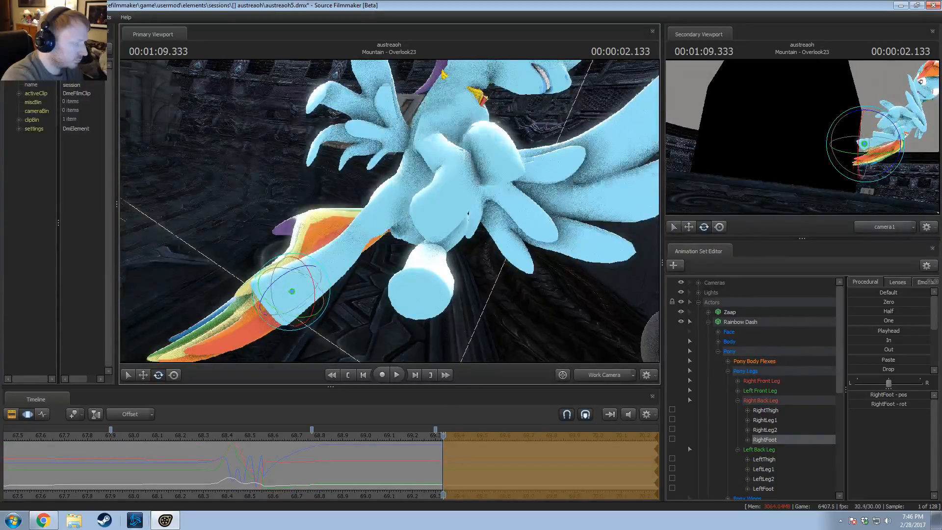
pyautogui.keyDown('alt'); pyautogui.moveTo(294, 289); pyautogui.dragTo(433, 194); pyautogui.keyUp('alt')
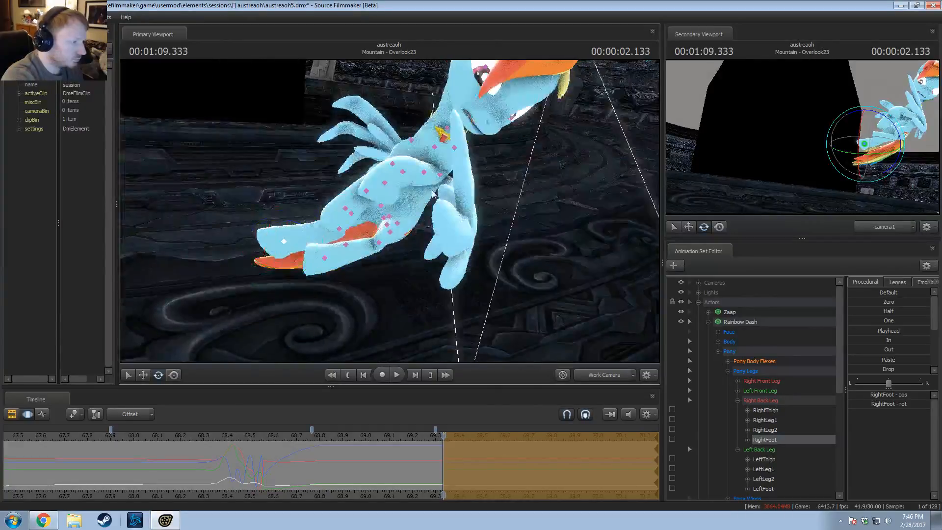
# Step: Apply the Default preset to the LeftWingOpen_scale control in Rainbow Dash's Left Wing Open group
pyautogui.click(427, 174)
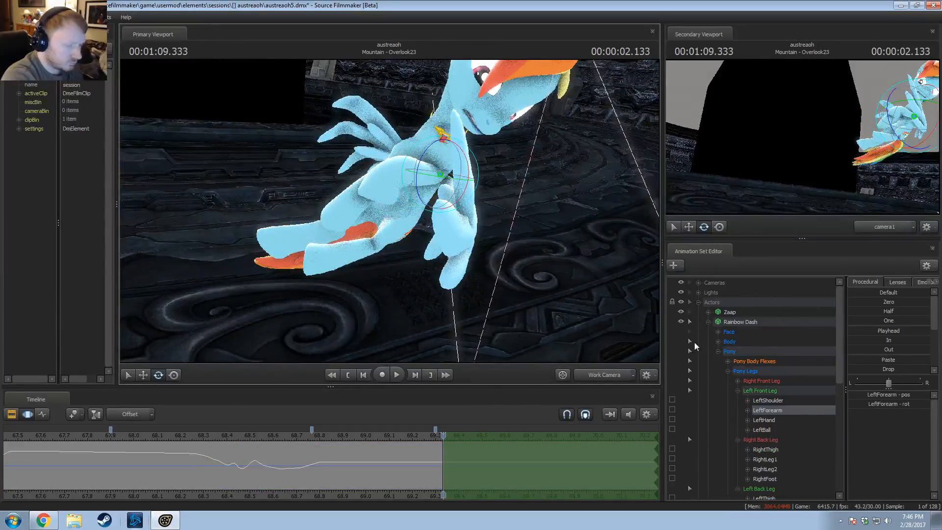
pyautogui.scroll(-3, 844, 473)
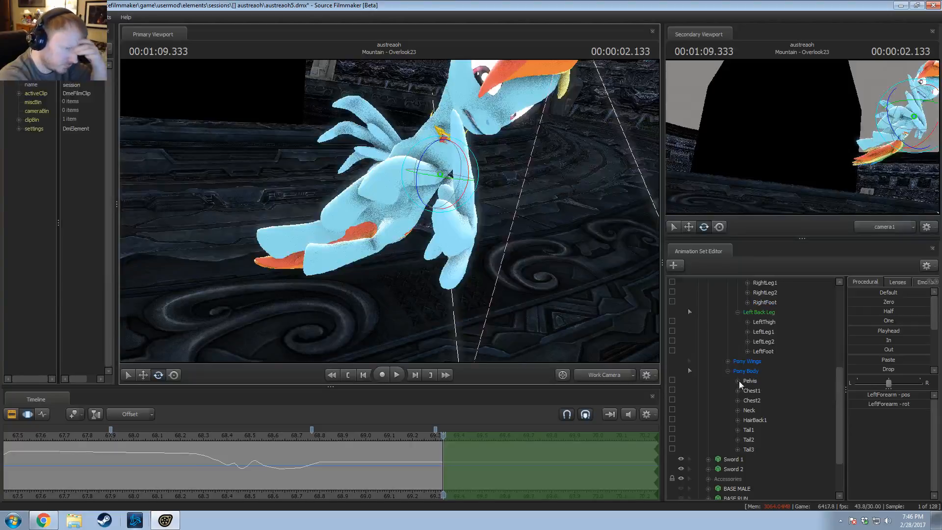
pyautogui.click(728, 362)
pyautogui.click(738, 382)
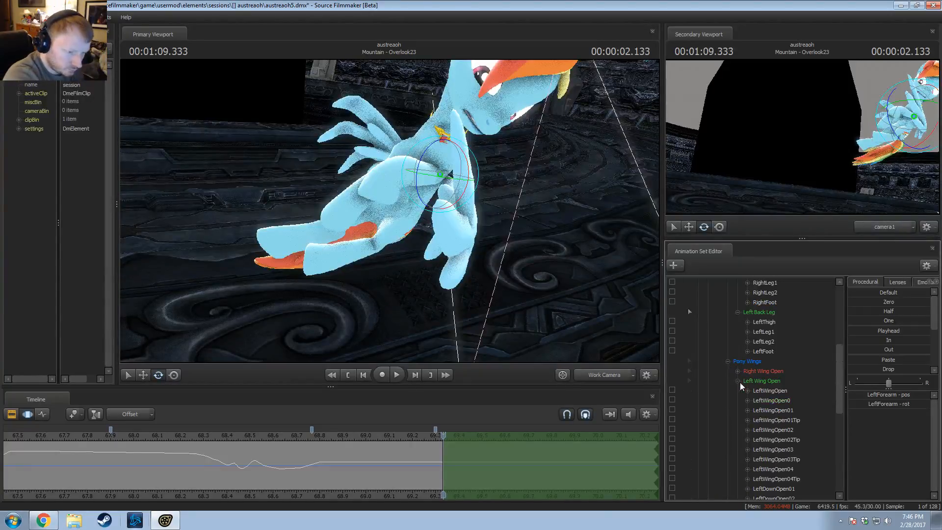
pyautogui.click(763, 381)
pyautogui.scroll(-4, 782, 418)
pyautogui.click(778, 401)
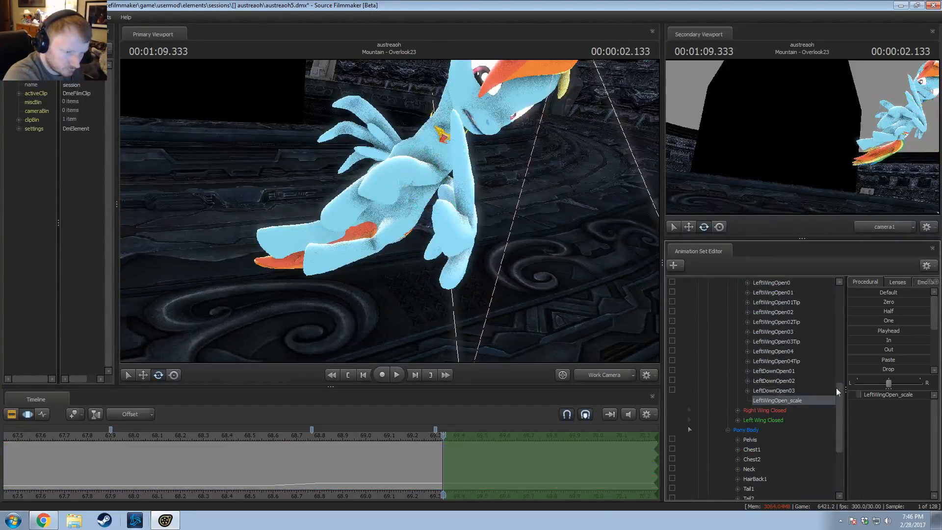
pyautogui.click(864, 294)
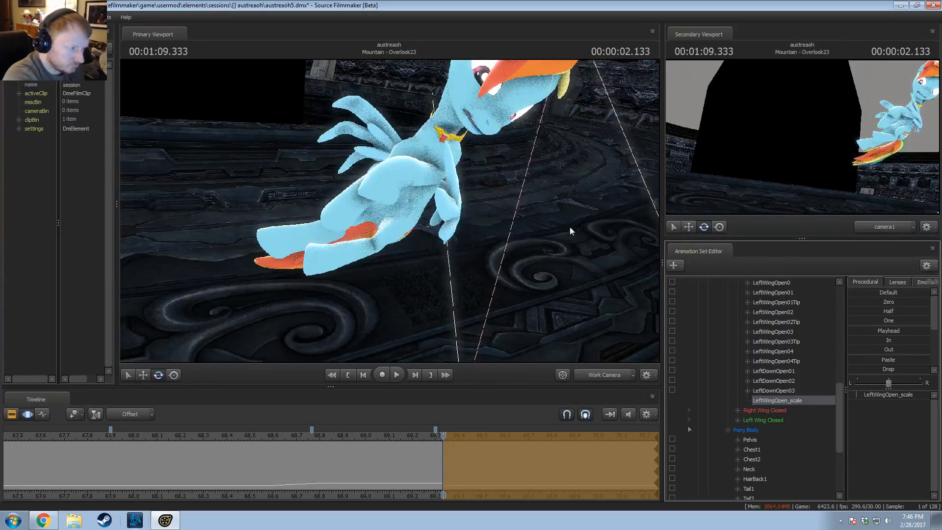
# Step: Paste the base model's pose onto the Left Wing Open joints, leaving out LeftWingOpen_scale
pyautogui.moveTo(569, 226); pyautogui.dragTo(384, 219)
pyautogui.click(383, 165)
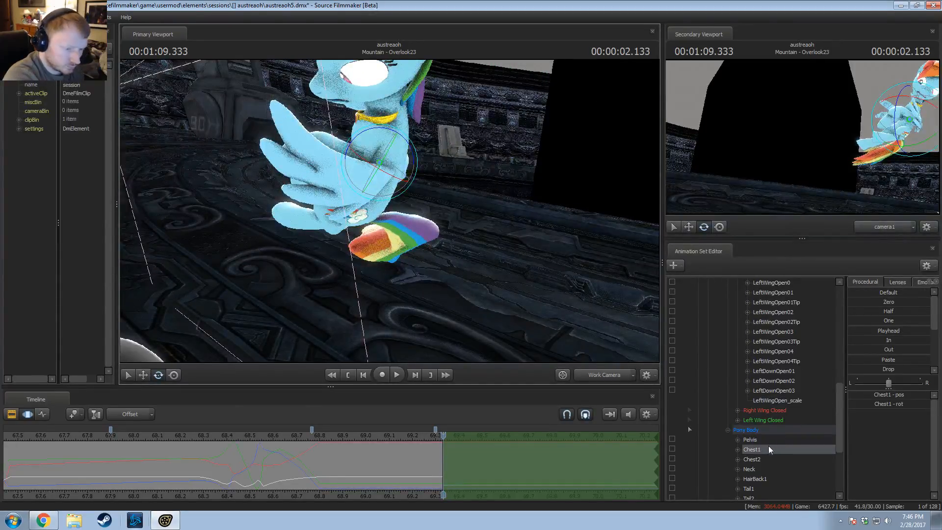
pyautogui.scroll(3, 774, 393)
pyautogui.click(764, 351)
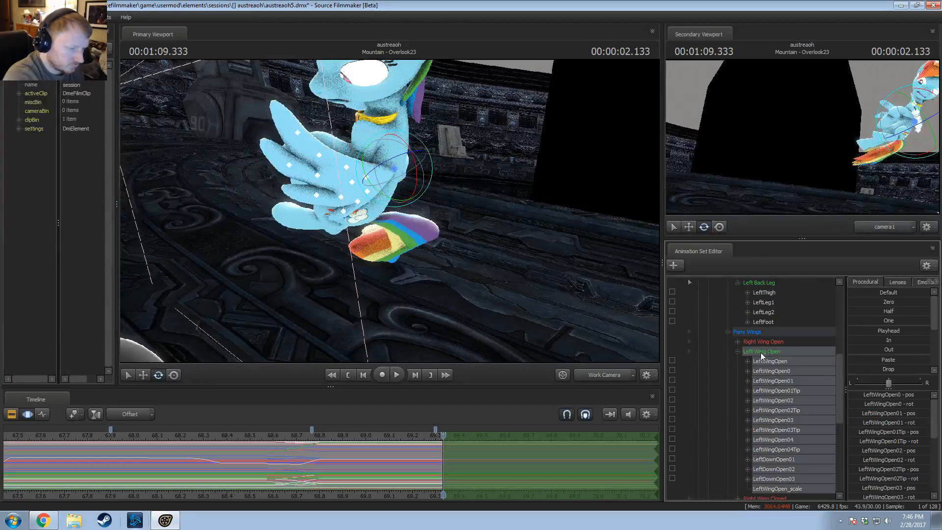
pyautogui.scroll(-2, 793, 413)
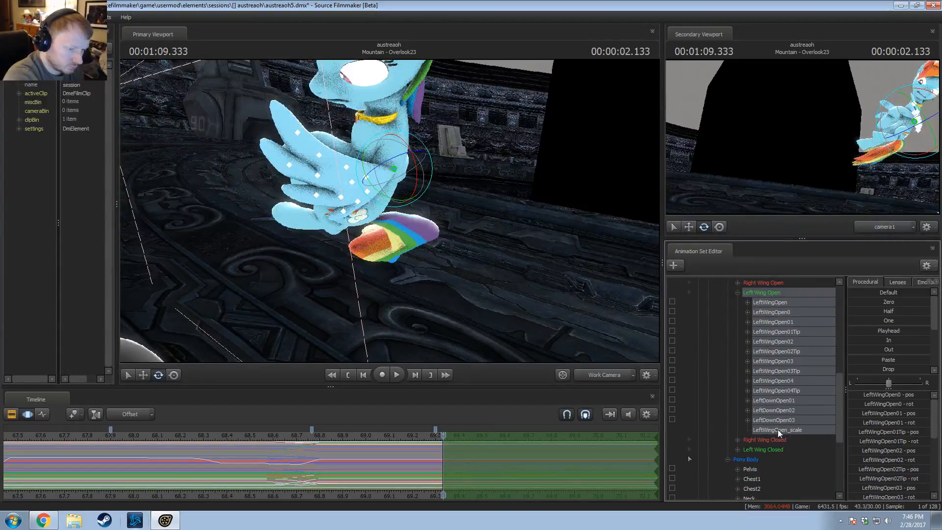
pyautogui.keyDown('ctrl'); pyautogui.click(778, 428); pyautogui.keyUp('ctrl')
pyautogui.moveTo(888, 361); pyautogui.dragTo(511, 181)
# Step: Rotate LeftWingOpen to angle Rainbow Dash's left wing outward from her back
pyautogui.keyDown('ctrl'); pyautogui.click(393, 165); pyautogui.keyUp('ctrl')
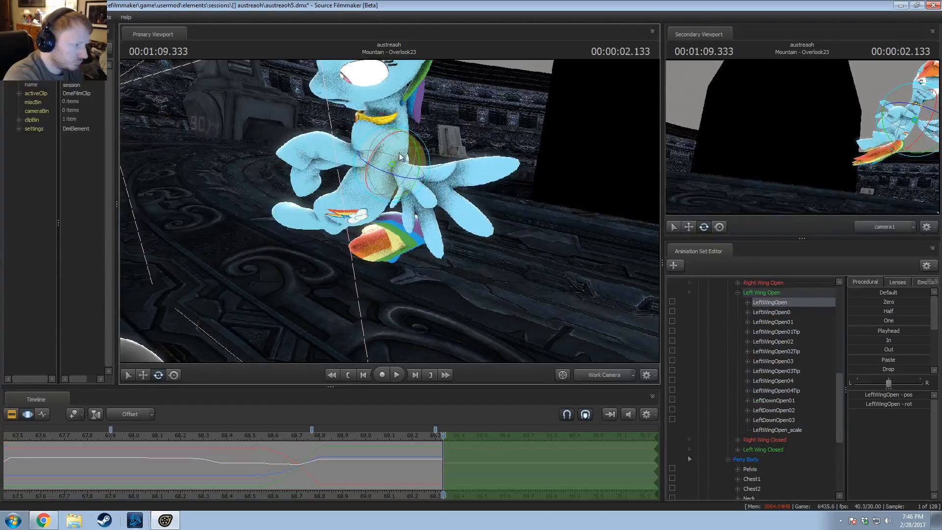
pyautogui.moveTo(401, 156); pyautogui.dragTo(456, 184)
pyautogui.moveTo(399, 188); pyautogui.dragTo(376, 223)
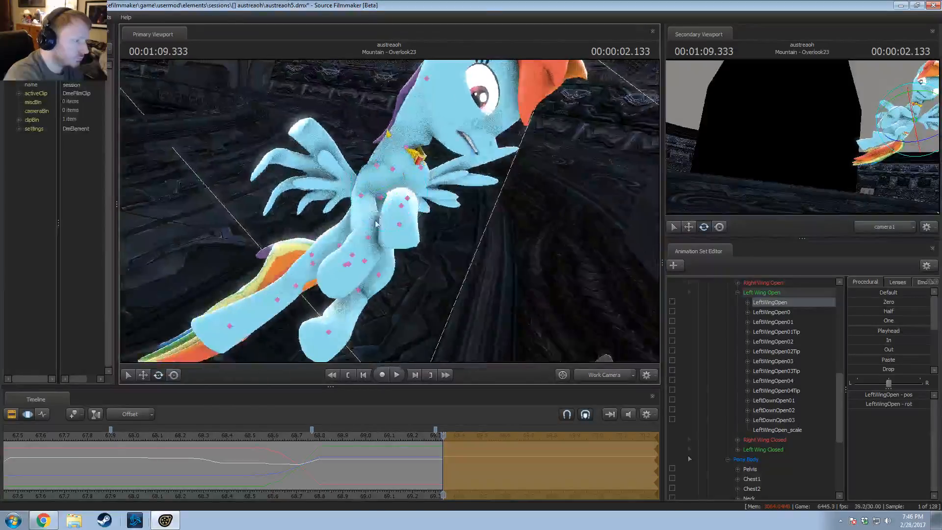
# Step: Rotate Rainbow Dash's chest and neck joints to readjust the tilt of her upper body and head
pyautogui.click(390, 173)
pyautogui.keyDown('alt'); pyautogui.moveTo(390, 172); pyautogui.dragTo(393, 201); pyautogui.keyUp('alt')
pyautogui.click(390, 202)
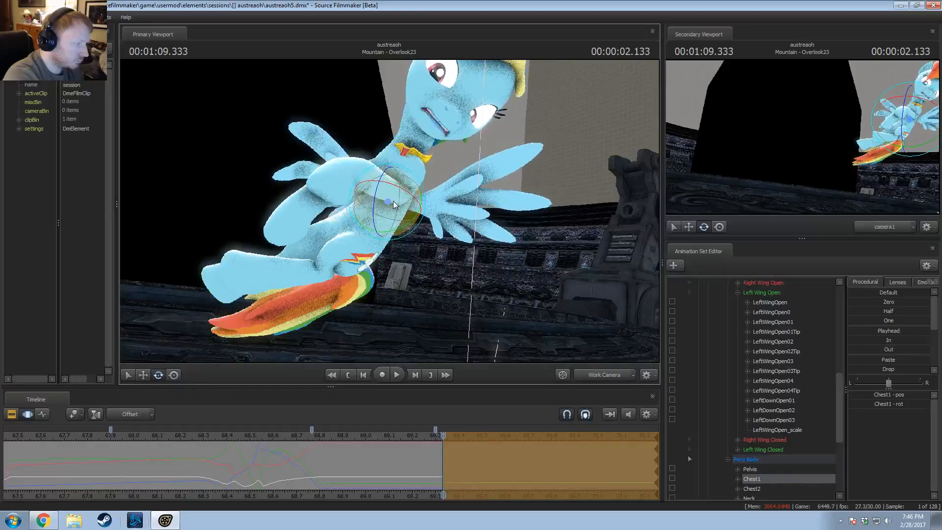
pyautogui.keyDown('ctrl'); pyautogui.click(397, 174); pyautogui.keyUp('ctrl')
pyautogui.moveTo(412, 171)
pyautogui.mouseDown()
pyautogui.moveTo(401, 189)
pyautogui.moveTo(414, 183)
pyautogui.mouseUp()
pyautogui.keyDown('alt'); pyautogui.moveTo(413, 184); pyautogui.dragTo(416, 182); pyautogui.keyUp('alt')
pyautogui.click(422, 147)
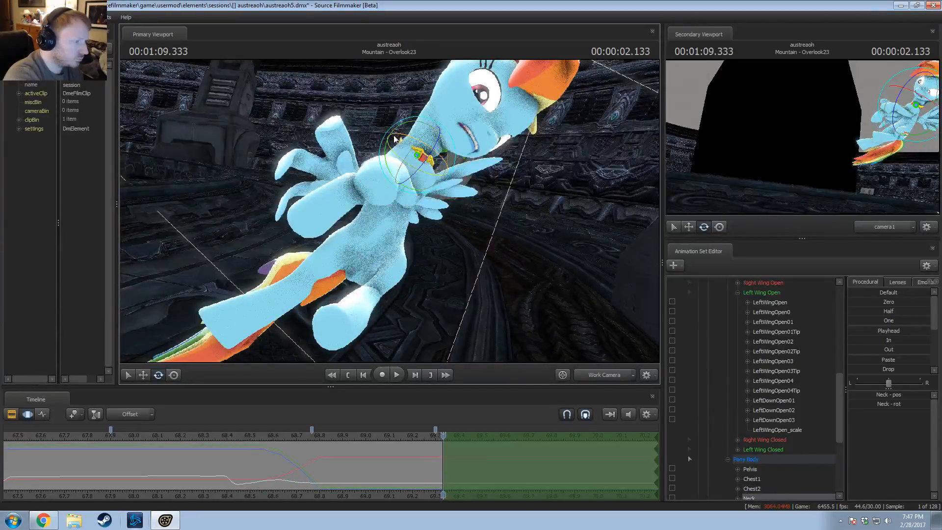
pyautogui.keyDown('alt'); pyautogui.moveTo(395, 139); pyautogui.dragTo(394, 222); pyautogui.keyUp('alt')
pyautogui.keyDown('ctrl'); pyautogui.click(400, 181); pyautogui.keyUp('ctrl')
pyautogui.moveTo(411, 188); pyautogui.dragTo(610, 276)
# Step: Paste the base model's pose onto all joints of Rainbow Dash's Left Front Leg group
pyautogui.keyDown('ctrl'); pyautogui.click(418, 182); pyautogui.keyUp('ctrl')
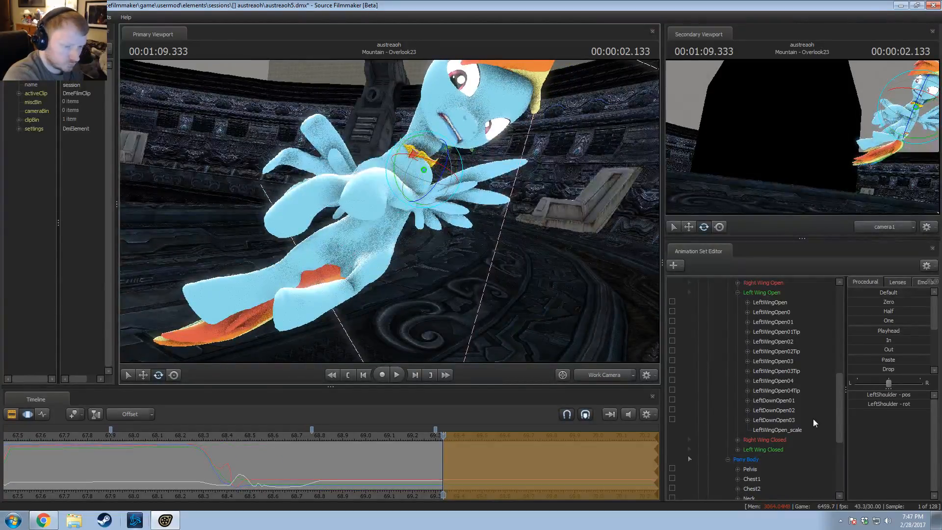
pyautogui.scroll(15, 813, 419)
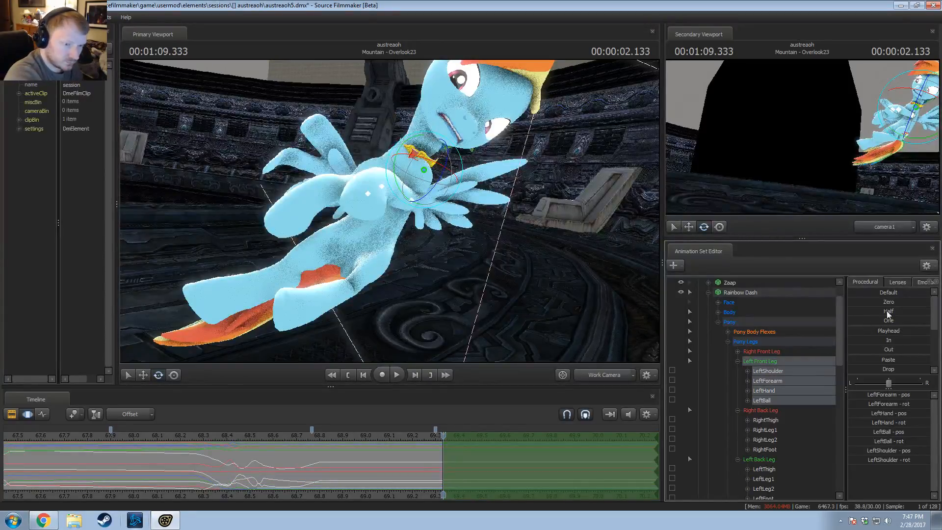
pyautogui.click(883, 359)
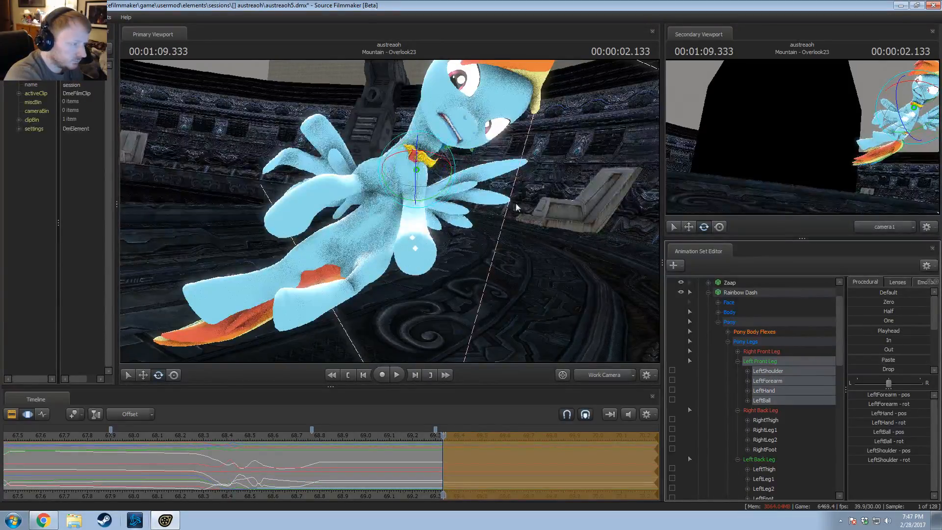
# Step: Rotate Chest2 and Chest1 to twist Rainbow Dash's torso
pyautogui.keyDown('alt'); pyautogui.moveTo(516, 208); pyautogui.dragTo(440, 189); pyautogui.keyUp('alt')
pyautogui.keyDown('ctrl'); pyautogui.click(398, 169); pyautogui.keyUp('ctrl')
pyautogui.click(417, 172)
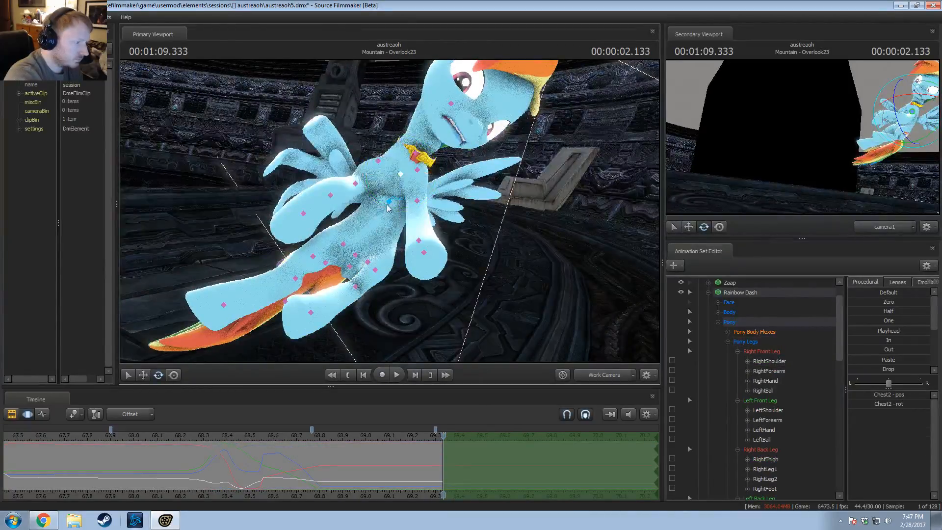
pyautogui.keyDown('ctrl'); pyautogui.click(387, 205); pyautogui.keyUp('ctrl')
pyautogui.moveTo(418, 219); pyautogui.dragTo(388, 141)
# Step: Rotate RightShoulder and RightForearm to bring Rainbow Dash's bent right foreleg in front of her chest
pyautogui.keyDown('ctrl'); pyautogui.click(368, 166); pyautogui.keyUp('ctrl')
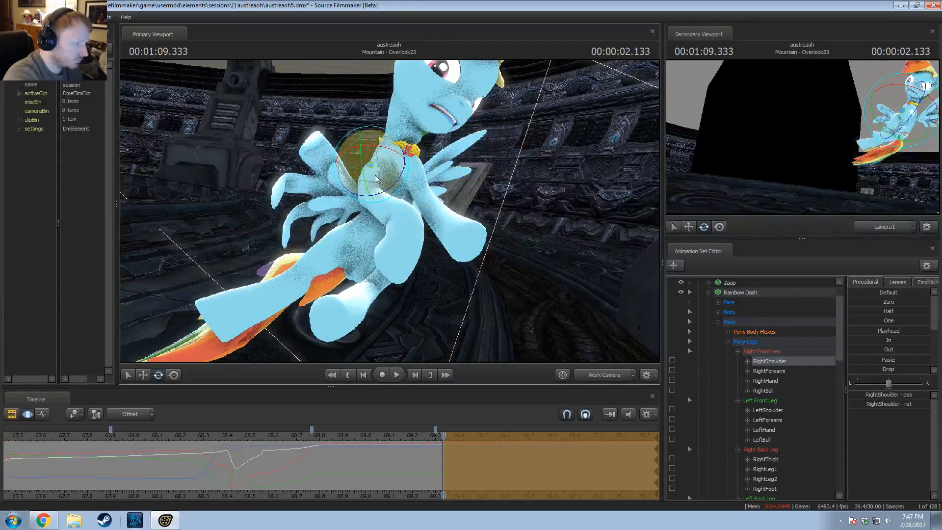
pyautogui.keyDown('ctrl'); pyautogui.click(376, 190); pyautogui.keyUp('ctrl')
pyautogui.moveTo(377, 192)
pyautogui.keyDown('alt'); pyautogui.mouseDown()
pyautogui.moveTo(392, 216)
pyautogui.moveTo(385, 206)
pyautogui.mouseUp(); pyautogui.keyUp('alt')
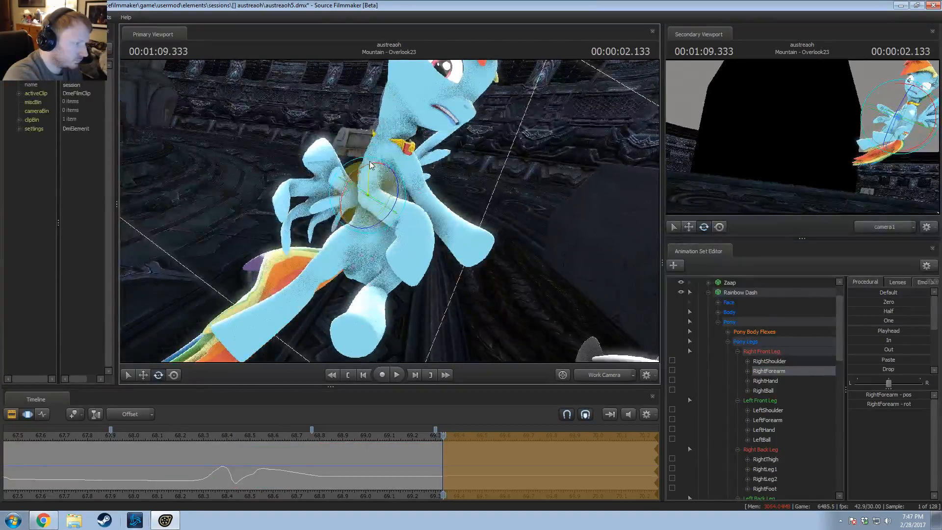
pyautogui.keyDown('ctrl'); pyautogui.click(367, 164); pyautogui.keyUp('ctrl')
pyautogui.moveTo(402, 168); pyautogui.dragTo(404, 169)
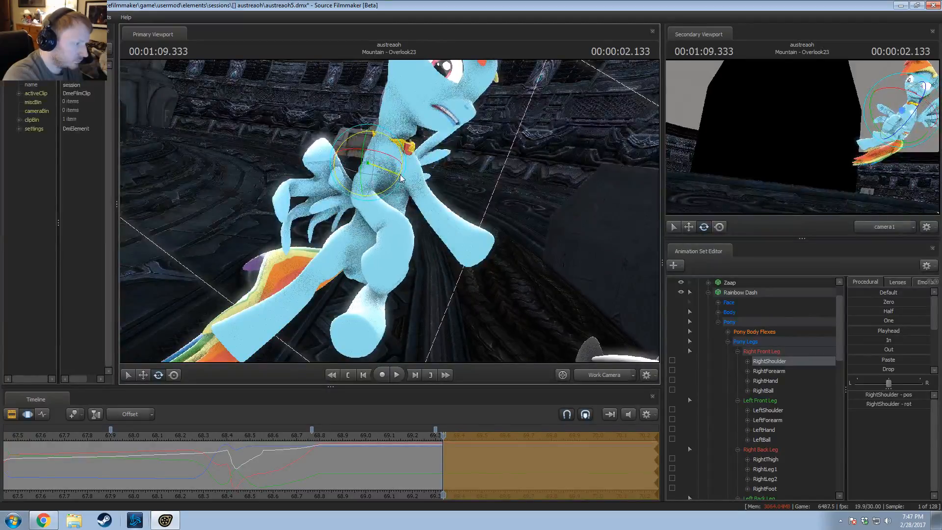
pyautogui.keyDown('ctrl'); pyautogui.click(360, 194); pyautogui.keyUp('ctrl')
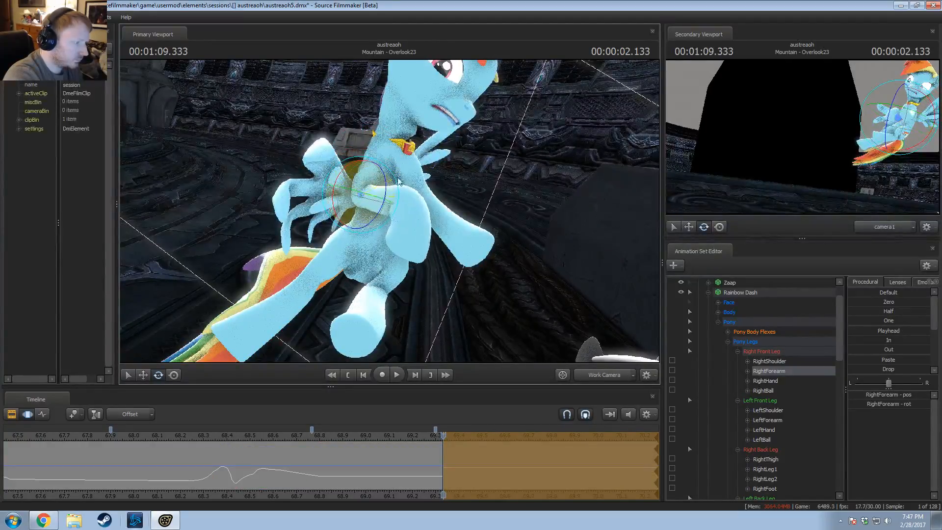
# Step: Refine the RightShoulder rotation of Rainbow Dash's right foreleg, and undo the last rotation tried on the leg
pyautogui.keyDown('ctrl'); pyautogui.click(413, 189); pyautogui.keyUp('ctrl')
pyautogui.keyDown('alt'); pyautogui.moveTo(415, 192); pyautogui.dragTo(441, 179); pyautogui.keyUp('alt')
pyautogui.keyDown('alt'); pyautogui.moveTo(429, 213); pyautogui.dragTo(389, 214); pyautogui.keyUp('alt')
pyautogui.keyDown('ctrl'); pyautogui.click(407, 162); pyautogui.keyUp('ctrl')
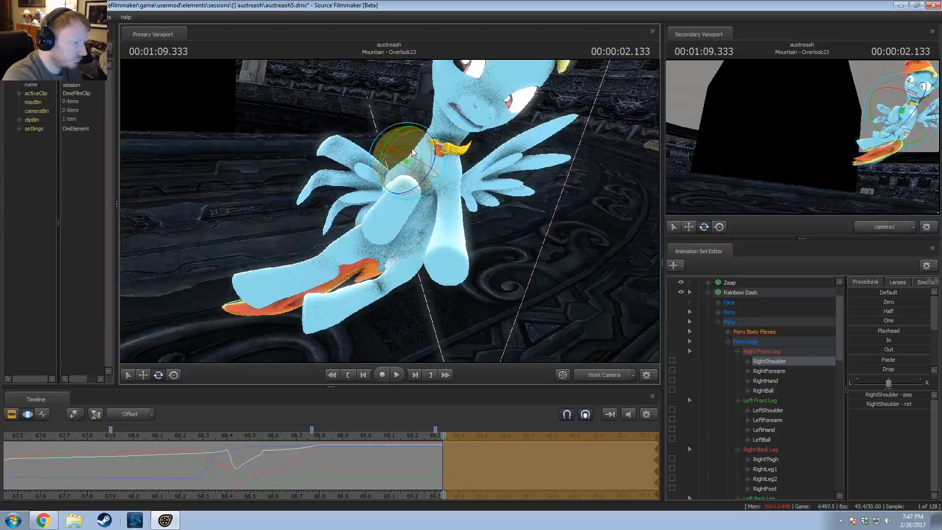
pyautogui.keyDown('ctrl'); pyautogui.click(392, 190); pyautogui.keyUp('ctrl')
pyautogui.moveTo(414, 179); pyautogui.dragTo(400, 238)
pyautogui.hotkey('ctrl', 'z')
# Step: Expand Rainbow Dash's Right Wing Open group and check the RightWingOpen_scale control
pyautogui.keyDown('ctrl'); pyautogui.click(350, 195); pyautogui.keyUp('ctrl')
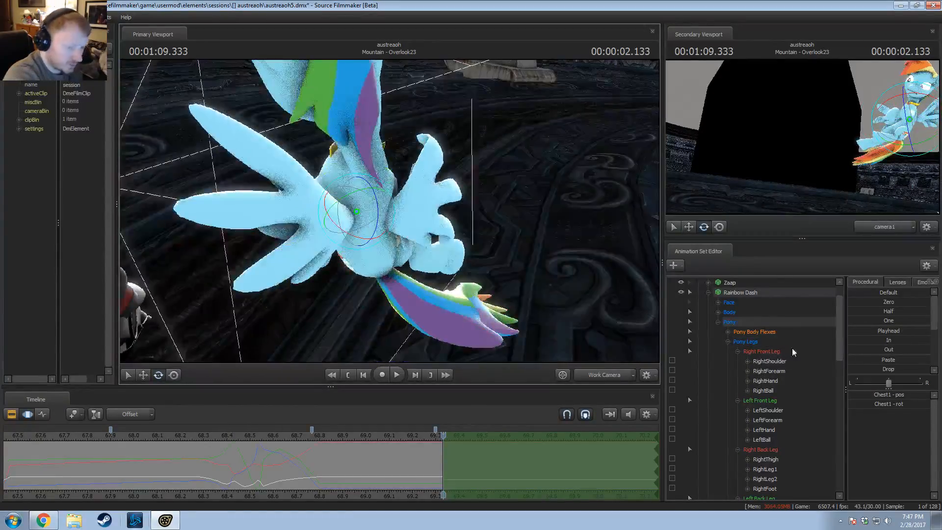
pyautogui.scroll(-8, 780, 354)
pyautogui.click(737, 322)
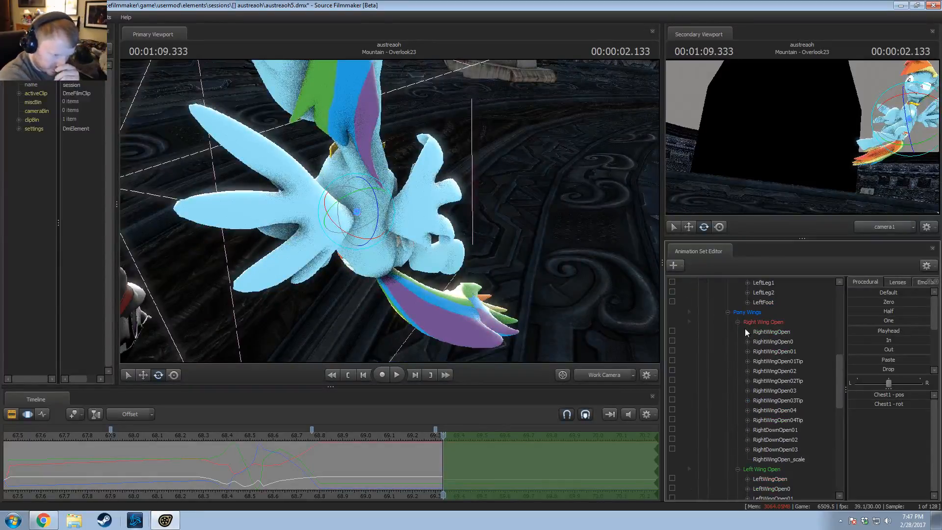
pyautogui.click(771, 326)
pyautogui.click(793, 461)
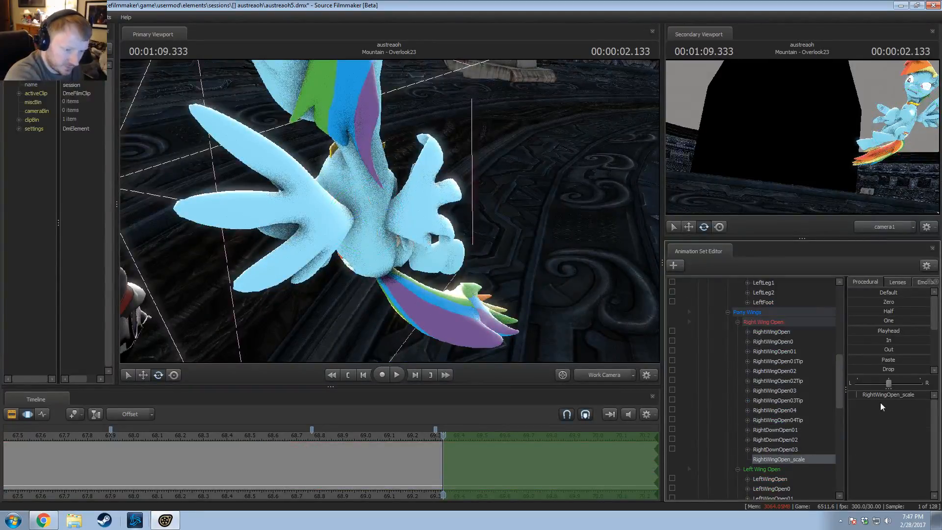
pyautogui.scroll(-3, 792, 443)
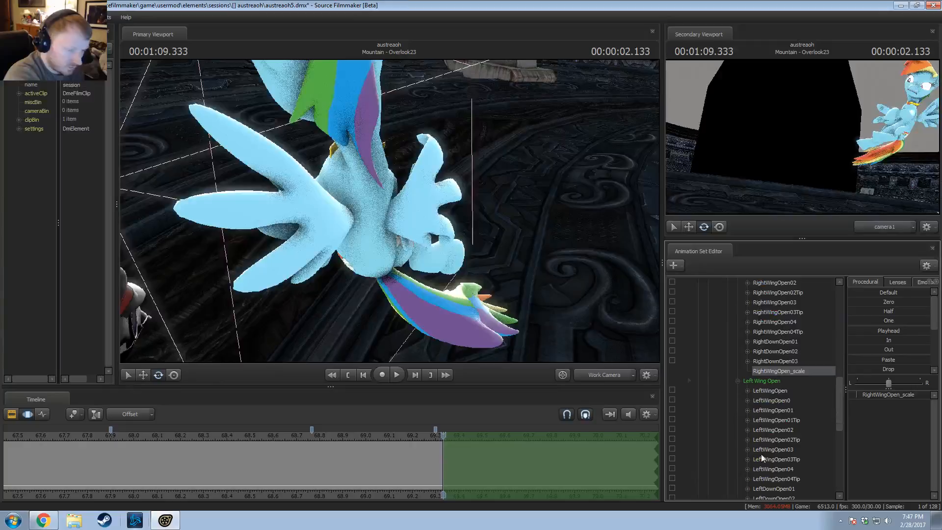
# Step: Copy the LeftWingOpen_scale value at 69.166 seconds and set RightWingOpen_scale to 0.153892 at 69.433 seconds
pyautogui.click(407, 435)
pyautogui.scroll(-4, 770, 463)
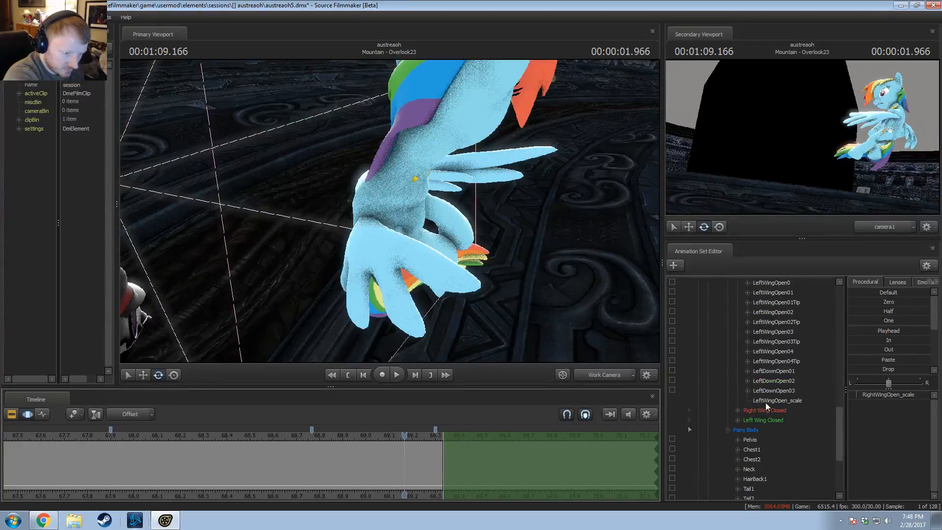
pyautogui.click(766, 402)
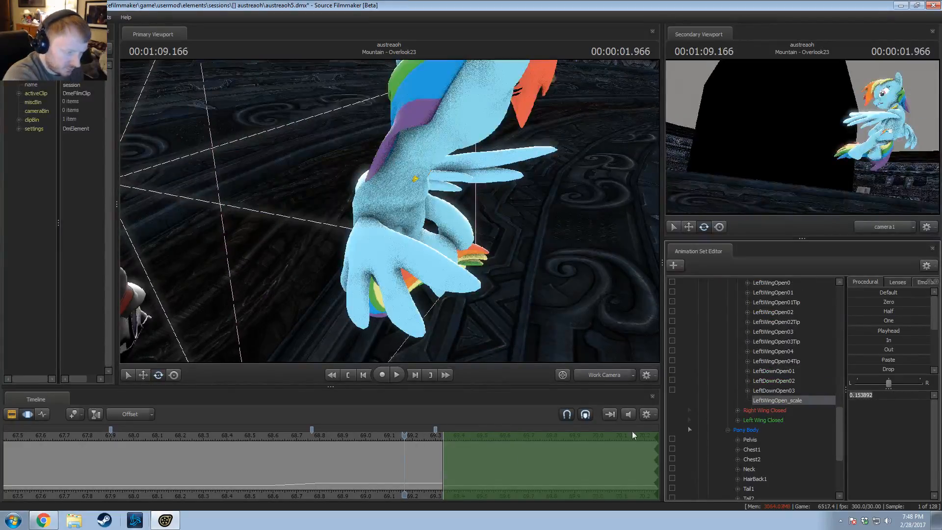
pyautogui.click(466, 436)
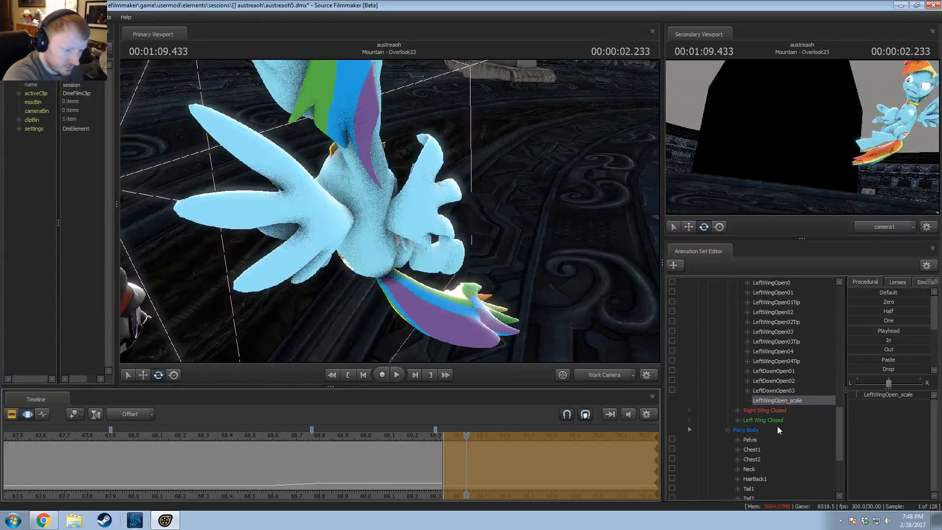
pyautogui.scroll(2, 785, 403)
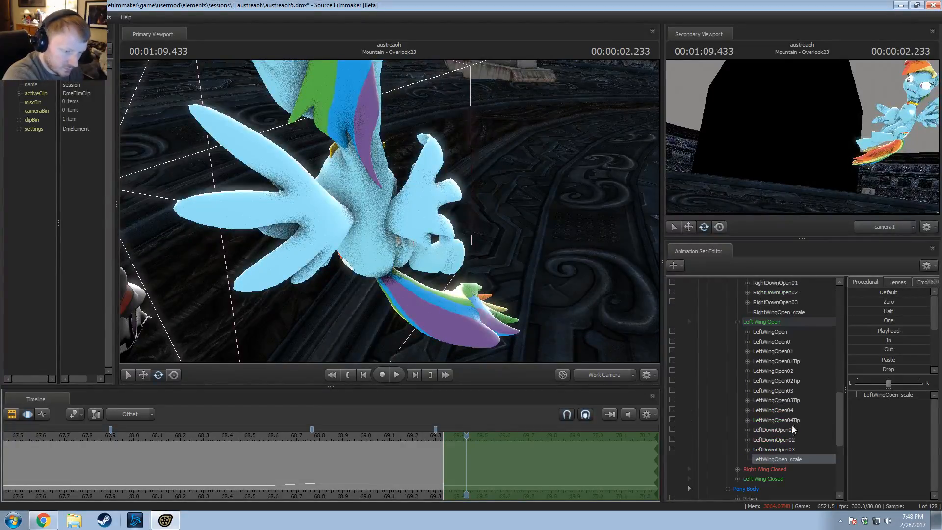
pyautogui.click(778, 313)
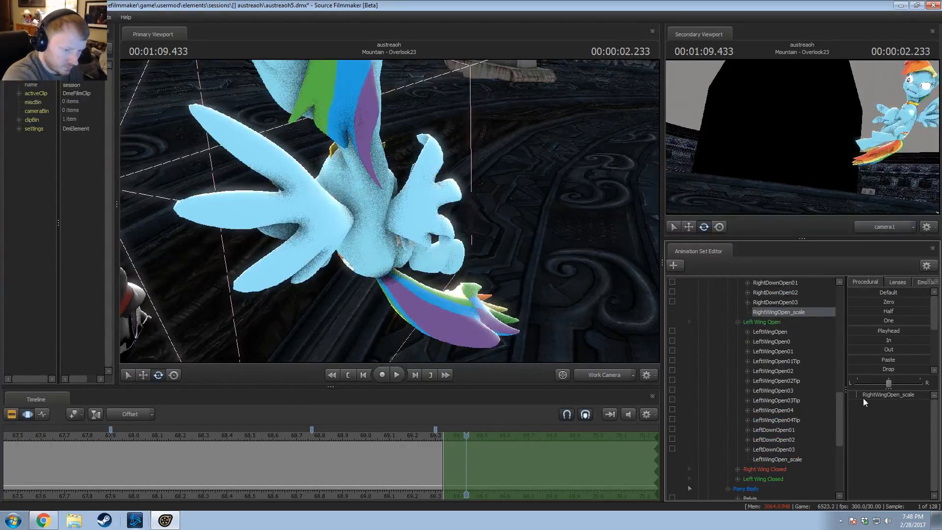
pyautogui.doubleClick(882, 394)
pyautogui.write('0.153892')
pyautogui.press('Return')
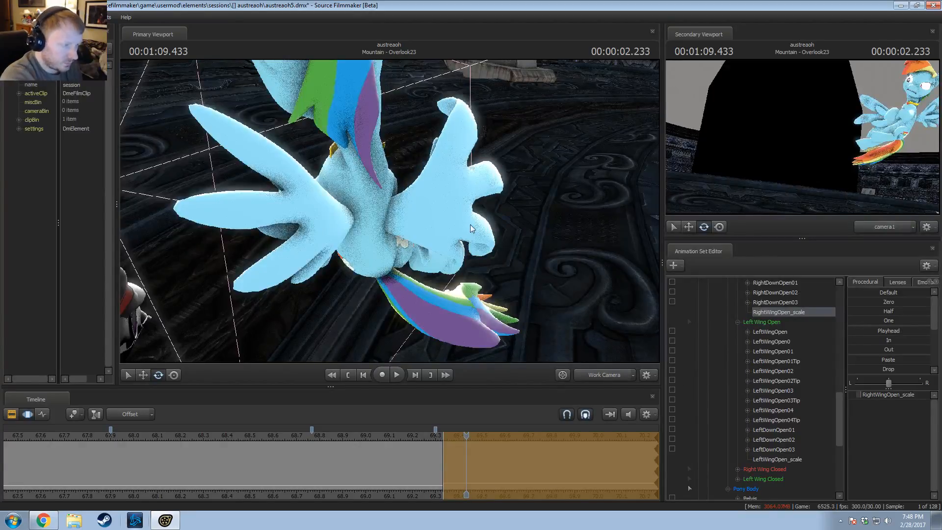
# Step: Paste the stored base pose onto all controls of Rainbow Dash's Right Wing Open group
pyautogui.moveTo(470, 228); pyautogui.dragTo(382, 215)
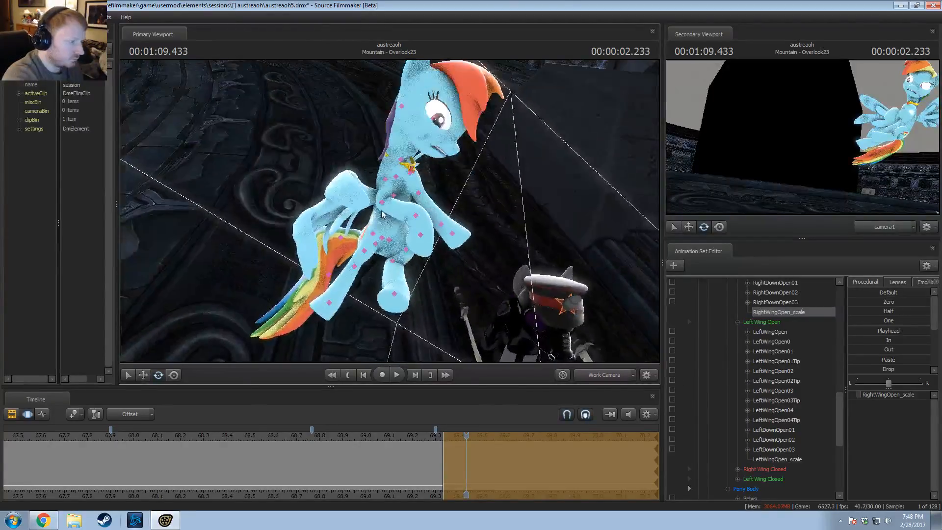
pyautogui.click(772, 332)
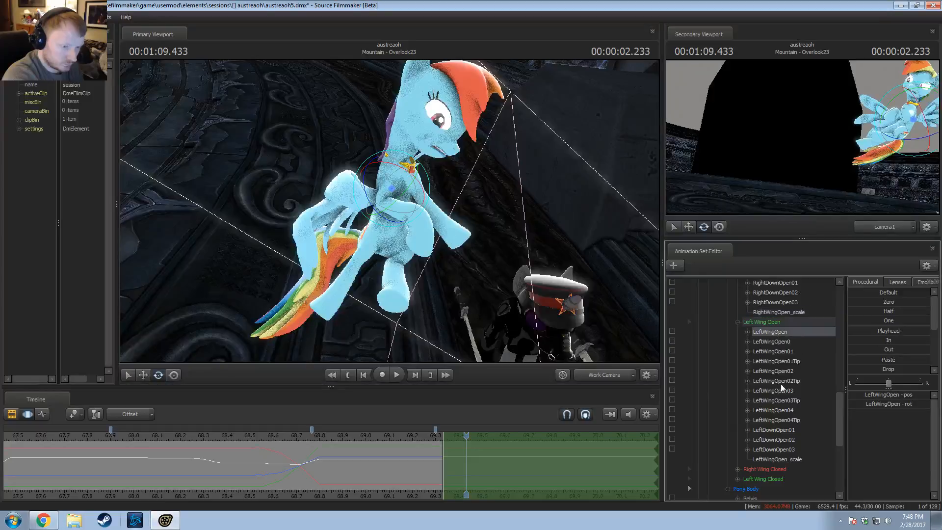
pyautogui.scroll(5, 768, 442)
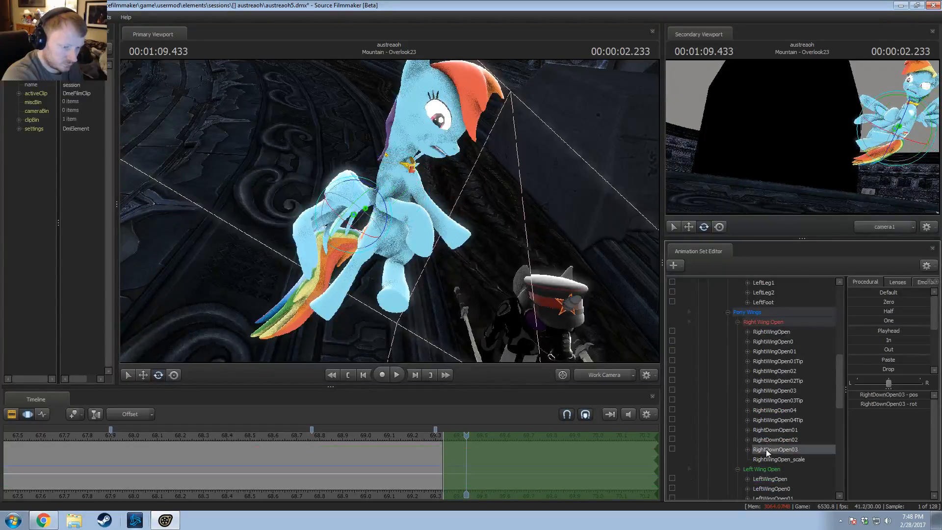
pyautogui.click(774, 323)
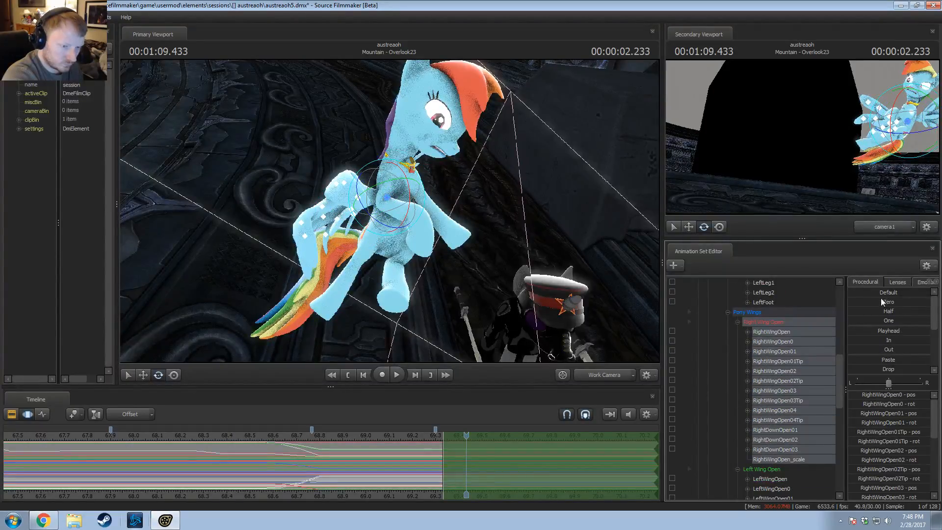
pyautogui.moveTo(881, 298)
pyautogui.mouseDown()
pyautogui.moveTo(918, 299)
pyautogui.moveTo(881, 299)
pyautogui.mouseUp()
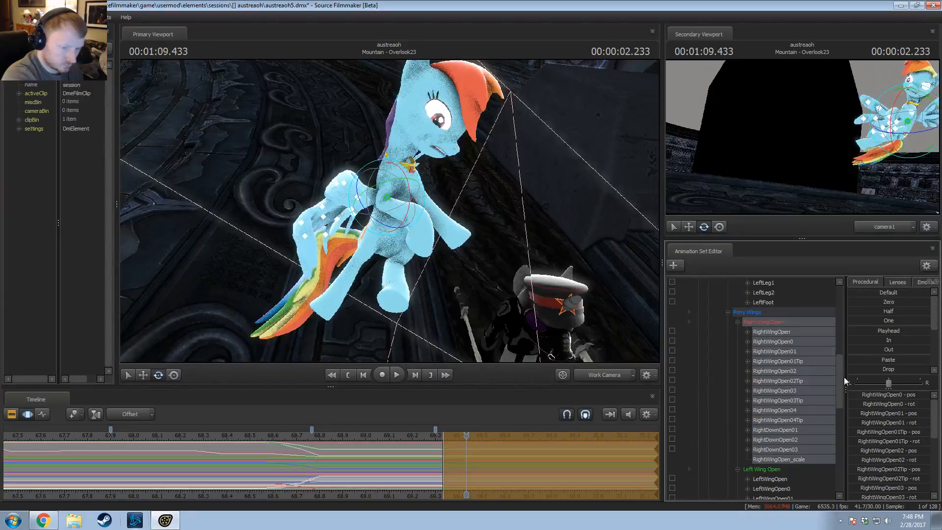
pyautogui.click(879, 362)
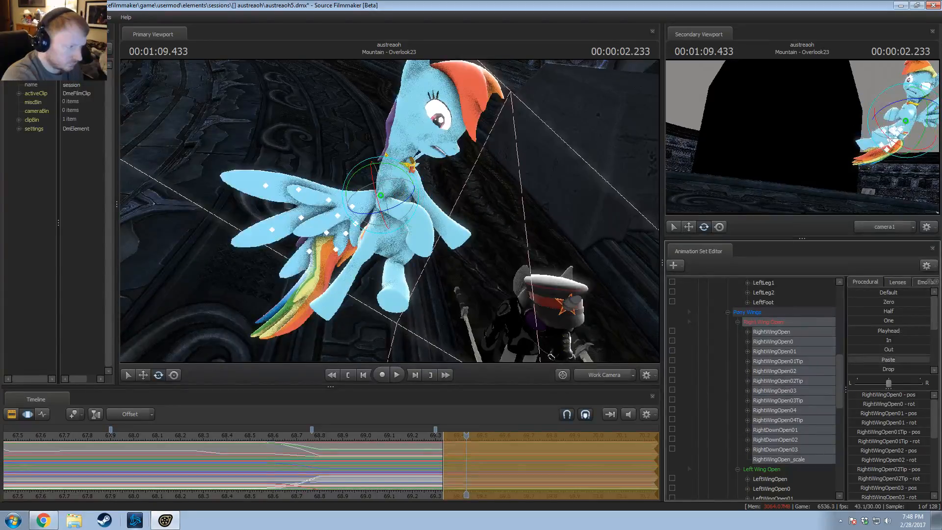
# Step: Reposition and rotate RightWingOpen so Rainbow Dash's right wing spreads out from her back
pyautogui.keyDown('ctrl'); pyautogui.click(380, 195); pyautogui.keyUp('ctrl')
pyautogui.keyDown('alt'); pyautogui.moveTo(381, 196); pyautogui.dragTo(403, 184); pyautogui.keyUp('alt')
pyautogui.keyDown('alt'); pyautogui.moveTo(403, 184); pyautogui.dragTo(388, 201); pyautogui.keyUp('alt')
pyautogui.press('w')
pyautogui.press('e')
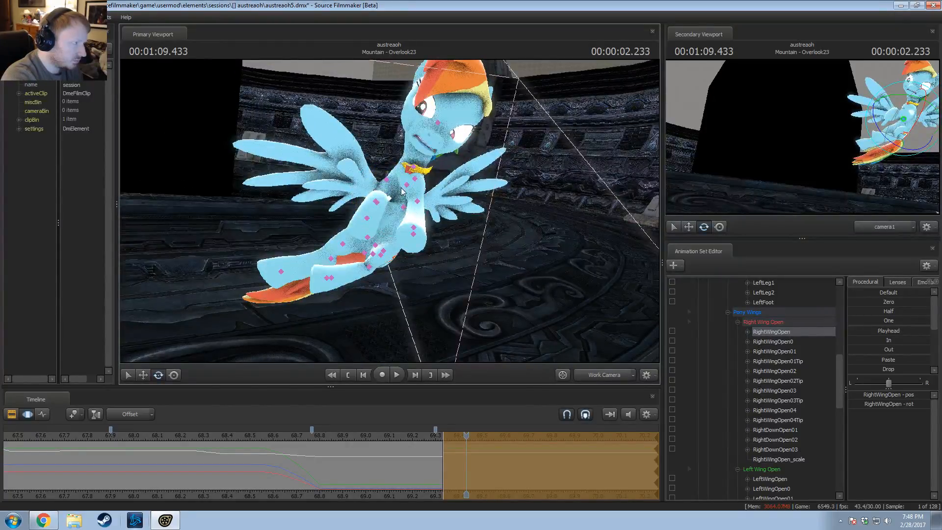
# Step: Try another RightShoulder rotation on Rainbow Dash's right foreleg, and undo it
pyautogui.click(391, 198)
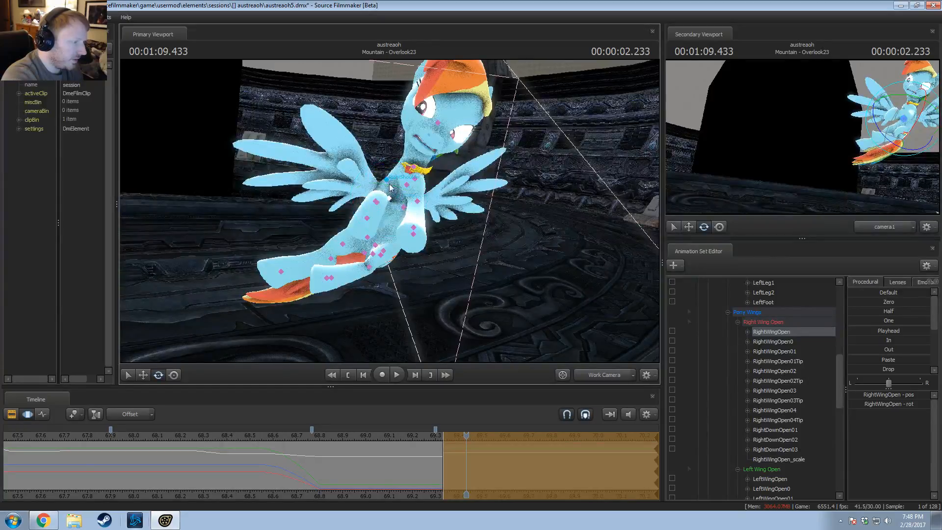
pyautogui.click(390, 187)
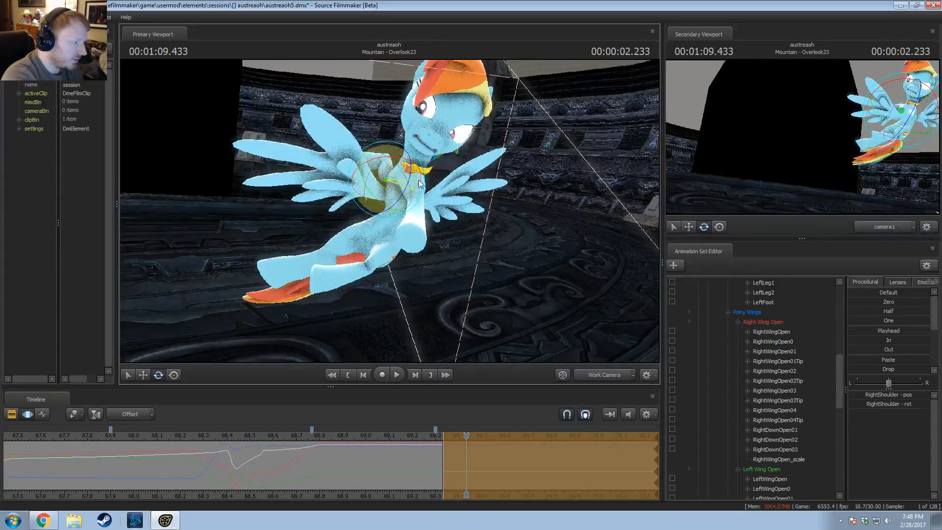
pyautogui.moveTo(419, 180); pyautogui.dragTo(419, 184)
pyautogui.hotkey('ctrl', 'z')
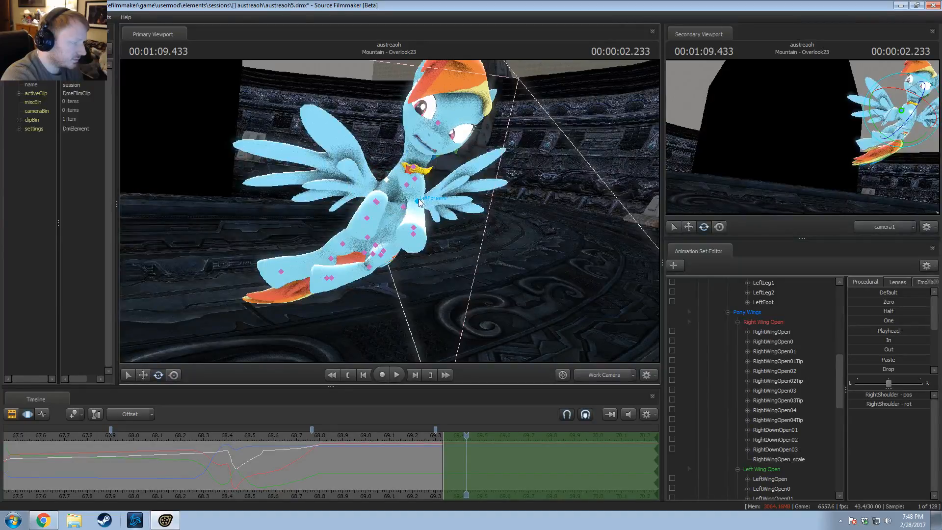
# Step: Swing Rainbow Dash's right foreleg out to her side and readjust her upper torso at Chest2
pyautogui.moveTo(399, 182)
pyautogui.mouseDown()
pyautogui.moveTo(372, 194)
pyautogui.moveTo(407, 200)
pyautogui.moveTo(408, 178)
pyautogui.moveTo(396, 190)
pyautogui.moveTo(391, 176)
pyautogui.moveTo(390, 210)
pyautogui.moveTo(420, 222)
pyautogui.moveTo(416, 195)
pyautogui.moveTo(398, 188)
pyautogui.mouseUp()
pyautogui.keyDown('ctrl'); pyautogui.click(405, 200); pyautogui.keyUp('ctrl')
pyautogui.keyDown('ctrl'); pyautogui.click(396, 183); pyautogui.keyUp('ctrl')
pyautogui.hotkey('ctrl', 'z')
pyautogui.keyDown('ctrl'); pyautogui.click(402, 178); pyautogui.keyUp('ctrl')
pyautogui.keyDown('ctrl'); pyautogui.click(411, 189); pyautogui.keyUp('ctrl')
pyautogui.press('ctrl')
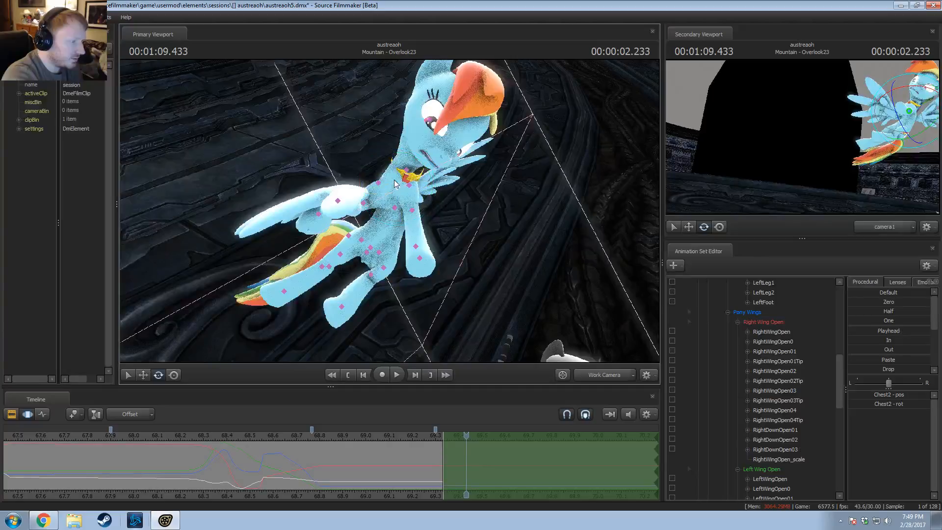
# Step: Try pasting the stored base pose onto Chest2, and undo it
pyautogui.scroll(-7, 790, 396)
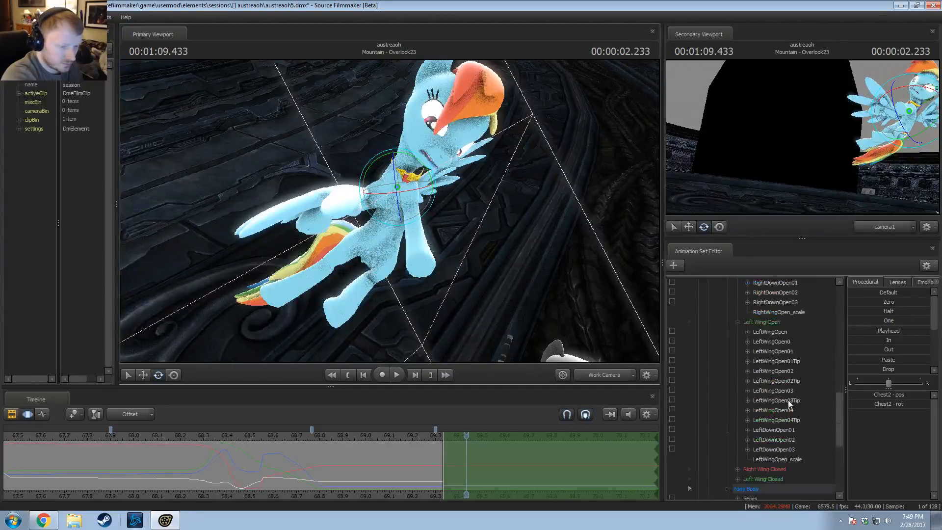
pyautogui.click(879, 362)
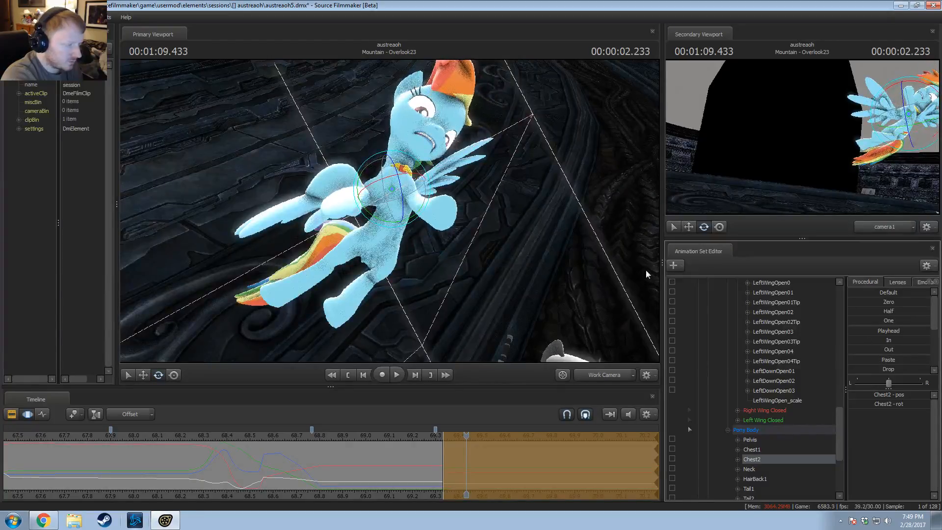
pyautogui.keyDown('alt'); pyautogui.moveTo(401, 171); pyautogui.dragTo(722, 284); pyautogui.keyUp('alt')
pyautogui.hotkey('ctrl', 'z')
# Step: Paste the stored base pose onto the Neck control to straighten Rainbow Dash's neck
pyautogui.keyDown('ctrl'); pyautogui.click(402, 184); pyautogui.keyUp('ctrl')
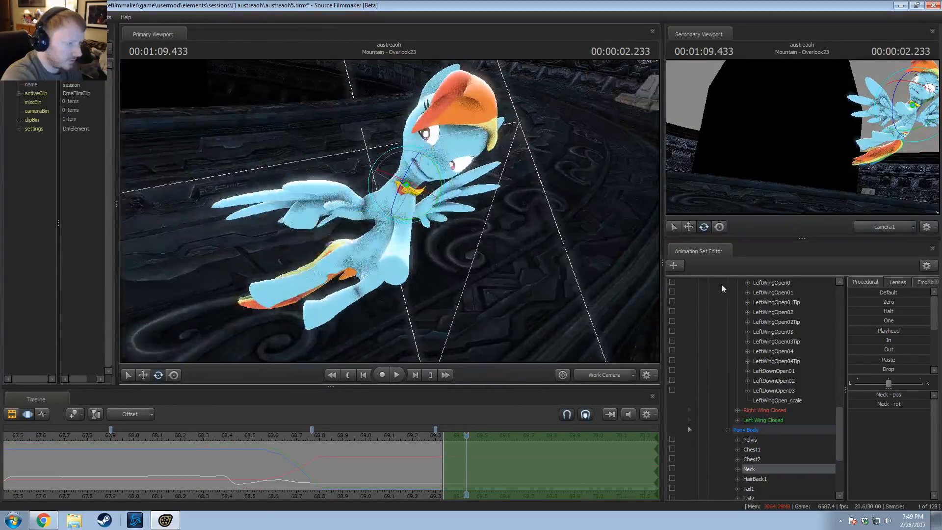
pyautogui.moveTo(887, 360); pyautogui.dragTo(923, 360)
pyautogui.keyDown('alt'); pyautogui.moveTo(491, 186); pyautogui.dragTo(304, 123); pyautogui.keyUp('alt')
pyautogui.press('w')
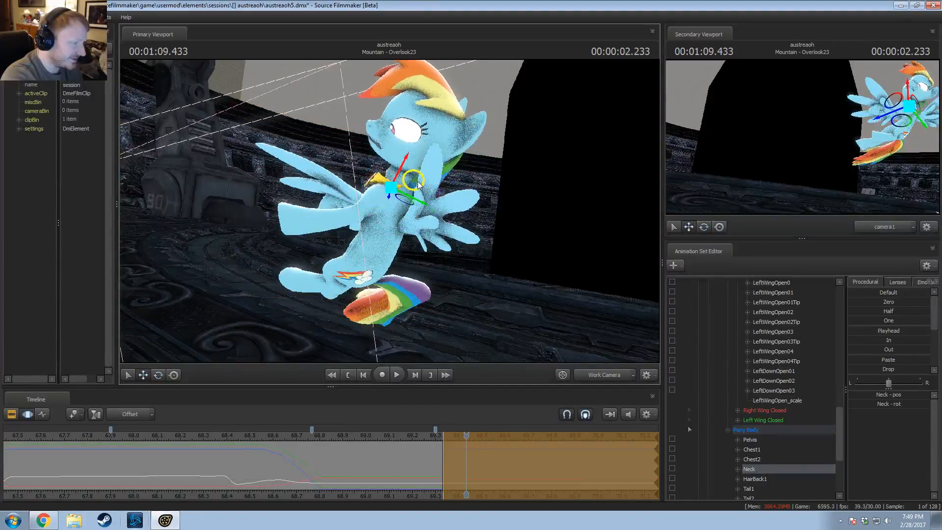
pyautogui.keyDown('alt'); pyautogui.moveTo(386, 218); pyautogui.dragTo(411, 240); pyautogui.keyUp('alt')
# Step: Adjust the position of Rainbow Dash's Chest2 control to reshape her upper torso
pyautogui.keyDown('ctrl'); pyautogui.click(388, 205); pyautogui.keyUp('ctrl')
pyautogui.press('e')
pyautogui.keyDown('ctrl'); pyautogui.click(370, 228); pyautogui.keyUp('ctrl')
pyautogui.keyDown('ctrl'); pyautogui.click(389, 234); pyautogui.keyUp('ctrl')
pyautogui.keyDown('ctrl'); pyautogui.click(396, 212); pyautogui.keyUp('ctrl')
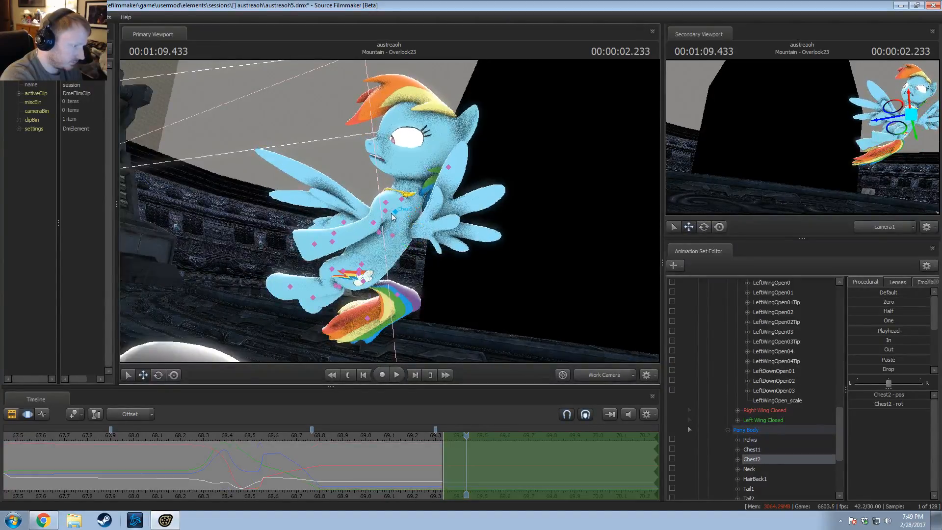
pyautogui.press('e')
pyautogui.press('w')
pyautogui.moveTo(407, 205)
pyautogui.mouseDown()
pyautogui.moveTo(373, 209)
pyautogui.moveTo(392, 216)
pyautogui.mouseUp()
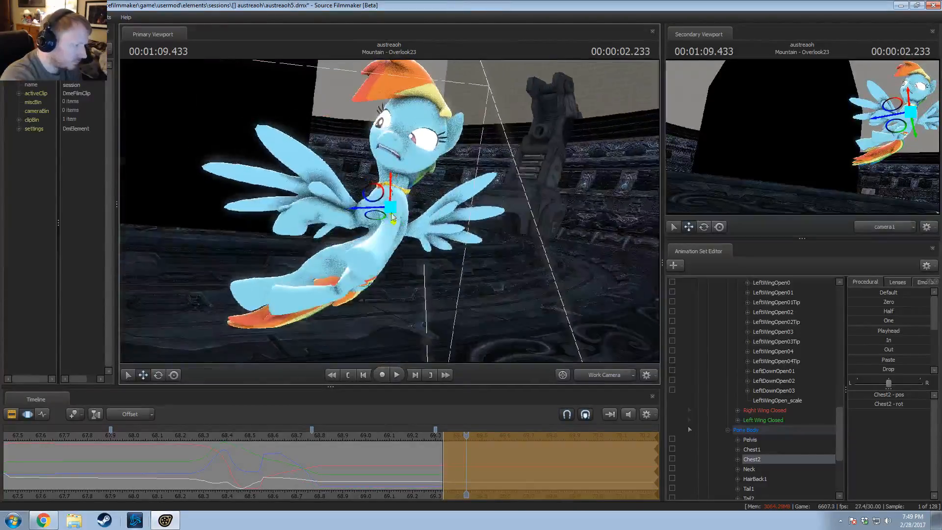
# Step: Adjust Rainbow Dash's Neck position and rotate her Head to turn her face to the side
pyautogui.click(391, 189)
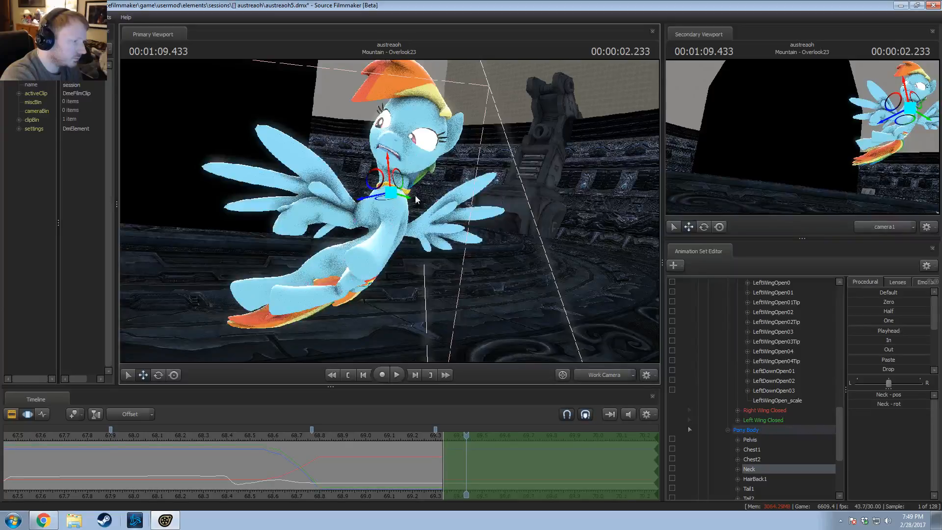
pyautogui.moveTo(392, 184); pyautogui.dragTo(419, 161)
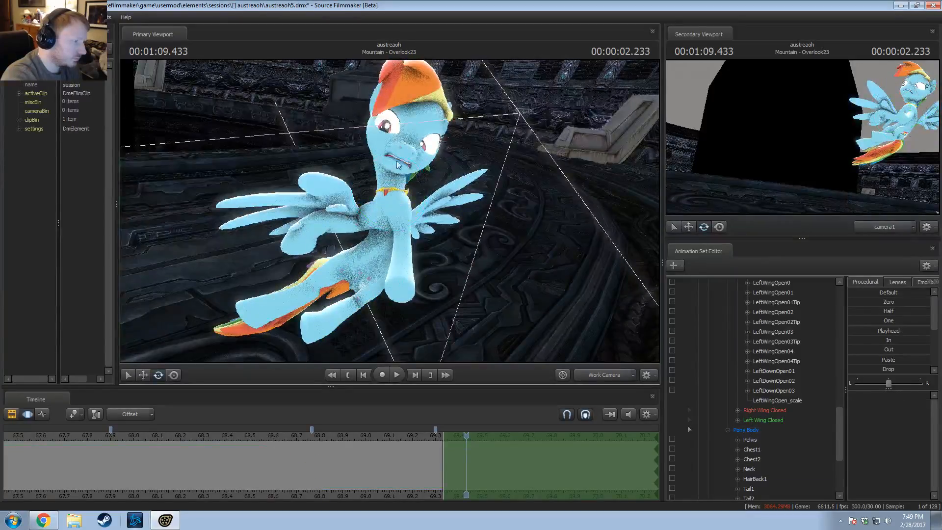
pyautogui.click(395, 162)
pyautogui.moveTo(395, 162); pyautogui.dragTo(417, 177)
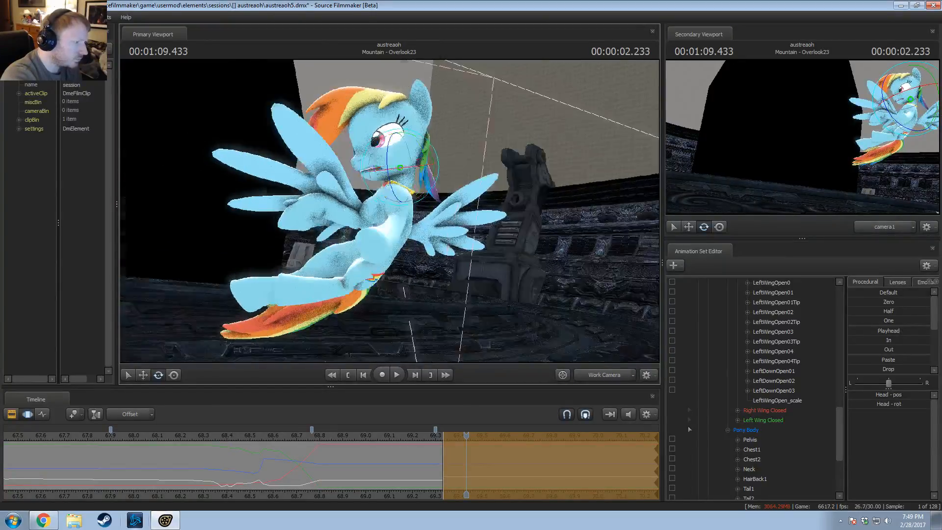
# Step: Rotate LeftShoulder so Rainbow Dash's left foreleg hangs down beside her body
pyautogui.keyDown('alt'); pyautogui.moveTo(384, 214); pyautogui.dragTo(399, 236); pyautogui.keyUp('alt')
pyautogui.press('w')
pyautogui.keyDown('ctrl'); pyautogui.click(392, 200); pyautogui.keyUp('ctrl')
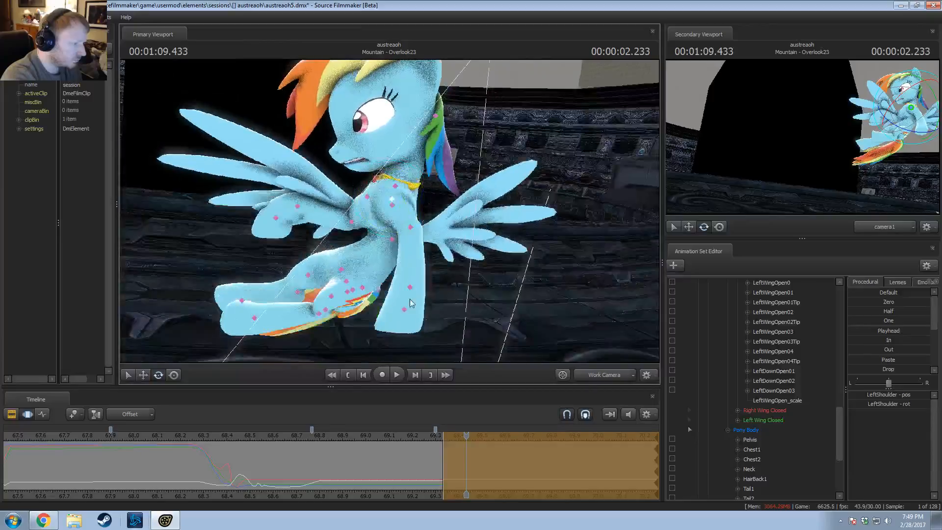
# Step: Rotate the left front hoof bone (LeftBall) to adjust the tip of the left front leg
pyautogui.keyDown('ctrl'); pyautogui.click(409, 307); pyautogui.keyUp('ctrl')
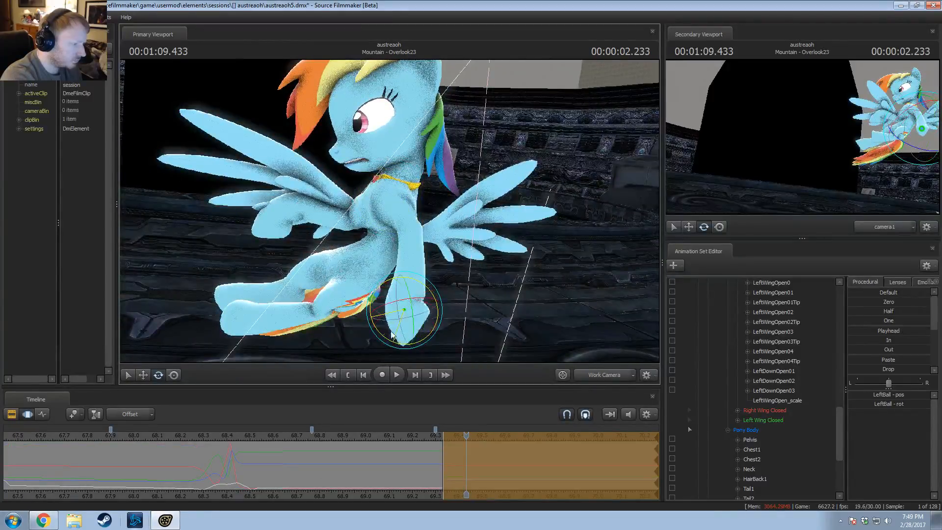
pyautogui.moveTo(392, 335); pyautogui.dragTo(387, 332)
pyautogui.keyDown('alt'); pyautogui.moveTo(397, 251); pyautogui.dragTo(339, 214); pyautogui.keyUp('alt')
# Step: Rotate the right shoulder bone (RightShoulder) to reposition the pony's right front leg
pyautogui.keyDown('ctrl'); pyautogui.click(411, 206); pyautogui.keyUp('ctrl')
pyautogui.keyDown('ctrl'); pyautogui.click(374, 196); pyautogui.keyUp('ctrl')
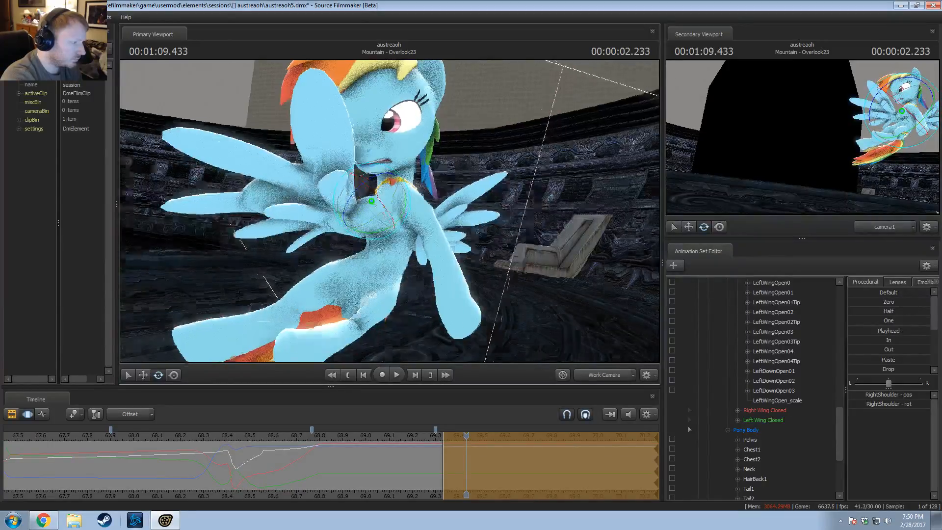
pyautogui.keyDown('alt'); pyautogui.moveTo(370, 240); pyautogui.dragTo(343, 240); pyautogui.keyUp('alt')
# Step: Rotate the RightWingOpen bone to swing the whole right wing lower, below the right front leg
pyautogui.scroll(2, 784, 418)
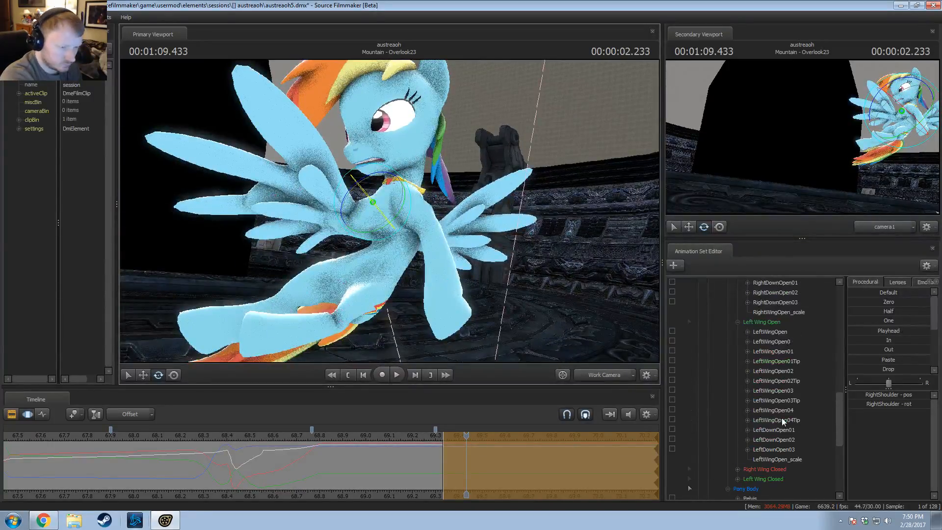
pyautogui.click(770, 331)
pyautogui.scroll(5, 831, 463)
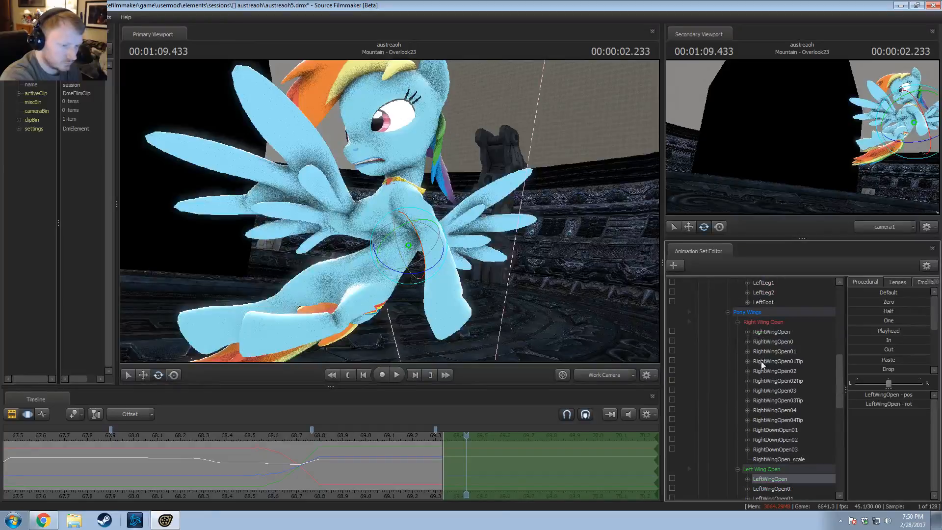
pyautogui.click(766, 331)
pyautogui.moveTo(375, 231); pyautogui.dragTo(432, 275)
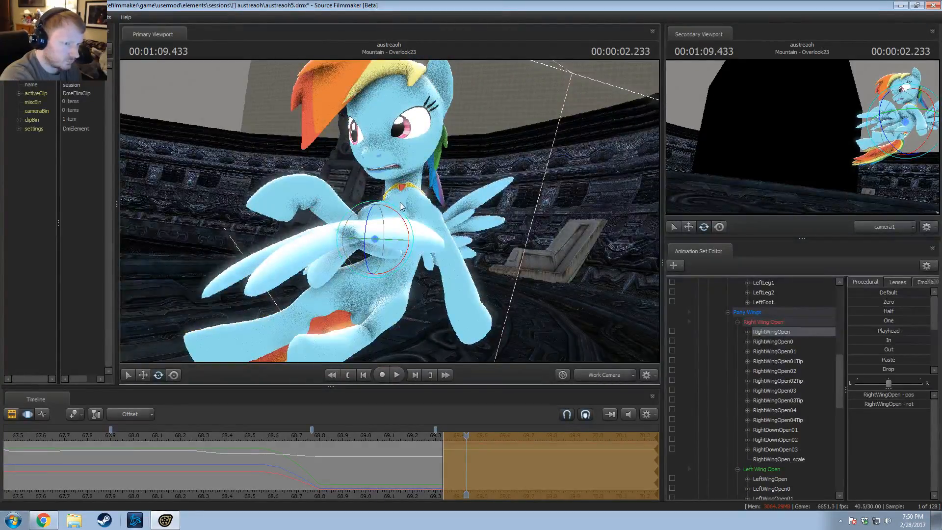
pyautogui.keyDown('alt'); pyautogui.moveTo(400, 202); pyautogui.dragTo(459, 207); pyautogui.keyUp('alt')
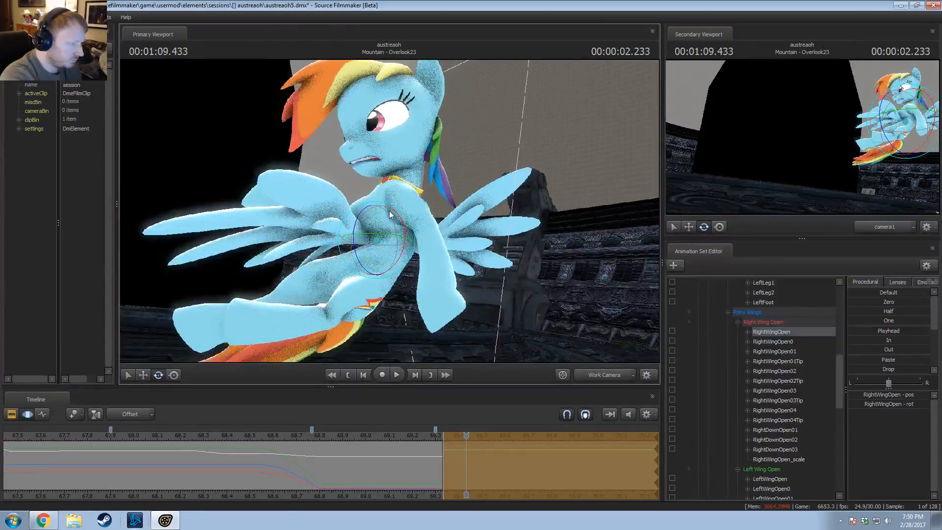
pyautogui.keyDown('alt'); pyautogui.moveTo(408, 192); pyautogui.dragTo(384, 212); pyautogui.keyUp('alt')
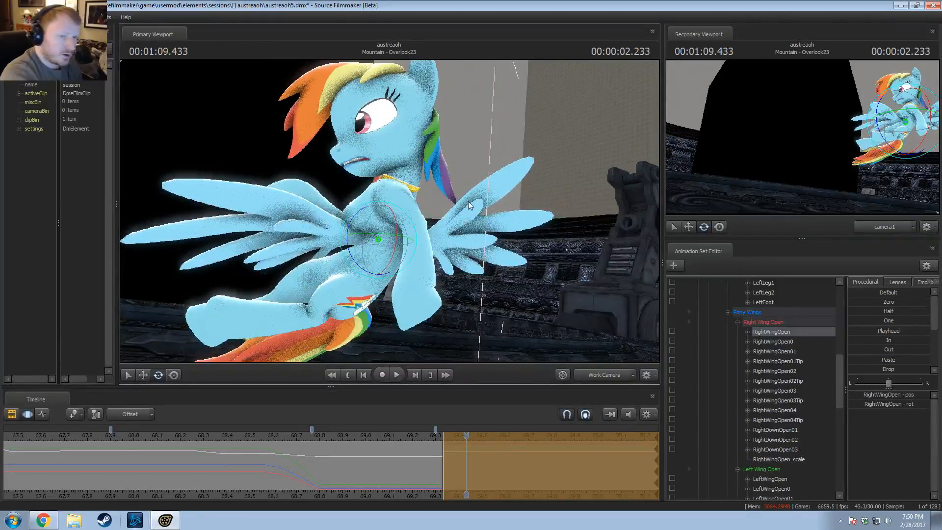
# Step: Rotate the Pelvis bone so the pony's whole body tilts more upright
pyautogui.press('F2')
pyautogui.press('F3')
pyautogui.keyDown('alt'); pyautogui.moveTo(452, 208); pyautogui.dragTo(363, 251); pyautogui.keyUp('alt')
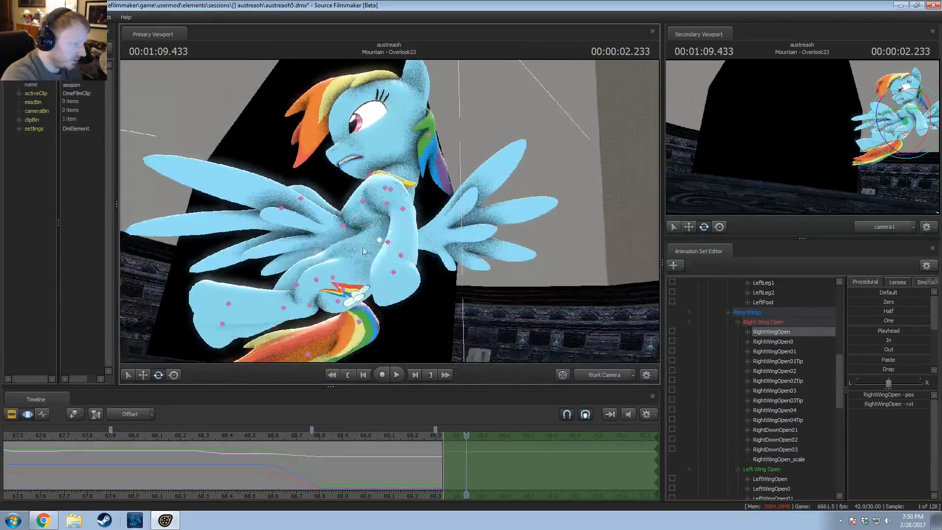
pyautogui.press('shift')
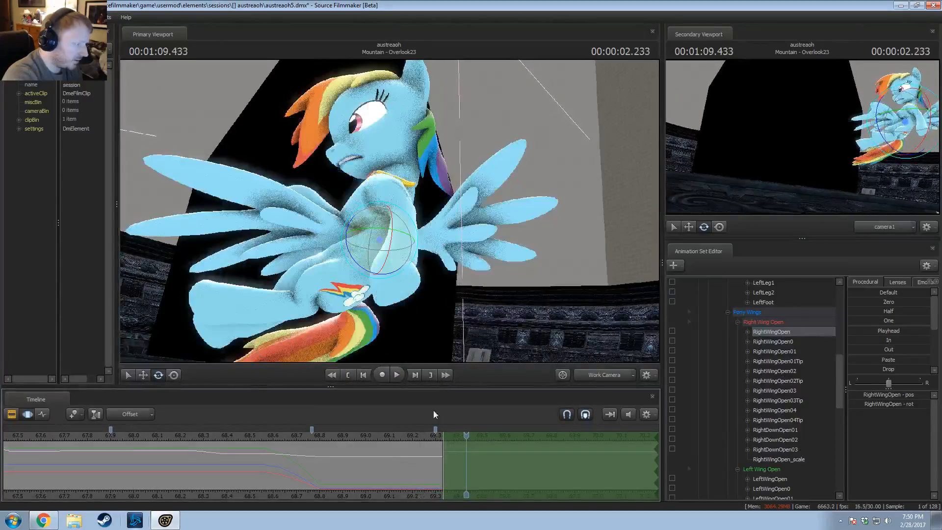
pyautogui.click(337, 289)
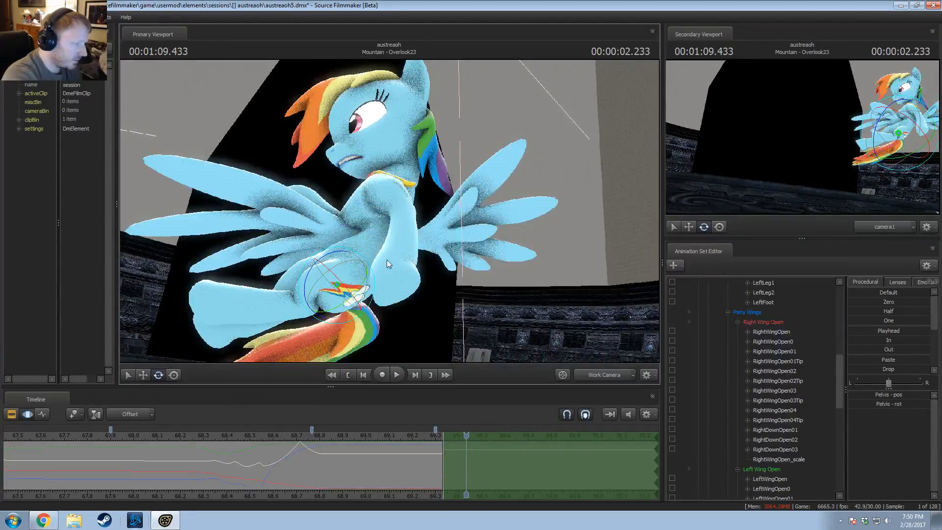
pyautogui.moveTo(375, 272)
pyautogui.mouseDown()
pyautogui.moveTo(370, 263)
pyautogui.moveTo(361, 275)
pyautogui.mouseUp()
pyautogui.press('w')
# Step: Rotate the left thigh bone (LeftThigh) to adjust the left back leg
pyautogui.click(336, 291)
pyautogui.press('e')
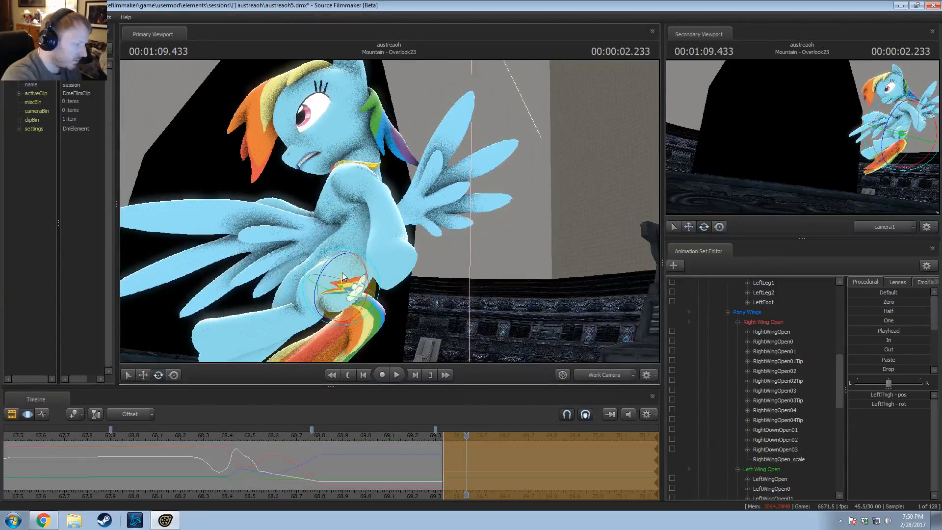
pyautogui.keyDown('alt'); pyautogui.moveTo(357, 262); pyautogui.dragTo(435, 385); pyautogui.keyUp('alt')
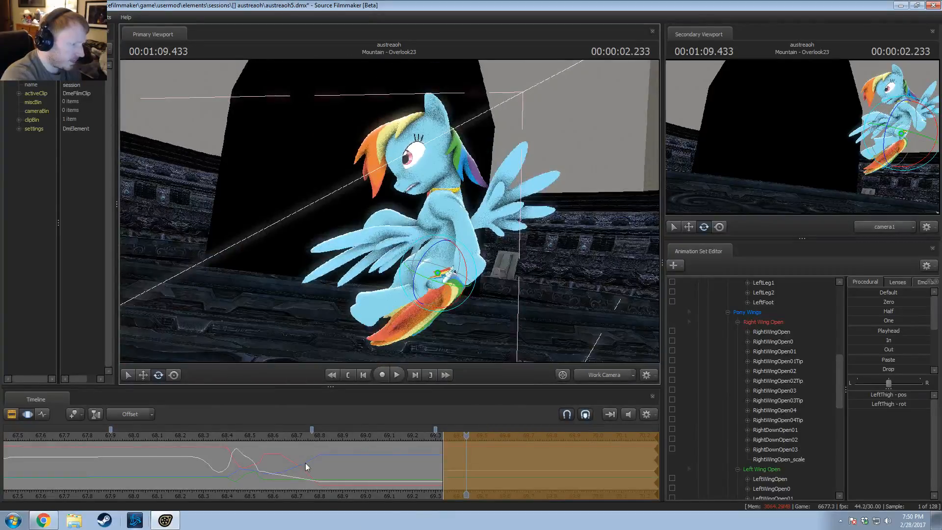
pyautogui.press('shift')
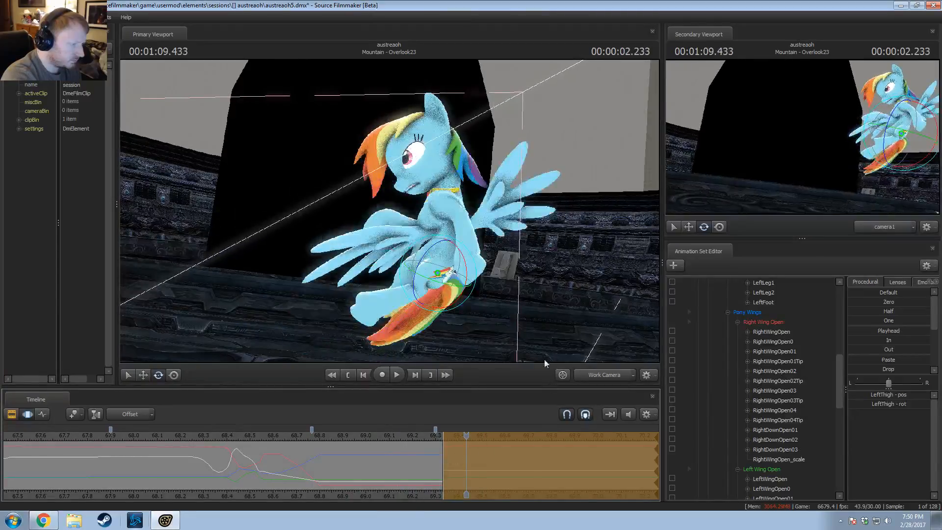
# Step: Rotate the upper chest bone (Chest2) and shift its position slightly
pyautogui.keyDown('alt'); pyautogui.moveTo(471, 280); pyautogui.dragTo(470, 225); pyautogui.keyUp('alt')
pyautogui.click(440, 213)
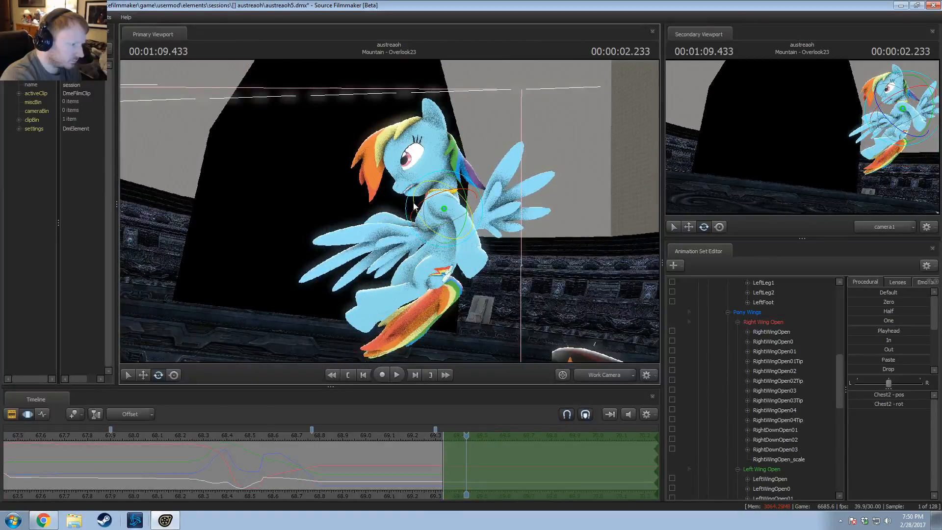
pyautogui.moveTo(414, 206); pyautogui.dragTo(390, 215)
pyautogui.moveTo(447, 206); pyautogui.dragTo(427, 182)
pyautogui.keyDown('alt'); pyautogui.moveTo(387, 206); pyautogui.dragTo(364, 224, button='right'); pyautogui.keyUp('alt')
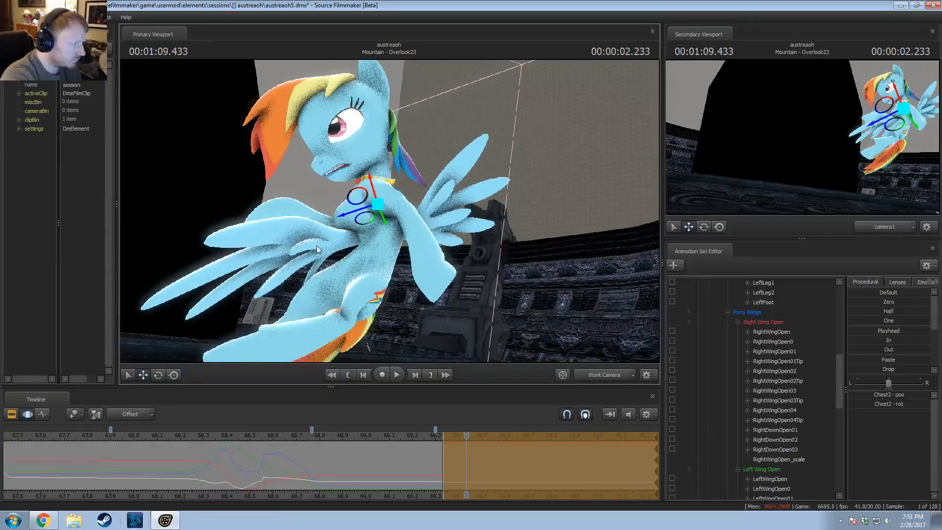
# Step: Try to reshape the torso by adjusting the Chest1 and Chest2 bones, and undo the last two changes
pyautogui.press('ctrl')
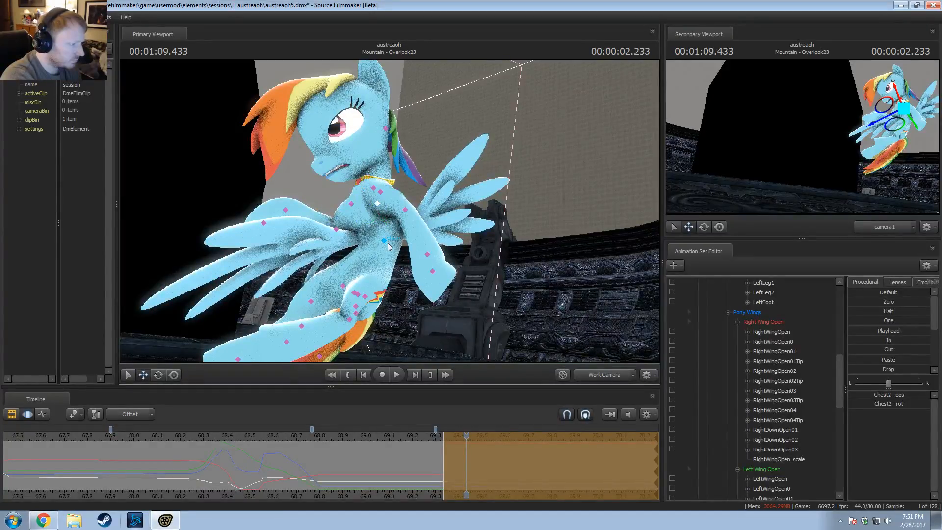
pyautogui.click(384, 240)
pyautogui.keyDown('alt'); pyautogui.moveTo(383, 240); pyautogui.dragTo(409, 216); pyautogui.keyUp('alt')
pyautogui.keyDown('ctrl'); pyautogui.click(373, 201); pyautogui.keyUp('ctrl')
pyautogui.press('e')
pyautogui.press('w')
pyautogui.press('e')
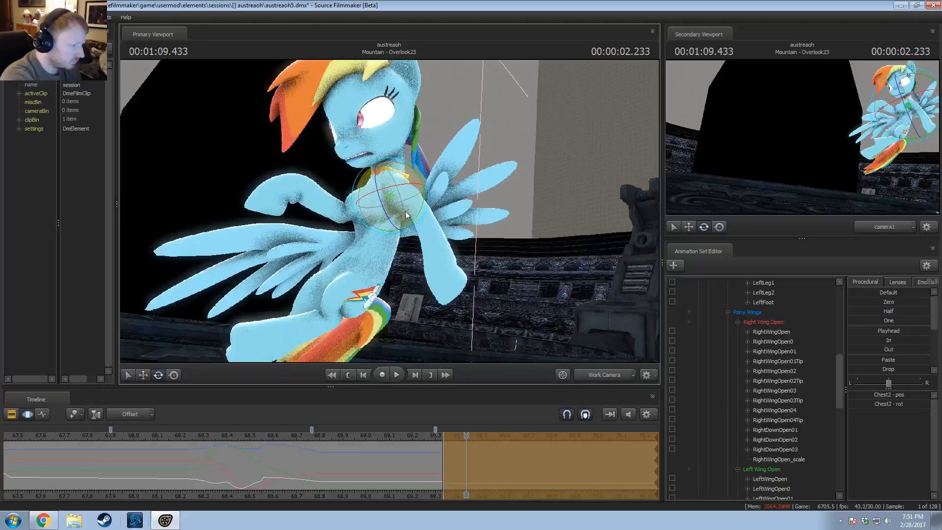
pyautogui.hotkey('ctrl', 'z')
pyautogui.hotkey('ctrl', 'z')
# Step: Apply the Paste preset to the Chest2 bone and rotate it to correct the upper body
pyautogui.scroll(3, 812, 435)
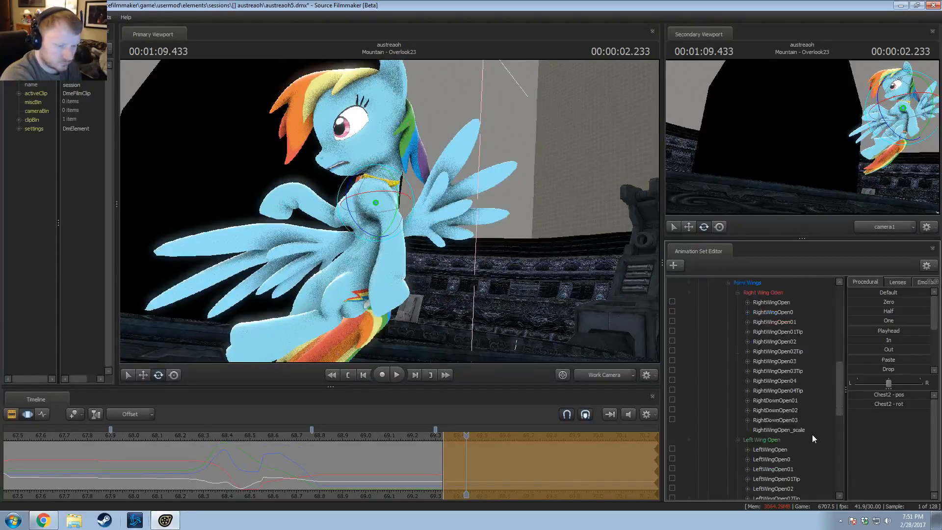
pyautogui.click(892, 360)
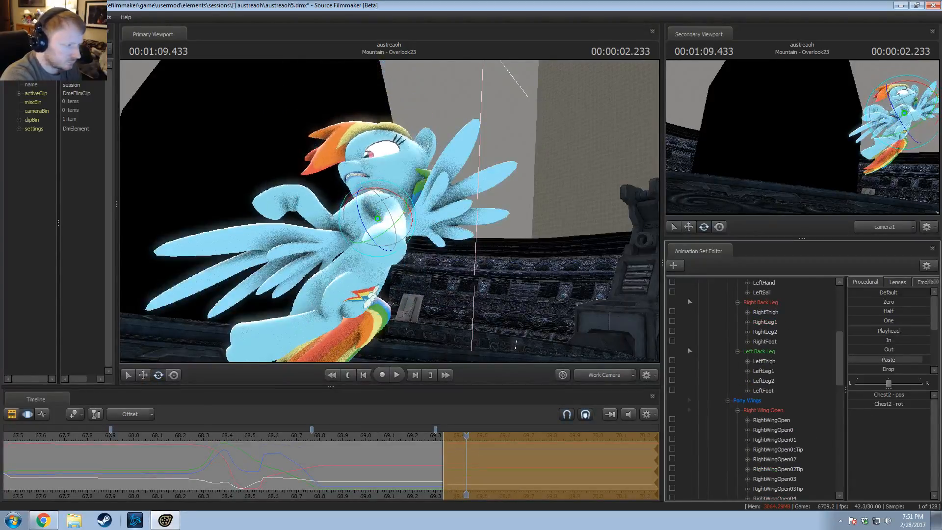
pyautogui.keyDown('alt'); pyautogui.moveTo(558, 306); pyautogui.dragTo(579, 300); pyautogui.keyUp('alt')
pyautogui.moveTo(399, 240)
pyautogui.mouseDown()
pyautogui.moveTo(381, 230)
pyautogui.moveTo(383, 245)
pyautogui.mouseUp()
pyautogui.keyDown('alt'); pyautogui.moveTo(382, 245); pyautogui.dragTo(387, 217); pyautogui.keyUp('alt')
# Step: Try different rotations of the Chest1 and Chest2 bones, undoing each attempt
pyautogui.keyDown('ctrl'); pyautogui.click(387, 241); pyautogui.keyUp('ctrl')
pyautogui.keyDown('alt'); pyautogui.moveTo(402, 252); pyautogui.dragTo(388, 225); pyautogui.keyUp('alt')
pyautogui.keyDown('alt'); pyautogui.moveTo(388, 225); pyautogui.dragTo(406, 212); pyautogui.keyUp('alt')
pyautogui.hotkey('ctrl', 'z')
pyautogui.keyDown('ctrl'); pyautogui.click(379, 215); pyautogui.keyUp('ctrl')
pyautogui.hotkey('ctrl', 'z')
pyautogui.keyDown('ctrl'); pyautogui.click(386, 240); pyautogui.keyUp('ctrl')
pyautogui.moveTo(410, 262); pyautogui.dragTo(365, 265)
pyautogui.hotkey('ctrl', 'z')
# Step: Move the Chest1 bone slightly to shift the pony's torso
pyautogui.press('w')
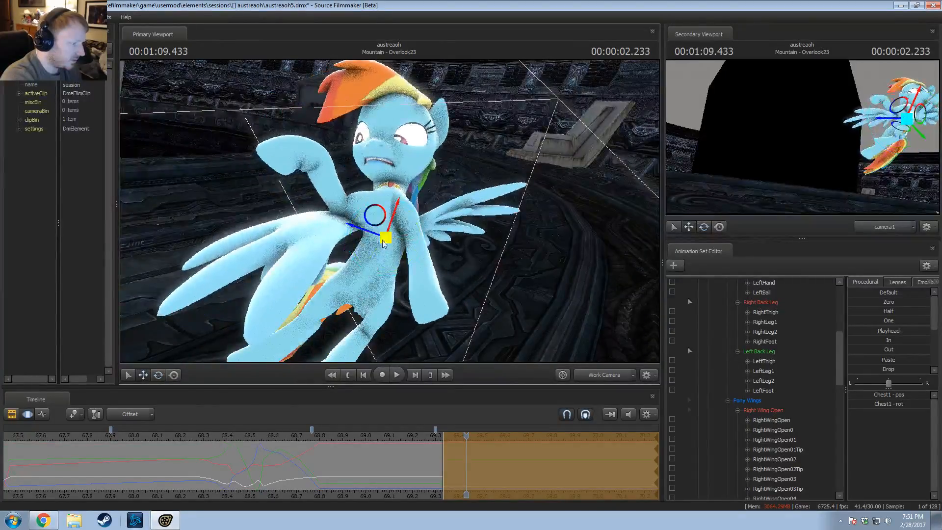
pyautogui.moveTo(375, 216)
pyautogui.mouseDown()
pyautogui.moveTo(363, 249)
pyautogui.moveTo(389, 212)
pyautogui.mouseUp()
pyautogui.press('e')
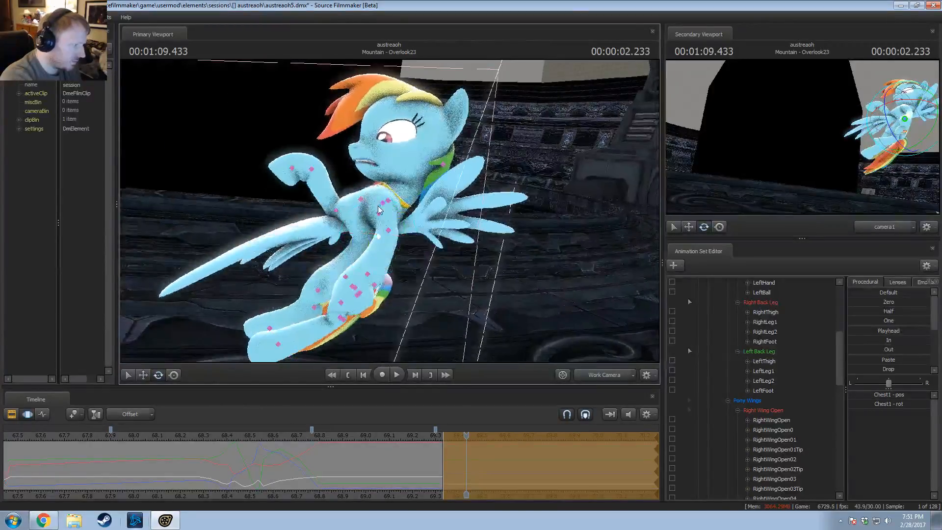
# Step: Rotate the upper chest bone (Chest2) and refine it together with Chest1 to bring the upper body more upright
pyautogui.click(383, 202)
pyautogui.click(379, 213)
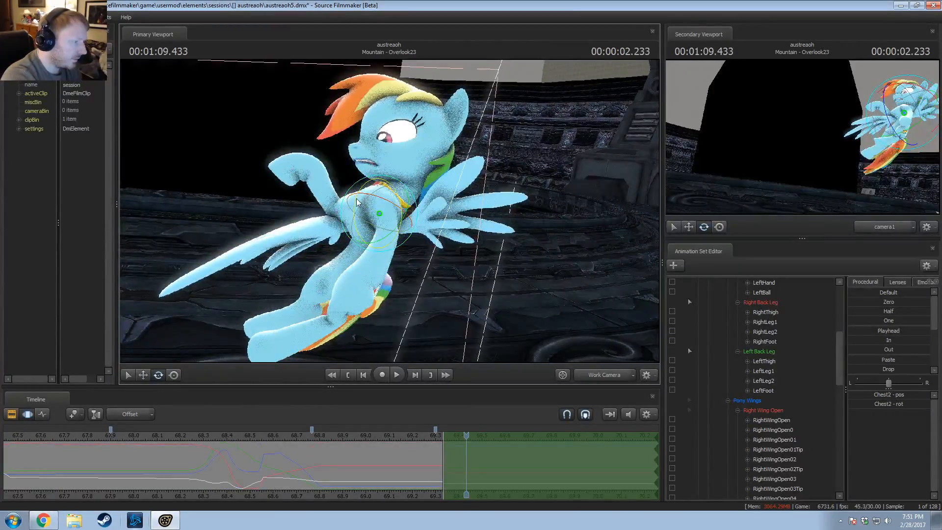
pyautogui.moveTo(357, 199); pyautogui.dragTo(391, 214)
pyautogui.keyDown('alt'); pyautogui.moveTo(495, 145); pyautogui.dragTo(429, 251); pyautogui.keyUp('alt')
pyautogui.click(381, 240)
pyautogui.click(381, 214)
pyautogui.keyDown('ctrl'); pyautogui.click(406, 217); pyautogui.keyUp('ctrl')
# Step: Try to fold the right front leg across the body by rotating RightShoulder, RightForearm and RightHand
pyautogui.keyDown('ctrl'); pyautogui.click(372, 212); pyautogui.keyUp('ctrl')
pyautogui.press('e')
pyautogui.moveTo(376, 207); pyautogui.dragTo(372, 220)
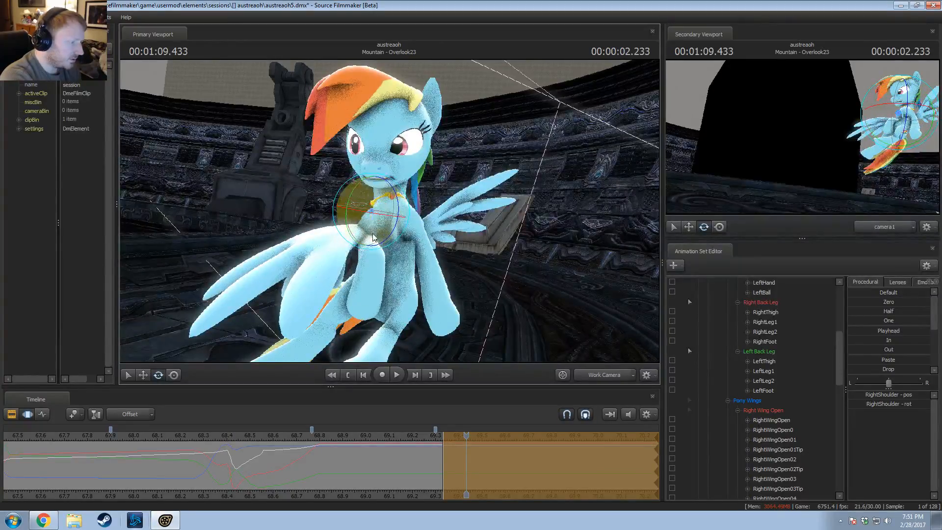
pyautogui.click(383, 249)
pyautogui.moveTo(350, 254); pyautogui.dragTo(369, 262)
pyautogui.keyDown('alt'); pyautogui.moveTo(375, 252); pyautogui.dragTo(390, 215); pyautogui.keyUp('alt')
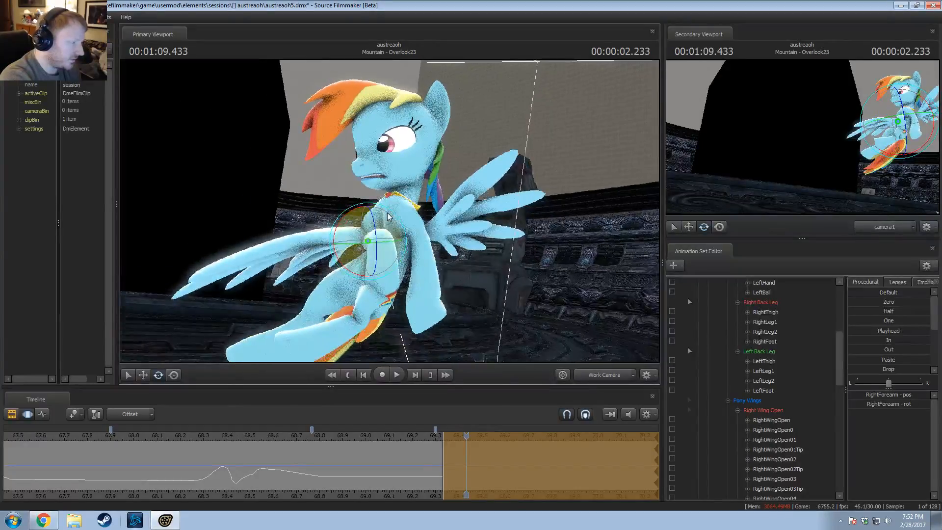
pyautogui.click(407, 261)
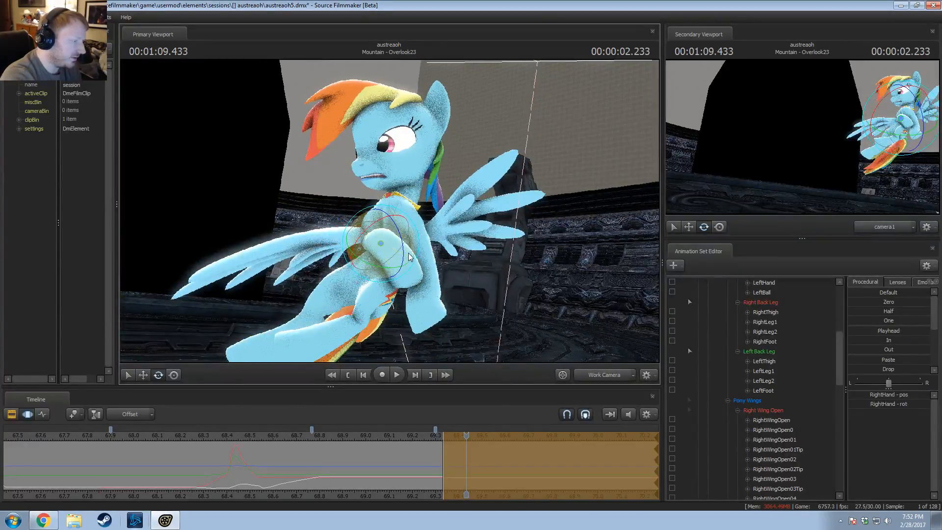
pyautogui.keyDown('ctrl'); pyautogui.click(373, 213); pyautogui.keyUp('ctrl')
# Step: Undo the rotations of the right shoulder, forearm and hand
pyautogui.hotkey('ctrl', 'z')
pyautogui.hotkey('ctrl', 'z')
pyautogui.hotkey('ctrl', 'z')
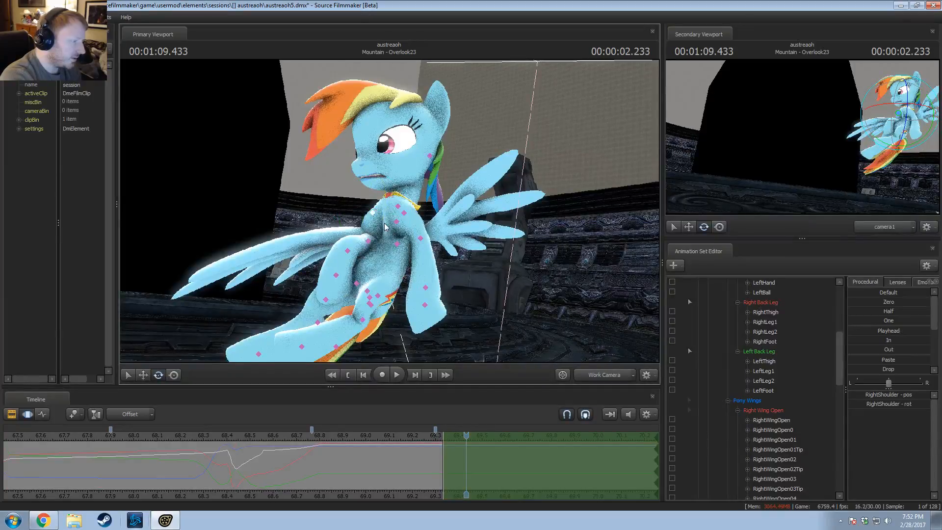
pyautogui.hotkey('ctrl', 'z')
pyautogui.hotkey('ctrl', 'z')
pyautogui.hotkey('ctrl', 'z')
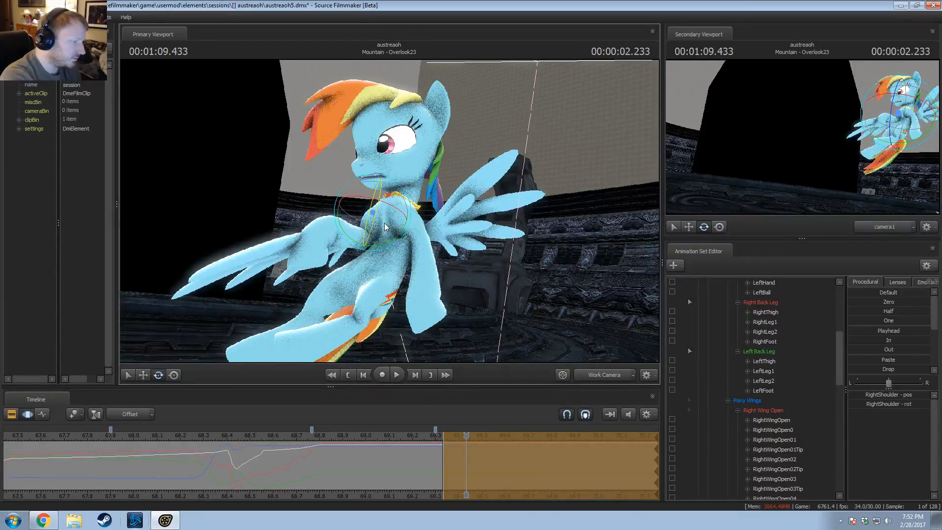
# Step: Rotate the right shoulder so the right front leg is raised out to the side, and select the Chest1 bone
pyautogui.moveTo(384, 222); pyautogui.dragTo(408, 294)
pyautogui.keyDown('ctrl'); pyautogui.click(362, 231); pyautogui.keyUp('ctrl')
pyautogui.keyDown('ctrl'); pyautogui.click(410, 236); pyautogui.keyUp('ctrl')
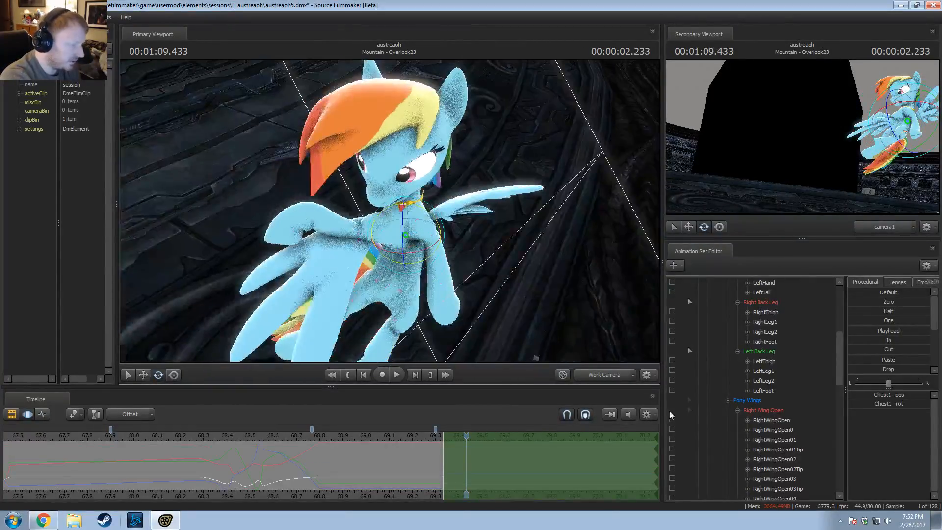
# Step: Rotate the RightWingOpen and RightWingOpen0 bones to reposition the base of the right wing
pyautogui.scroll(-1, 761, 392)
pyautogui.click(768, 361)
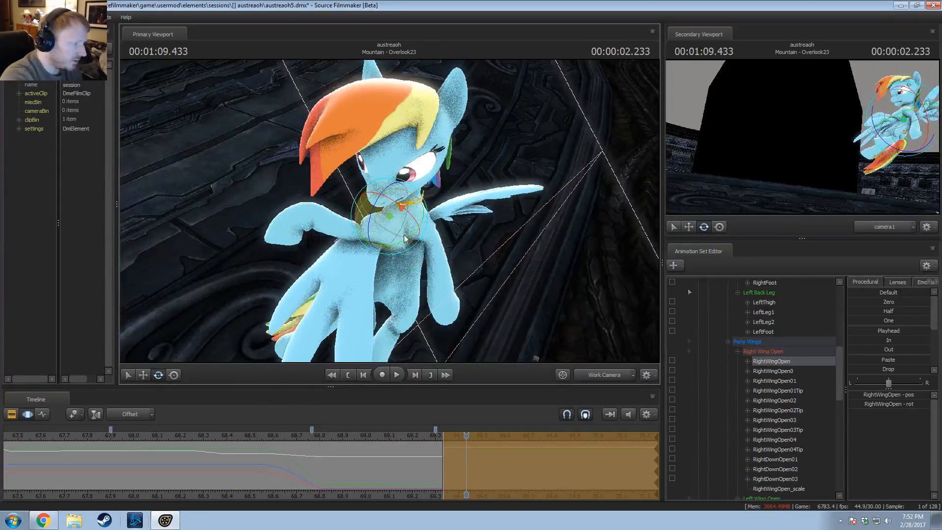
pyautogui.keyDown('alt'); pyautogui.moveTo(418, 263); pyautogui.dragTo(459, 206); pyautogui.keyUp('alt')
pyautogui.click(794, 372)
pyautogui.keyDown('alt'); pyautogui.moveTo(392, 211); pyautogui.dragTo(422, 241); pyautogui.keyUp('alt')
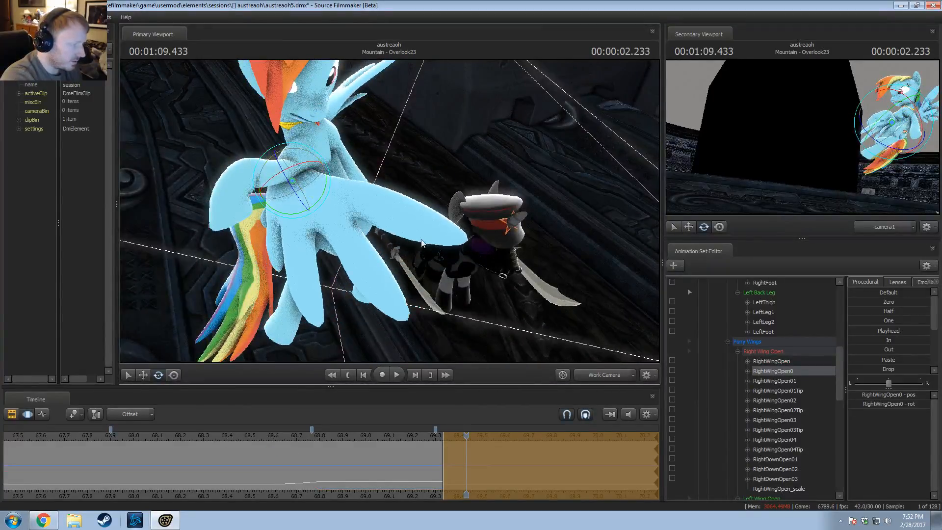
# Step: Rotate the RightWingOpen01 and RightWingOpen02 feathers to adjust the spread of the right wing
pyautogui.click(780, 381)
pyautogui.keyDown('alt'); pyautogui.moveTo(373, 211); pyautogui.dragTo(388, 215); pyautogui.keyUp('alt')
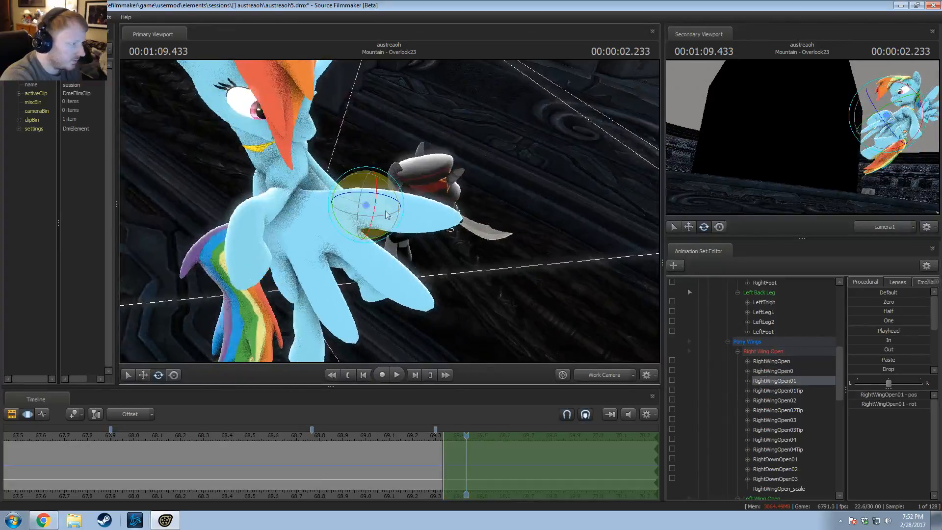
pyautogui.moveTo(371, 246); pyautogui.dragTo(380, 241)
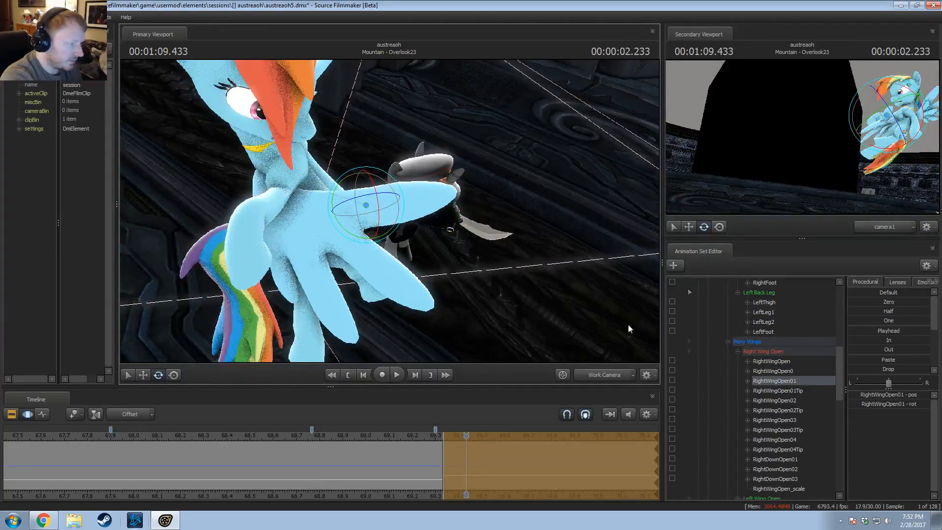
pyautogui.click(775, 400)
pyautogui.moveTo(354, 275); pyautogui.dragTo(364, 283)
pyautogui.moveTo(377, 246); pyautogui.dragTo(364, 276)
# Step: Rotate the RightWingOpen03 feather and switch it to position adjustment
pyautogui.click(779, 418)
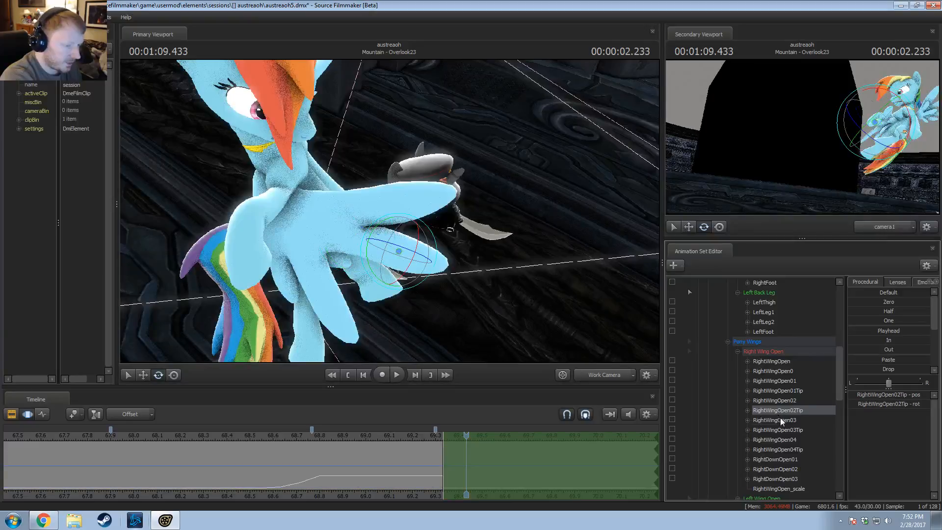
pyautogui.moveTo(302, 293); pyautogui.dragTo(382, 215)
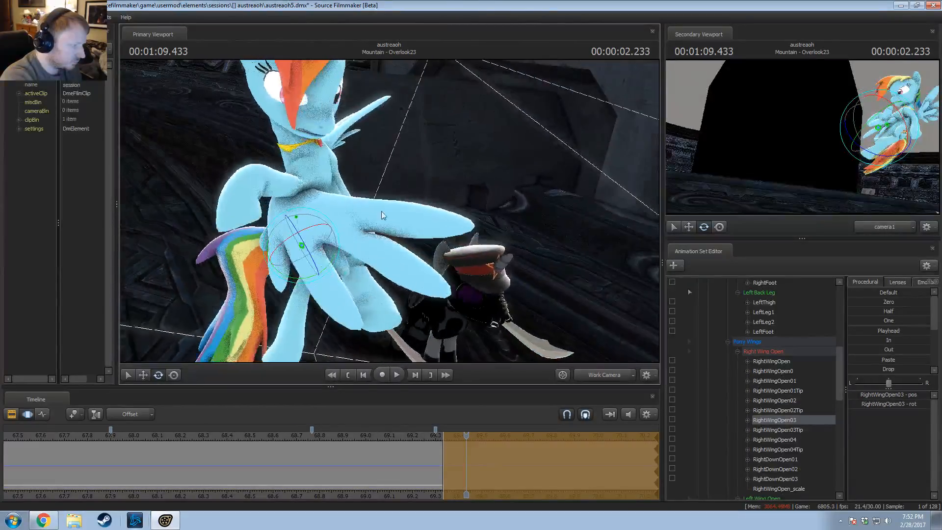
pyautogui.press('w')
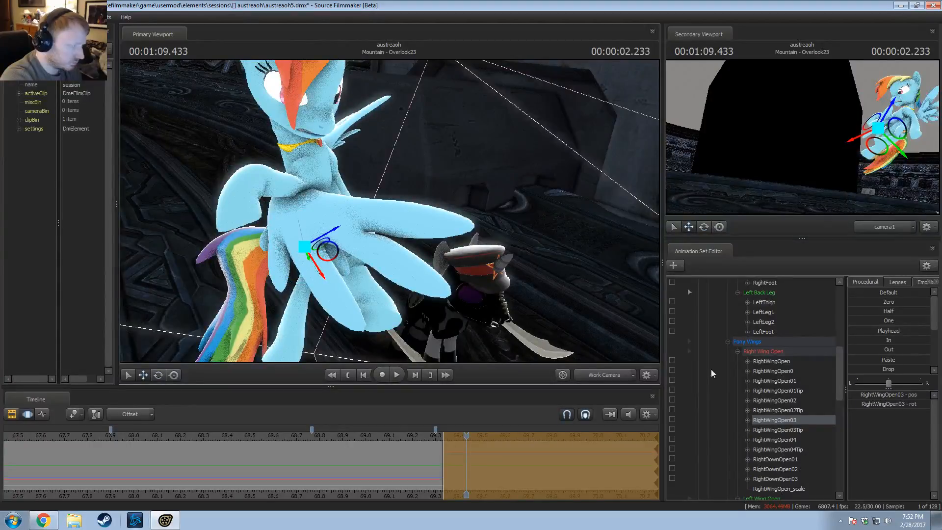
# Step: Rotate the RightWingOpen01Tip bone to bend the tip of the right wing's first feather
pyautogui.click(785, 391)
pyautogui.press('e')
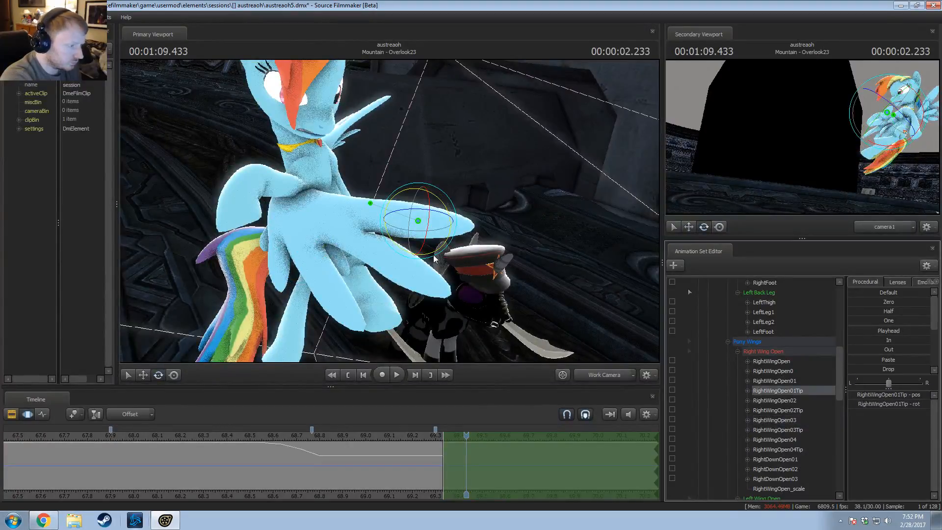
pyautogui.moveTo(434, 259); pyautogui.dragTo(445, 247)
pyautogui.keyDown('alt'); pyautogui.moveTo(503, 263); pyautogui.dragTo(507, 290); pyautogui.keyUp('alt')
pyautogui.press('w')
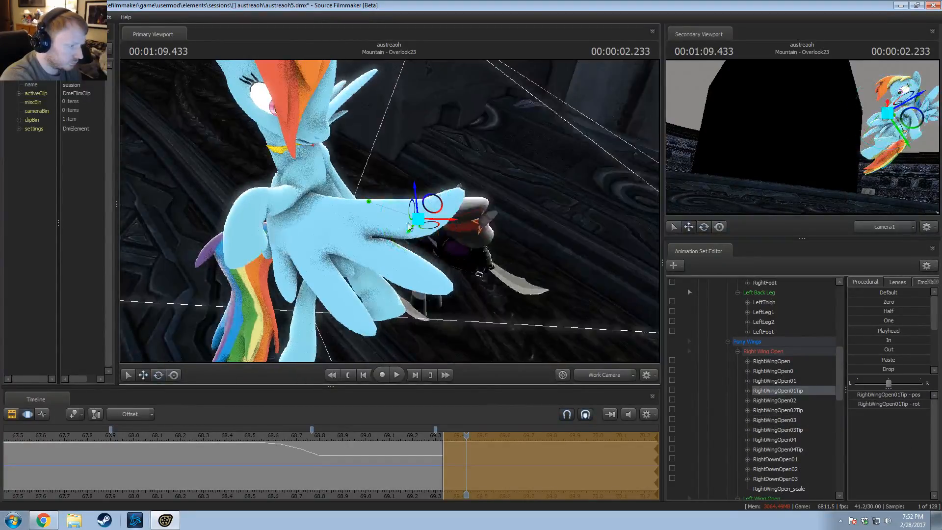
# Step: Rotate the RightWingOpen02Tip bone to bend the tip of the right wing's second feather
pyautogui.click(791, 411)
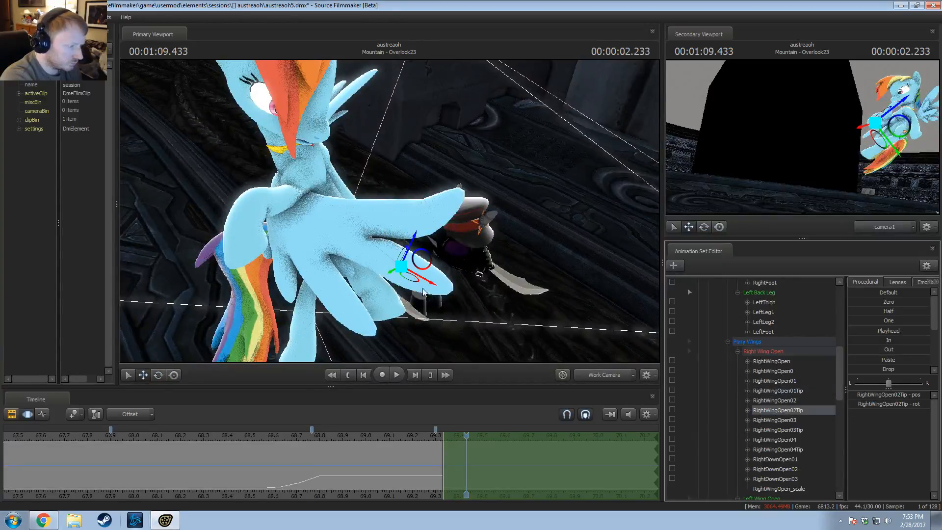
pyautogui.press('e')
pyautogui.moveTo(425, 296)
pyautogui.mouseDown()
pyautogui.moveTo(437, 276)
pyautogui.moveTo(358, 230)
pyautogui.moveTo(420, 231)
pyautogui.moveTo(408, 231)
pyautogui.moveTo(441, 260)
pyautogui.moveTo(412, 236)
pyautogui.moveTo(416, 286)
pyautogui.mouseUp()
pyautogui.press('w')
pyautogui.press('e')
pyautogui.keyDown('ctrl'); pyautogui.click(443, 241); pyautogui.keyUp('ctrl')
# Step: Refine the rotations of the RightWingOpen02 feather and the RightWingOpen01Tip and RightWingOpen02Tip feather tips
pyautogui.click(777, 399)
pyautogui.click(785, 391)
pyautogui.click(794, 412)
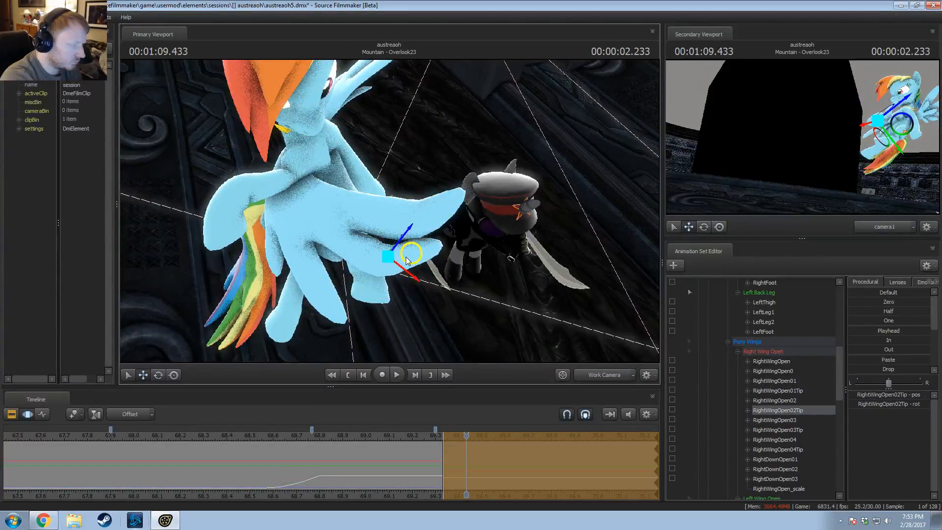
pyautogui.press('e')
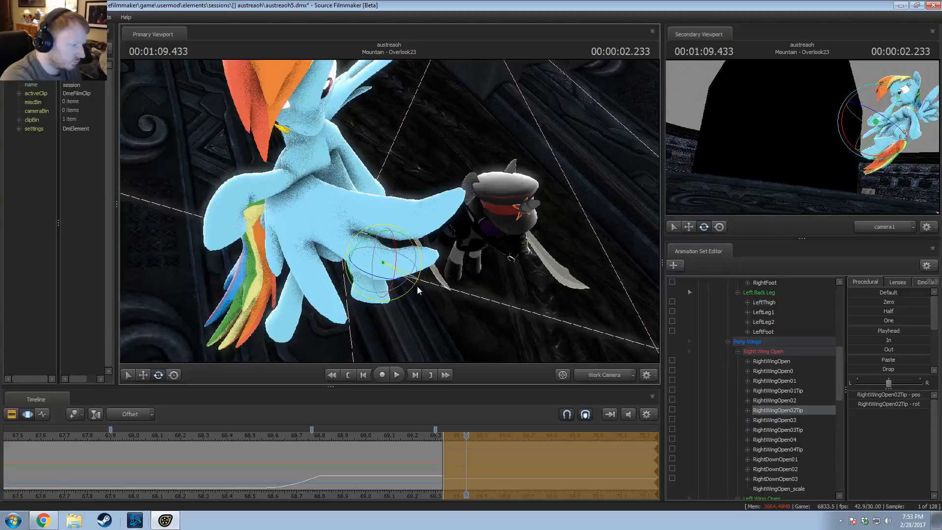
pyautogui.keyDown('alt'); pyautogui.moveTo(417, 287); pyautogui.dragTo(397, 267); pyautogui.keyUp('alt')
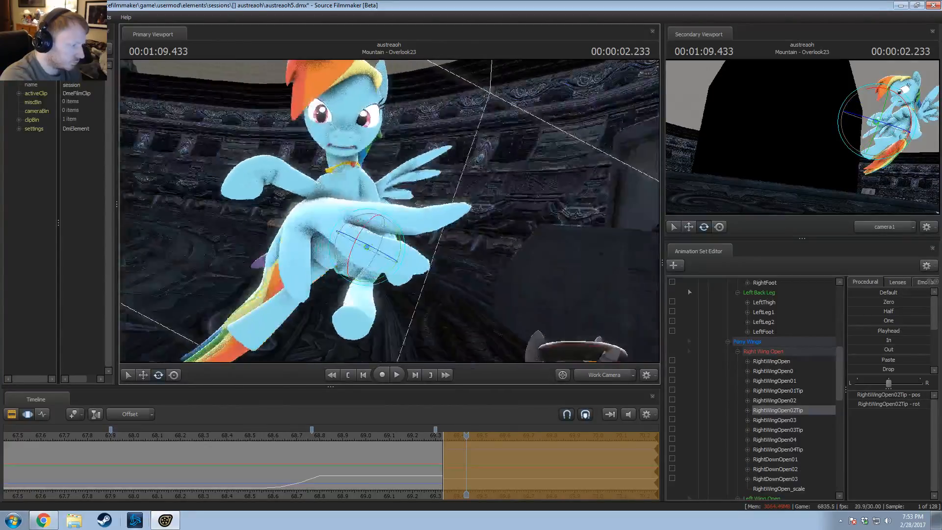
# Step: Rotate the RightWingOpen03 feather and its RightWingOpen03Tip bone to line up with the neighbouring feathers
pyautogui.click(774, 429)
pyautogui.moveTo(364, 227)
pyautogui.keyDown('alt'); pyautogui.mouseDown()
pyautogui.moveTo(373, 243)
pyautogui.moveTo(374, 225)
pyautogui.mouseUp(); pyautogui.keyUp('alt')
pyautogui.keyDown('alt'); pyautogui.moveTo(374, 225); pyautogui.dragTo(333, 174); pyautogui.keyUp('alt')
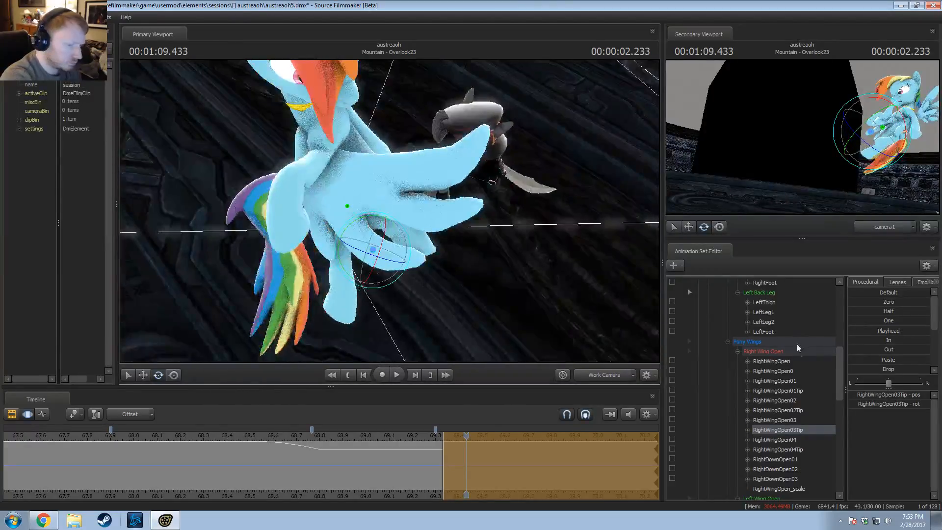
pyautogui.click(790, 422)
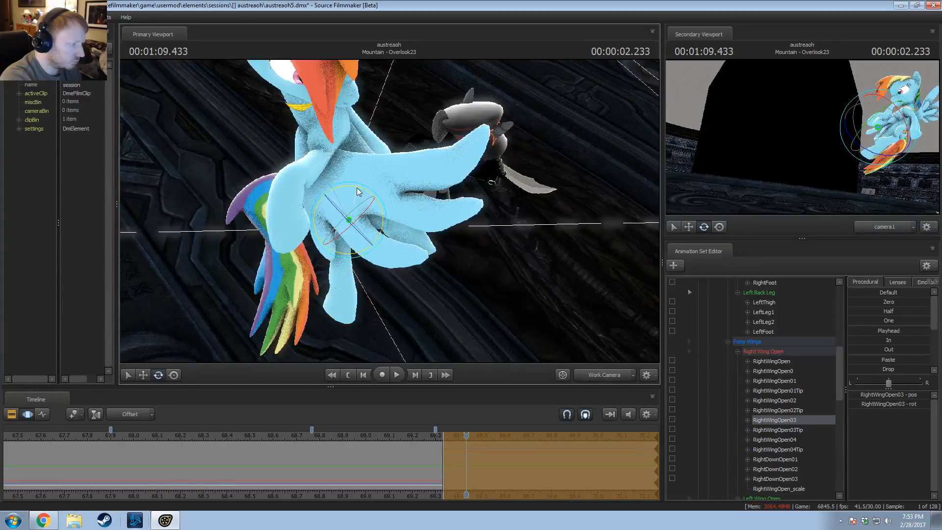
pyautogui.moveTo(357, 188); pyautogui.dragTo(388, 234)
pyautogui.click(791, 430)
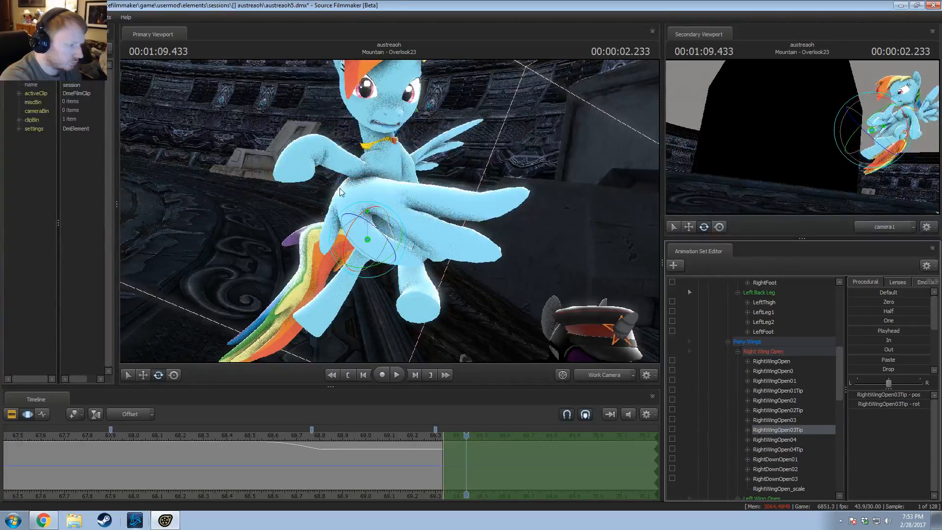
pyautogui.click(402, 249)
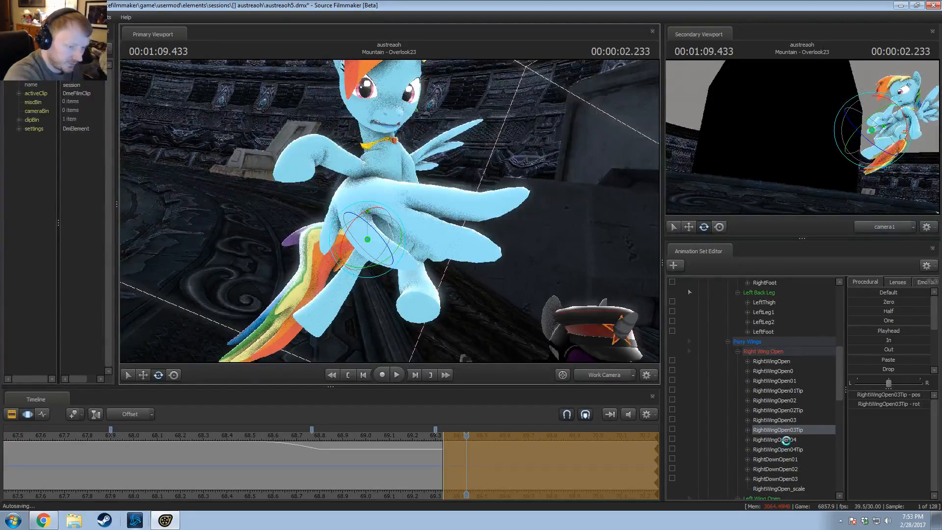
# Step: Rotate the RightWingOpen04 feather and its RightWingOpen04Tip bone, checking the wing from several angles
pyautogui.click(787, 440)
pyautogui.keyDown('alt'); pyautogui.moveTo(508, 272); pyautogui.dragTo(669, 427); pyautogui.keyUp('alt')
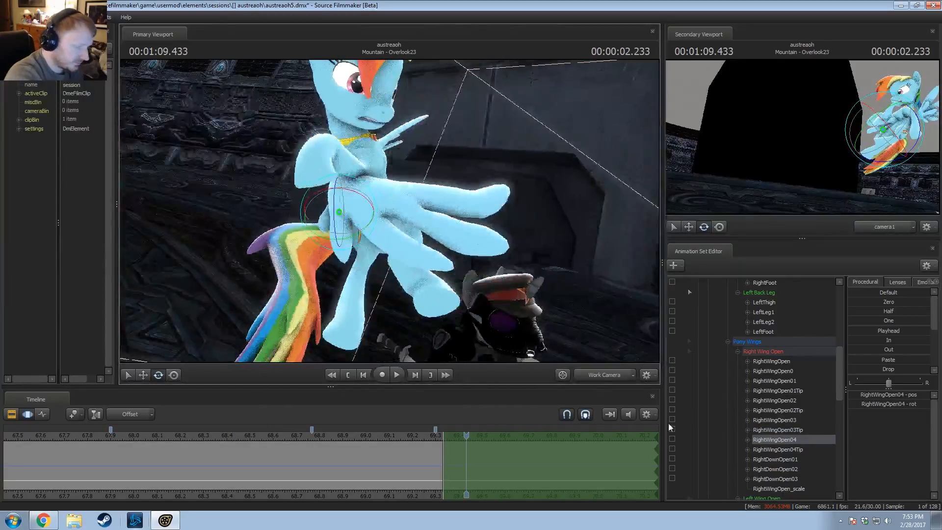
pyautogui.click(791, 450)
pyautogui.moveTo(357, 260); pyautogui.dragTo(367, 259)
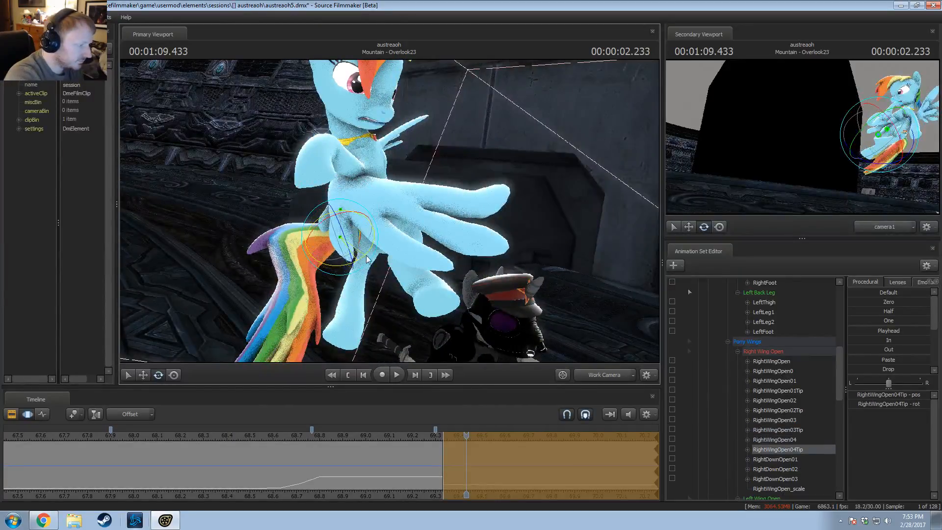
pyautogui.press('w')
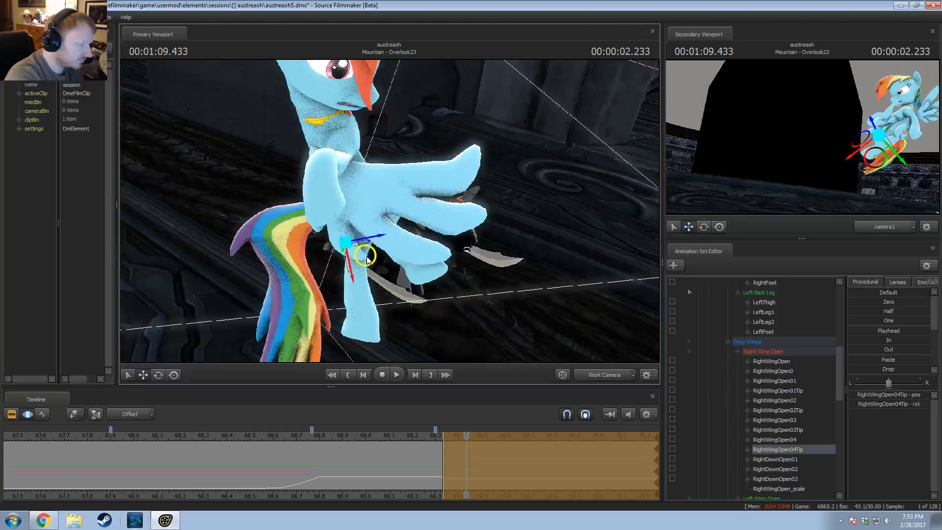
pyautogui.moveTo(457, 213); pyautogui.dragTo(387, 210)
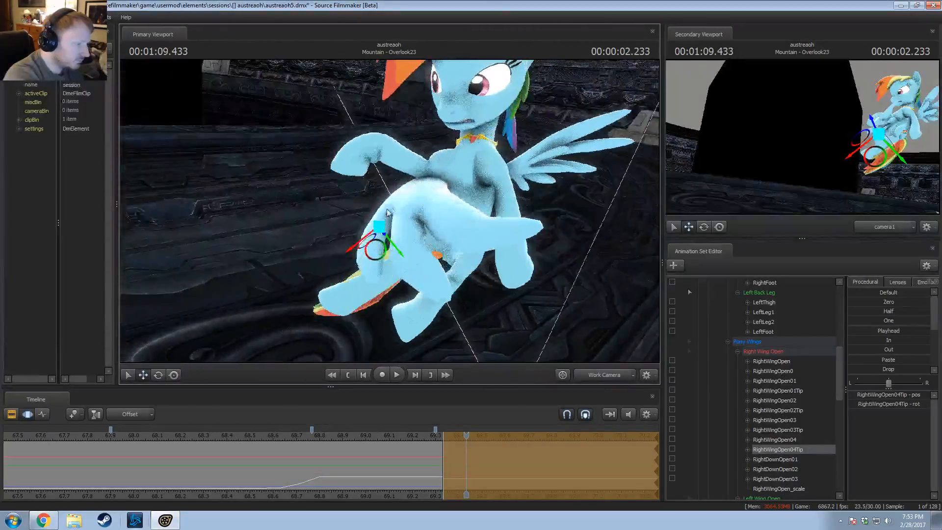
pyautogui.moveTo(568, 202); pyautogui.dragTo(391, 211)
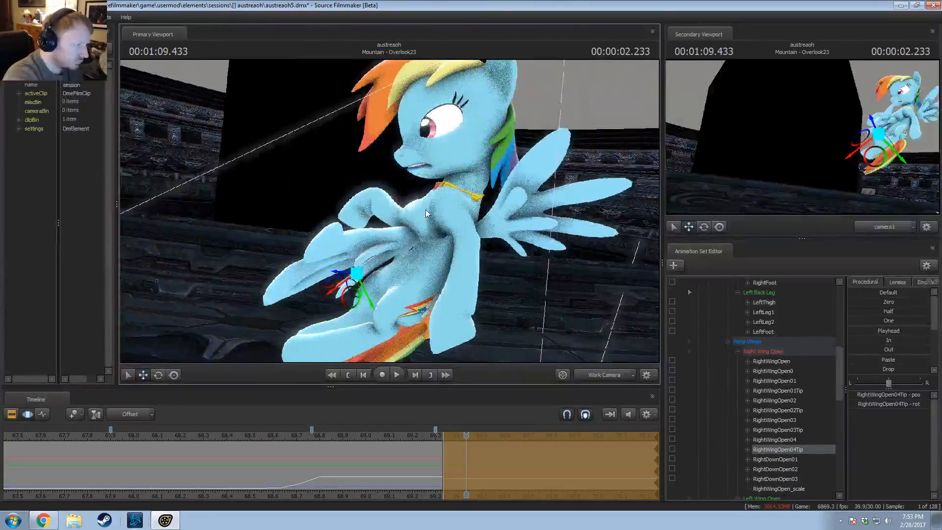
pyautogui.moveTo(437, 292); pyautogui.dragTo(423, 212)
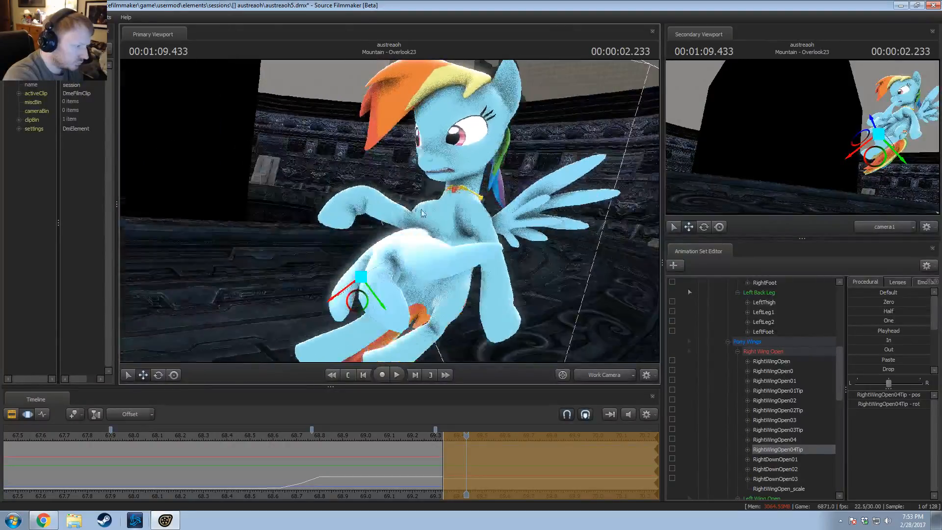
# Step: Rotate the Pelvis bone to re-angle the pony's hips and lower body
pyautogui.keyDown('ctrl'); pyautogui.click(435, 301); pyautogui.keyUp('ctrl')
pyautogui.keyDown('ctrl'); pyautogui.click(435, 293); pyautogui.keyUp('ctrl')
pyautogui.press('e')
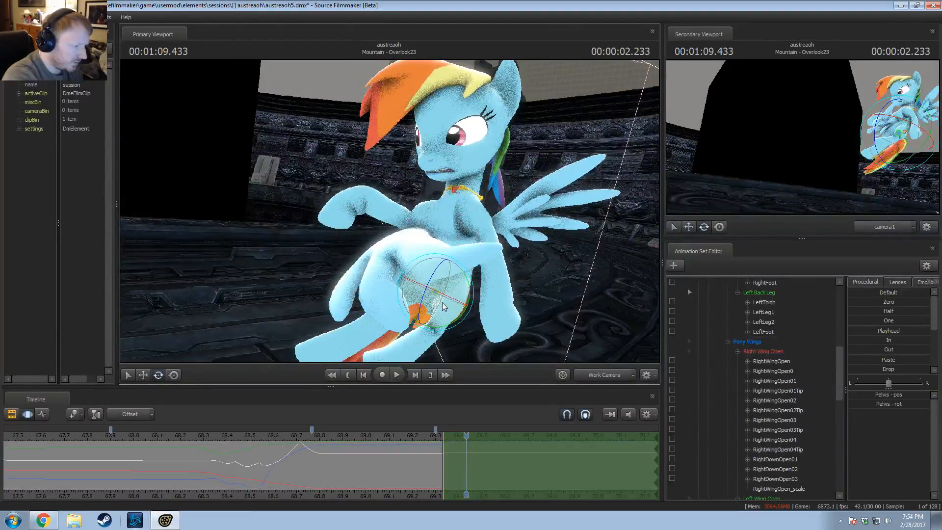
pyautogui.moveTo(433, 298); pyautogui.dragTo(389, 216)
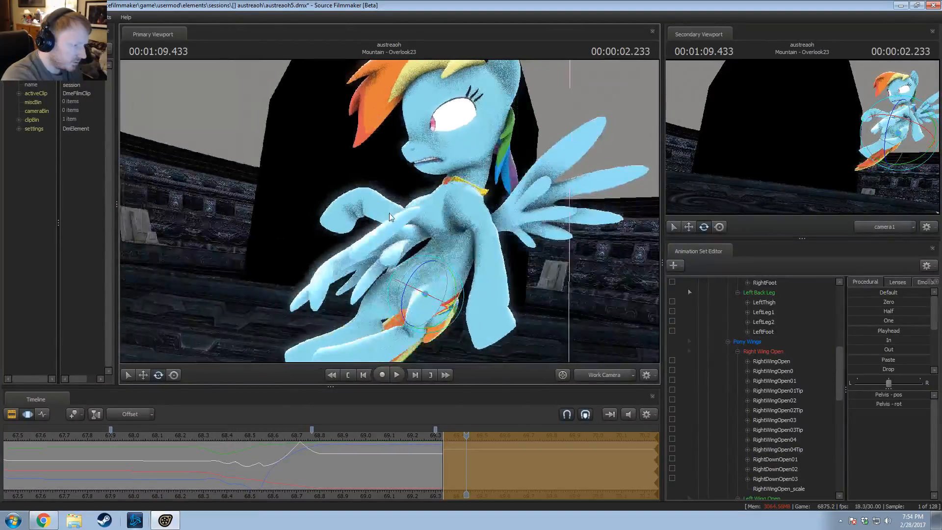
# Step: Rotate the Chest2 bone to turn the pony's upper torso and head towards the front
pyautogui.click(461, 206)
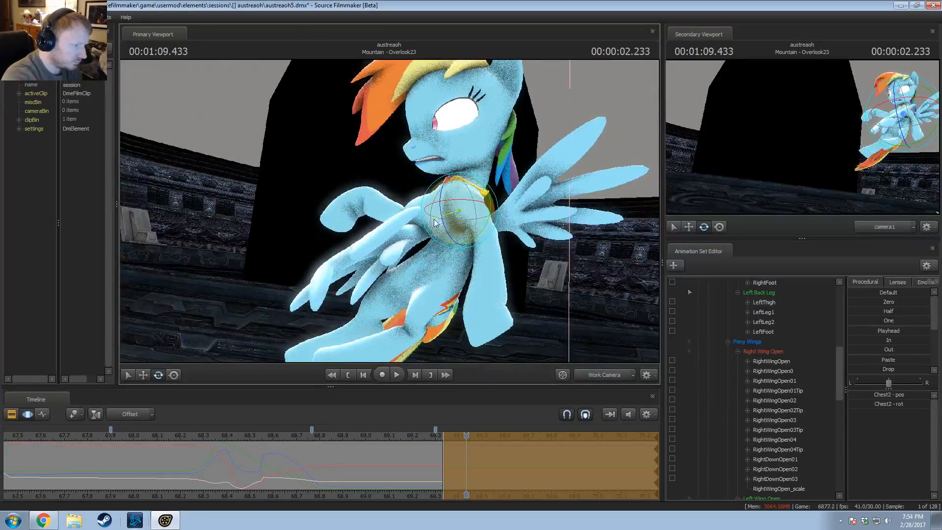
pyautogui.moveTo(461, 208)
pyautogui.mouseDown()
pyautogui.moveTo(454, 248)
pyautogui.moveTo(445, 231)
pyautogui.moveTo(464, 224)
pyautogui.mouseUp()
pyautogui.click(461, 240)
# Step: Rotate the LeftThigh bone to swing the left back leg forward
pyautogui.click(415, 285)
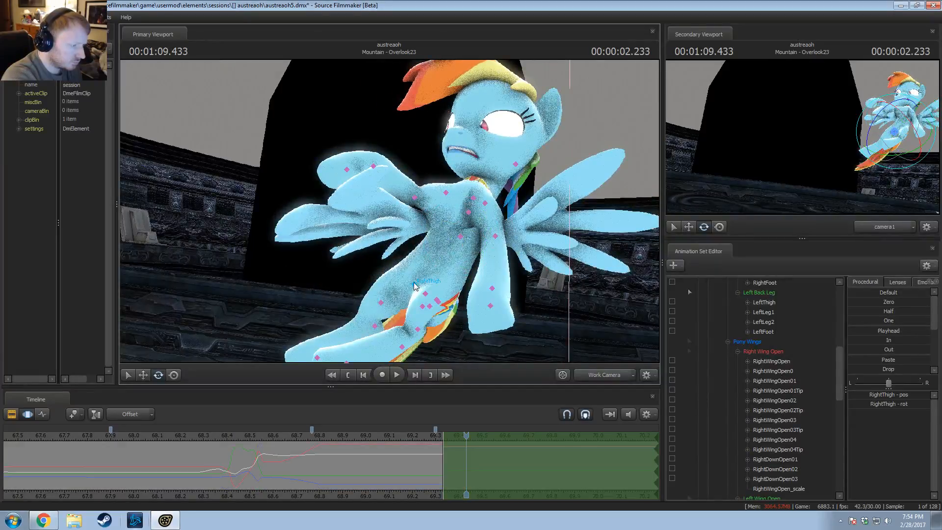
pyautogui.moveTo(465, 311); pyautogui.dragTo(439, 251)
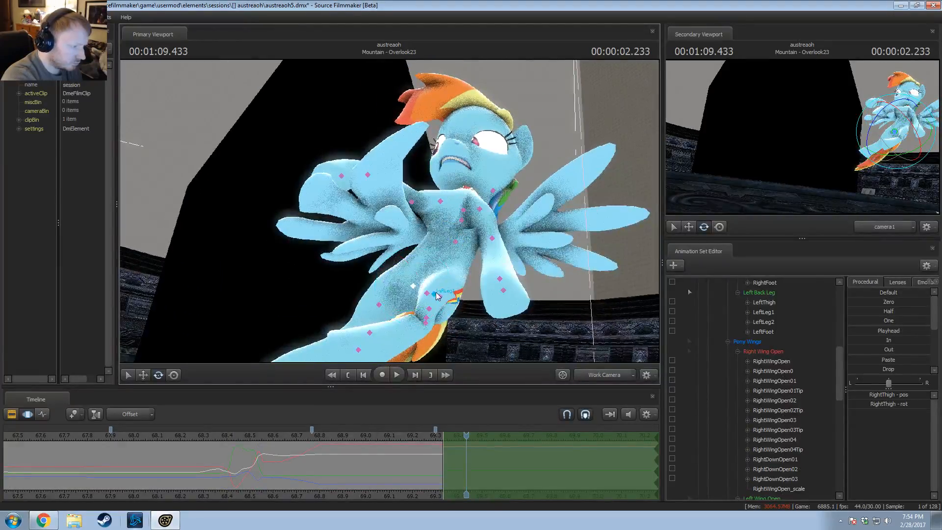
pyautogui.click(441, 300)
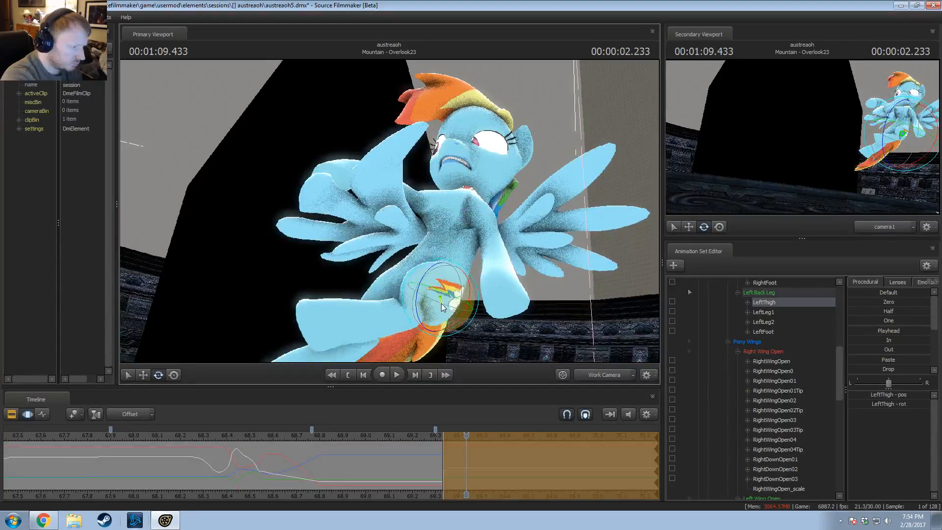
pyautogui.moveTo(440, 299); pyautogui.dragTo(482, 273)
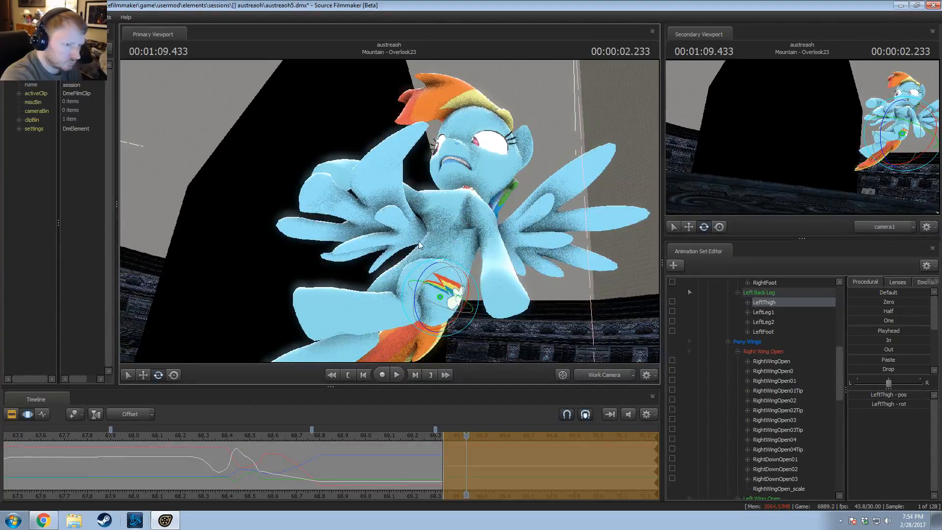
# Step: Select the whole Right Front Leg group and apply the Paste preset to it
pyautogui.press('ctrl')
pyautogui.click(463, 216)
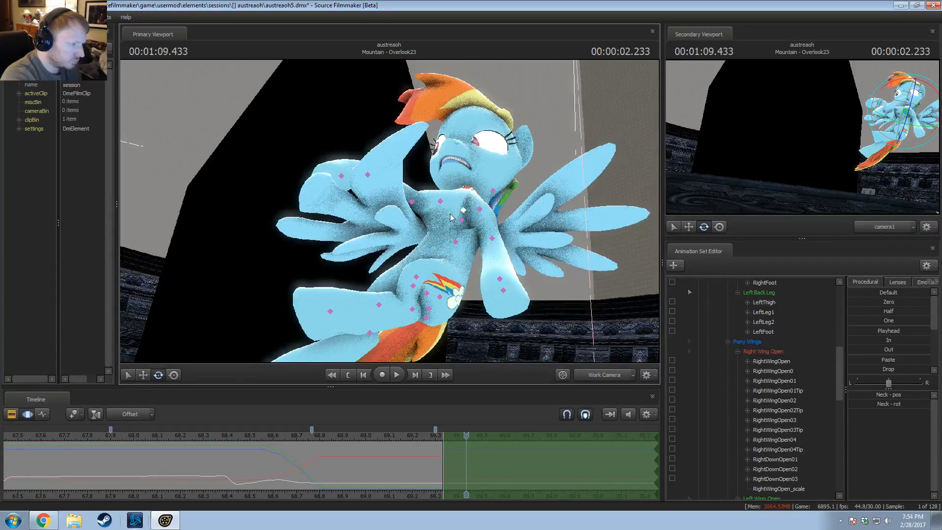
pyautogui.keyDown('ctrl'); pyautogui.click(440, 201); pyautogui.keyUp('ctrl')
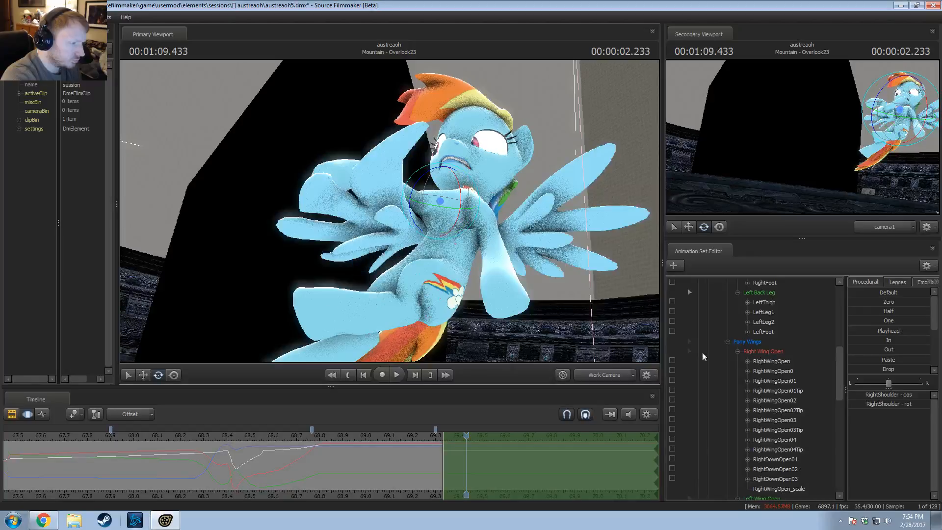
pyautogui.scroll(8, 781, 428)
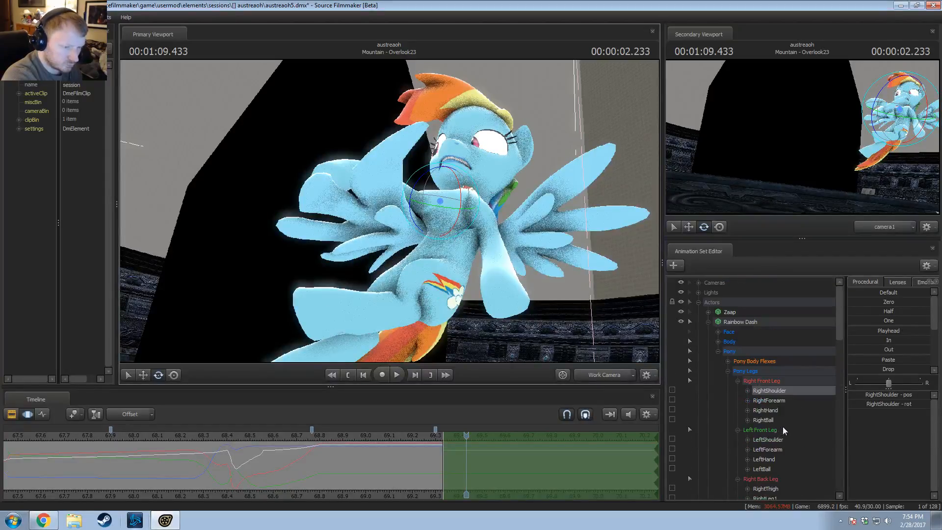
pyautogui.click(770, 382)
pyautogui.click(891, 361)
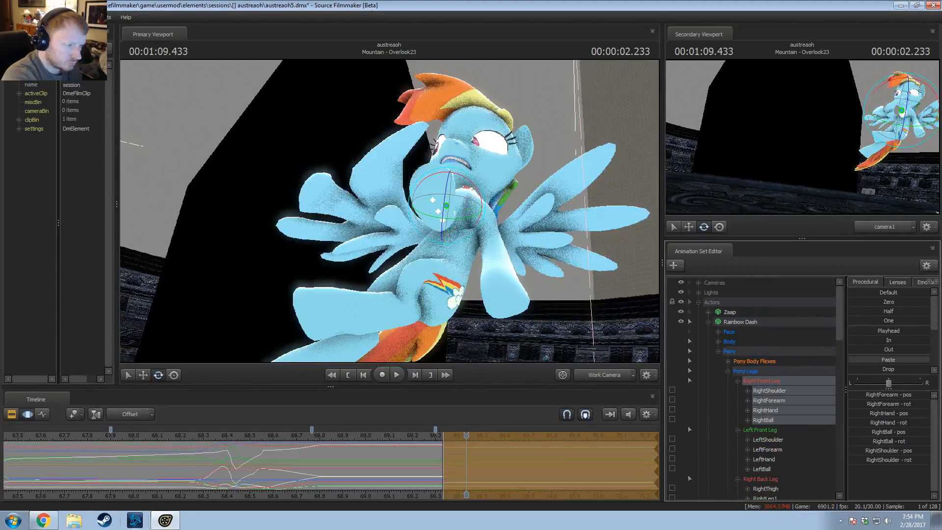
# Step: Rotate the Chest2 bone to twist the pony's upper torso
pyautogui.keyDown('alt'); pyautogui.moveTo(516, 277); pyautogui.dragTo(422, 212); pyautogui.keyUp('alt')
pyautogui.keyDown('ctrl'); pyautogui.click(449, 210); pyautogui.keyUp('ctrl')
pyautogui.keyDown('ctrl'); pyautogui.click(461, 217); pyautogui.keyUp('ctrl')
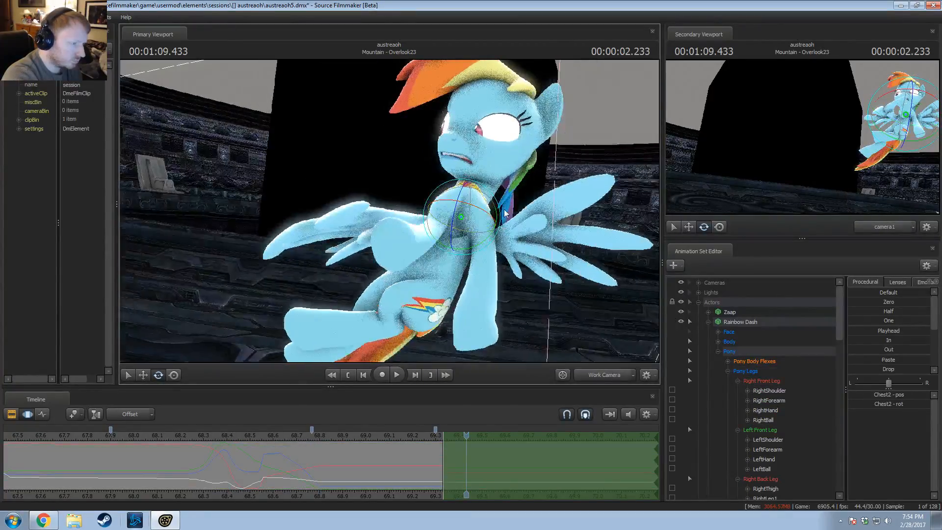
pyautogui.moveTo(506, 212); pyautogui.dragTo(474, 273)
pyautogui.press('e')
pyautogui.moveTo(400, 181); pyautogui.dragTo(413, 189)
pyautogui.keyDown('alt'); pyautogui.moveTo(413, 189); pyautogui.dragTo(440, 194); pyautogui.keyUp('alt')
# Step: Rotate the Head bone to turn the pony's face to the side
pyautogui.keyDown('ctrl'); pyautogui.click(409, 184); pyautogui.keyUp('ctrl')
pyautogui.keyDown('ctrl'); pyautogui.click(395, 150); pyautogui.keyUp('ctrl')
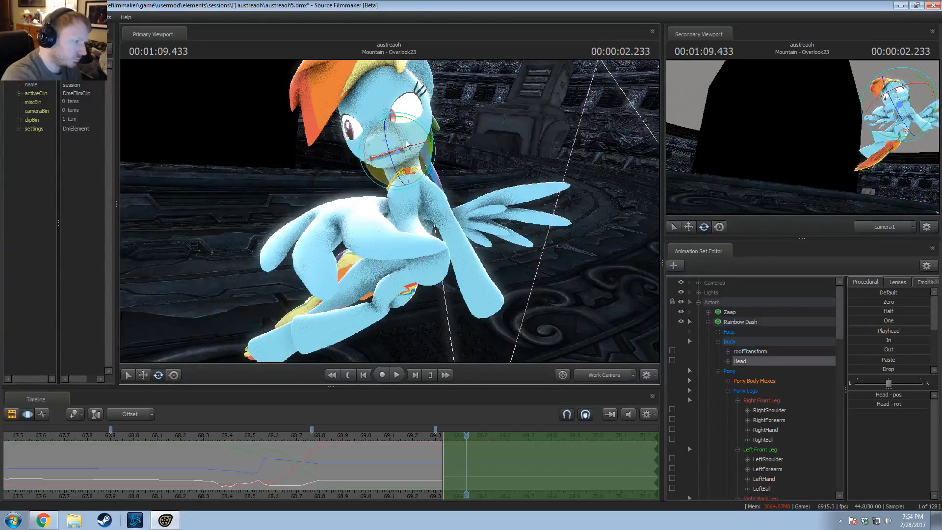
pyautogui.moveTo(384, 160); pyautogui.dragTo(397, 161)
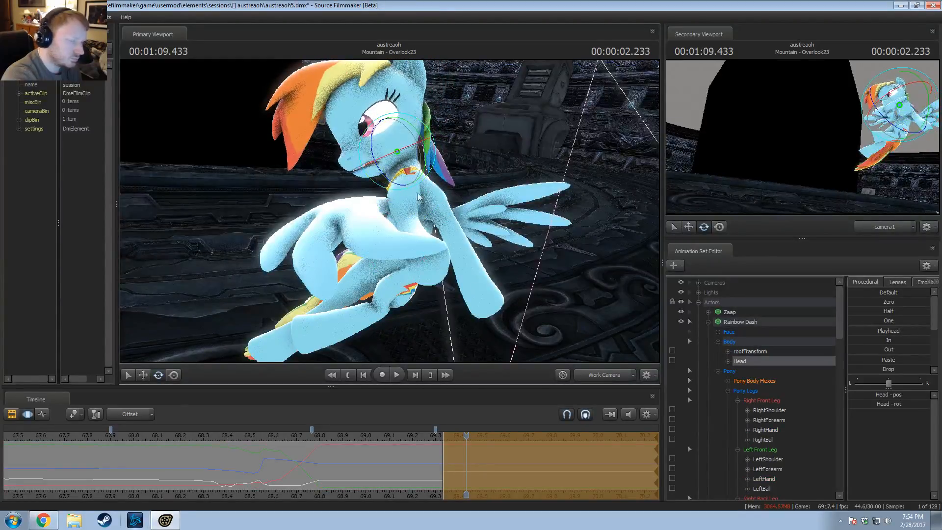
# Step: Adjust the rotation of the upper body around the chest and select the RightShoulder bone
pyautogui.keyDown('alt'); pyautogui.moveTo(418, 196); pyautogui.dragTo(398, 226); pyautogui.keyUp('alt')
pyautogui.keyDown('ctrl'); pyautogui.click(384, 184); pyautogui.keyUp('ctrl')
pyautogui.keyDown('alt'); pyautogui.moveTo(385, 184); pyautogui.dragTo(391, 214); pyautogui.keyUp('alt')
pyautogui.moveTo(423, 182); pyautogui.dragTo(385, 204)
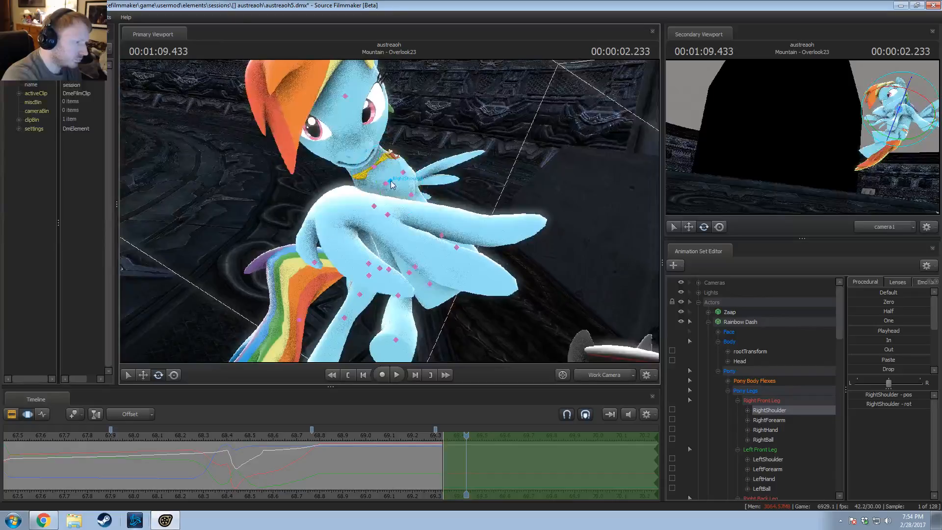
# Step: Try another rotation of the Chest2 bone and undo the last change
pyautogui.click(402, 173)
pyautogui.click(386, 183)
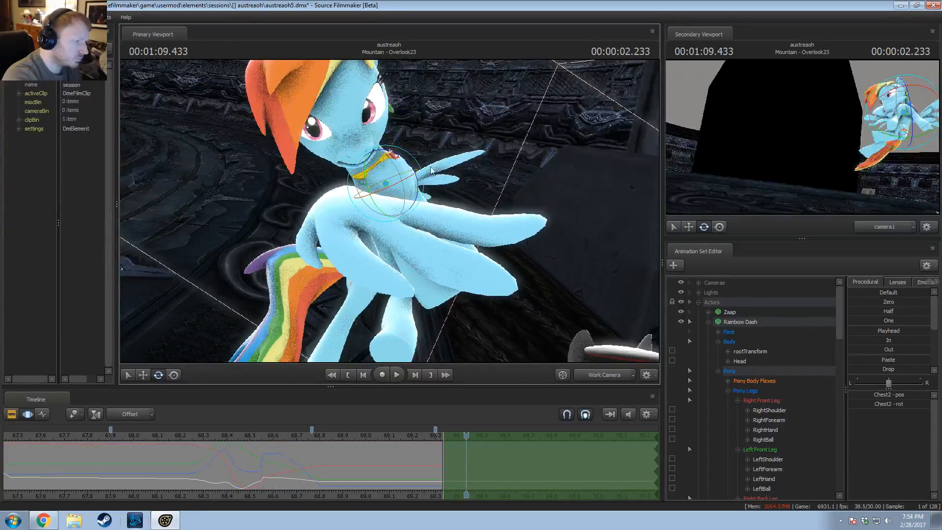
pyautogui.moveTo(406, 167); pyautogui.dragTo(417, 180)
pyautogui.keyDown('alt'); pyautogui.moveTo(417, 181); pyautogui.dragTo(360, 213); pyautogui.keyUp('alt')
pyautogui.hotkey('ctrl', 'z')
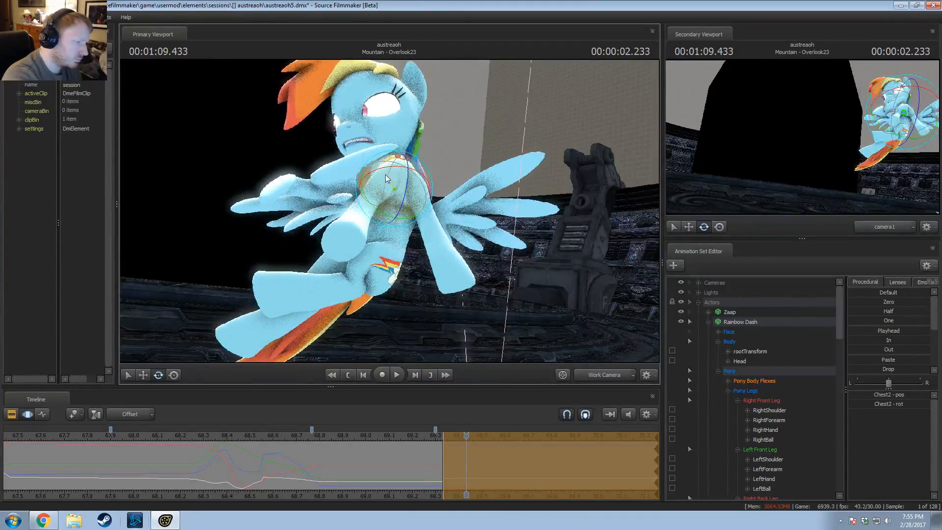
# Step: Rotate the Chest2 bone to refine the upper torso's angle and switch it to position adjustment
pyautogui.keyDown('alt'); pyautogui.moveTo(406, 180); pyautogui.dragTo(471, 226); pyautogui.keyUp('alt')
pyautogui.press('w')
pyautogui.press('e')
pyautogui.moveTo(393, 180); pyautogui.dragTo(373, 192)
pyautogui.press('w')
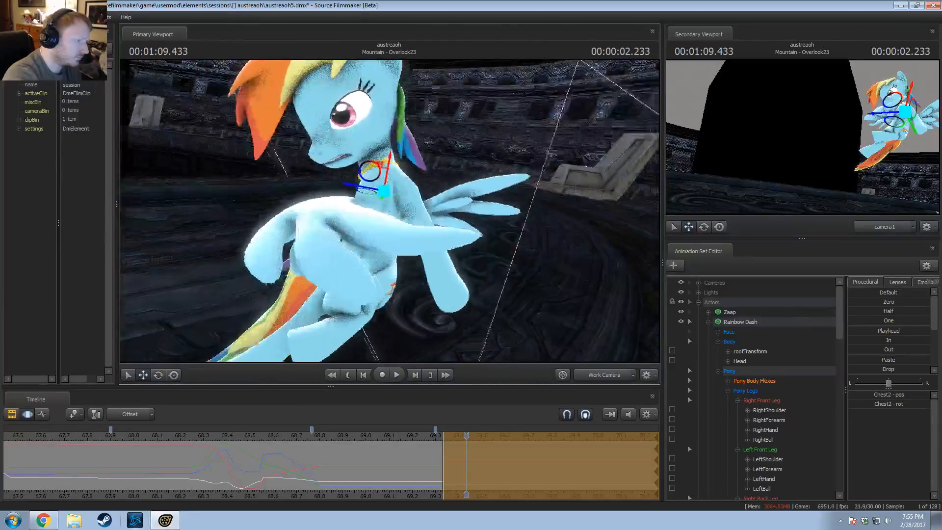
# Step: Rotate the RightWingOpen bone to swing the pony's right wing forward across the body
pyautogui.press('F2')
pyautogui.press('F3')
pyautogui.keyDown('alt'); pyautogui.moveTo(320, 209); pyautogui.dragTo(295, 183); pyautogui.keyUp('alt')
pyautogui.scroll(-8, 784, 434)
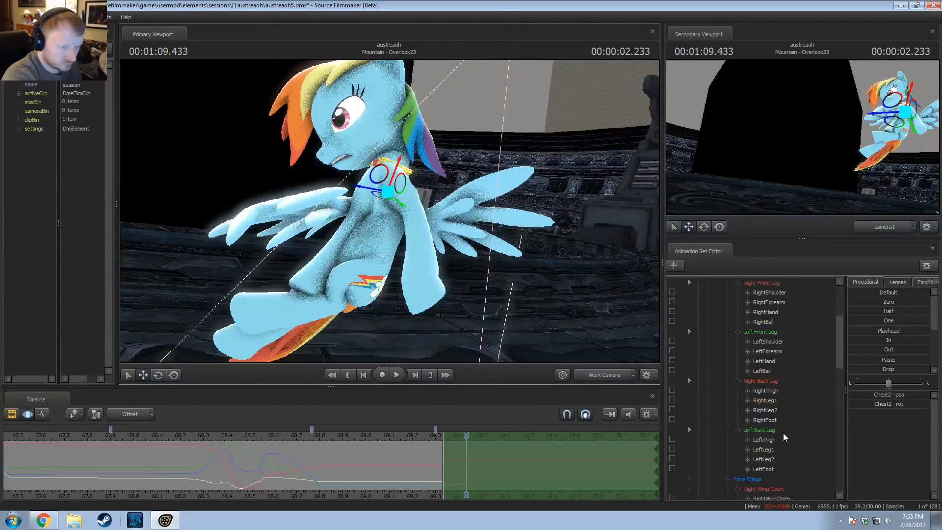
pyautogui.click(771, 380)
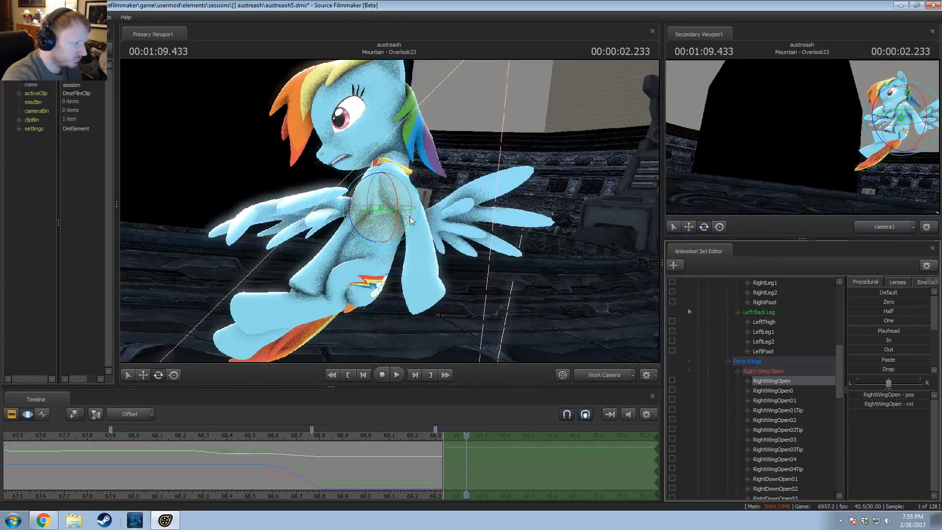
pyautogui.moveTo(411, 221); pyautogui.dragTo(383, 214)
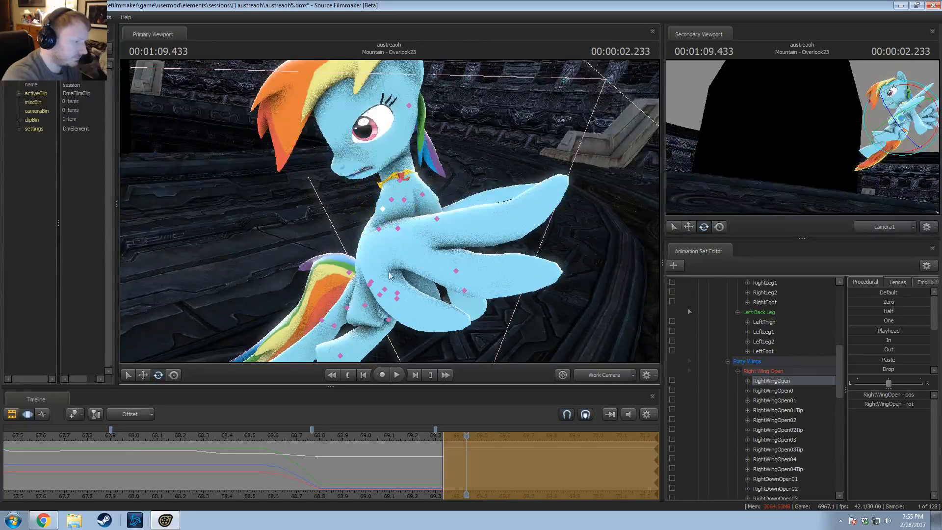
# Step: Rotate the Pelvis bone to turn the whole body and select the RightShoulder bone
pyautogui.click(385, 292)
pyautogui.moveTo(412, 302); pyautogui.dragTo(412, 308)
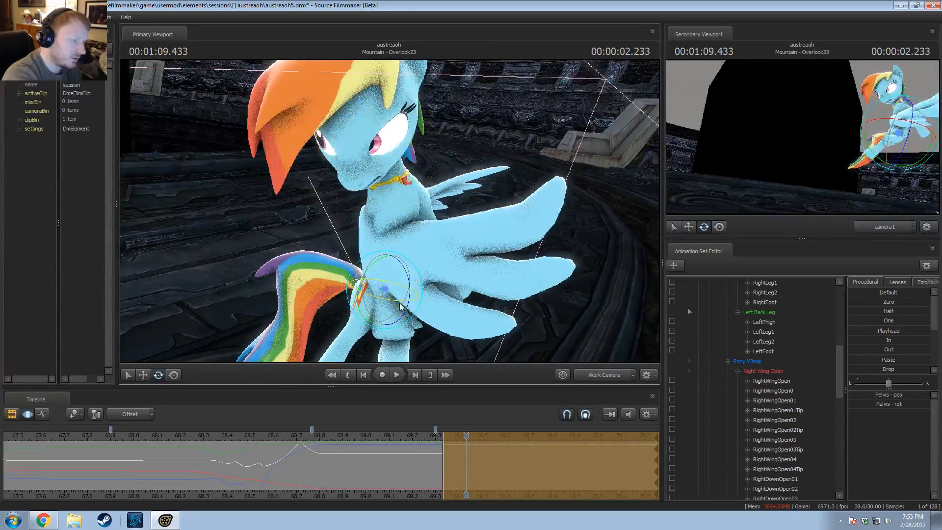
pyautogui.click(396, 199)
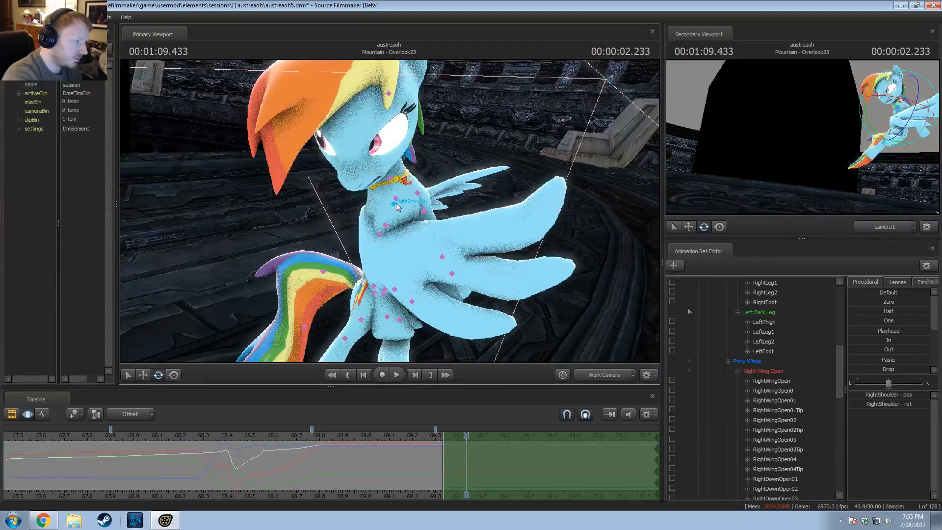
pyautogui.click(382, 233)
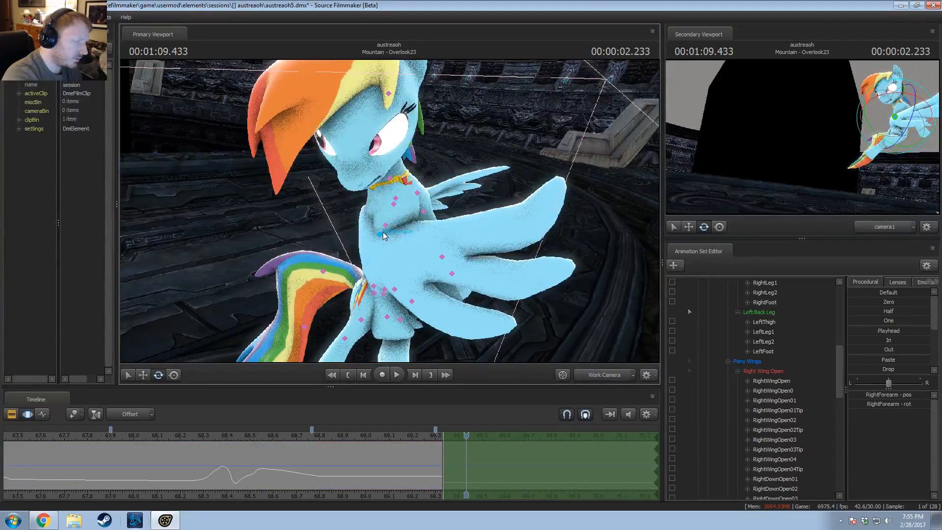
pyautogui.click(393, 202)
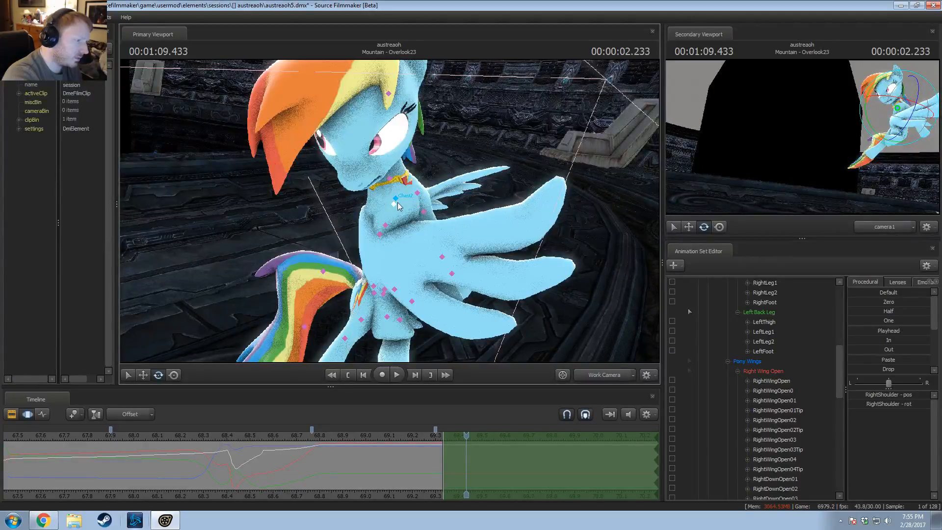
# Step: Rotate the Head and Neck bones to turn the pony's face back to the side
pyautogui.keyDown('ctrl'); pyautogui.click(350, 164); pyautogui.keyUp('ctrl')
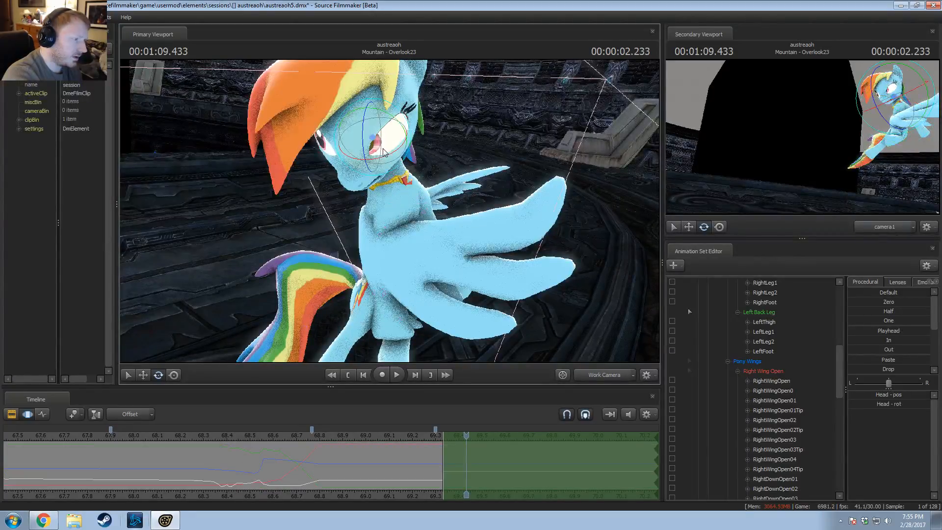
pyautogui.moveTo(382, 146); pyautogui.dragTo(396, 208)
pyautogui.click(390, 158)
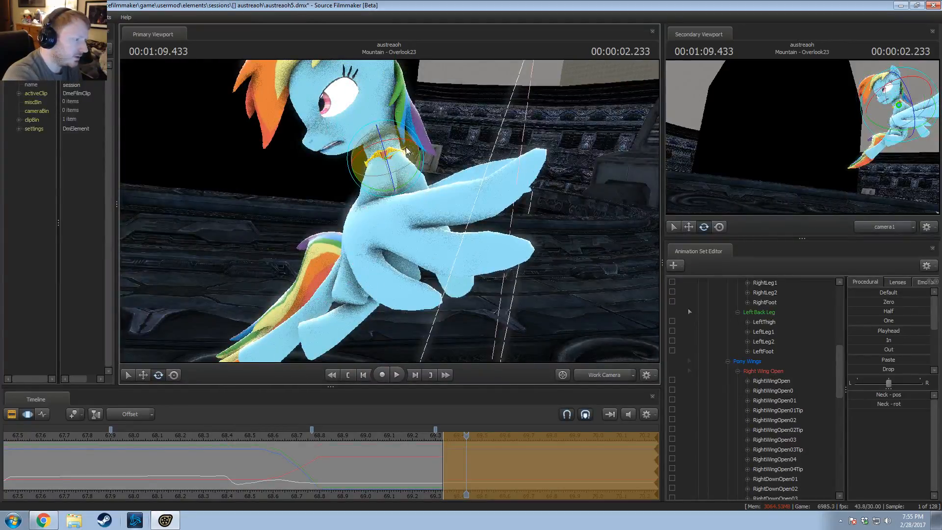
pyautogui.moveTo(390, 157); pyautogui.dragTo(294, 171)
# Step: Rotate the Chest2 bone from several angles to straighten the upper torso over the turned pelvis
pyautogui.keyDown('ctrl'); pyautogui.click(390, 178); pyautogui.keyUp('ctrl')
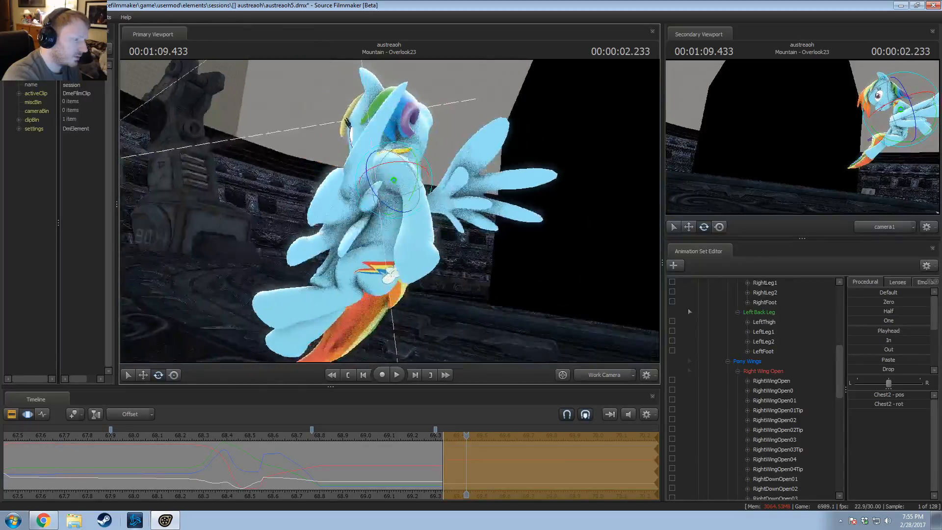
pyautogui.keyDown('alt'); pyautogui.moveTo(403, 202); pyautogui.dragTo(270, 283); pyautogui.keyUp('alt')
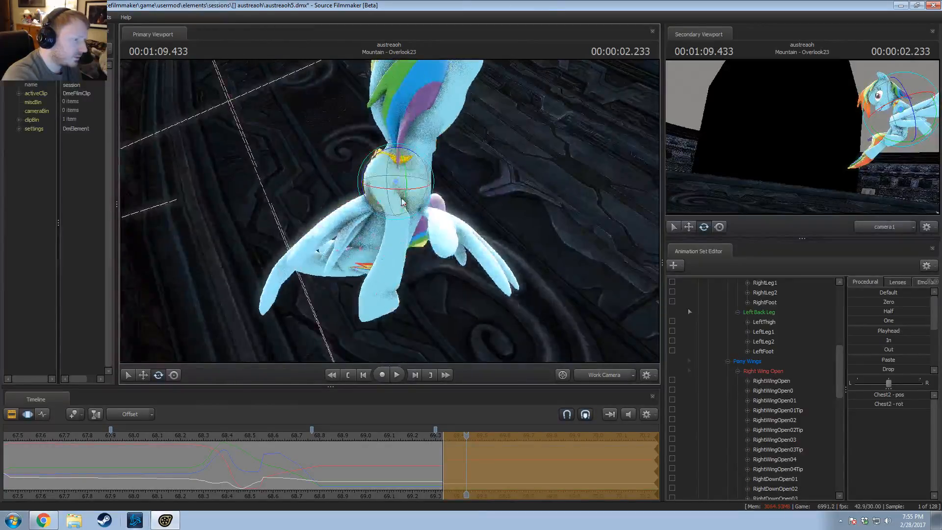
pyautogui.moveTo(401, 204); pyautogui.dragTo(391, 199)
pyautogui.keyDown('alt'); pyautogui.moveTo(479, 198); pyautogui.dragTo(326, 209); pyautogui.keyUp('alt')
pyautogui.moveTo(397, 195); pyautogui.dragTo(408, 219)
pyautogui.keyDown('alt'); pyautogui.moveTo(407, 218); pyautogui.dragTo(366, 232); pyautogui.keyUp('alt')
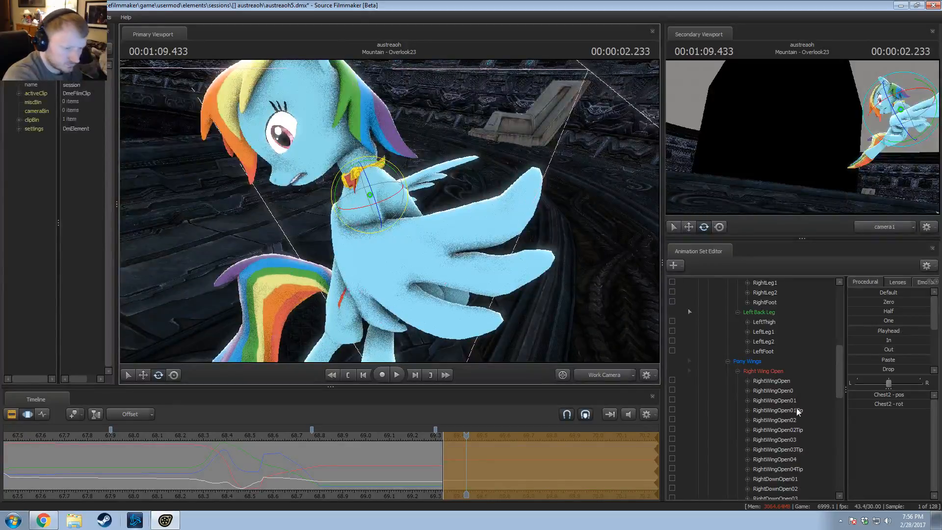
# Step: Rotate the RightWingOpen bone to angle the spread right wing lower beside the body
pyautogui.click(778, 381)
pyautogui.moveTo(316, 214); pyautogui.dragTo(370, 206)
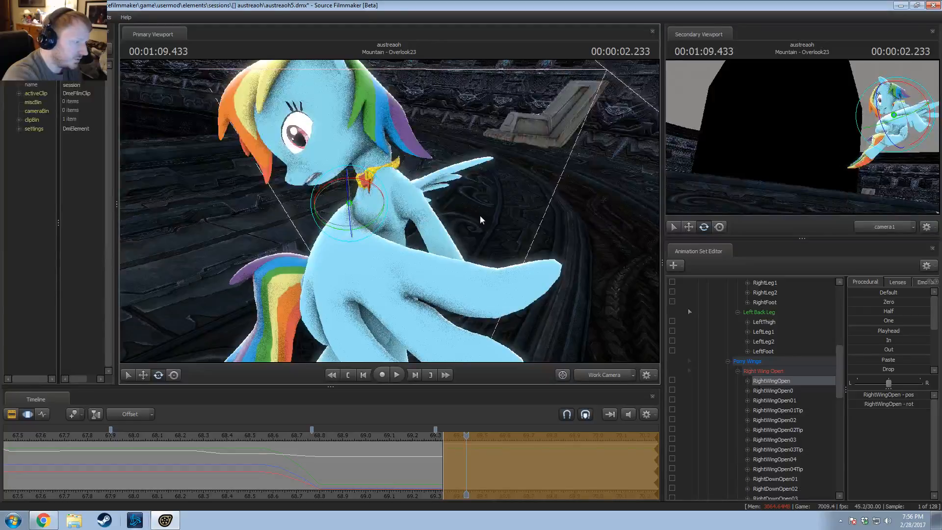
pyautogui.moveTo(482, 218); pyautogui.dragTo(382, 219)
# Step: Select the RightShoulder bone and adjust its position beside the chest
pyautogui.click(358, 199)
pyautogui.click(371, 199)
pyautogui.click(361, 198)
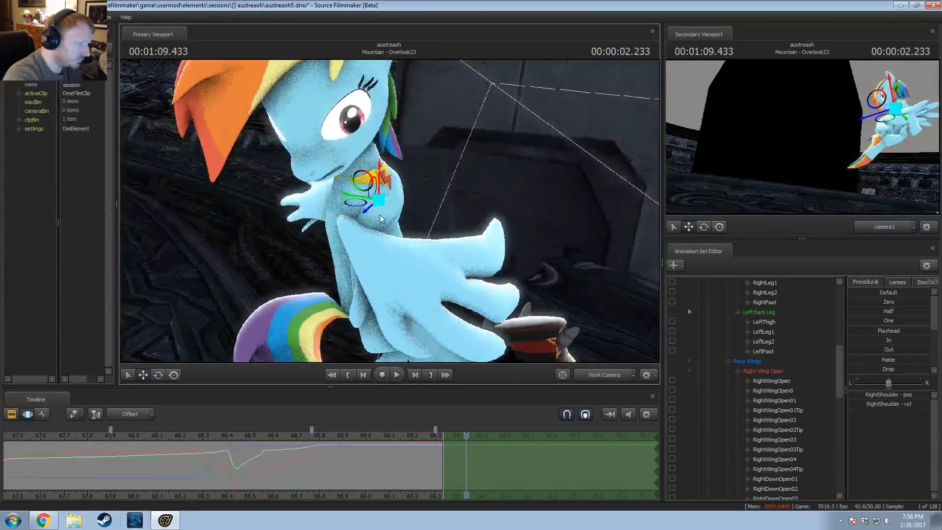
pyautogui.click(363, 176)
pyautogui.moveTo(347, 171); pyautogui.dragTo(367, 169)
# Step: Rotate the Head bone to refine the direction of the pony's face
pyautogui.keyDown('ctrl'); pyautogui.click(388, 198); pyautogui.keyUp('ctrl')
pyautogui.keyDown('ctrl'); pyautogui.click(381, 169); pyautogui.keyUp('ctrl')
pyautogui.keyDown('ctrl'); pyautogui.click(376, 131); pyautogui.keyUp('ctrl')
pyautogui.moveTo(376, 129); pyautogui.dragTo(395, 132)
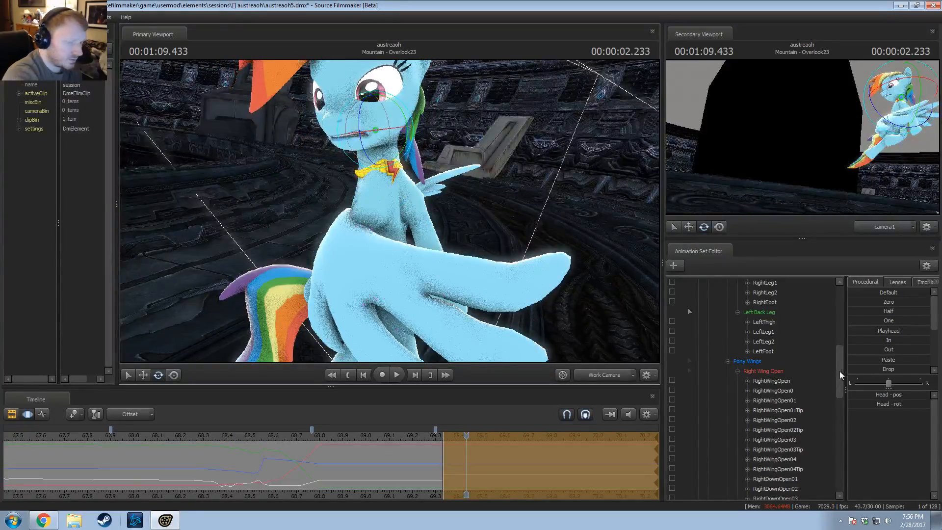
# Step: Select the Chest2 bone and rotate it to refine the twist of the upper torso
pyautogui.scroll(-5, 784, 393)
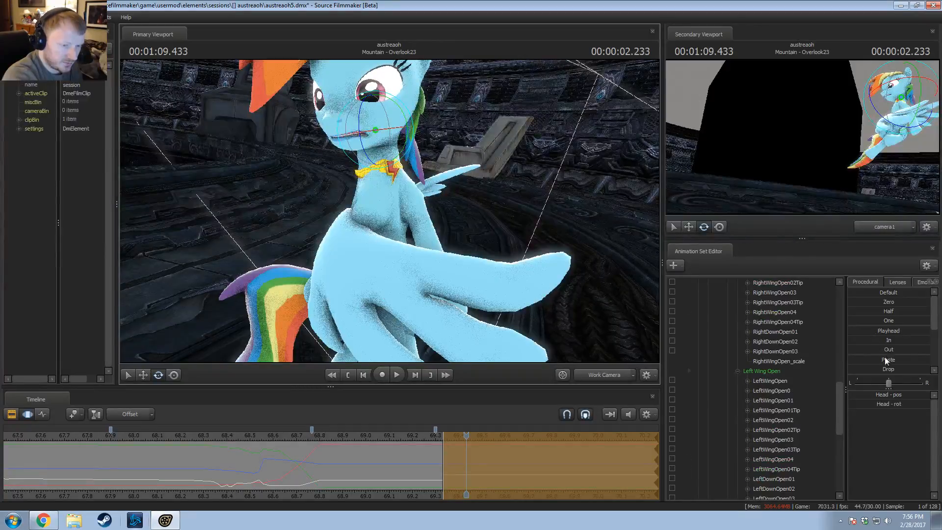
pyautogui.moveTo(885, 358); pyautogui.dragTo(930, 361)
pyautogui.moveTo(436, 148)
pyautogui.keyDown('alt'); pyautogui.mouseDown()
pyautogui.moveTo(379, 155)
pyautogui.moveTo(377, 170)
pyautogui.moveTo(404, 154)
pyautogui.moveTo(391, 161)
pyautogui.moveTo(368, 150)
pyautogui.moveTo(378, 197)
pyautogui.moveTo(417, 199)
pyautogui.moveTo(393, 205)
pyautogui.mouseUp(); pyautogui.keyUp('alt')
pyautogui.keyDown('ctrl'); pyautogui.click(381, 171); pyautogui.keyUp('ctrl')
pyautogui.press('e')
pyautogui.keyDown('ctrl'); pyautogui.click(376, 173); pyautogui.keyUp('ctrl')
pyautogui.keyDown('ctrl'); pyautogui.click(382, 189); pyautogui.keyUp('ctrl')
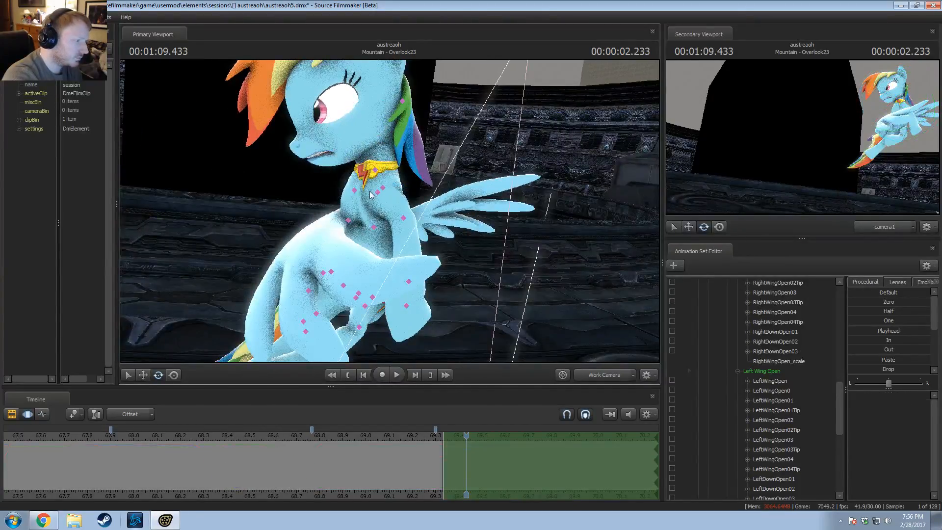
pyautogui.keyDown('ctrl'); pyautogui.click(381, 193); pyautogui.keyUp('ctrl')
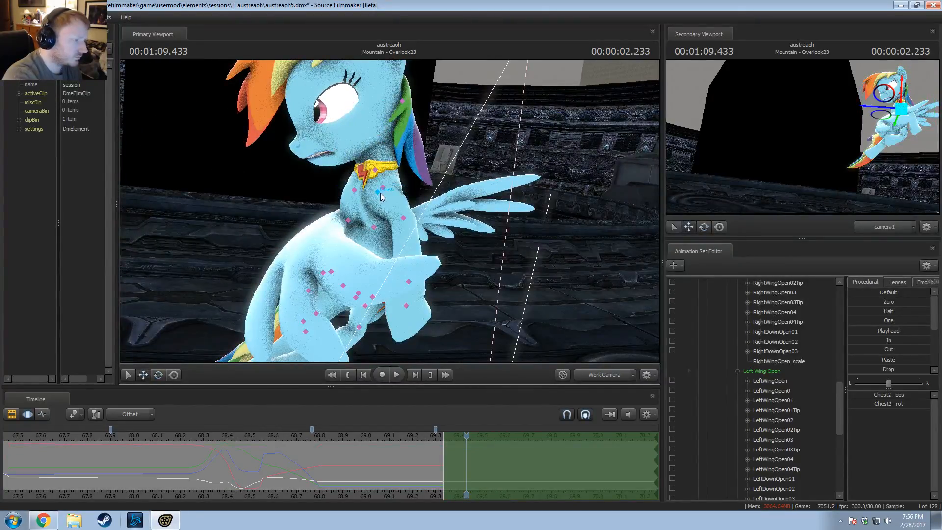
pyautogui.press('e')
pyautogui.moveTo(409, 189); pyautogui.dragTo(442, 197)
# Step: Try another adjustment of the RightShoulder bone and undo the last change
pyautogui.keyDown('ctrl'); pyautogui.click(382, 181); pyautogui.keyUp('ctrl')
pyautogui.keyDown('ctrl'); pyautogui.click(357, 191); pyautogui.keyUp('ctrl')
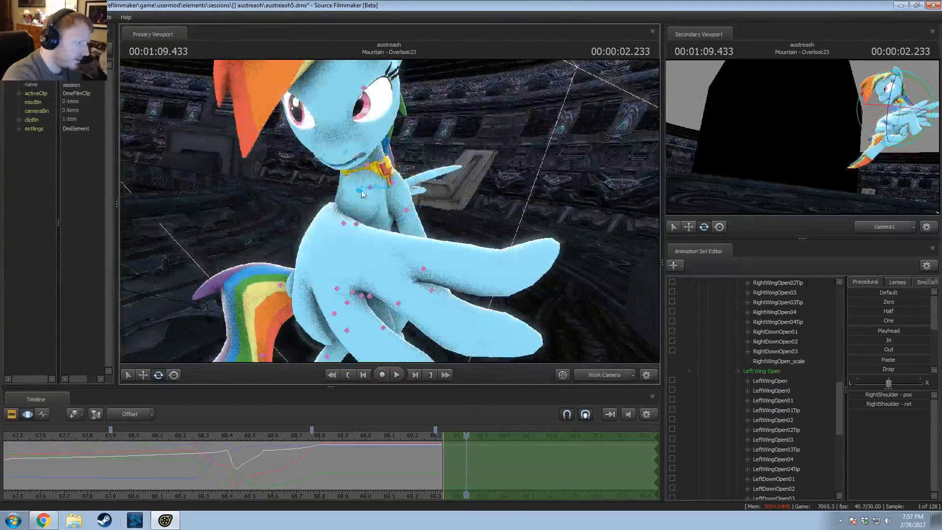
pyautogui.keyDown('alt'); pyautogui.moveTo(359, 192); pyautogui.dragTo(364, 222); pyautogui.keyUp('alt')
pyautogui.moveTo(352, 177); pyautogui.dragTo(465, 204)
pyautogui.press('s')
pyautogui.press('w')
pyautogui.hotkey('ctrl', 'z')
# Step: Inspect the wing roots from behind, selecting the Chest1 and LeftWingOpen bones in turn
pyautogui.keyDown('alt'); pyautogui.moveTo(393, 199); pyautogui.dragTo(511, 268); pyautogui.keyUp('alt')
pyautogui.keyDown('ctrl'); pyautogui.click(419, 225); pyautogui.keyUp('ctrl')
pyautogui.press('e')
pyautogui.keyDown('alt'); pyautogui.moveTo(420, 226); pyautogui.dragTo(389, 216); pyautogui.keyUp('alt')
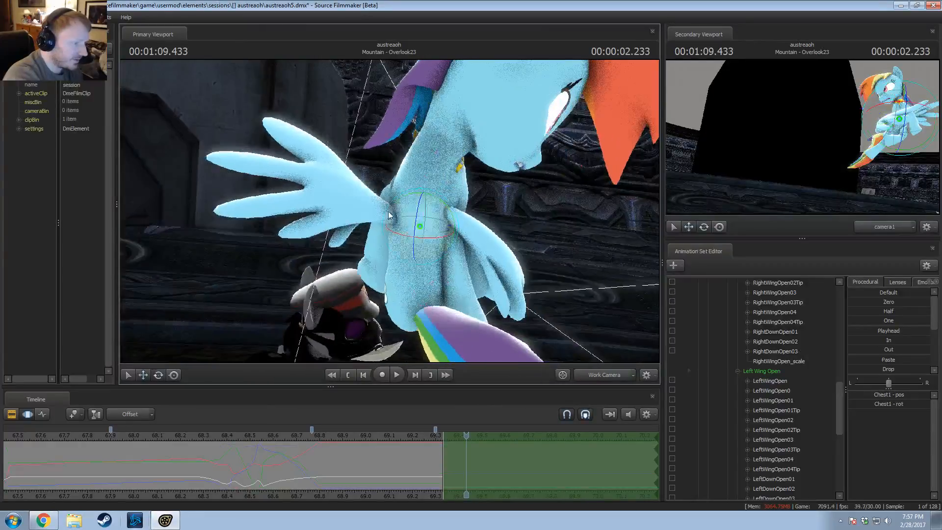
pyautogui.keyDown('alt'); pyautogui.moveTo(525, 205); pyautogui.dragTo(401, 222); pyautogui.keyUp('alt')
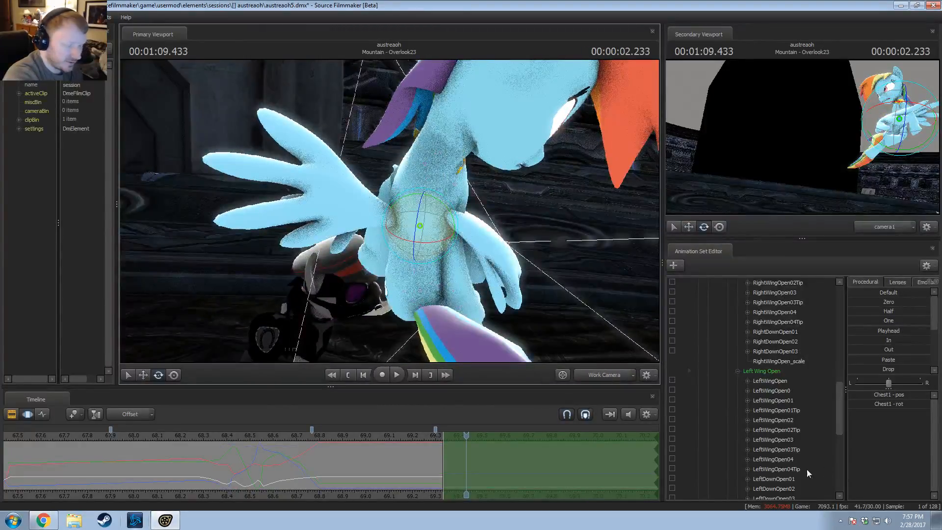
pyautogui.click(771, 381)
pyautogui.scroll(3, 780, 383)
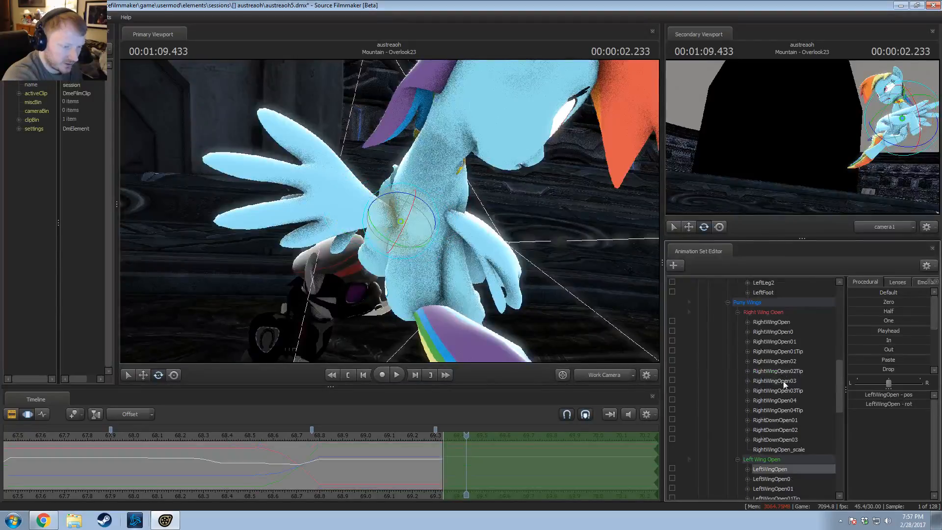
# Step: Move the RightWingOpen bone at the wing root and rotate it to reseat the right wing
pyautogui.click(769, 322)
pyautogui.keyDown('alt'); pyautogui.moveTo(520, 240); pyautogui.dragTo(449, 225); pyautogui.keyUp('alt')
pyautogui.press('w')
pyautogui.keyDown('alt'); pyautogui.moveTo(448, 224); pyautogui.dragTo(532, 225); pyautogui.keyUp('alt')
pyautogui.moveTo(387, 123); pyautogui.dragTo(197, 135)
pyautogui.press('e')
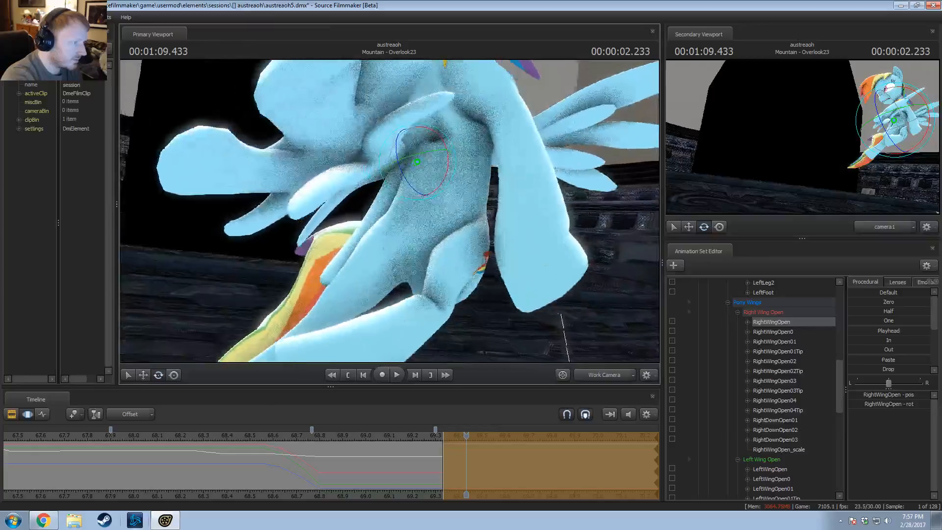
pyautogui.moveTo(417, 245); pyautogui.dragTo(407, 216)
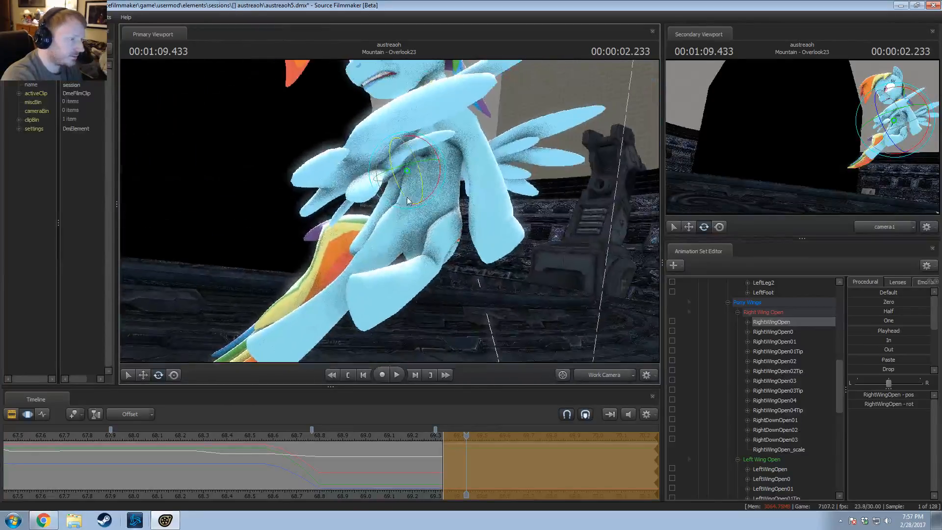
# Step: Rotate the LeftShoulder bone to adjust the angle of the left front leg
pyautogui.click(450, 108)
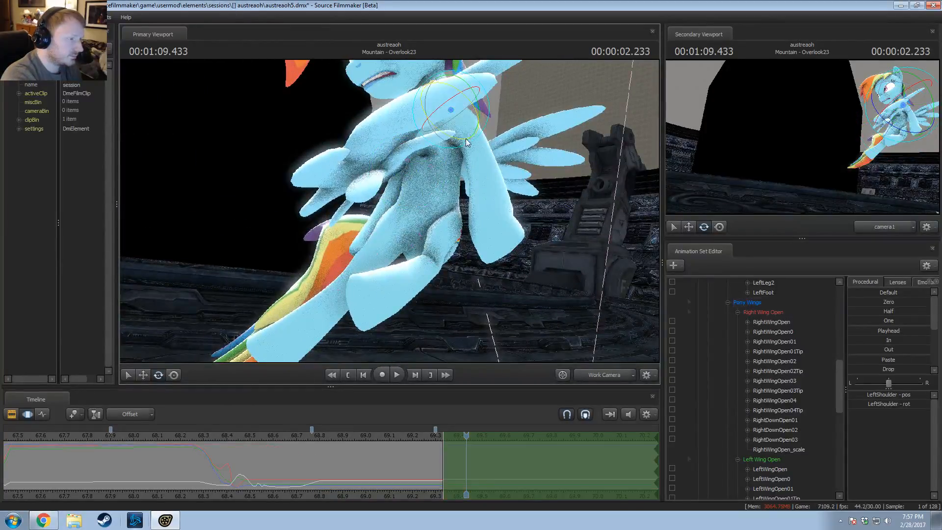
pyautogui.moveTo(457, 129); pyautogui.dragTo(470, 128)
pyautogui.moveTo(480, 221); pyautogui.dragTo(382, 208)
# Step: Rotate the RightShoulder bone to lower the right front leg in front of the chest, undoing two trial changes
pyautogui.click(449, 164)
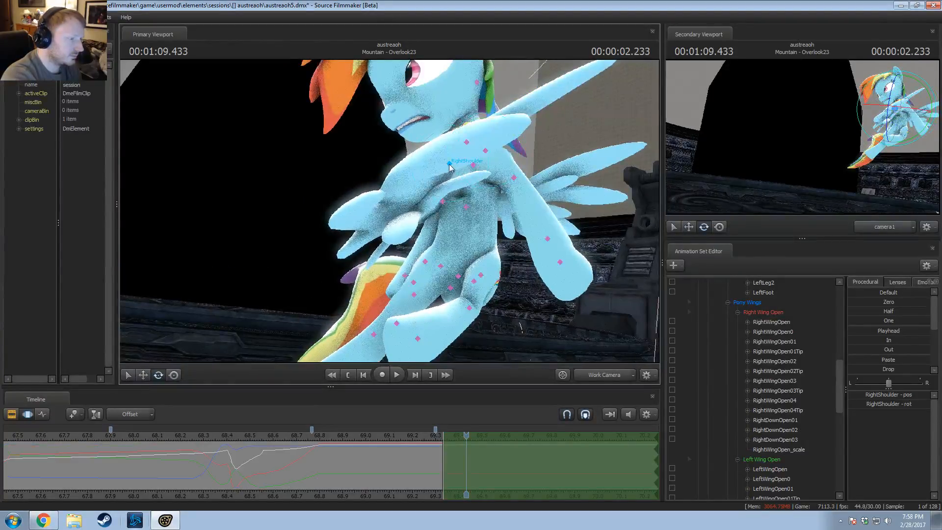
pyautogui.moveTo(442, 169); pyautogui.dragTo(343, 128)
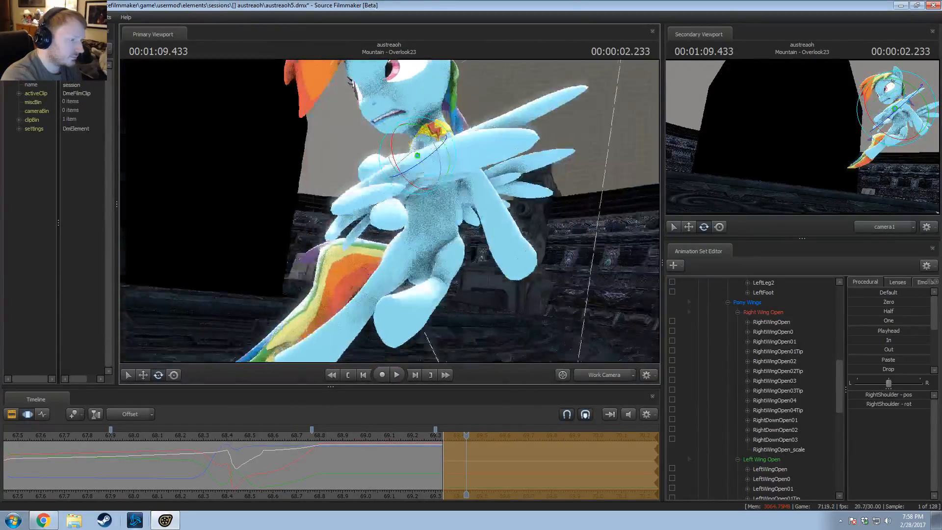
pyautogui.moveTo(417, 196); pyautogui.dragTo(390, 152)
pyautogui.moveTo(472, 198); pyautogui.dragTo(394, 280)
pyautogui.hotkey('ctrl', 'z')
pyautogui.hotkey('ctrl', 'z')
pyautogui.moveTo(445, 182)
pyautogui.mouseDown()
pyautogui.moveTo(449, 228)
pyautogui.moveTo(425, 171)
pyautogui.moveTo(459, 148)
pyautogui.moveTo(450, 173)
pyautogui.mouseUp()
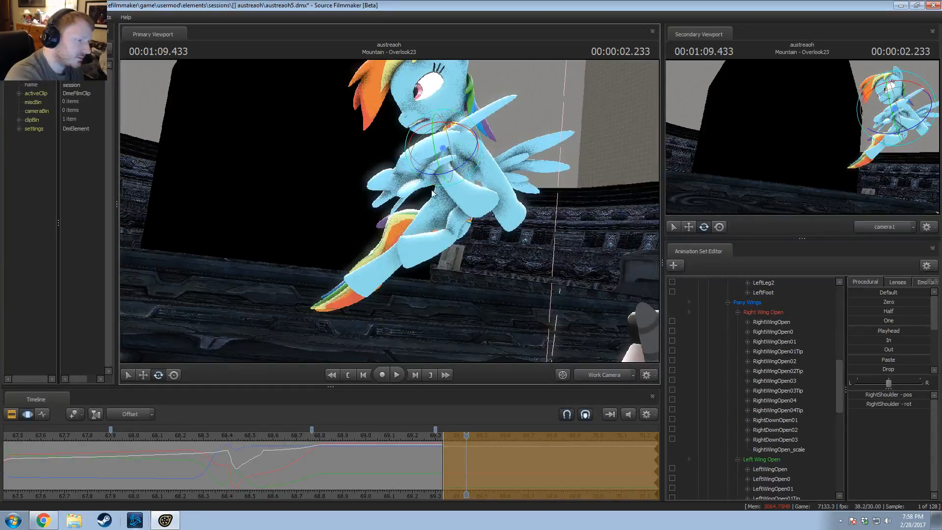
# Step: Rotate the RightHand and RightBall bones to bend the right front hoof downward
pyautogui.click(461, 193)
pyautogui.moveTo(491, 201); pyautogui.dragTo(464, 228)
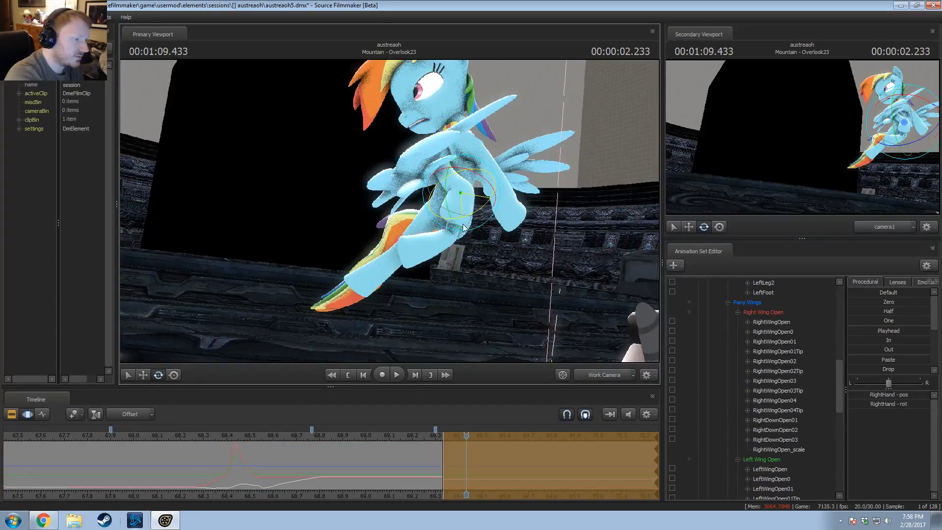
pyautogui.moveTo(452, 193); pyautogui.dragTo(470, 240)
pyautogui.keyDown('ctrl'); pyautogui.click(457, 209); pyautogui.keyUp('ctrl')
pyautogui.keyDown('alt'); pyautogui.moveTo(470, 240); pyautogui.dragTo(391, 211); pyautogui.keyUp('alt')
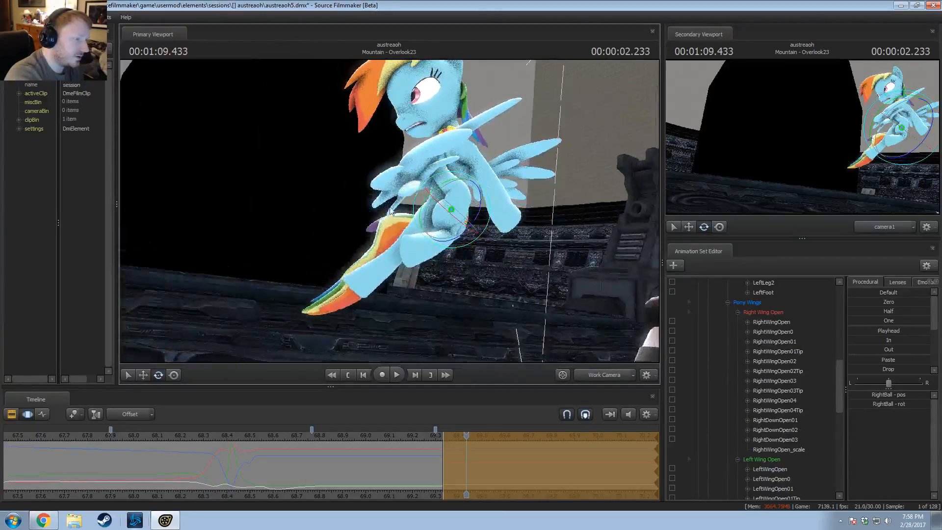
# Step: Rotate the RightShoulder and RightForearm bones to refine the bend of the right front leg
pyautogui.click(439, 152)
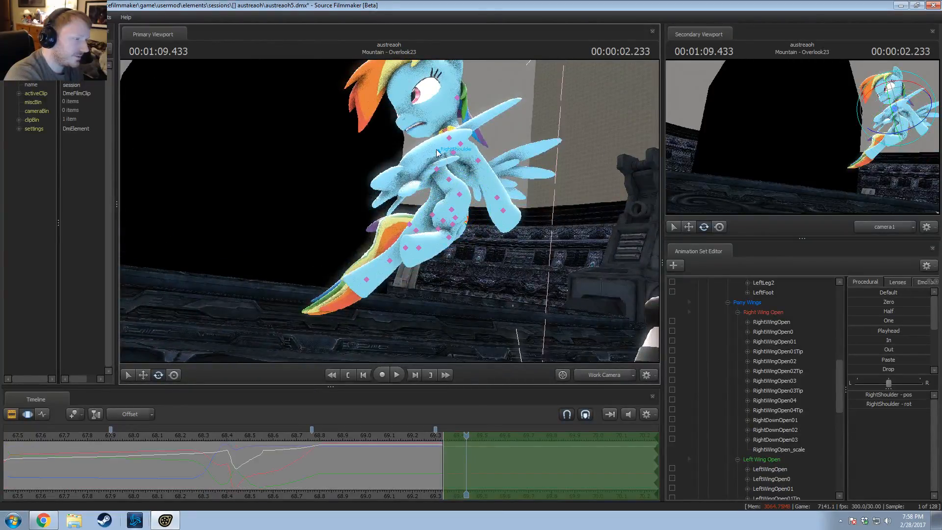
pyautogui.moveTo(443, 173); pyautogui.dragTo(414, 191)
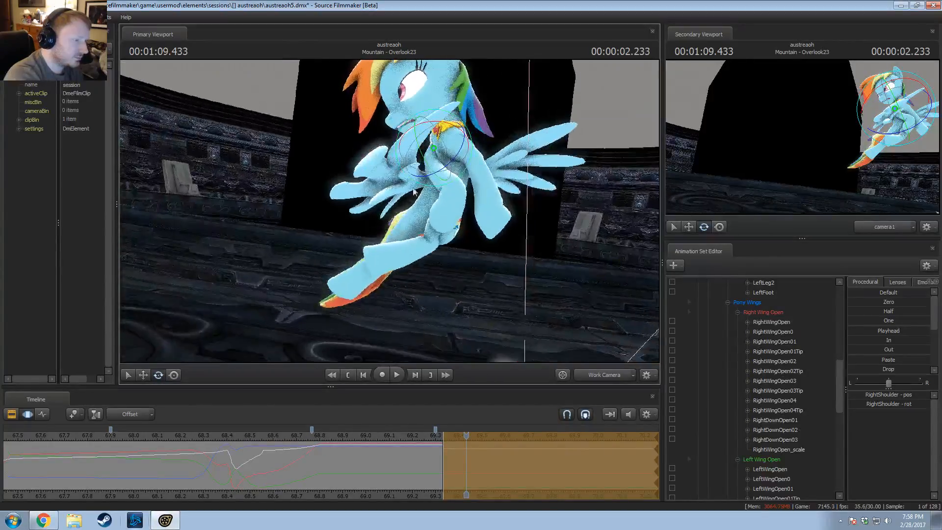
pyautogui.click(431, 174)
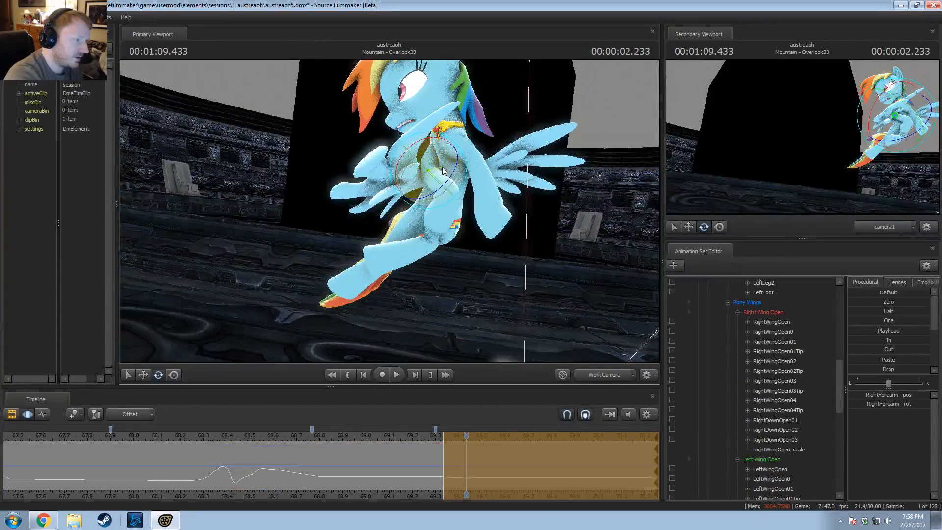
pyautogui.keyDown('alt'); pyautogui.moveTo(452, 162); pyautogui.dragTo(378, 232); pyautogui.keyUp('alt')
# Step: Lock the RightShoulder and LeftShoulder bones and rotate the Chest2 bone to tilt the pony's upper torso
pyautogui.click(464, 176)
pyautogui.keyDown('alt'); pyautogui.moveTo(464, 175); pyautogui.dragTo(468, 252); pyautogui.keyUp('alt')
pyautogui.press('w')
pyautogui.click(422, 165)
pyautogui.keyDown('ctrl'); pyautogui.click(384, 151); pyautogui.keyUp('ctrl')
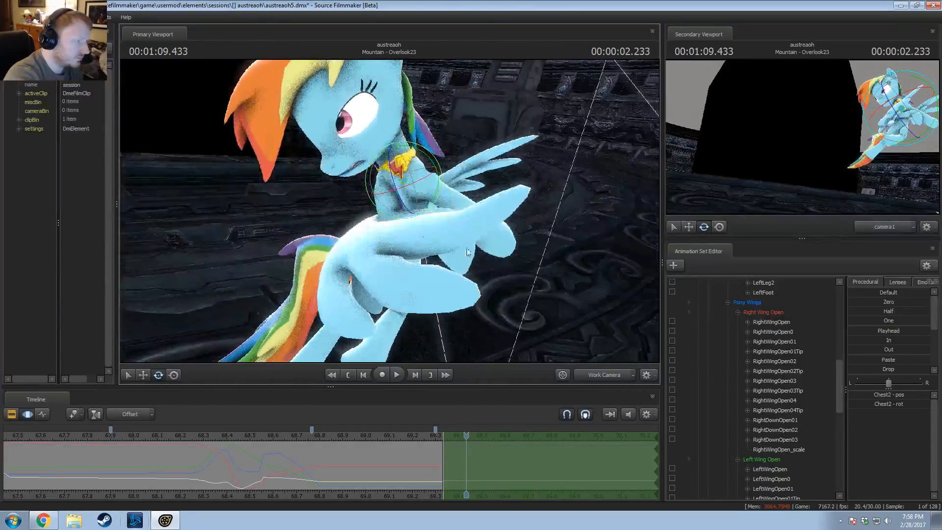
pyautogui.scroll(7, 714, 368)
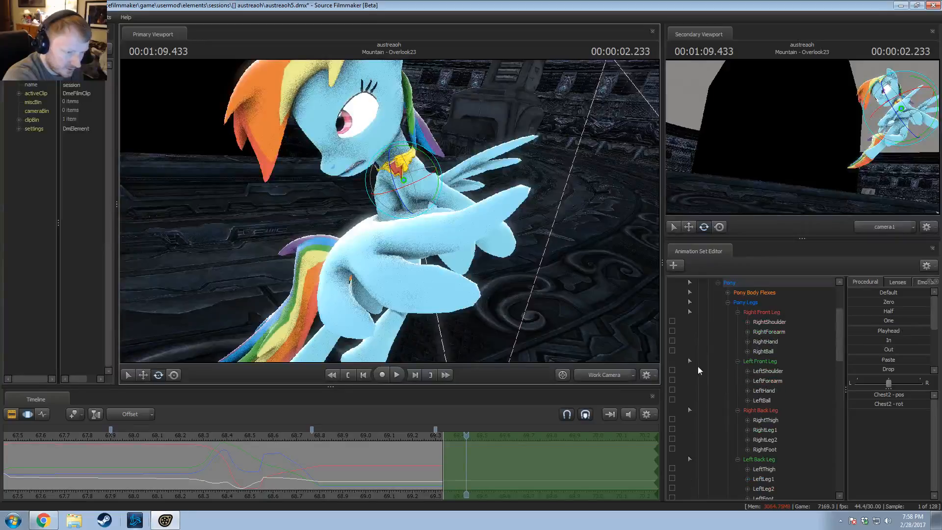
pyautogui.click(672, 370)
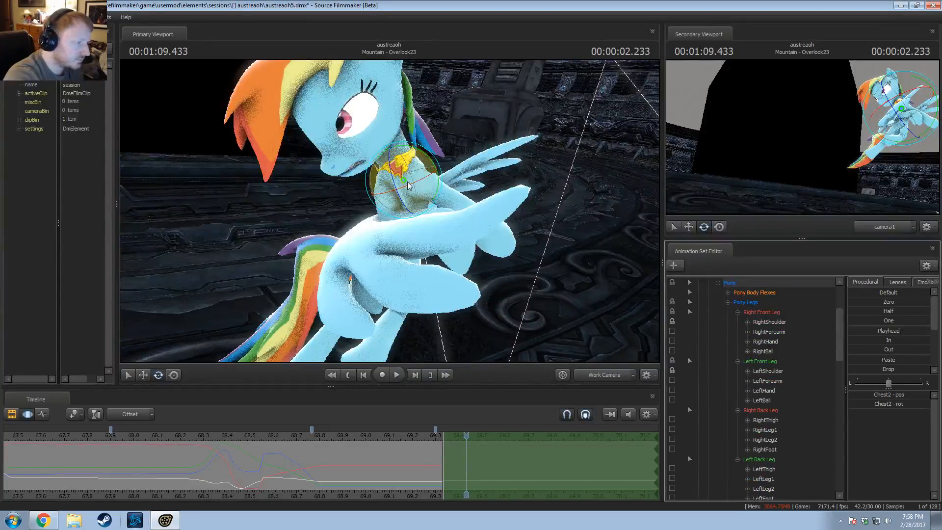
pyautogui.moveTo(408, 184); pyautogui.dragTo(445, 167)
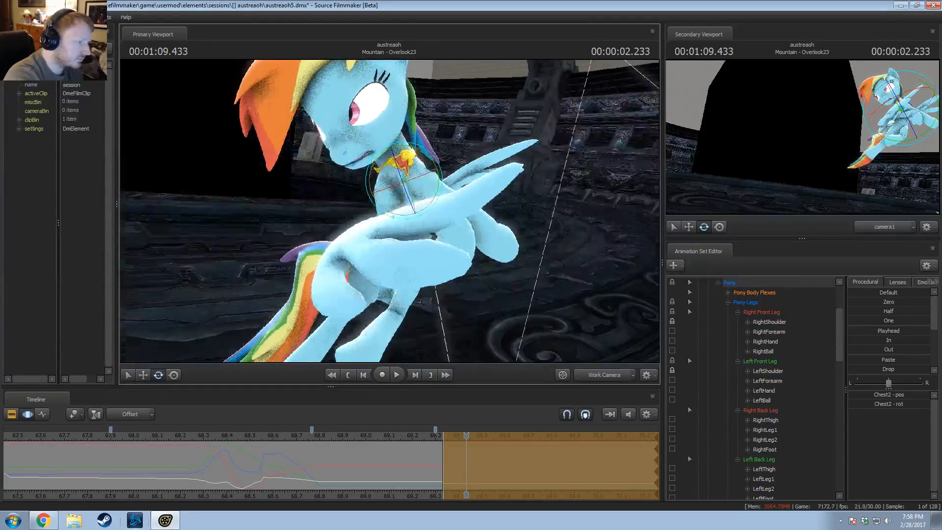
# Step: Move the Chest2 bone to adjust the position of the pony's upper torso
pyautogui.click(388, 176)
pyautogui.keyDown('alt'); pyautogui.moveTo(388, 175); pyautogui.dragTo(413, 254); pyautogui.keyUp('alt')
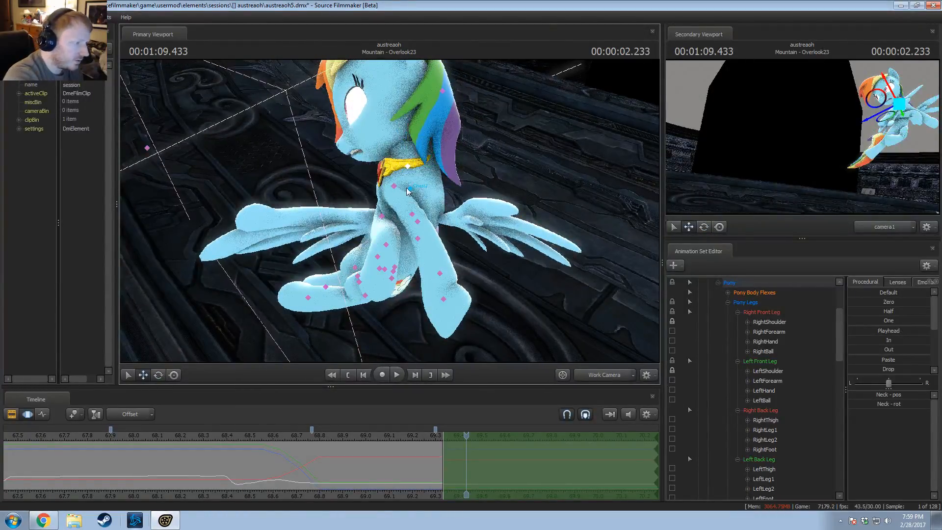
pyautogui.moveTo(425, 178); pyautogui.dragTo(480, 145)
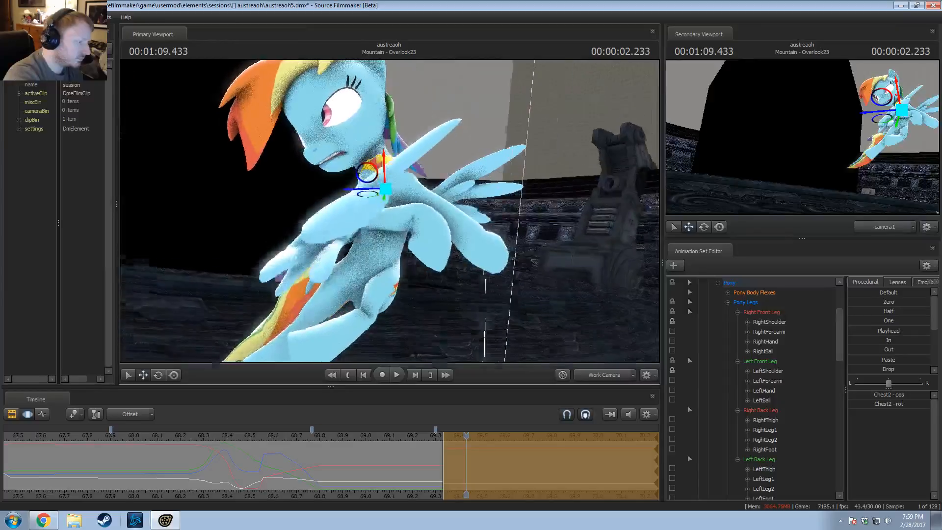
pyautogui.moveTo(391, 211); pyautogui.dragTo(434, 214)
# Step: Rotate the Head and Neck bones to refine the turn and tilt of the pony's head
pyautogui.click(398, 143)
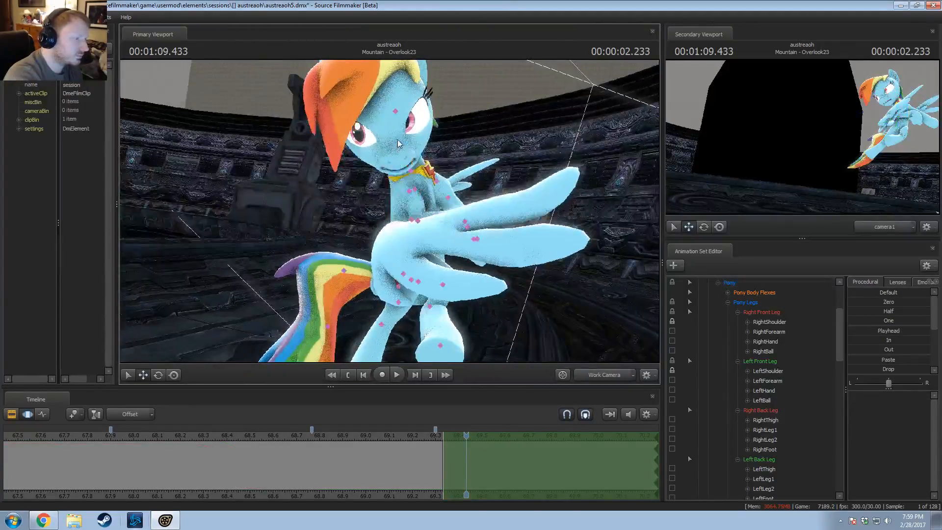
pyautogui.click(409, 126)
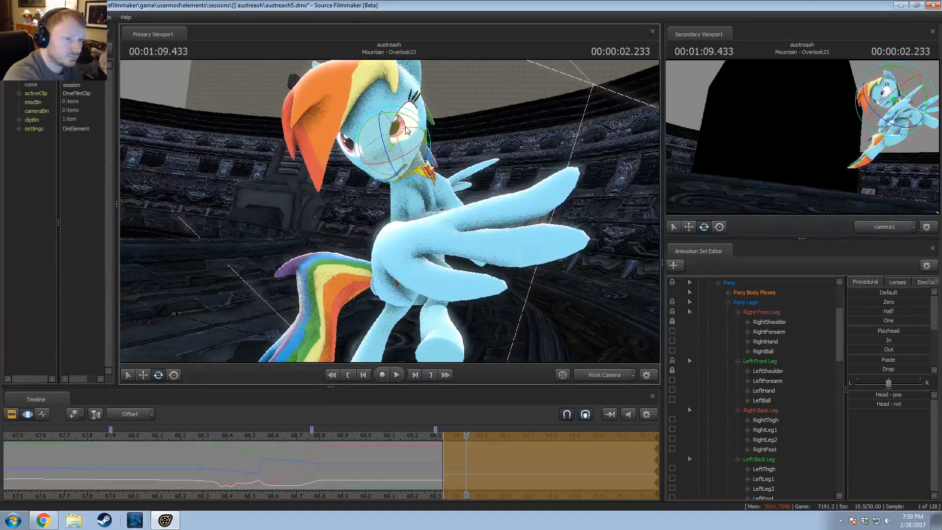
pyautogui.moveTo(408, 126); pyautogui.dragTo(410, 197)
pyautogui.click(403, 175)
pyautogui.keyDown('alt'); pyautogui.moveTo(430, 161); pyautogui.dragTo(395, 172); pyautogui.keyUp('alt')
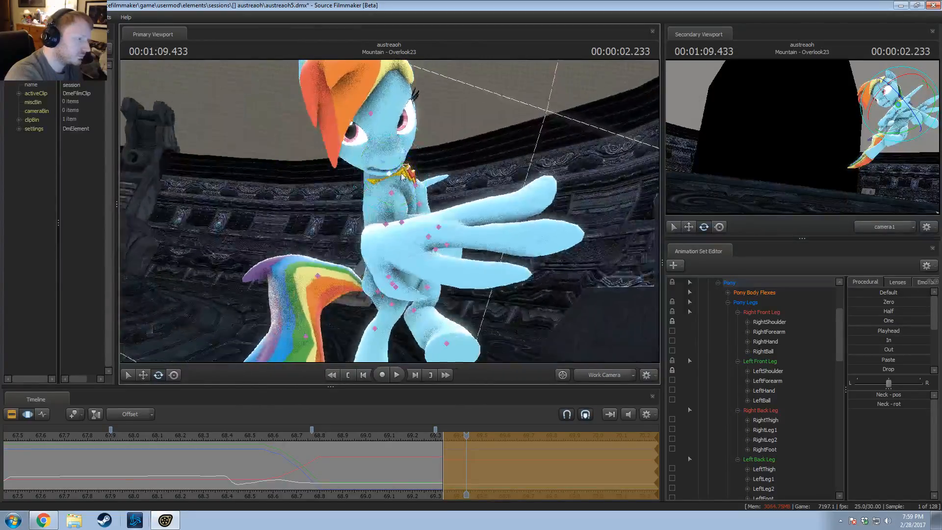
pyautogui.click(388, 148)
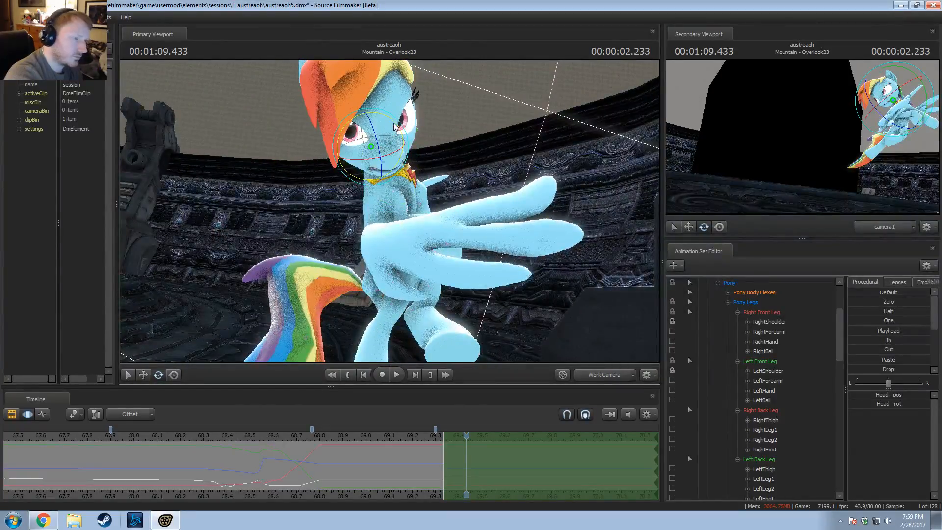
pyautogui.moveTo(395, 127); pyautogui.dragTo(385, 139)
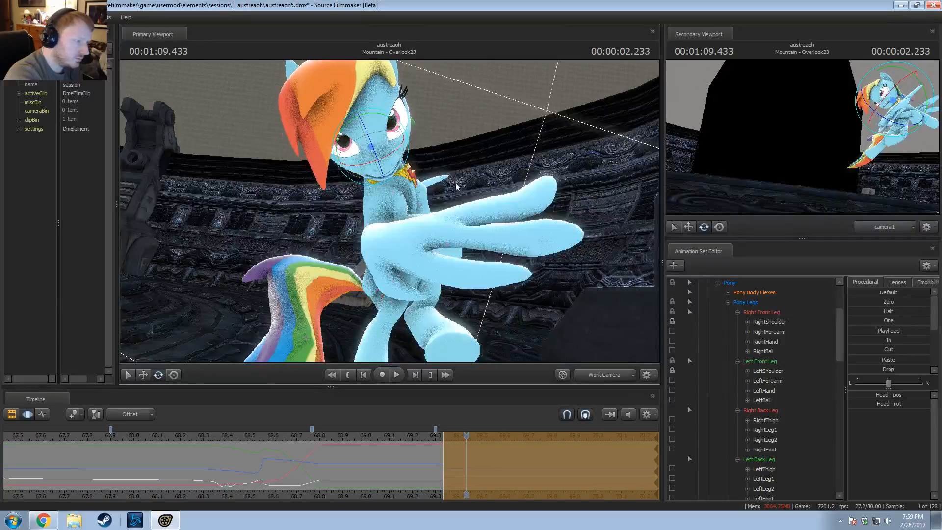
pyautogui.keyDown('alt'); pyautogui.moveTo(456, 186); pyautogui.dragTo(406, 218); pyautogui.keyUp('alt')
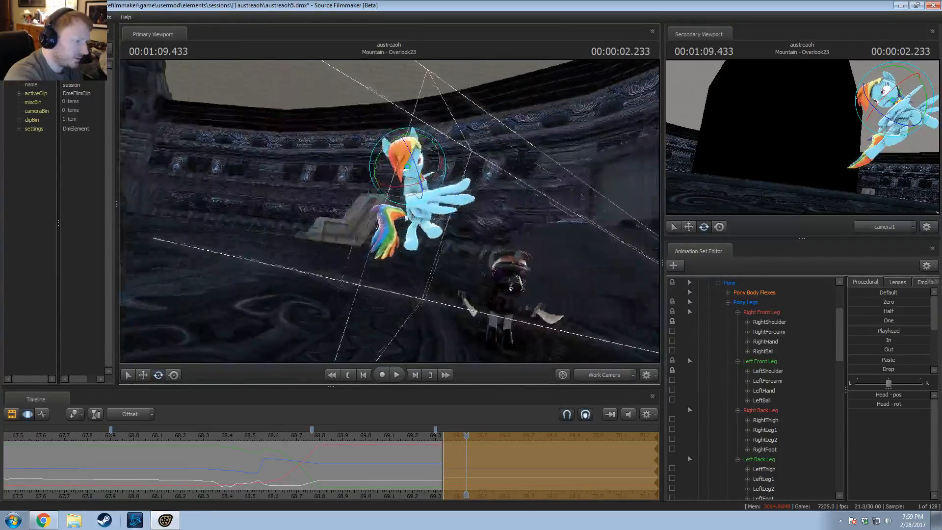
# Step: Expand the Face controls of Rainbow Dash and select the Eyes group
pyautogui.scroll(3, 760, 345)
pyautogui.click(747, 325)
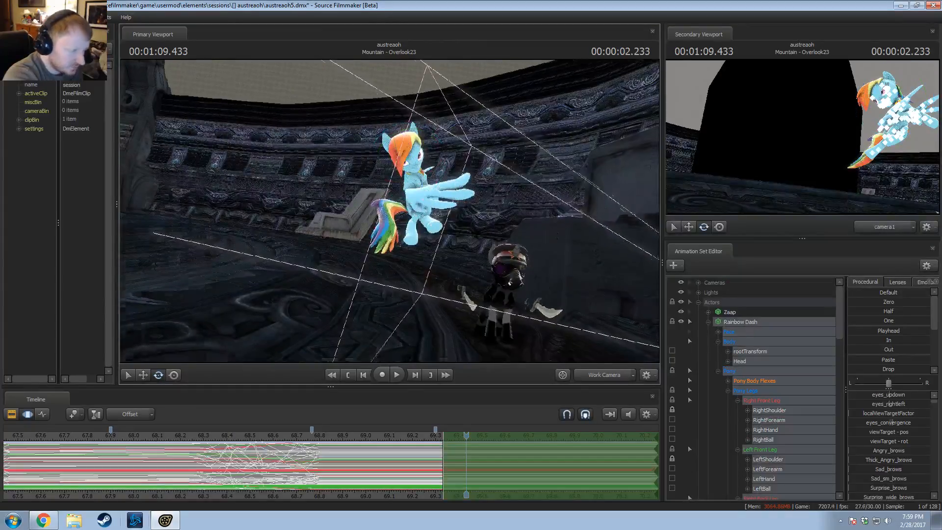
pyautogui.keyDown('alt'); pyautogui.moveTo(422, 196); pyautogui.dragTo(382, 206, button='right'); pyautogui.keyUp('alt')
pyautogui.keyDown('alt'); pyautogui.moveTo(383, 206); pyautogui.dragTo(363, 211); pyautogui.keyUp('alt')
pyautogui.press('w')
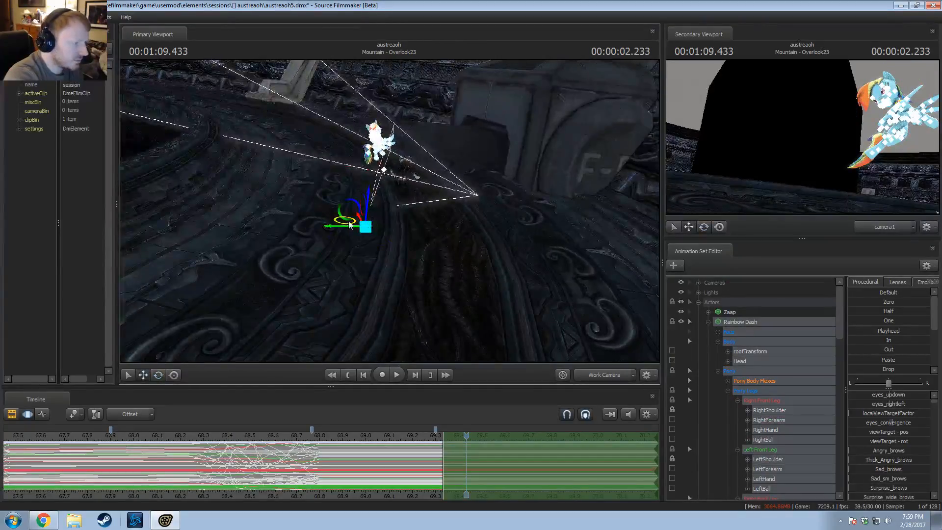
pyautogui.click(726, 313)
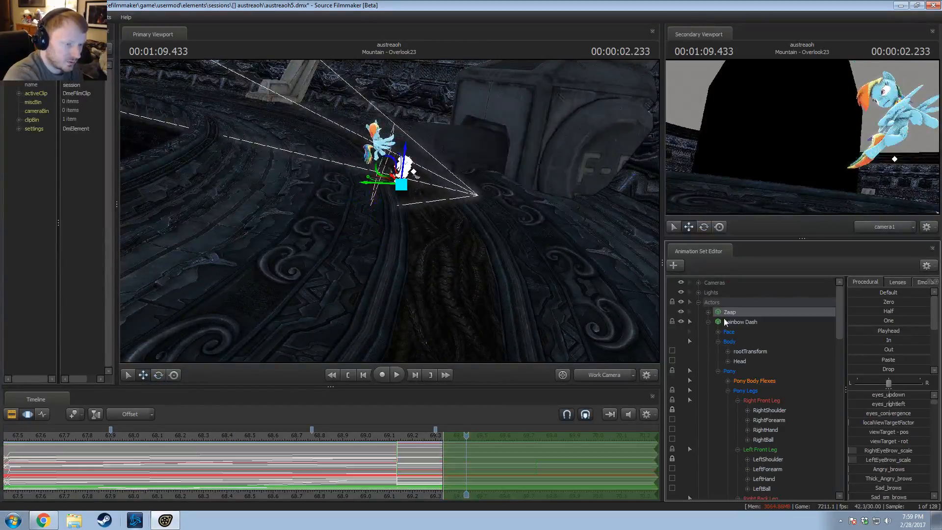
pyautogui.click(719, 332)
pyautogui.click(726, 332)
pyautogui.click(718, 332)
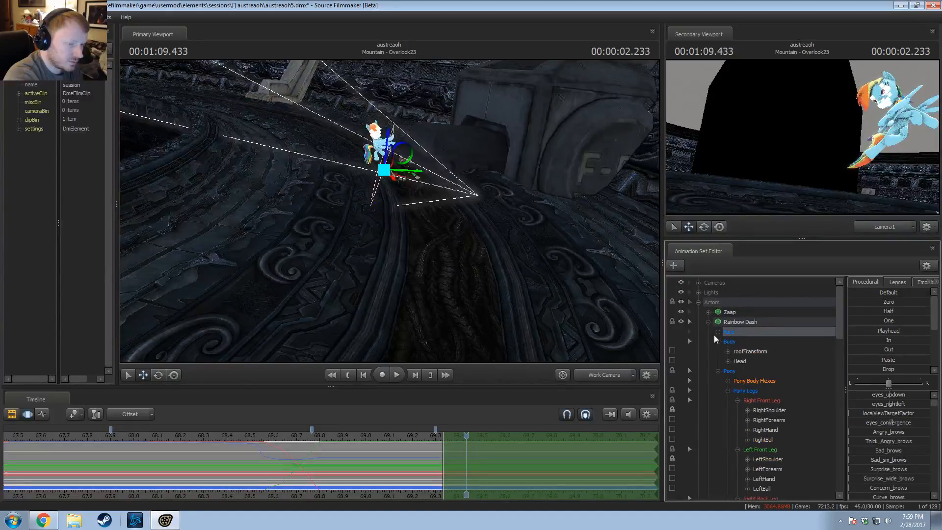
pyautogui.click(718, 333)
pyautogui.click(754, 343)
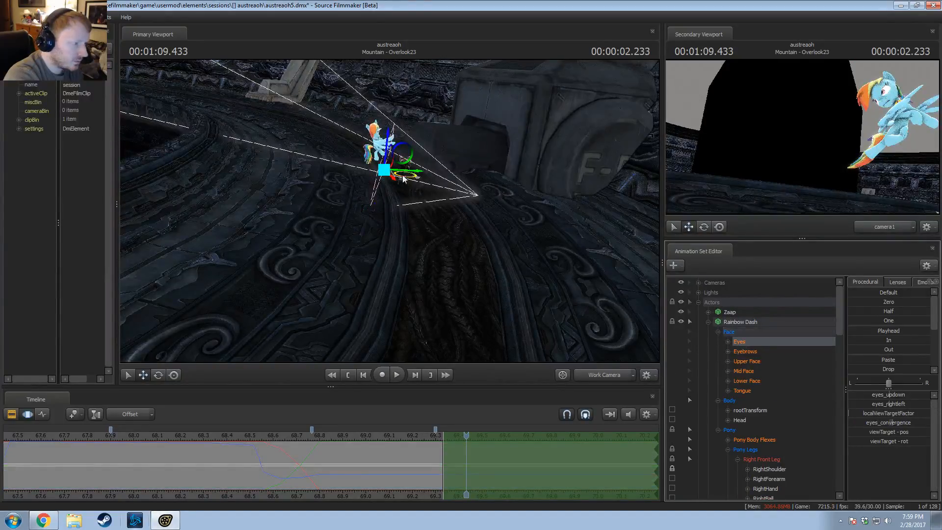
# Step: Move the eyes' view target to redirect the pony's gaze, undoing two trial moves
pyautogui.moveTo(404, 179); pyautogui.dragTo(398, 211)
pyautogui.hotkey('ctrl', 'z')
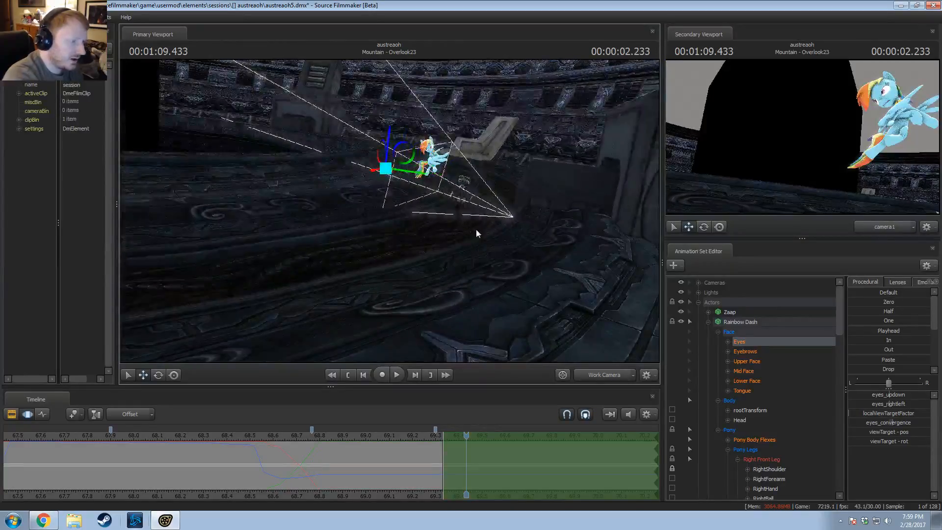
pyautogui.keyDown('alt'); pyautogui.moveTo(477, 231); pyautogui.dragTo(500, 251); pyautogui.keyUp('alt')
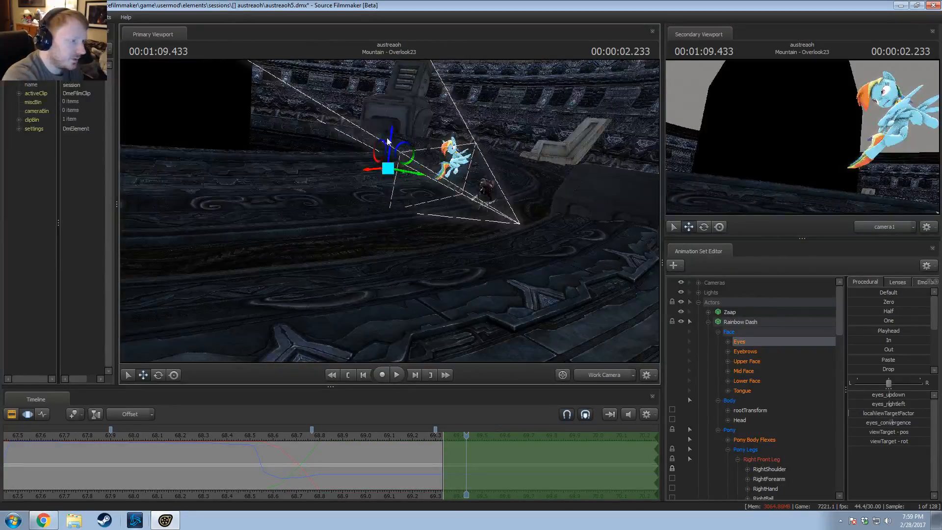
pyautogui.moveTo(392, 138); pyautogui.dragTo(377, 215)
pyautogui.hotkey('ctrl', 'z')
pyautogui.moveTo(387, 181); pyautogui.dragTo(388, 184)
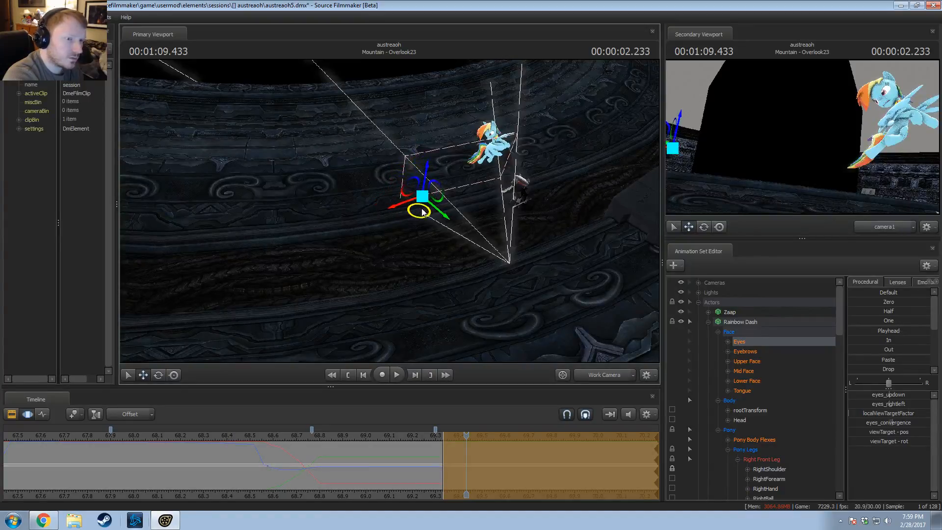
# Step: Select the Cameras group and play back the shot from several earlier points to review the pony's motion
pyautogui.press('F2')
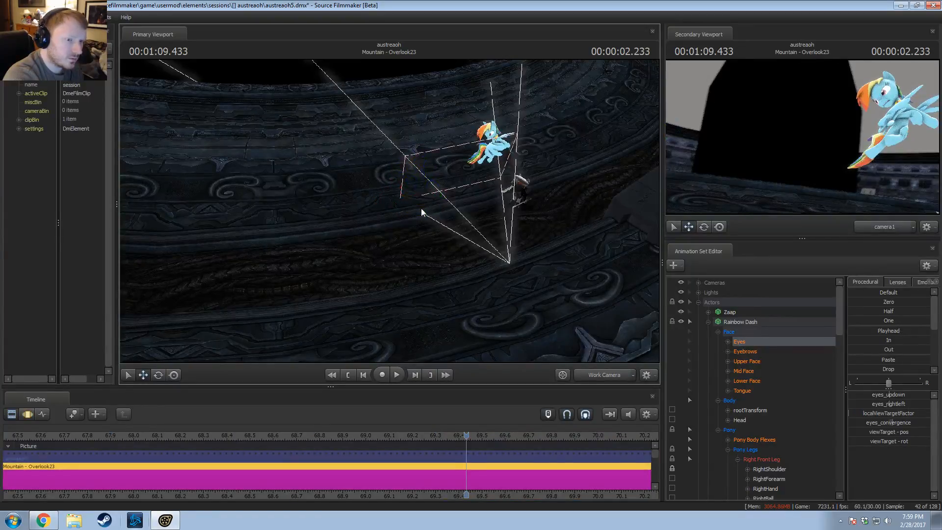
pyautogui.click(713, 283)
pyautogui.press('F3')
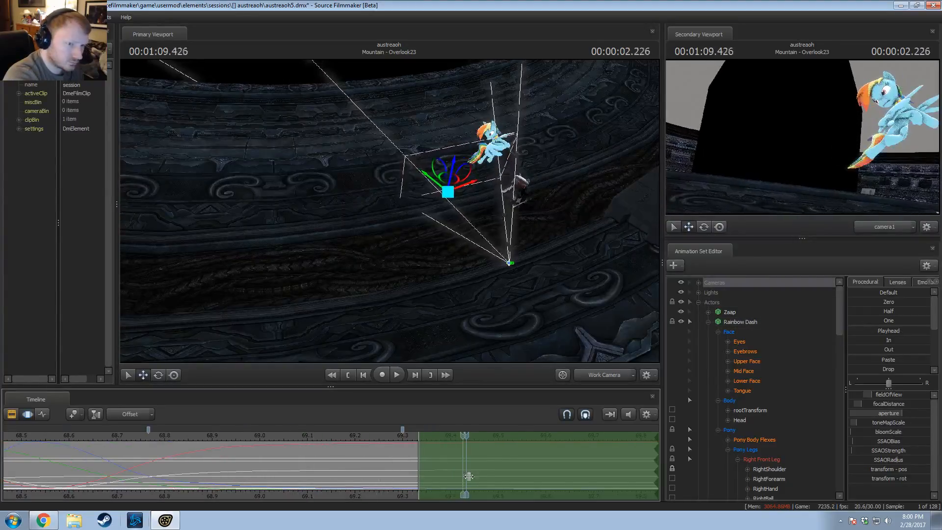
pyautogui.moveTo(469, 476); pyautogui.dragTo(472, 477)
pyautogui.press('space')
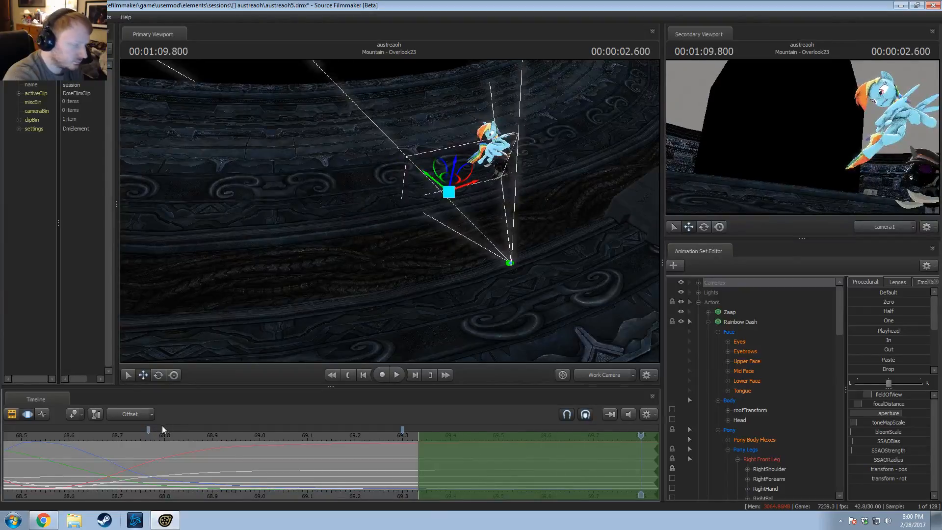
pyautogui.click(141, 437)
pyautogui.press('space')
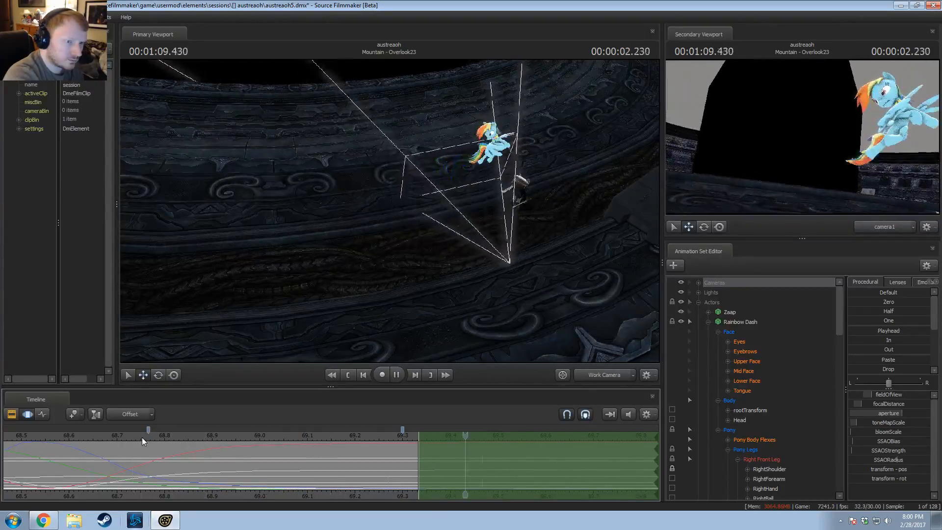
pyautogui.press('space')
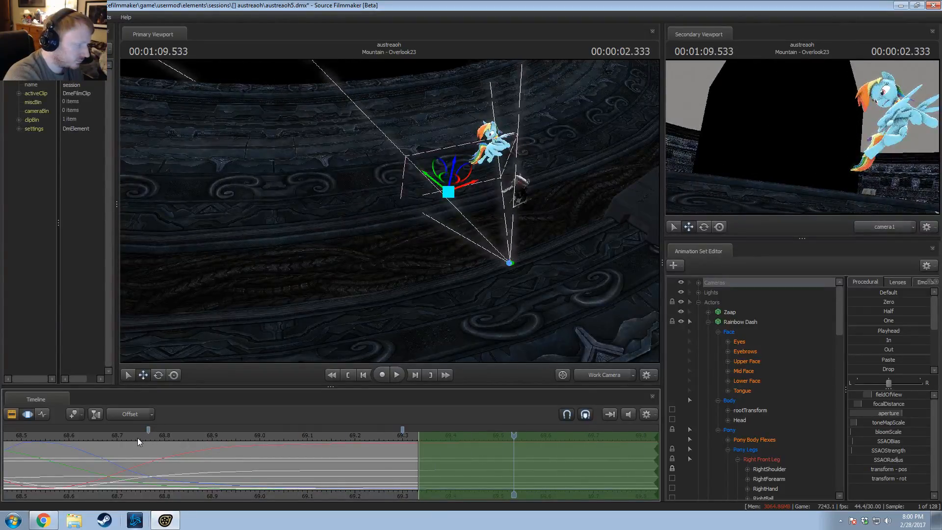
pyautogui.click(70, 438)
pyautogui.scroll(-5, 101, 451)
pyautogui.moveTo(115, 484); pyautogui.dragTo(387, 449, button='middle')
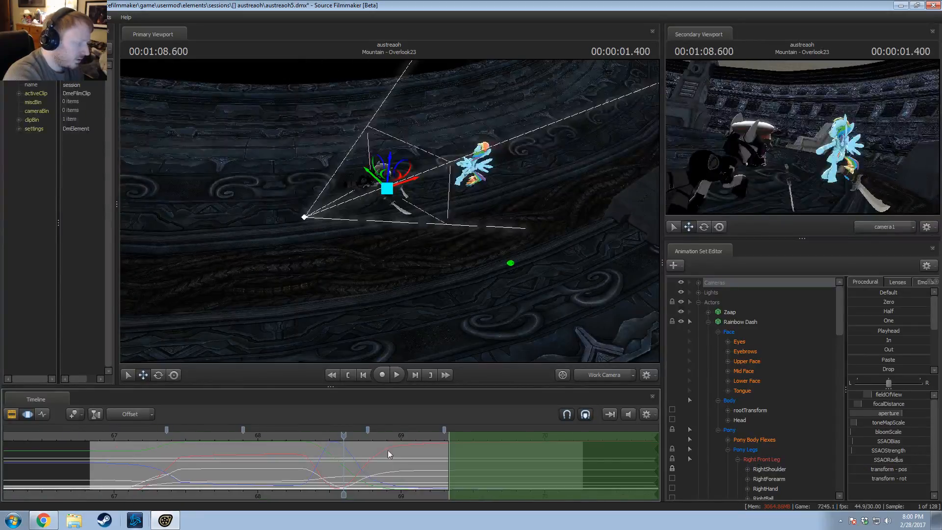
pyautogui.press('space')
pyautogui.click(208, 433)
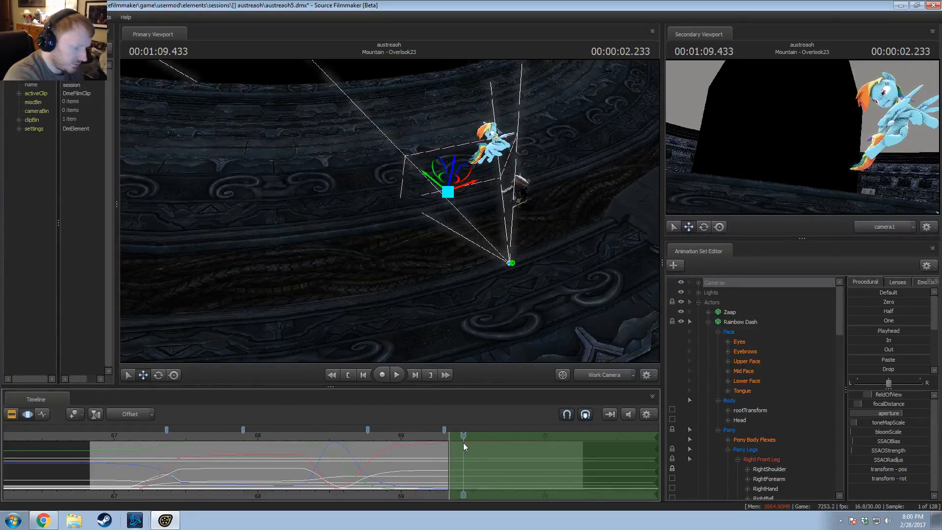
# Step: Unlock the RightShoulder and LeftShoulder bones, and rotate and move the Pelvis bone at 00:01:09.433 to bring the body more upright
pyautogui.click(598, 374)
pyautogui.moveTo(344, 248); pyautogui.dragTo(398, 240)
pyautogui.press('w')
pyautogui.click(425, 270)
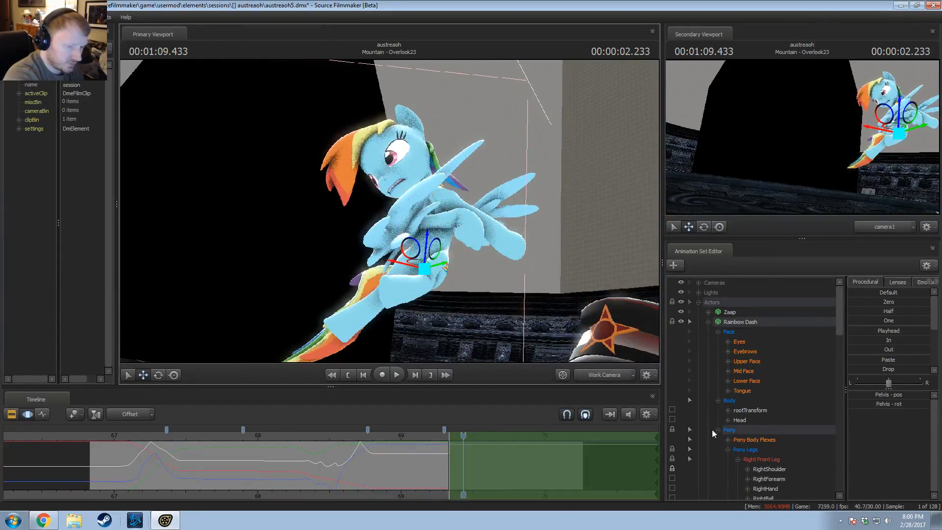
pyautogui.scroll(-3, 719, 426)
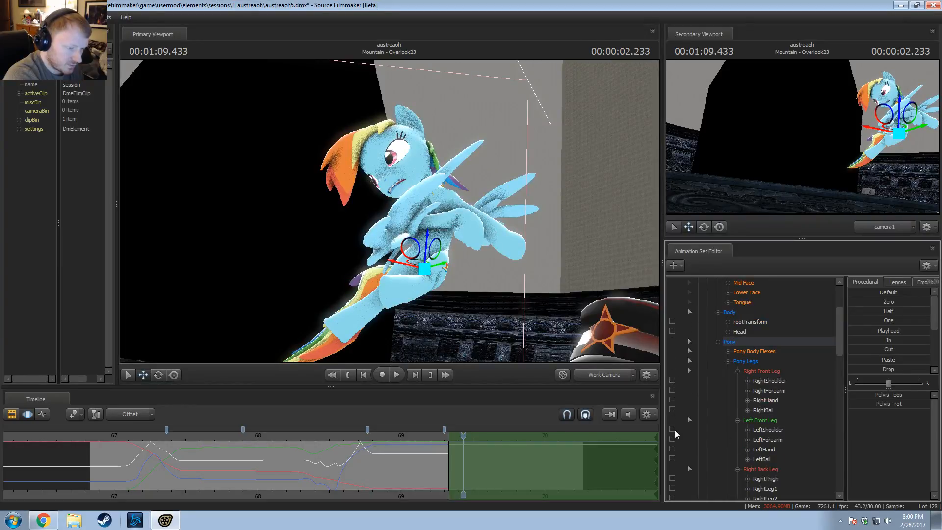
pyautogui.moveTo(391, 275); pyautogui.dragTo(395, 284)
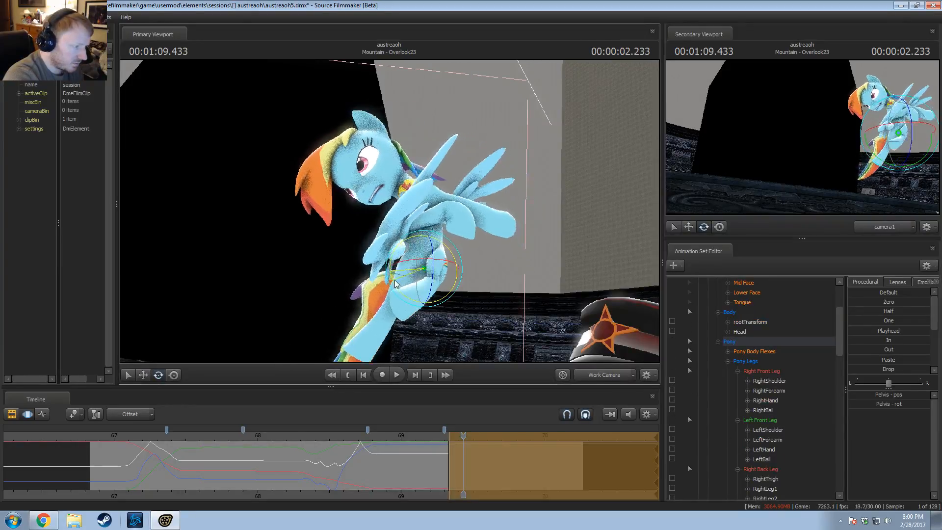
pyautogui.moveTo(454, 254); pyautogui.dragTo(463, 254)
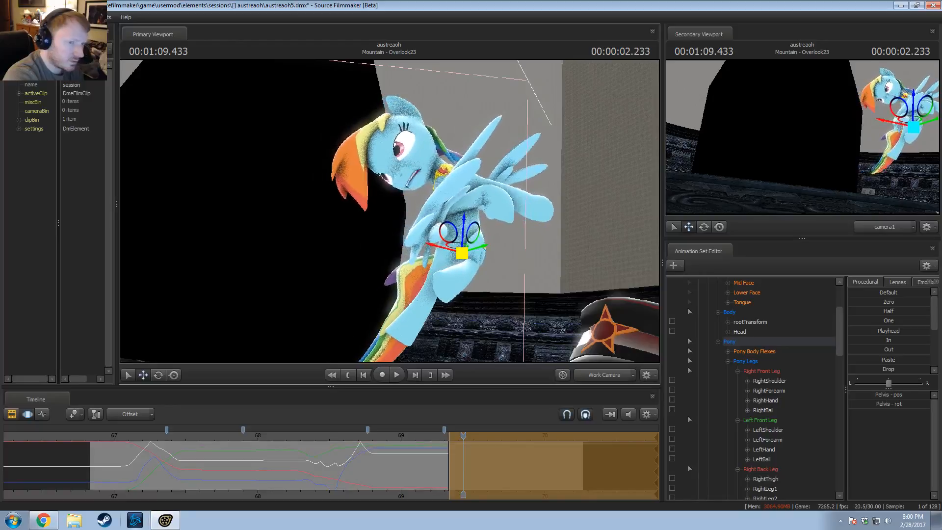
# Step: Play back the section leading into the new Pelvis pose several times and check the pony's motion
pyautogui.click(357, 435)
pyautogui.press('space')
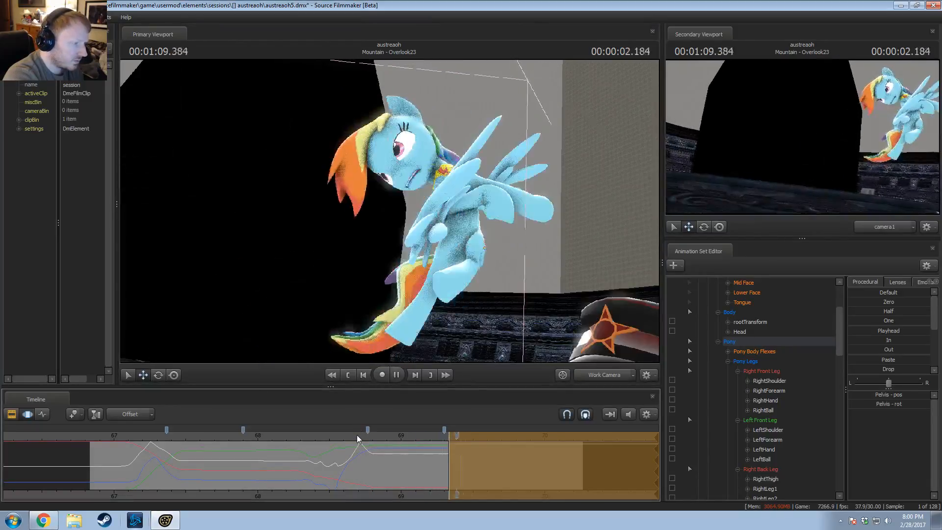
pyautogui.press('space')
pyautogui.click(355, 437)
pyautogui.press('space')
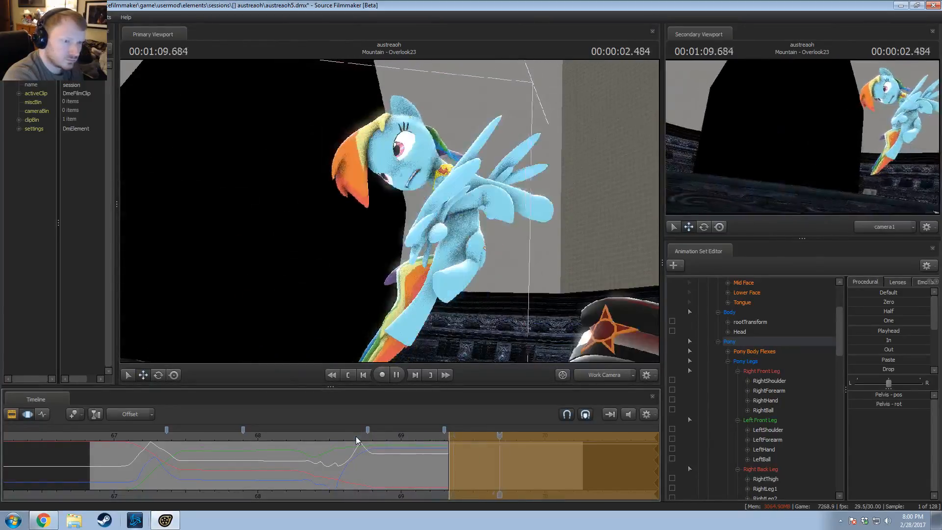
pyautogui.click(362, 436)
pyautogui.press('space')
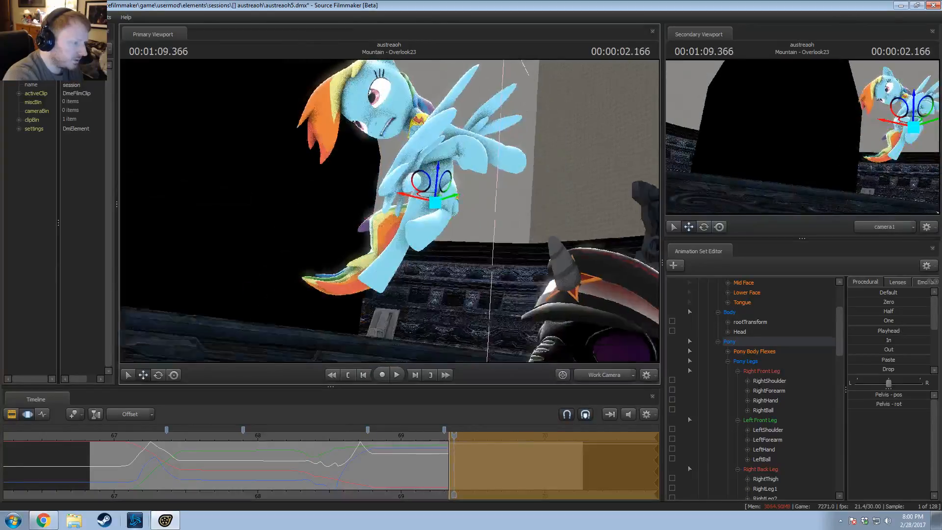
pyautogui.keyDown('alt'); pyautogui.moveTo(390, 211); pyautogui.dragTo(459, 212); pyautogui.keyUp('alt')
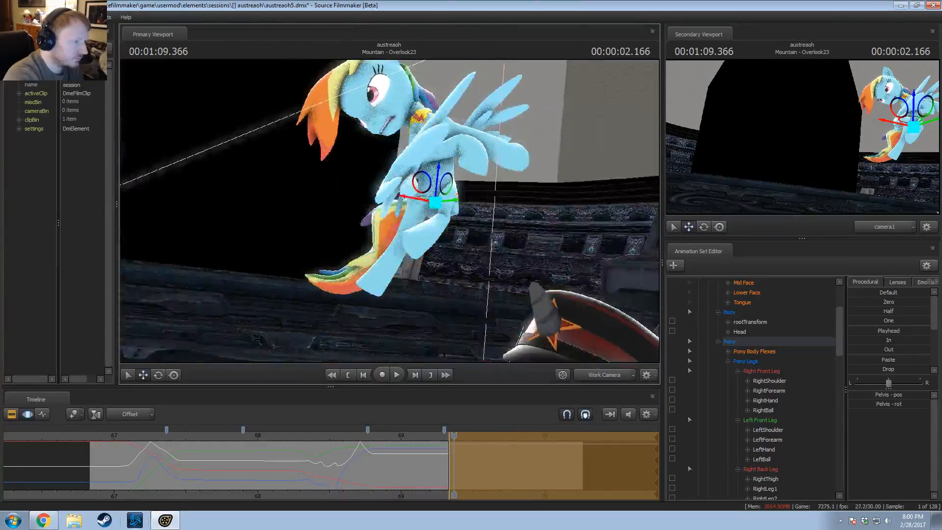
# Step: Rotate the pony's Neck and Head bones at 00:01:09.366 to change the tilt and direction of the head
pyautogui.click(403, 110)
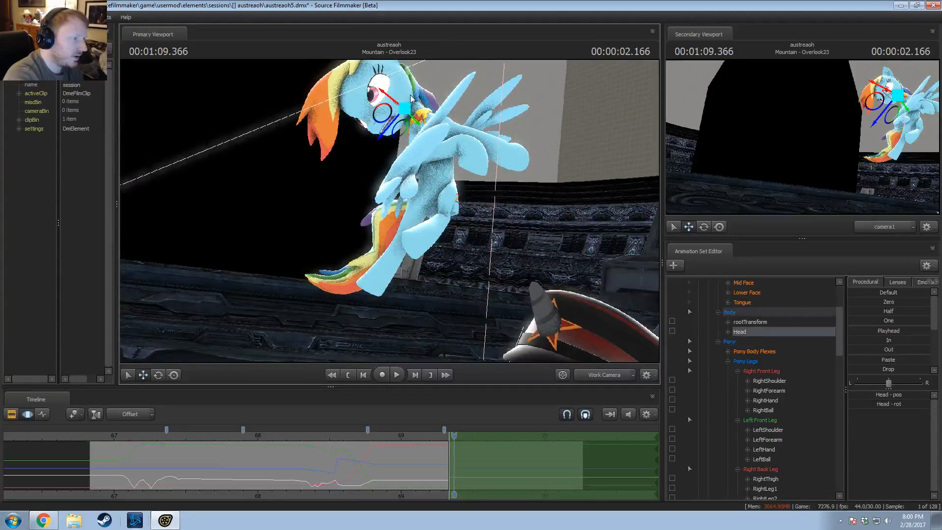
pyautogui.press('e')
pyautogui.keyDown('alt'); pyautogui.moveTo(411, 99); pyautogui.dragTo(396, 192); pyautogui.keyUp('alt')
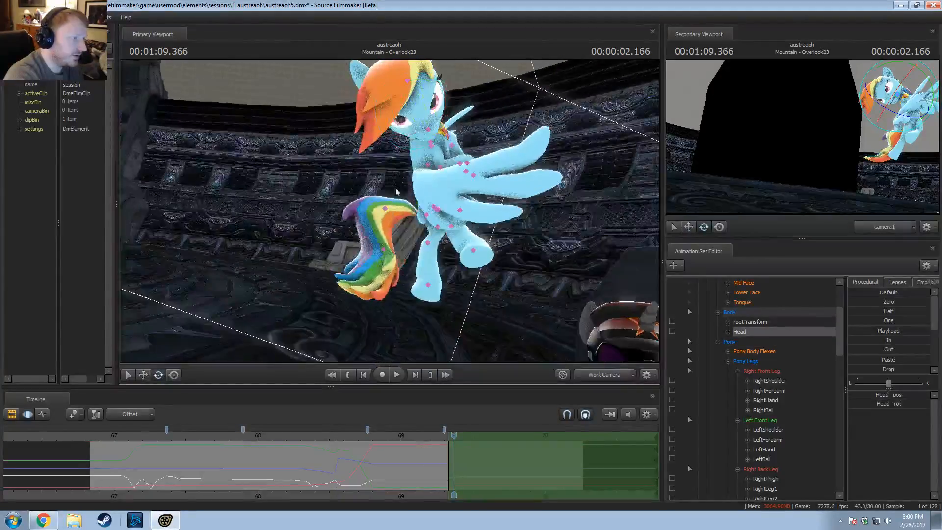
pyautogui.keyDown('ctrl'); pyautogui.click(429, 130); pyautogui.keyUp('ctrl')
pyautogui.moveTo(426, 138); pyautogui.dragTo(417, 115)
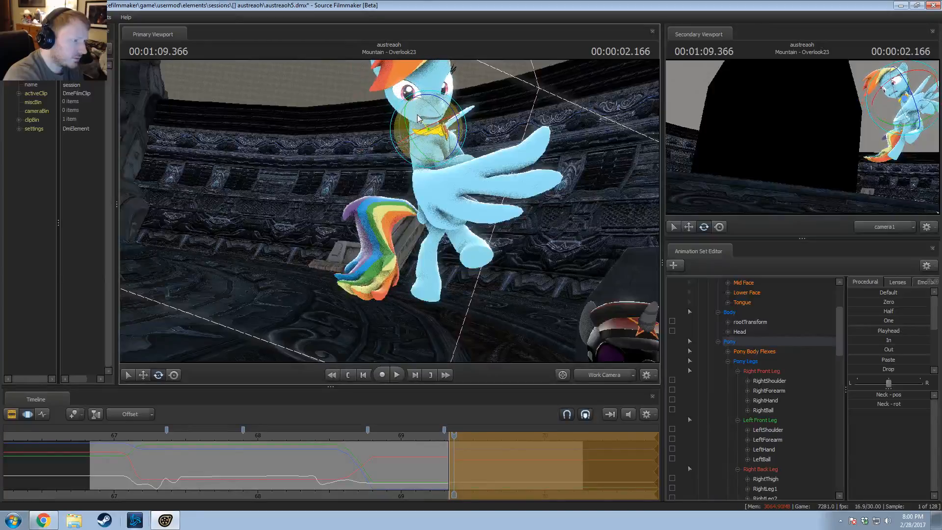
pyautogui.click(414, 105)
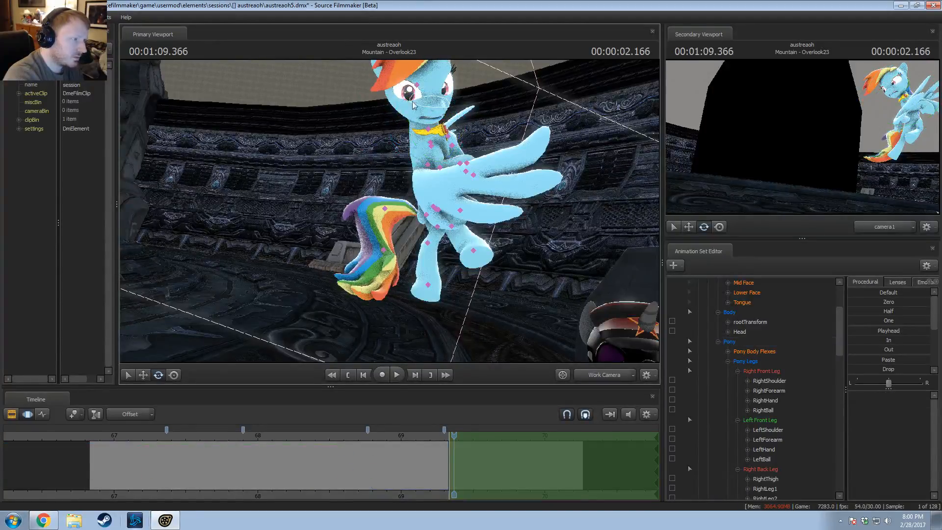
pyautogui.click(440, 120)
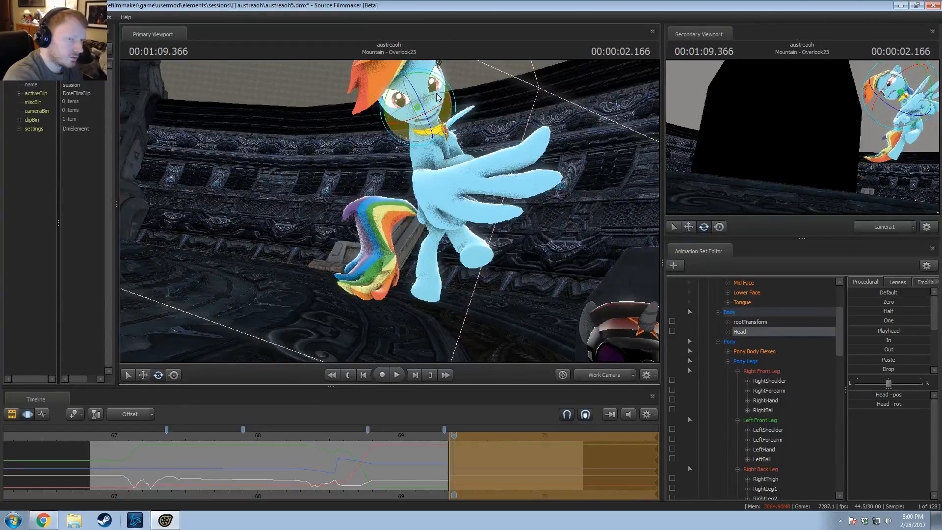
pyautogui.moveTo(424, 111)
pyautogui.mouseDown()
pyautogui.moveTo(436, 109)
pyautogui.moveTo(433, 90)
pyautogui.moveTo(431, 127)
pyautogui.moveTo(393, 77)
pyautogui.moveTo(424, 107)
pyautogui.mouseUp()
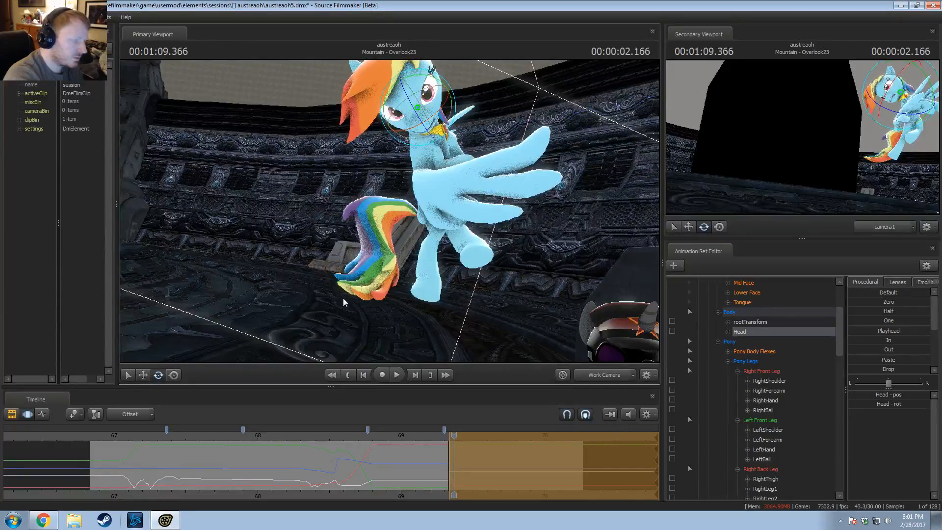
# Step: Play back the section leading into the new head pose to check the motion
pyautogui.click(276, 435)
pyautogui.press('space')
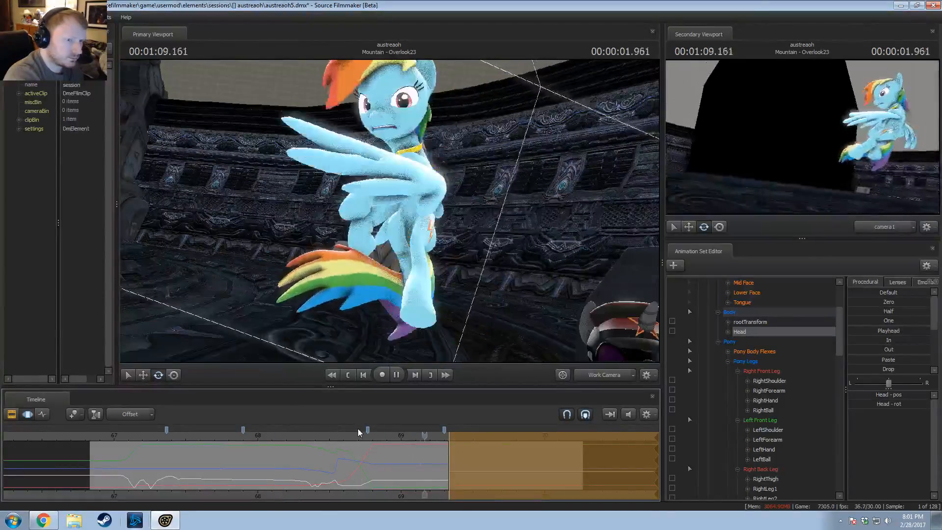
pyautogui.press('space')
# Step: Select Main Camera and set a time selection that eases in from about 68.93 s and holds from 00:01:09.300
pyautogui.scroll(3, 744, 316)
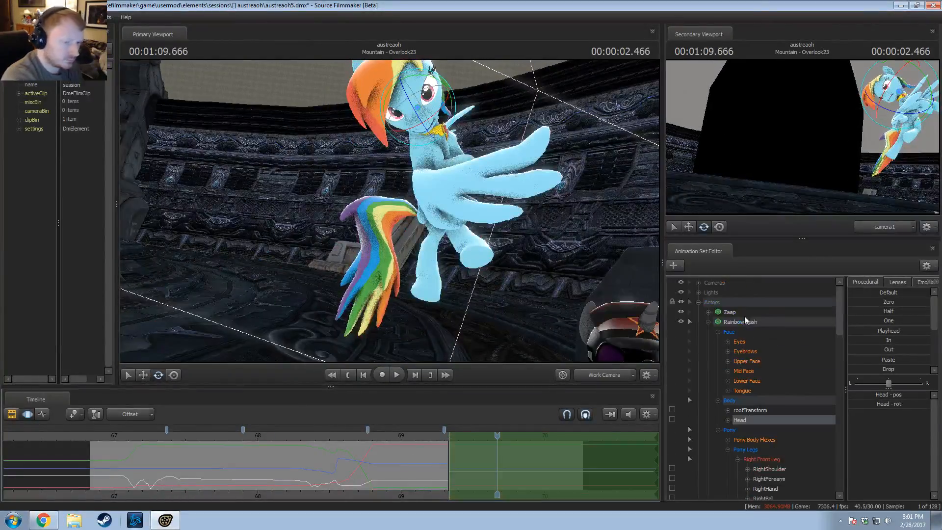
pyautogui.click(698, 284)
pyautogui.click(731, 291)
pyautogui.scroll(4, 507, 467)
pyautogui.press('shift')
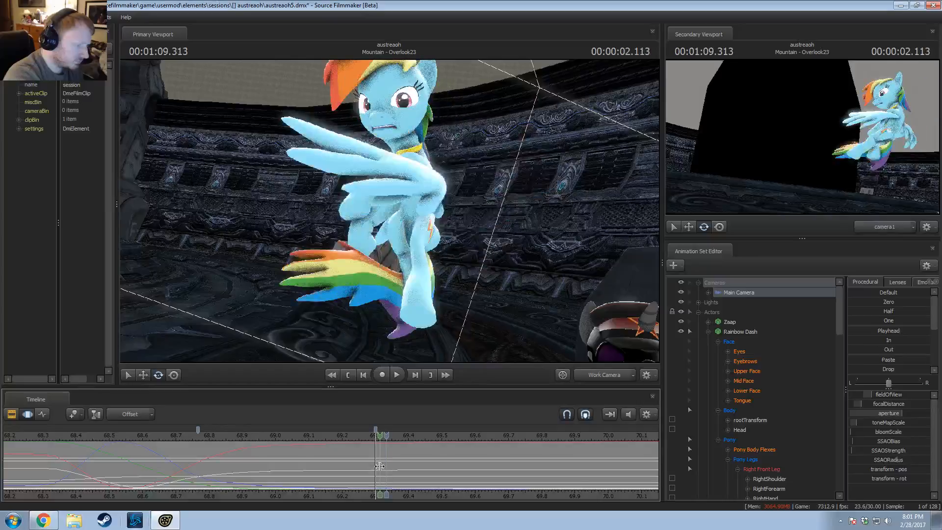
pyautogui.moveTo(376, 461); pyautogui.dragTo(253, 475)
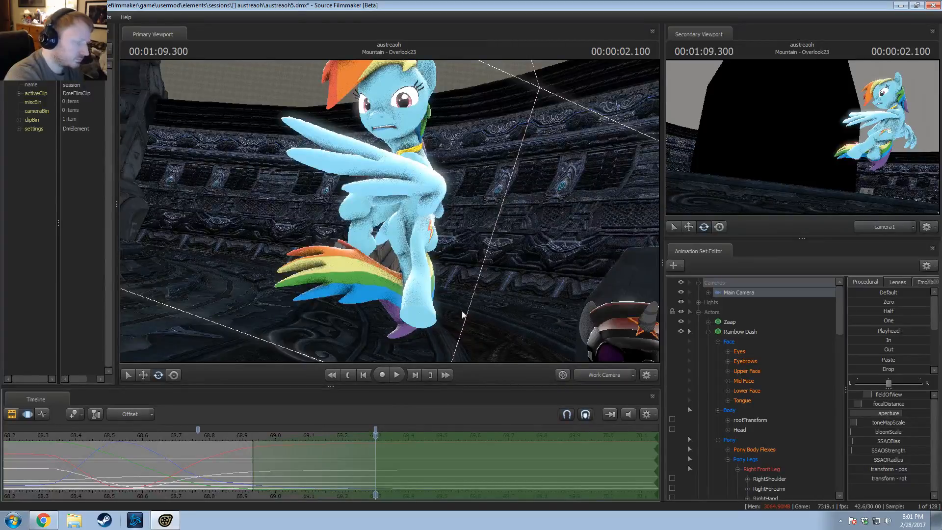
# Step: Look through camera1 in the primary viewport with Main Camera selected, and play back the shot
pyautogui.moveTo(722, 290); pyautogui.dragTo(390, 215)
pyautogui.click(754, 295)
pyautogui.press('space')
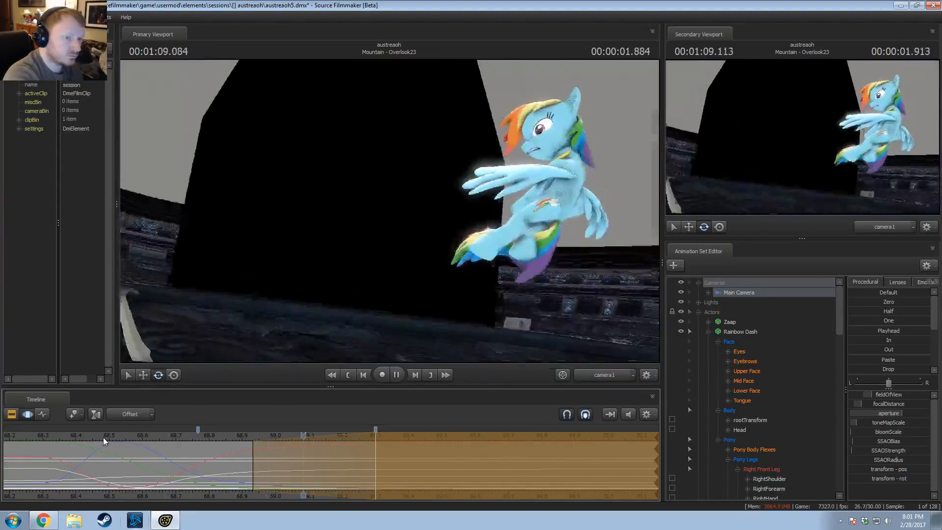
pyautogui.moveTo(181, 438); pyautogui.dragTo(141, 464)
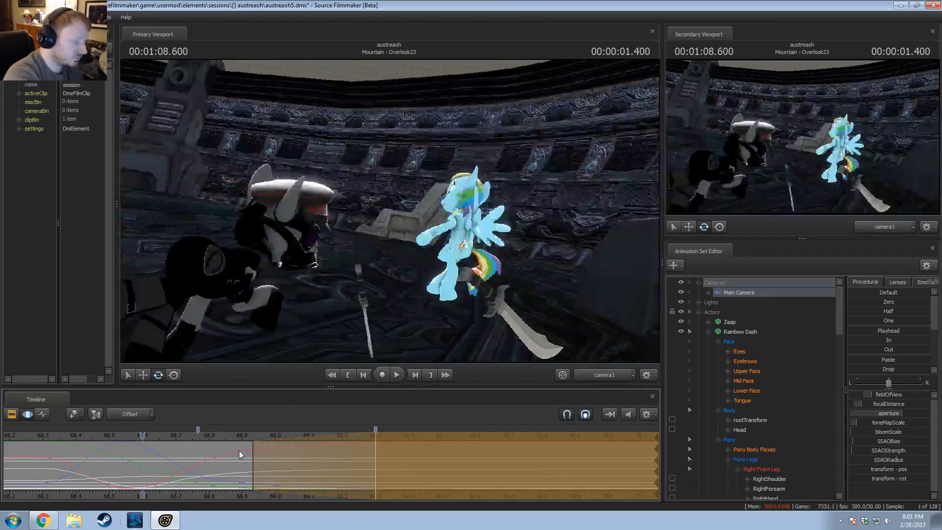
# Step: Shift the Main Camera time selection to ease in from about 69.27 s and hold from 69.5 s, checking it in playback
pyautogui.moveTo(248, 451); pyautogui.dragTo(399, 456)
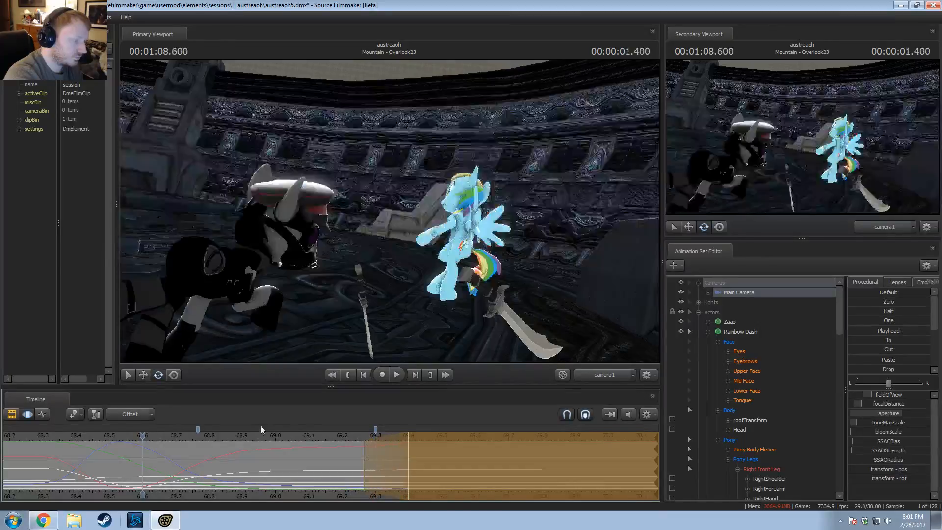
pyautogui.press('space')
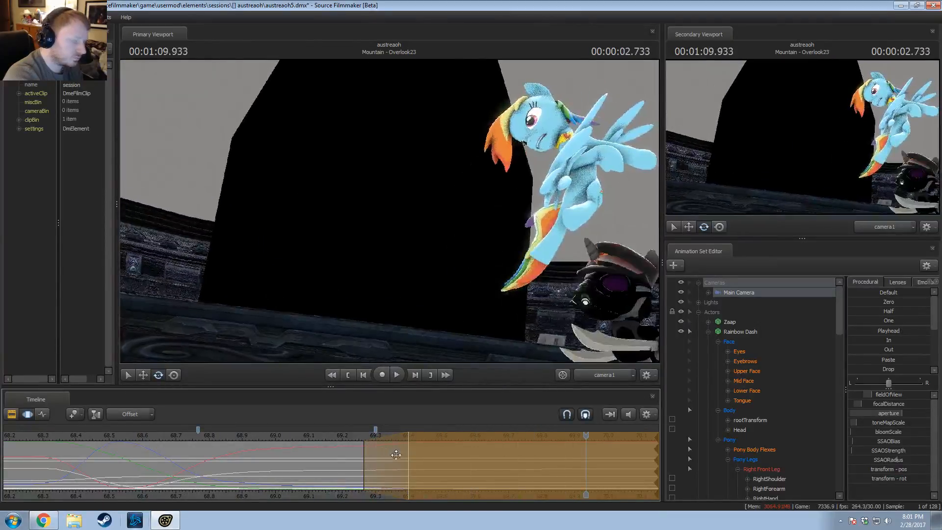
pyautogui.press('space')
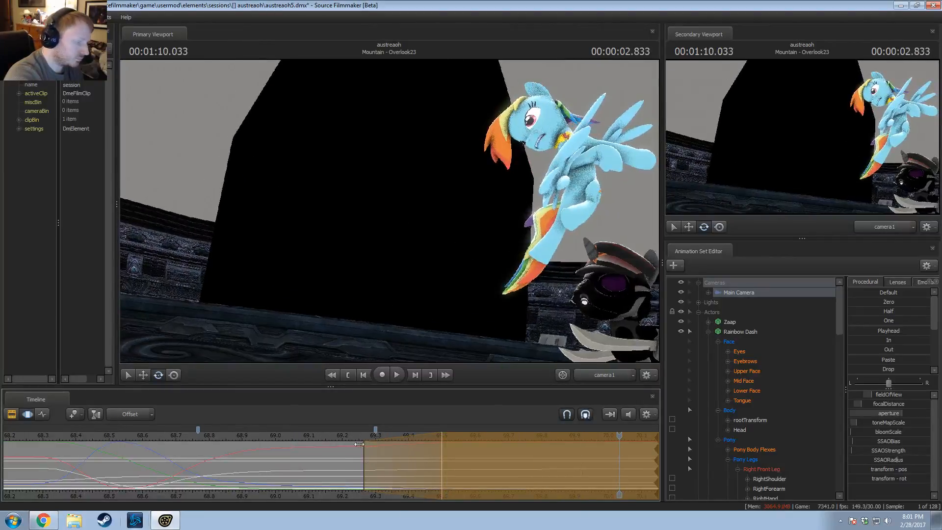
pyautogui.moveTo(429, 443); pyautogui.dragTo(447, 457)
# Step: Reframe the Main Camera on the flying pony at 00:01:09.500 and play back the camera move from 00:01:08.333
pyautogui.press('d')
pyautogui.moveTo(505, 265); pyautogui.dragTo(499, 259)
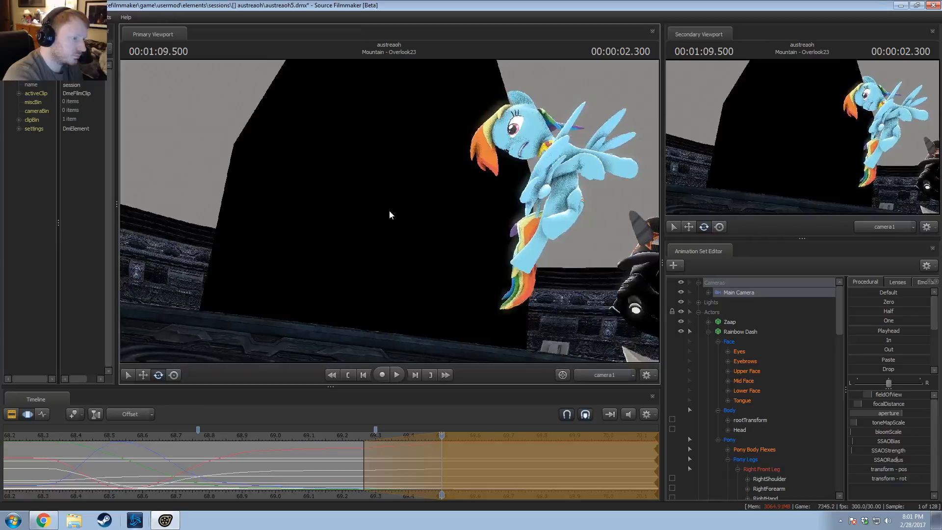
pyautogui.moveTo(389, 211); pyautogui.dragTo(413, 213)
pyautogui.press('a')
pyautogui.press('space')
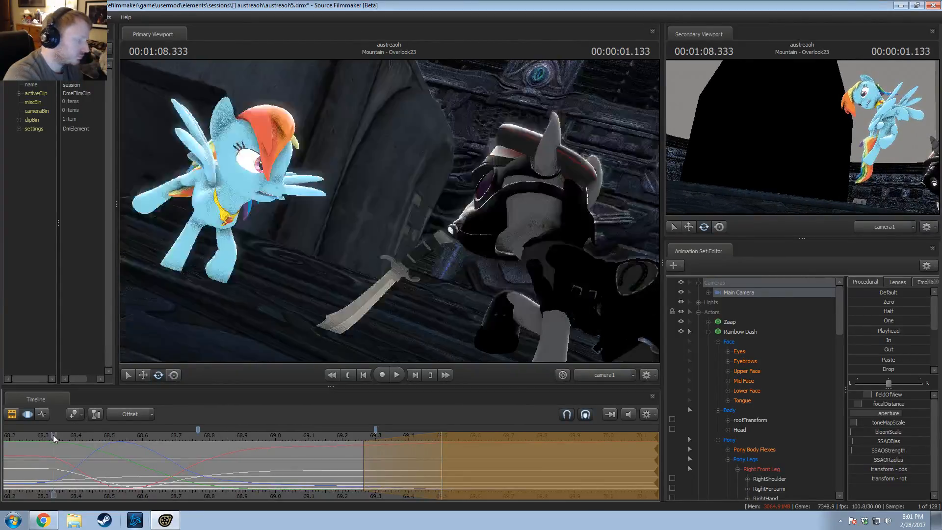
pyautogui.press('space')
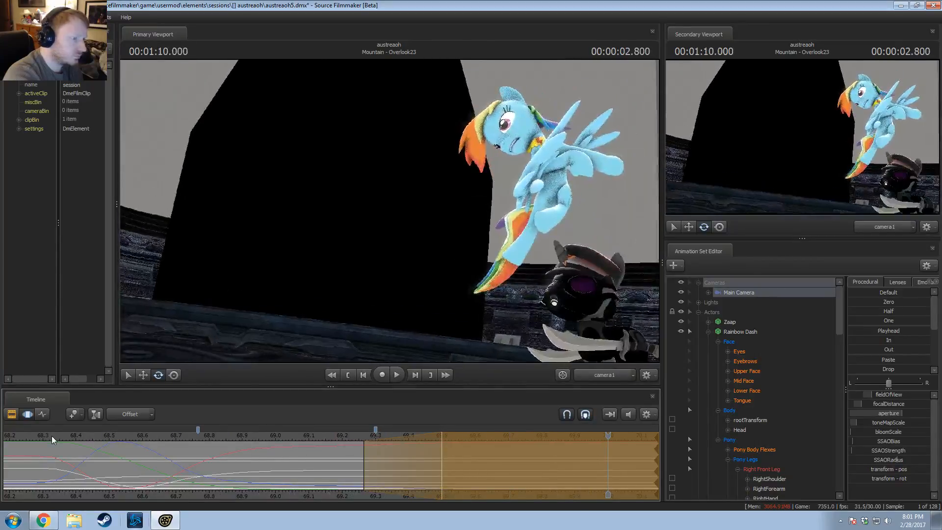
# Step: Move the camera edit's time selection earlier to hold from 00:01:09.466, review the move from 00:01:08.300, and finalize the edit
pyautogui.press('shift')
pyautogui.press('space')
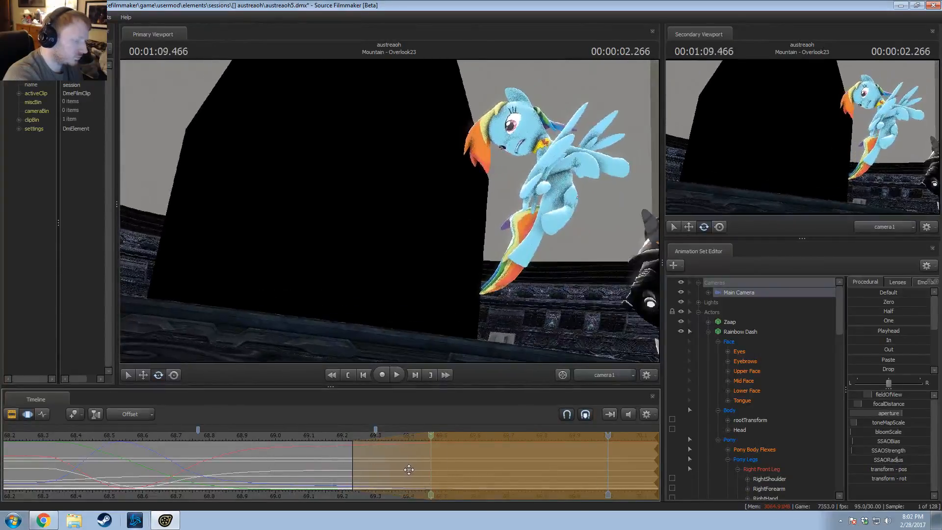
pyautogui.press('space')
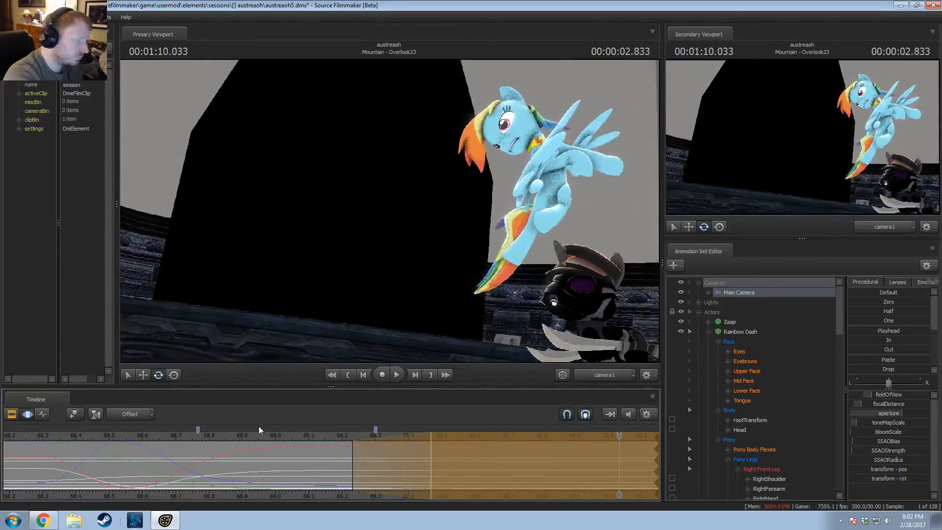
pyautogui.click(43, 436)
pyautogui.scroll(-5, 113, 462)
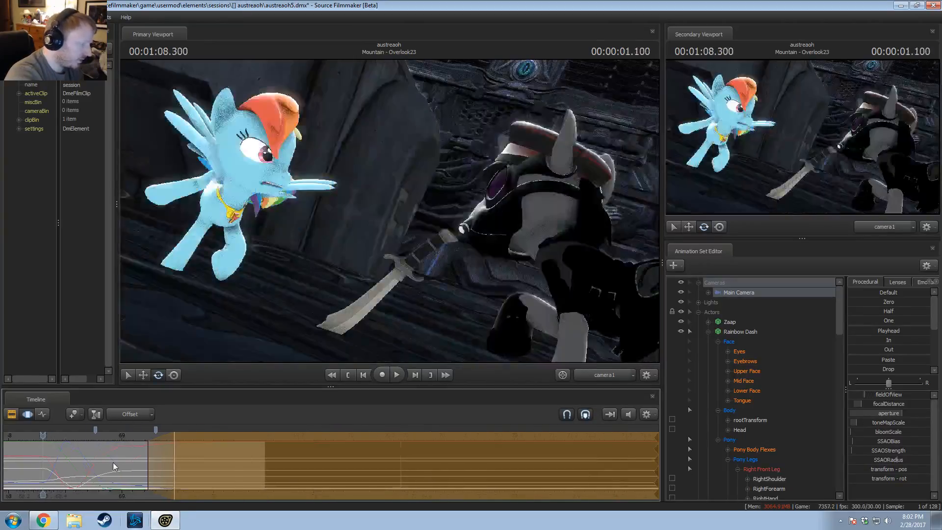
pyautogui.press('space')
pyautogui.press('space')
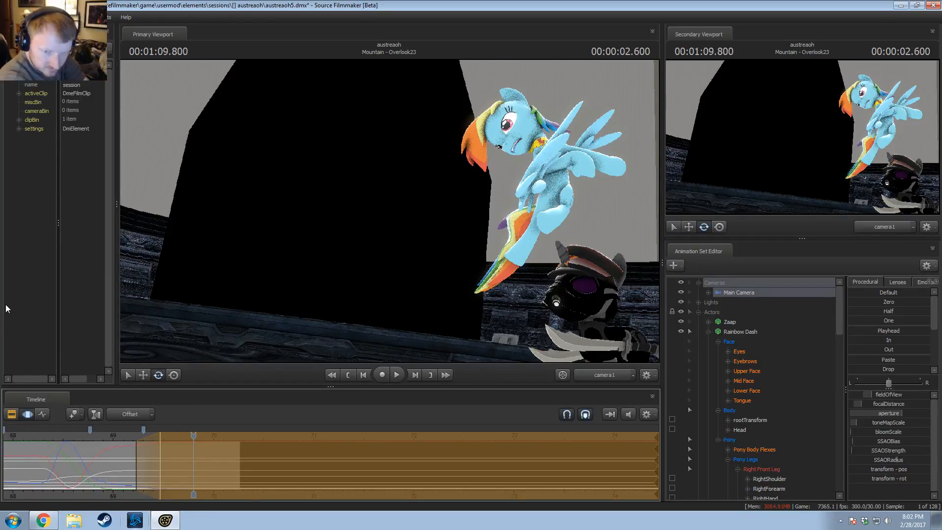
pyautogui.press('Escape')
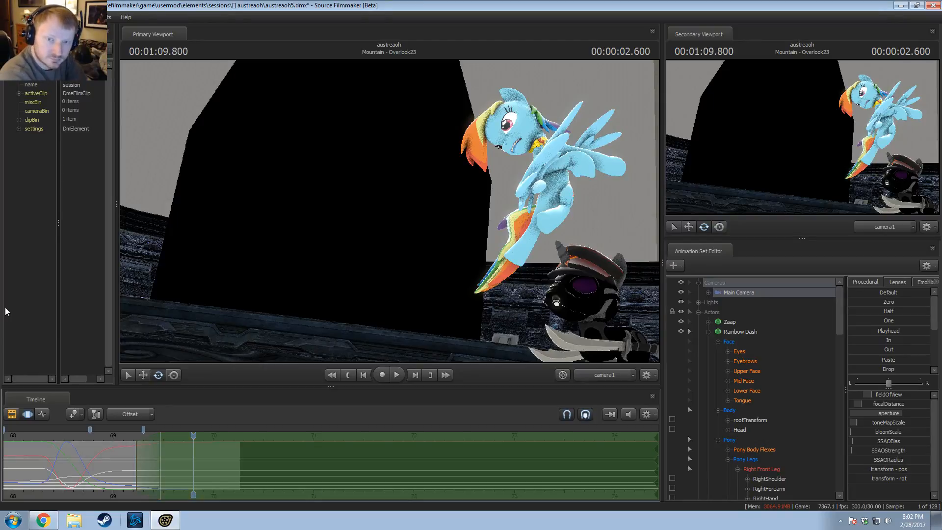
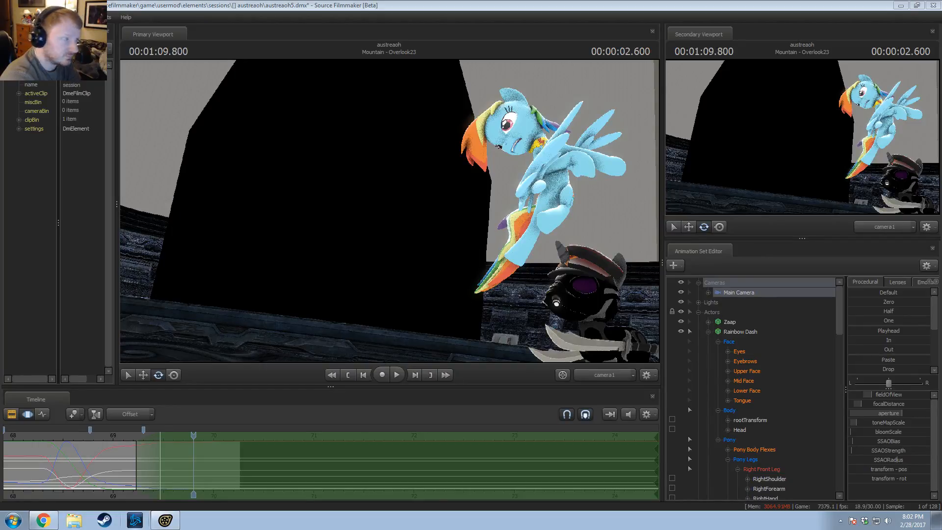
# Step: Play back the shot from about 67.4 s to review the pony and camera motion together
pyautogui.click(160, 364)
pyautogui.scroll(-4, 102, 478)
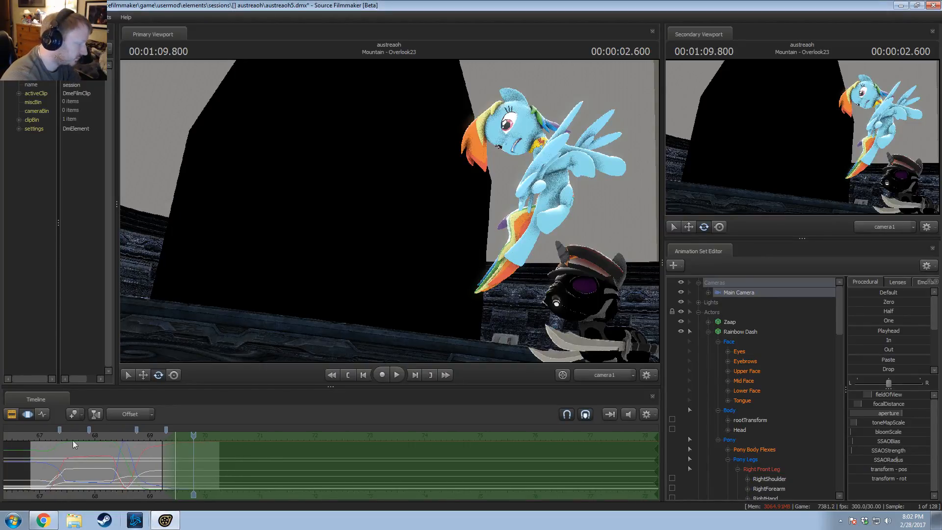
pyautogui.click(61, 433)
pyautogui.press('space')
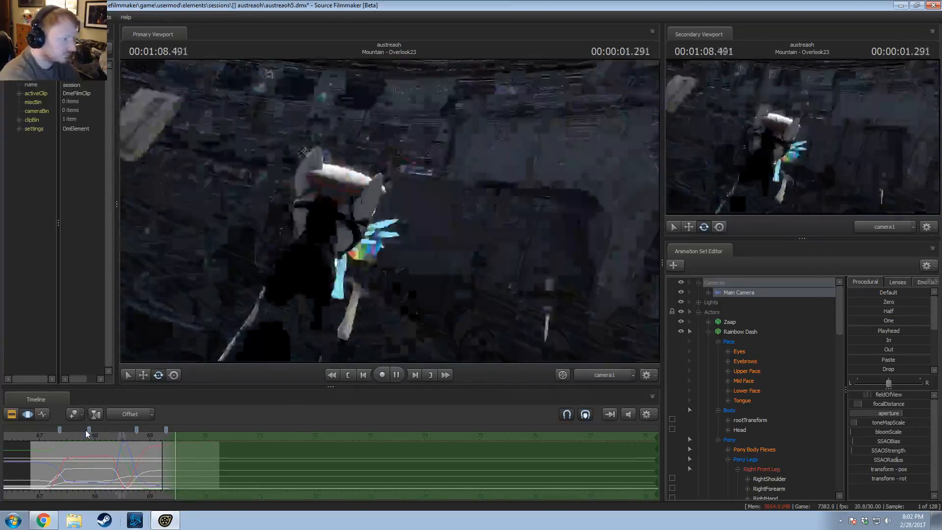
pyautogui.press('space')
# Step: Select the whole Rainbow Dash animation set, collapse its controls, and narrow the time selection to a short span around 00:01:09.333
pyautogui.scroll(2, 145, 484)
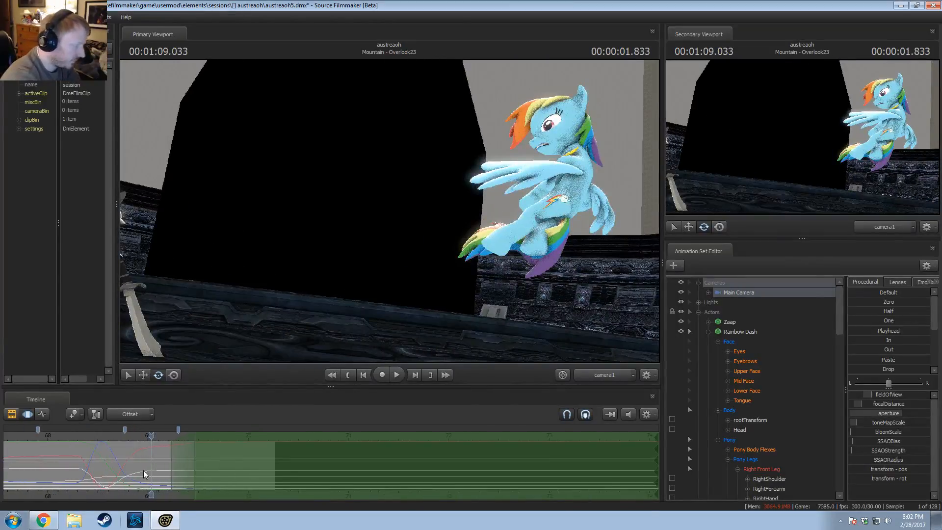
pyautogui.moveTo(143, 470); pyautogui.dragTo(191, 474)
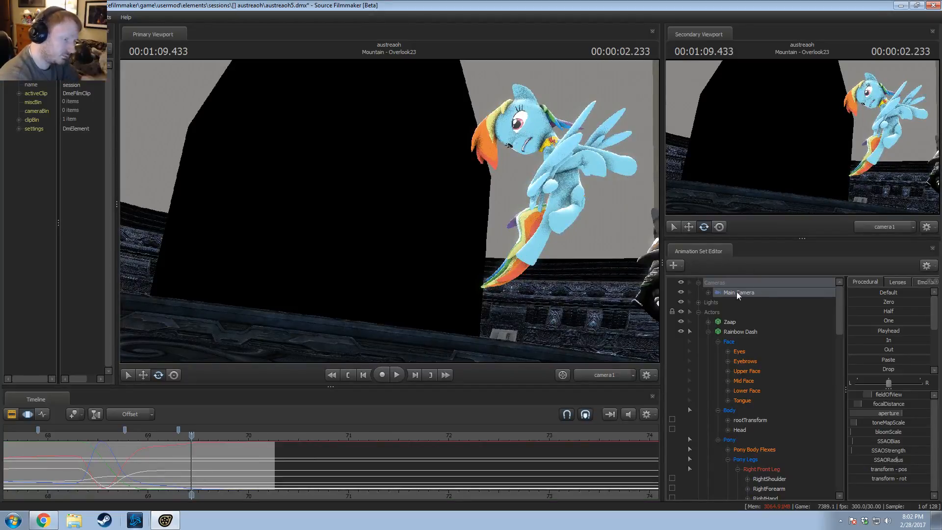
pyautogui.click(740, 331)
pyautogui.click(708, 332)
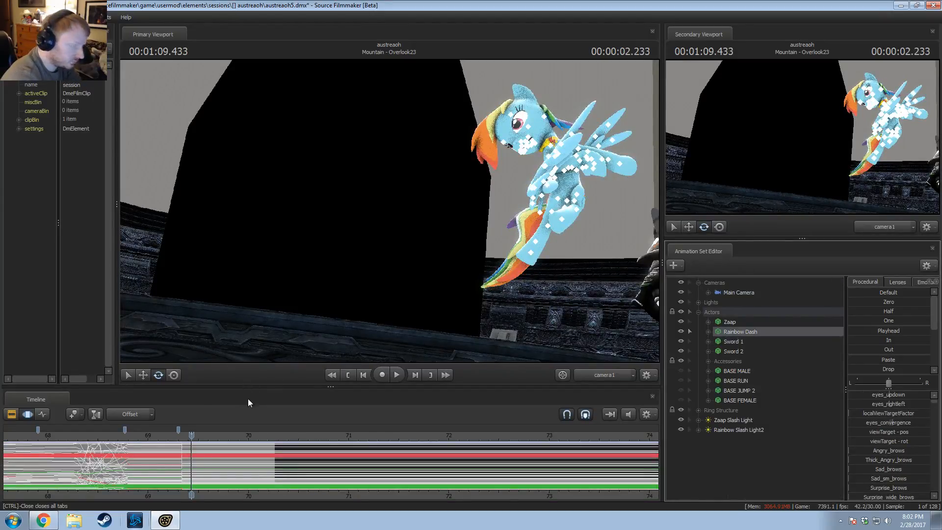
pyautogui.scroll(3, 173, 455)
pyautogui.moveTo(173, 454)
pyautogui.mouseDown()
pyautogui.moveTo(187, 464)
pyautogui.moveTo(179, 465)
pyautogui.mouseUp()
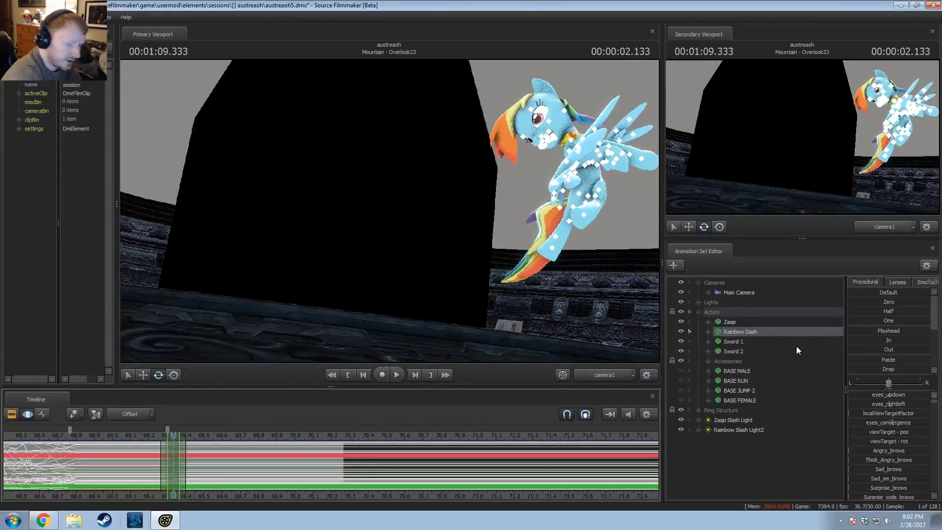
# Step: Apply the Spline preset to Rainbow Dash within the short time selection and play back the transition
pyautogui.scroll(-5, 885, 367)
pyautogui.click(886, 360)
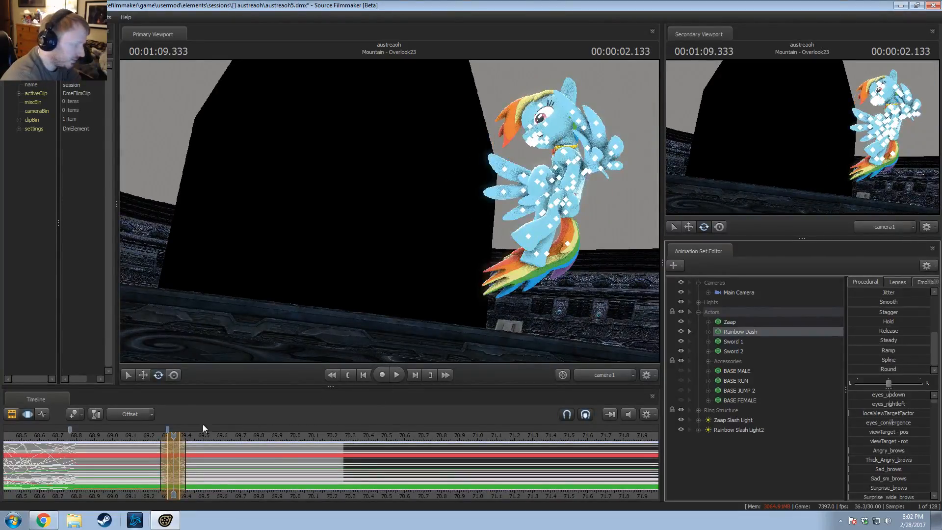
pyautogui.moveTo(138, 436); pyautogui.dragTo(134, 436)
pyautogui.press('space')
pyautogui.scroll(-2, 133, 434)
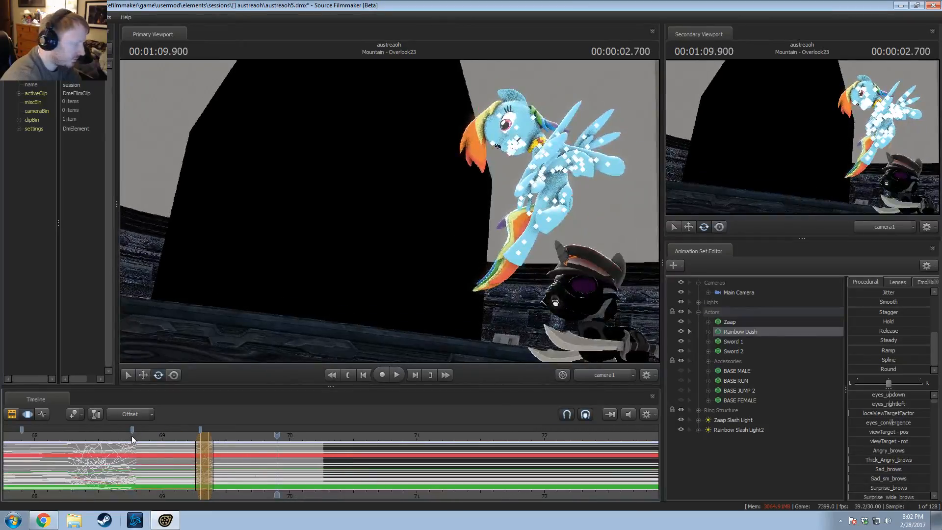
pyautogui.press('space')
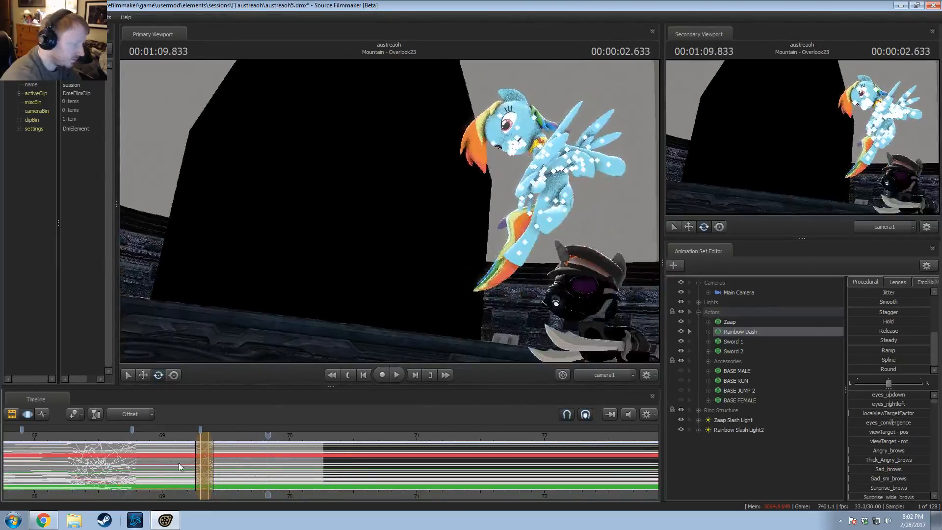
# Step: Extend the spline edit's ease-out to about 69.73 s and play back the transition
pyautogui.moveTo(211, 454); pyautogui.dragTo(256, 453)
pyautogui.press('space')
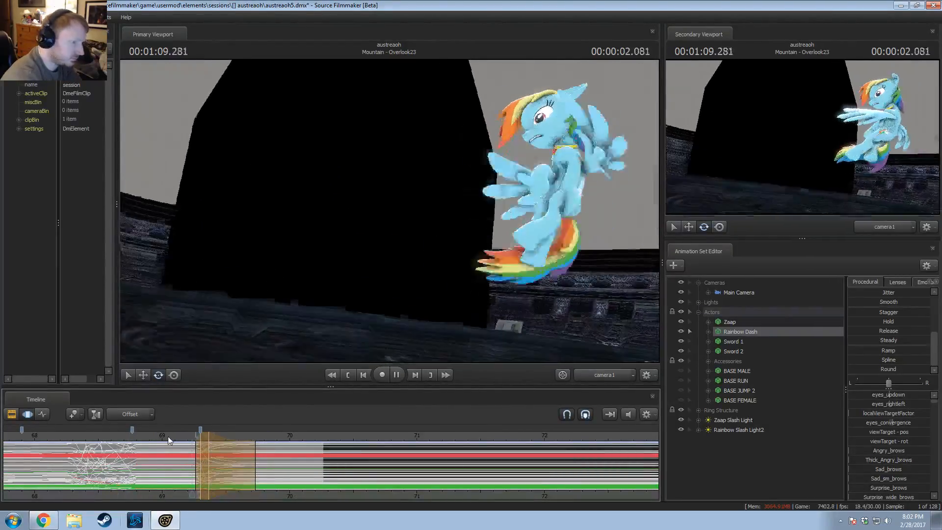
pyautogui.press('space')
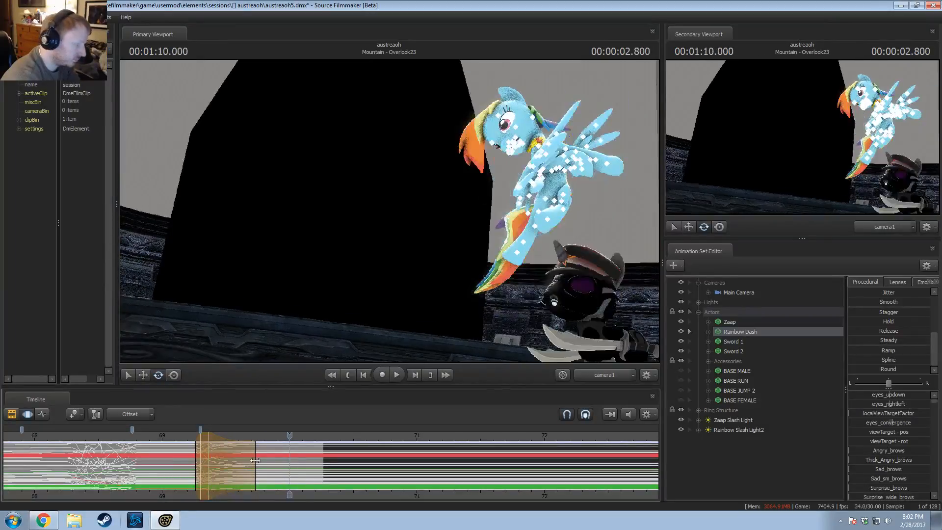
# Step: Undo the last ease-out changes to Rainbow Dash's spline edit and play back the transition
pyautogui.scroll(2, 228, 465)
pyautogui.moveTo(228, 475); pyautogui.dragTo(215, 479)
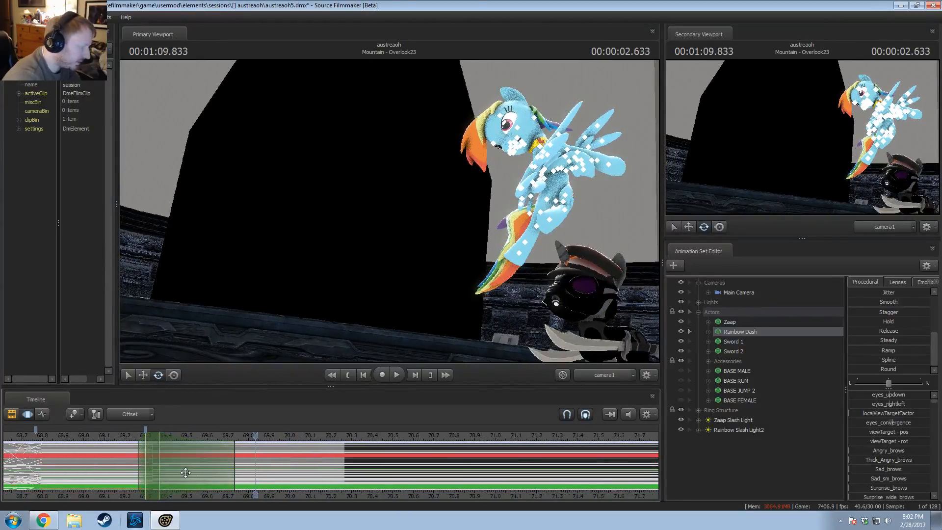
pyautogui.hotkey('ctrl', 'z')
pyautogui.hotkey('ctrl', 'z')
pyautogui.press('space')
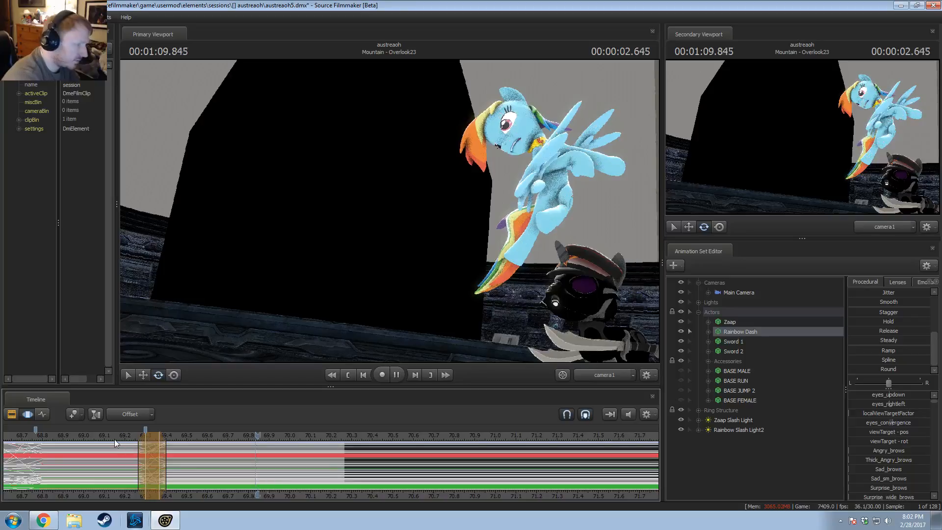
pyautogui.click(114, 434)
pyautogui.press('space')
pyautogui.scroll(2, 101, 463)
pyautogui.moveTo(95, 484); pyautogui.dragTo(171, 483, button='middle')
pyautogui.click(82, 443)
pyautogui.press('space')
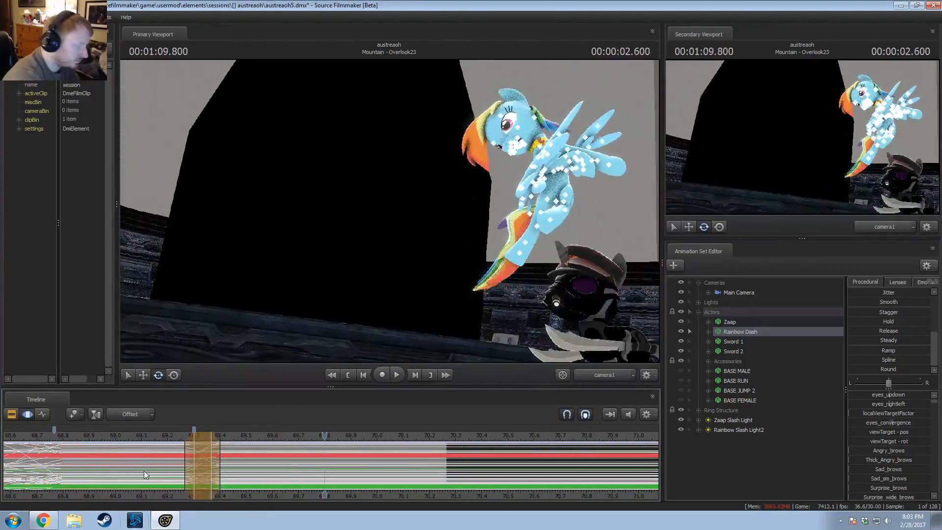
# Step: Shift the short time selection slightly earlier and play back the transition into the new pose
pyautogui.click(187, 437)
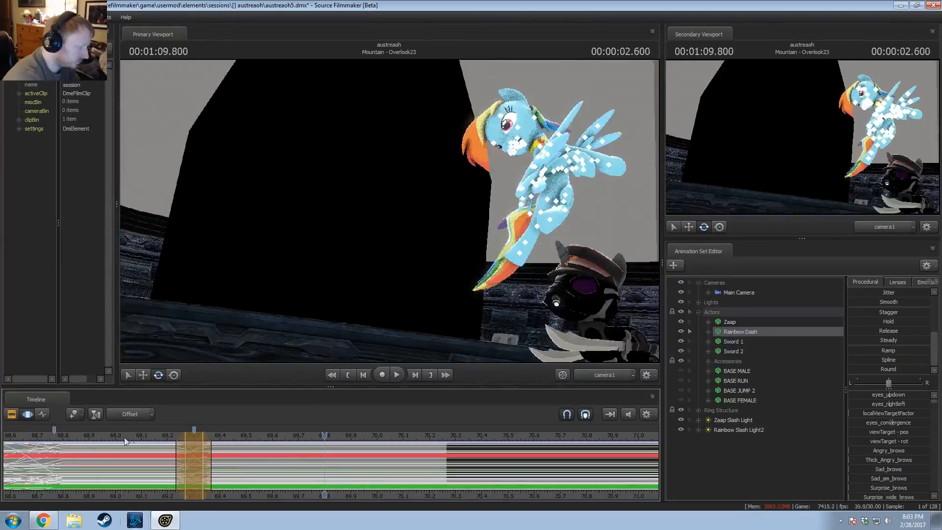
pyautogui.click(73, 436)
pyautogui.press('space')
pyautogui.press('space')
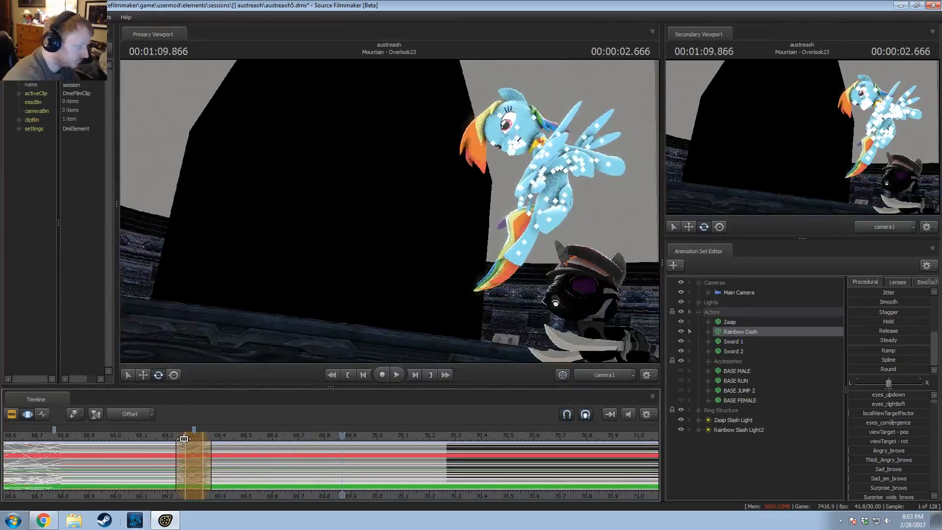
# Step: Select the span from about 69.33 s to 70.3 s and apply the Round preset to Rainbow Dash
pyautogui.moveTo(180, 445); pyautogui.dragTo(516, 462)
pyautogui.moveTo(867, 369); pyautogui.dragTo(932, 369)
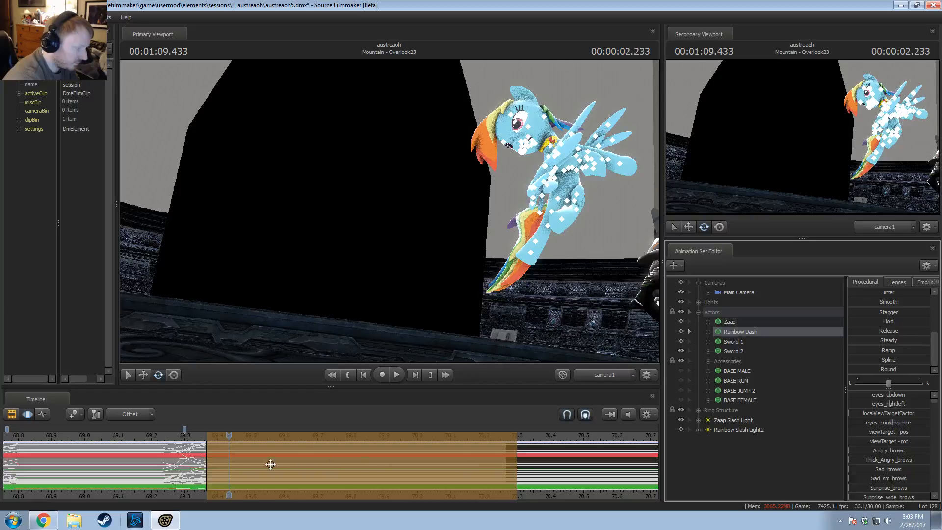
pyautogui.press('Return')
pyautogui.moveTo(206, 466); pyautogui.dragTo(195, 462)
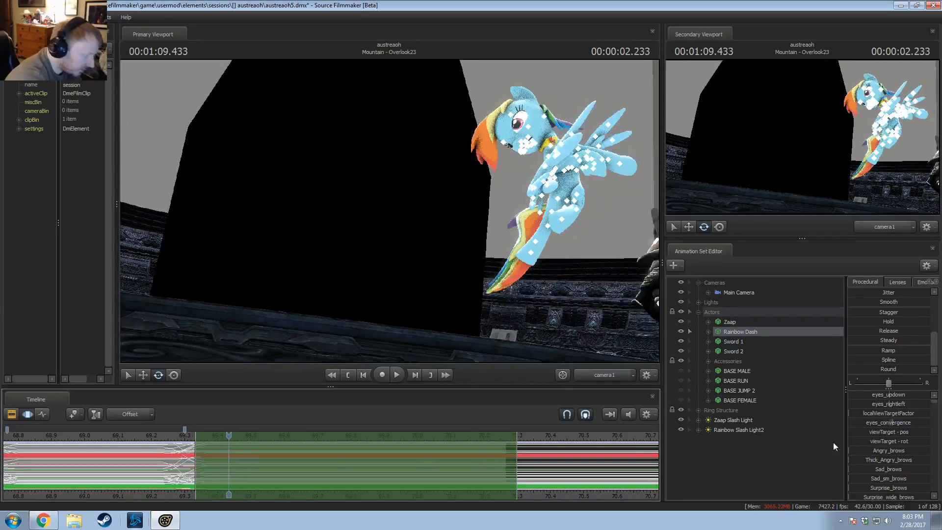
pyautogui.click(878, 372)
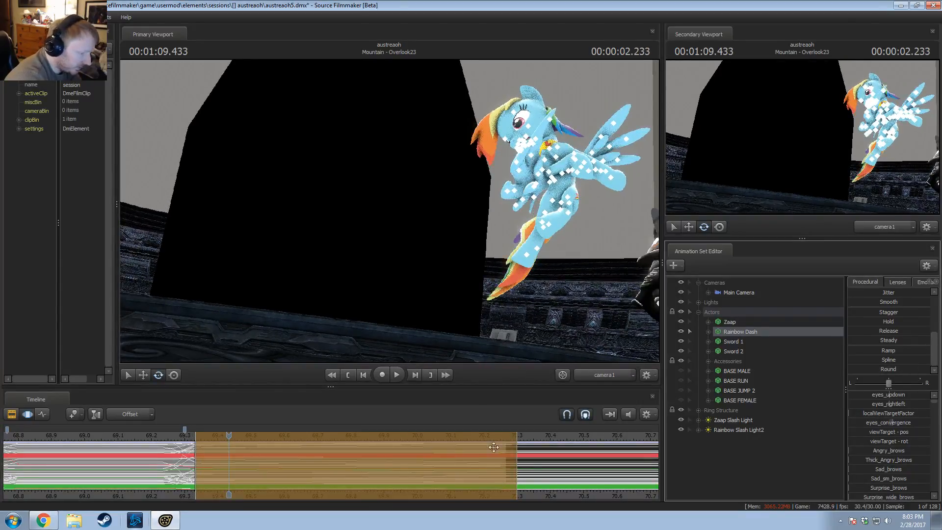
# Step: Play back the pony's motion into the new pose repeatedly, starting from points between about 68.1 s and 69.2 s
pyautogui.click(42, 440)
pyautogui.press('space')
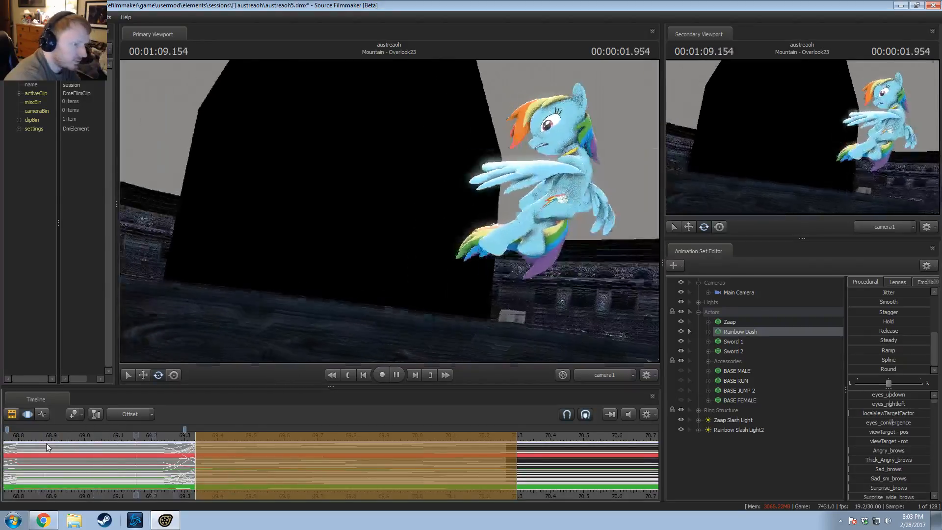
pyautogui.press('space')
pyautogui.scroll(-1, 92, 467)
pyautogui.scroll(-2, 91, 471)
pyautogui.click(68, 439)
pyautogui.press('space')
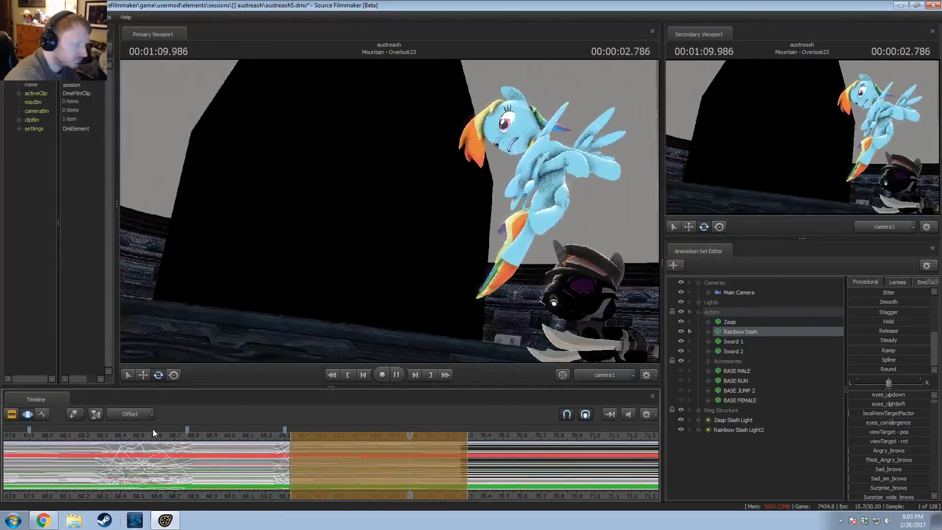
pyautogui.press('space')
pyautogui.click(218, 440)
pyautogui.press('space')
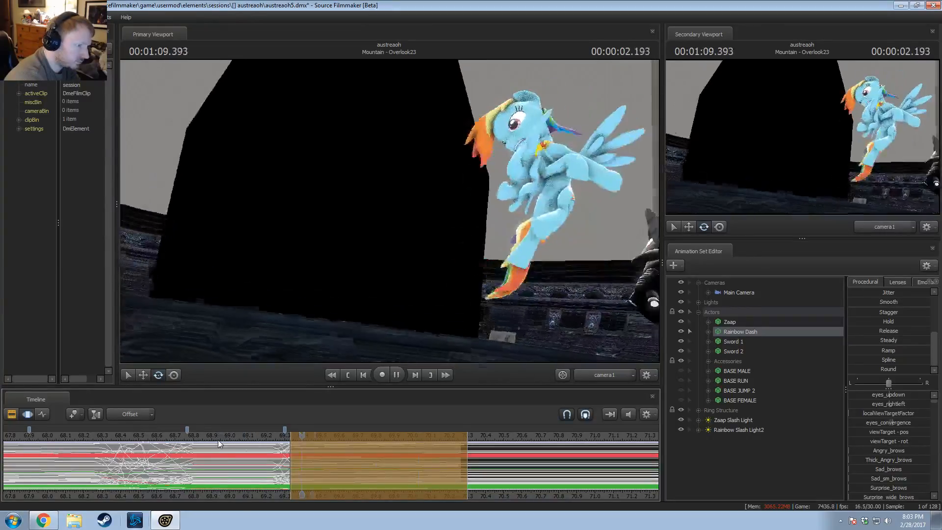
pyautogui.press('space')
pyautogui.scroll(1, 222, 440)
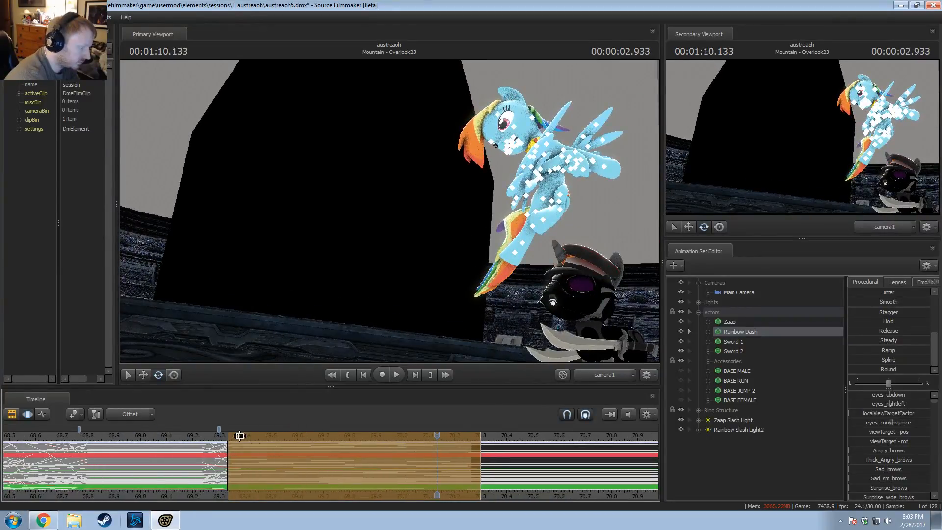
pyautogui.click(193, 438)
pyautogui.press('space')
pyautogui.press('space')
pyautogui.scroll(1, 207, 460)
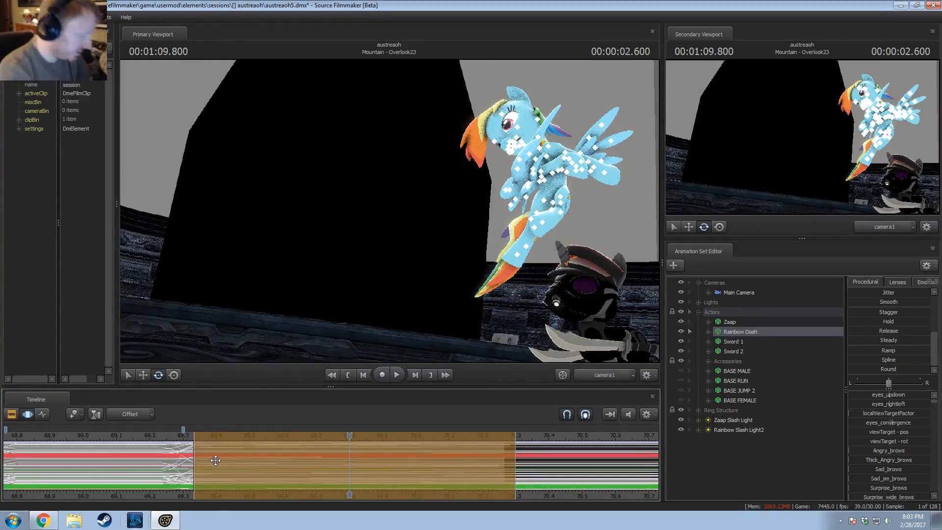
# Step: Select the span from about 68.8 s to 69.23 s, apply the Round preset to Rainbow Dash, and mute the timeline audio
pyautogui.scroll(-1, 175, 455)
pyautogui.click(74, 436)
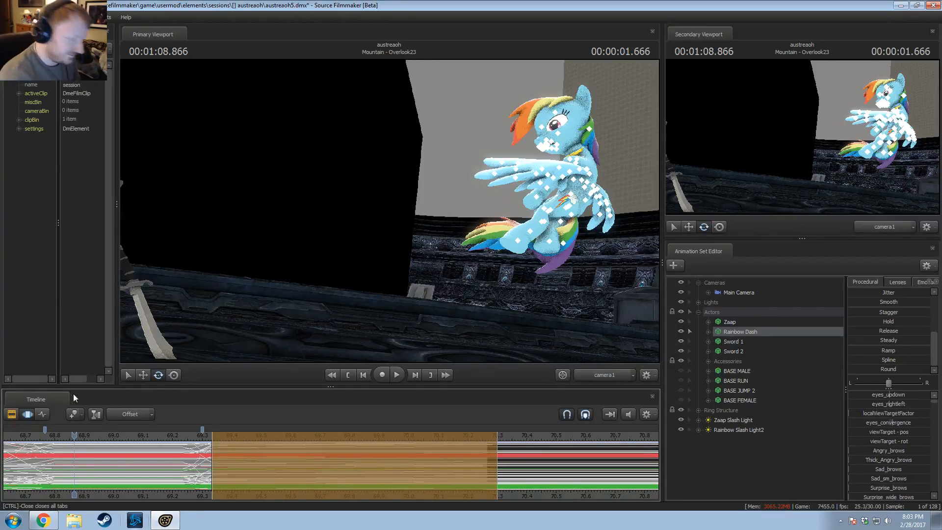
pyautogui.scroll(-3, 124, 456)
pyautogui.click(143, 436)
pyautogui.scroll(2, 145, 471)
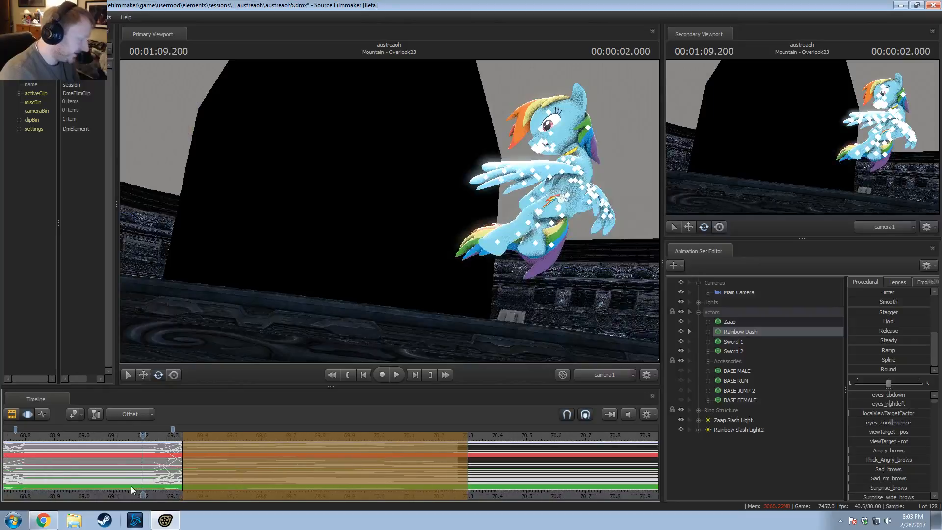
pyautogui.moveTo(197, 494); pyautogui.dragTo(336, 493, button='middle')
pyautogui.press('shift')
pyautogui.keyDown('shift'); pyautogui.moveTo(288, 466); pyautogui.dragTo(162, 488); pyautogui.keyUp('shift')
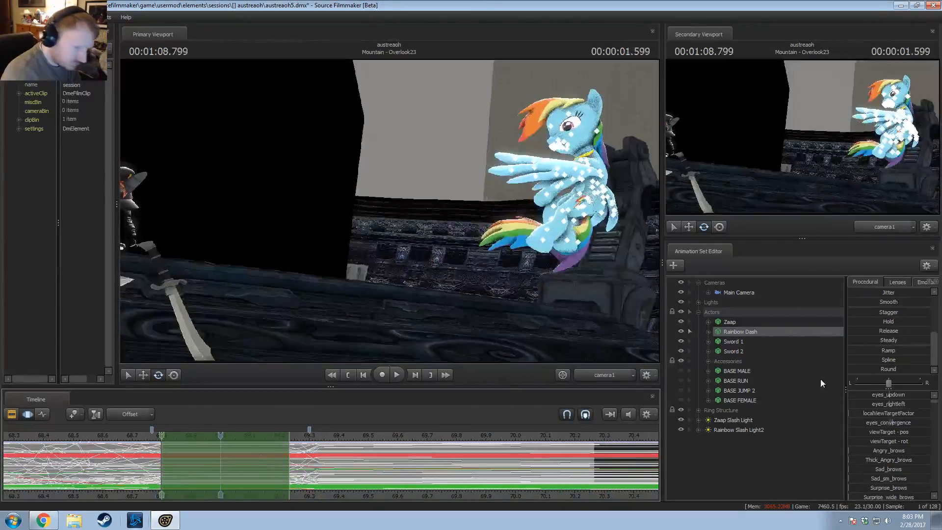
pyautogui.doubleClick(887, 368)
pyautogui.click(626, 411)
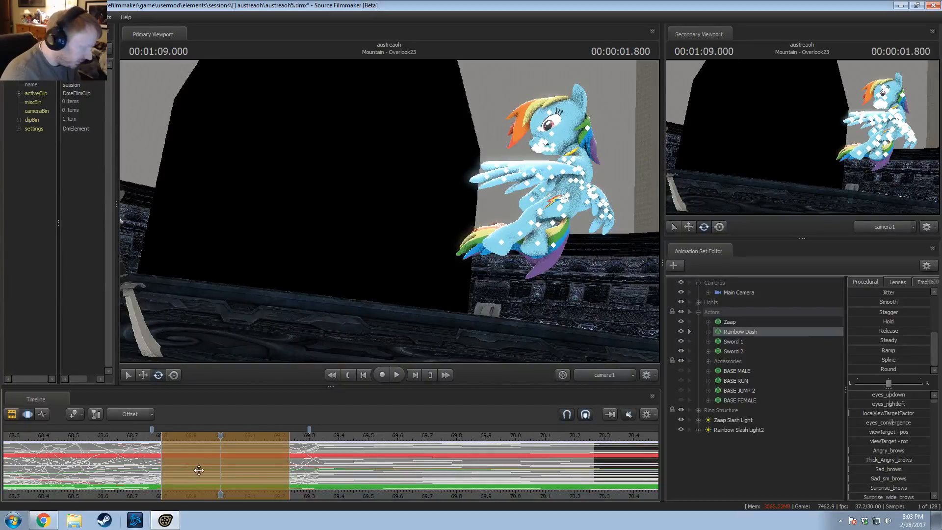
# Step: Try extending the start of the Round edit back to about 68.77 s, play it back, and discard the edit
pyautogui.click(159, 462)
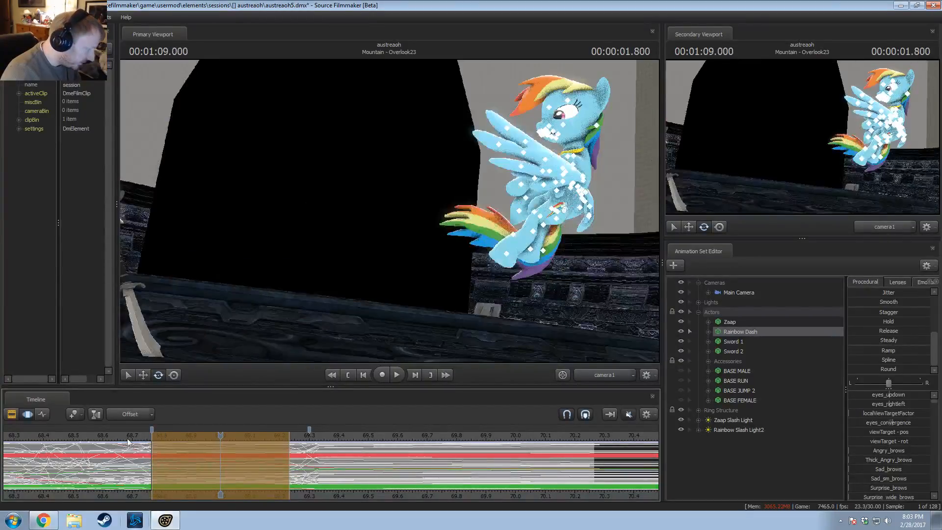
pyautogui.click(76, 437)
pyautogui.press('space')
pyautogui.press('space')
pyautogui.press('Escape')
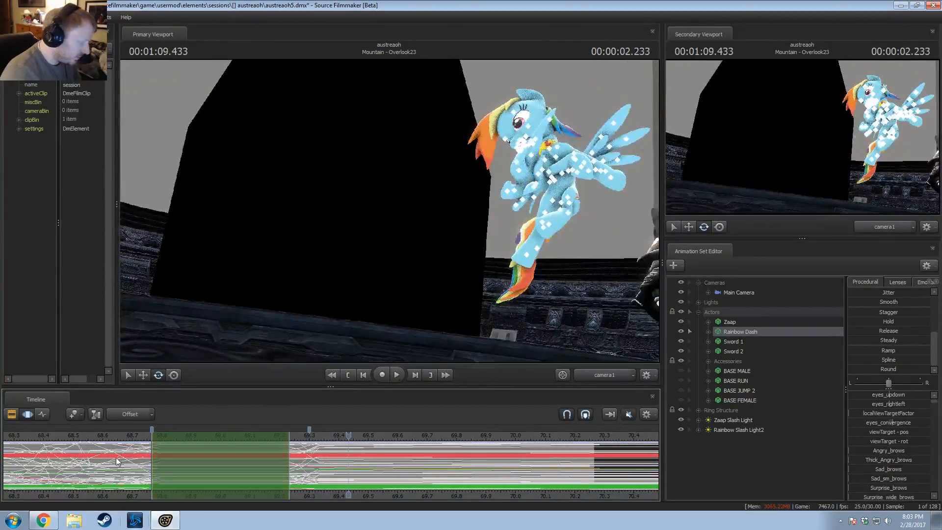
# Step: Reselect the span from about 68.8 s to 69.23 s, apply the Round preset again, and play back the transition
pyautogui.scroll(2, 122, 455)
pyautogui.press('shift')
pyautogui.keyDown('shift'); pyautogui.moveTo(81, 449); pyautogui.dragTo(260, 452); pyautogui.keyUp('shift')
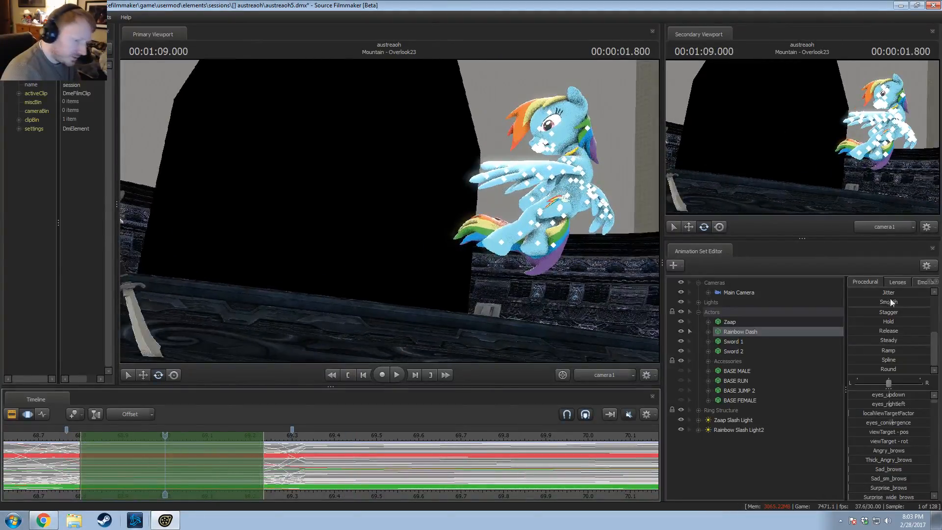
pyautogui.moveTo(887, 369); pyautogui.dragTo(889, 370)
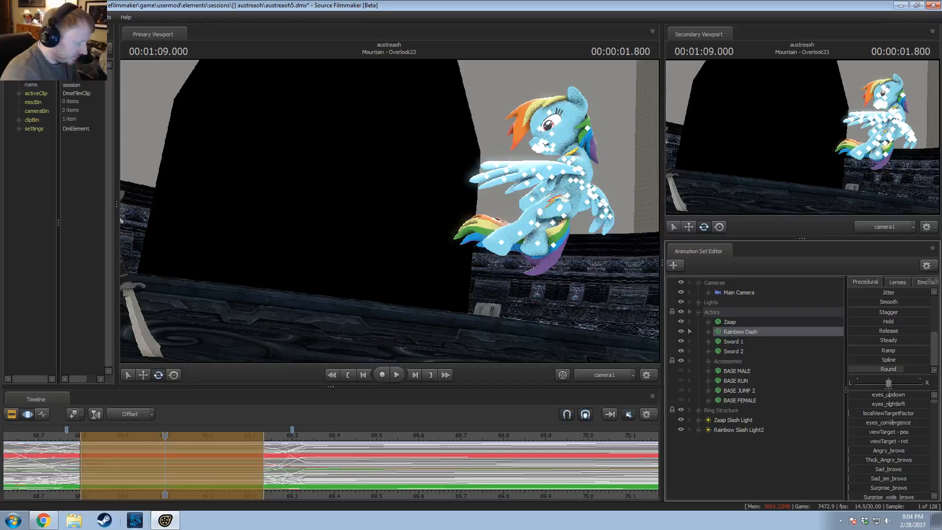
pyautogui.click(62, 433)
pyautogui.press('space')
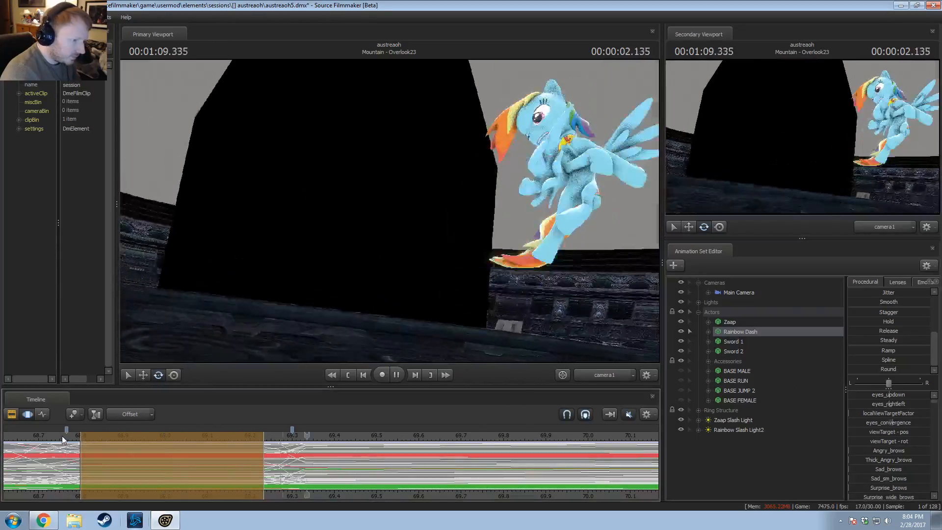
pyautogui.press('space')
# Step: Undo the last Round edit and apply the Round preset over a selection from about 68.77 s to 69.23 s
pyautogui.scroll(-2, 64, 438)
pyautogui.click(131, 432)
pyautogui.hotkey('ctrl', 'z')
pyautogui.moveTo(134, 435); pyautogui.dragTo(182, 454)
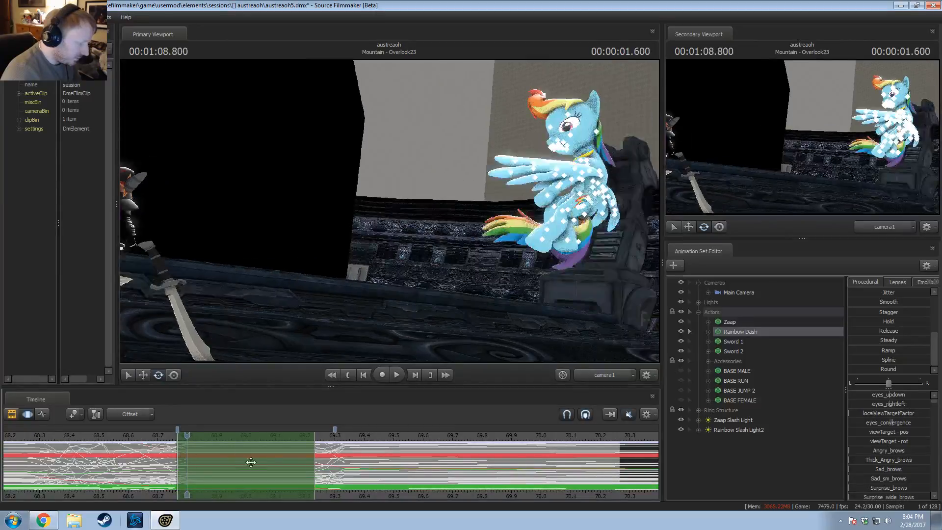
pyautogui.moveTo(860, 369); pyautogui.dragTo(865, 369)
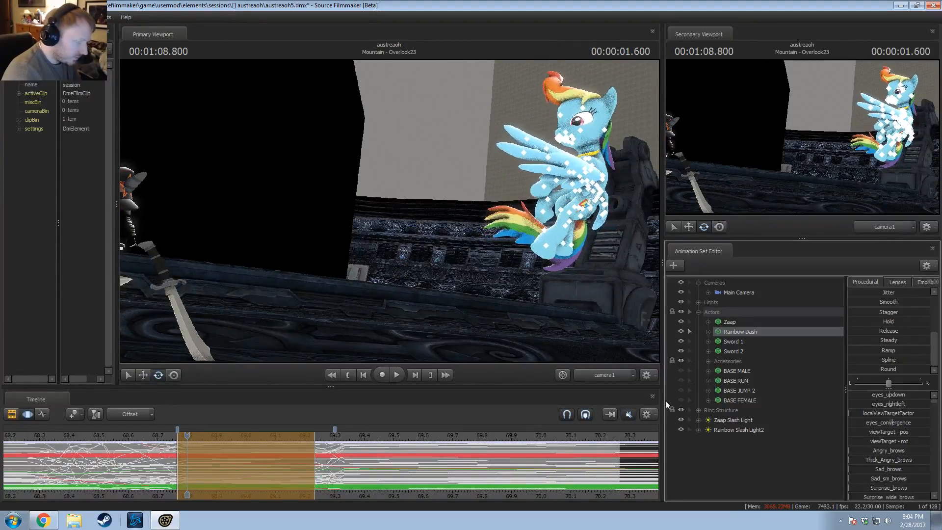
# Step: Play back the reworked transition from about 68.65 s and again from about 68.2 s
pyautogui.click(137, 435)
pyautogui.press('space')
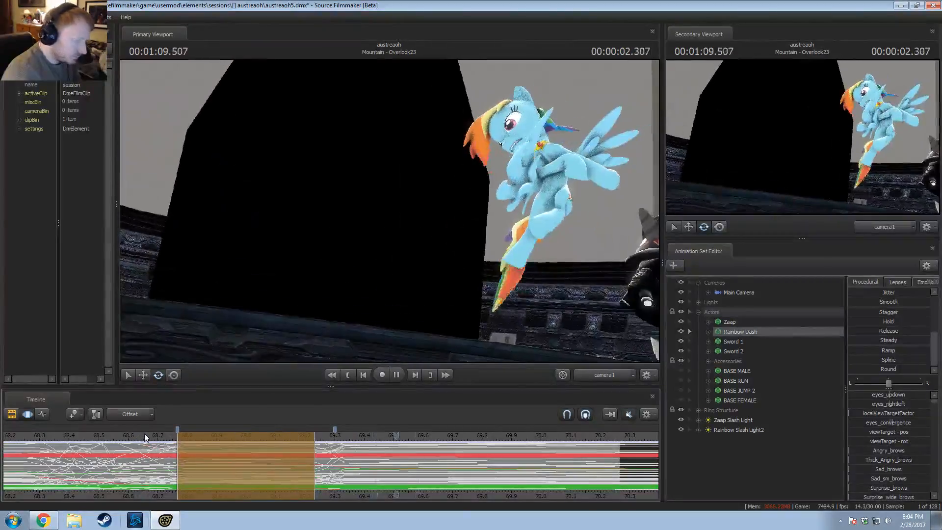
pyautogui.click(144, 434)
pyautogui.press('space')
pyautogui.press('space')
pyautogui.press('shift')
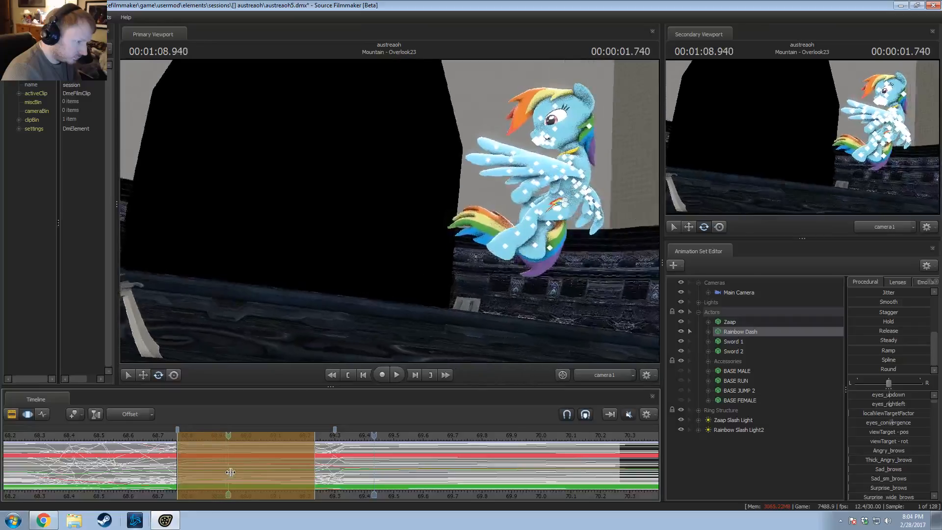
pyautogui.moveTo(54, 495); pyautogui.dragTo(20, 495)
pyautogui.scroll(-3, 22, 495)
pyautogui.press('space')
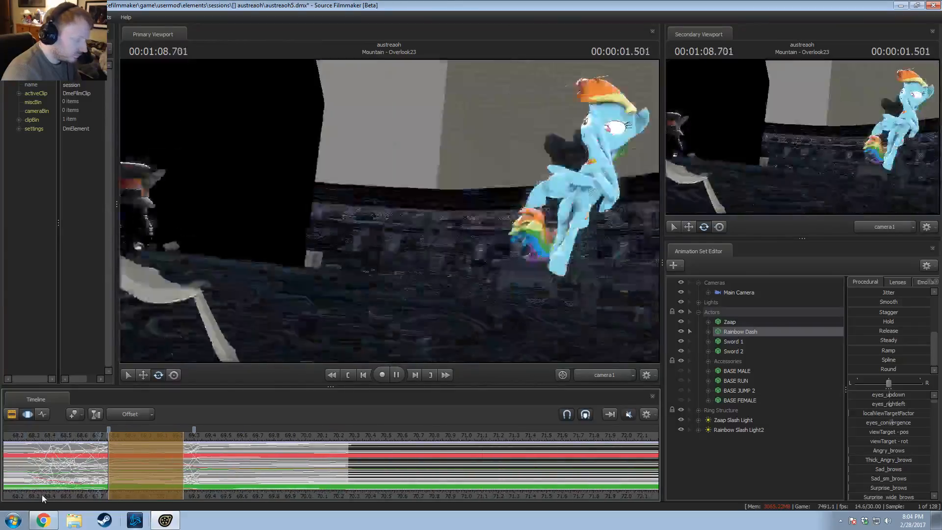
pyautogui.moveTo(57, 494); pyautogui.dragTo(201, 485, button='middle')
pyautogui.press('space')
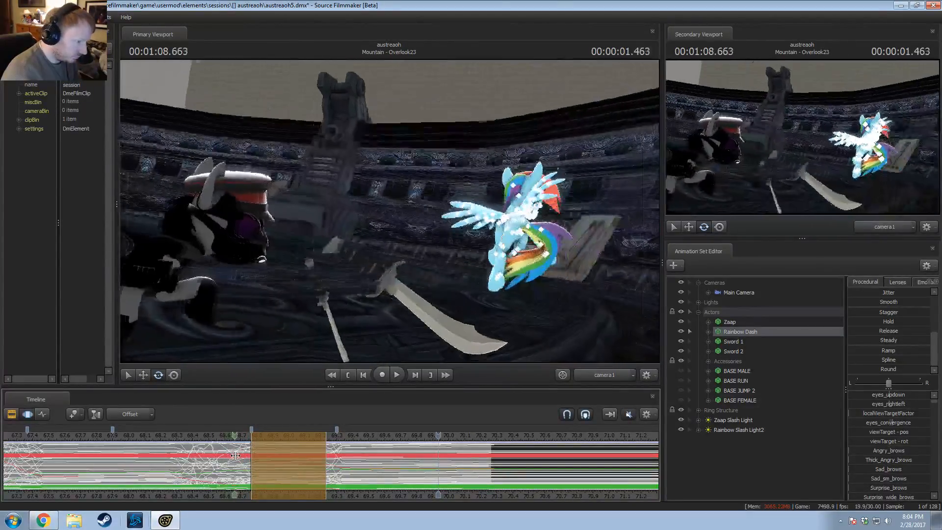
# Step: Make a time selection from about 68.6 s to 68.8 s centred on 68.7 s, with falloff on both sides
pyautogui.scroll(5, 230, 457)
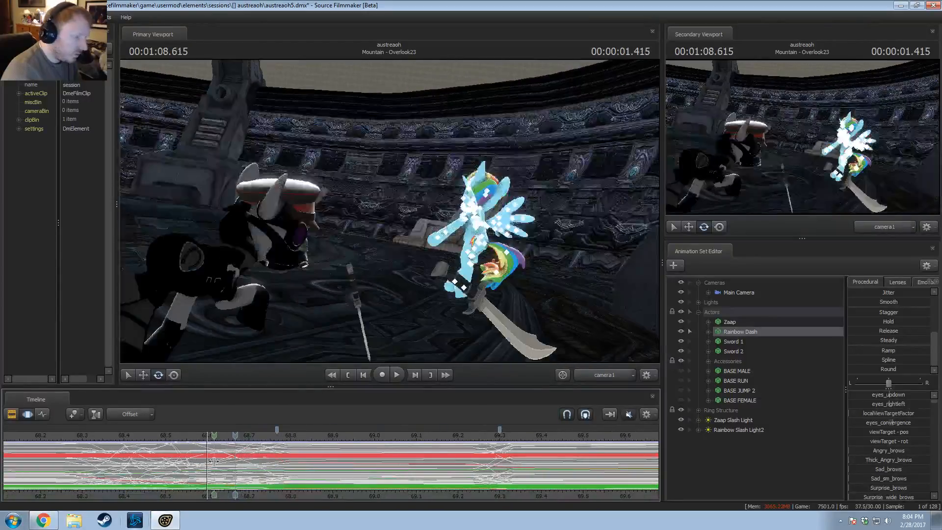
pyautogui.moveTo(214, 461); pyautogui.dragTo(280, 464)
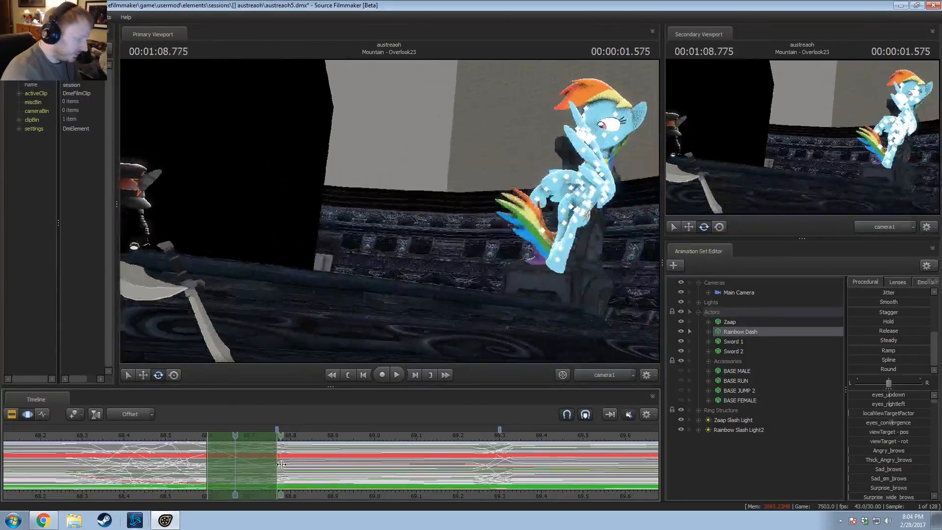
pyautogui.keyDown('shift'); pyautogui.click(251, 463); pyautogui.keyUp('shift')
pyautogui.keyDown('shift'); pyautogui.scroll(3, 252, 463); pyautogui.keyUp('shift')
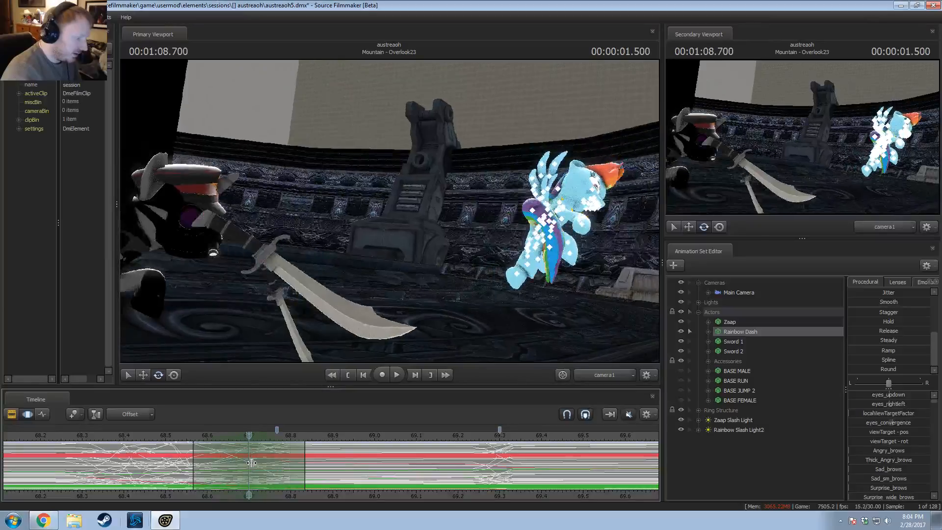
# Step: Switch to the Work Camera near the pony and rotate its Chest1 and Chest2 joints at 00:01:08.700
pyautogui.keyDown('ctrl'); pyautogui.click(581, 376); pyautogui.keyUp('ctrl')
pyautogui.moveTo(496, 289); pyautogui.dragTo(388, 211)
pyautogui.press('w')
pyautogui.click(398, 213)
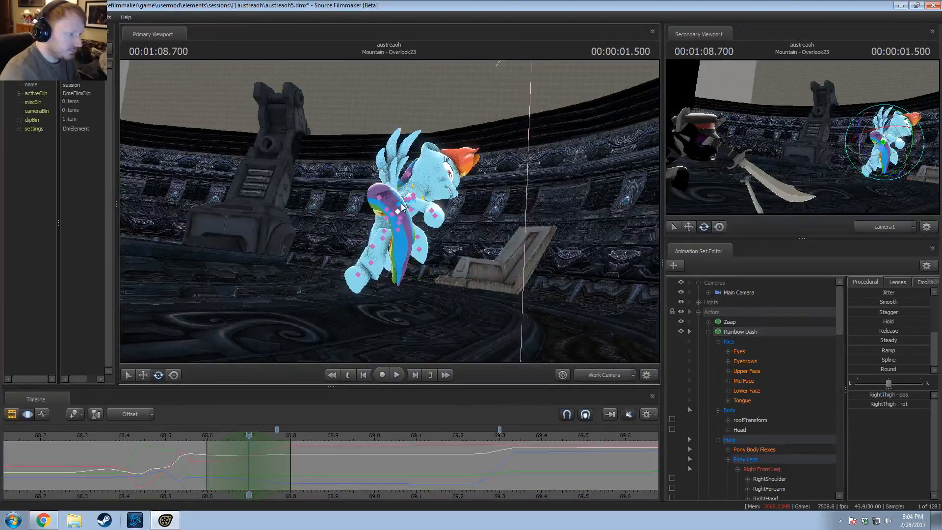
pyautogui.keyDown('ctrl'); pyautogui.click(410, 201); pyautogui.keyUp('ctrl')
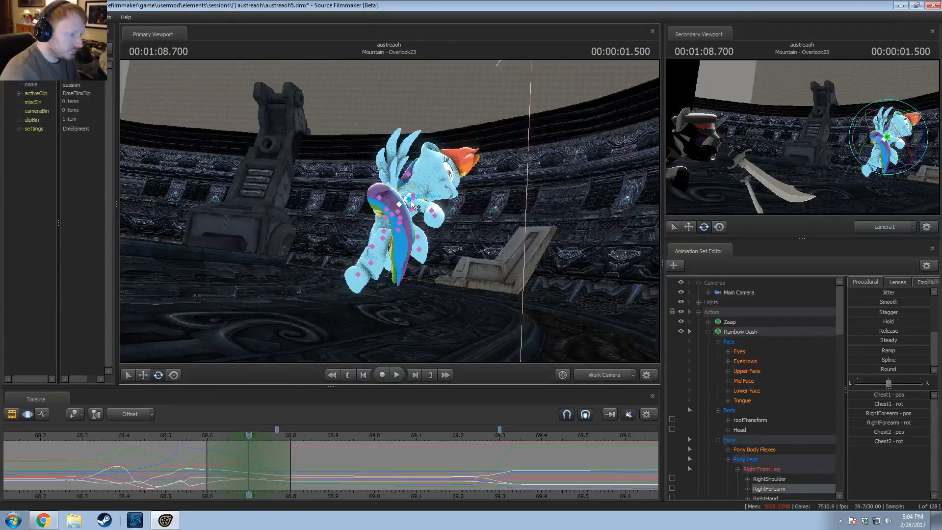
pyautogui.keyDown('ctrl'); pyautogui.click(411, 204); pyautogui.keyUp('ctrl')
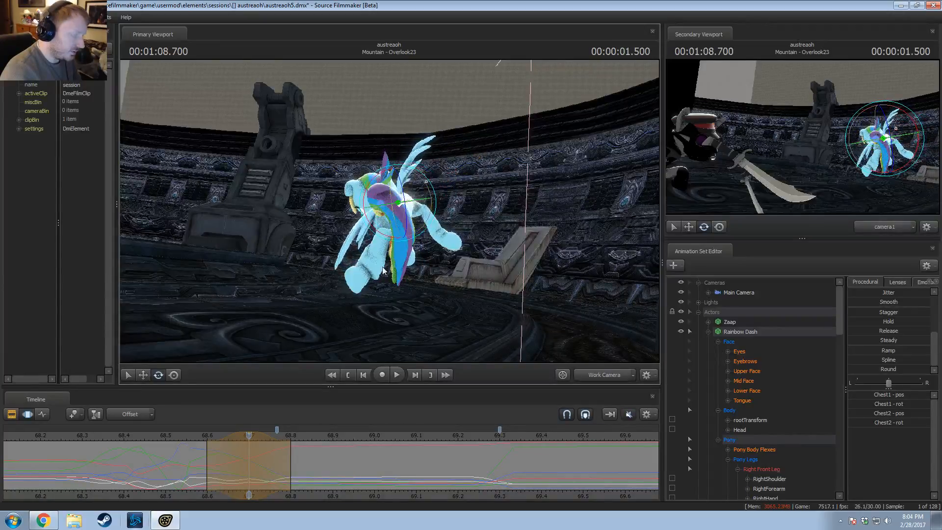
pyautogui.press('shift')
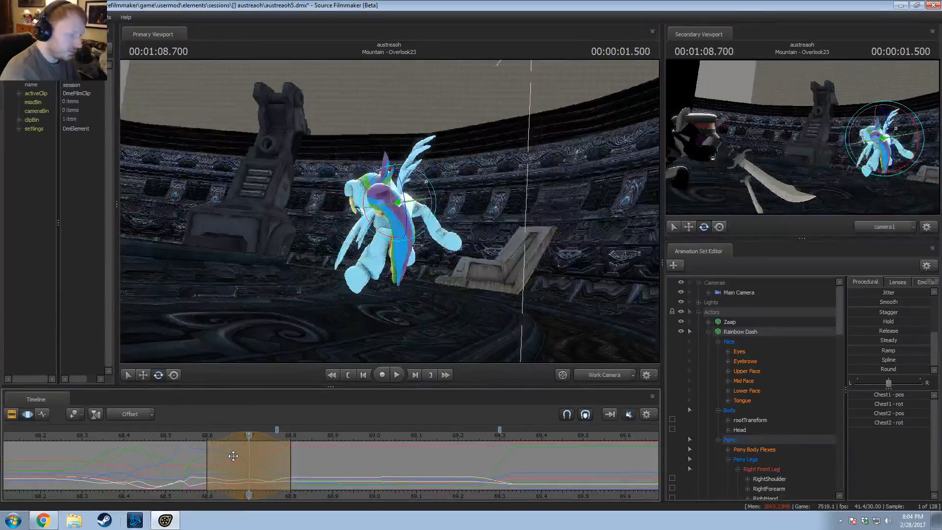
# Step: Extend the time selection to start at about 68.53 s, keeping its end at 68.8 s
pyautogui.press('shift')
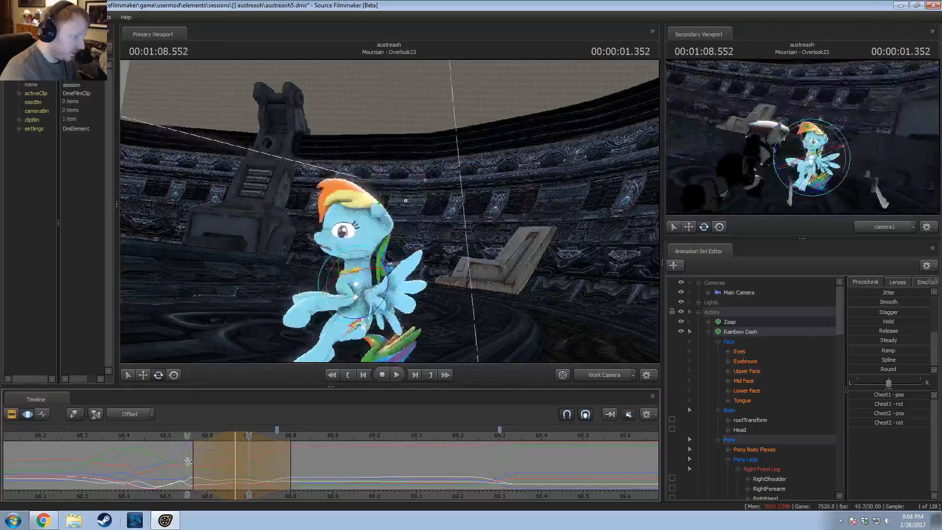
pyautogui.press('shift')
pyautogui.moveTo(184, 457); pyautogui.dragTo(179, 458)
pyautogui.press('shift')
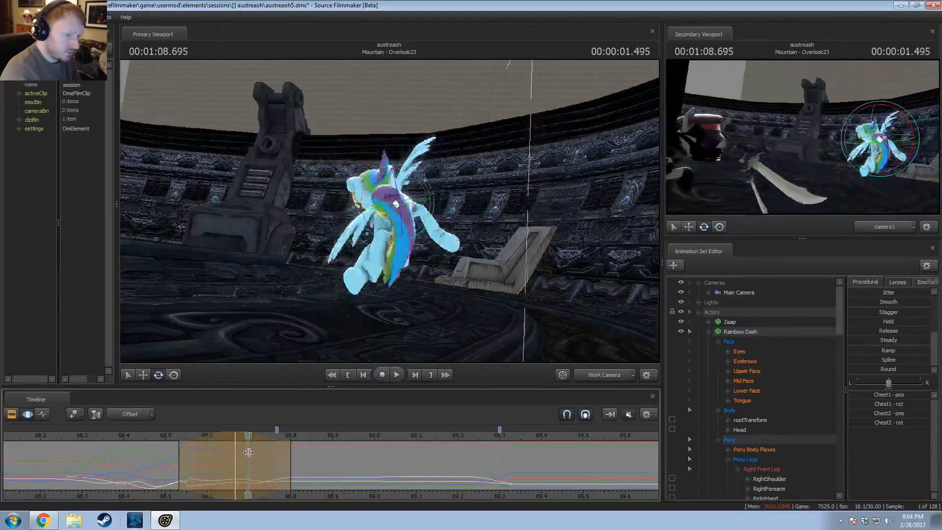
# Step: Play back the spin from about 68.43 s and again from about 68.3 s
pyautogui.click(134, 438)
pyautogui.press('space')
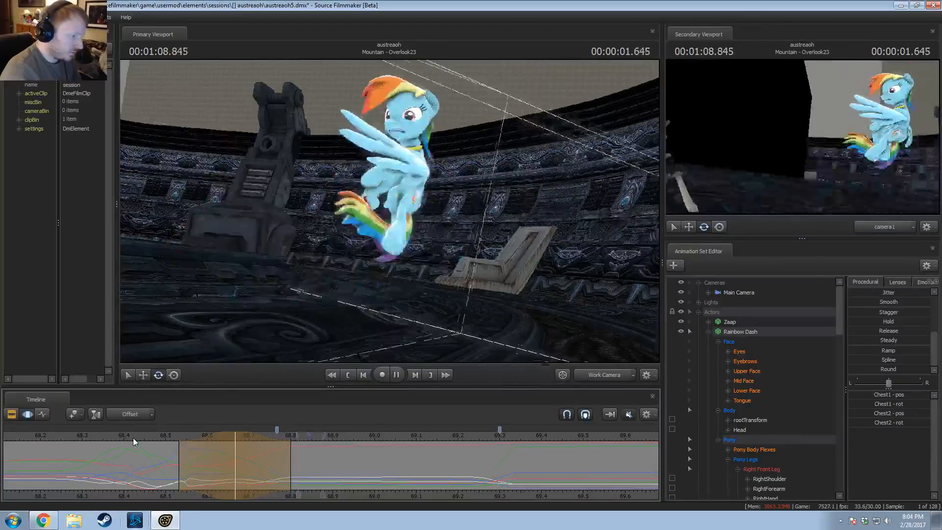
pyautogui.press('space')
pyautogui.click(81, 437)
pyautogui.press('space')
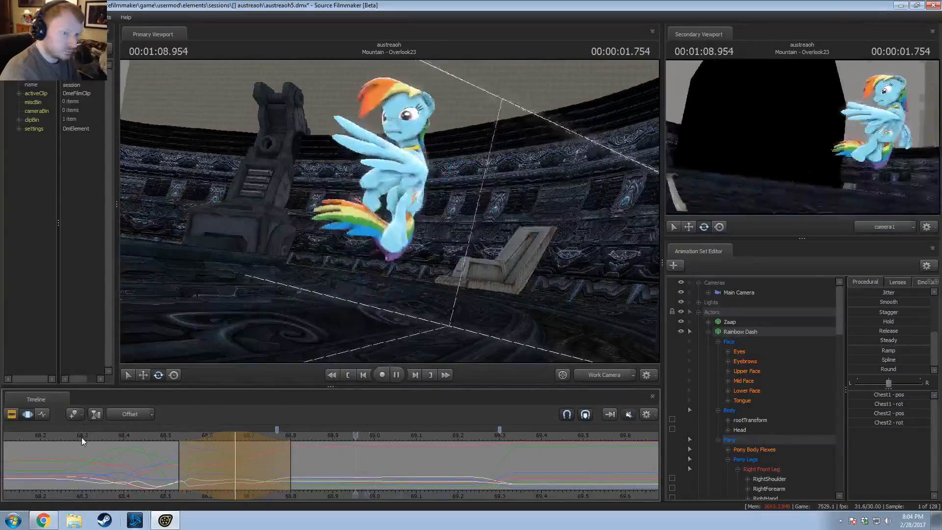
pyautogui.press('space')
# Step: Rotate the pony's Chest1 and Chest2 joints at 00:01:08.666 and scrub through the selection to check the spin
pyautogui.scroll(-3, 85, 451)
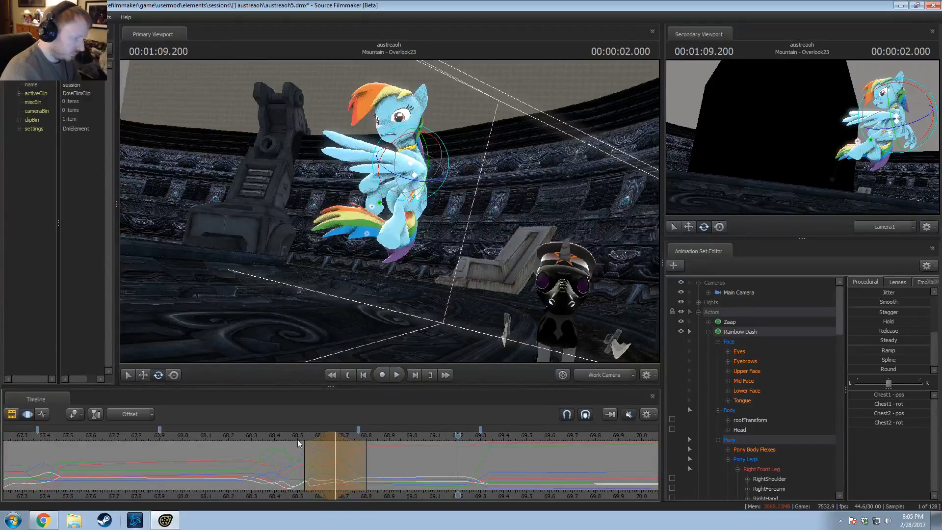
pyautogui.click(336, 447)
pyautogui.moveTo(390, 276); pyautogui.dragTo(391, 219)
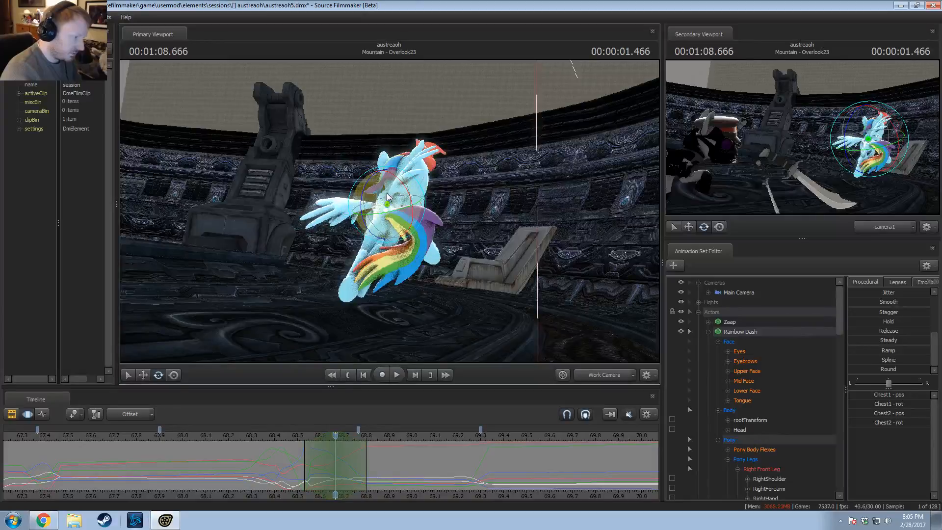
pyautogui.moveTo(251, 459); pyautogui.dragTo(319, 470)
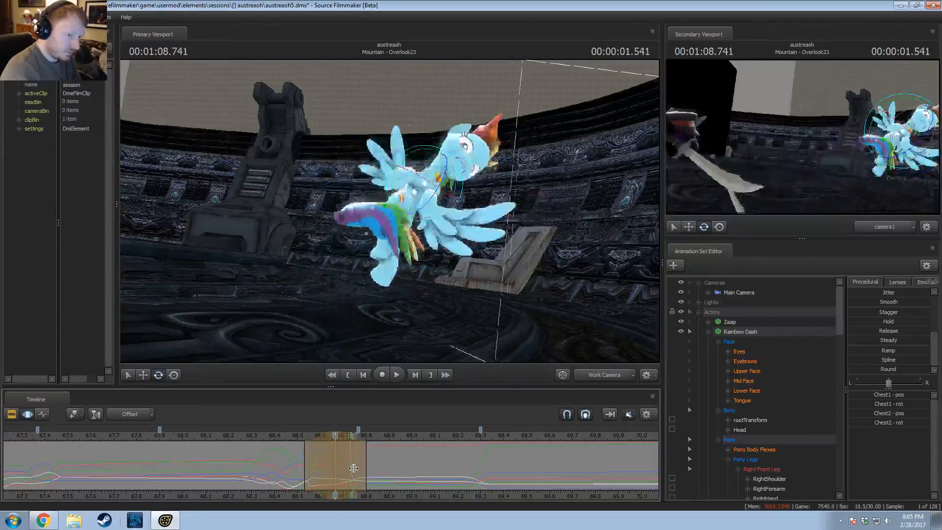
# Step: Play back the chest edit from about 68.4 s, 67.7 s and 68.2 s
pyautogui.click(273, 438)
pyautogui.press('space')
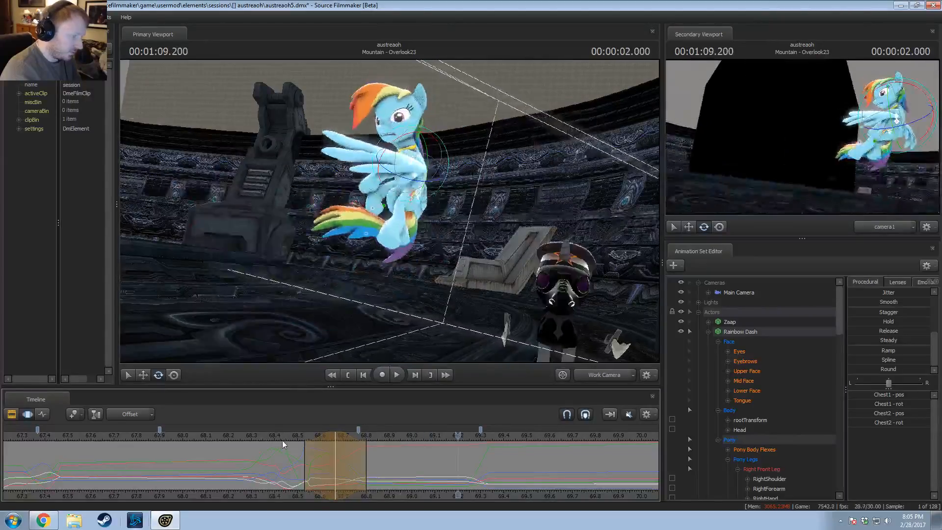
pyautogui.click(117, 434)
pyautogui.press('space')
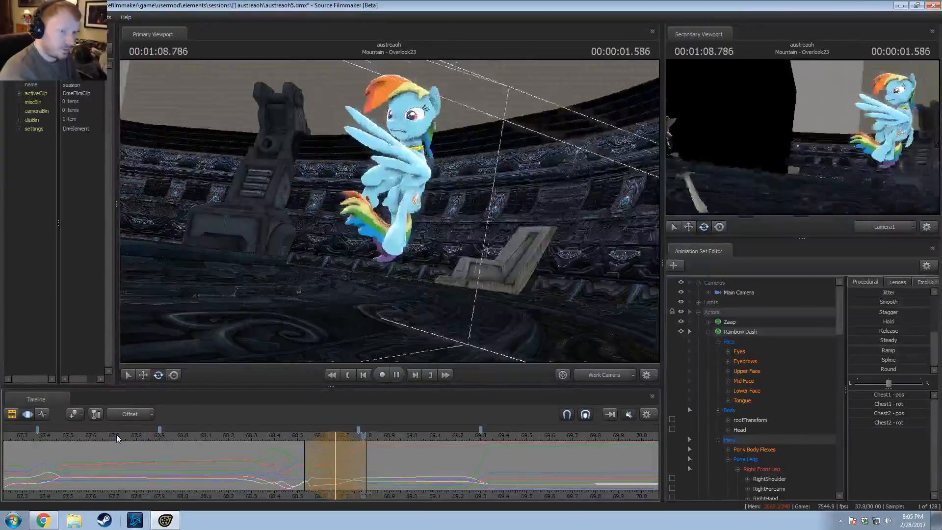
pyautogui.click(231, 437)
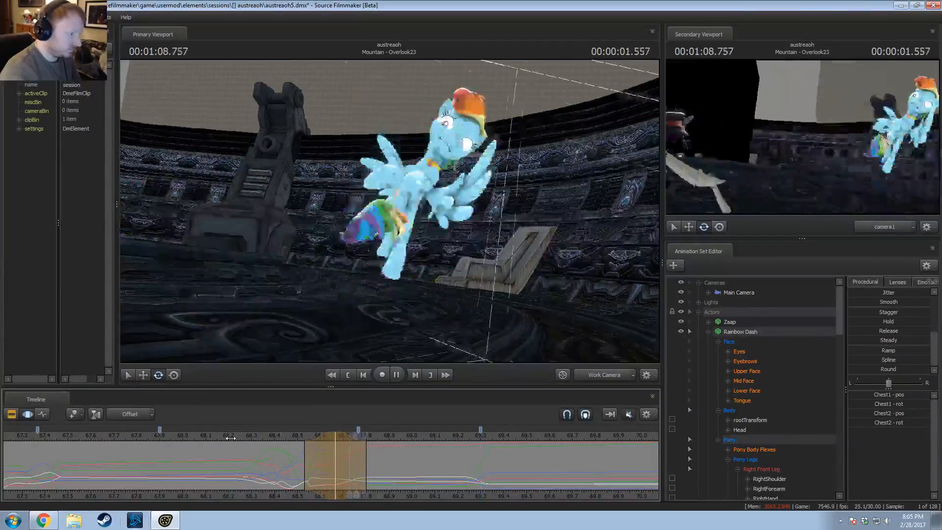
pyautogui.press('space')
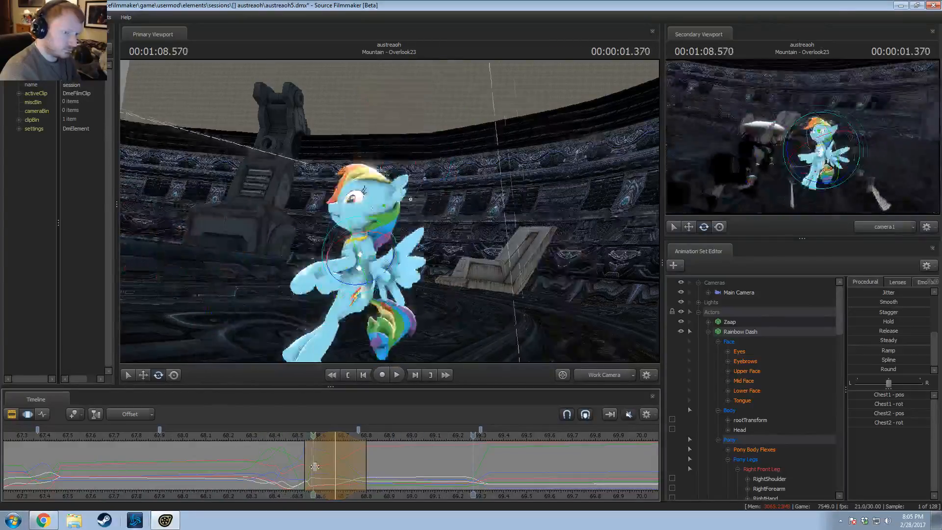
# Step: Extend the falloff start of the time selection around 00:01:08.666 to about 68.27 s and review the motion
pyautogui.moveTo(353, 465)
pyautogui.mouseDown()
pyautogui.moveTo(376, 459)
pyautogui.moveTo(243, 474)
pyautogui.moveTo(359, 469)
pyautogui.moveTo(305, 468)
pyautogui.moveTo(368, 450)
pyautogui.moveTo(345, 456)
pyautogui.mouseUp()
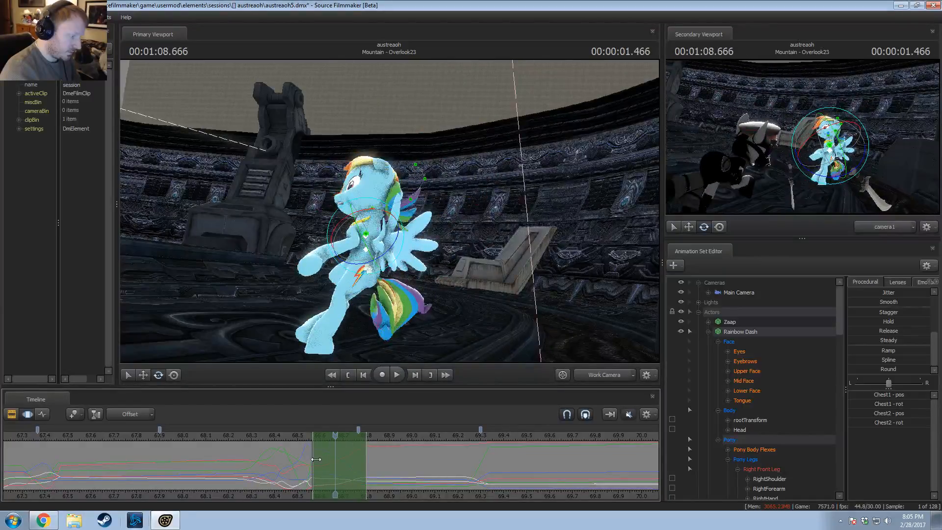
pyautogui.moveTo(310, 458); pyautogui.dragTo(244, 458)
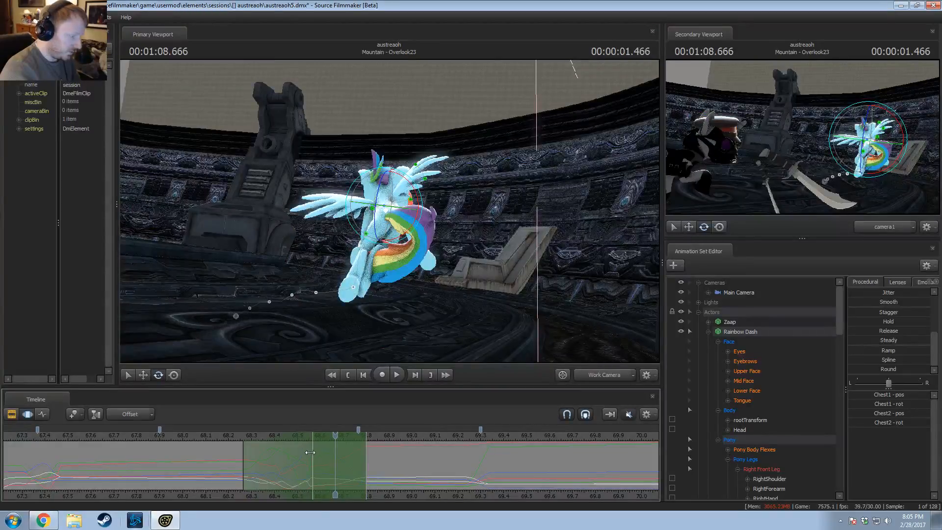
pyautogui.press('space')
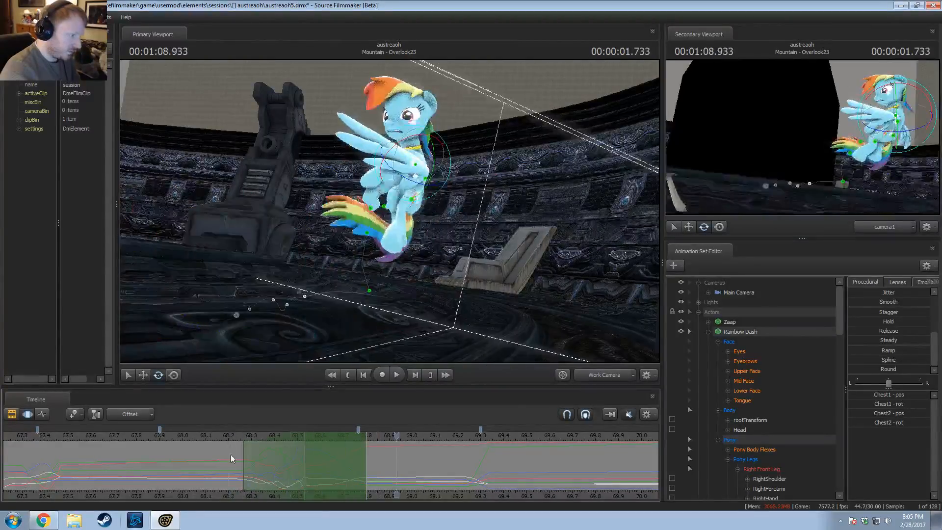
pyautogui.press('space')
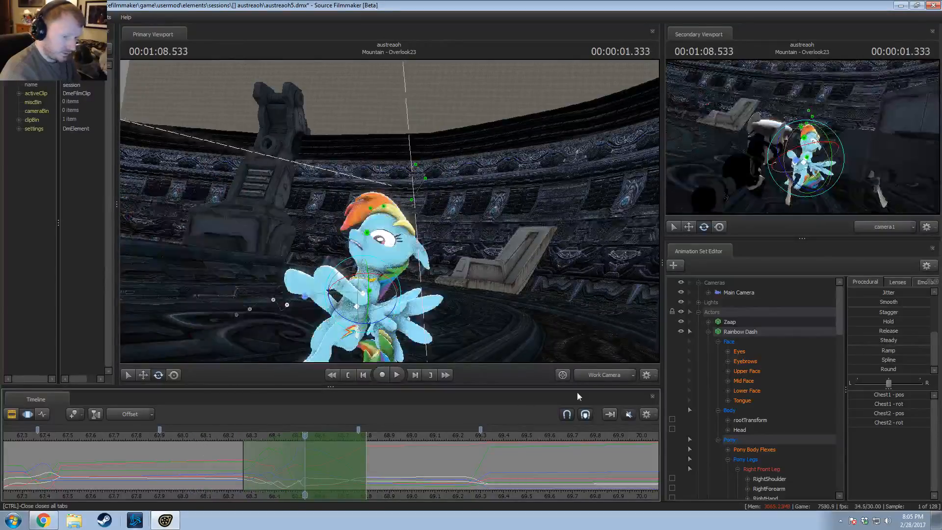
pyautogui.press('space')
pyautogui.press('space')
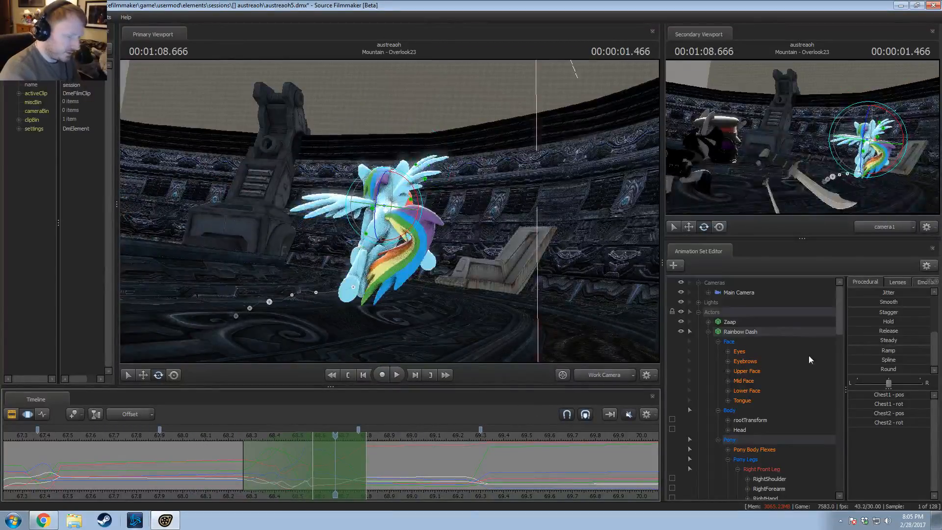
# Step: Select all of Rainbow Dash's controls, move the selection's inner start handle to about 68.53 s and play back from about 68.1 s
pyautogui.click(737, 334)
pyautogui.moveTo(311, 454); pyautogui.dragTo(303, 454)
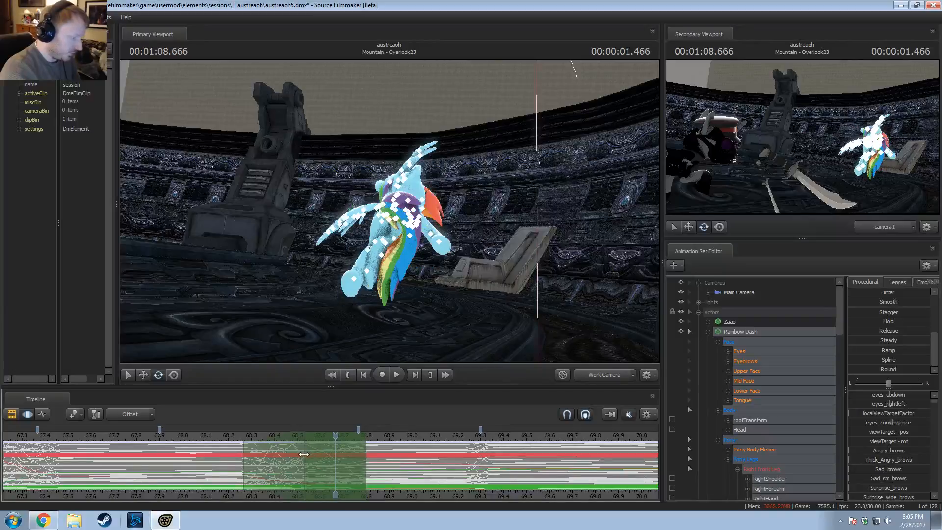
pyautogui.click(203, 442)
pyautogui.press('space')
pyautogui.press('space')
# Step: Play back the whole flight into the spin from about 66.65 s, 67.2 s and 67.6 s
pyautogui.moveTo(226, 462); pyautogui.dragTo(408, 438)
pyautogui.scroll(-4, 408, 438)
pyautogui.click(197, 435)
pyautogui.press('space')
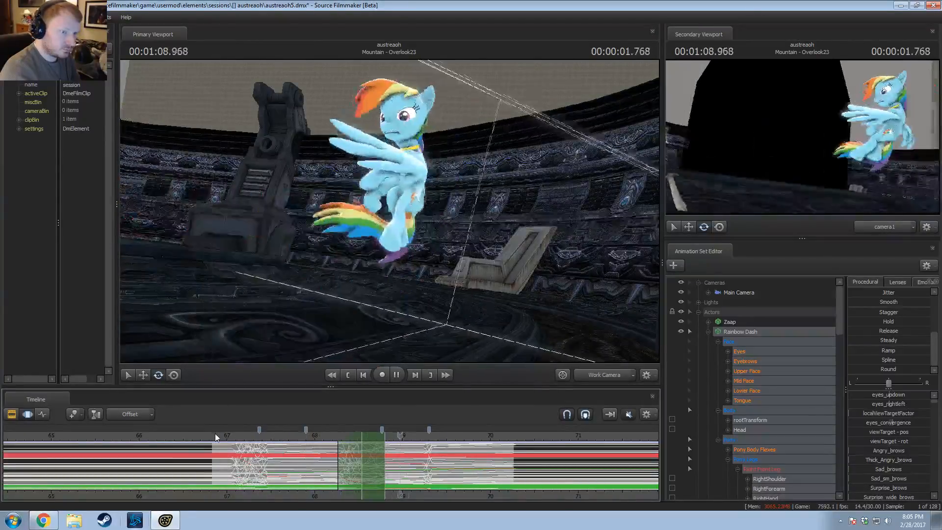
pyautogui.click(243, 437)
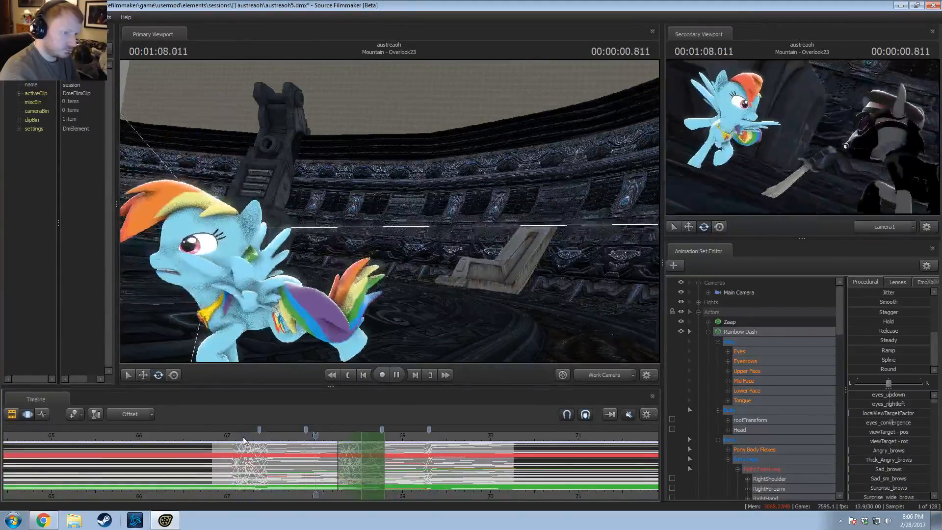
pyautogui.click(243, 436)
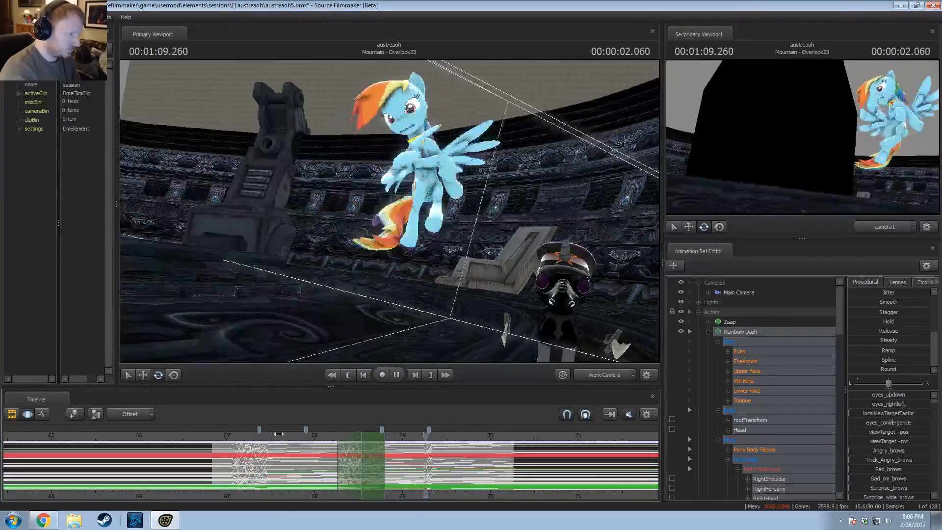
pyautogui.press('space')
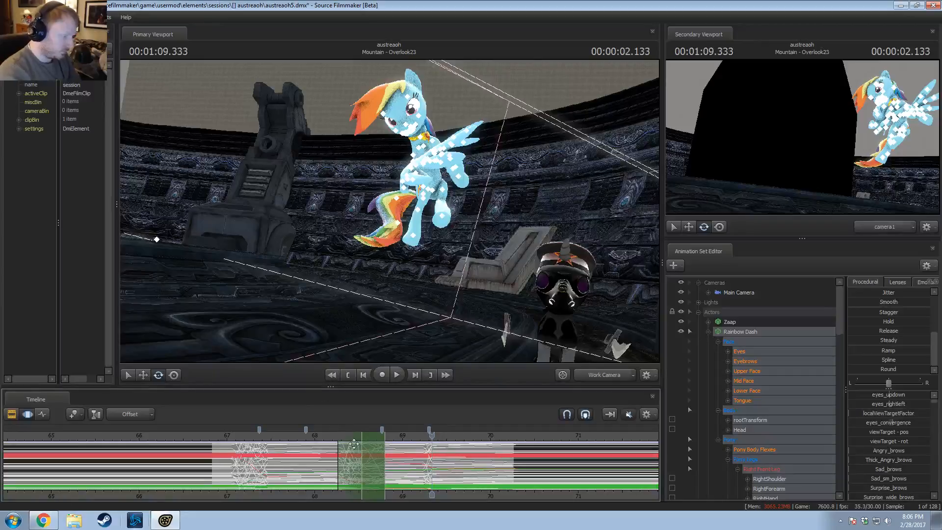
pyautogui.scroll(2, 360, 449)
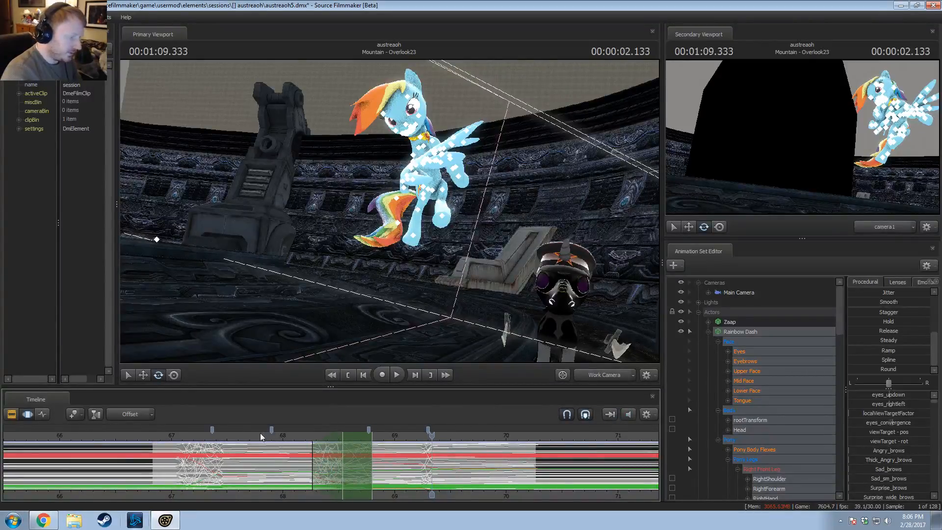
pyautogui.click(235, 437)
pyautogui.press('space')
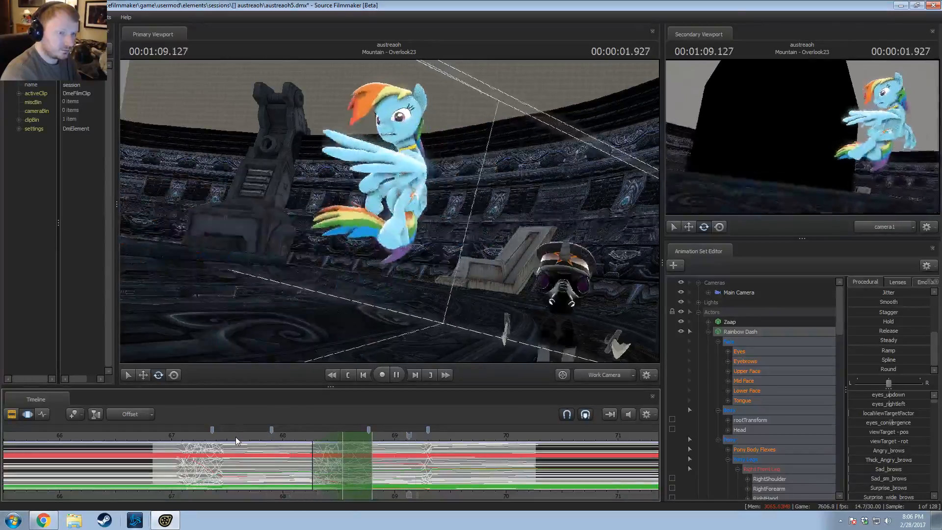
# Step: Clear the time selection and make a new one from about 68.6 s to 68.8 s centred on 68.7 s
pyautogui.scroll(4, 306, 457)
pyautogui.press('shift')
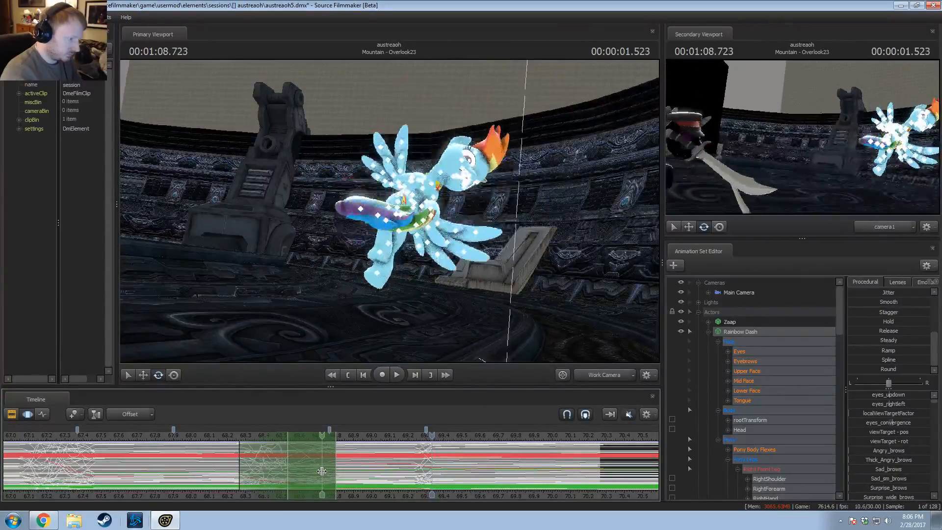
pyautogui.keyDown('shift'); pyautogui.moveTo(332, 468); pyautogui.dragTo(311, 468); pyautogui.keyUp('shift')
pyautogui.press('Escape')
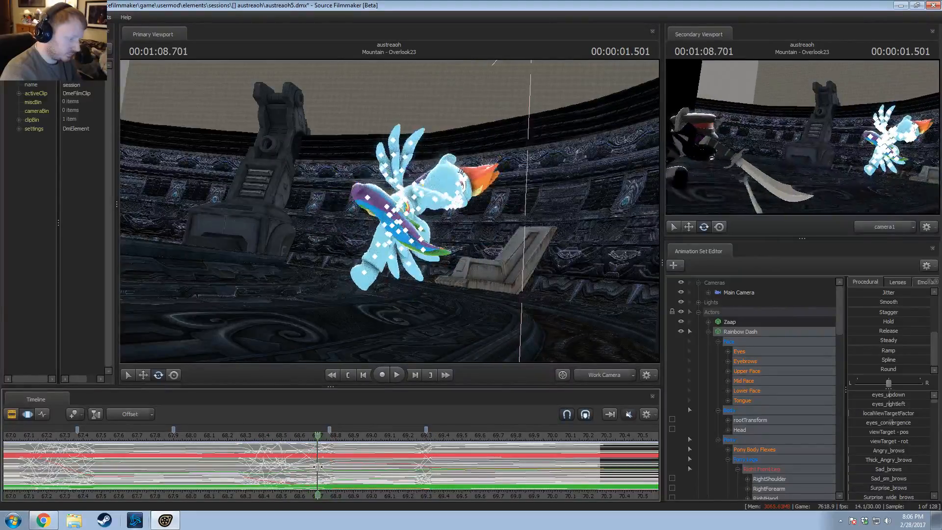
pyautogui.keyDown('shift'); pyautogui.scroll(2, 318, 466); pyautogui.keyUp('shift')
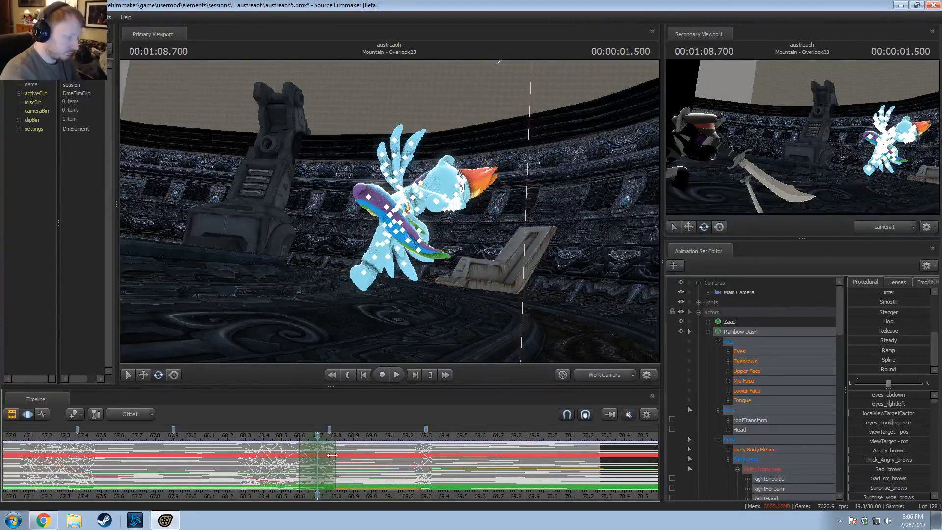
# Step: Try to rotate only the LeftWingOpen bone at 00:01:08.700 from a view facing the pony's left wing
pyautogui.moveTo(456, 312); pyautogui.dragTo(391, 214)
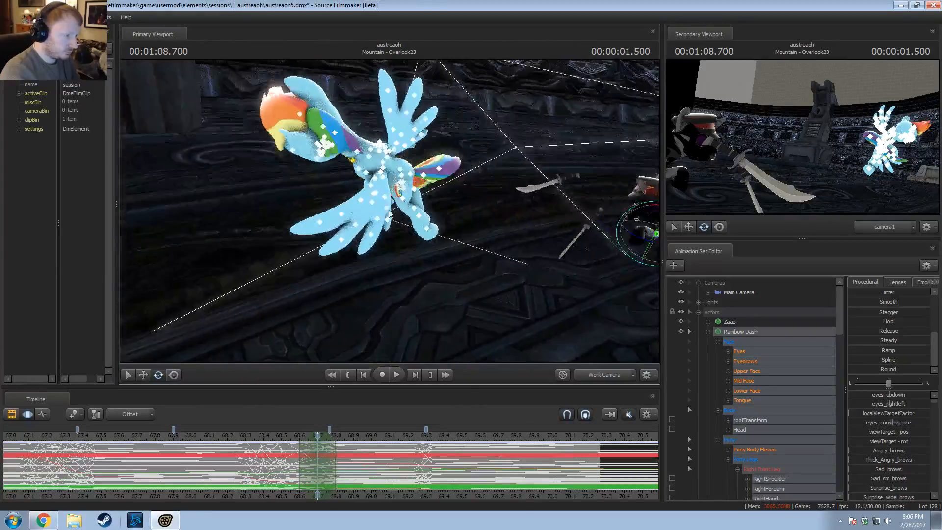
pyautogui.click(383, 178)
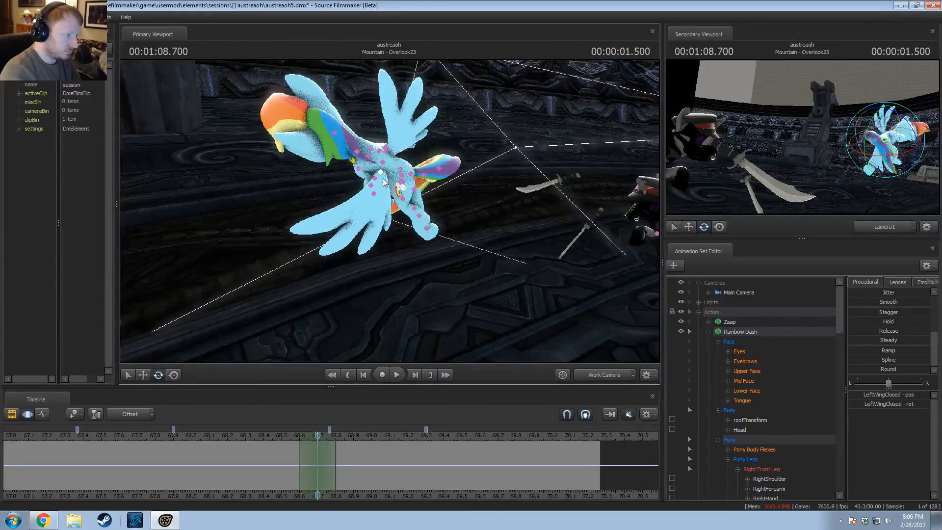
pyautogui.click(746, 412)
pyautogui.scroll(-11, 754, 479)
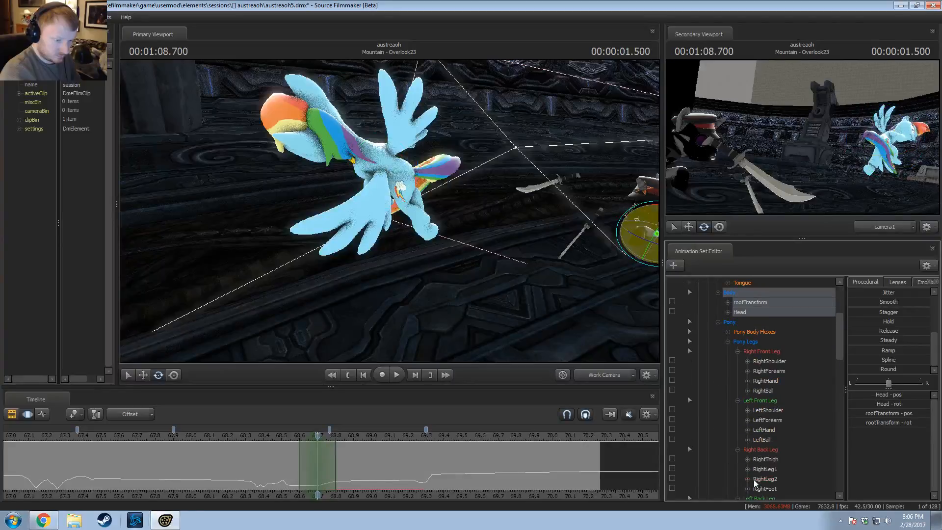
pyautogui.click(779, 361)
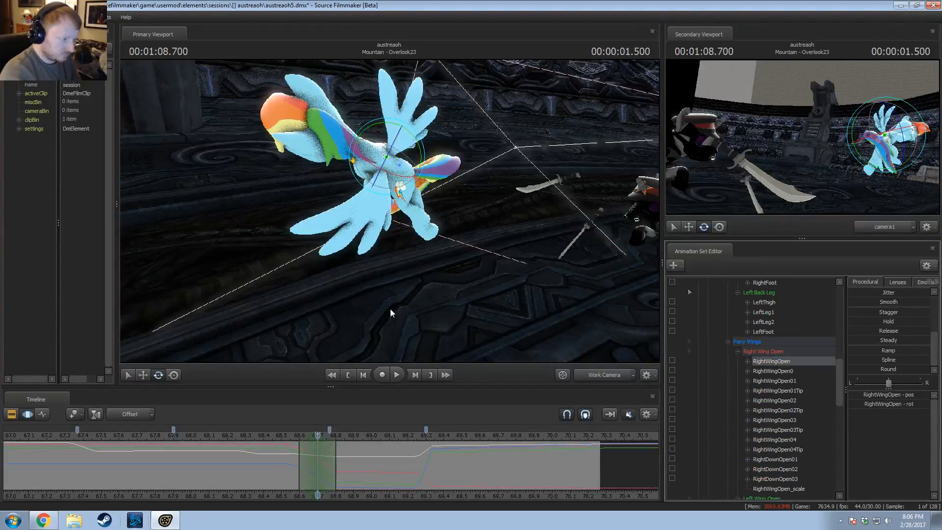
pyautogui.scroll(-2, 790, 454)
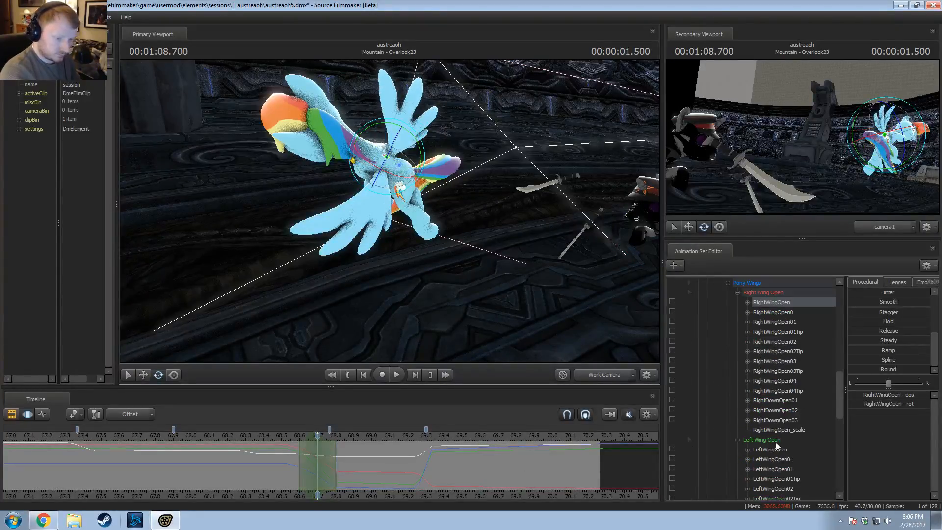
pyautogui.click(774, 450)
pyautogui.moveTo(415, 163); pyautogui.dragTo(410, 168)
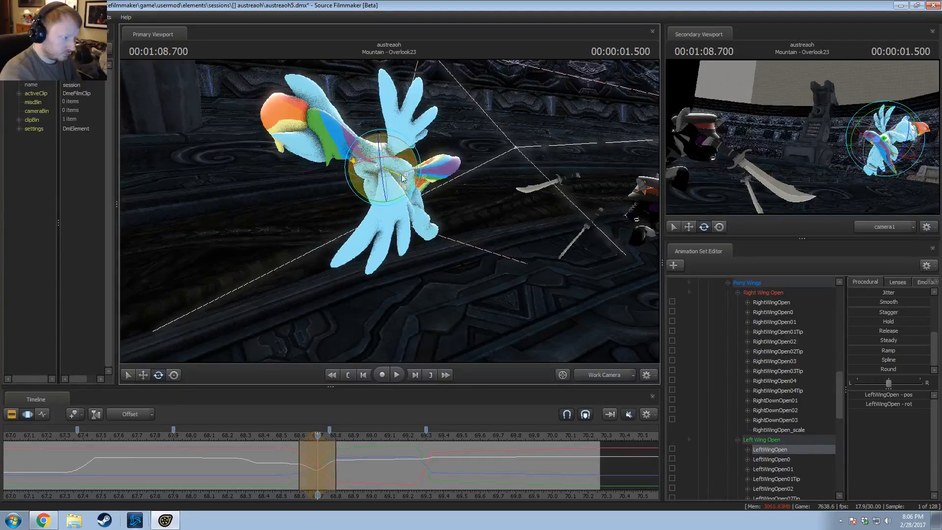
pyautogui.hotkey('ctrl', 'z')
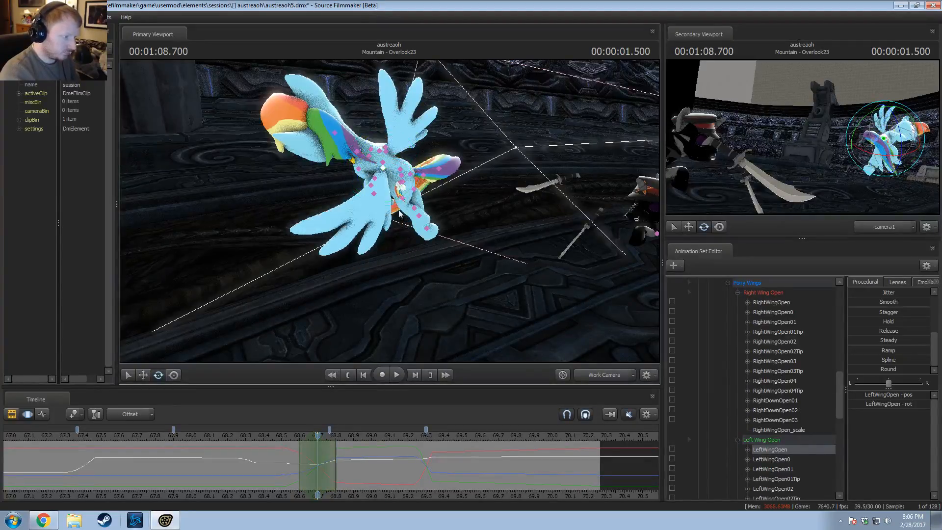
# Step: Select the left open wing's bones from LeftWingOpen through LeftDownOpen03 and rotate them together at 00:01:08.700
pyautogui.scroll(-5, 779, 451)
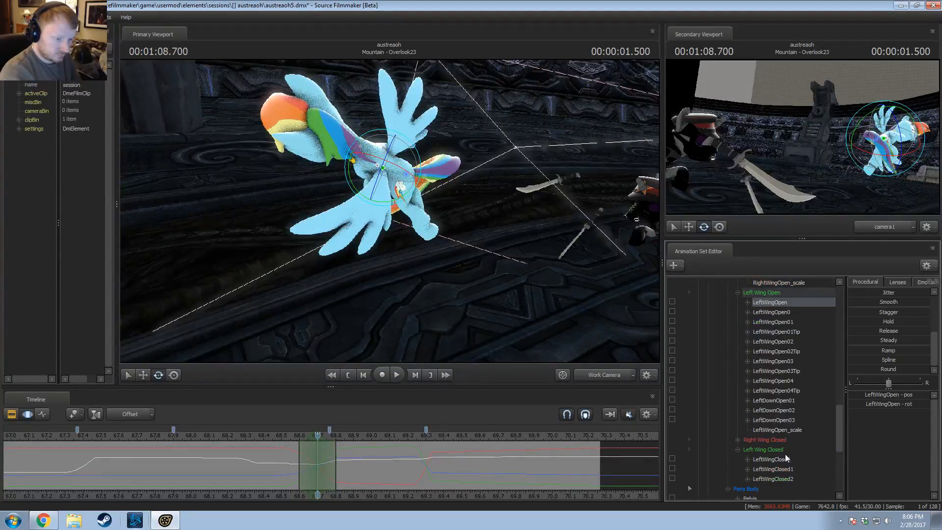
pyautogui.keyDown('shift'); pyautogui.click(785, 420); pyautogui.keyUp('shift')
pyautogui.moveTo(411, 230); pyautogui.dragTo(411, 197)
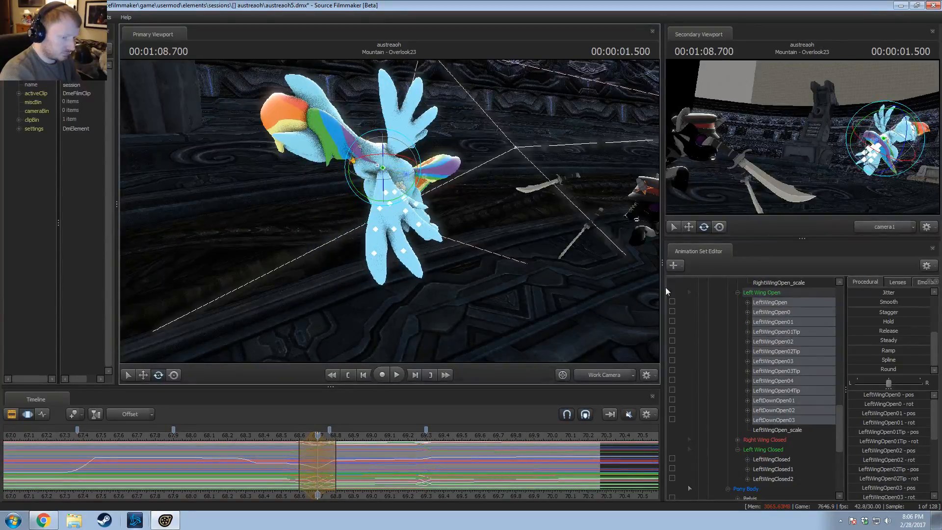
# Step: Rotate only the LeftWingOpen bone at 00:01:08.700 and make a new time selection from about 68.67 s to 68.83 s around 00:01:08.766
pyautogui.click(780, 304)
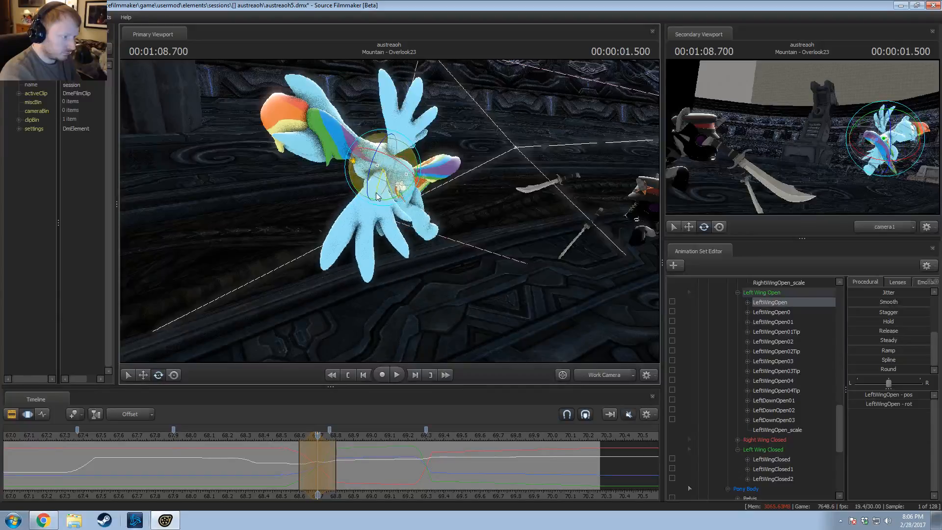
pyautogui.moveTo(272, 464); pyautogui.dragTo(353, 465)
pyautogui.scroll(3, 333, 464)
pyautogui.keyDown('shift'); pyautogui.scroll(1, 327, 465); pyautogui.keyUp('shift')
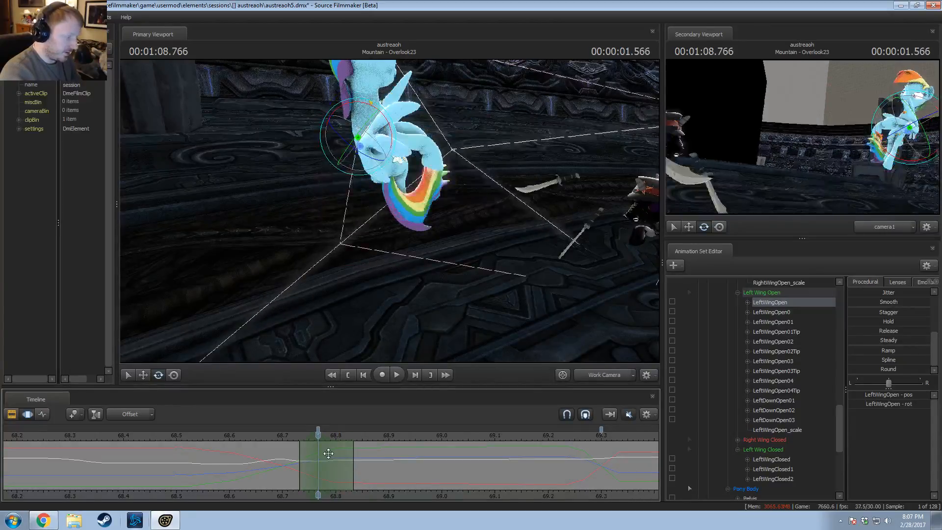
pyautogui.moveTo(301, 451); pyautogui.dragTo(265, 451)
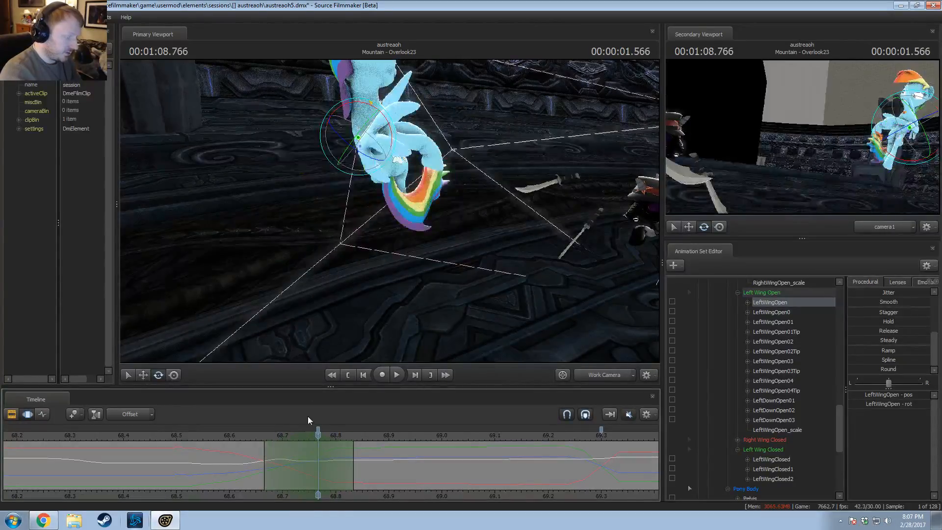
# Step: Select the left wing's feather bones from LeftWingOpen01 through LeftDownOpen03 and rotate them together at 00:01:08.766
pyautogui.moveTo(265, 295); pyautogui.dragTo(256, 260)
pyautogui.keyDown('alt'); pyautogui.moveTo(471, 263); pyautogui.dragTo(421, 269); pyautogui.keyUp('alt')
pyautogui.scroll(2, 750, 375)
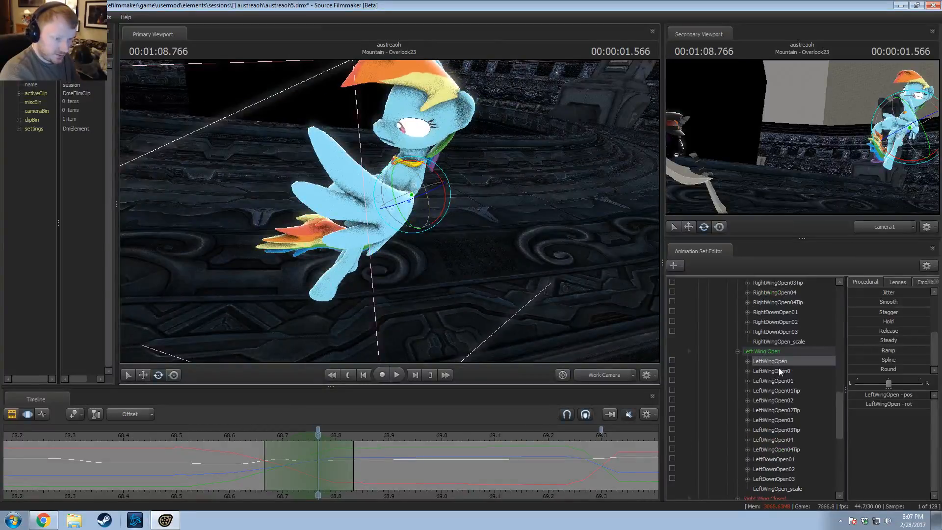
pyautogui.click(773, 381)
pyautogui.keyDown('shift'); pyautogui.click(787, 479); pyautogui.keyUp('shift')
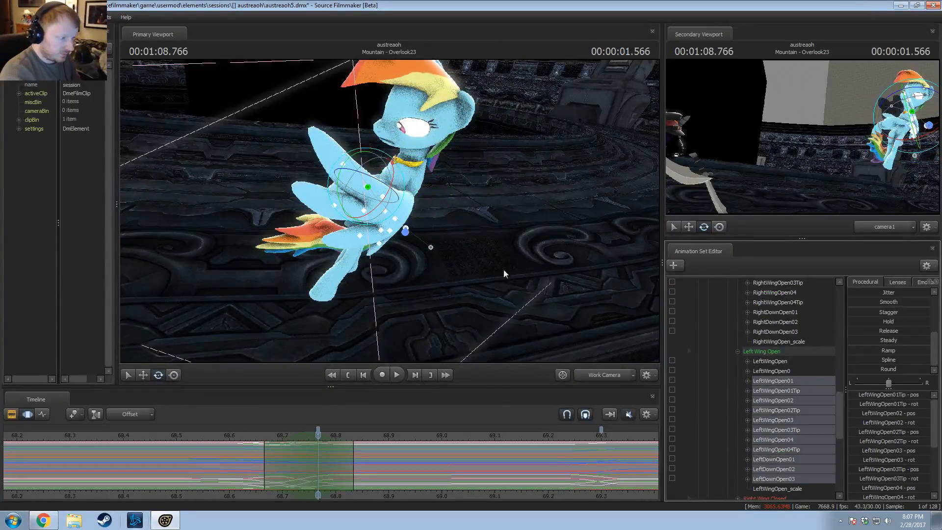
pyautogui.keyDown('alt'); pyautogui.moveTo(504, 273); pyautogui.dragTo(420, 186); pyautogui.keyUp('alt')
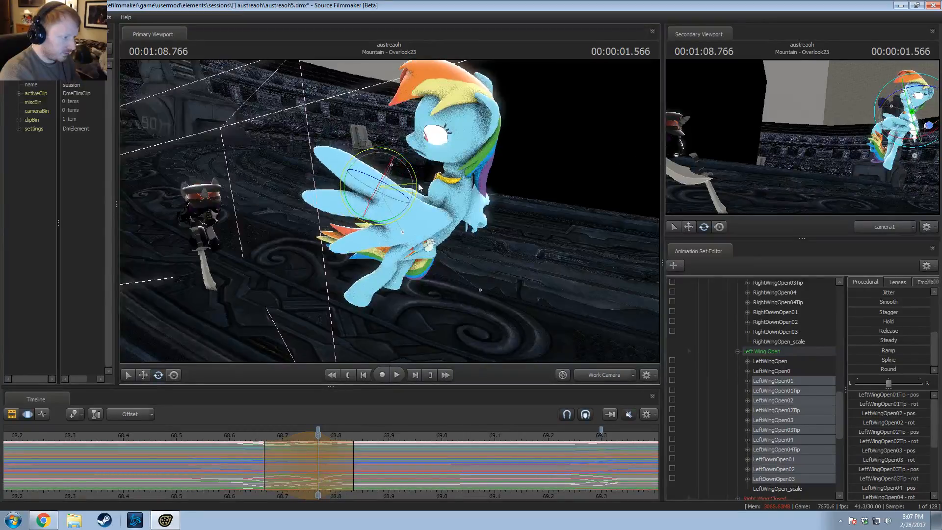
pyautogui.keyDown('alt'); pyautogui.moveTo(456, 214); pyautogui.dragTo(407, 365); pyautogui.keyUp('alt')
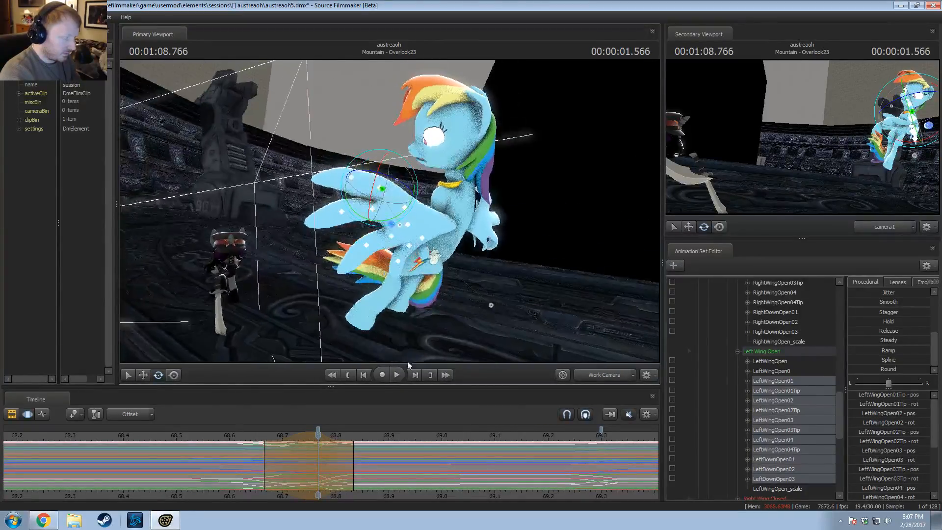
# Step: Rotate the LeftWingOpen bone at 00:01:08.733 with a time selection starting at about 68.63 s and its end shortened to 68.8 s
pyautogui.moveTo(298, 450)
pyautogui.mouseDown()
pyautogui.moveTo(270, 452)
pyautogui.moveTo(348, 458)
pyautogui.moveTo(212, 436)
pyautogui.moveTo(306, 458)
pyautogui.mouseUp()
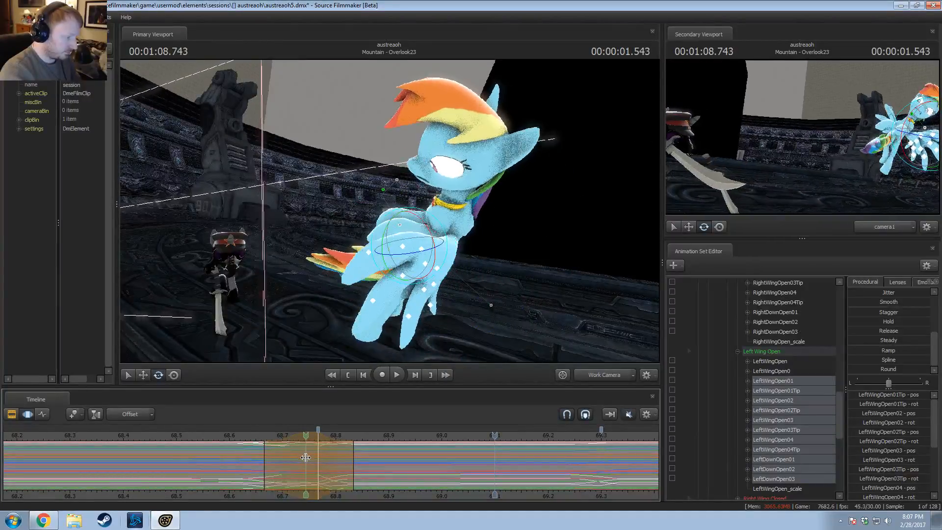
pyautogui.scroll(4, 306, 458)
pyautogui.keyDown('alt'); pyautogui.moveTo(396, 180); pyautogui.dragTo(361, 216); pyautogui.keyUp('alt')
pyautogui.click(356, 243)
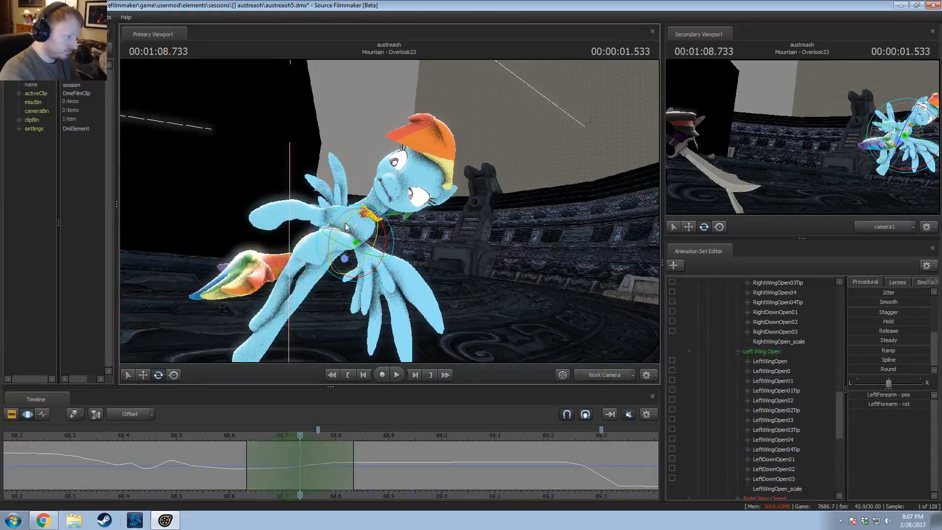
pyautogui.click(779, 362)
pyautogui.moveTo(330, 236); pyautogui.dragTo(329, 241)
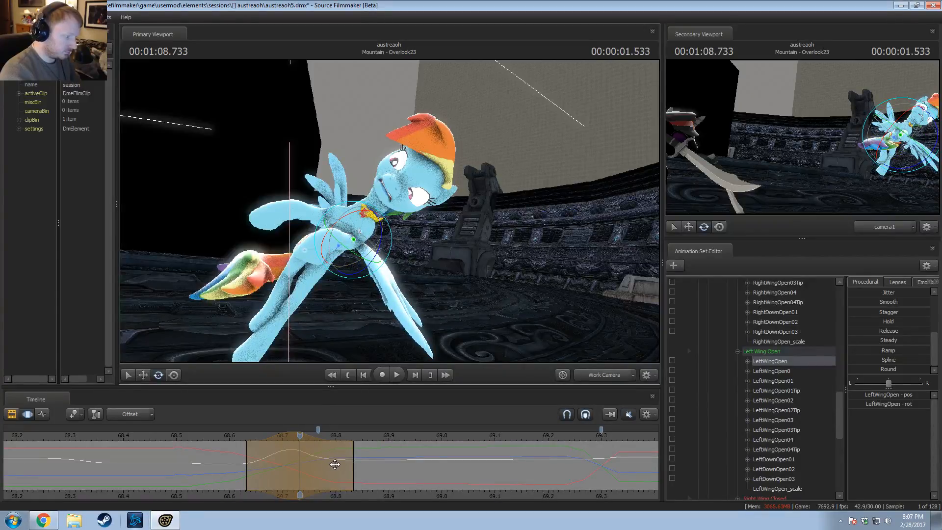
pyautogui.press('shift')
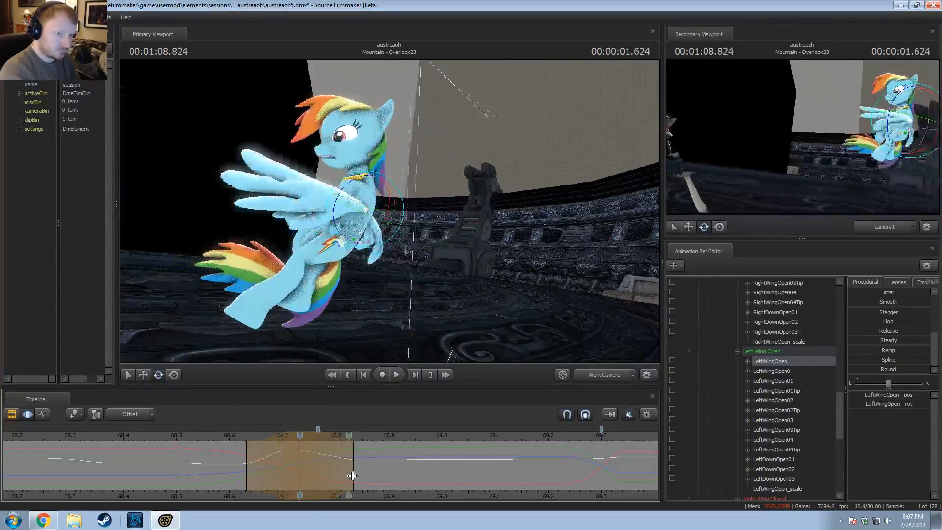
pyautogui.moveTo(354, 454); pyautogui.dragTo(344, 457)
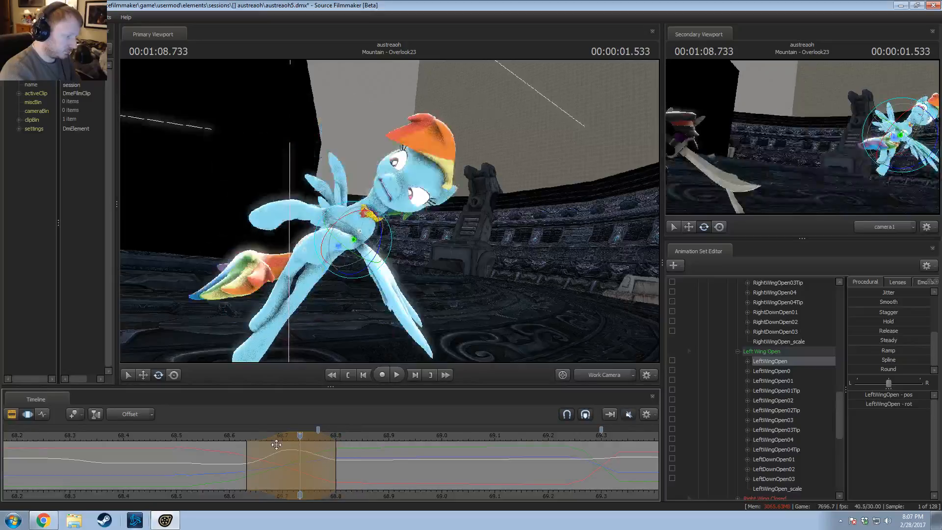
# Step: Play back the spin from about 68.57 s, 68.45 s and 68.33 s to check the left wing's motion
pyautogui.click(215, 438)
pyautogui.press('space')
pyautogui.press('space')
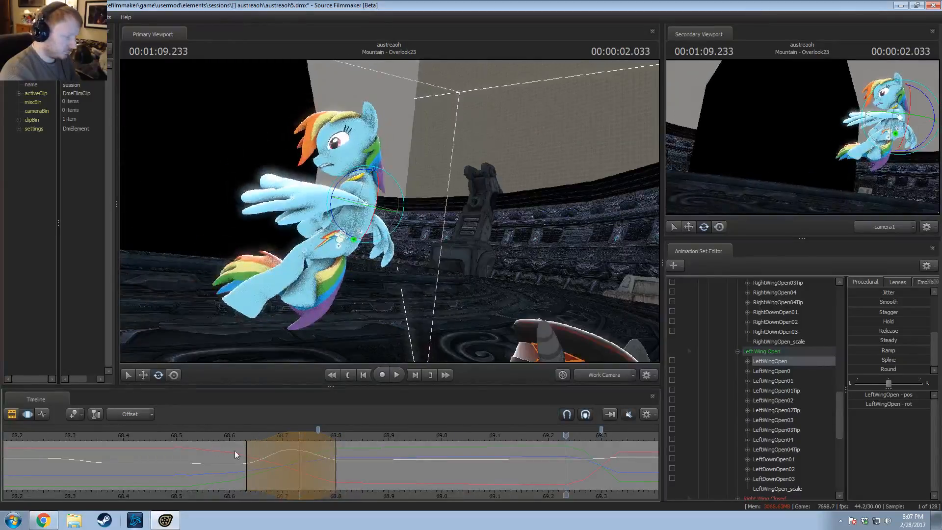
pyautogui.press('shift')
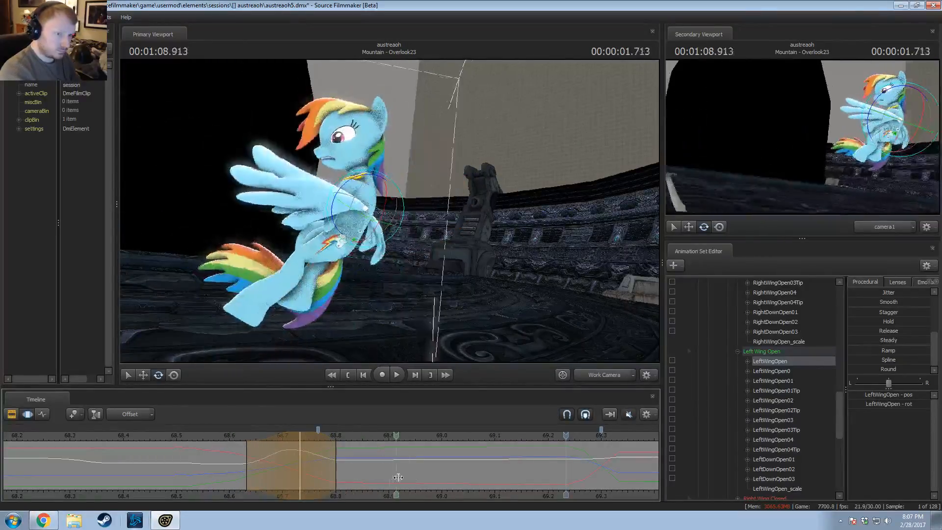
pyautogui.click(151, 436)
pyautogui.press('space')
pyautogui.press('space')
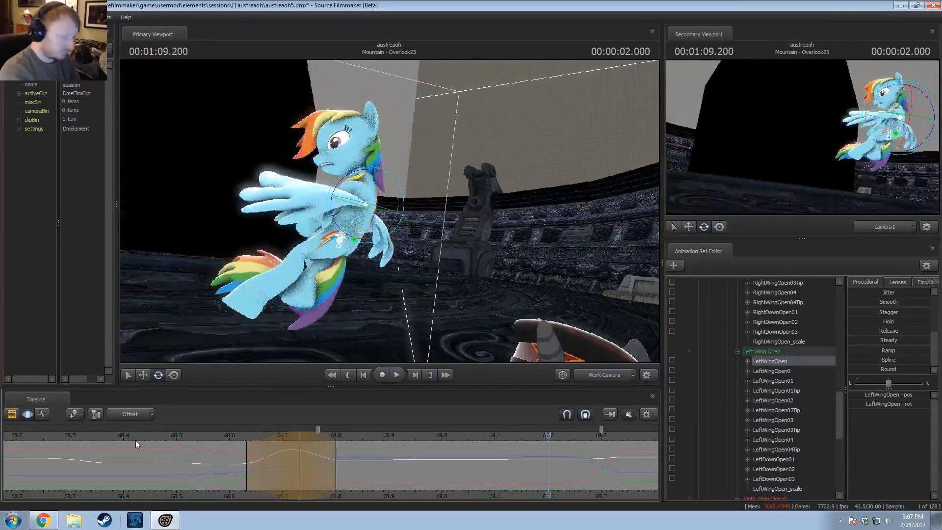
pyautogui.moveTo(86, 438); pyautogui.dragTo(71, 440)
pyautogui.moveTo(101, 493); pyautogui.dragTo(496, 466, button='middle')
pyautogui.click(481, 439)
pyautogui.press('space')
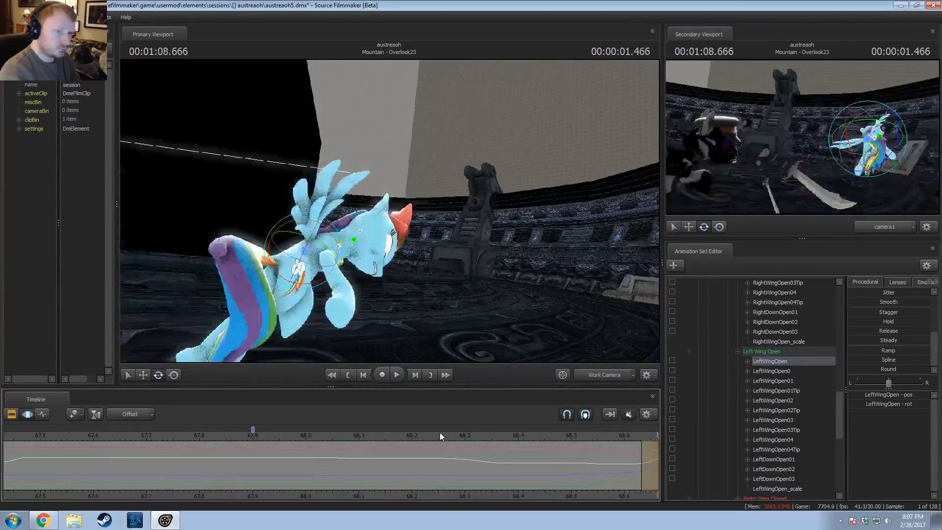
# Step: Play back the flight into the spin from about 67.35 s, 67.47 s and 68.13 s
pyautogui.scroll(-2, 338, 432)
pyautogui.click(275, 438)
pyautogui.press('space')
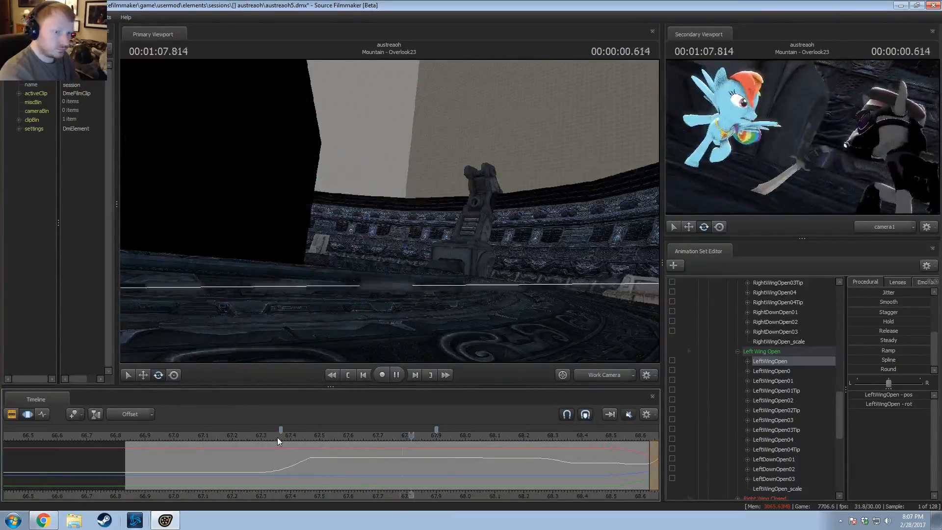
pyautogui.press('space')
pyautogui.scroll(-2, 333, 463)
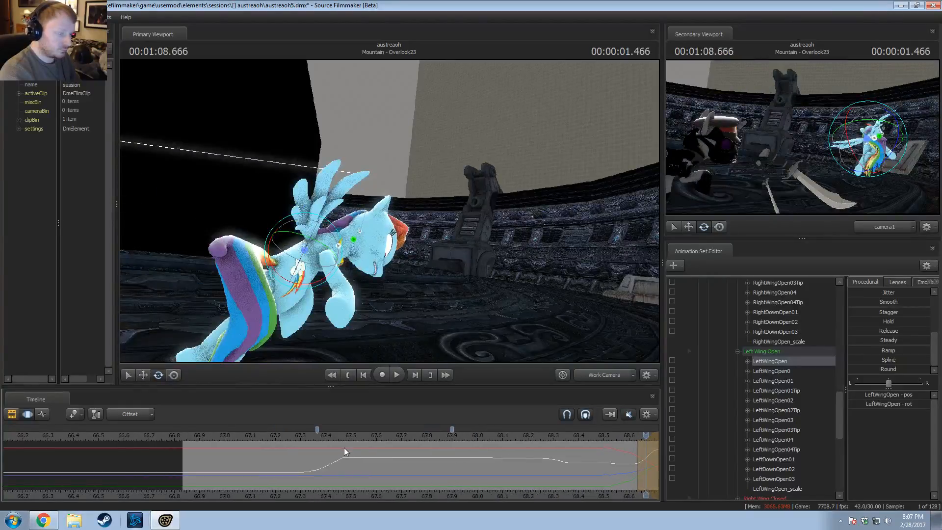
pyautogui.click(342, 438)
pyautogui.moveTo(404, 497); pyautogui.dragTo(155, 471, button='middle')
pyautogui.scroll(-2, 278, 444)
pyautogui.press('space')
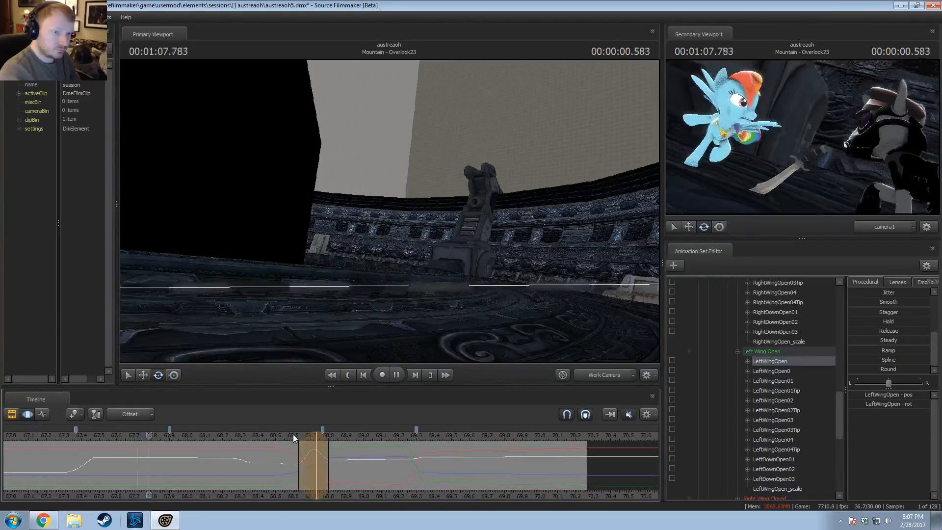
pyautogui.press('space')
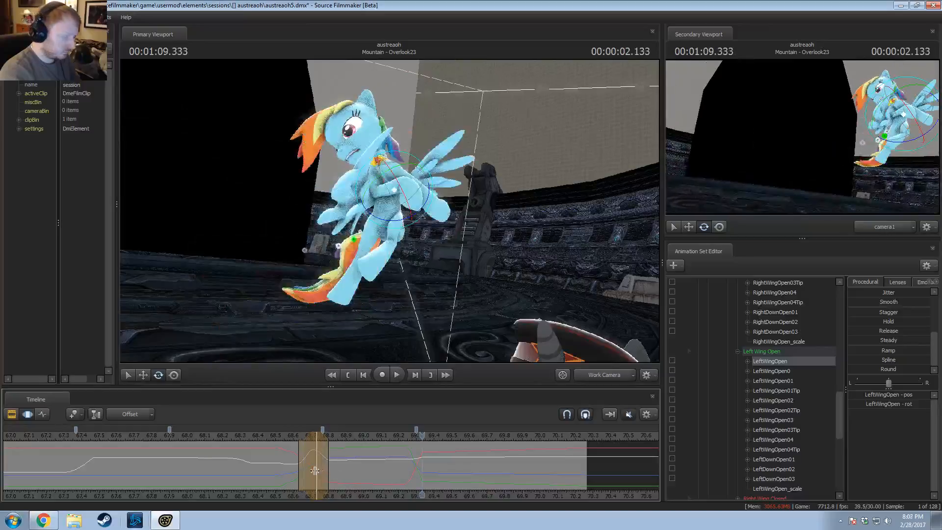
pyautogui.click(211, 435)
pyautogui.press('space')
pyautogui.press('space')
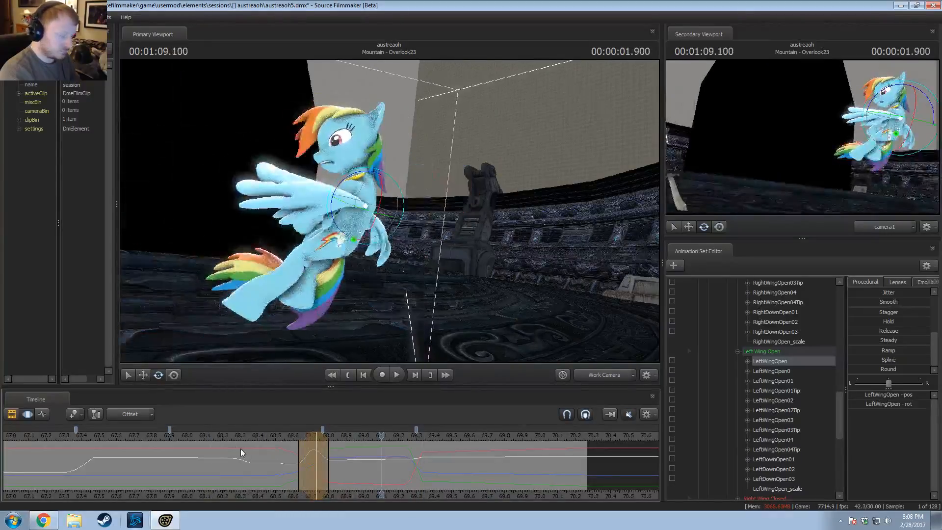
# Step: Make a new time selection from about 68.6 s to 68.8 s centred on 00:01:08.700
pyautogui.press('shift')
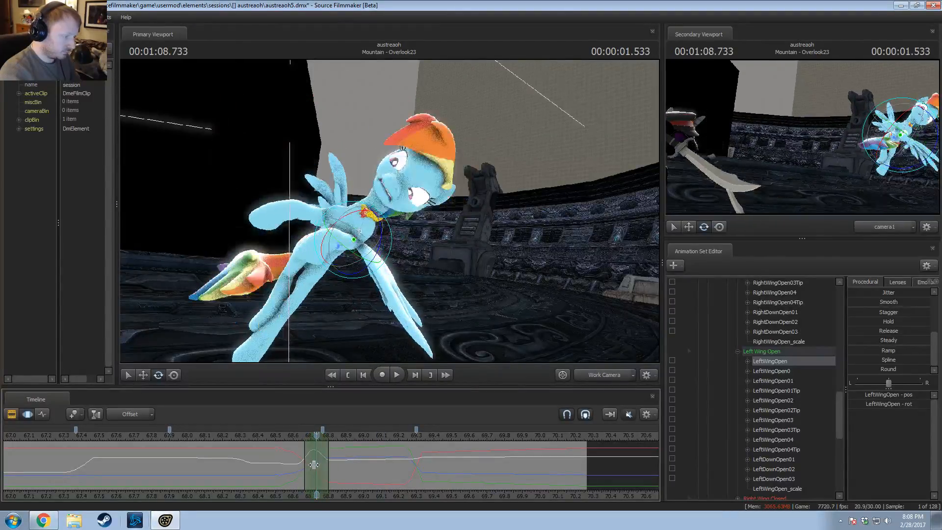
pyautogui.scroll(2, 317, 456)
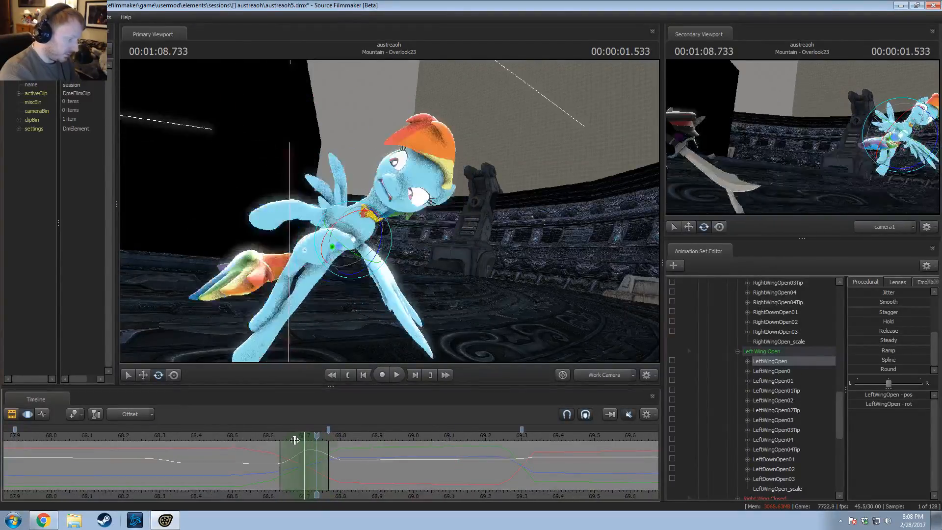
pyautogui.moveTo(315, 437); pyautogui.dragTo(305, 436)
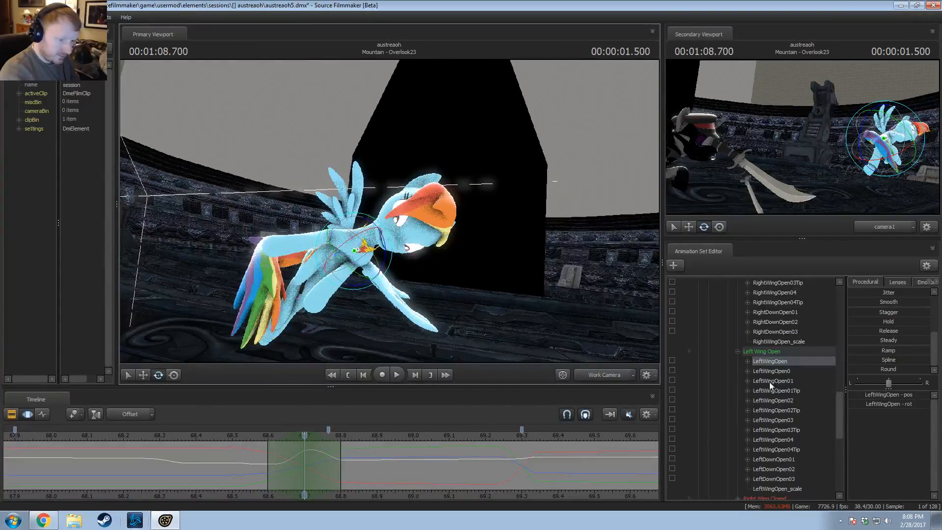
# Step: Rotate LeftWingOpen and LeftWingOpen0 together, and bend the feather bones LeftWingOpen01 through LeftDownOpen03, at 00:01:08.700
pyautogui.click(774, 375)
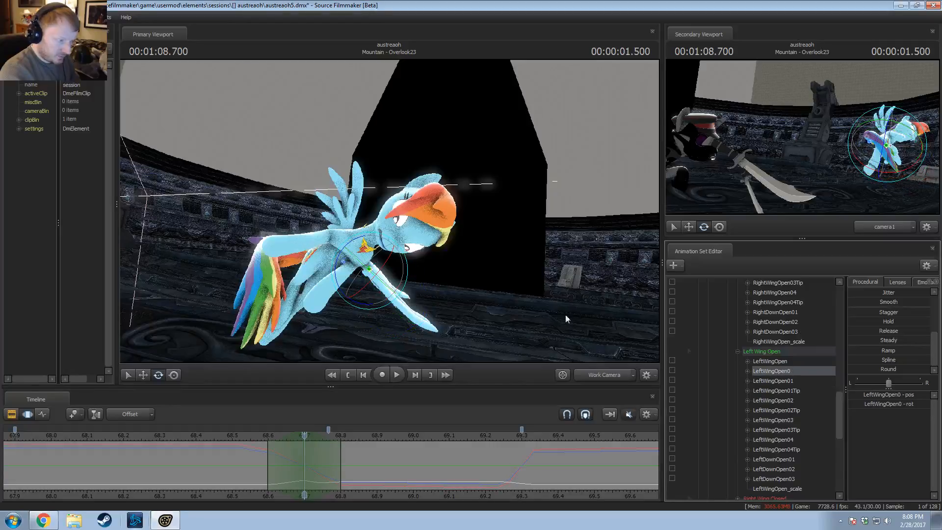
pyautogui.moveTo(408, 259); pyautogui.dragTo(394, 242)
pyautogui.hotkey('ctrl', 'z')
pyautogui.keyDown('ctrl'); pyautogui.click(773, 363); pyautogui.keyUp('ctrl')
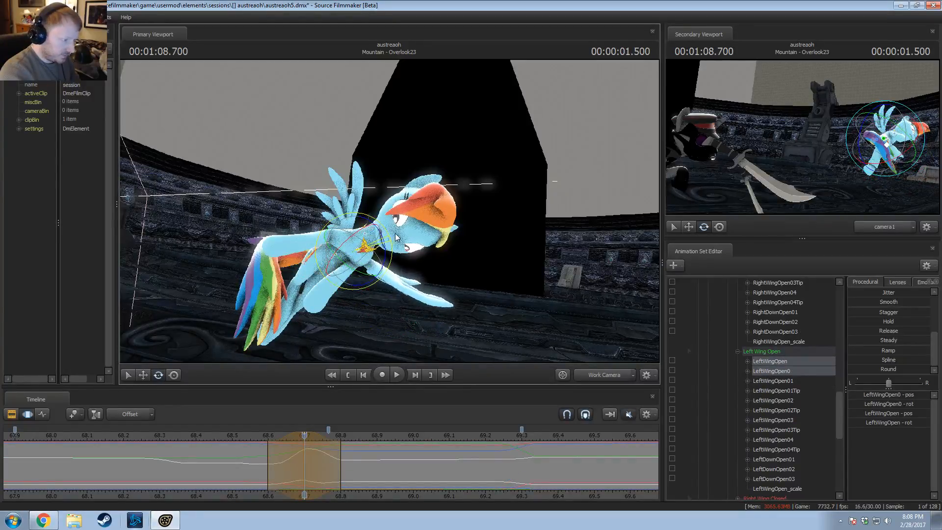
pyautogui.moveTo(789, 383); pyautogui.dragTo(796, 480)
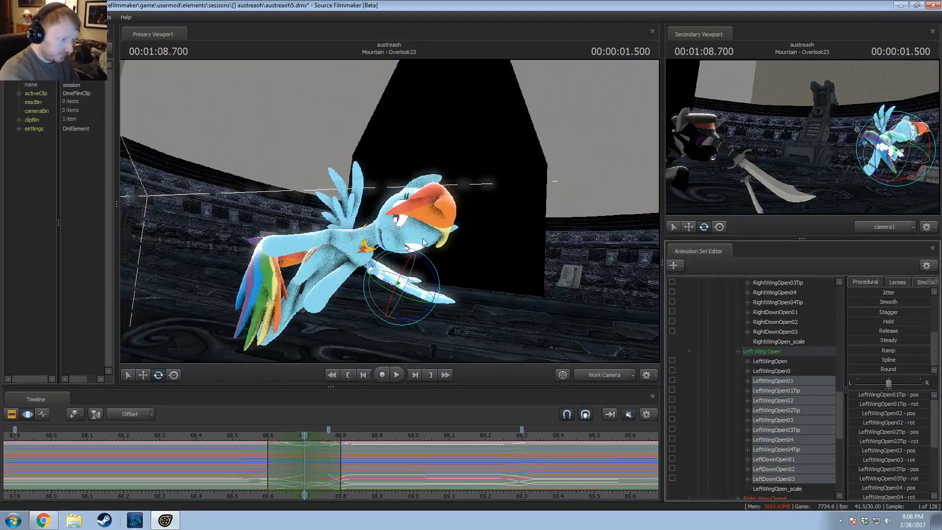
pyautogui.moveTo(446, 276); pyautogui.dragTo(444, 294)
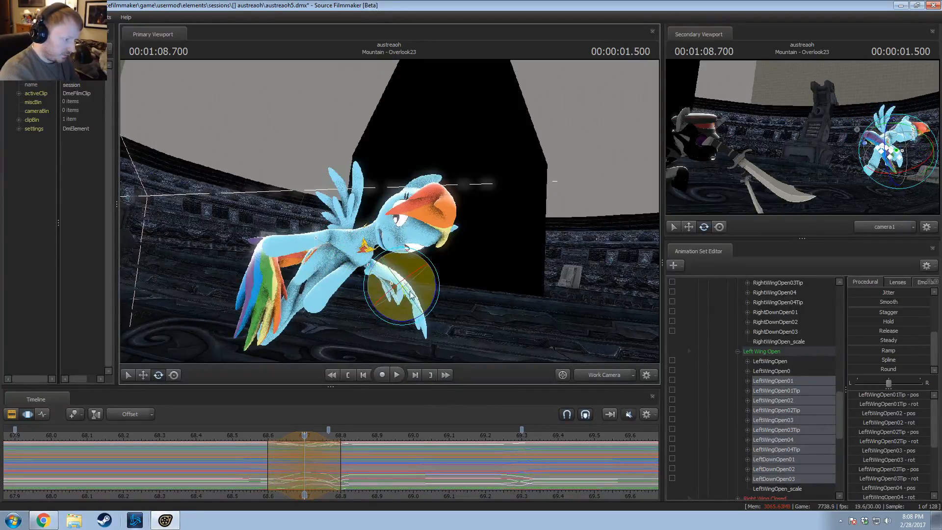
# Step: Rotate the pony's neck and head at 00:01:08.666 within a time selection from about 68.53 s to 68.8 s
pyautogui.moveTo(305, 423); pyautogui.dragTo(365, 475)
pyautogui.moveTo(159, 476); pyautogui.dragTo(288, 465)
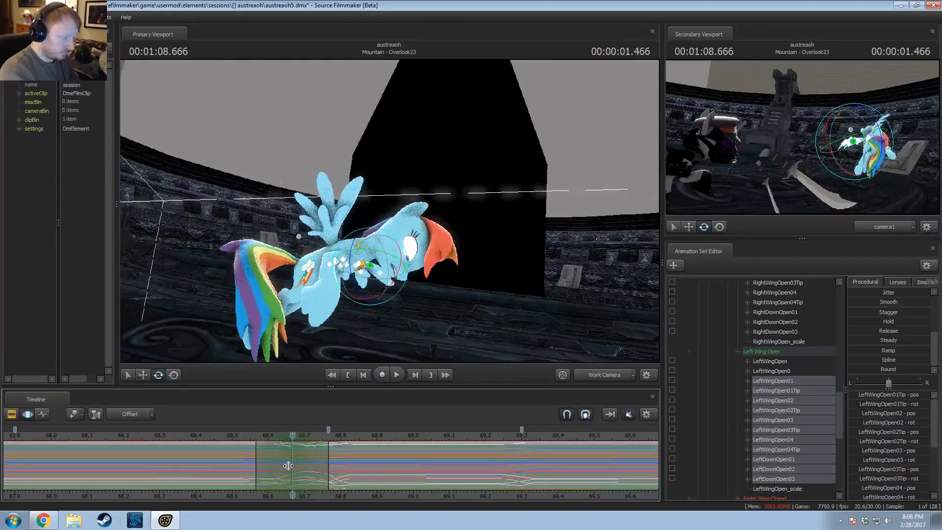
pyautogui.click(366, 255)
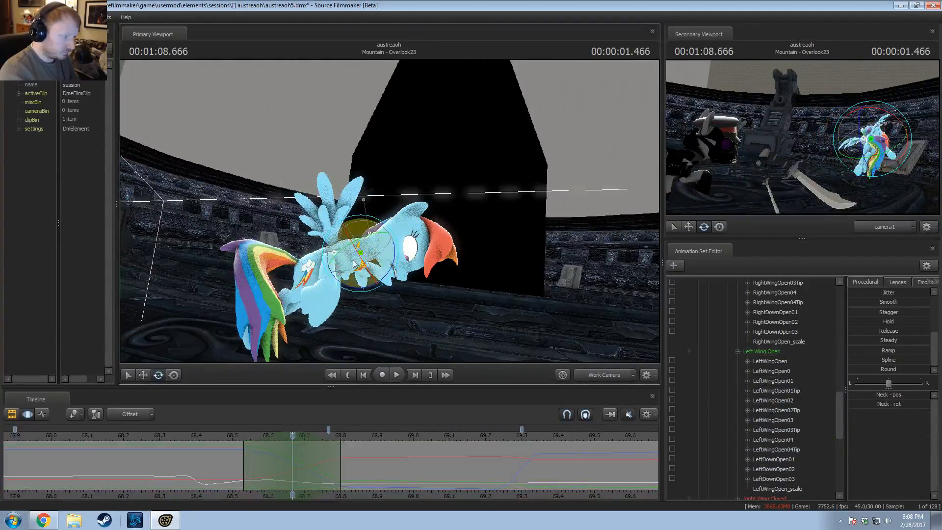
pyautogui.moveTo(355, 264); pyautogui.dragTo(395, 227)
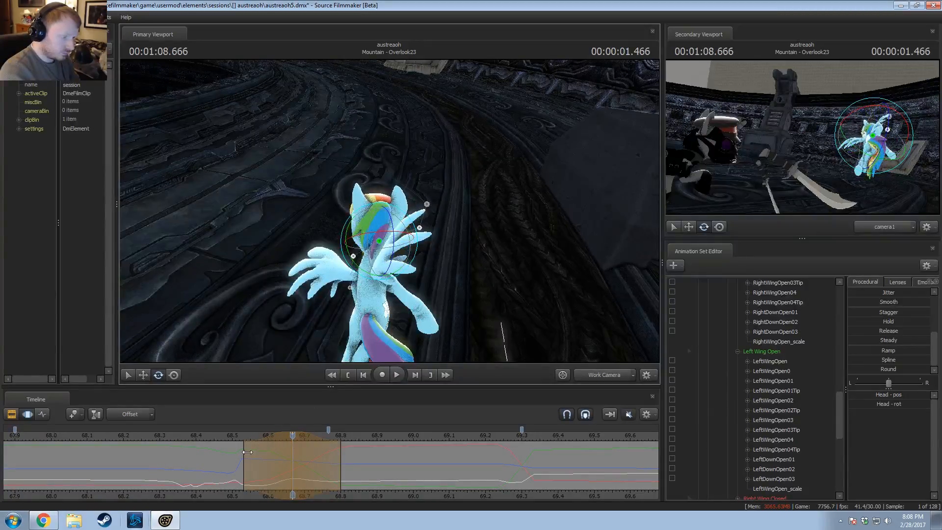
# Step: Rotate the head and neck together at 00:01:08.700 within a time selection from about 68.6 s to 68.8 s
pyautogui.moveTo(248, 452)
pyautogui.mouseDown()
pyautogui.moveTo(313, 456)
pyautogui.moveTo(279, 463)
pyautogui.moveTo(320, 472)
pyautogui.moveTo(282, 457)
pyautogui.moveTo(232, 470)
pyautogui.mouseUp()
pyautogui.moveTo(232, 470)
pyautogui.mouseDown()
pyautogui.moveTo(216, 475)
pyautogui.moveTo(308, 476)
pyautogui.mouseUp()
pyautogui.click(307, 476)
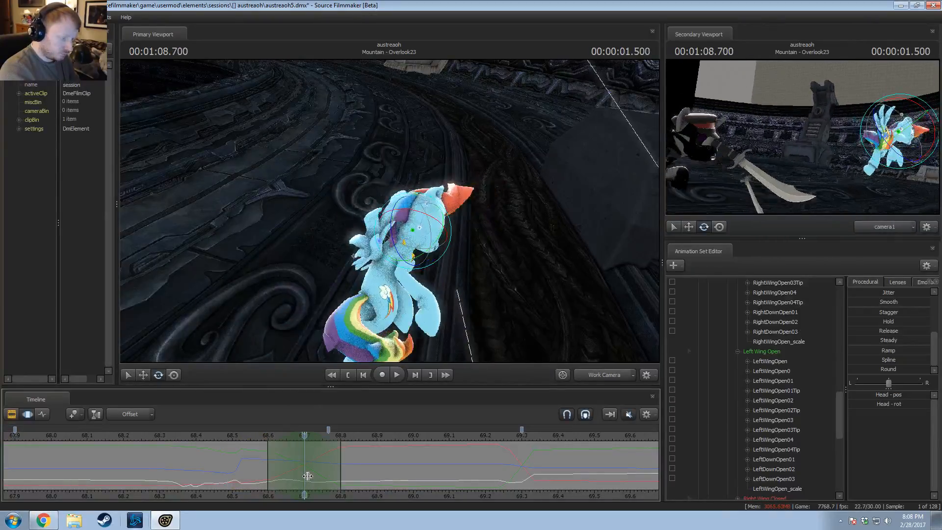
pyautogui.keyDown('alt'); pyautogui.moveTo(504, 291); pyautogui.dragTo(371, 220); pyautogui.keyUp('alt')
pyautogui.hotkey('ctrl', 'z')
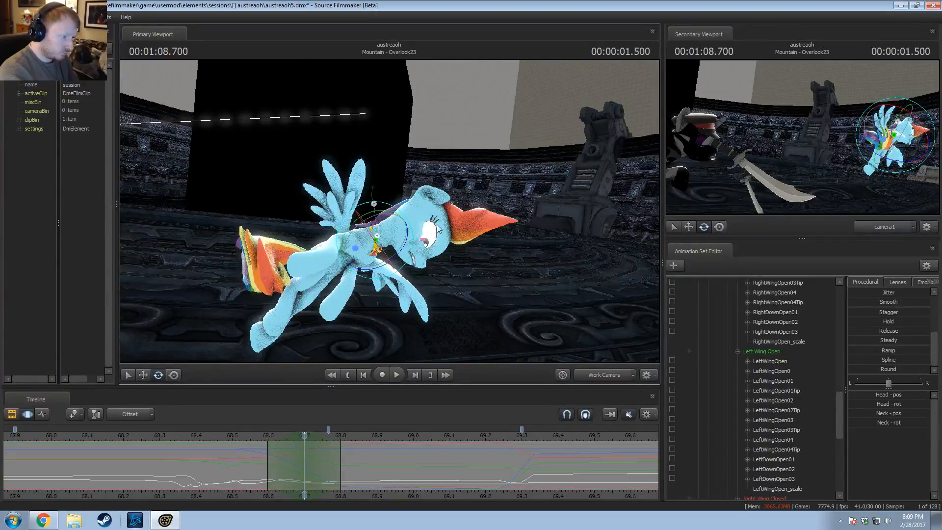
pyautogui.moveTo(406, 238); pyautogui.dragTo(388, 246)
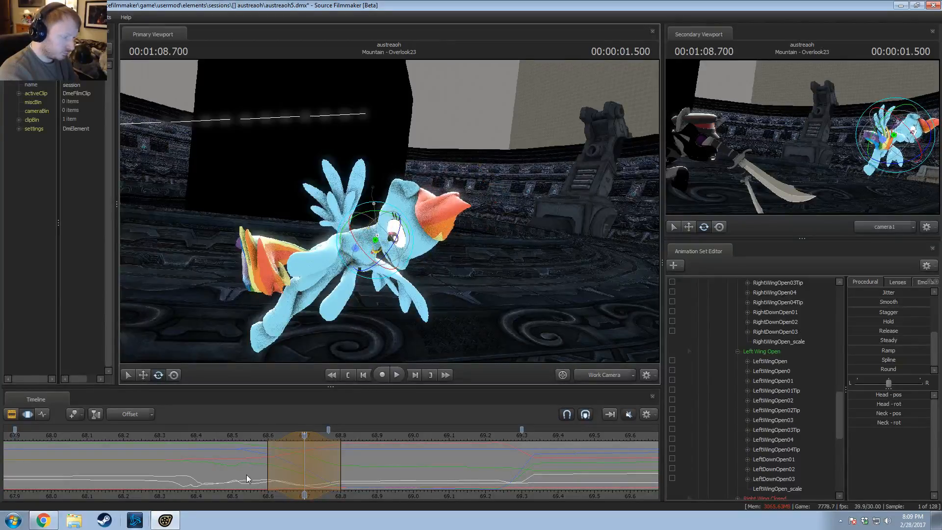
# Step: Rotate the pony's head at 00:01:08.766 within a time selection from about 68.67 s to 68.87 s
pyautogui.moveTo(248, 479)
pyautogui.mouseDown()
pyautogui.moveTo(304, 491)
pyautogui.moveTo(350, 480)
pyautogui.moveTo(304, 485)
pyautogui.moveTo(322, 466)
pyautogui.mouseUp()
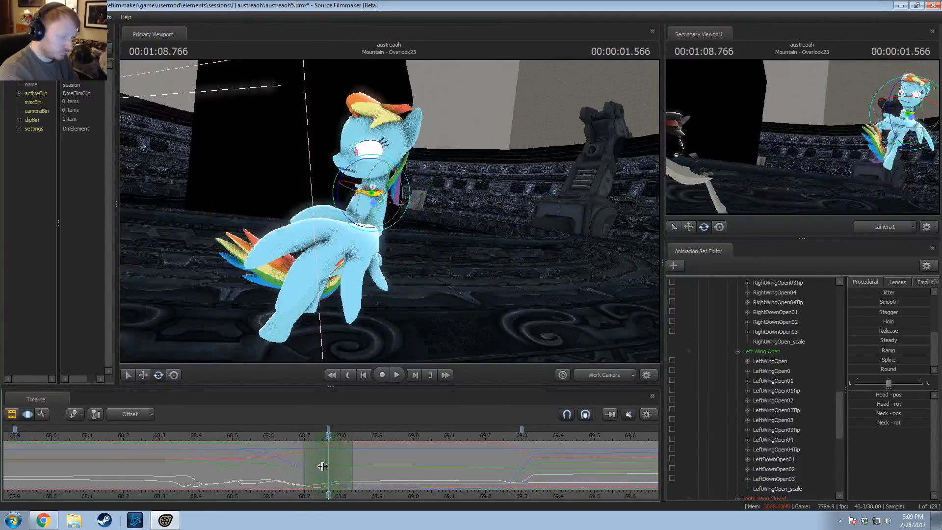
pyautogui.keyDown('ctrl'); pyautogui.click(368, 169); pyautogui.keyUp('ctrl')
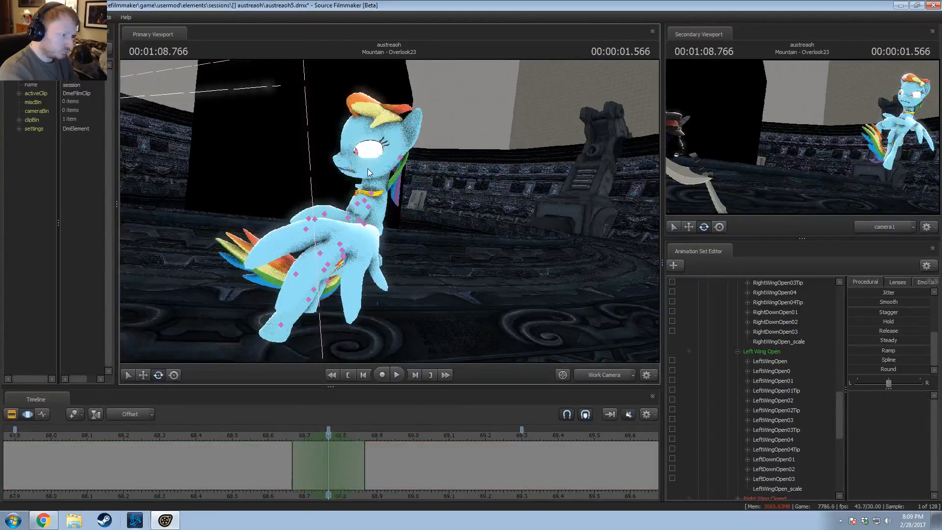
pyautogui.moveTo(373, 170)
pyautogui.keyDown('alt'); pyautogui.mouseDown()
pyautogui.moveTo(361, 206)
pyautogui.moveTo(370, 184)
pyautogui.mouseUp(); pyautogui.keyUp('alt')
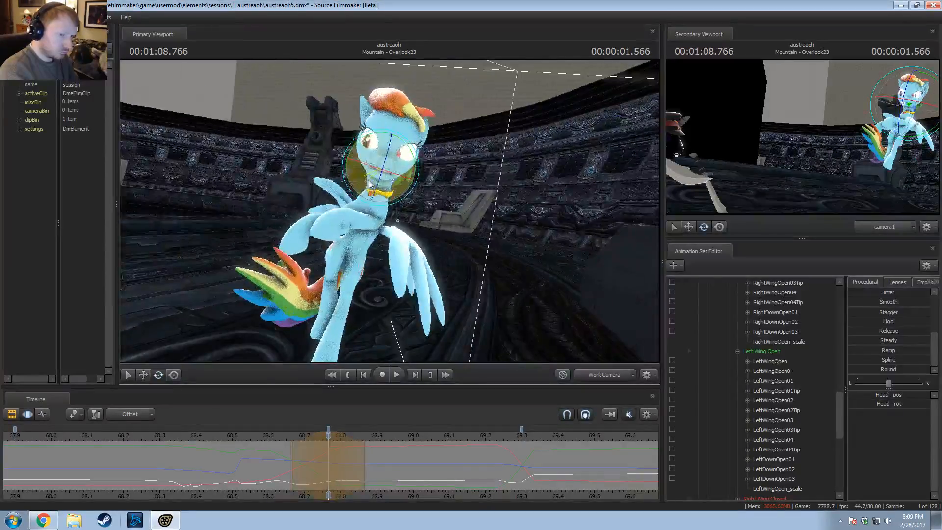
# Step: Refine the head's rotation at 00:01:08.733 within a time selection from about 68.63 s to 68.83 s, comparing the neighbouring frames
pyautogui.press('shift')
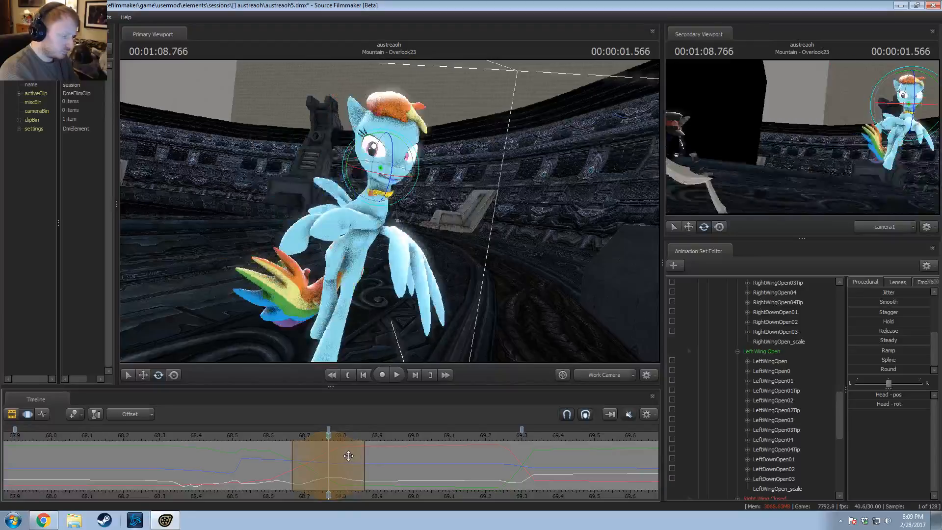
pyautogui.press('Left')
pyautogui.press('Right')
pyautogui.press('Left')
pyautogui.press('Right')
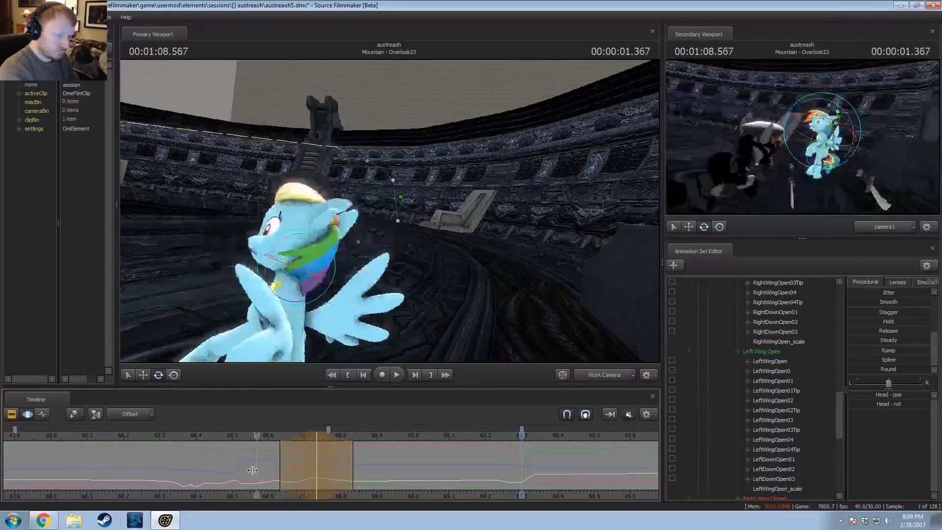
# Step: Rotate the head and neck at 00:01:08.566 within a time selection from about 68.47 s to 68.67 s
pyautogui.click(259, 478)
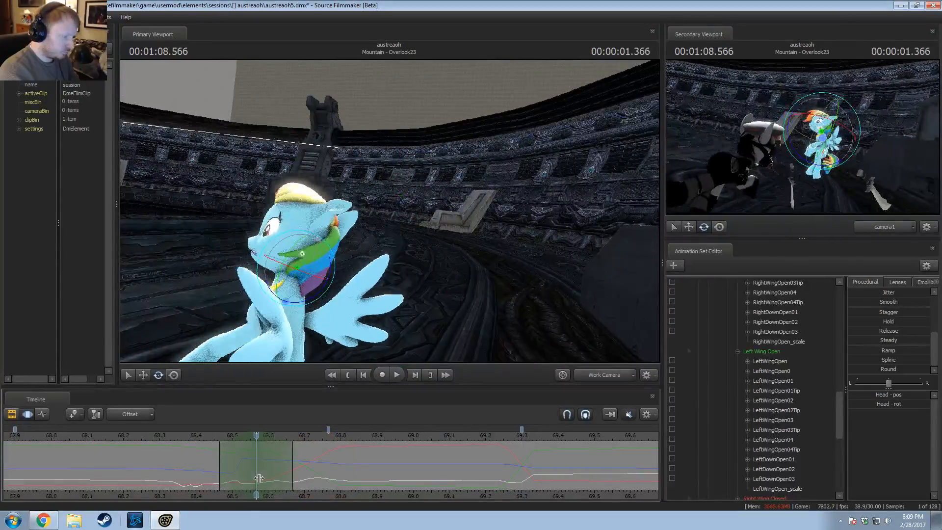
pyautogui.moveTo(415, 199); pyautogui.dragTo(374, 206)
pyautogui.moveTo(243, 471)
pyautogui.mouseDown()
pyautogui.moveTo(196, 460)
pyautogui.moveTo(282, 466)
pyautogui.moveTo(226, 463)
pyautogui.moveTo(256, 461)
pyautogui.mouseUp()
# Step: Replay the spin, also starting the shot from 00:01:06.933
pyautogui.press('space')
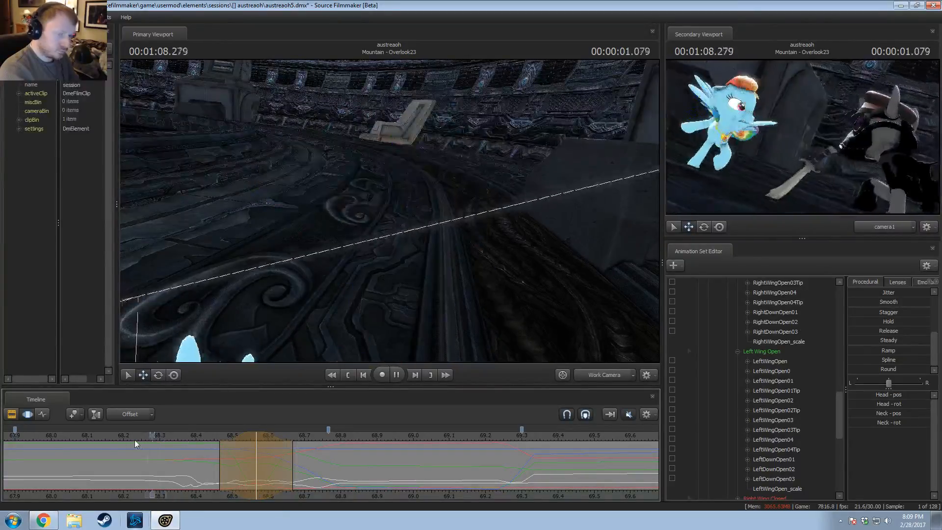
pyautogui.scroll(-3, 129, 441)
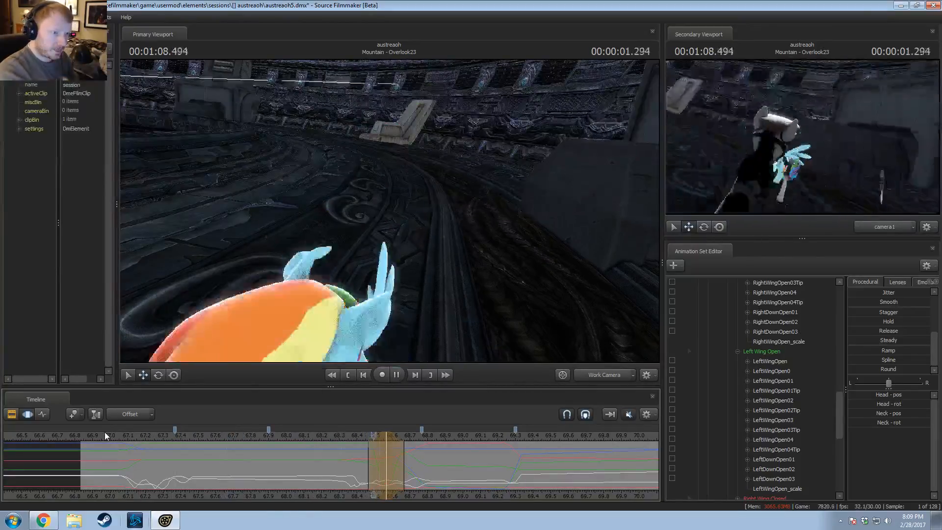
pyautogui.click(99, 432)
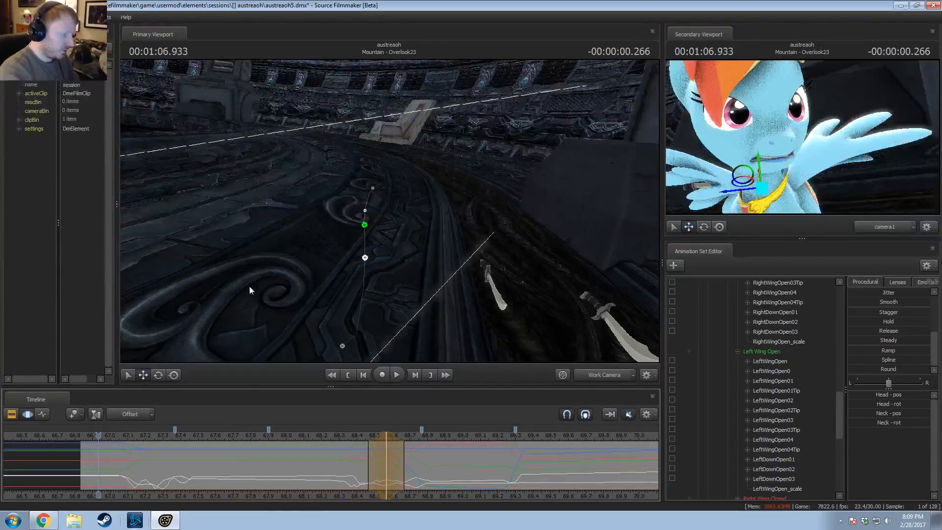
pyautogui.rightClick(275, 266)
# Step: Examine the spin frame by frame in the Clip Editor from 00:01:08.600 to 00:01:09.133
pyautogui.moveTo(230, 444); pyautogui.dragTo(392, 444)
pyautogui.press('F2')
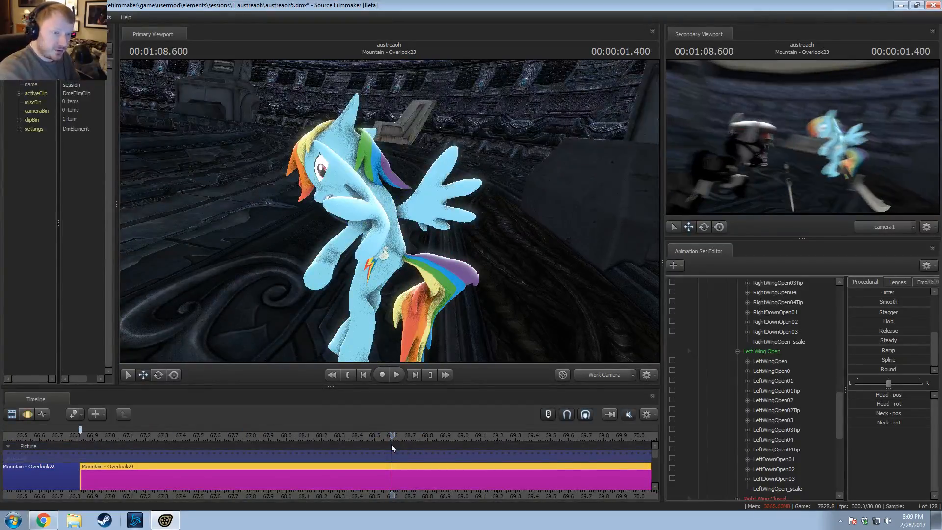
pyautogui.press('Right')
pyautogui.press('Right')
pyautogui.press('Right')
pyautogui.press('Right')
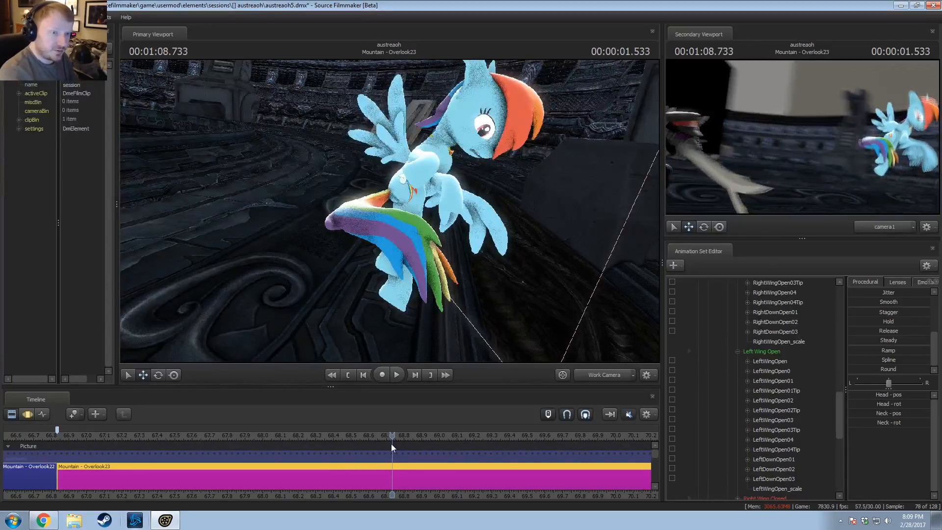
pyautogui.press('Right')
pyautogui.press('Right')
pyautogui.press('Right')
pyautogui.press('Right')
pyautogui.press('Right')
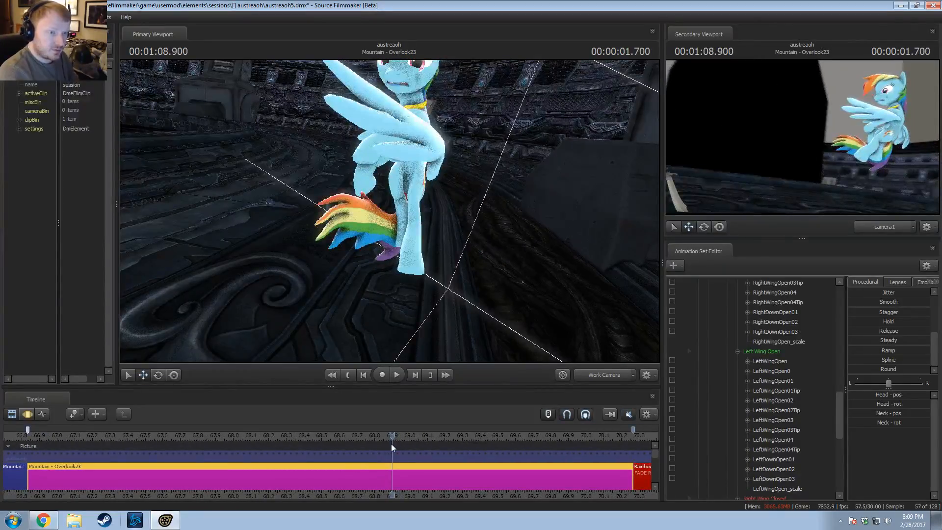
pyautogui.press('Right')
pyautogui.press('Right')
pyautogui.press('Right')
pyautogui.press('Right')
pyautogui.press('Right')
pyautogui.press('Right')
pyautogui.press('Right')
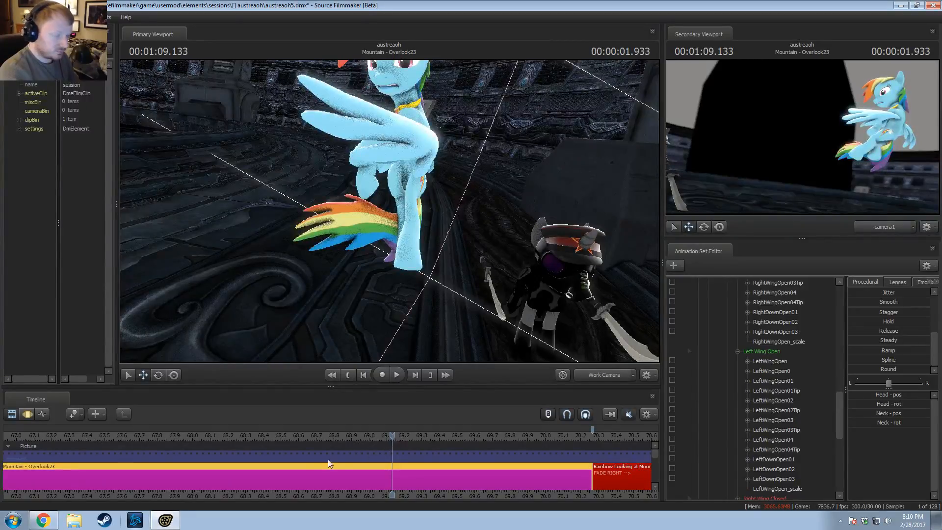
# Step: Apply the Round preset to Main Camera in the Motion Editor within a time selection from about 68.8 s to 69.2 s, viewed through camera1
pyautogui.press('F3')
pyautogui.moveTo(314, 460); pyautogui.dragTo(364, 480)
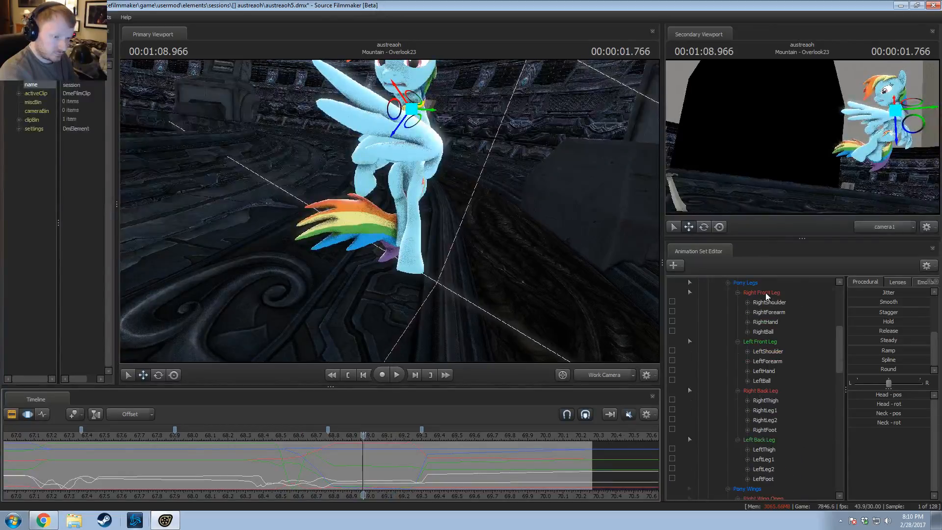
pyautogui.scroll(6, 765, 292)
pyautogui.click(756, 291)
pyautogui.scroll(5, 364, 476)
pyautogui.moveTo(363, 477)
pyautogui.mouseDown()
pyautogui.moveTo(317, 477)
pyautogui.moveTo(332, 473)
pyautogui.moveTo(353, 474)
pyautogui.moveTo(315, 483)
pyautogui.moveTo(431, 473)
pyautogui.moveTo(378, 471)
pyautogui.mouseUp()
pyautogui.click(596, 378)
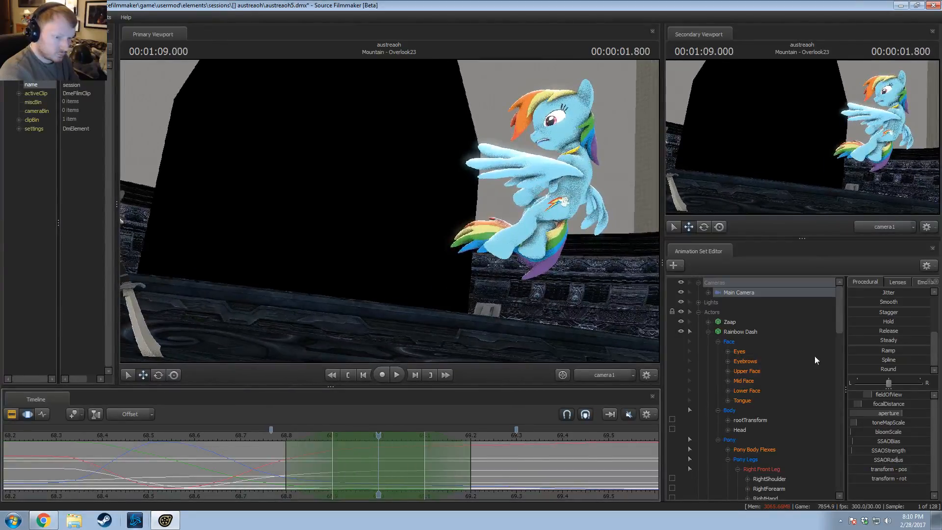
pyautogui.click(883, 369)
# Step: Replay the camera move through camera1 from 00:01:08.666, 00:01:08.600 and 00:01:08.500
pyautogui.click(223, 434)
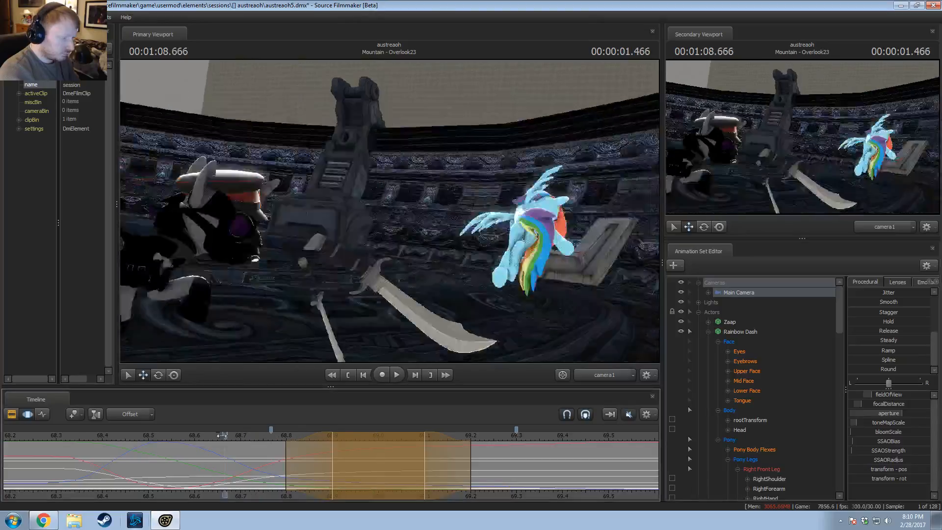
pyautogui.press('space')
pyautogui.press('space')
pyautogui.click(194, 436)
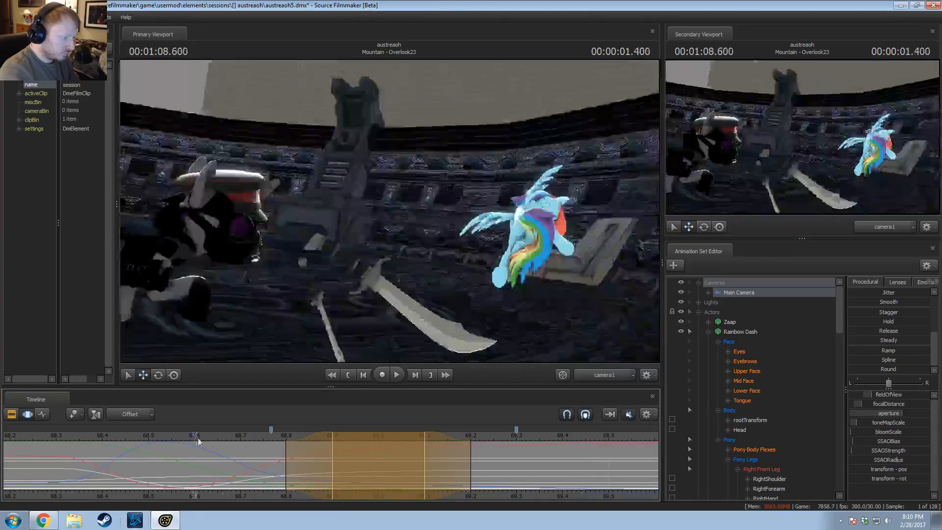
pyautogui.press('space')
pyautogui.click(142, 434)
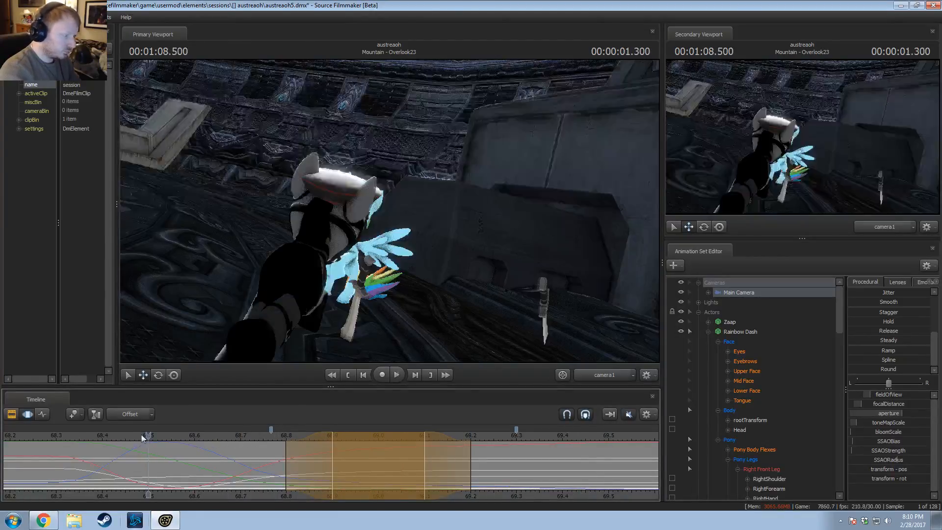
pyautogui.press('space')
pyautogui.press('space')
# Step: Rework the camera's time selection around 00:01:08.933, undoing the last two changes to keep a range from about 68.8 s to 69.1 s
pyautogui.moveTo(154, 431); pyautogui.dragTo(257, 462)
pyautogui.moveTo(251, 462); pyautogui.dragTo(347, 470)
pyautogui.press('space')
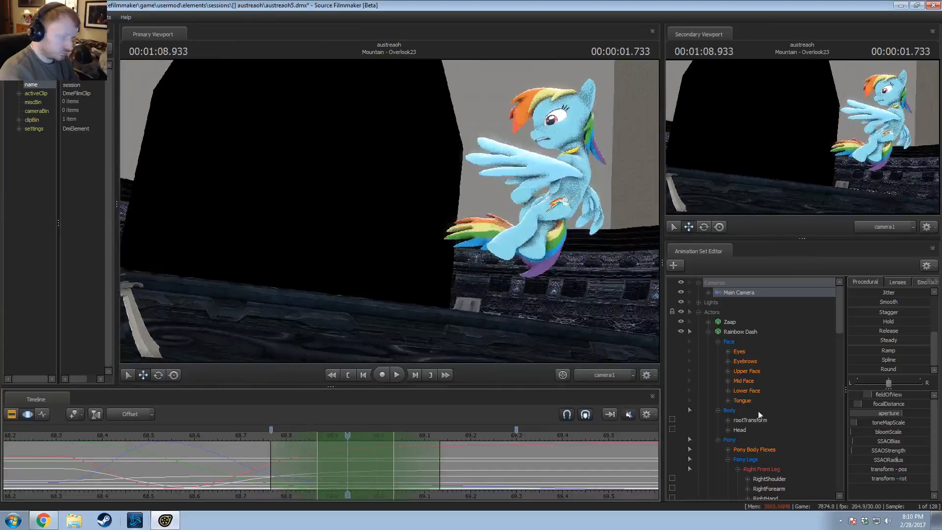
pyautogui.hotkey('ctrl', 'z')
pyautogui.hotkey('ctrl', 'z')
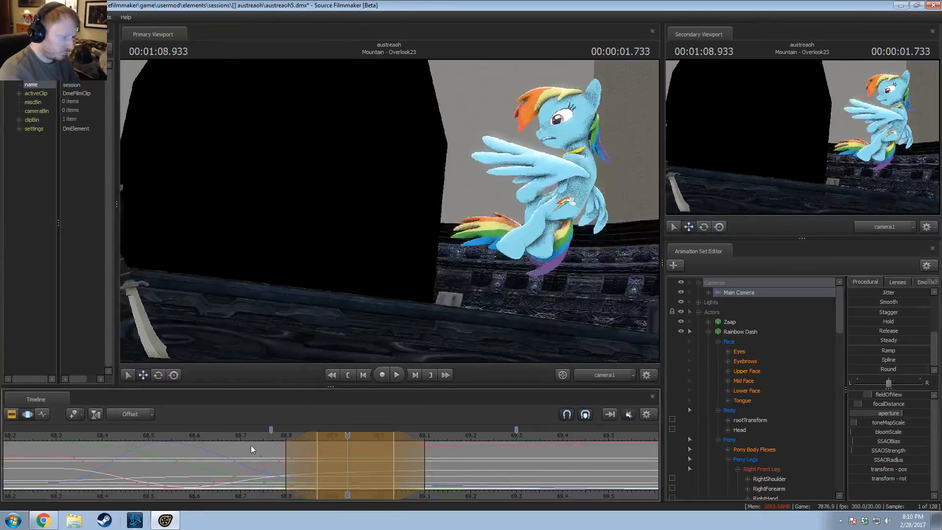
# Step: Replay the shot repeatedly through camera1 to judge the camera's settling after the spin
pyautogui.press('space')
pyautogui.scroll(-3, 176, 439)
pyautogui.moveTo(205, 437); pyautogui.dragTo(261, 441)
pyautogui.press('space')
pyautogui.scroll(1, 388, 494)
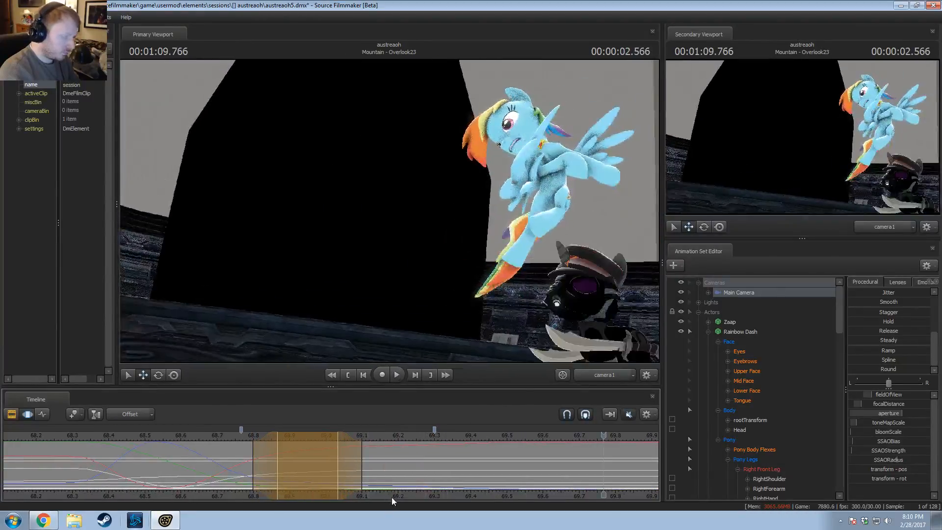
pyautogui.moveTo(391, 497); pyautogui.dragTo(263, 495, button='middle')
pyautogui.scroll(-3, 260, 493)
pyautogui.press('space')
# Step: Widen the camera's time selection to about 68.33 s to 69.27 s, centred near 68.83 s, and replay the shot
pyautogui.moveTo(178, 437); pyautogui.dragTo(380, 464)
pyautogui.moveTo(315, 461); pyautogui.dragTo(292, 462)
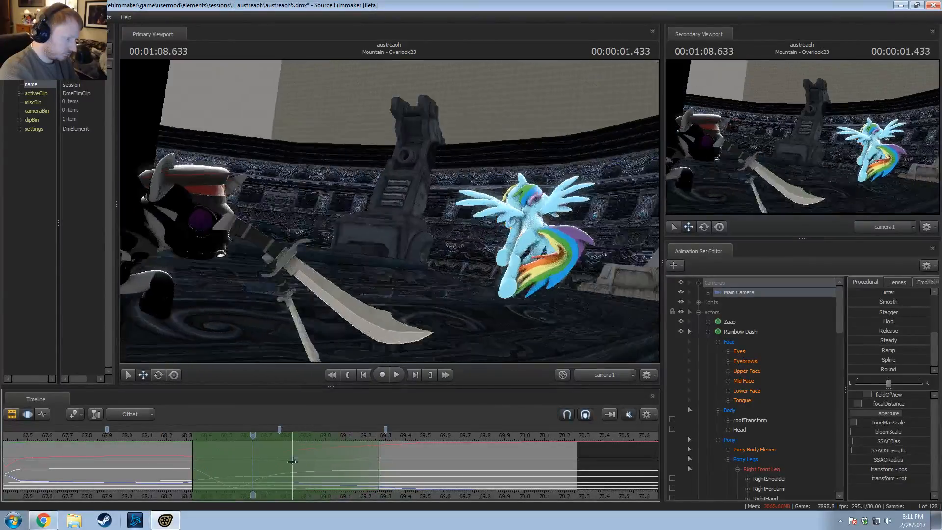
pyautogui.press('space')
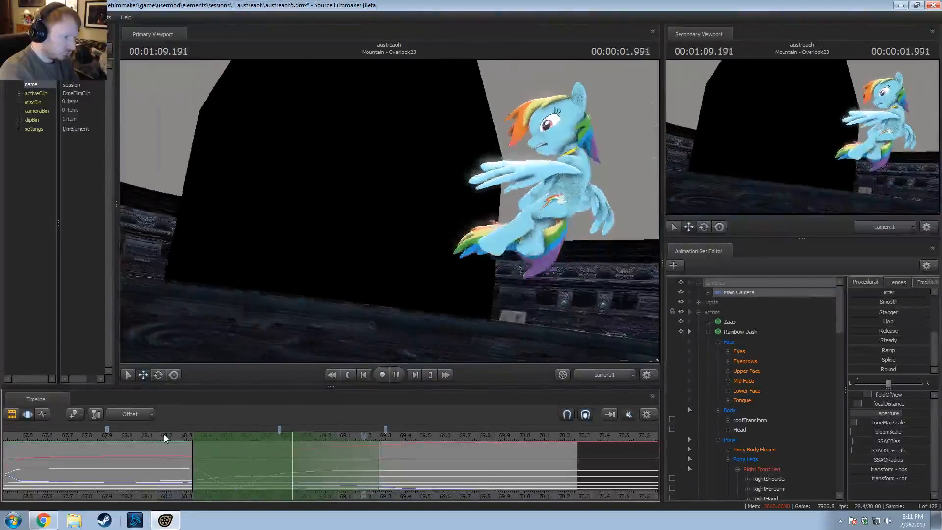
pyautogui.click(99, 434)
pyautogui.press('space')
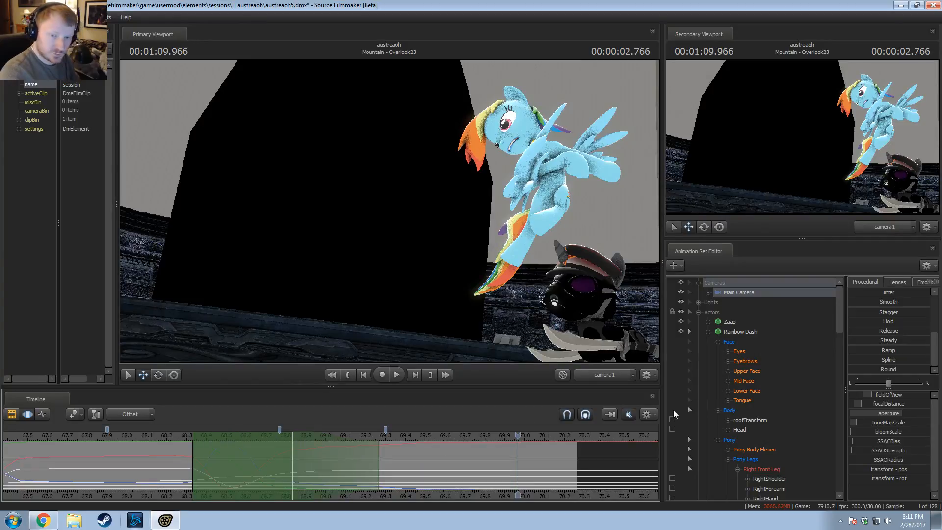
pyautogui.click(152, 435)
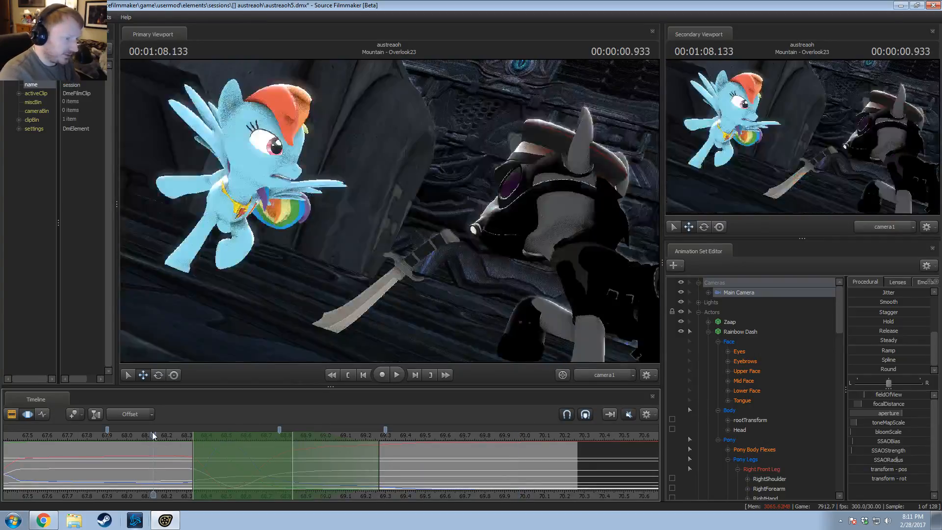
pyautogui.press('space')
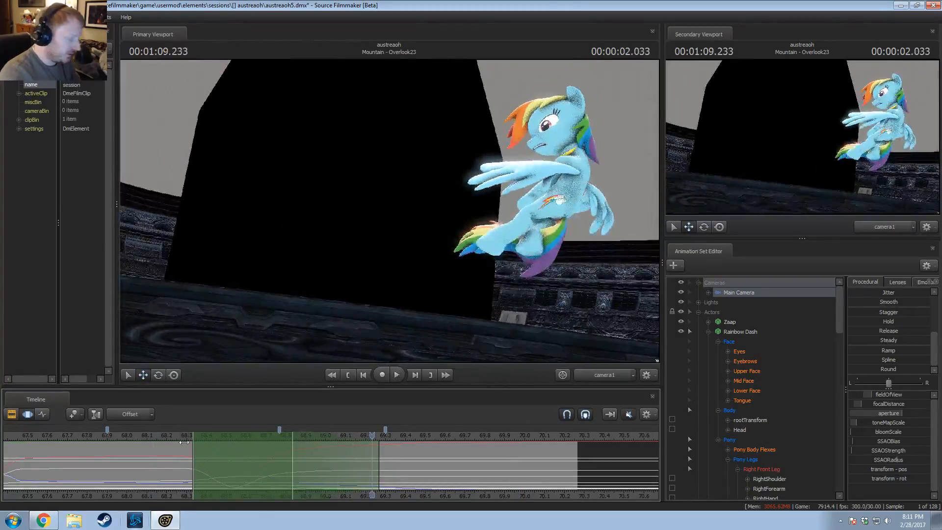
# Step: Rotate LeftThigh and LeftLeg2 at 00:01:08.666 within a time selection from about 68.53 s to 68.8 s
pyautogui.press('shift')
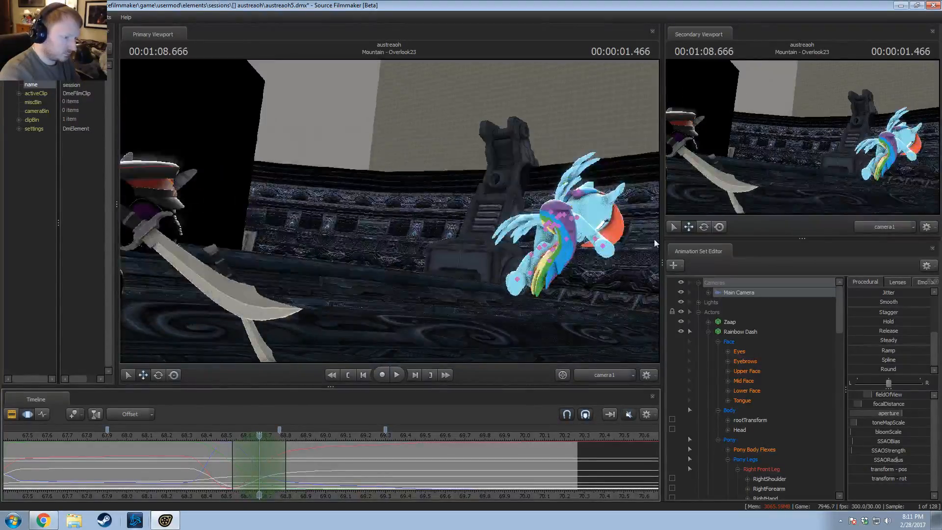
pyautogui.click(548, 232)
pyautogui.moveTo(559, 221); pyautogui.dragTo(574, 213)
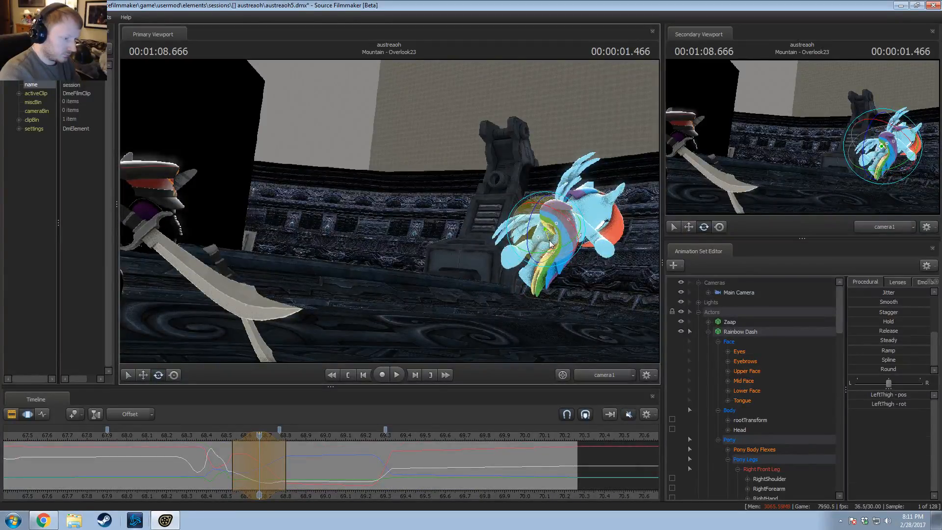
pyautogui.click(534, 248)
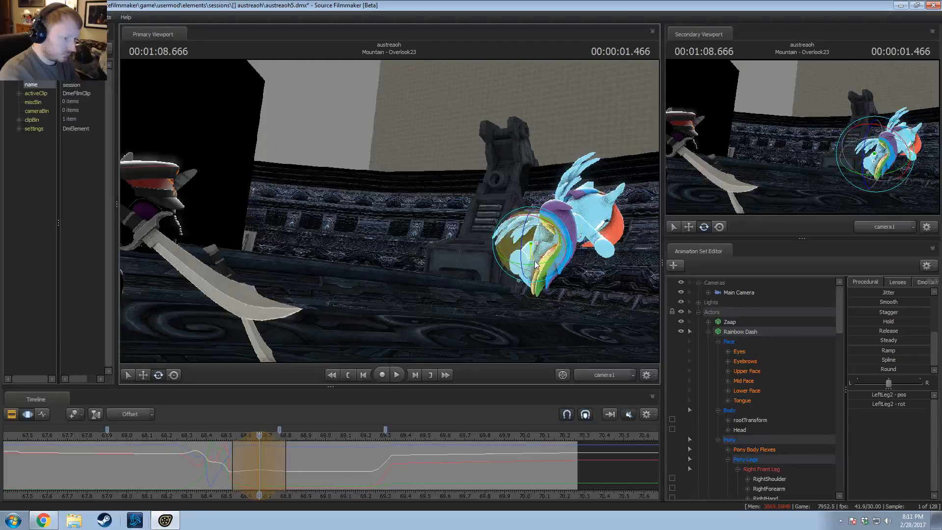
# Step: Rotate LeftThigh downward at 00:01:08.766 within a time selection from about 68.57 s to 68.83 s, undoing the first attempt
pyautogui.press('shift')
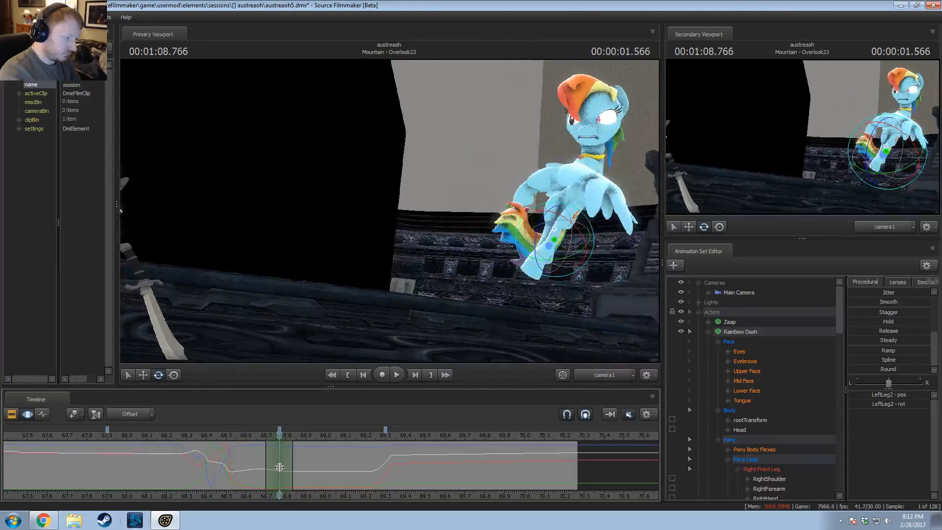
pyautogui.moveTo(266, 470); pyautogui.dragTo(239, 470)
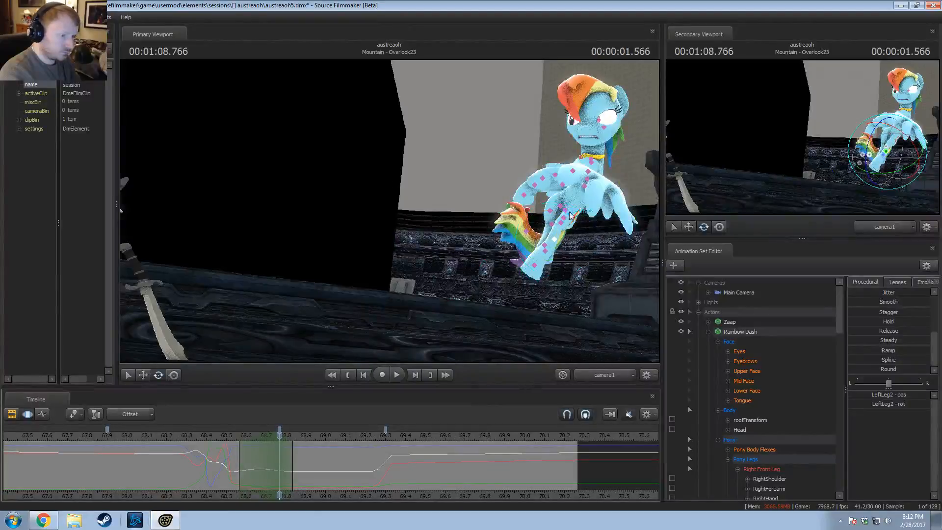
pyautogui.click(572, 218)
pyautogui.click(568, 229)
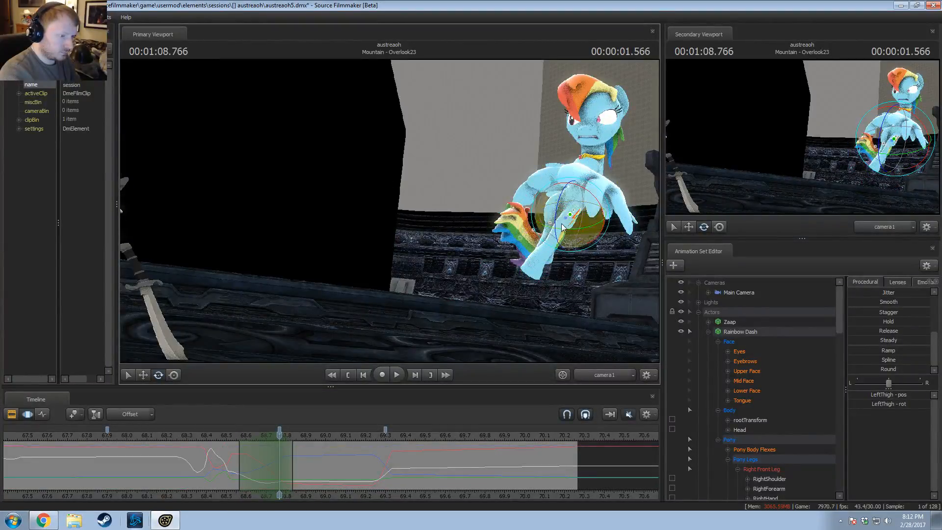
pyautogui.moveTo(568, 229); pyautogui.dragTo(577, 255)
pyautogui.hotkey('ctrl', 'z')
pyautogui.keyDown('ctrl'); pyautogui.click(575, 220); pyautogui.keyUp('ctrl')
pyautogui.moveTo(575, 223); pyautogui.dragTo(580, 240)
pyautogui.moveTo(279, 470)
pyautogui.mouseDown()
pyautogui.moveTo(230, 468)
pyautogui.moveTo(295, 485)
pyautogui.moveTo(286, 488)
pyautogui.mouseUp()
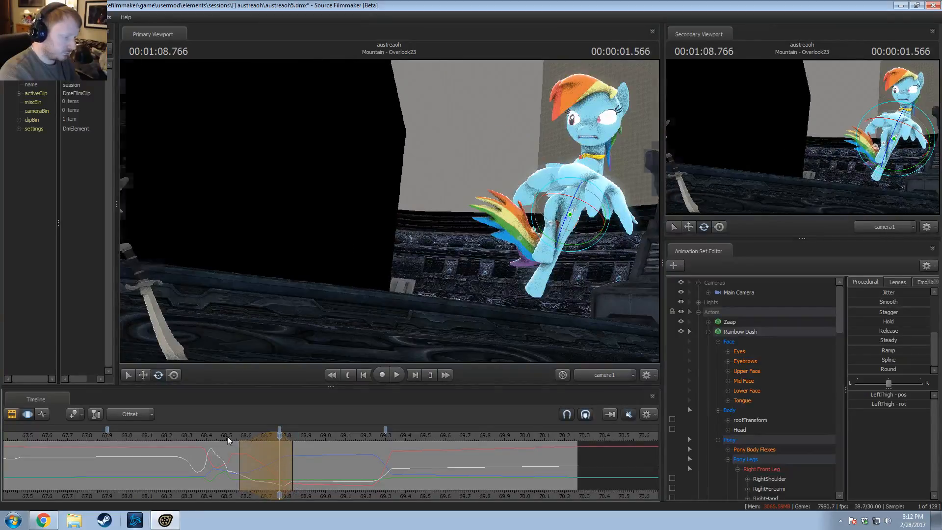
# Step: Replay the spin and make a new time selection from about 68.63 s to 68.83 s centred on 00:01:08.733
pyautogui.press('space')
pyautogui.moveTo(195, 438); pyautogui.dragTo(299, 468)
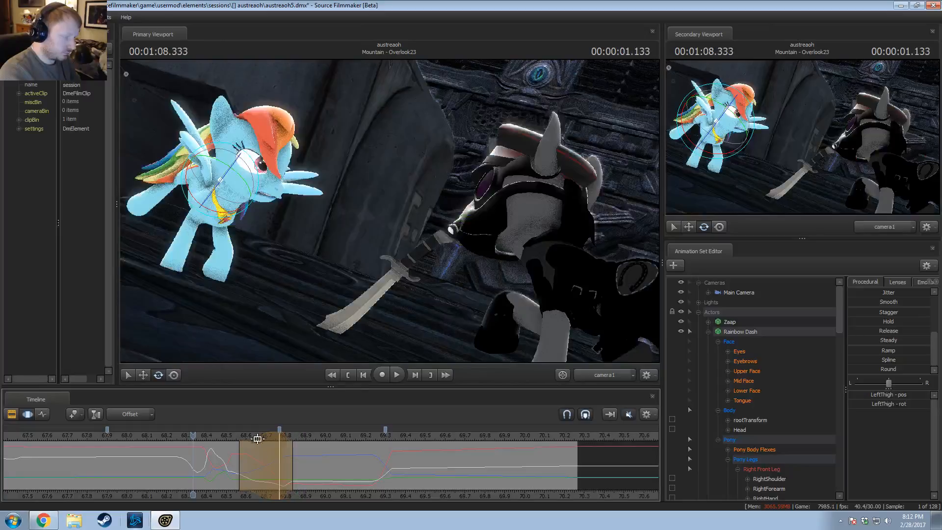
pyautogui.moveTo(261, 437)
pyautogui.mouseDown()
pyautogui.moveTo(292, 450)
pyautogui.moveTo(272, 462)
pyautogui.moveTo(292, 465)
pyautogui.moveTo(253, 466)
pyautogui.moveTo(273, 470)
pyautogui.mouseUp()
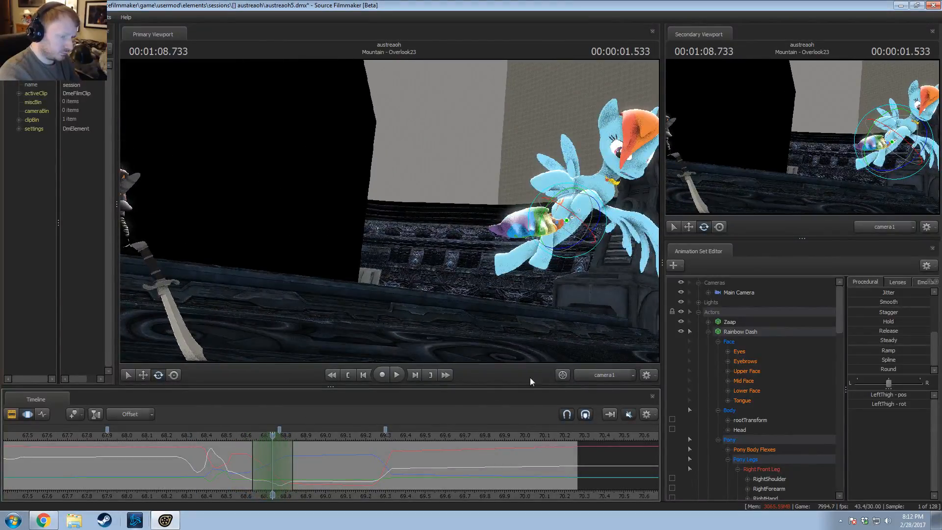
# Step: In the Work Camera view, rotate LeftLeg2 and shift LeftThigh at 00:01:08.733, and return to the camera1 view
pyautogui.click(602, 375)
pyautogui.moveTo(530, 275); pyautogui.dragTo(294, 216)
pyautogui.press('w')
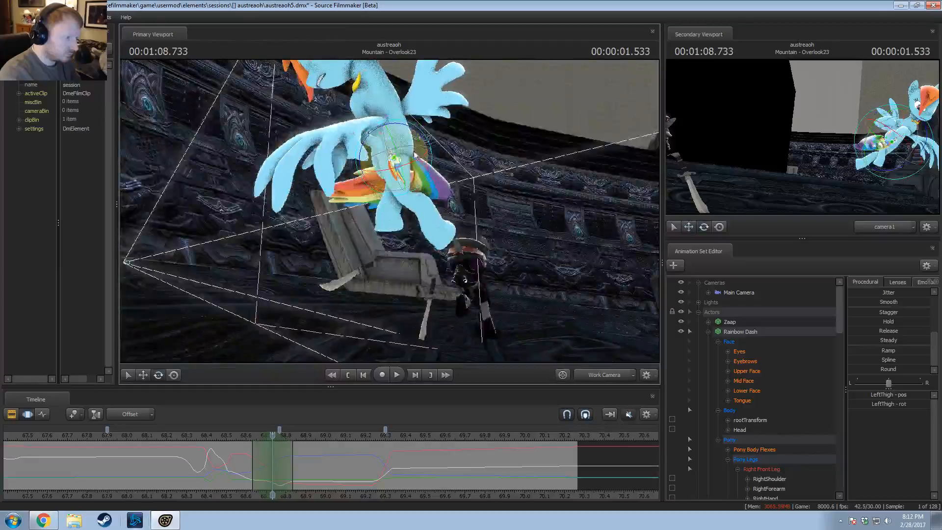
pyautogui.click(378, 185)
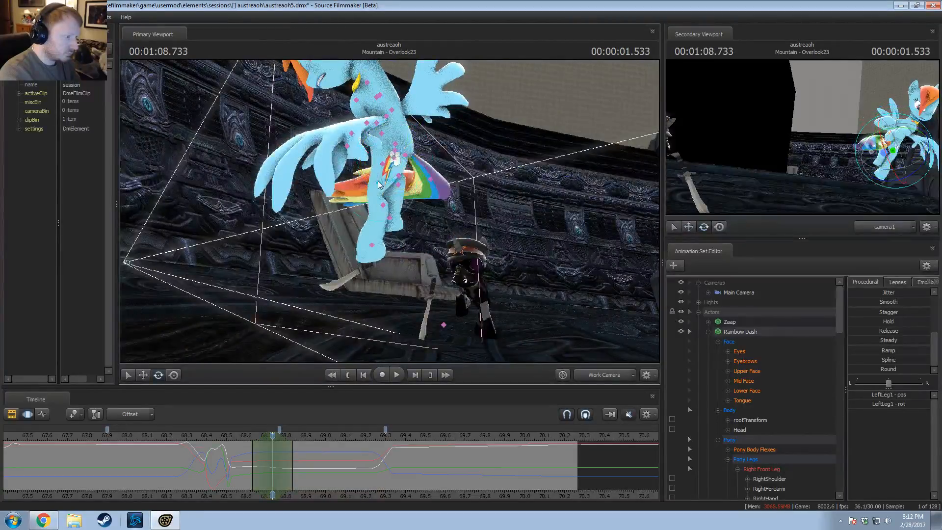
pyautogui.click(401, 191)
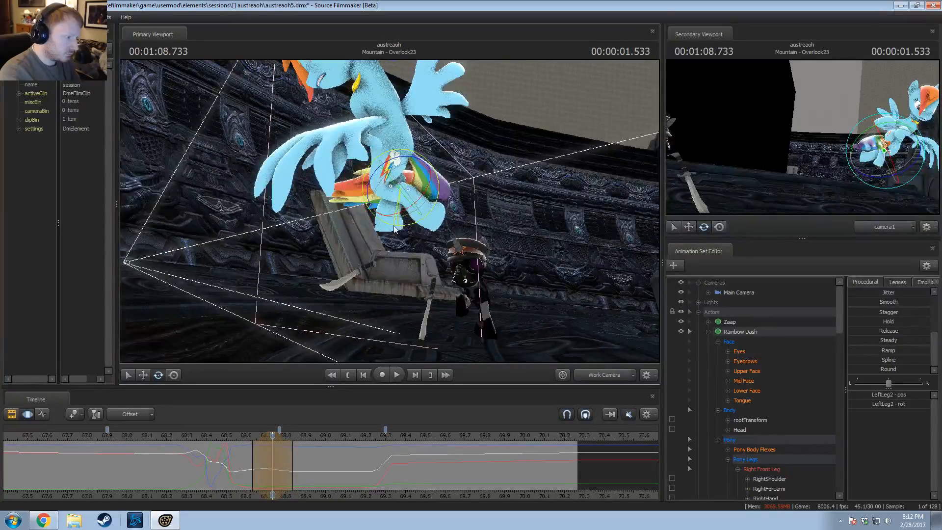
pyautogui.moveTo(366, 214); pyautogui.dragTo(383, 243)
pyautogui.moveTo(448, 238); pyautogui.dragTo(422, 199)
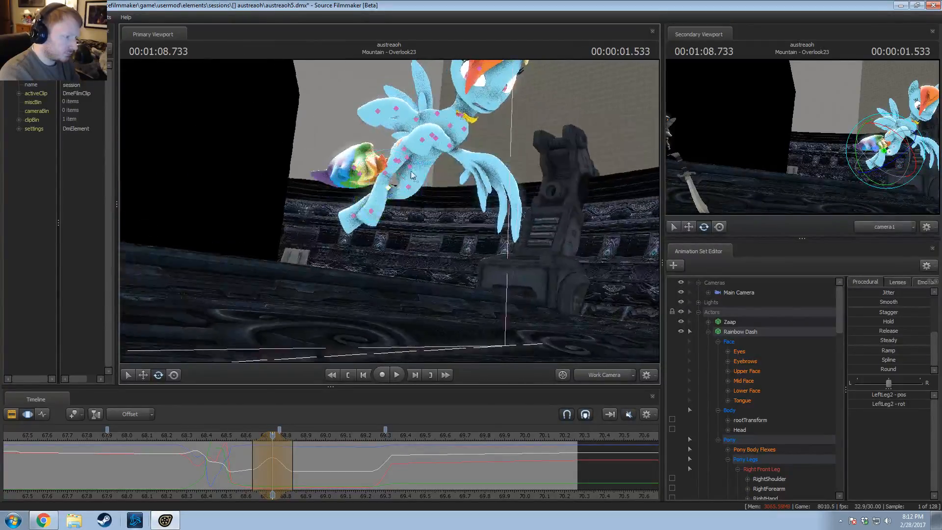
pyautogui.click(418, 192)
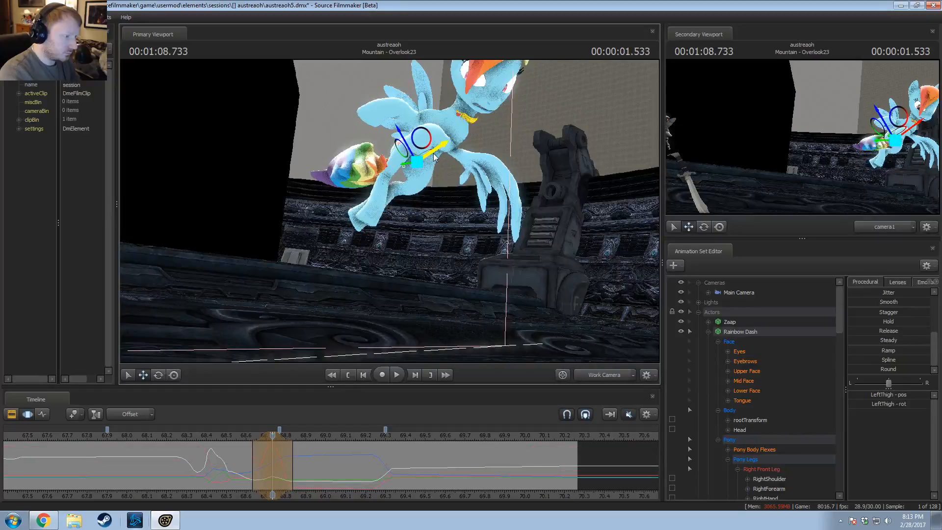
pyautogui.click(579, 380)
pyautogui.moveTo(215, 461); pyautogui.dragTo(273, 471)
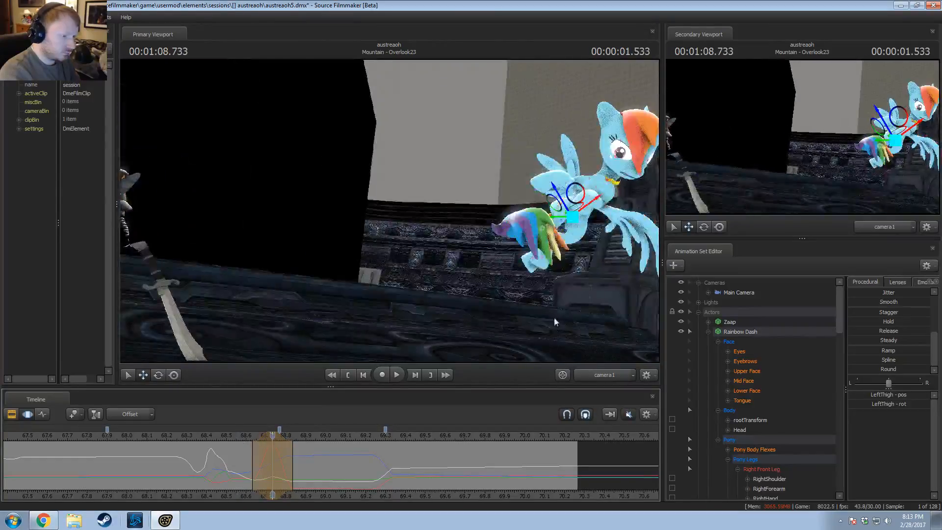
# Step: Rotate LeftThigh to refine the left back leg pose at 00:01:08.733 in the camera1 view, and scrub through the motion
pyautogui.click(576, 236)
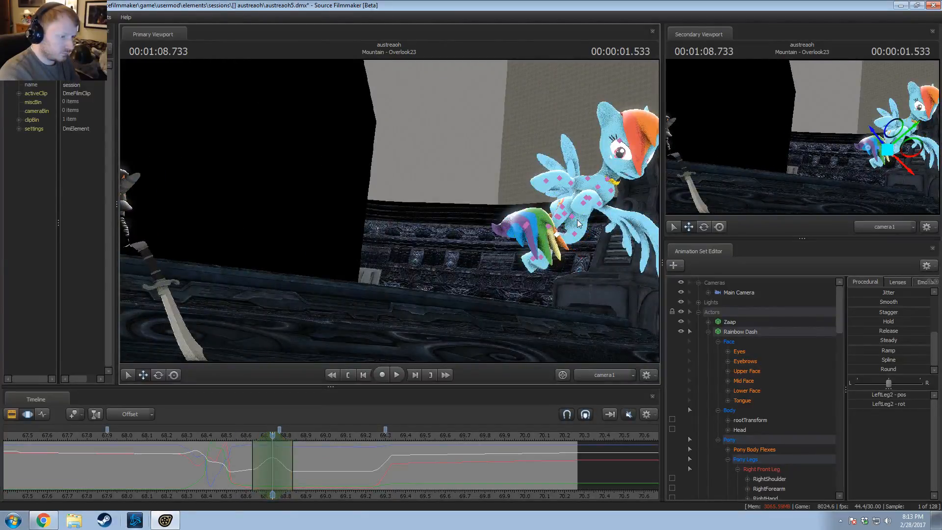
pyautogui.click(579, 224)
pyautogui.press('e')
pyautogui.moveTo(594, 234); pyautogui.dragTo(602, 229)
pyautogui.click(574, 224)
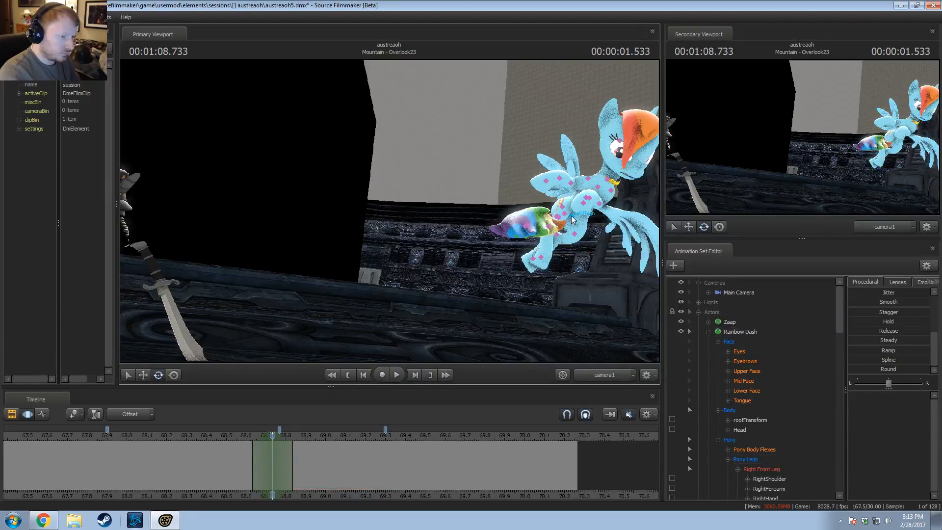
pyautogui.click(573, 220)
pyautogui.moveTo(589, 231); pyautogui.dragTo(582, 236)
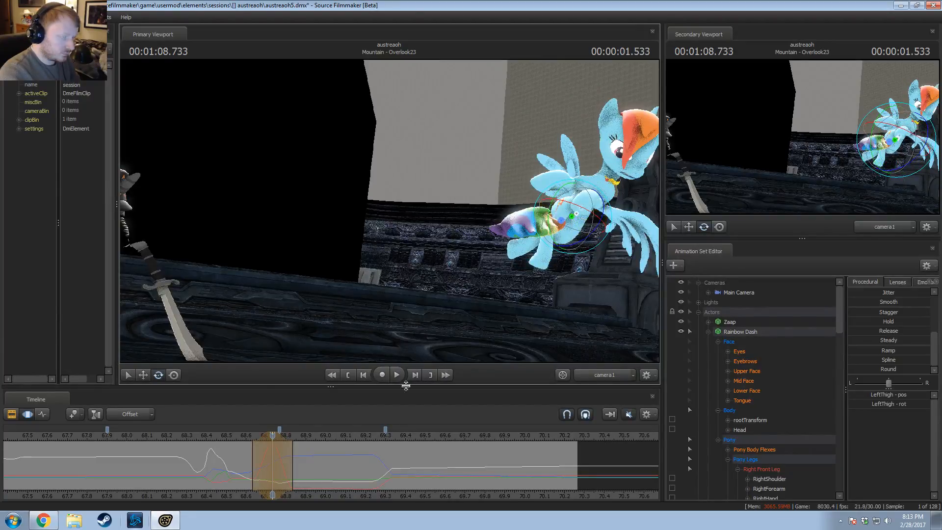
pyautogui.moveTo(241, 460); pyautogui.dragTo(284, 464)
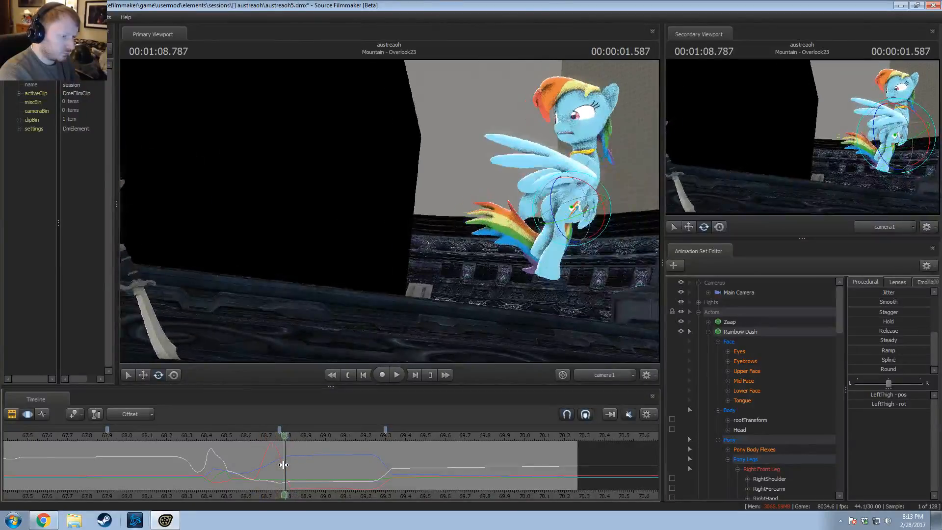
# Step: Rotate LeftLeg1 at 00:01:08.800 within a time selection from about 68.73 s to 68.87 s, undoing the first attempt, and replay the spin
pyautogui.click(560, 214)
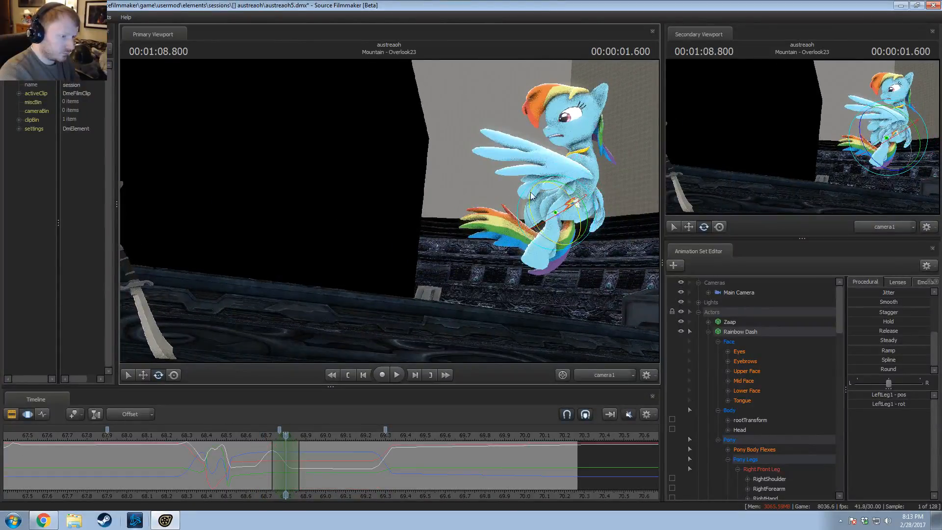
pyautogui.moveTo(535, 213); pyautogui.dragTo(573, 238)
pyautogui.hotkey('ctrl', 'z')
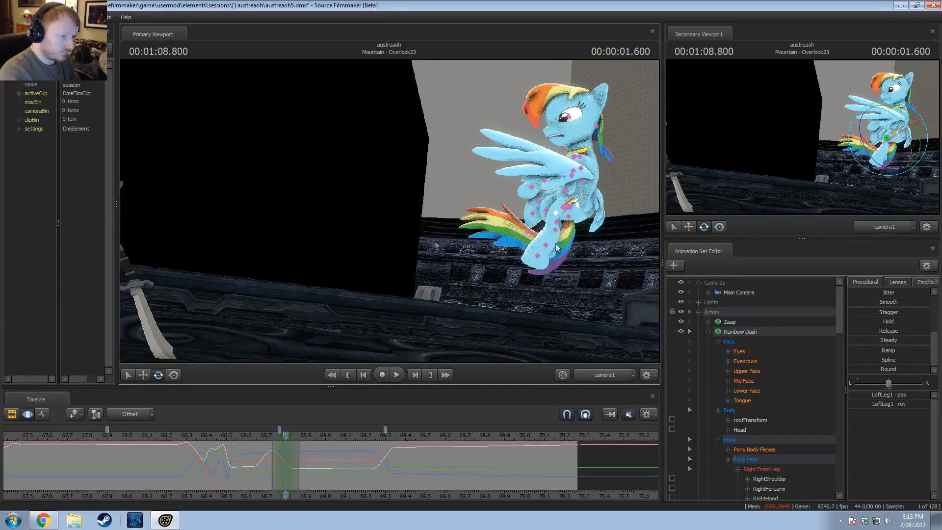
pyautogui.click(557, 229)
pyautogui.moveTo(528, 231)
pyautogui.mouseDown()
pyautogui.moveTo(529, 222)
pyautogui.moveTo(533, 236)
pyautogui.mouseUp()
pyautogui.click(555, 214)
pyautogui.moveTo(269, 437); pyautogui.dragTo(235, 437)
pyautogui.press('space')
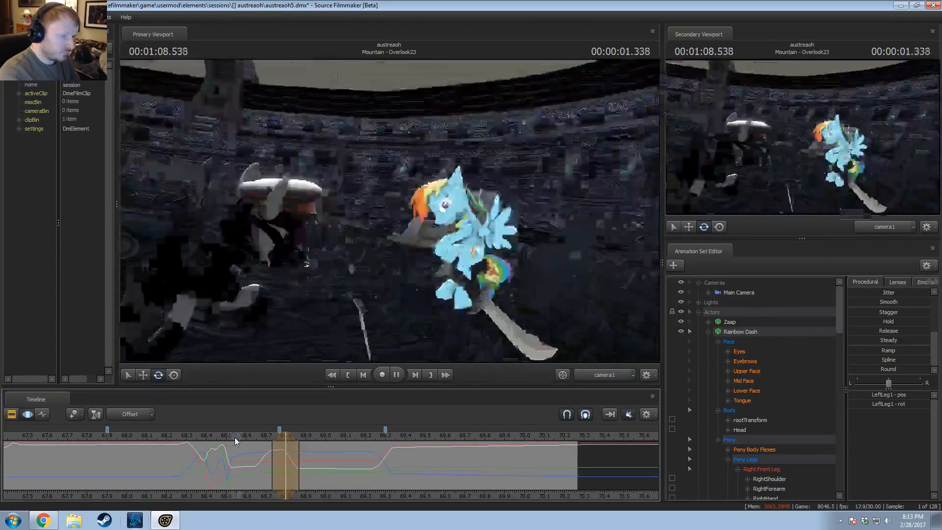
pyautogui.press('space')
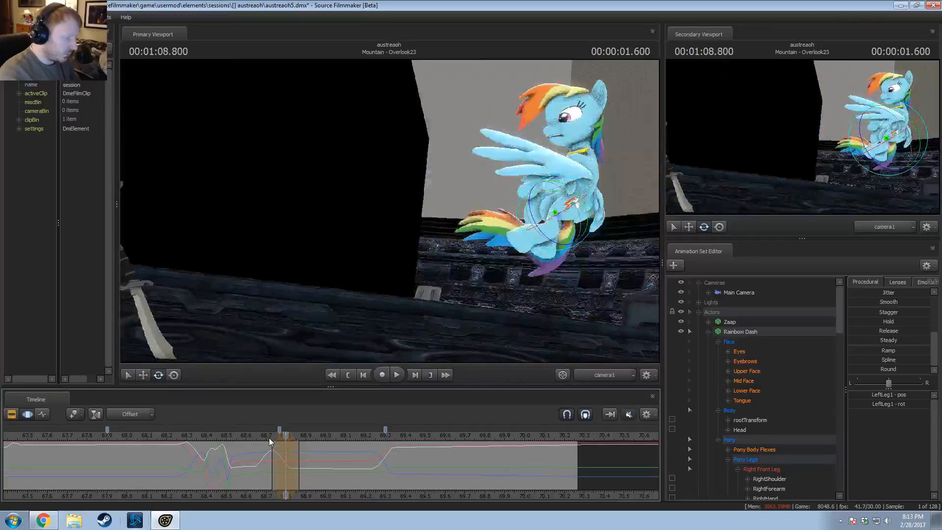
# Step: Undo the last change, rotate LeftLeg1 and LeftLeg2 at 00:01:08.733 within a time selection from about 68.63 s to 68.83 s, and replay the shot
pyautogui.moveTo(272, 437)
pyautogui.mouseDown()
pyautogui.moveTo(263, 438)
pyautogui.moveTo(269, 453)
pyautogui.moveTo(287, 454)
pyautogui.moveTo(247, 443)
pyautogui.moveTo(264, 443)
pyautogui.mouseUp()
pyautogui.hotkey('ctrl', 'z')
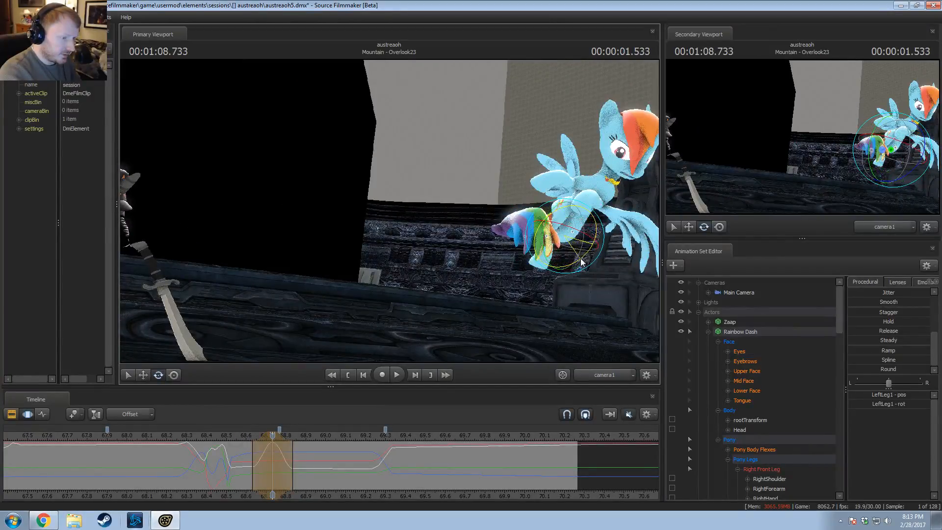
pyautogui.click(549, 232)
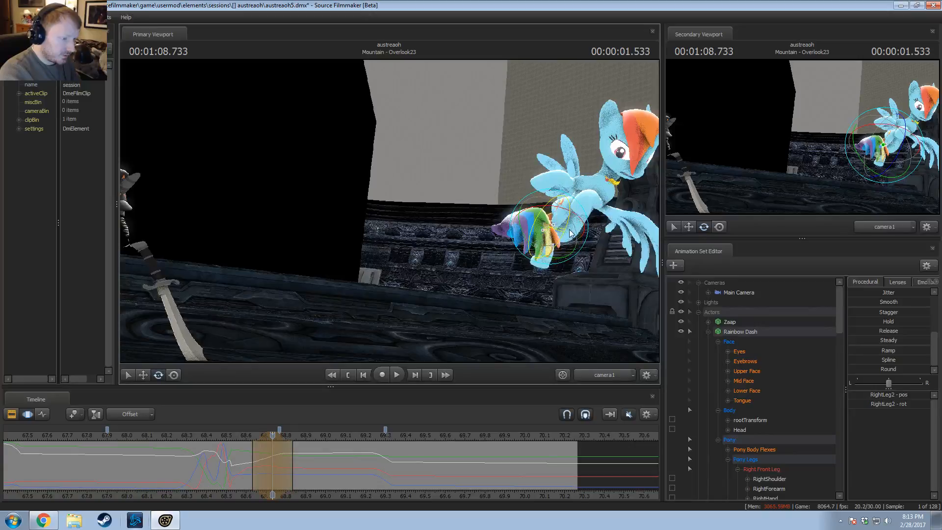
pyautogui.click(571, 226)
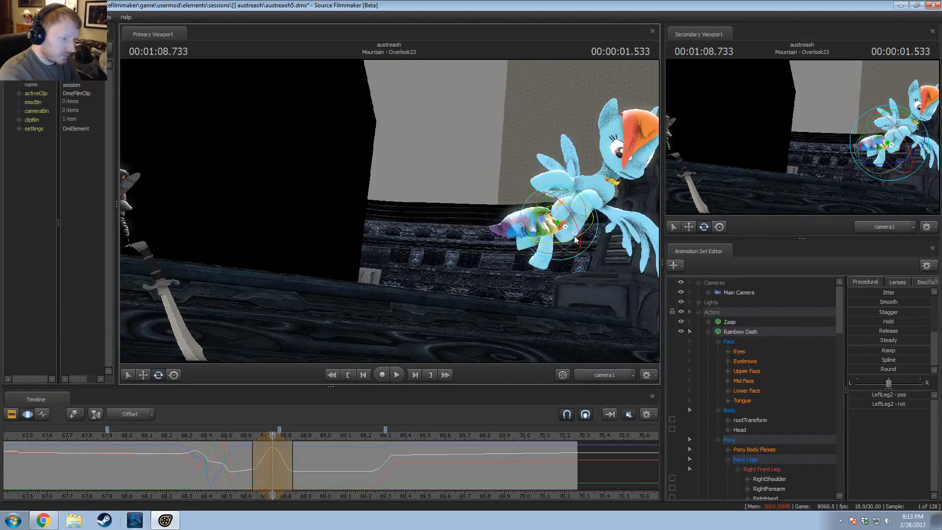
pyautogui.moveTo(229, 457); pyautogui.dragTo(291, 472)
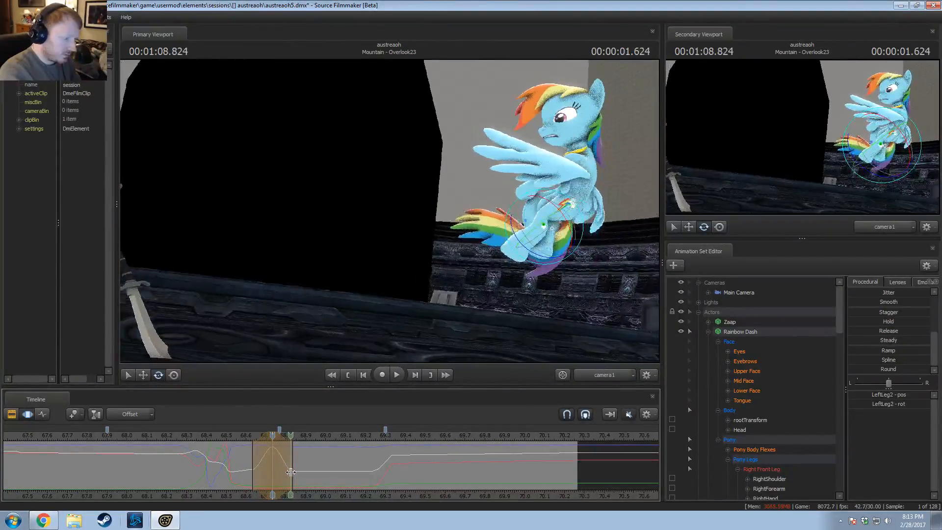
pyautogui.click(216, 436)
pyautogui.press('space')
pyautogui.press('space')
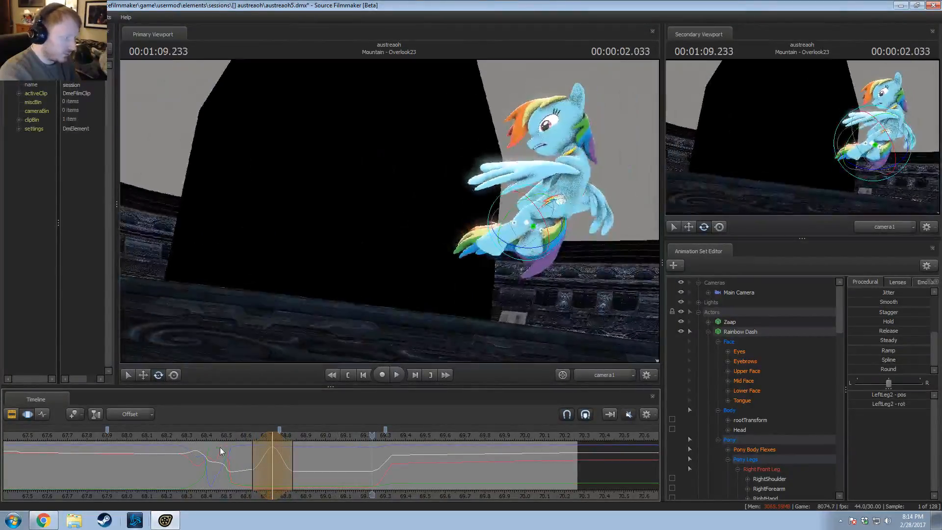
# Step: Apply the Round procedural preset to the Left Back Leg within a time selection from about 68.8 s to 69.23 s
pyautogui.moveTo(221, 452); pyautogui.dragTo(293, 462)
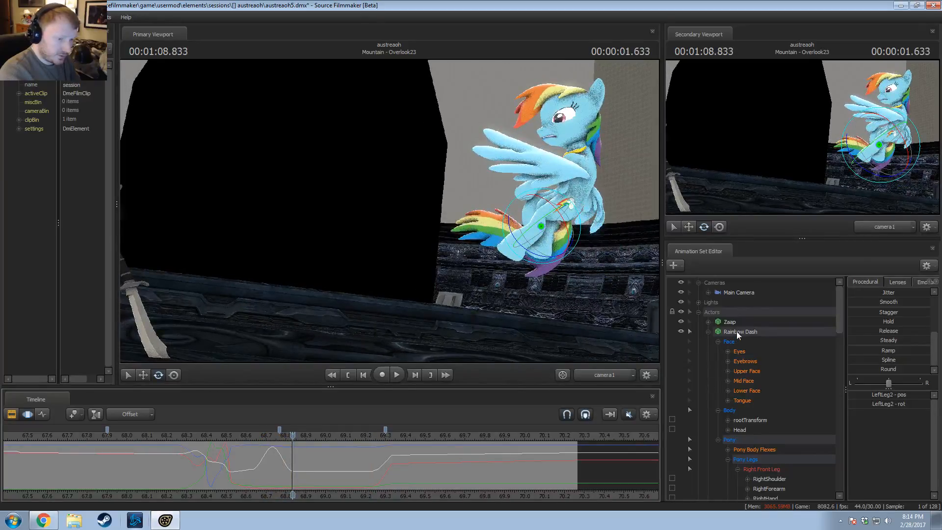
pyautogui.scroll(-3, 758, 460)
pyautogui.click(769, 430)
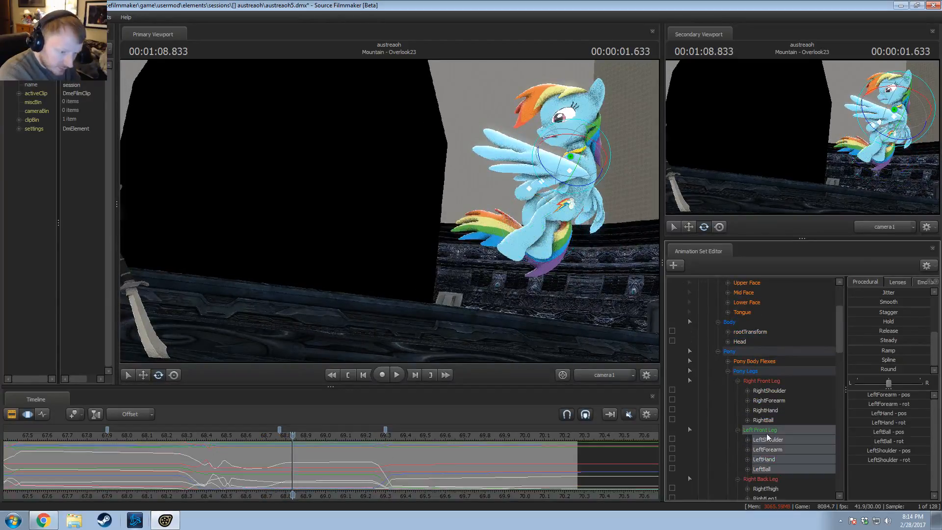
pyautogui.scroll(-2, 763, 422)
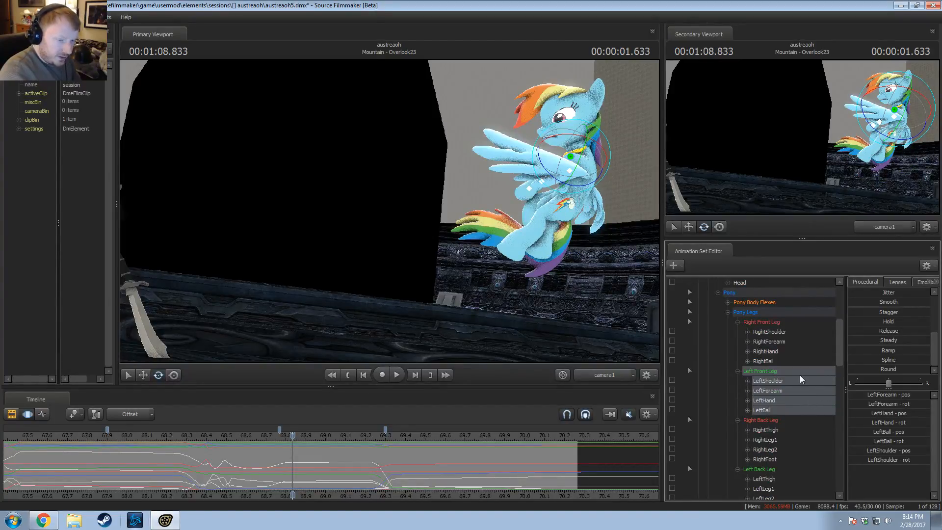
pyautogui.click(761, 469)
pyautogui.moveTo(301, 466)
pyautogui.mouseDown()
pyautogui.moveTo(293, 464)
pyautogui.moveTo(372, 463)
pyautogui.moveTo(286, 456)
pyautogui.mouseUp()
pyautogui.click(869, 369)
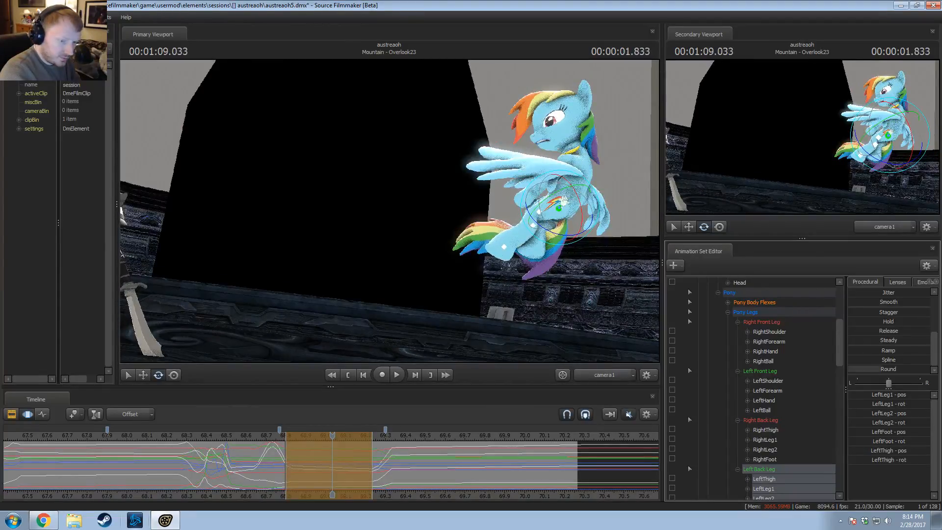
pyautogui.press('space')
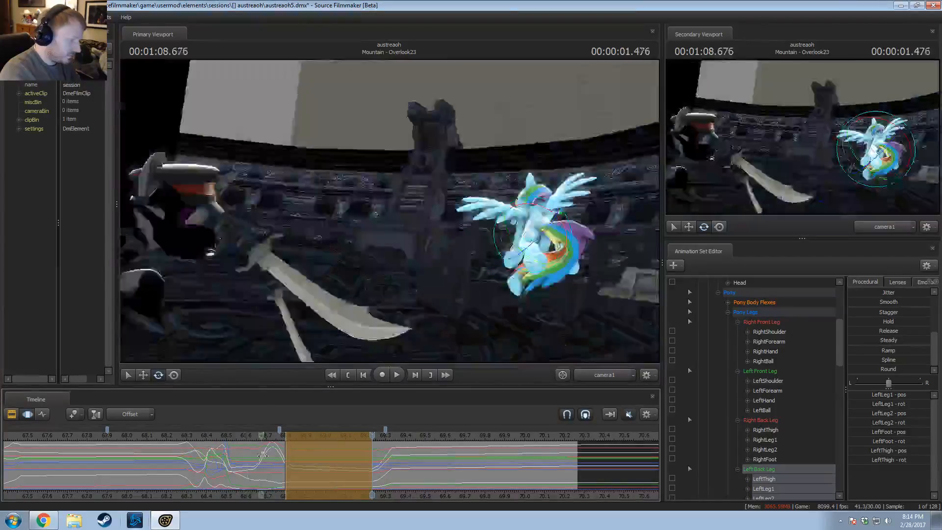
# Step: Replay the spin several times to check the left back leg's motion into the new pose
pyautogui.moveTo(263, 456)
pyautogui.mouseDown()
pyautogui.moveTo(249, 459)
pyautogui.moveTo(300, 466)
pyautogui.moveTo(255, 458)
pyautogui.mouseUp()
pyautogui.press('space')
pyautogui.press('space')
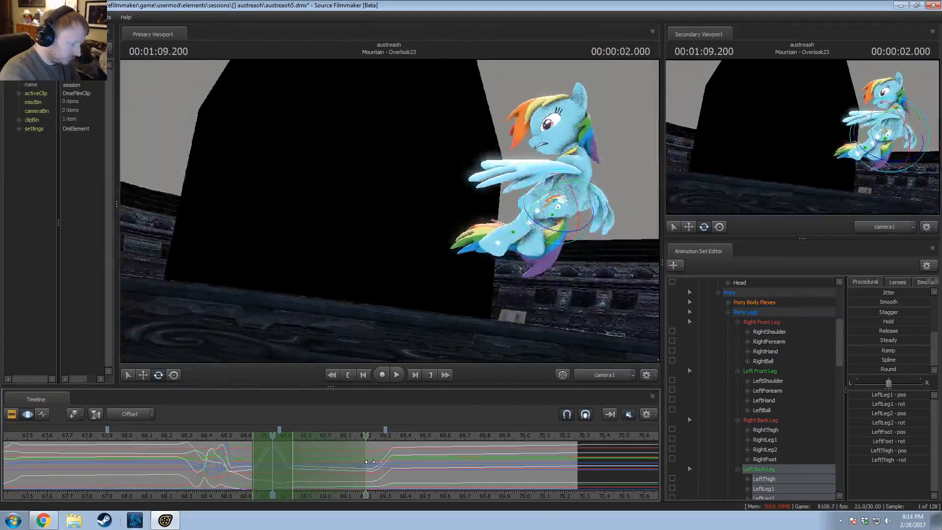
pyautogui.press('space')
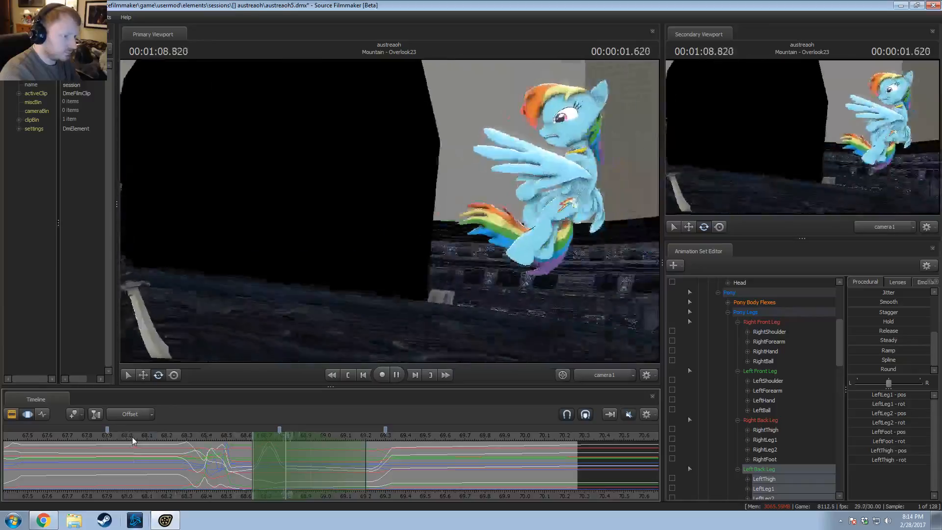
pyautogui.press('space')
pyautogui.press('space')
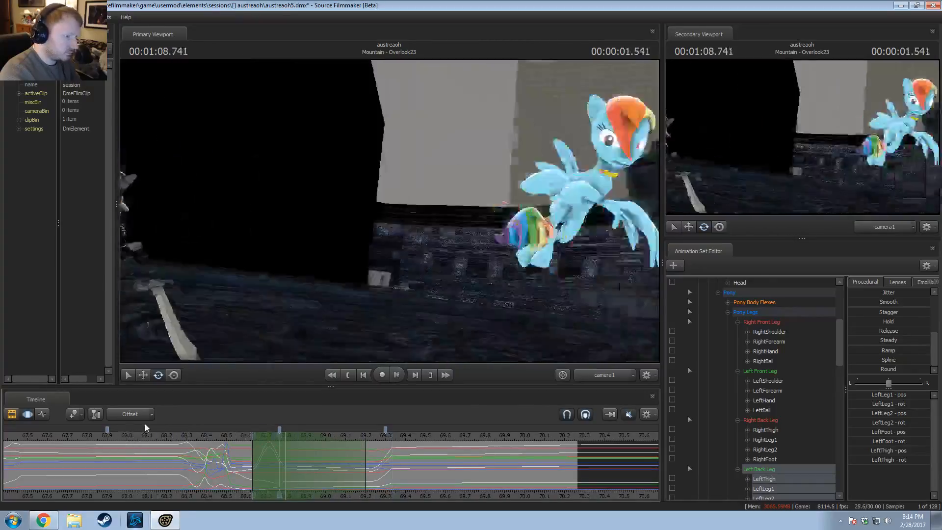
pyautogui.press('space')
# Step: Rotate the head at 00:01:08.733 within a time selection from about 68.67 s to 68.8 s
pyautogui.press('shift')
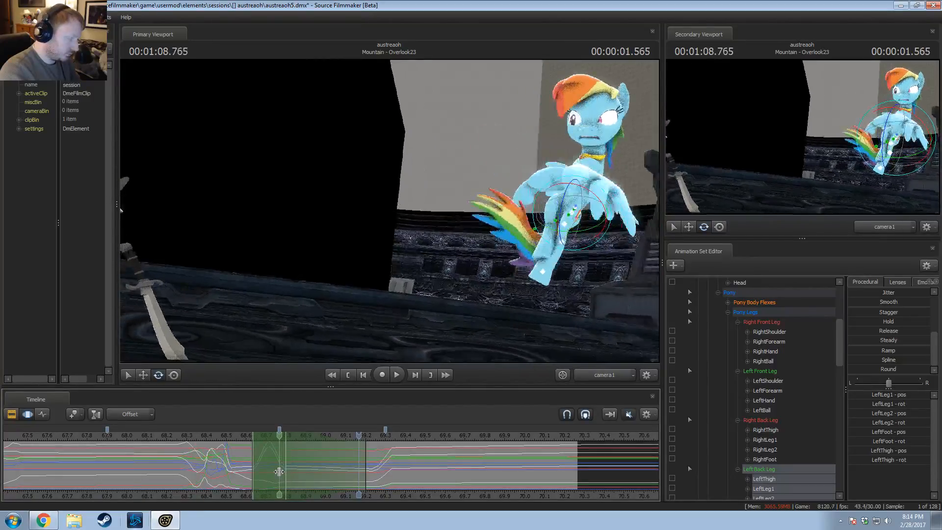
pyautogui.click(279, 472)
pyautogui.press('shift')
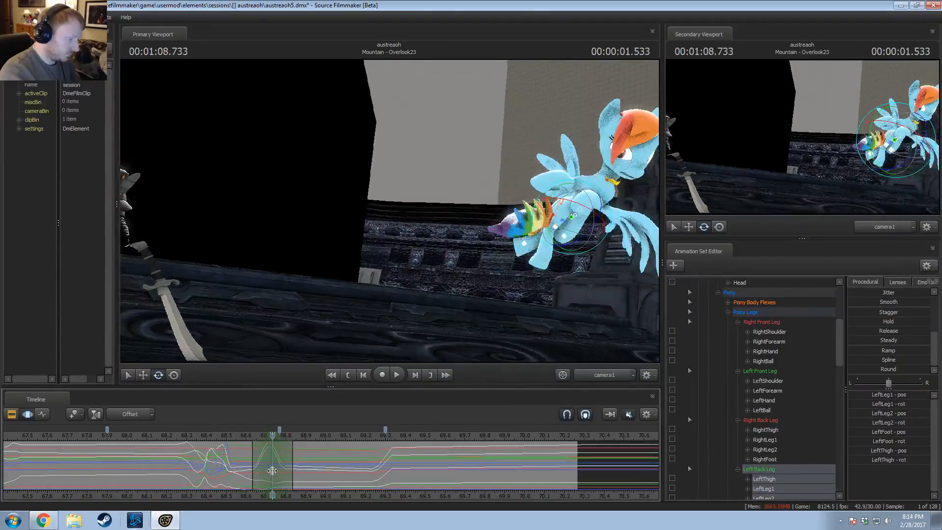
pyautogui.click(616, 163)
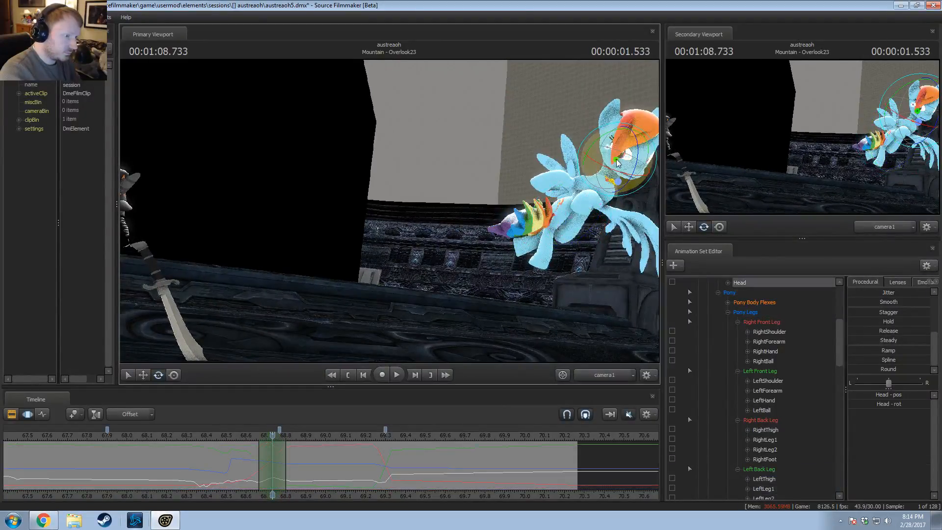
# Step: Rotate the neck at 00:01:08.800 within a time selection from about 68.67 s to 69.23 s, and replay the shot
pyautogui.press('shift')
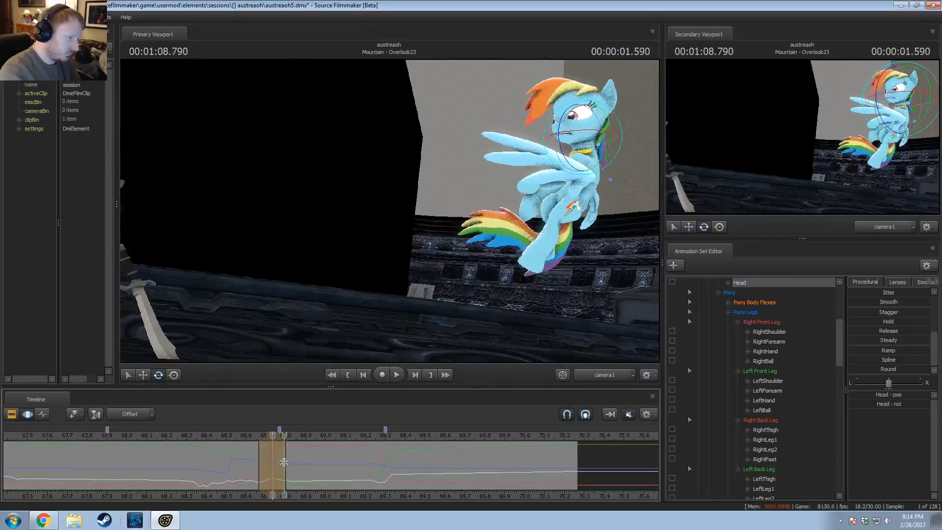
pyautogui.click(288, 463)
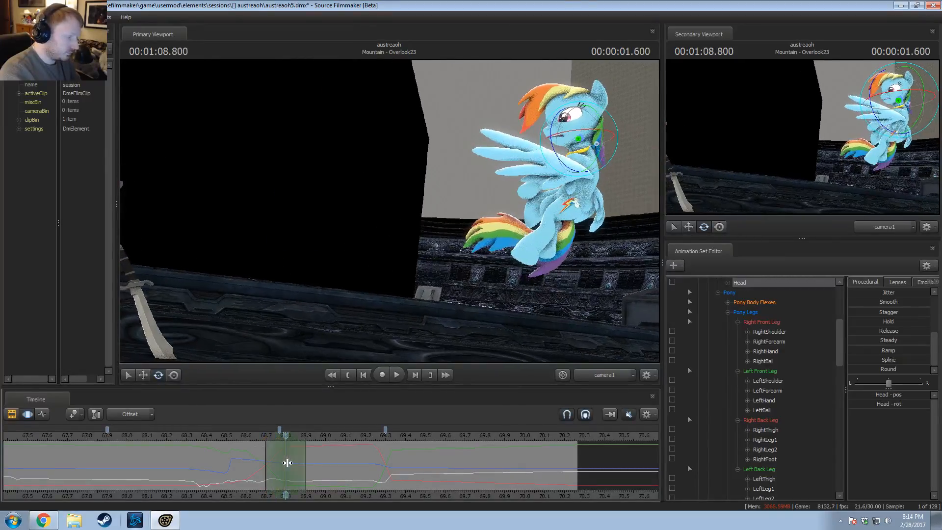
pyautogui.moveTo(310, 463); pyautogui.dragTo(377, 465)
pyautogui.click(581, 157)
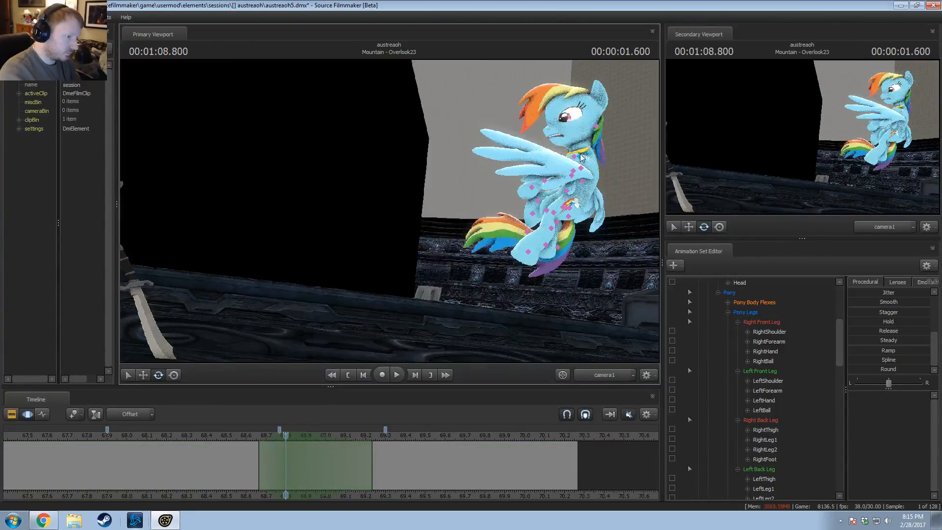
pyautogui.moveTo(591, 145); pyautogui.dragTo(597, 151)
pyautogui.press('space')
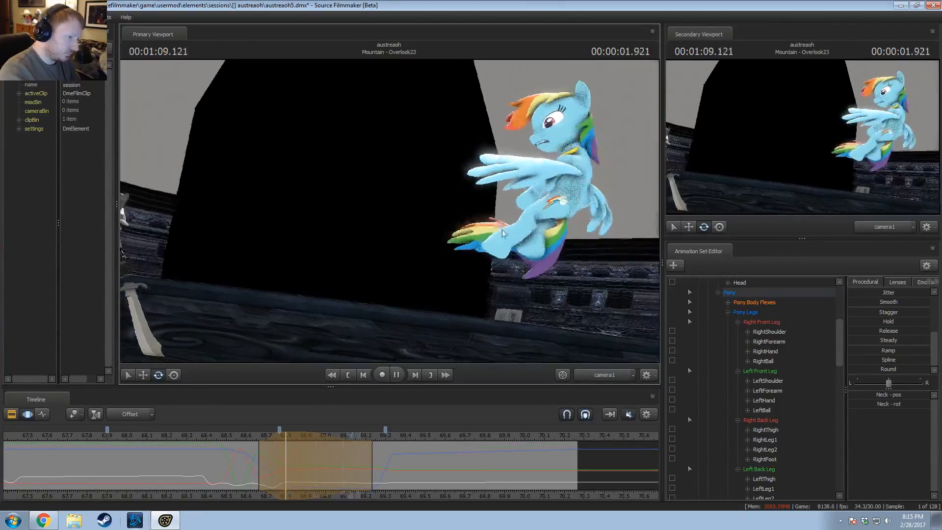
pyautogui.click(185, 437)
pyautogui.press('space')
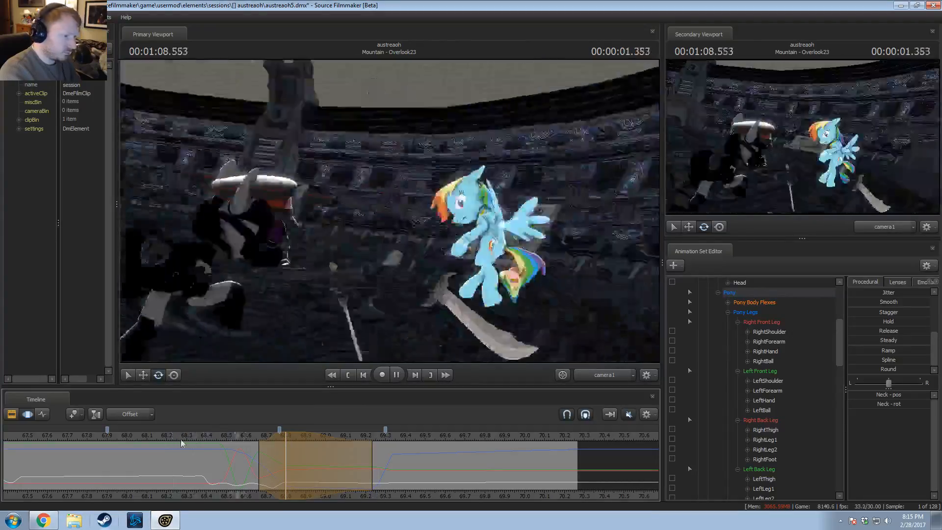
# Step: Replay the spin from about 68.37 s to check the head and neck motion
pyautogui.click(190, 438)
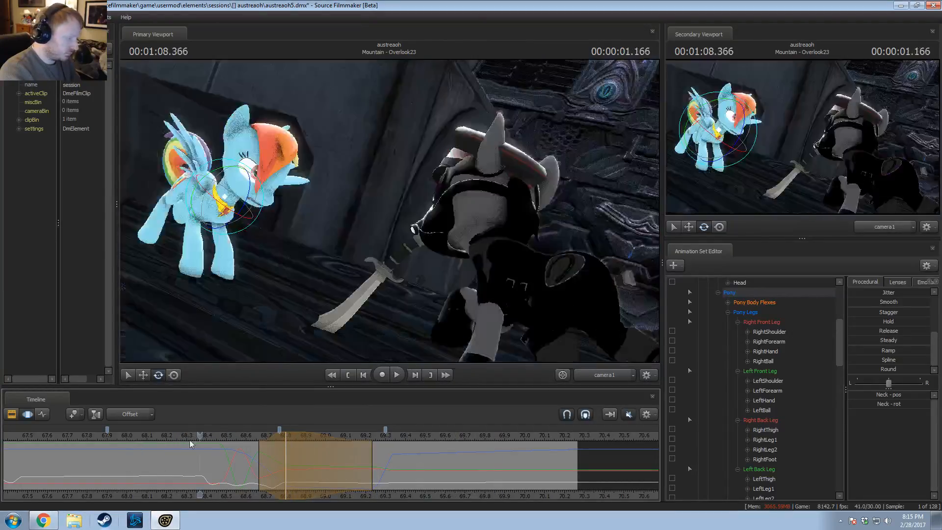
pyautogui.press('space')
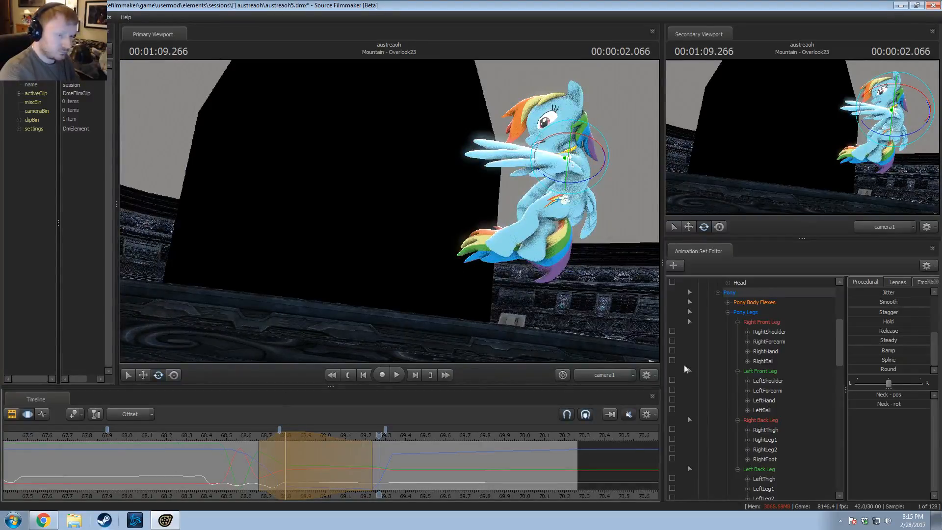
# Step: Close Rainbow Dash's eyes with the Upper Face control Close_eyes2 within a time selection from about 68.3 s to 68.87 s
pyautogui.scroll(5, 768, 323)
pyautogui.click(746, 371)
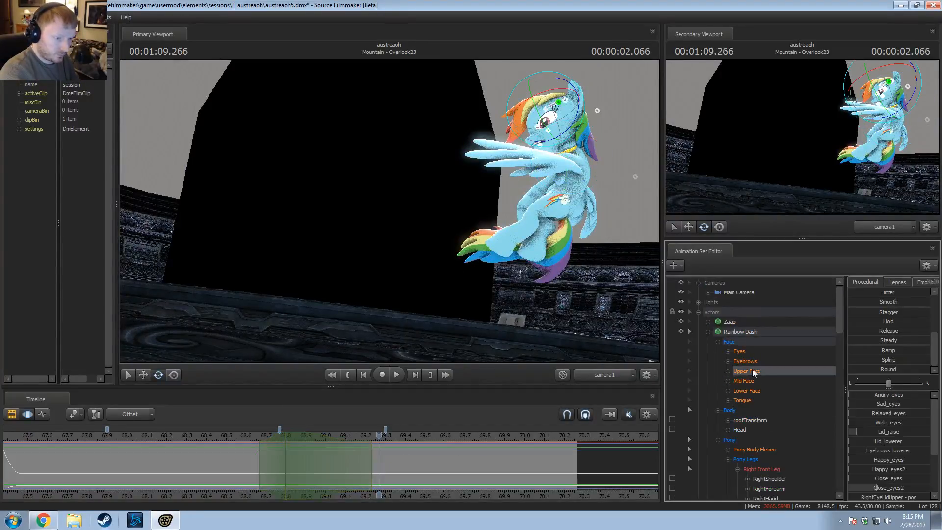
pyautogui.click(229, 466)
pyautogui.moveTo(229, 467)
pyautogui.mouseDown()
pyautogui.moveTo(241, 468)
pyautogui.moveTo(190, 473)
pyautogui.moveTo(275, 469)
pyautogui.mouseUp()
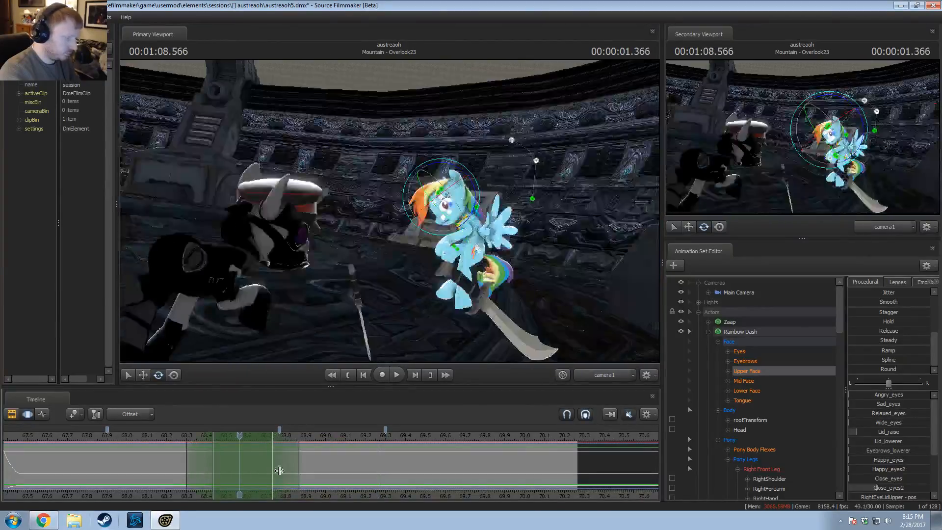
pyautogui.click(729, 372)
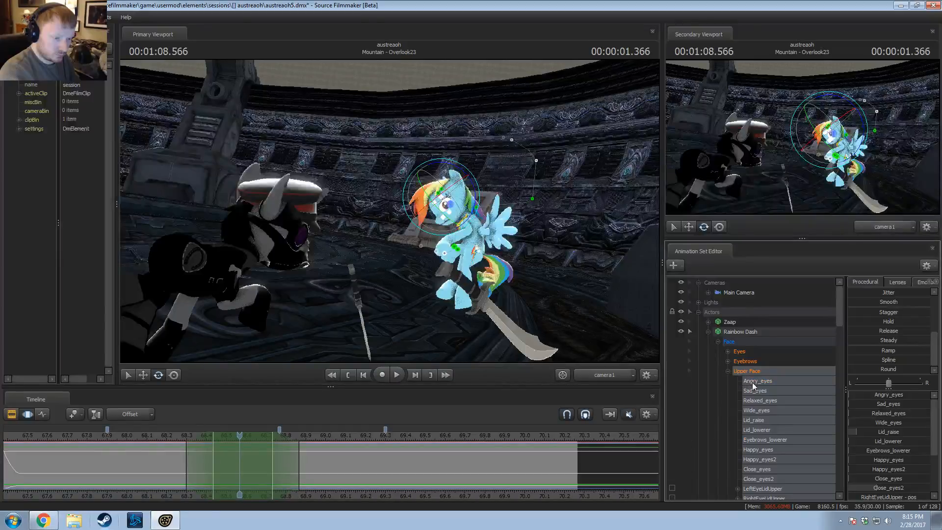
pyautogui.click(756, 381)
pyautogui.keyDown('shift'); pyautogui.click(755, 478); pyautogui.keyUp('shift')
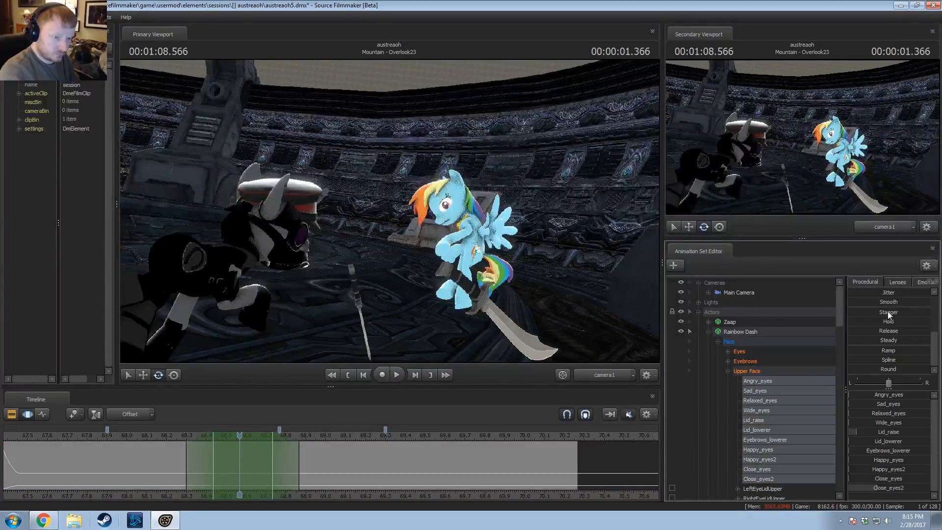
pyautogui.click(898, 359)
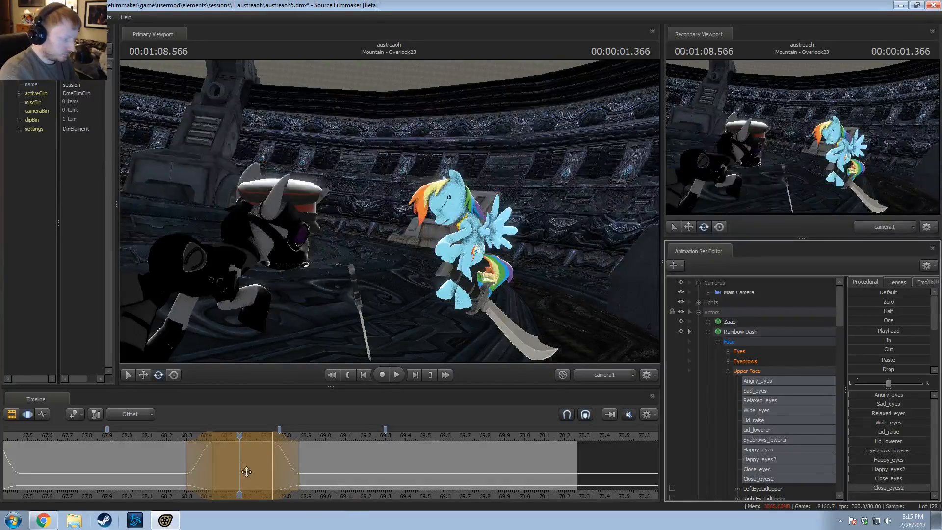
# Step: Shorten the blink by tightening its time selection to run from about 68.47 s to 68.83 s
pyautogui.moveTo(247, 471)
pyautogui.mouseDown()
pyautogui.moveTo(216, 466)
pyautogui.moveTo(256, 477)
pyautogui.moveTo(196, 465)
pyautogui.moveTo(231, 463)
pyautogui.mouseUp()
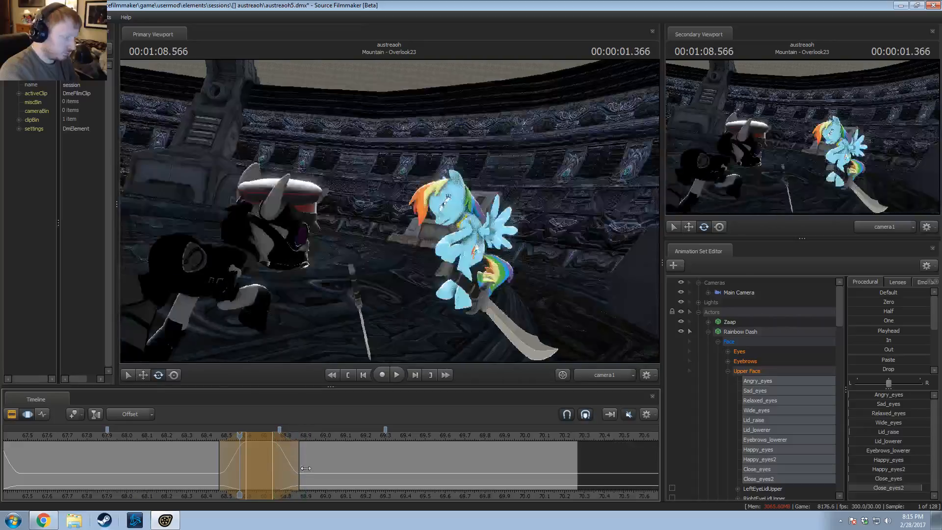
pyautogui.click(296, 459)
pyautogui.moveTo(296, 457)
pyautogui.mouseDown()
pyautogui.moveTo(276, 459)
pyautogui.moveTo(299, 469)
pyautogui.mouseUp()
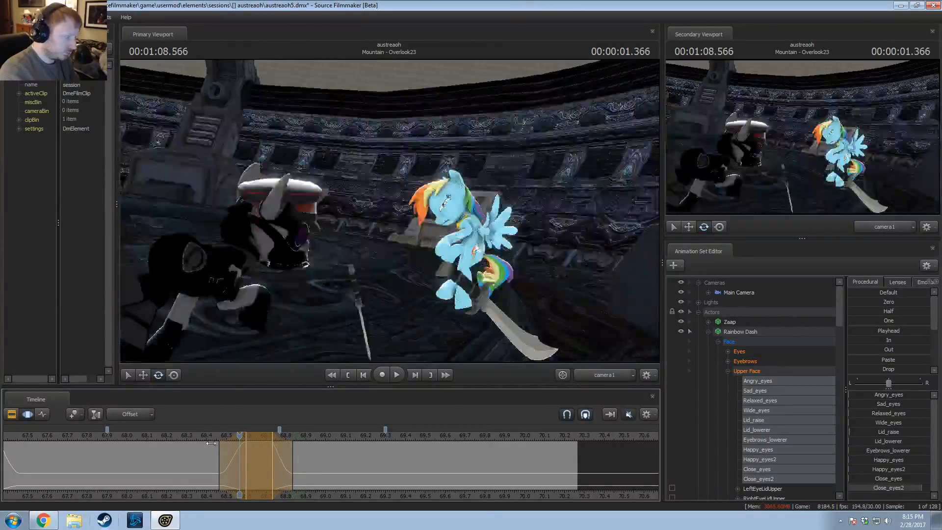
# Step: Place the time selection around 1:09.266 on the timeline and extend its start back to about 68.8 seconds
pyautogui.press('space')
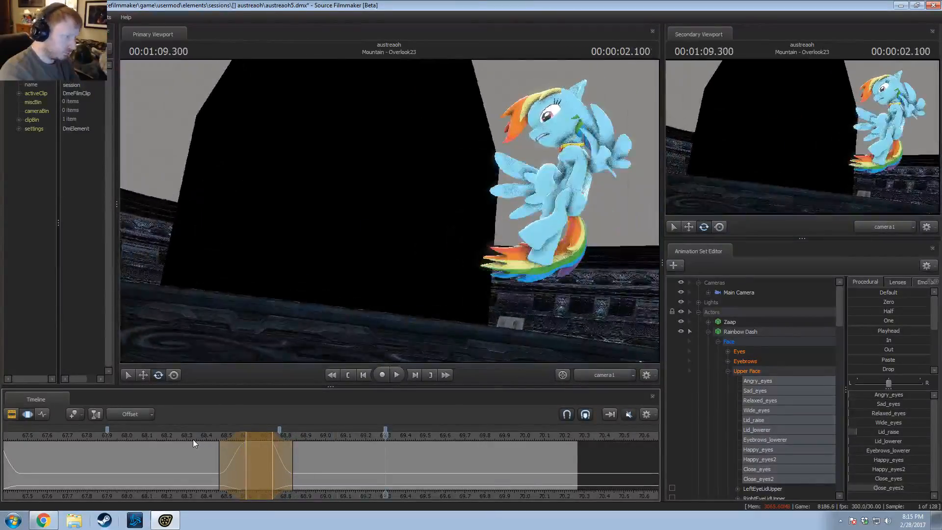
pyautogui.press('shift')
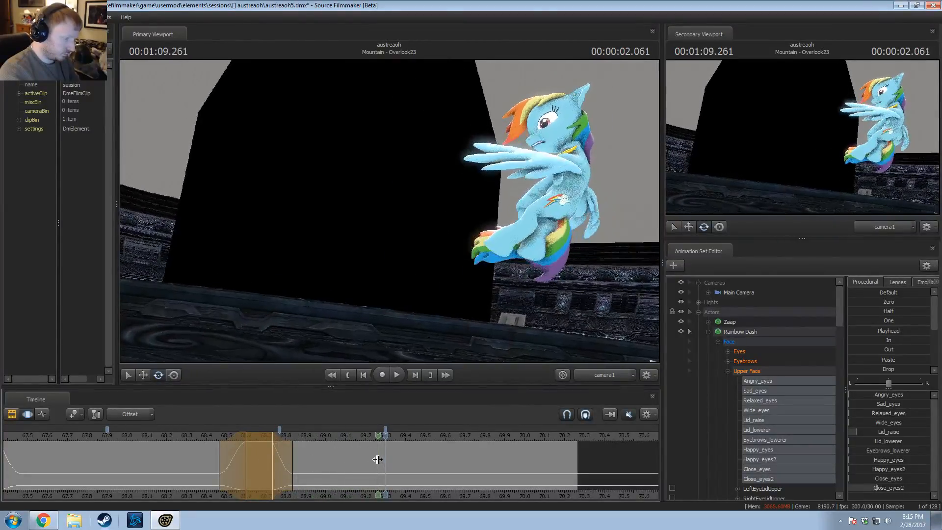
pyautogui.click(376, 460)
pyautogui.moveTo(375, 460); pyautogui.dragTo(374, 460)
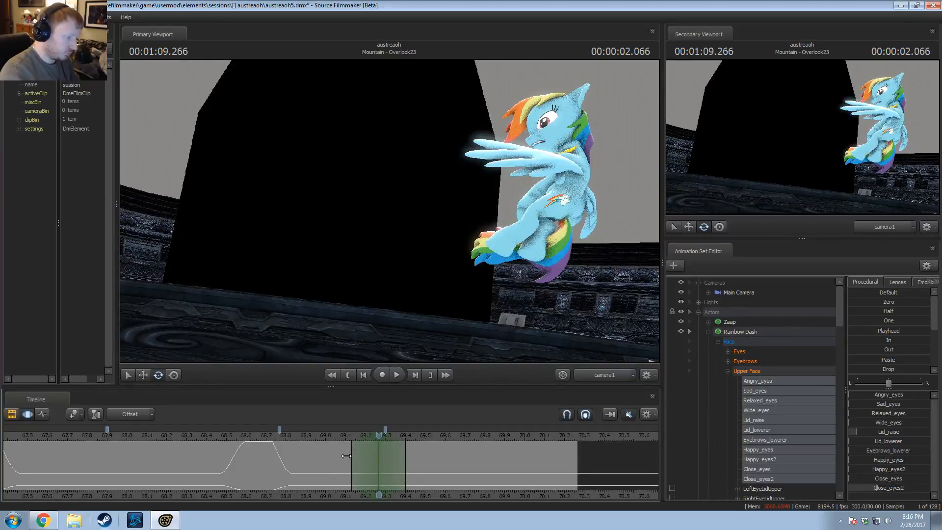
pyautogui.moveTo(346, 456); pyautogui.dragTo(285, 460)
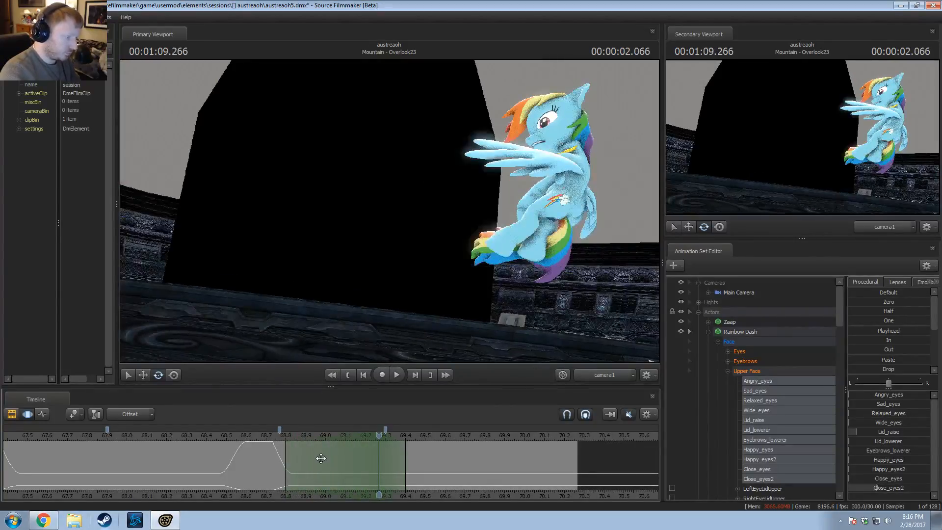
# Step: Try to rotate Rainbow Dash's head within the time selection at 1:09.266, scrubbing the shot between adjustments
pyautogui.click(556, 145)
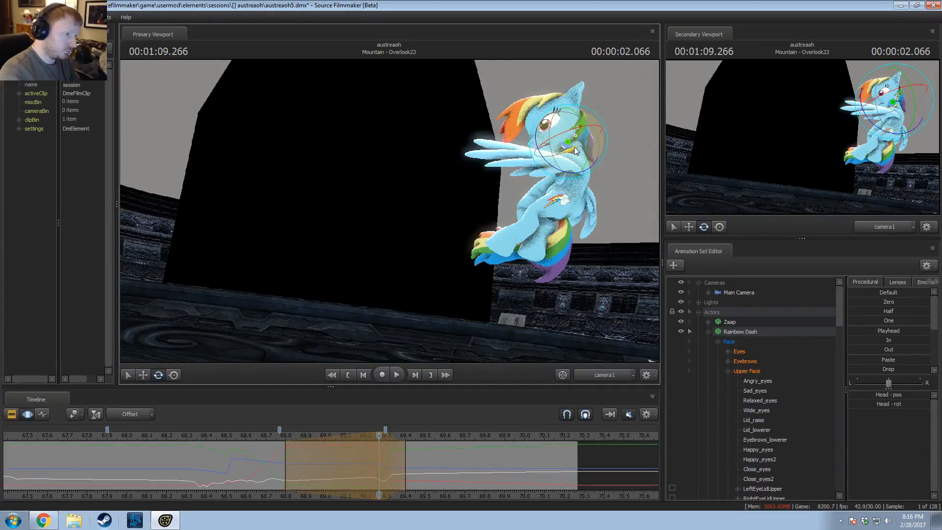
pyautogui.click(270, 436)
pyautogui.press('space')
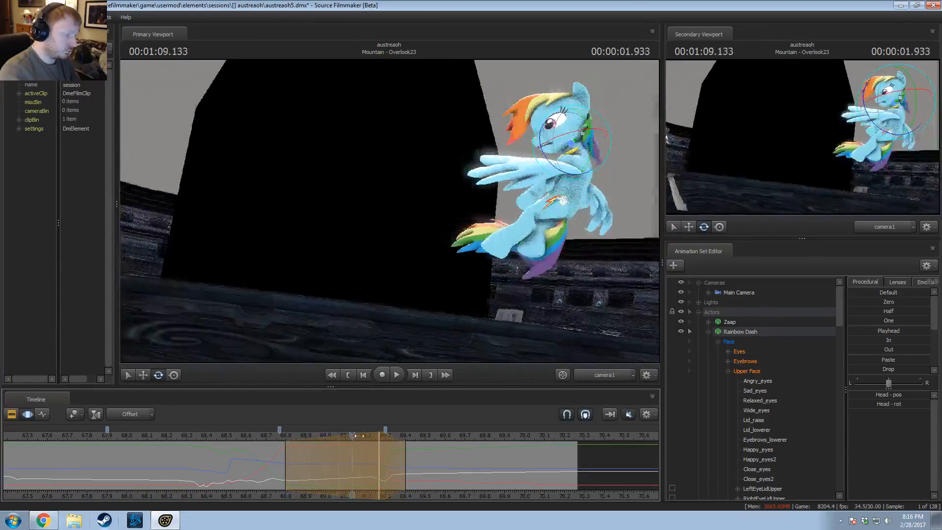
pyautogui.press('space')
pyautogui.moveTo(557, 149); pyautogui.dragTo(555, 162)
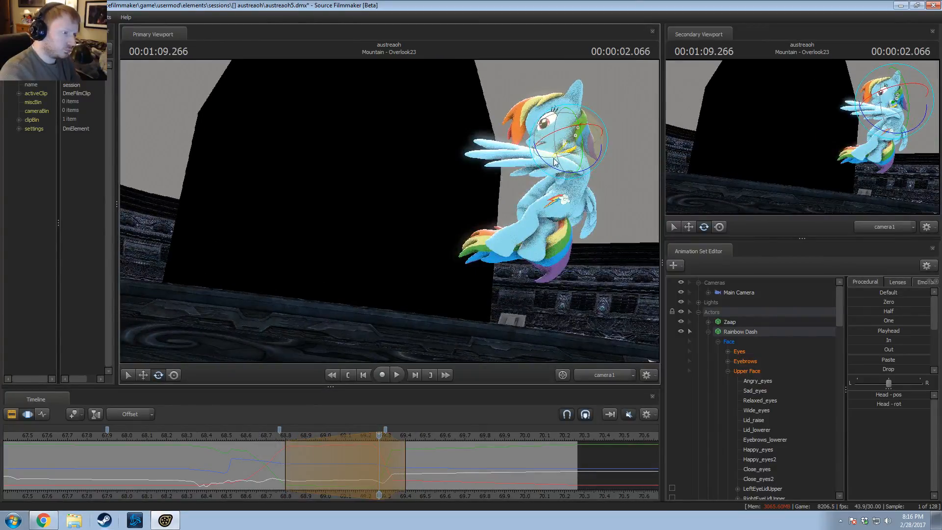
# Step: Play back the shot repeatedly from different start points to examine the head movement
pyautogui.press('space')
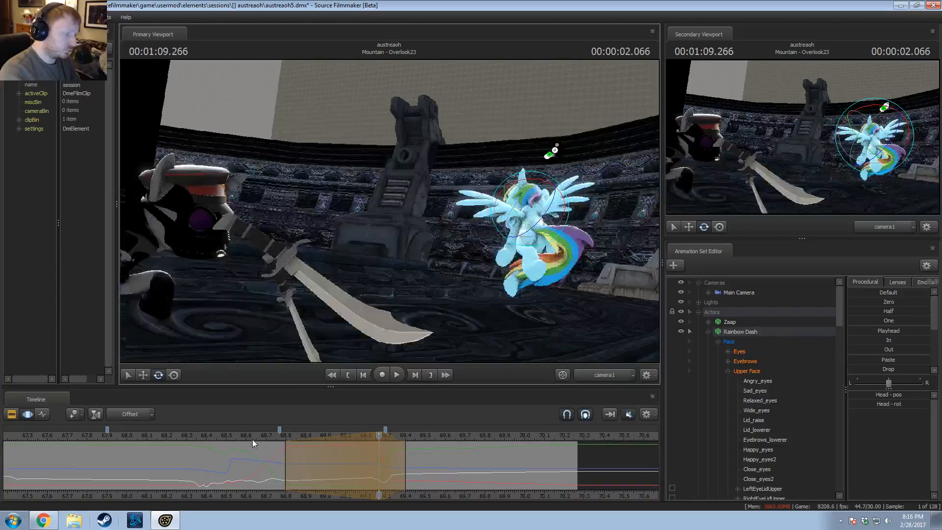
pyautogui.press('space')
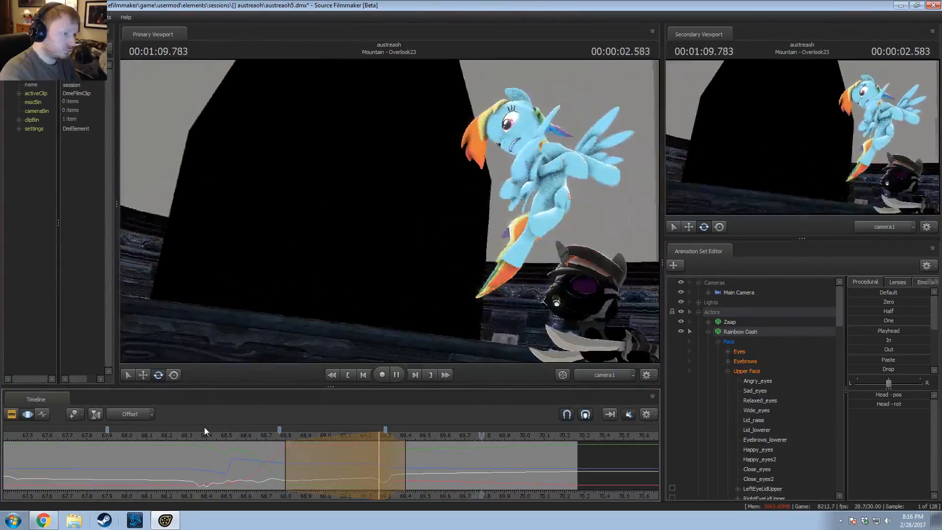
pyautogui.click(161, 436)
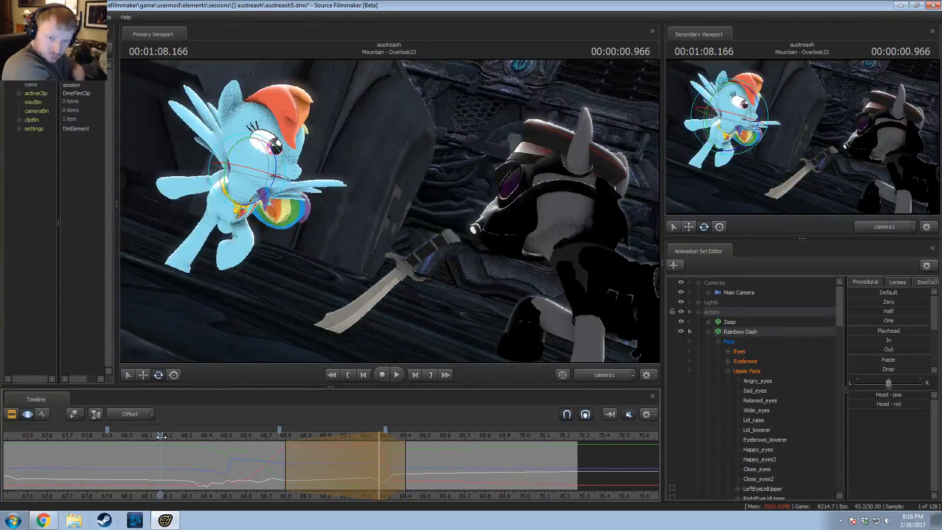
pyautogui.scroll(-3, 96, 454)
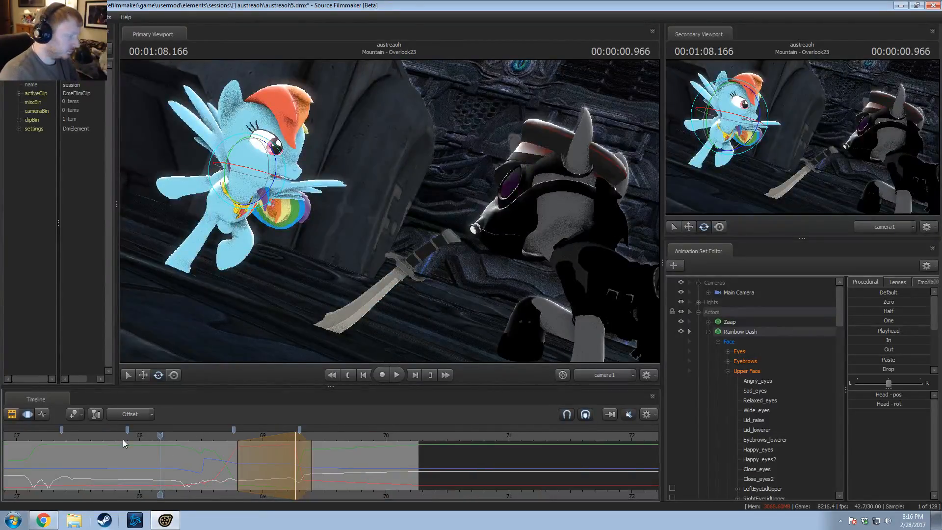
pyautogui.click(52, 443)
pyautogui.press('space')
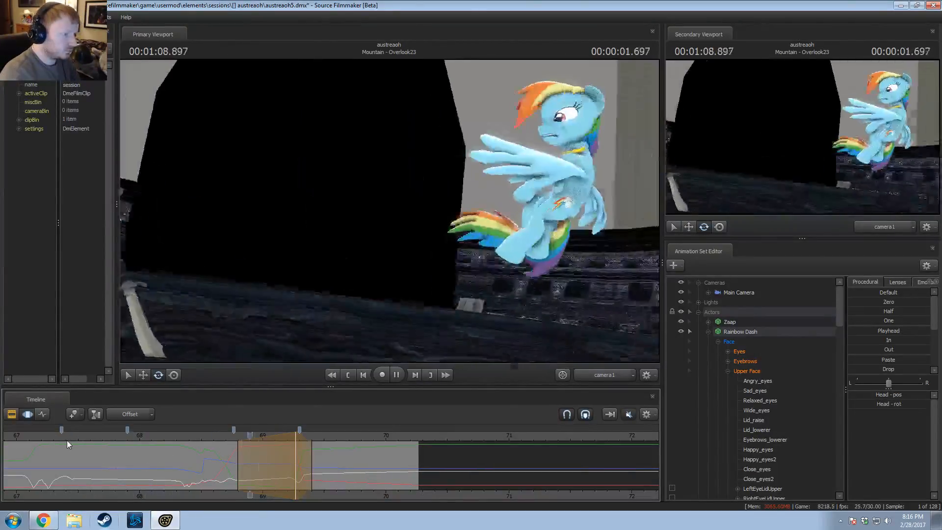
pyautogui.press('space')
pyautogui.click(192, 436)
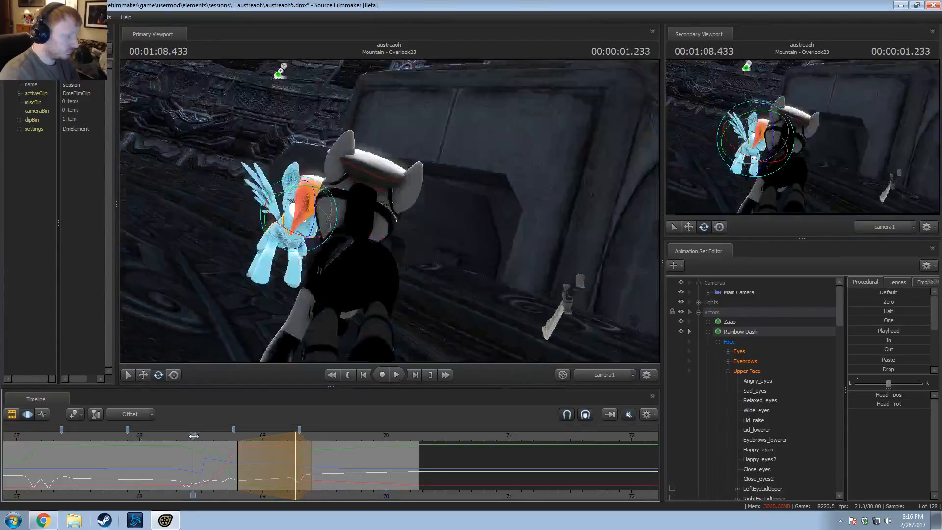
pyautogui.press('space')
pyautogui.press('space')
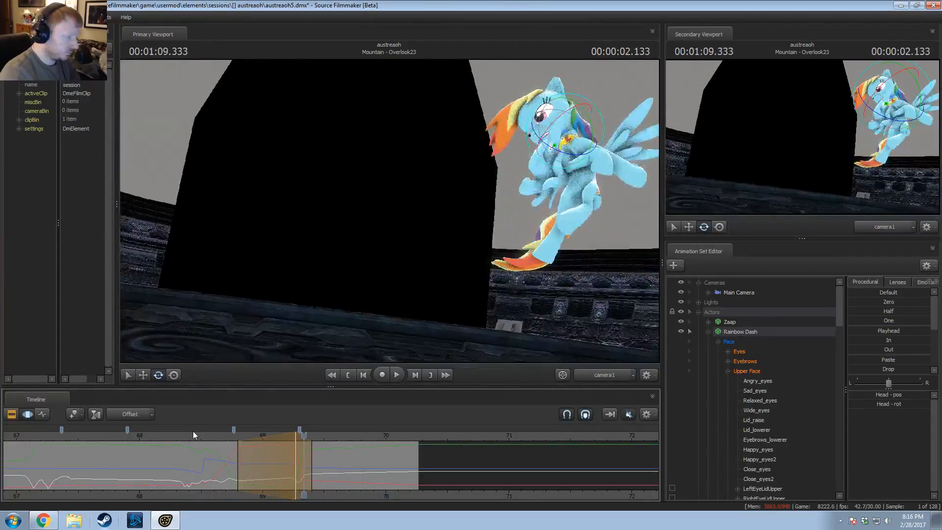
pyautogui.click(193, 431)
pyautogui.press('space')
pyautogui.press('space')
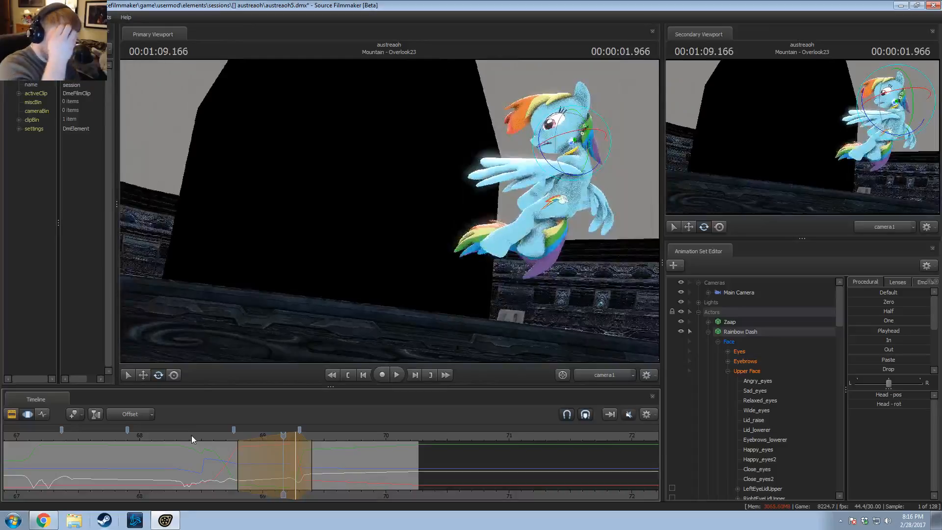
# Step: Undo the last head pose changes and recentre the time selection on 1:09.233
pyautogui.moveTo(269, 436); pyautogui.dragTo(292, 445)
pyautogui.hotkey('ctrl', 'z')
pyautogui.hotkey('ctrl', 'z')
pyautogui.hotkey('ctrl', 'z')
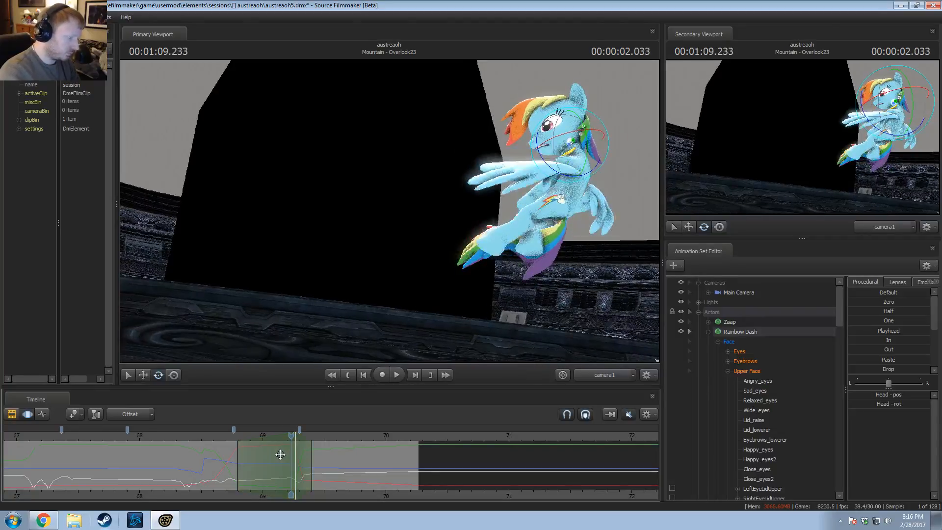
pyautogui.moveTo(230, 453); pyautogui.dragTo(235, 453)
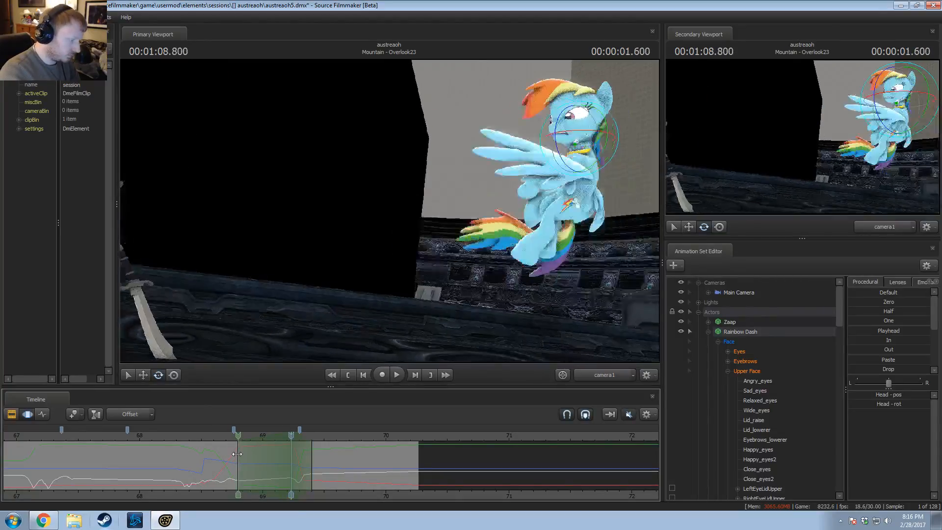
# Step: View Rainbow Dash's front legs through the Work Camera and rotate the LeftHand bone near 1:09.2
pyautogui.click(568, 342)
pyautogui.click(596, 370)
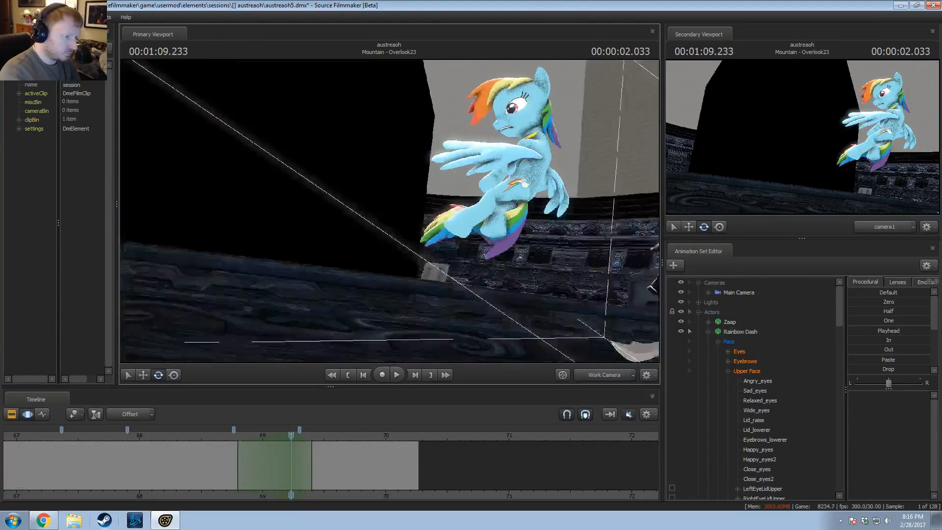
pyautogui.moveTo(554, 314); pyautogui.dragTo(388, 210)
pyautogui.click(369, 178)
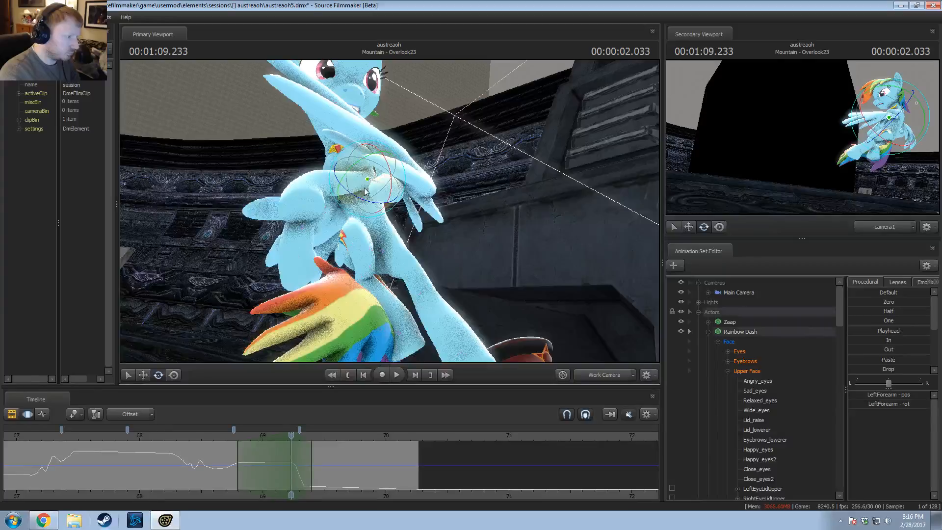
pyautogui.click(315, 183)
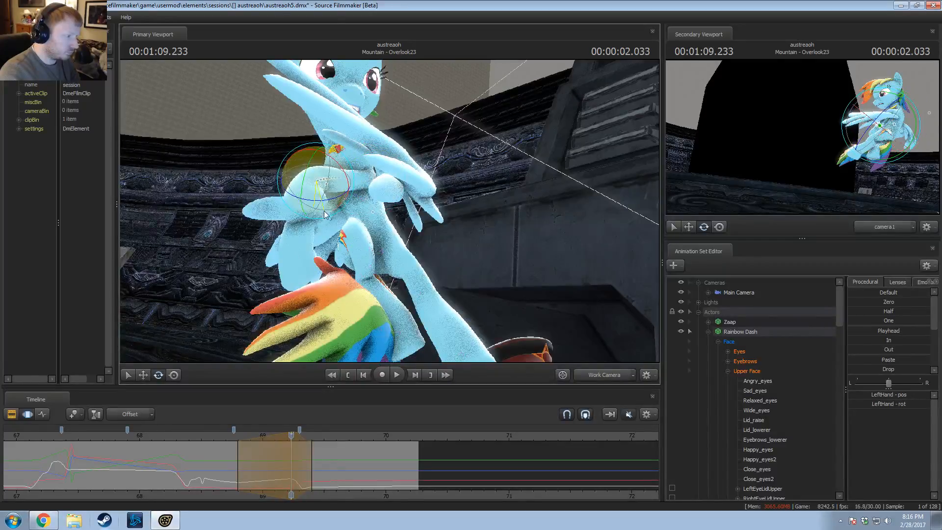
pyautogui.moveTo(222, 441); pyautogui.dragTo(228, 446)
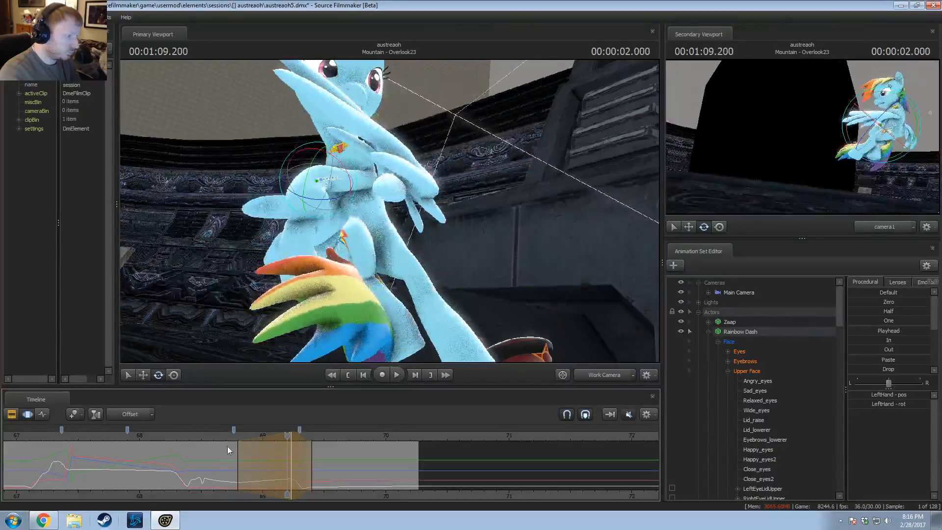
pyautogui.moveTo(288, 171)
pyautogui.mouseDown()
pyautogui.moveTo(294, 160)
pyautogui.moveTo(291, 168)
pyautogui.mouseUp()
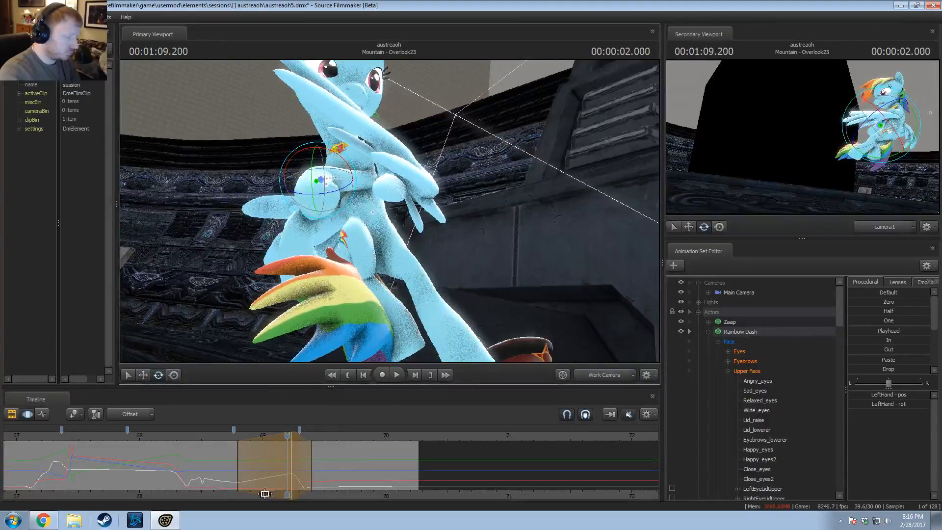
pyautogui.moveTo(222, 440); pyautogui.dragTo(296, 438)
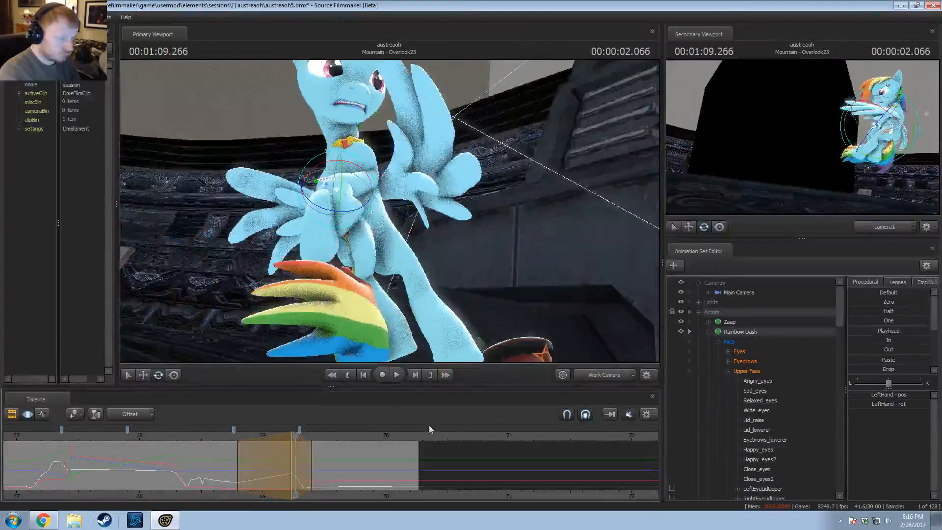
# Step: Return the primary viewport to camera1 and play back the shot to check the front leg movement
pyautogui.click(605, 382)
pyautogui.click(169, 434)
pyautogui.press('space')
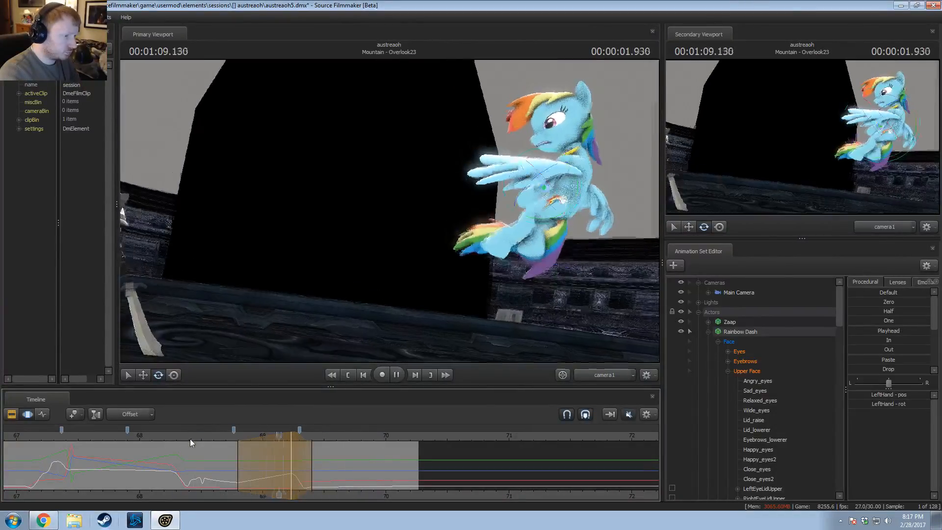
pyautogui.press('space')
pyautogui.click(192, 436)
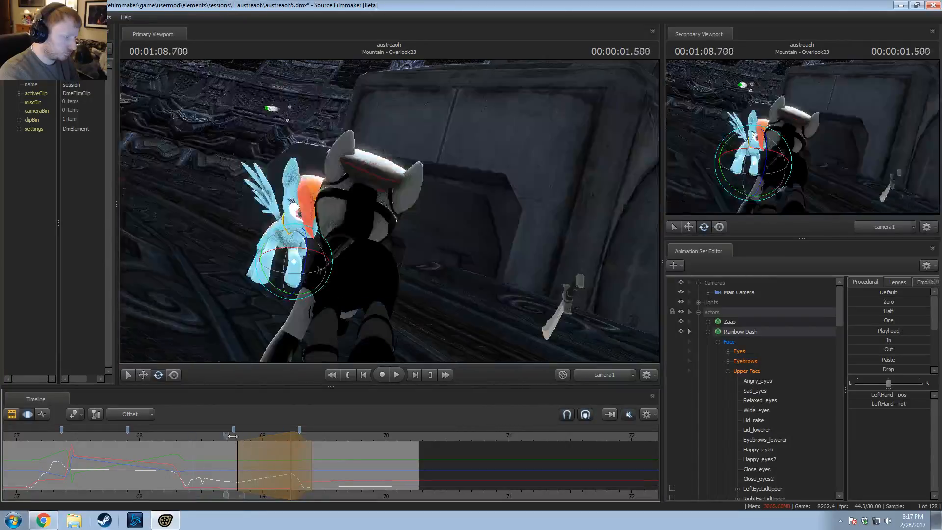
# Step: Rotate Rainbow Dash's LeftLeg2 bone at 1:09.233 within the time selection to adjust the hind leg pose
pyautogui.click(291, 444)
pyautogui.click(526, 225)
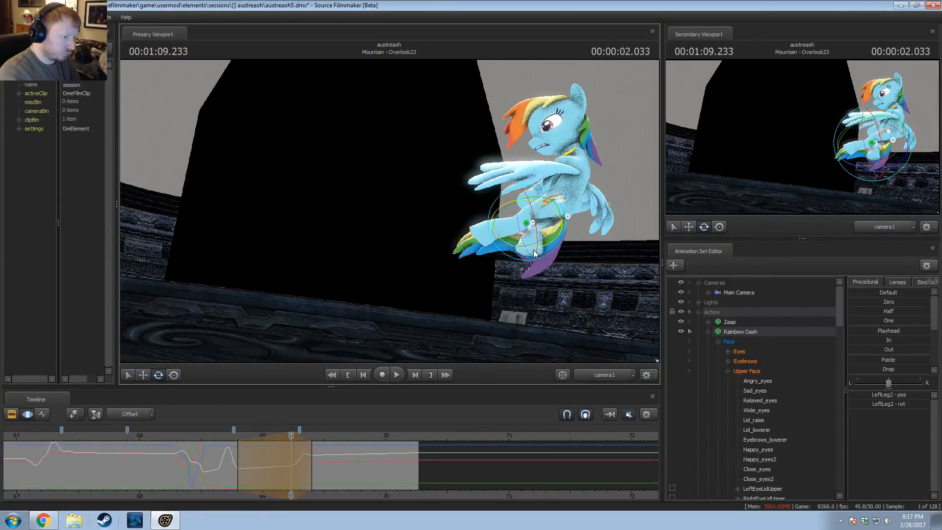
pyautogui.moveTo(527, 216); pyautogui.dragTo(535, 215)
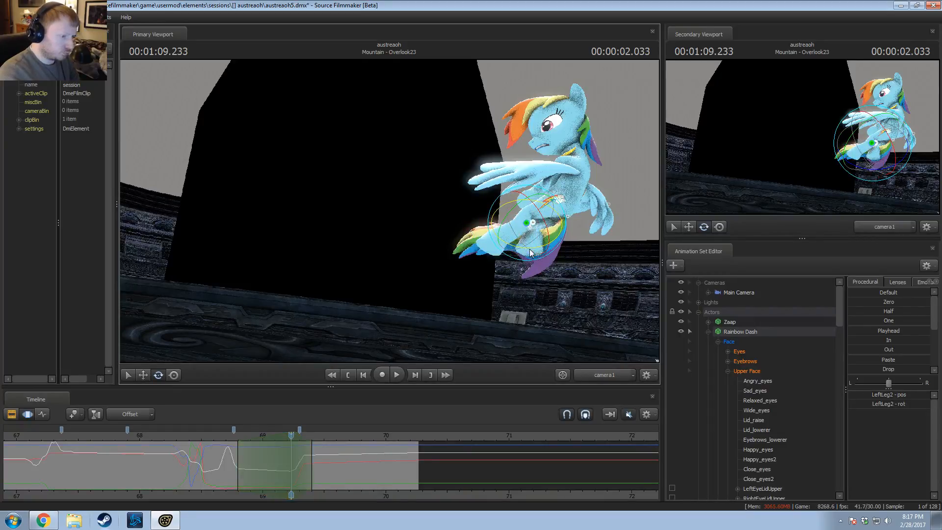
pyautogui.moveTo(530, 252); pyautogui.dragTo(518, 252)
# Step: Play back the shot from before the time selection to check the left hind leg movement
pyautogui.click(216, 435)
pyautogui.press('space')
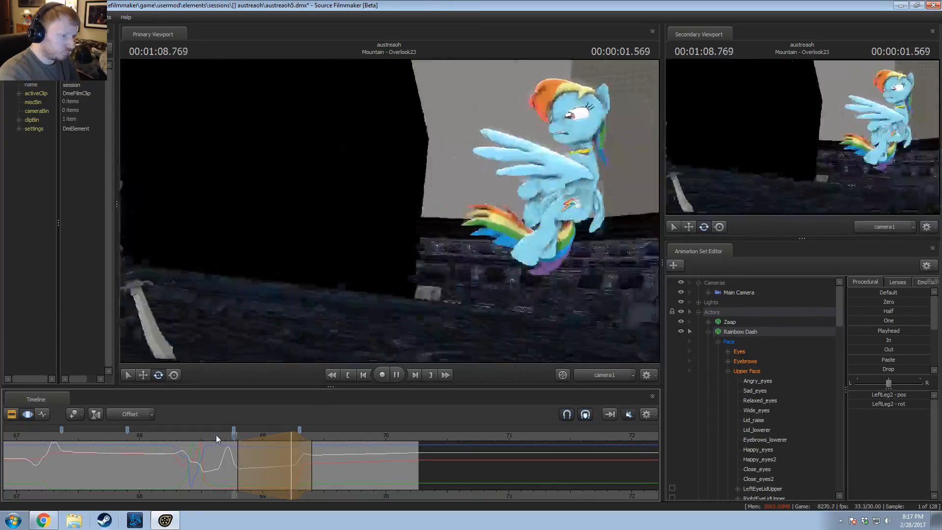
pyautogui.press('space')
pyautogui.click(217, 437)
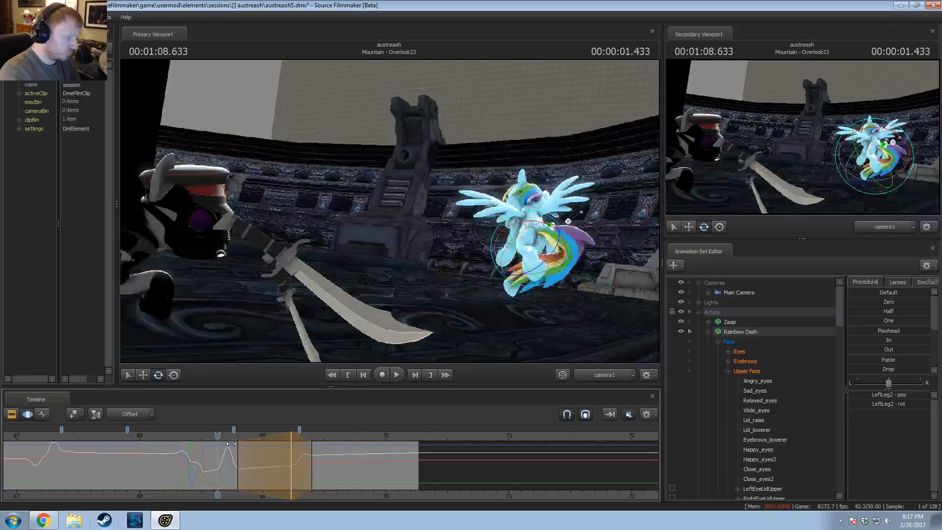
pyautogui.press('space')
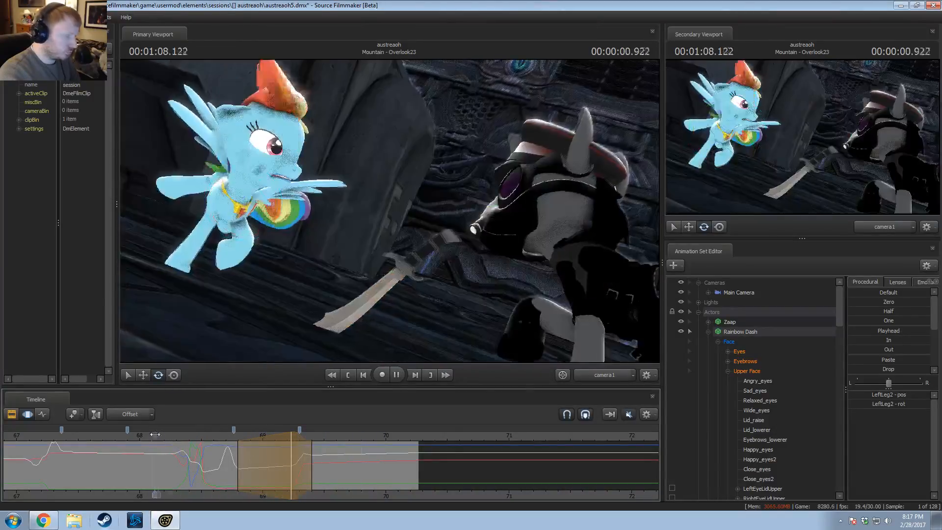
pyautogui.press('space')
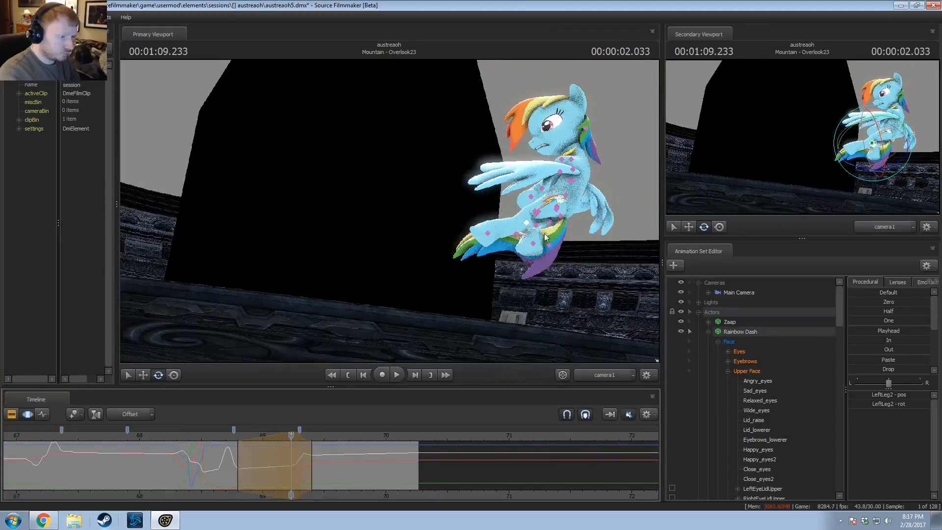
# Step: Rotate Rainbow Dash's RightLeg2 bone at 1:09.233 and play back the shot to check the movement
pyautogui.click(552, 227)
pyautogui.moveTo(552, 250); pyautogui.dragTo(558, 255)
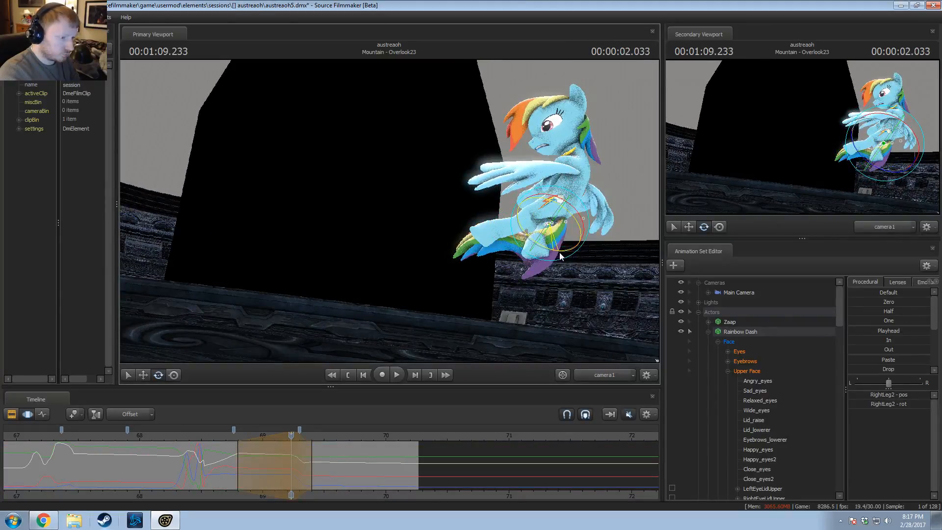
pyautogui.click(210, 435)
pyautogui.press('space')
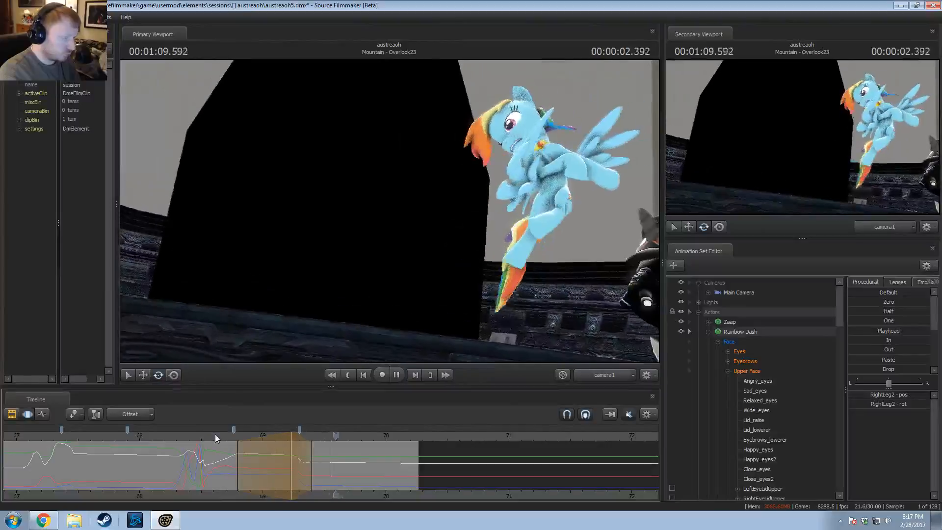
pyautogui.press('space')
pyautogui.moveTo(215, 435); pyautogui.dragTo(166, 437)
pyautogui.press('space')
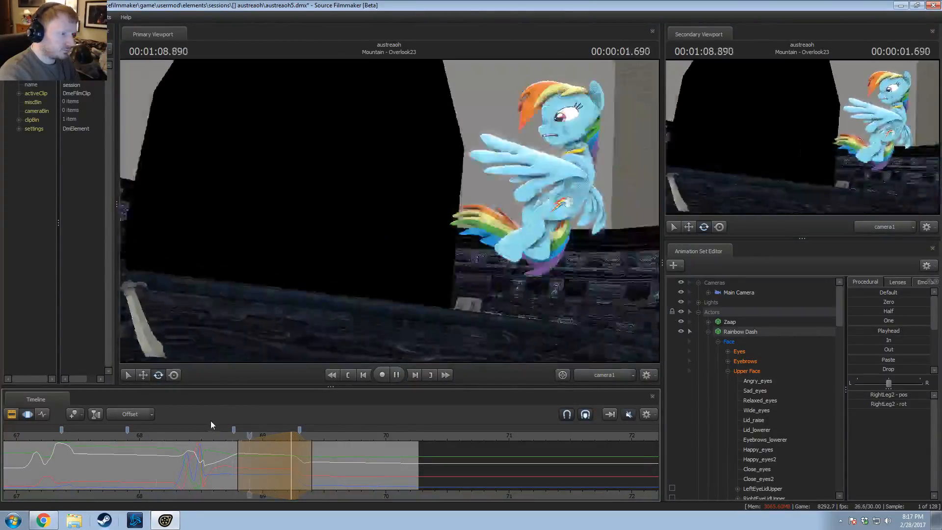
pyautogui.press('space')
pyautogui.click(292, 436)
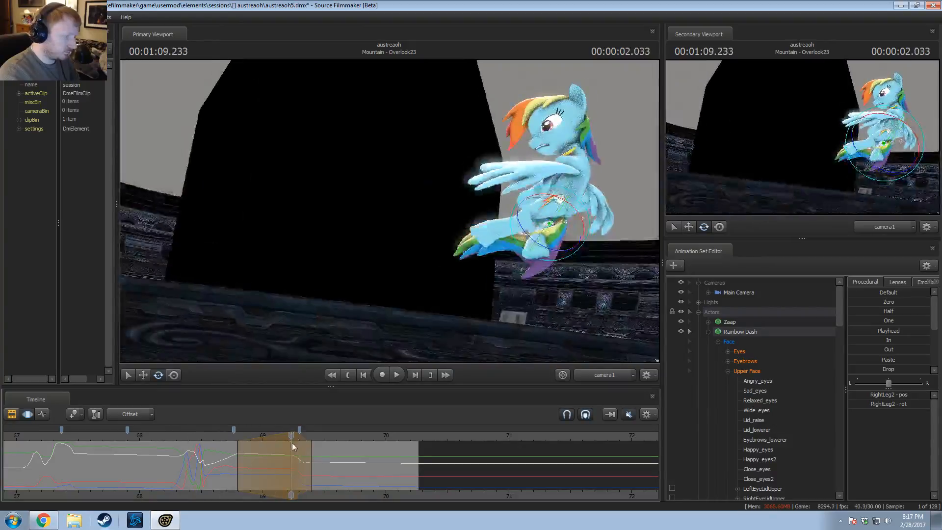
# Step: Switch the primary viewport to the work camera and select Rainbow Dash's right wing bones from RightWingOpen0 through RightDownOpen03
pyautogui.keyDown('ctrl'); pyautogui.click(600, 373); pyautogui.keyUp('ctrl')
pyautogui.moveTo(434, 232); pyautogui.dragTo(387, 187)
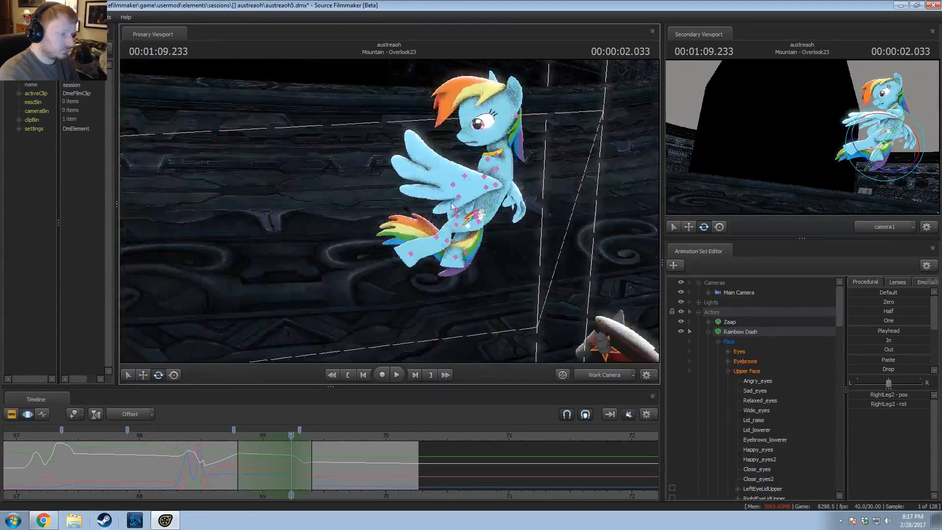
pyautogui.moveTo(452, 206); pyautogui.dragTo(431, 191)
pyautogui.scroll(-10, 736, 382)
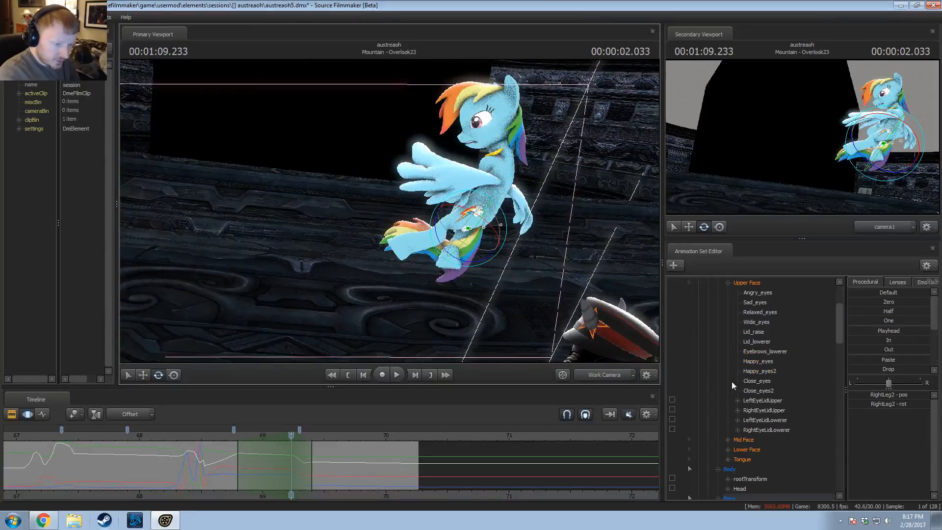
pyautogui.click(783, 371)
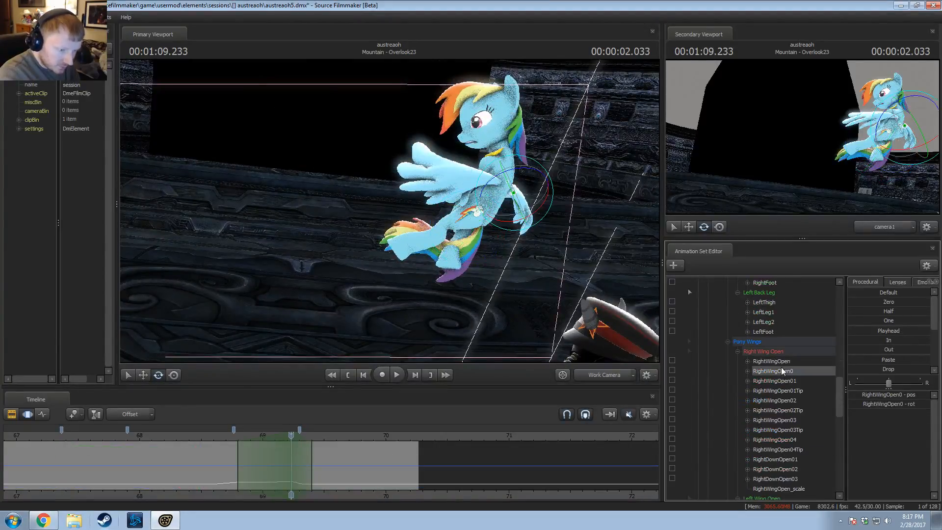
pyautogui.keyDown('shift'); pyautogui.click(777, 479); pyautogui.keyUp('shift')
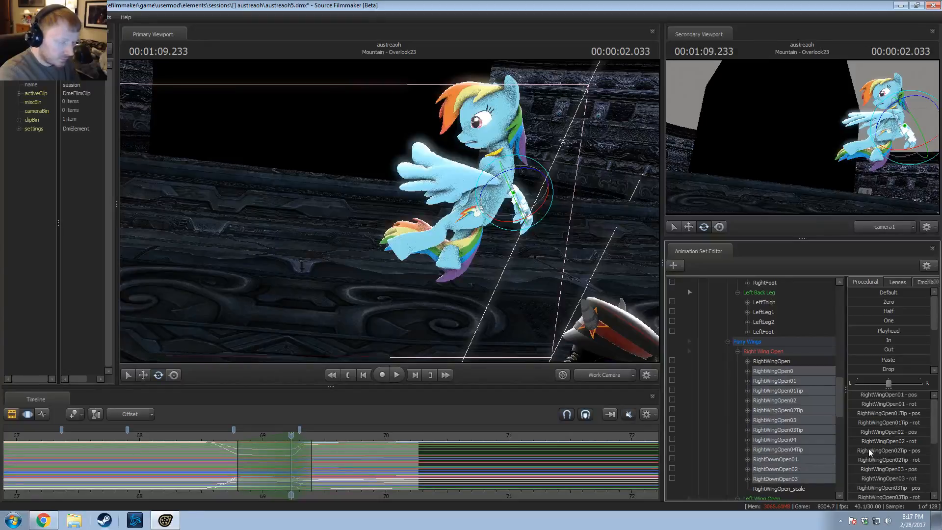
# Step: Select the left wing bones from LeftWingOpen0 through LeftDownOpen03 and view the wing from above
pyautogui.scroll(-5, 772, 399)
pyautogui.click(777, 372)
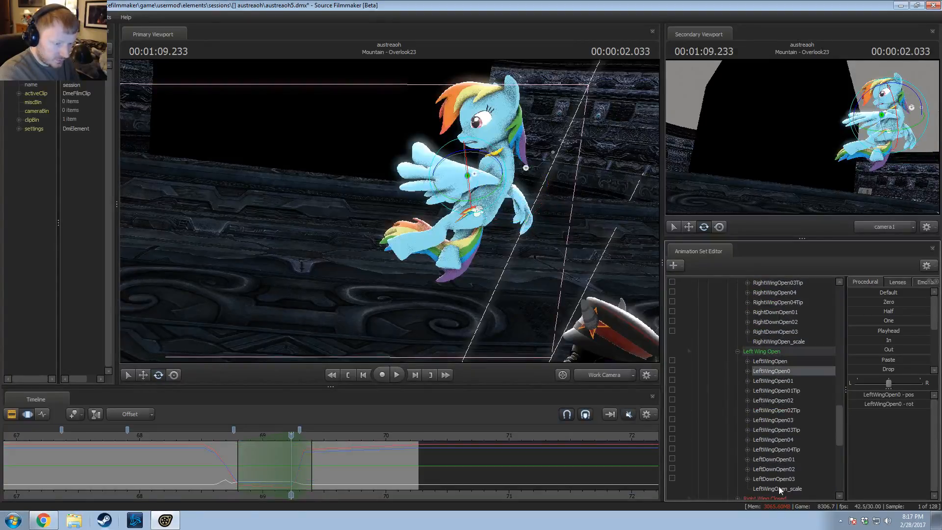
pyautogui.keyDown('shift'); pyautogui.click(779, 479); pyautogui.keyUp('shift')
pyautogui.keyDown('alt'); pyautogui.moveTo(466, 206); pyautogui.dragTo(486, 246); pyautogui.keyUp('alt')
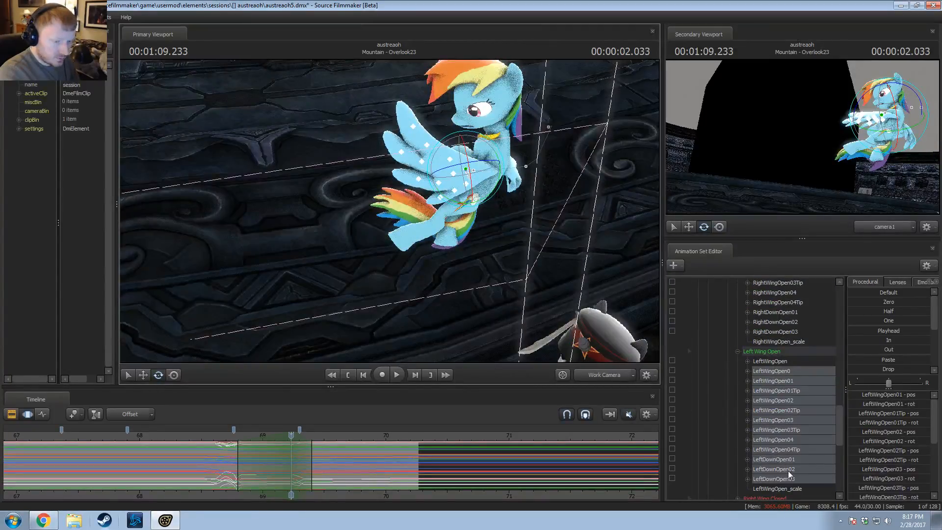
# Step: Try to rotate the LeftWingOpen0 bone at 1:09.233
pyautogui.click(783, 372)
pyautogui.moveTo(458, 192); pyautogui.dragTo(529, 227)
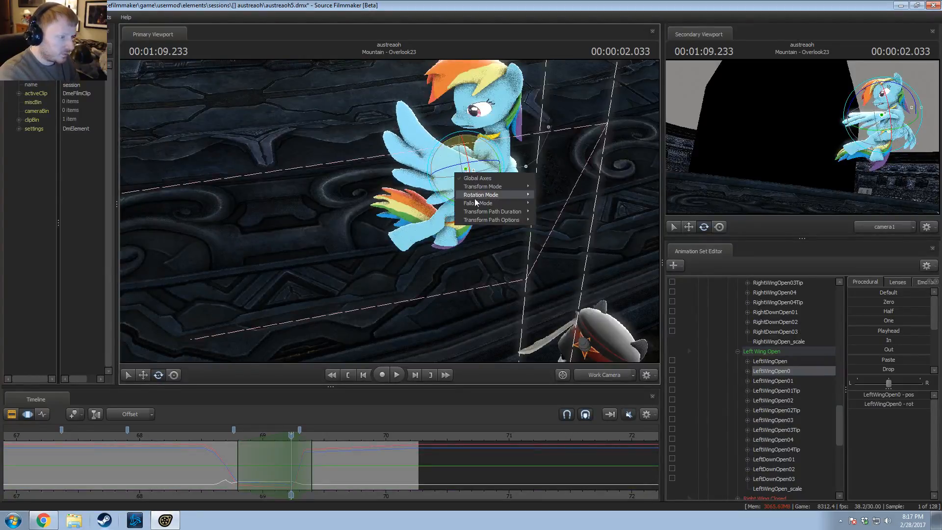
pyautogui.click(541, 151)
pyautogui.keyDown('alt'); pyautogui.moveTo(540, 152); pyautogui.dragTo(632, 322); pyautogui.keyUp('alt')
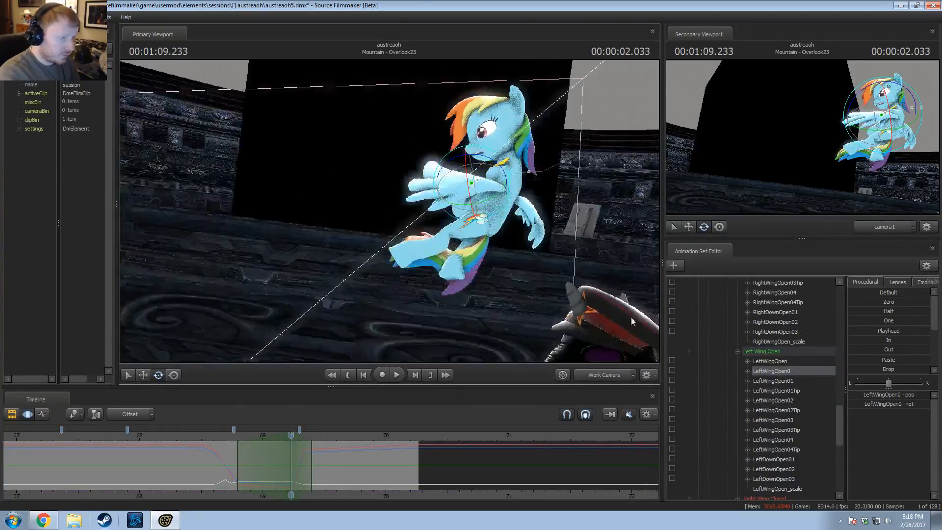
# Step: Move the left wing bones LeftWingOpen01 through LeftDownOpen03 at 1:09.233 and preview the wing movement
pyautogui.click(782, 381)
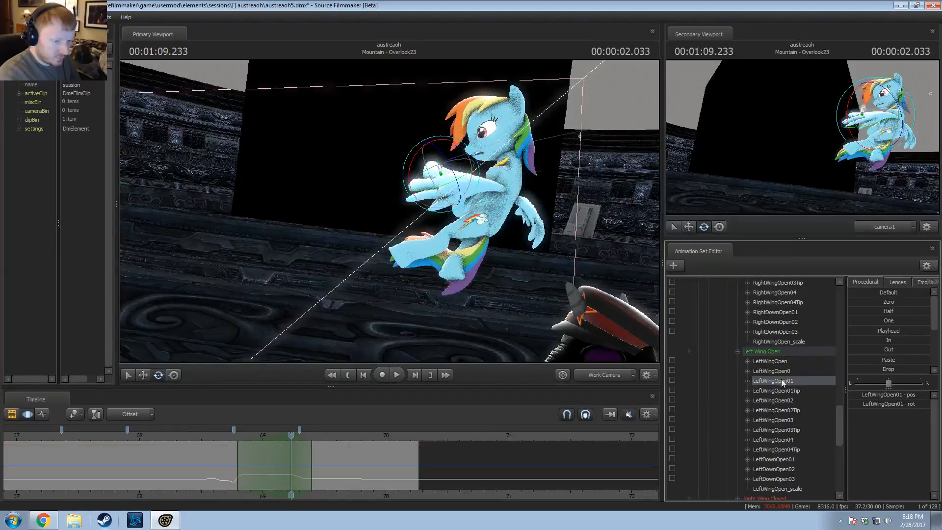
pyautogui.keyDown('shift'); pyautogui.click(783, 482); pyautogui.keyUp('shift')
pyautogui.moveTo(471, 265); pyautogui.dragTo(396, 174)
pyautogui.press('w')
pyautogui.keyDown('alt'); pyautogui.moveTo(460, 249); pyautogui.dragTo(397, 204); pyautogui.keyUp('alt')
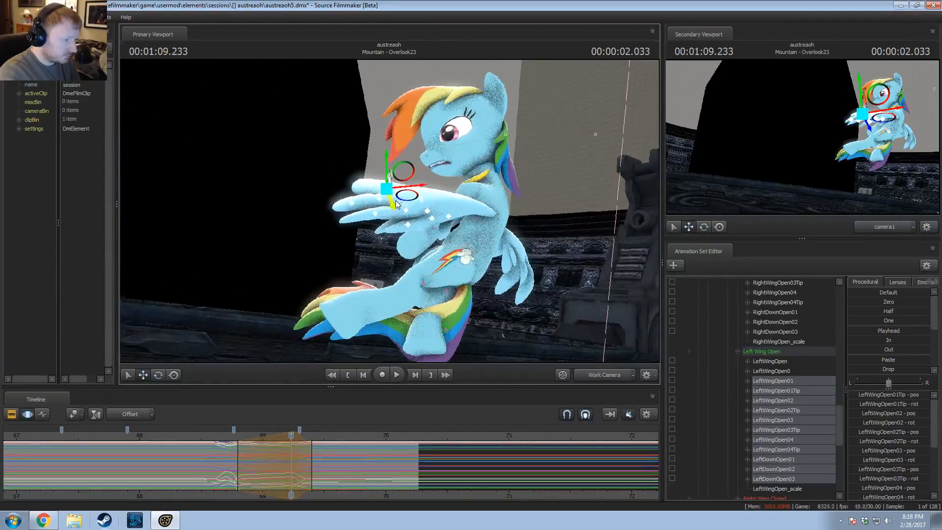
pyautogui.click(447, 216)
pyautogui.moveTo(233, 432); pyautogui.dragTo(293, 447)
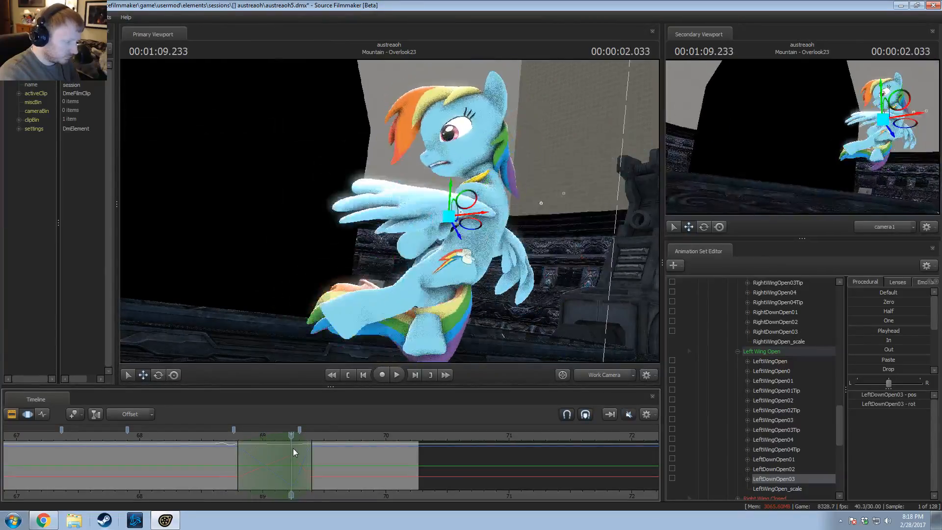
pyautogui.press('space')
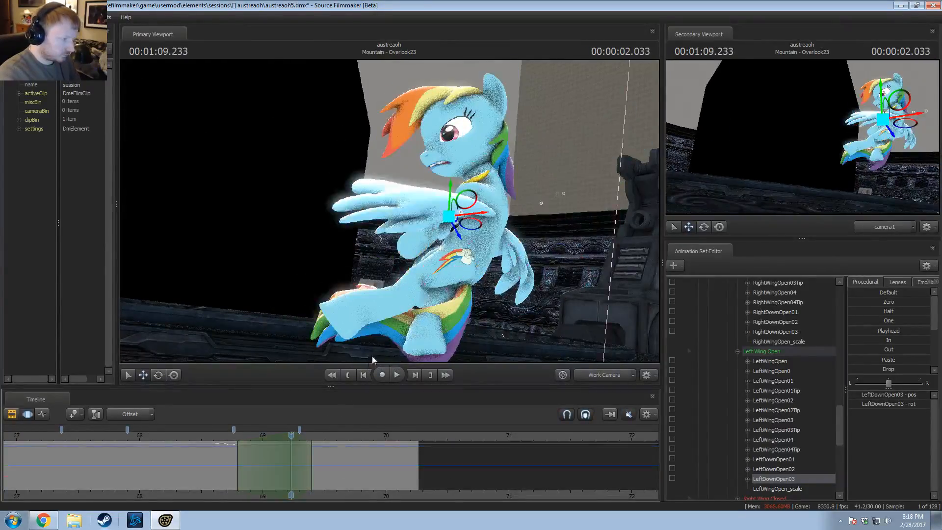
# Step: Rotate the bones LeftWingOpen01 through LeftDownOpen03 together at 1:09.233 and play back the result
pyautogui.press('e')
pyautogui.moveTo(477, 212); pyautogui.dragTo(481, 214)
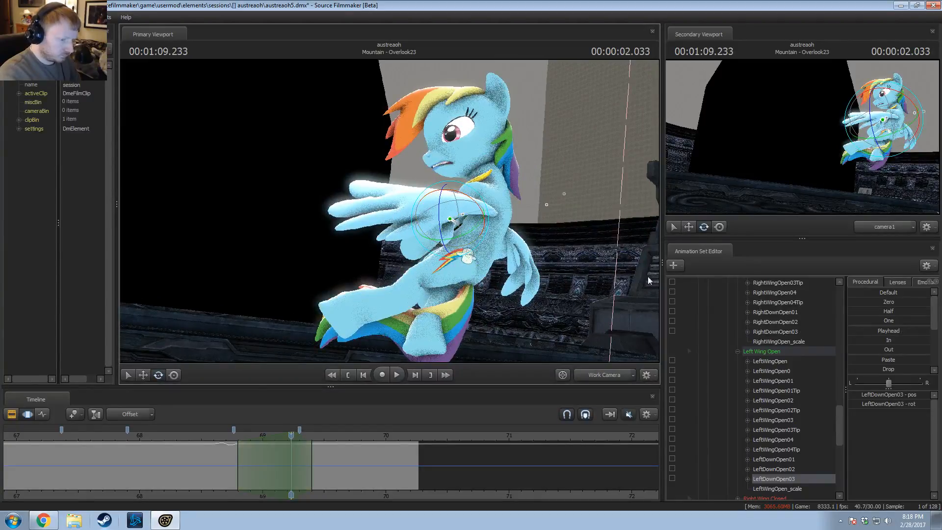
pyautogui.keyDown('shift'); pyautogui.click(785, 380); pyautogui.keyUp('shift')
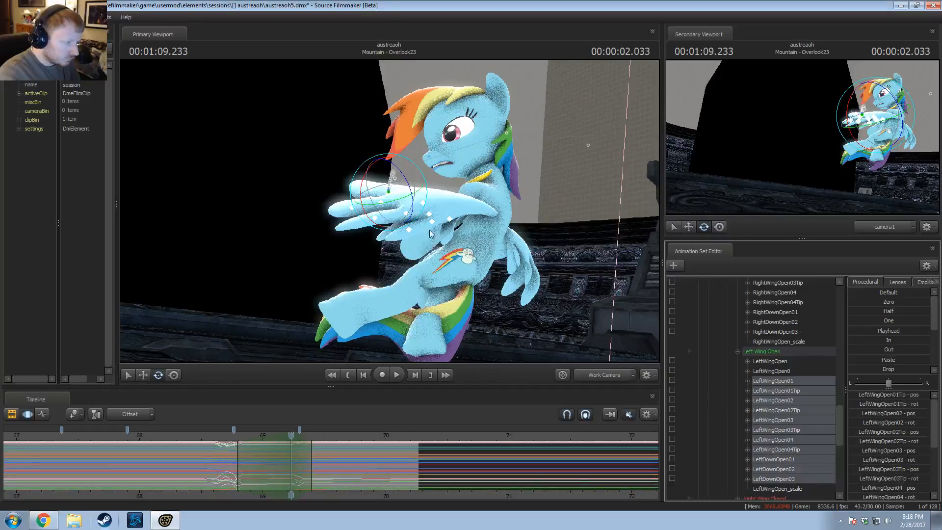
pyautogui.moveTo(401, 194); pyautogui.dragTo(403, 197)
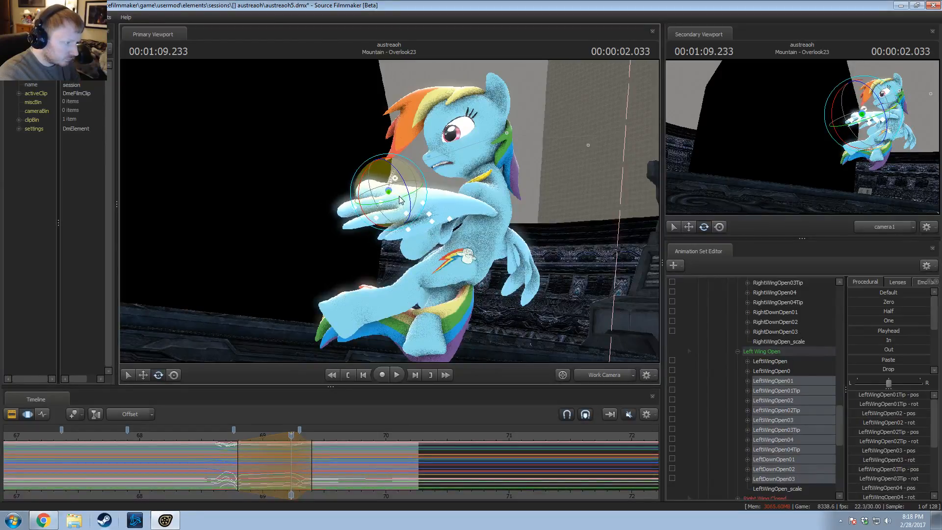
pyautogui.press('space')
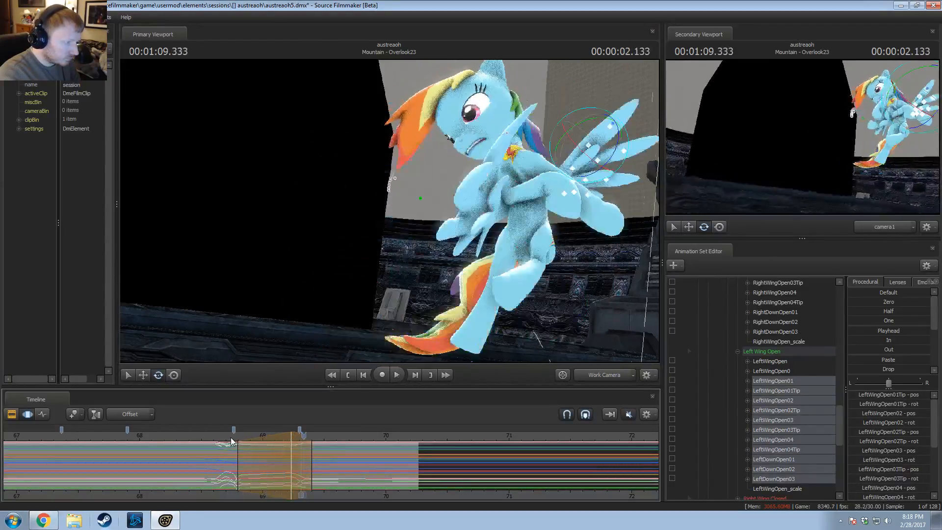
pyautogui.press('space')
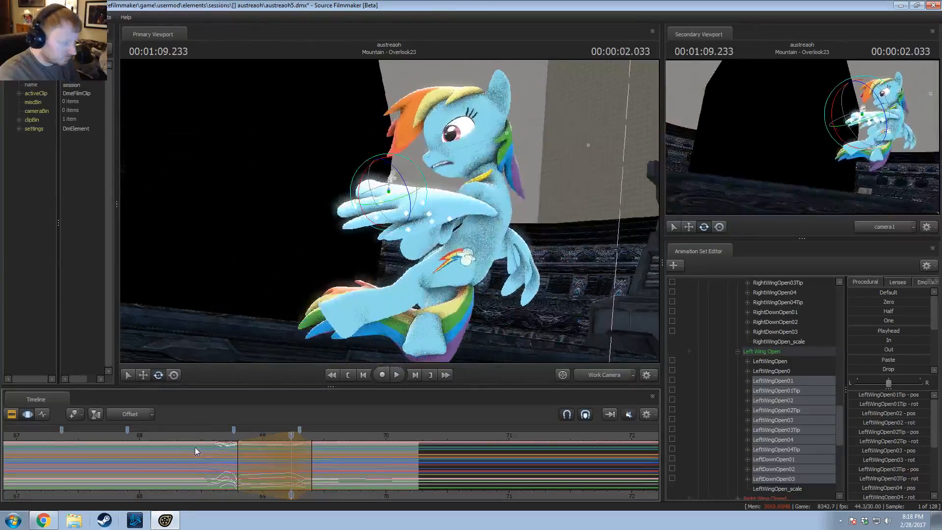
# Step: Compare the left wing pose at 1:08.833 and rotate the selected feather bones further at 1:09.233
pyautogui.moveTo(195, 443); pyautogui.dragTo(241, 456)
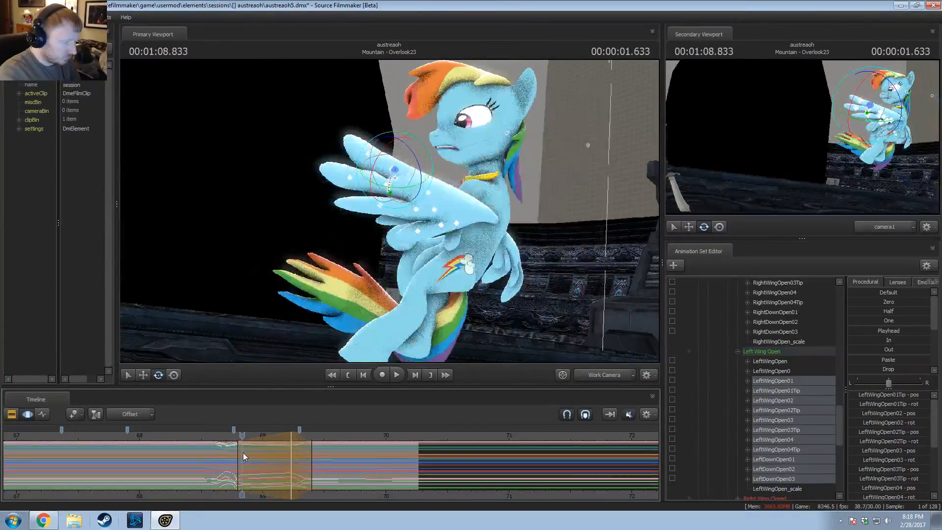
pyautogui.moveTo(387, 210)
pyautogui.mouseDown()
pyautogui.moveTo(373, 212)
pyautogui.moveTo(389, 210)
pyautogui.mouseUp()
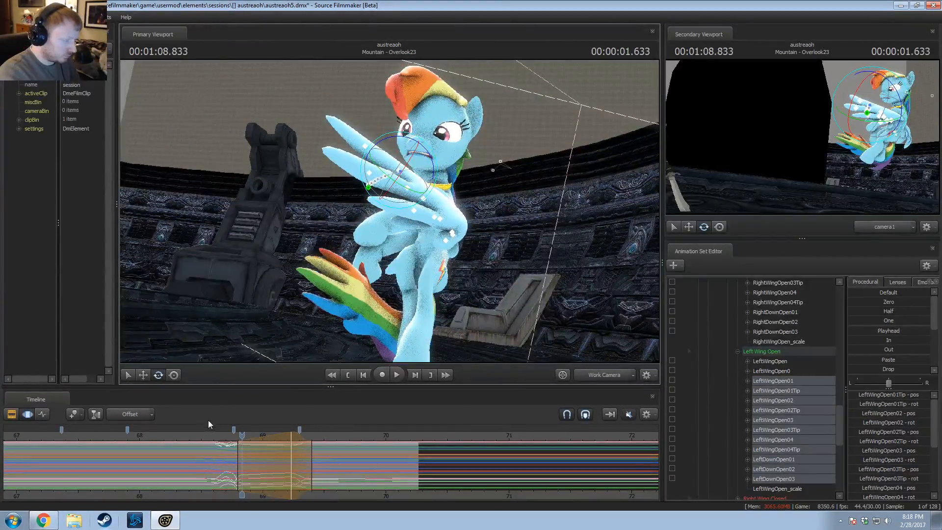
pyautogui.moveTo(208, 431)
pyautogui.mouseDown()
pyautogui.moveTo(197, 431)
pyautogui.moveTo(292, 429)
pyautogui.mouseUp()
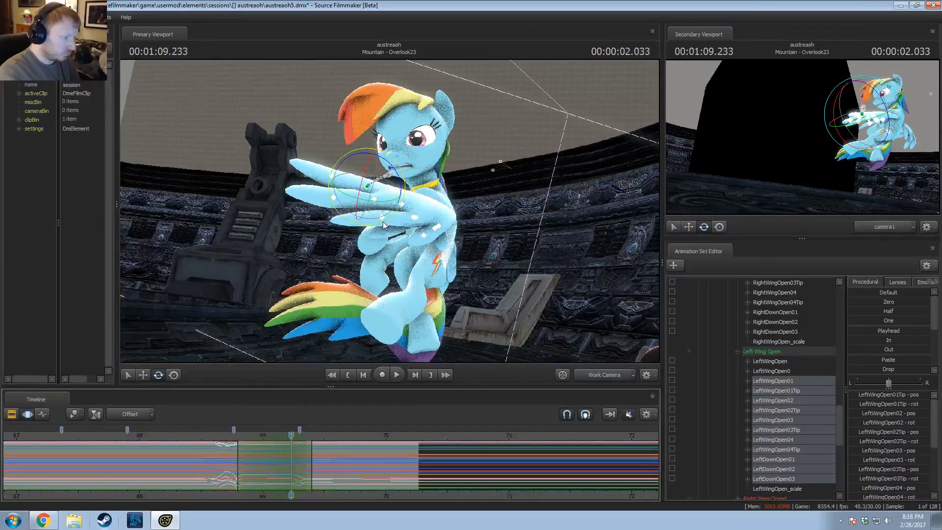
pyautogui.moveTo(383, 221); pyautogui.dragTo(371, 202)
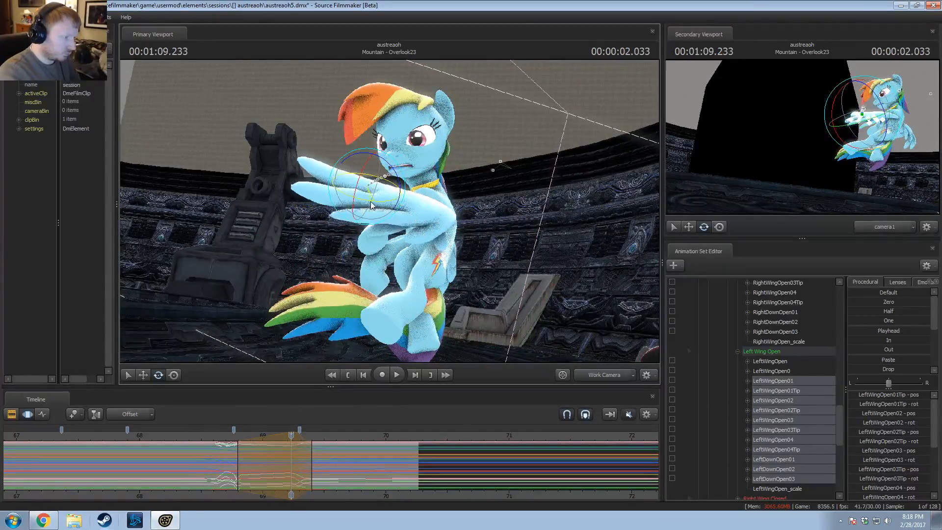
# Step: Play back the shot from before the time selection to check the left wing movement
pyautogui.press('space')
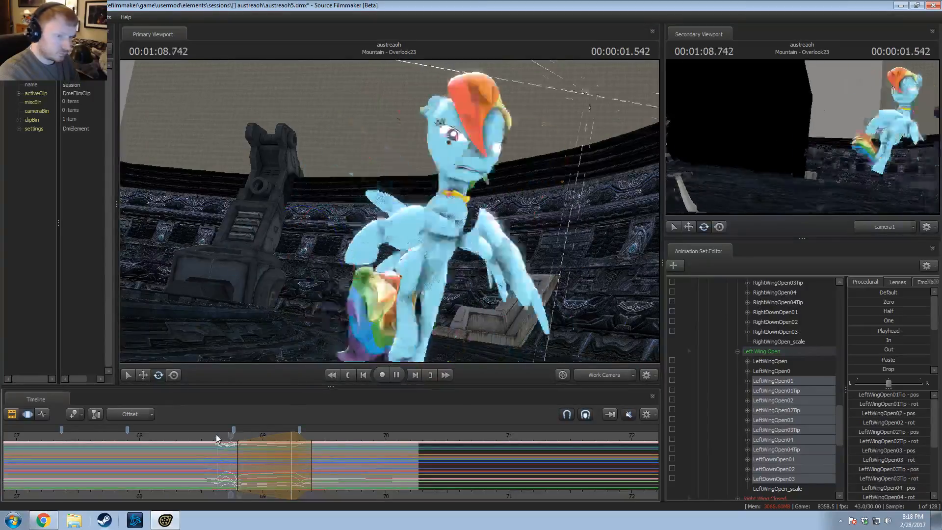
pyautogui.click(119, 438)
pyautogui.press('space')
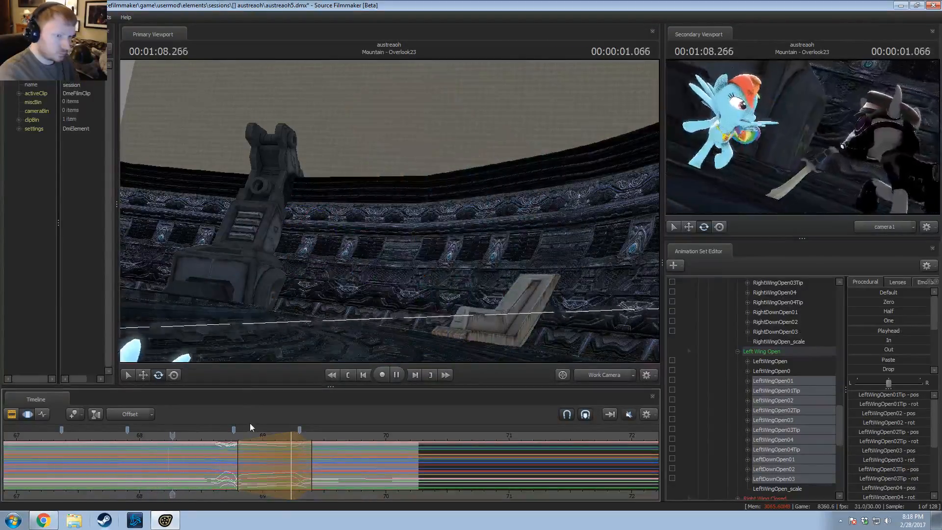
pyautogui.press('space')
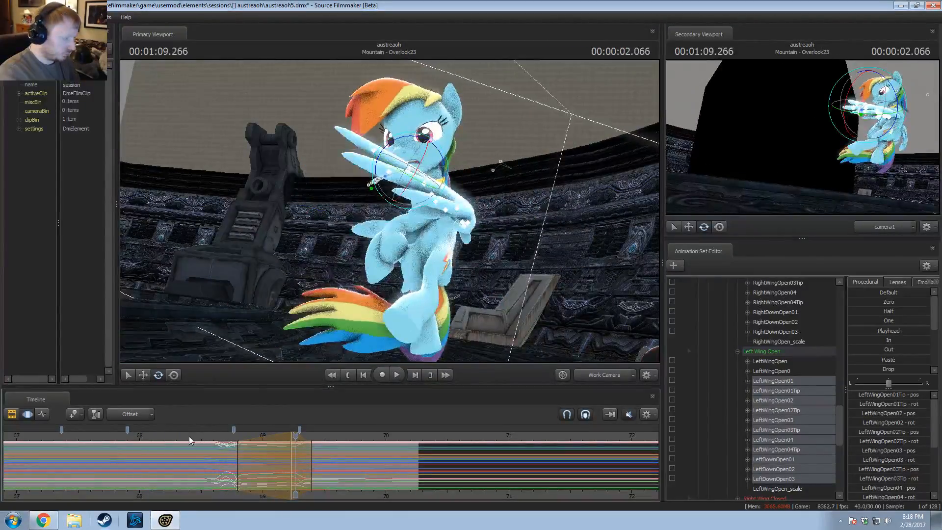
# Step: Replace the time selection with a short one from about 1:08.7 to 1:08.83 around the playhead at 1:08.766
pyautogui.click(177, 440)
pyautogui.moveTo(266, 445); pyautogui.dragTo(233, 461)
pyautogui.keyDown('shift'); pyautogui.click(233, 461); pyautogui.keyUp('shift')
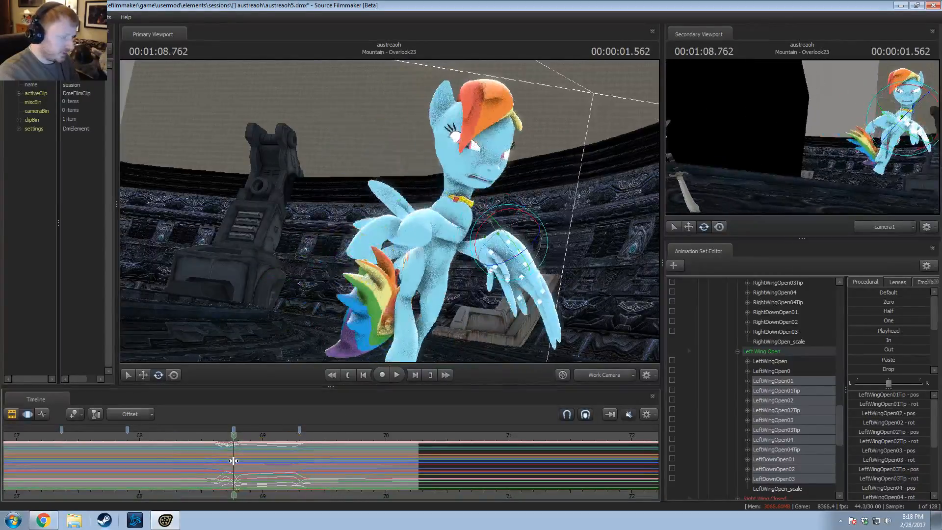
pyautogui.moveTo(442, 151); pyautogui.dragTo(424, 159)
pyautogui.press('s')
pyautogui.scroll(3, 235, 465)
pyautogui.press('shift')
pyautogui.moveTo(223, 470)
pyautogui.mouseDown()
pyautogui.moveTo(240, 472)
pyautogui.moveTo(232, 470)
pyautogui.mouseUp()
pyautogui.scroll(2, 233, 469)
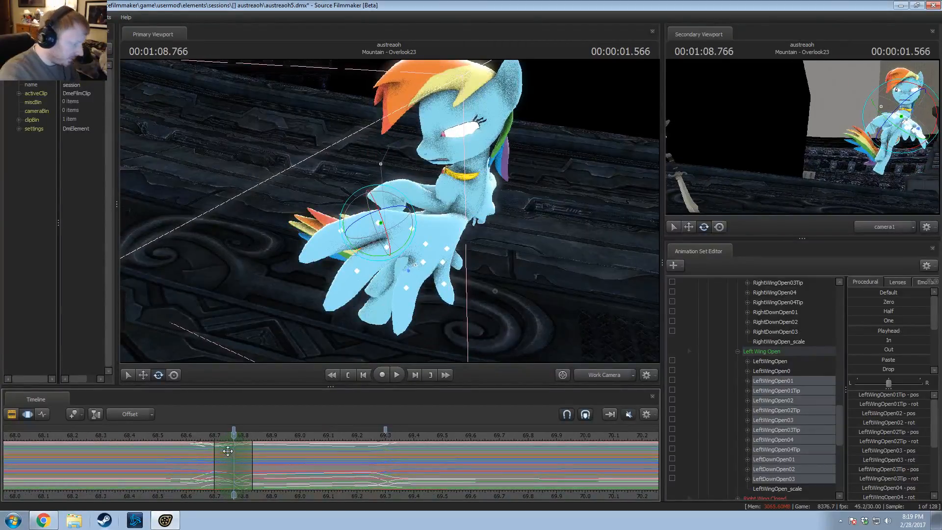
# Step: Extend the start of the time selection to about 1:08.67 and inspect the wing pose at 1:08.733 and 1:08.766
pyautogui.moveTo(223, 451)
pyautogui.mouseDown()
pyautogui.moveTo(193, 456)
pyautogui.moveTo(233, 455)
pyautogui.moveTo(197, 447)
pyautogui.moveTo(233, 443)
pyautogui.moveTo(213, 440)
pyautogui.moveTo(224, 448)
pyautogui.mouseUp()
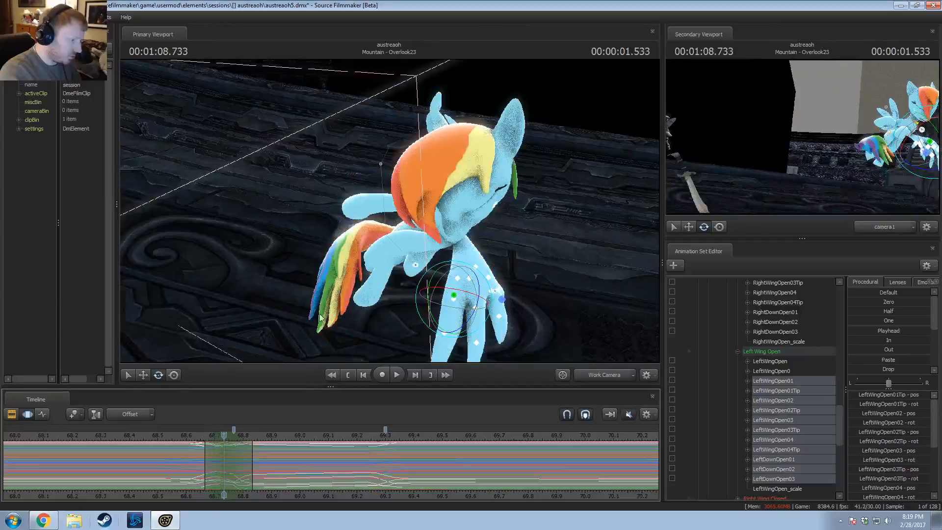
pyautogui.moveTo(320, 318); pyautogui.dragTo(325, 364)
pyautogui.moveTo(233, 443)
pyautogui.mouseDown()
pyautogui.moveTo(225, 443)
pyautogui.moveTo(234, 443)
pyautogui.mouseUp()
pyautogui.moveTo(414, 260); pyautogui.dragTo(427, 226)
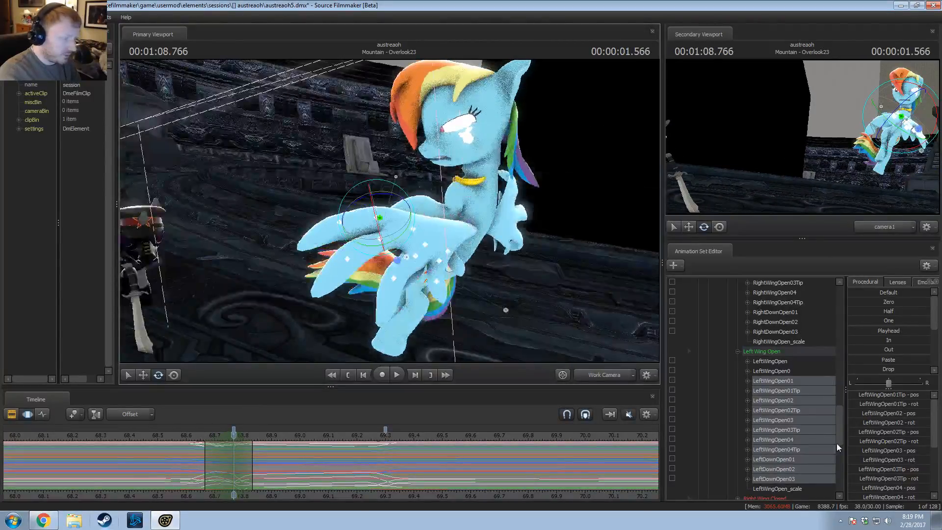
# Step: Move the LeftWingOpen0 and LeftWingOpen01 bones together at 1:08.766 to reposition the left wing
pyautogui.scroll(-4, 782, 450)
pyautogui.scroll(3, 776, 417)
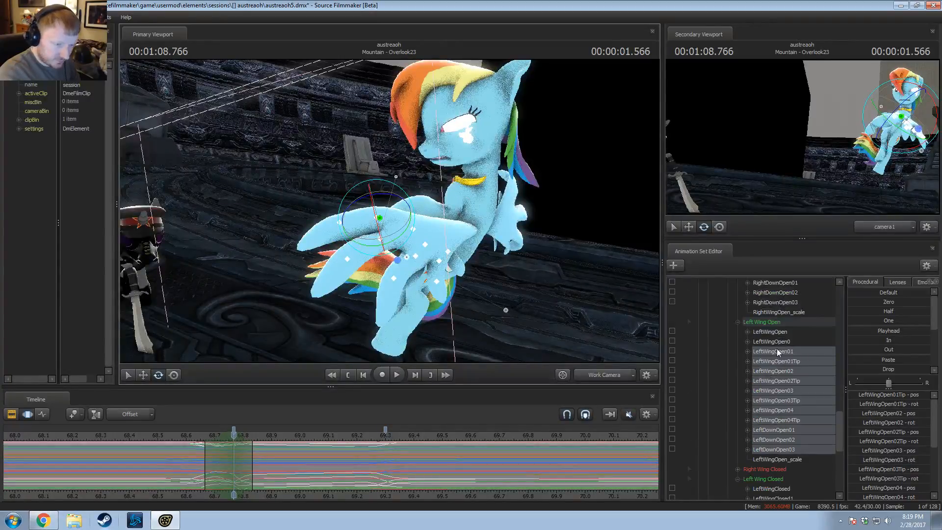
pyautogui.click(777, 351)
pyautogui.keyDown('ctrl'); pyautogui.click(777, 342); pyautogui.keyUp('ctrl')
pyautogui.press('w')
pyautogui.keyDown('alt'); pyautogui.moveTo(431, 201); pyautogui.dragTo(402, 214); pyautogui.keyUp('alt')
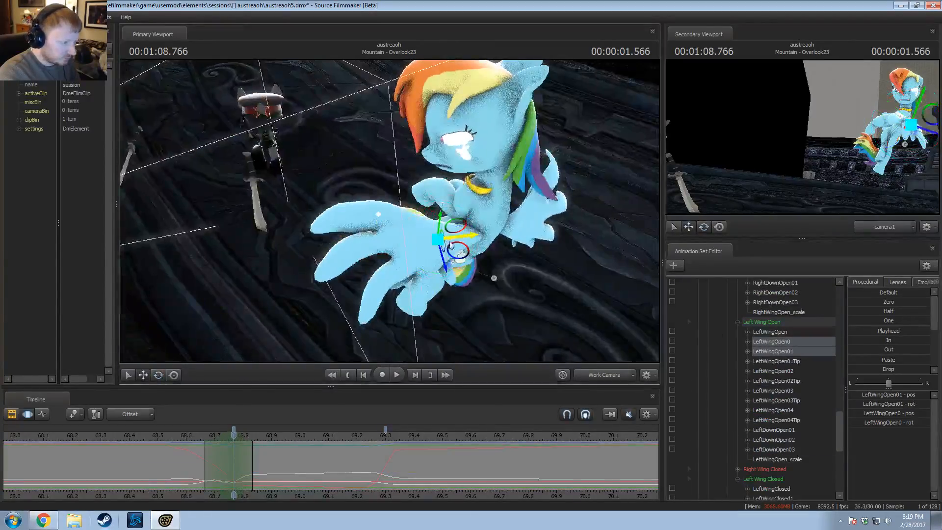
pyautogui.moveTo(464, 240); pyautogui.dragTo(448, 240)
# Step: Move only the LeftWingOpen01 bone at 1:08.766 to adjust the upper part of the left wing
pyautogui.click(780, 352)
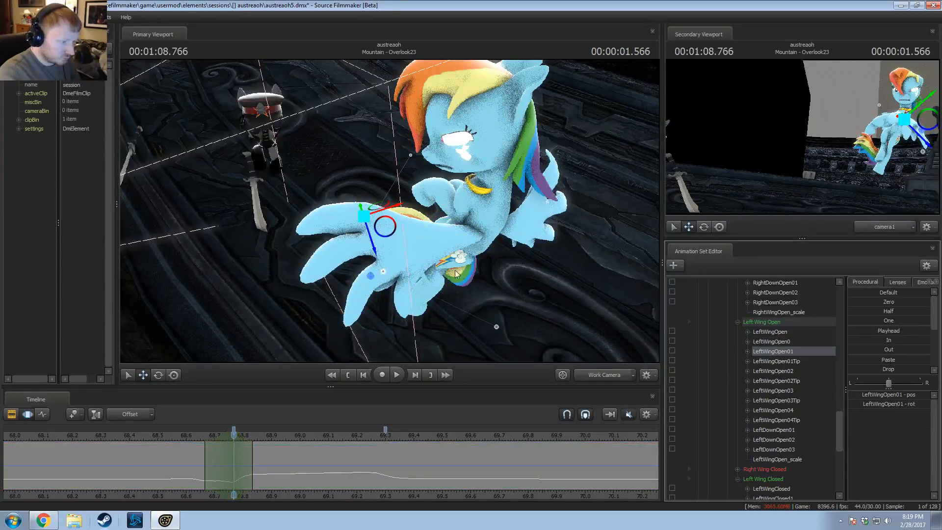
pyautogui.keyDown('alt'); pyautogui.moveTo(417, 224); pyautogui.dragTo(464, 240); pyautogui.keyUp('alt')
pyautogui.moveTo(384, 227)
pyautogui.mouseDown()
pyautogui.moveTo(376, 229)
pyautogui.moveTo(387, 224)
pyautogui.mouseUp()
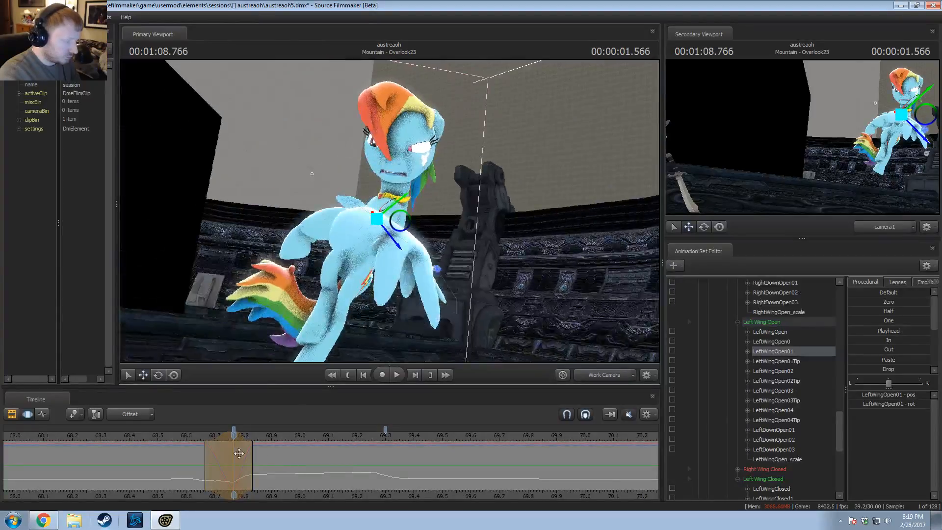
# Step: Make a new time selection from about 1:08.7 to 1:08.83 and rotate the LeftWingOpen01 bone at 1:08.766
pyautogui.moveTo(238, 453)
pyautogui.keyDown('shift'); pyautogui.mouseDown()
pyautogui.moveTo(209, 454)
pyautogui.moveTo(241, 462)
pyautogui.moveTo(230, 466)
pyautogui.mouseUp(); pyautogui.keyUp('shift')
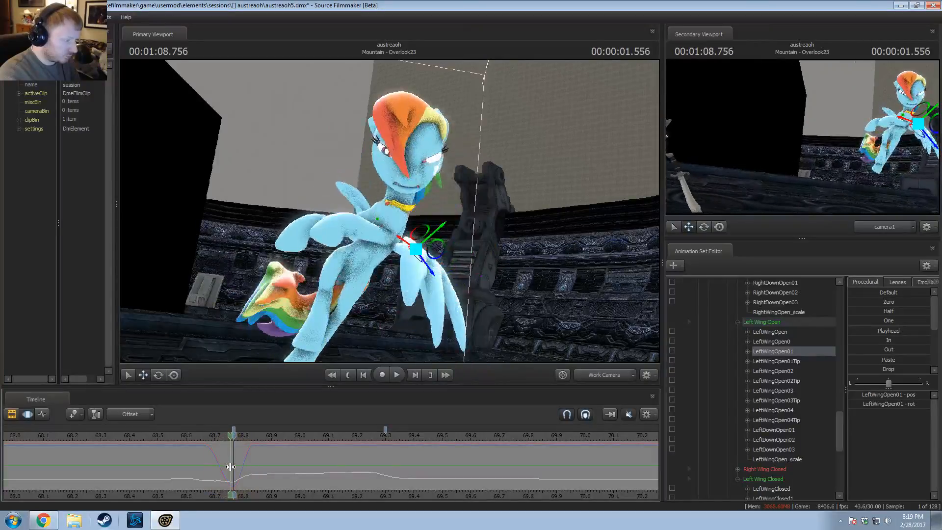
pyautogui.moveTo(430, 226); pyautogui.dragTo(308, 370)
pyautogui.press('e')
pyautogui.moveTo(226, 442)
pyautogui.keyDown('shift'); pyautogui.mouseDown()
pyautogui.moveTo(242, 451)
pyautogui.moveTo(224, 442)
pyautogui.moveTo(232, 444)
pyautogui.mouseUp(); pyautogui.keyUp('shift')
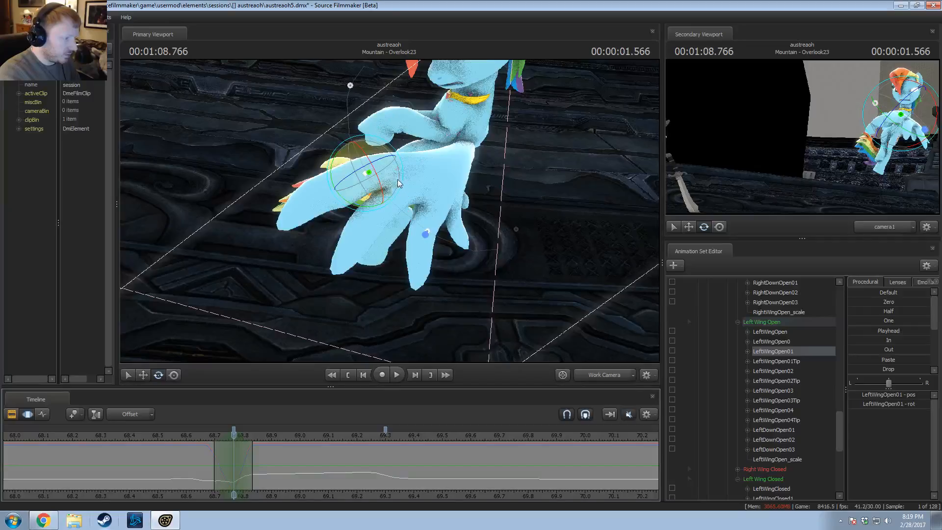
pyautogui.moveTo(399, 175); pyautogui.dragTo(397, 221)
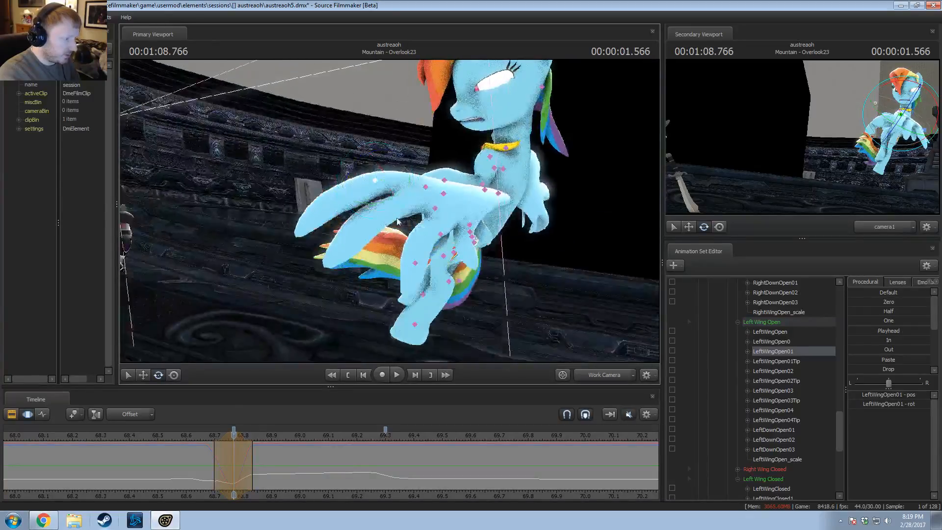
# Step: Rotate the LeftWingOpen02 bone and the LeftWingOpen01Tip bone at 1:08.766 to reshape the left wing's feathers
pyautogui.click(789, 372)
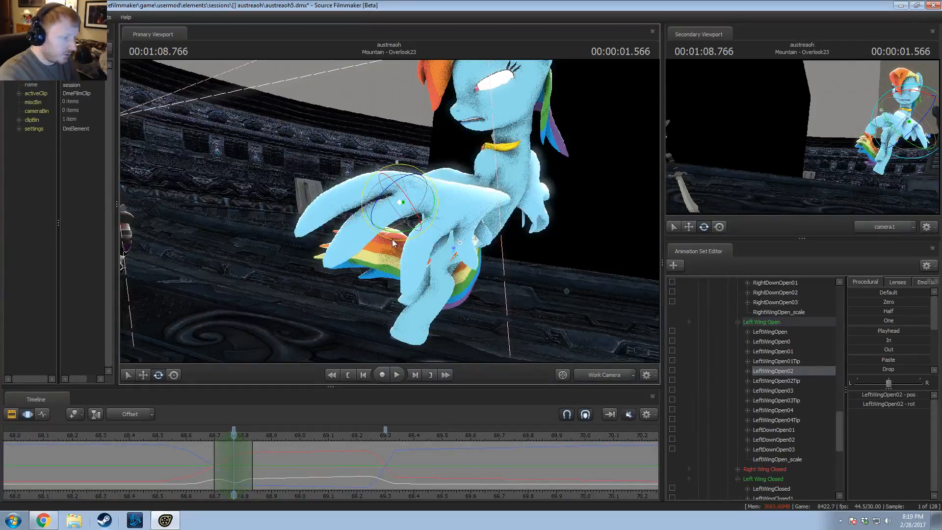
pyautogui.moveTo(396, 242); pyautogui.dragTo(389, 202)
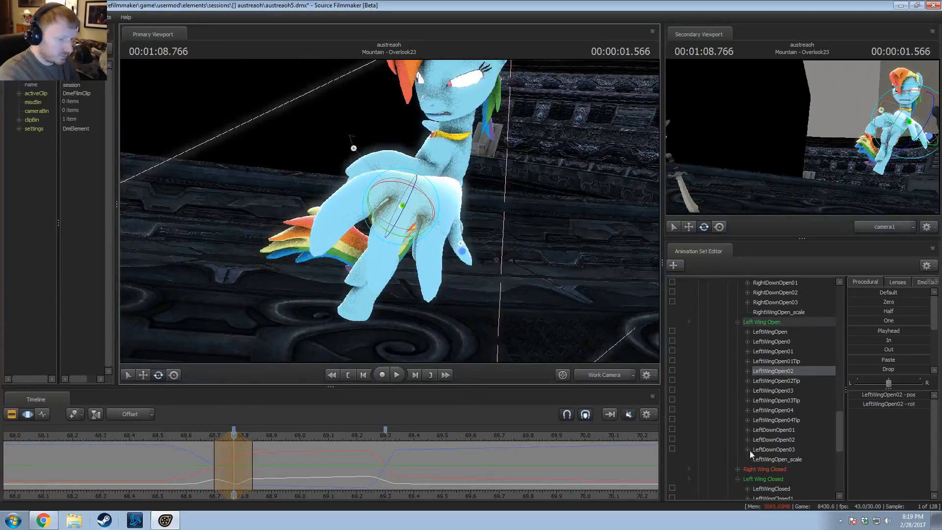
pyautogui.click(779, 381)
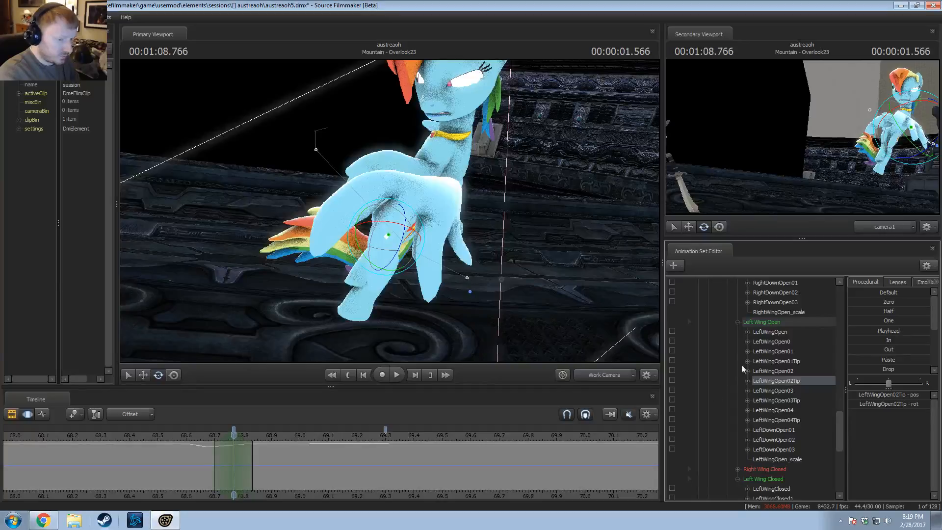
pyautogui.click(786, 361)
pyautogui.moveTo(312, 226); pyautogui.dragTo(320, 236)
pyautogui.keyDown('alt'); pyautogui.moveTo(319, 236); pyautogui.dragTo(395, 184); pyautogui.keyUp('alt')
# Step: Adjust the LeftWingOpen01 bone and rotate the LeftWingOpen03 bone at 1:08.766 to refine the left wing pose
pyautogui.click(773, 352)
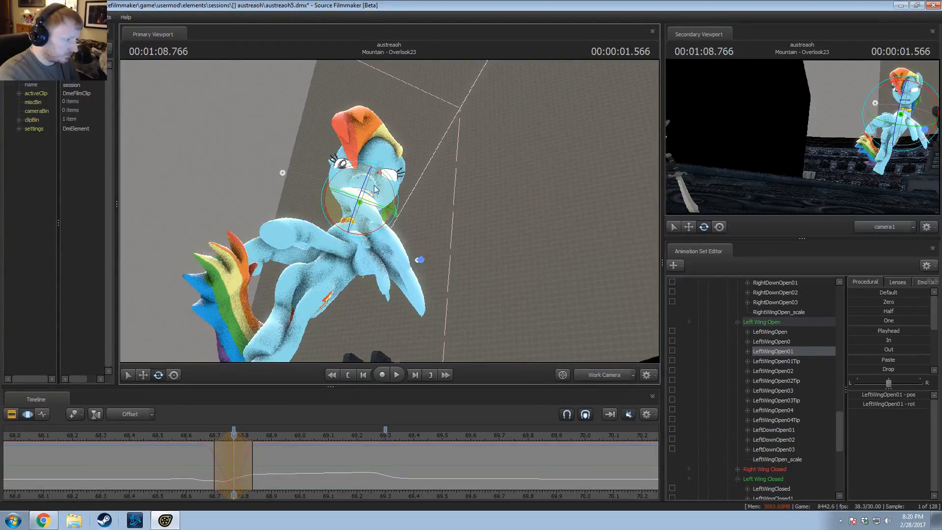
pyautogui.press('w')
pyautogui.moveTo(383, 210)
pyautogui.keyDown('alt'); pyautogui.mouseDown()
pyautogui.moveTo(400, 218)
pyautogui.moveTo(400, 180)
pyautogui.moveTo(426, 197)
pyautogui.moveTo(390, 218)
pyautogui.mouseUp(); pyautogui.keyUp('alt')
pyautogui.click(401, 181)
pyautogui.click(783, 392)
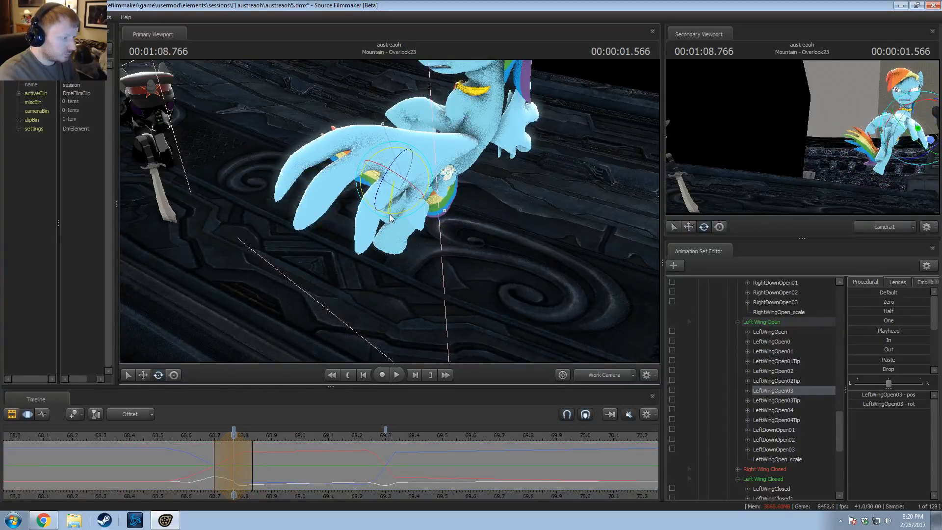
pyautogui.moveTo(413, 187); pyautogui.dragTo(398, 207)
# Step: Play back the shot from about 1:07 and from about 1:08 to review the revised wing motion
pyautogui.press('space')
pyautogui.press('space')
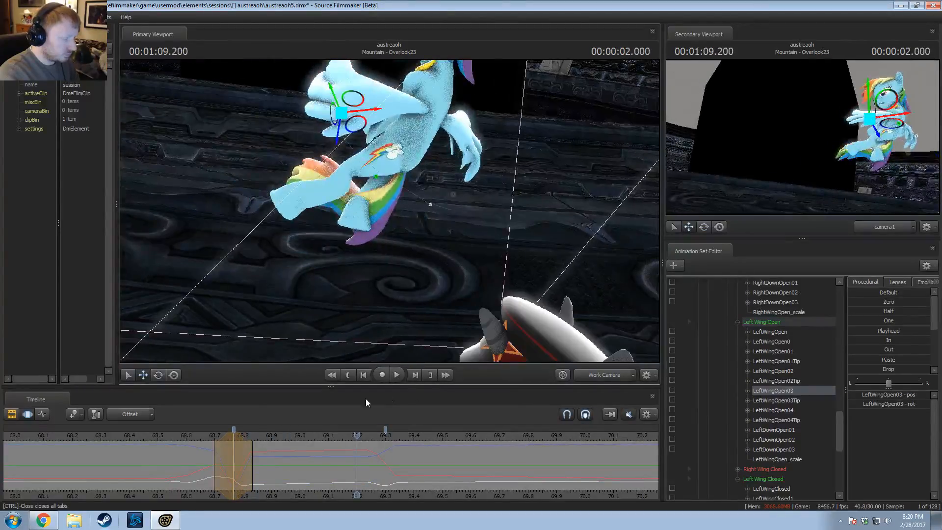
pyautogui.moveTo(358, 436); pyautogui.dragTo(102, 436)
pyautogui.press('space')
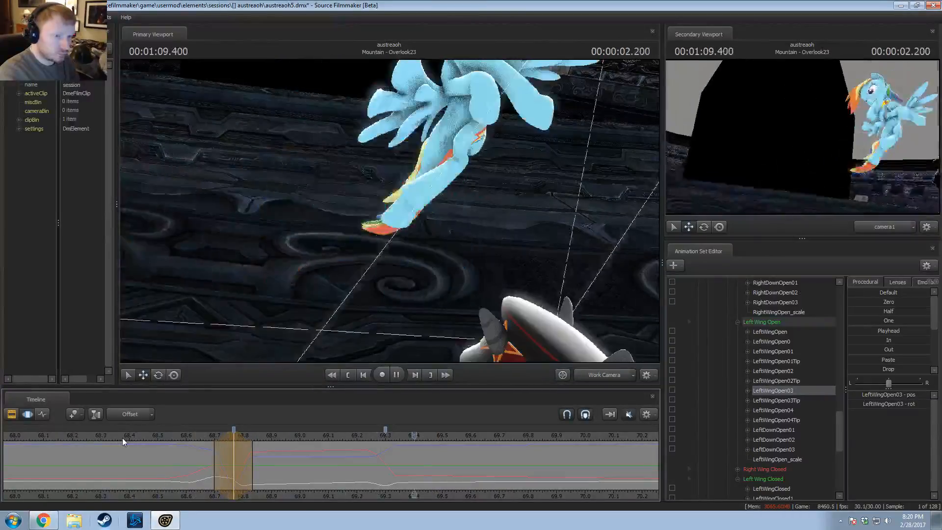
pyautogui.press('space')
pyautogui.scroll(-2, 173, 464)
pyautogui.scroll(-2, 172, 462)
pyautogui.click(120, 436)
pyautogui.press('space')
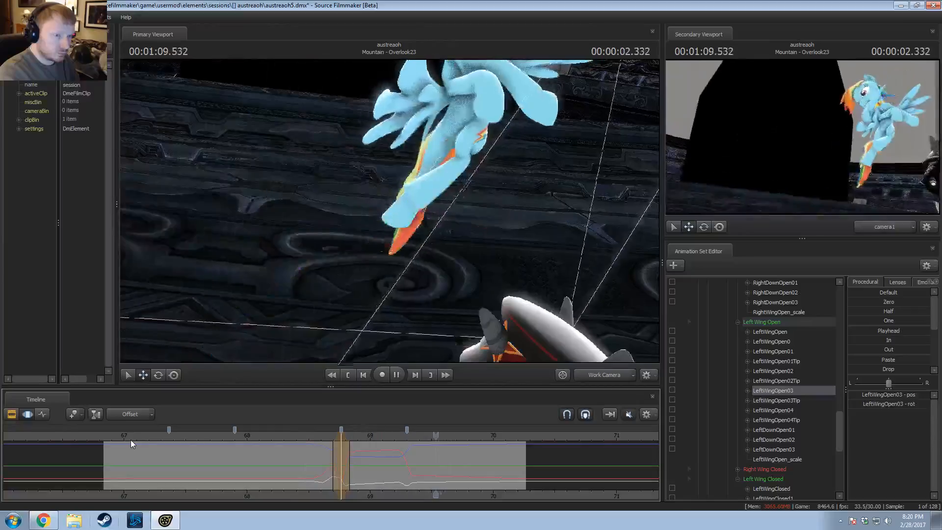
pyautogui.click(251, 434)
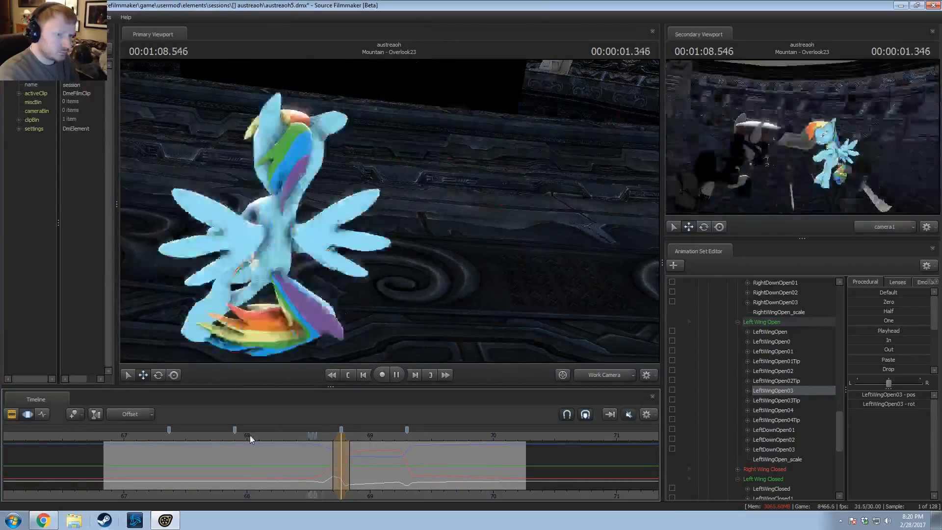
pyautogui.press('space')
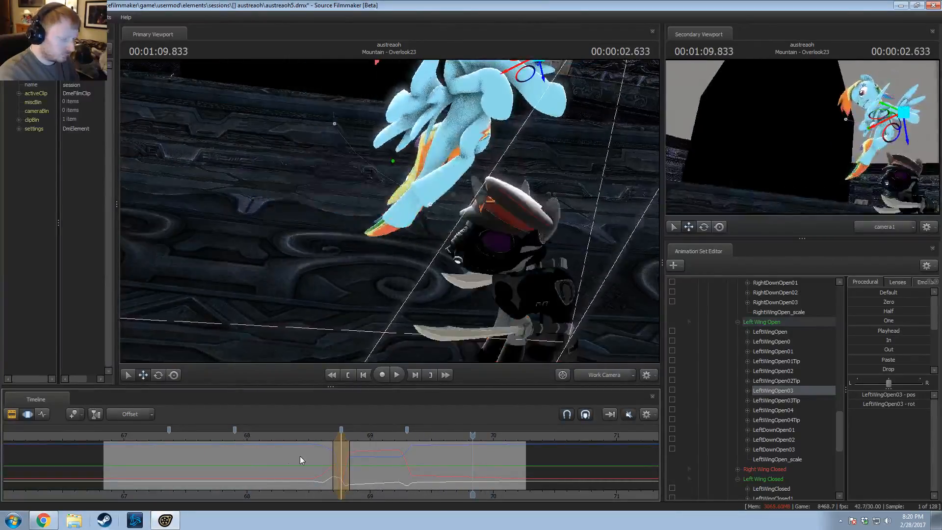
# Step: Switch the primary viewport to camera1 and make a time selection from about 1:09.27 to 1:09.33
pyautogui.click(616, 373)
pyautogui.press('shift')
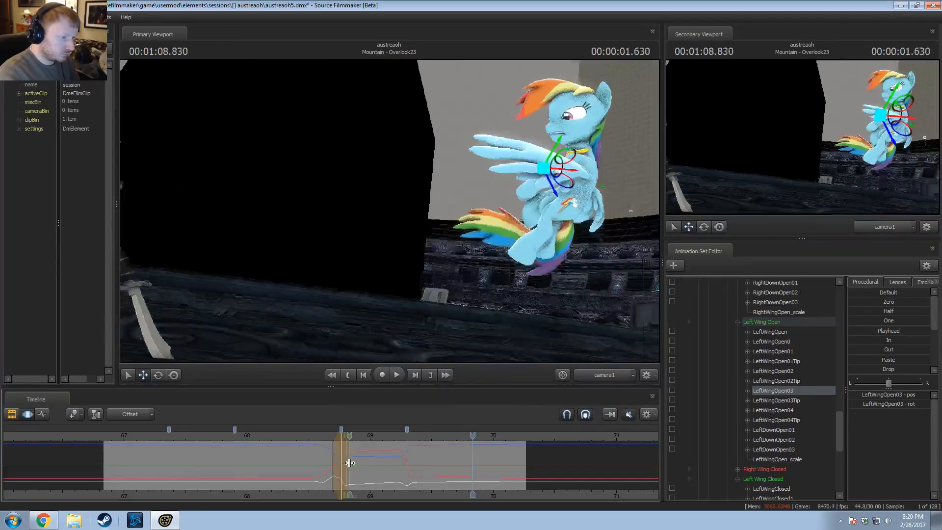
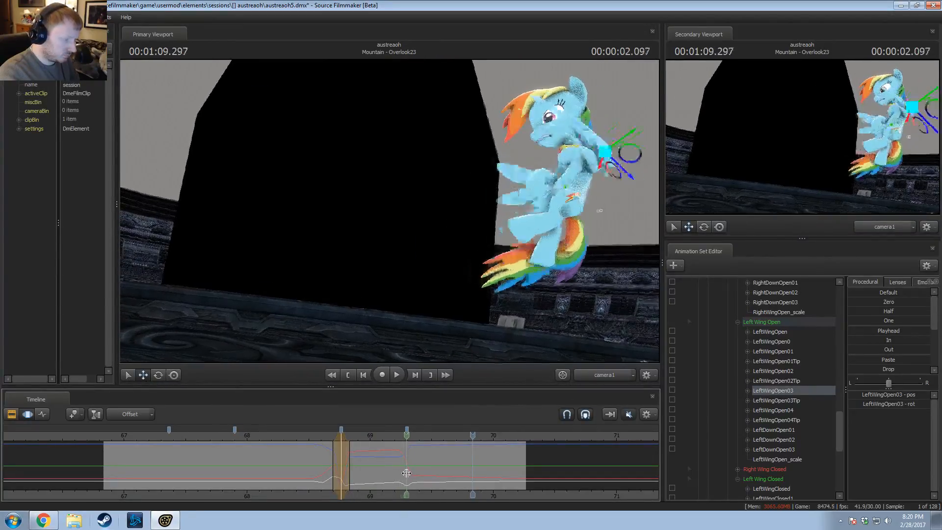
pyautogui.scroll(3, 412, 471)
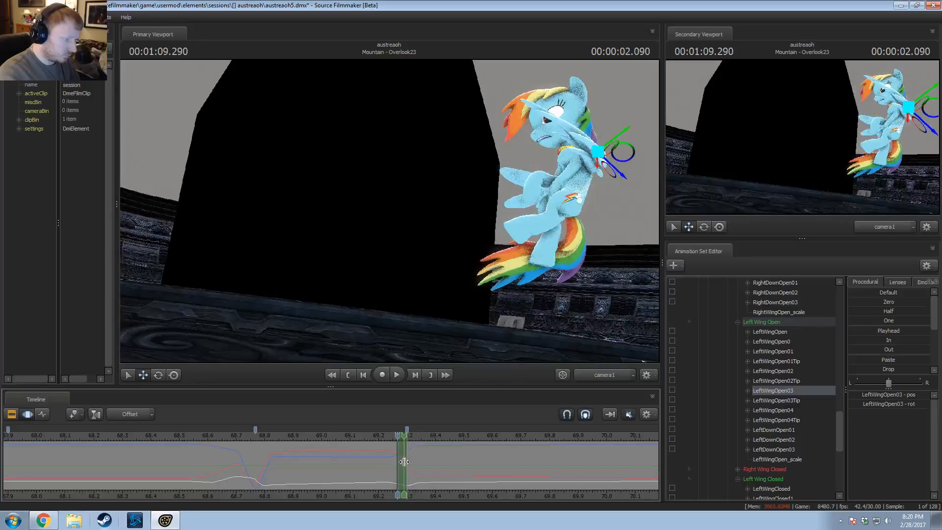
pyautogui.click(404, 462)
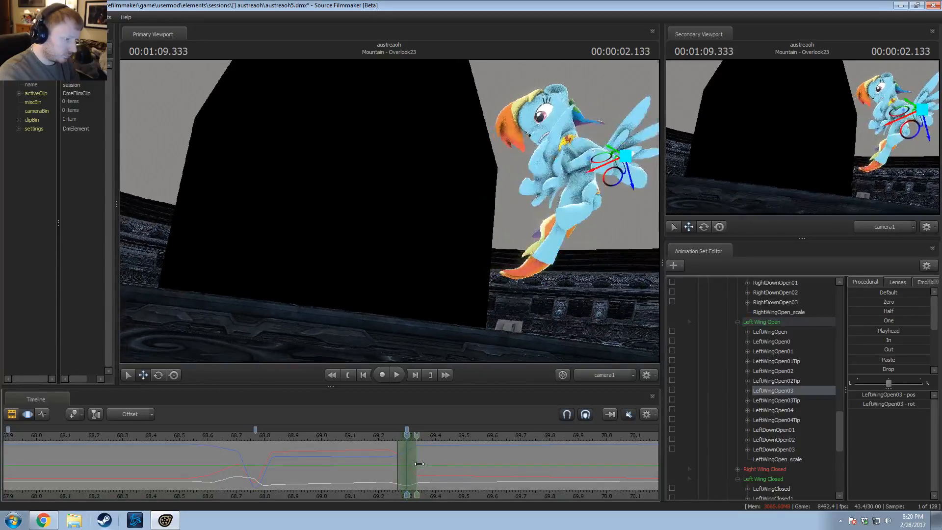
# Step: Select all of Rainbow Dash's controls, widen the time selection to about 1:09.23–1:09.37, and play back the motion
pyautogui.scroll(15, 761, 339)
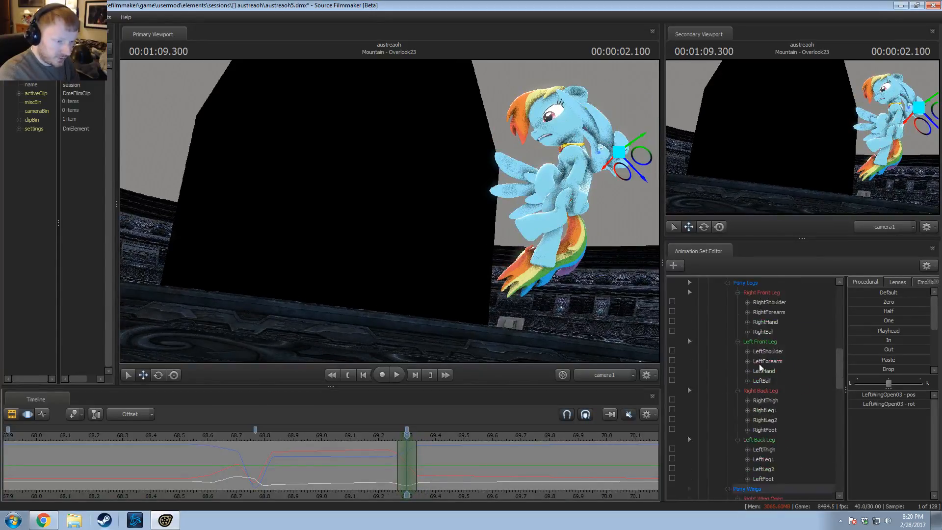
pyautogui.scroll(5, 763, 364)
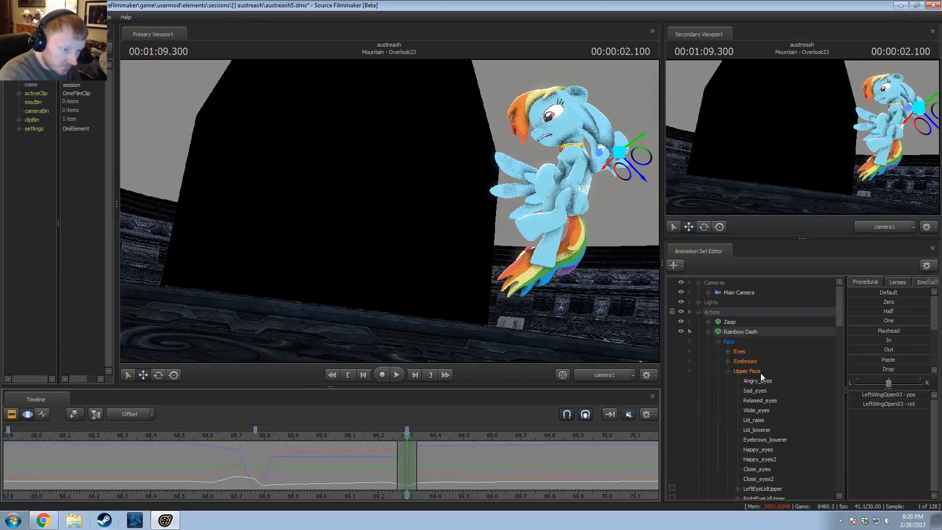
pyautogui.click(751, 333)
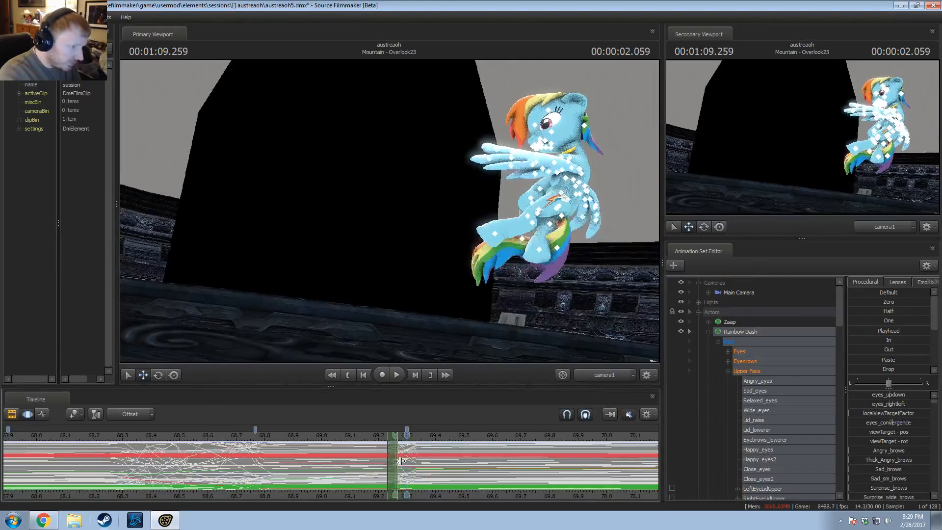
pyautogui.keyDown('shift'); pyautogui.moveTo(400, 462); pyautogui.dragTo(418, 469); pyautogui.keyUp('shift')
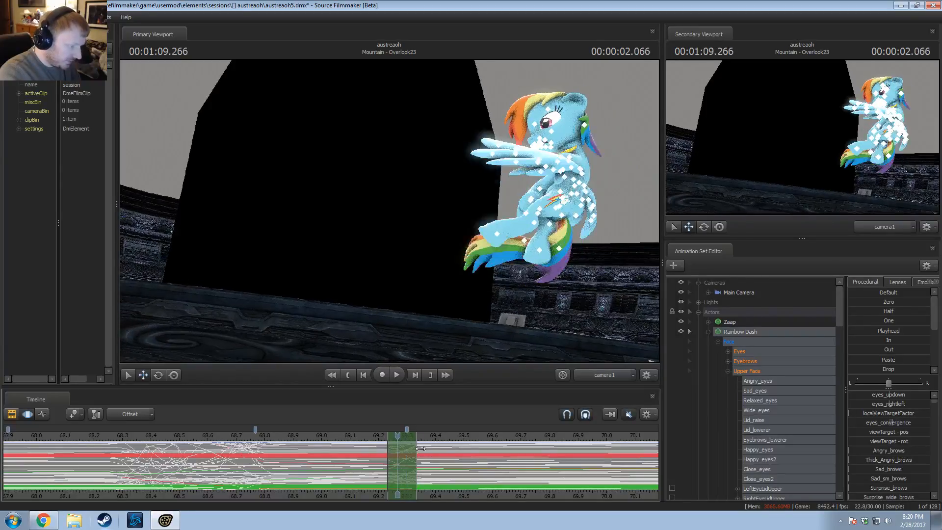
pyautogui.press('space')
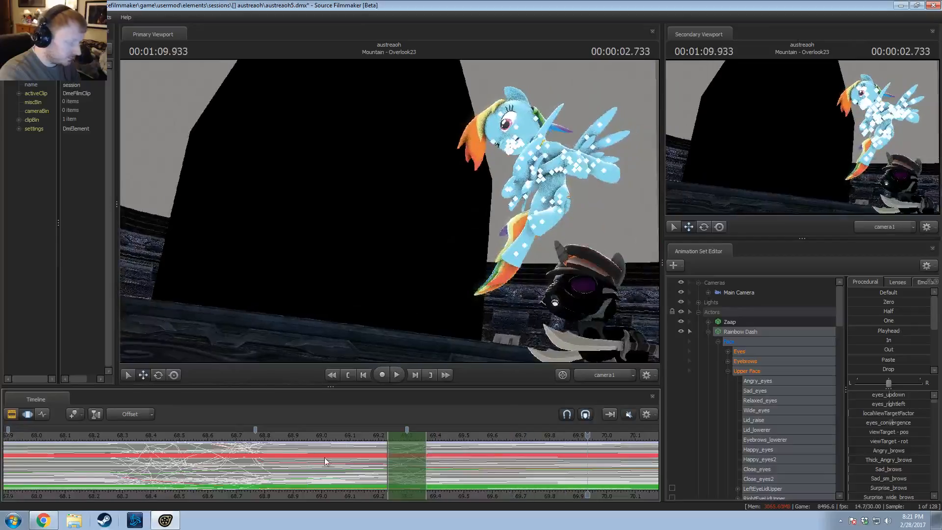
pyautogui.press('space')
pyautogui.click(407, 450)
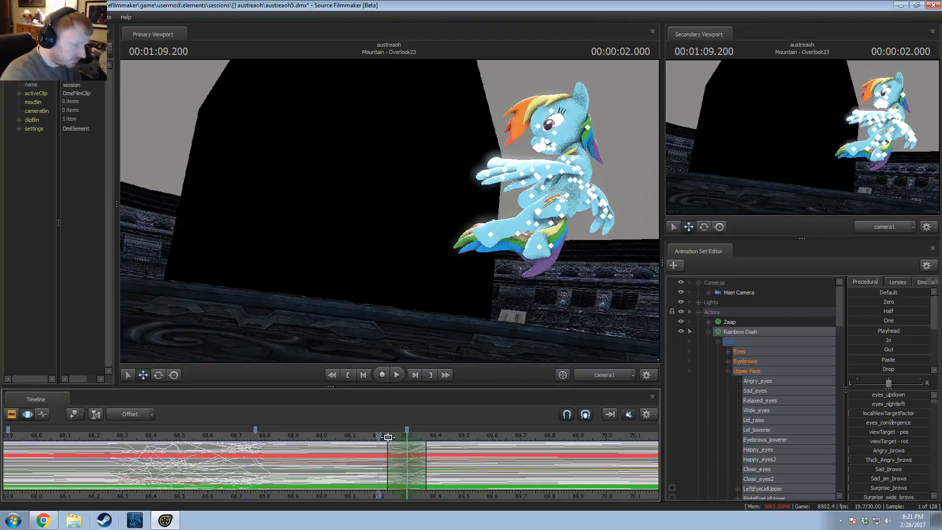
# Step: Return the primary viewport to the Work Camera and examine Rainbow Dash's body and wings from 1:09.066 to 1:09.3
pyautogui.keyDown('ctrl'); pyautogui.click(599, 370); pyautogui.keyUp('ctrl')
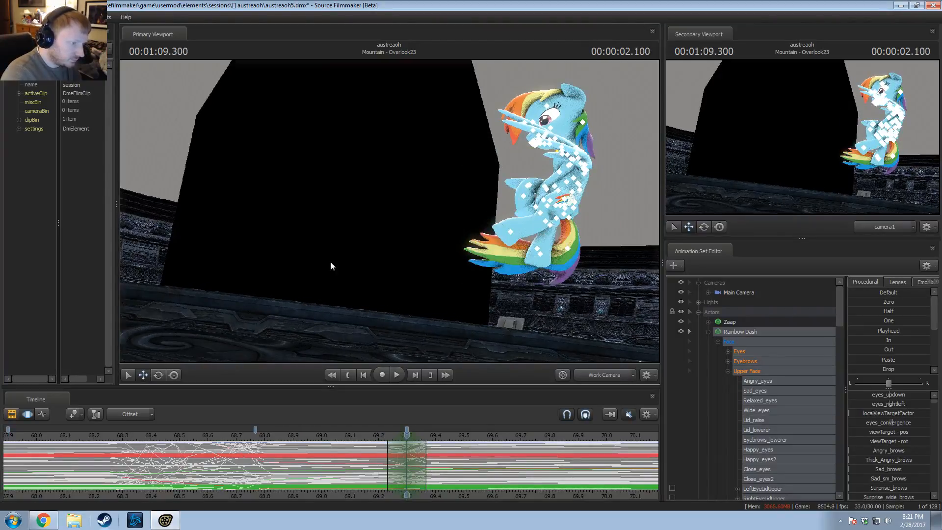
pyautogui.moveTo(331, 261); pyautogui.dragTo(383, 245)
pyautogui.press('w')
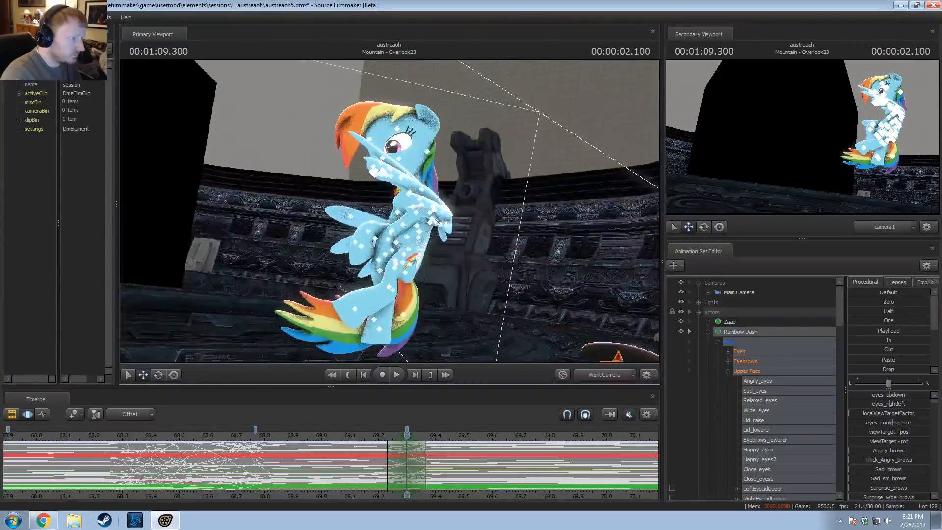
pyautogui.press('w')
pyautogui.moveTo(393, 211); pyautogui.dragTo(351, 169)
pyautogui.moveTo(346, 277); pyautogui.dragTo(342, 320)
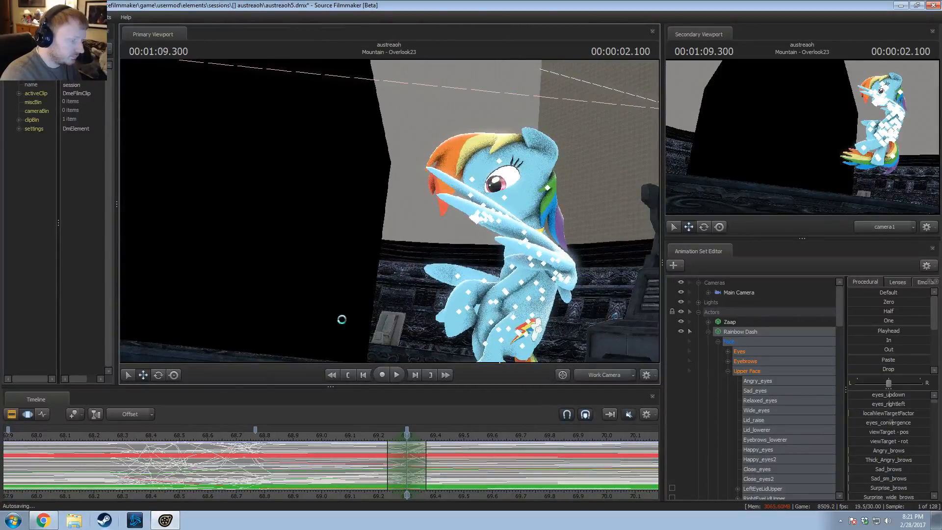
pyautogui.click(349, 454)
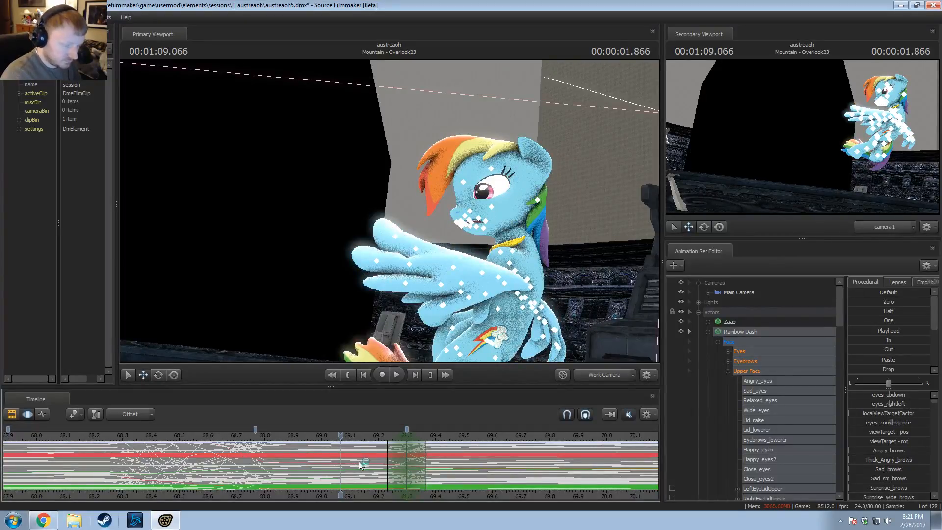
pyautogui.moveTo(374, 465); pyautogui.dragTo(407, 442)
pyautogui.moveTo(425, 238); pyautogui.dragTo(441, 280)
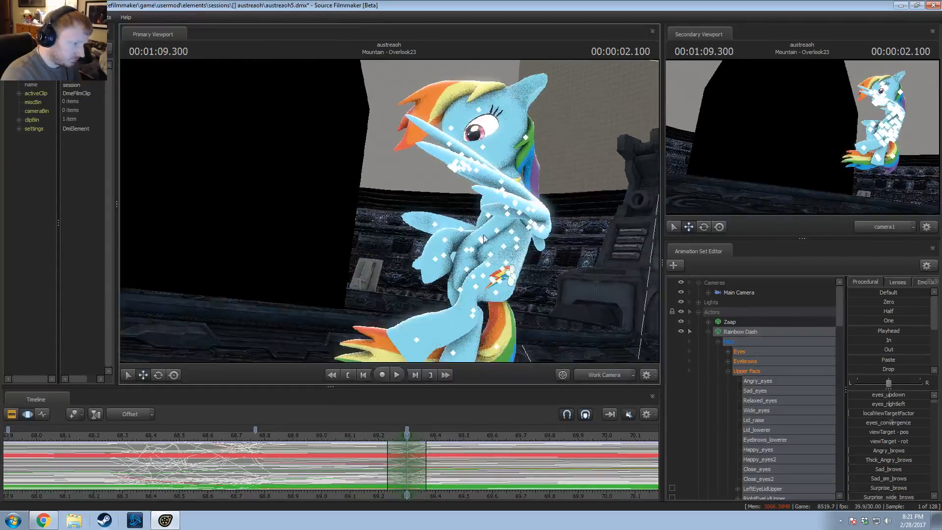
# Step: Try moving the Chest1 bone at 1:09.3, check the motion leading into it, and undo the change
pyautogui.keyDown('ctrl'); pyautogui.click(496, 232); pyautogui.keyUp('ctrl')
pyautogui.keyDown('ctrl'); pyautogui.click(510, 233); pyautogui.keyUp('ctrl')
pyautogui.keyDown('alt'); pyautogui.moveTo(508, 239); pyautogui.dragTo(525, 231); pyautogui.keyUp('alt')
pyautogui.press('e')
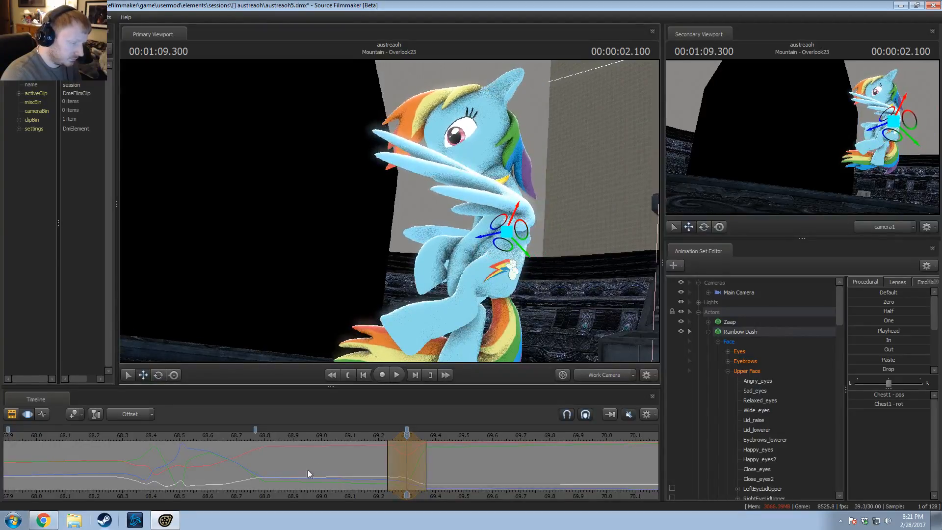
pyautogui.keyDown('shift'); pyautogui.moveTo(308, 471); pyautogui.dragTo(440, 459); pyautogui.keyUp('shift')
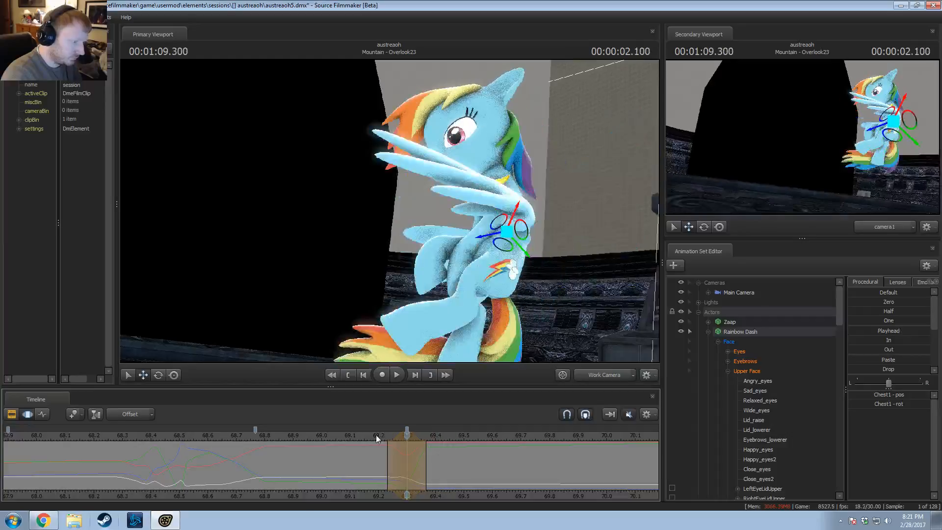
pyautogui.click(372, 437)
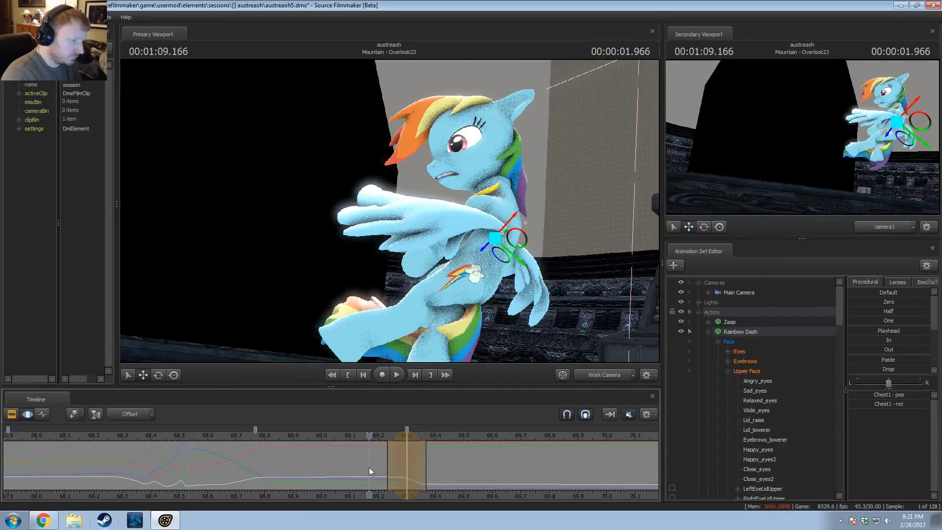
pyautogui.press('space')
pyautogui.press('space')
pyautogui.hotkey('ctrl', 'z')
pyautogui.moveTo(371, 437); pyautogui.dragTo(406, 440)
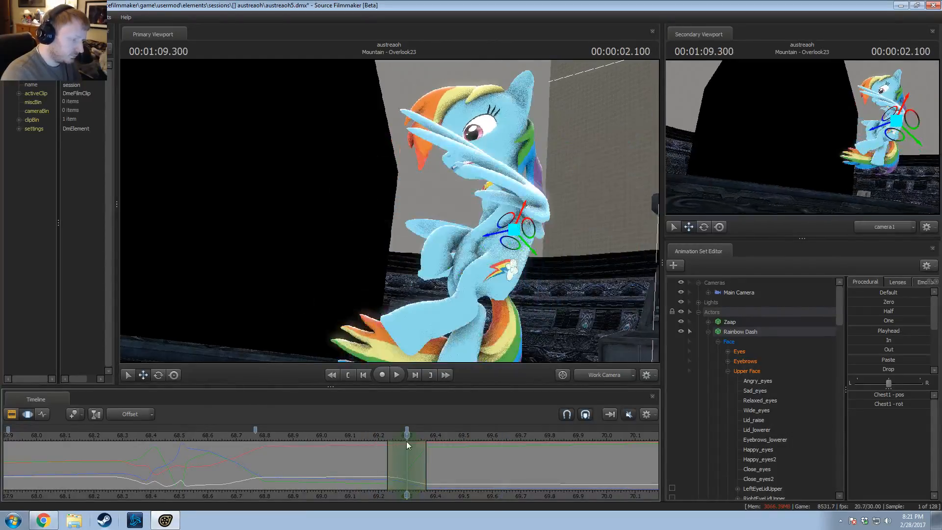
# Step: Try moving the Chest2 bone at 1:09.3, compare it with the preceding frames, and undo the change
pyautogui.keyDown('alt'); pyautogui.moveTo(431, 225); pyautogui.dragTo(458, 197); pyautogui.keyUp('alt')
pyautogui.hotkey('ctrl', 'z')
pyautogui.press('w')
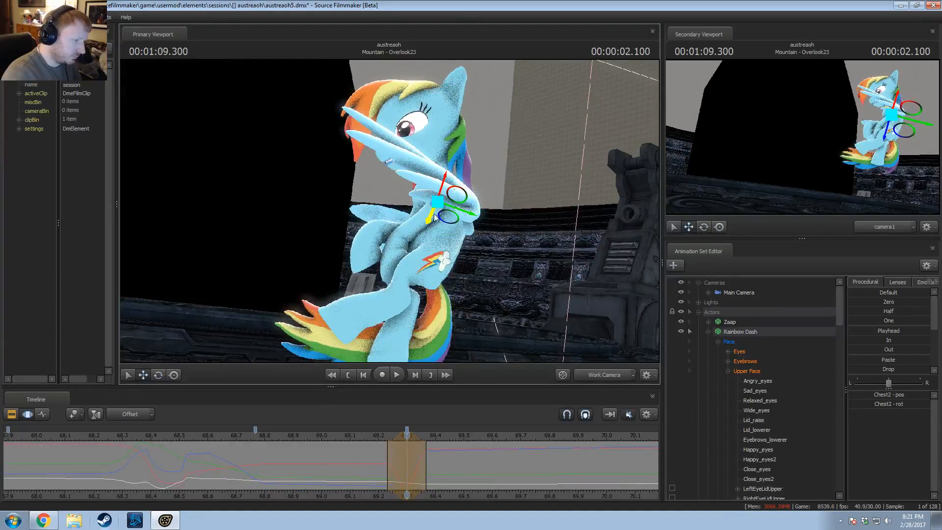
pyautogui.moveTo(349, 462); pyautogui.dragTo(410, 439)
pyautogui.hotkey('ctrl', 'z')
pyautogui.hotkey('ctrl', 'z')
# Step: Try rotating the Head bone and then the Neck bone at 1:09.3, reviewing the playback and undoing each change
pyautogui.keyDown('ctrl'); pyautogui.click(437, 183); pyautogui.keyUp('ctrl')
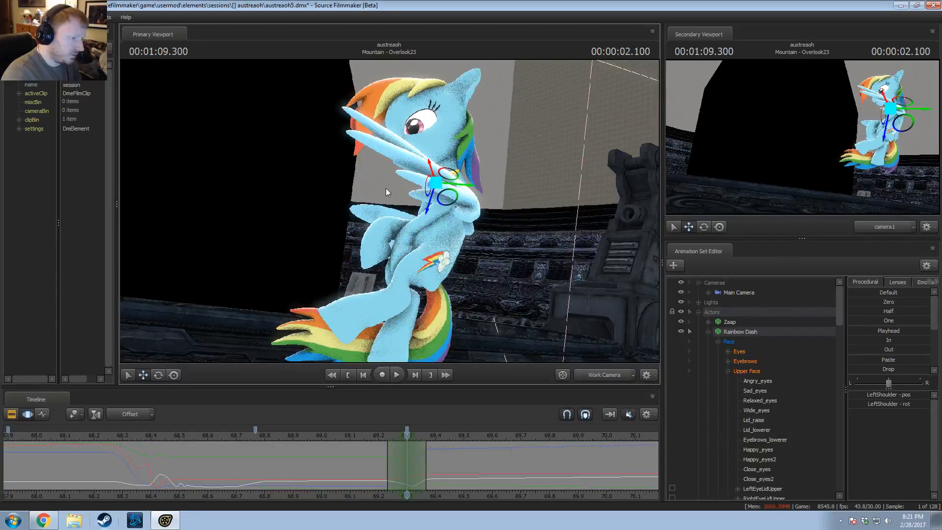
pyautogui.keyDown('alt'); pyautogui.moveTo(386, 192); pyautogui.dragTo(385, 207); pyautogui.keyUp('alt')
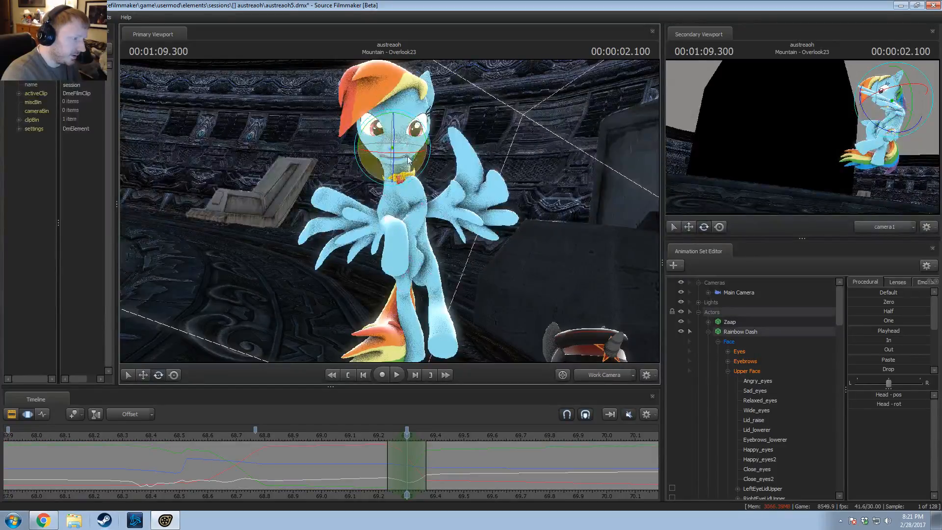
pyautogui.moveTo(416, 143)
pyautogui.mouseDown()
pyautogui.moveTo(412, 163)
pyautogui.moveTo(401, 153)
pyautogui.mouseUp()
pyautogui.hotkey('ctrl', 'z')
pyautogui.press('space')
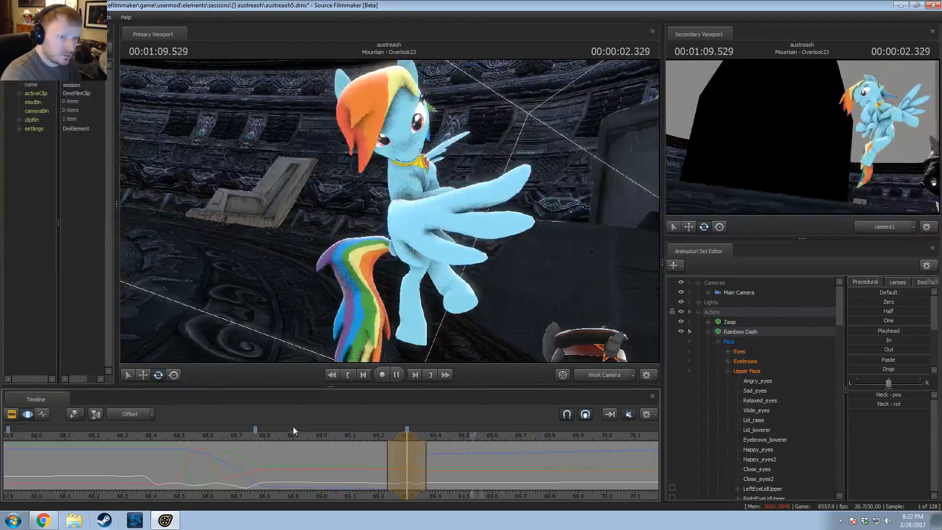
pyautogui.moveTo(338, 437); pyautogui.dragTo(406, 443)
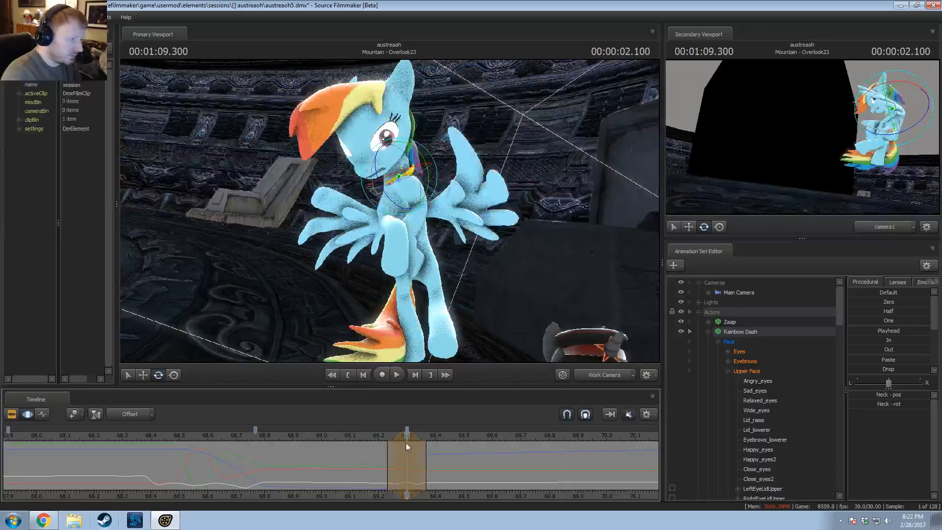
pyautogui.hotkey('ctrl', 'z')
# Step: Rotate the Head bone at 1:09.3 to adjust Rainbow Dash's head pose
pyautogui.keyDown('alt'); pyautogui.moveTo(475, 252); pyautogui.dragTo(405, 177); pyautogui.keyUp('alt')
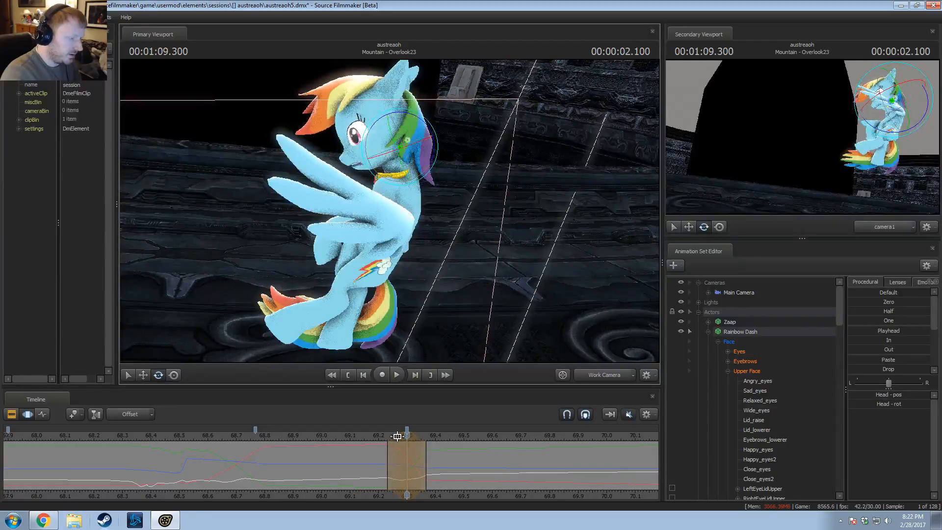
# Step: Play back the Head bone rotation through about 1:09.8, return to 1:09.3 and undo the rotation
pyautogui.moveTo(397, 436); pyautogui.dragTo(254, 446)
pyautogui.press('space')
pyautogui.press('space')
pyautogui.press('space')
pyautogui.press('space')
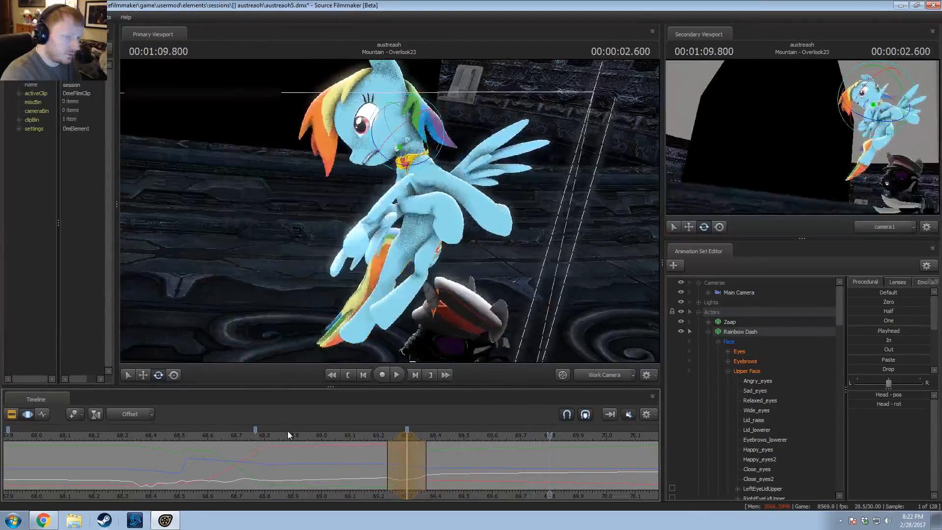
pyautogui.moveTo(329, 432); pyautogui.dragTo(403, 446)
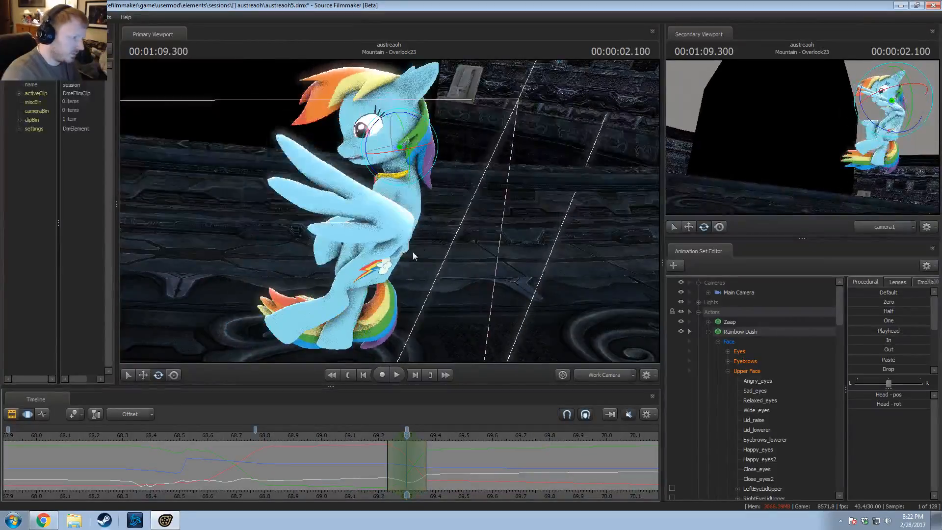
# Step: Try a different Head bone rotation at 1:09.3 from a front view, review it in playback and undo it
pyautogui.keyDown('alt'); pyautogui.moveTo(413, 251); pyautogui.dragTo(466, 248); pyautogui.keyUp('alt')
pyautogui.keyDown('alt'); pyautogui.moveTo(343, 211); pyautogui.dragTo(382, 180); pyautogui.keyUp('alt')
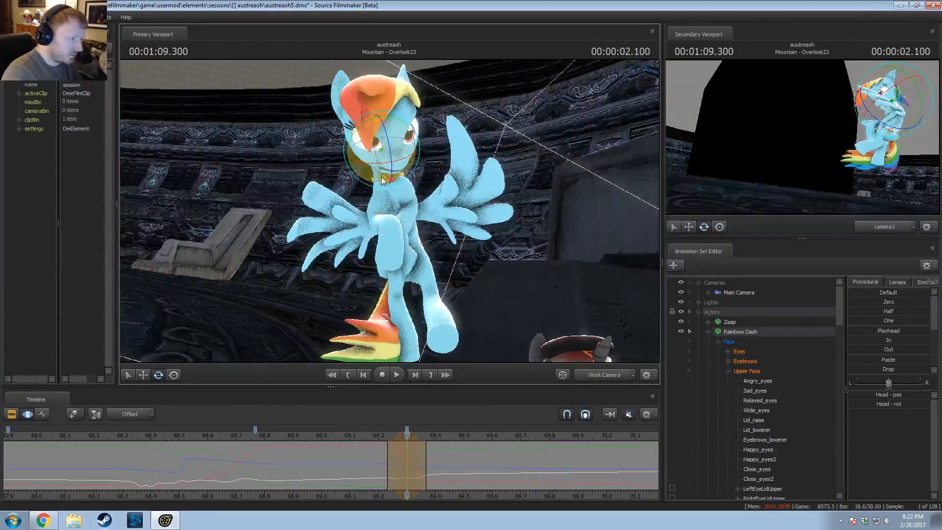
pyautogui.press('space')
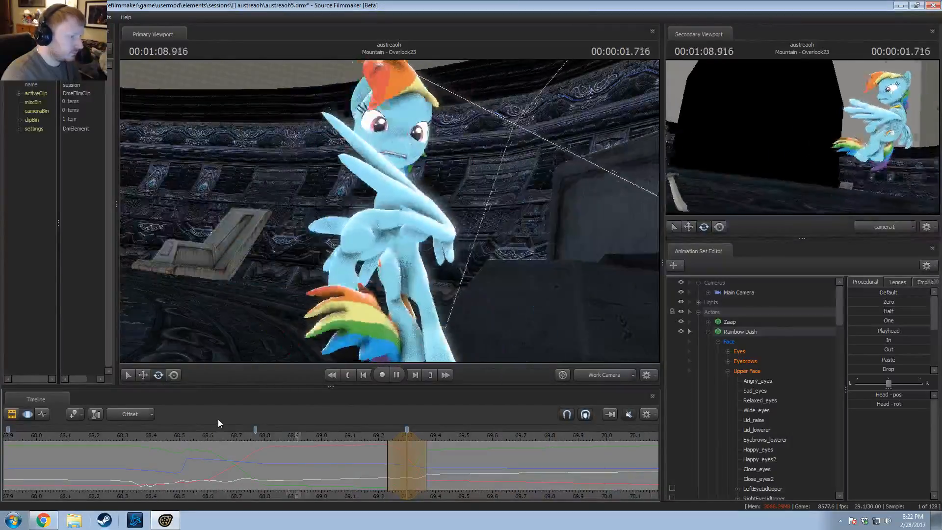
pyautogui.press('space')
pyautogui.moveTo(292, 439); pyautogui.dragTo(406, 441)
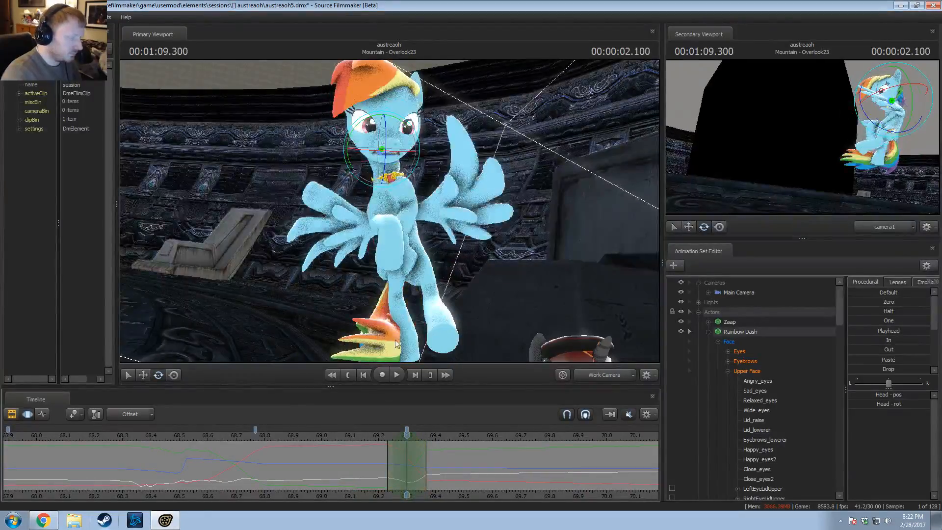
# Step: Tilt the Pelvis bone back at 1:09.3, adjust Chest1 to bring the upper body forward, and play back the motion
pyautogui.moveTo(494, 251); pyautogui.dragTo(397, 242)
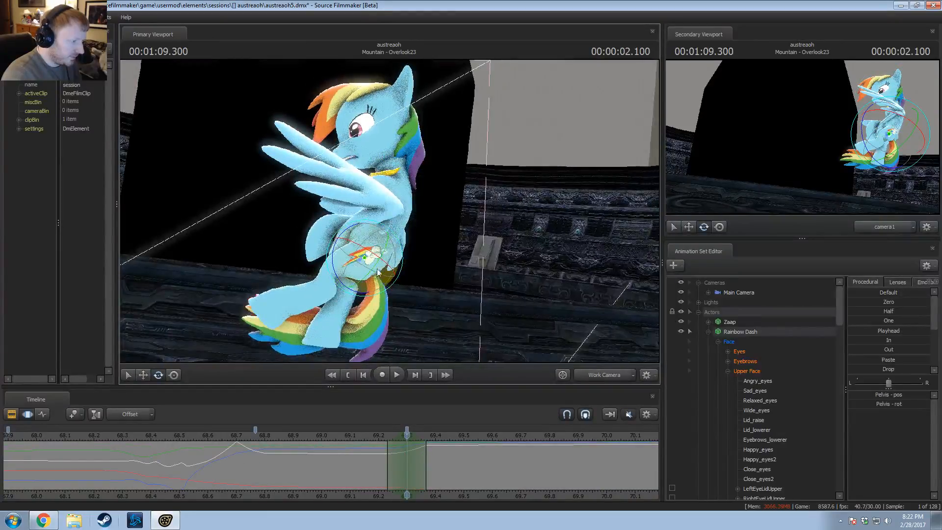
pyautogui.moveTo(344, 289); pyautogui.dragTo(369, 257)
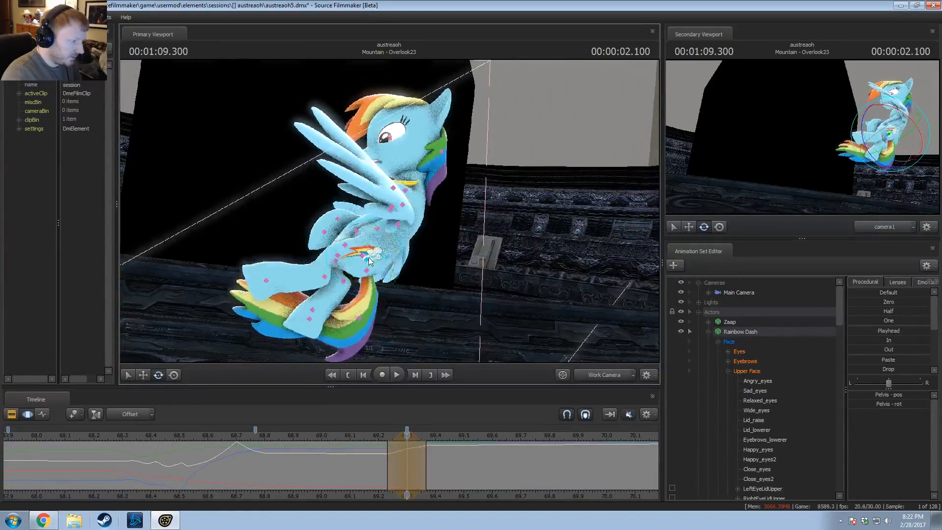
pyautogui.keyDown('ctrl'); pyautogui.click(378, 231); pyautogui.keyUp('ctrl')
pyautogui.keyDown('ctrl'); pyautogui.click(399, 225); pyautogui.keyUp('ctrl')
pyautogui.keyDown('alt'); pyautogui.moveTo(389, 208); pyautogui.dragTo(408, 218); pyautogui.keyUp('alt')
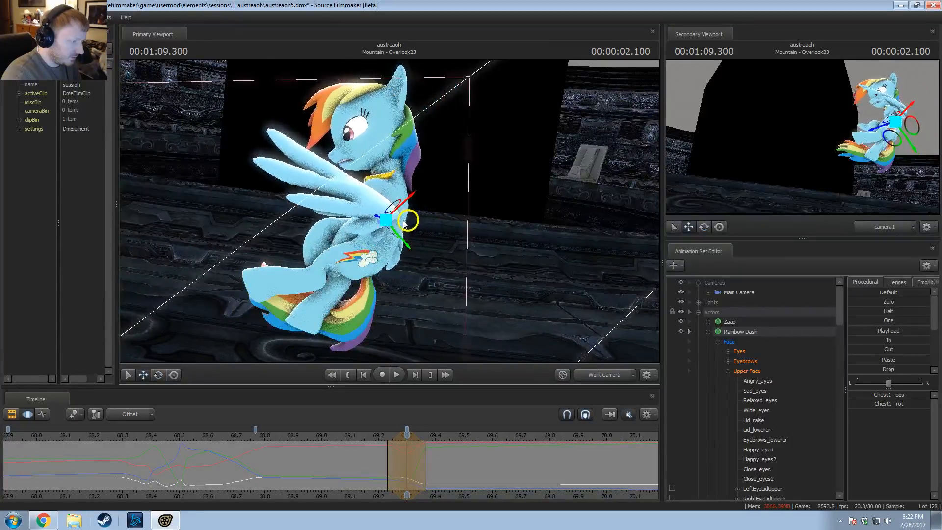
pyautogui.press('space')
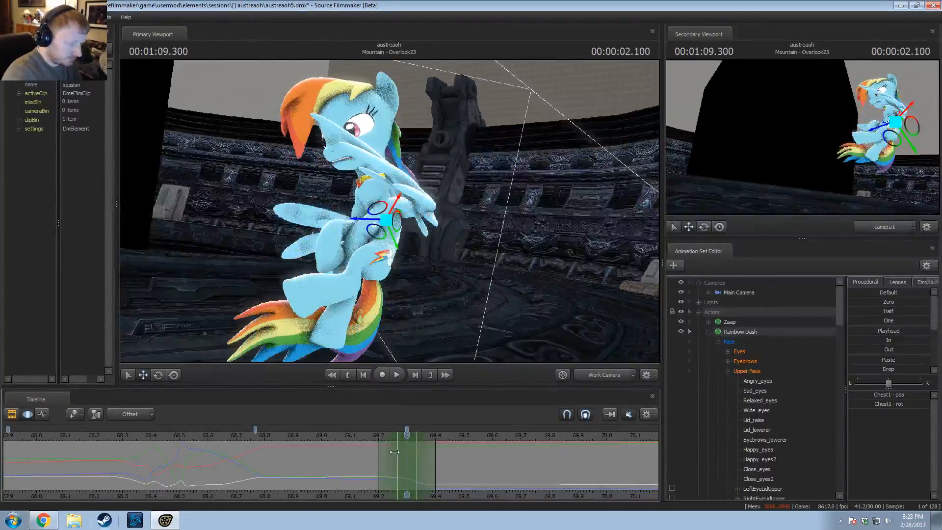
# Step: Select the Upper Face controls from Angry_eyes to Close_eyes2 and add a blink around 1:09.3, checking it in playback
pyautogui.click(744, 354)
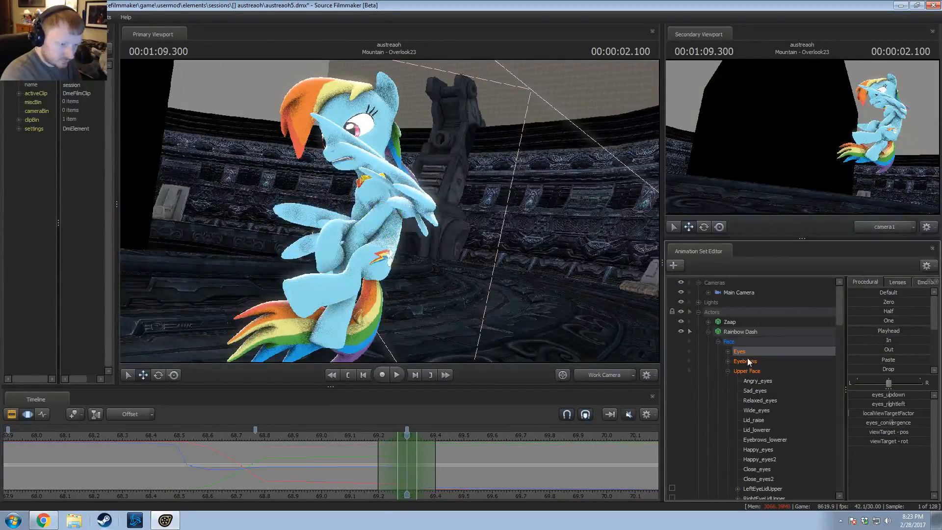
pyautogui.click(728, 371)
pyautogui.click(728, 371)
pyautogui.click(762, 383)
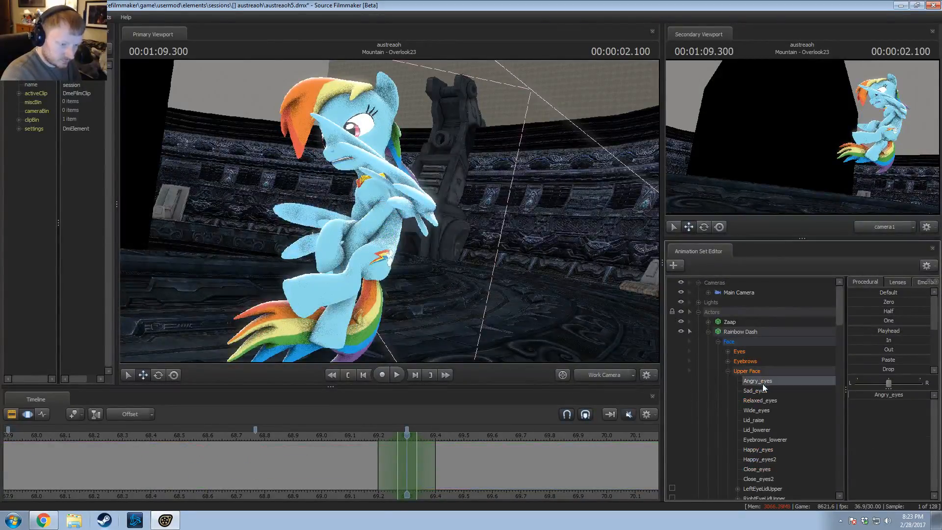
pyautogui.scroll(-3, 763, 387)
pyautogui.keyDown('shift'); pyautogui.click(764, 391); pyautogui.keyUp('shift')
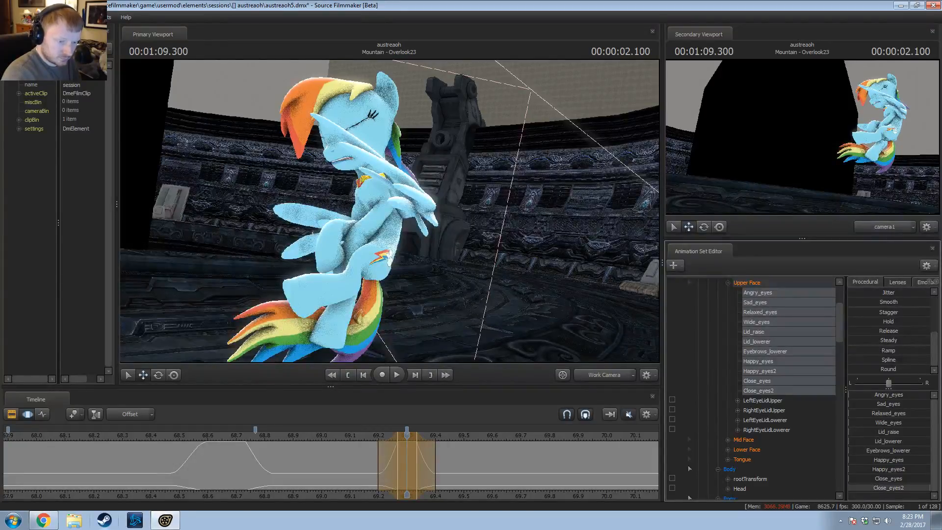
pyautogui.press('space')
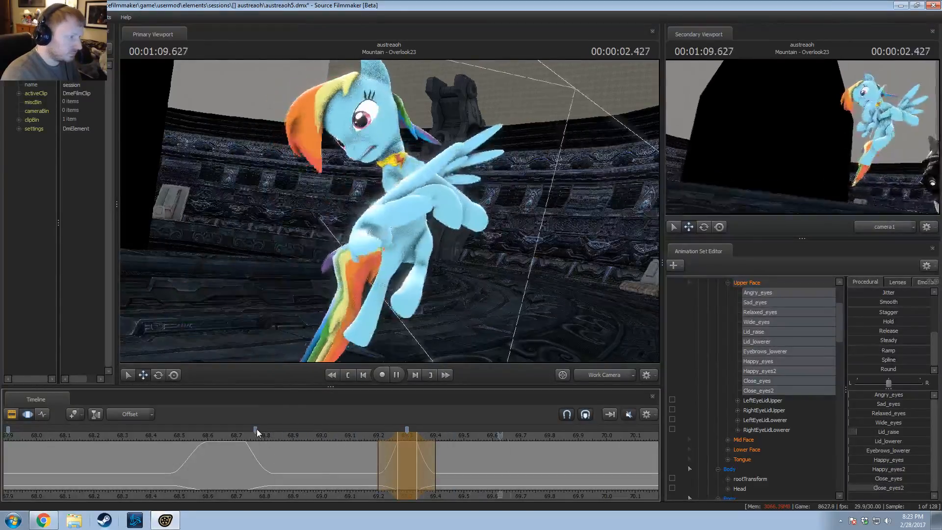
# Step: Adjust the upper-face controls after the blink so their curve eases out from about 1:09.4 towards the shot's end
pyautogui.moveTo(438, 463)
pyautogui.mouseDown()
pyautogui.moveTo(473, 466)
pyautogui.moveTo(414, 465)
pyautogui.moveTo(443, 467)
pyautogui.mouseUp()
pyautogui.scroll(-2, 447, 470)
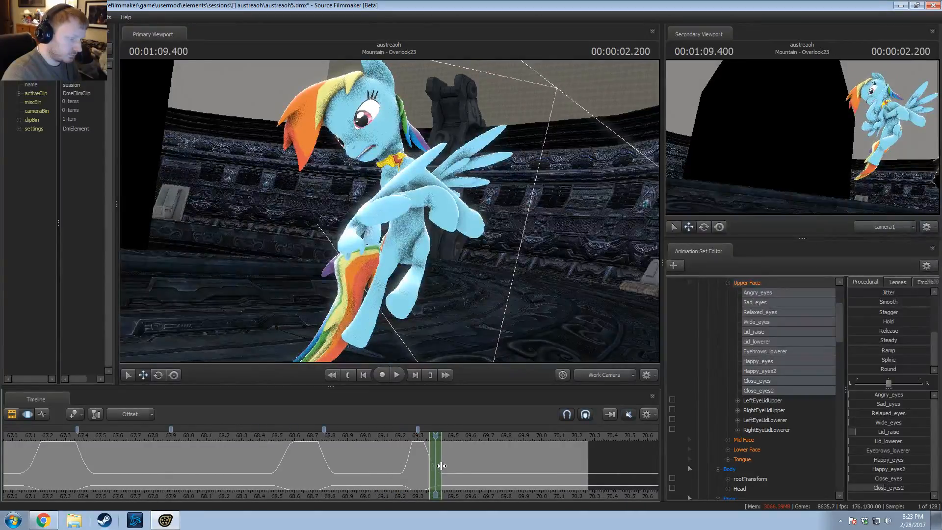
pyautogui.press('space')
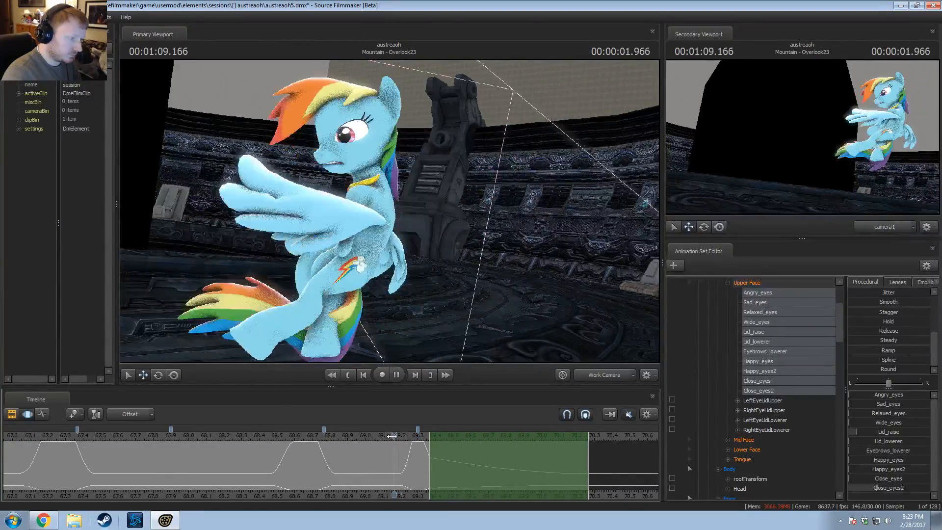
# Step: Replay the shot from several points before 1:09.3 to examine the timing of the blink and eye motion
pyautogui.click(333, 437)
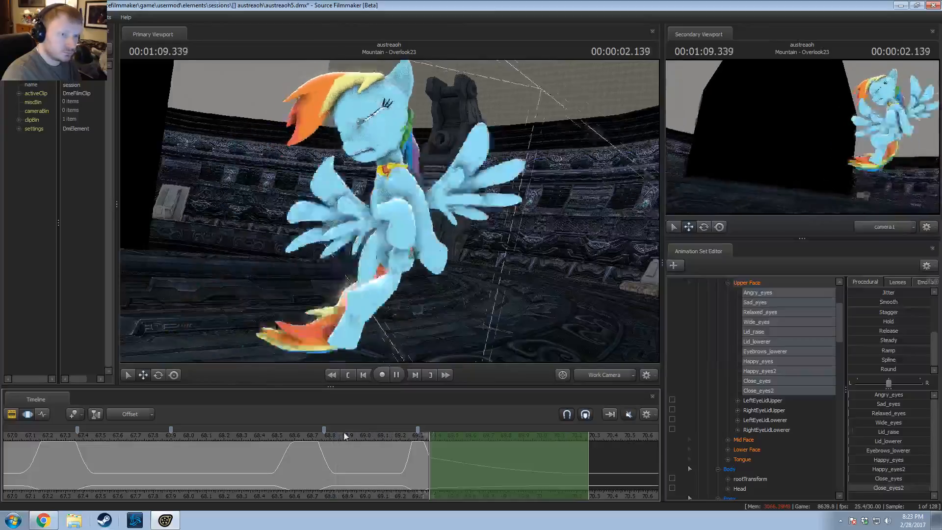
pyautogui.press('space')
pyautogui.click(267, 437)
pyautogui.press('space')
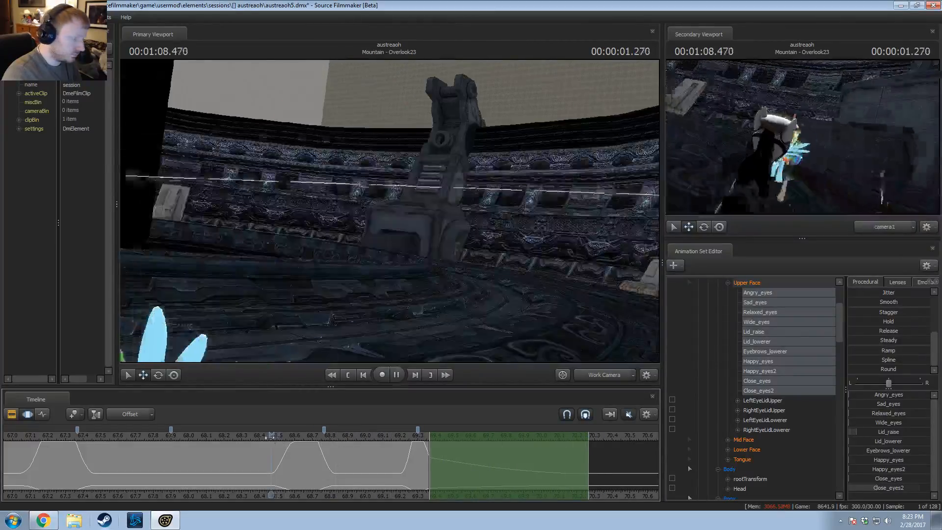
pyautogui.press('space')
pyautogui.scroll(-3, 294, 420)
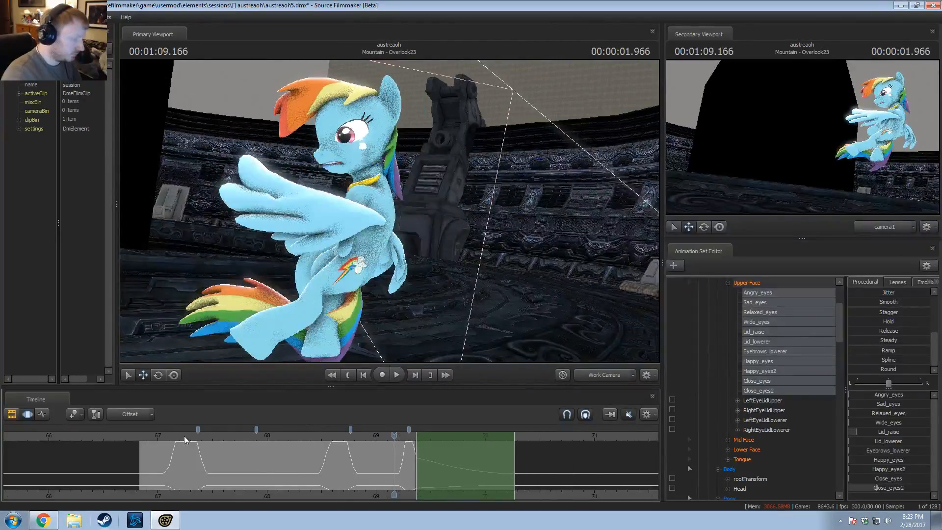
pyautogui.click(250, 435)
pyautogui.press('space')
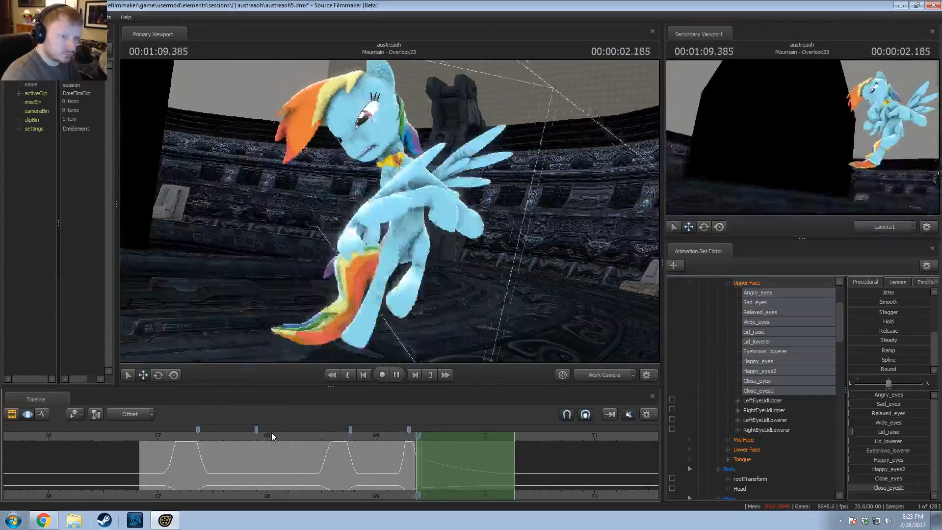
pyautogui.click(359, 466)
pyautogui.press('space')
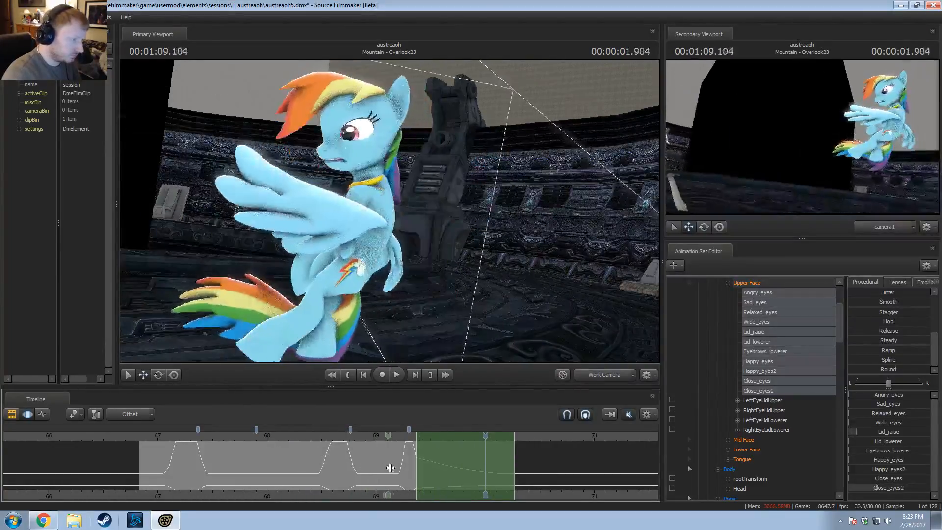
pyautogui.press('space')
# Step: Set the time selection around 1:09.3, spanning about 1:09.2 to 1:09.4
pyautogui.moveTo(405, 452); pyautogui.dragTo(417, 462)
pyautogui.click(405, 468)
pyautogui.scroll(3, 415, 469)
pyautogui.scroll(2, 414, 469)
pyautogui.click(412, 454)
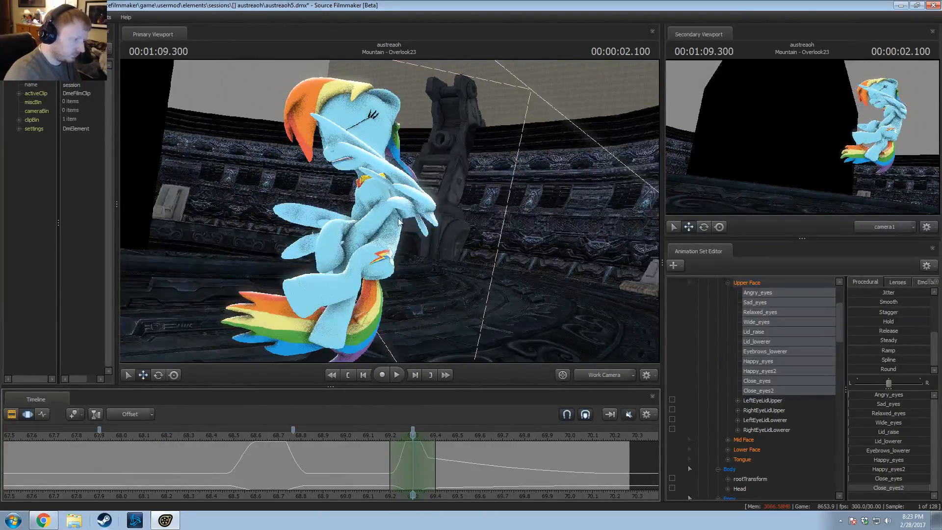
# Step: Collapse the Upper Face group, select all Right Wing Open bones and move the playhead to 1:09.333
pyautogui.moveTo(398, 218); pyautogui.dragTo(382, 194)
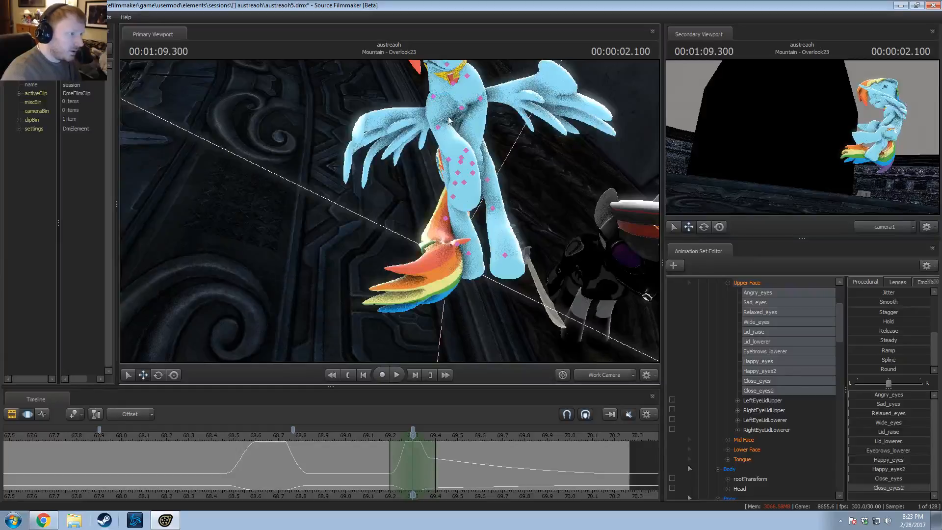
pyautogui.scroll(3, 812, 385)
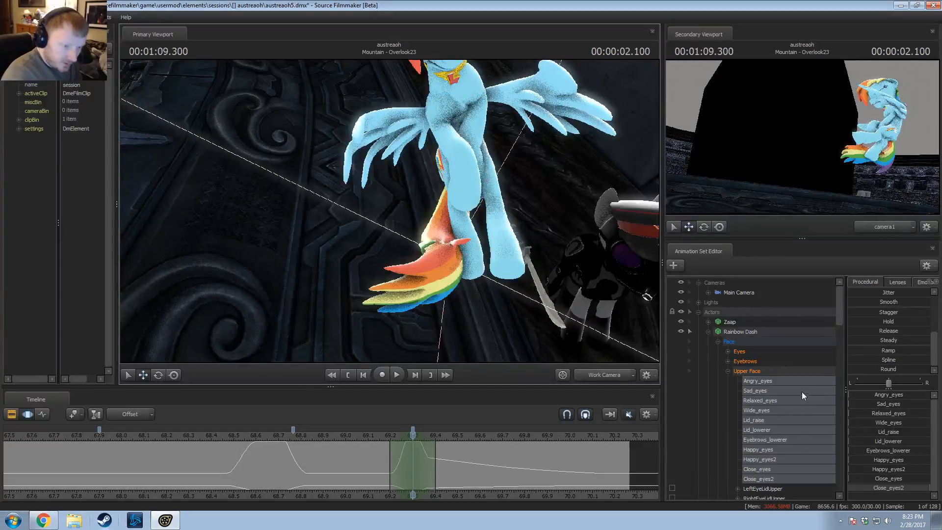
pyautogui.click(729, 371)
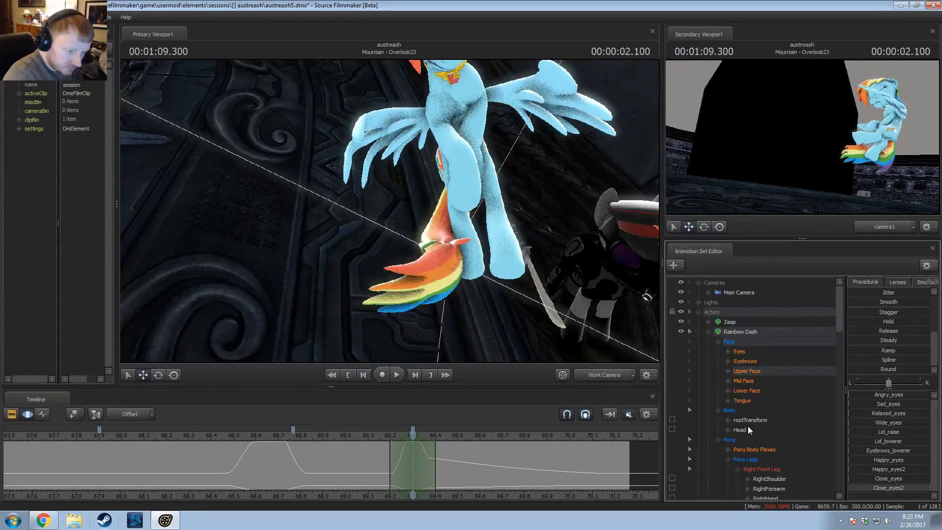
pyautogui.scroll(-3, 751, 426)
pyautogui.scroll(-4, 763, 442)
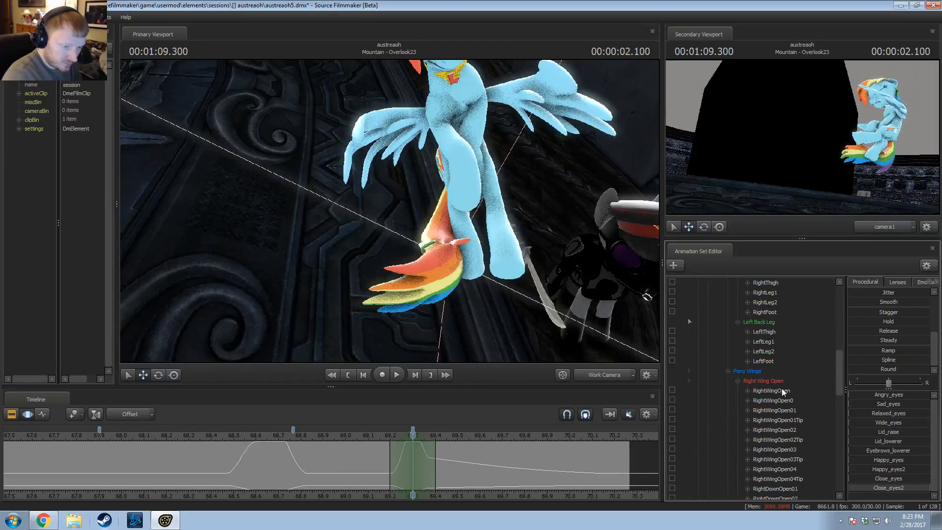
pyautogui.click(764, 381)
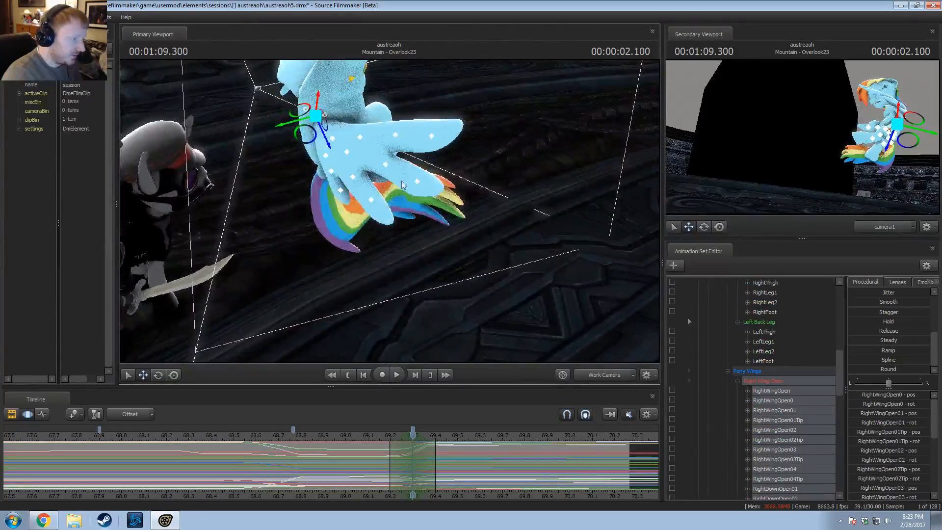
pyautogui.moveTo(378, 469); pyautogui.dragTo(420, 444)
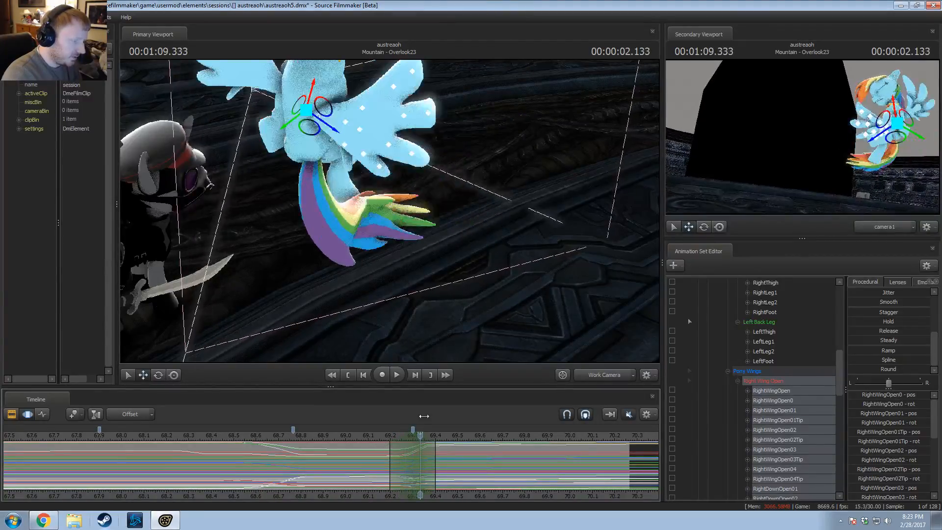
# Step: Exclude RightWingOpen and RightWingOpen0 from the selection and rotate the remaining right wing feather bones at 1:09.333
pyautogui.moveTo(417, 294); pyautogui.dragTo(386, 232)
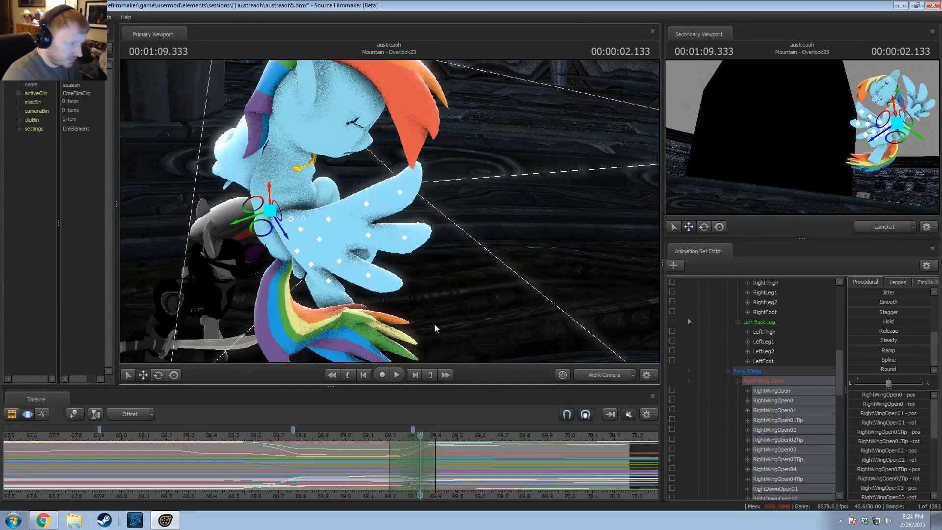
pyautogui.moveTo(435, 325); pyautogui.dragTo(398, 314)
pyautogui.press('shift')
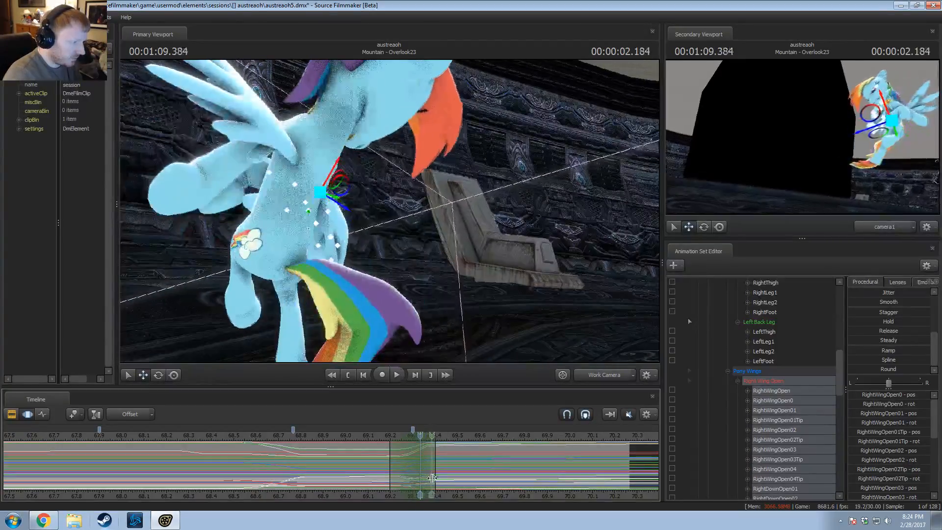
pyautogui.moveTo(418, 216); pyautogui.dragTo(385, 210)
pyautogui.press('e')
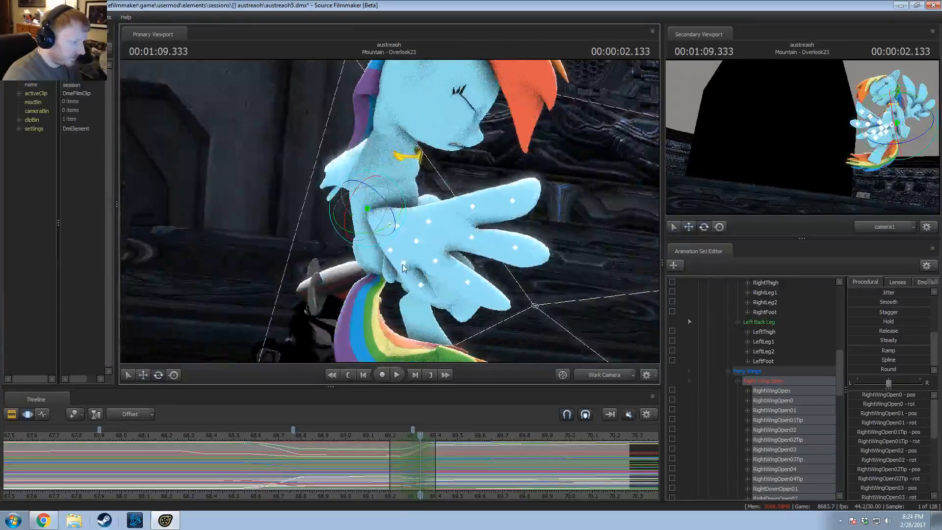
pyautogui.keyDown('ctrl'); pyautogui.click(779, 400); pyautogui.keyUp('ctrl')
pyautogui.keyDown('ctrl'); pyautogui.click(772, 395); pyautogui.keyUp('ctrl')
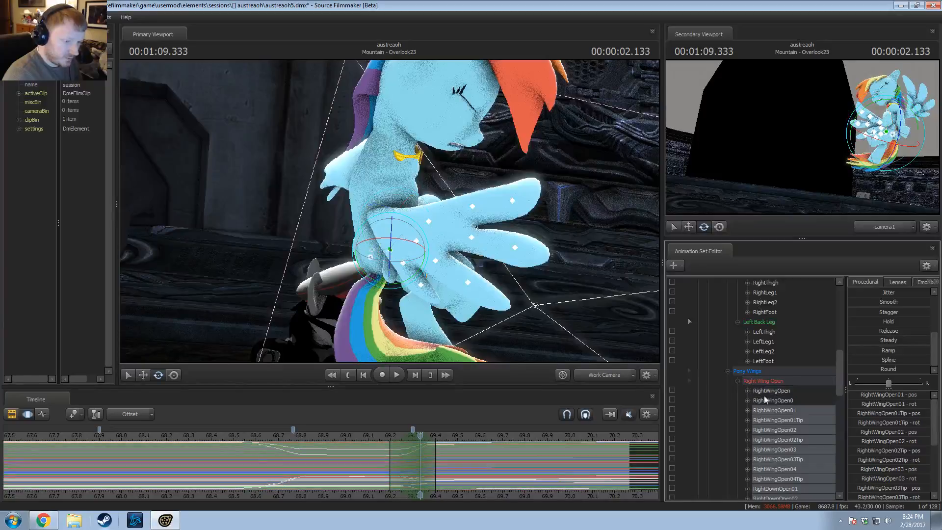
pyautogui.moveTo(416, 275); pyautogui.dragTo(401, 292)
pyautogui.moveTo(400, 292)
pyautogui.keyDown('alt'); pyautogui.mouseDown()
pyautogui.moveTo(343, 290)
pyautogui.moveTo(329, 245)
pyautogui.moveTo(294, 235)
pyautogui.moveTo(335, 152)
pyautogui.mouseUp(); pyautogui.keyUp('alt')
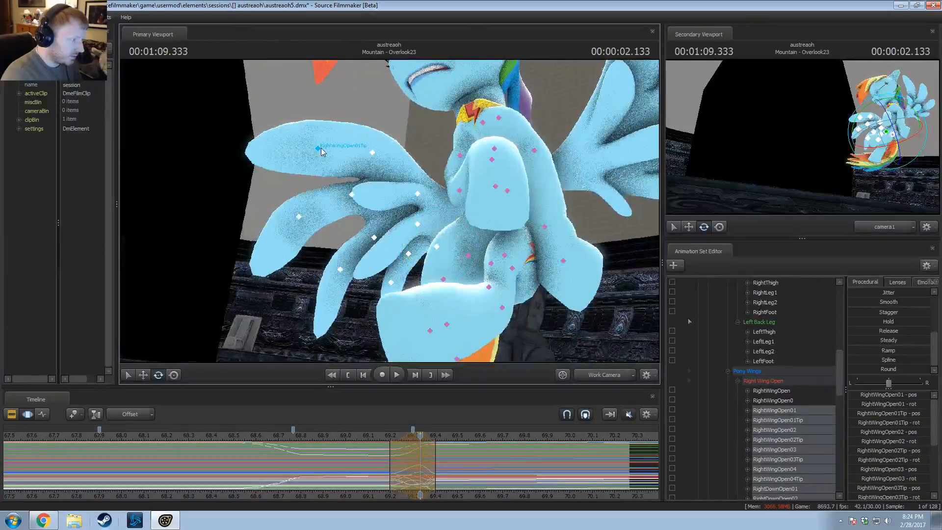
# Step: Rotate the RightWingOpen03 bone at 1:09.333 to adjust the position of its feather
pyautogui.click(373, 238)
pyautogui.keyDown('alt'); pyautogui.moveTo(373, 238); pyautogui.dragTo(363, 216); pyautogui.keyUp('alt')
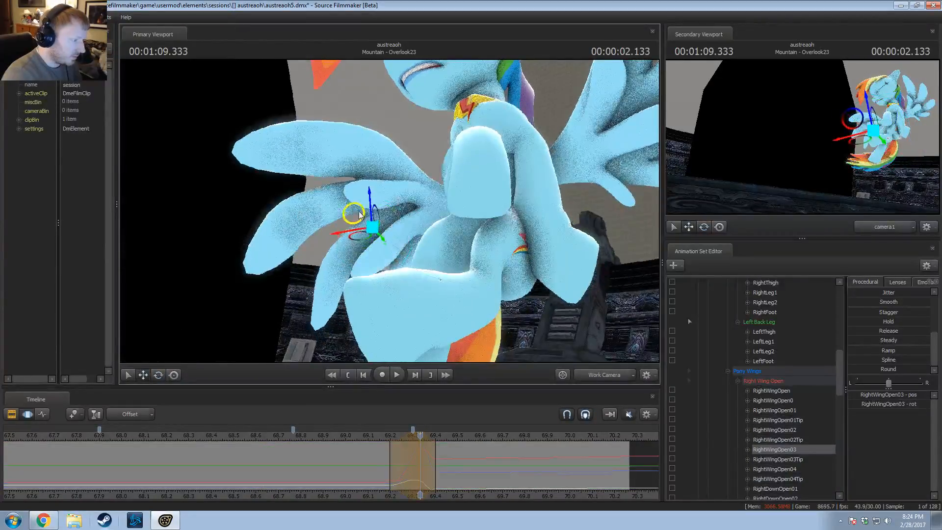
pyautogui.press('e')
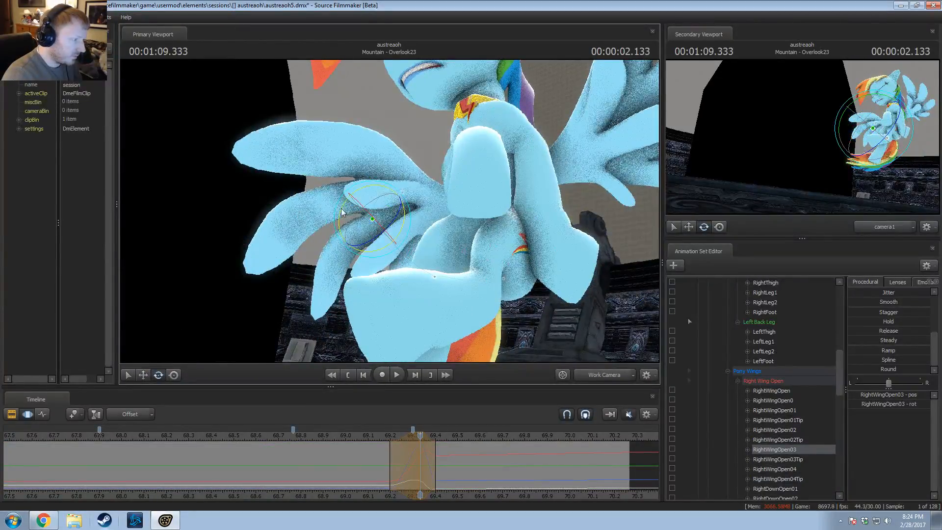
pyautogui.moveTo(342, 212); pyautogui.dragTo(344, 220)
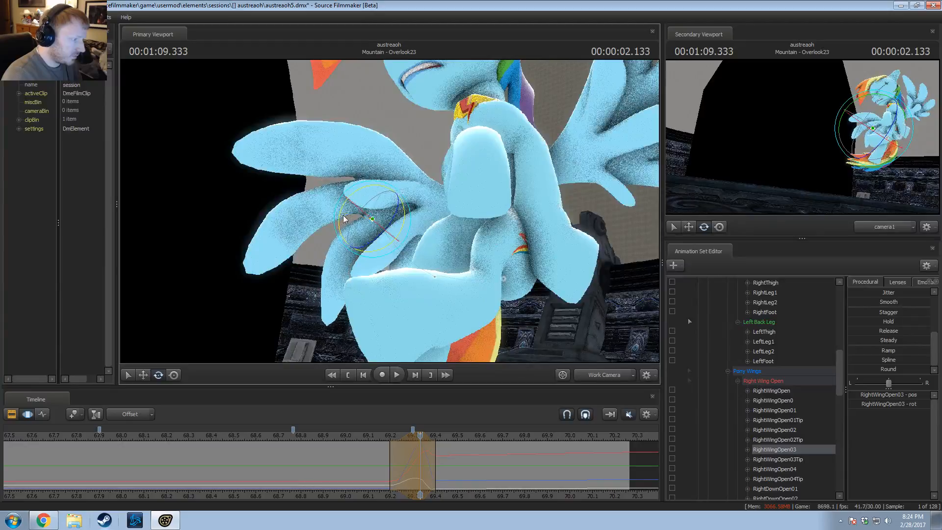
# Step: Rotate the RightWingOpen02 and RightWingOpen01 bones at 1:09.333 to reshape the upper feathers of the right wing
pyautogui.click(784, 431)
pyautogui.moveTo(320, 185); pyautogui.dragTo(317, 201)
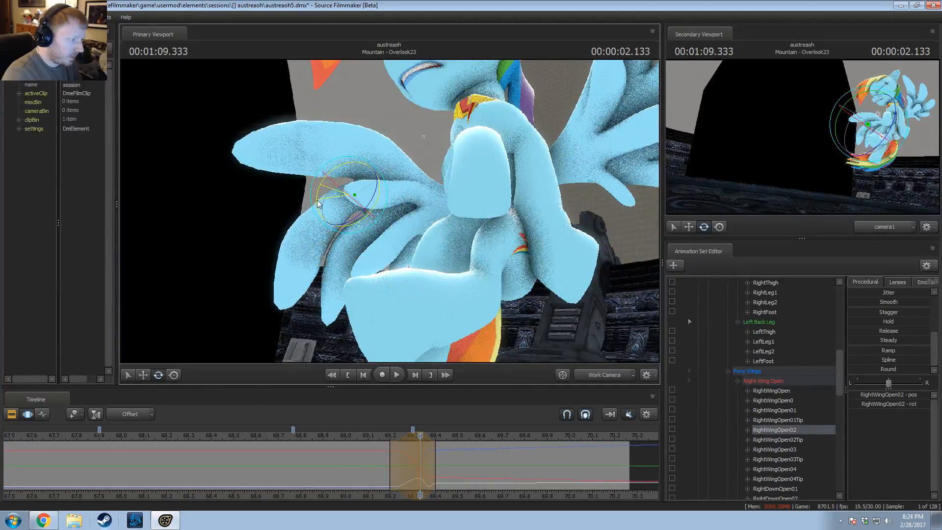
pyautogui.click(786, 411)
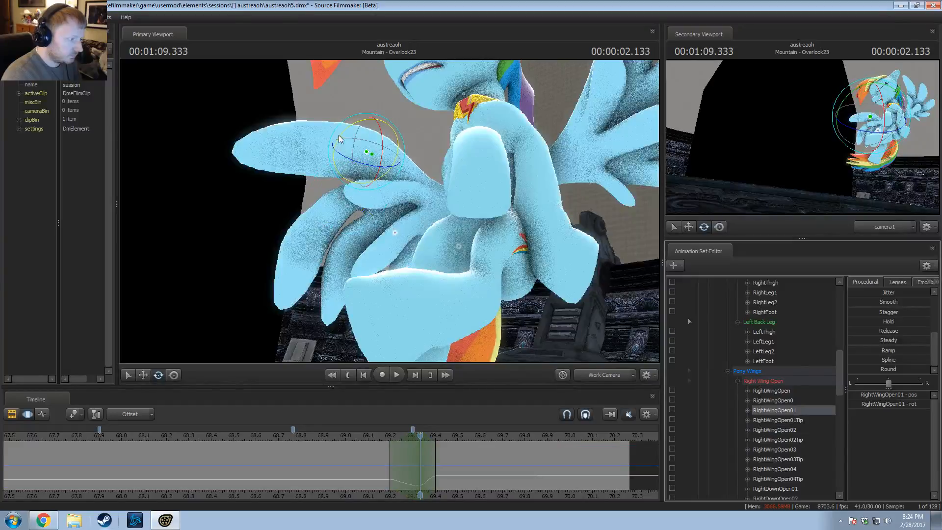
pyautogui.moveTo(339, 140); pyautogui.dragTo(337, 159)
# Step: Move the RightWingOpen01 bone outward and rotate RightWingOpen01Tip at 1:09.333
pyautogui.keyDown('alt'); pyautogui.moveTo(369, 202); pyautogui.dragTo(378, 164); pyautogui.keyUp('alt')
pyautogui.press('w')
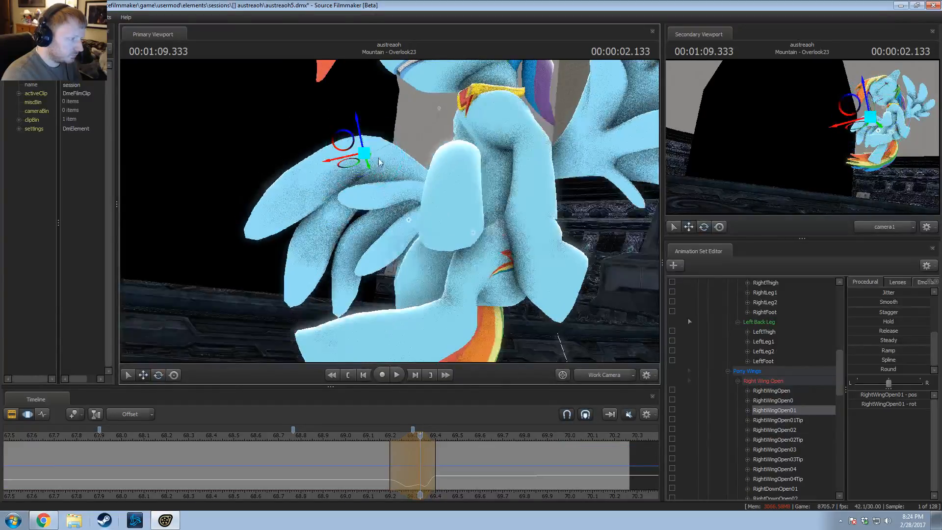
pyautogui.moveTo(335, 140); pyautogui.dragTo(324, 147)
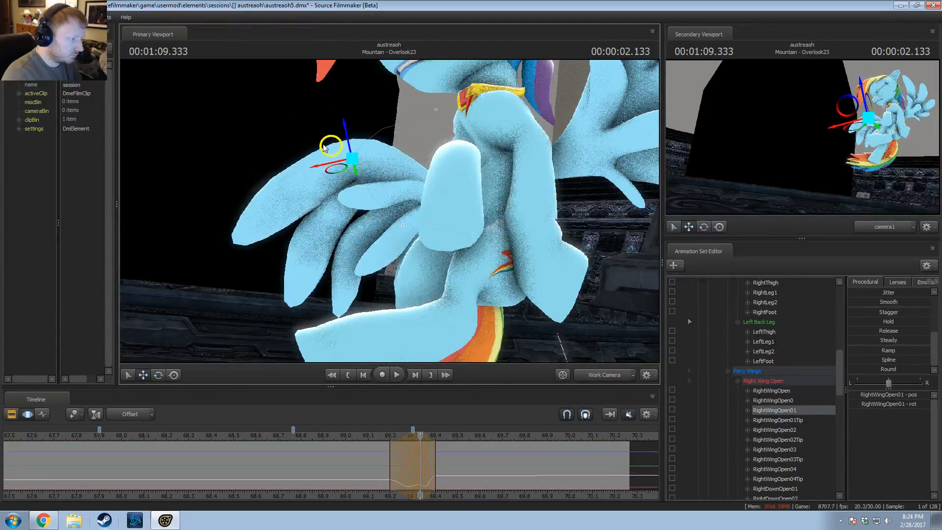
pyautogui.click(780, 421)
pyautogui.press('e')
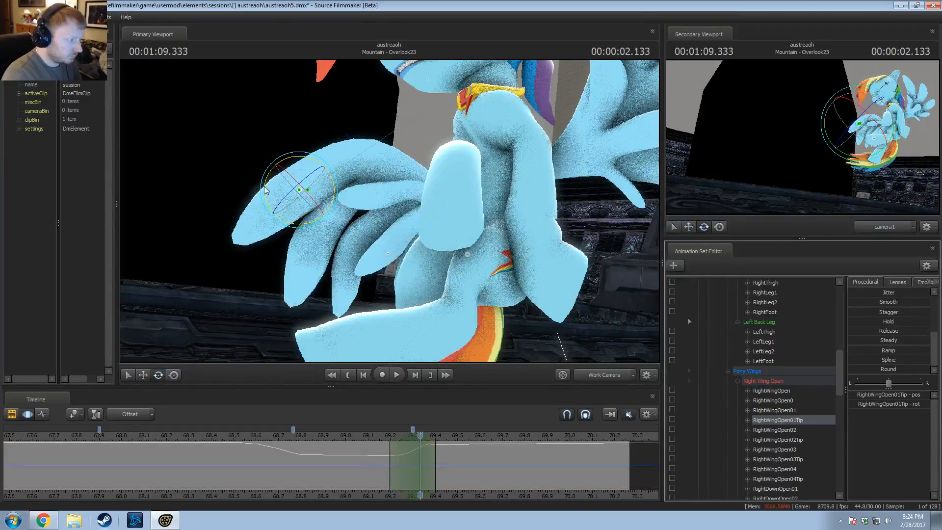
pyautogui.moveTo(265, 190); pyautogui.dragTo(393, 189)
# Step: Rotate RightWingOpen01 again at 1:09.333, then adjust RightWingOpen0 and undo that adjustment
pyautogui.click(781, 409)
pyautogui.moveTo(356, 157); pyautogui.dragTo(377, 150)
pyautogui.keyDown('alt'); pyautogui.moveTo(455, 271); pyautogui.dragTo(378, 270); pyautogui.keyUp('alt')
pyautogui.keyDown('alt'); pyautogui.moveTo(485, 283); pyautogui.dragTo(431, 265); pyautogui.keyUp('alt')
pyautogui.moveTo(418, 222)
pyautogui.keyDown('alt'); pyautogui.mouseDown()
pyautogui.moveTo(388, 219)
pyautogui.moveTo(411, 220)
pyautogui.mouseUp(); pyautogui.keyUp('alt')
pyautogui.click(781, 400)
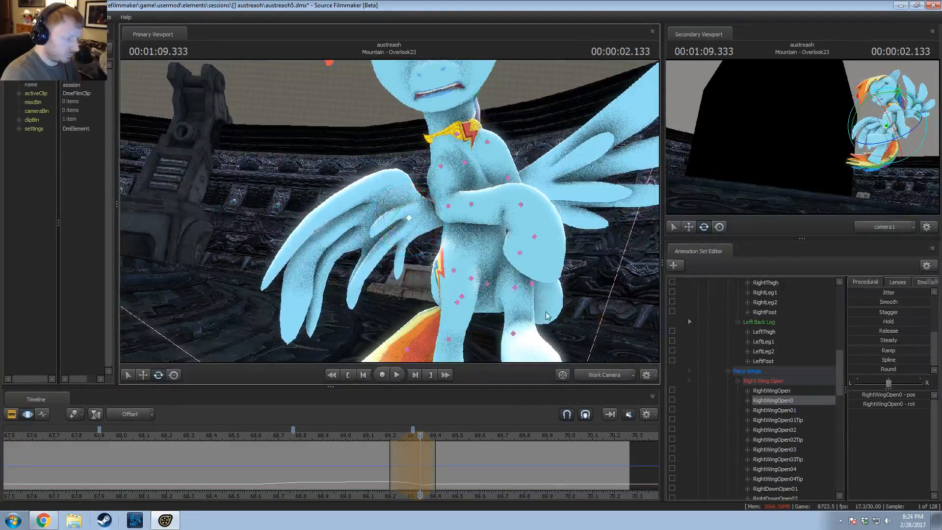
pyautogui.hotkey('ctrl', 'z')
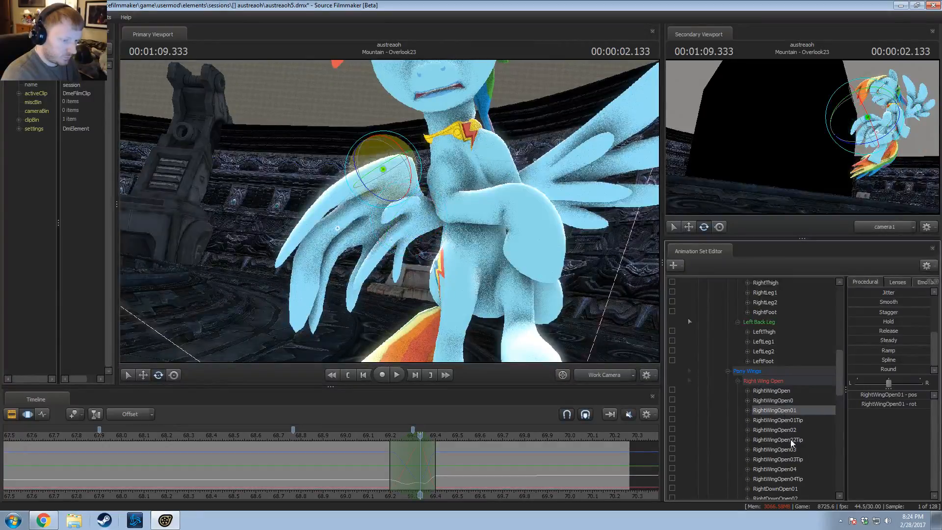
# Step: Rotate the RightDownOpen01, RightDownOpen02 and RightDownOpen03 bones at 1:09.333 to pose the lower feathers of the right wing
pyautogui.scroll(-1, 791, 439)
pyautogui.click(766, 460)
pyautogui.keyDown('alt'); pyautogui.moveTo(427, 236); pyautogui.dragTo(404, 232); pyautogui.keyUp('alt')
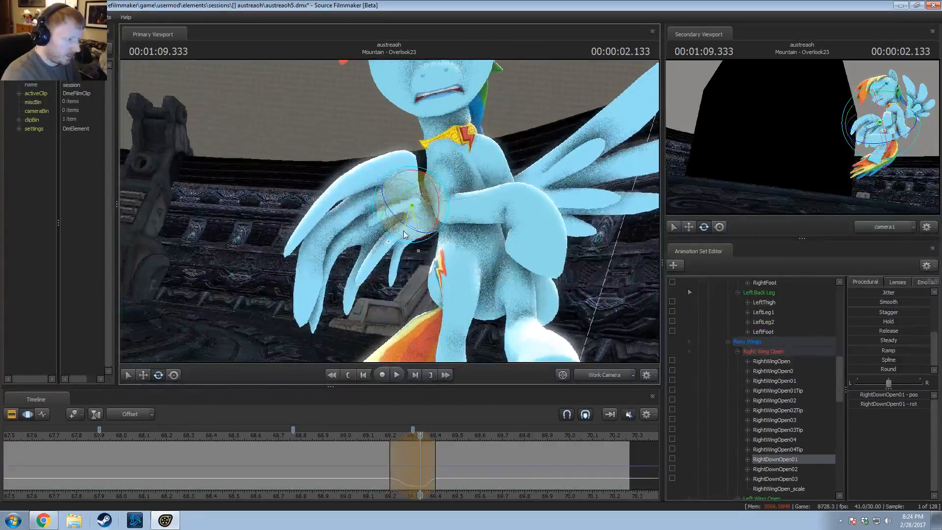
pyautogui.click(798, 470)
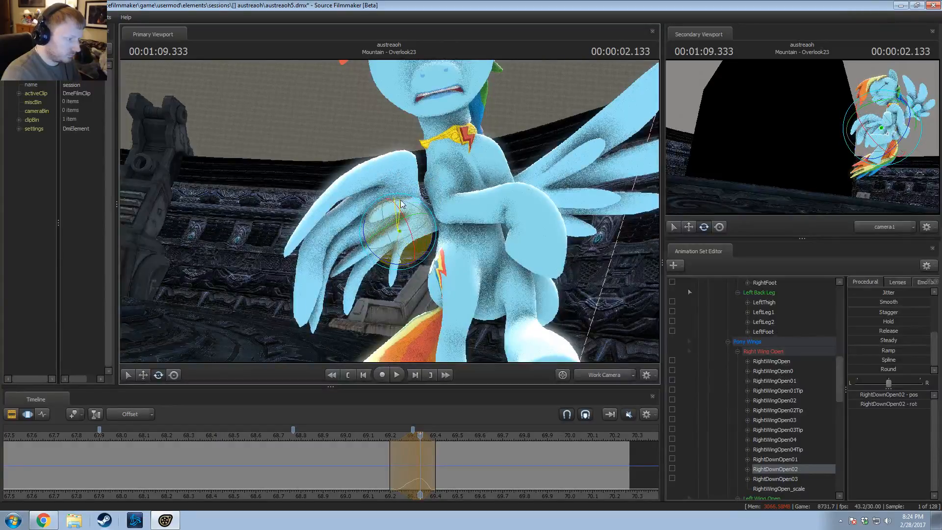
pyautogui.click(788, 480)
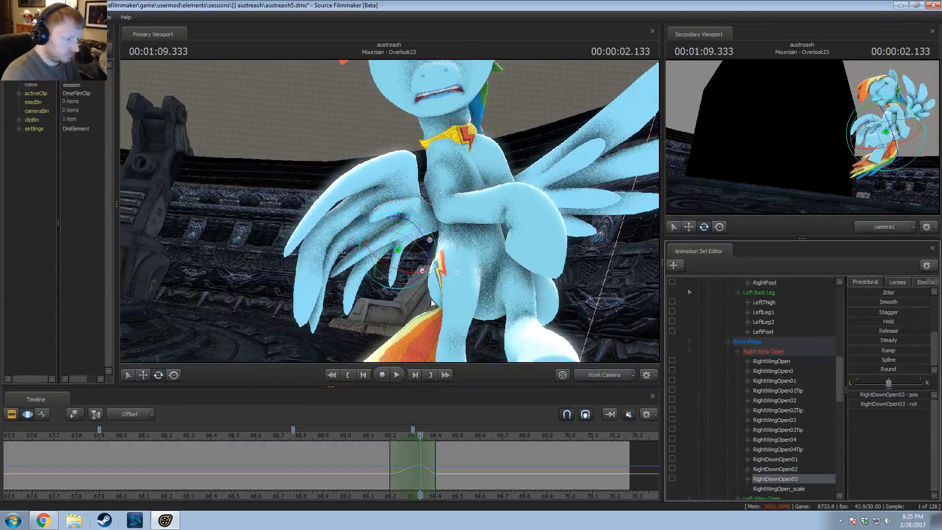
pyautogui.keyDown('alt'); pyautogui.moveTo(434, 257); pyautogui.dragTo(392, 206); pyautogui.keyUp('alt')
pyautogui.keyDown('alt'); pyautogui.moveTo(397, 239); pyautogui.dragTo(353, 207); pyautogui.keyUp('alt')
# Step: Adjust the RightWingOpen02 bone at 1:09.333 and pick out the RightWingOpen02Tip, RightWingOpen03Tip and RightWingOpen04Tip bones
pyautogui.click(785, 401)
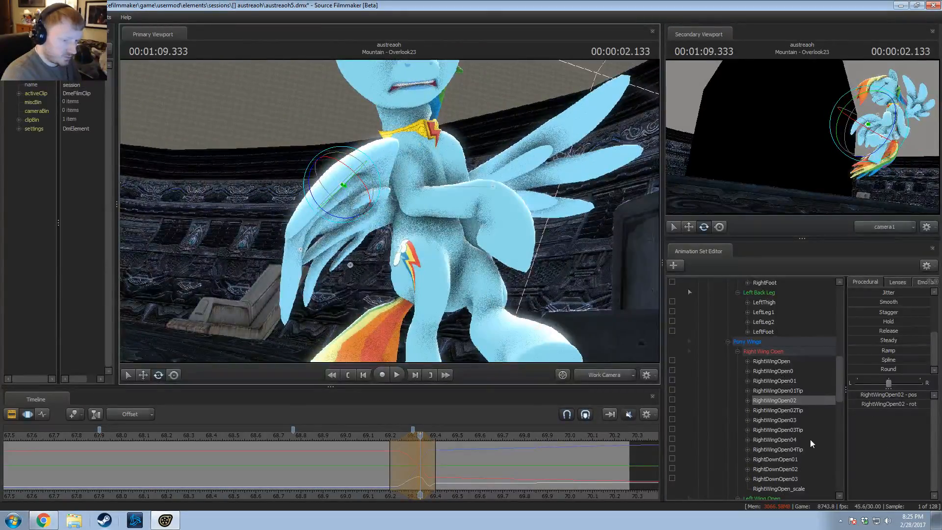
pyautogui.click(796, 411)
pyautogui.keyDown('ctrl'); pyautogui.click(794, 430); pyautogui.keyUp('ctrl')
pyautogui.keyDown('ctrl'); pyautogui.click(794, 450); pyautogui.keyUp('ctrl')
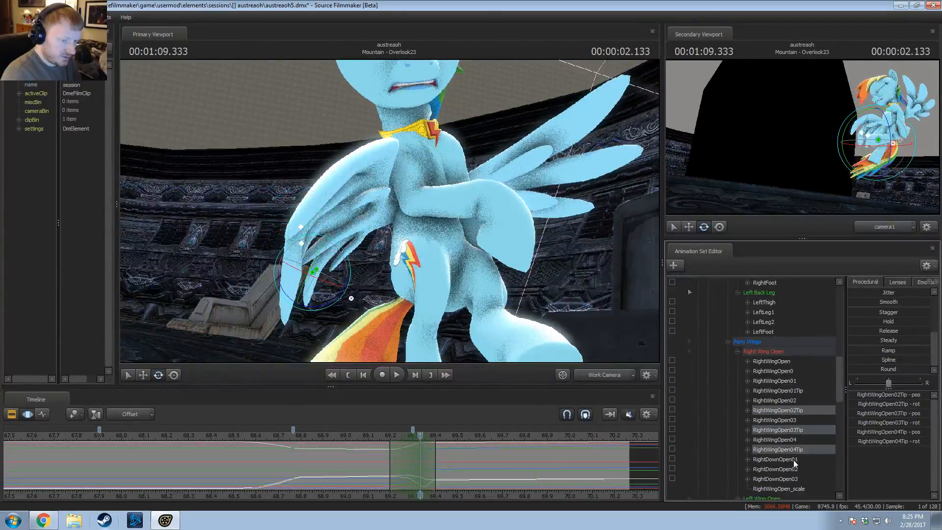
pyautogui.moveTo(412, 258)
pyautogui.keyDown('alt'); pyautogui.mouseDown()
pyautogui.moveTo(377, 260)
pyautogui.moveTo(354, 293)
pyautogui.moveTo(371, 290)
pyautogui.moveTo(396, 213)
pyautogui.moveTo(352, 253)
pyautogui.moveTo(400, 239)
pyautogui.moveTo(396, 262)
pyautogui.mouseUp(); pyautogui.keyUp('alt')
pyautogui.keyDown('ctrl'); pyautogui.click(383, 268); pyautogui.keyUp('ctrl')
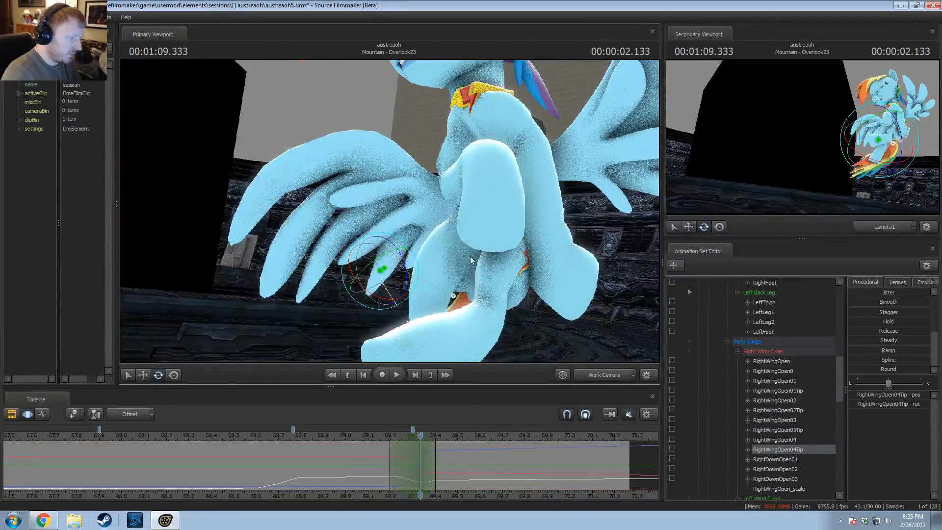
# Step: Move the RightWingOpen04 bone and rotate RightWingOpen04Tip at 1:09.333 to separate the lower feather
pyautogui.click(786, 440)
pyautogui.moveTo(445, 251)
pyautogui.keyDown('alt'); pyautogui.mouseDown()
pyautogui.moveTo(450, 246)
pyautogui.moveTo(440, 243)
pyautogui.moveTo(437, 257)
pyautogui.mouseUp(); pyautogui.keyUp('alt')
pyautogui.keyDown('alt'); pyautogui.moveTo(436, 258); pyautogui.dragTo(391, 214); pyautogui.keyUp('alt')
pyautogui.press('w')
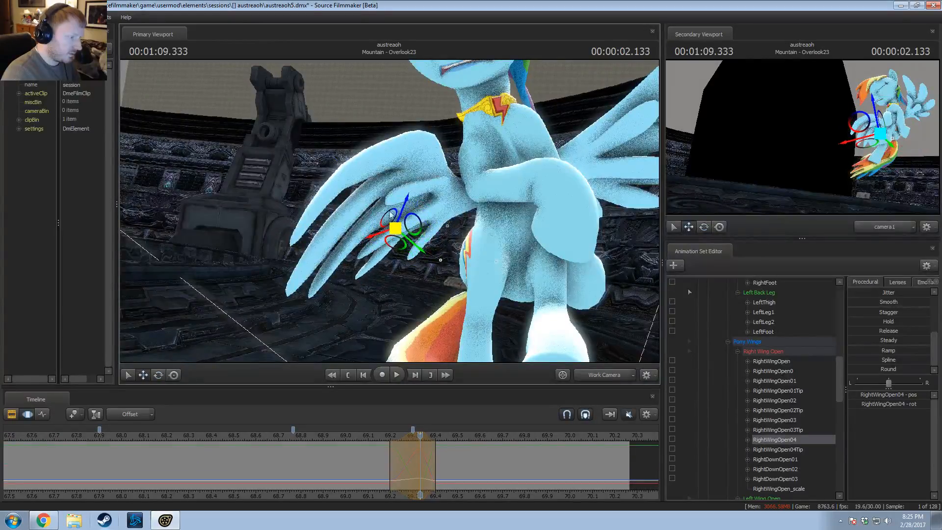
pyautogui.click(778, 450)
pyautogui.press('e')
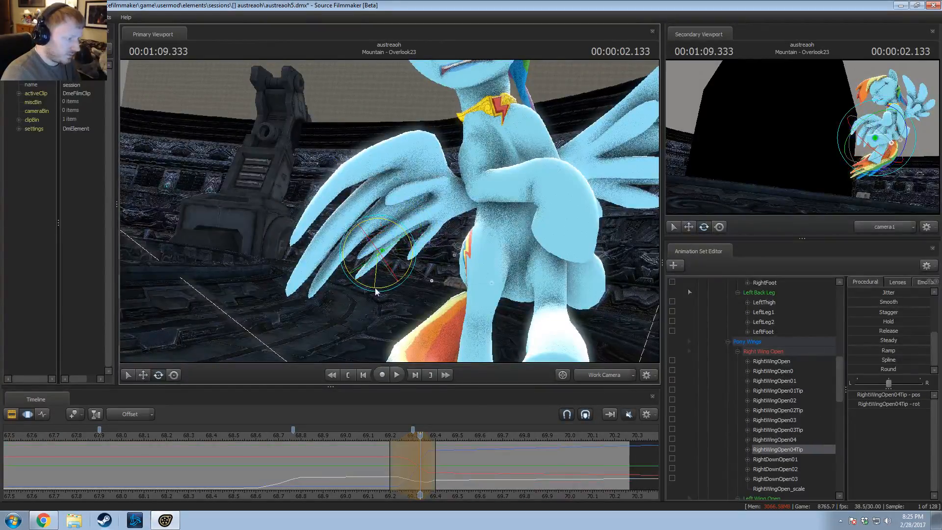
pyautogui.keyDown('alt'); pyautogui.moveTo(381, 286); pyautogui.dragTo(351, 268); pyautogui.keyUp('alt')
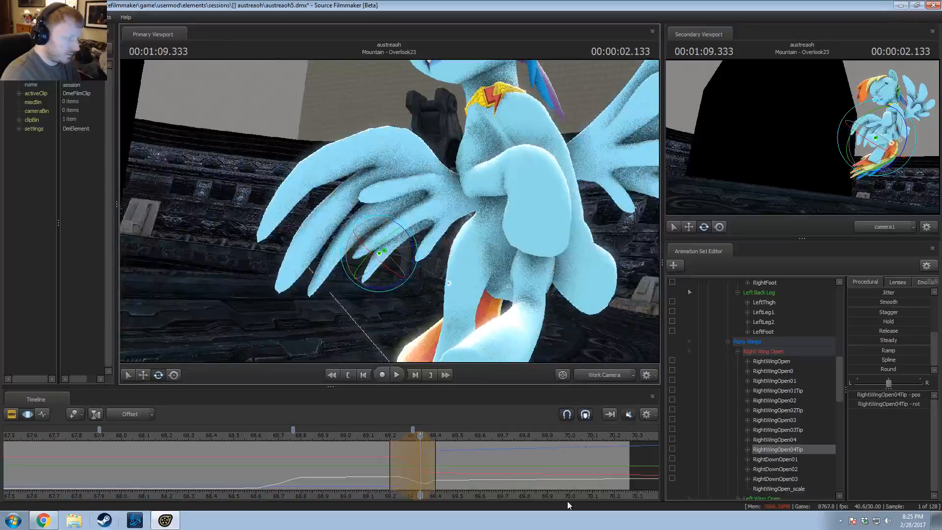
# Step: Play back the wing motion, return the playhead to 1:09.300 and rotate the RightWingOpen bone there
pyautogui.click(330, 436)
pyautogui.press('space')
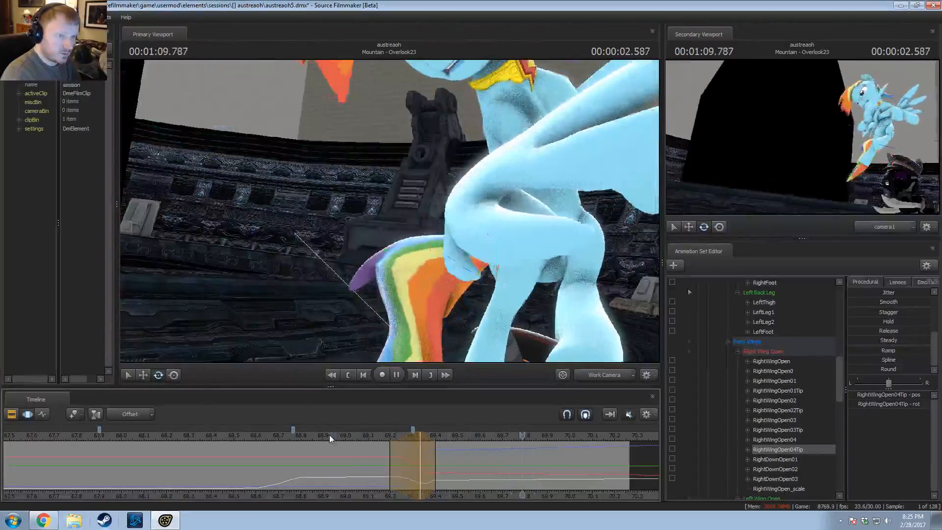
pyautogui.press('space')
pyautogui.click(325, 465)
pyautogui.moveTo(324, 465); pyautogui.dragTo(413, 474)
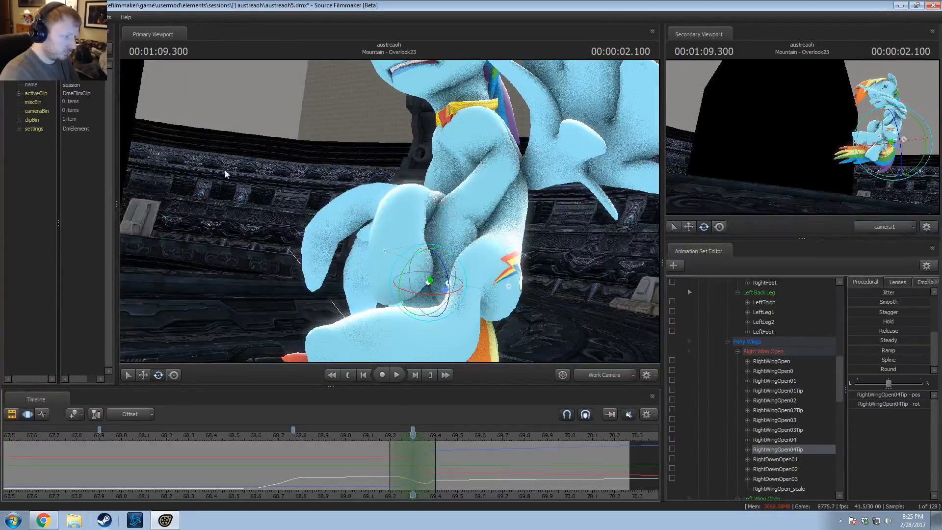
pyautogui.moveTo(226, 174); pyautogui.dragTo(314, 171)
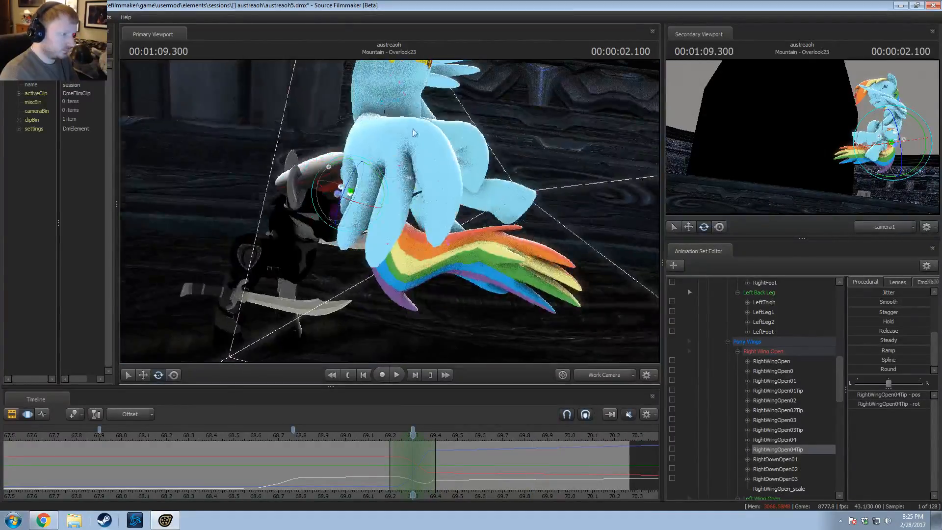
pyautogui.click(787, 363)
pyautogui.moveTo(387, 206); pyautogui.dragTo(407, 226)
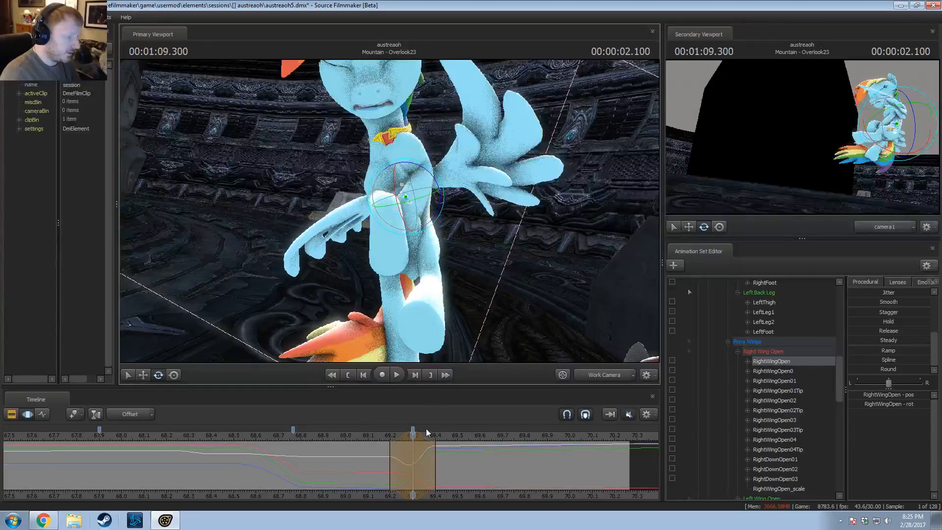
# Step: Play back the motion leading up to 1:09.3 to check the right wing, returning the playhead to 1:09.300
pyautogui.click(366, 436)
pyautogui.press('space')
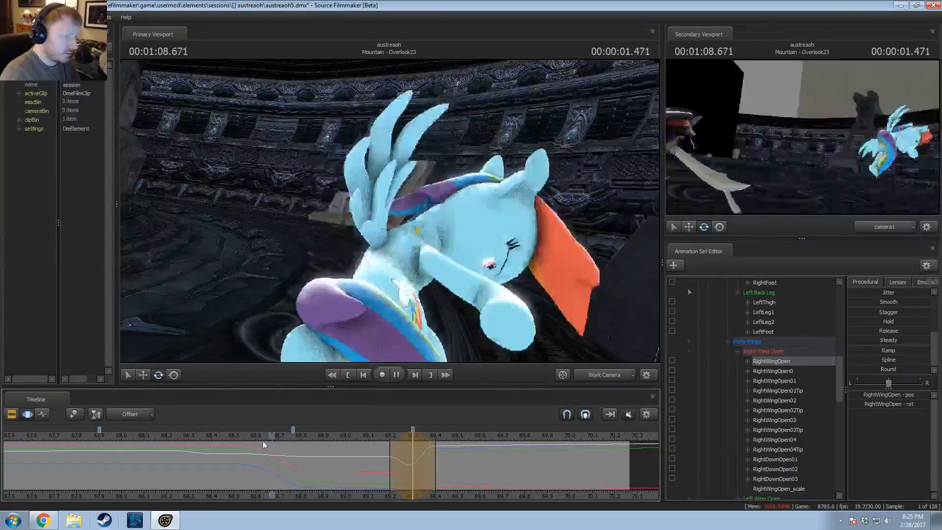
pyautogui.press('space')
pyautogui.click(301, 436)
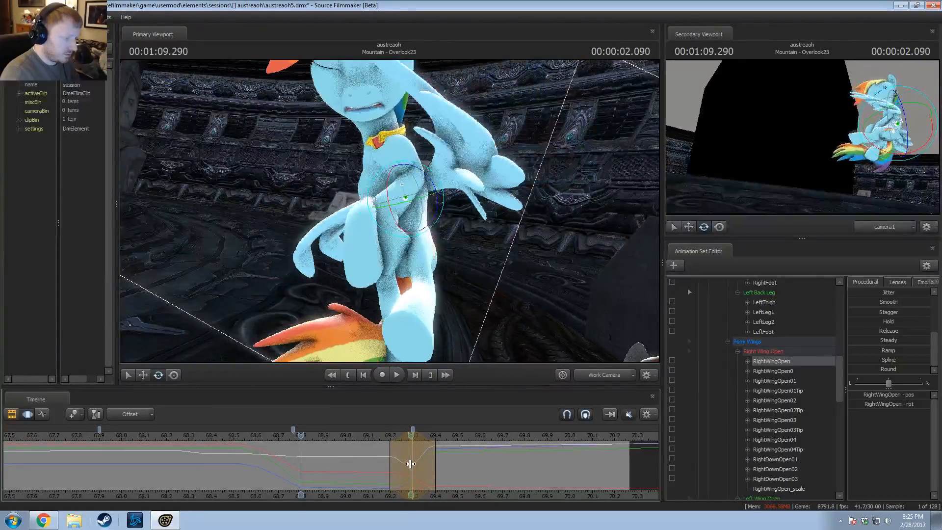
pyautogui.click(416, 448)
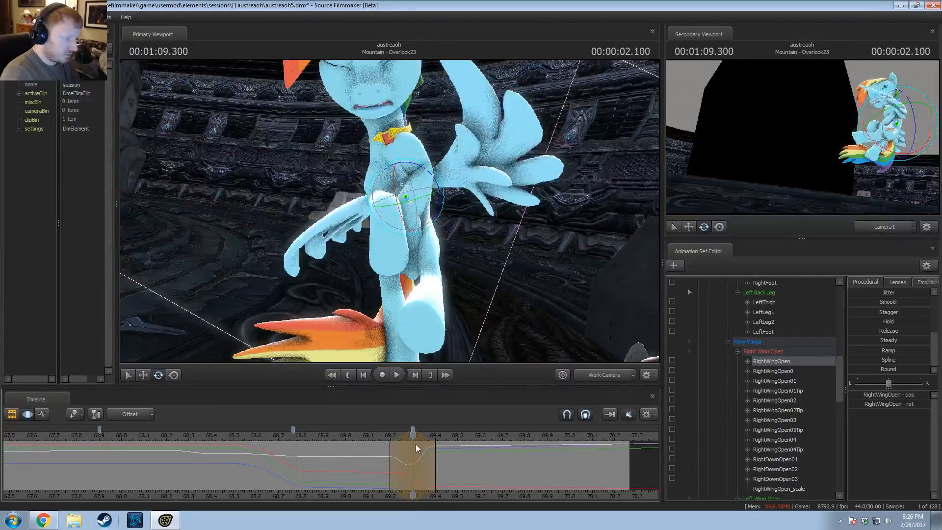
# Step: Try rotating RightWingOpen0, then rotate the bones from RightWingOpen01 through RightWingOpen04Tip together at 1:09.300
pyautogui.click(786, 371)
pyautogui.moveTo(391, 181); pyautogui.dragTo(398, 189)
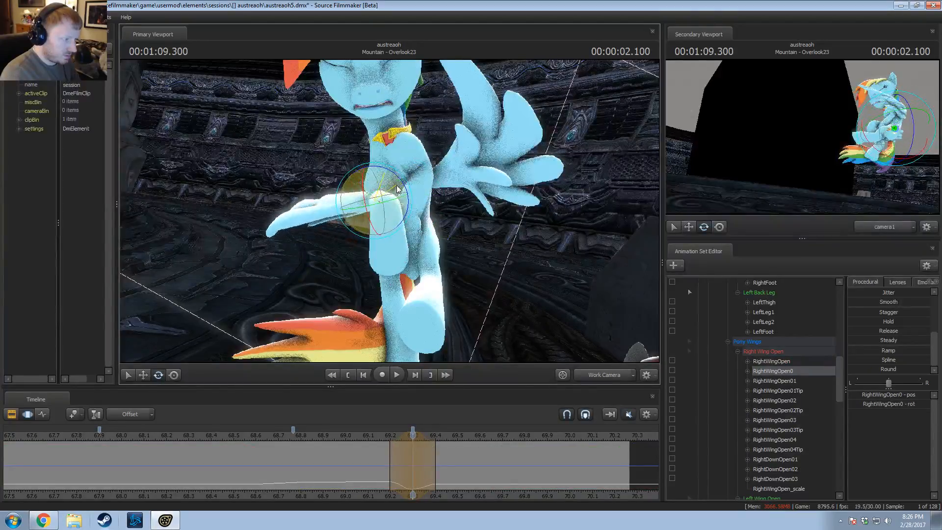
pyautogui.click(788, 381)
pyautogui.keyDown('ctrl'); pyautogui.click(785, 401); pyautogui.keyUp('ctrl')
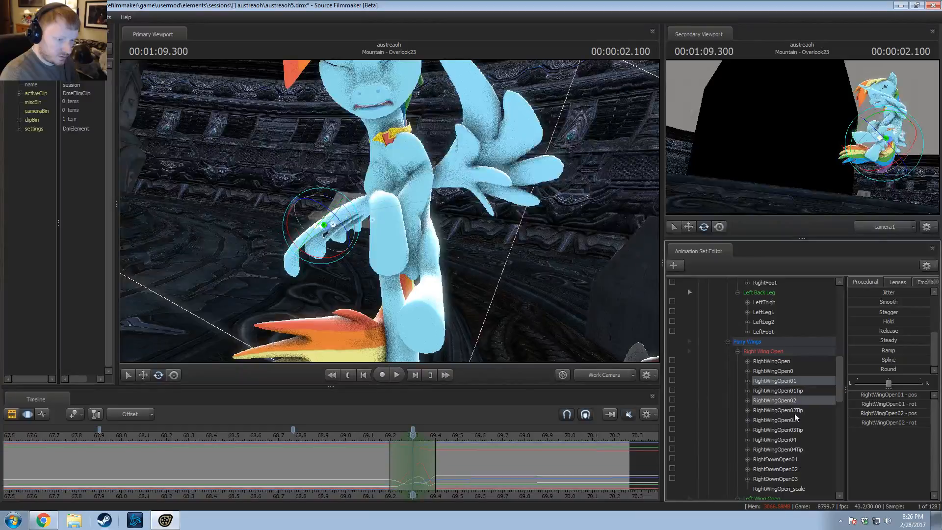
pyautogui.click(797, 384)
pyautogui.keyDown('shift'); pyautogui.click(800, 450); pyautogui.keyUp('shift')
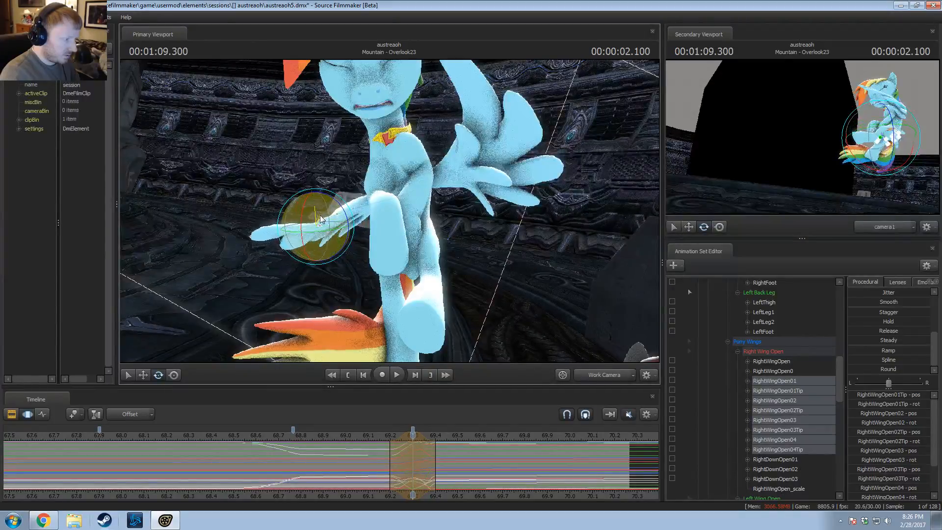
# Step: Scrub and play back the animation around 1:09.3 to examine the right wing's feather motion
pyautogui.moveTo(365, 476)
pyautogui.mouseDown()
pyautogui.moveTo(434, 459)
pyautogui.moveTo(413, 451)
pyautogui.mouseUp()
pyautogui.click(357, 436)
pyautogui.press('space')
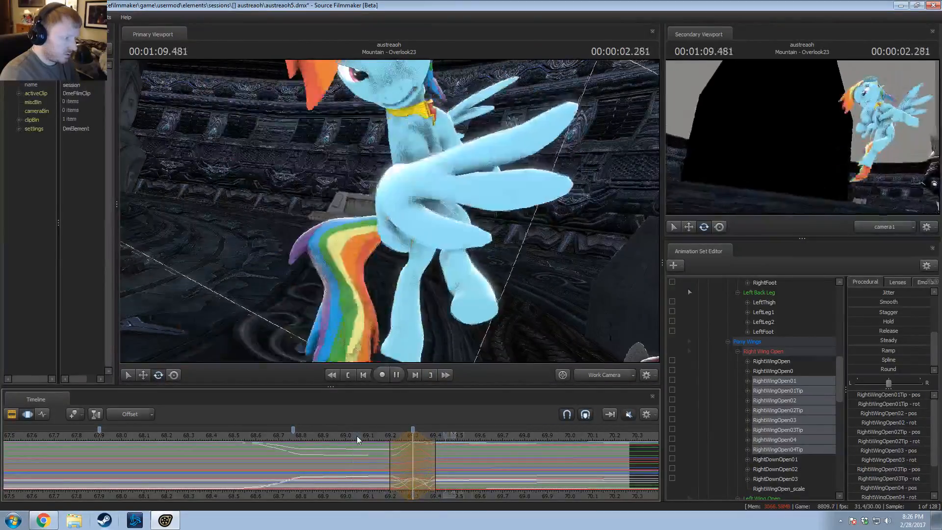
pyautogui.press('space')
pyautogui.click(214, 437)
pyautogui.press('space')
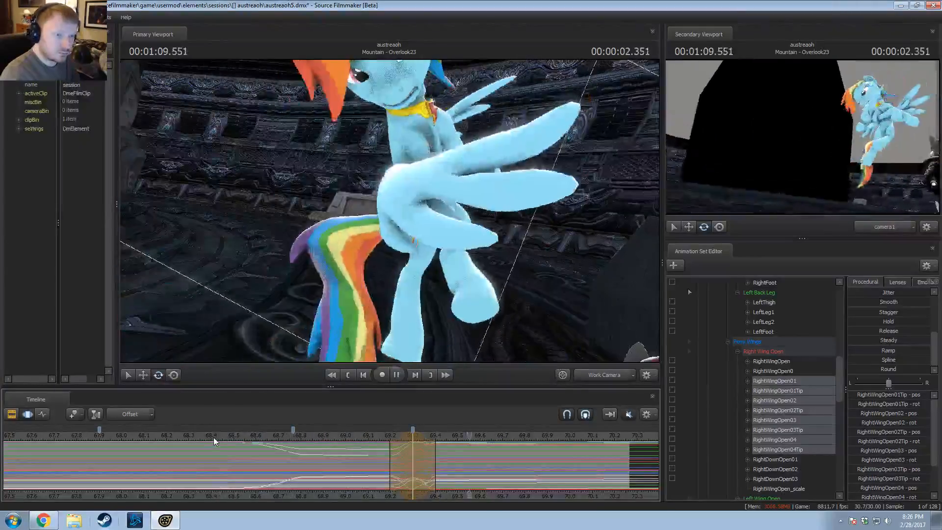
pyautogui.click(279, 437)
# Step: Move the playhead to 1:10.233 and set the time selection from about 1:09.4 through the end of the shot
pyautogui.press('shift')
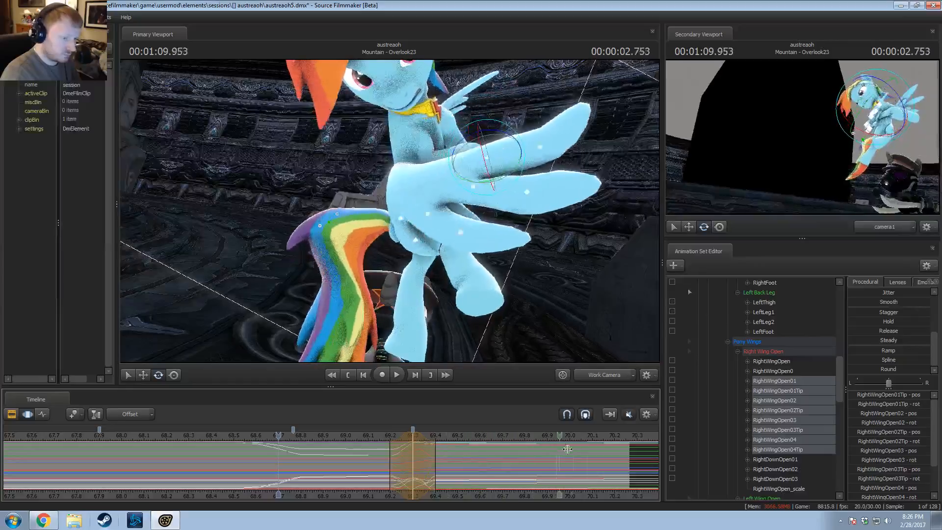
pyautogui.click(622, 441)
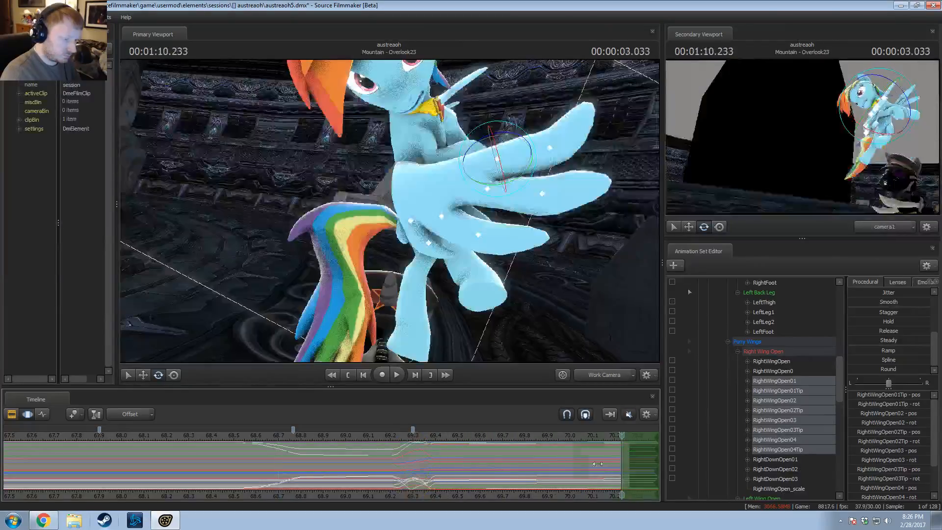
pyautogui.moveTo(597, 464); pyautogui.dragTo(435, 468)
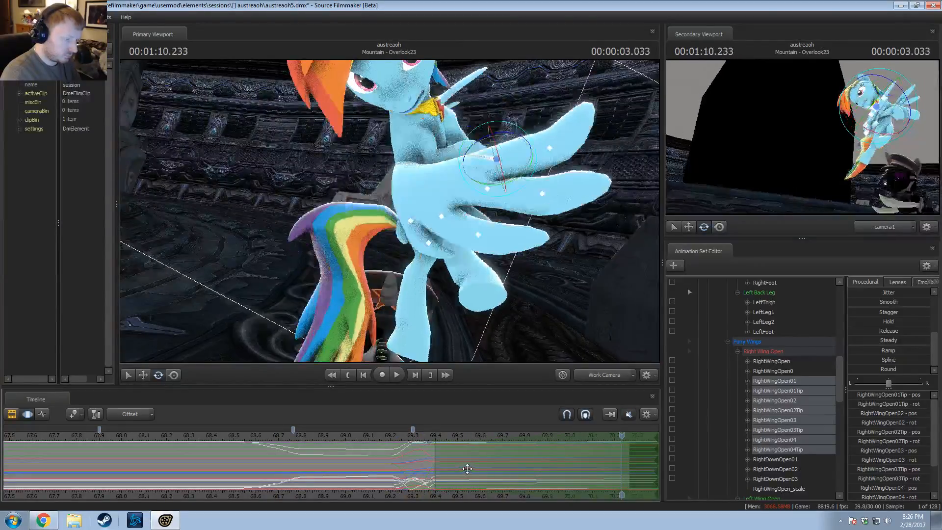
# Step: Select the right wing bones from RightWingOpen01 through RightDownOpen03, then rotate and move them together at 1:10.233
pyautogui.moveTo(558, 316); pyautogui.dragTo(618, 316)
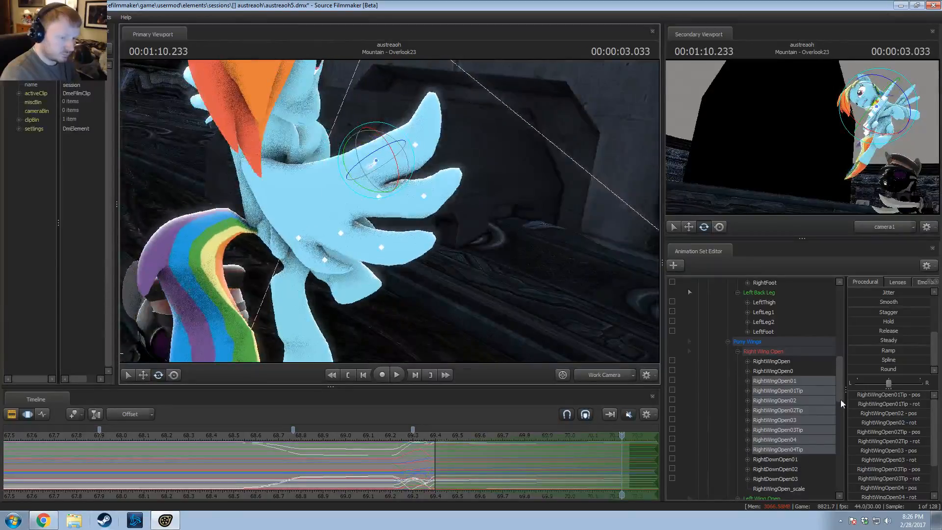
pyautogui.click(789, 480)
pyautogui.keyDown('shift'); pyautogui.click(786, 384); pyautogui.keyUp('shift')
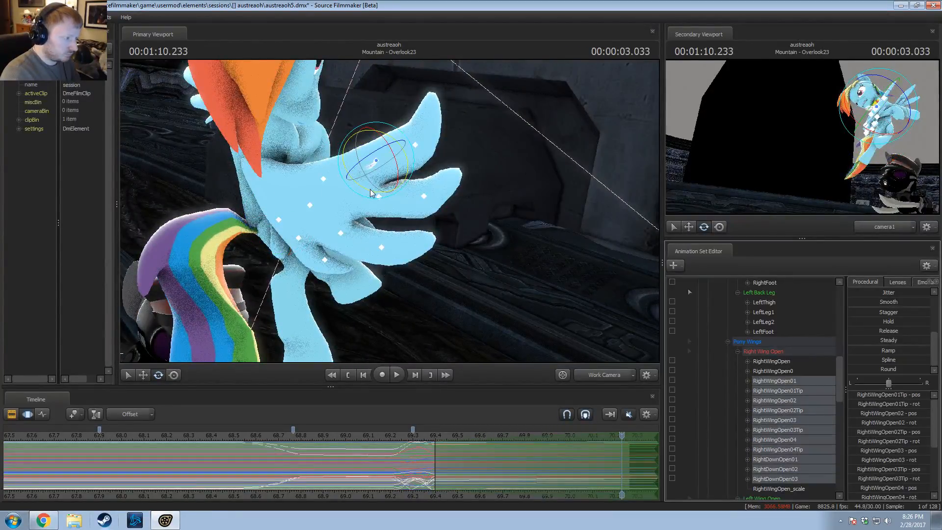
pyautogui.moveTo(371, 189); pyautogui.dragTo(391, 187)
pyautogui.press('w')
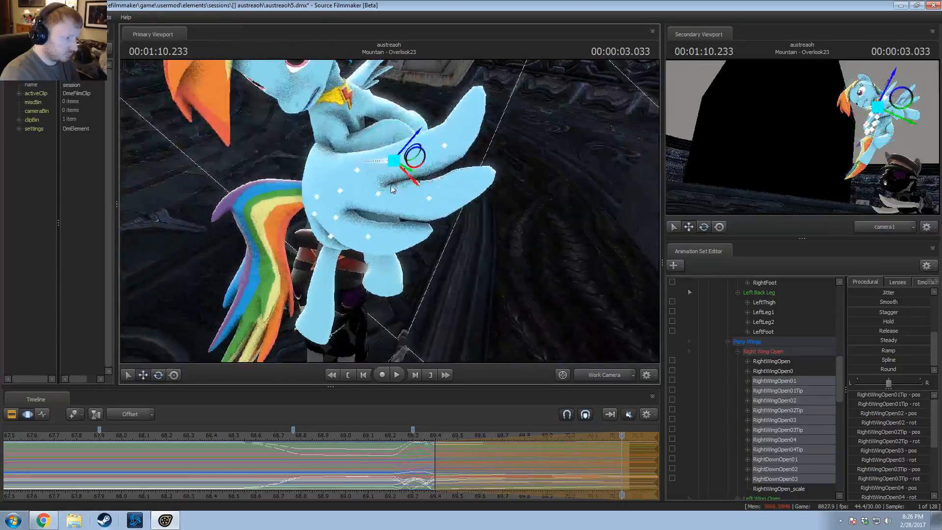
pyautogui.moveTo(409, 152); pyautogui.dragTo(412, 143)
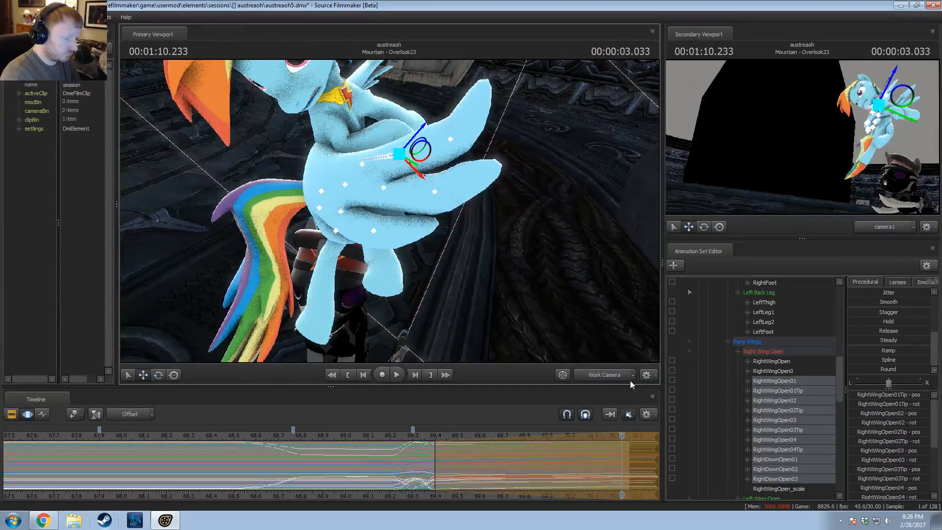
# Step: Play back the wing motion through camera1, then rotate the selected right wing bones slightly at 1:10.233
pyautogui.click(630, 380)
pyautogui.click(405, 437)
pyautogui.press('space')
pyautogui.press('space')
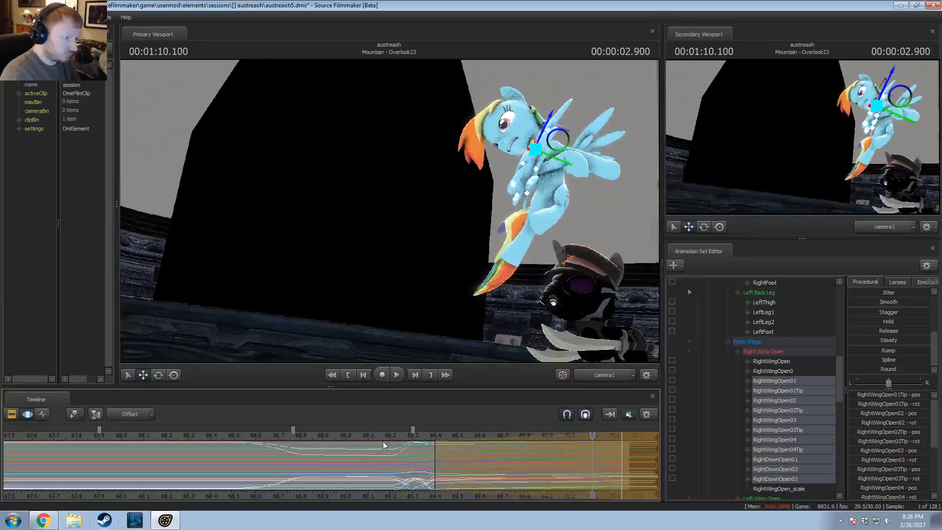
pyautogui.moveTo(384, 439); pyautogui.dragTo(624, 463)
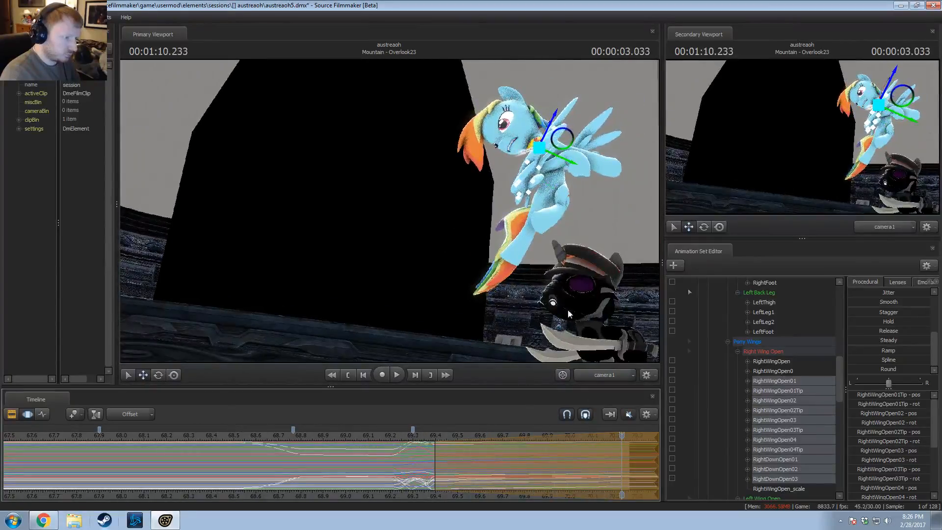
pyautogui.moveTo(526, 139); pyautogui.dragTo(530, 143)
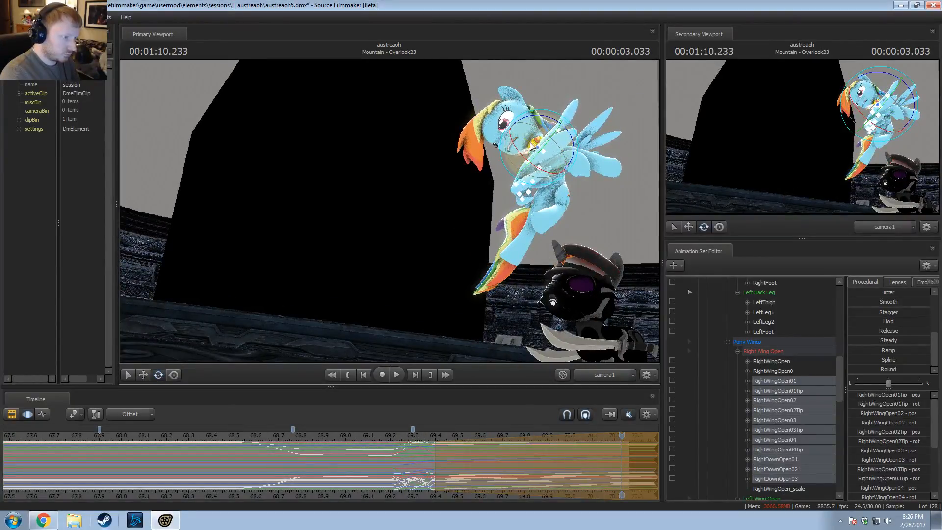
# Step: Play back the end of the shot twice through camera1 to examine the right wing's feather motion
pyautogui.click(381, 434)
pyautogui.press('space')
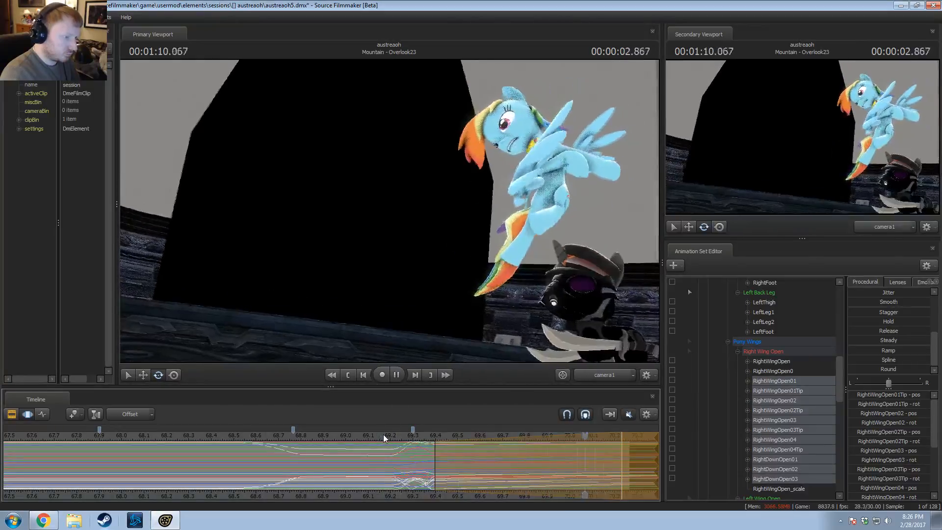
pyautogui.press('space')
pyautogui.click(344, 436)
pyautogui.press('space')
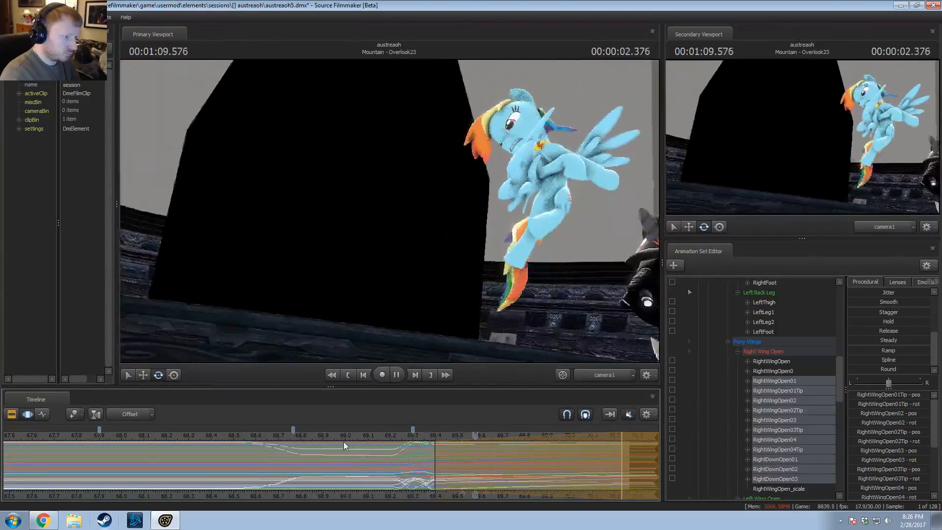
pyautogui.press('space')
# Step: Set the time selection from 1:09.3 through the shot's end, adjust the right wing bones at 1:09.4 in the work camera, and check playback
pyautogui.moveTo(360, 442)
pyautogui.mouseDown()
pyautogui.moveTo(449, 456)
pyautogui.moveTo(380, 464)
pyautogui.moveTo(426, 469)
pyautogui.moveTo(440, 465)
pyautogui.moveTo(412, 465)
pyautogui.moveTo(597, 457)
pyautogui.moveTo(629, 466)
pyautogui.mouseUp()
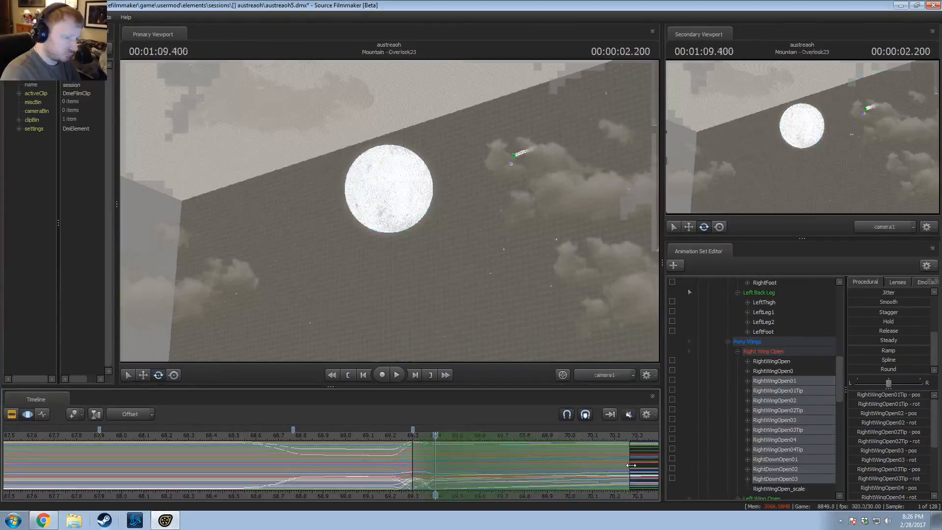
pyautogui.click(596, 376)
pyautogui.moveTo(452, 184); pyautogui.dragTo(444, 144)
pyautogui.moveTo(497, 165); pyautogui.dragTo(563, 171)
pyautogui.press('space')
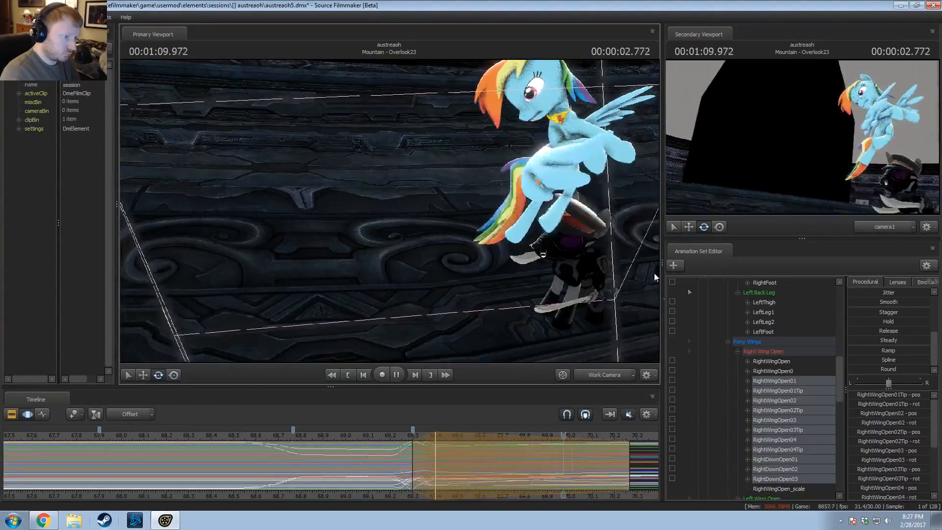
pyautogui.press('space')
pyautogui.click(609, 375)
pyautogui.press('space')
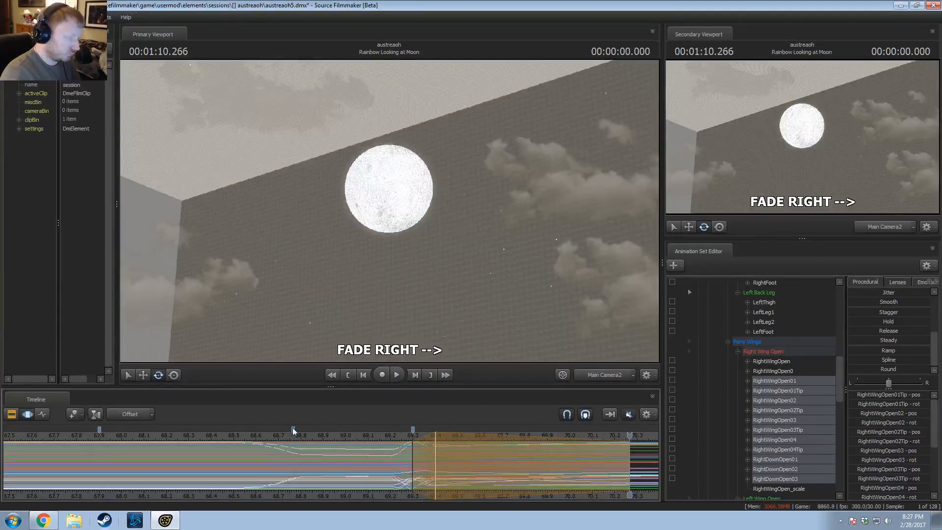
# Step: Place the playhead at 1:09.400 and set the time selection from about 1:09.27 through the end of the shot
pyautogui.moveTo(383, 435); pyautogui.dragTo(446, 450)
pyautogui.click(436, 451)
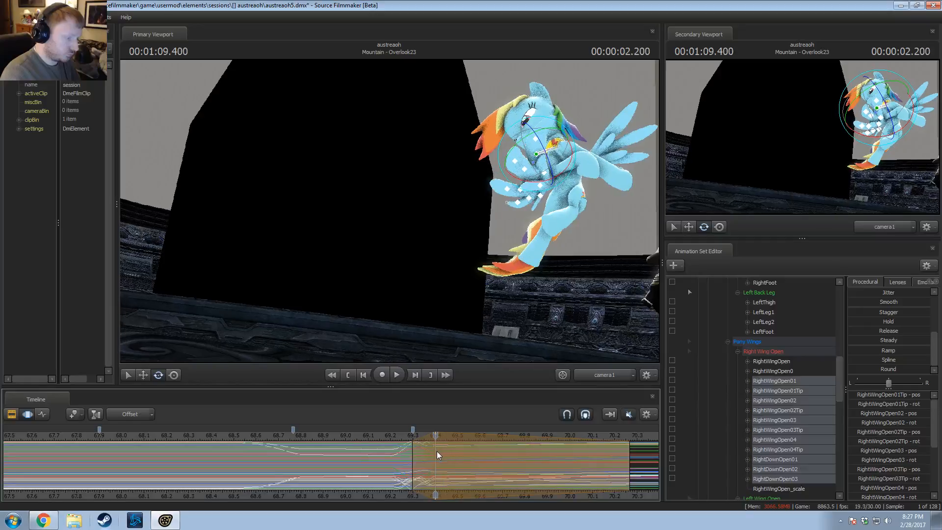
pyautogui.click(427, 475)
pyautogui.moveTo(427, 475); pyautogui.dragTo(629, 472)
pyautogui.keyDown('shift'); pyautogui.click(433, 459); pyautogui.keyUp('shift')
pyautogui.keyDown('shift'); pyautogui.scroll(4, 432, 460); pyautogui.keyUp('shift')
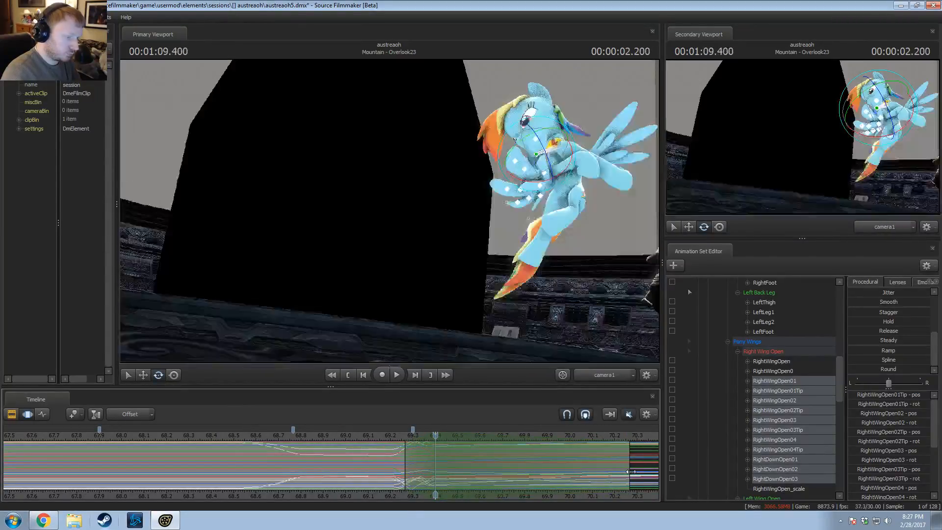
# Step: Rotate RightWingOpen0 at 1:09.4 and extend the time selection's falloff past the end of the shot
pyautogui.click(788, 371)
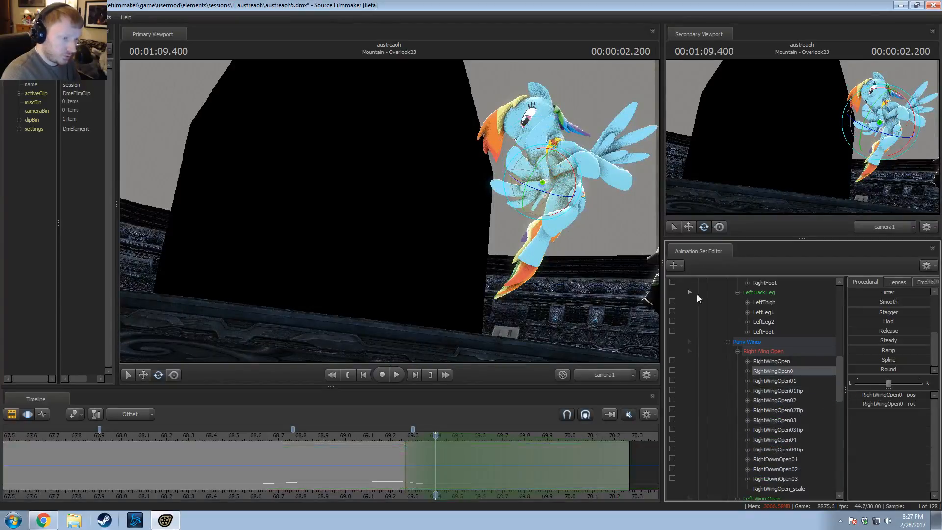
pyautogui.press('space')
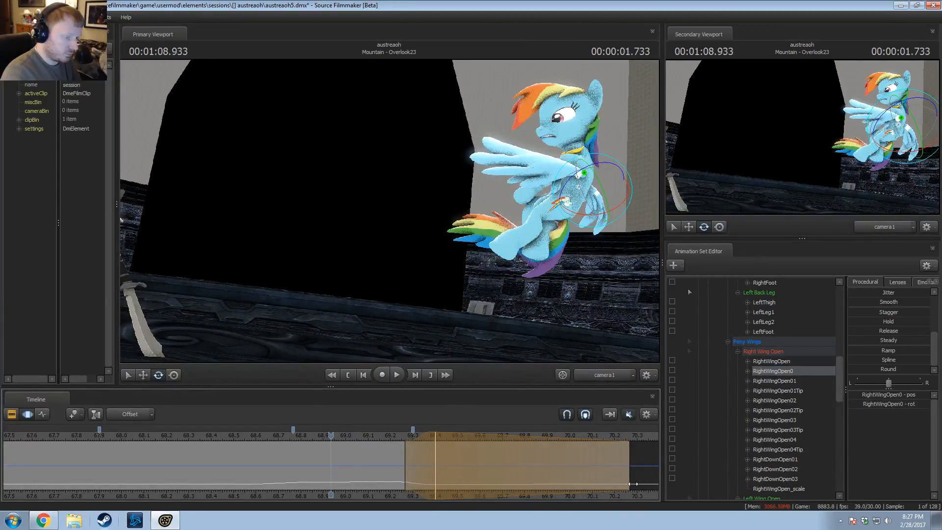
pyautogui.moveTo(629, 464); pyautogui.dragTo(682, 461)
# Step: Play back the shot repeatedly from about 1:08.7 to examine the right wing's movement
pyautogui.press('space')
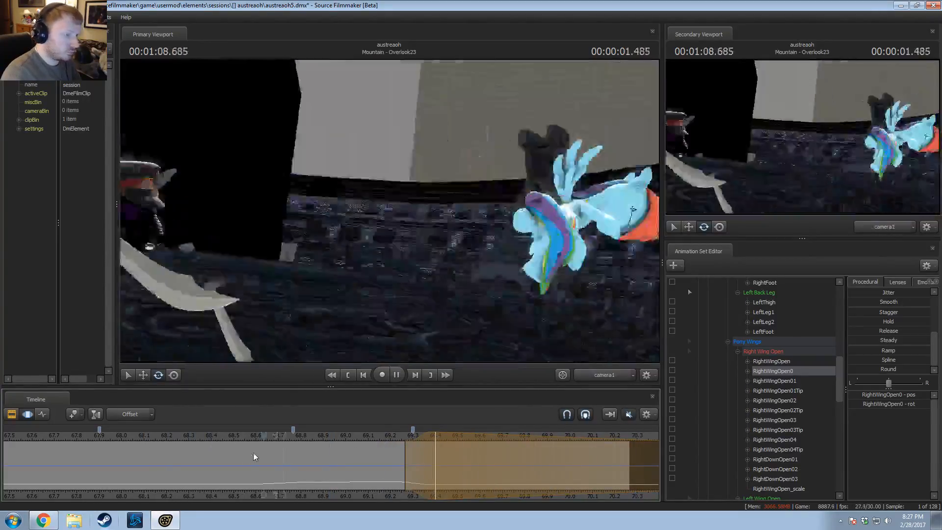
pyautogui.press('space')
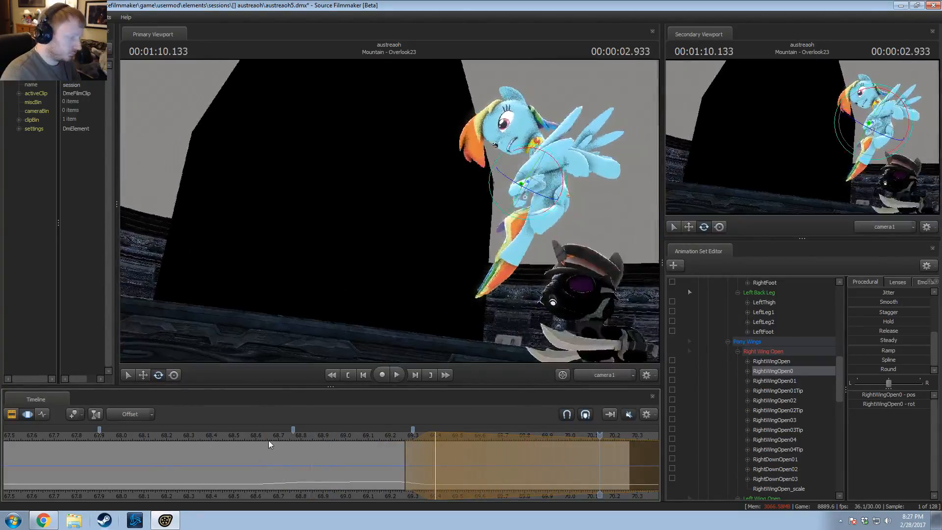
pyautogui.press('space')
pyautogui.press('space')
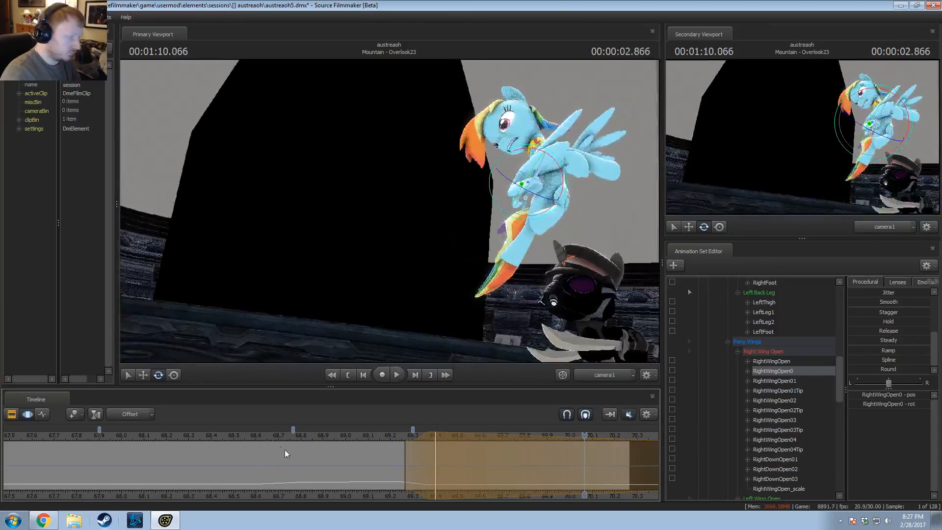
pyautogui.press('space')
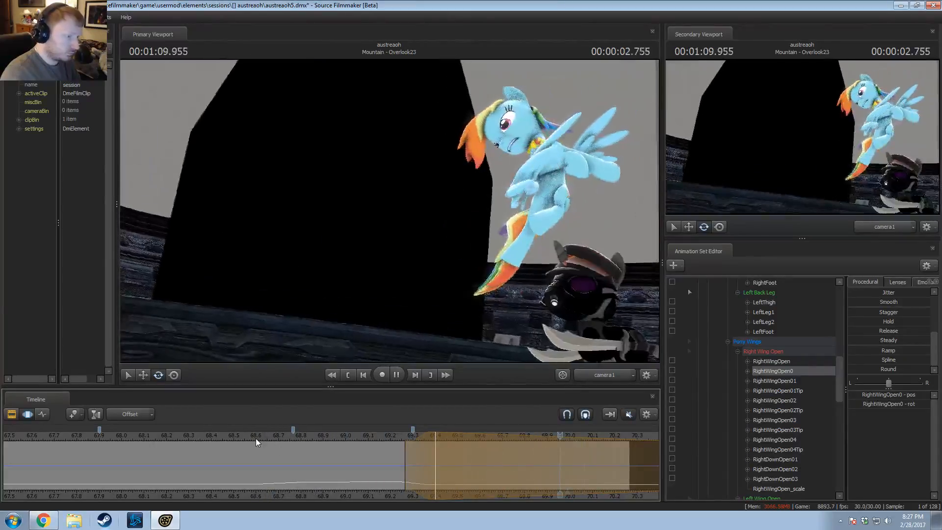
pyautogui.press('space')
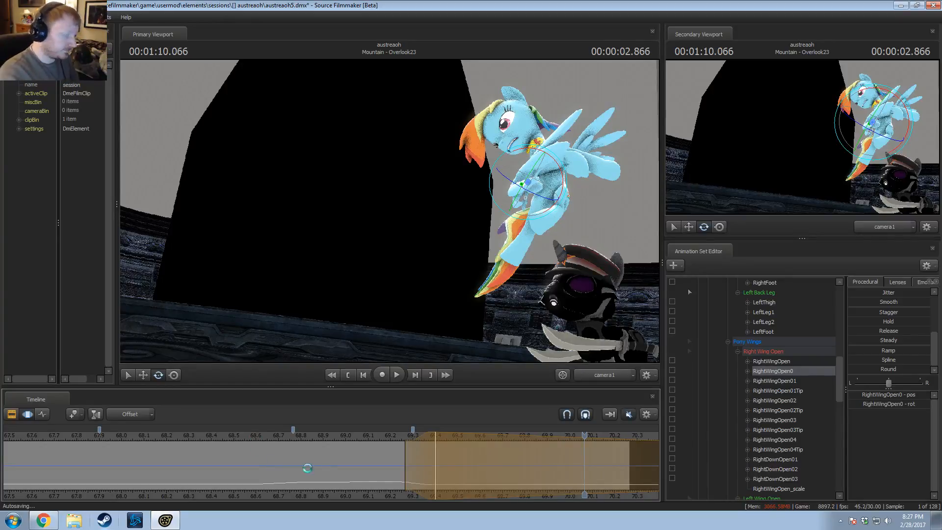
# Step: Turn on scene lighting in the primary viewport and play back the shot from about 1:07, switching to the Clip Editor
pyautogui.scroll(-3, 258, 440)
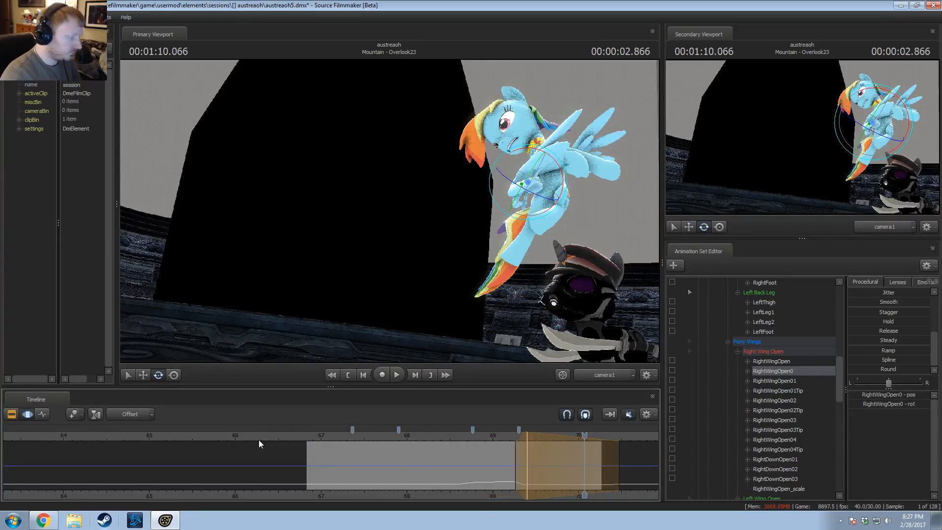
pyautogui.press('space')
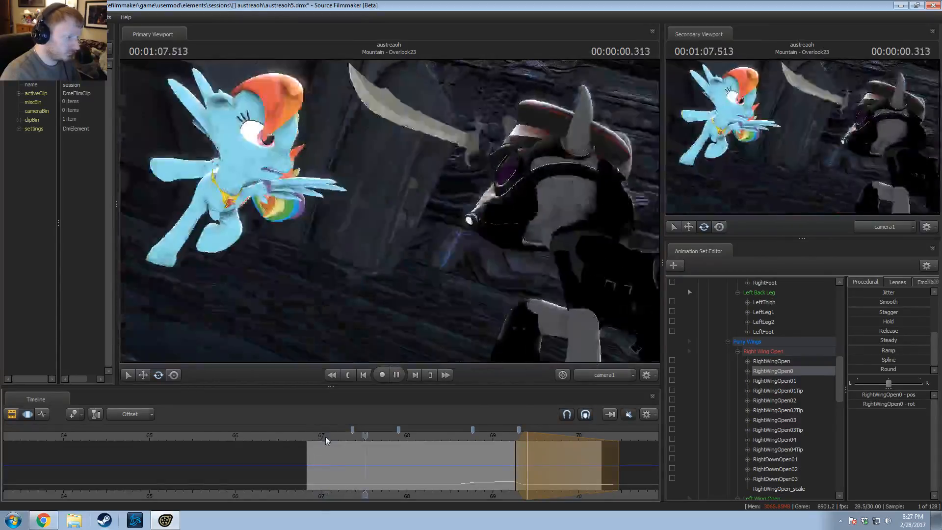
pyautogui.press('space')
pyautogui.rightClick(307, 269)
pyautogui.click(337, 285)
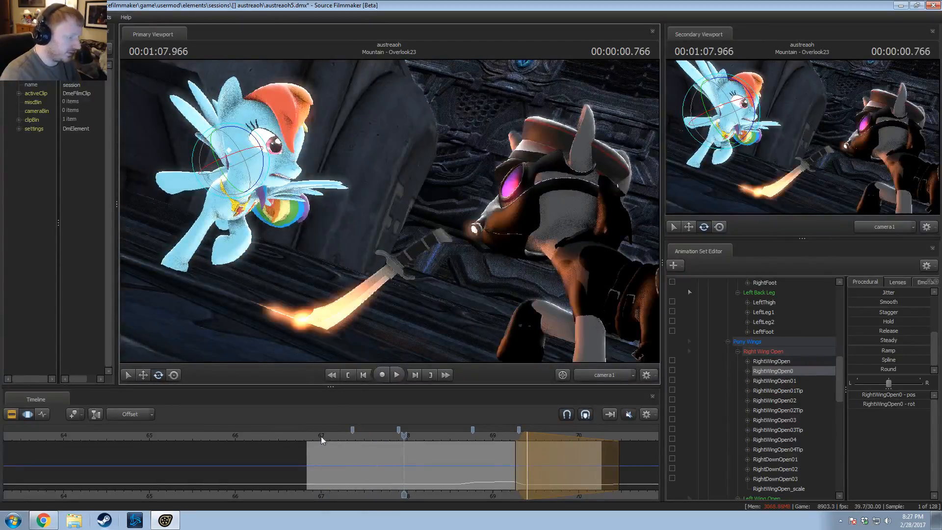
pyautogui.press('space')
pyautogui.press('F2')
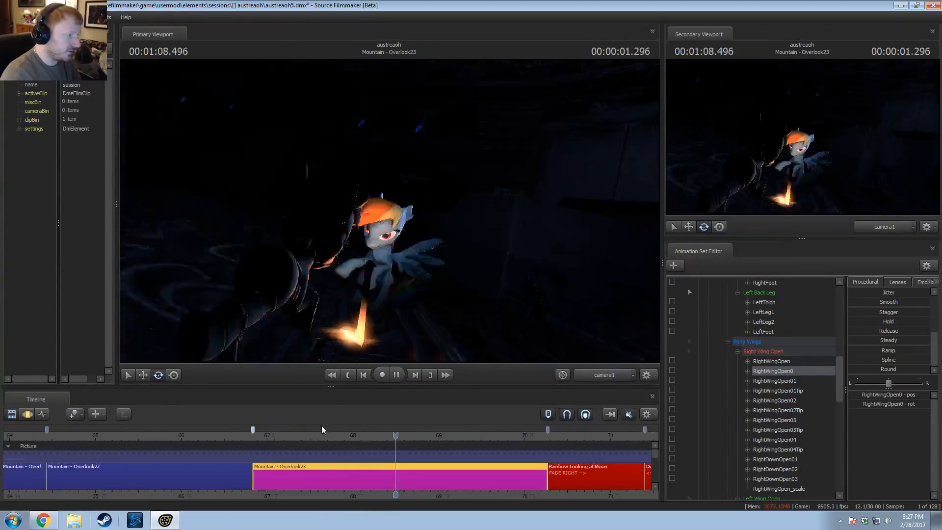
pyautogui.press('space')
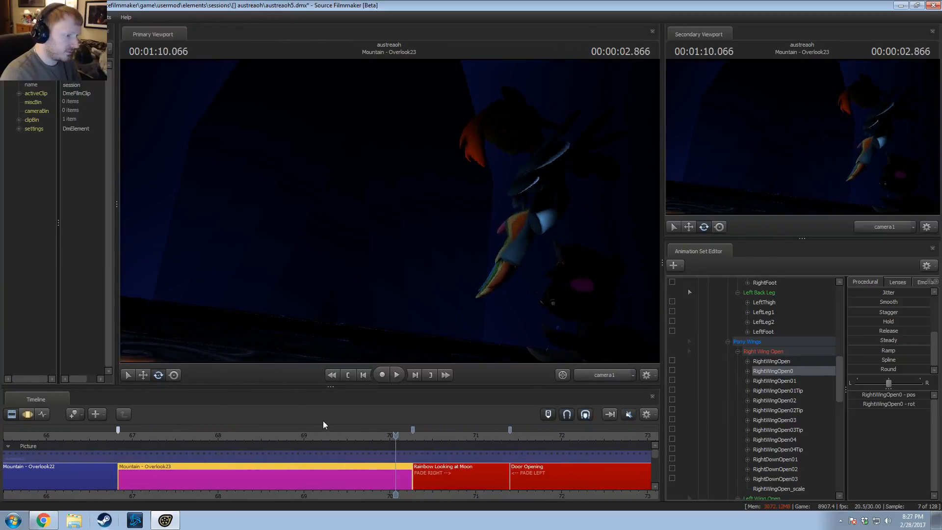
# Step: Return to the Motion Editor and turn scene lighting off in the primary viewport
pyautogui.press('F3')
pyautogui.press('F2')
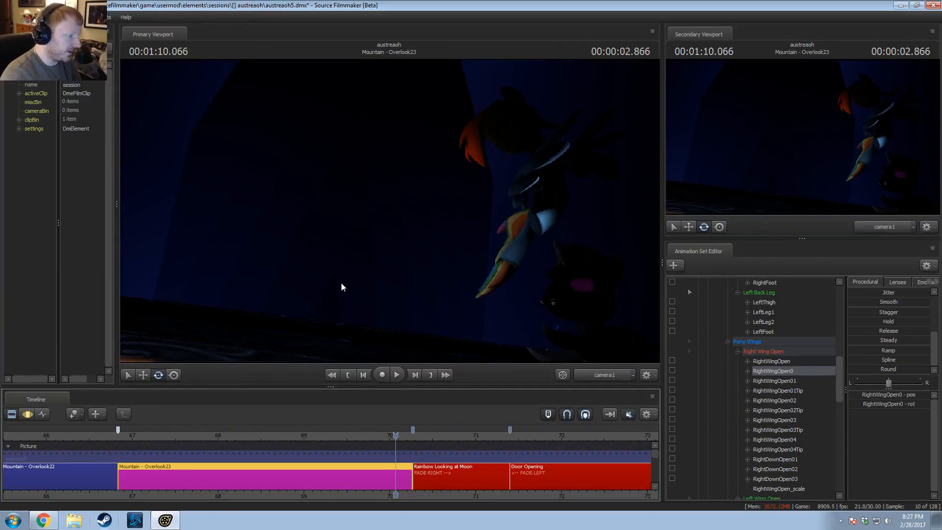
pyautogui.press('F3')
pyautogui.rightClick(342, 275)
pyautogui.click(369, 304)
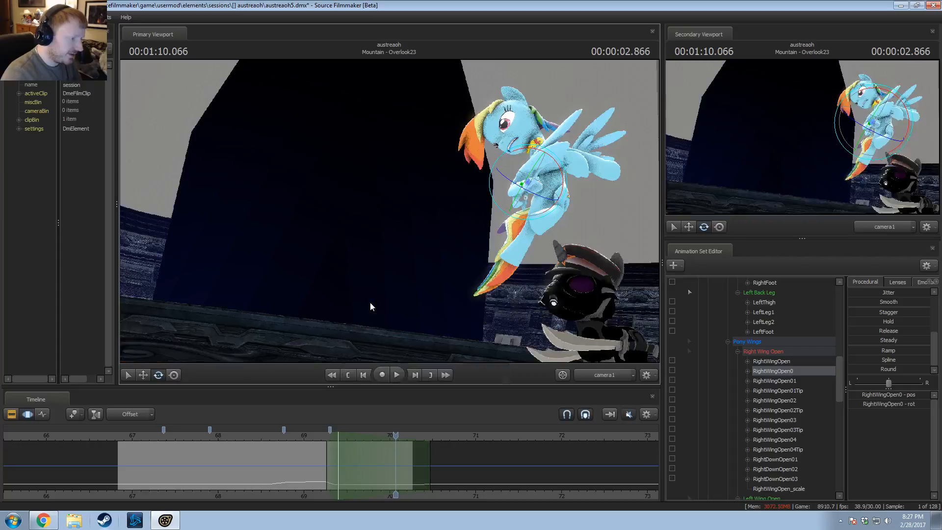
# Step: Set the time selection from about 1:09.33 through the shot's end and beyond, and place the playhead at 1:10.233
pyautogui.moveTo(284, 434); pyautogui.dragTo(402, 427)
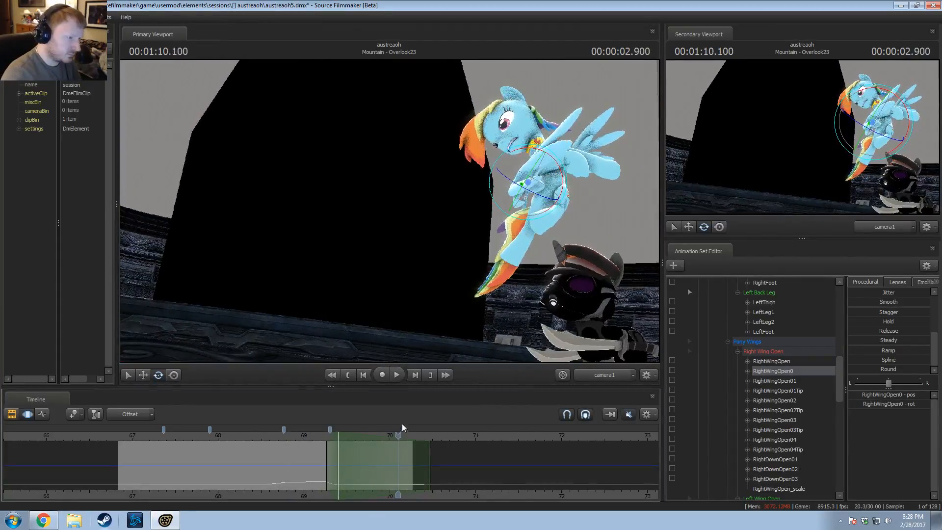
pyautogui.press('F2')
pyautogui.press('F3')
pyautogui.scroll(3, 407, 456)
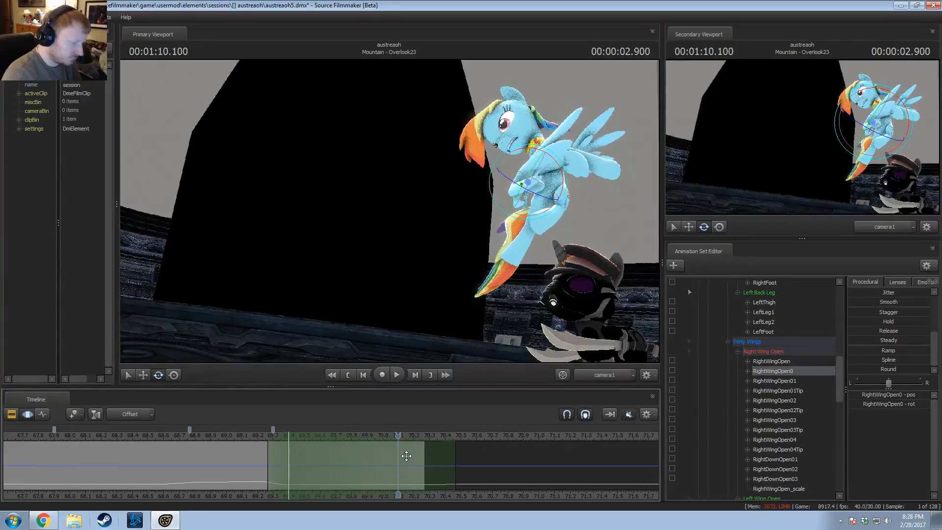
pyautogui.click(423, 452)
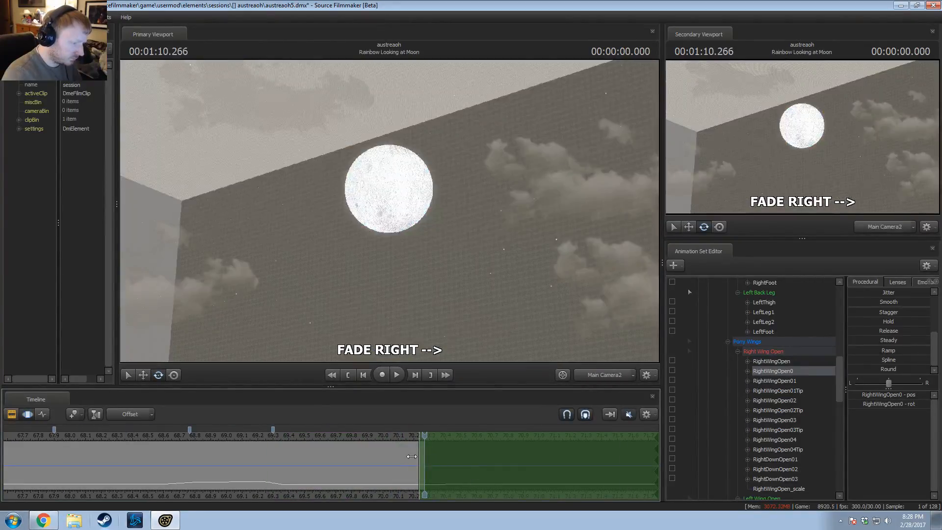
pyautogui.moveTo(411, 456); pyautogui.dragTo(279, 462)
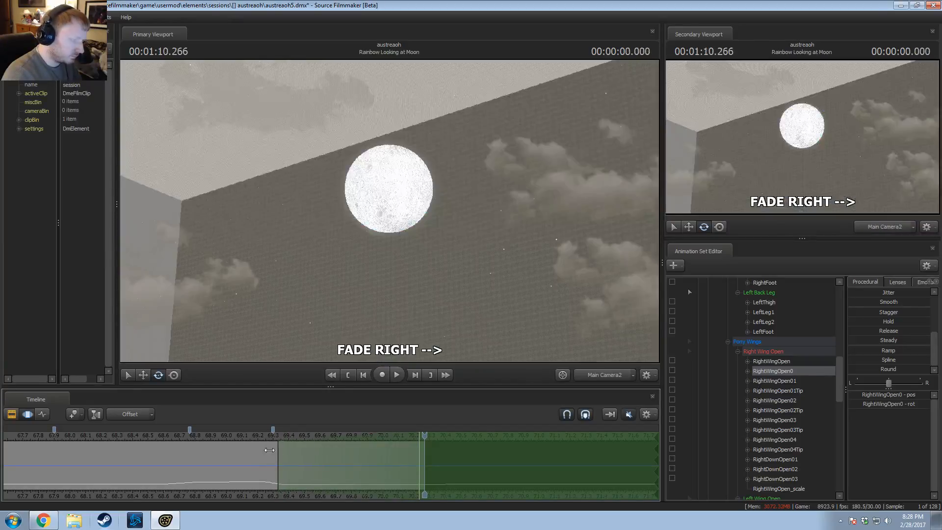
pyautogui.click(270, 437)
pyautogui.moveTo(270, 437); pyautogui.dragTo(419, 447)
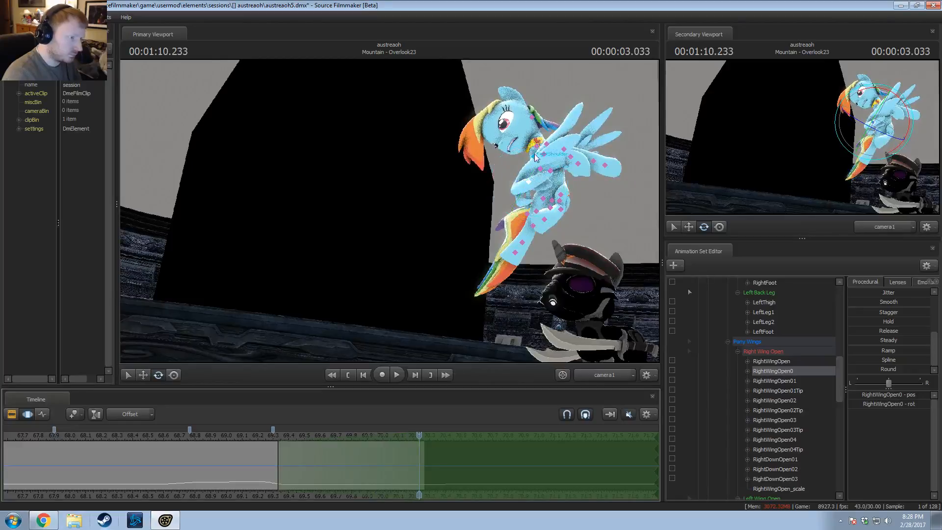
# Step: Rotate Rainbow Dash's Head and Neck bones at 1:10.233, leaving the Head bone selected
pyautogui.click(552, 116)
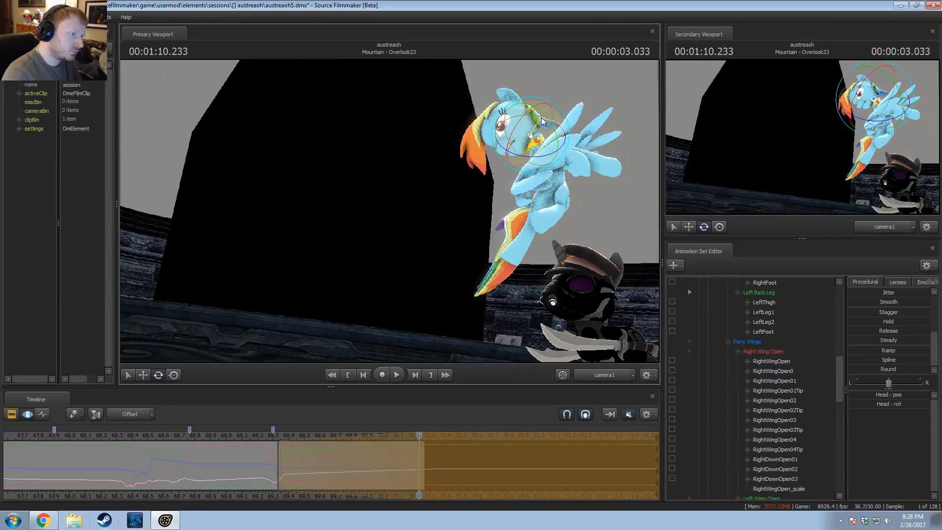
pyautogui.moveTo(541, 122); pyautogui.dragTo(540, 142)
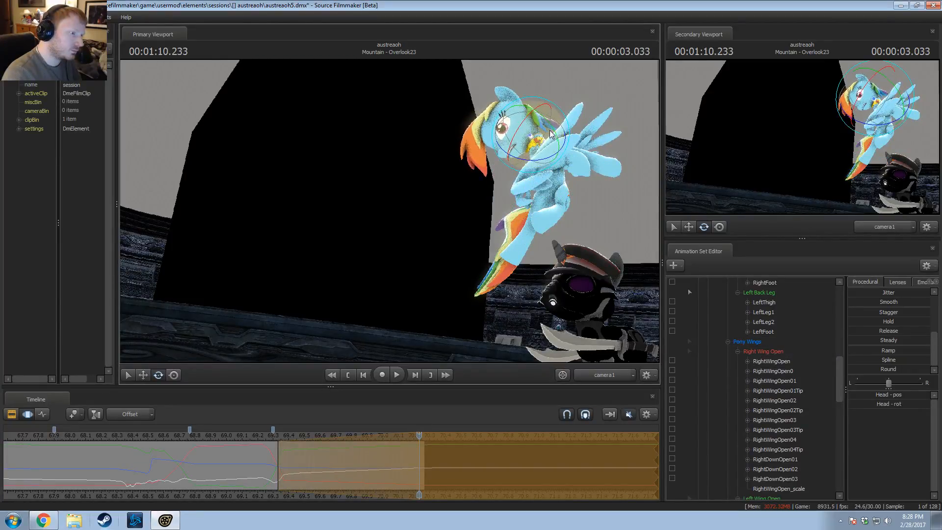
pyautogui.click(540, 148)
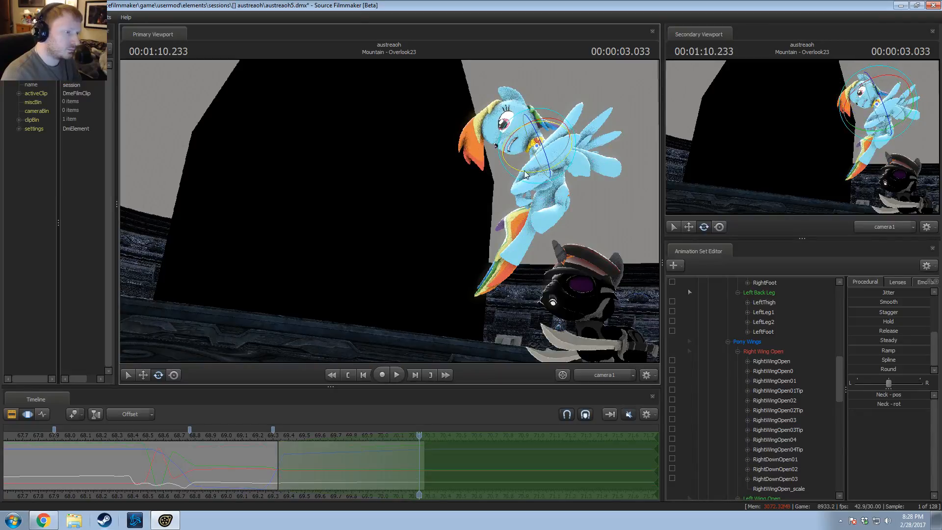
pyautogui.moveTo(525, 174); pyautogui.dragTo(530, 178)
pyautogui.hotkey('ctrl', 'z')
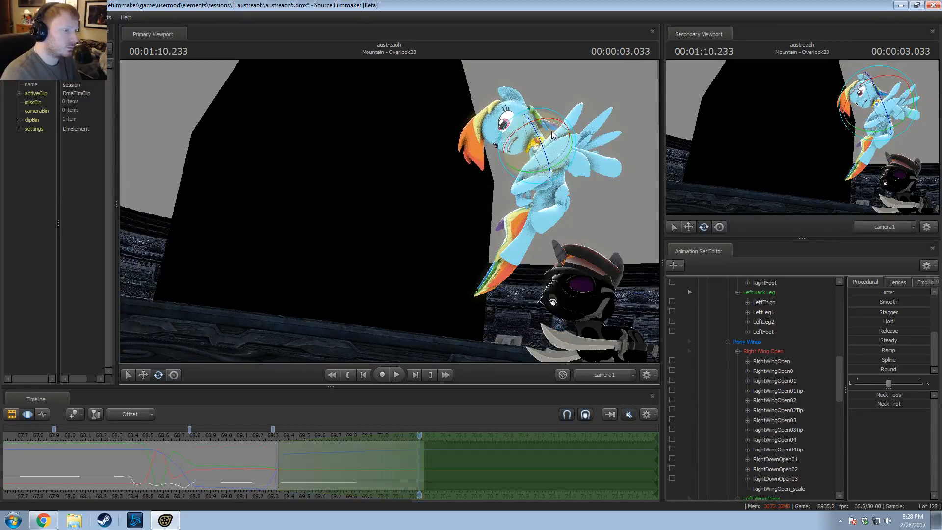
pyautogui.moveTo(538, 142); pyautogui.dragTo(545, 133)
pyautogui.moveTo(513, 166); pyautogui.dragTo(523, 197)
pyautogui.keyDown('ctrl'); pyautogui.click(533, 142); pyautogui.keyUp('ctrl')
pyautogui.keyDown('ctrl'); pyautogui.click(528, 136); pyautogui.keyUp('ctrl')
# Step: Play back the shot from 1:09.233 to examine the head and neck motion
pyautogui.click(263, 436)
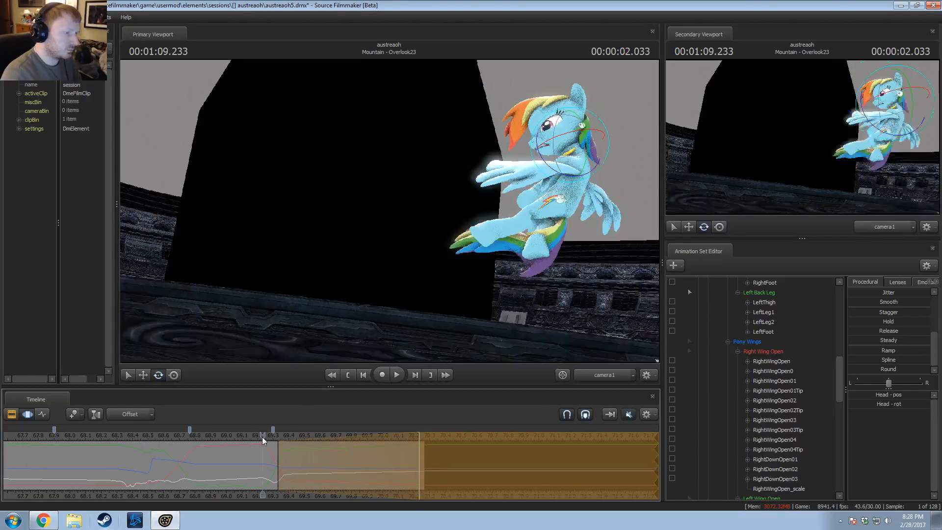
pyautogui.press('space')
pyautogui.press('space')
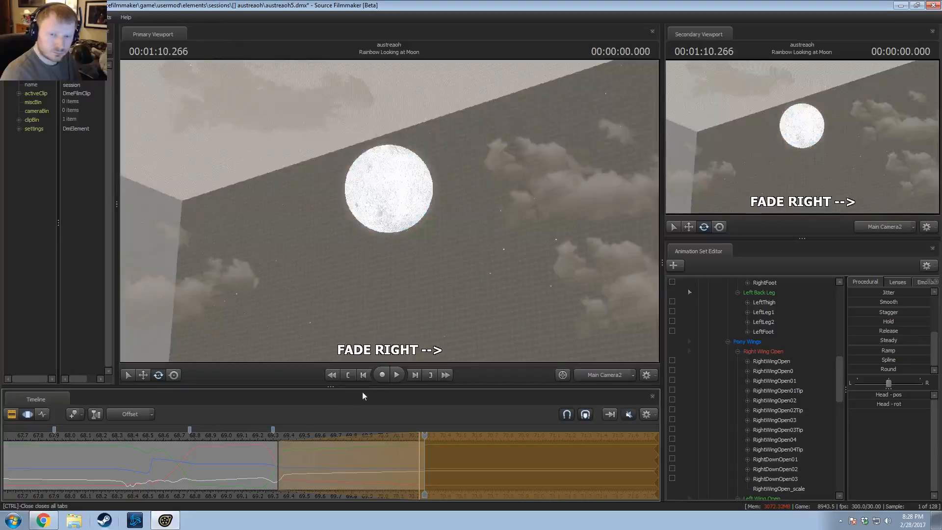
# Step: Return to the Clip Editor and turn scene lighting on in the primary viewport
pyautogui.press('F2')
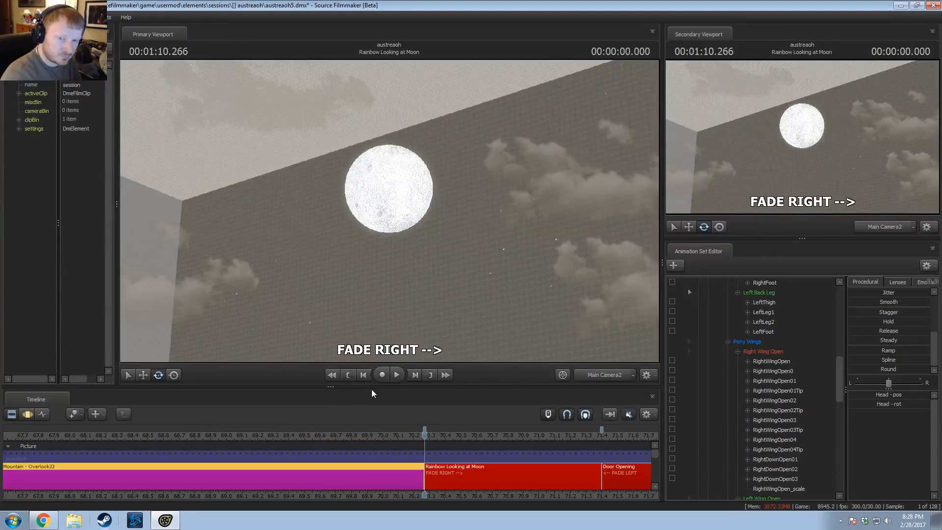
pyautogui.press('F3')
pyautogui.press('F2')
pyautogui.scroll(-3, 275, 428)
pyautogui.rightClick(231, 219)
pyautogui.click(265, 246)
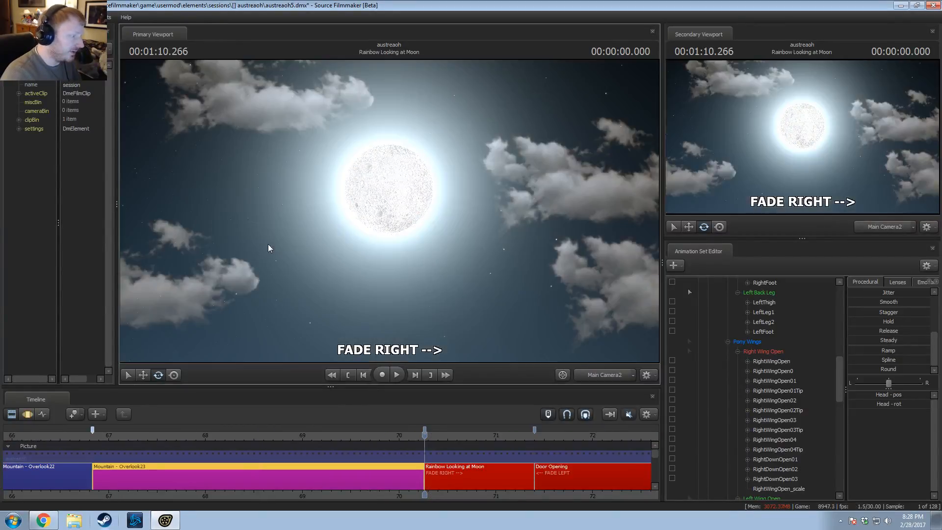
# Step: Play back the lit Mountain - Overlook23 shot in stages from about 1:07.7 to examine Rainbow Dash's motion
pyautogui.moveTo(365, 436); pyautogui.dragTo(399, 439)
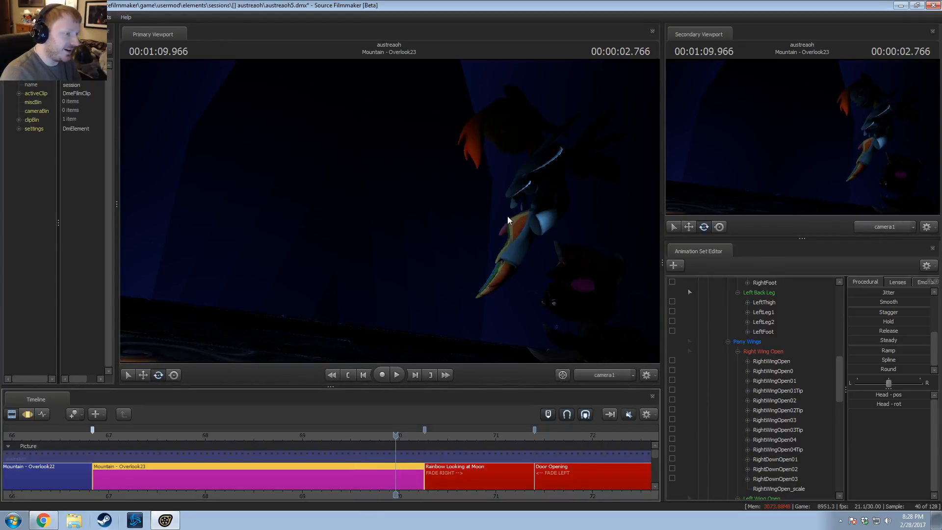
pyautogui.moveTo(367, 435); pyautogui.dragTo(176, 443)
pyautogui.press('space')
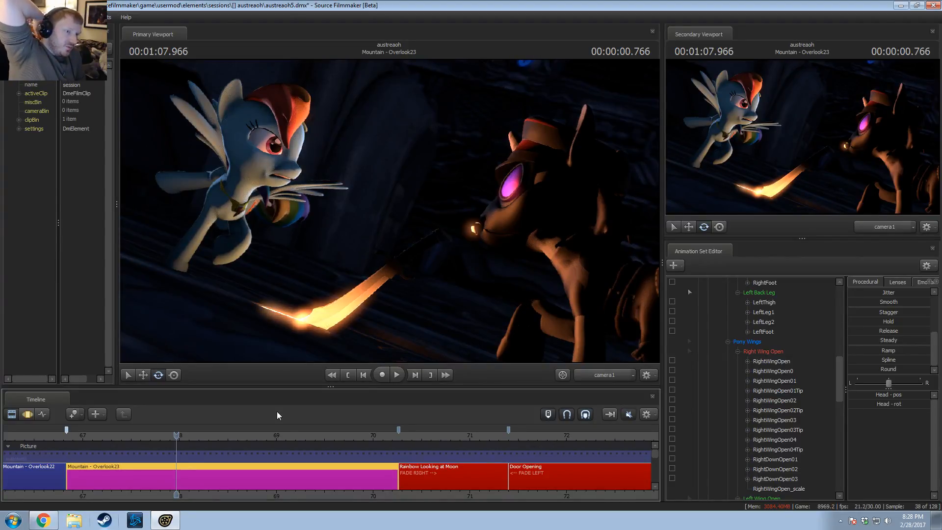
pyautogui.press('space')
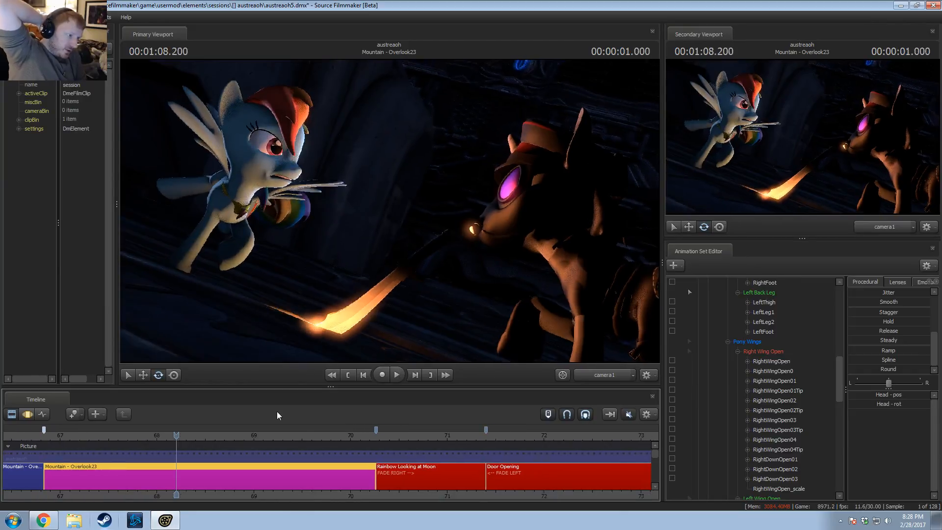
pyautogui.press('space')
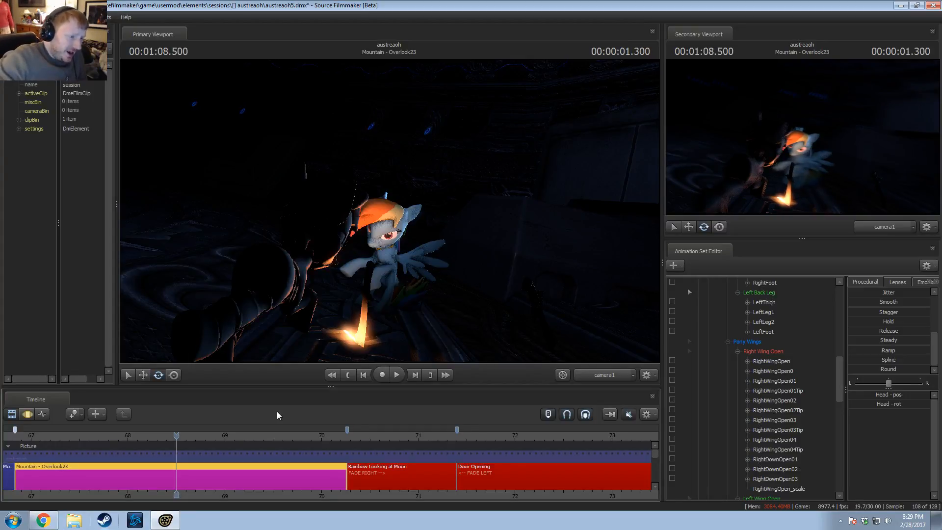
pyautogui.press('space')
pyautogui.press('space')
pyautogui.press('space')
pyautogui.press('space')
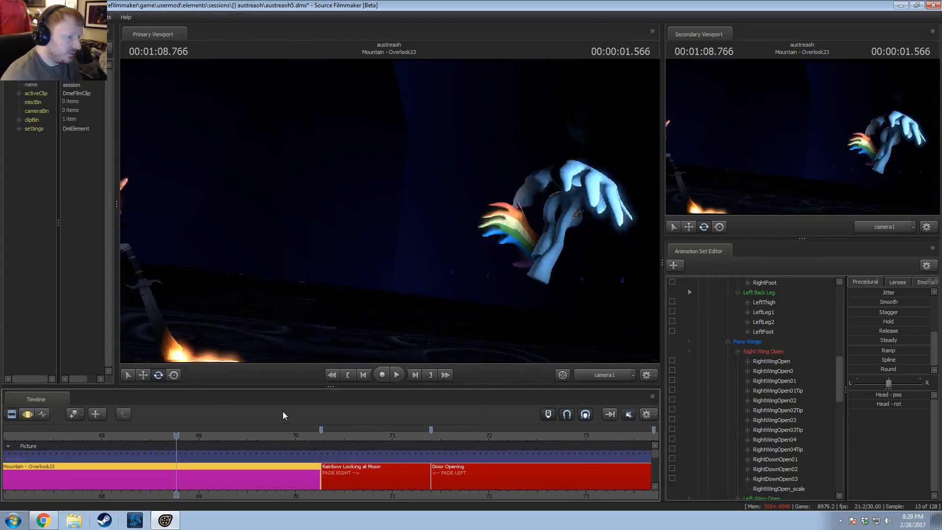
pyautogui.press('space')
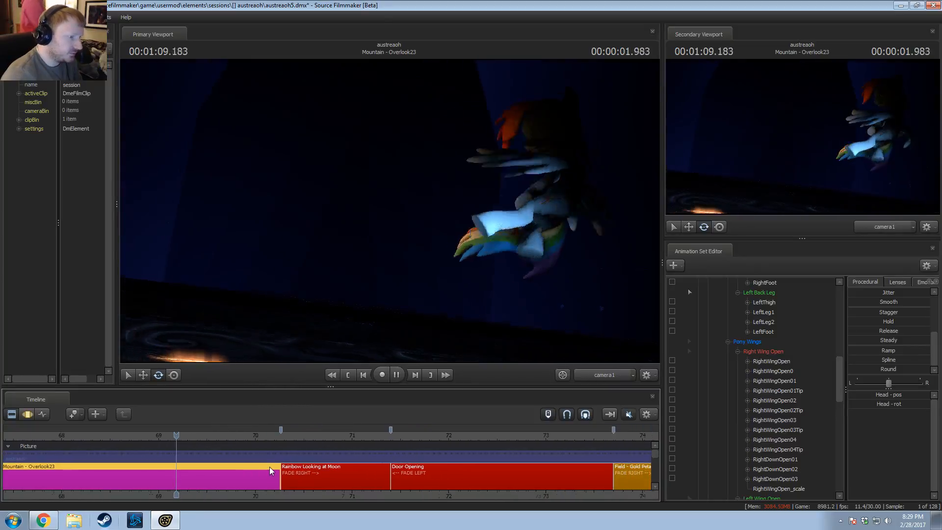
# Step: Turn scene lighting off in the primary viewport from the Clip Editor
pyautogui.press('F3')
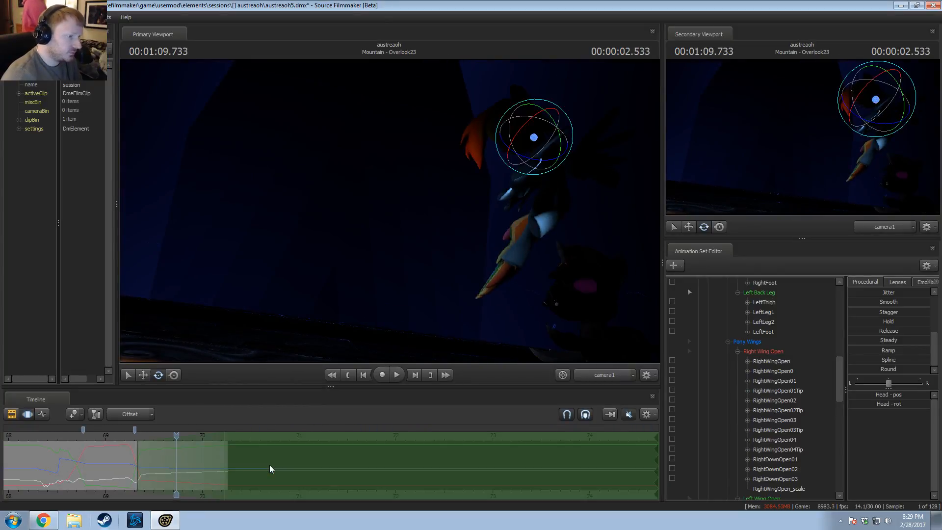
pyautogui.press('F2')
pyautogui.rightClick(357, 270)
pyautogui.click(385, 299)
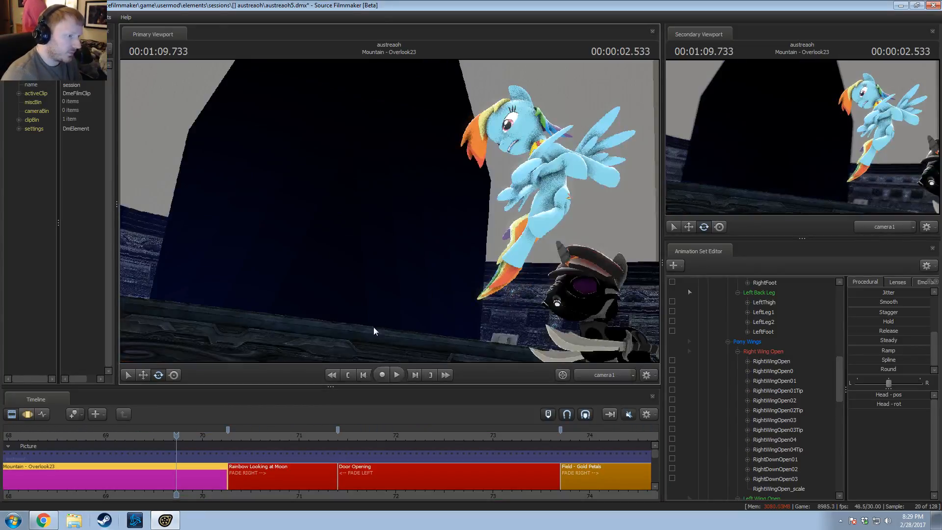
# Step: Play the unlit Mountain - Overlook23 shot from its start through the cut to the moon shot
pyautogui.scroll(-3, 163, 431)
pyautogui.click(63, 435)
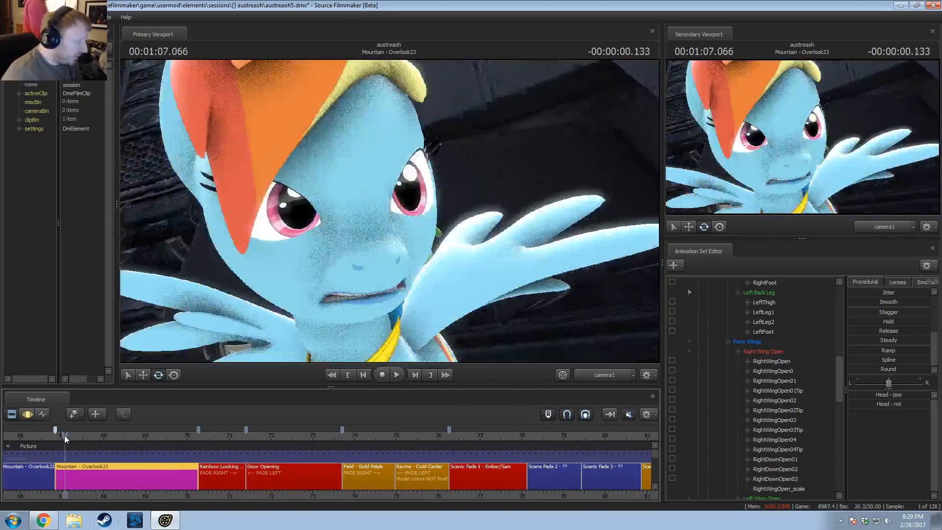
pyautogui.moveTo(147, 485); pyautogui.dragTo(279, 466, button='middle')
pyautogui.press('space')
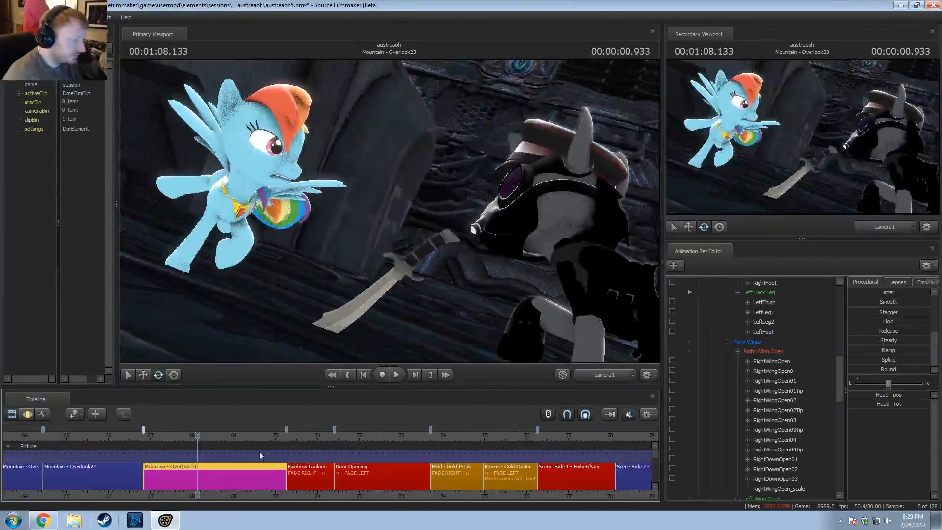
pyautogui.click(149, 435)
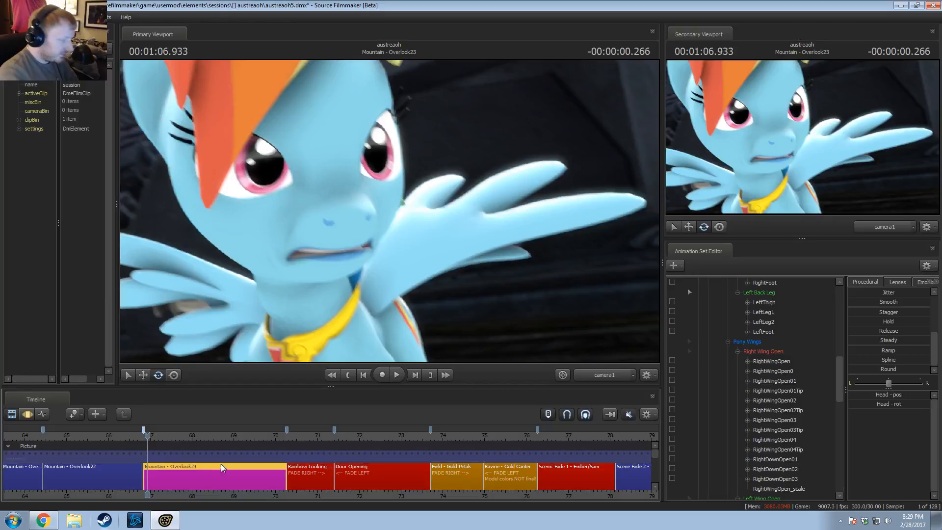
pyautogui.moveTo(157, 438); pyautogui.dragTo(142, 435)
pyautogui.press('space')
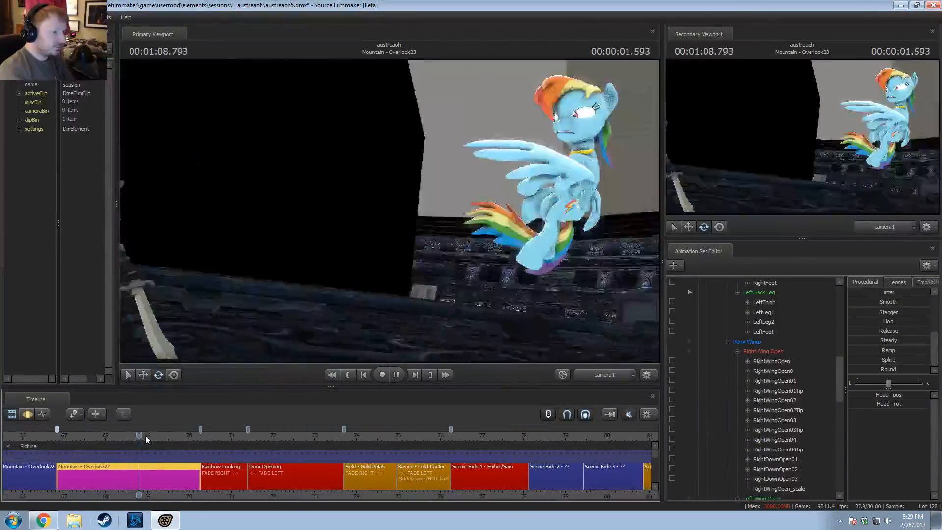
pyautogui.press('space')
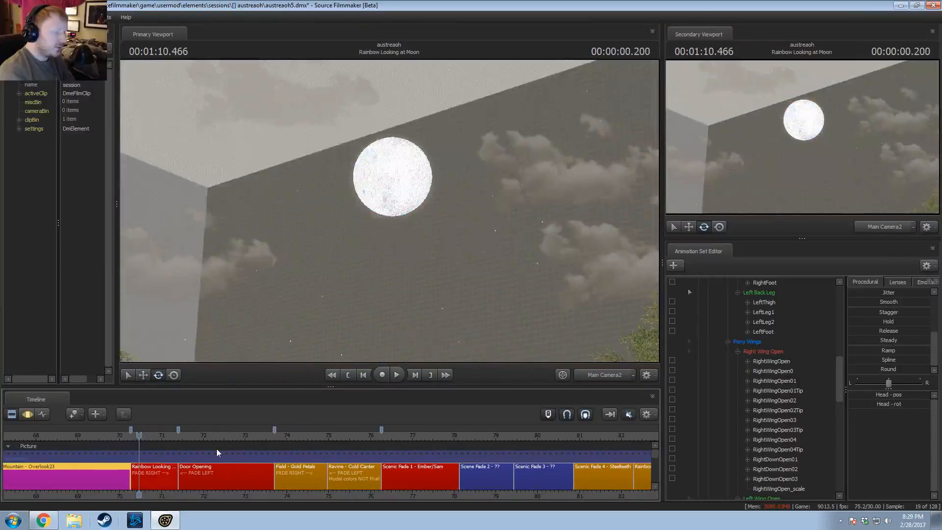
# Step: Replay the later part of the shot, from about 1:08.6 to 1:09.3, to examine the wing motion
pyautogui.moveTo(93, 436); pyautogui.dragTo(66, 436)
pyautogui.press('space')
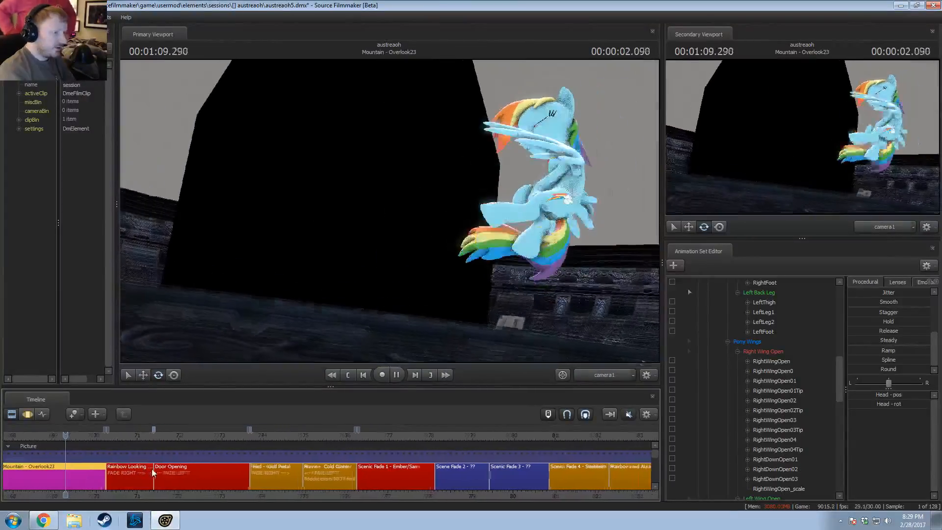
pyautogui.press('space')
pyautogui.moveTo(163, 483); pyautogui.dragTo(440, 457, button='middle')
pyautogui.moveTo(347, 436); pyautogui.dragTo(295, 436)
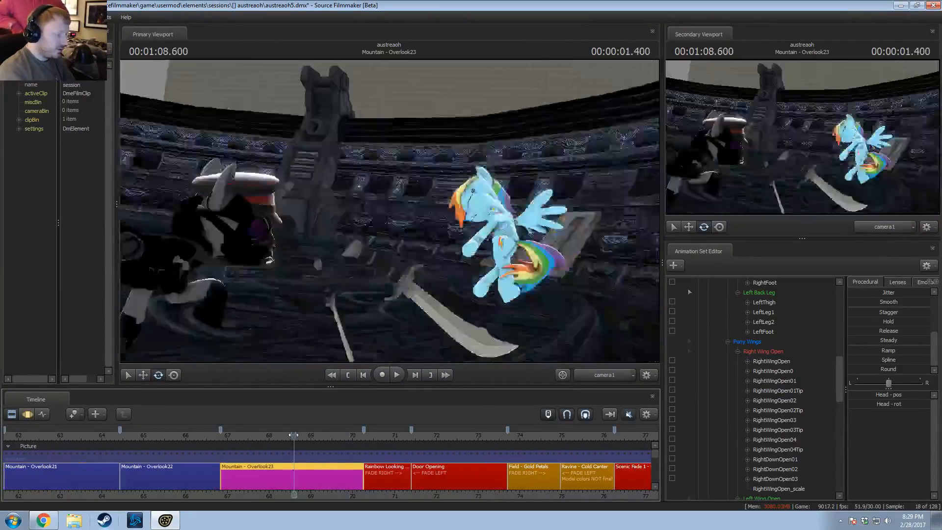
pyautogui.press('space')
pyautogui.press('space')
pyautogui.scroll(6, 275, 450)
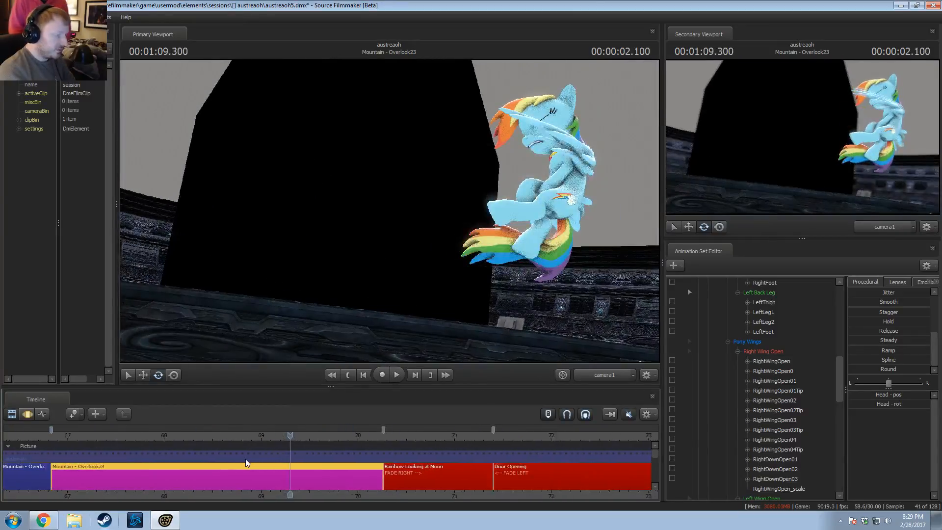
# Step: In the Motion Editor, set a time selection from about 1:08.67 to 1:09.23 and rotate the LeftWingOpen bone at 1:08.8
pyautogui.press('F3')
pyautogui.moveTo(181, 465); pyautogui.dragTo(280, 457)
pyautogui.keyDown('shift'); pyautogui.scroll(3, 213, 457); pyautogui.keyUp('shift')
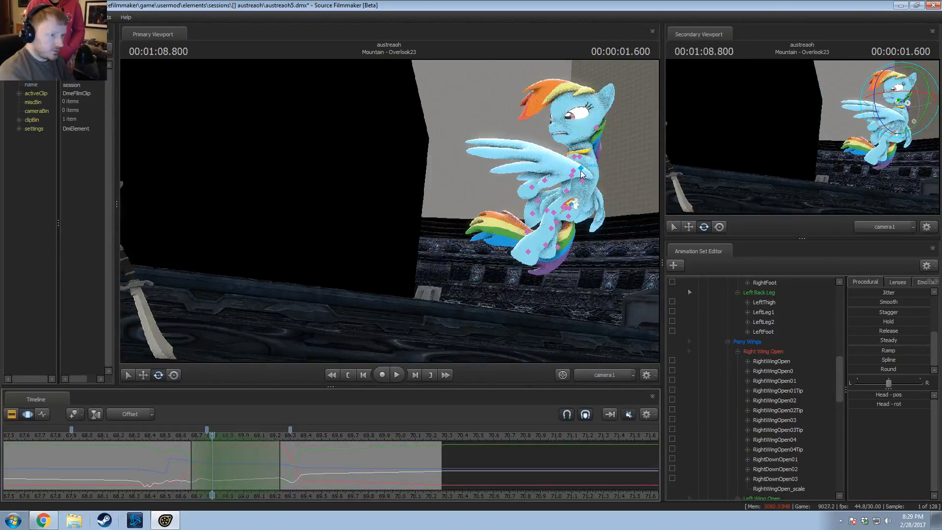
pyautogui.click(581, 173)
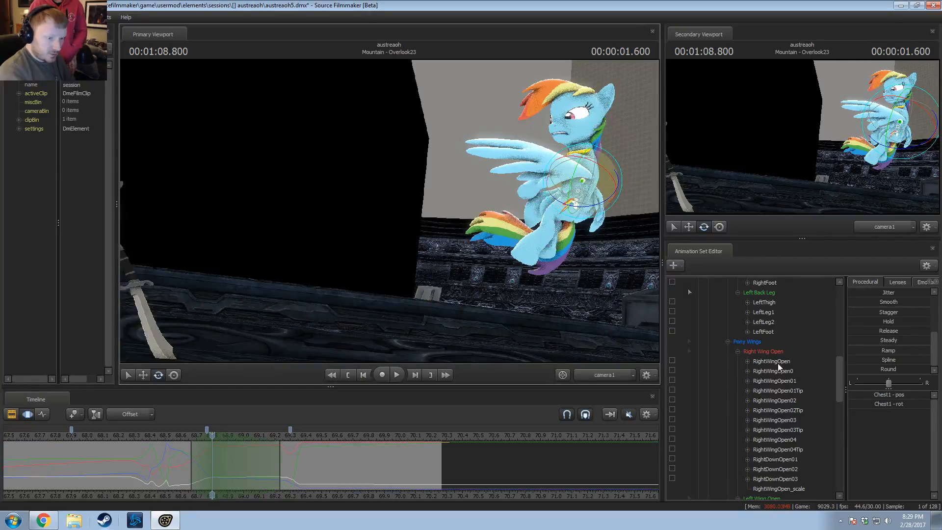
pyautogui.scroll(-4, 779, 363)
pyautogui.click(783, 399)
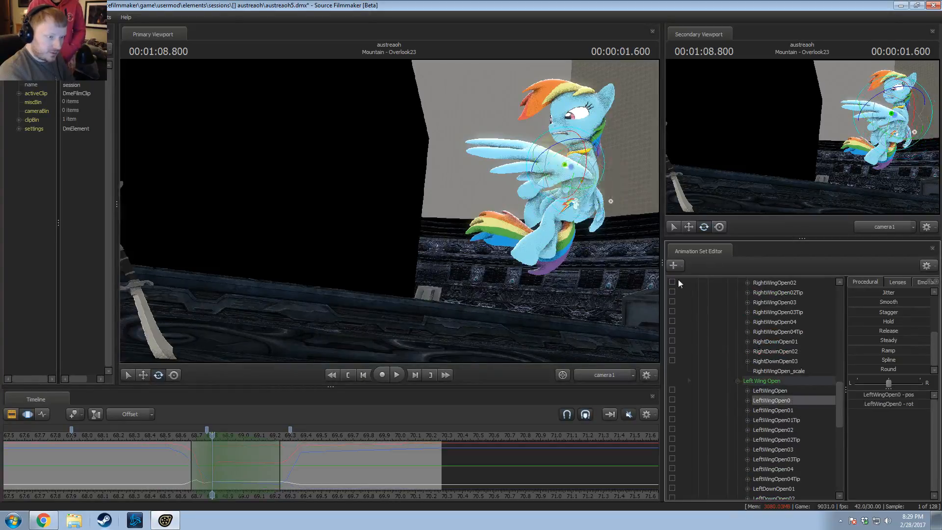
pyautogui.click(784, 392)
pyautogui.moveTo(628, 190); pyautogui.dragTo(632, 170)
# Step: Play back and scrub the frames around 1:08.8 to examine the left wing's motion
pyautogui.click(180, 434)
pyautogui.press('space')
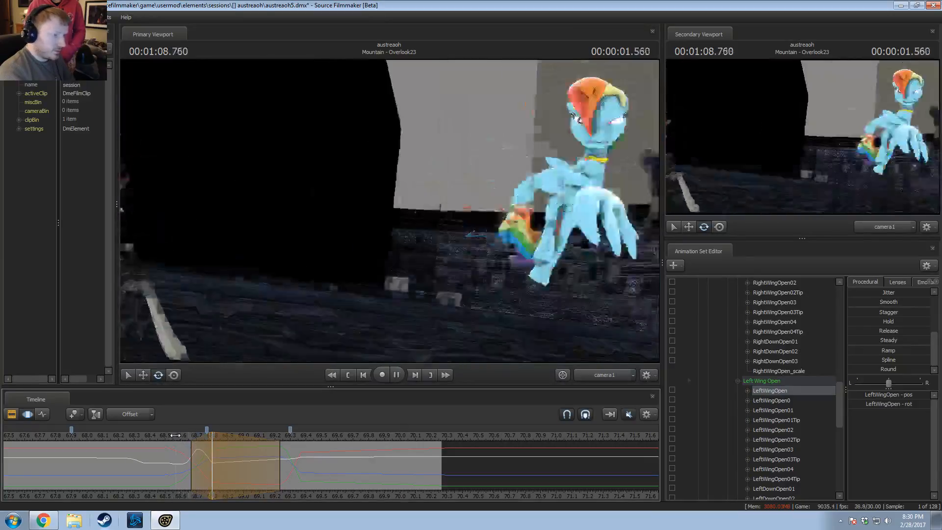
pyautogui.press('space')
pyautogui.moveTo(196, 442)
pyautogui.mouseDown()
pyautogui.moveTo(159, 441)
pyautogui.moveTo(228, 441)
pyautogui.moveTo(214, 443)
pyautogui.mouseUp()
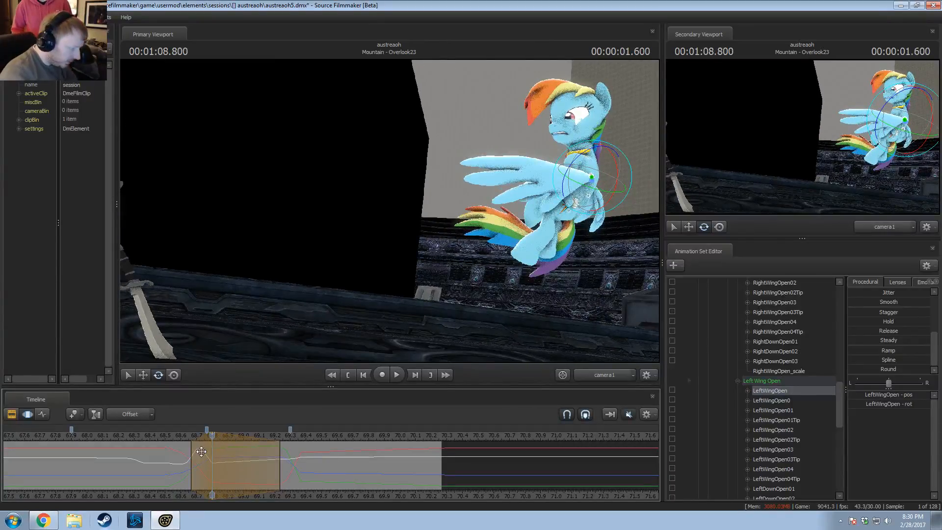
pyautogui.click(177, 438)
pyautogui.press('space')
# Step: Narrow the time selection to about 1:08.7 to 1:08.87 and rotate the LeftWingOpen bone at 1:08.8
pyautogui.moveTo(194, 454); pyautogui.dragTo(217, 451)
pyautogui.press('space')
pyautogui.press('Escape')
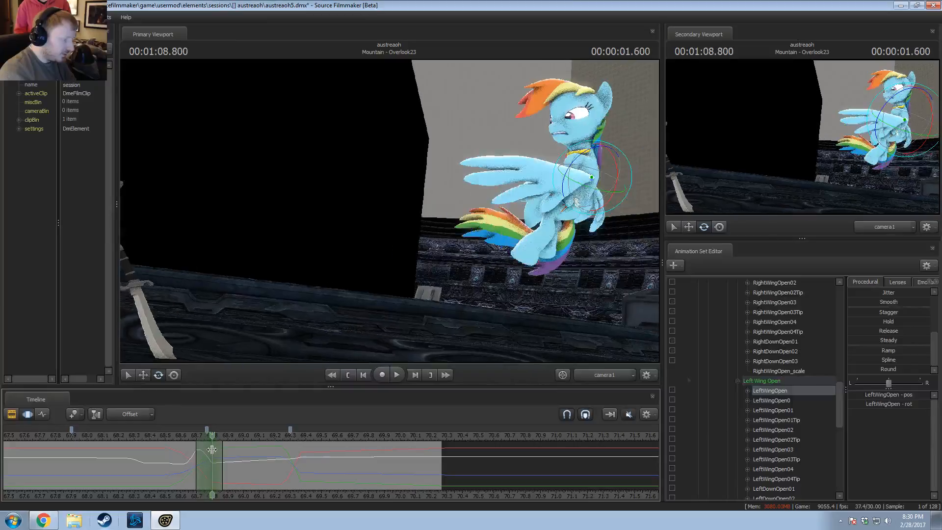
pyautogui.moveTo(592, 164); pyautogui.dragTo(591, 198)
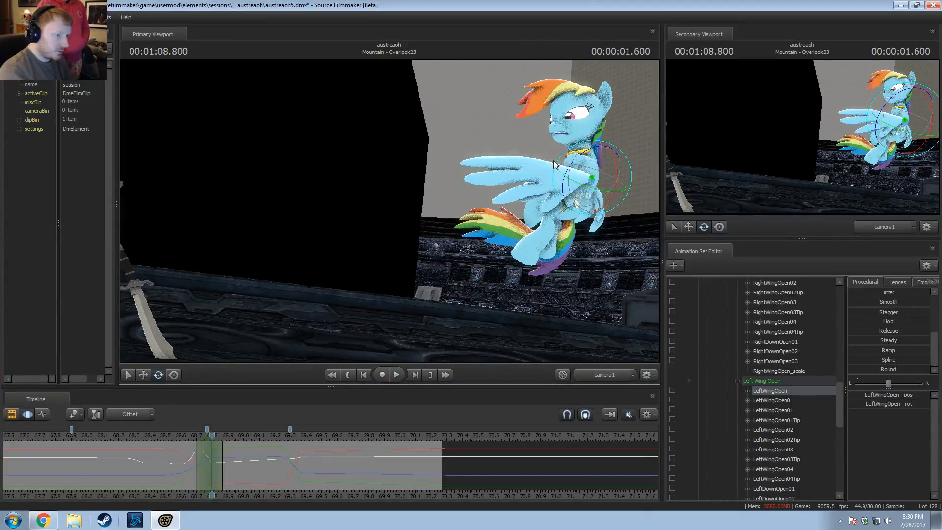
pyautogui.moveTo(554, 162); pyautogui.dragTo(553, 171)
# Step: Replay the section from about 1:08.6 to 1:09.4 to check the adjusted left wing
pyautogui.press('space')
pyautogui.press('space')
pyautogui.click(181, 432)
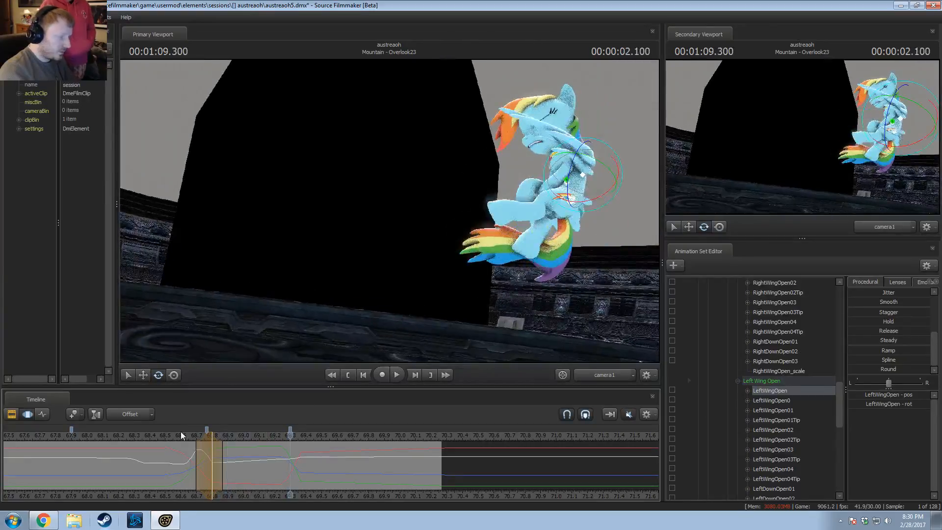
pyautogui.click(180, 434)
pyautogui.press('space')
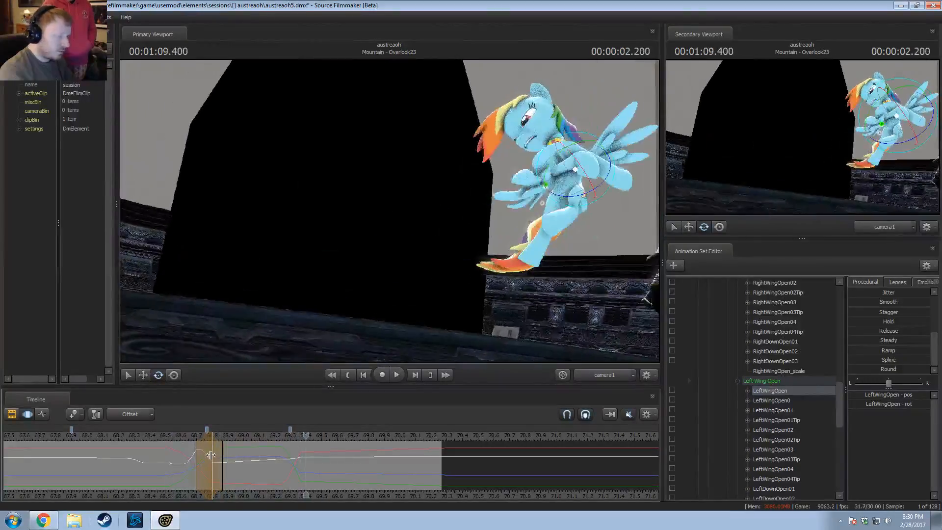
pyautogui.press('space')
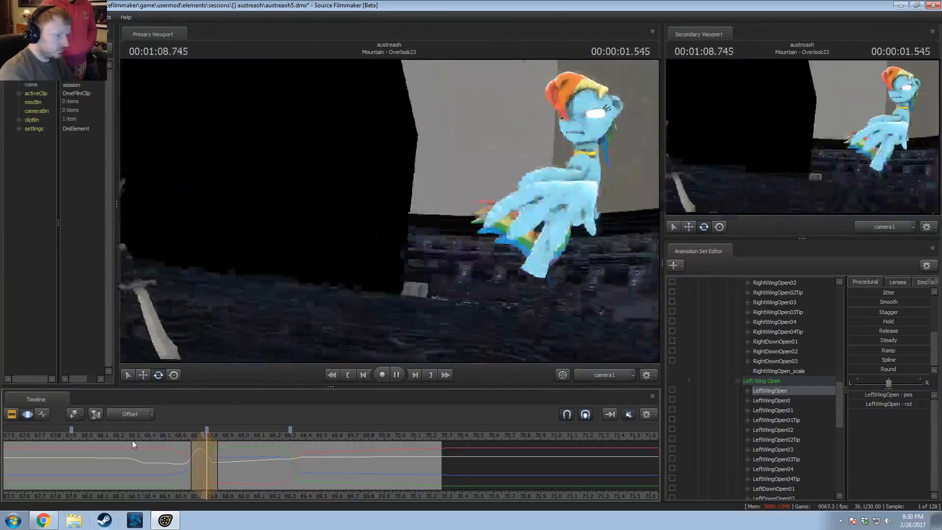
# Step: Shift the wing adjustment's time selection earlier to about 1:08.63 to 1:08.8 and play back the motion
pyautogui.click(187, 464)
pyautogui.moveTo(187, 464); pyautogui.dragTo(214, 467)
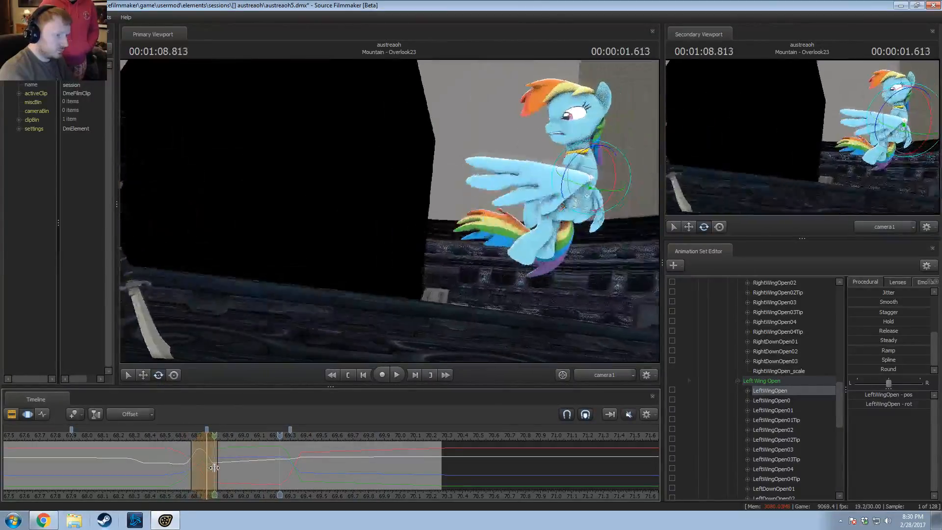
pyautogui.moveTo(200, 434); pyautogui.dragTo(219, 457)
pyautogui.click(163, 440)
pyautogui.press('space')
pyautogui.press('space')
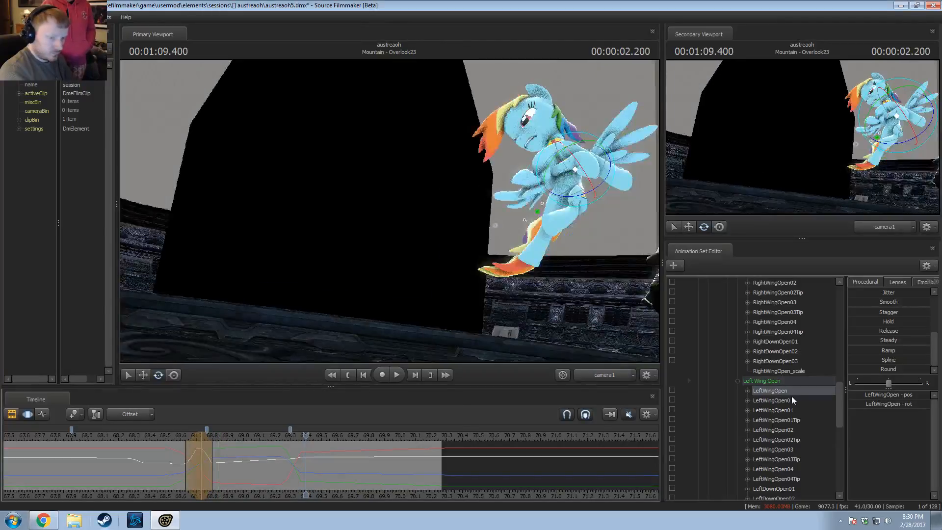
# Step: Partially apply the Round procedural preset to bones LeftWingOpen01 through LeftDownOpen03 between about 1:08.8 and 1:09.26, and play back the motion
pyautogui.click(790, 423)
pyautogui.click(791, 412)
pyautogui.scroll(-2, 791, 417)
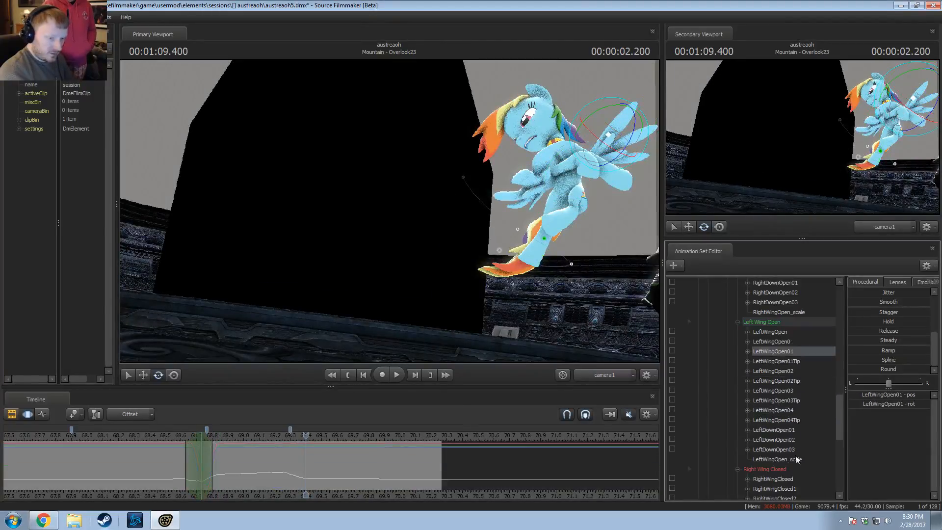
pyautogui.keyDown('shift'); pyautogui.click(791, 450); pyautogui.keyUp('shift')
pyautogui.scroll(2, 273, 480)
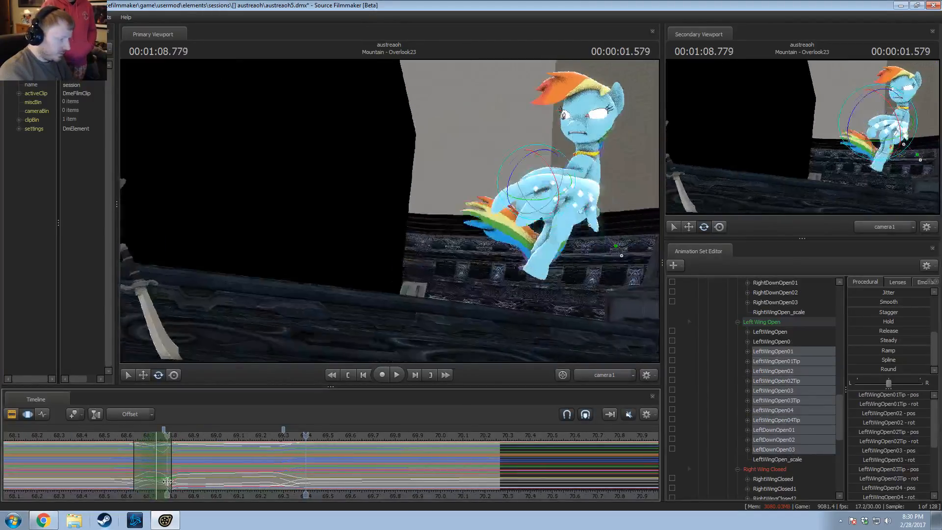
pyautogui.keyDown('shift'); pyautogui.moveTo(179, 481); pyautogui.dragTo(275, 458); pyautogui.keyUp('shift')
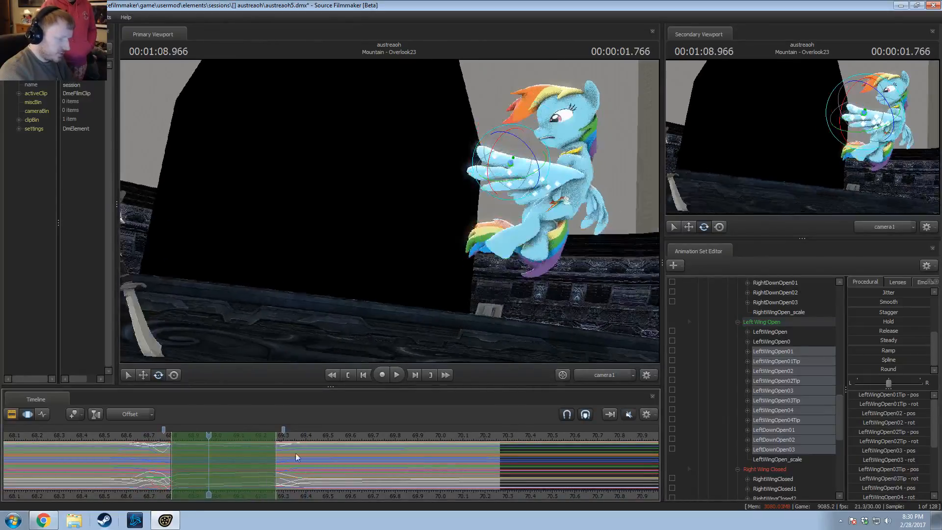
pyautogui.moveTo(858, 368); pyautogui.dragTo(894, 369)
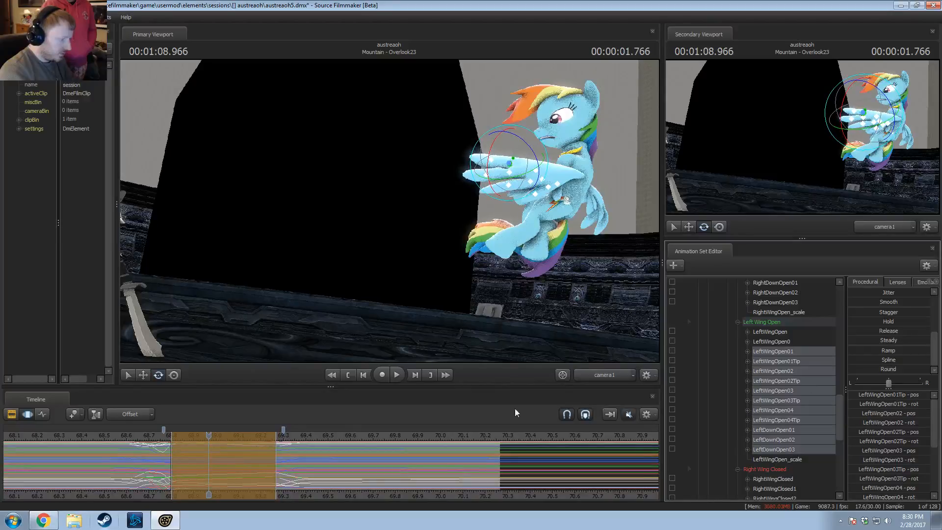
pyautogui.press('space')
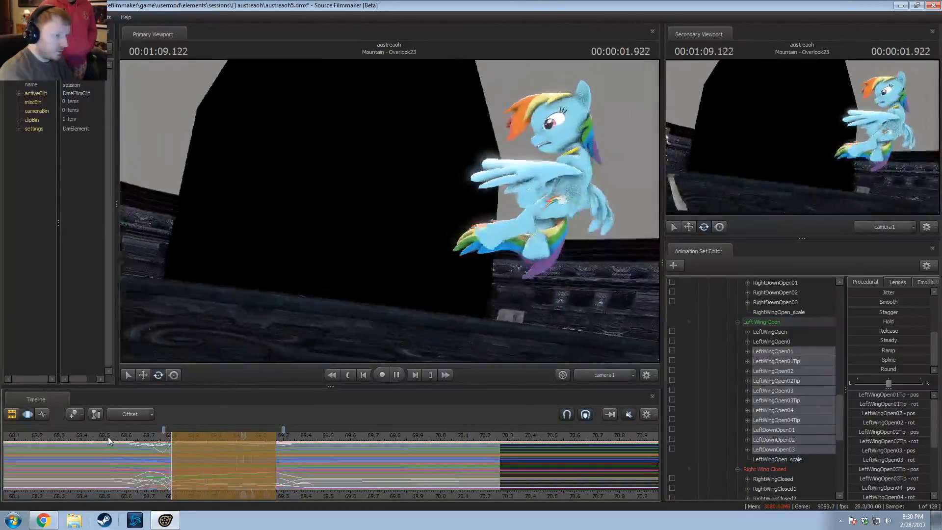
# Step: Extend the time selection to about 1:08.7 to 1:09.26, go to 1:08.8, and frame Rainbow Dash in the Work Camera view
pyautogui.moveTo(109, 437); pyautogui.dragTo(276, 458)
pyautogui.press('Escape')
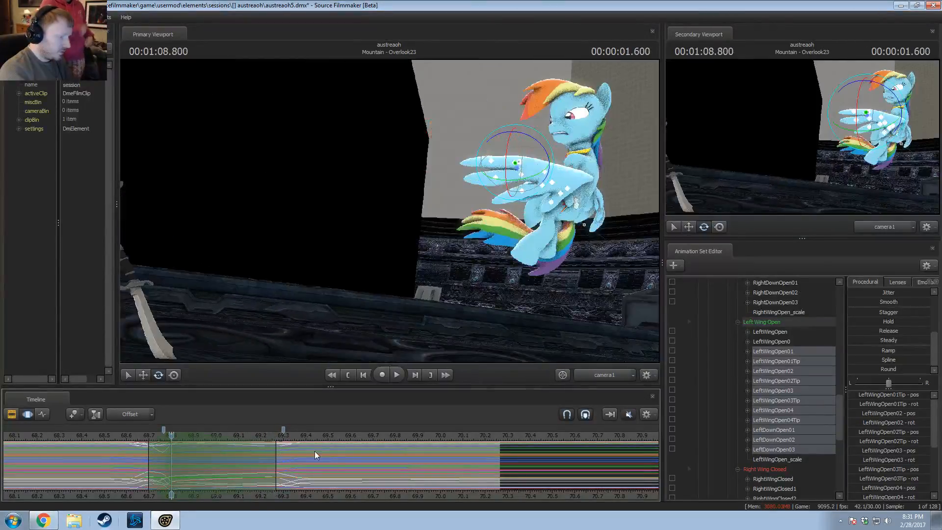
pyautogui.keyDown('ctrl'); pyautogui.click(576, 371); pyautogui.keyUp('ctrl')
pyautogui.moveTo(413, 240); pyautogui.dragTo(444, 250)
pyautogui.press('w')
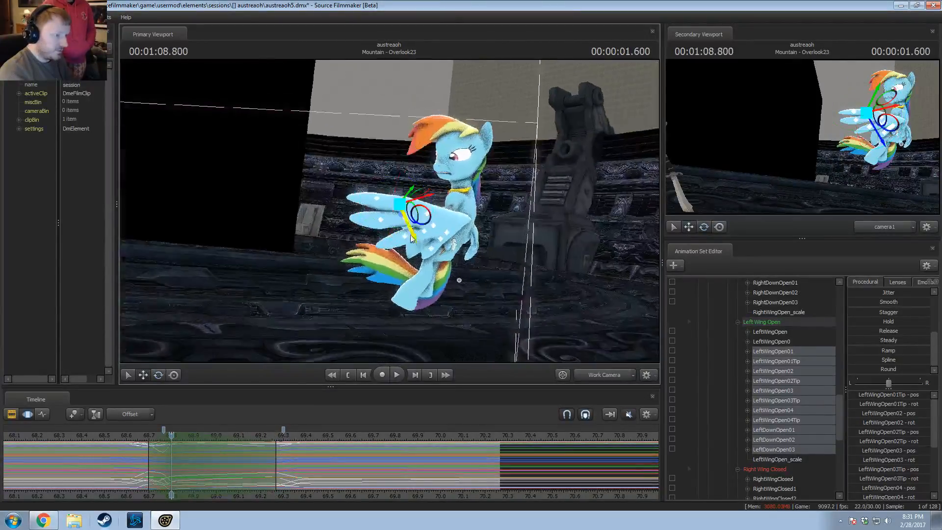
# Step: Try rotating only the feather tip bones LeftWingOpen01Tip through LeftWingOpen04Tip at 1:08.8, and undo the change
pyautogui.click(362, 191)
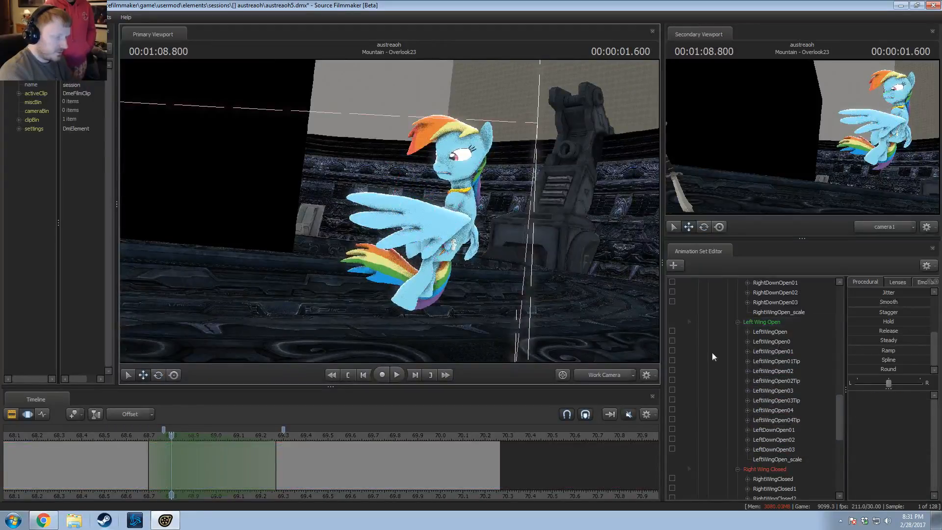
pyautogui.click(795, 400)
pyautogui.keyDown('ctrl'); pyautogui.click(796, 391); pyautogui.keyUp('ctrl')
pyautogui.keyDown('ctrl'); pyautogui.click(798, 362); pyautogui.keyUp('ctrl')
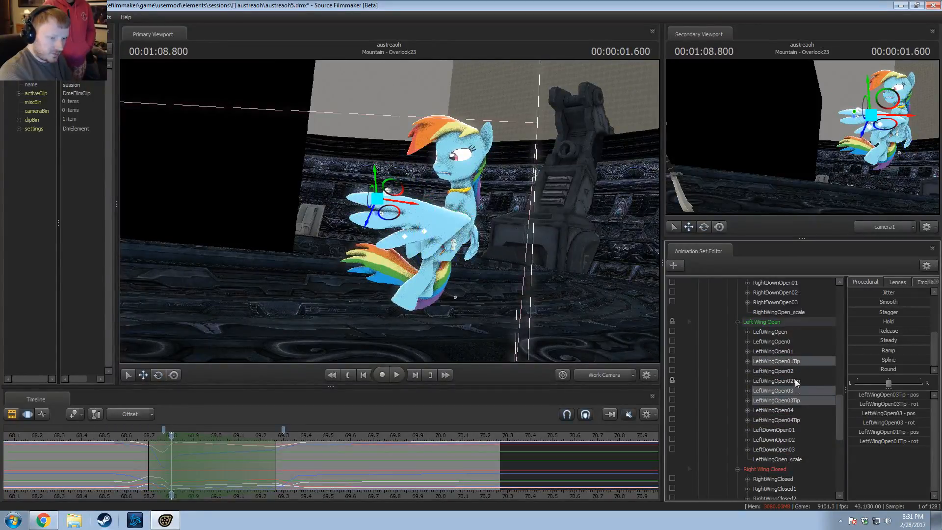
pyautogui.keyDown('ctrl'); pyautogui.click(795, 381); pyautogui.keyUp('ctrl')
pyautogui.keyDown('ctrl'); pyautogui.click(795, 390); pyautogui.keyUp('ctrl')
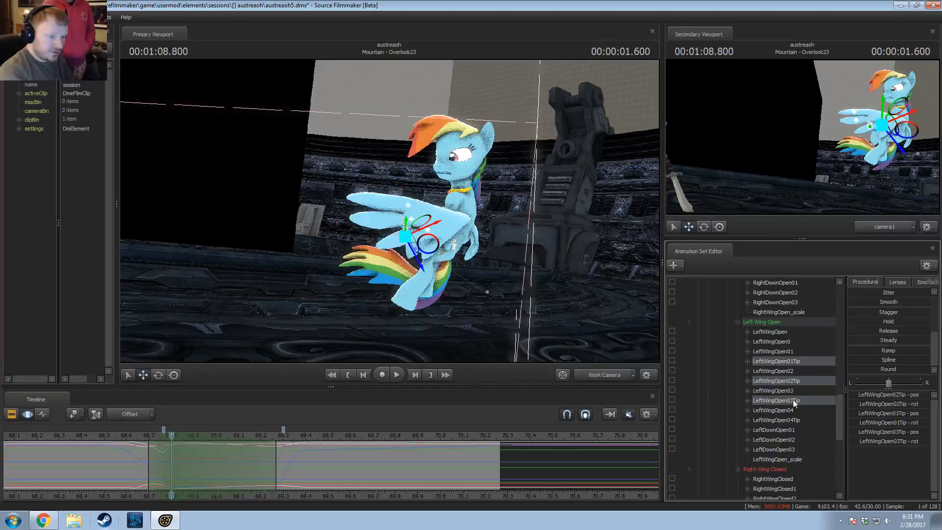
pyautogui.keyDown('ctrl'); pyautogui.click(793, 418); pyautogui.keyUp('ctrl')
pyautogui.moveTo(516, 289); pyautogui.dragTo(516, 283)
pyautogui.press('w')
pyautogui.press('e')
pyautogui.moveTo(407, 213); pyautogui.dragTo(390, 212)
pyautogui.press('w')
pyautogui.press('d')
pyautogui.moveTo(364, 264); pyautogui.dragTo(371, 278)
pyautogui.hotkey('ctrl', 'z')
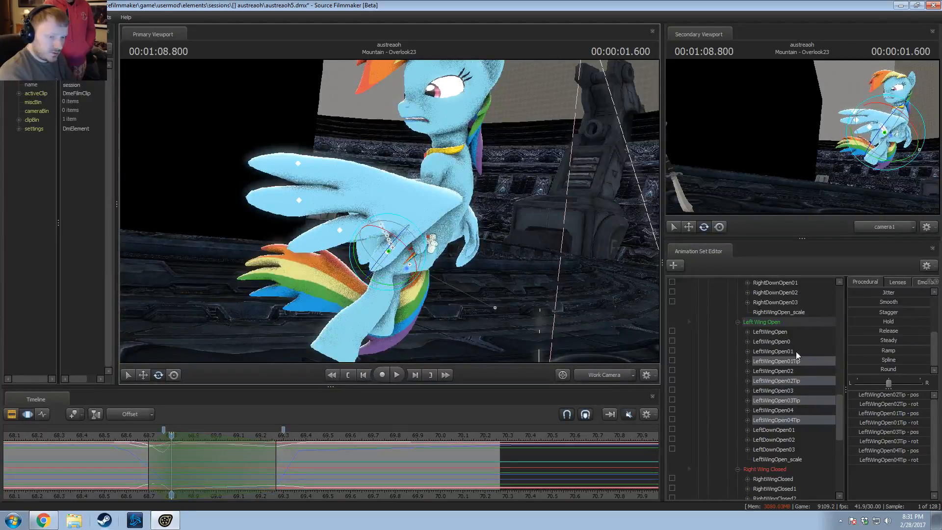
# Step: Rotate bones LeftWingOpen01 through LeftWingOpen04Tip at 1:08.8 to curl the feathers down, and fine-tune the rotation of LeftWingOpen02
pyautogui.moveTo(796, 351); pyautogui.dragTo(787, 419)
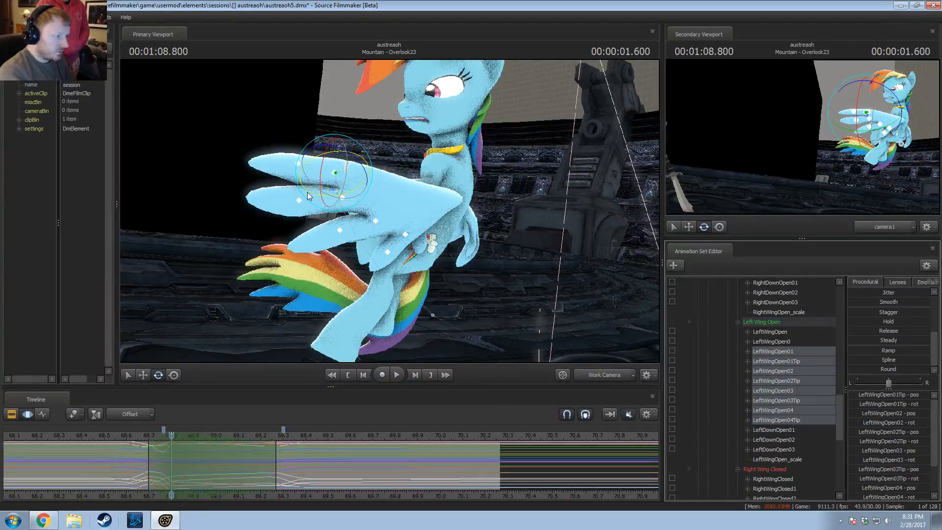
pyautogui.moveTo(314, 203); pyautogui.dragTo(400, 242)
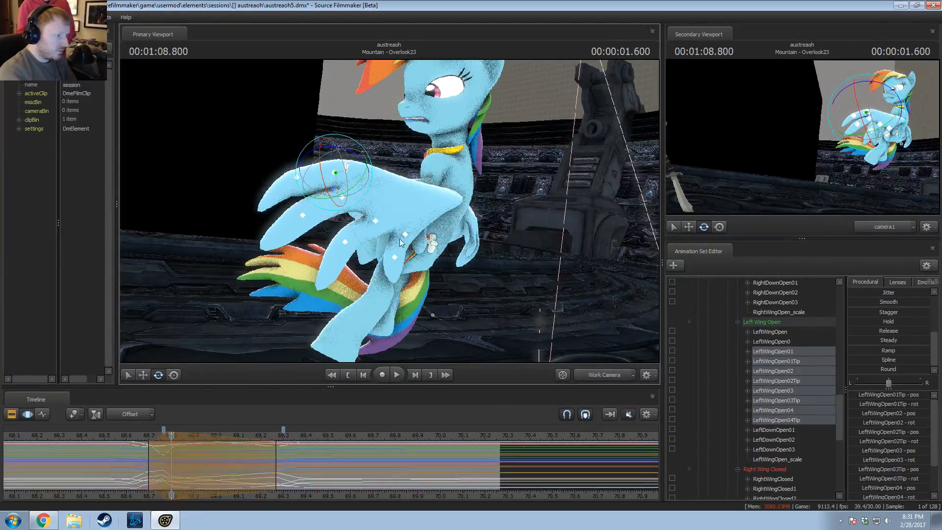
pyautogui.click(342, 197)
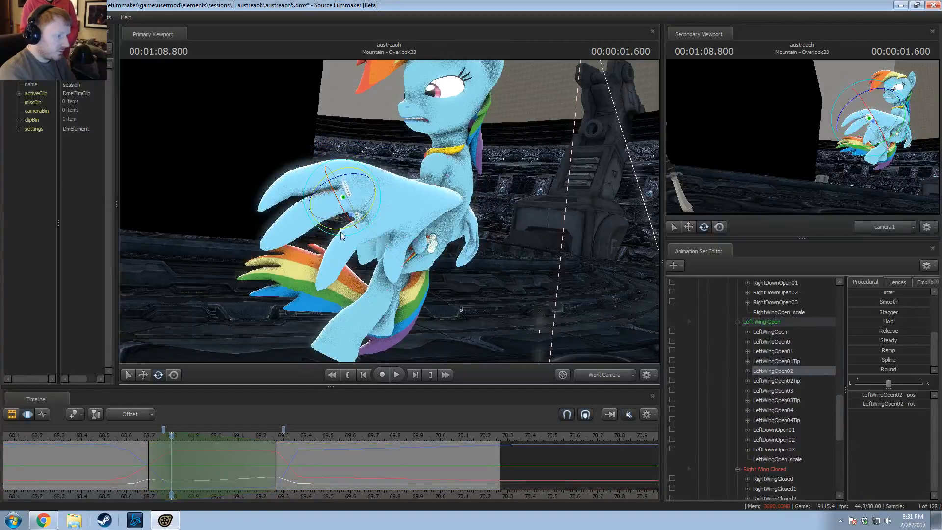
pyautogui.moveTo(341, 232); pyautogui.dragTo(361, 219)
pyautogui.press('w')
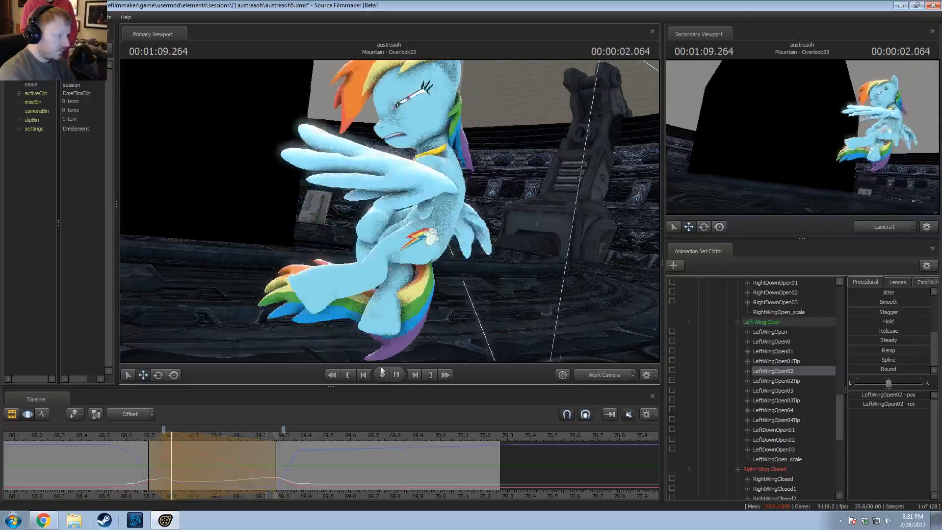
# Step: Replay the shot through camera1 up to about 1:10.2 to check the left wing motion
pyautogui.press('space')
pyautogui.click(598, 375)
pyautogui.scroll(-5, 158, 436)
pyautogui.press('space')
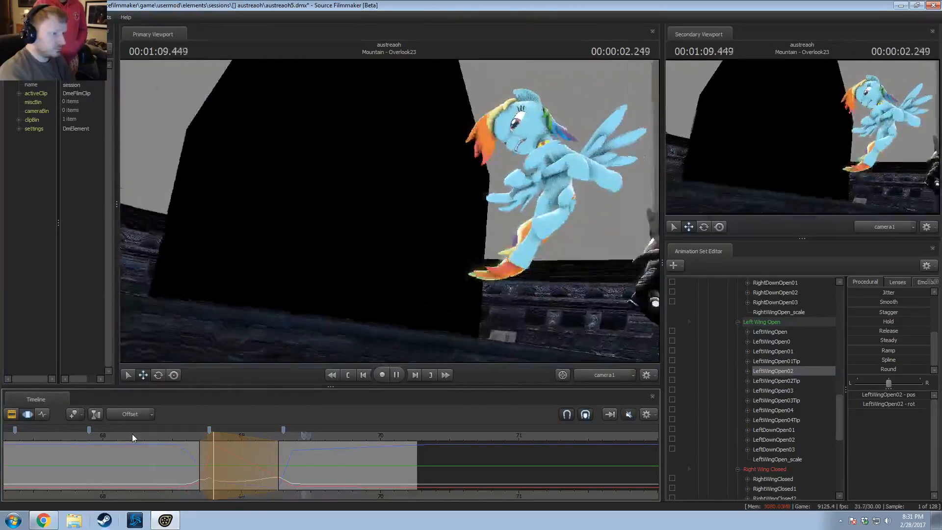
pyautogui.press('space')
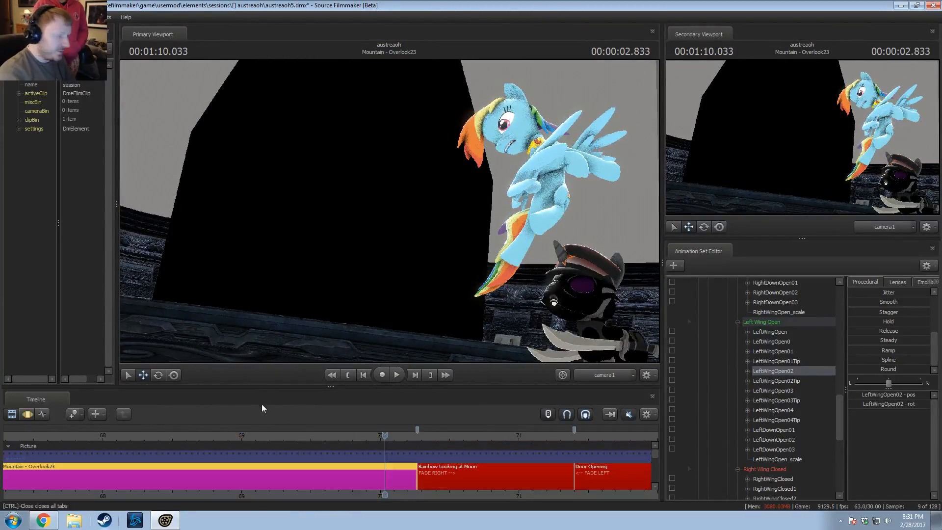
pyautogui.moveTo(175, 438); pyautogui.dragTo(141, 449)
pyautogui.press('space')
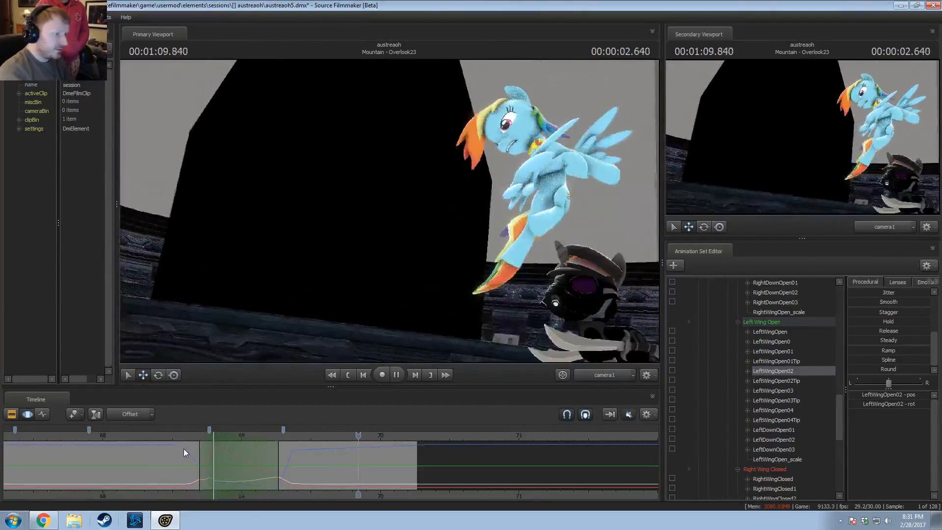
pyautogui.click(175, 431)
pyautogui.press('space')
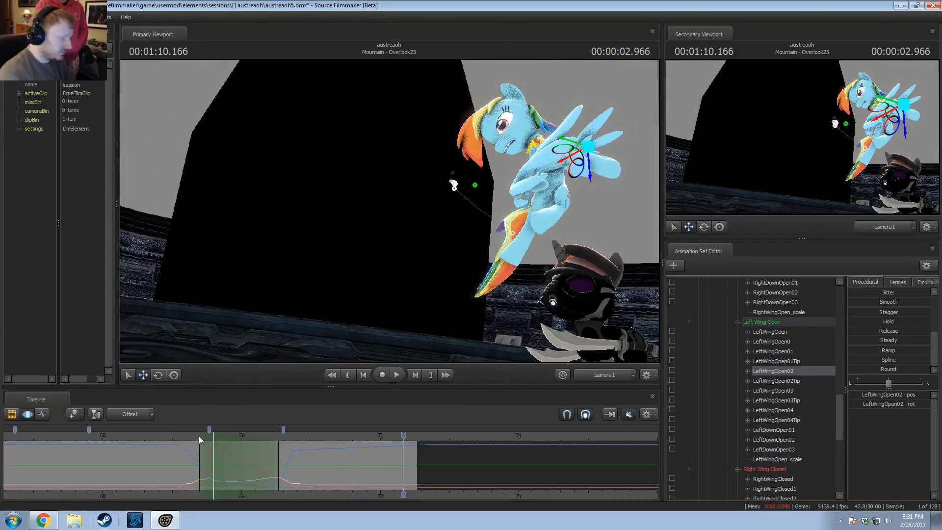
pyautogui.click(141, 441)
pyautogui.press('space')
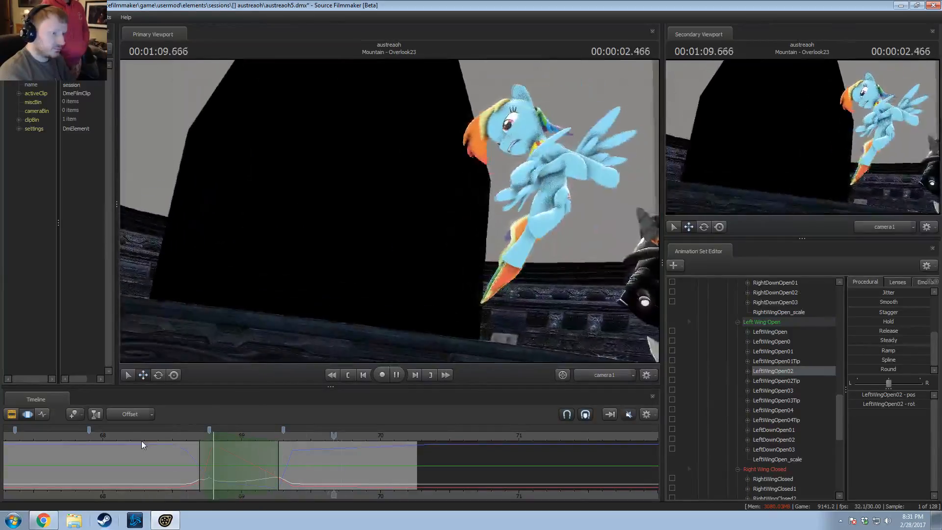
pyautogui.click(156, 431)
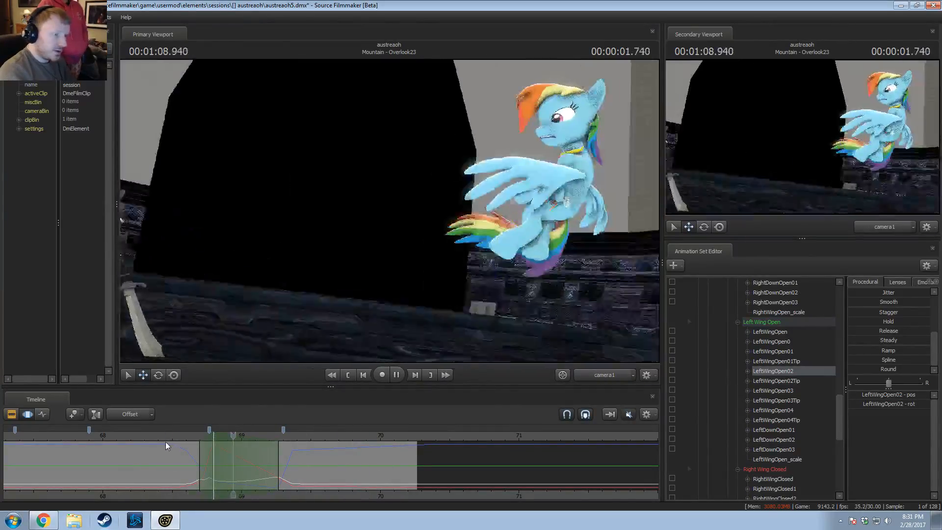
pyautogui.press('space')
# Step: Set the time selection to about 1:09.2 to 1:09.4, rotate the LeftForearm bone at 1:09.3, and scrub through the motion
pyautogui.moveTo(165, 476); pyautogui.dragTo(279, 471)
pyautogui.click(288, 474)
pyautogui.scroll(4, 288, 474)
pyautogui.click(238, 436)
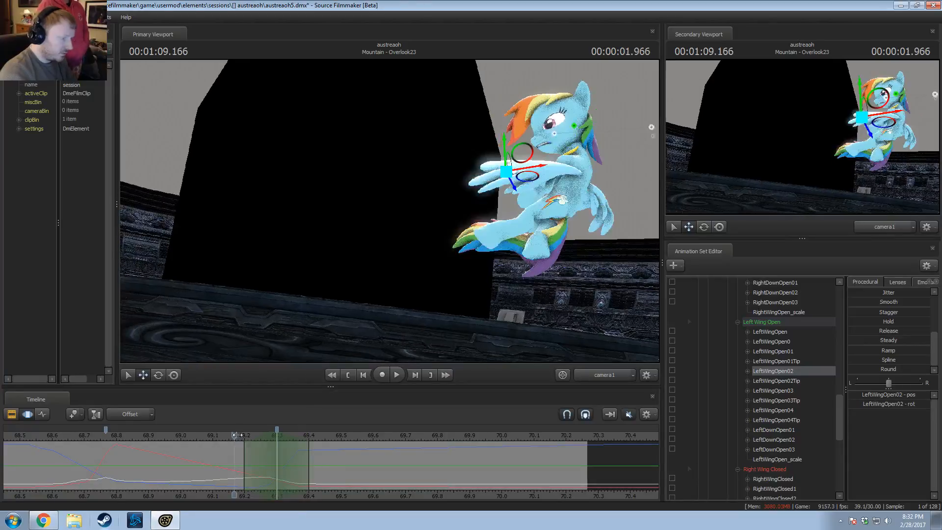
pyautogui.moveTo(266, 438); pyautogui.dragTo(277, 437)
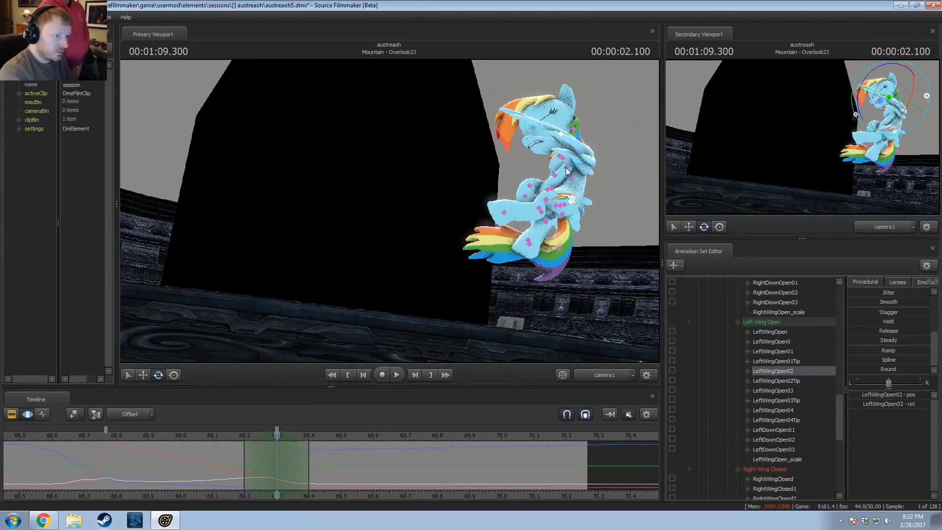
pyautogui.click(572, 169)
pyautogui.moveTo(596, 170); pyautogui.dragTo(601, 181)
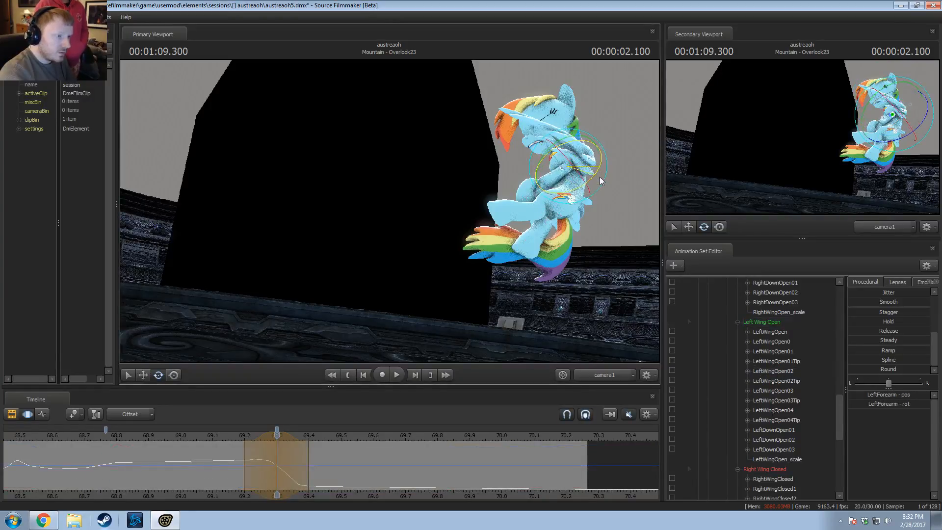
pyautogui.moveTo(234, 446); pyautogui.dragTo(277, 447)
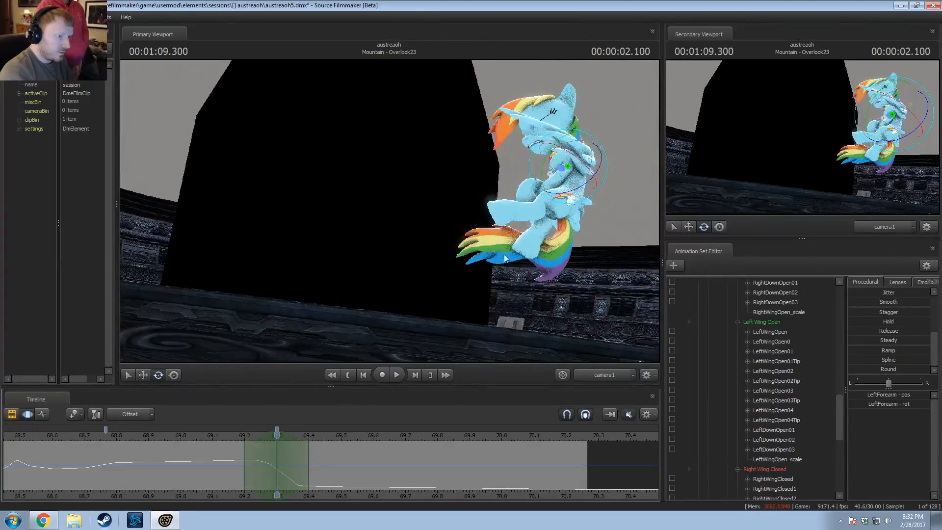
# Step: Rotate the left foreleg's shoulder at 1:09.3 and narrow the time selection to about 1:09.23 to 1:09.37
pyautogui.click(561, 157)
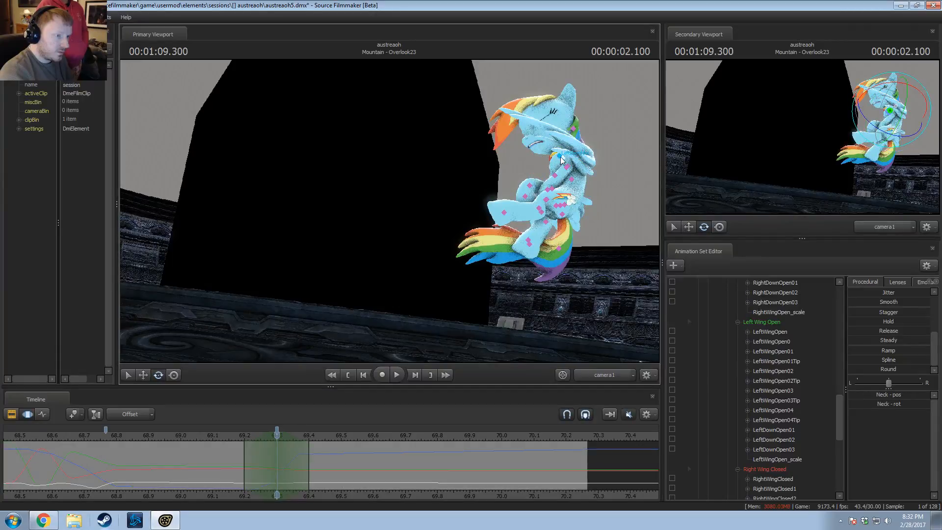
pyautogui.moveTo(535, 173); pyautogui.dragTo(594, 155)
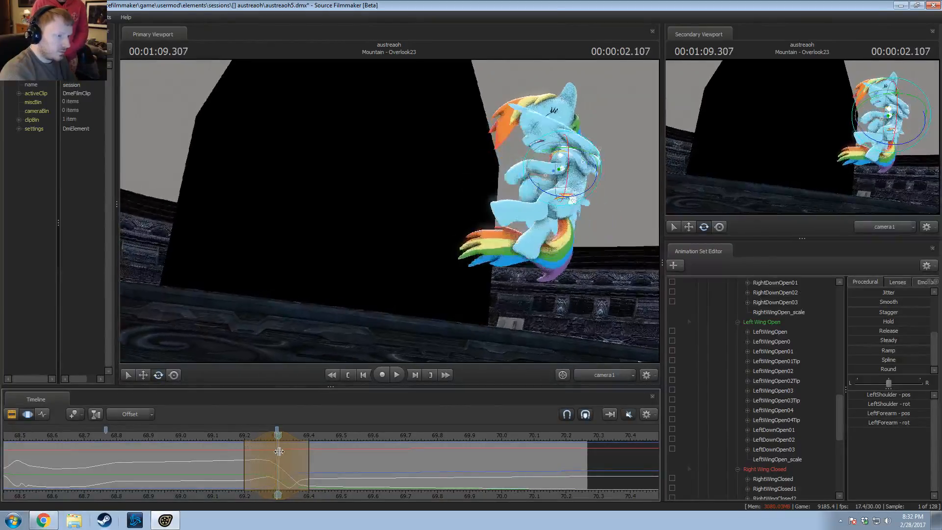
pyautogui.moveTo(247, 459); pyautogui.dragTo(298, 455)
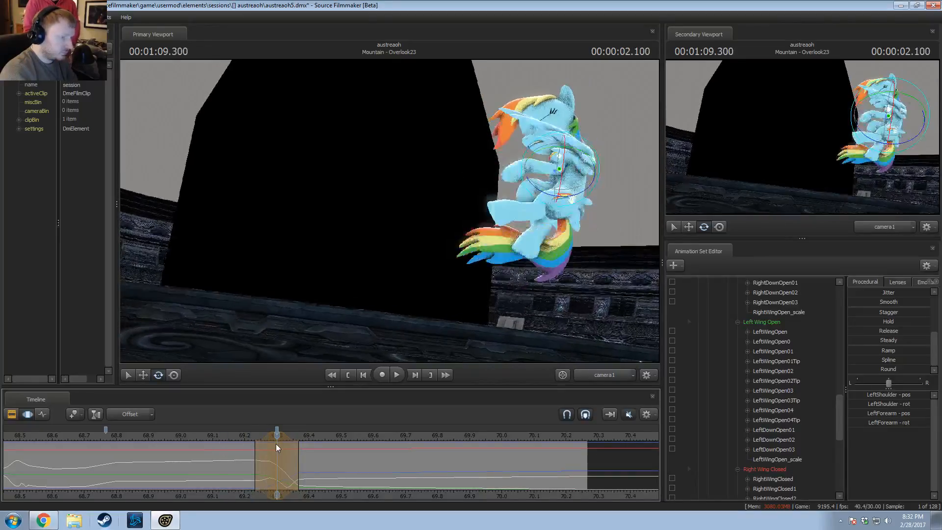
# Step: Rotate the LeftForearm bone at 1:09.333 within a time selection of about 1:09.27 to 1:09.37
pyautogui.click(567, 167)
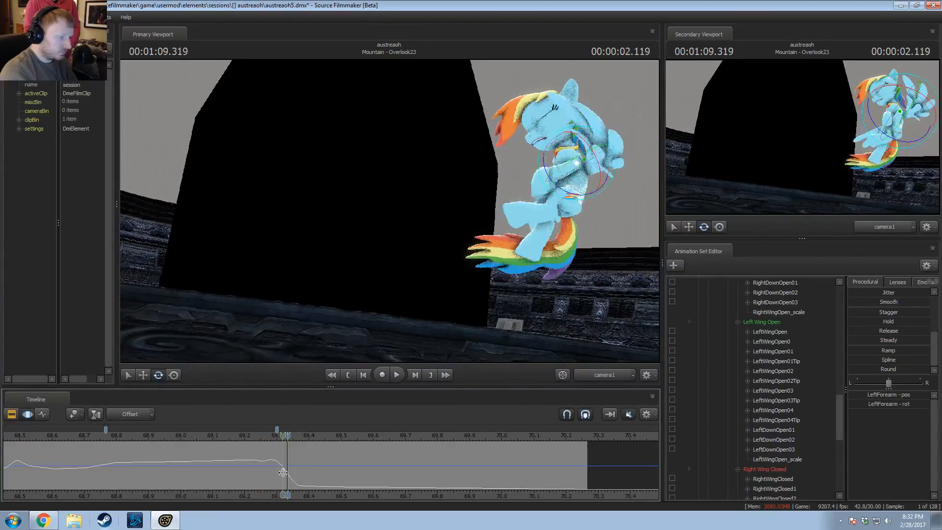
pyautogui.click(283, 473)
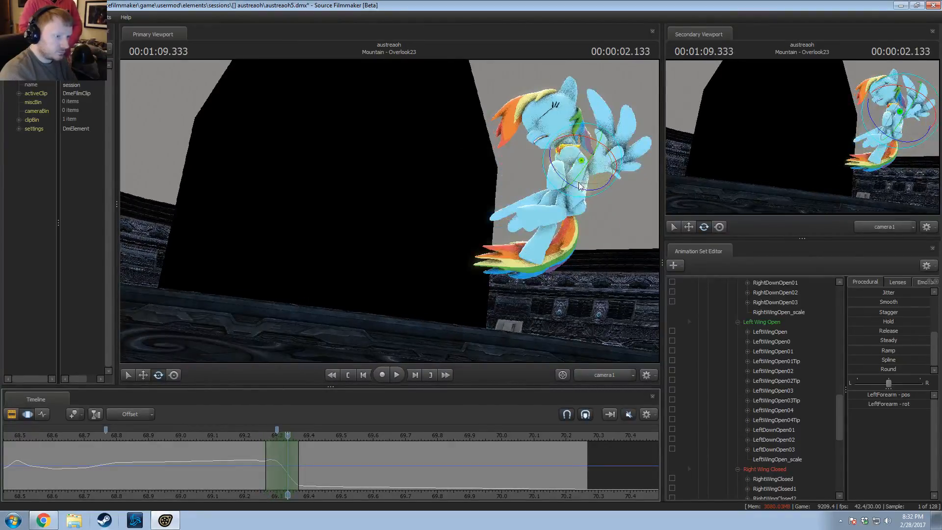
pyautogui.moveTo(575, 173); pyautogui.dragTo(580, 168)
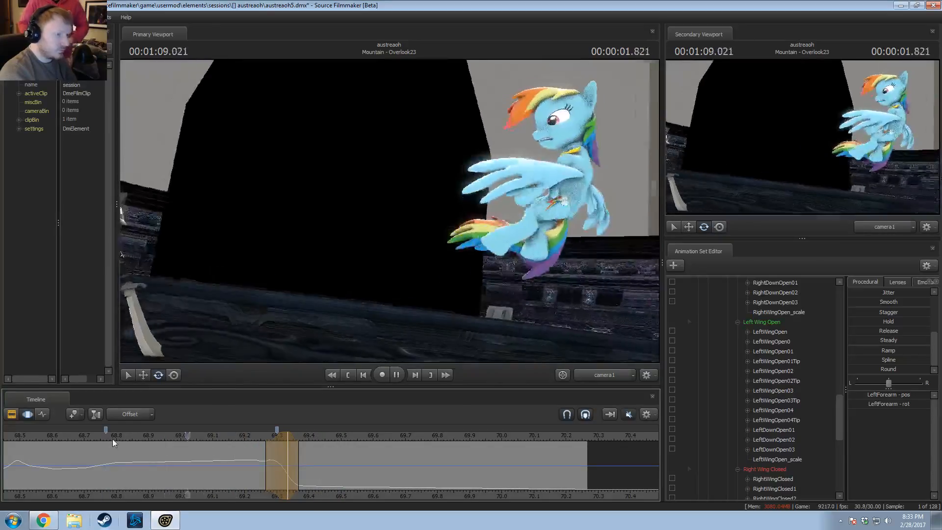
# Step: Replay the section from about 1:08.7 to 1:10.0 to check the adjusted left foreleg
pyautogui.press('space')
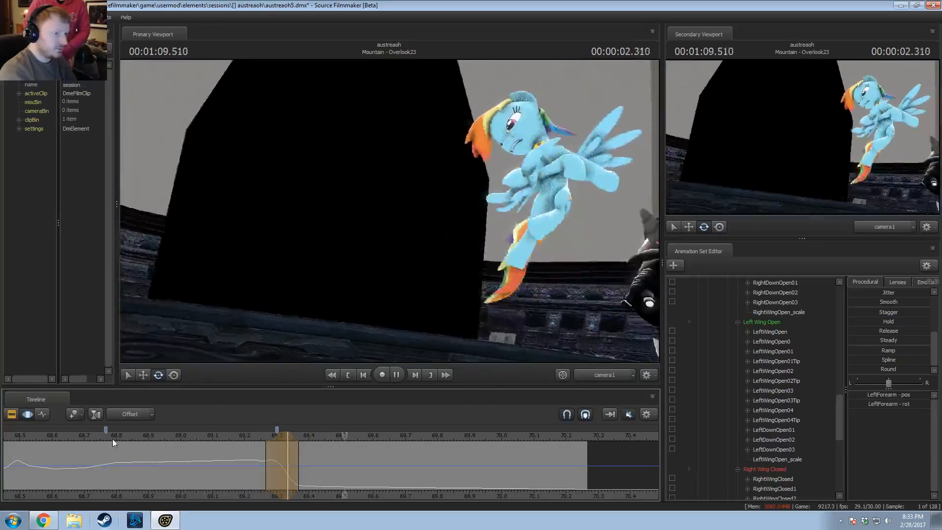
pyautogui.press('space')
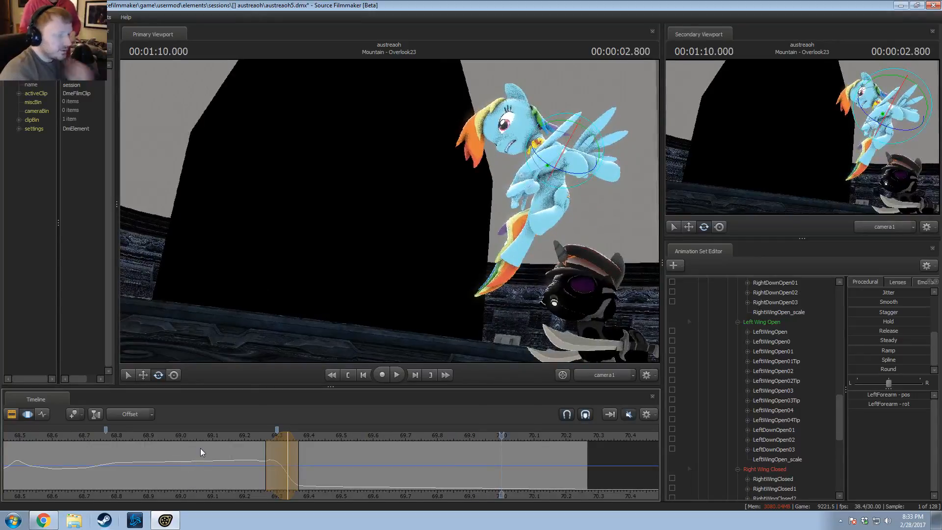
pyautogui.scroll(-4, 119, 452)
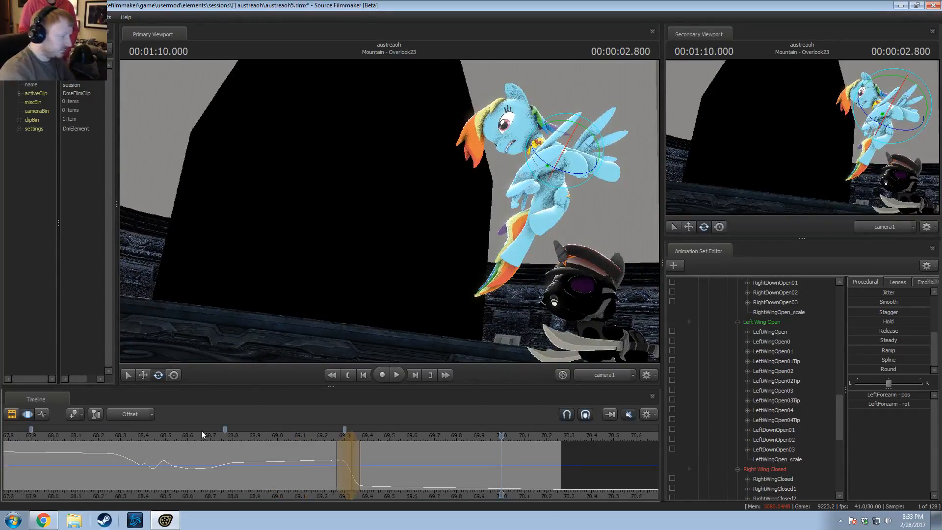
pyautogui.click(218, 434)
pyautogui.press('space')
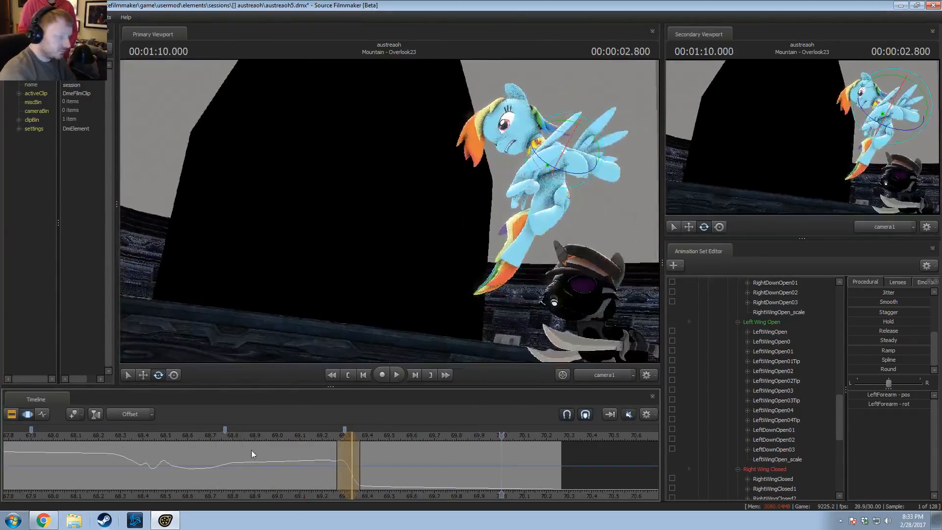
pyautogui.click(296, 452)
pyautogui.moveTo(295, 453); pyautogui.dragTo(367, 458)
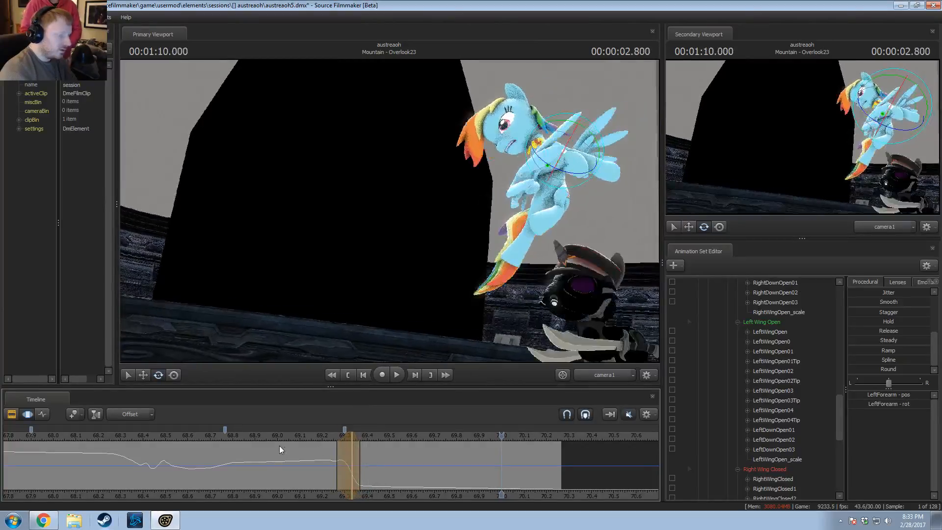
# Step: Go to about 1:08.7, collapse Rainbow Dash's controls, and make the BASE JUMP 2 animation set visible
pyautogui.click(208, 435)
pyautogui.scroll(15, 741, 348)
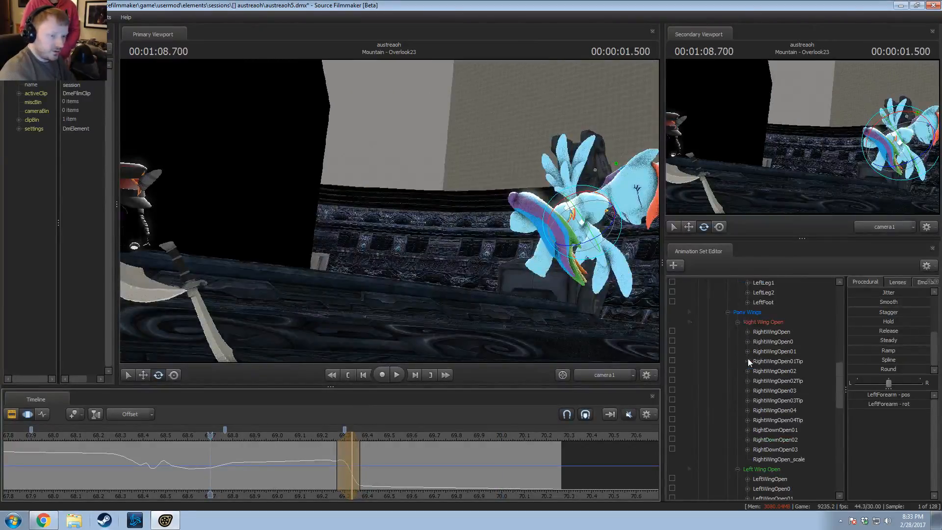
pyautogui.click(709, 333)
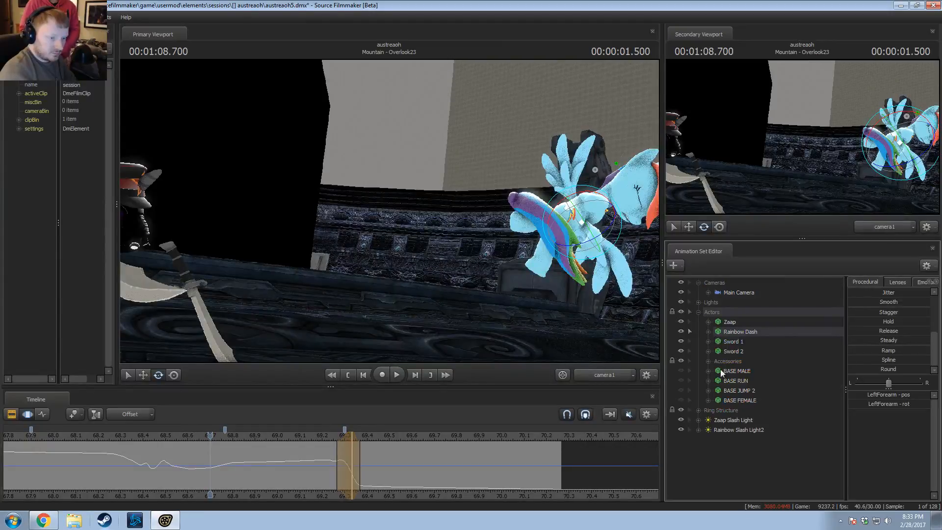
pyautogui.click(682, 391)
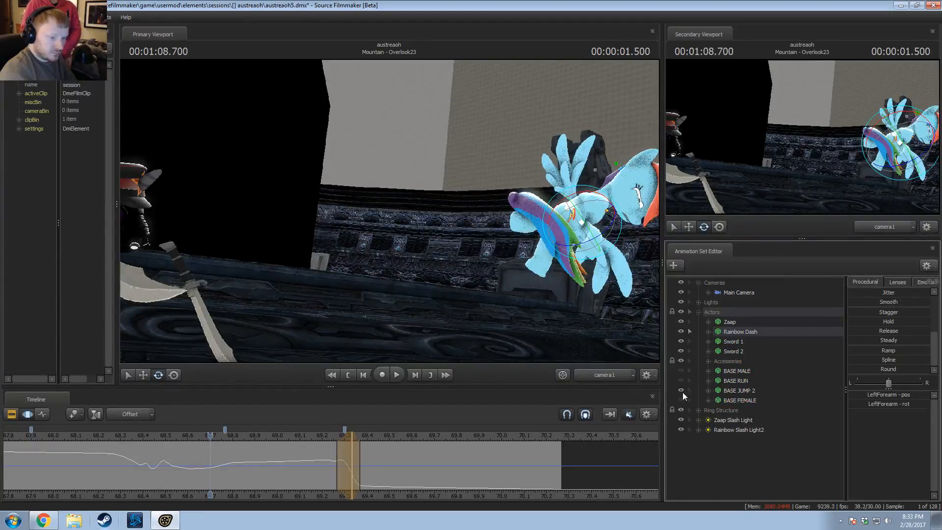
# Step: Look around from the Work Camera and play the shot to about 1:10.03 to view the BASE JUMP 2 model
pyautogui.click(602, 377)
pyautogui.moveTo(396, 204); pyautogui.dragTo(363, 202)
pyautogui.press('space')
pyautogui.press('space')
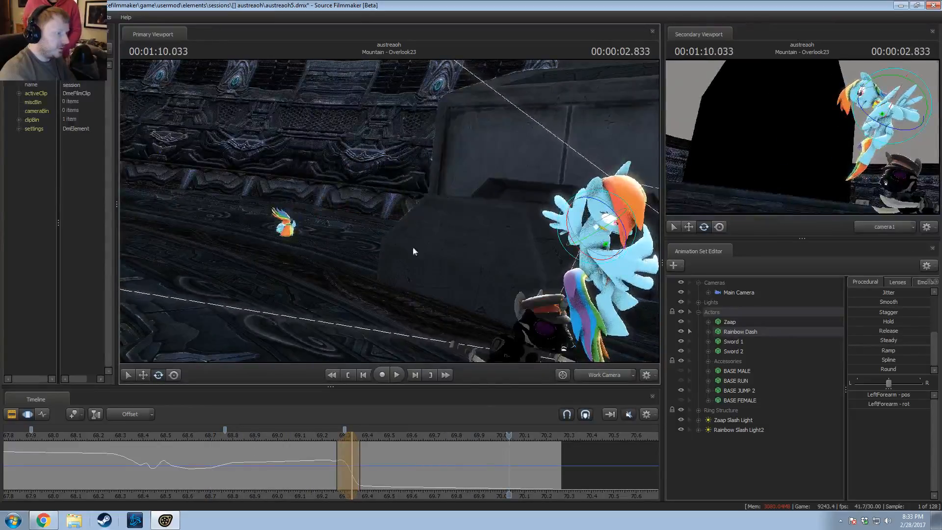
# Step: Advance to about 1:10.07, look around the scene, and switch the primary viewport back to camera1
pyautogui.moveTo(326, 436); pyautogui.dragTo(517, 406)
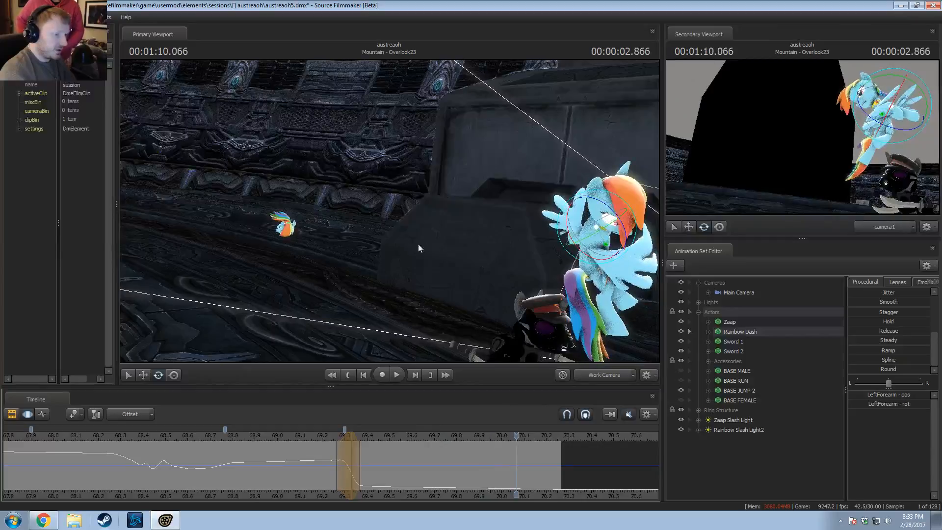
pyautogui.moveTo(418, 247); pyautogui.dragTo(390, 214)
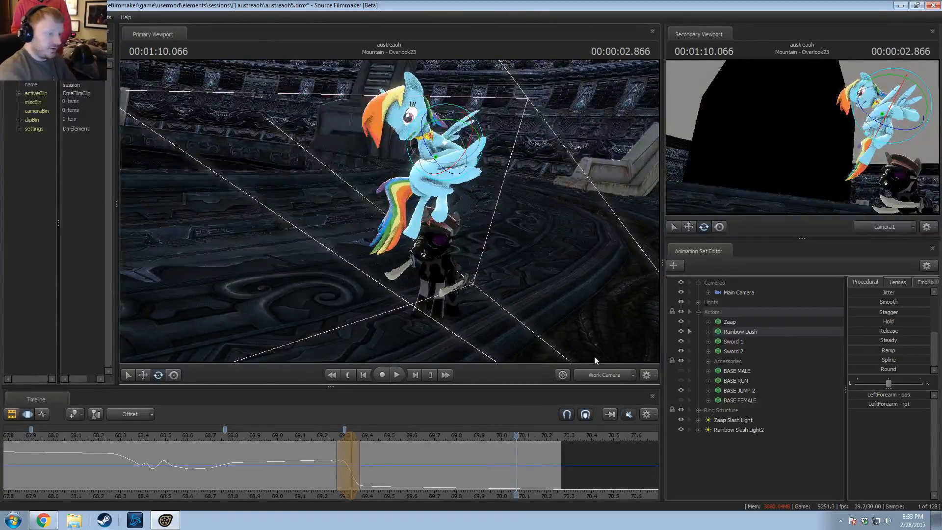
pyautogui.click(610, 374)
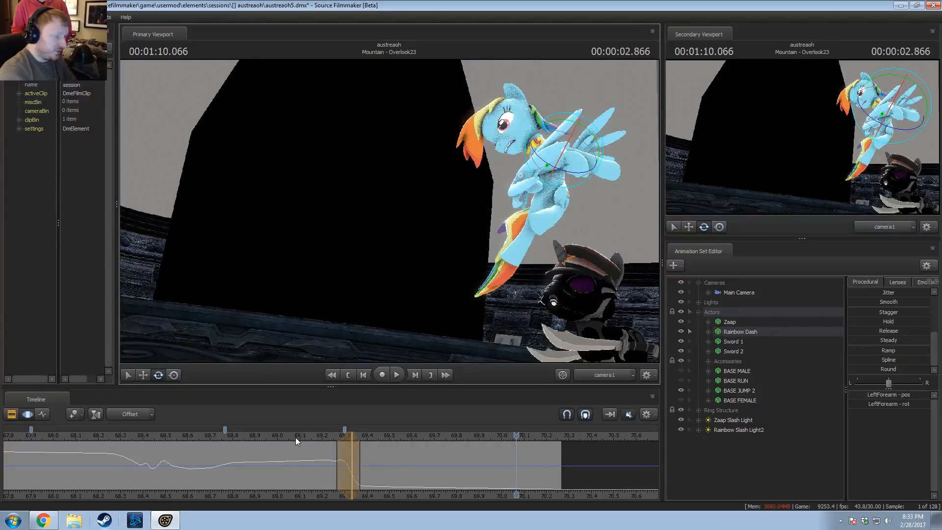
# Step: Replay the section between about 1:08.5 and 1:10.0 several times through camera1 to check the motion
pyautogui.click(240, 434)
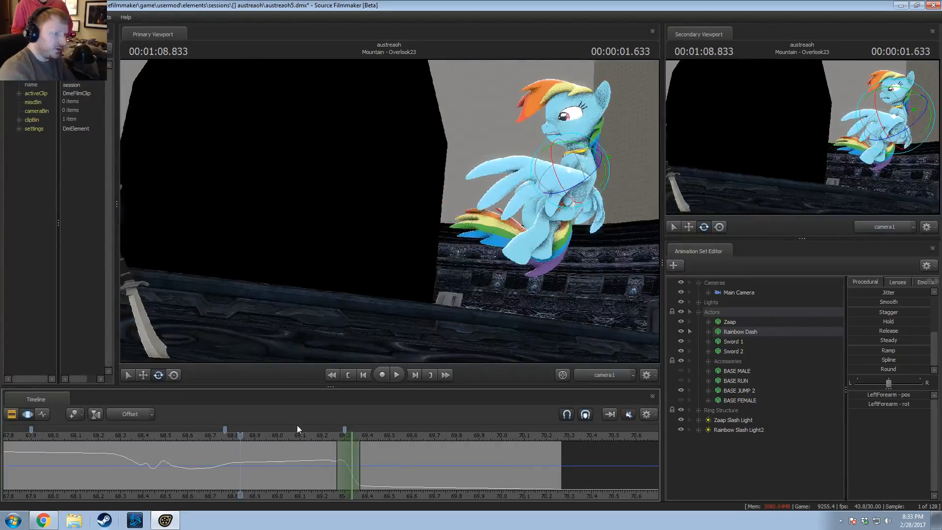
pyautogui.press('space')
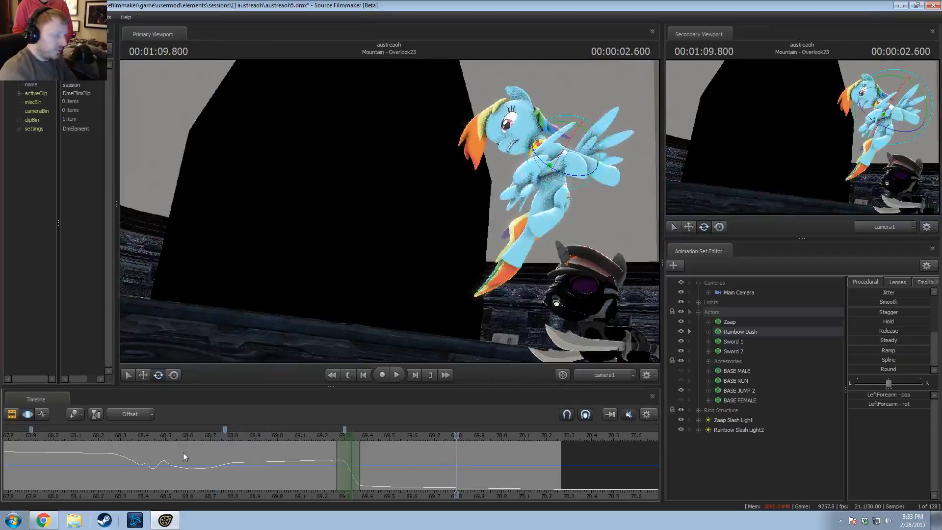
pyautogui.click(172, 435)
pyautogui.press('space')
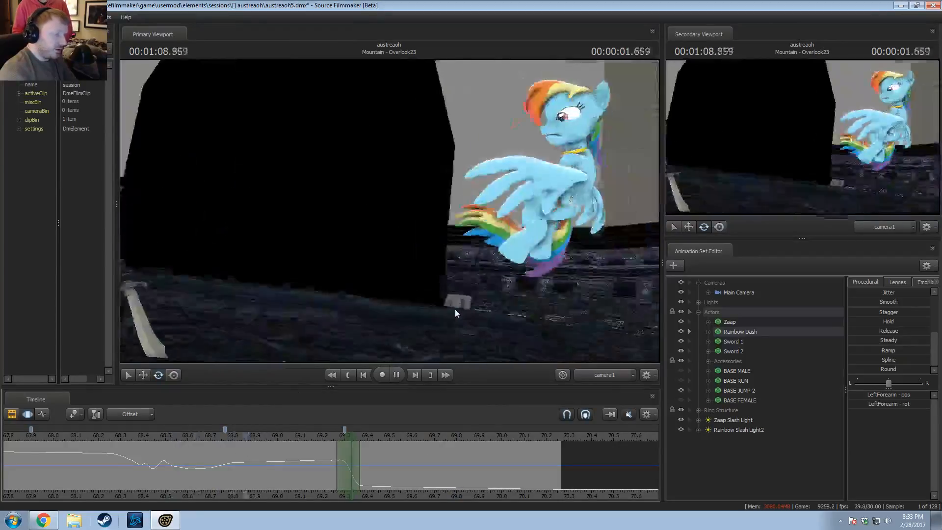
pyautogui.press('space')
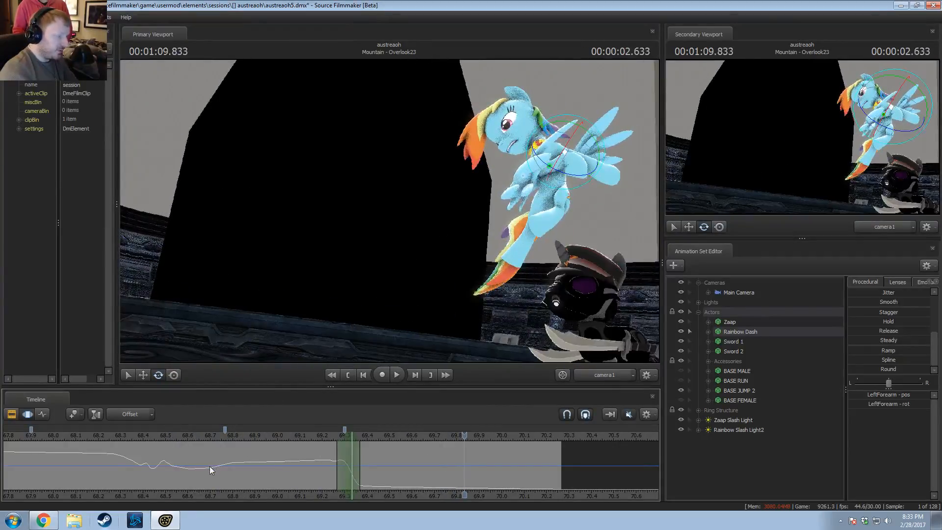
pyautogui.click(233, 435)
pyautogui.press('space')
pyautogui.press('space')
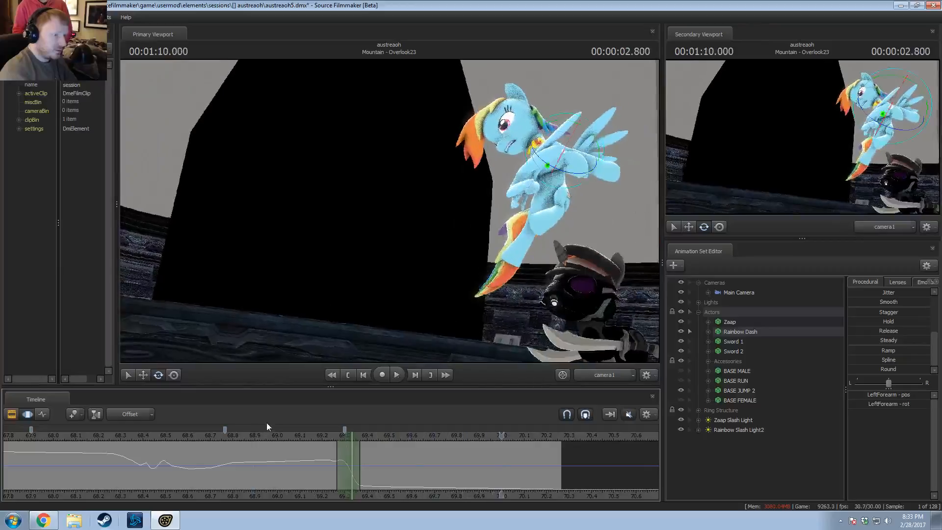
pyautogui.click(89, 445)
pyautogui.press('space')
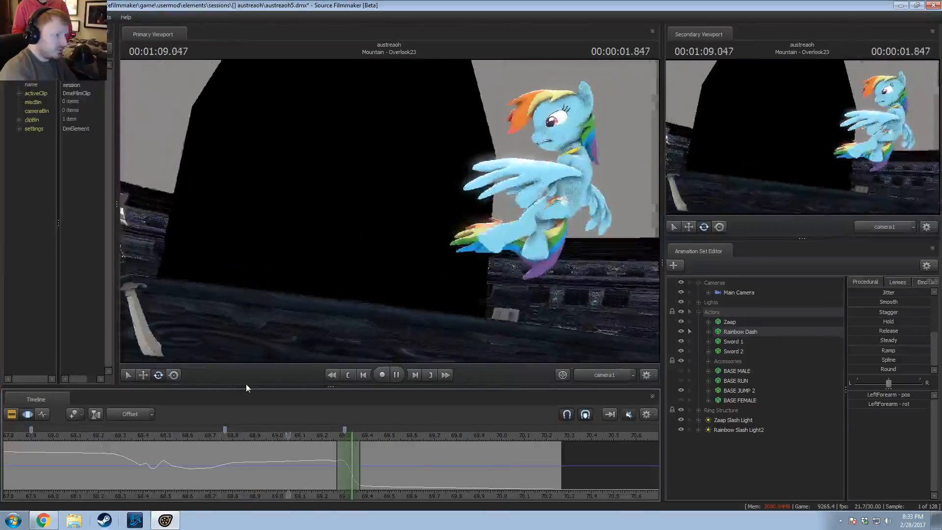
pyautogui.press('space')
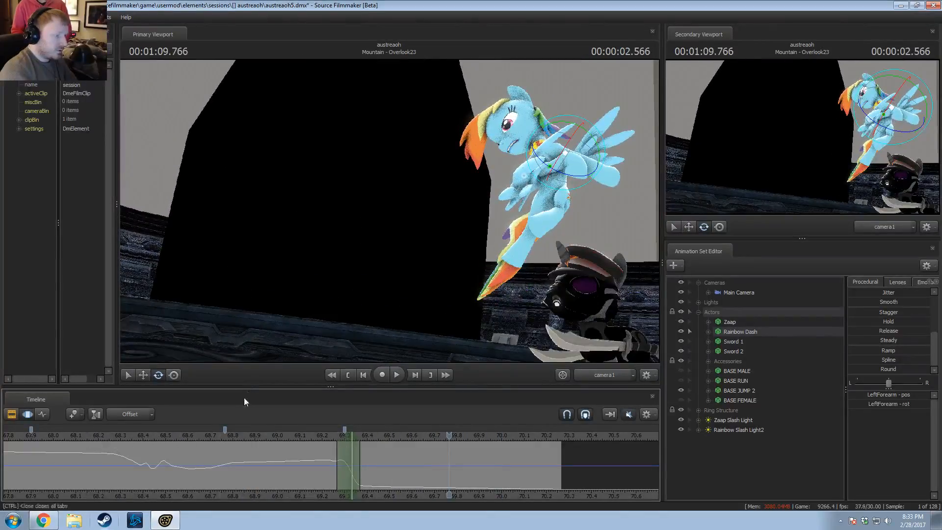
# Step: Select the Main Camera and nudge its view within a time selection of about 1:09.27 to 1:09.47 centred on 1:09.366
pyautogui.click(763, 283)
pyautogui.moveTo(228, 450); pyautogui.dragTo(360, 441)
pyautogui.click(360, 441)
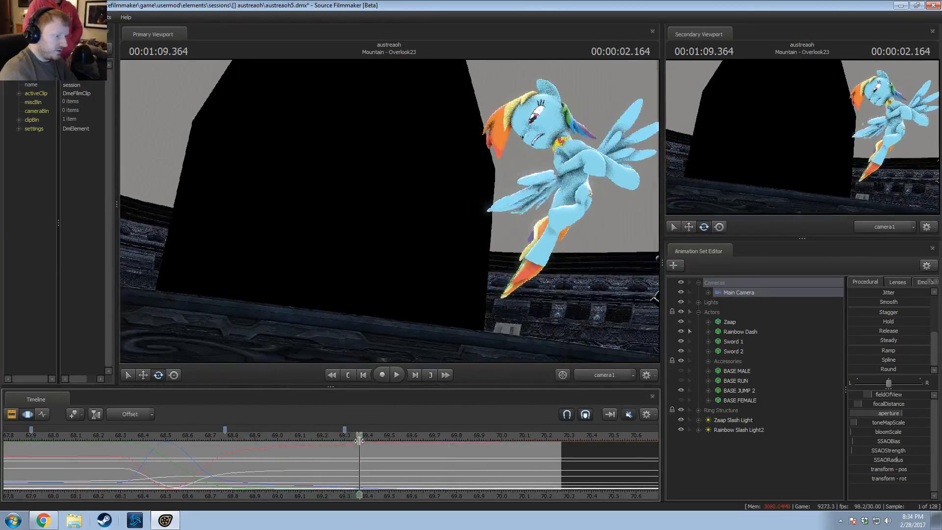
pyautogui.scroll(3, 360, 442)
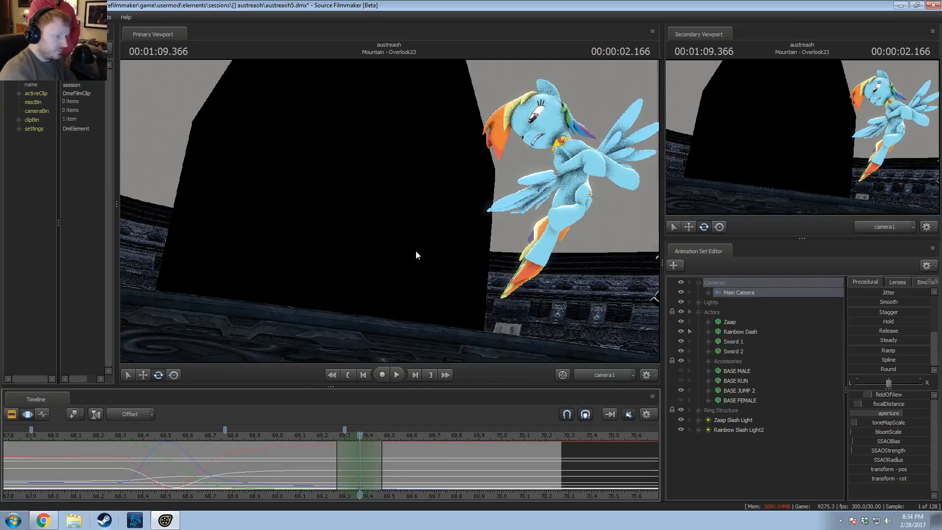
pyautogui.moveTo(416, 254); pyautogui.dragTo(433, 251)
# Step: Shift the camera nudge's time selection to centre on about 1:09.3 and replay the section around it
pyautogui.click(286, 436)
pyautogui.press('space')
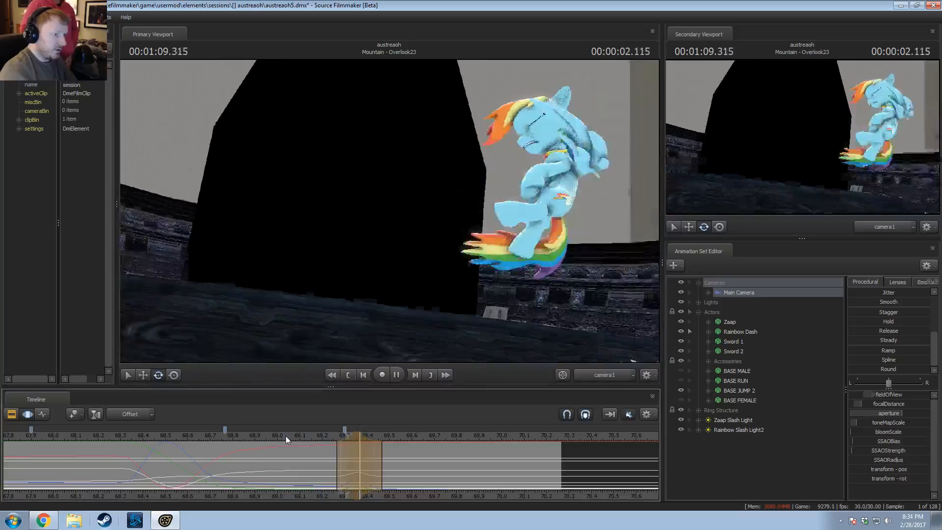
pyautogui.press('space')
pyautogui.moveTo(344, 435); pyautogui.dragTo(329, 435)
pyautogui.press('space')
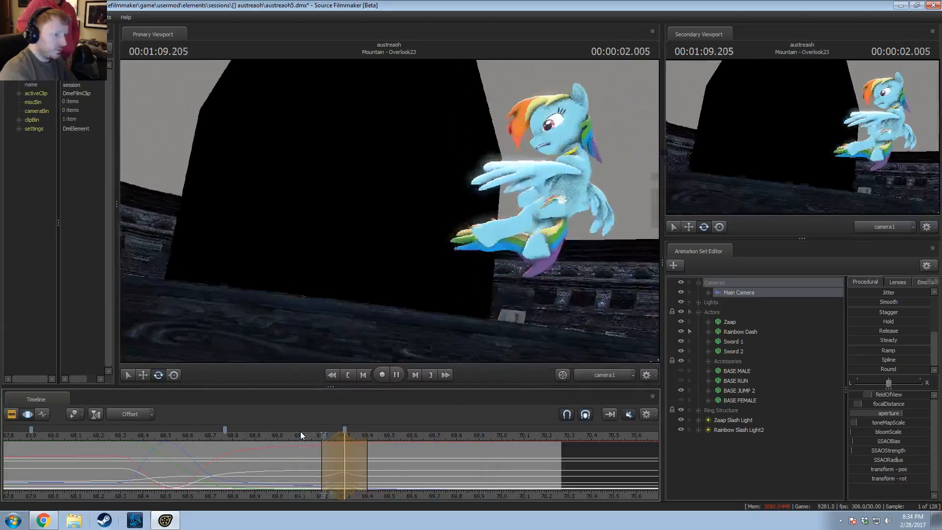
pyautogui.click(143, 436)
pyautogui.press('space')
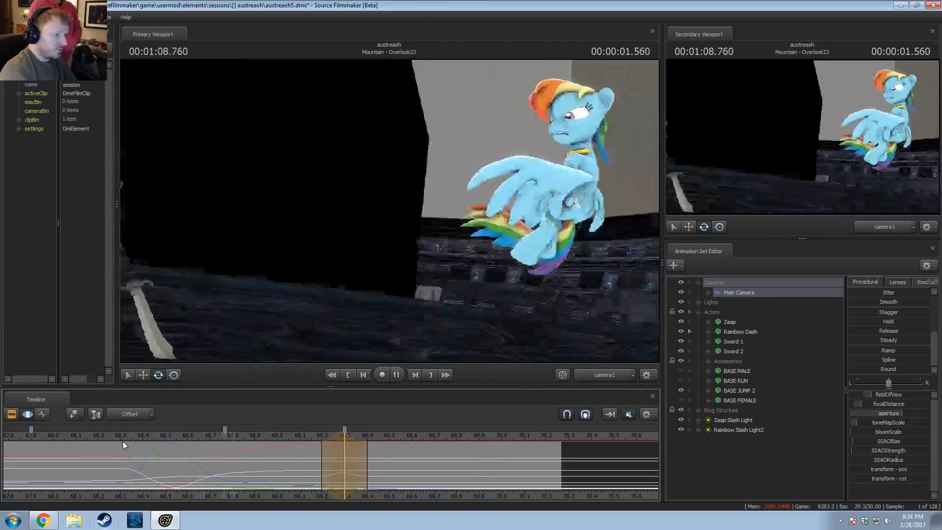
pyautogui.press('space')
# Step: Narrow the camera nudge's time selection to about 1:09.23 to 1:09.37 and replay it from about 1:09.15
pyautogui.scroll(-1, 349, 443)
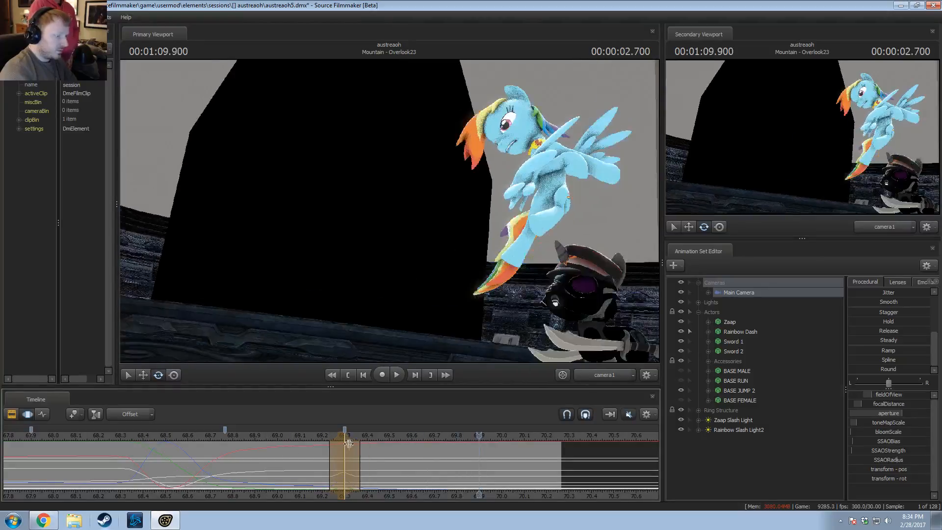
pyautogui.click(311, 440)
pyautogui.press('space')
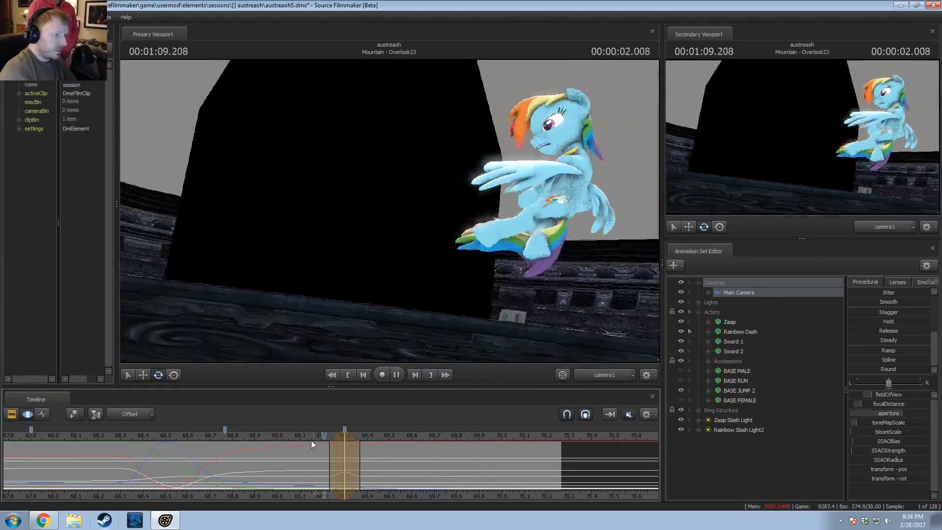
pyautogui.press('space')
# Step: Try the camera nudge centred on about 1:09.27 and replay the section twice
pyautogui.moveTo(345, 438); pyautogui.dragTo(338, 438)
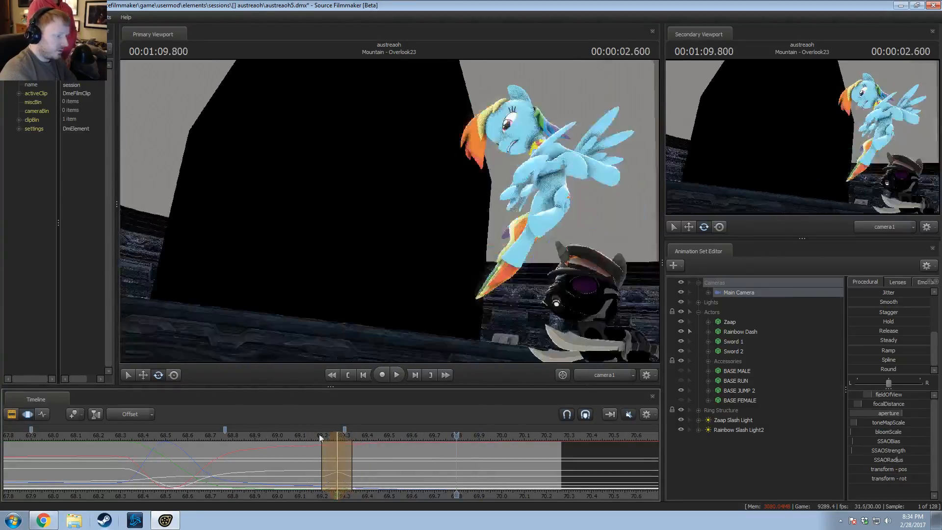
pyautogui.click(302, 436)
pyautogui.press('space')
pyautogui.press('space')
pyautogui.click(293, 436)
pyautogui.press('space')
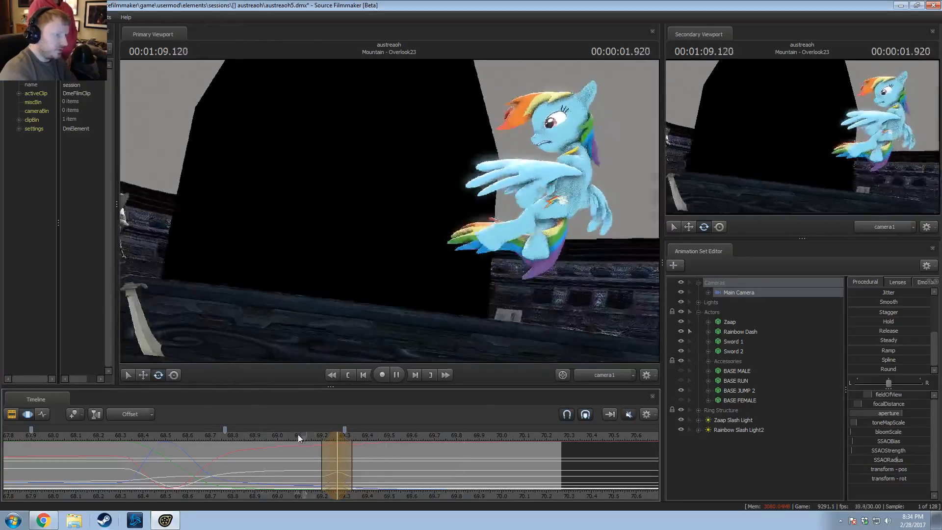
pyautogui.press('space')
# Step: Try the camera nudge centred on about 1:09.23 and replay from about 1:09.1
pyautogui.moveTo(337, 437); pyautogui.dragTo(330, 437)
pyautogui.click(301, 437)
pyautogui.press('space')
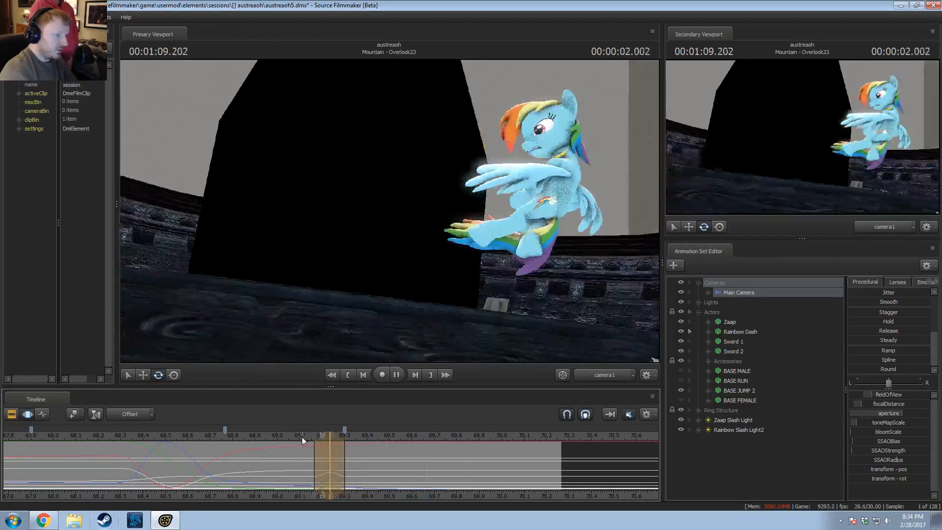
pyautogui.press('space')
# Step: Move the camera nudge back to centre on about 1:09.3 and replay from about 1:09.13
pyautogui.press('space')
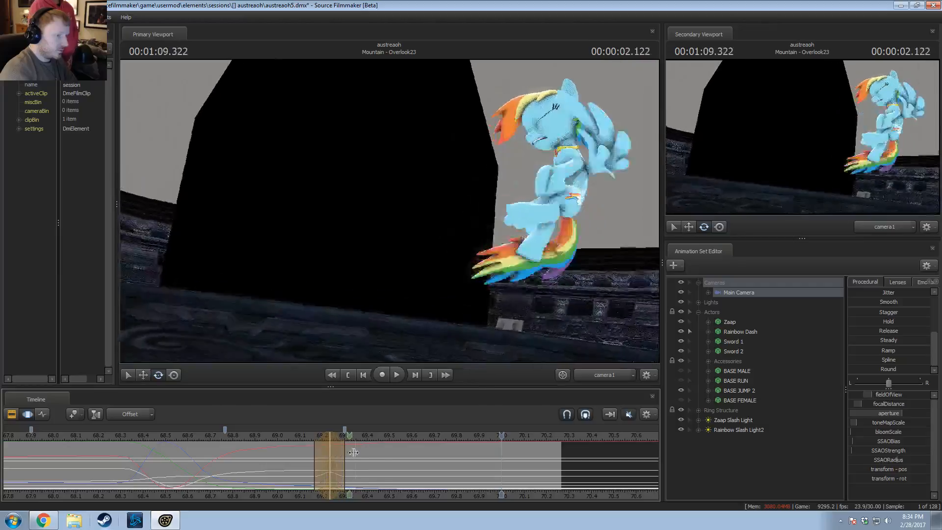
pyautogui.press('space')
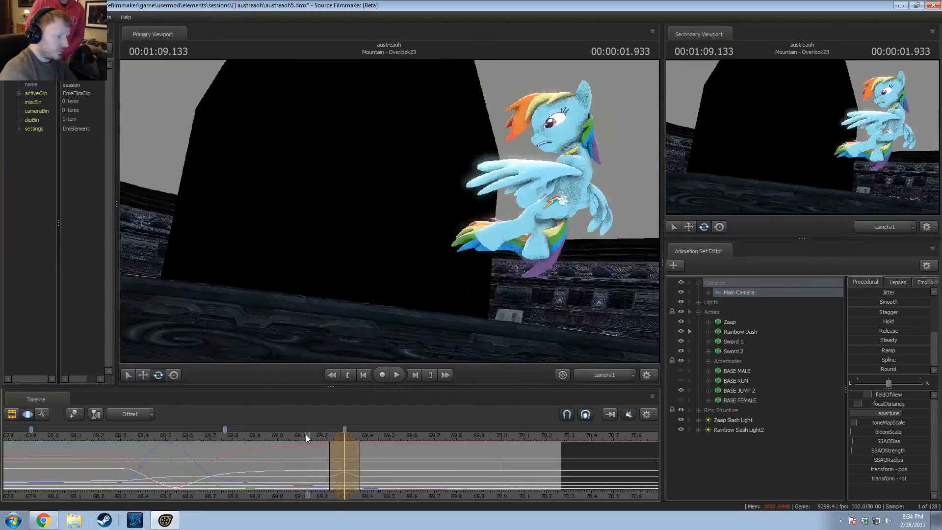
pyautogui.press('space')
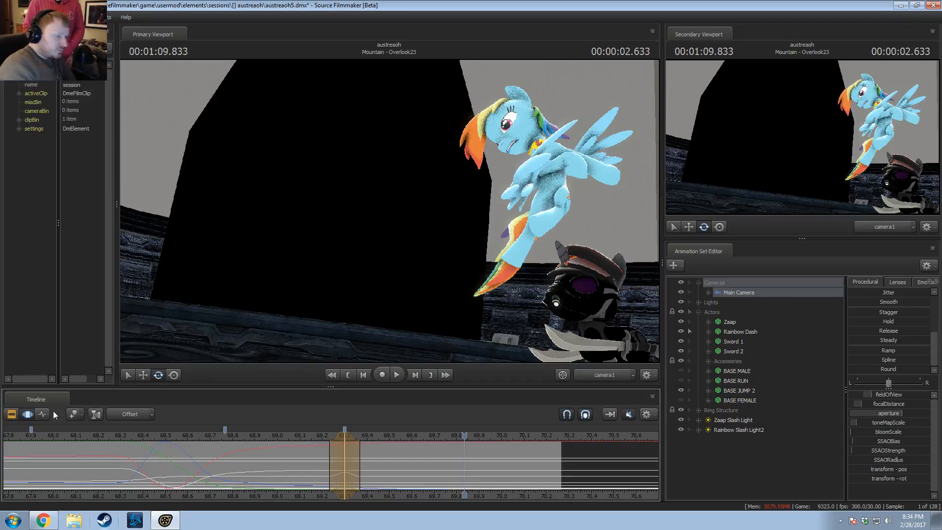
# Step: In the Clip Editor, split the brave shine - fate stay night.wav music clip at about 1:09.233
pyautogui.click(12, 414)
pyautogui.scroll(-3, 491, 475)
pyautogui.moveTo(655, 455); pyautogui.dragTo(657, 476)
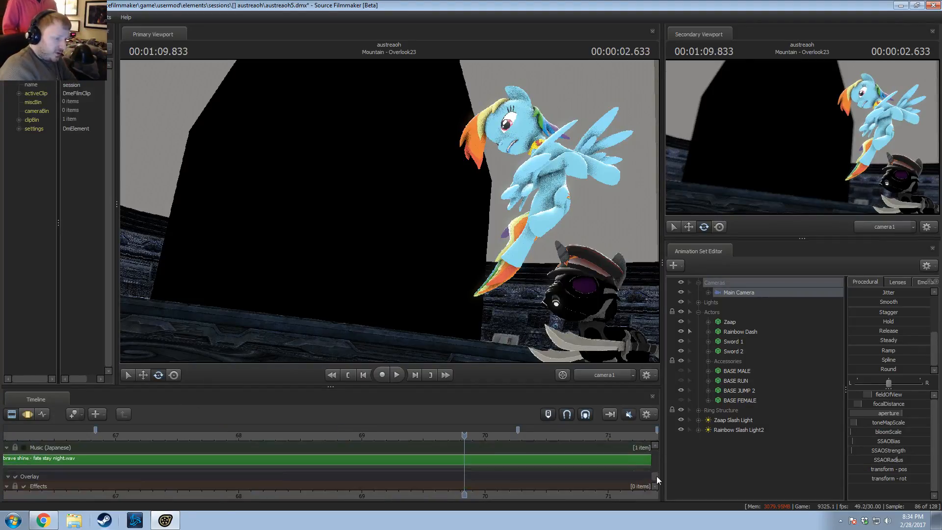
pyautogui.click(389, 452)
pyautogui.click(391, 438)
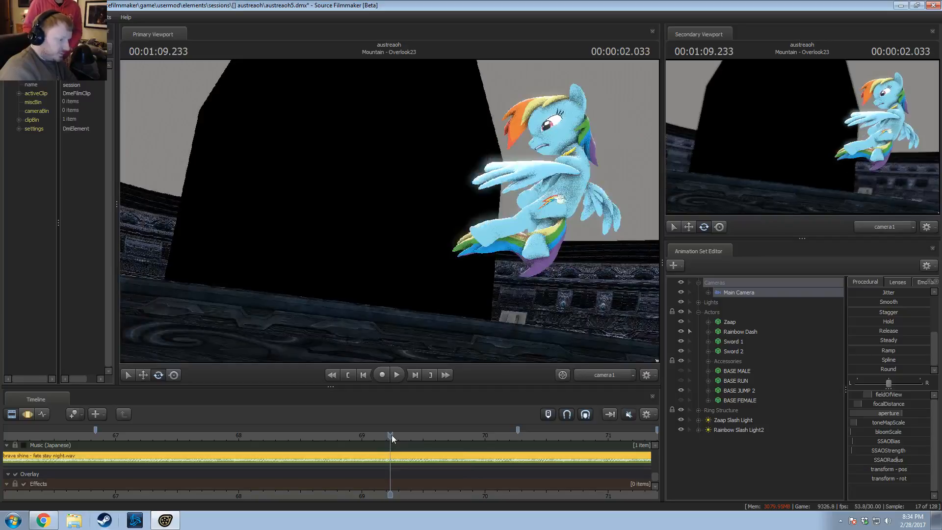
pyautogui.press('b')
pyautogui.moveTo(390, 436)
pyautogui.mouseDown()
pyautogui.moveTo(448, 436)
pyautogui.moveTo(407, 439)
pyautogui.mouseUp()
# Step: Open the volume setting of the music clip's second part, dismiss it without a change, and undo the split
pyautogui.click(409, 456)
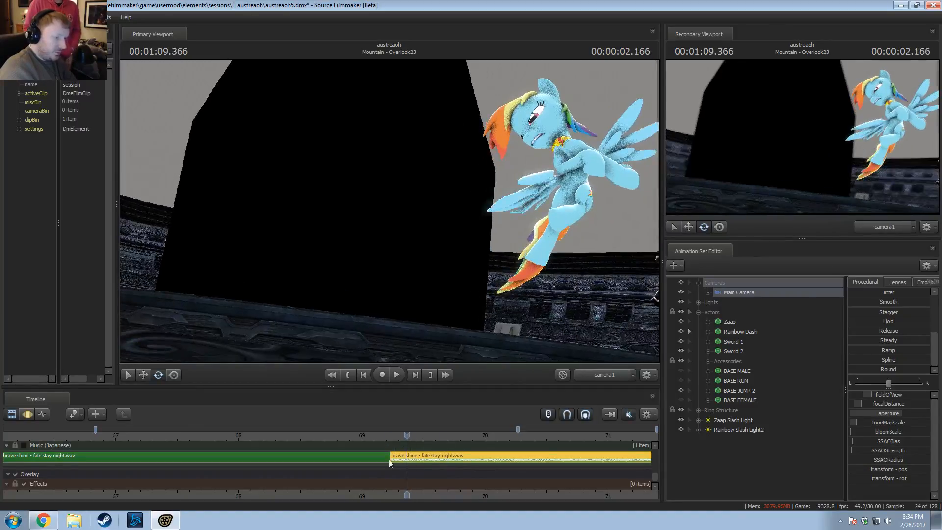
pyautogui.click(388, 459)
pyautogui.rightClick(412, 457)
pyautogui.click(451, 410)
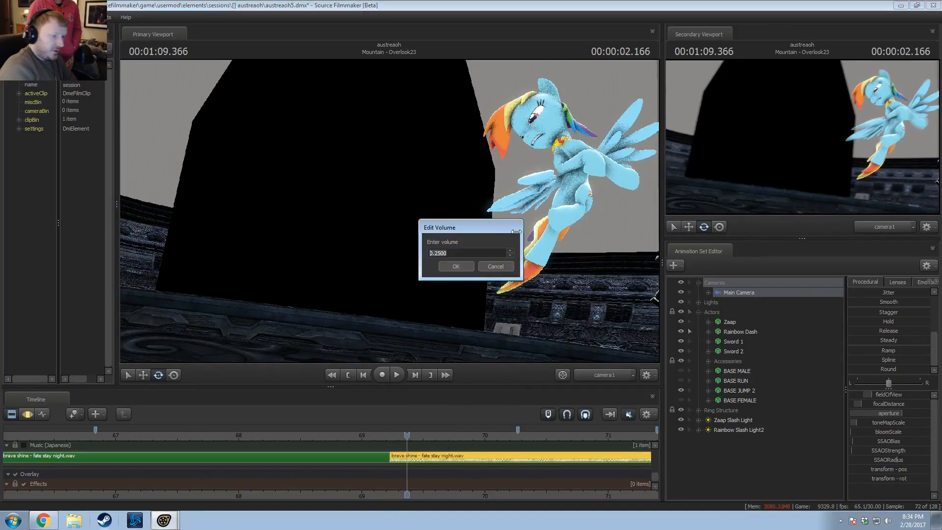
pyautogui.click(506, 269)
pyautogui.hotkey('ctrl', 'z')
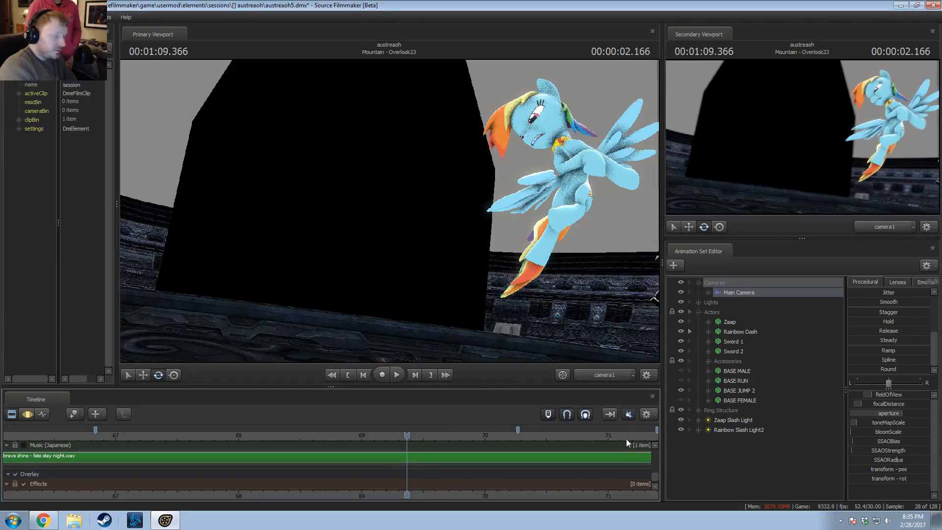
# Step: Bring the upper tracks of the Clip Editor back into view and return to the Motion Editor
pyautogui.moveTo(658, 475); pyautogui.dragTo(655, 443)
pyautogui.press('F3')
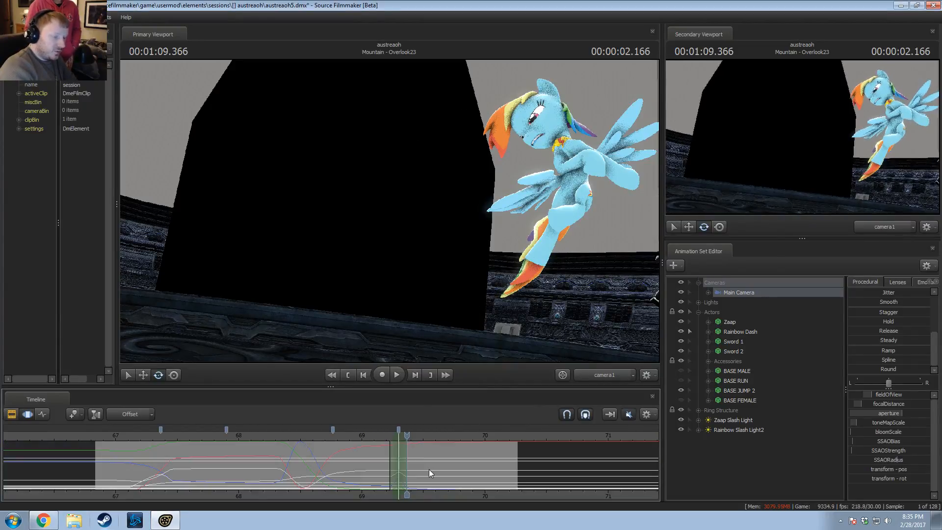
pyautogui.press('F2')
pyautogui.click(428, 469)
pyautogui.press('F3')
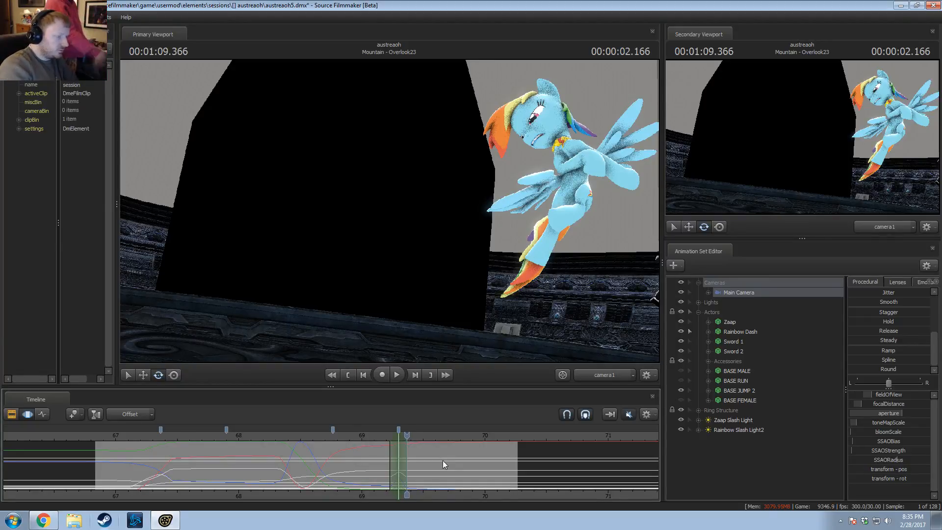
# Step: Replay the shot from about 1:08.7 and again from about 1:09.1 to check the timing of the camera nudge
pyautogui.scroll(5, 443, 460)
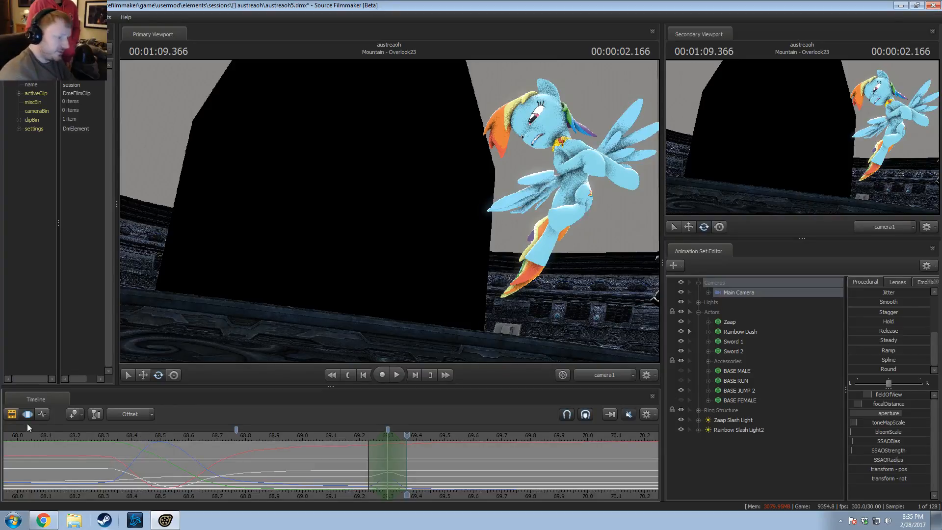
pyautogui.moveTo(205, 432)
pyautogui.mouseDown()
pyautogui.moveTo(296, 433)
pyautogui.moveTo(189, 434)
pyautogui.moveTo(214, 437)
pyautogui.mouseUp()
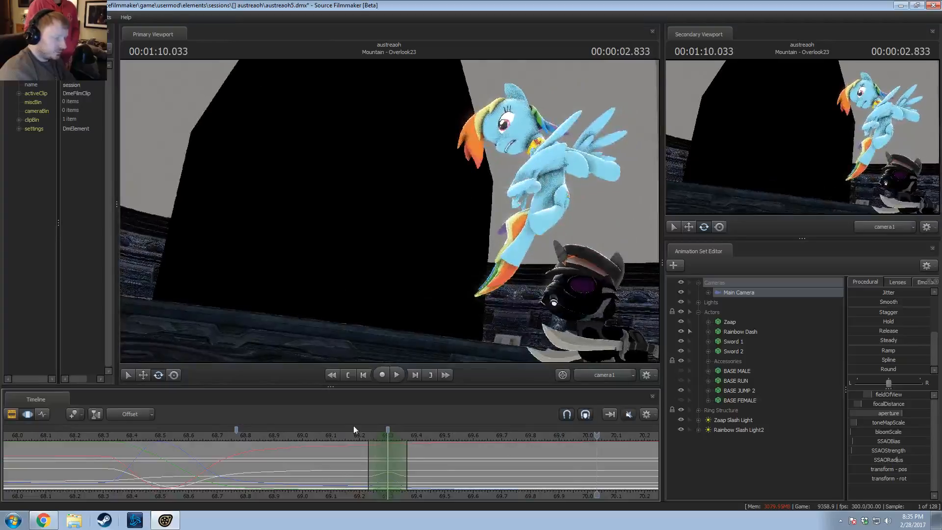
pyautogui.click(282, 437)
pyautogui.moveTo(282, 437); pyautogui.dragTo(329, 441)
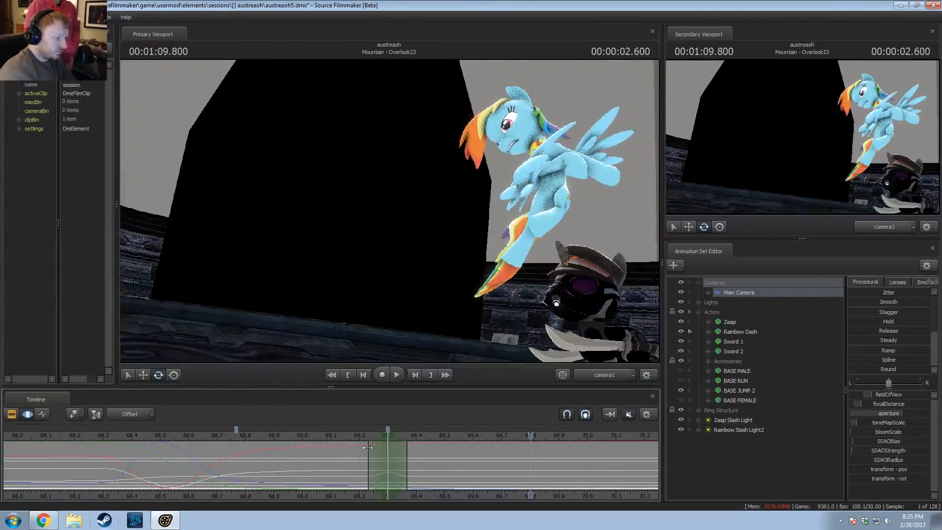
pyautogui.press('space')
pyautogui.press('space')
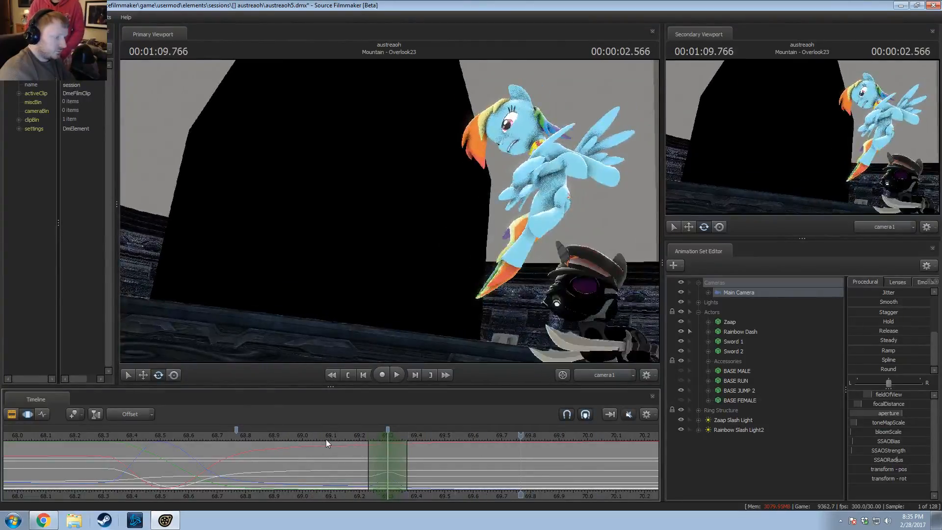
pyautogui.click(324, 440)
pyautogui.press('space')
pyautogui.press('space')
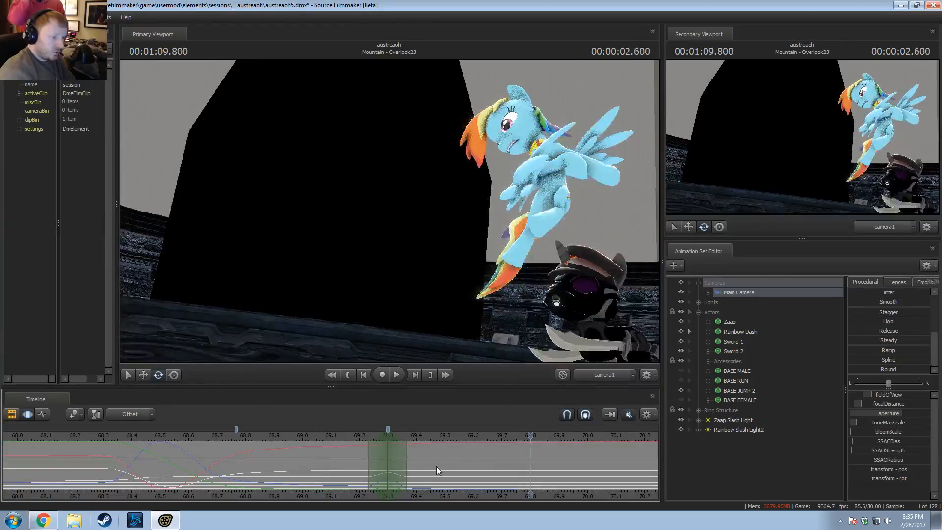
# Step: Stretch the Main Camera nudge's time selection out to about 1:10.27 and replay the shot from about 1:09.0
pyautogui.click(408, 438)
pyautogui.press('F2')
pyautogui.press('F3')
pyautogui.press('F2')
pyautogui.press('F3')
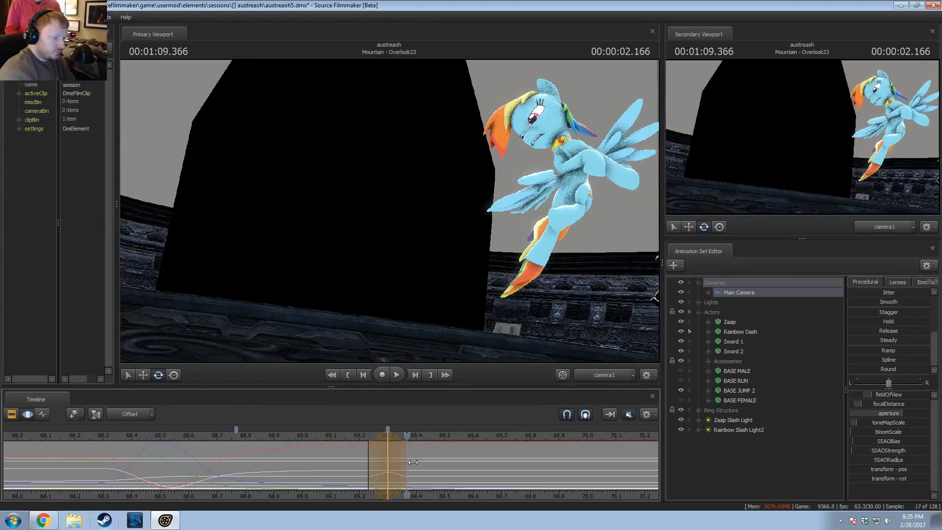
pyautogui.press('space')
pyautogui.scroll(-3, 427, 465)
pyautogui.moveTo(462, 454); pyautogui.dragTo(628, 465)
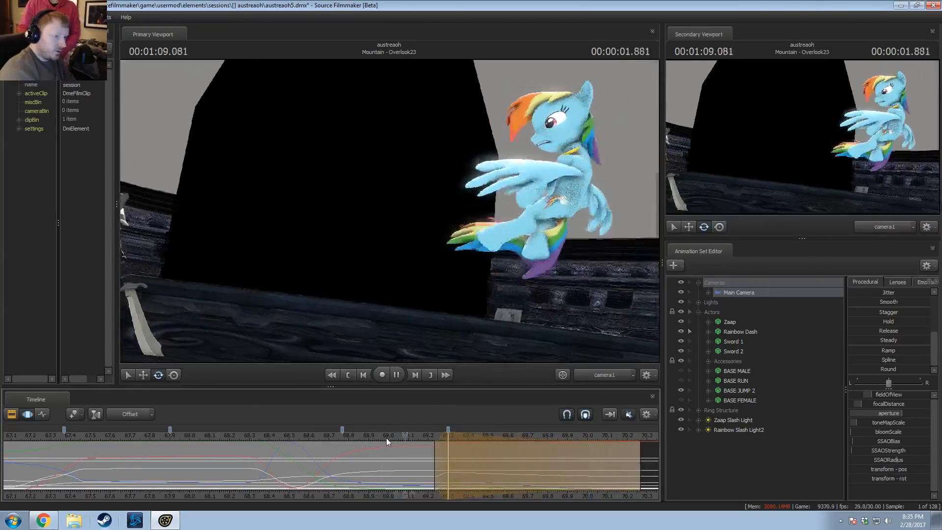
pyautogui.click(395, 435)
pyautogui.press('space')
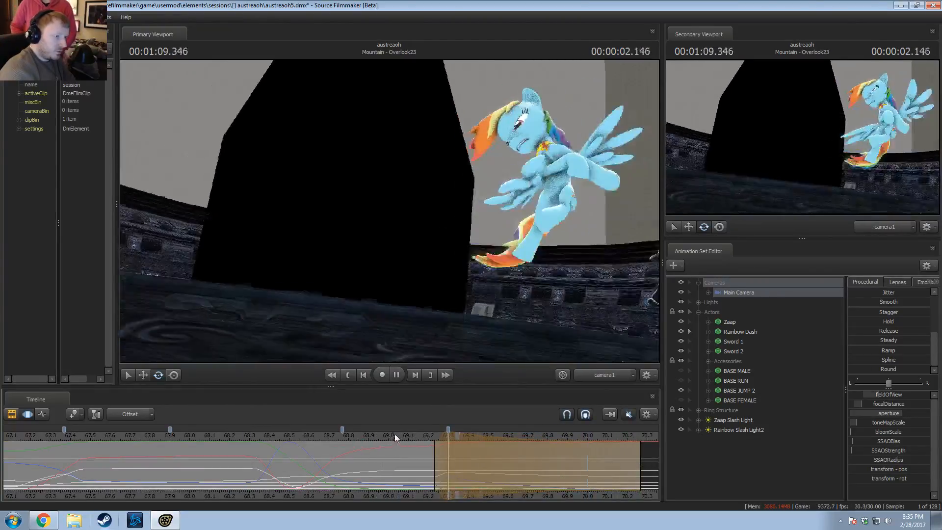
# Step: Shorten the Main Camera nudge's time selection to end at about 1:09.67, shift it one frame earlier, and replay the shot
pyautogui.moveTo(643, 464); pyautogui.dragTo(521, 464)
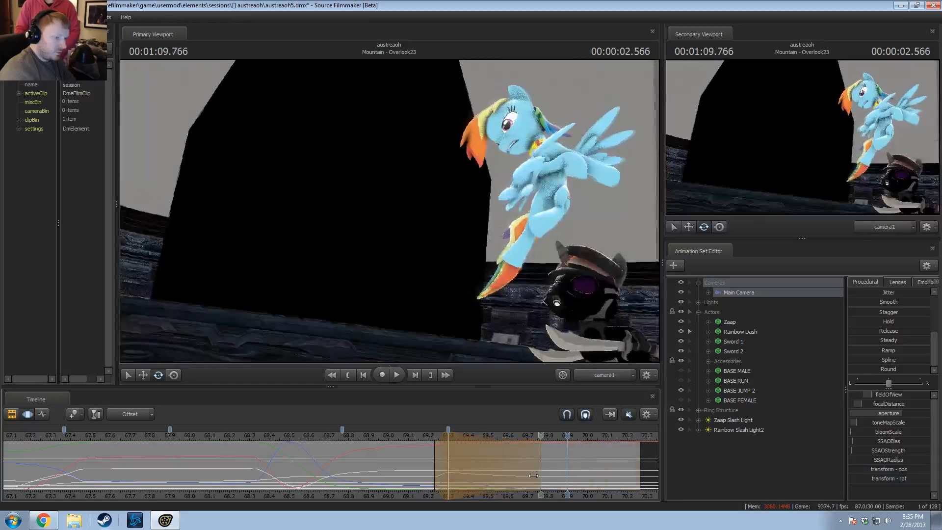
pyautogui.press('space')
pyautogui.click(413, 436)
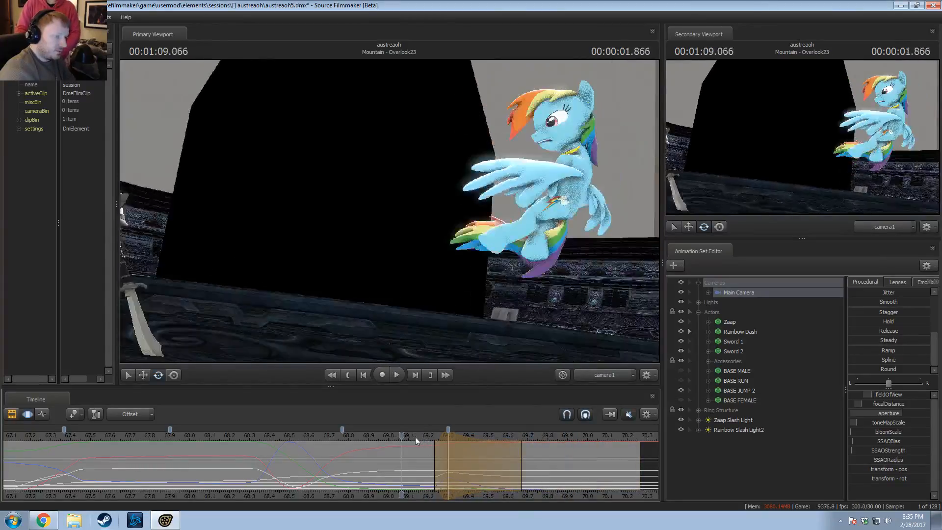
pyautogui.press('space')
pyautogui.moveTo(445, 434); pyautogui.dragTo(436, 435)
pyautogui.click(411, 437)
pyautogui.press('space')
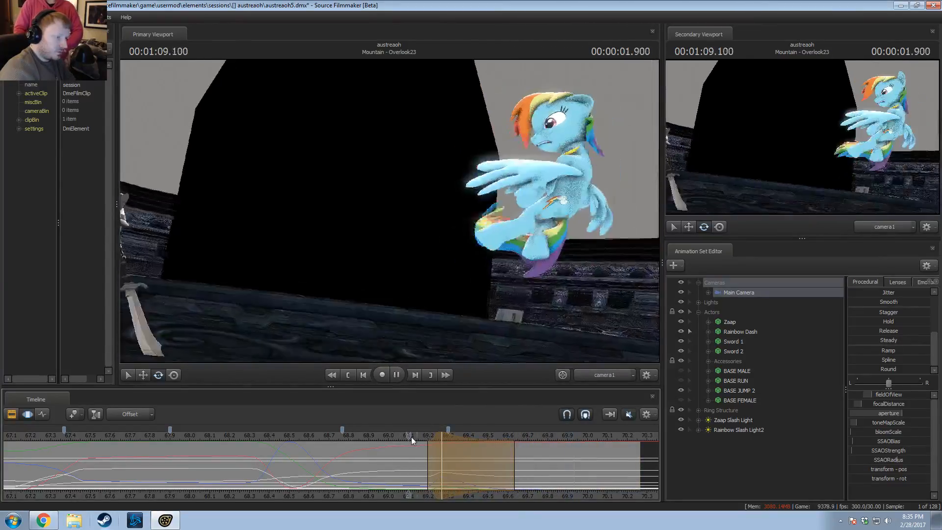
# Step: Apply the Round preset to the Main Camera over a time selection from about 1:09.37 onward, and replay the result
pyautogui.keyDown('shift'); pyautogui.moveTo(542, 462); pyautogui.dragTo(638, 470); pyautogui.keyUp('shift')
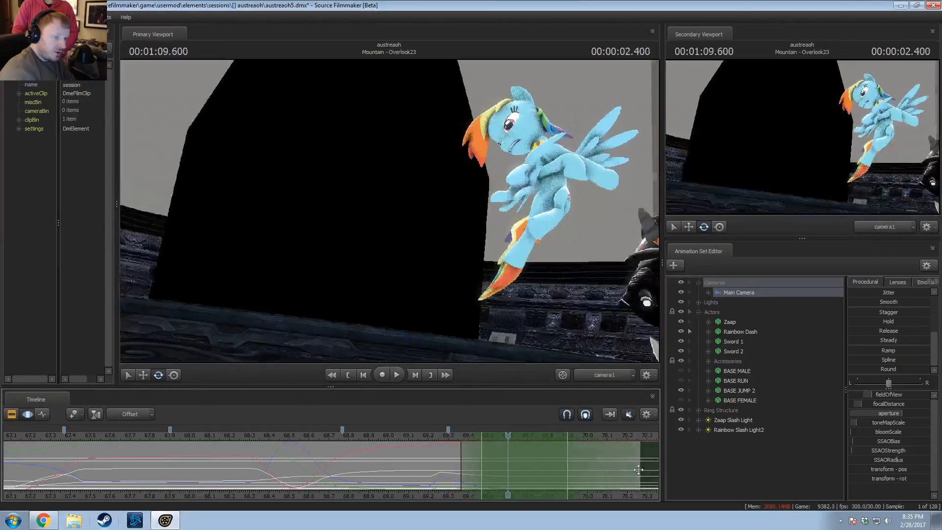
pyautogui.click(882, 368)
pyautogui.click(397, 433)
pyautogui.press('space')
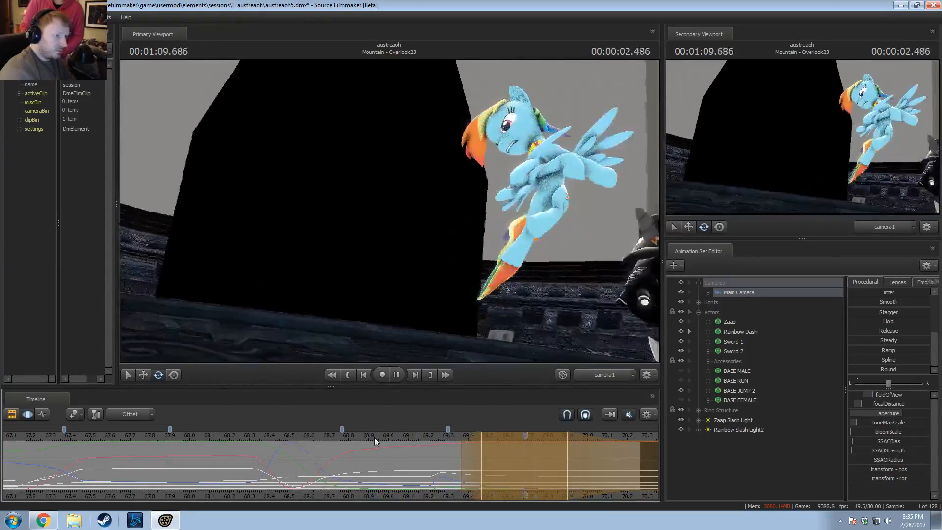
pyautogui.press('space')
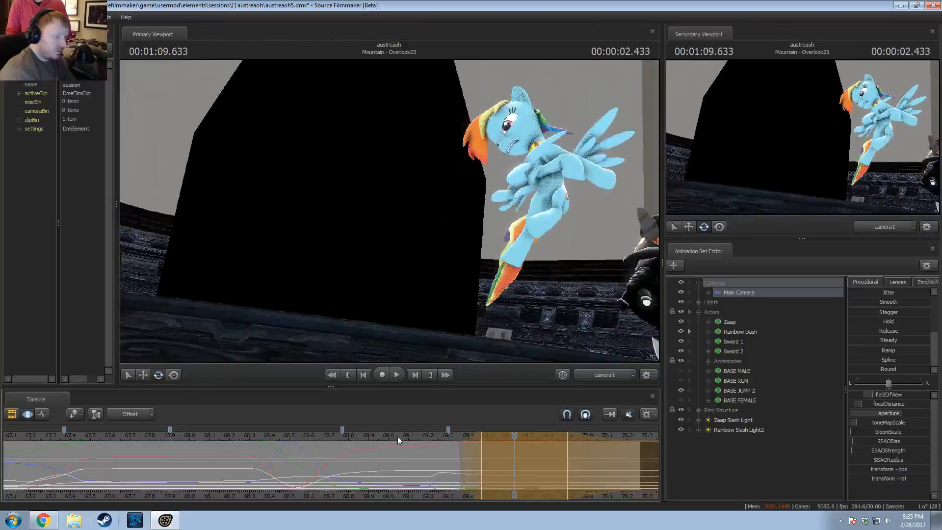
# Step: Nudge the Main Camera slightly sideways at about 1:09.233 within a short time selection around that frame
pyautogui.moveTo(434, 451)
pyautogui.mouseDown()
pyautogui.moveTo(441, 454)
pyautogui.moveTo(434, 453)
pyautogui.mouseUp()
pyautogui.press('Escape')
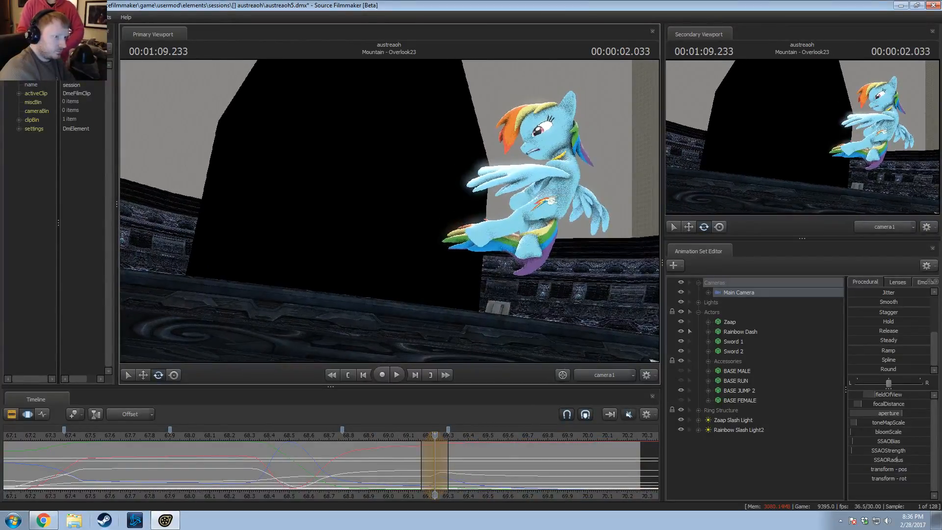
pyautogui.moveTo(390, 210); pyautogui.dragTo(368, 211)
# Step: Replay the shot from several points between about 1:08.1 and 1:09.1 to check the new camera nudge
pyautogui.press('space')
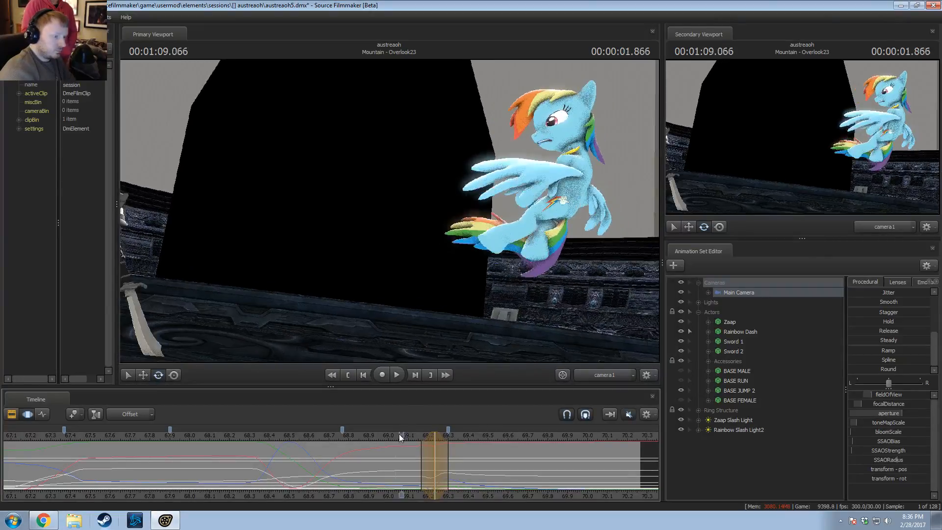
pyautogui.press('space')
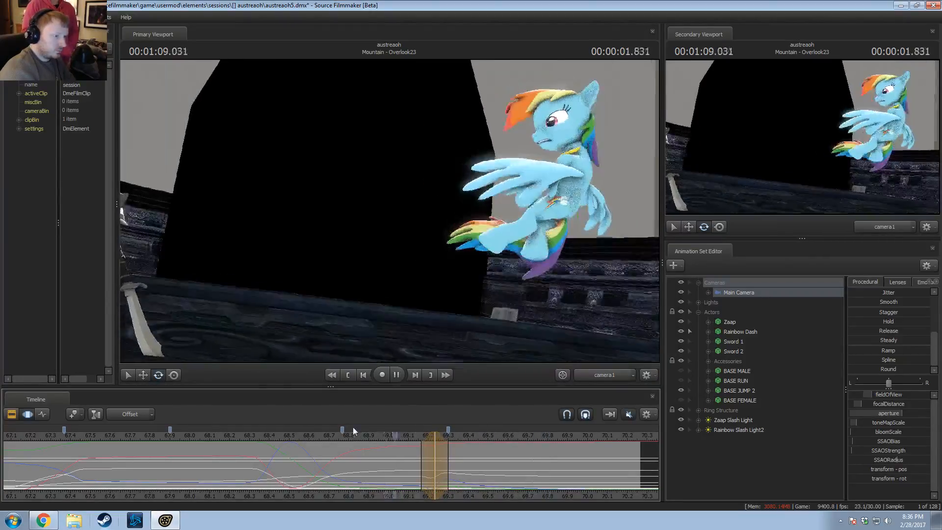
pyautogui.press('space')
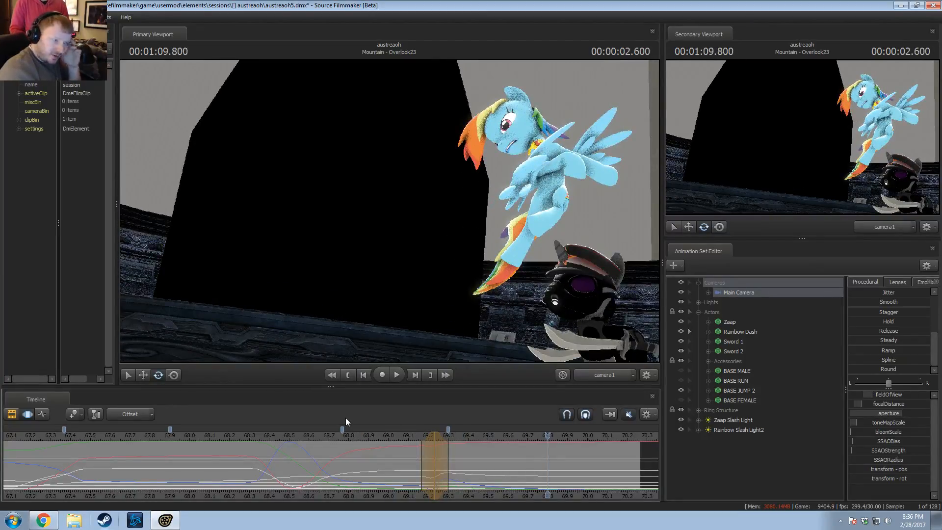
pyautogui.click(374, 435)
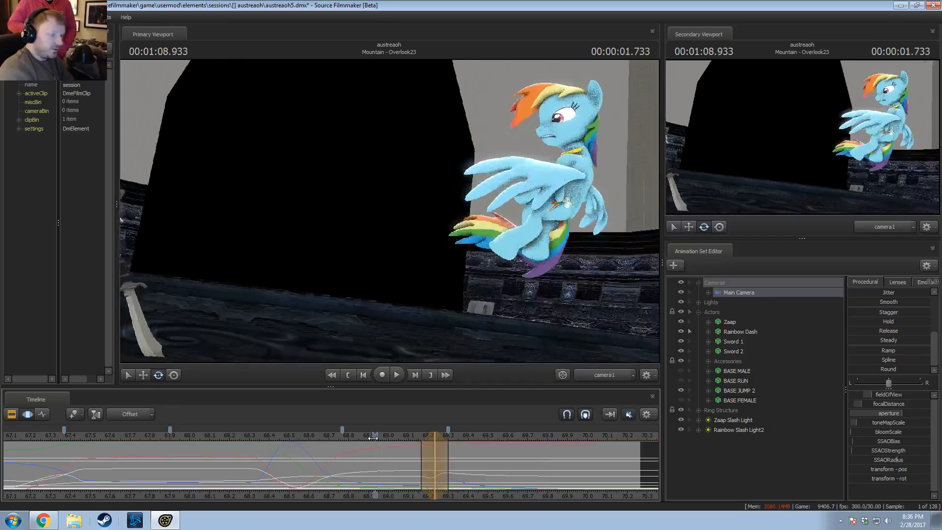
pyautogui.press('space')
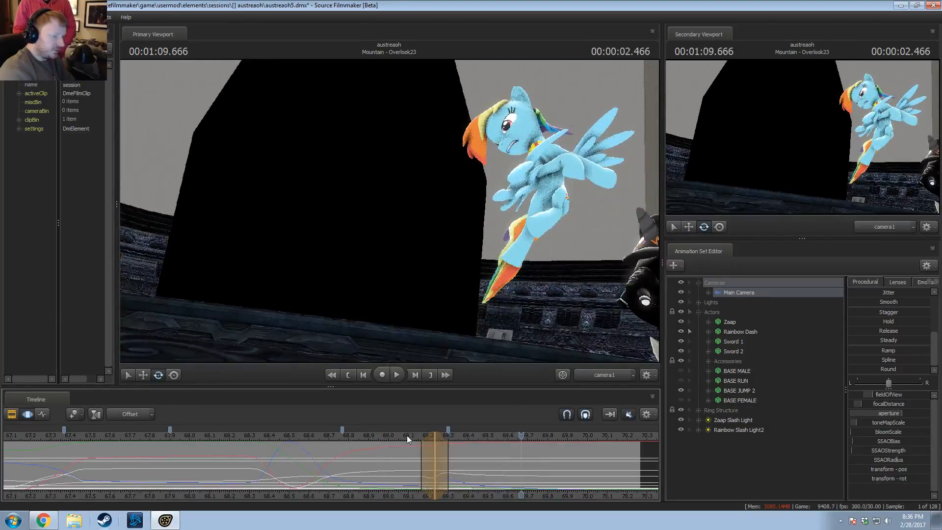
pyautogui.click(393, 436)
pyautogui.press('space')
pyautogui.press('space')
pyautogui.moveTo(394, 436); pyautogui.dragTo(213, 429)
pyautogui.press('space')
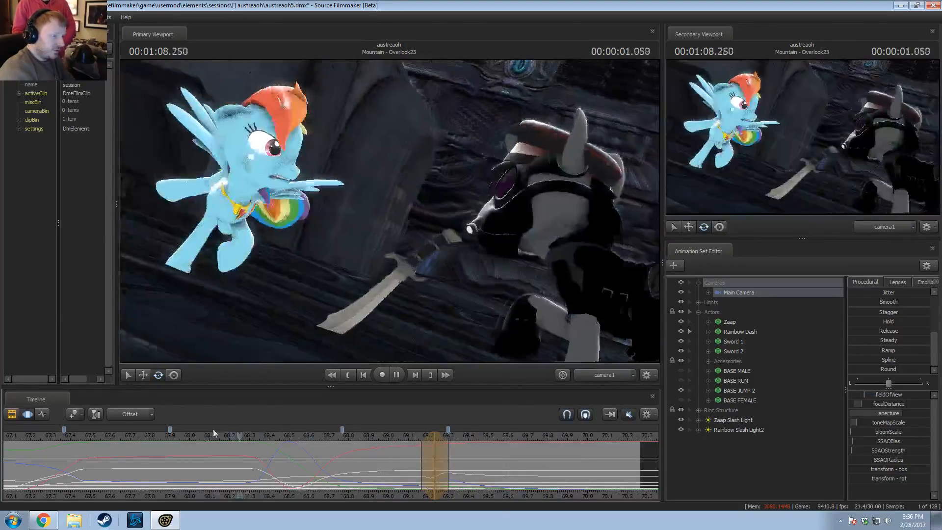
pyautogui.press('space')
# Step: Play the Mountain - Overlook23 shot from its beginning at about 1:06.9 to review the camera motion in context
pyautogui.scroll(-2, 142, 445)
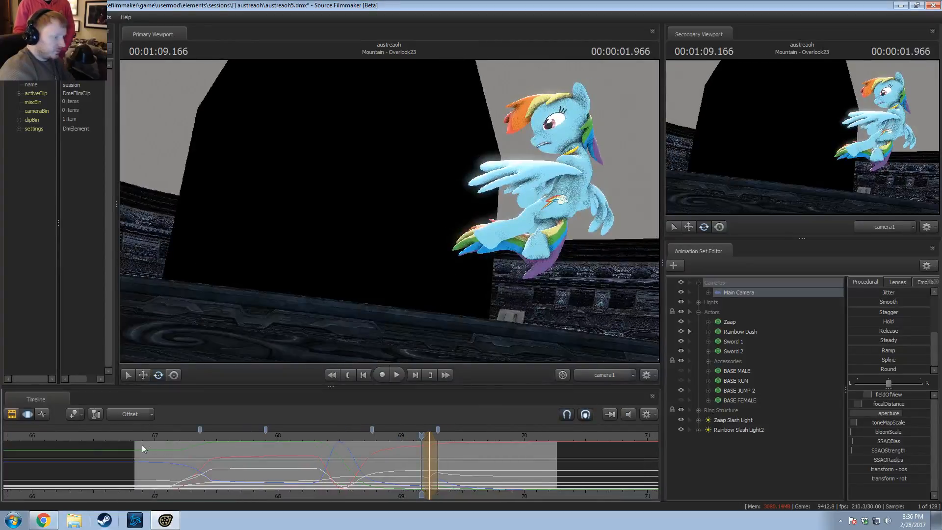
pyautogui.click(142, 444)
pyautogui.press('space')
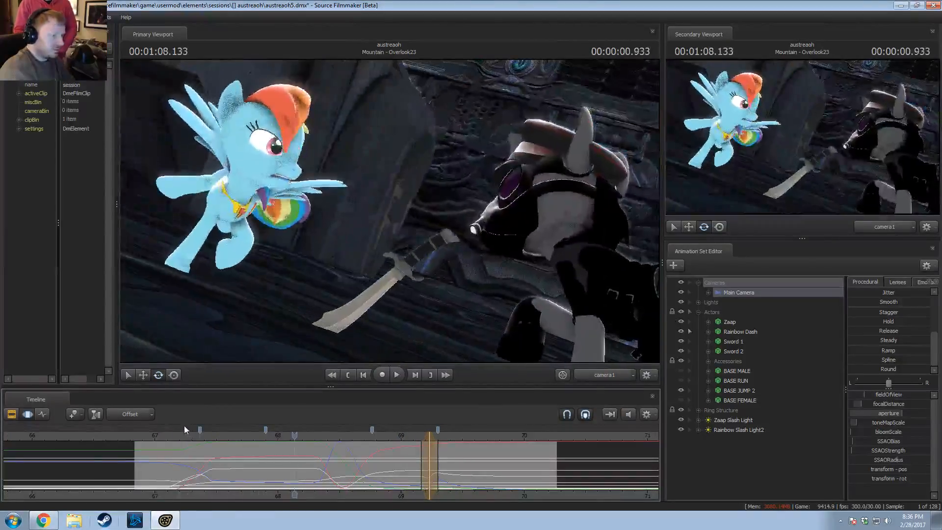
pyautogui.press('space')
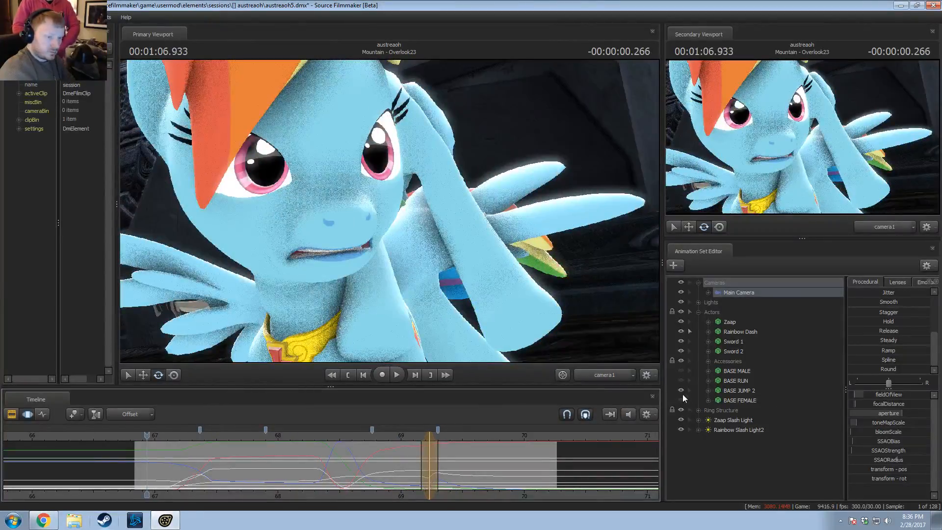
pyautogui.press('space')
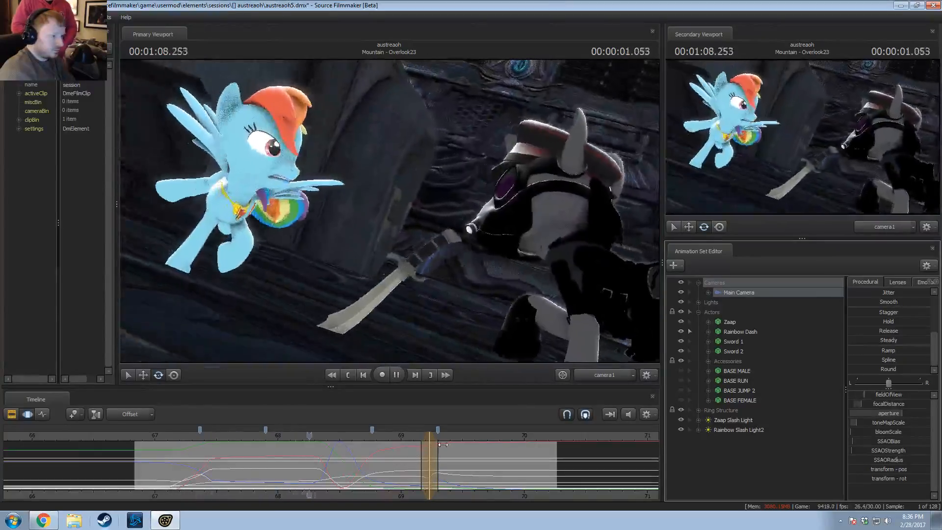
pyautogui.press('space')
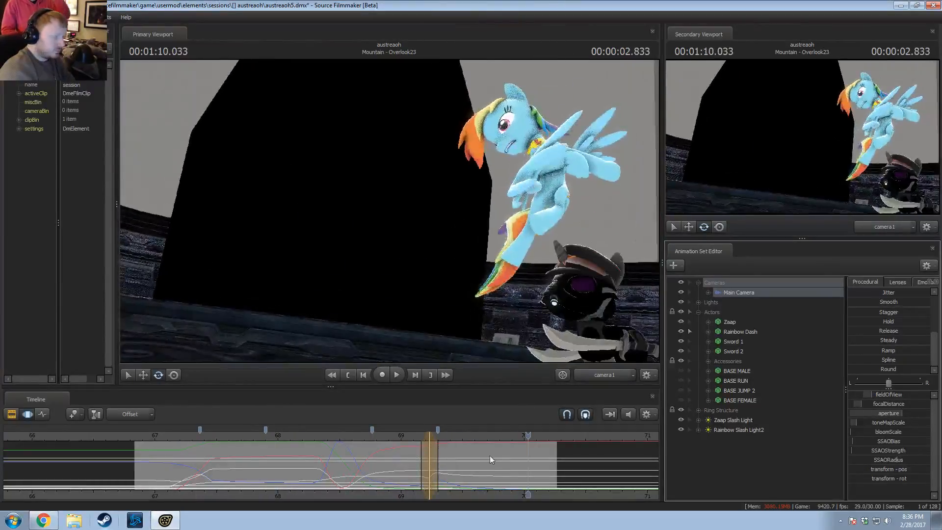
# Step: Replay the shot's second half from about 1:08.7, 1:08.6 and 1:08.1 to judge the camera move
pyautogui.click(361, 436)
pyautogui.press('space')
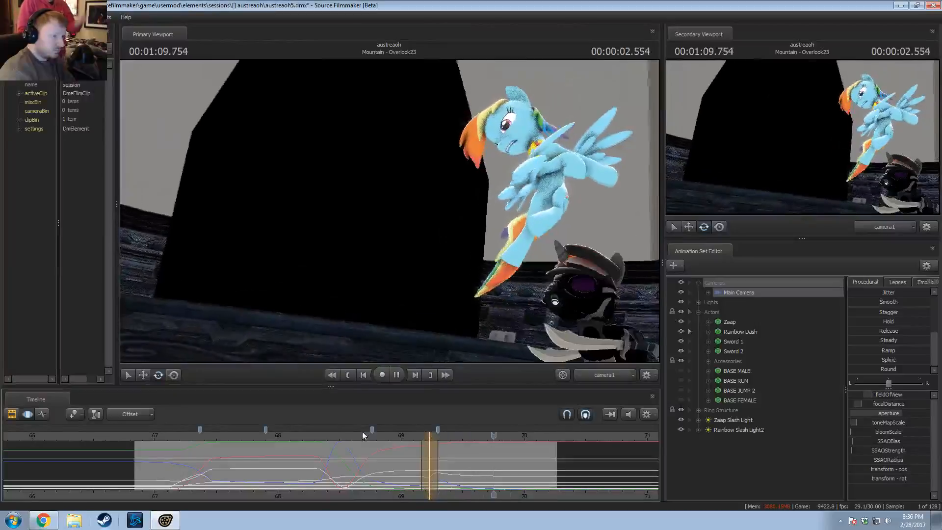
pyautogui.press('space')
pyautogui.click(354, 435)
pyautogui.press('space')
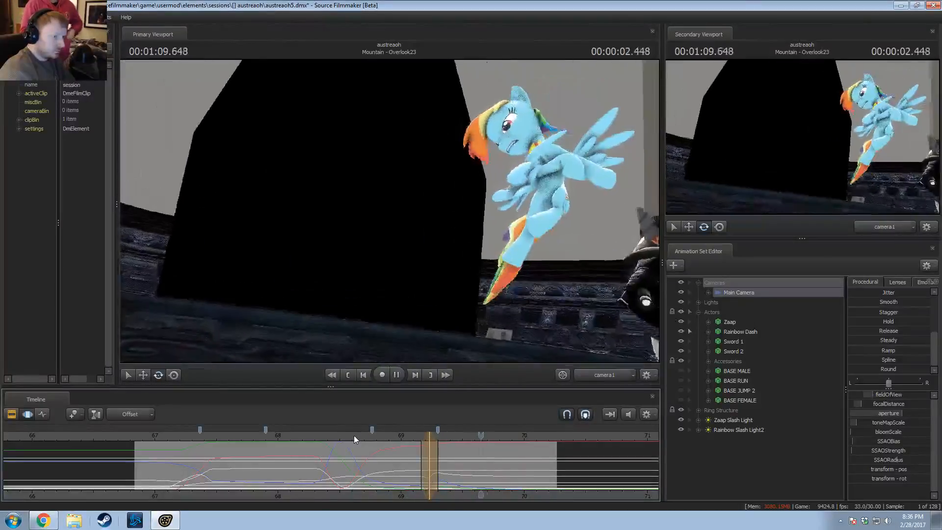
pyautogui.click(293, 437)
pyautogui.press('space')
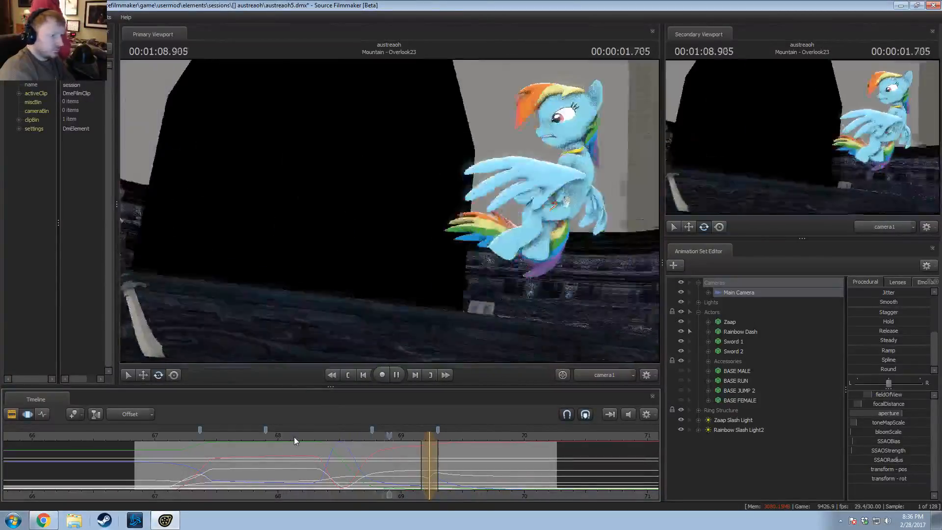
pyautogui.press('space')
# Step: Adjust the Main Camera over a time selection from about 1:08.67 to 1:09.3, with its peak at about 1:08.77
pyautogui.click(743, 293)
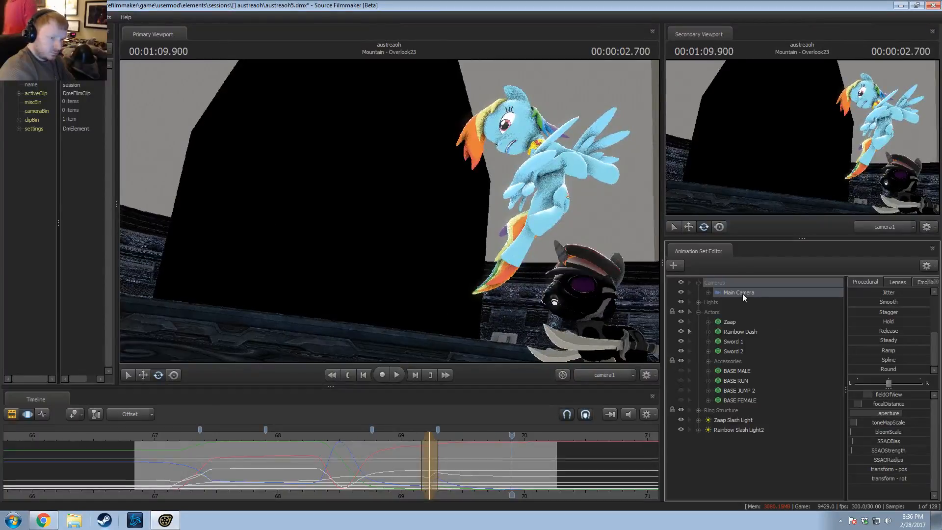
pyautogui.scroll(3, 388, 457)
pyautogui.moveTo(344, 457); pyautogui.dragTo(392, 454)
pyautogui.click(295, 460)
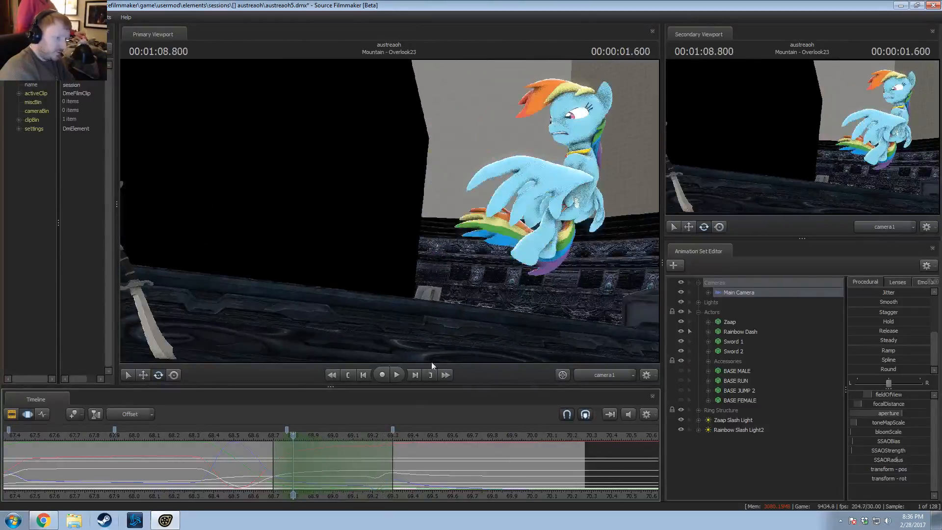
pyautogui.press('space')
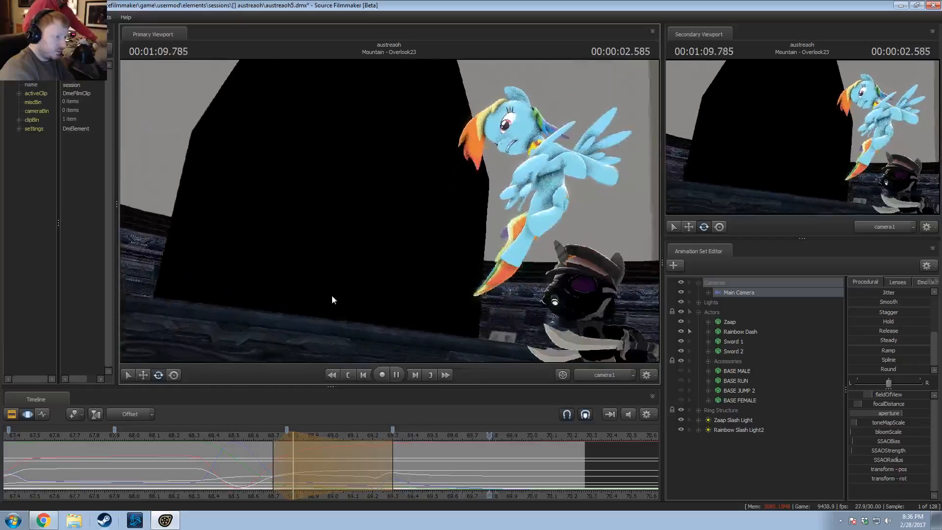
pyautogui.press('space')
pyautogui.moveTo(293, 445); pyautogui.dragTo(287, 444)
# Step: Replay the shot from about 1:08.6 and again from earlier points to check the adjusted camera motion
pyautogui.click(252, 436)
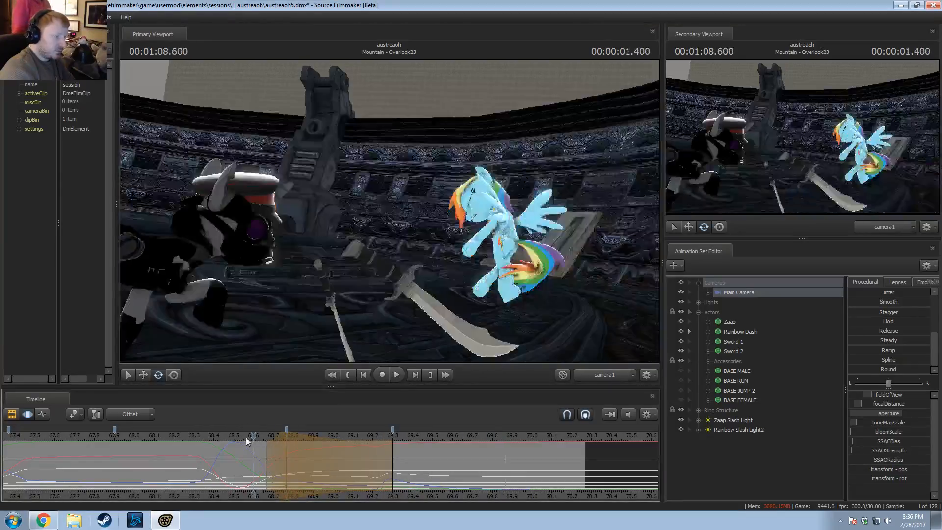
pyautogui.press('space')
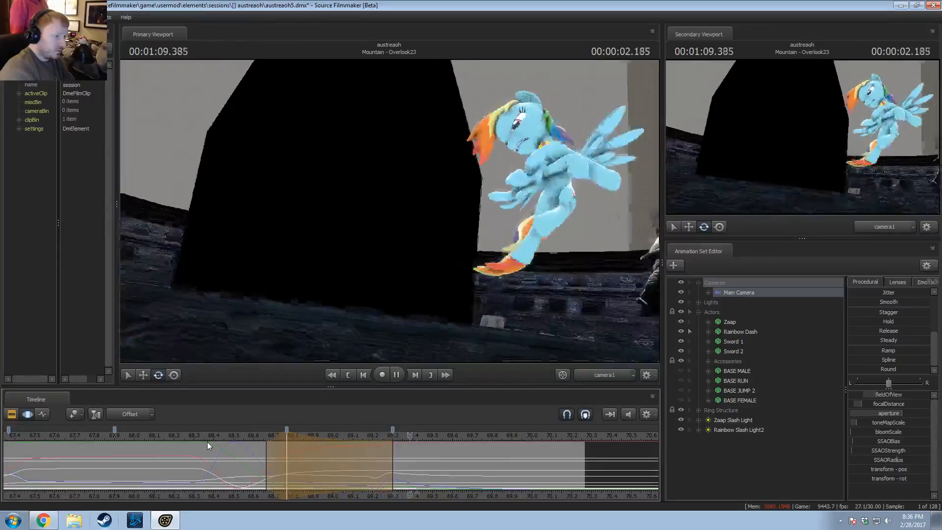
pyautogui.press('space')
pyautogui.moveTo(210, 448); pyautogui.dragTo(367, 452)
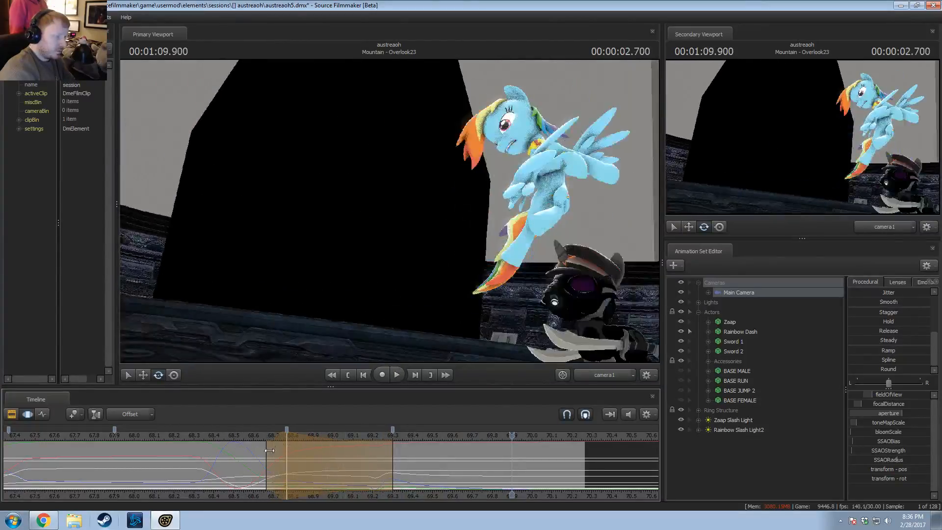
pyautogui.press('space')
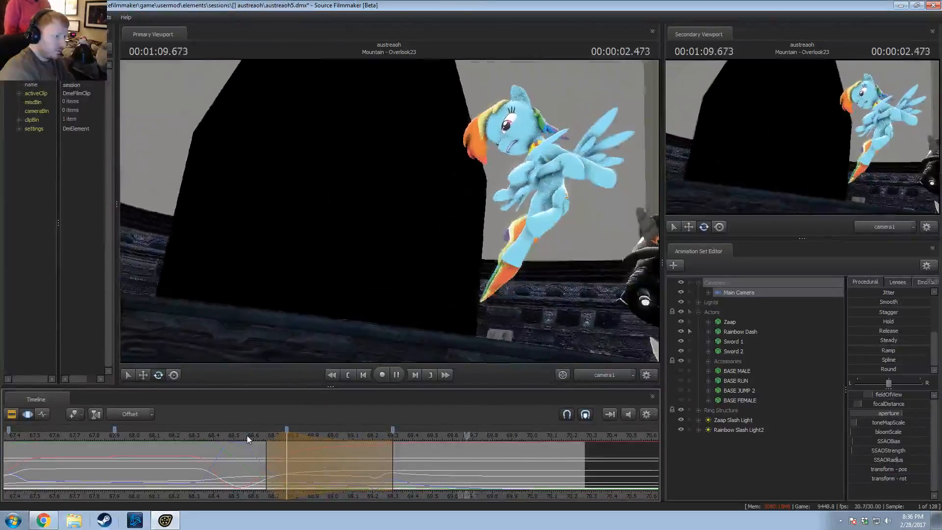
pyautogui.click(246, 437)
pyautogui.click(183, 445)
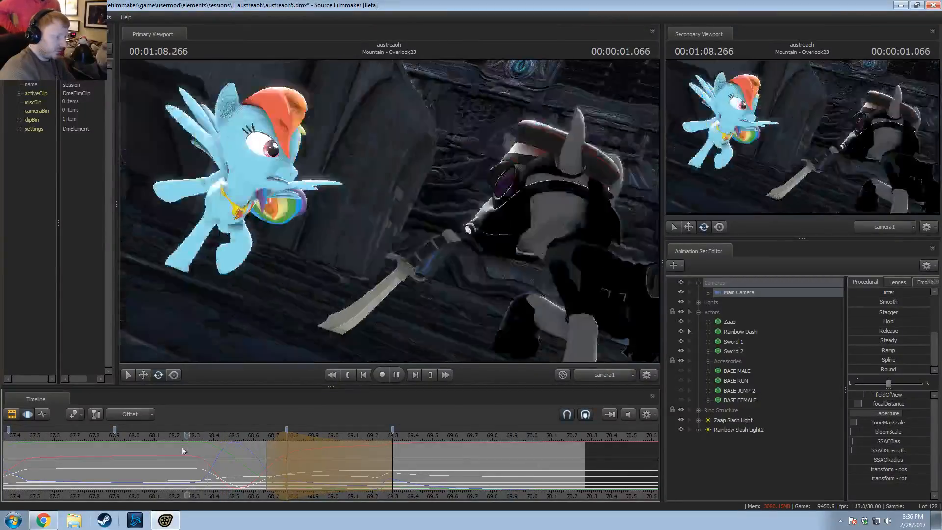
pyautogui.press('space')
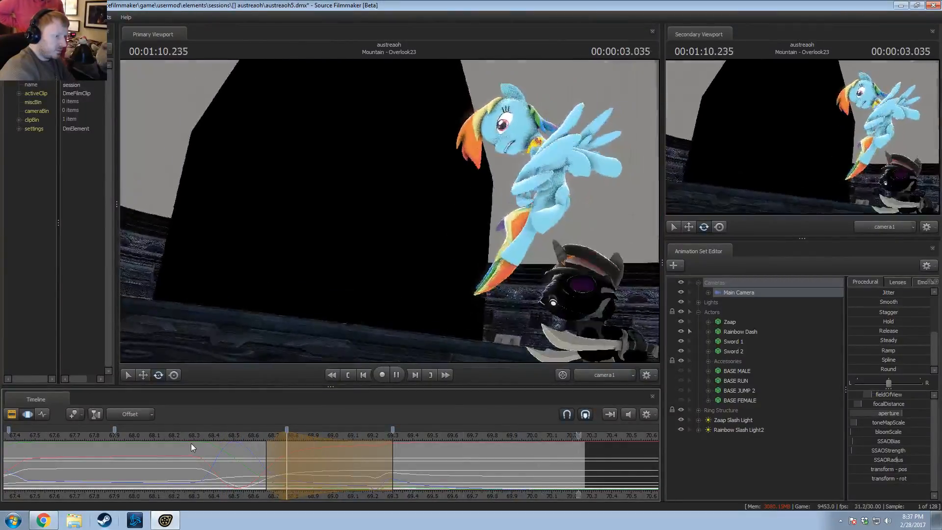
# Step: Replay the end of the shot in the Clip Editor and return to the Motion Editor at about 1:10.1
pyautogui.press('space')
pyautogui.press('space')
pyautogui.press('F2')
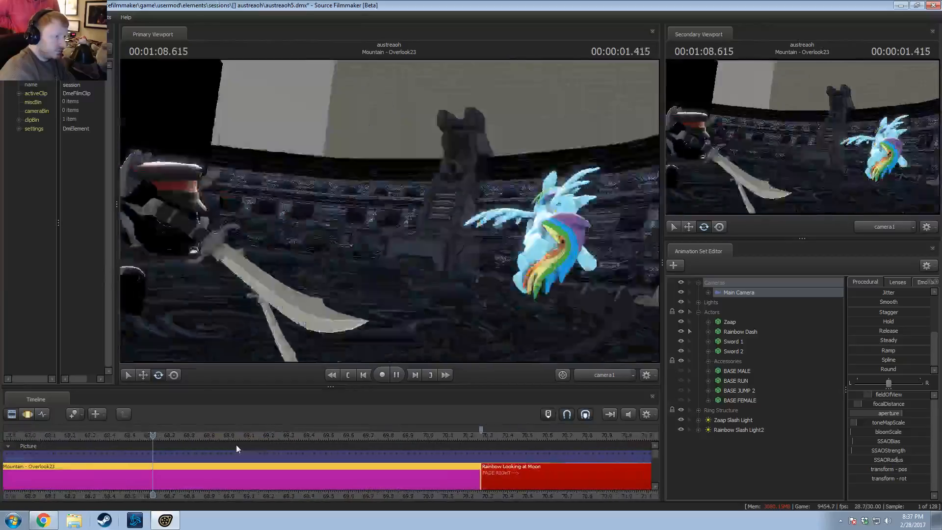
pyautogui.press('space')
pyautogui.press('F4')
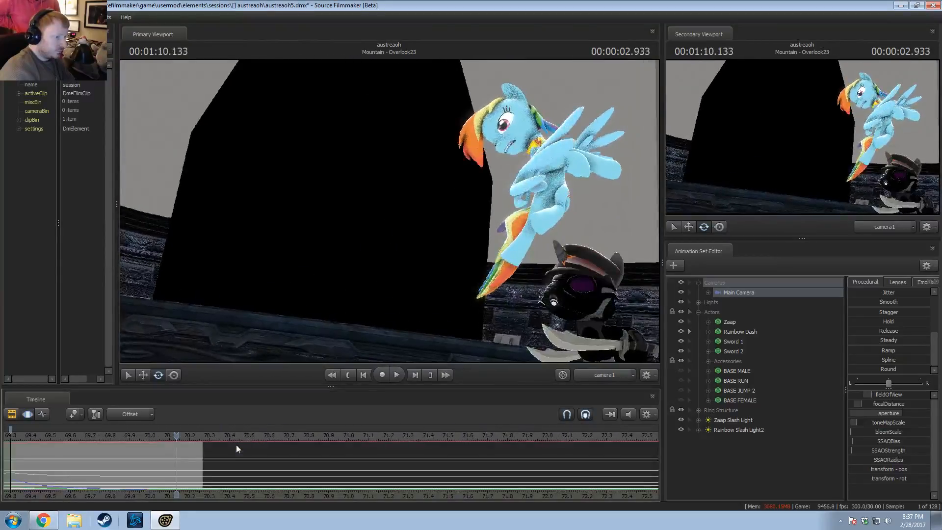
# Step: Play from about 1:10.1 in the Clip Editor across the cut into the Rainbow Looking at Moon shot
pyautogui.press('F2')
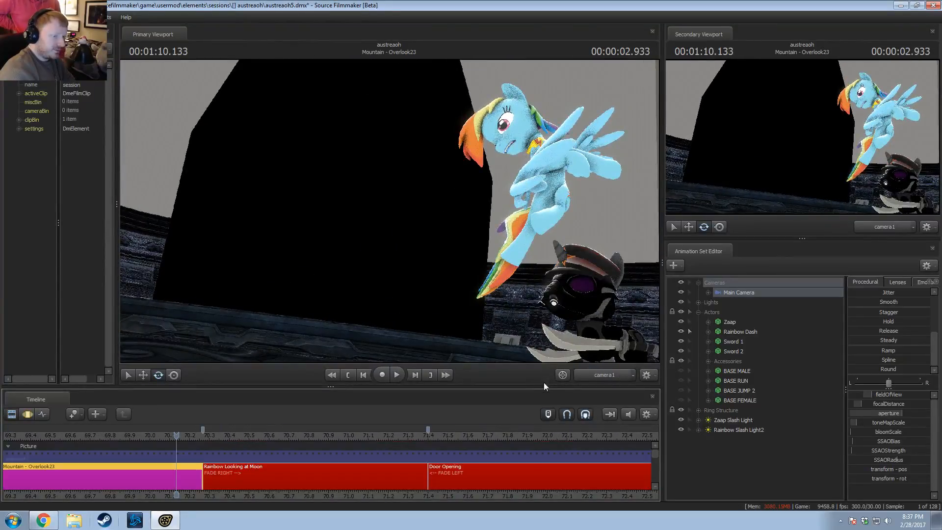
pyautogui.press('space')
pyautogui.press('space')
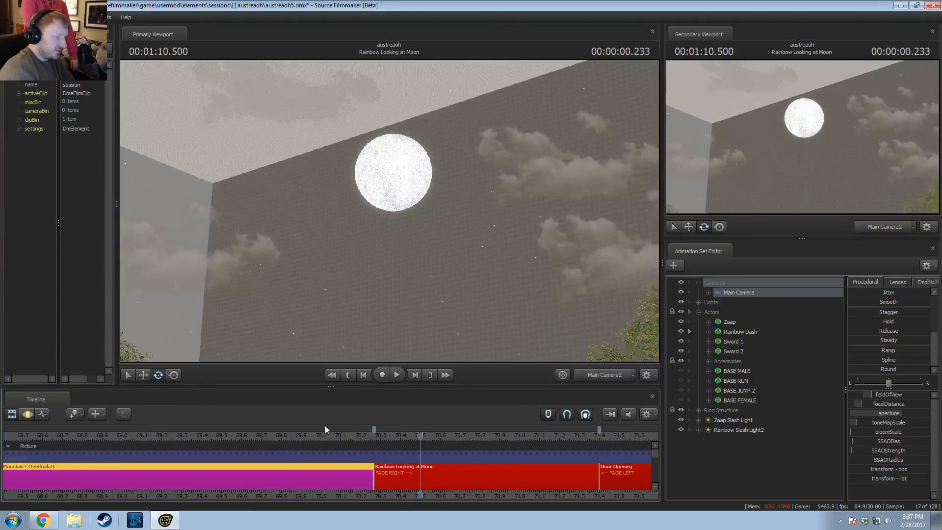
# Step: Return to the Motion Editor at about 1:08.73 in the Mountain - Overlook23 shot and expand the Main Camera's control groups
pyautogui.press('F4')
pyautogui.scroll(2, 301, 469)
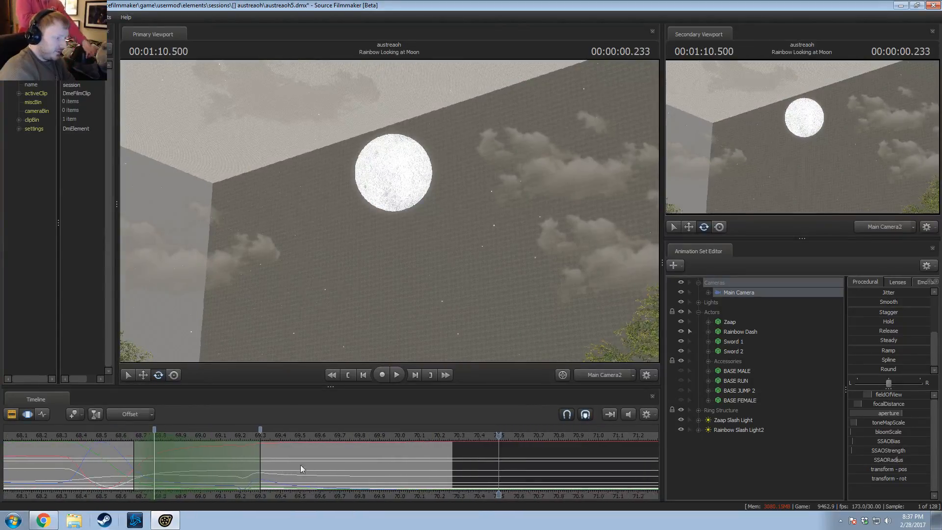
pyautogui.moveTo(82, 438); pyautogui.dragTo(147, 438)
pyautogui.scroll(1, 301, 450)
pyautogui.scroll(-2, 314, 449)
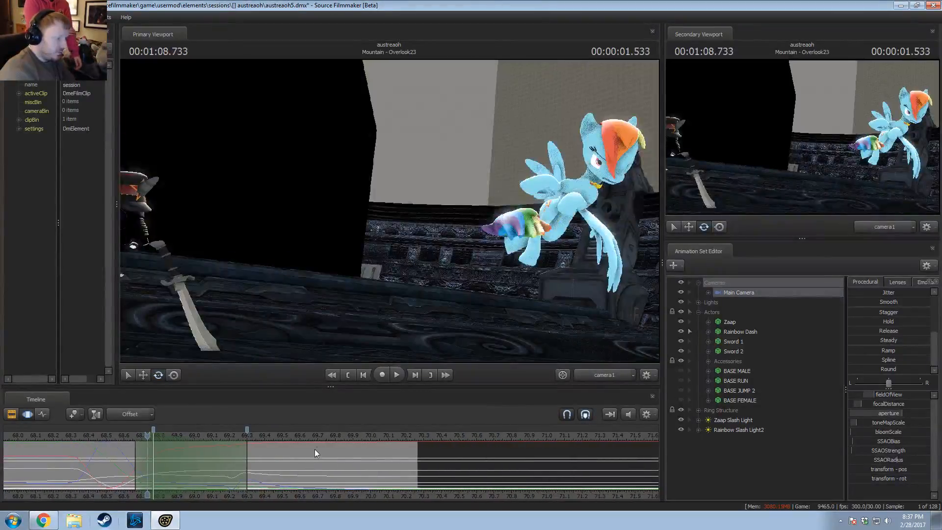
pyautogui.scroll(-2, 339, 432)
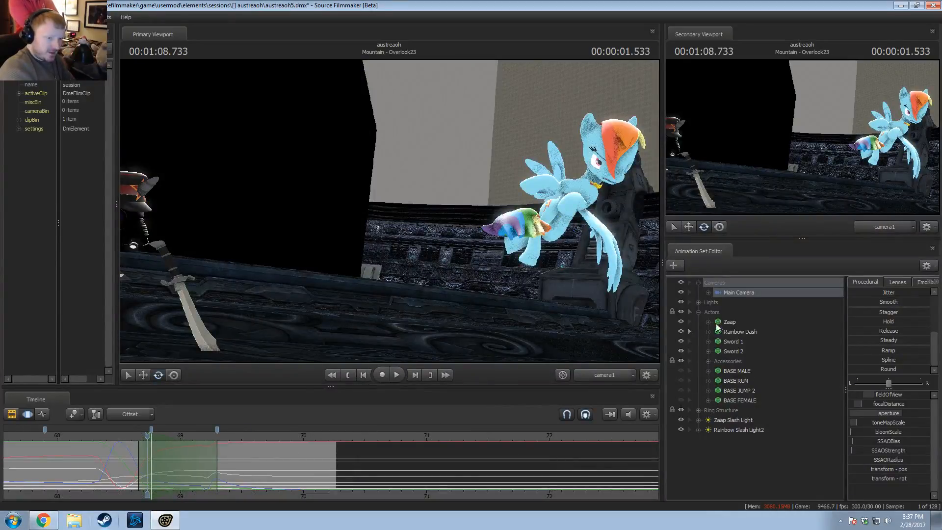
pyautogui.click(708, 292)
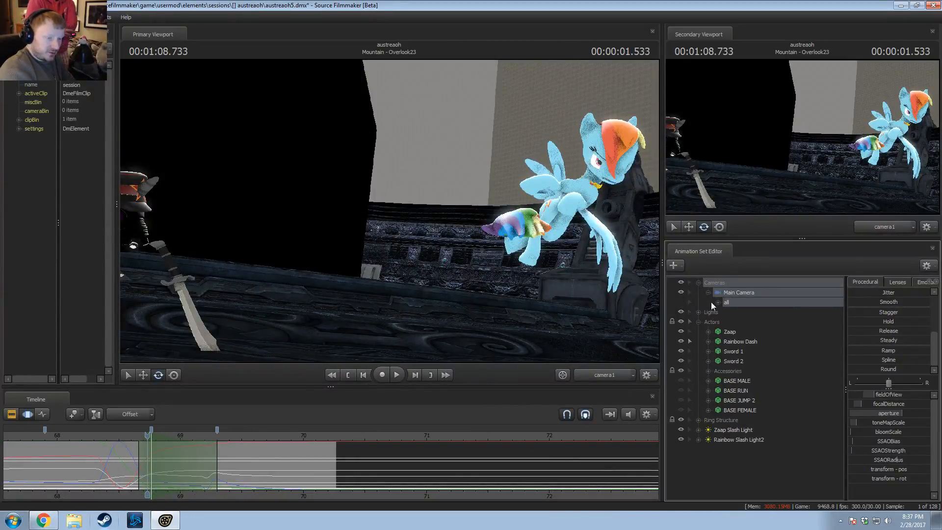
# Step: Select the time range from about 68.7 to 69.2 s and isolate the Main Camera's transform pos control
pyautogui.scroll(1, 149, 461)
pyautogui.keyDown('shift'); pyautogui.moveTo(149, 462); pyautogui.dragTo(211, 454); pyautogui.keyUp('shift')
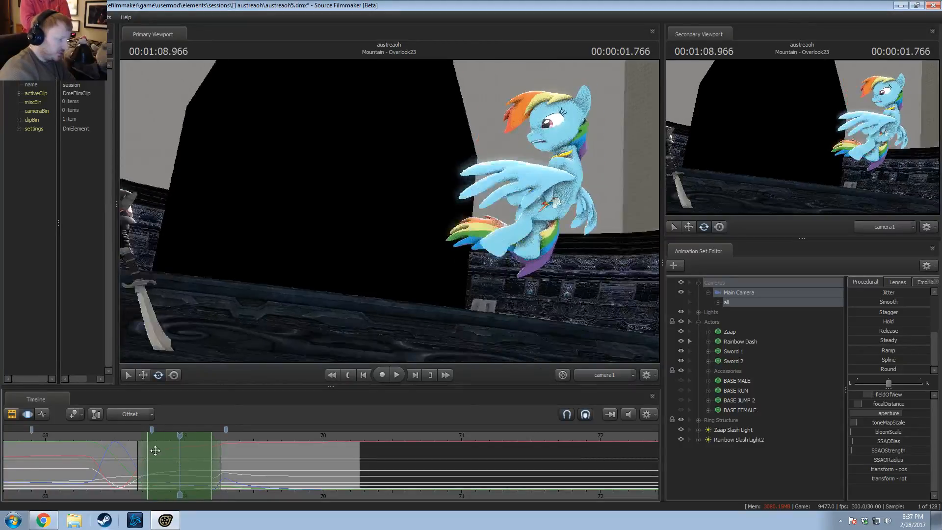
pyautogui.click(718, 303)
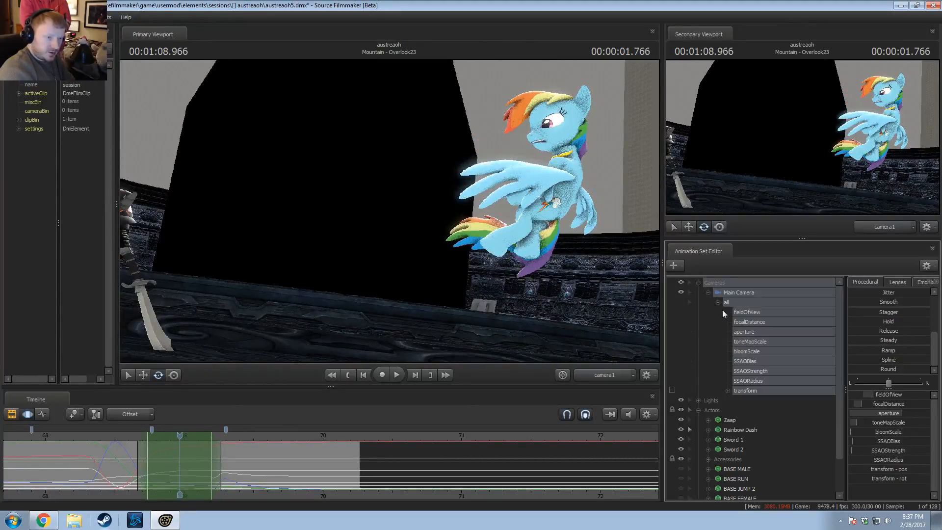
pyautogui.click(728, 391)
pyautogui.click(748, 400)
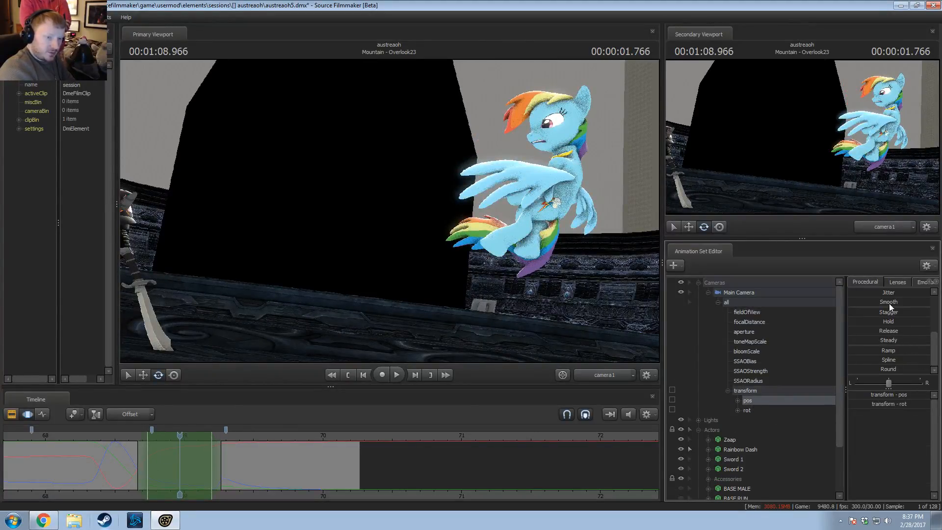
# Step: Try a procedural Jitter on the Main Camera's position over the selected range, play it back and undo it
pyautogui.moveTo(890, 294); pyautogui.dragTo(911, 315)
pyautogui.press('space')
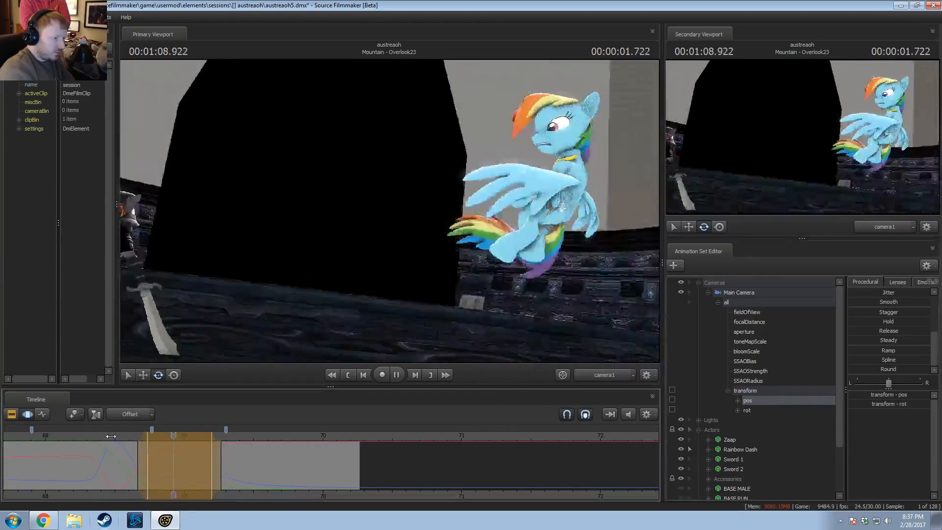
pyautogui.scroll(4, 196, 481)
pyautogui.hotkey('ctrl', 'z')
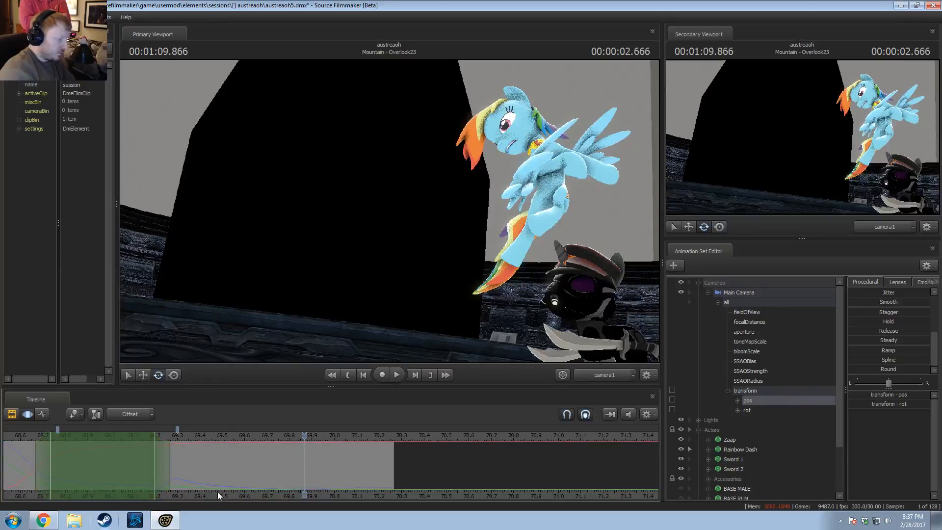
# Step: Try a procedural Smooth on the Main Camera's position over the selected time range
pyautogui.moveTo(219, 497); pyautogui.dragTo(537, 463, button='middle')
pyautogui.scroll(3, 463, 459)
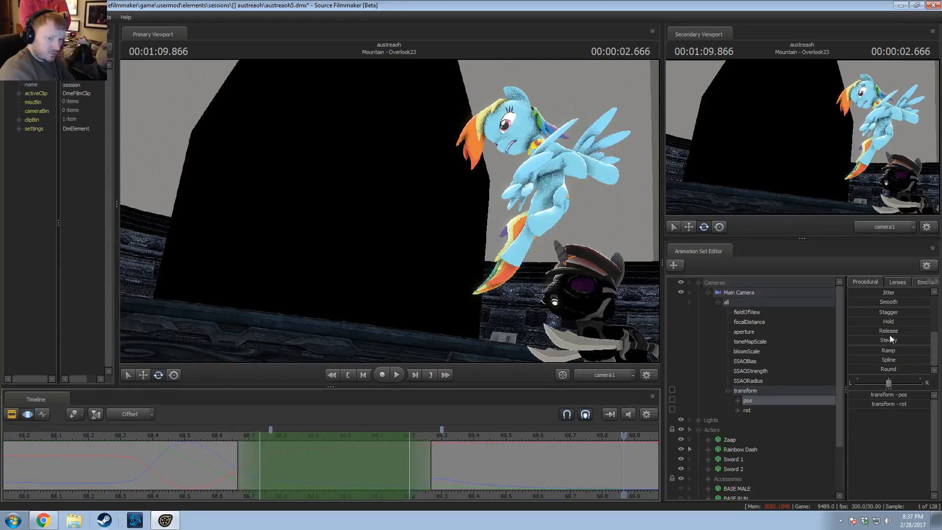
pyautogui.moveTo(888, 302)
pyautogui.mouseDown()
pyautogui.moveTo(898, 304)
pyautogui.moveTo(881, 311)
pyautogui.mouseUp()
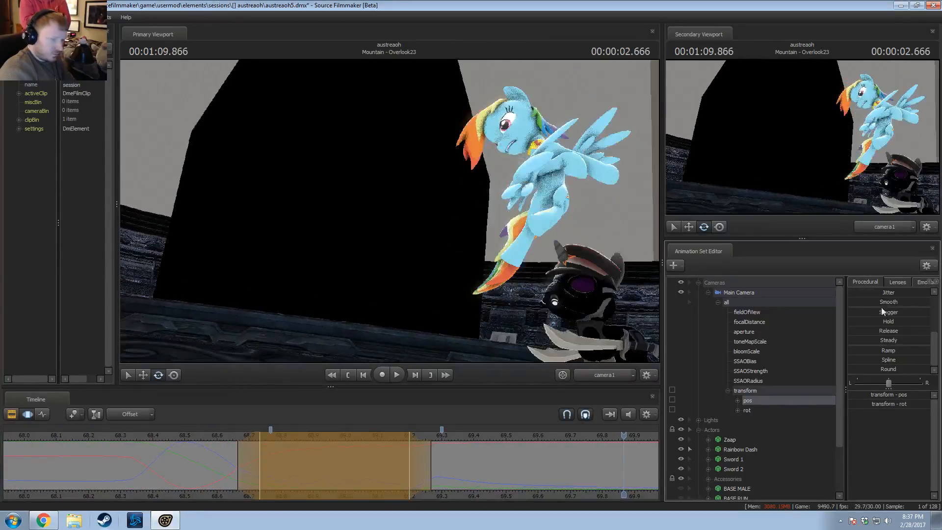
# Step: Replay the shot repeatedly from about 68.6 s to examine the camera's motion through the selected range
pyautogui.click(207, 432)
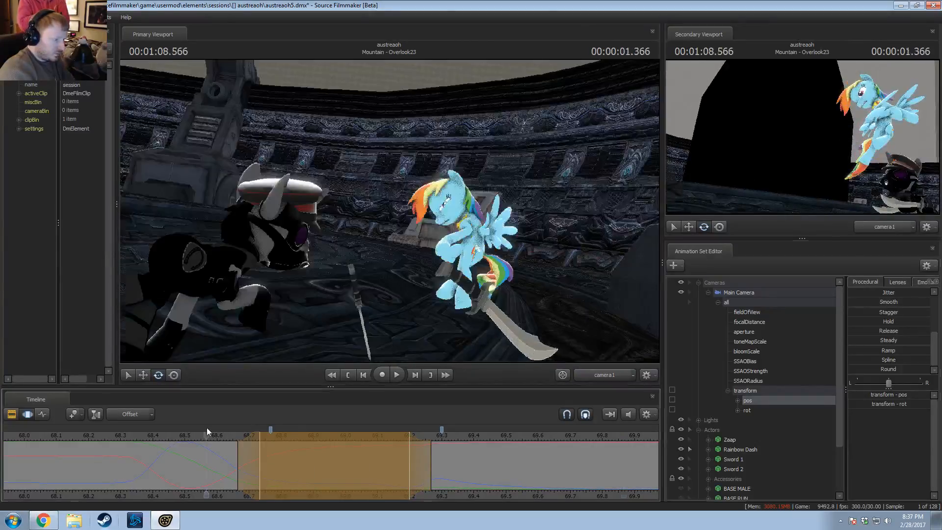
pyautogui.press('space')
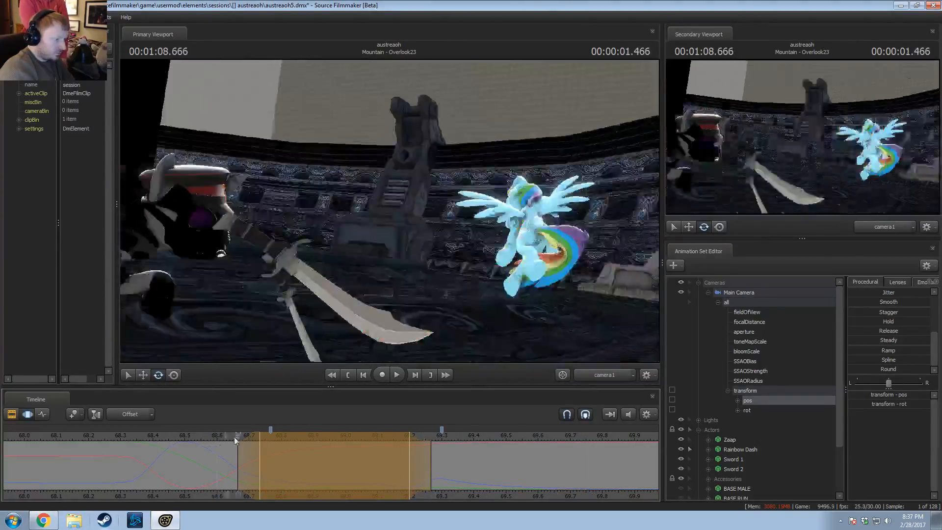
pyautogui.click(228, 436)
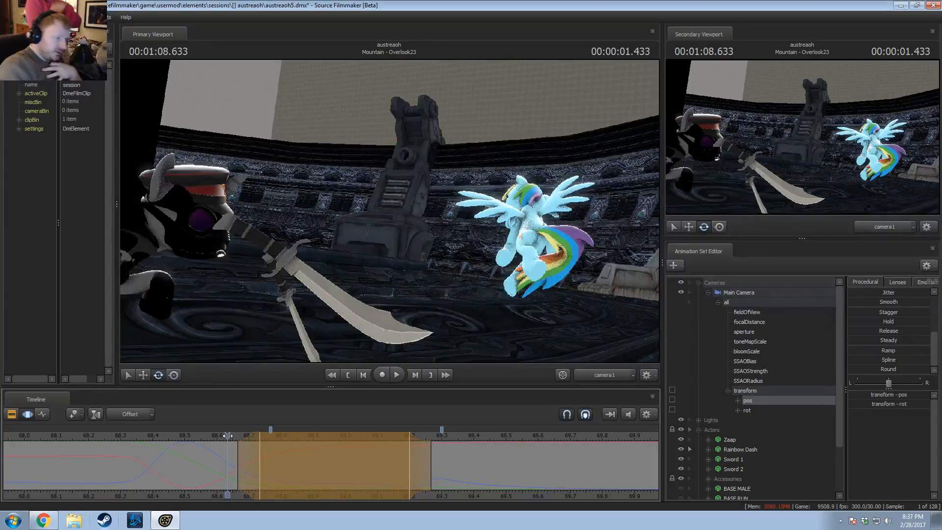
pyautogui.press('space')
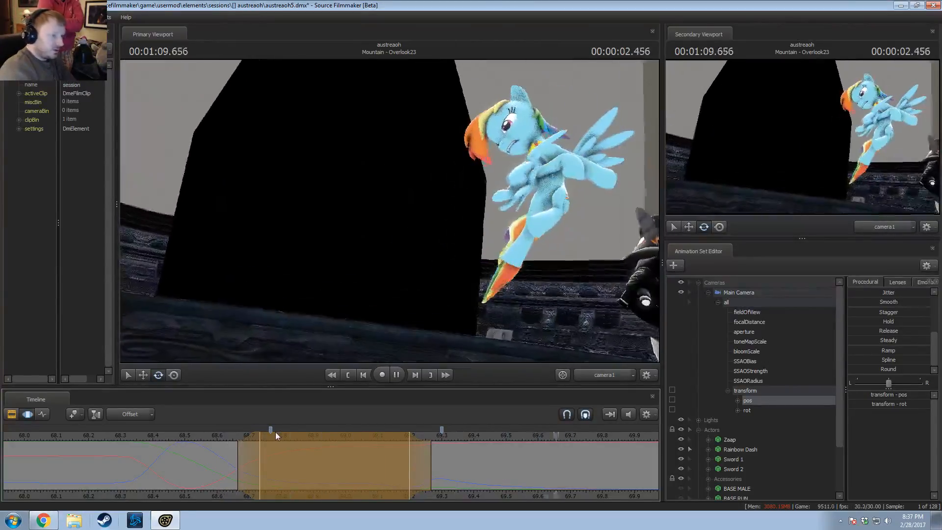
pyautogui.press('space')
pyautogui.click(222, 440)
pyautogui.press('space')
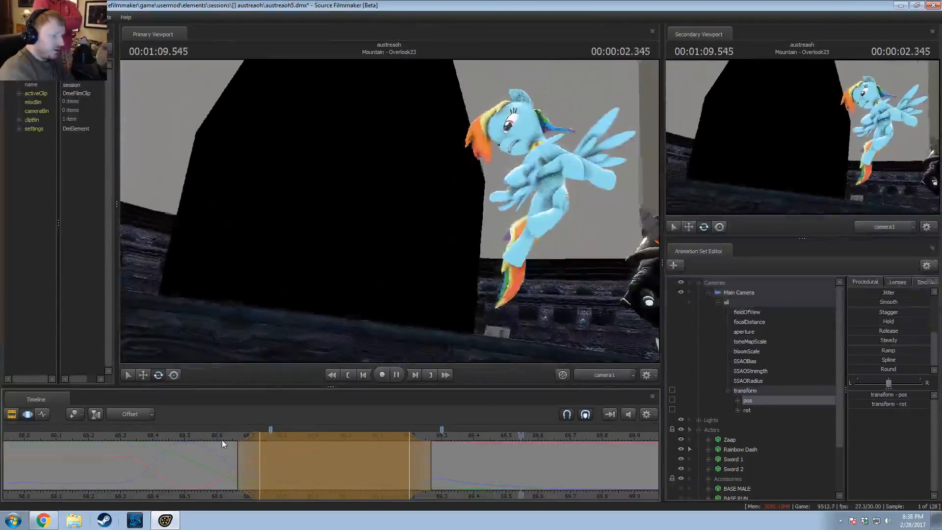
pyautogui.press('space')
pyautogui.click(213, 437)
pyautogui.press('space')
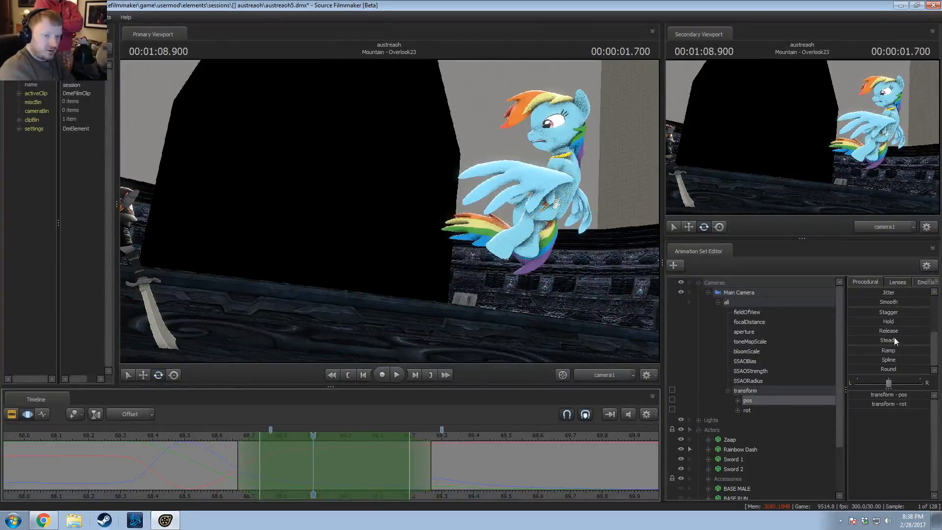
# Step: Apply Jitter and Smooth to the camera's position from about 68.7 to 69.2 s and replay the result
pyautogui.moveTo(895, 293)
pyautogui.mouseDown()
pyautogui.moveTo(907, 293)
pyautogui.moveTo(901, 303)
pyautogui.mouseUp()
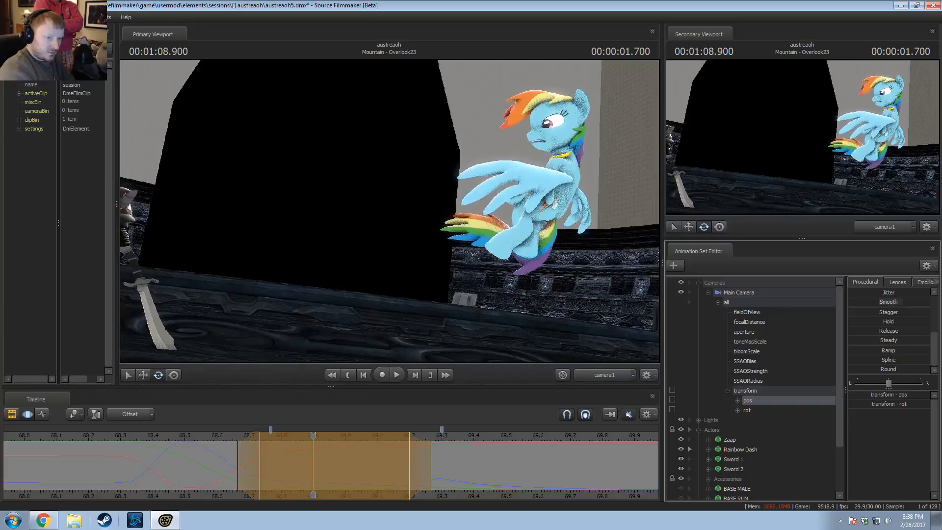
pyautogui.click(217, 437)
pyautogui.press('space')
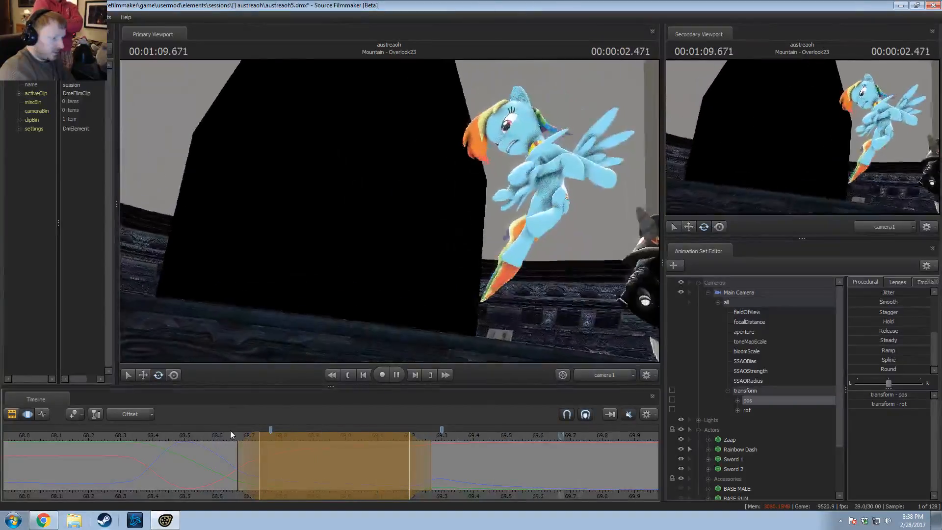
pyautogui.click(213, 428)
pyautogui.press('space')
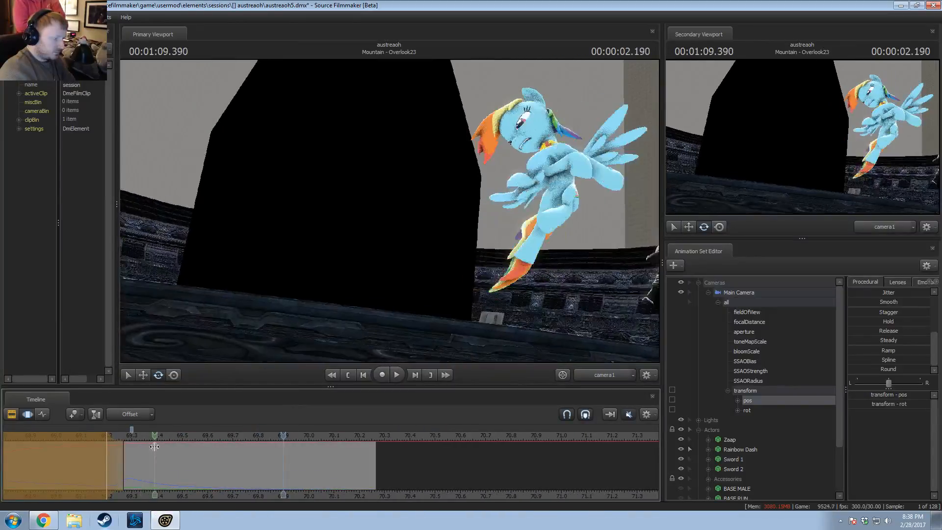
# Step: Select the time from about 69.4 s onward and add the camera's rot control to the selected pos control
pyautogui.press('space')
pyautogui.scroll(1, 240, 465)
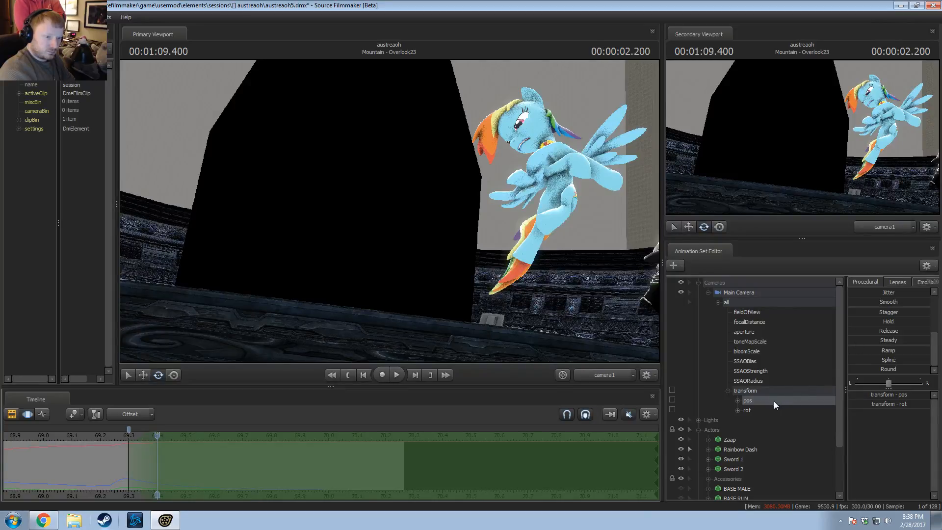
pyautogui.keyDown('ctrl'); pyautogui.click(751, 409); pyautogui.keyUp('ctrl')
# Step: Try a Jitter on the camera's position and rotation from about 69.4 s onward, replaying the shot to judge it
pyautogui.moveTo(879, 292); pyautogui.dragTo(929, 302)
pyautogui.click(120, 437)
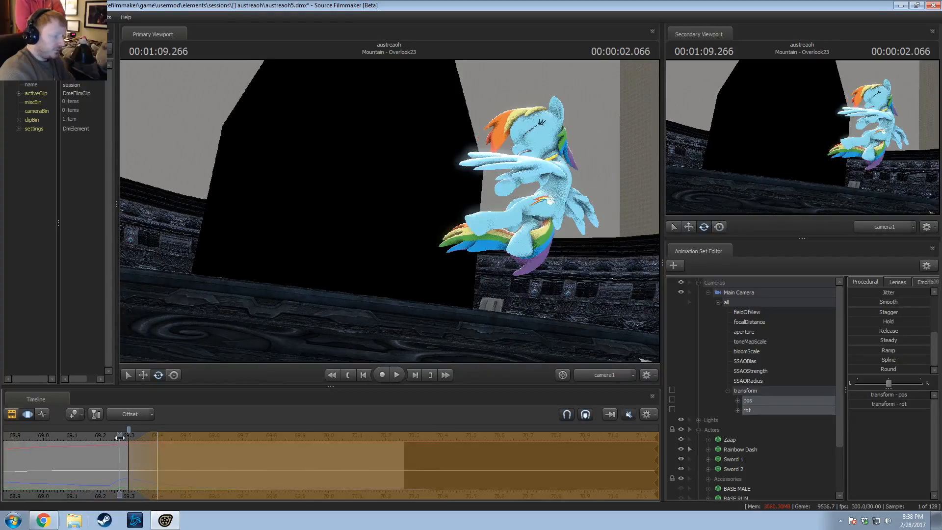
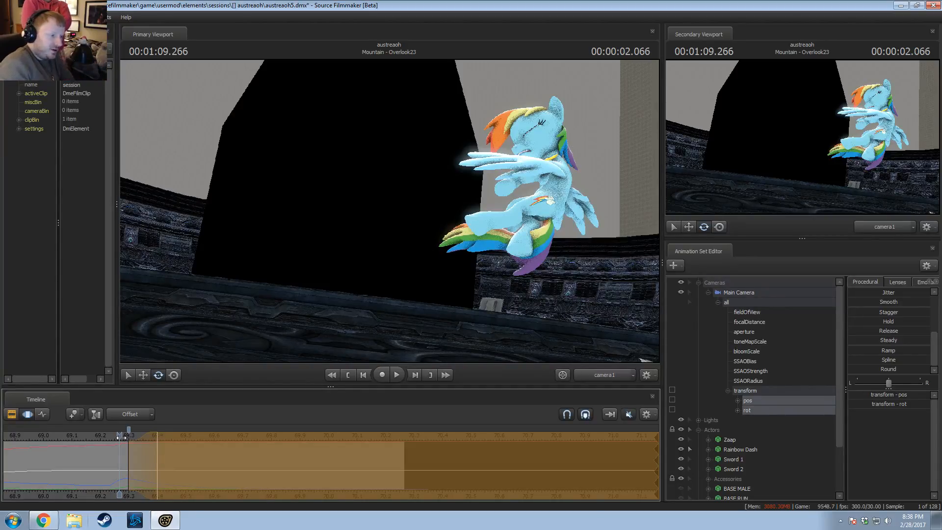
pyautogui.press('space')
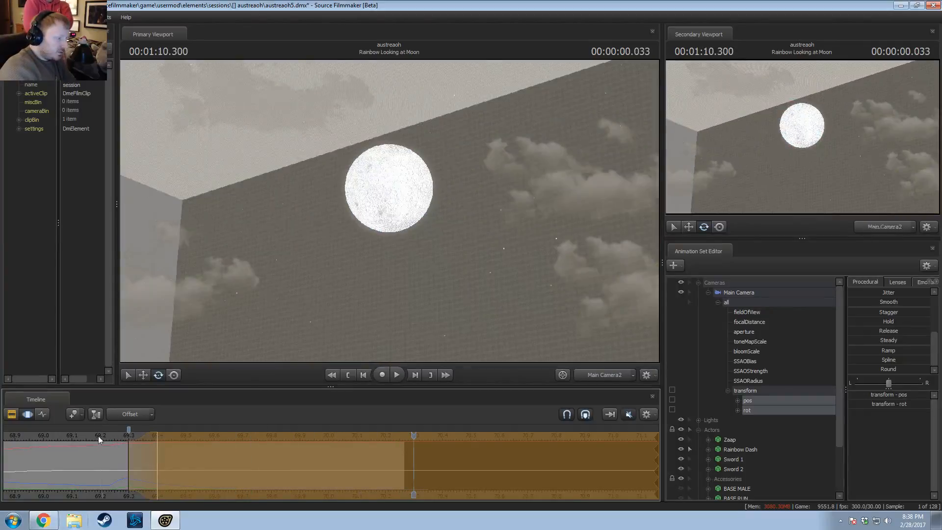
pyautogui.click(214, 435)
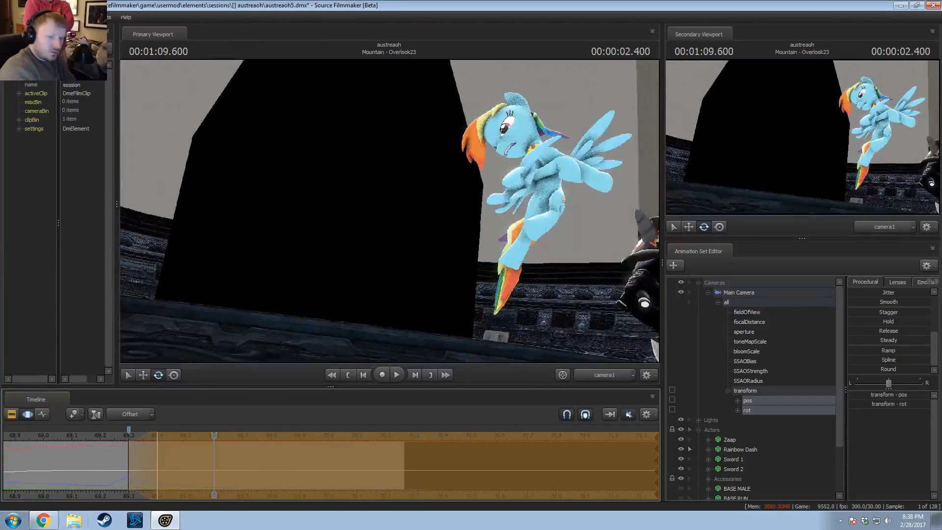
pyautogui.scroll(2, 891, 314)
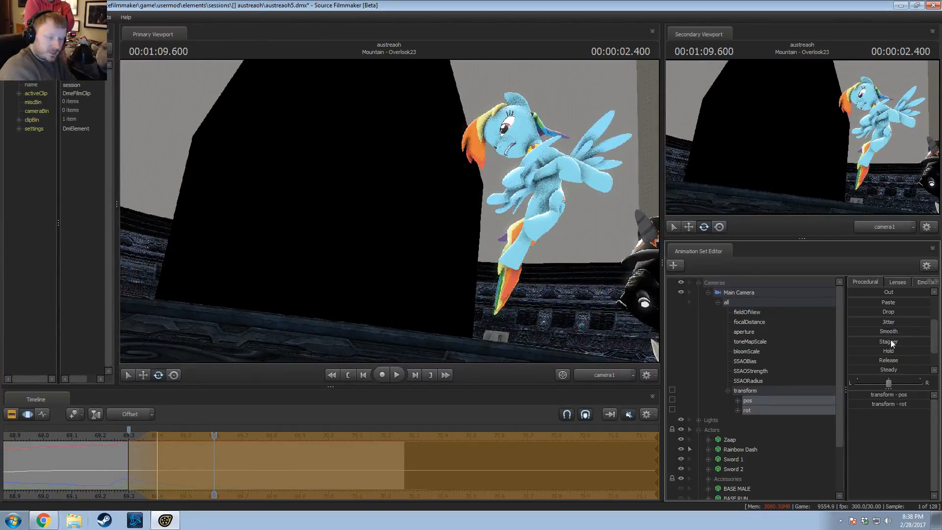
pyautogui.moveTo(890, 340); pyautogui.dragTo(895, 341)
pyautogui.click(104, 434)
pyautogui.press('space')
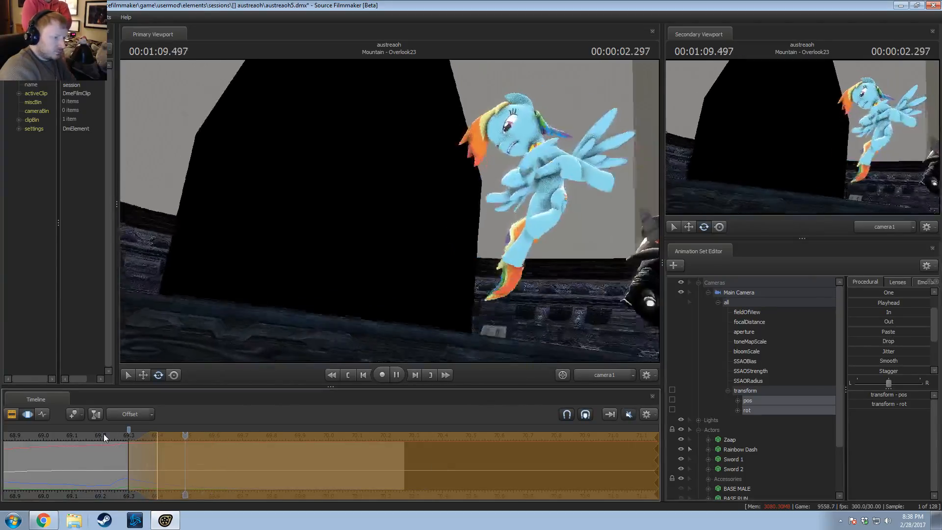
pyautogui.press('space')
pyautogui.press('space')
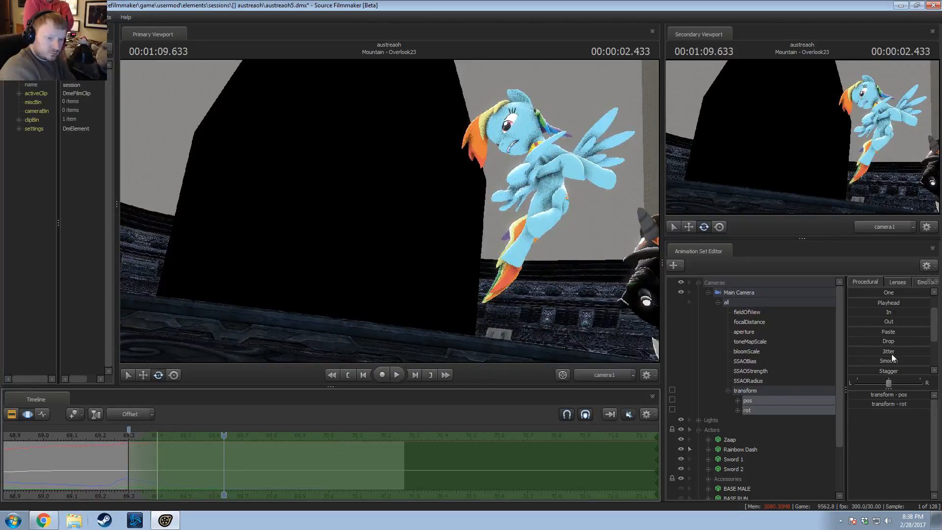
# Step: Try a Smooth on the camera's position and rotation over the same range, replaying from about 69.1 to 69.2 s
pyautogui.moveTo(887, 360); pyautogui.dragTo(886, 360)
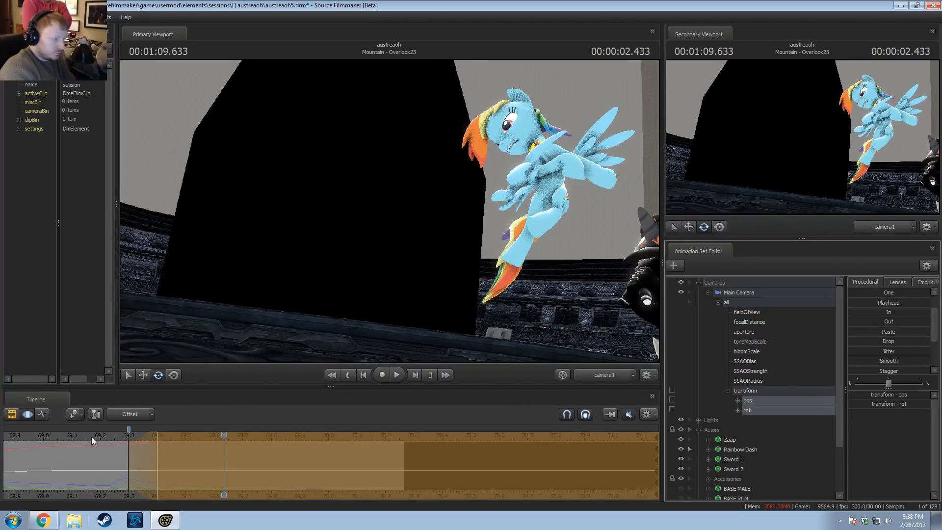
pyautogui.press('space')
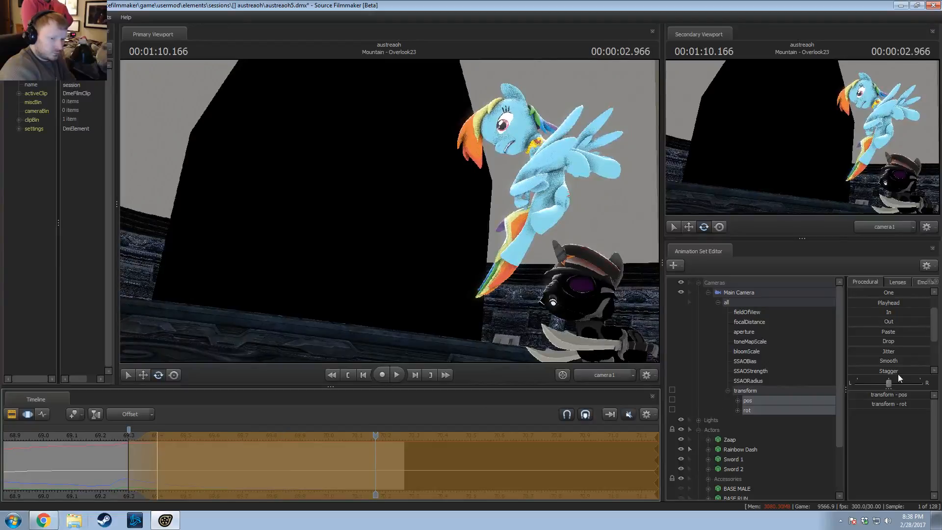
pyautogui.click(105, 436)
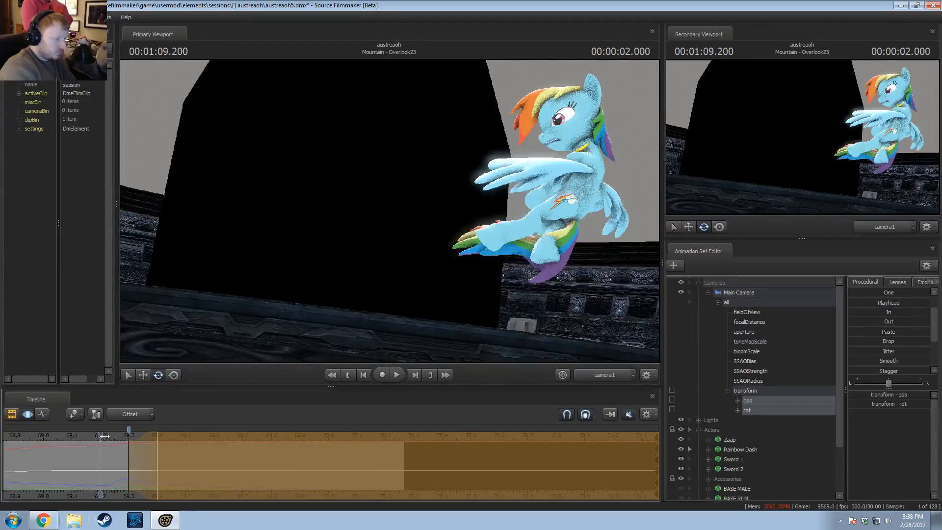
pyautogui.press('space')
pyautogui.press('space')
pyautogui.moveTo(109, 435); pyautogui.dragTo(66, 446)
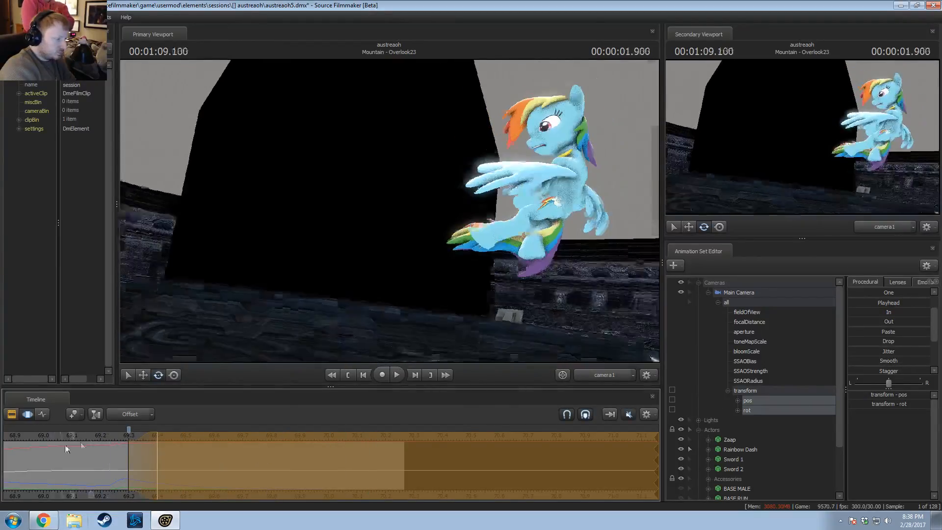
pyautogui.press('space')
pyautogui.press('space')
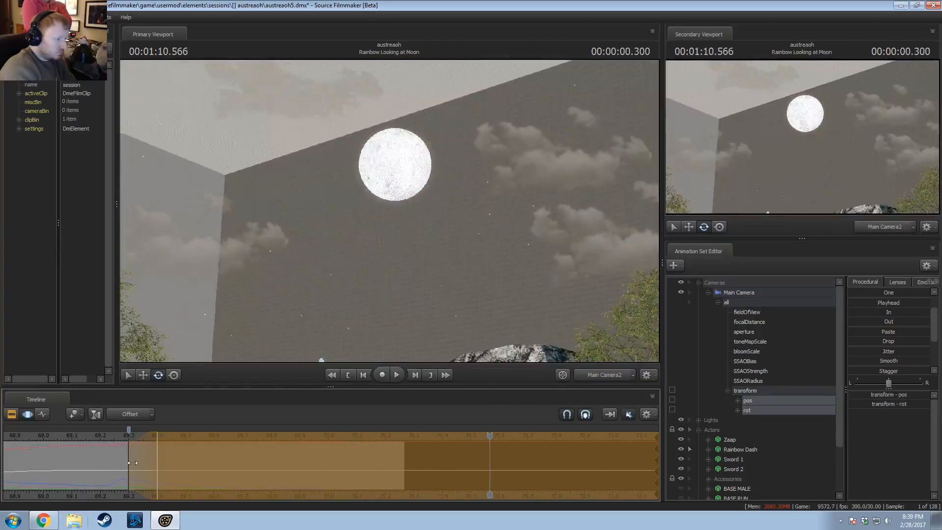
# Step: Move the start of the time selection earlier to about 69.37 s and replay the end of the shot
pyautogui.moveTo(133, 463); pyautogui.dragTo(123, 456)
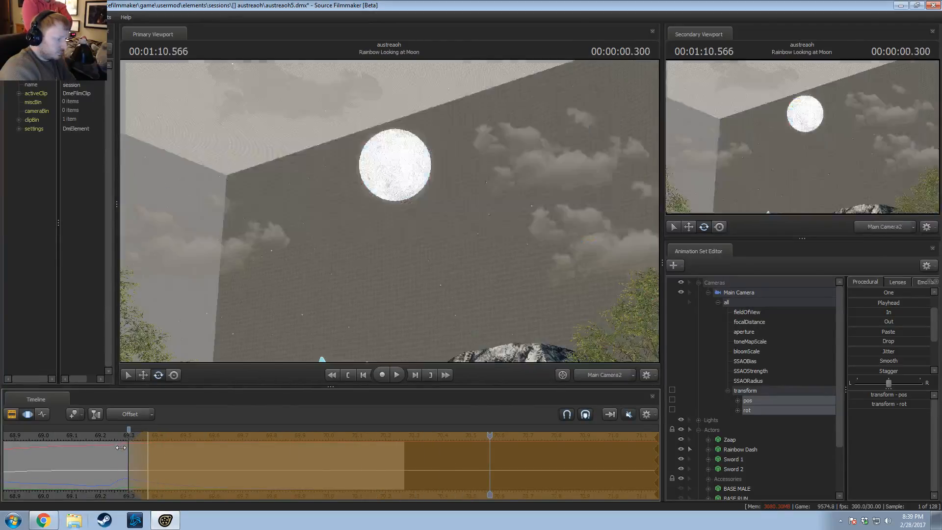
pyautogui.click(109, 437)
pyautogui.press('space')
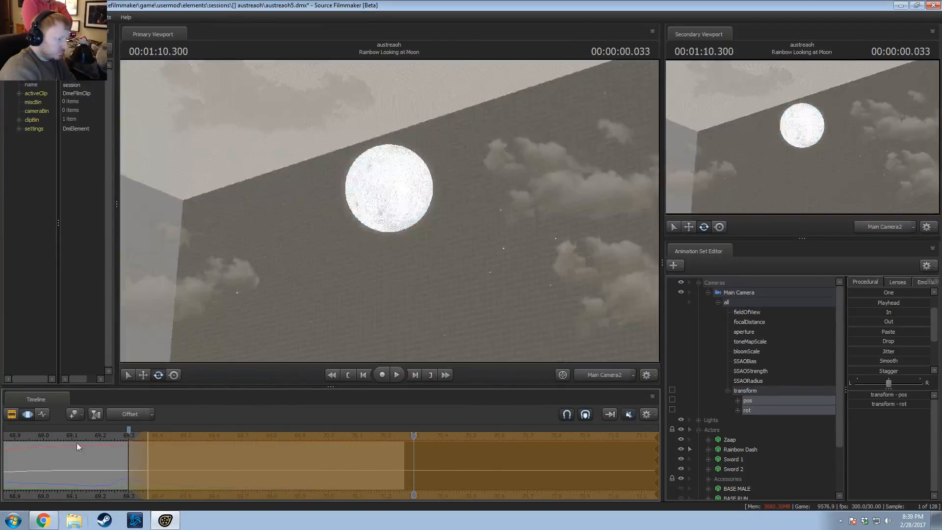
pyautogui.press('space')
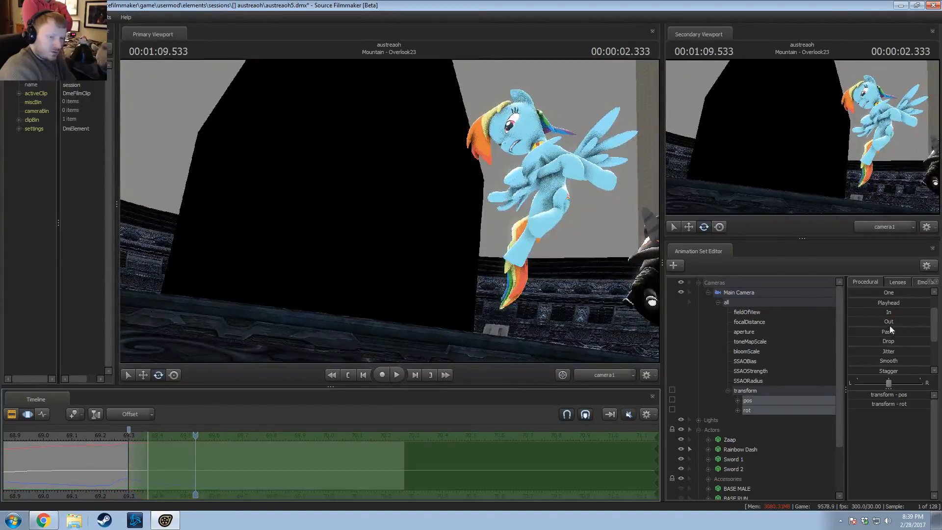
# Step: Apply Jitter and Smooth to the camera's position and rotation from about 69.37 s onward and replay the shot
pyautogui.moveTo(884, 352); pyautogui.dragTo(911, 363)
pyautogui.click(885, 361)
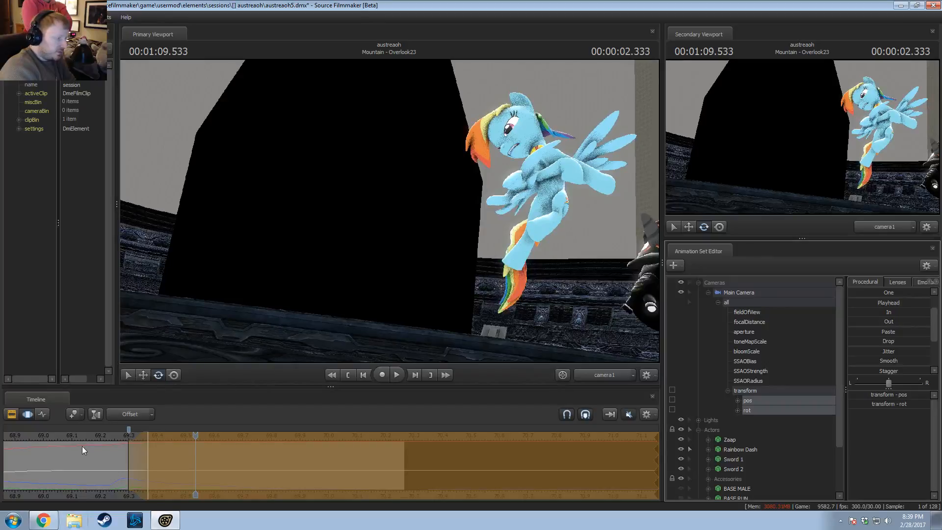
pyautogui.press('space')
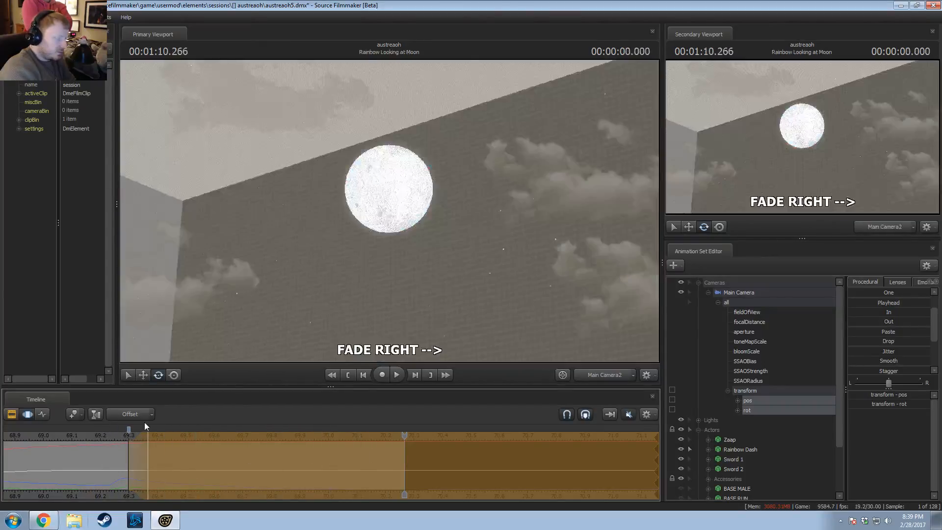
pyautogui.click(97, 432)
pyautogui.press('space')
pyautogui.press('space')
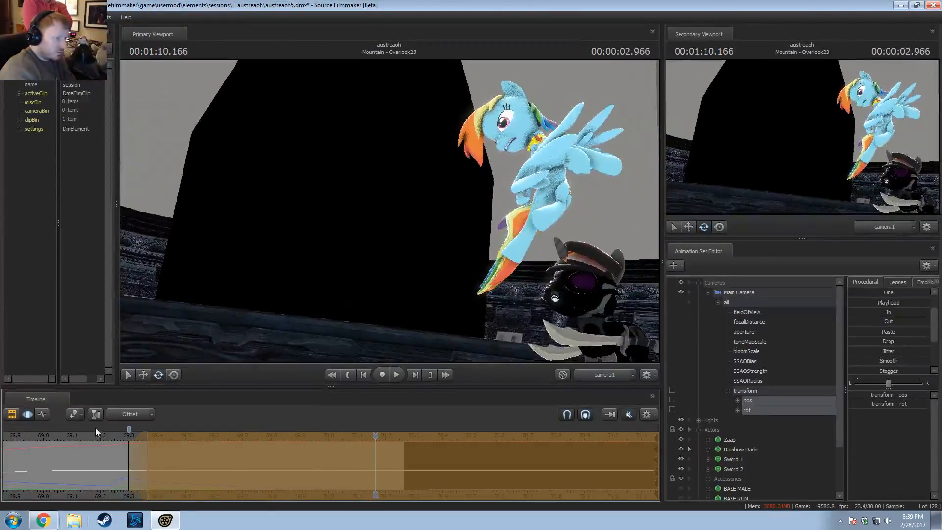
# Step: Undo the last procedural change to the camera's position and rotation and replay the end of the shot from about 69.2 s
pyautogui.click(261, 434)
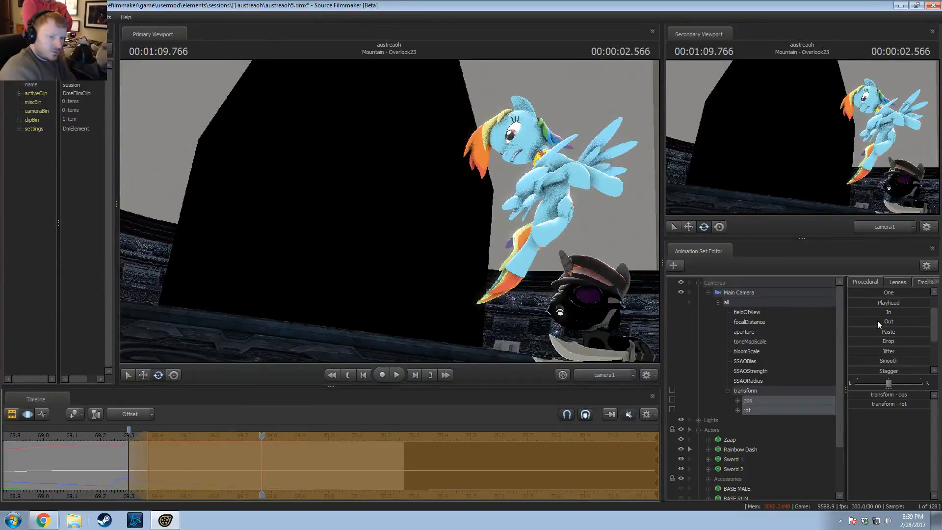
pyautogui.hotkey('ctrl', 'z')
pyautogui.click(872, 319)
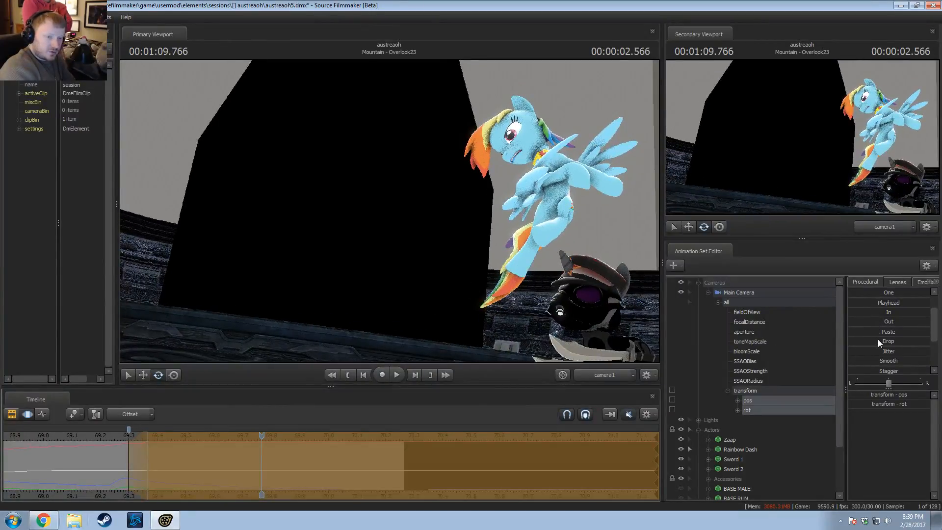
pyautogui.click(107, 436)
pyautogui.press('space')
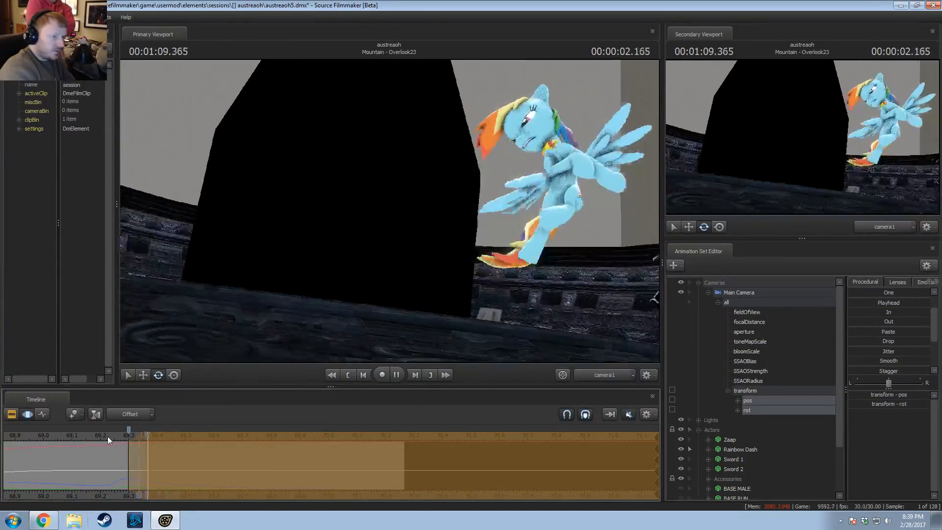
pyautogui.press('space')
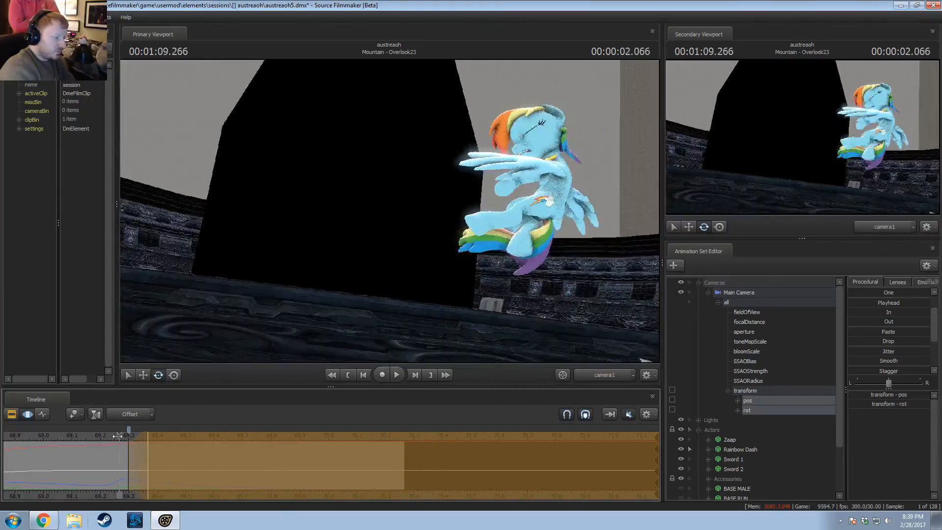
pyautogui.press('space')
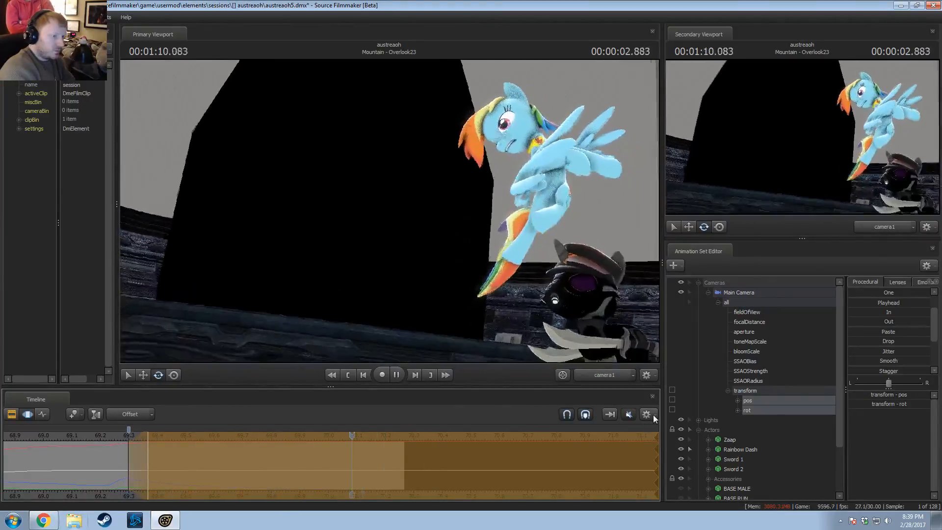
pyautogui.press('space')
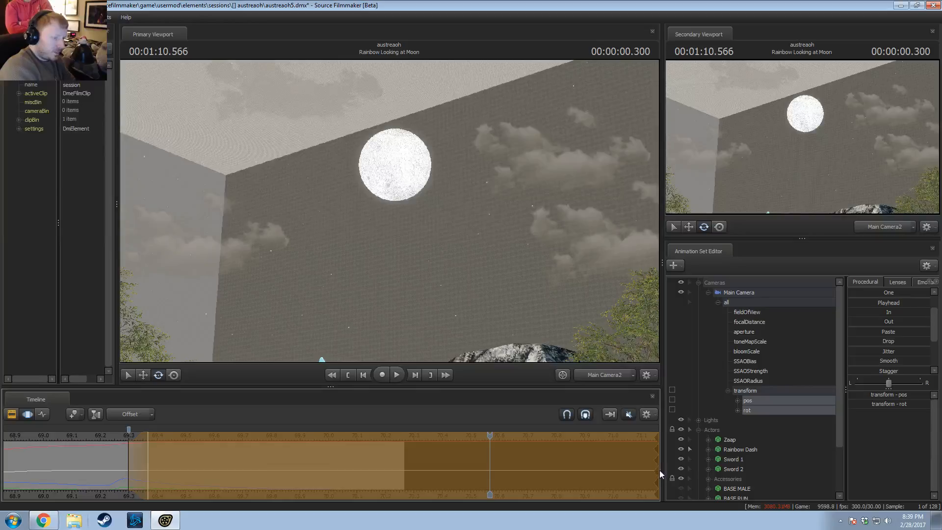
# Step: Limit the end of the time selection, with full strength ending at about 69.87 s and the falloff at about 70.5 s
pyautogui.moveTo(657, 472); pyautogui.dragTo(423, 468)
pyautogui.moveTo(315, 478); pyautogui.dragTo(417, 469)
pyautogui.click(116, 434)
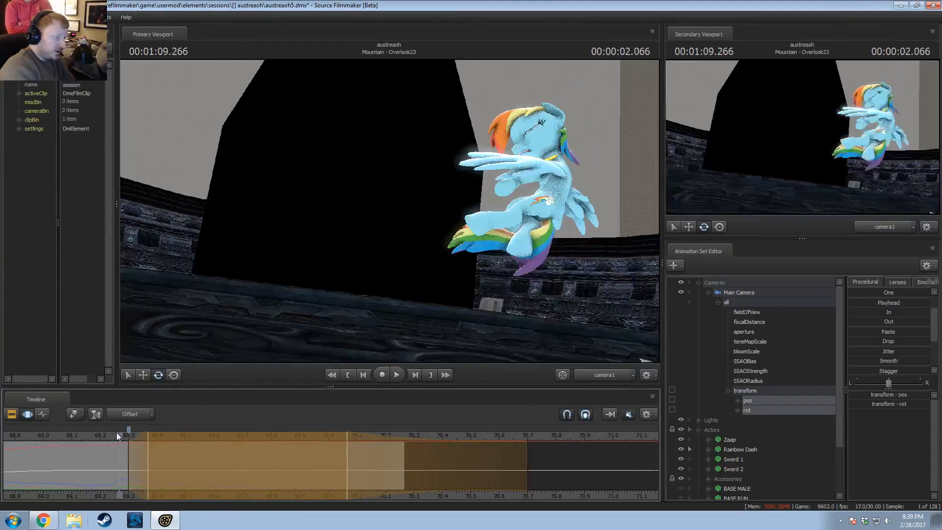
pyautogui.press('space')
pyautogui.press('space')
pyautogui.moveTo(358, 456); pyautogui.dragTo(302, 462)
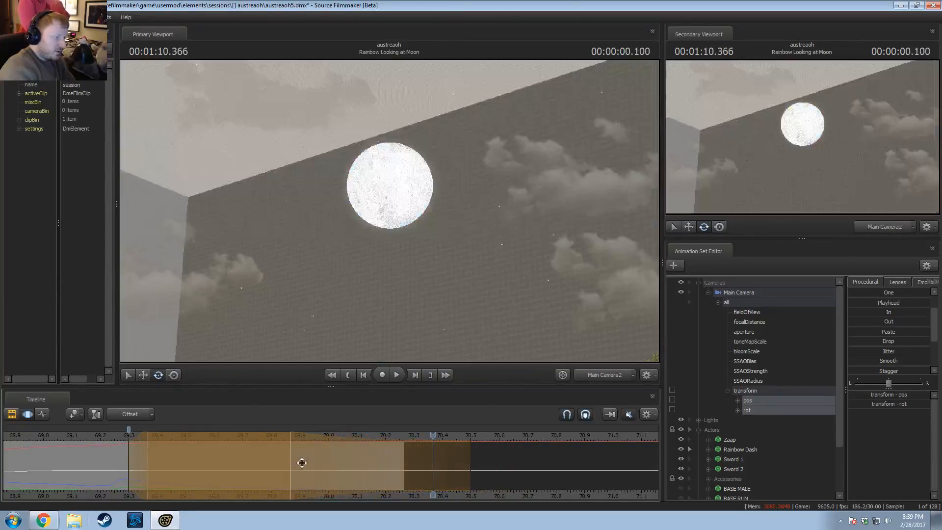
# Step: Replay the end of the shot repeatedly from about 69.1 s to check how the camera shake fades out
pyautogui.click(62, 434)
pyautogui.press('space')
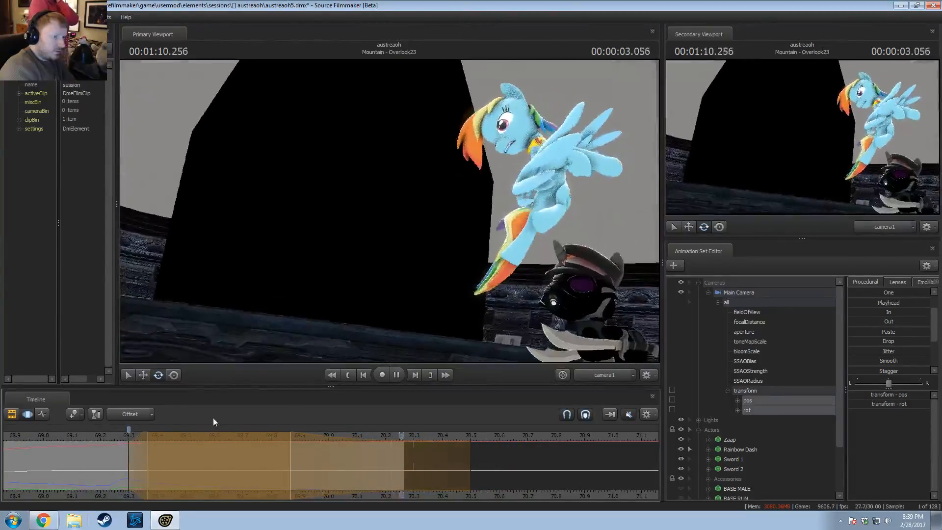
pyautogui.press('space')
pyautogui.click(87, 436)
pyautogui.press('space')
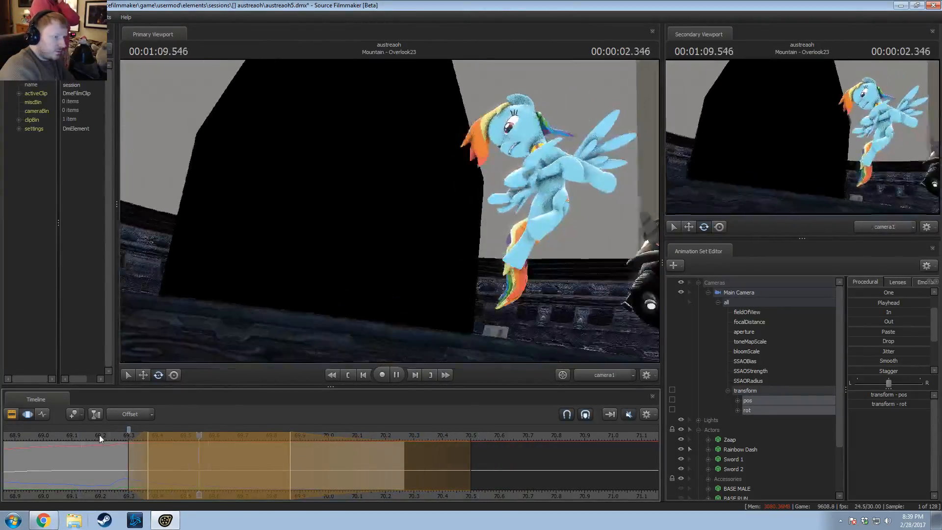
pyautogui.press('space')
pyautogui.click(76, 437)
pyautogui.press('space')
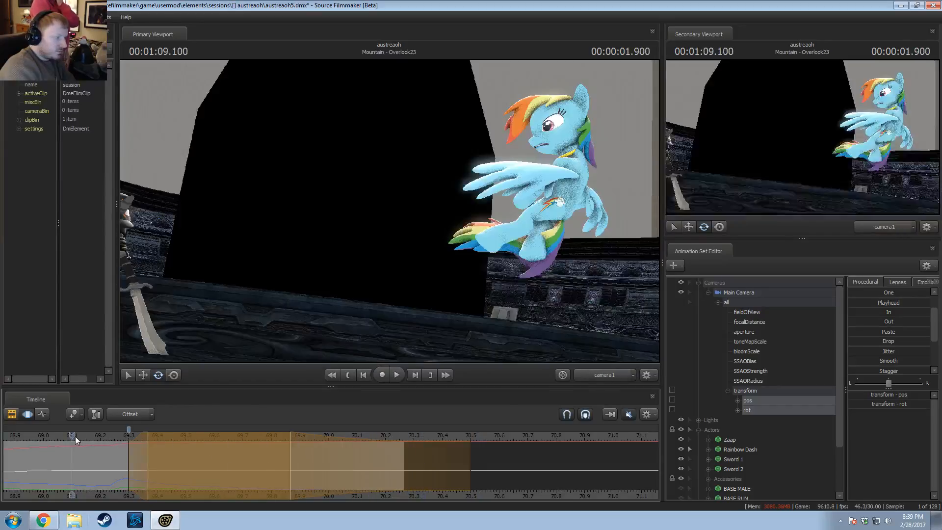
pyautogui.press('space')
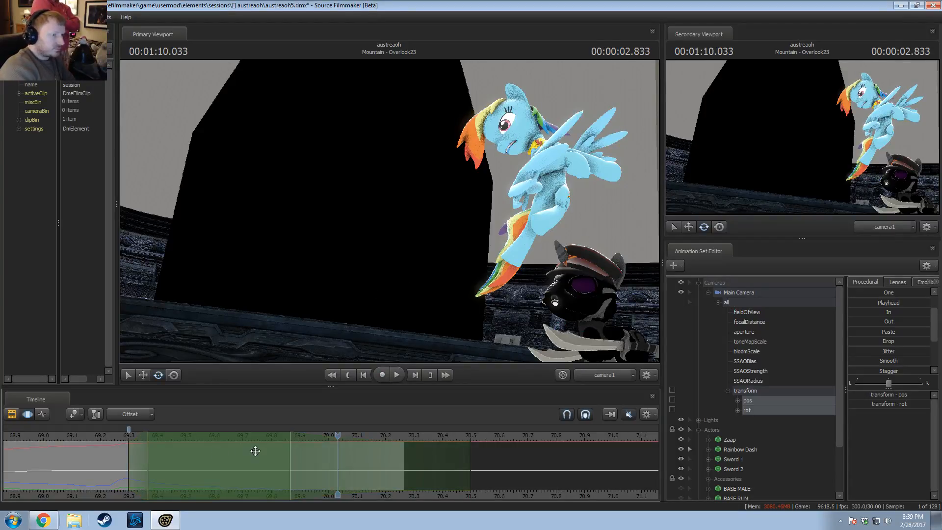
# Step: Replay the whole Mountain - Overlook23 shot and scrub to about 68.33 s to judge the camera movement
pyautogui.scroll(-5, 256, 451)
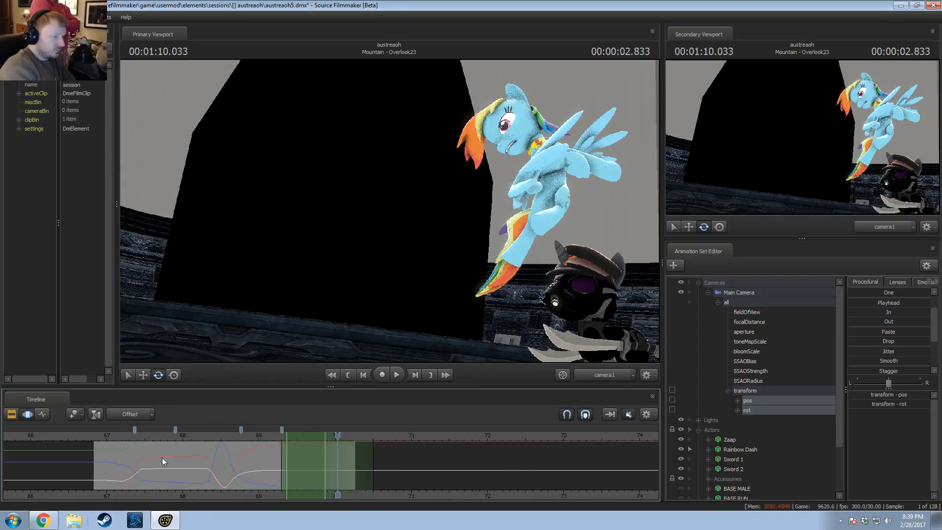
pyautogui.click(100, 439)
pyautogui.moveTo(100, 439)
pyautogui.mouseDown()
pyautogui.moveTo(109, 441)
pyautogui.moveTo(89, 443)
pyautogui.mouseUp()
pyautogui.press('space')
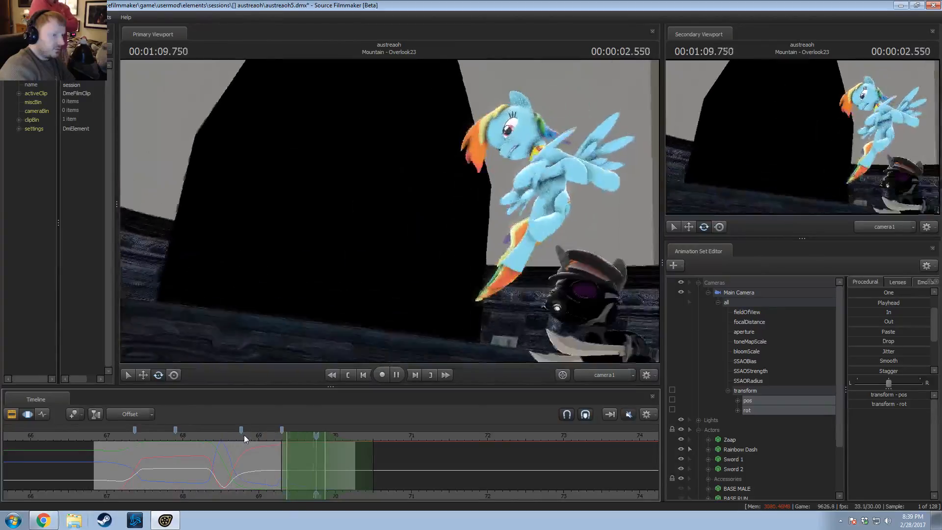
pyautogui.press('space')
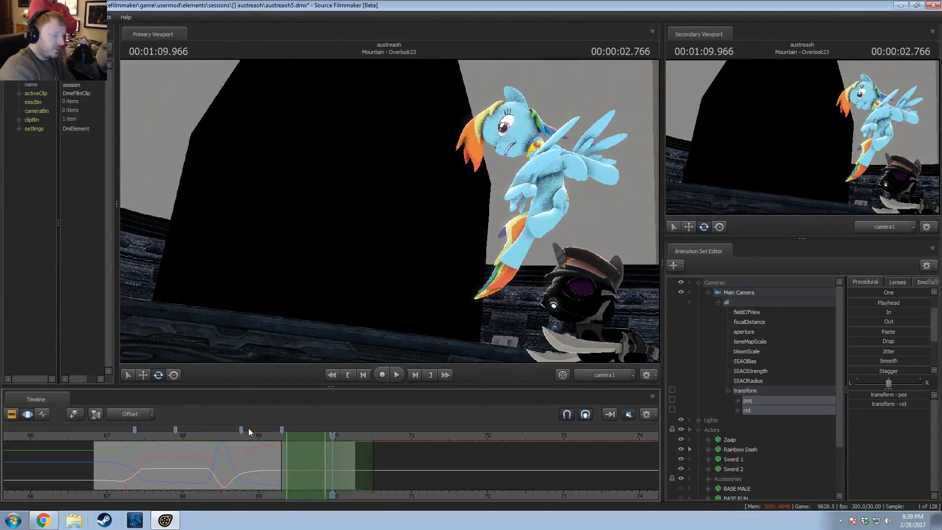
pyautogui.moveTo(247, 433); pyautogui.dragTo(210, 462)
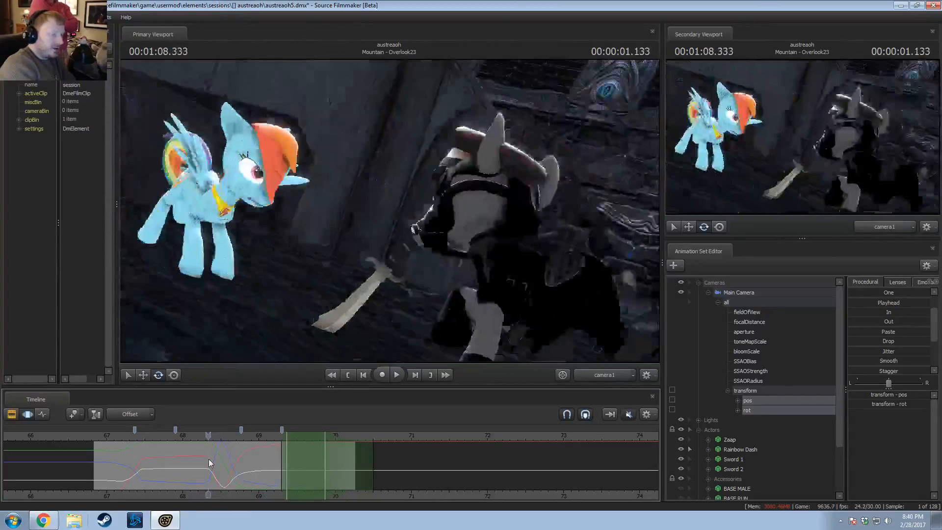
pyautogui.press('space')
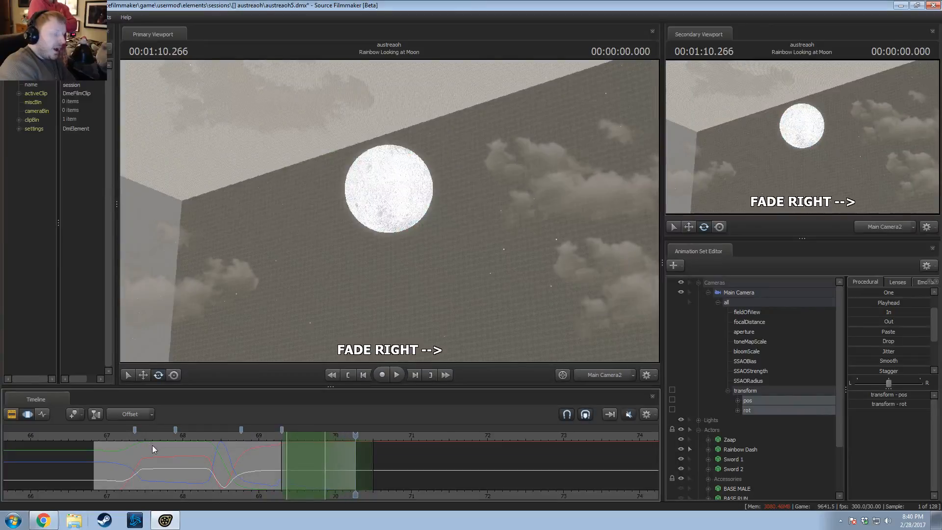
pyautogui.click(105, 437)
pyautogui.press('space')
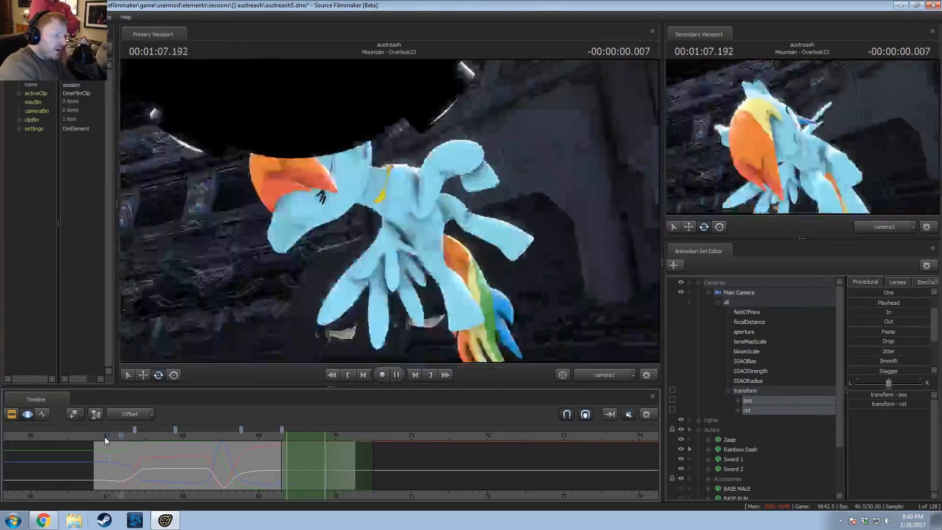
pyautogui.press('space')
# Step: Set the time selection to about 67.46–68.33 s, with falloffs reaching out to about 67.3 s and 68.5 s
pyautogui.scroll(2, 118, 438)
pyautogui.scroll(1, 117, 454)
pyautogui.moveTo(123, 470); pyautogui.dragTo(231, 468)
pyautogui.keyDown('shift'); pyautogui.scroll(5, 227, 467); pyautogui.keyUp('shift')
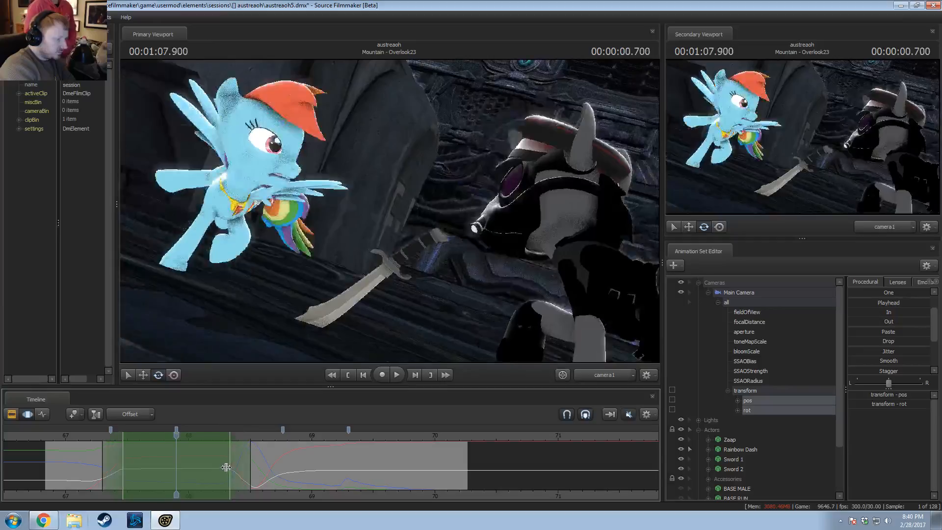
# Step: Play the shot with scene lighting enabled in the Clip Editor, restoring the unlit view and the Motion Editor when done
pyautogui.rightClick(289, 275)
pyautogui.click(303, 302)
pyautogui.press('F2')
pyautogui.press('space')
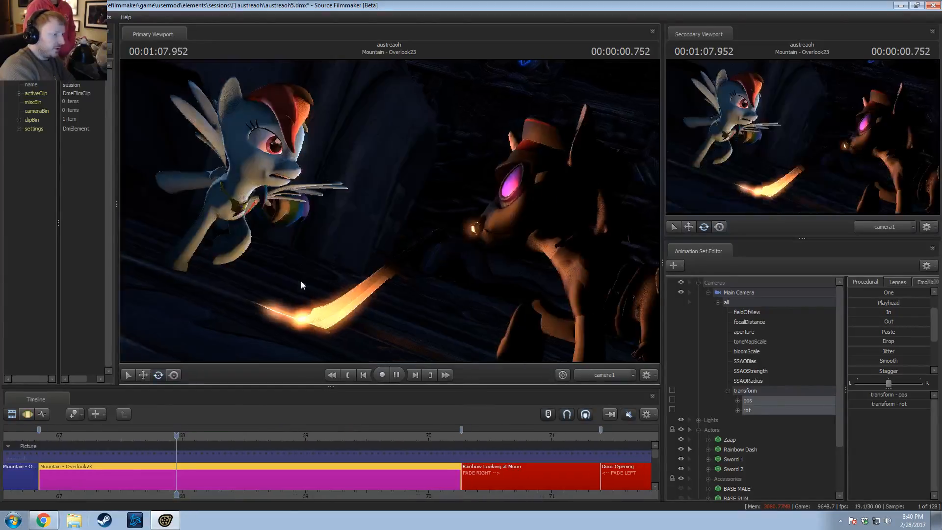
pyautogui.rightClick(308, 251)
pyautogui.click(326, 279)
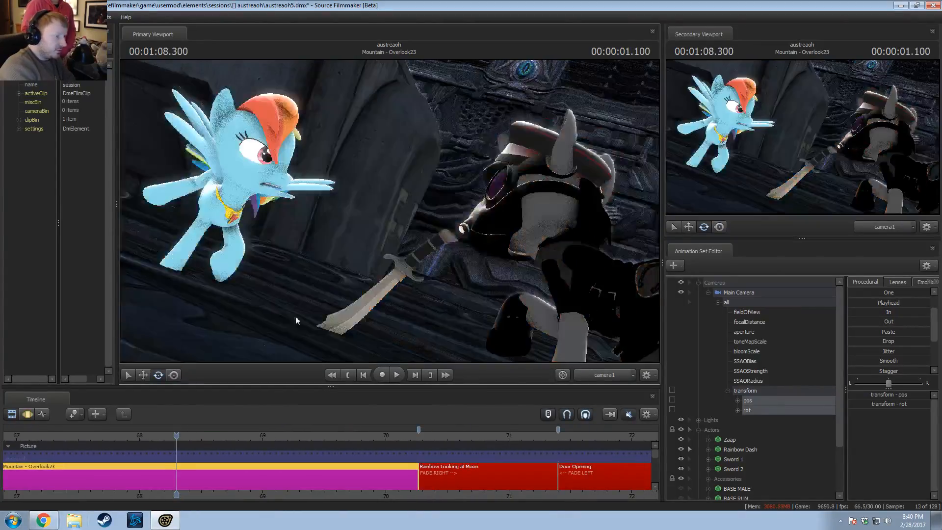
pyautogui.press('F3')
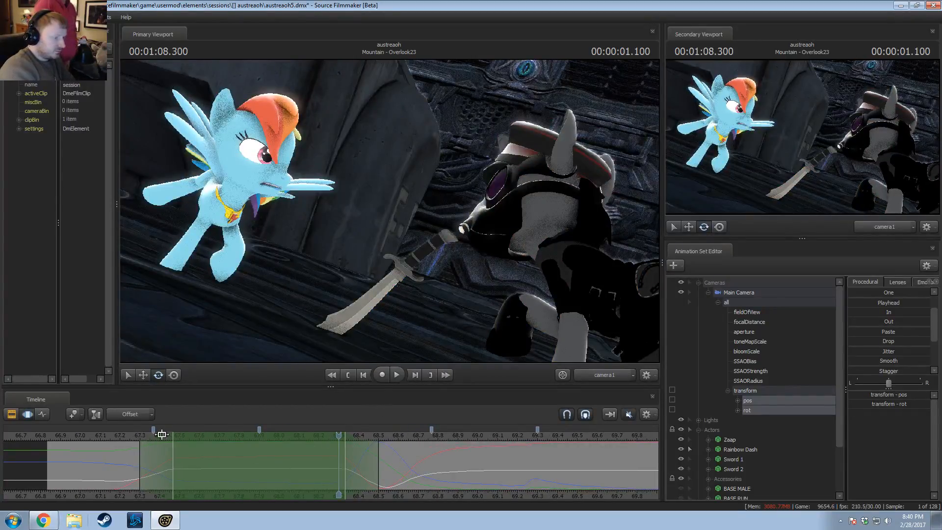
# Step: Replay from about 67.3 s, stop at about 67.53 s, and select the Main Camera's transform control with its children collapsed
pyautogui.click(138, 436)
pyautogui.press('space')
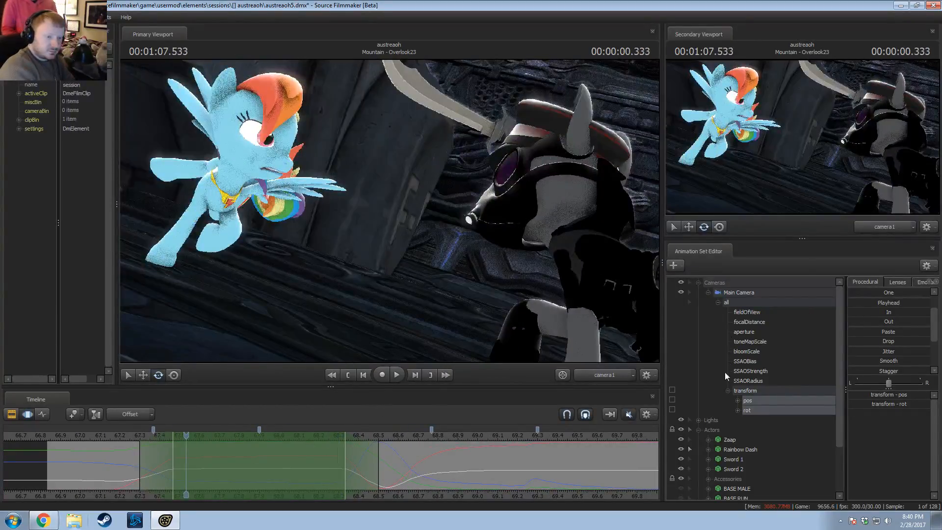
pyautogui.click(718, 302)
pyautogui.click(735, 303)
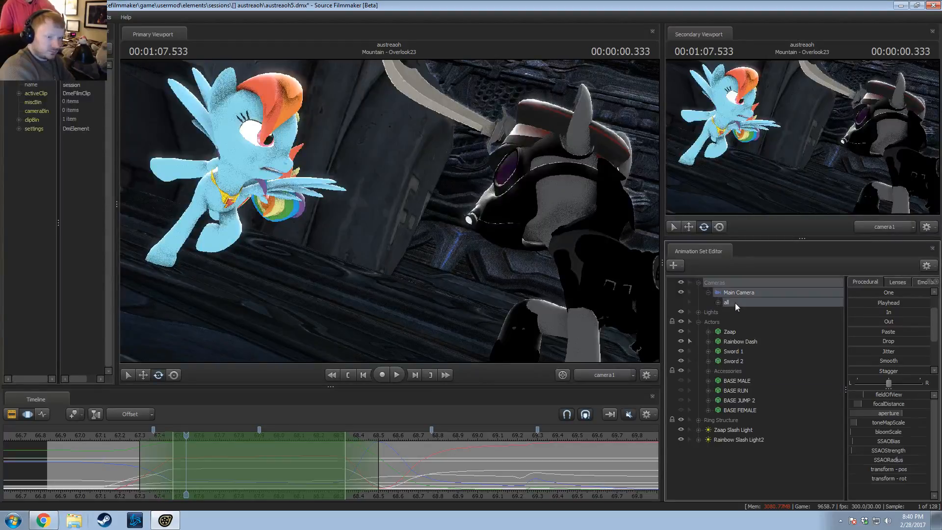
pyautogui.click(719, 302)
pyautogui.click(749, 392)
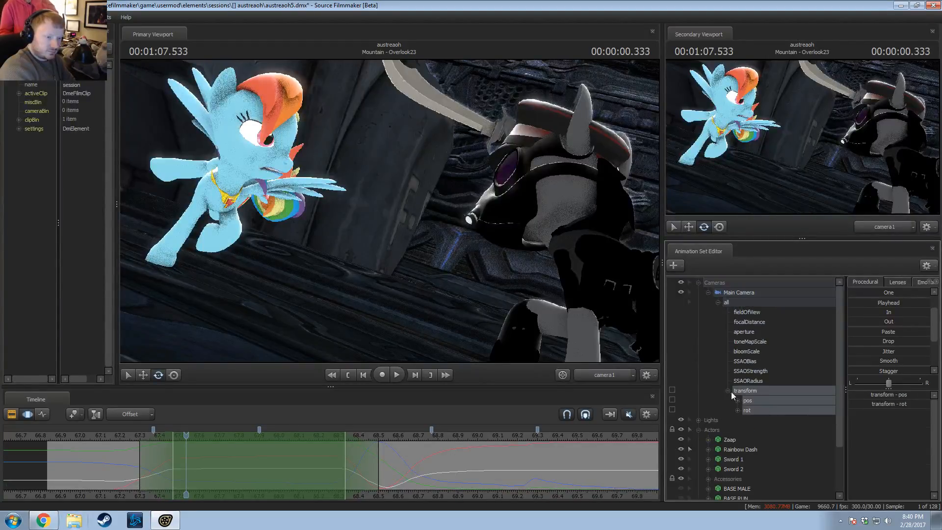
pyautogui.click(729, 391)
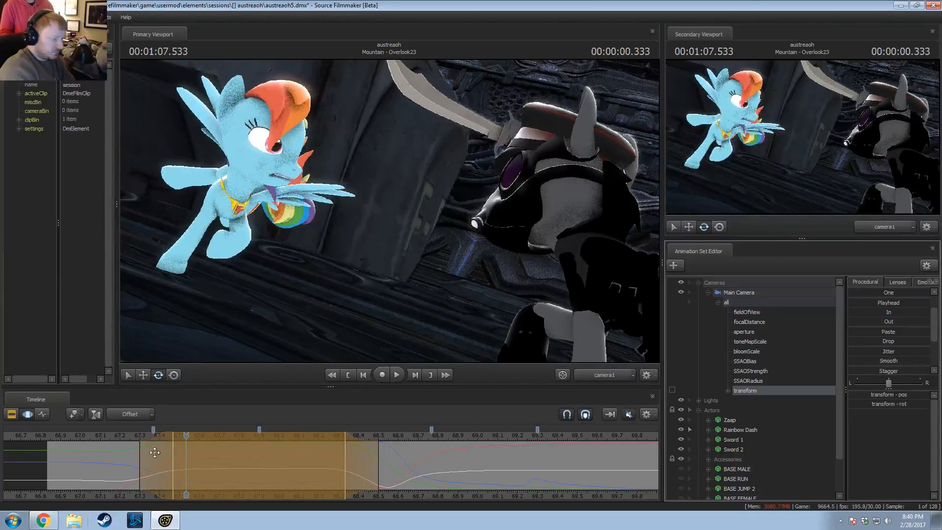
# Step: Blend the Drop preset partly into the camera's transform and tighten the selection falloffs to about 67.37 s and 68.43 s
pyautogui.click(134, 438)
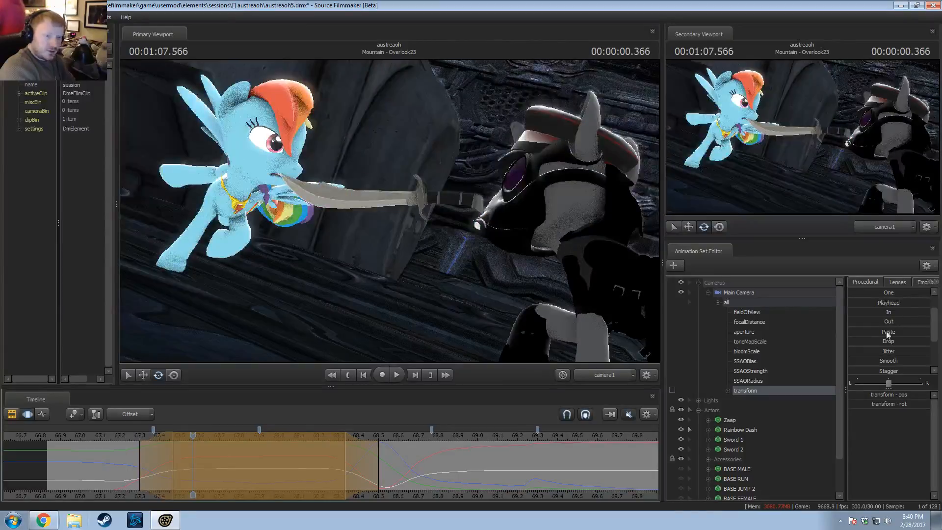
pyautogui.moveTo(887, 340); pyautogui.dragTo(865, 341)
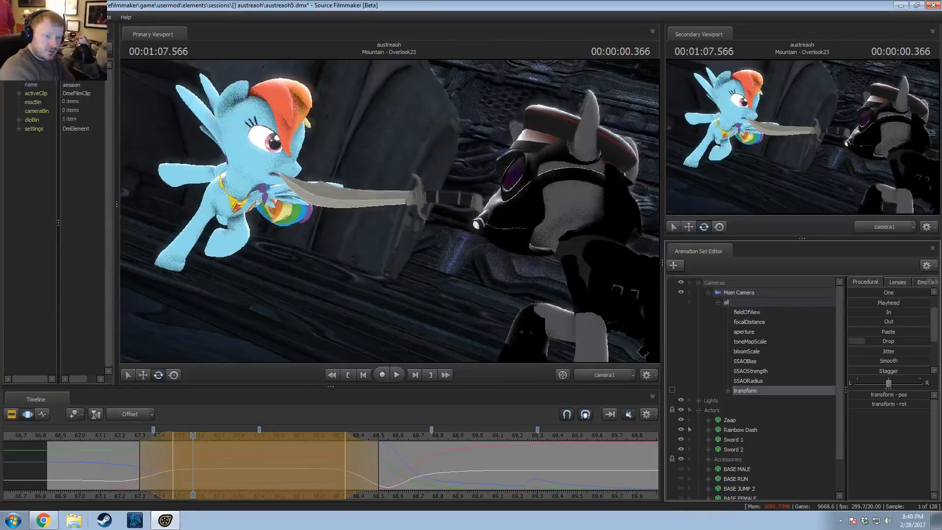
pyautogui.scroll(-1, 242, 469)
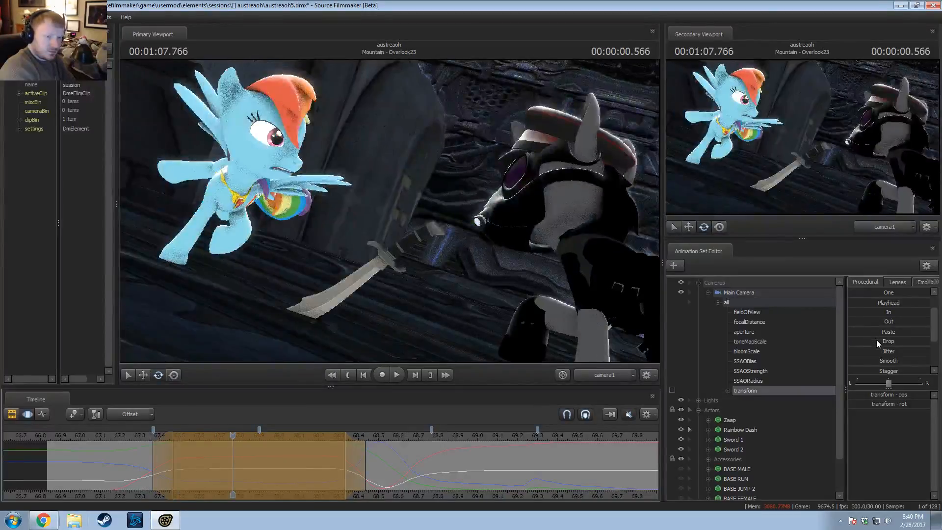
pyautogui.moveTo(877, 342); pyautogui.dragTo(881, 342)
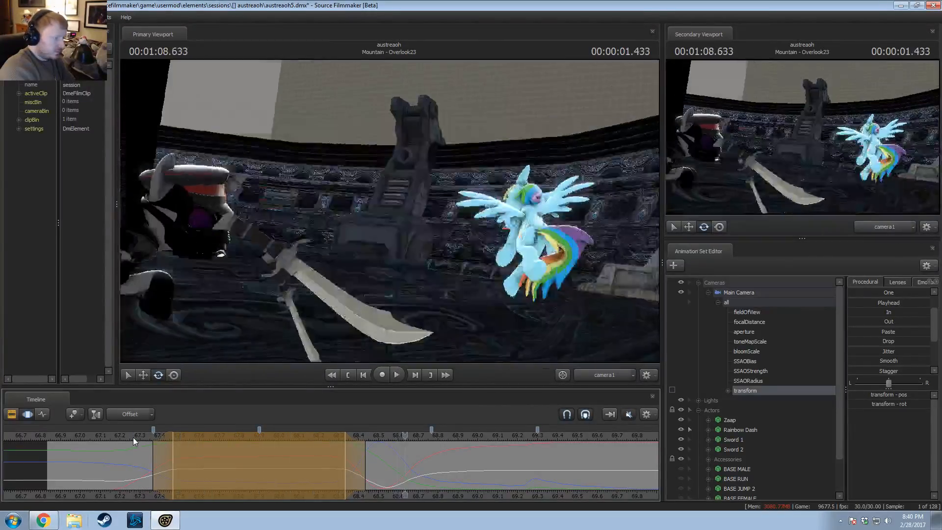
# Step: Replay the shot repeatedly from about 67.2 s to check the camera shake in the earlier section
pyautogui.click(128, 437)
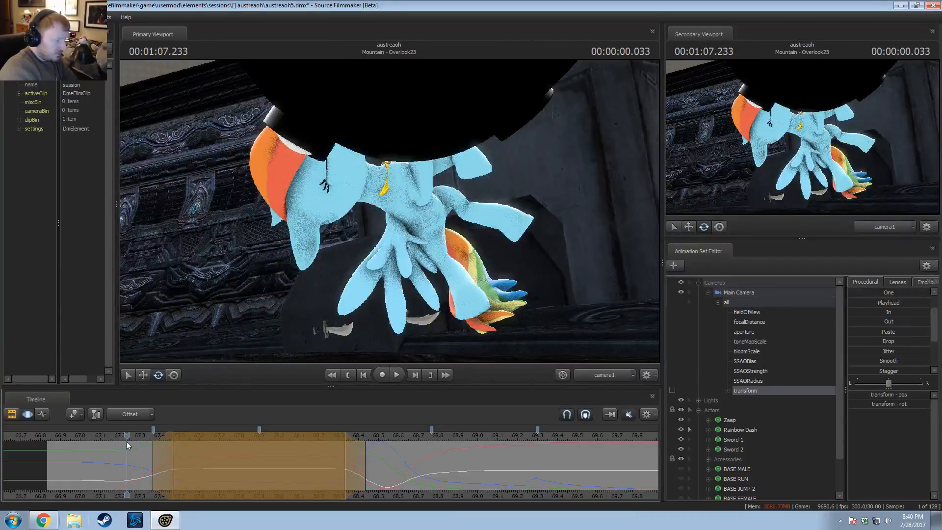
pyautogui.press('space')
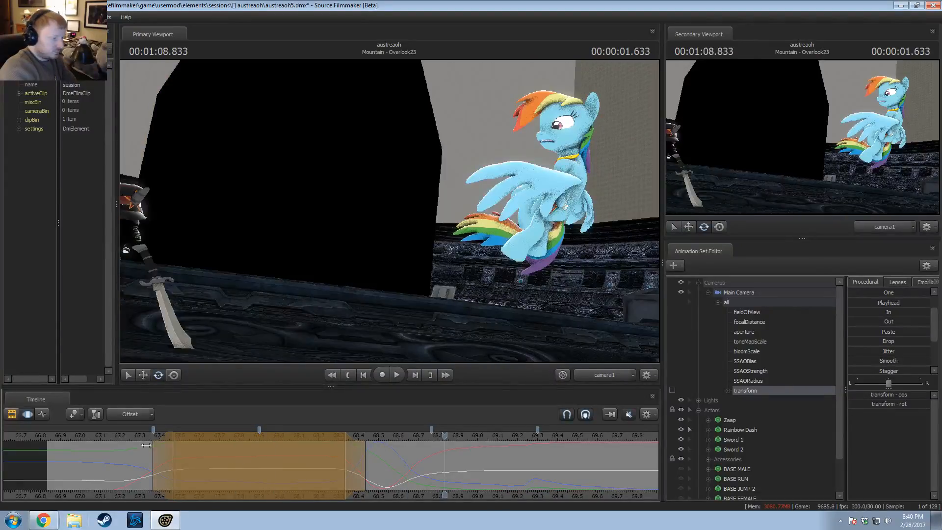
pyautogui.click(186, 436)
pyautogui.press('space')
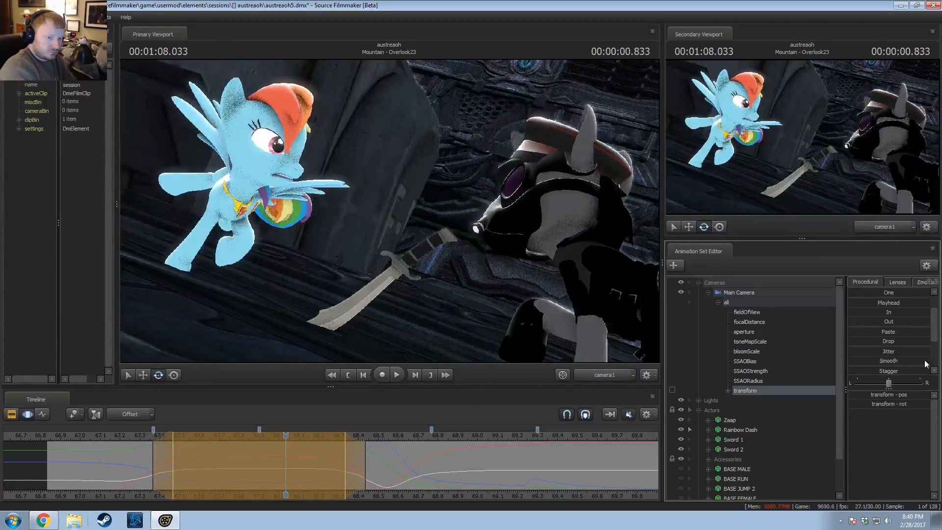
pyautogui.click(141, 436)
pyautogui.press('space')
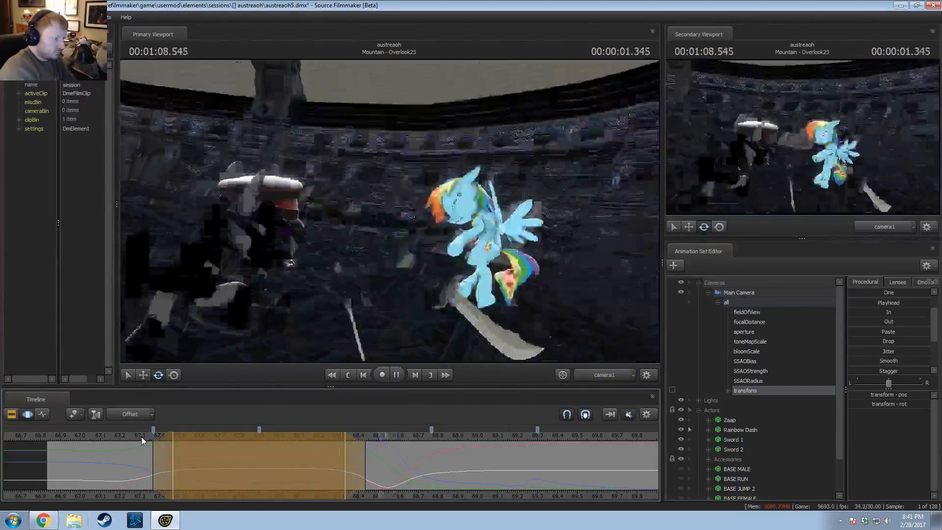
pyautogui.click(52, 443)
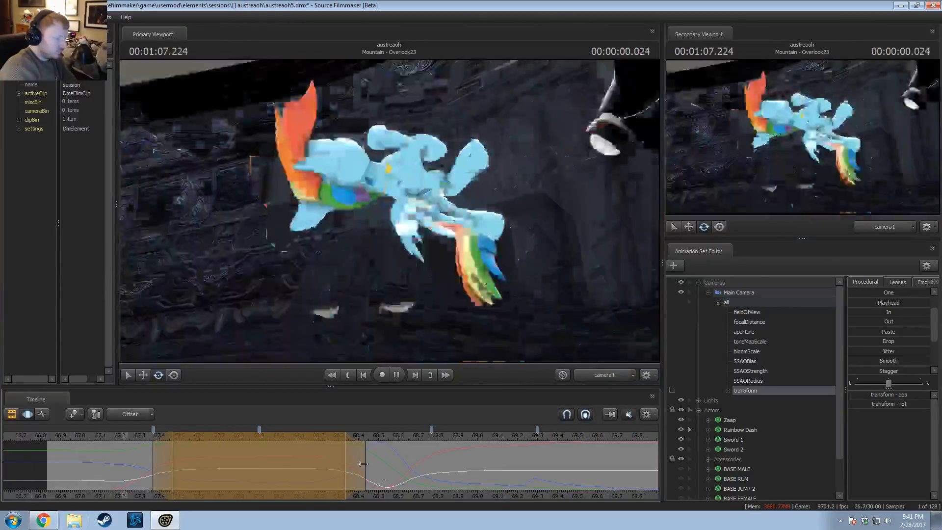
# Step: Play the rest of the Mountain - Overlook23 shot after the camera shake, pausing at about 70.1 s
pyautogui.moveTo(400, 478); pyautogui.dragTo(66, 471, button='middle')
pyautogui.scroll(-1, 65, 471)
pyautogui.press('space')
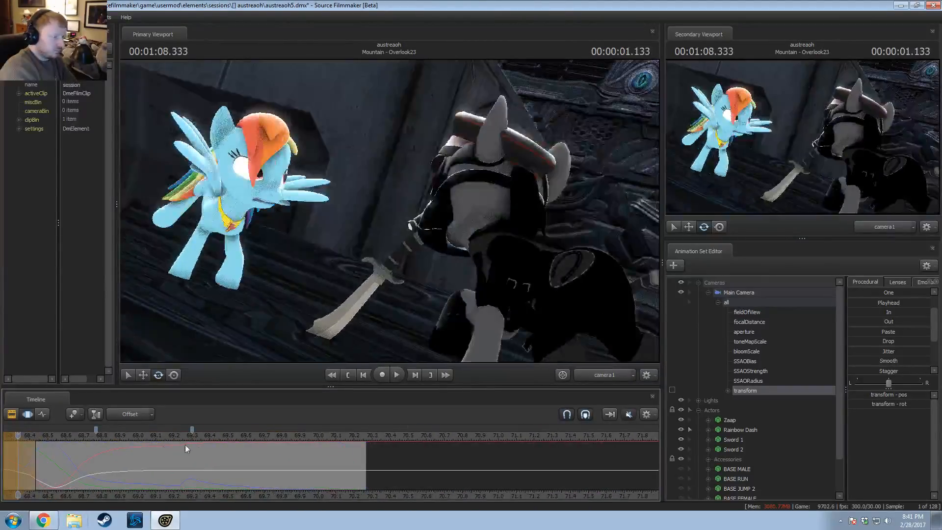
pyautogui.scroll(-2, 153, 467)
pyautogui.press('space')
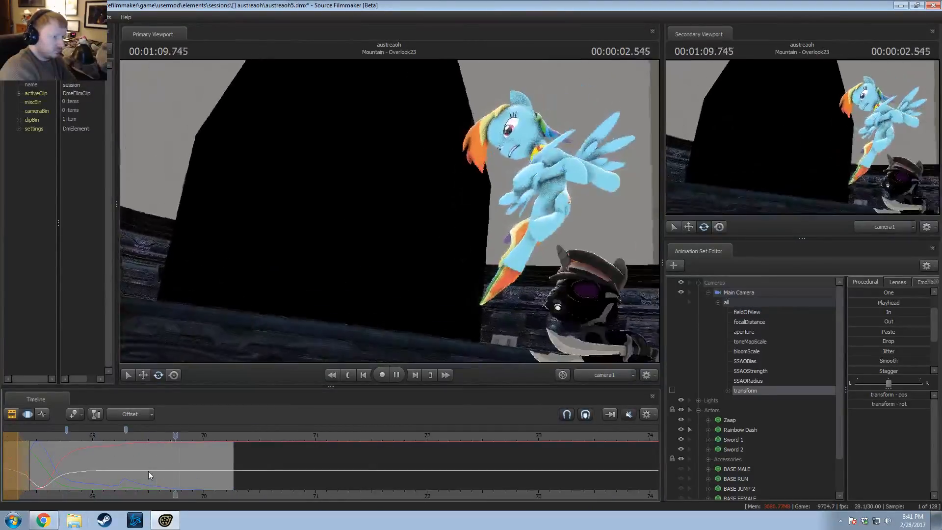
pyautogui.press('space')
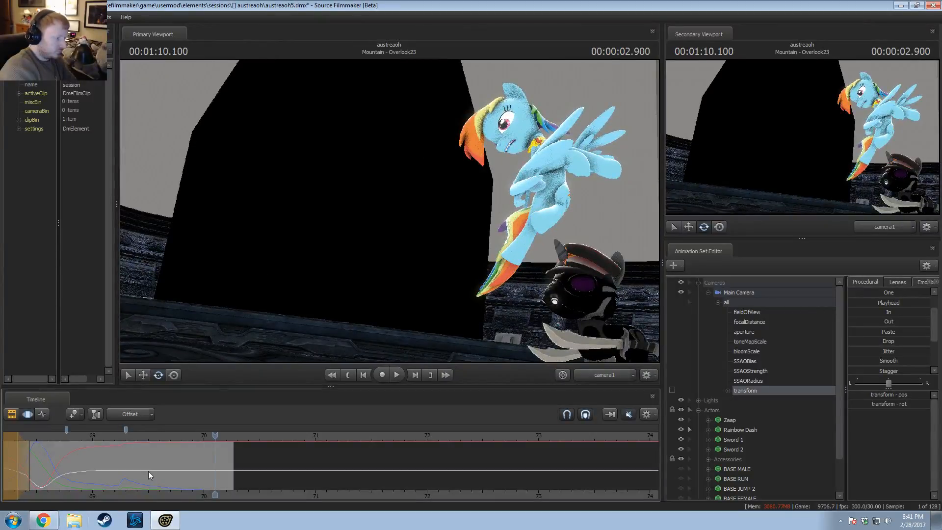
# Step: Select the end of the shot with a falloff from about 69.3 s to 70.3 s and tilt the camera slightly
pyautogui.press('shift')
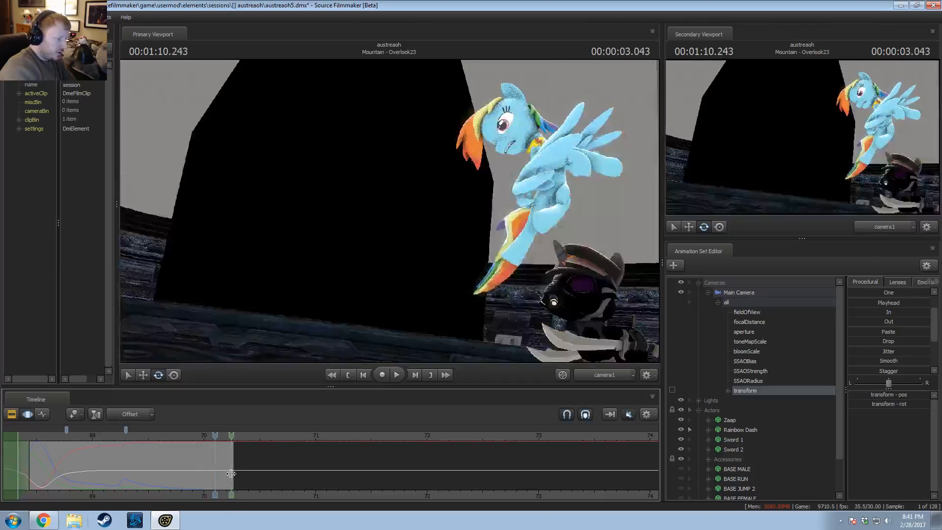
pyautogui.click(231, 473)
pyautogui.moveTo(224, 467); pyautogui.dragTo(125, 467)
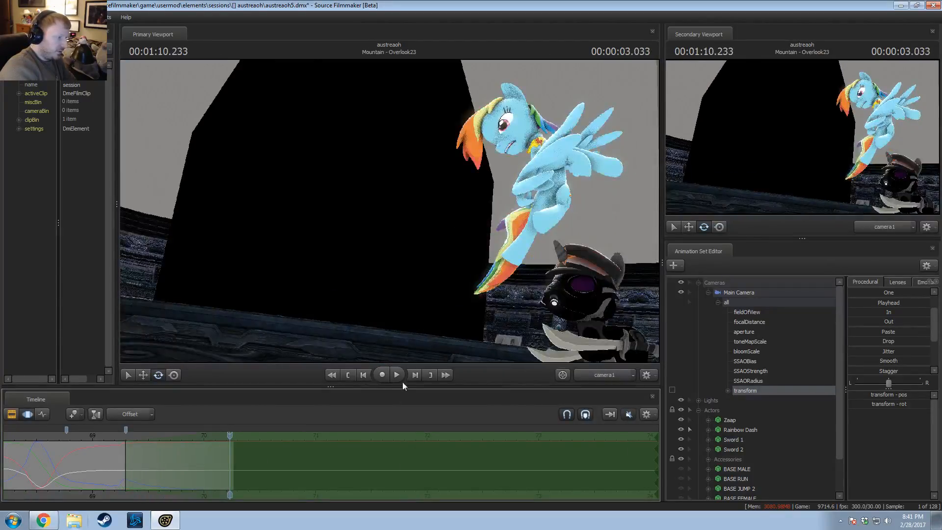
pyautogui.moveTo(407, 291); pyautogui.dragTo(422, 291)
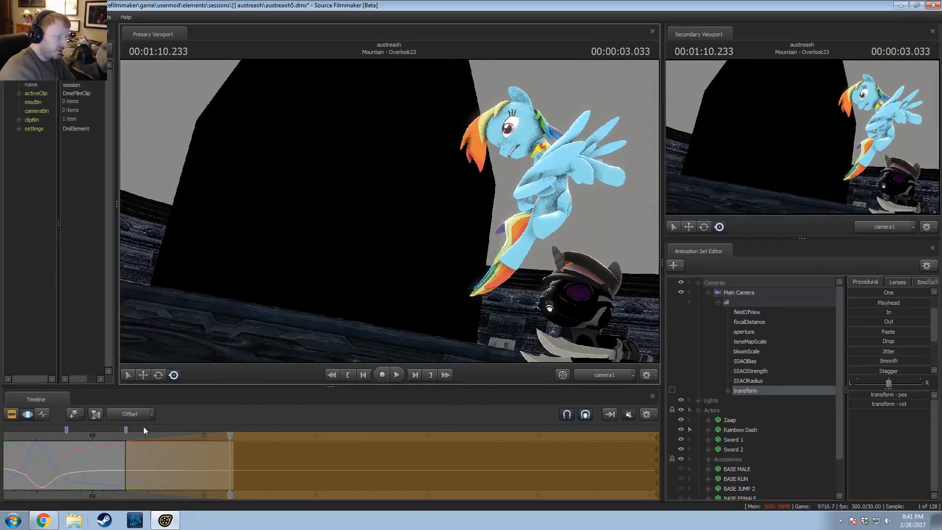
pyautogui.click(81, 436)
pyautogui.press('space')
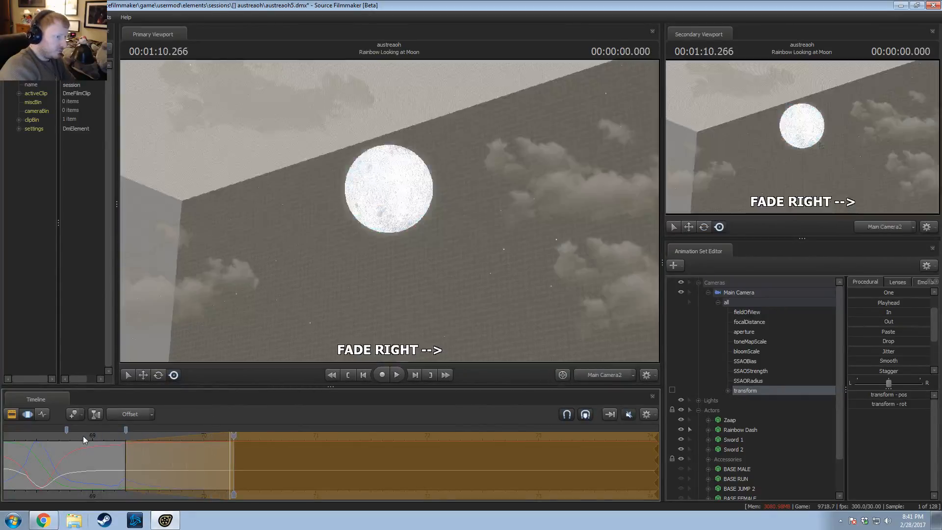
pyautogui.moveTo(219, 460); pyautogui.dragTo(220, 460)
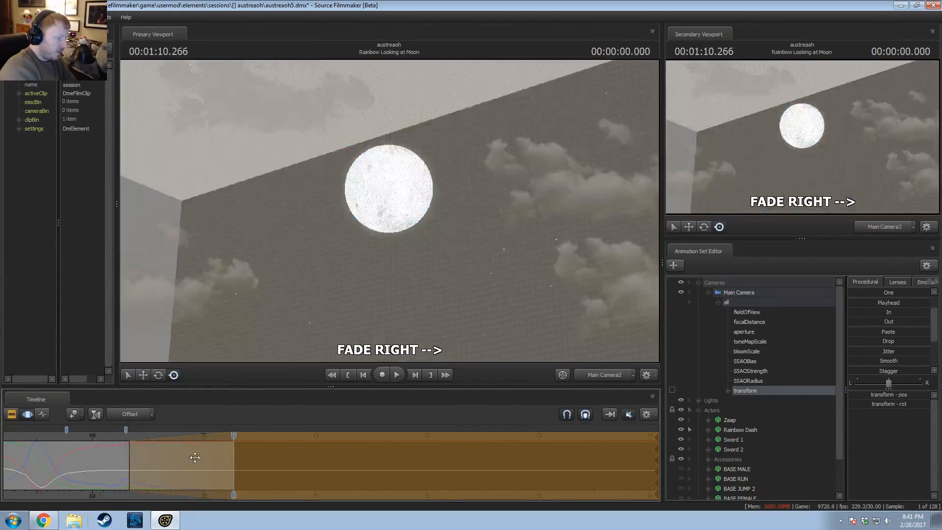
# Step: Replay the shot from several earlier points to check how the camera tilt eases in toward its end
pyautogui.click(112, 435)
pyautogui.press('space')
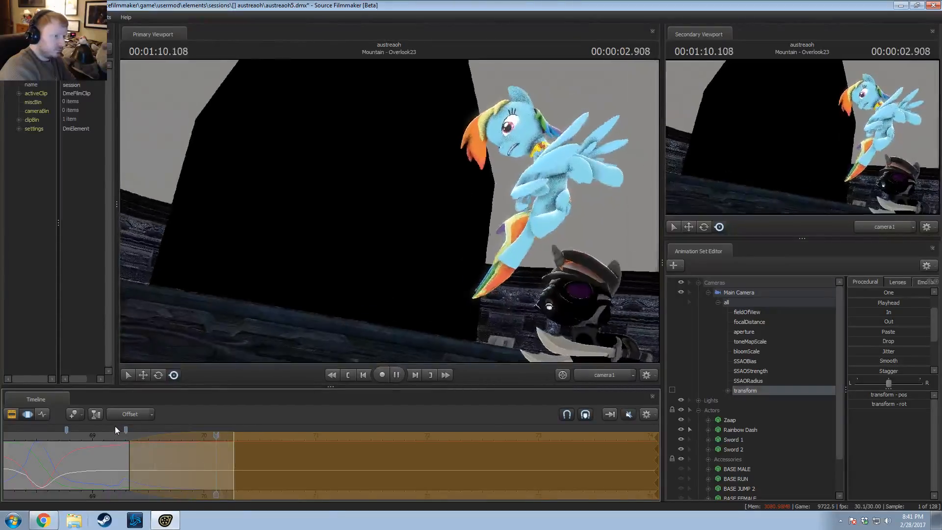
pyautogui.press('space')
pyautogui.scroll(-2, 116, 427)
pyautogui.scroll(-1, 116, 426)
pyautogui.click(61, 436)
pyautogui.press('space')
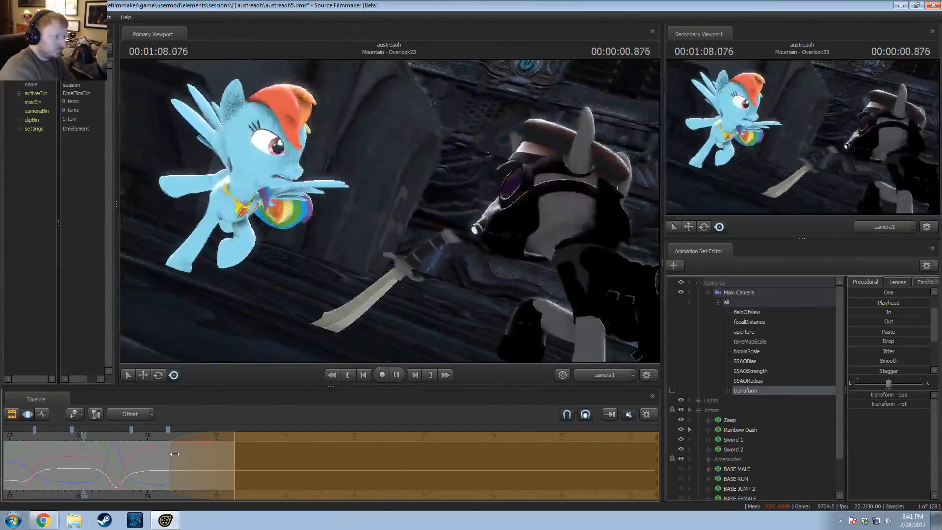
pyautogui.press('space')
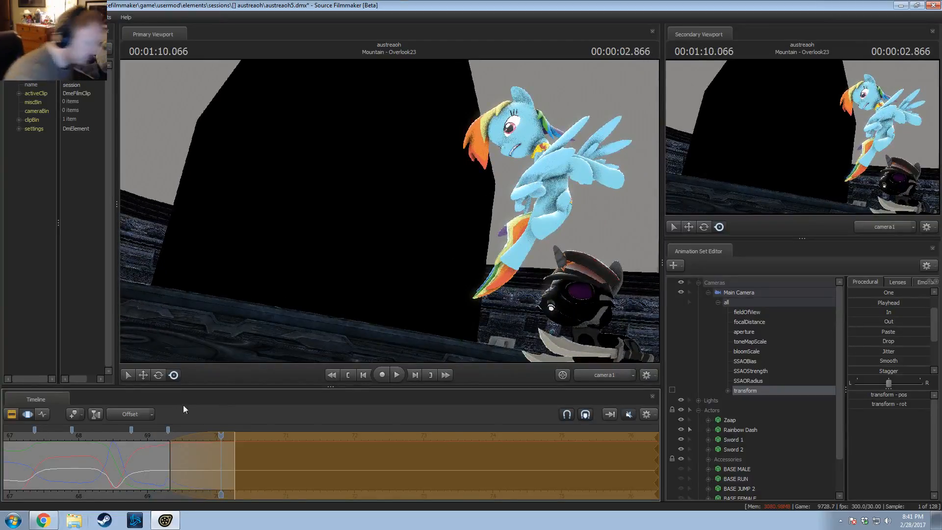
pyautogui.scroll(-2, 100, 451)
pyautogui.click(101, 434)
pyautogui.press('space')
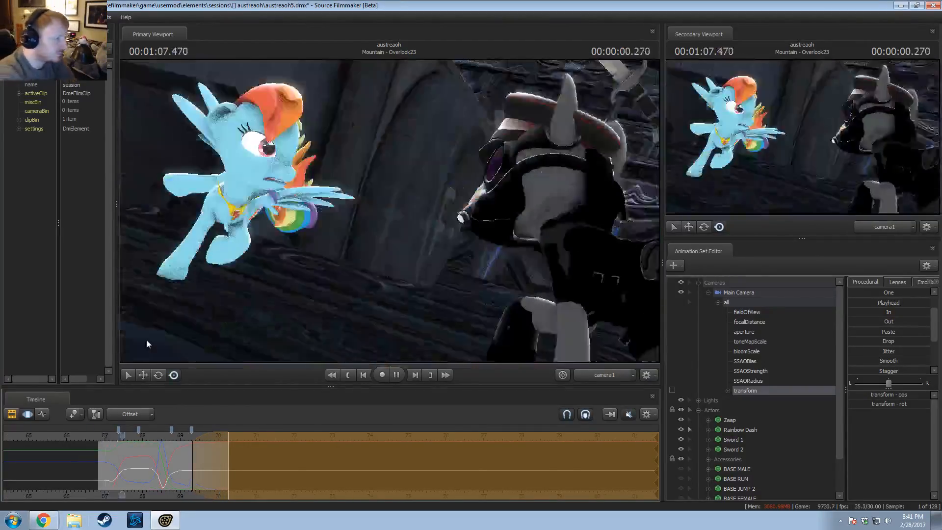
# Step: Switch to the Clip Editor and play the end of Mountain - Overlook23 to review the transition into the following shot
pyautogui.press('F2')
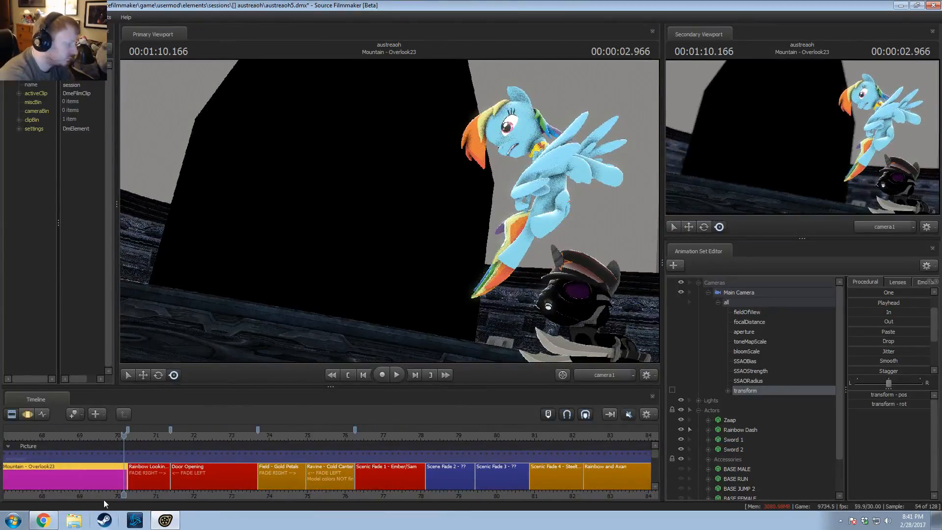
pyautogui.moveTo(49, 484); pyautogui.dragTo(219, 442, button='middle')
pyautogui.click(194, 434)
pyautogui.press('space')
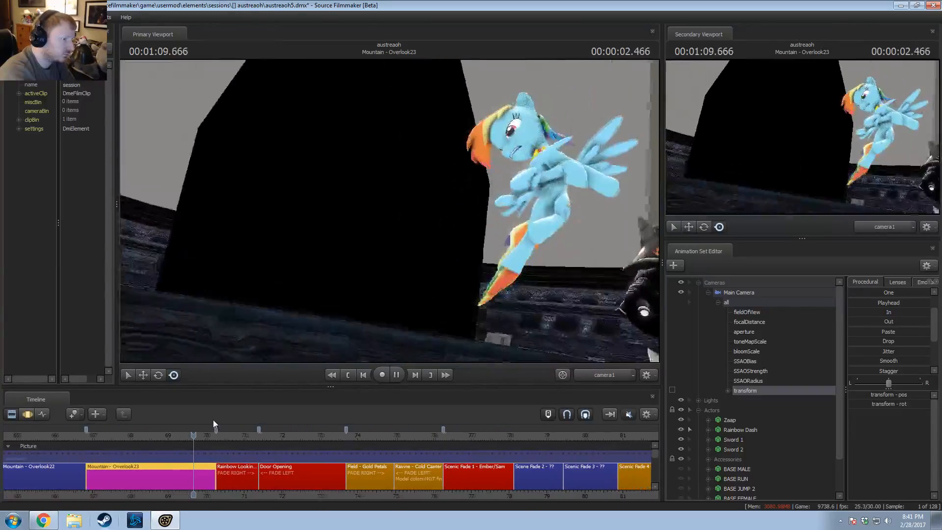
pyautogui.click(73, 435)
pyautogui.press('space')
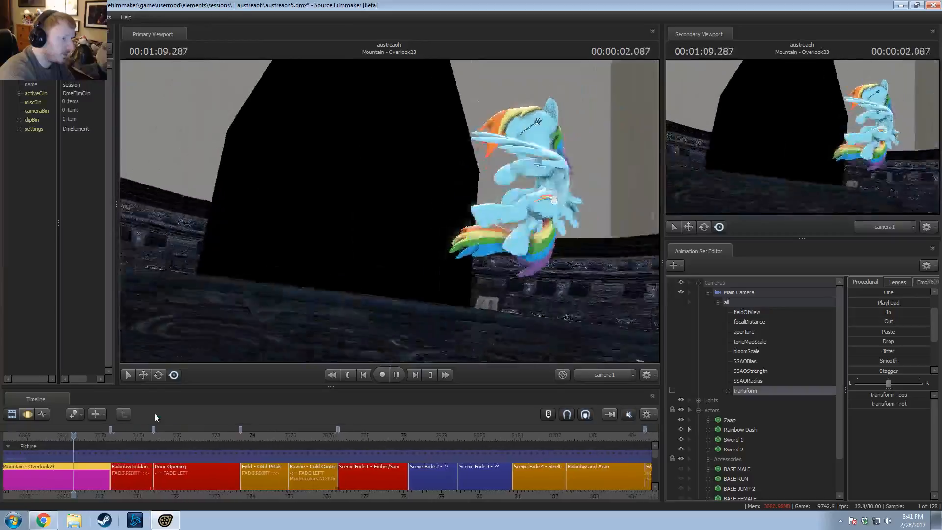
pyautogui.click(84, 438)
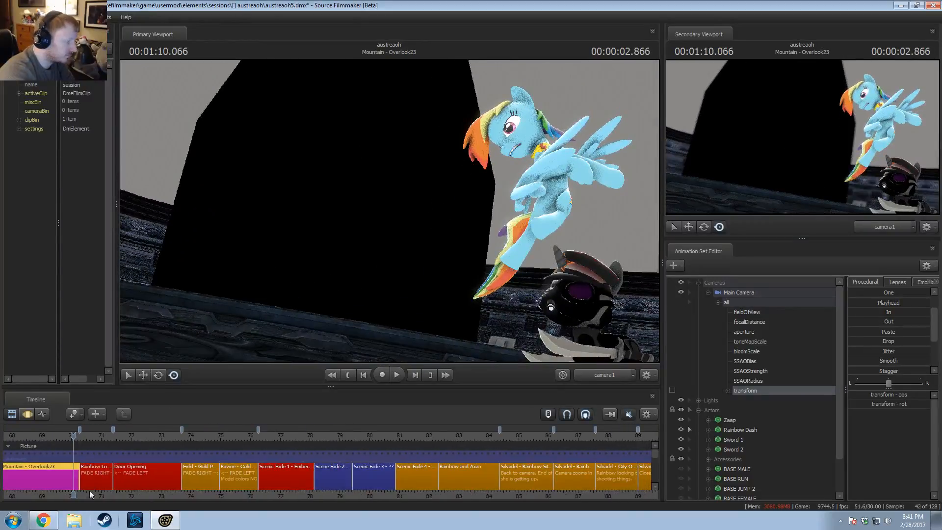
pyautogui.press('space')
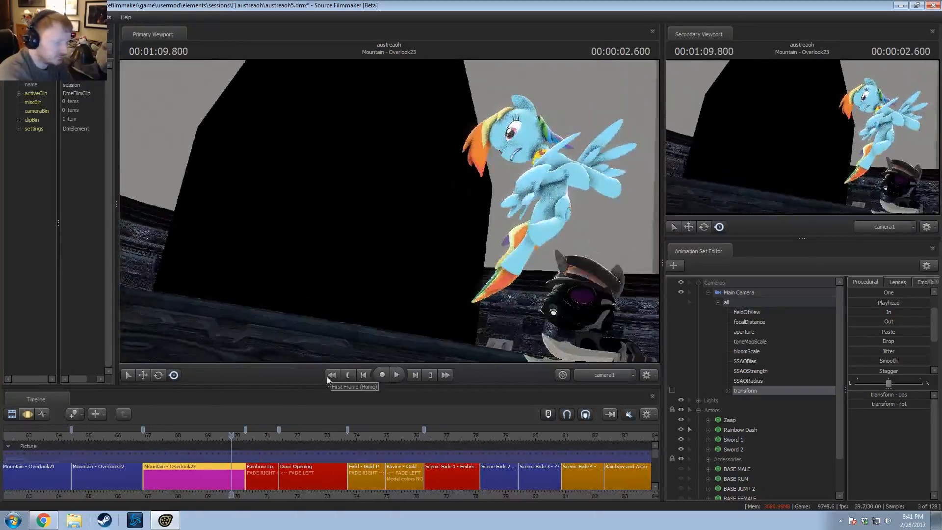
# Step: Replay the Rainbow Dash pose change around 69.3 s in the Clip Editor, pausing at about 69.53 s
pyautogui.click(202, 438)
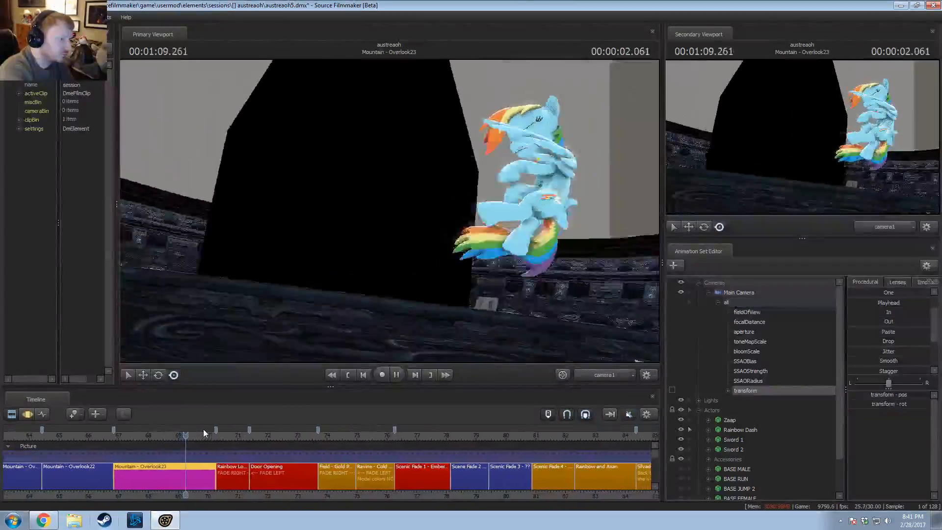
pyautogui.press('space')
pyautogui.click(170, 434)
pyautogui.press('space')
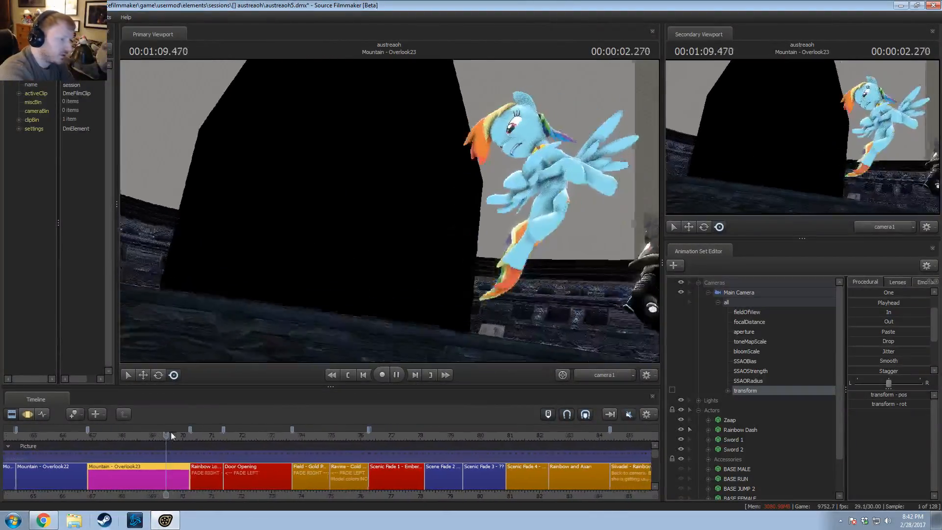
pyautogui.click(135, 432)
pyautogui.moveTo(144, 428); pyautogui.dragTo(86, 438)
pyautogui.press('space')
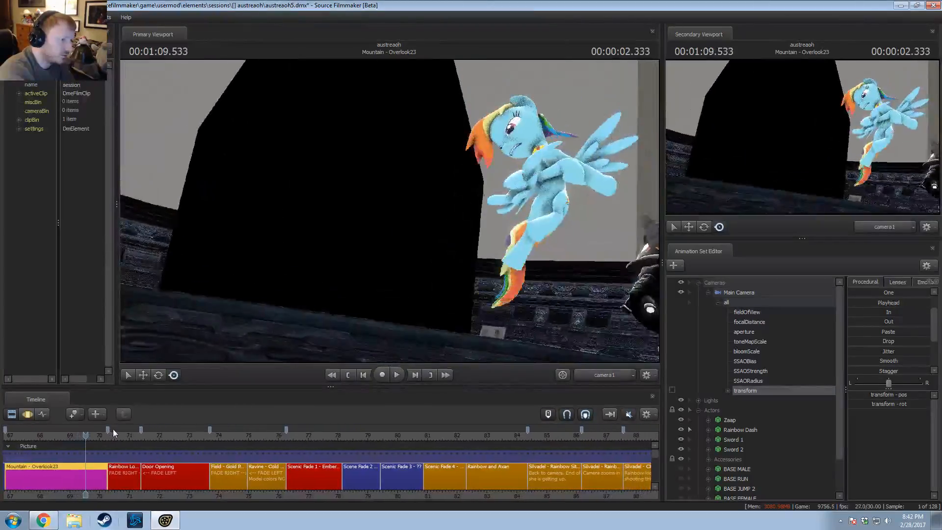
# Step: Return to the Motion Editor and select about 69.23 to 69.37 s around the marker, with the playhead at 69.3 s
pyautogui.scroll(-1, 114, 465)
pyautogui.moveTo(92, 495); pyautogui.dragTo(269, 461, button='middle')
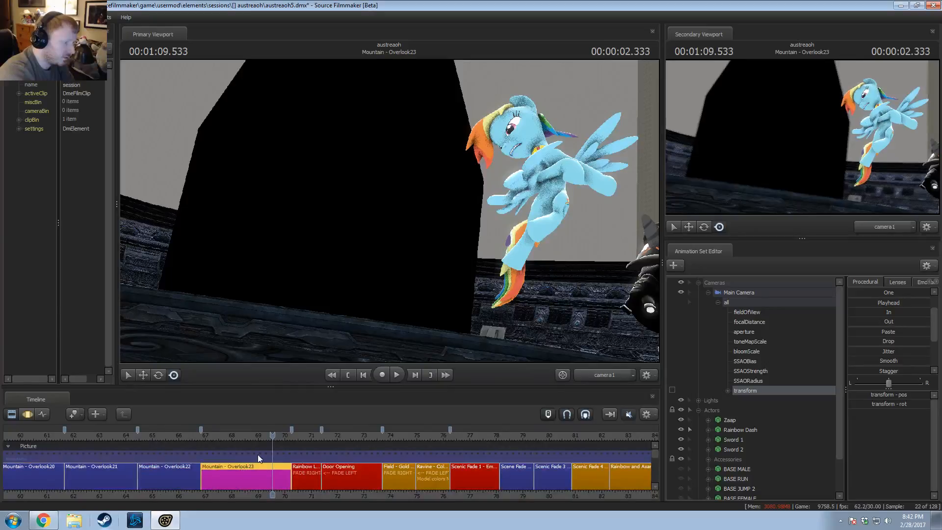
pyautogui.press('F3')
pyautogui.scroll(4, 248, 460)
pyautogui.moveTo(249, 460); pyautogui.dragTo(259, 452)
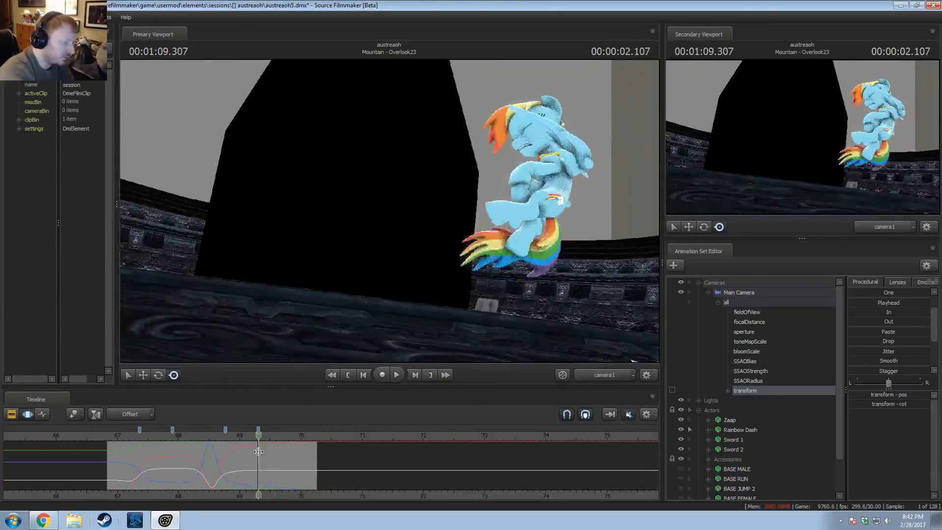
pyautogui.scroll(6, 258, 461)
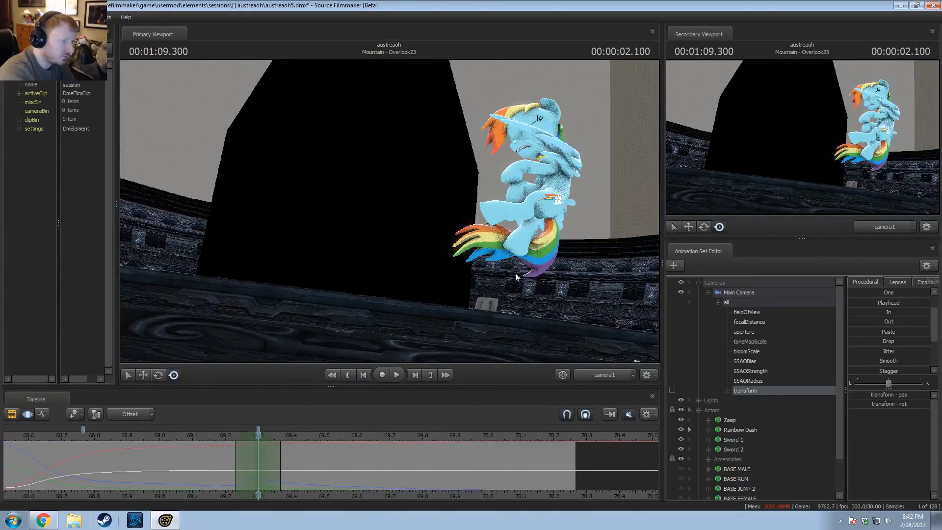
pyautogui.press('space')
pyautogui.press('space')
pyautogui.moveTo(259, 446)
pyautogui.mouseDown()
pyautogui.moveTo(278, 452)
pyautogui.moveTo(254, 438)
pyautogui.mouseUp()
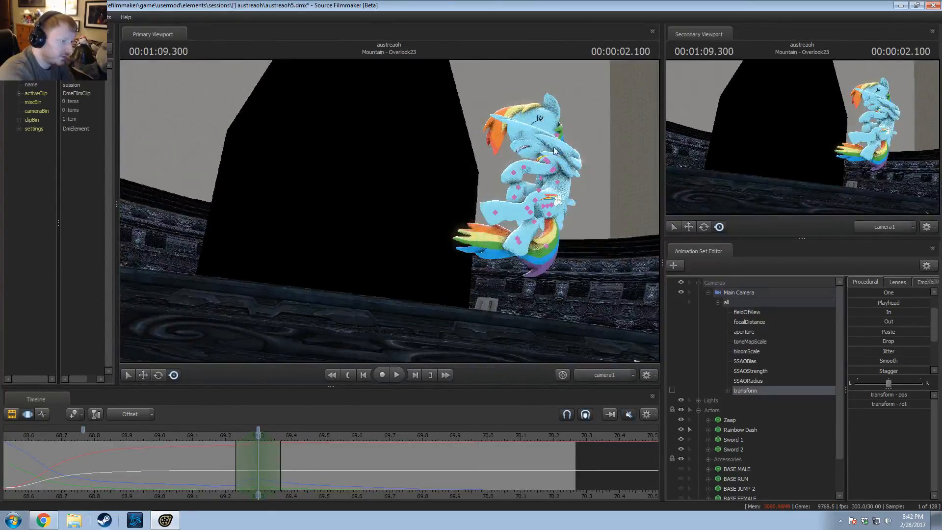
# Step: Select Rainbow Dash's RightWingOpen control and view her from the front through the Work Camera
pyautogui.scroll(-2, 749, 403)
pyautogui.click(707, 389)
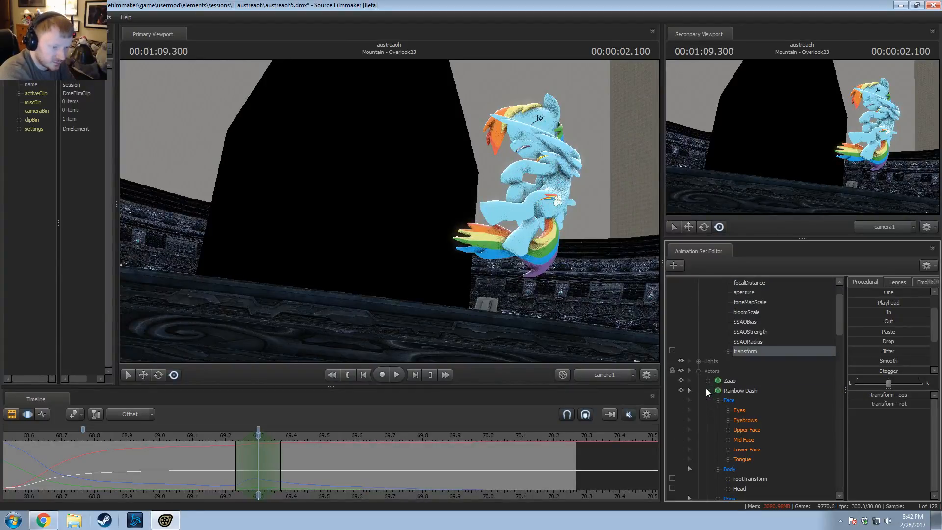
pyautogui.scroll(-2, 714, 400)
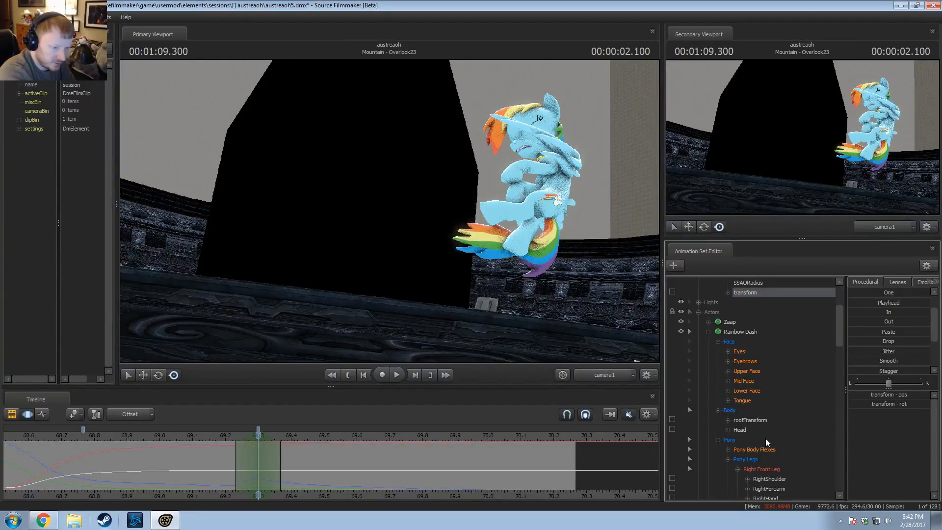
pyautogui.scroll(-4, 768, 443)
pyautogui.scroll(-6, 767, 432)
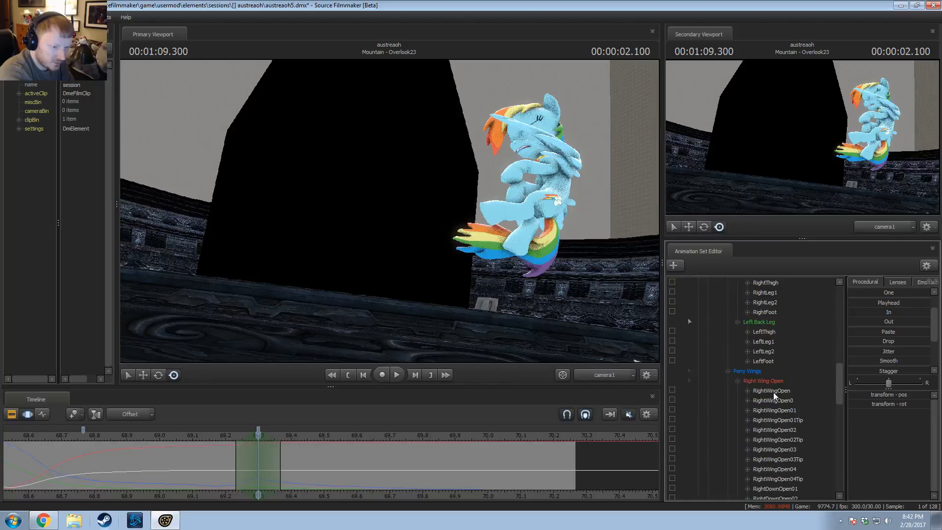
pyautogui.click(773, 391)
pyautogui.click(608, 375)
pyautogui.moveTo(357, 226); pyautogui.dragTo(385, 206)
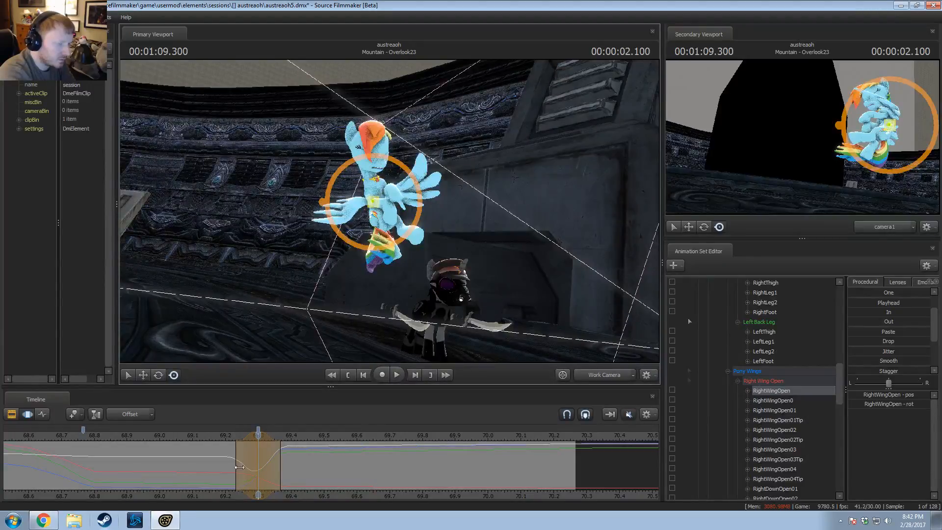
# Step: Play the wing motion around 69.3 s through the Work Camera and reposition the view toward her side
pyautogui.press('shift')
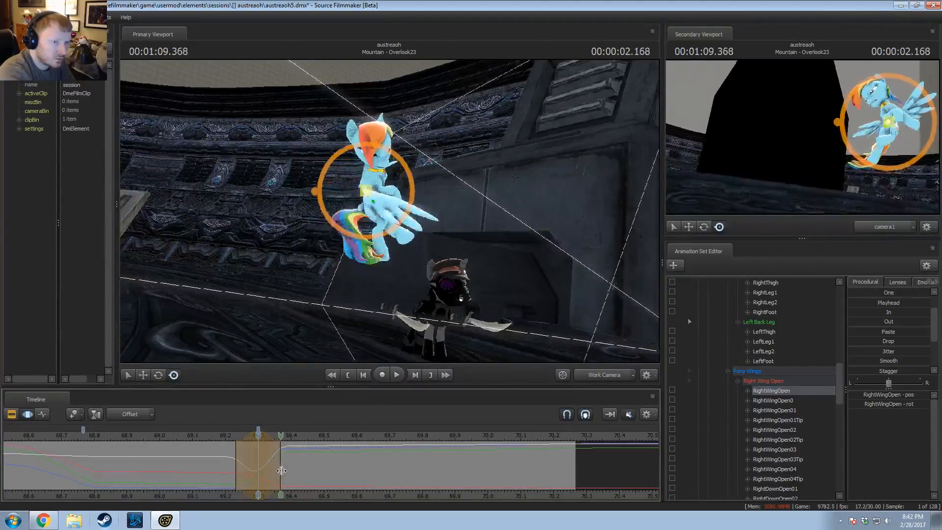
pyautogui.press('space')
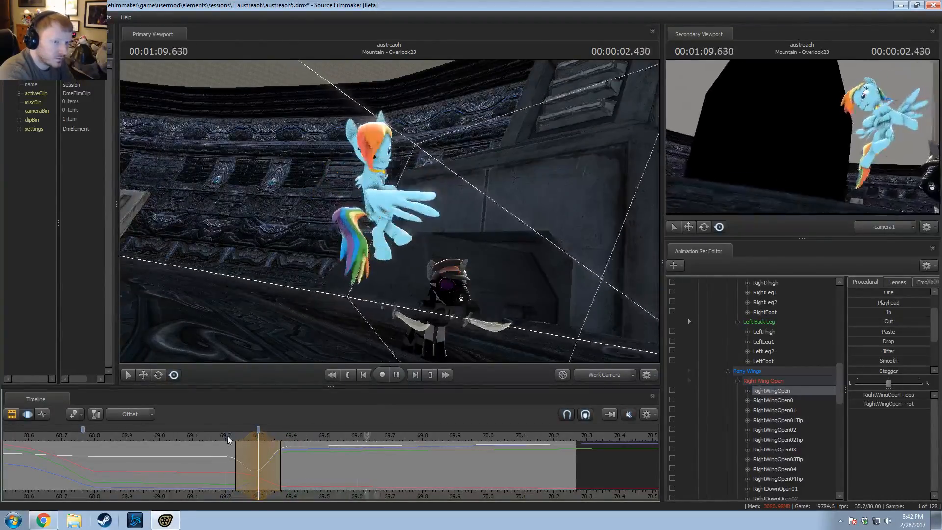
pyautogui.press('space')
pyautogui.scroll(1, 229, 438)
pyautogui.moveTo(189, 437); pyautogui.dragTo(235, 441)
pyautogui.moveTo(305, 275); pyautogui.dragTo(409, 240)
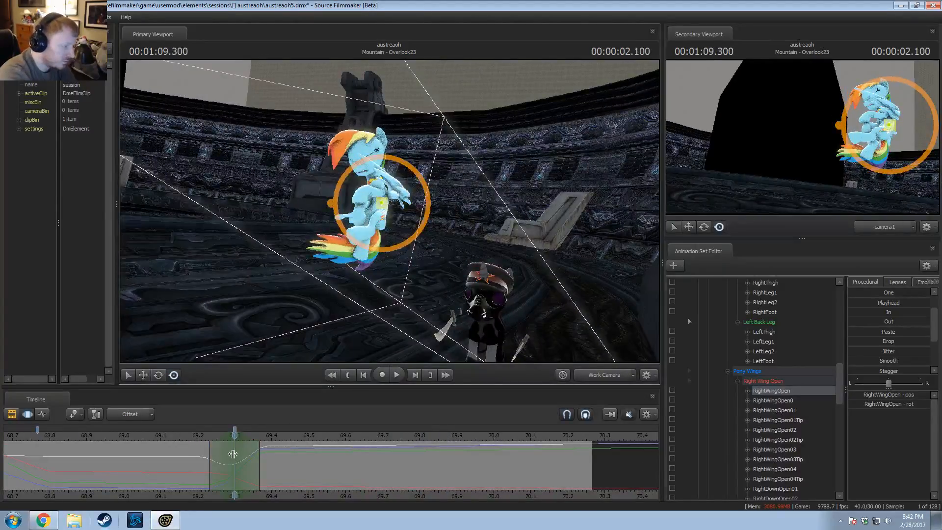
# Step: Scrub around the 69.3 s marker, rotate the RightWingOpen control at 69.3 s and replay the motion
pyautogui.moveTo(233, 454); pyautogui.dragTo(262, 452)
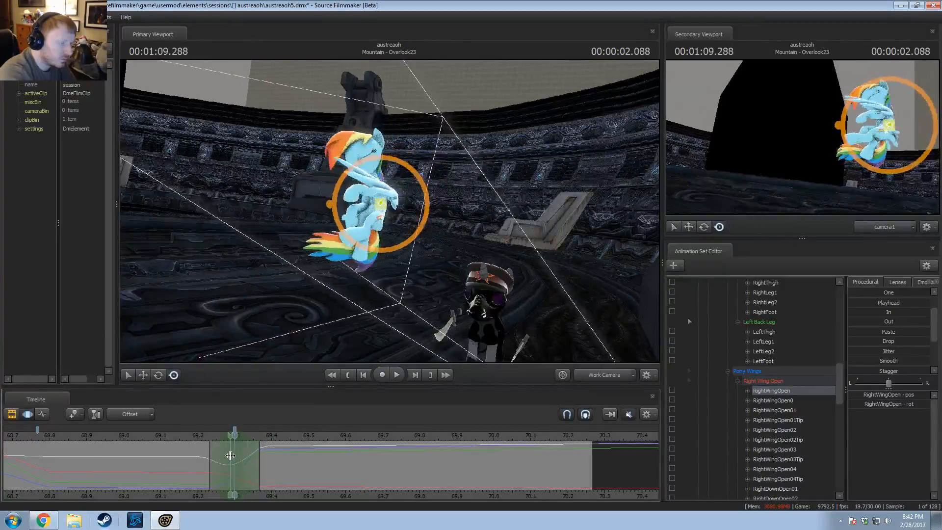
pyautogui.moveTo(243, 454); pyautogui.dragTo(256, 452)
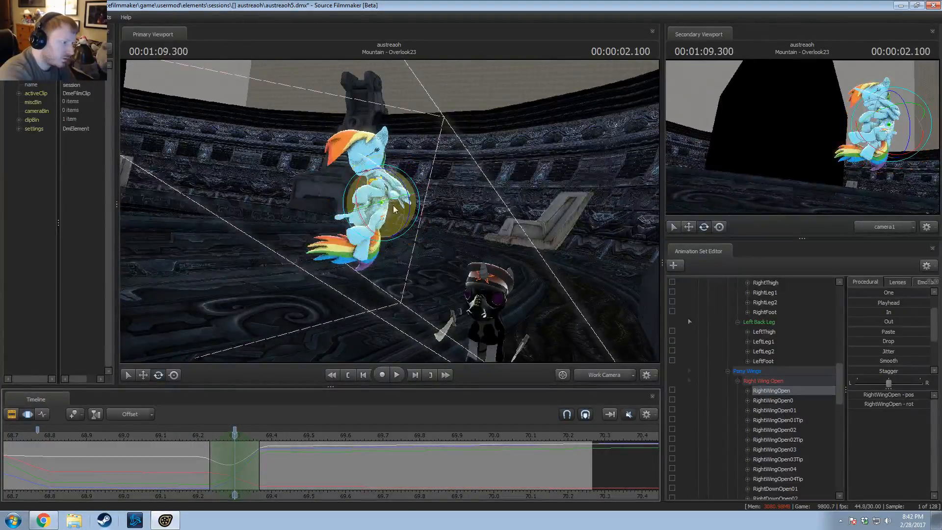
pyautogui.moveTo(394, 210); pyautogui.dragTo(393, 243)
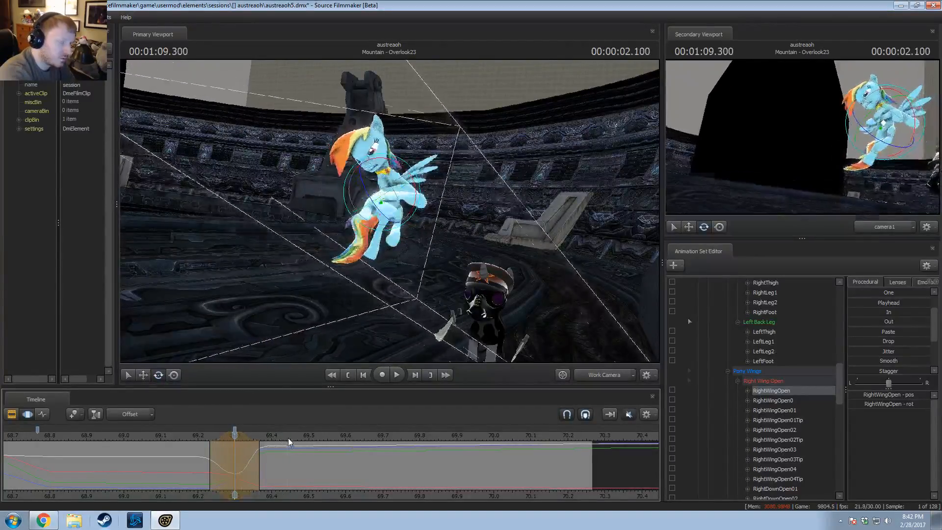
pyautogui.press('space')
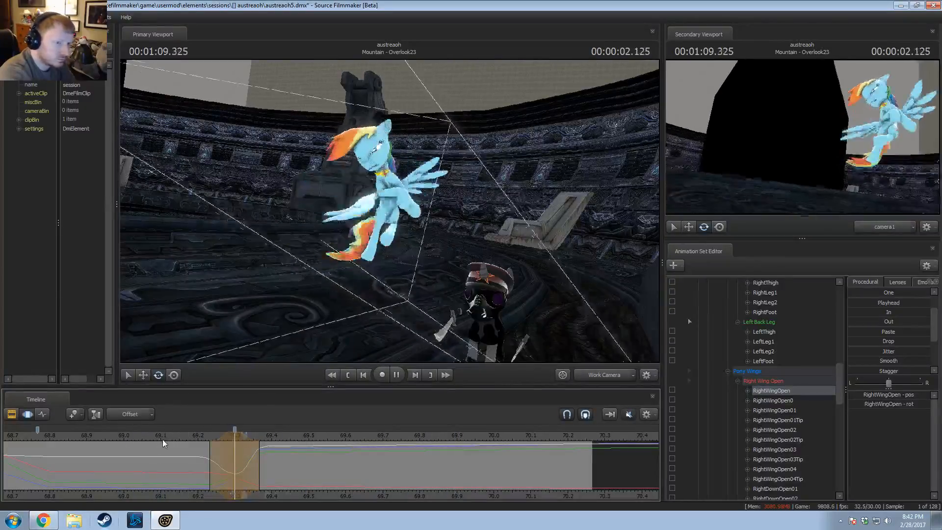
# Step: Replay Rainbow Dash's wing motion past 69.3 s and check the end of the shot near 70.23 s in the Clip Editor
pyautogui.press('space')
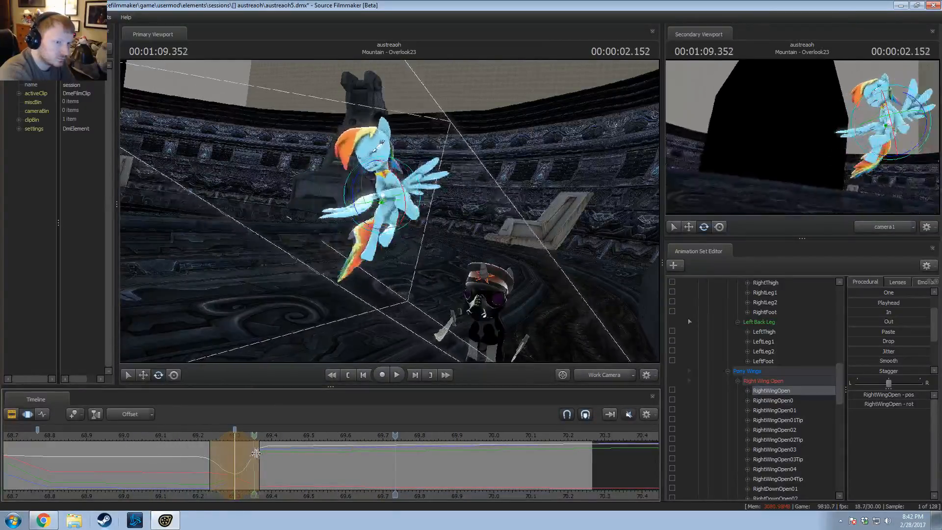
pyautogui.scroll(-5, 178, 433)
pyautogui.click(162, 435)
pyautogui.press('space')
pyautogui.press('F2')
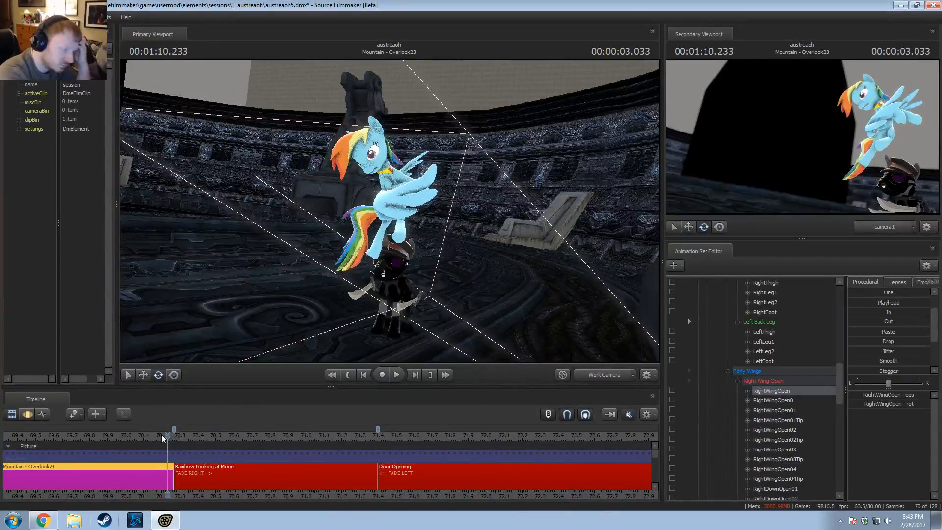
# Step: Return to the Motion Editor and scrub back along the RightWingOpen curves to about 69.33 s
pyautogui.press('F3')
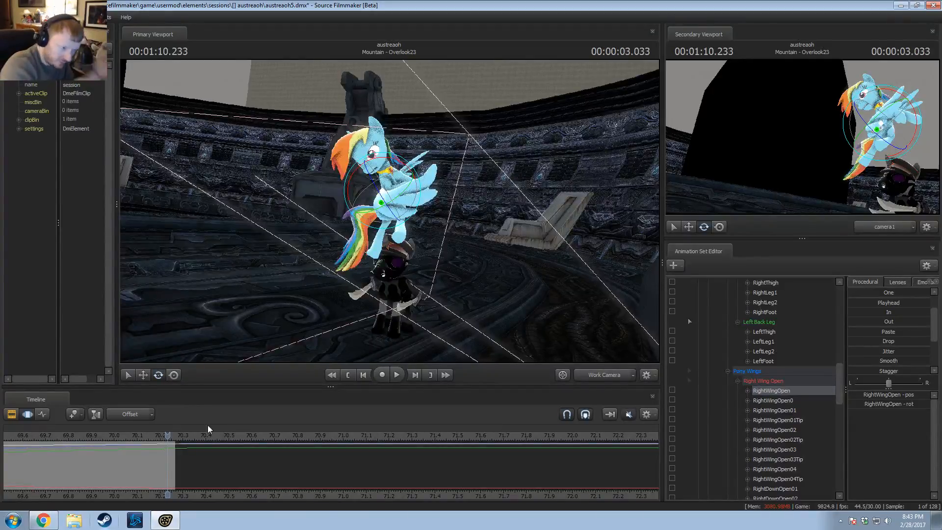
pyautogui.scroll(-5, 114, 461)
pyautogui.moveTo(40, 437); pyautogui.dragTo(48, 437)
pyautogui.scroll(5, 296, 460)
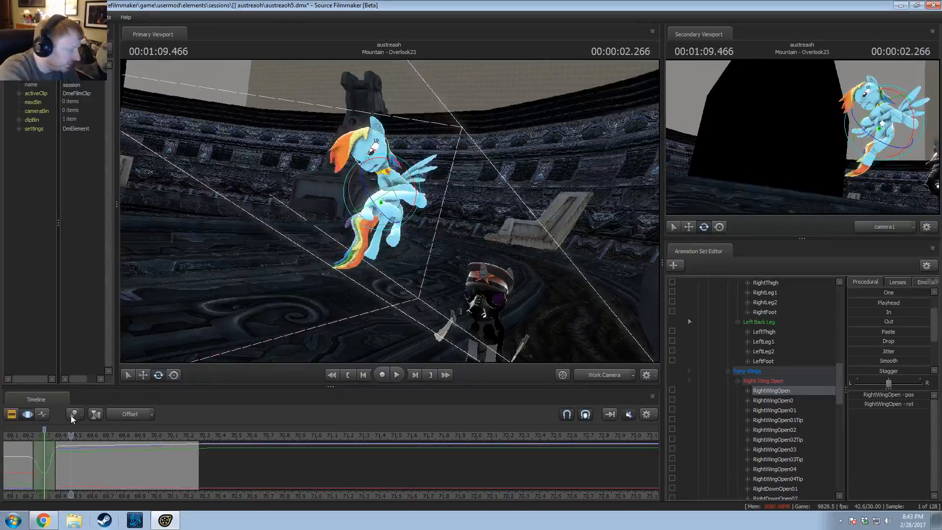
pyautogui.scroll(4, 295, 456)
pyautogui.click(230, 443)
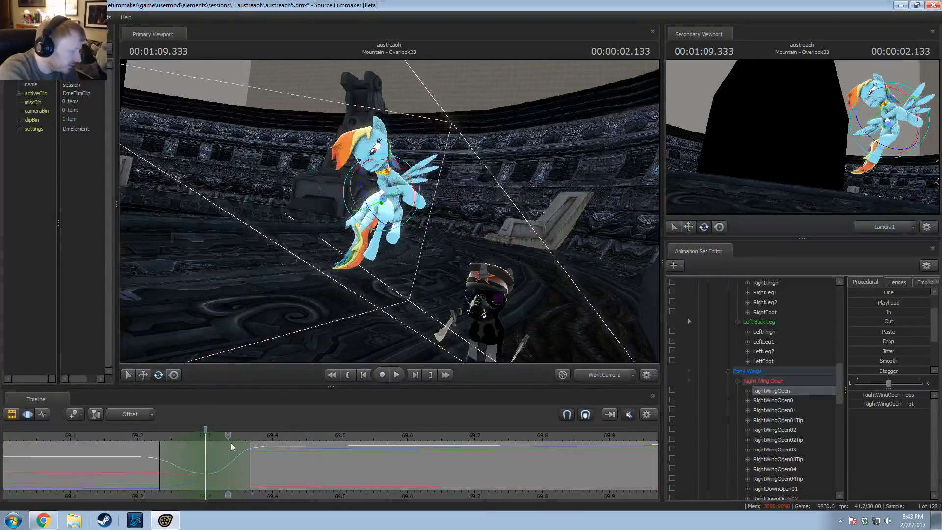
# Step: Step through the shot frame by frame around 69.27 s and on to 69.73 s in the Clip Editor to examine the wing motion
pyautogui.press('F2')
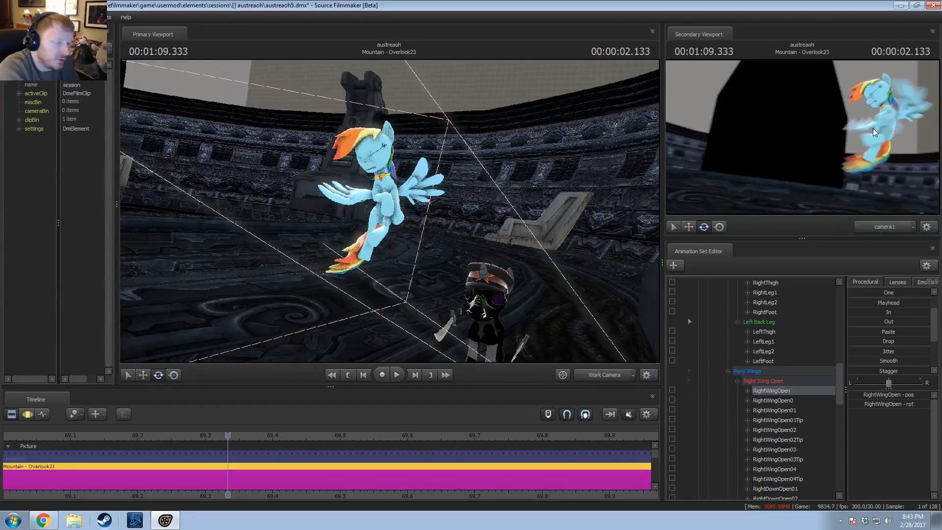
pyautogui.press('Left')
pyautogui.press('Left')
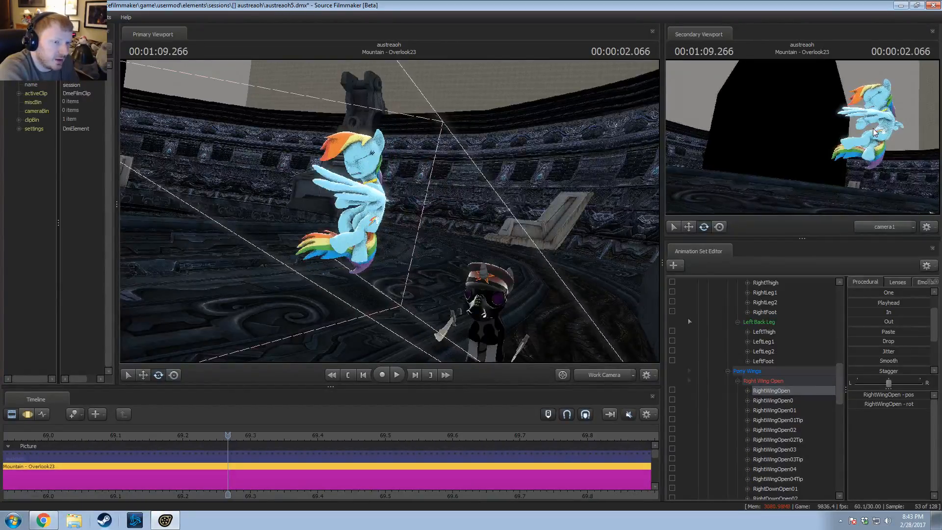
pyautogui.press('Left')
pyautogui.press('Left')
pyautogui.press('Right')
pyautogui.press('Right')
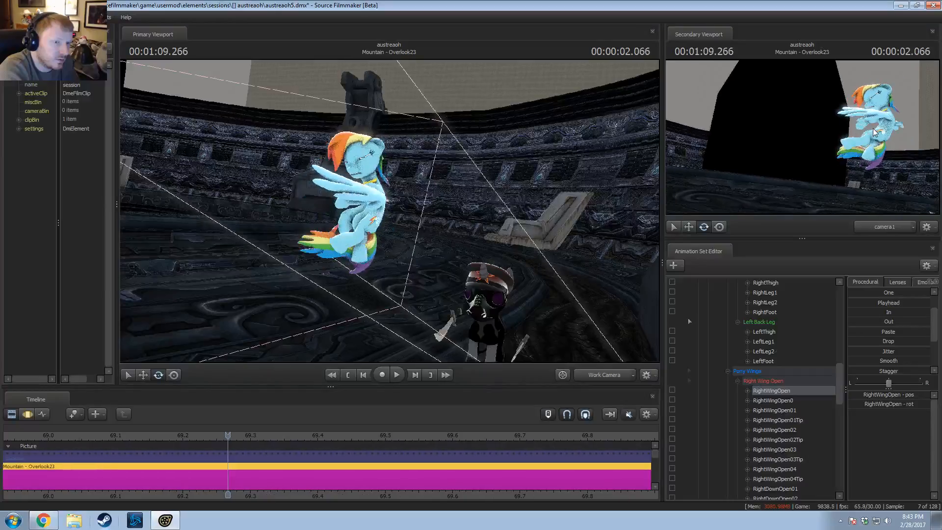
pyautogui.press('Right')
pyautogui.press('Left')
pyautogui.press('Right')
pyautogui.press('Right')
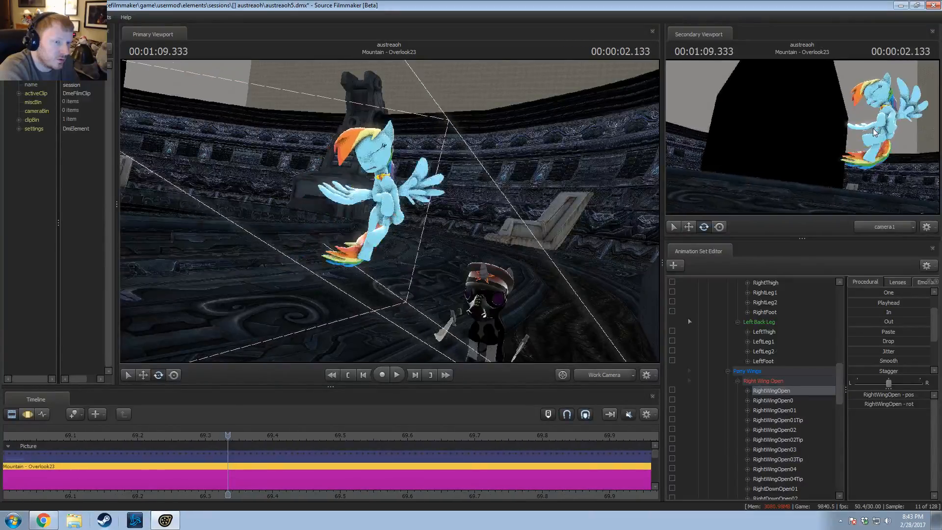
pyautogui.press('Right')
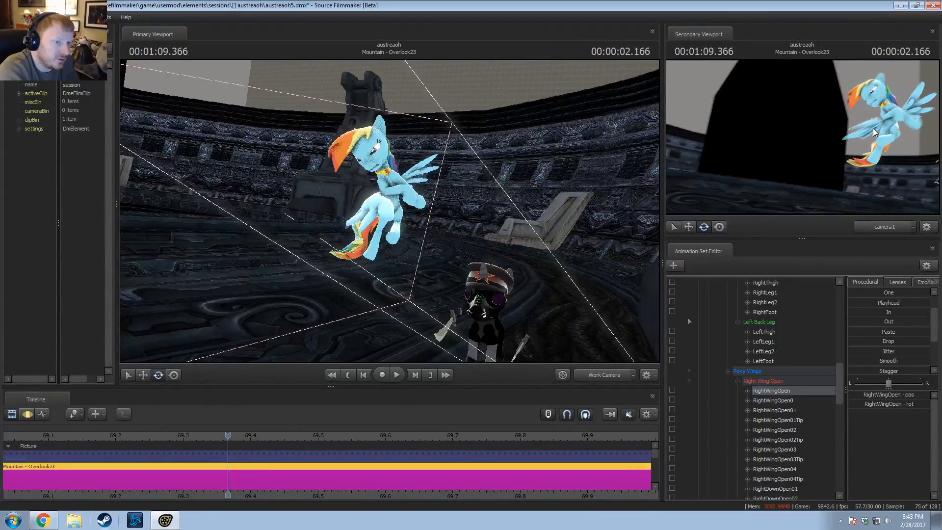
pyautogui.press('Right')
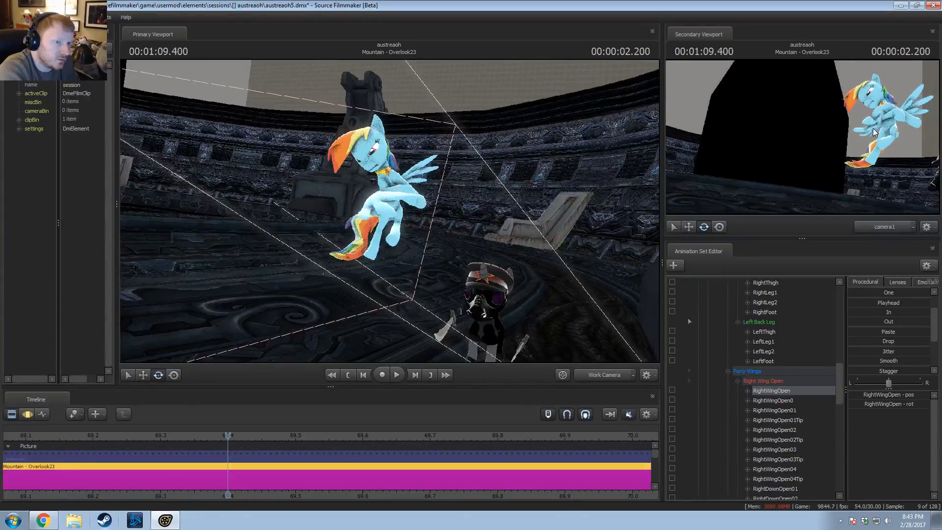
pyautogui.press('Right')
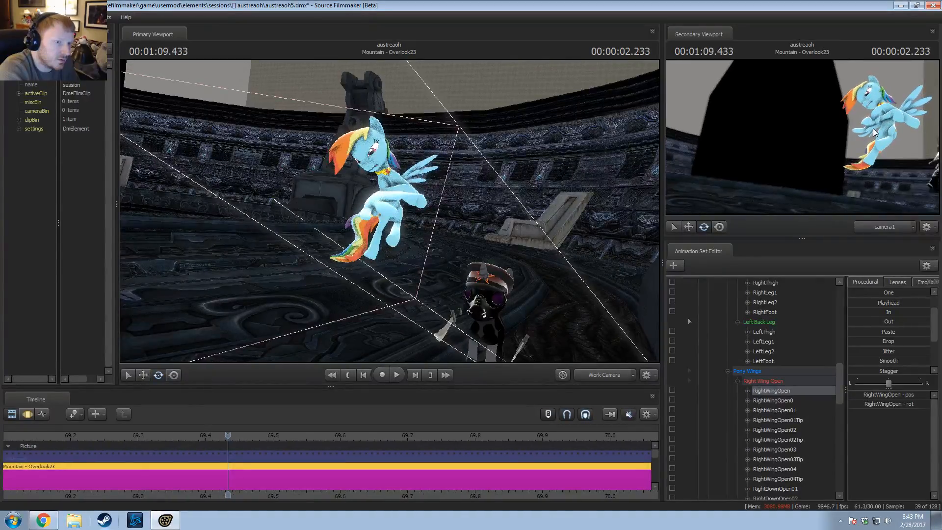
pyautogui.press('Right')
pyautogui.press('Right')
pyautogui.press('Right')
pyautogui.press('Right')
pyautogui.press('Right')
pyautogui.press('Right')
pyautogui.press('Right')
pyautogui.press('Right')
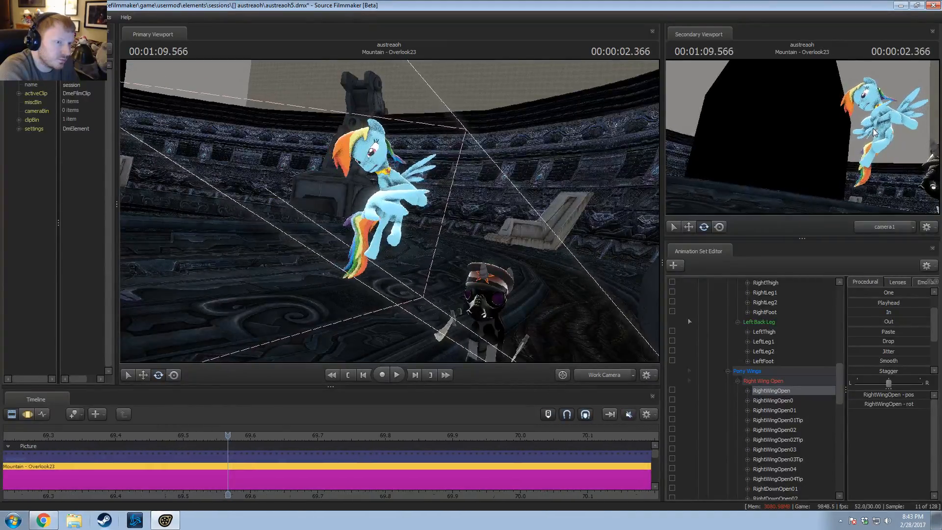
pyautogui.press('Right')
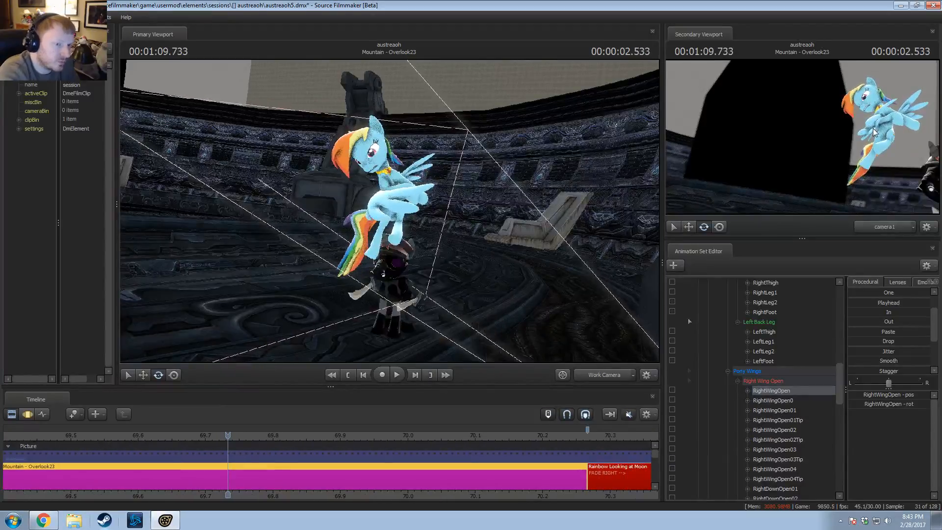
# Step: Select Zaap in the Motion Editor and apply the In procedural preset to all time from about 69.13 s onward
pyautogui.scroll(10, 772, 379)
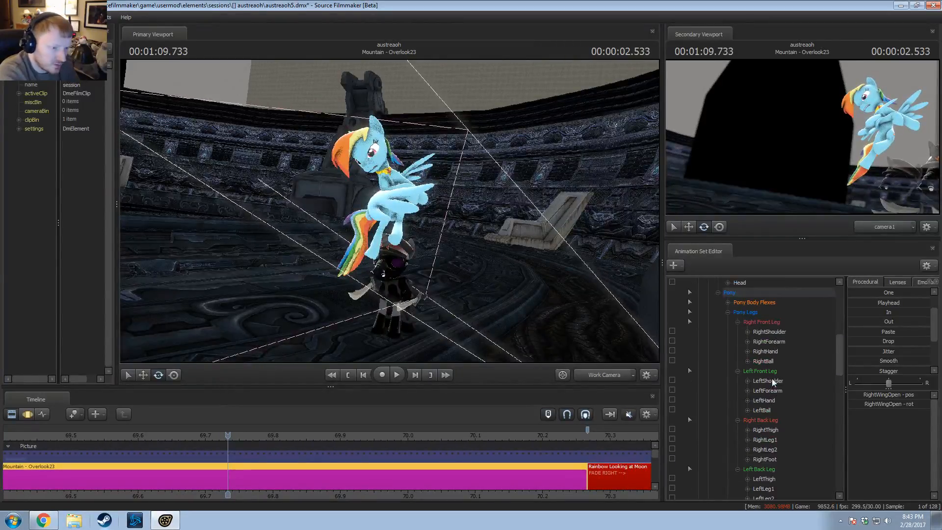
pyautogui.click(730, 351)
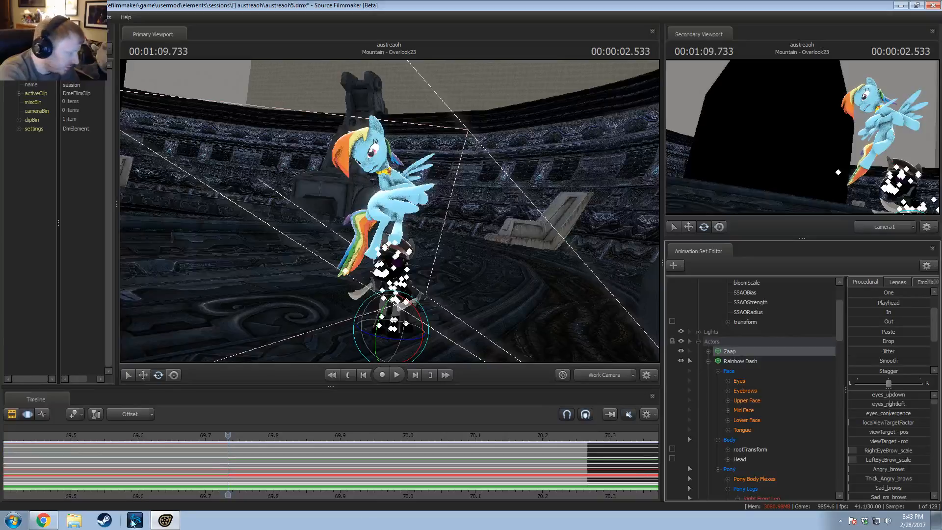
pyautogui.scroll(-9, 184, 476)
pyautogui.moveTo(189, 496); pyautogui.dragTo(433, 483, button='middle')
pyautogui.moveTo(433, 483); pyautogui.dragTo(820, 385)
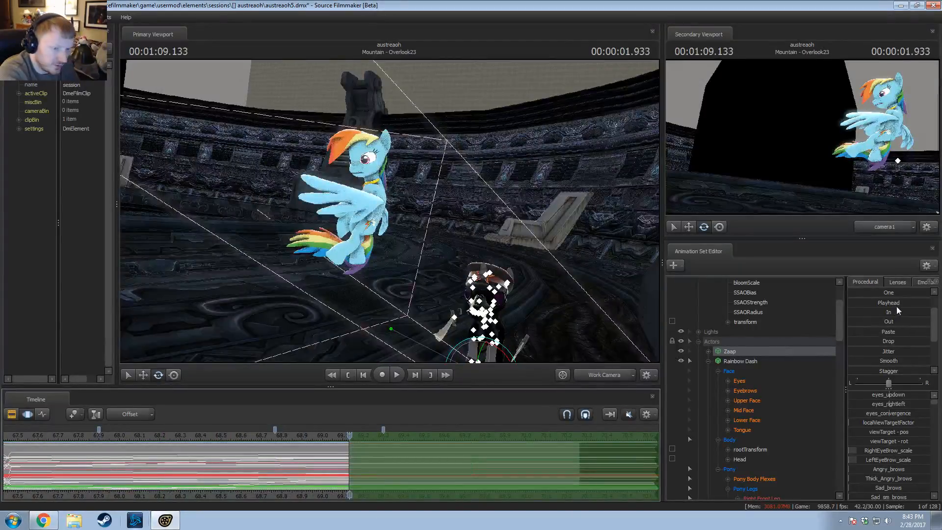
pyautogui.click(886, 313)
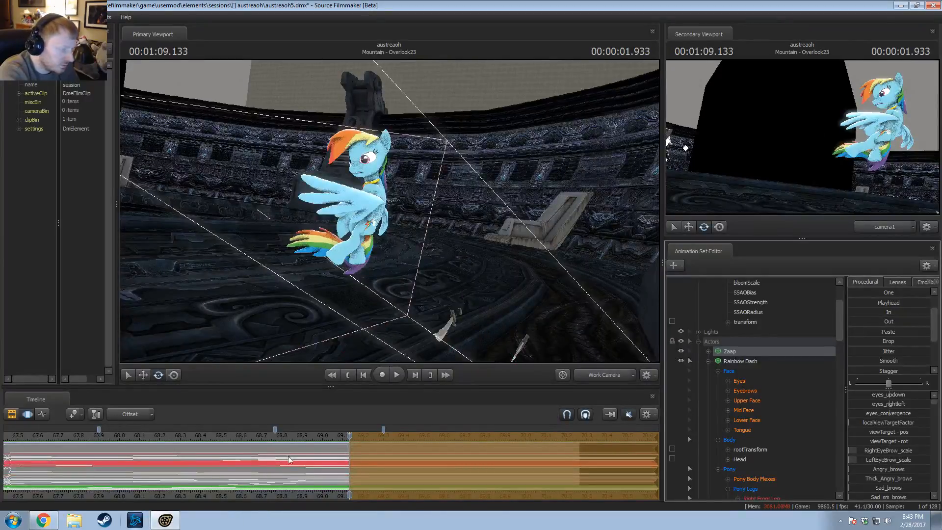
pyautogui.click(348, 432)
# Step: Collapse Rainbow Dash's controls, select Sword 1 and Sword 2 together, and play the start of the shot to check their motion
pyautogui.moveTo(309, 435); pyautogui.dragTo(289, 435)
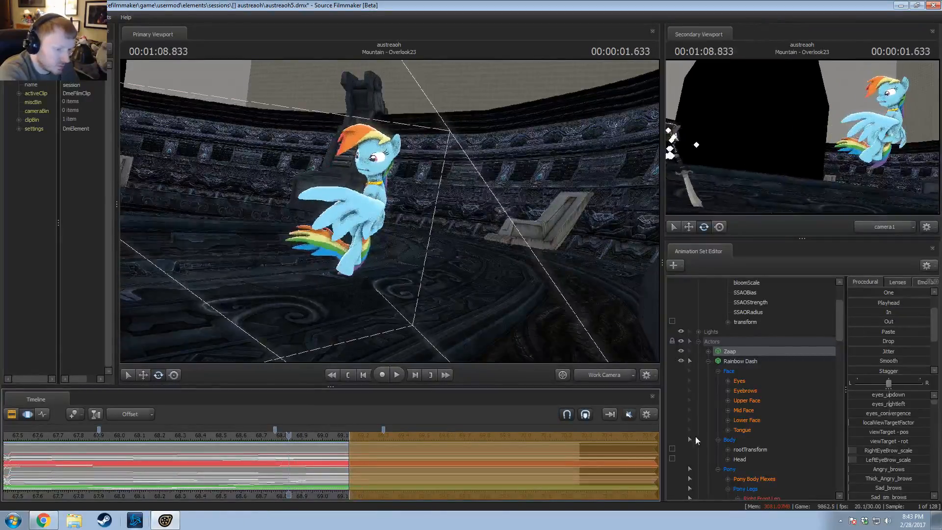
pyautogui.scroll(-3, 753, 408)
pyautogui.scroll(3, 762, 395)
pyautogui.click(707, 331)
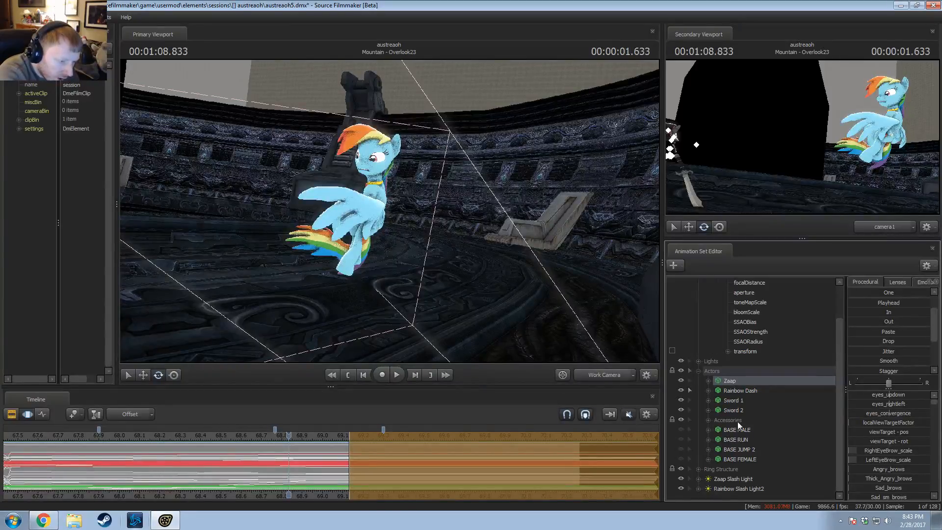
pyautogui.click(734, 400)
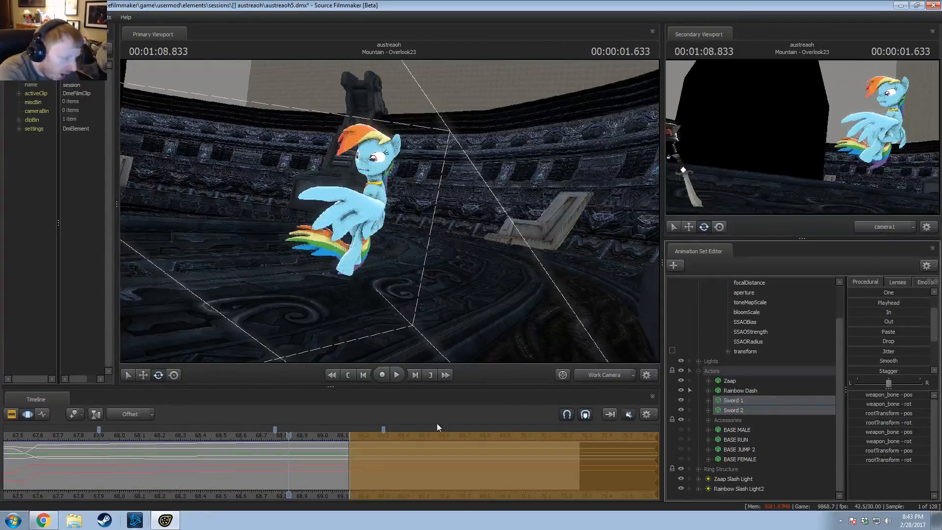
pyautogui.scroll(-3, 187, 458)
pyautogui.moveTo(139, 437); pyautogui.dragTo(85, 441)
pyautogui.press('space')
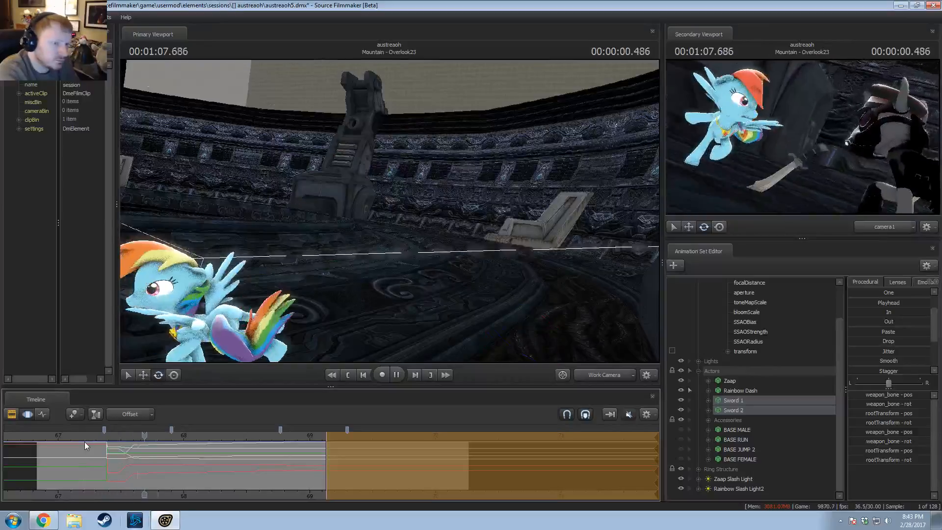
pyautogui.press('space')
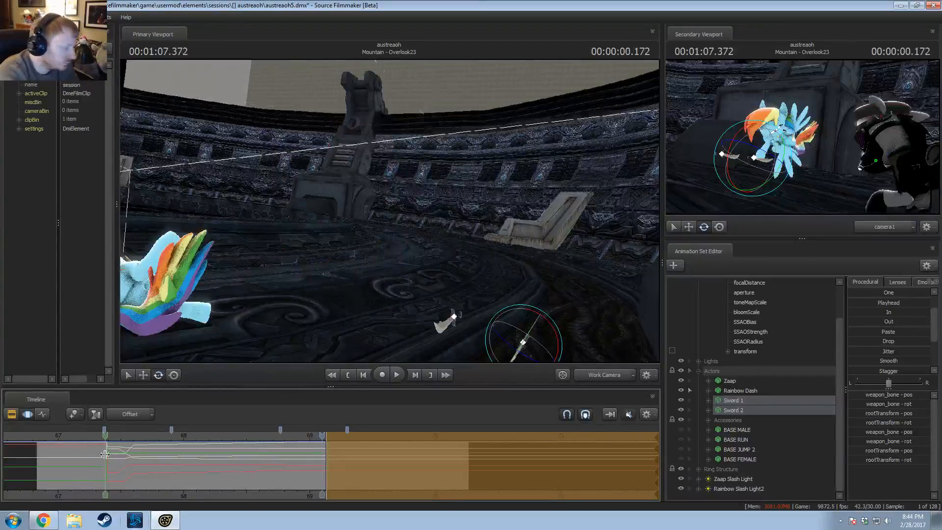
# Step: Select the entire time range and shift the animation of Sword 1 and Sword 2 about 0.12 s earlier
pyautogui.hotkey('ctrl', 'a')
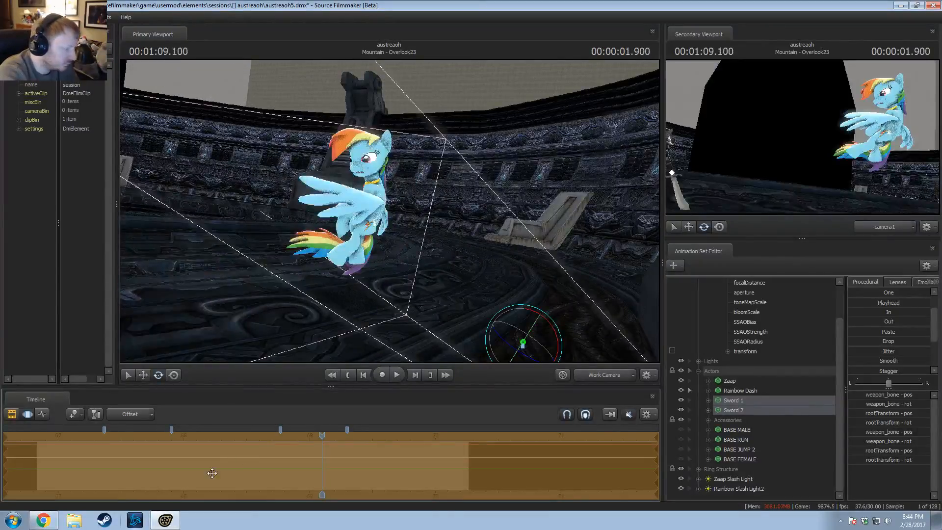
pyautogui.hotkey('ctrl', 'z')
pyautogui.press('Return')
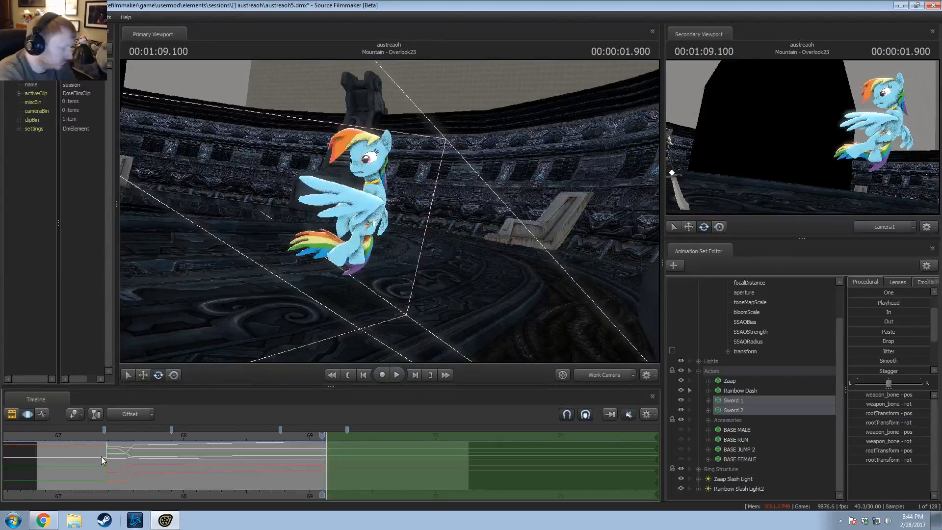
pyautogui.hotkey('ctrl', 'a')
pyautogui.moveTo(118, 454)
pyautogui.mouseDown()
pyautogui.moveTo(81, 459)
pyautogui.moveTo(151, 473)
pyautogui.moveTo(87, 472)
pyautogui.moveTo(112, 481)
pyautogui.moveTo(79, 459)
pyautogui.moveTo(161, 480)
pyautogui.moveTo(92, 451)
pyautogui.moveTo(50, 449)
pyautogui.mouseUp()
pyautogui.click(83, 456)
pyautogui.press('space')
pyautogui.press('space')
pyautogui.hotkey('ctrl', 'a')
# Step: Replay the opening of the shot to check the swords' timing, ending with the playhead at the marker near 67.37 s
pyautogui.press('space')
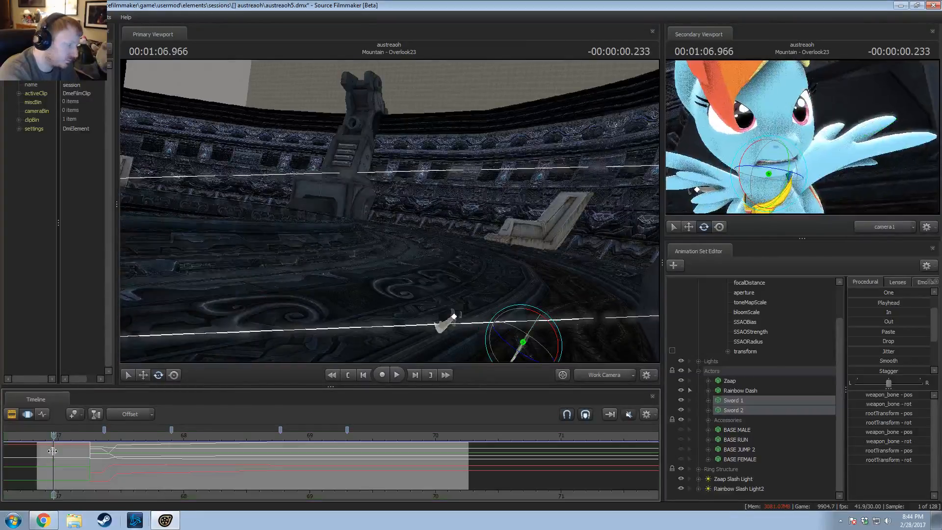
pyautogui.press('space')
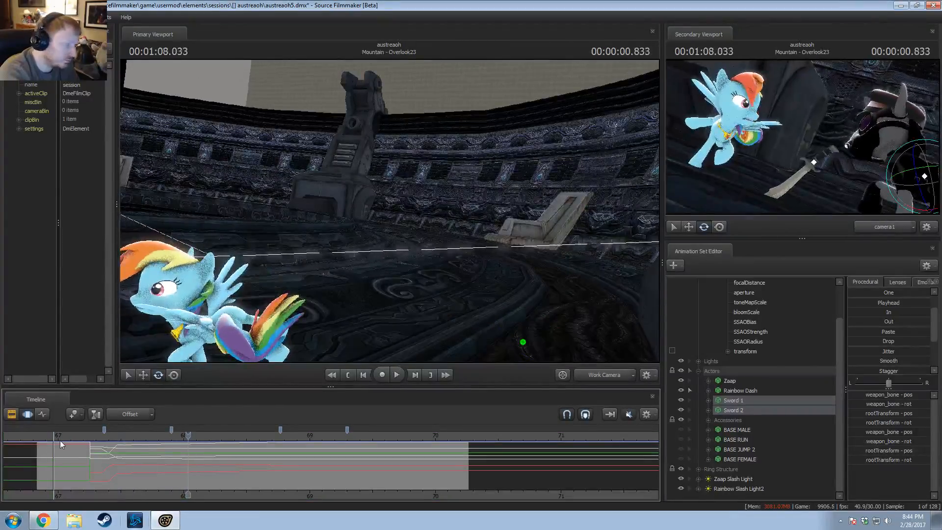
pyautogui.click(45, 435)
pyautogui.press('space')
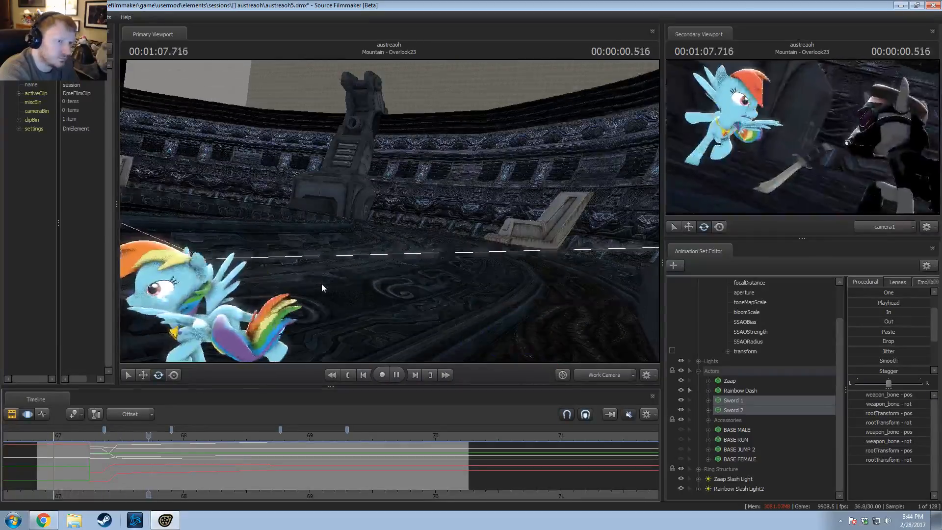
pyautogui.press('space')
pyautogui.press('space')
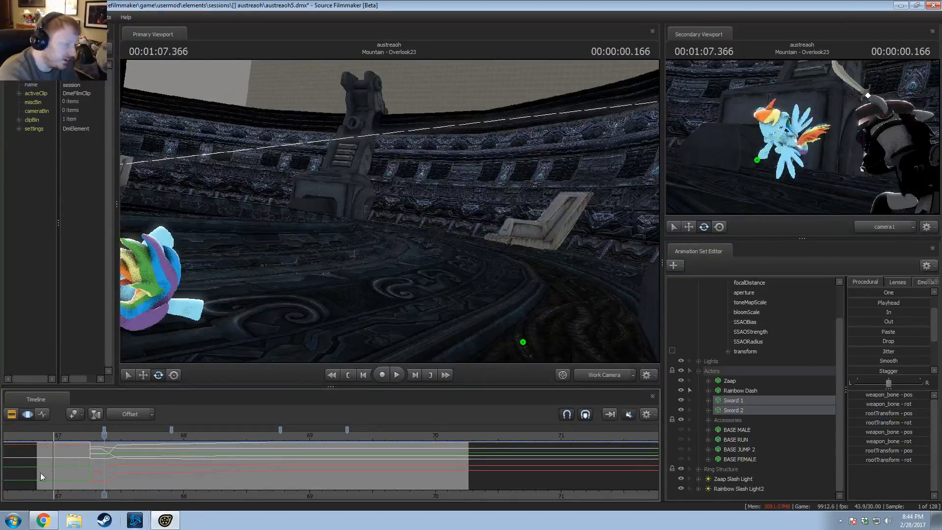
# Step: Select Sword 1 alone and apply the In preset to its animation between about 67.23 and 67.27 s
pyautogui.moveTo(579, 324); pyautogui.dragTo(389, 196)
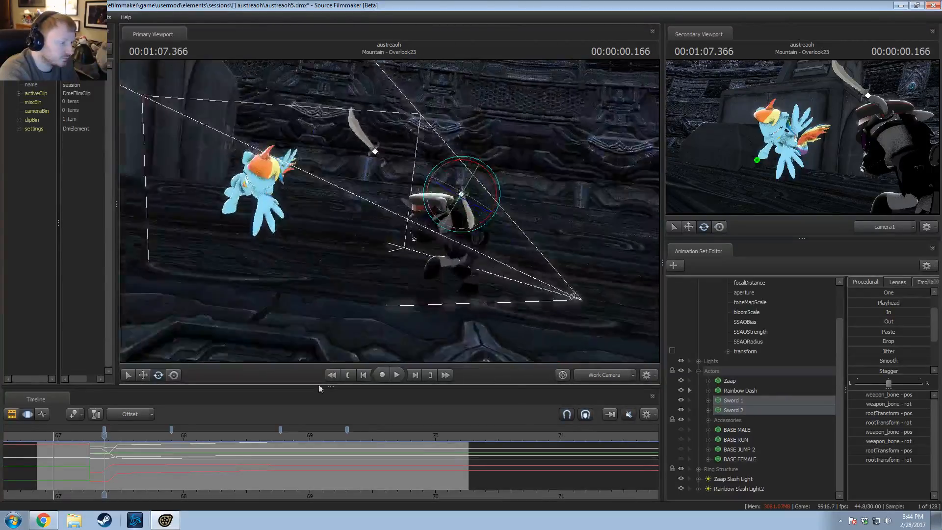
pyautogui.moveTo(179, 462)
pyautogui.mouseDown()
pyautogui.moveTo(160, 462)
pyautogui.moveTo(179, 461)
pyautogui.mouseUp()
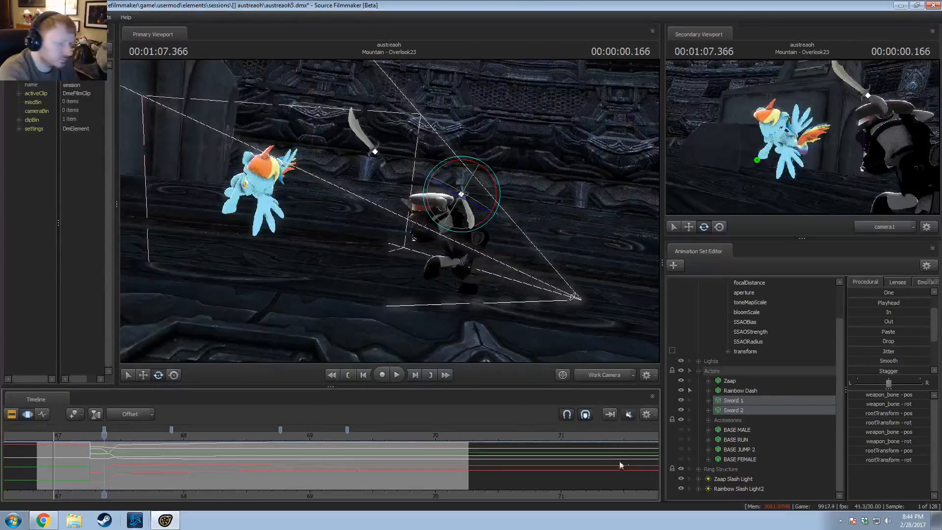
pyautogui.click(737, 401)
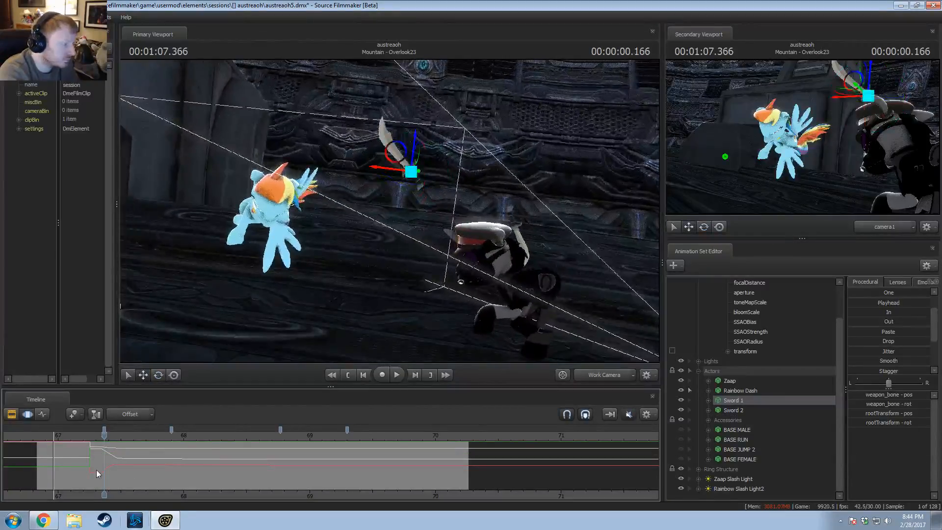
pyautogui.moveTo(96, 469)
pyautogui.mouseDown()
pyautogui.moveTo(121, 463)
pyautogui.moveTo(111, 464)
pyautogui.mouseUp()
pyautogui.scroll(3, 107, 473)
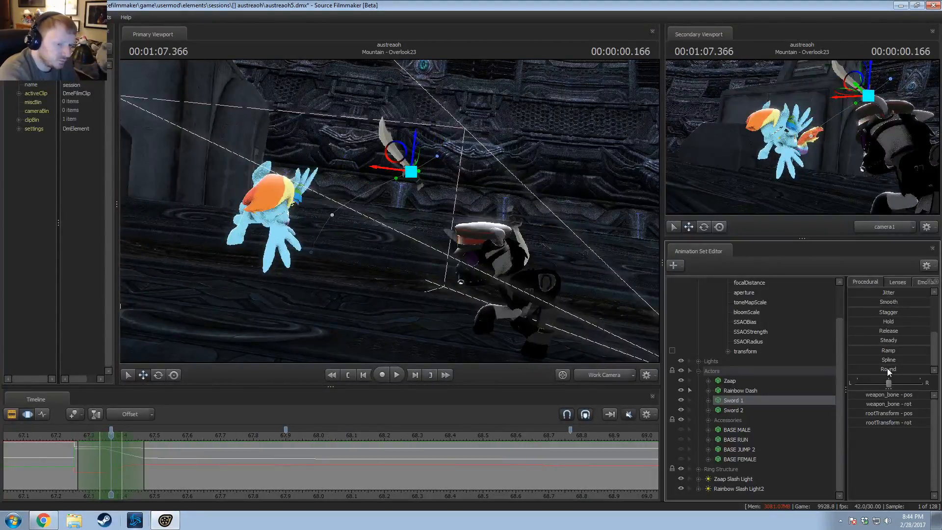
pyautogui.moveTo(104, 465); pyautogui.dragTo(69, 458)
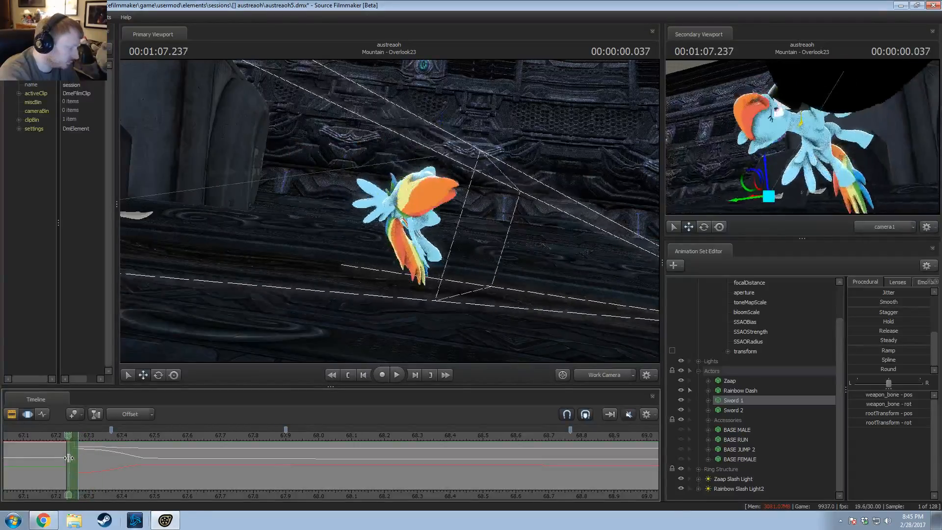
pyautogui.click(889, 313)
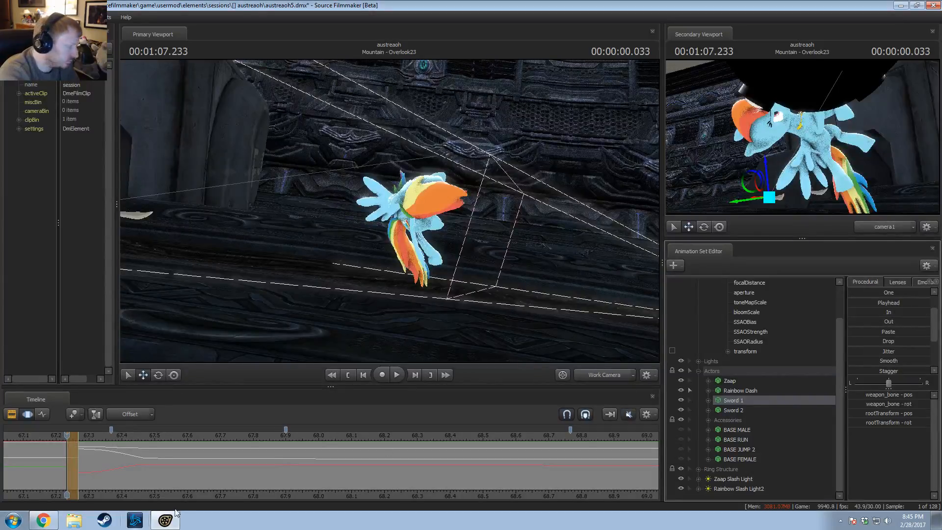
# Step: Select the time before about 67.17 s with a falloff to 67.4 s, shift Sword 1 away from Rainbow Dash, and play the result
pyautogui.moveTo(73, 472); pyautogui.dragTo(82, 467)
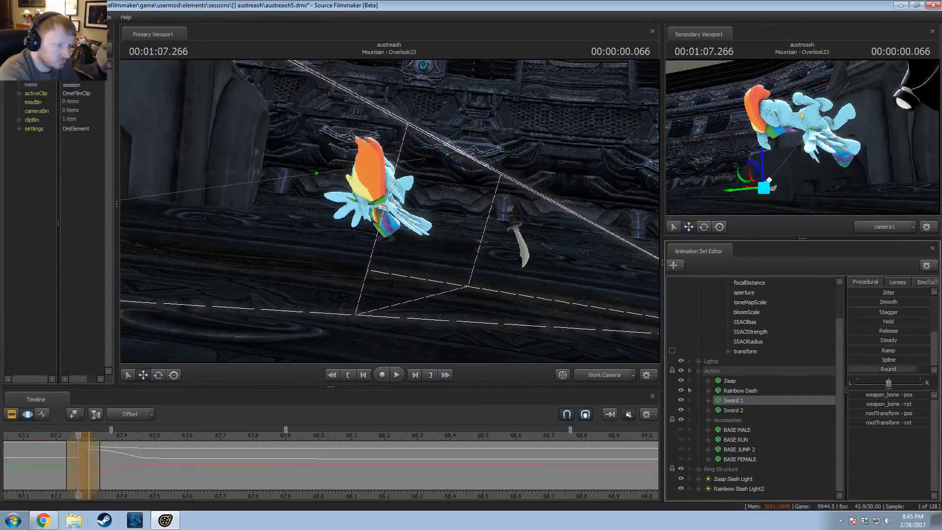
pyautogui.moveTo(82, 461); pyautogui.dragTo(78, 460)
pyautogui.press('[')
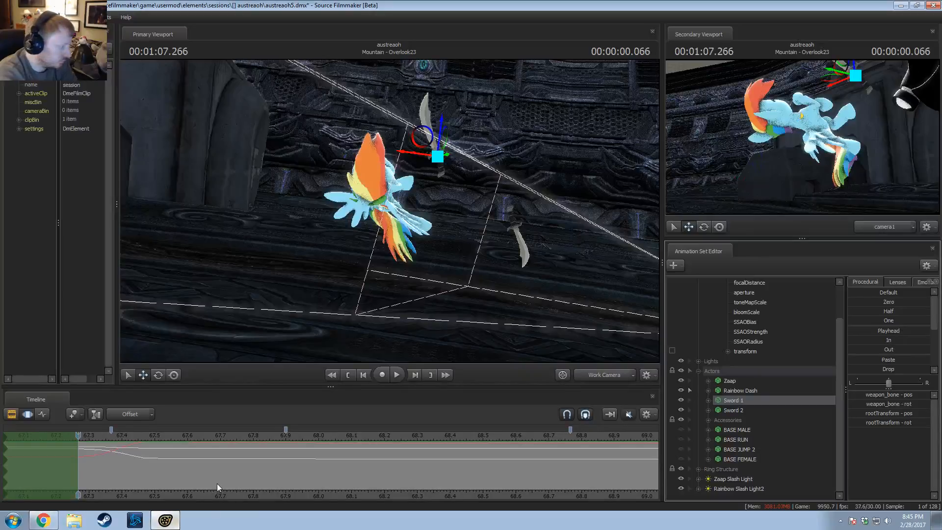
pyautogui.keyDown('shift'); pyautogui.moveTo(56, 464); pyautogui.dragTo(0, 462); pyautogui.keyUp('shift')
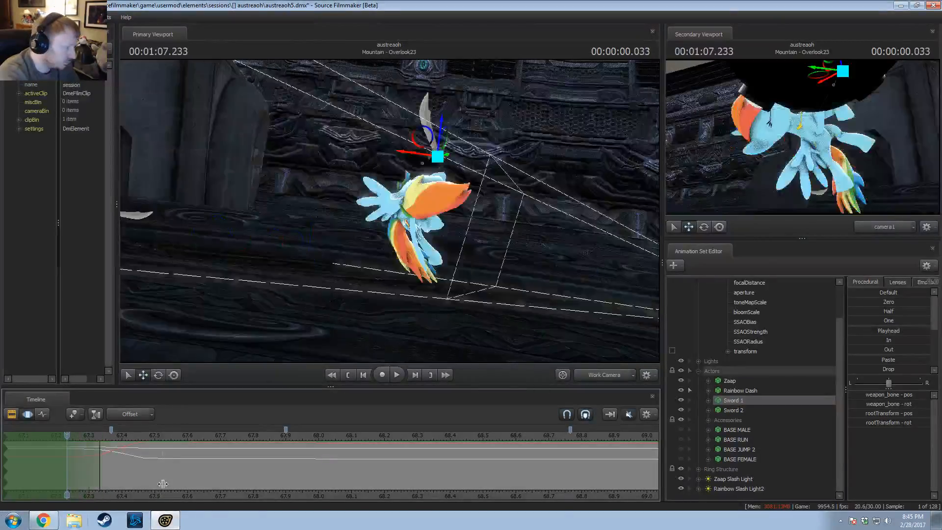
pyautogui.moveTo(170, 490); pyautogui.dragTo(404, 472, button='middle')
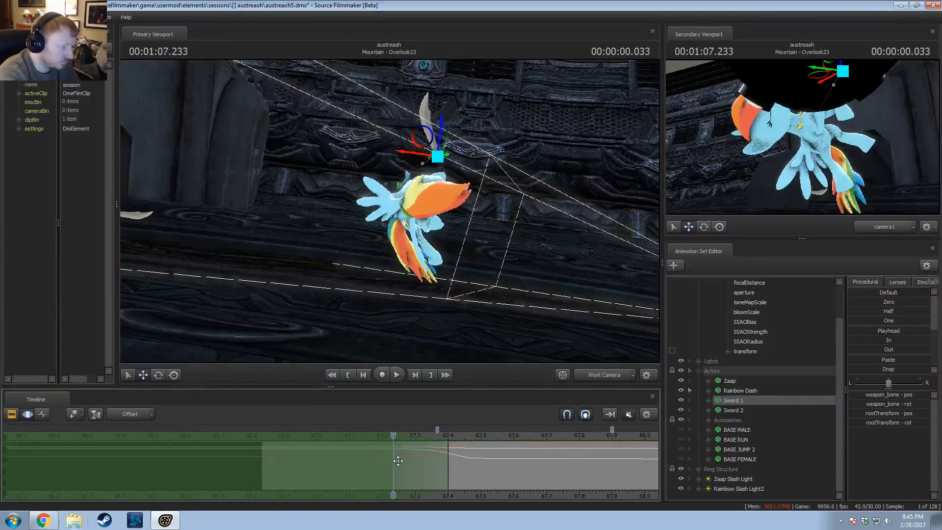
pyautogui.moveTo(381, 231); pyautogui.dragTo(393, 221)
pyautogui.press('s')
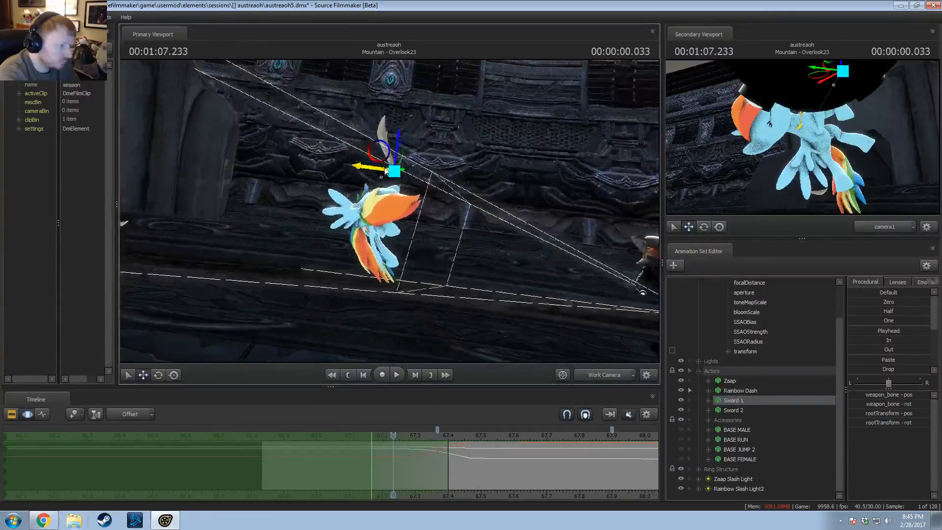
pyautogui.moveTo(375, 169); pyautogui.dragTo(489, 183)
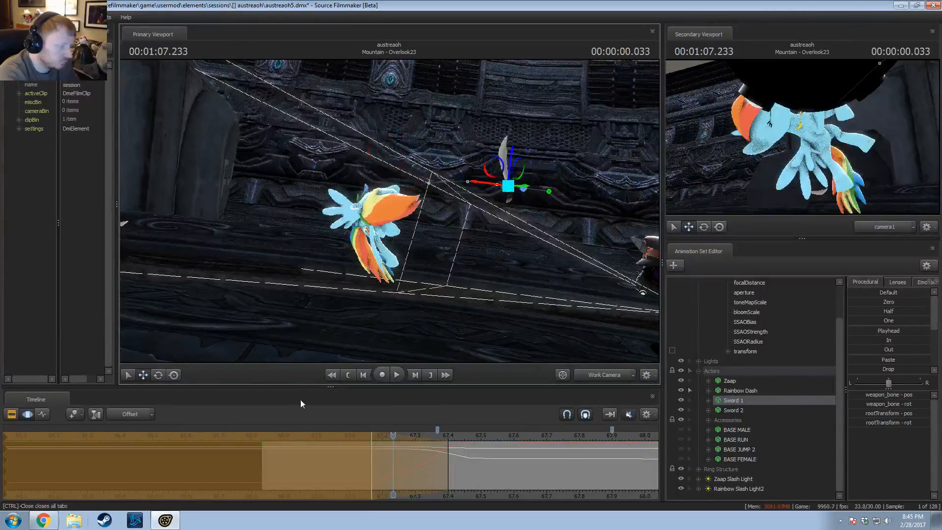
pyautogui.press('space')
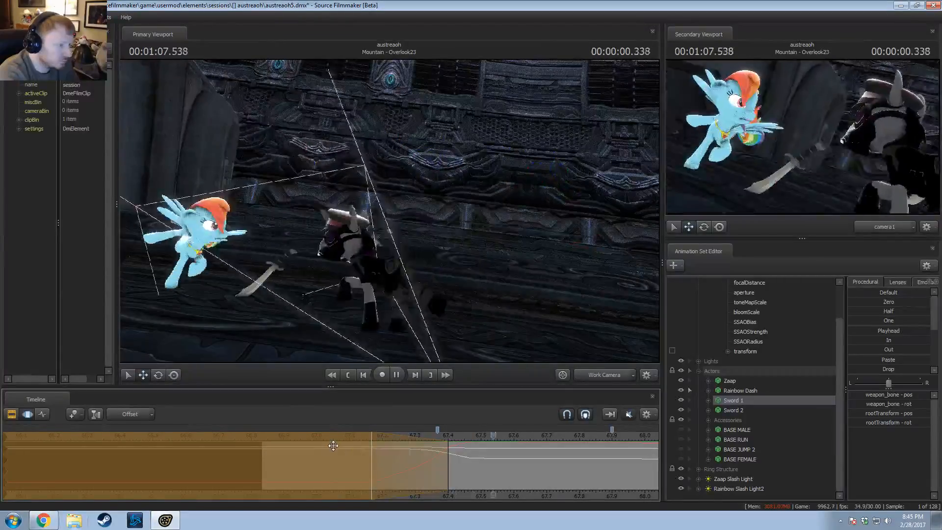
# Step: Set the time selection to about 67.23 to 67.43 s and smooth Sword 1's motion within it
pyautogui.moveTo(331, 448); pyautogui.dragTo(448, 448)
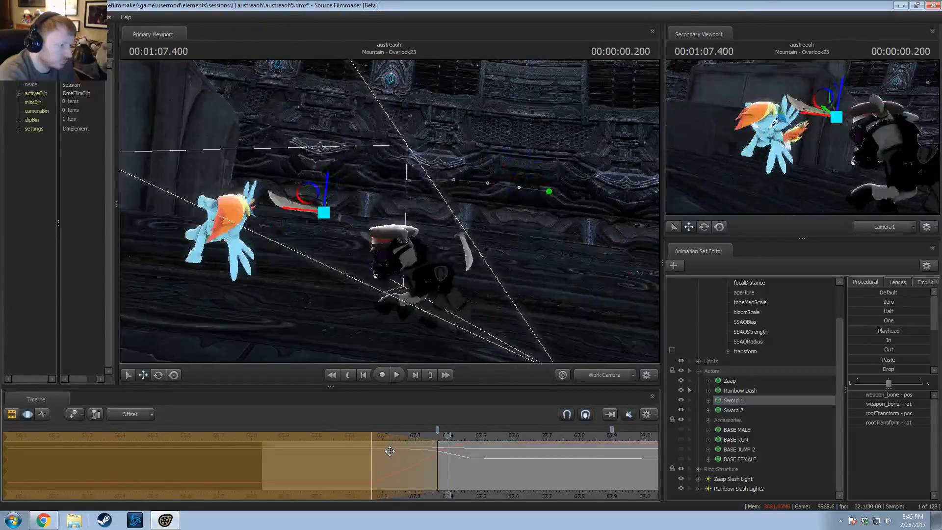
pyautogui.moveTo(396, 457); pyautogui.dragTo(416, 464)
pyautogui.scroll(-3, 871, 369)
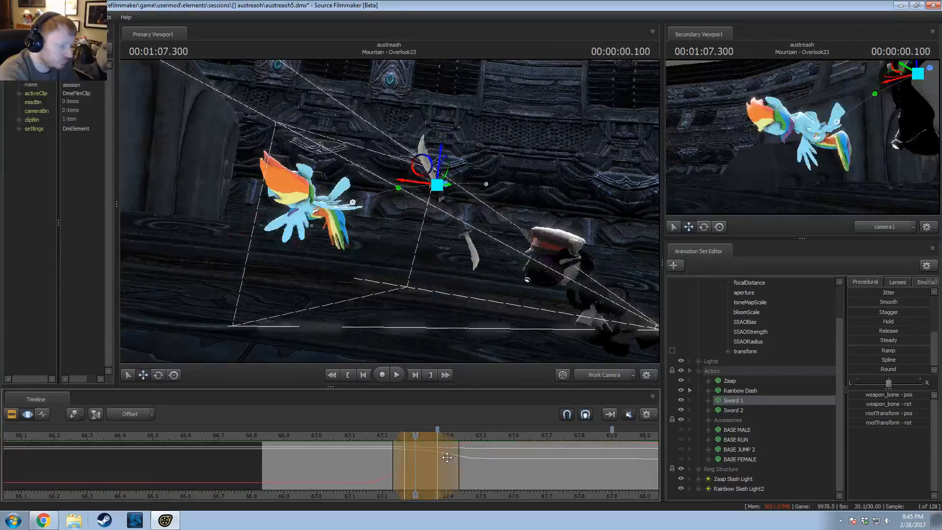
# Step: Scrub and repeatedly play the shot from its beginning to check how Sword 1 flies in
pyautogui.moveTo(447, 457); pyautogui.dragTo(467, 456)
pyautogui.click(380, 438)
pyautogui.press('space')
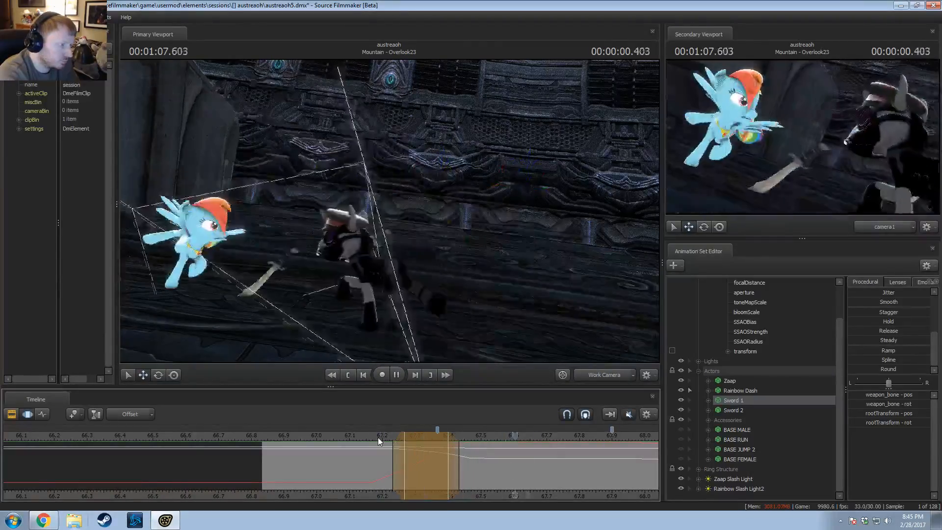
pyautogui.press('space')
pyautogui.moveTo(371, 451); pyautogui.dragTo(492, 453)
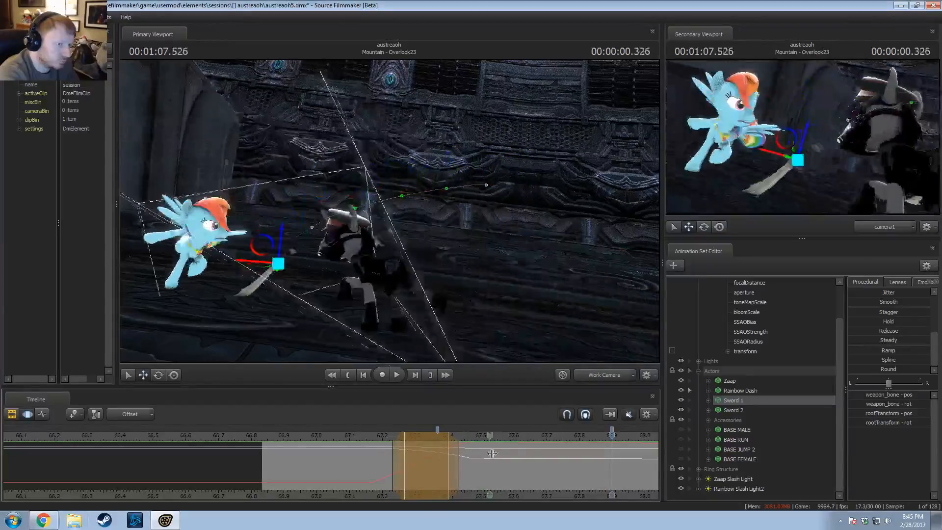
pyautogui.click(333, 435)
pyautogui.press('space')
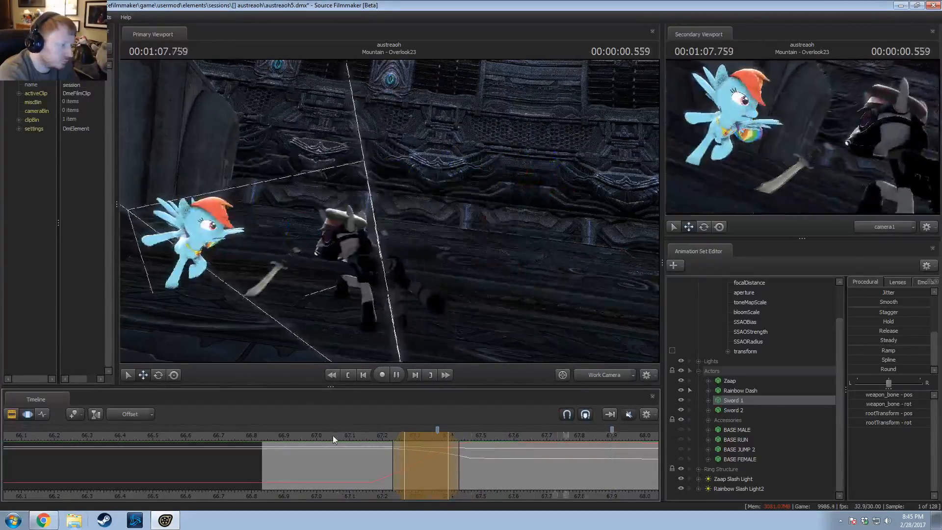
pyautogui.press('space')
pyautogui.click(23, 436)
pyautogui.press('space')
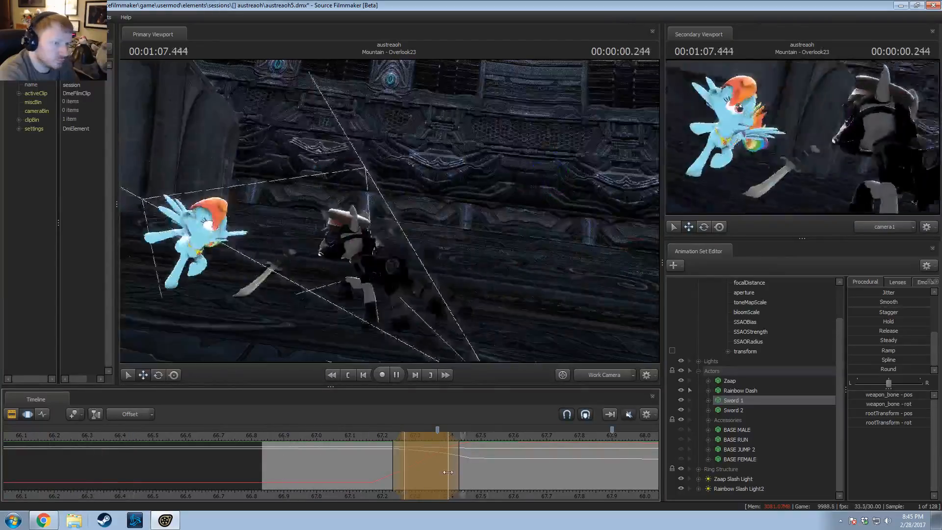
pyautogui.moveTo(495, 490); pyautogui.dragTo(226, 476, button='middle')
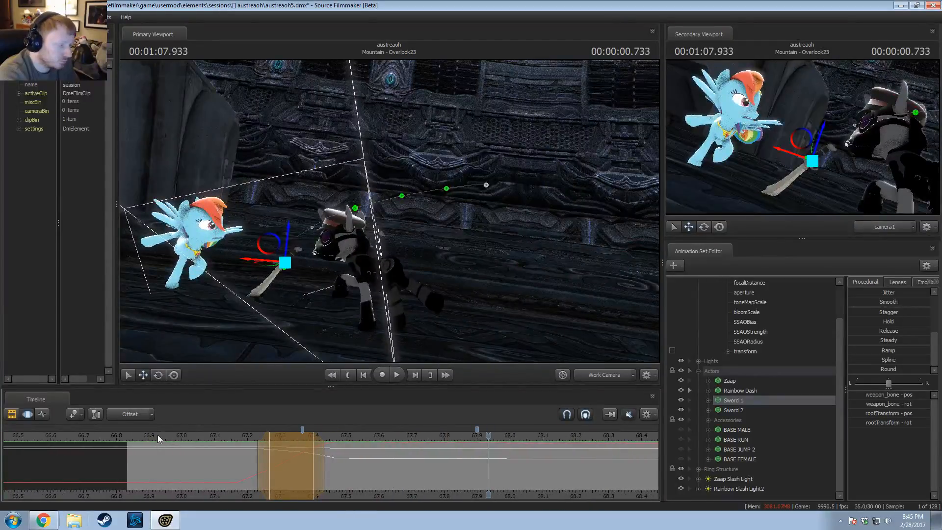
pyautogui.click(158, 434)
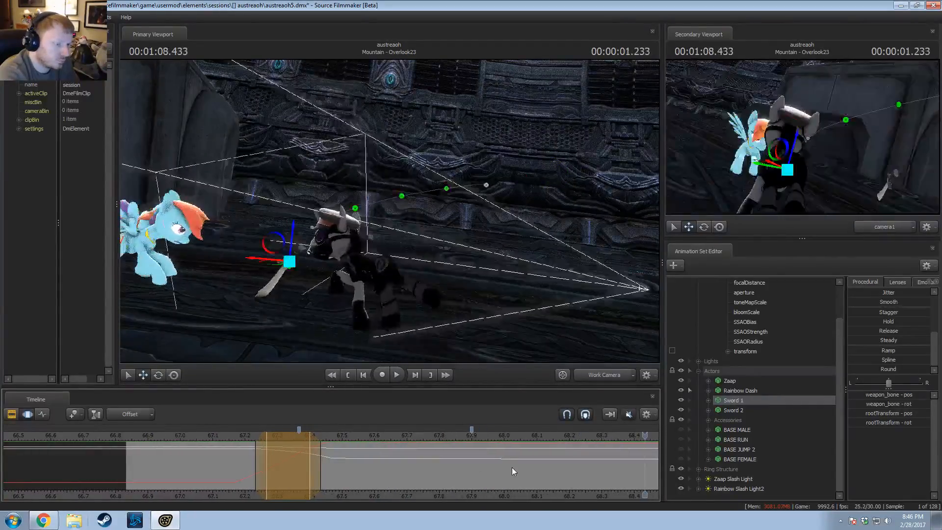
pyautogui.scroll(-3, 323, 446)
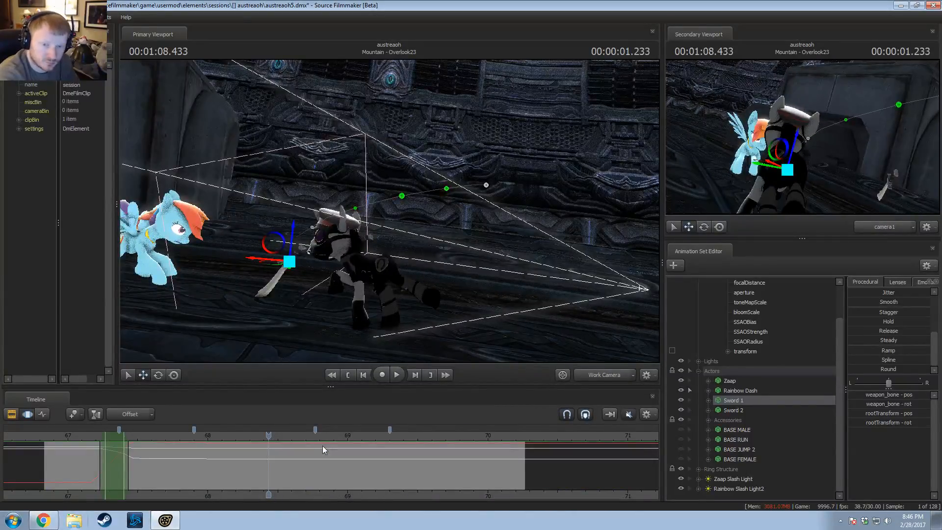
pyautogui.press('space')
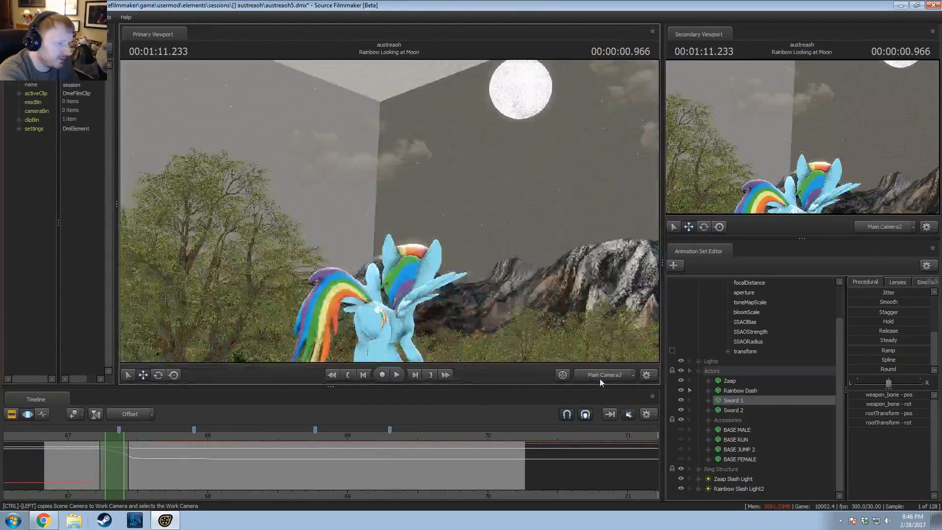
# Step: At 68.8 s, copy the scene camera to the work camera, fly close to Zaap's head, and hide the Face Accessories
pyautogui.click(319, 436)
pyautogui.click(602, 378)
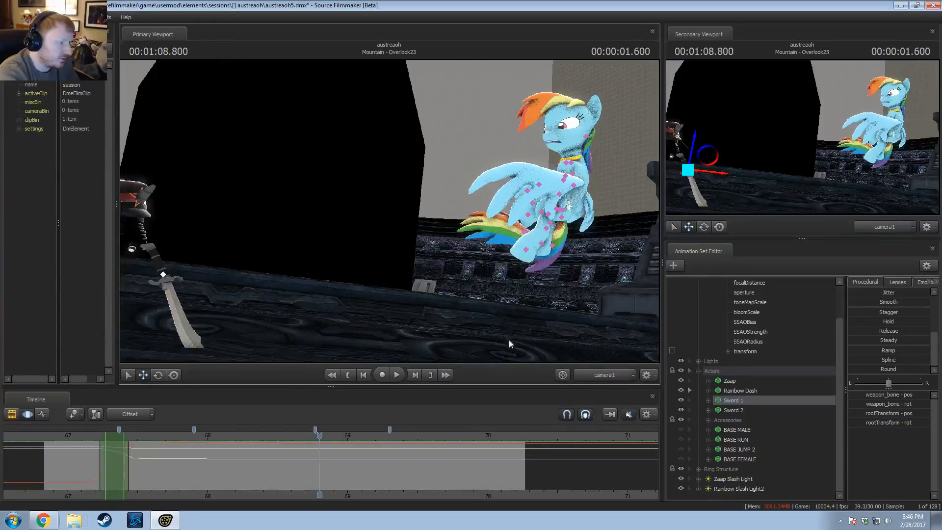
pyautogui.keyDown('ctrl'); pyautogui.click(605, 379); pyautogui.keyUp('ctrl')
pyautogui.moveTo(520, 314); pyautogui.dragTo(189, 278)
pyautogui.press('w')
pyautogui.press('d')
pyautogui.press('w')
pyautogui.moveTo(417, 208); pyautogui.dragTo(394, 208)
pyautogui.press('d')
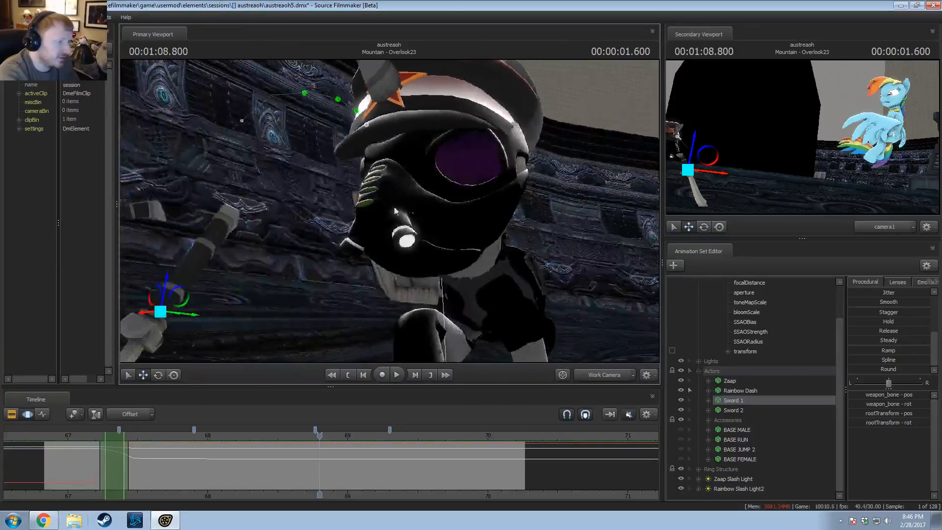
pyautogui.click(708, 420)
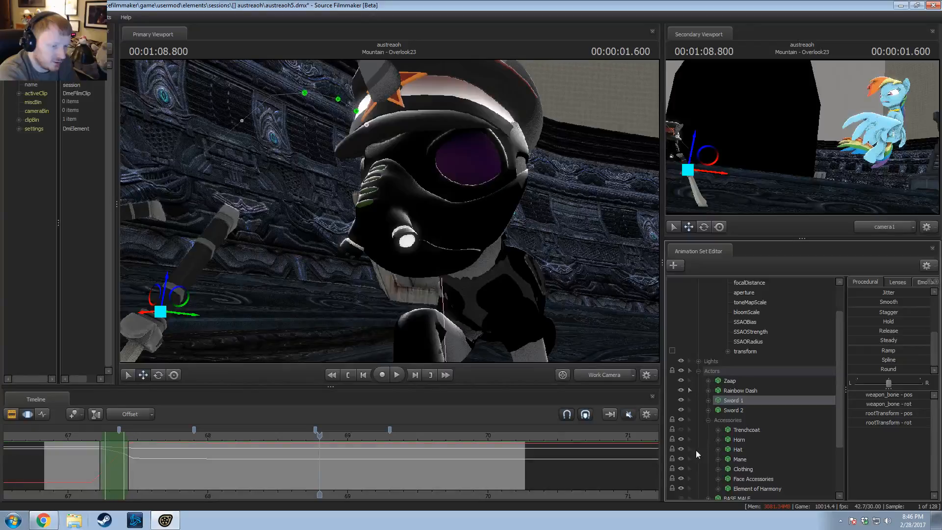
pyautogui.click(681, 478)
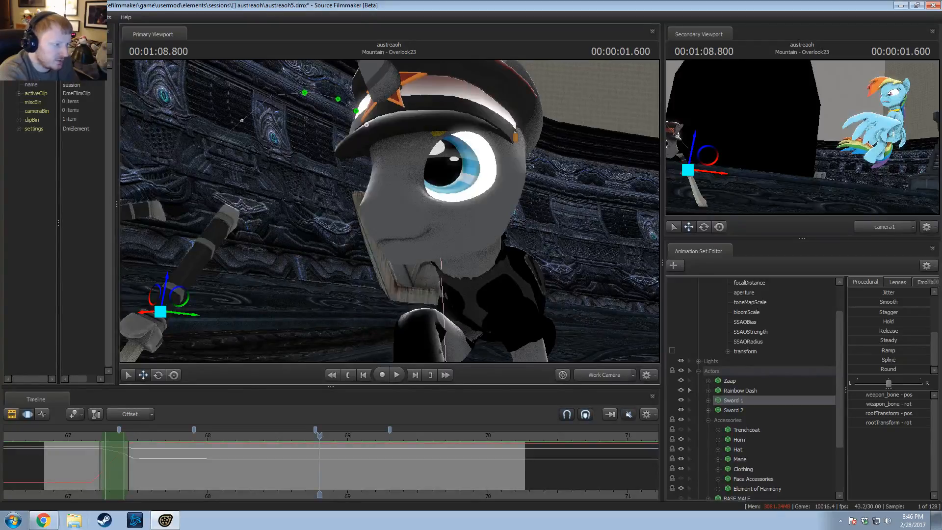
# Step: Fly around Zaap and play the shot from its start to examine his face without the mask
pyautogui.press('a')
pyautogui.moveTo(392, 210)
pyautogui.mouseDown()
pyautogui.moveTo(383, 214)
pyautogui.moveTo(417, 211)
pyautogui.moveTo(377, 200)
pyautogui.moveTo(417, 216)
pyautogui.moveTo(439, 212)
pyautogui.moveTo(451, 159)
pyautogui.moveTo(468, 144)
pyautogui.moveTo(392, 207)
pyautogui.mouseUp()
pyautogui.press('a')
pyautogui.press('s')
pyautogui.press('a')
pyautogui.press('space')
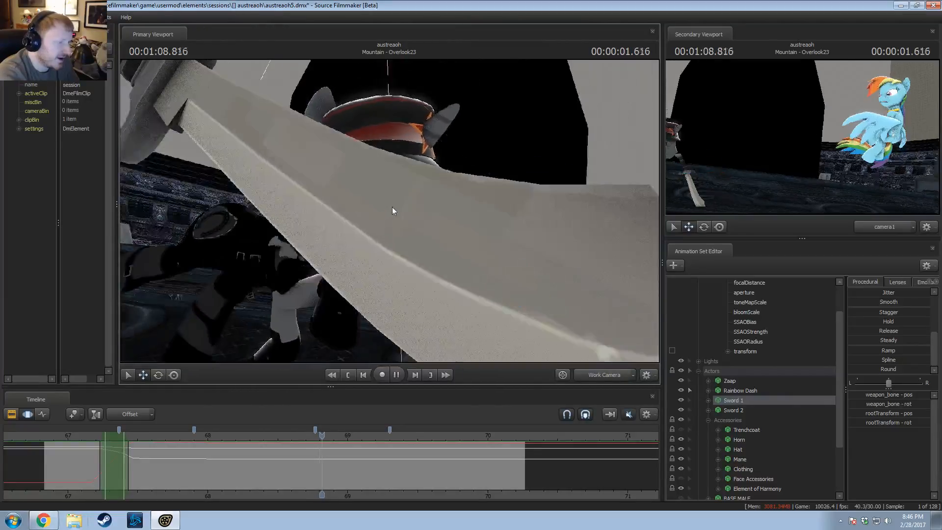
pyautogui.press('space')
pyautogui.click(54, 446)
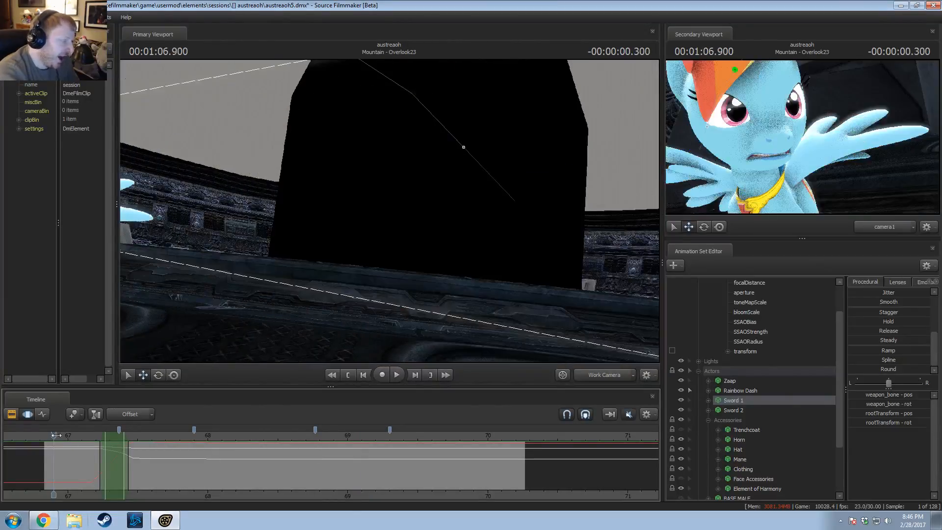
pyautogui.press('space')
pyautogui.press('space')
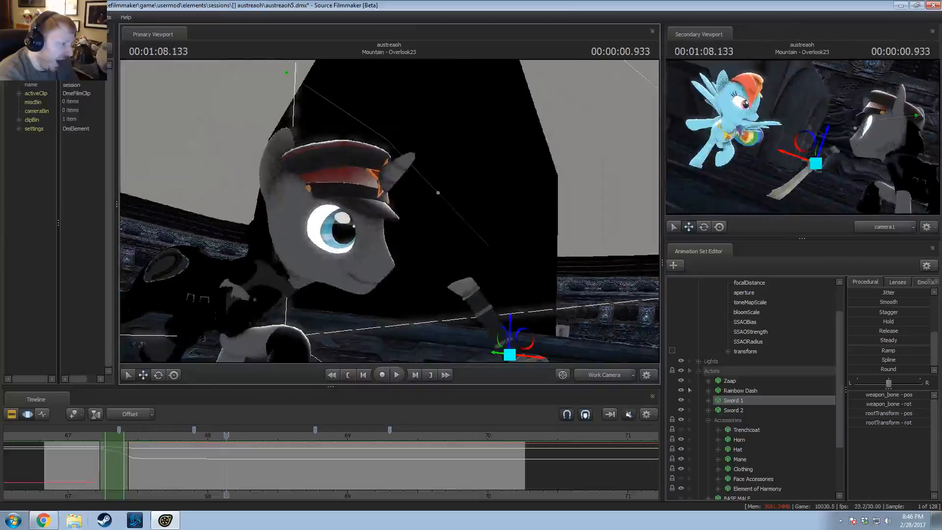
pyautogui.press('space')
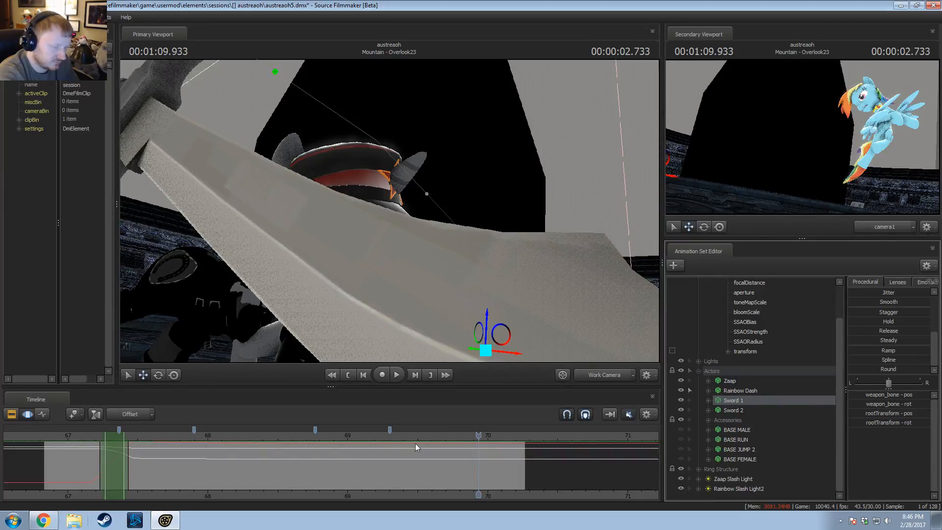
# Step: Replay the opening of the shot several times from the work camera to check Zaap and the sword
pyautogui.moveTo(56, 435); pyautogui.dragTo(42, 432)
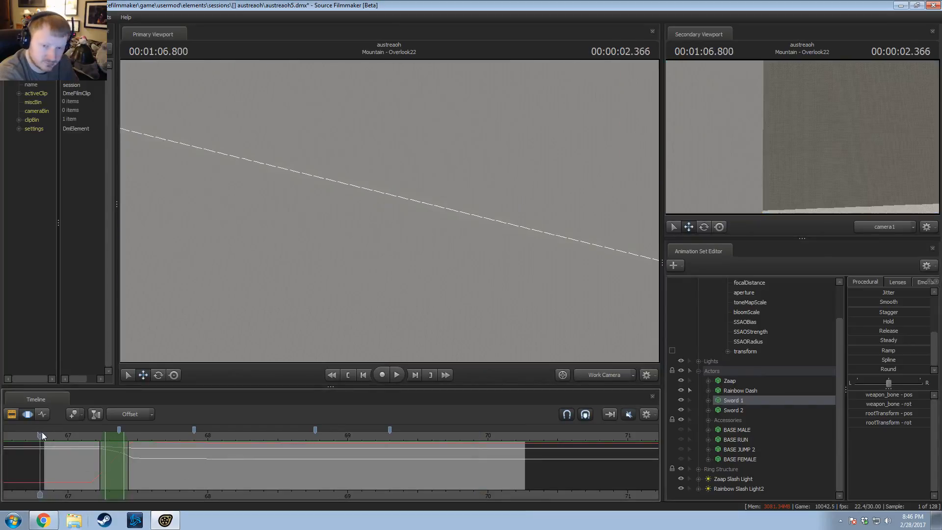
pyautogui.press('space')
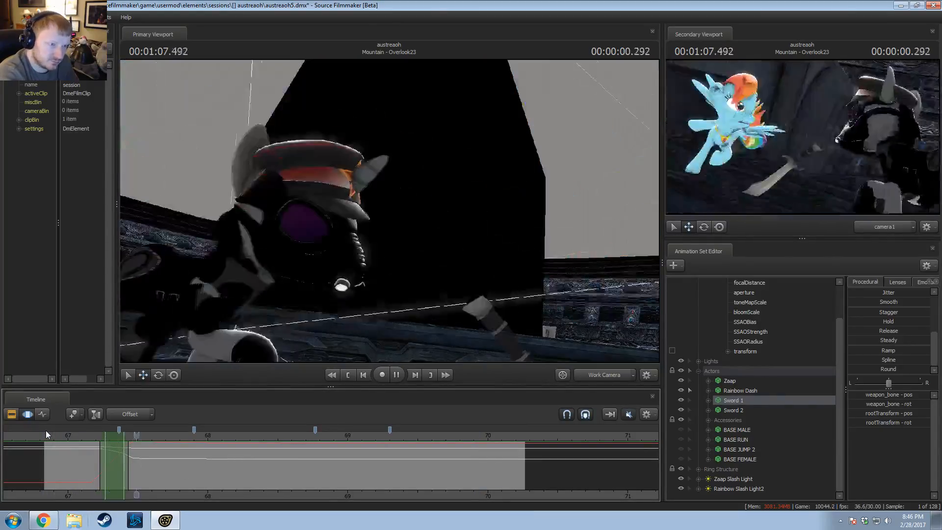
pyautogui.press('space')
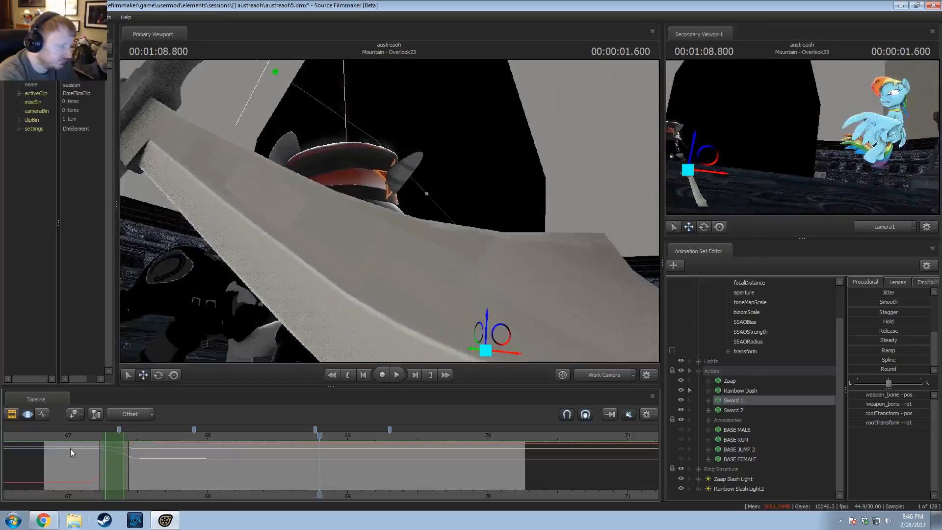
pyautogui.click(73, 436)
pyautogui.press('space')
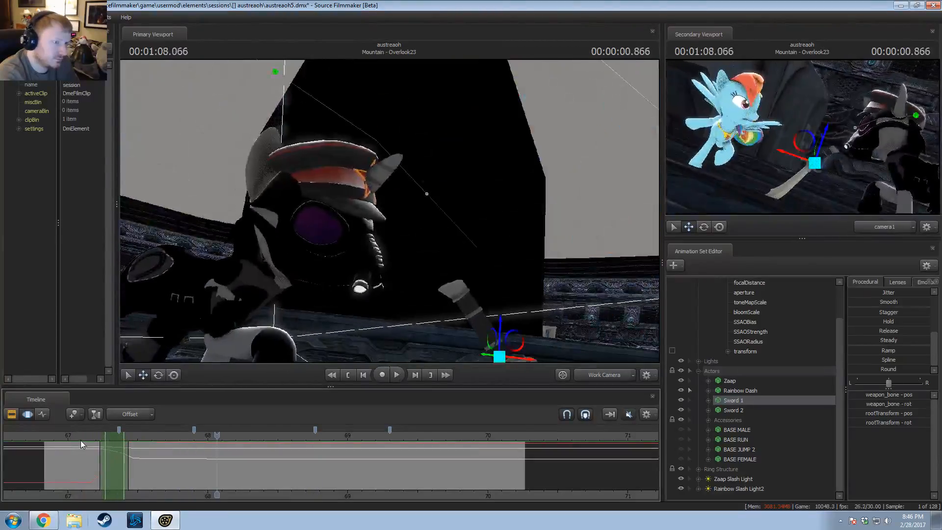
pyautogui.press('space')
pyautogui.click(87, 441)
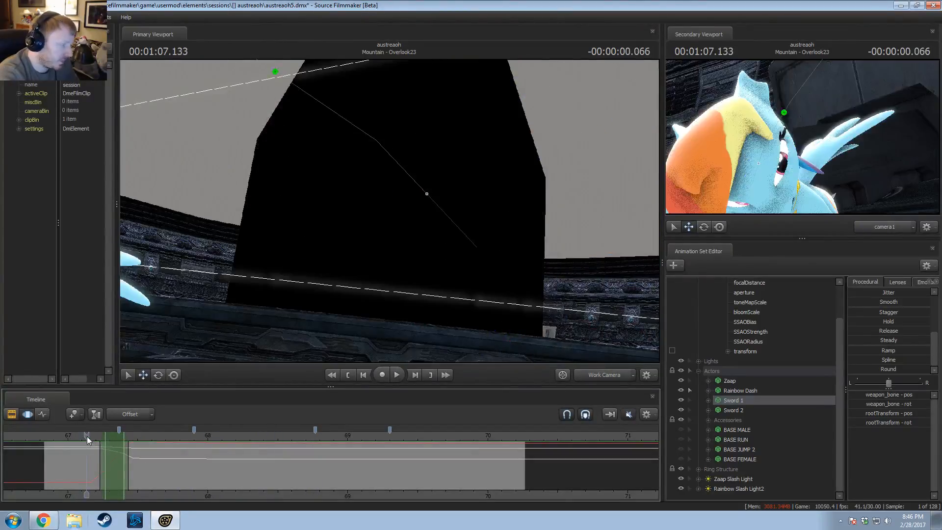
# Step: Bring the work camera close to Rainbow Dash near 67.5 s and select her RightLeg2 control with all time selected
pyautogui.click(609, 375)
pyautogui.click(608, 375)
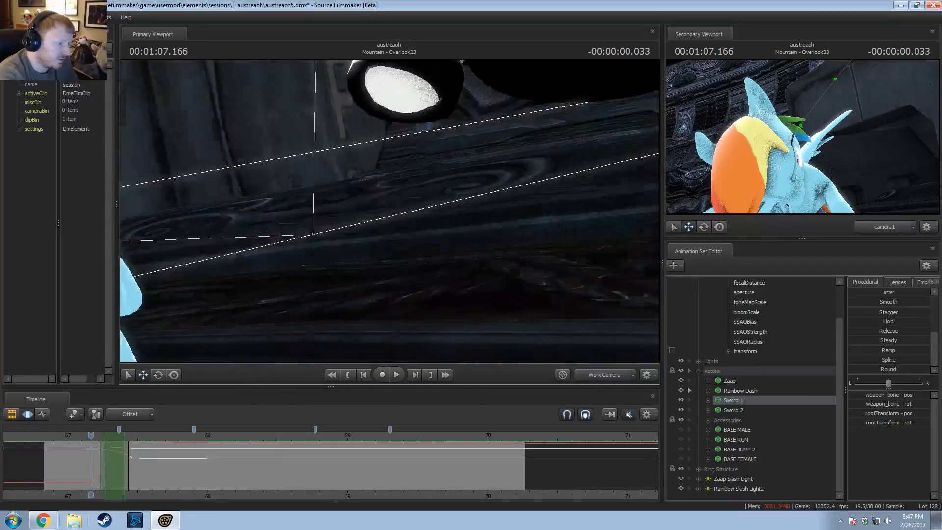
pyautogui.press('space')
pyautogui.moveTo(390, 211); pyautogui.dragTo(364, 245)
pyautogui.press('space')
pyautogui.press('s')
pyautogui.scroll(2, 126, 437)
pyautogui.moveTo(123, 461); pyautogui.dragTo(130, 461)
pyautogui.hotkey('ctrl', 'a')
pyautogui.keyDown('ctrl'); pyautogui.click(353, 204); pyautogui.keyUp('ctrl')
pyautogui.scroll(2, 143, 454)
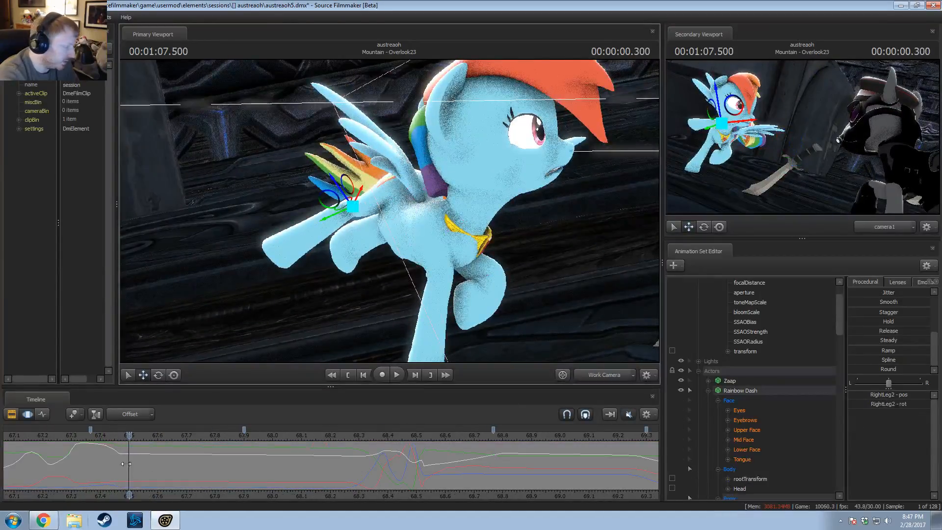
# Step: Time-select Rainbow Dash's leg motion from about 67.466 to 68.3 s and try rotating RightThigh, RightLeg1 and RightLeg2
pyautogui.press('shift')
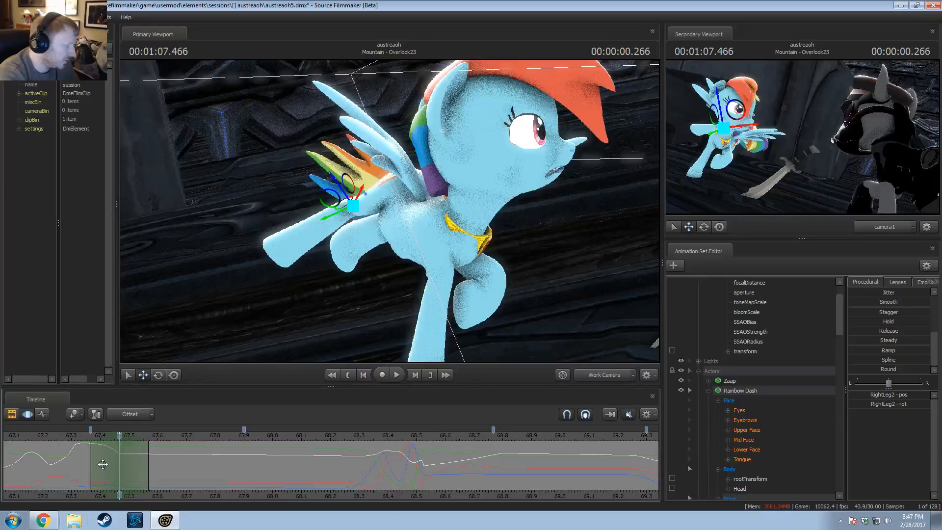
pyautogui.moveTo(149, 458); pyautogui.dragTo(362, 471)
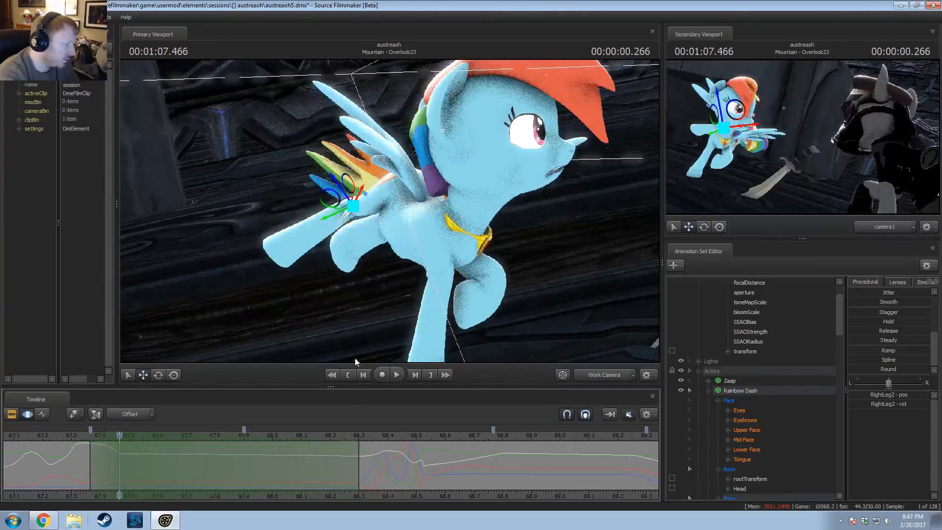
pyautogui.keyDown('alt'); pyautogui.moveTo(341, 211); pyautogui.dragTo(384, 211); pyautogui.keyUp('alt')
pyautogui.press('e')
pyautogui.hotkey('ctrl', 'z')
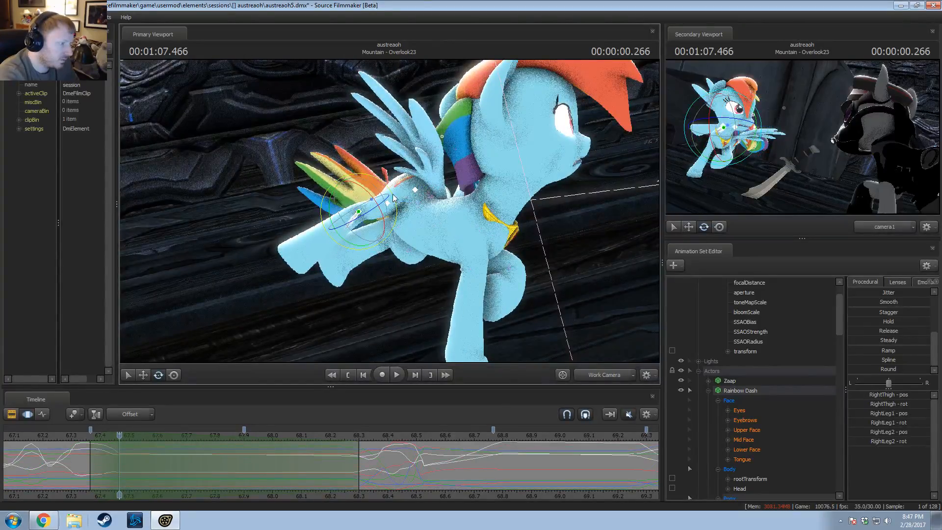
pyautogui.moveTo(393, 197); pyautogui.dragTo(396, 200)
# Step: Replay the leg change from the shot's opening, return to 67.466 s, and undo the rotation
pyautogui.press('space')
pyautogui.press('space')
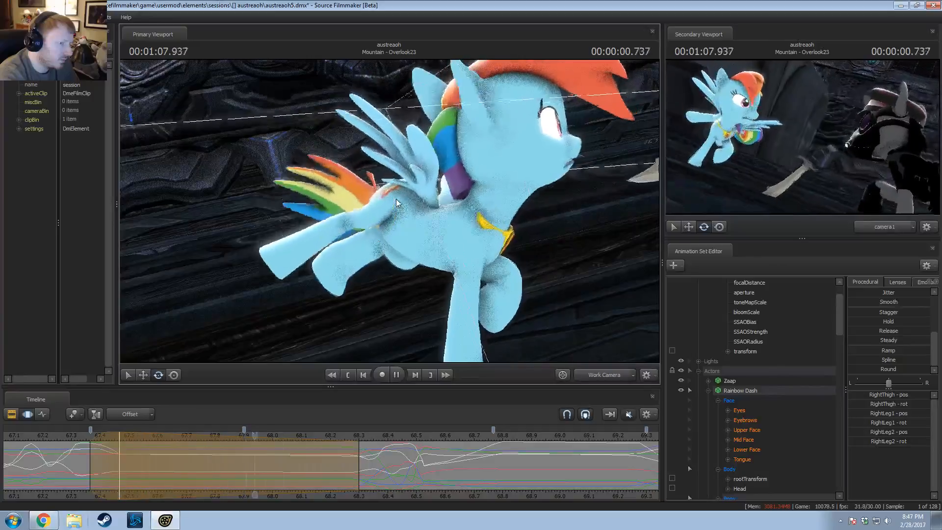
pyautogui.click(71, 435)
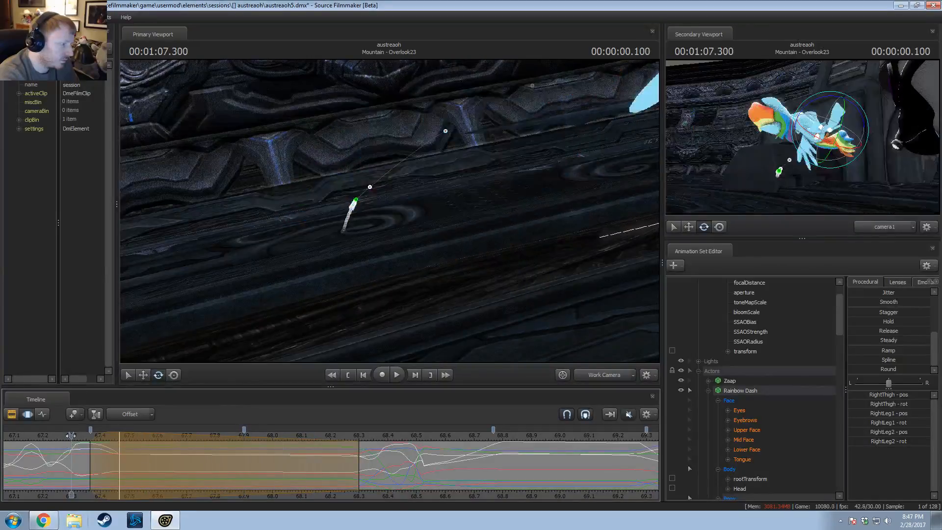
pyautogui.press('space')
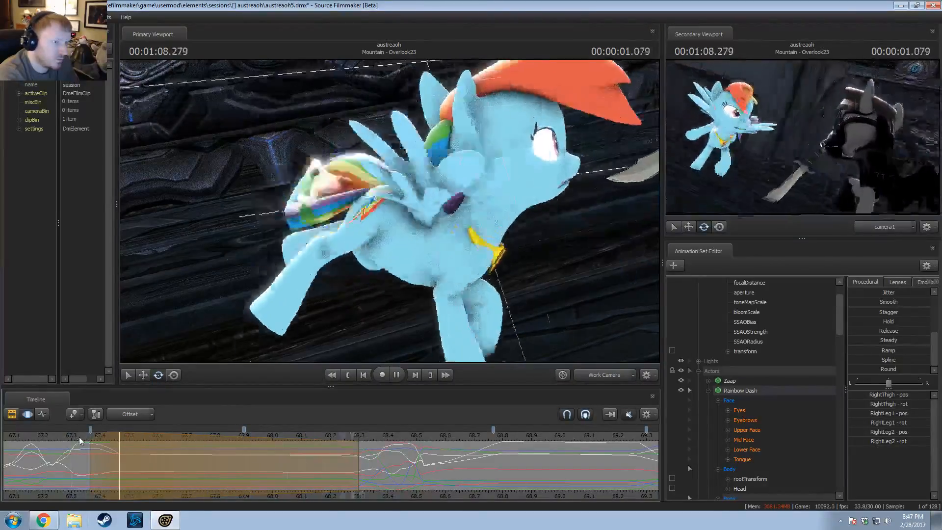
pyautogui.moveTo(110, 462); pyautogui.dragTo(257, 442)
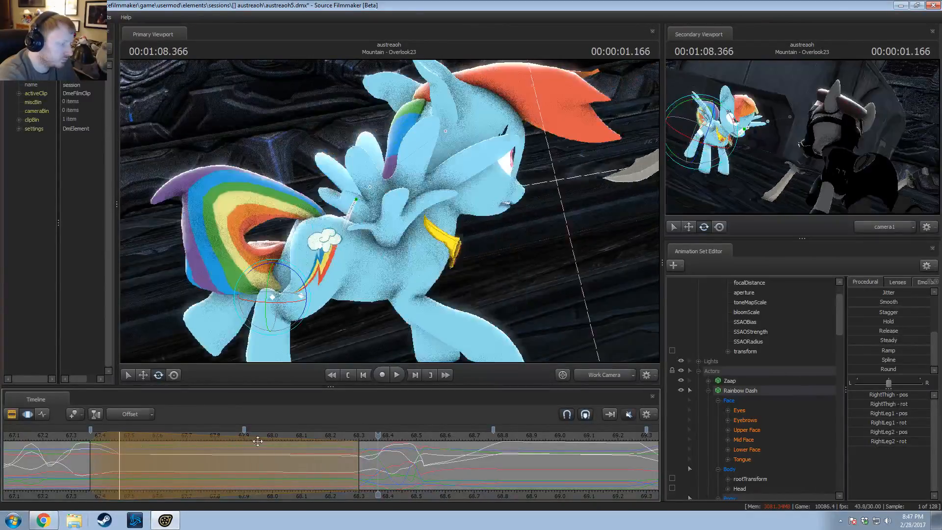
pyautogui.click(120, 437)
pyautogui.hotkey('ctrl', 'z')
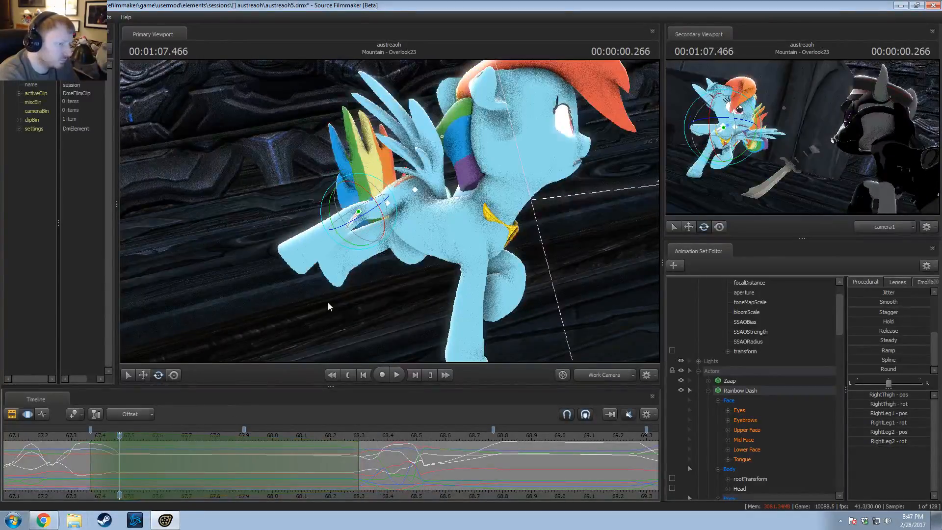
# Step: Build a new time selection from 67.466 to 68.3 s, with a falloff only at its end, reaching 68.4 s
pyautogui.moveTo(328, 303); pyautogui.dragTo(431, 255)
pyautogui.moveTo(391, 284)
pyautogui.keyDown('alt'); pyautogui.mouseDown()
pyautogui.moveTo(373, 236)
pyautogui.moveTo(400, 294)
pyautogui.mouseUp(); pyautogui.keyUp('alt')
pyautogui.press('shift')
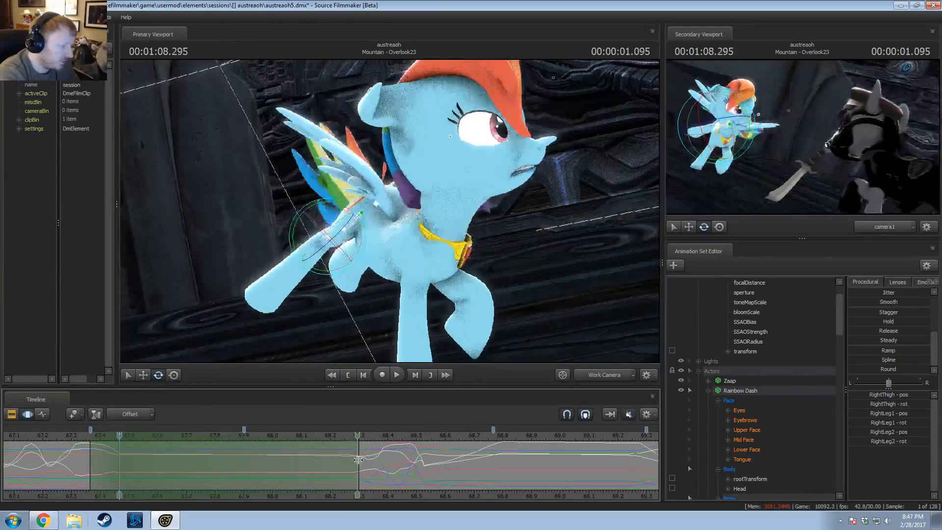
pyautogui.keyDown('shift'); pyautogui.click(359, 461); pyautogui.keyUp('shift')
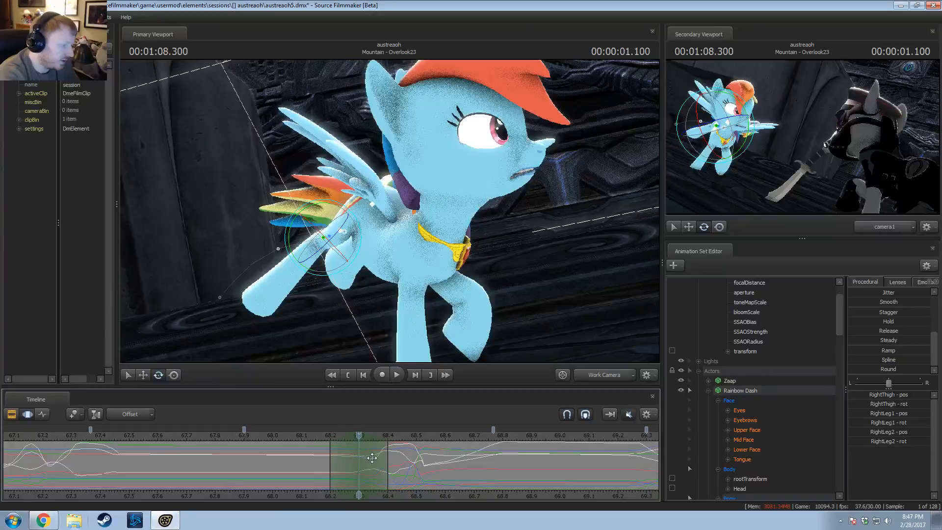
pyautogui.keyDown('shift'); pyautogui.click(176, 490); pyautogui.keyUp('shift')
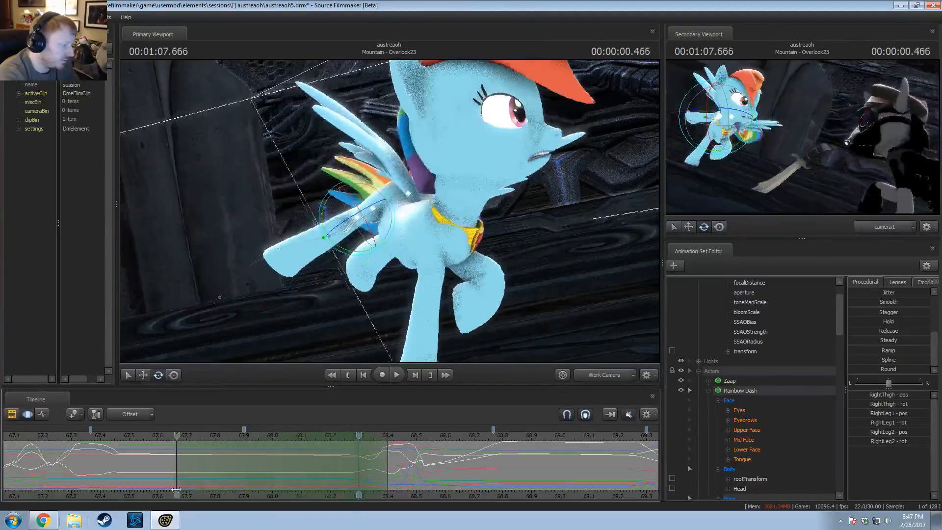
pyautogui.moveTo(176, 490); pyautogui.dragTo(119, 491)
# Step: Select Rainbow Dash's RightLeg2 and RightLeg1, rotate them to lower the hind leg at 68.3 s, and play the result
pyautogui.moveTo(289, 338); pyautogui.dragTo(396, 212)
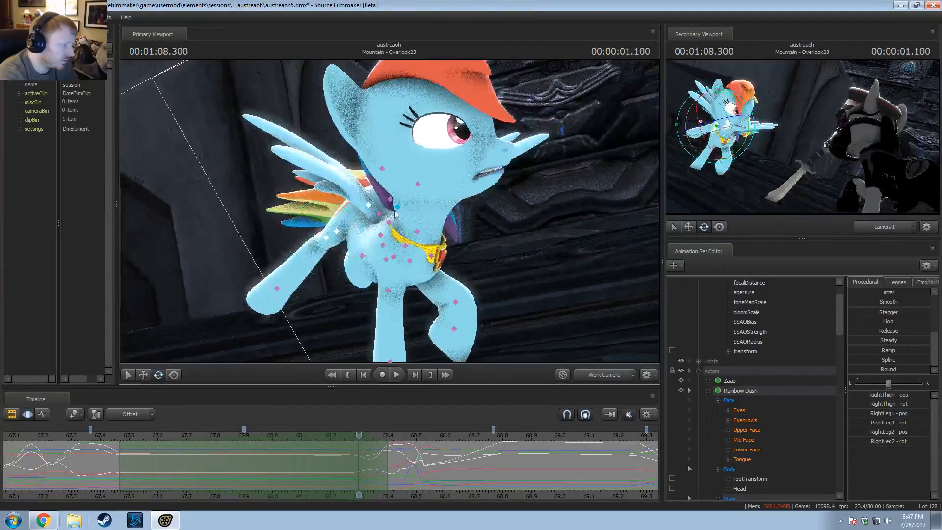
pyautogui.keyDown('ctrl'); pyautogui.click(337, 231); pyautogui.keyUp('ctrl')
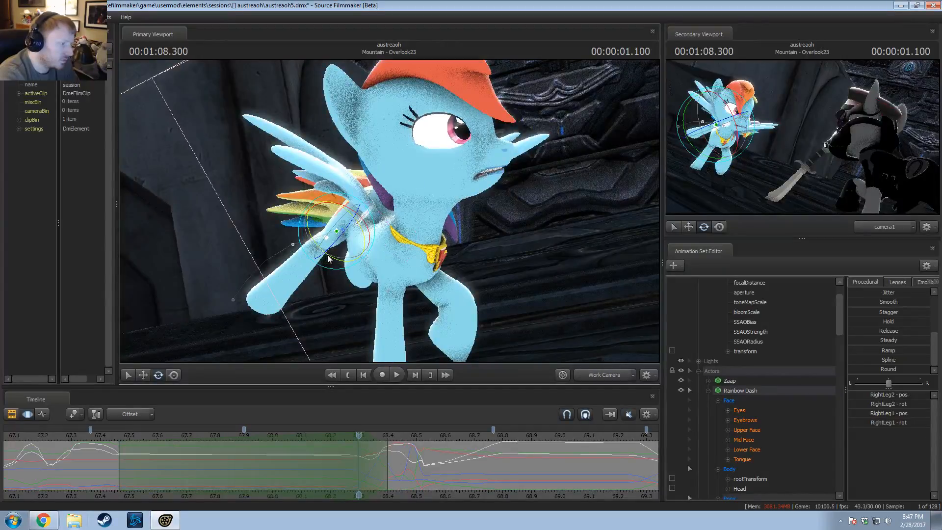
pyautogui.moveTo(343, 250); pyautogui.dragTo(338, 254)
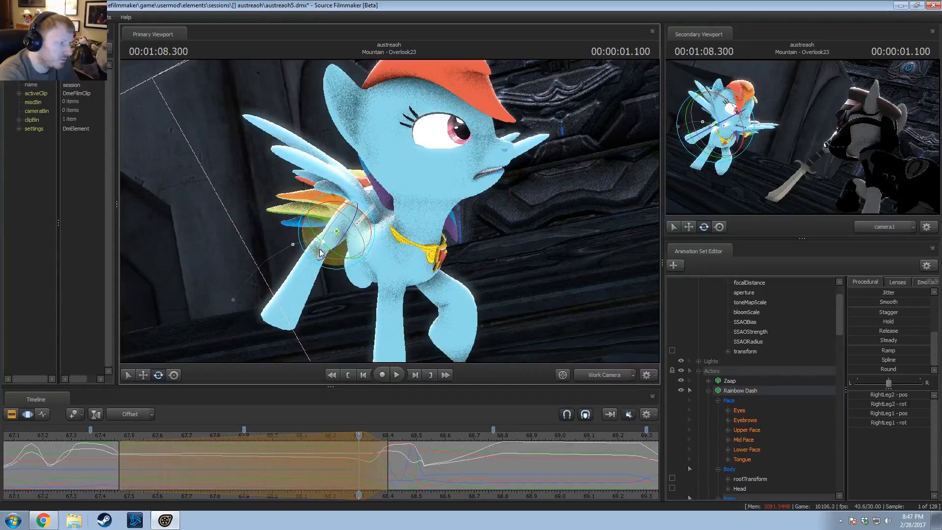
pyautogui.moveTo(299, 238); pyautogui.dragTo(302, 243)
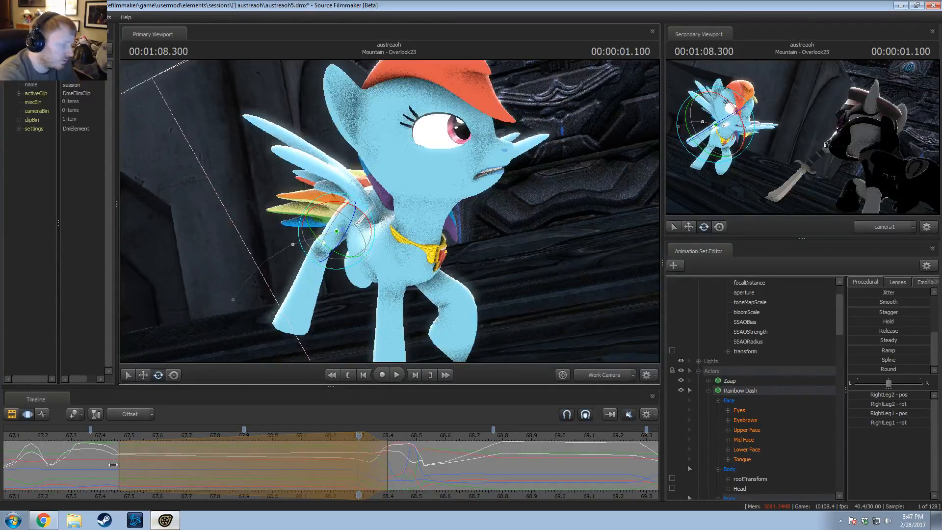
pyautogui.press('space')
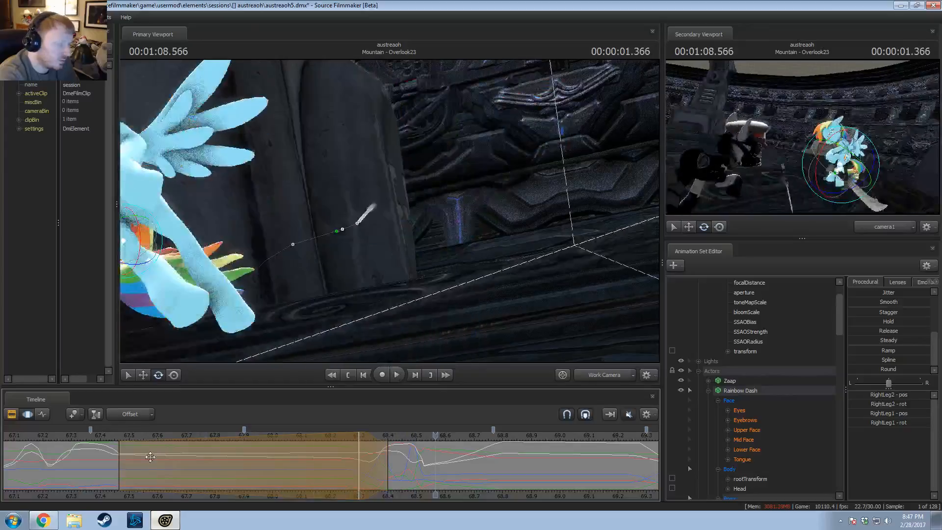
# Step: Time-select about 67.466 to 68.266 s with a leading falloff, rotate RightLeg2 to raise the lower leg at 67.466 s, and review the motion
pyautogui.moveTo(114, 456); pyautogui.dragTo(349, 458)
pyautogui.press('Escape')
pyautogui.keyDown('shift'); pyautogui.click(120, 456); pyautogui.keyUp('shift')
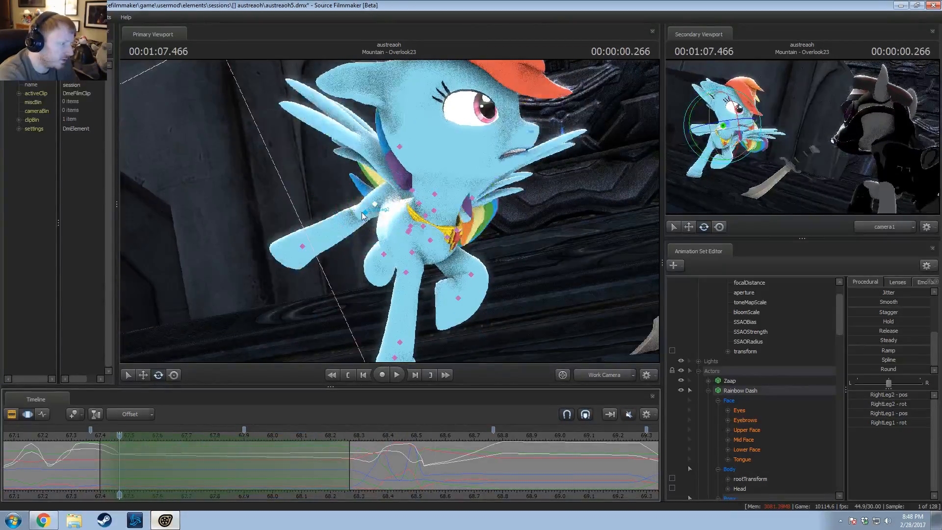
pyautogui.click(364, 214)
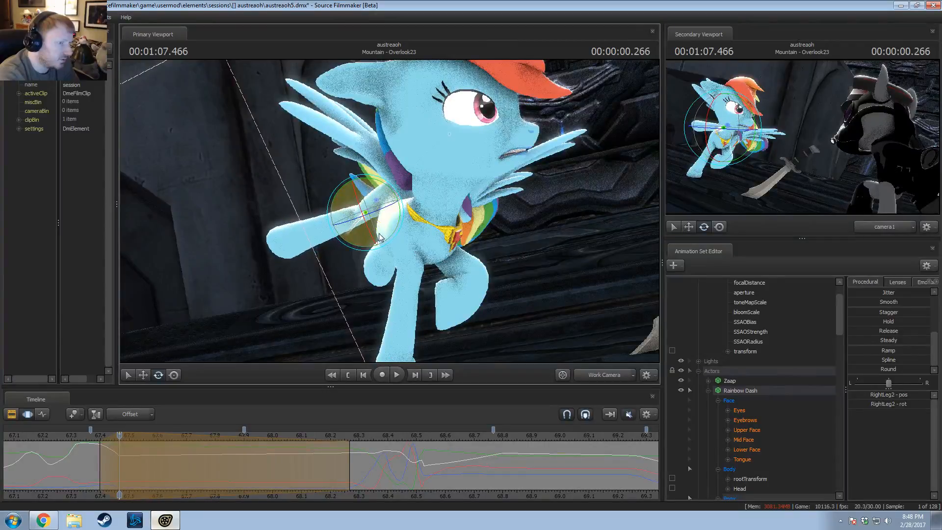
pyautogui.press('space')
pyautogui.press('space')
pyautogui.moveTo(123, 456); pyautogui.dragTo(261, 436)
pyautogui.click(121, 440)
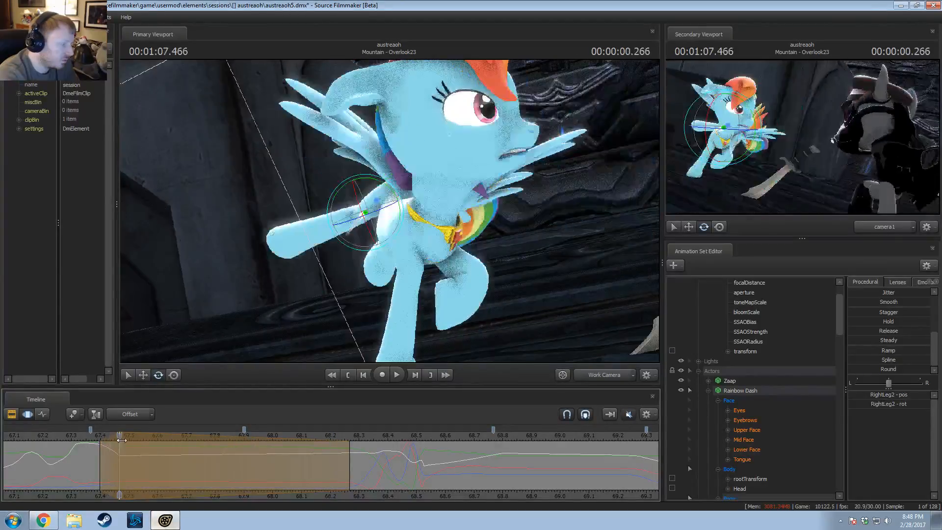
# Step: Rotate Rainbow Dash's RightFoot at 67.466 s and play the shot's opening to check the foot motion
pyautogui.click(299, 237)
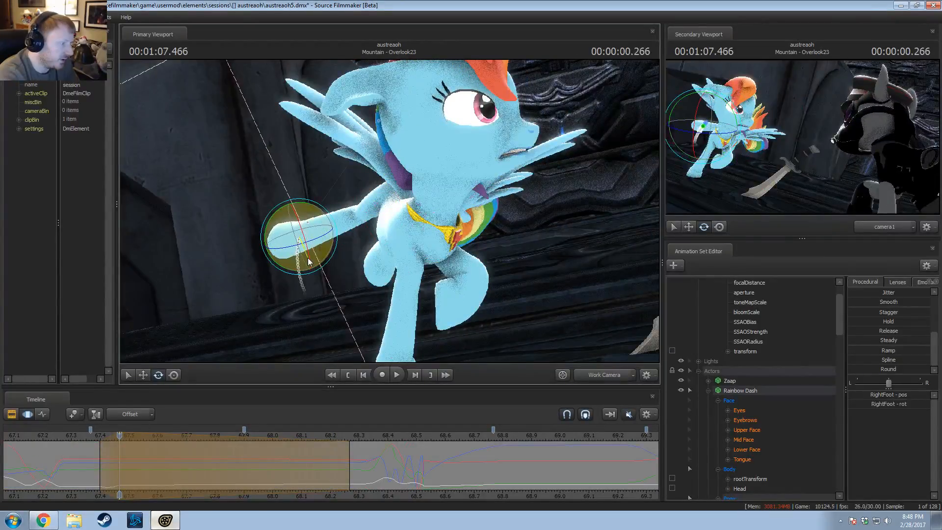
pyautogui.press('space')
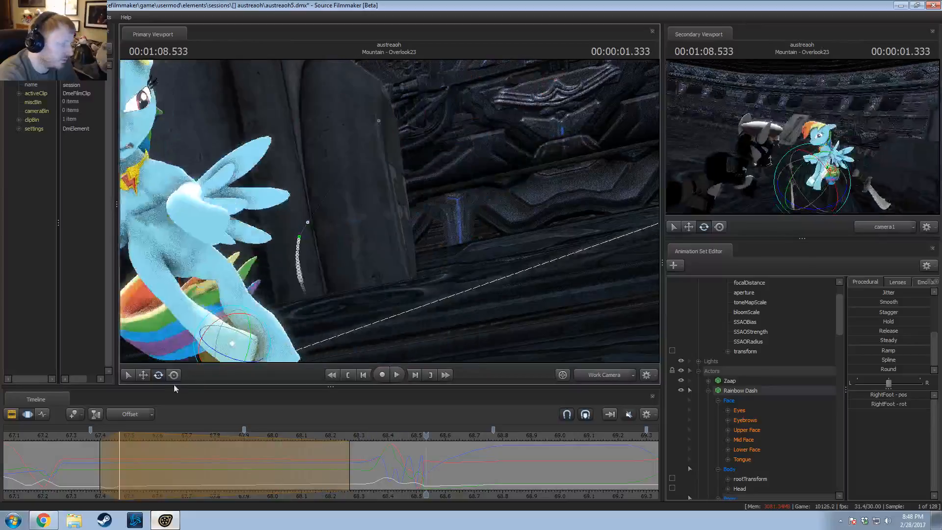
pyautogui.click(71, 440)
pyautogui.press('space')
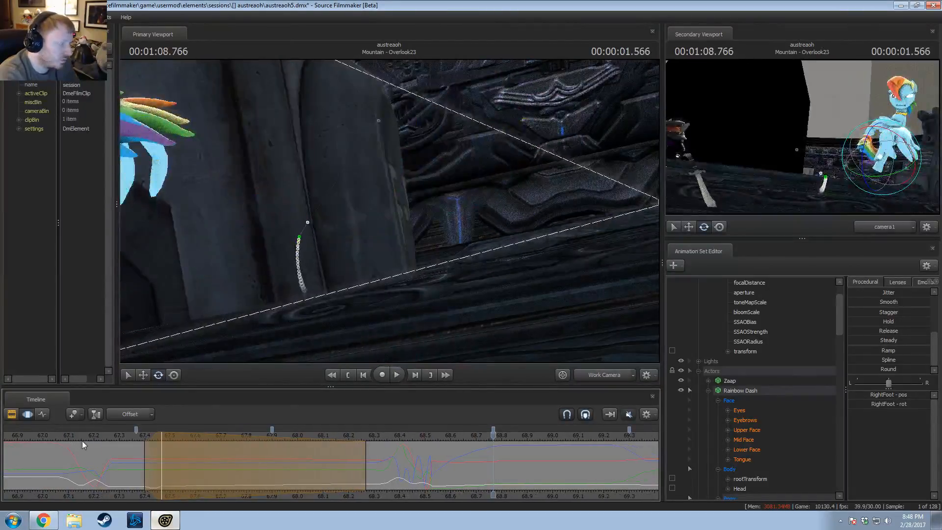
pyautogui.click(87, 437)
pyautogui.press('space')
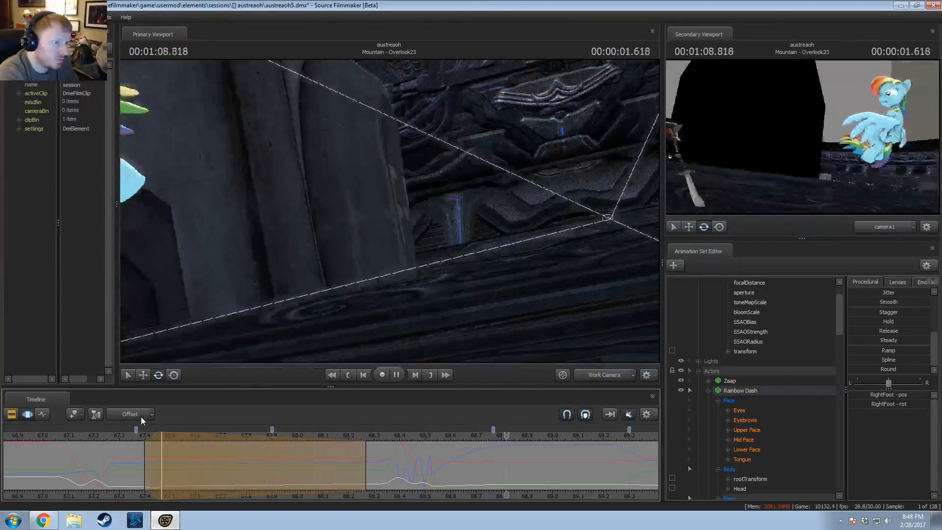
pyautogui.press('space')
# Step: Replay the opening of Mountain - Overlook23 and examine Rainbow Dash's hind leg from the front and from above
pyautogui.scroll(-2, 136, 430)
pyautogui.click(245, 433)
pyautogui.press('space')
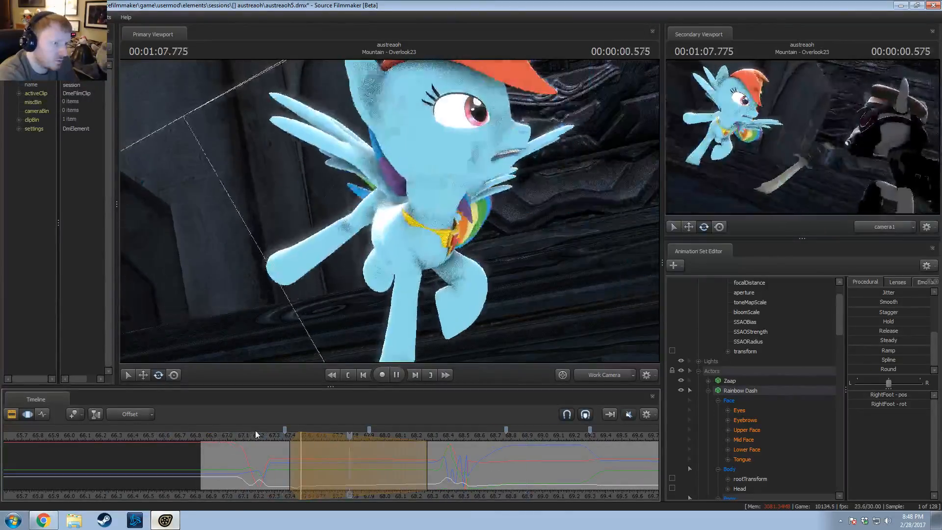
pyautogui.press('space')
pyautogui.click(305, 435)
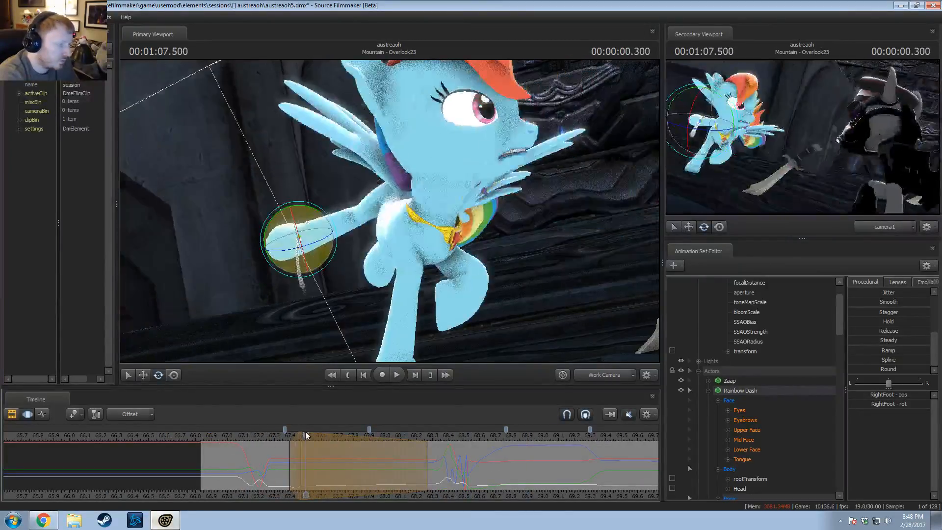
pyautogui.moveTo(387, 218); pyautogui.dragTo(393, 215)
pyautogui.press('space')
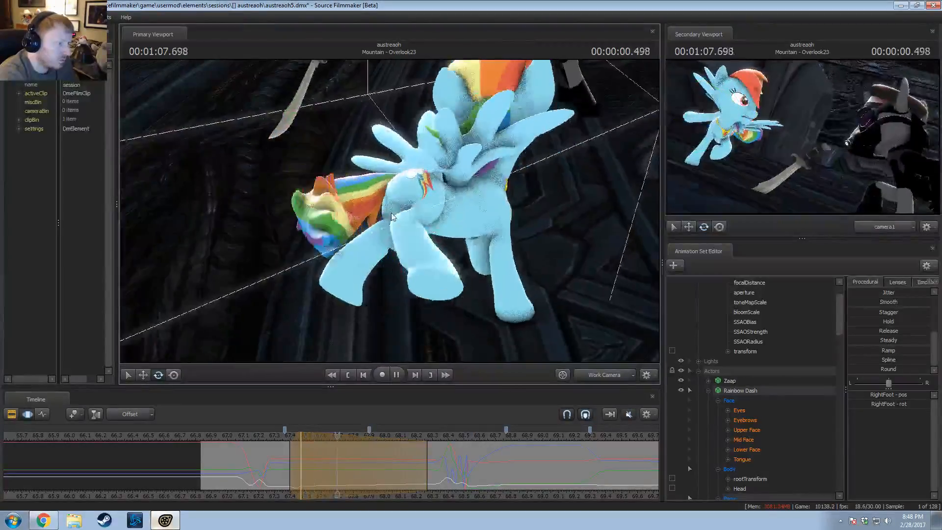
pyautogui.press('space')
pyautogui.click(301, 436)
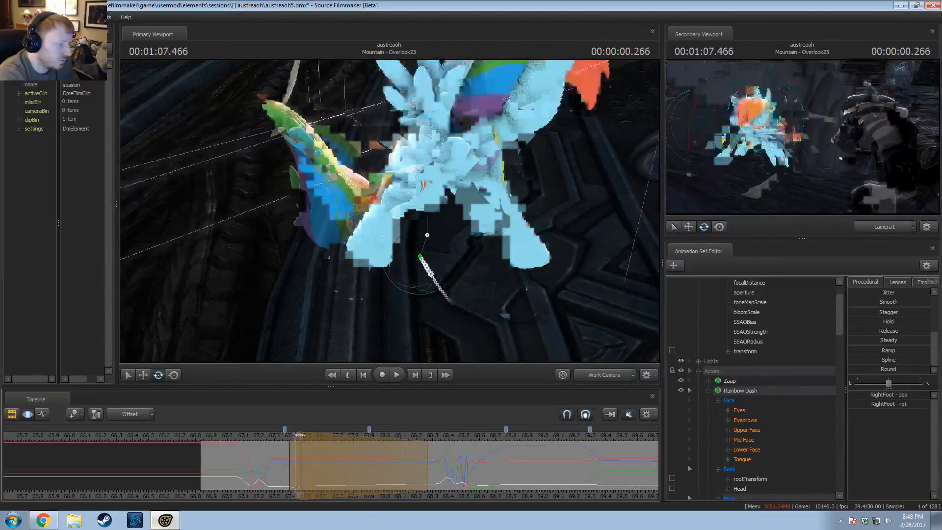
# Step: Rotate RightLeg2 again at 67.466 s to raise the lower hind leg and play the motion
pyautogui.click(400, 216)
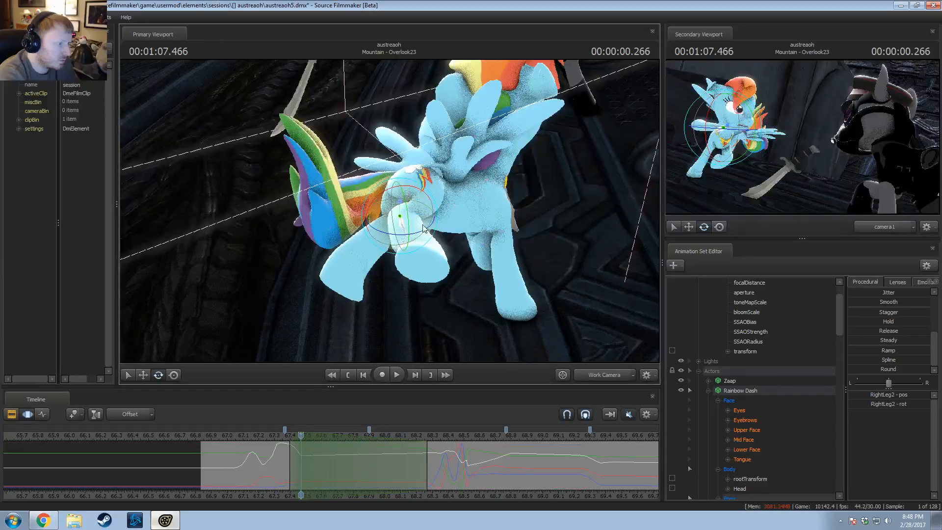
pyautogui.press('space')
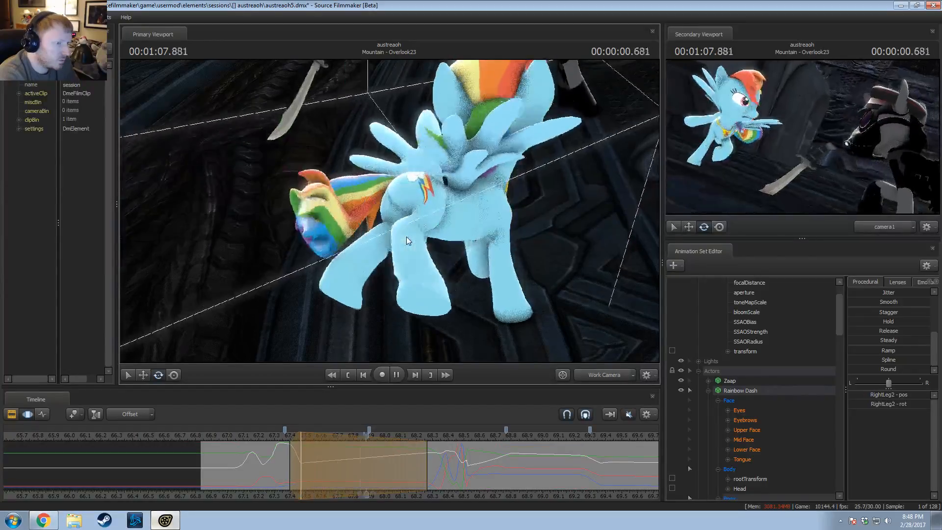
pyautogui.press('space')
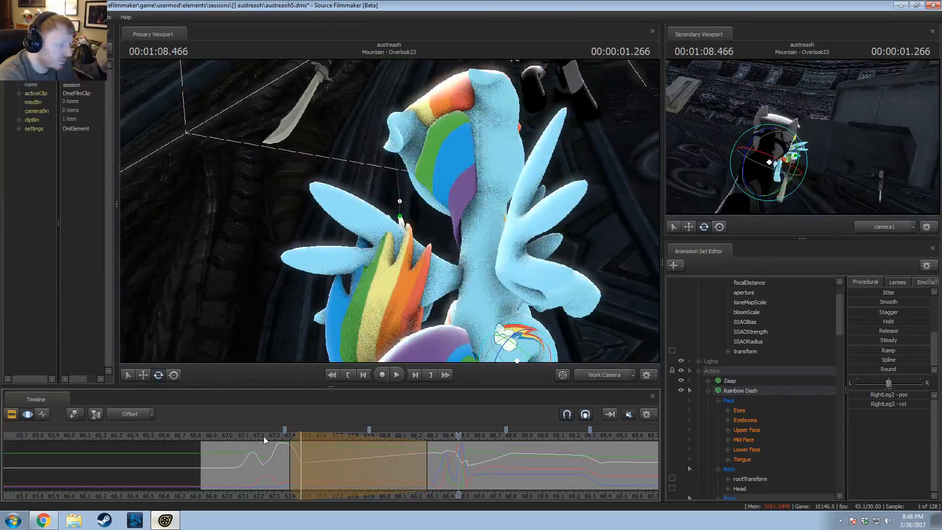
# Step: Time-select 67.466 to 68.266 s with a trailing falloff, rotate RightLeg1 at 68.266 s to swing the leg back, and replay
pyautogui.moveTo(265, 438); pyautogui.dragTo(427, 445)
pyautogui.scroll(3, 428, 455)
pyautogui.keyDown('alt'); pyautogui.moveTo(436, 304); pyautogui.dragTo(400, 212); pyautogui.keyUp('alt')
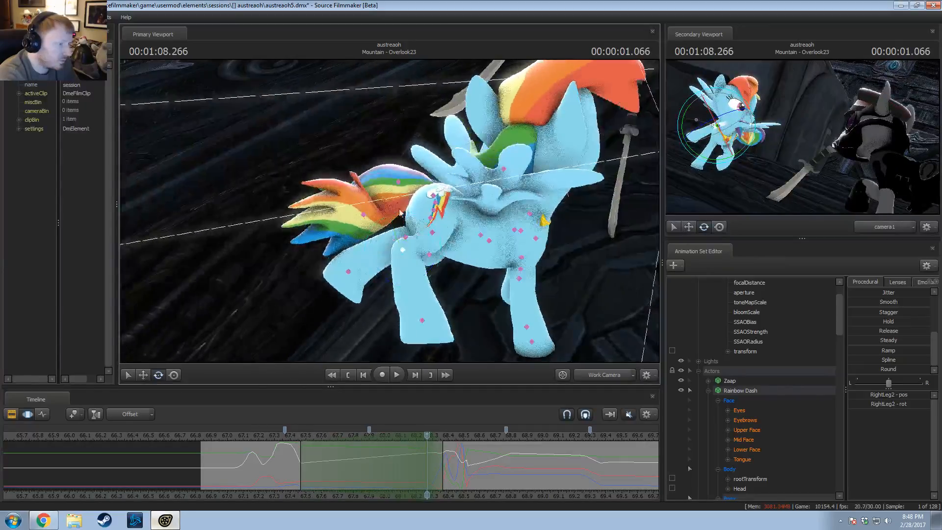
pyautogui.moveTo(466, 249); pyautogui.dragTo(459, 256)
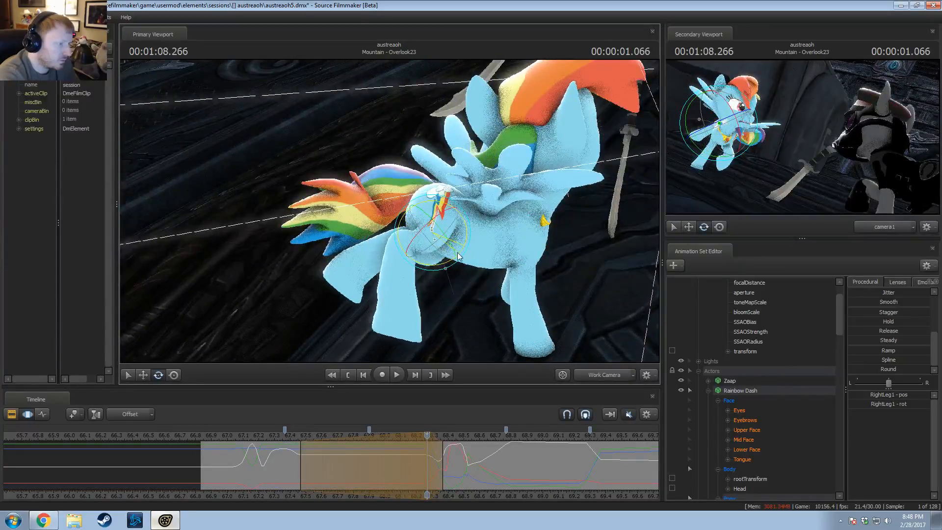
pyautogui.press('space')
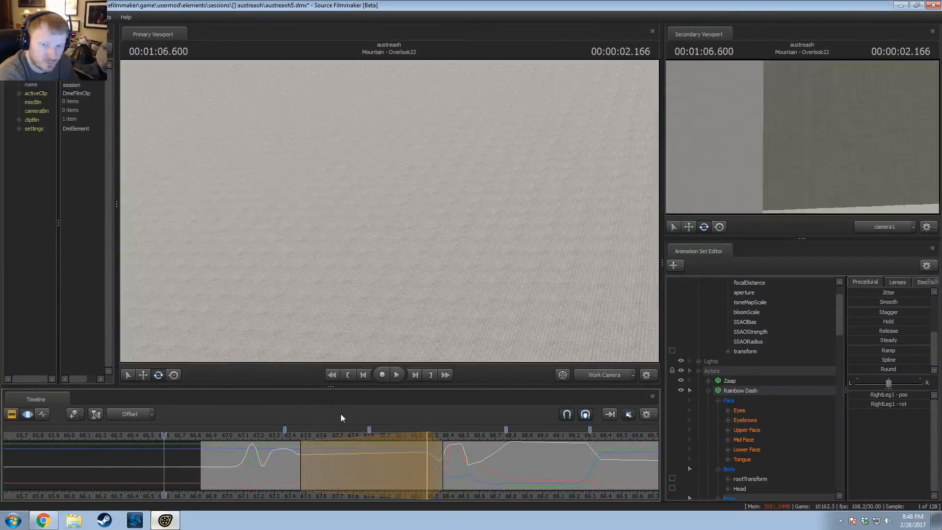
# Step: Play Mountain - Overlook23 toward its end in the clip editor, and return to the motion editor near 70.033 s
pyautogui.press('F3')
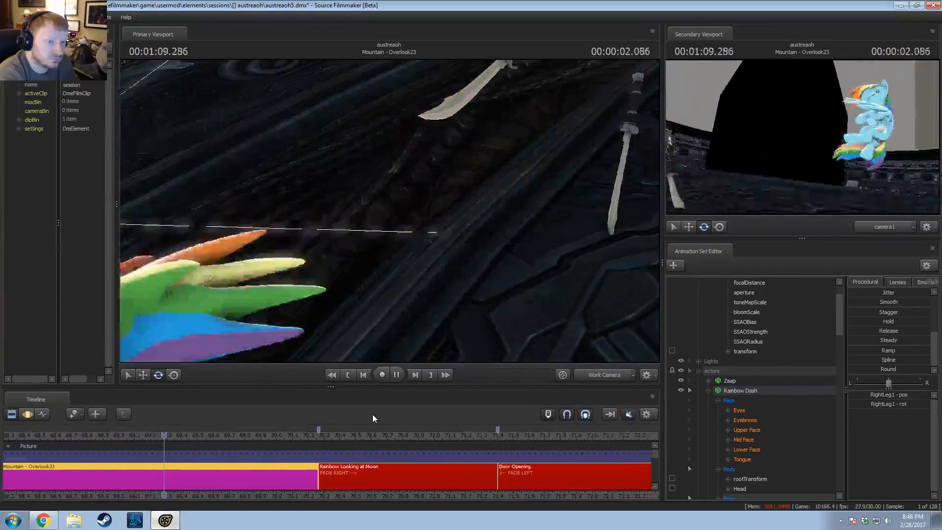
pyautogui.press('space')
pyautogui.press('F4')
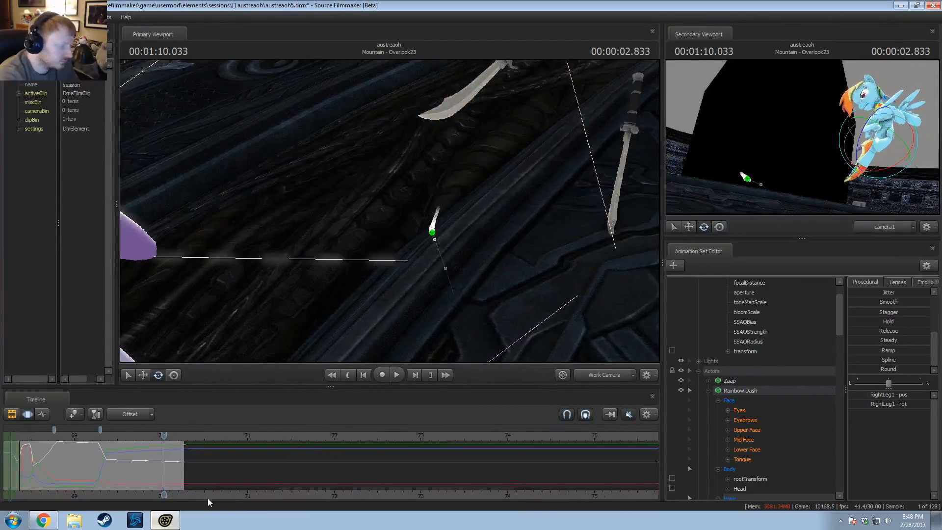
# Step: Replay the opening of Mountain - Overlook23 through the work camera and examine Rainbow Dash's leg motion
pyautogui.moveTo(207, 499); pyautogui.dragTo(440, 471, button='middle')
pyautogui.scroll(-1, 294, 457)
pyautogui.click(160, 435)
pyautogui.press('space')
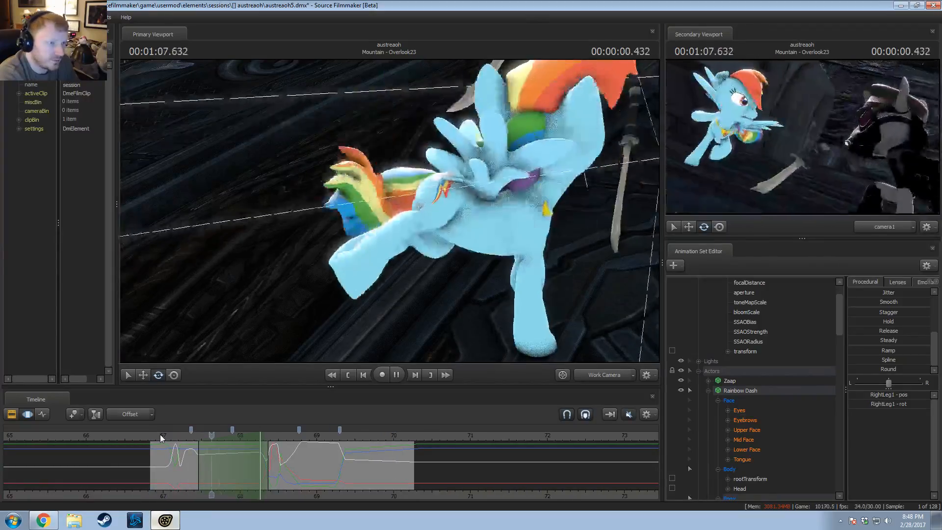
pyautogui.click(169, 435)
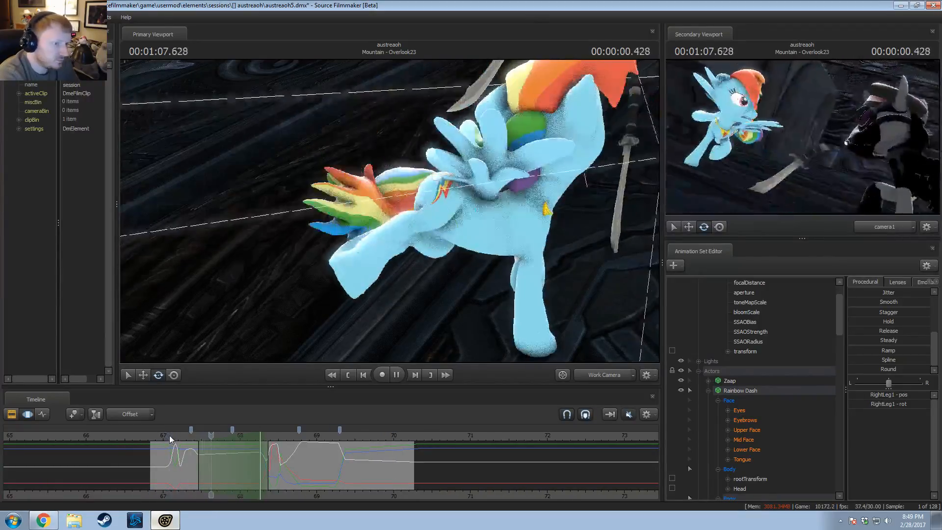
pyautogui.press('space')
# Step: Time-select about 67.3 to 68.27 s, centred on 67.433 s, and widen Main Camera's view of both characters
pyautogui.scroll(2, 194, 452)
pyautogui.press('shift')
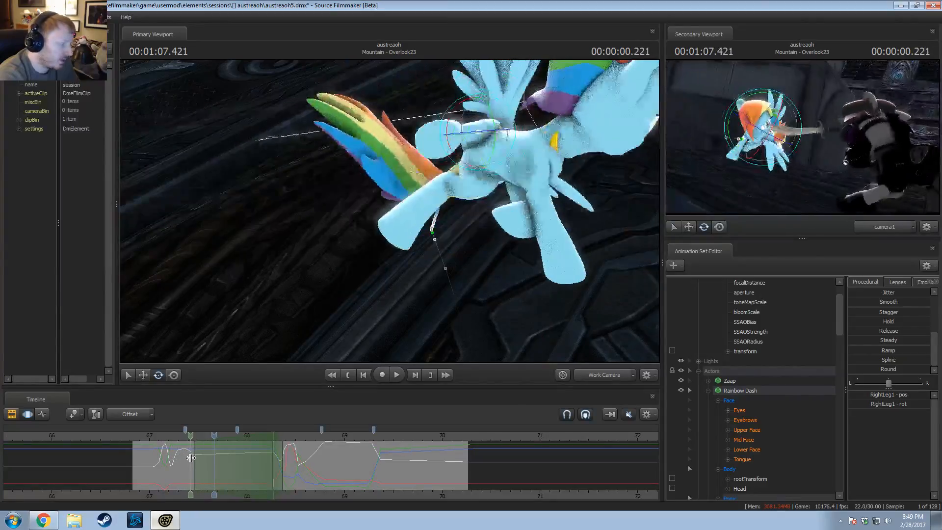
pyautogui.click(191, 457)
pyautogui.scroll(1, 191, 457)
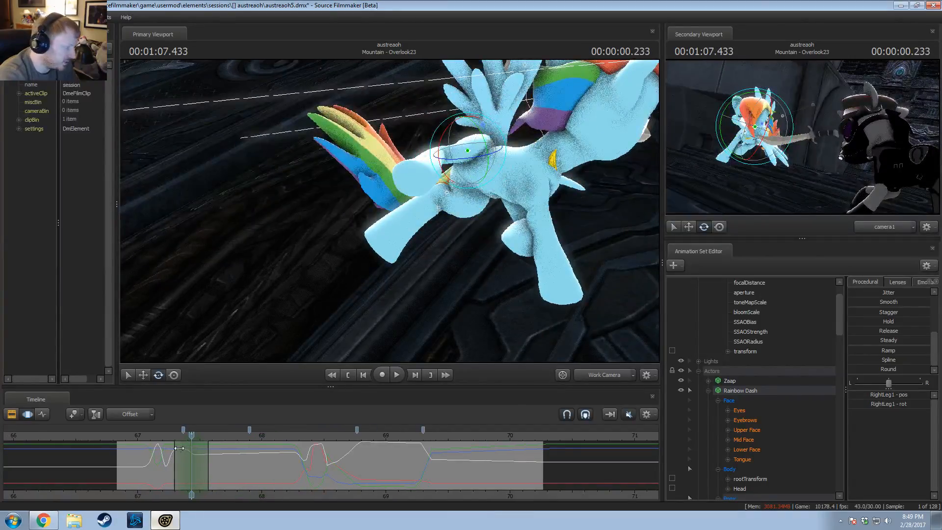
pyautogui.moveTo(205, 452); pyautogui.dragTo(297, 452)
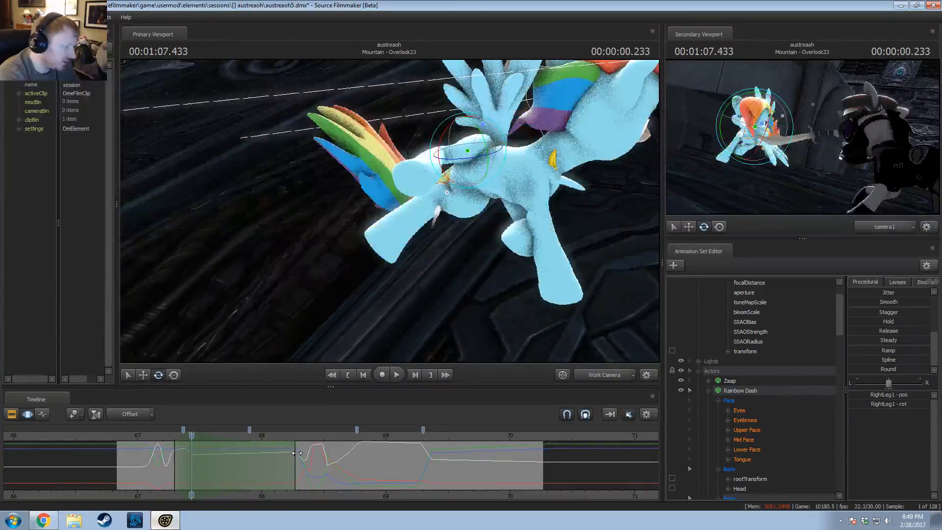
pyautogui.scroll(2, 742, 357)
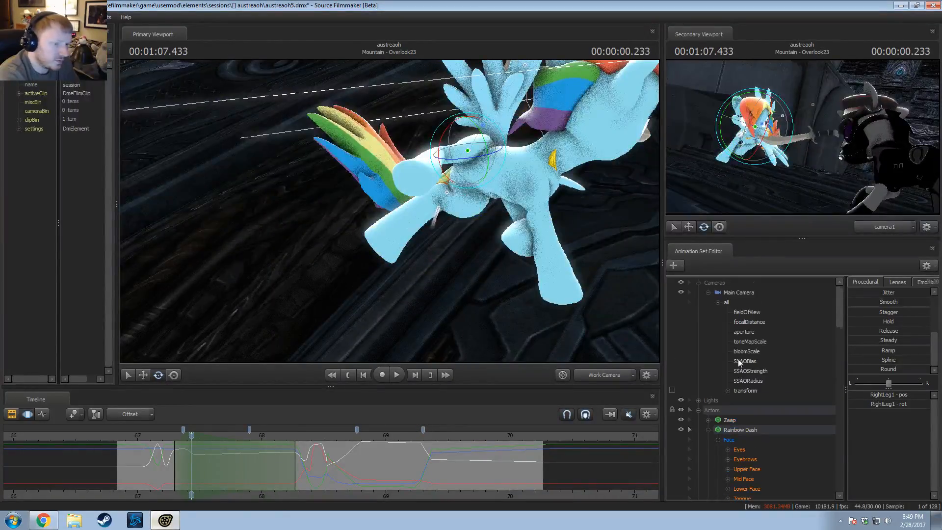
pyautogui.click(731, 293)
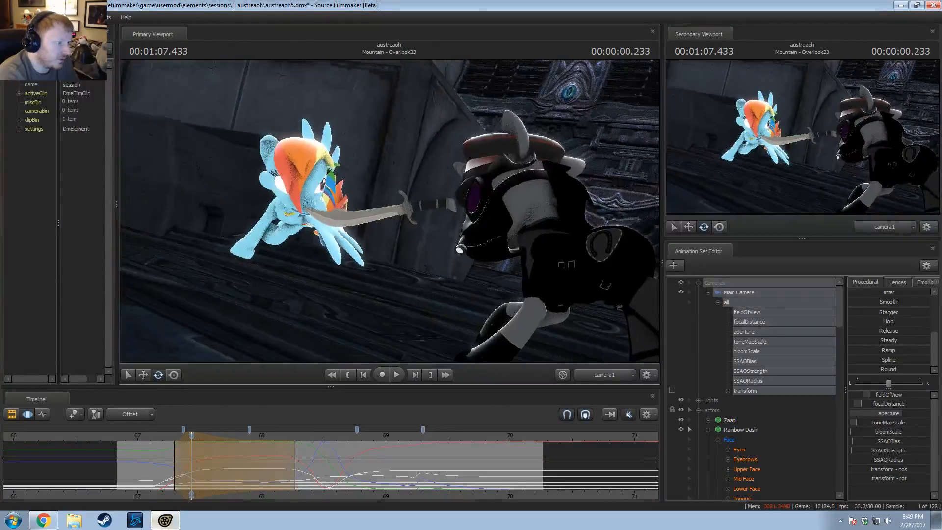
pyautogui.scroll(-4, 390, 211)
pyautogui.press('w')
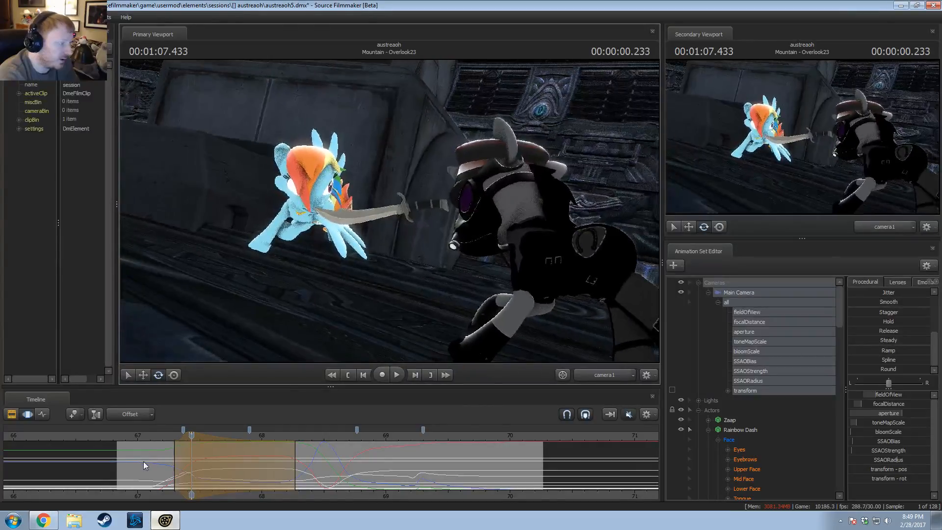
# Step: Shift the time selection of the Main Camera change slightly earlier, peaking near 67.4 s, and replay the shot
pyautogui.press('space')
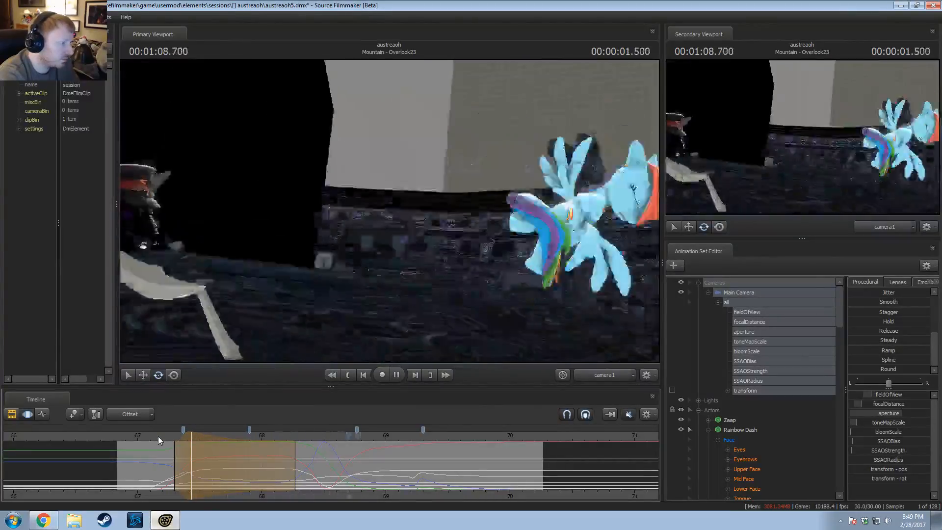
pyautogui.press('space')
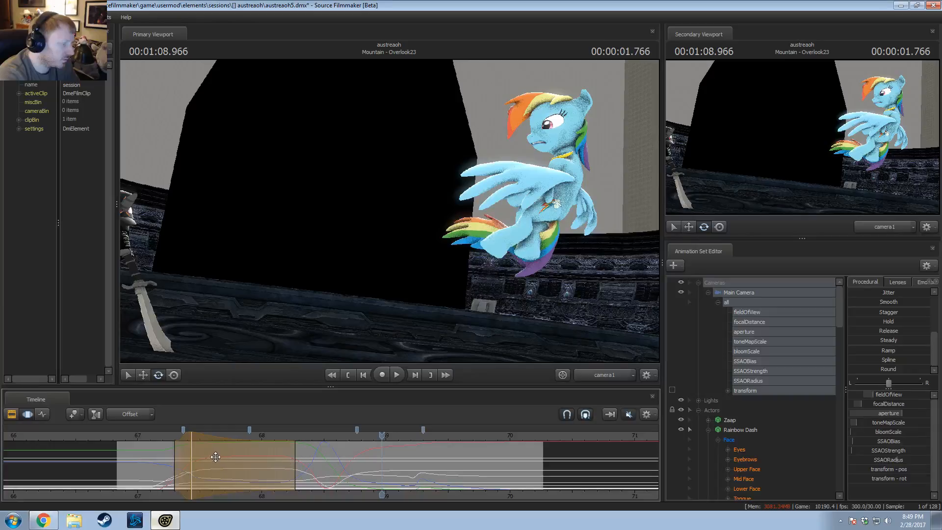
pyautogui.moveTo(179, 445); pyautogui.dragTo(174, 445)
pyautogui.click(157, 436)
pyautogui.press('space')
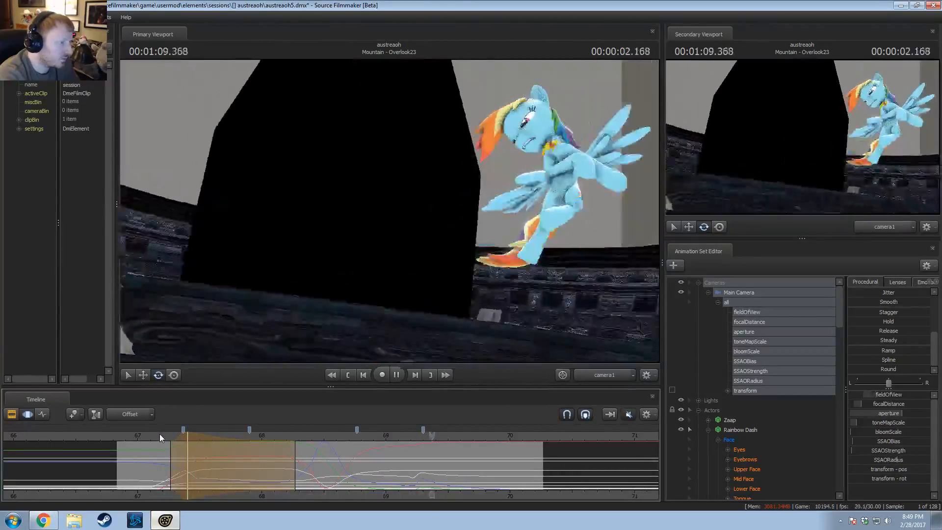
pyautogui.click(143, 434)
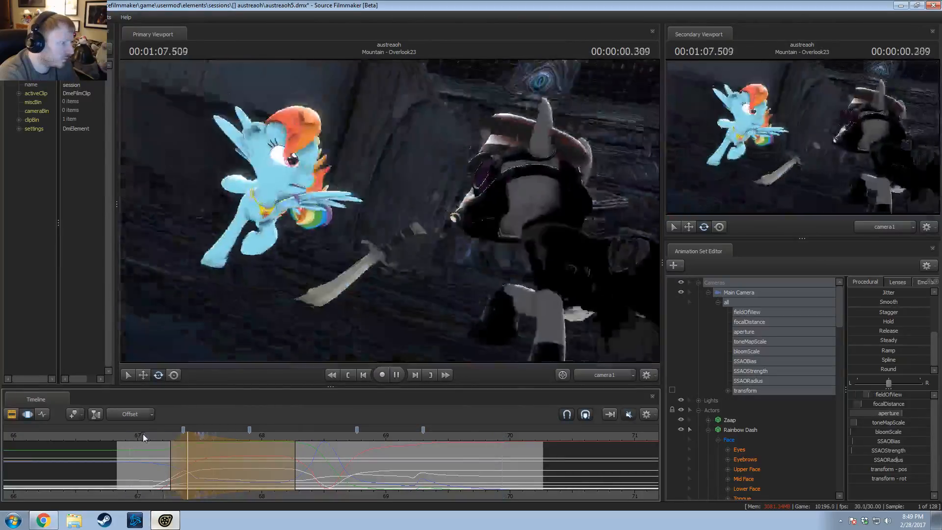
pyautogui.press('space')
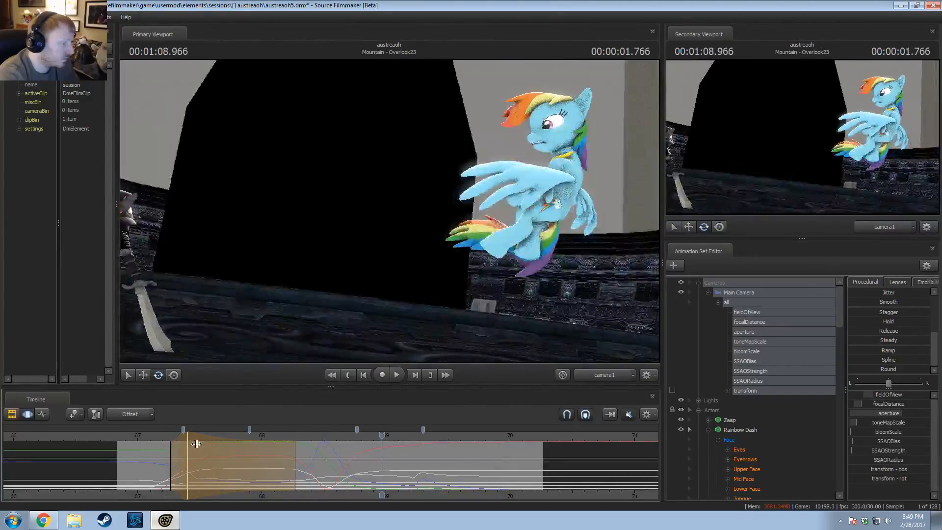
# Step: Time-select about 68.16 to 68.63 s, centred on 68.333 s, turn Main Camera slightly left, and replay the motion
pyautogui.click(209, 462)
pyautogui.moveTo(208, 462); pyautogui.dragTo(339, 463)
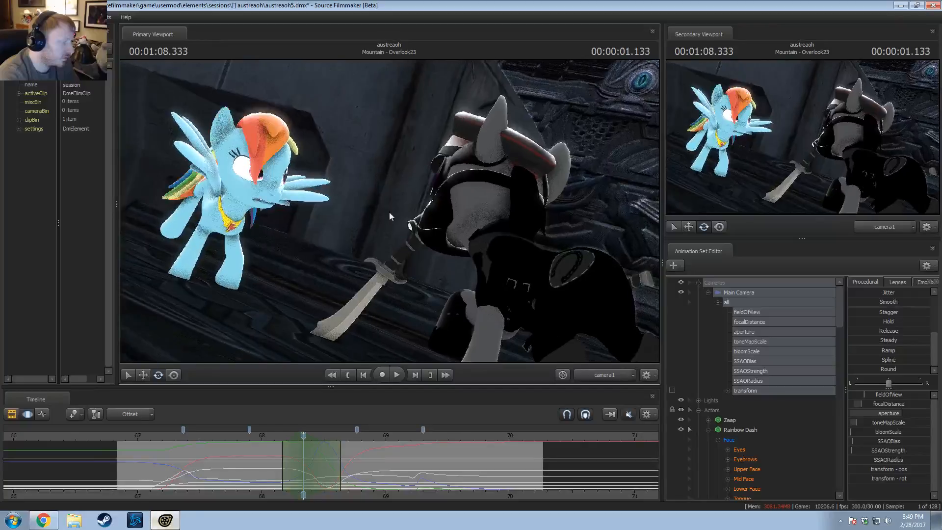
pyautogui.moveTo(403, 243); pyautogui.dragTo(394, 243)
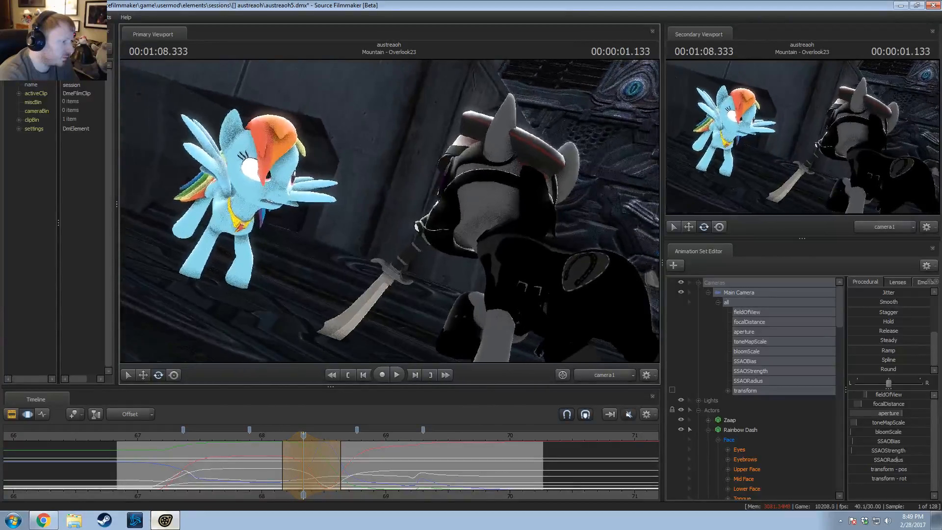
pyautogui.press('space')
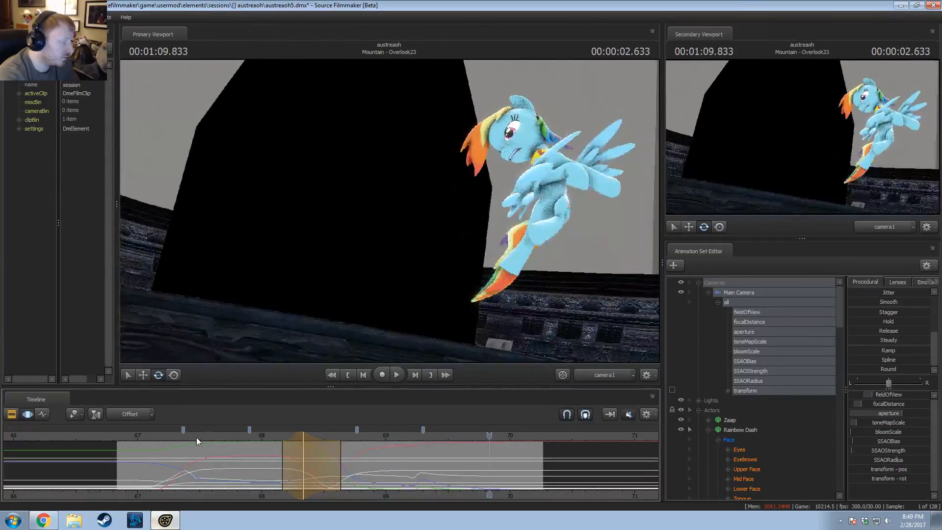
pyautogui.click(175, 437)
pyautogui.press('space')
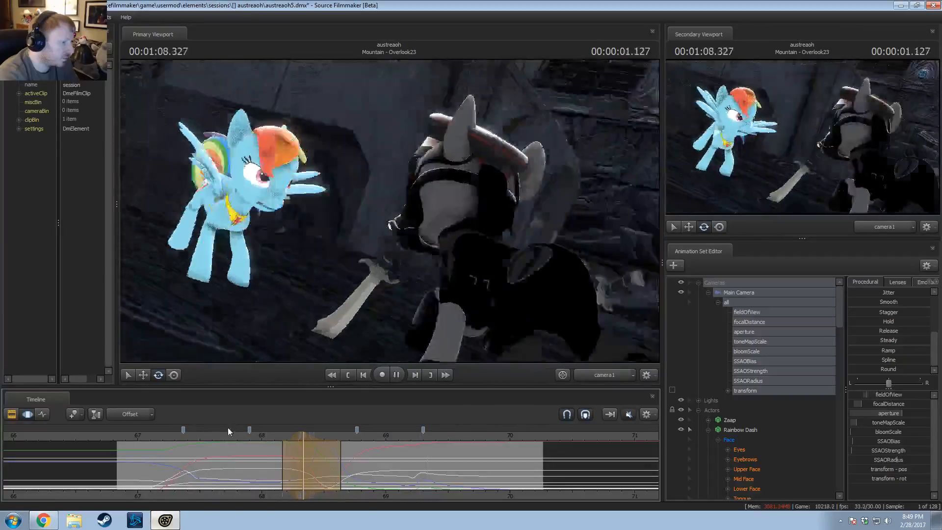
pyautogui.press('space')
# Step: Time-select around 68.500 s and widen Main Camera's view of the two characters during the fast turn
pyautogui.press('shift')
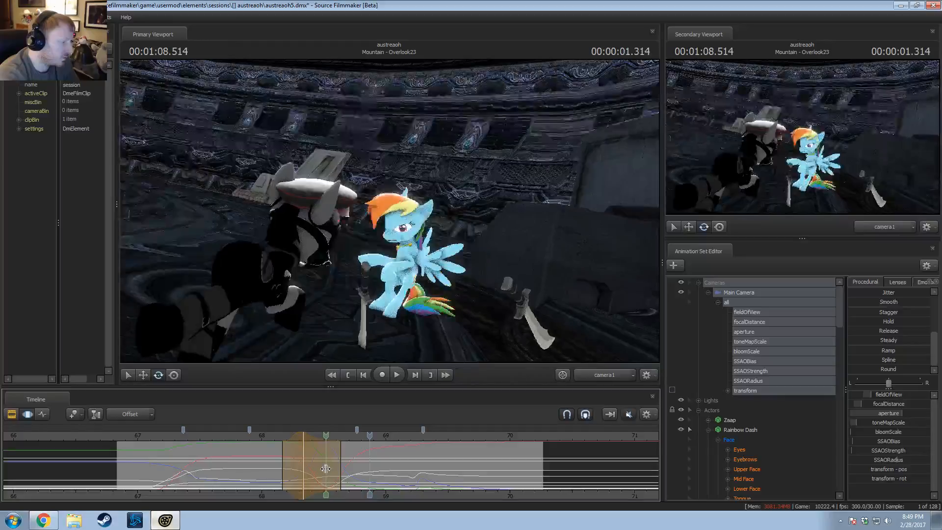
pyautogui.click(326, 469)
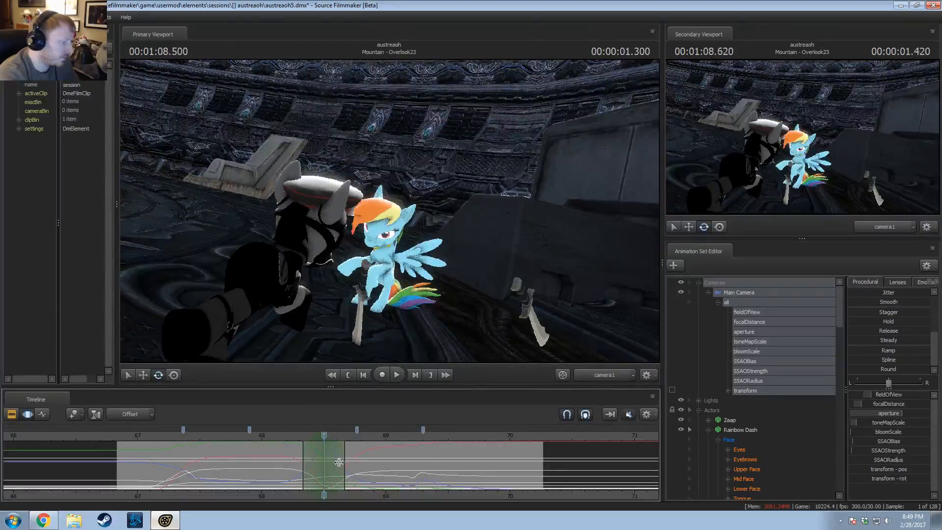
pyautogui.click(357, 265)
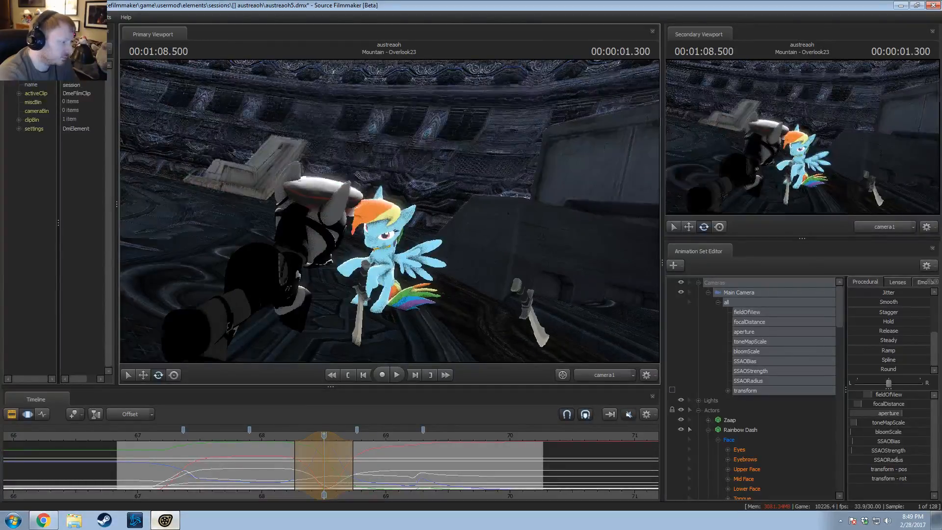
pyautogui.moveTo(358, 264); pyautogui.dragTo(357, 241)
pyautogui.hotkey('ctrl', 'z')
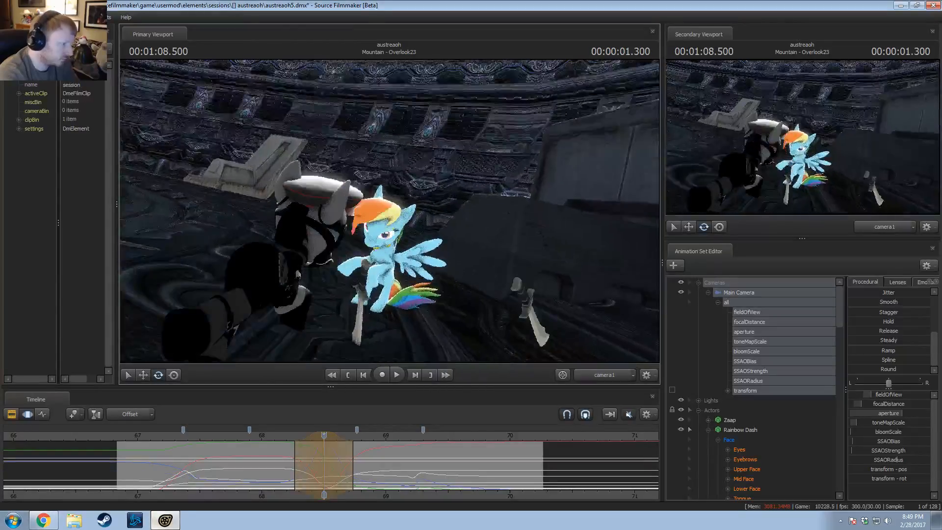
pyautogui.scroll(-3, 390, 215)
pyautogui.press('s')
# Step: Replay the fast camera turn from about 68 s several times to check the widened framing
pyautogui.click(284, 432)
pyautogui.press('space')
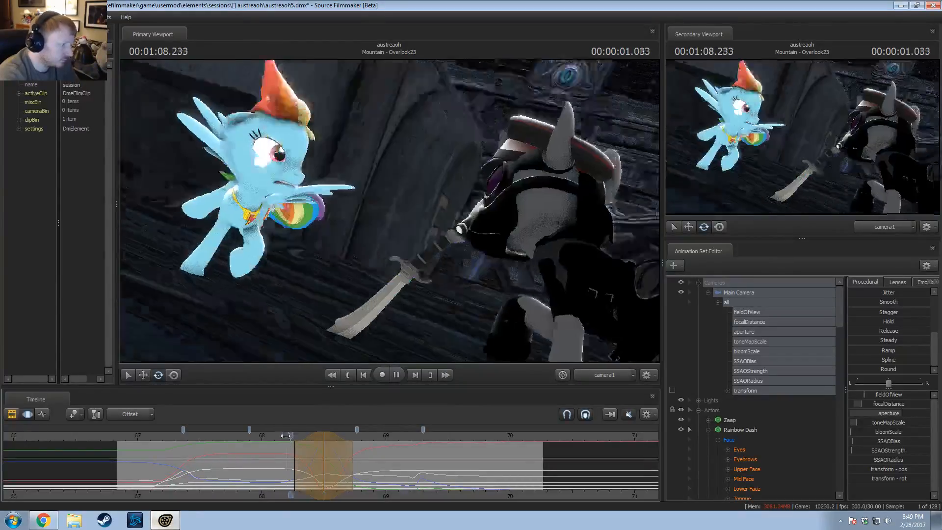
pyautogui.click(251, 438)
pyautogui.press('space')
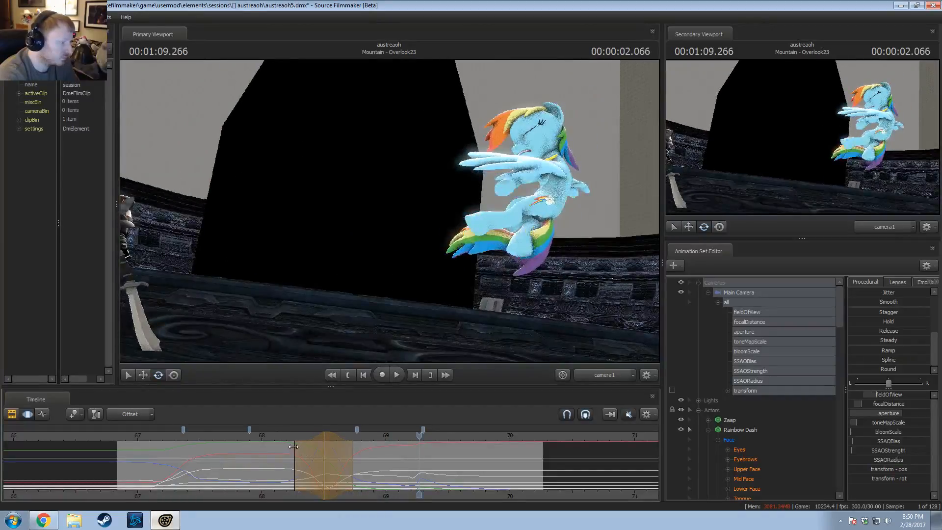
pyautogui.click(232, 435)
pyautogui.press('space')
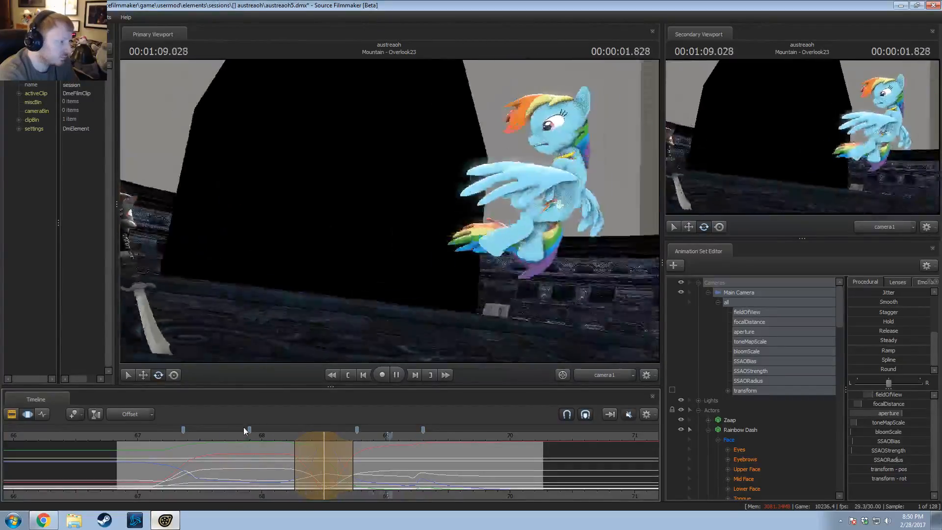
pyautogui.press('space')
# Step: Move the peak of the camera change to 68.466 s and turn Main Camera left to bring the characters nearer the centre
pyautogui.click(319, 455)
pyautogui.click(282, 434)
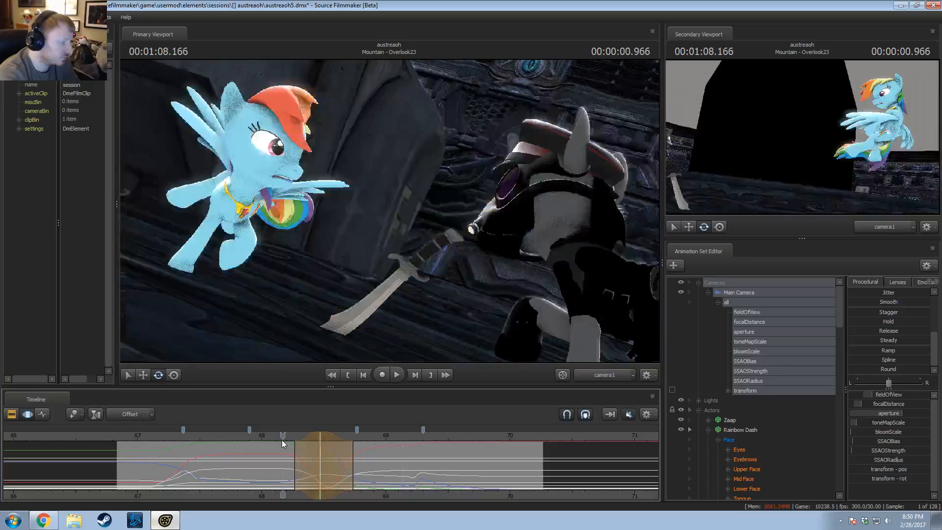
pyautogui.press('space')
pyautogui.press('space')
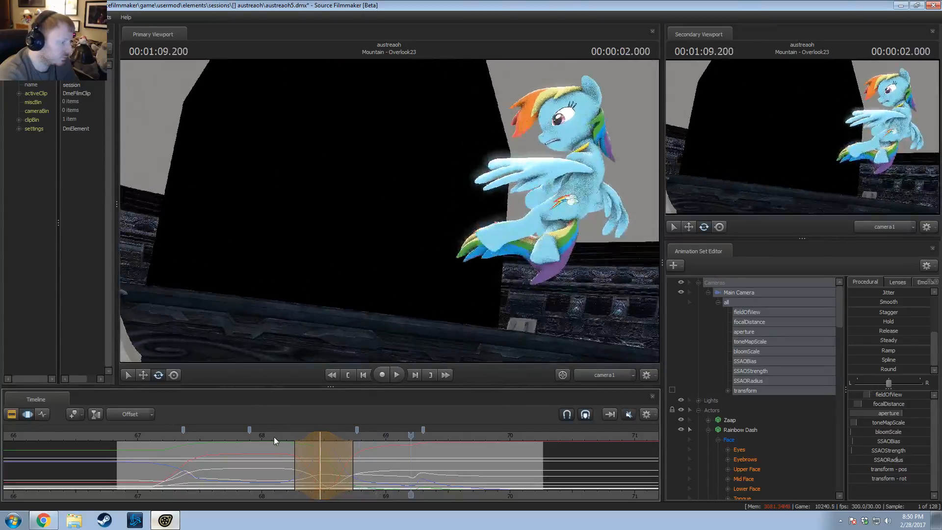
pyautogui.moveTo(274, 437); pyautogui.dragTo(319, 450)
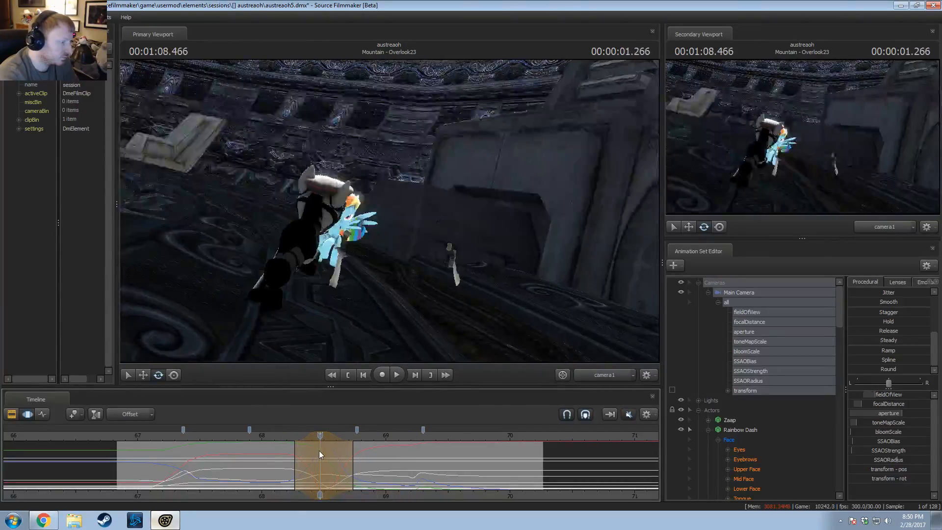
pyautogui.moveTo(372, 317); pyautogui.dragTo(297, 339)
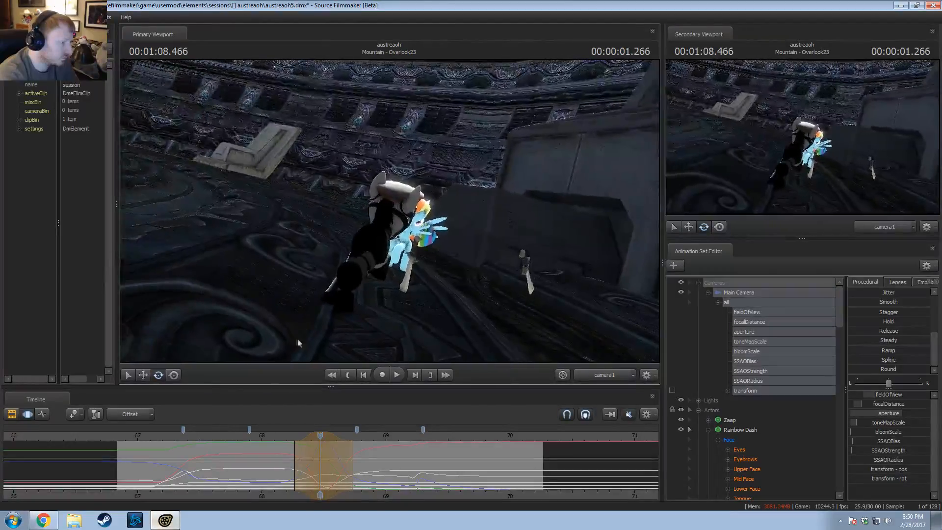
# Step: Play Mountain - Overlook23 repeatedly from its opening to review the adjusted camera motion
pyautogui.press('space')
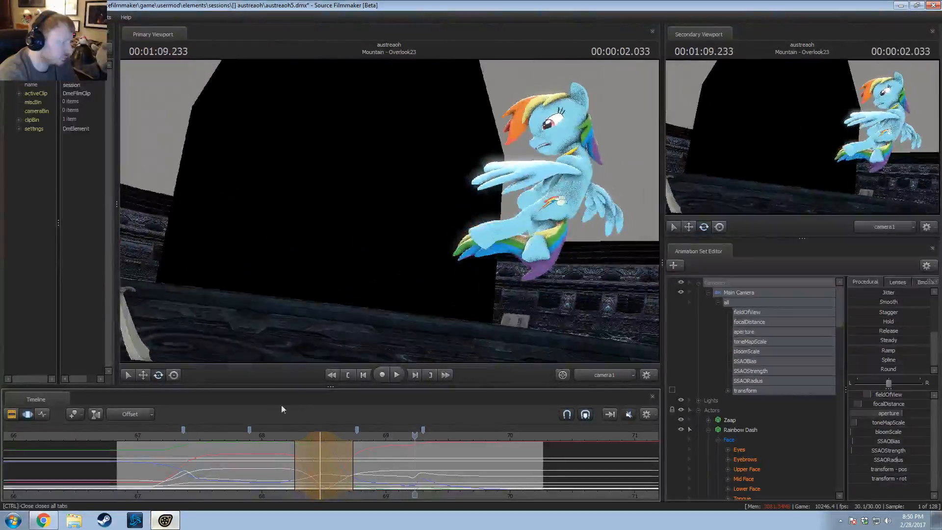
pyautogui.click(236, 437)
pyautogui.press('space')
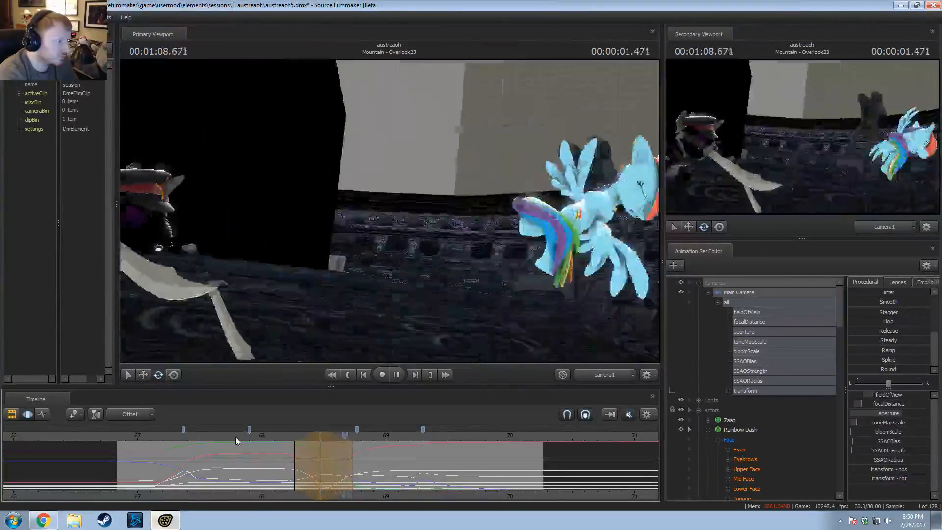
pyautogui.click(138, 437)
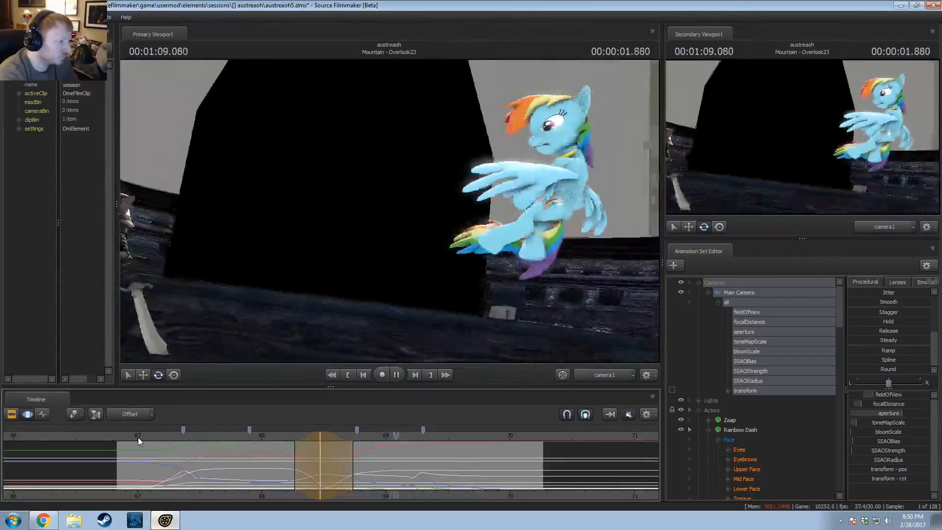
pyautogui.click(151, 437)
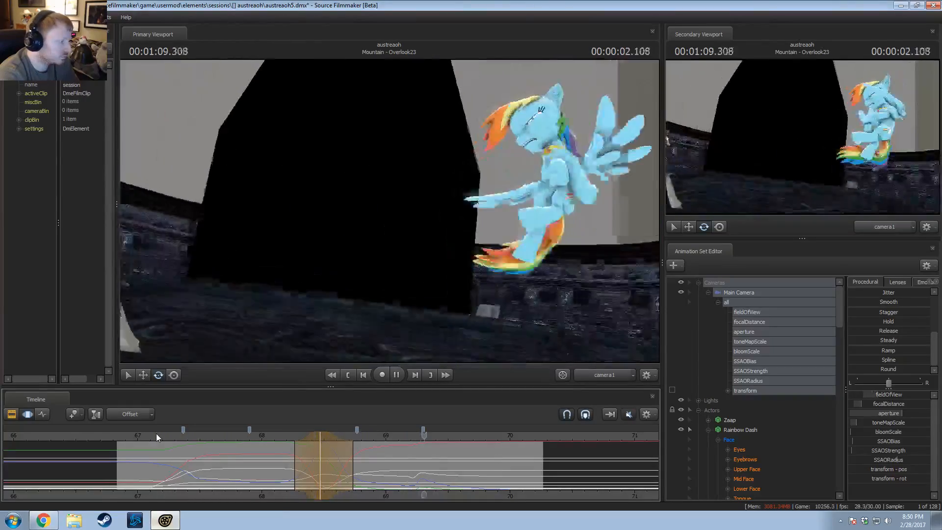
pyautogui.press('space')
pyautogui.press('space')
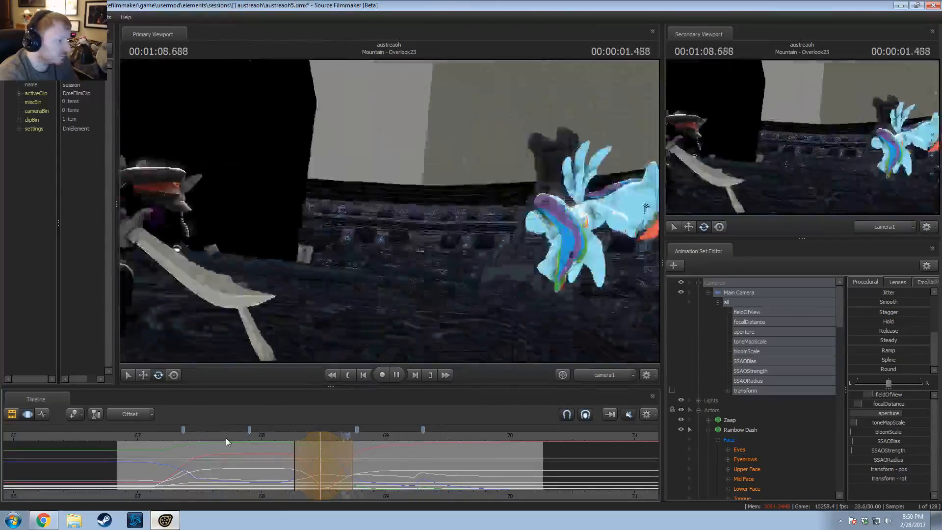
pyautogui.press('space')
# Step: Centre the time selection on 68.500 s in the fast camera turn and try adjusting Main Camera's framing there
pyautogui.click(282, 455)
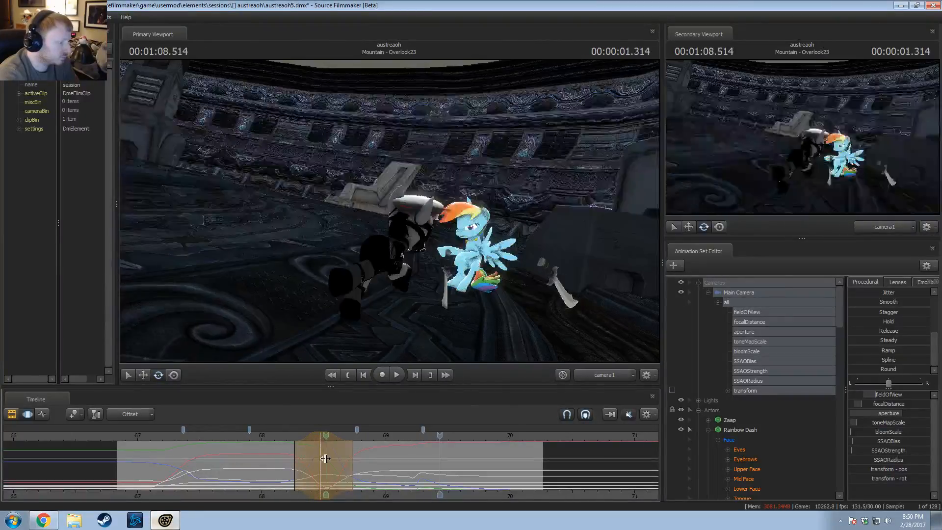
pyautogui.keyDown('shift'); pyautogui.click(326, 459); pyautogui.keyUp('shift')
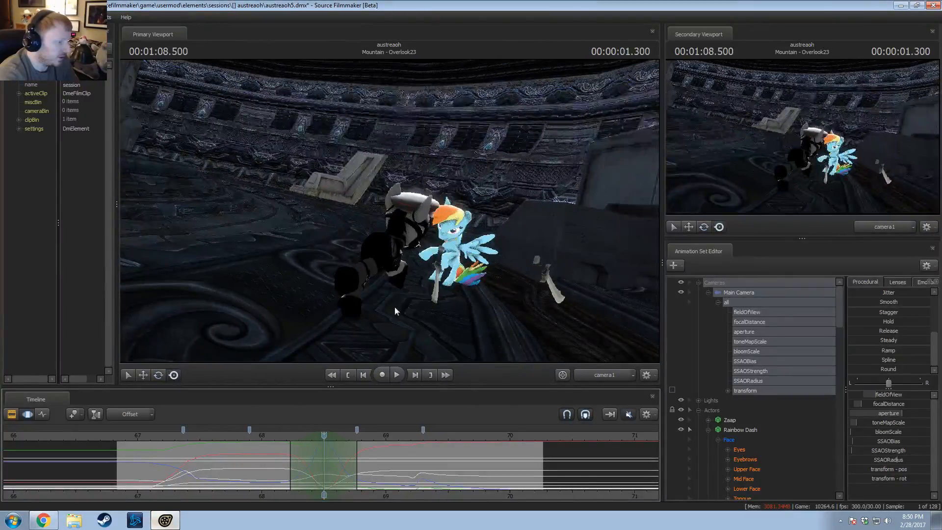
pyautogui.moveTo(395, 309); pyautogui.dragTo(390, 215)
# Step: Replay Mountain - Overlook23 several times from about 67 s to check the camera motion through the fast turn
pyautogui.press('space')
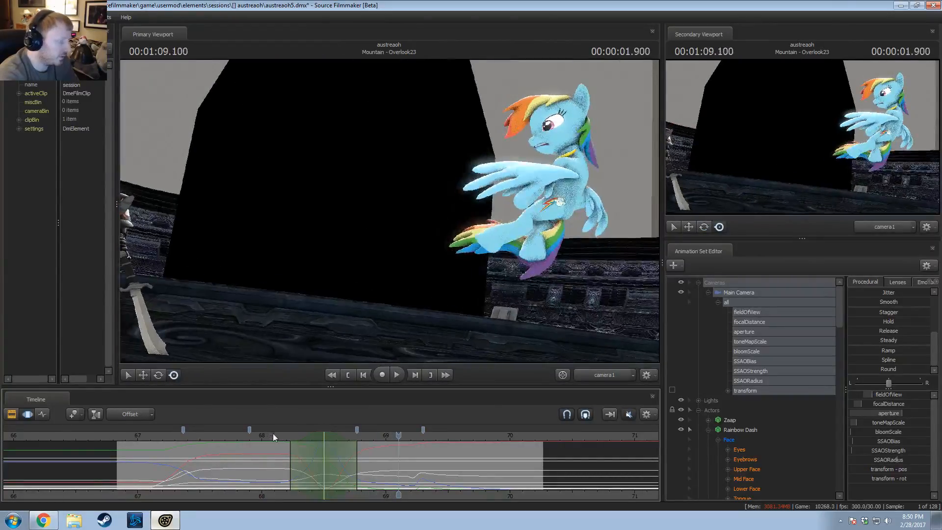
pyautogui.moveTo(273, 434); pyautogui.dragTo(190, 442)
pyautogui.press('space')
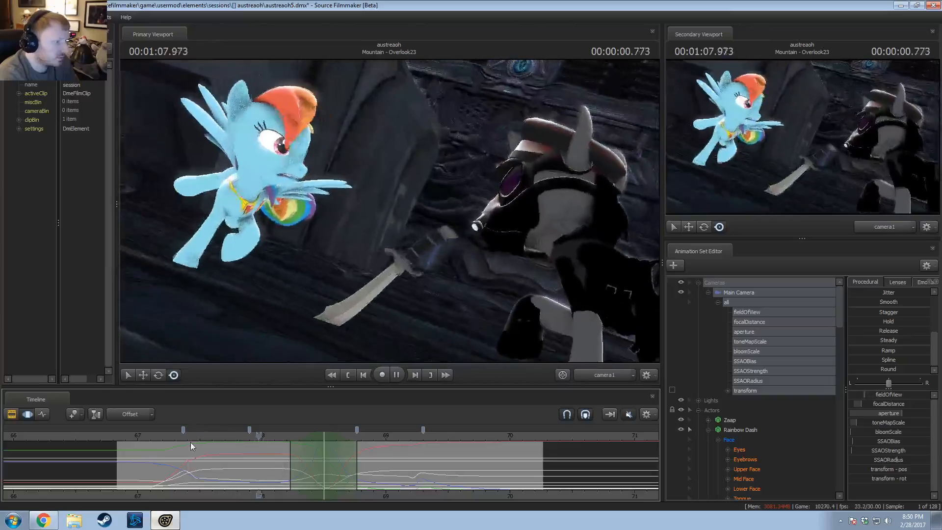
pyautogui.press('space')
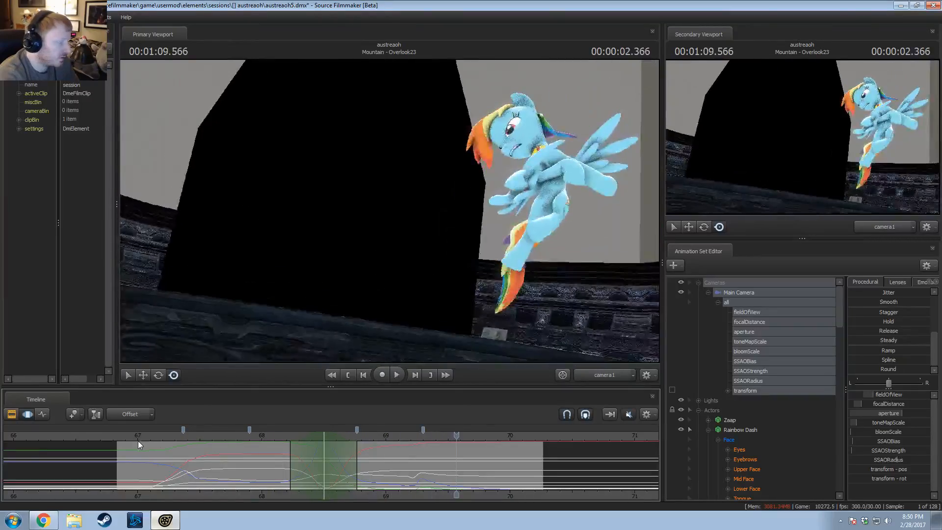
pyautogui.click(137, 441)
pyautogui.press('space')
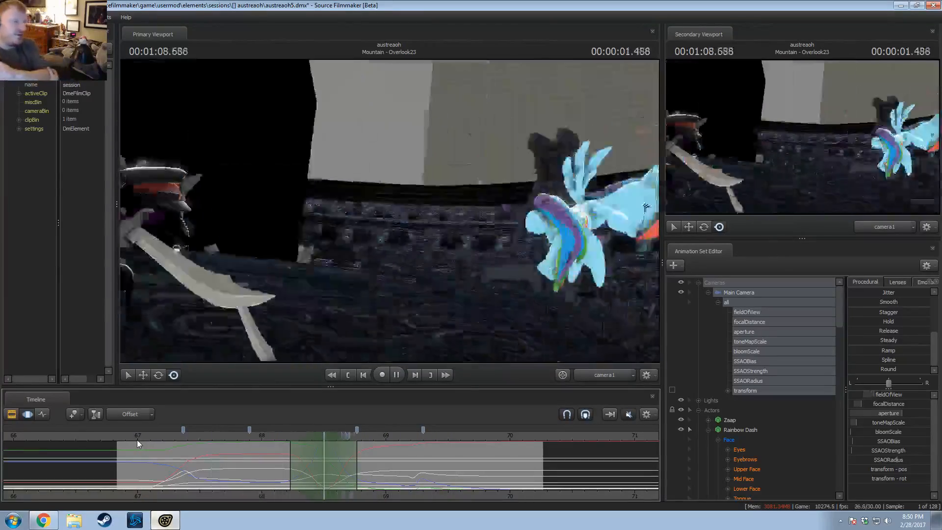
pyautogui.press('space')
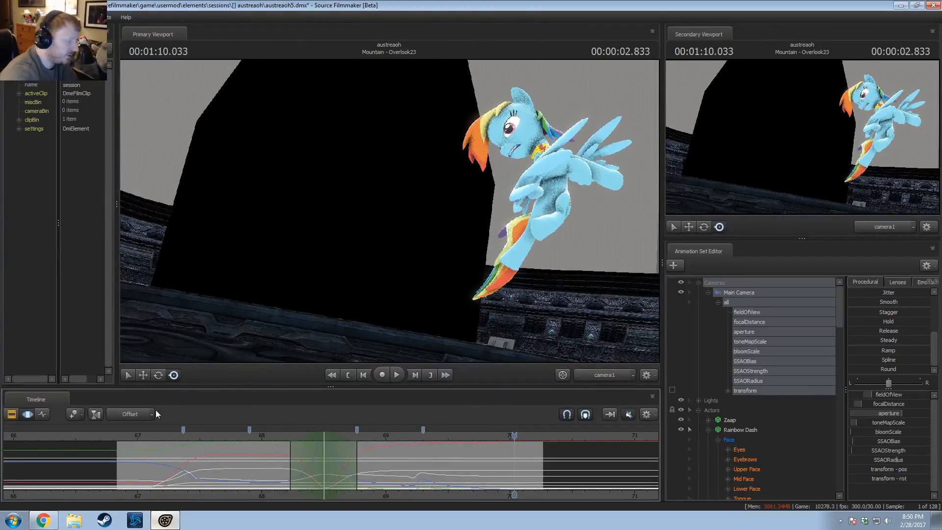
pyautogui.click(125, 438)
pyautogui.press('space')
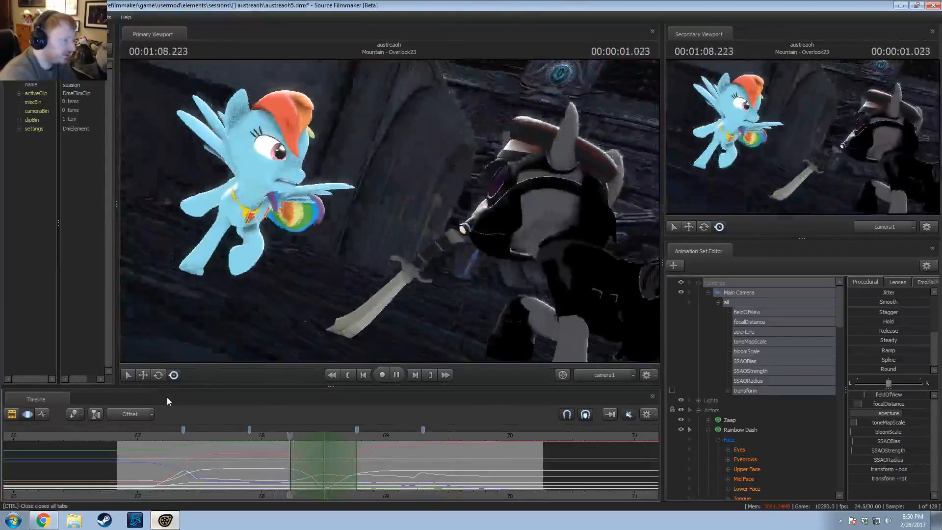
# Step: Show the shots in the Clip Editor and examine the opening movement frame by frame from 67.333 to 67.466 s
pyautogui.moveTo(157, 442); pyautogui.dragTo(179, 443)
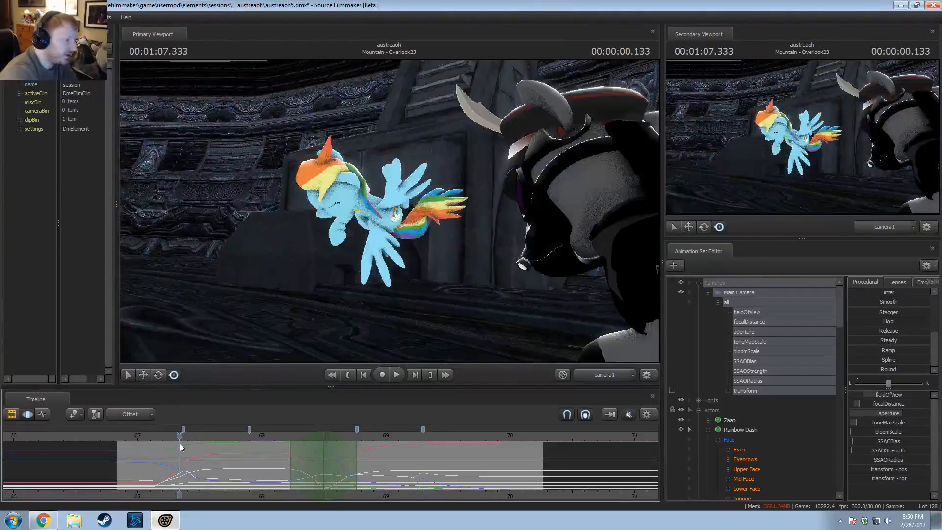
pyautogui.hotkey('ctrl', '1')
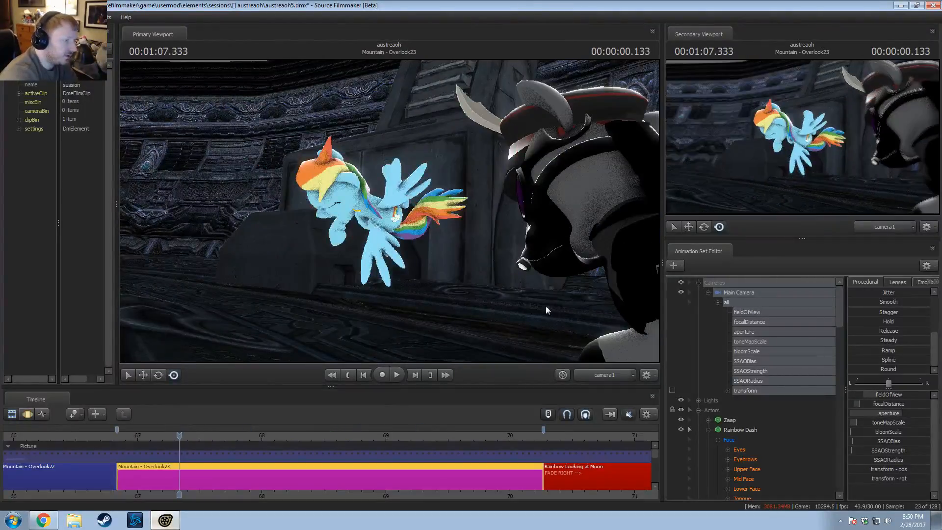
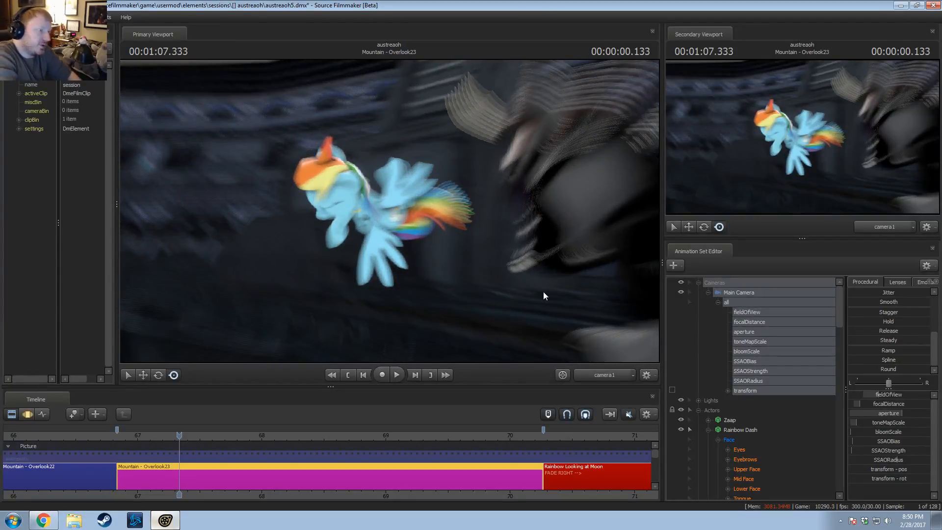
pyautogui.press('Right')
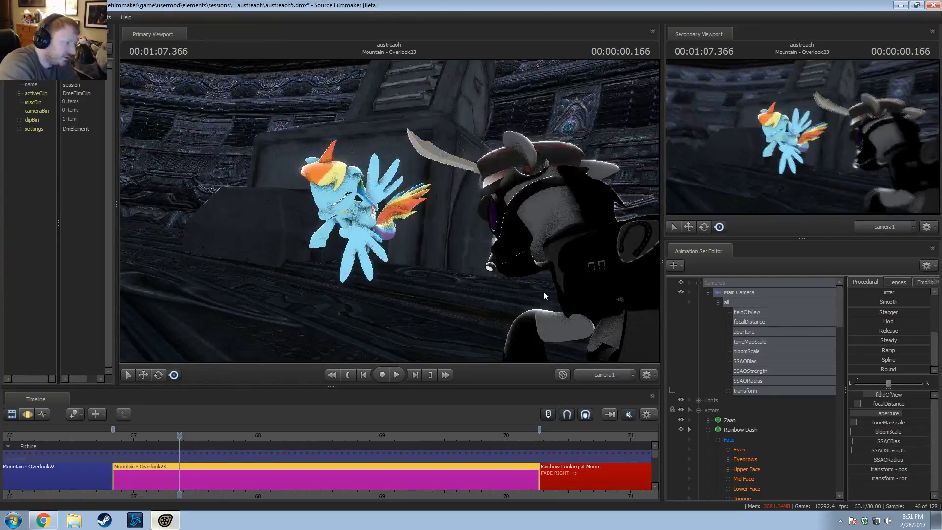
pyautogui.press('Right')
pyautogui.press('Right')
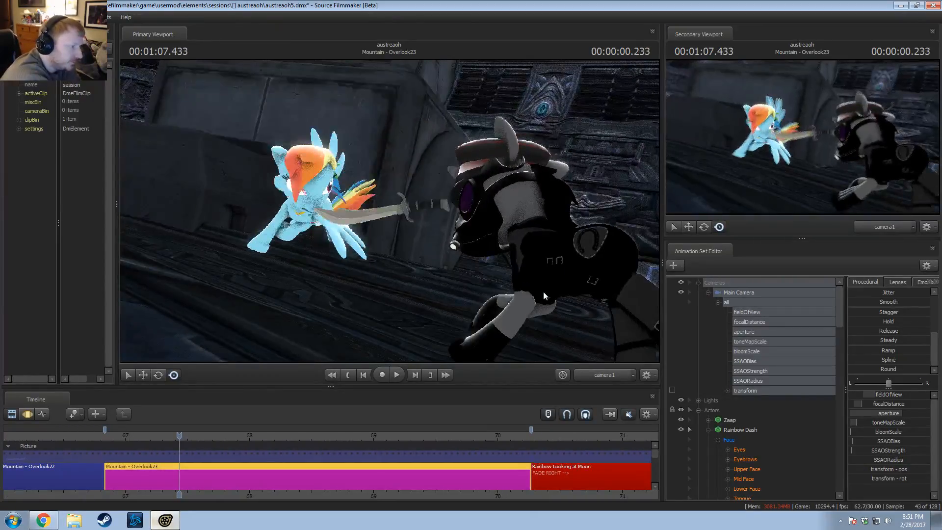
pyautogui.press('Right')
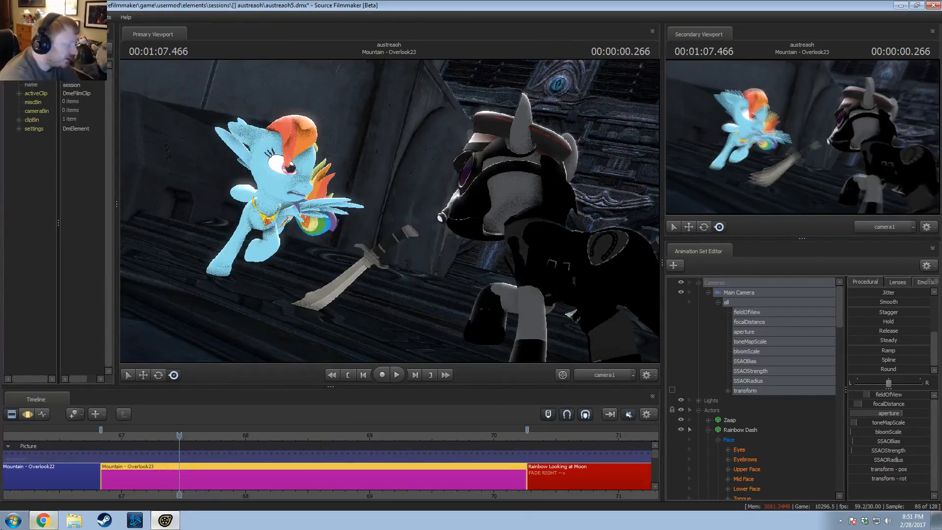
# Step: Switch to Chrome and set the Fate/stay night reference video's playback speed to 0.25
pyautogui.click(53, 523)
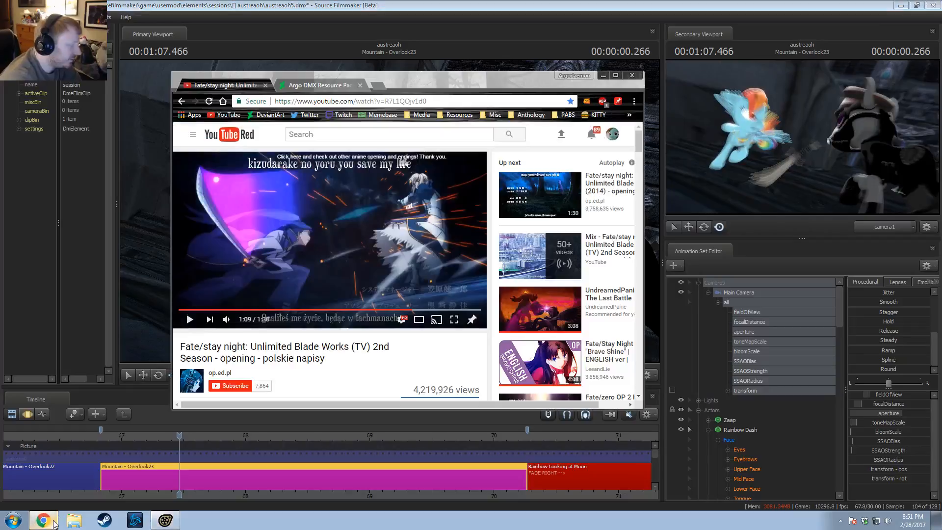
pyautogui.click(402, 319)
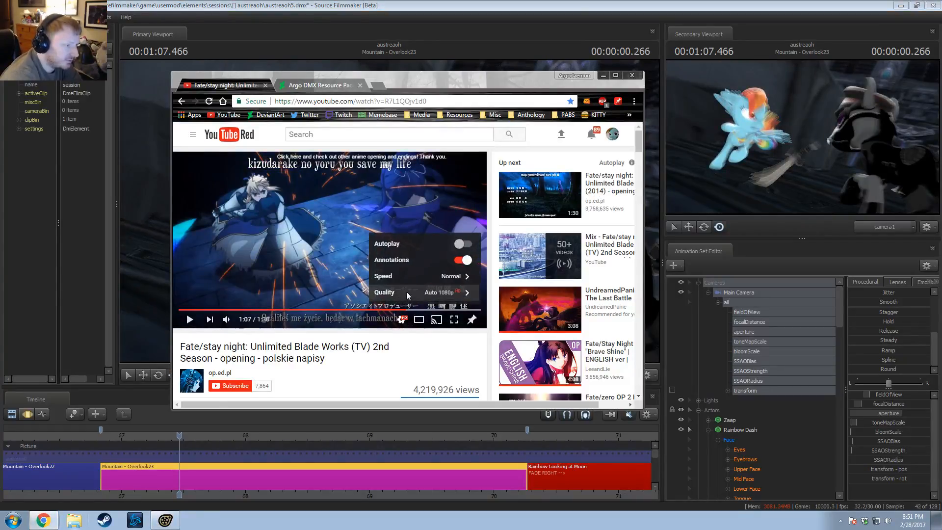
pyautogui.click(406, 293)
pyautogui.click(400, 320)
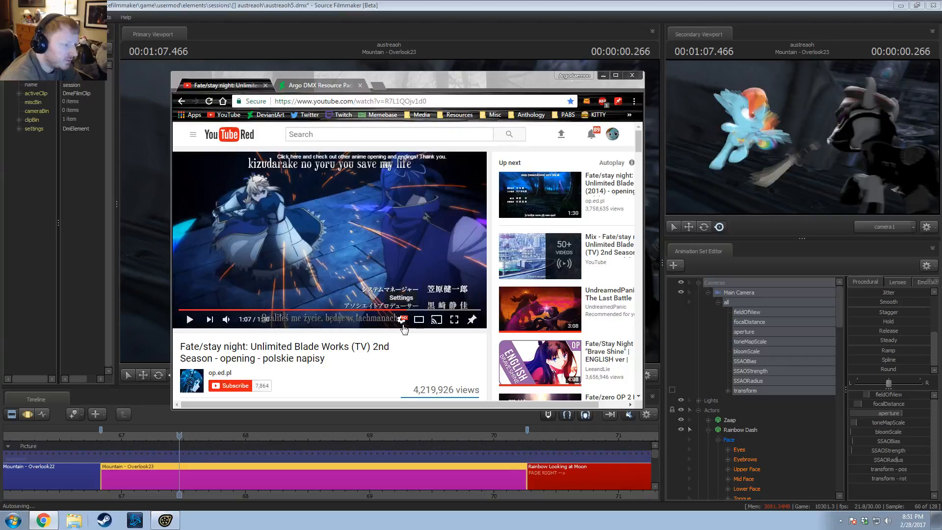
pyautogui.click(400, 320)
pyautogui.click(453, 276)
pyautogui.click(450, 213)
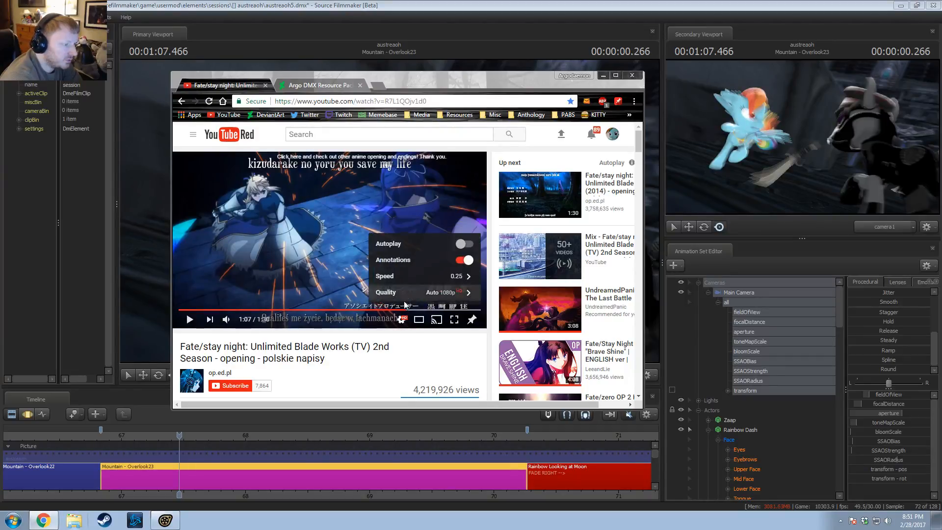
# Step: Play the reference sword fight in slow motion from about 1:06 to 1:08, pausing on the clashes to study them
pyautogui.click(406, 310)
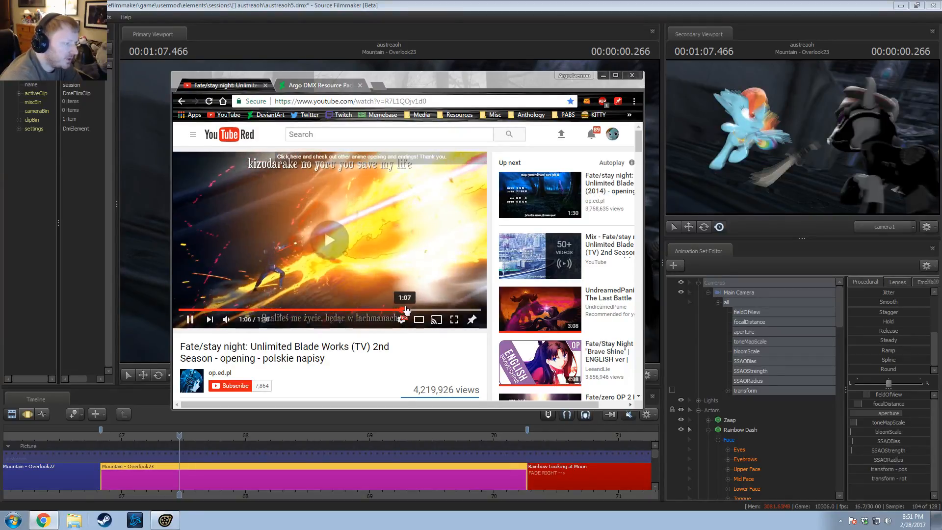
pyautogui.click(359, 282)
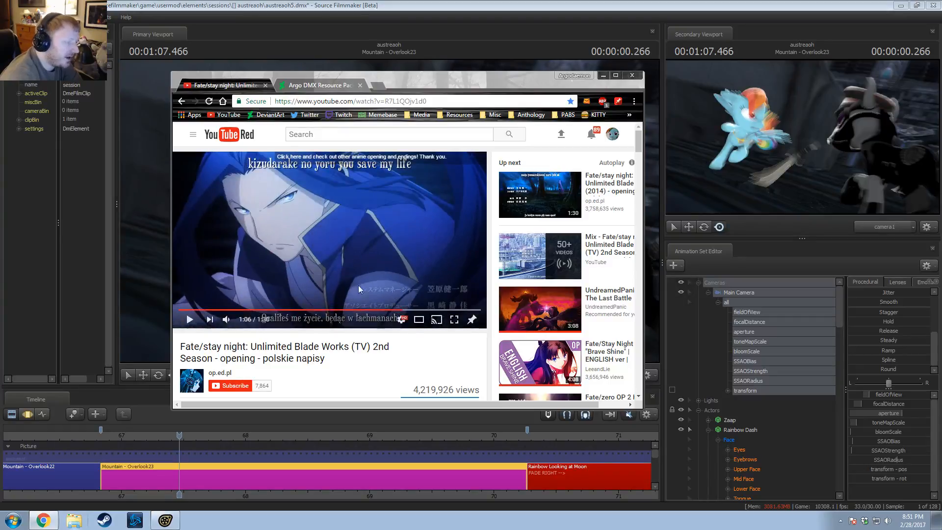
pyautogui.click(335, 275)
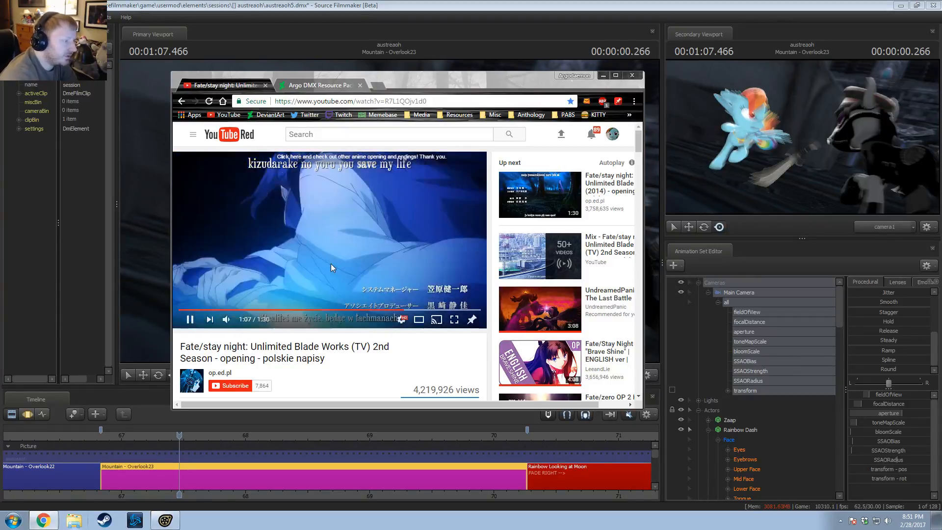
pyautogui.click(417, 243)
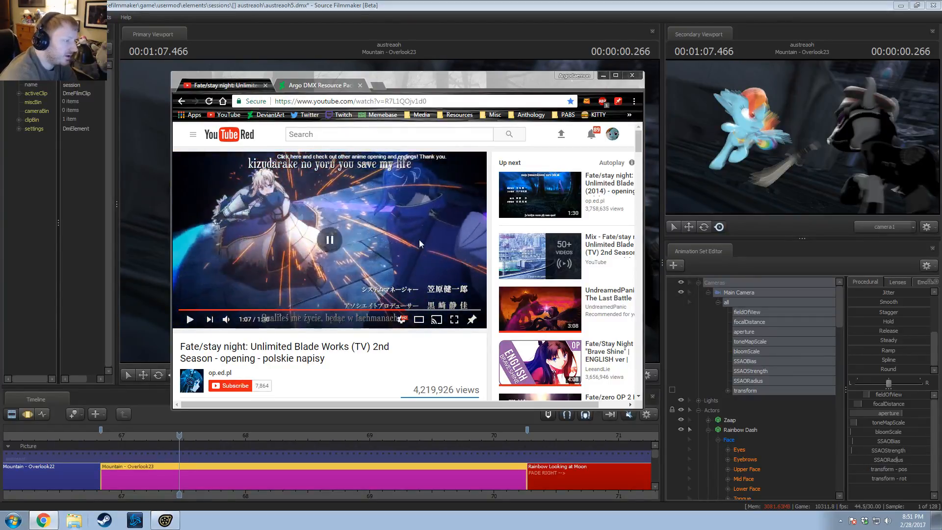
pyautogui.click(446, 256)
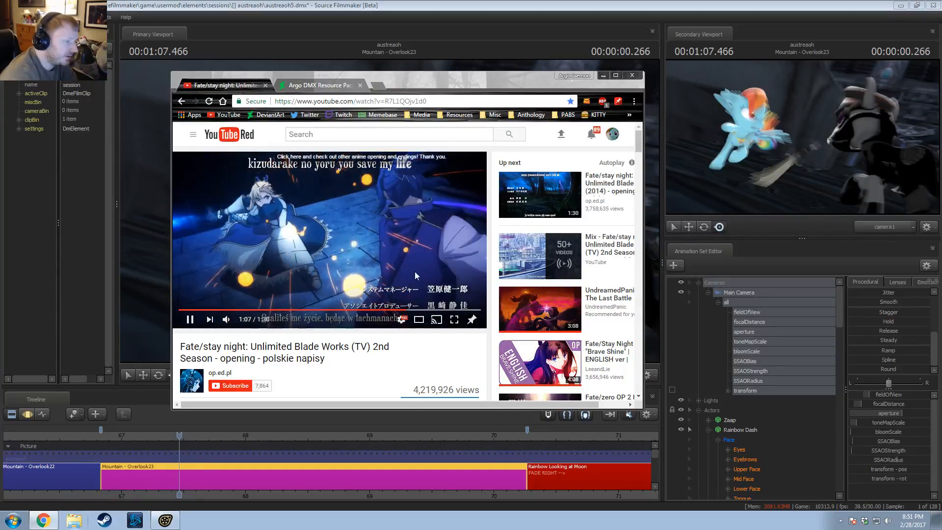
pyautogui.click(423, 262)
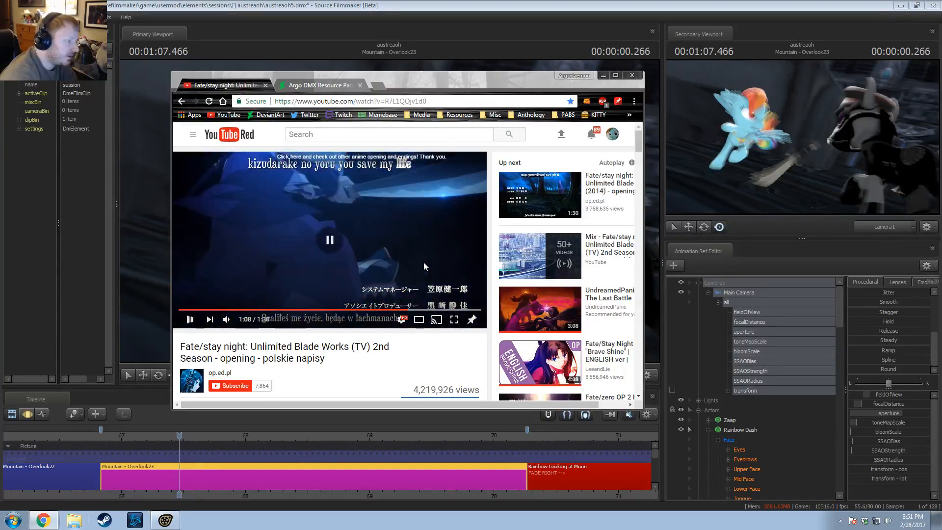
pyautogui.click(309, 258)
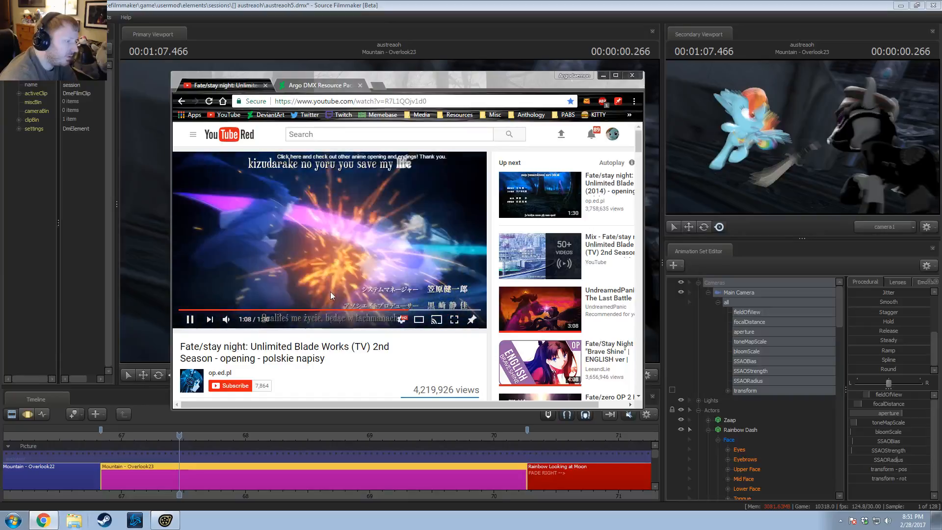
pyautogui.click(344, 295)
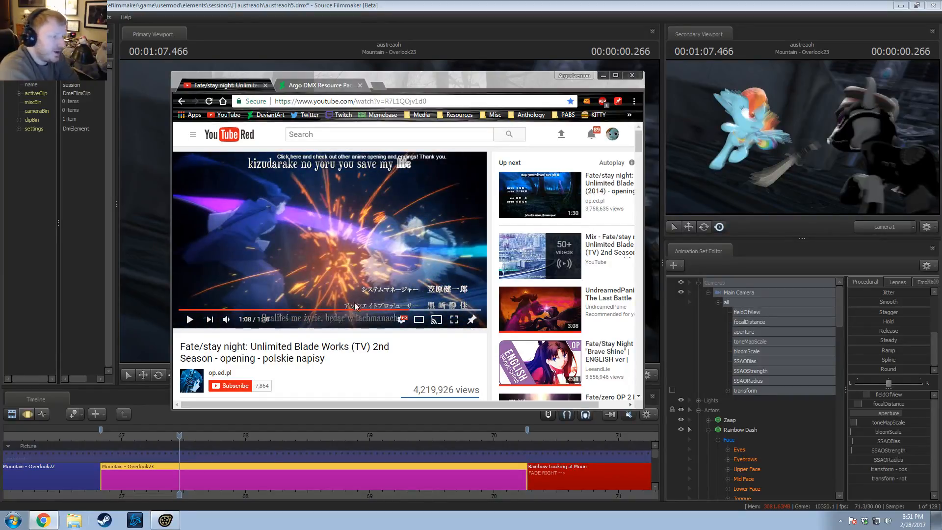
# Step: Return the reference video to normal playback speed and replay the sword fight from about 1:05
pyautogui.click(403, 320)
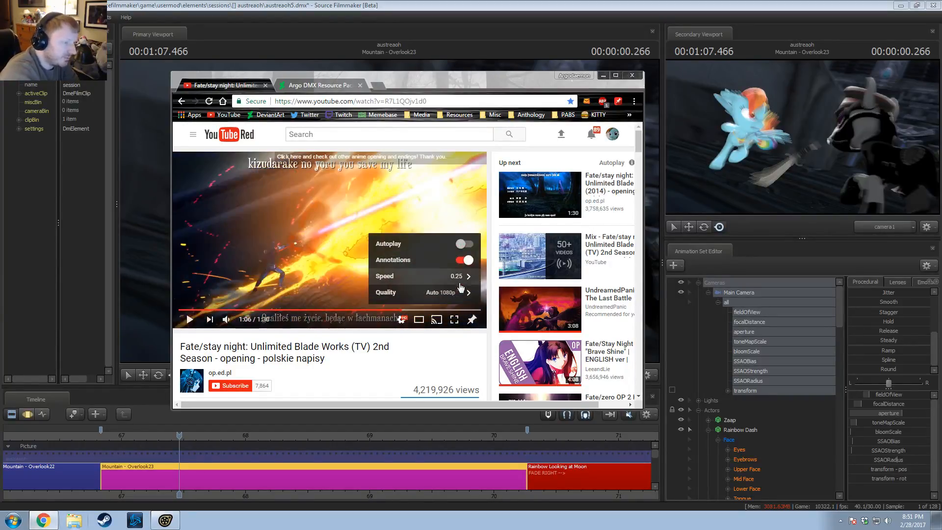
pyautogui.click(461, 276)
pyautogui.click(430, 243)
pyautogui.click(405, 312)
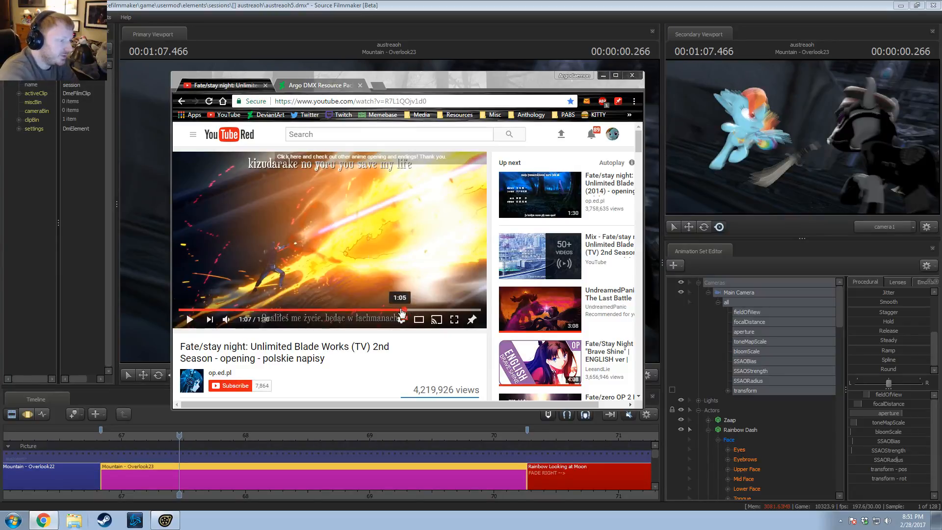
pyautogui.click(402, 312)
pyautogui.press('space')
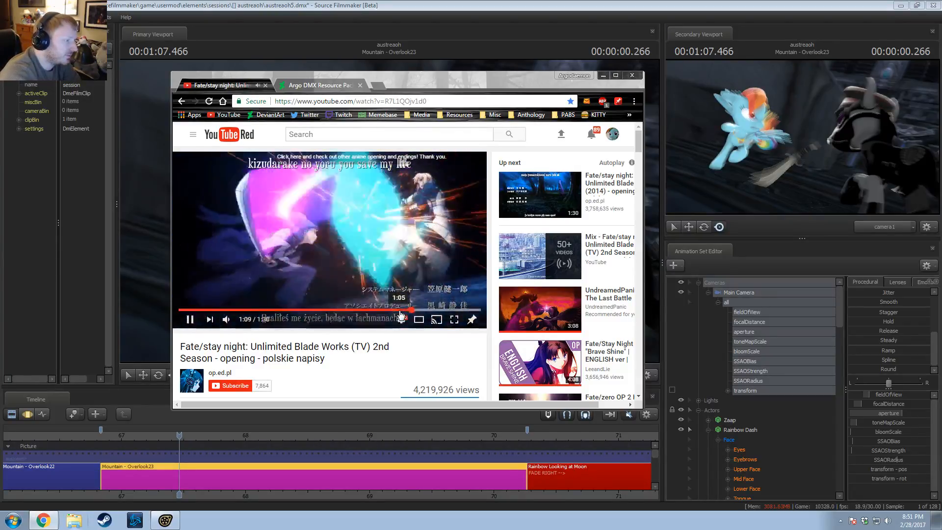
pyautogui.press('space')
# Step: Switch back to Source Filmmaker and play Mountain - Overlook23 from its opening to compare it with the reference
pyautogui.click(355, 4)
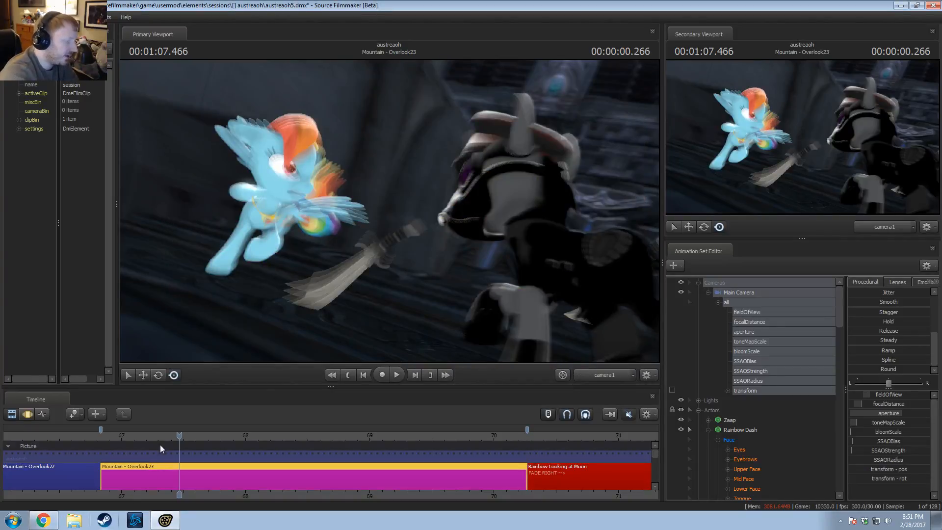
pyautogui.click(128, 437)
pyautogui.press('space')
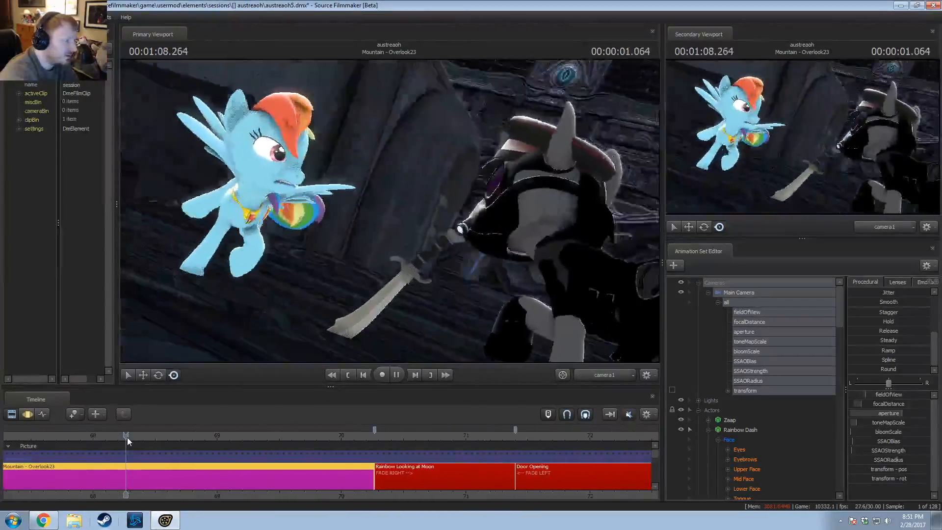
pyautogui.press('space')
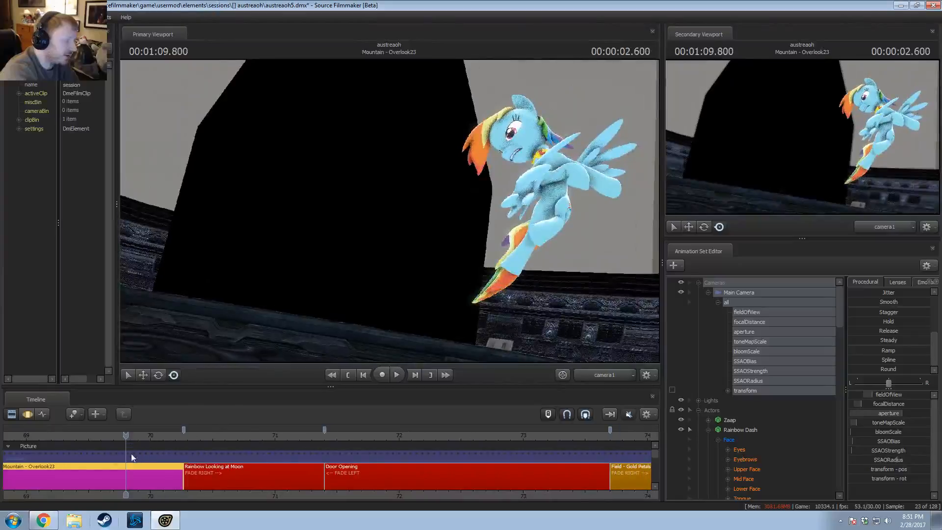
# Step: Play from the start of Mountain - Overlook23 into Rainbow Looking at Moon, and return the playhead to 68.533 s
pyautogui.scroll(-3, 131, 456)
pyautogui.moveTo(79, 440); pyautogui.dragTo(26, 464)
pyautogui.moveTo(61, 491); pyautogui.dragTo(311, 445, button='middle')
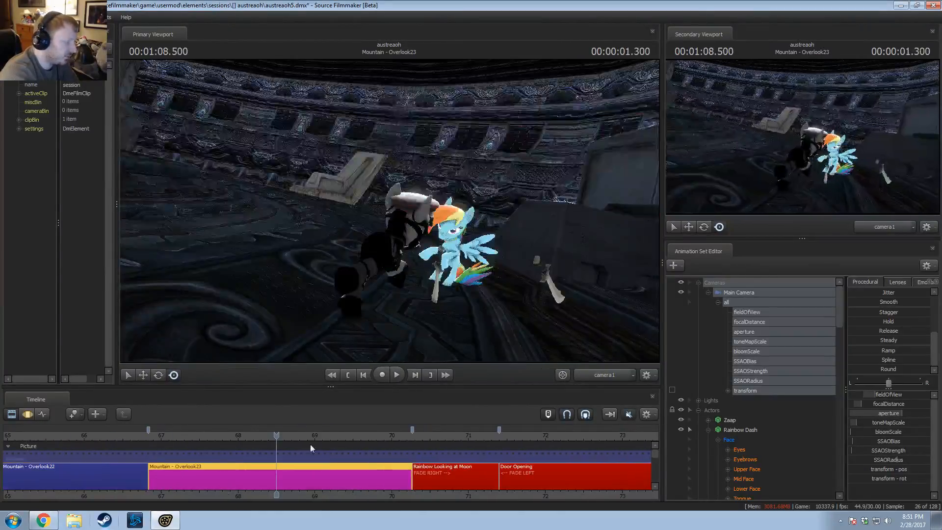
pyautogui.click(156, 436)
pyautogui.press('space')
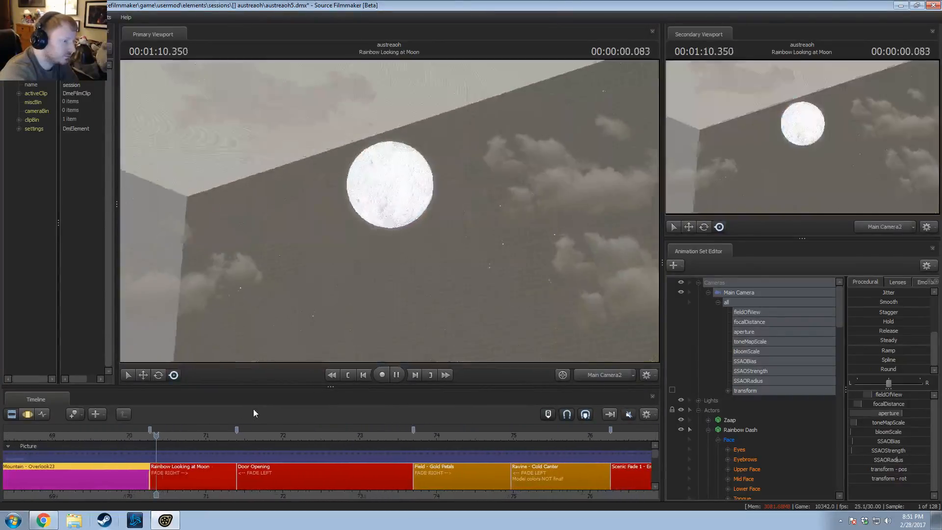
pyautogui.press('space')
pyautogui.moveTo(92, 449); pyautogui.dragTo(306, 448, button='middle')
pyautogui.click(228, 435)
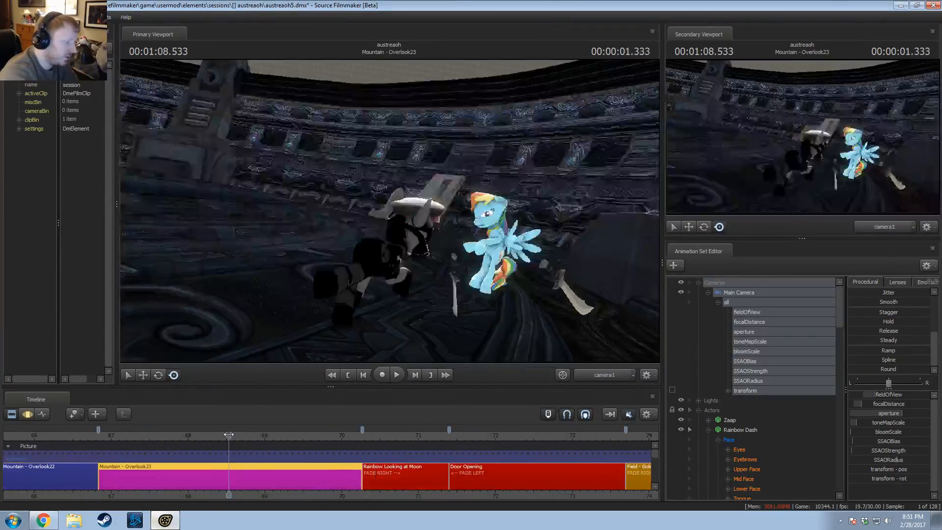
# Step: Replay the fast turn in Mountain - Overlook23 through the cut into Rainbow Looking at Moon
pyautogui.press('space')
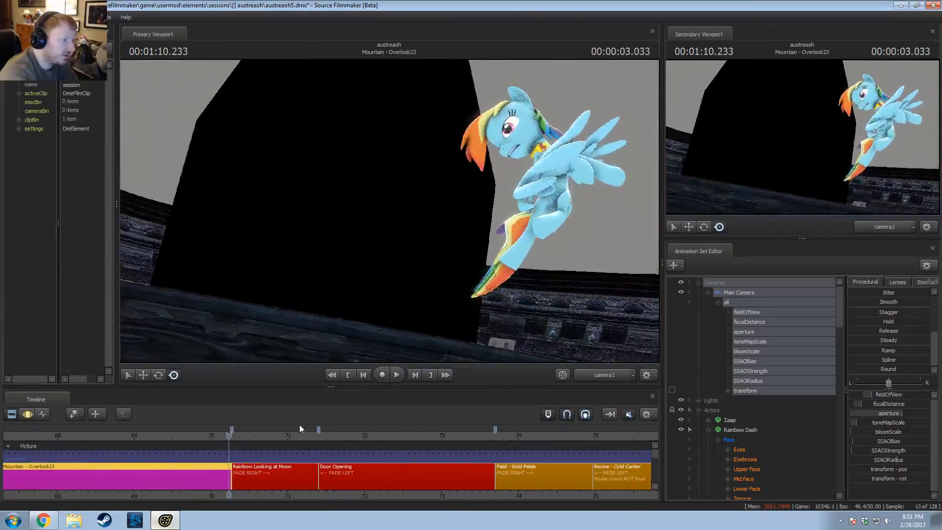
pyautogui.scroll(-2, 299, 425)
pyautogui.moveTo(121, 439); pyautogui.dragTo(89, 443)
pyautogui.press('space')
pyautogui.moveTo(265, 486); pyautogui.dragTo(507, 478, button='middle')
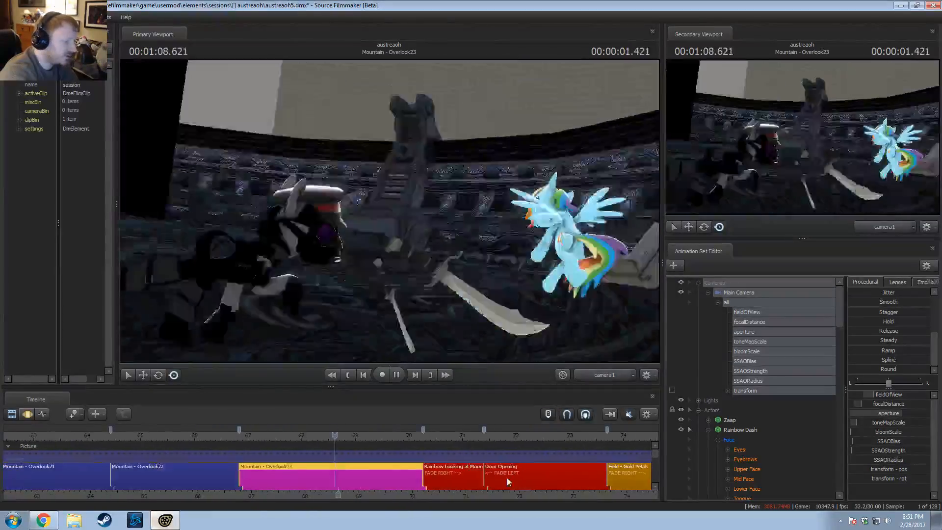
pyautogui.press('space')
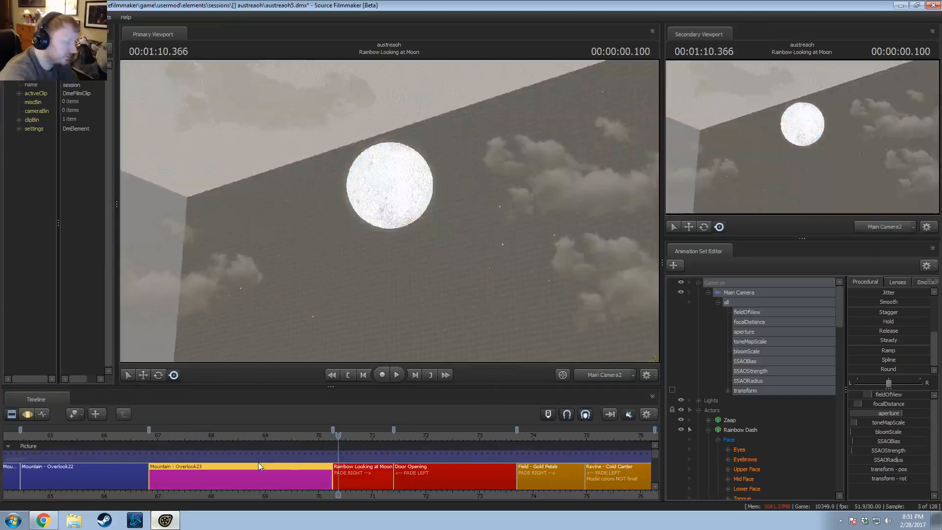
# Step: Play Mountain - Overlook23 from 67.233 s, pausing at 68.300, 68.933 and 69.833 s to study Rainbow Dash's motion
pyautogui.click(175, 440)
pyautogui.press('space')
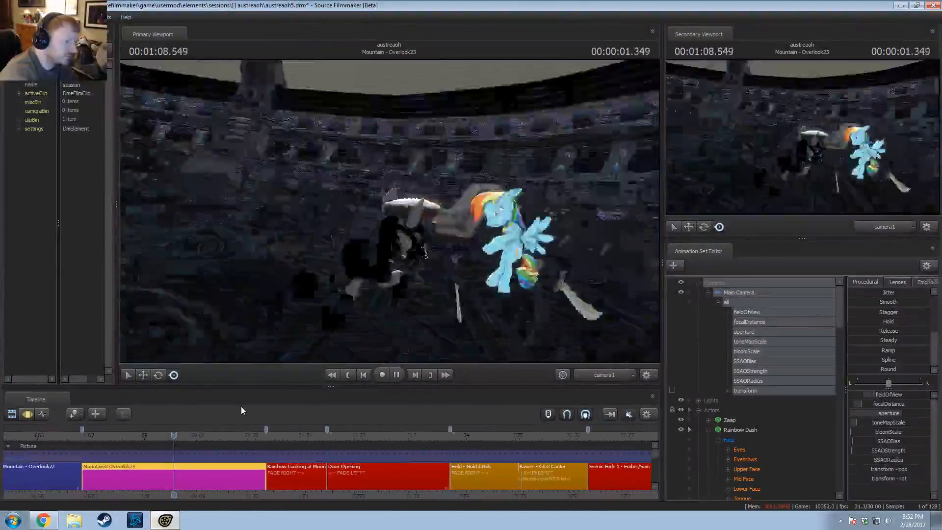
pyautogui.press('space')
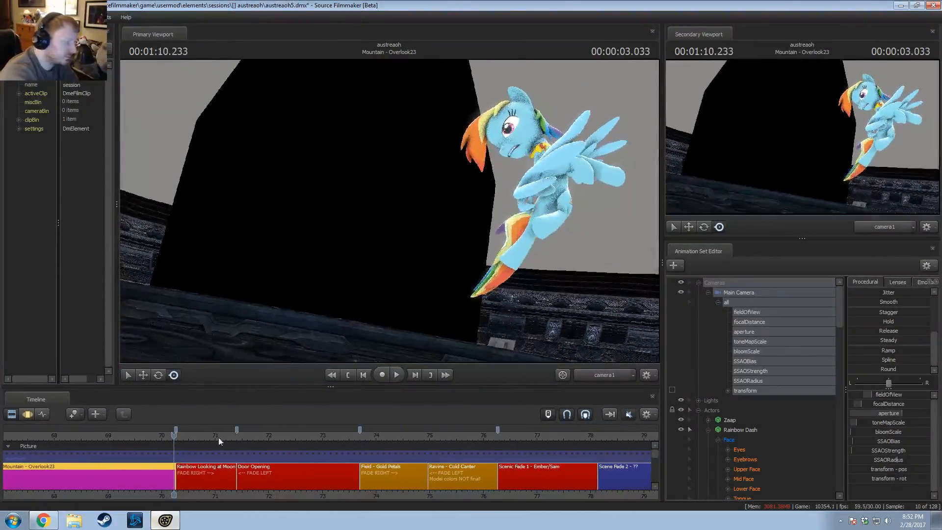
pyautogui.moveTo(103, 494); pyautogui.dragTo(342, 494)
pyautogui.click(253, 440)
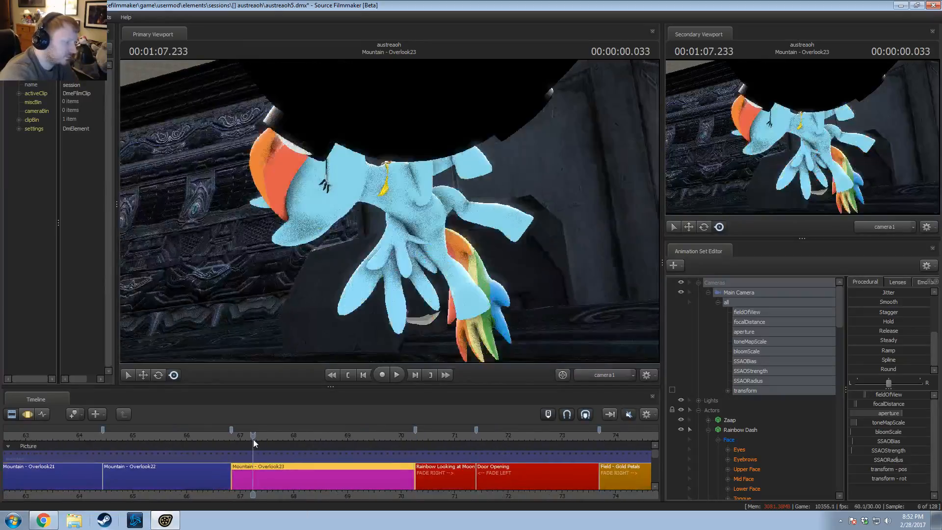
pyautogui.press('space')
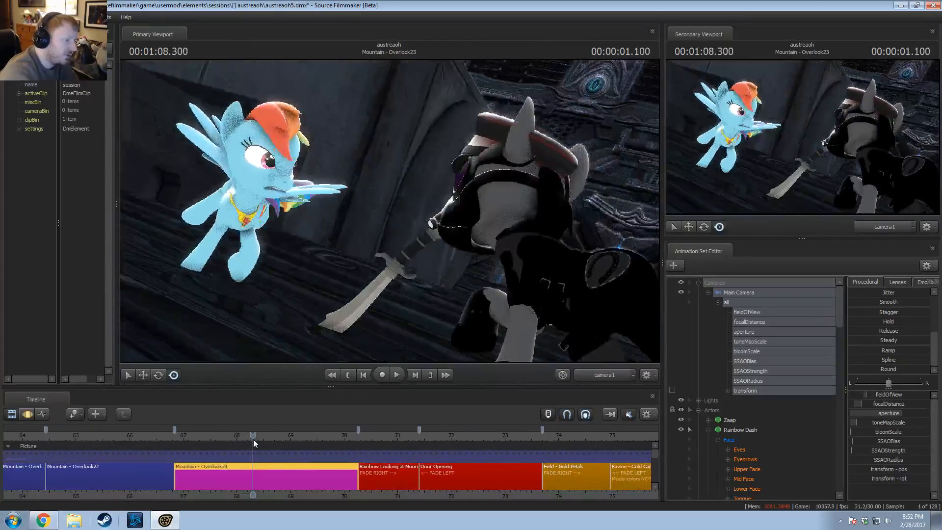
pyautogui.press('space')
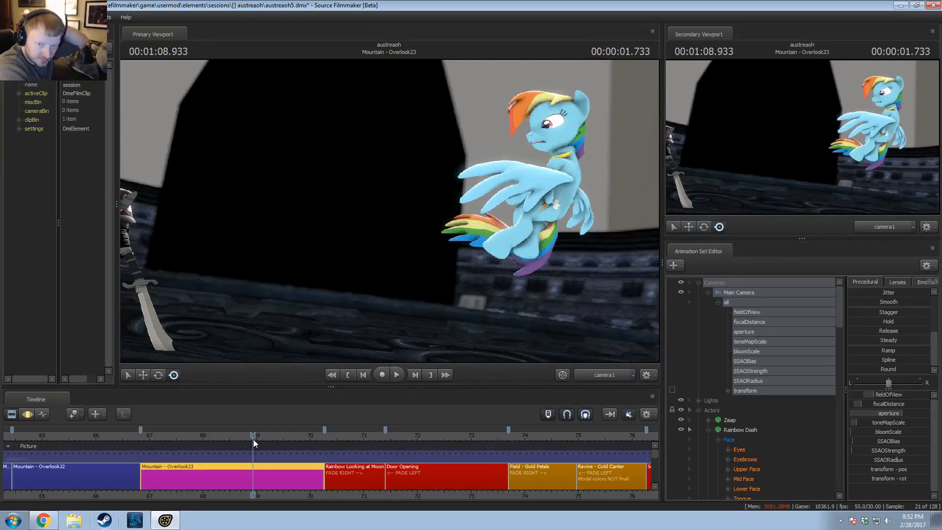
pyautogui.press('space')
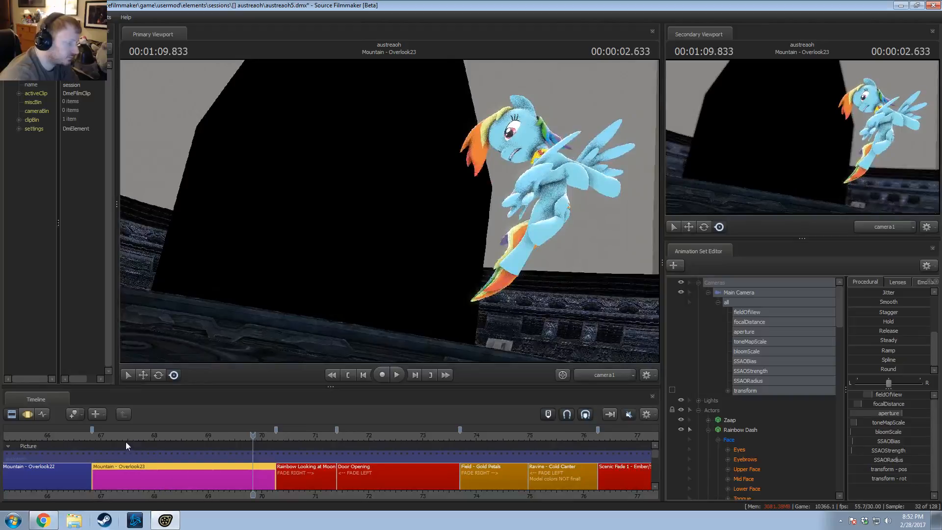
# Step: Replay Mountain - Overlook23 from about 67.4 s up to Rainbow Looking at Moon, and start it again from near its opening
pyautogui.click(122, 435)
pyautogui.press('space')
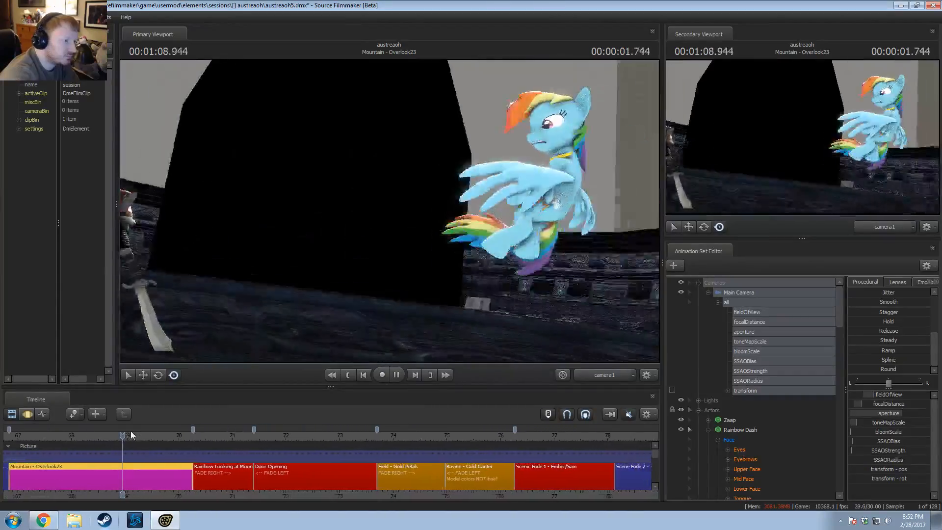
pyautogui.press('space')
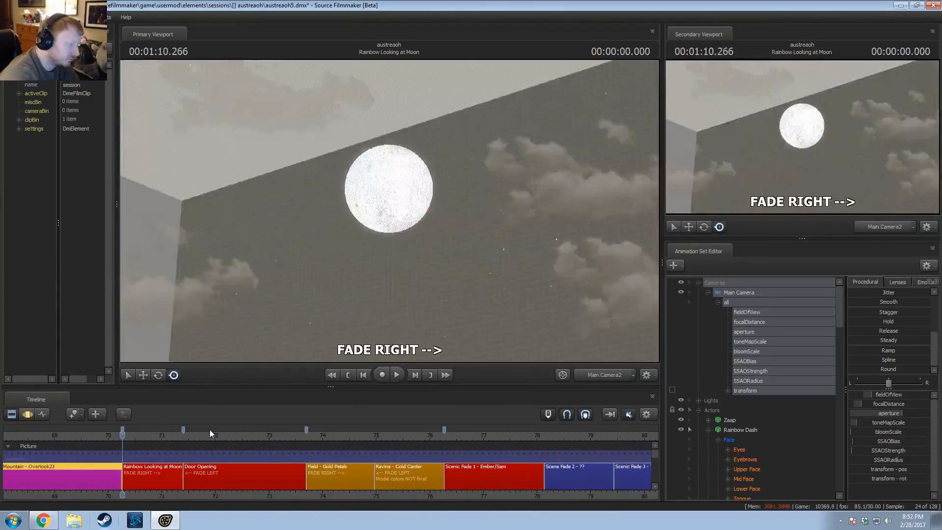
pyautogui.moveTo(37, 436); pyautogui.dragTo(18, 436)
pyautogui.moveTo(49, 494); pyautogui.dragTo(500, 429, button='middle')
pyautogui.press('space')
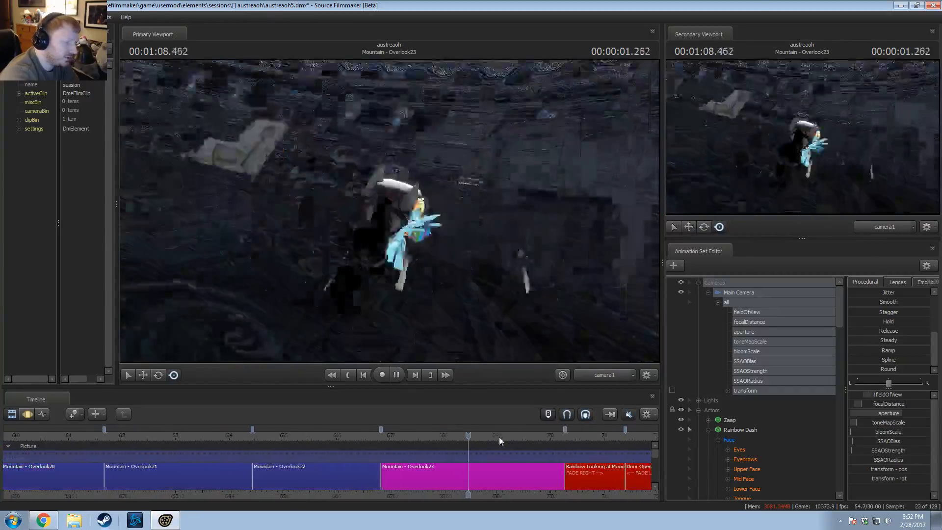
# Step: Unlock the playhead so the timeline stays still during playback, and replay the shot's ending from 68.766 s
pyautogui.moveTo(462, 434); pyautogui.dragTo(402, 437)
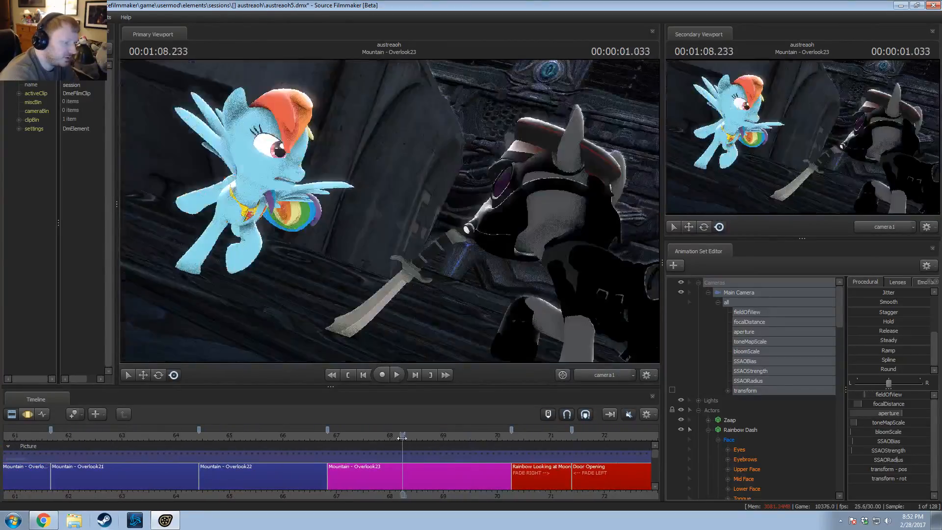
pyautogui.press('space')
pyautogui.click(548, 417)
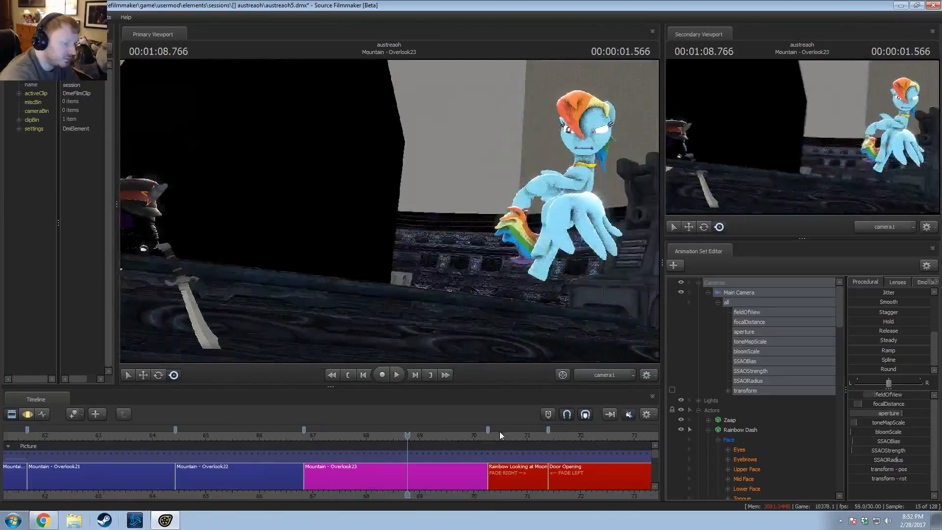
pyautogui.moveTo(411, 438); pyautogui.dragTo(406, 438)
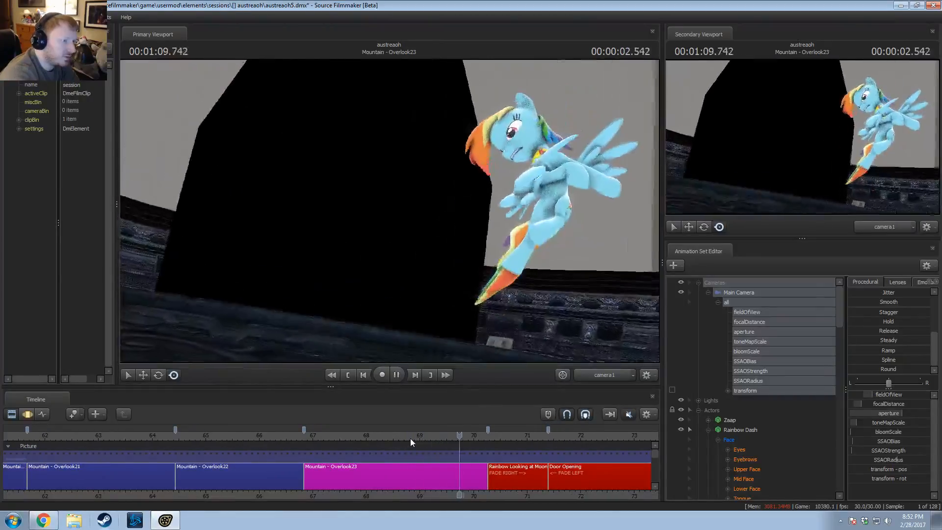
pyautogui.click(408, 438)
pyautogui.moveTo(519, 491); pyautogui.dragTo(443, 507, button='middle')
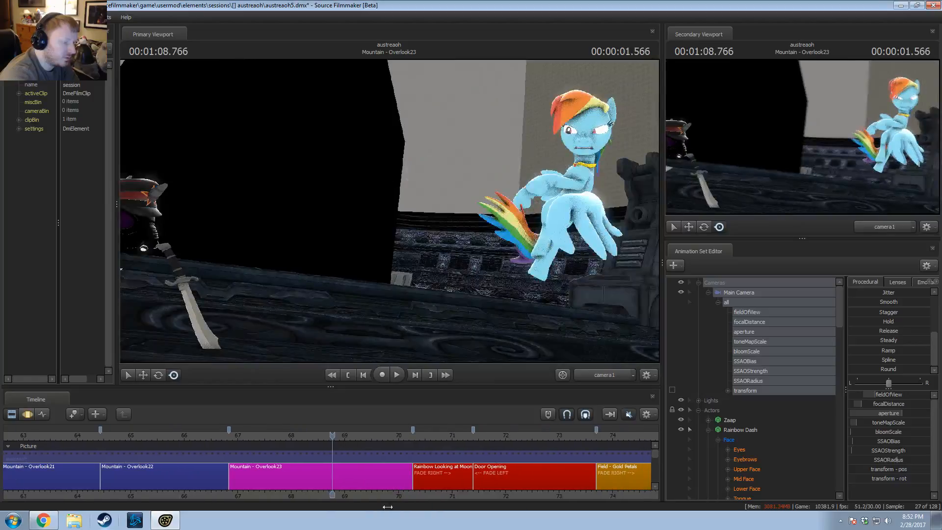
pyautogui.press('space')
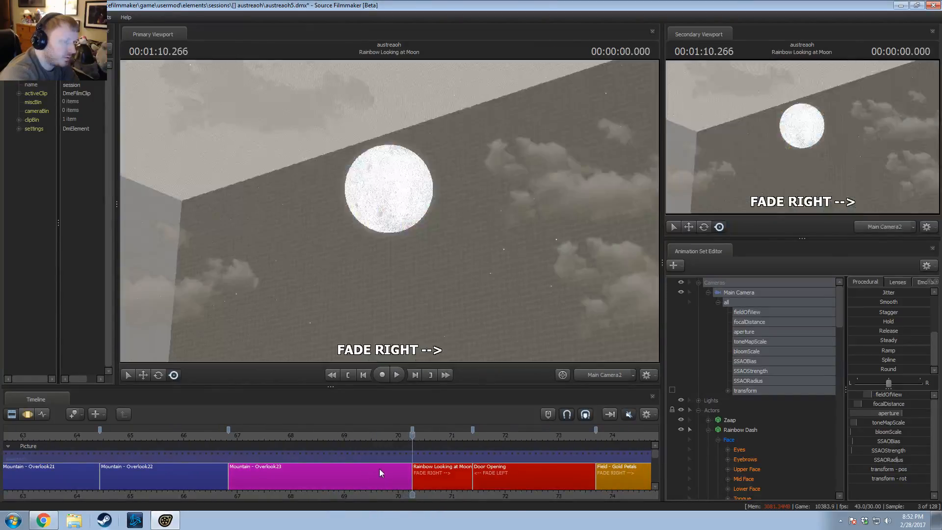
# Step: Replay Mountain - Overlook23 from about 69.3 s and repeatedly from its opening to judge Rainbow Dash's movement after the turn
pyautogui.click(360, 436)
pyautogui.press('space')
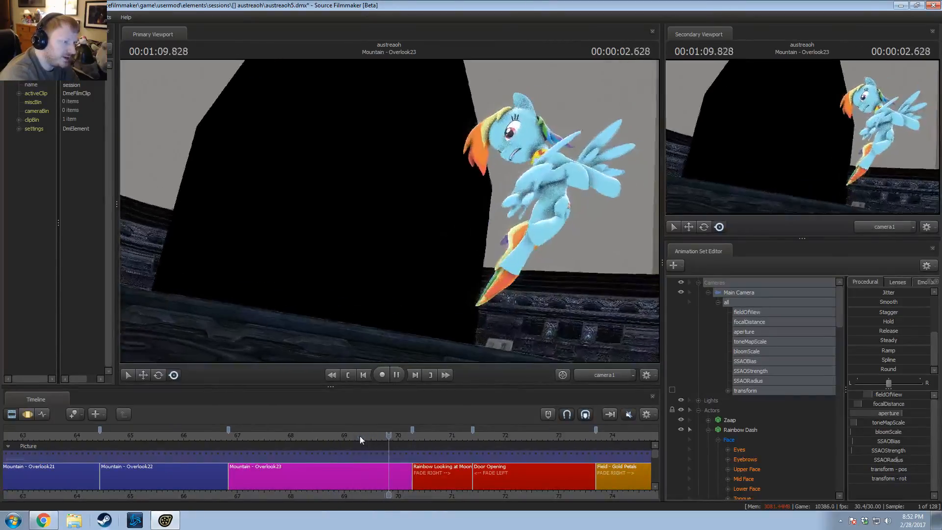
pyautogui.click(251, 436)
pyautogui.press('space')
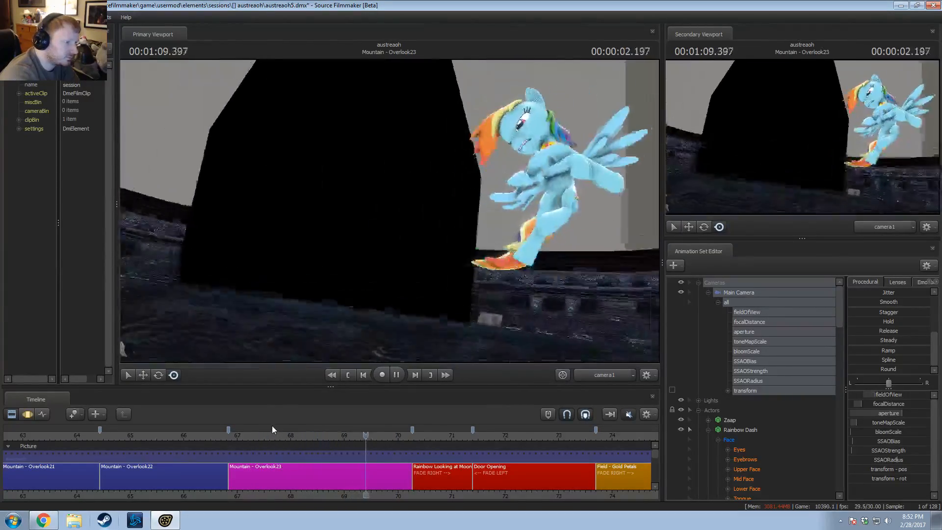
pyautogui.click(240, 434)
pyautogui.press('space')
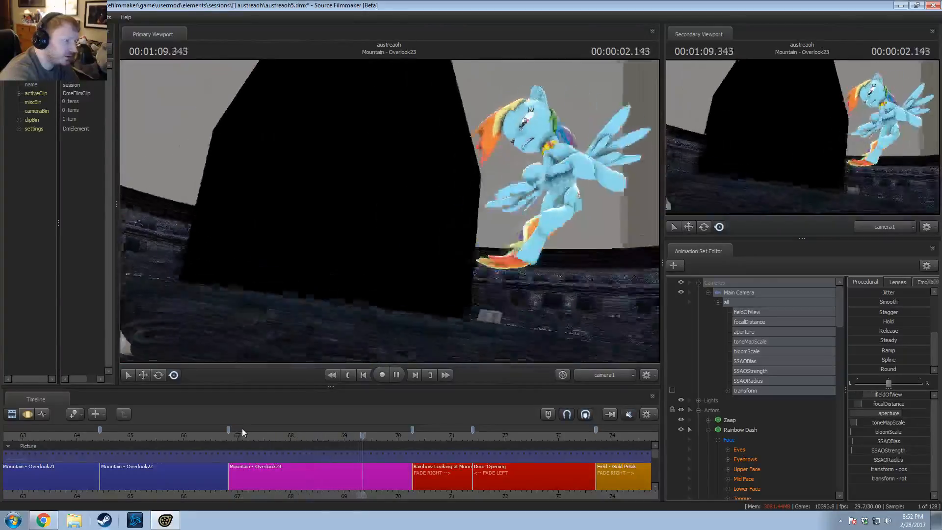
pyautogui.press('space')
pyautogui.click(238, 437)
pyautogui.press('space')
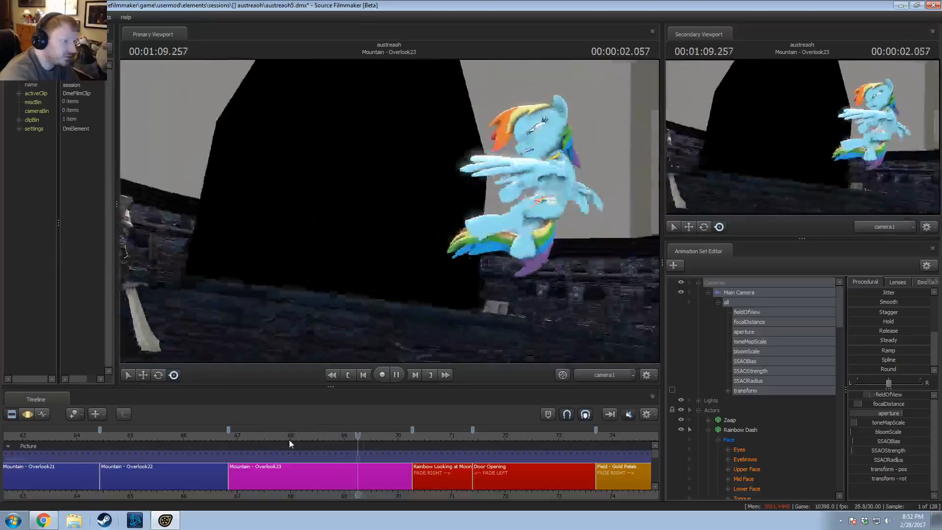
# Step: In the Motion Editor, centre a short time selection on 69.300 s and repose Rainbow Dash's left hind leg through LeftLeg1, LeftThigh and LeftLeg2
pyautogui.scroll(9, 309, 459)
pyautogui.press('F3')
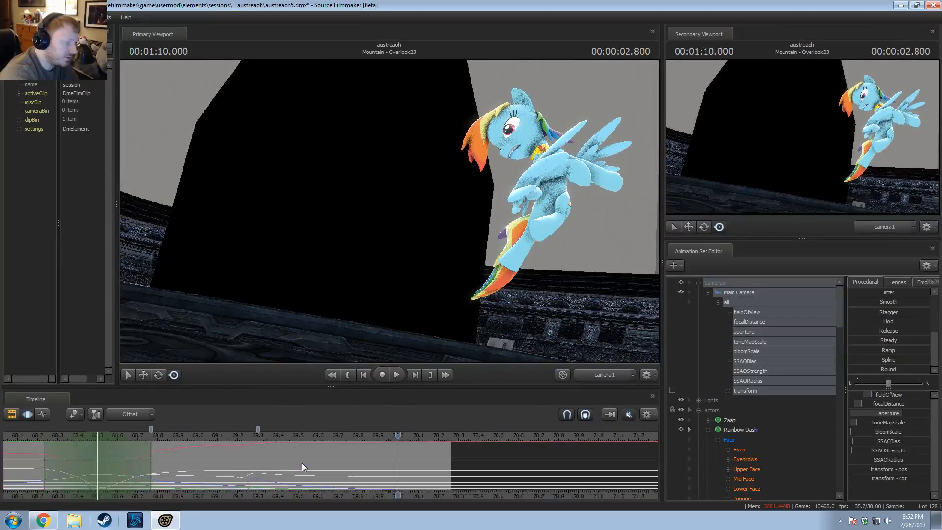
pyautogui.press('shift')
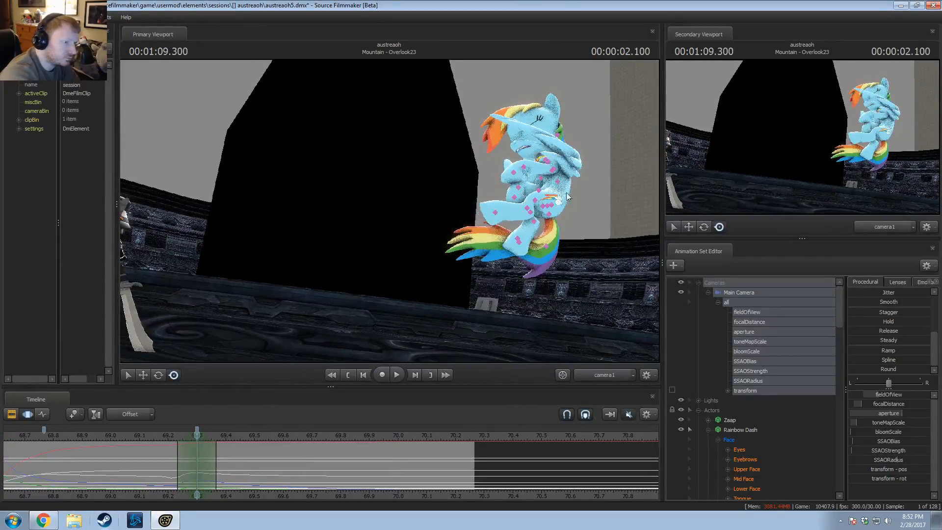
pyautogui.click(538, 205)
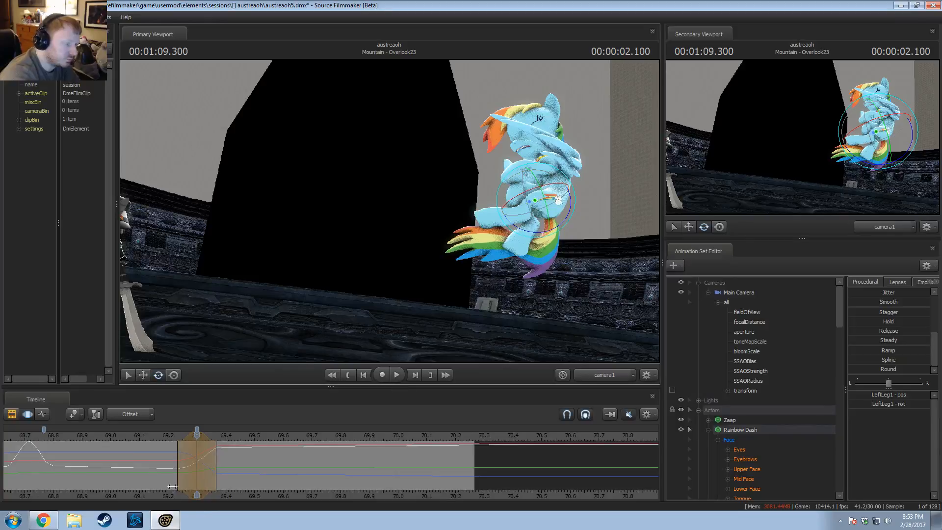
pyautogui.moveTo(172, 487); pyautogui.dragTo(203, 464, button='middle')
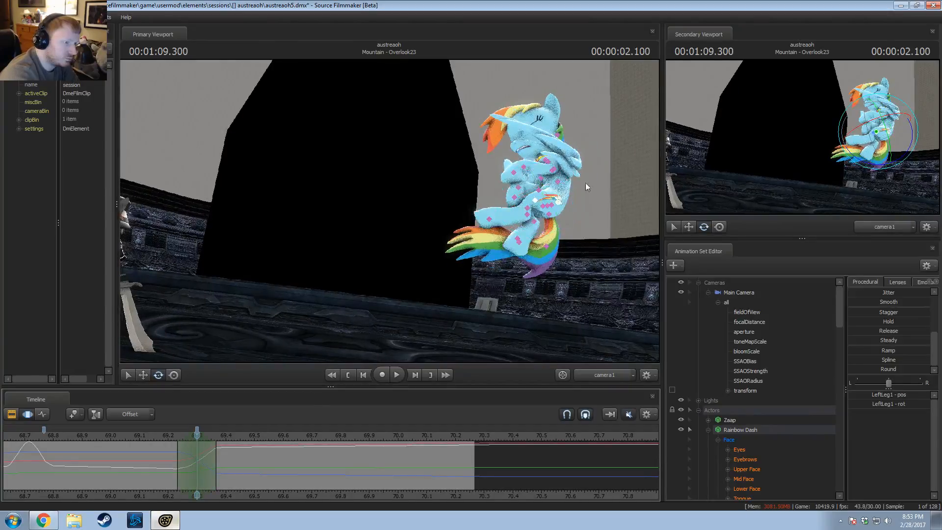
pyautogui.click(552, 210)
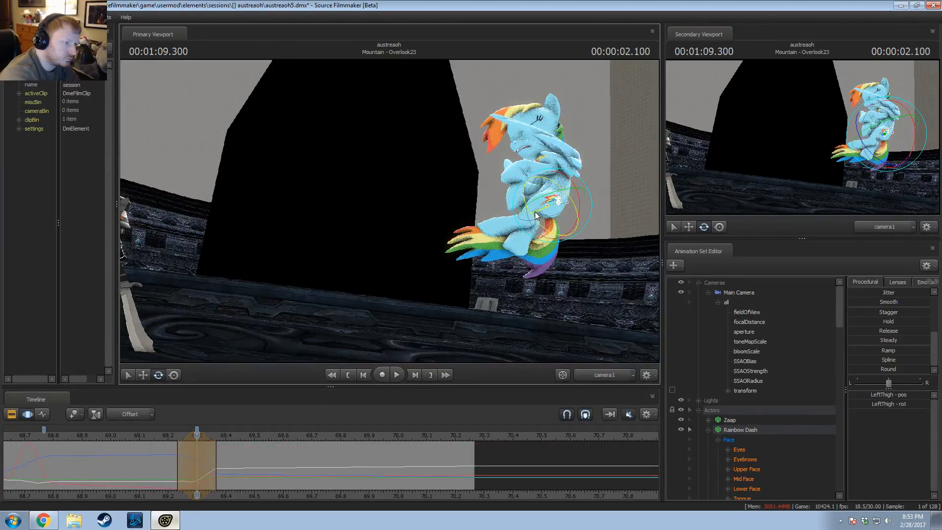
pyautogui.click(529, 210)
pyautogui.click(540, 205)
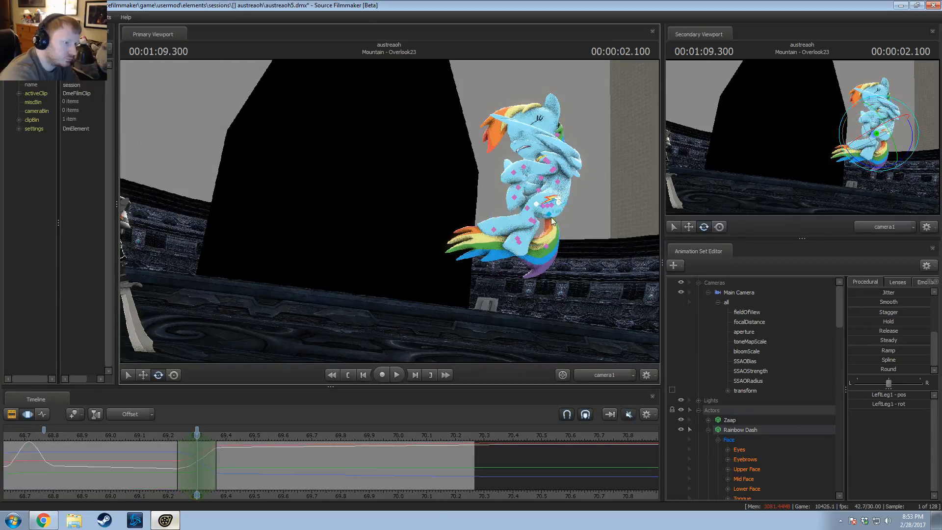
pyautogui.click(524, 216)
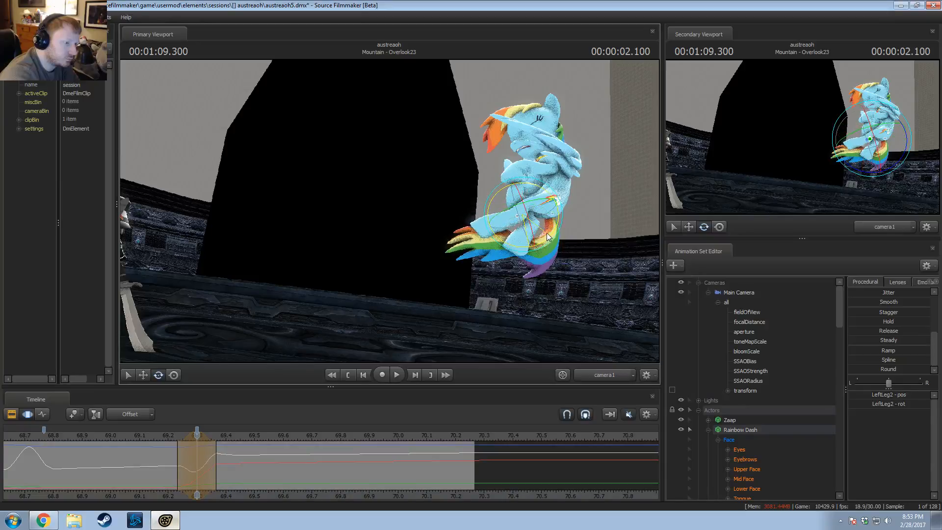
# Step: Extend the time selection from about 69.3 s past the shot's end, repose Rainbow Dash's left hind leg and foot at 70.233 s, and replay
pyautogui.press('shift')
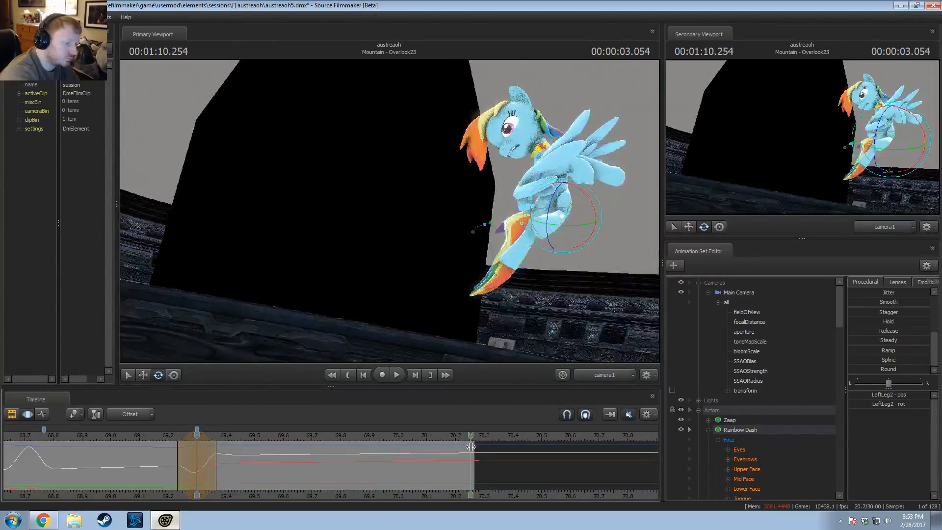
pyautogui.keyDown('shift'); pyautogui.moveTo(471, 447); pyautogui.dragTo(567, 435); pyautogui.keyUp('shift')
pyautogui.moveTo(475, 452); pyautogui.dragTo(198, 490)
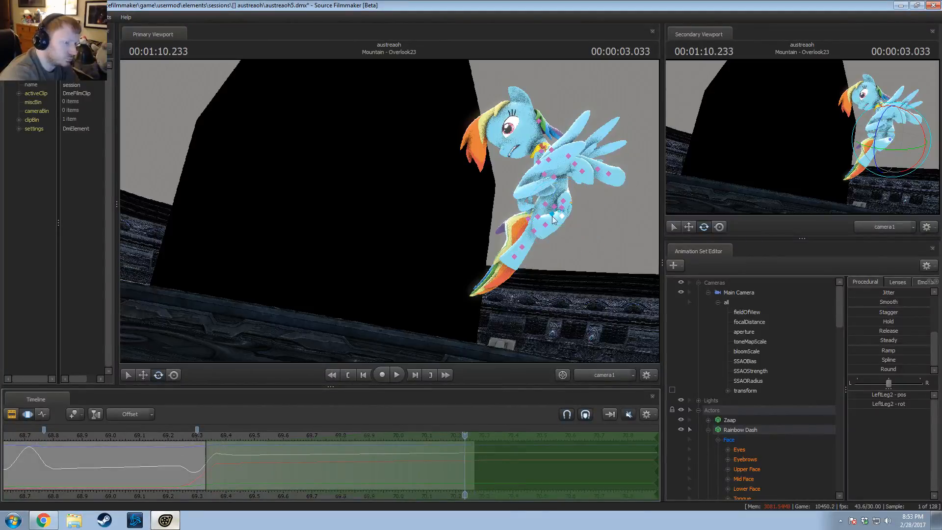
pyautogui.click(562, 201)
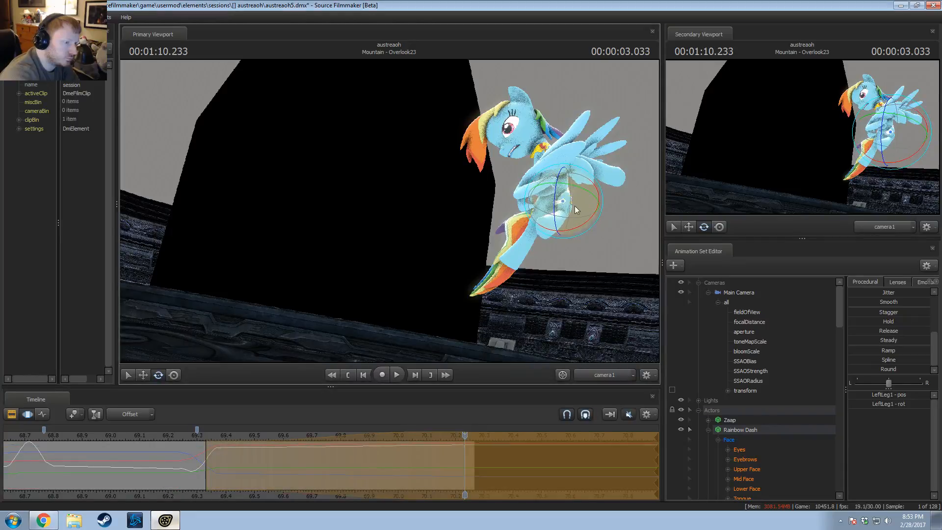
pyautogui.click(566, 201)
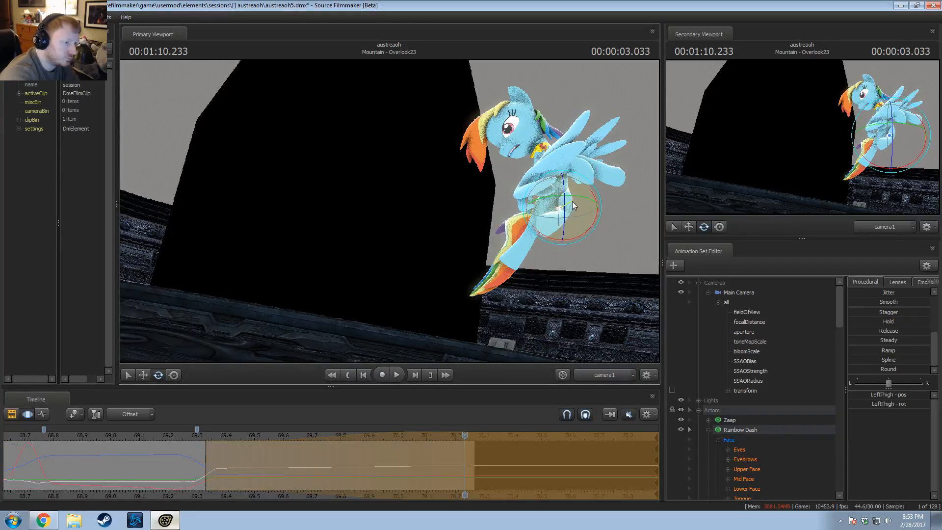
pyautogui.keyDown('ctrl'); pyautogui.click(566, 203); pyautogui.keyUp('ctrl')
pyautogui.moveTo(578, 205); pyautogui.dragTo(576, 211)
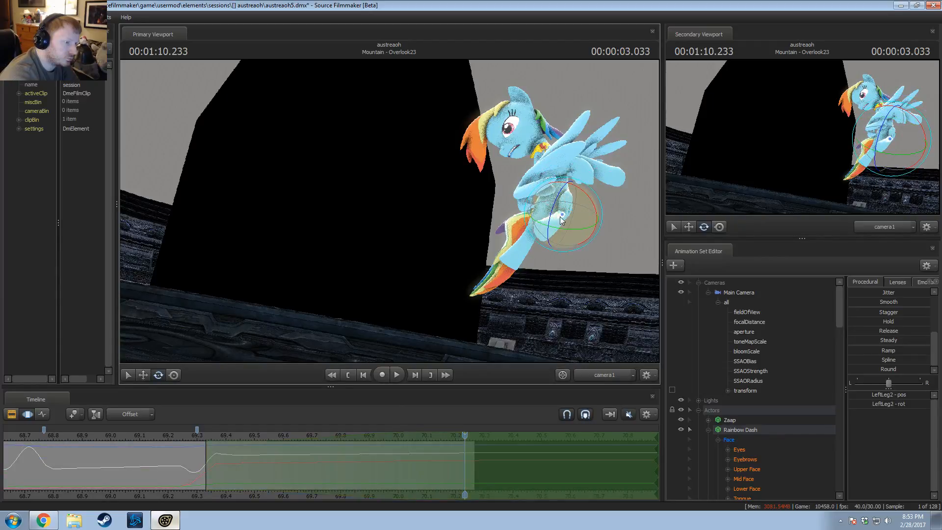
pyautogui.click(562, 218)
pyautogui.click(550, 224)
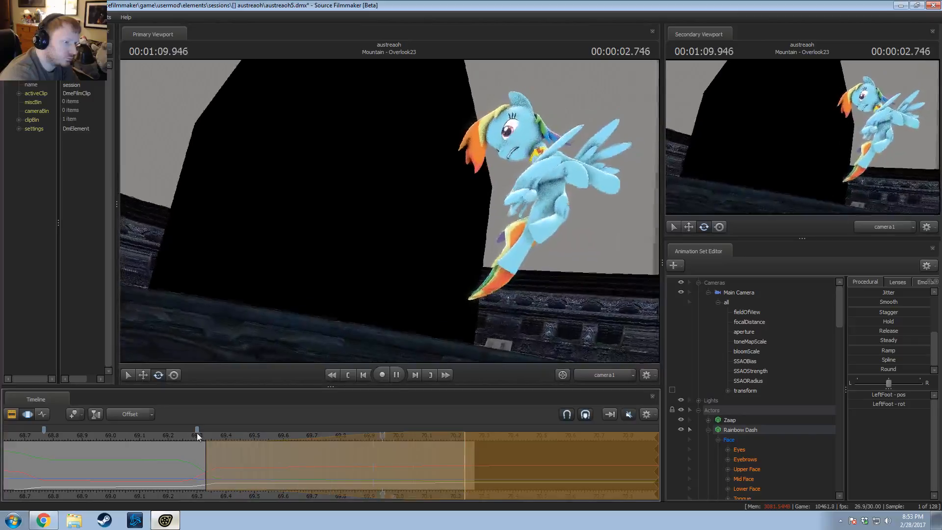
pyautogui.click(167, 435)
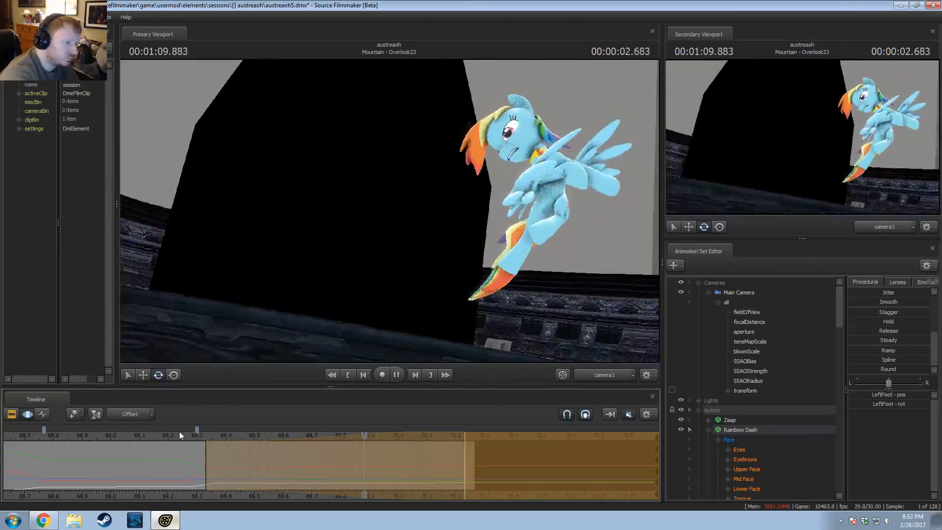
# Step: Replay the shot's ending from about 69.2 s and undo the recent left hind leg edits on Rainbow Dash
pyautogui.click(164, 439)
pyautogui.press('space')
pyautogui.moveTo(164, 451); pyautogui.dragTo(240, 465)
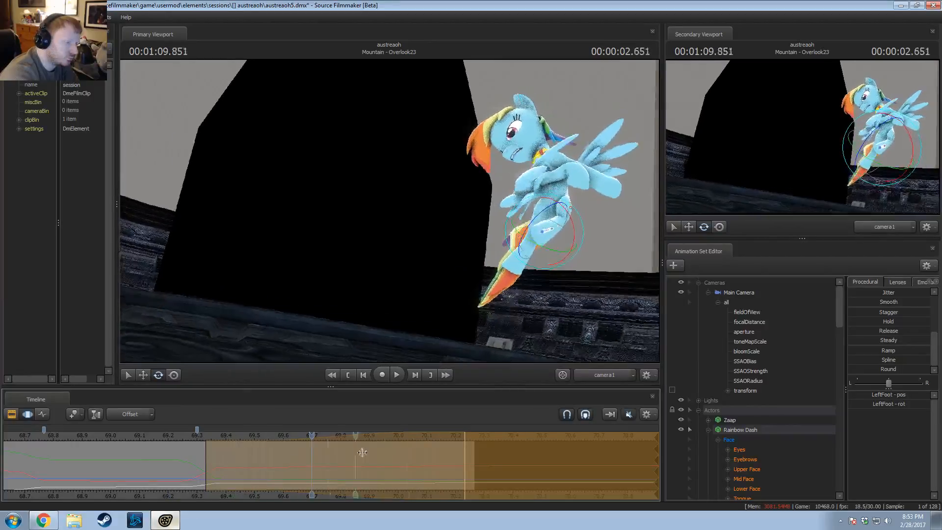
pyautogui.hotkey('ctrl', 'z')
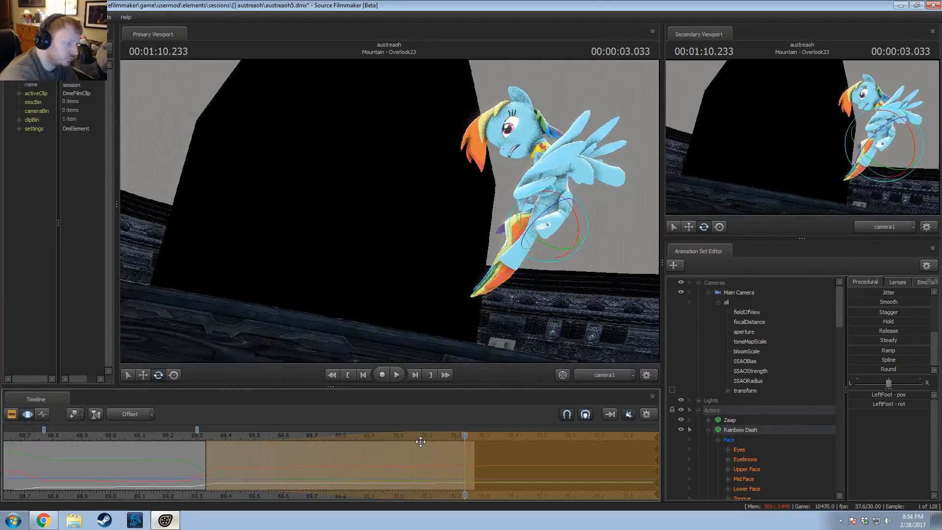
pyautogui.hotkey('ctrl', 'z')
pyautogui.hotkey('ctrl', 'z')
pyautogui.hotkey('ctrl', 'z')
pyautogui.hotkey('ctrl', 'z')
pyautogui.hotkey('ctrl', 'z')
pyautogui.hotkey('ctrl', 'z')
pyautogui.hotkey('ctrl', 'z')
pyautogui.hotkey('ctrl', 'z')
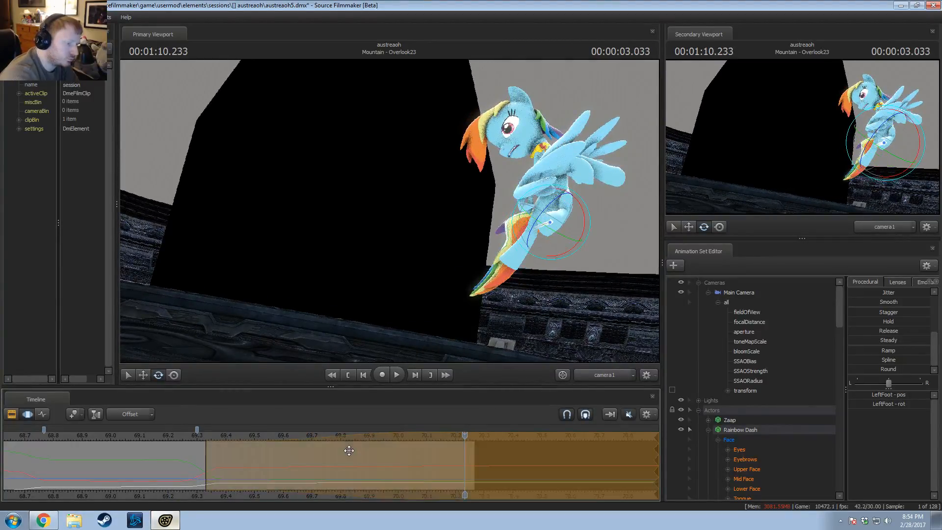
pyautogui.hotkey('ctrl', 'z')
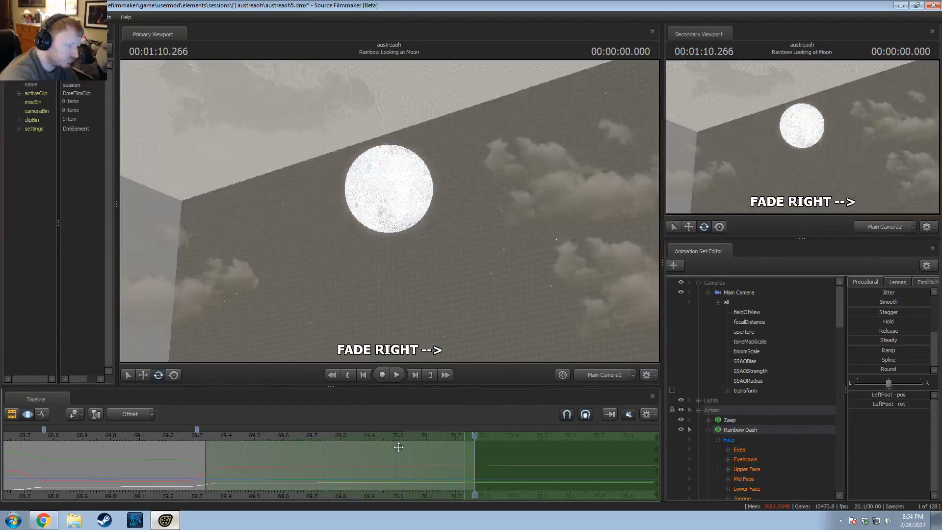
# Step: Move the time selection's start to about 69.37 s and rotate Rainbow Dash's Pelvis at 70.233 s
pyautogui.moveTo(275, 451); pyautogui.dragTo(451, 457)
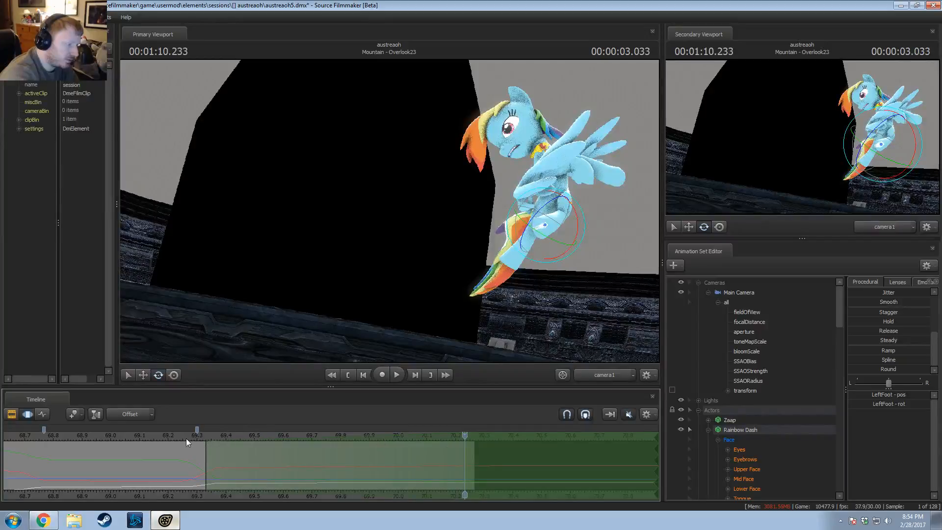
pyautogui.moveTo(197, 444); pyautogui.dragTo(456, 452)
pyautogui.moveTo(211, 463); pyautogui.dragTo(215, 462)
pyautogui.click(465, 448)
pyautogui.moveTo(540, 210)
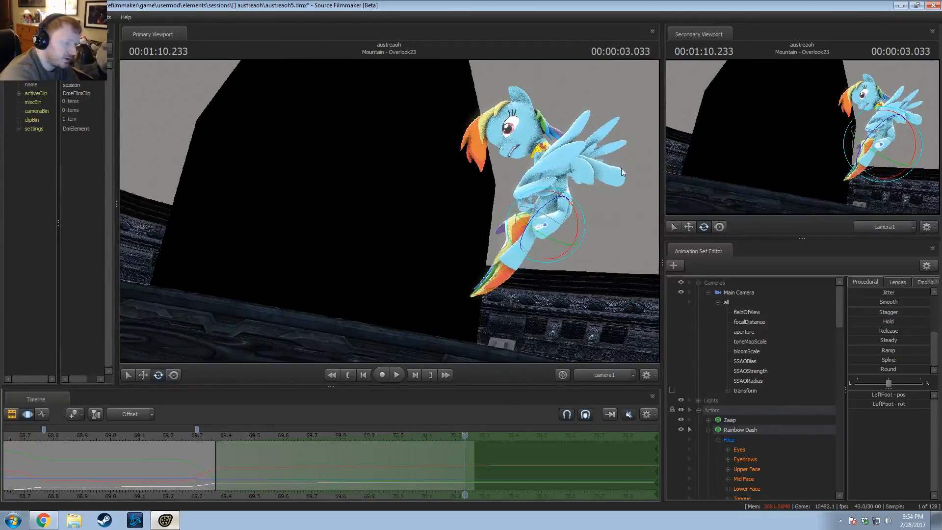
pyautogui.click(563, 201)
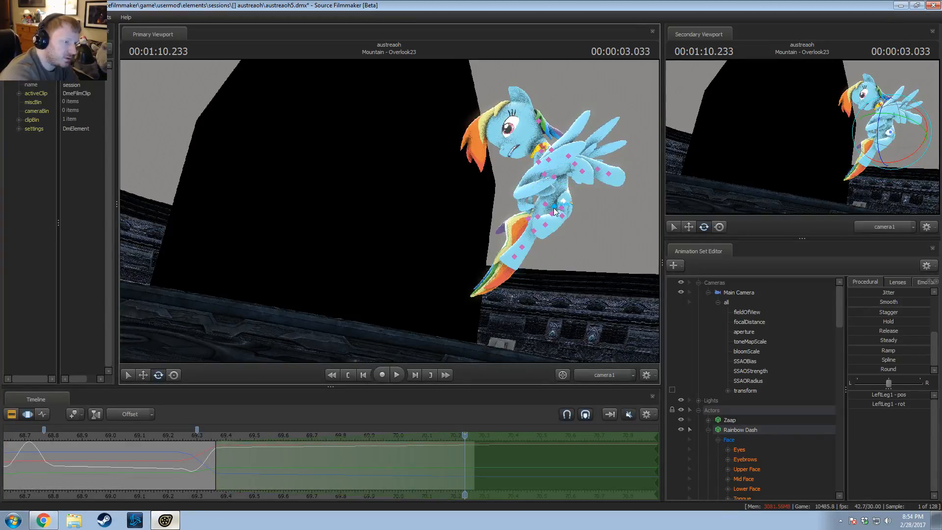
pyautogui.click(554, 211)
pyautogui.moveTo(554, 214); pyautogui.dragTo(548, 211)
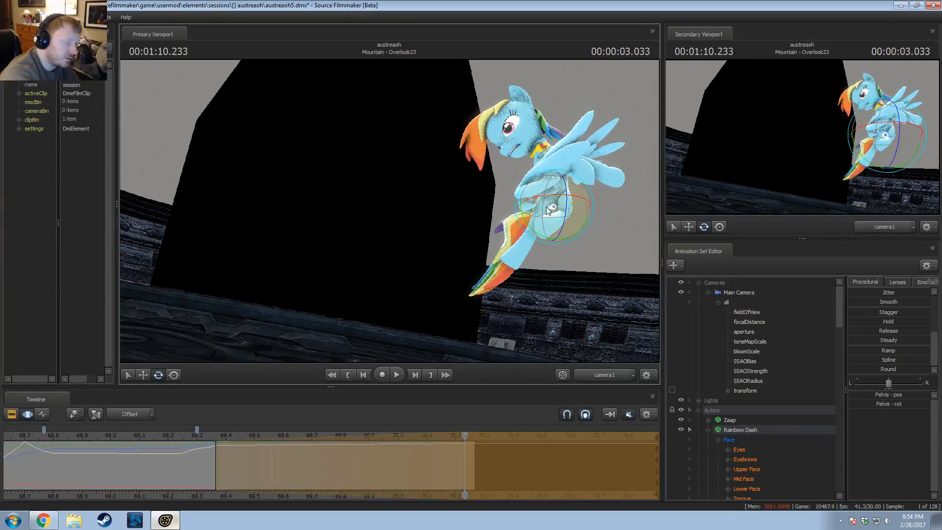
# Step: Check the motion from about 69.4 s and repose Rainbow Dash's left hind leg at 70.233 s through LeftThigh, LeftLeg1, LeftLeg2 and LeftFoot
pyautogui.click(223, 434)
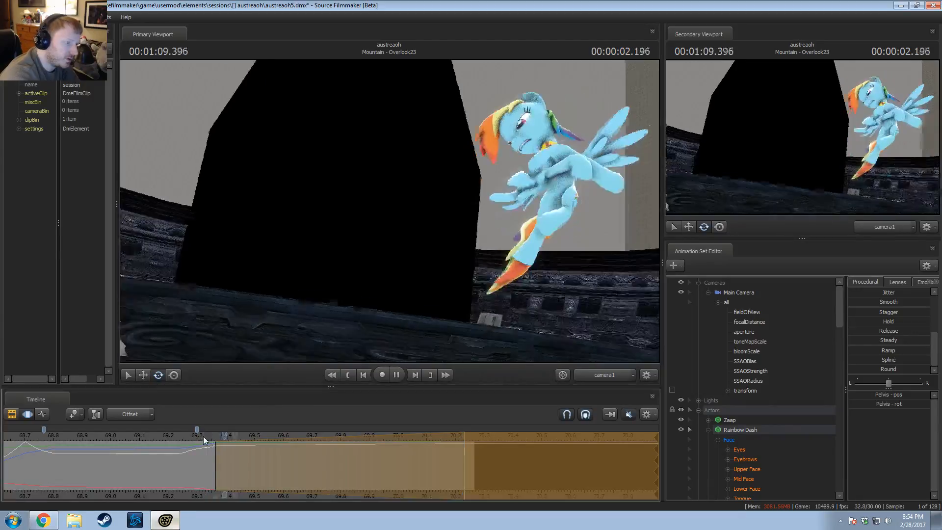
pyautogui.press('space')
pyautogui.press('space')
pyautogui.moveTo(226, 435); pyautogui.dragTo(464, 436)
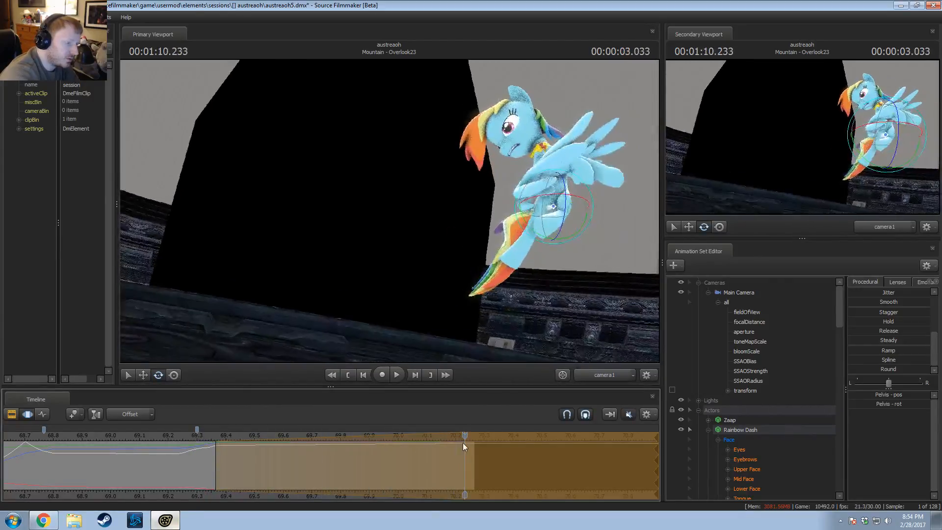
pyautogui.click(564, 202)
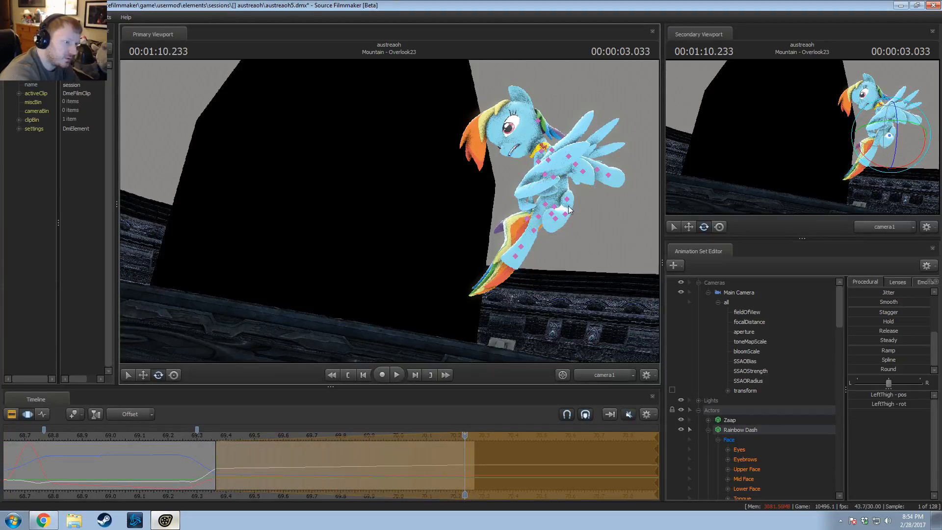
pyautogui.click(567, 200)
pyautogui.click(565, 214)
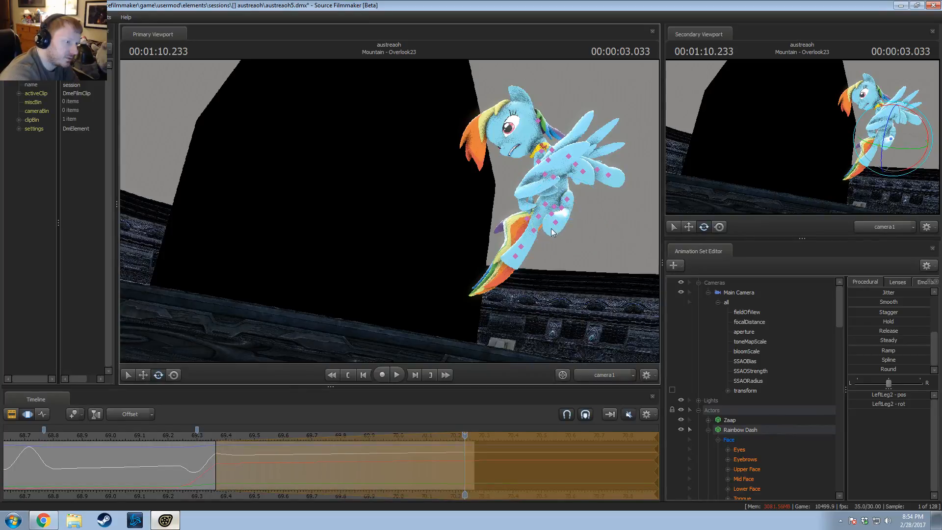
pyautogui.click(552, 225)
# Step: Replay the shot's ending repeatedly from about 69.2 s to judge the left hind leg's motion
pyautogui.press('space')
pyautogui.click(181, 440)
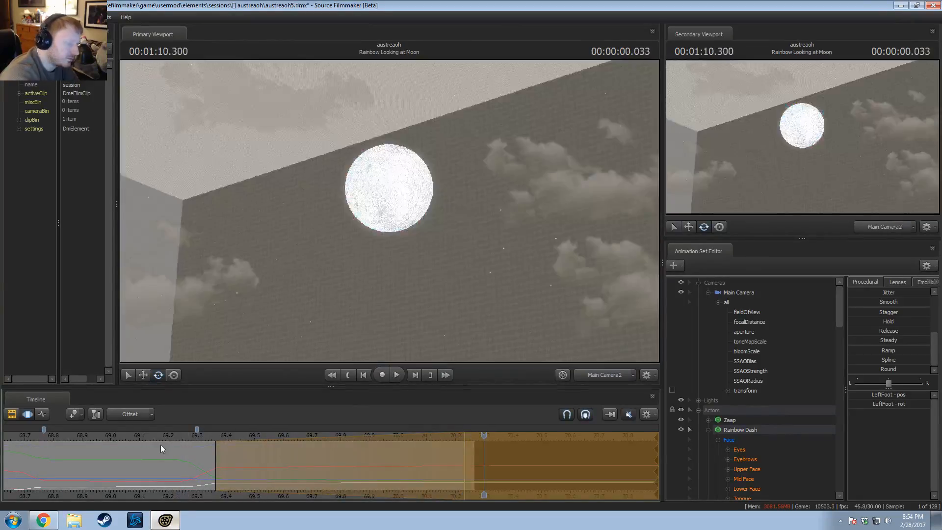
pyautogui.click(161, 439)
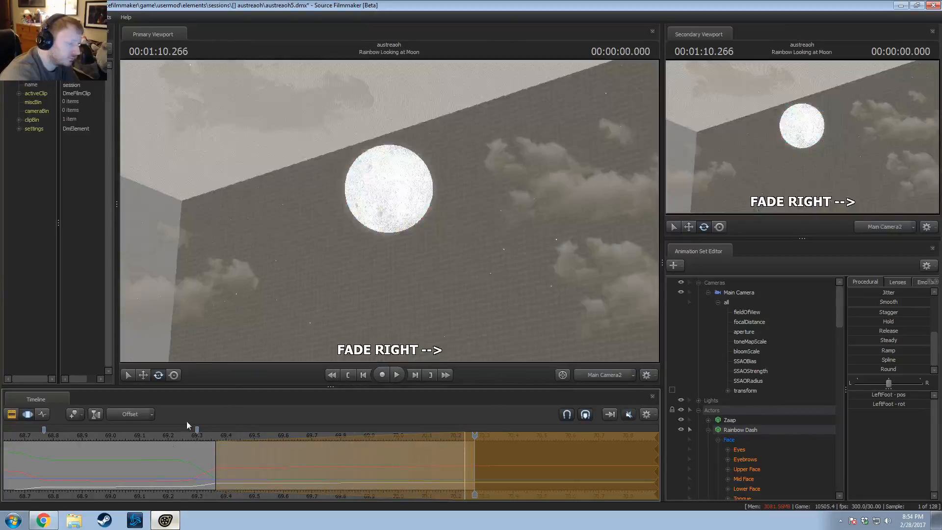
pyautogui.click(161, 438)
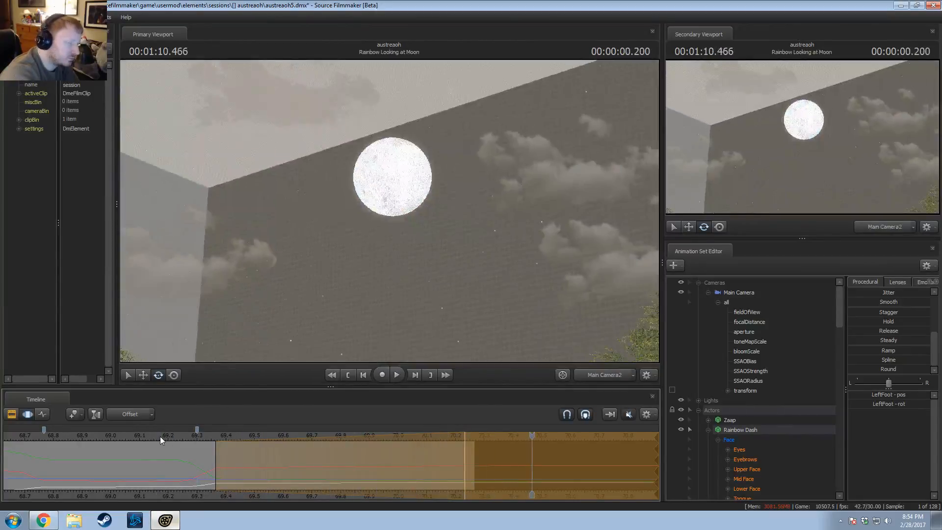
pyautogui.click(160, 438)
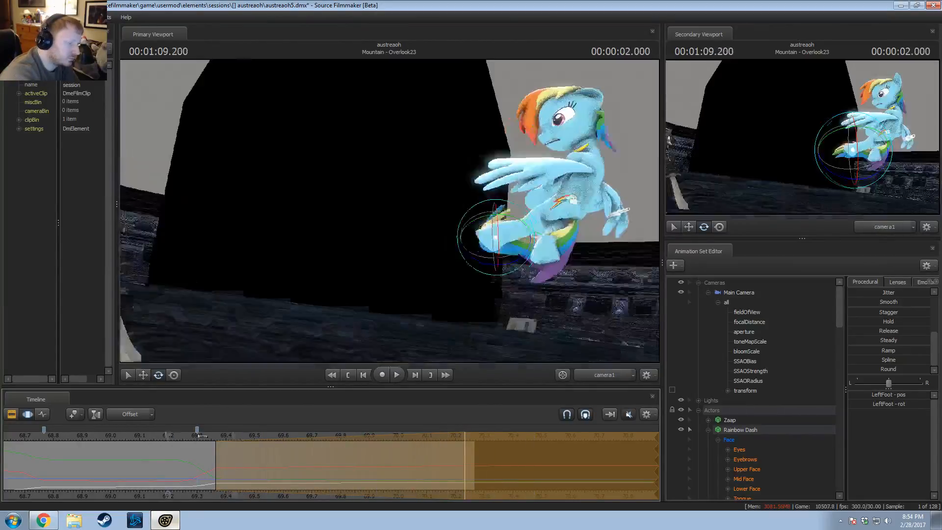
pyautogui.press('space')
# Step: Repose Rainbow Dash's right hind leg at 70.233 s through RightThigh, RightLeg1 and RightFoot
pyautogui.click(464, 443)
pyautogui.click(546, 205)
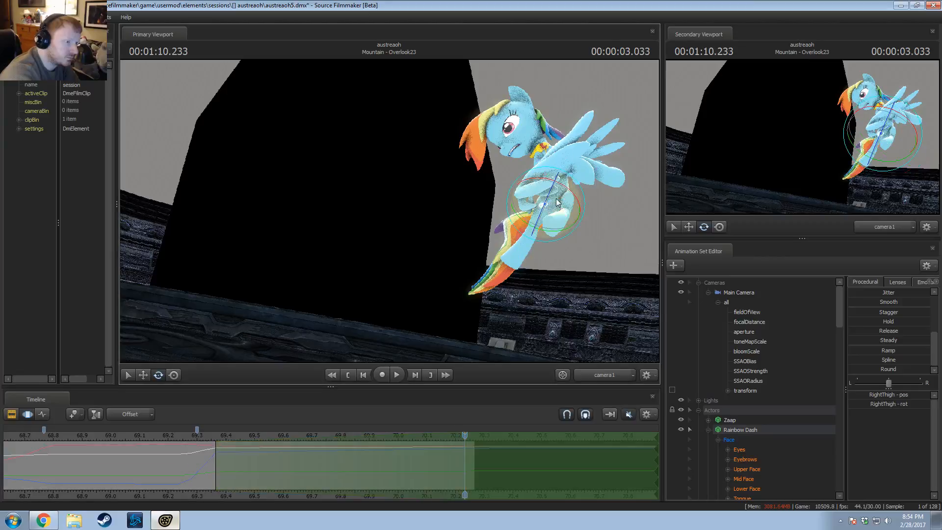
pyautogui.click(550, 232)
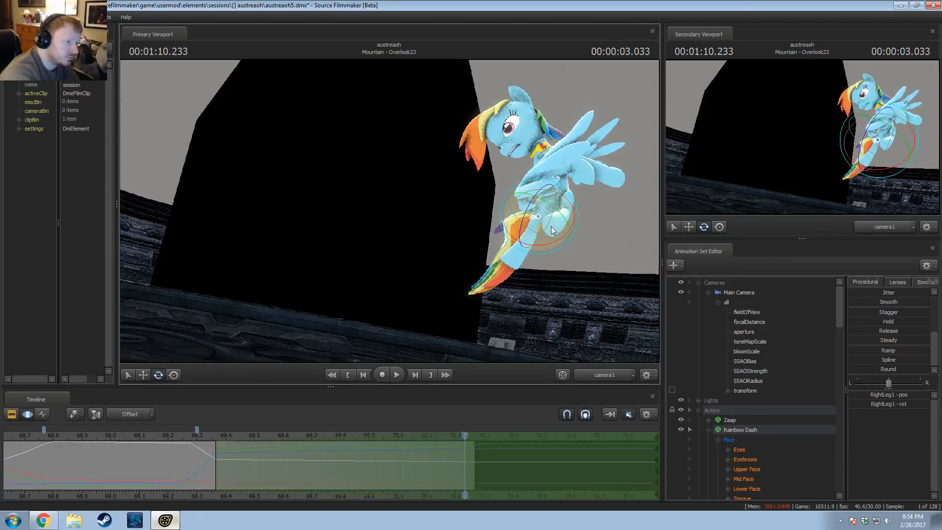
pyautogui.click(516, 245)
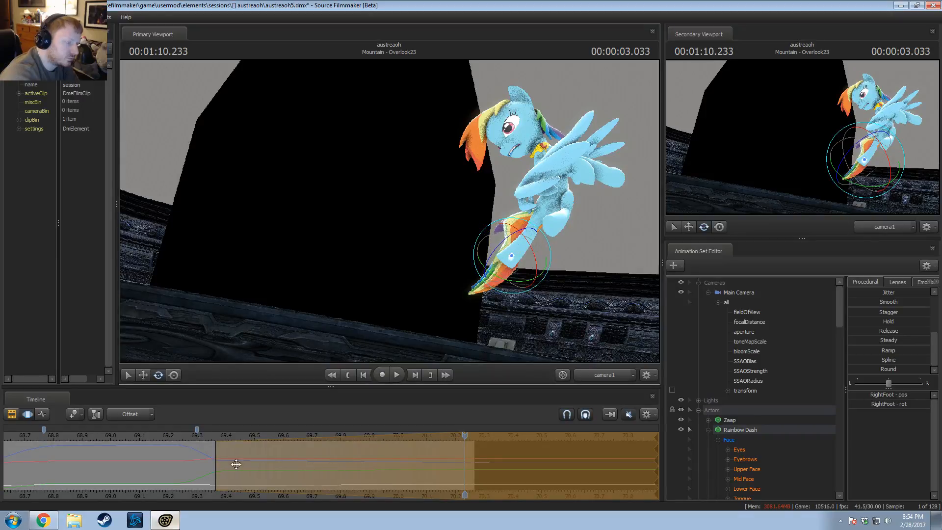
# Step: Centre a short time selection on 69.366 s, extend it to the shot's end, and rotate Rainbow Dash's RightFoot
pyautogui.click(215, 459)
pyautogui.keyDown('shift'); pyautogui.click(215, 459); pyautogui.keyUp('shift')
pyautogui.keyDown('shift'); pyautogui.scroll(3, 216, 460); pyautogui.keyUp('shift')
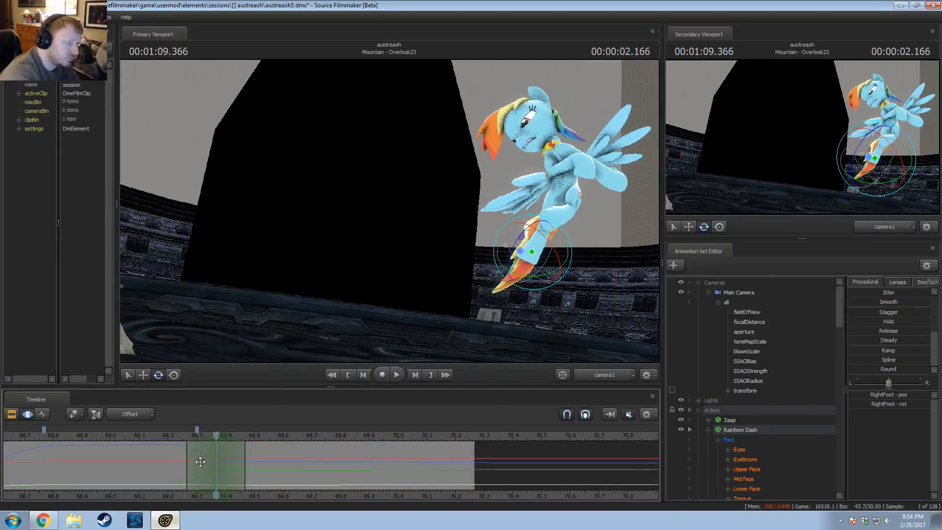
pyautogui.moveTo(218, 465); pyautogui.dragTo(475, 466)
pyautogui.moveTo(216, 435)
pyautogui.mouseDown()
pyautogui.moveTo(188, 437)
pyautogui.moveTo(216, 441)
pyautogui.mouseUp()
pyautogui.moveTo(511, 265); pyautogui.dragTo(509, 262)
pyautogui.moveTo(198, 449); pyautogui.dragTo(362, 452)
# Step: Switch to the Clip Editor and replay the shot's ending from 69.133 s to judge both hind legs
pyautogui.click(148, 448)
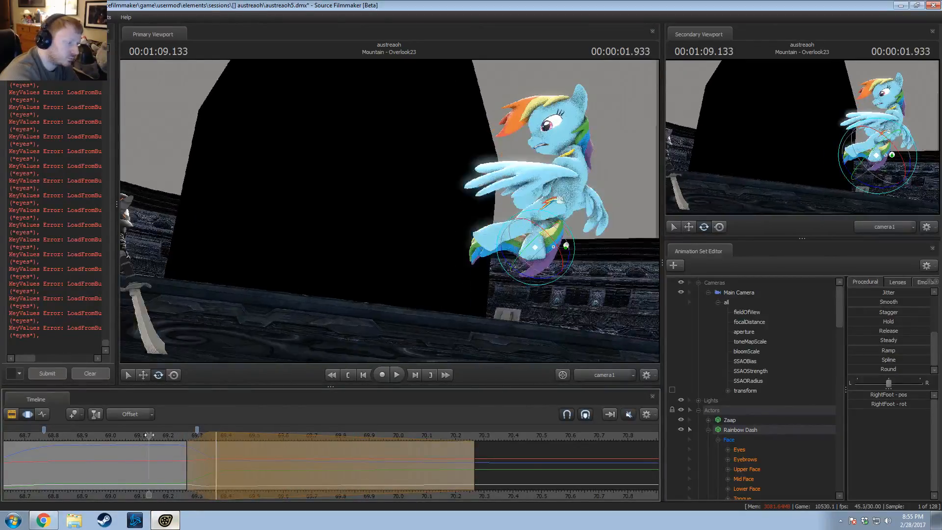
pyautogui.press('F2')
pyautogui.press('space')
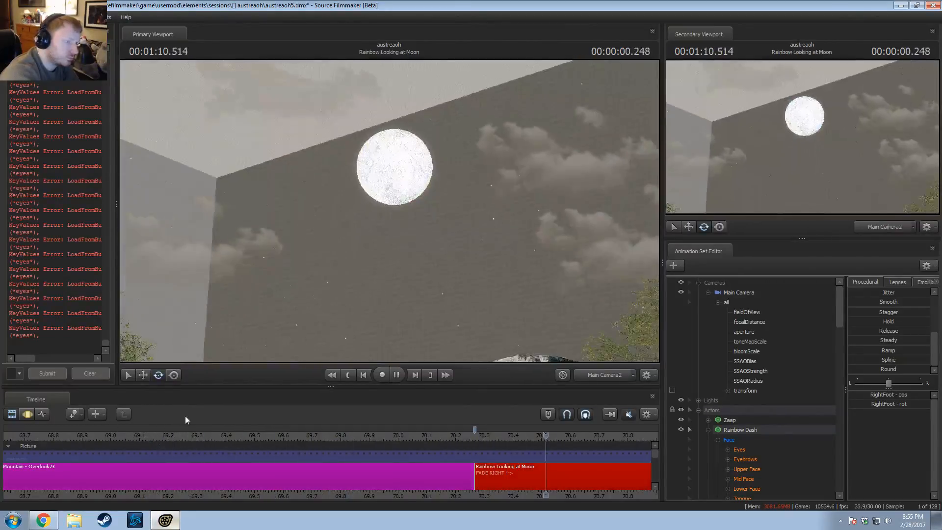
pyautogui.click(147, 440)
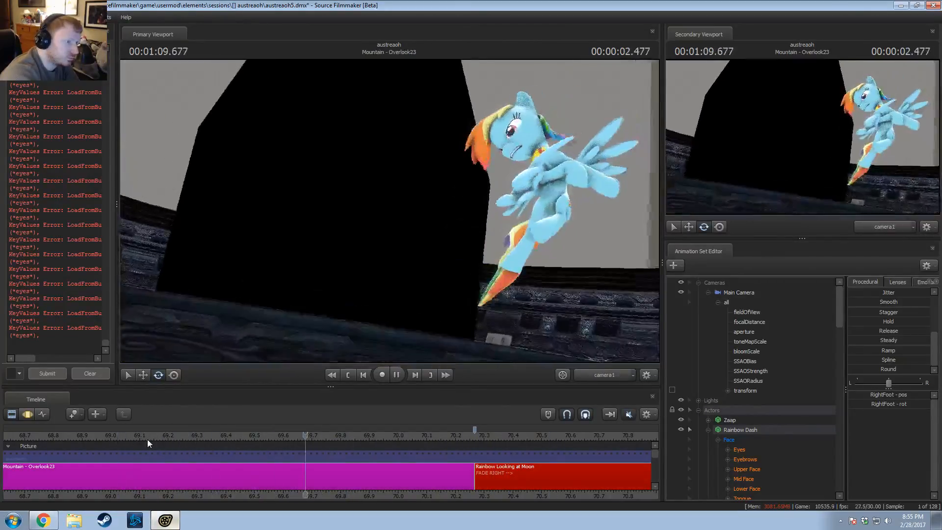
pyautogui.press('space')
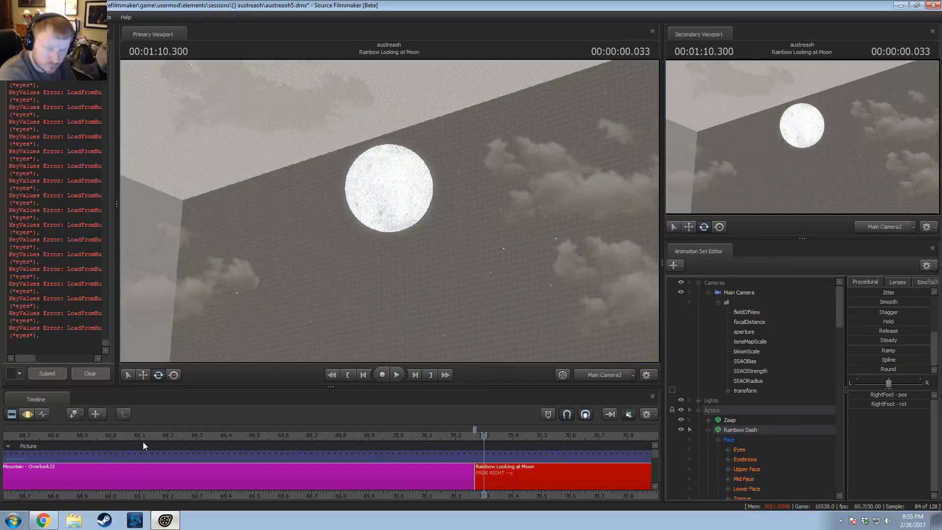
# Step: Save the session and replay Mountain - Overlook23 from its opening in the Motion Editor
pyautogui.press('F3')
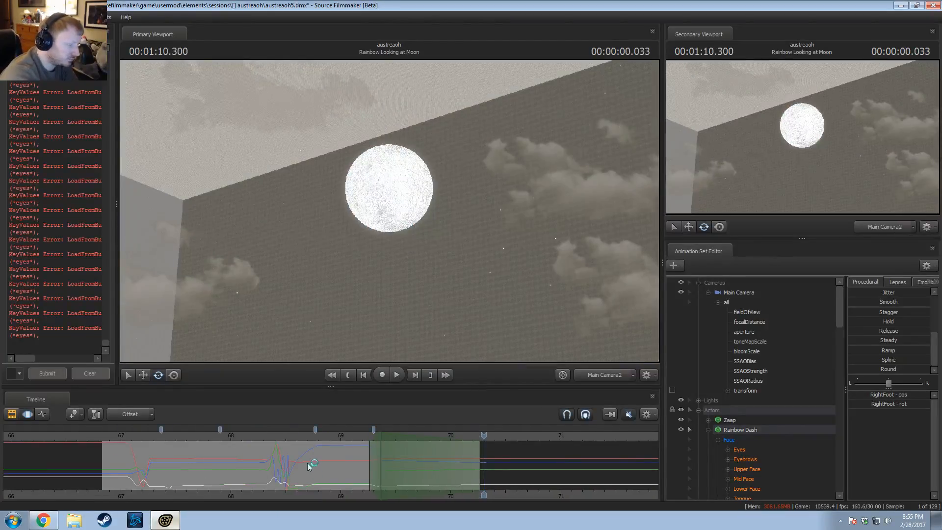
pyautogui.scroll(-1, 309, 465)
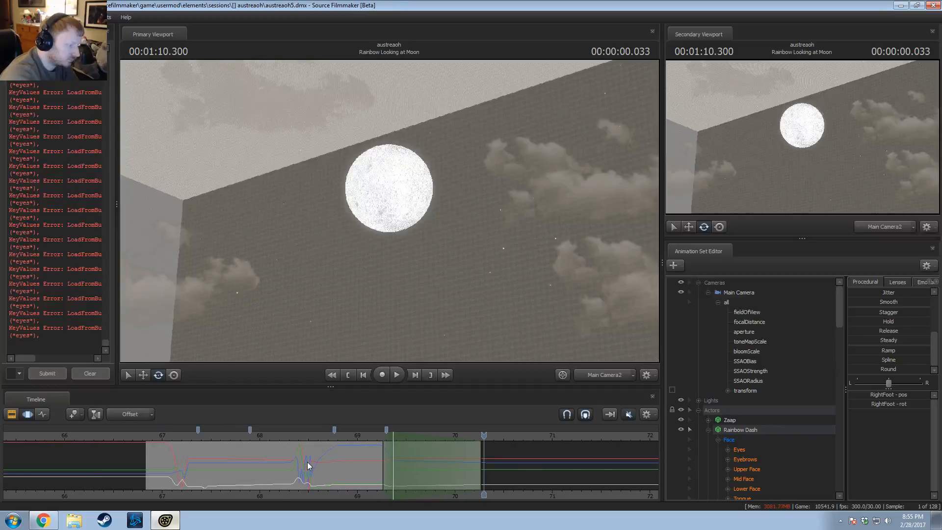
pyautogui.click(150, 432)
pyautogui.press('space')
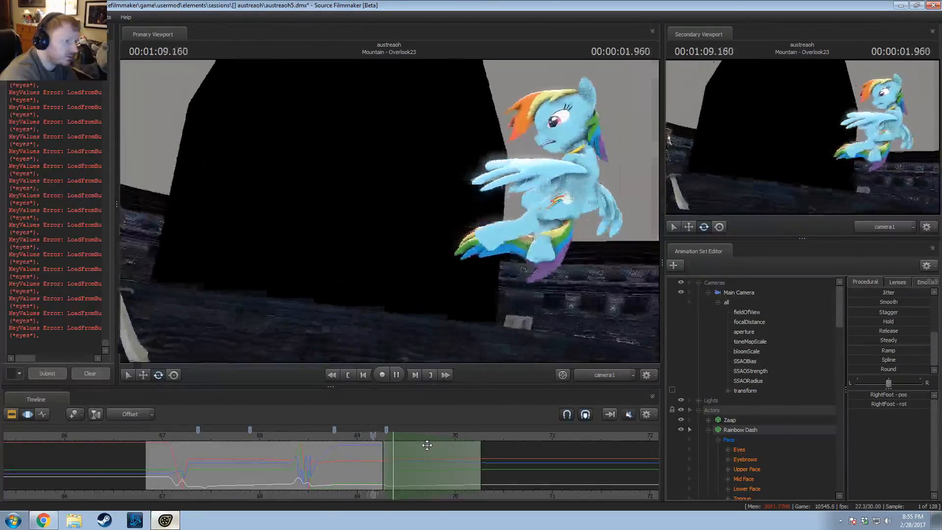
pyautogui.press('space')
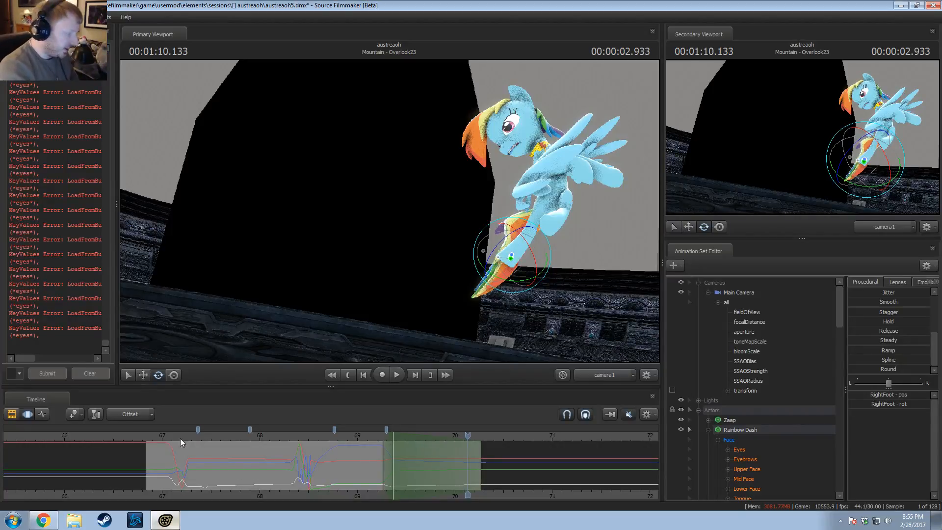
# Step: Replay Mountain - Overlook23 from its opening in the Clip Editor to check Rainbow Dash's whole movement
pyautogui.press('F2')
pyautogui.press('space')
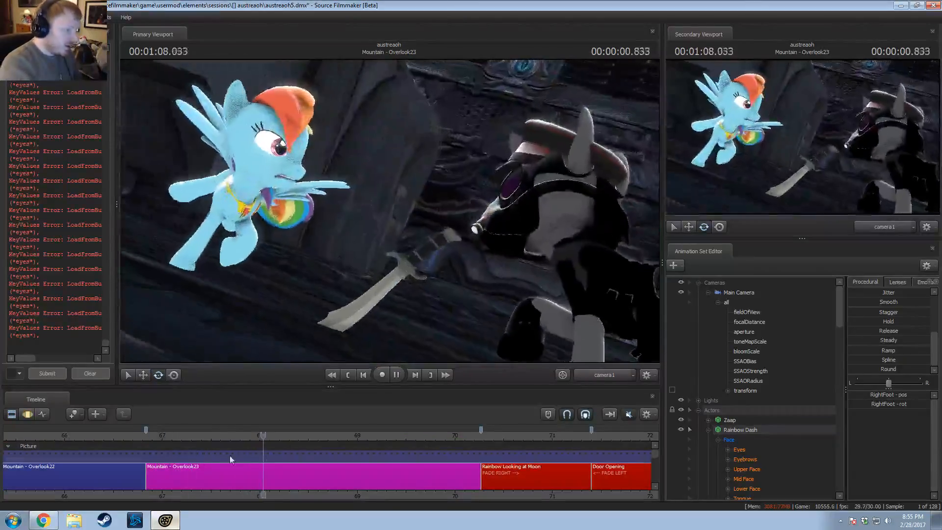
pyautogui.press('space')
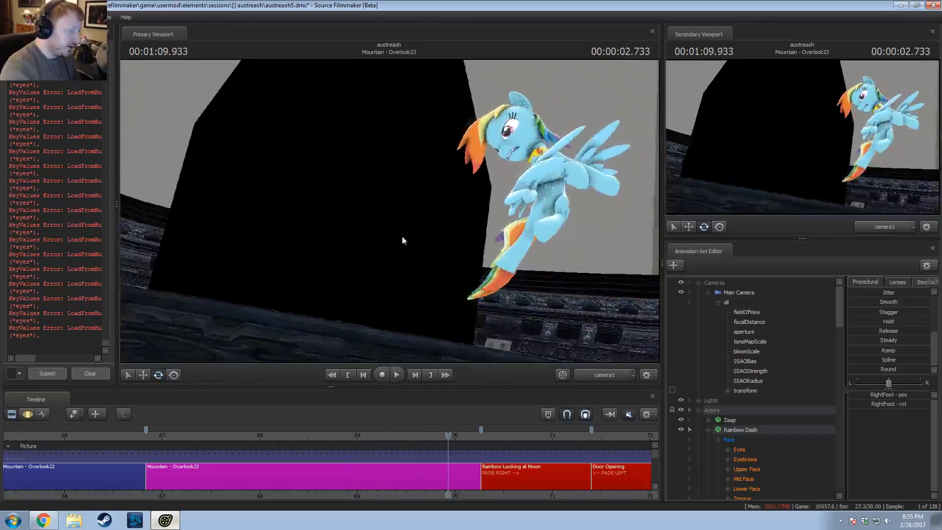
pyautogui.click(149, 434)
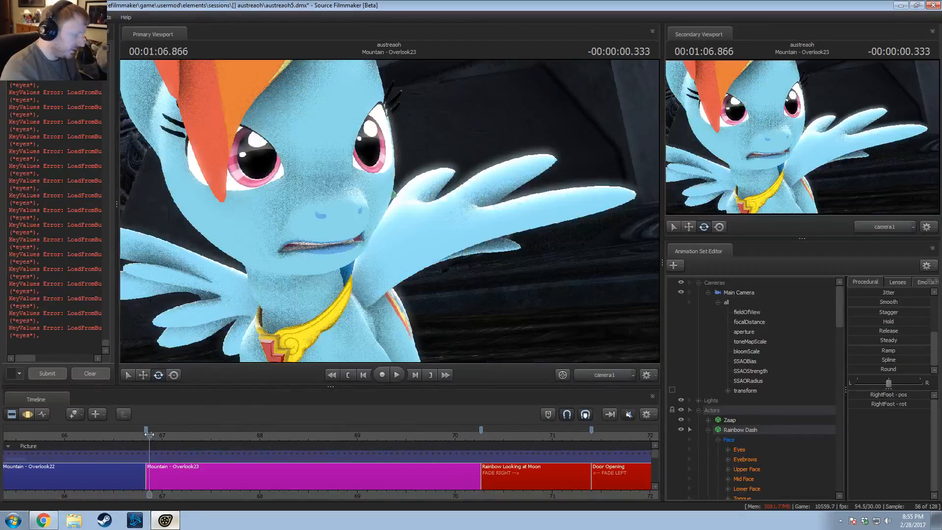
pyautogui.press('space')
pyautogui.press('F3')
pyautogui.press('space')
pyautogui.press('F2')
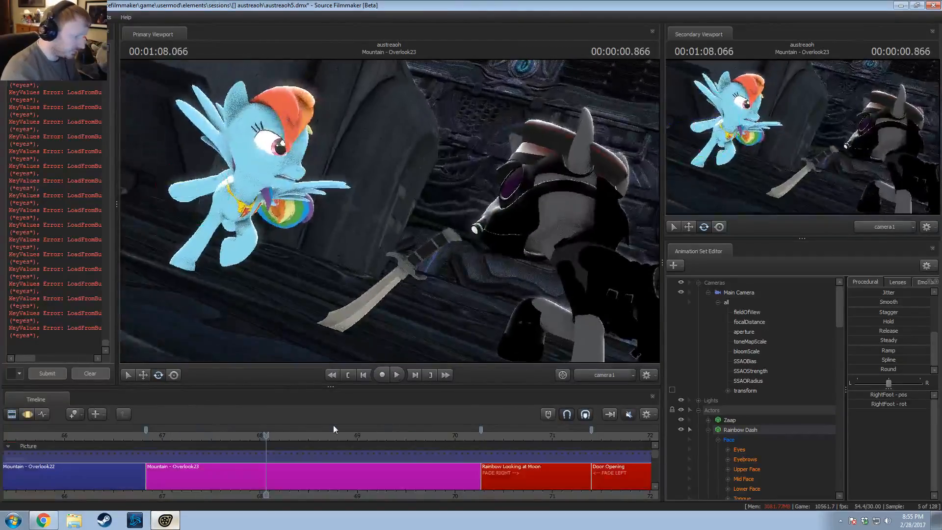
# Step: Show more of the sequence on the timeline and replay Mountain - Overlook23 through into the Door Opening shot
pyautogui.scroll(-10, 333, 425)
pyautogui.press('space')
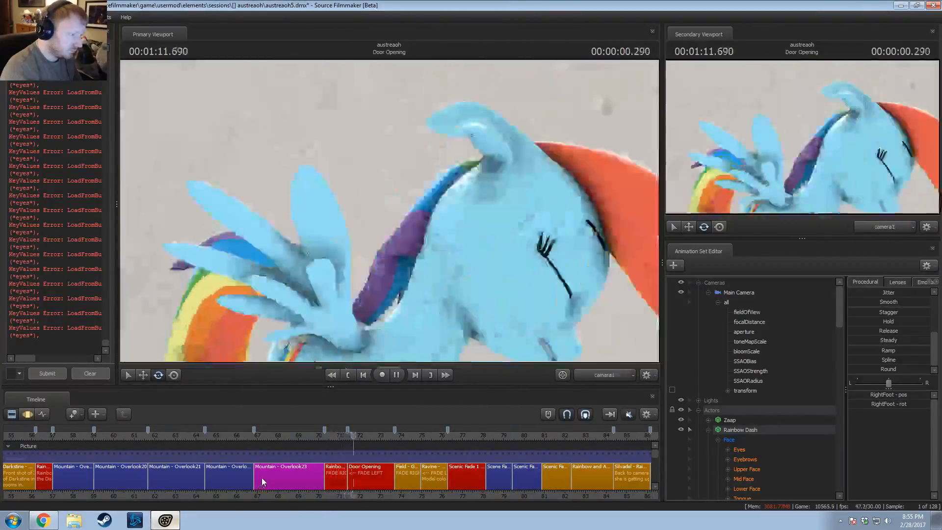
pyautogui.press('space')
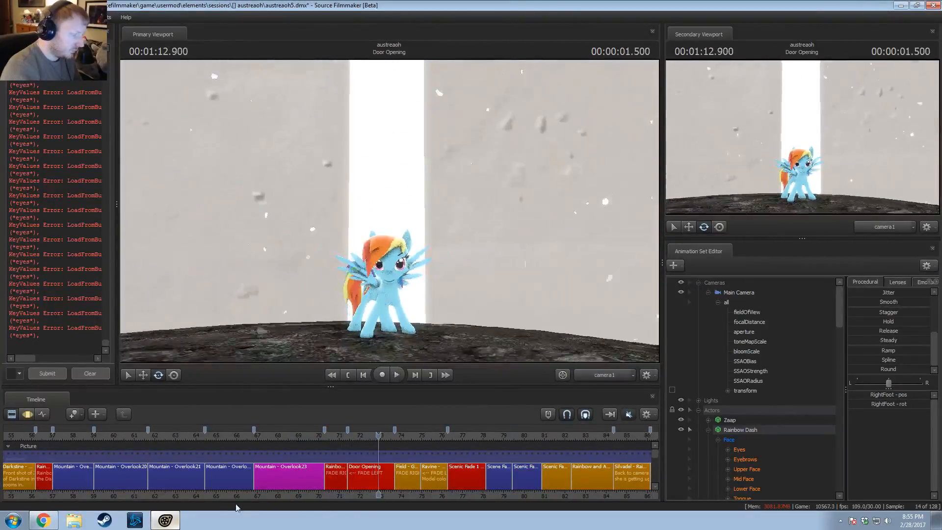
pyautogui.click(254, 437)
pyautogui.press('space')
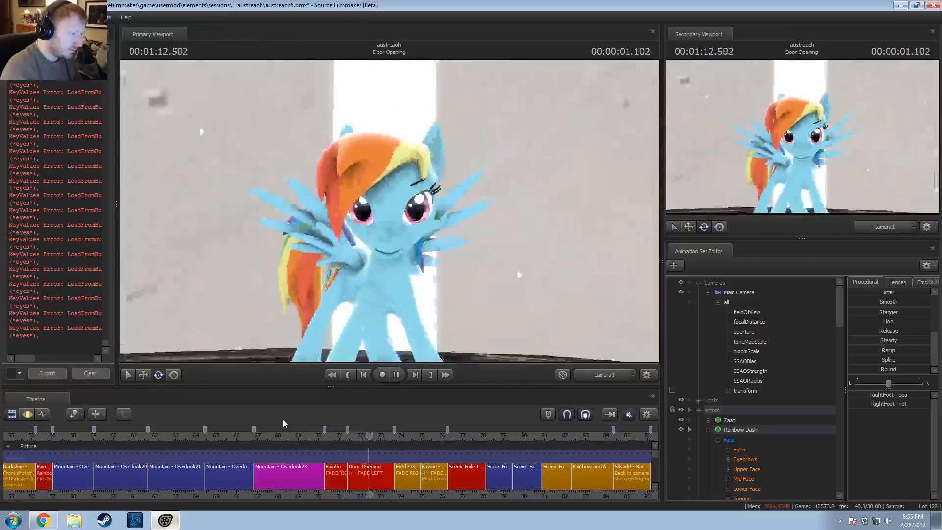
# Step: Stop the playback, return to 69.233 s in Mountain - Overlook23 and show the whole sequence on the timeline
pyautogui.press('space')
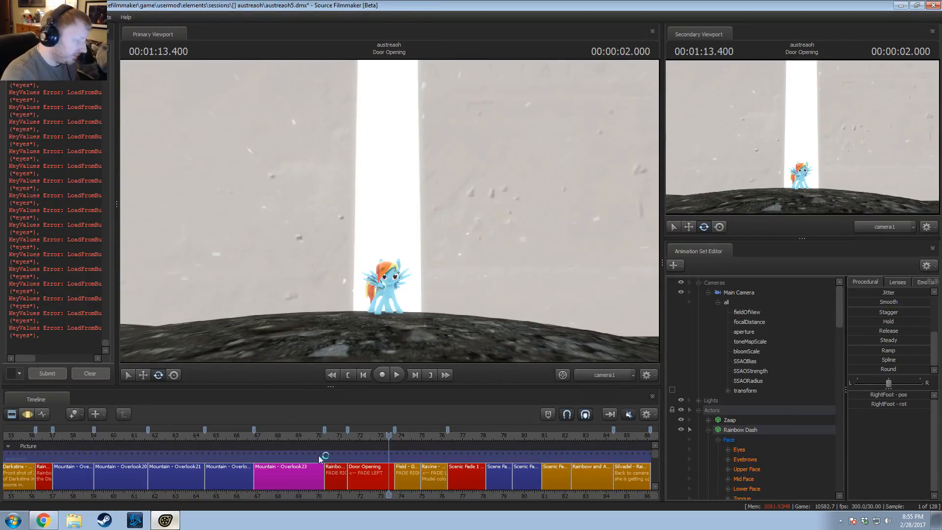
pyautogui.scroll(-2, 336, 478)
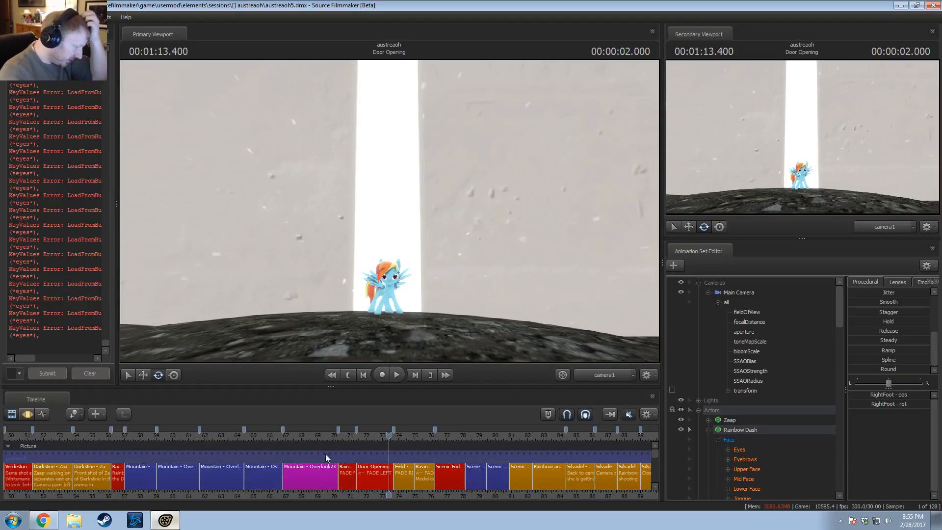
pyautogui.scroll(-3, 347, 471)
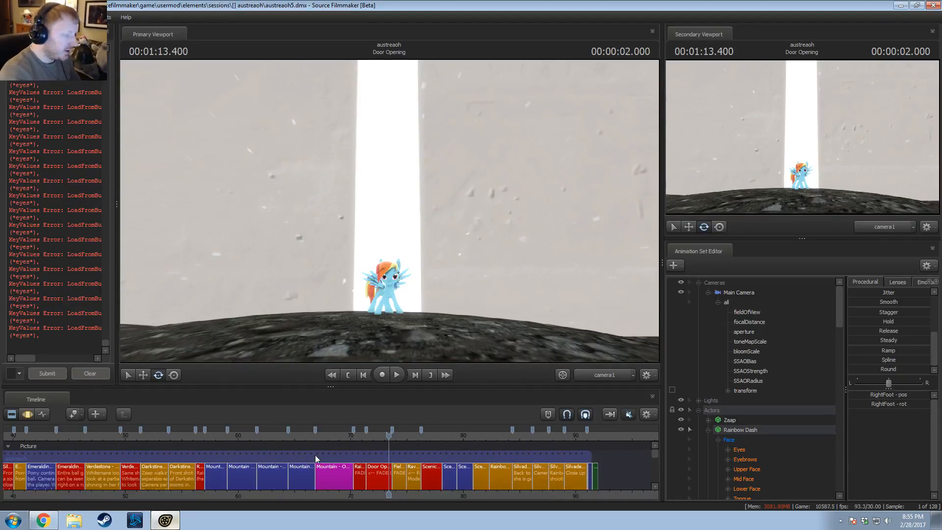
pyautogui.moveTo(342, 440)
pyautogui.mouseDown()
pyautogui.moveTo(326, 440)
pyautogui.moveTo(342, 440)
pyautogui.mouseUp()
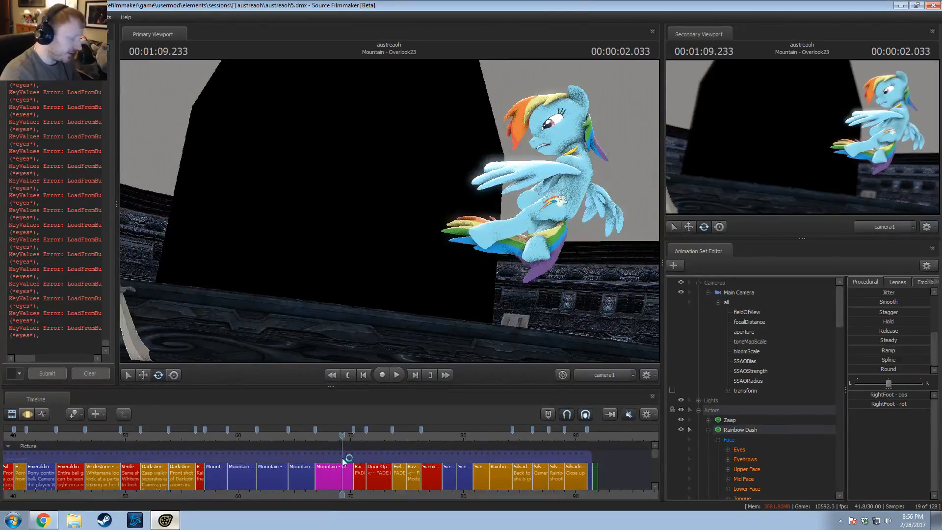
pyautogui.scroll(-3, 343, 446)
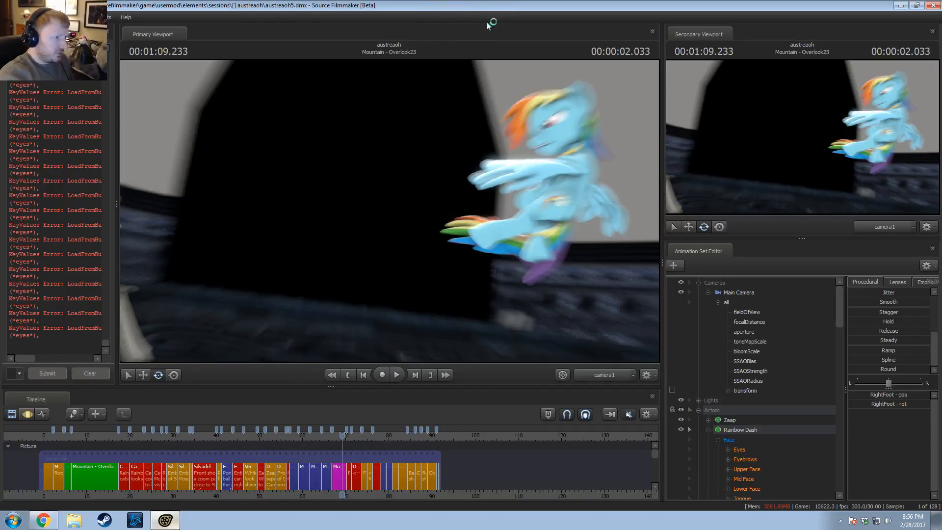
# Step: Close Source Filmmaker and the YouTube and DeviantArt pages open in the browser
pyautogui.click(930, 5)
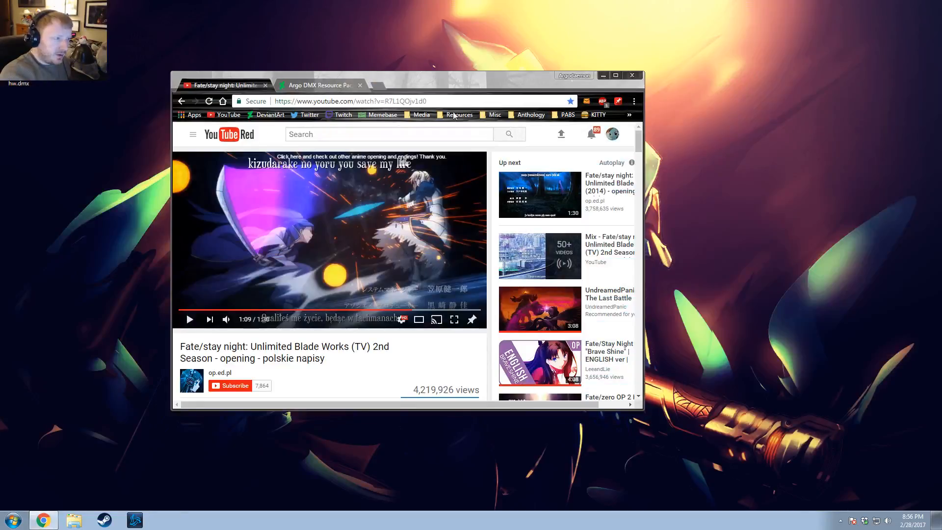
pyautogui.click(266, 84)
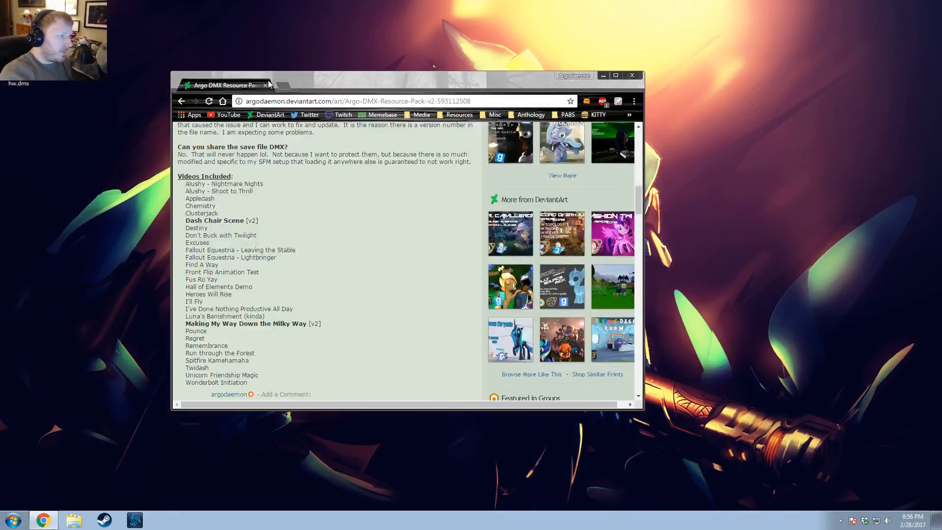
pyautogui.click(265, 86)
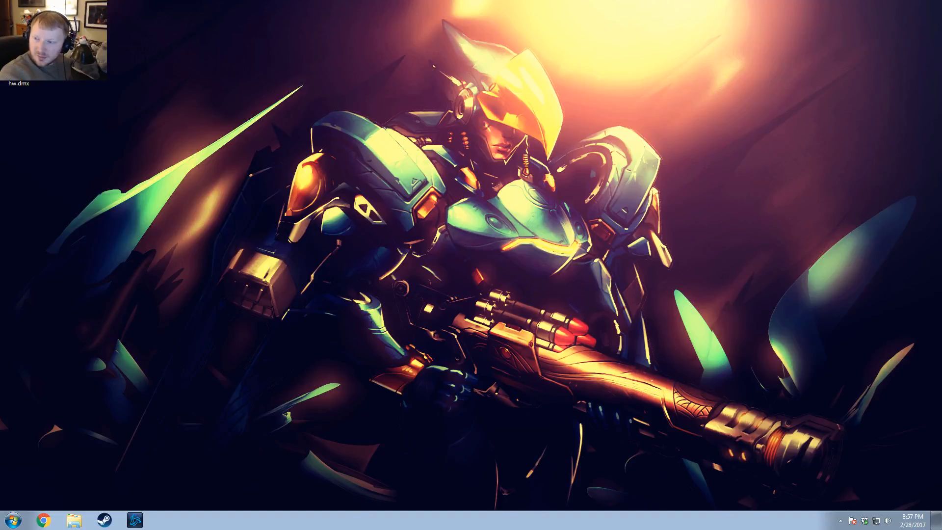
# Step: Switch to the Chrome window with the cat picture and examine the cat's face up close
pyautogui.moveTo(941, 269); pyautogui.dragTo(354, 0)
pyautogui.scroll(-3, 666, 202)
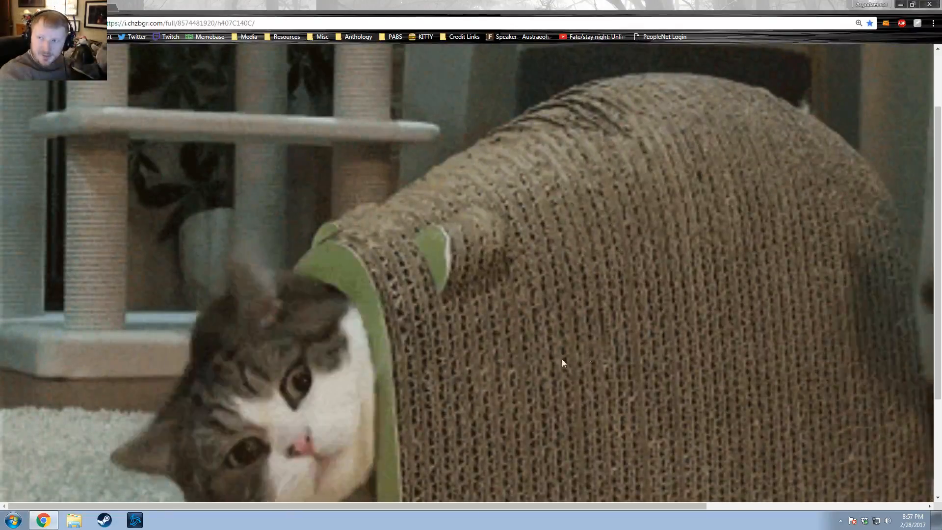
pyautogui.scroll(-2, 490, 356)
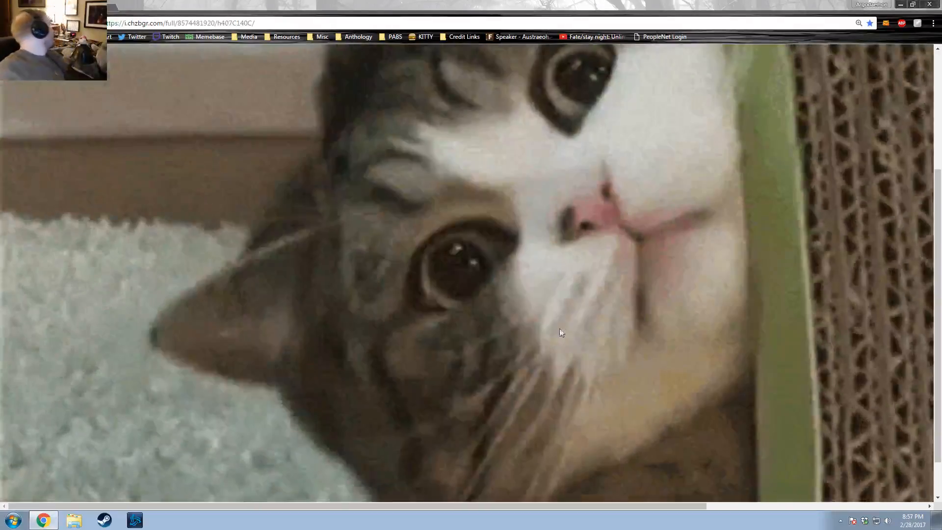